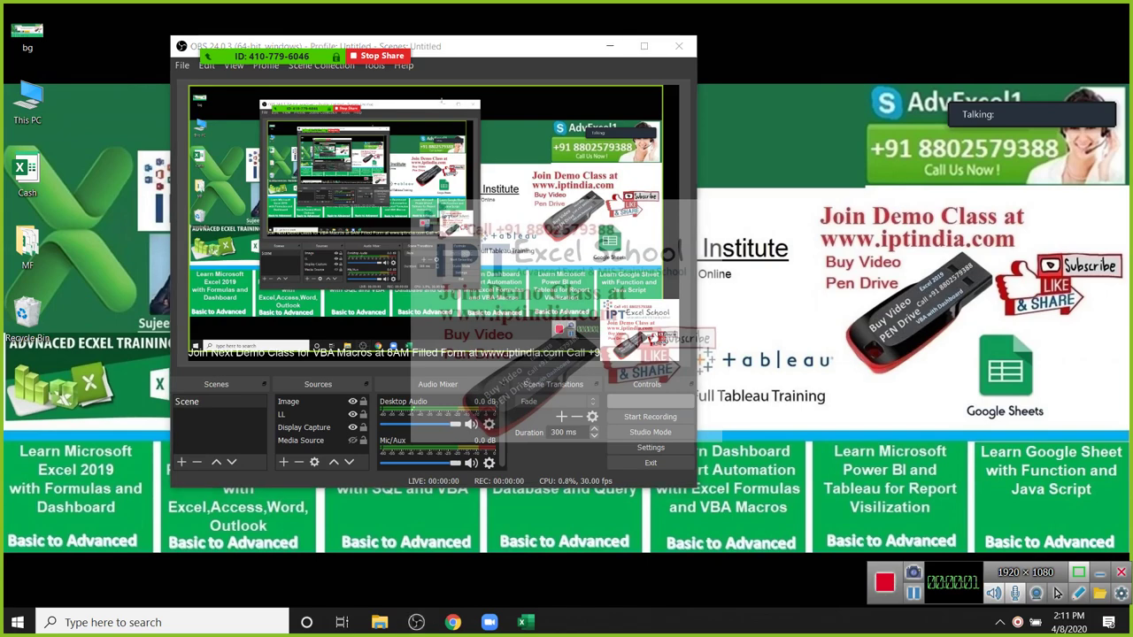
Step: Hide OBS, bring YouTube Studio back, and mute all Zoom participants
click(609, 46)
click(452, 622)
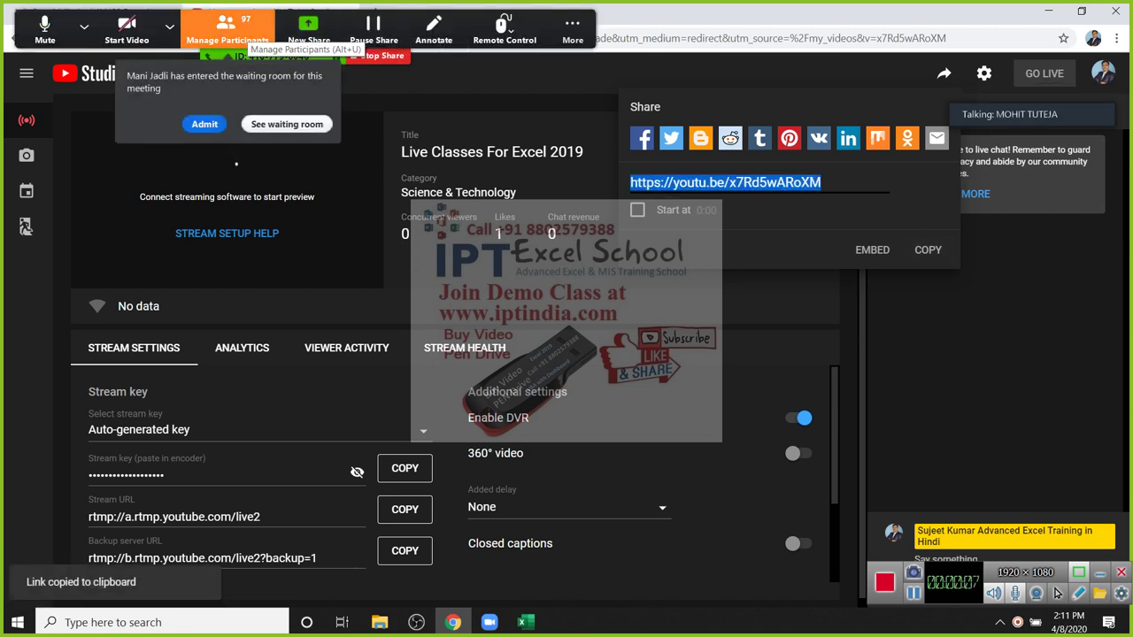
click(227, 26)
mouse_move(478, 224)
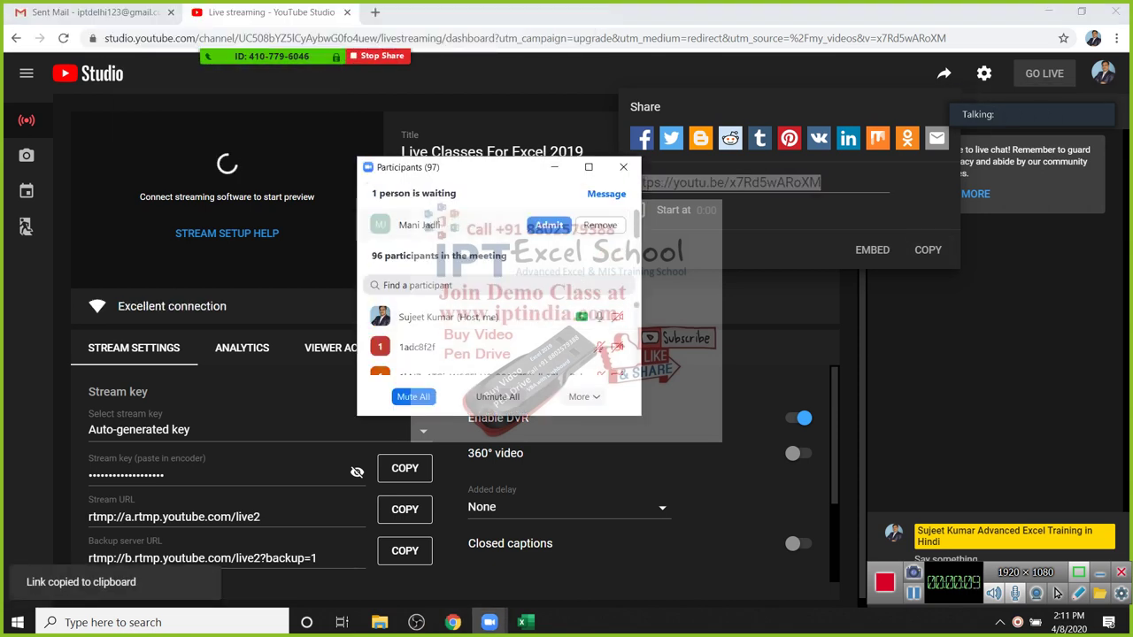
click(412, 397)
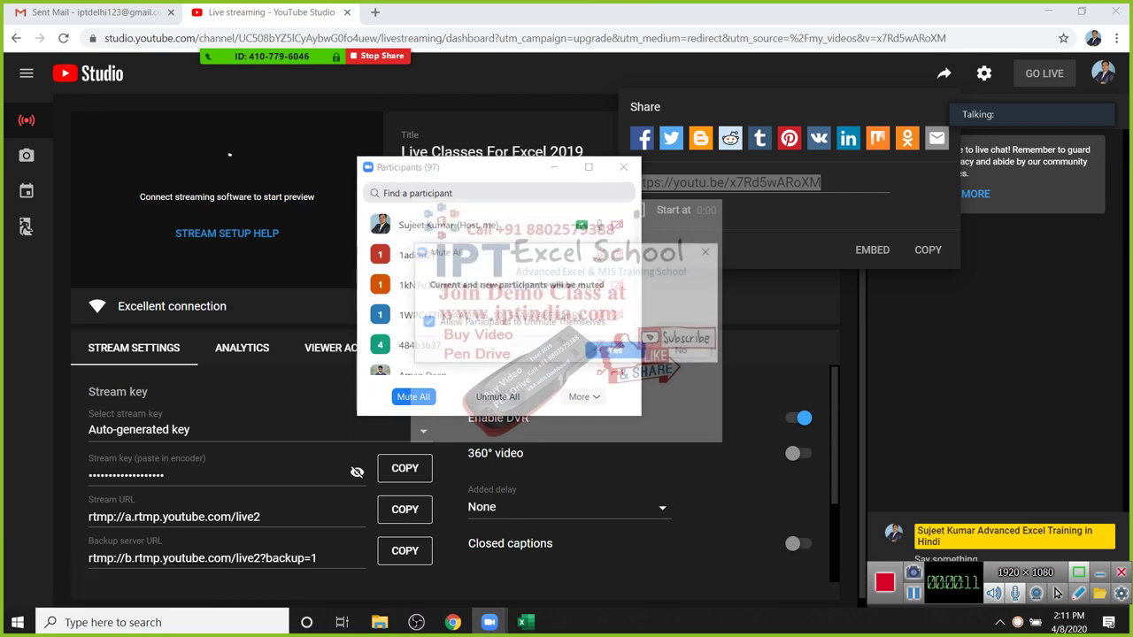
click(602, 349)
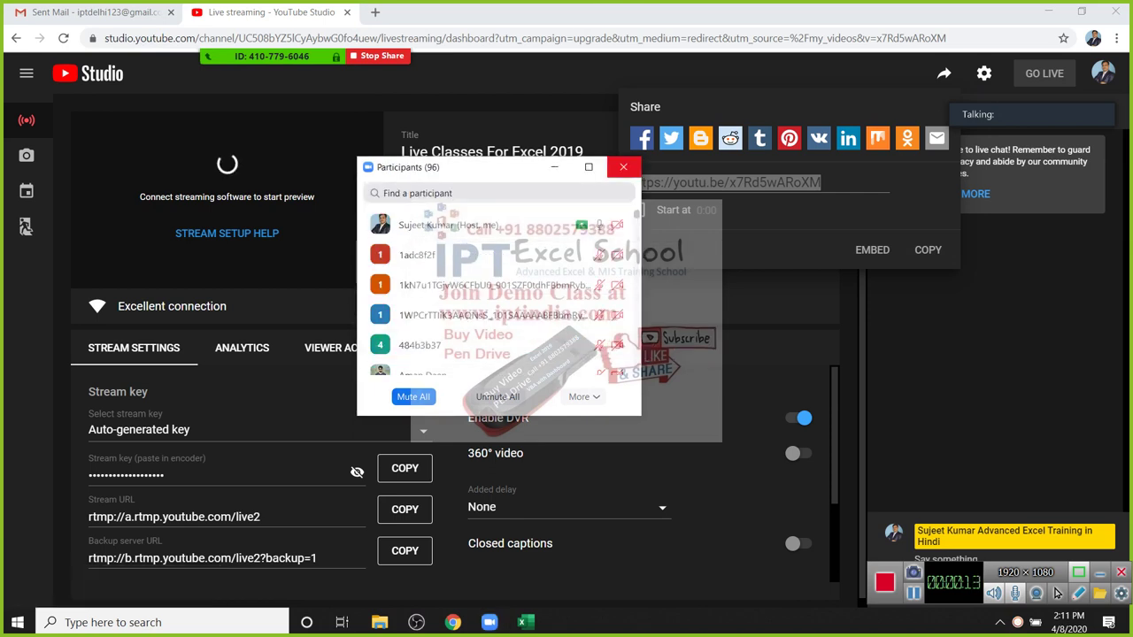
click(623, 166)
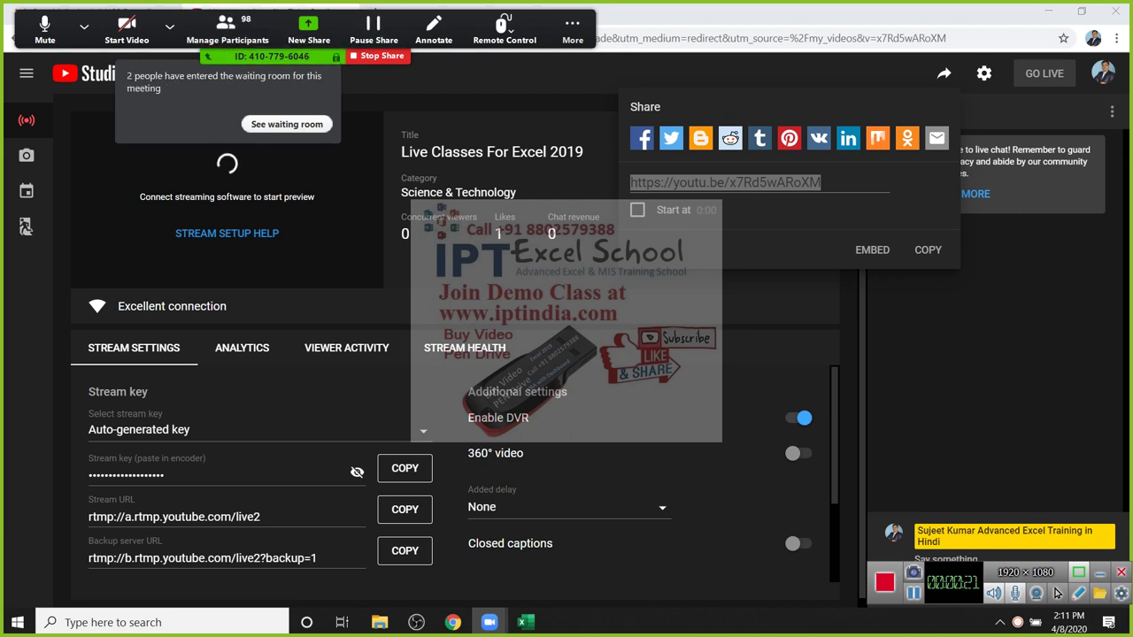
Step: Admit the waiting Zoom attendees, start the Live Classes For Excel 2019 broadcast, and show the desktop
key(alt+u)
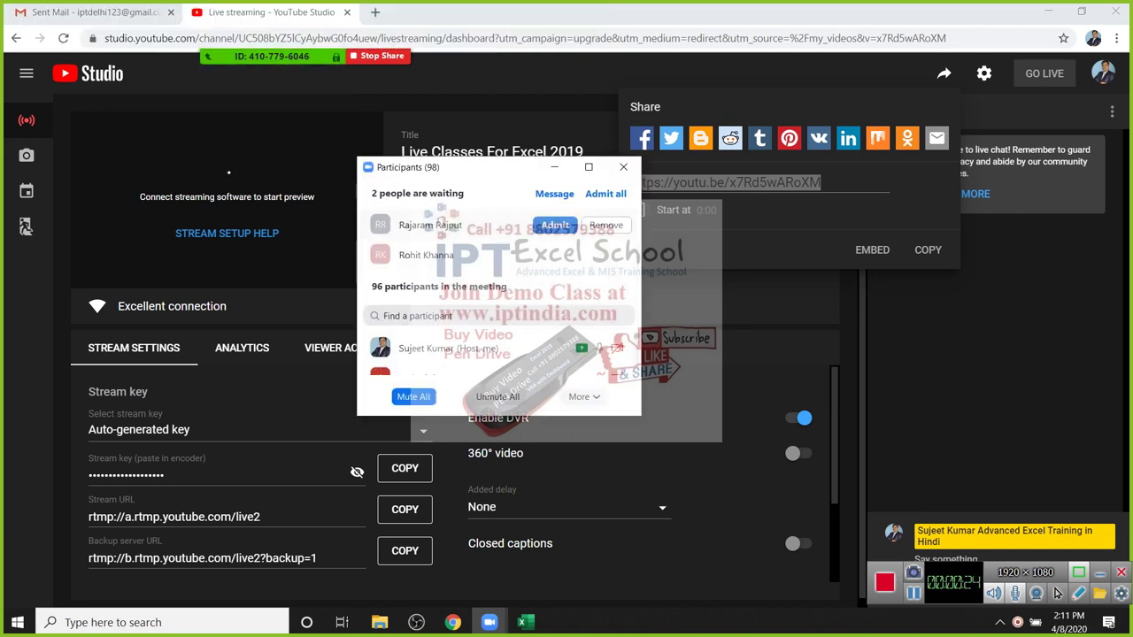
mouse_move(567, 258)
click(556, 254)
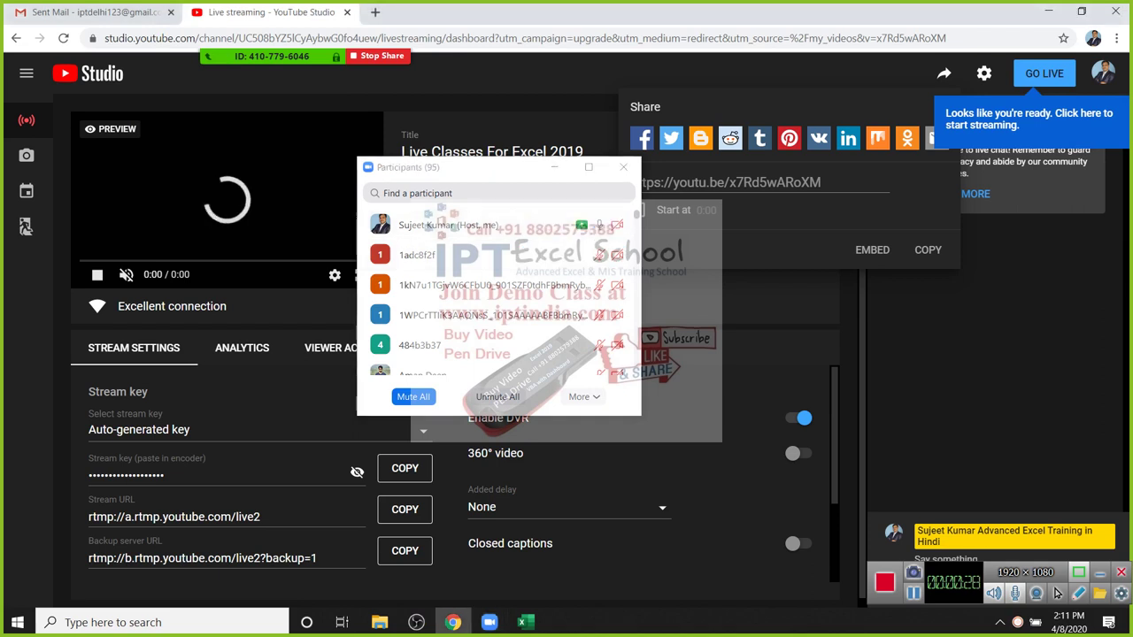
click(1044, 74)
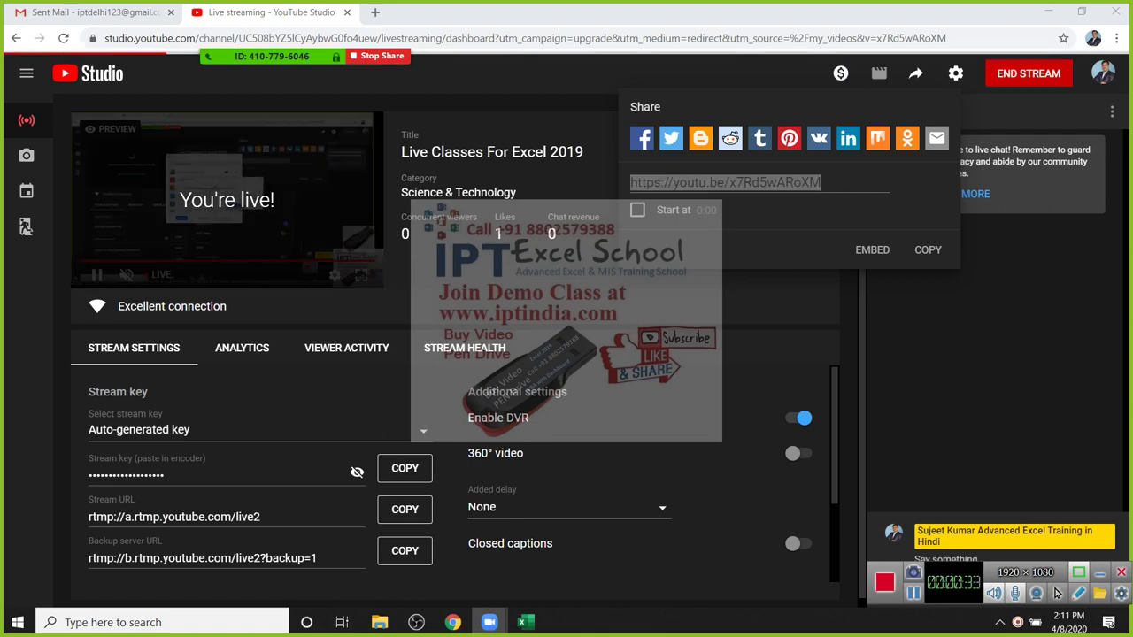
key(super+d)
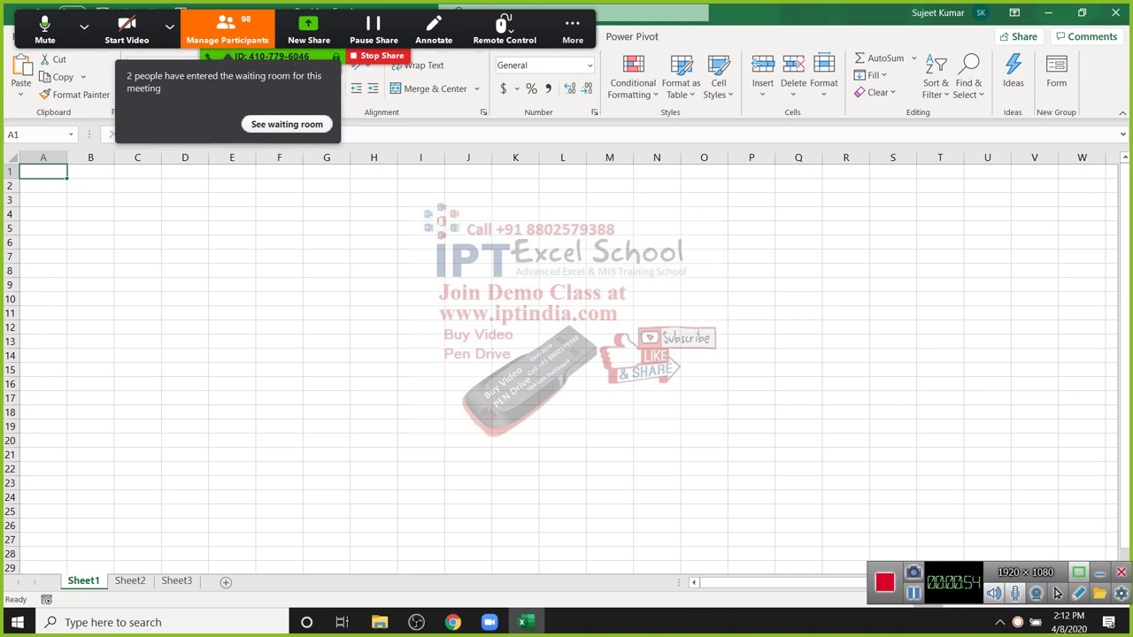
Step: Admit the waiting Zoom attendee and mute all participants
click(279, 256)
click(226, 31)
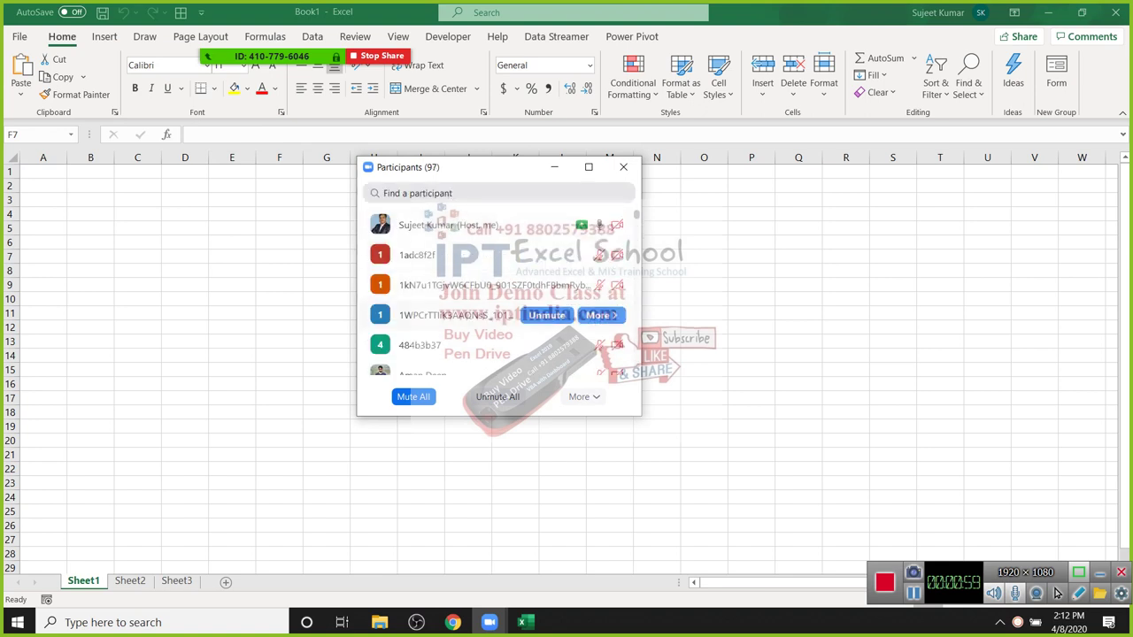
click(623, 166)
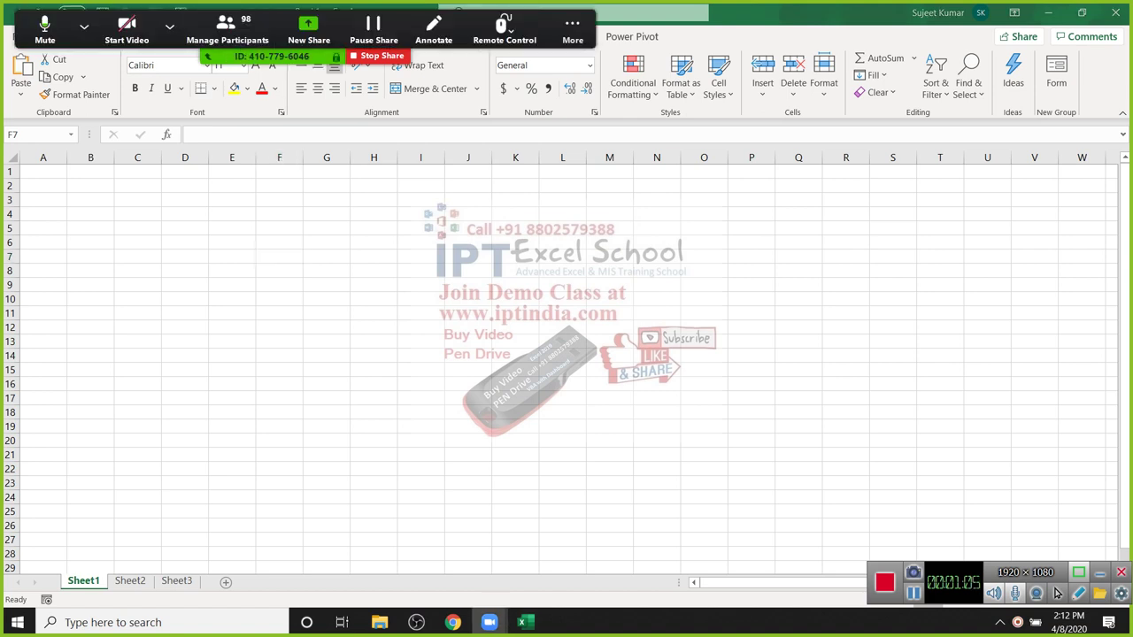
key(alt+u)
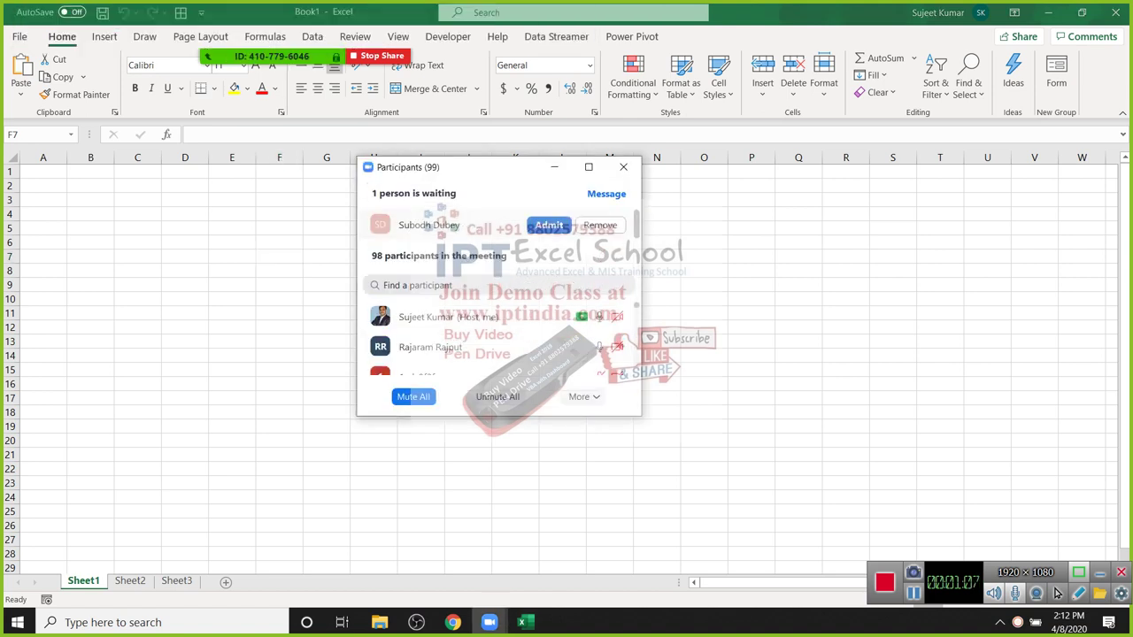
click(549, 225)
click(412, 396)
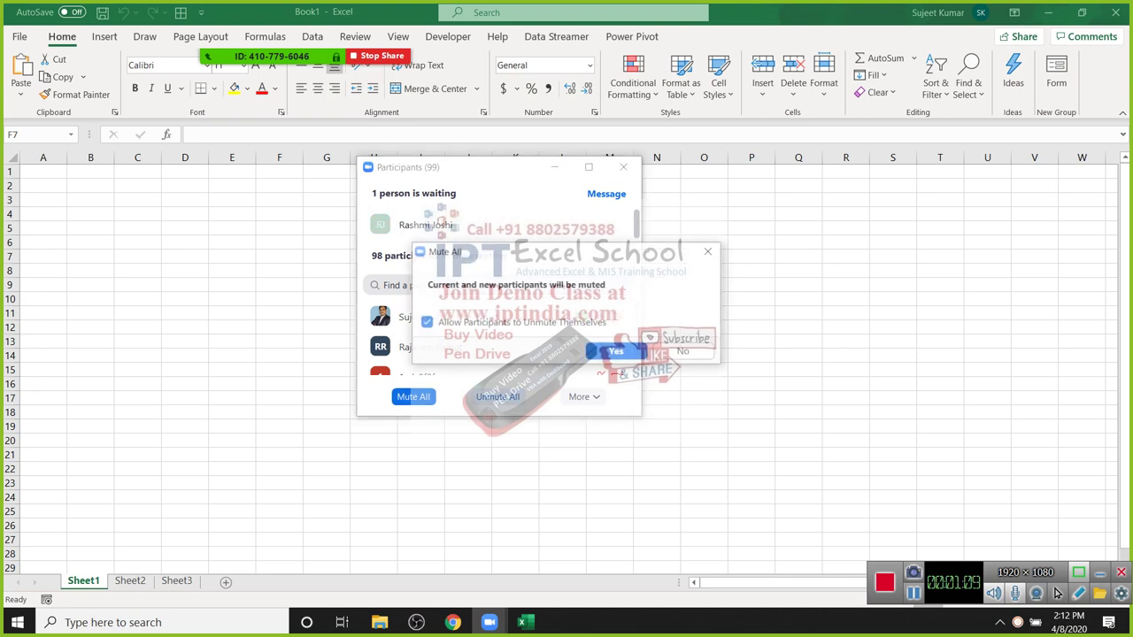
key(Return)
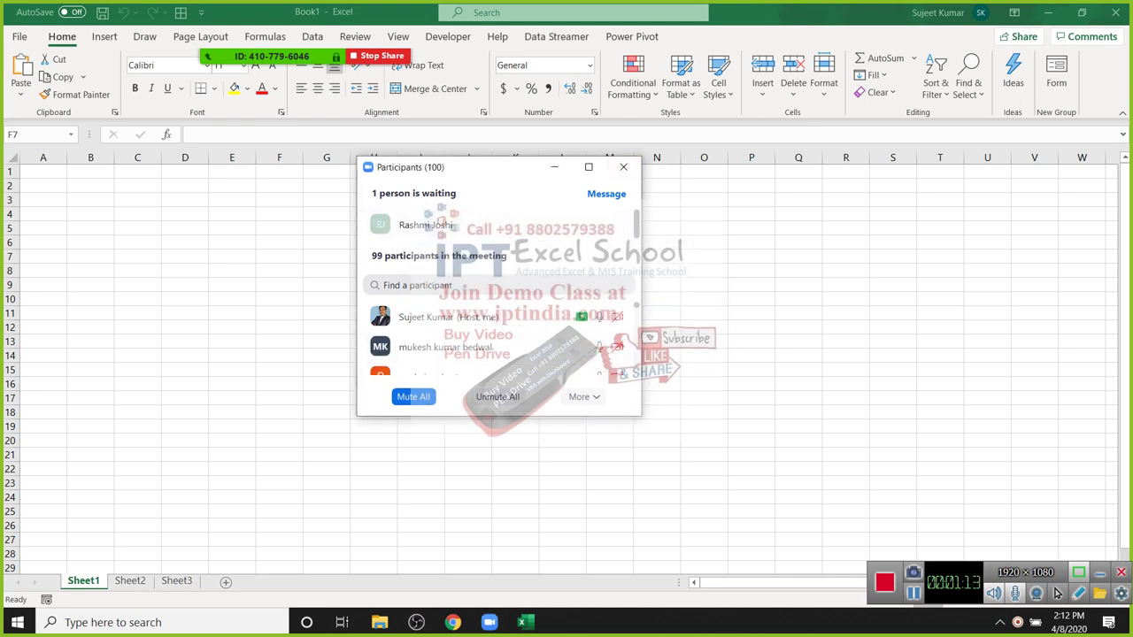
key(alt+u)
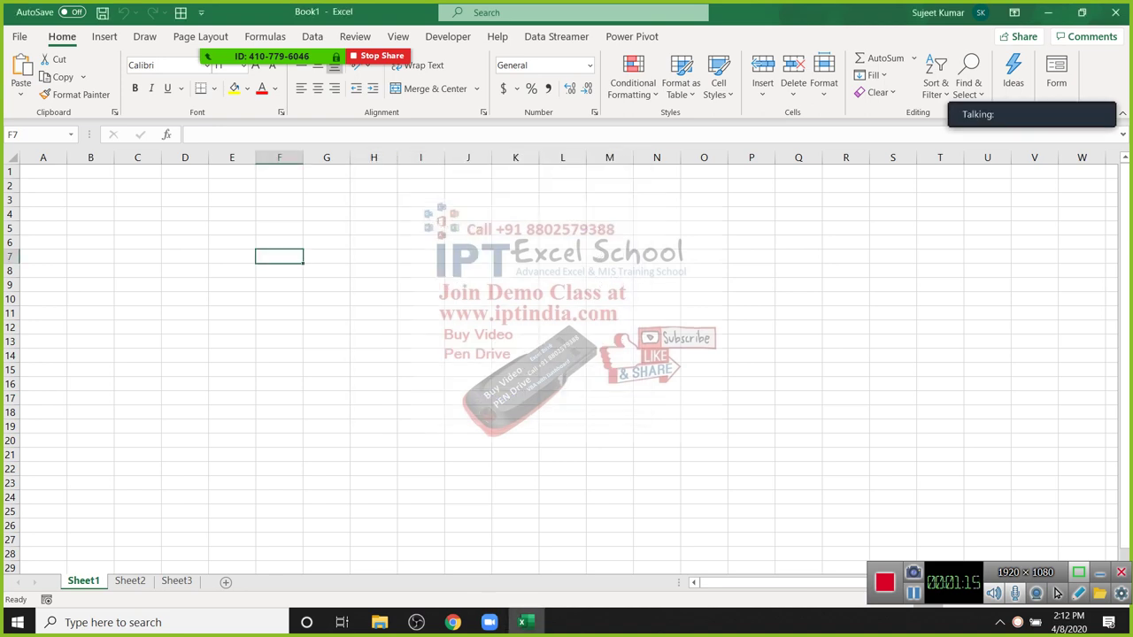
Step: Return to A1, select cell B2, and bring up the Save As page for Book1
key(ctrl+Home)
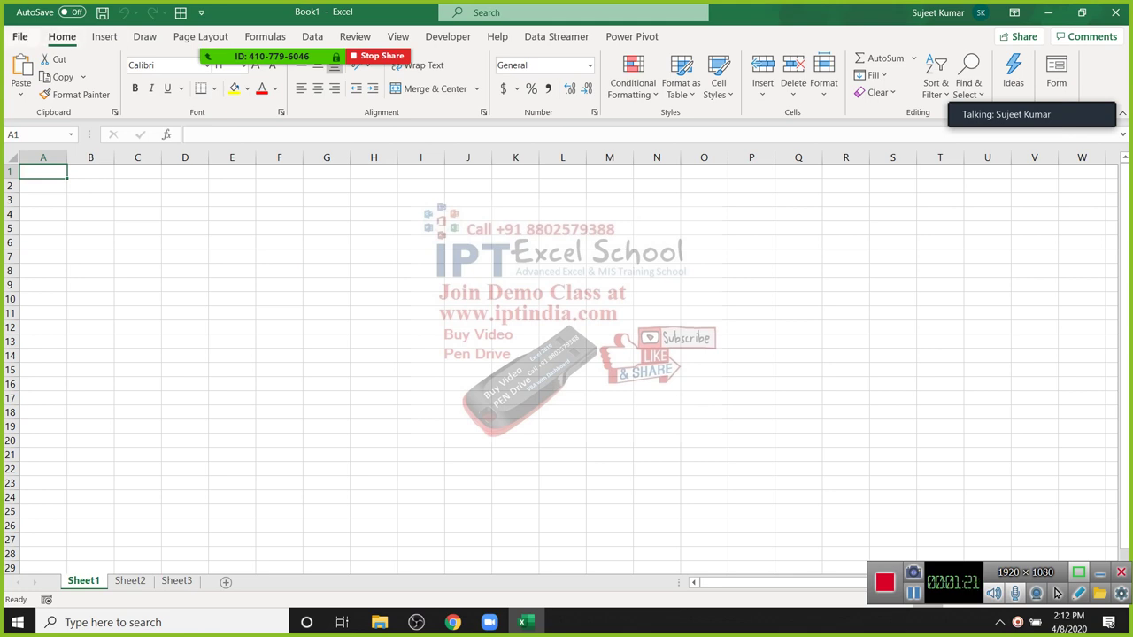
key(alt+u)
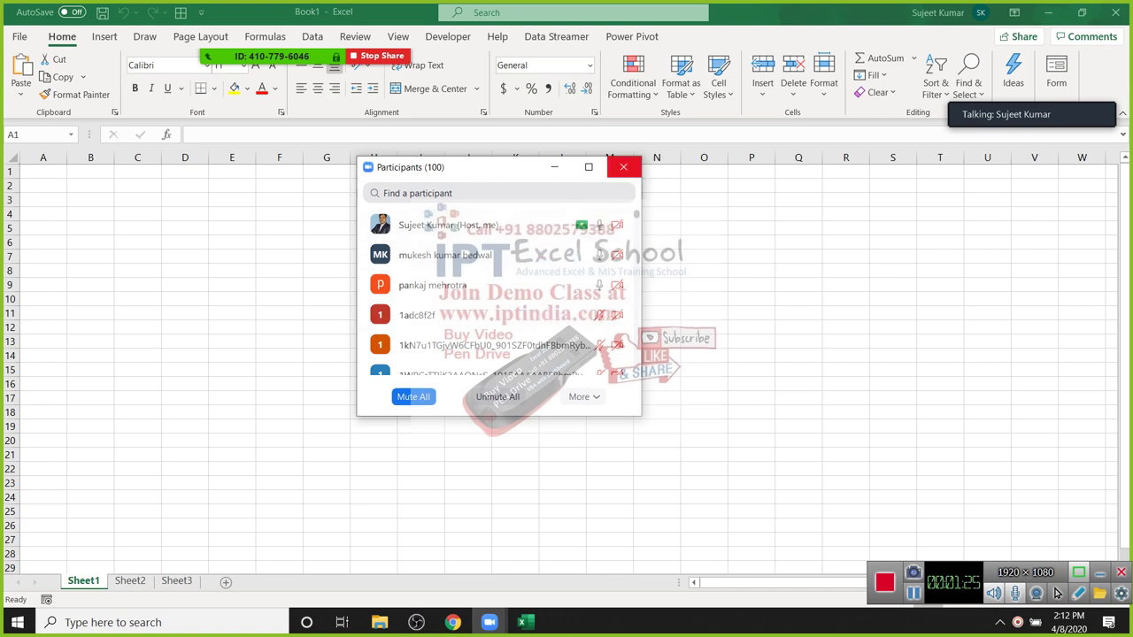
click(623, 166)
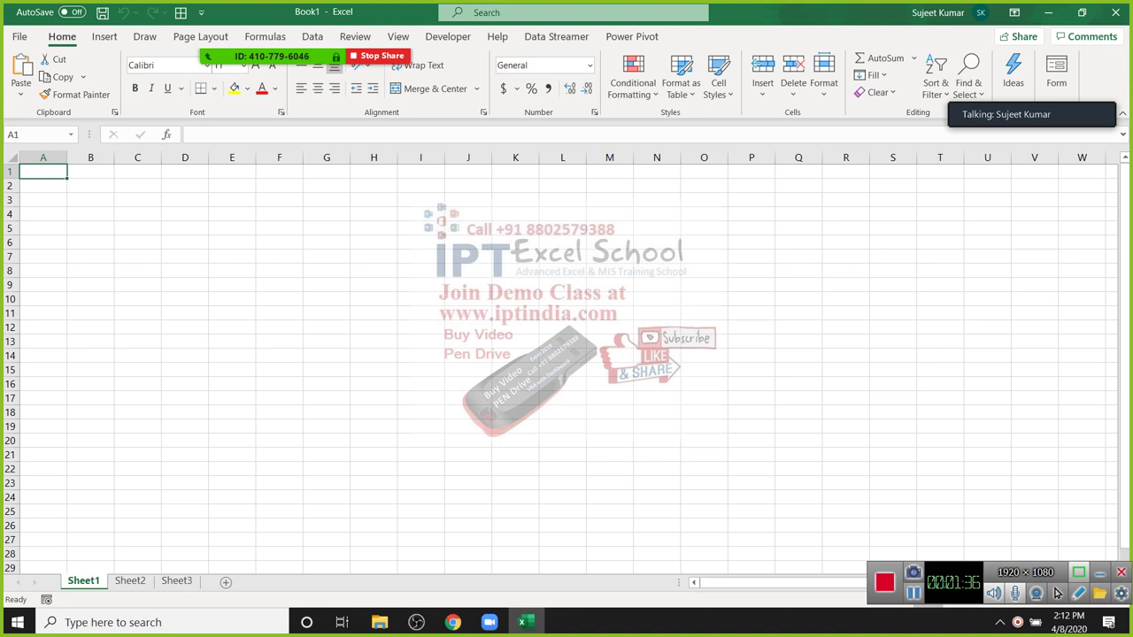
click(91, 285)
click(90, 185)
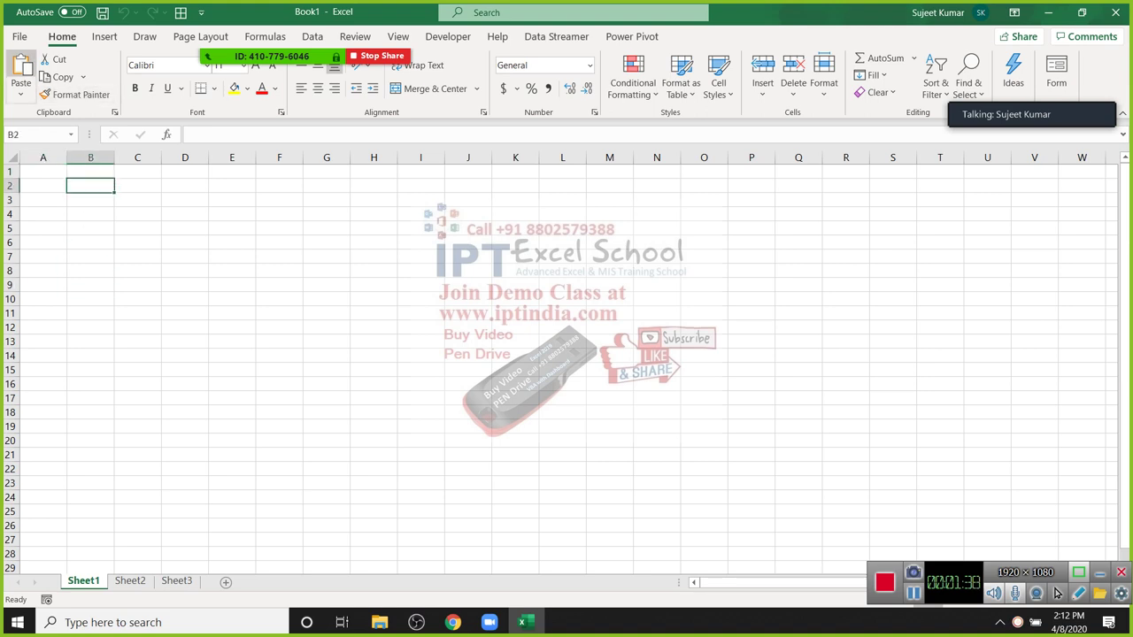
key(ctrl+s)
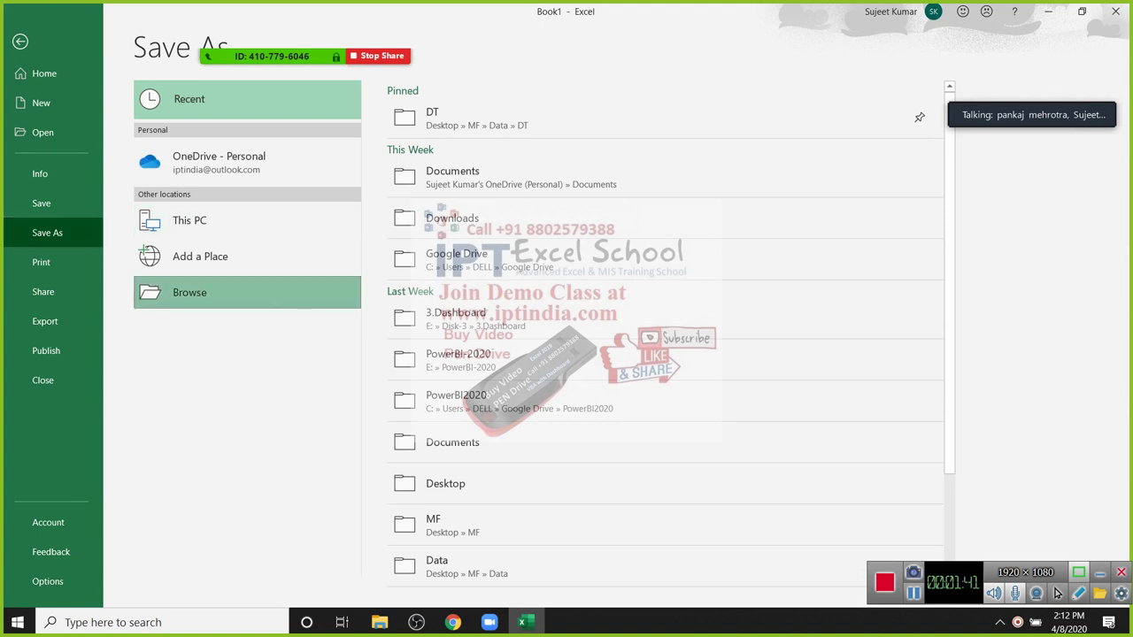
Step: Open the Save As dialog and review the Save as type list, keeping Excel Workbook
key(Return)
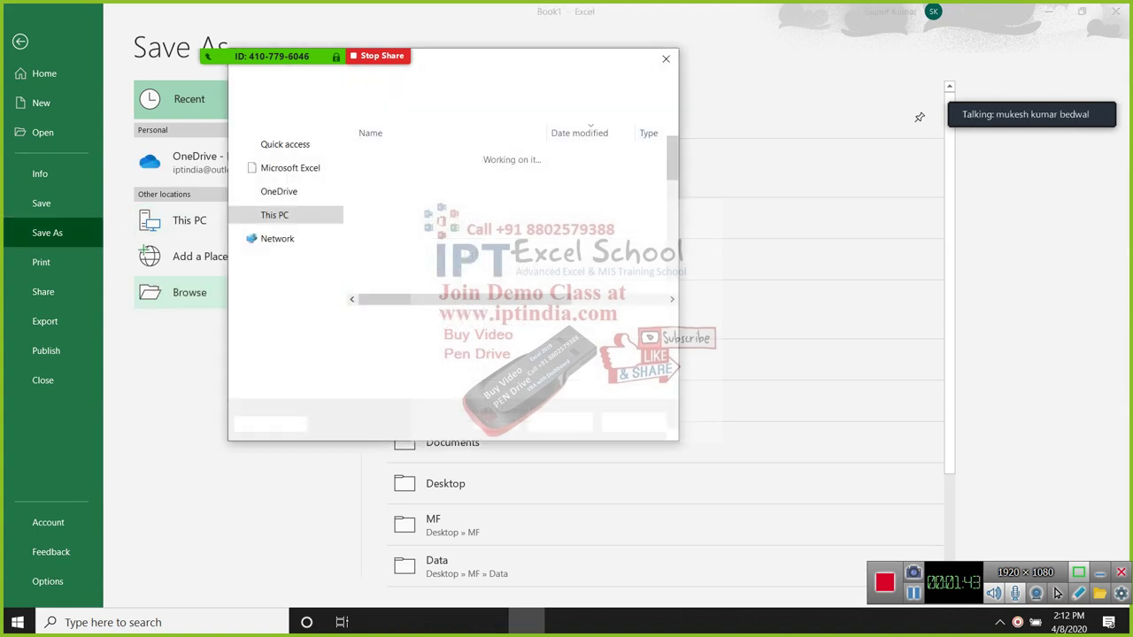
key(Tab)
key(alt+Down)
key(Up)
key(Return)
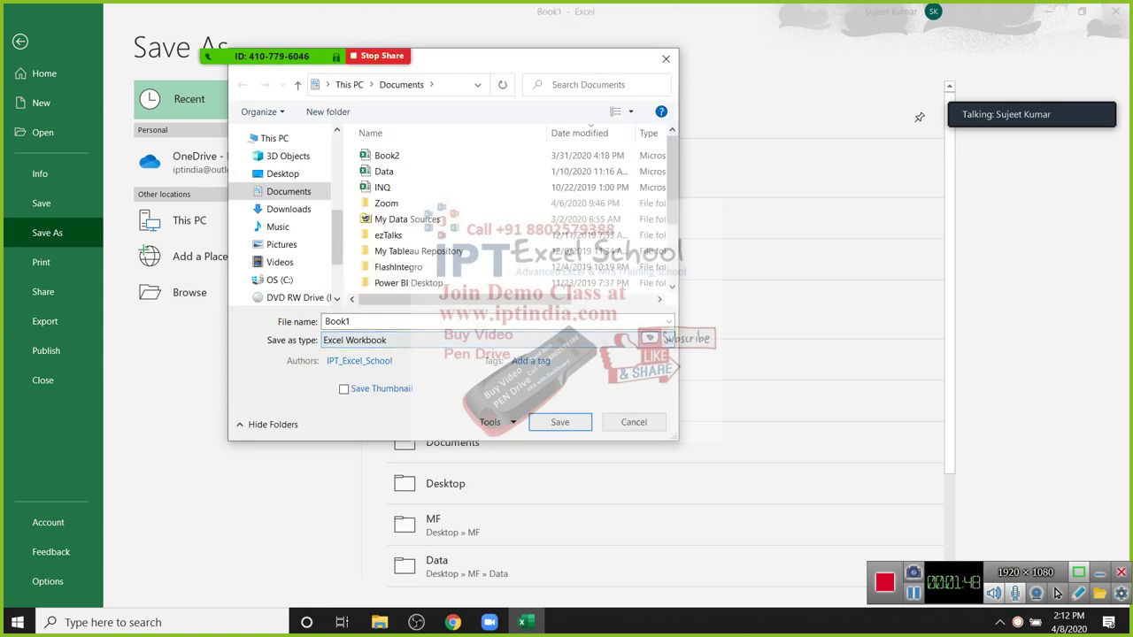
key(Tab)
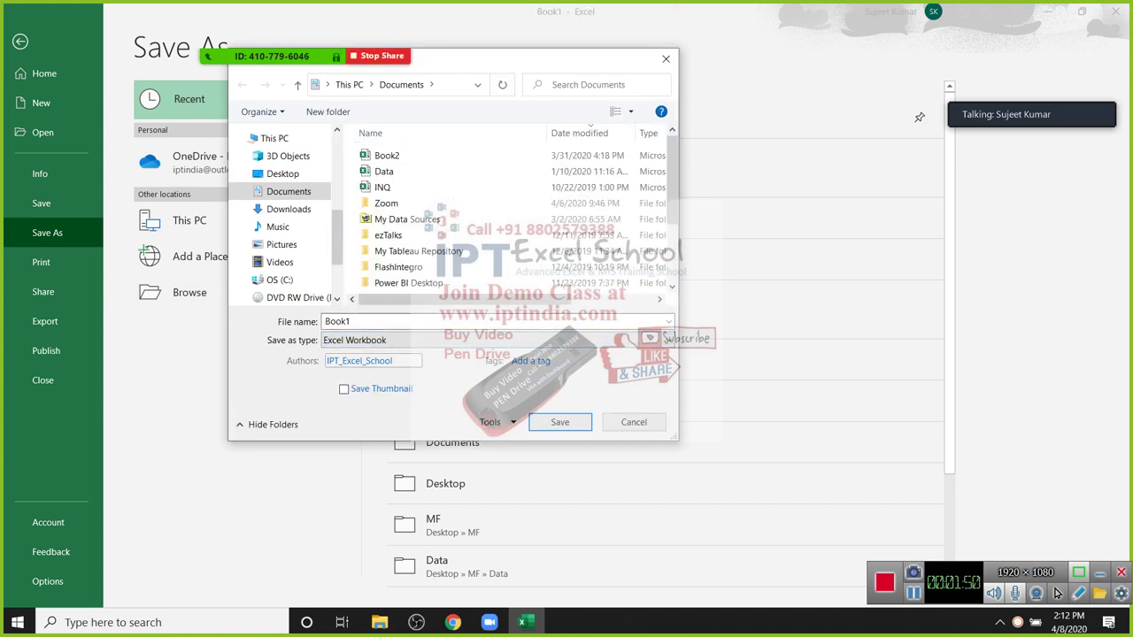
key(shift+Tab)
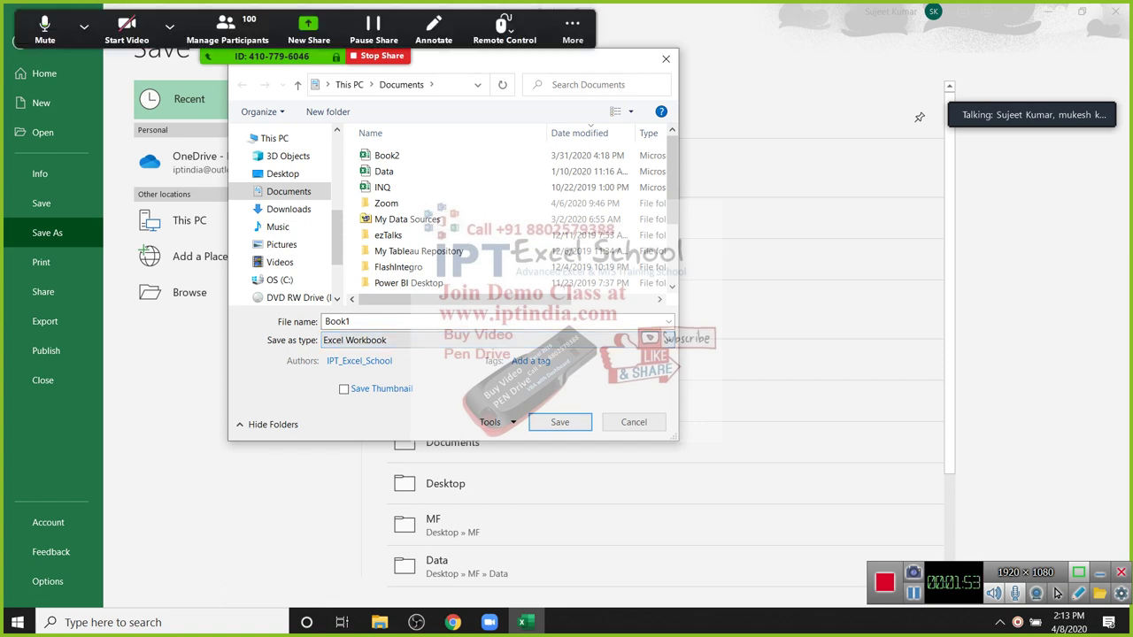
Step: Mute all Zoom meeting participants
key(alt+u)
key(alt+m)
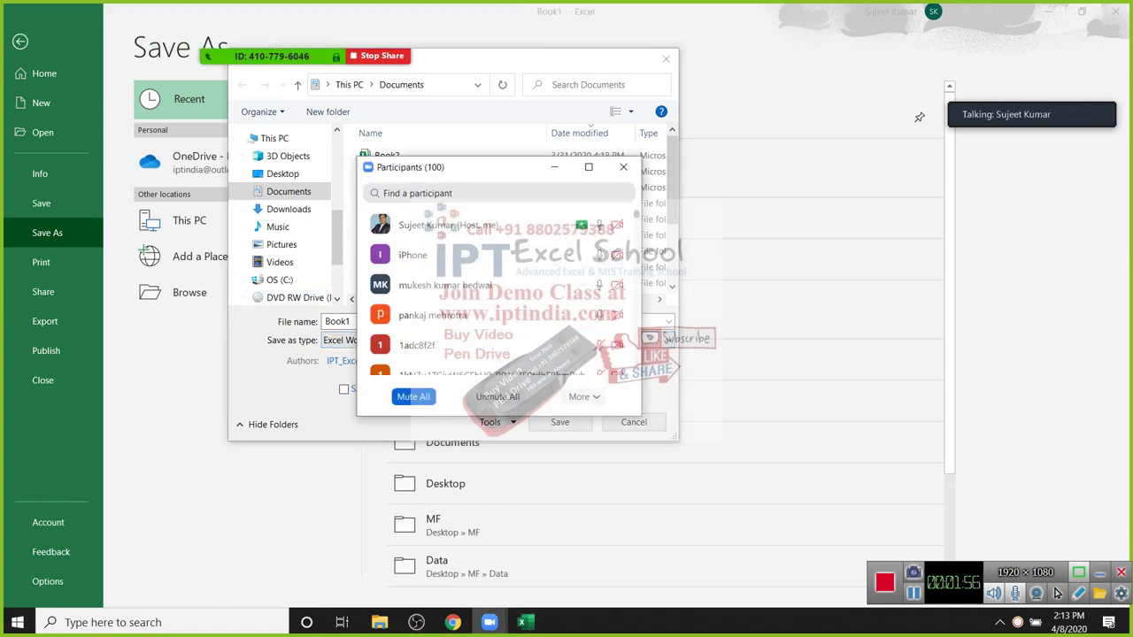
key(Return)
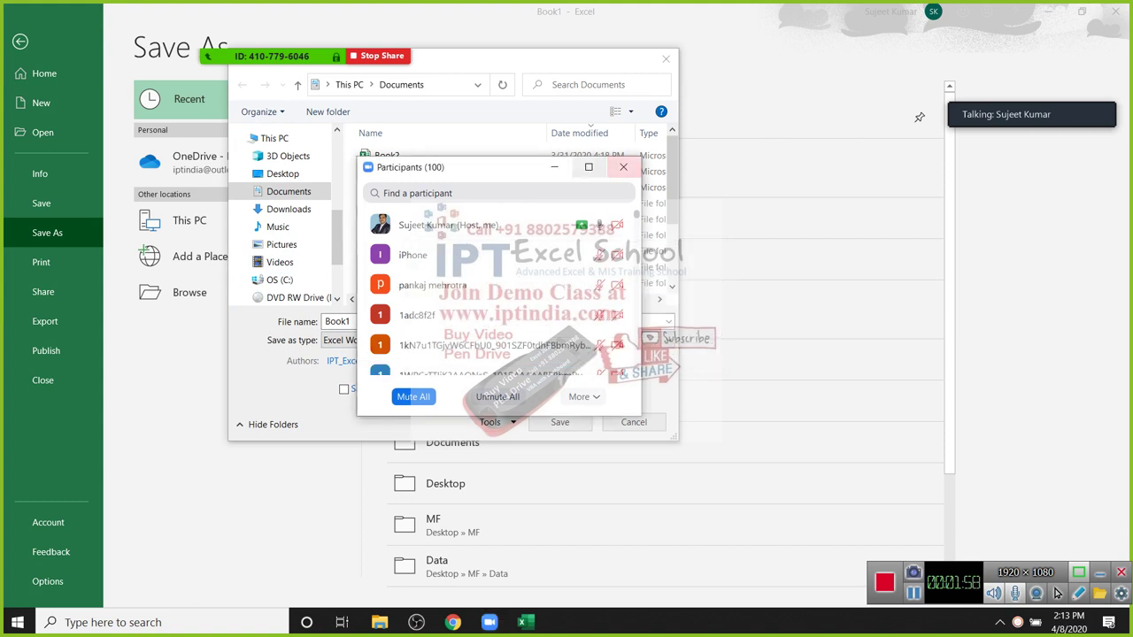
key(alt+u)
Step: Select Excel Macro-Enabled Workbook as the save type and mark it with a tick annotation
key(Tab)
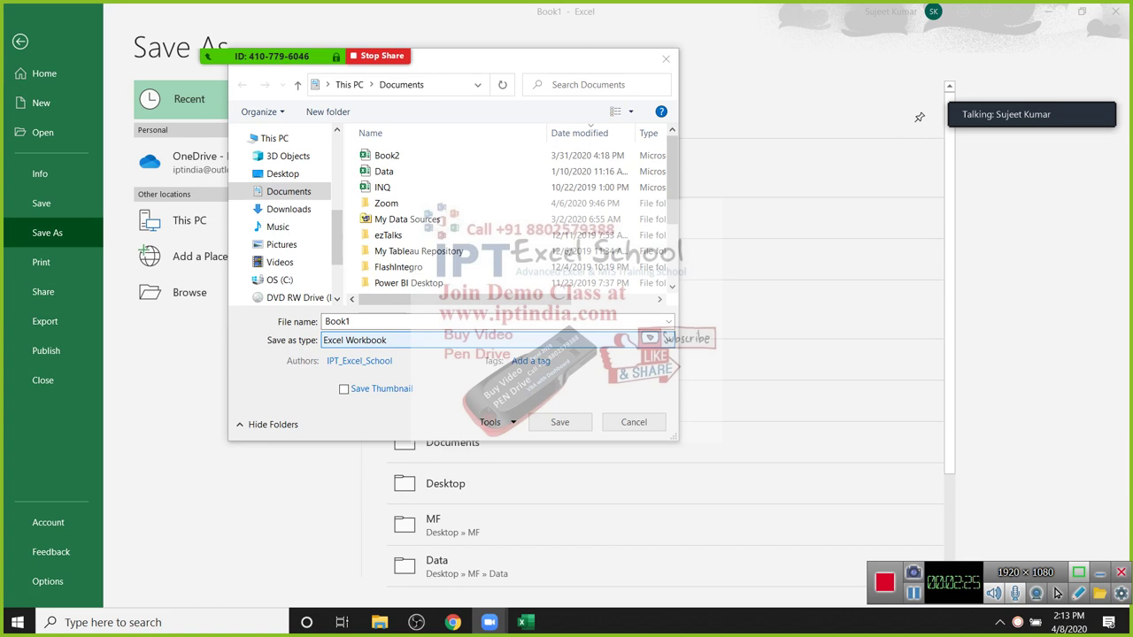
click(496, 340)
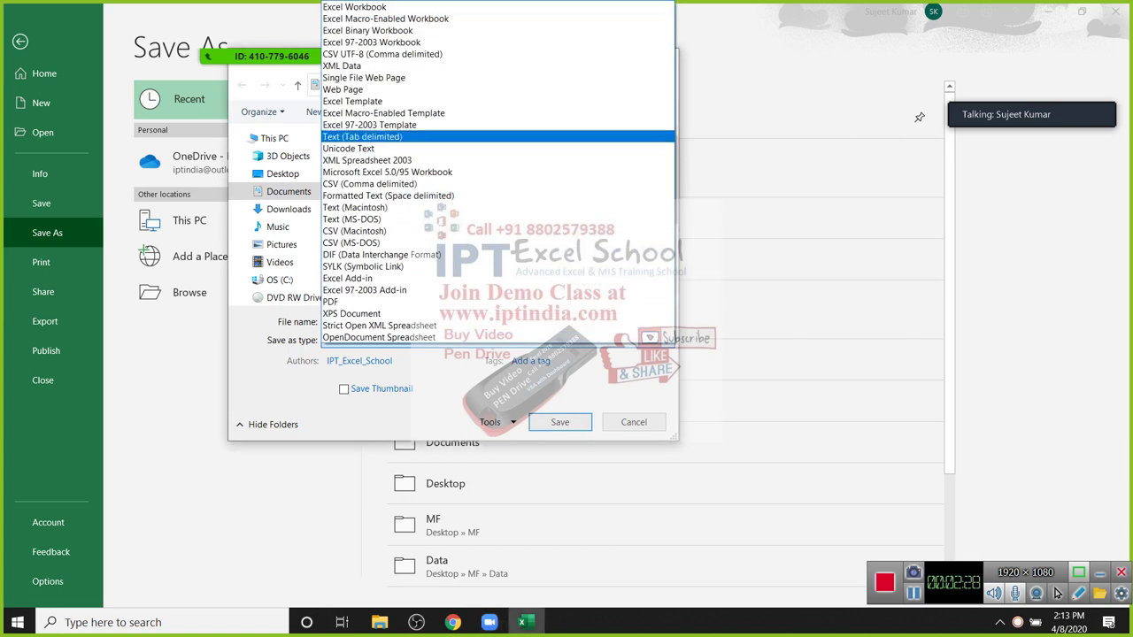
key(Up)
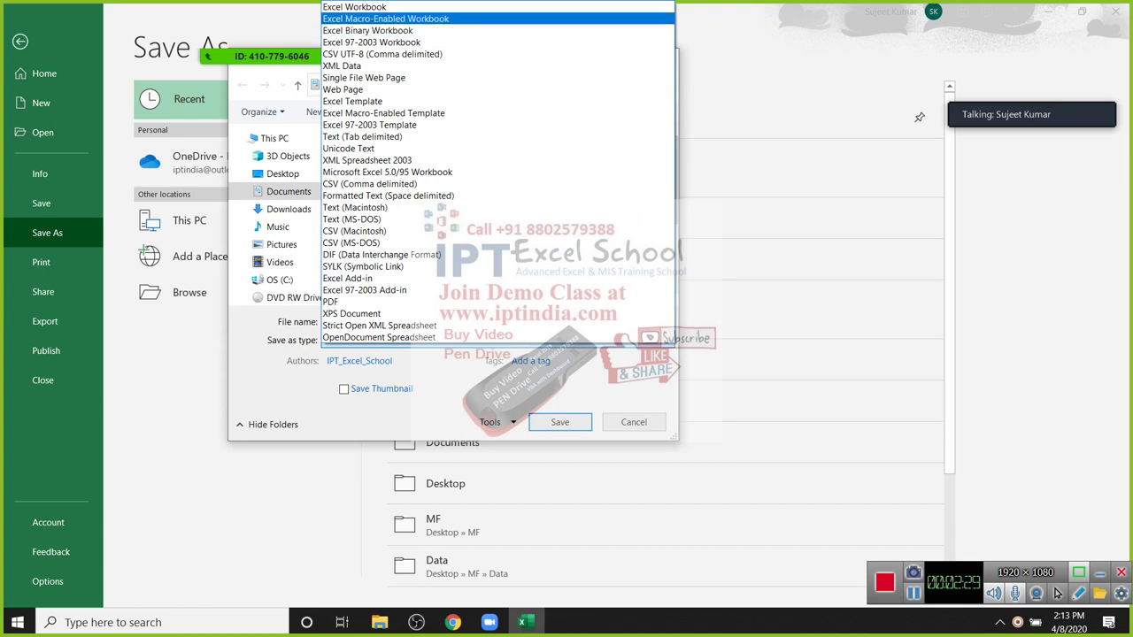
key(Return)
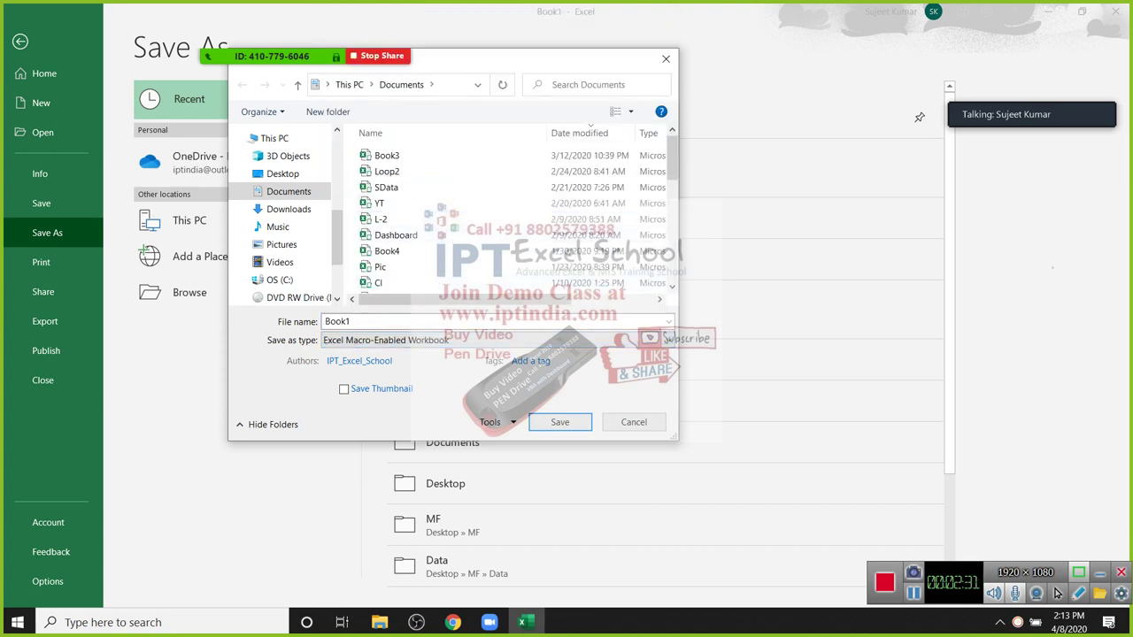
drag(1067, 281, 1075, 256)
click(1057, 593)
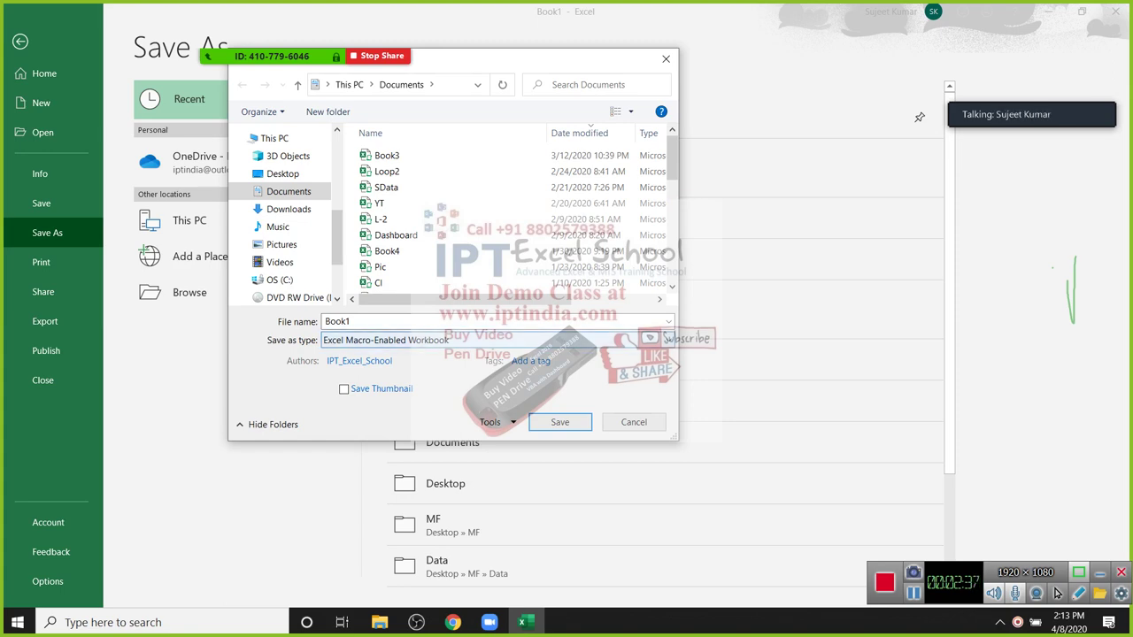
Step: Browse the remaining file formats, cancel the save dialog, and show the desktop
key(alt+Down)
key(Down)
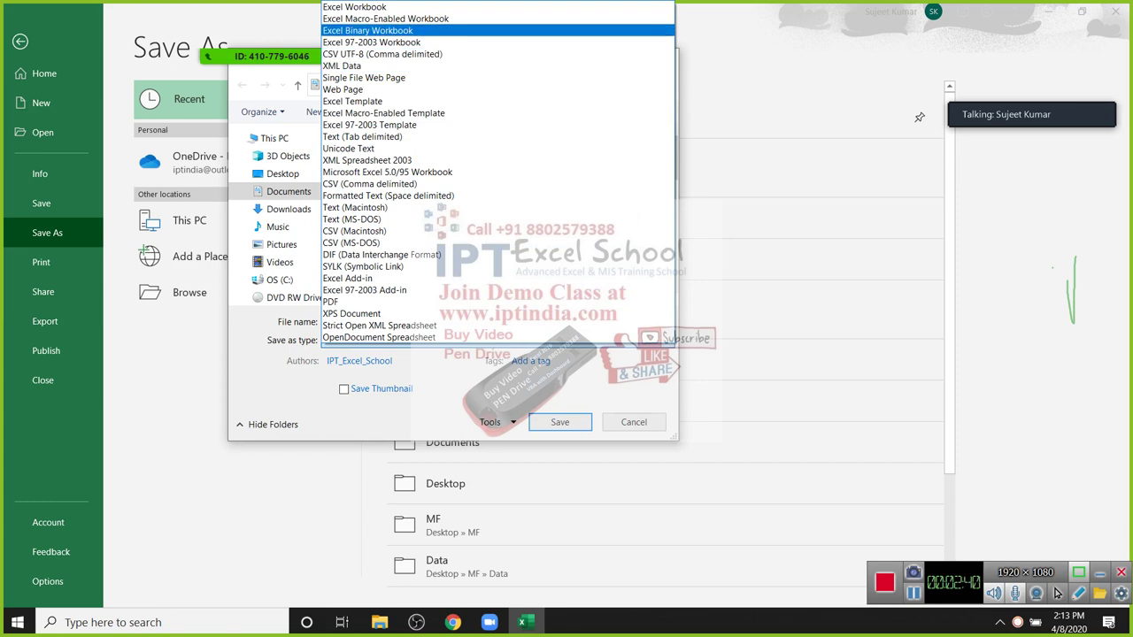
key(Up)
key(Up)
key(Down)
key(Down)
key(Down)
key(Down)
key(Down)
key(Down)
key(Down)
key(Down)
key(Down)
key(Down)
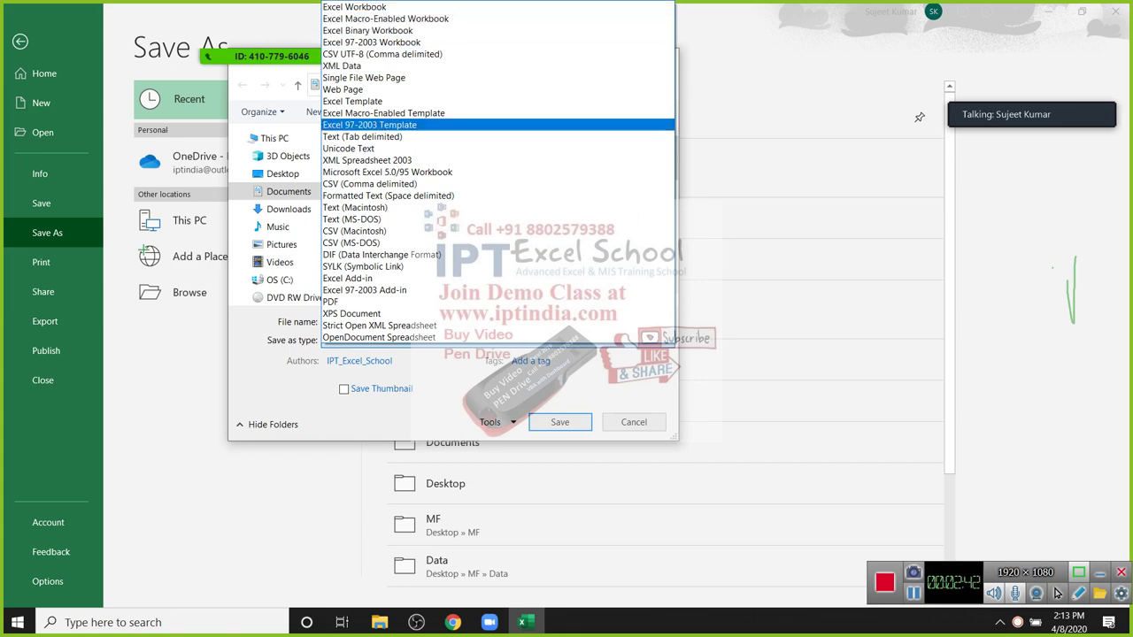
key(Down)
key(Down)
key(Down)
key(Down)
key(Down)
key(Return)
key(Escape)
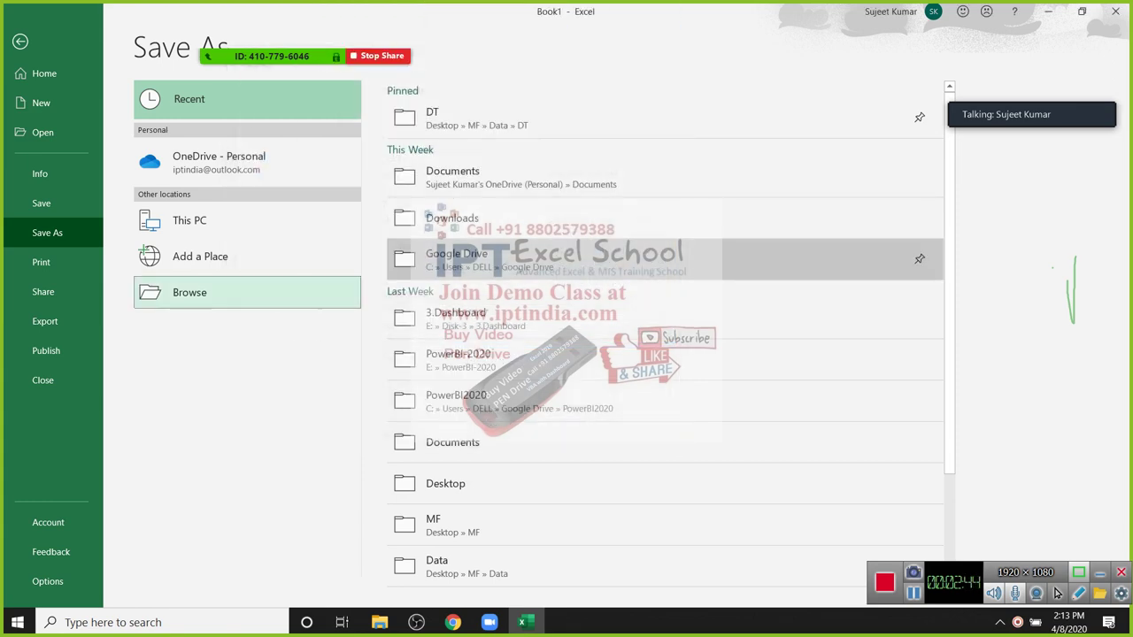
key(super+d)
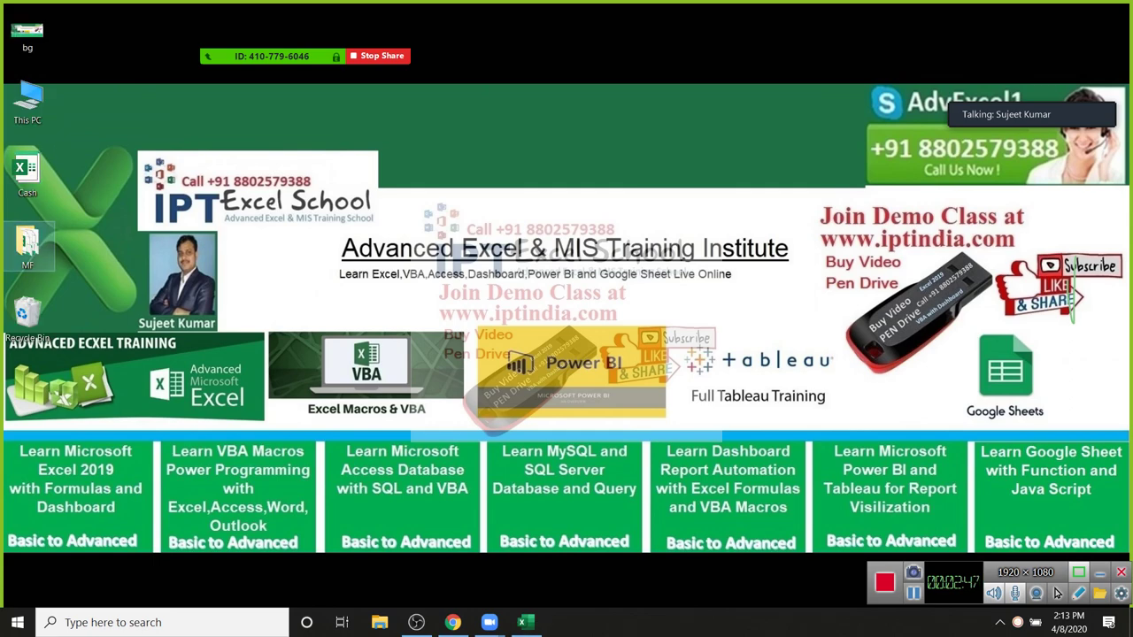
Step: Check Array-1's properties in the MF folder, confirming it is .xlsm, then return to Excel
key(Return)
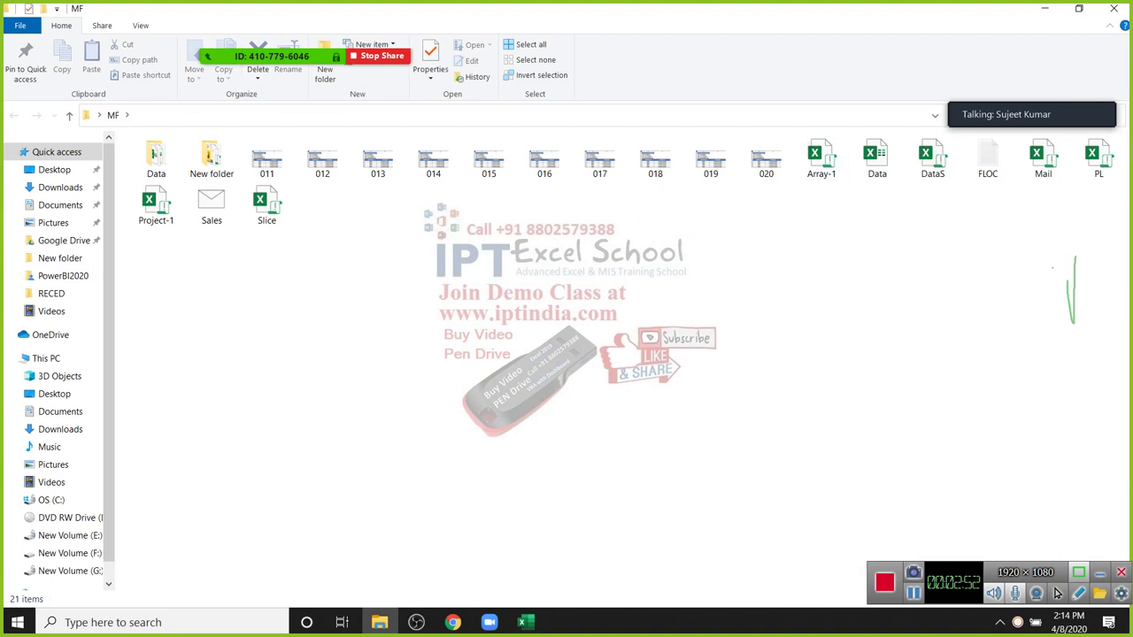
click(819, 156)
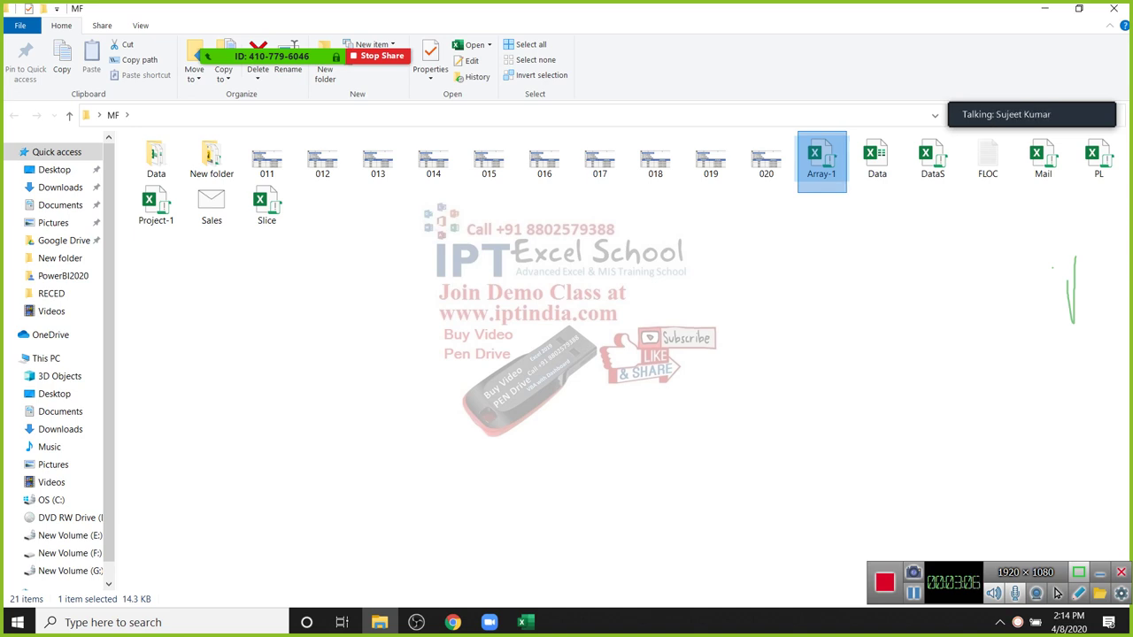
key(Right)
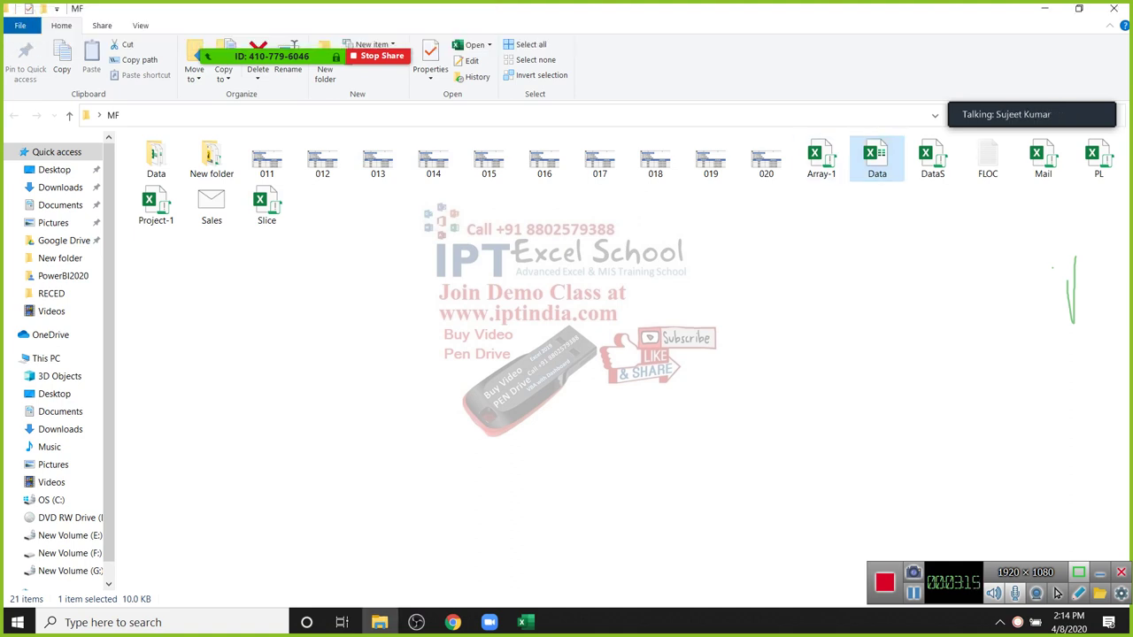
key(Left)
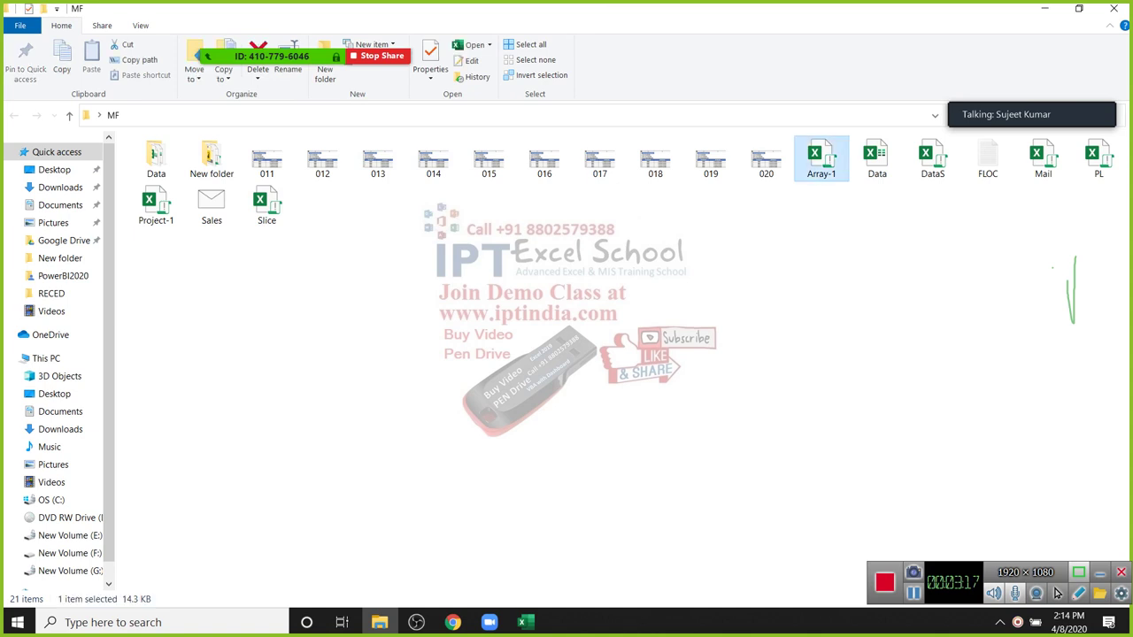
key(shift+F10)
key(Down)
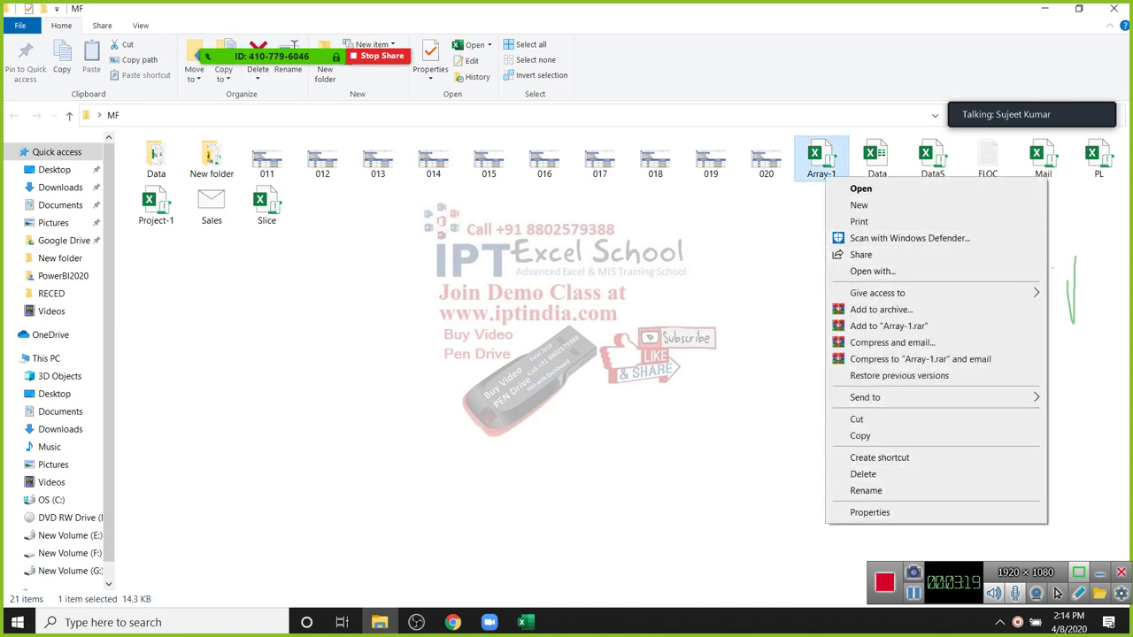
click(869, 512)
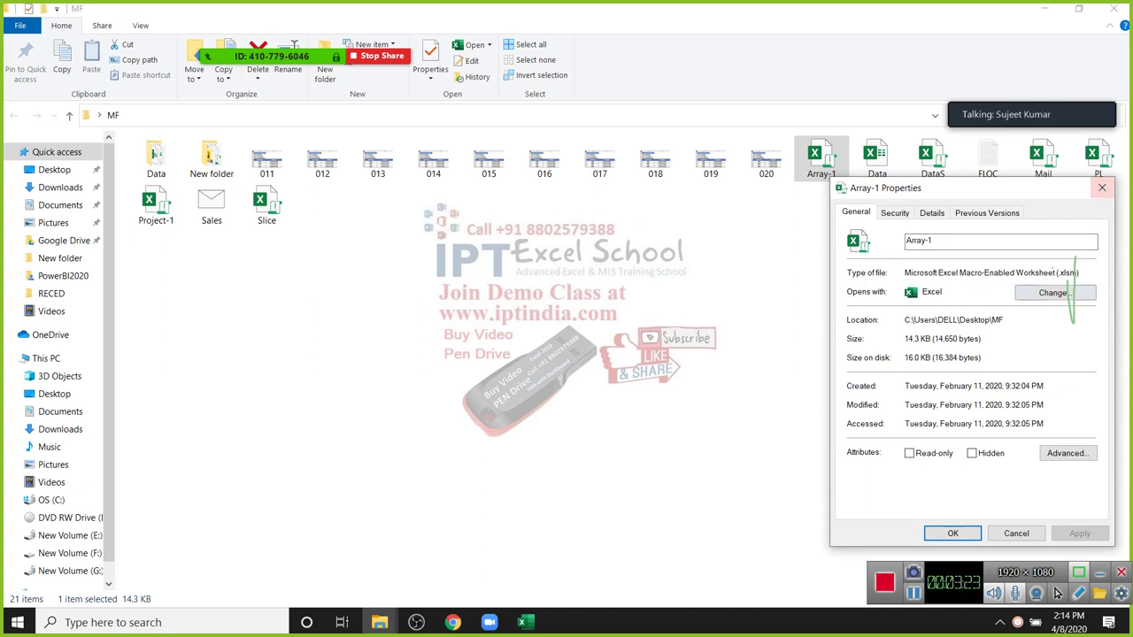
click(1102, 188)
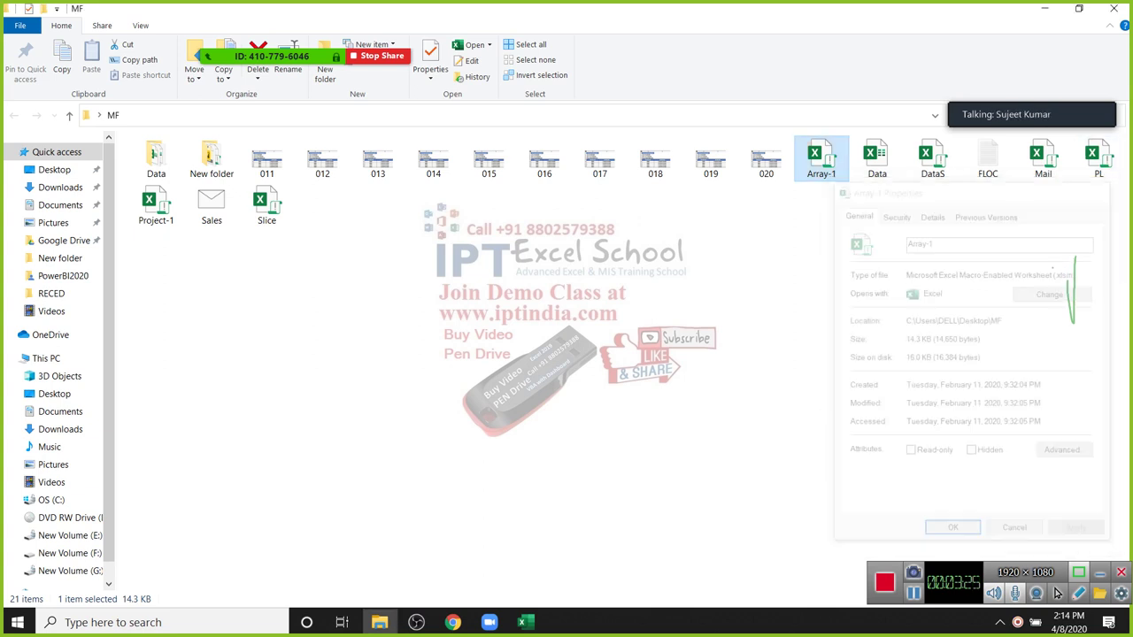
key(alt+Tab)
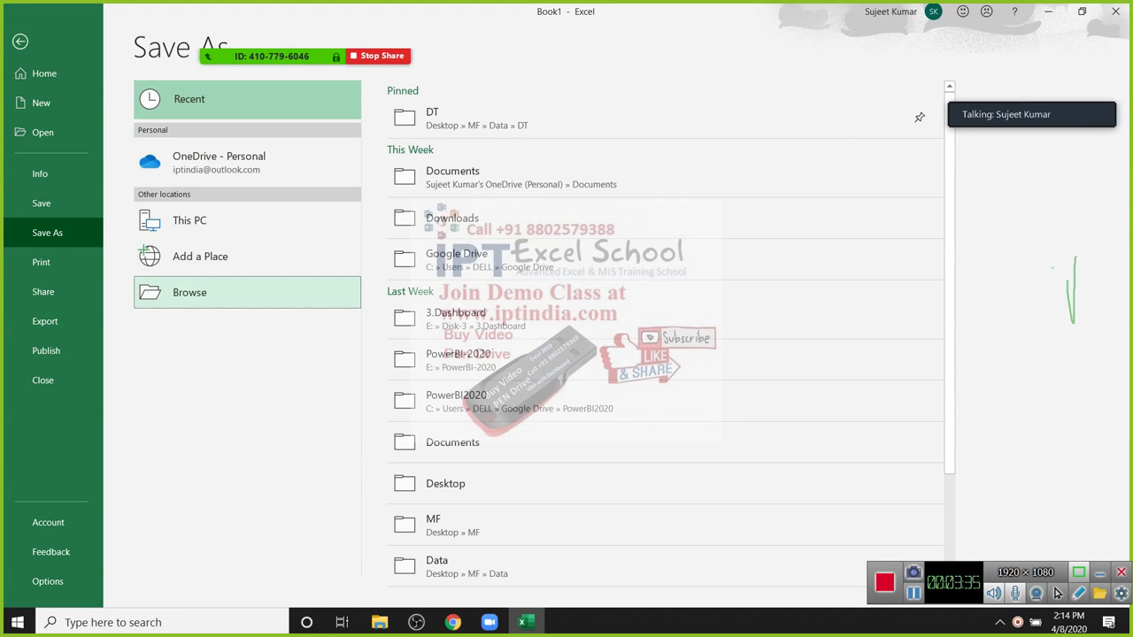
click(247, 292)
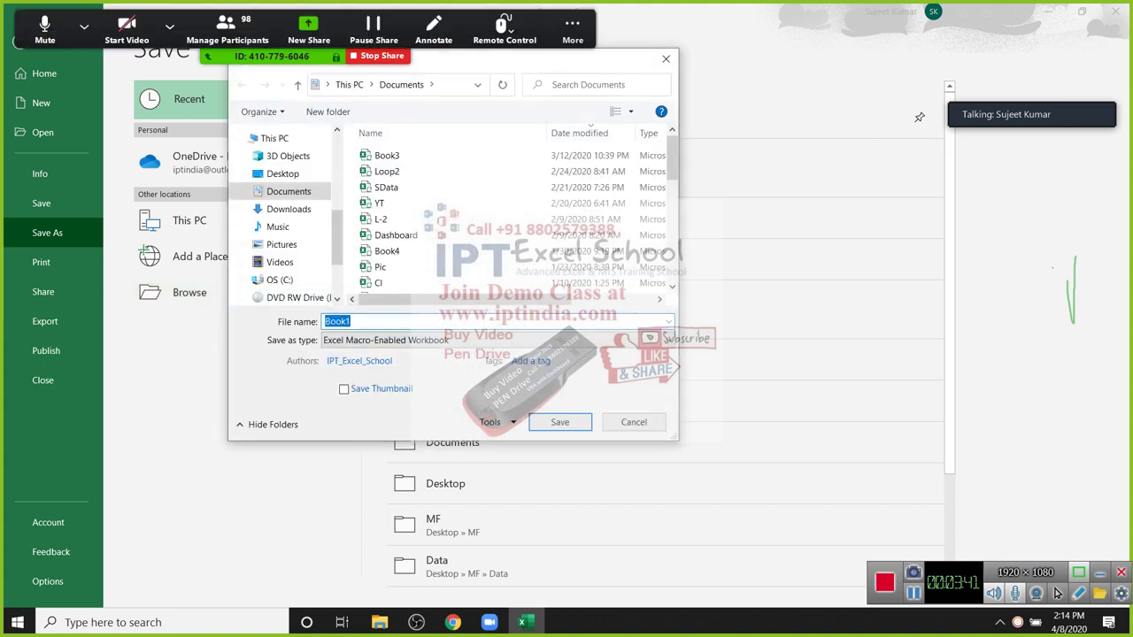
click(226, 31)
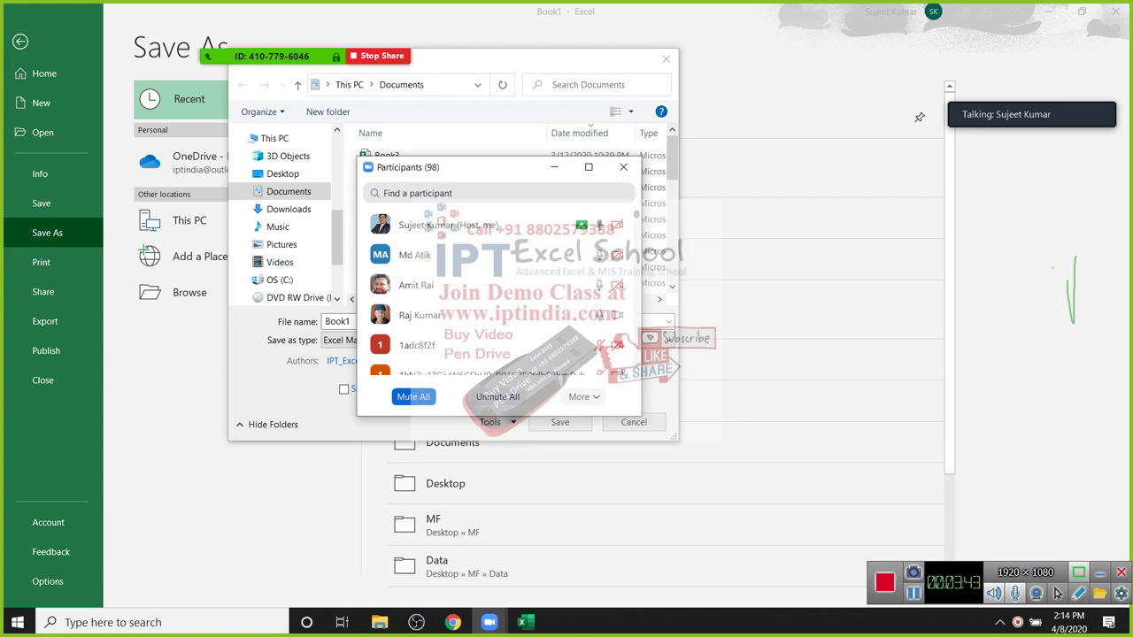
key(alt+m)
key(Return)
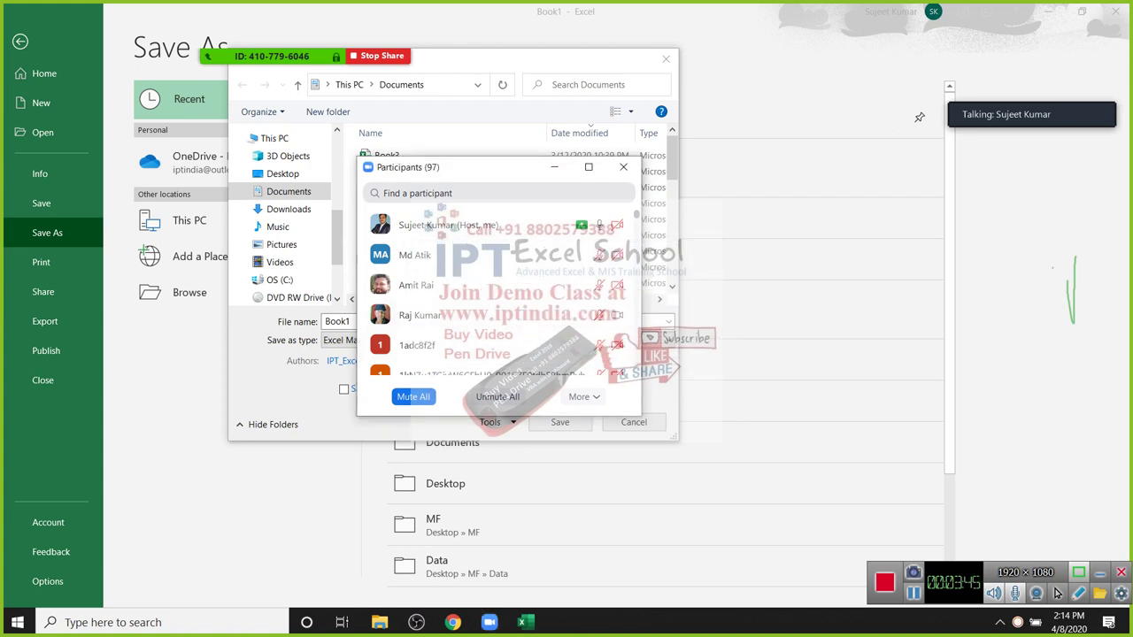
key(alt+u)
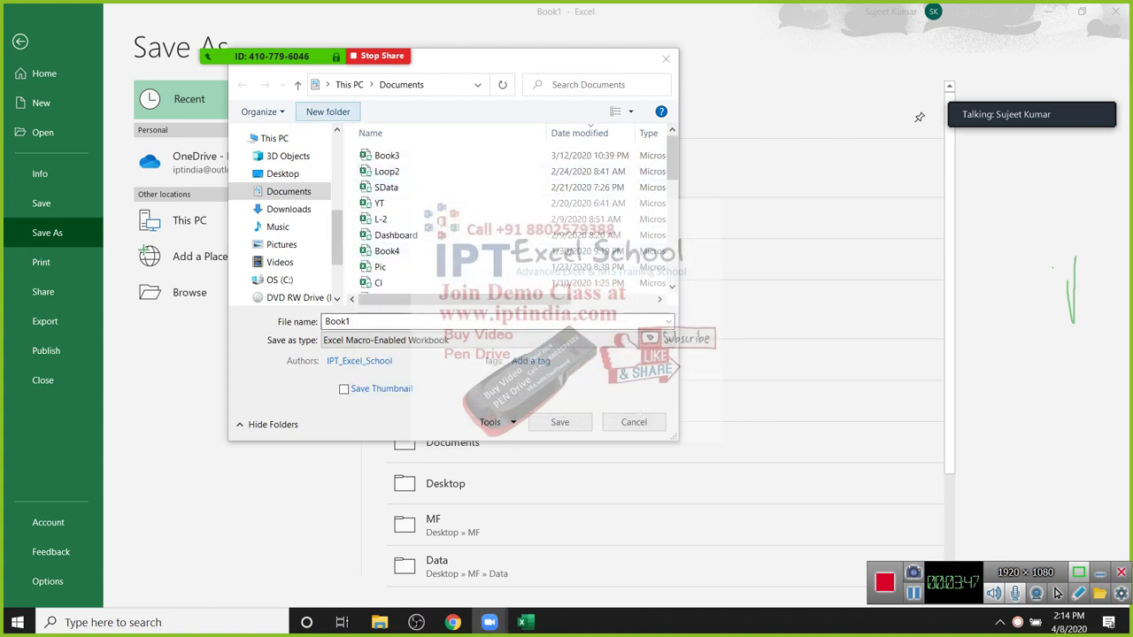
key(Tab)
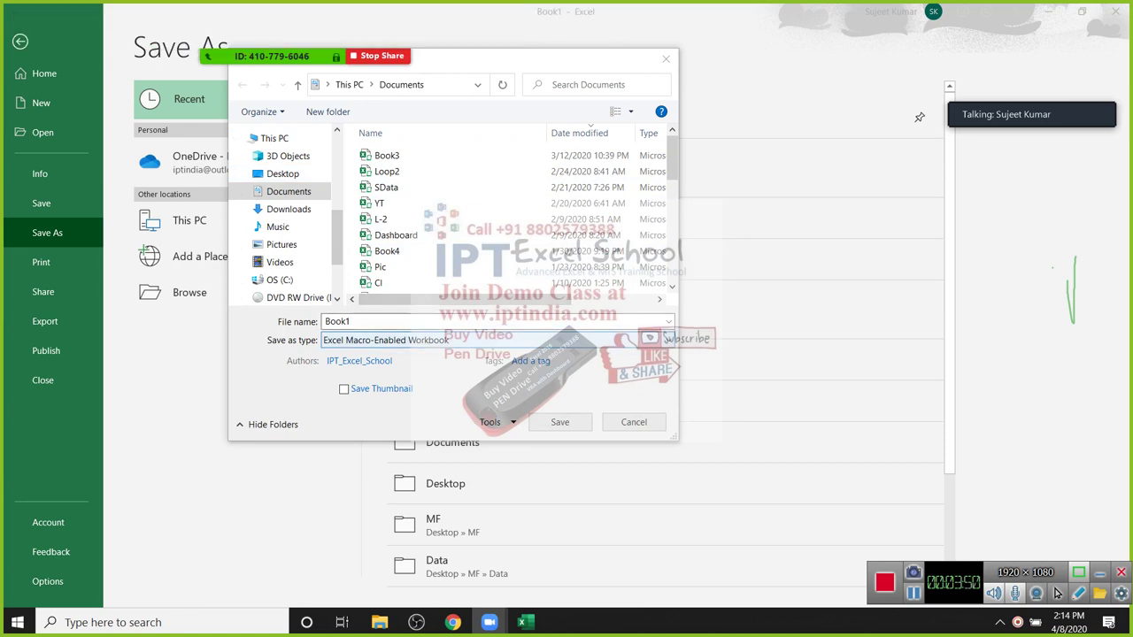
key(alt+Down)
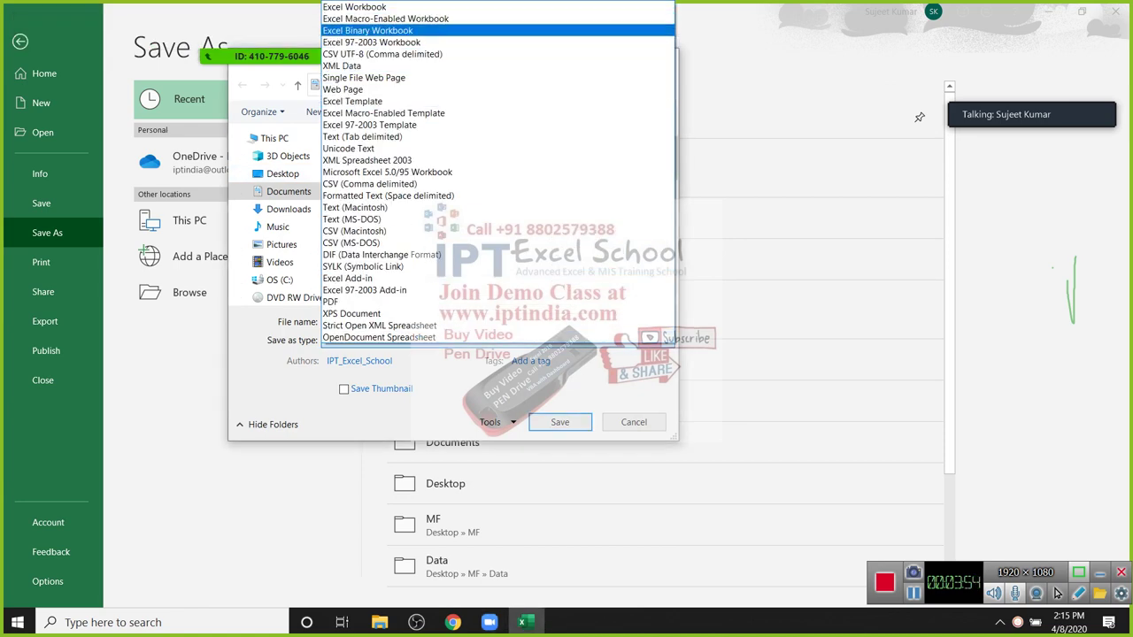
key(Down)
key(Up)
click(385, 19)
key(Escape)
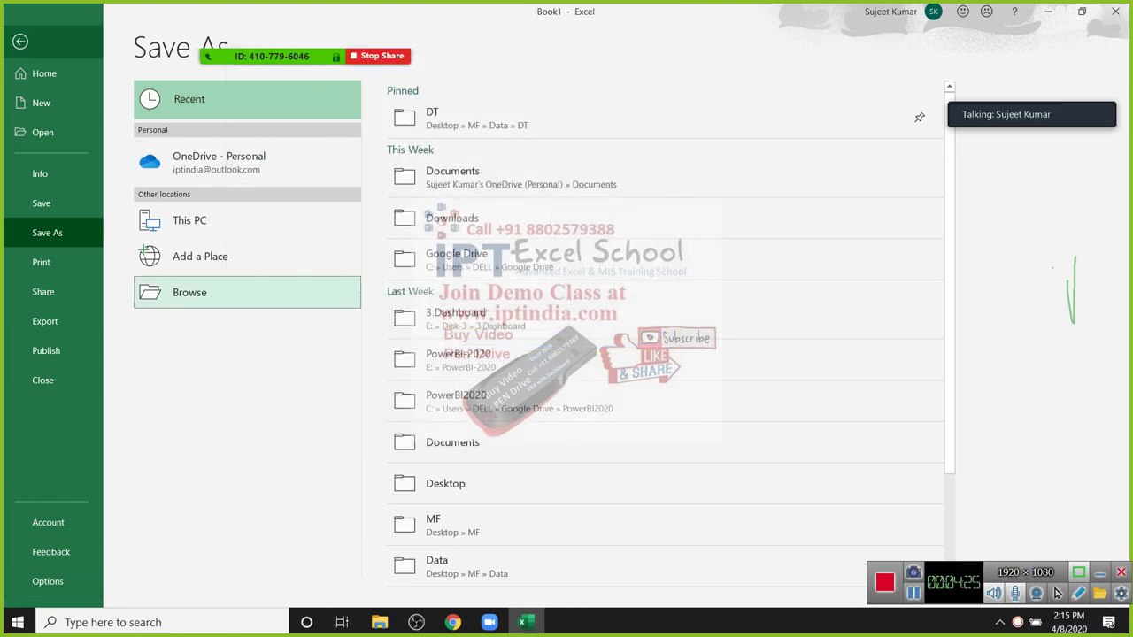
Step: Leave the save screen for the worksheet and move to cell A2
click(21, 41)
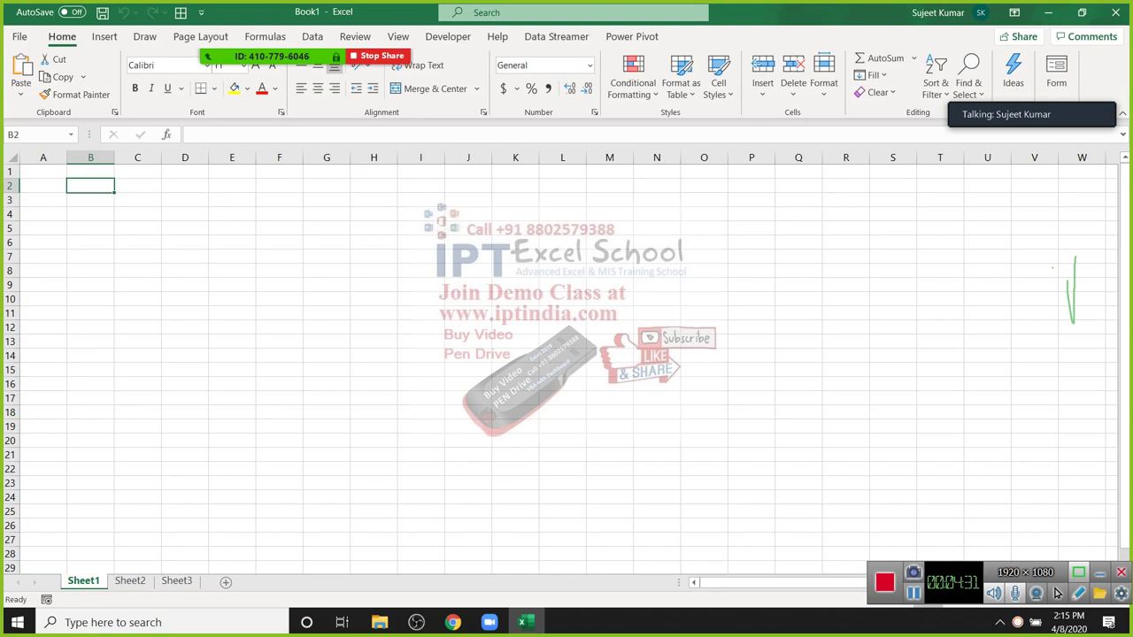
key(Left)
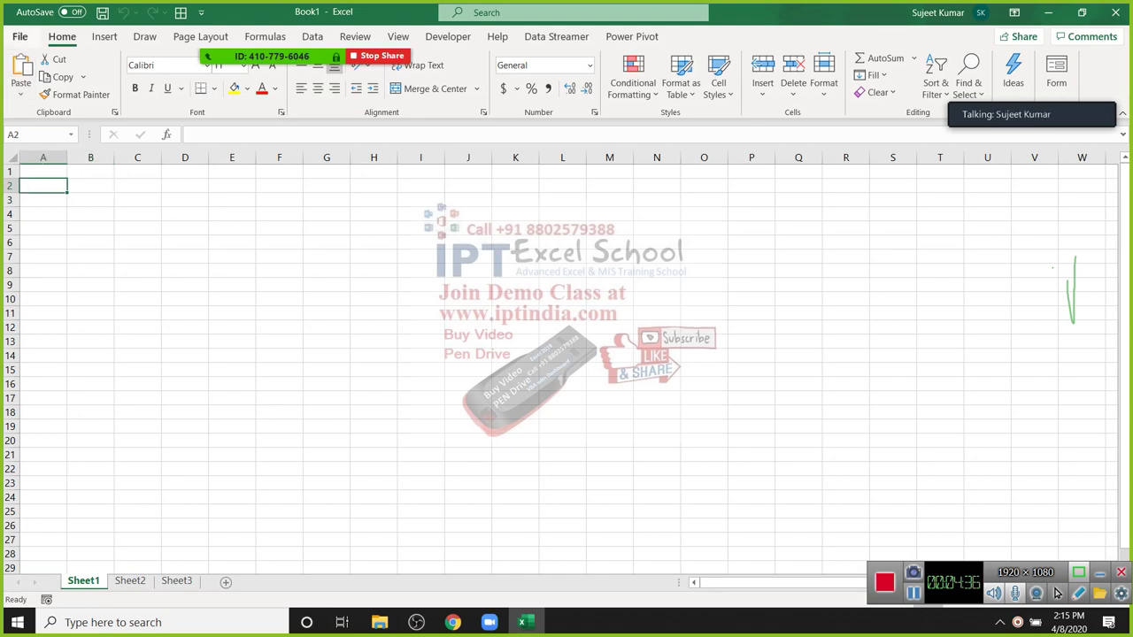
key(alt+f)
key(Escape)
Step: Browse the recent workbooks on File Home, then go to the Open page
key(alt+f)
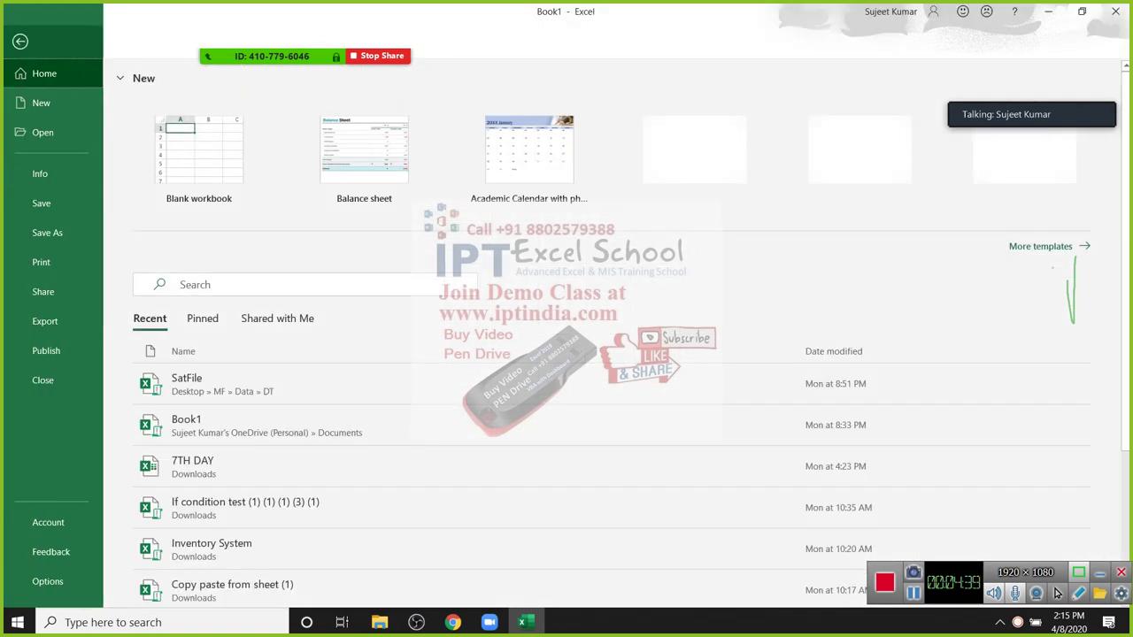
key(Down)
key(Down)
key(Down)
key(Down)
key(Down)
key(Down)
key(Down)
key(Down)
key(Down)
key(Down)
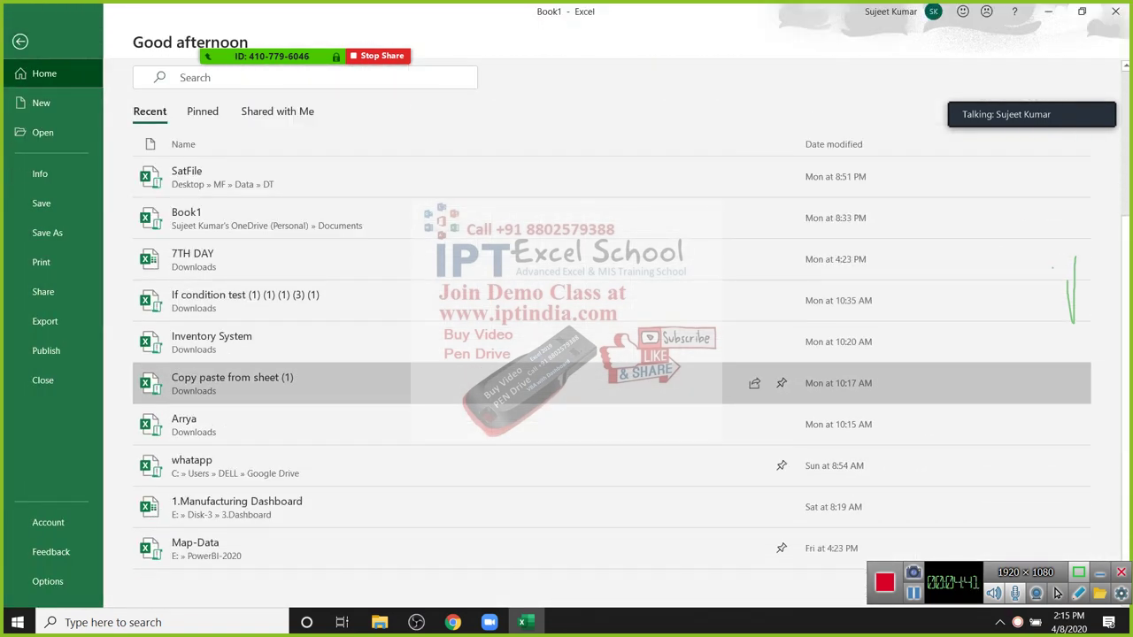
key(Up)
key(Up)
key(Up)
key(Up)
key(Up)
key(Up)
key(Up)
key(Up)
key(Up)
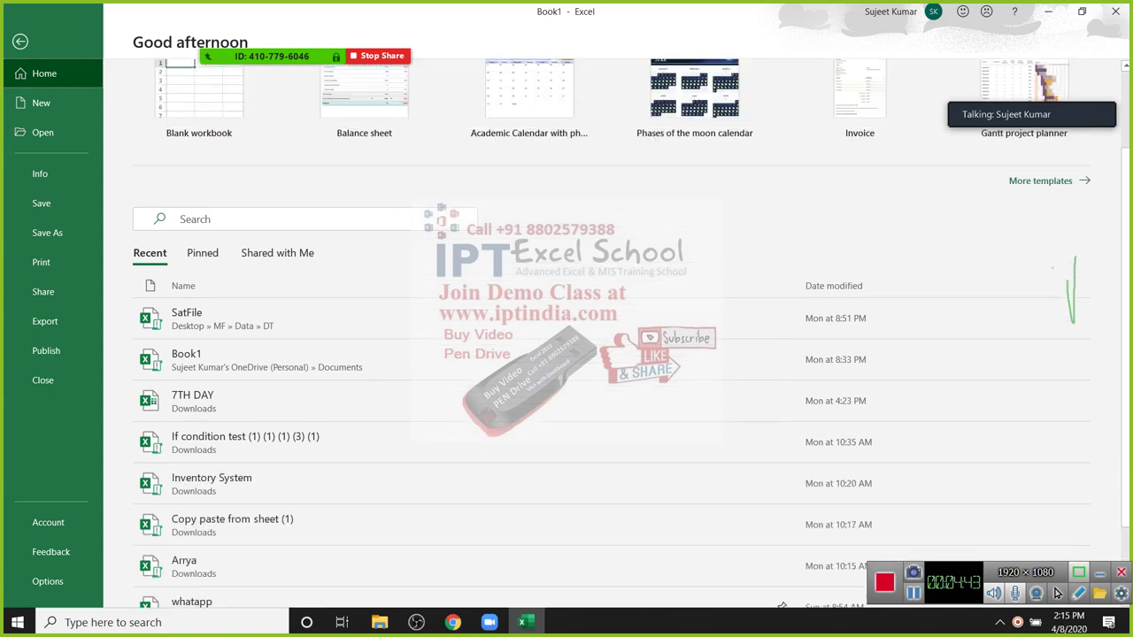
key(Down)
key(Down)
key(Down)
key(Down)
key(Down)
key(Down)
key(Down)
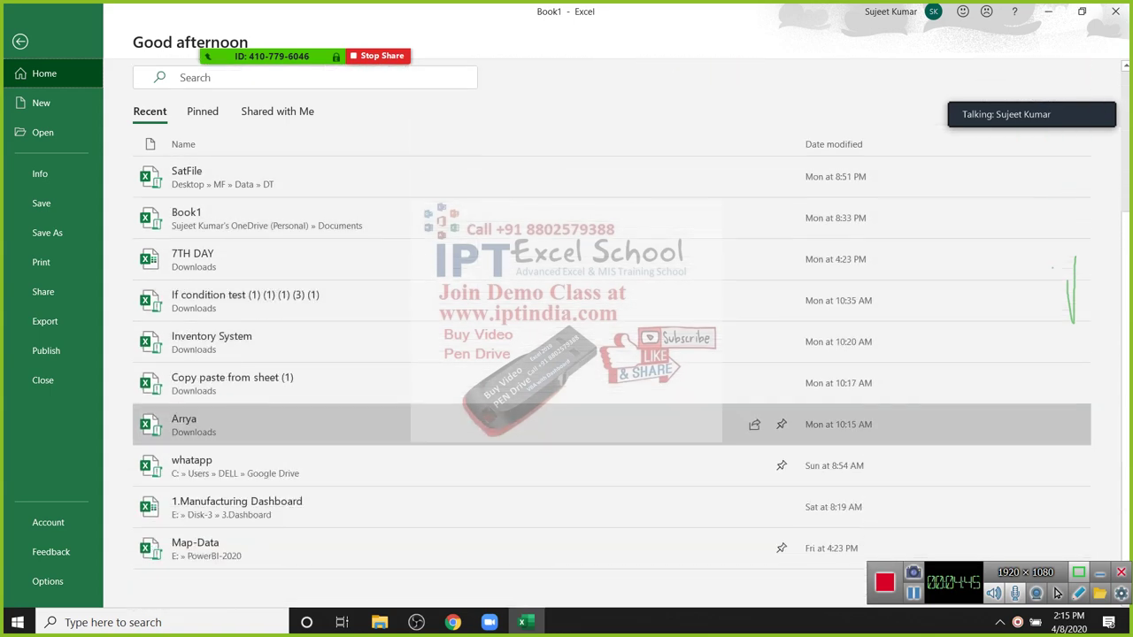
key(Up)
key(Up)
key(Up)
key(Up)
key(Up)
key(Up)
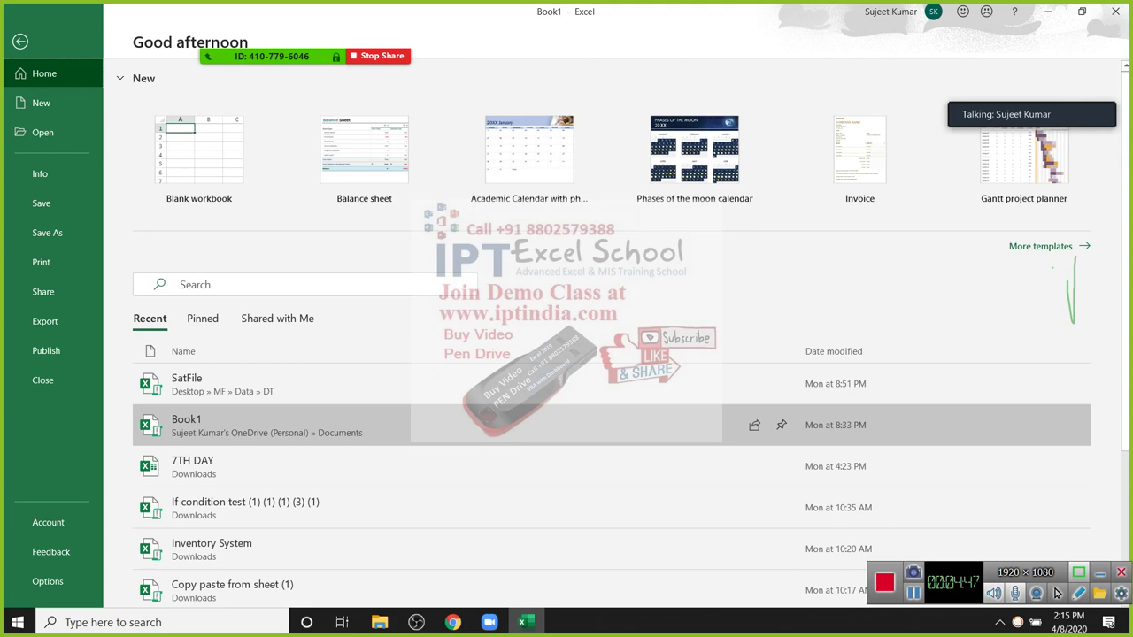
key(Down)
key(Down)
key(Up)
key(Down)
key(Down)
key(Down)
key(Down)
key(Down)
key(Up)
key(Up)
key(Up)
key(Up)
key(Up)
key(Up)
key(Down)
key(Down)
key(Down)
key(Down)
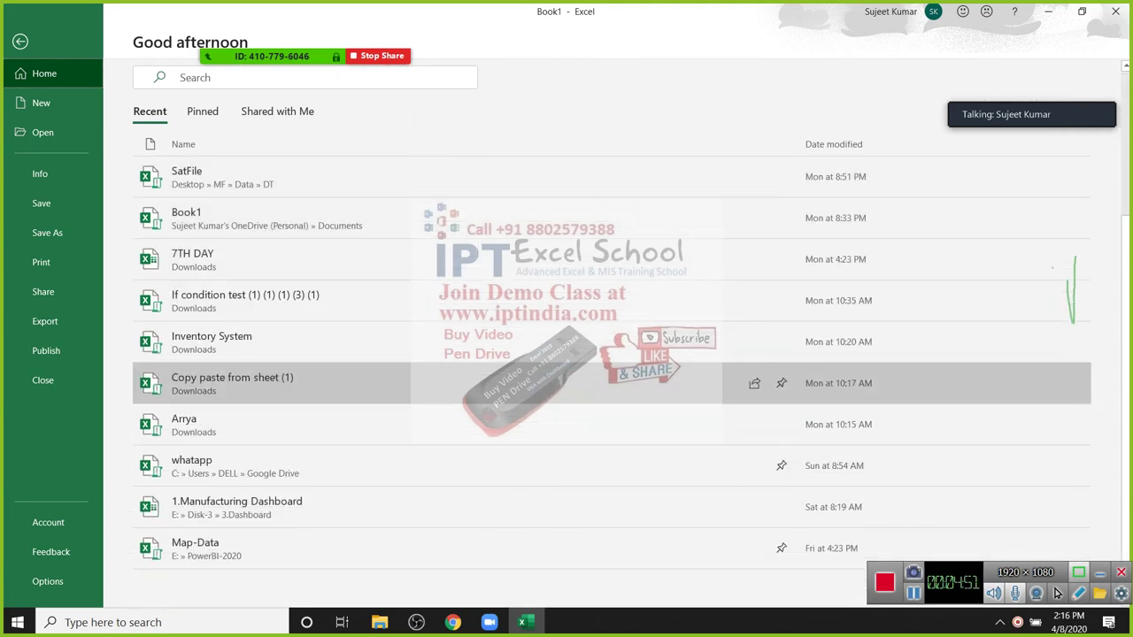
key(Left)
key(Up)
key(Return)
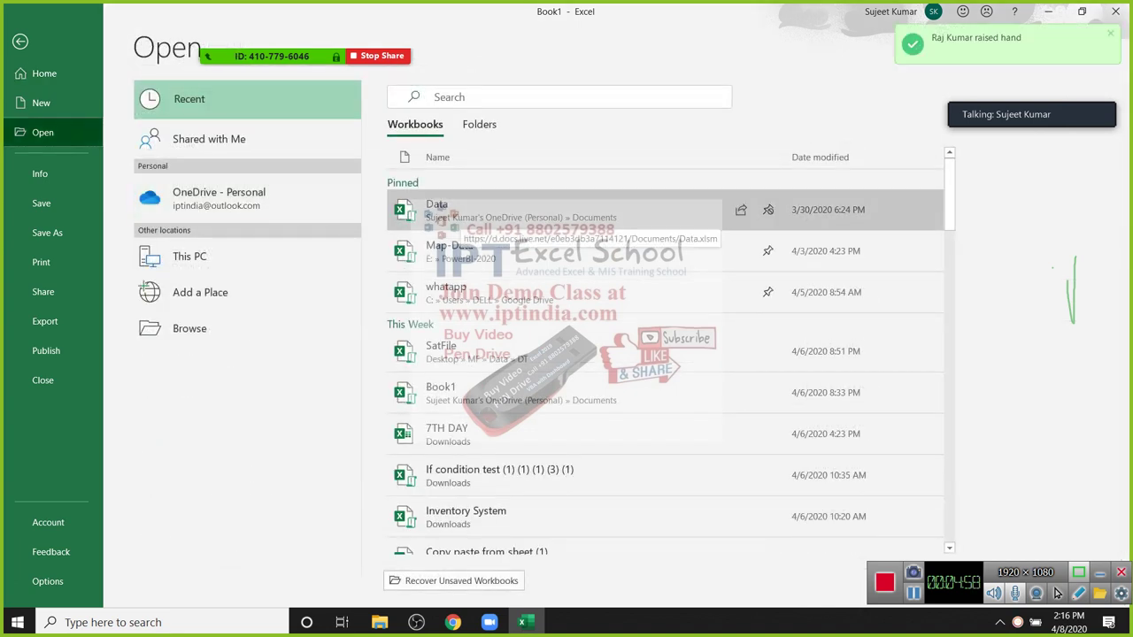
Step: Browse the recent workbooks list on the Open page down to Recover Unsaved Workbooks
key(Down)
key(Down)
key(Up)
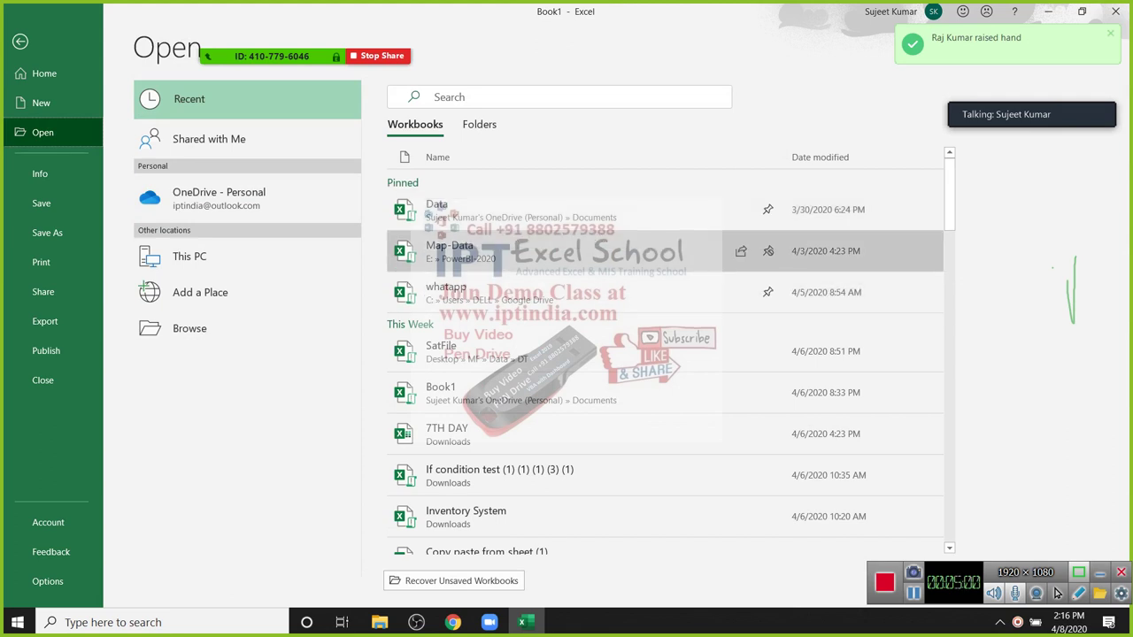
key(Down)
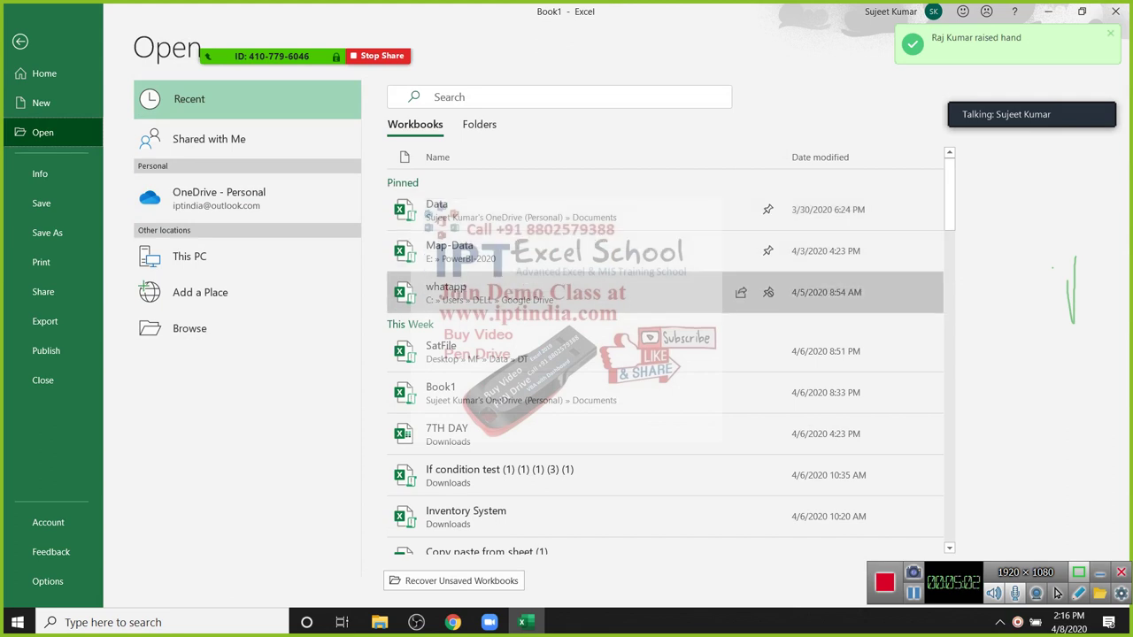
key(Down)
key(Down)
key(Down)
key(Down)
key(Down)
key(Down)
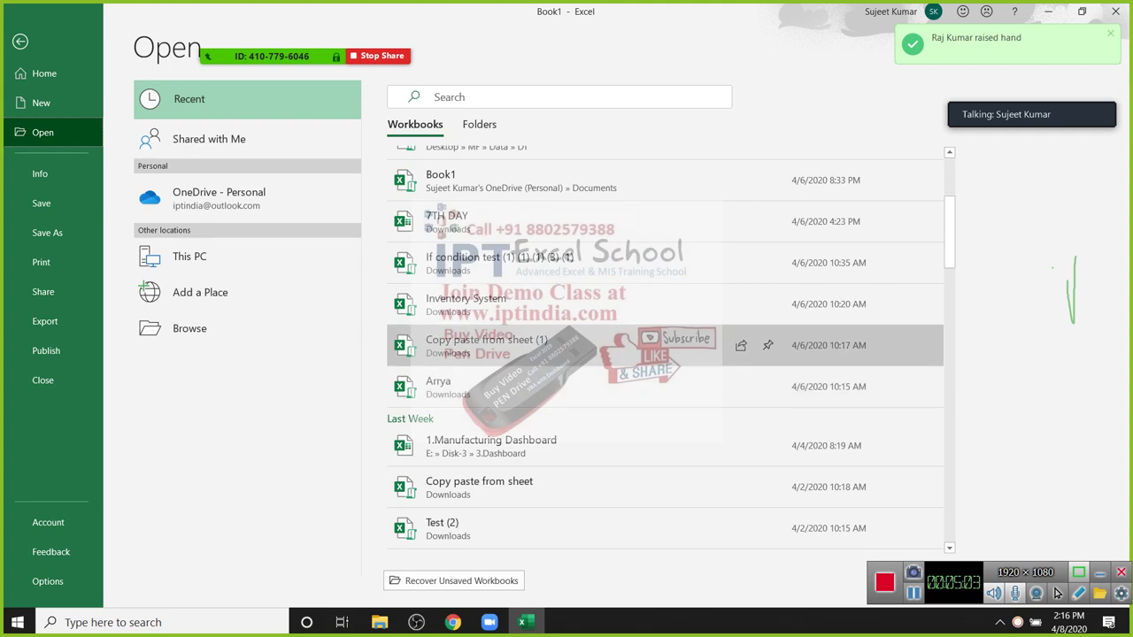
key(Down)
key(Down)
key(Down)
key(Down)
key(Down)
key(Down)
key(Down)
key(Down)
key(Down)
key(Down)
key(Down)
key(Down)
key(Down)
key(Down)
key(Down)
key(Down)
key(Down)
key(Down)
key(Down)
key(Down)
key(Down)
key(Down)
key(Down)
key(Down)
key(Down)
key(Down)
key(Down)
key(Down)
key(Down)
key(Down)
key(Down)
key(Down)
key(Down)
key(Down)
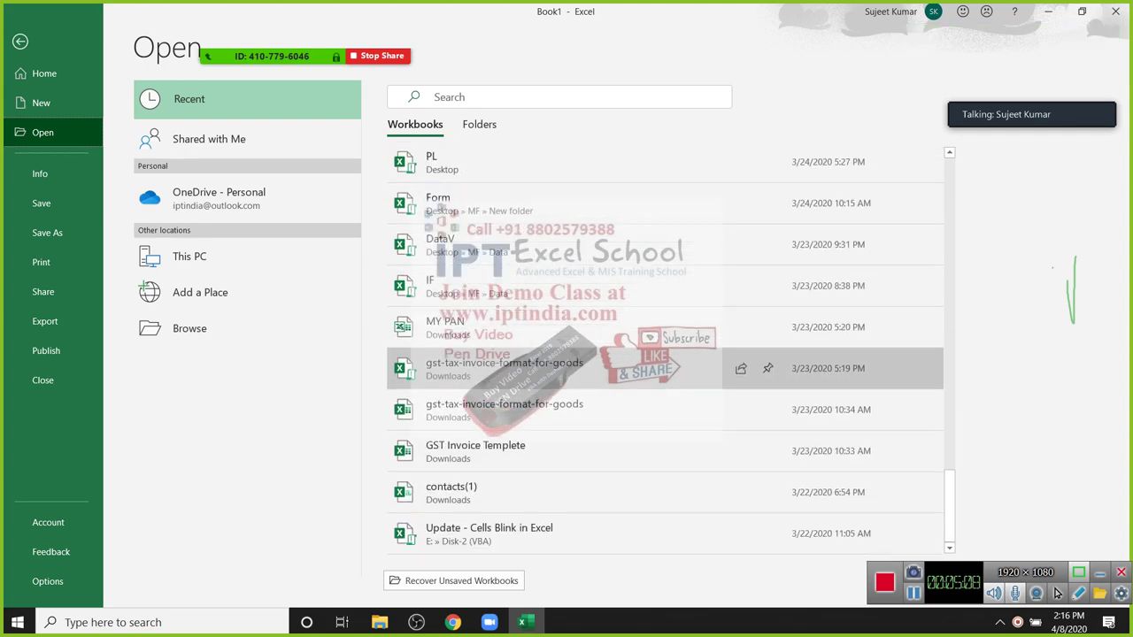
key(Up)
key(Up)
key(Up)
key(Up)
key(Up)
key(Up)
key(Up)
key(Up)
key(Up)
key(Up)
key(Up)
key(Up)
key(Up)
key(Up)
key(Up)
key(Up)
key(Up)
key(Up)
key(Up)
key(Up)
key(Up)
key(Up)
key(Up)
key(Up)
key(Up)
key(Down)
key(Down)
key(Up)
key(Up)
key(Up)
key(Up)
key(Up)
key(Up)
key(Up)
key(Up)
key(Up)
key(Up)
key(Up)
key(Up)
key(Up)
key(Up)
key(Up)
key(Up)
key(Up)
key(Up)
key(Up)
key(Up)
key(Tab)
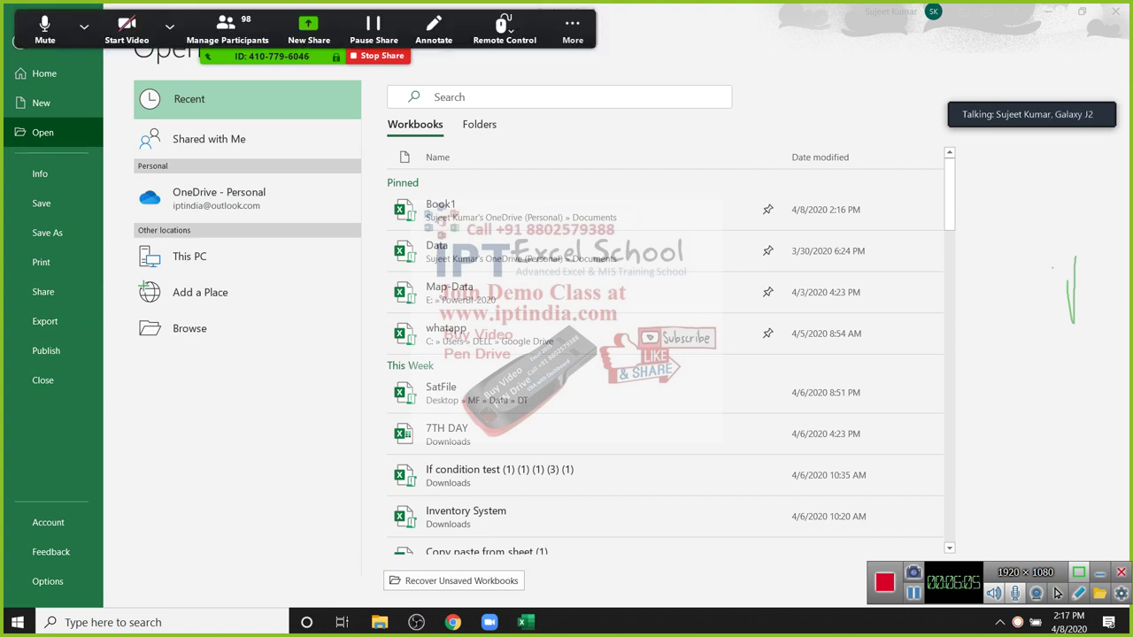
Step: Mute all Zoom participants and return to Excel's backstage
key(alt+u)
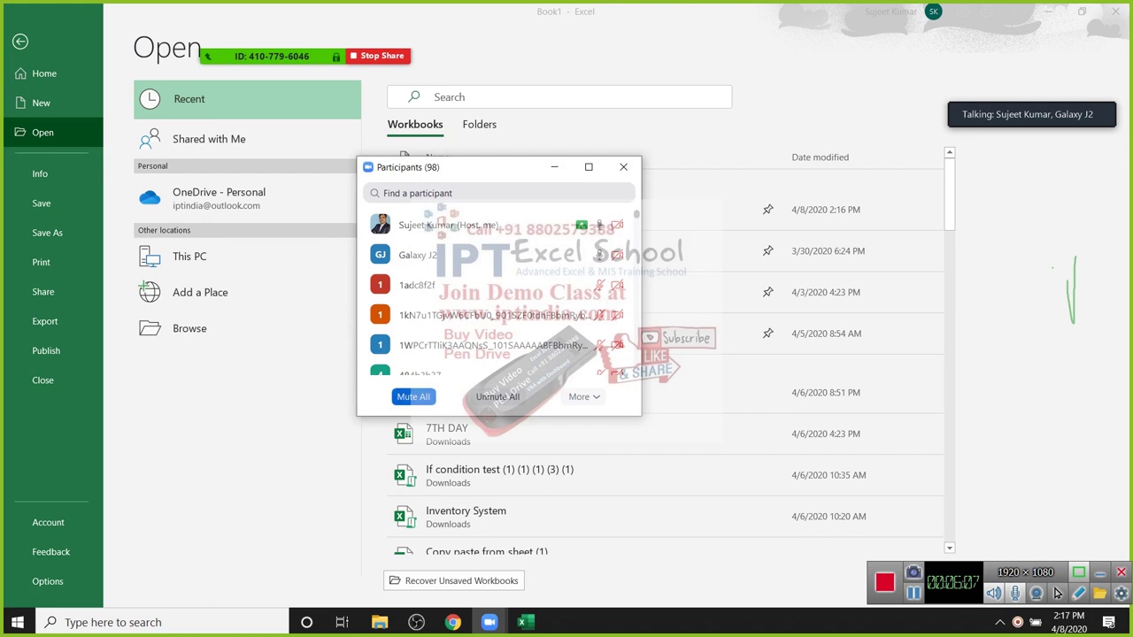
key(alt+m)
key(Return)
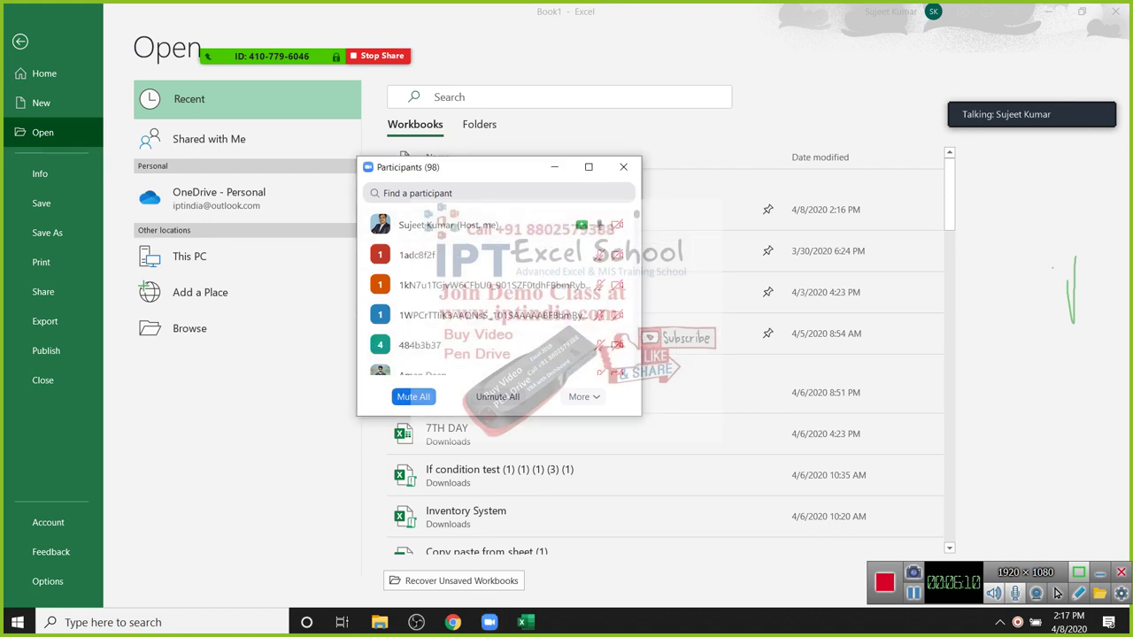
key(alt+u)
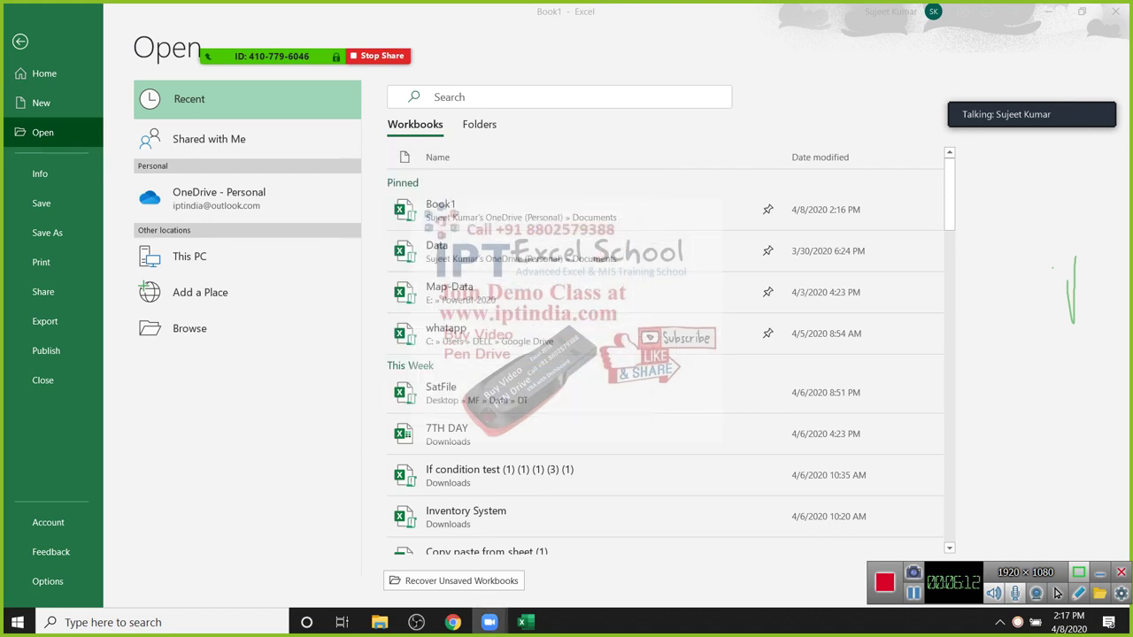
key(alt+Tab)
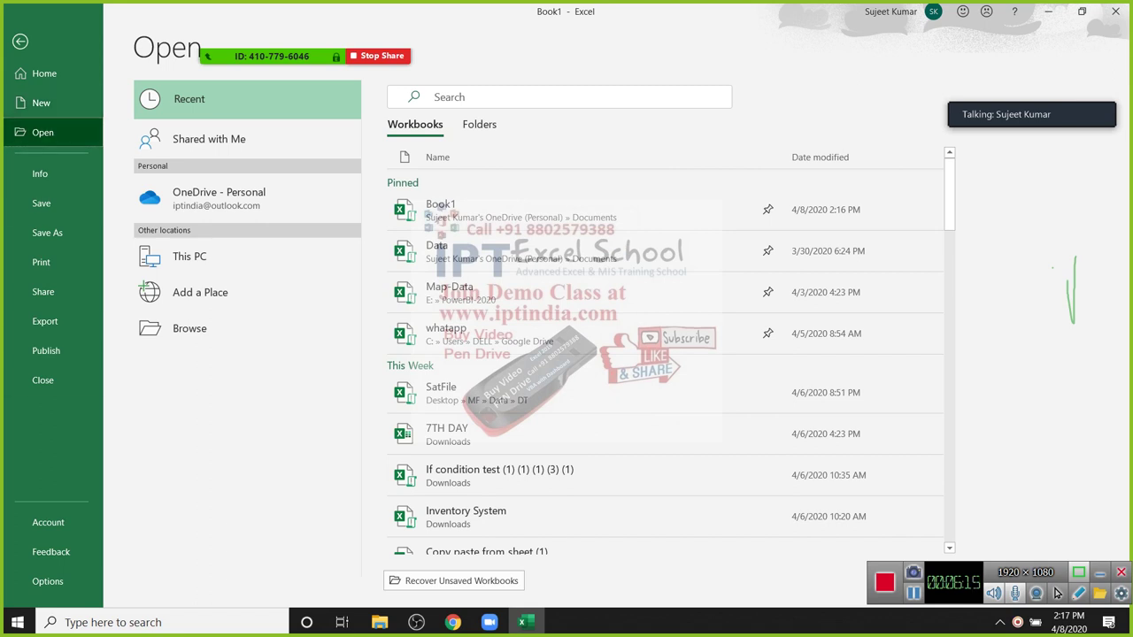
key(Return)
Step: Browse the new-workbook template gallery, then run the suggested Business template search
key(Tab)
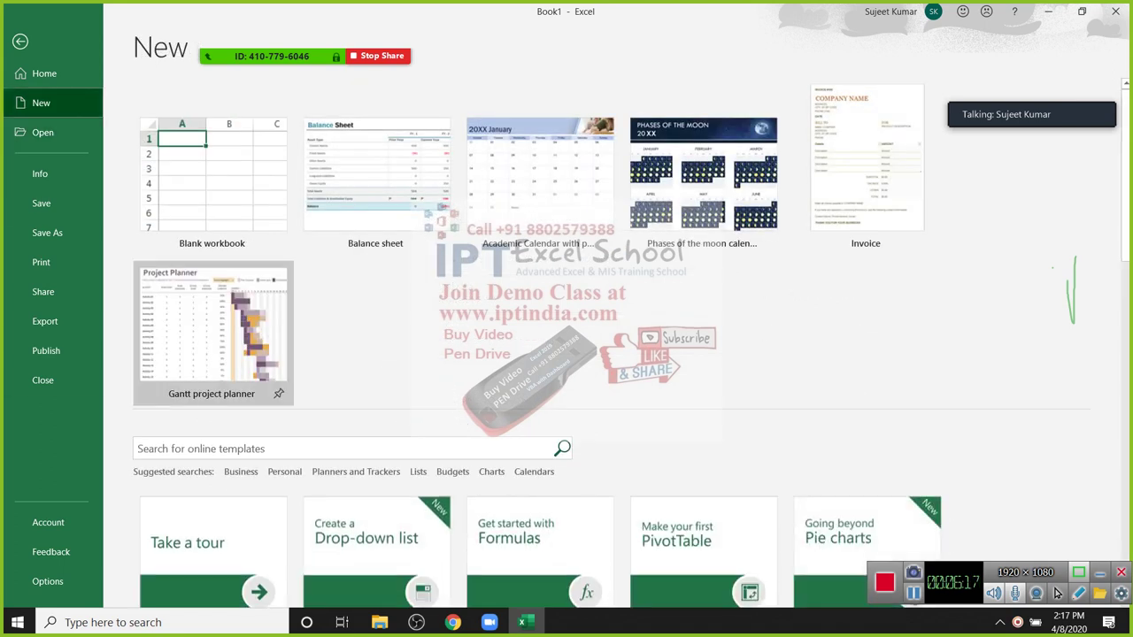
key(Tab)
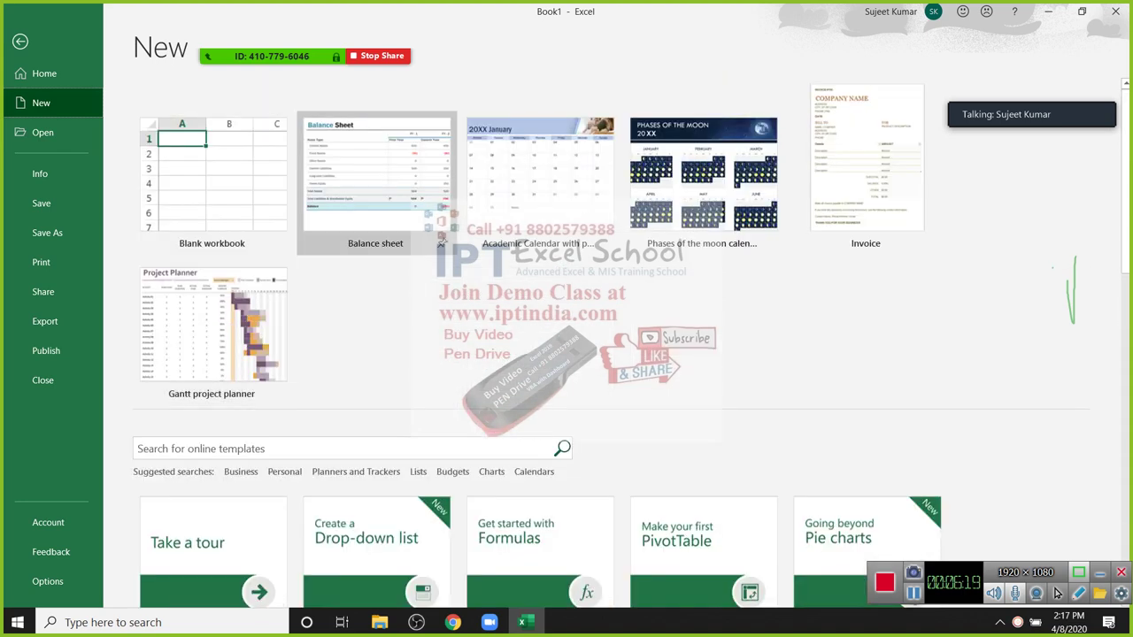
key(Tab)
key(Tab)
key(Tab)
key(Tab)
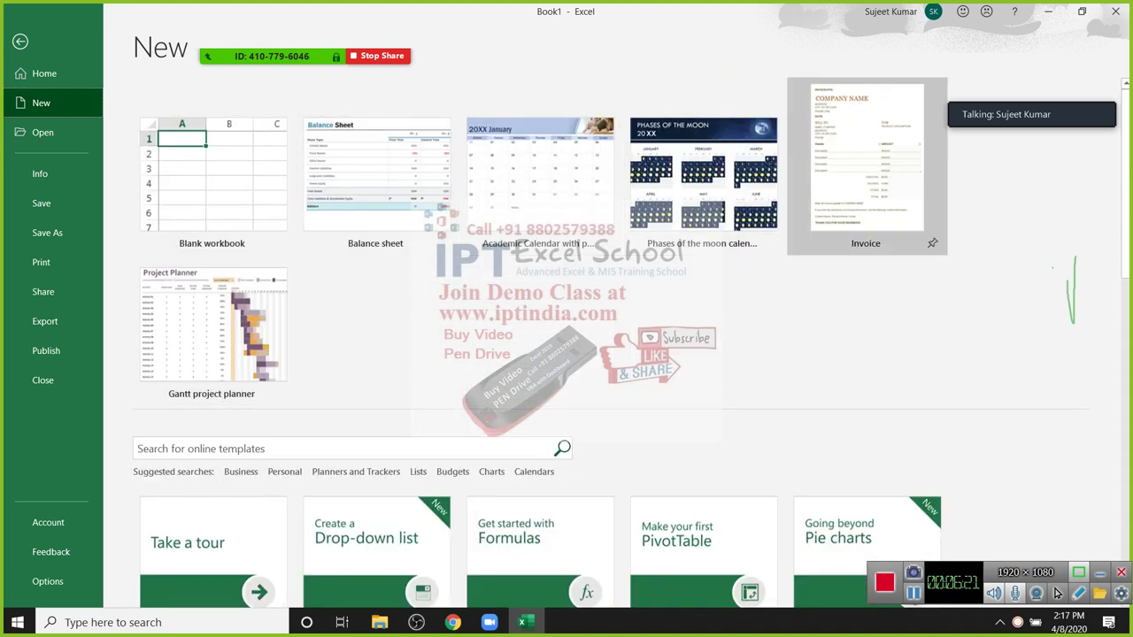
key(Tab)
key(Tab)
key(Tab)
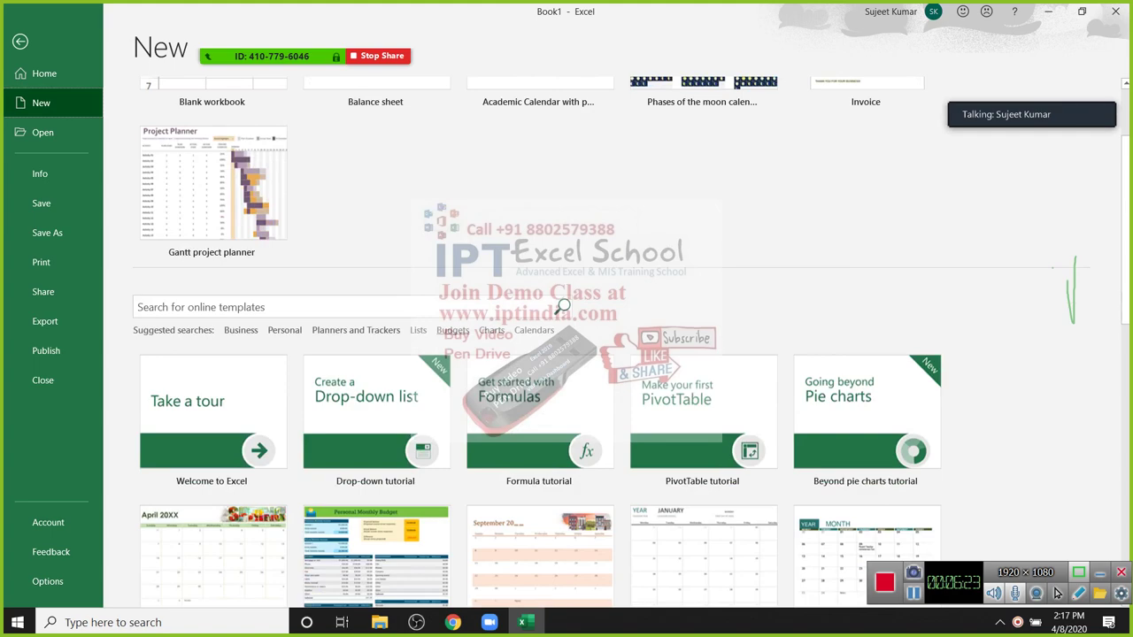
key(Tab)
key(Tab)
key(Tab)
key(Tab)
key(Tab)
key(Tab)
key(Tab)
key(Tab)
key(Tab)
key(Tab)
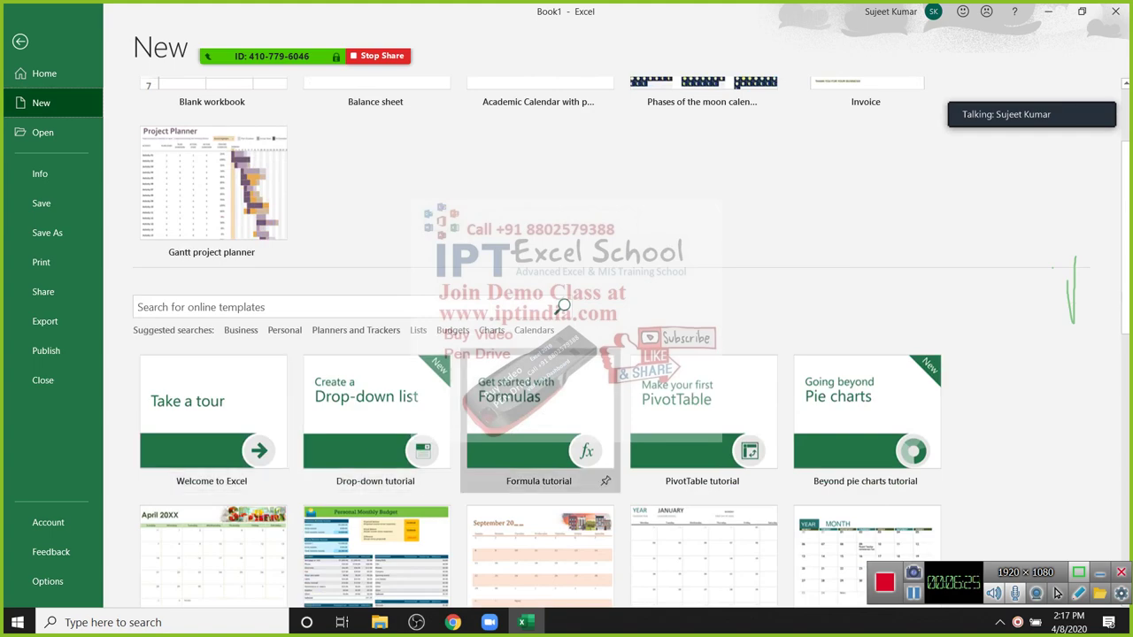
key(Tab)
key(Tab)
key(Tab)
key(Tab)
key(Tab)
key(Tab)
key(Tab)
key(Tab)
key(Tab)
key(Tab)
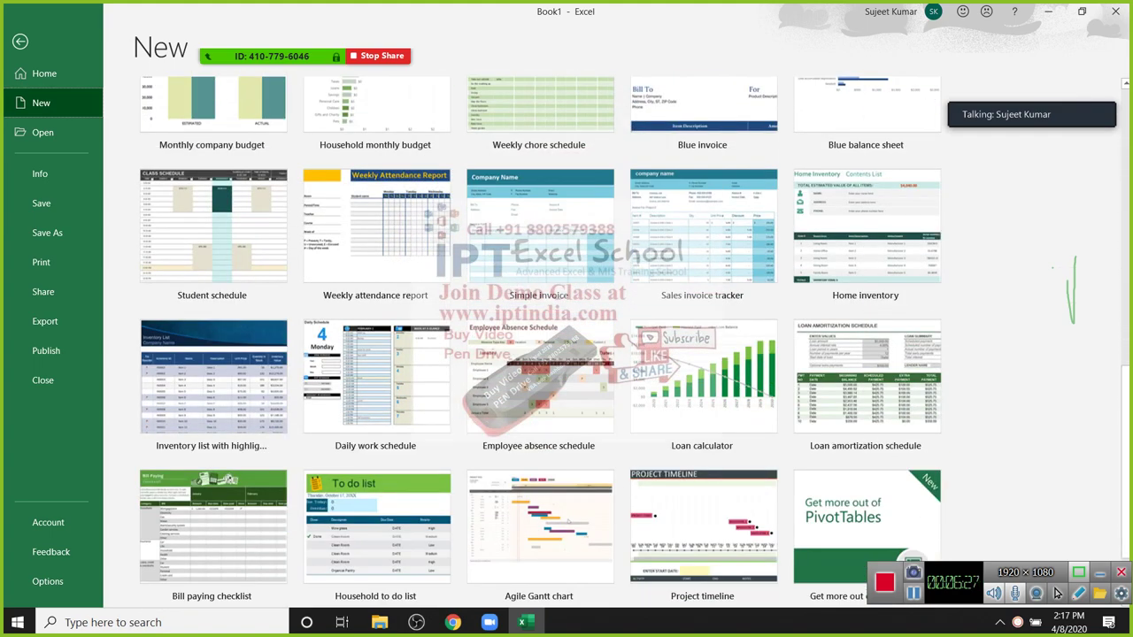
key(Tab)
key(Tab)
key(Tab)
key(Tab)
key(Tab)
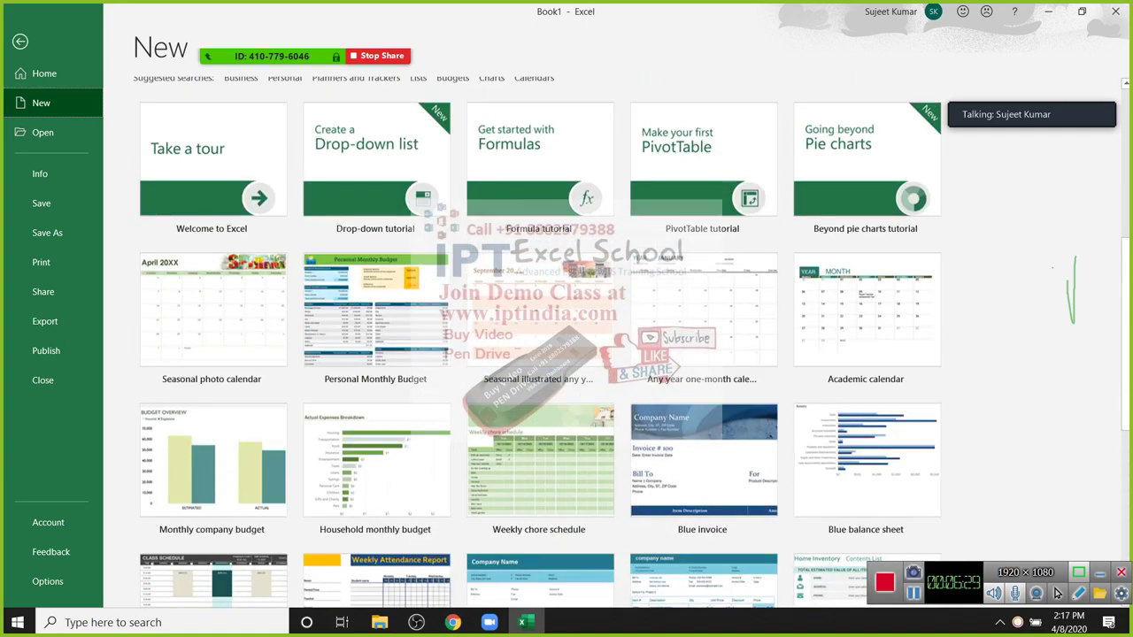
key(Left)
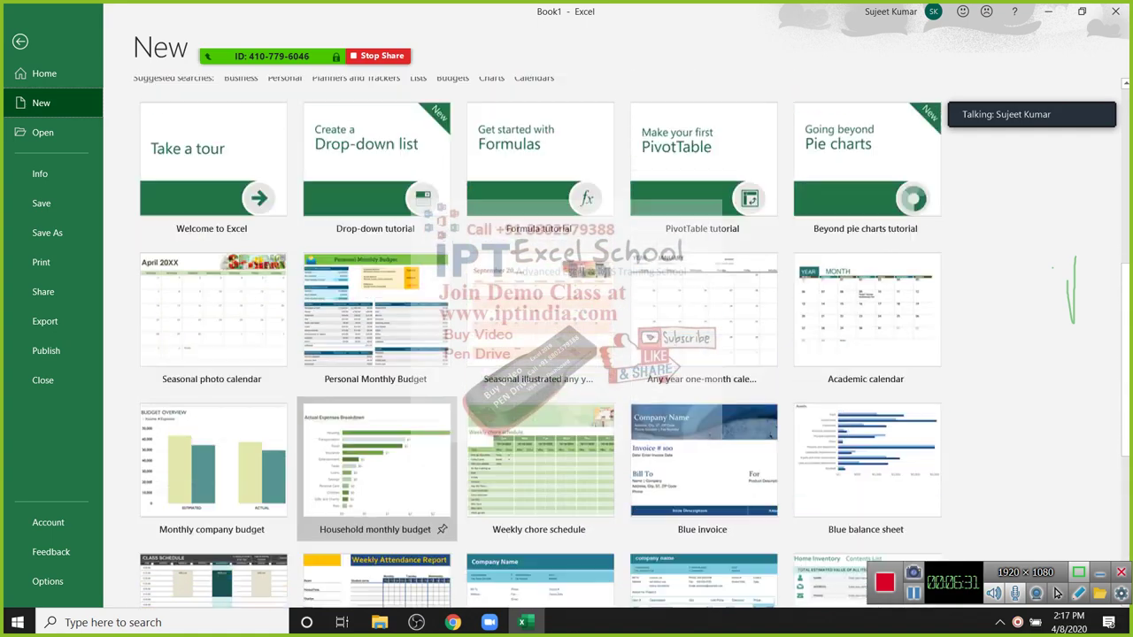
key(Up)
key(Right)
key(shift+Tab)
key(shift+Tab)
key(shift+Tab)
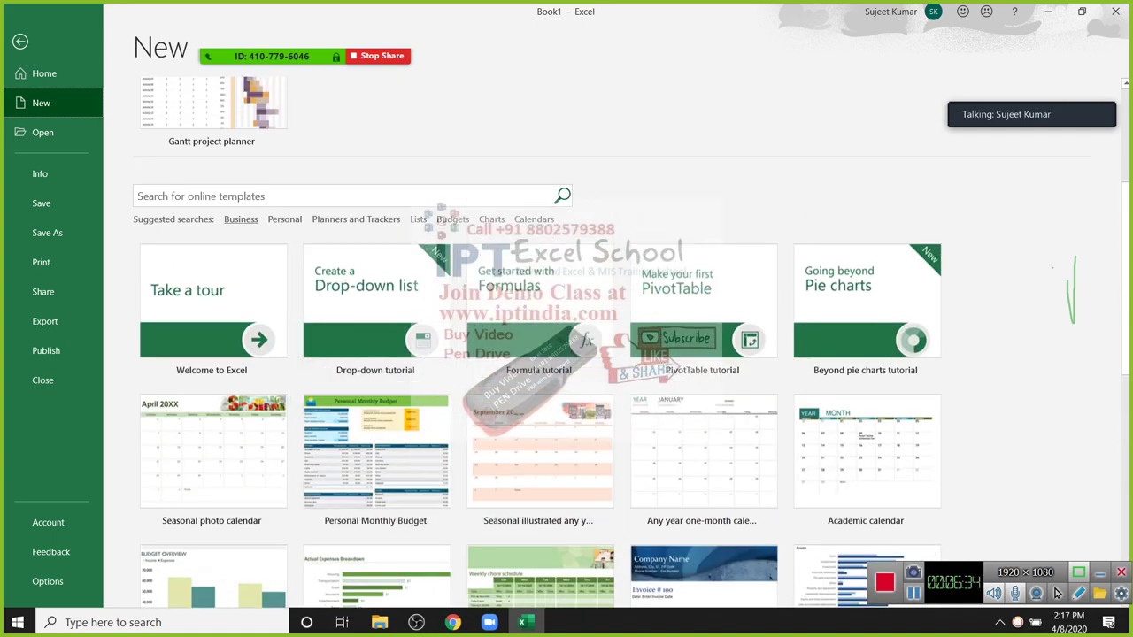
key(Return)
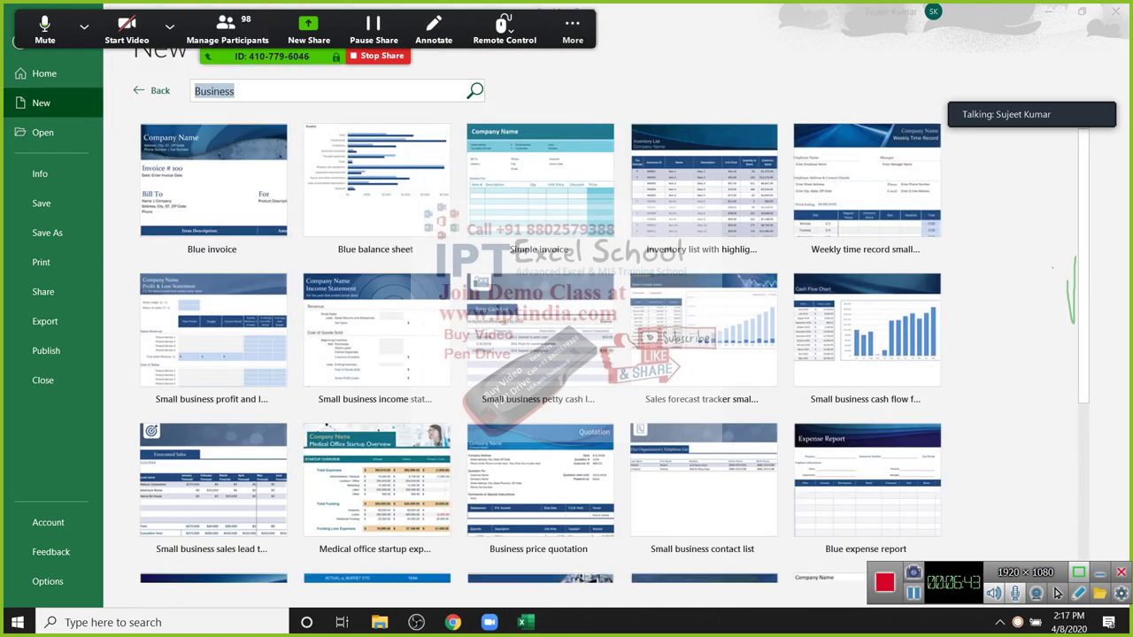
Step: Scroll through the Business template results and enter 'bill' as the new search term
scroll(1056, 593, down, 5)
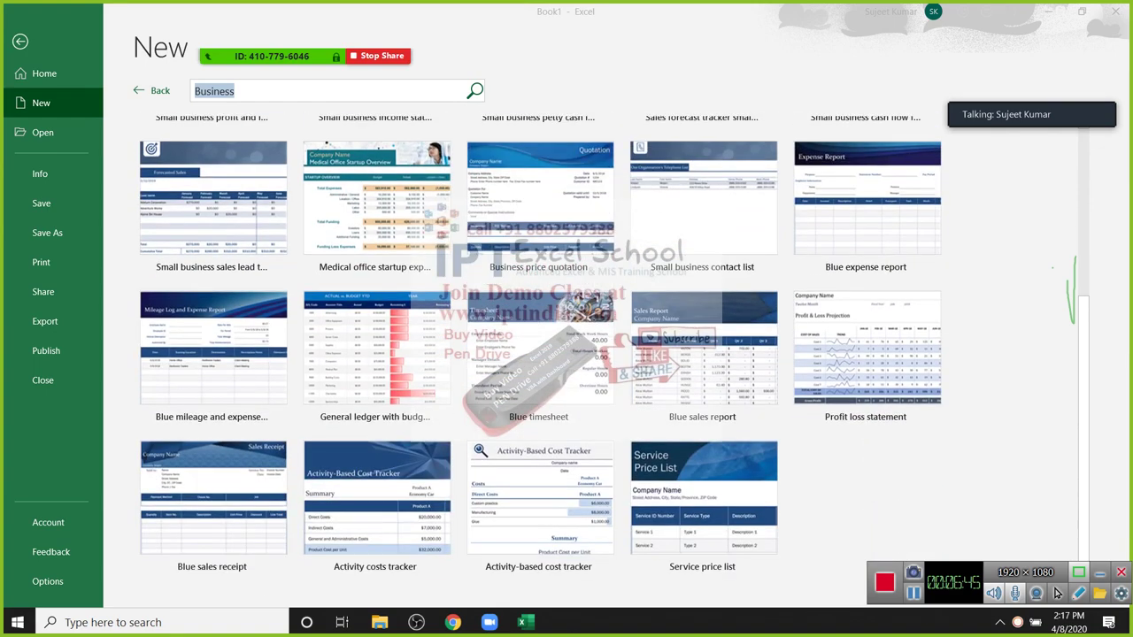
scroll(1056, 593, up, 5)
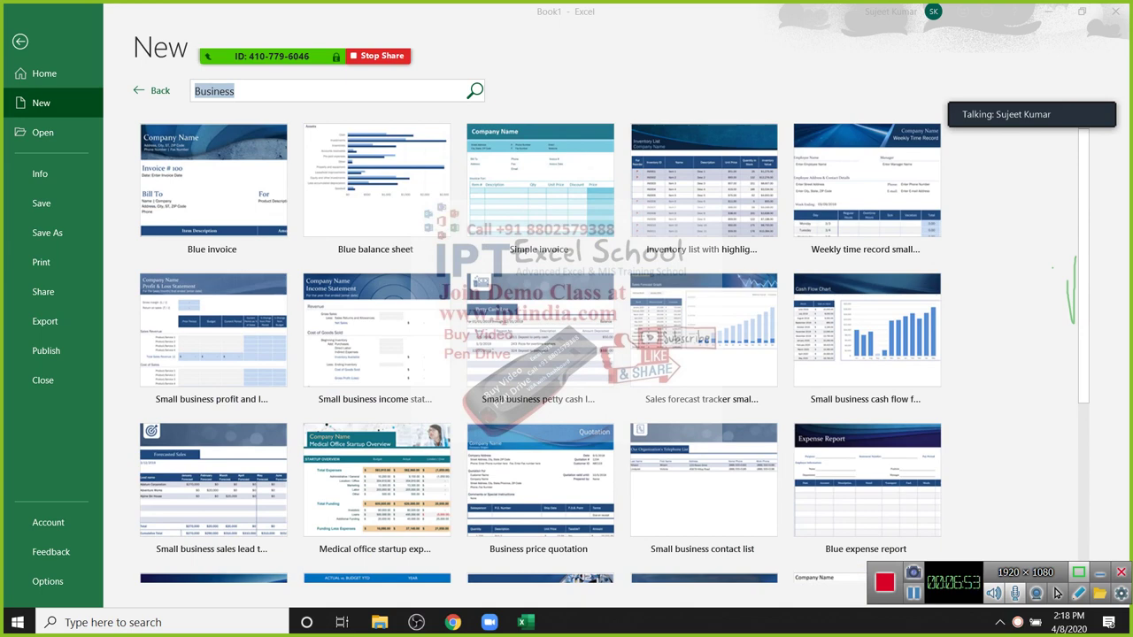
key(End)
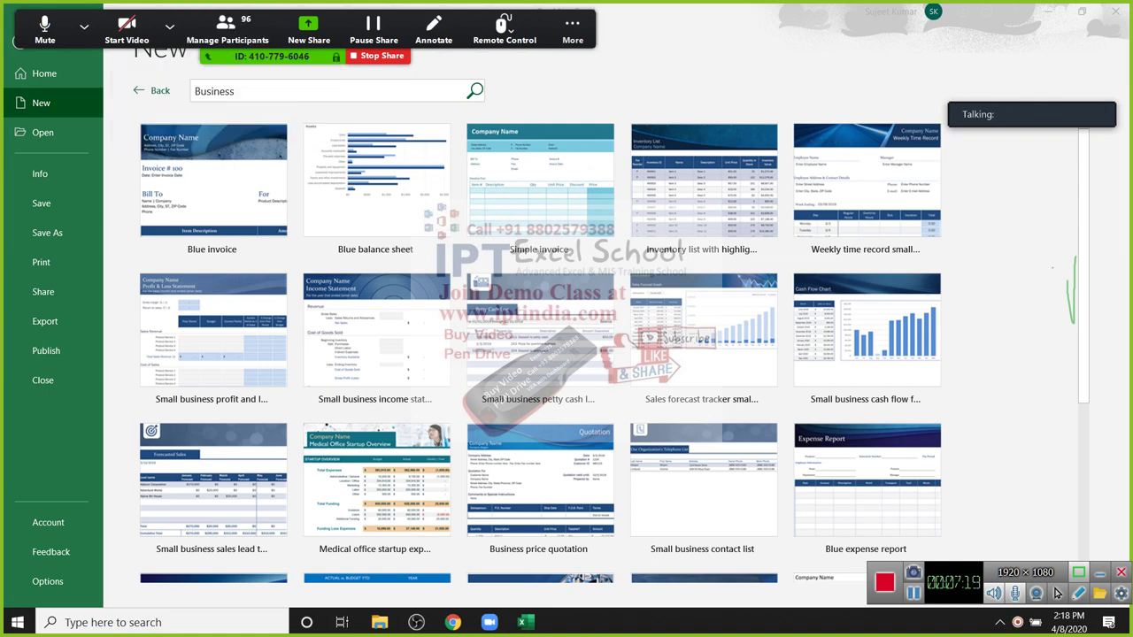
key(alt+Tab)
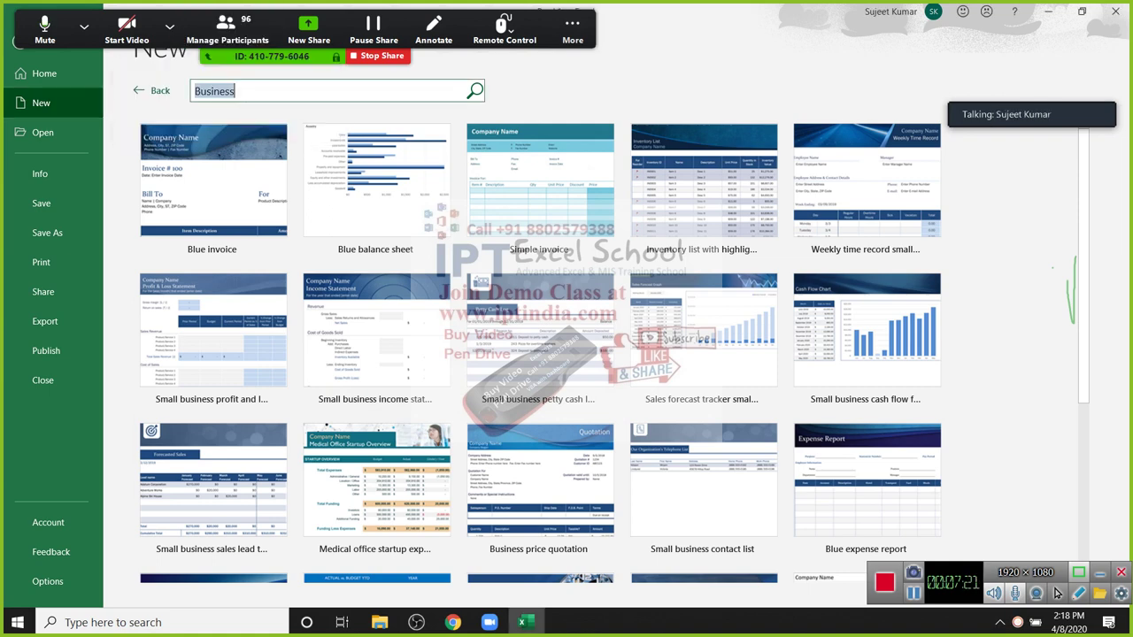
text(bill)
Step: Search templates for 'bill', try creating Service invoice with tax calculations, and dismiss the format error
key(Return)
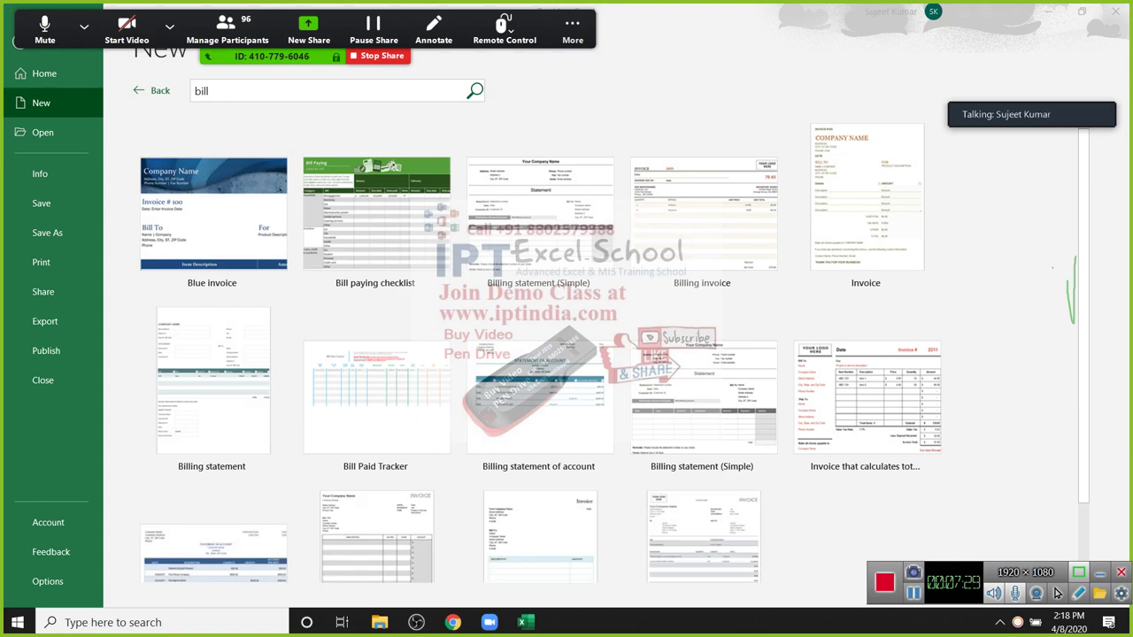
scroll(1058, 594, down, 1)
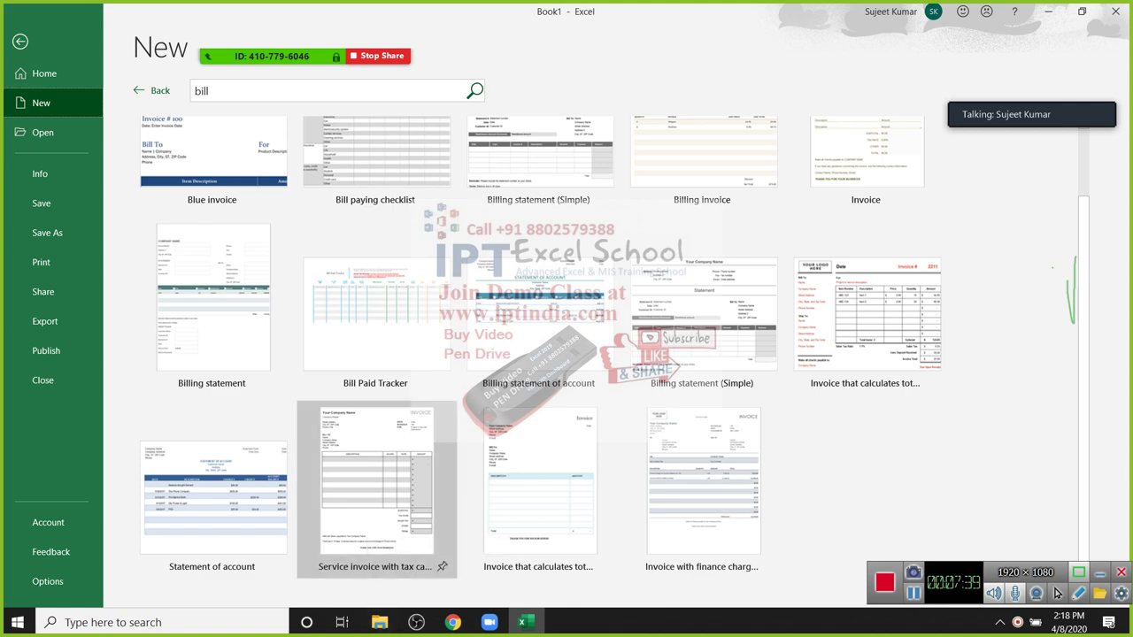
click(377, 486)
click(657, 289)
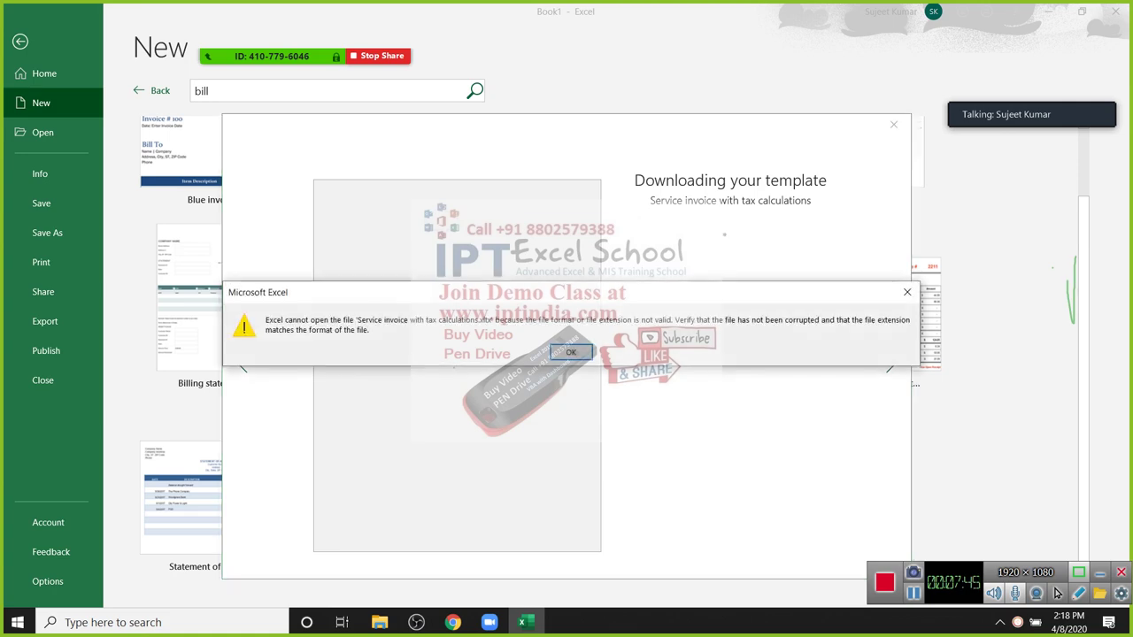
key(Return)
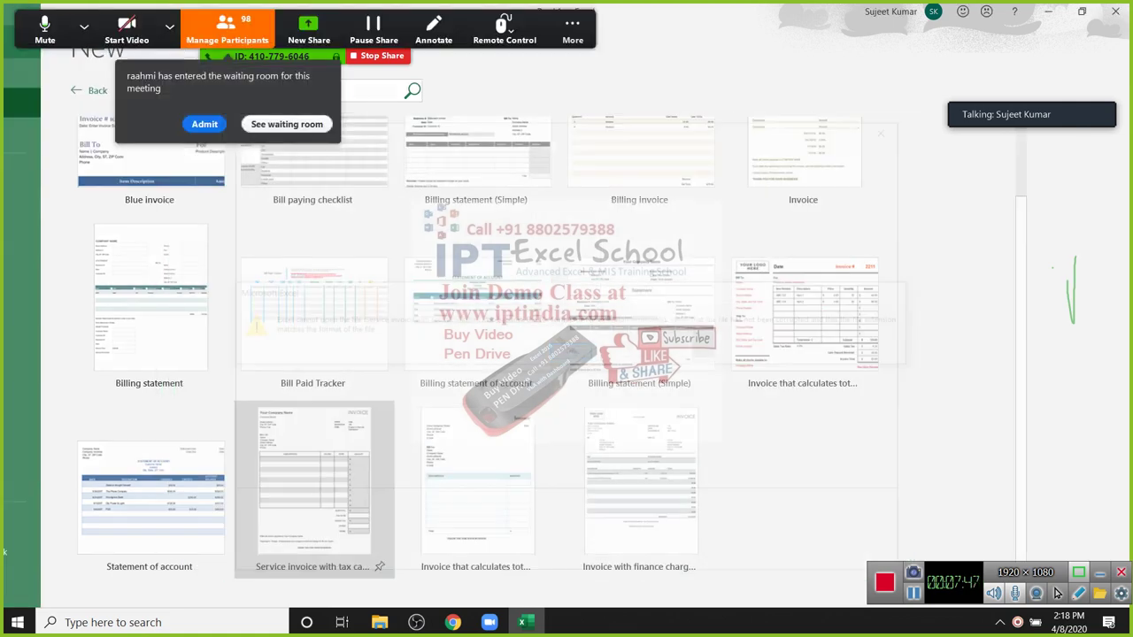
Step: Return to the blank Book1 sheet, select A1:G16, then bring up the File Home page
key(Escape)
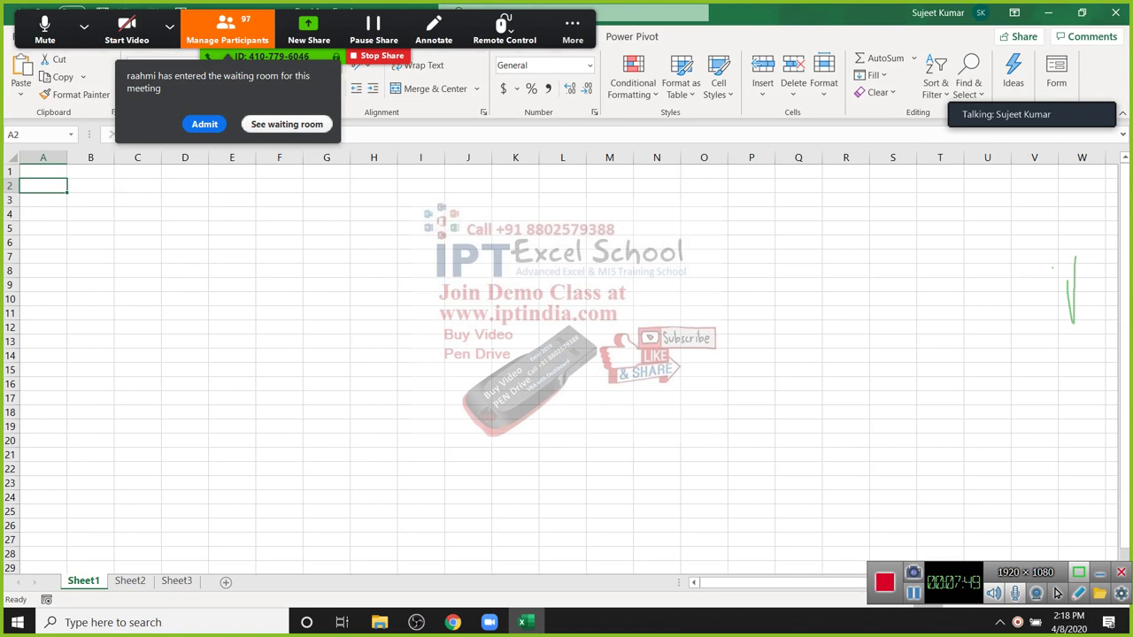
key(Return)
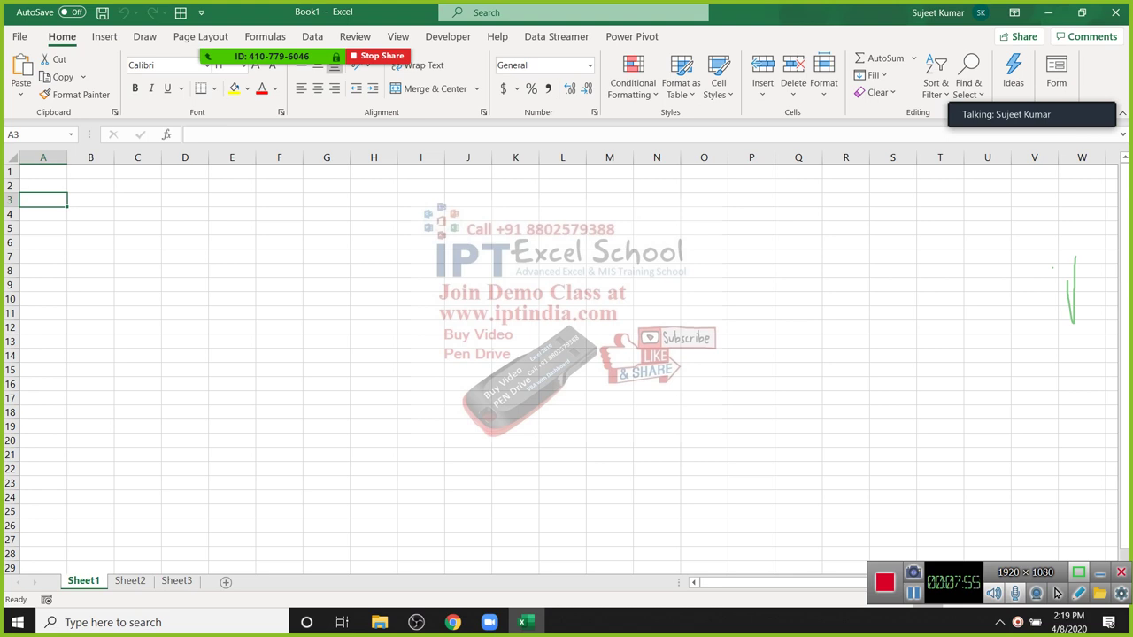
drag(42, 171, 350, 387)
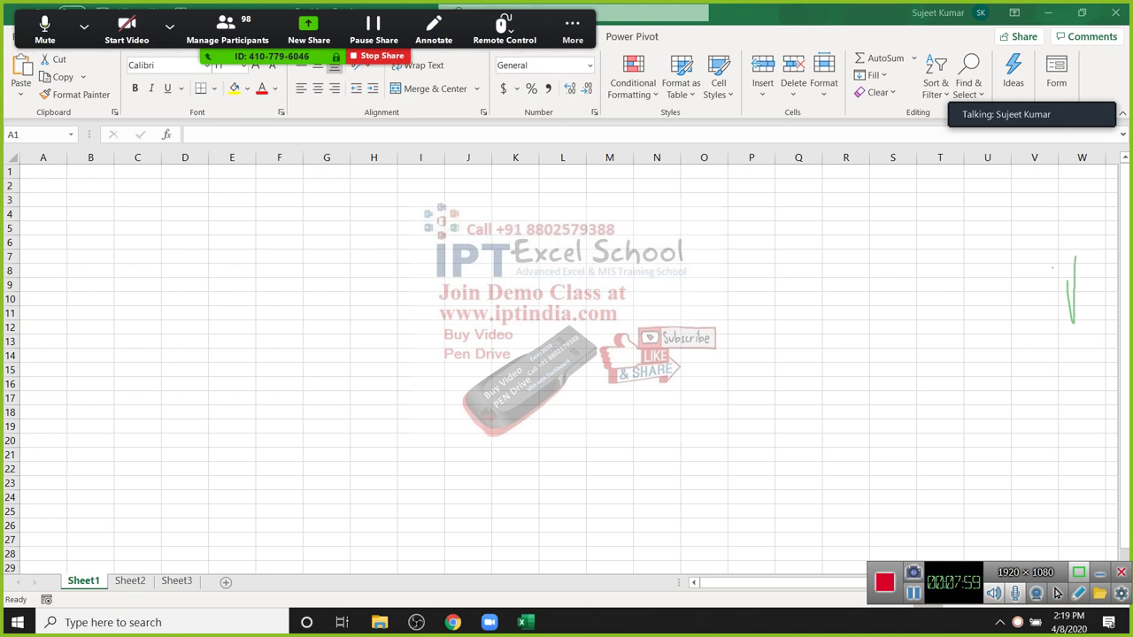
key(Down)
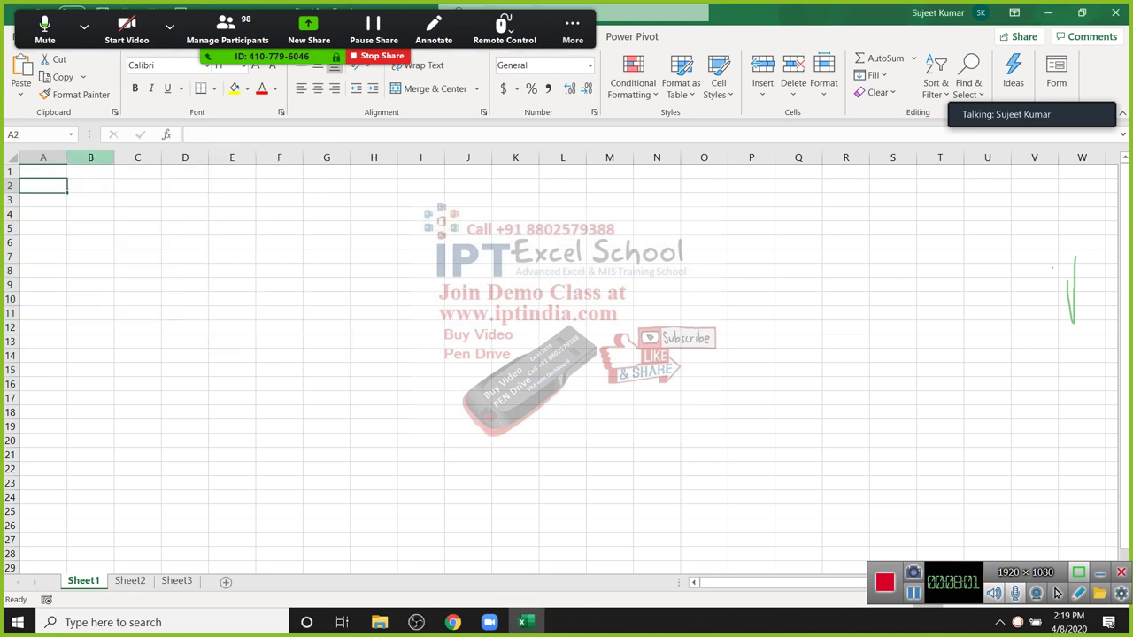
key(Up)
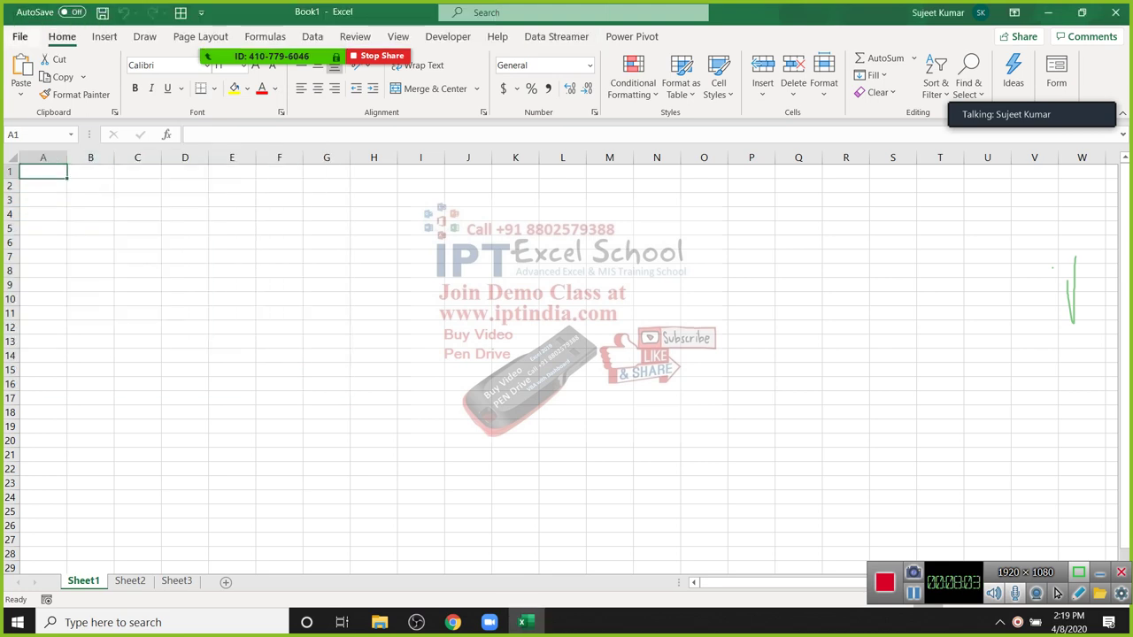
key(alt+f)
key(Down)
key(Down)
key(Down)
key(Down)
key(Down)
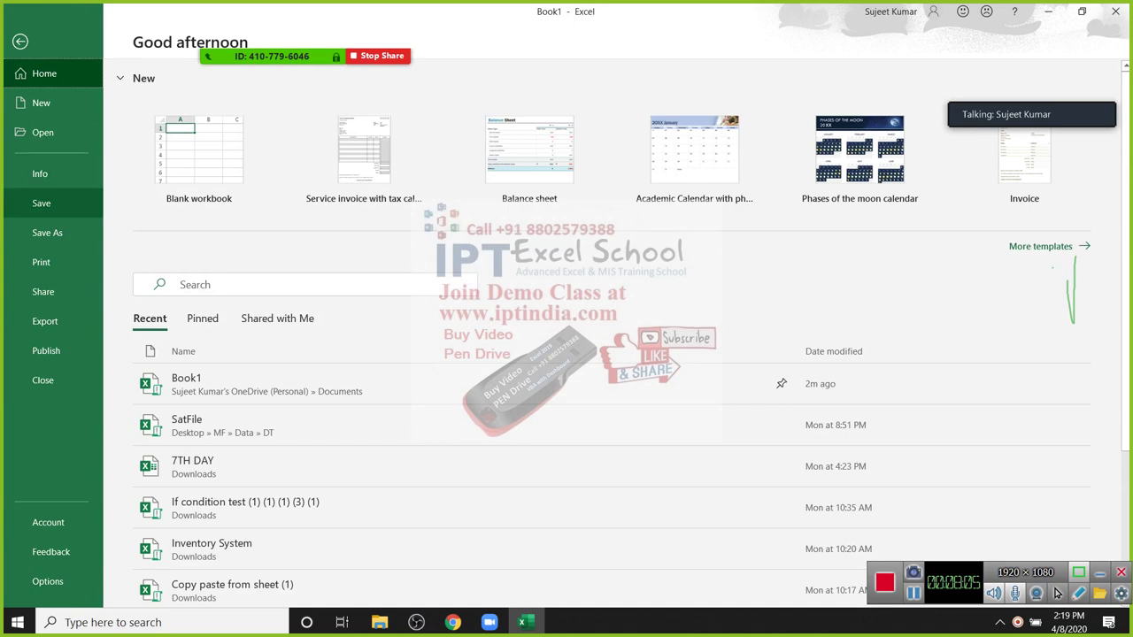
Step: Open the full Save As dialog, set the file type to Excel Template, then cancel without saving
key(Return)
key(Tab)
key(Return)
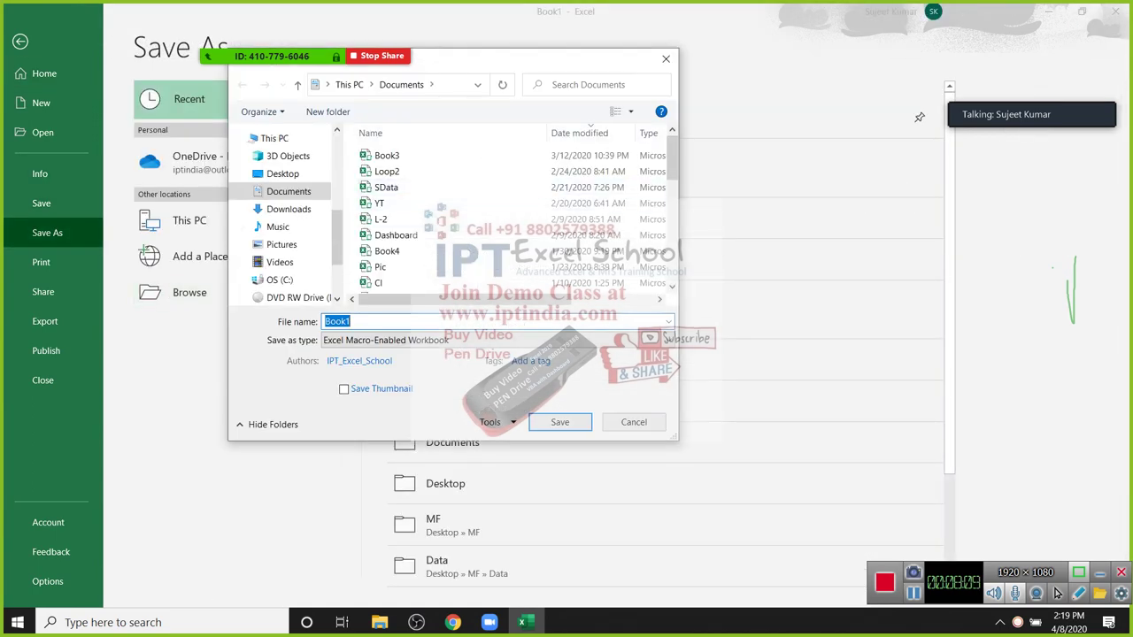
key(Tab)
key(alt+Down)
key(Down)
key(Down)
key(Down)
key(Down)
key(Down)
key(Down)
key(Down)
key(Down)
key(Down)
key(Down)
key(Down)
key(Up)
key(Up)
key(Up)
key(Up)
key(Return)
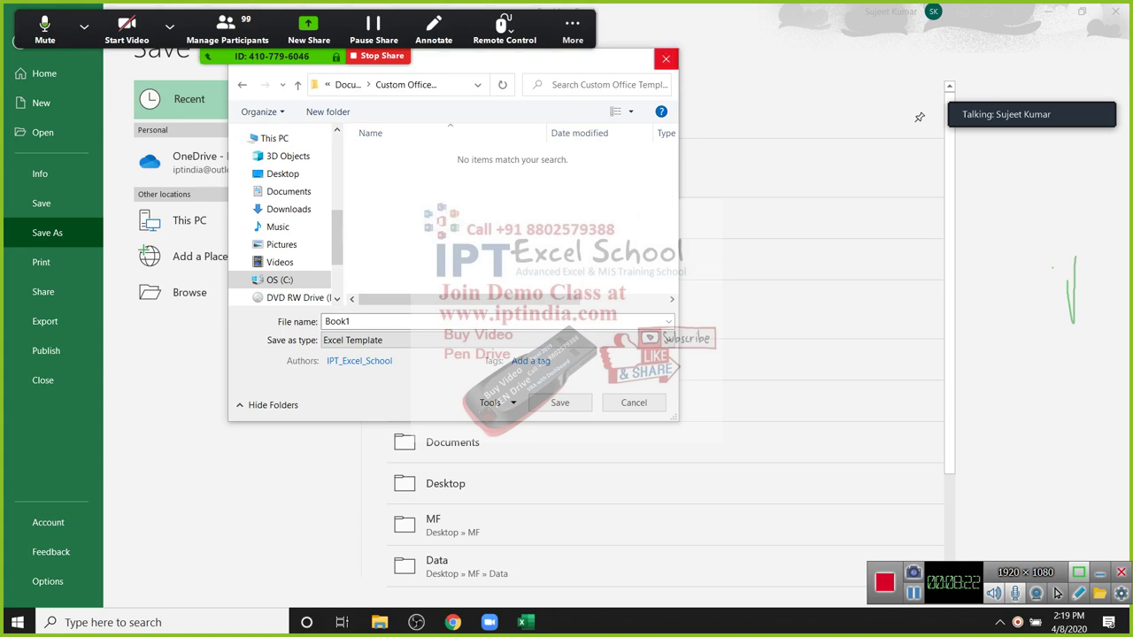
key(Escape)
Step: Mute all Zoom participants, close the participant list, and return to the worksheet at C5
key(alt+u)
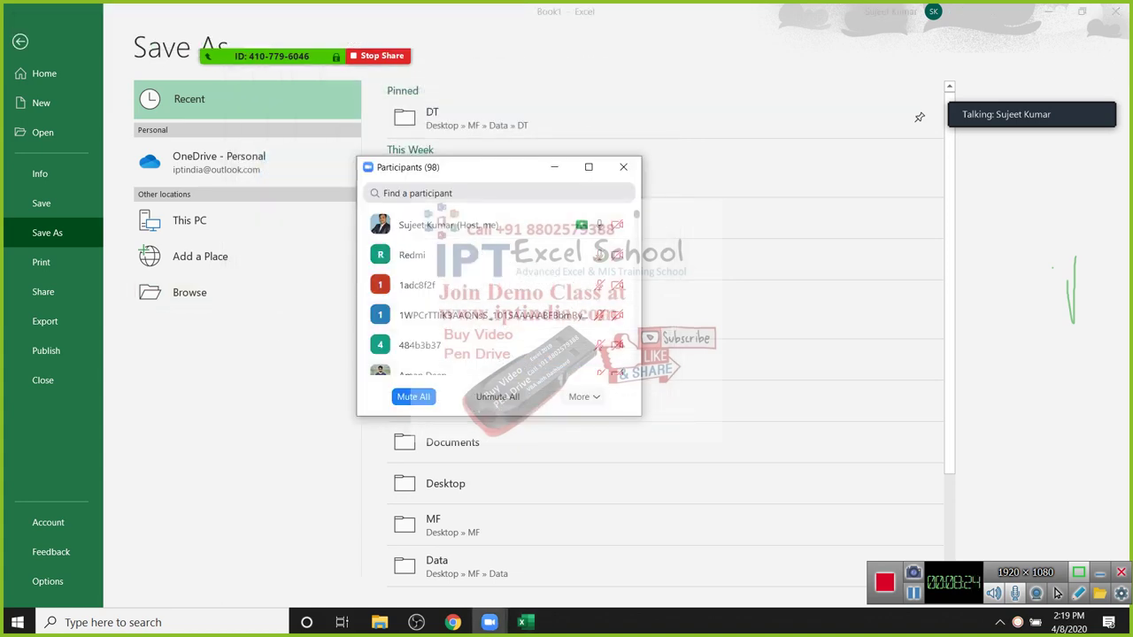
key(alt+m)
key(Return)
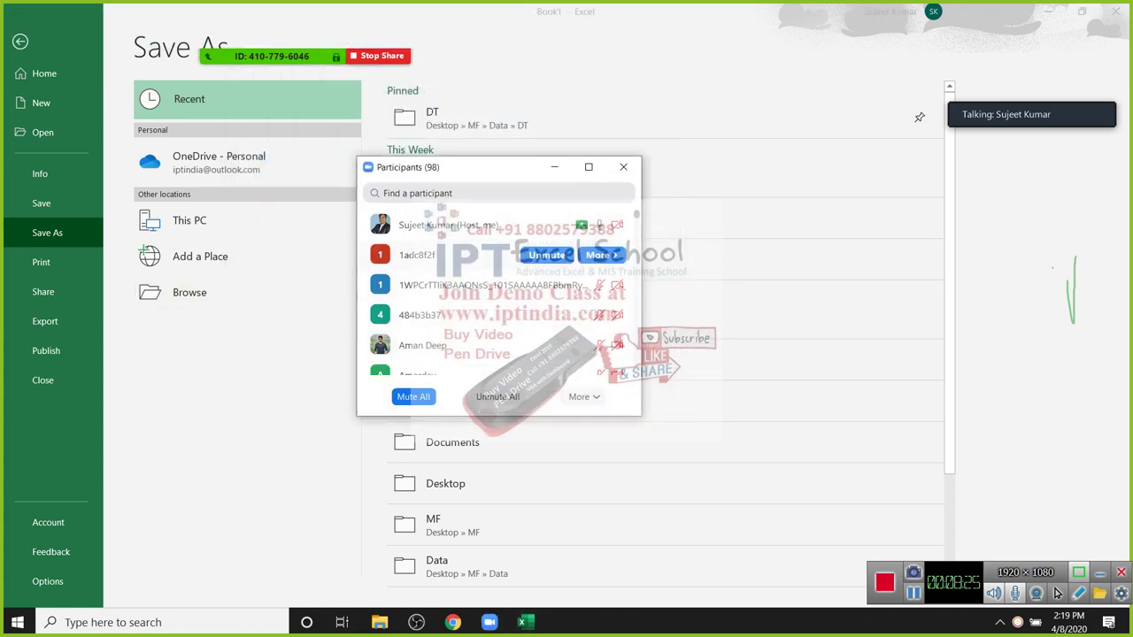
key(alt+u)
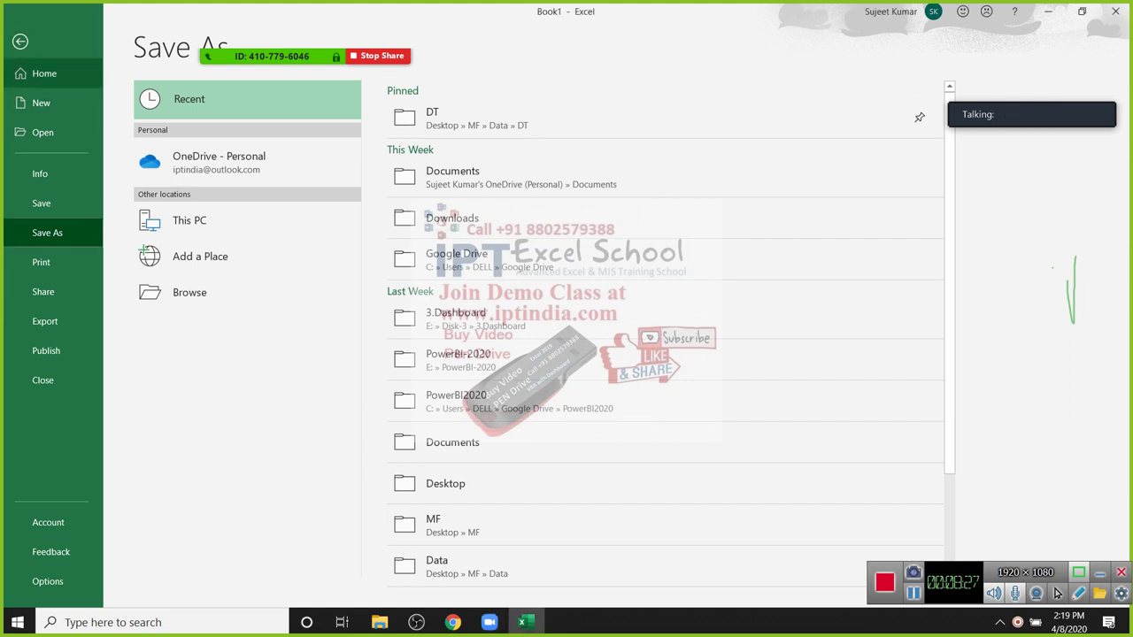
key(Escape)
key(Right)
key(Right)
key(Down)
key(Down)
key(Down)
key(Down)
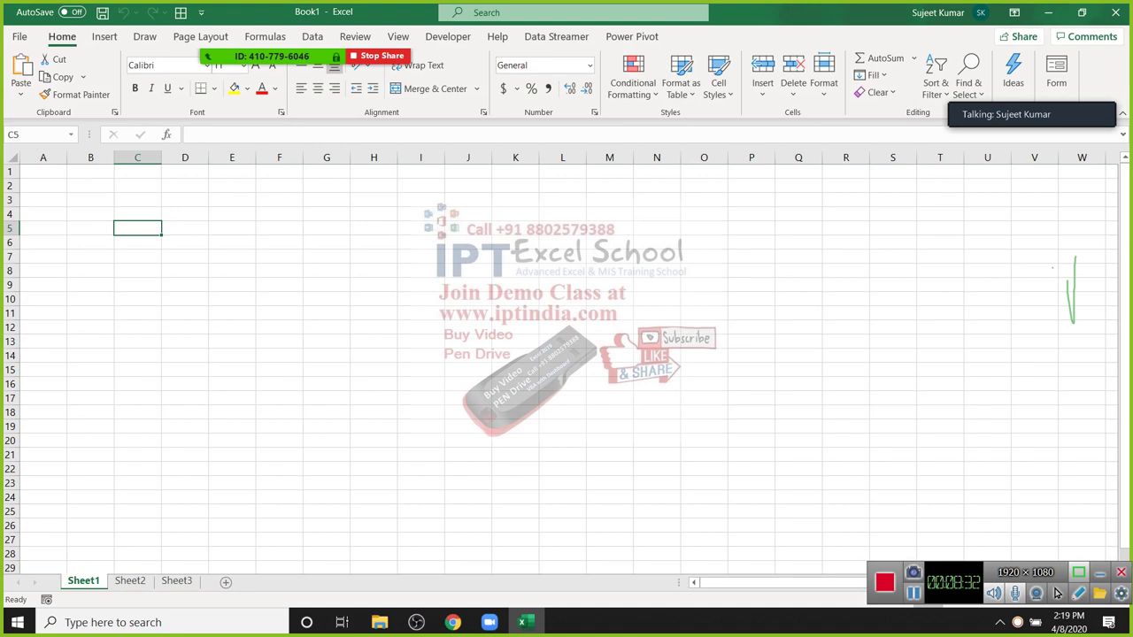
Step: Enter Jan in A2 and fill the month series down to A15
key(Left)
key(Left)
key(Up)
key(Up)
key(Up)
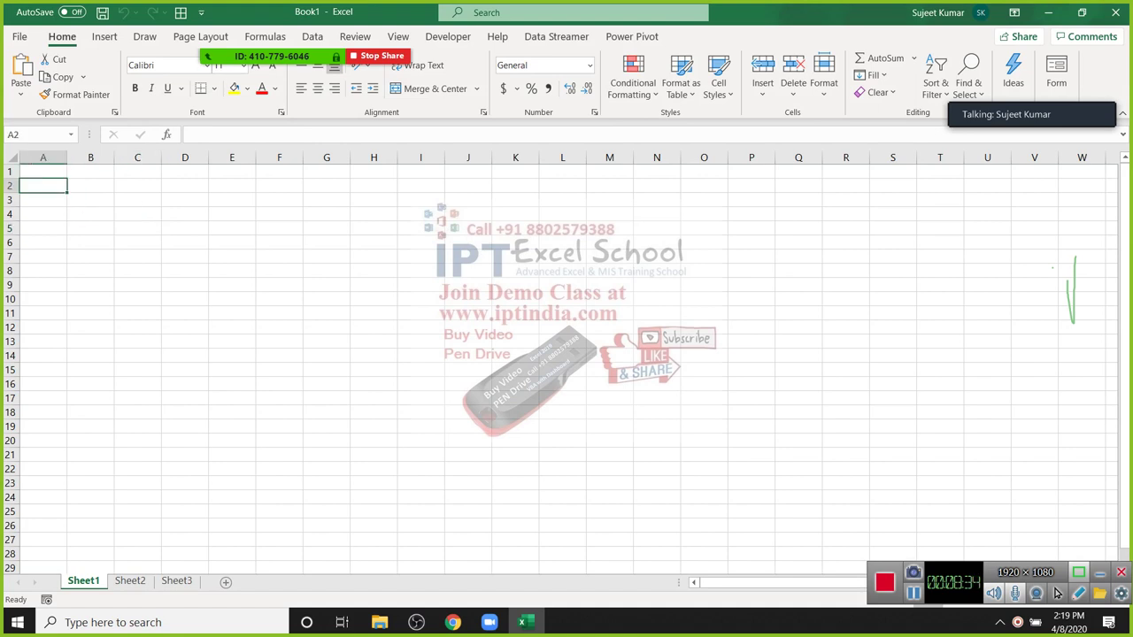
text(Jan)
key(Return)
key(Up)
key(Right)
key(Left)
drag(66, 192, 68, 372)
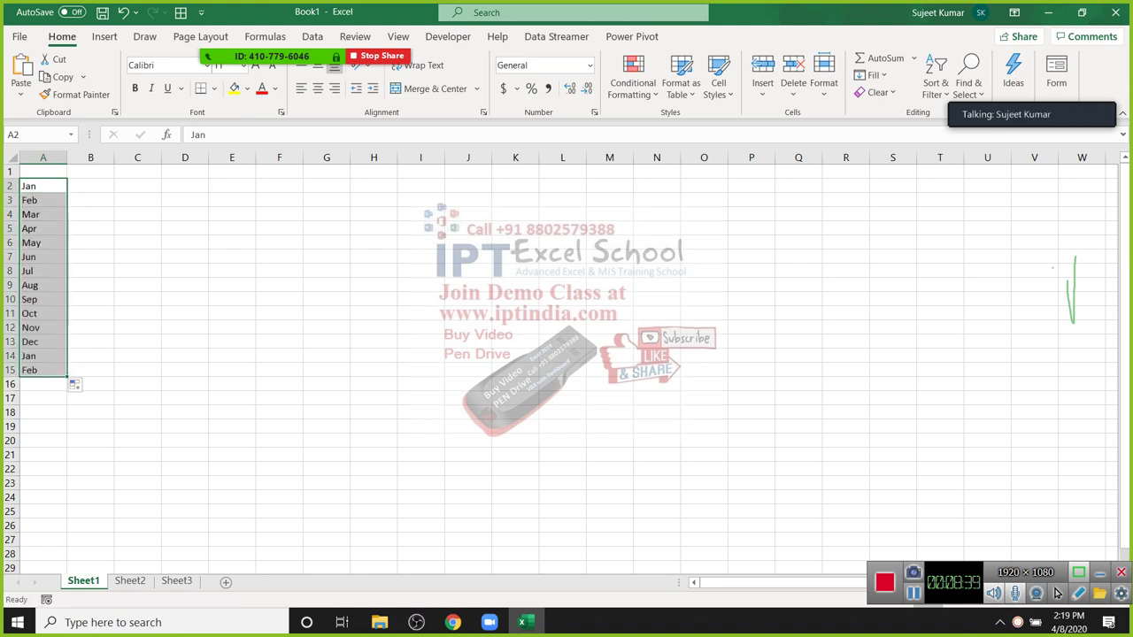
Step: Enter Sun in B2 and fill the weekday series down to B15
key(Right)
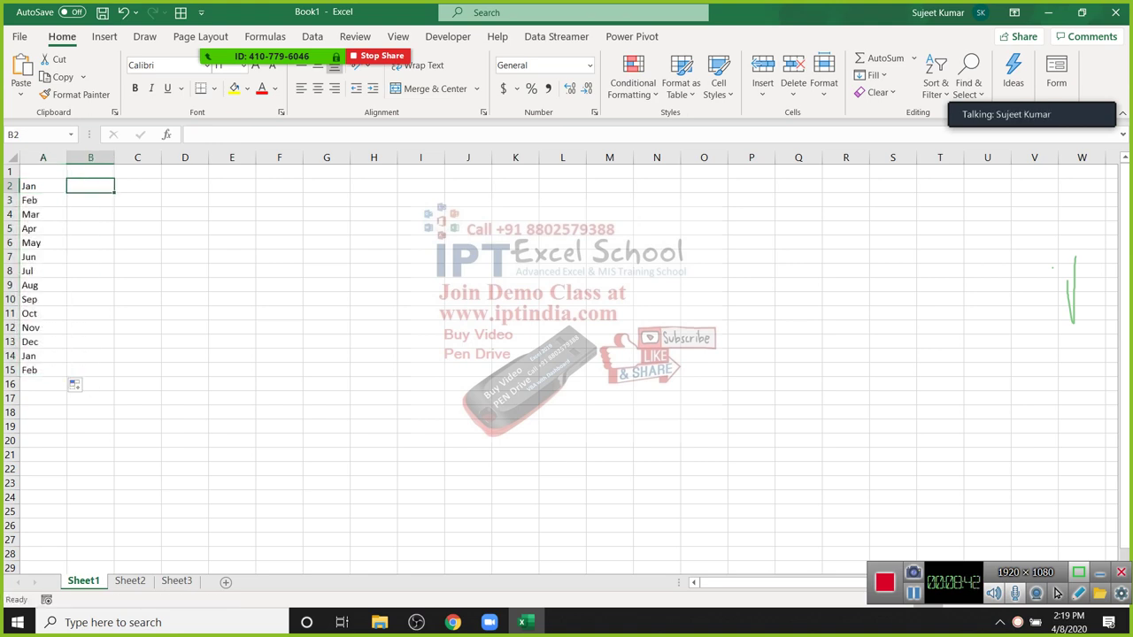
text(Sun)
key(Return)
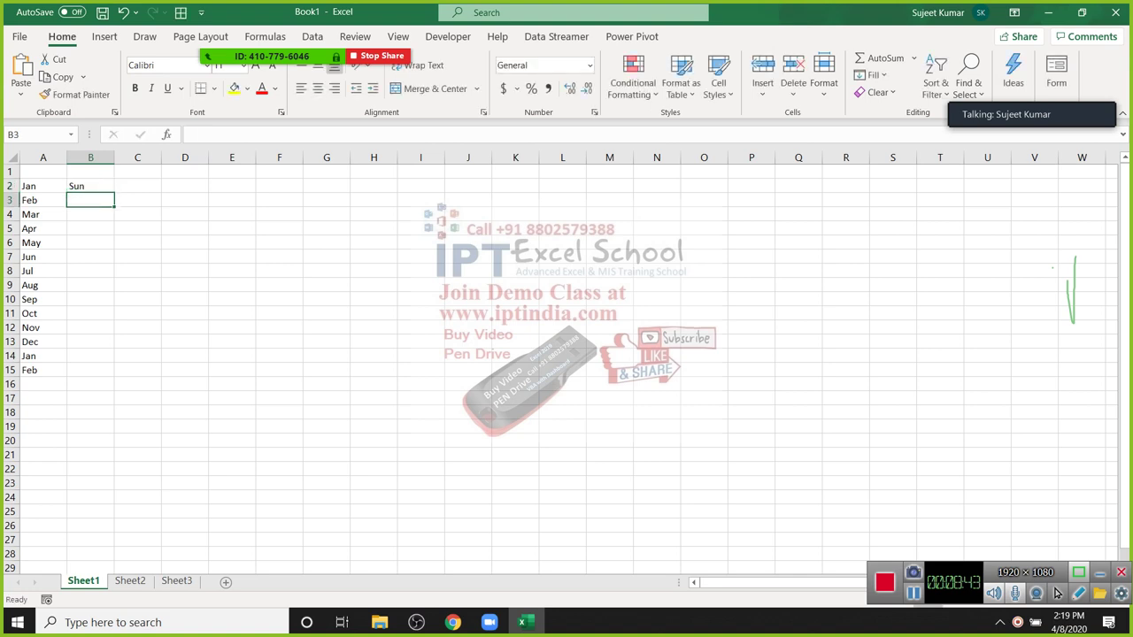
key(Up)
double_click(114, 192)
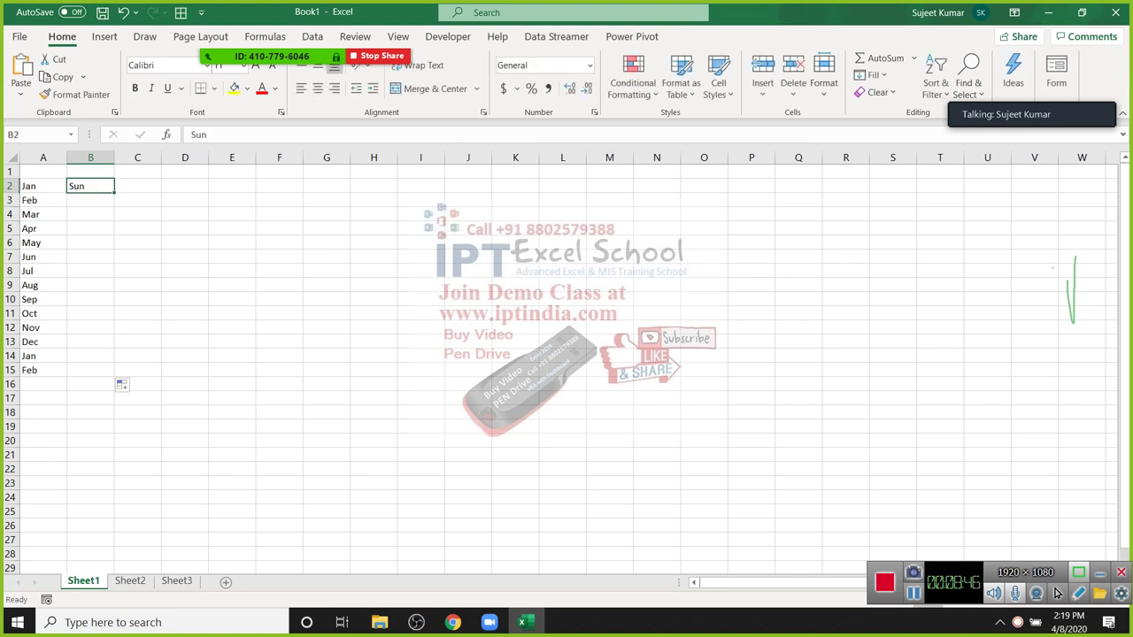
Step: Enter a first name in C2 and fill the repeating custom name list down to C15
click(137, 200)
key(Up)
text(Puj)
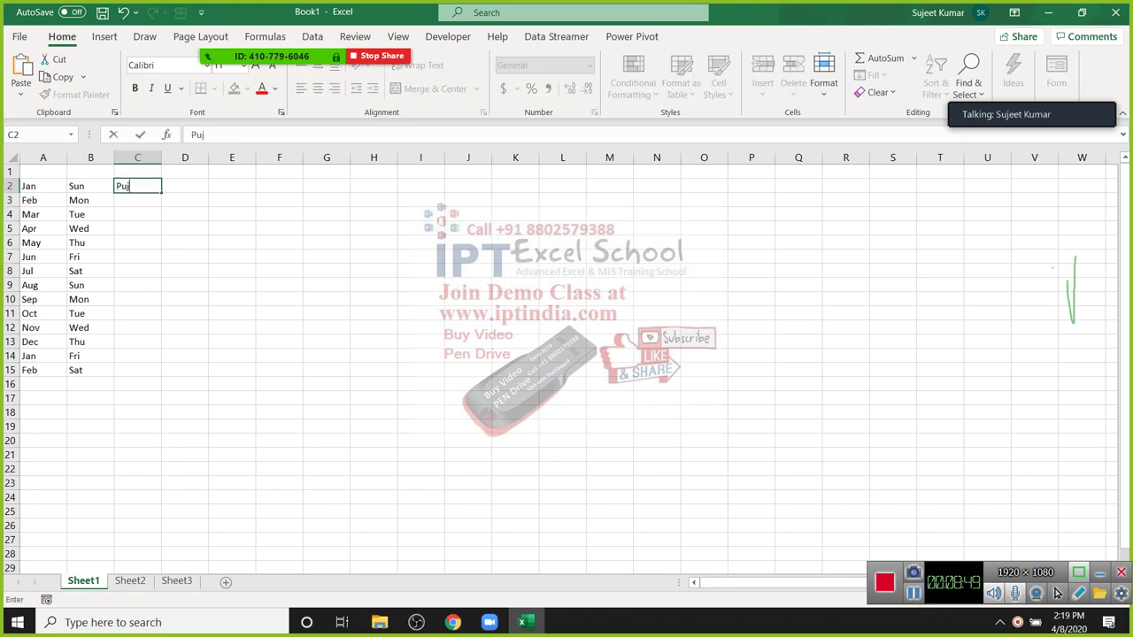
text(a)
key(Return)
key(Up)
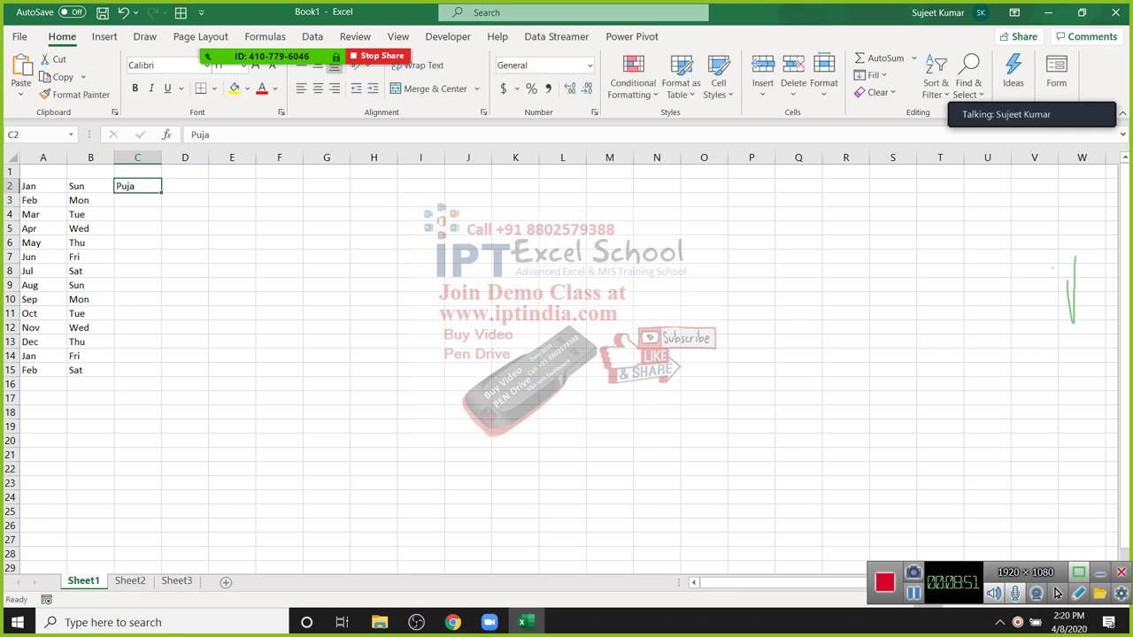
double_click(161, 193)
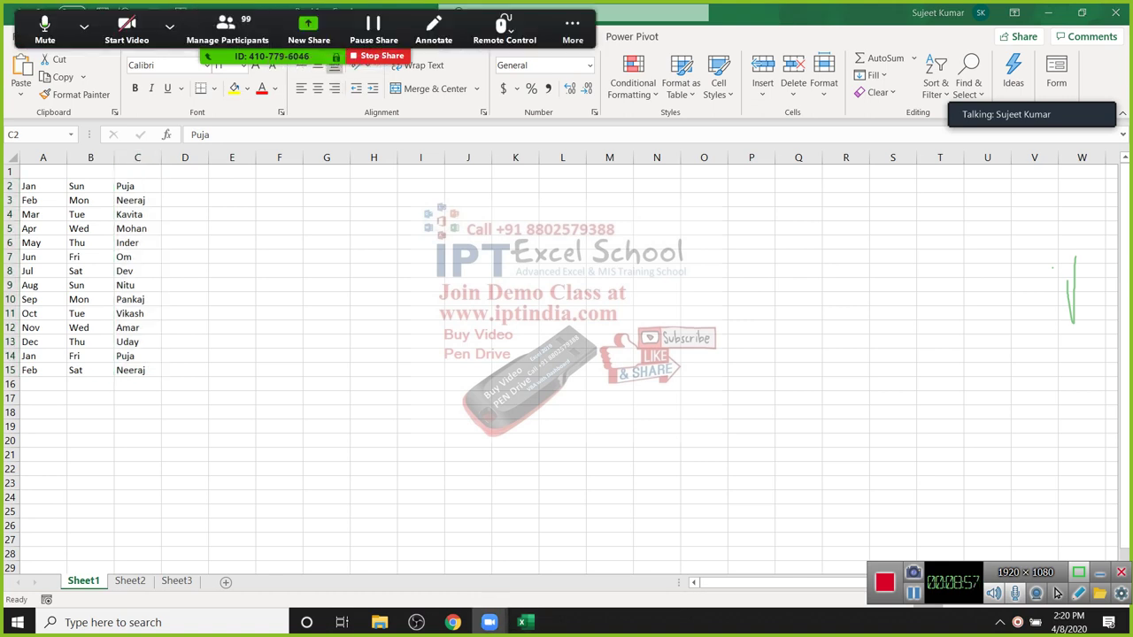
Step: Mute all current and new Zoom participants, confirming each prompt, then close the participant list
key(alt+u)
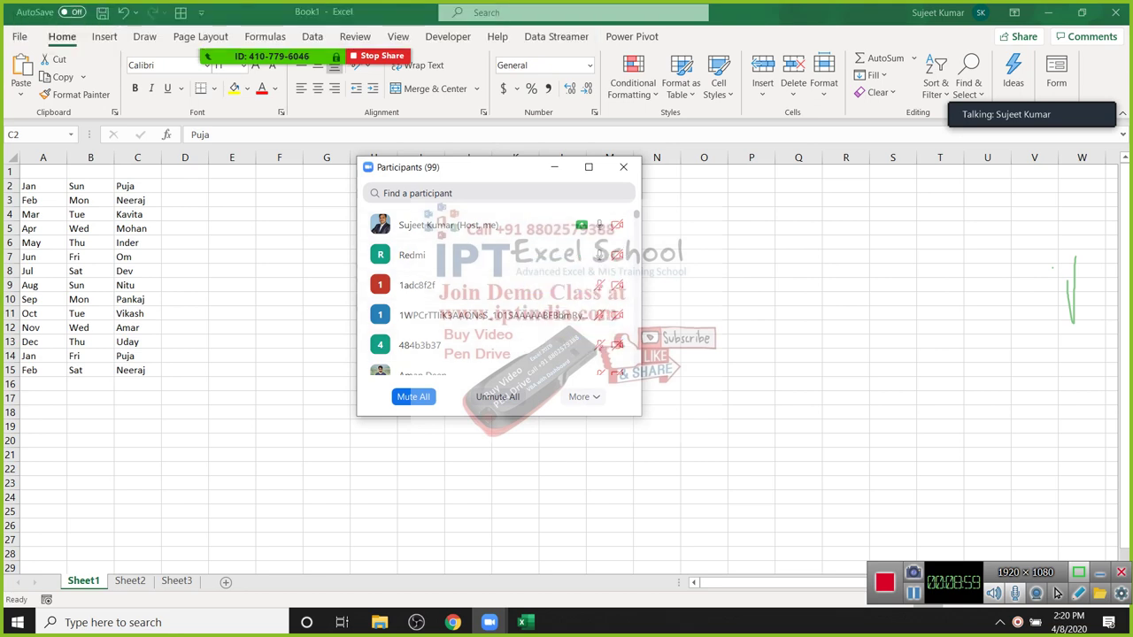
key(alt+m)
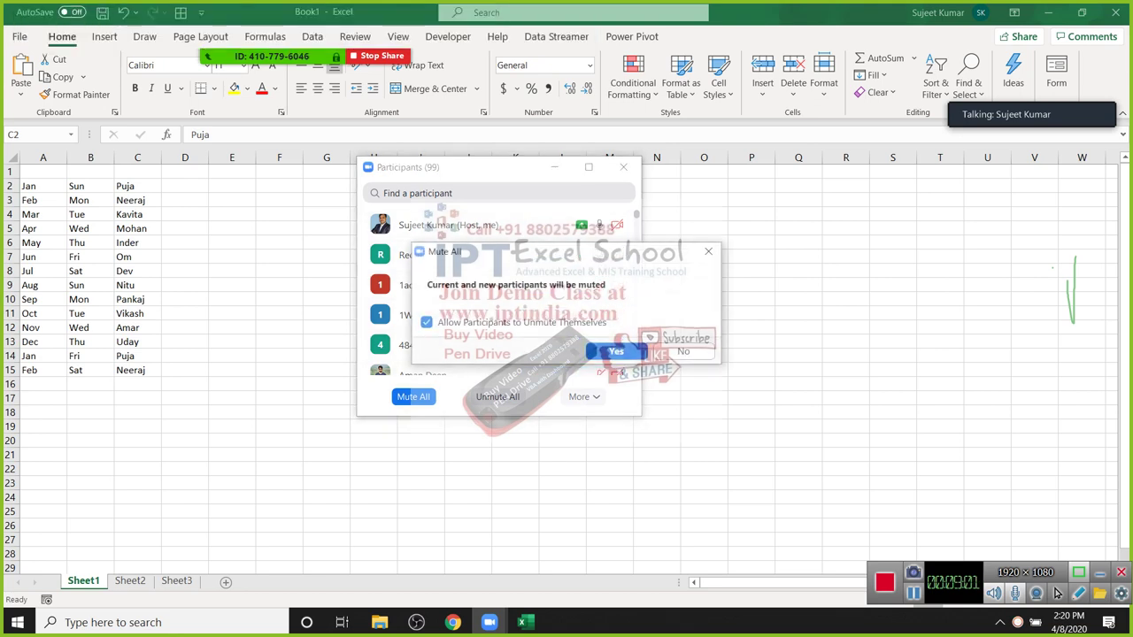
key(Return)
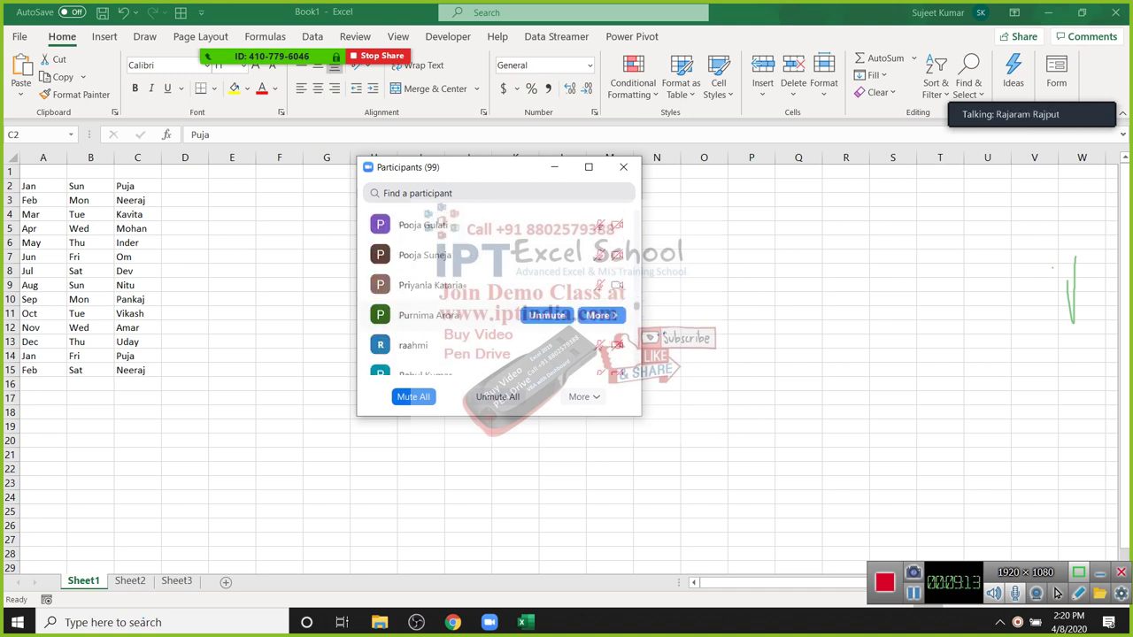
click(602, 285)
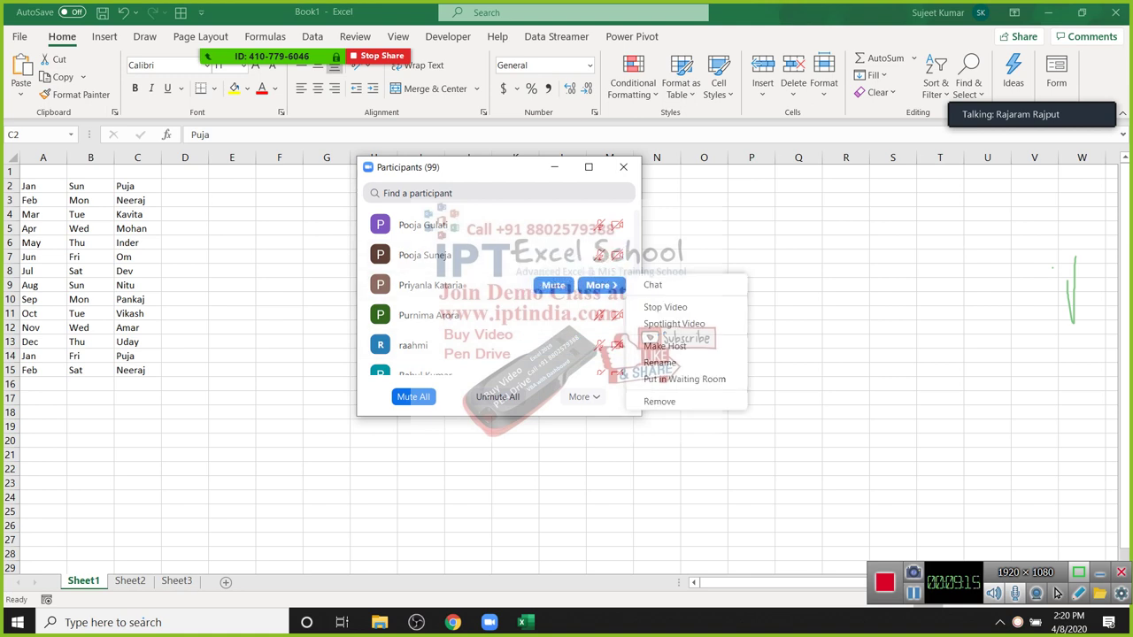
click(412, 397)
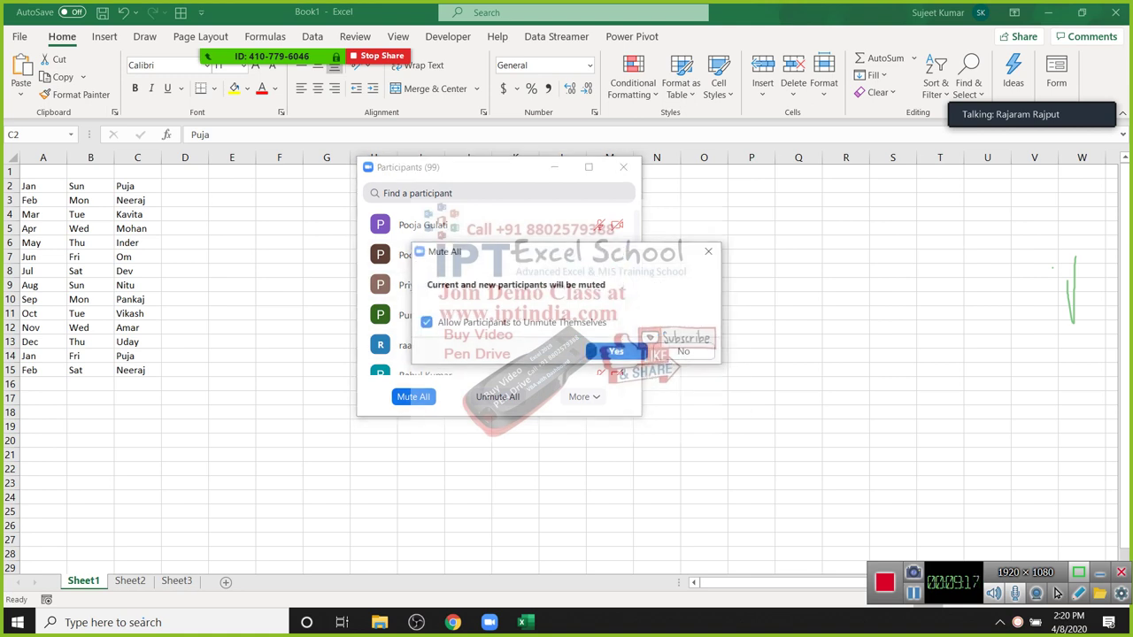
click(610, 352)
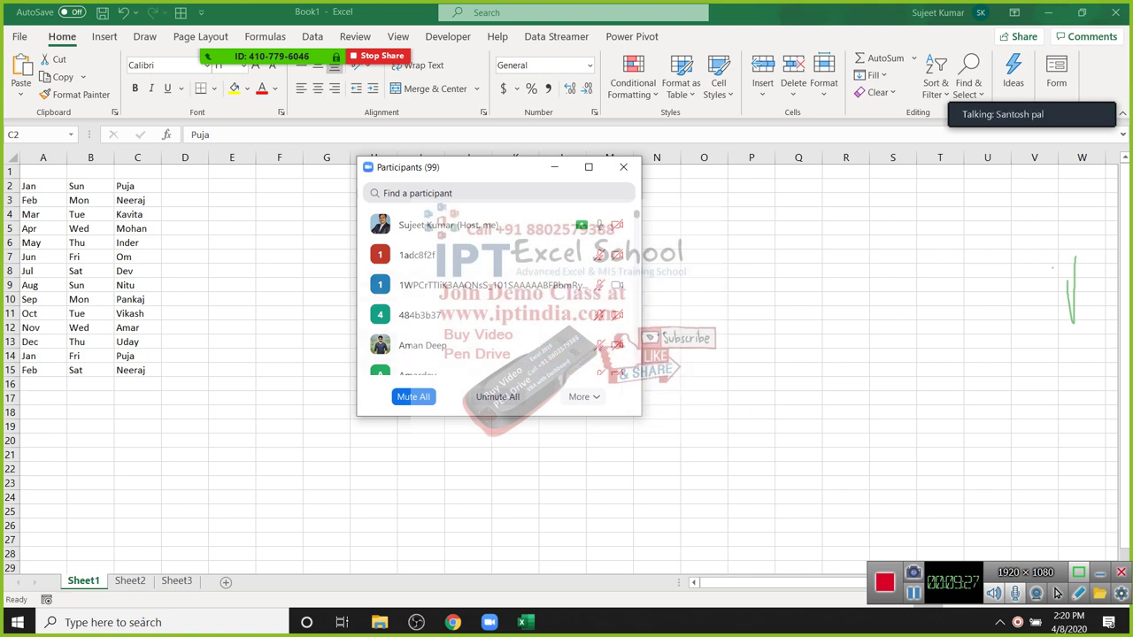
key(alt+m)
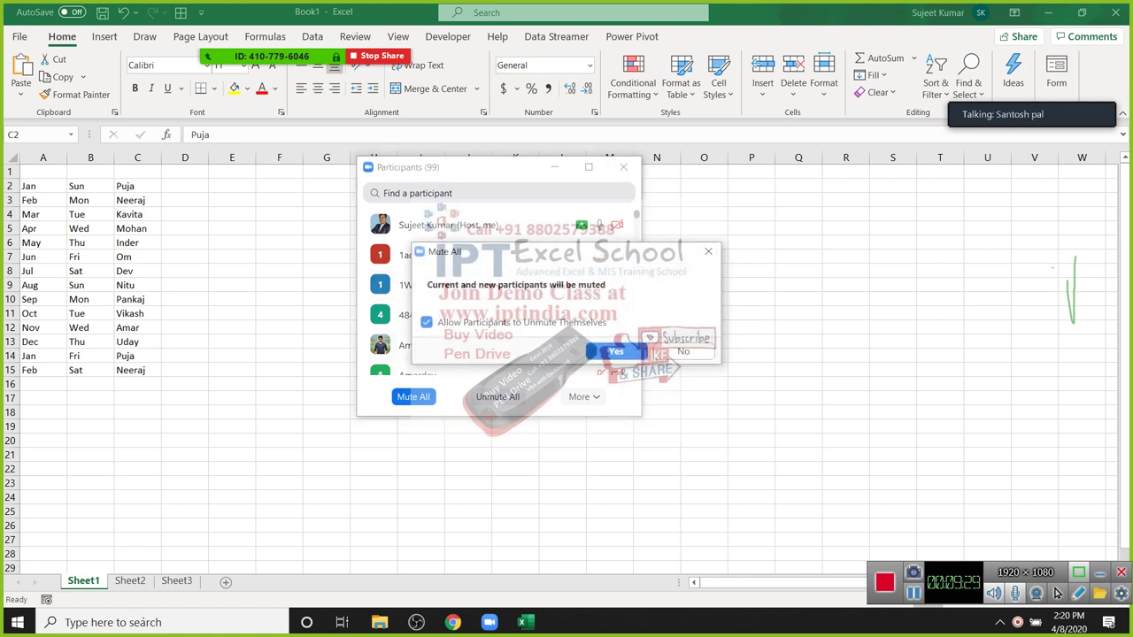
key(Return)
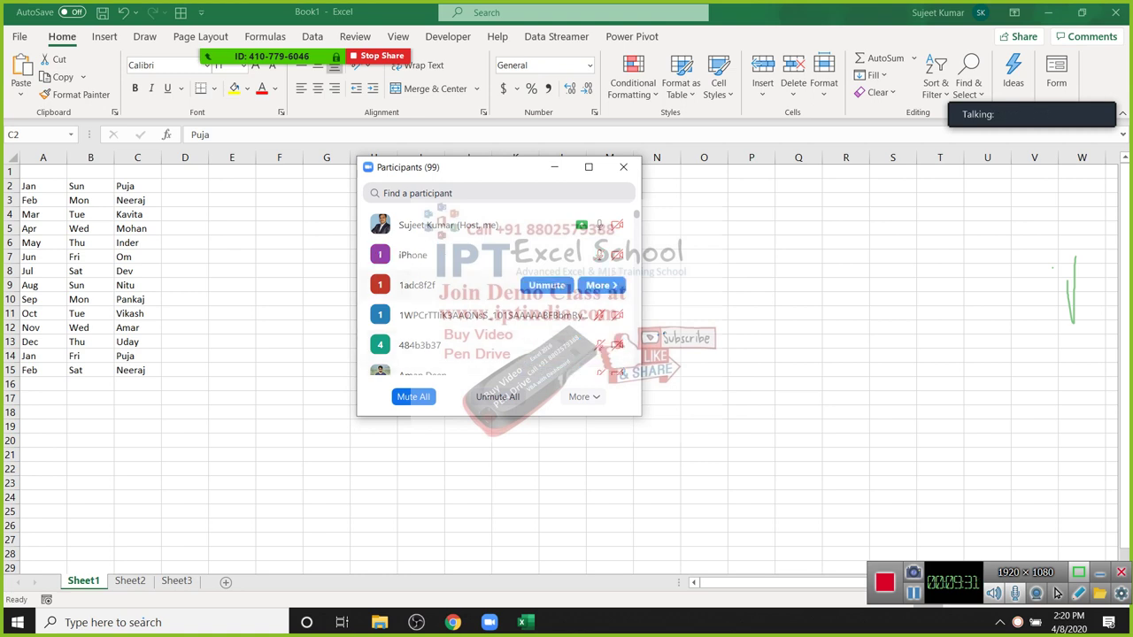
scroll(500, 297, down, 15)
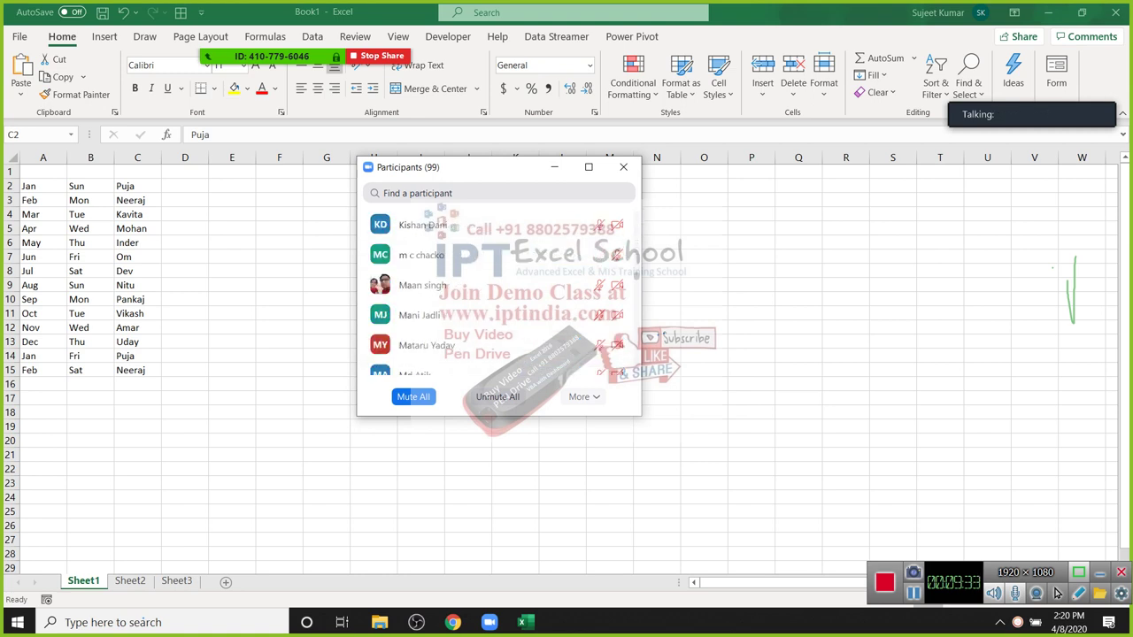
scroll(500, 296, down, 10)
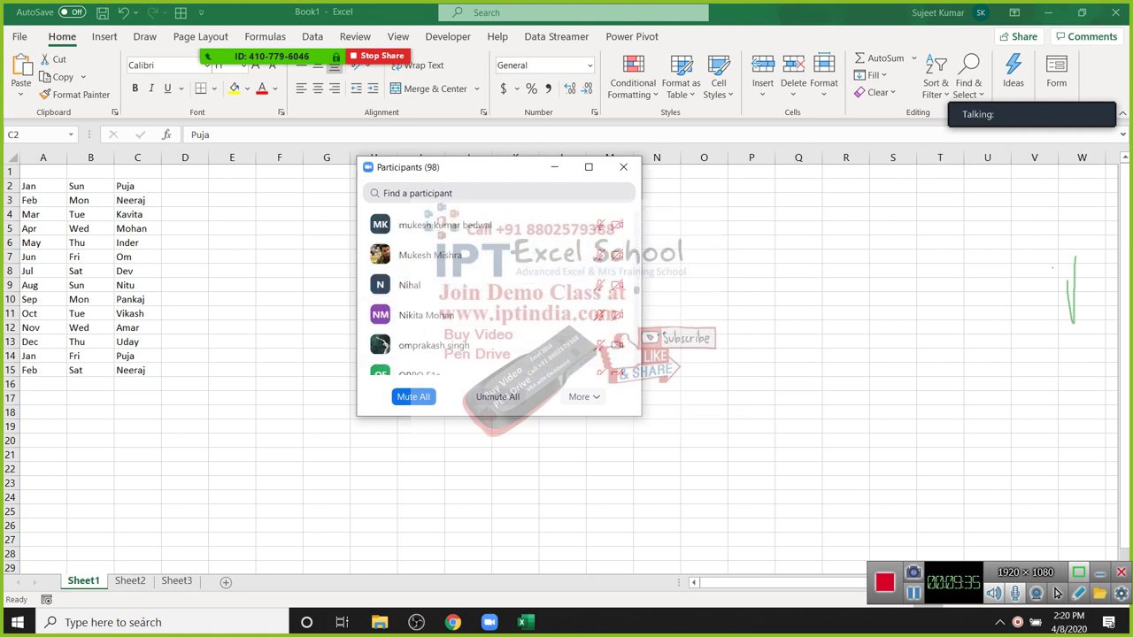
scroll(500, 297, up, 4)
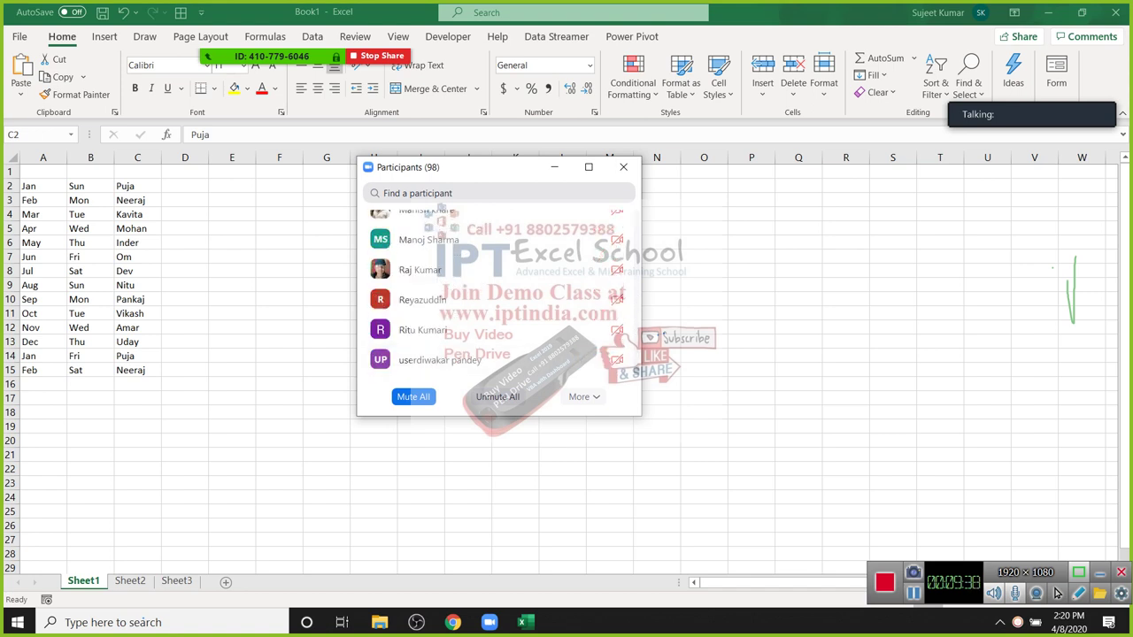
click(623, 167)
Step: Mute everyone once more, then paste the copied names back over C2:C15 and select D2
key(ctrl+shift+Down)
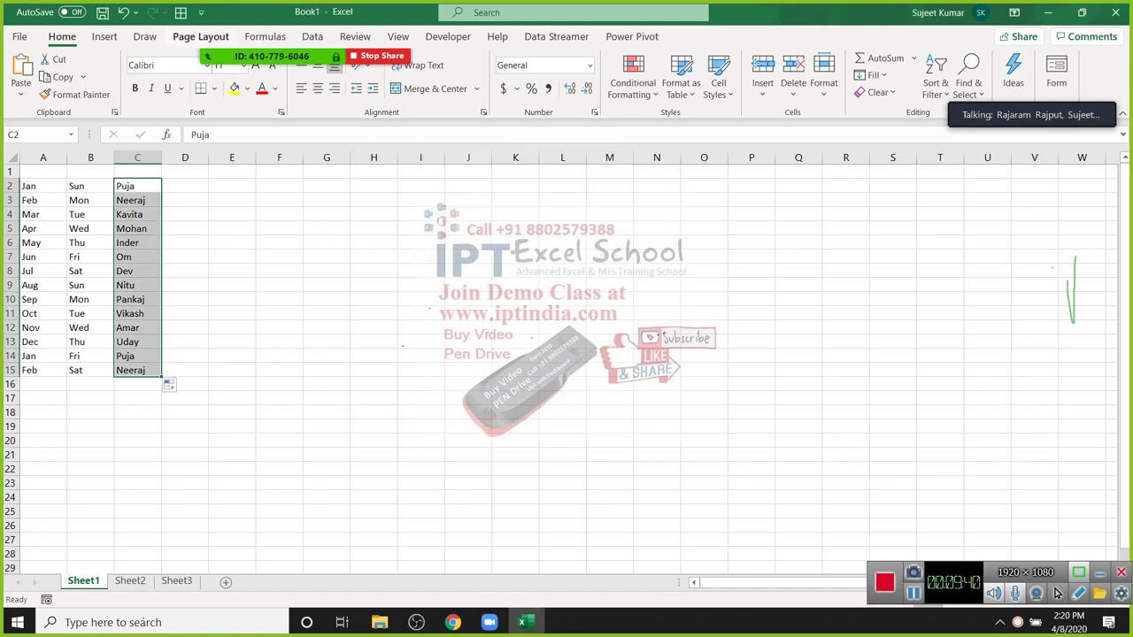
key(alt+u)
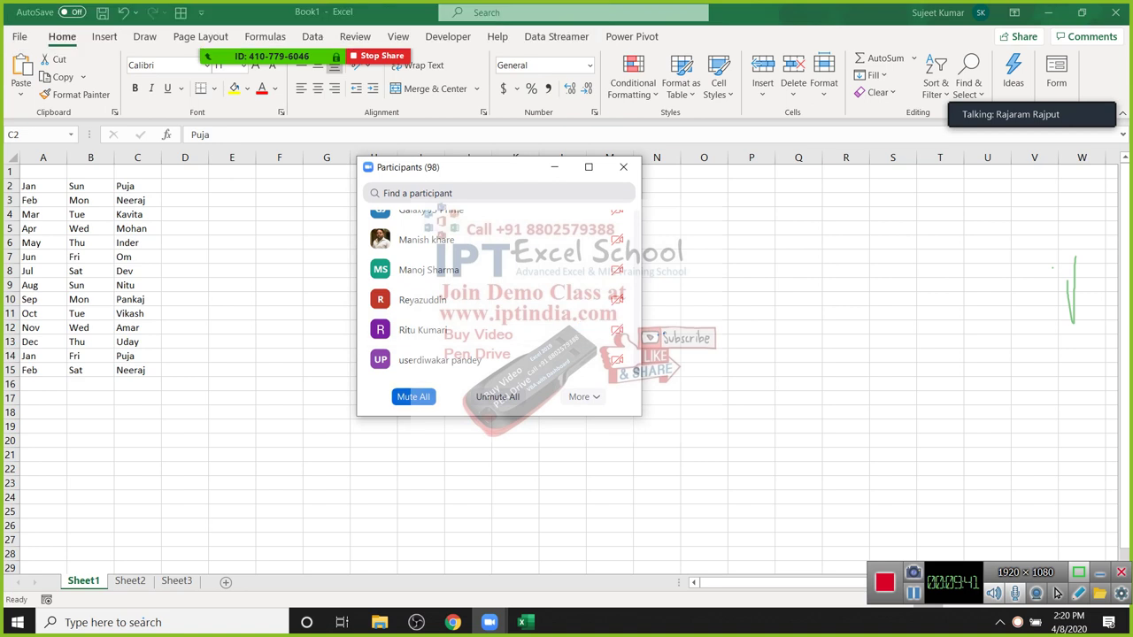
key(alt+m)
key(Return)
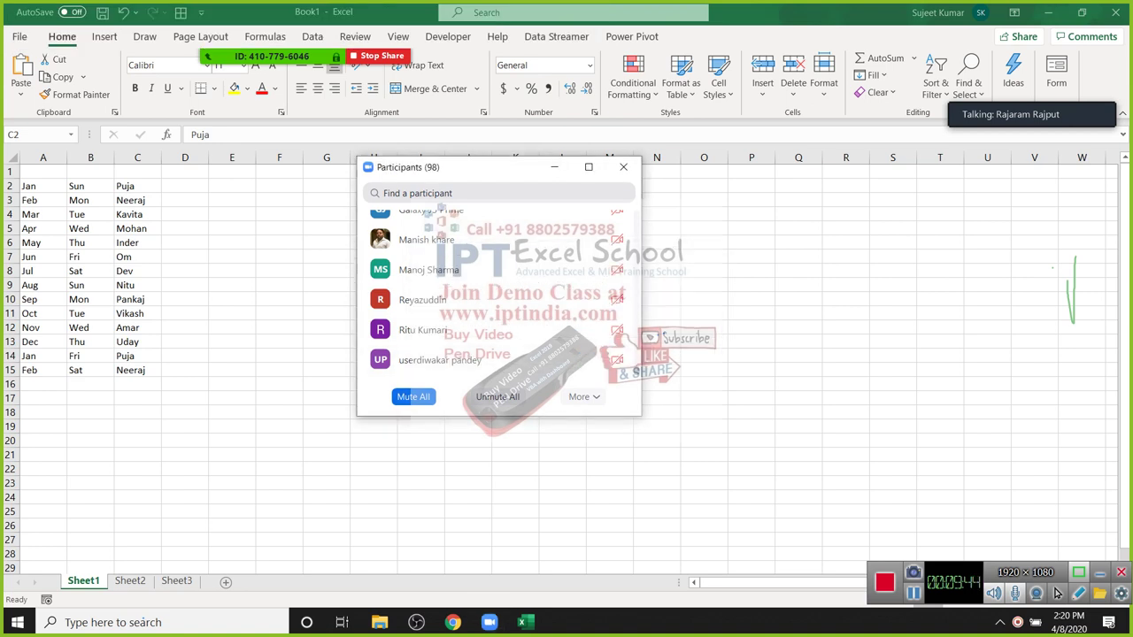
key(alt+u)
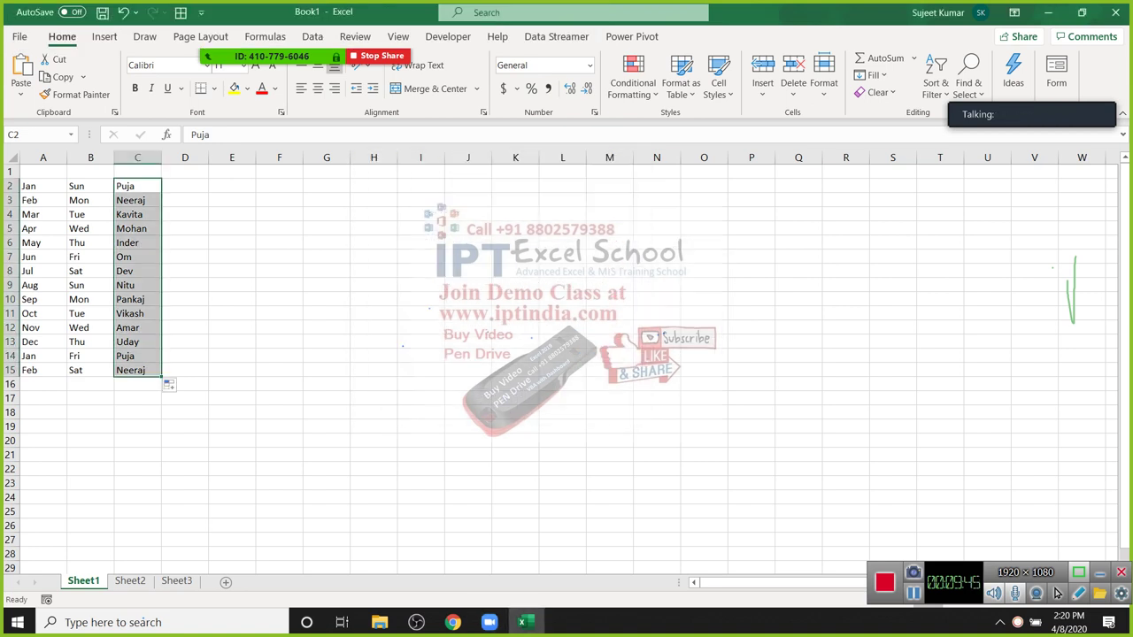
key(shift+BackSpace)
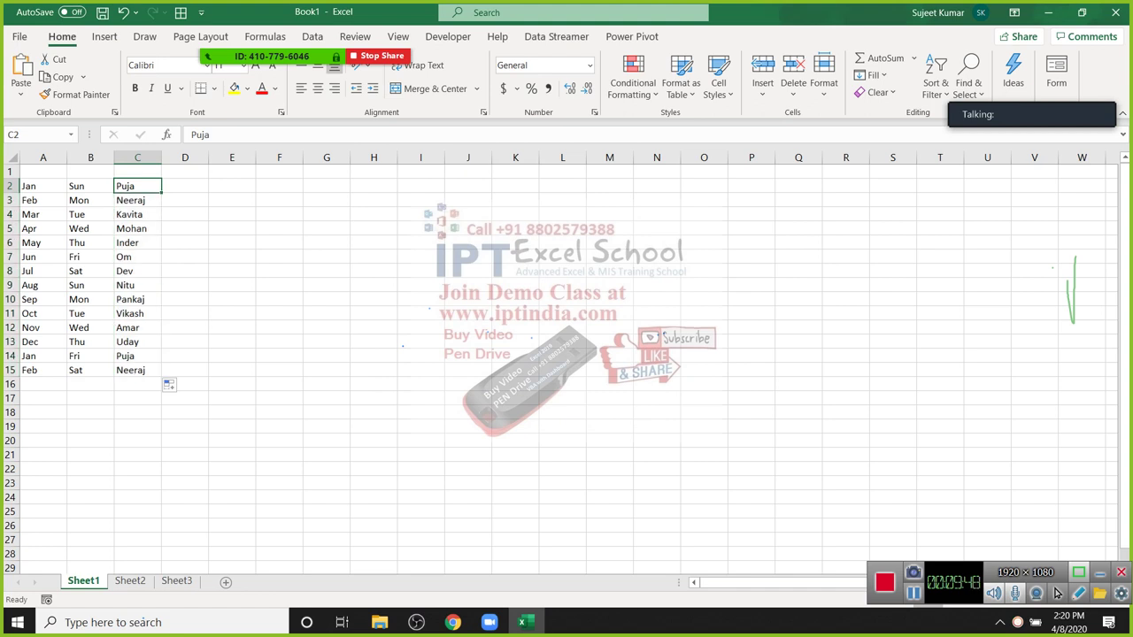
key(ctrl+shift+Down)
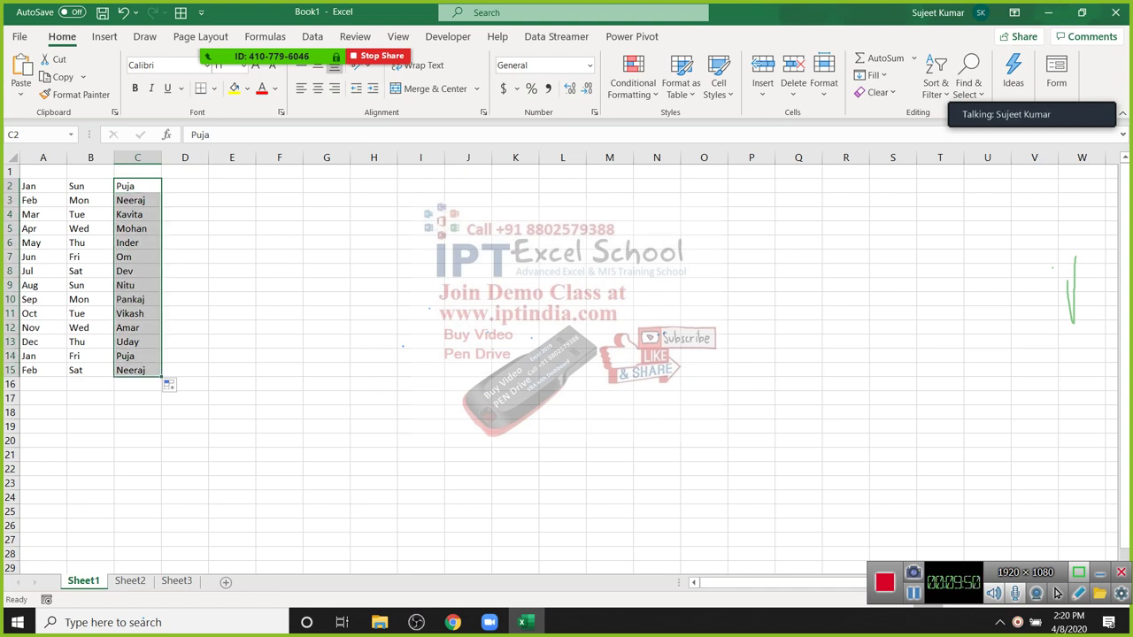
key(ctrl+v)
click(185, 257)
click(185, 186)
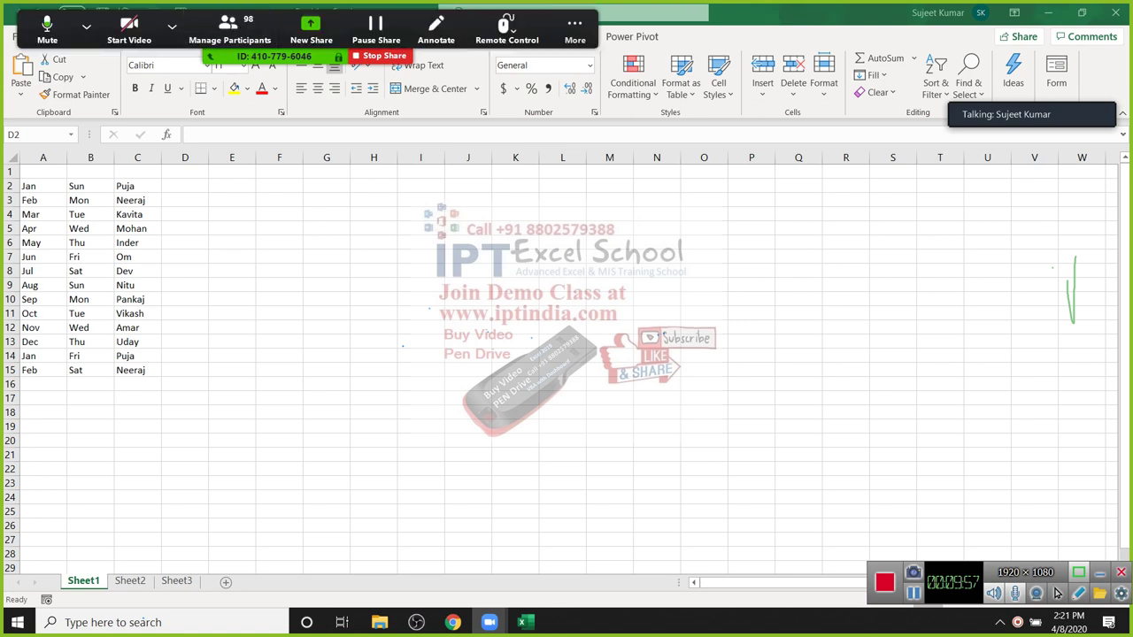
Step: Mute all participants, check a few participants' extra options, then close the 98-person Participants list
key(alt+u)
click(412, 396)
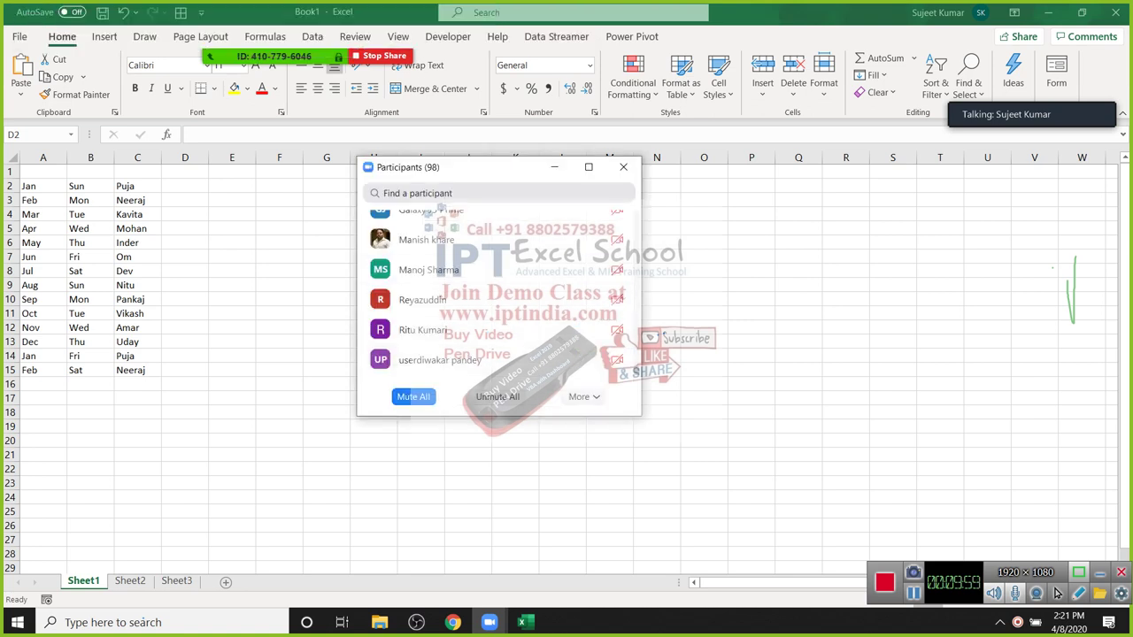
key(Return)
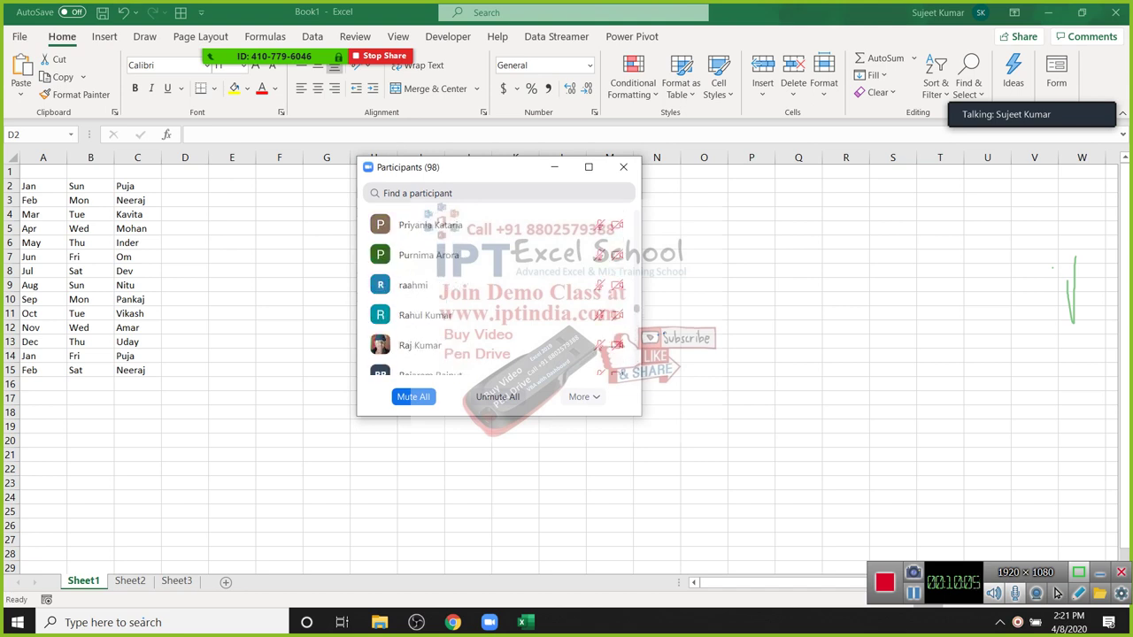
click(602, 345)
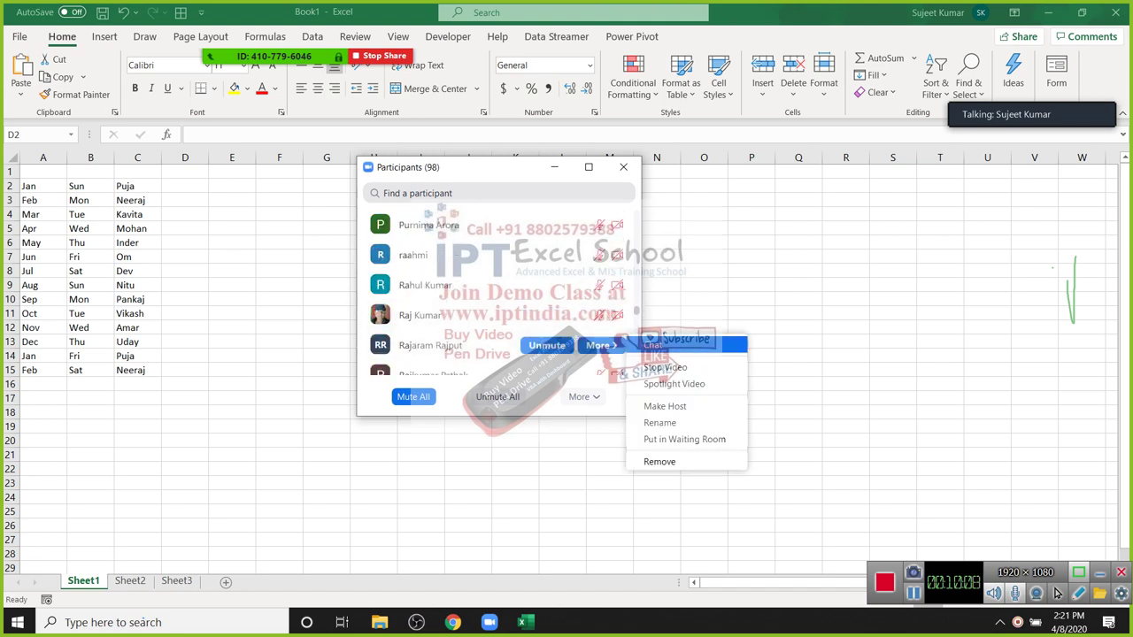
click(677, 367)
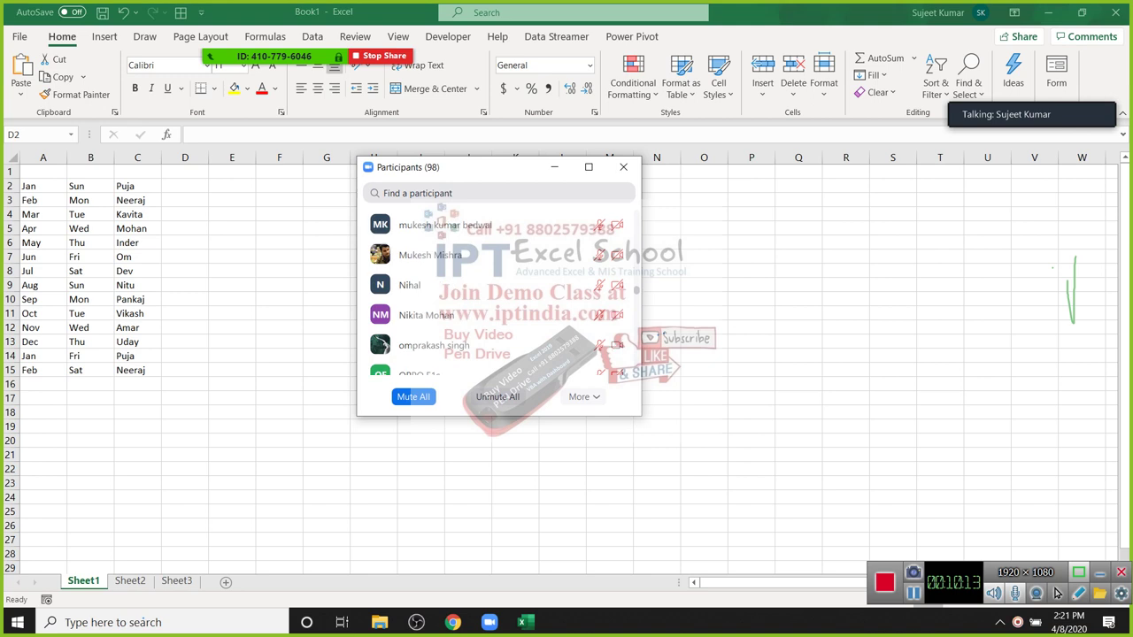
click(601, 345)
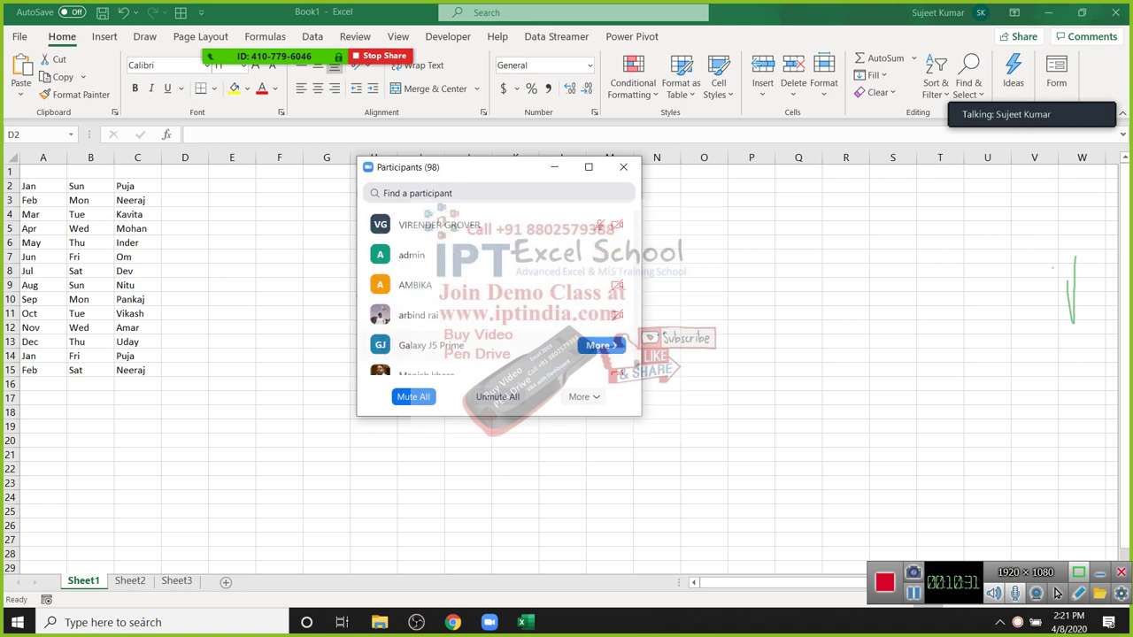
click(601, 345)
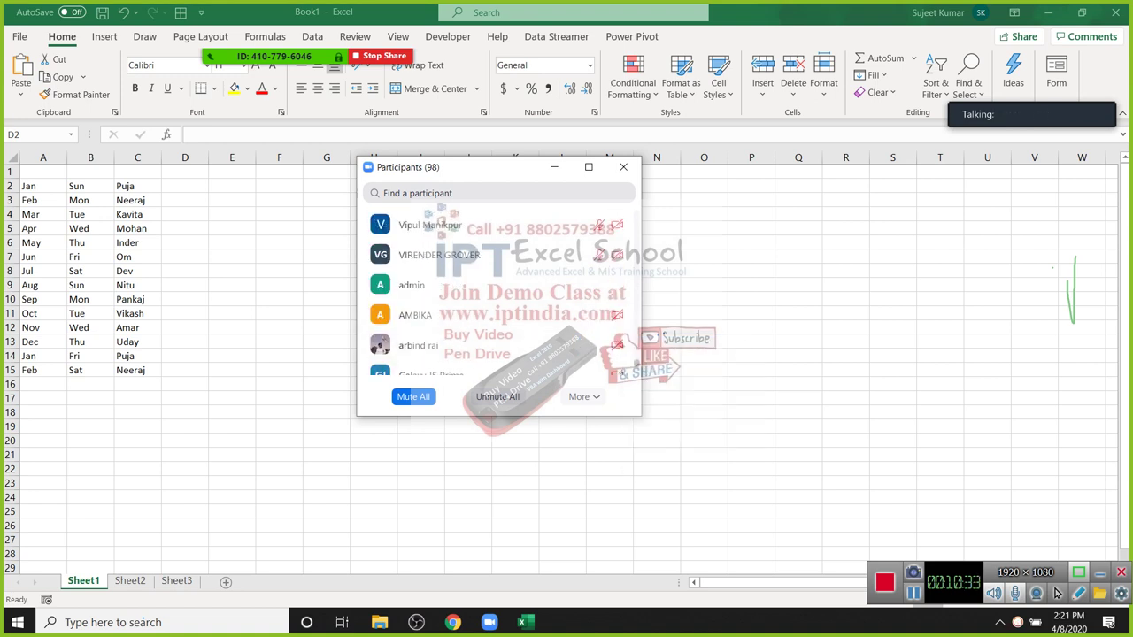
click(623, 167)
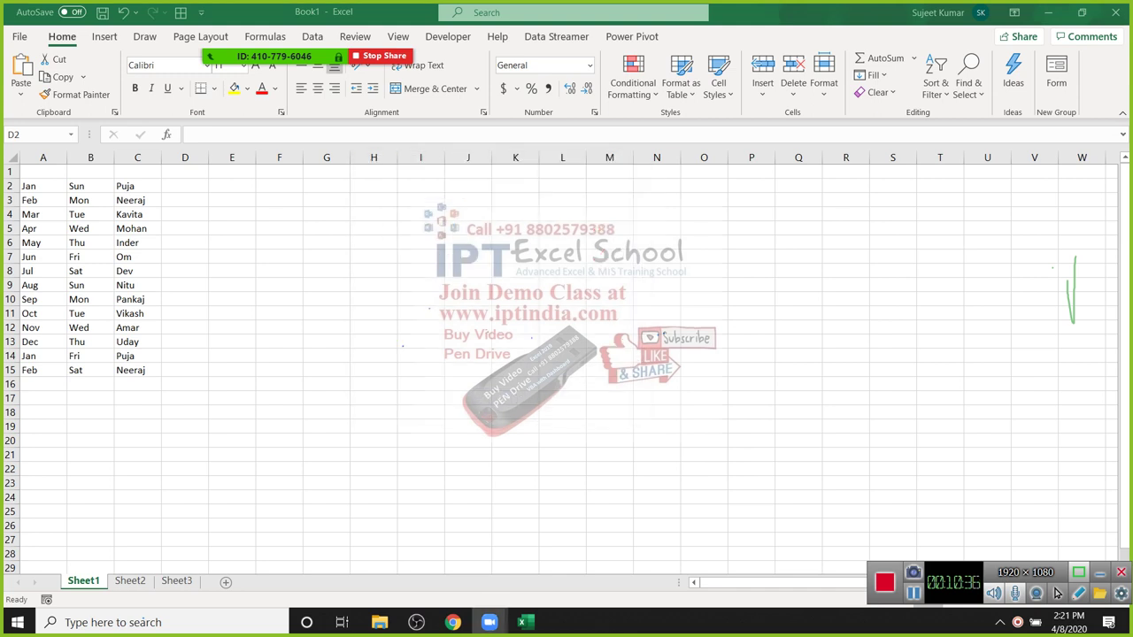
Step: Bring up the Custom Lists editor from the General section of Excel's Advanced options
click(10, 200)
key(Down)
key(Down)
key(Down)
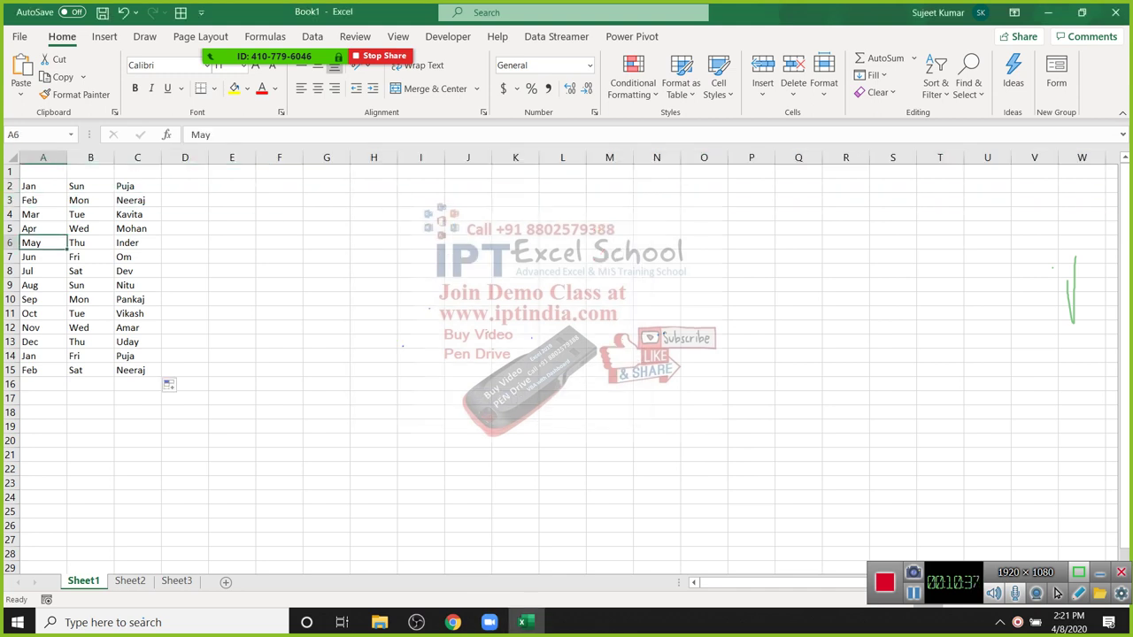
key(alt+f)
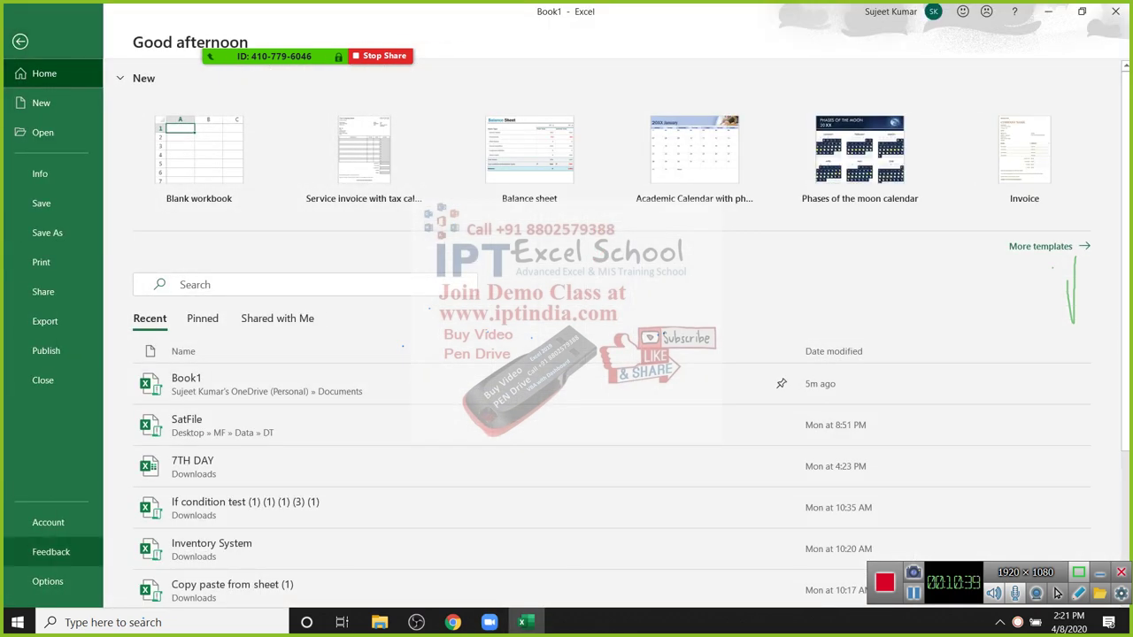
key(Escape)
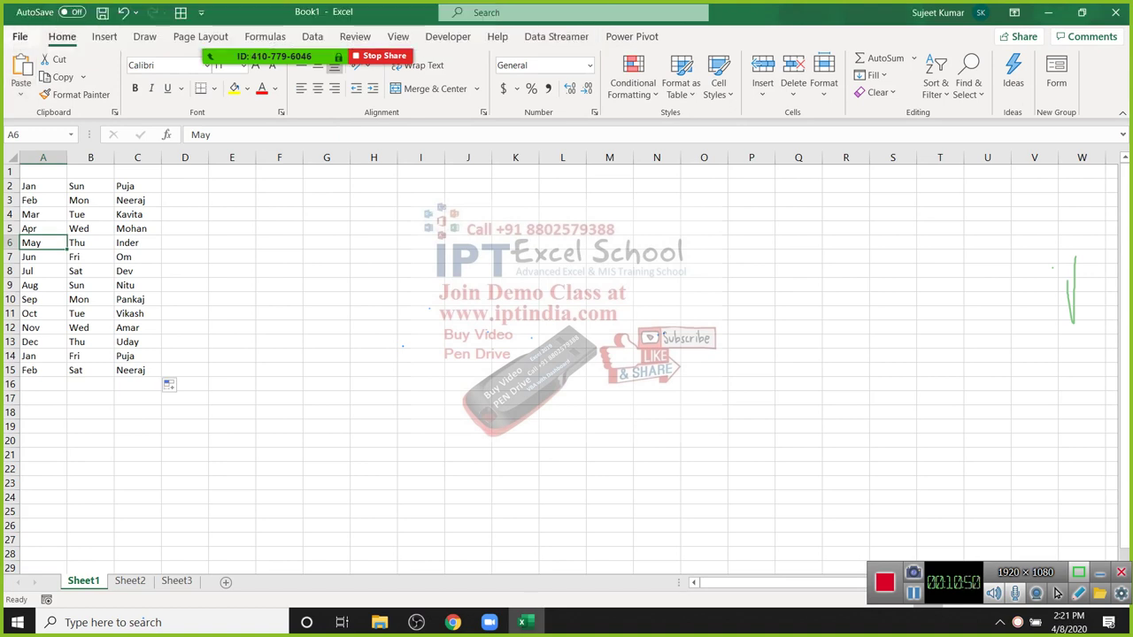
click(19, 36)
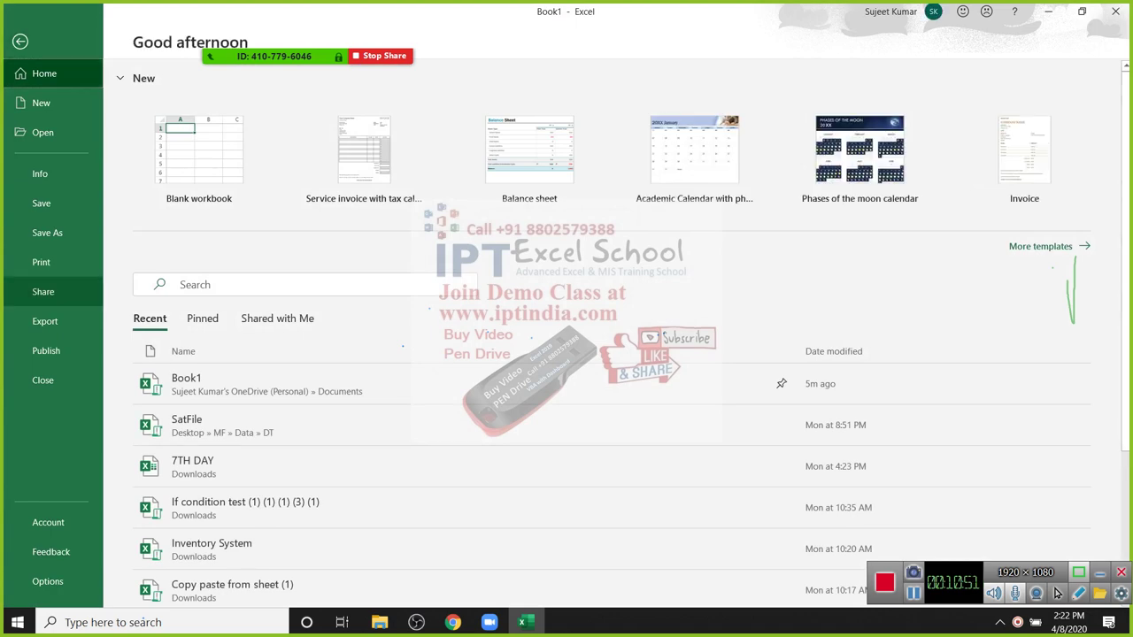
click(20, 42)
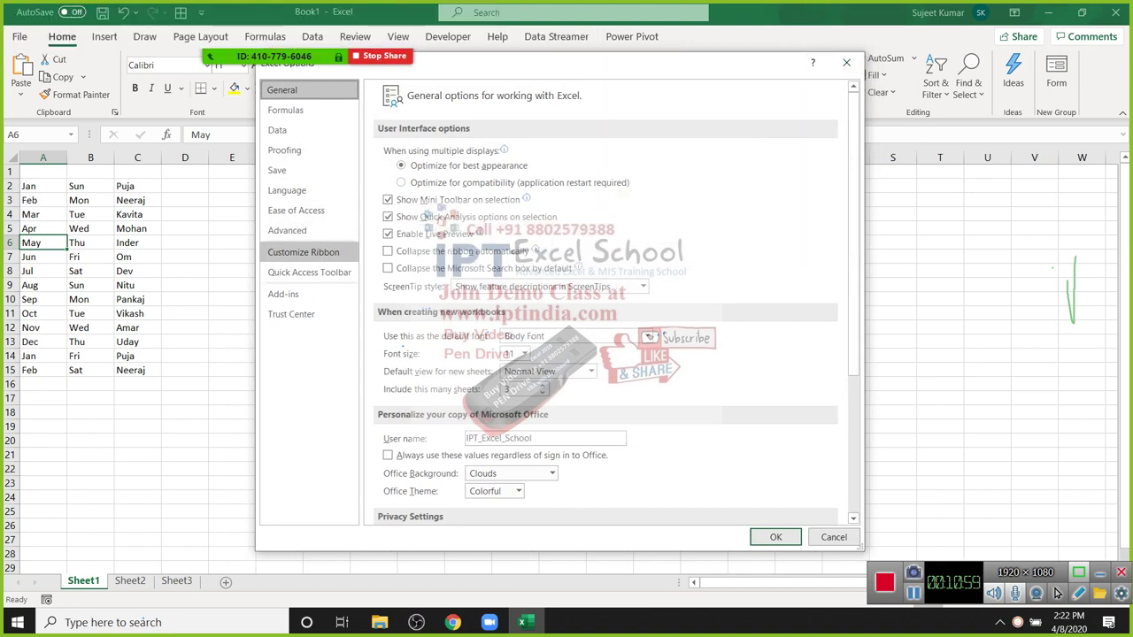
click(287, 230)
drag(853, 133, 853, 448)
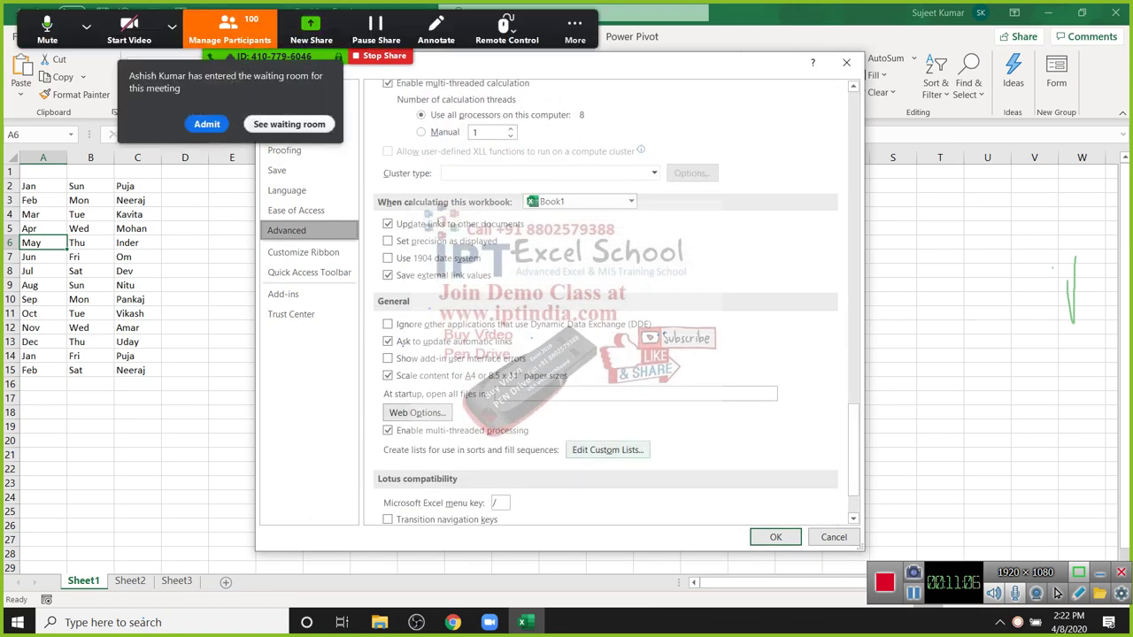
click(607, 450)
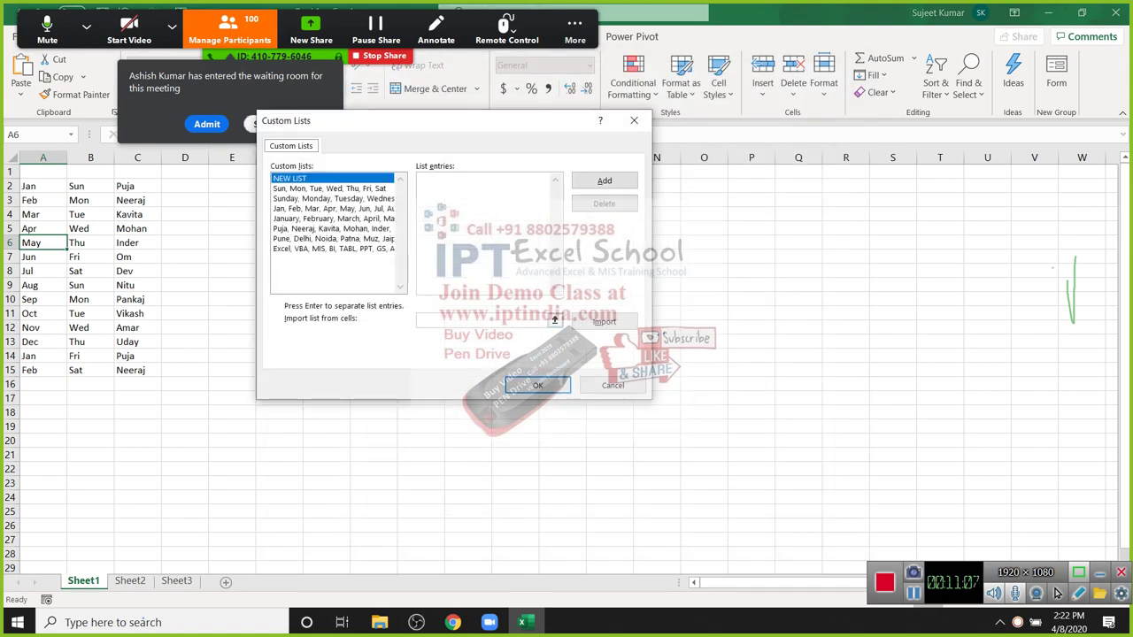
Step: Add the custom list DVD, Cd, PD, HD, RAM, ROM, MD and close the editor
key(Down)
key(Down)
key(Down)
key(Down)
key(Down)
key(Down)
key(Down)
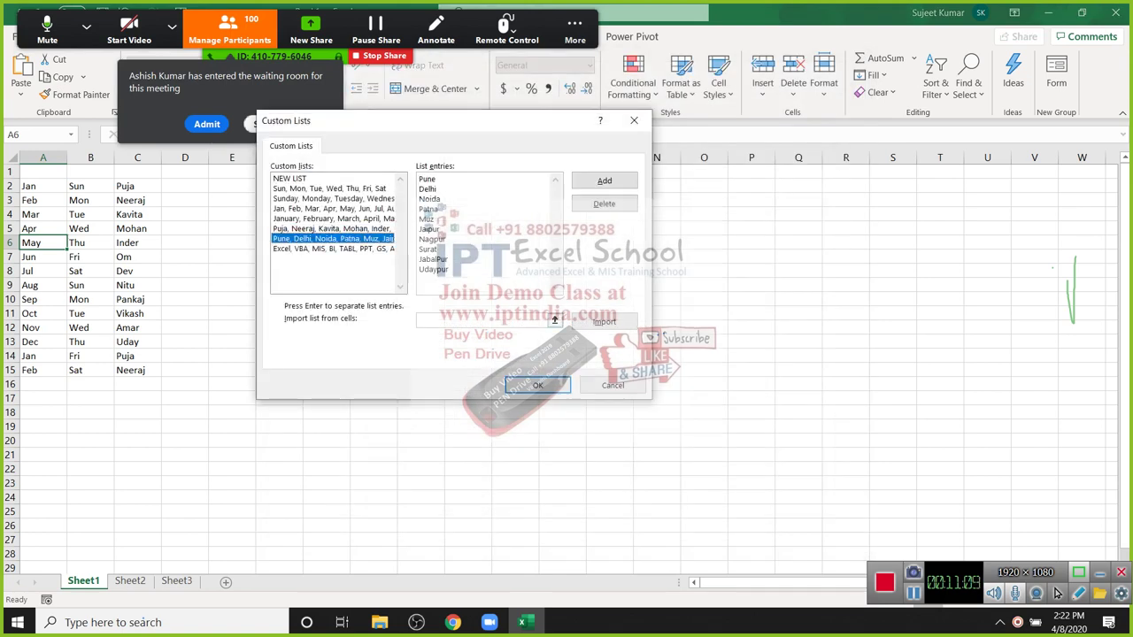
key(Up)
key(Home)
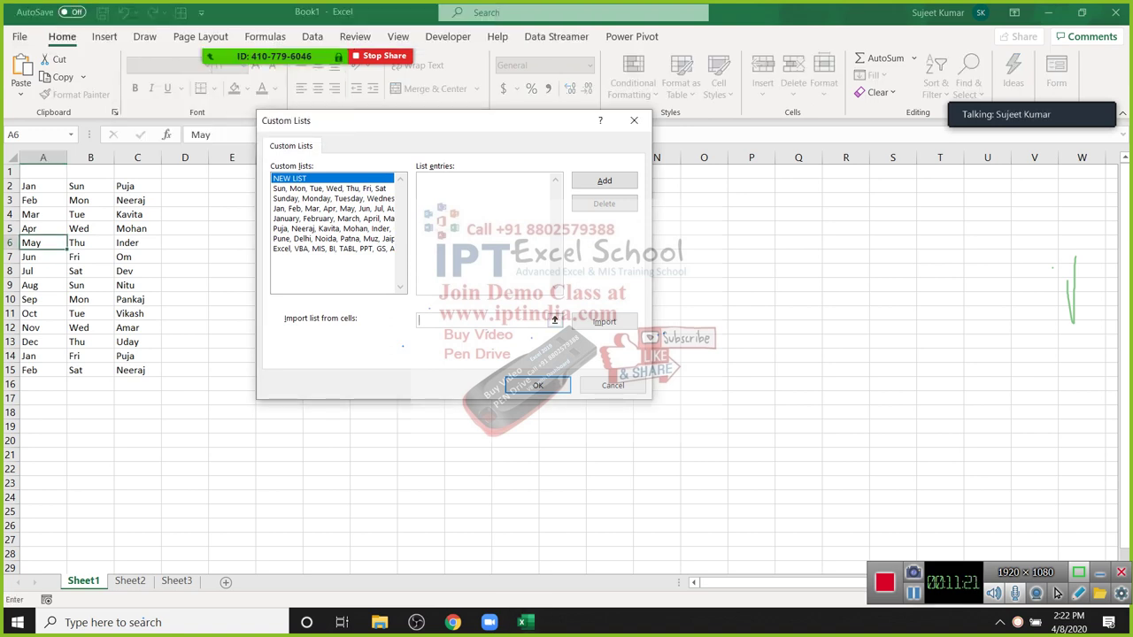
drag(798, 200, 801, 370)
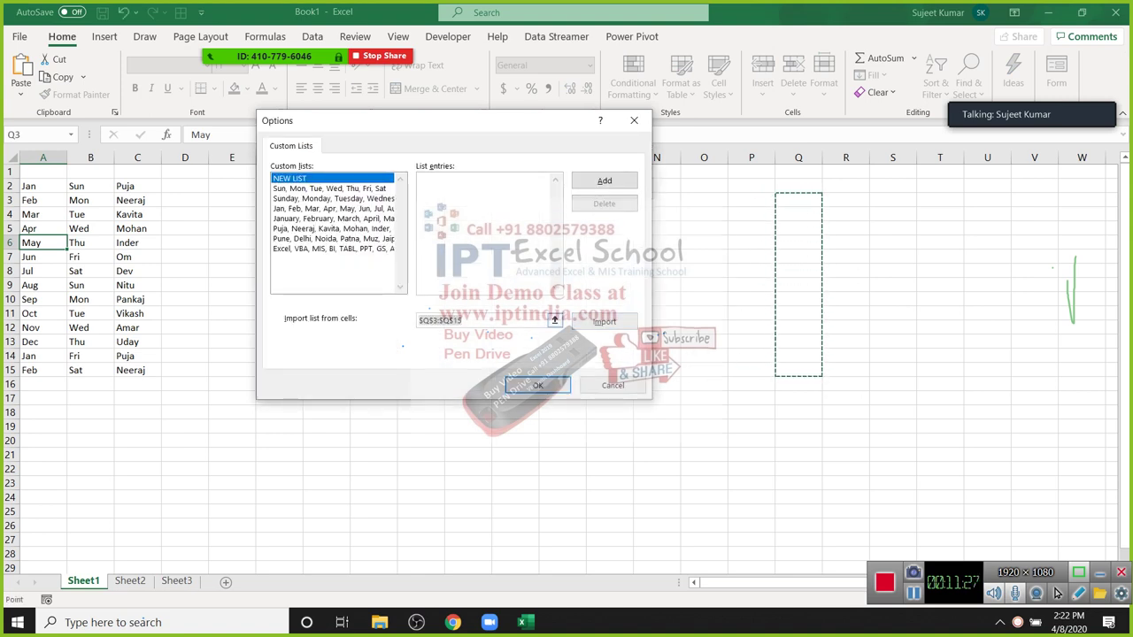
key(BackSpace)
key(alt+e)
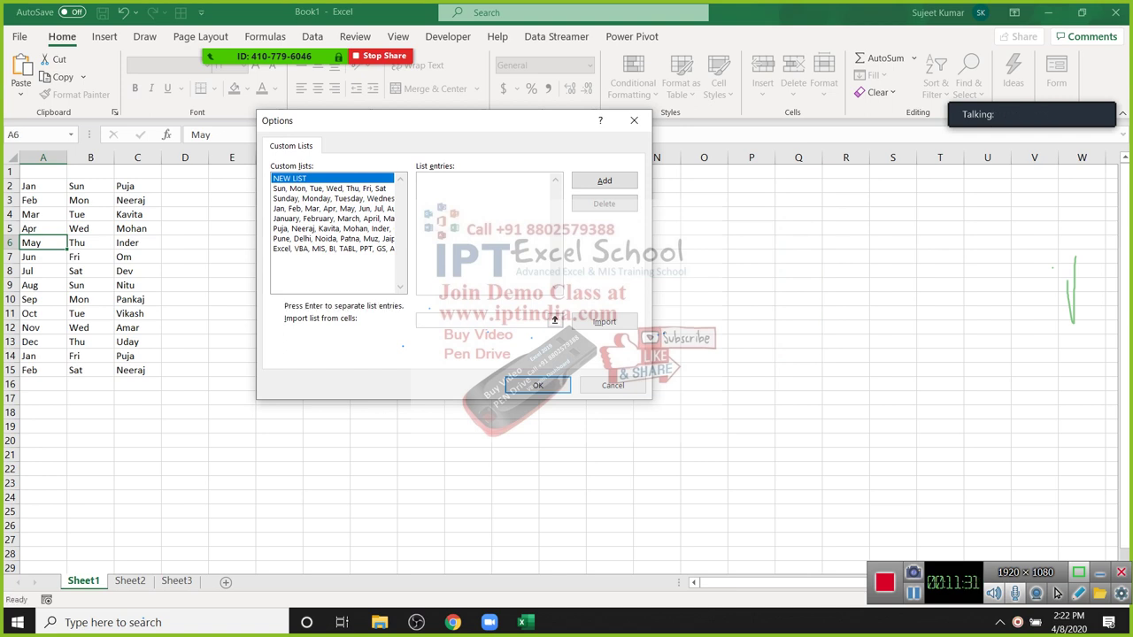
text(DVD)
key(Return)
text(Cd PD )
text(HD )
text(RAM )
text(ROM)
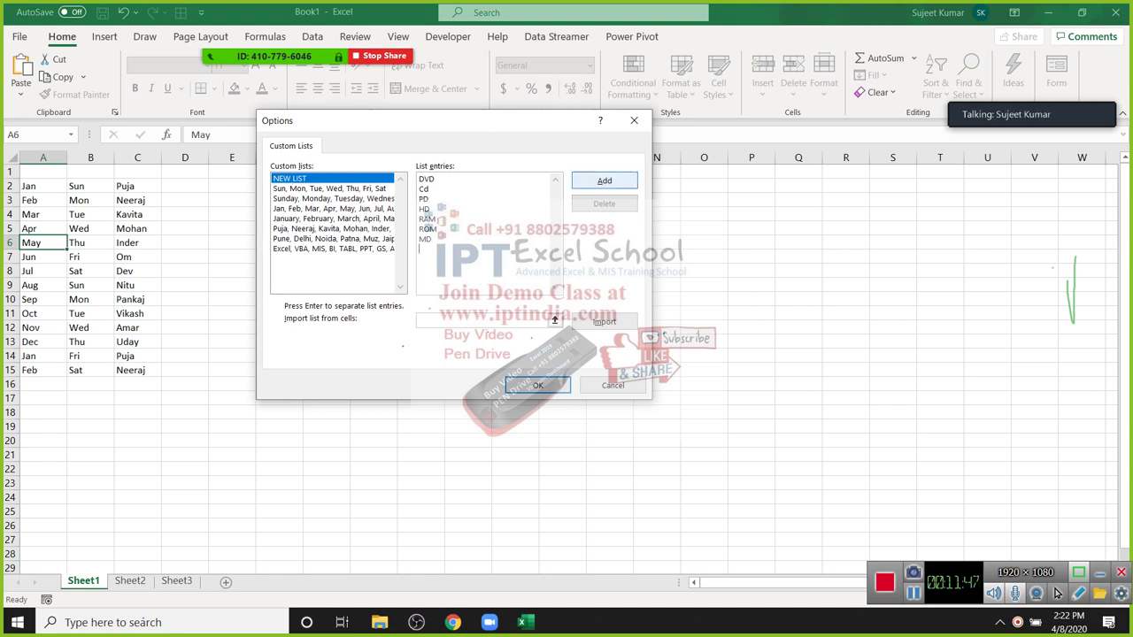
click(603, 180)
click(537, 385)
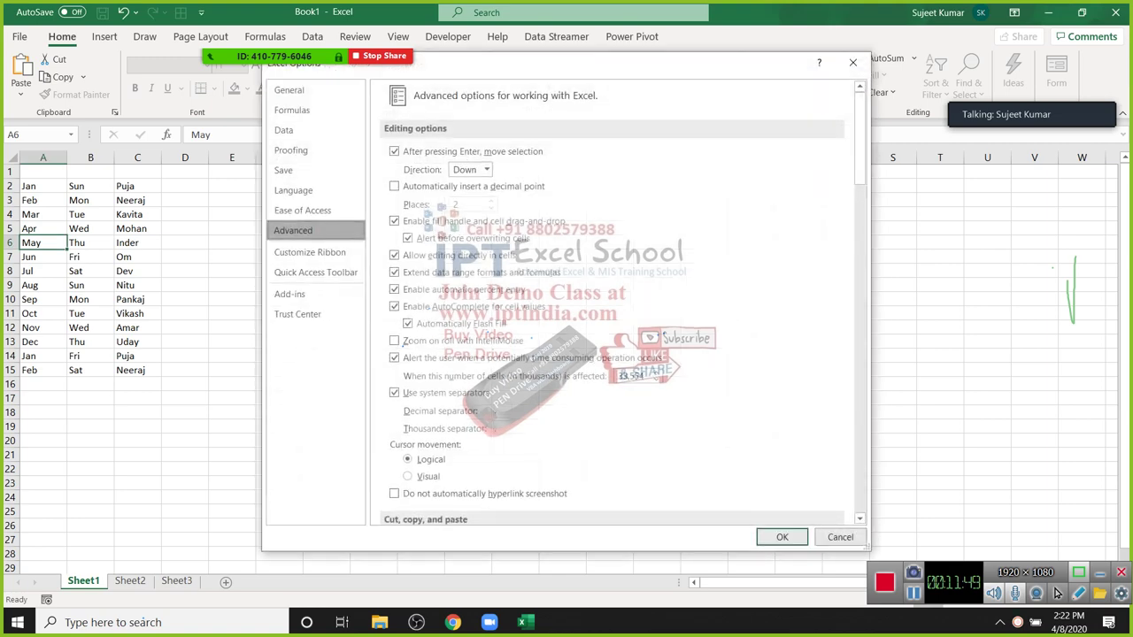
Step: Close Options, enter DVD in D2 and extend the custom DVD sequence down to D15
key(Return)
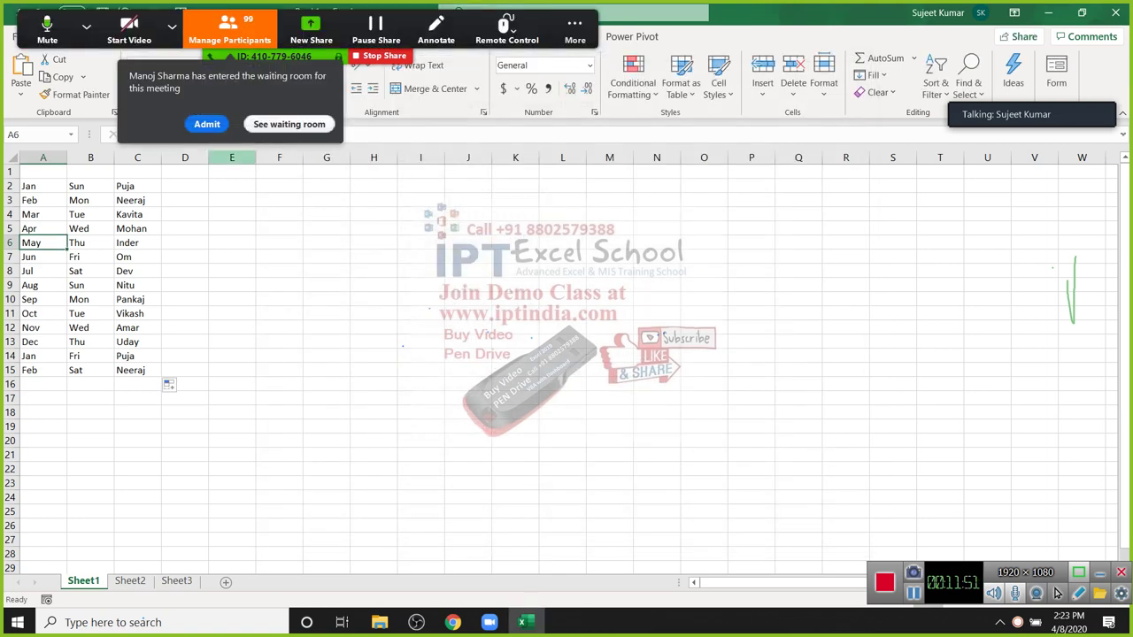
key(Right)
key(Right)
key(Right)
key(Up)
key(Up)
key(Up)
key(Up)
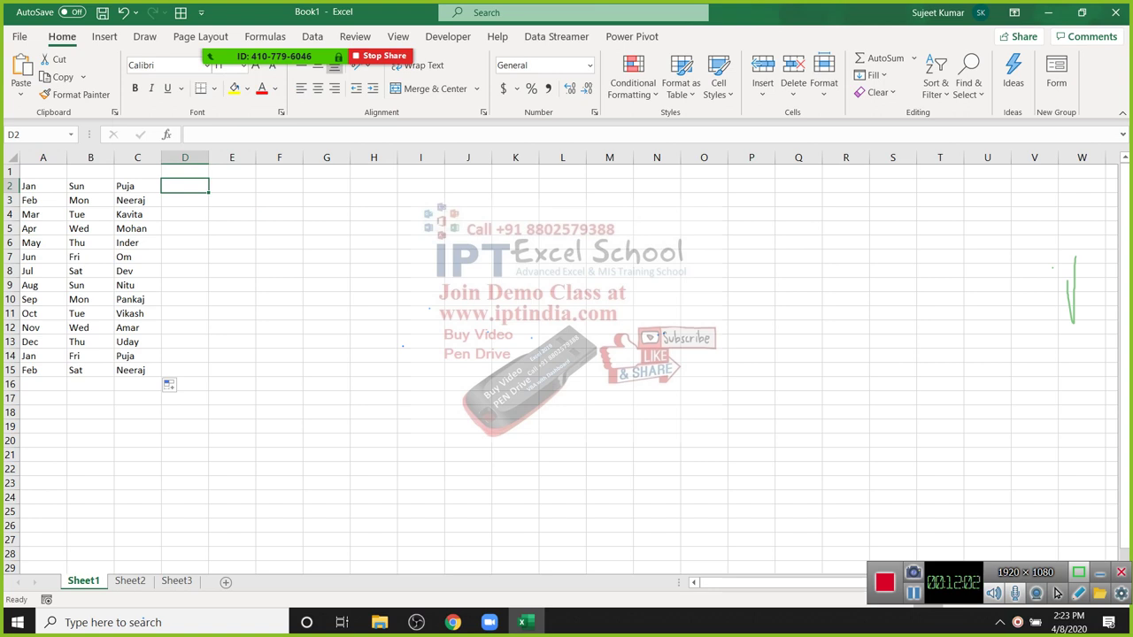
text(DVD)
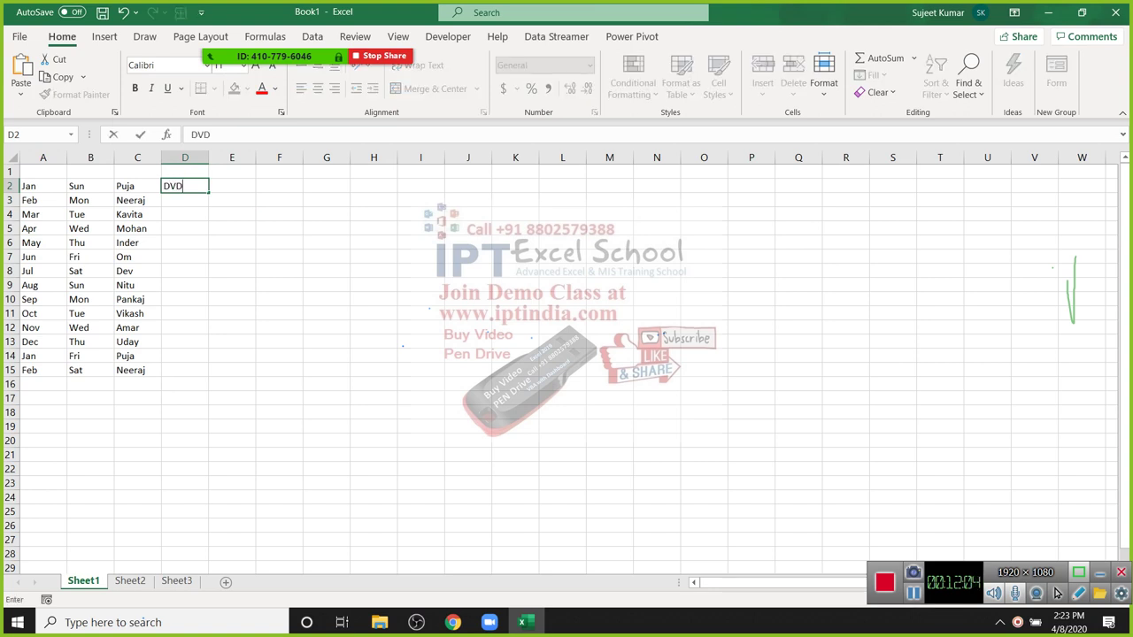
key(Return)
key(Up)
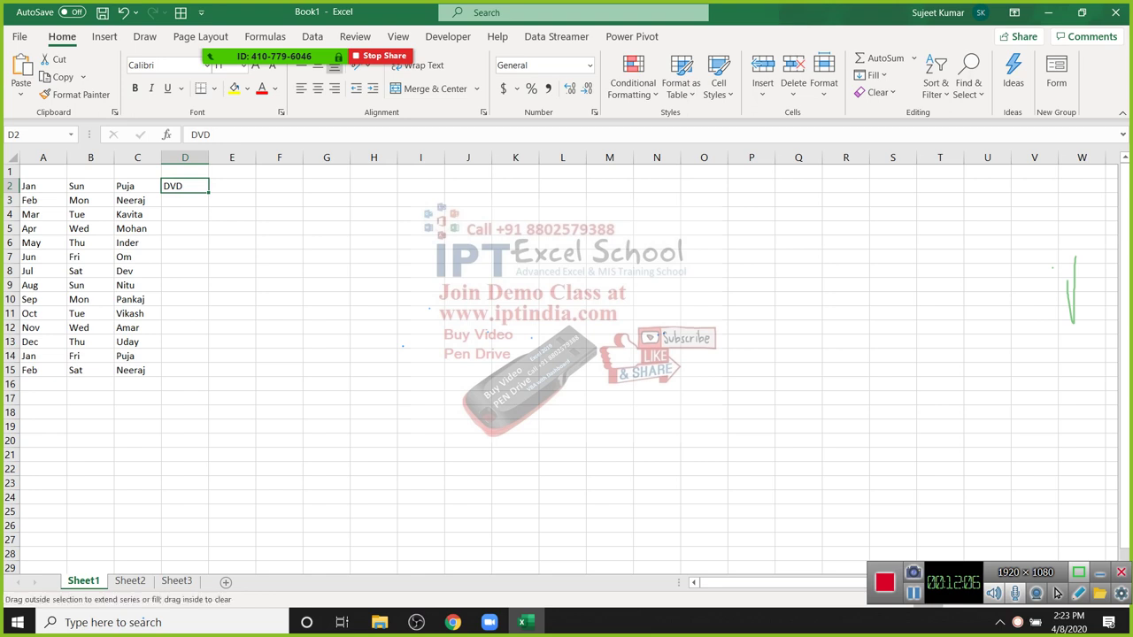
key(ctrl+e)
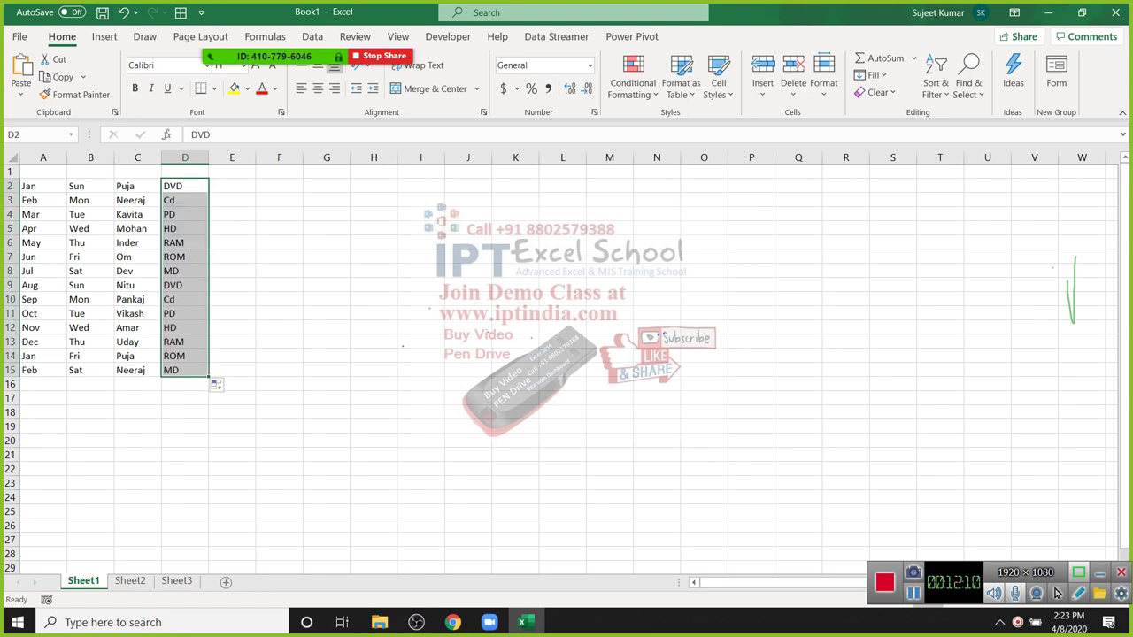
Step: Select the completed four-column table A2:D15
drag(29, 186, 185, 370)
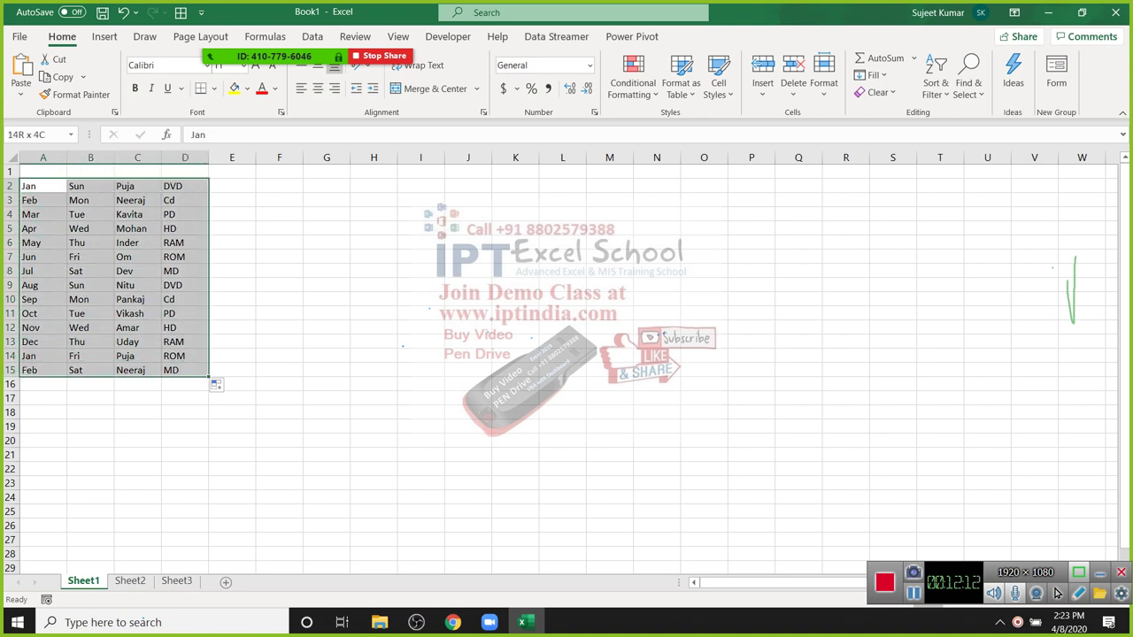
click(373, 327)
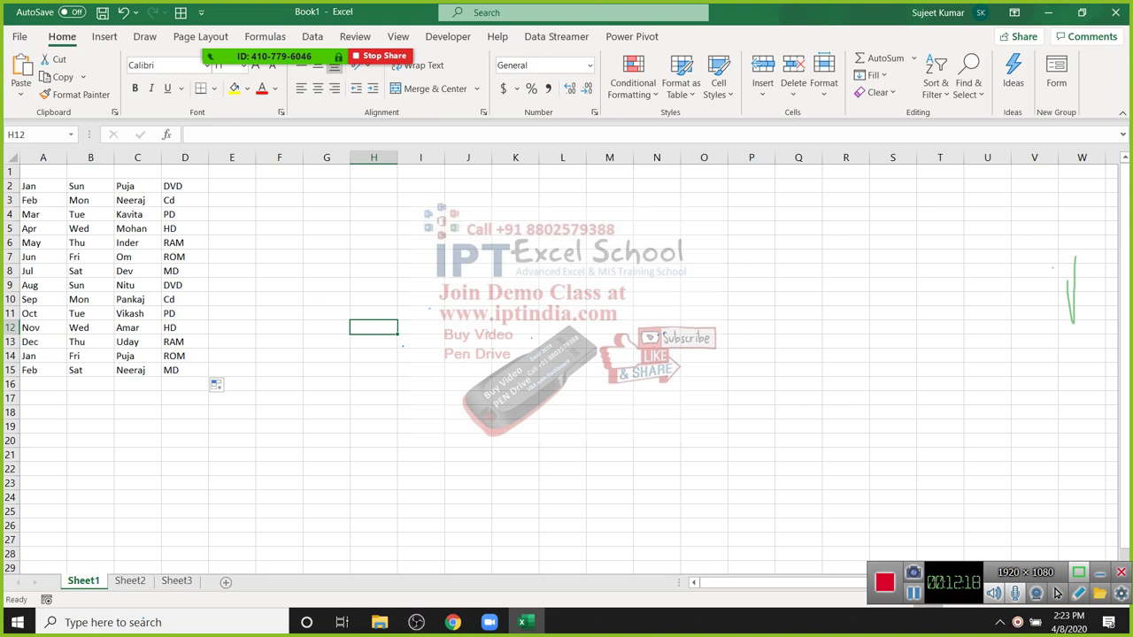
drag(29, 186, 184, 370)
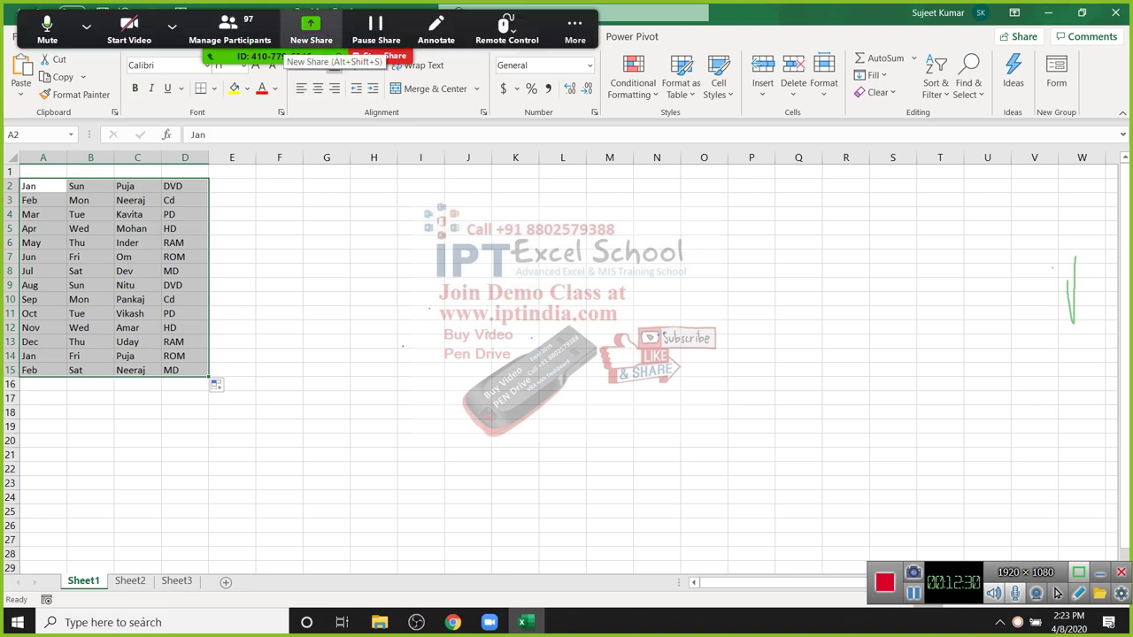
click(230, 31)
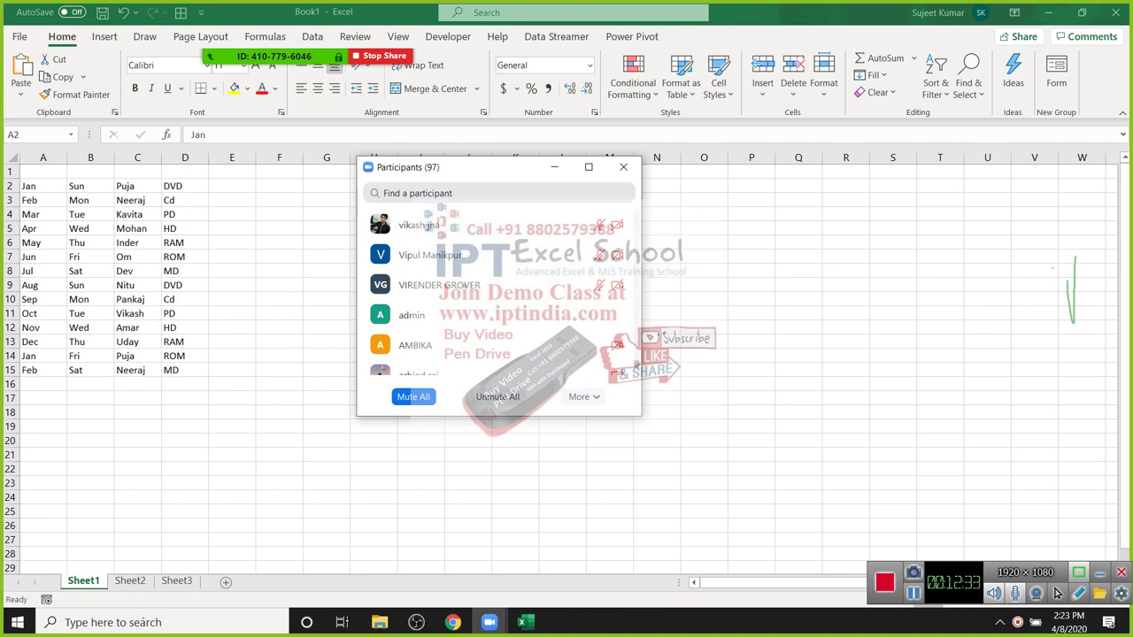
Step: Mute all 97 Zoom participants, confirm, and close the participants list
scroll(495, 285, up, 10)
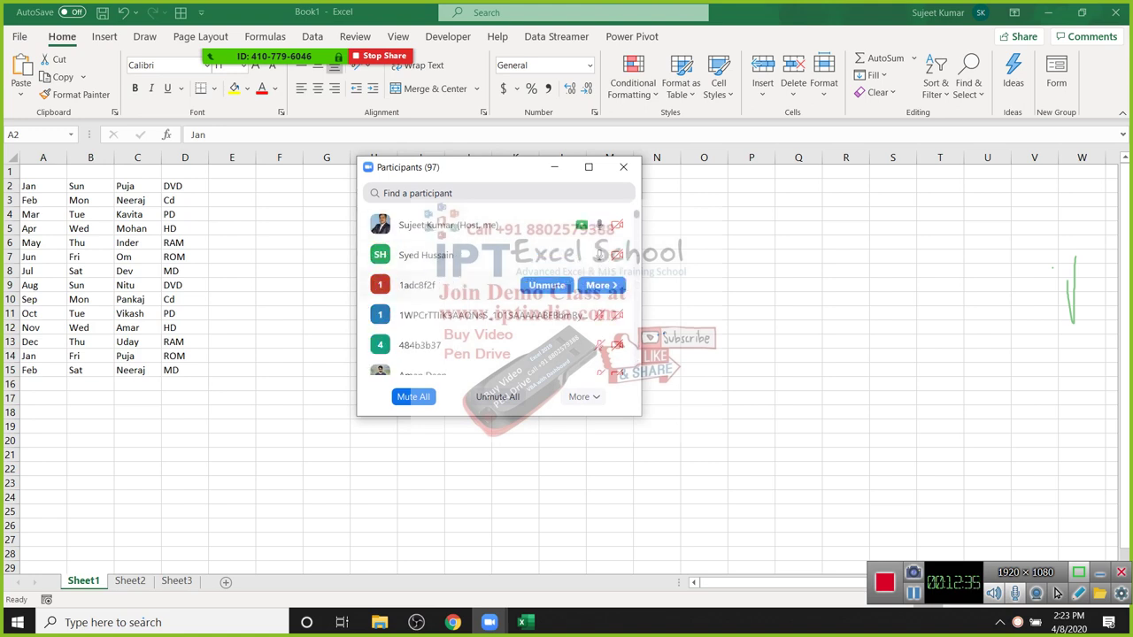
click(412, 397)
click(615, 352)
click(623, 167)
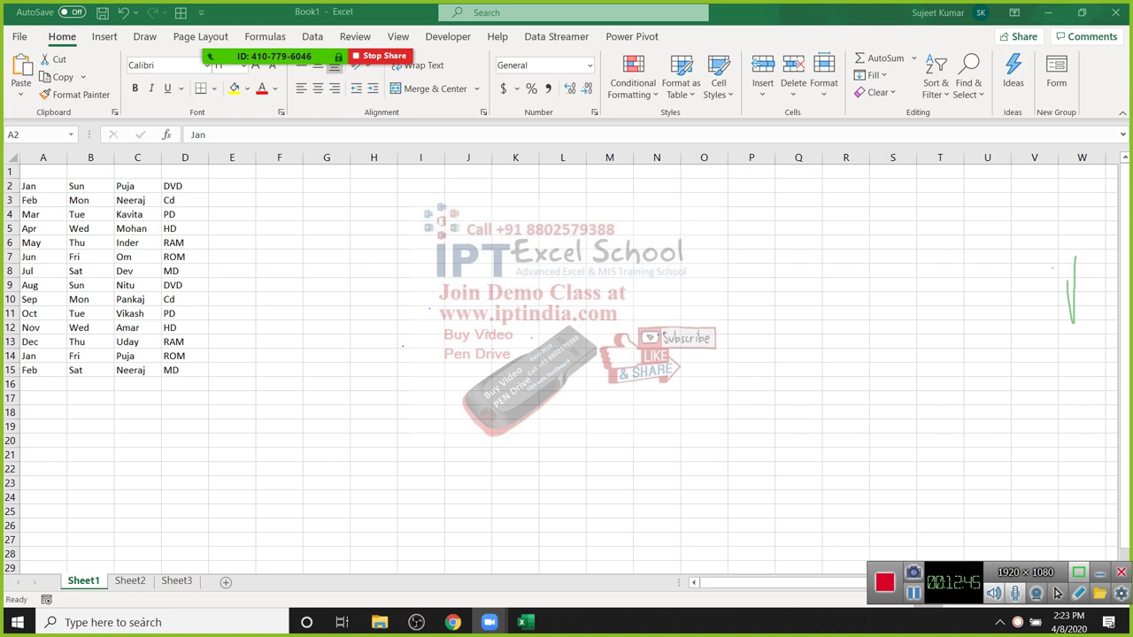
Step: Clear the old month, weekday, name and DVD table from A2:D15
key(ctrl+a)
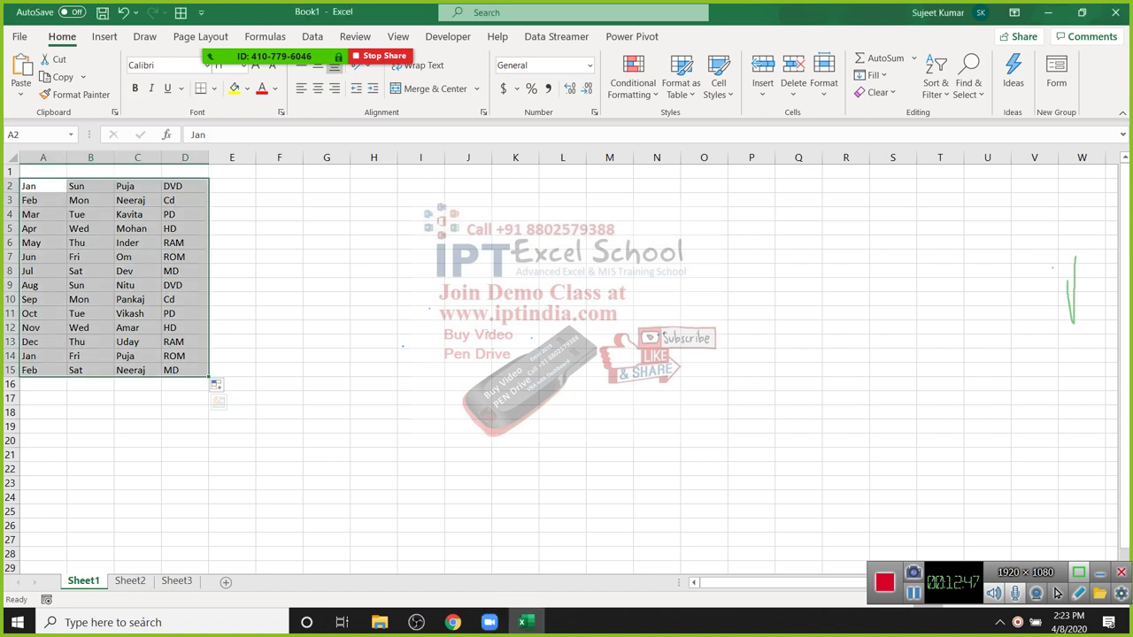
key(Right)
key(Right)
key(Right)
key(Right)
key(Down)
key(Down)
key(Down)
key(Down)
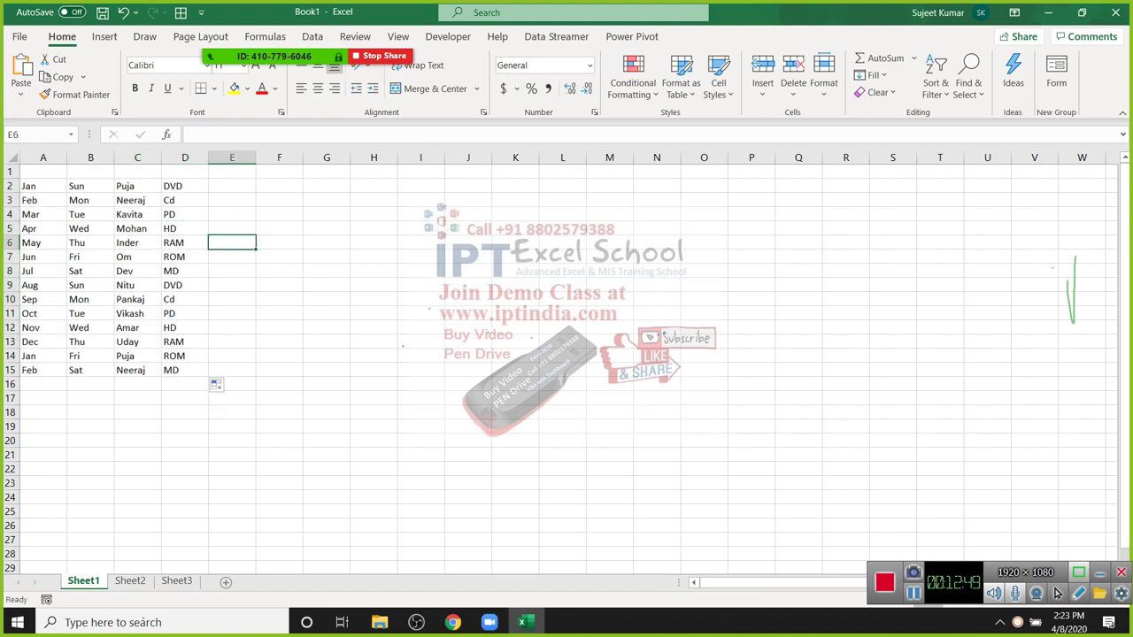
key(Left)
key(Left)
key(Left)
key(Left)
key(Up)
key(Up)
key(Up)
key(Up)
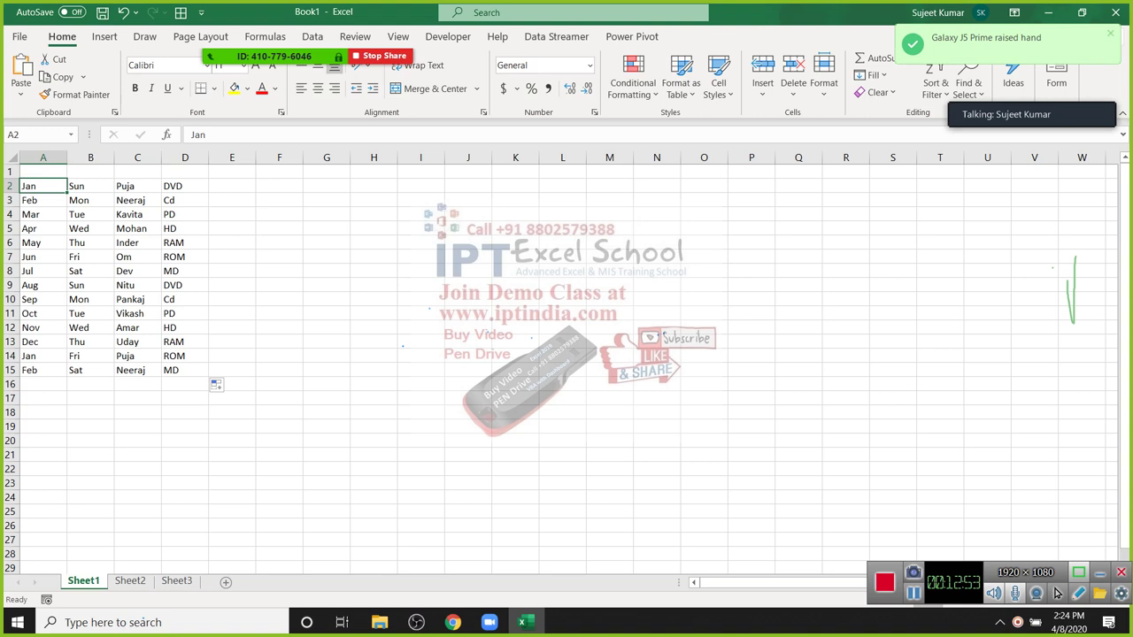
key(ctrl+shift+Right)
key(ctrl+shift+Down)
key(Delete)
Step: Type the headings Name, Roll and Marks across A1:C1
key(Up)
text(Name)
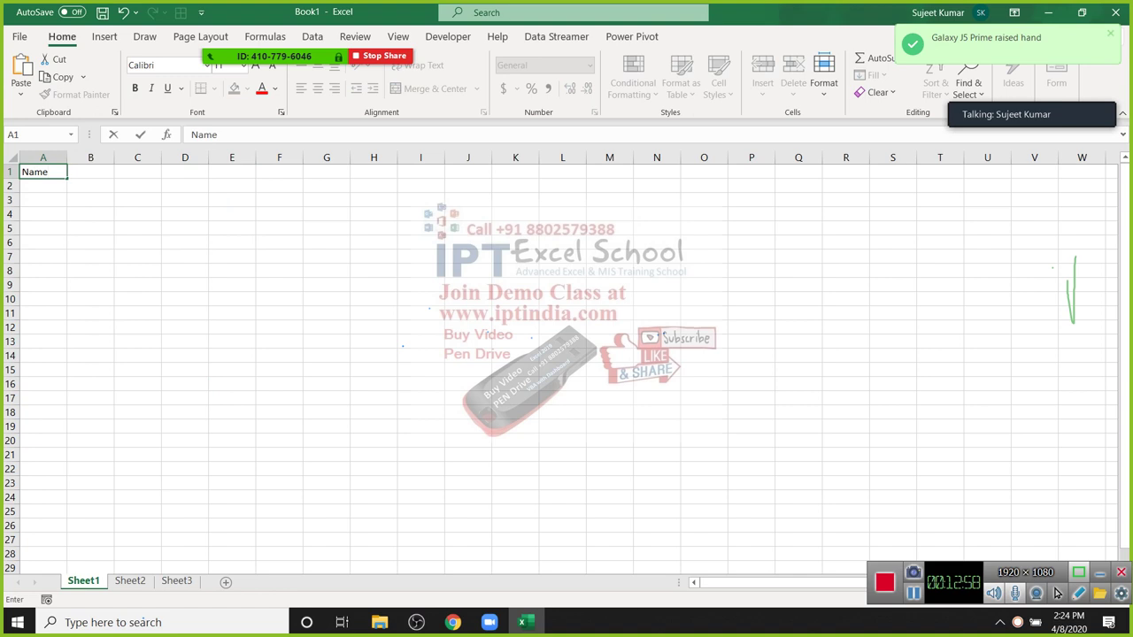
key(Return)
key(Up)
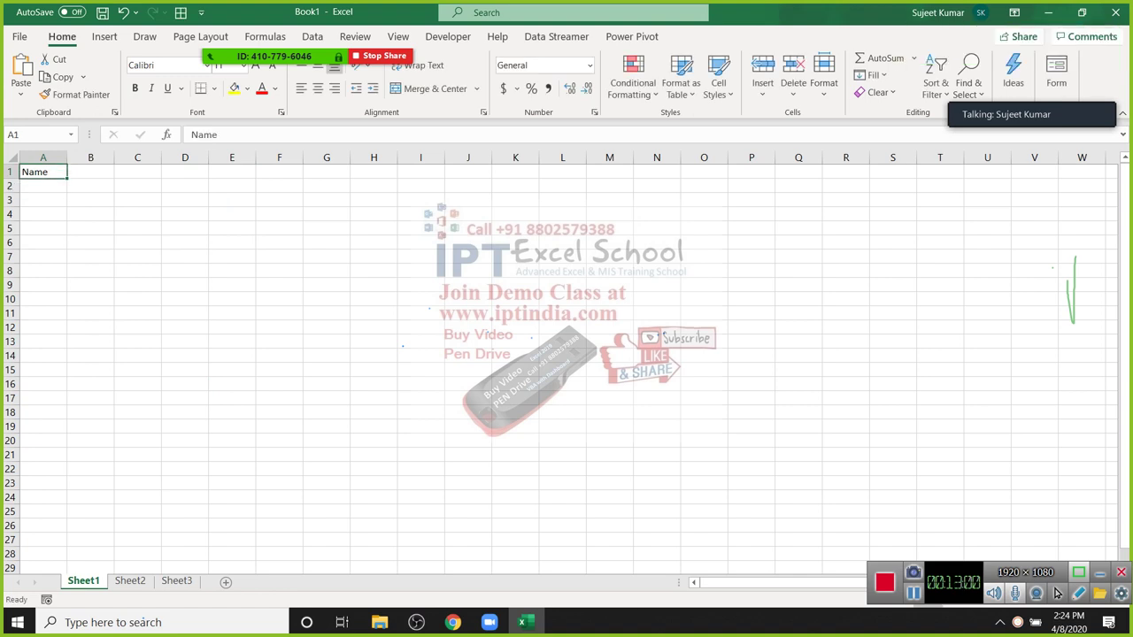
key(Right)
text(R)
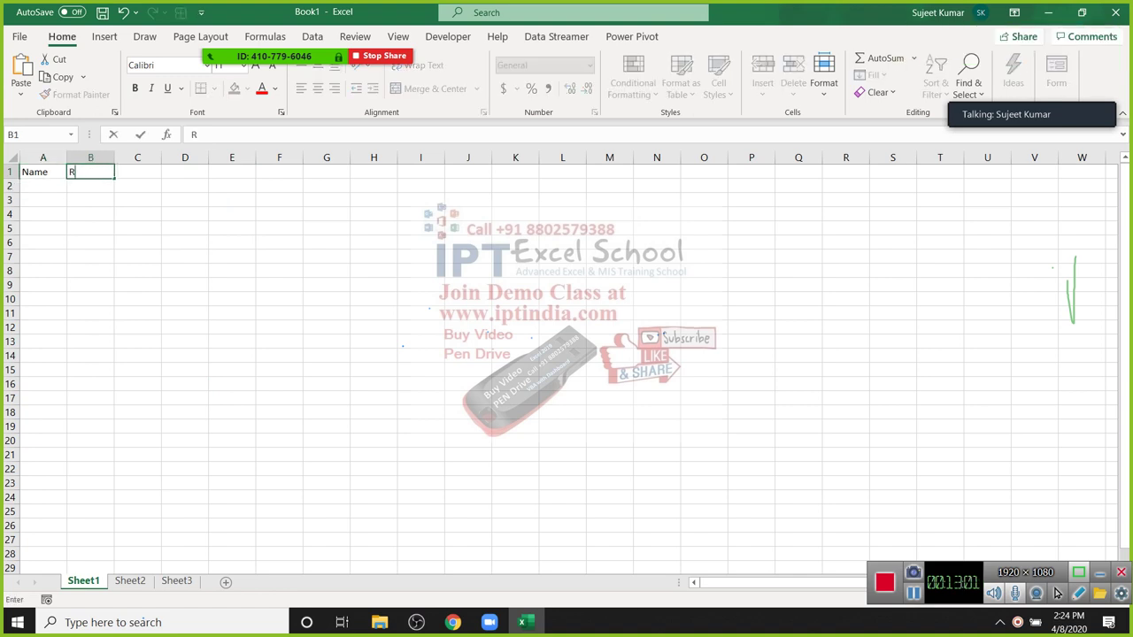
text(oll)
key(Return)
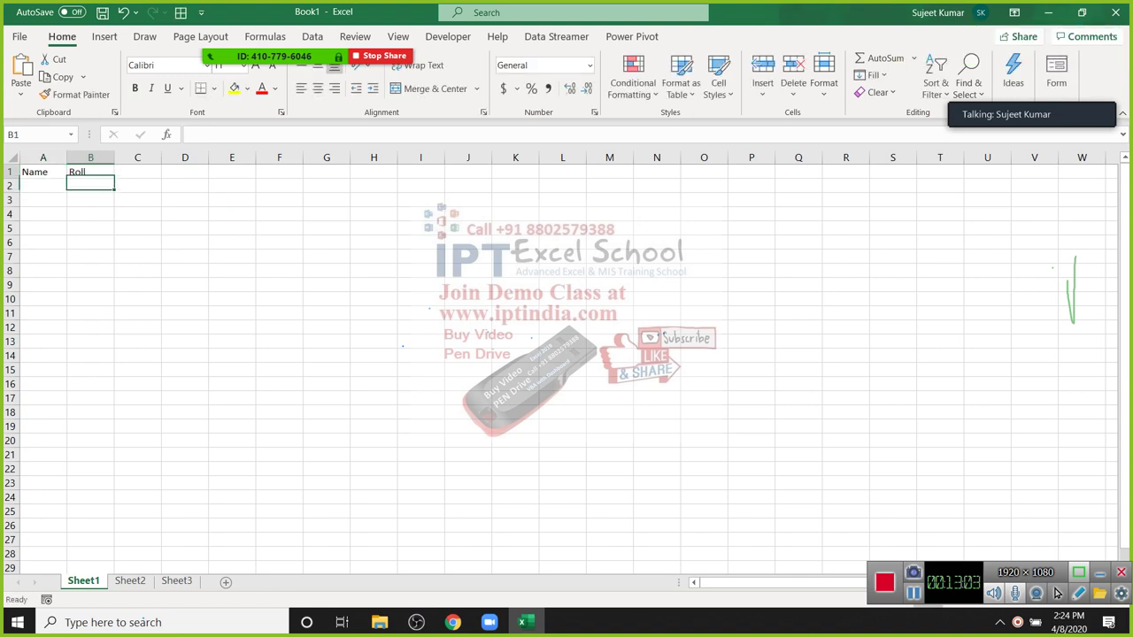
key(Up)
key(Right)
text(MArks)
key(Return)
key(Up)
Step: Enter a student name in A2, fill names down to A12, and start roll numbers 1, 2 in column B
key(Left)
key(Down)
key(Left)
text(Puja)
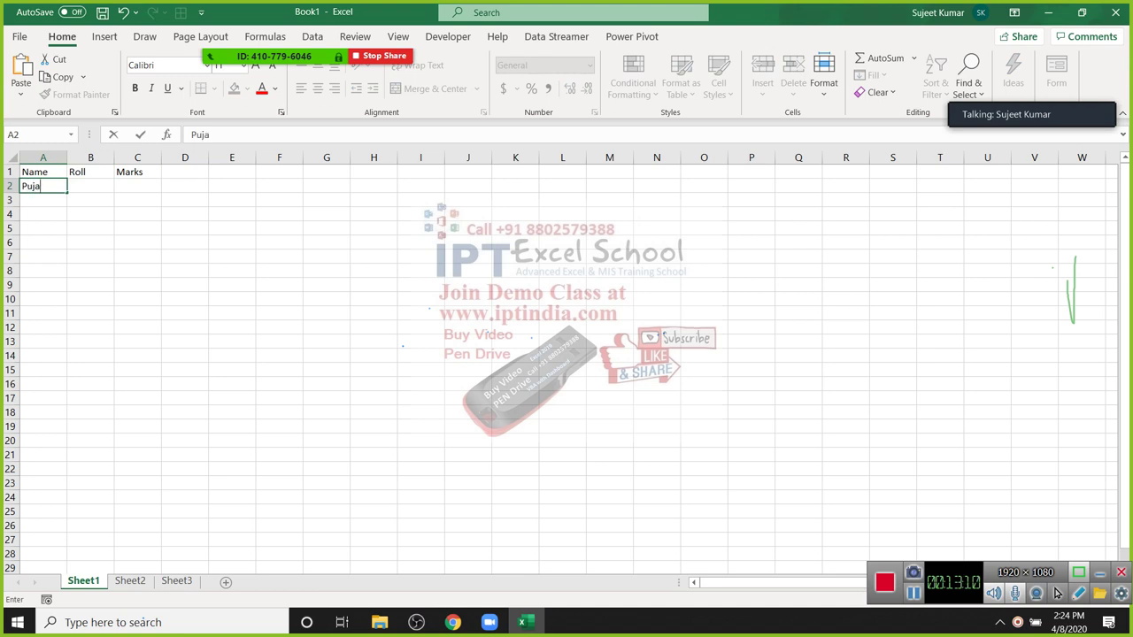
key(Right)
key(Left)
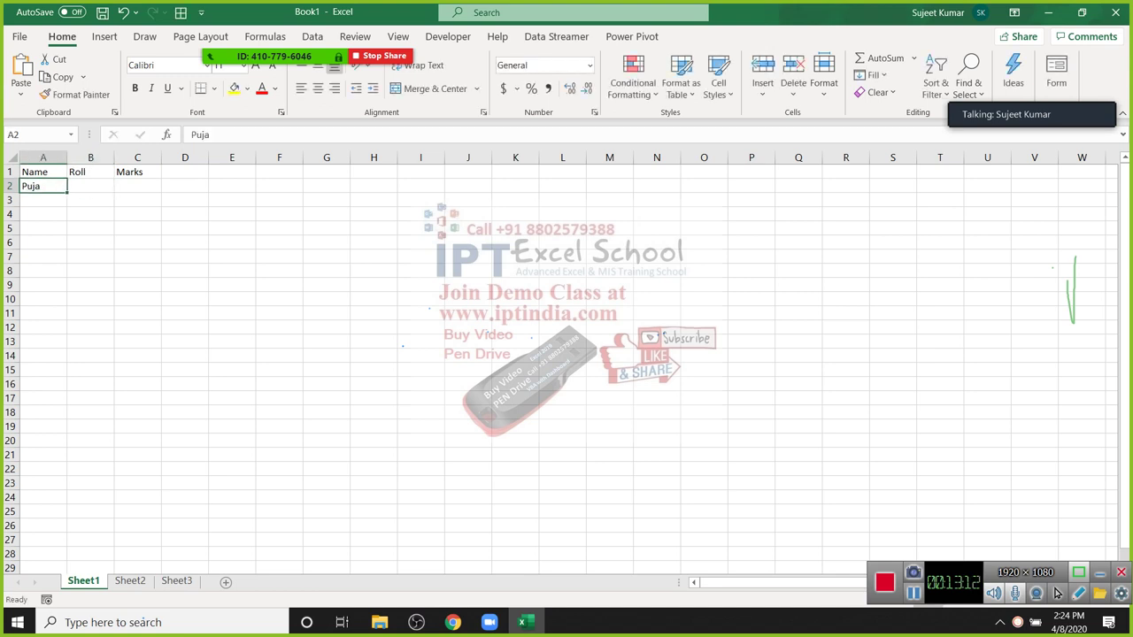
drag(67, 193, 67, 333)
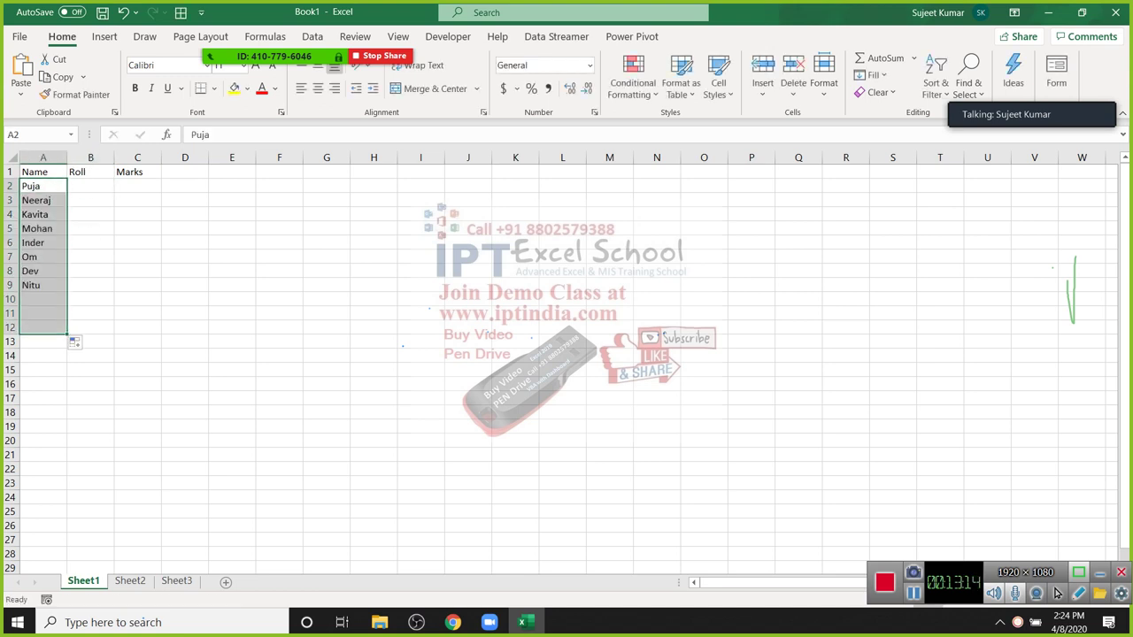
key(Right)
text(1)
key(Return)
text(2)
key(Return)
Step: Enter =B2+1 in B3 and fill it down to B12 so rolls run 1 to 11
drag(91, 186, 90, 200)
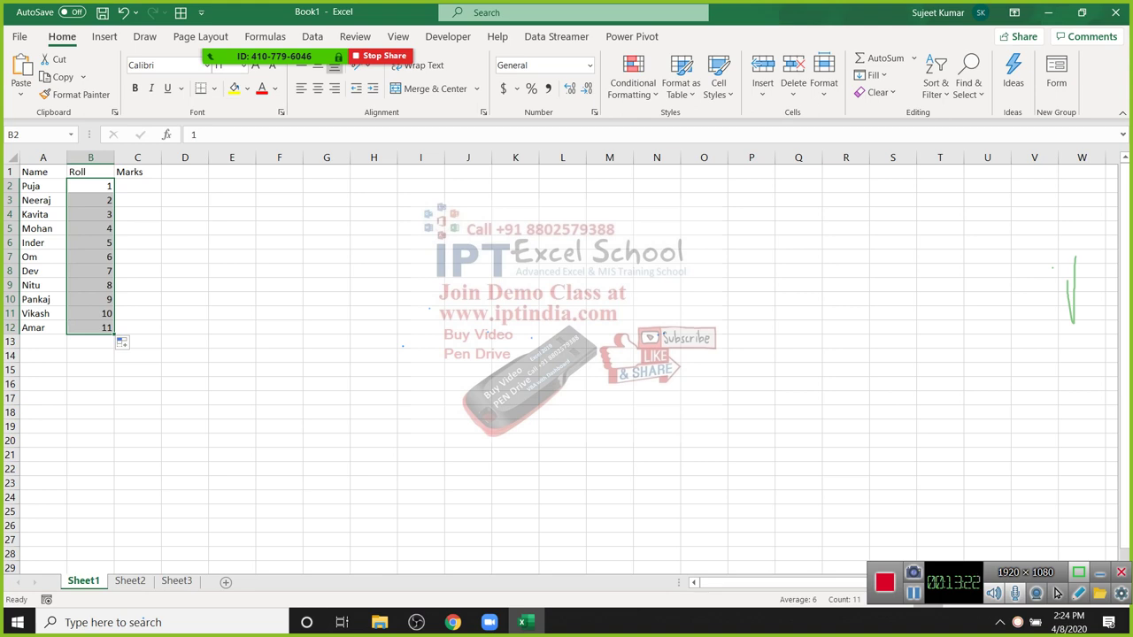
key(Down)
text(=)
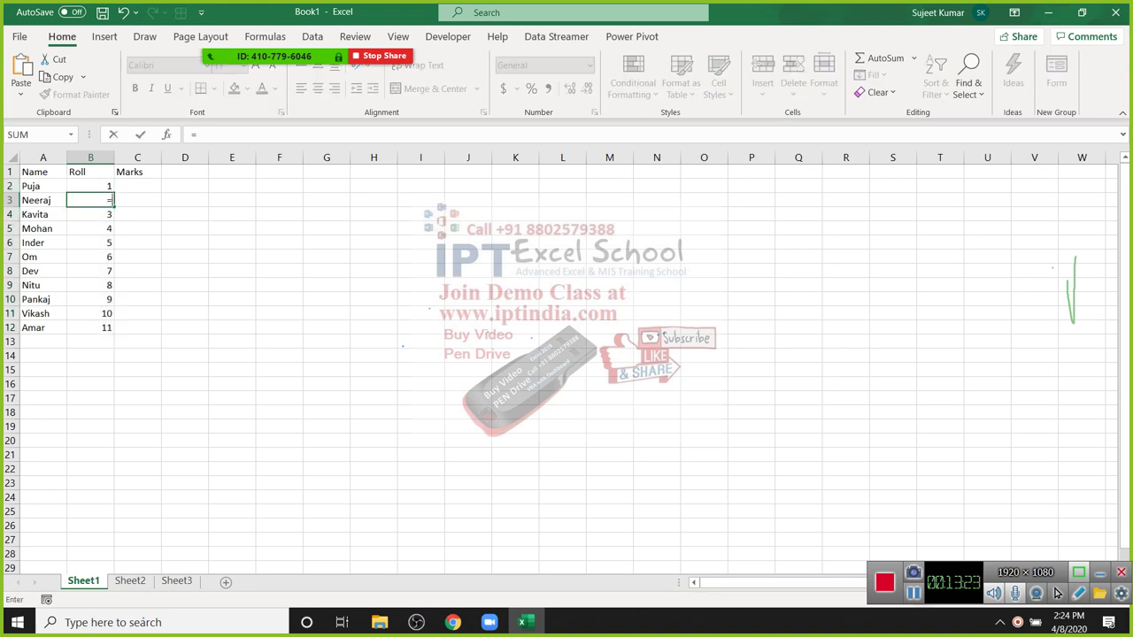
key(Up)
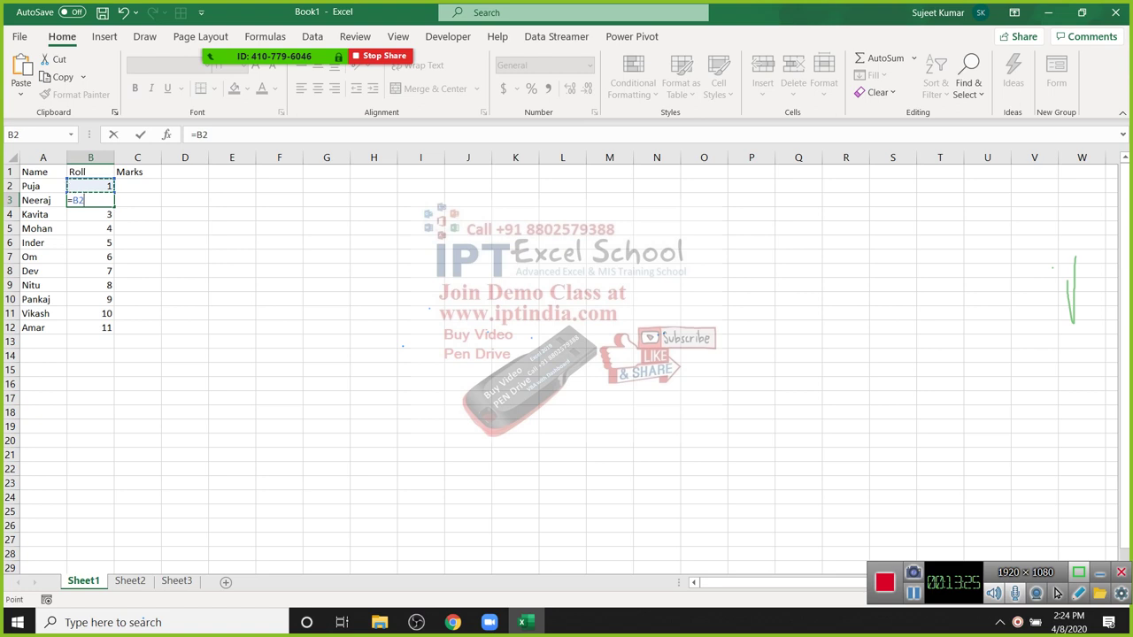
text(+1)
key(Tab)
key(Left)
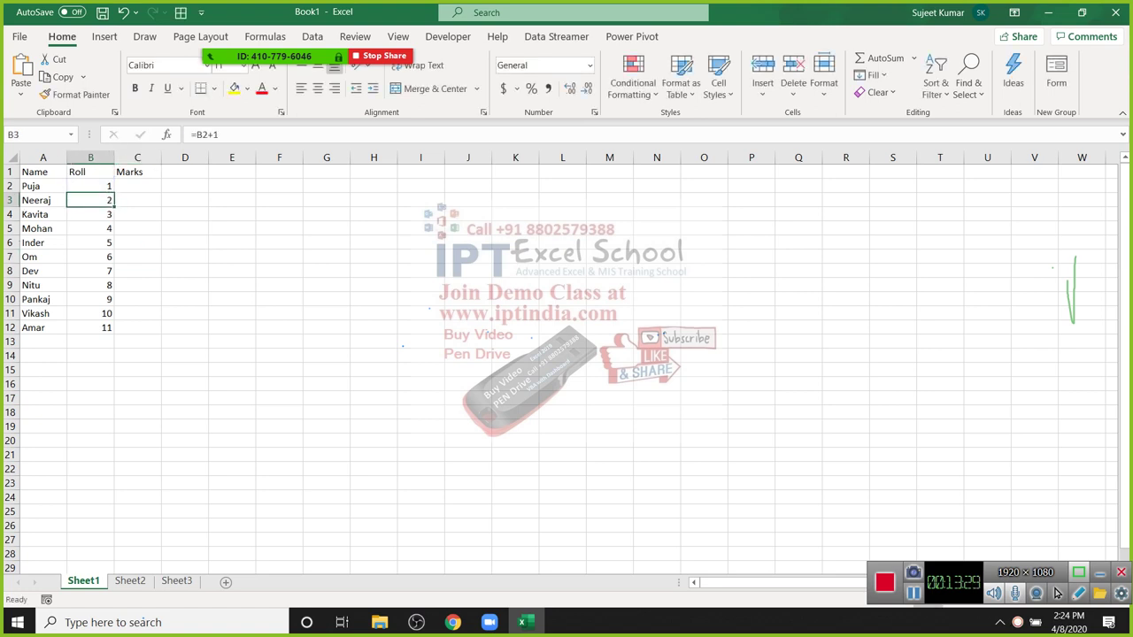
key(ctrl+shift+Down)
key(ctrl+d)
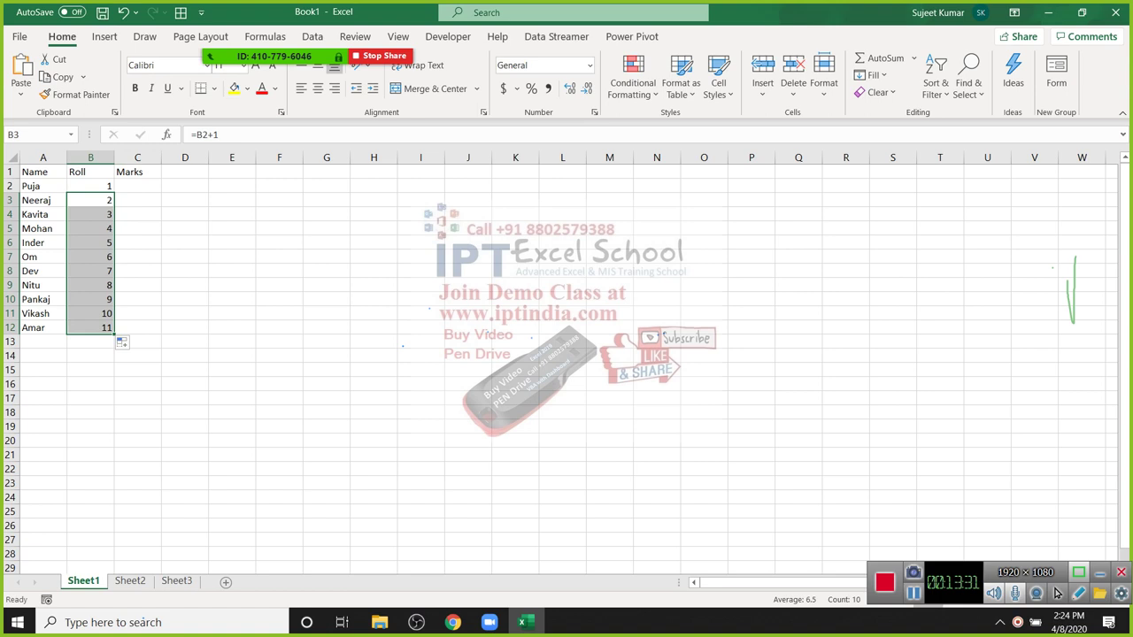
Step: Test the roll chain by changing B2 to 10, then undo and review B3's formula
key(Up)
text(10)
key(Return)
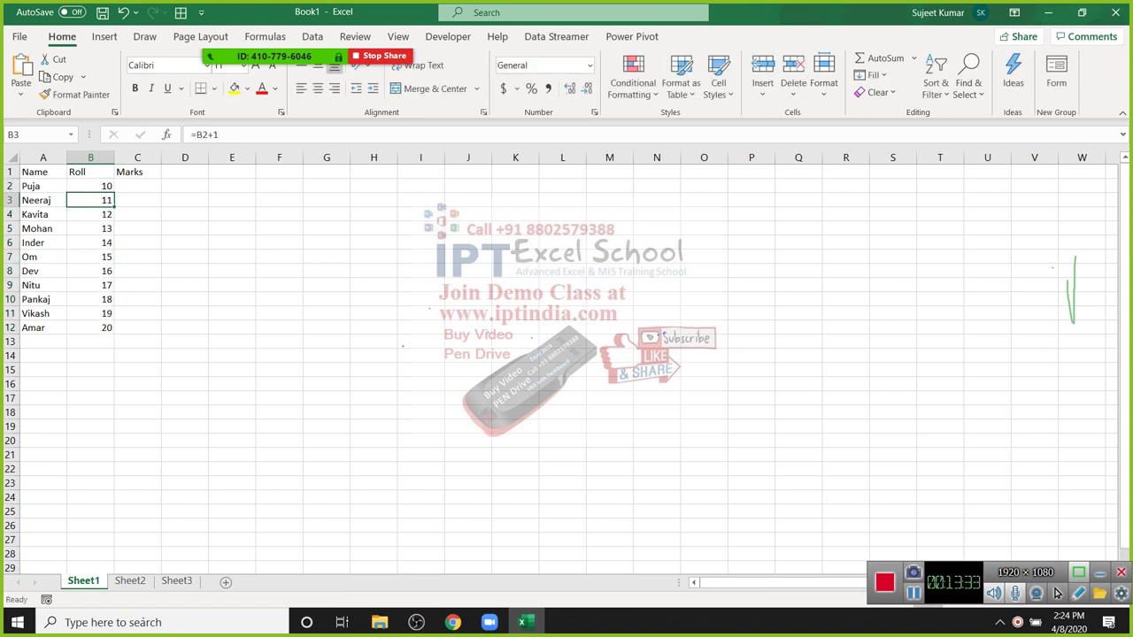
key(ctrl+z)
key(Down)
key(F2)
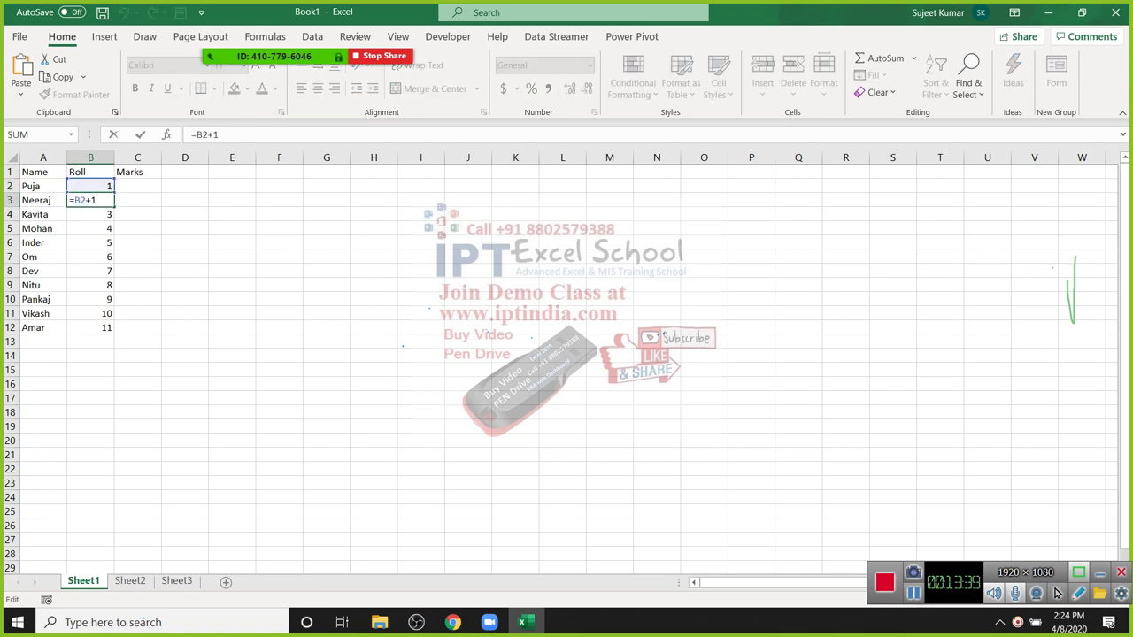
key(Escape)
key(Up)
key(Up)
key(Right)
key(Down)
Step: Enter =RANDBETWEEN(10,90) in C2 and fill it down through C12
text(=ra)
key(Down)
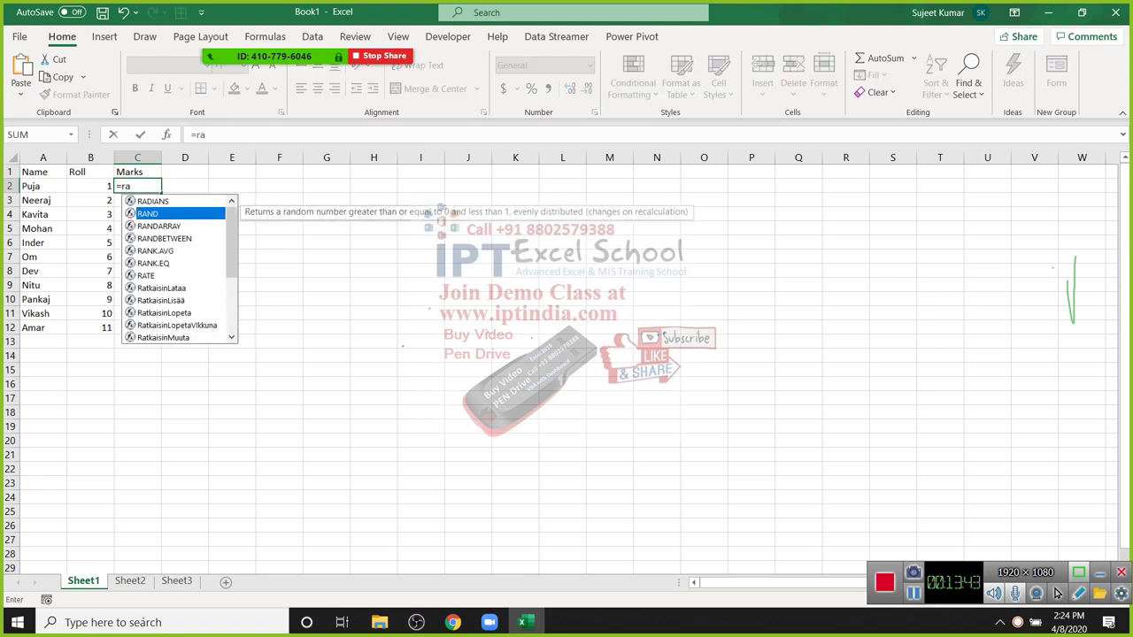
key(Down)
key(Down)
key(Tab)
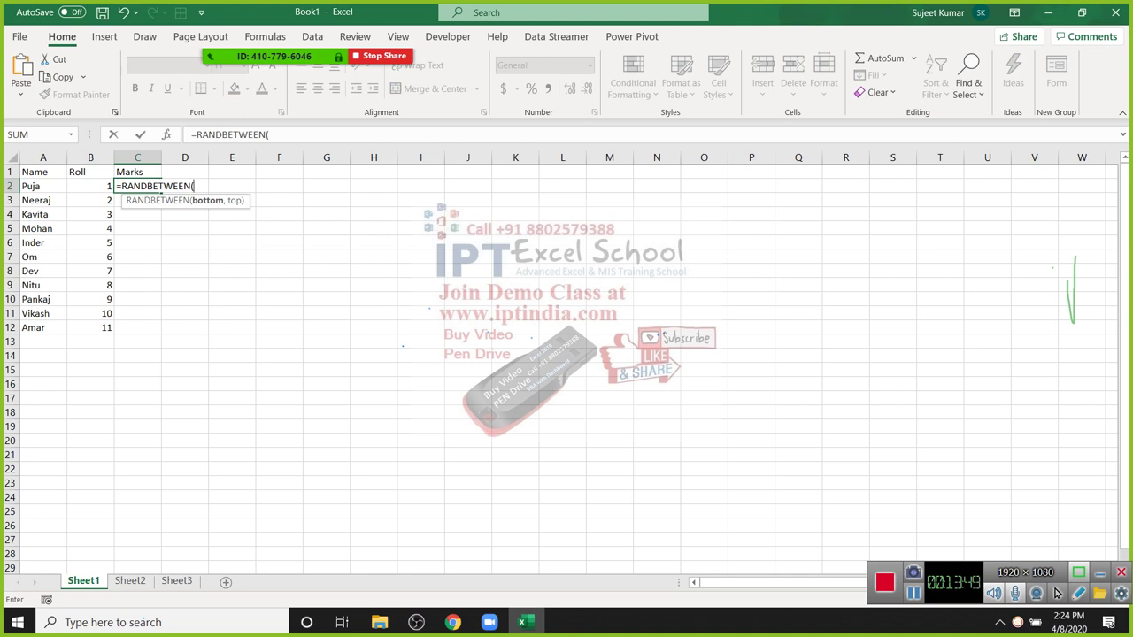
text(10,90)
key(Return)
key(Up)
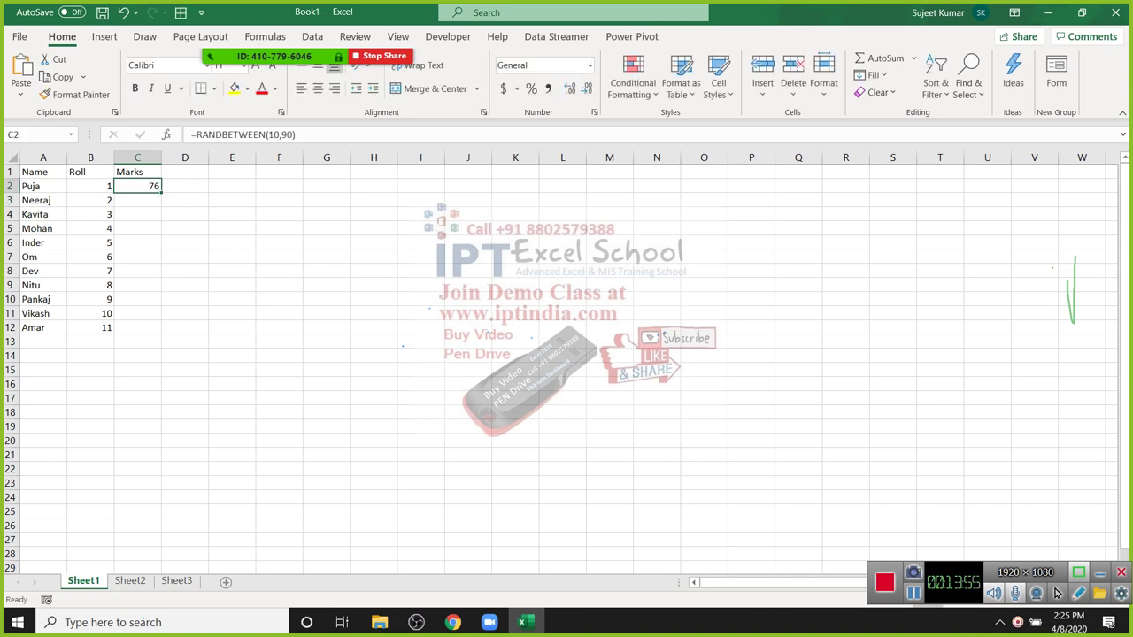
double_click(162, 192)
Step: Open the Zoom meeting's participant list
click(279, 213)
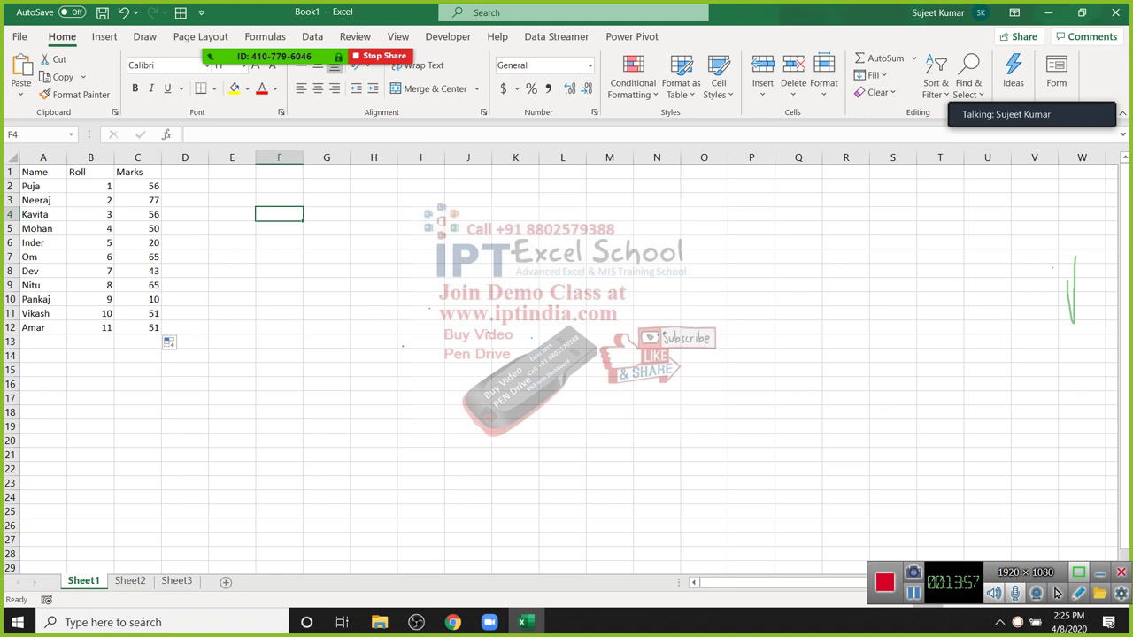
click(327, 299)
click(229, 27)
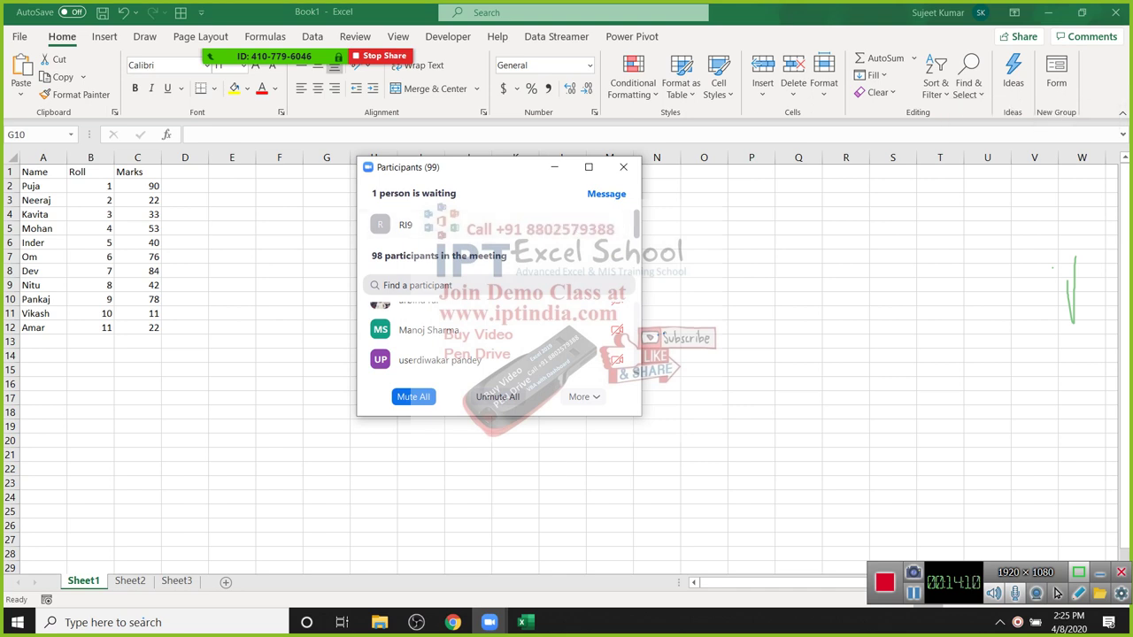
Step: Select the Name/Roll/Marks table A1:C12 with keyboard shortcuts
key(ctrl+Home)
key(shift+Down)
key(shift+Down)
key(shift+Down)
key(shift+Down)
key(shift+Down)
key(shift+Down)
key(shift+Down)
key(shift+Down)
key(shift+Right)
key(shift+Right)
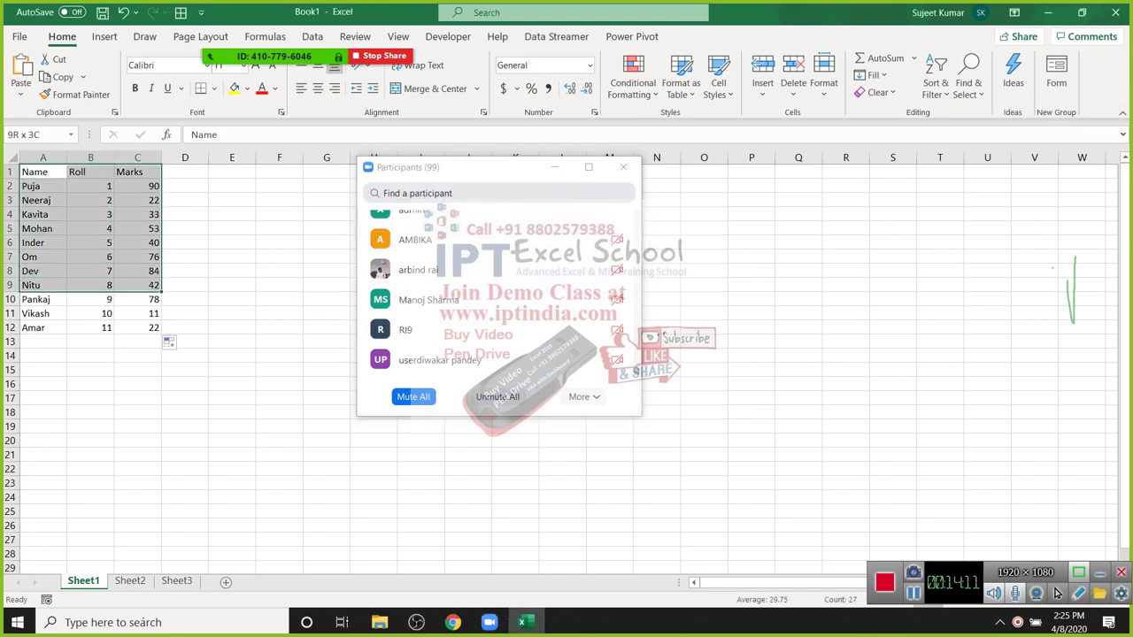
key(shift+Down)
key(shift+Down)
key(shift+Down)
key(shift+Up)
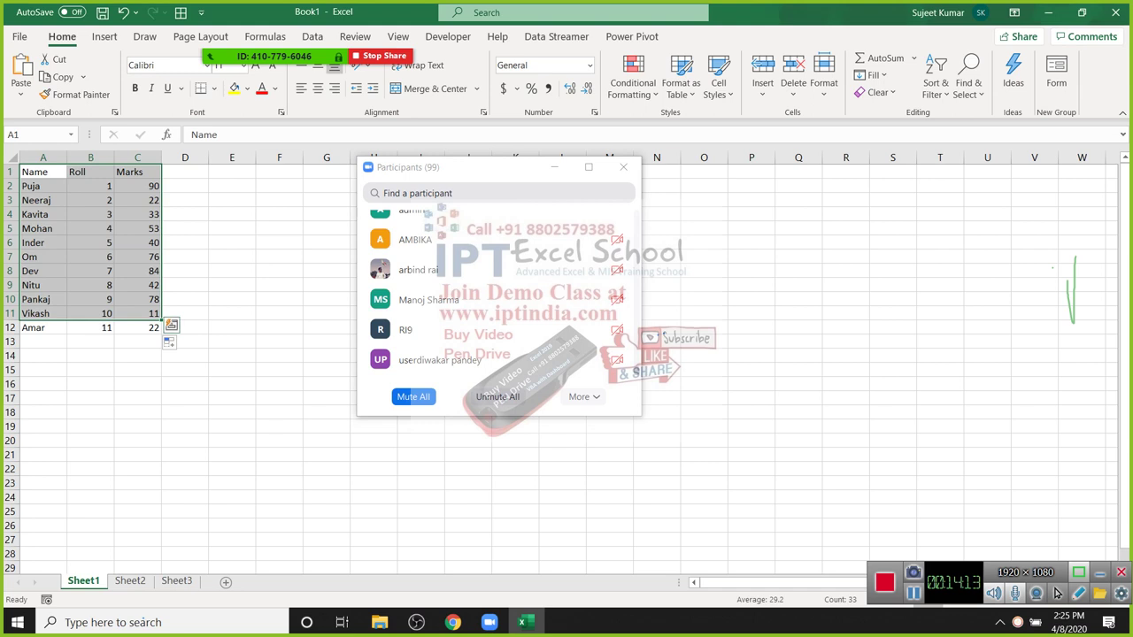
key(shift+Down)
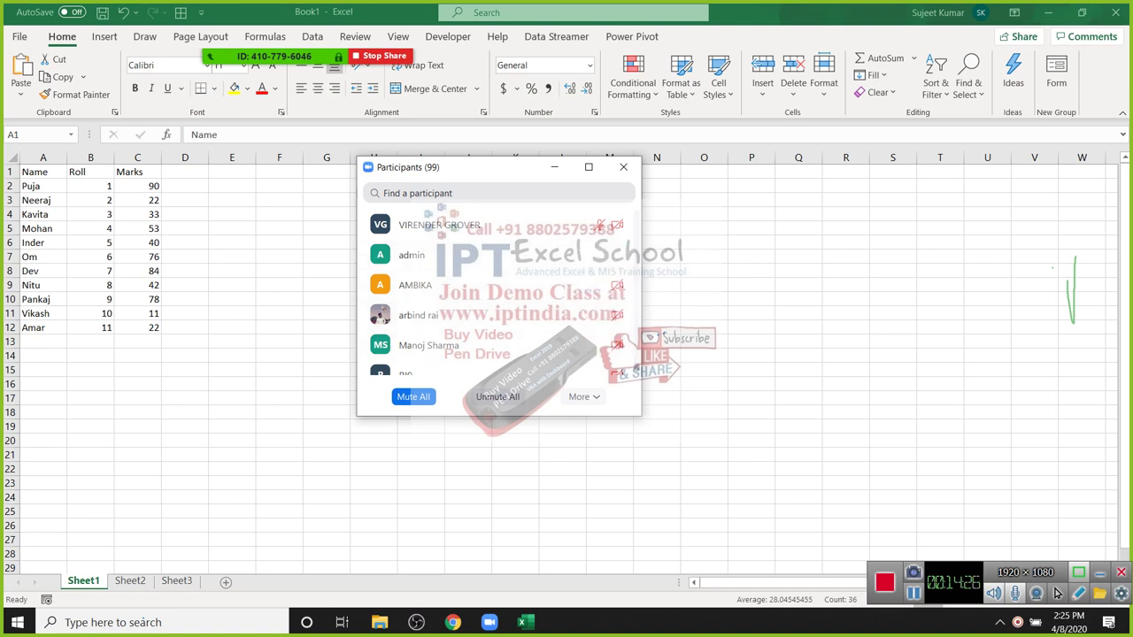
Step: Close the Zoom participants window and bring up border options for the whole table
key(alt+u)
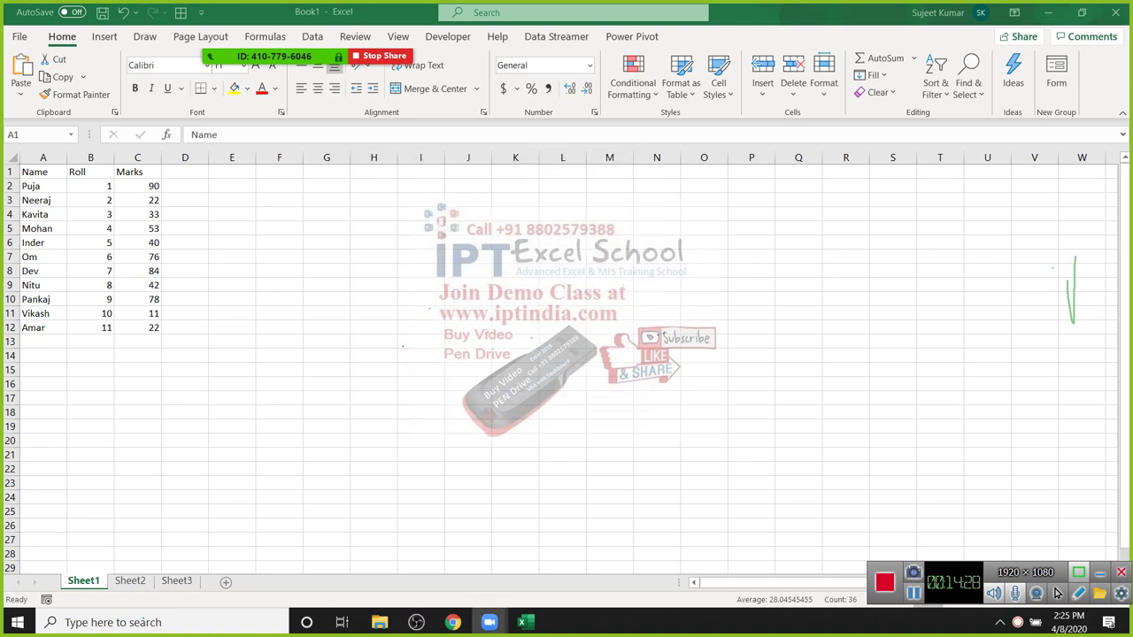
key(ctrl+a)
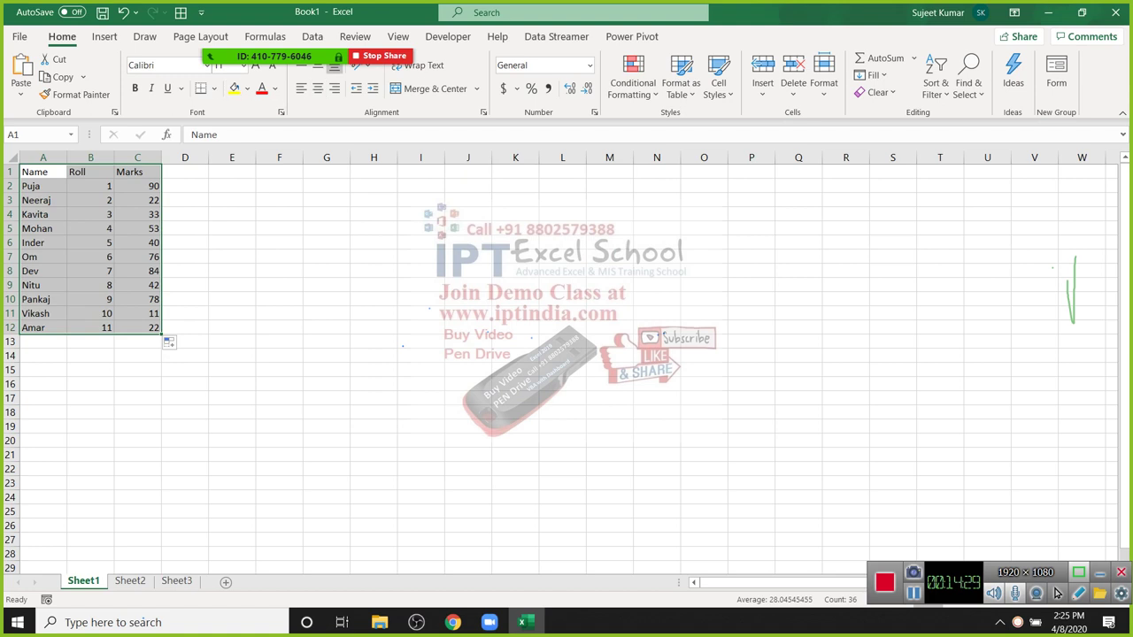
key(alt+h)
key(b)
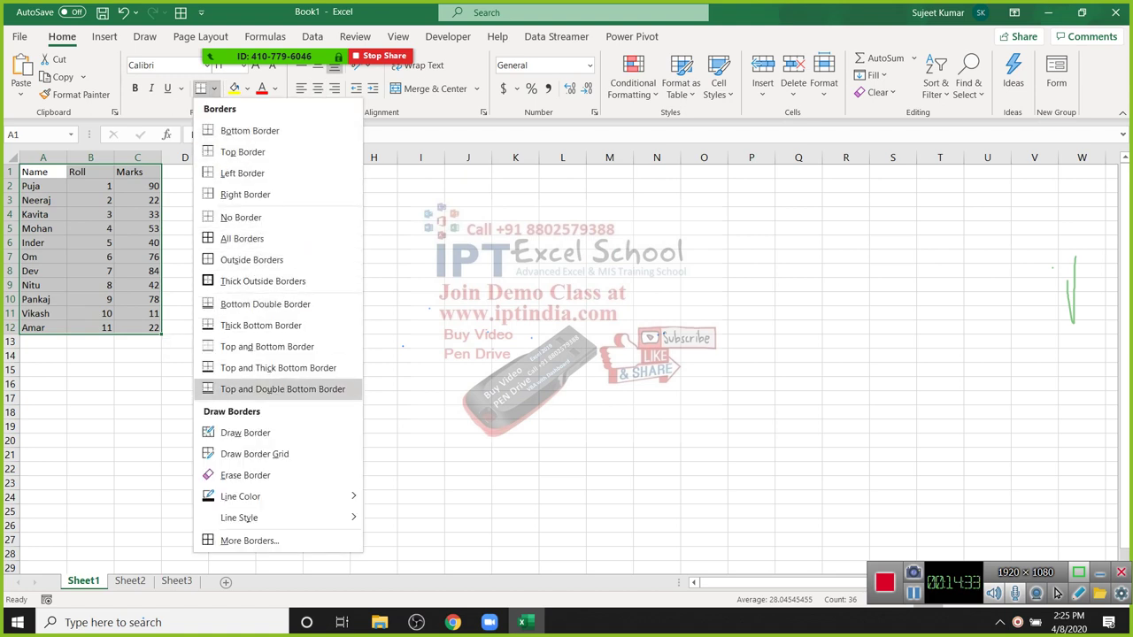
Step: Apply All Borders to A1:C12, then reselect the table
key(Up)
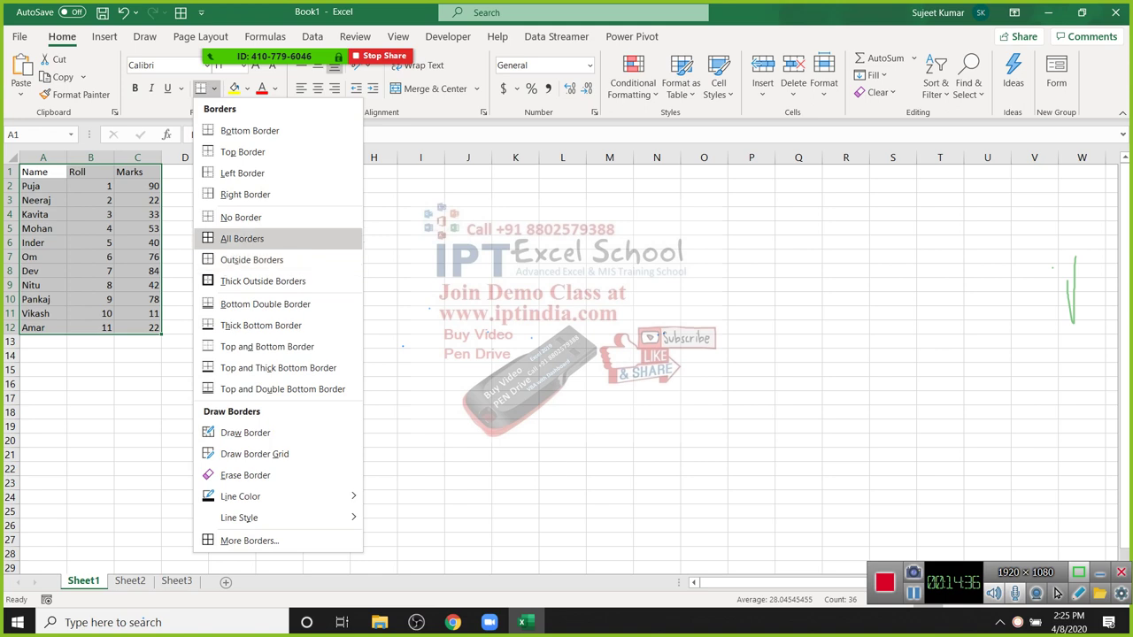
key(Return)
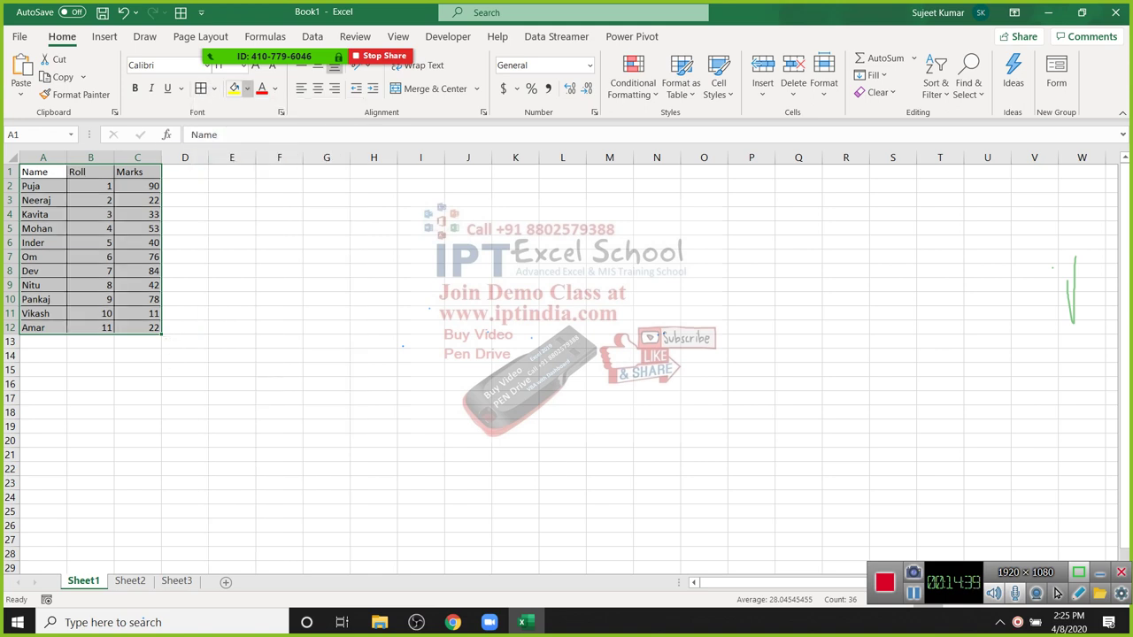
key(Down)
key(Down)
key(Down)
key(Down)
key(Down)
key(ctrl+Home)
key(ctrl+shift+End)
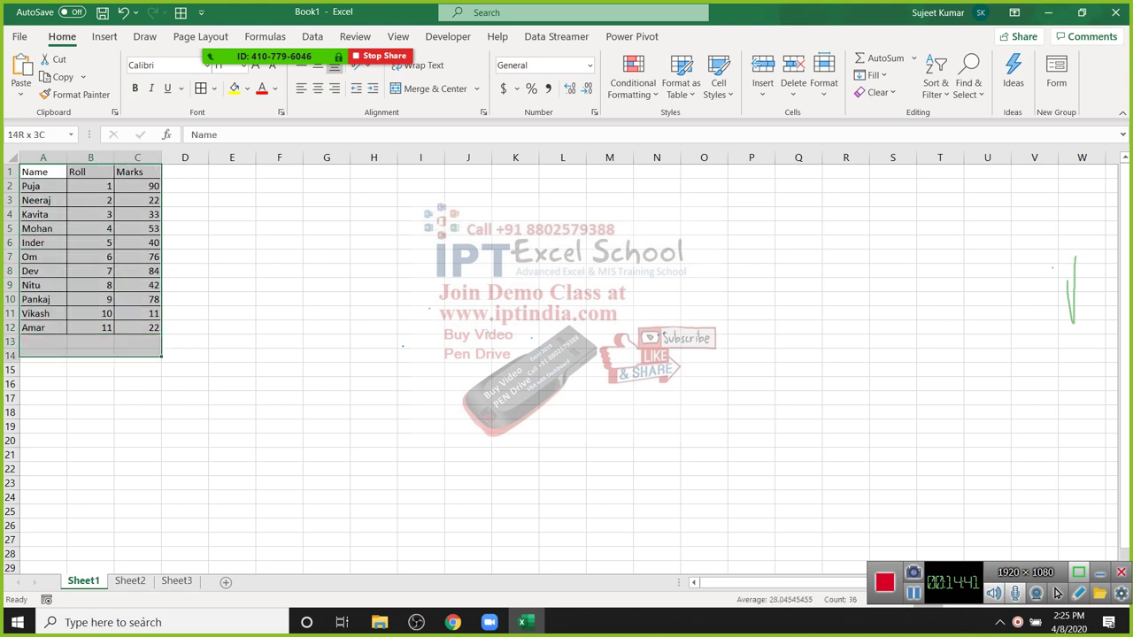
Step: Give the table a Light Blue fill and Black font color
key(alt+h)
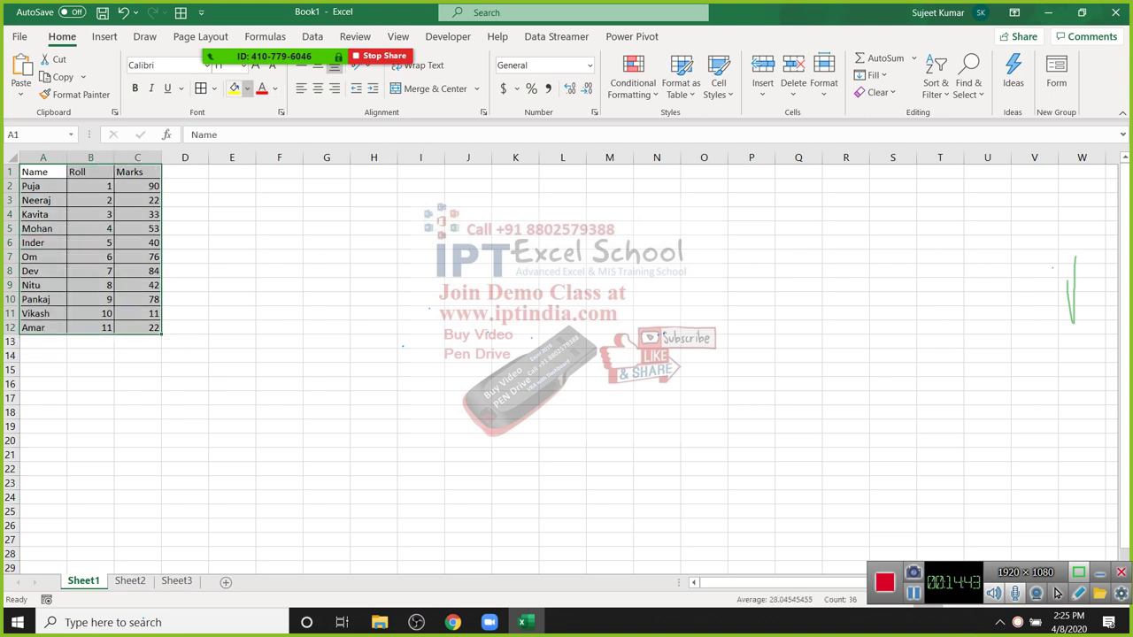
key(h)
key(Down)
key(Down)
key(Down)
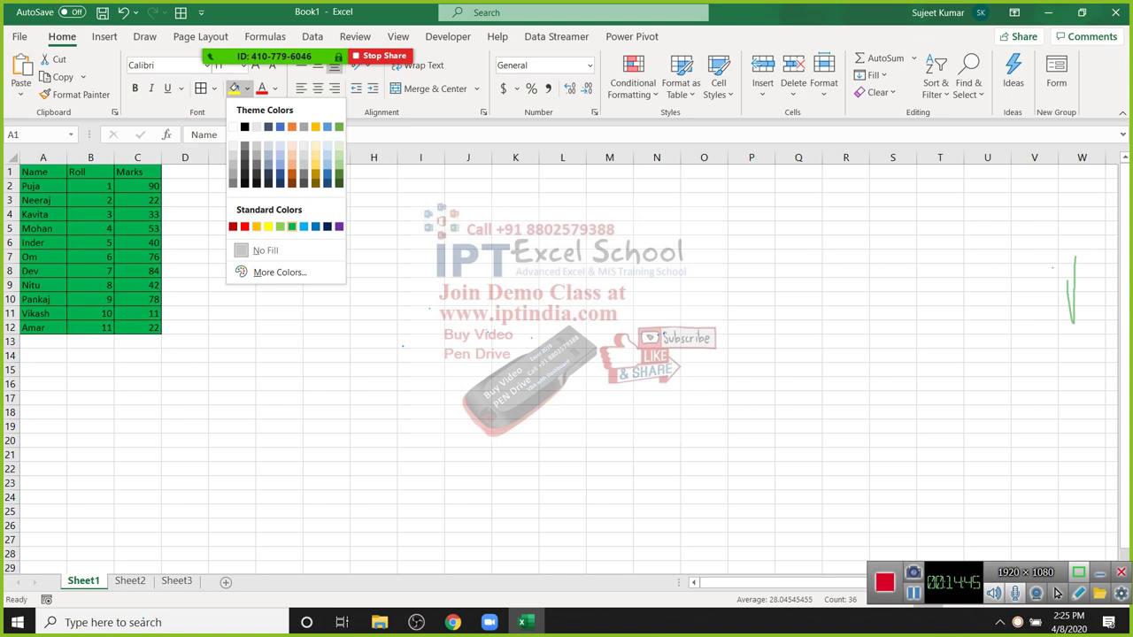
key(Right)
key(Return)
key(Right)
key(Down)
key(Down)
key(Return)
Step: Leave text styles unchanged, open and cancel the Format Cells font settings
key(Left)
key(Left)
key(Right)
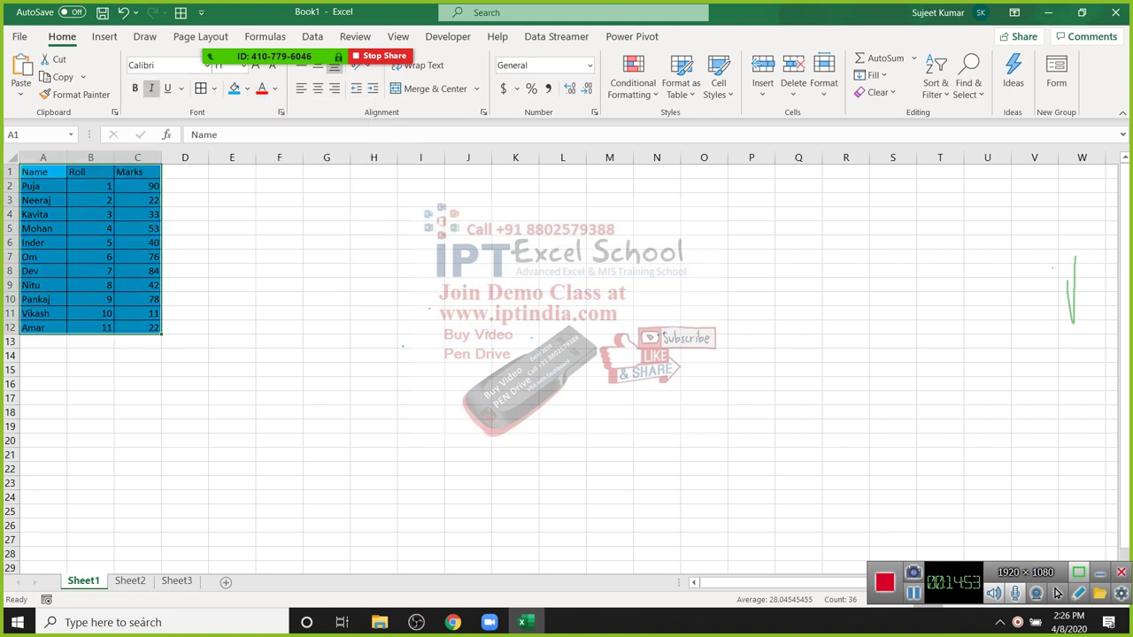
key(Escape)
key(Tab)
key(Return)
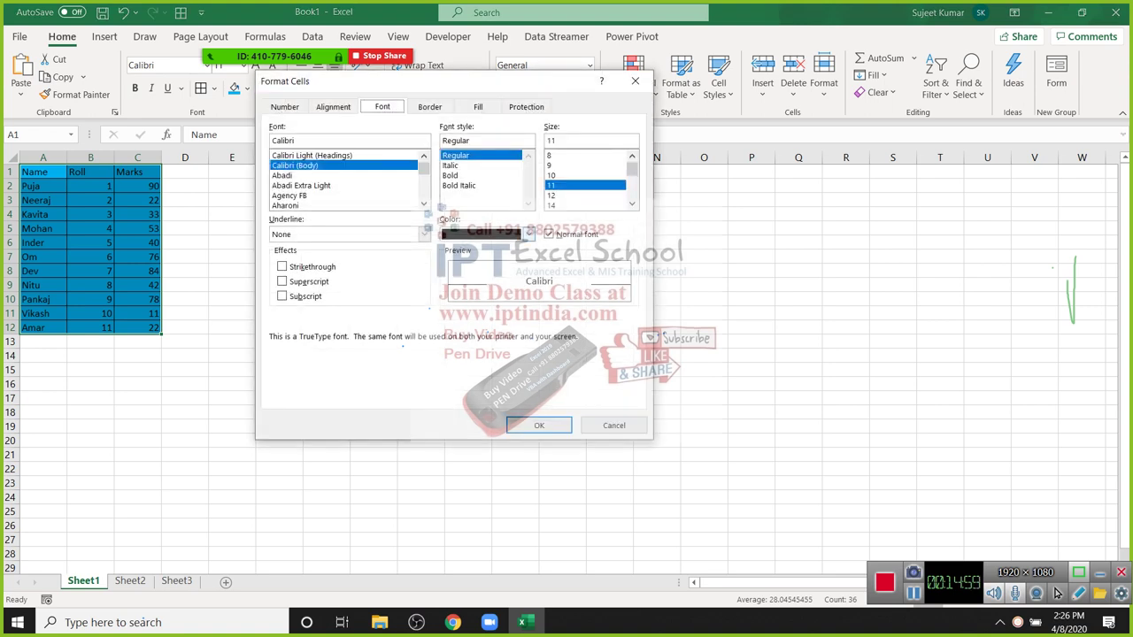
key(Escape)
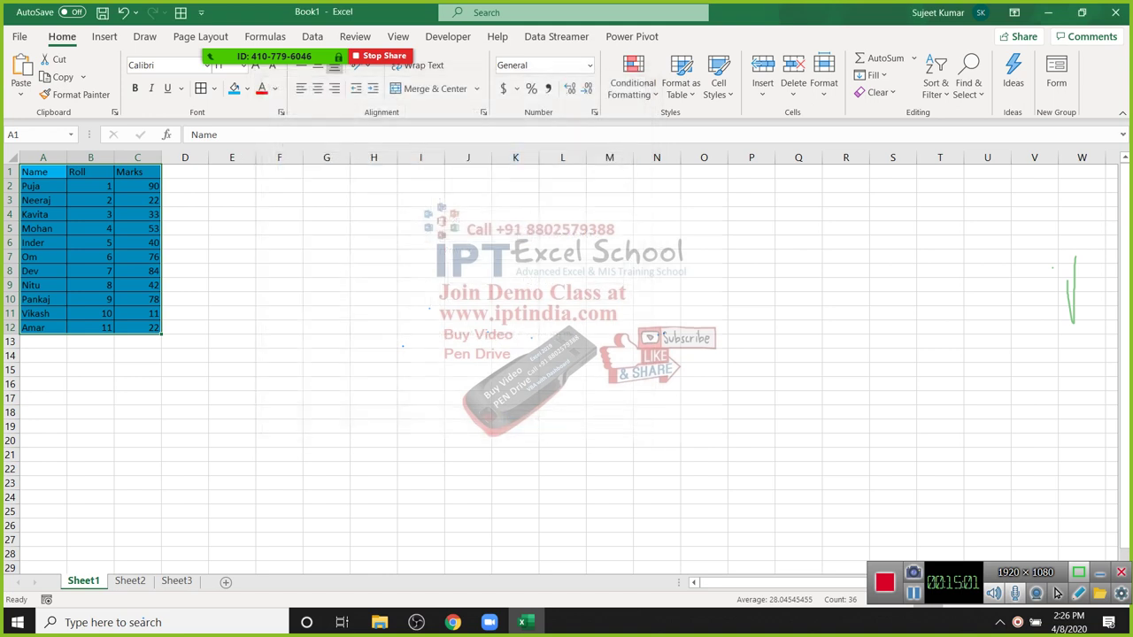
click(232, 270)
click(279, 284)
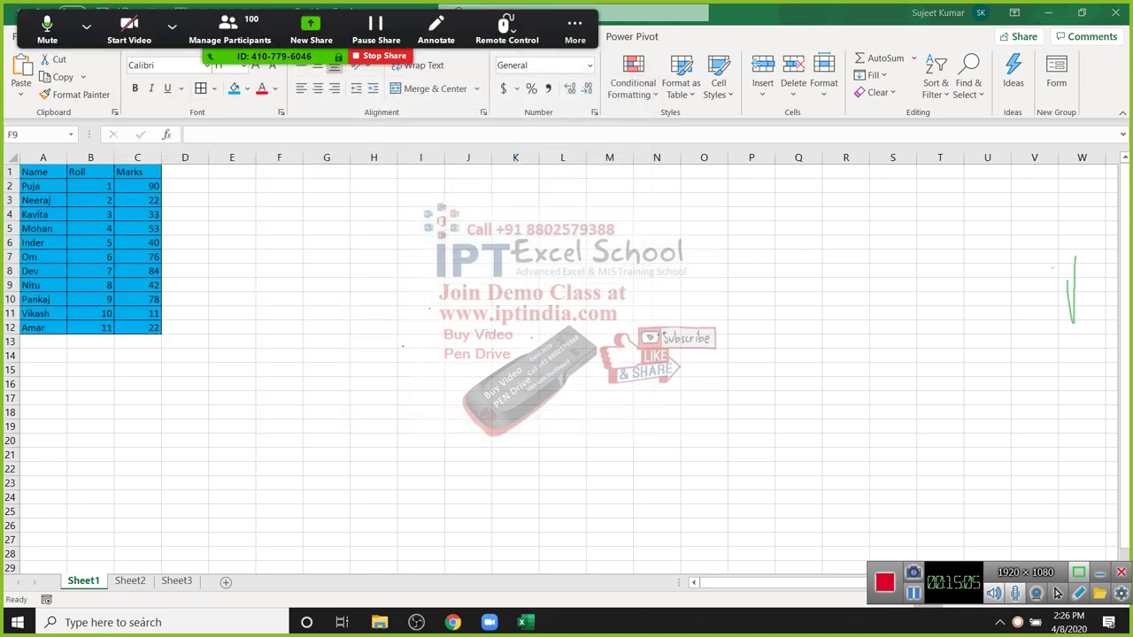
key(ctrl+Home)
key(ctrl+shift+End)
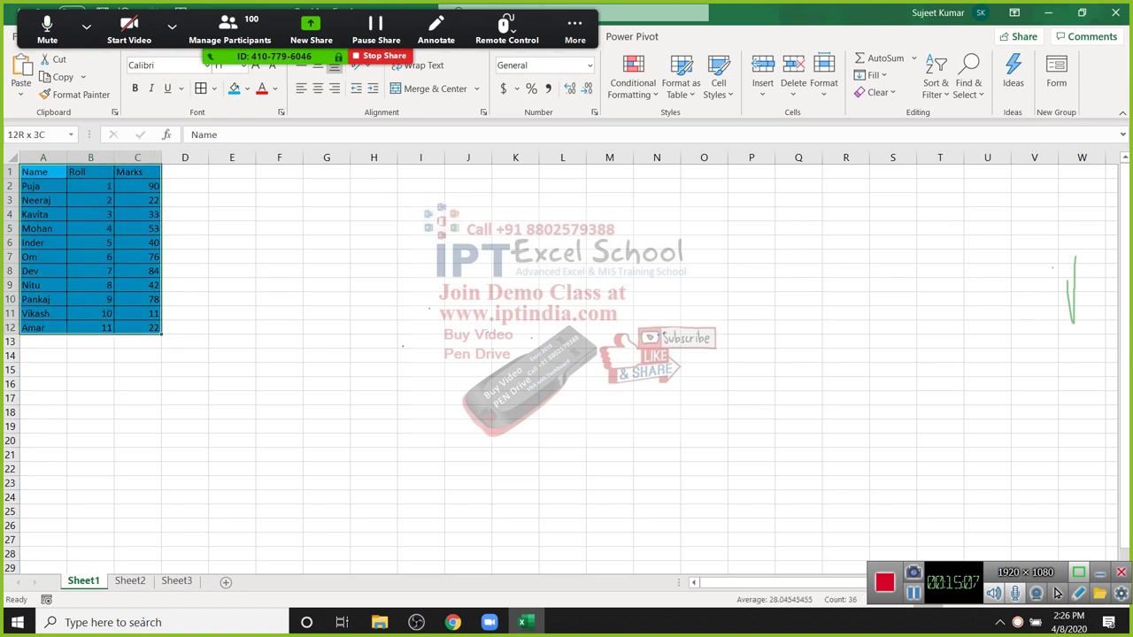
key(ctrl+c)
key(Right)
key(Right)
key(Right)
key(Right)
key(Right)
key(Right)
key(Right)
key(Right)
key(Right)
key(Right)
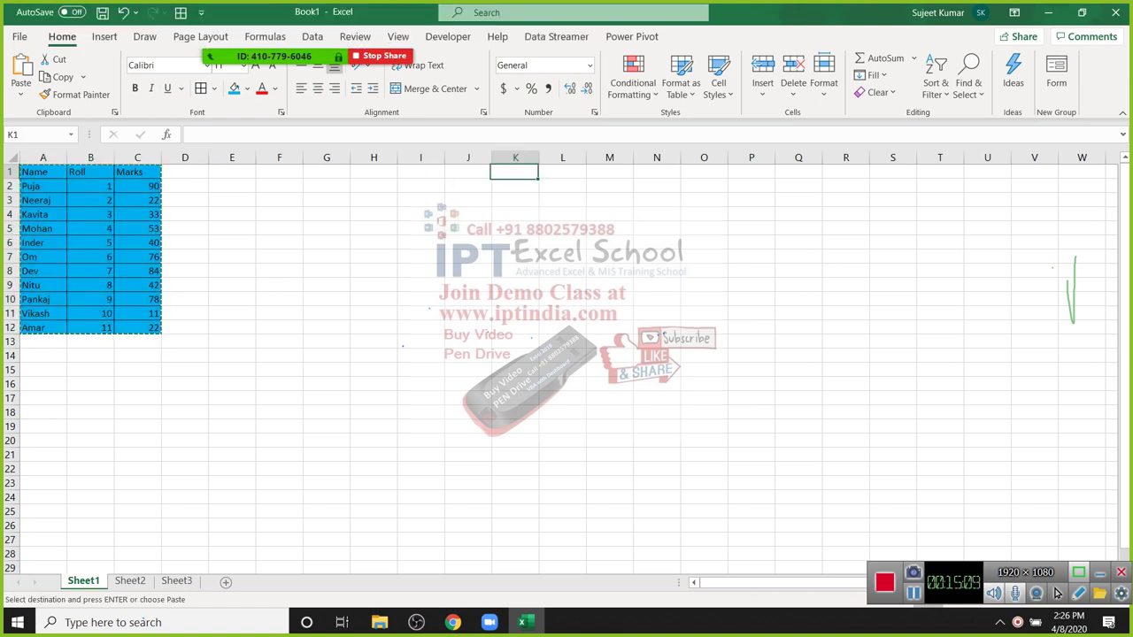
key(shift+F10)
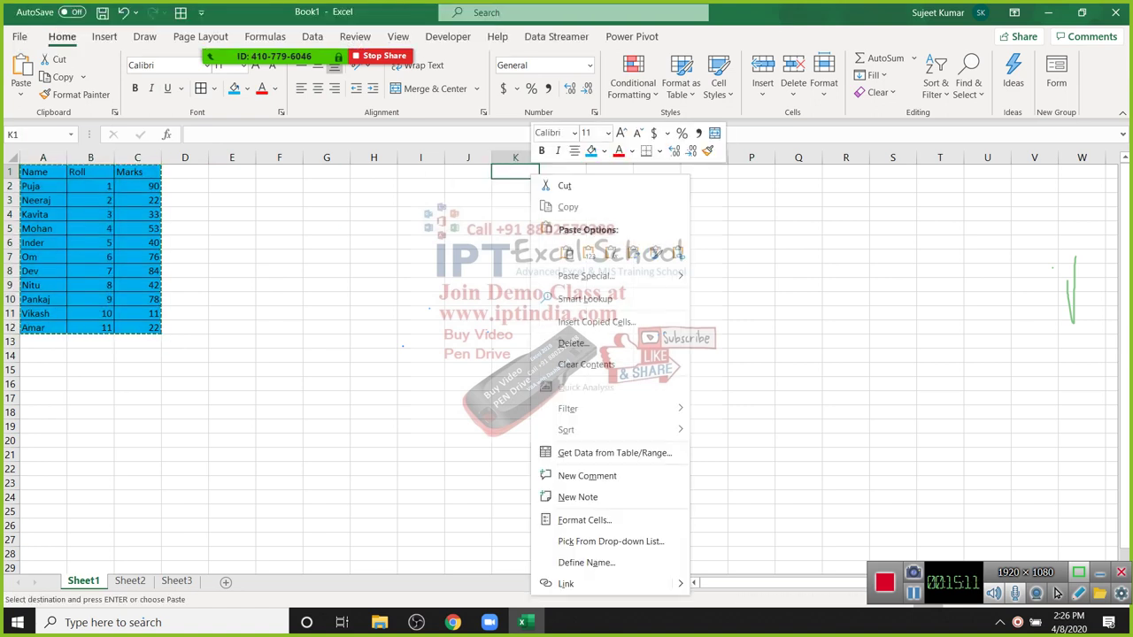
key(Escape)
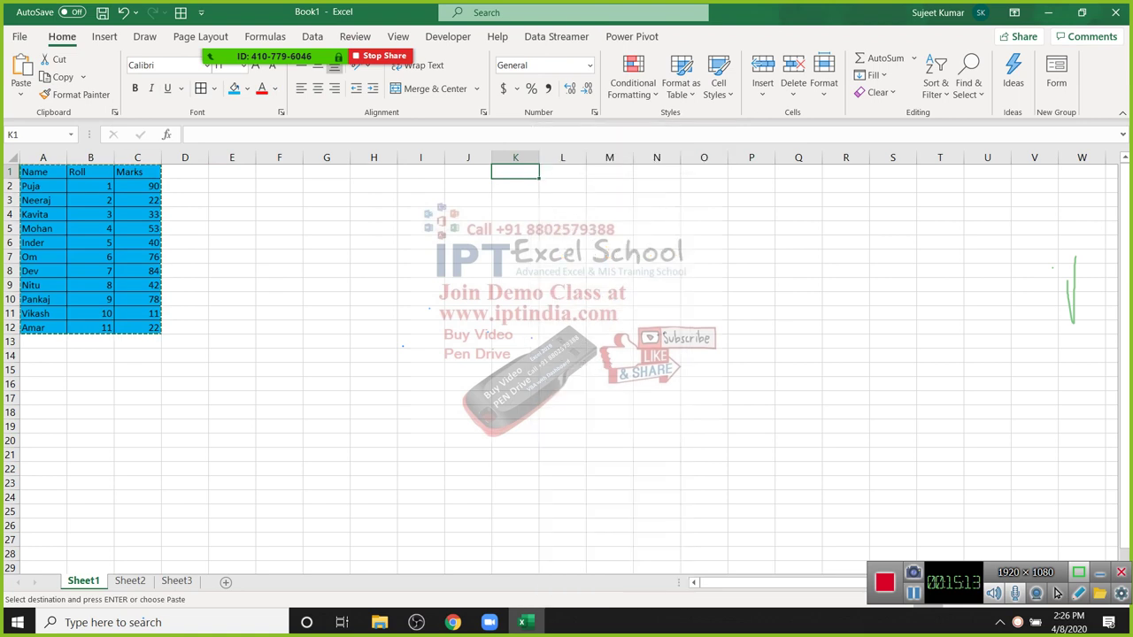
key(ctrl+v)
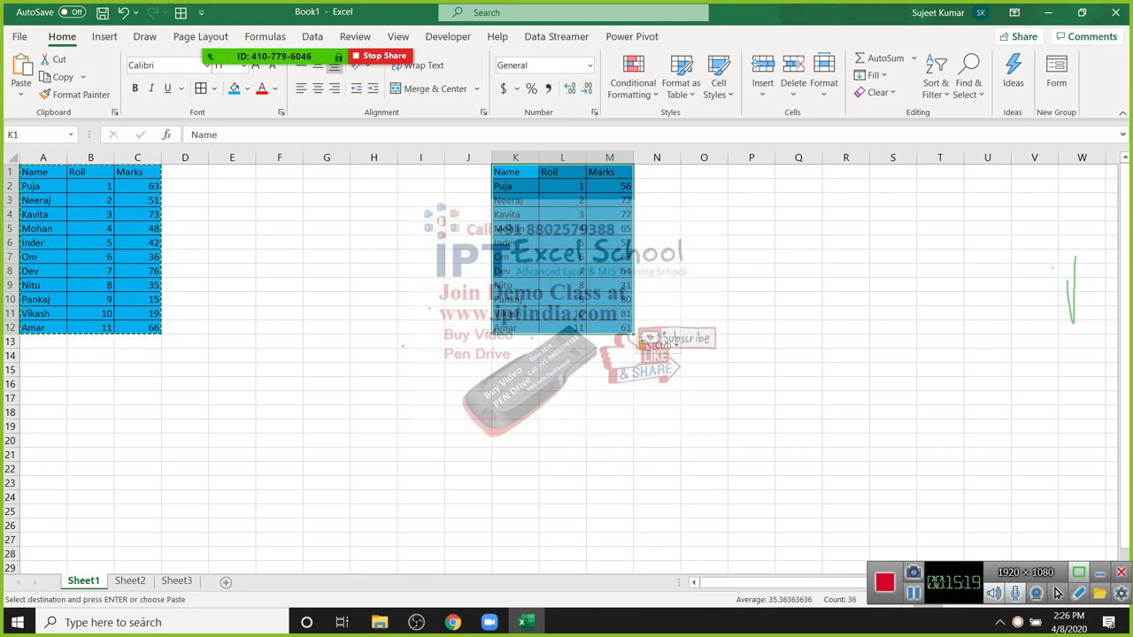
key(Tab)
key(Tab)
key(Tab)
key(Tab)
key(Tab)
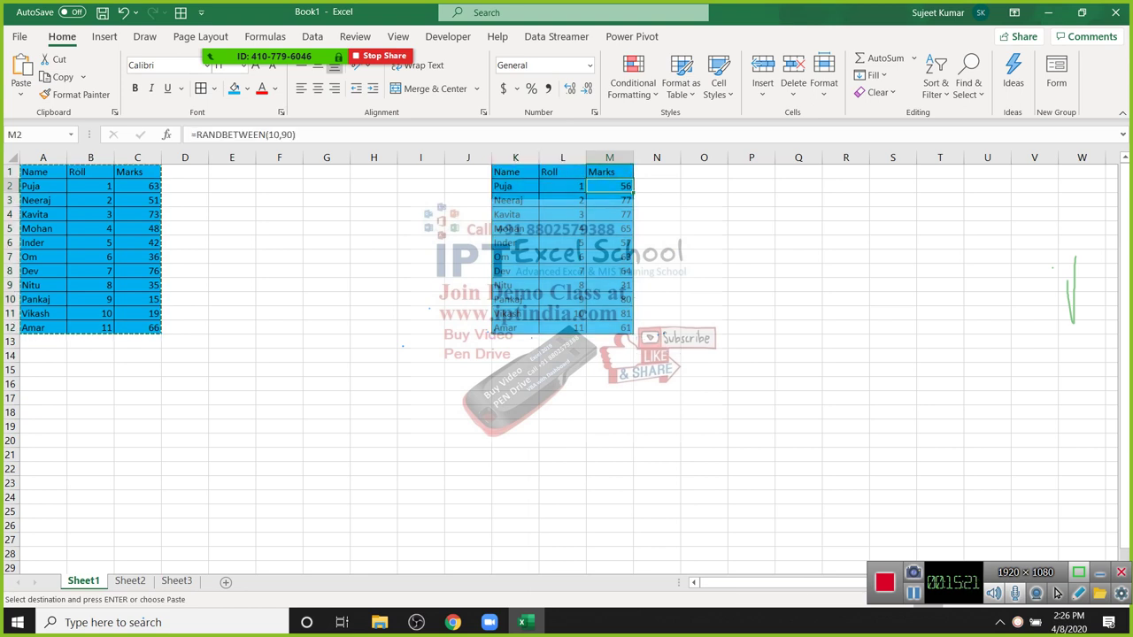
key(F2)
key(Escape)
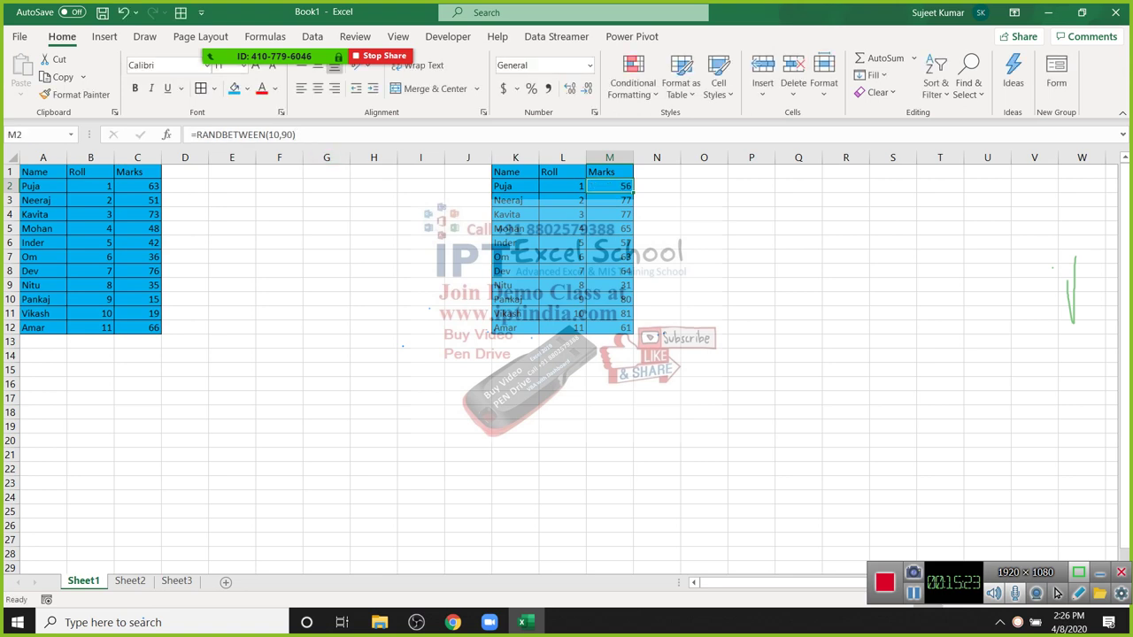
key(ctrl+Home)
key(ctrl+a)
key(ctrl+c)
click(704, 171)
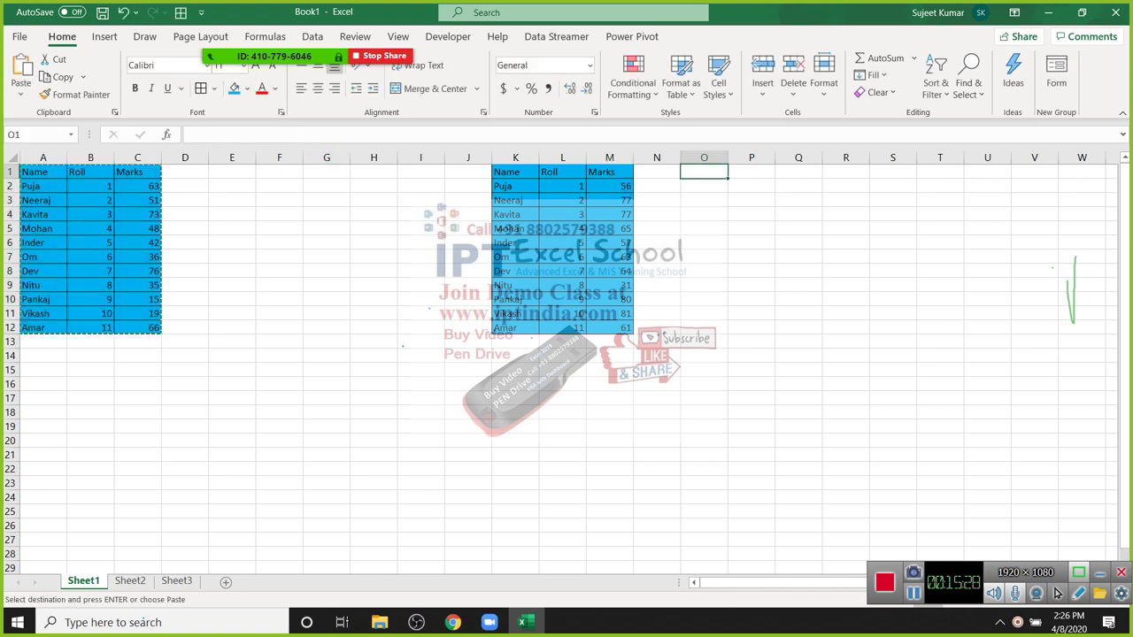
key(ctrl+v)
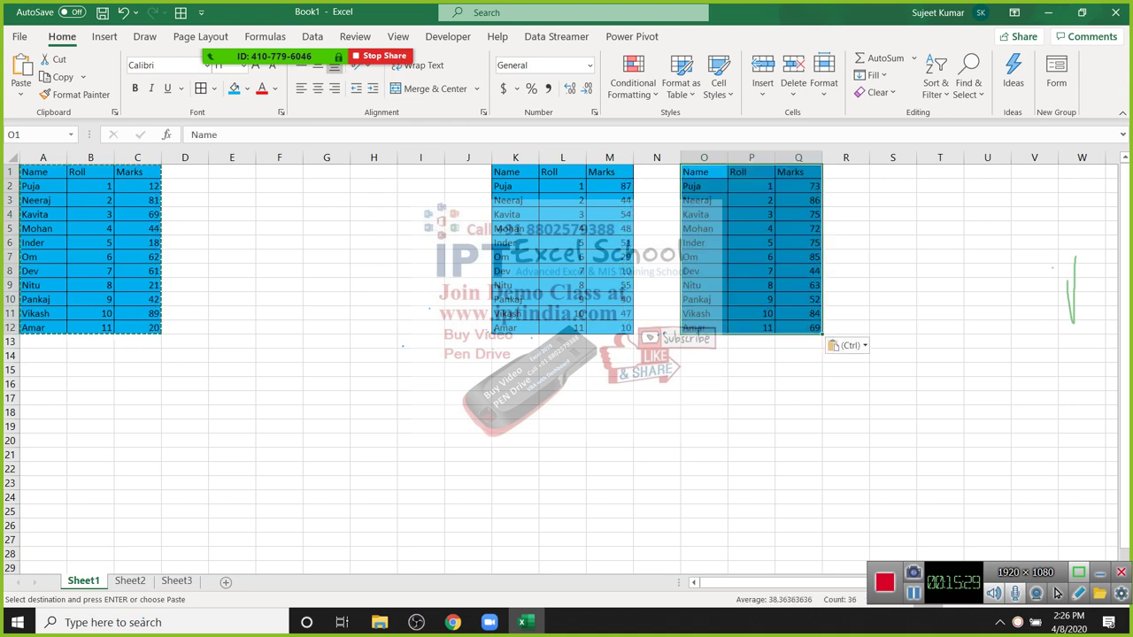
drag(515, 157, 845, 158)
key(Delete)
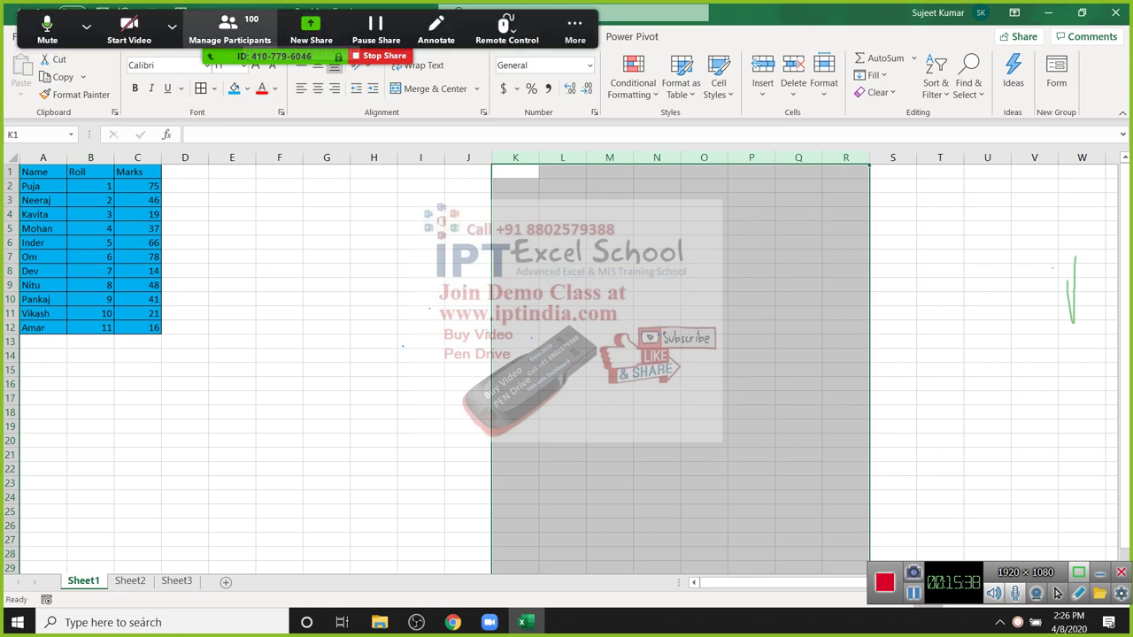
click(227, 26)
click(413, 397)
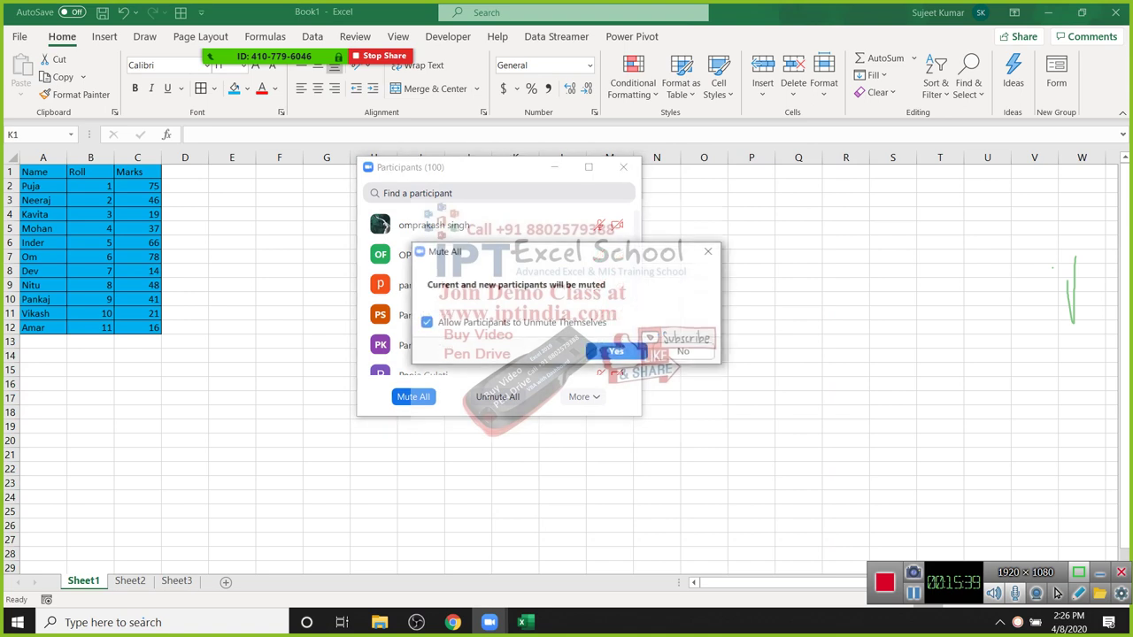
click(617, 351)
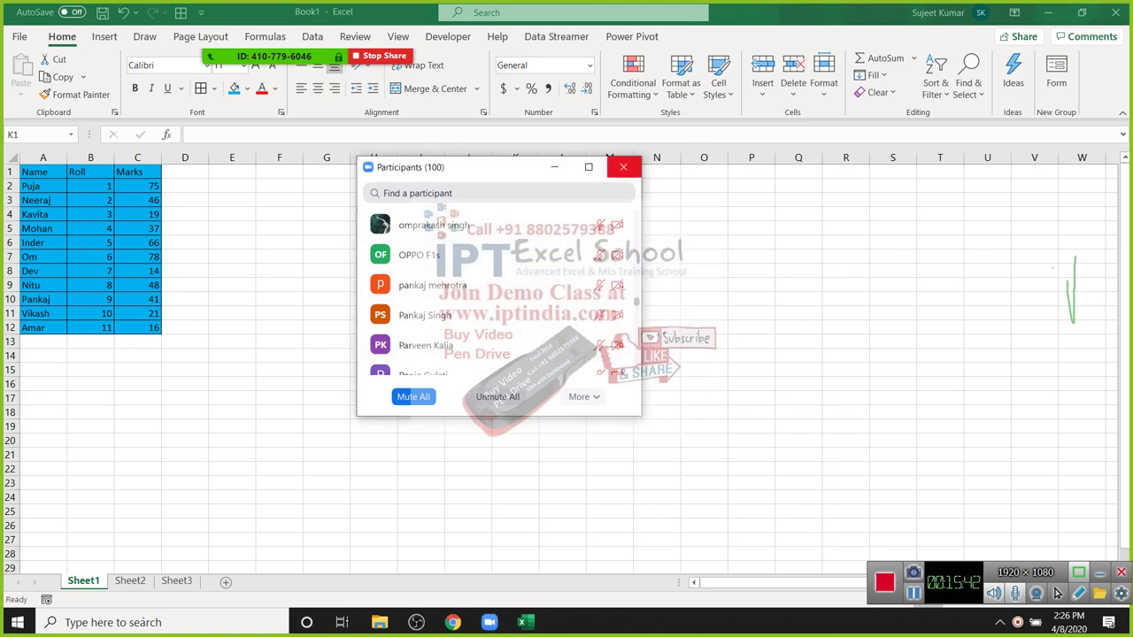
click(623, 166)
drag(515, 171, 845, 567)
key(ctrl+Home)
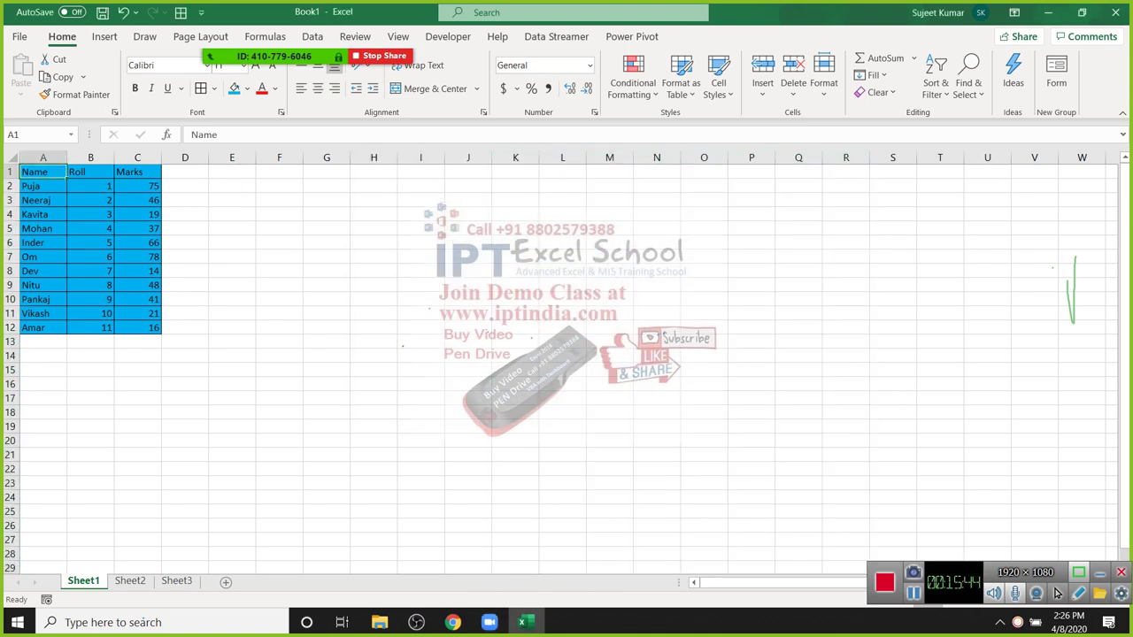
key(ctrl+a)
Step: Copy A1:C12 and Paste Special it as Formulas into J1
key(ctrl+c)
click(468, 172)
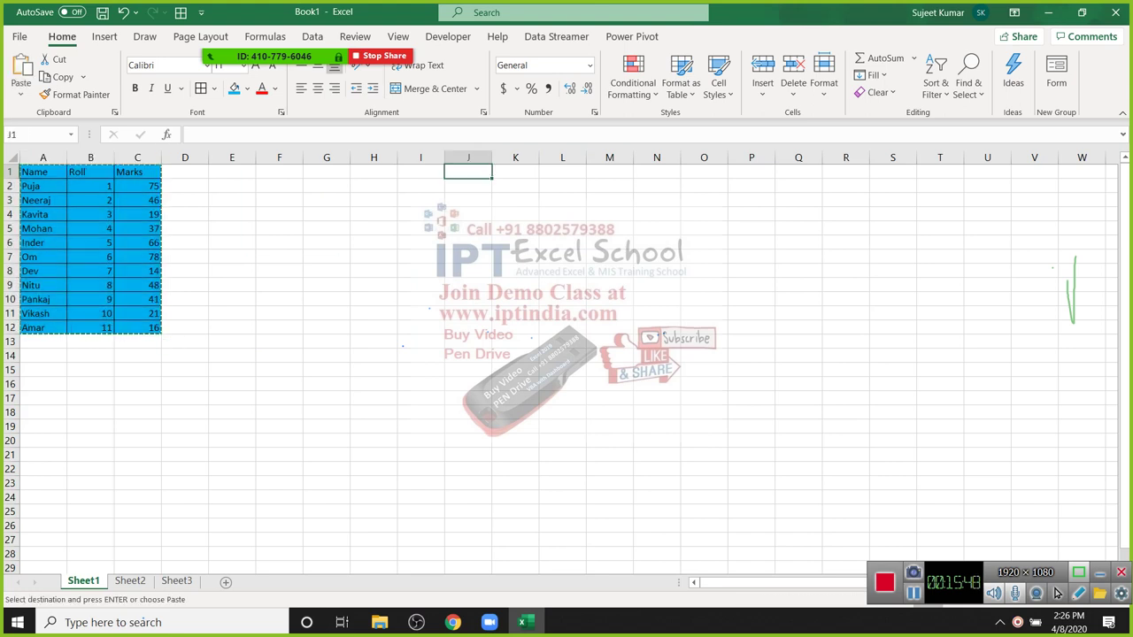
right_click(475, 173)
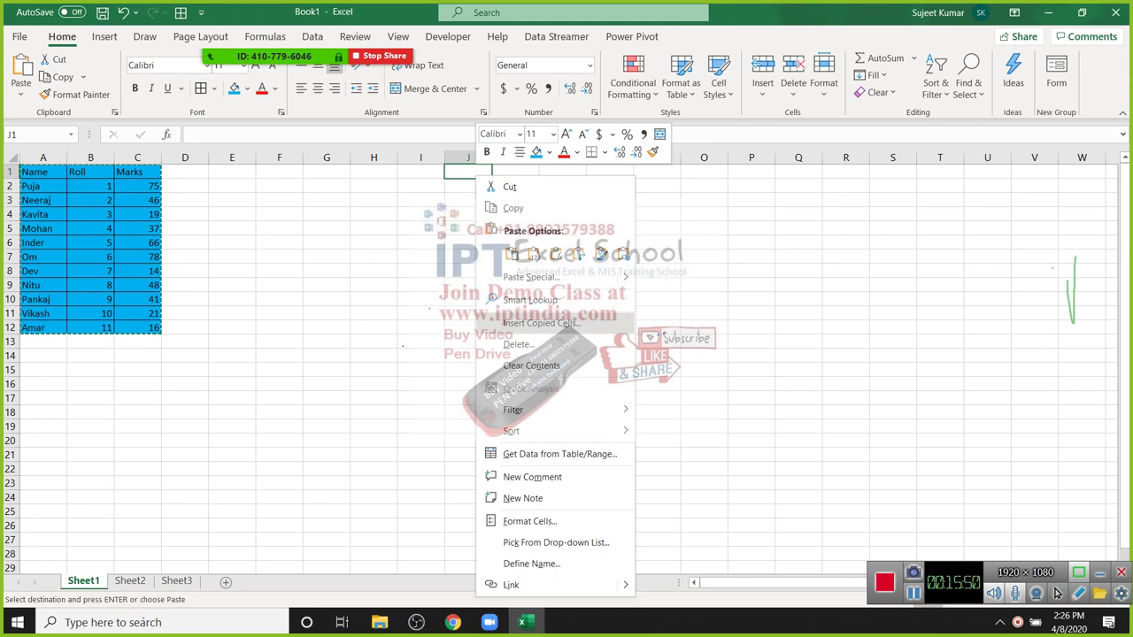
key(Escape)
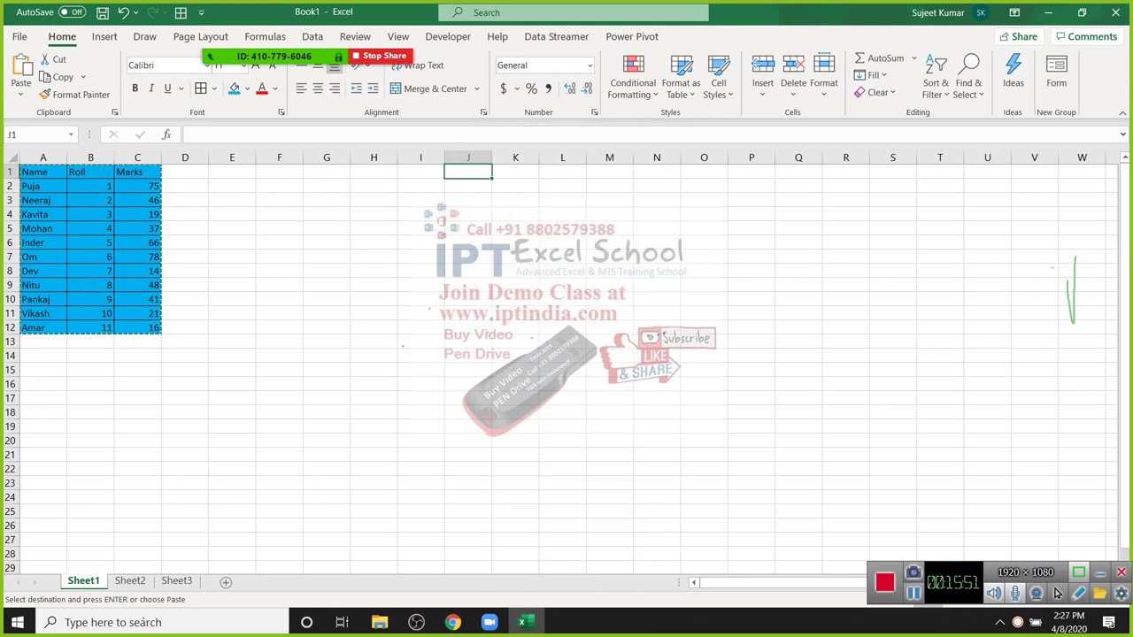
click(22, 94)
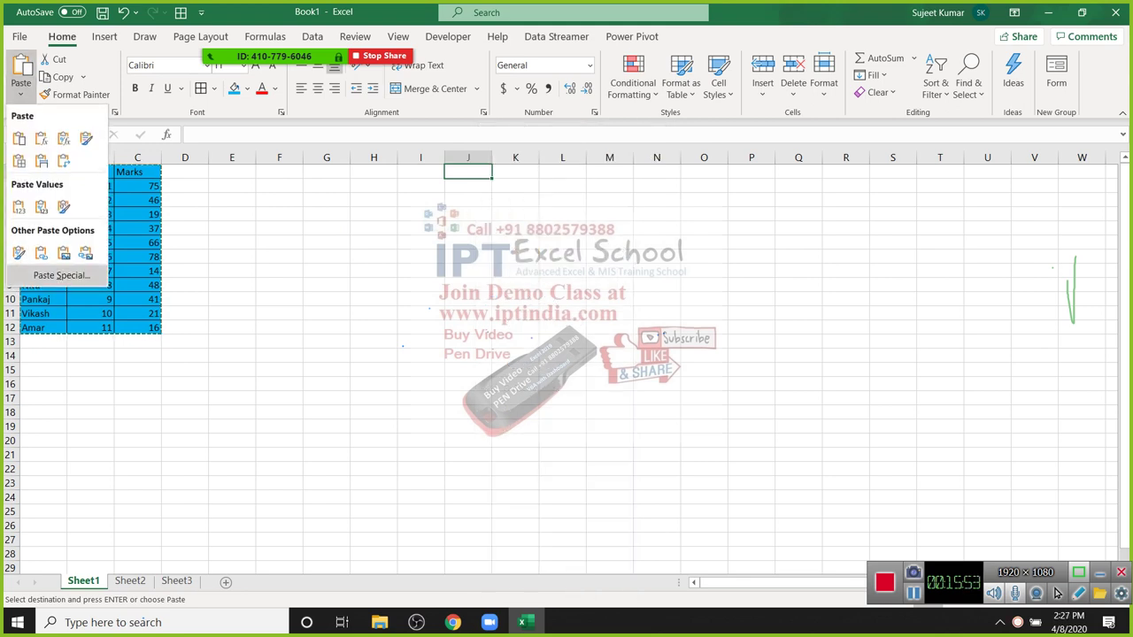
click(61, 275)
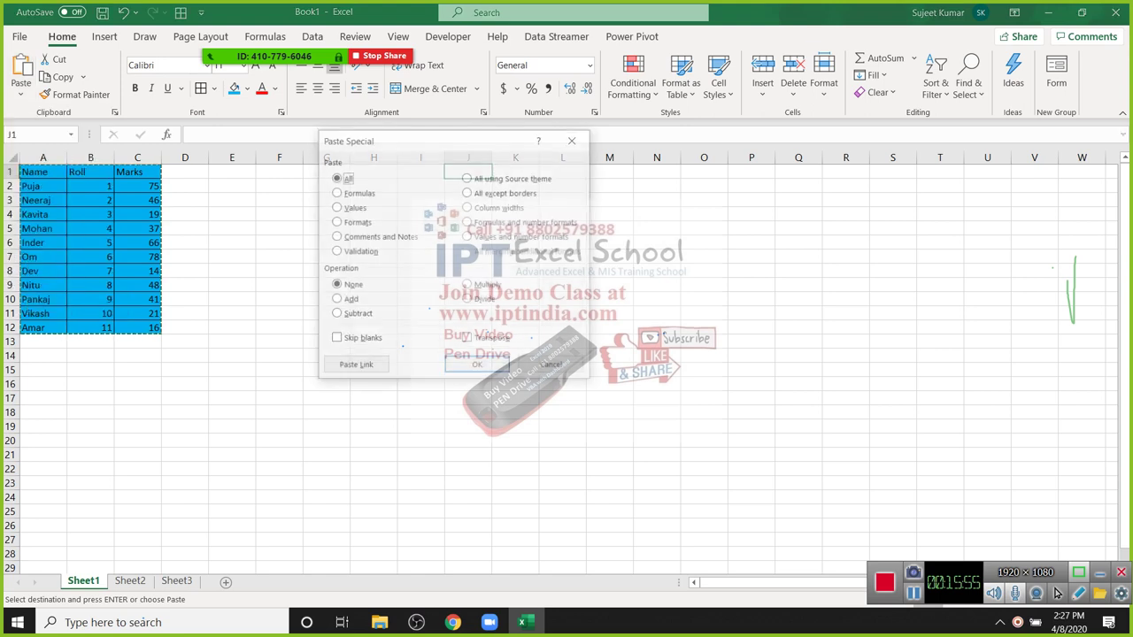
drag(376, 139, 326, 169)
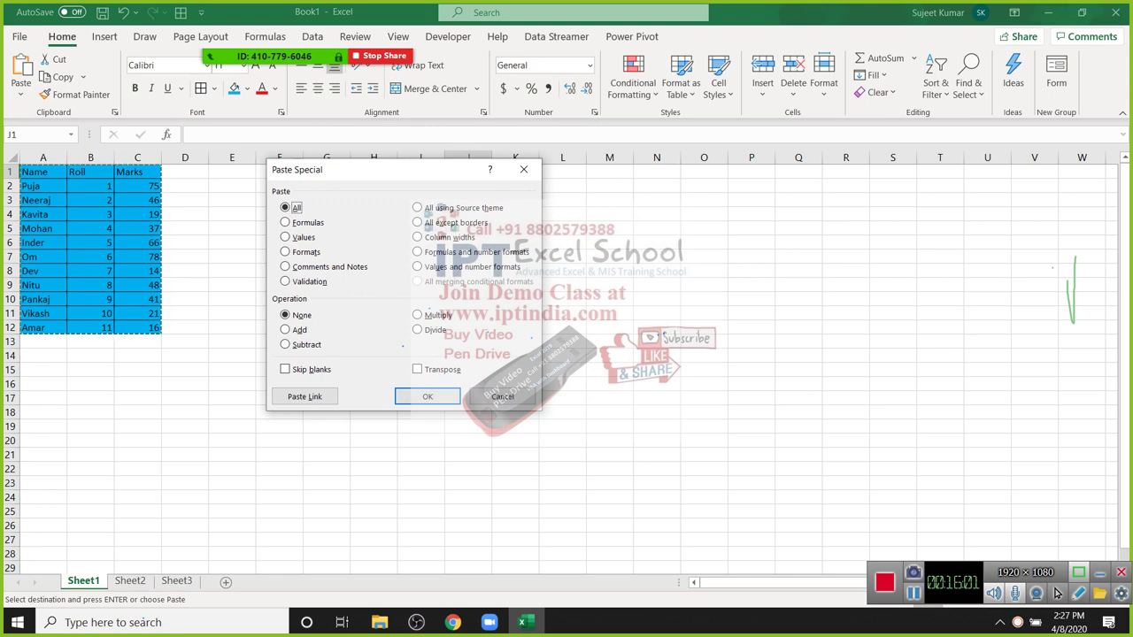
key(f)
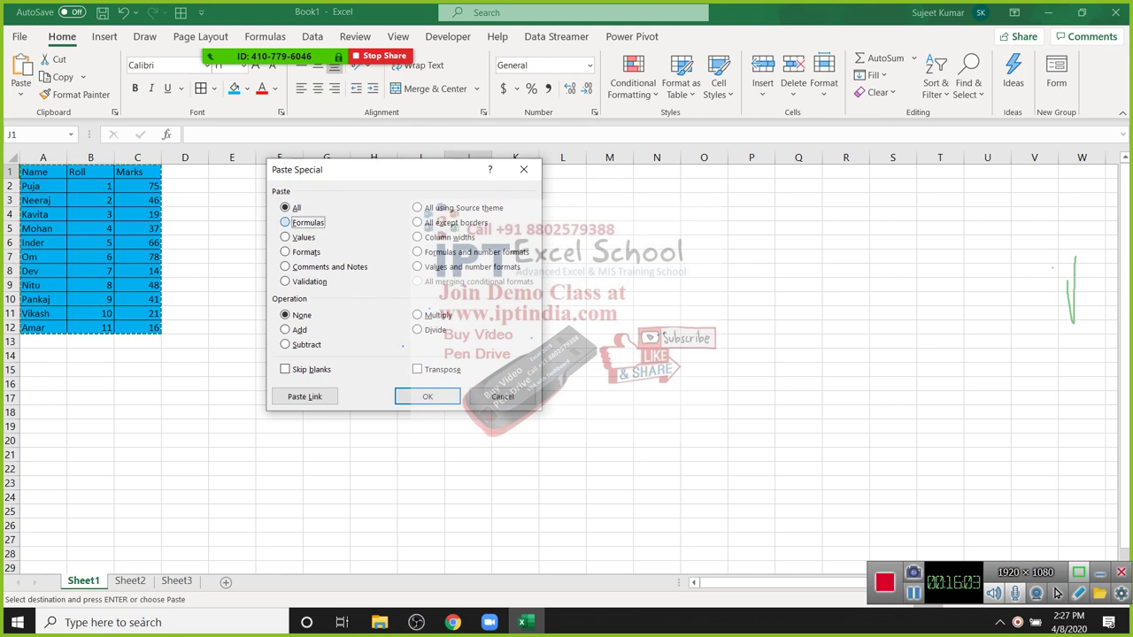
key(Return)
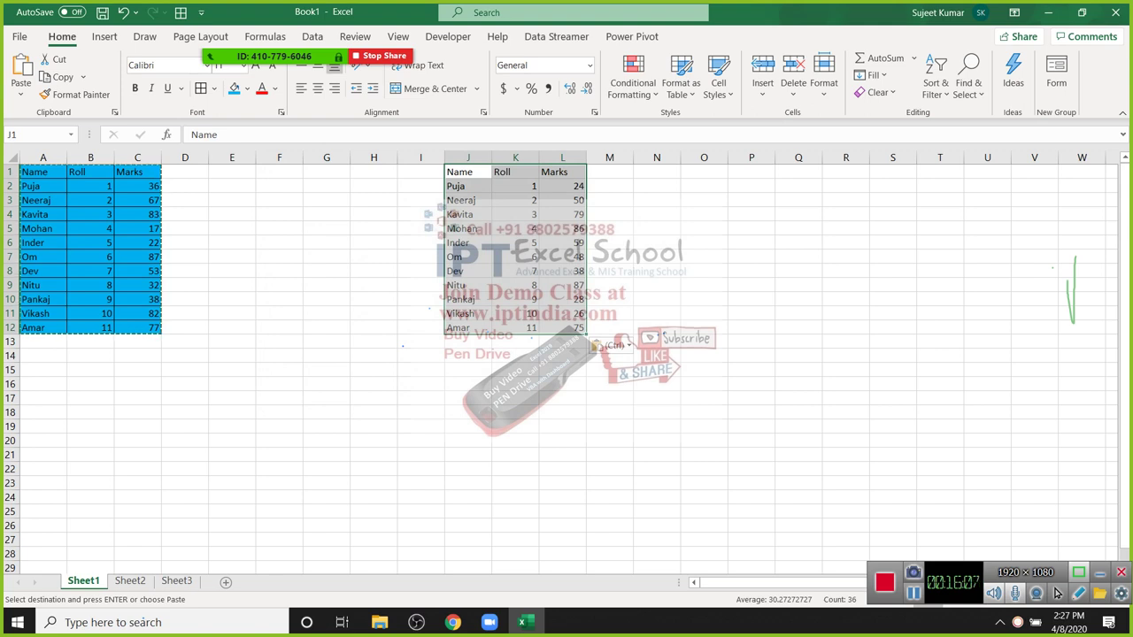
Step: Compare the pasted copy's formulas, like L4, with cells A3 and B2 of the original
click(43, 186)
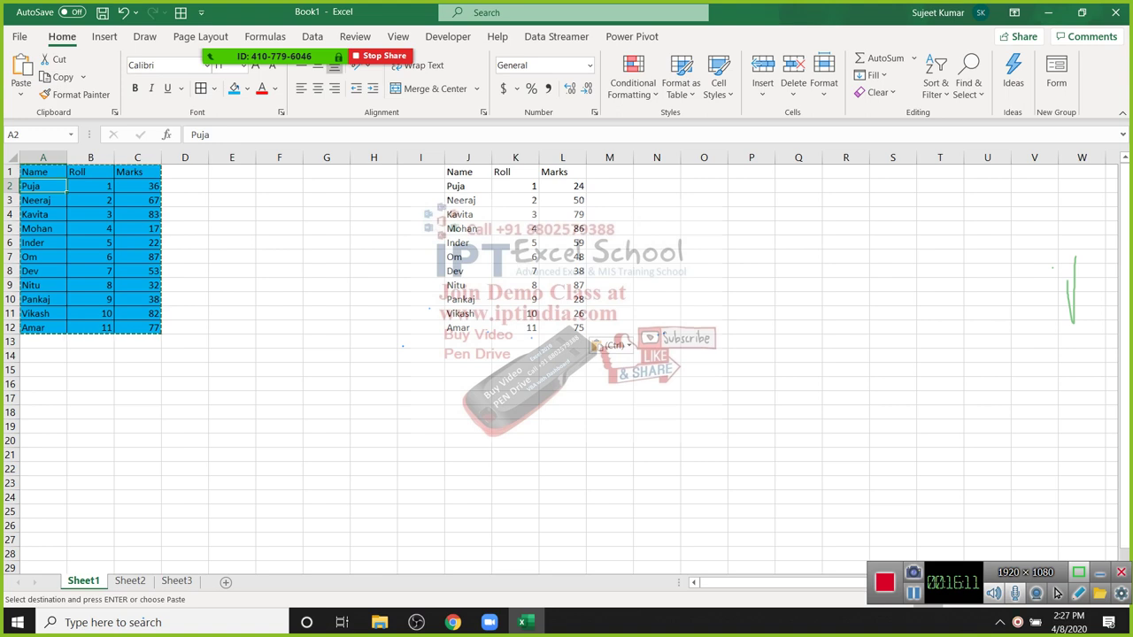
key(Up)
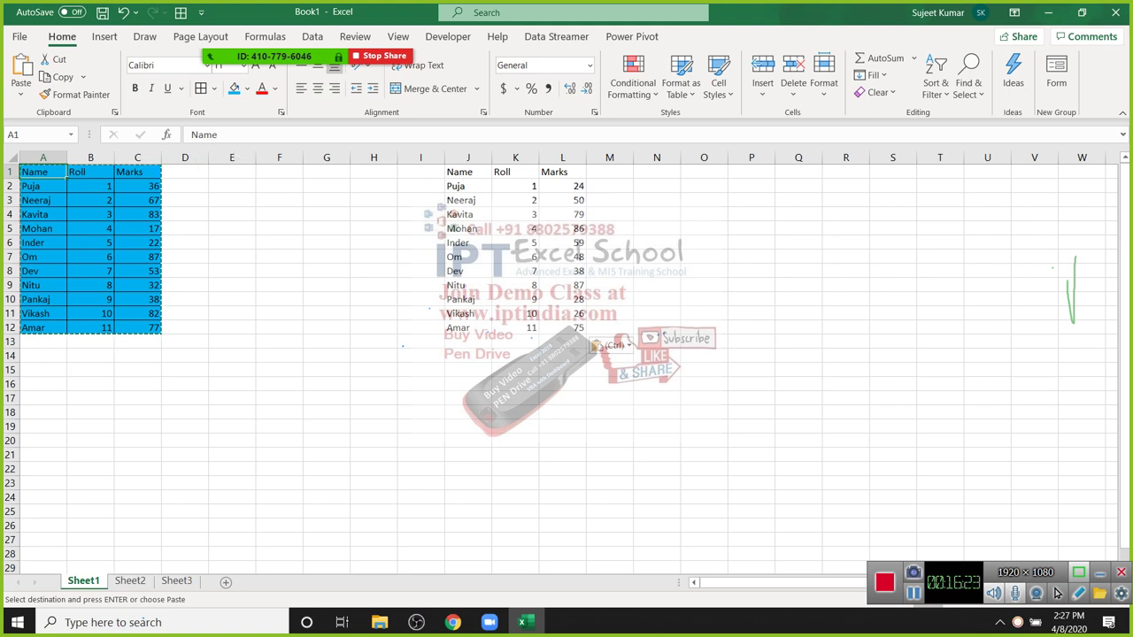
click(562, 214)
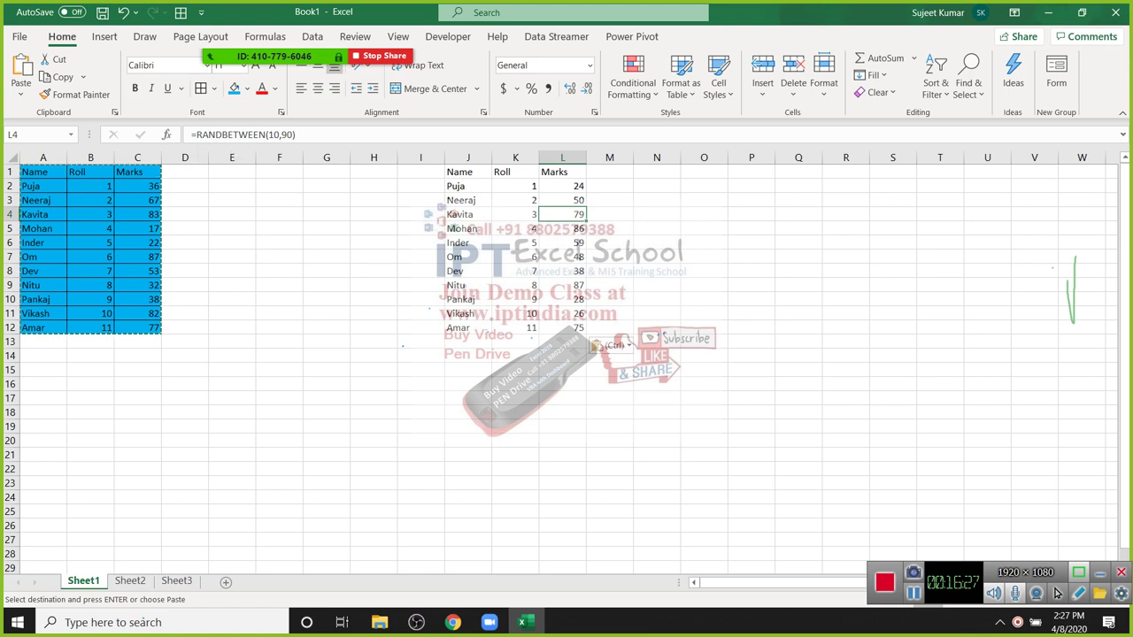
click(42, 200)
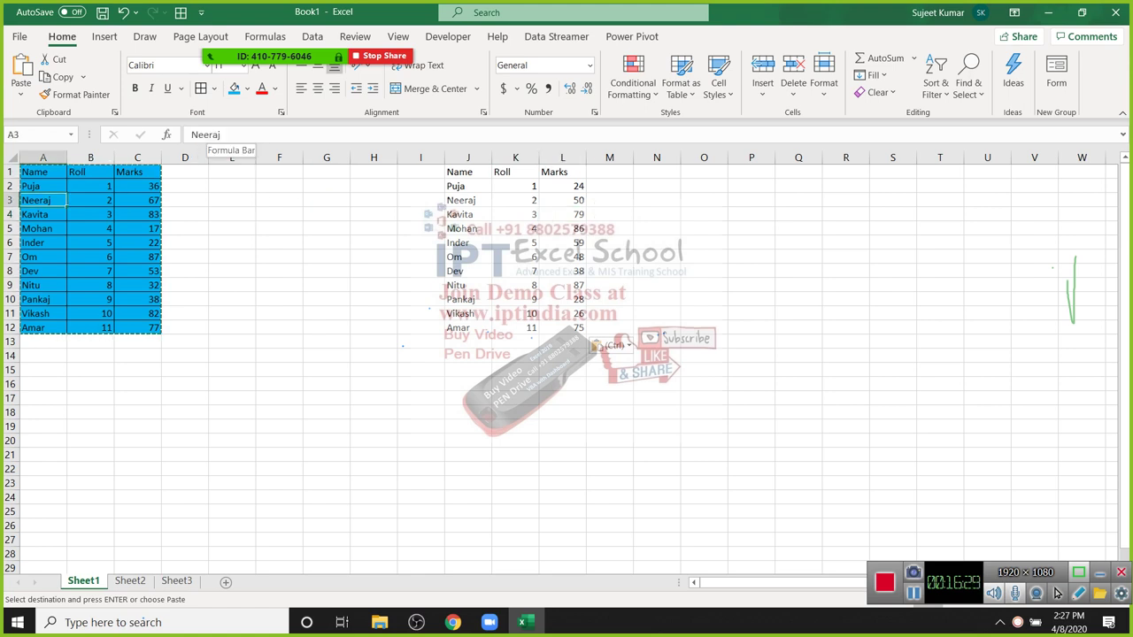
click(90, 185)
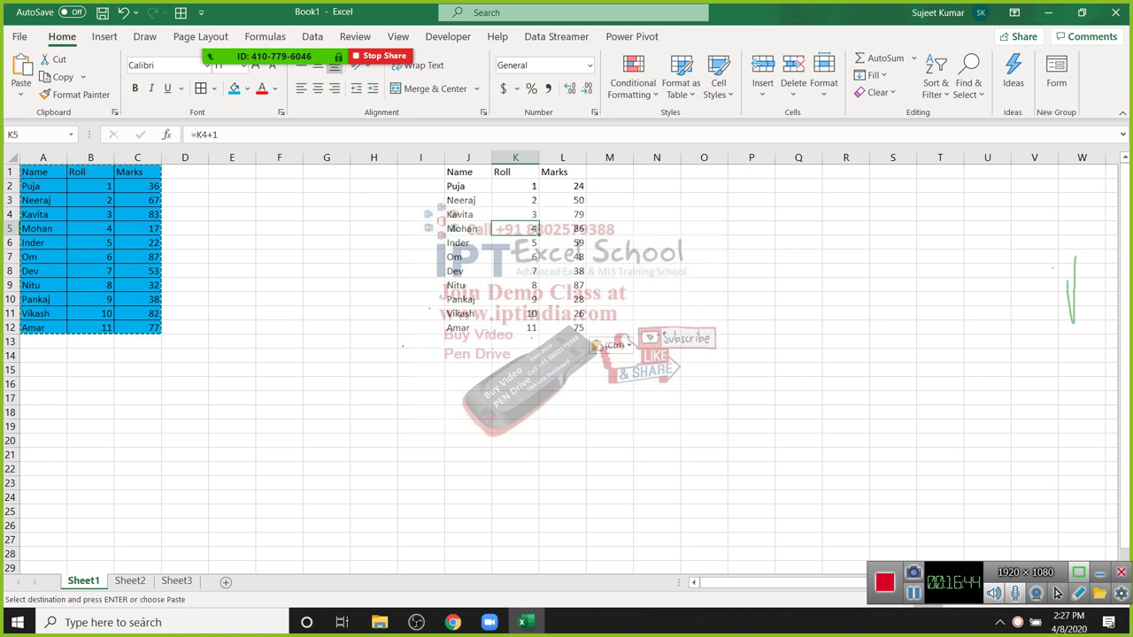
click(651, 172)
right_click(642, 174)
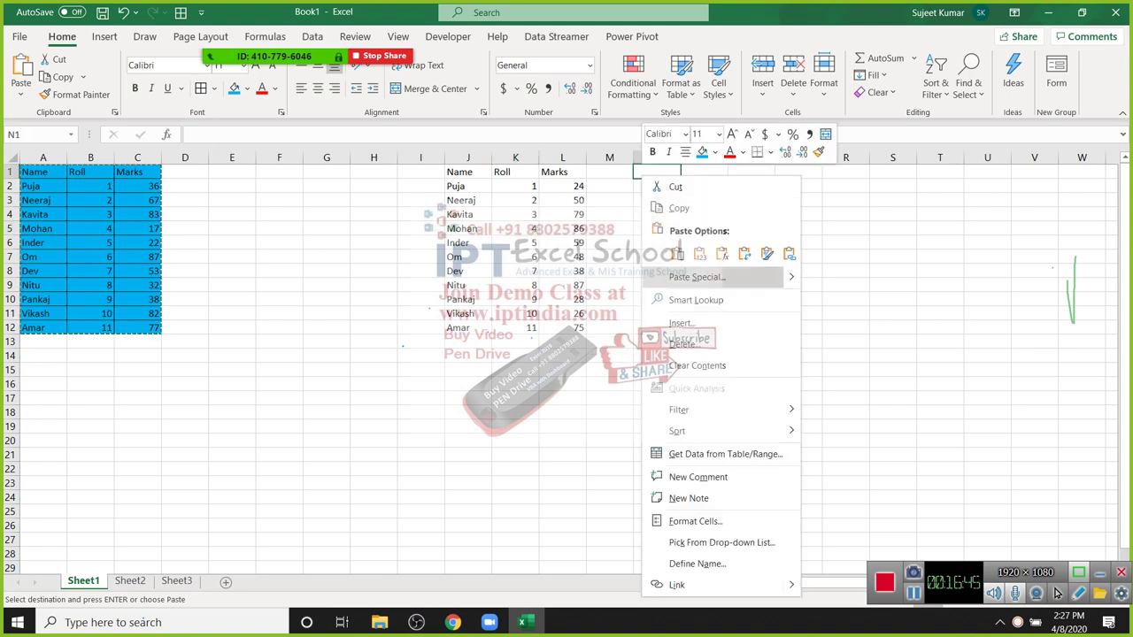
key(s)
key(v)
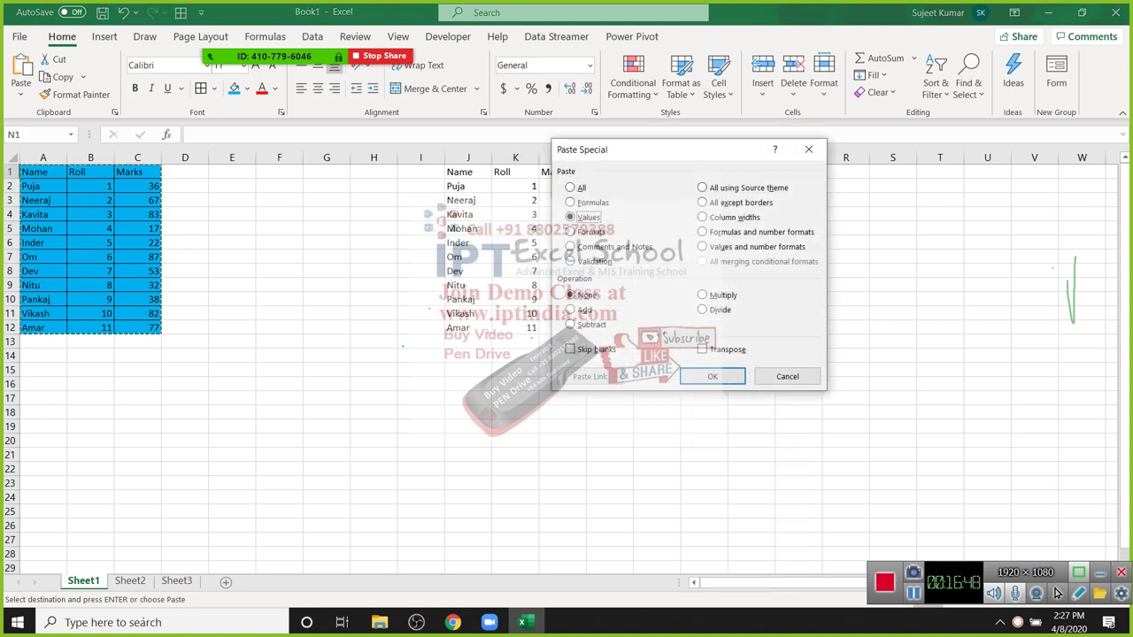
key(Return)
key(Down)
key(Down)
key(Down)
key(Down)
key(Down)
key(Down)
key(Up)
key(Up)
key(Up)
key(Up)
key(Up)
key(Up)
key(Up)
key(Up)
key(Left)
key(Left)
key(Left)
key(Left)
key(Left)
key(Left)
key(Left)
key(Left)
key(Left)
key(Left)
key(Left)
key(Left)
key(Left)
key(Up)
key(Up)
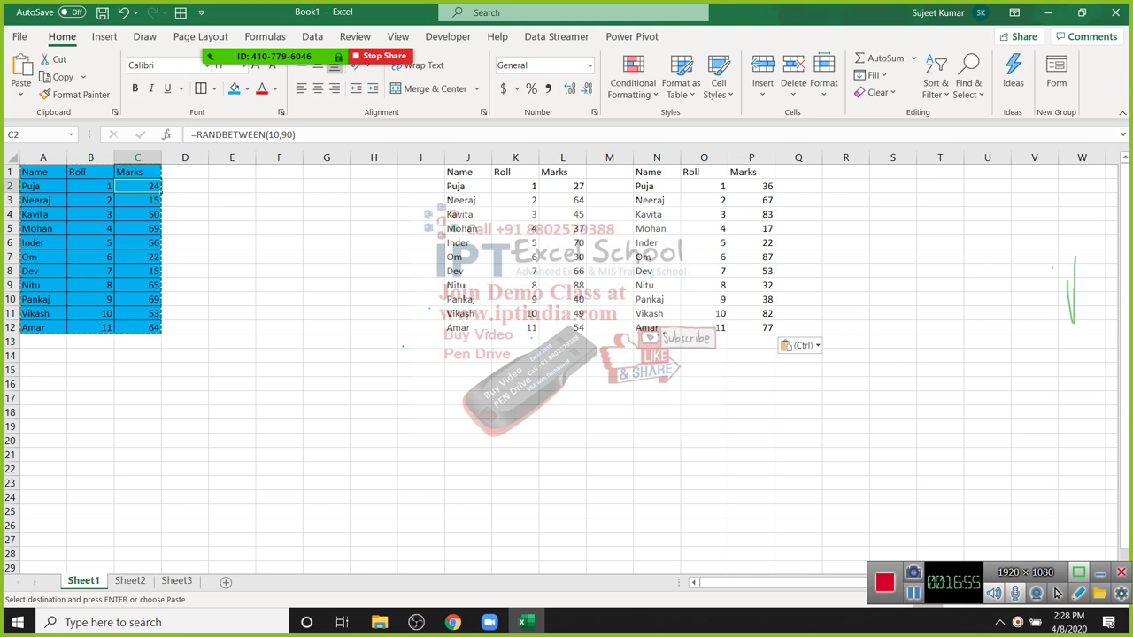
key(Right)
key(Right)
key(Right)
key(Right)
key(Right)
key(Right)
key(Right)
key(Right)
key(Right)
key(Right)
key(Right)
key(Right)
key(Right)
key(Down)
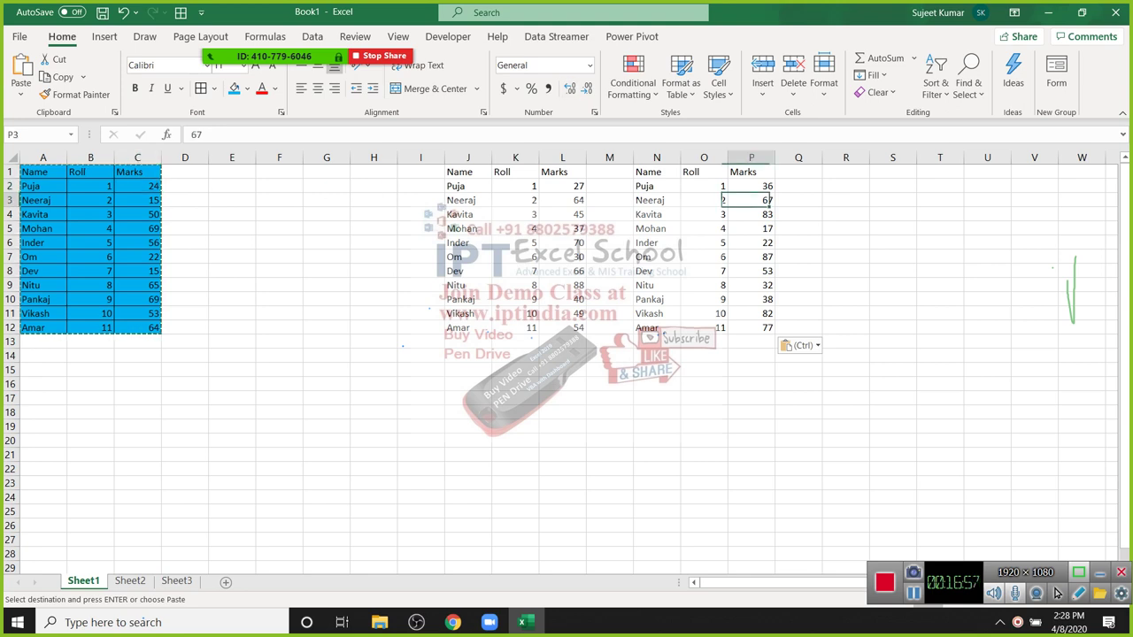
key(shift+Down)
key(shift+Down)
key(shift+Down)
key(shift+Down)
key(shift+Down)
key(shift+Down)
key(shift+Down)
key(shift+Down)
key(Down)
key(Down)
key(Down)
key(Down)
key(Down)
key(Down)
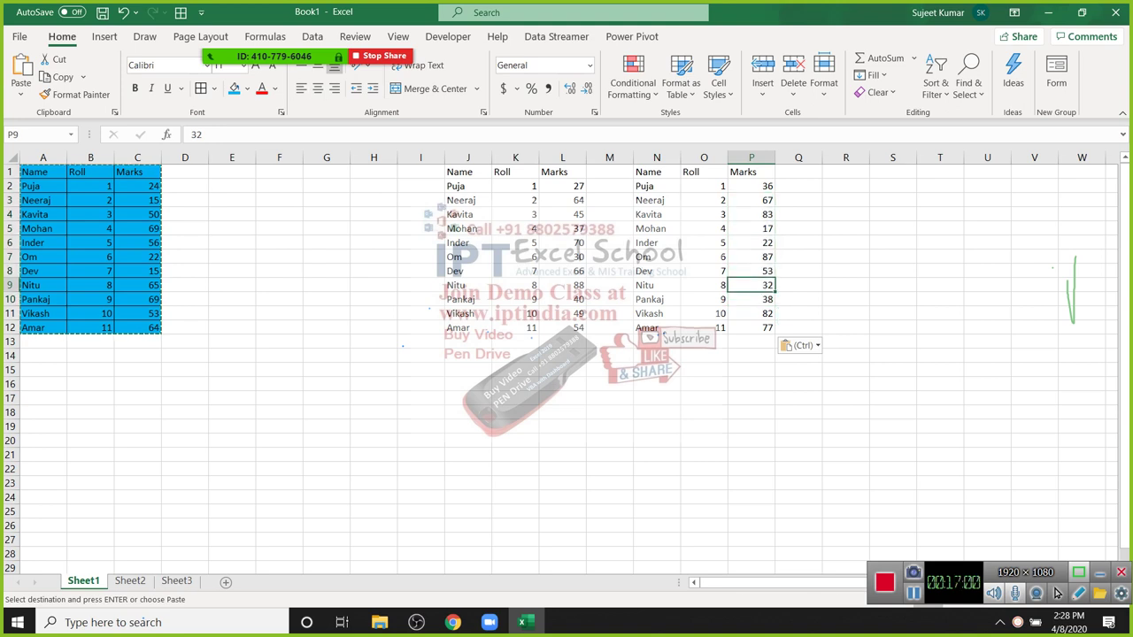
key(Escape)
key(F2)
key(shift+Home)
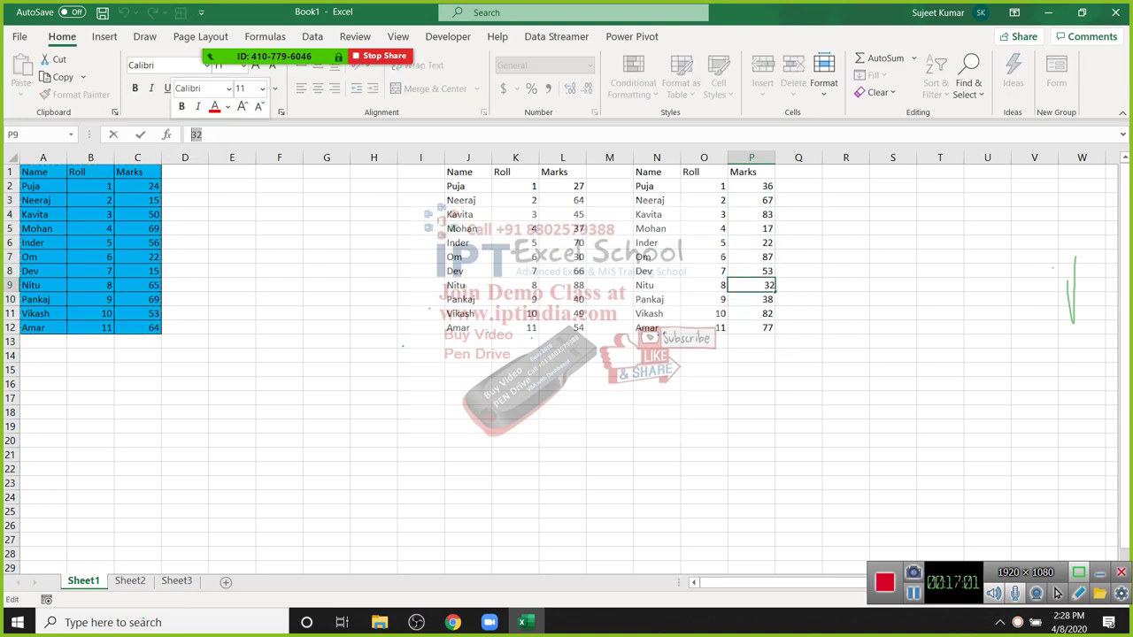
key(Escape)
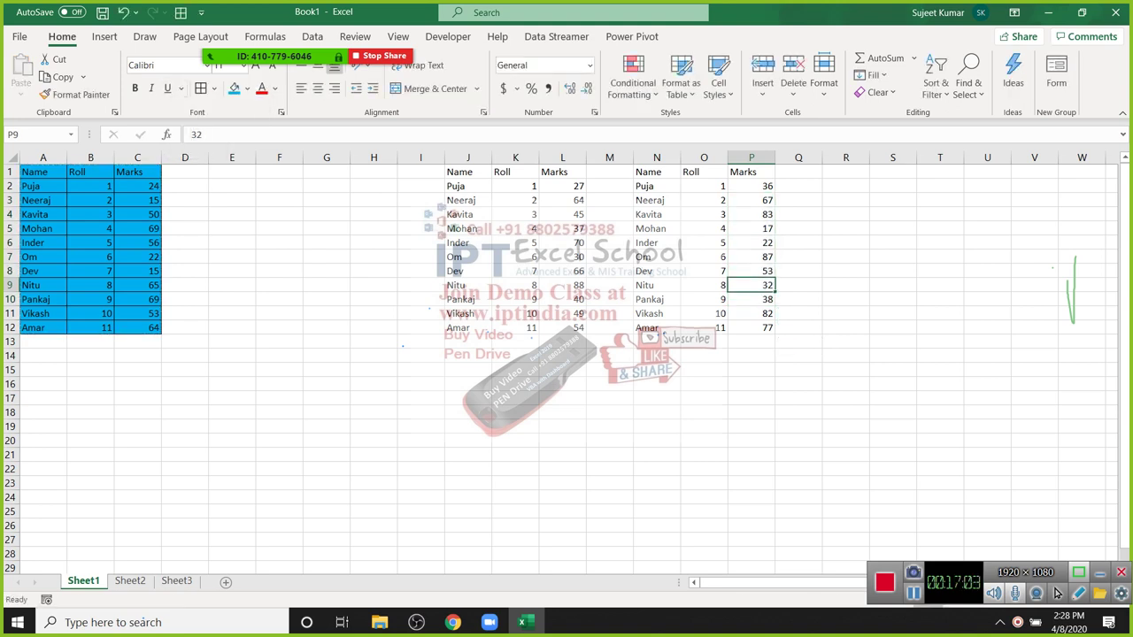
key(ctrl+Home)
key(Down)
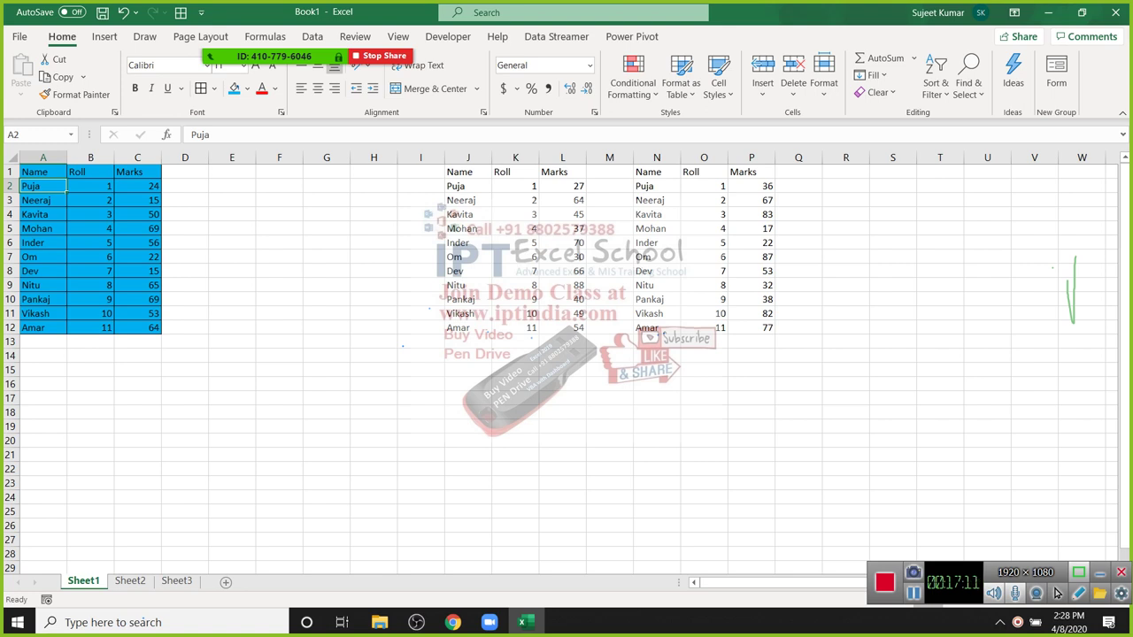
click(516, 200)
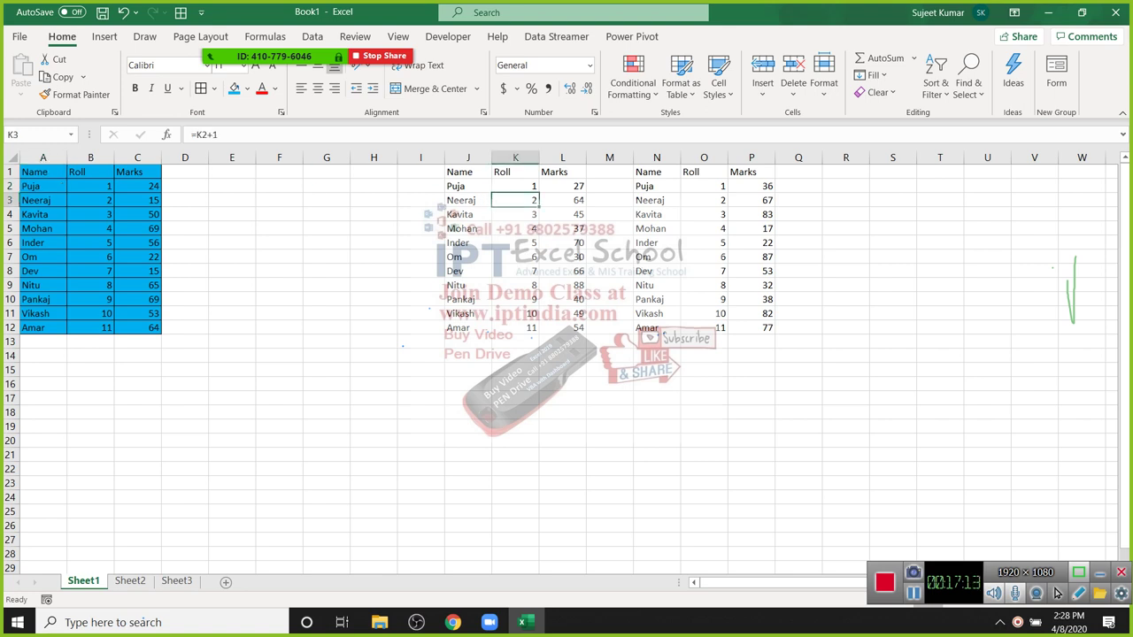
Step: Inspect and re-commit the RANDBETWEEN formulas in the copy's Marks column L
click(563, 200)
key(Up)
key(Down)
key(Down)
key(Down)
key(Down)
key(Down)
key(F2)
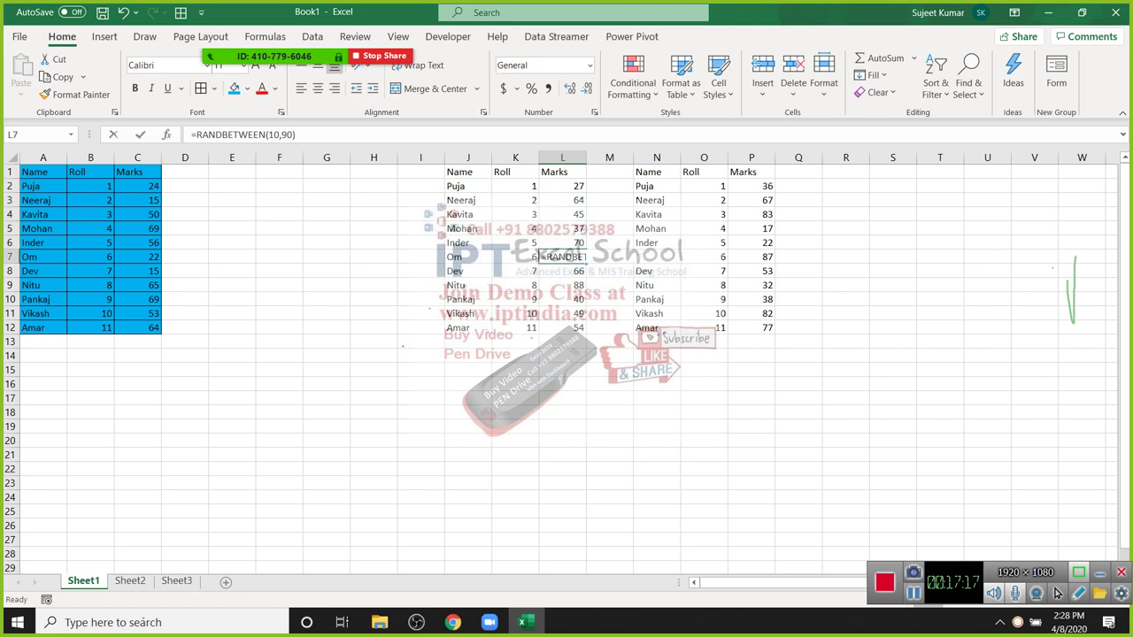
key(Return)
key(Up)
key(Down)
key(Down)
key(Down)
key(Down)
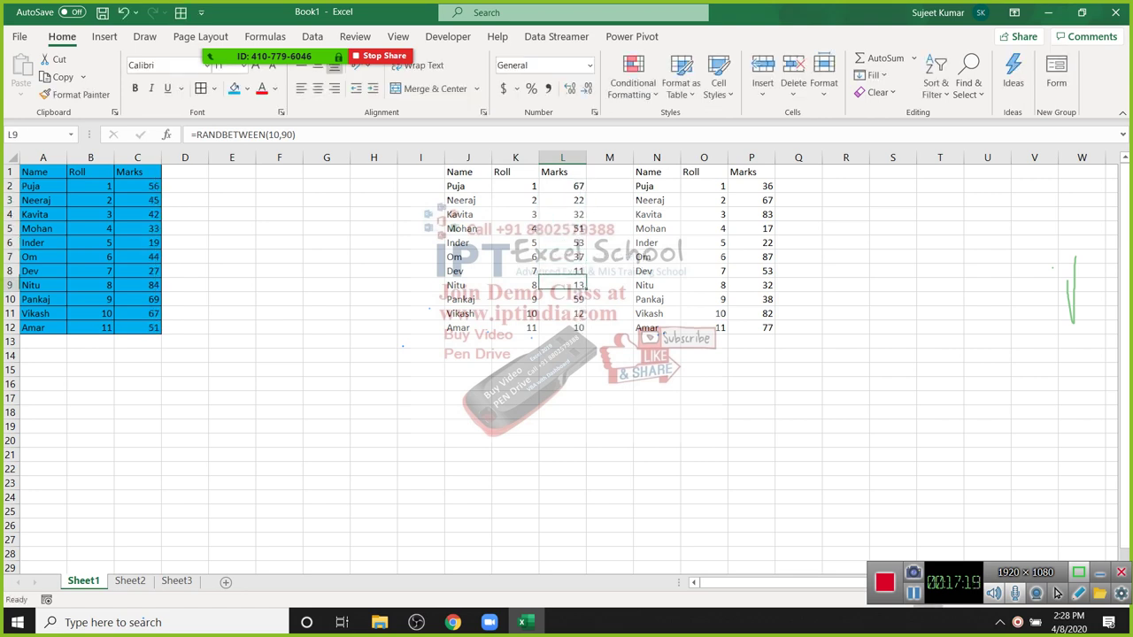
key(Up)
key(Up)
key(Up)
key(Up)
key(Up)
key(Up)
key(Up)
key(Up)
key(Up)
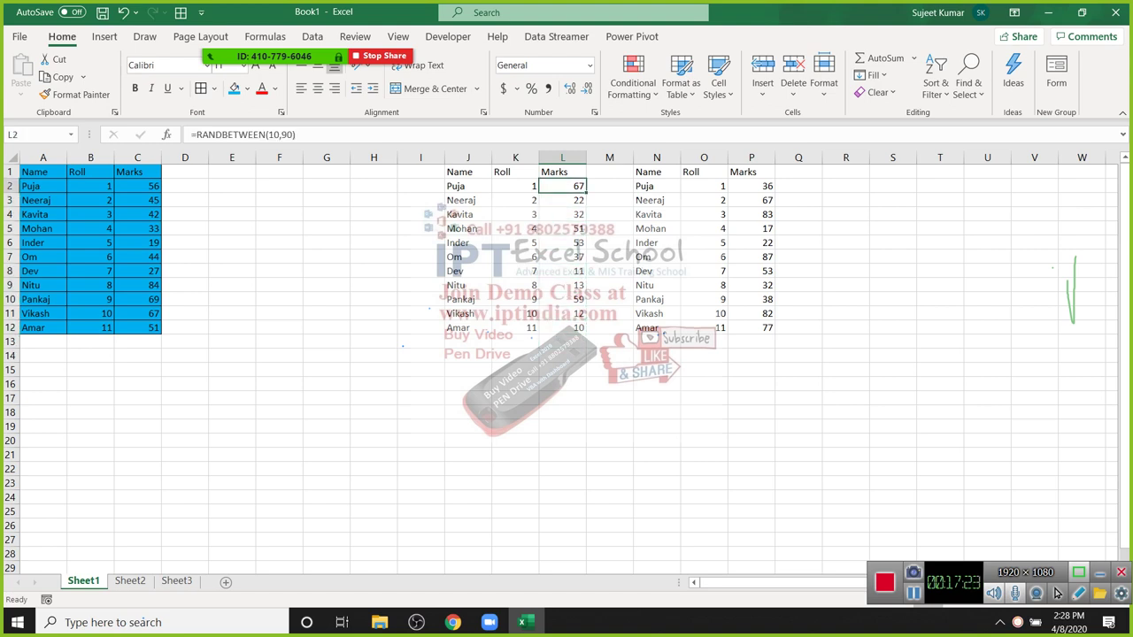
text(67)
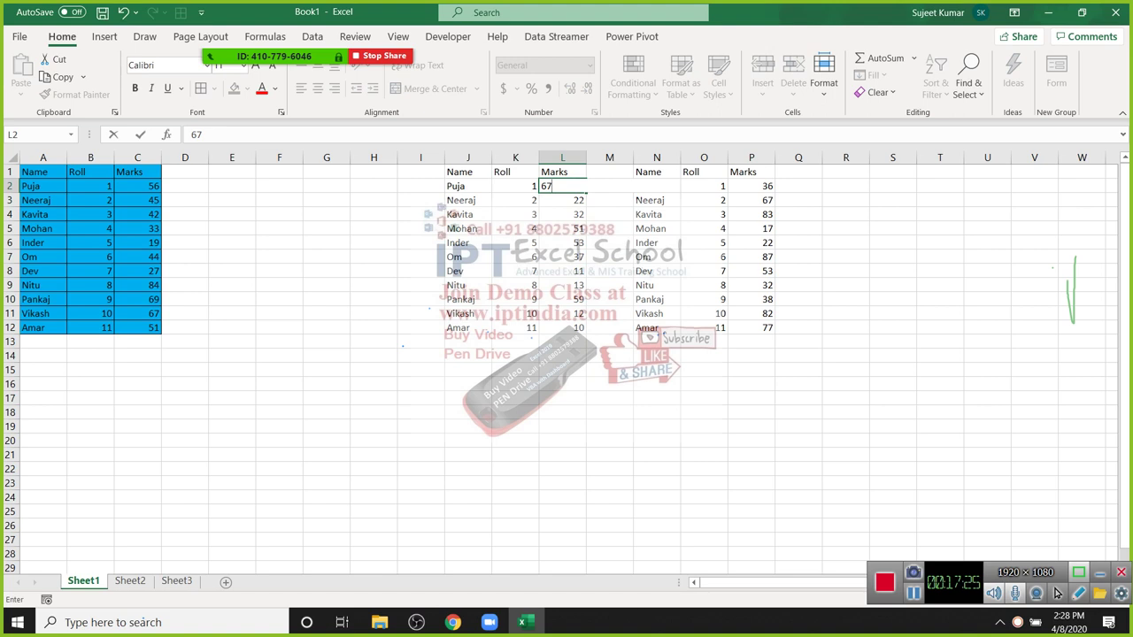
key(Escape)
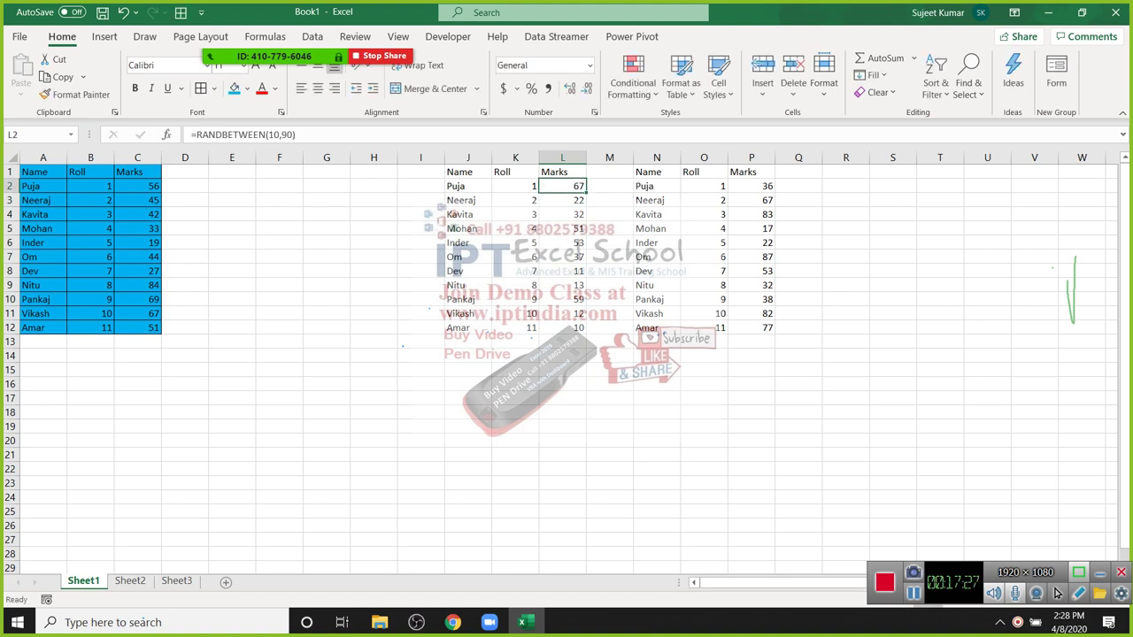
Step: Copy L2:L12 and Paste Special it back as Values so the marks become fixed
key(ctrl+shift+Down)
key(ctrl+c)
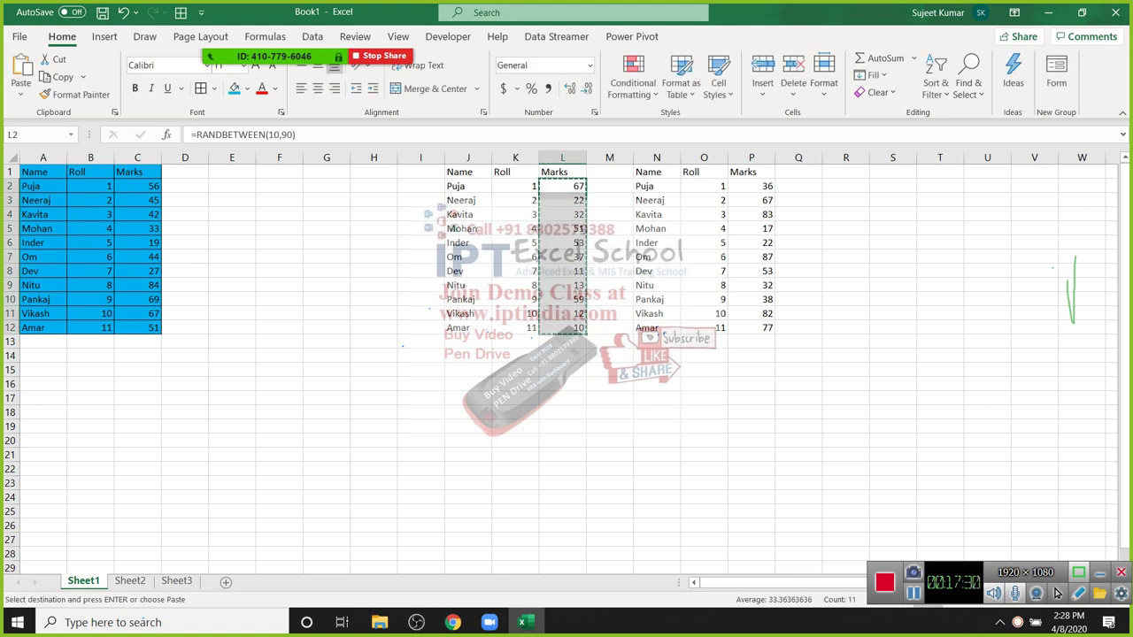
key(shift+F10)
key(s)
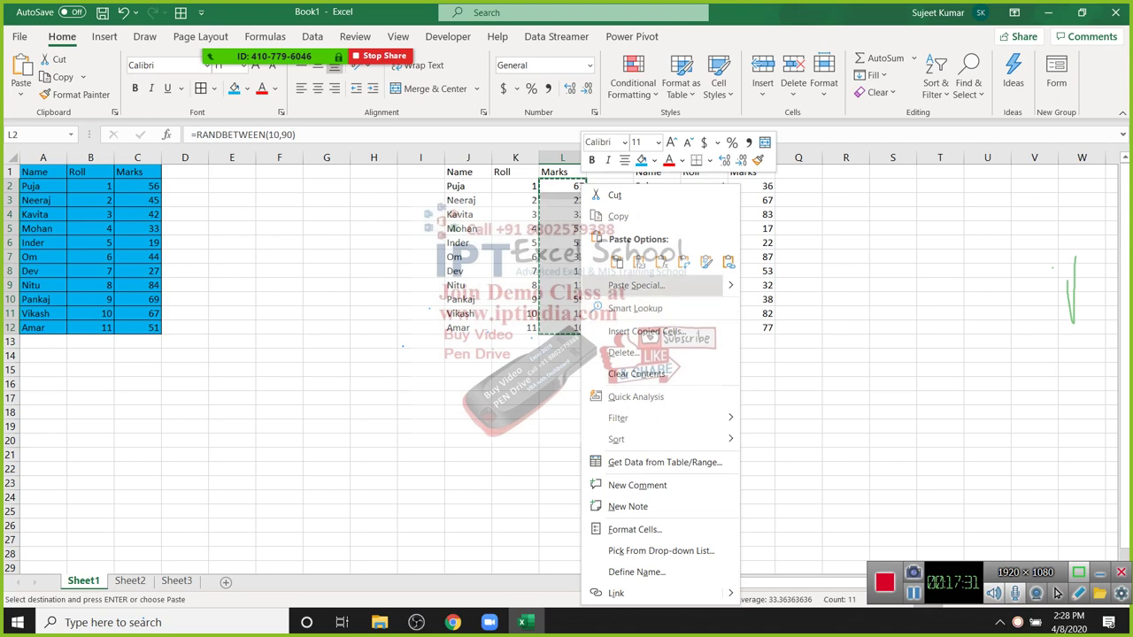
key(v)
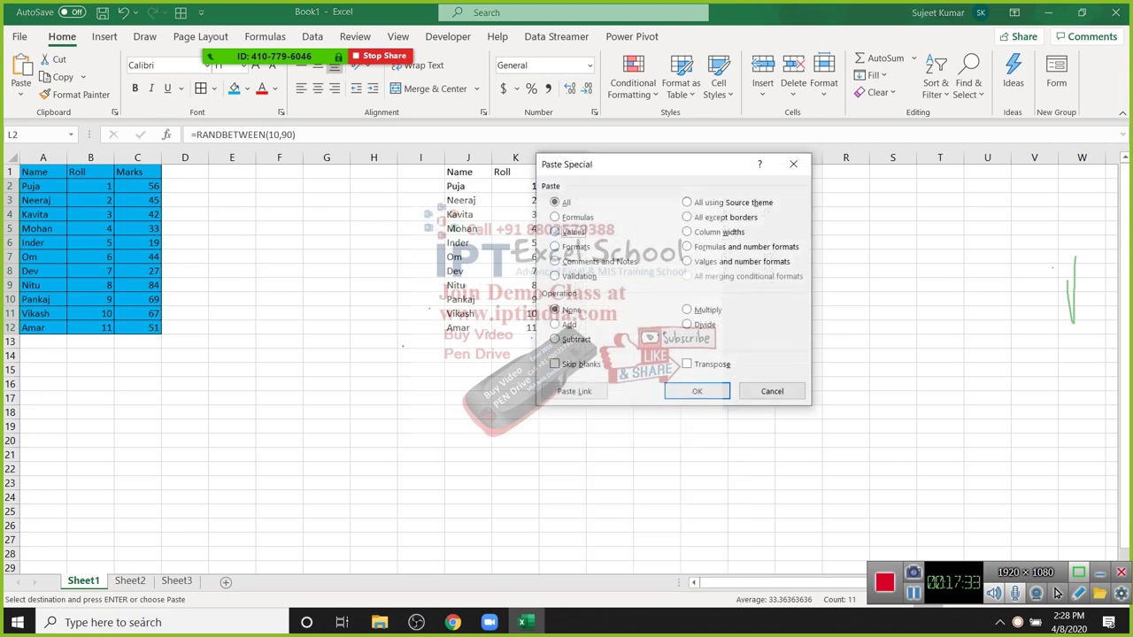
key(Return)
key(Escape)
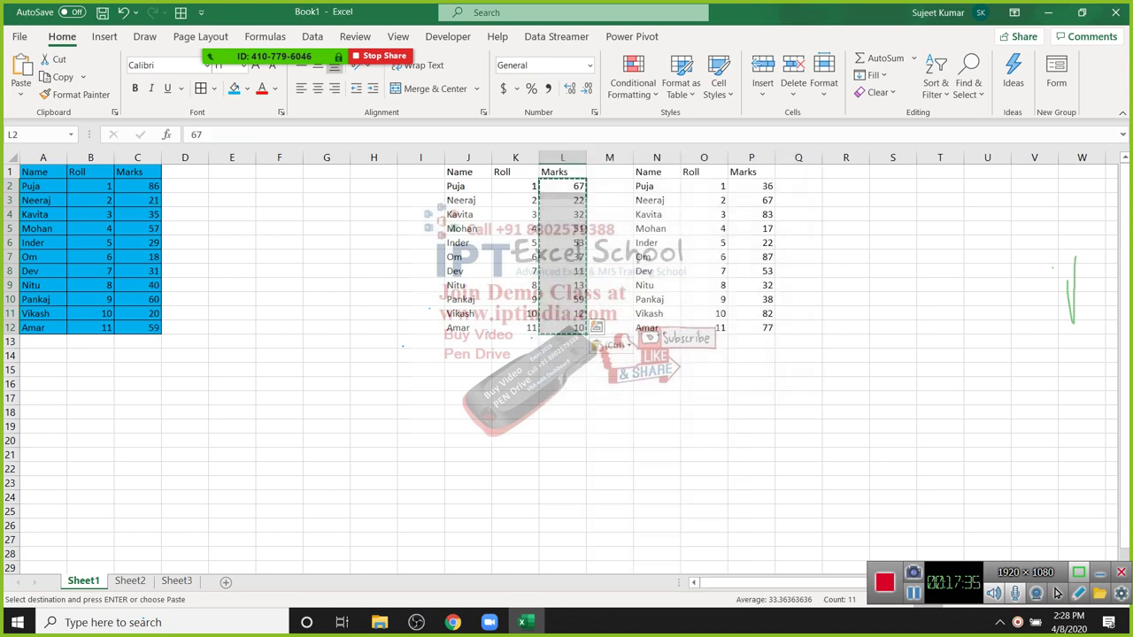
key(Down)
key(Down)
key(Down)
key(Down)
key(Down)
key(Down)
key(Down)
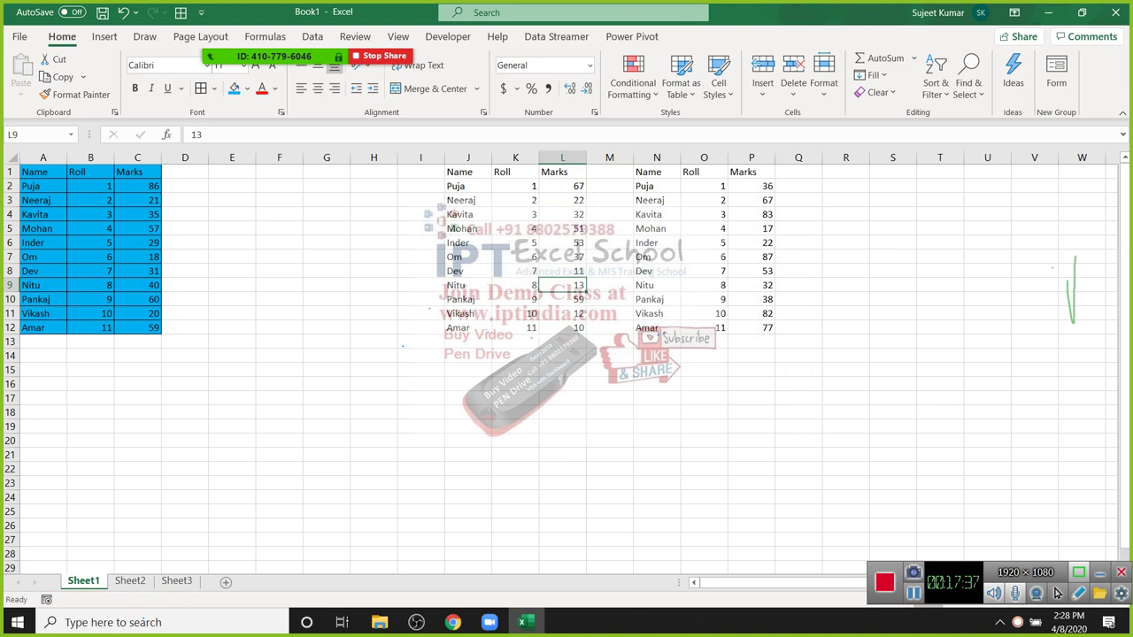
key(Up)
key(Left)
key(Left)
key(Left)
key(Left)
key(Left)
key(alt+f)
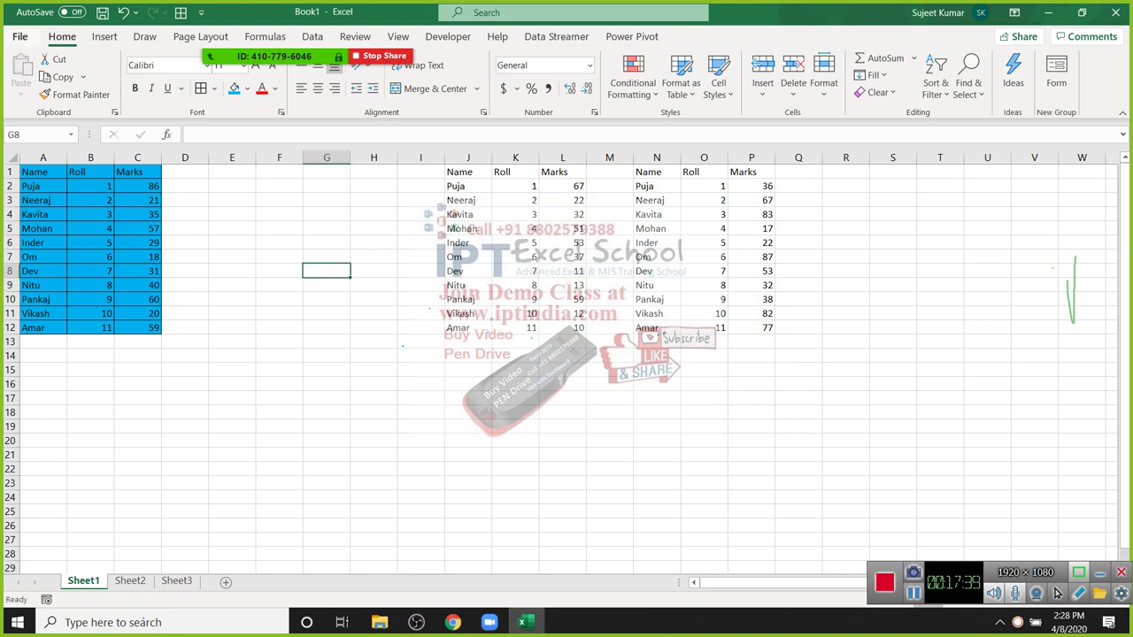
Step: Open 1.Manufacturing Dashboard from the recent workbooks list
key(o)
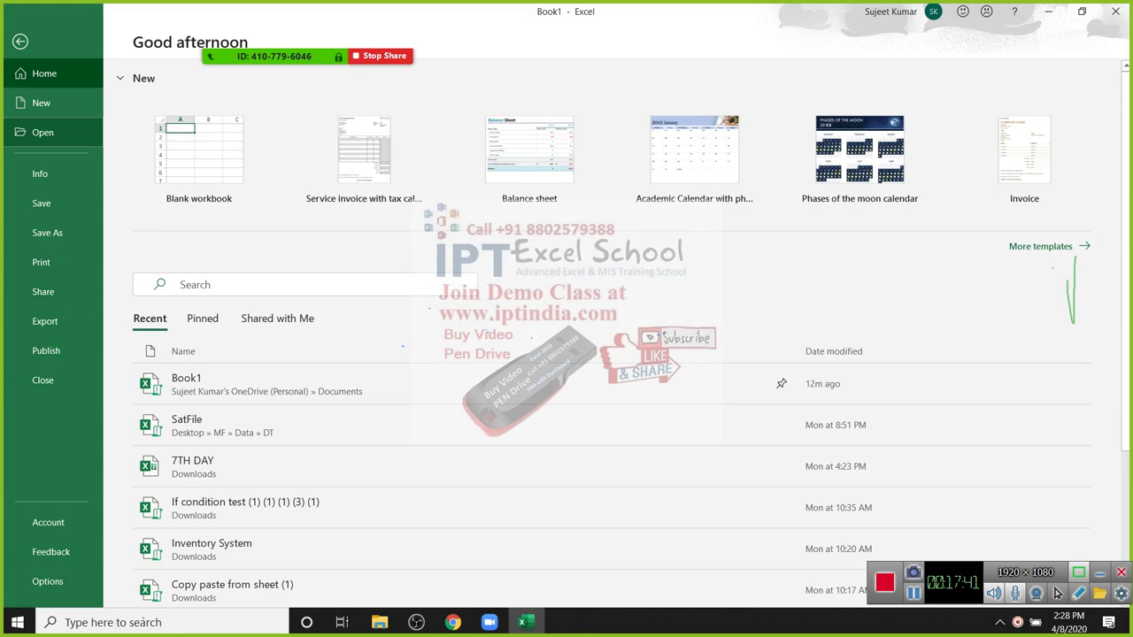
key(Down)
key(Down)
key(Down)
key(Down)
key(Down)
key(Down)
key(Down)
key(Down)
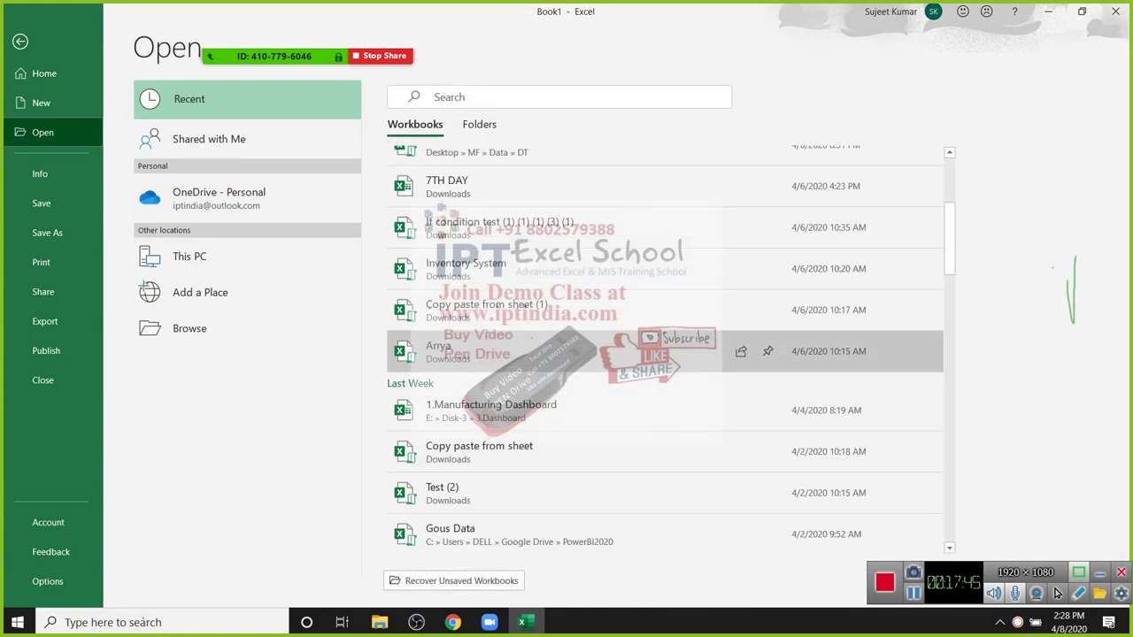
key(Down)
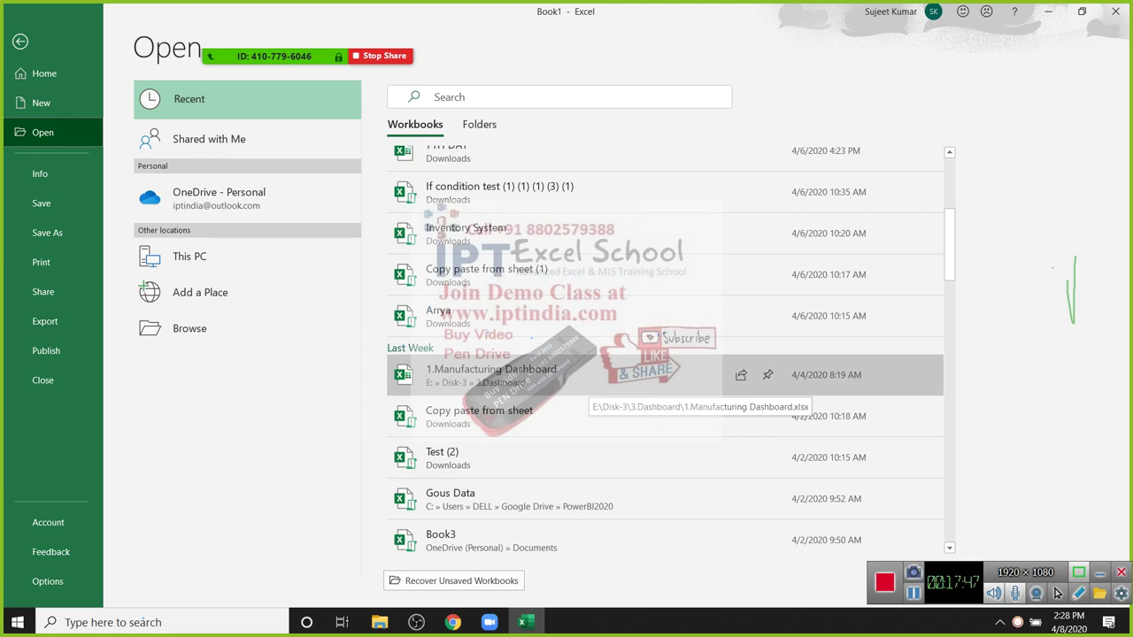
key(Return)
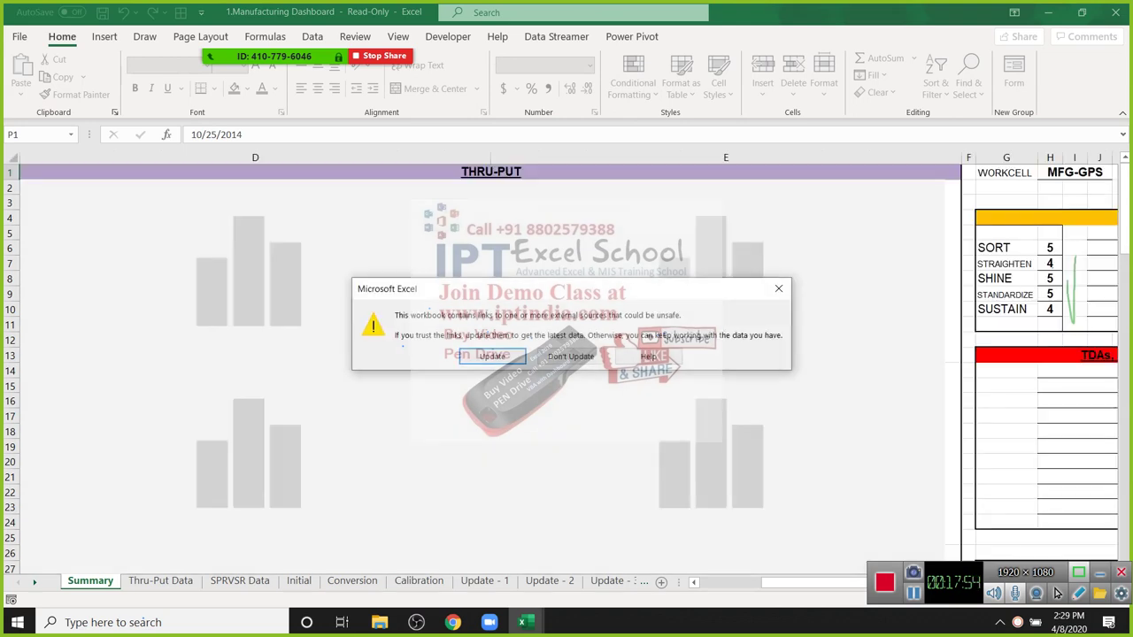
Step: Dismiss the links warning, switch to Thru-Put Data, and inspect Initial, Calibration and Final Test lookups
key(Return)
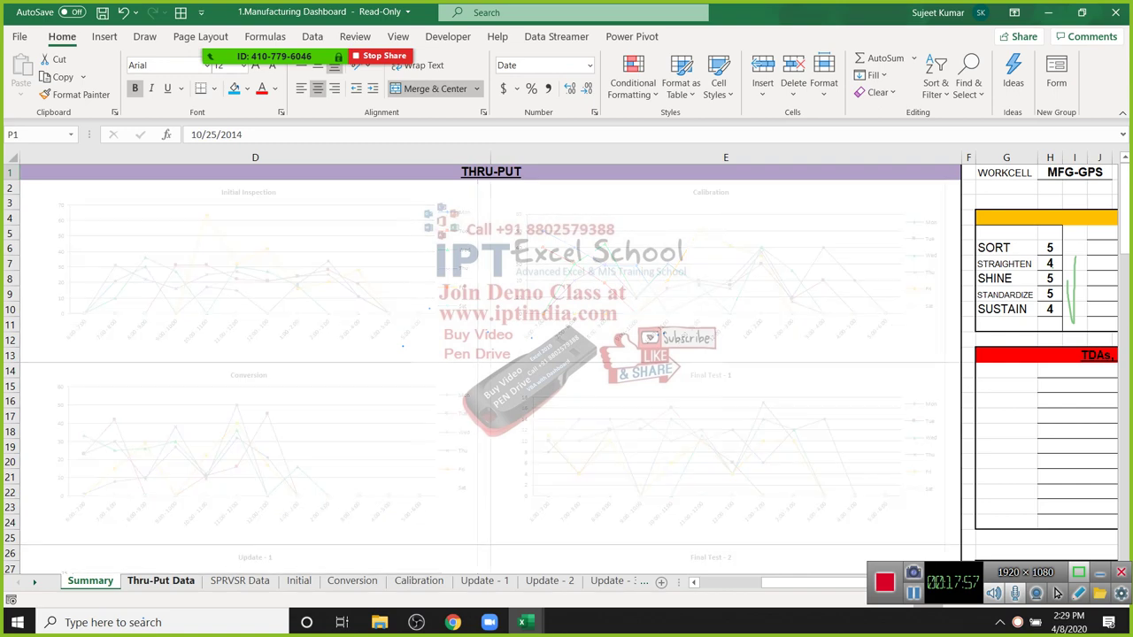
key(ctrl+Page_Down)
key(Up)
key(Up)
key(Up)
key(Up)
key(Up)
key(Up)
key(Up)
key(Up)
key(Left)
key(Left)
key(Left)
key(Left)
key(Left)
key(Left)
key(Left)
key(Left)
key(Left)
key(Left)
key(Left)
key(Left)
key(Left)
key(Left)
key(Left)
key(Left)
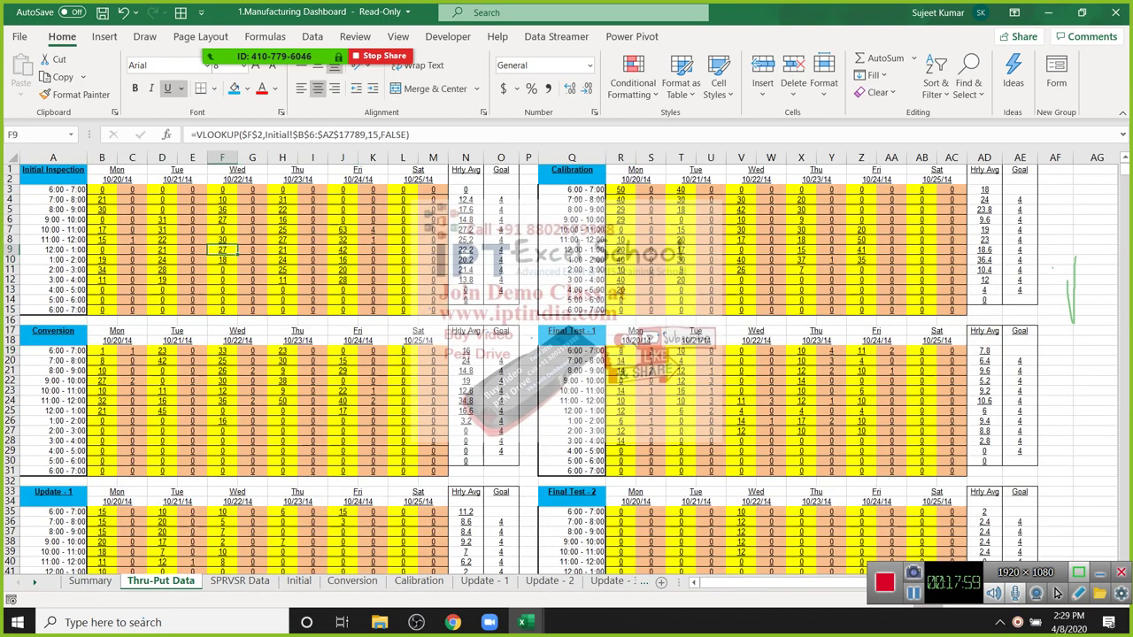
key(Right)
key(Right)
key(Right)
key(Right)
key(Right)
key(Right)
key(Right)
key(Right)
key(Right)
key(Right)
key(Right)
key(Right)
key(Right)
key(Right)
key(Right)
key(Right)
key(Right)
key(Right)
key(Right)
key(Right)
key(Down)
key(Down)
key(Down)
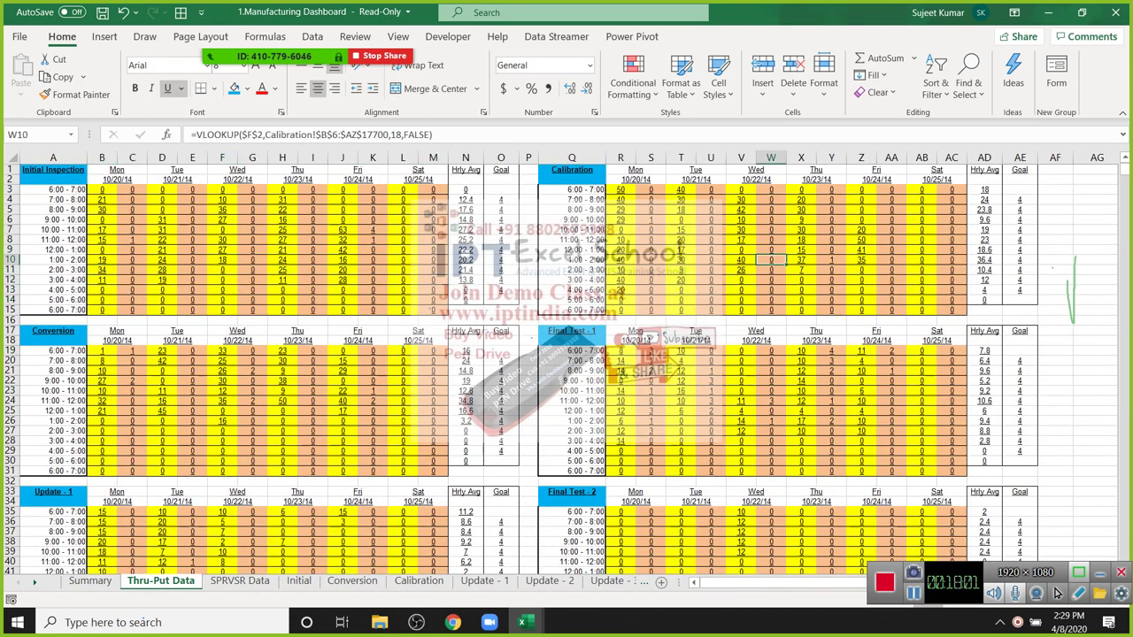
key(Down)
key(Down)
key(Down)
key(Down)
key(Down)
key(Down)
key(Down)
key(Down)
key(Down)
key(Down)
key(Down)
key(Right)
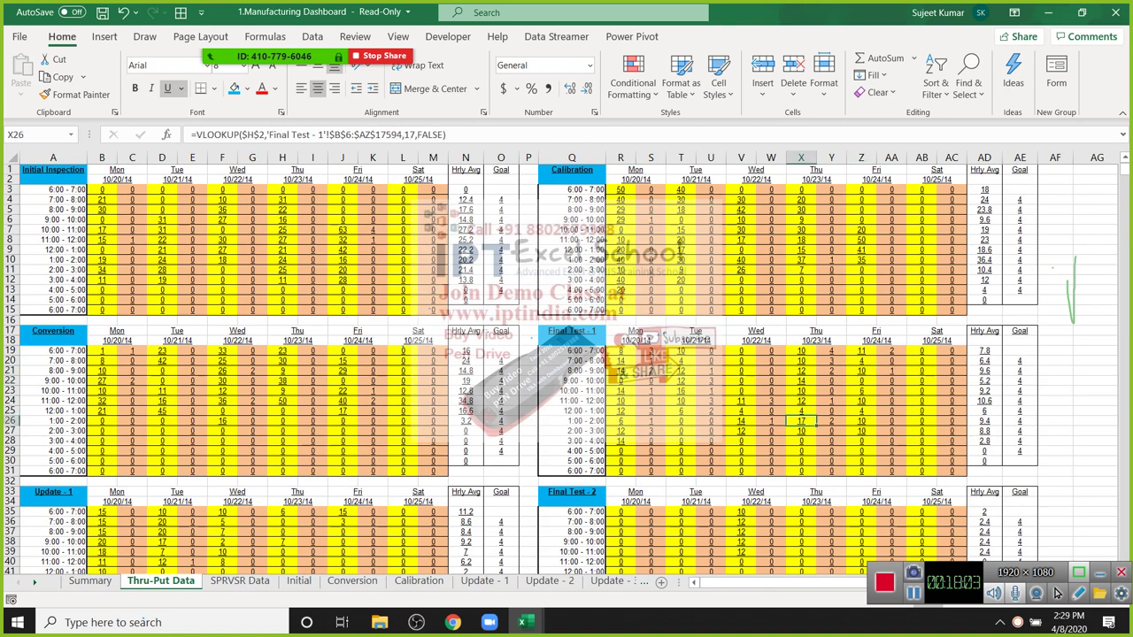
key(Left)
key(Left)
key(Left)
key(Left)
key(Left)
key(Left)
key(Left)
key(Left)
key(Left)
key(Left)
key(Left)
key(Left)
key(Left)
key(Left)
key(Left)
key(Left)
key(Left)
key(Left)
key(Left)
key(Left)
key(Up)
key(Up)
key(Up)
key(Up)
key(Up)
key(Up)
key(Up)
key(Up)
key(Up)
key(Up)
key(Up)
key(Up)
key(Up)
key(Up)
key(Up)
key(Up)
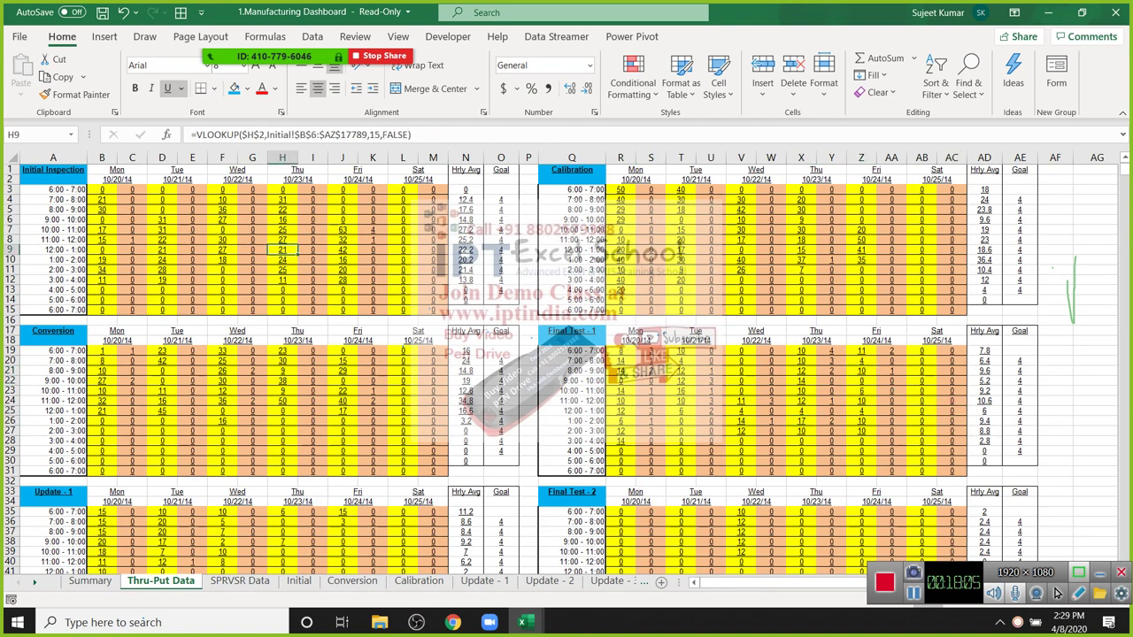
Step: Check the G11 Initial, Conversion, Update - 1 Goal and Hrly Avg formulas, then open Zoom participants
key(Right)
key(Right)
key(Right)
key(Up)
key(Left)
key(Left)
key(Left)
key(Left)
key(Down)
key(Down)
key(Down)
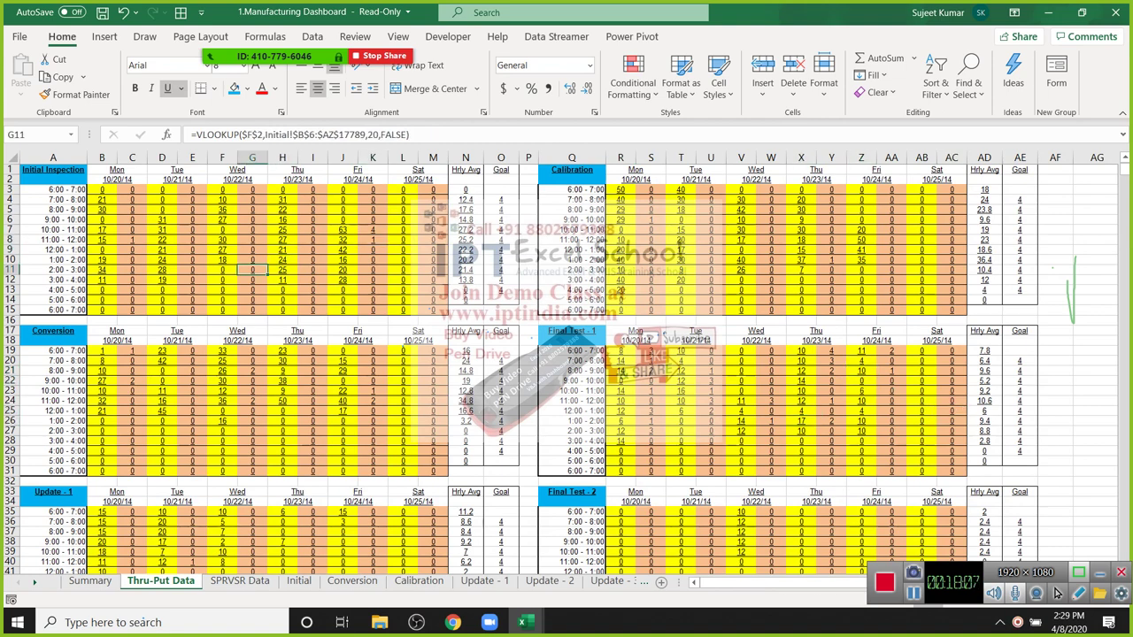
key(Right)
key(Down)
key(Down)
key(Down)
key(Down)
key(Down)
key(Down)
key(Down)
key(Down)
key(Down)
key(Down)
key(Down)
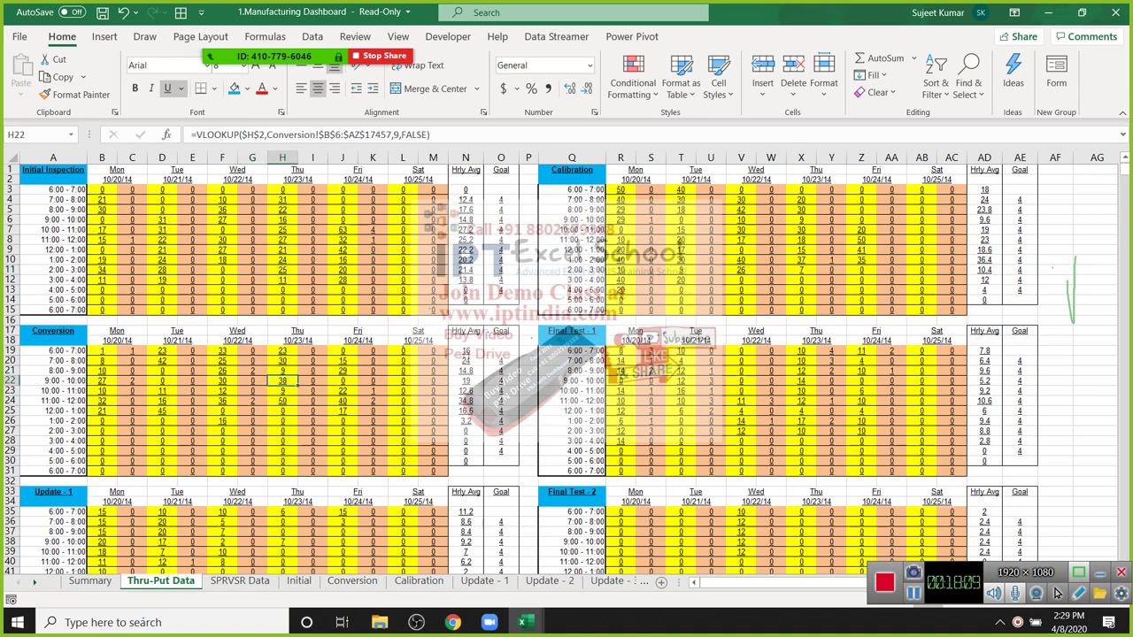
key(Right)
key(Right)
key(Right)
key(Right)
key(Right)
key(Right)
key(Right)
key(Down)
key(Down)
key(Down)
key(Down)
key(Down)
key(Down)
key(Down)
key(Down)
key(Down)
key(Down)
key(Down)
key(Down)
key(Down)
key(Down)
key(Down)
key(Down)
key(Left)
key(Up)
key(Up)
key(Up)
key(Up)
key(Up)
key(Up)
key(Up)
key(Up)
key(Up)
key(Up)
key(Up)
key(Up)
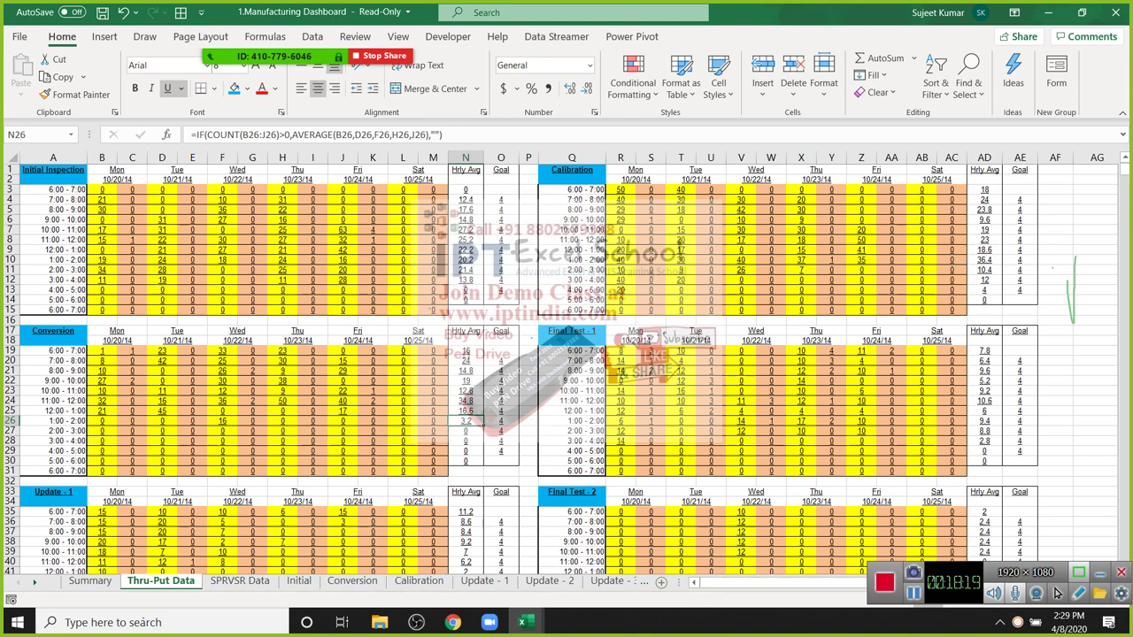
click(230, 31)
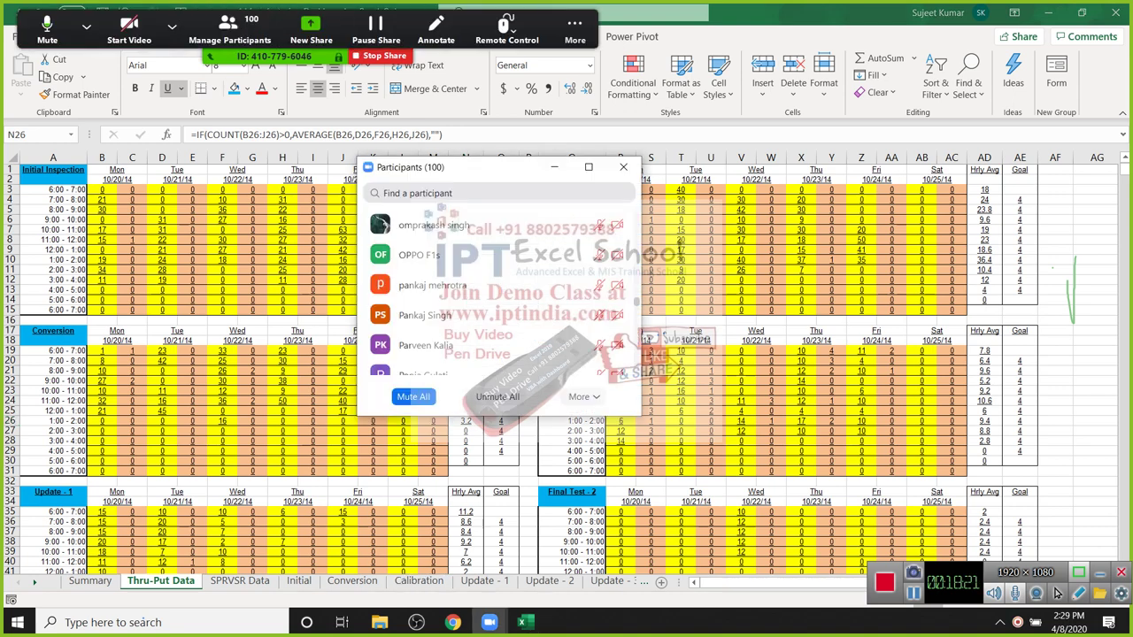
Step: Mute all 100 Zoom participants, confirm, and close the participants list
click(413, 397)
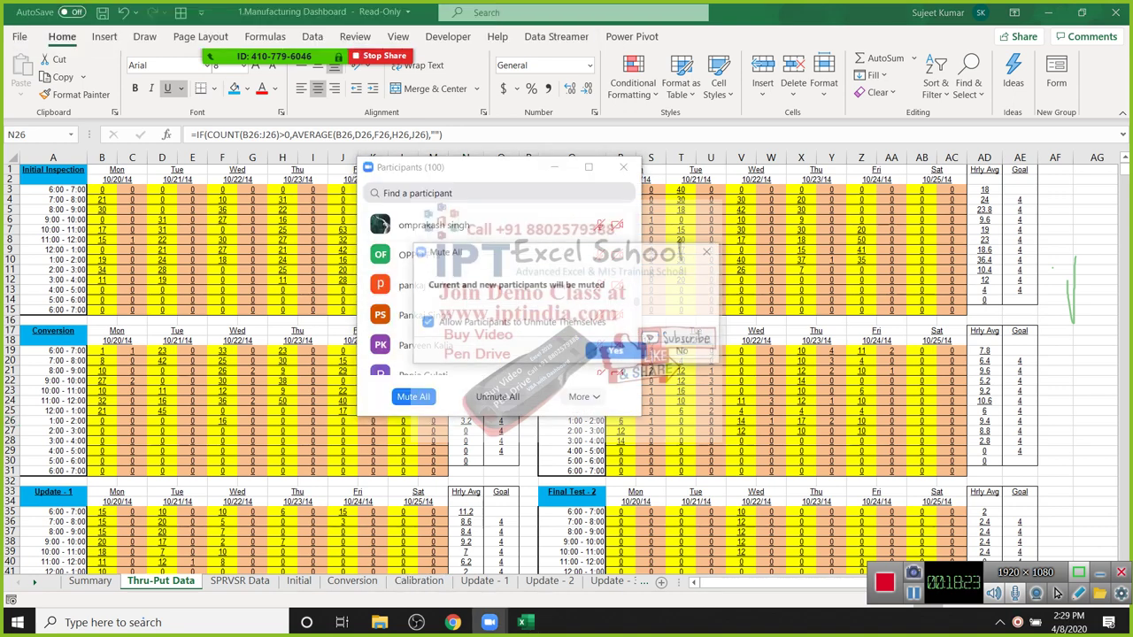
click(613, 352)
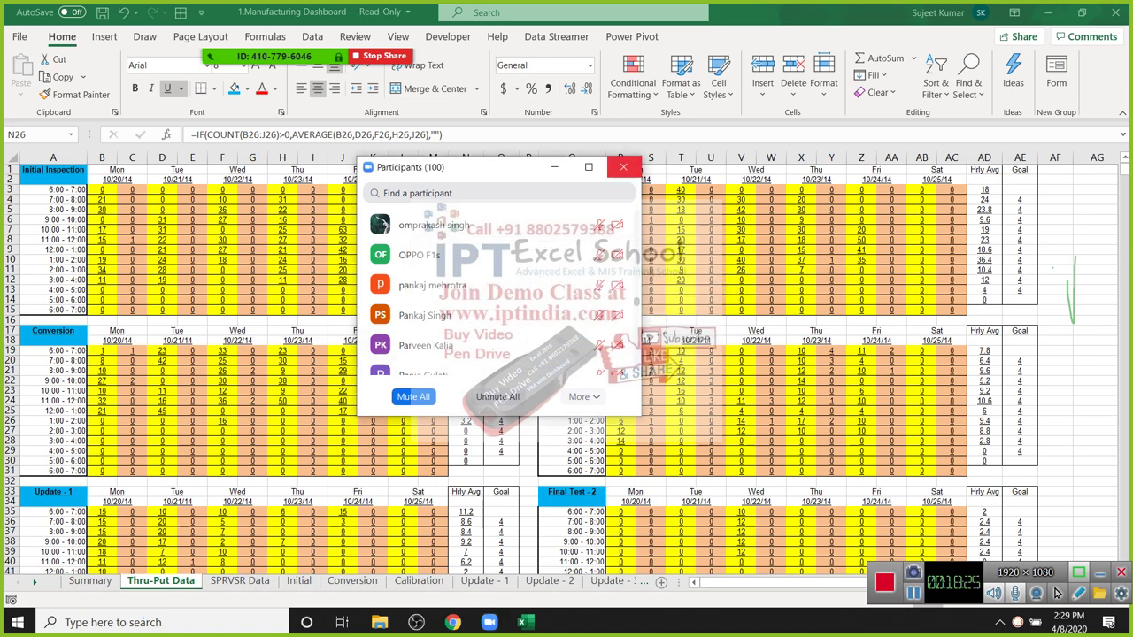
click(623, 167)
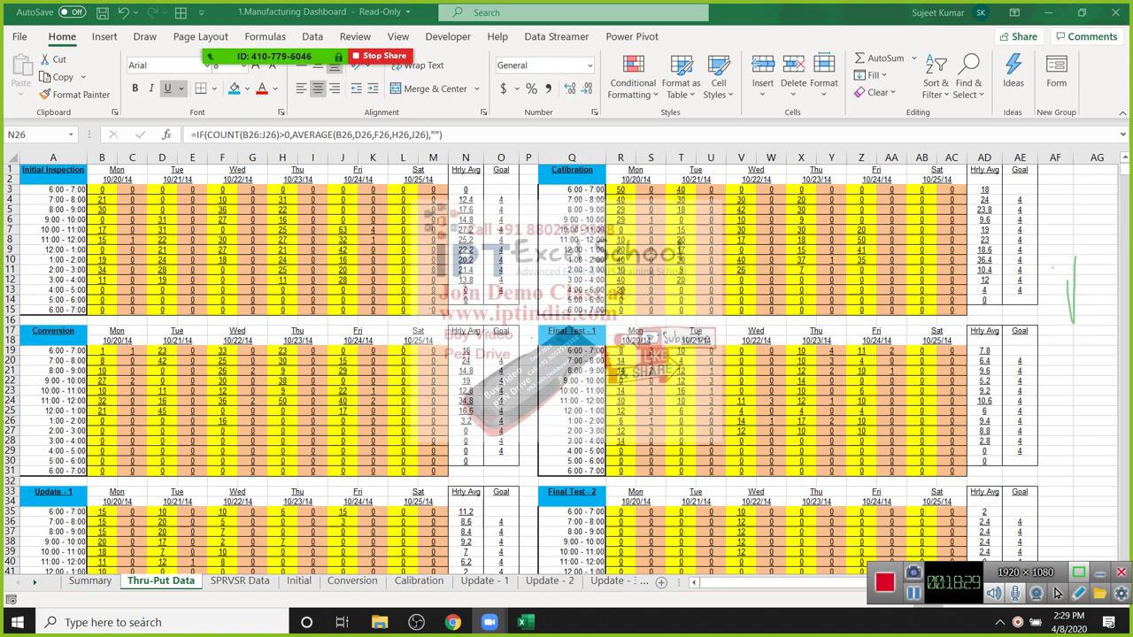
scroll(1055, 593, down, 10)
scroll(1055, 593, up, 10)
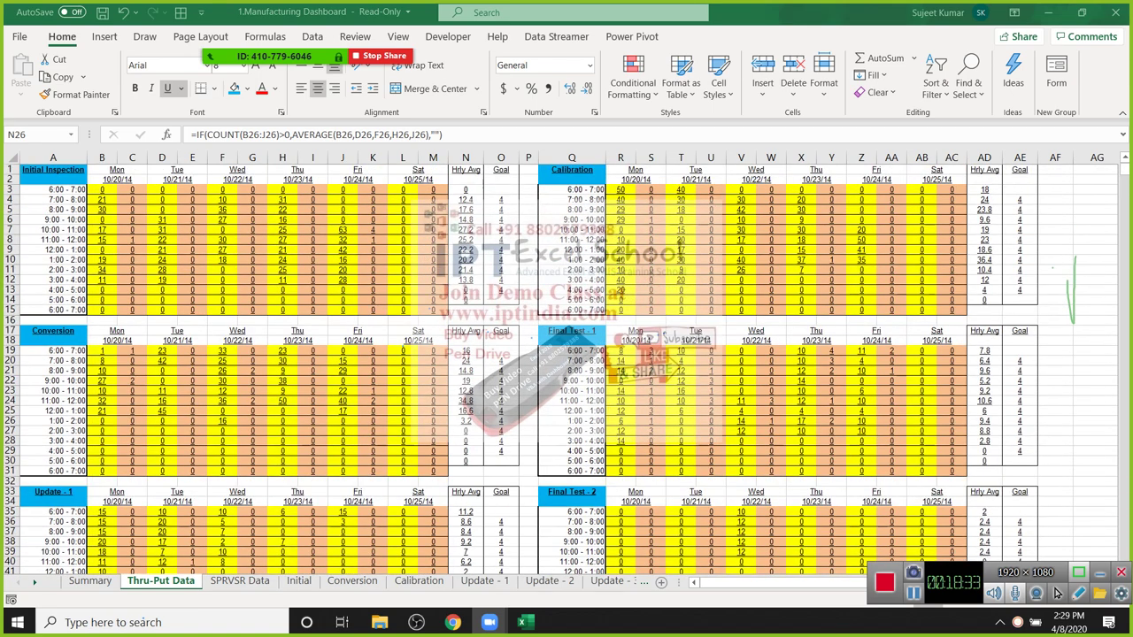
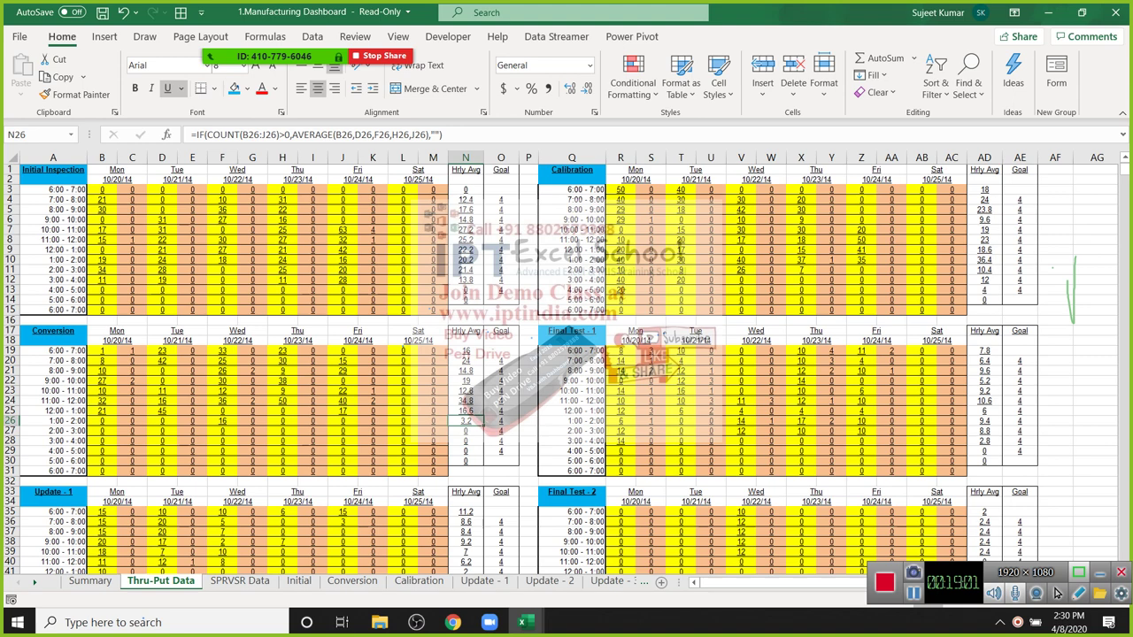
Step: Bring up Move or Copy for the Thru-Put Data sheet, clearing the meeting panel from view
right_click(191, 582)
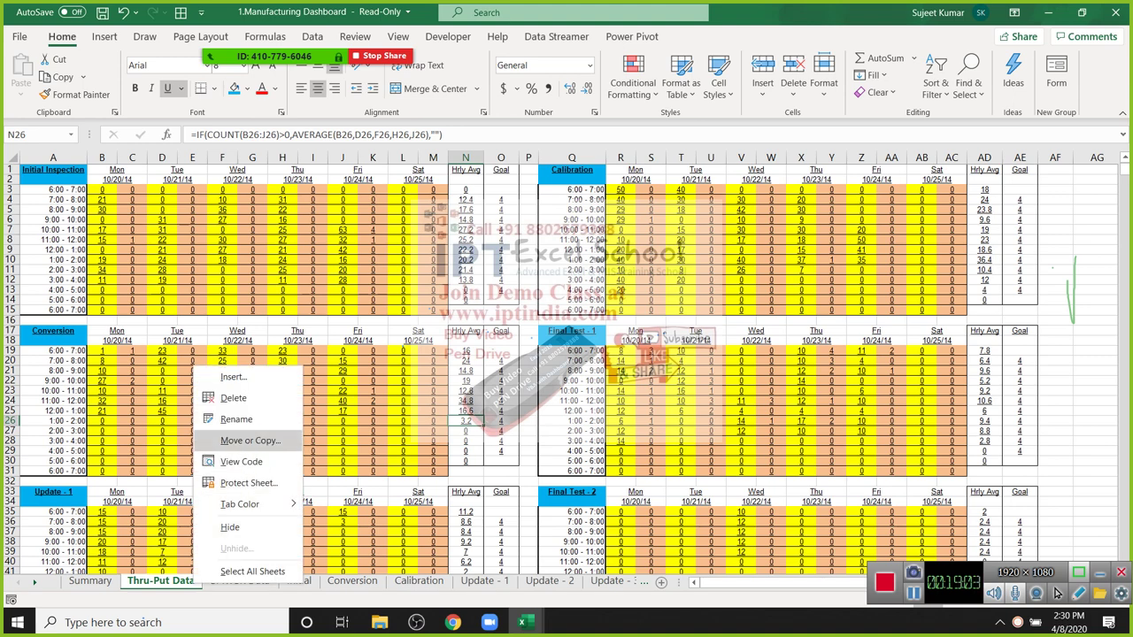
click(251, 439)
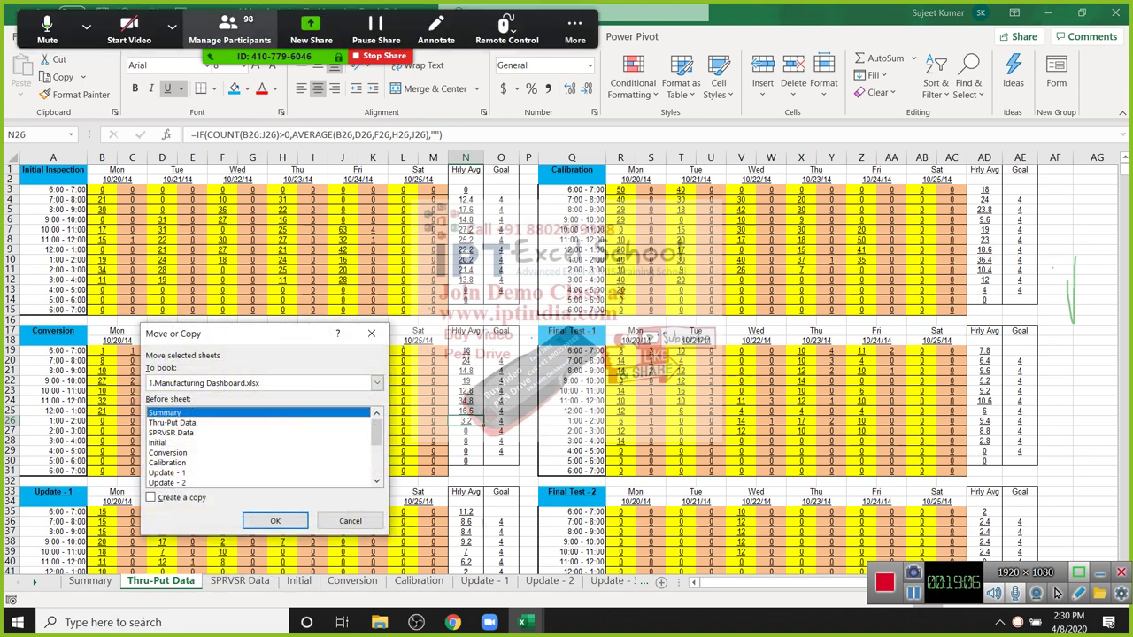
click(229, 31)
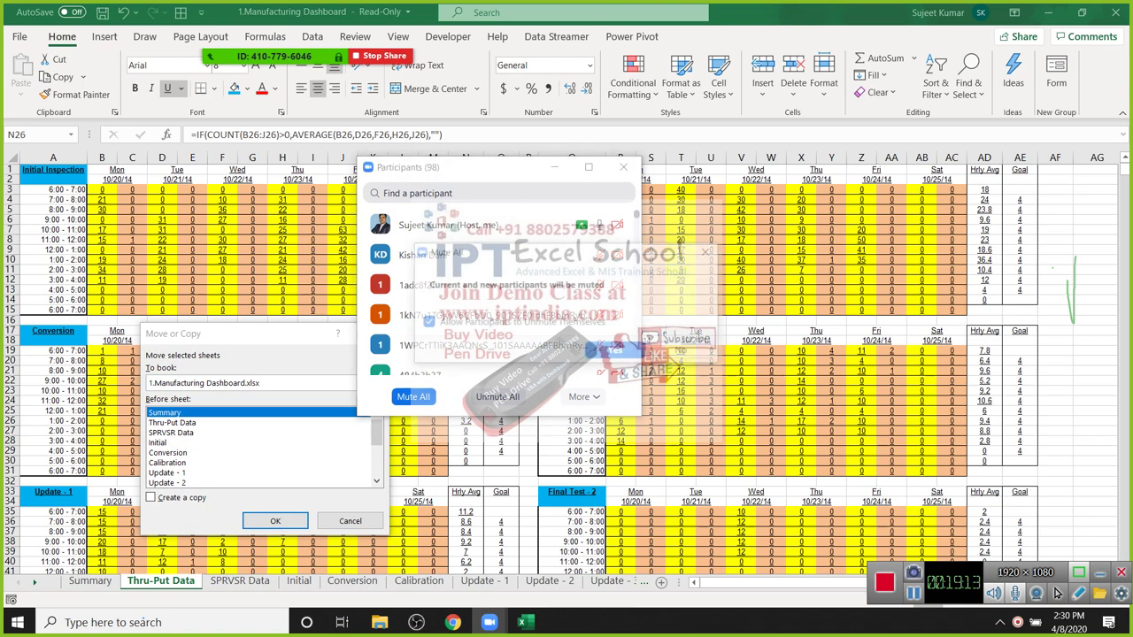
click(623, 167)
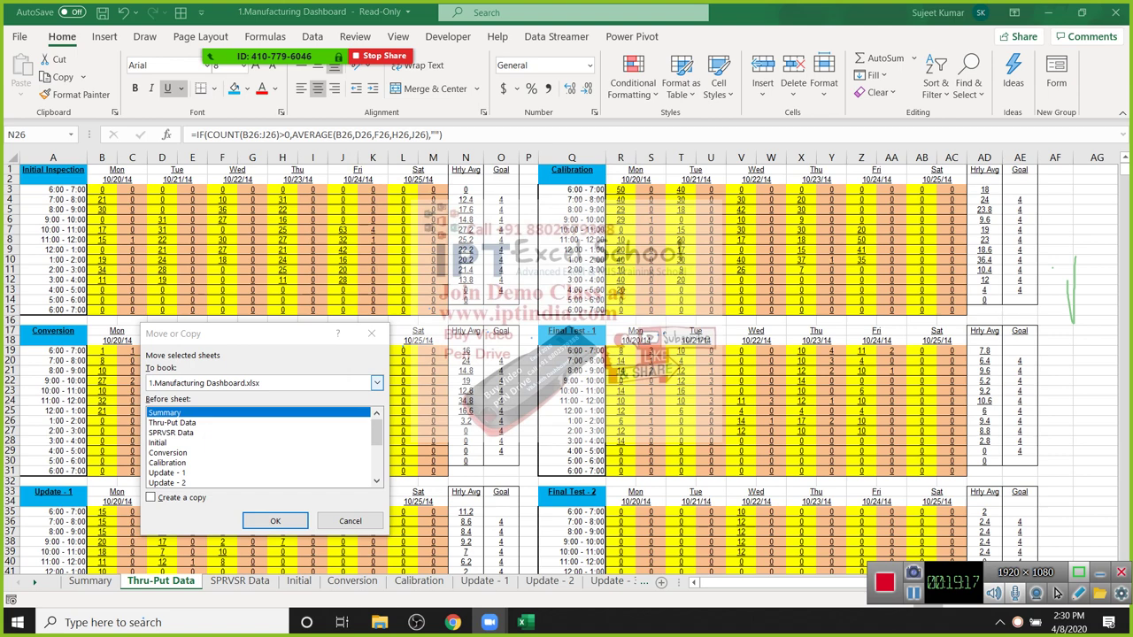
Step: Set the destination to (new book), tick Create a copy, and confirm
key(alt+Down)
key(Up)
key(Up)
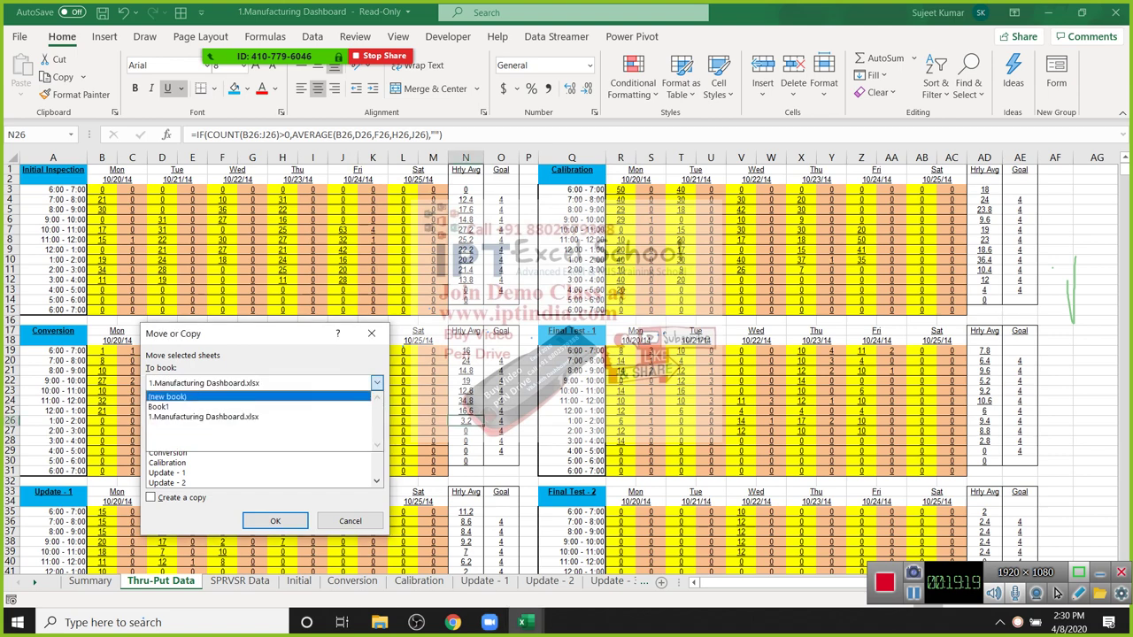
key(Down)
key(Down)
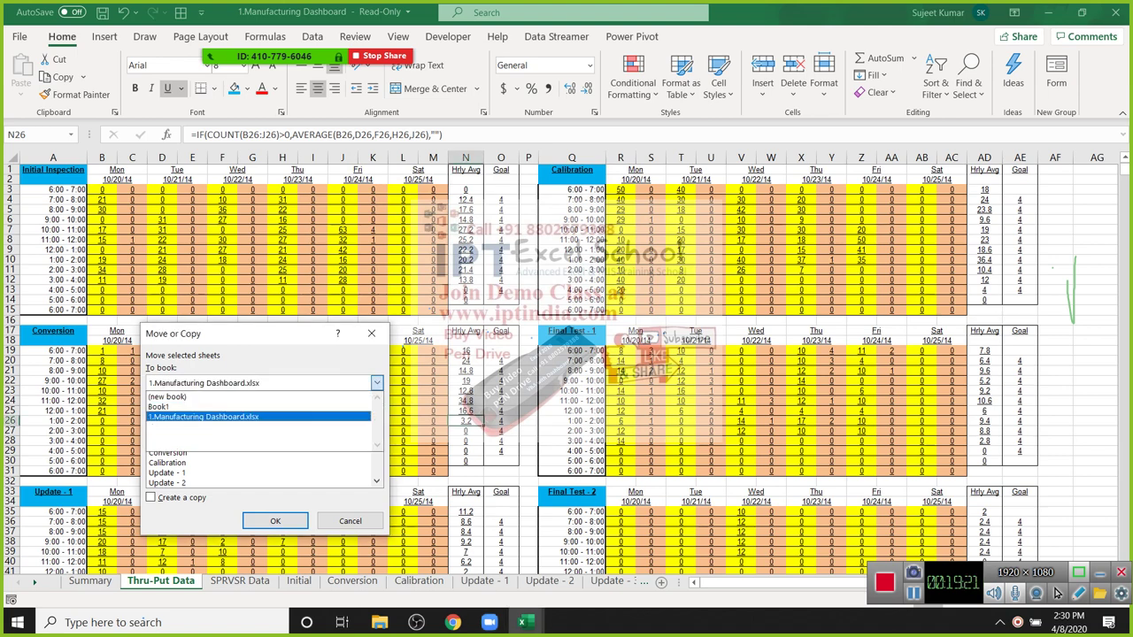
key(Up)
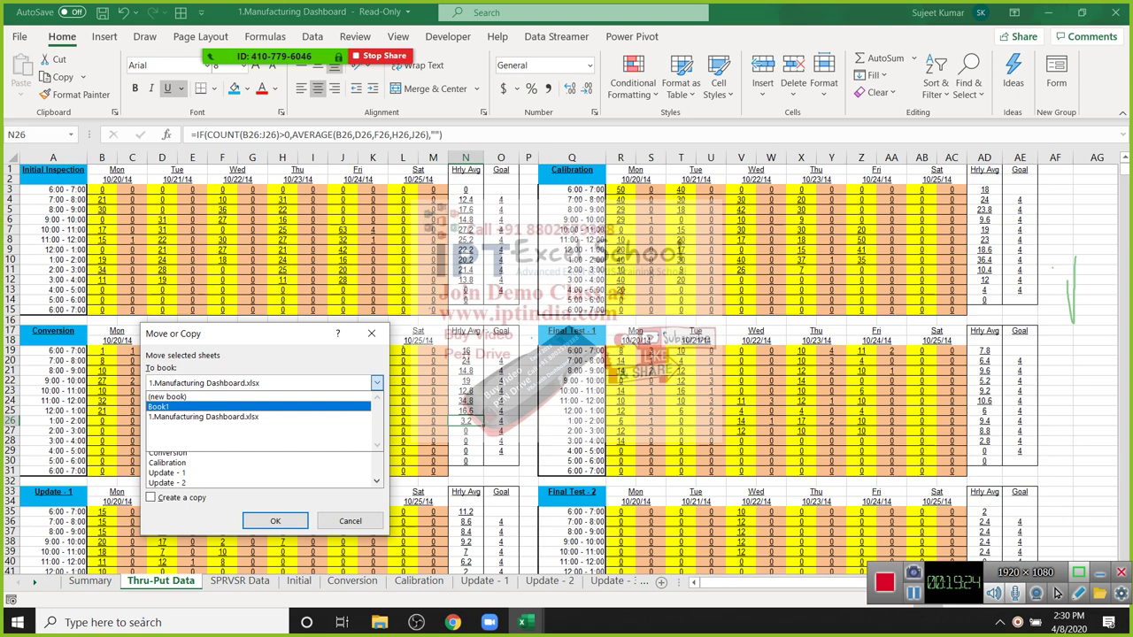
key(Up)
key(Down)
key(Up)
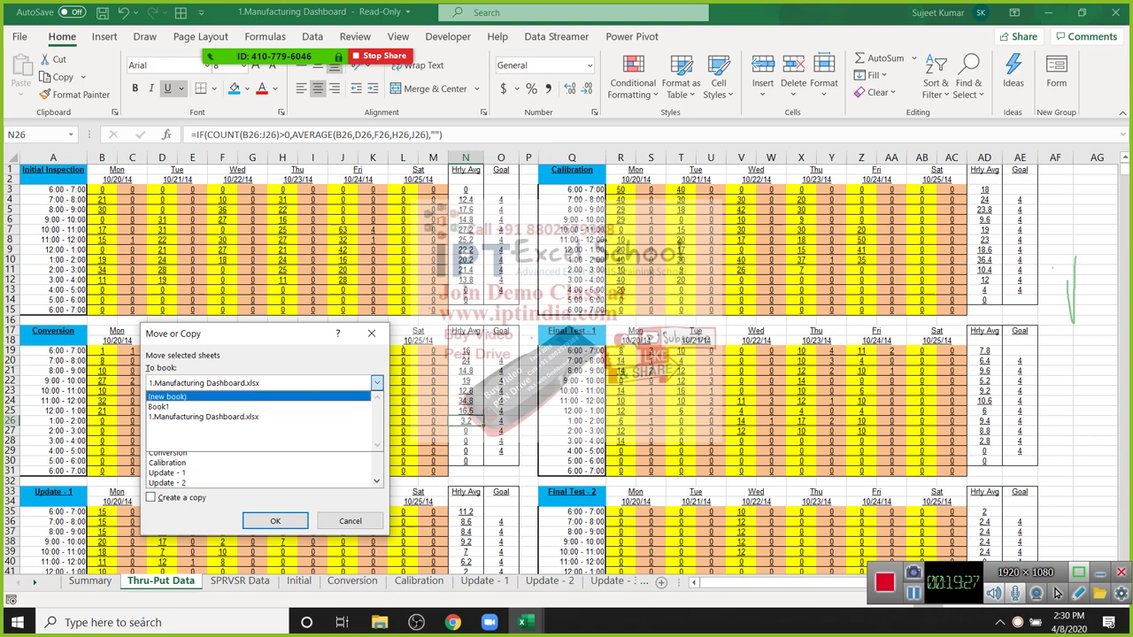
key(Return)
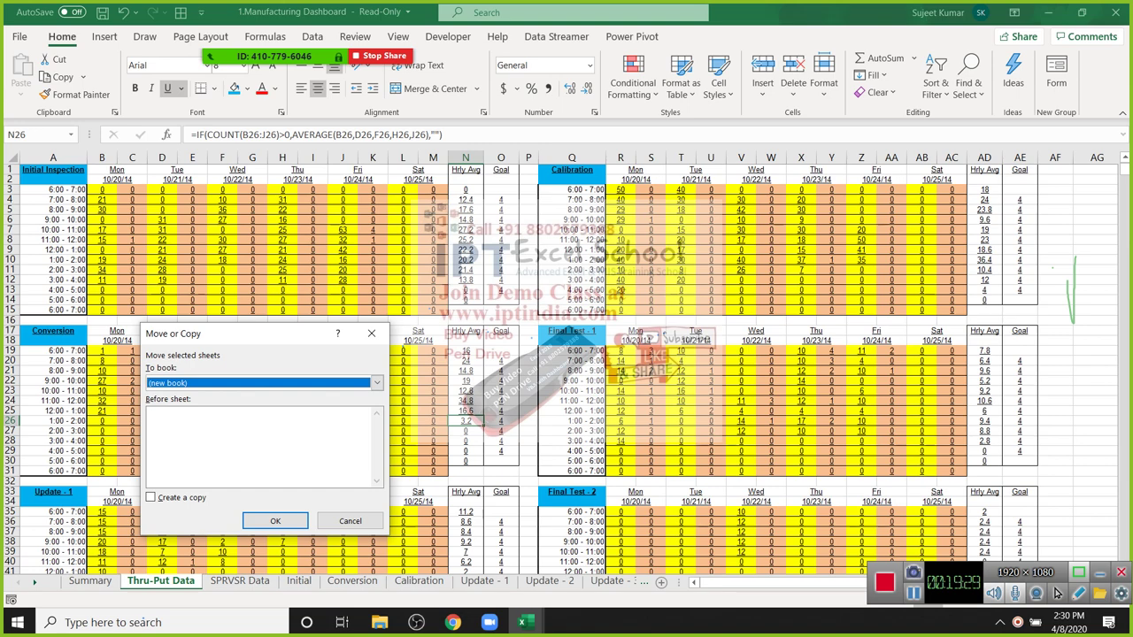
key(alt+c)
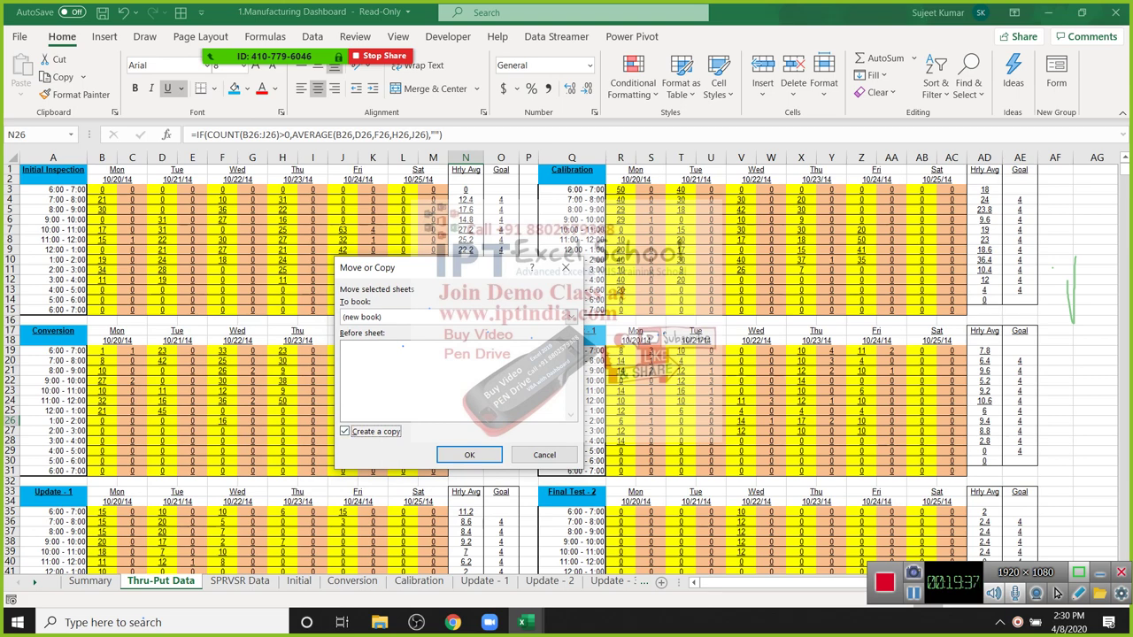
key(Return)
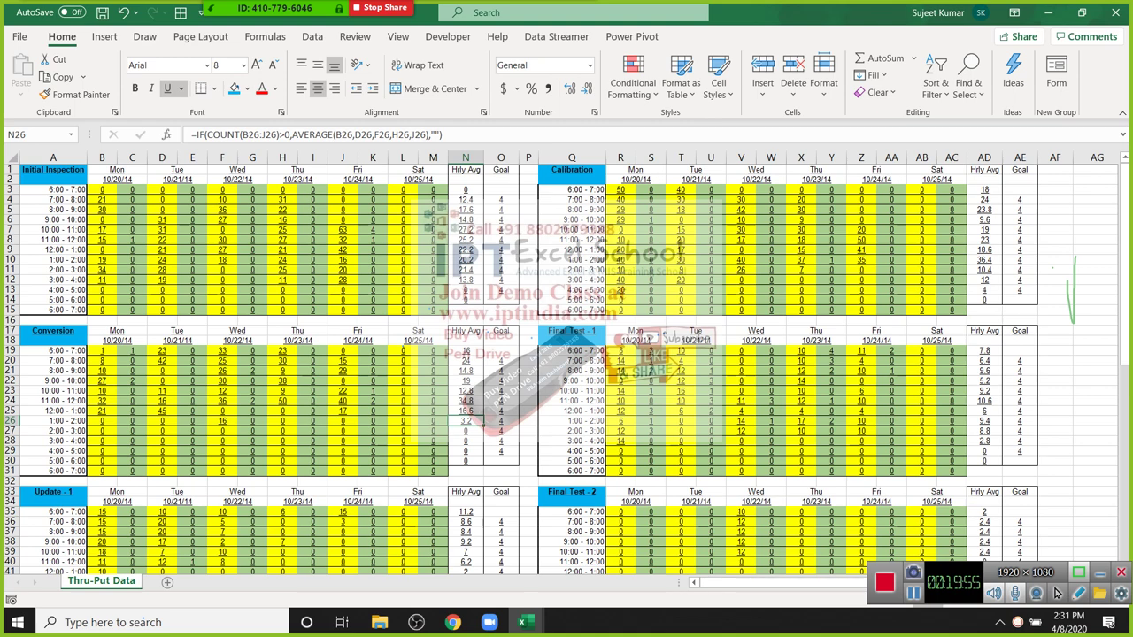
click(253, 209)
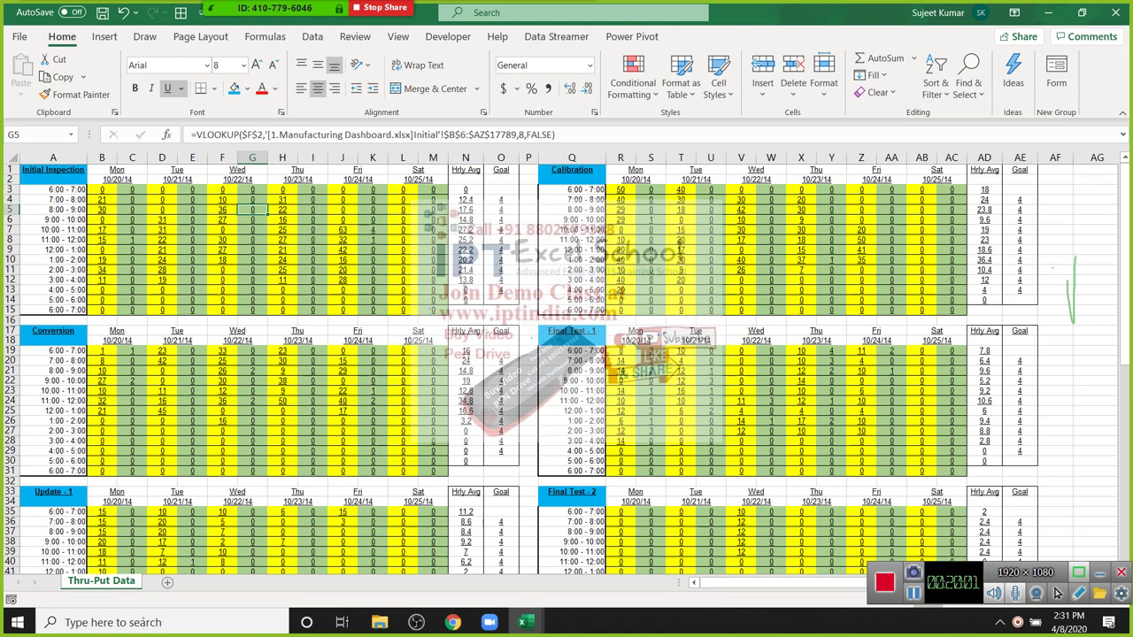
click(372, 270)
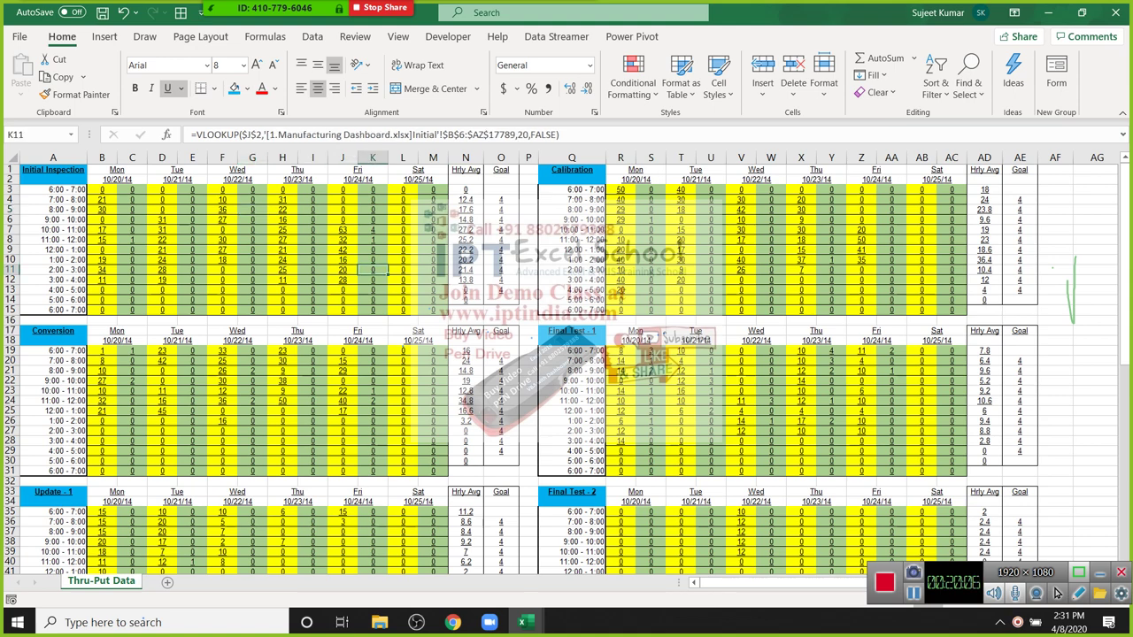
drag(162, 190, 403, 289)
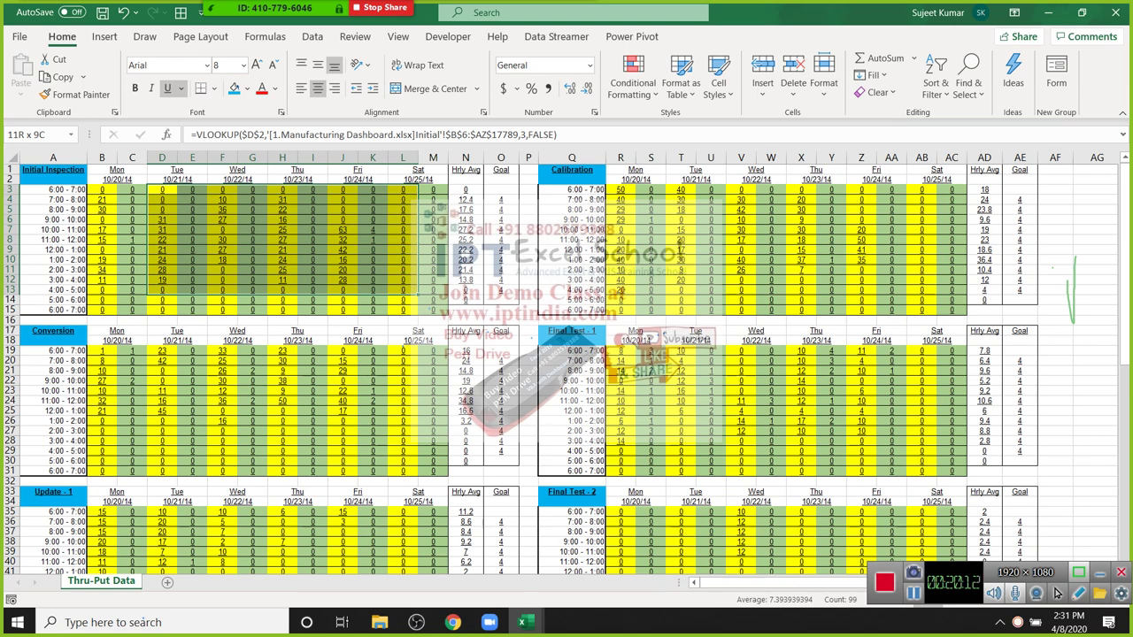
drag(403, 289, 1027, 432)
drag(192, 219, 344, 290)
click(373, 290)
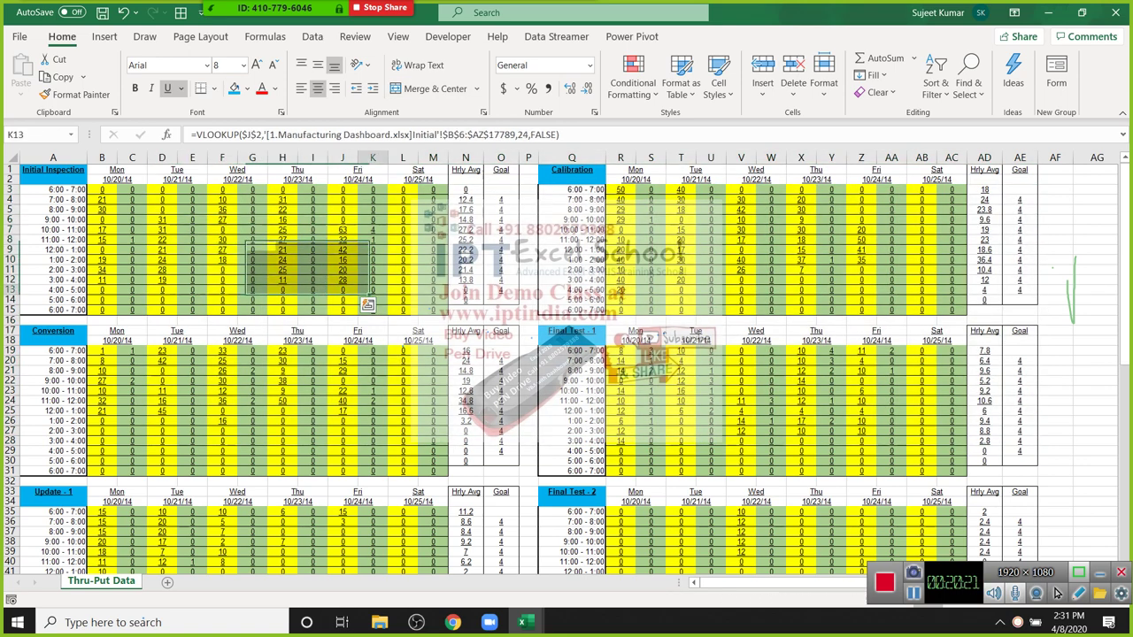
click(132, 199)
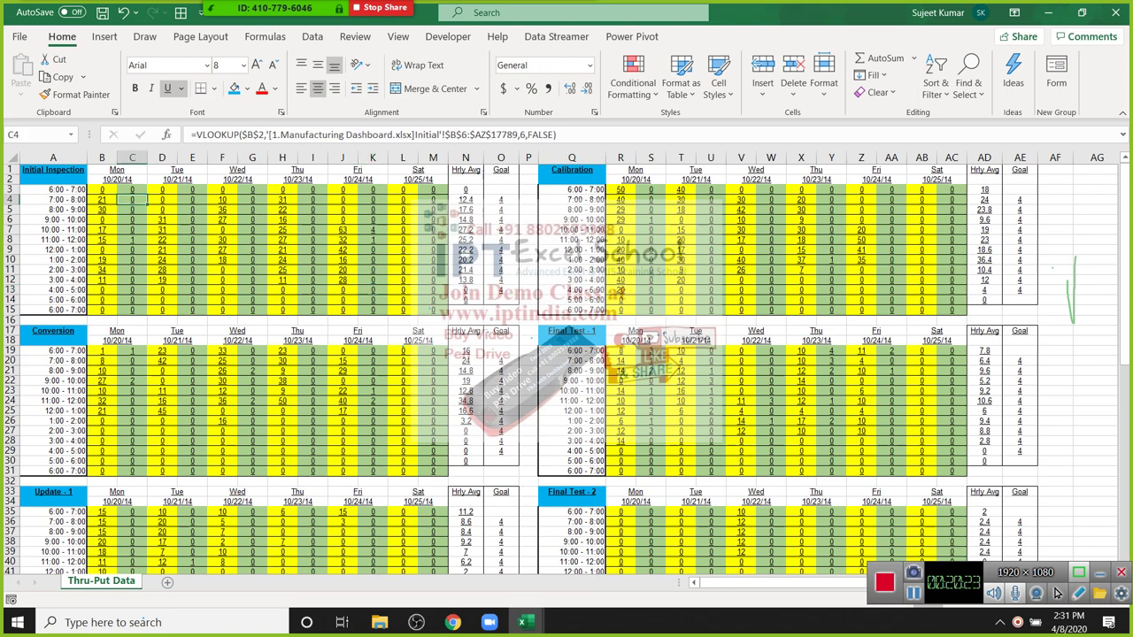
drag(501, 199, 501, 290)
drag(572, 220, 572, 259)
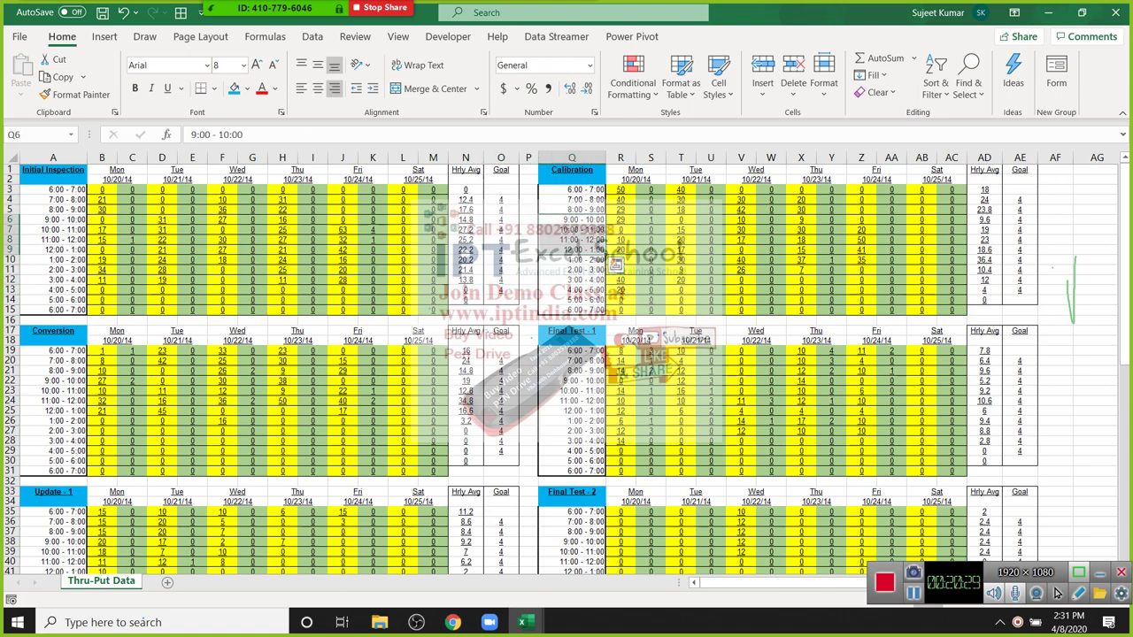
click(283, 381)
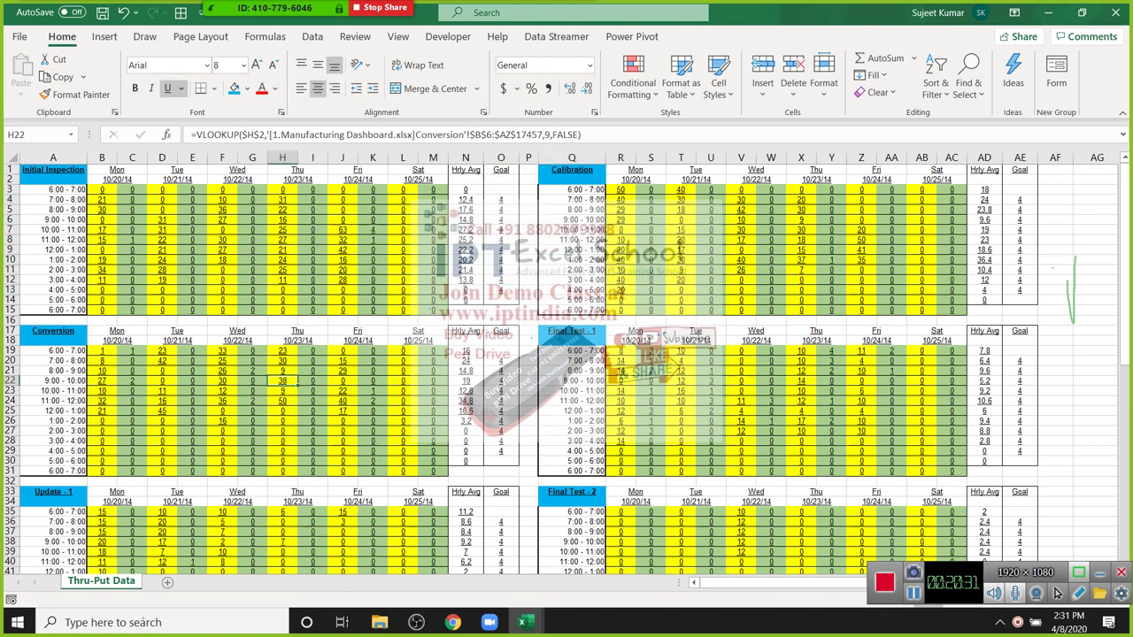
click(162, 431)
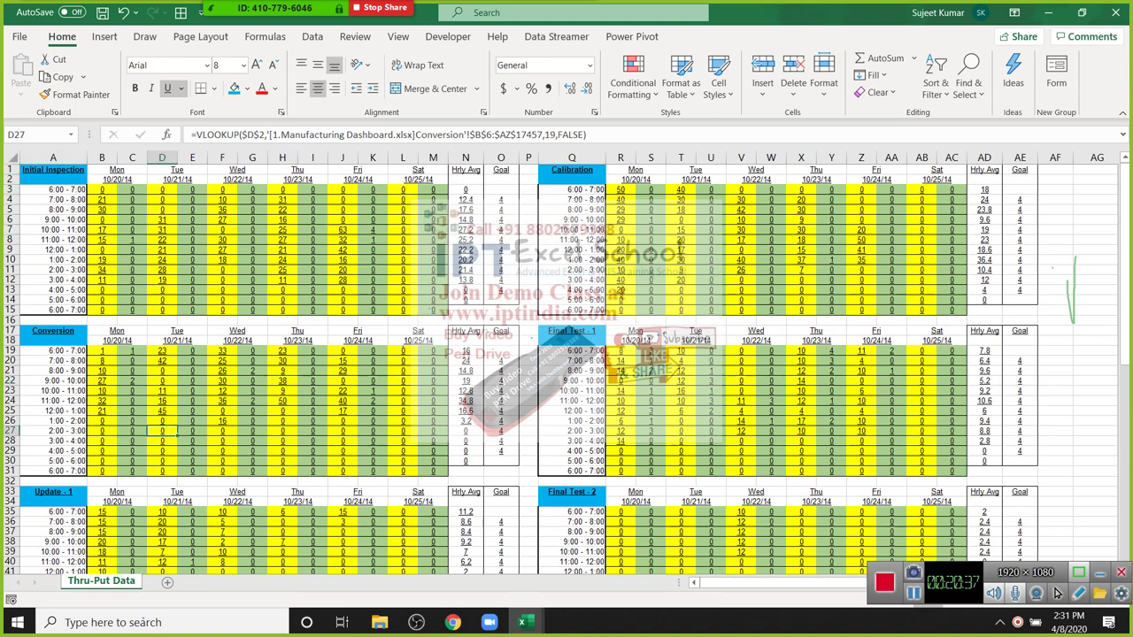
key(ctrl+a)
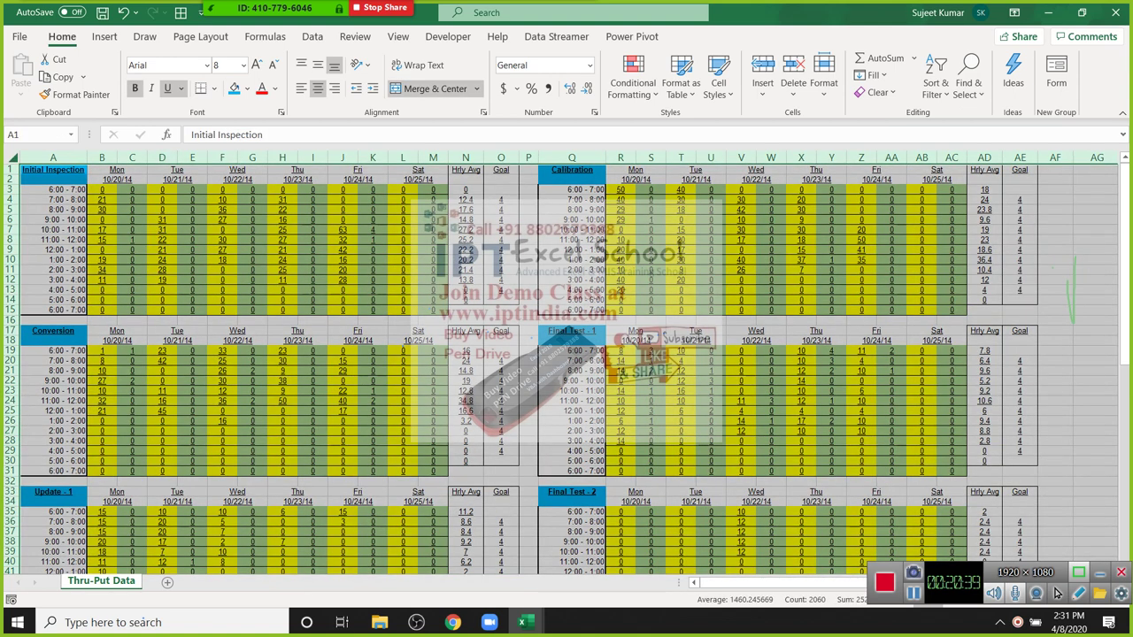
Step: Paste the copied sheet over itself as values only, confirming F8 now holds plain 30
scroll(1056, 593, down, 3)
scroll(1056, 593, up, 3)
key(ctrl+c)
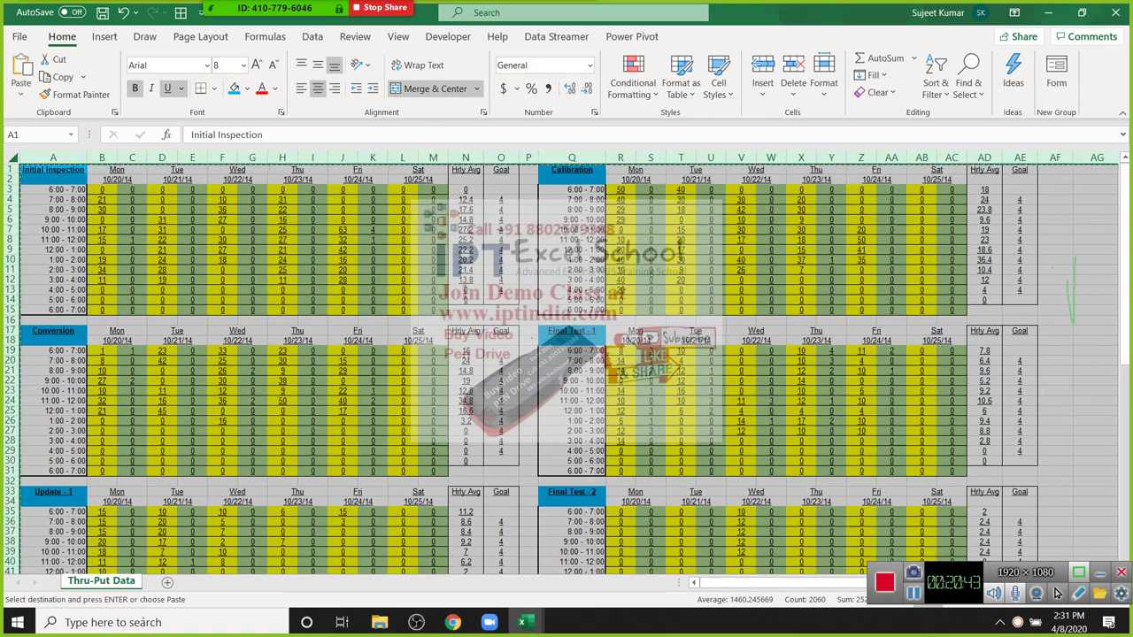
key(shift+F10)
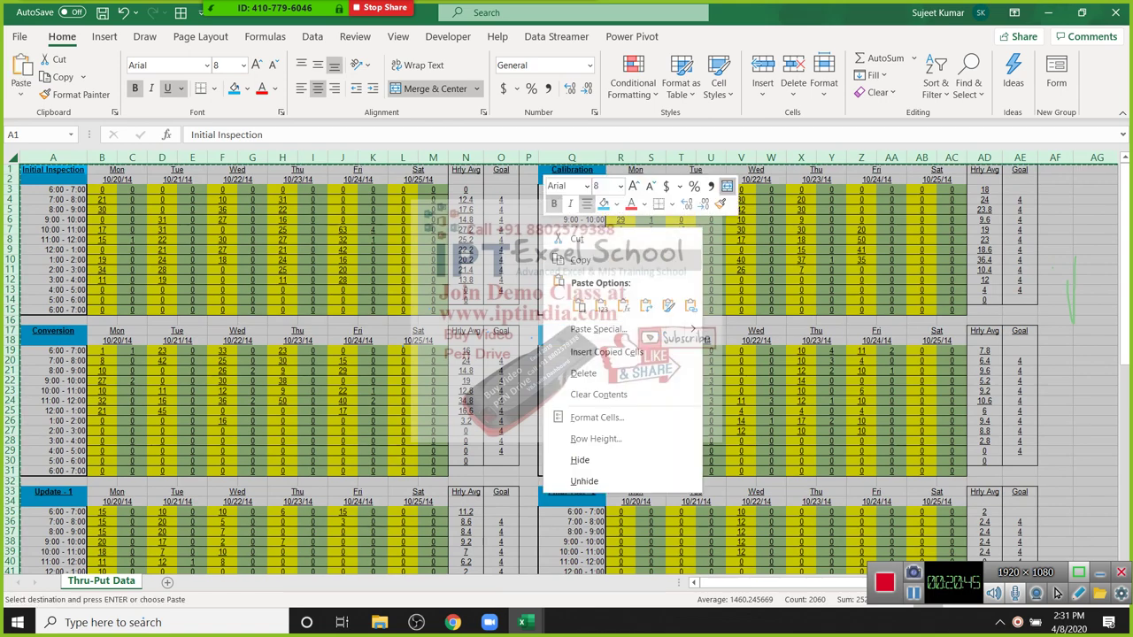
key(s)
key(v)
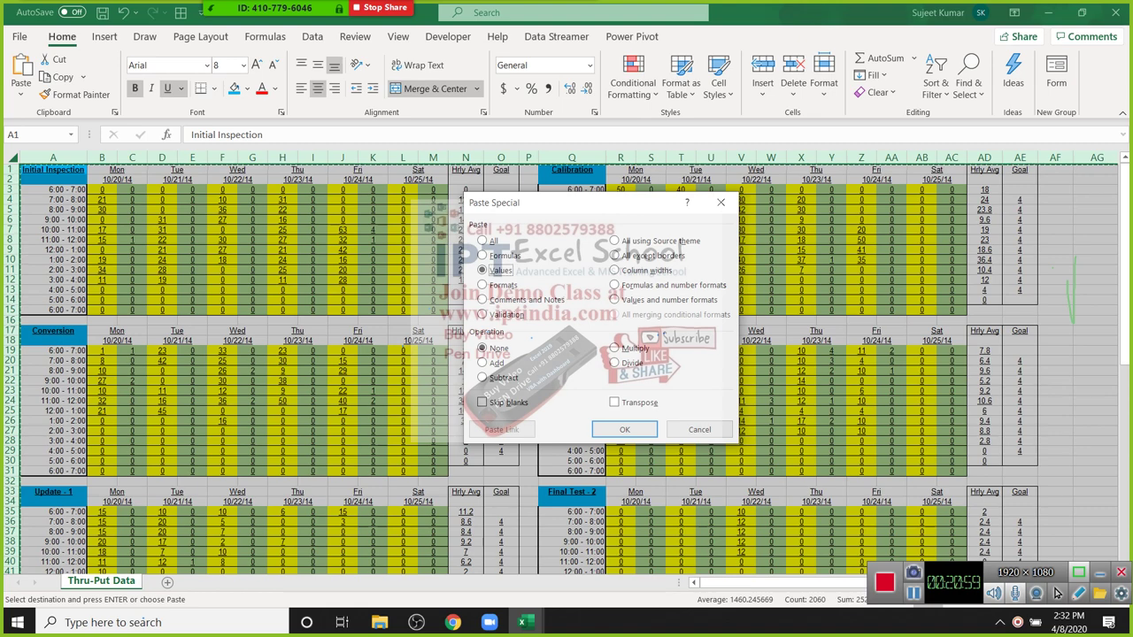
key(Return)
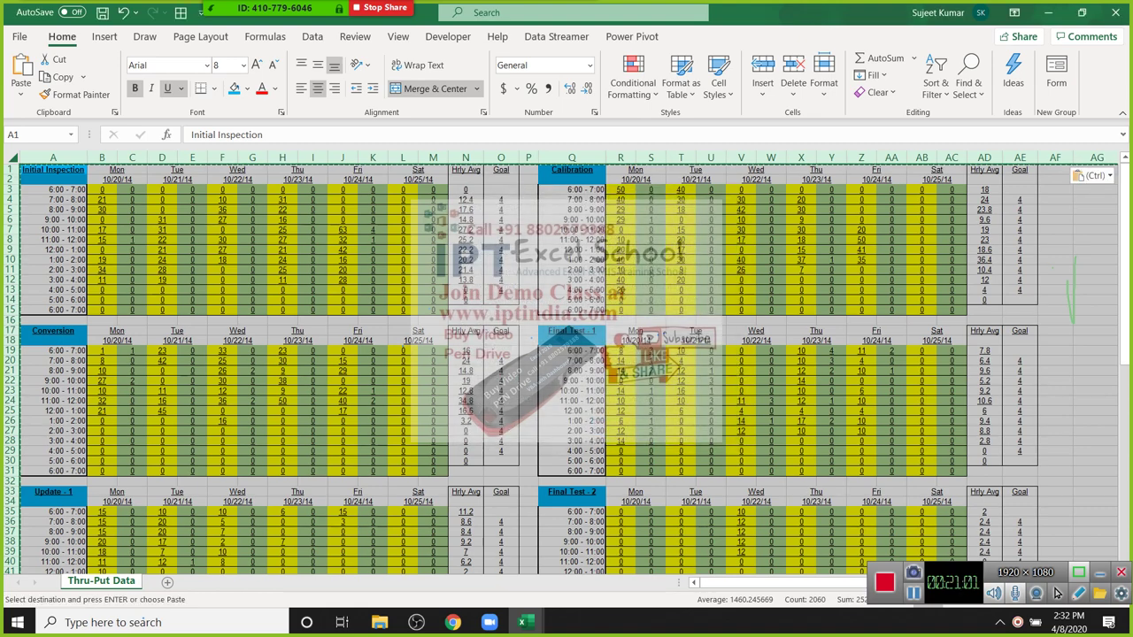
click(312, 239)
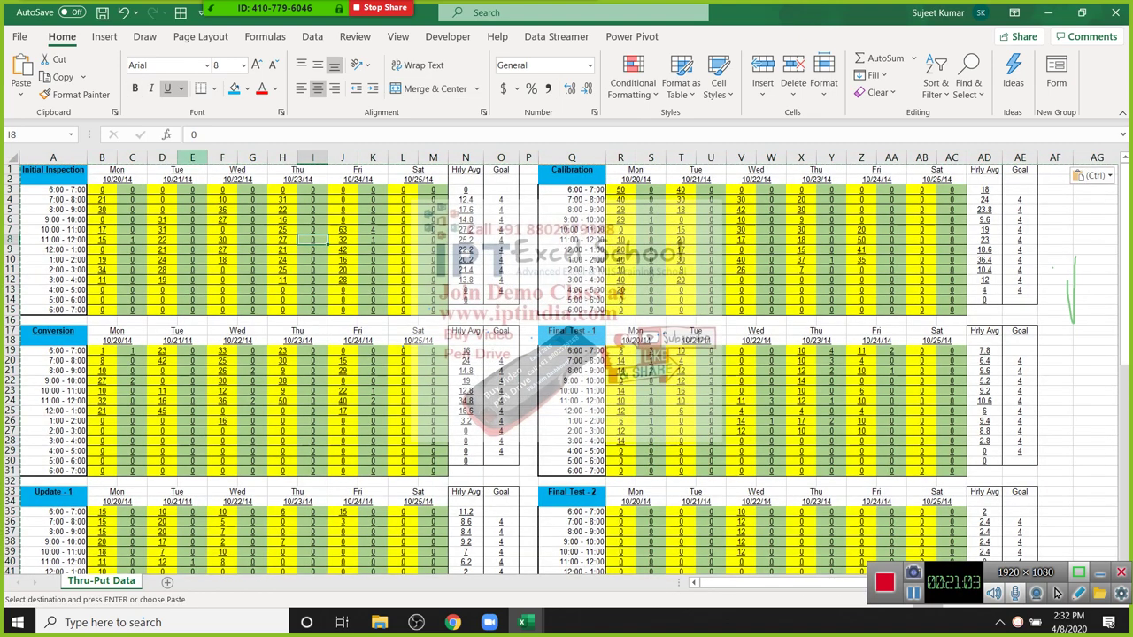
click(222, 239)
click(198, 134)
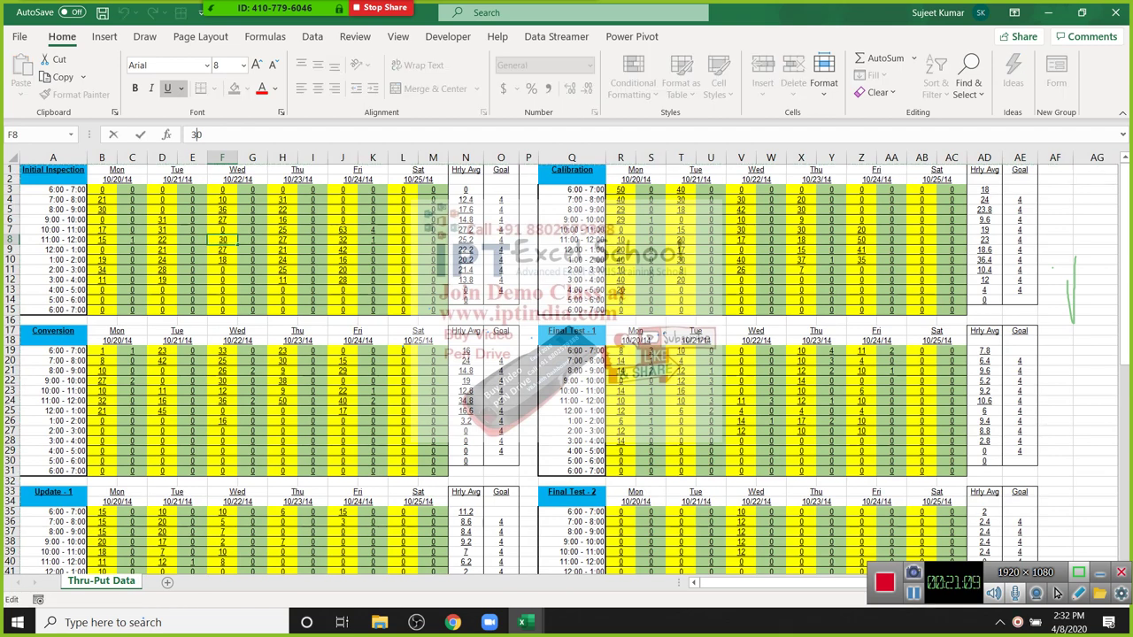
Step: Close the new workbook without saving, then close the manufacturing dashboard workbook
key(alt+F4)
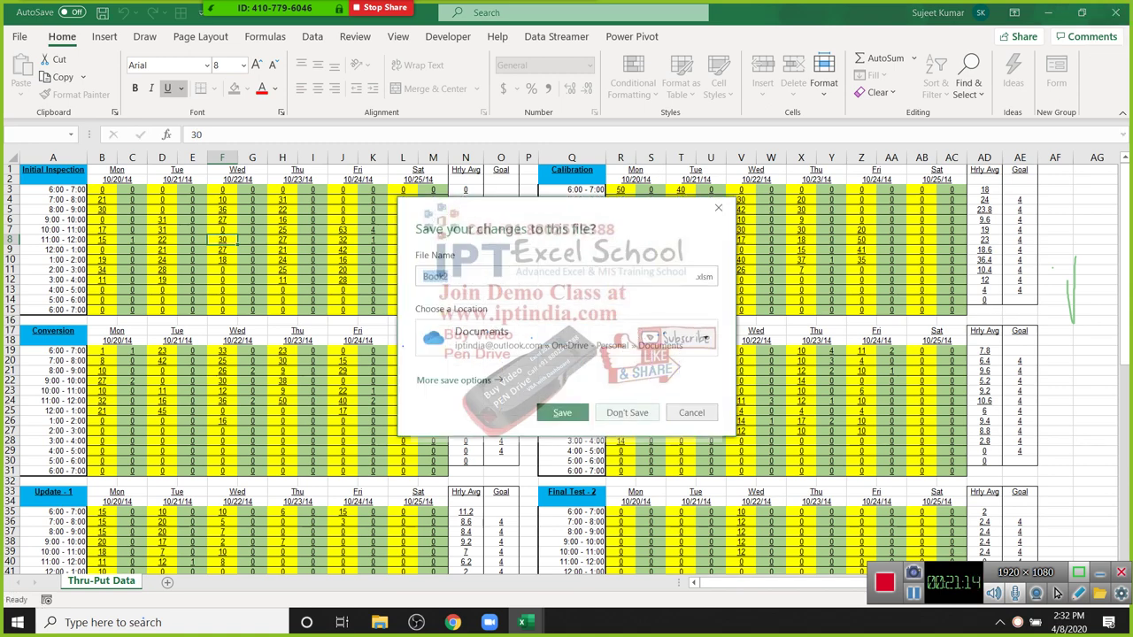
key(Escape)
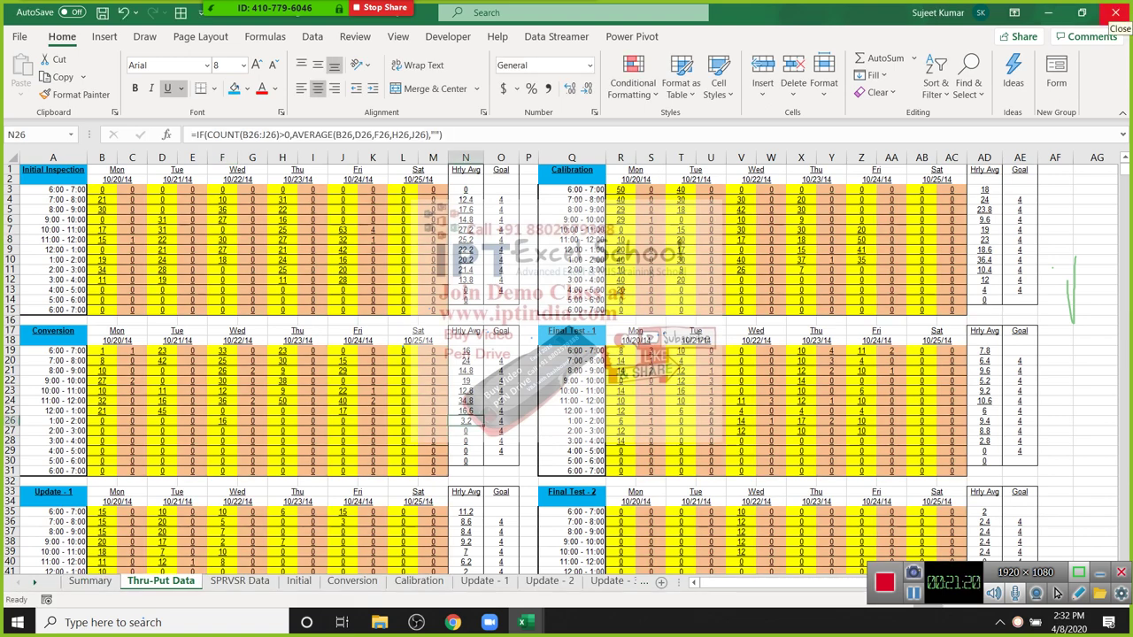
click(1115, 13)
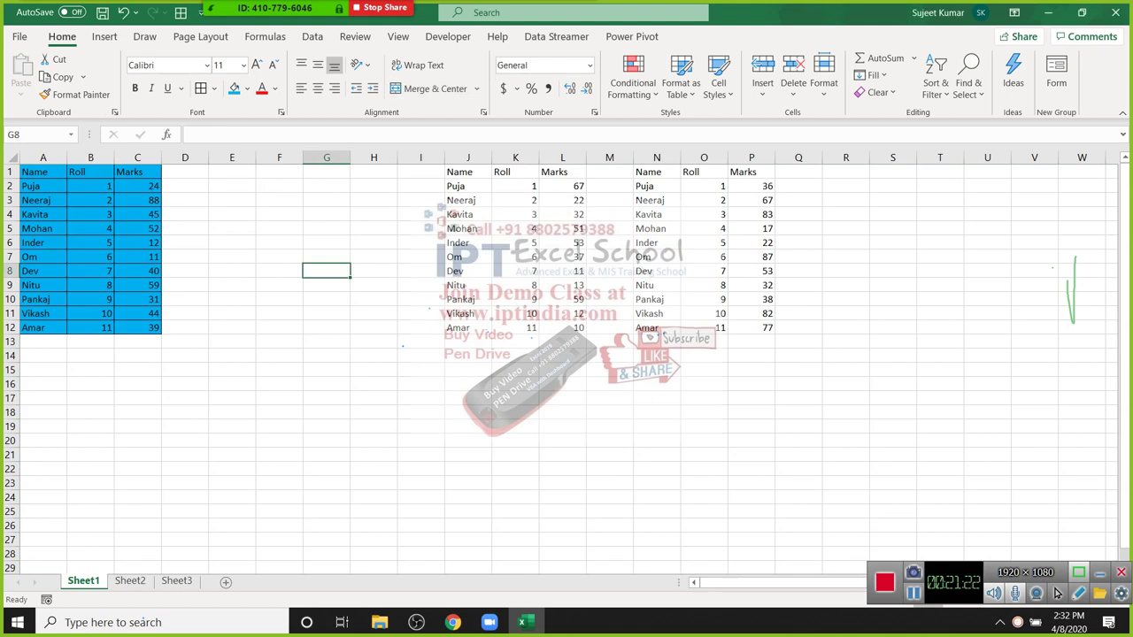
Step: Enter the header 'Date' in D1 and the date 1/1 in D2
click(185, 172)
text(Date)
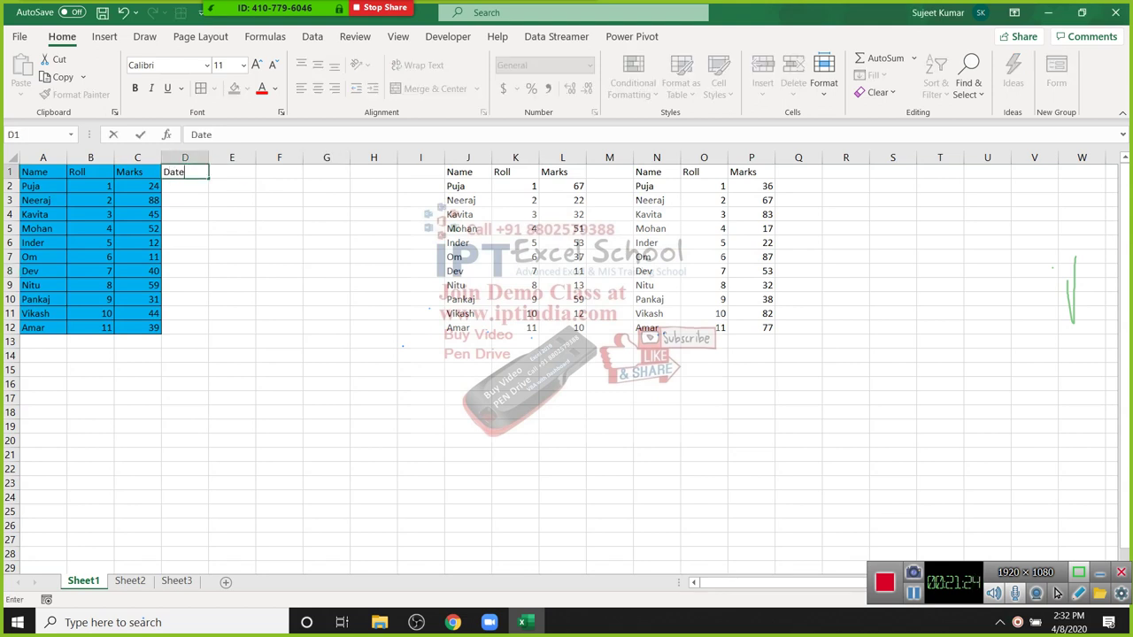
key(Return)
text(181)
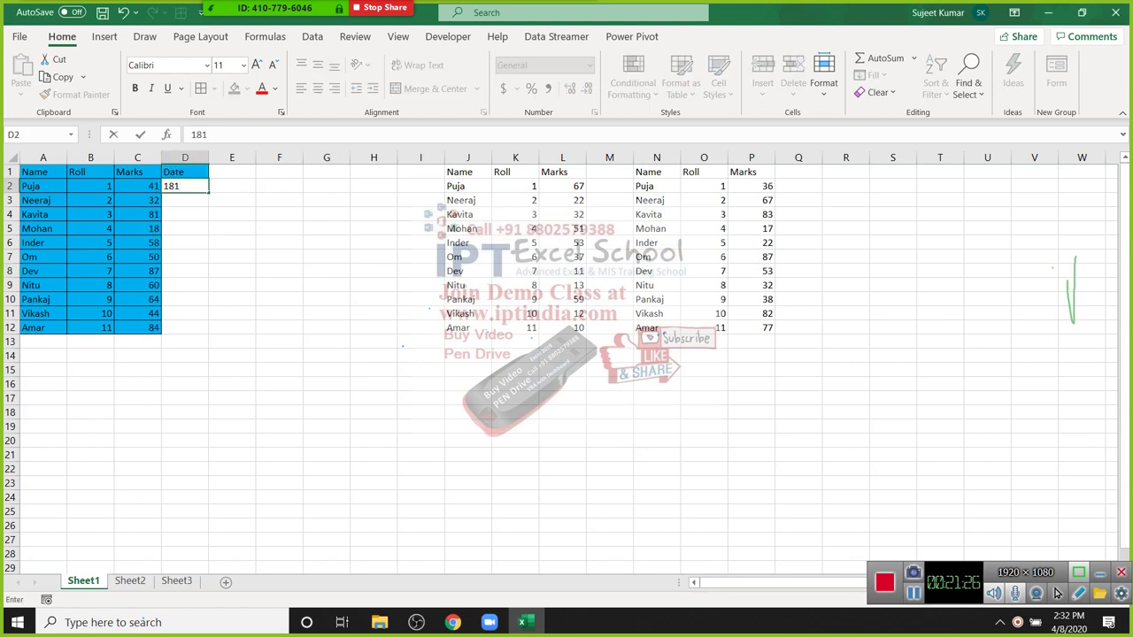
key(BackSpace)
key(BackSpace)
key(BackSpace)
text(1/1)
key(ctrl+Return)
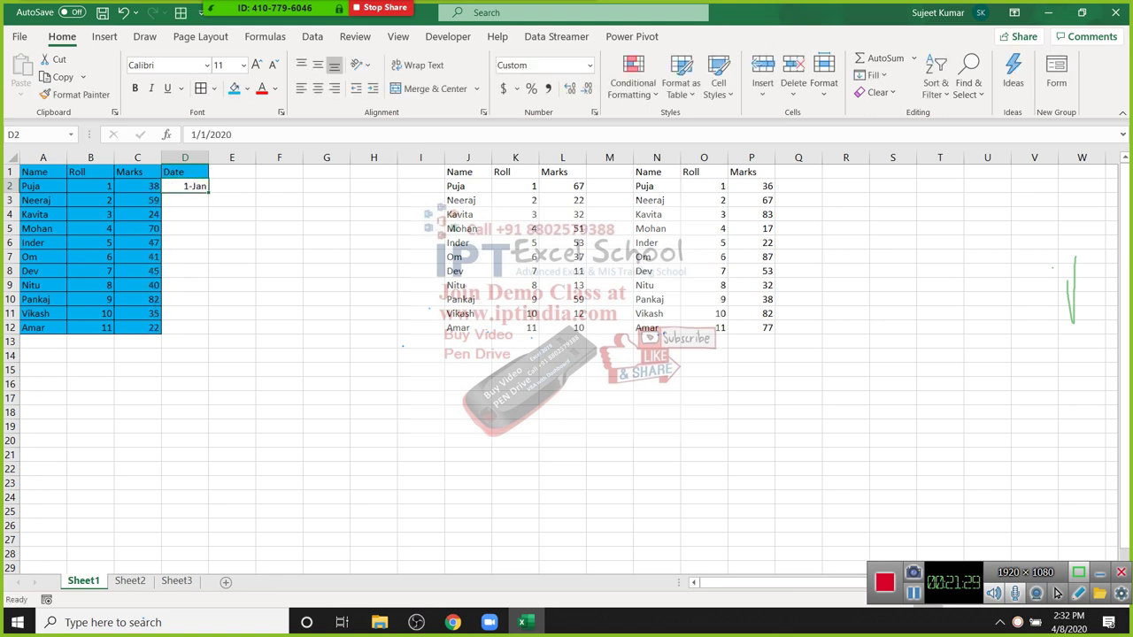
Step: Fill the dates down to 11-Jan and copy the Date column D1:D12
double_click(209, 193)
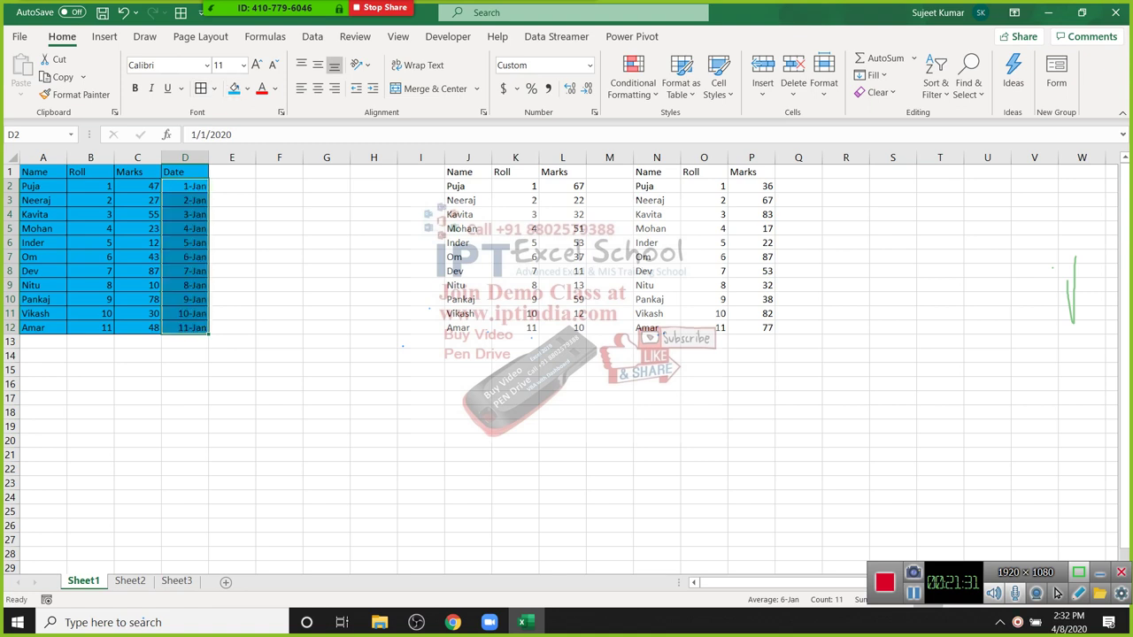
key(Up)
key(ctrl+shift+Down)
key(ctrl+c)
click(798, 172)
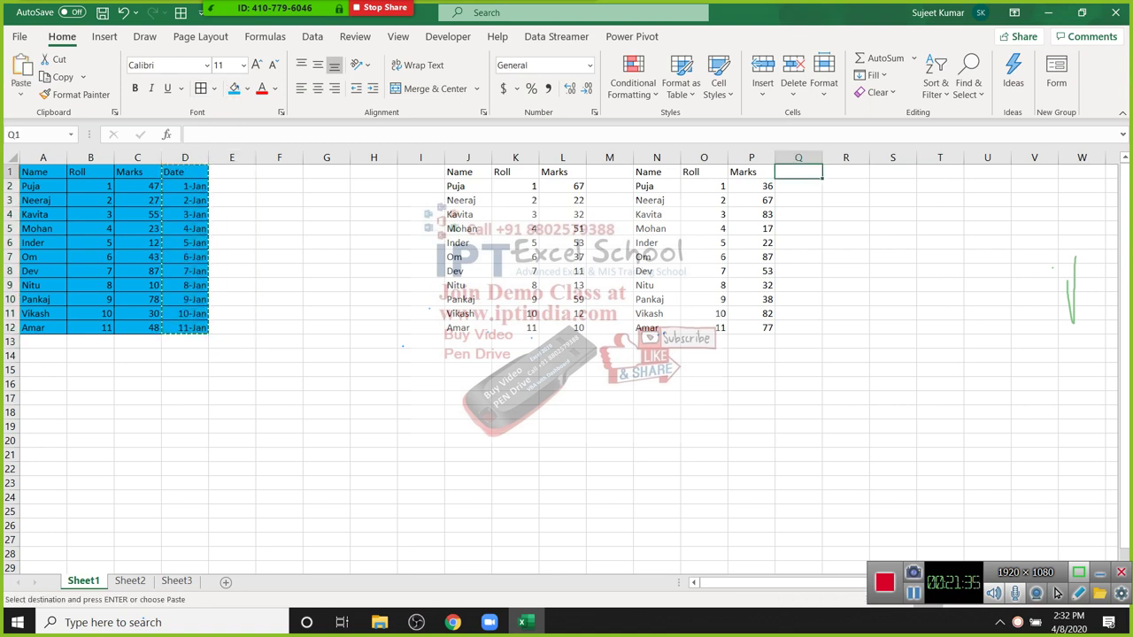
Step: Paste the dates into column Q as values, showing serials 43831–43841
right_click(798, 172)
click(850, 270)
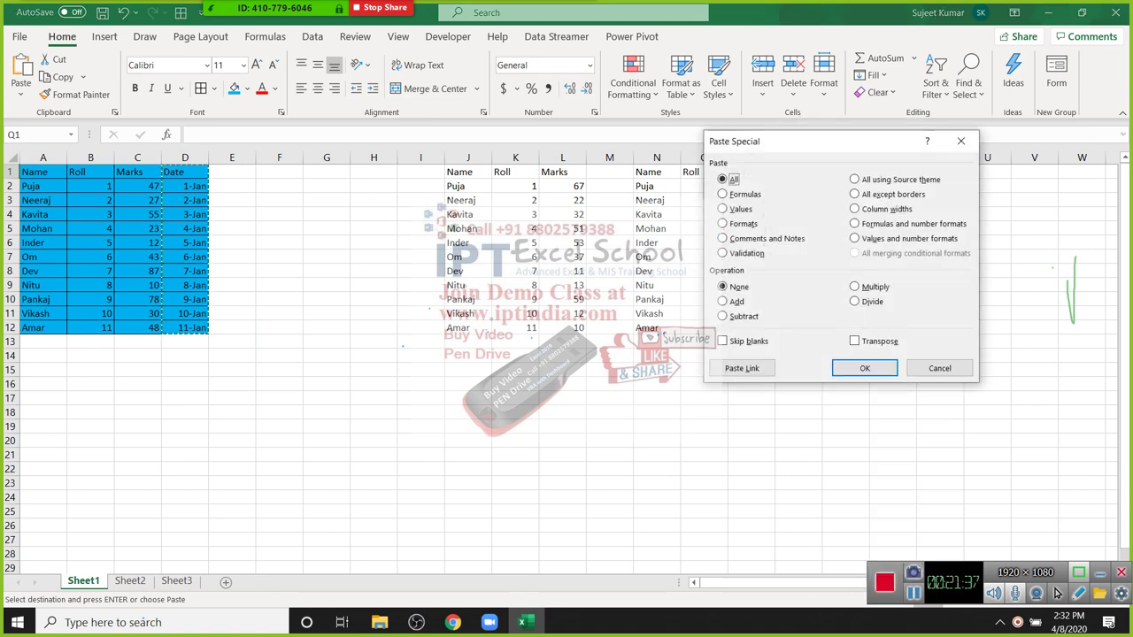
key(v)
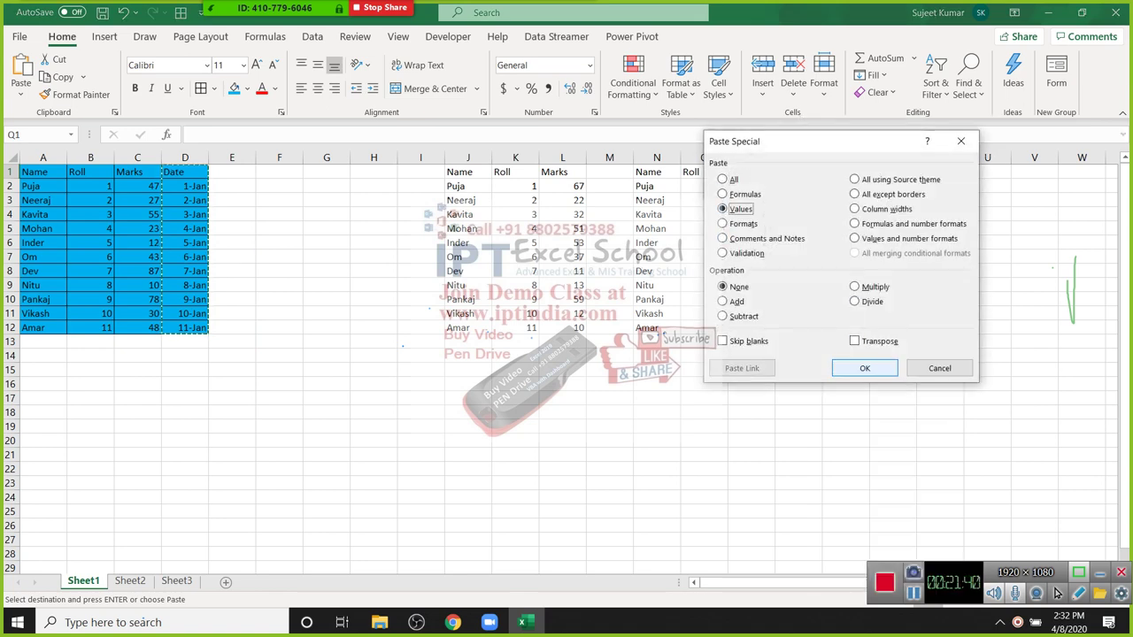
key(Return)
drag(798, 186, 798, 285)
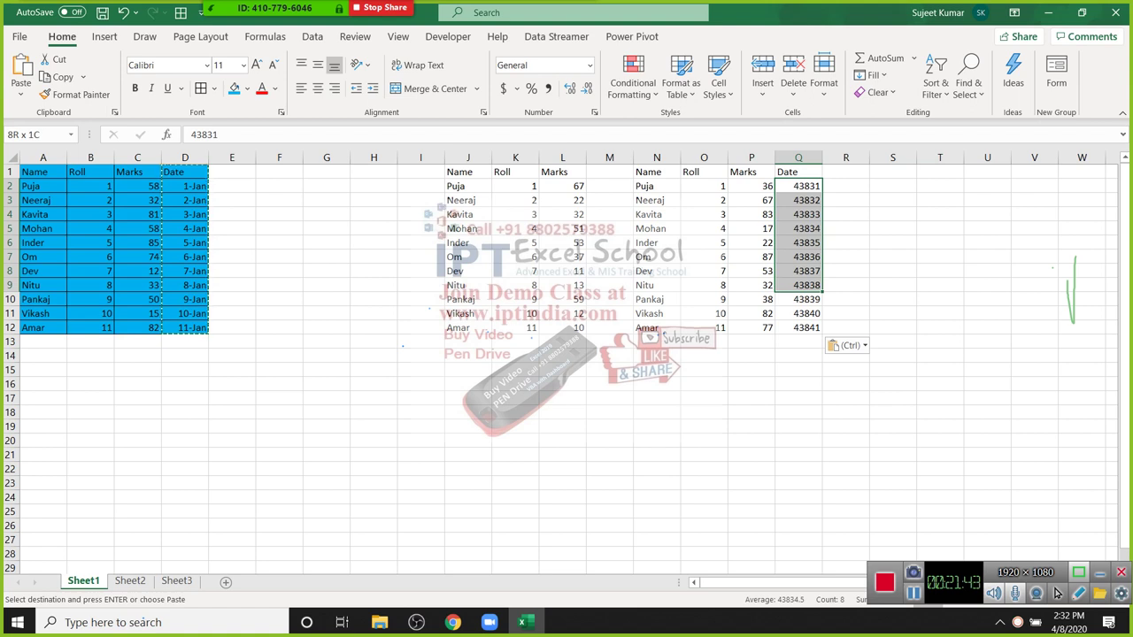
drag(799, 285, 798, 285)
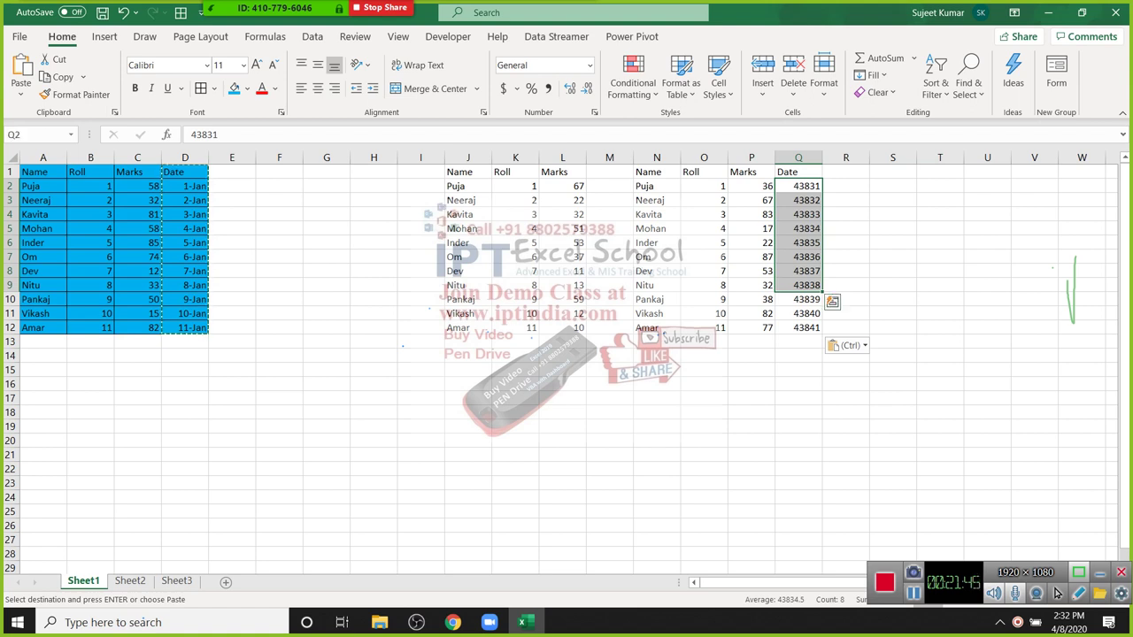
key(Down)
key(Down)
key(Down)
key(Down)
key(Down)
key(Down)
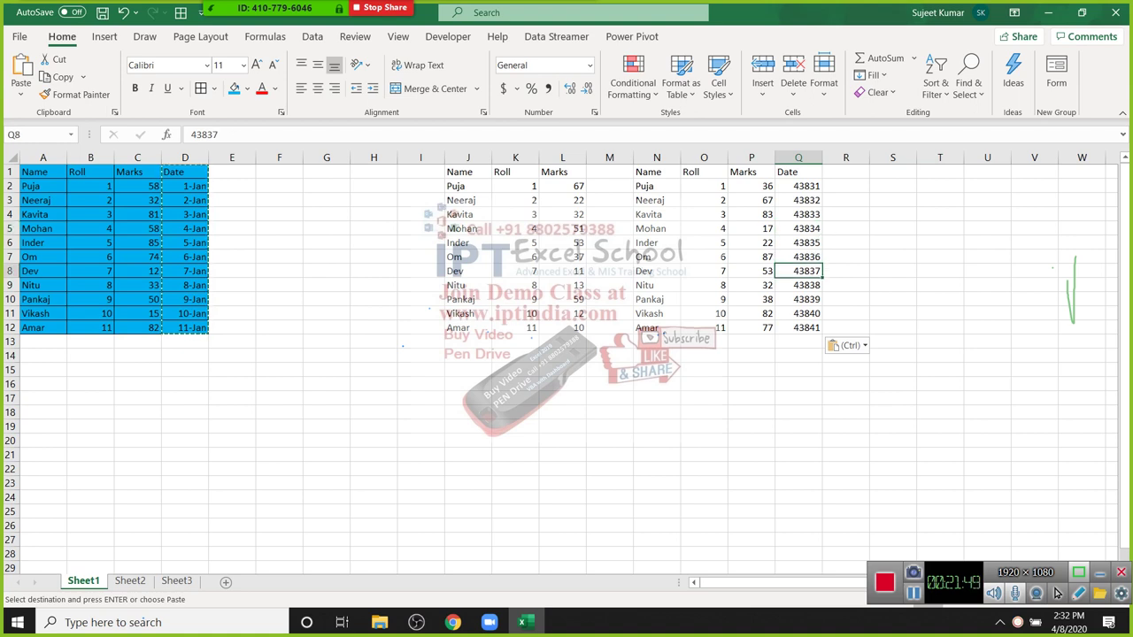
Step: Insert today's date 4/8/2020 into I15 with Ctrl+;
click(420, 369)
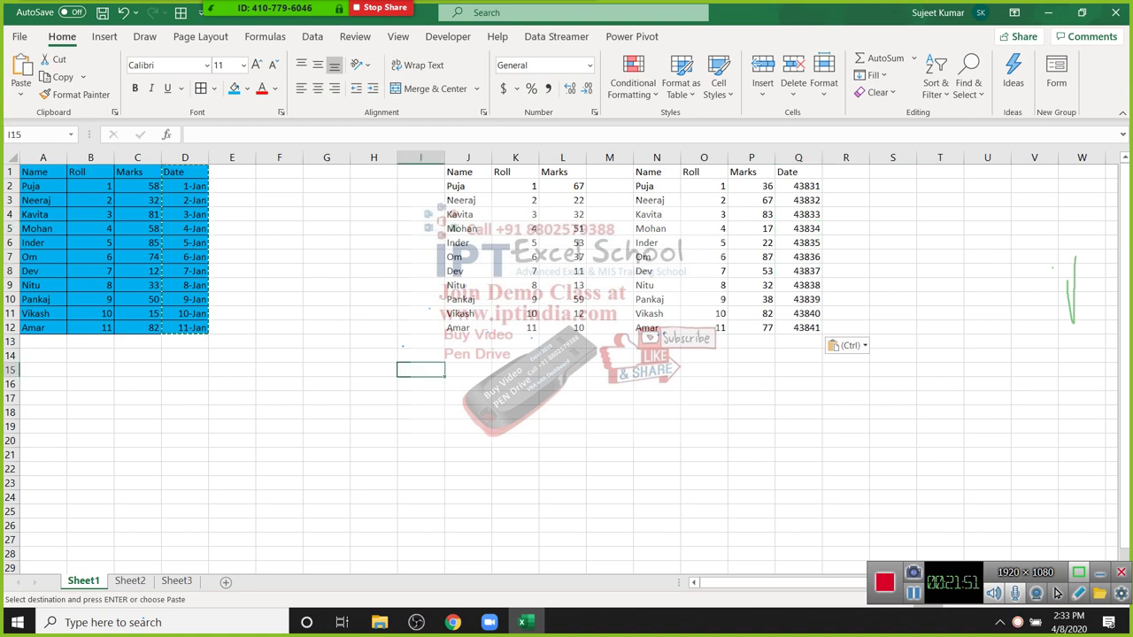
key(ctrl+semicolon)
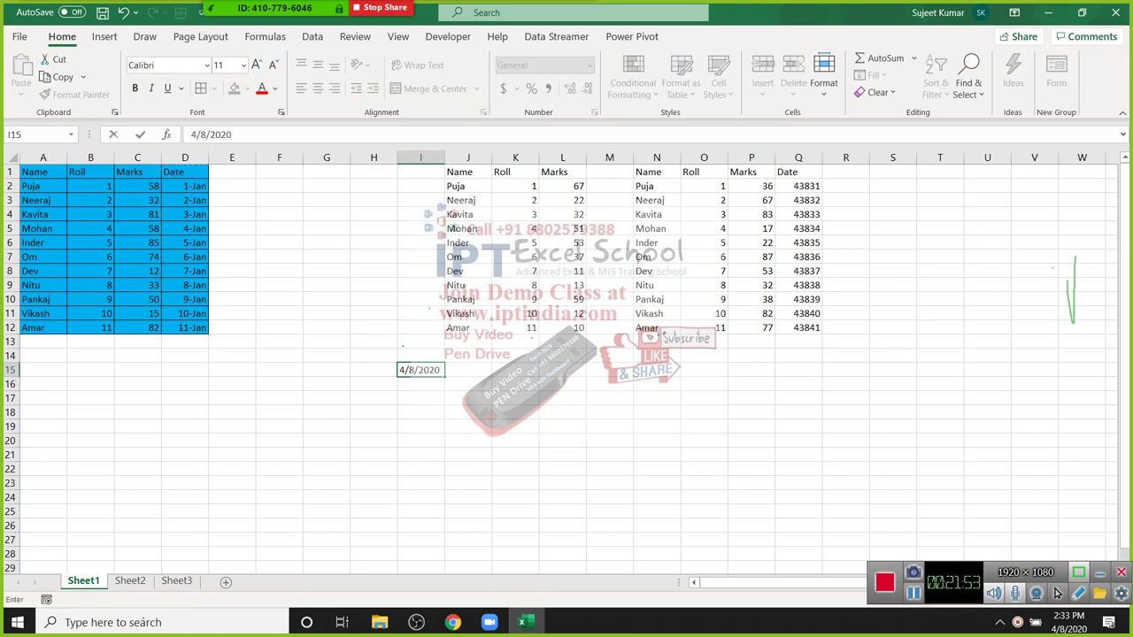
click(657, 455)
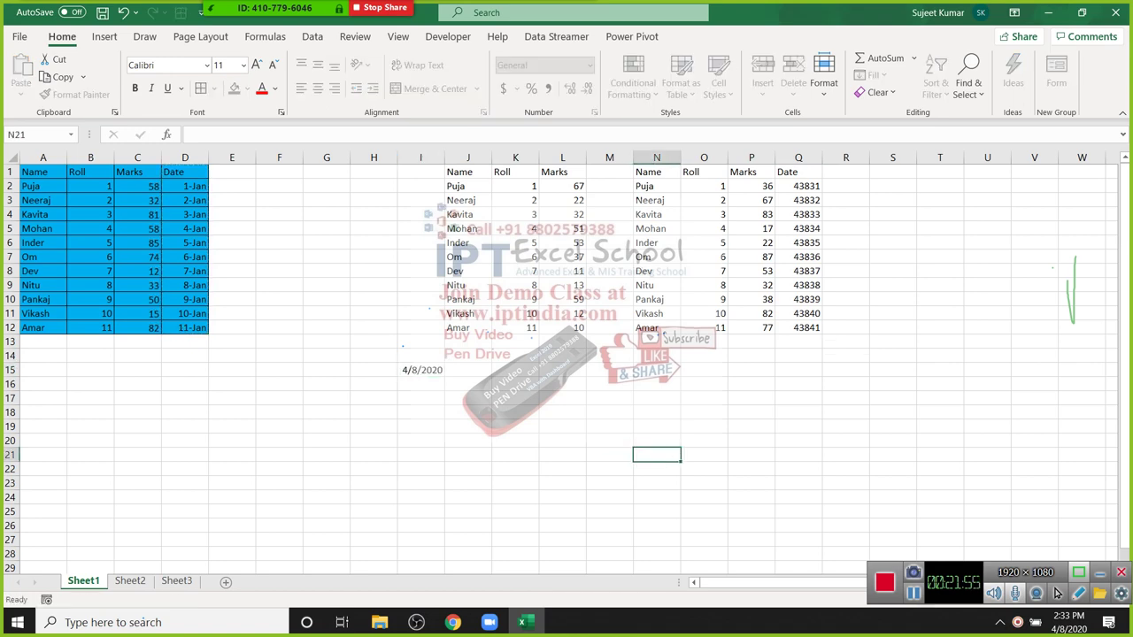
scroll(657, 455, up, 5)
click(621, 408)
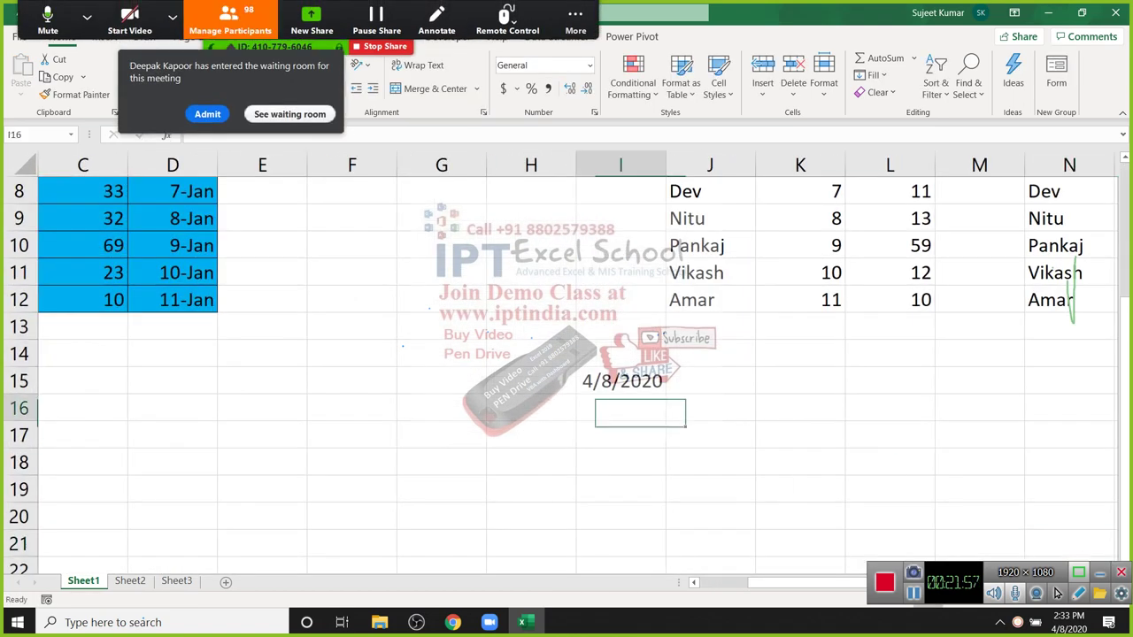
key(Up)
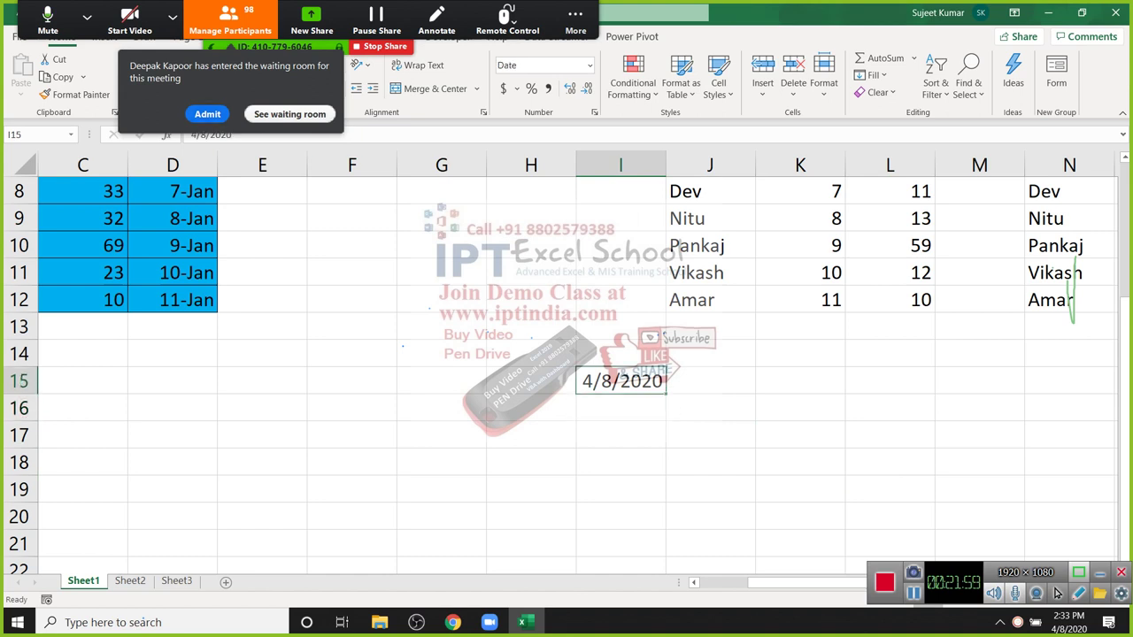
click(1056, 593)
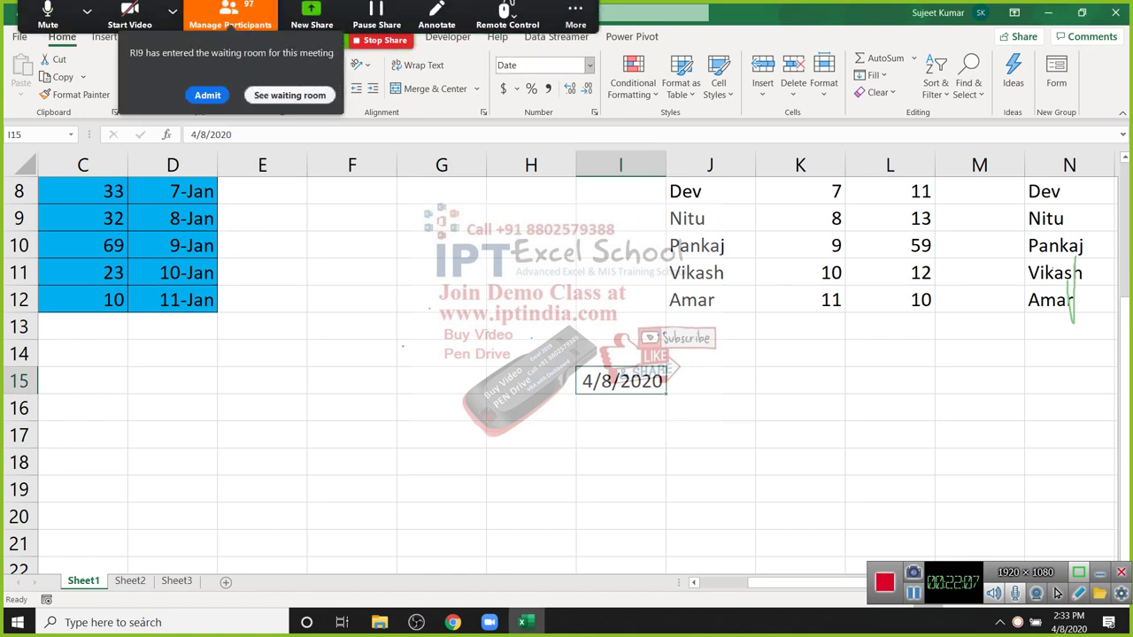
Step: Switch I15 to the General number format so it shows 43929
key(alt+h)
key(n)
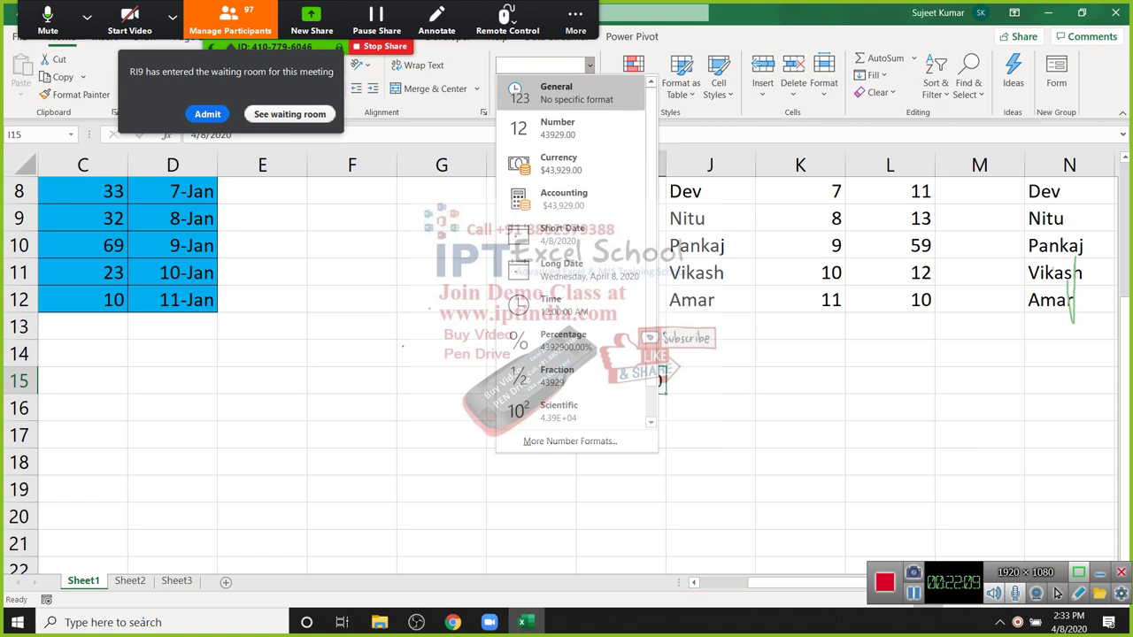
key(Return)
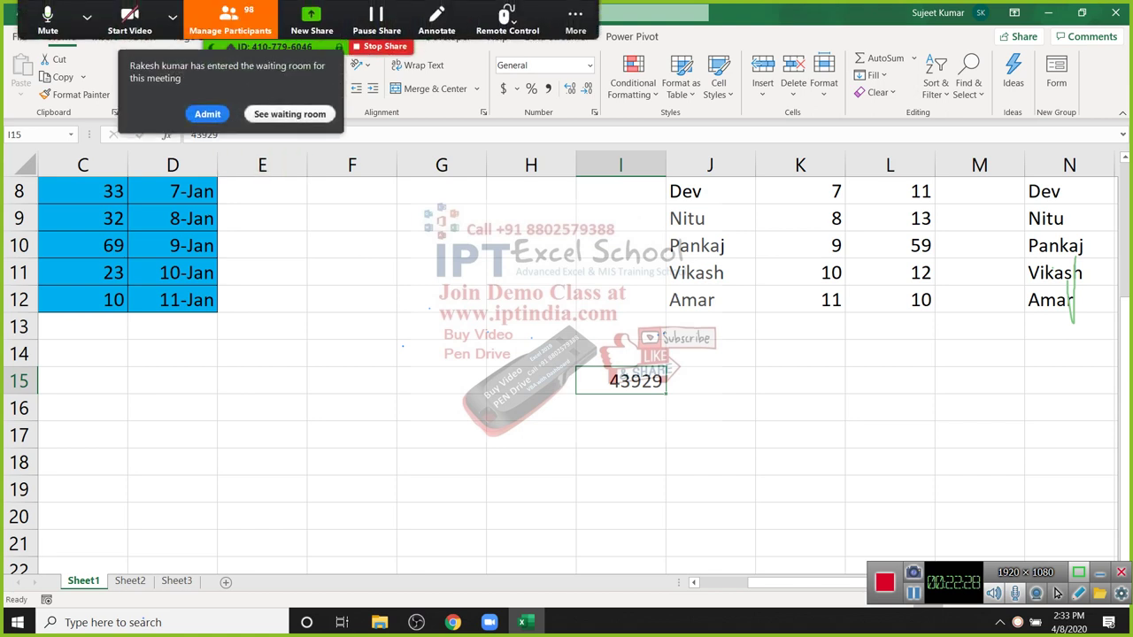
Step: Mute all participants in the meeting, then return to the 43929 cell
key(alt+u)
key(alt+m)
key(Return)
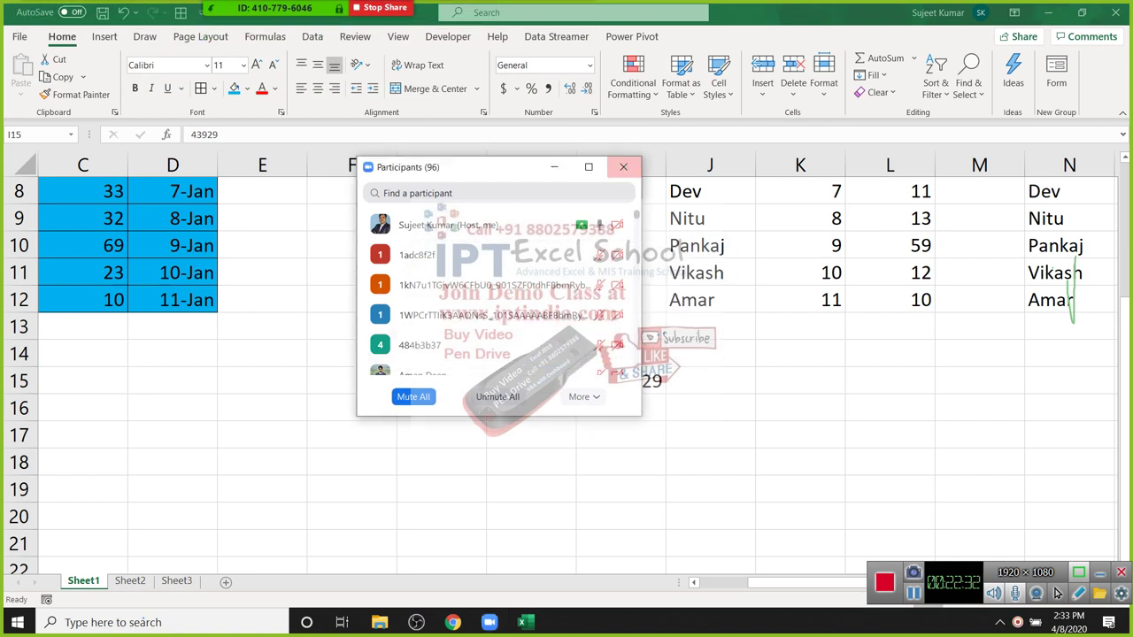
key(alt+u)
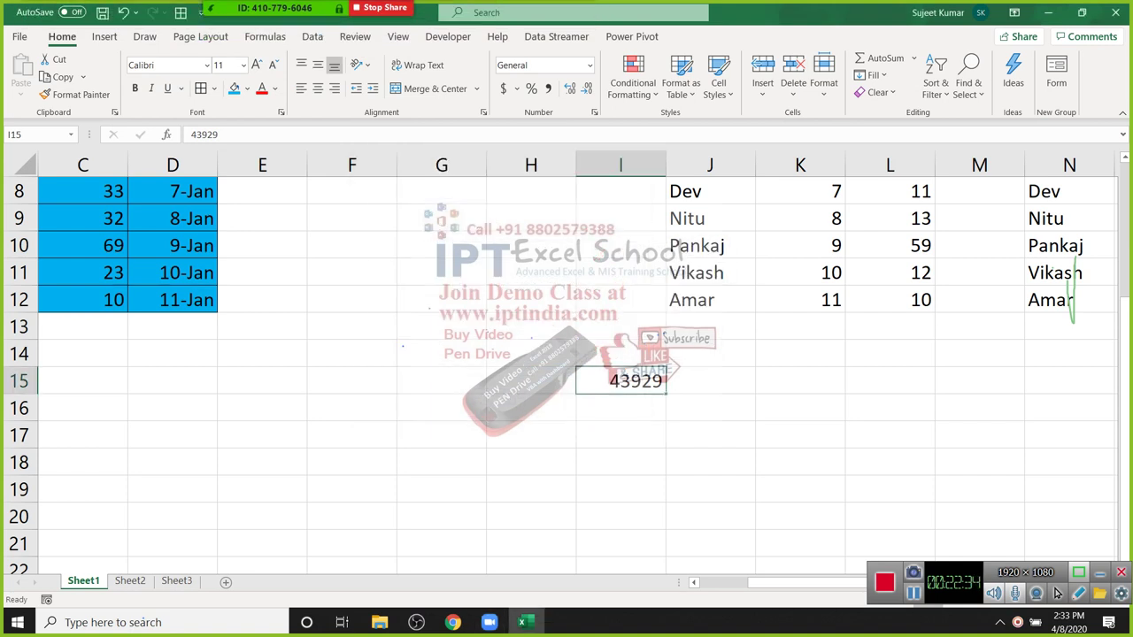
key(Down)
key(Up)
Step: Enter 1 in H16 and apply Short Date so it shows 1/1/1900
key(Down)
key(Left)
text(1)
key(Return)
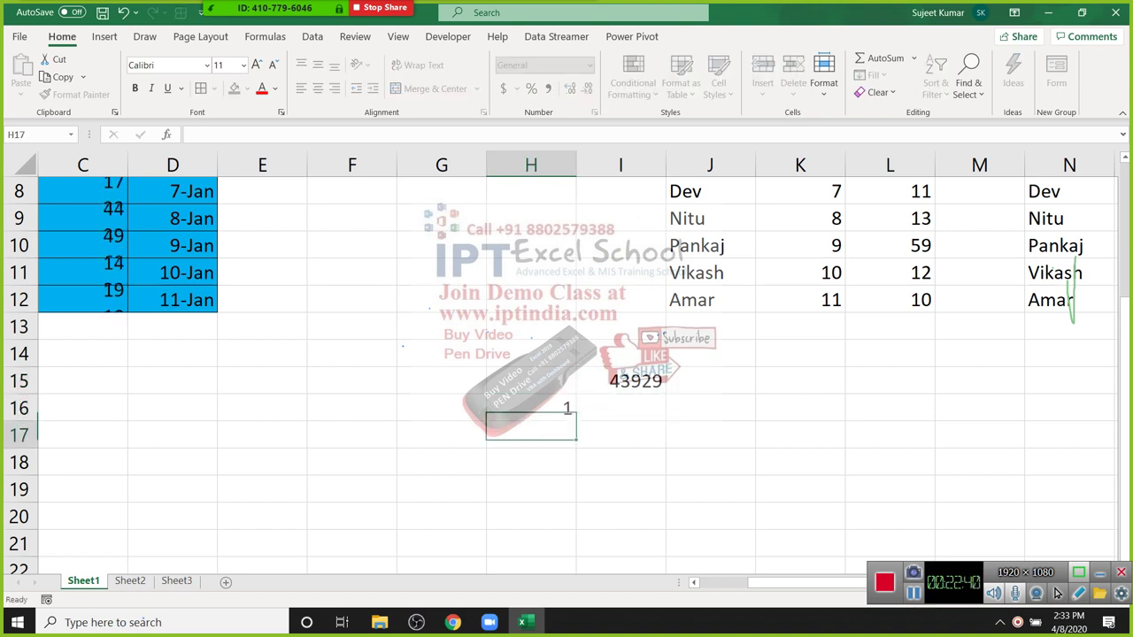
key(Up)
key(alt+h)
key(n)
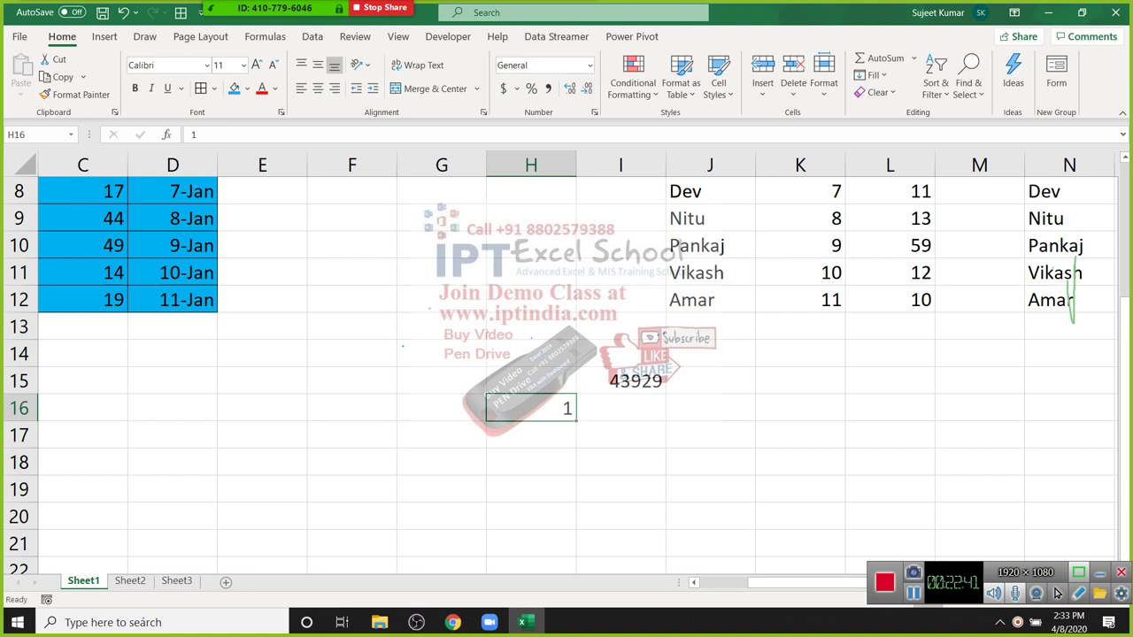
key(alt+Down)
key(Down)
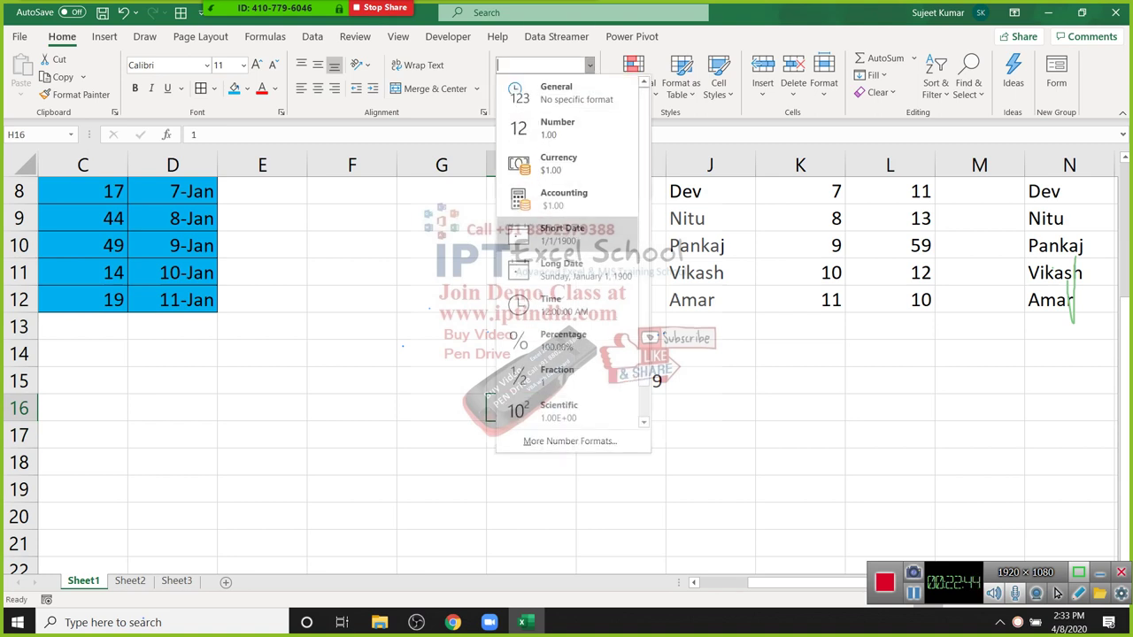
key(Return)
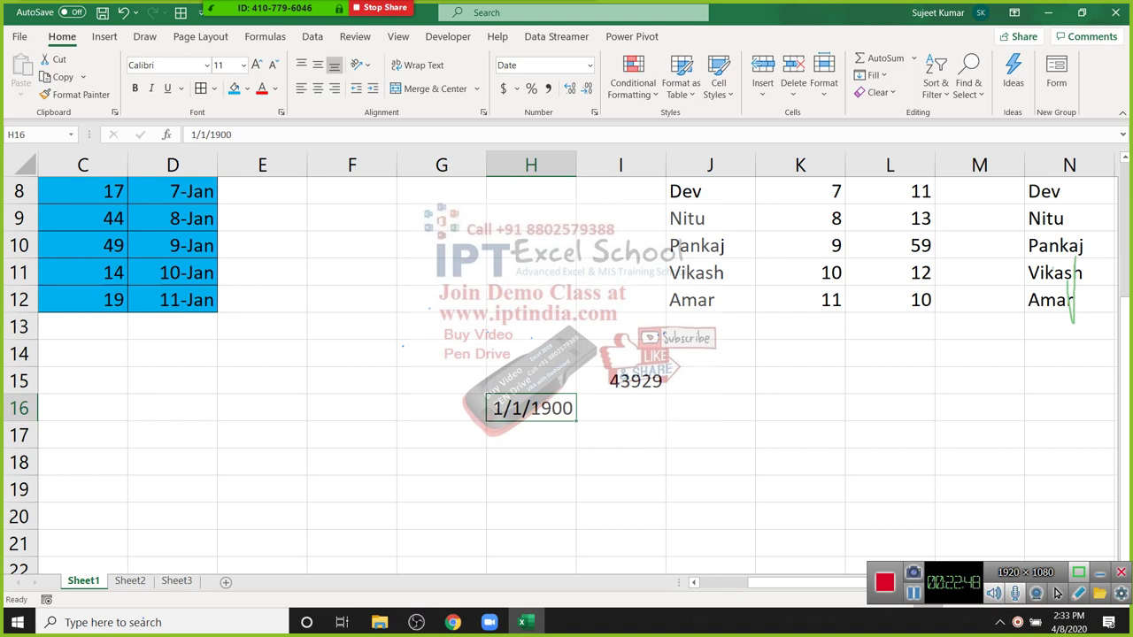
Step: Try 33, 367 and 42929 in H16, showing 2/2/1900, 1/1/1901 and 7/13/2017
key(Down)
key(Up)
key(Down)
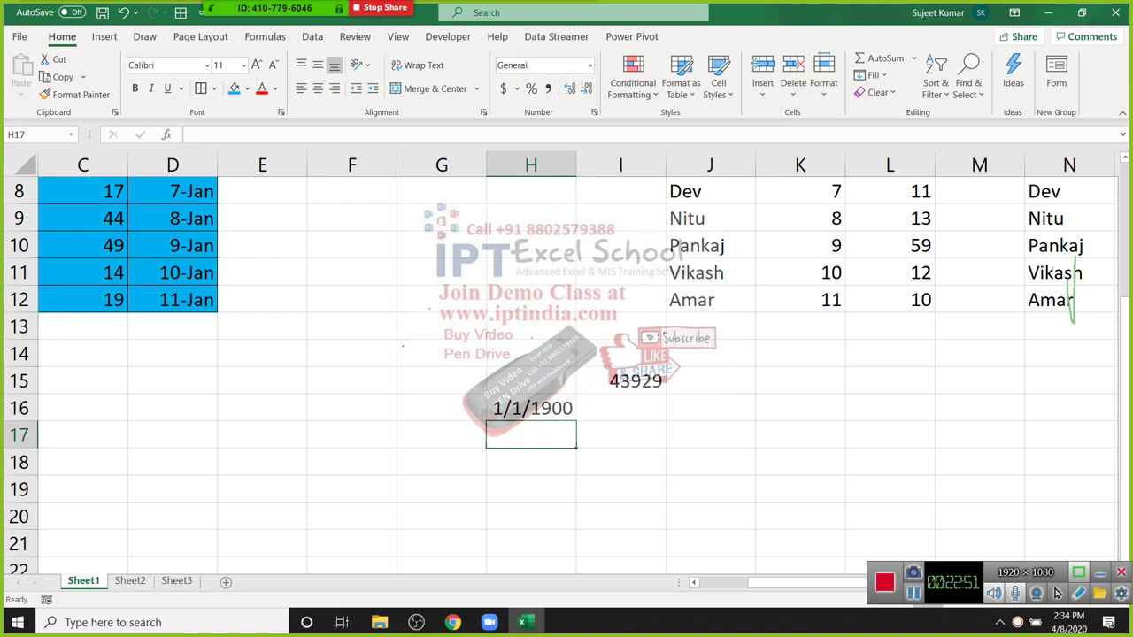
key(Up)
text(33)
key(Return)
key(Up)
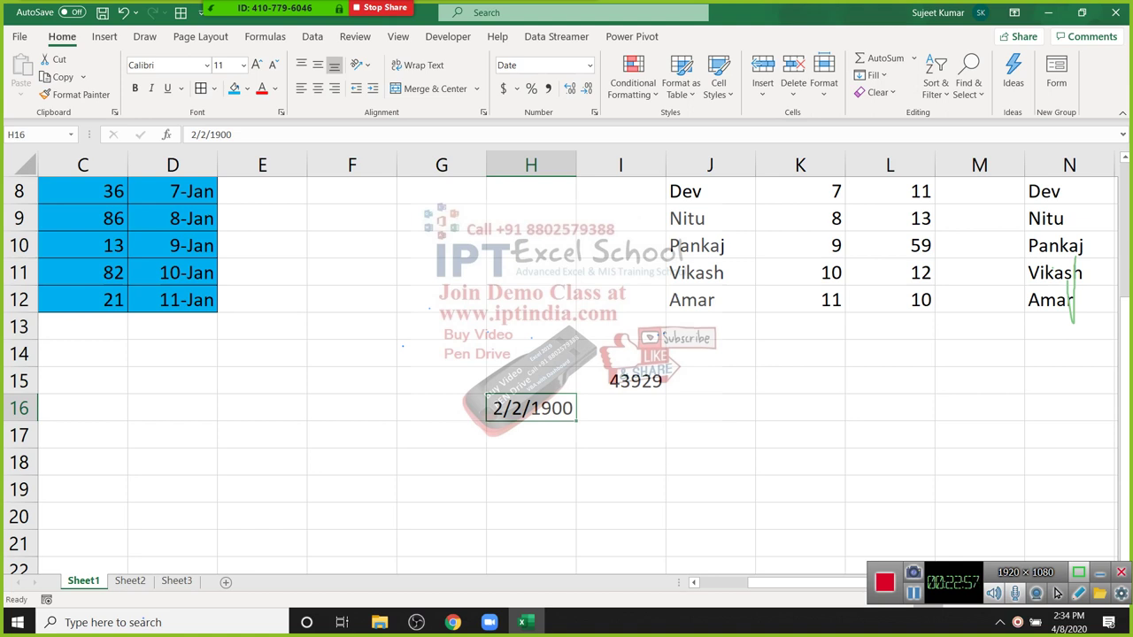
text(367)
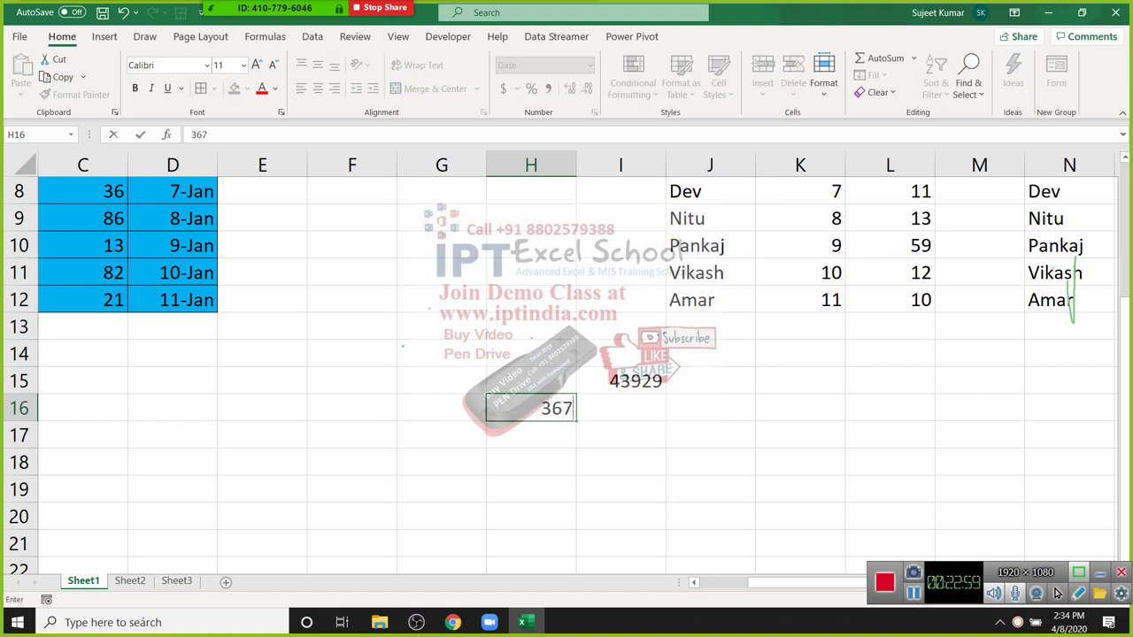
key(Return)
key(Up)
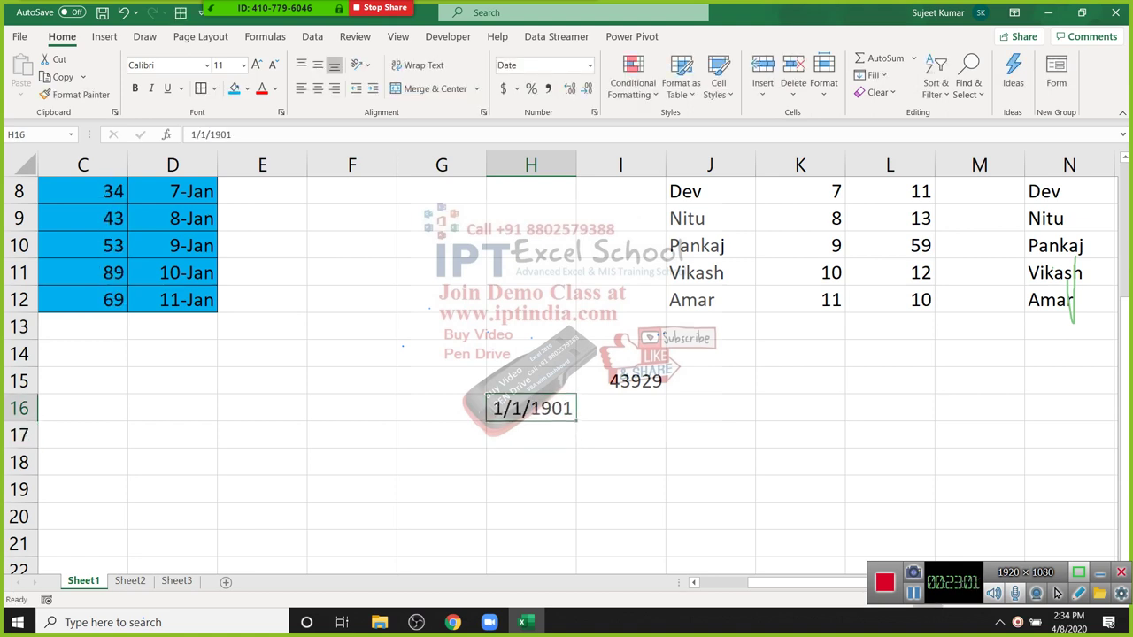
text(42929)
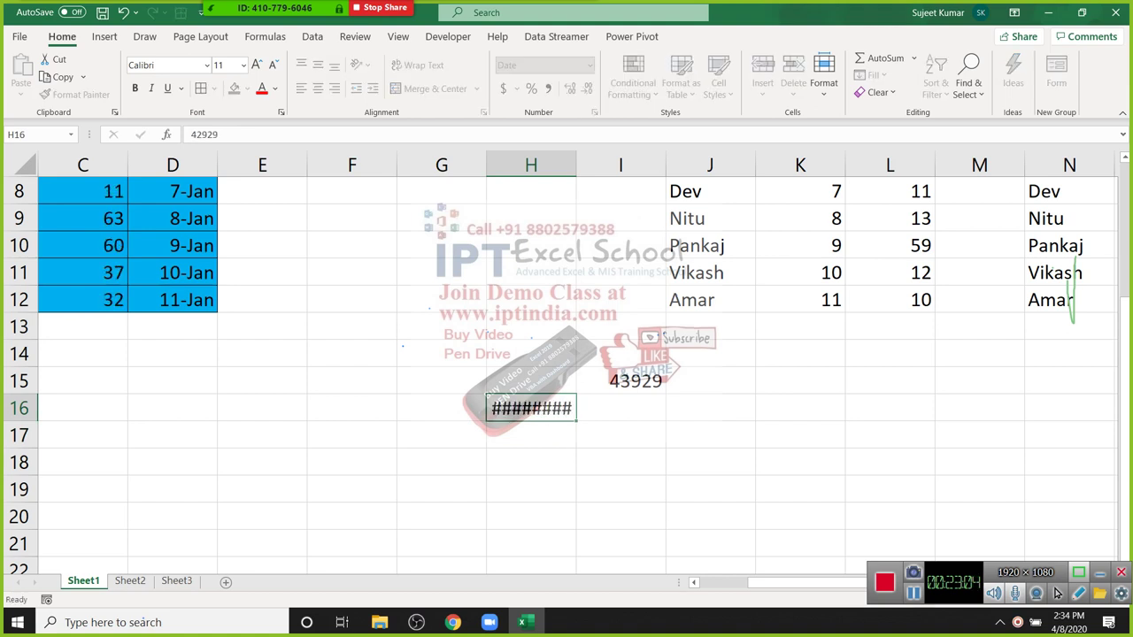
key(Return)
Step: Enter 43929 in H16 to show 4/8/2020, then start typing 12sas in H17
key(Up)
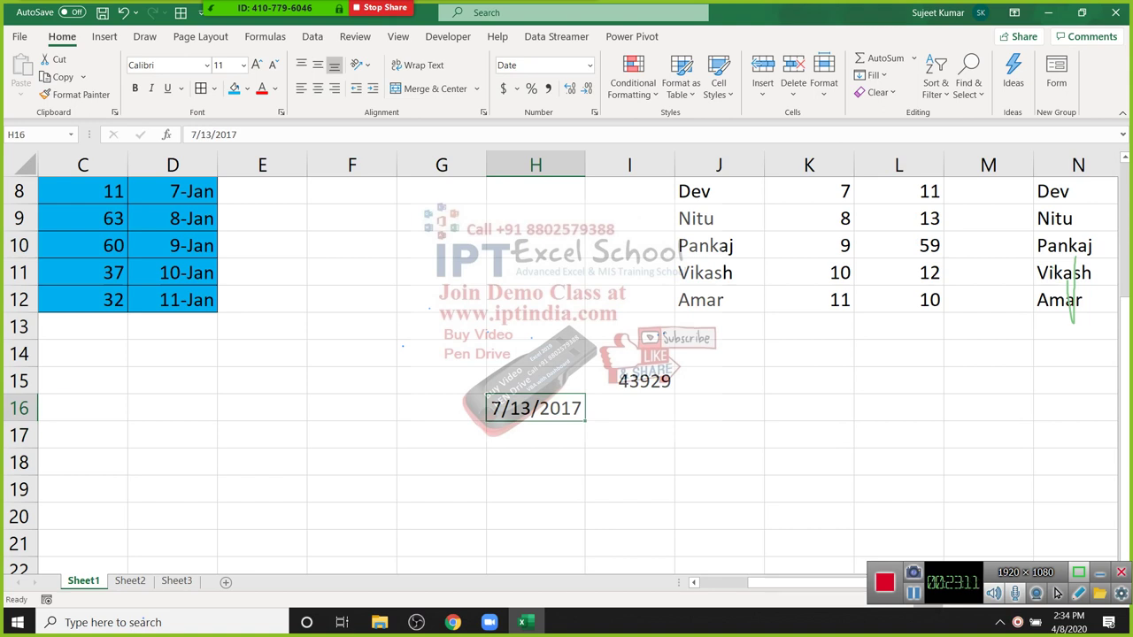
text(4392)
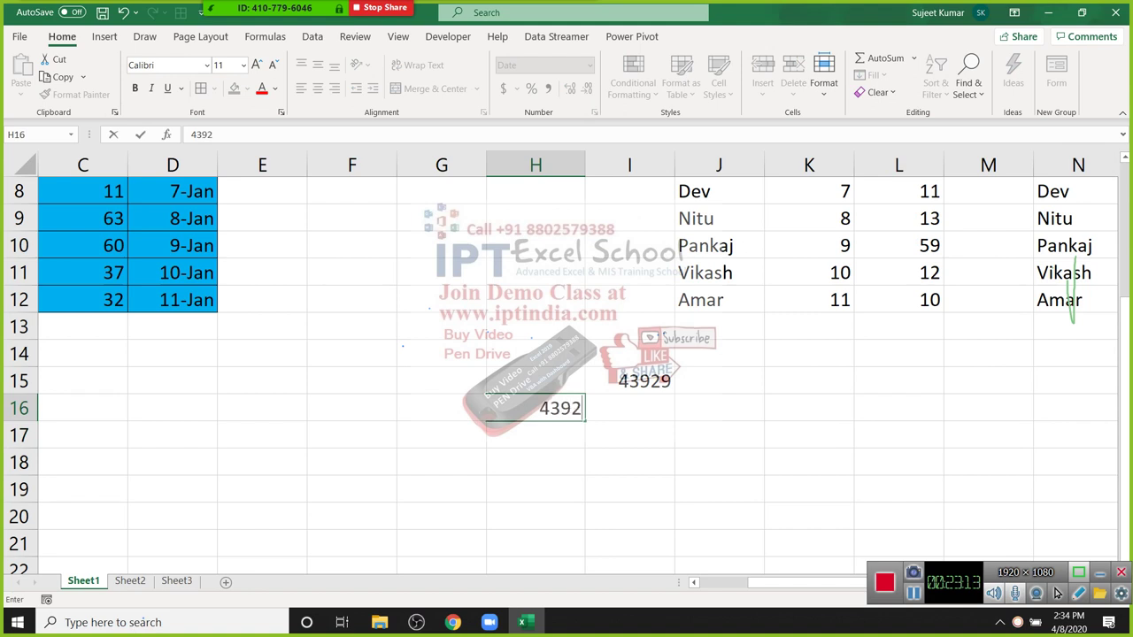
text(9)
key(Return)
key(Up)
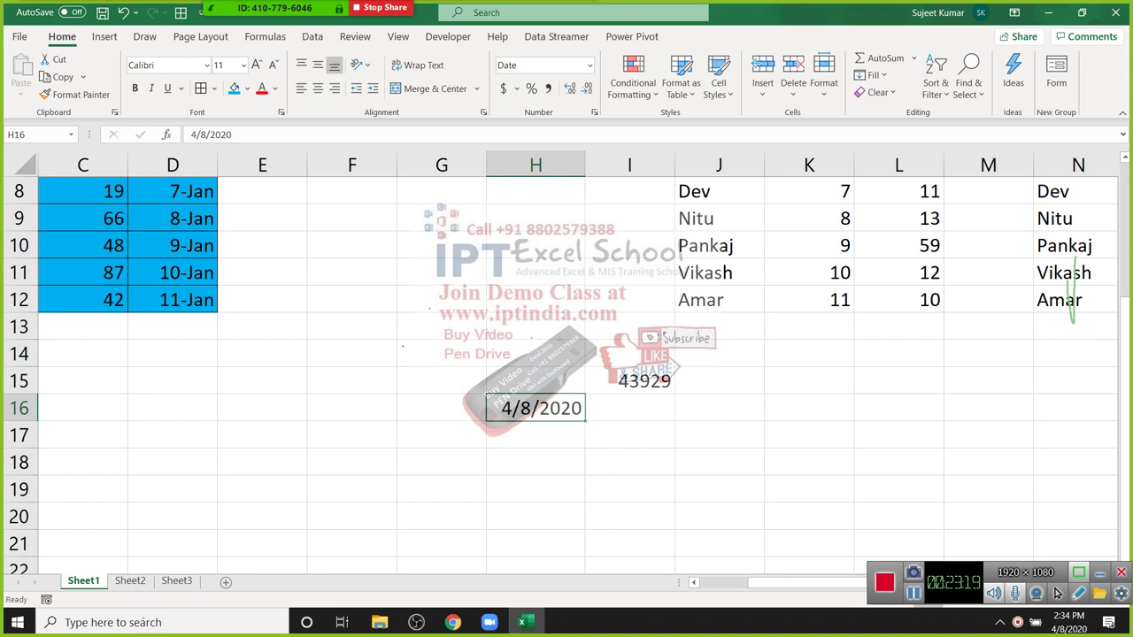
key(Return)
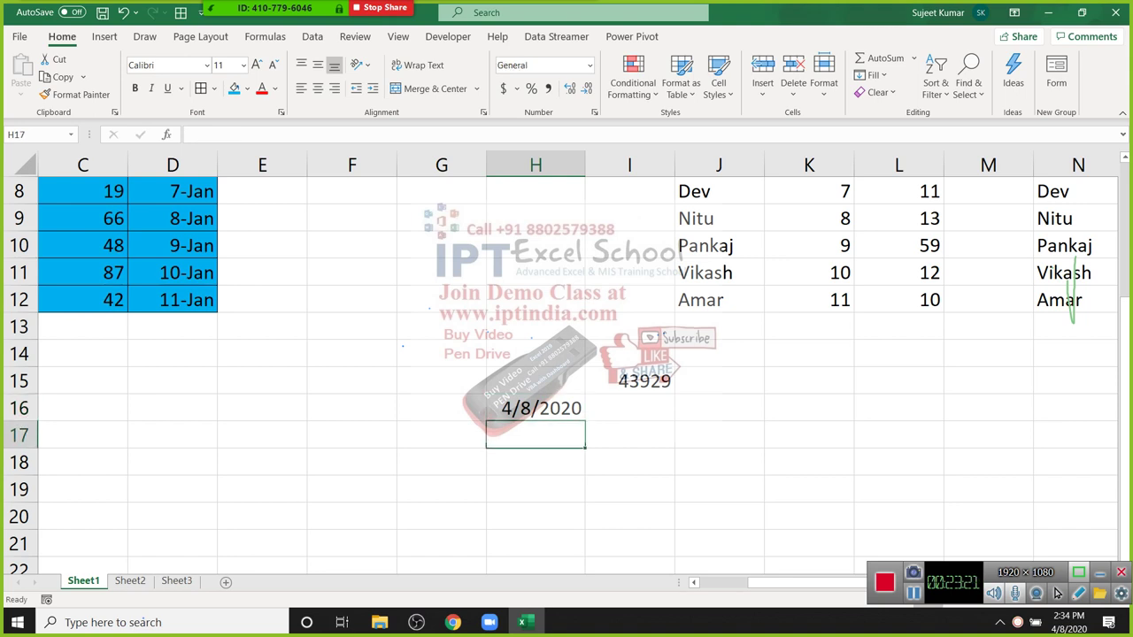
text(12)
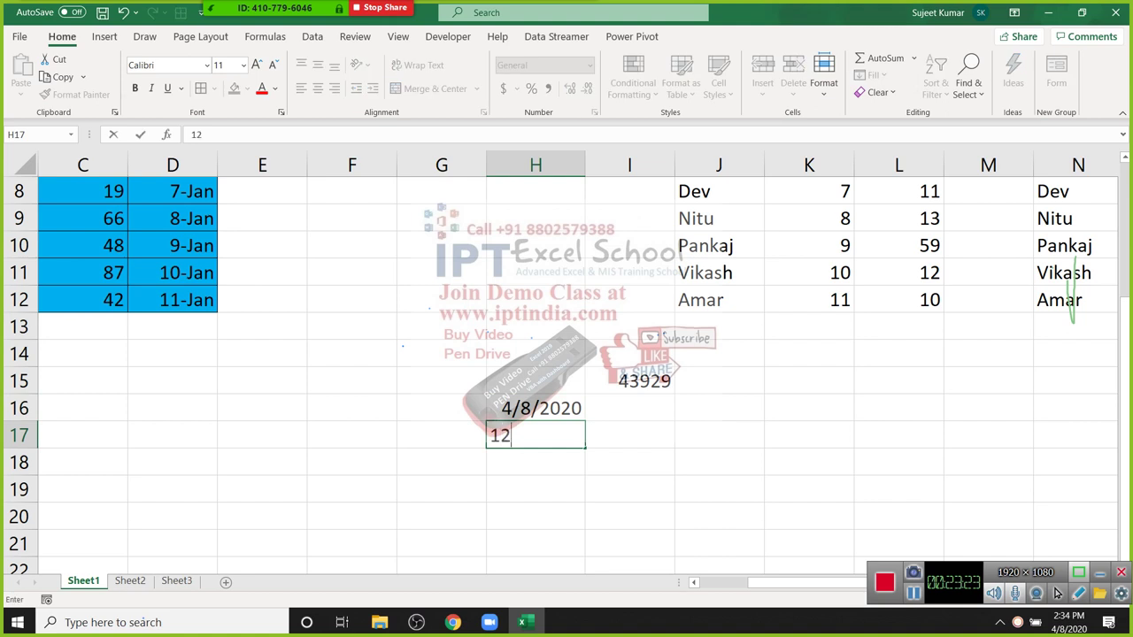
text(sas)
Step: Enter 12sas in H17 and =H17+20 in I17, which returns #VALUE!
key(Return)
key(Up)
key(Right)
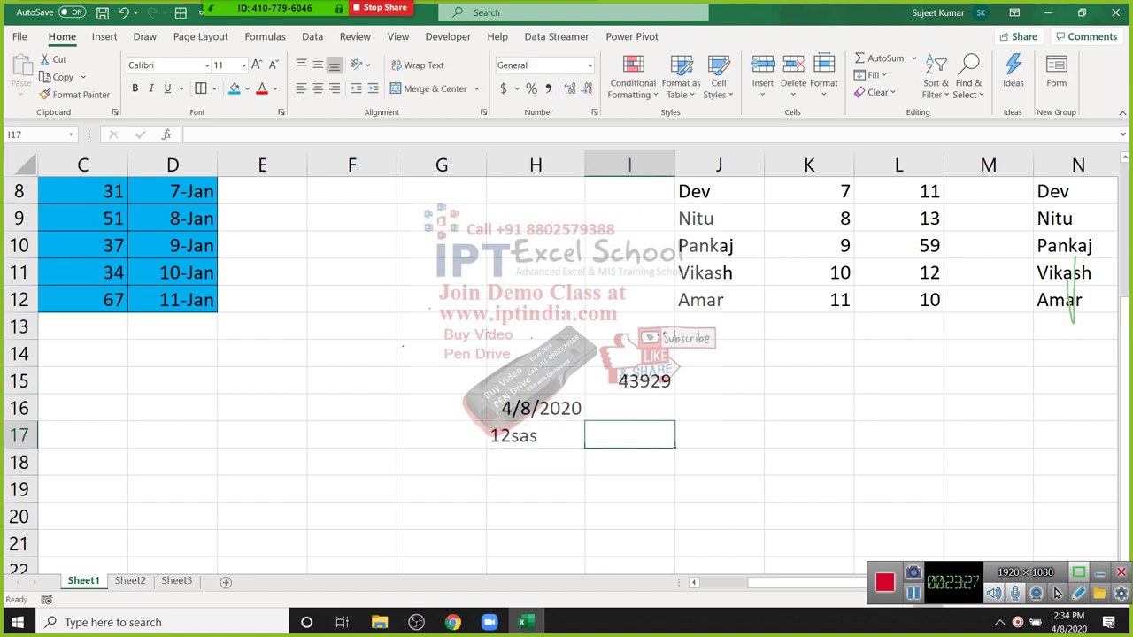
text(=)
key(Left)
text(+20)
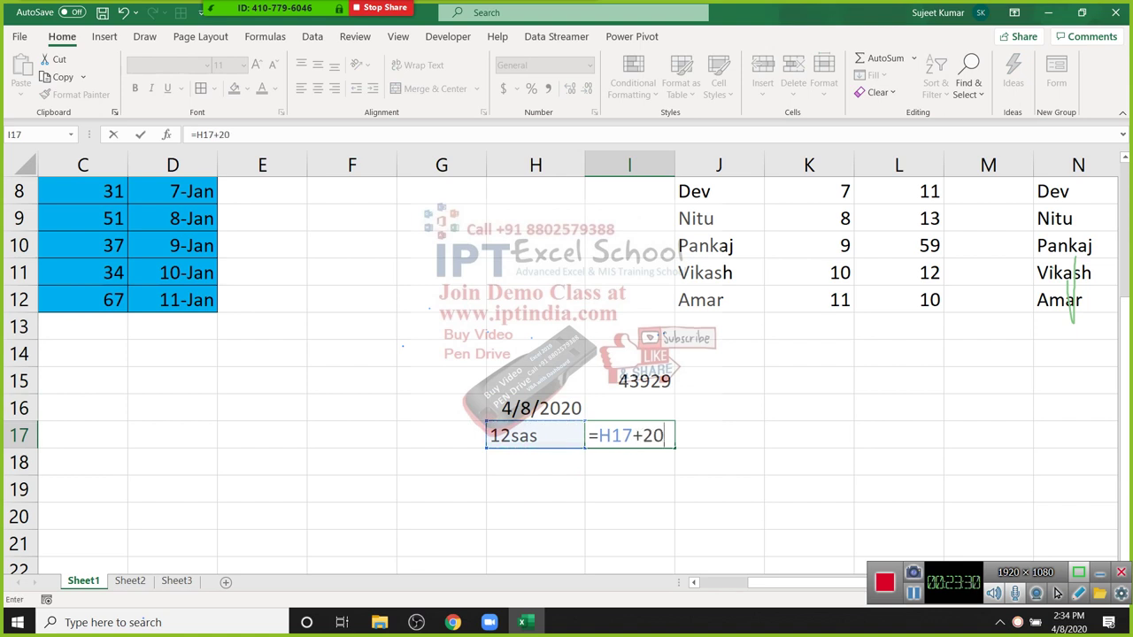
key(Return)
key(Up)
key(Up)
Step: Format H16 as 8-Apr-20 and enter =H16+20 in I16, returning 28-Apr-20
key(Left)
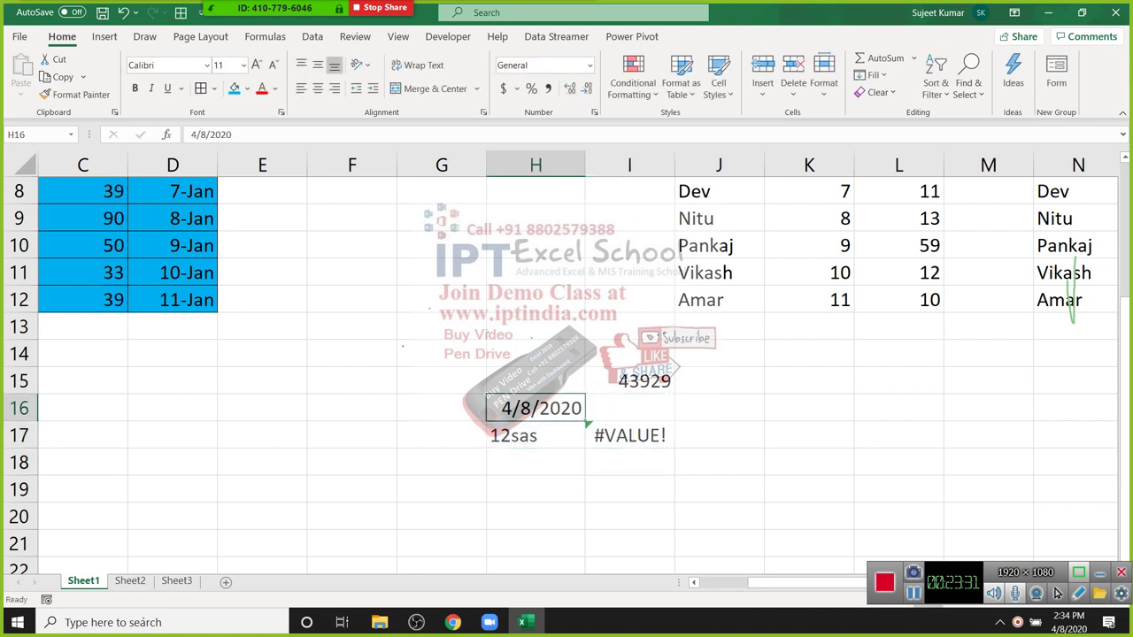
key(ctrl+shift+3)
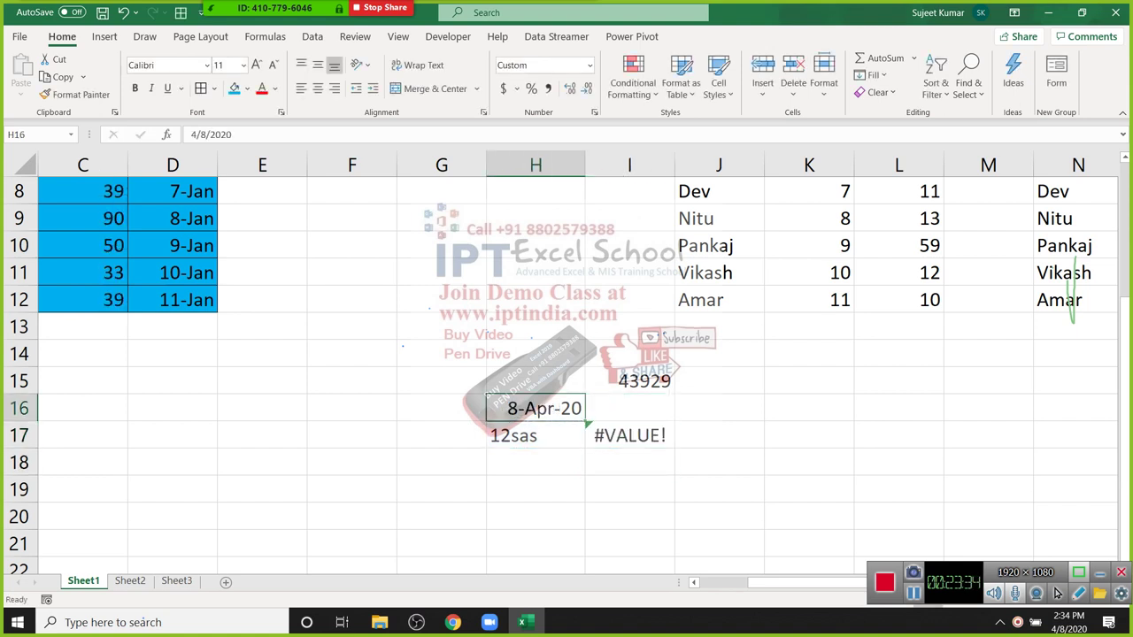
key(Right)
text(=)
key(Left)
text(+20)
key(ctrl+Return)
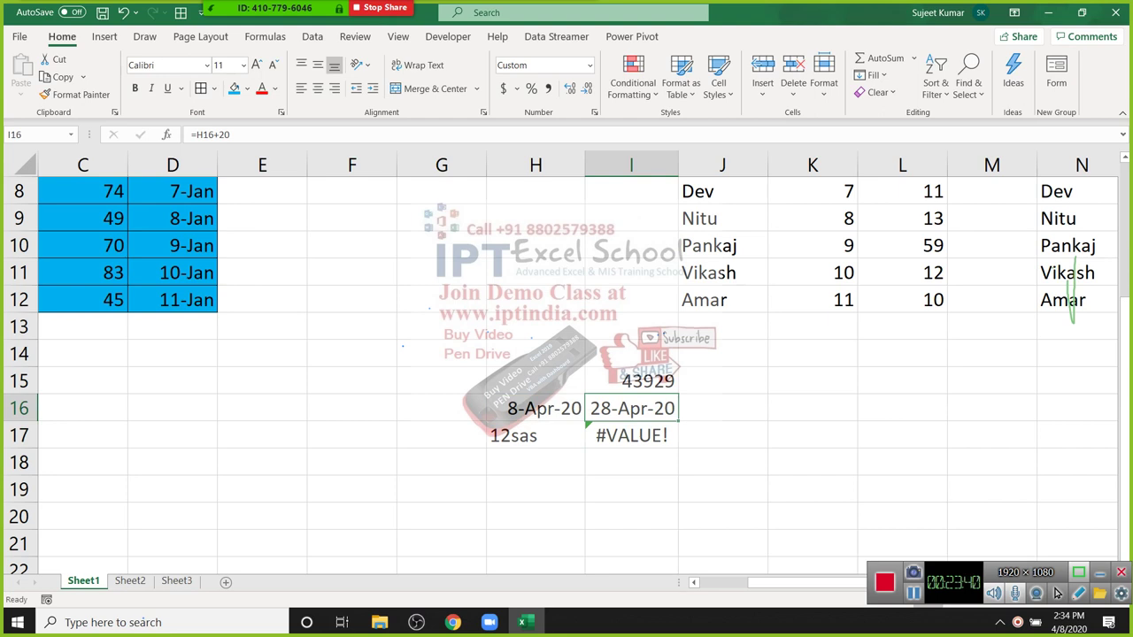
key(F2)
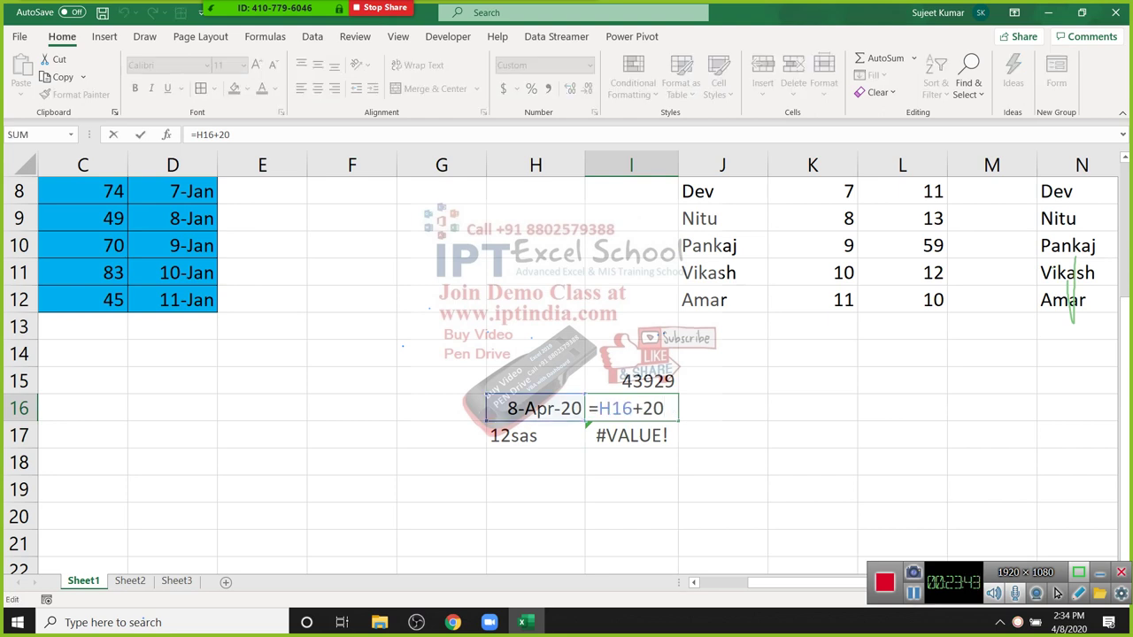
key(Escape)
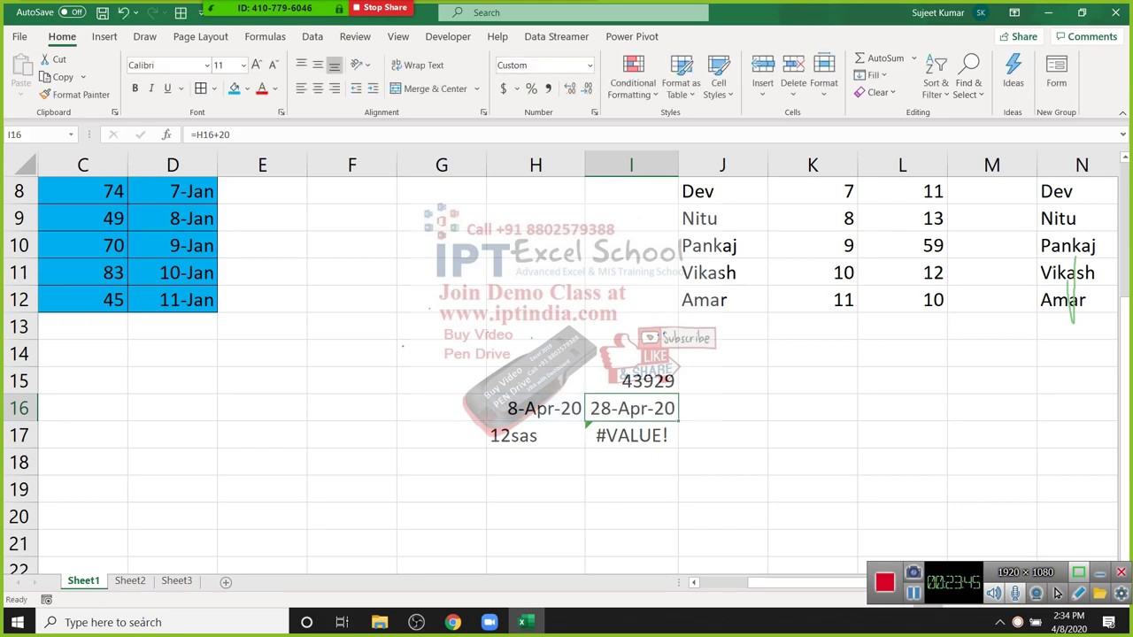
scroll(1057, 593, up, 3)
ctrl+scroll(1057, 593, down, 2)
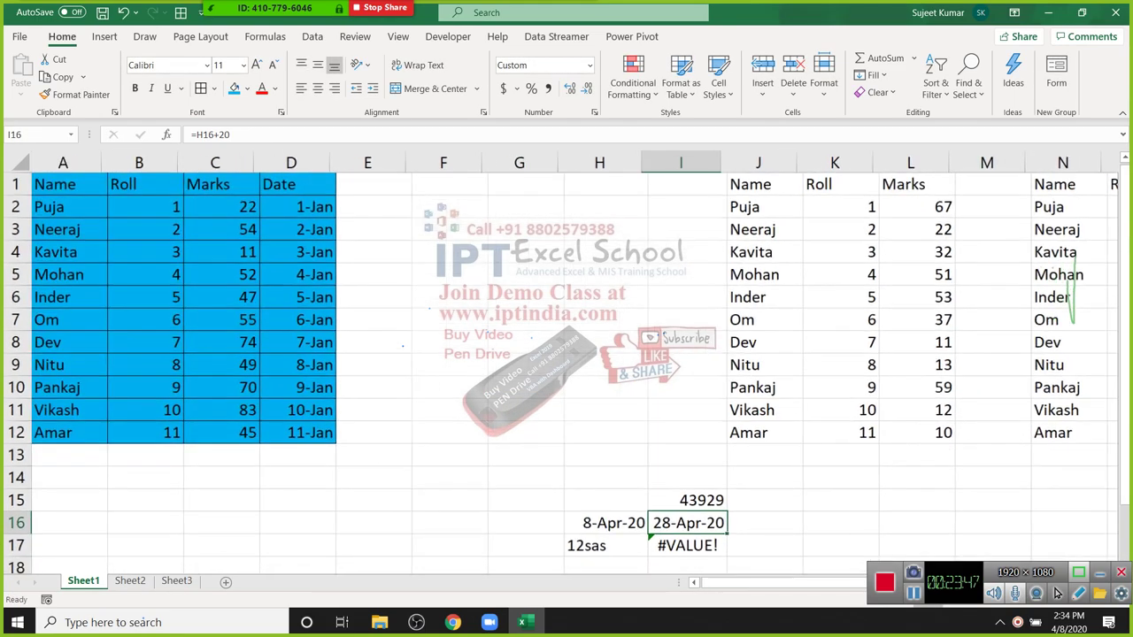
Step: Copy D1:D12 and paste it into H1 as values and number formats
ctrl+scroll(1056, 593, down, 3)
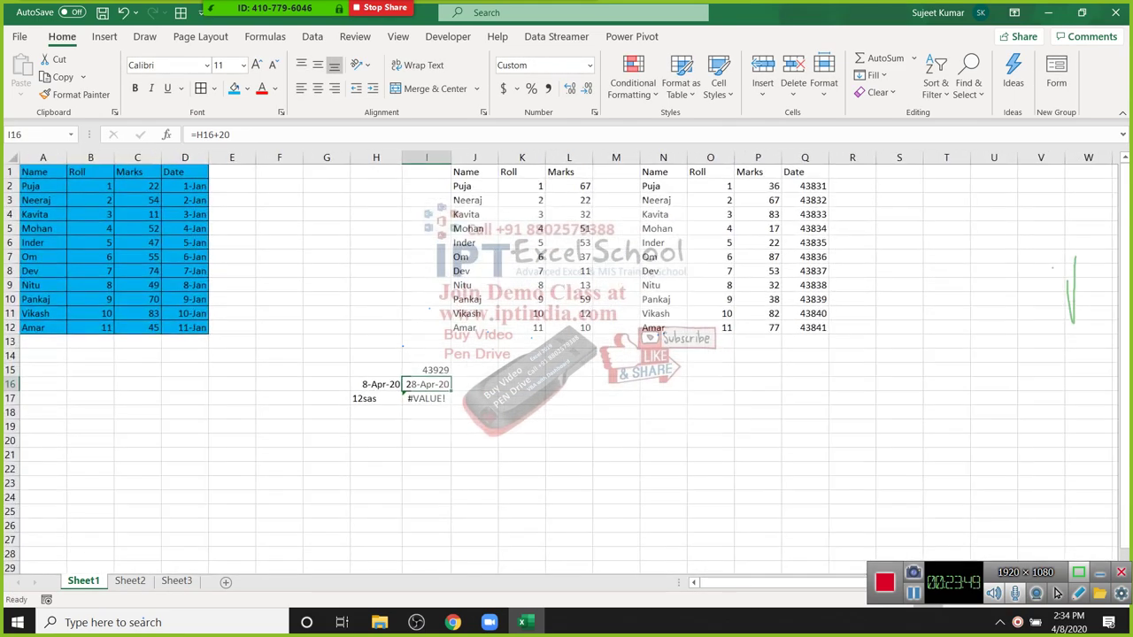
ctrl+scroll(561, 363, up, 2)
click(432, 241)
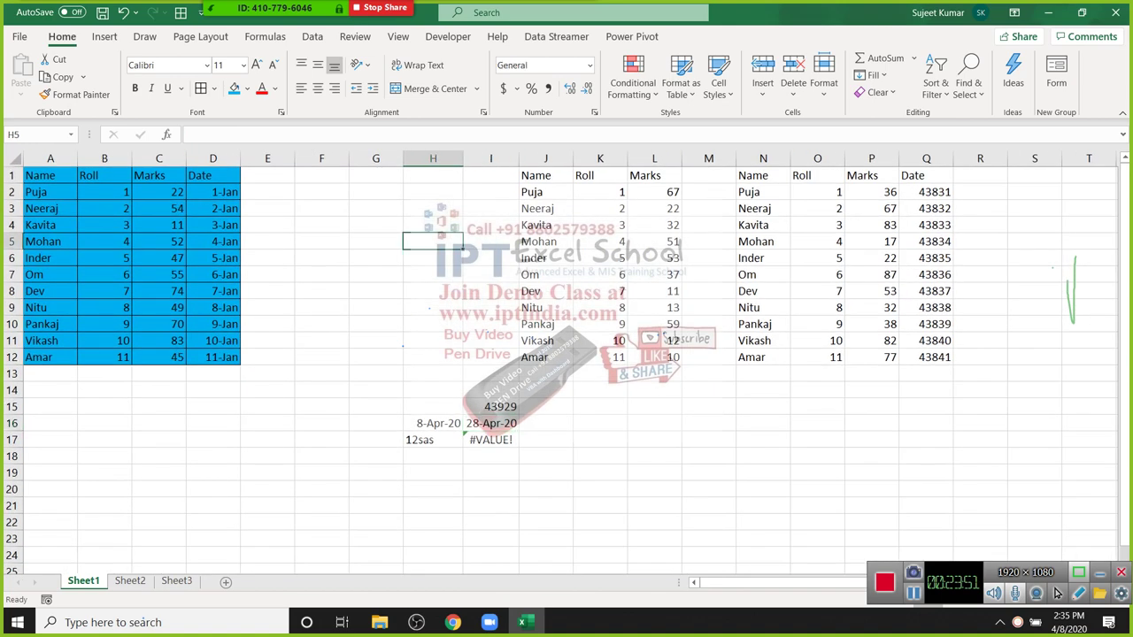
drag(212, 176, 213, 357)
key(ctrl+c)
click(422, 176)
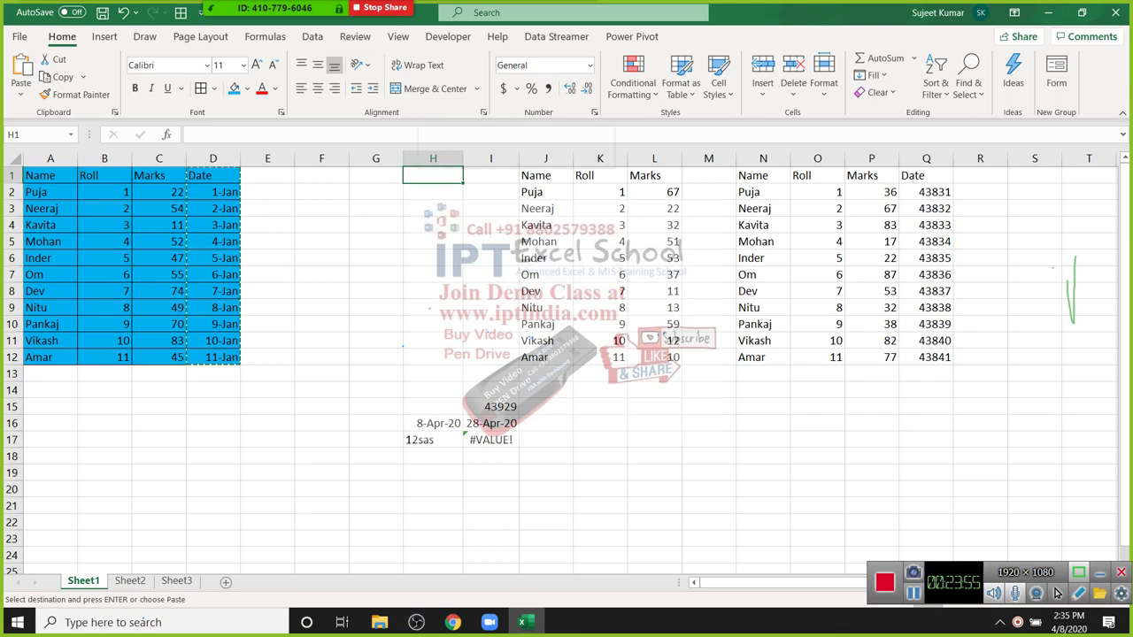
right_click(421, 175)
click(472, 281)
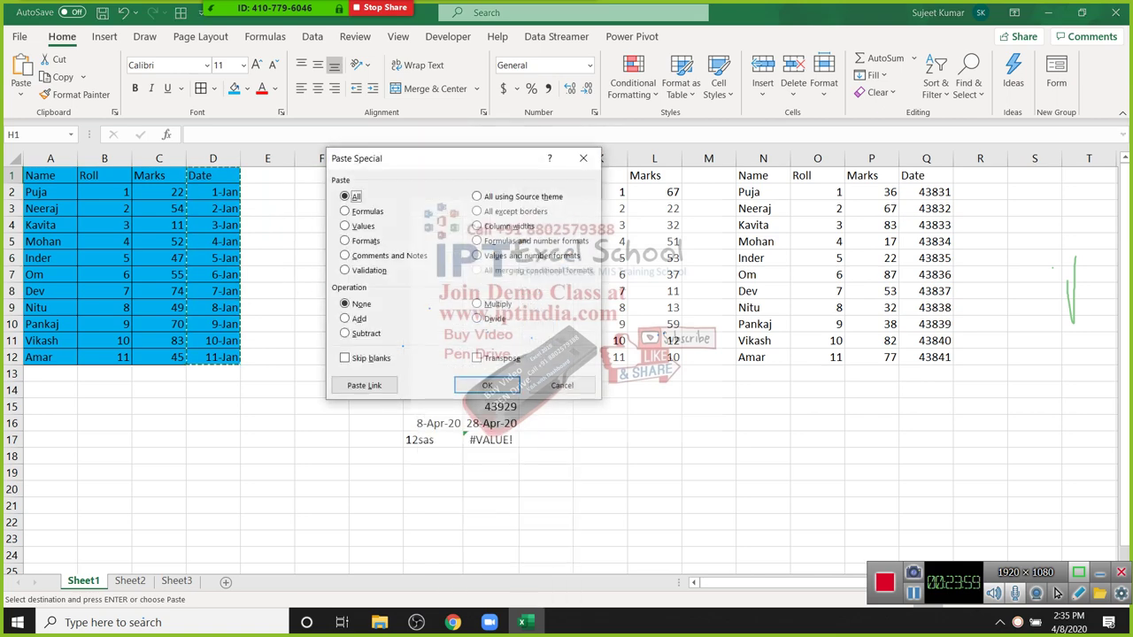
click(477, 255)
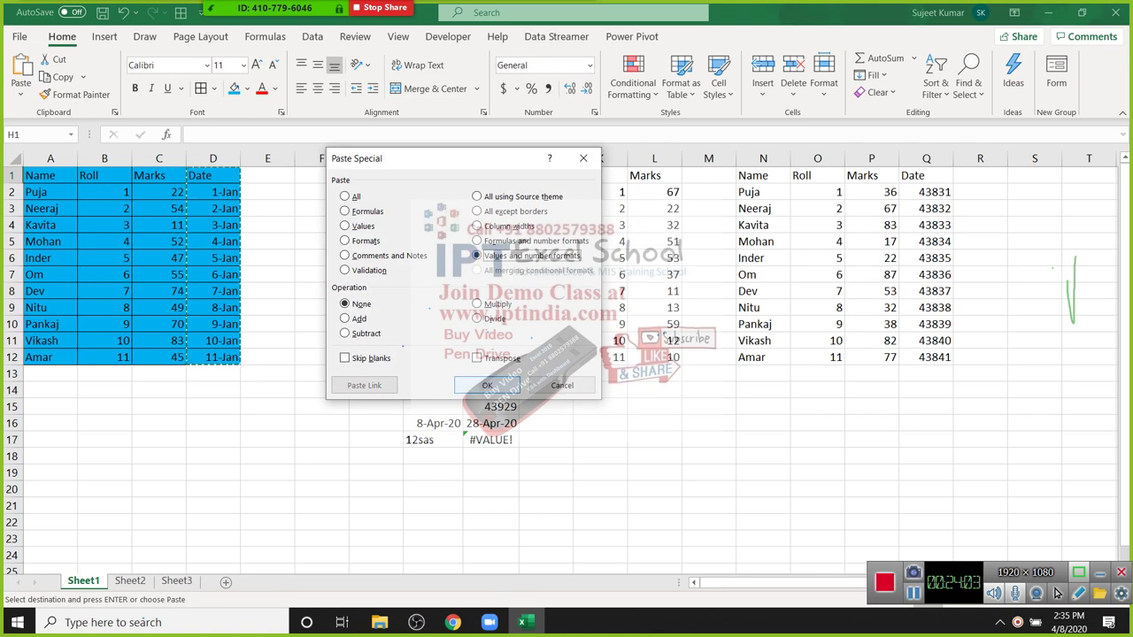
click(487, 385)
key(Down)
key(Down)
key(Down)
key(Down)
key(Down)
key(Down)
key(Down)
key(Down)
key(Down)
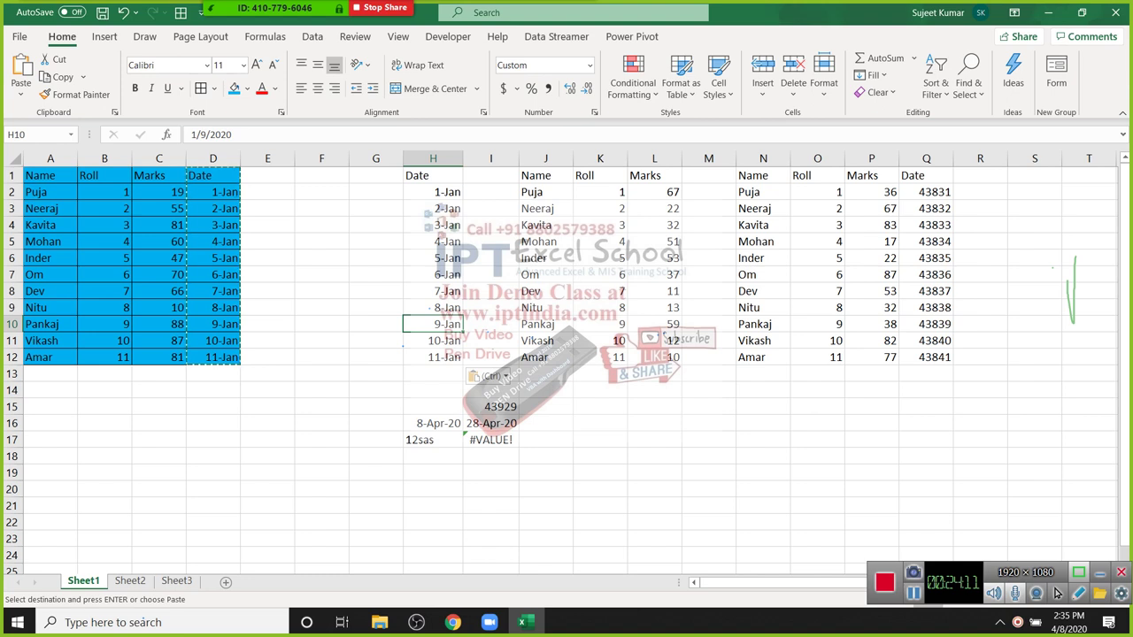
Step: Apply the custom d-mmm format to the pasted dates H2:H12
drag(433, 191, 433, 356)
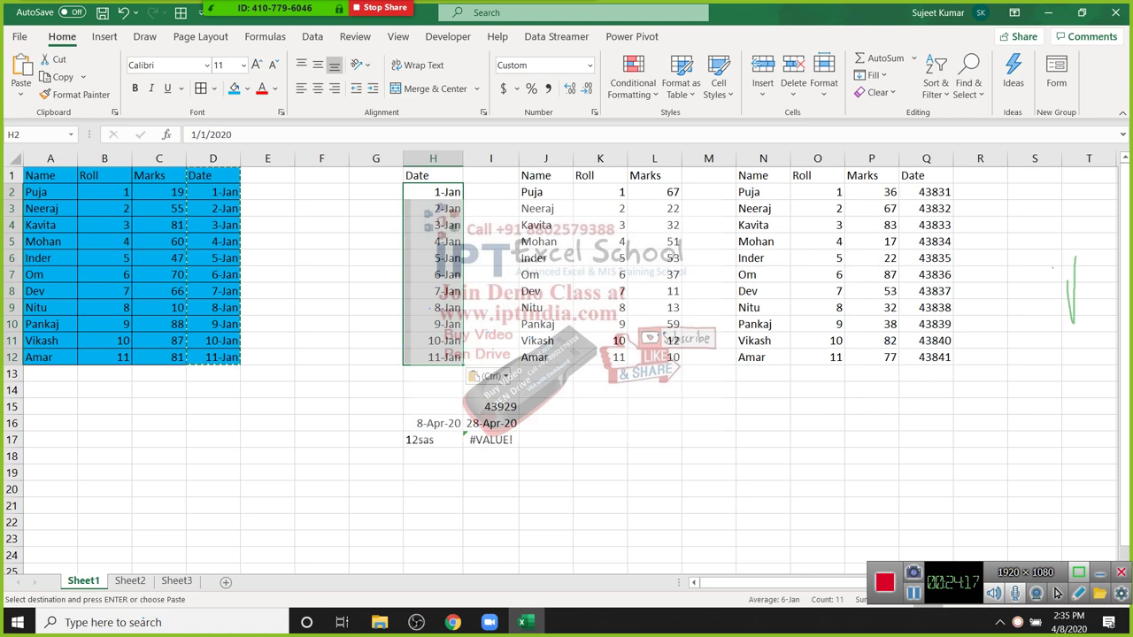
key(Escape)
key(ctrl+1)
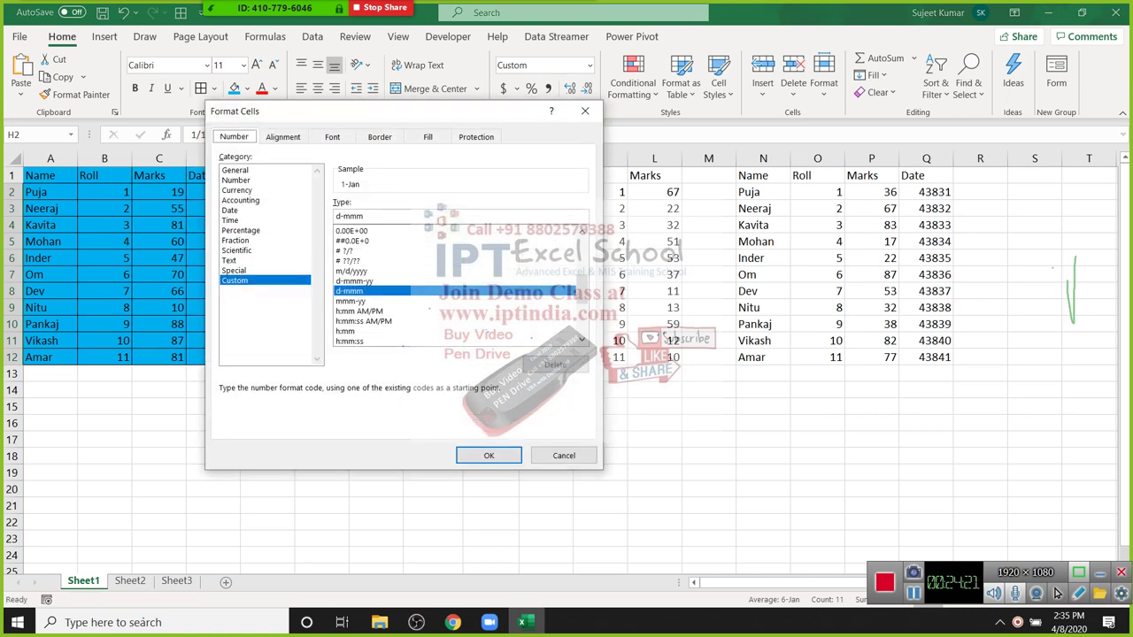
key(Return)
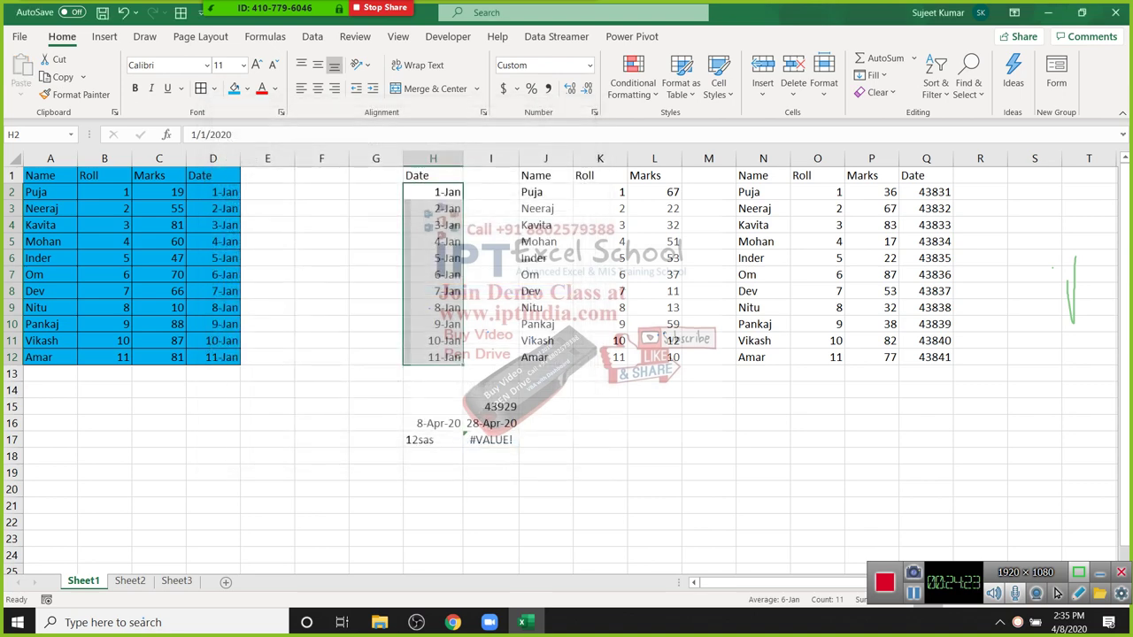
click(763, 290)
click(433, 191)
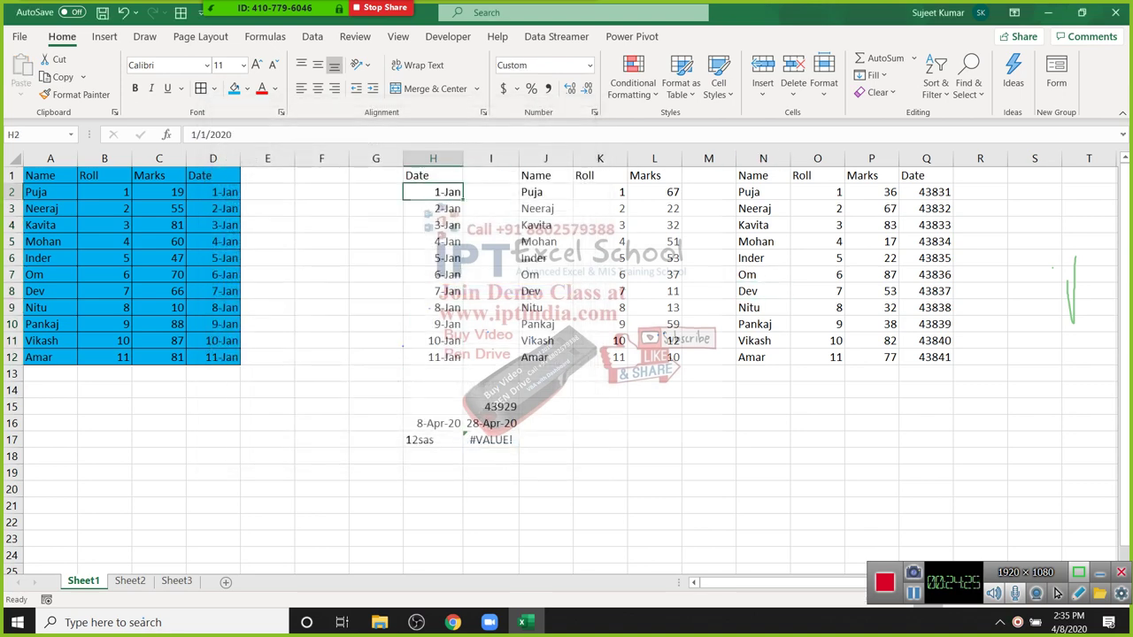
Step: On Sheet1, clear the test cells in rows 14–19 and all contents of columns H to Q
drag(433, 157, 953, 157)
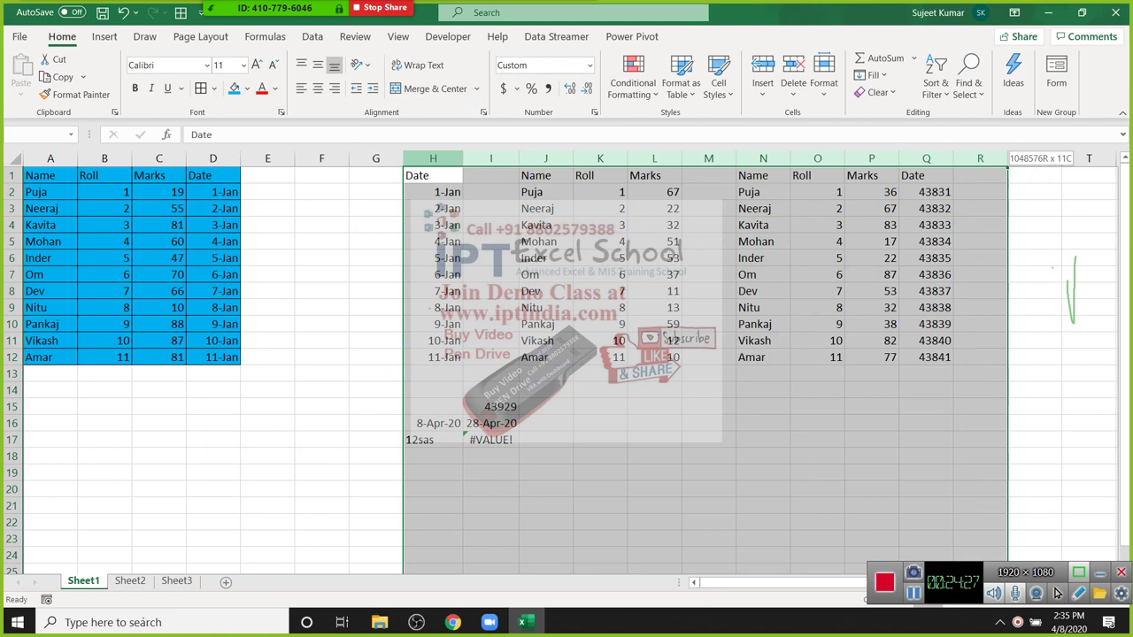
click(654, 225)
mouse_move(375, 406)
mouse_down()
mouse_move(375, 423)
mouse_move(375, 390)
mouse_move(549, 472)
mouse_up()
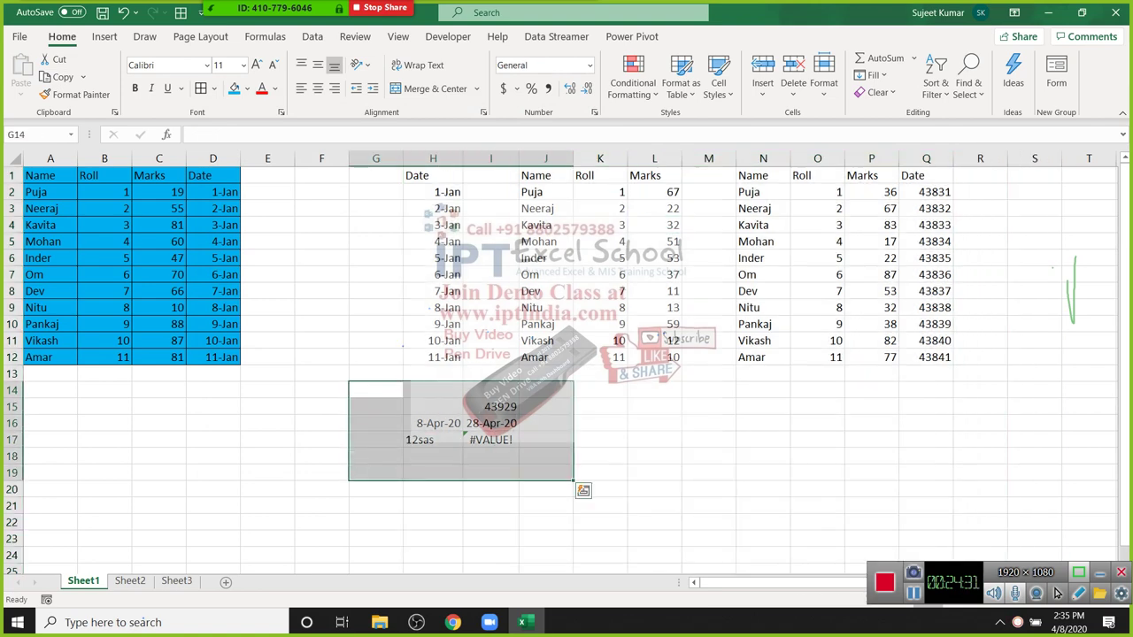
key(Delete)
drag(433, 158, 947, 157)
key(Delete)
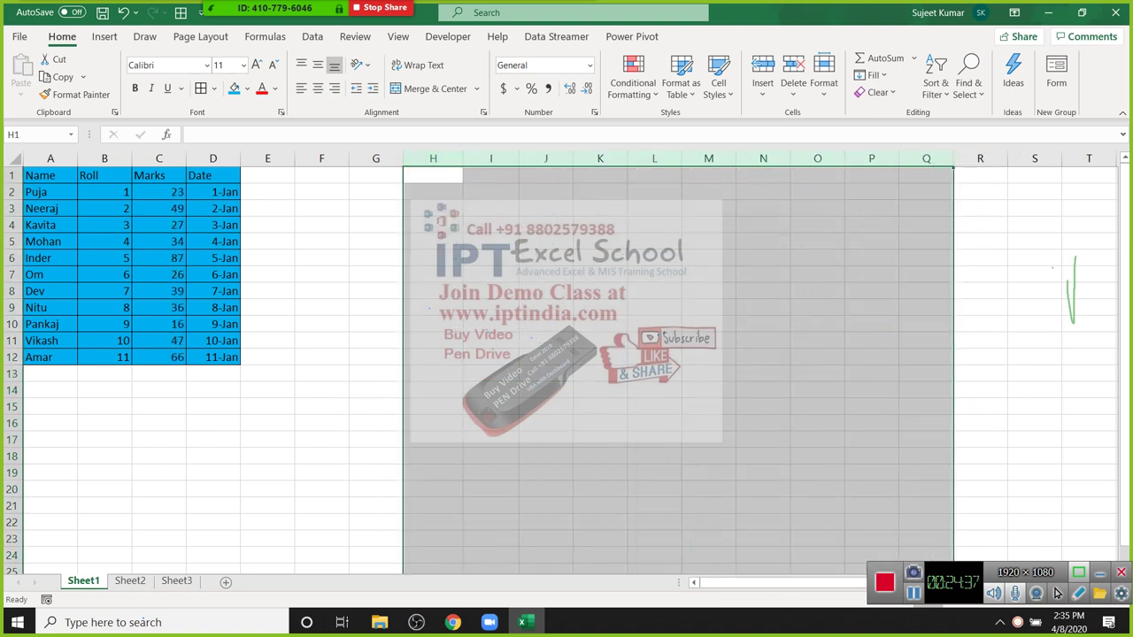
click(545, 191)
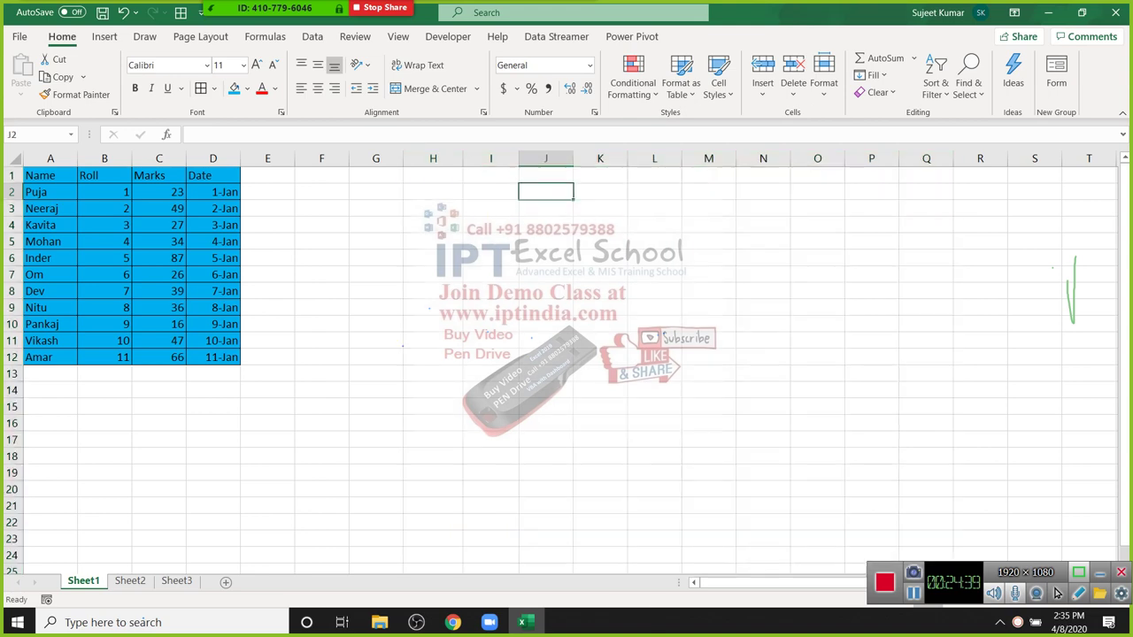
Step: On Sheet2, enter the label Date in D1 and today's date 4/8/2020 in E1
click(129, 581)
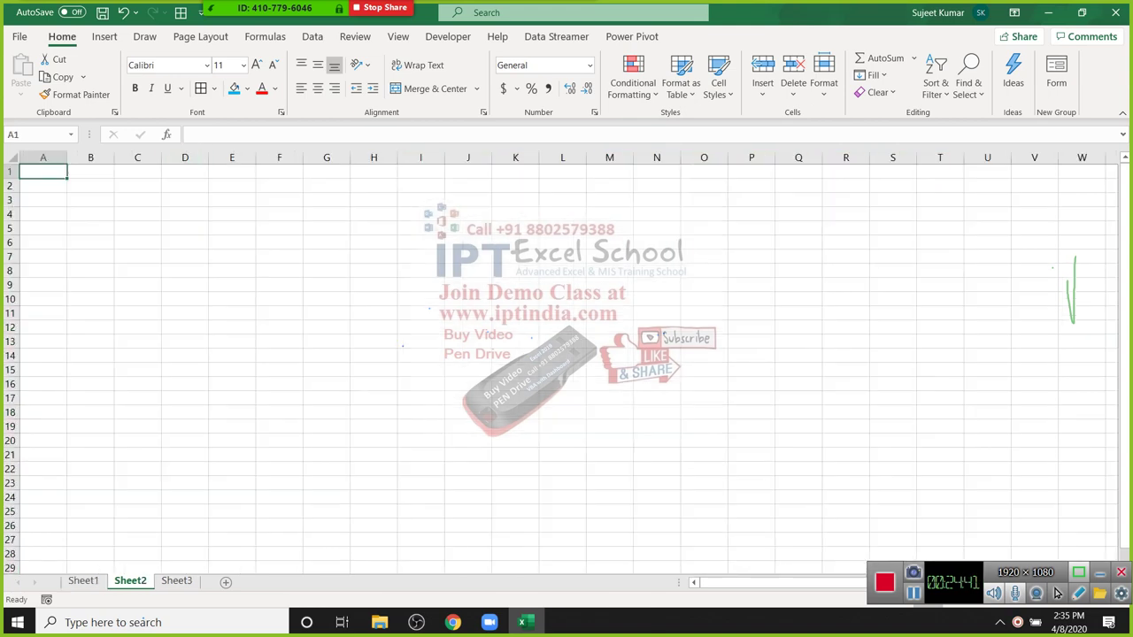
scroll(566, 363, up, 2)
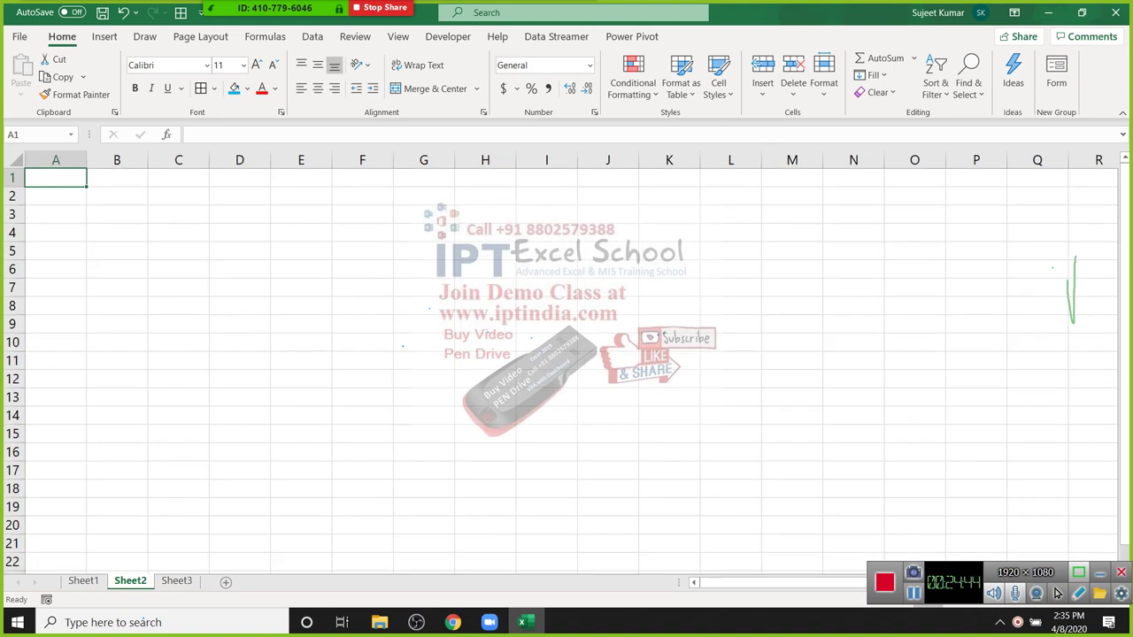
click(239, 178)
text(Date)
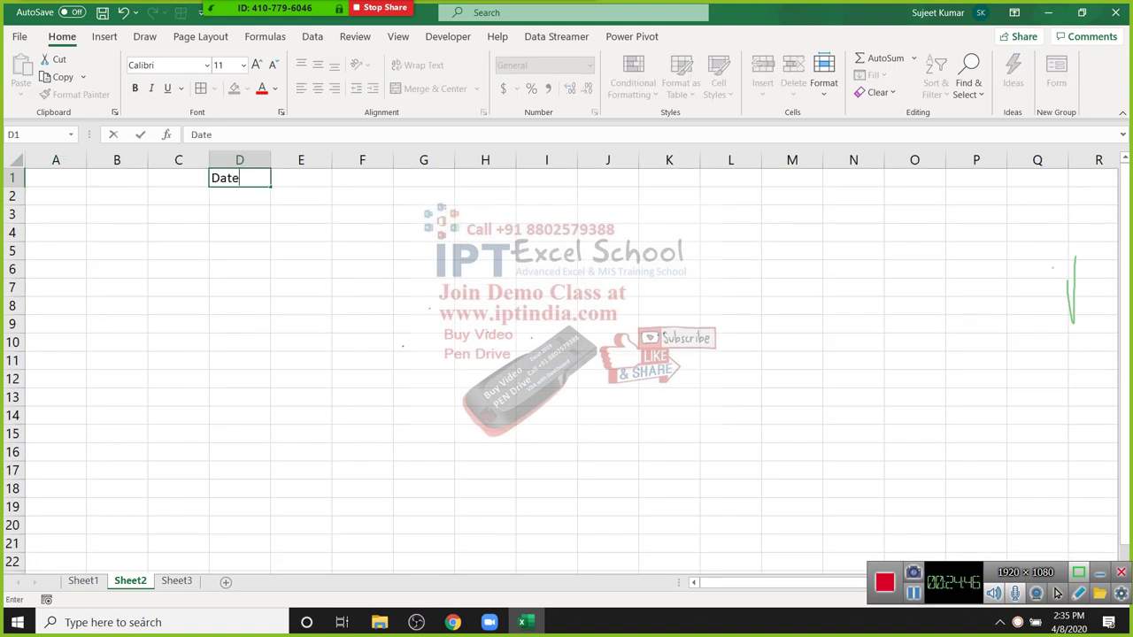
key(Tab)
key(ctrl+semicolon)
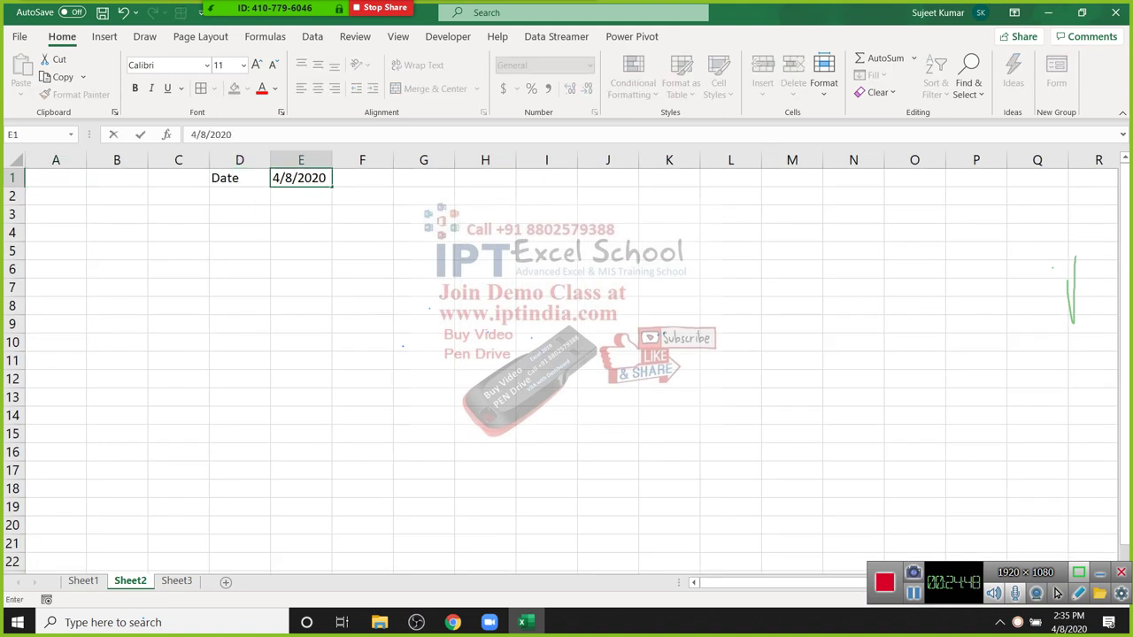
click(301, 214)
key(ctrl+Page_Down)
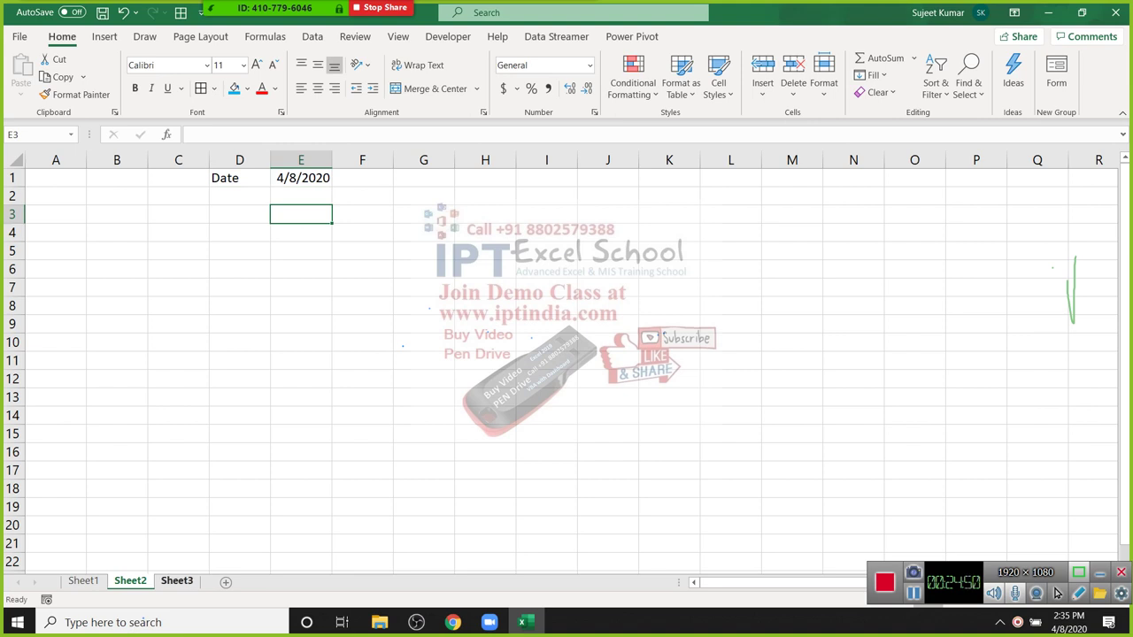
Step: On Sheet3, link D1:E1 to Sheet2 with =Sheet2!D1 and format E1 as a date
ctrl+scroll(566, 363, up, 3)
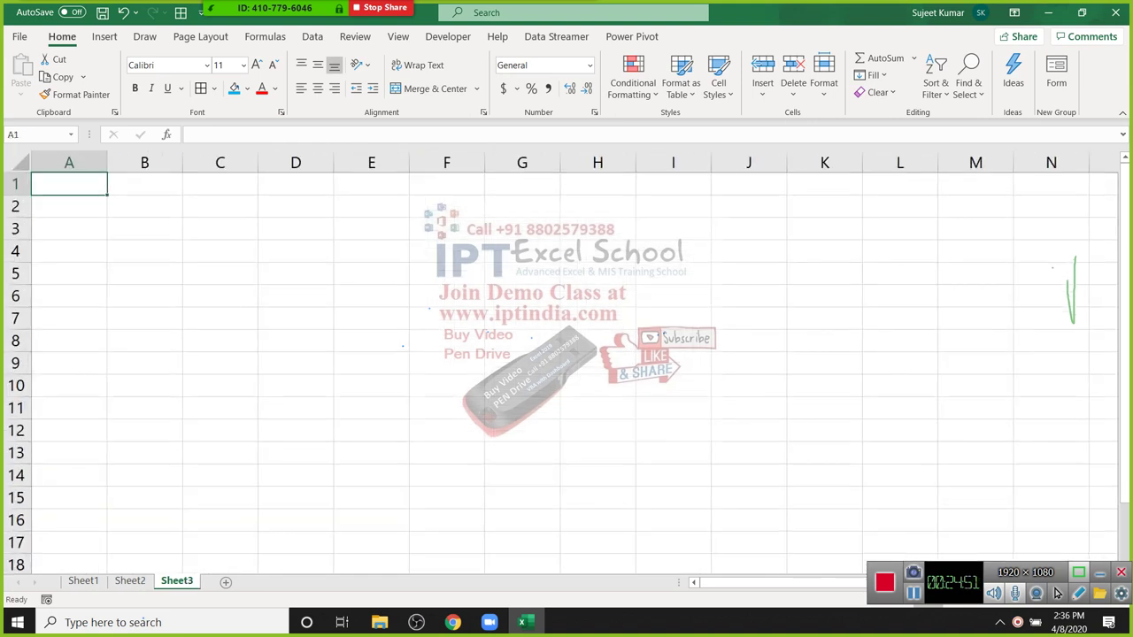
key(Right)
key(Right)
key(Right)
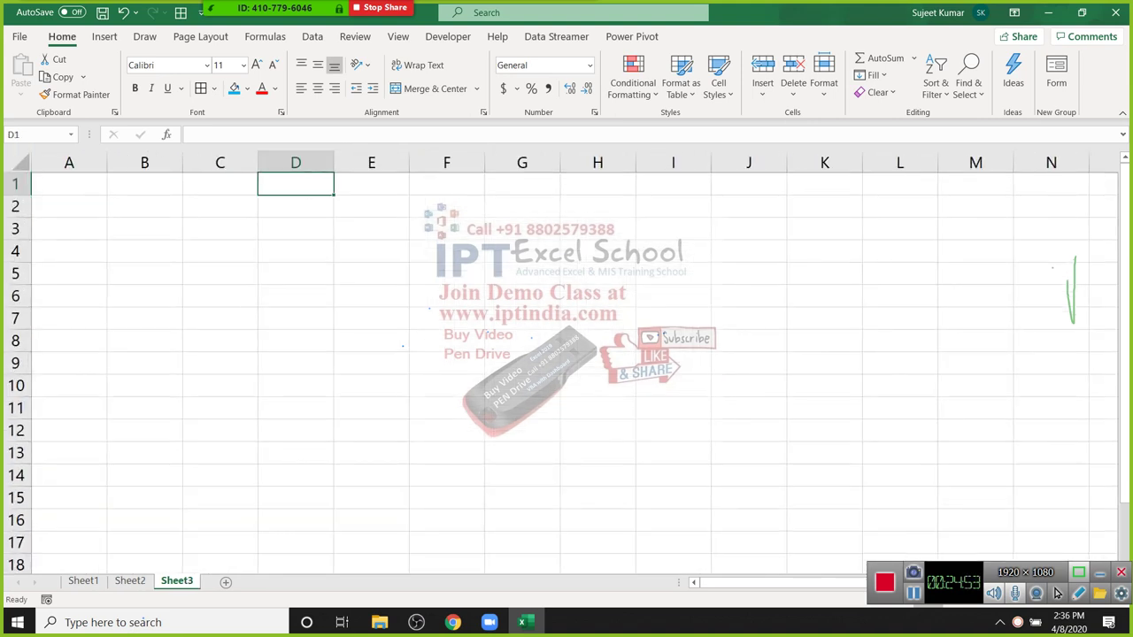
text(=)
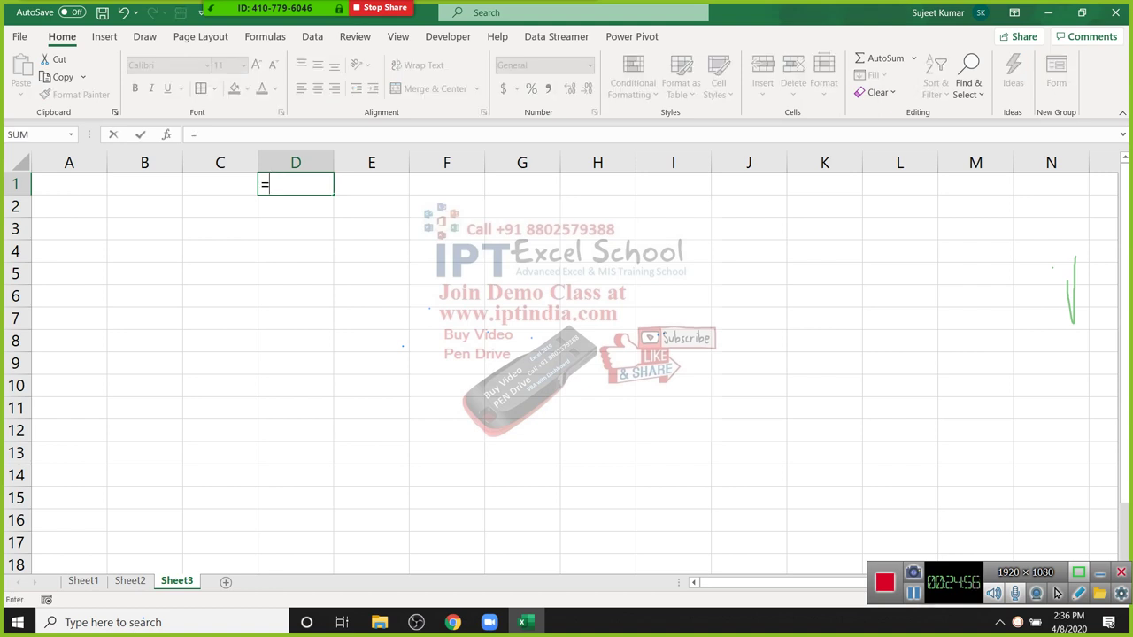
key(ctrl+Page_Up)
key(Right)
key(Right)
key(Right)
key(Return)
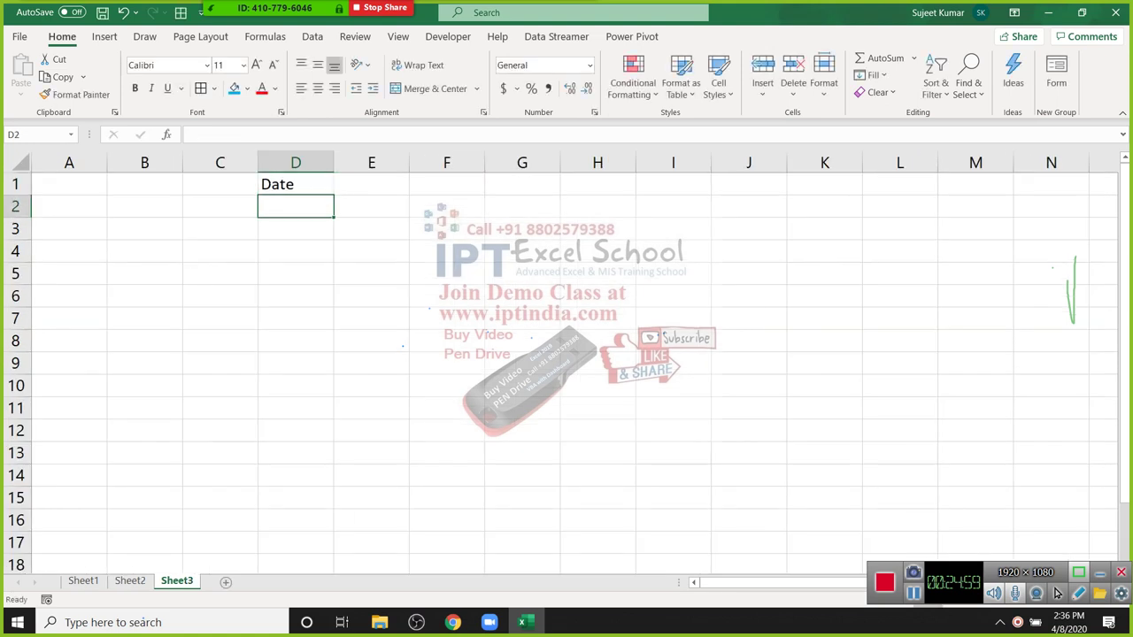
key(Up)
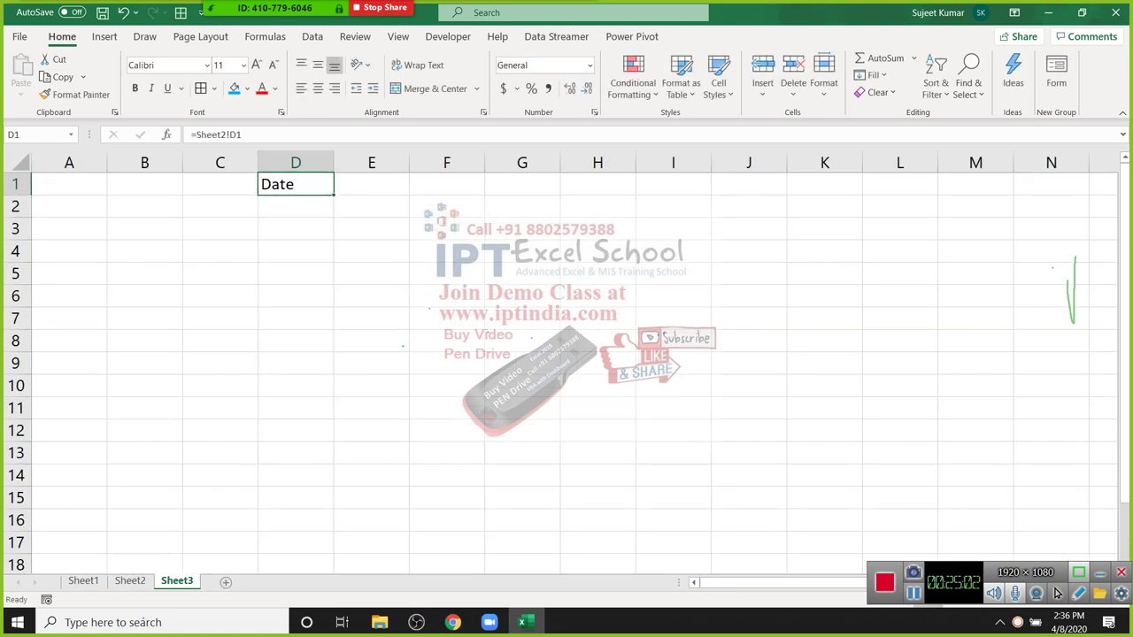
drag(334, 195, 390, 189)
key(Right)
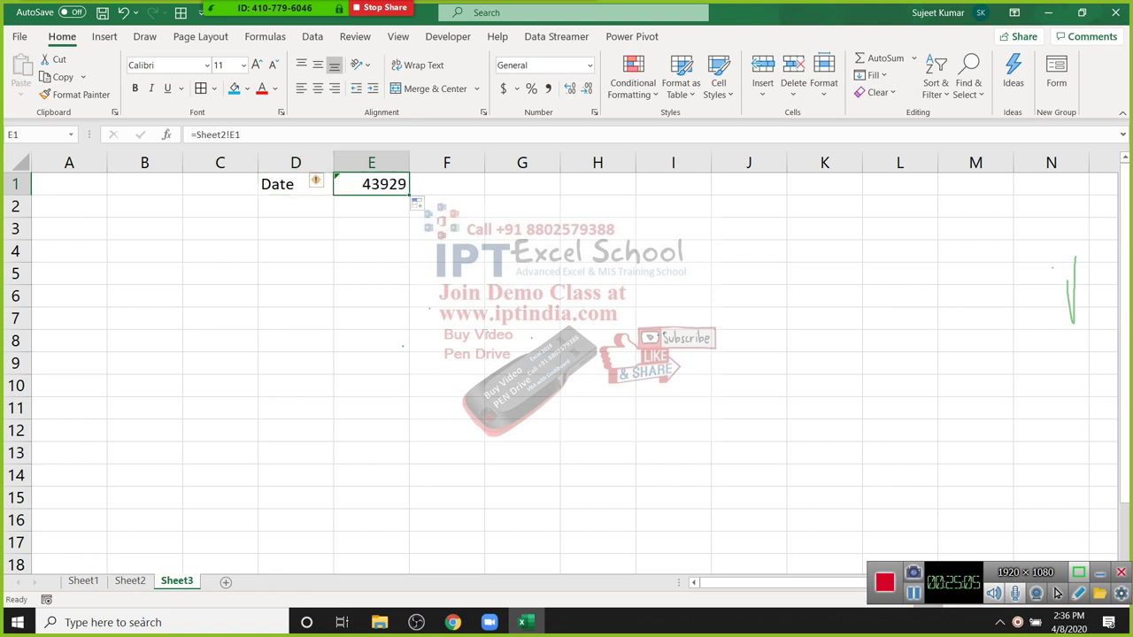
key(ctrl+shift+3)
Step: Change Sheet2's E1 date to 8/8/2020 and confirm Sheet3's linked date follows
key(ctrl+Page_Up)
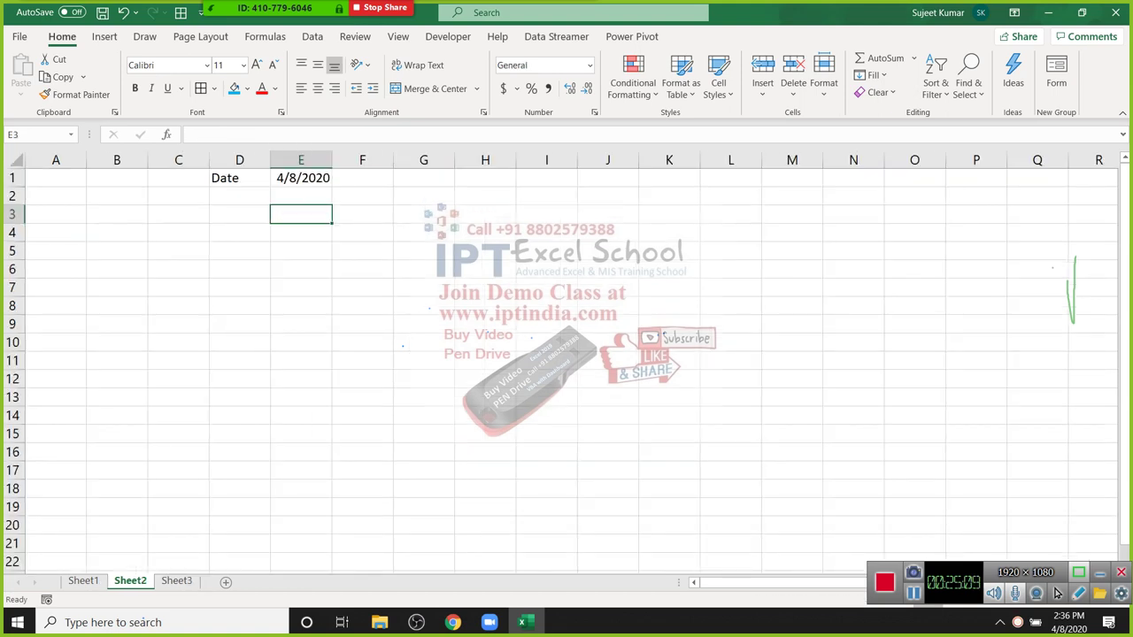
key(Up)
key(Up)
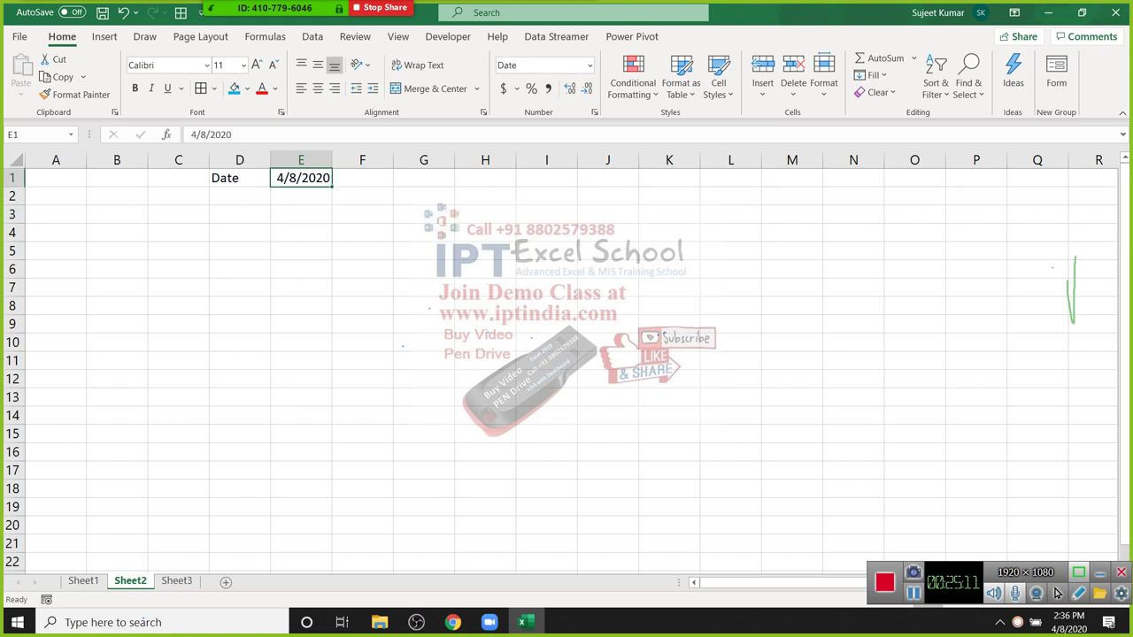
text(8/8)
key(Return)
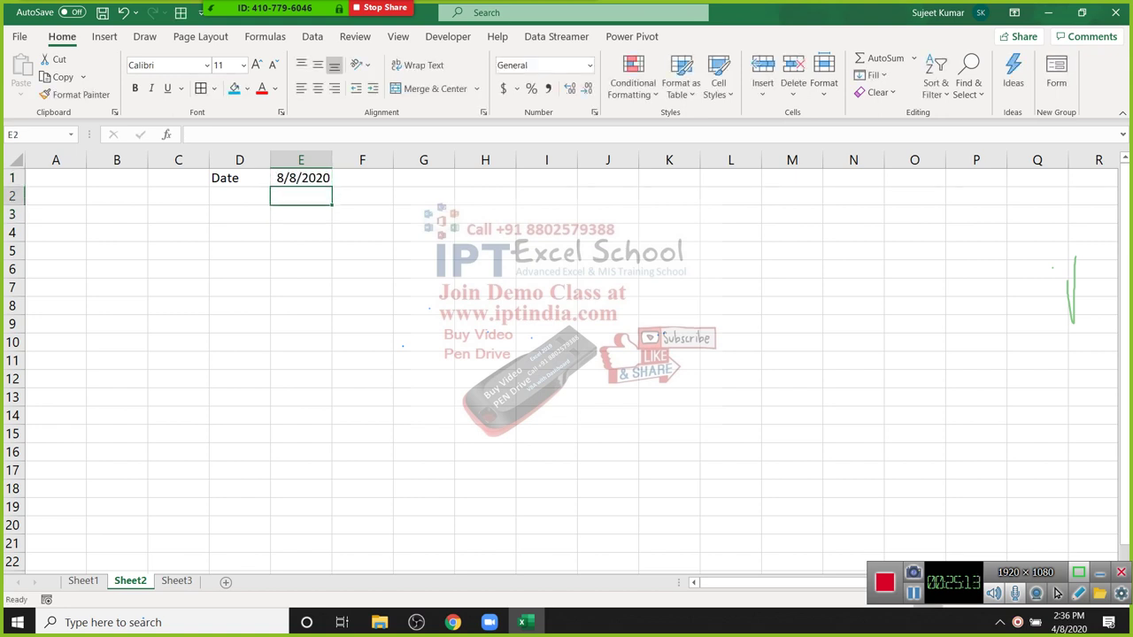
key(ctrl+Page_Down)
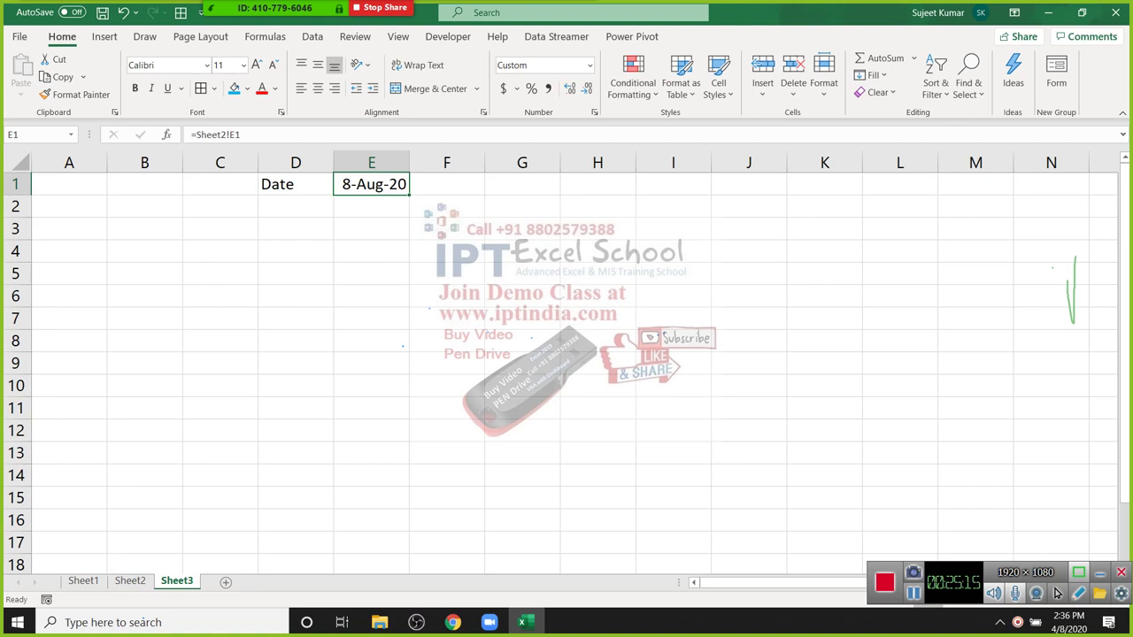
key(ctrl+Page_Up)
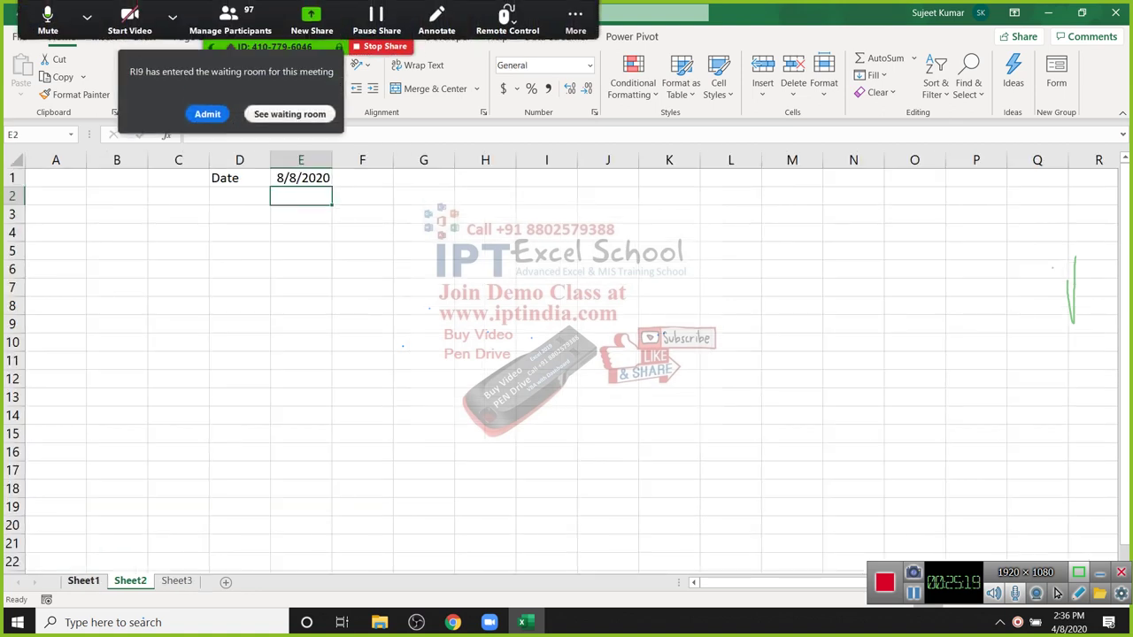
Step: Copy Sheet1's table A1:D12 and Paste Link it into J1:M12
key(ctrl+Page_Up)
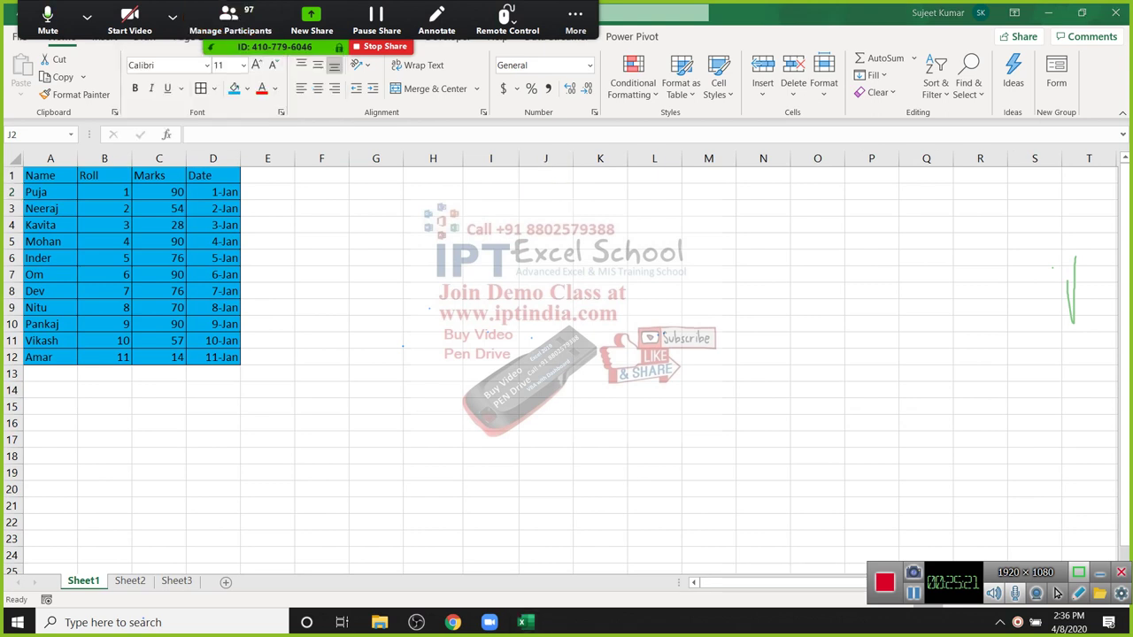
key(ctrl+Home)
key(ctrl+a)
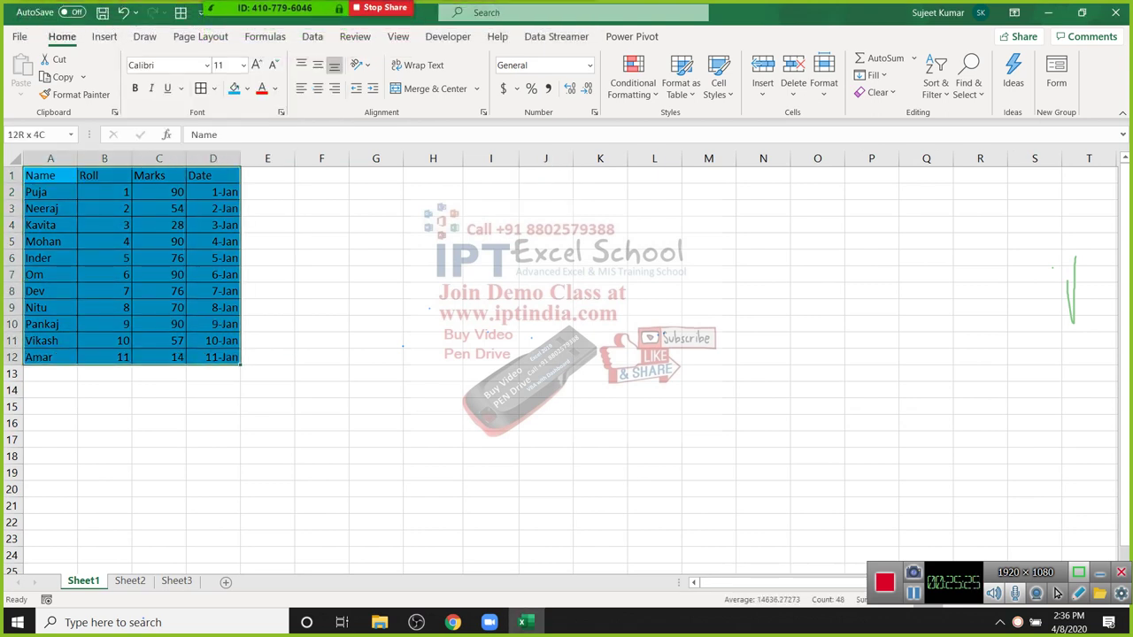
key(ctrl+c)
click(545, 175)
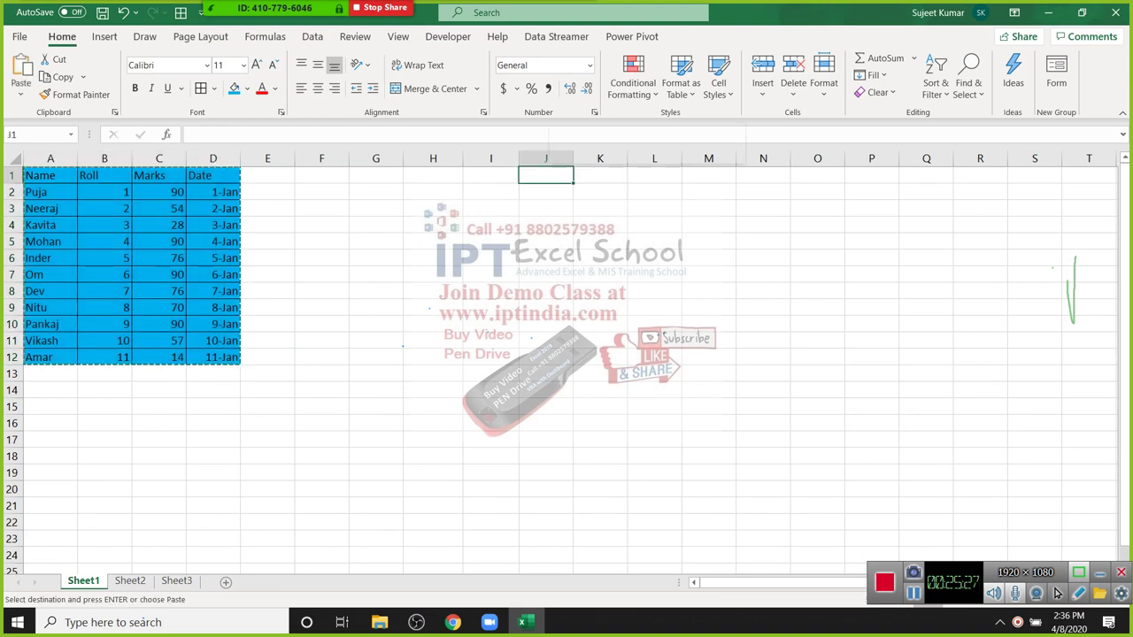
right_click(549, 175)
key(s)
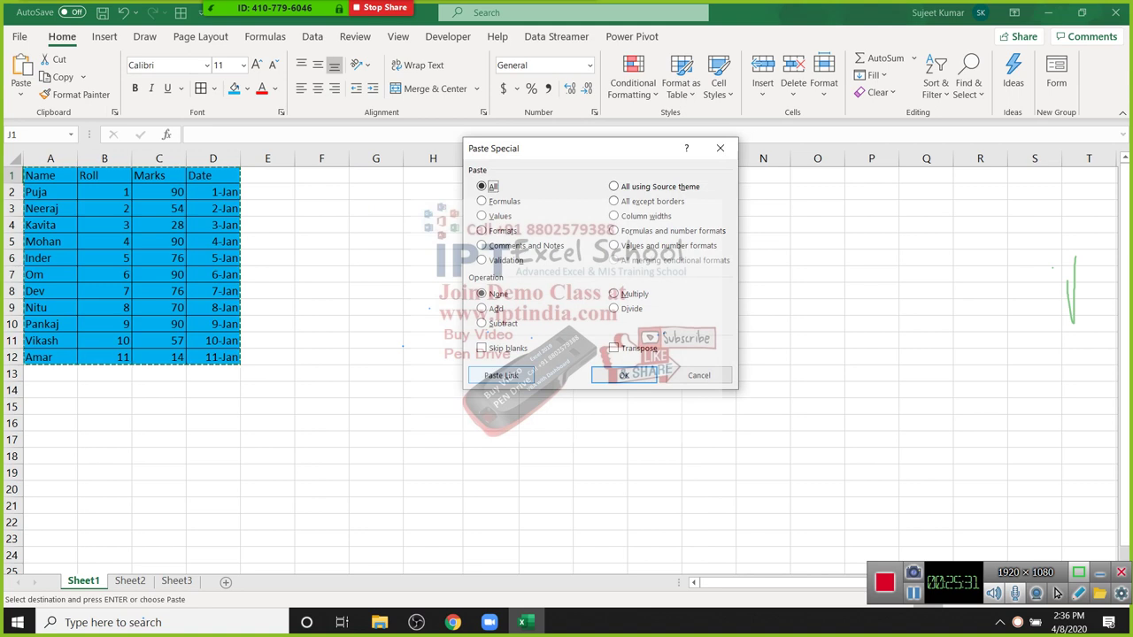
key(alt+l)
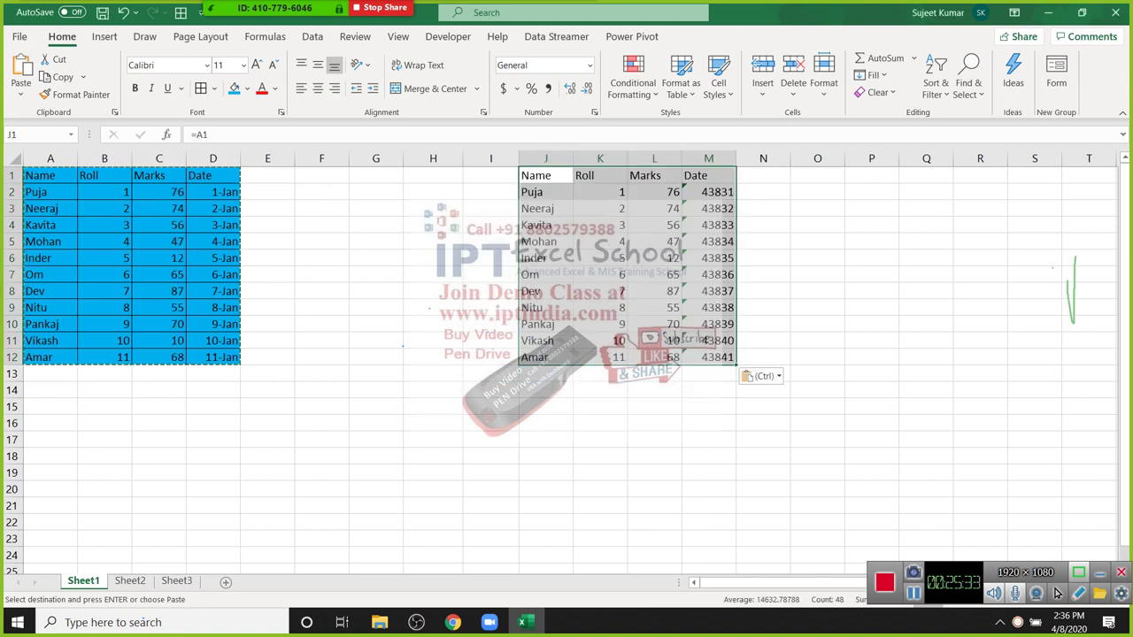
Step: Enter 85 in C5, check that linked L5 shows 85, then clear columns J to M
click(159, 241)
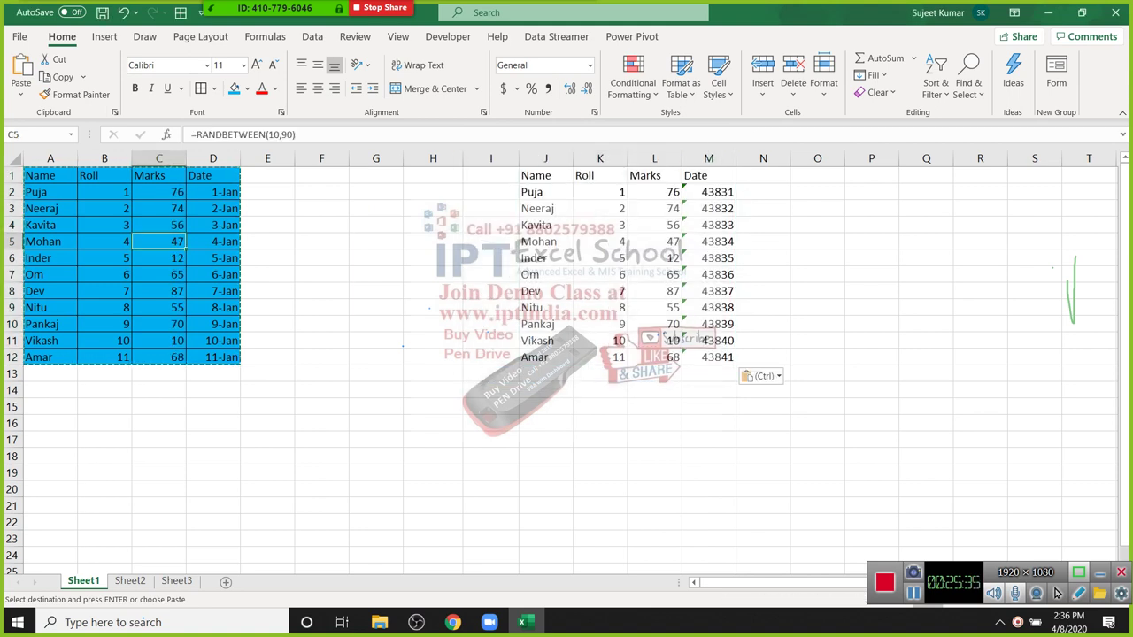
text(8)
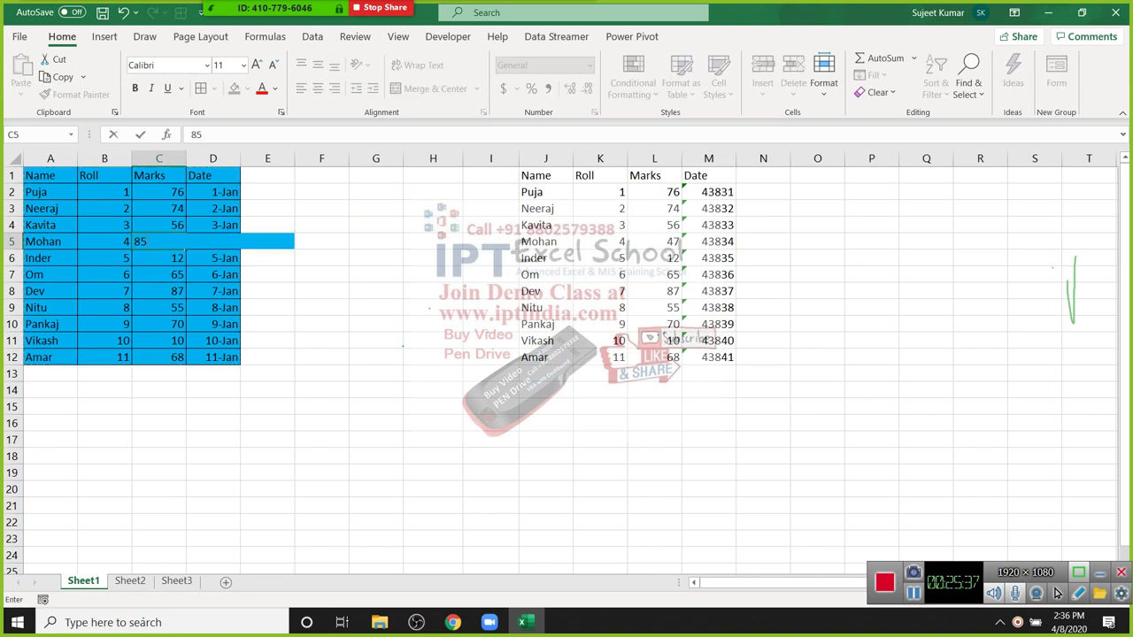
text(5)
key(Return)
click(654, 241)
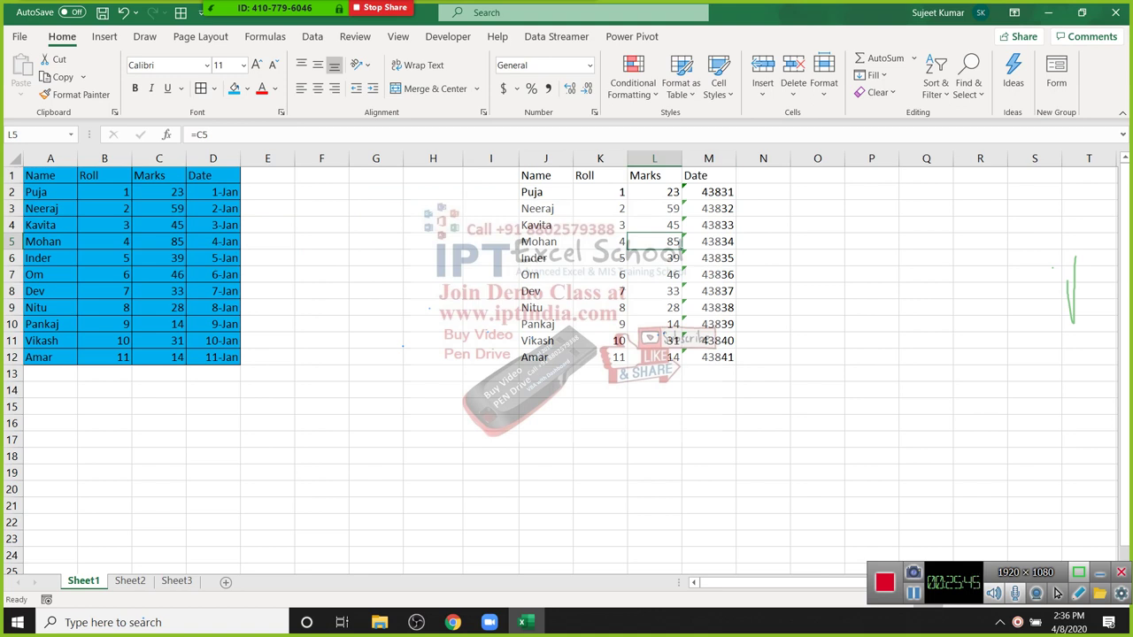
click(212, 224)
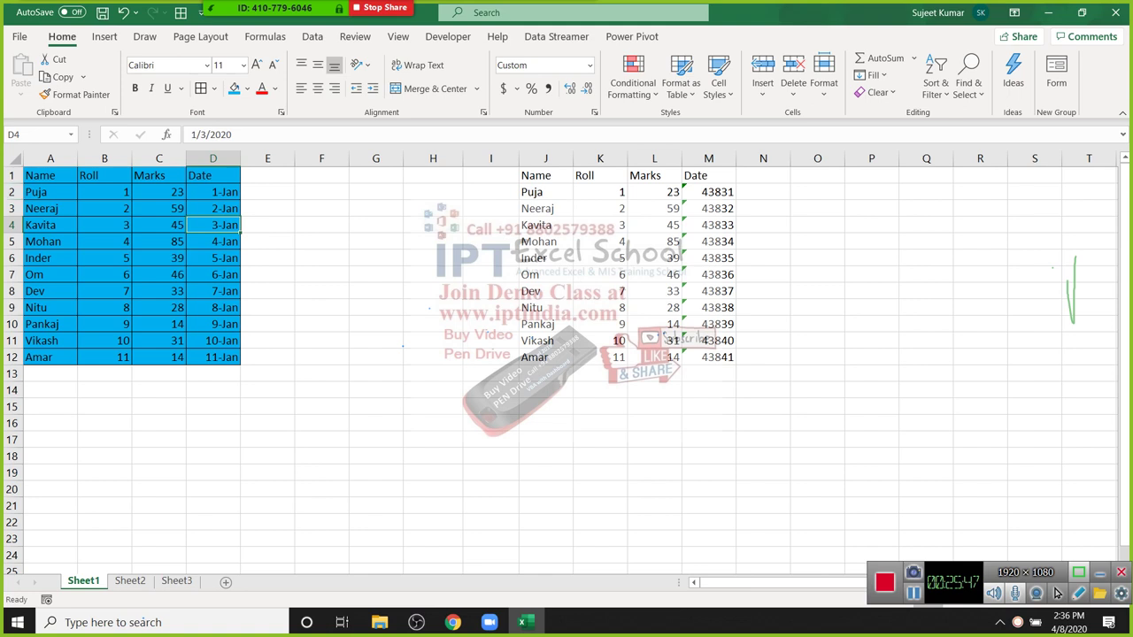
drag(545, 158, 708, 158)
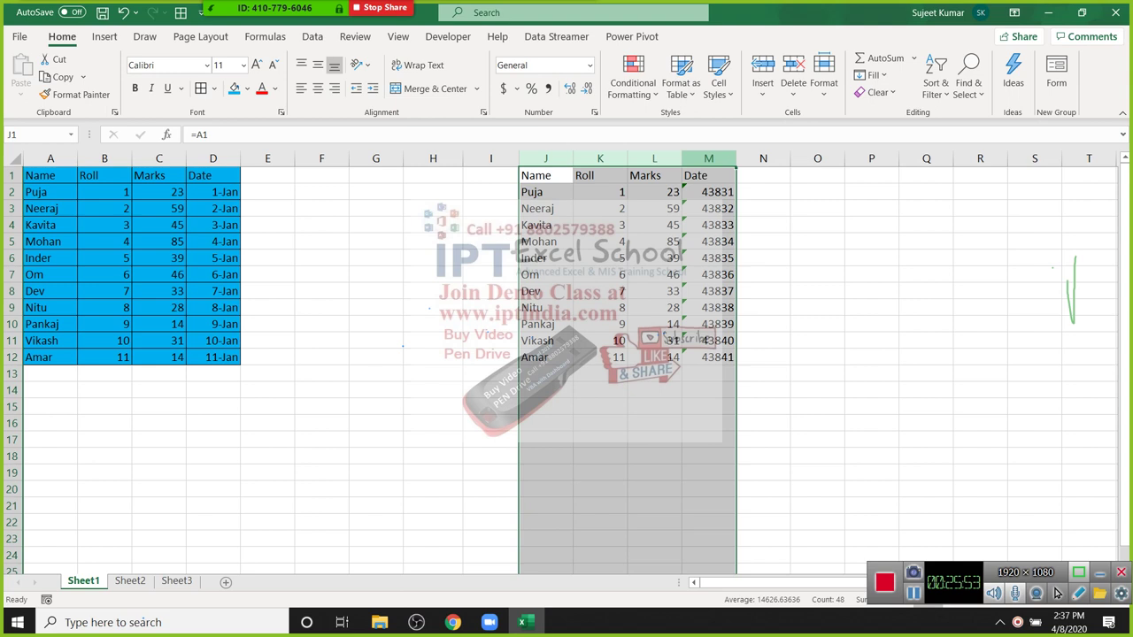
key(Delete)
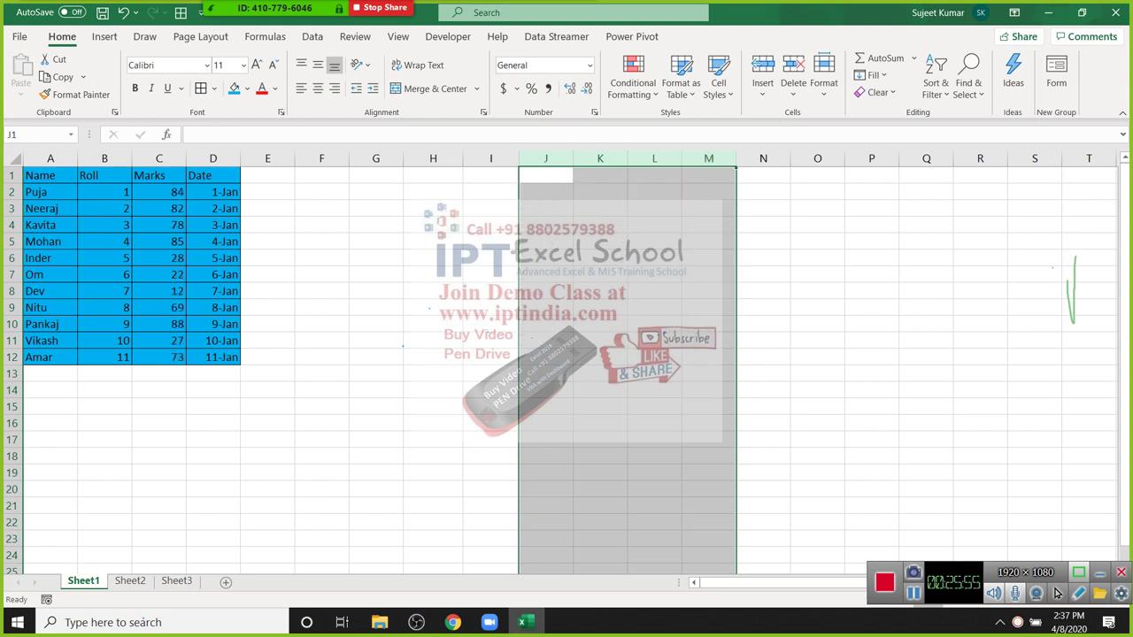
key(ctrl+Page_Down)
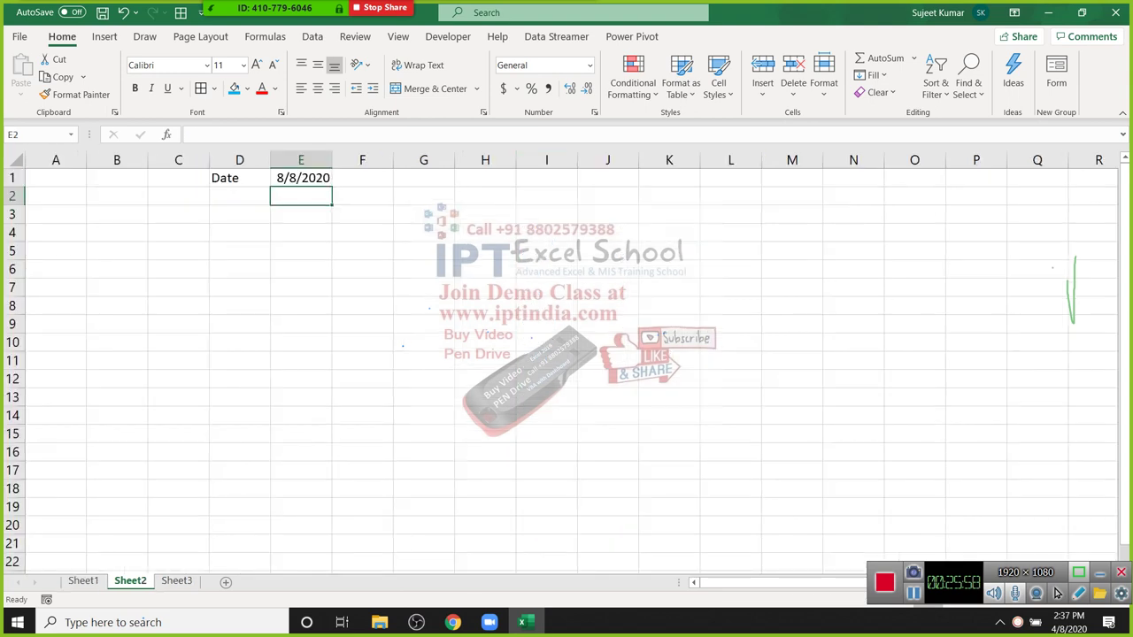
Step: Add a new sheet with a Sales heading and =RANDBETWEEN(10,90) filled down A2:A54
key(shift+F11)
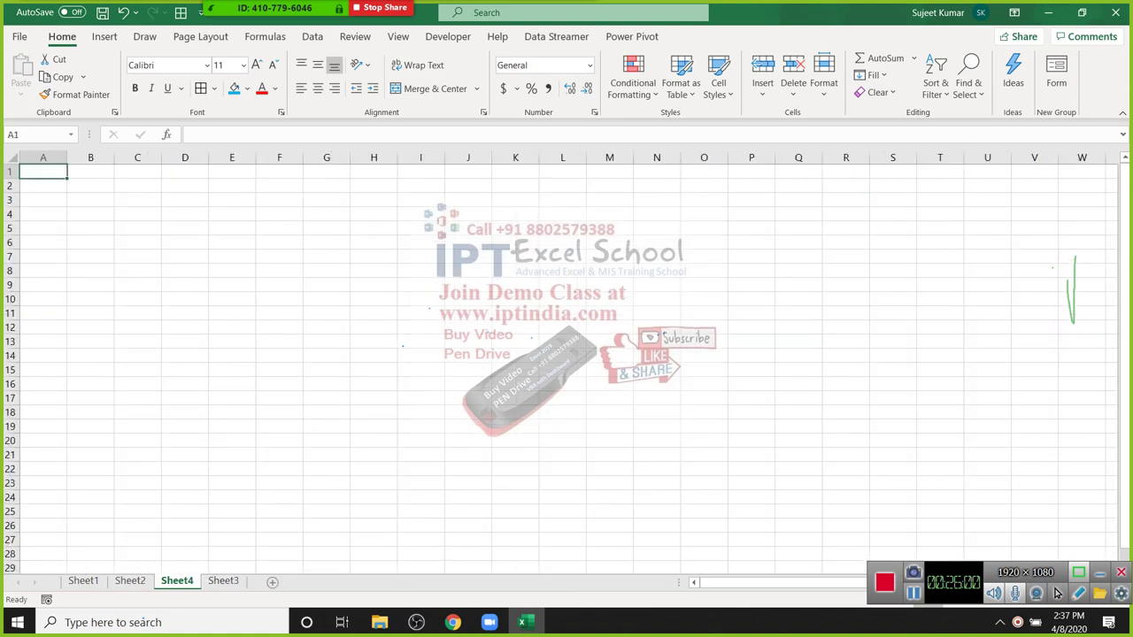
scroll(1057, 594, up, 3)
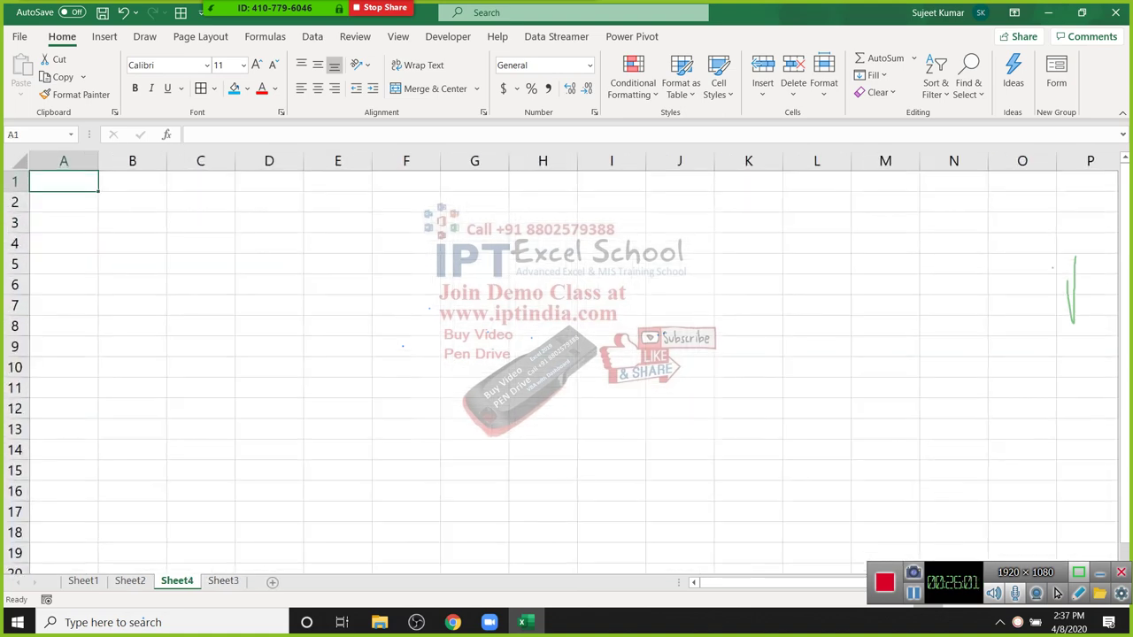
text(Sales)
key(Return)
text(=)
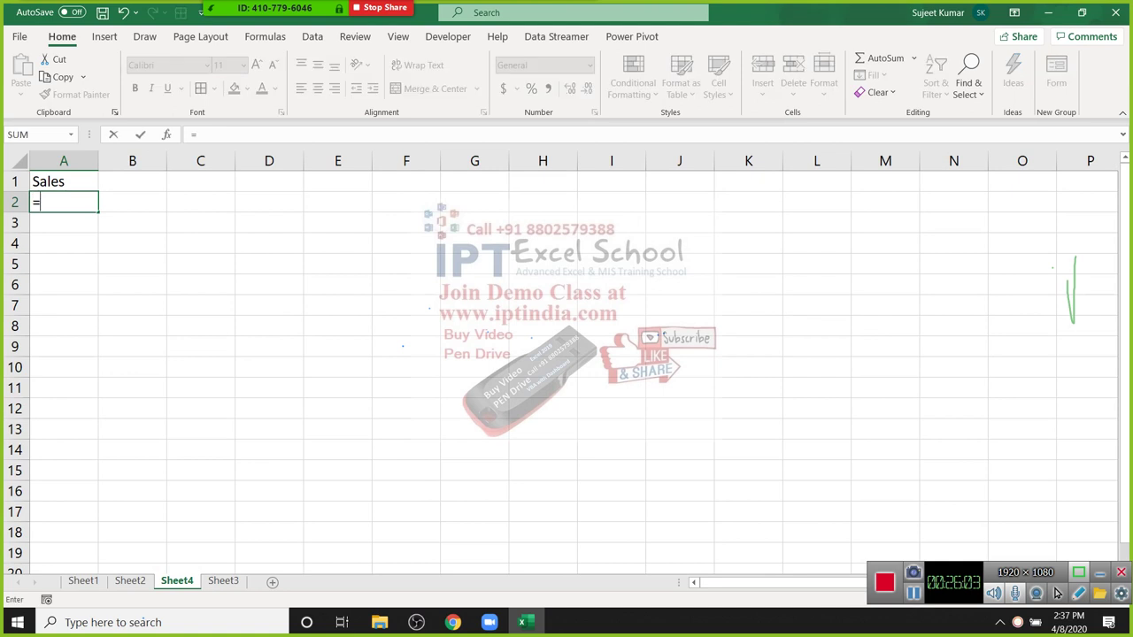
text(ra)
key(Down)
key(Down)
key(Down)
key(Tab)
text(10)
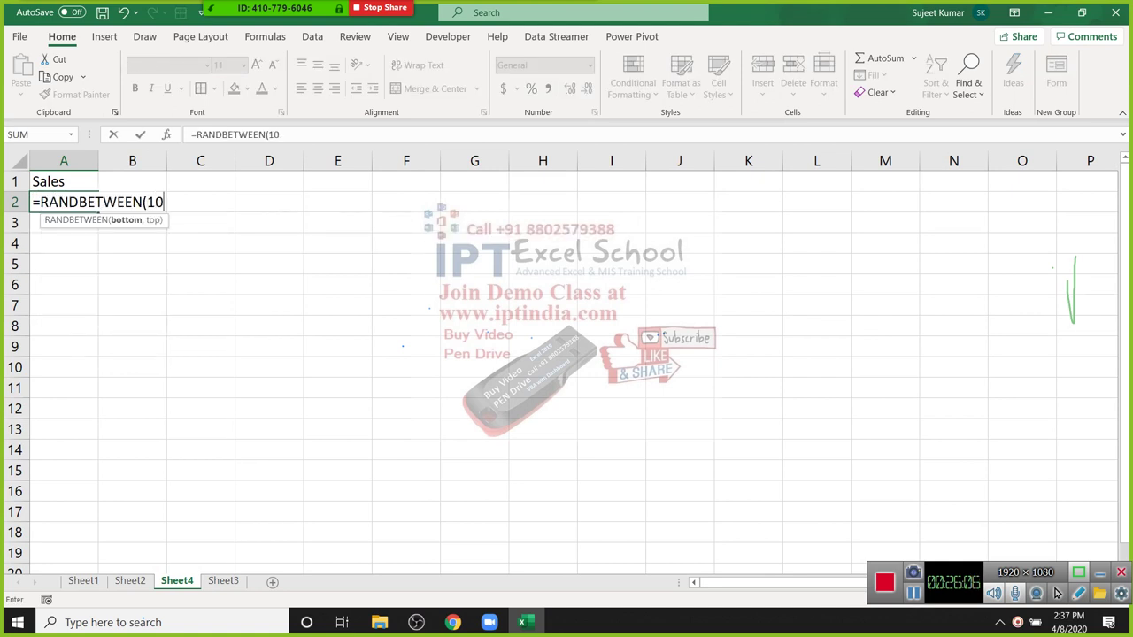
text(,90)
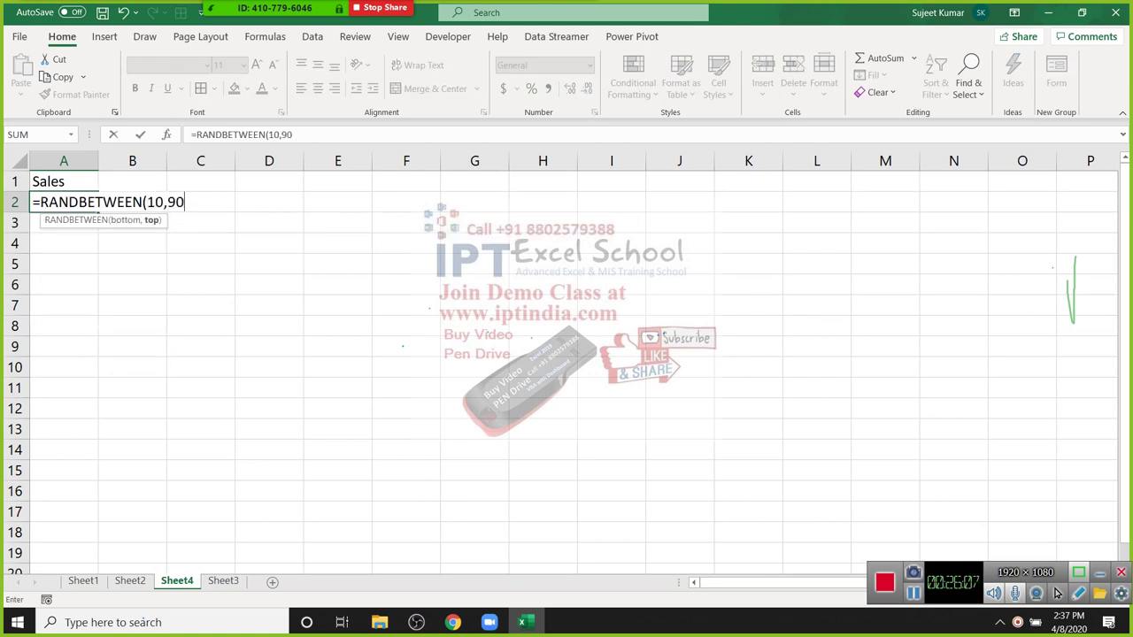
click(132, 388)
click(63, 202)
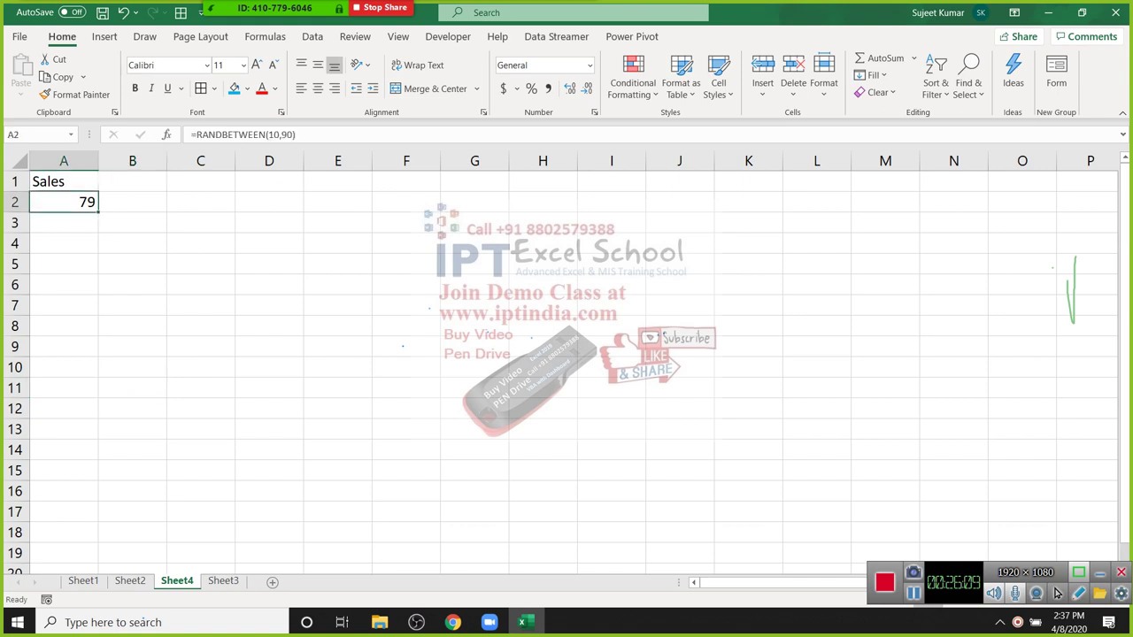
drag(99, 211, 99, 542)
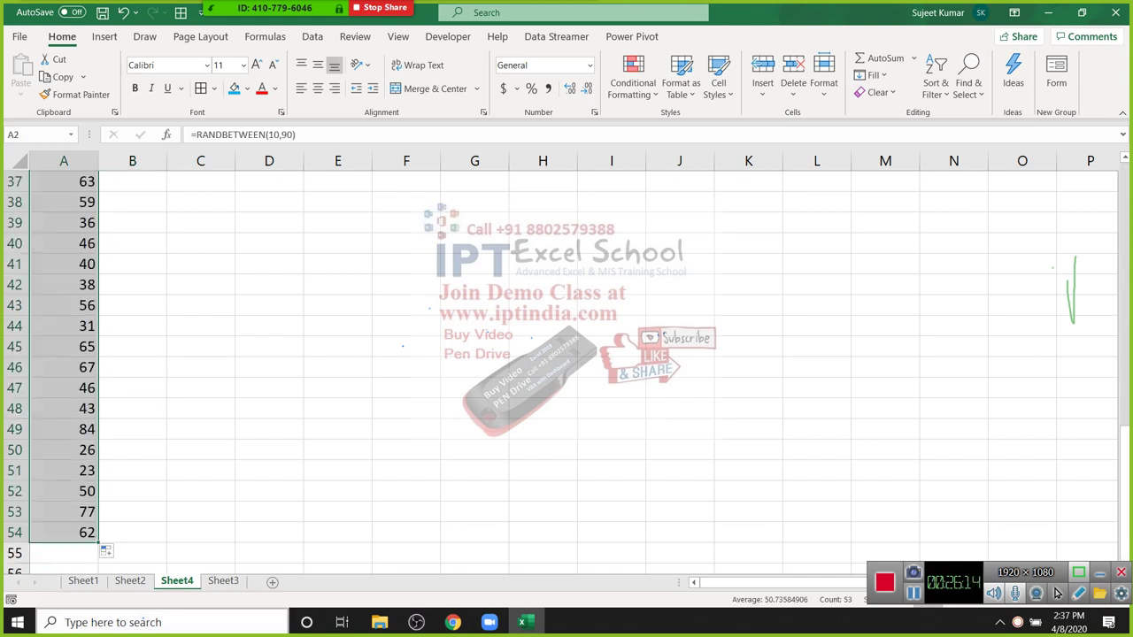
Step: Copy the Sales column and paste it back over itself as Values
key(ctrl+c)
click(21, 89)
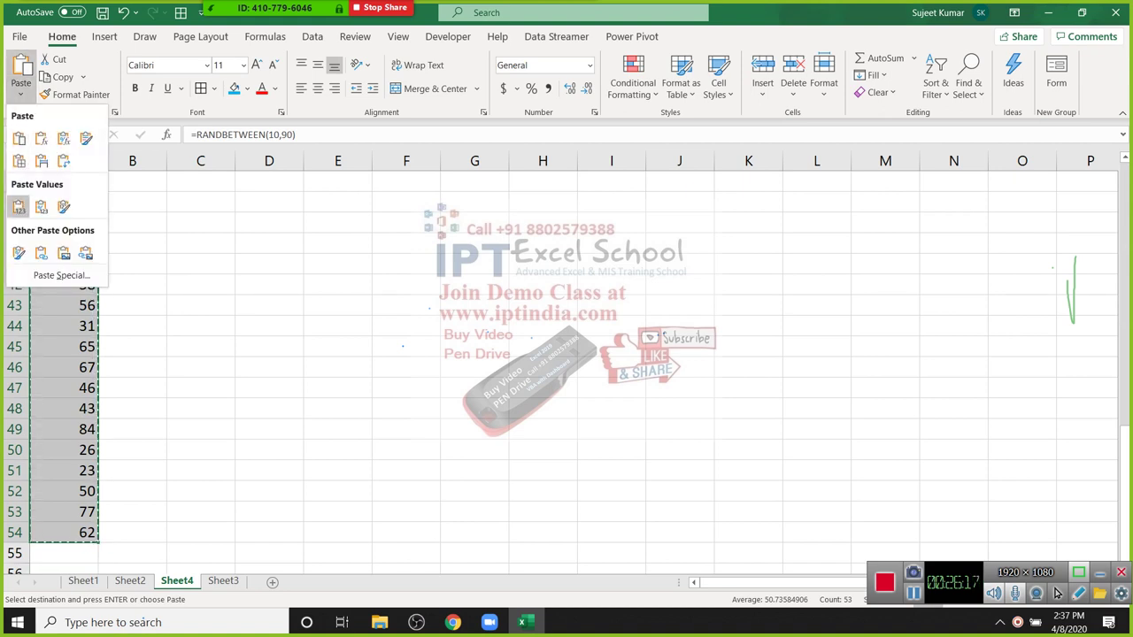
click(18, 206)
scroll(18, 207, up, 12)
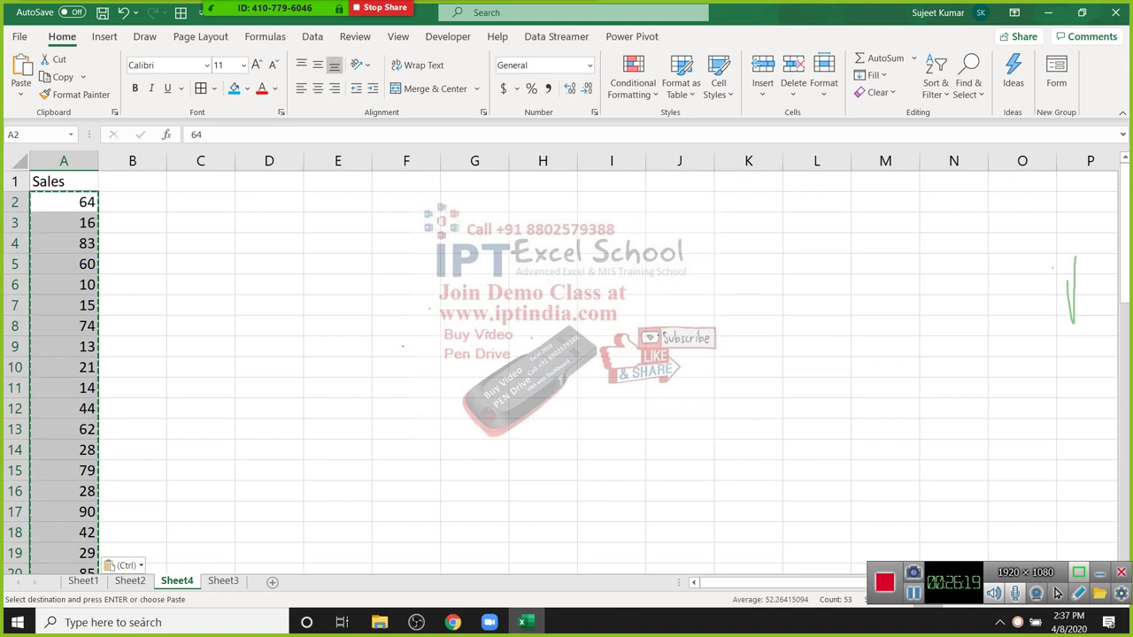
Step: Enter 65 in B5, 112 in B10, 95 in B17, 74 in B23 and 65 in B26
key(Escape)
key(Down)
key(Down)
key(Down)
key(Down)
key(Up)
key(Up)
key(Up)
key(Up)
key(Right)
key(Down)
key(Down)
key(Down)
key(Down)
key(Up)
text(65)
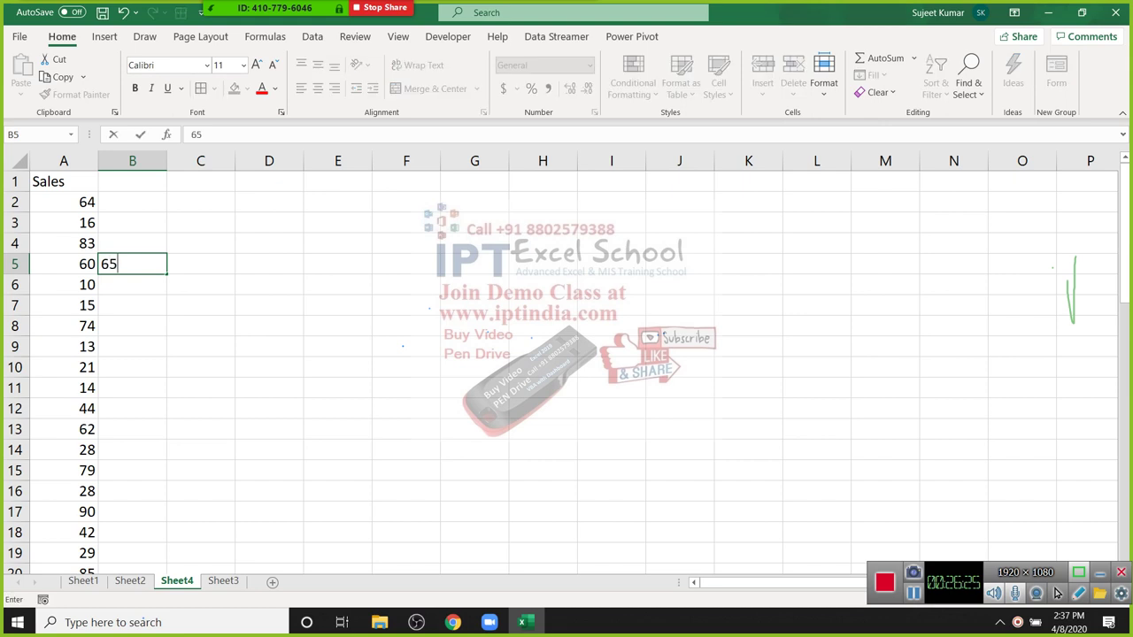
key(Down)
key(Down)
key(Up)
key(Up)
key(Down)
key(Down)
key(Down)
key(Down)
key(Down)
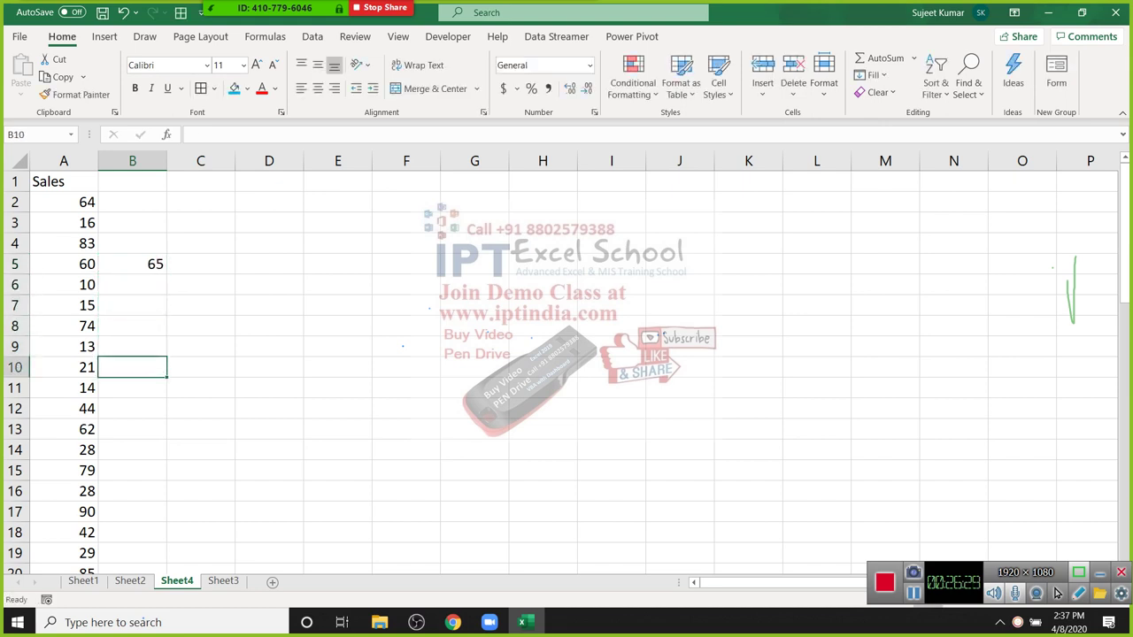
text(112)
key(Down)
key(Down)
key(Down)
key(Down)
key(Down)
key(Down)
key(Down)
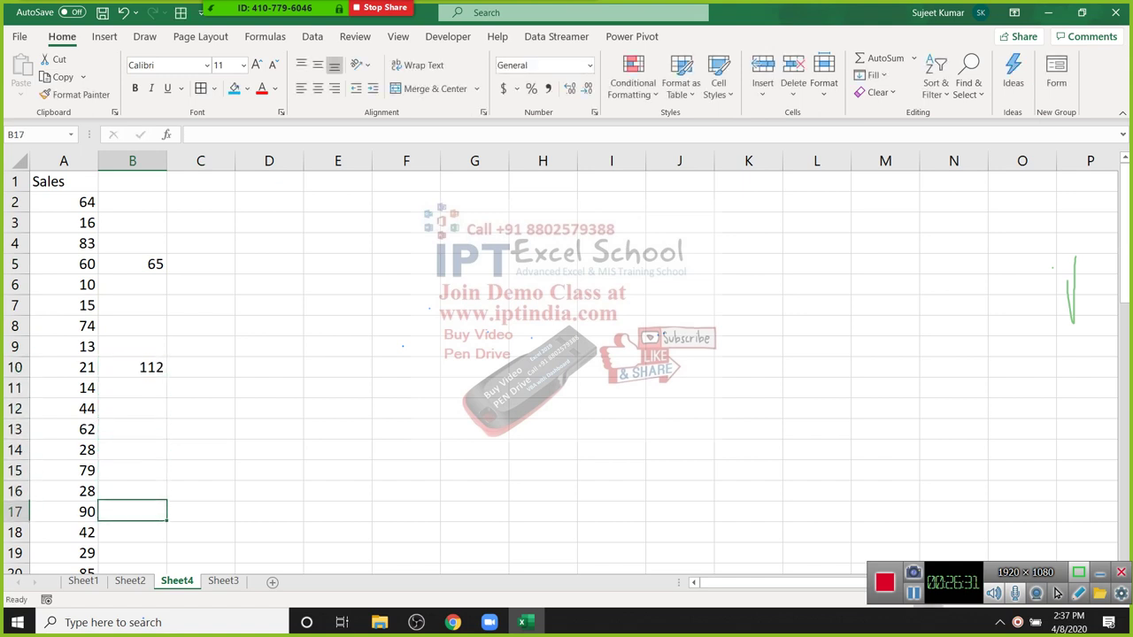
text(95)
key(Down)
key(Down)
key(Down)
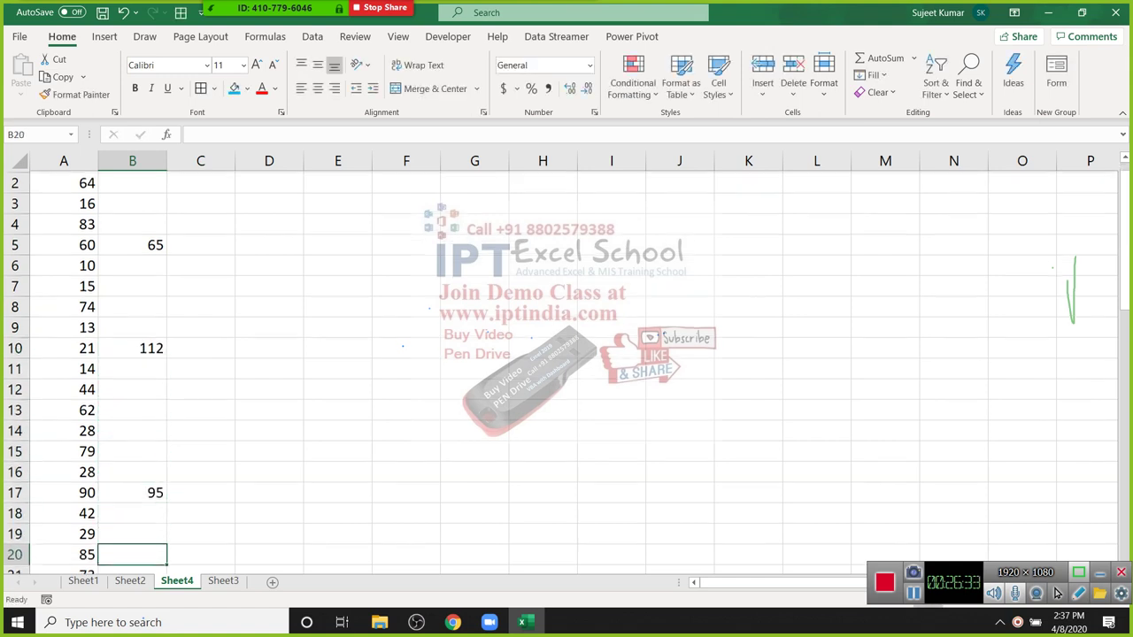
key(Down)
key(Down)
key(Down)
text(74)
key(Down)
key(Down)
key(Down)
text(65)
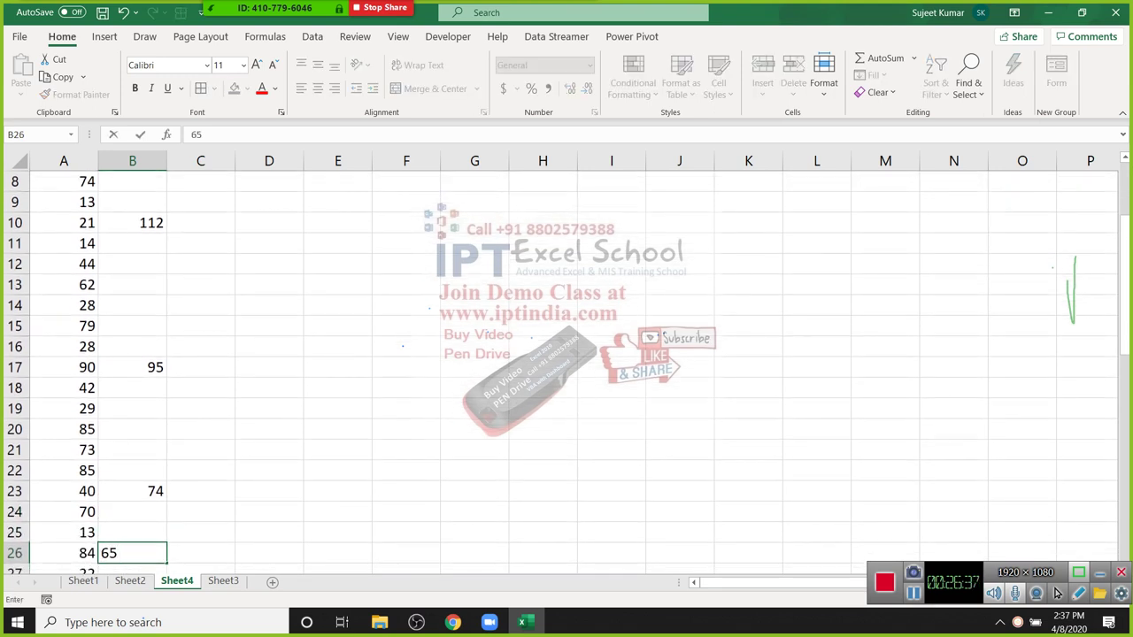
click(406, 284)
Step: Select all of column B and copy it
scroll(566, 372, up, 3)
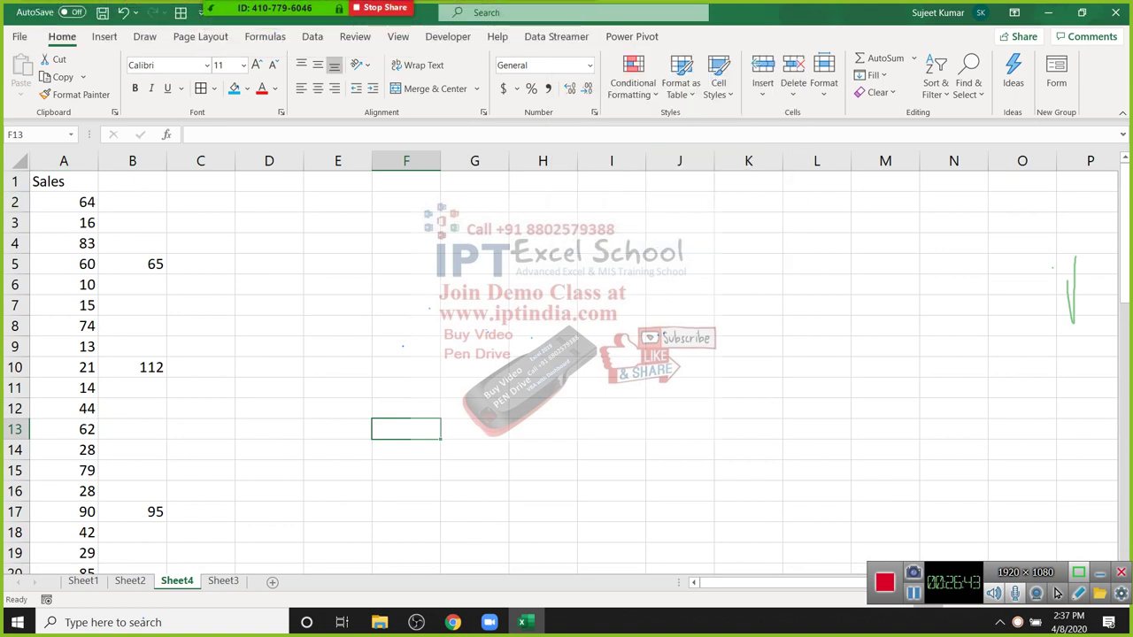
click(132, 202)
click(575, 19)
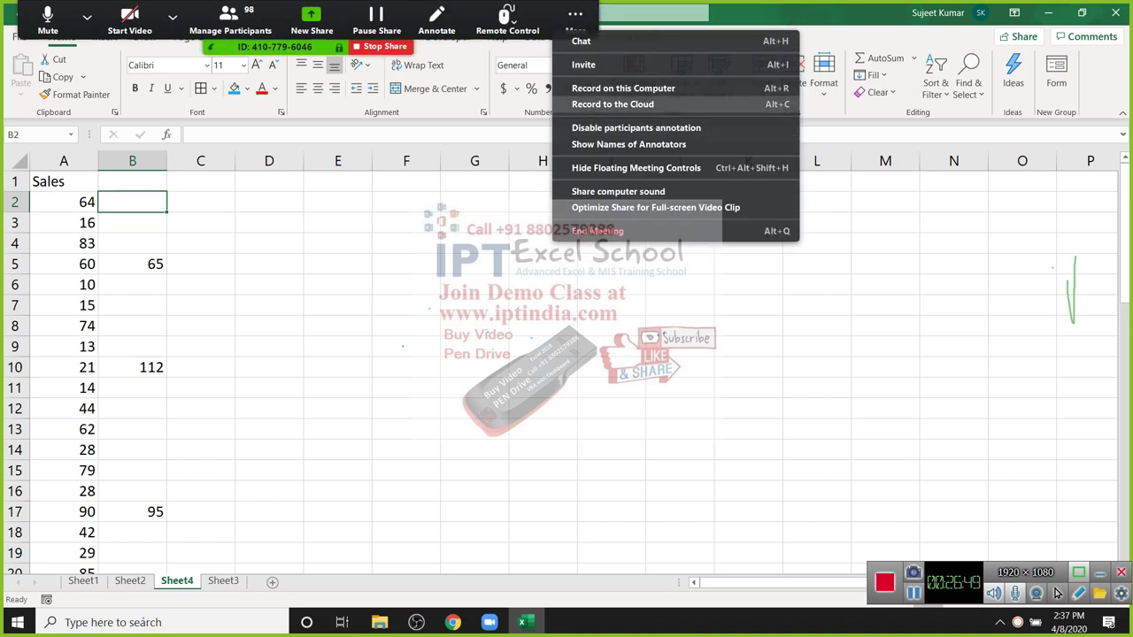
key(Escape)
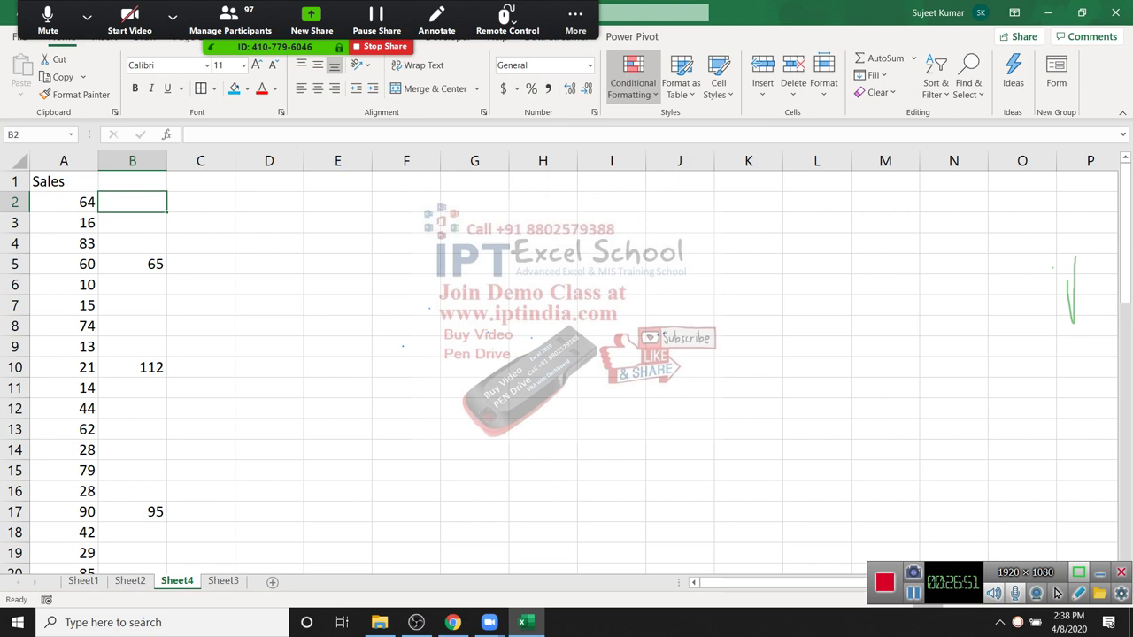
click(200, 243)
click(132, 160)
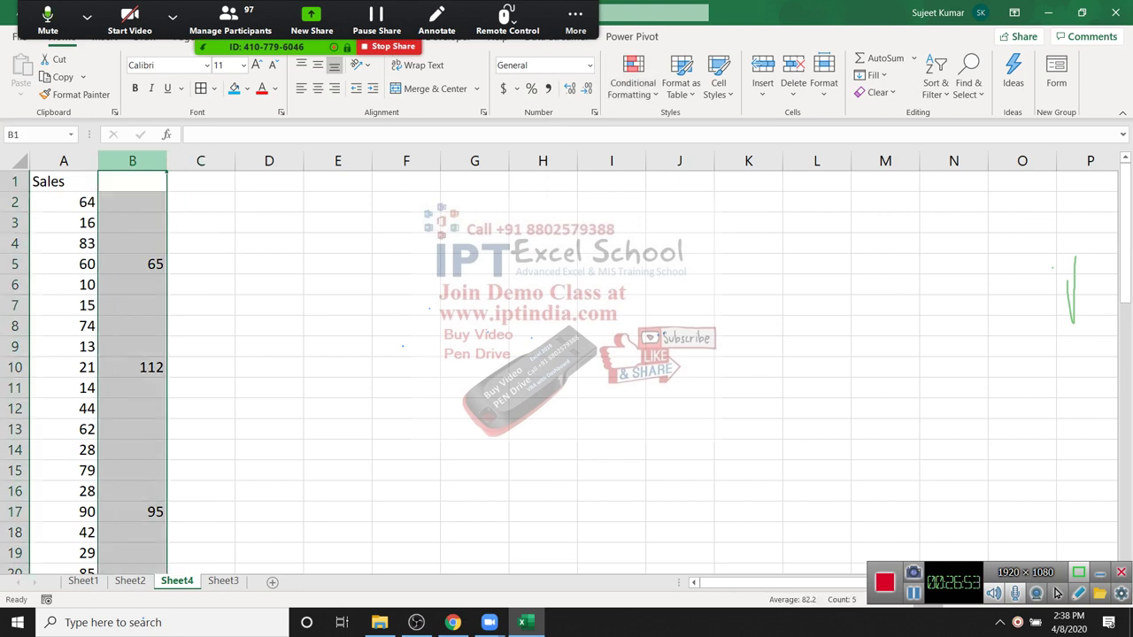
key(ctrl+c)
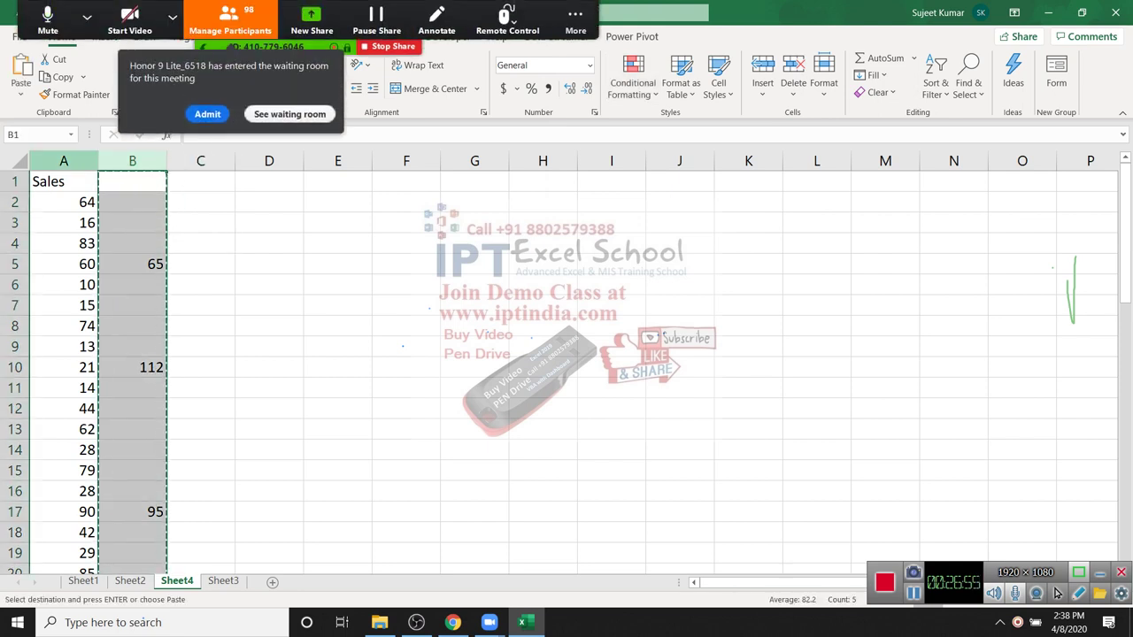
Step: Select the Sales column and review the paste choices without pasting yet
click(63, 160)
right_click(78, 162)
key(Down)
key(Down)
key(Up)
key(Down)
key(Down)
key(Down)
key(Down)
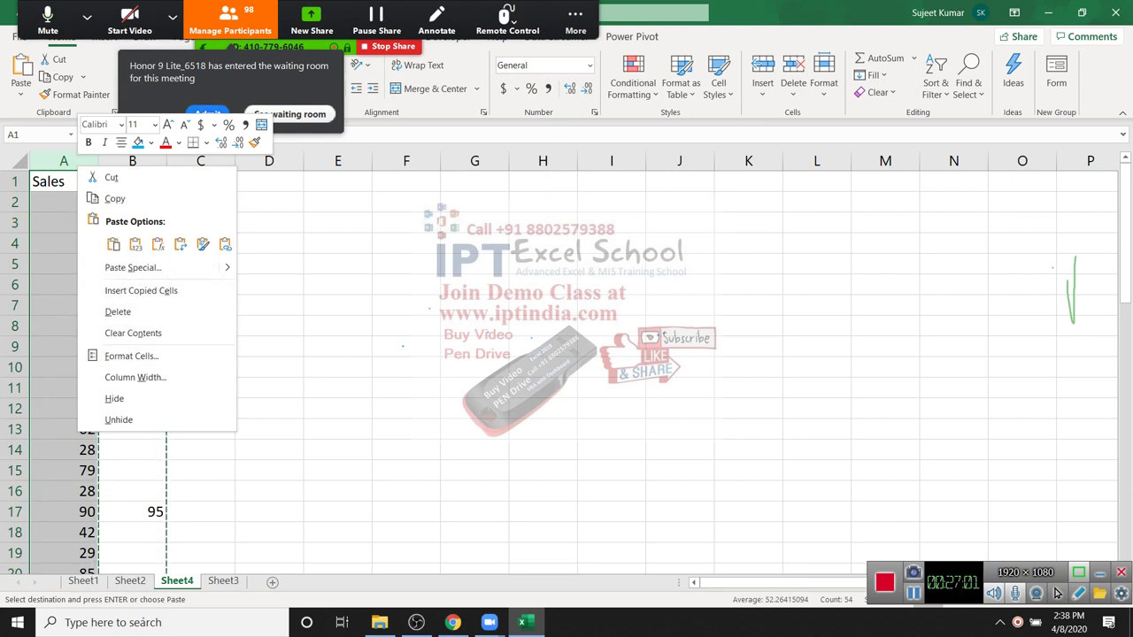
key(Escape)
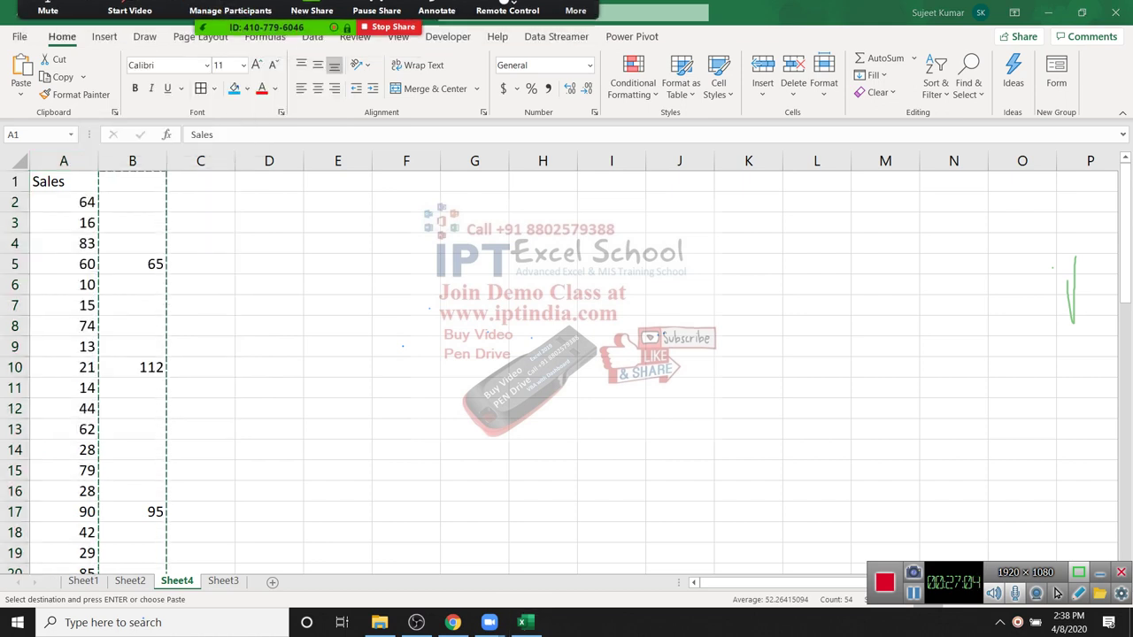
click(21, 92)
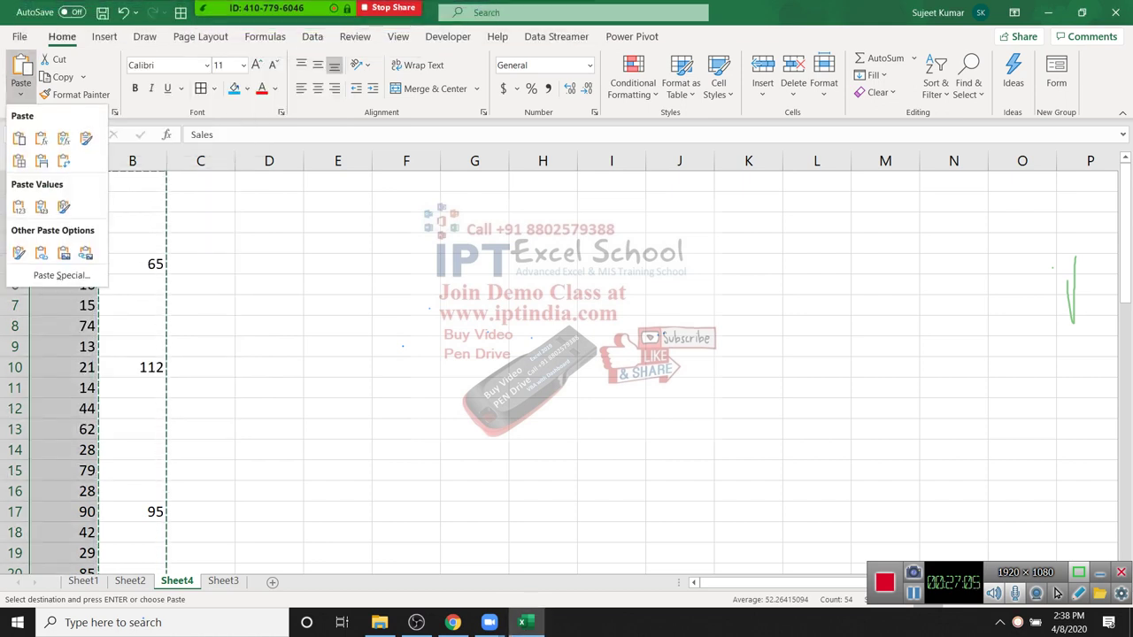
Step: Paste Special column B onto Sales with Skip blanks, so A5, A10, A17 read 65, 112, 95
click(61, 275)
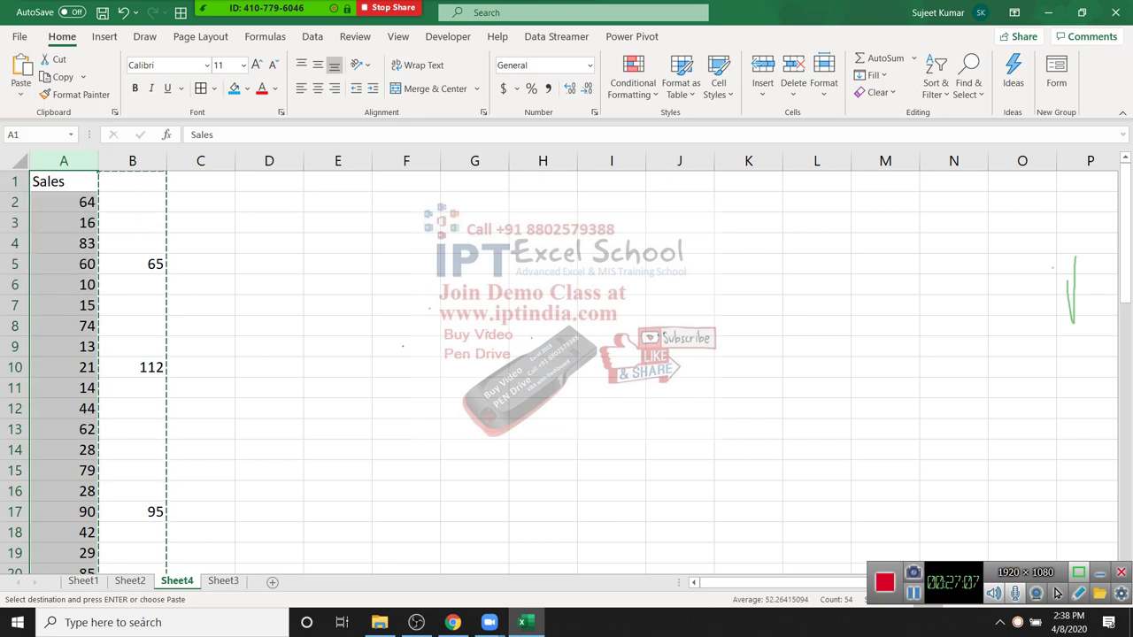
key(alt+b)
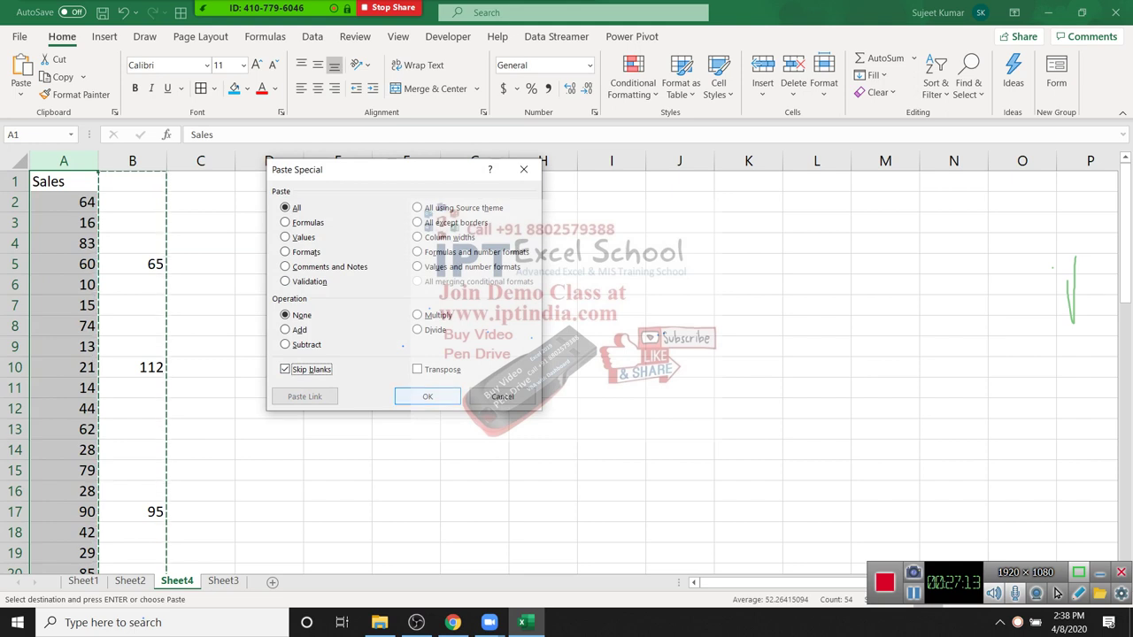
key(Return)
drag(64, 367, 133, 368)
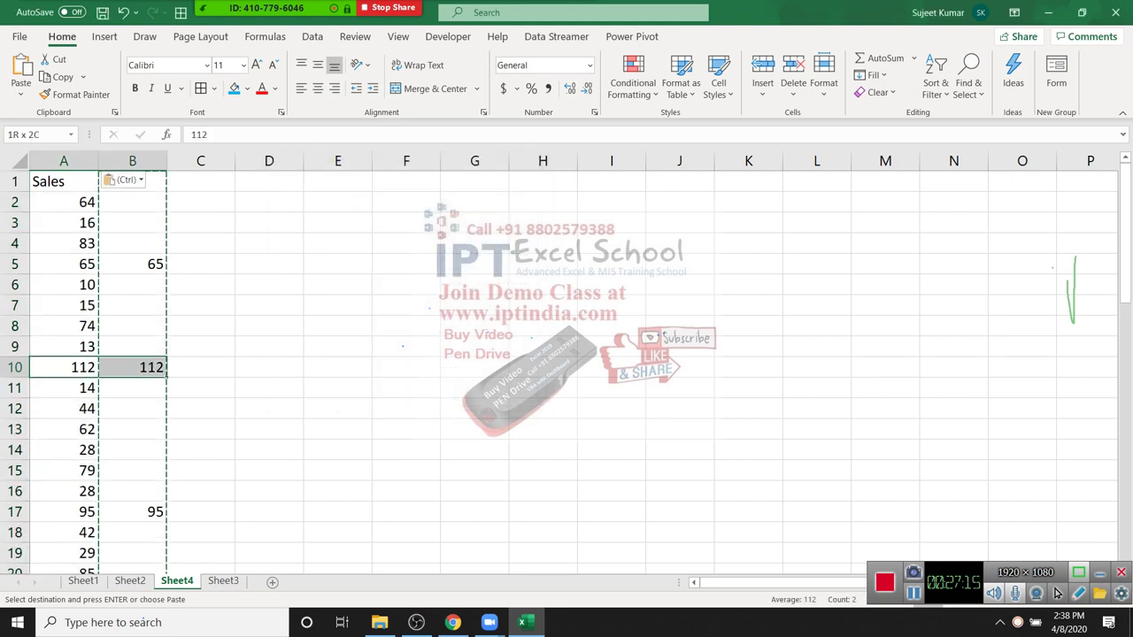
drag(63, 264, 133, 263)
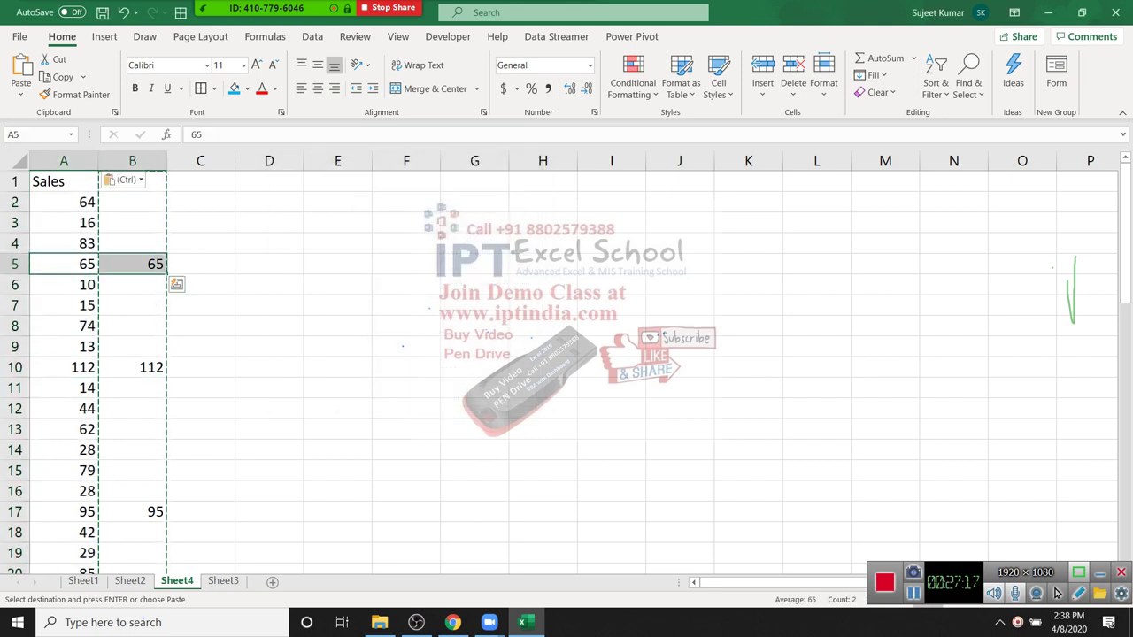
Step: Compare with a normal Ctrl+V paste over column A, then undo it
click(63, 160)
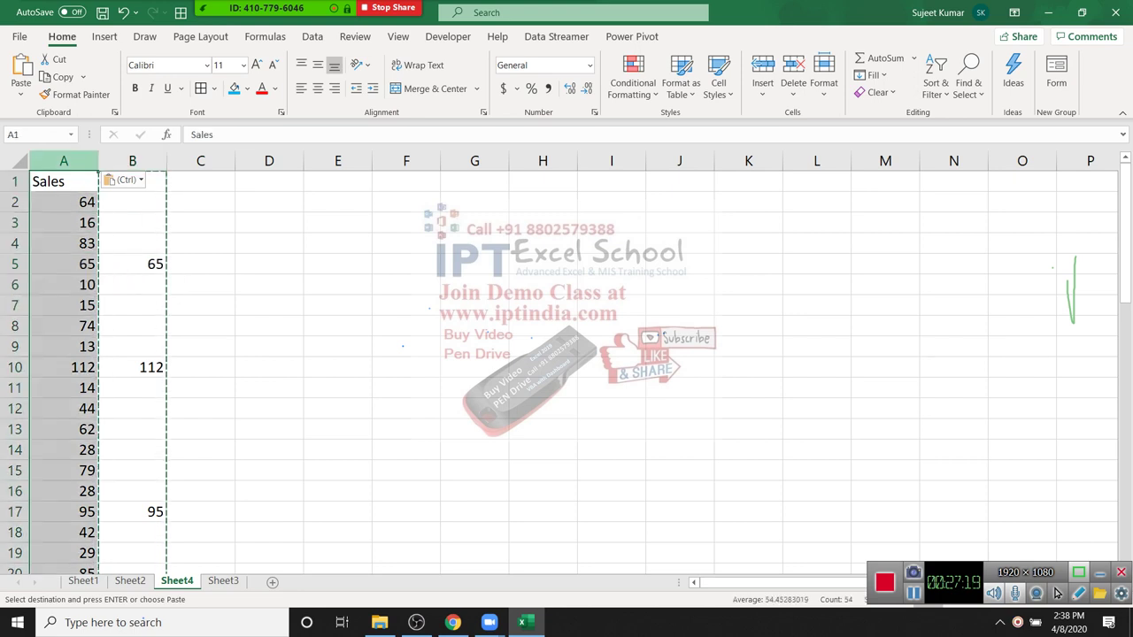
key(ctrl+v)
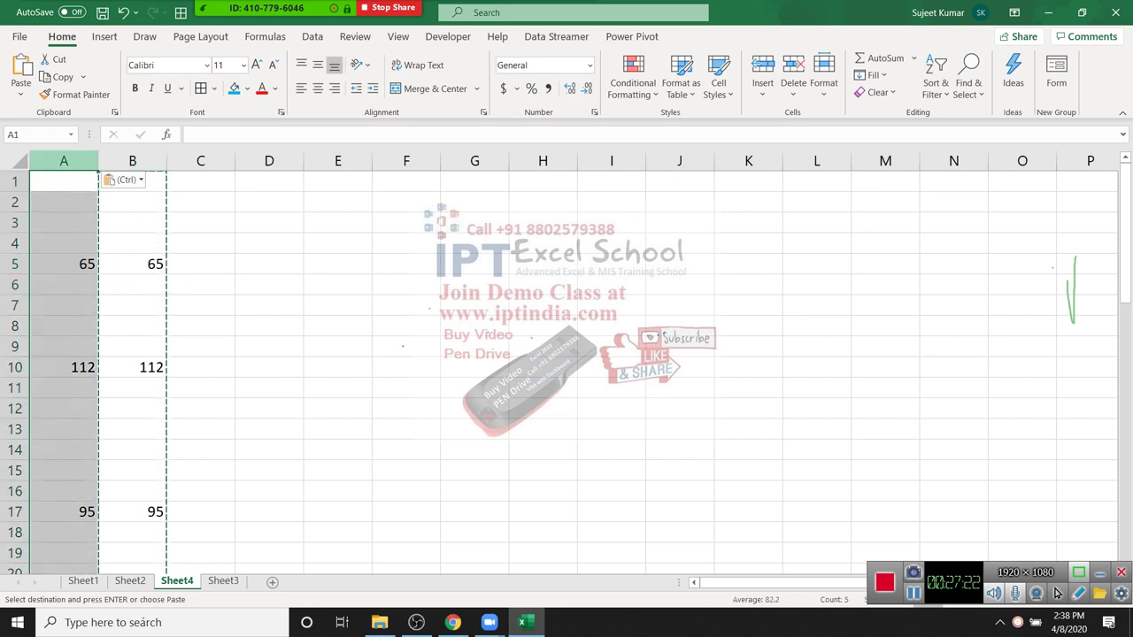
key(ctrl+z)
key(Escape)
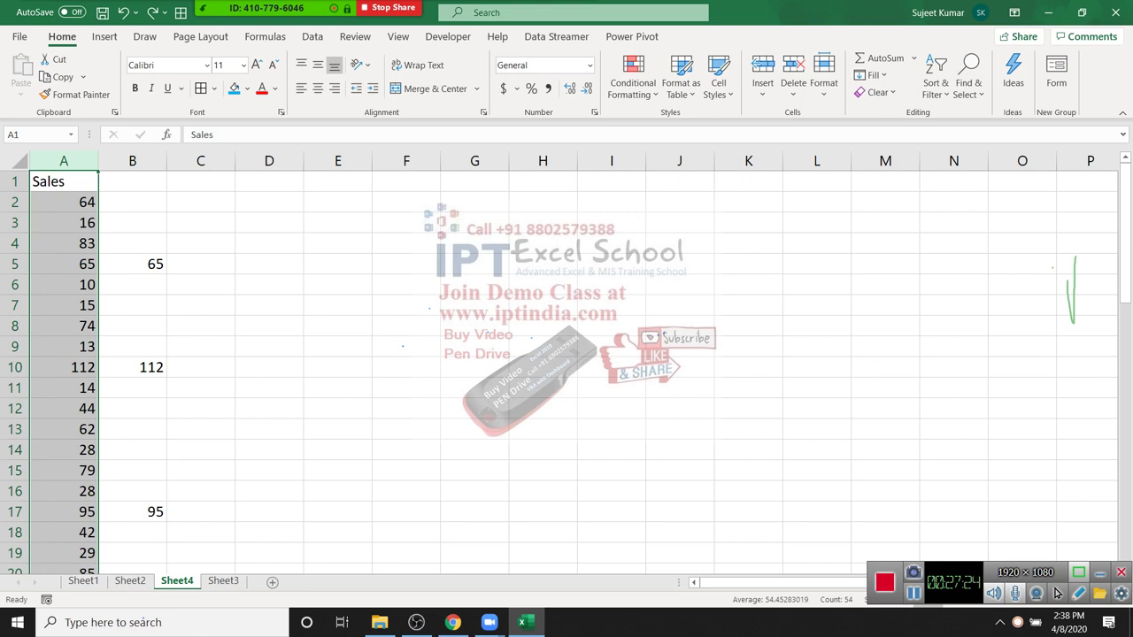
key(Right)
key(Down)
key(Down)
key(Down)
key(shift+Up)
key(shift+Up)
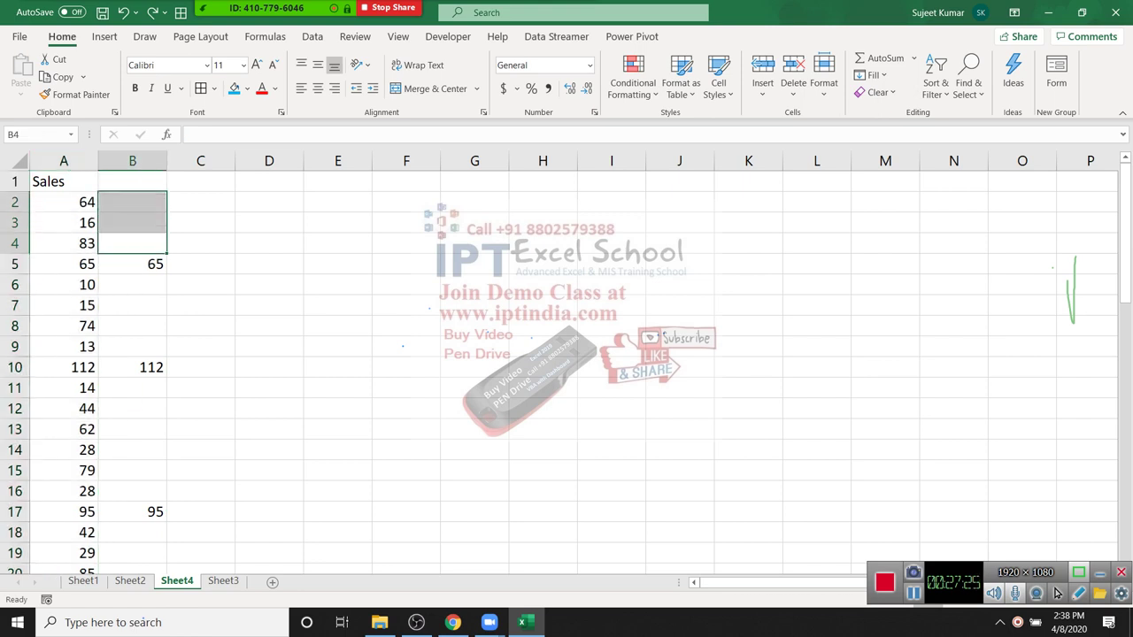
key(Right)
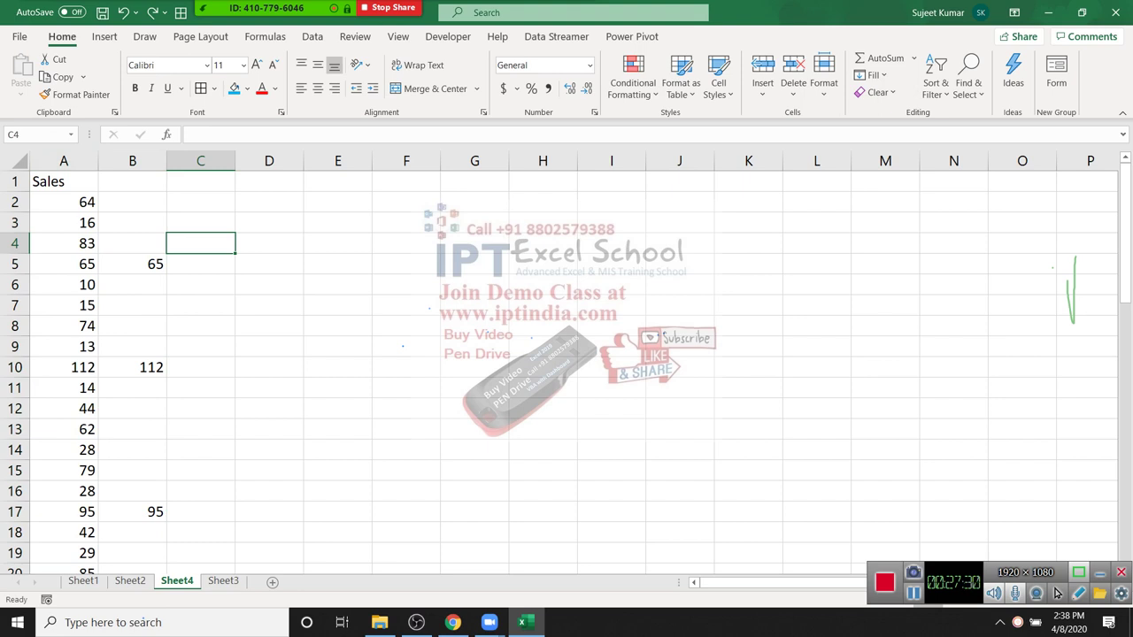
Step: Go to Sheet3, select cells F3, D5 and G7, then open Help with F1
key(ctrl+Page_Down)
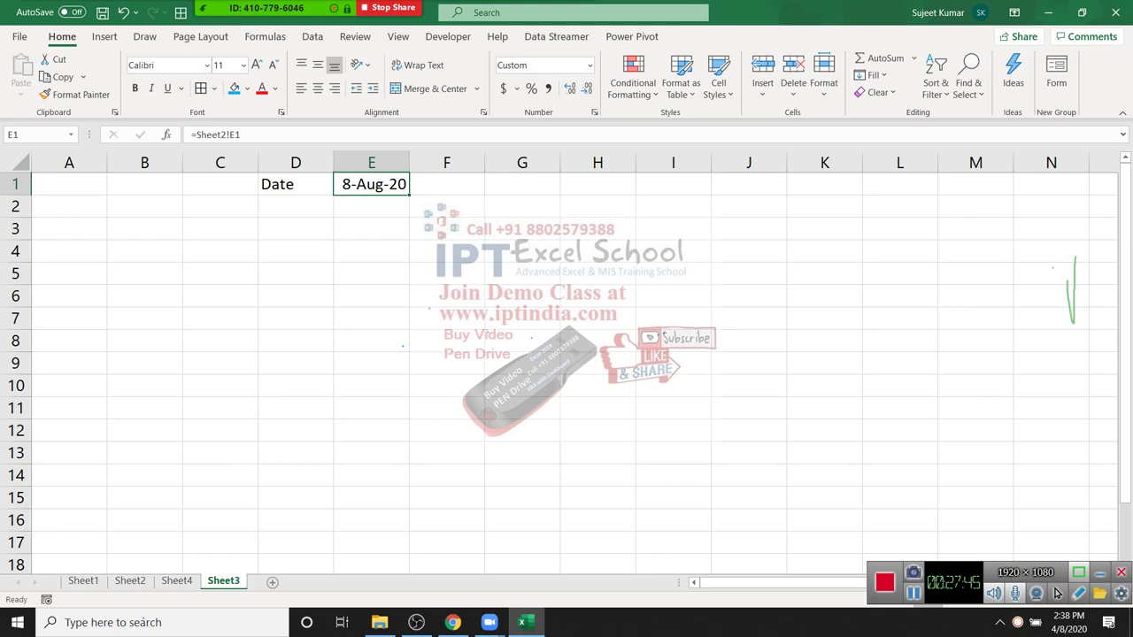
click(446, 228)
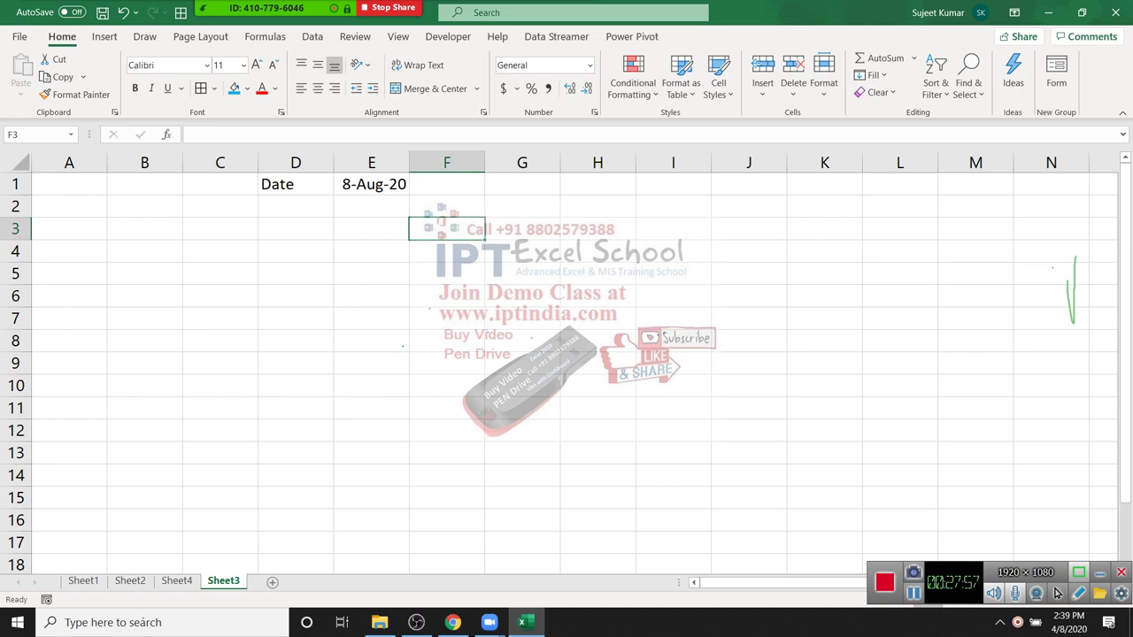
click(296, 274)
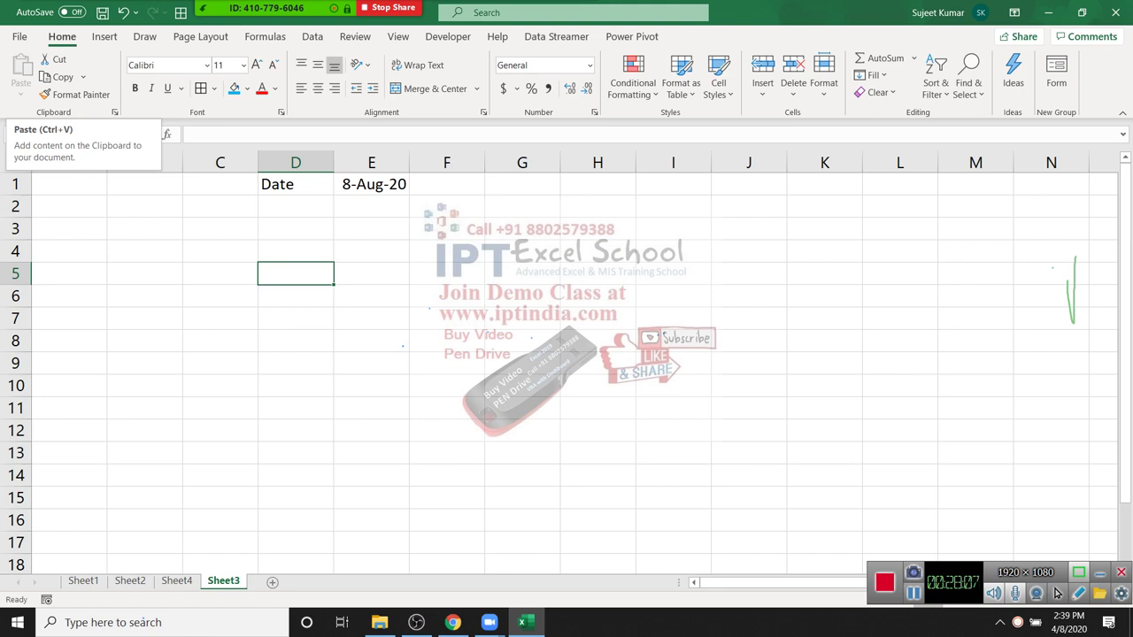
click(522, 319)
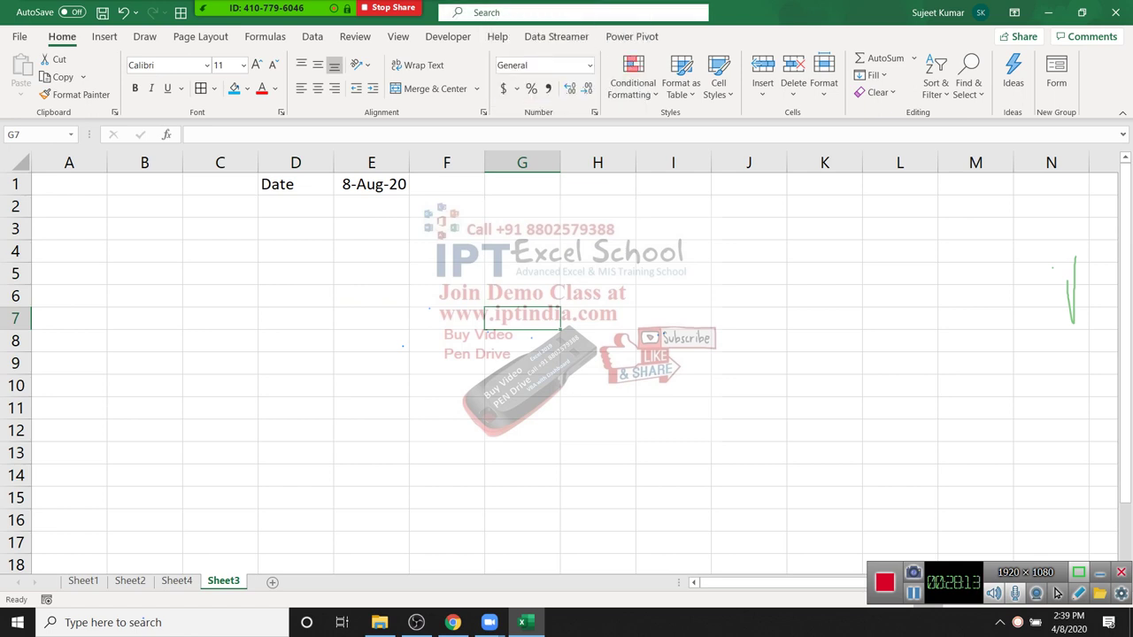
key(F1)
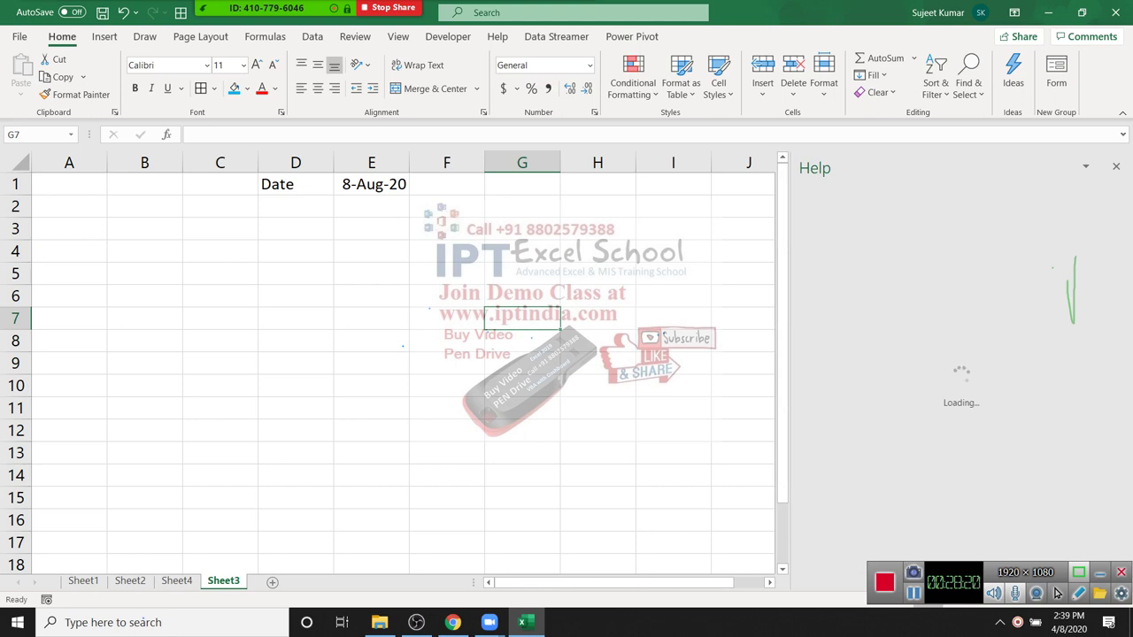
Step: Search Help for 'shortcut', read the 'Keyboard shortcuts in Excel' article, and close the pane
key(alt+q)
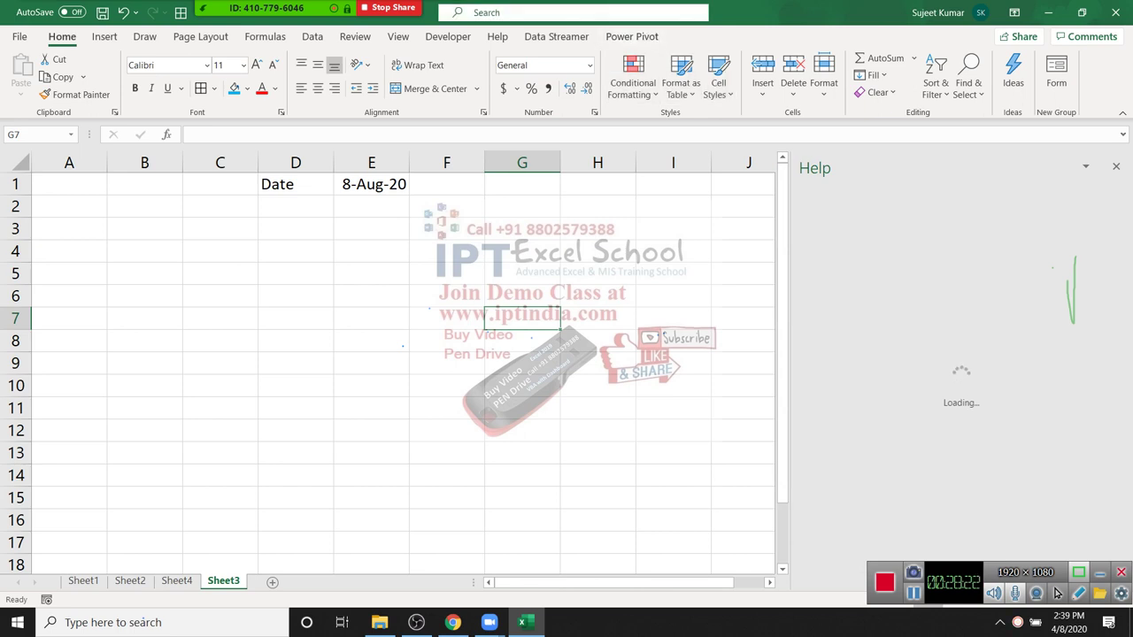
text(sortcut)
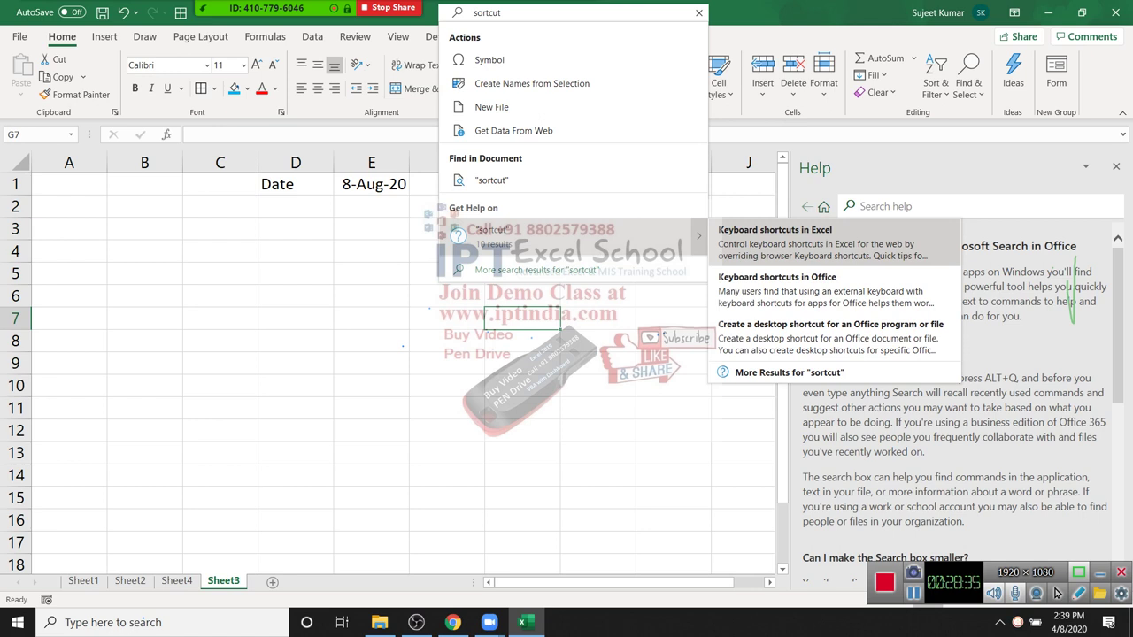
key(Return)
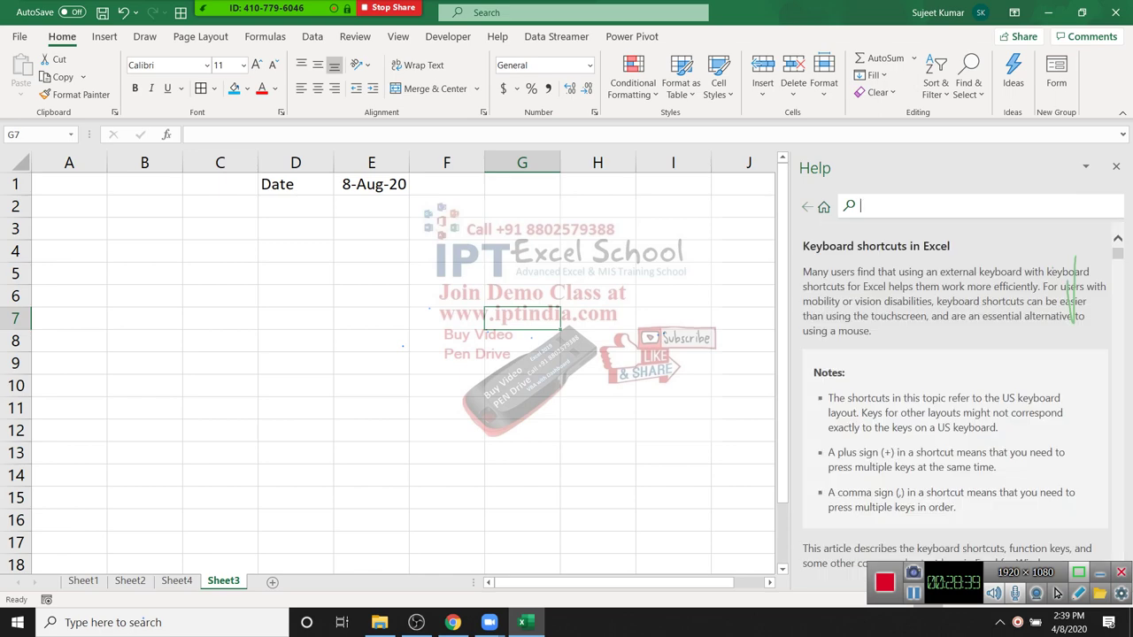
scroll(1056, 593, down, 5)
scroll(1056, 593, down, 10)
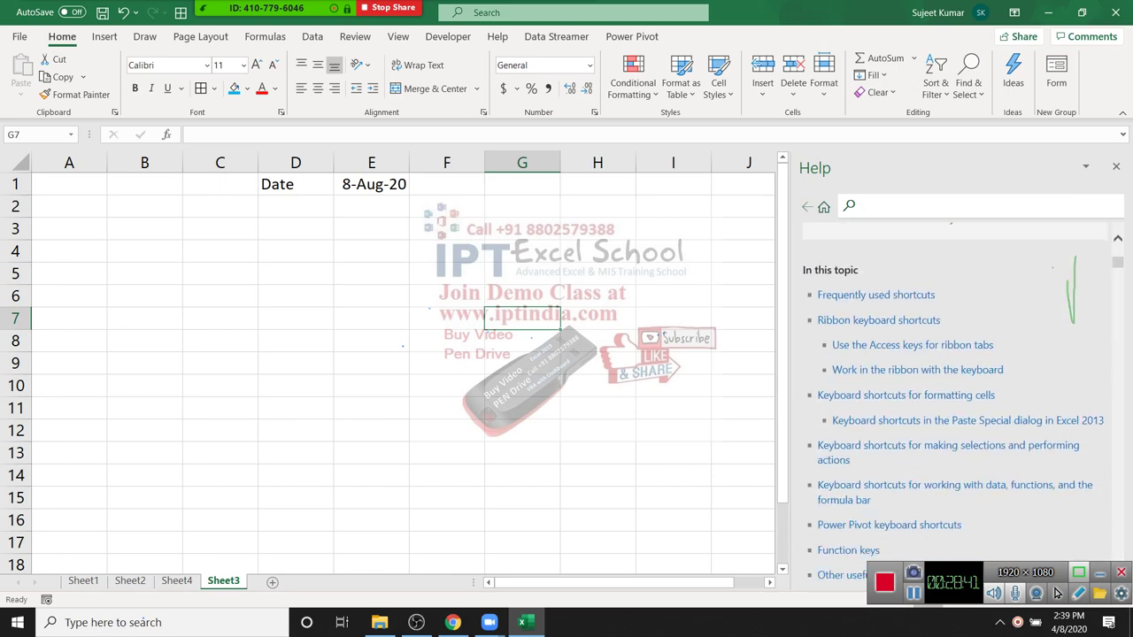
scroll(1056, 593, up, 3)
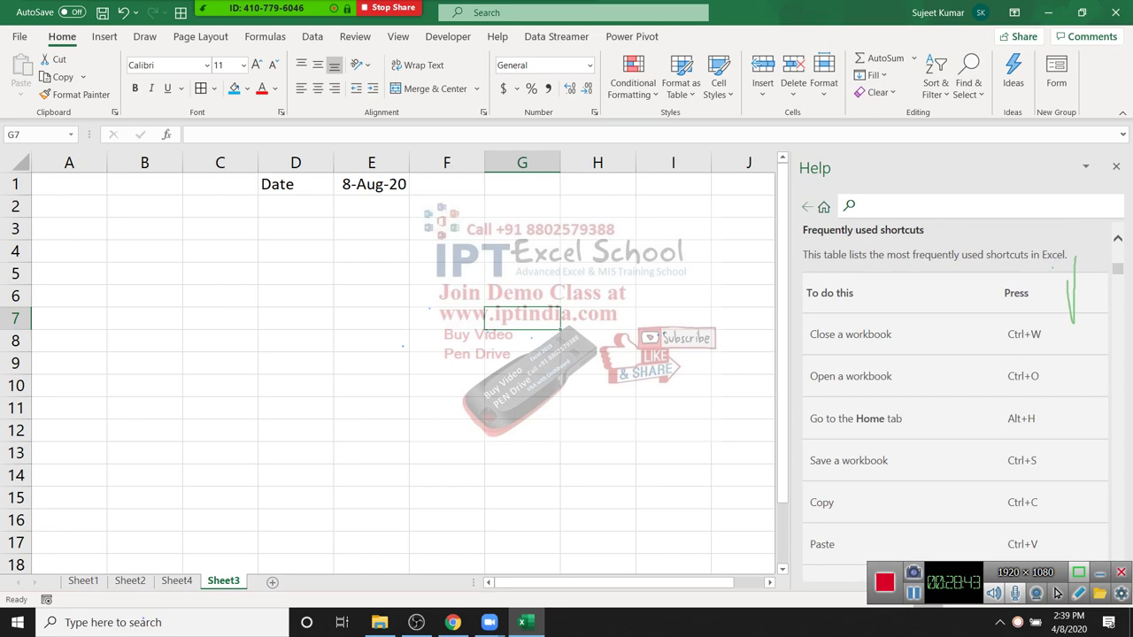
scroll(1056, 593, up, 1)
scroll(1056, 593, down, 10)
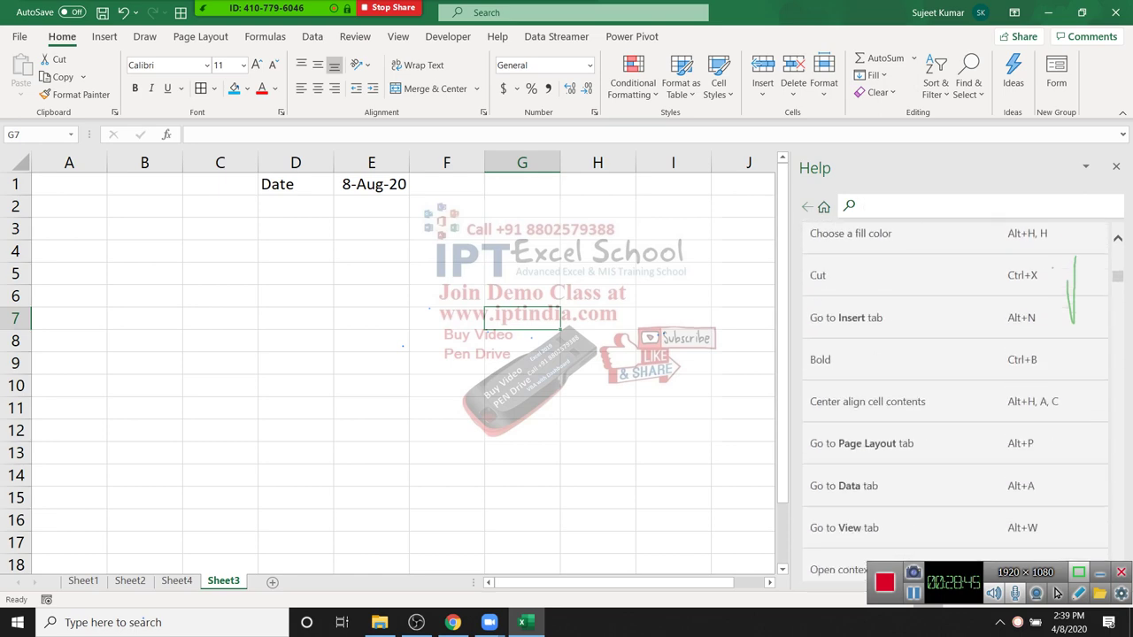
scroll(1056, 593, down, 15)
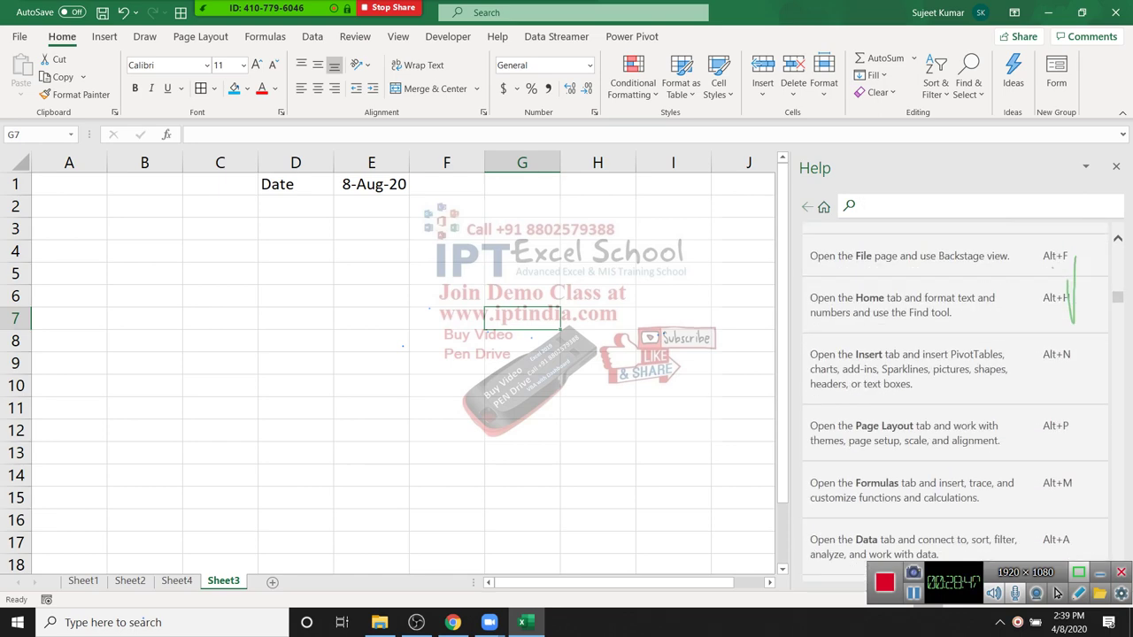
scroll(1056, 593, down, 12)
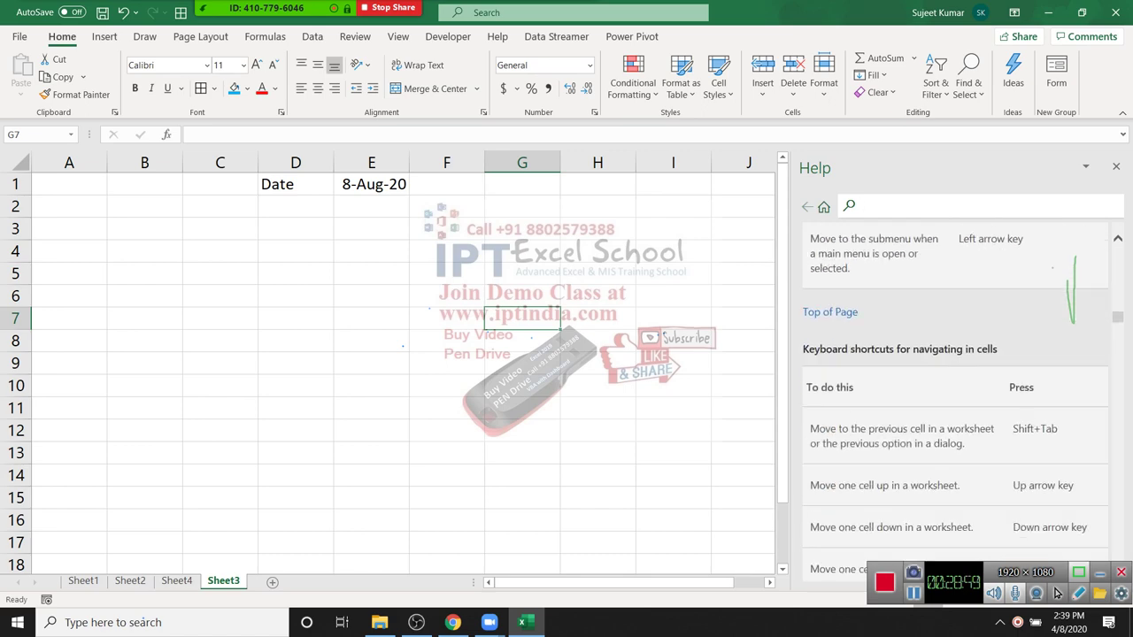
scroll(1056, 593, down, 15)
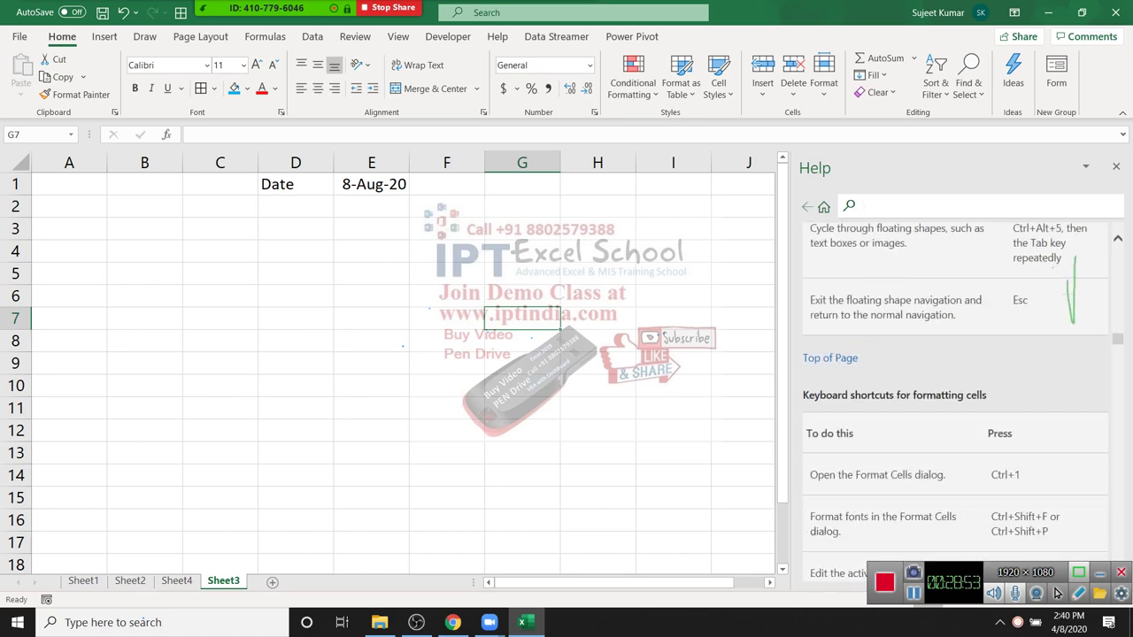
click(1116, 166)
drag(522, 205, 673, 318)
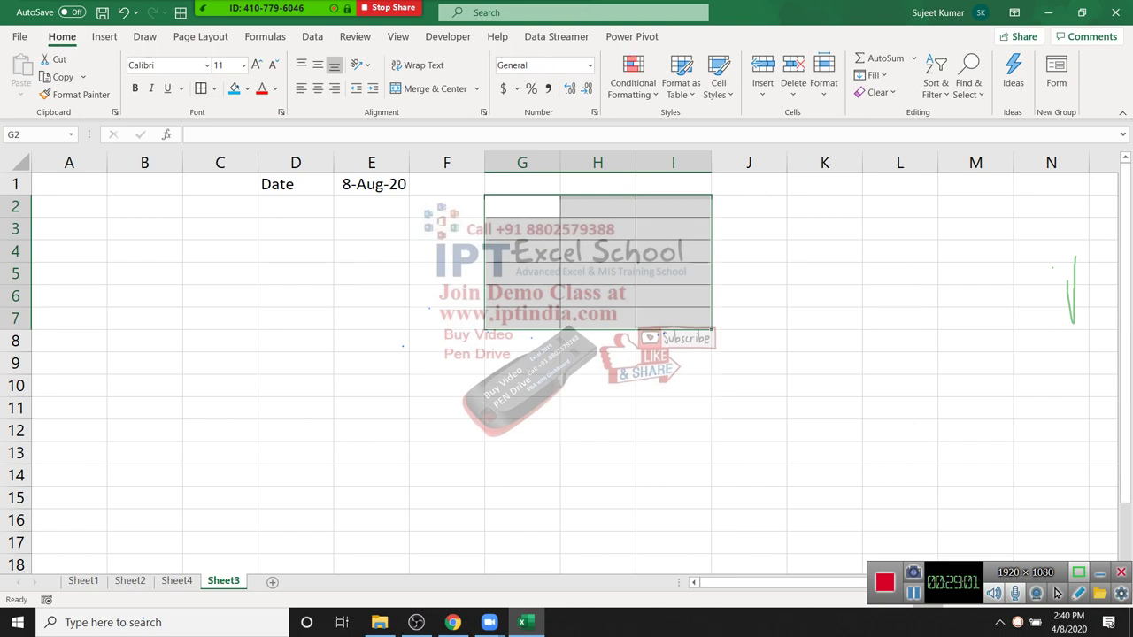
Step: Apply All Borders to every cell of B3:D9
click(446, 452)
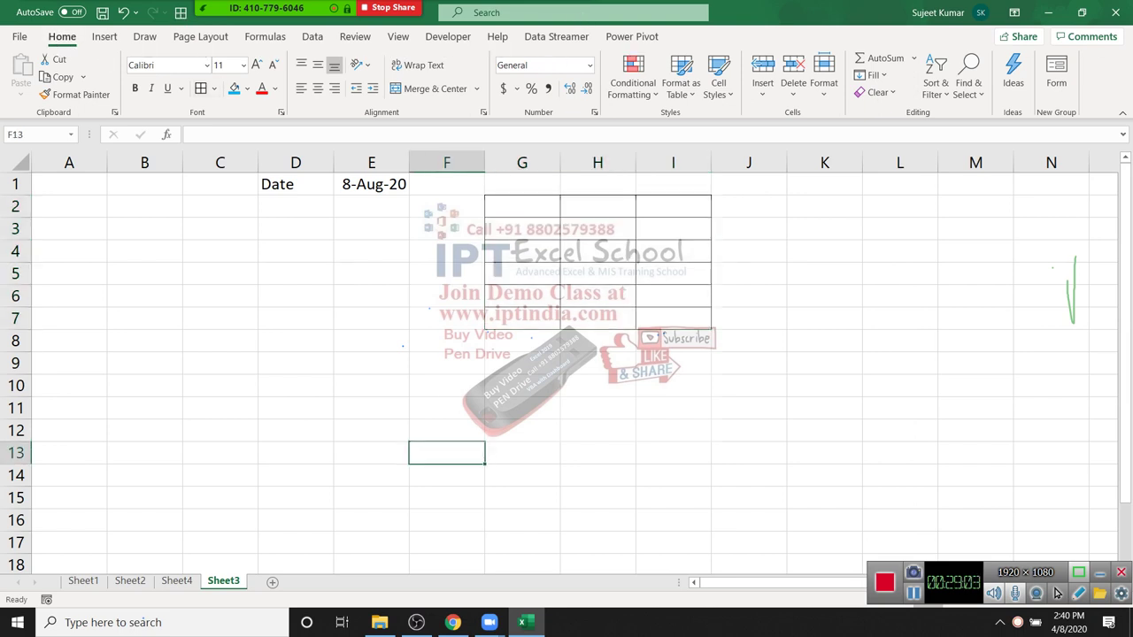
drag(144, 228, 319, 363)
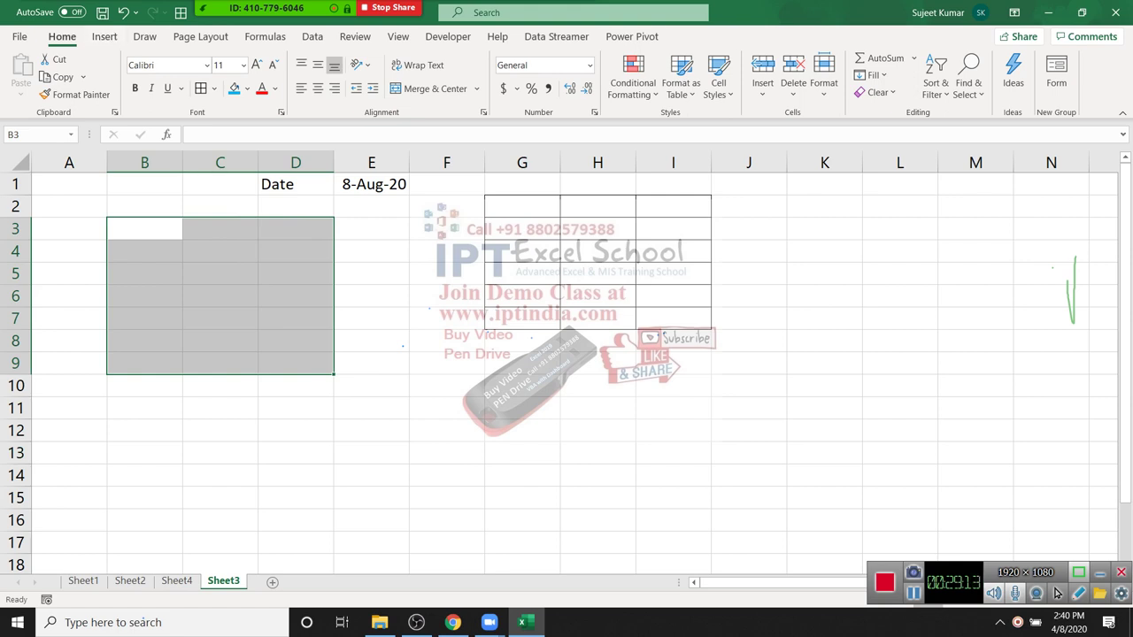
key(alt)
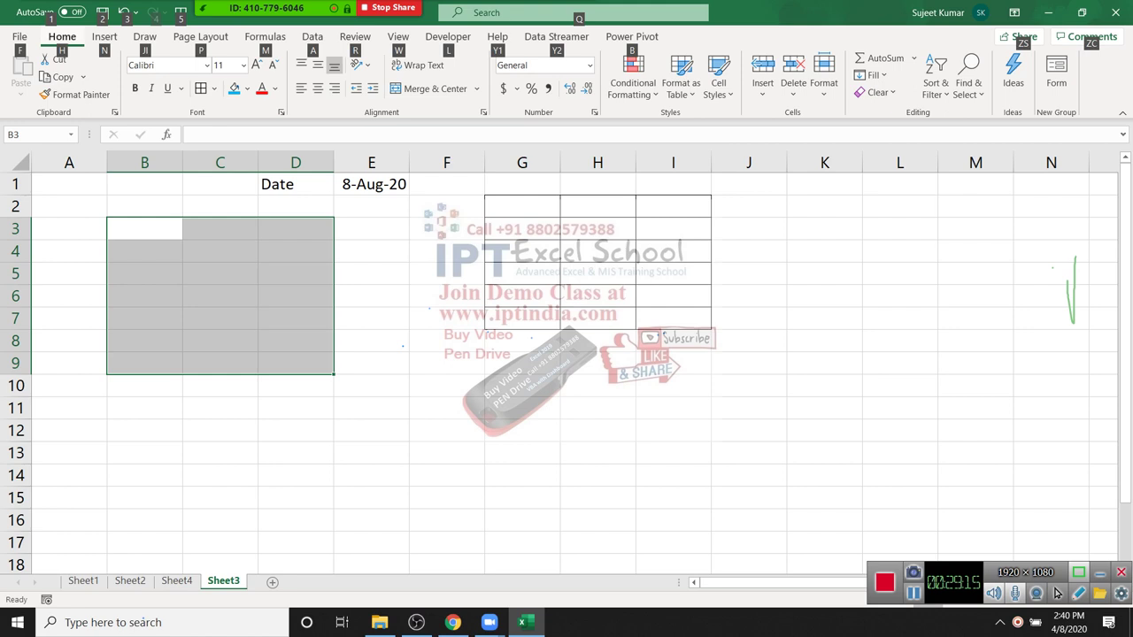
key(Right)
key(Right)
key(Right)
key(Right)
key(Right)
key(Right)
key(Right)
key(Right)
key(Right)
key(Right)
key(Tab)
key(Tab)
key(shift+Tab)
key(Tab)
key(shift+Tab)
key(Tab)
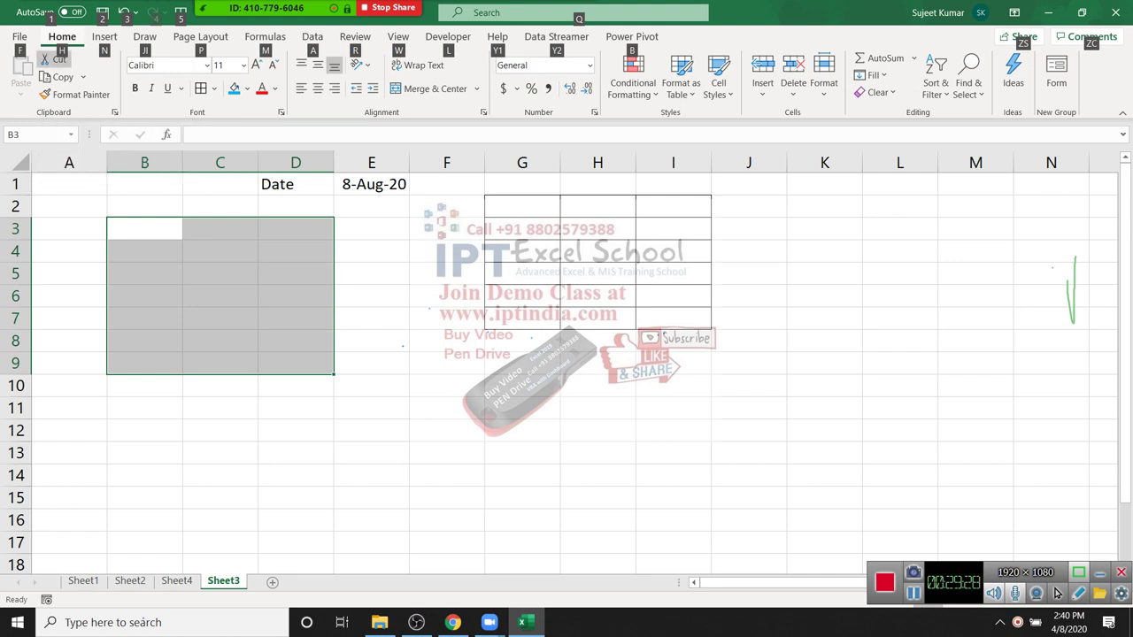
key(h)
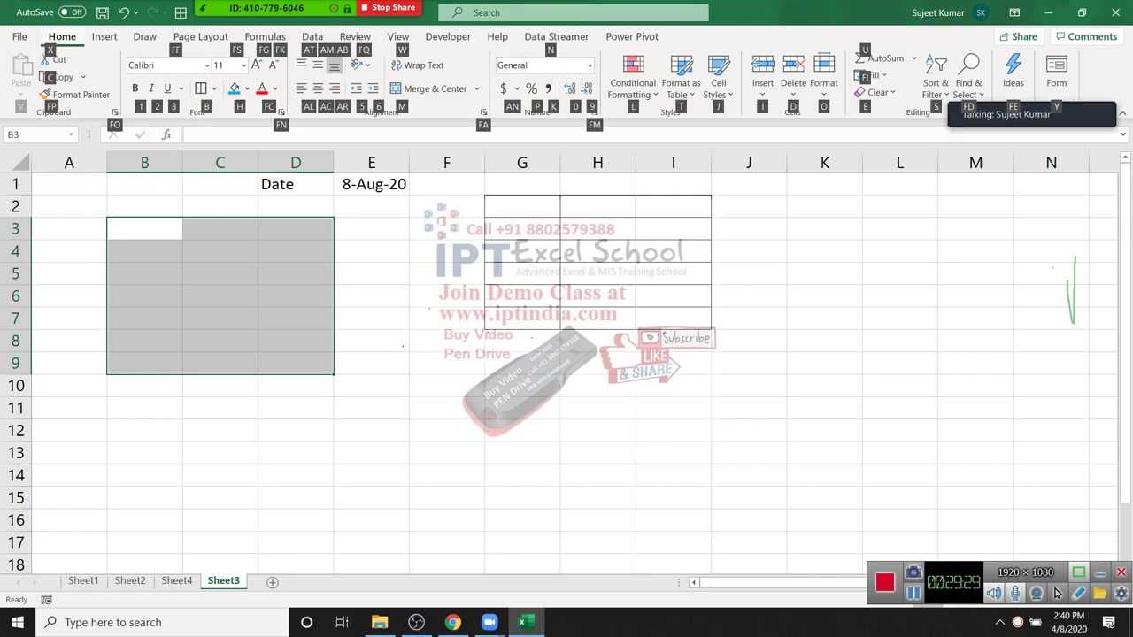
key(Tab)
key(Tab)
key(Tab)
key(Tab)
key(Tab)
key(b)
key(Down)
key(Down)
key(Down)
key(Down)
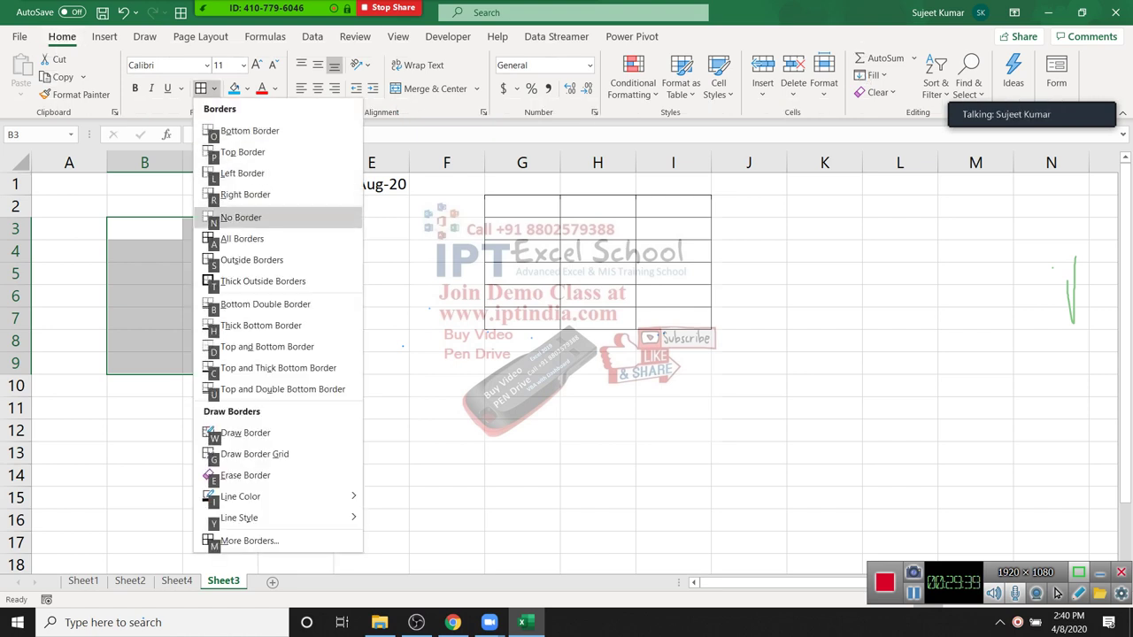
key(Down)
key(Return)
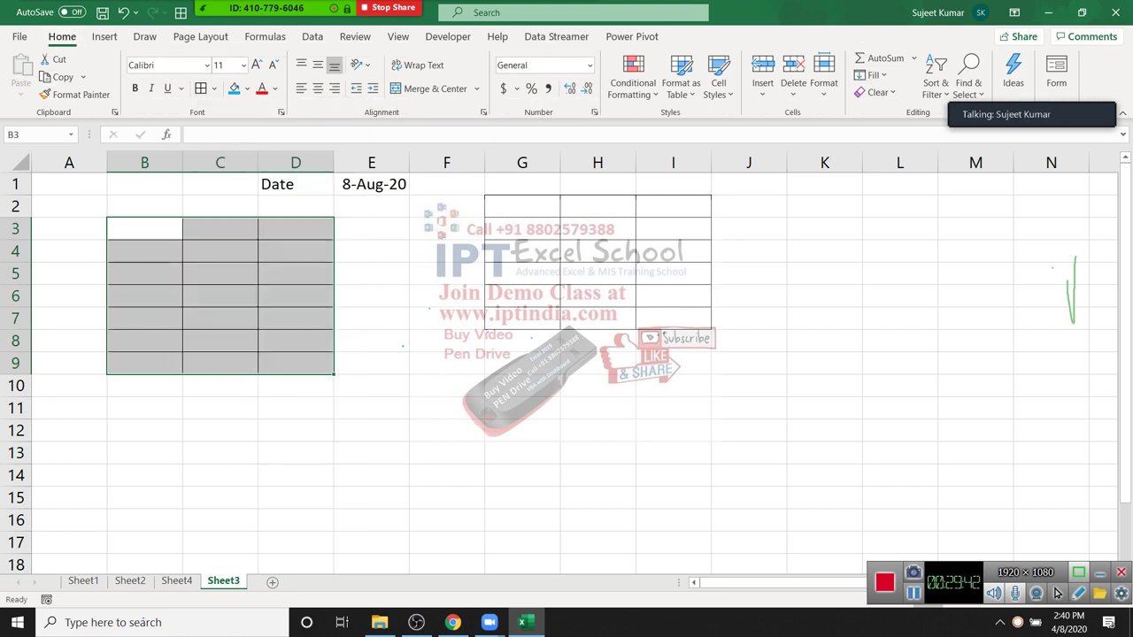
Step: Clear all contents and borders from A1:K10 on Sheet3
key(Right)
key(Right)
key(Right)
key(Right)
key(Down)
key(Down)
key(Down)
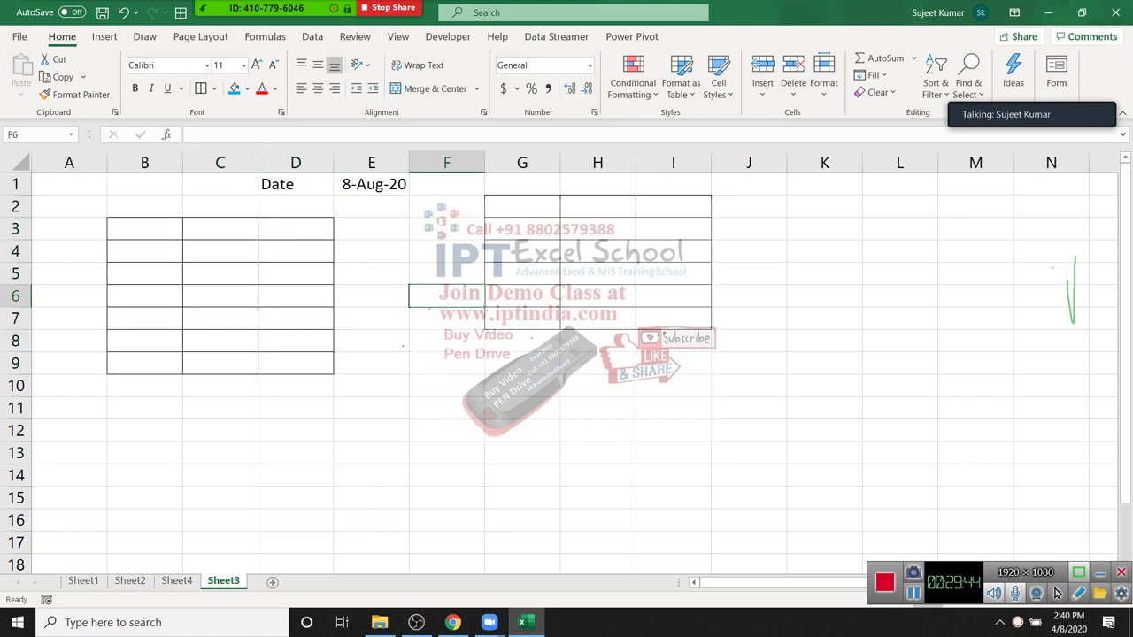
key(ctrl+Home)
key(shift+Right)
key(shift+Right)
key(shift+Right)
key(shift+Right)
key(shift+Right)
key(shift+Right)
key(shift+Right)
key(shift+Right)
key(shift+Right)
key(shift+Right)
key(shift+Down)
key(shift+Down)
key(shift+Down)
key(shift+Down)
key(shift+Down)
key(shift+Down)
key(shift+Down)
key(shift+Down)
key(shift+Down)
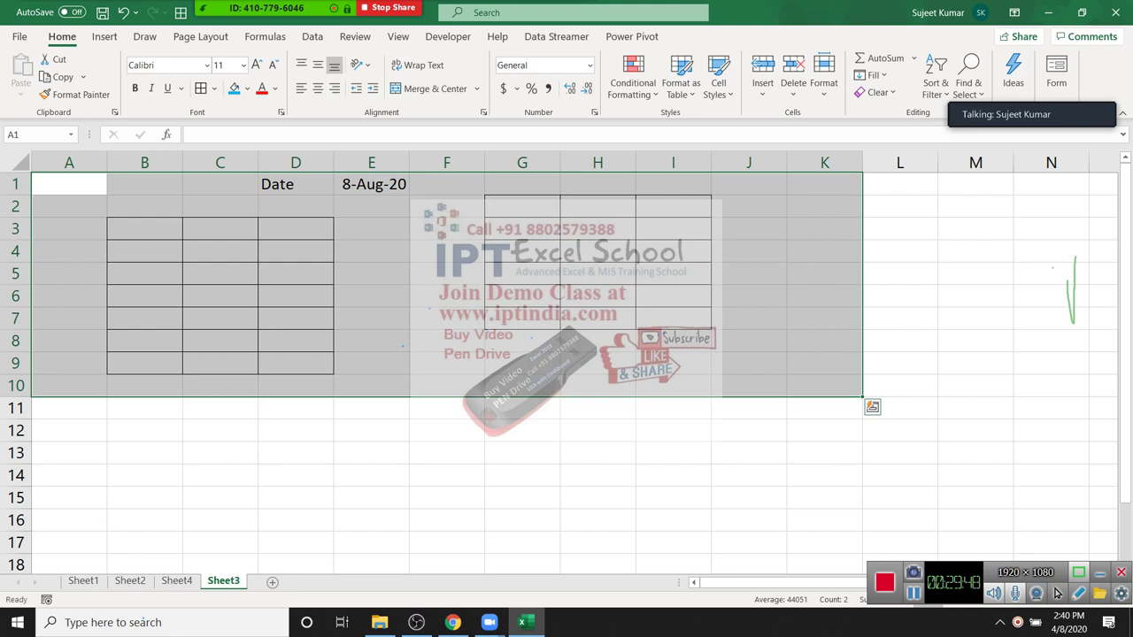
key(alt+h)
key(e)
key(a)
click(598, 341)
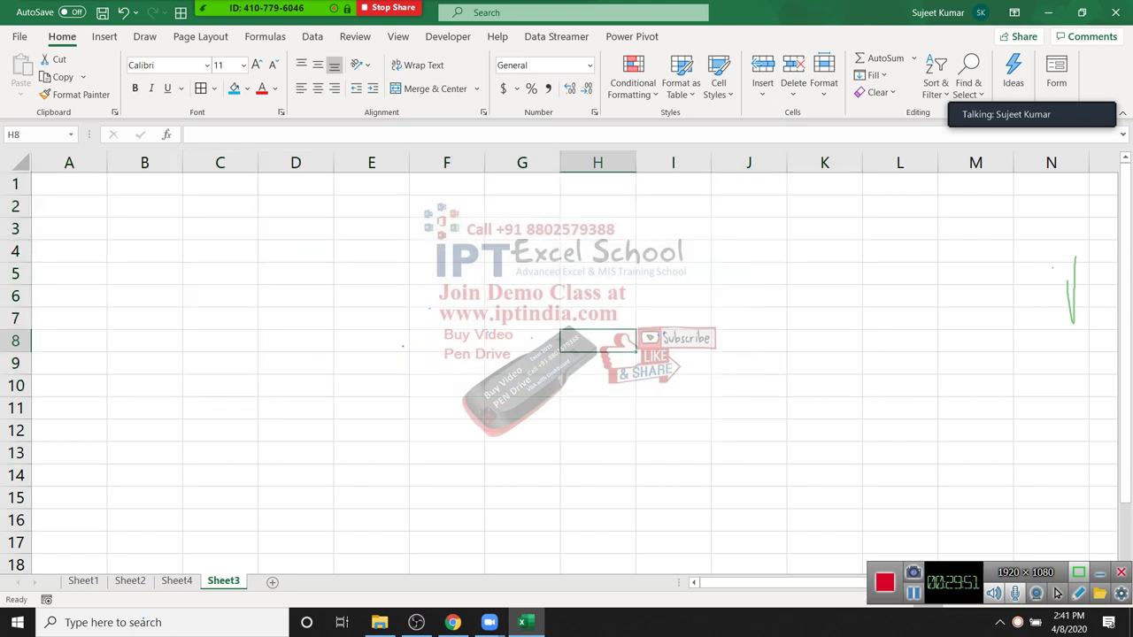
Step: Switch to Sheet1's Name/Roll/Marks/Date table
key(alt)
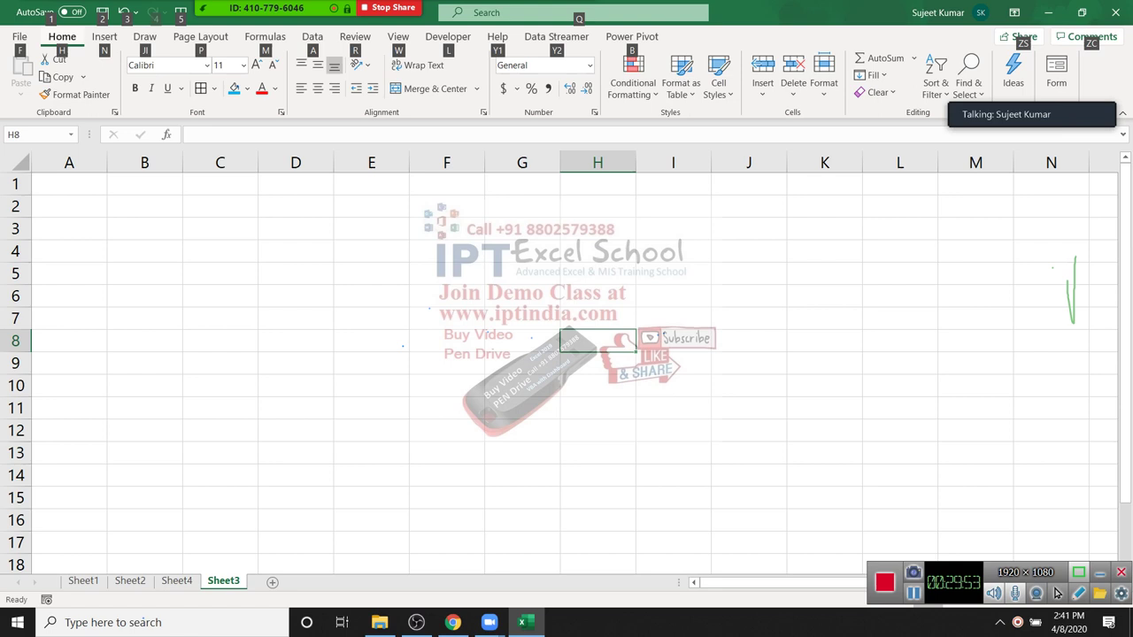
key(Escape)
click(446, 251)
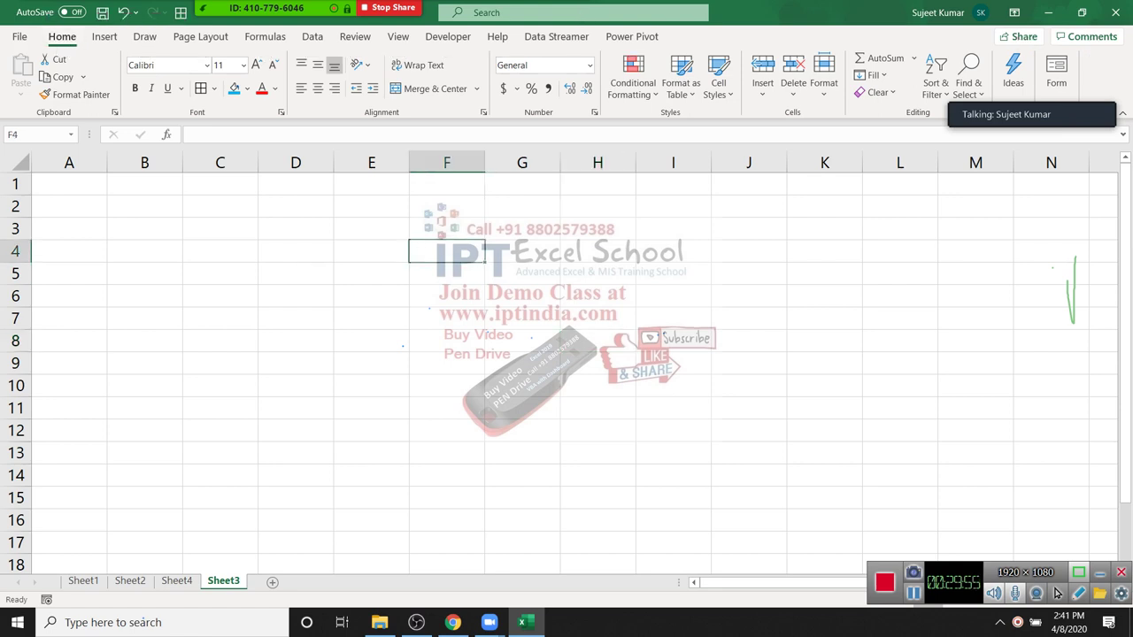
key(Left)
key(Left)
key(Up)
key(shift+Down)
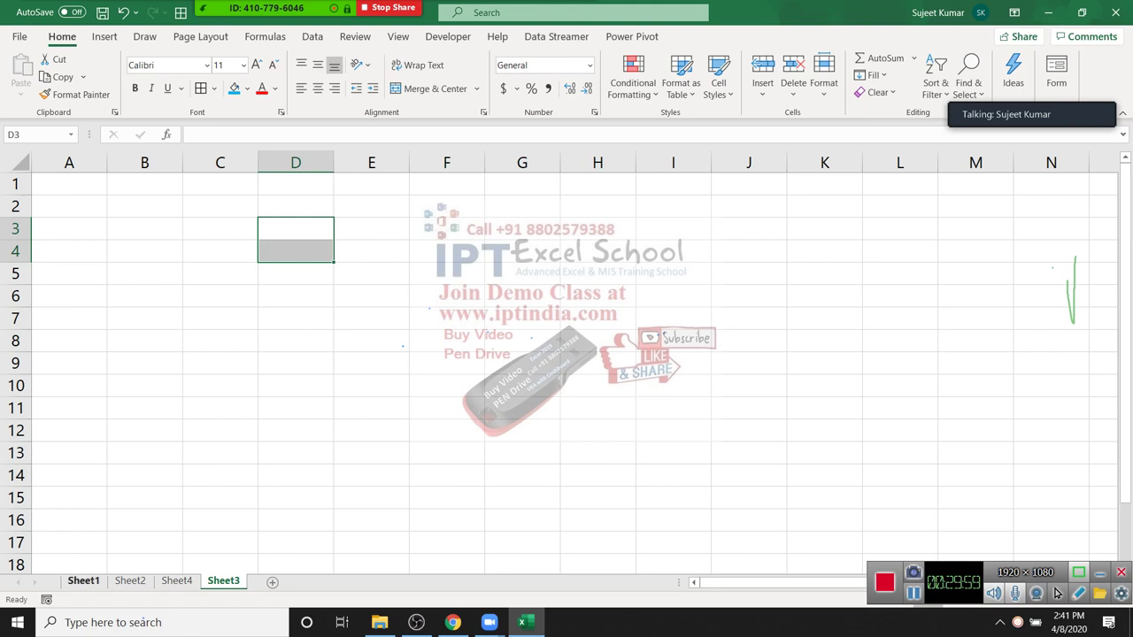
key(ctrl+Page_Up)
key(ctrl+Page_Up)
key(ctrl+Page_Up)
click(212, 455)
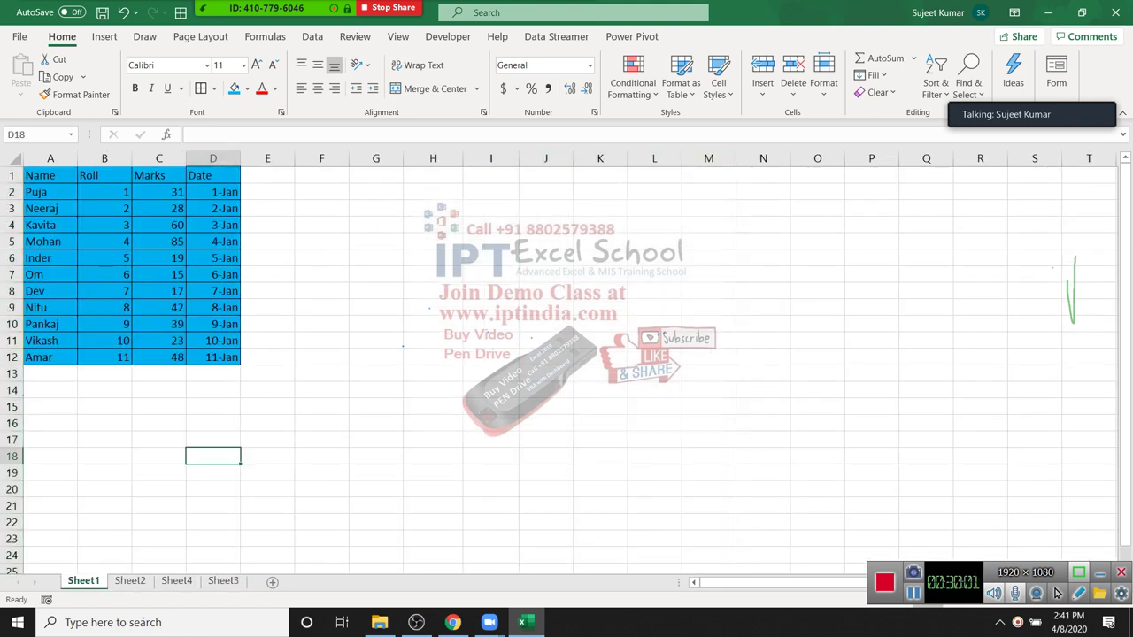
Step: Browse the table's font underline and colour options, then close without changes
drag(45, 175, 232, 361)
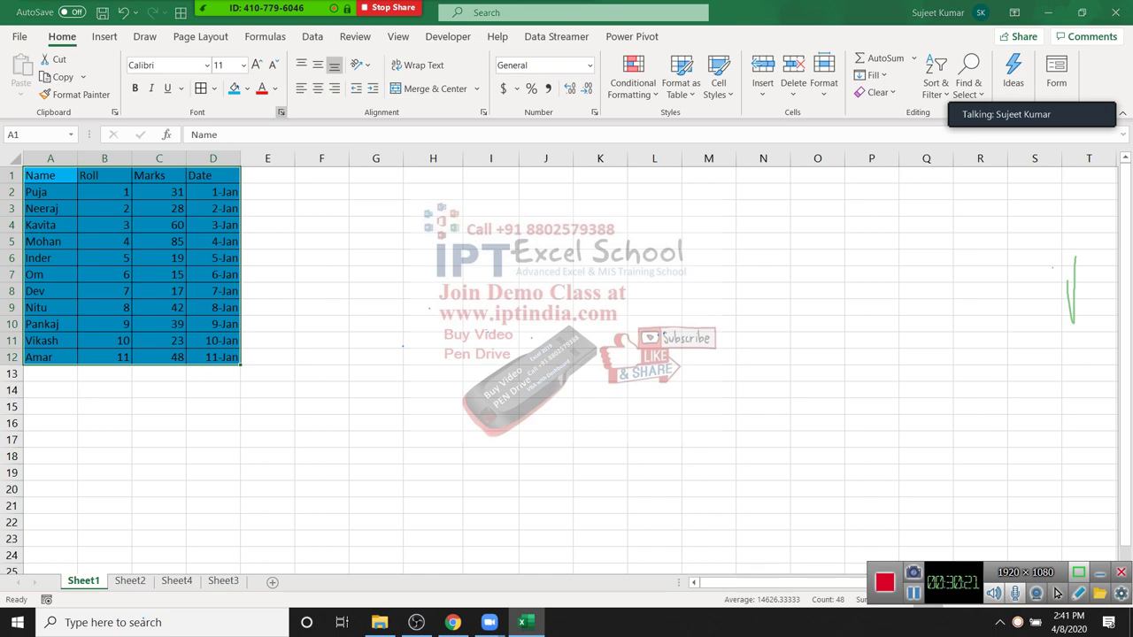
click(280, 112)
drag(315, 120, 498, 98)
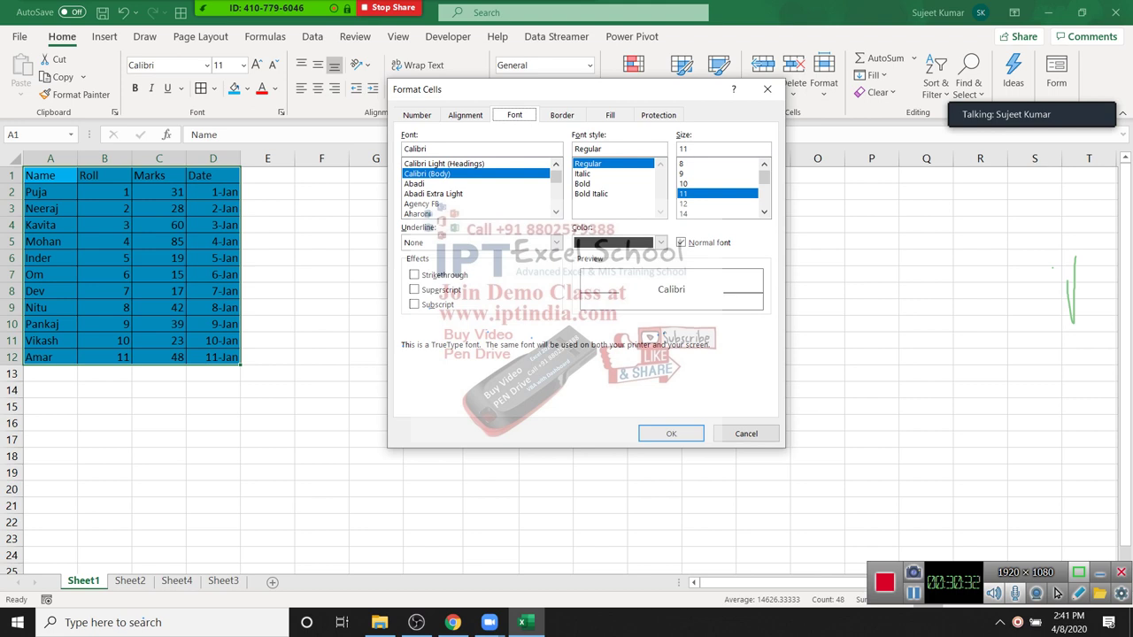
click(555, 242)
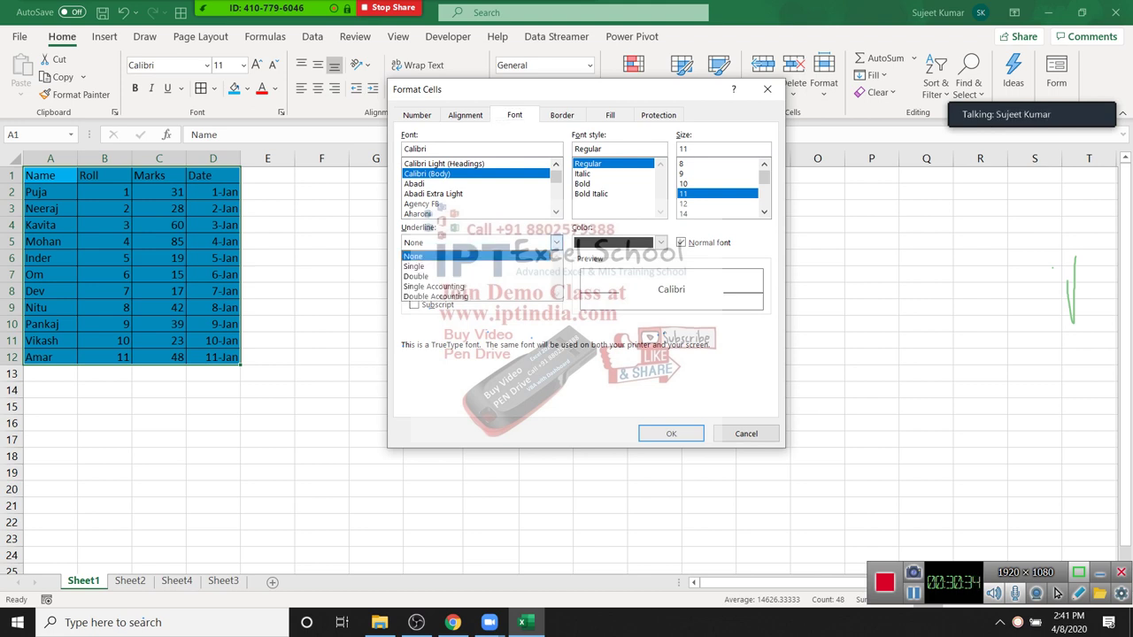
click(412, 256)
click(660, 242)
click(660, 243)
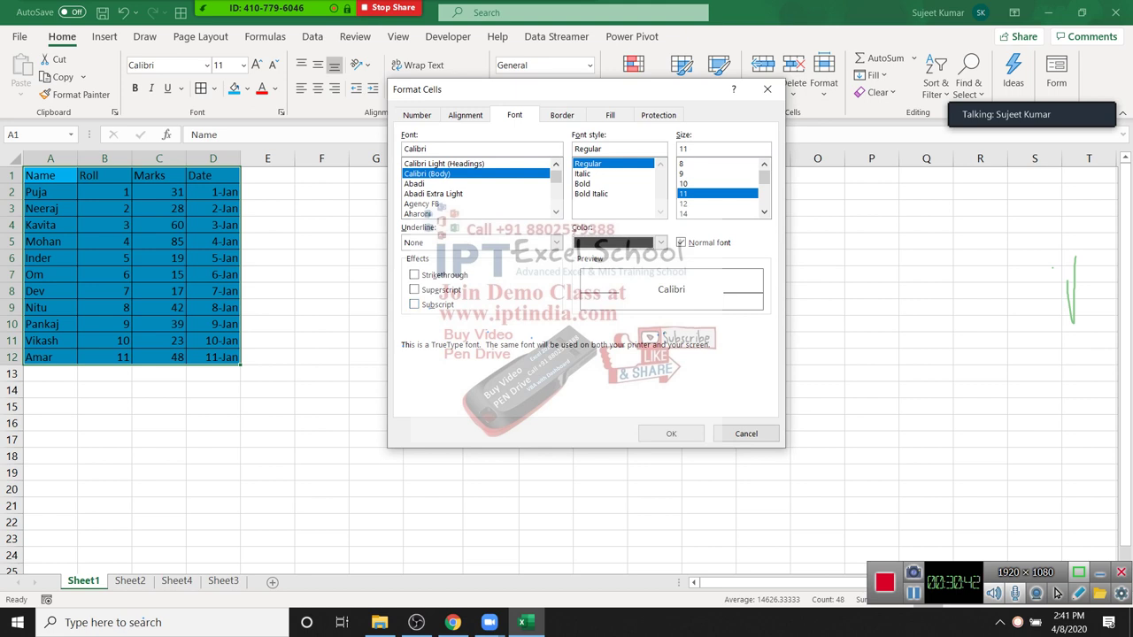
key(Escape)
Step: Enter 10o in H2 and make the o superscript so it reads 10°
click(433, 191)
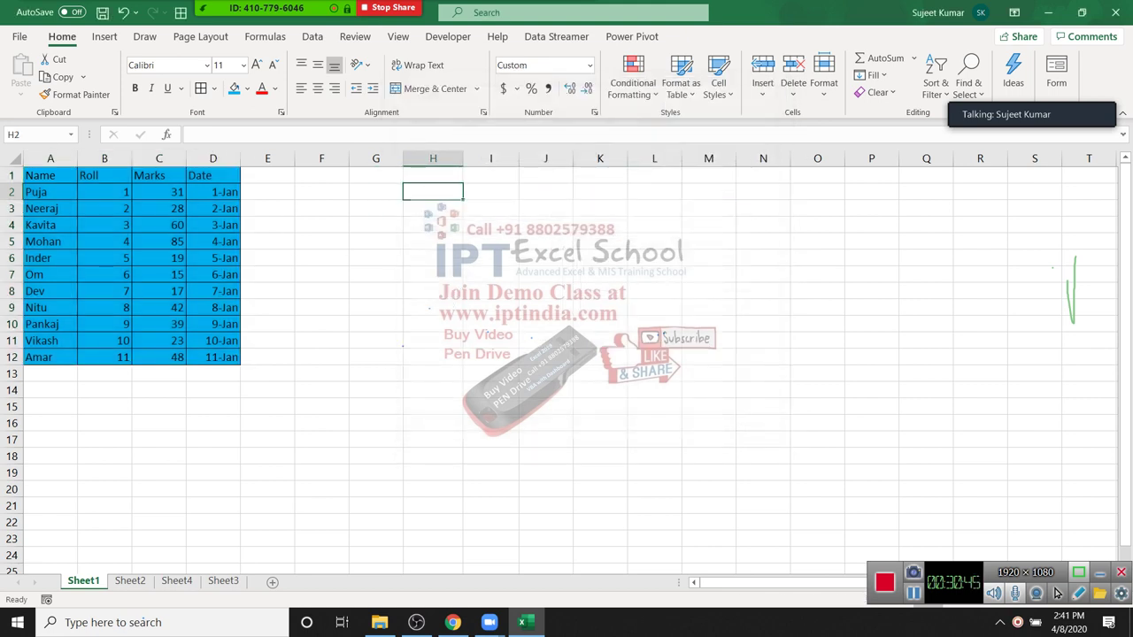
text(10)
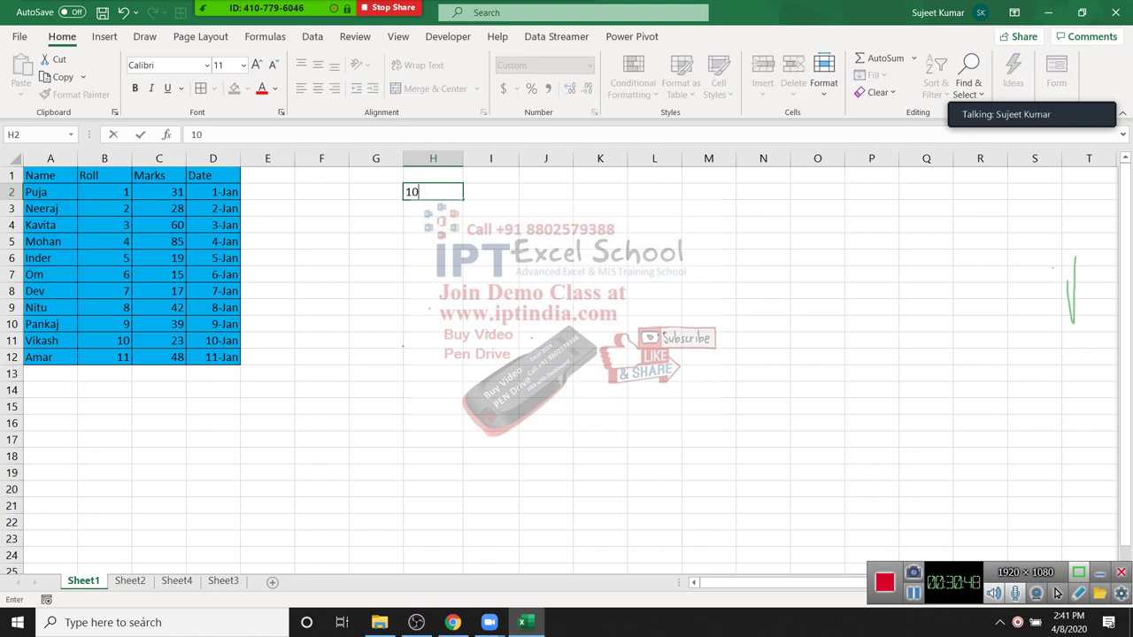
text(o)
key(Return)
key(Up)
key(F2)
key(Right)
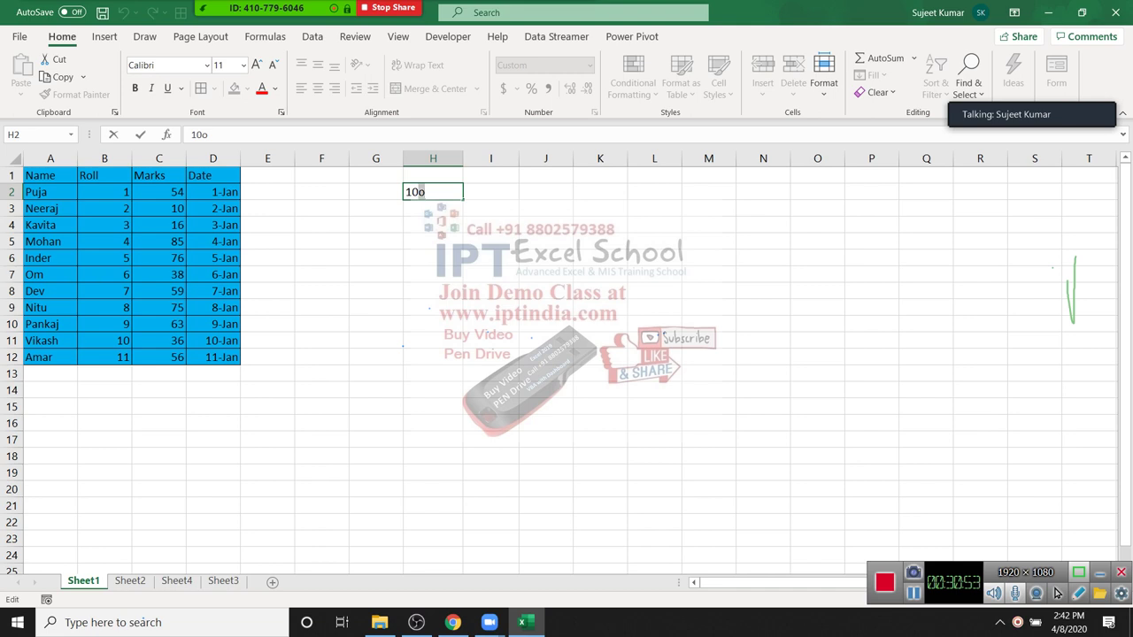
right_click(422, 192)
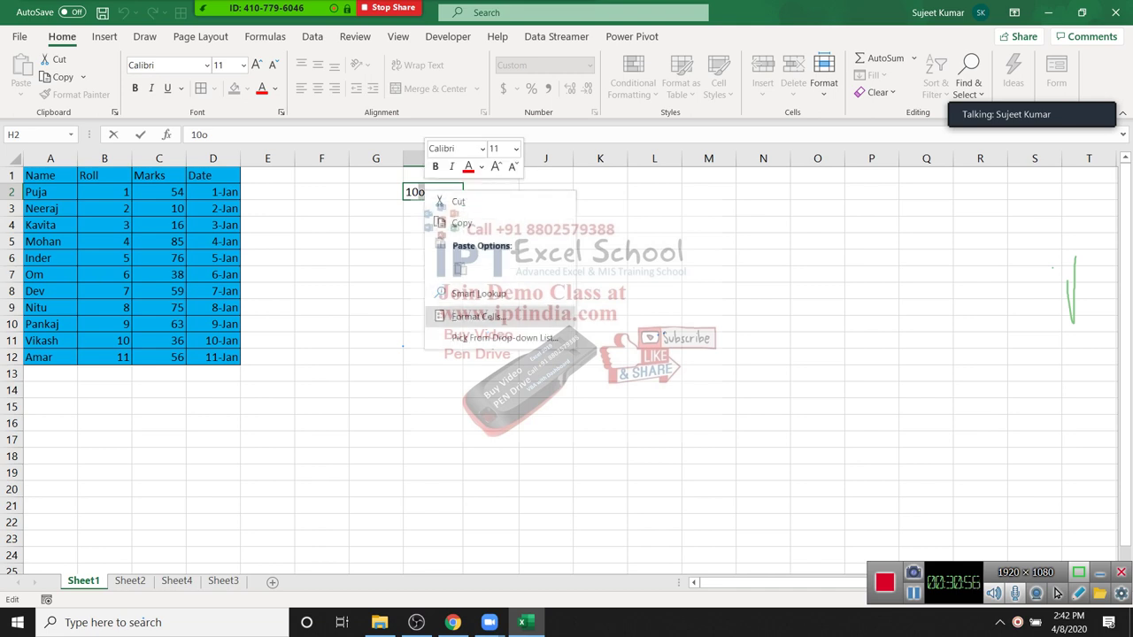
key(Return)
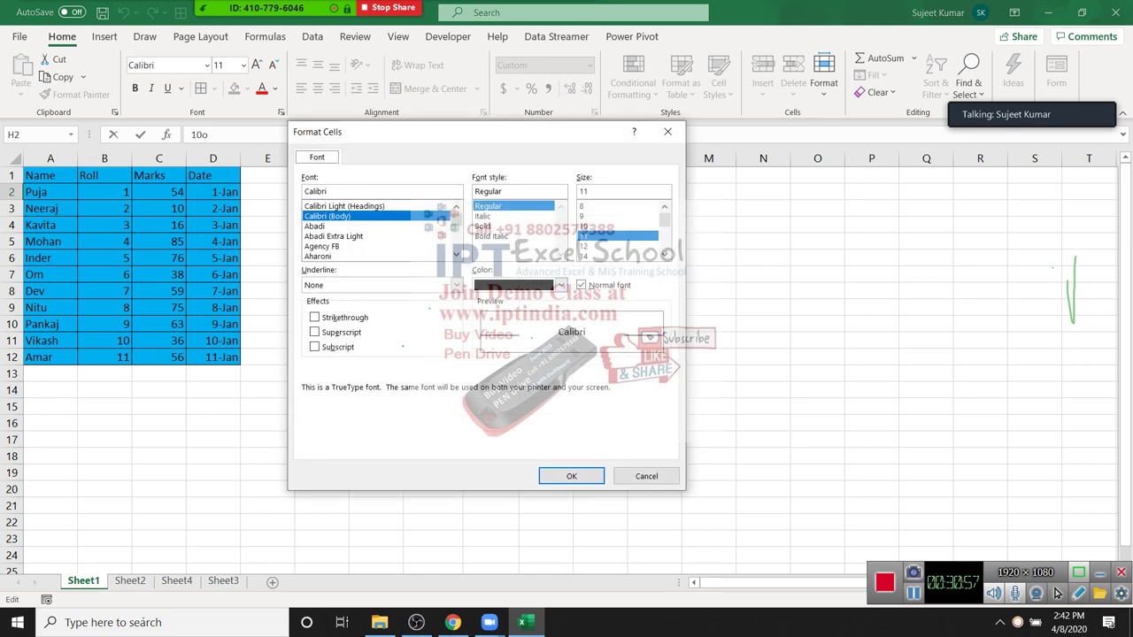
click(314, 332)
drag(426, 137, 726, 126)
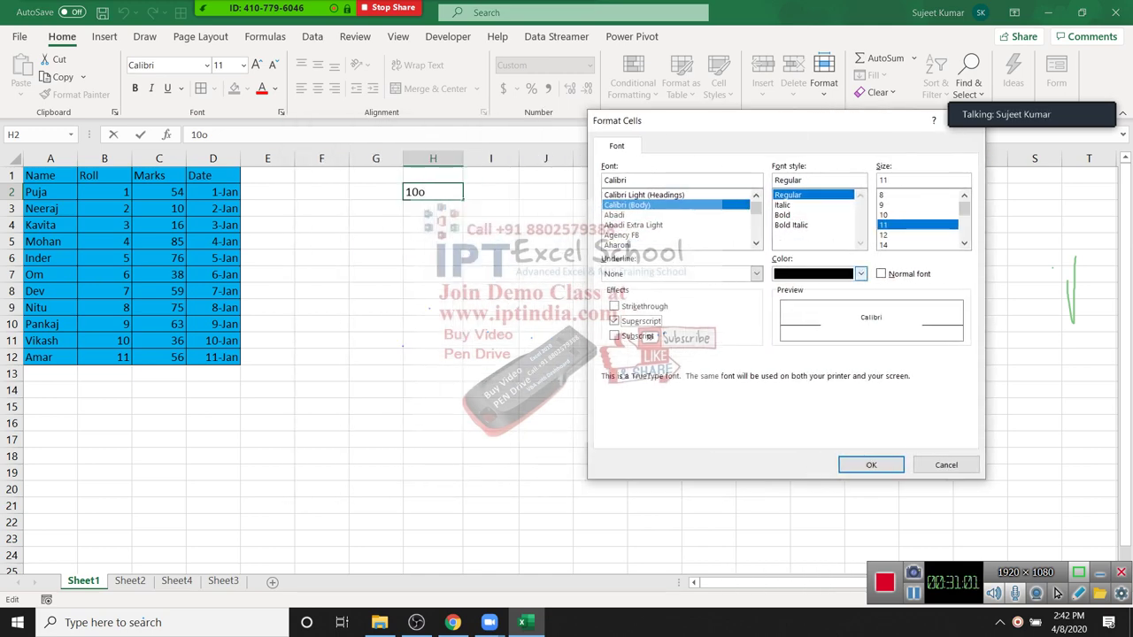
key(Return)
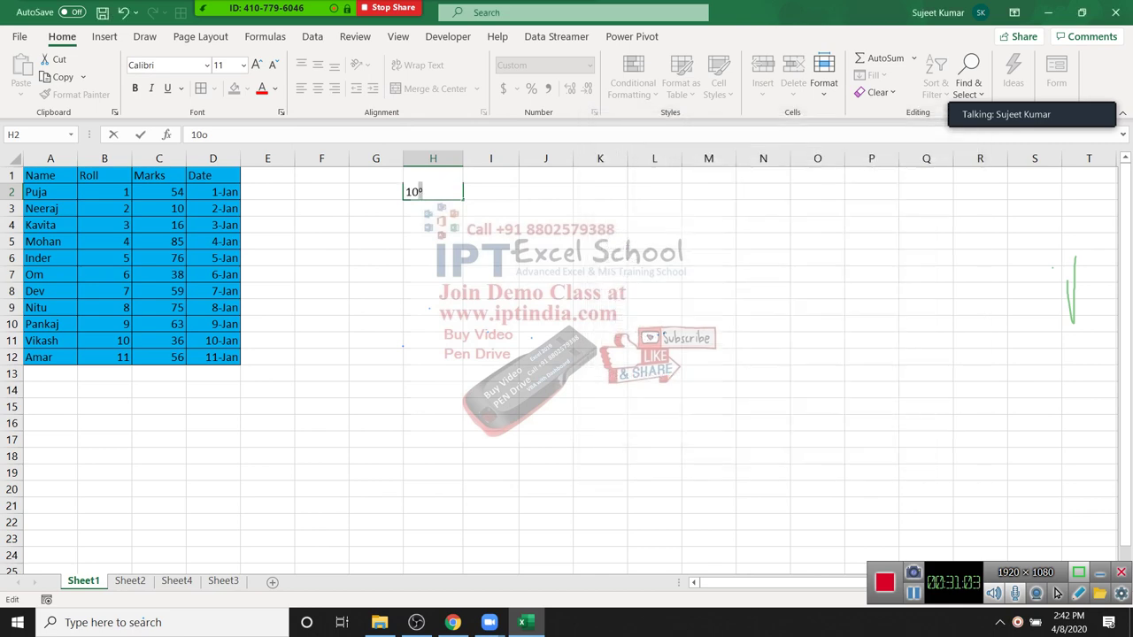
click(655, 341)
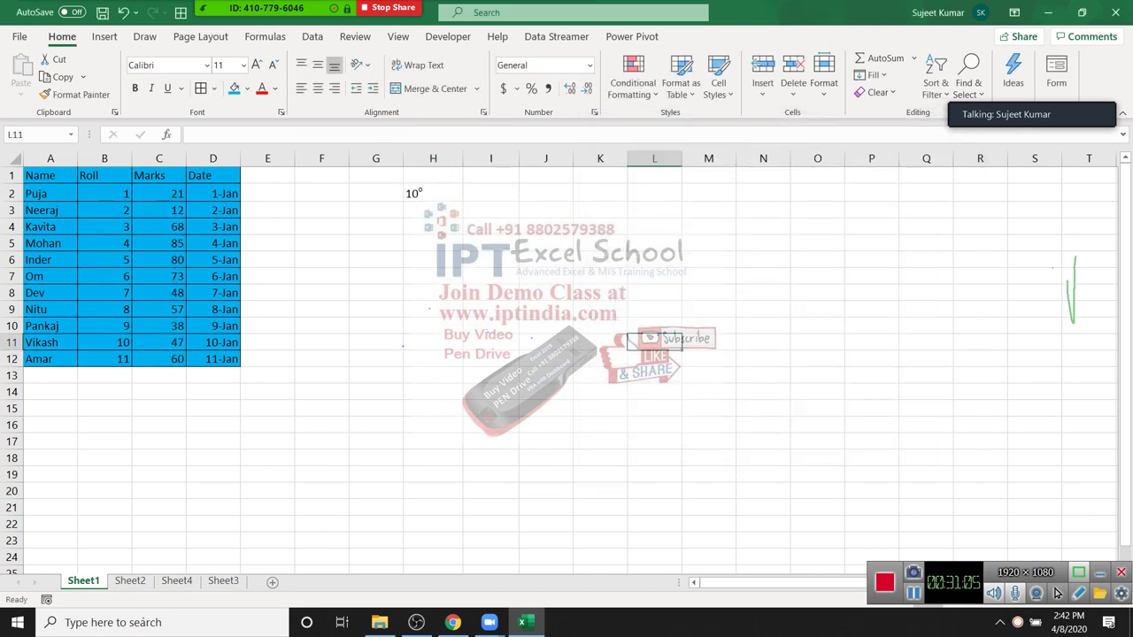
Step: Select the whole student table A1:D12
click(433, 259)
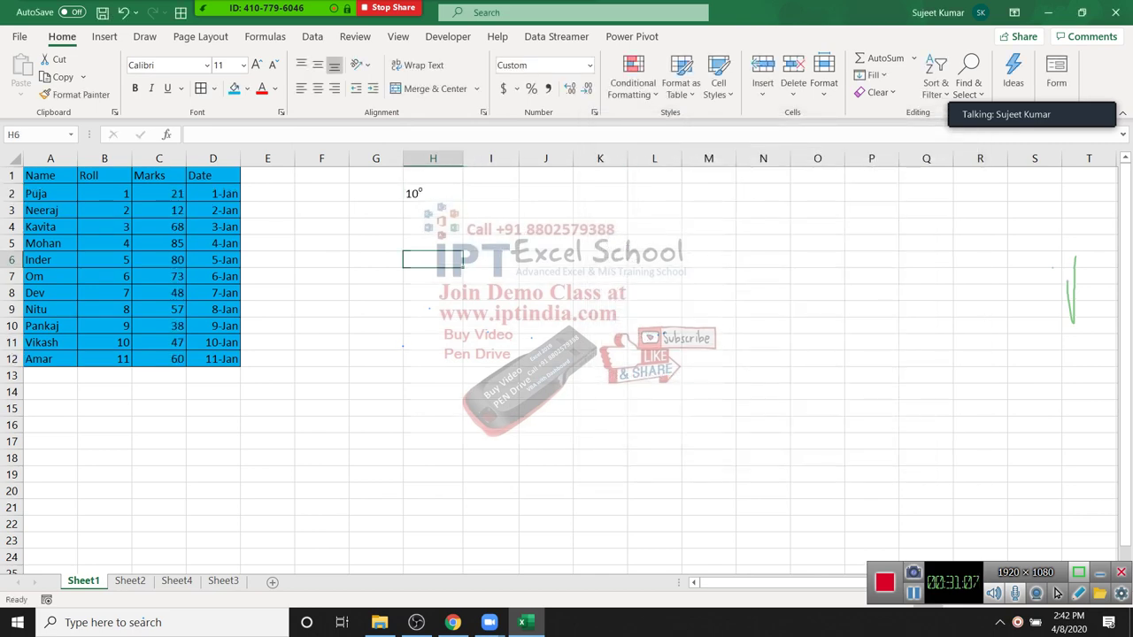
key(Right)
key(Up)
key(Up)
key(Up)
key(Up)
key(Right)
key(Right)
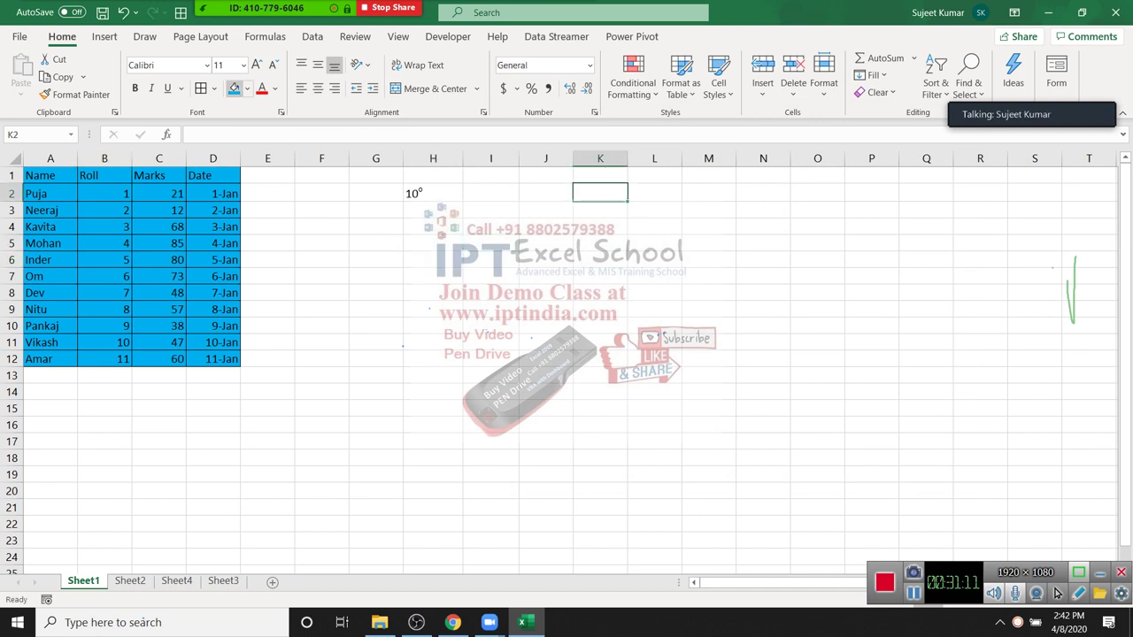
click(268, 227)
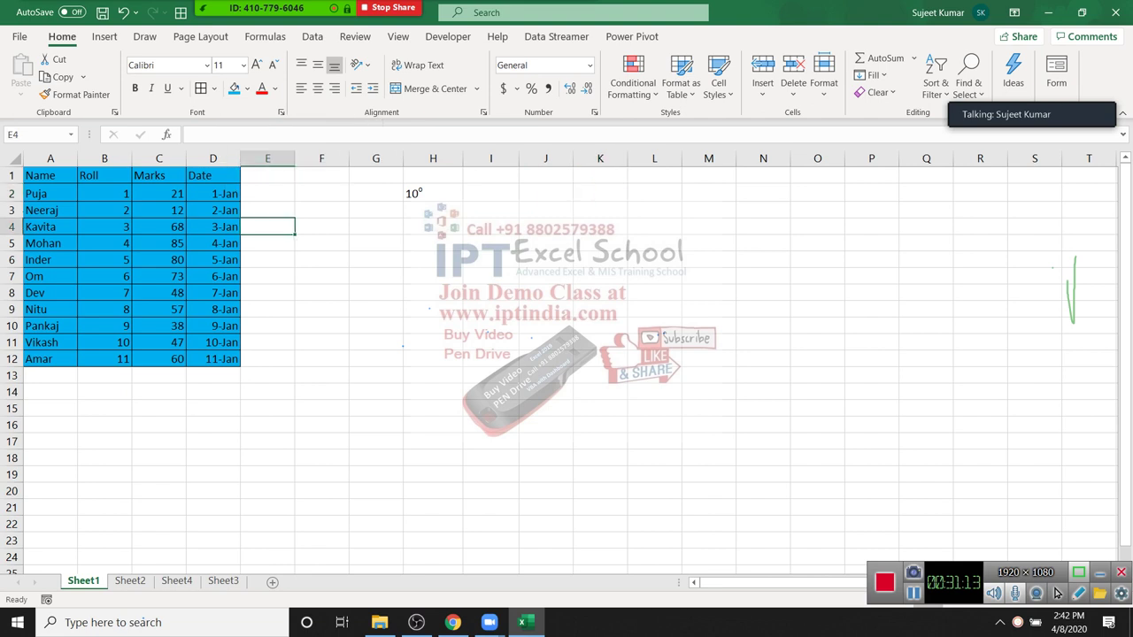
key(ctrl+a)
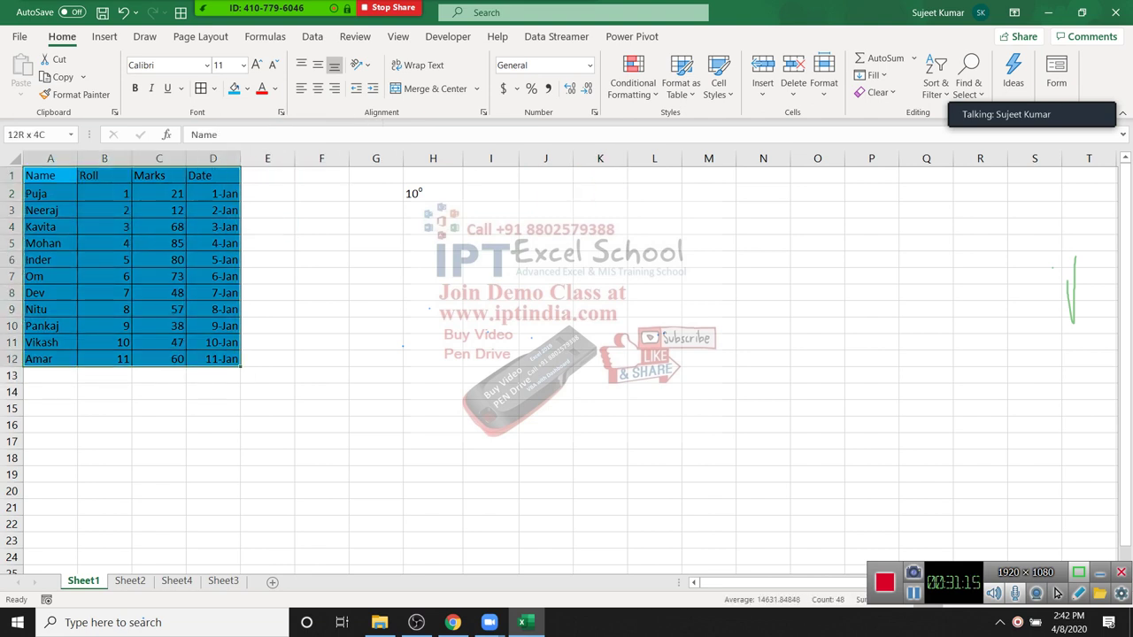
Step: Preview a custom purple fill colour for the table, then cancel it
key(alt+h)
key(h)
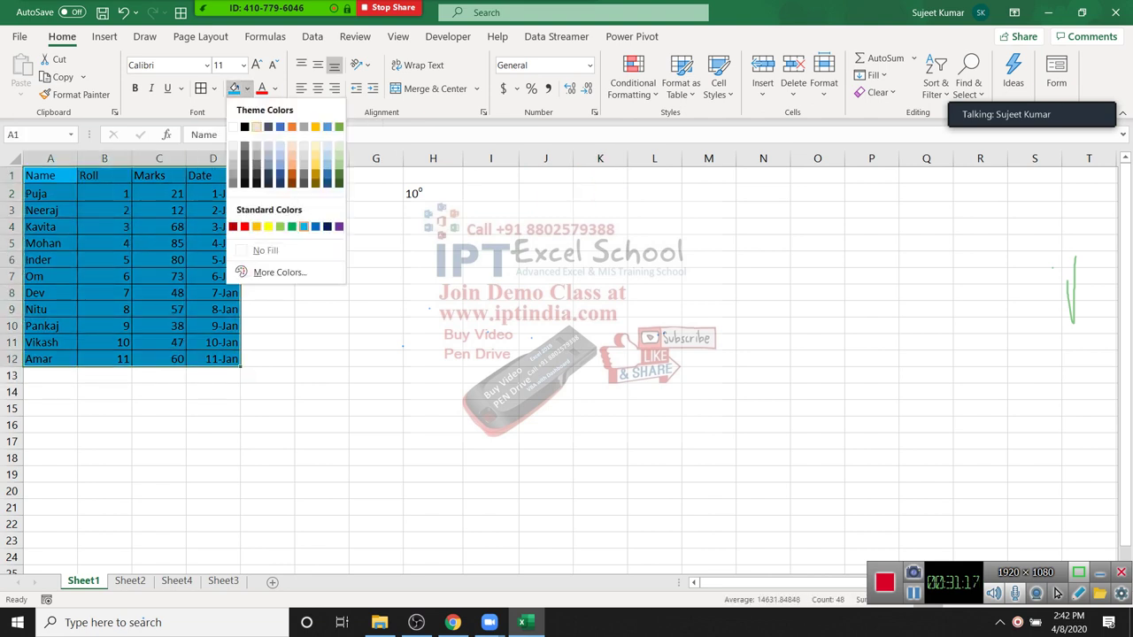
key(Down)
key(Down)
key(Return)
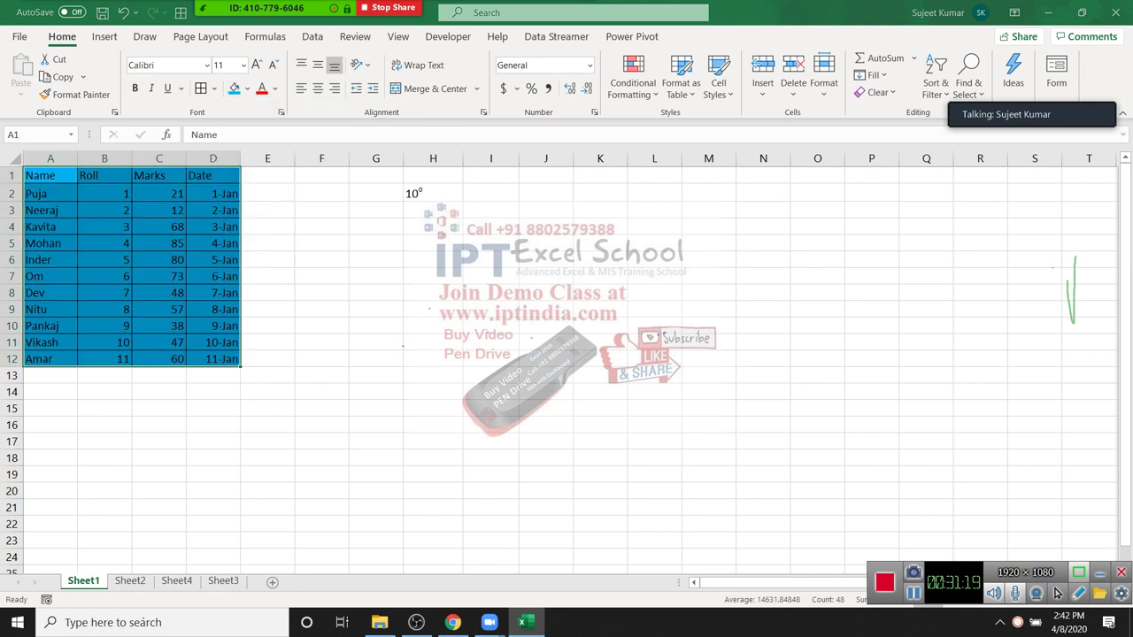
key(shift+Tab)
key(Left)
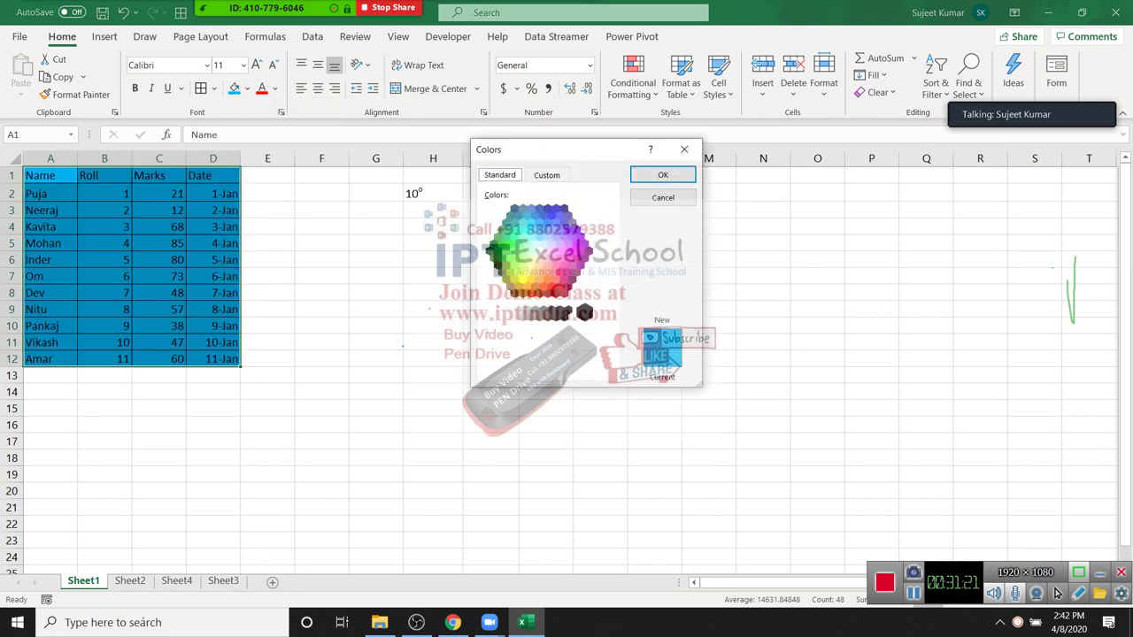
key(Right)
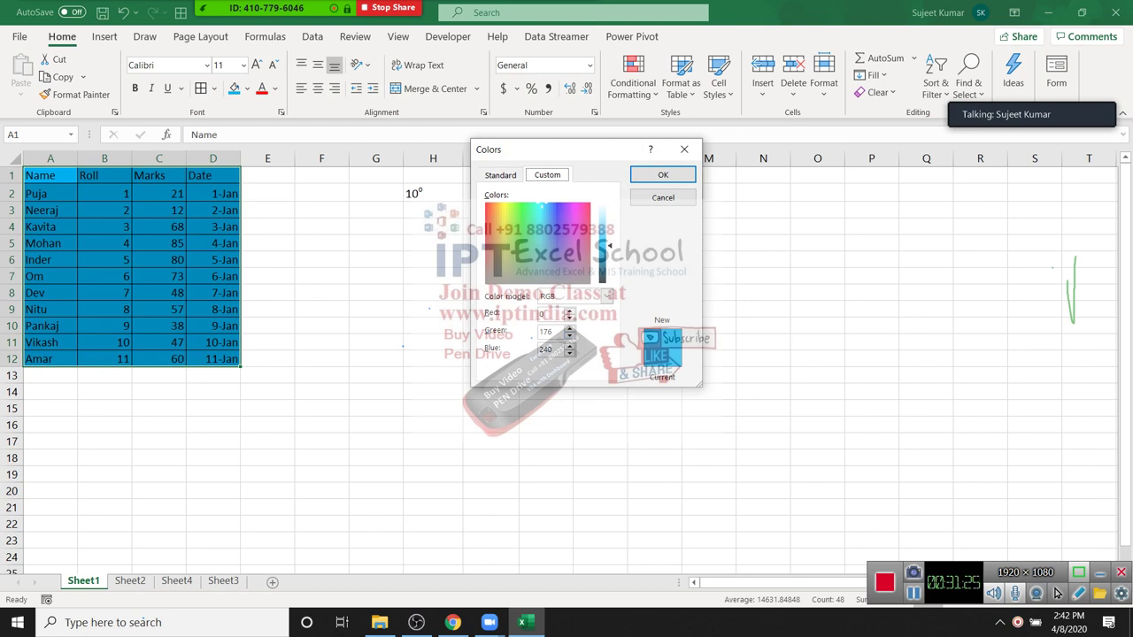
click(571, 230)
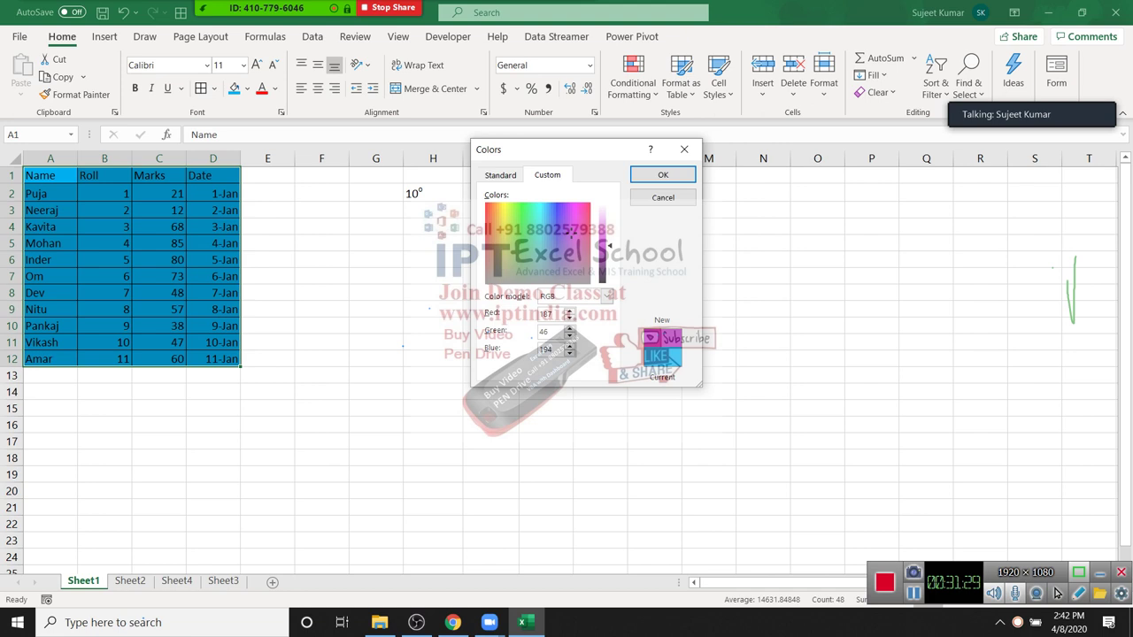
key(Escape)
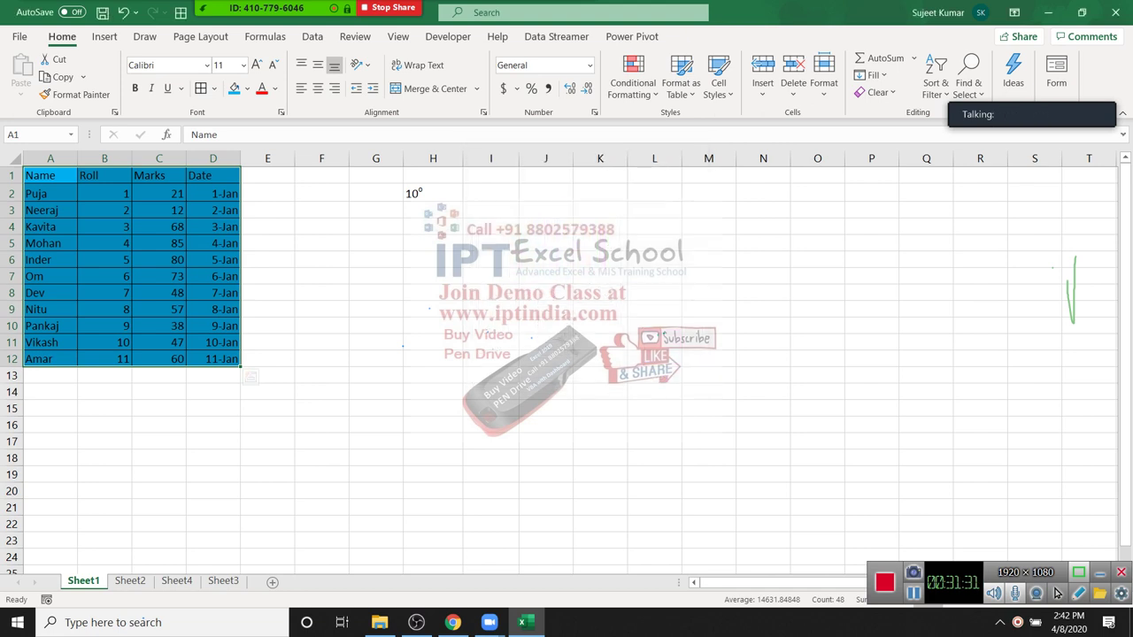
Step: Bring up Format Cells for the table from its shortcut menu
right_click(239, 371)
key(Down)
key(Down)
key(Down)
key(Return)
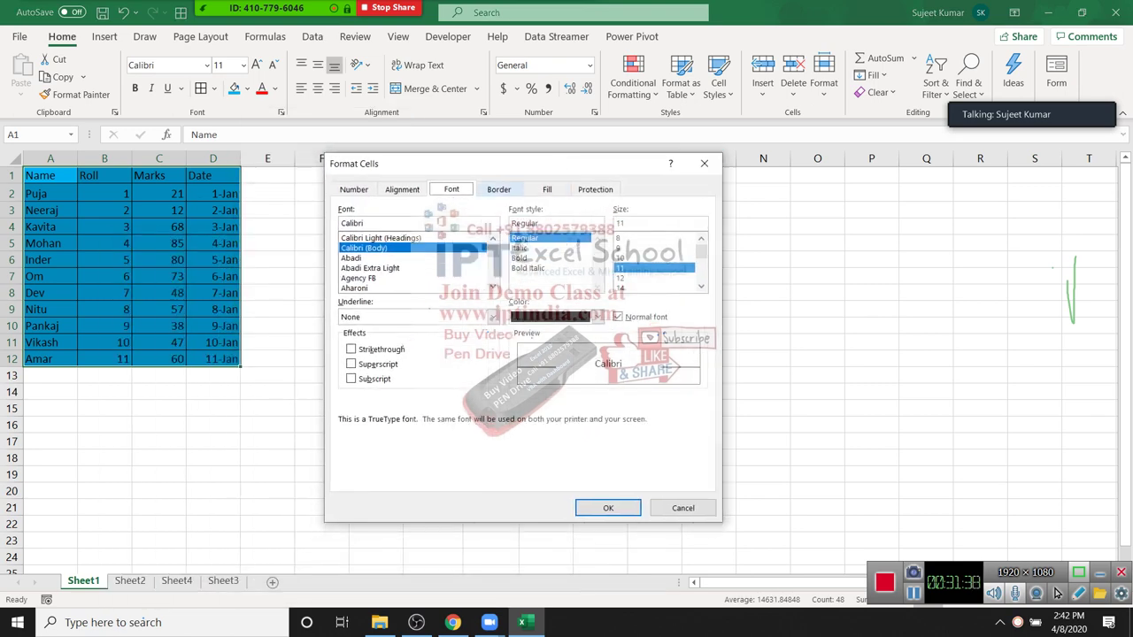
Step: Preview gradient fill effects with a light peach first colour, without applying them
click(547, 190)
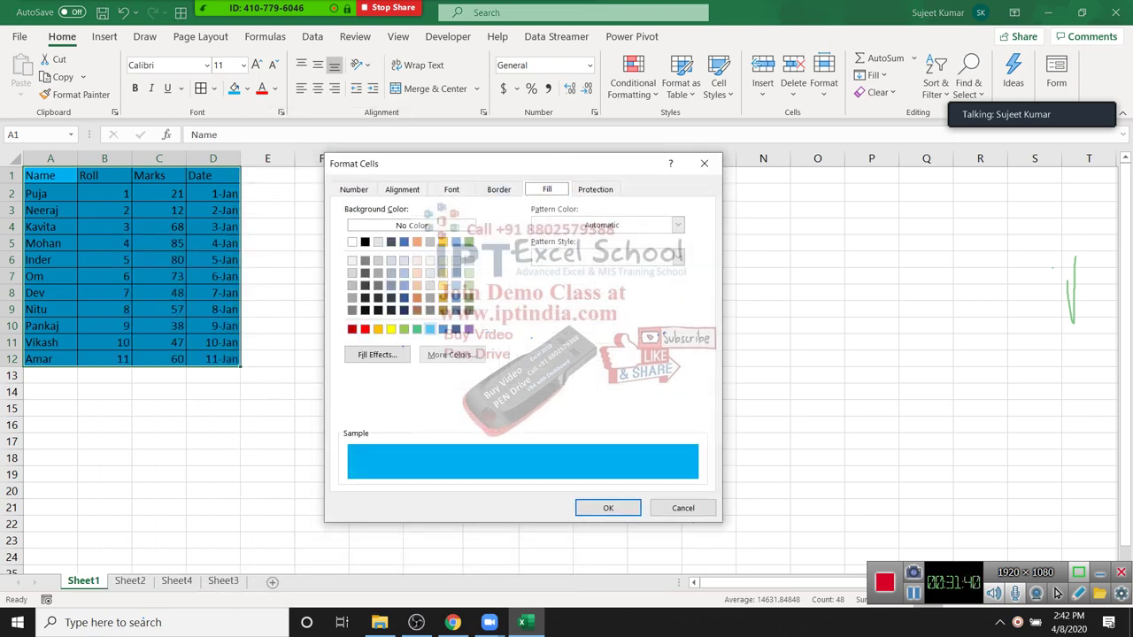
click(377, 354)
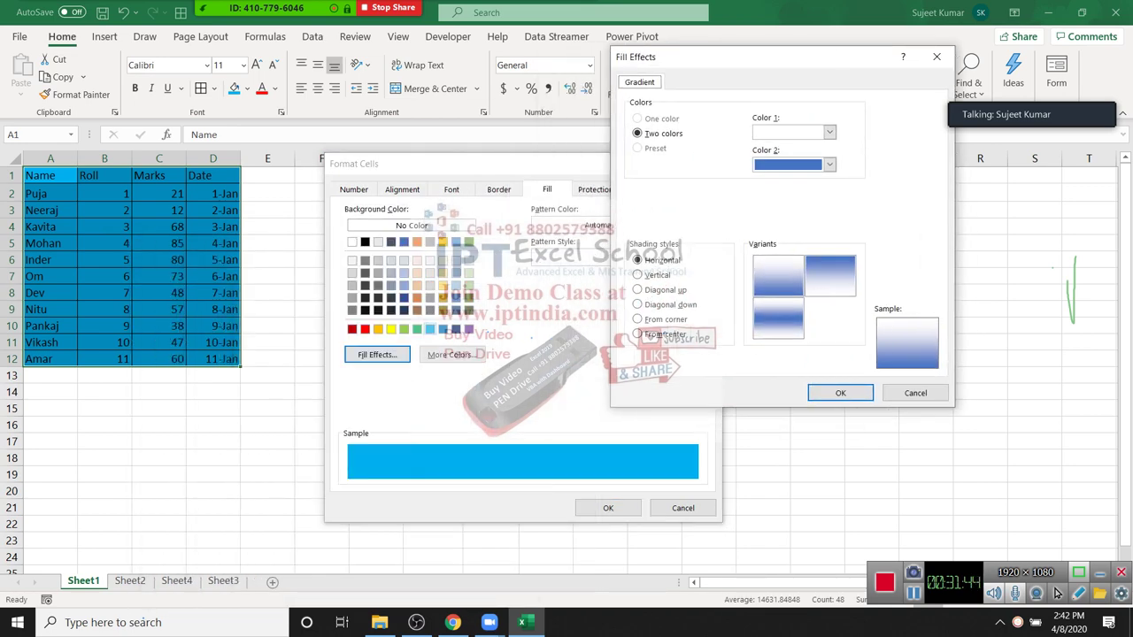
click(829, 131)
click(818, 198)
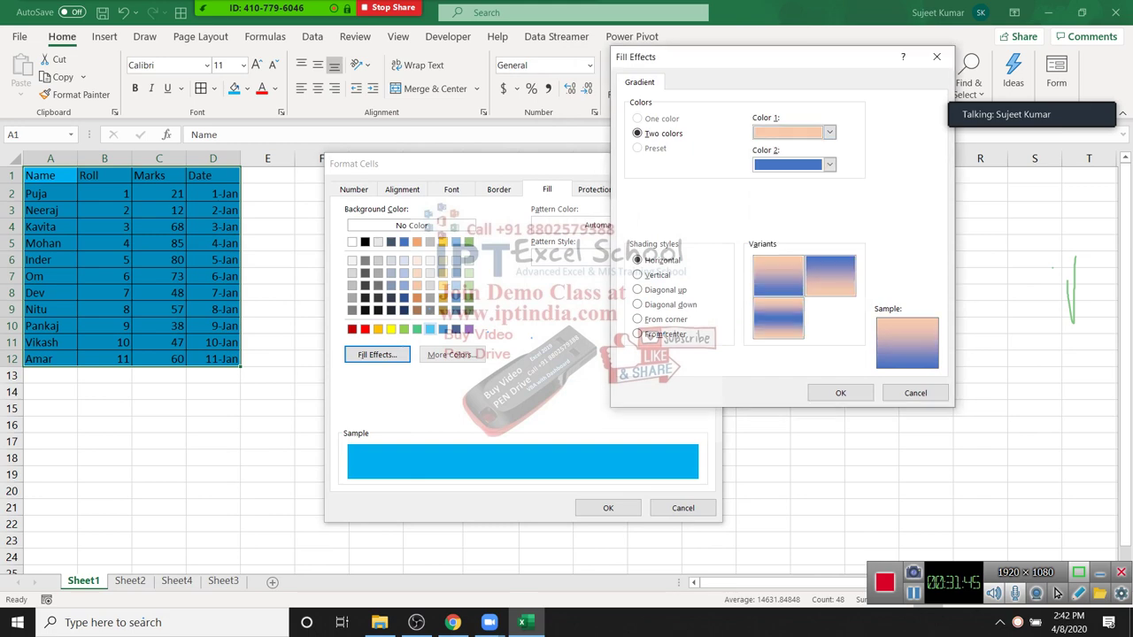
key(Down)
key(Down)
key(Down)
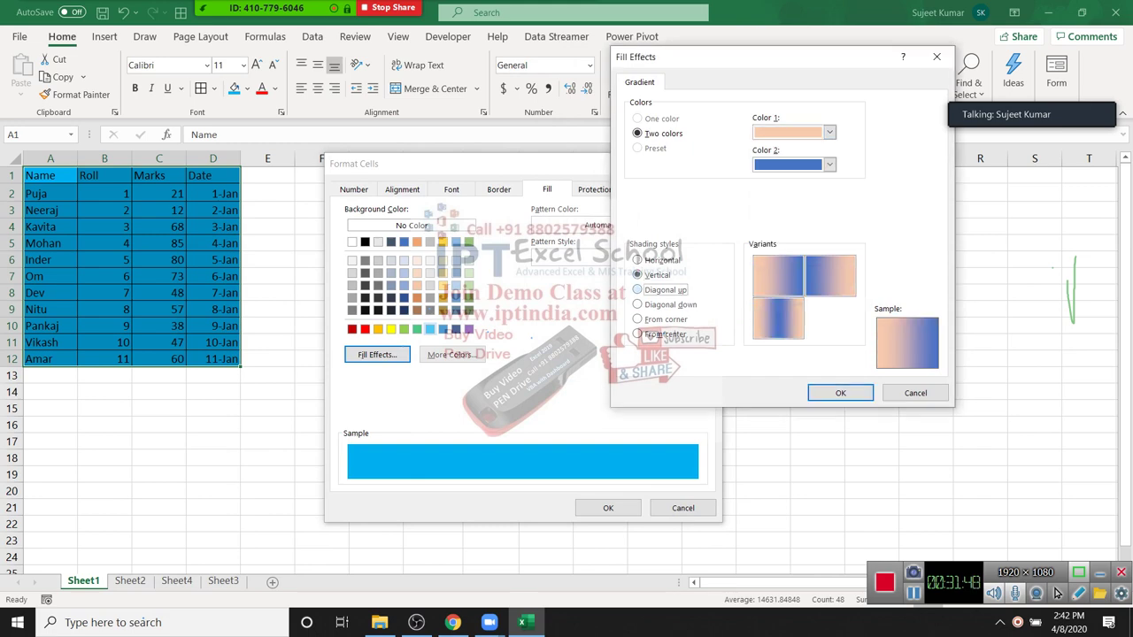
key(Down)
key(Down)
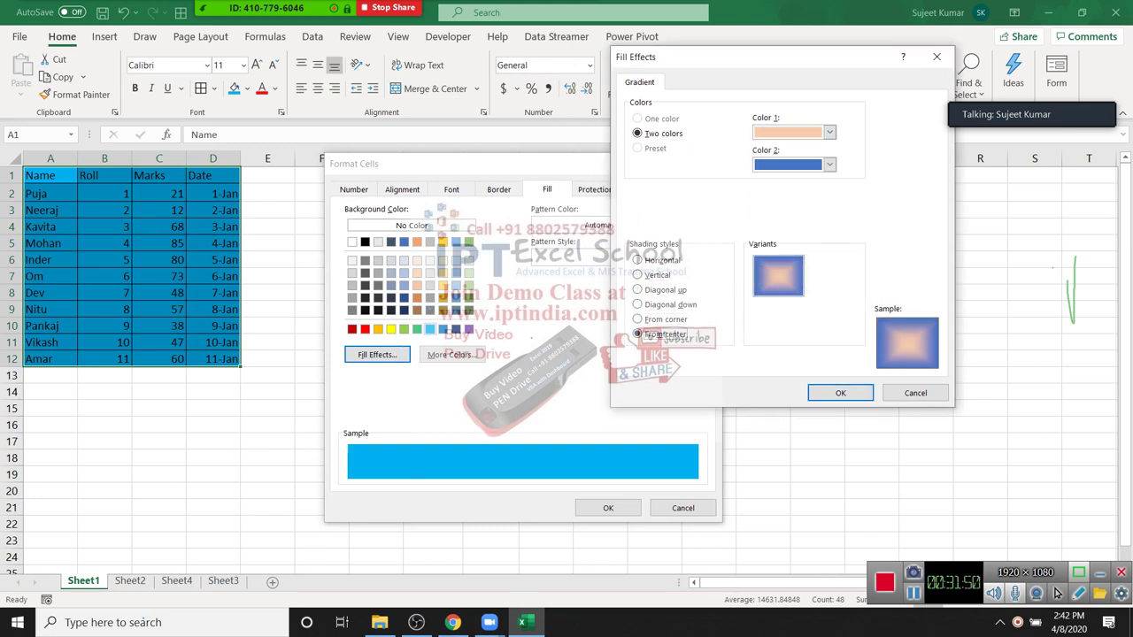
key(Escape)
Step: Browse Pattern Color and Pattern Style options like Diagonal Crosshatch, then close unchanged
key(Tab)
key(Tab)
key(alt+Down)
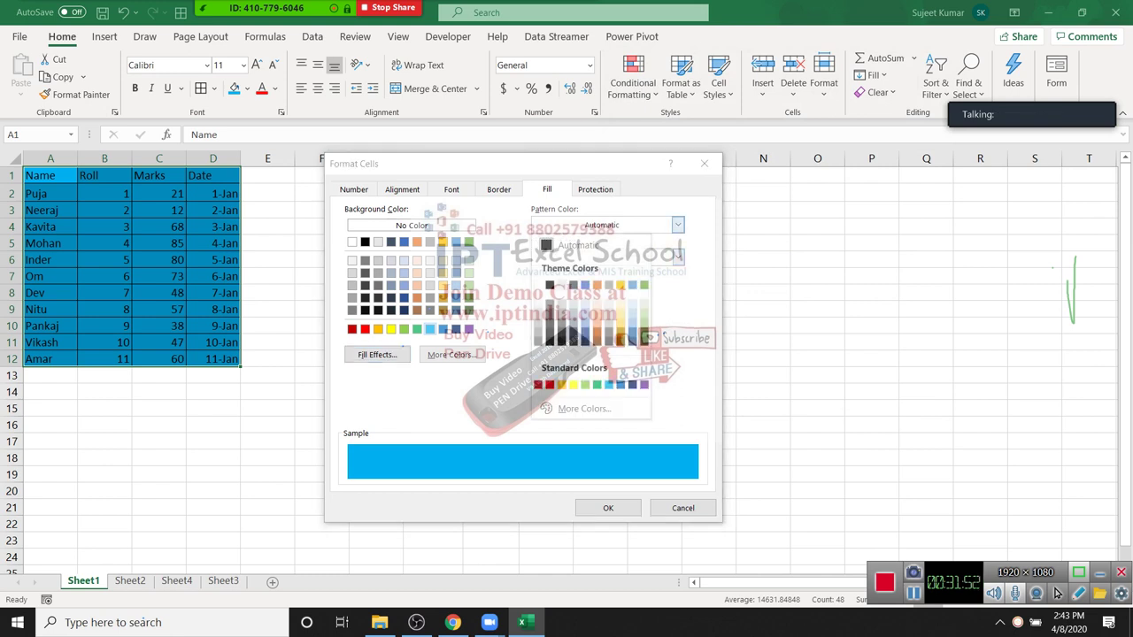
key(Escape)
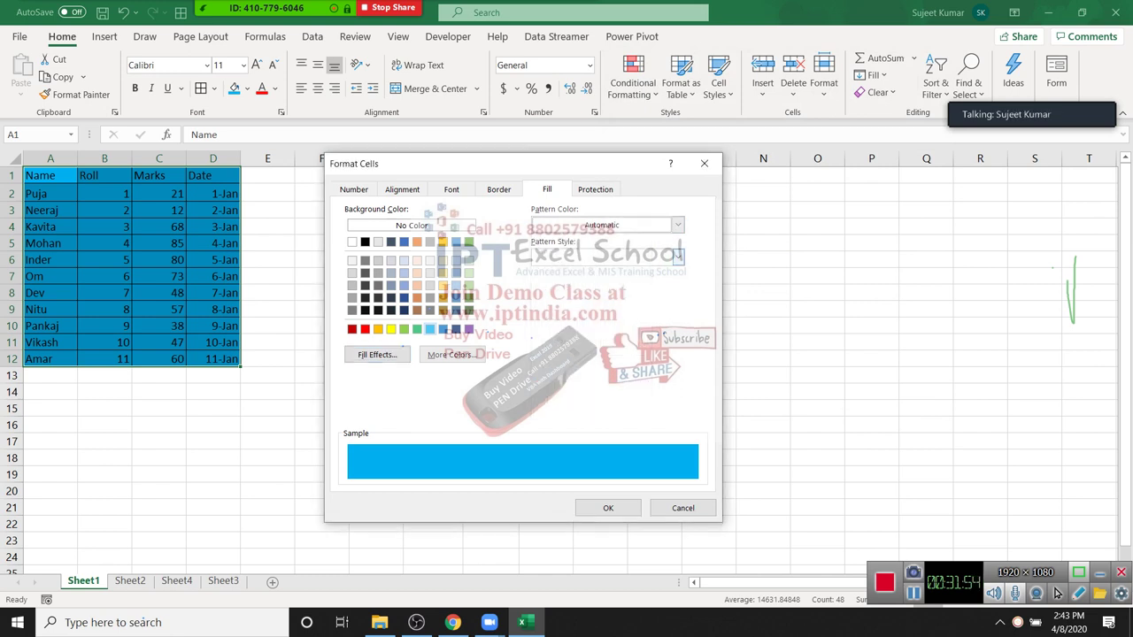
key(Tab)
key(alt+Down)
key(Down)
key(Right)
key(Right)
key(Right)
key(Right)
key(Down)
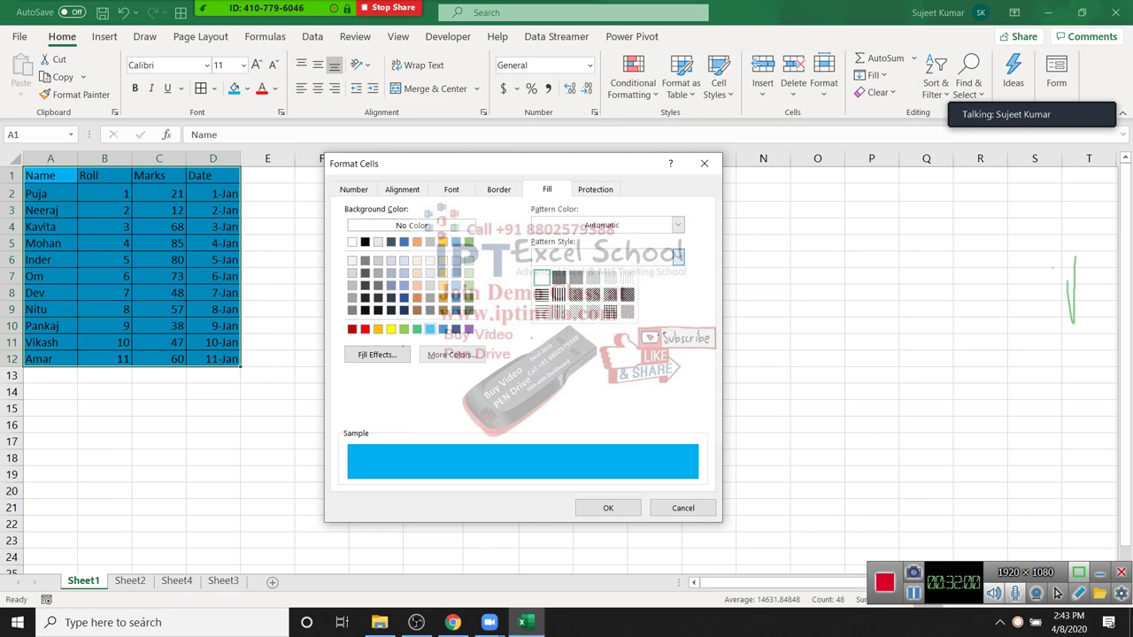
key(Escape)
key(Return)
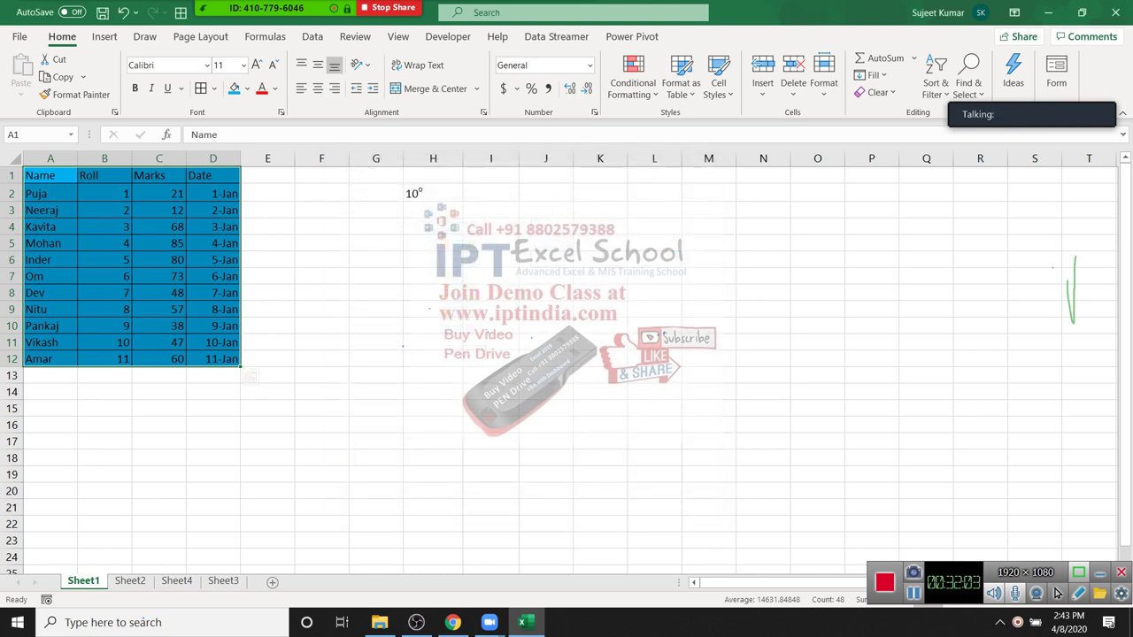
click(433, 226)
Step: Clear the 10° entry from H2 by deleting G1:H2
click(375, 176)
key(shift+Right)
key(shift+Down)
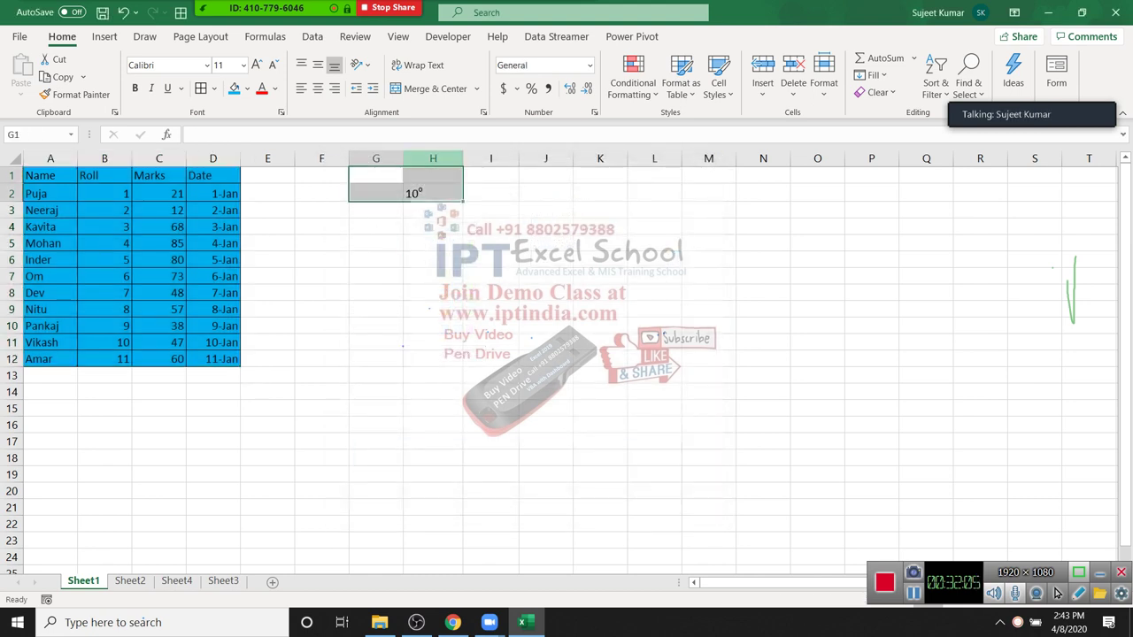
key(Delete)
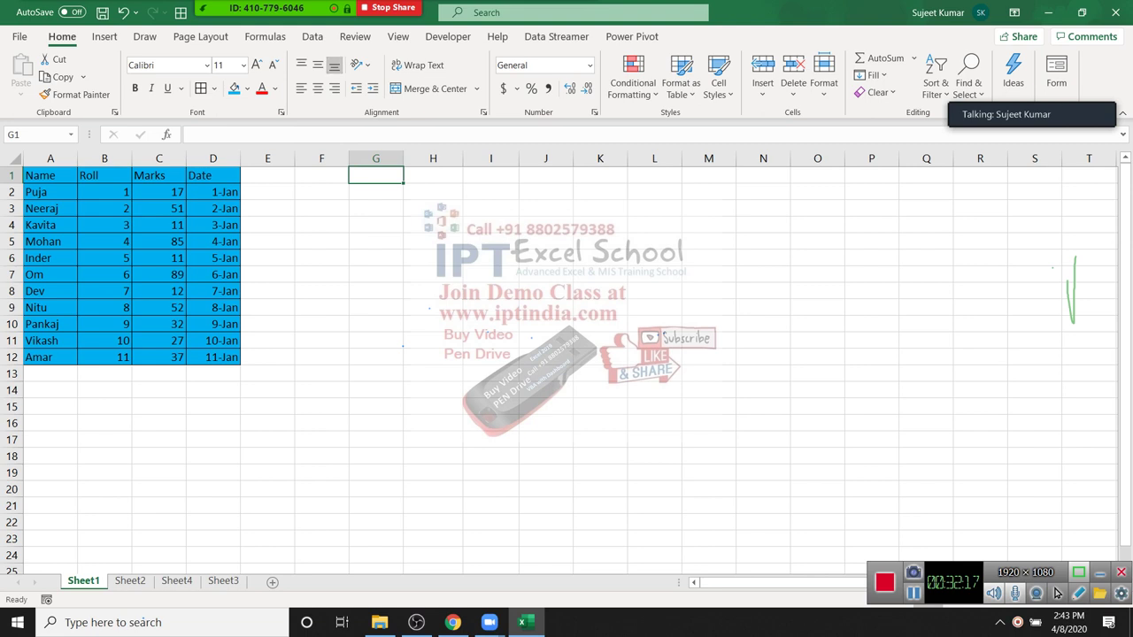
Step: Enter Puja in H4, make row 4 taller and widen column H
click(433, 225)
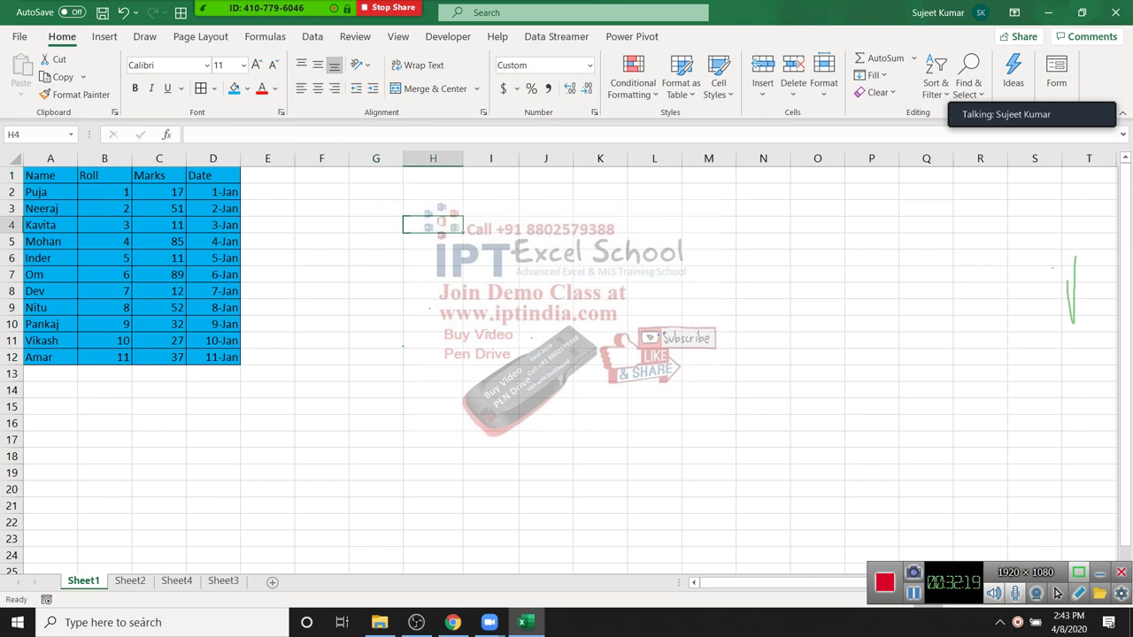
text(O)
key(BackSpace)
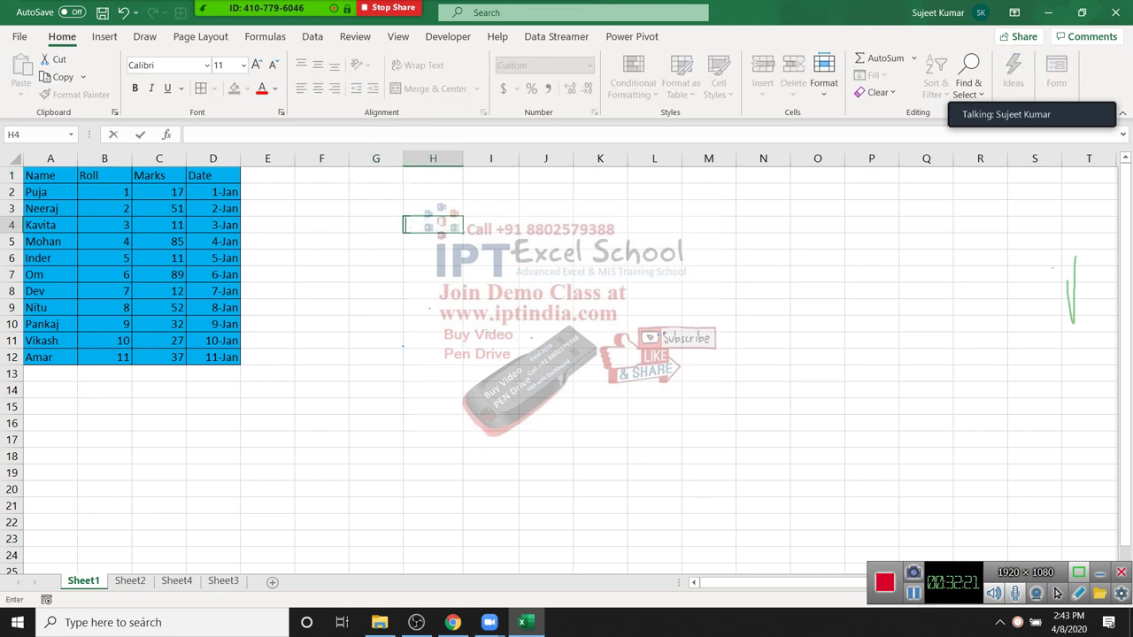
text(Puja)
key(Return)
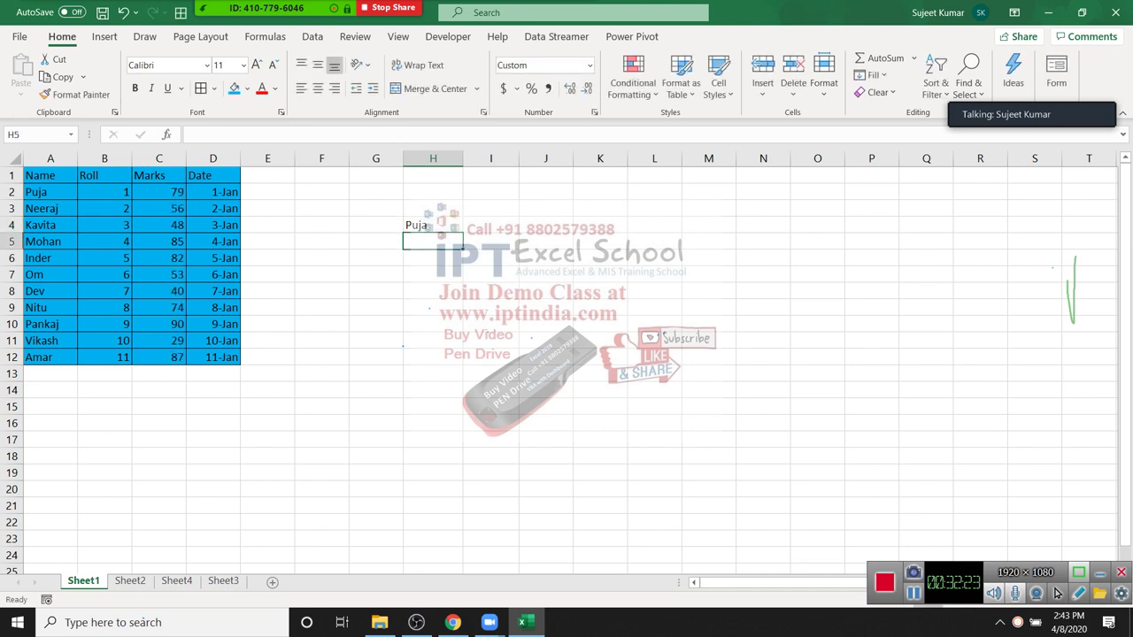
drag(12, 232, 13, 274)
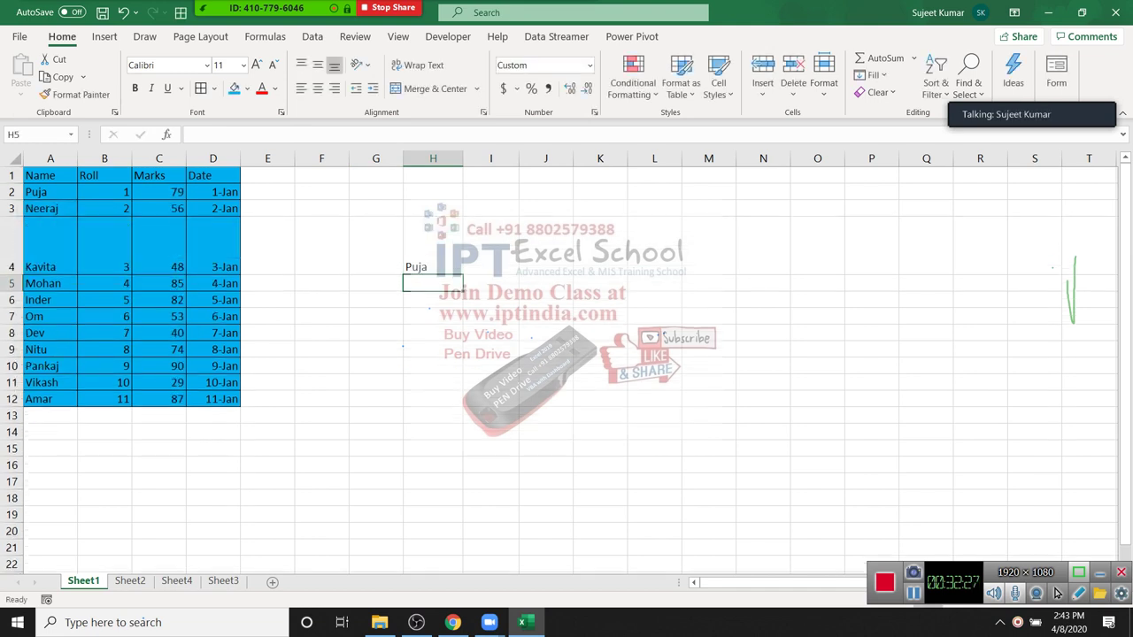
click(433, 245)
drag(462, 158, 483, 158)
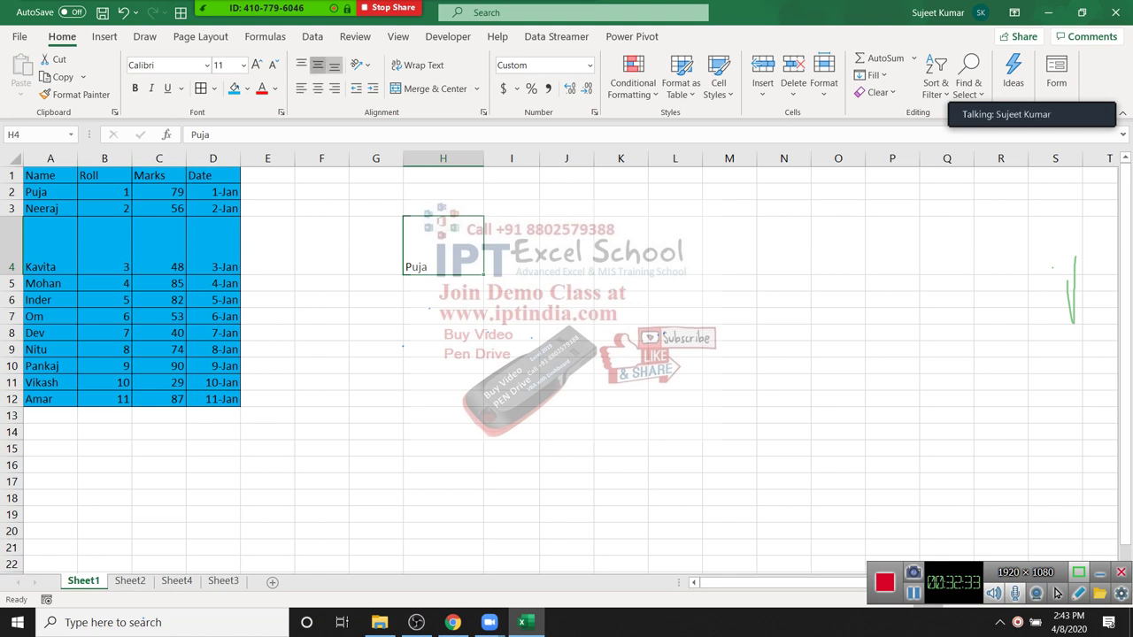
Step: Try Top, Middle, Bottom, Center, Right and Left alignment on Puja in H4
click(317, 64)
click(301, 65)
click(317, 65)
click(334, 64)
click(317, 88)
click(335, 88)
click(317, 88)
click(301, 87)
Step: Increase and decrease the indent of Puja in H4
click(372, 87)
click(373, 88)
click(373, 88)
click(373, 87)
click(373, 88)
click(356, 87)
click(355, 88)
click(356, 88)
click(356, 88)
click(356, 88)
click(373, 88)
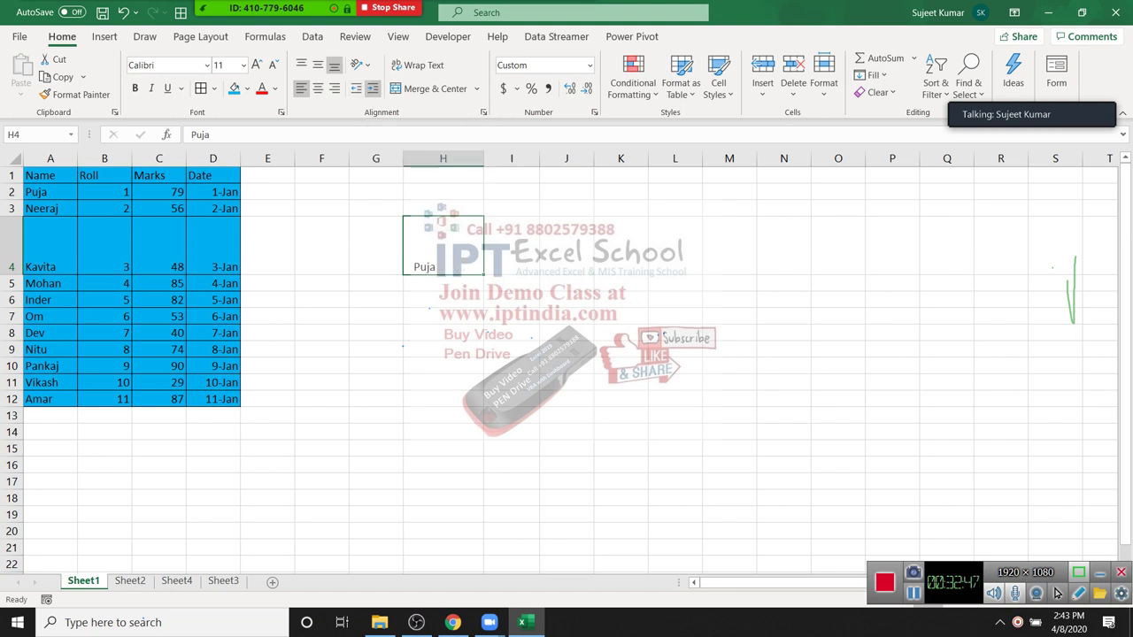
click(356, 87)
Step: Move to the empty Sheet3
click(375, 316)
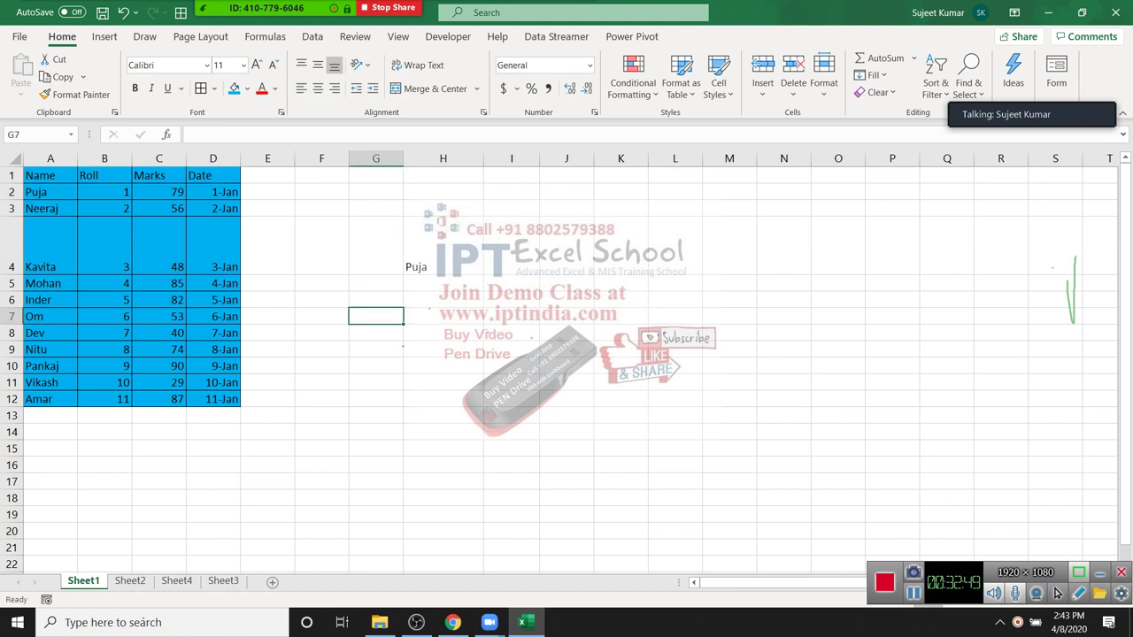
click(511, 333)
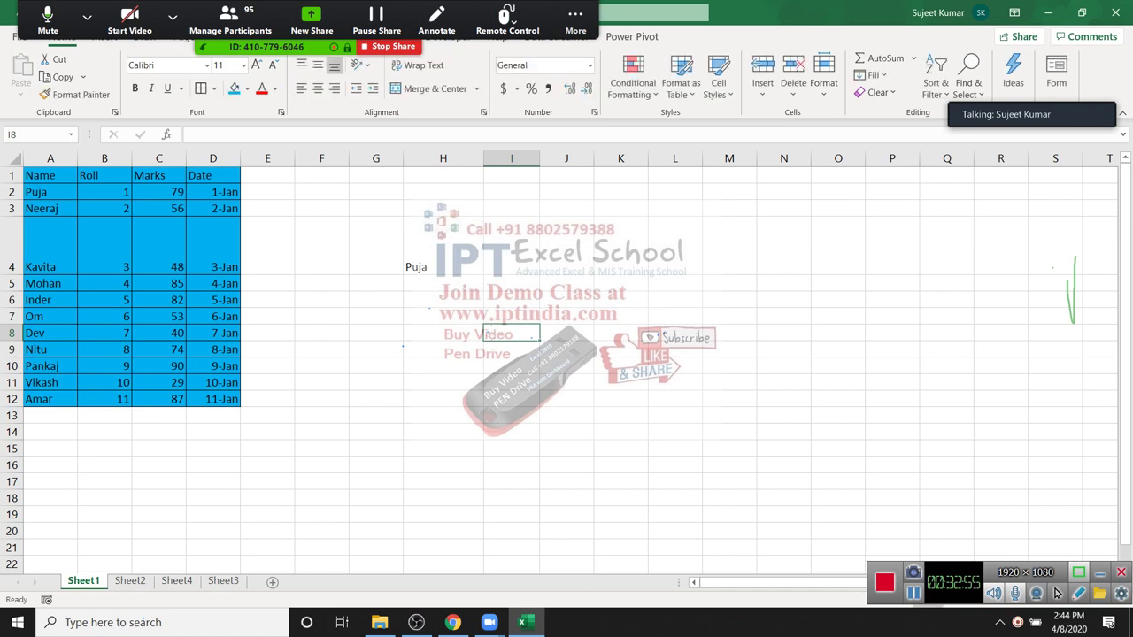
key(ctrl+Page_Down)
key(ctrl+Page_Down)
key(ctrl+Page_Down)
Step: Enter a full name in A1 and a test value of 12 in B1
key(ctrl+Home)
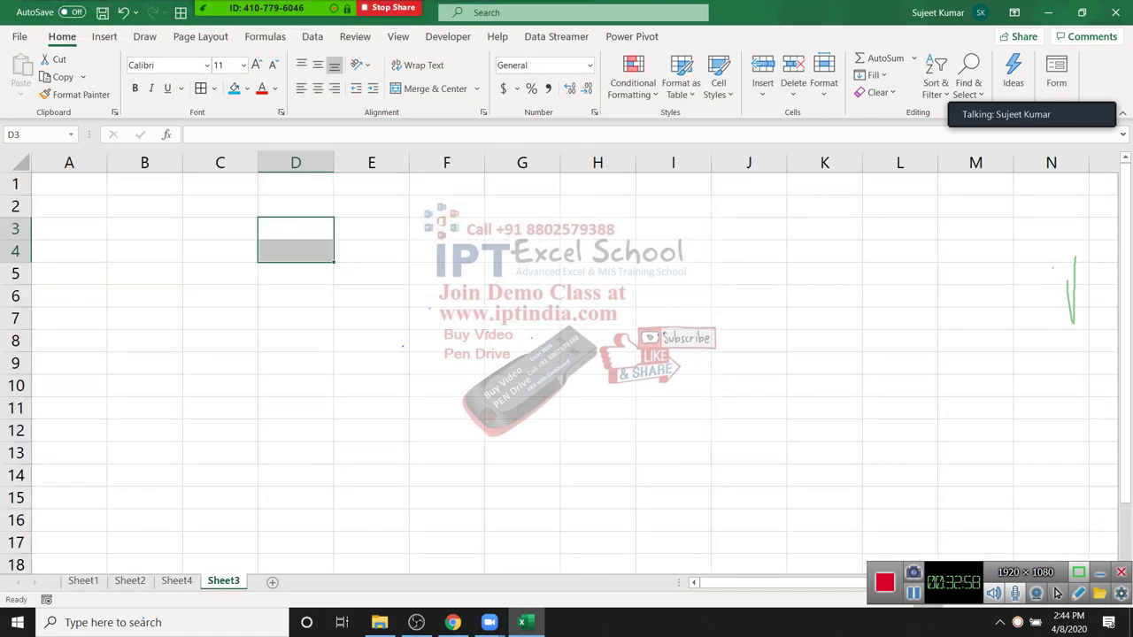
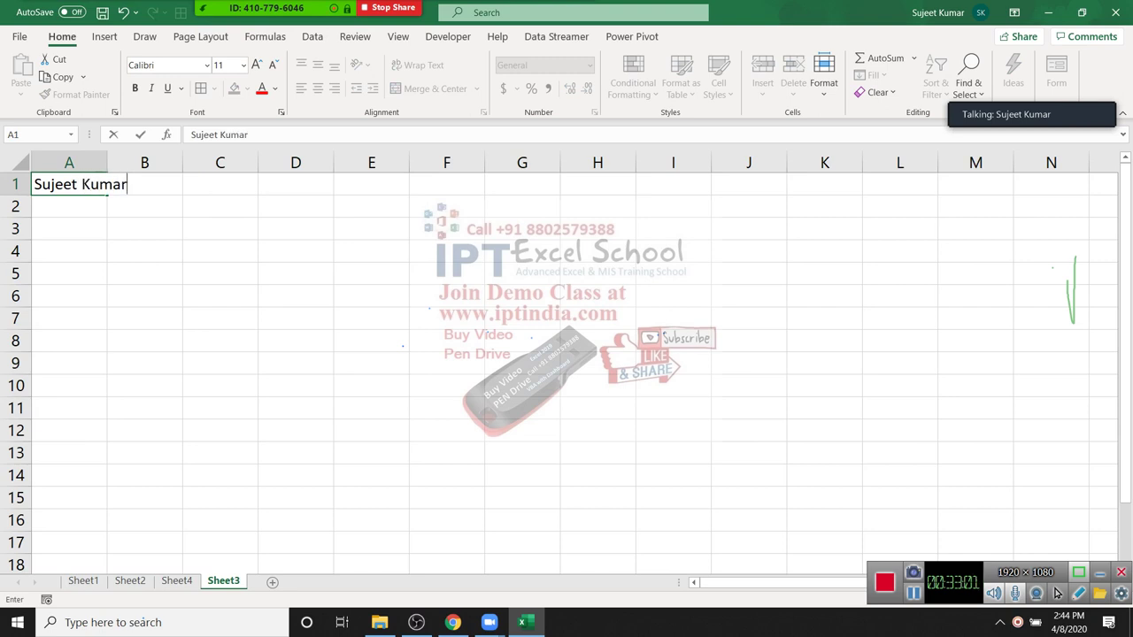
key(Return)
key(Up)
key(Right)
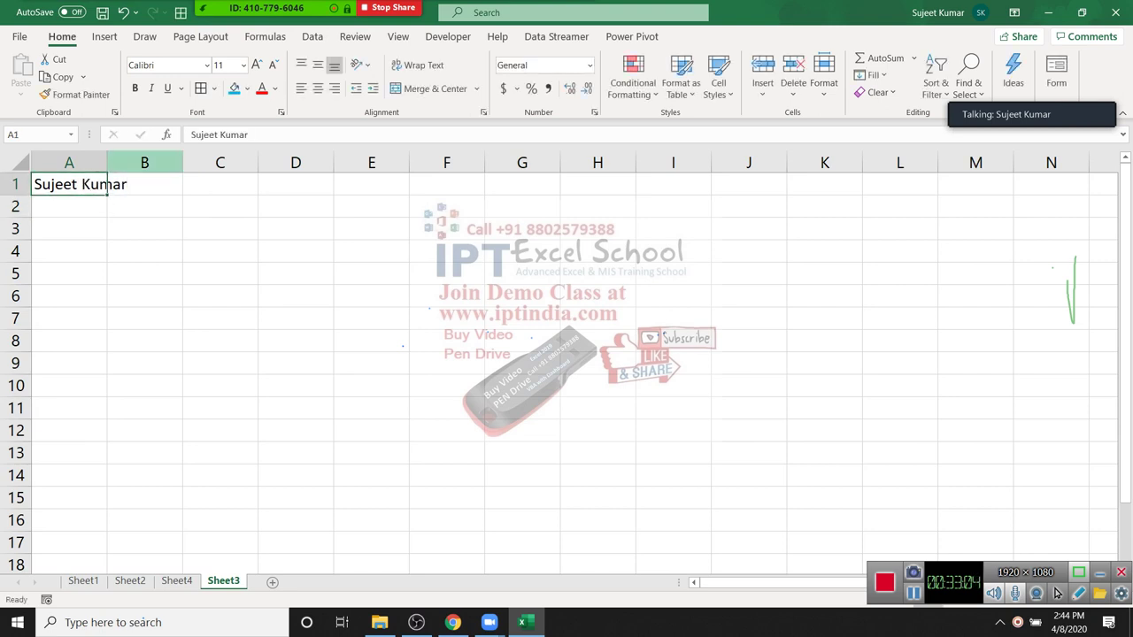
key(Down)
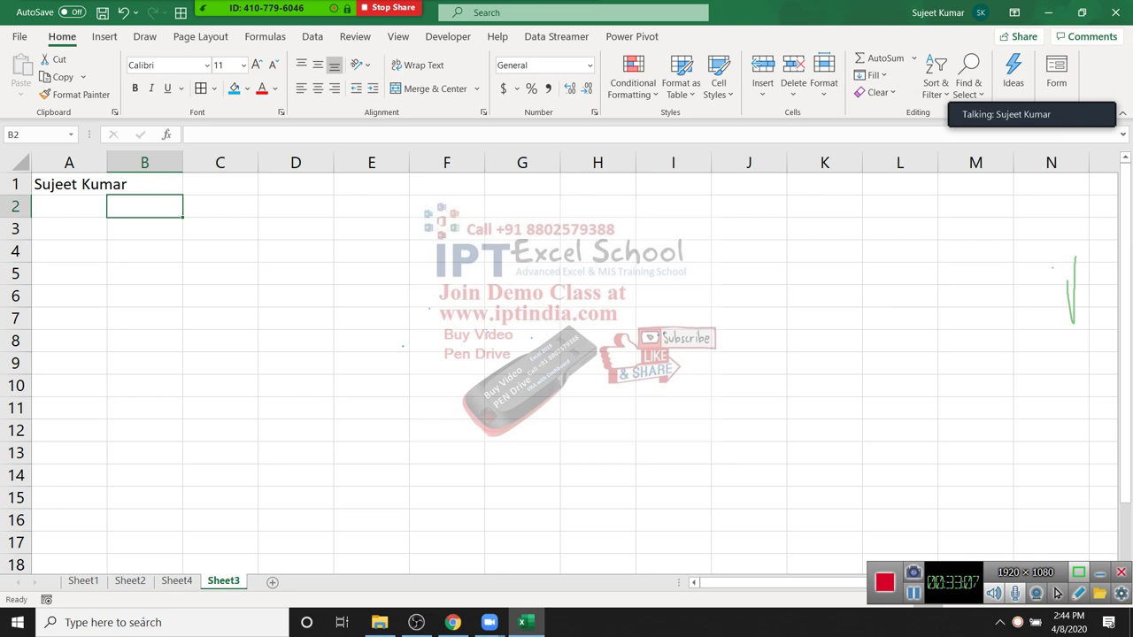
key(Up)
text(12)
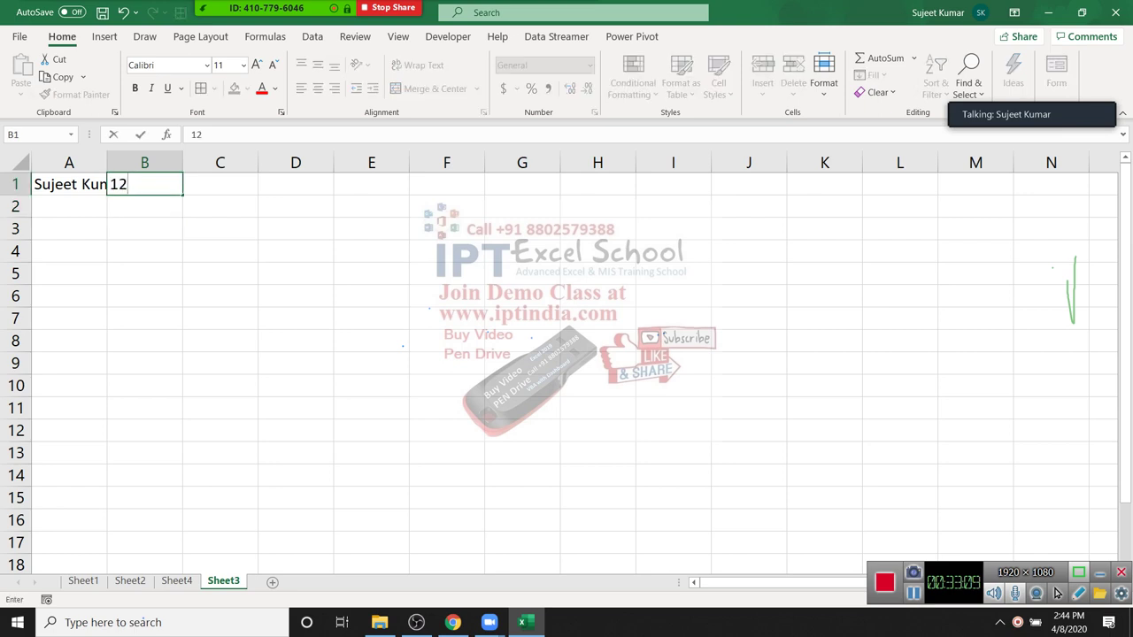
key(Return)
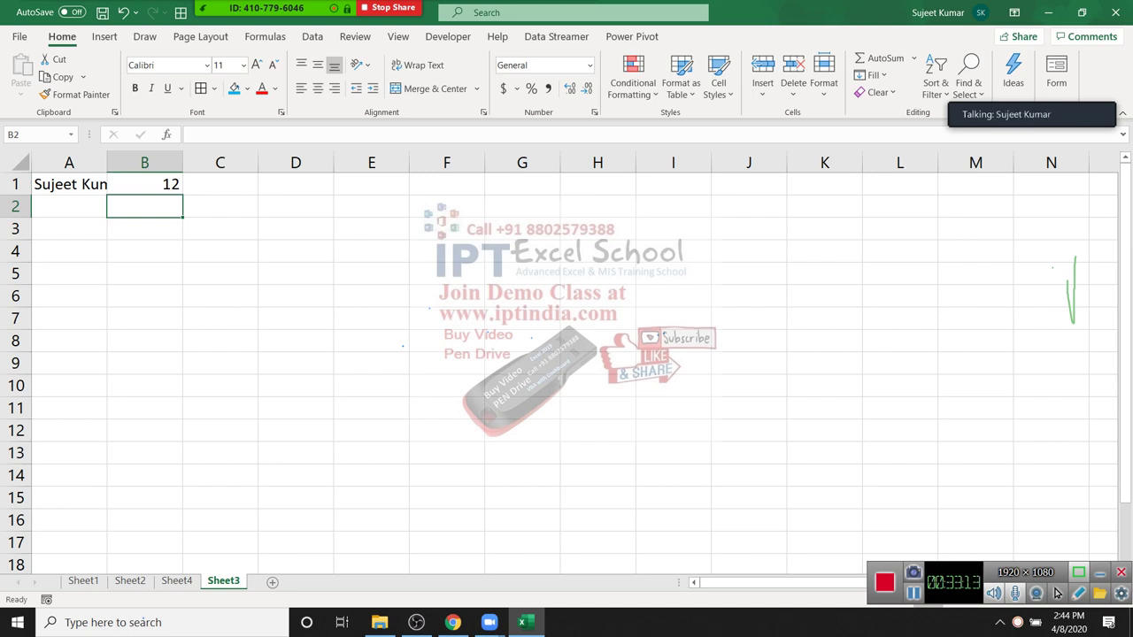
Step: Autofit column A to the name, then wrap A1's name onto two lines
double_click(106, 162)
click(69, 184)
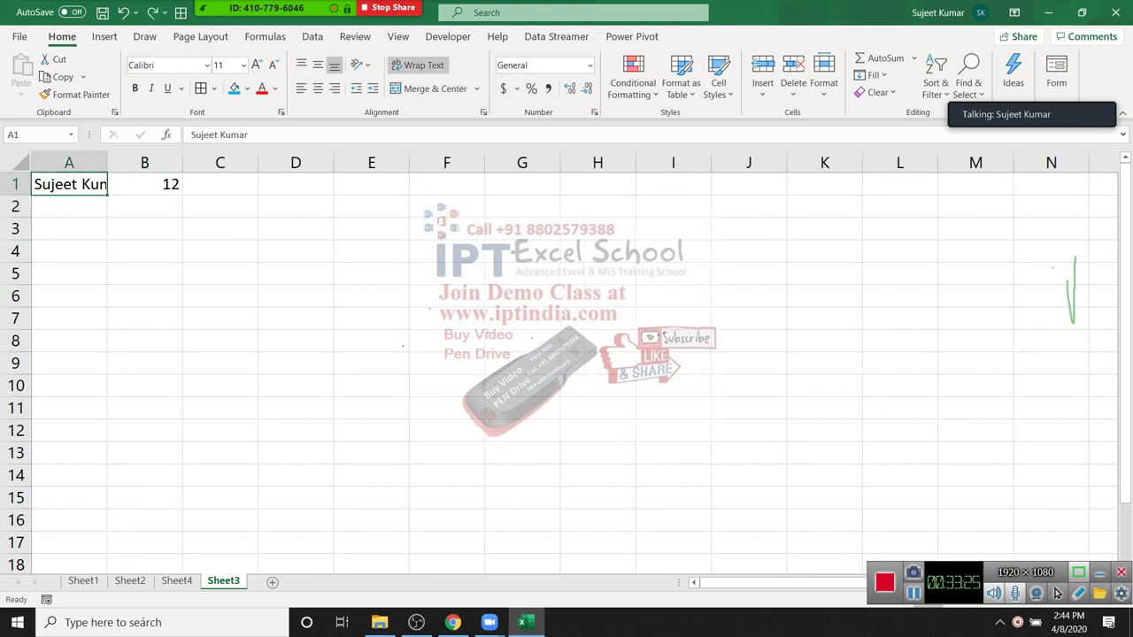
click(418, 65)
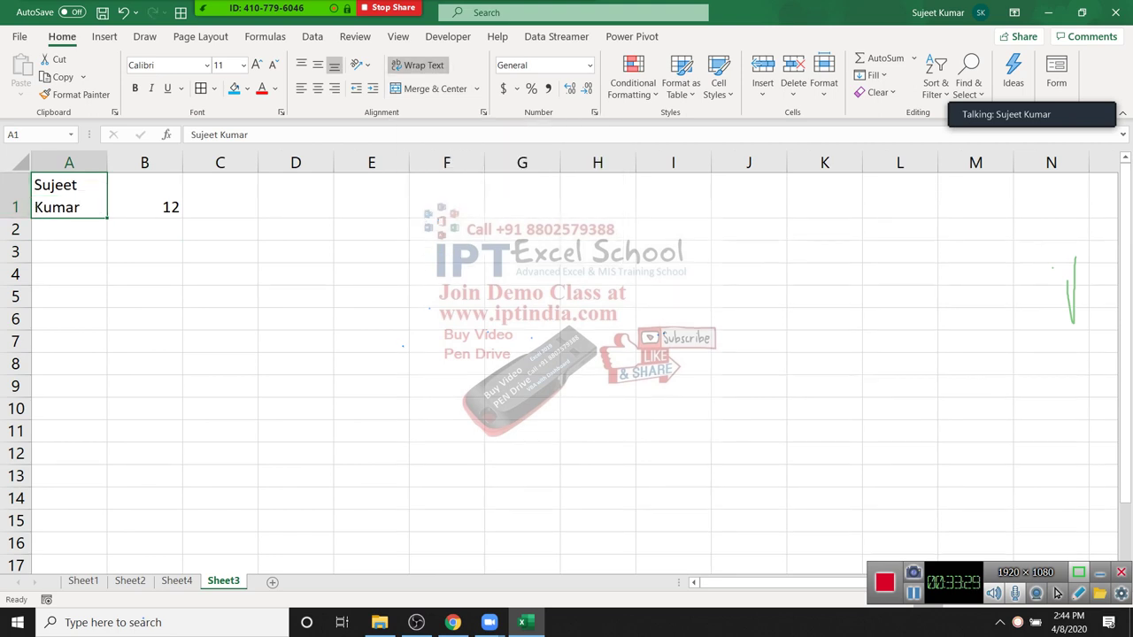
Step: Type a three-line entry 123, 852, 369 in D3 using in-cell line breaks
click(296, 252)
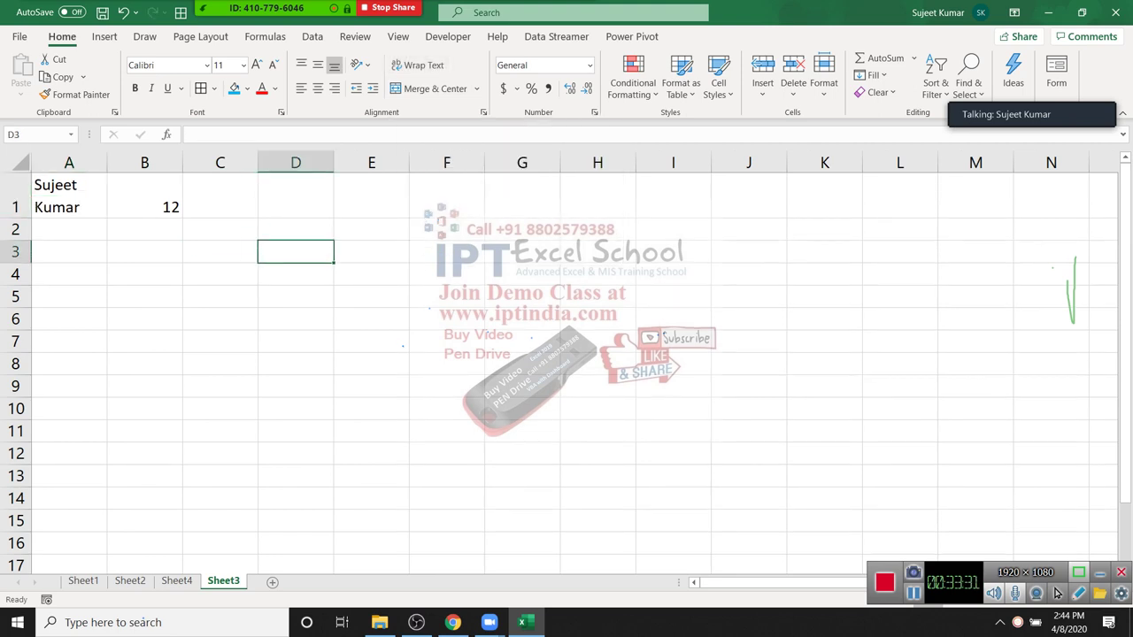
text(123)
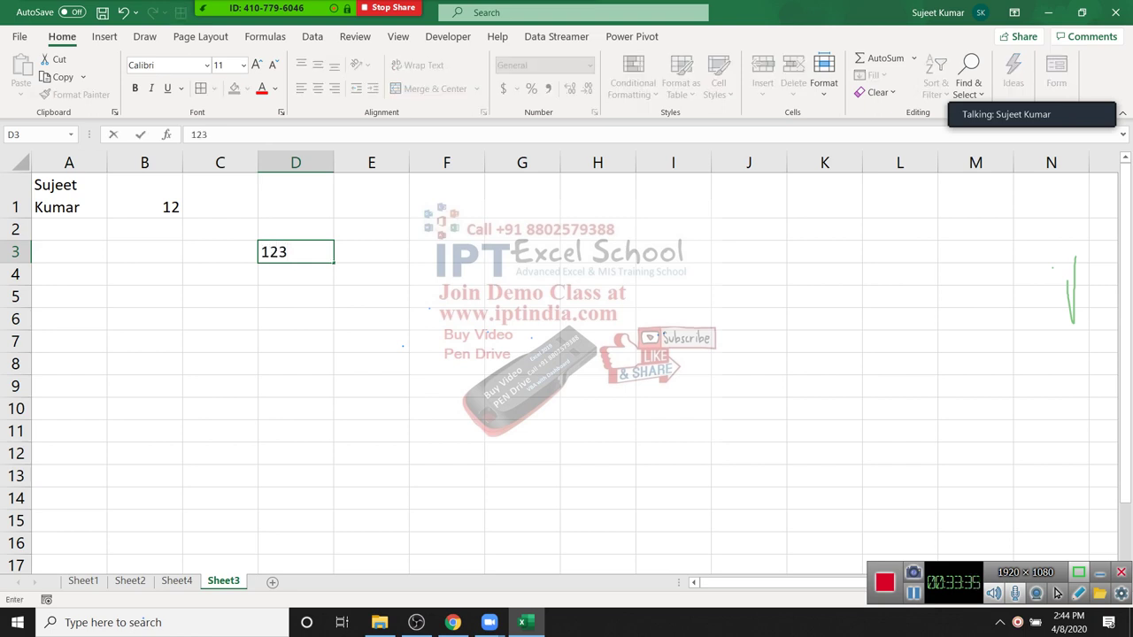
key(alt+Return)
text(852)
key(alt)
key(alt)
key(alt+Return)
text(369)
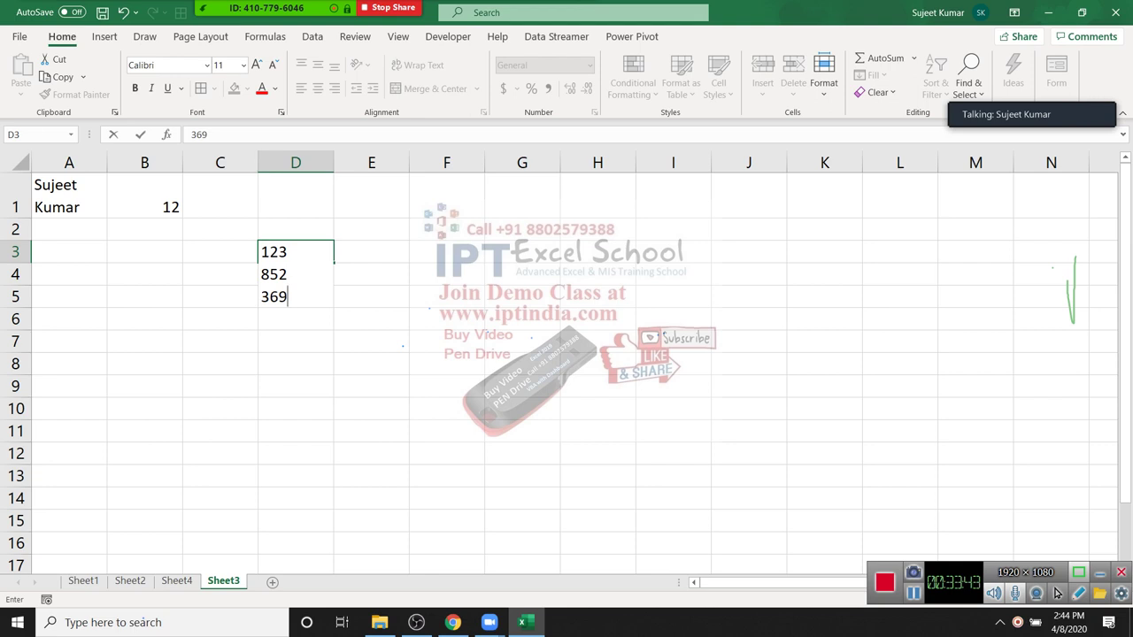
Step: Undo the D3 entry and the 12 in B1, returning to A1
drag(597, 387, 598, 341)
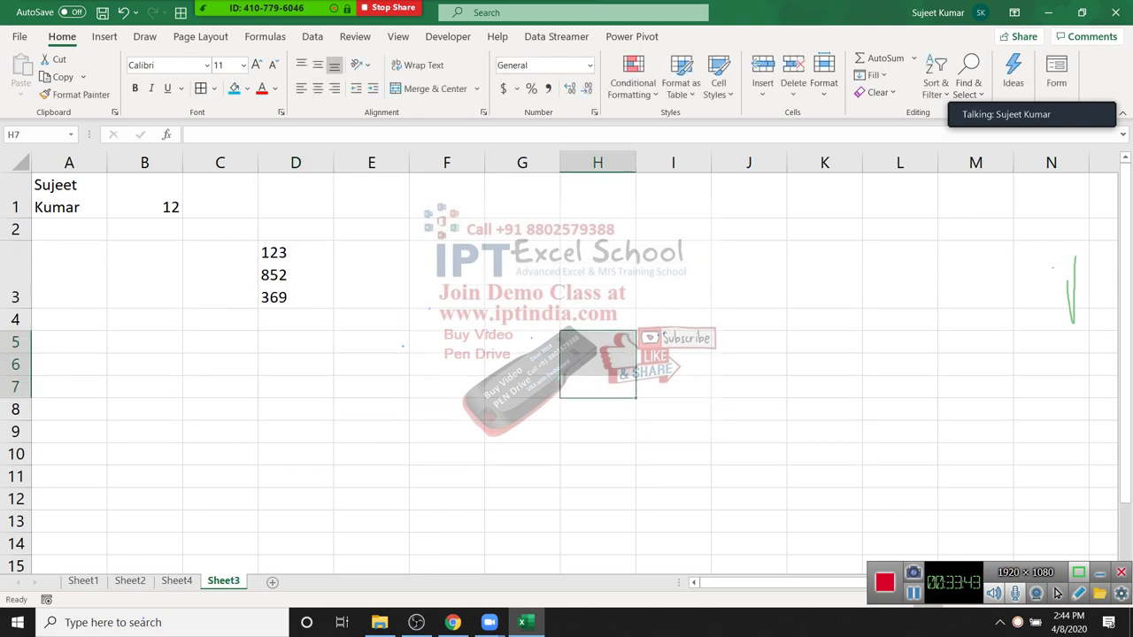
key(ctrl+z)
key(Up)
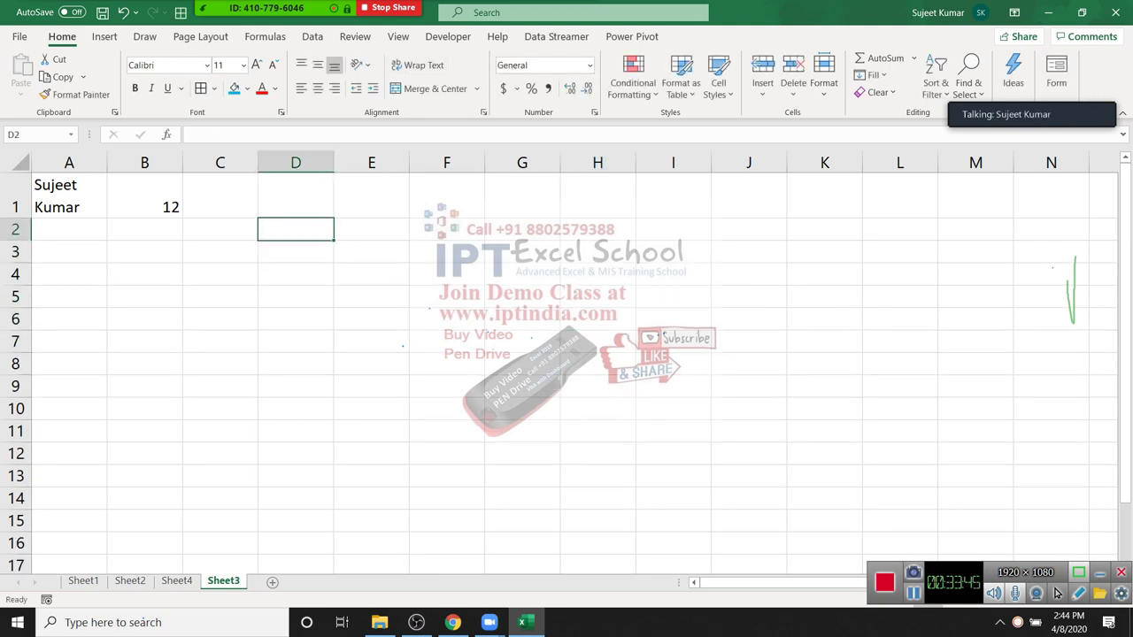
key(Left)
key(Left)
key(ctrl+z)
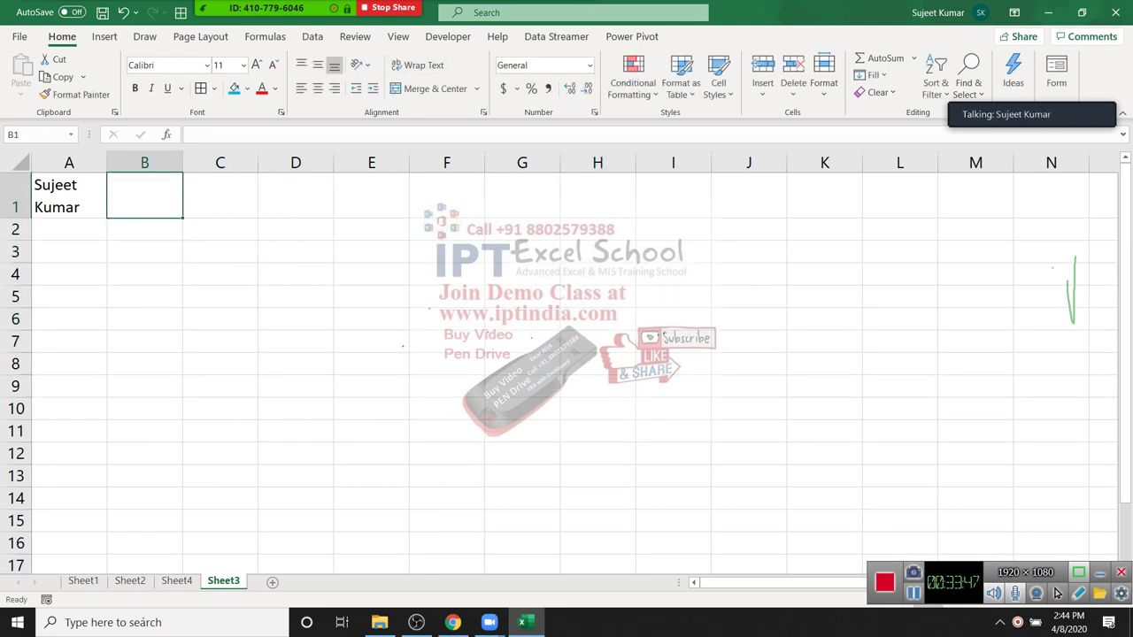
key(Left)
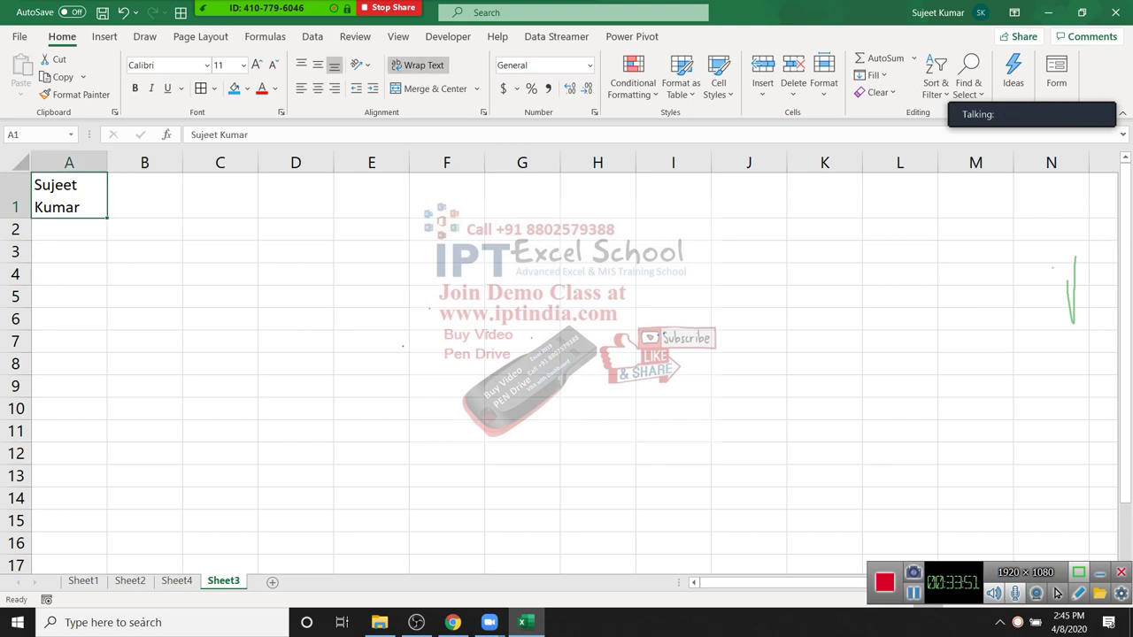
Step: Unwrap A1, enable Shrink to fit in Format Cells, and narrow column A
click(416, 65)
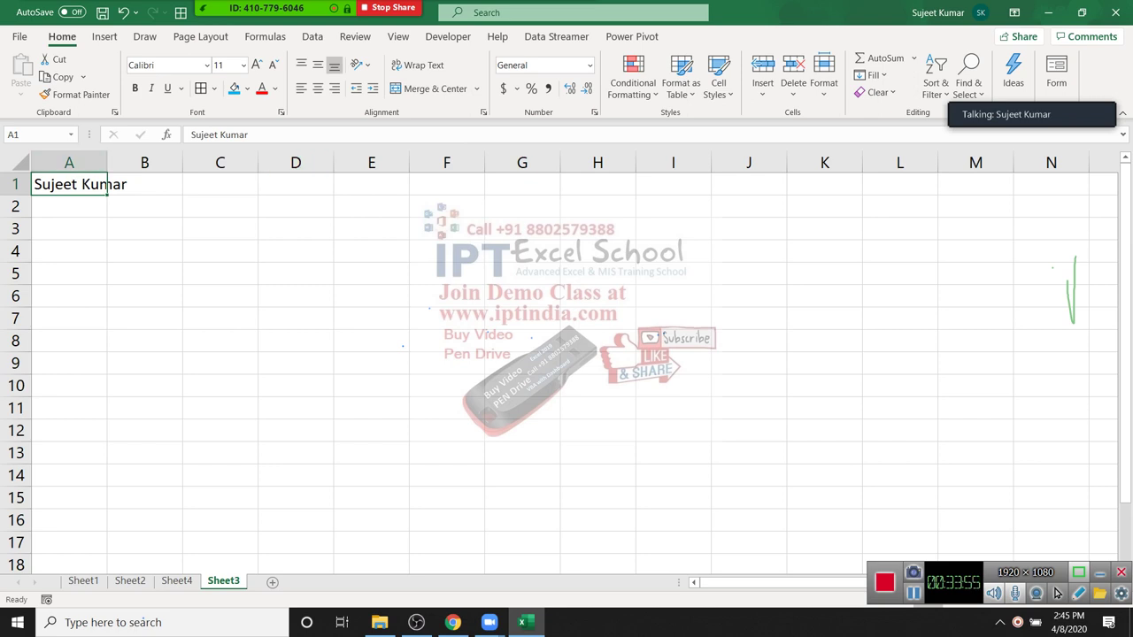
click(484, 112)
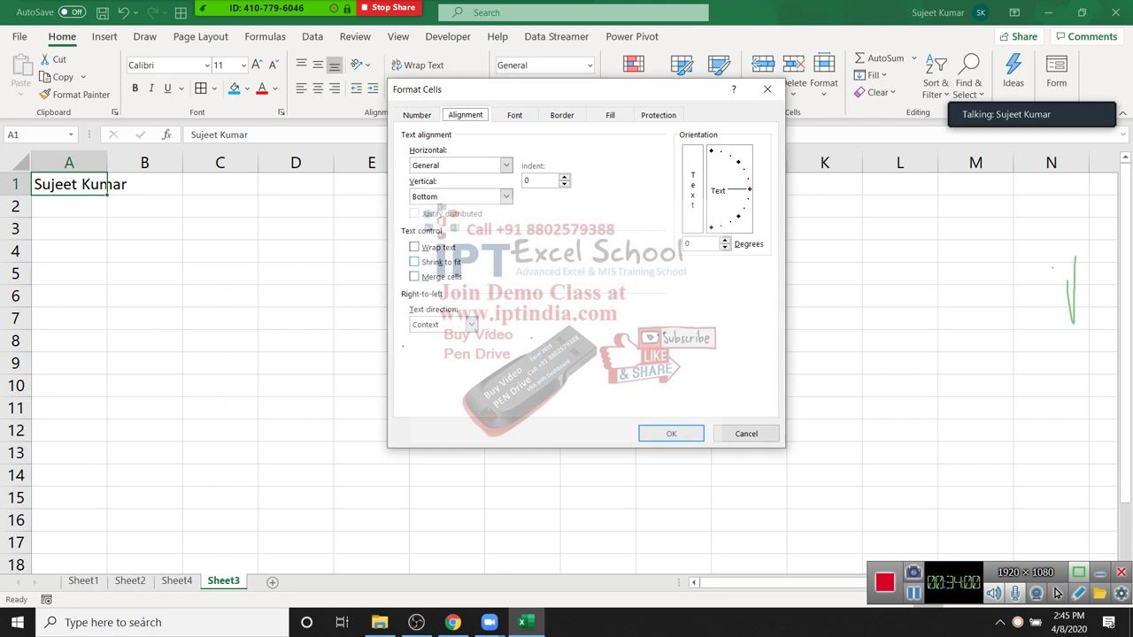
drag(531, 90, 463, 168)
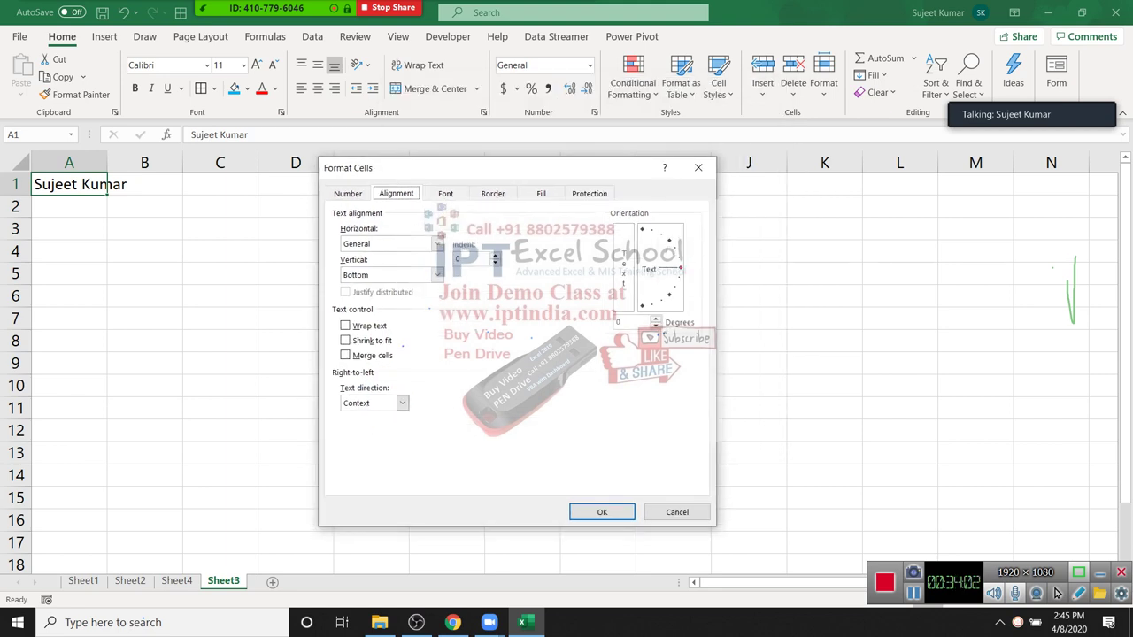
click(345, 339)
click(602, 511)
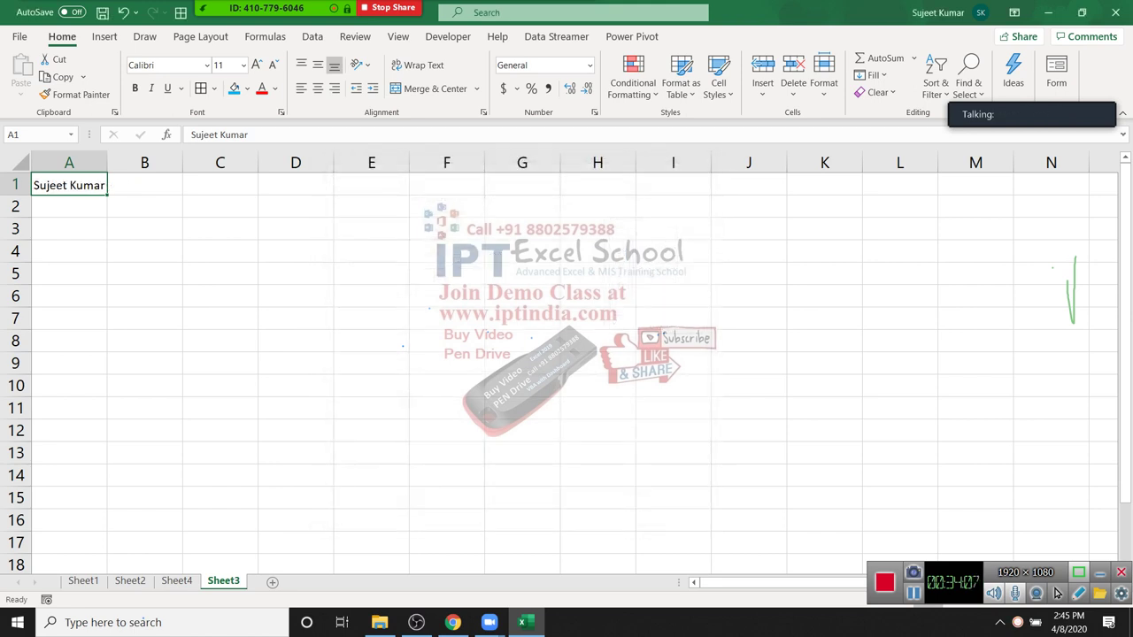
drag(107, 163, 68, 251)
Step: Merge C2:F5 and center it, then switch to Merge Across for row-by-row merging
click(68, 163)
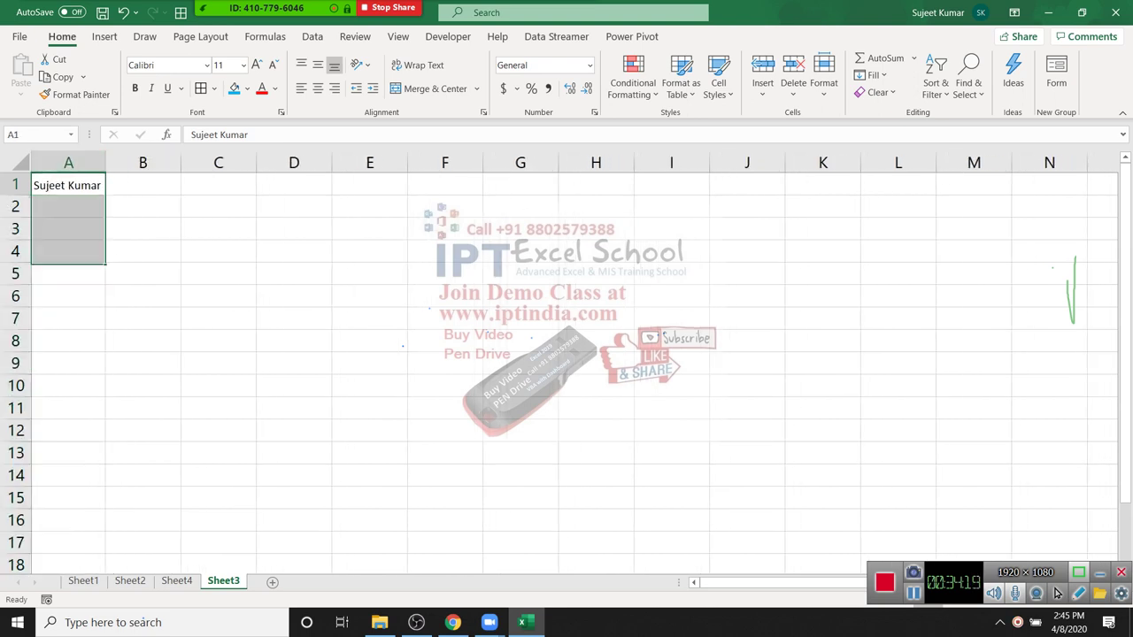
click(69, 185)
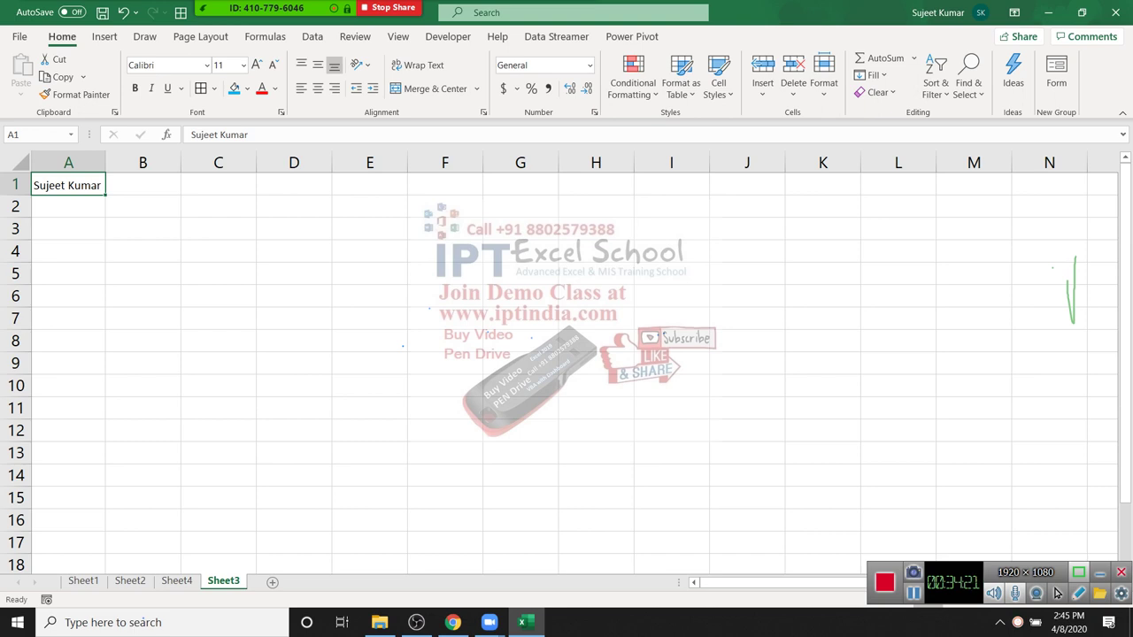
click(142, 205)
drag(217, 205, 445, 273)
click(434, 89)
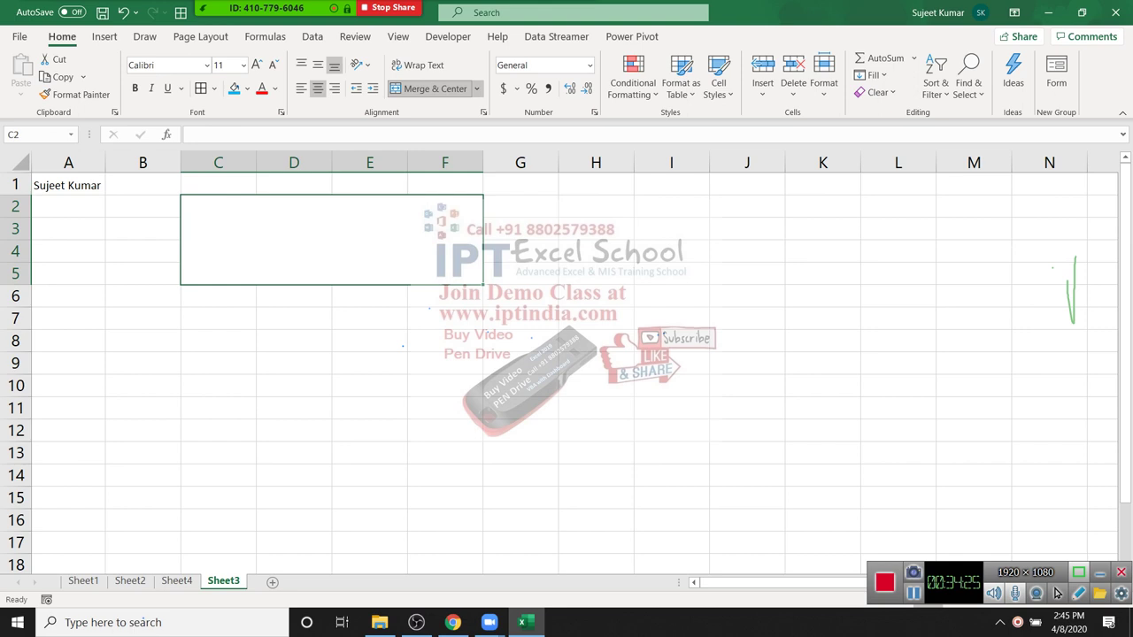
click(476, 88)
click(442, 130)
click(266, 227)
click(265, 251)
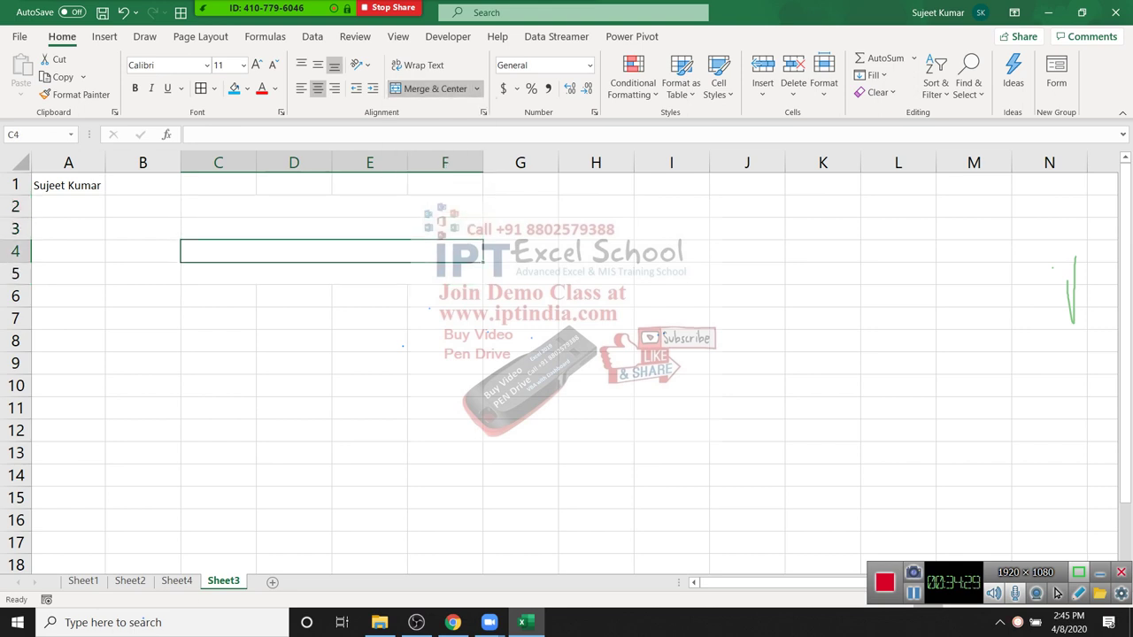
Step: Try Ctrl+D on B1:F5, dismiss the merged-cells warning, and clear columns A through H
drag(142, 185, 443, 273)
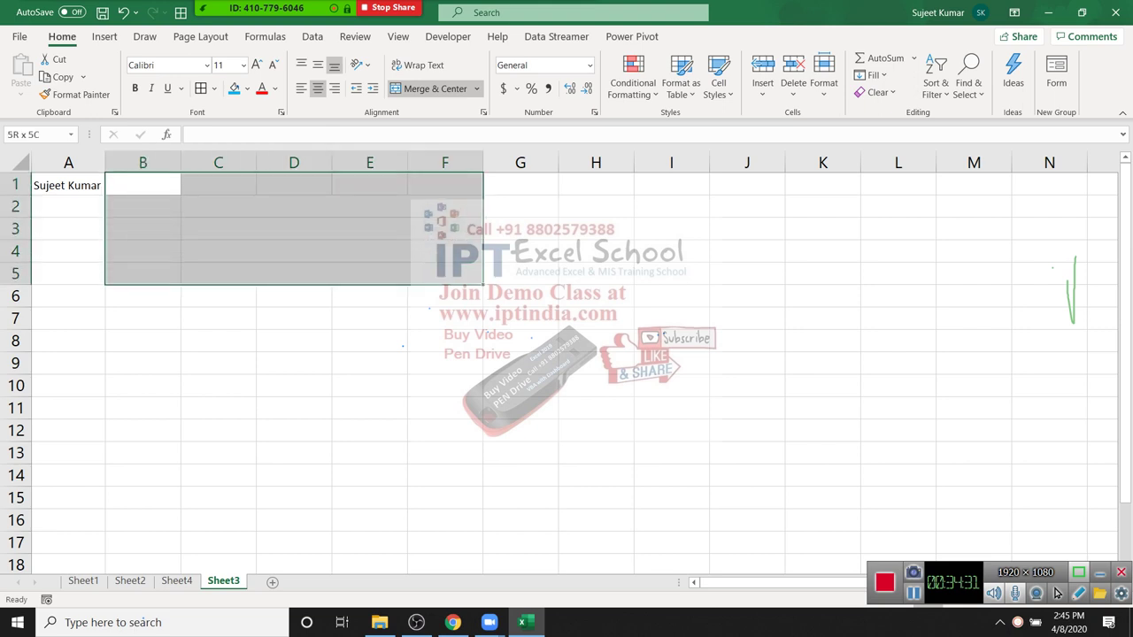
key(ctrl+d)
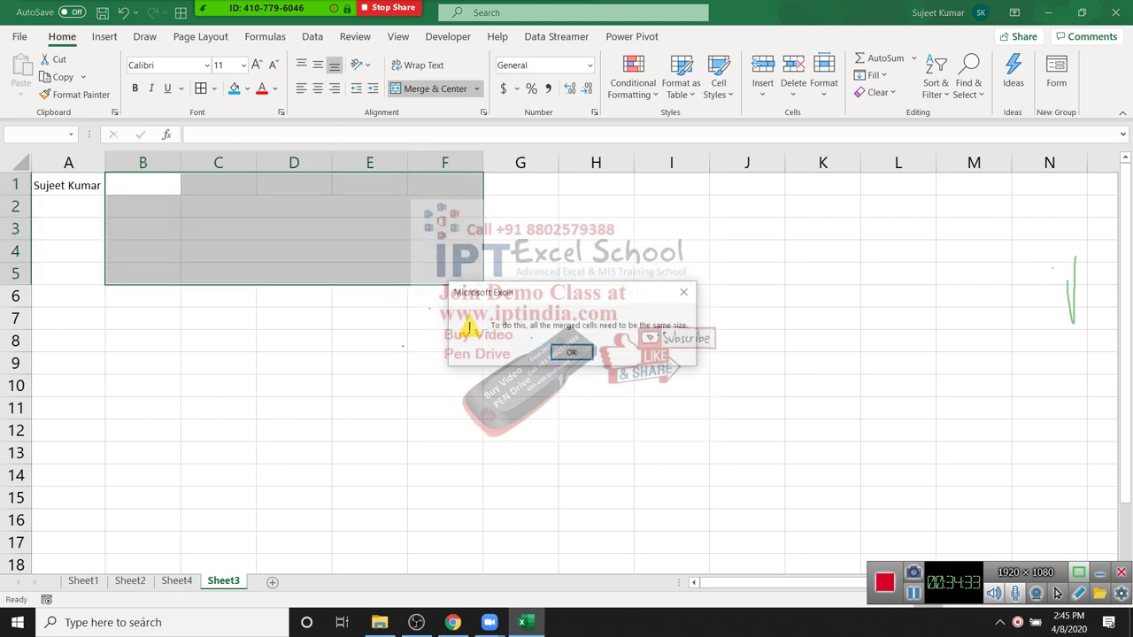
key(Return)
click(294, 385)
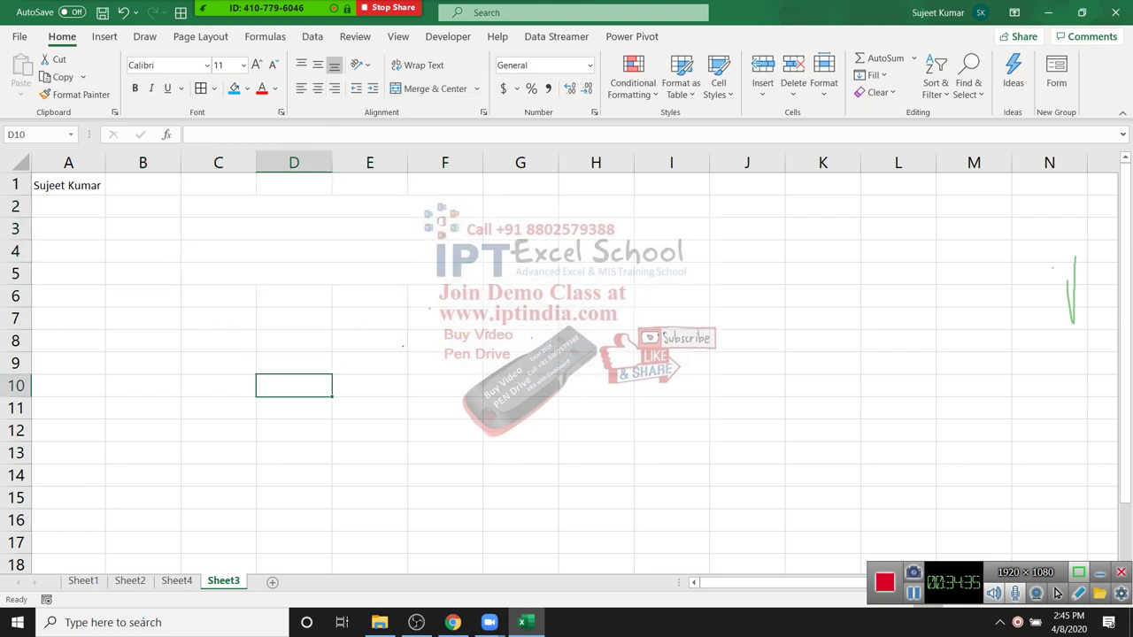
drag(68, 162, 596, 162)
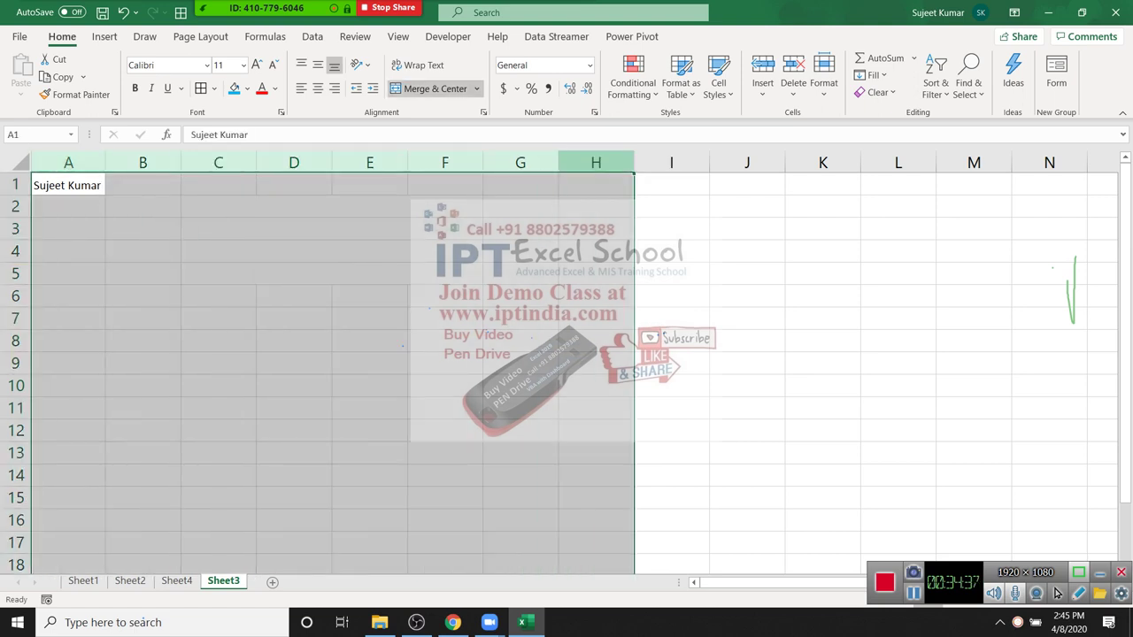
key(Delete)
click(145, 205)
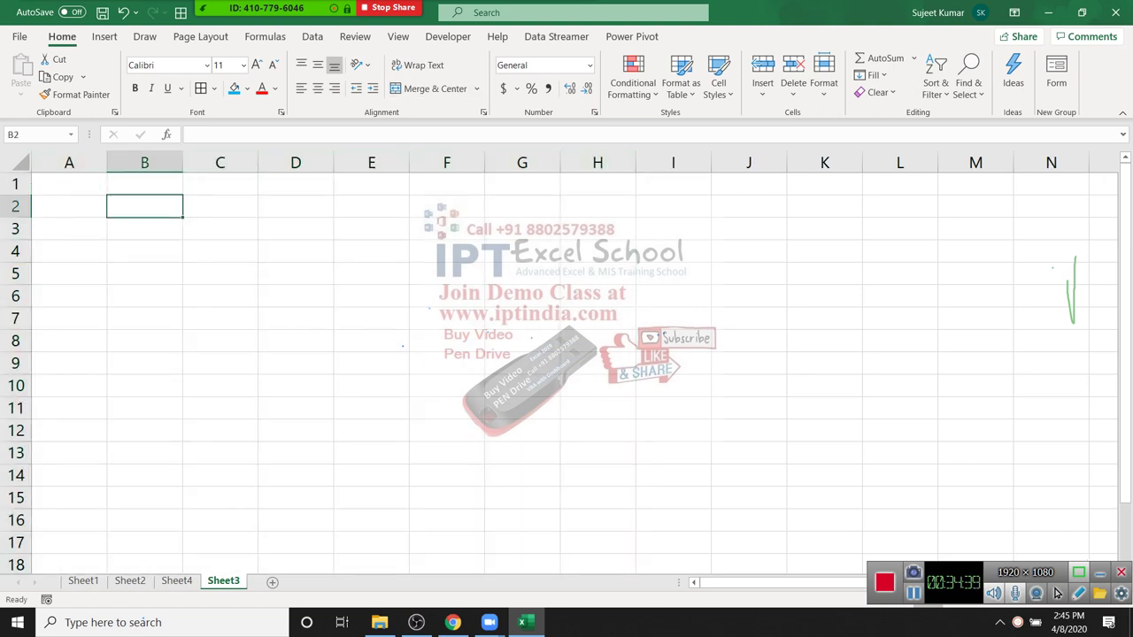
key(ctrl+1)
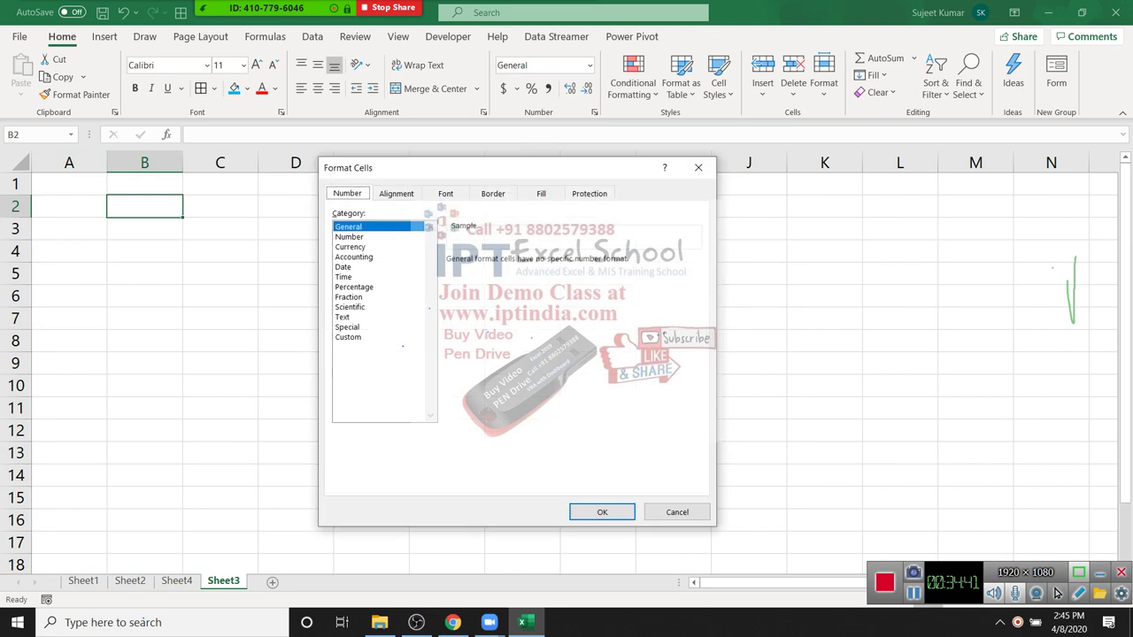
key(Down)
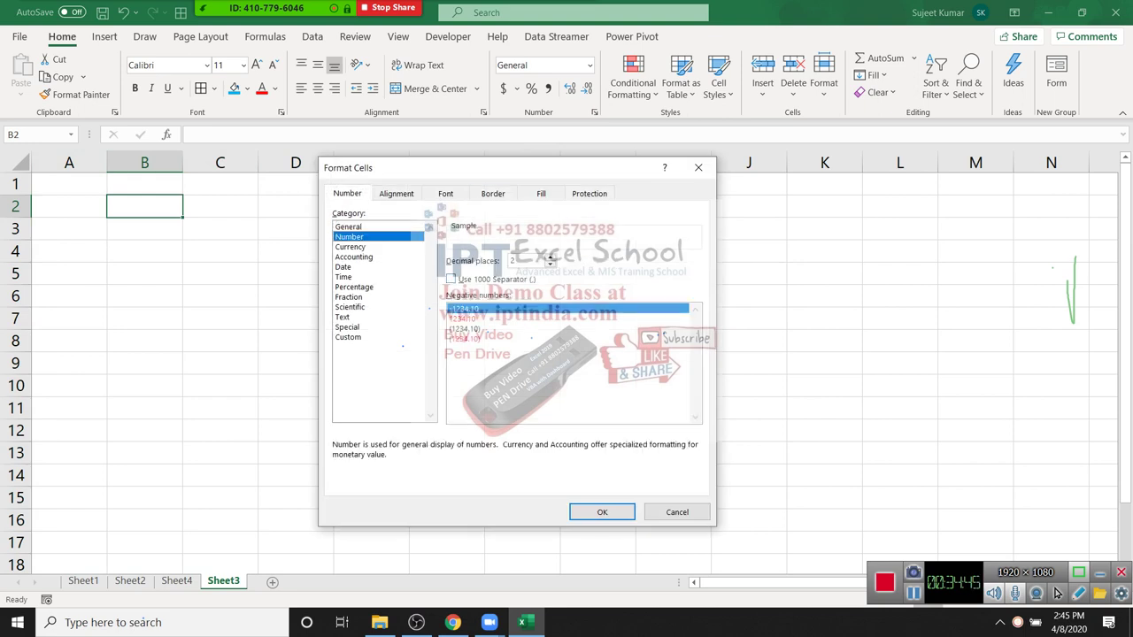
key(Down)
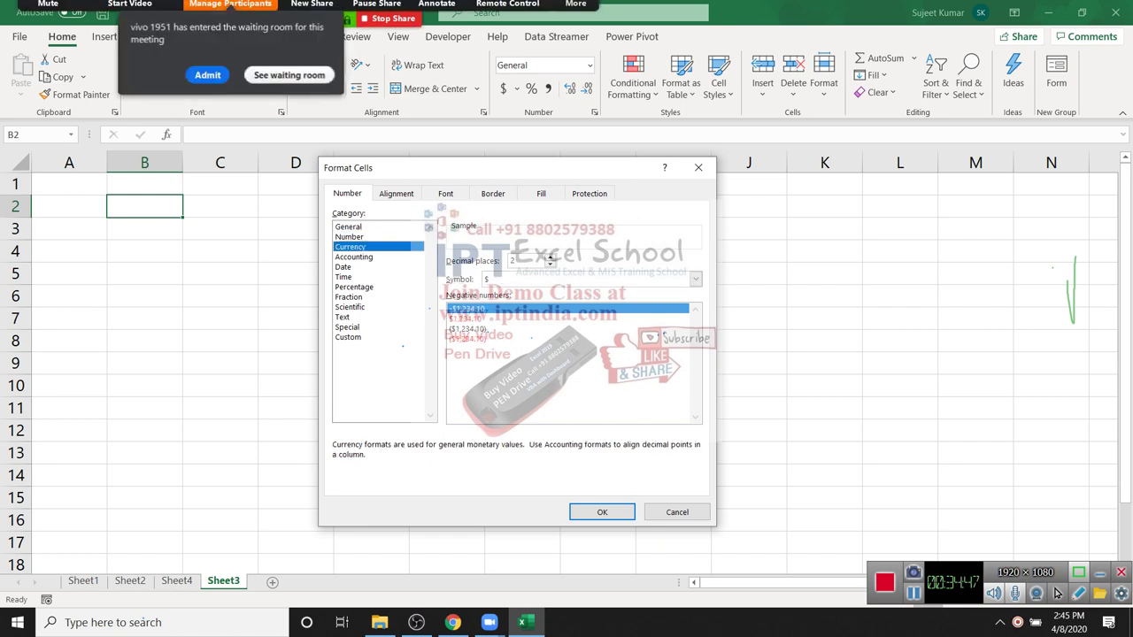
key(Down)
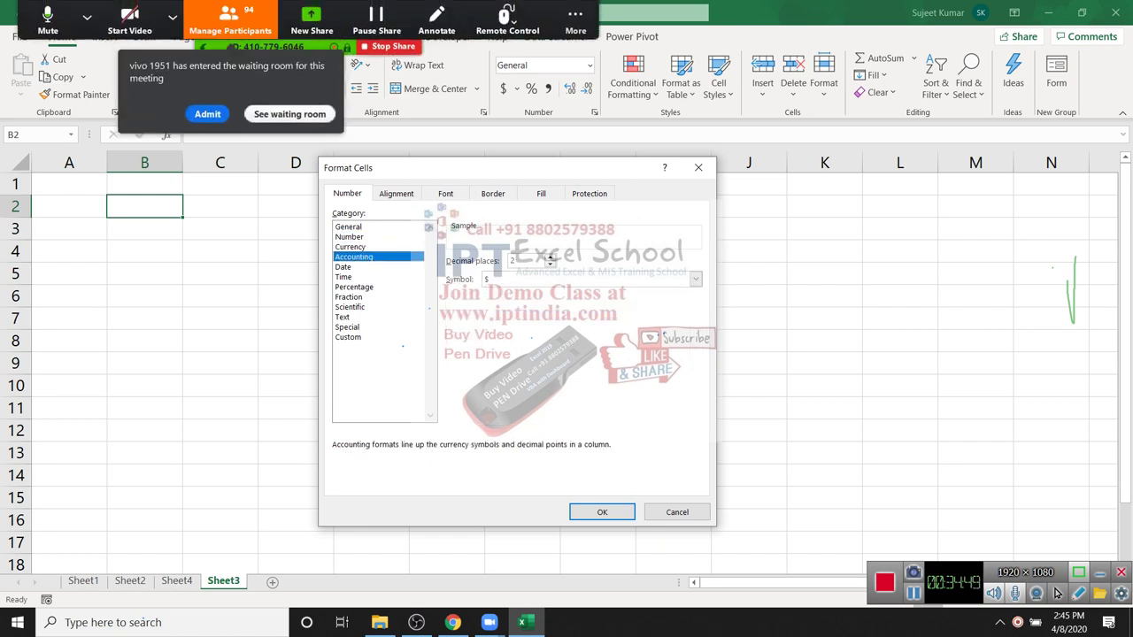
key(Escape)
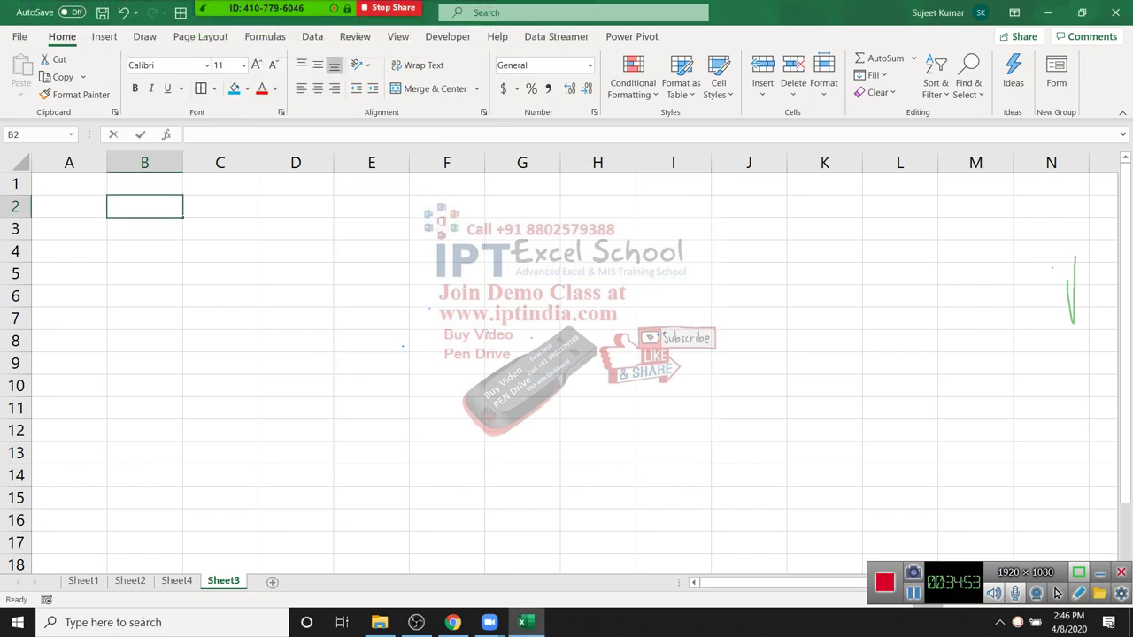
key(F2)
Step: Enter the formula =RANDBETWEEN(10,90) in A1
key(Left)
key(Down)
key(Down)
key(Down)
key(ctrl+Home)
text(=ra)
key(Down)
key(Down)
key(Down)
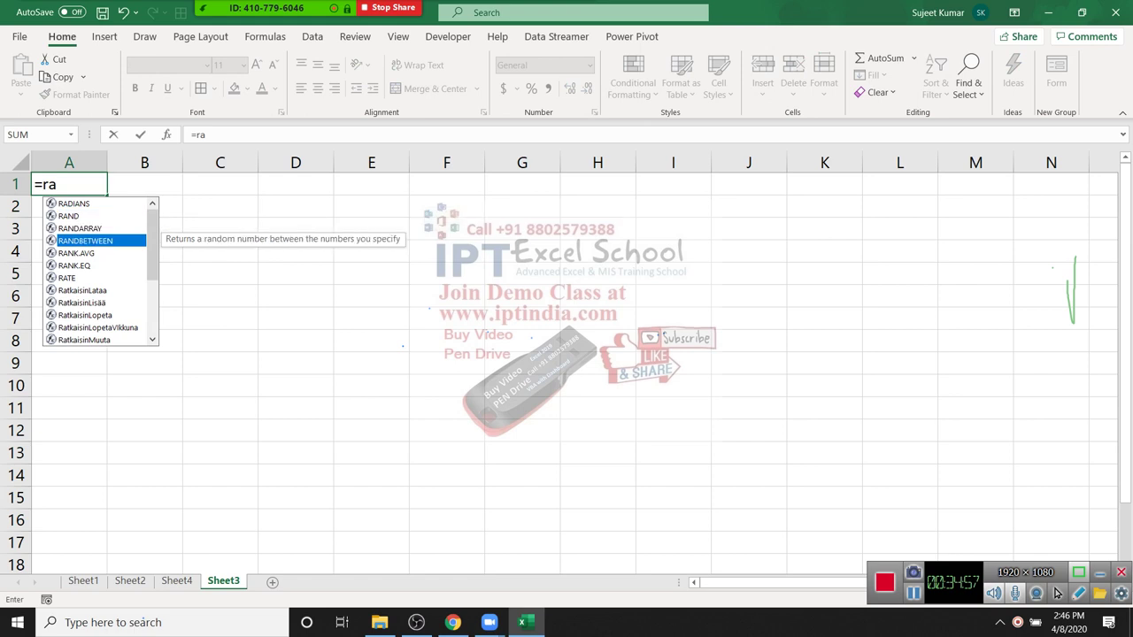
key(Tab)
text(10,90)
key(Return)
Step: Fill the formula across A1:L14 and paste it back as fixed values
key(Up)
key(shift+Right)
key(shift+Right)
key(shift+Right)
key(shift+Right)
key(shift+Right)
key(shift+Right)
key(shift+Right)
key(shift+Right)
key(shift+Right)
key(shift+Right)
key(shift+Right)
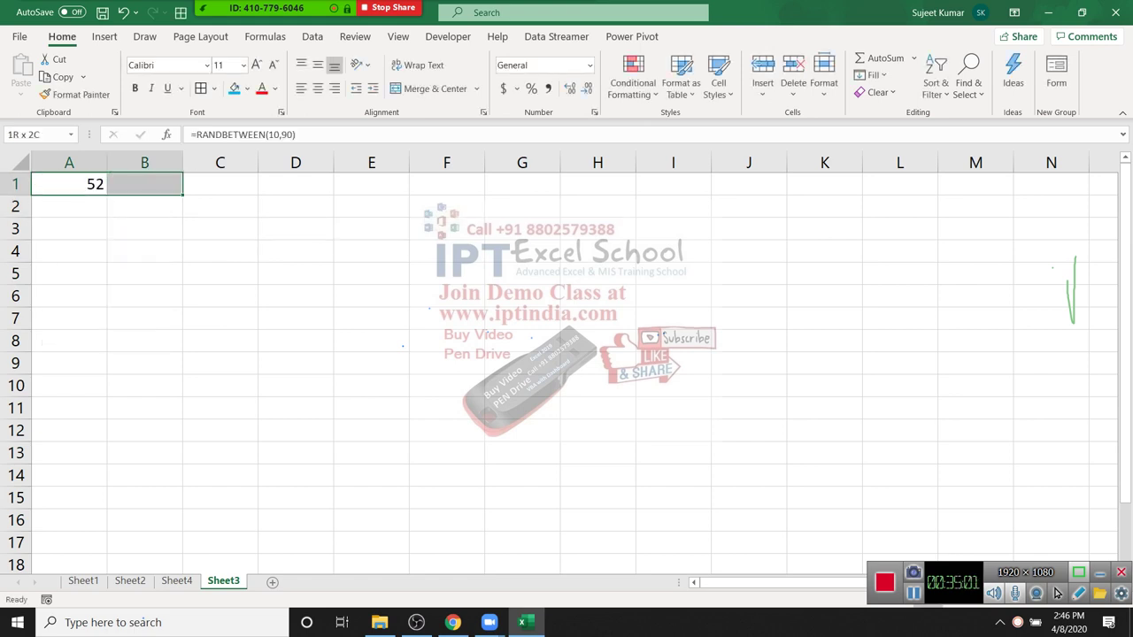
key(shift+Down)
key(shift+Down)
key(shift+Down)
key(shift+Down)
key(shift+Down)
key(shift+Down)
key(shift+Down)
key(shift+Down)
key(shift+Down)
key(shift+Down)
key(shift+Down)
key(shift+Down)
key(shift+Down)
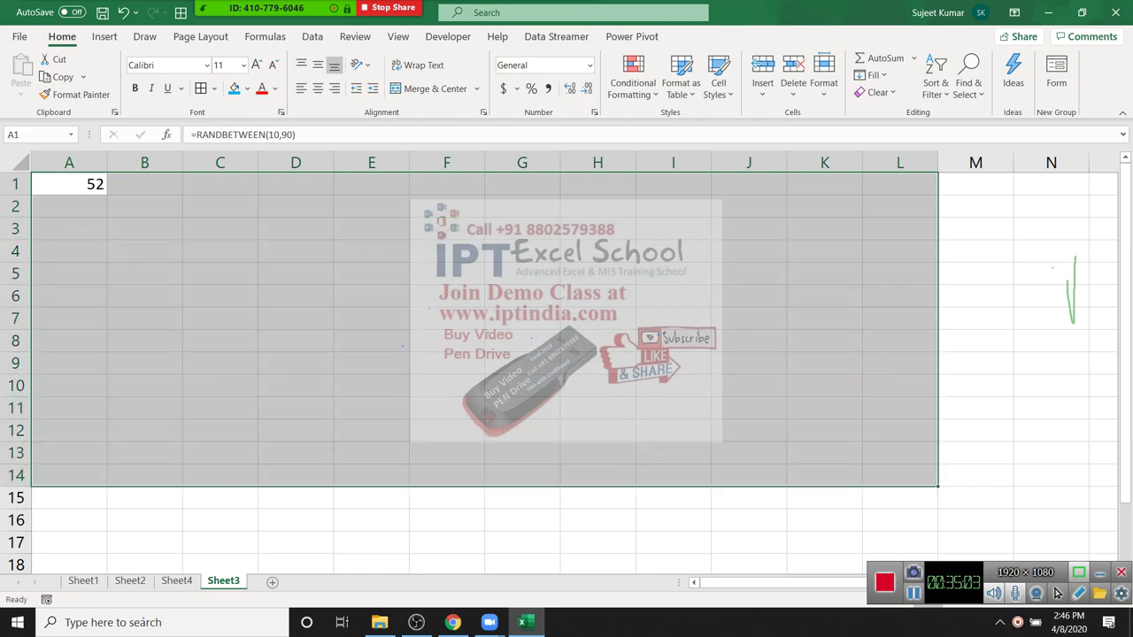
key(ctrl+r)
key(ctrl+d)
key(ctrl+c)
key(alt+h)
key(v)
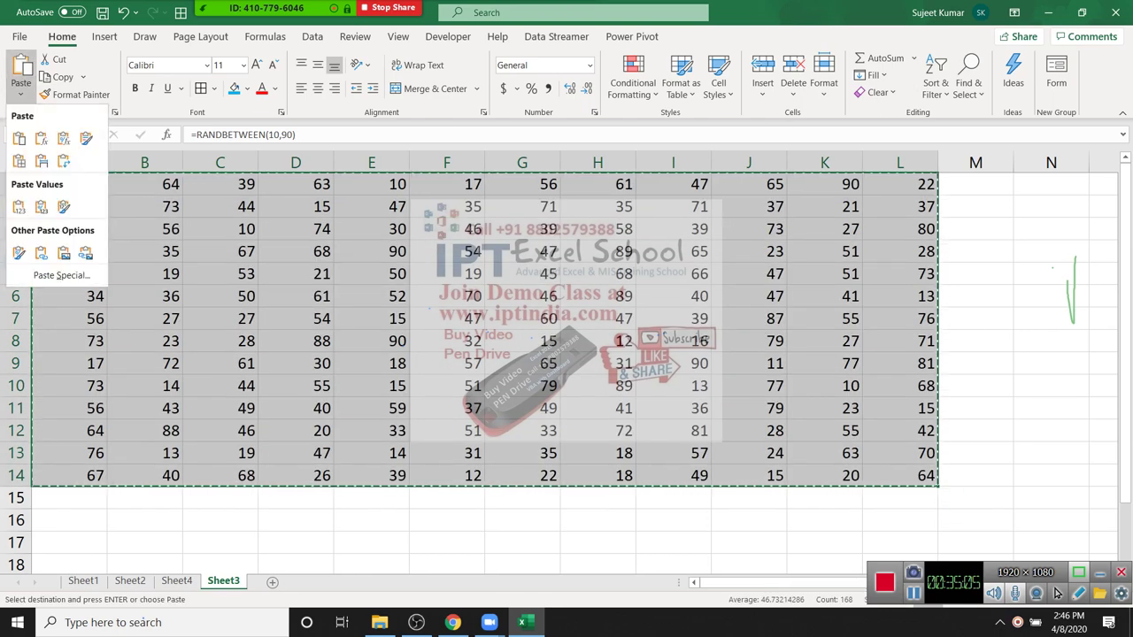
key(v)
key(Escape)
Step: Put zeros in C5, F3, G11 and J9, then select the table A1:L14
key(Right)
key(Right)
key(Down)
key(Down)
key(Down)
key(Down)
text(0)
key(Right)
key(Right)
key(Right)
key(Up)
key(Up)
text(0)
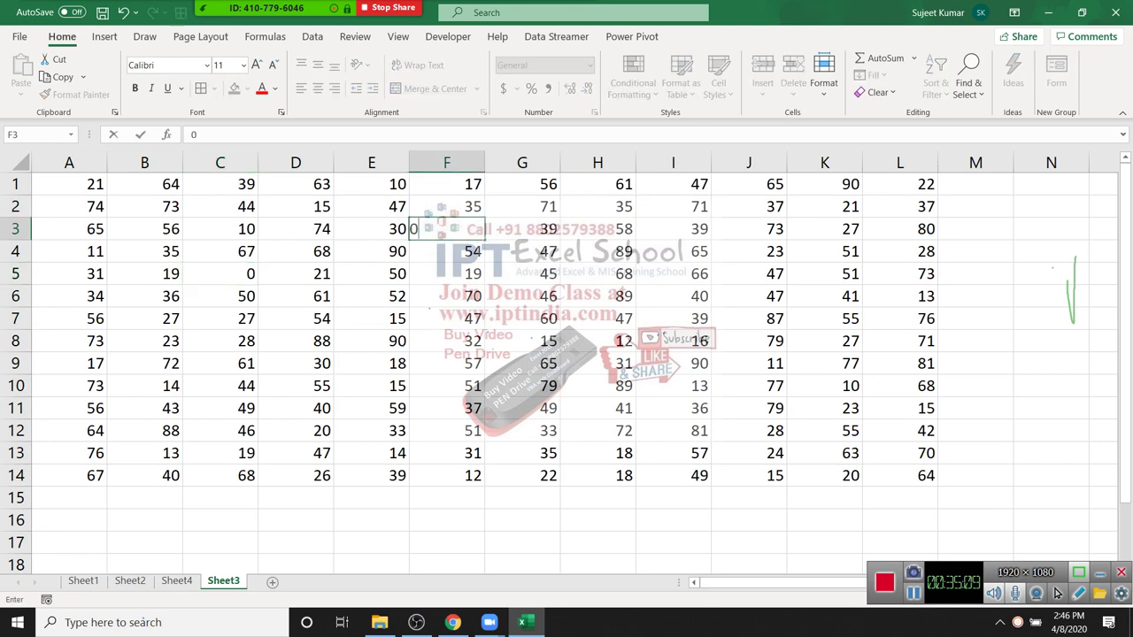
key(Right)
key(Down)
key(Down)
key(Down)
key(Down)
key(Down)
key(Down)
key(Down)
key(Down)
text(0)
key(Right)
key(Right)
key(Right)
key(Up)
key(Up)
text(11)
key(BackSpace)
key(BackSpace)
text(0)
key(Up)
key(Up)
key(Up)
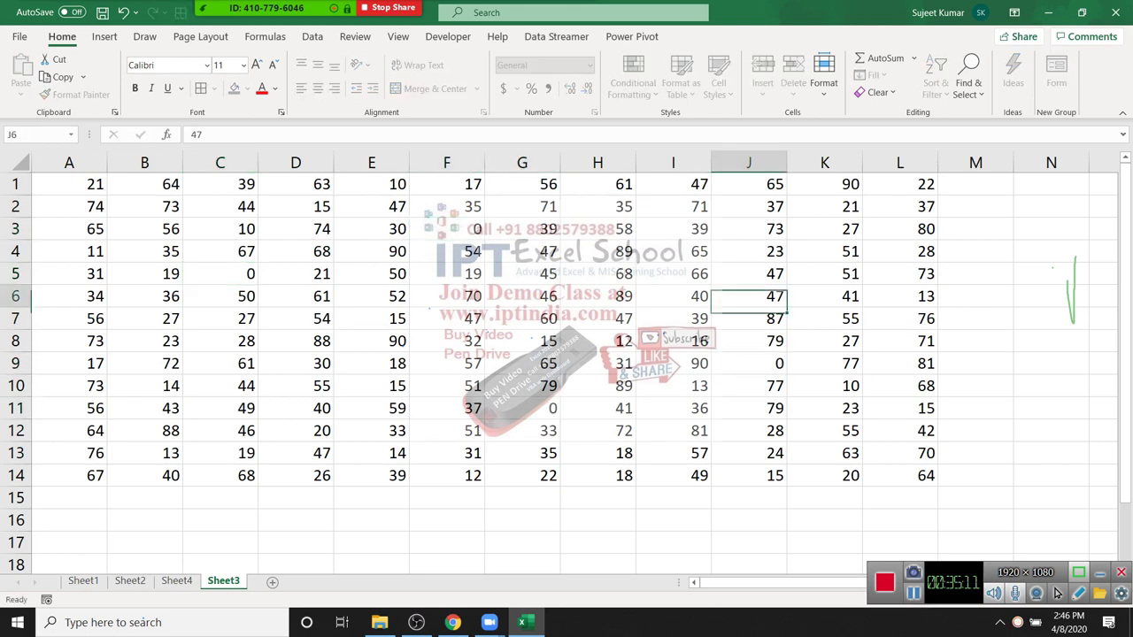
key(ctrl+Home)
key(ctrl+shift+End)
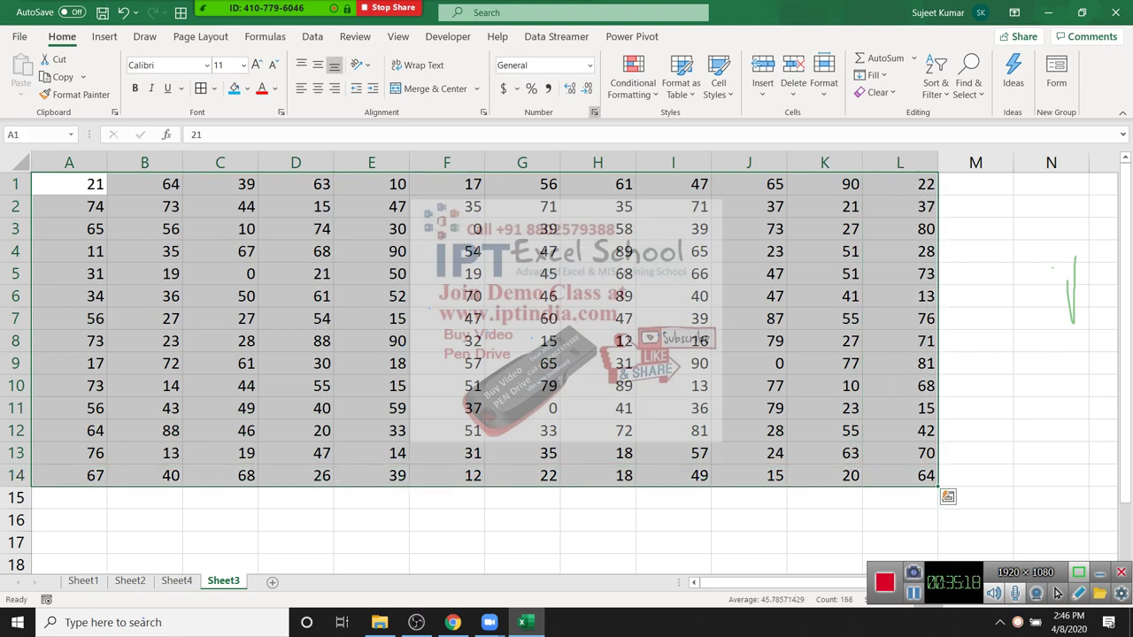
Step: Format A1:L14 as Accounting with symbol None and 0 decimal places
key(ctrl+1)
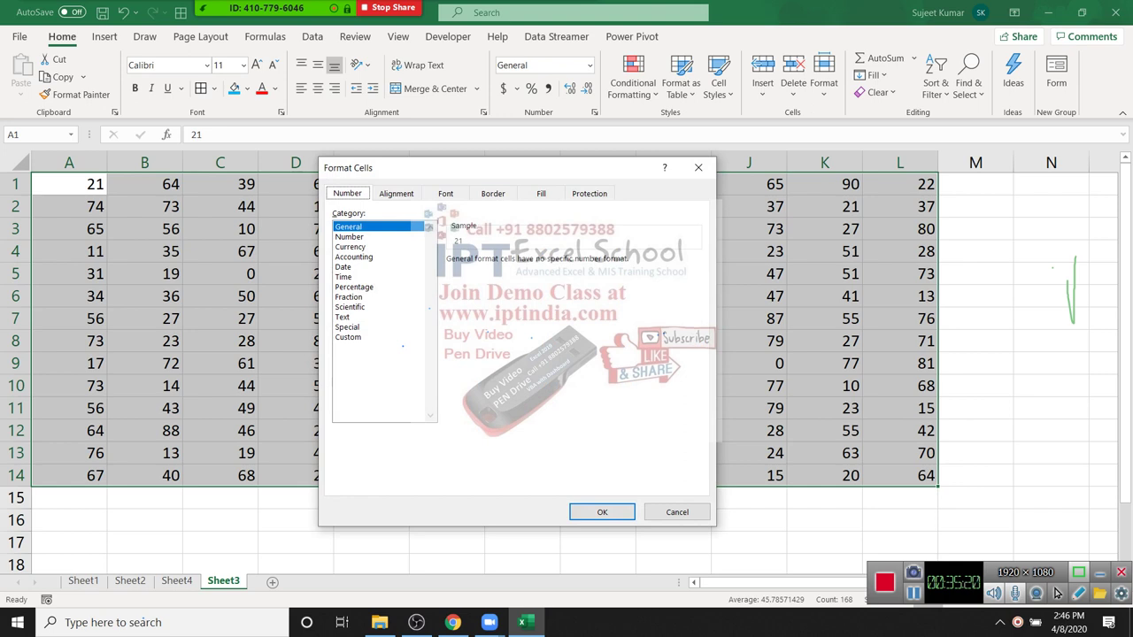
key(a)
key(Tab)
key(Tab)
key(alt+Down)
key(Return)
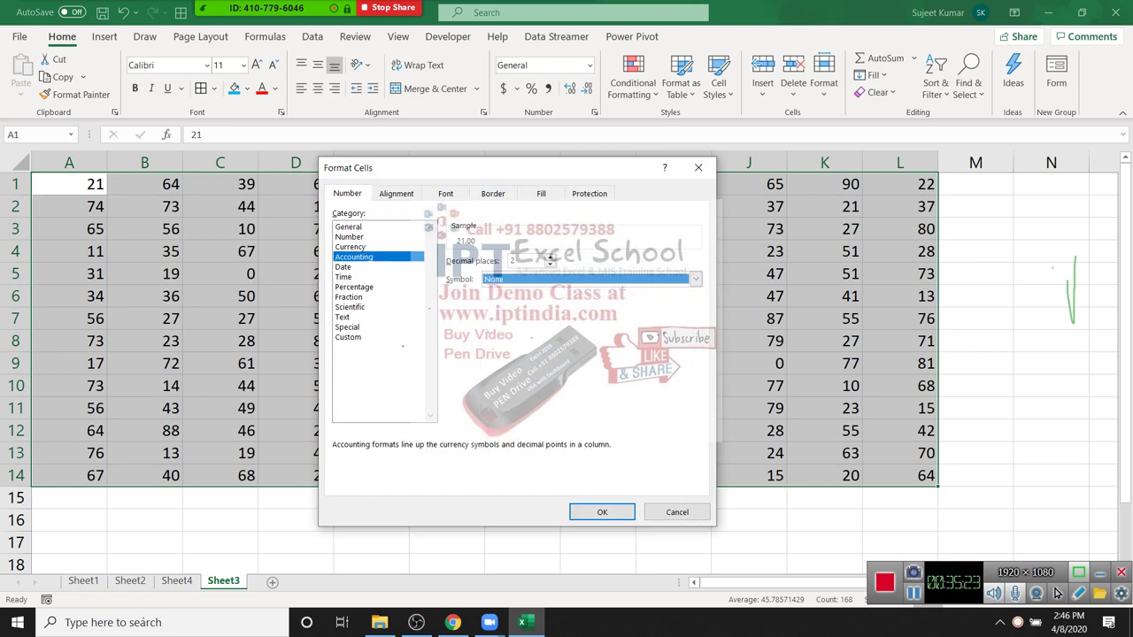
key(shift+Tab)
text(0)
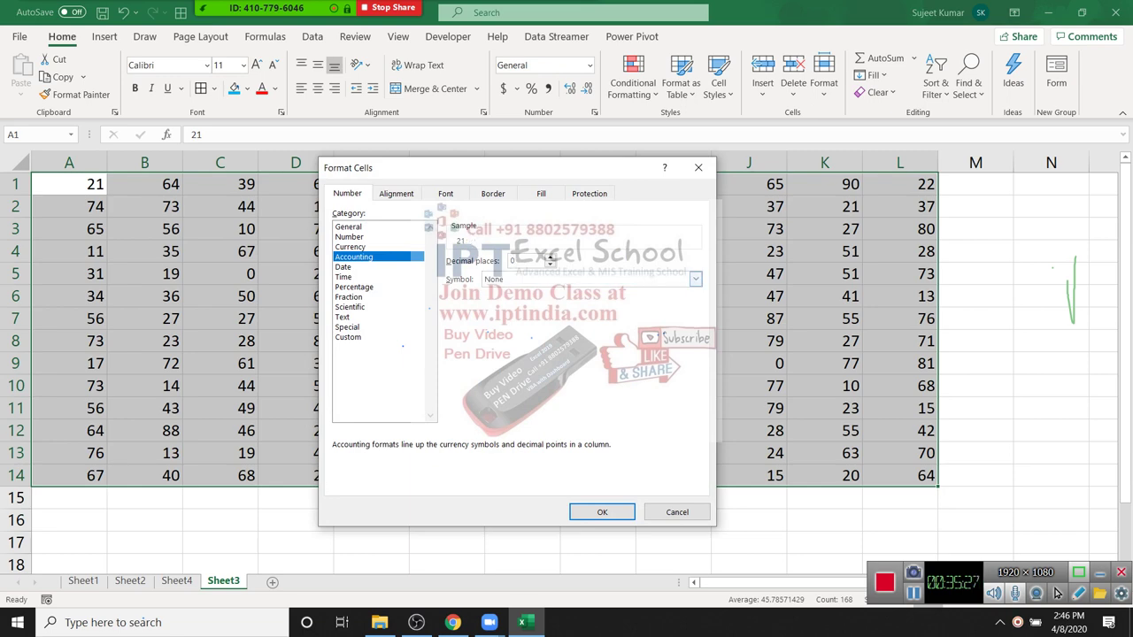
click(602, 512)
Step: Inspect C5 and F3 to confirm the dashes stand for 0 values
click(522, 386)
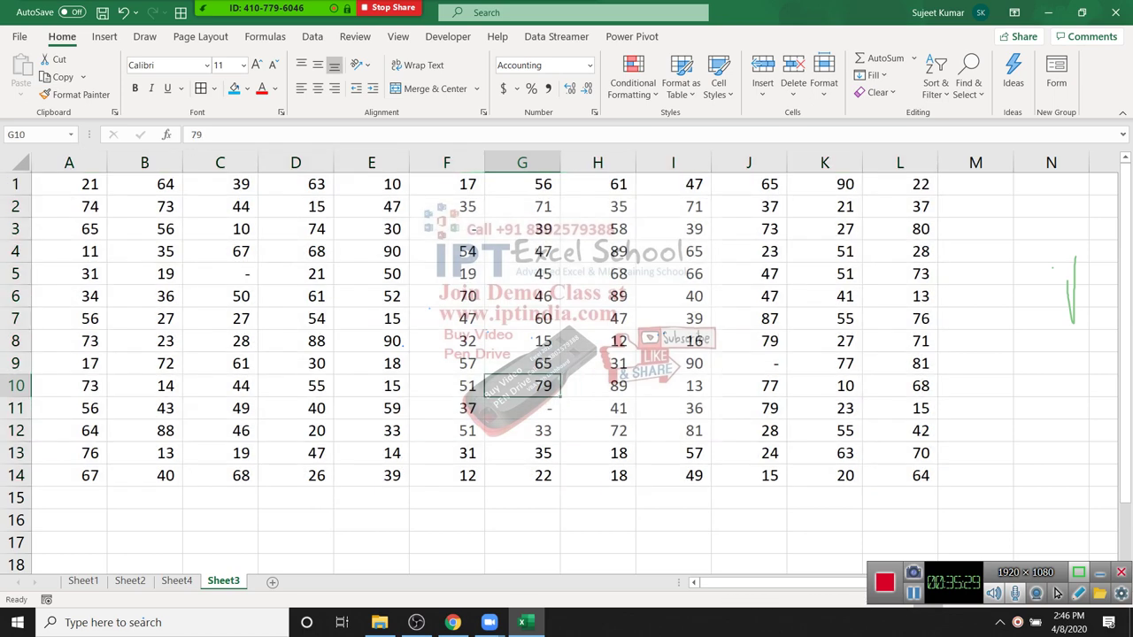
click(446, 206)
click(220, 274)
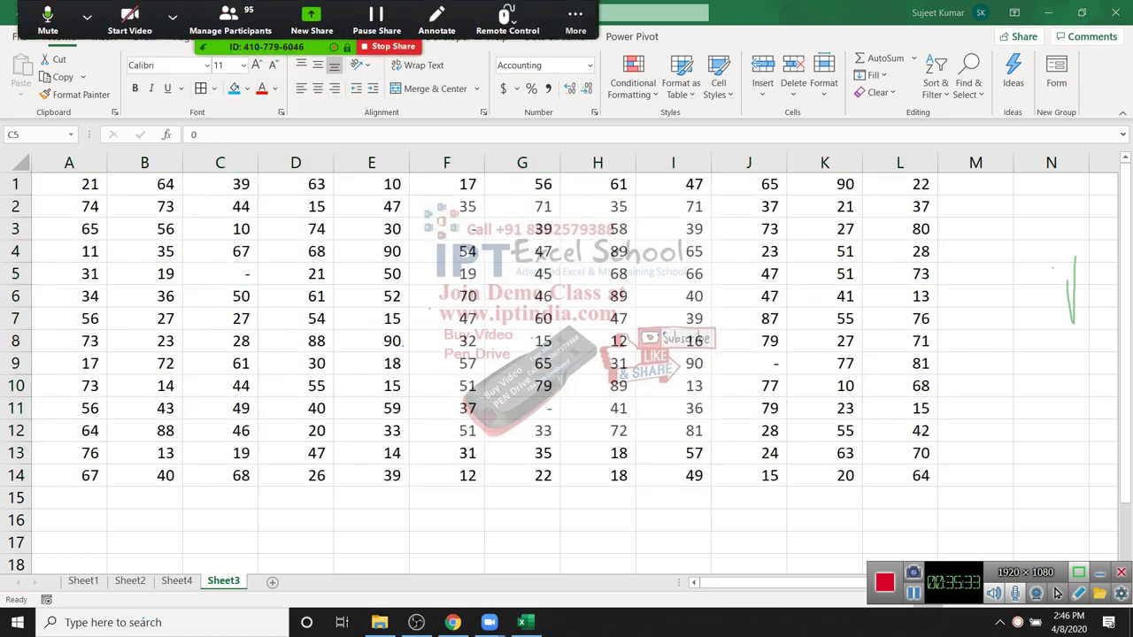
click(446, 229)
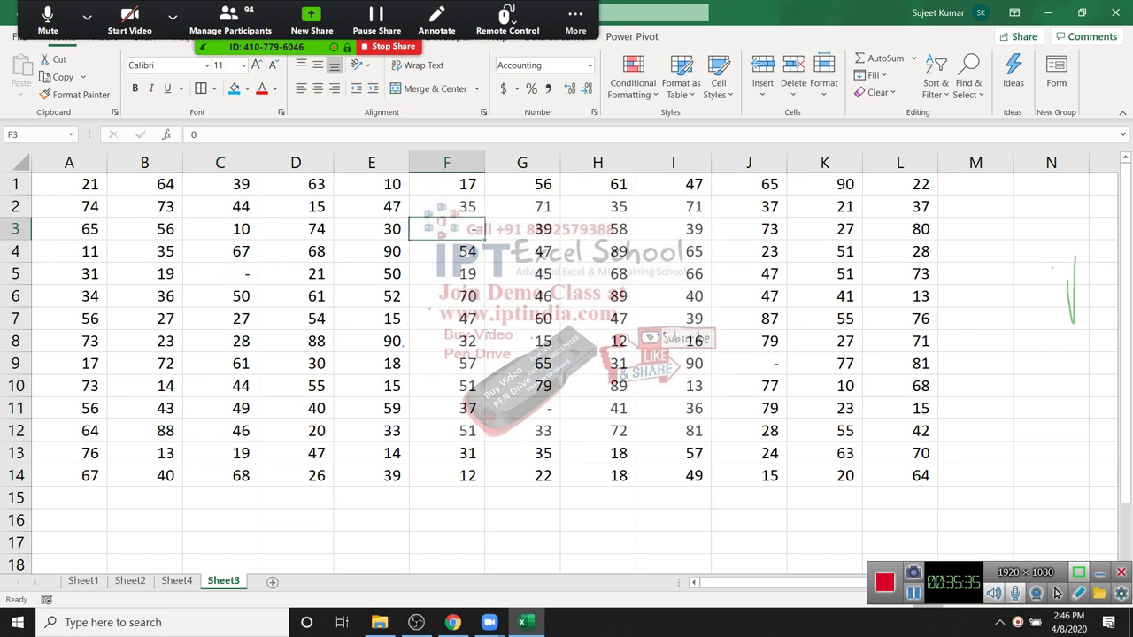
double_click(193, 134)
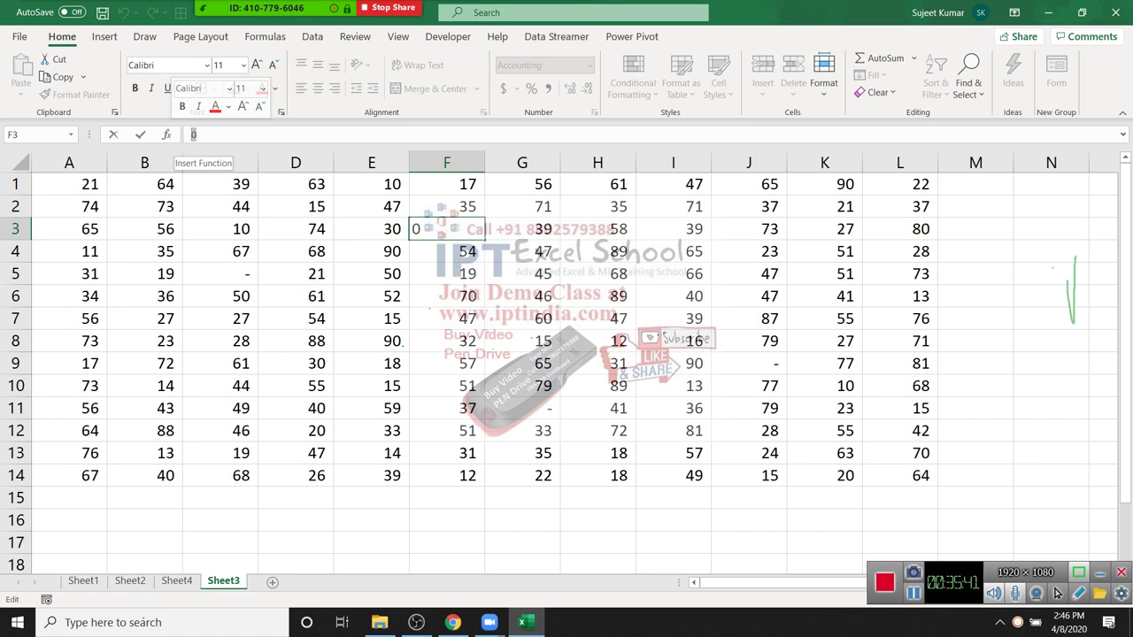
key(ctrl+Return)
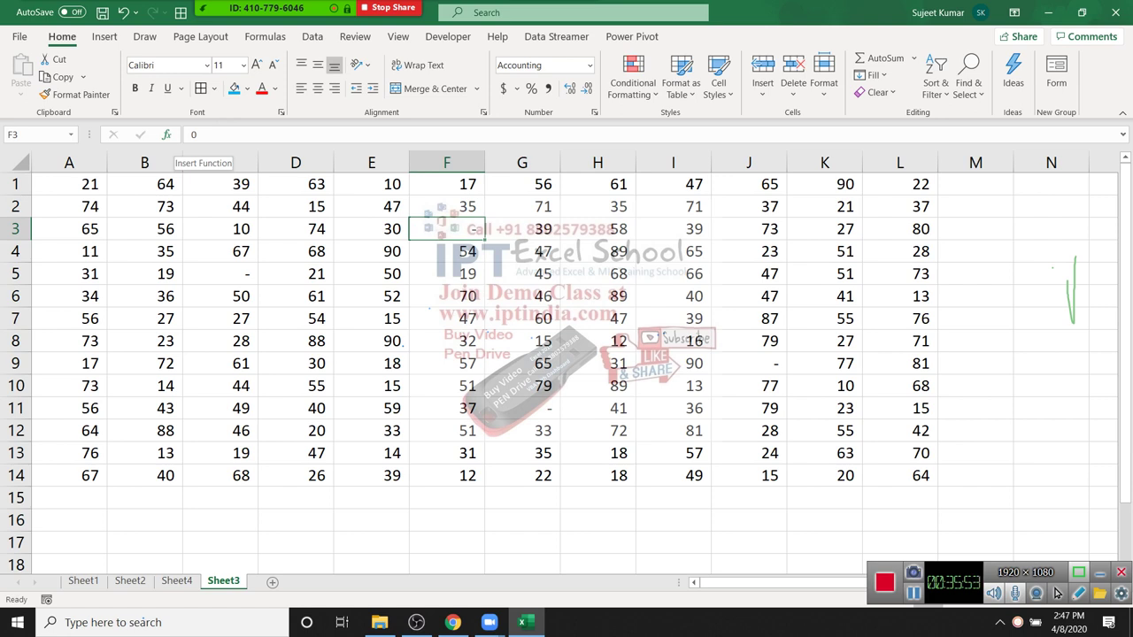
Step: Add a new blank worksheet, Sheet5, after Sheet3
click(194, 135)
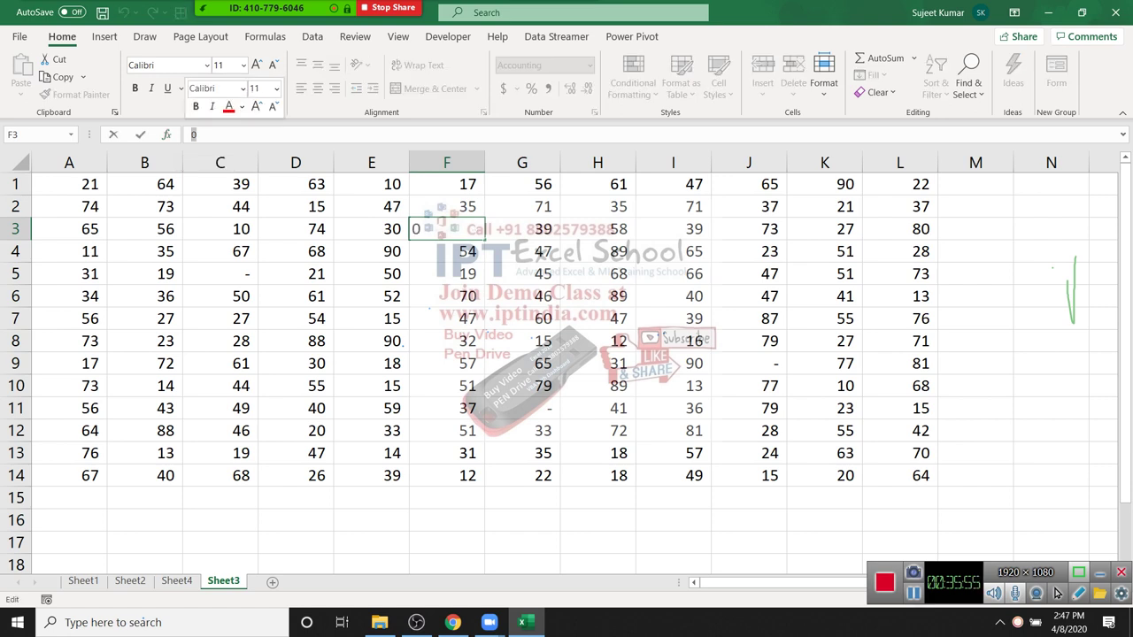
click(371, 475)
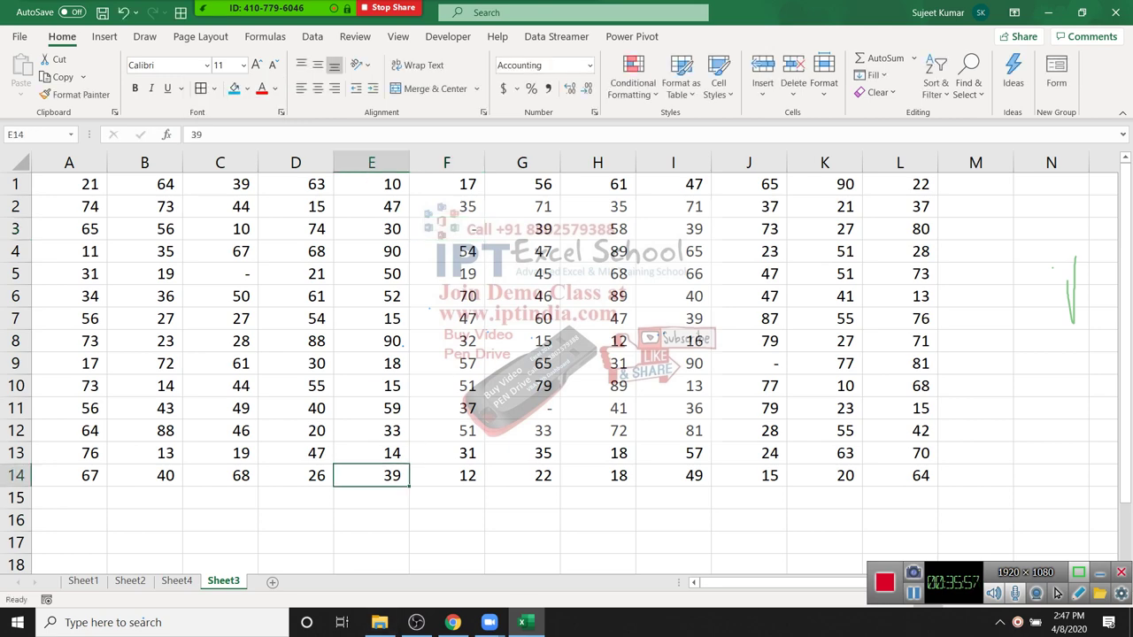
click(272, 581)
click(395, 224)
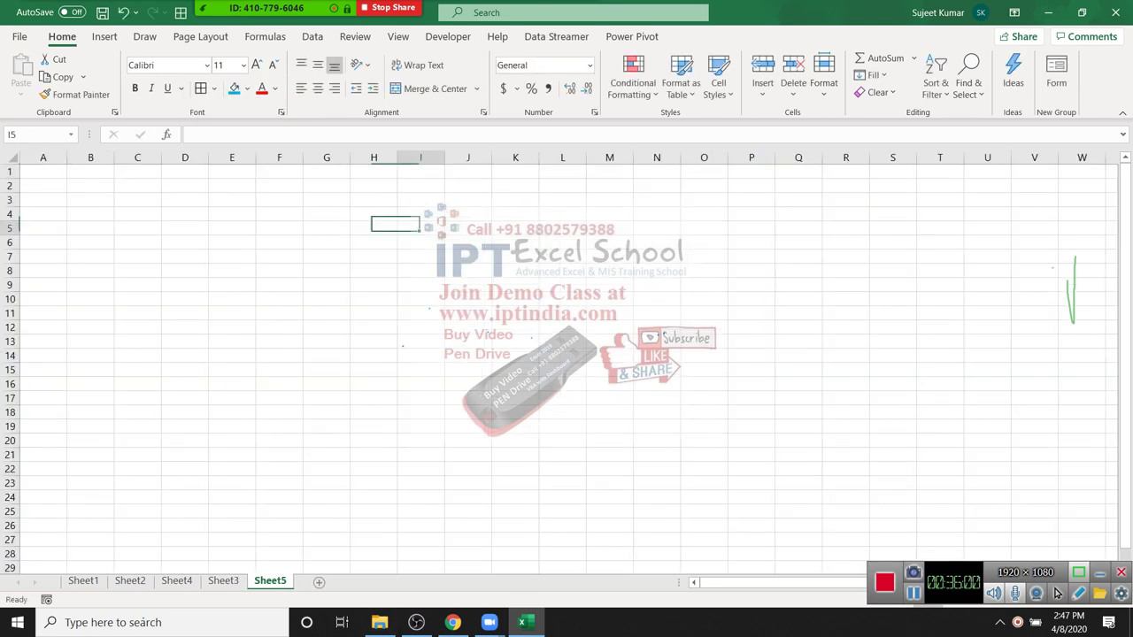
Step: Review the Date and Time number formats in Format Cells, closing it without changes
click(594, 112)
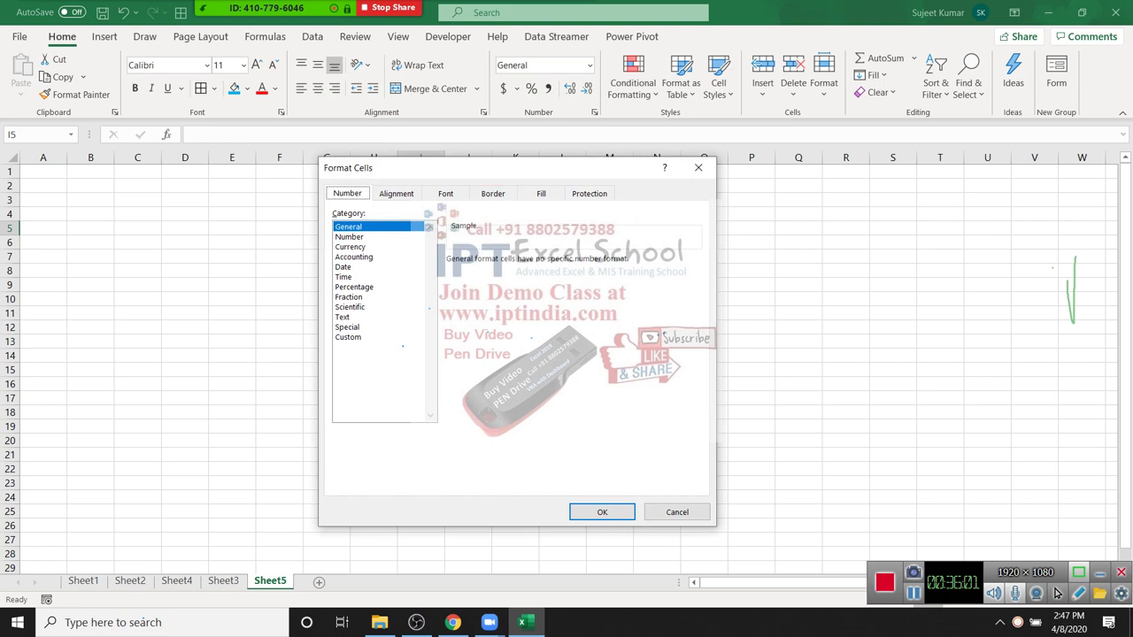
click(344, 277)
click(344, 267)
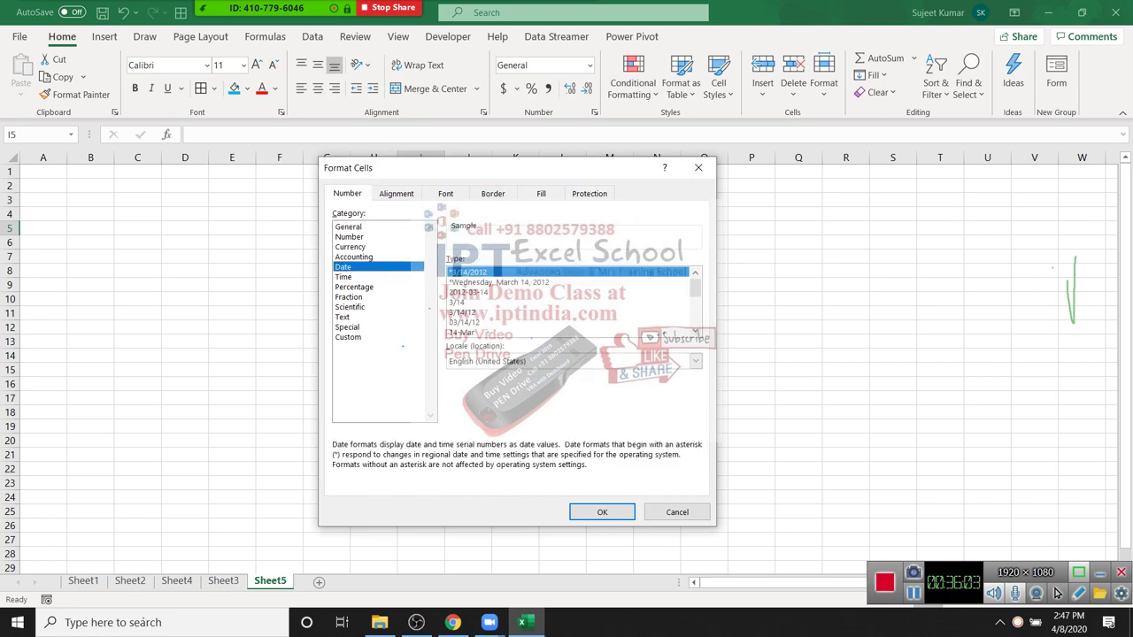
click(696, 361)
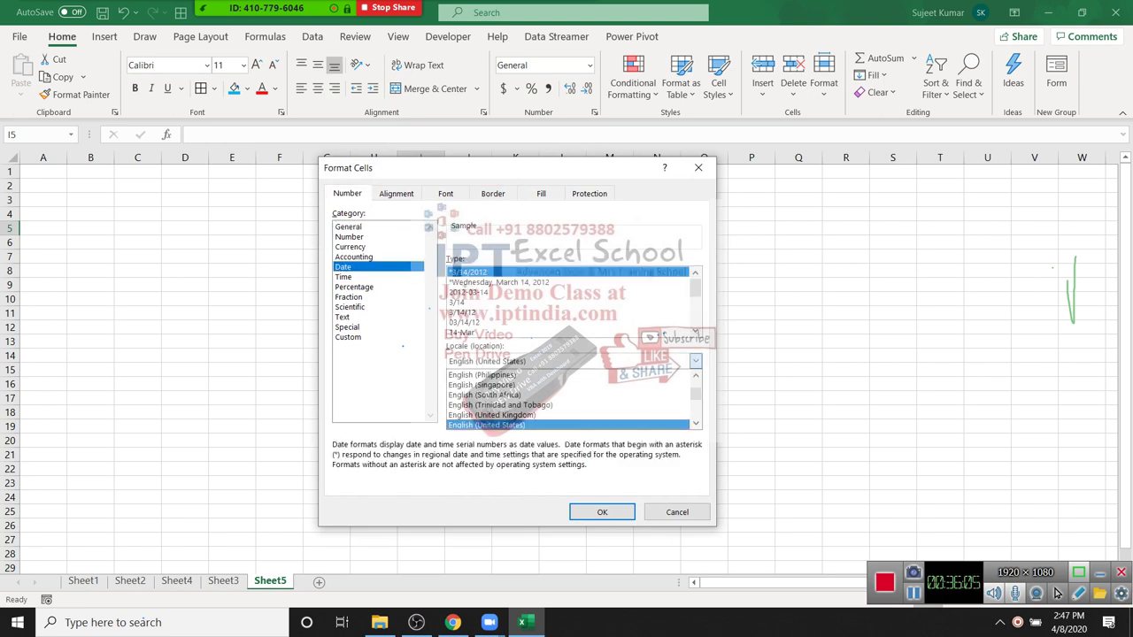
click(487, 425)
click(343, 277)
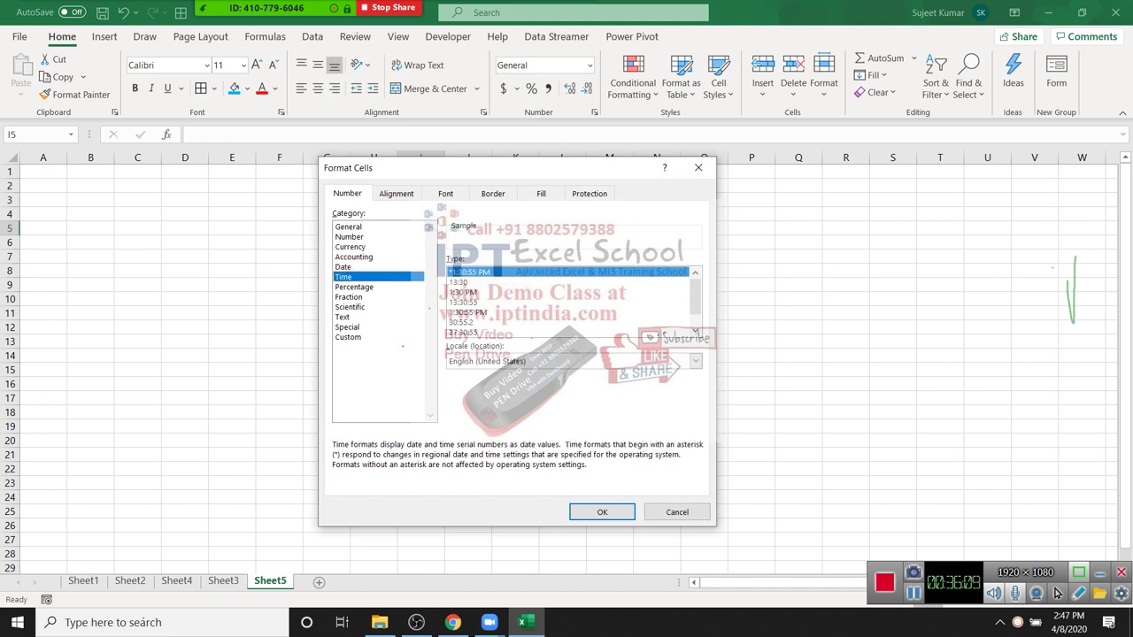
key(Escape)
click(279, 256)
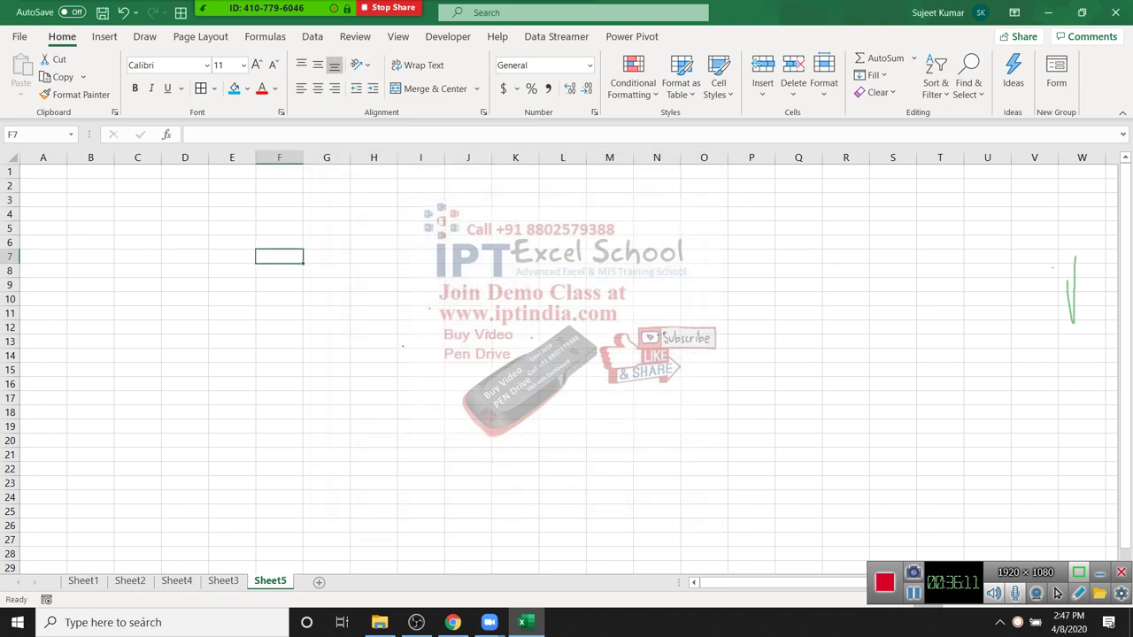
Step: Enter the duration 45:30:25 in cell D6
scroll(559, 363, down, 1)
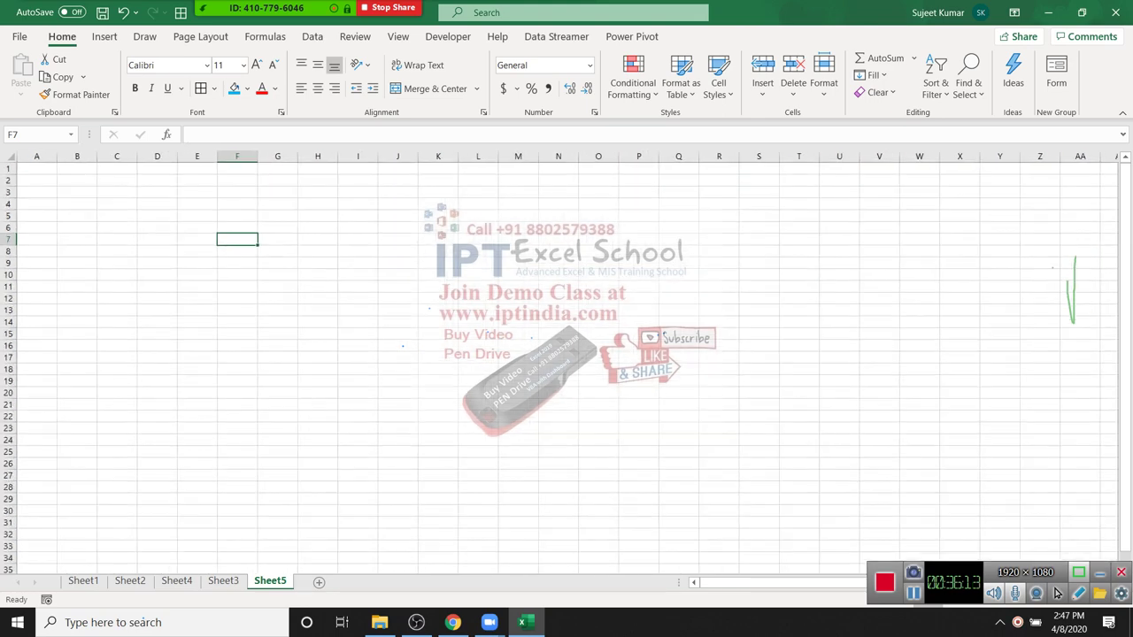
scroll(566, 363, up, 5)
key(Left)
key(Left)
key(Up)
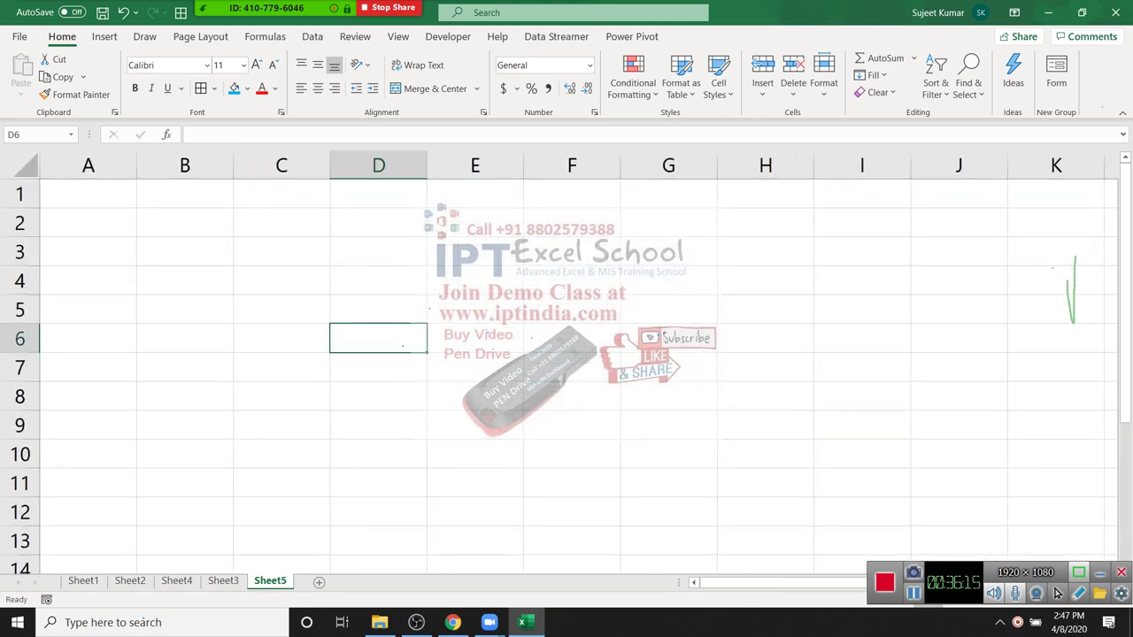
text(45)
text(;)
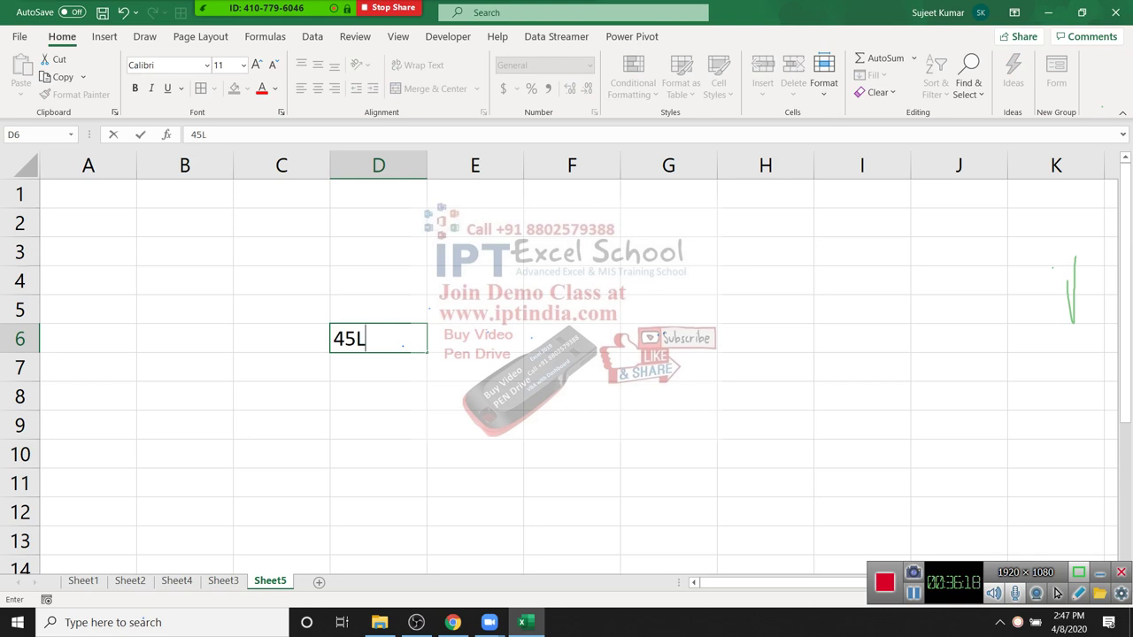
key(BackSpace)
text(:30:25)
key(Return)
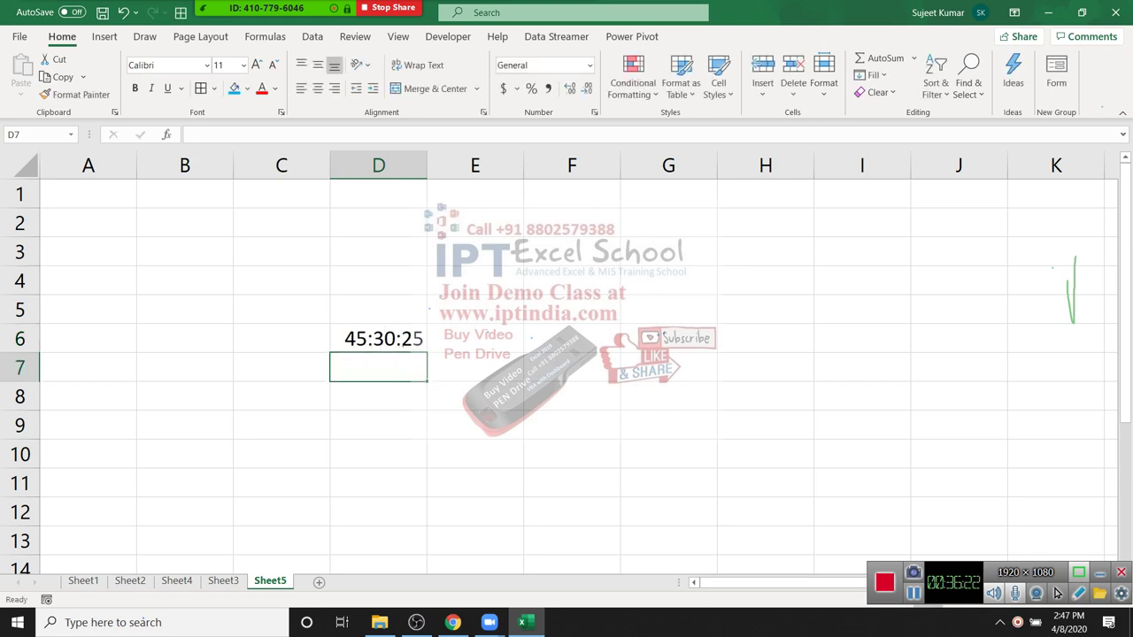
Step: Switch D6 to General number format so it shows 1.896123
key(Up)
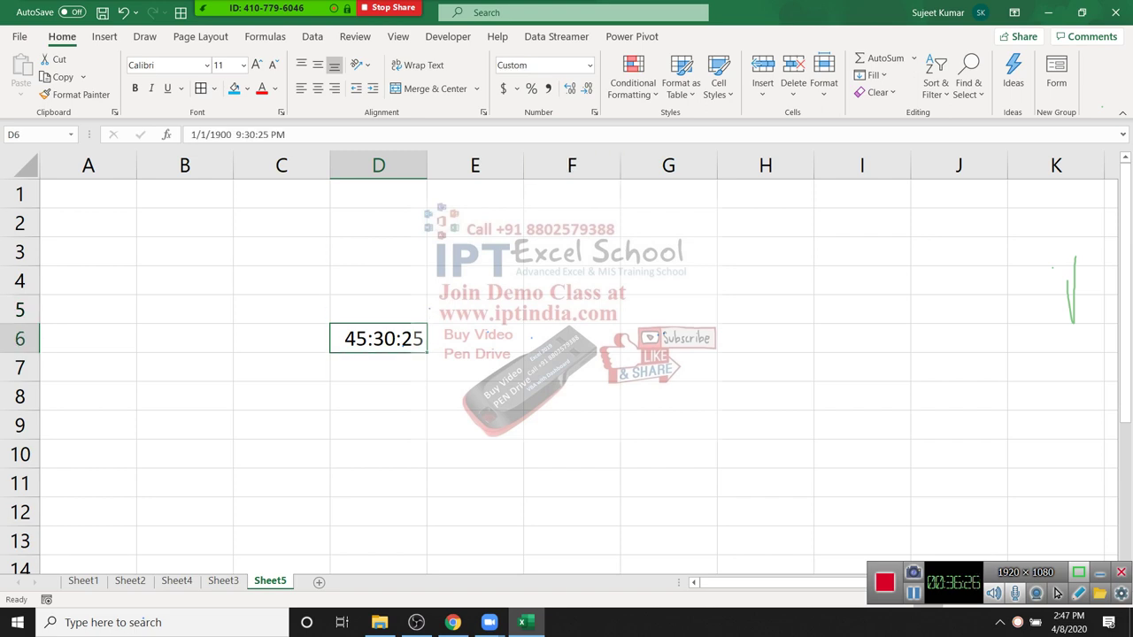
click(589, 64)
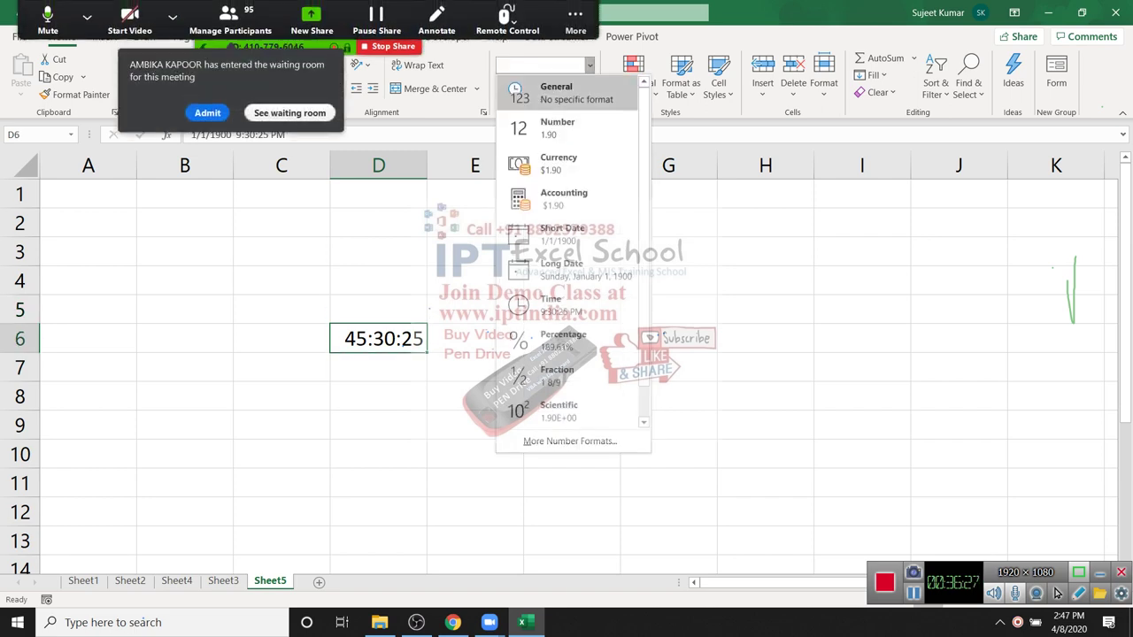
click(531, 91)
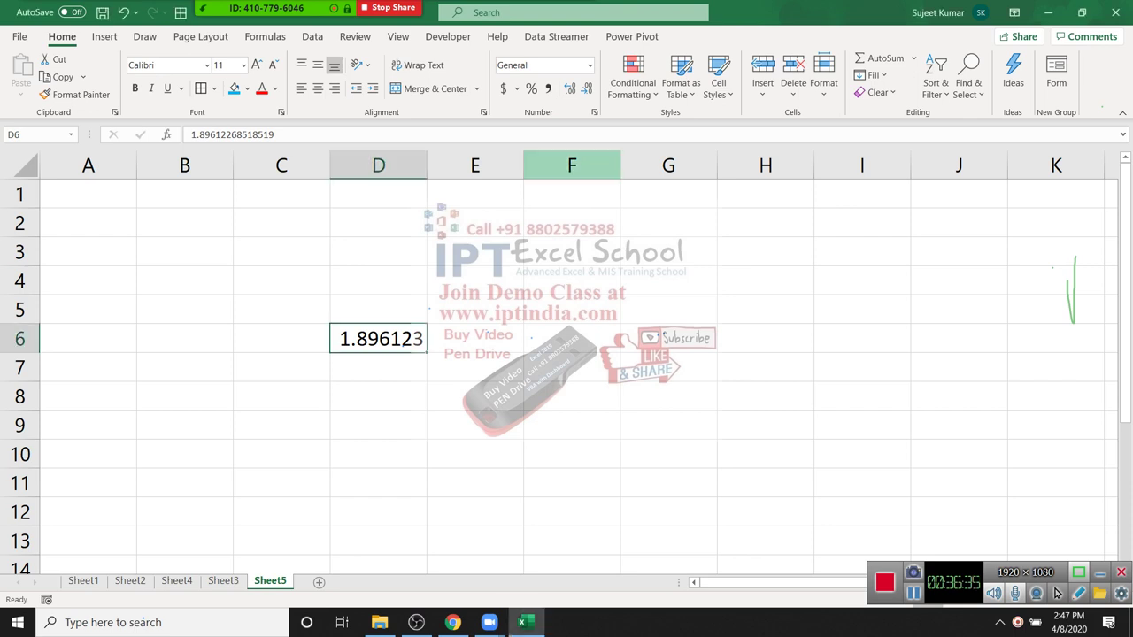
key(ctrl+1)
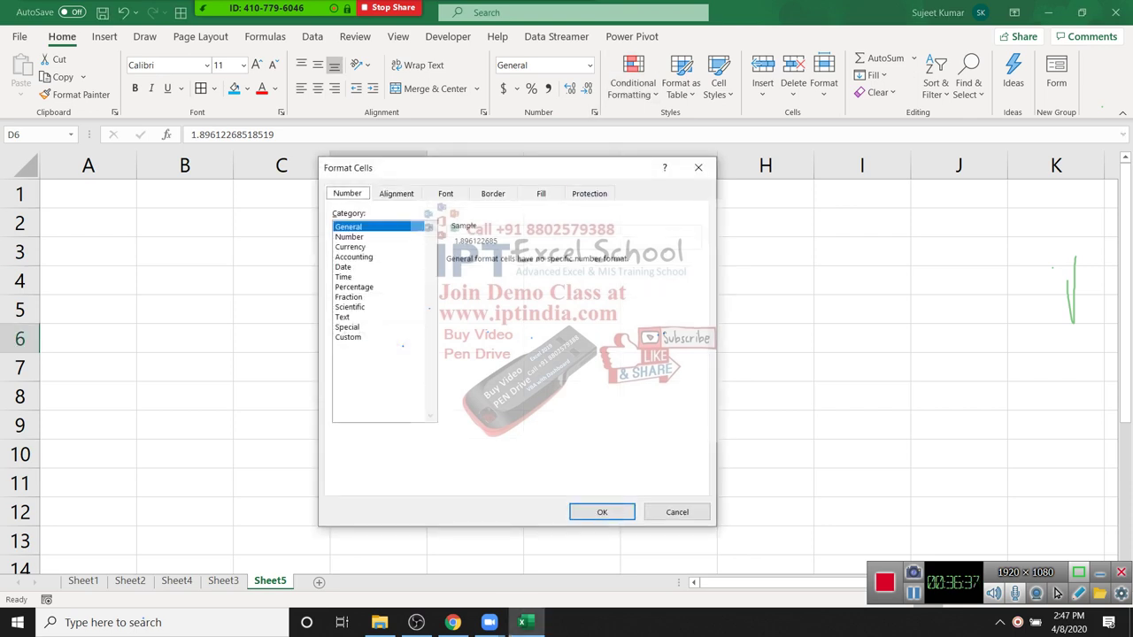
Step: Apply the 37:30:55 elapsed-hours time format to D6 so it reads 45:30:25
key(t)
drag(424, 171, 584, 141)
click(637, 252)
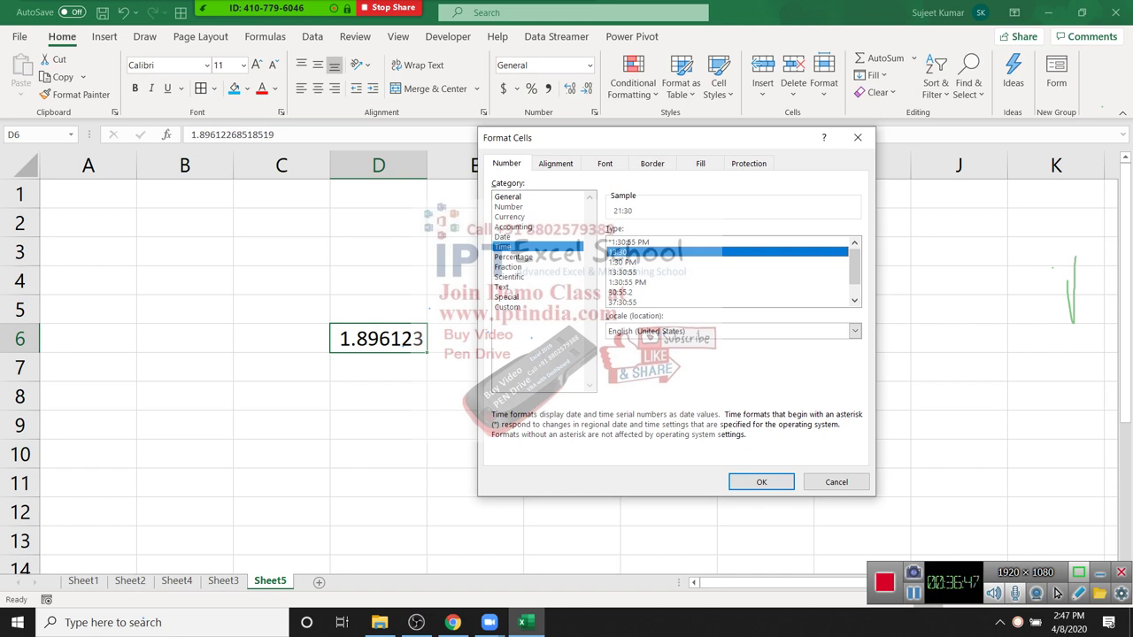
click(637, 302)
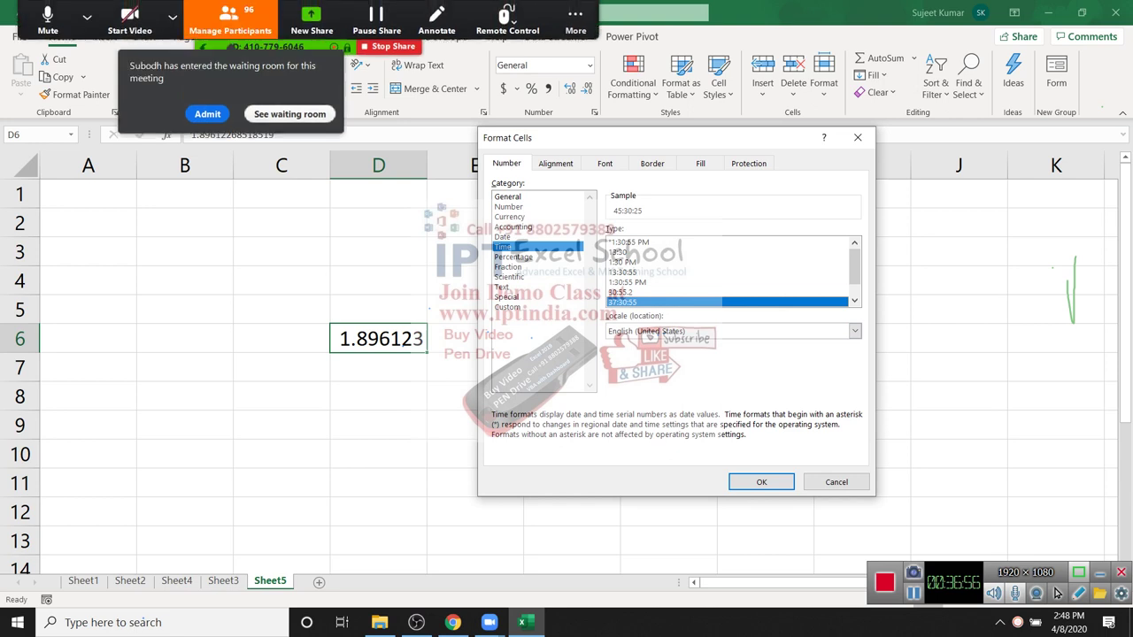
key(Return)
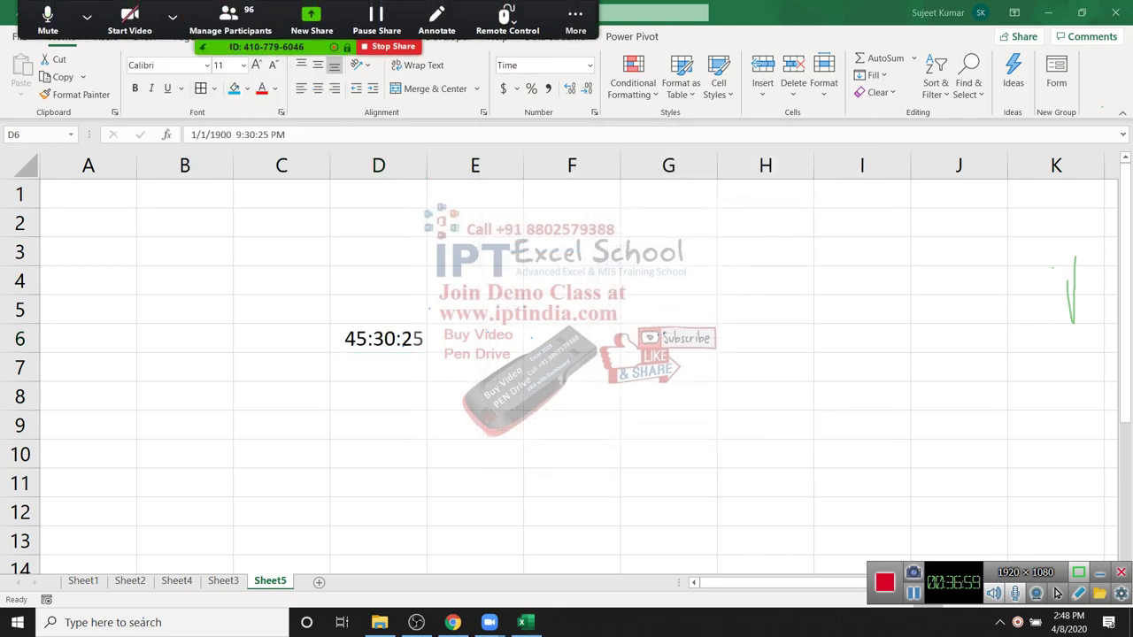
key(Down)
key(Down)
key(Down)
key(Up)
key(Up)
key(Up)
key(Up)
key(Left)
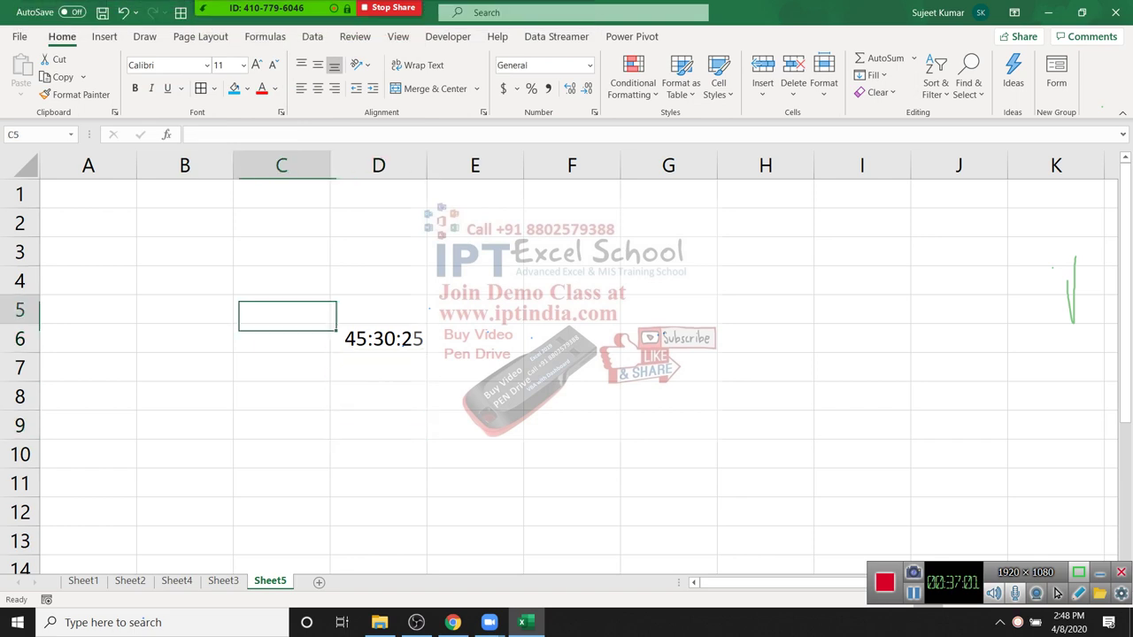
Step: Clear the contents of range C5:E8
key(shift+Down)
key(shift+Down)
key(shift+Down)
key(shift+Right)
key(shift+Right)
key(Delete)
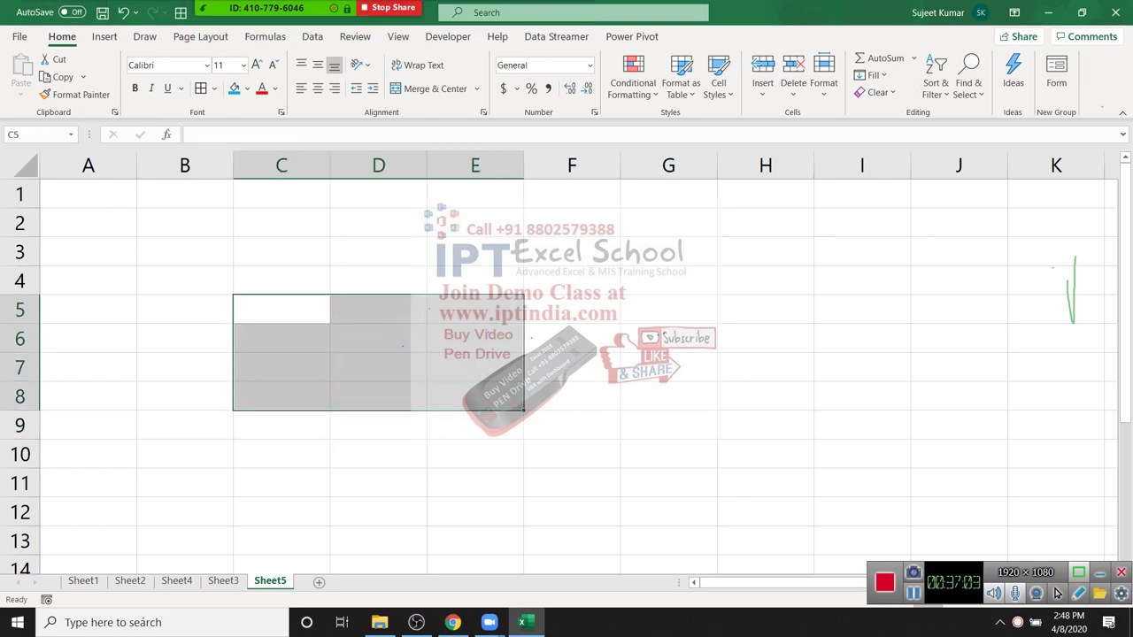
key(Up)
key(Up)
key(Right)
key(Right)
key(Right)
Step: Look through the Custom number formats, then close Format Cells unchanged
key(ctrl+1)
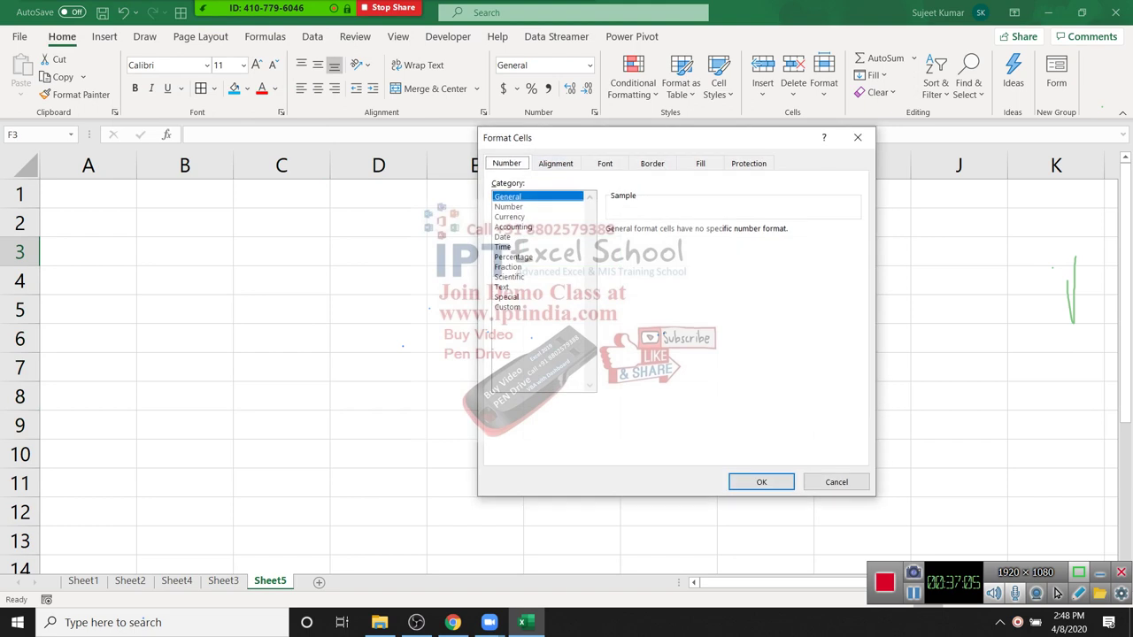
key(End)
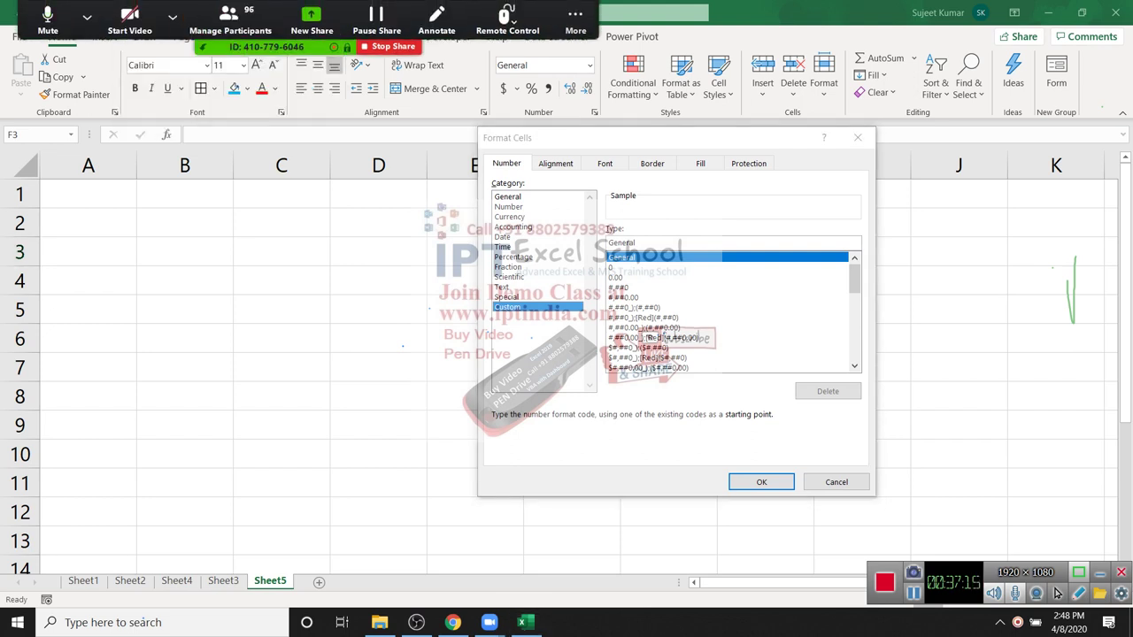
click(857, 137)
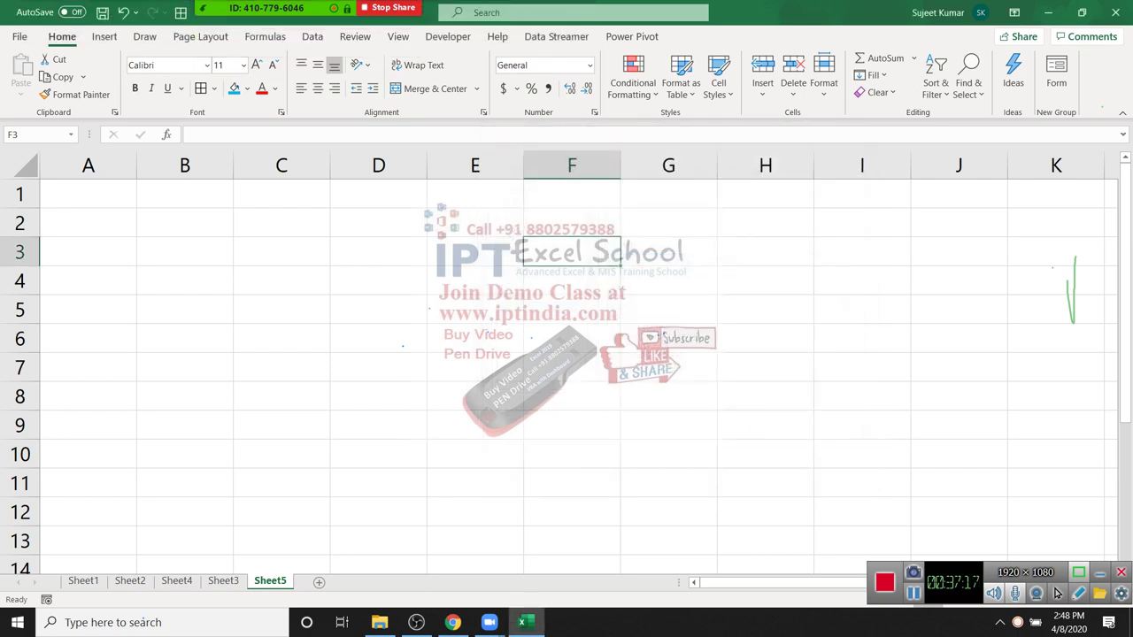
Step: Put the heading Chq in A1 and enter '001341 in A2 as text
key(ctrl+Home)
text(Chq)
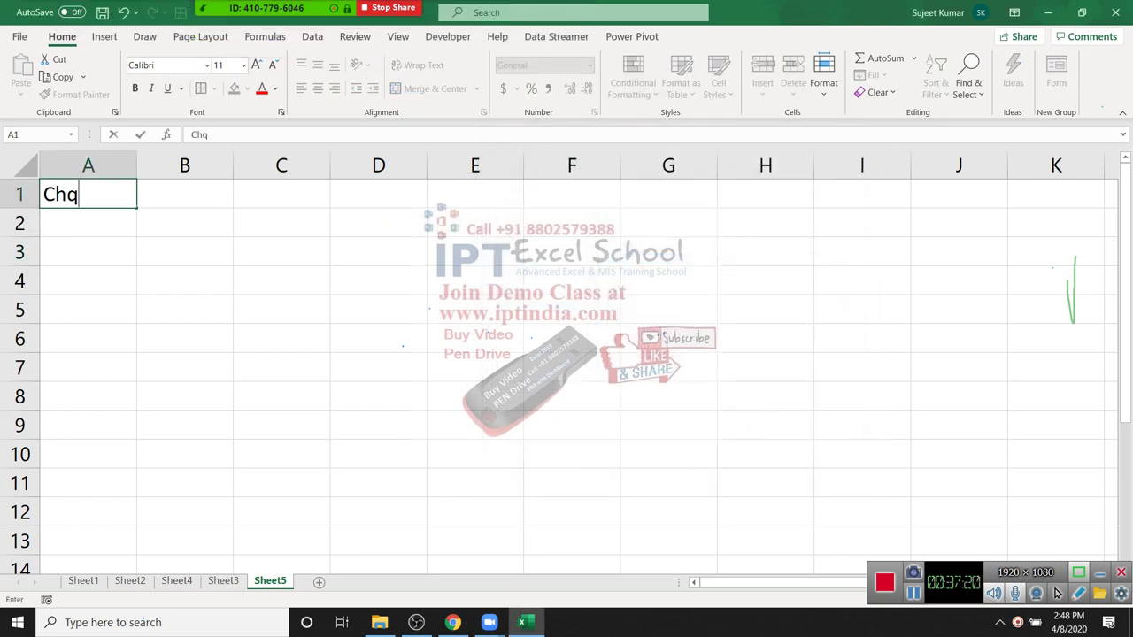
key(Return)
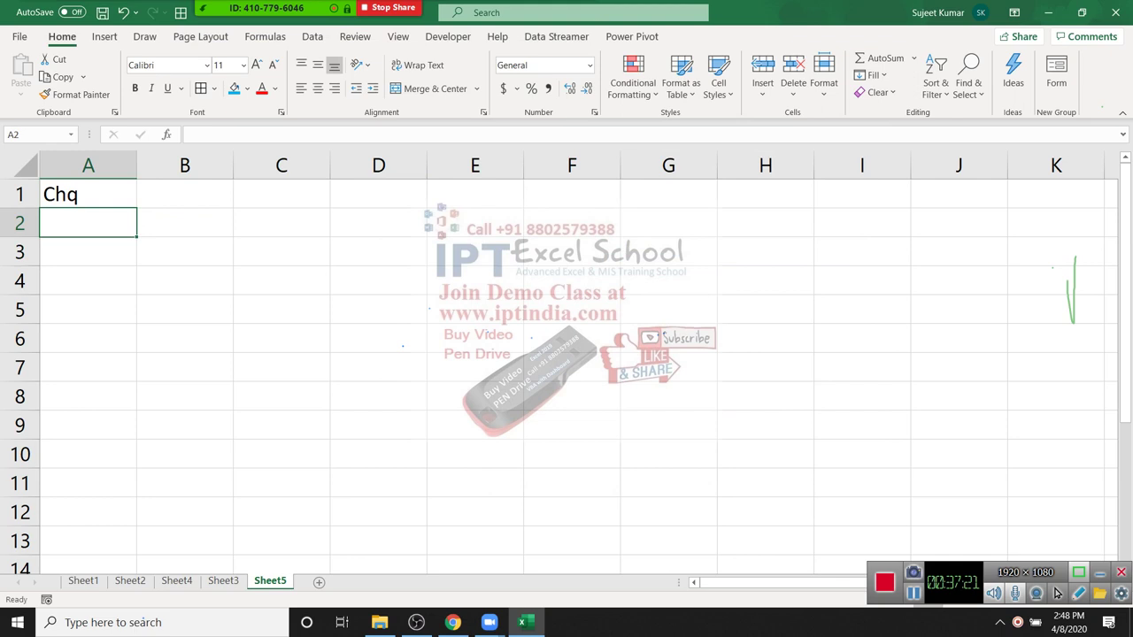
text(0013565)
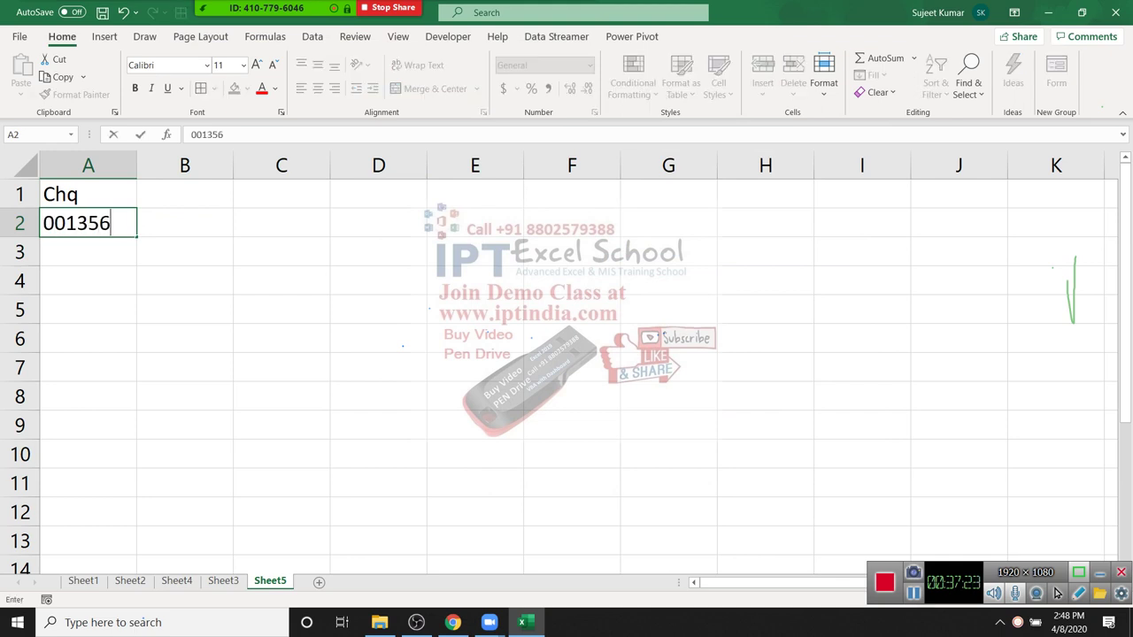
key(Return)
key(Up)
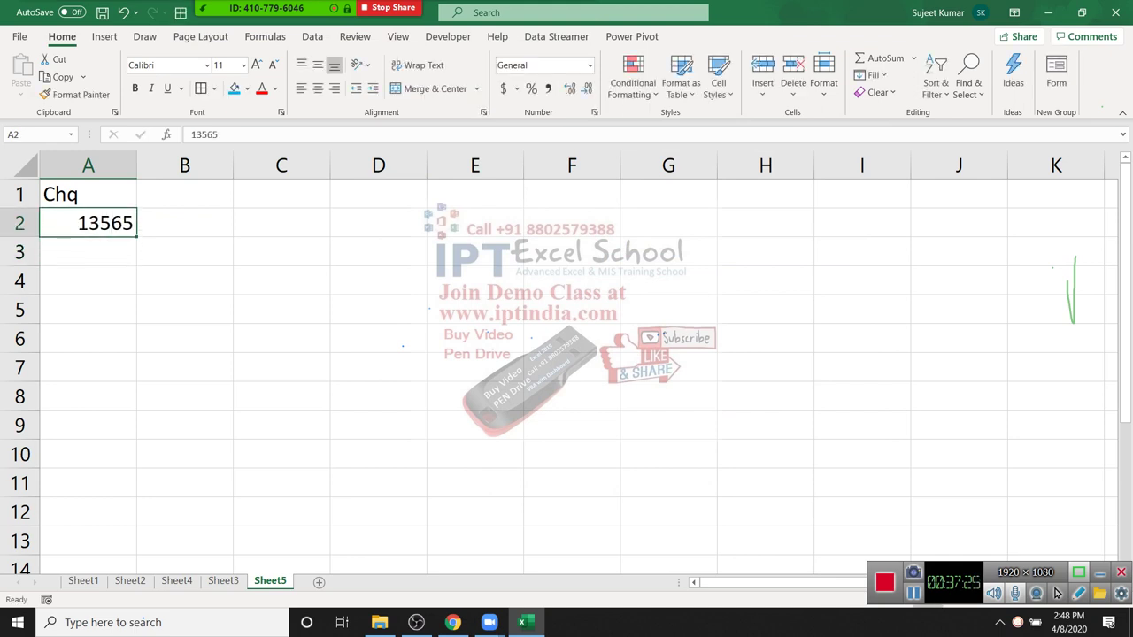
key(Delete)
text('.0314)
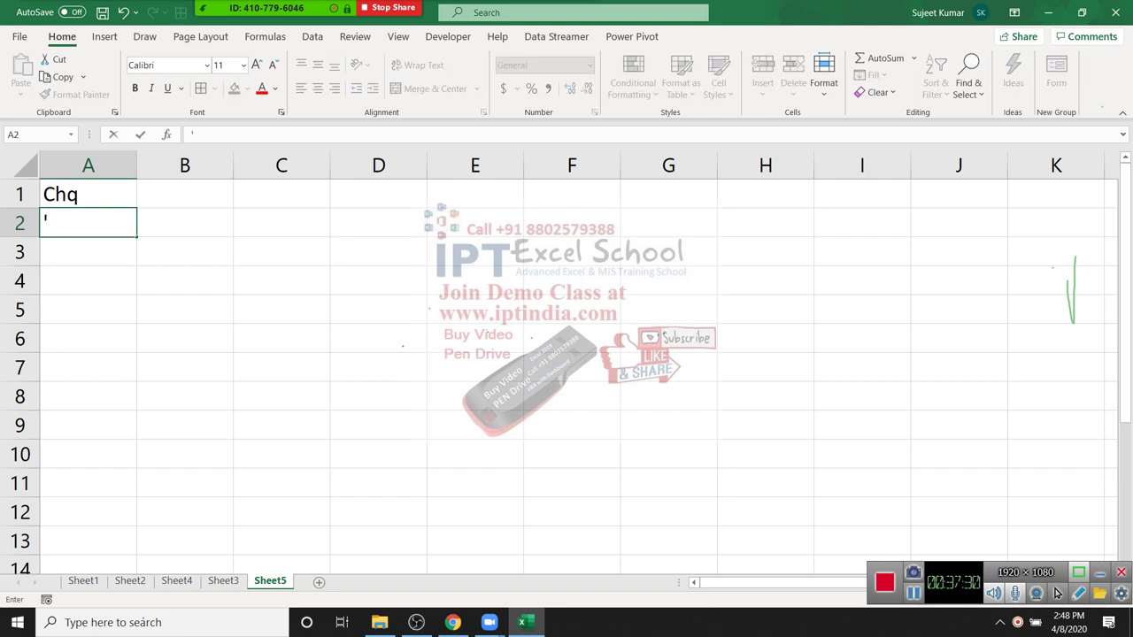
key(Escape)
text('001341)
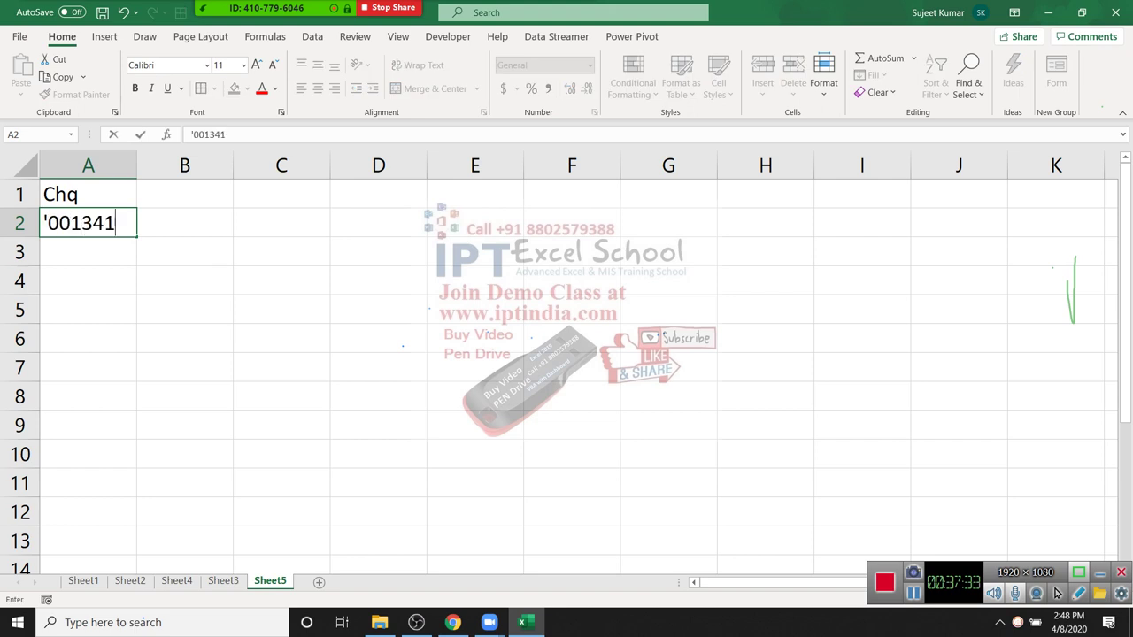
key(Return)
key(Up)
key(Right)
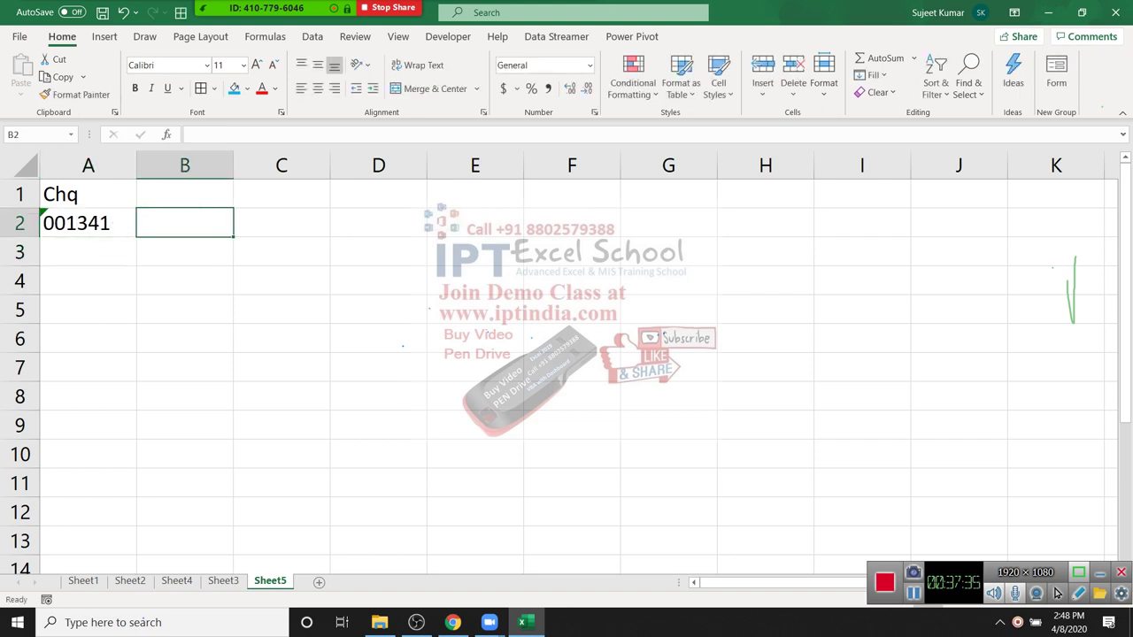
key(Right)
text(132356441564754164)
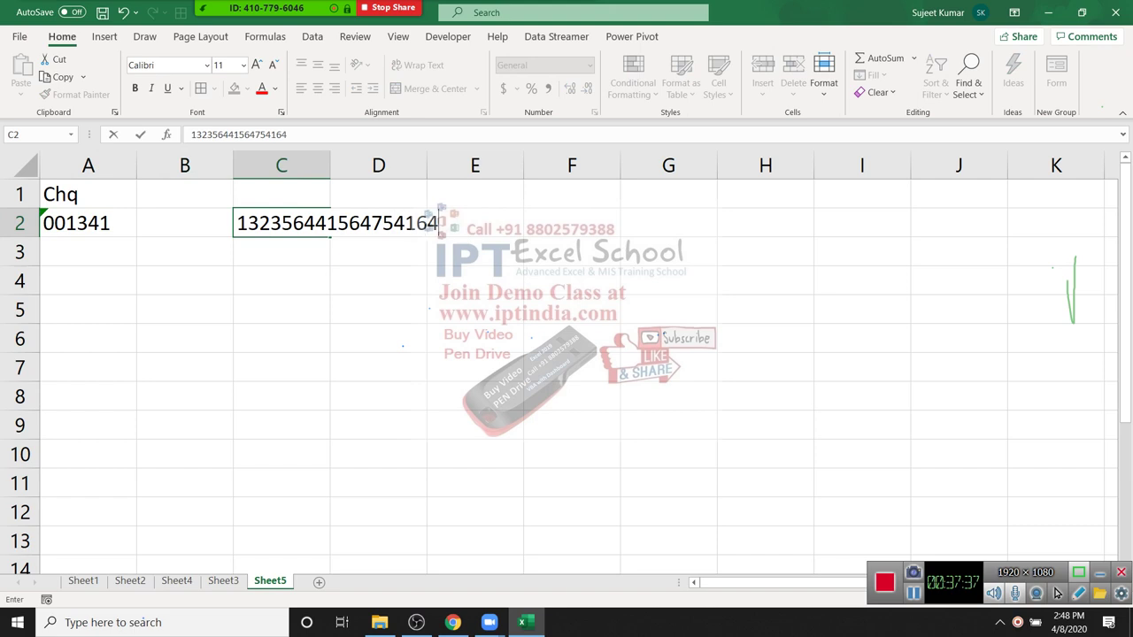
text(5)
key(Return)
key(Up)
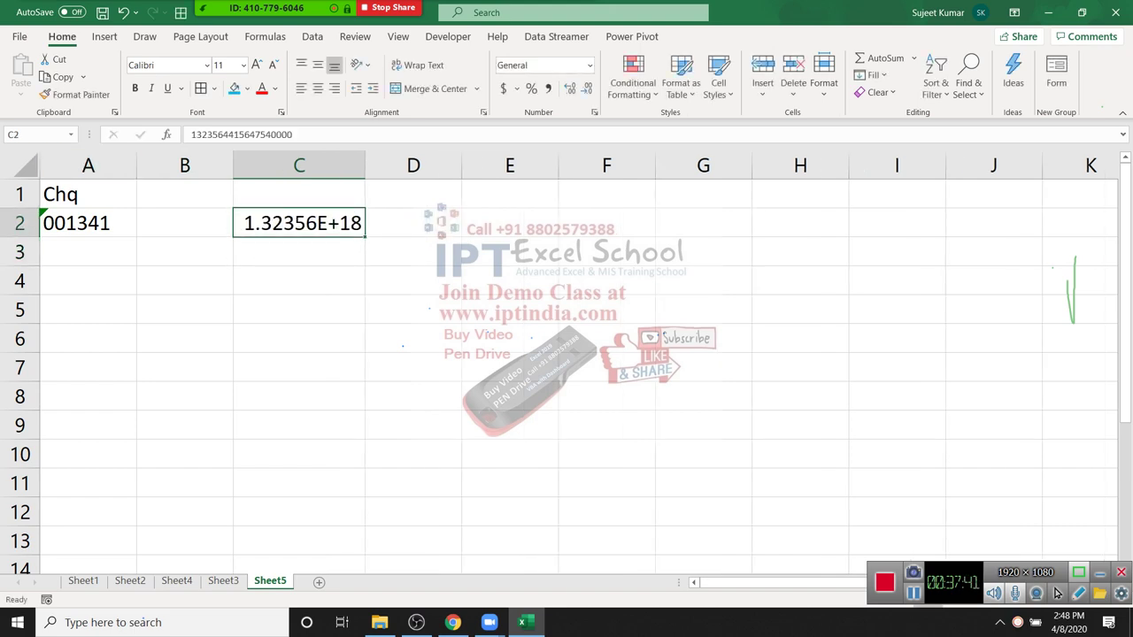
click(292, 135)
drag(292, 135, 269, 135)
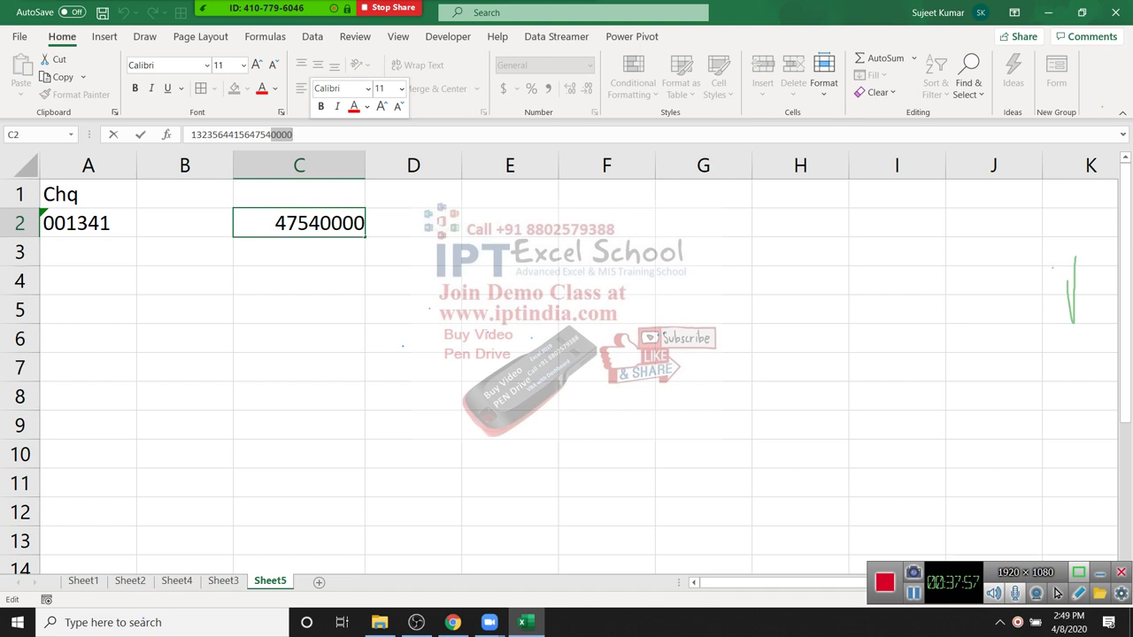
key(Return)
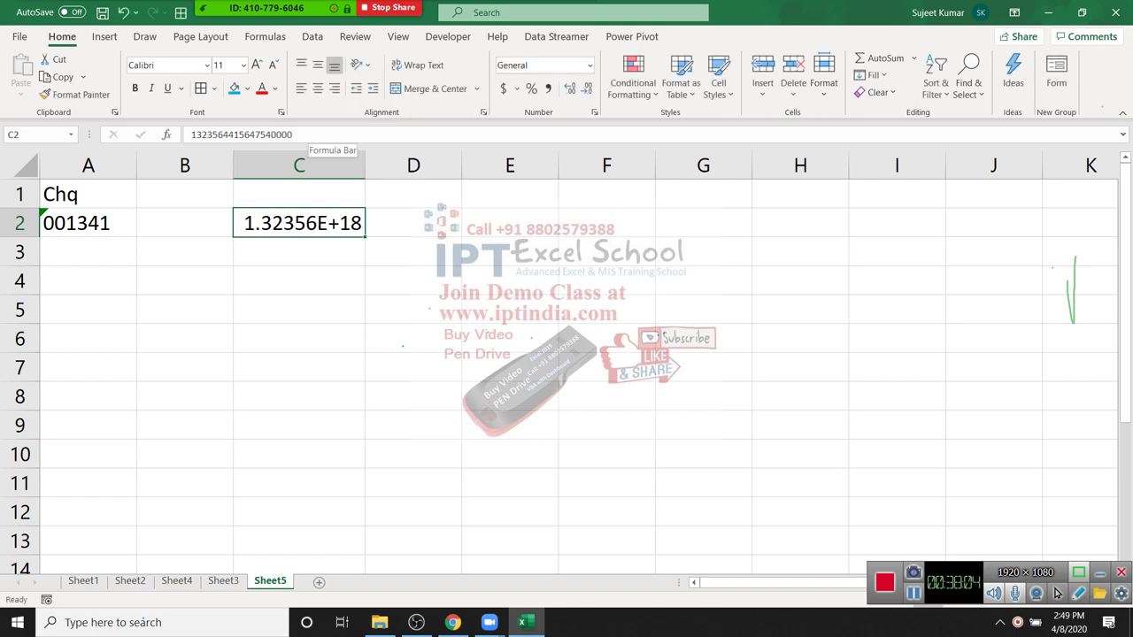
text(')
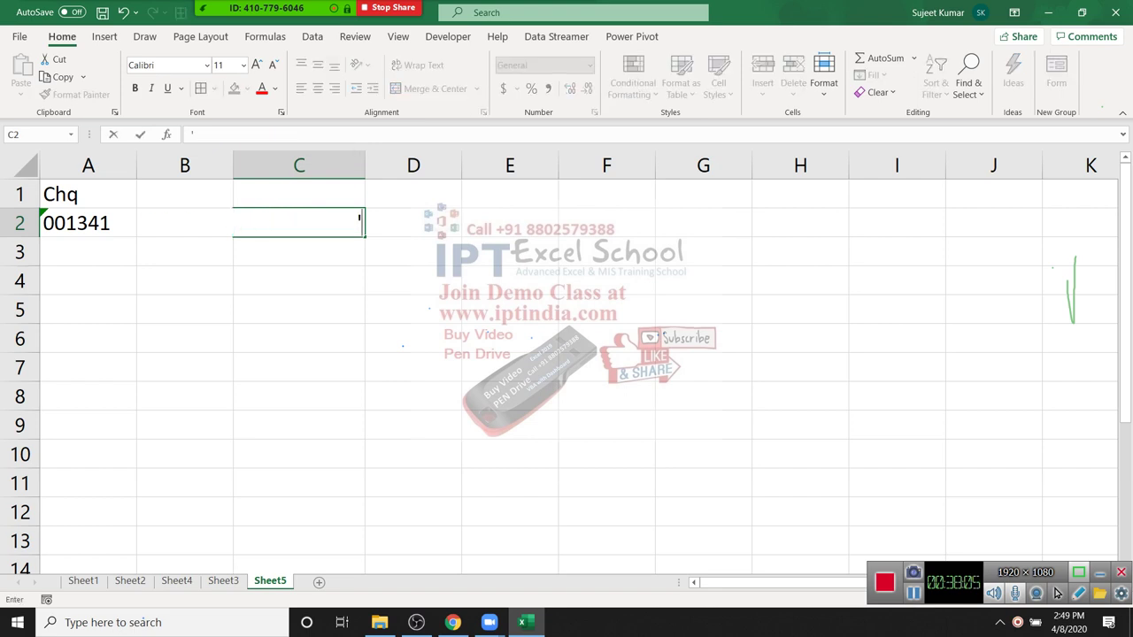
text(1341634134613164)
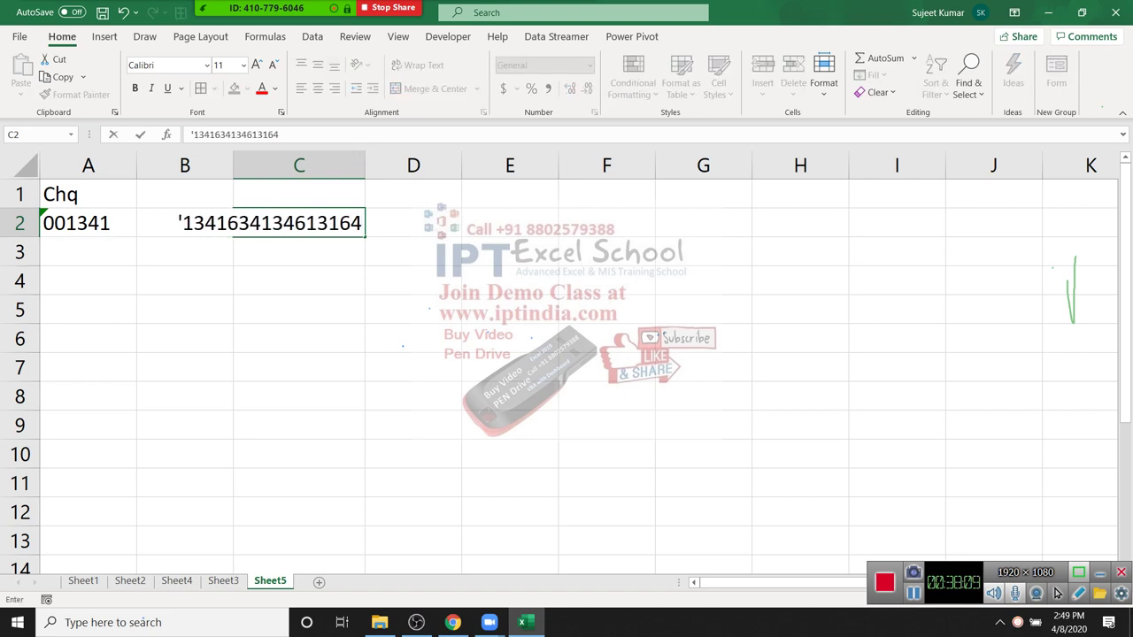
key(Return)
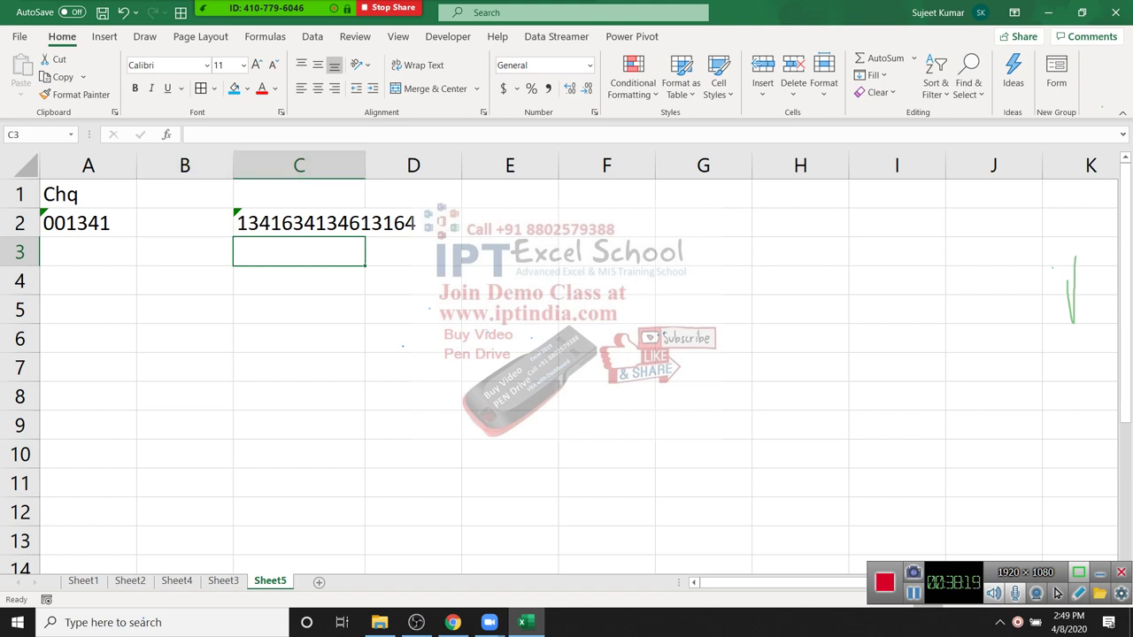
Step: Enter '001346 in A3 as text
click(88, 223)
click(88, 251)
text('001346)
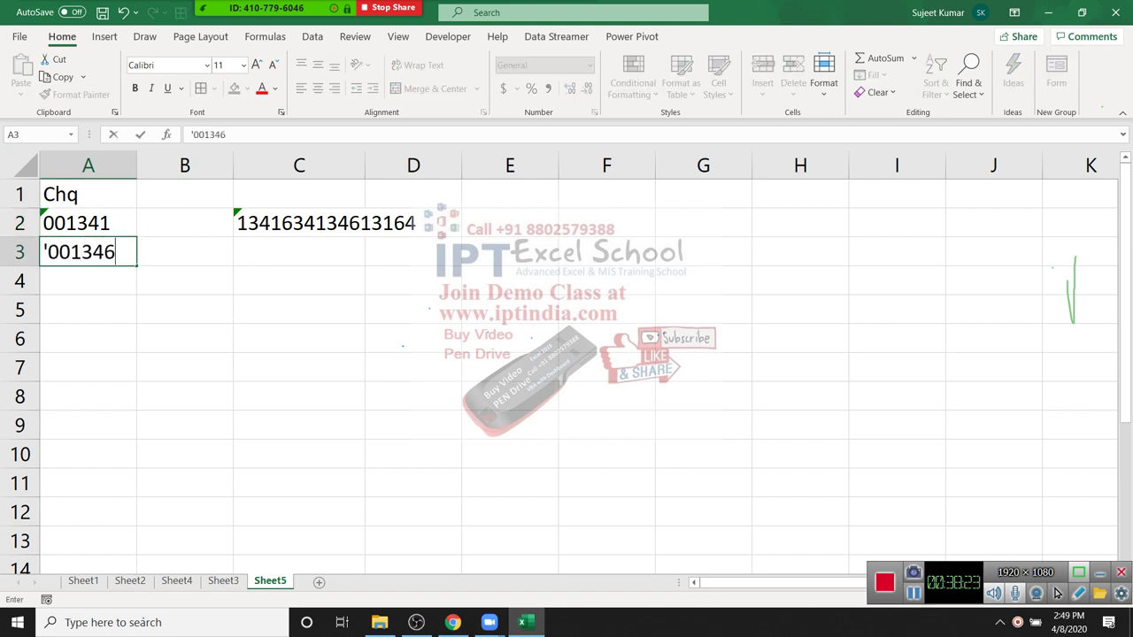
key(Return)
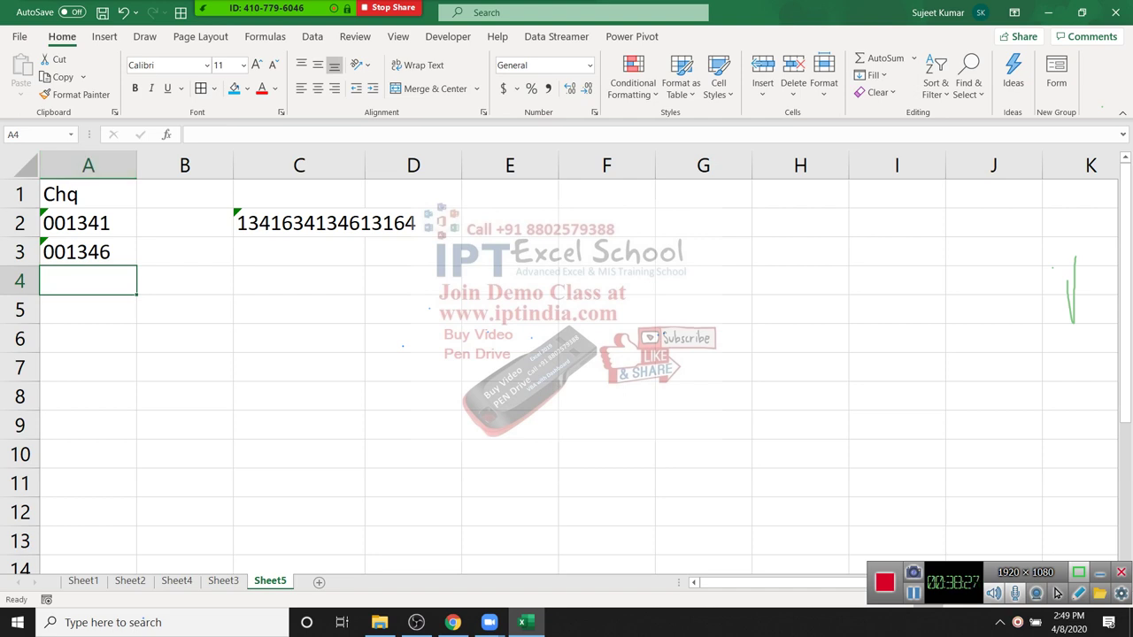
Step: Format the whole of column A with the Text number category
click(88, 165)
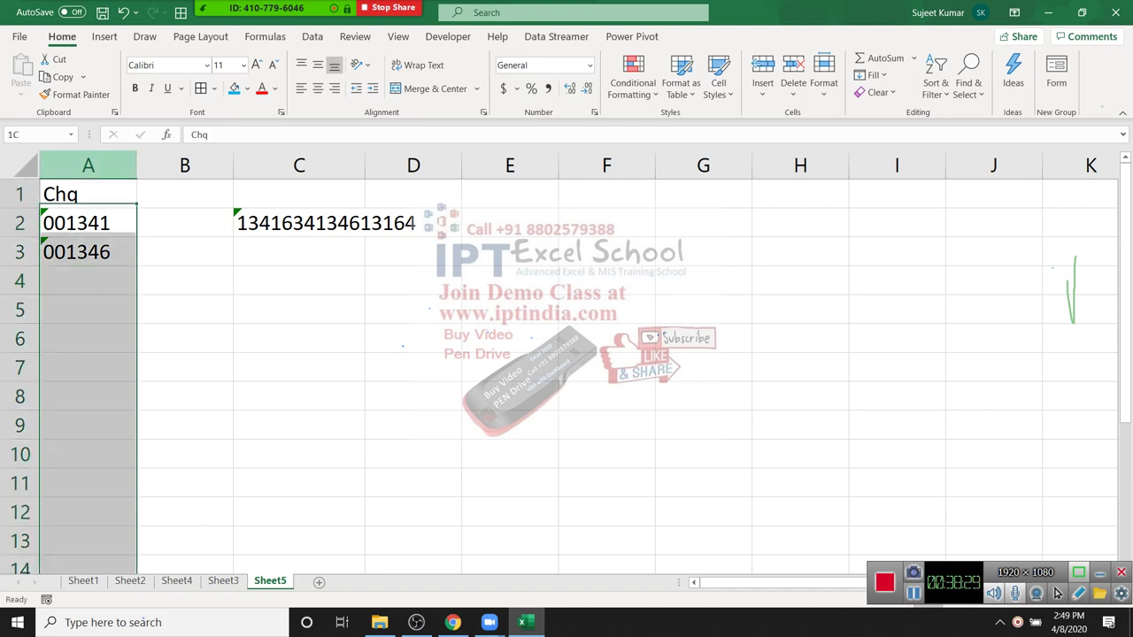
right_click(106, 170)
click(159, 360)
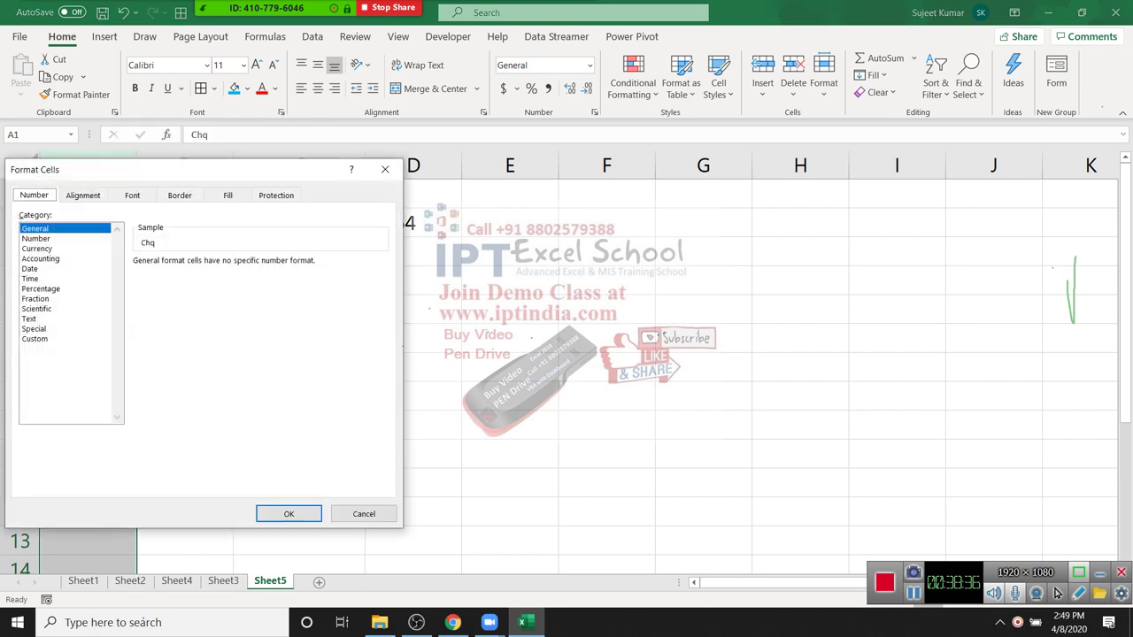
click(29, 319)
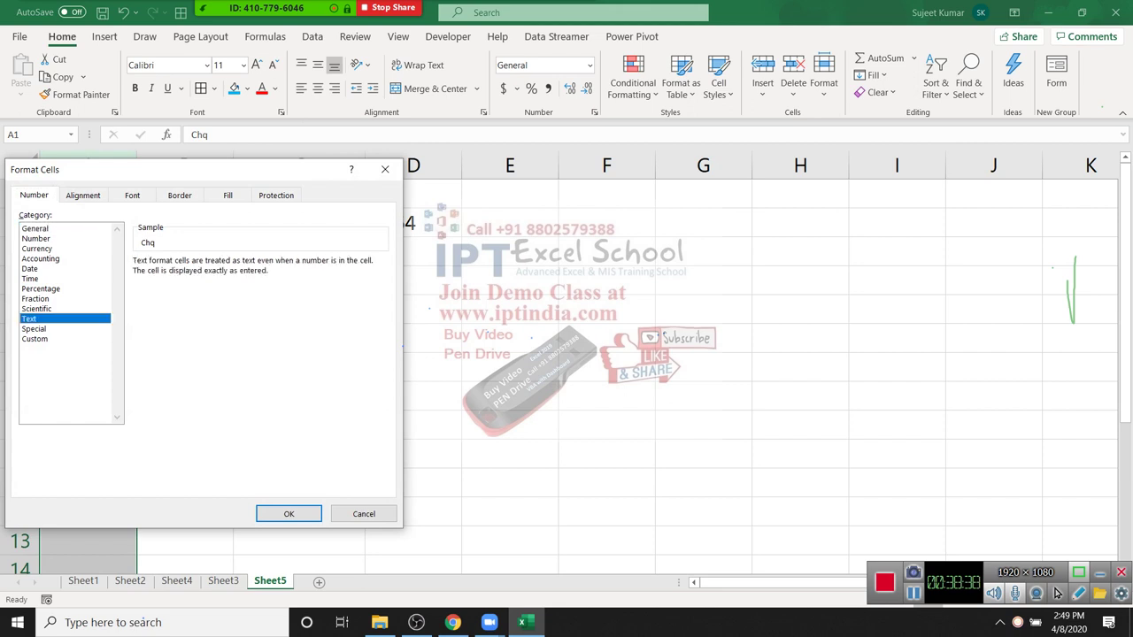
click(289, 514)
Step: Enter 0013464 in A4 and 00123463 in A5, keeping the leading zeros
click(88, 281)
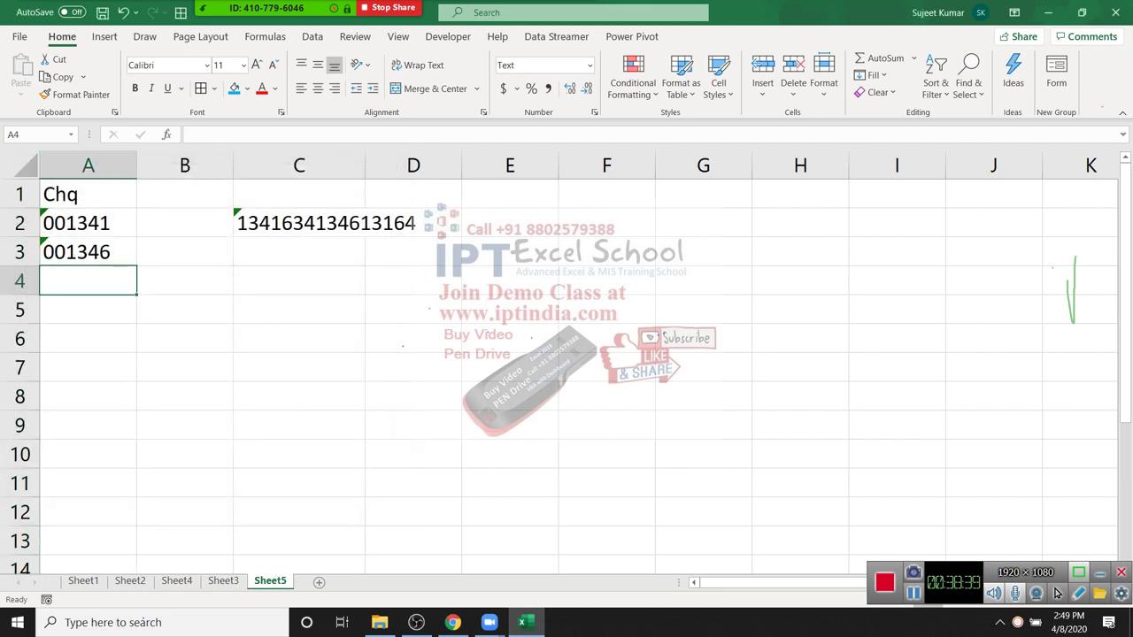
text(0013464)
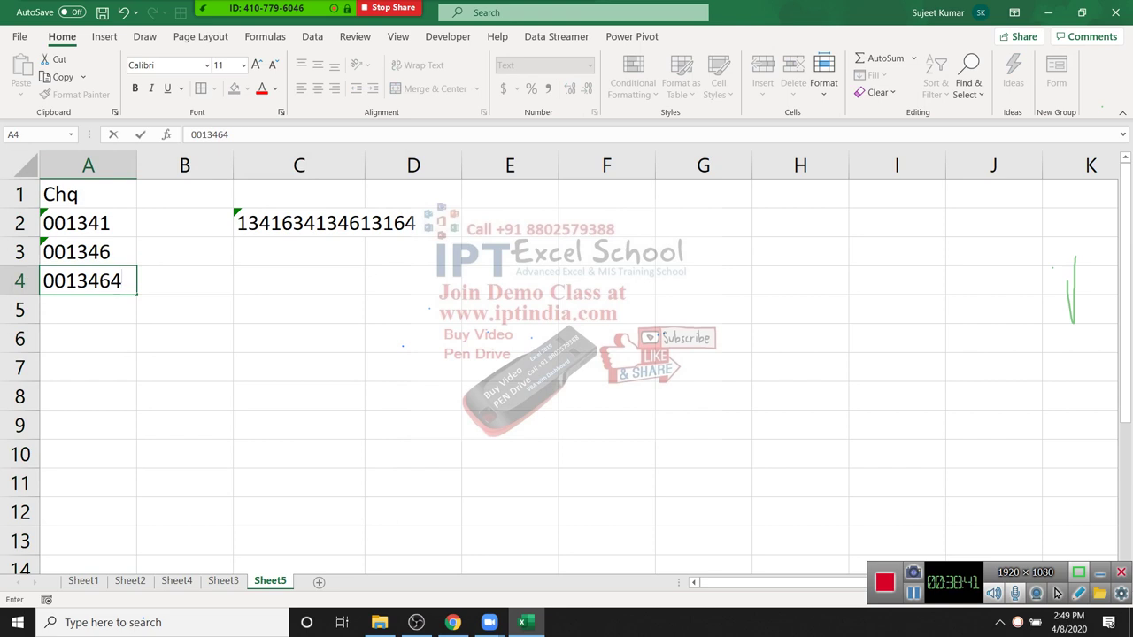
key(Return)
key(Return)
click(87, 309)
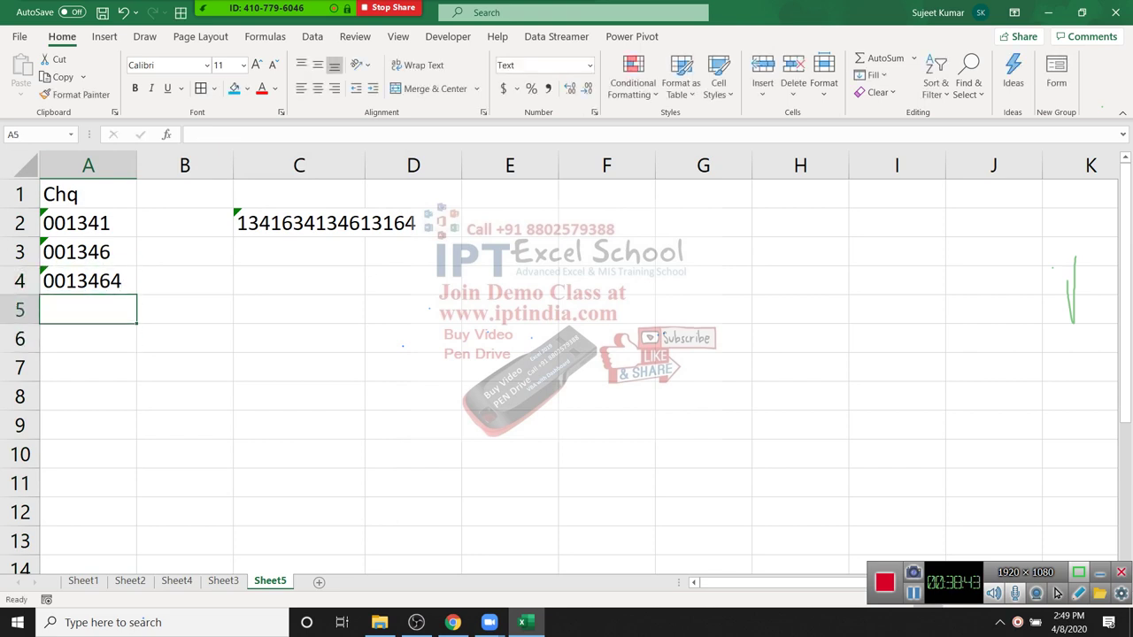
text(00123463)
key(Return)
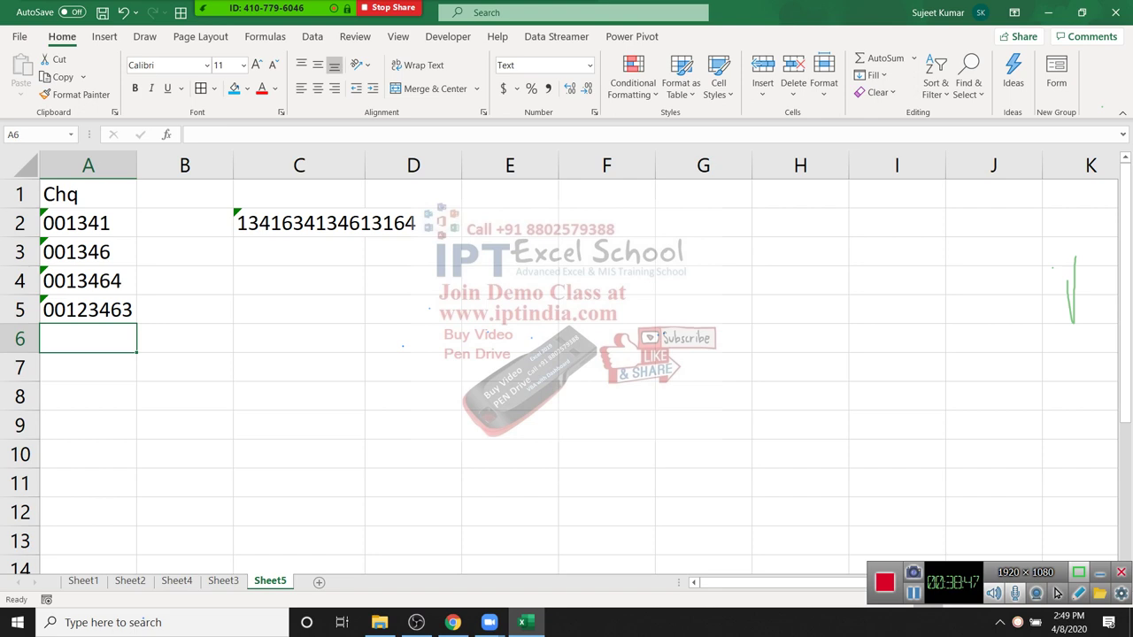
Step: Enter =SUM(A1:A5 in A6, where it stays as plain text
text(=sum()
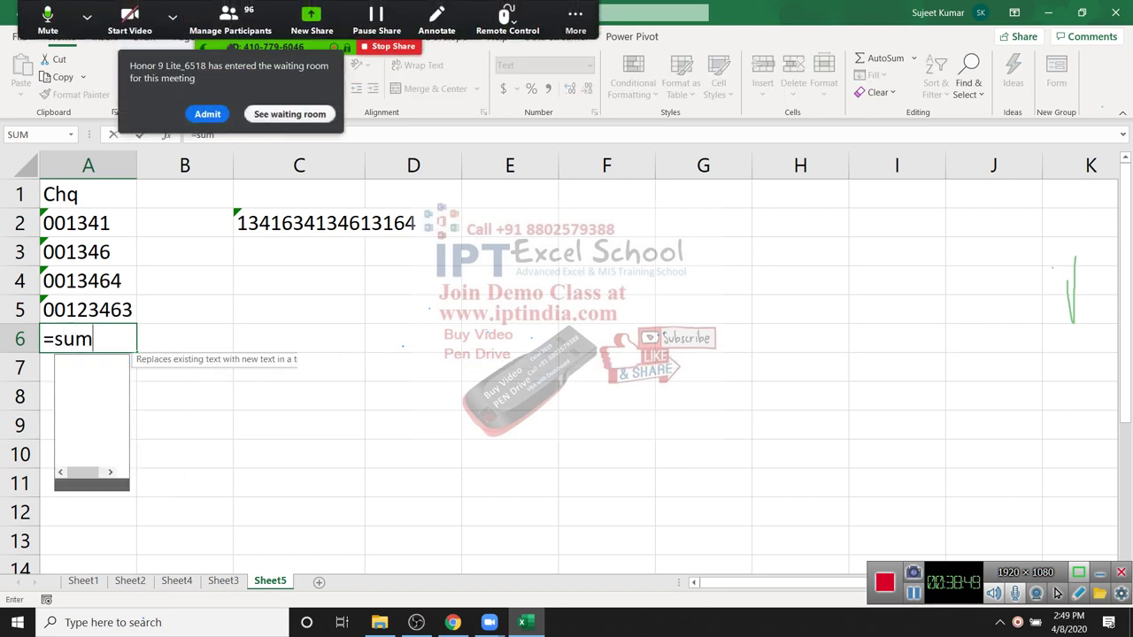
key(Up)
key(shift+Up)
key(shift+Up)
key(shift+Up)
key(shift+Up)
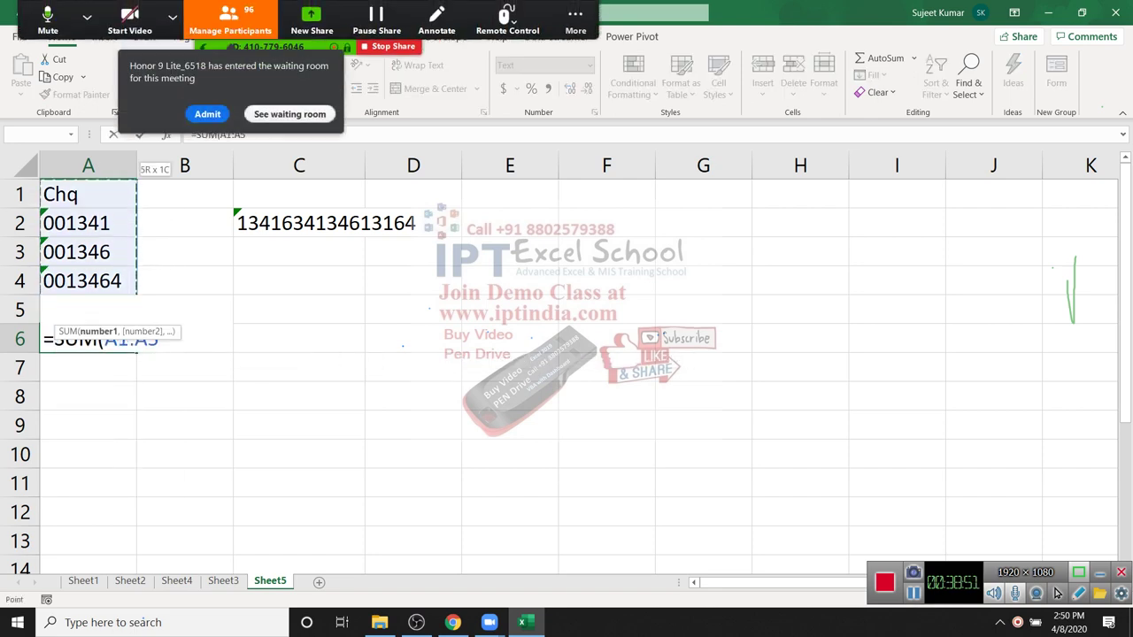
key(Return)
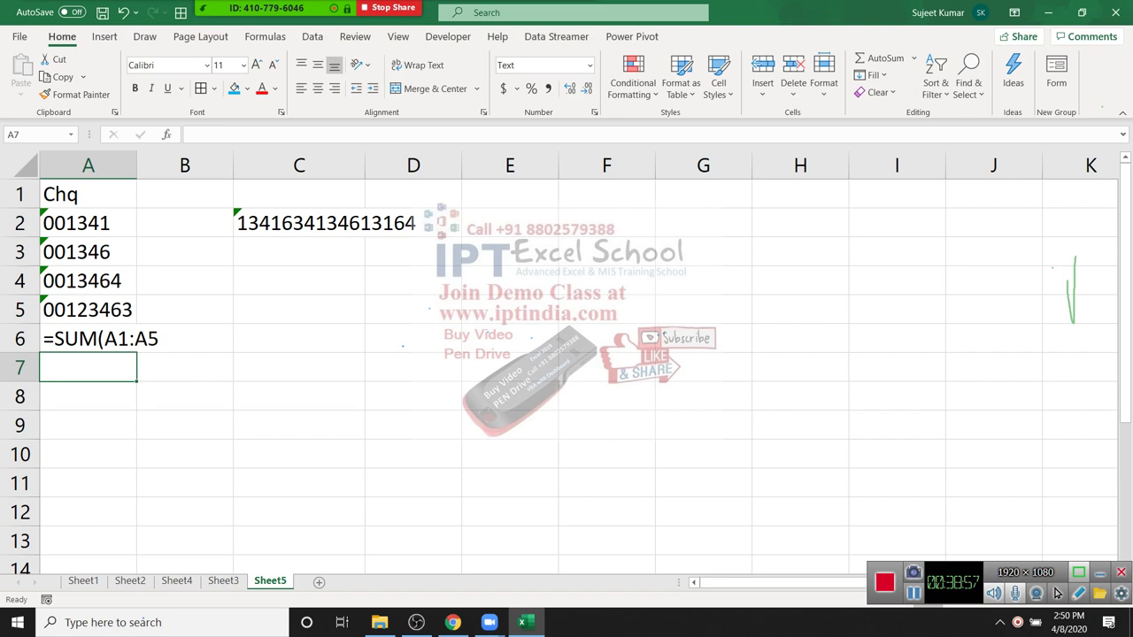
click(509, 194)
Step: Add heading Chq in E1 with numbers 1346, 14, 236565, 6645, 265 and 154 below
text(Chq)
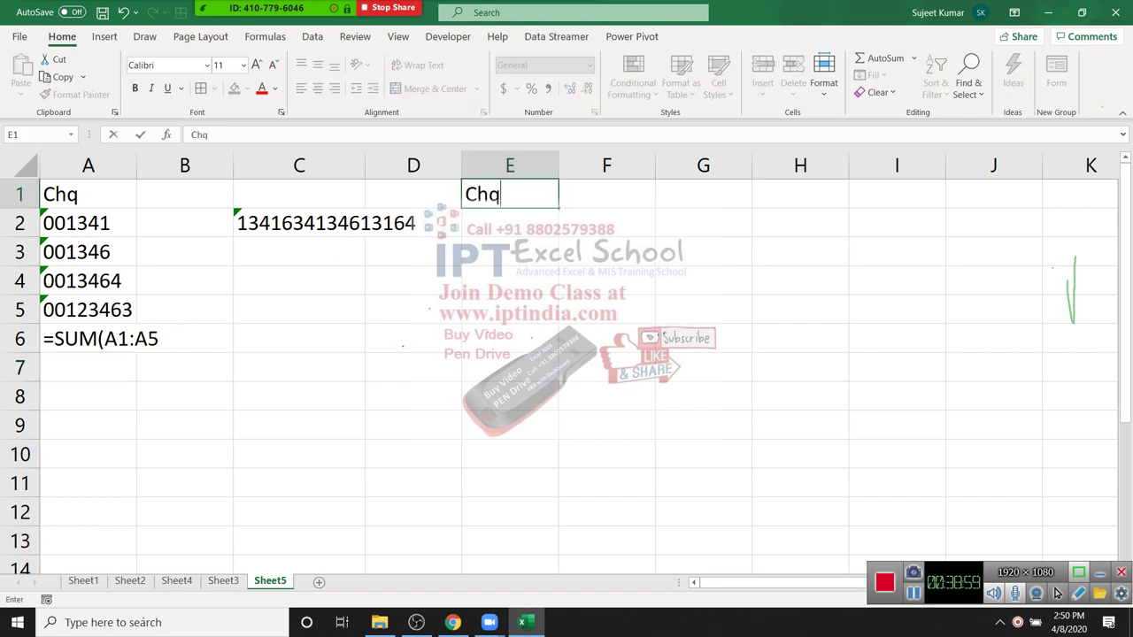
key(Return)
text(134)
key(Escape)
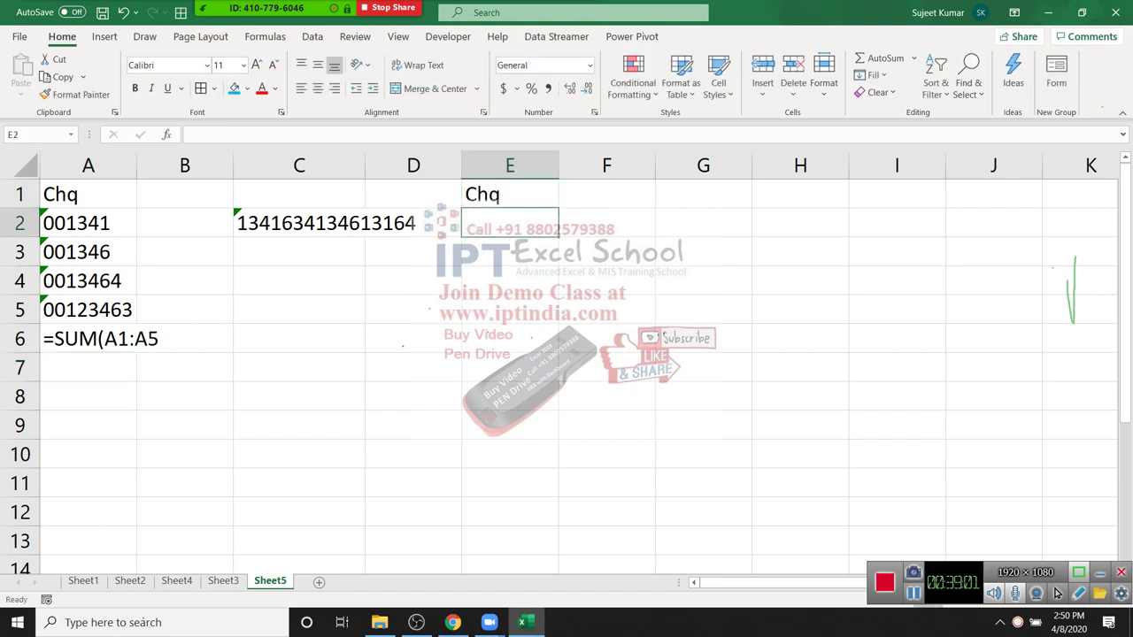
text(1346)
key(Return)
text(14)
key(Return)
text(236565)
key(Return)
text(6645)
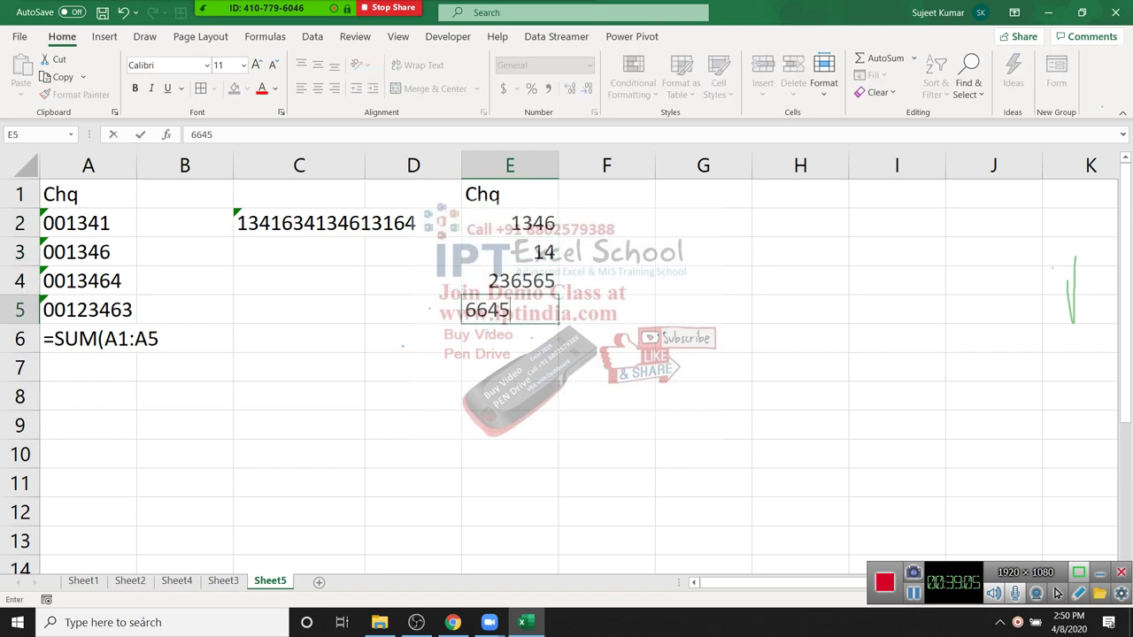
key(Return)
text(265)
key(Return)
text(154)
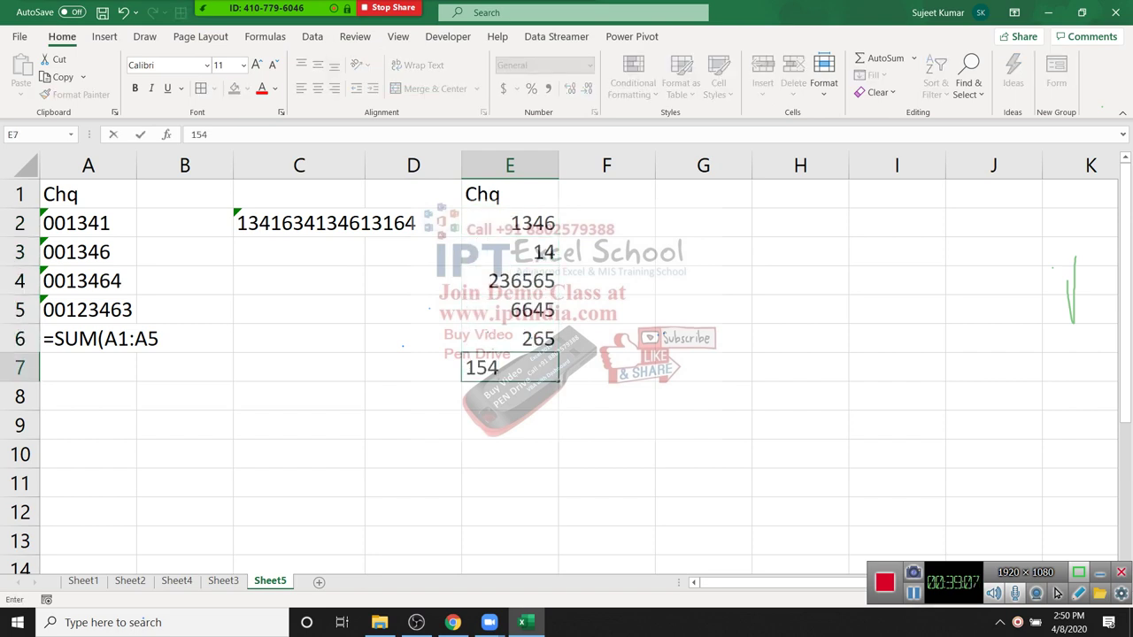
key(Return)
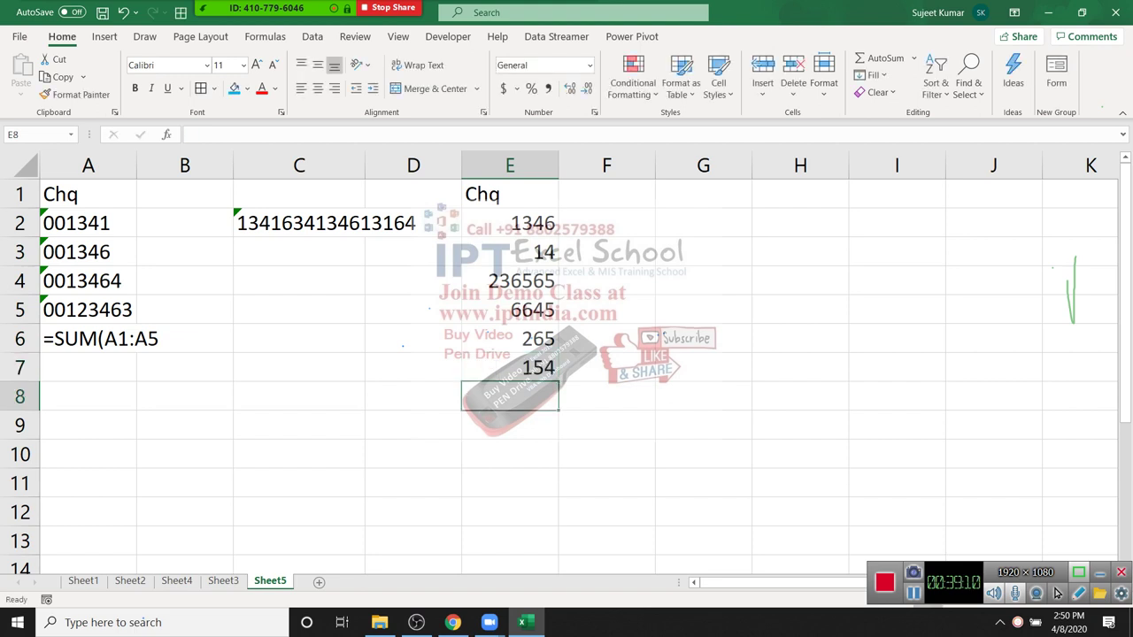
Step: Apply the custom number format 000000 to E2:E7
drag(509, 223, 510, 368)
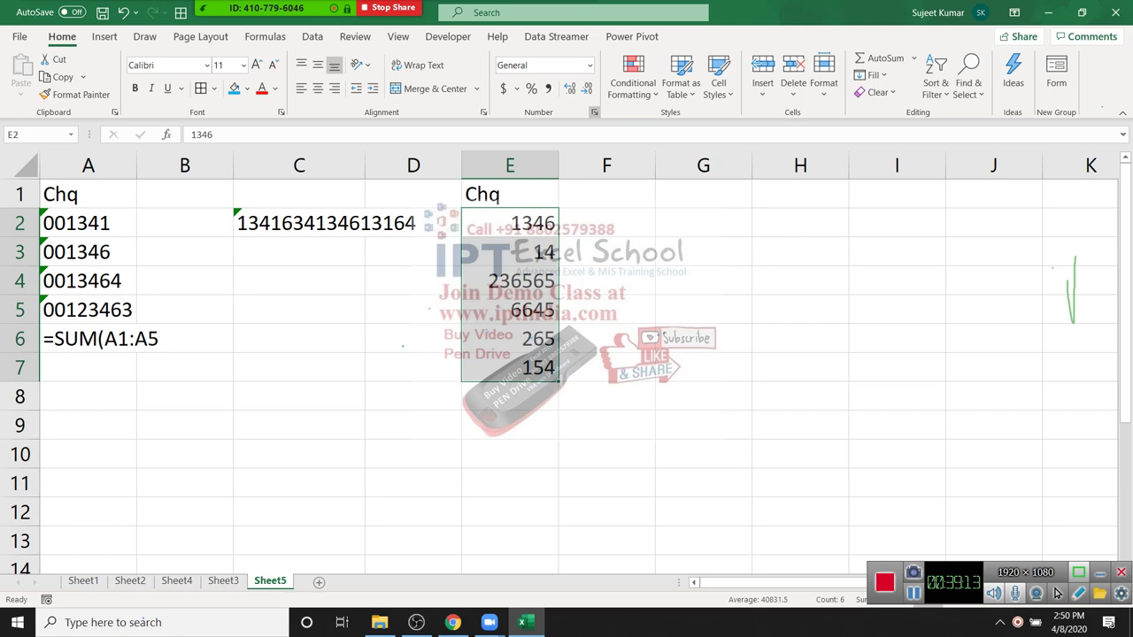
click(594, 112)
click(507, 306)
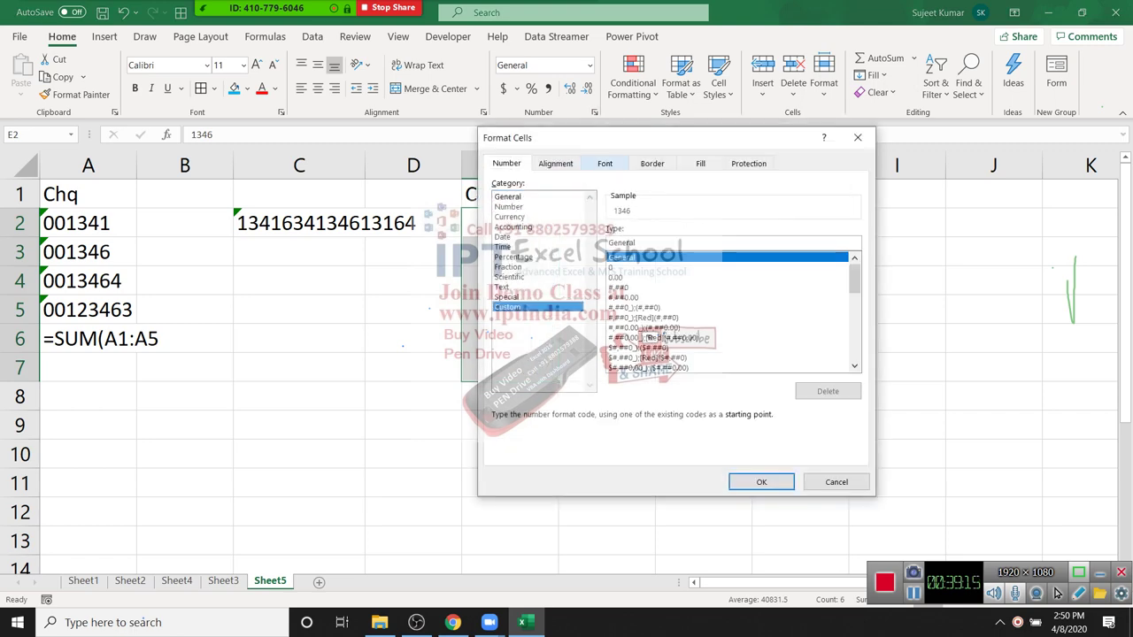
drag(576, 137, 681, 132)
double_click(727, 237)
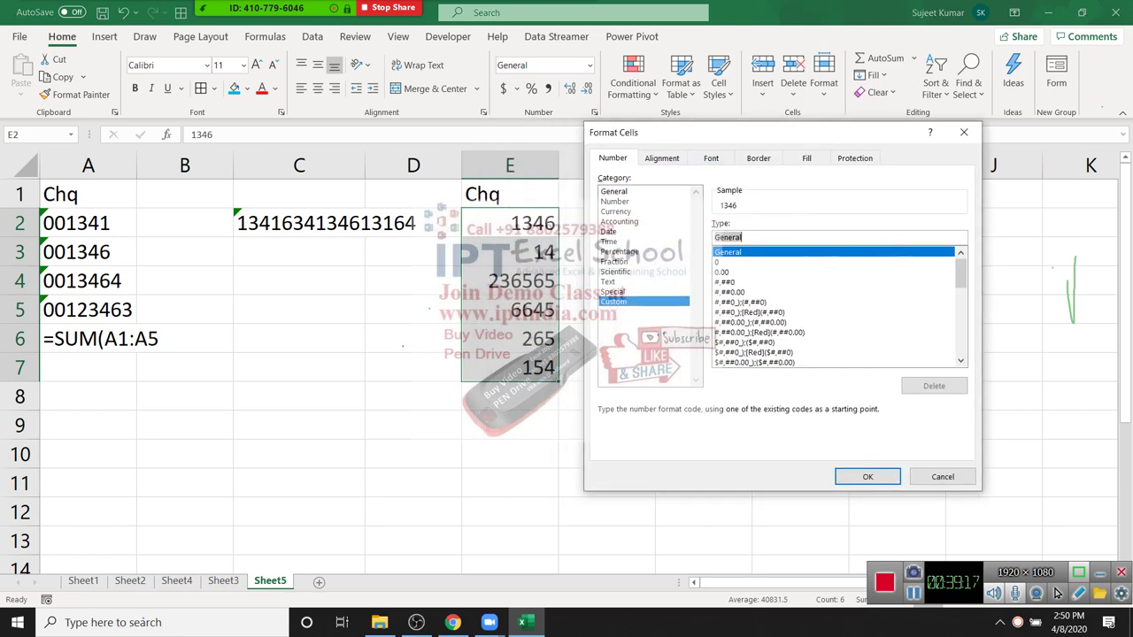
text(0000)
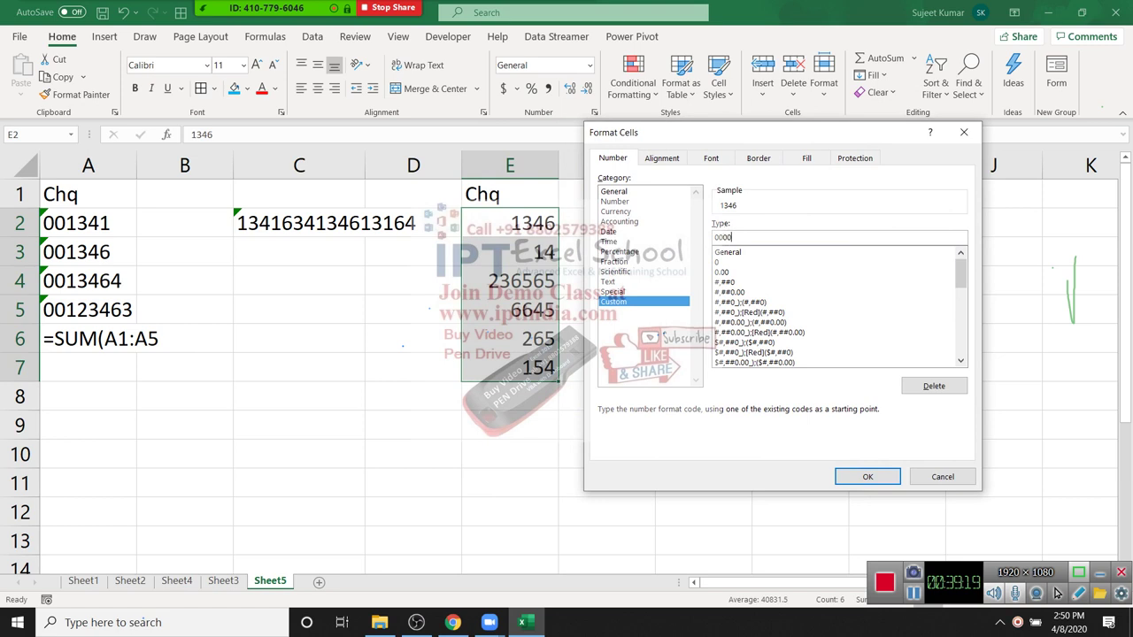
text(000)
key(BackSpace)
key(Return)
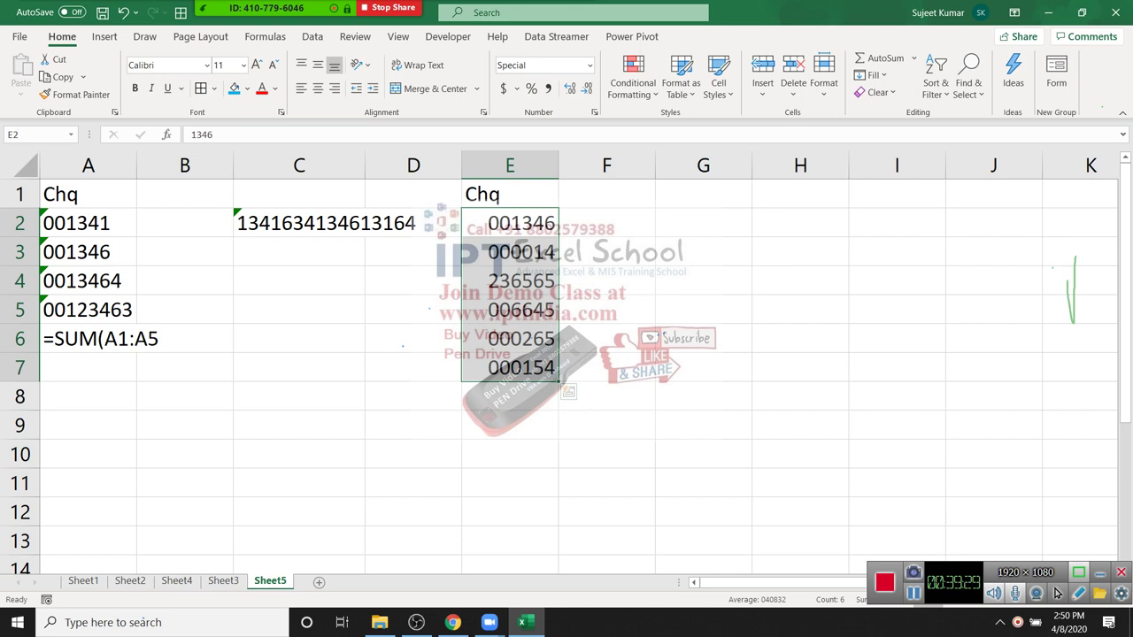
click(606, 193)
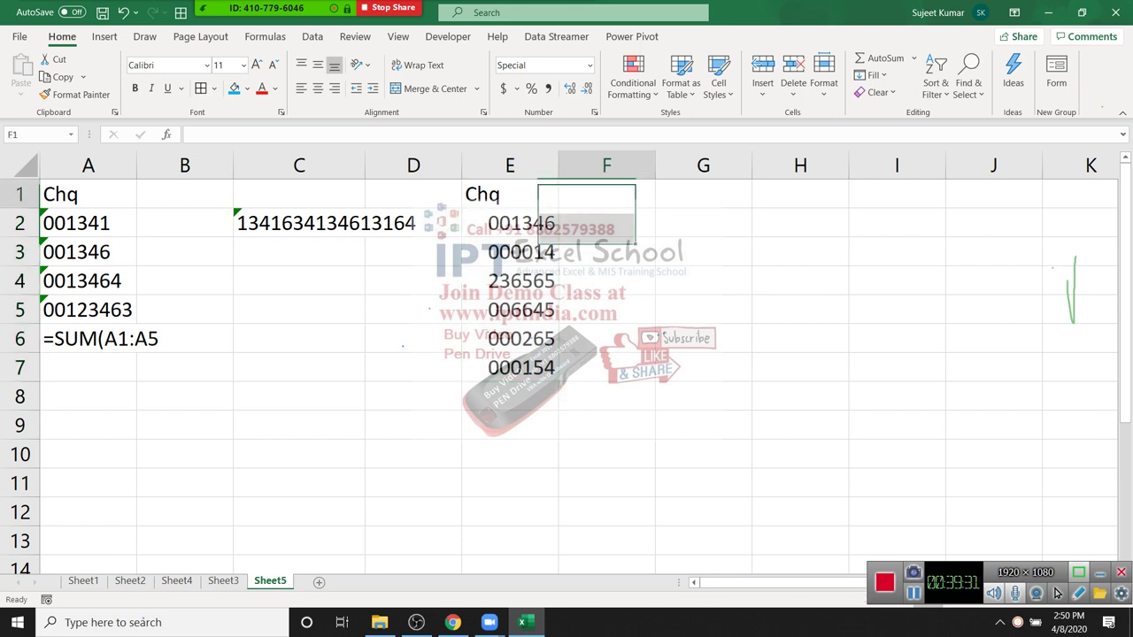
Step: Type the Mobile heading in F1, then clear the wrongly converted phone entry from F2
text(Mobile)
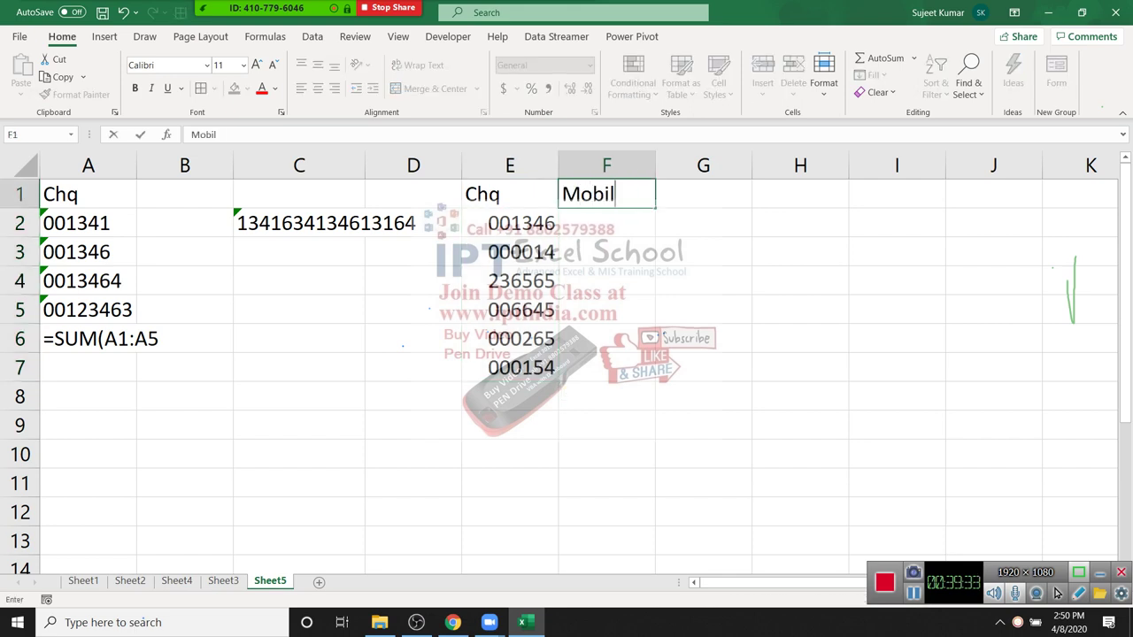
key(Return)
text(+91)
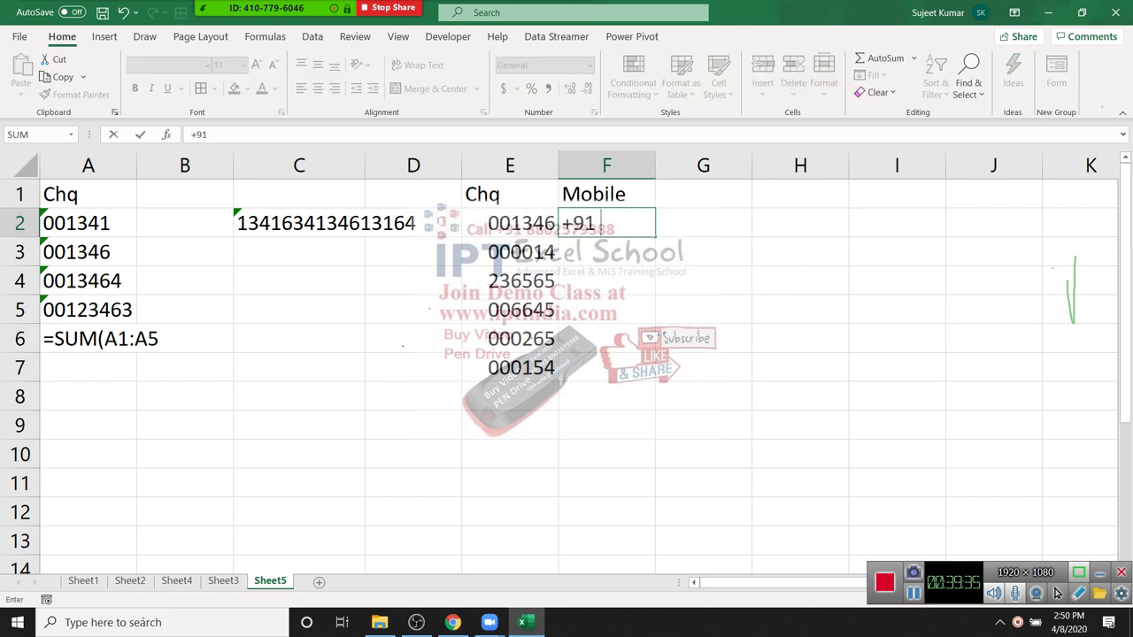
text( 8802858)
key(Return)
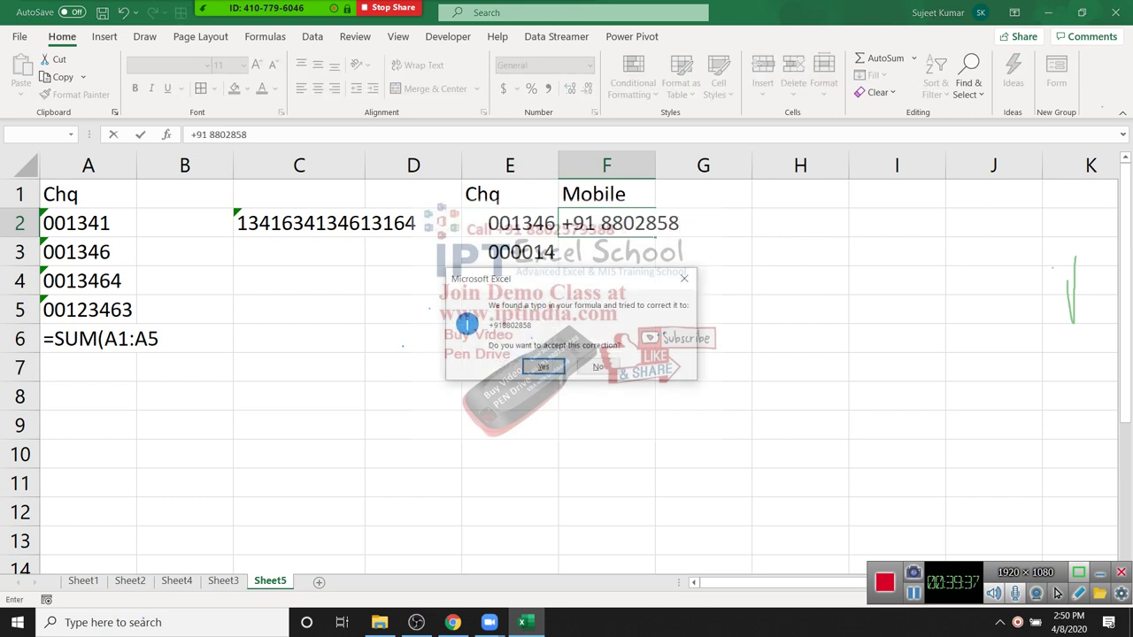
key(Return)
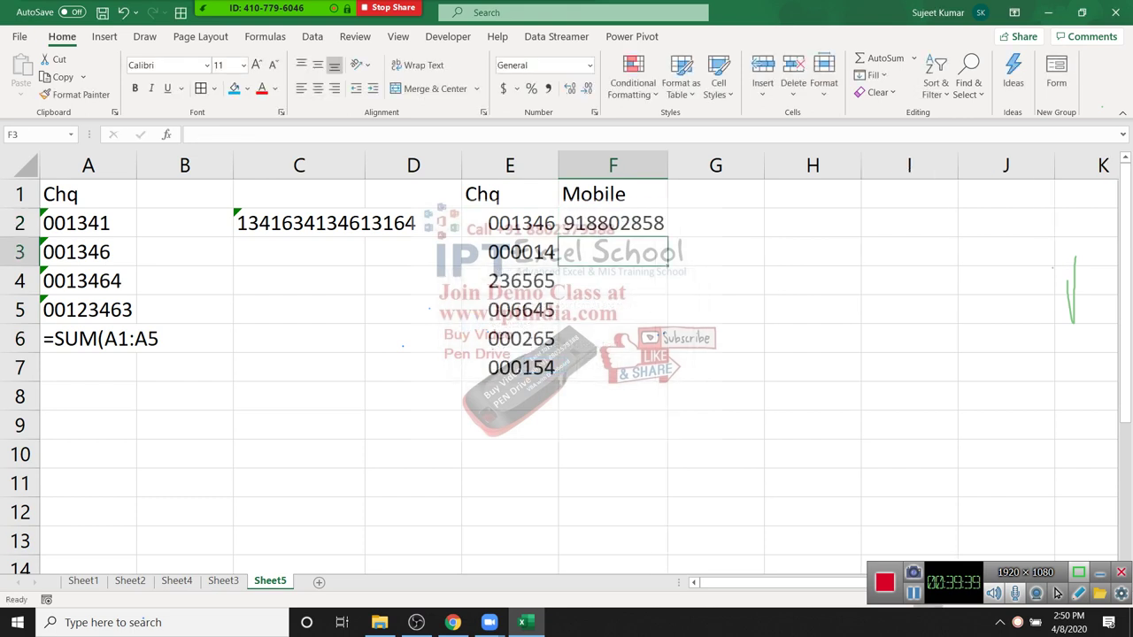
key(Up)
key(Delete)
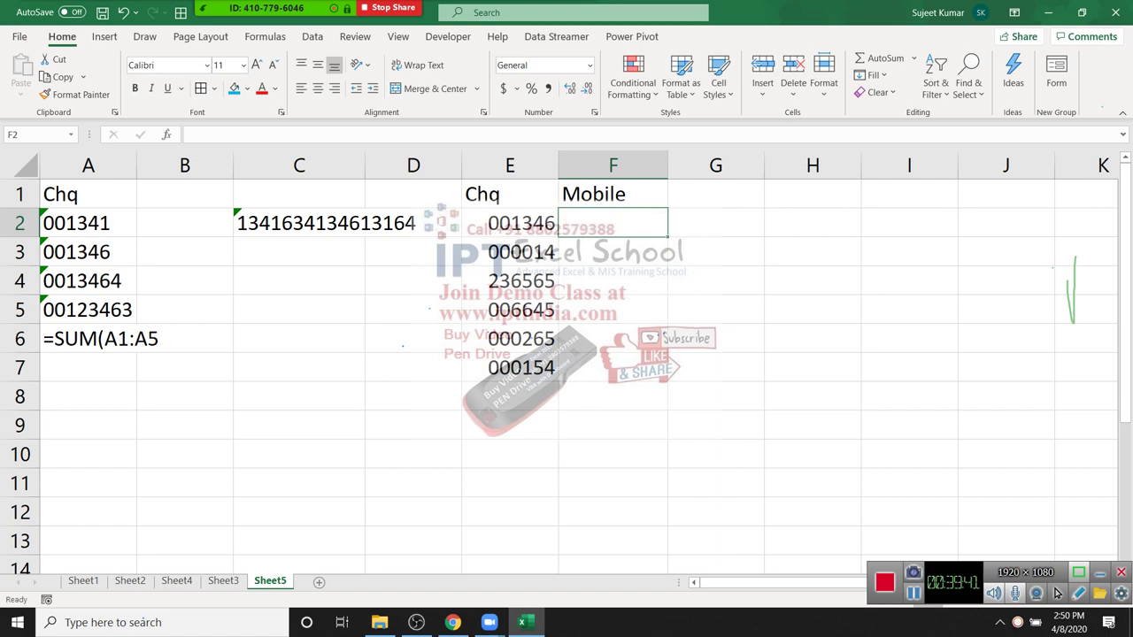
key(shift+Down)
key(shift+Down)
key(shift+Down)
key(shift+Down)
key(shift+Down)
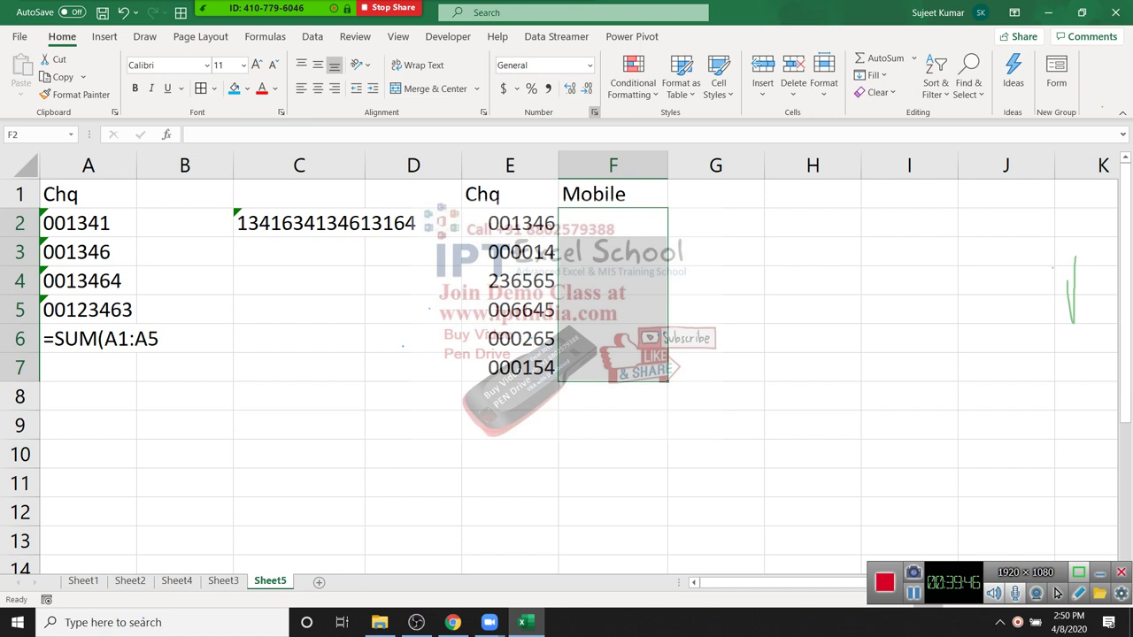
key(ctrl+1)
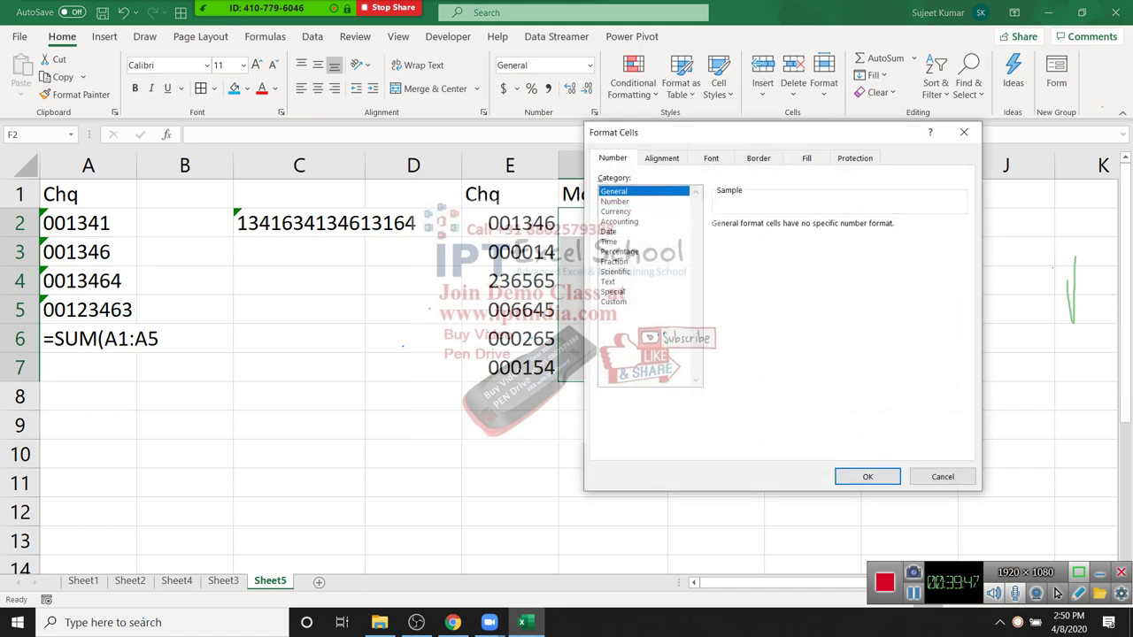
key(End)
key(Tab)
text(+)
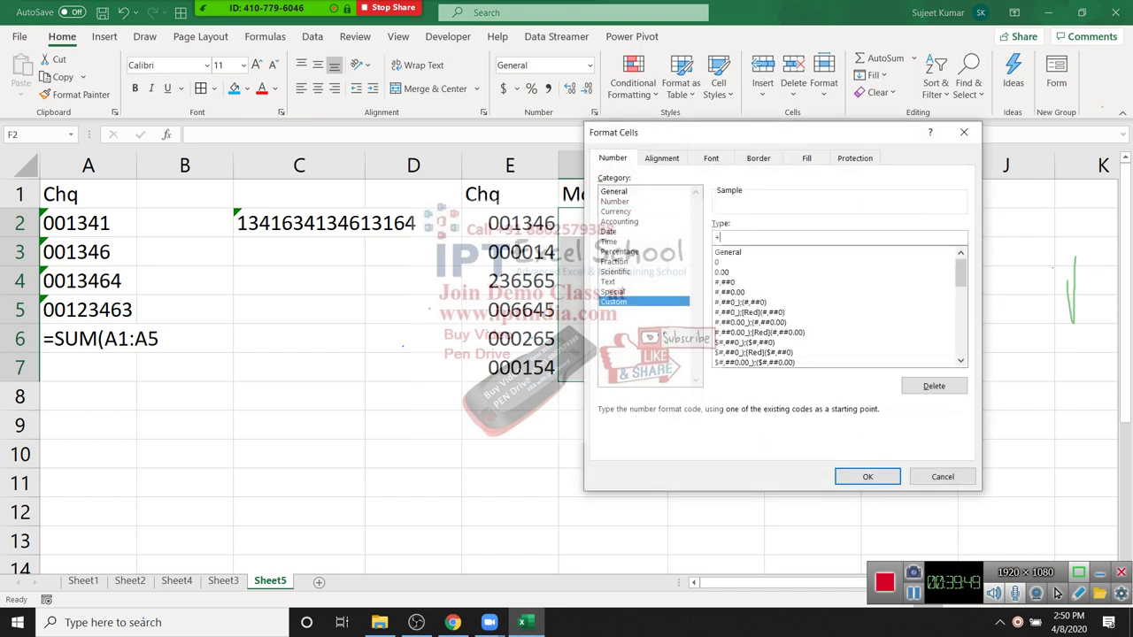
text(91 00000000000)
key(Return)
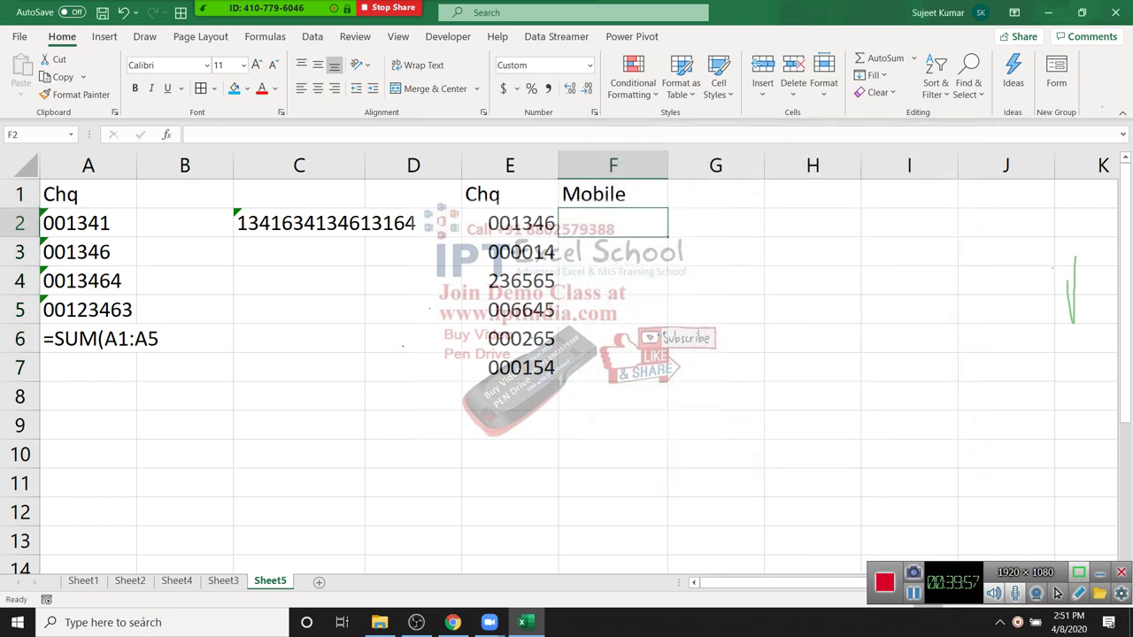
Step: Enter the mobile number in F2 and the heading CC in G1
text(880)
text(9388)
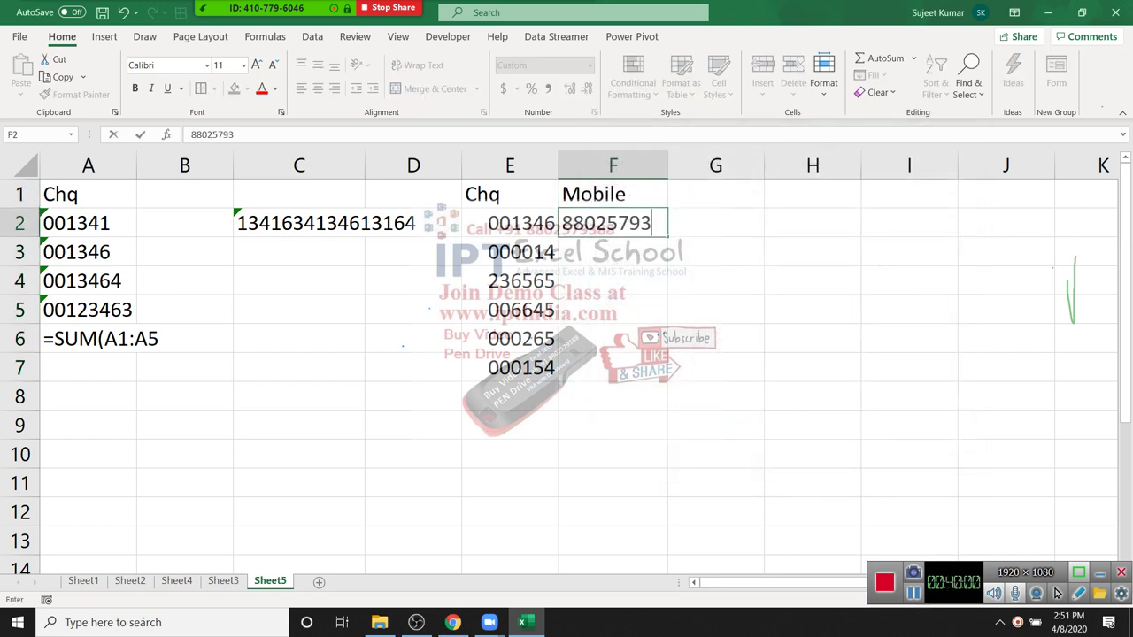
key(Return)
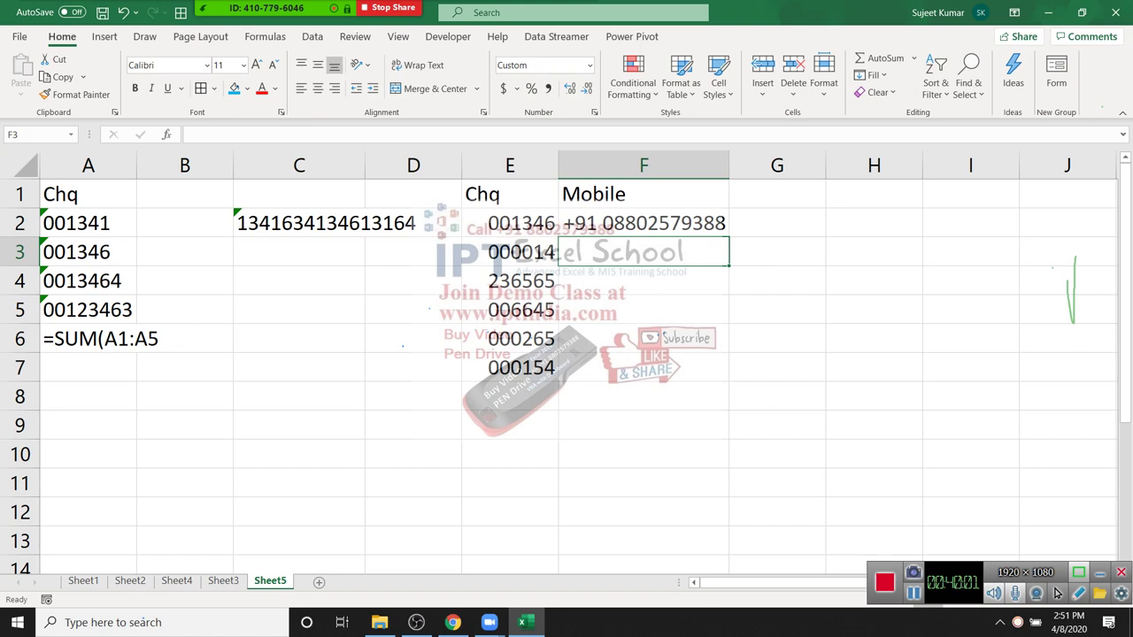
key(Up)
key(Up)
key(Right)
text(CC)
key(Return)
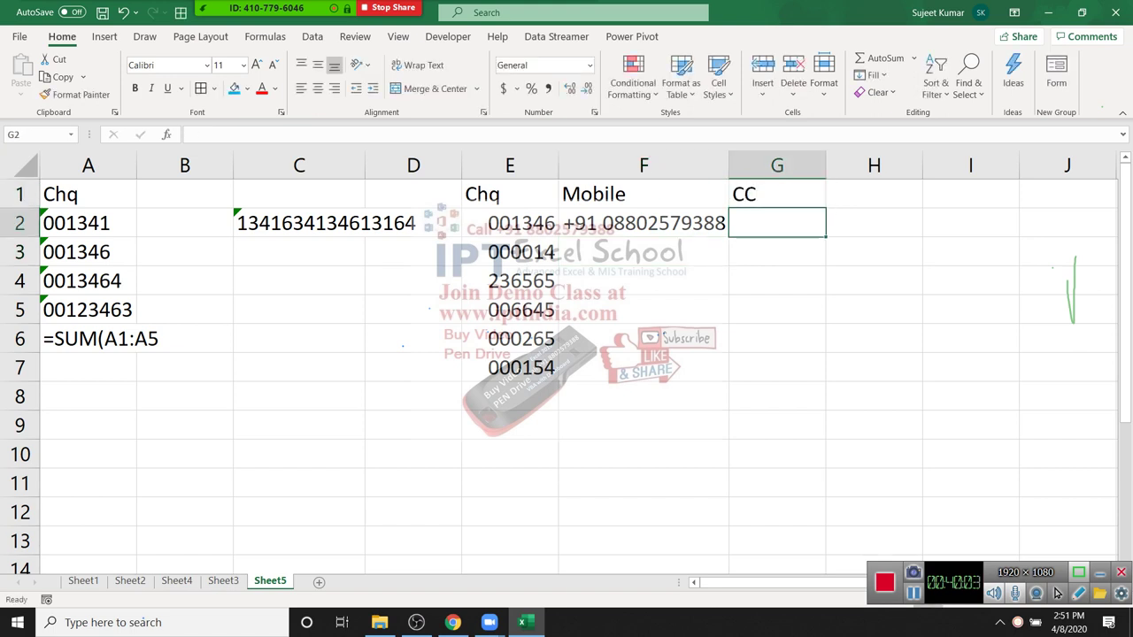
text(4512 )
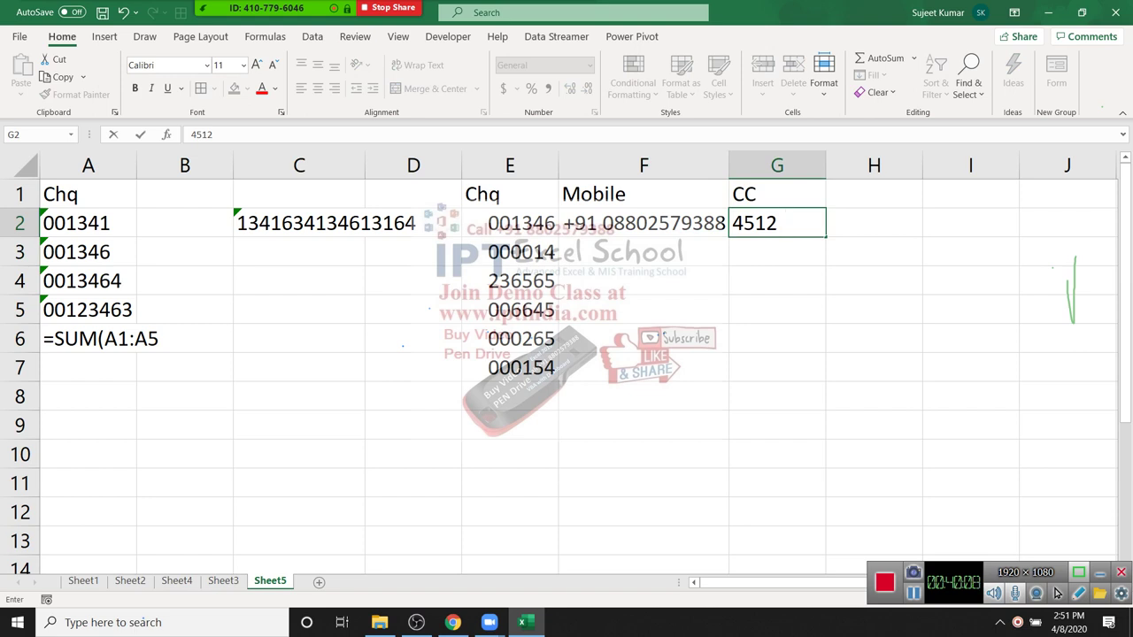
text(###)
key(BackSpace)
key(BackSpace)
key(BackSpace)
text(XXXX XXXX)
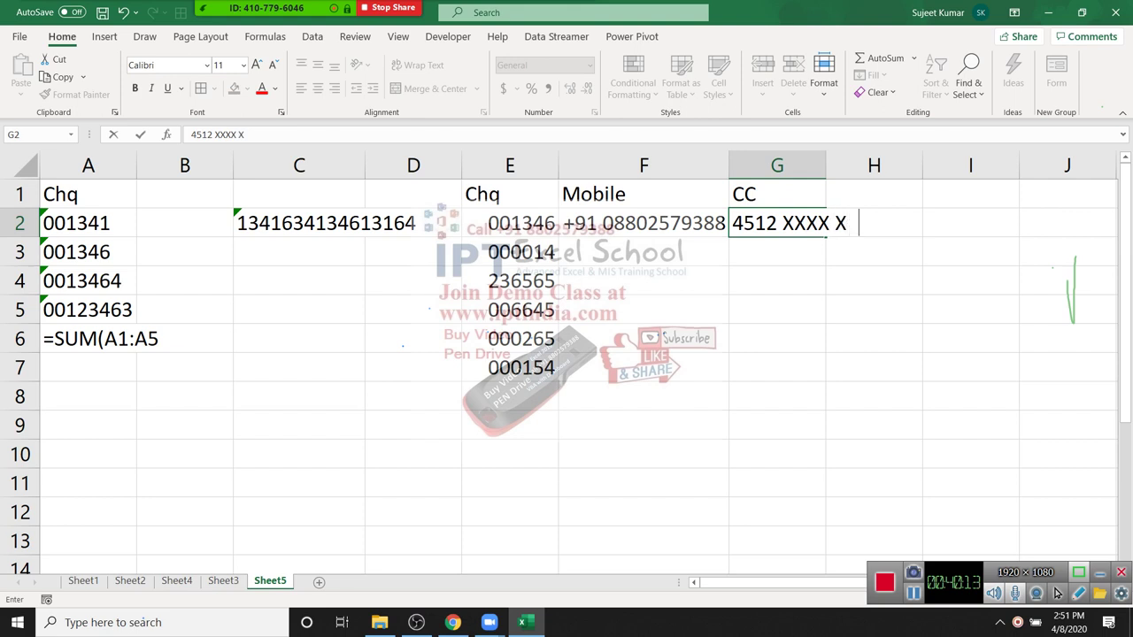
text( 6526)
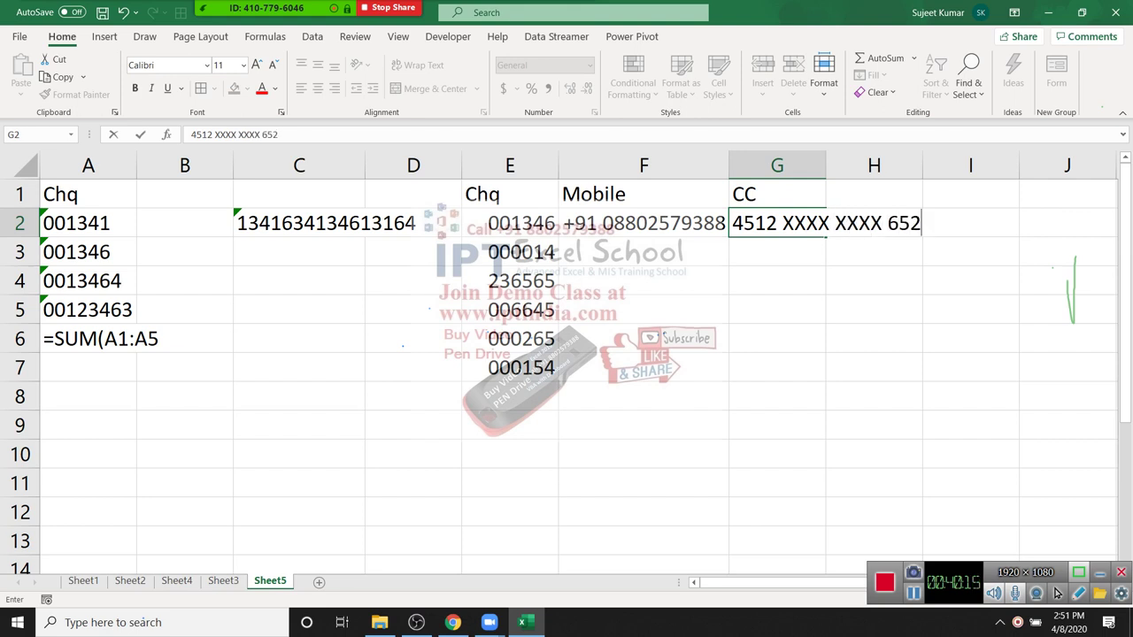
key(Return)
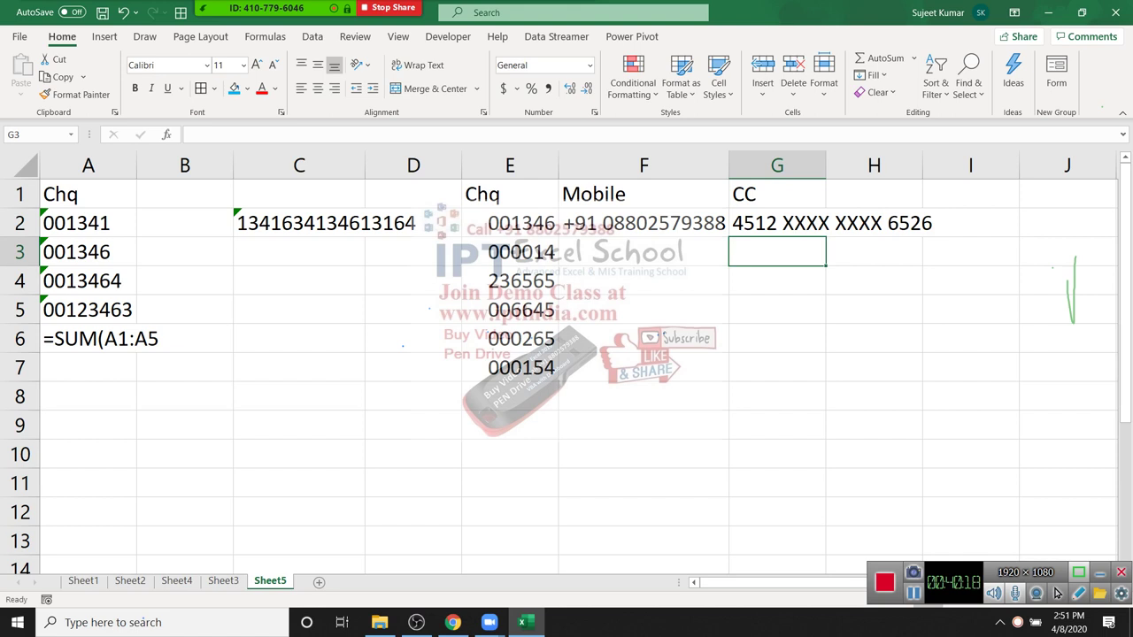
key(shift+Down)
key(shift+Down)
key(shift+Down)
key(shift+Down)
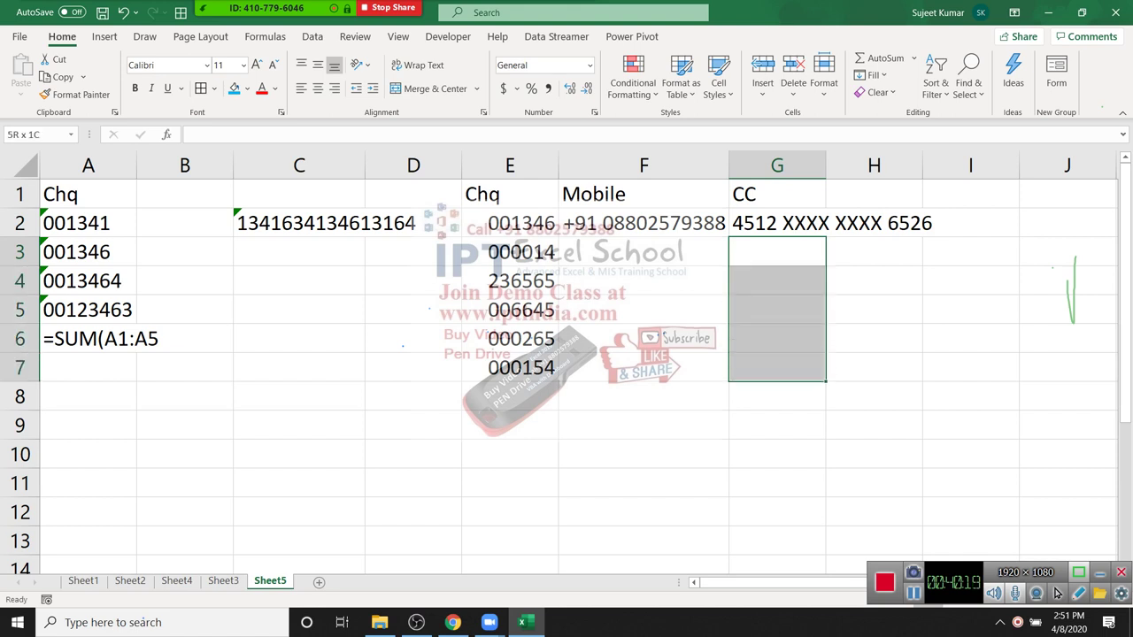
click(633, 80)
key(Escape)
key(ctrl+1)
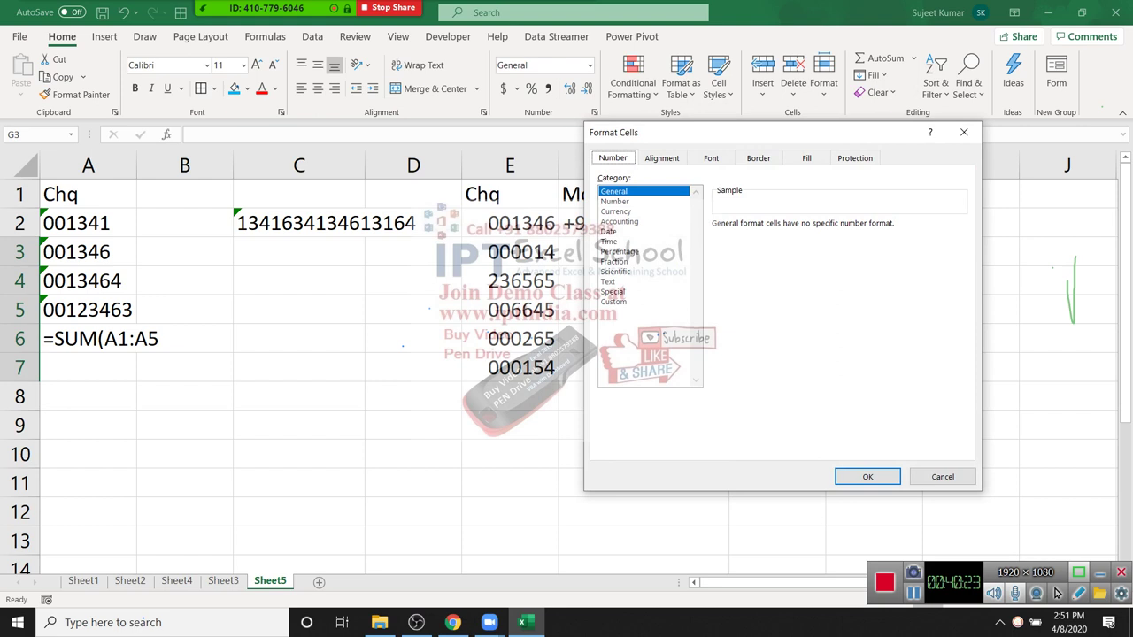
click(613, 302)
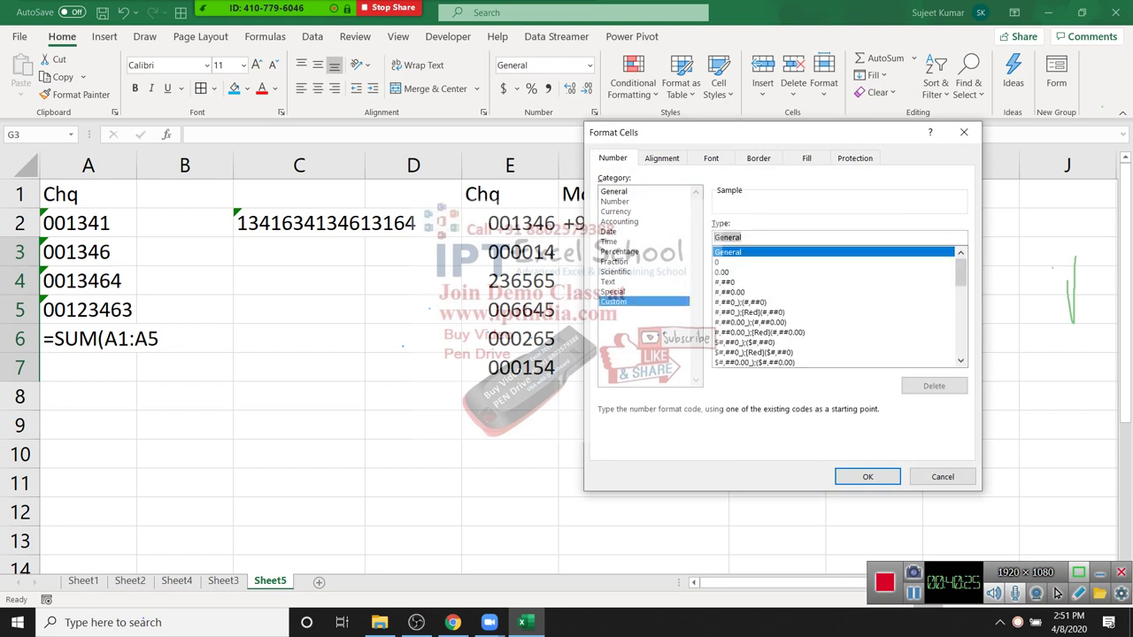
text(0000)
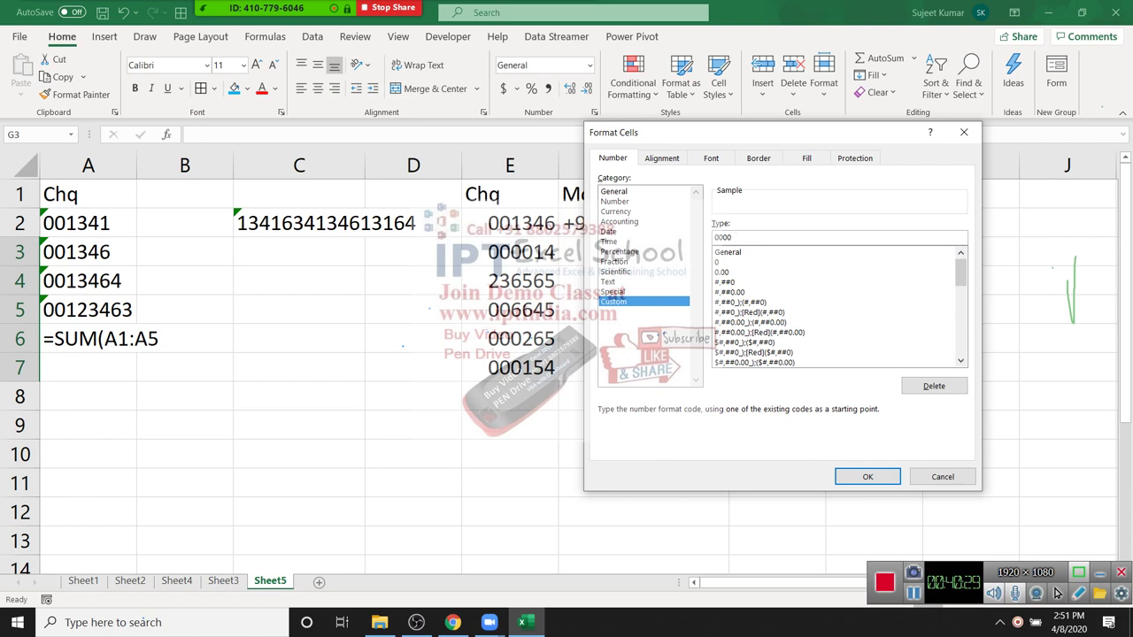
text( "XXXX XXXX "0000)
key(Return)
key(Up)
key(Down)
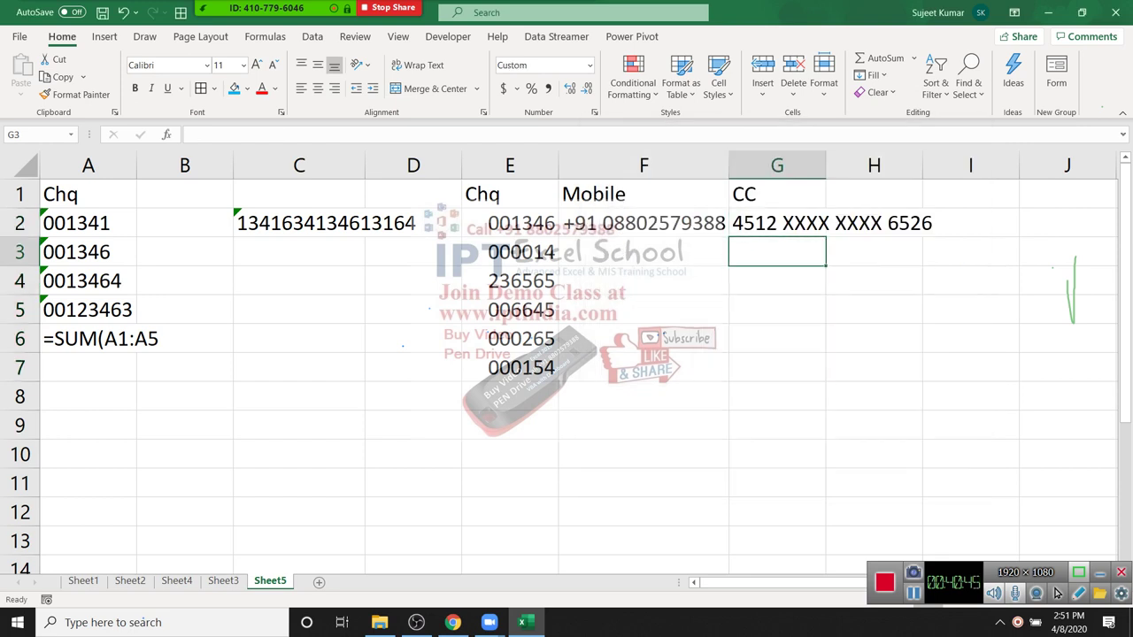
text(12368521)
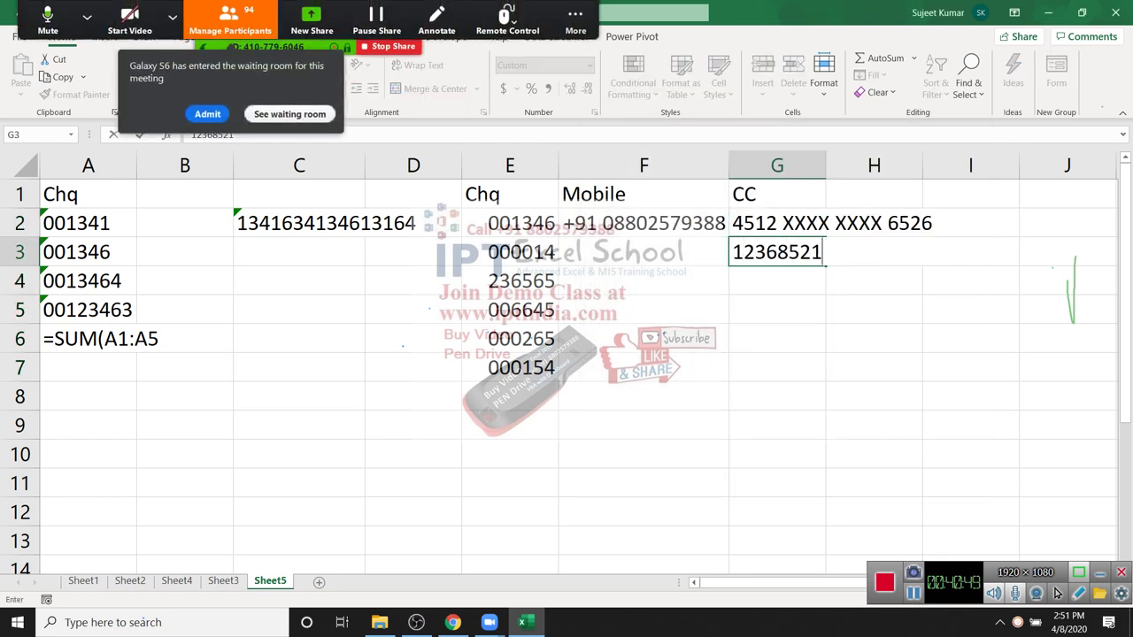
key(Return)
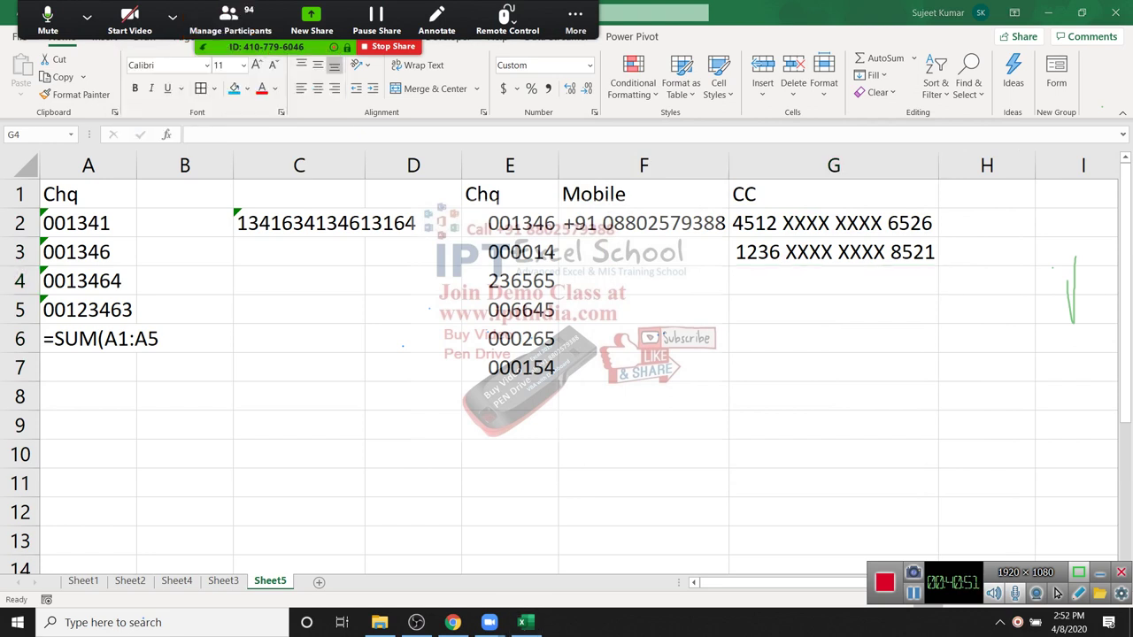
key(Up)
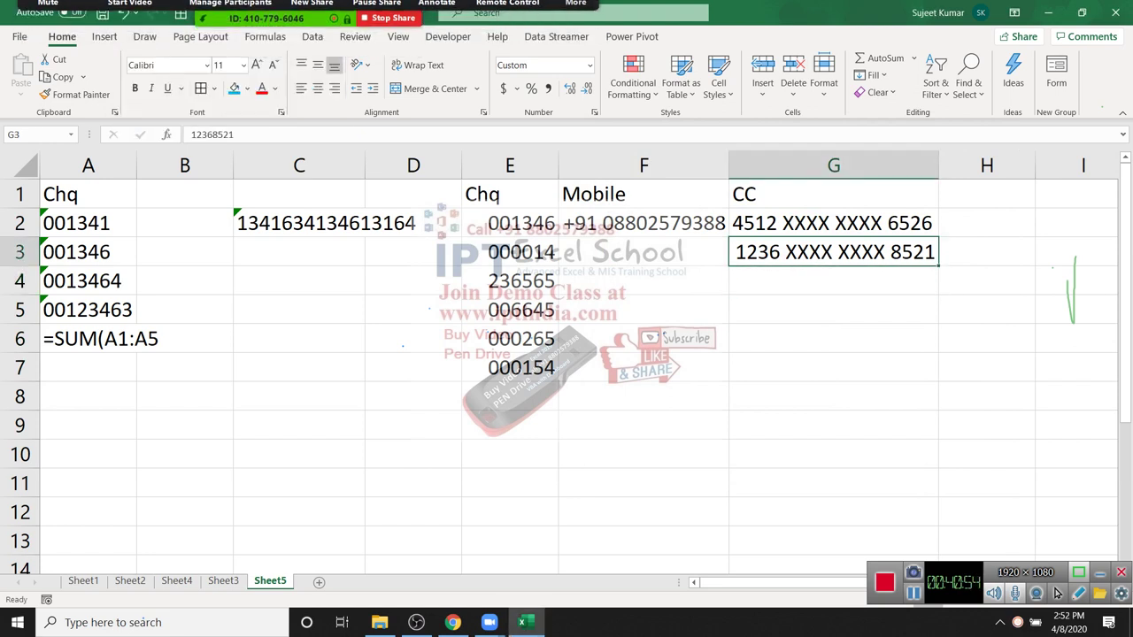
key(shift+Down)
key(shift+Down)
key(shift+Down)
key(shift+Down)
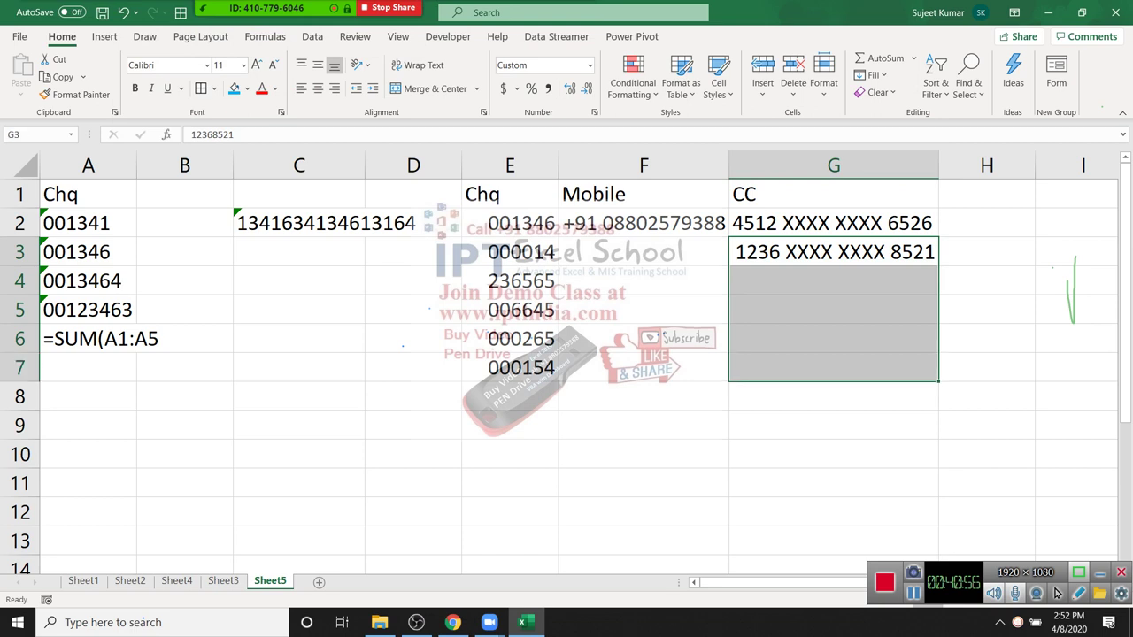
key(shift+Up)
key(shift+Up)
key(shift+Up)
key(shift+Up)
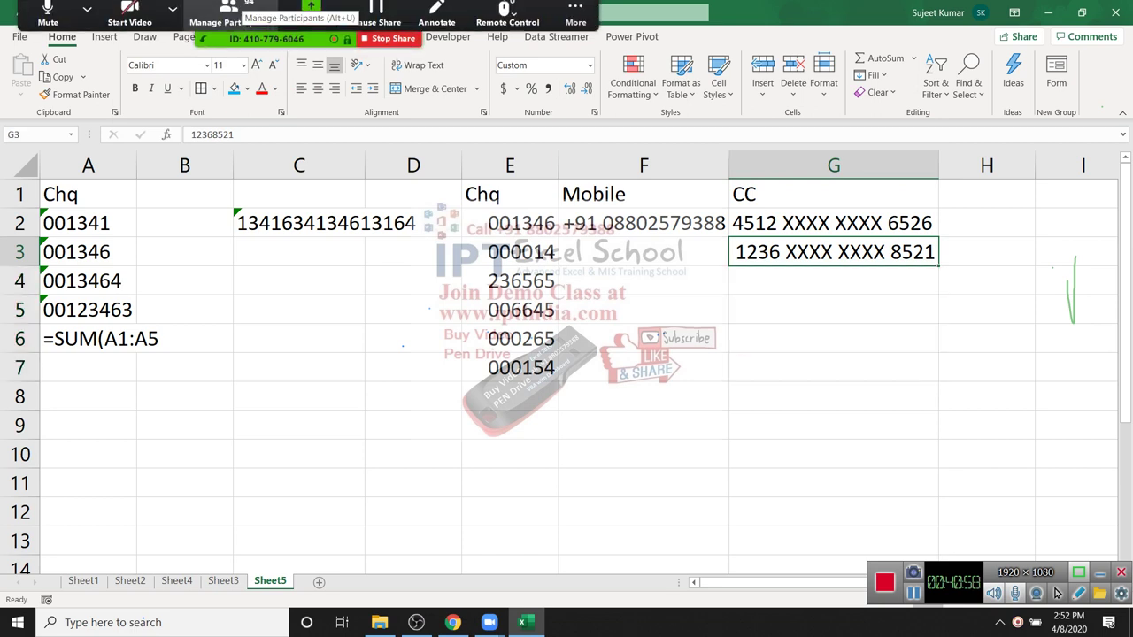
key(alt+u)
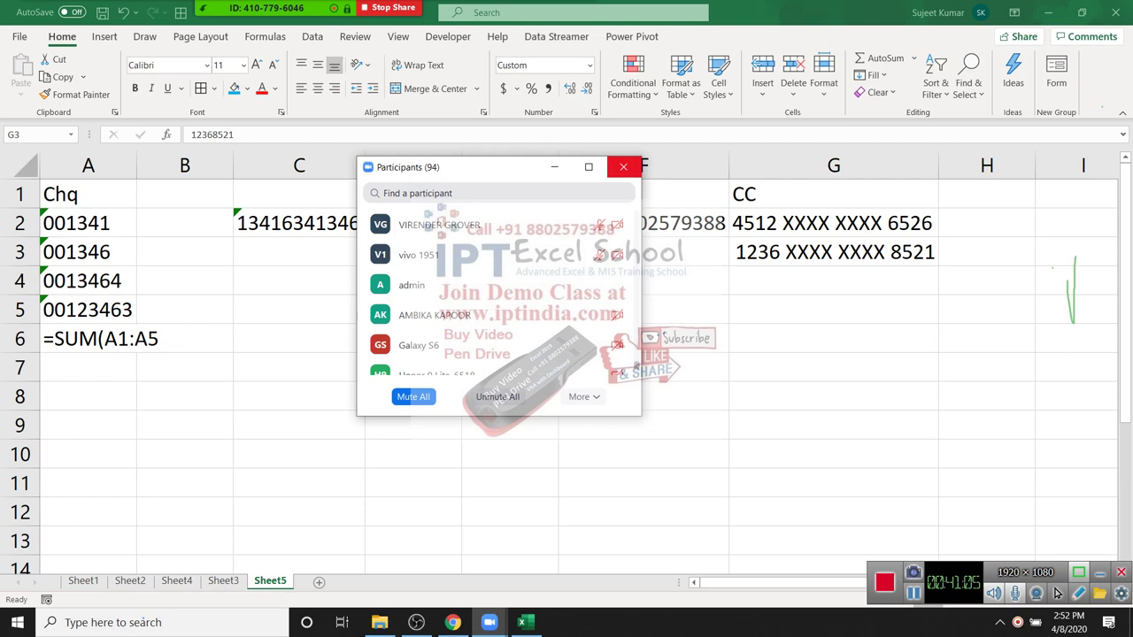
click(623, 167)
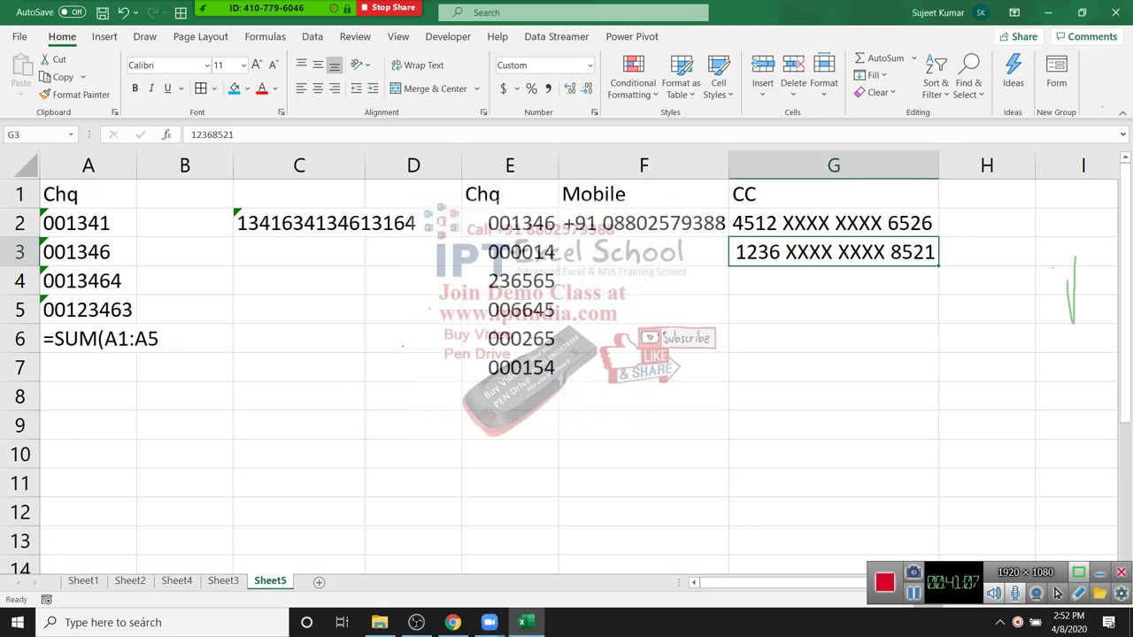
Step: Enter the number 1500 in C11 and the text MRP 1500 in C12
scroll(567, 371, down, 2)
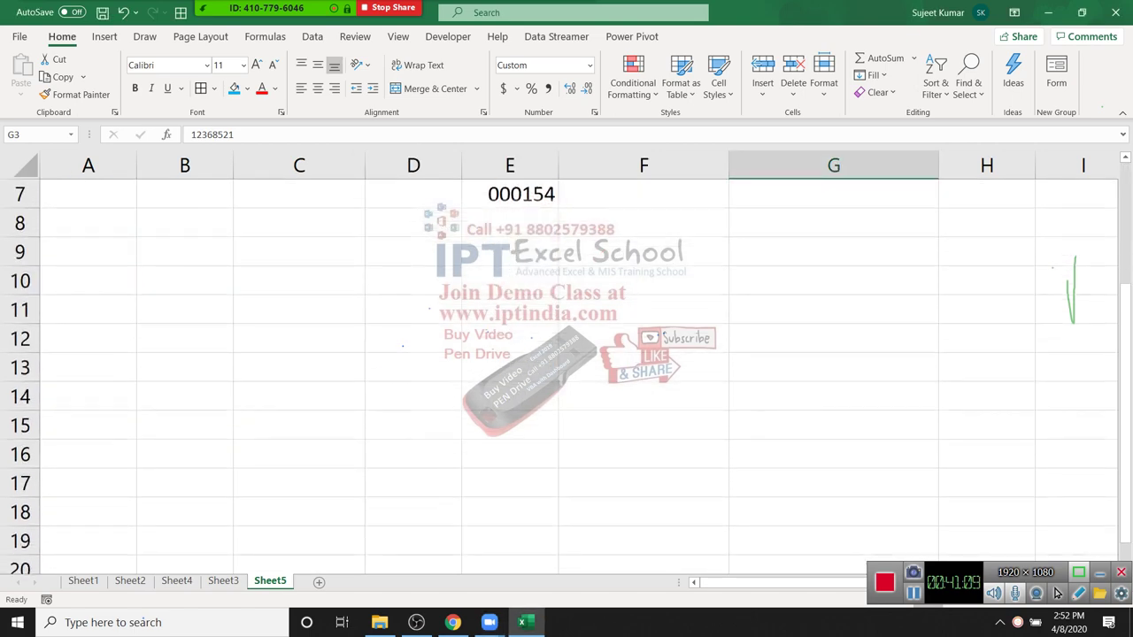
scroll(567, 372, up, 2)
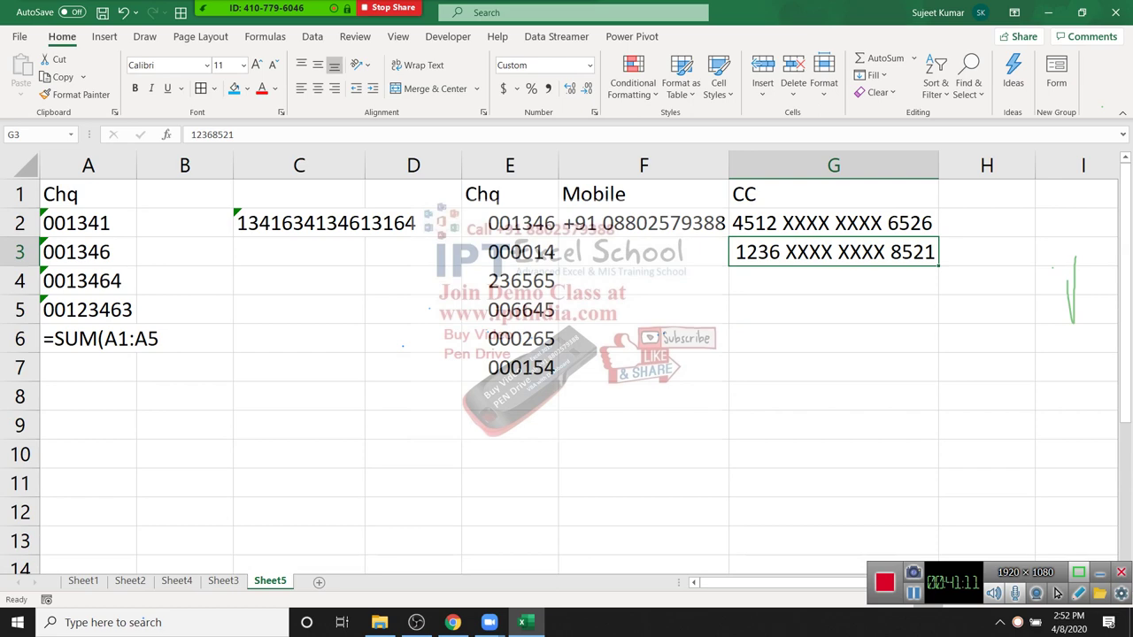
scroll(567, 372, down, 2)
click(299, 310)
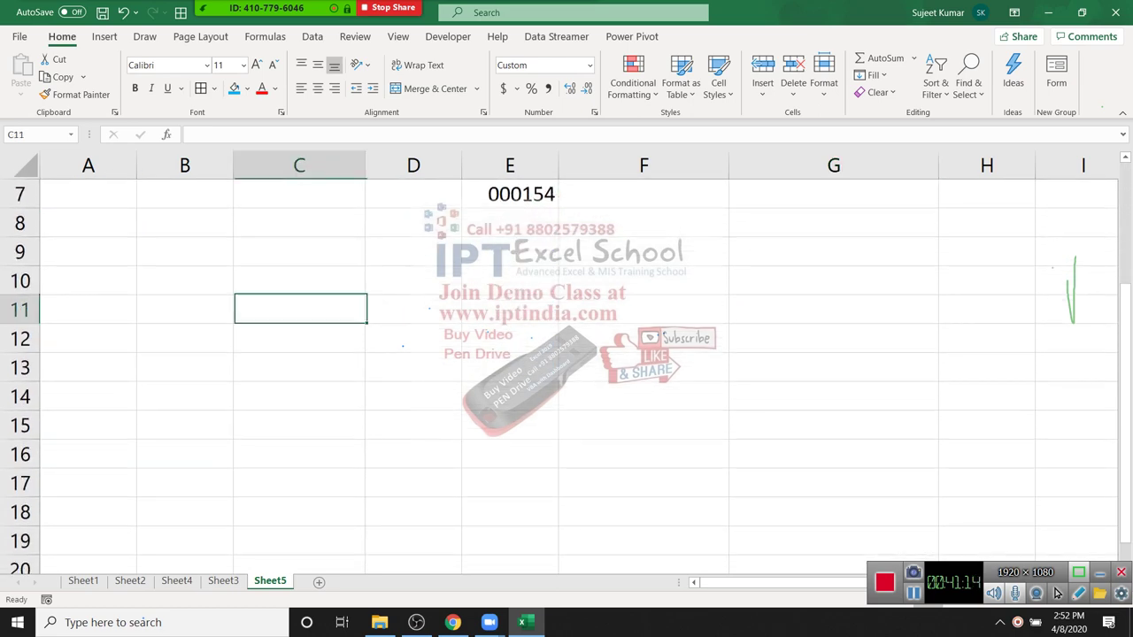
text(1500)
key(Return)
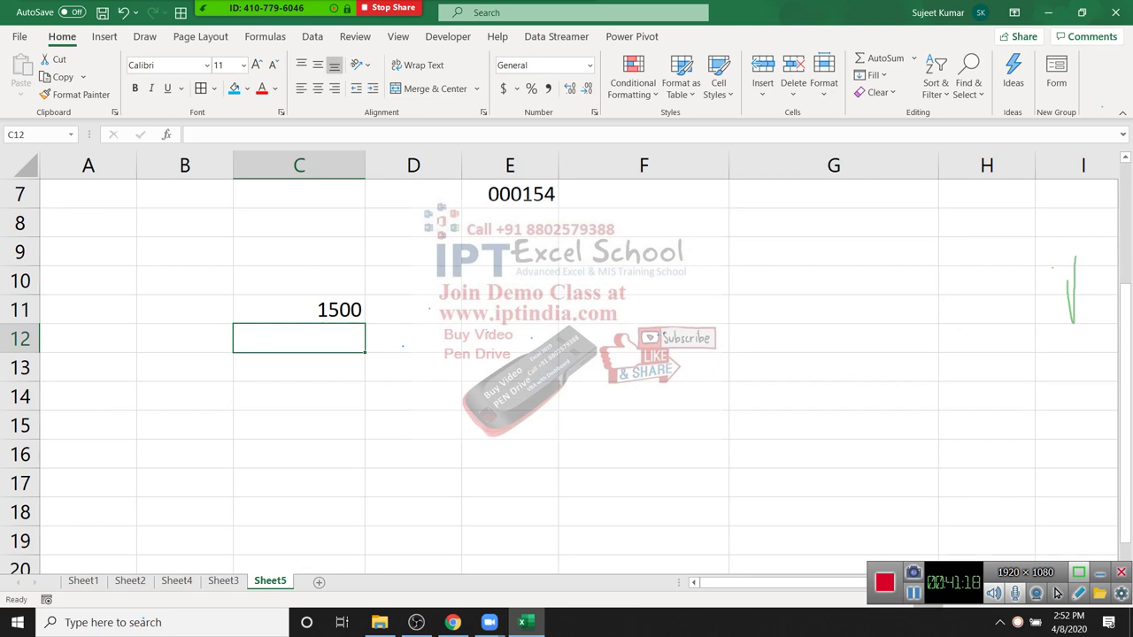
text(M)
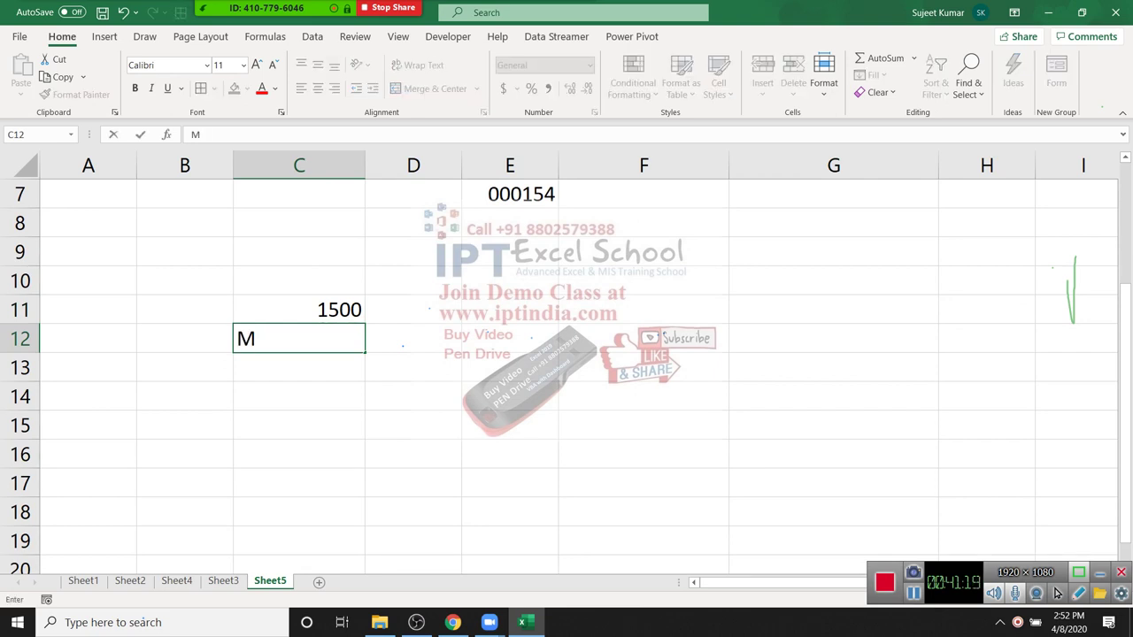
text(RP 1500)
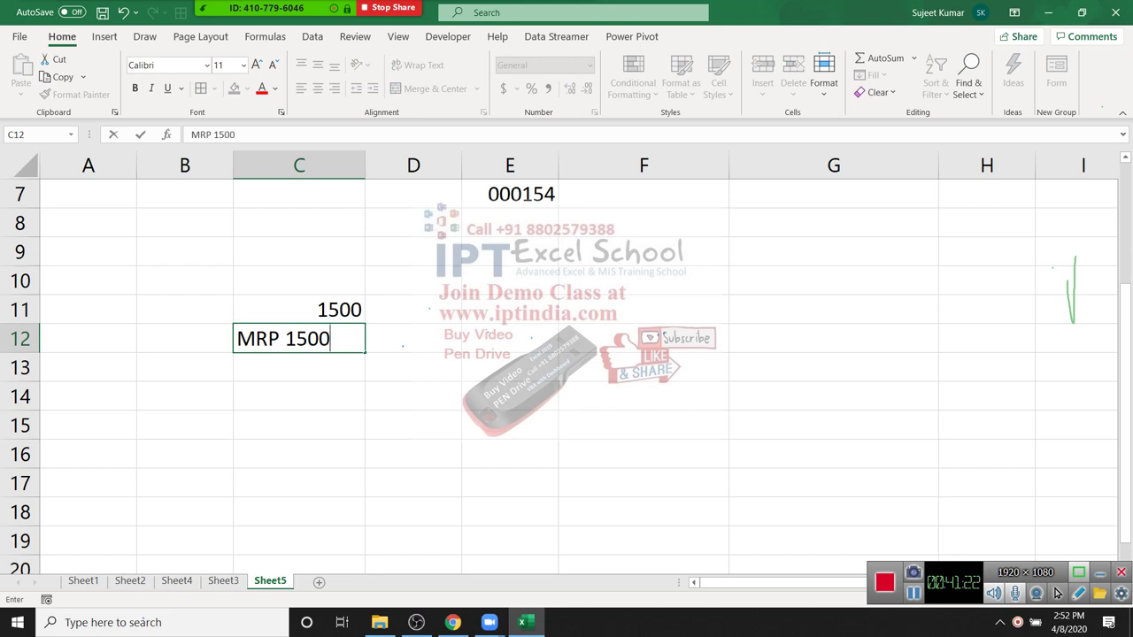
key(Return)
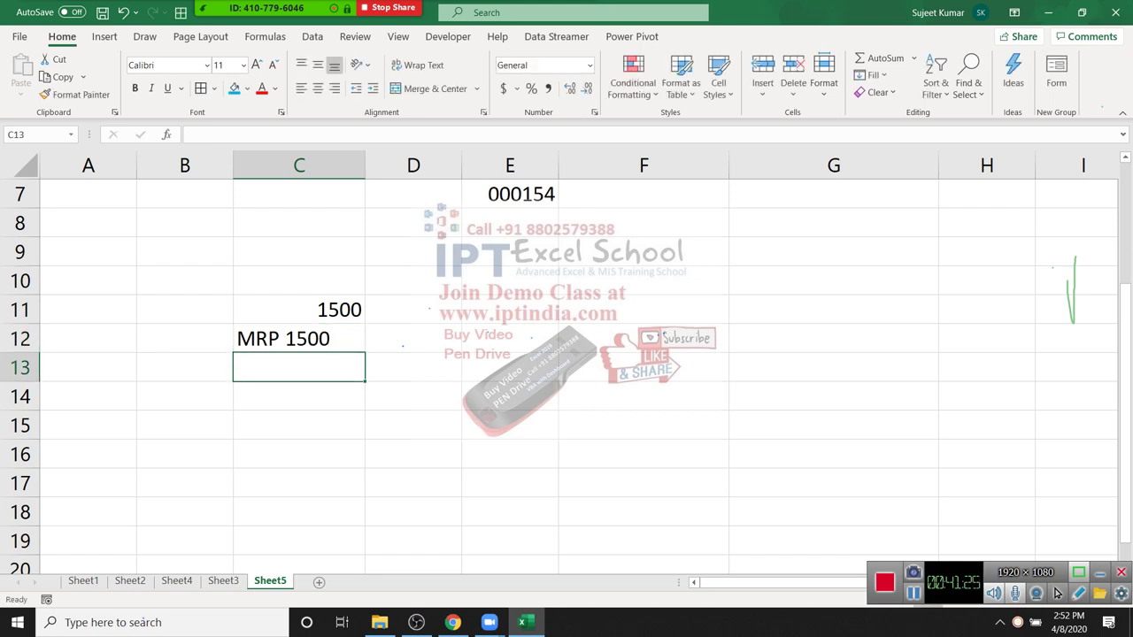
Step: Enter =C12+20 in D12, which returns #VALUE!
key(Up)
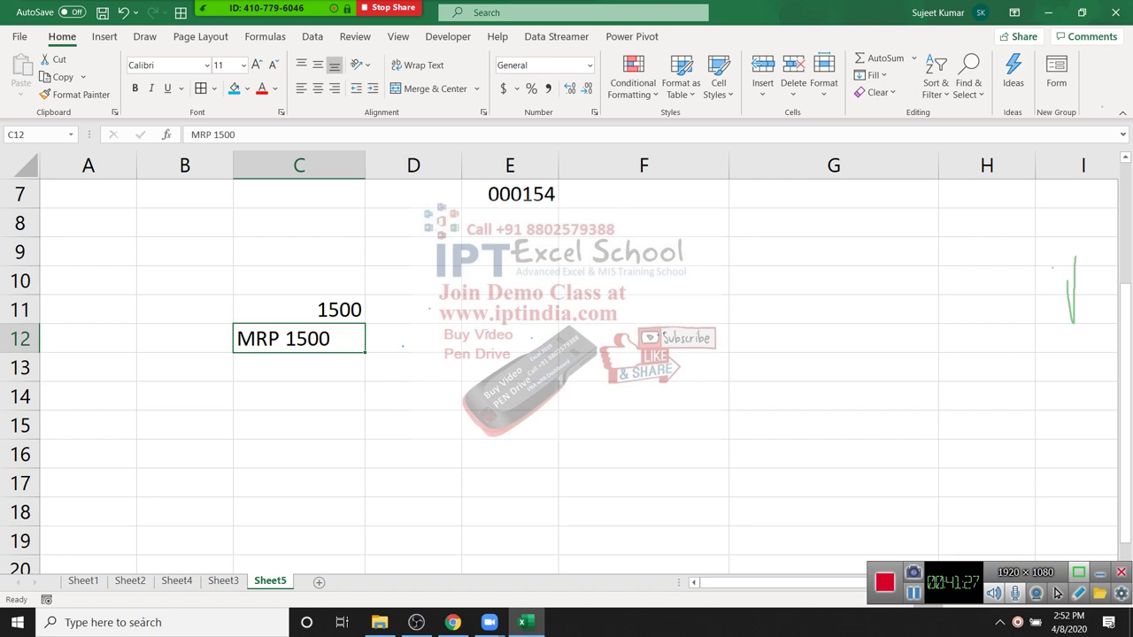
key(Right)
key(Up)
text(=)
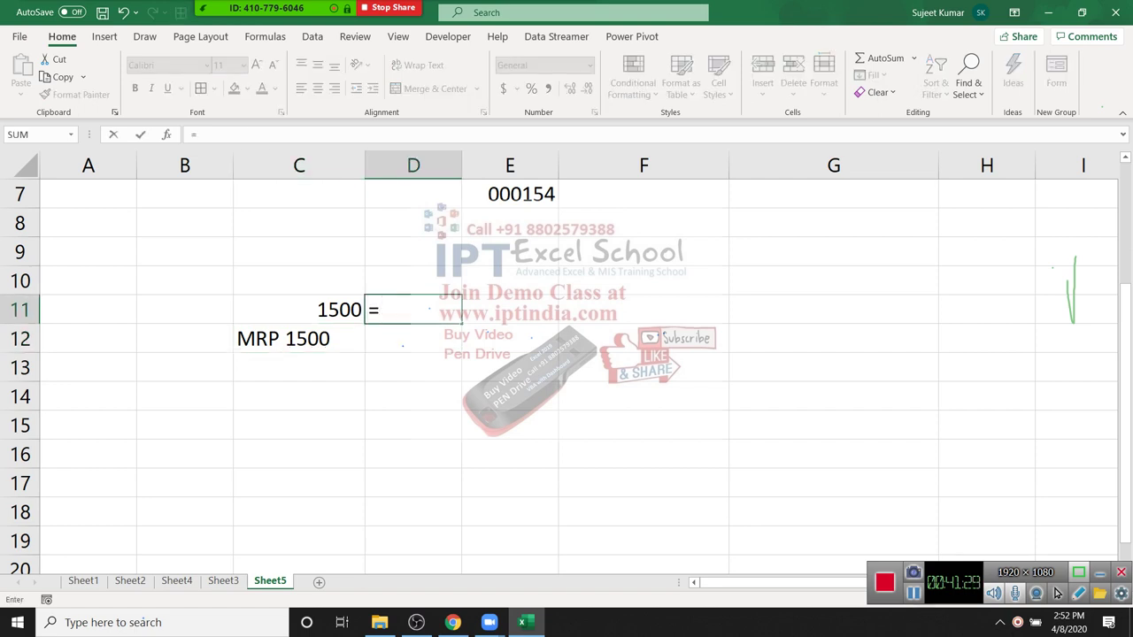
key(BackSpace)
key(Return)
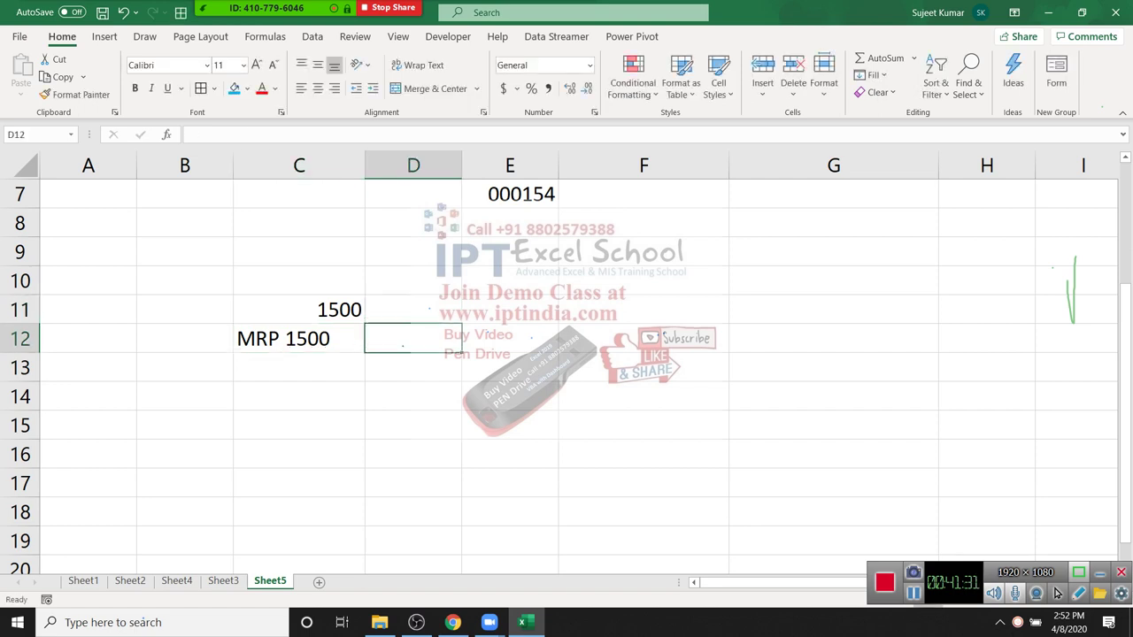
text(=)
key(Left)
text(+20)
key(Return)
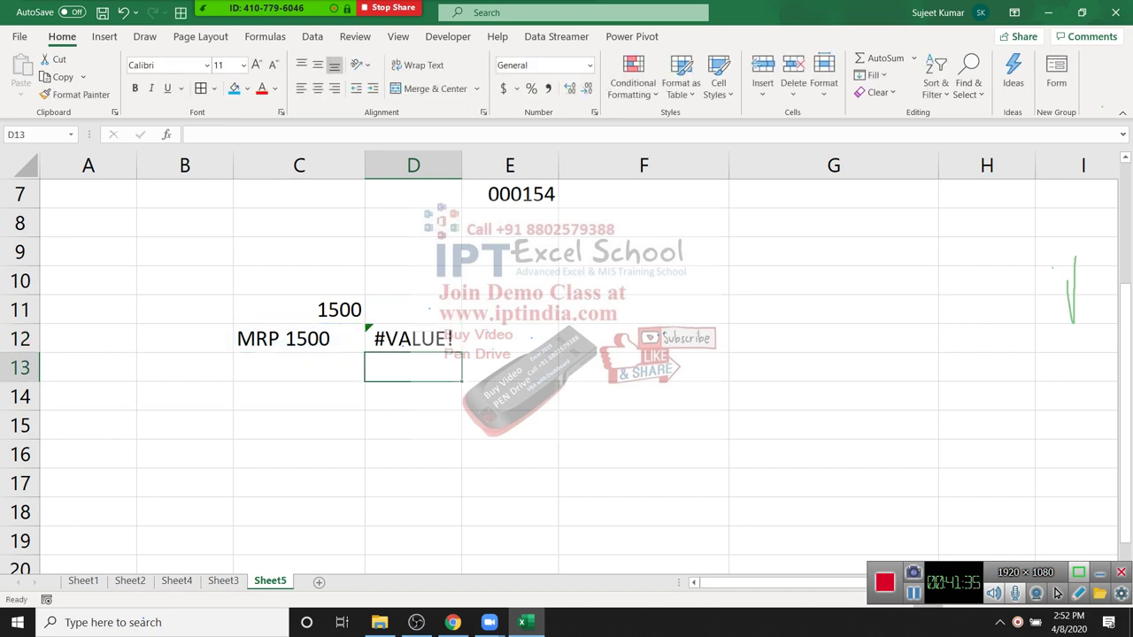
Step: Check that C12 still holds the unchanged text MRP 1500
key(Up)
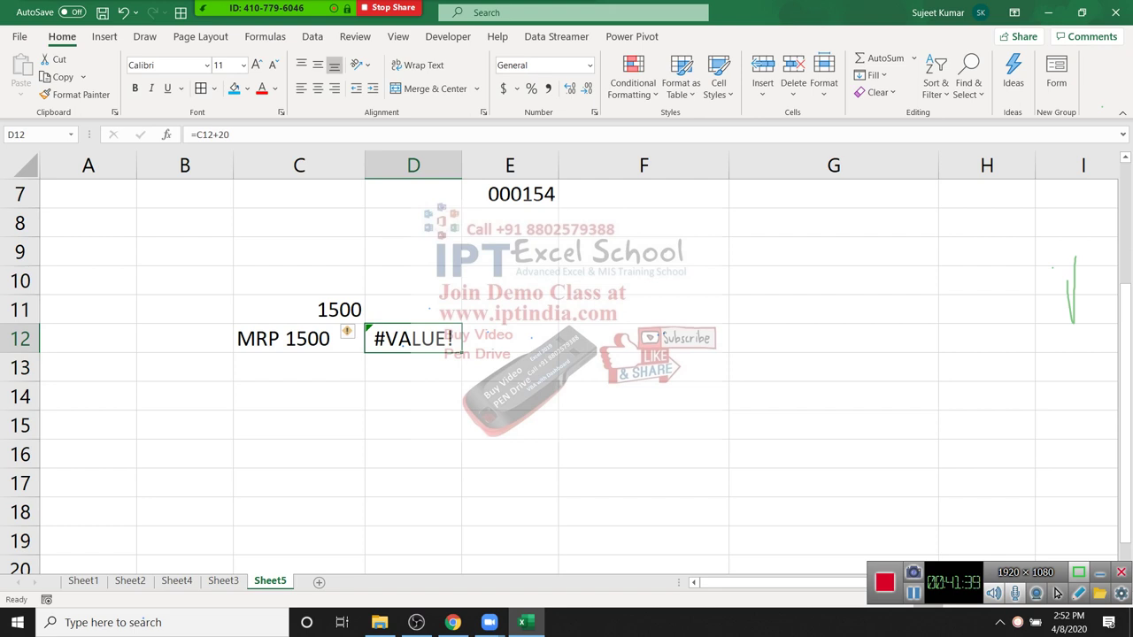
key(Left)
key(F2)
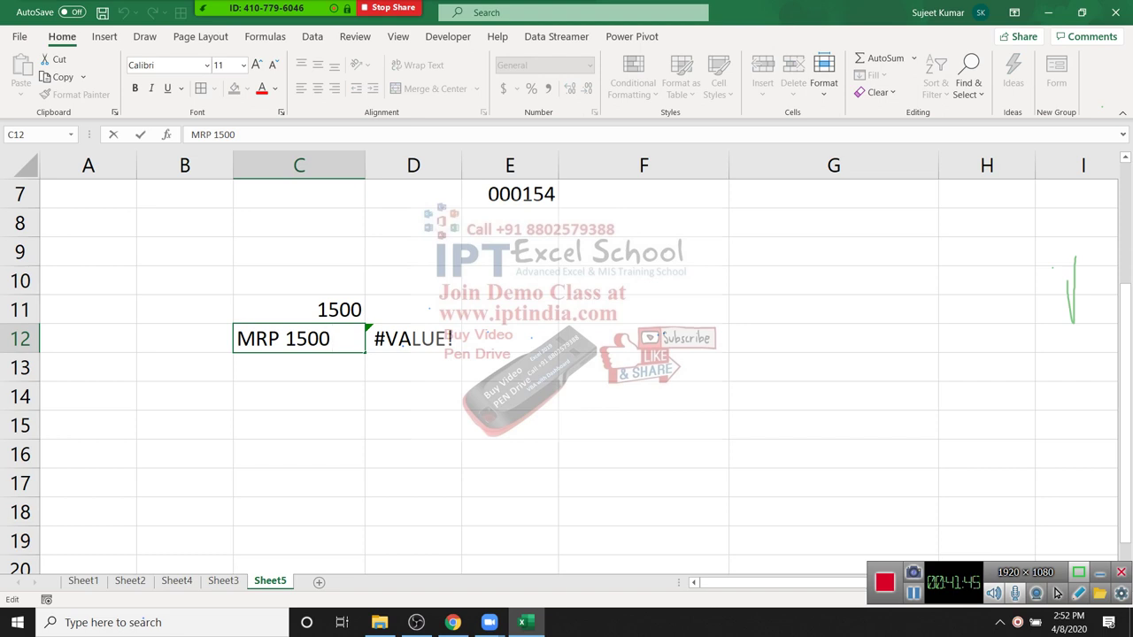
key(Return)
key(Up)
key(Up)
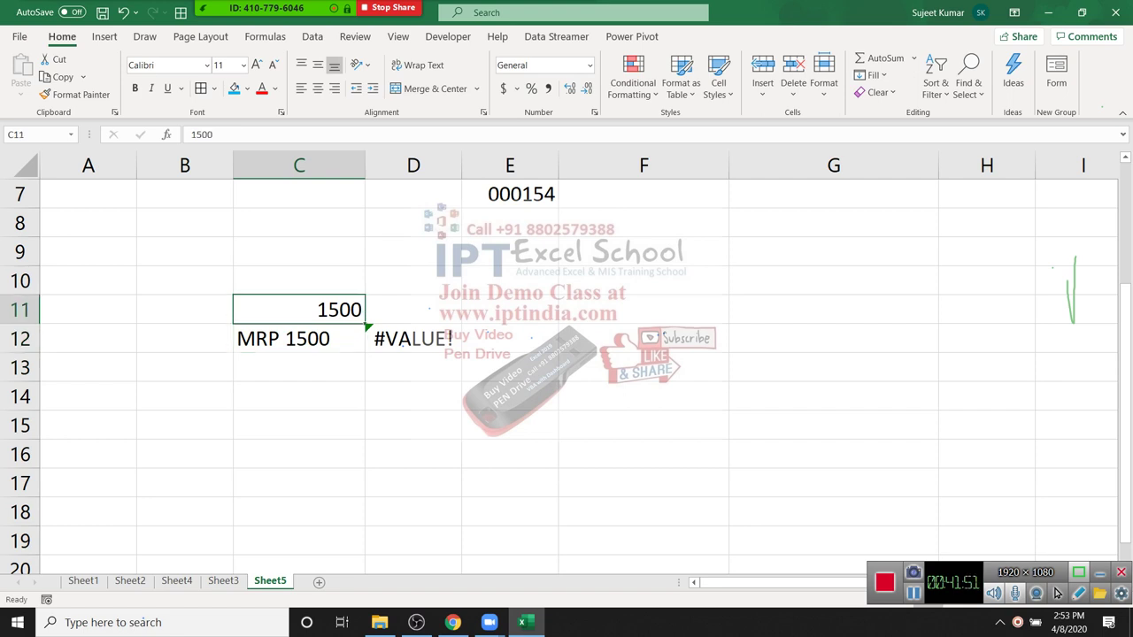
Step: Give C11 the custom number format "MRP" 0 so it displays MRP 1500
key(ctrl+1)
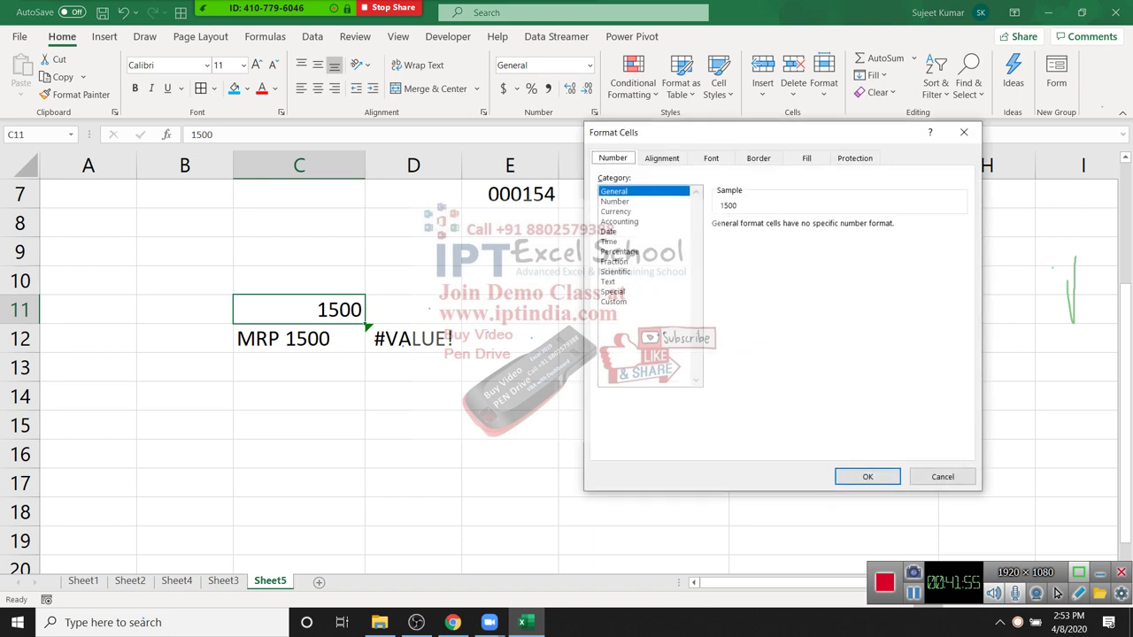
key(End)
key(Tab)
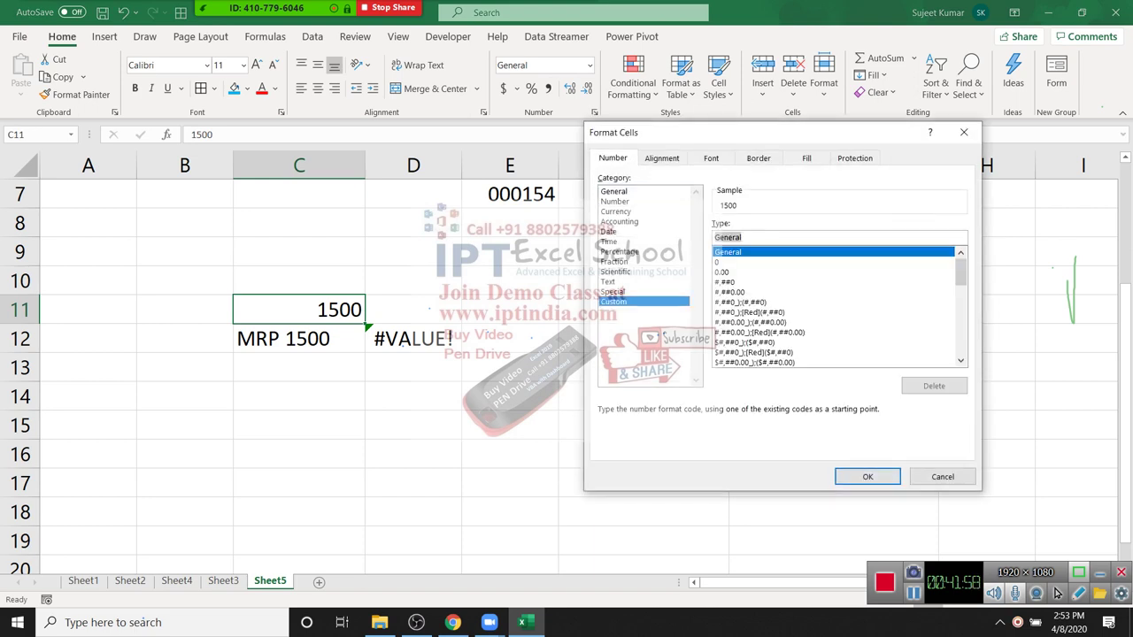
text("MRP)
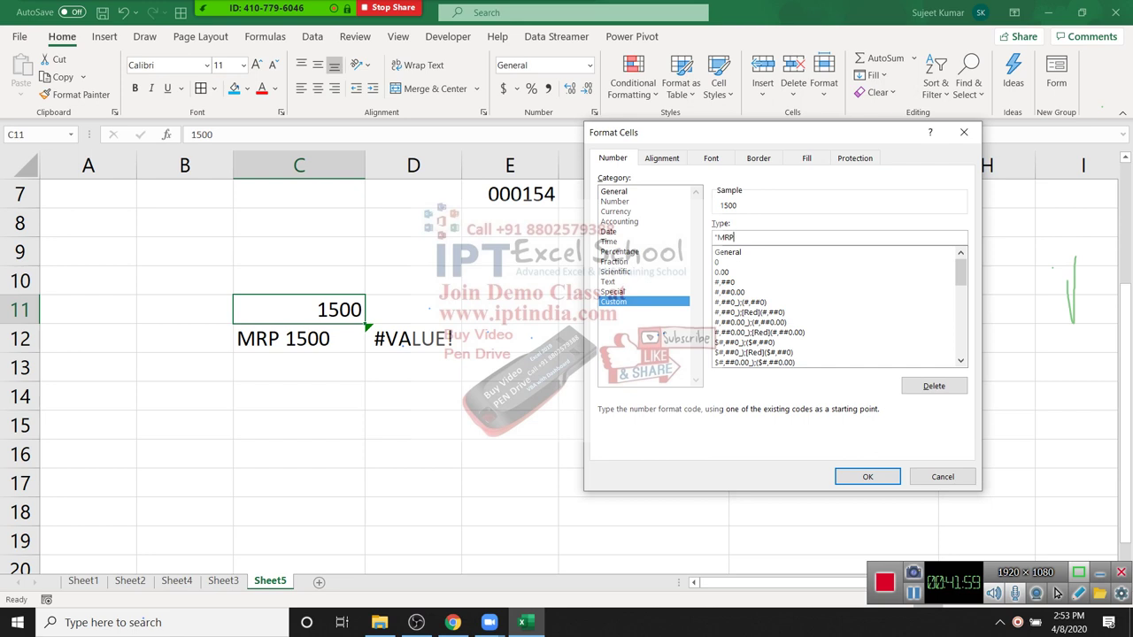
text(" 0)
key(Return)
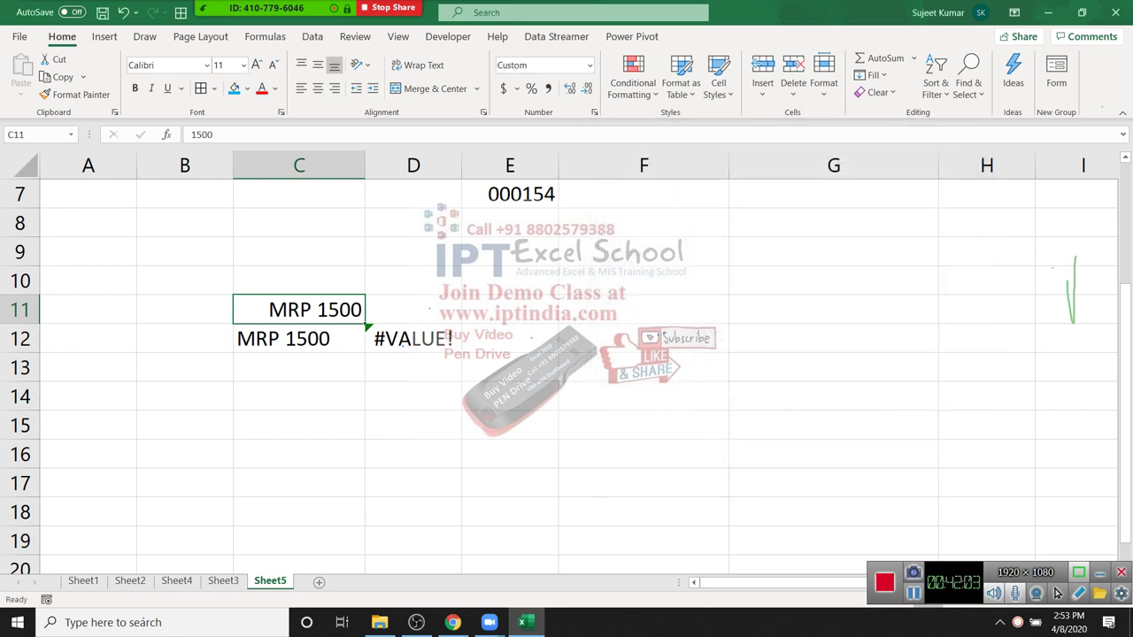
Step: Enter =C11+60 in D11 and confirm its formula
key(Right)
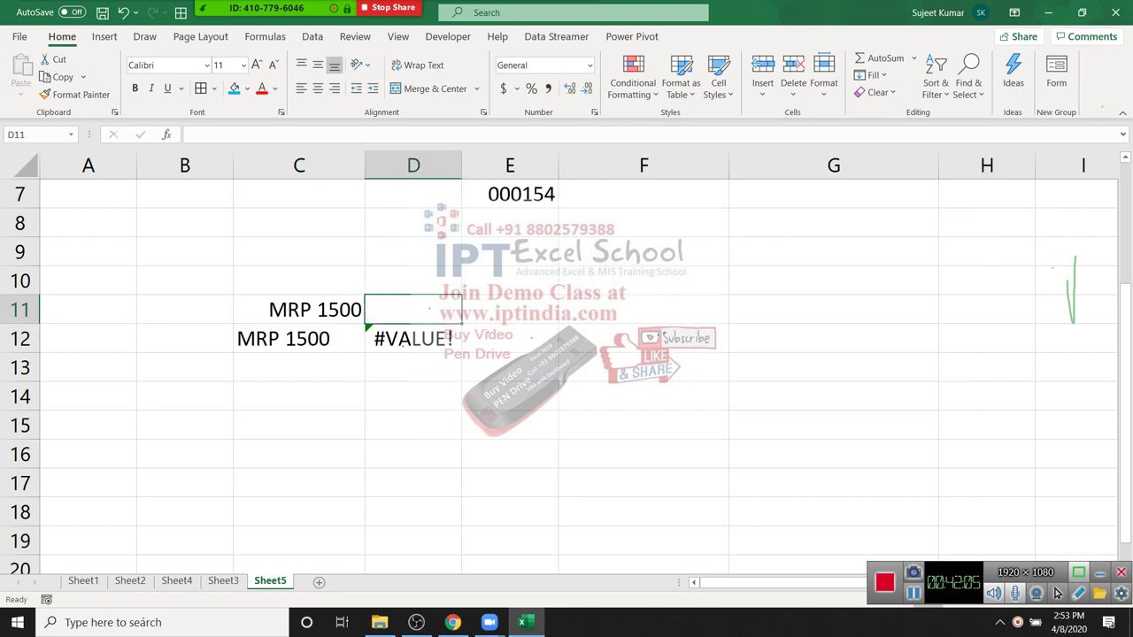
text(=C11+60)
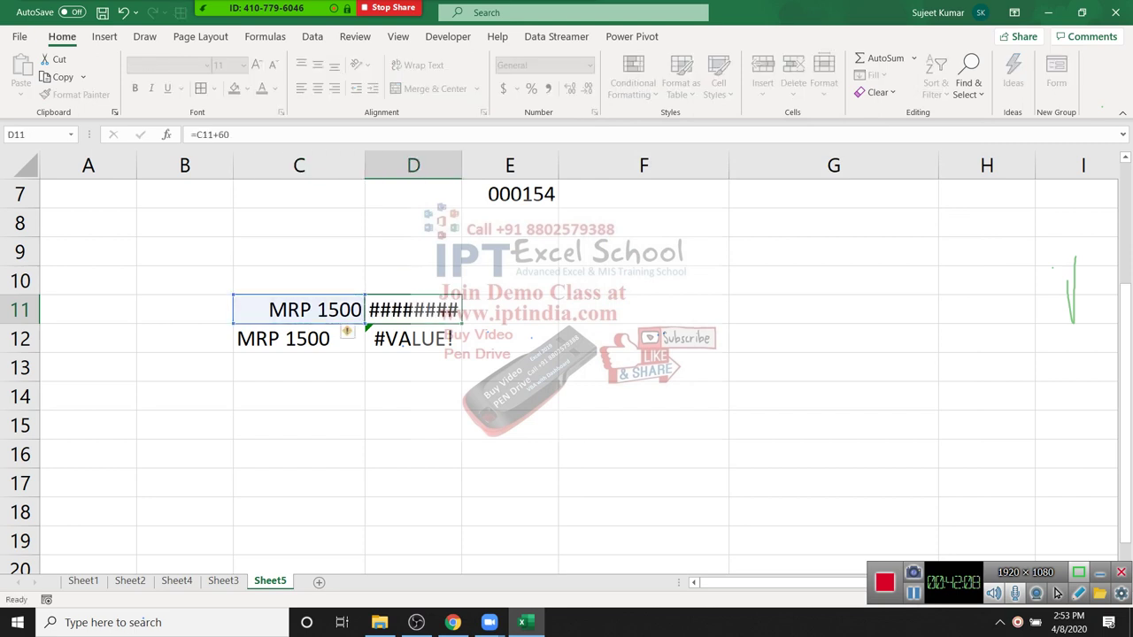
key(Return)
key(Up)
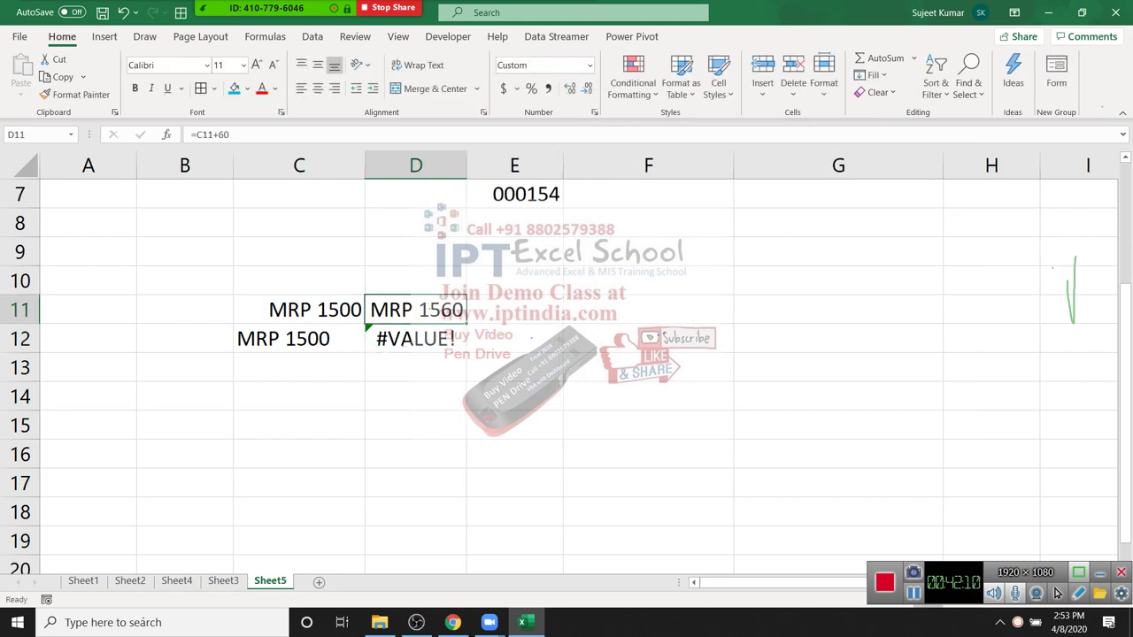
key(F2)
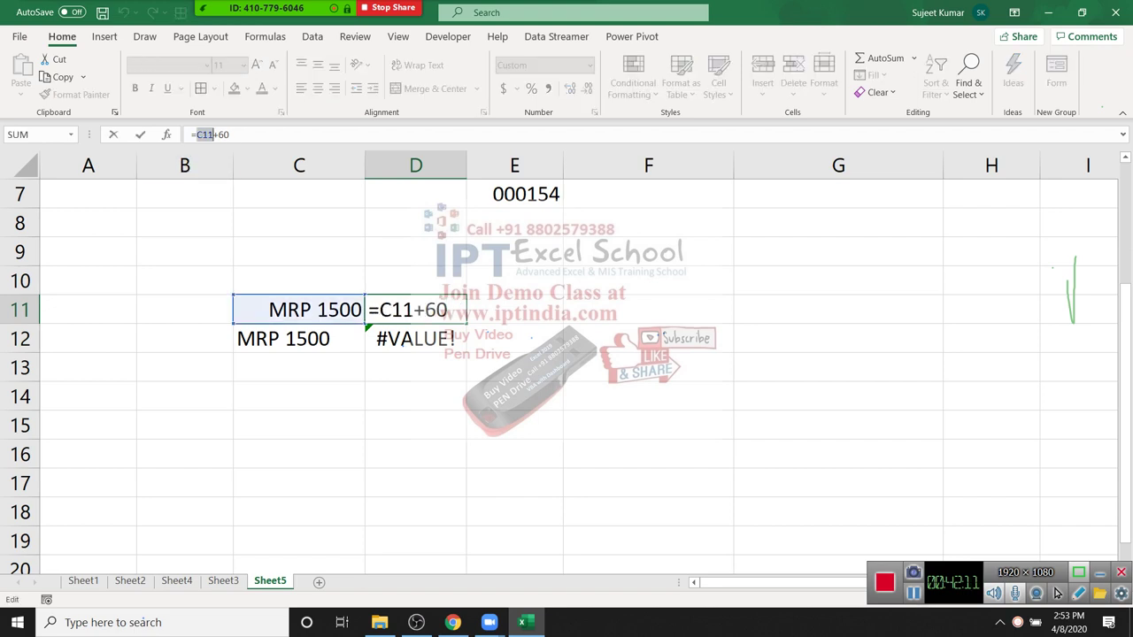
key(Escape)
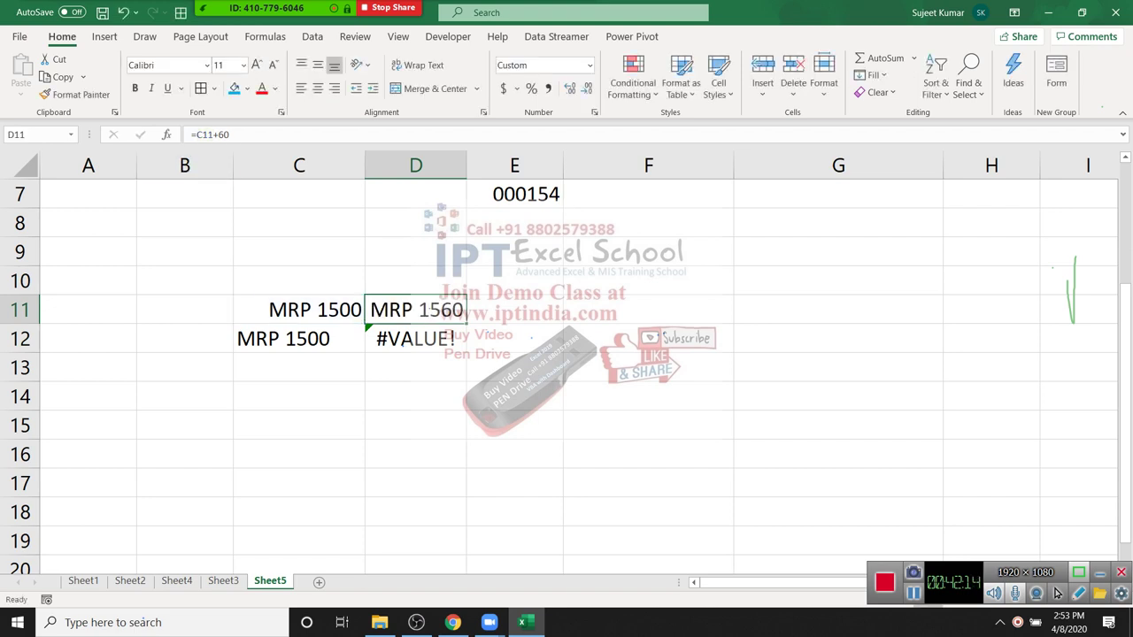
Step: Compare C11 with D11, confirming C11's underlying value is still the number 1500
key(Left)
key(Right)
key(Left)
key(Right)
key(Left)
key(shift+Right)
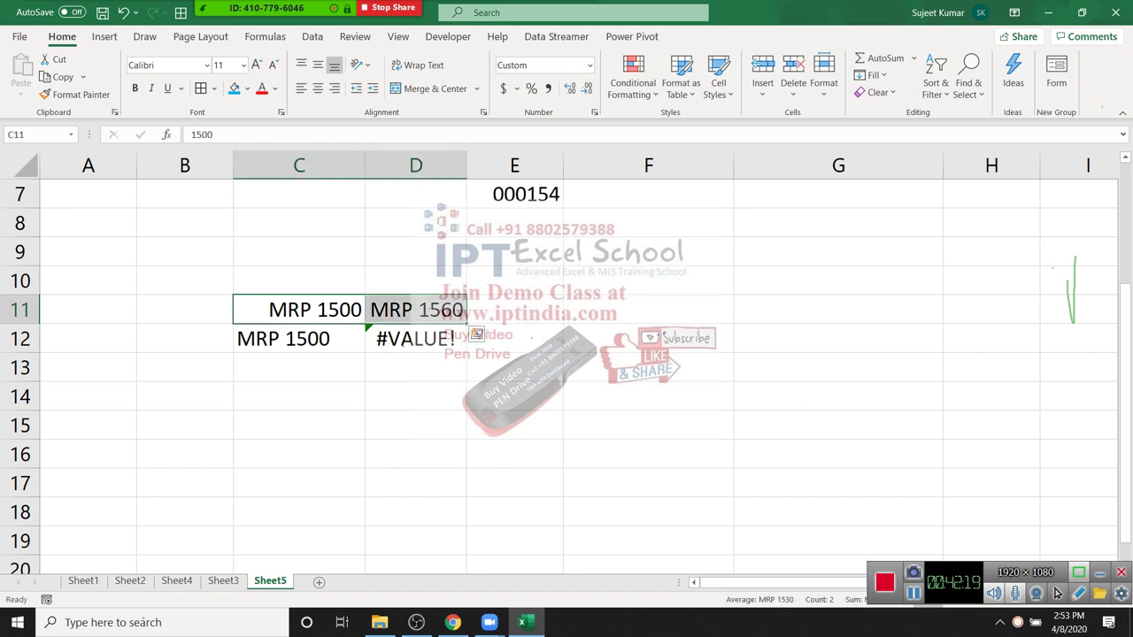
key(shift+Left)
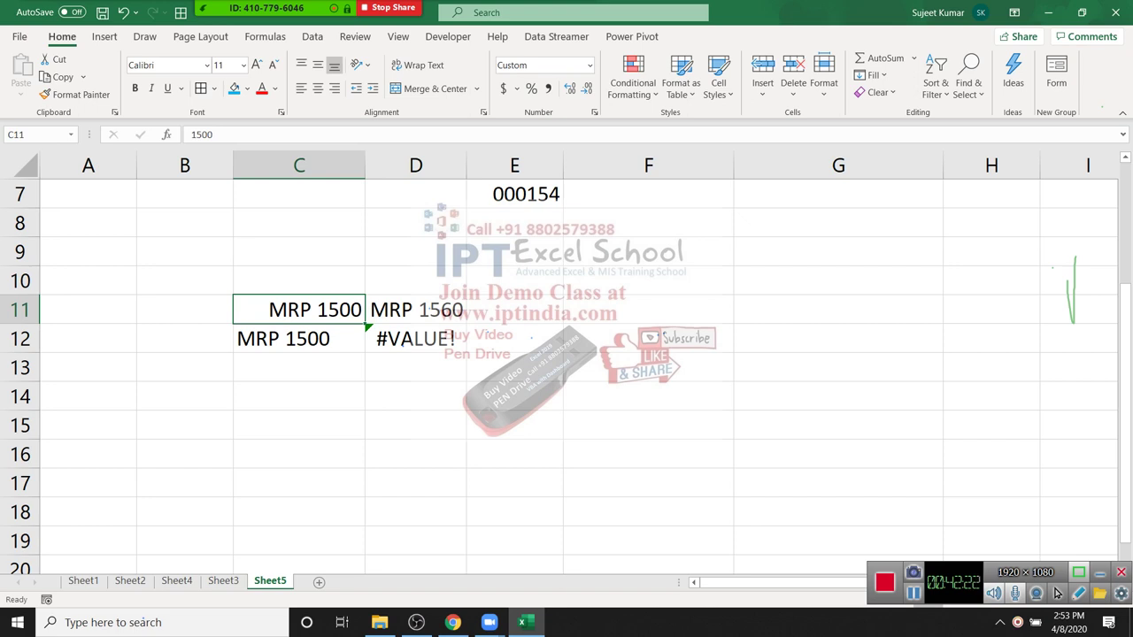
key(F2)
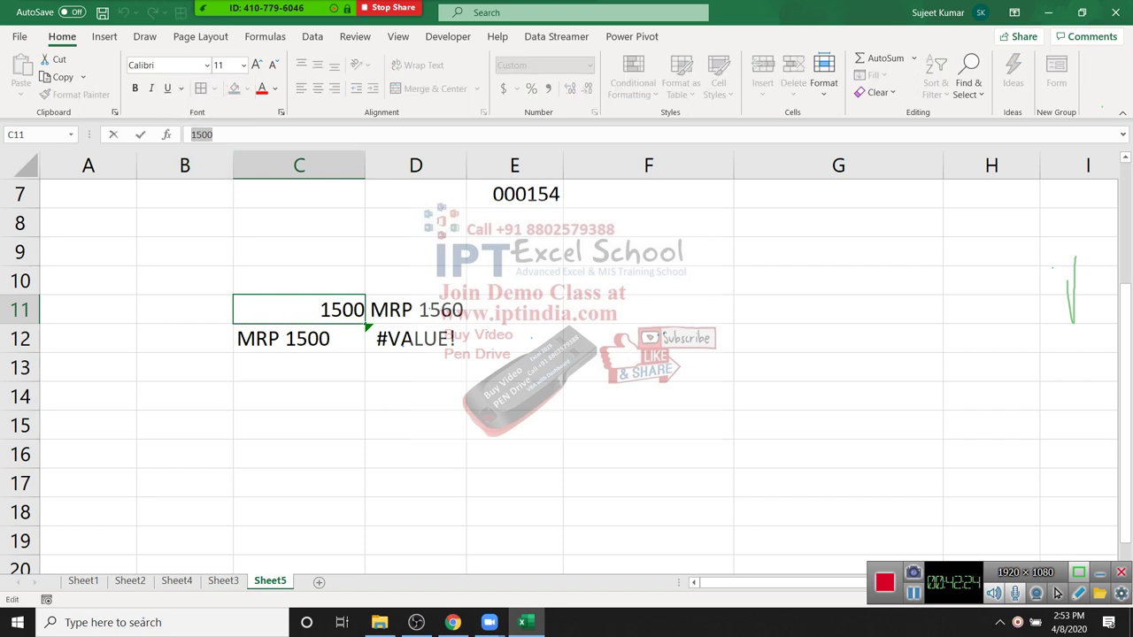
key(Escape)
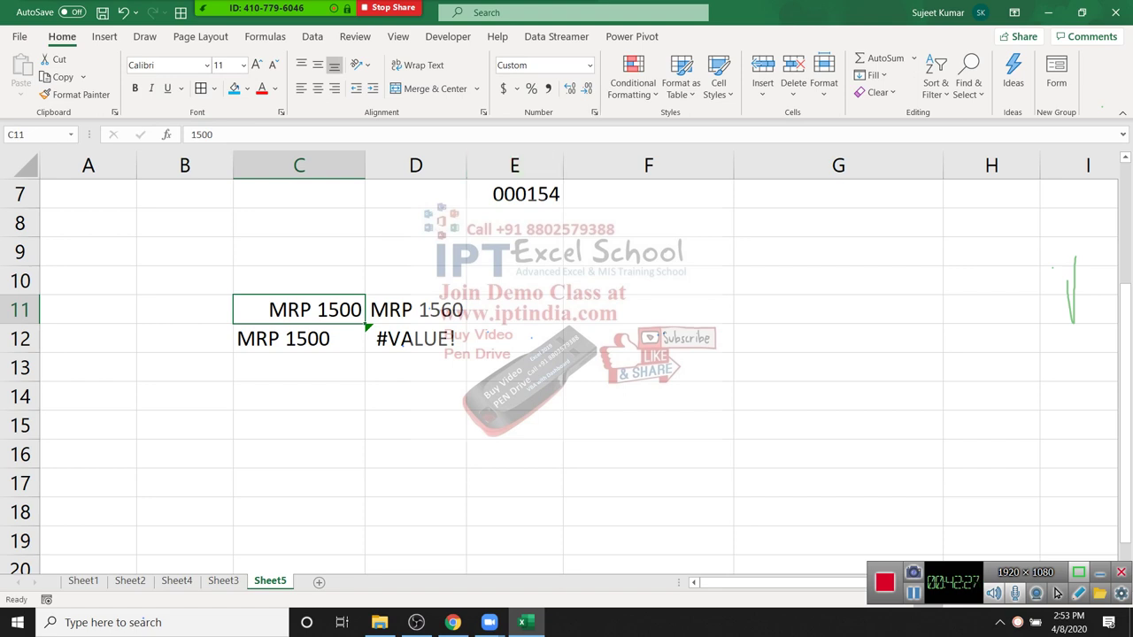
click(298, 395)
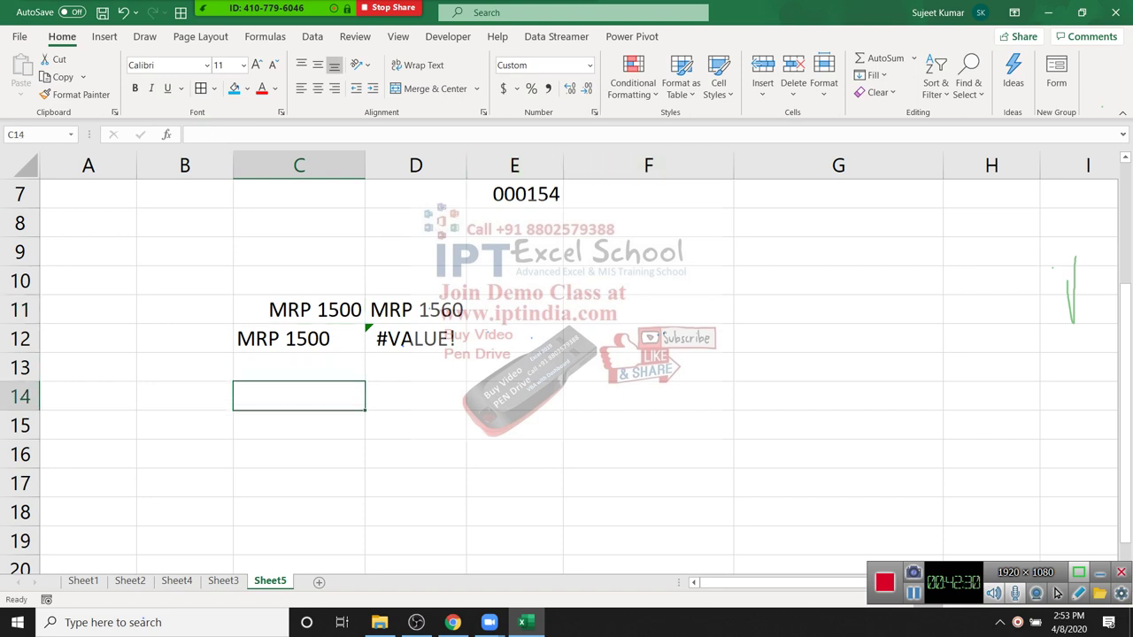
Step: Enter 1500 in C14 and give it the custom format "MRP" 00
text(1500)
key(ctrl+Return)
click(594, 112)
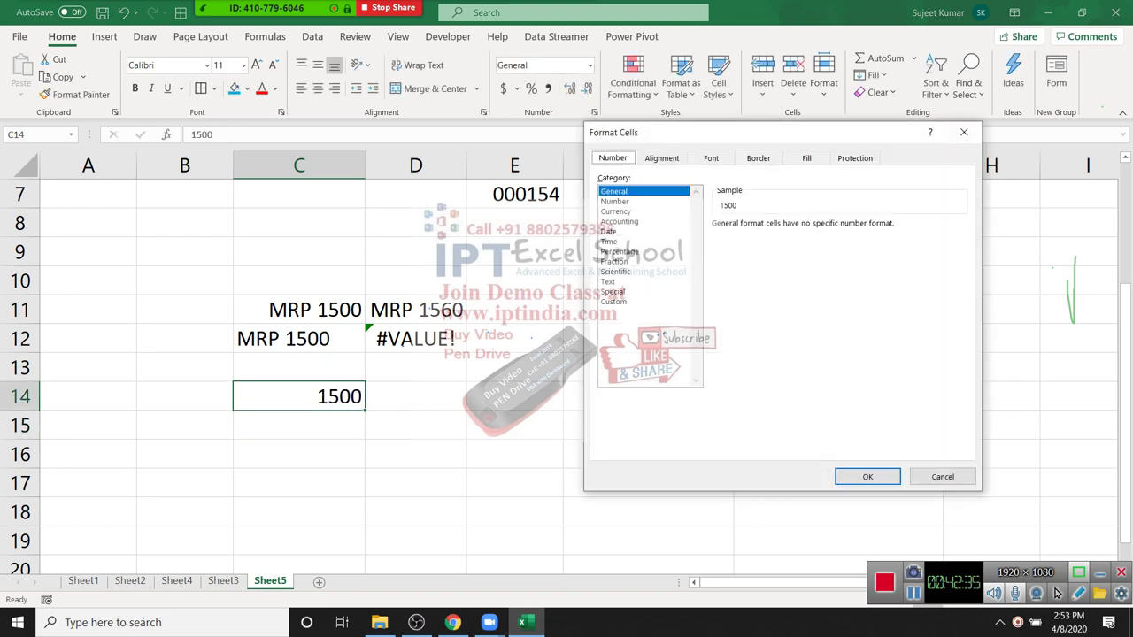
click(613, 301)
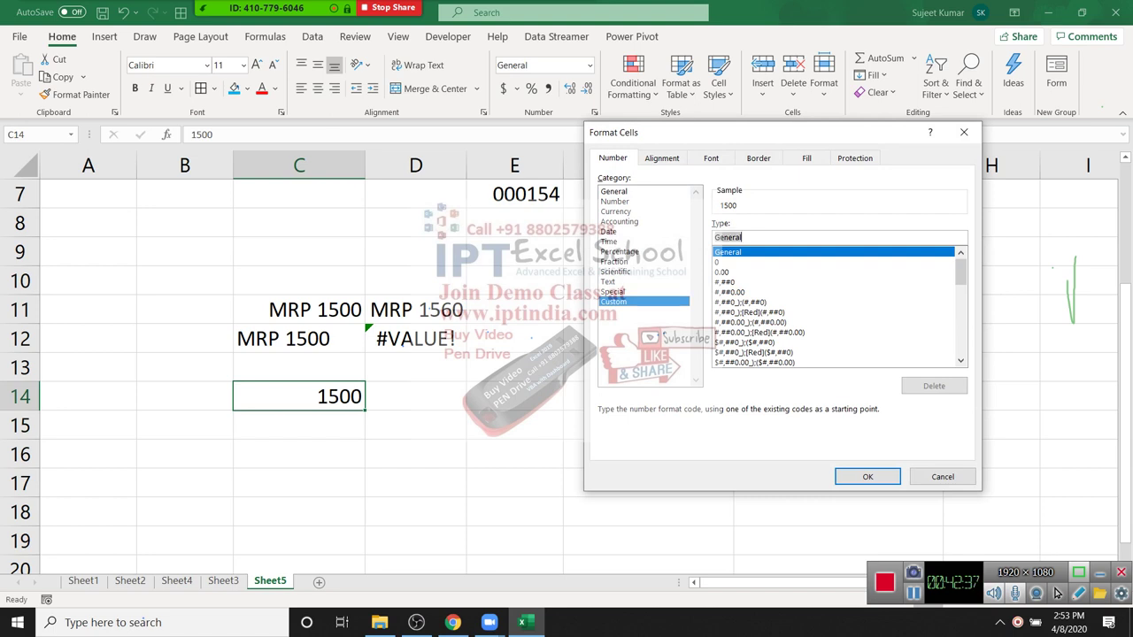
text("MR)
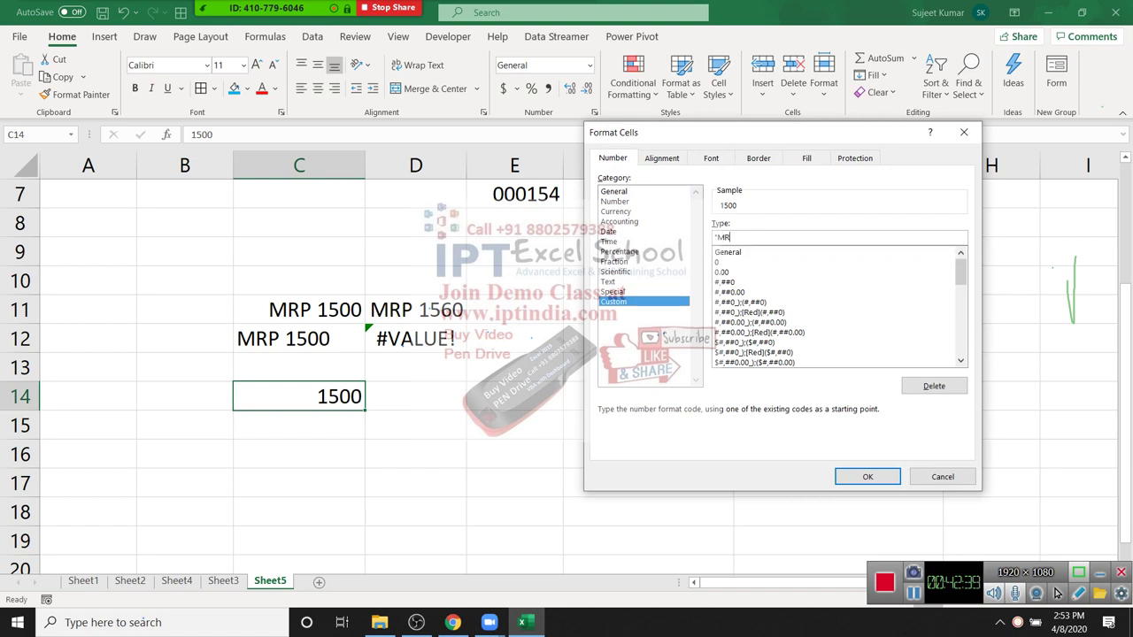
text(P")
key(Return)
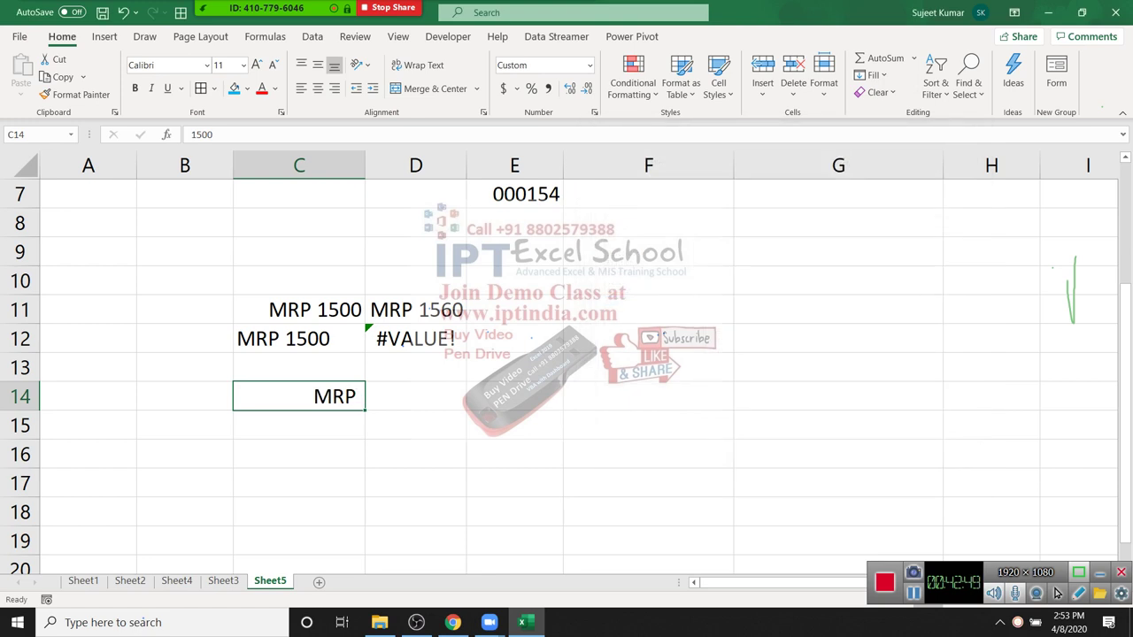
key(ctrl+1)
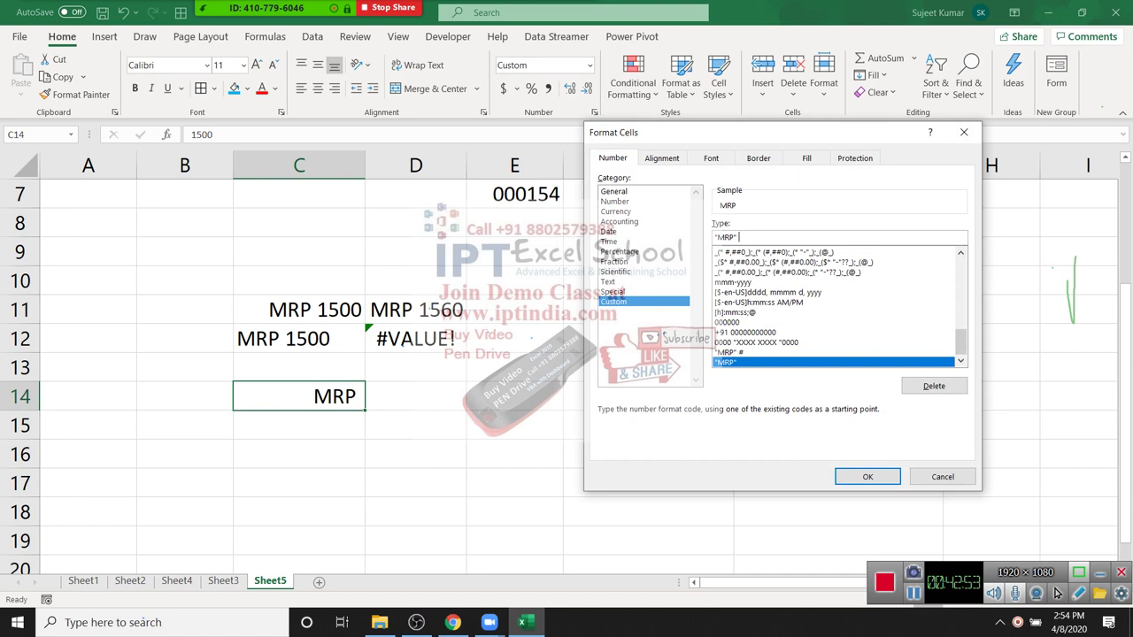
text(00)
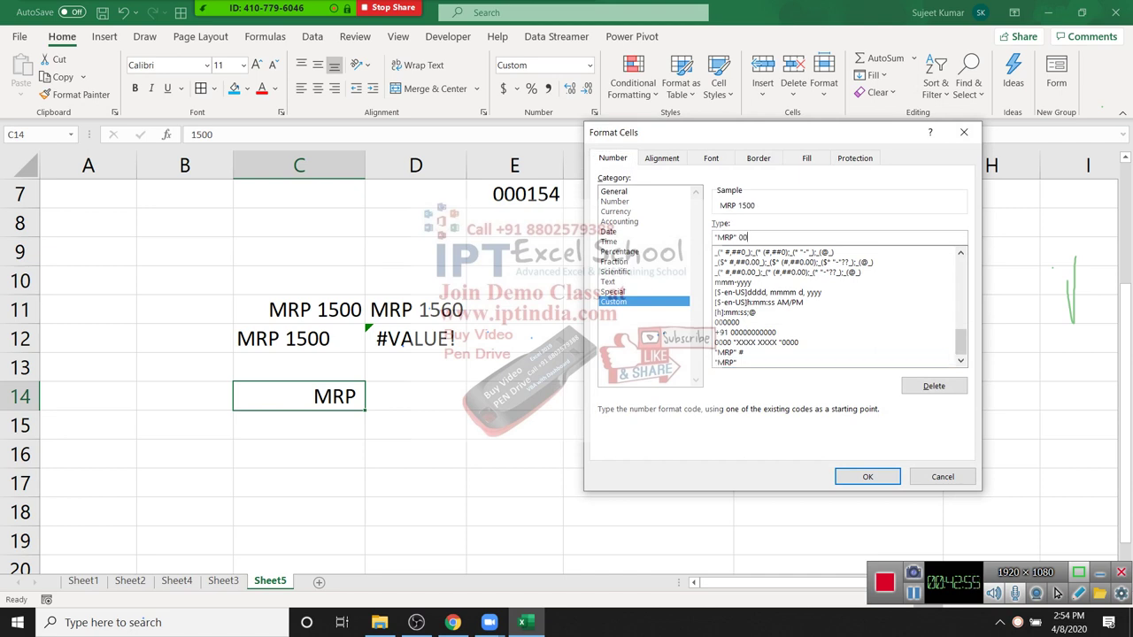
key(Return)
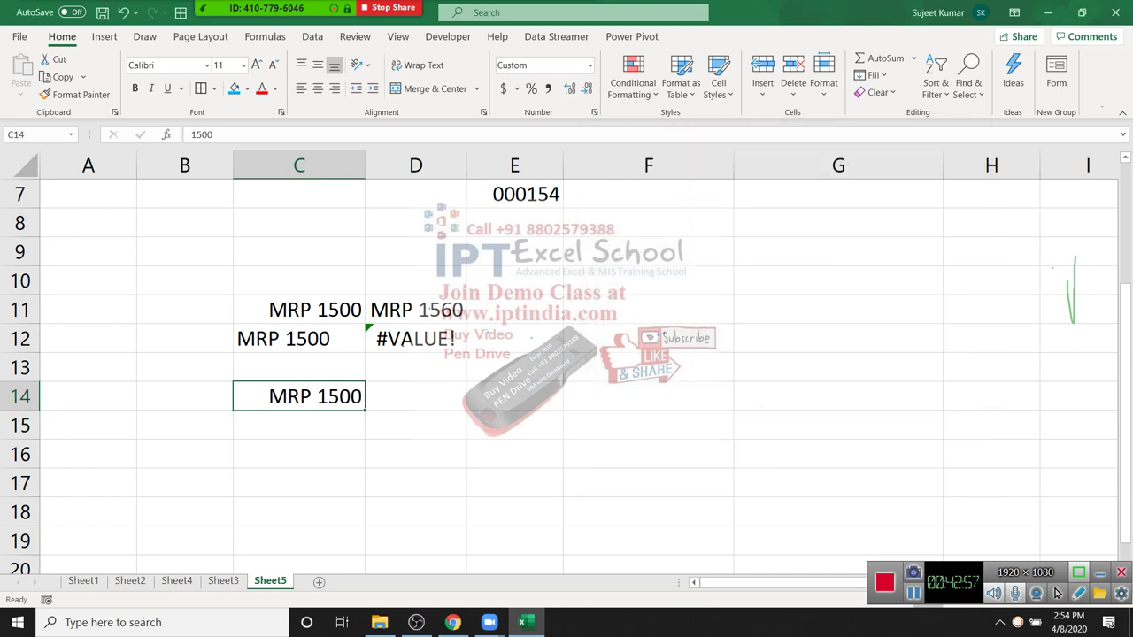
Step: Change C14 to 5 and adjust its format to drop leading zeros, showing MRP 5
text(5)
key(Return)
key(Up)
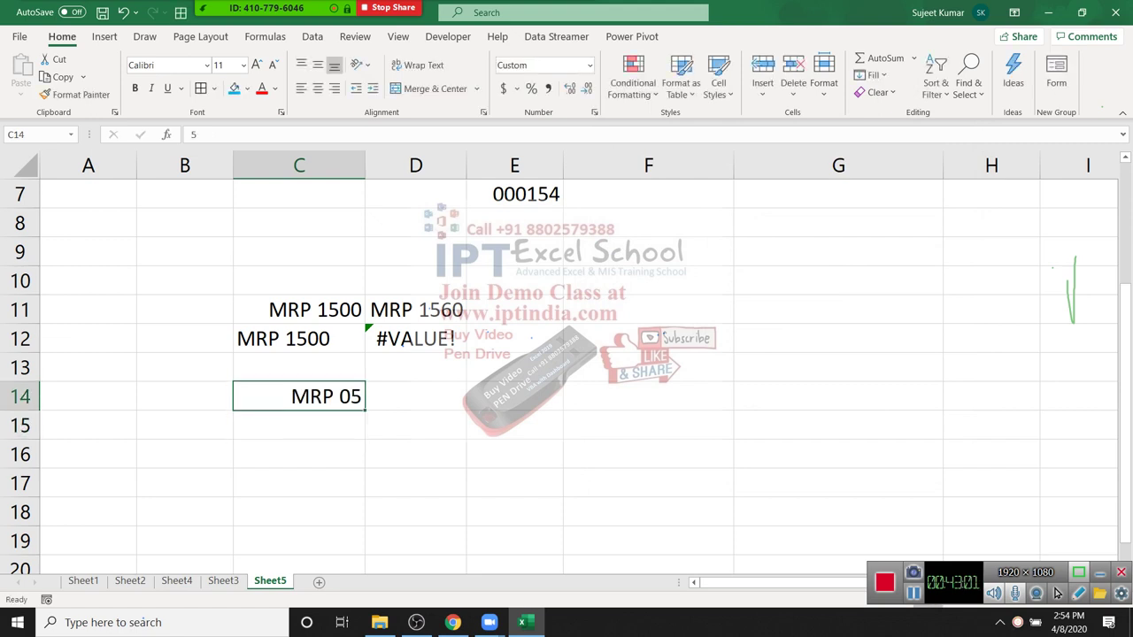
key(ctrl+1)
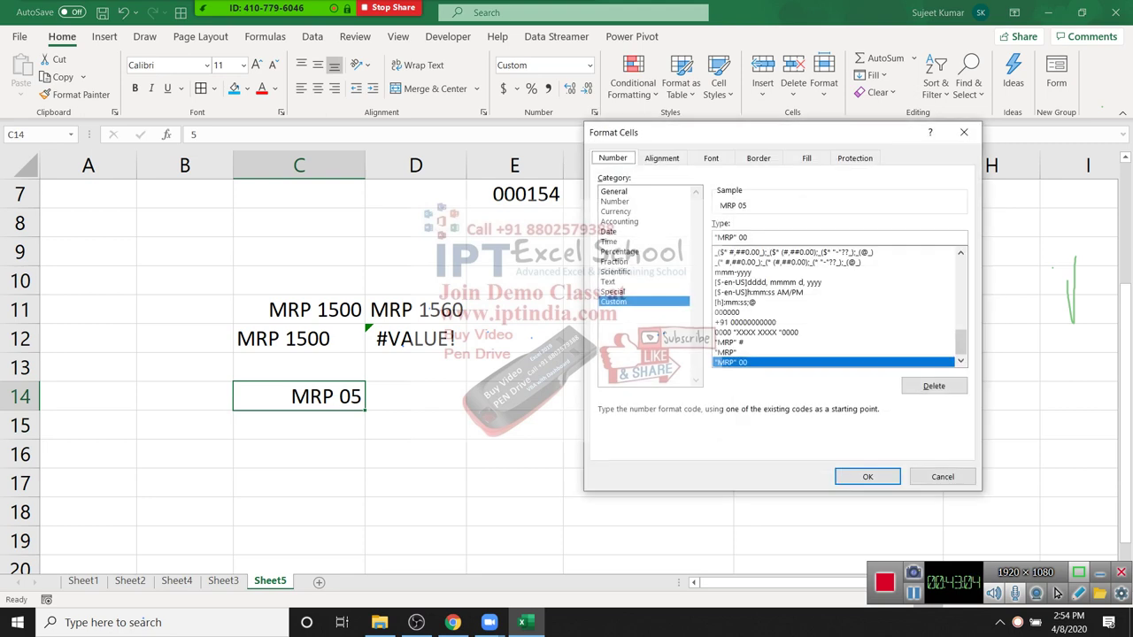
key(Tab)
text(0)
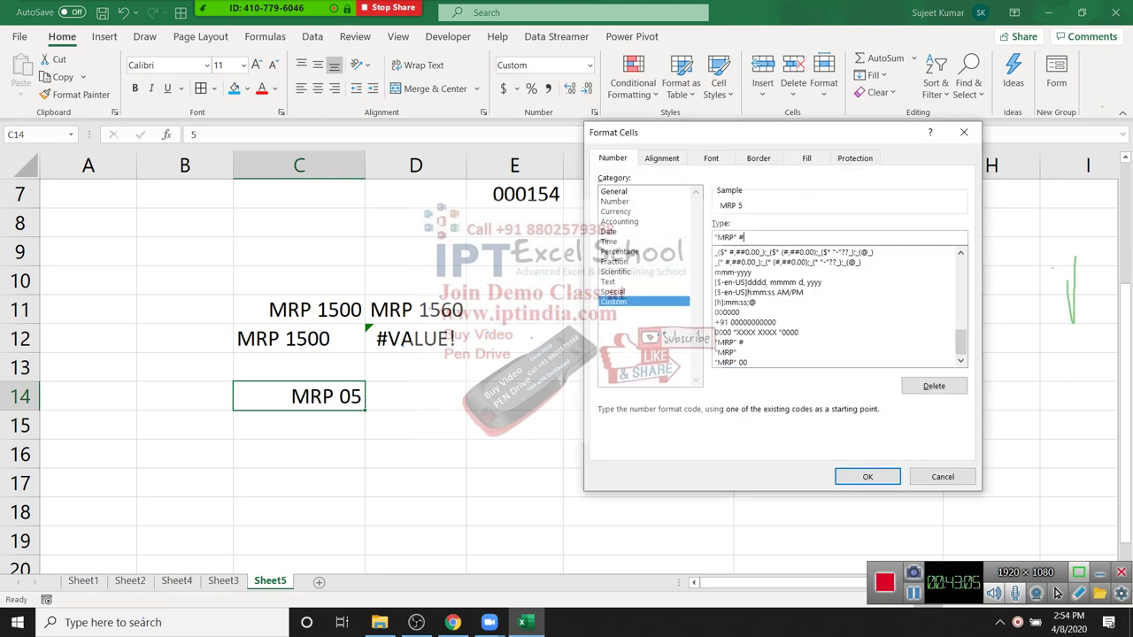
key(Return)
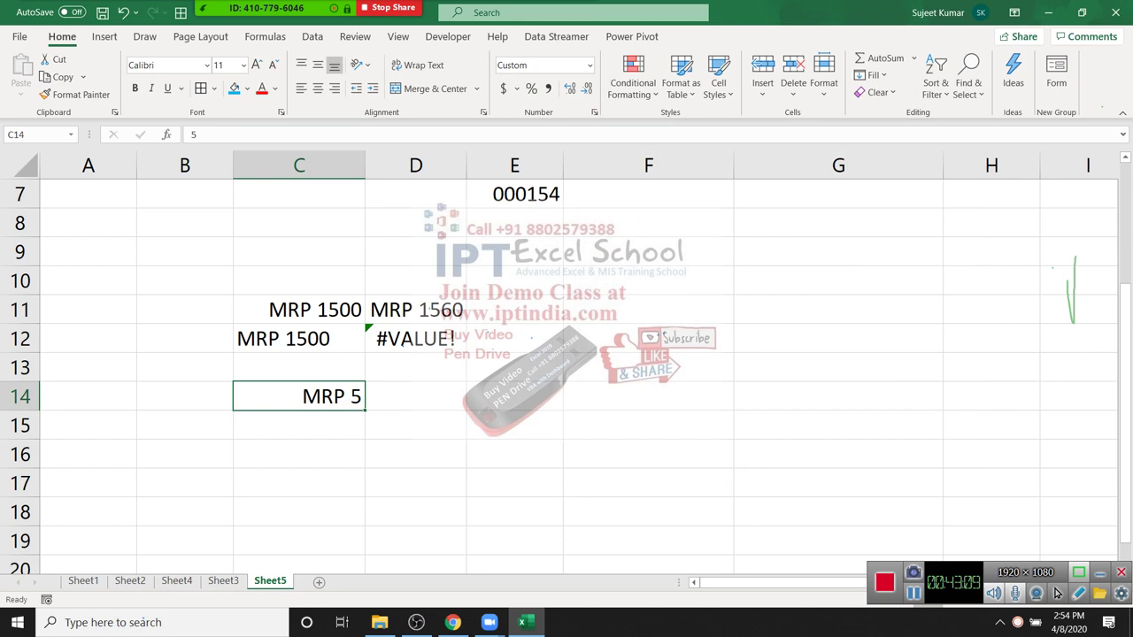
click(319, 581)
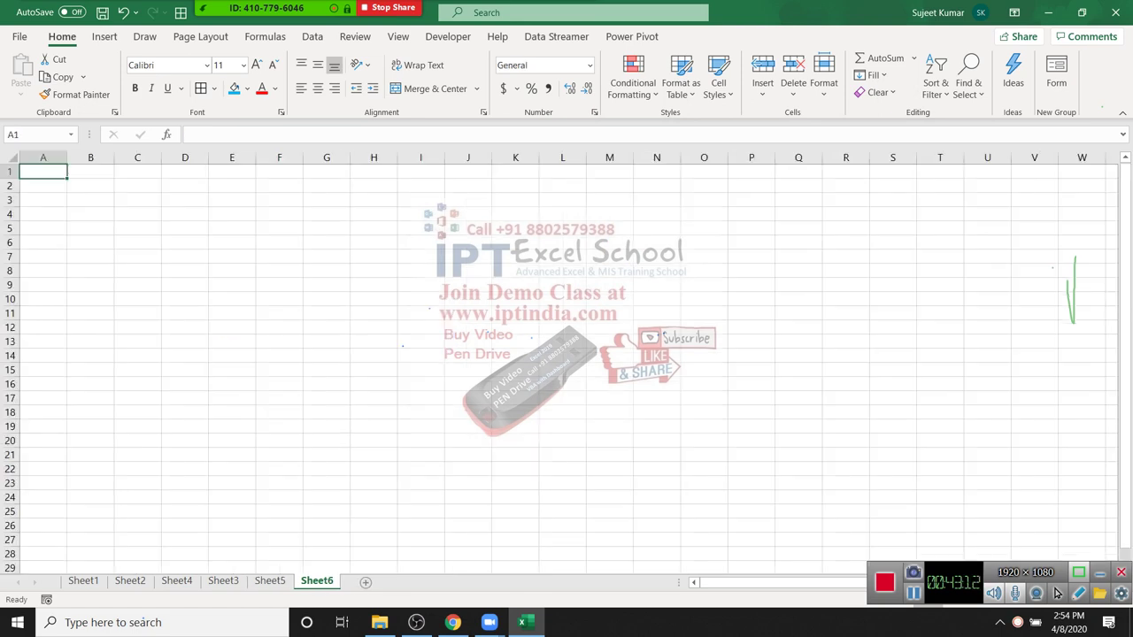
Step: Type the Name heading in A1 and fill names down column A to row 10
text(Name)
key(Return)
text(P)
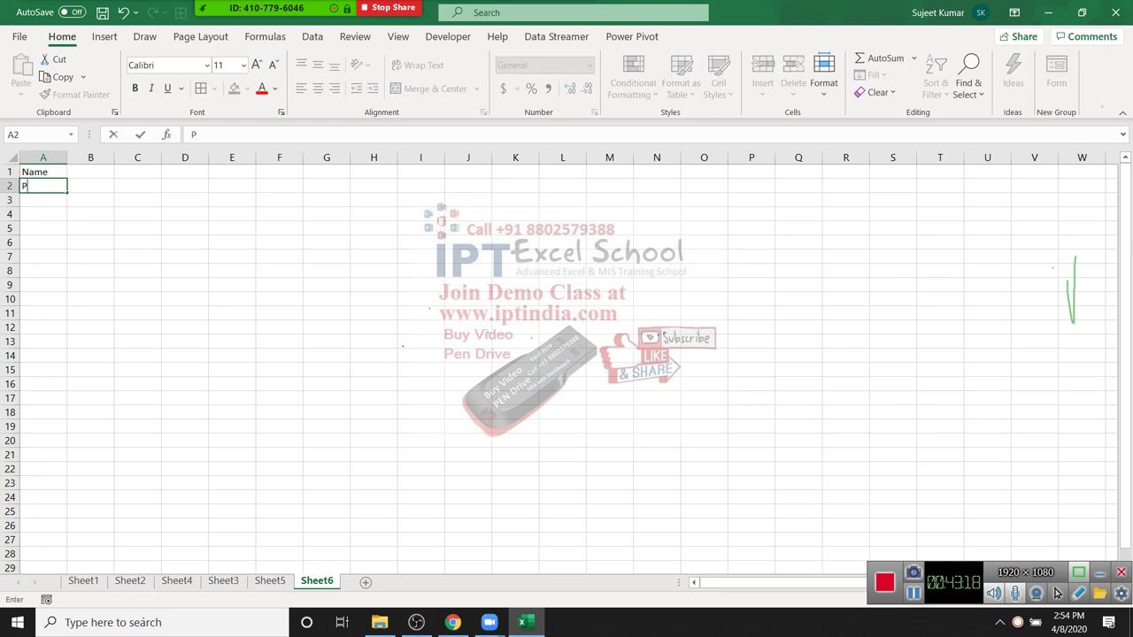
text(uja)
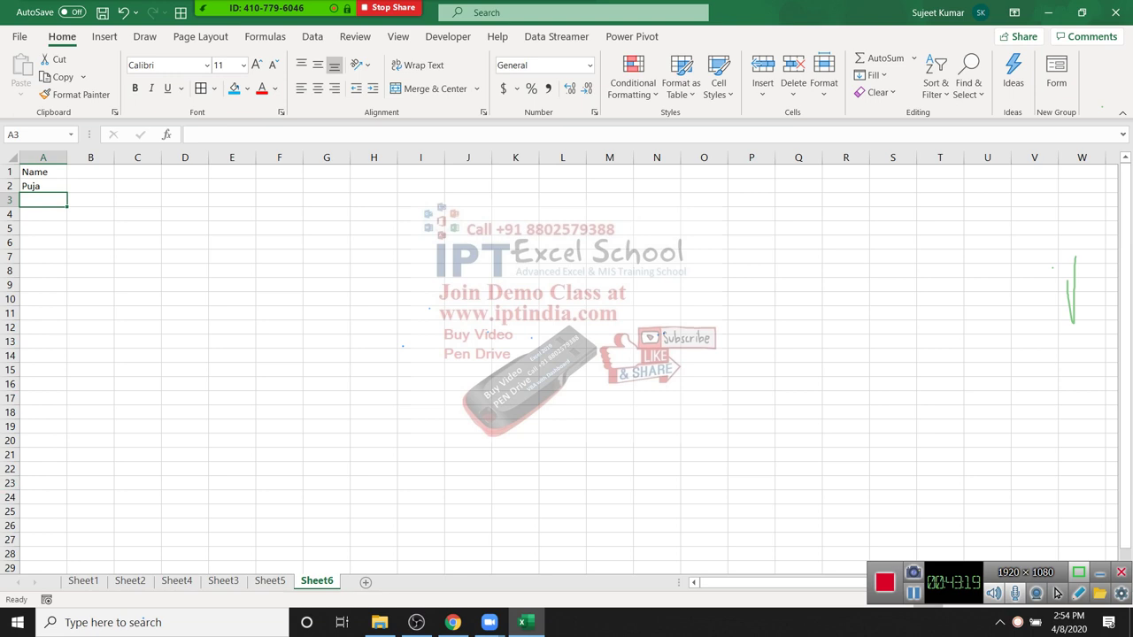
click(43, 185)
drag(67, 192, 63, 303)
Step: Enter 1/1 in B1, fill dates across row 1, and clear everything past 31-Jan
click(91, 172)
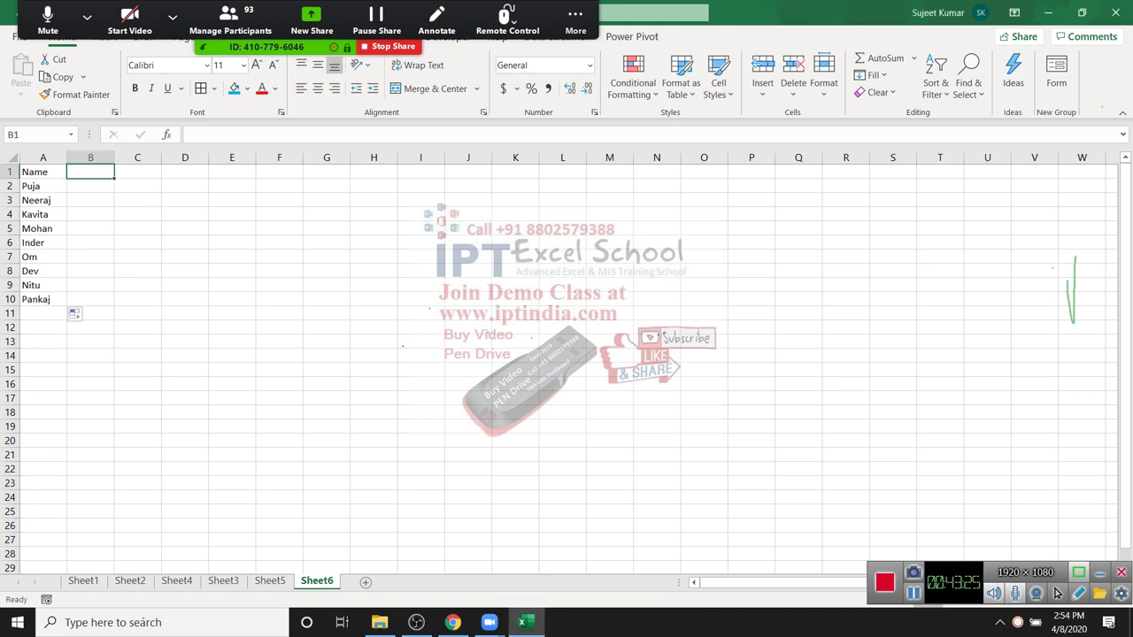
text(1/1)
key(Return)
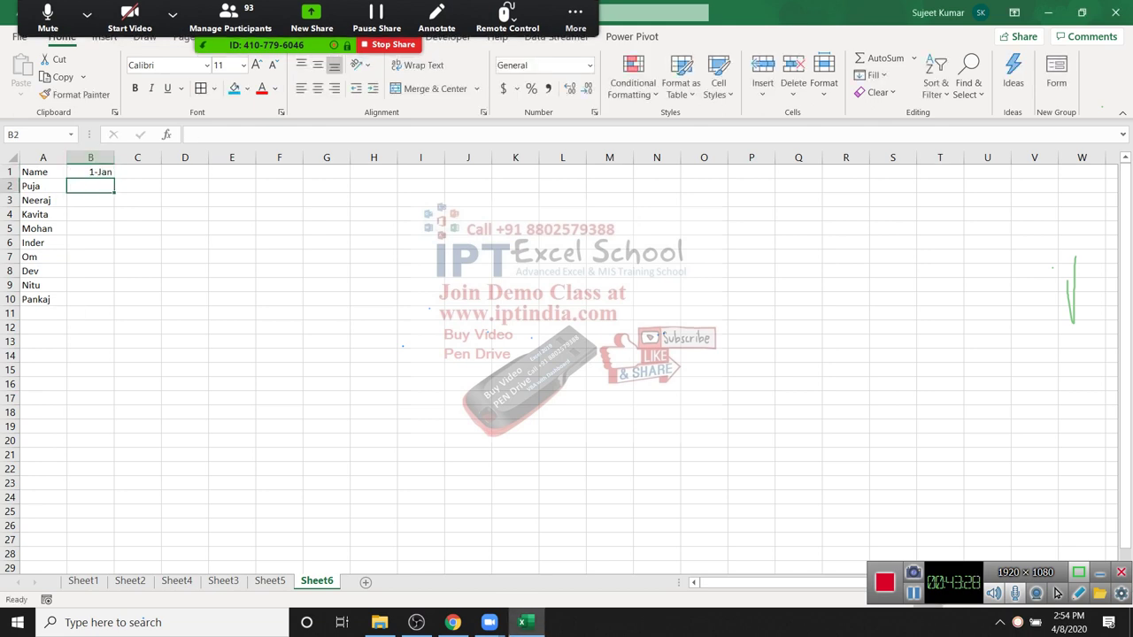
key(Up)
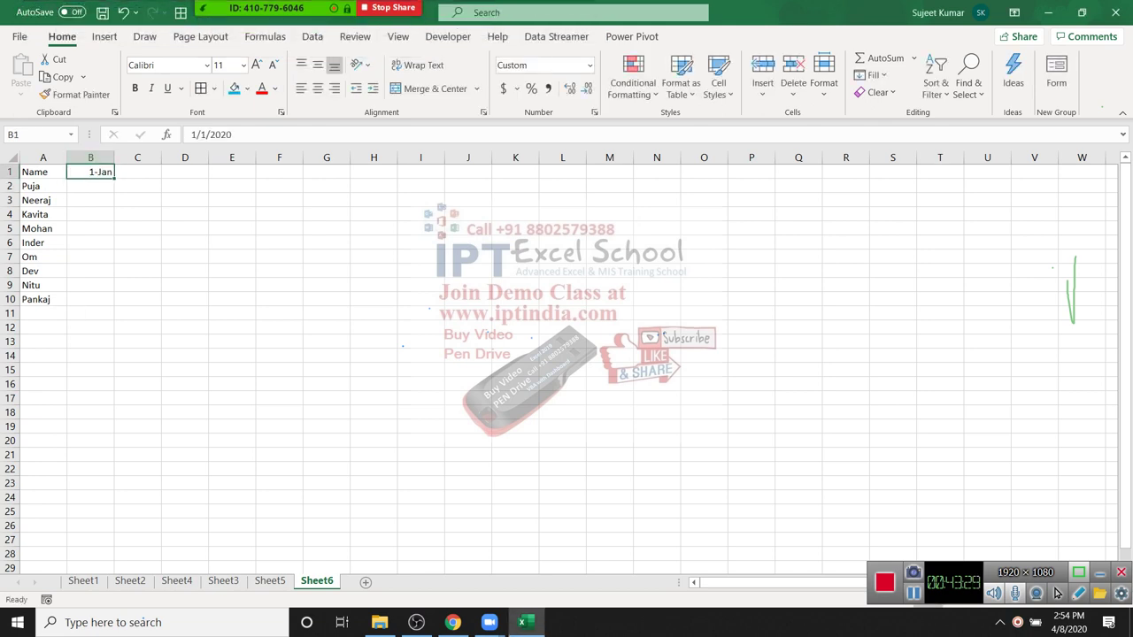
drag(114, 178, 1053, 177)
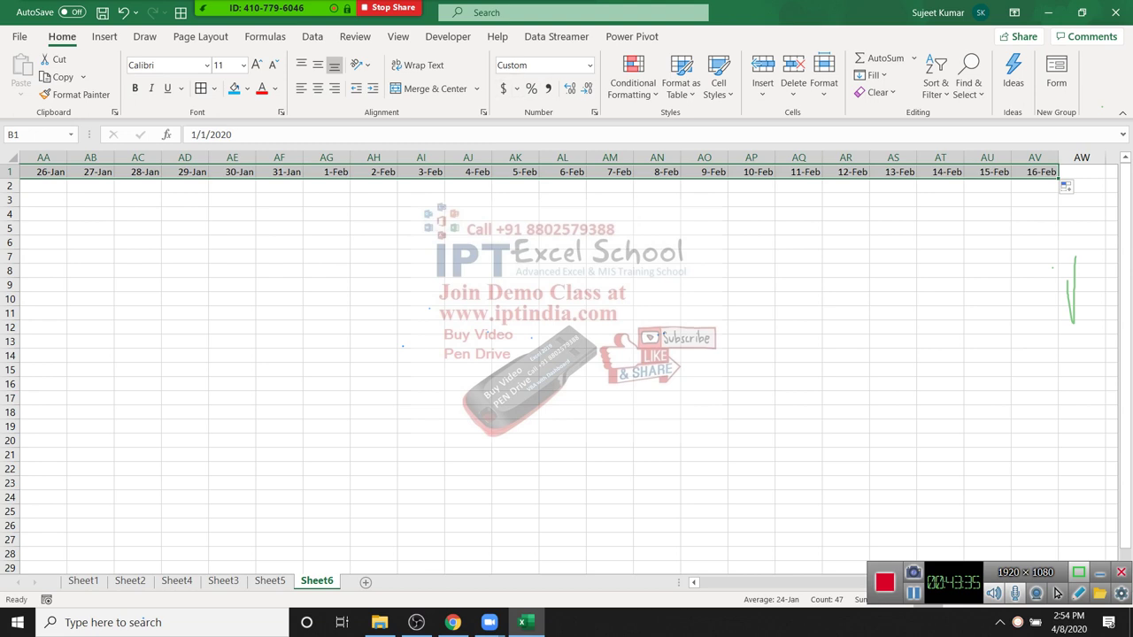
drag(326, 172, 1030, 172)
key(Delete)
key(Left)
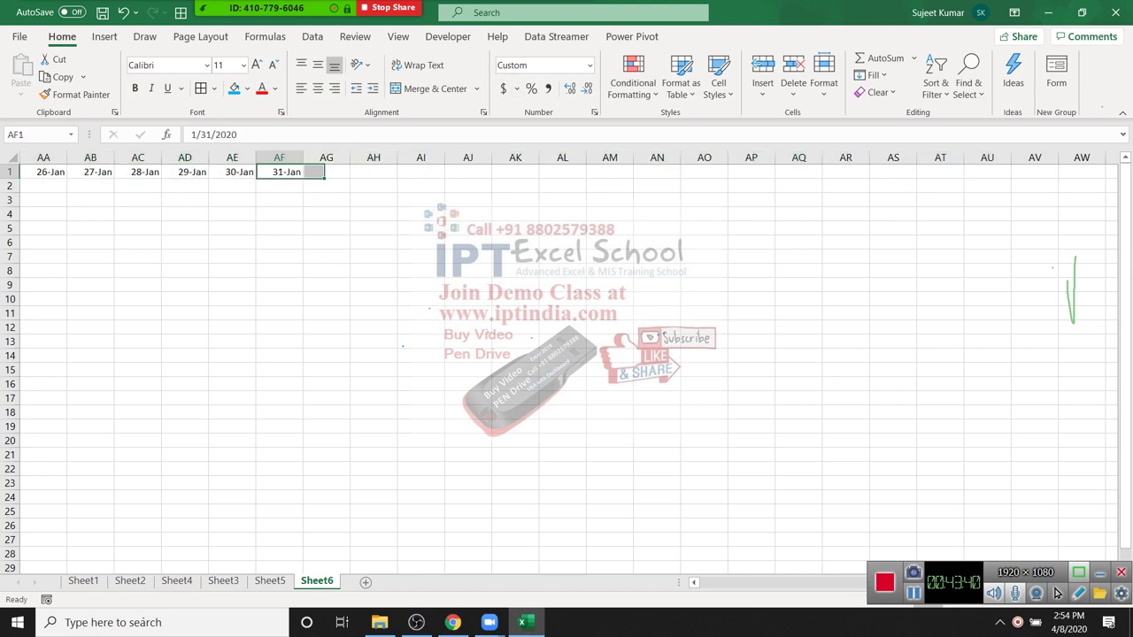
key(ctrl+Home)
key(Down)
key(Right)
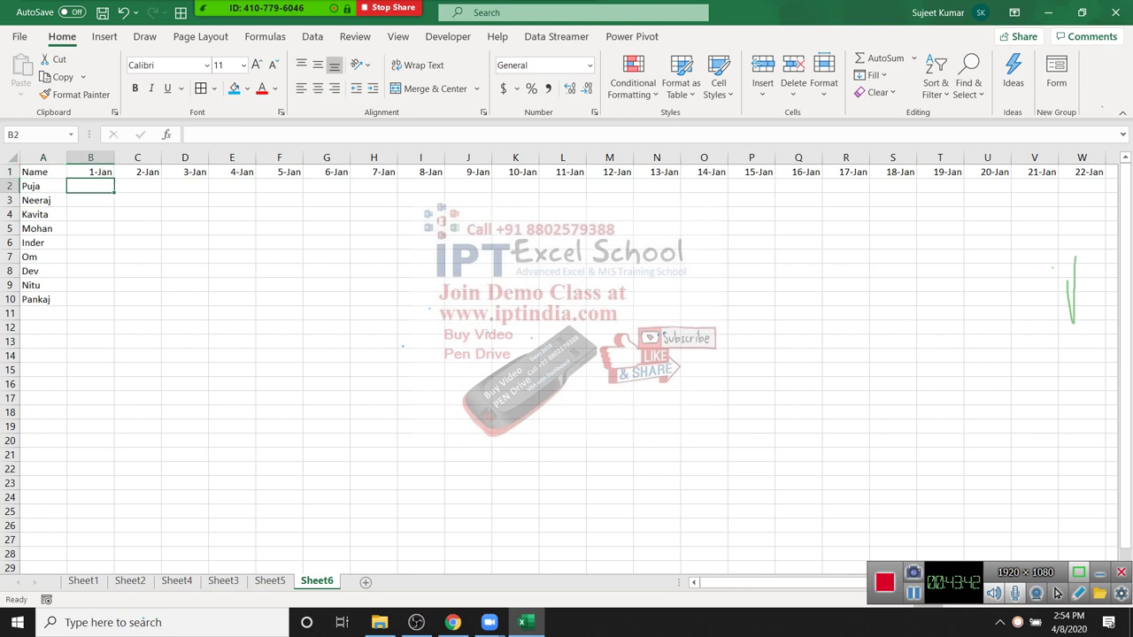
Step: Enter =RANDBETWEEN(0,10) in B2
text(=ra)
key(Down)
key(Down)
key(Down)
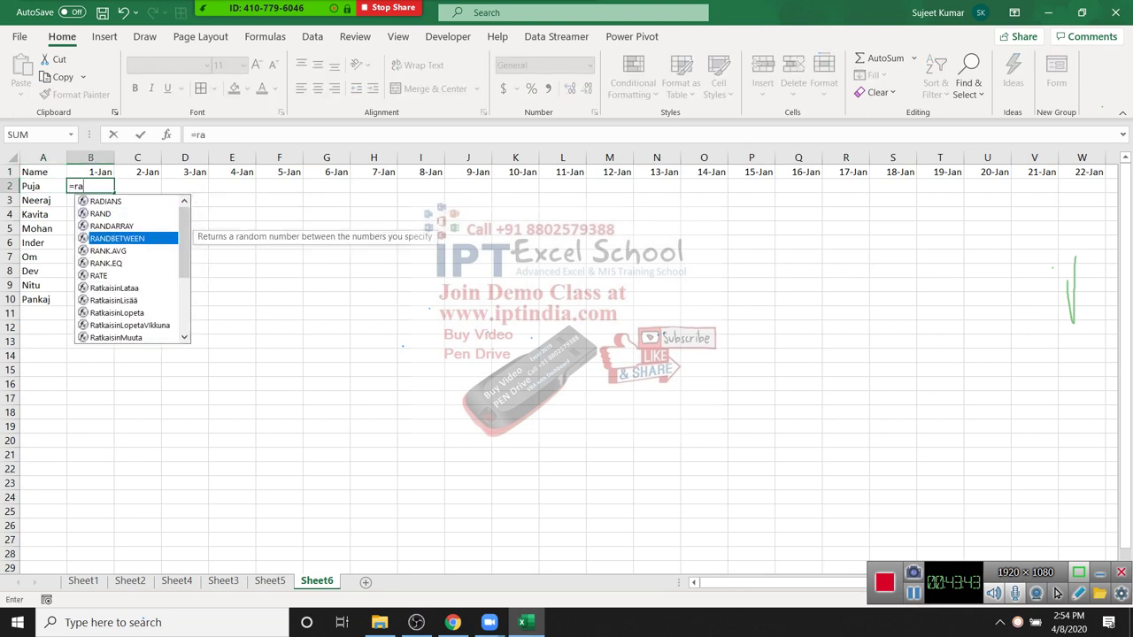
key(Tab)
text(1)
key(BackSpace)
text(0,10))
key(ctrl+Return)
Step: Select the attendance range B2:AF10 across all dates and names
key(ctrl+Up)
key(ctrl+Right)
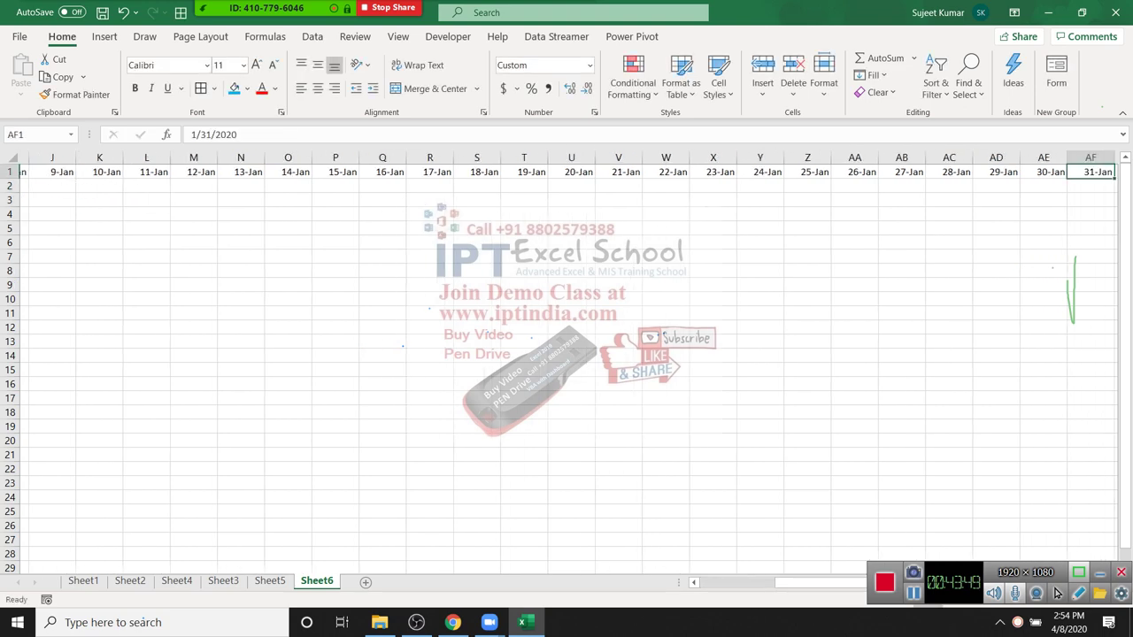
key(Down)
key(ctrl+shift+Left)
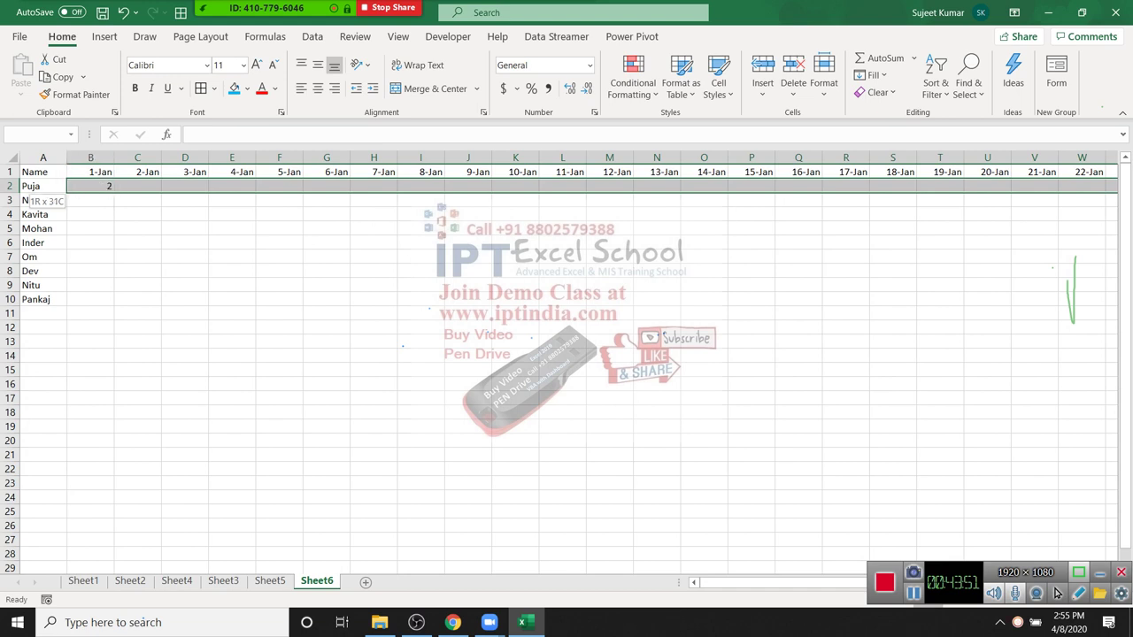
key(shift+Down)
key(shift+Down)
key(shift+Down)
key(shift+Down)
key(shift+Down)
key(shift+Down)
key(shift+Down)
key(shift+Down)
Step: Fill the RANDBETWEEN formula through B2:AF10 and paste the results back as fixed values
key(ctrl+r)
key(ctrl+d)
key(ctrl+c)
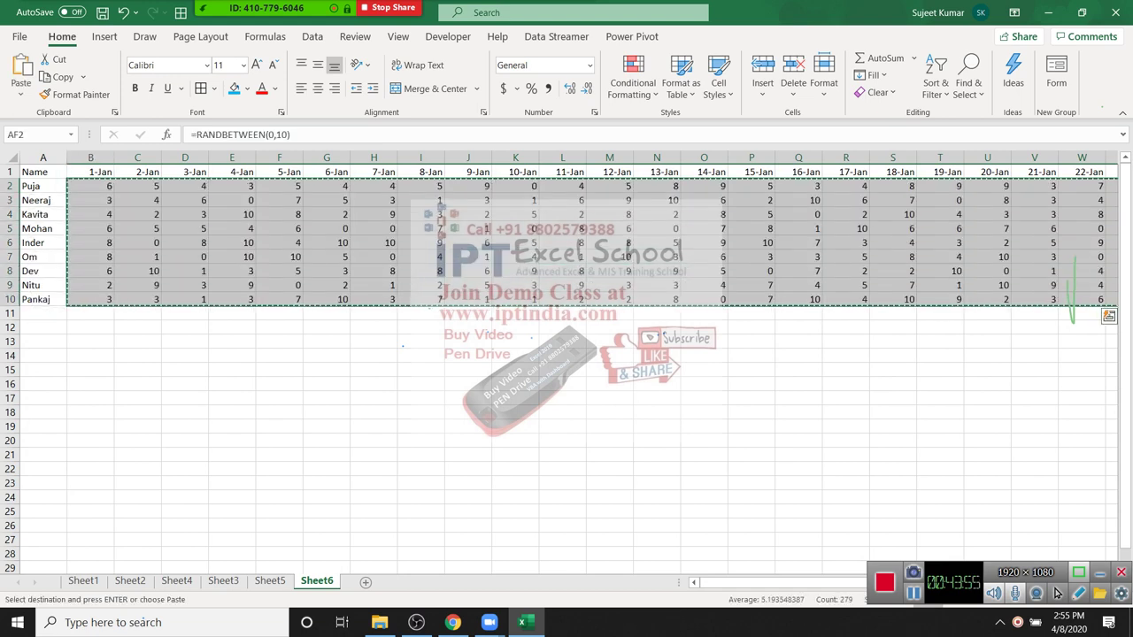
key(alt+h)
key(v)
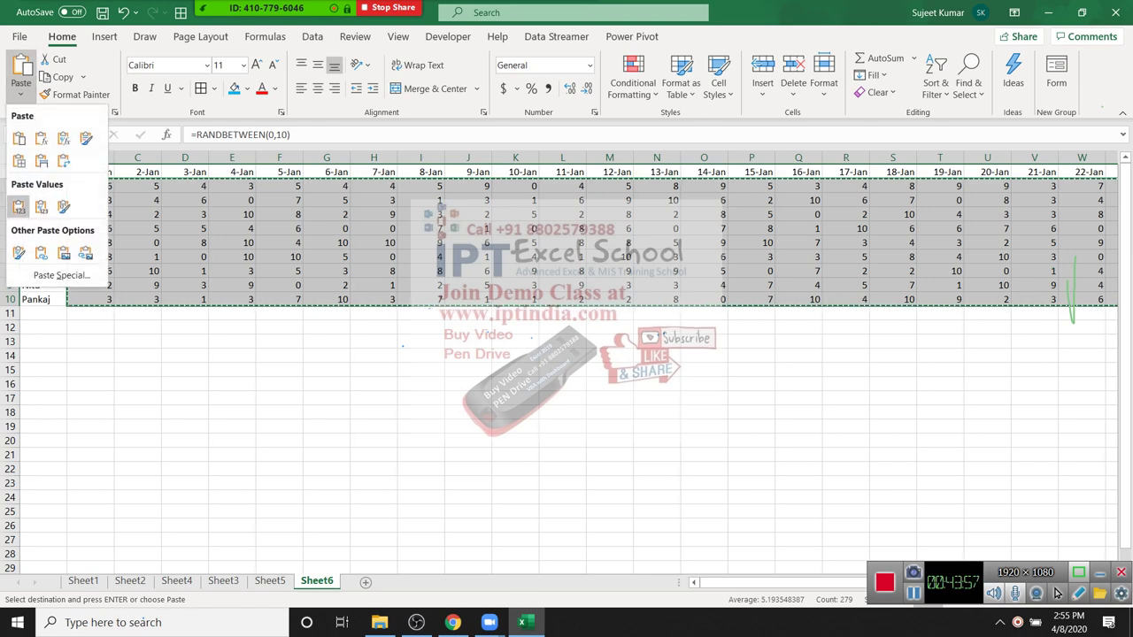
key(v)
key(ctrl+period)
key(Escape)
Step: Review individual attendance values in the grid, then switch back to Sheet5
click(90, 228)
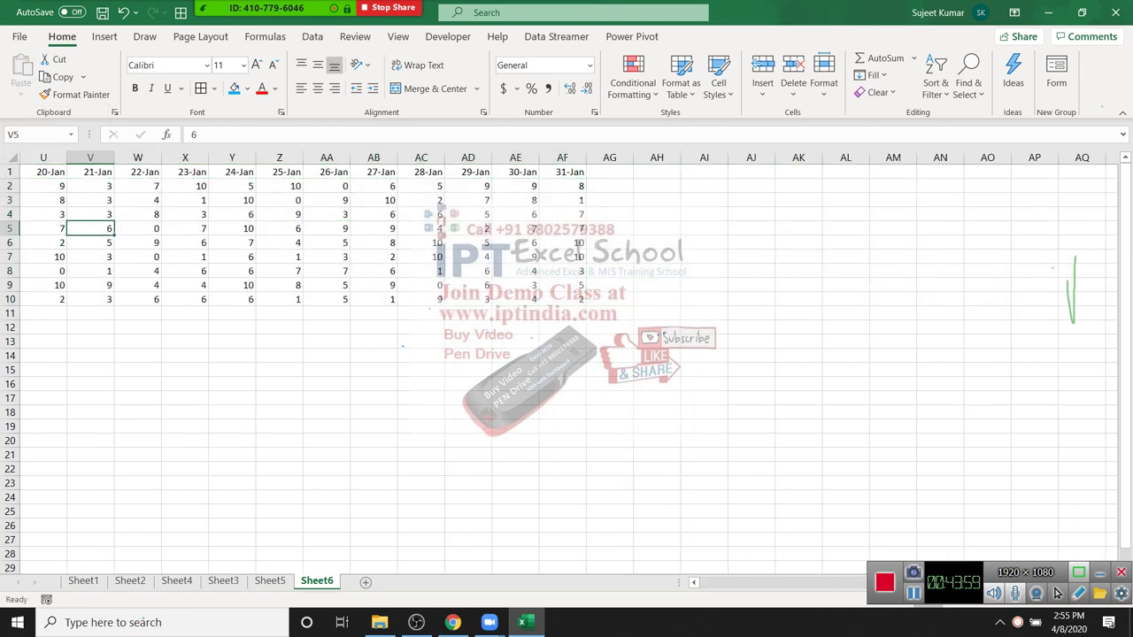
key(Home)
key(Up)
key(Up)
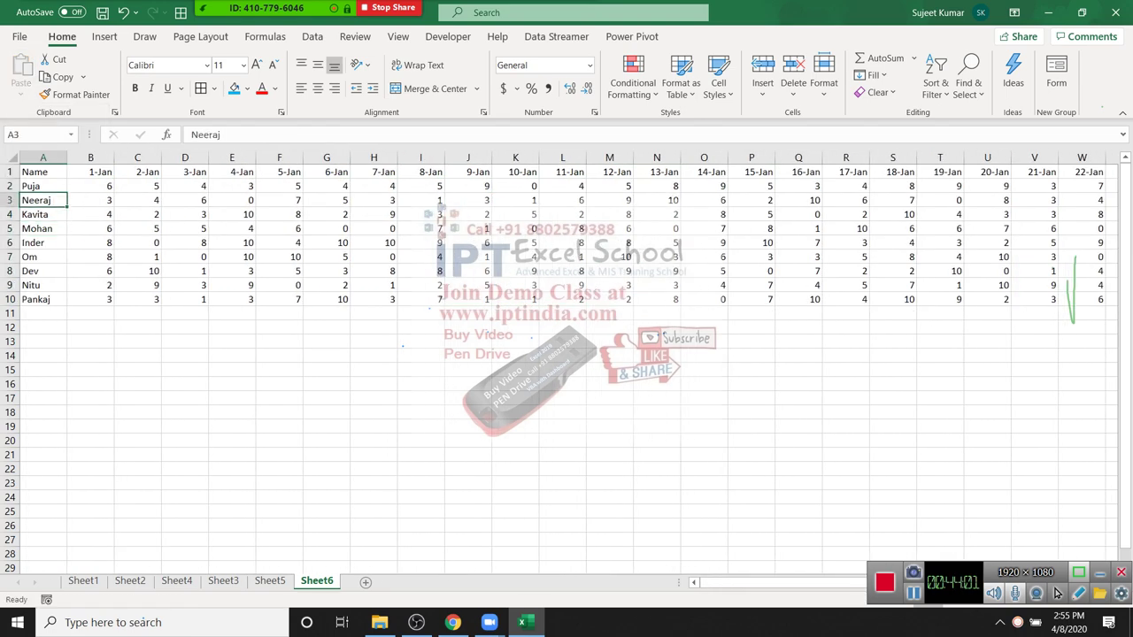
key(Right)
key(Right)
key(Right)
key(Right)
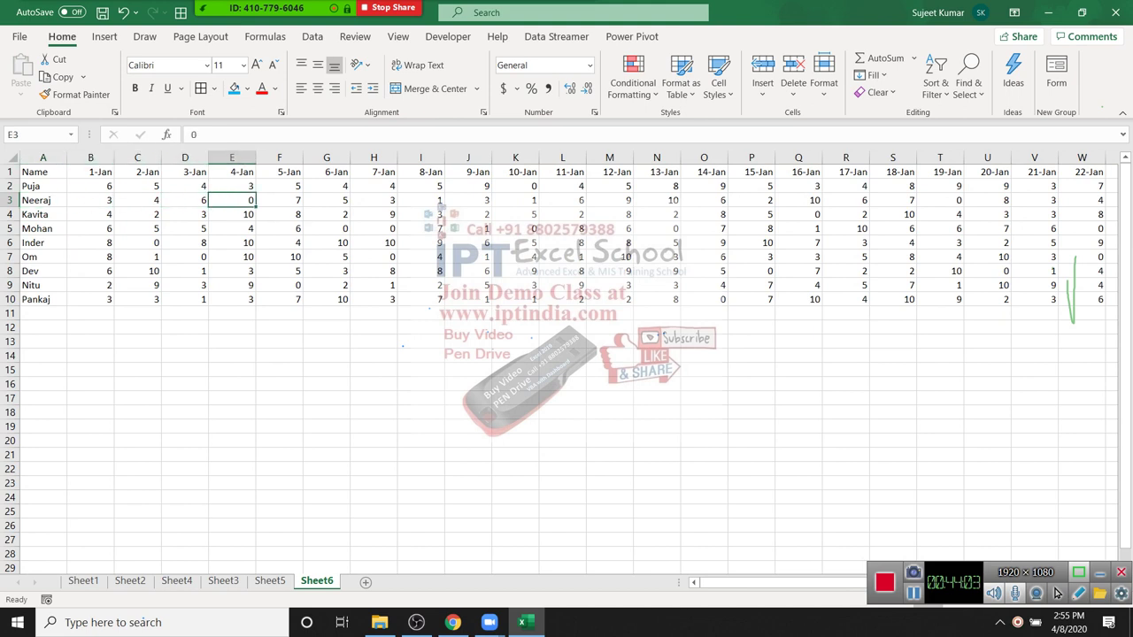
key(Right)
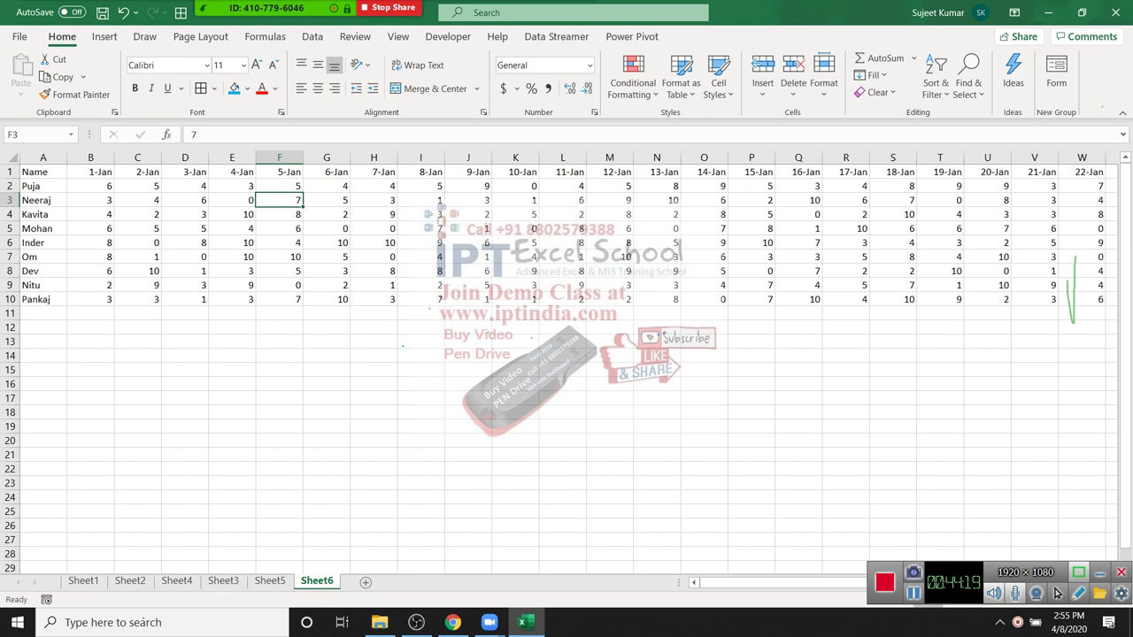
key(Left)
key(Left)
key(Left)
key(Left)
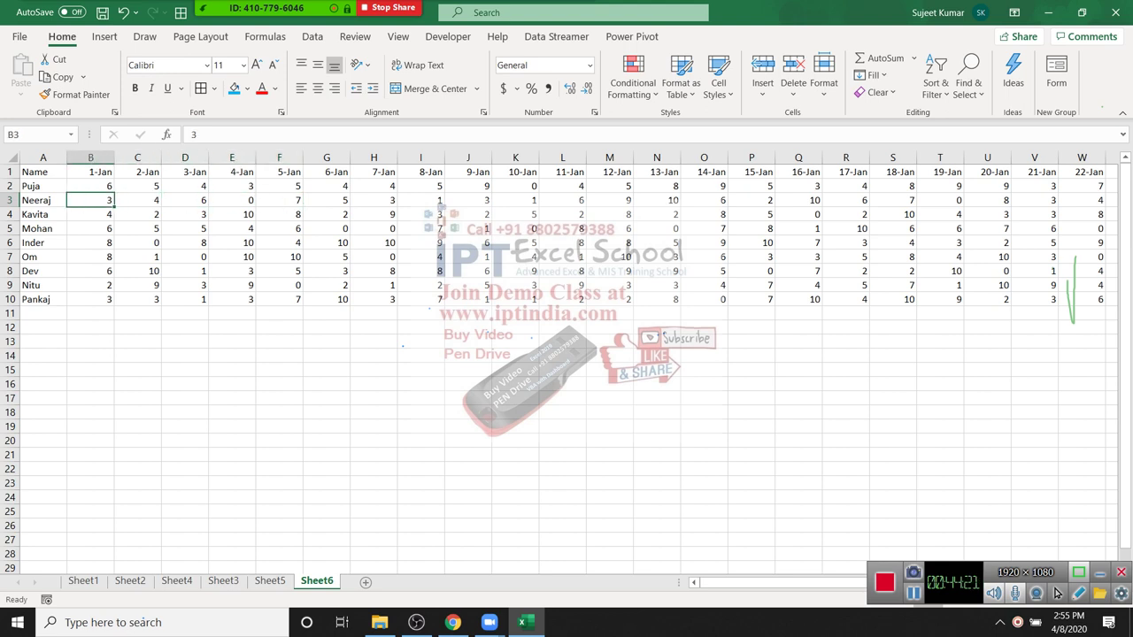
key(Up)
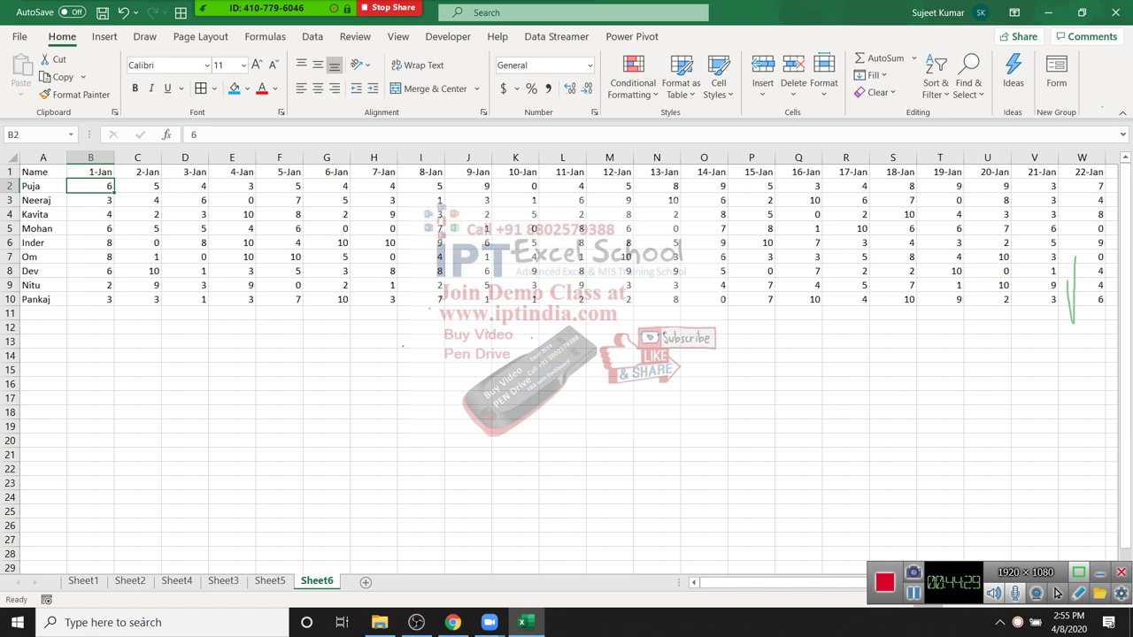
key(Right)
key(Right)
key(Right)
key(Right)
key(Right)
key(Down)
key(Down)
key(Down)
key(Down)
key(Up)
key(Up)
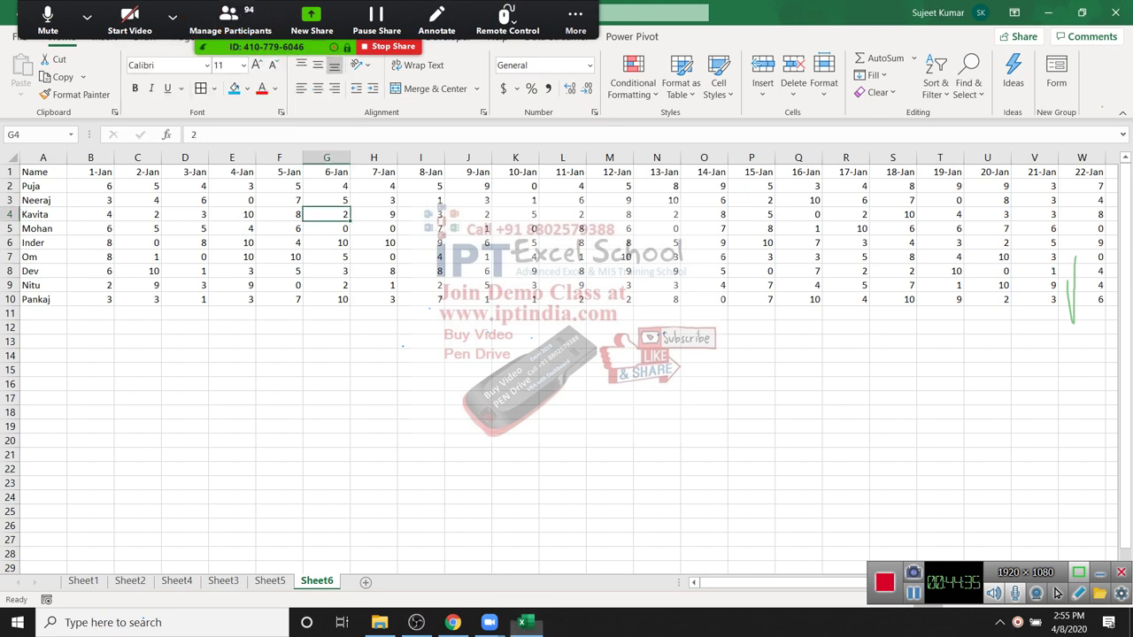
click(515, 186)
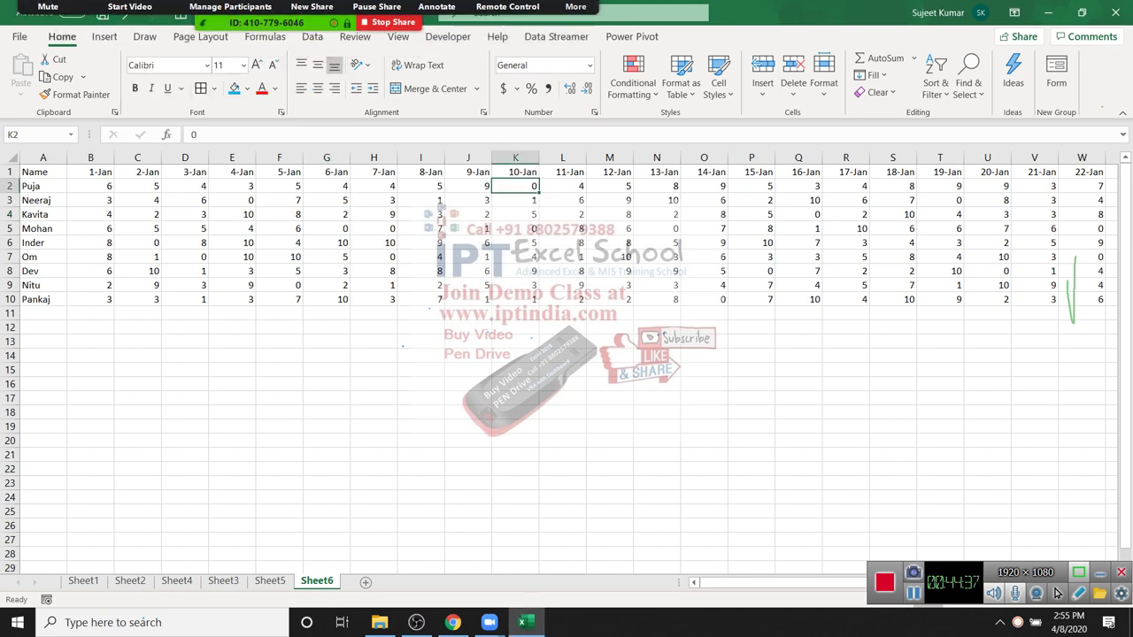
scroll(567, 372, down, 11)
scroll(566, 371, up, 11)
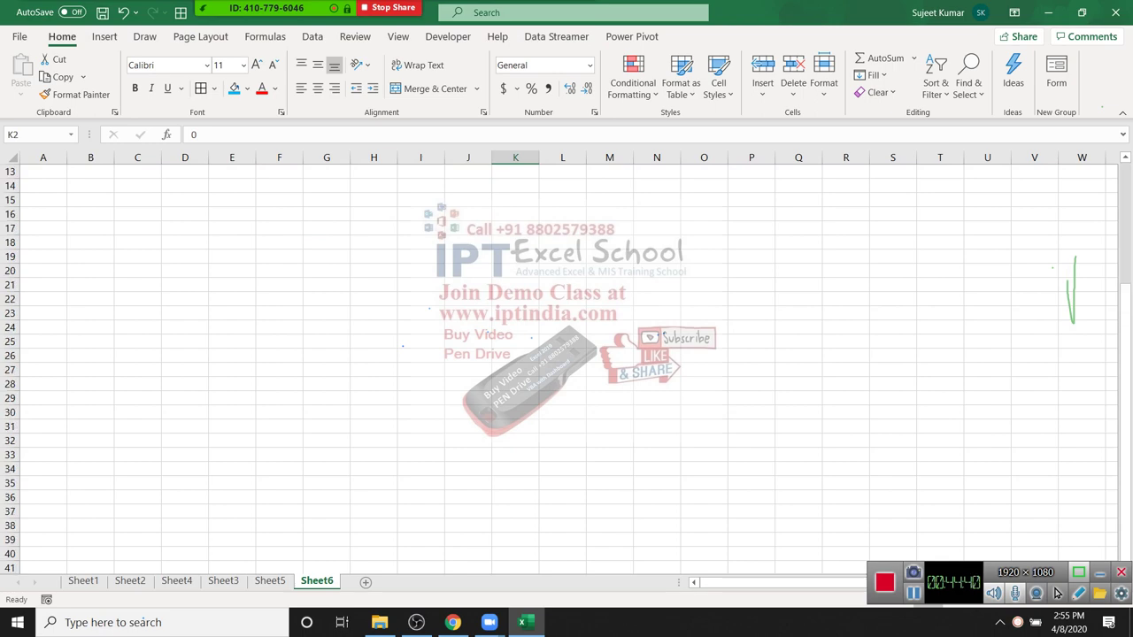
key(Down)
key(Down)
key(Down)
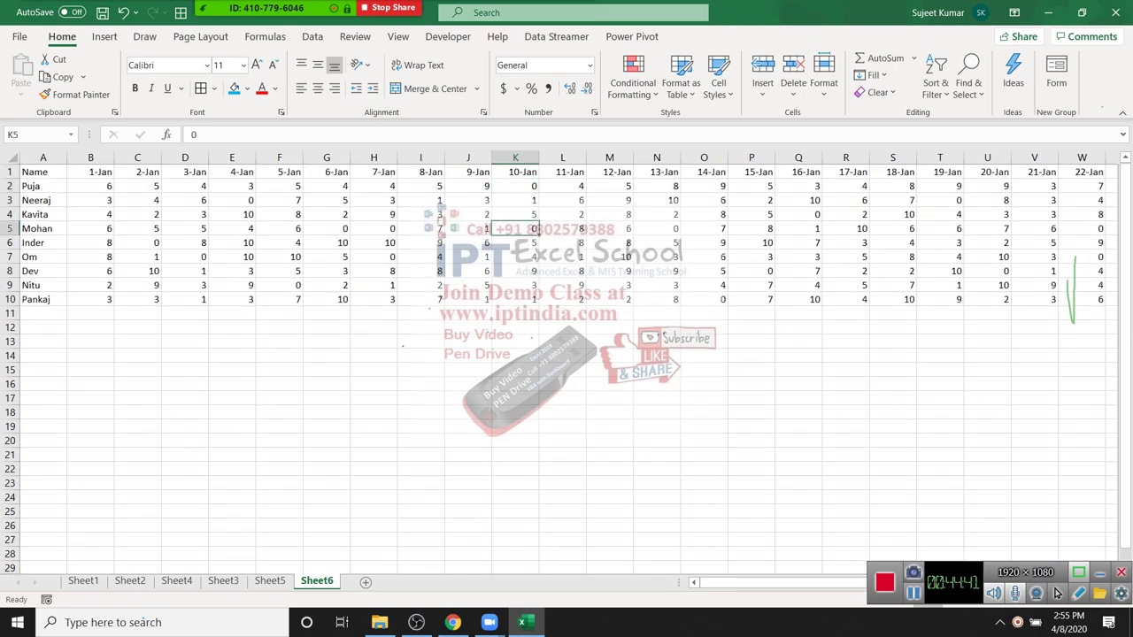
key(Left)
key(Left)
key(Left)
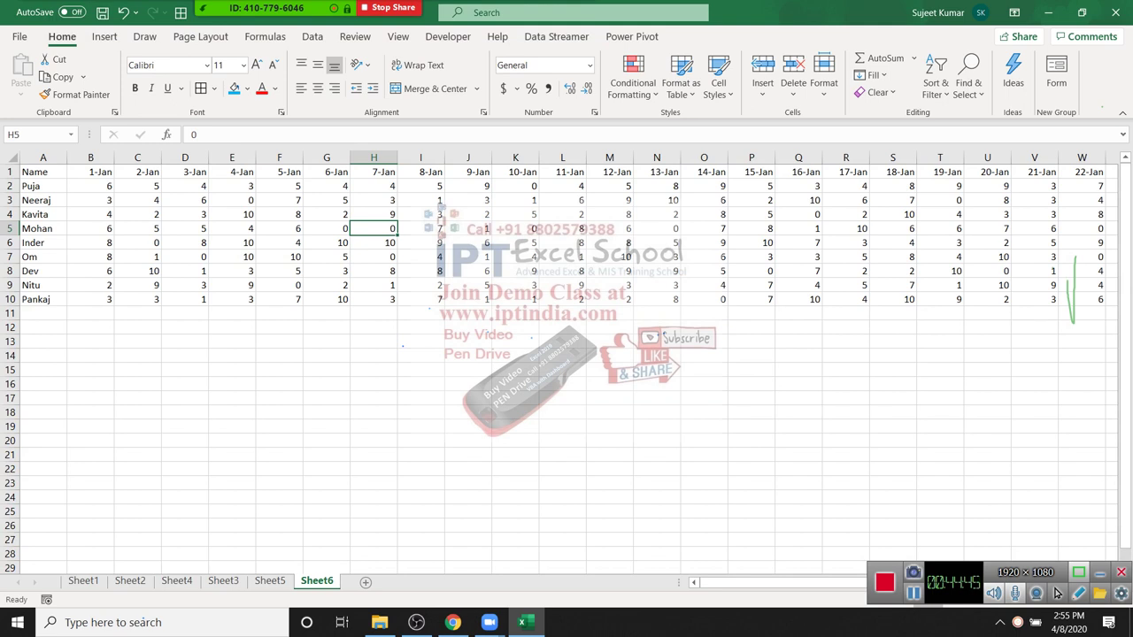
key(ctrl+Home)
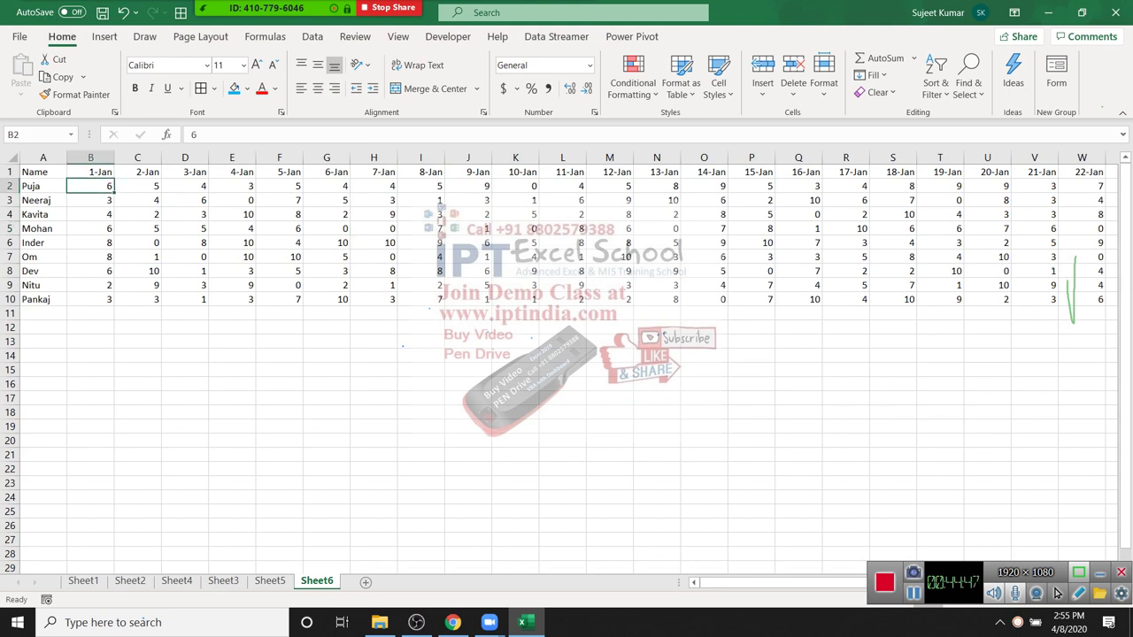
key(ctrl+Page_Up)
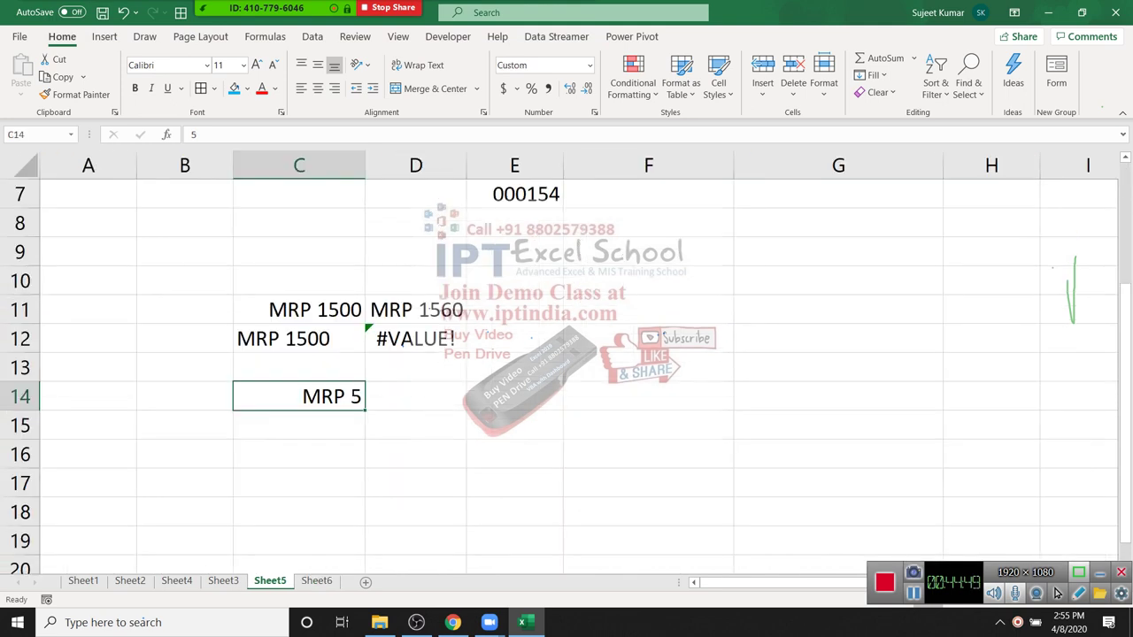
Step: Change C14's custom format to just "MRP" so it hides the value 5
key(shift+F10)
key(Down)
key(Down)
key(Down)
key(Down)
key(Down)
key(Down)
key(Down)
key(Down)
key(Down)
key(Down)
key(Down)
key(Down)
key(Return)
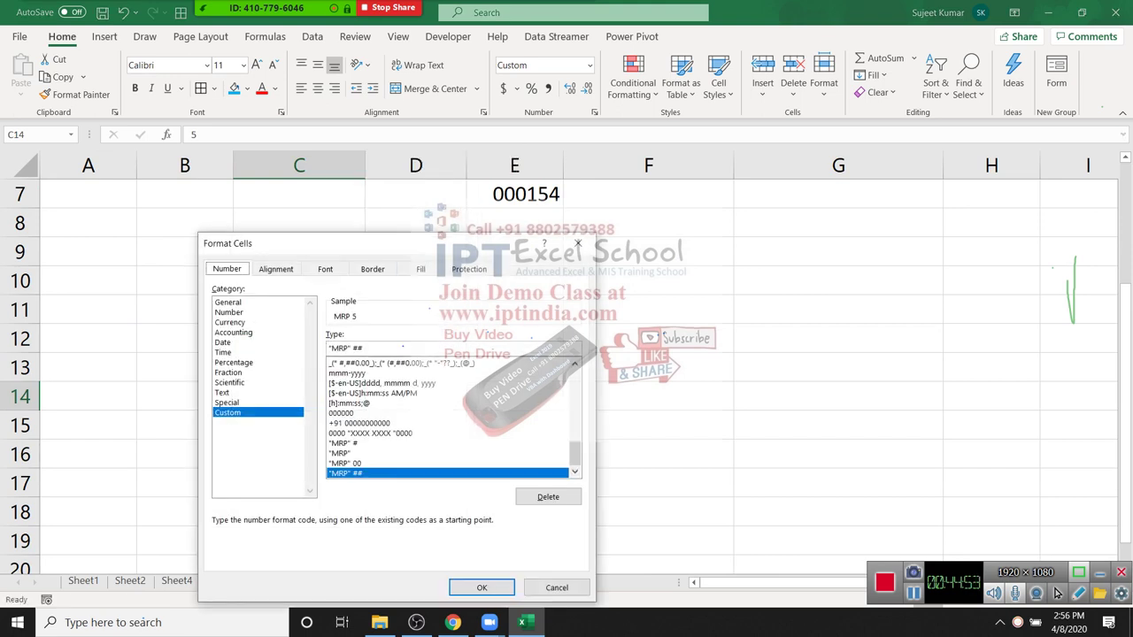
key(BackSpace)
key(BackSpace)
key(BackSpace)
key(BackSpace)
text(")
key(Return)
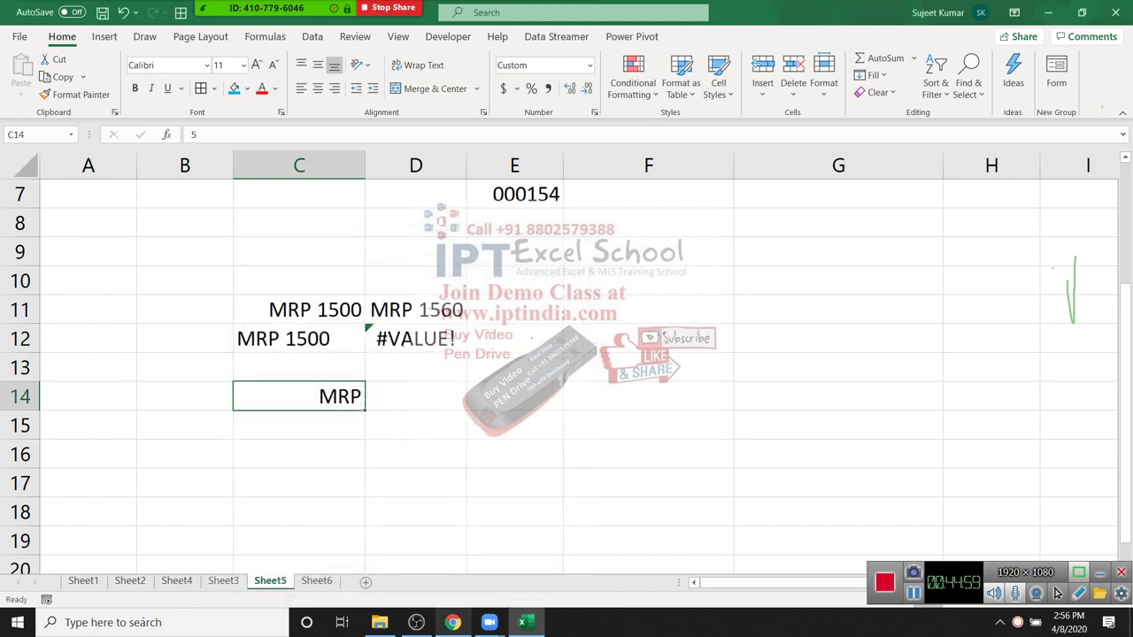
Step: Return to Sheet6 and select all the attendance values
key(ctrl+Page_Down)
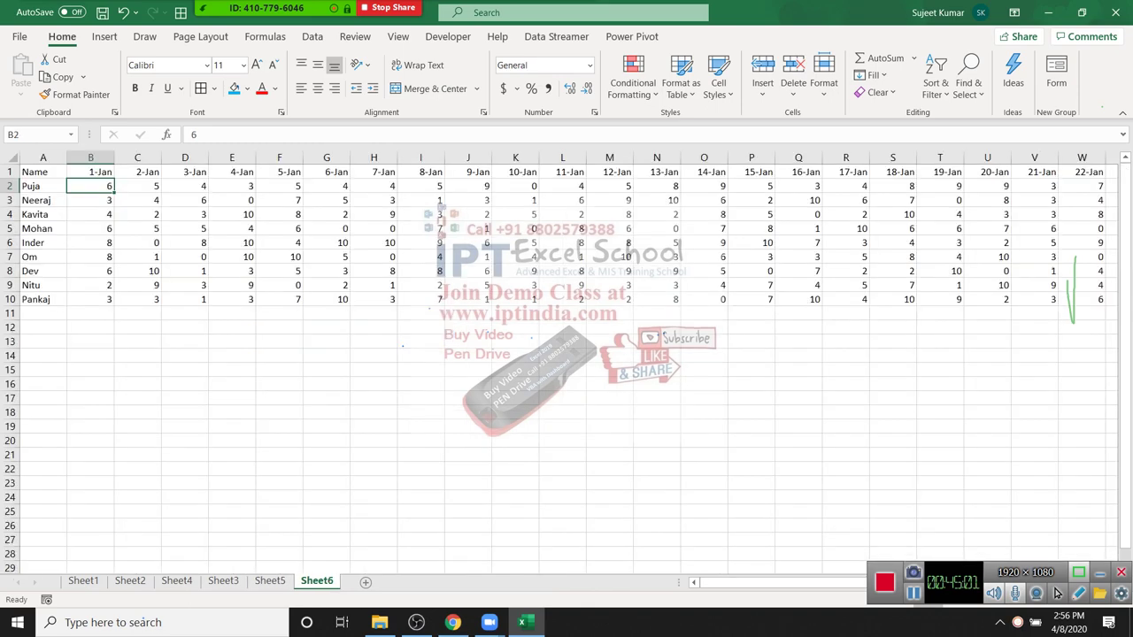
key(ctrl+shift+Right)
key(ctrl+shift+Down)
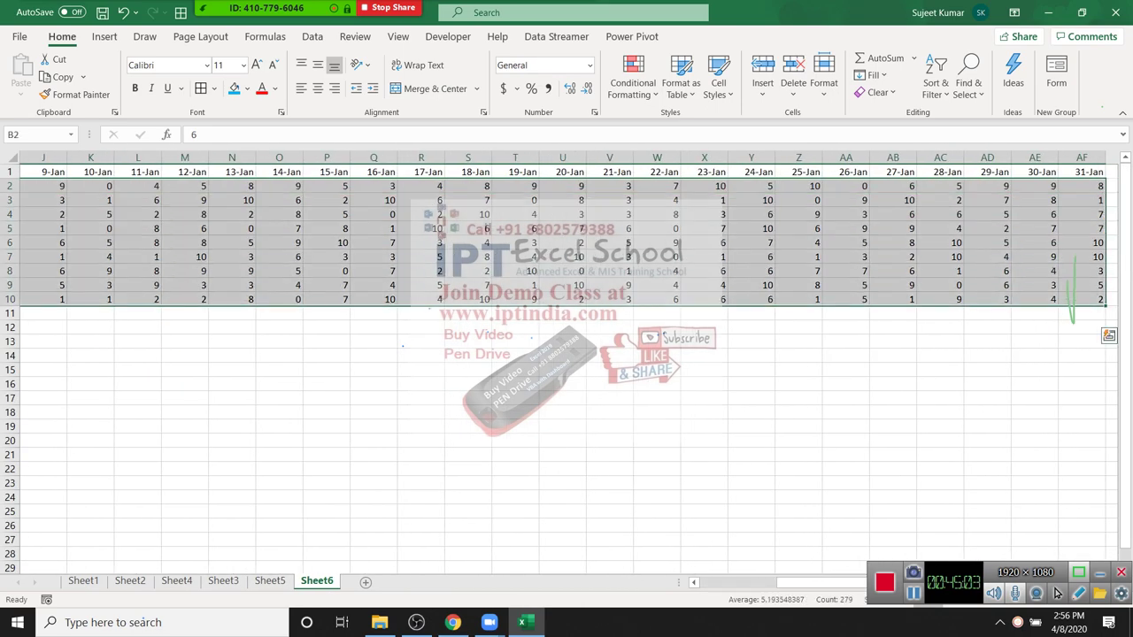
Step: Apply the custom number format "P";;"A" to the selected attendance grid
key(shift+F10)
key(Down)
key(Down)
key(Escape)
key(ctrl+1)
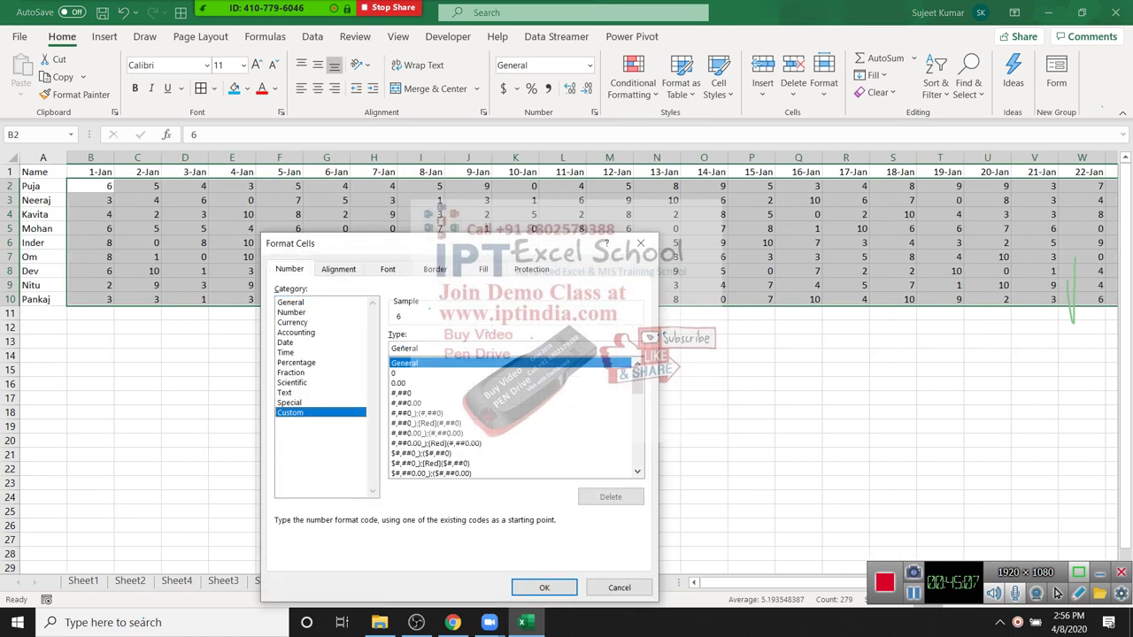
key(Tab)
text("P)
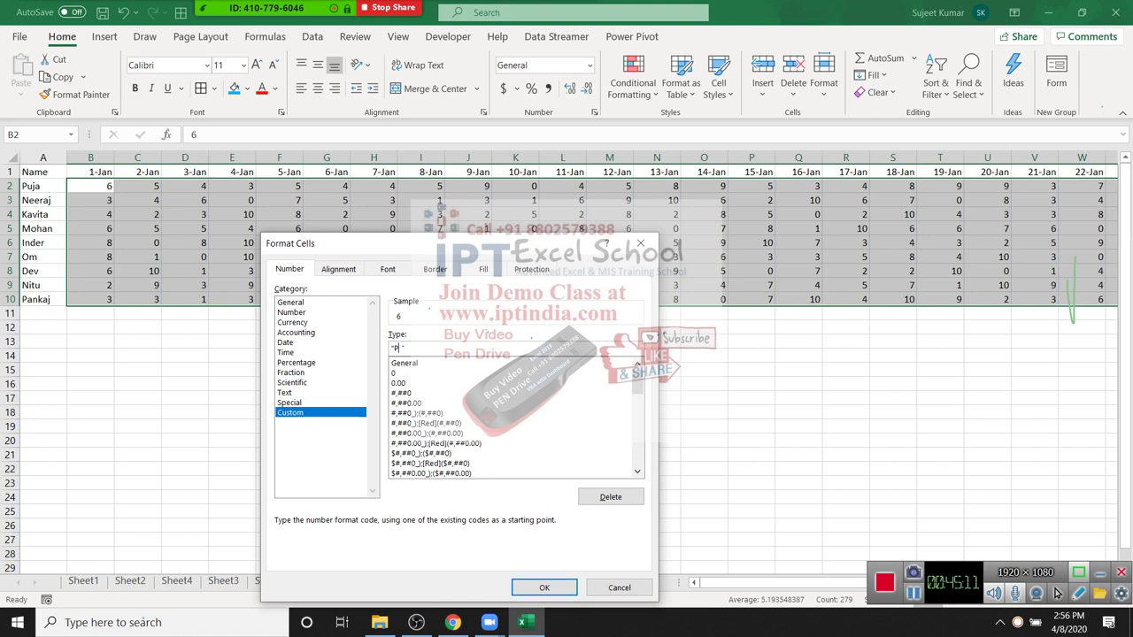
text(")
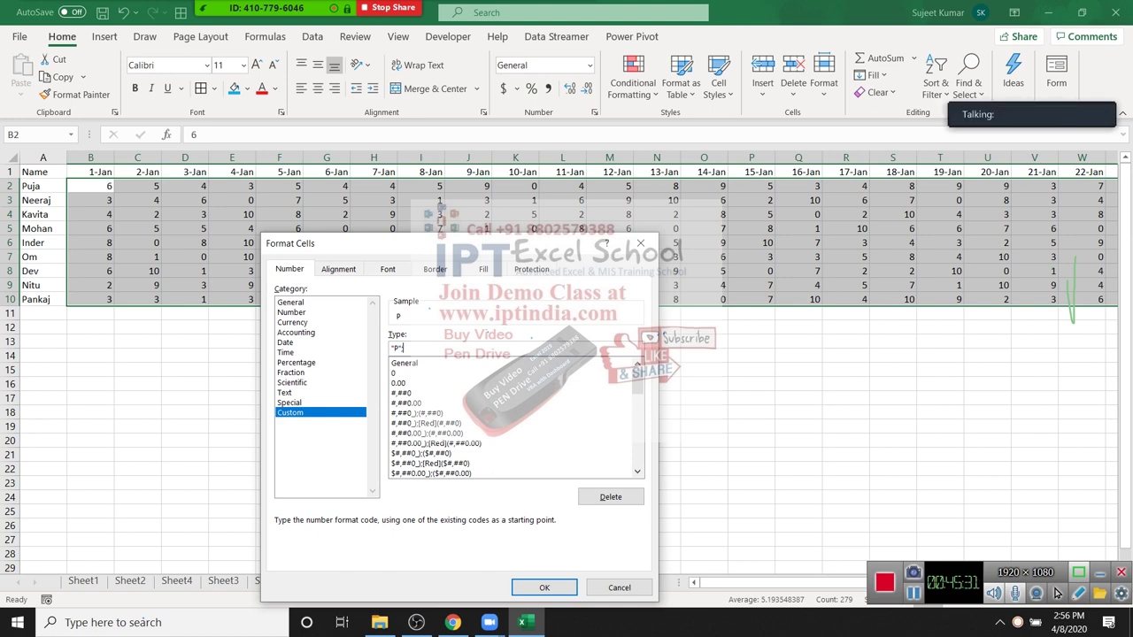
text(*)
text(")
text(A)
text(")
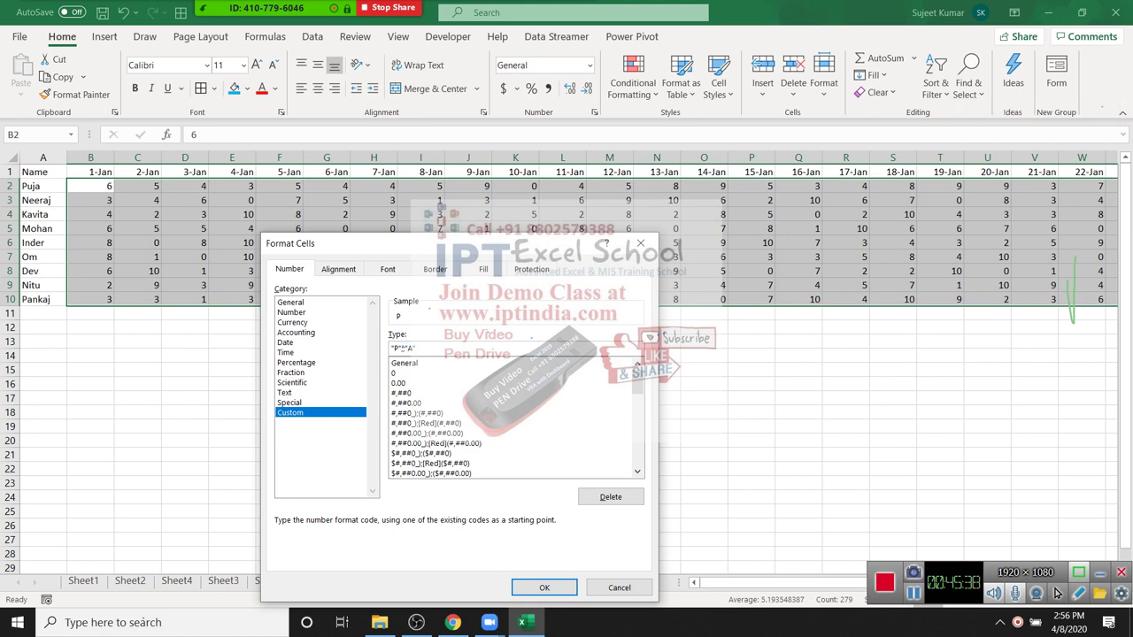
key(Return)
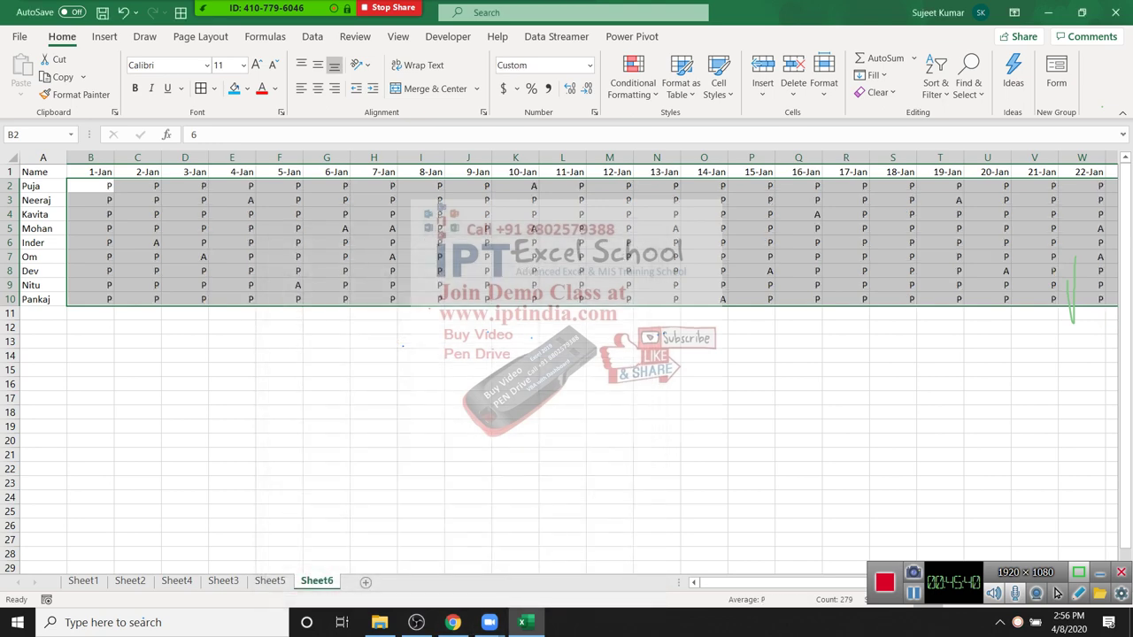
Step: Check the 10-Jan column values now displaying as P or A
key(Right)
key(Right)
key(Right)
key(Right)
key(Right)
key(Right)
key(Right)
key(Right)
key(Right)
key(Down)
key(Down)
key(Down)
key(Down)
key(Down)
key(Down)
key(Up)
key(Up)
key(Up)
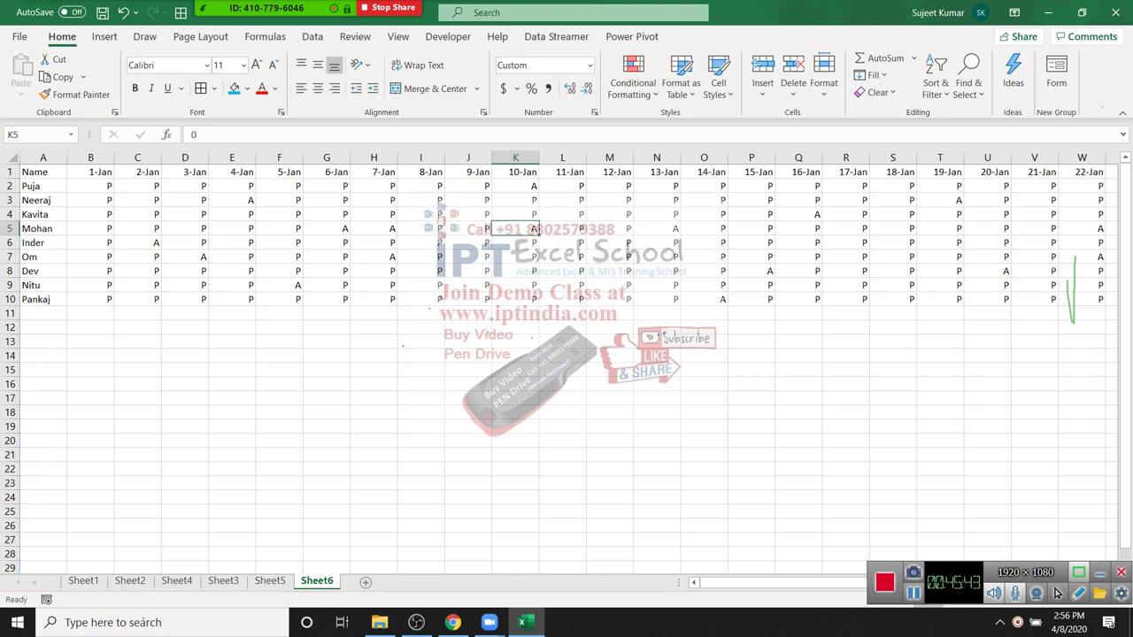
key(Down)
key(Down)
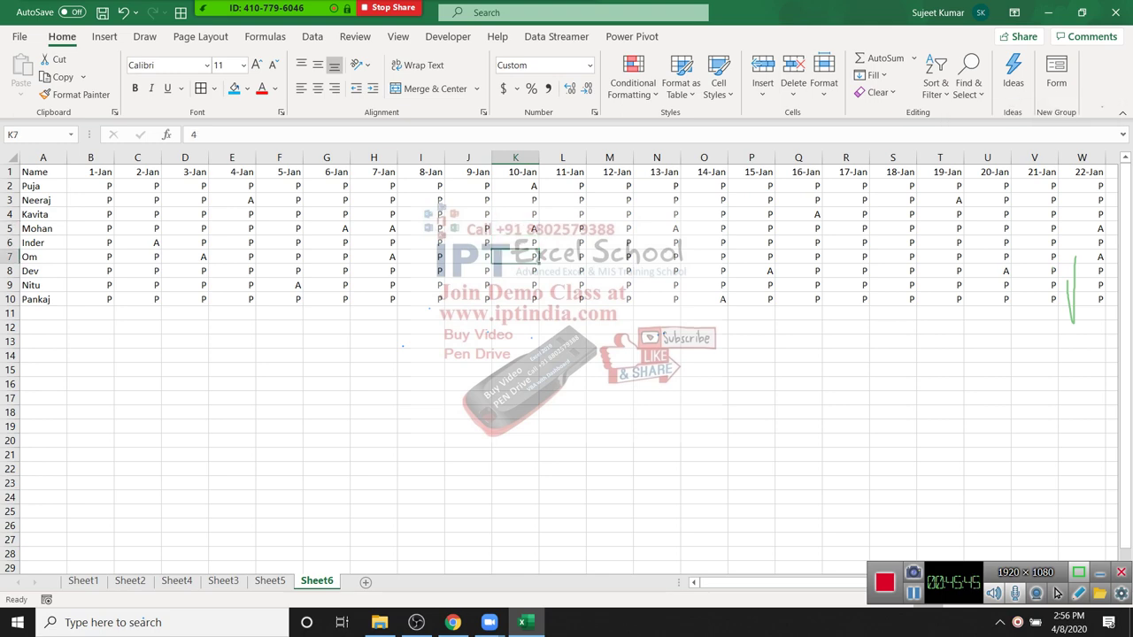
scroll(1056, 593, up, 10)
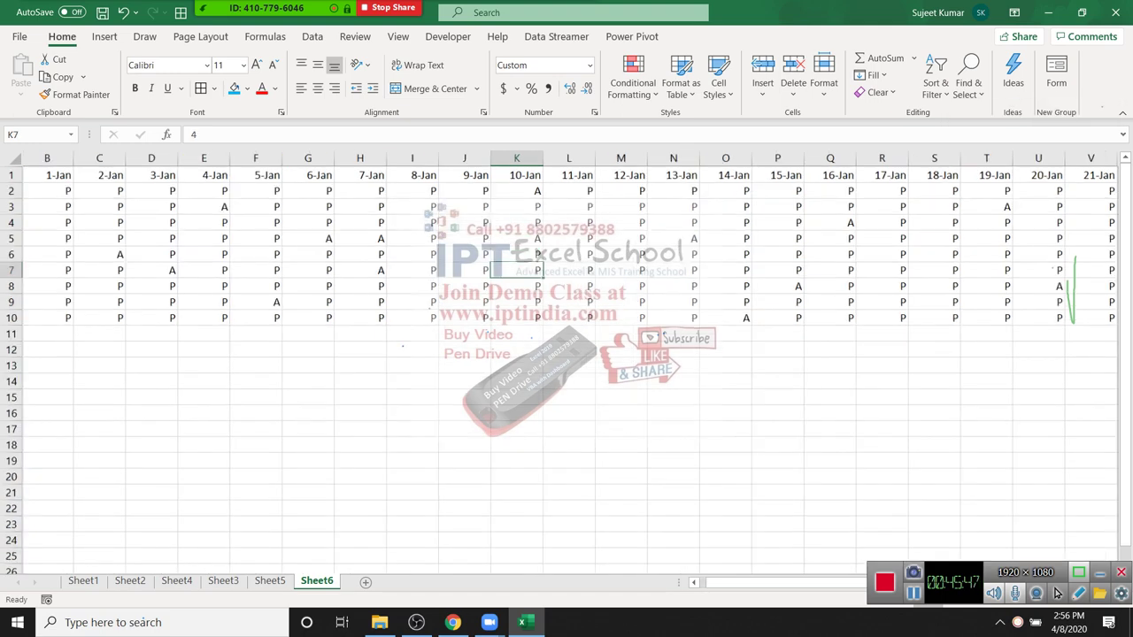
scroll(1056, 593, down, 4)
scroll(1055, 593, up, 4)
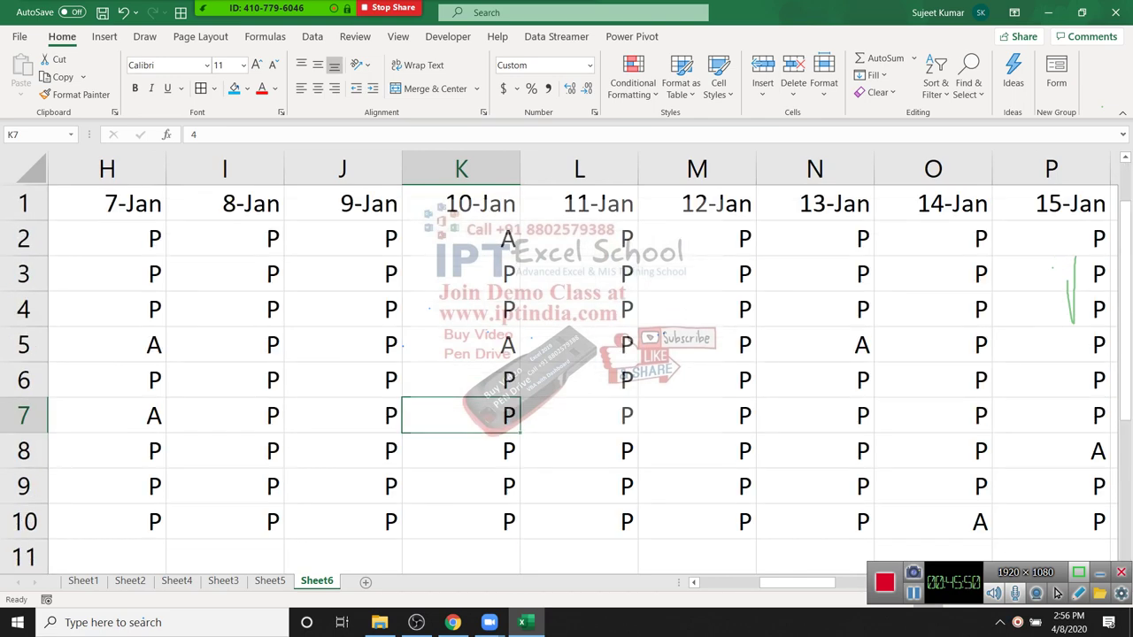
scroll(1056, 593, down, 10)
scroll(1056, 593, up, 4)
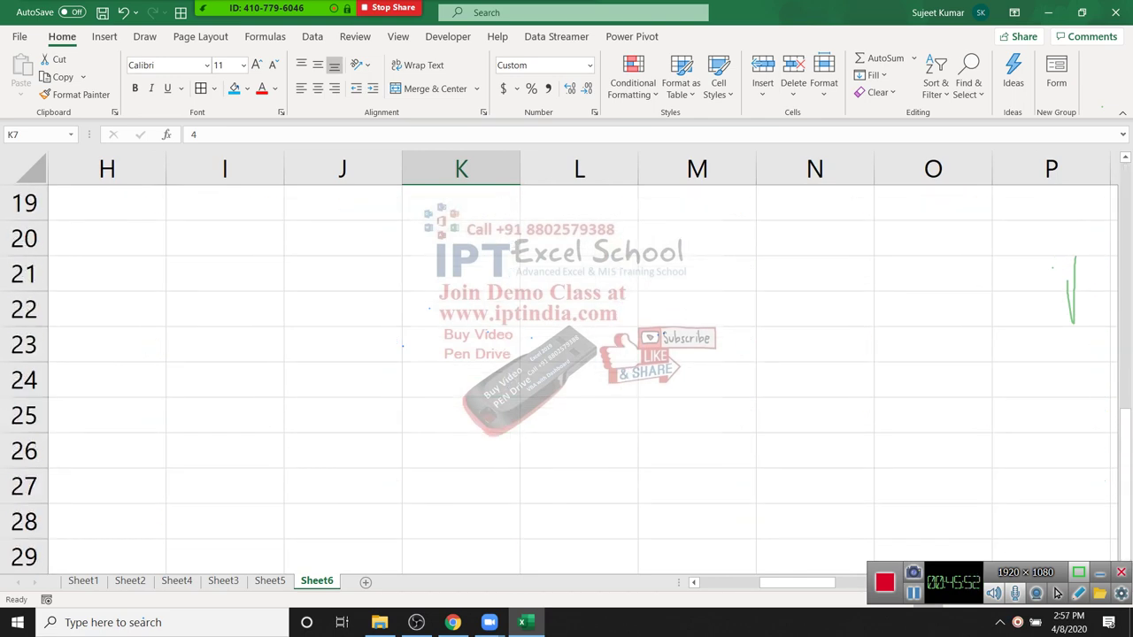
click(342, 380)
Step: Type the format code "P";;"A" into cell J24 and add a semicolon
text(")
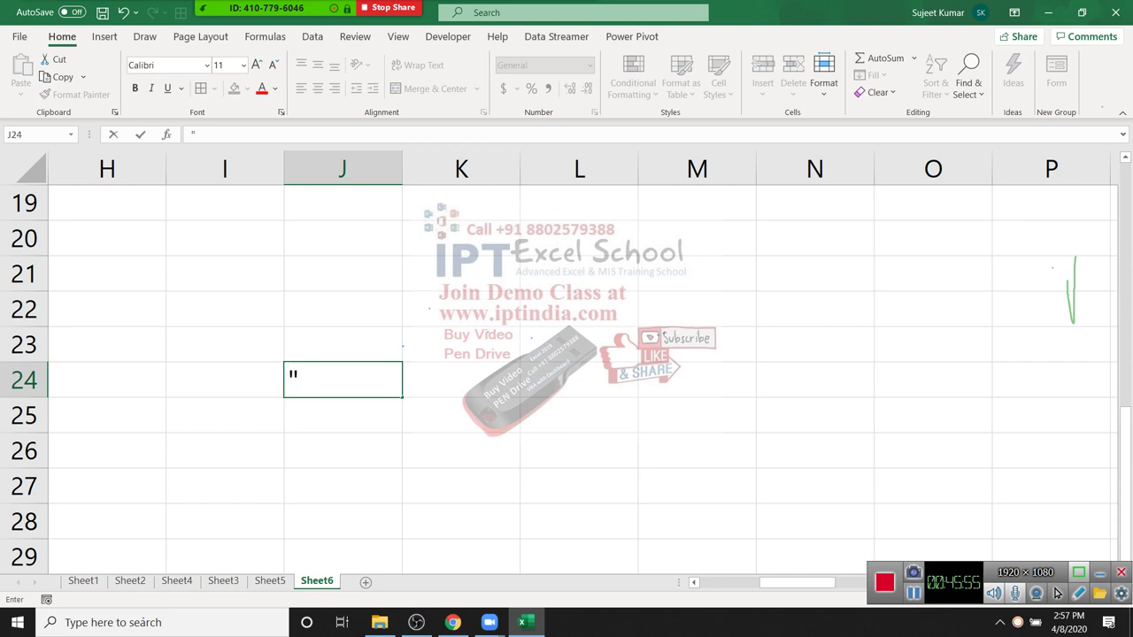
text(P";;"A")
key(F2)
key(Left)
key(Left)
key(Left)
key(Left)
key(Left)
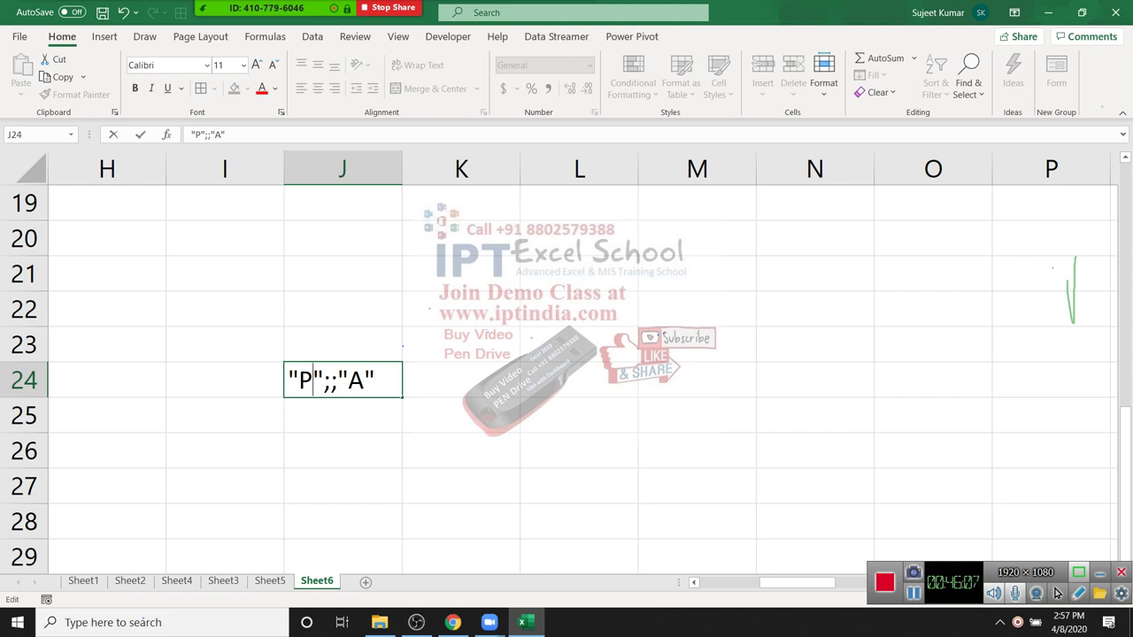
key(Right)
key(Right)
Step: Revise the code text in J24, then cancel the entry so J24 stays empty
key(Right)
key(Right)
key(Right)
text(;)
key(Home)
key(Right)
key(shift+Right)
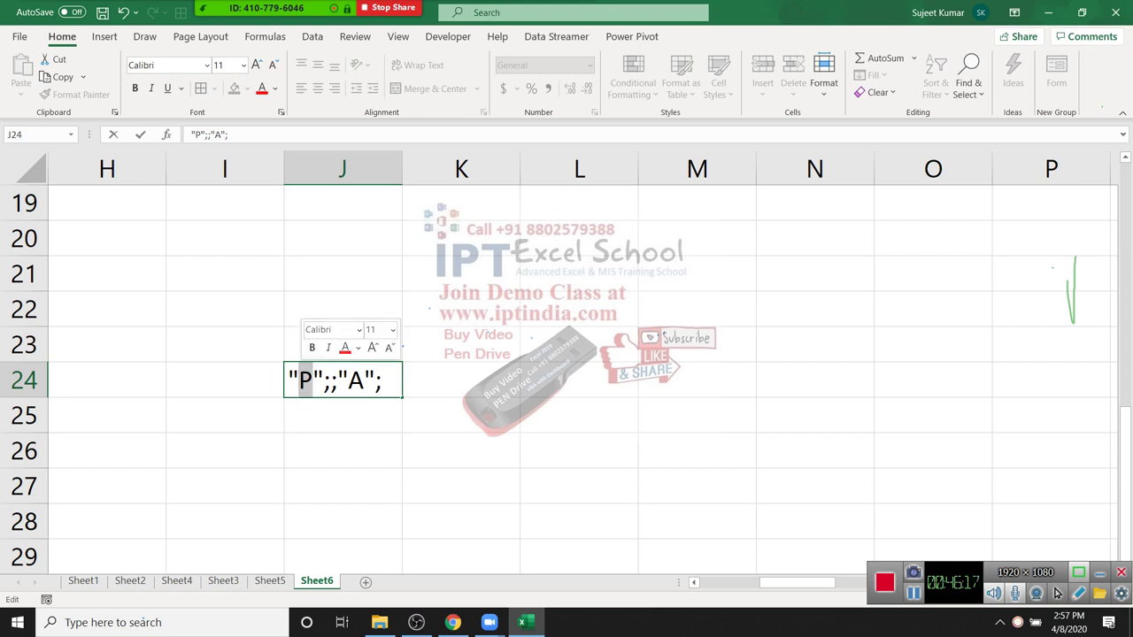
key(Right)
key(Right)
key(Right)
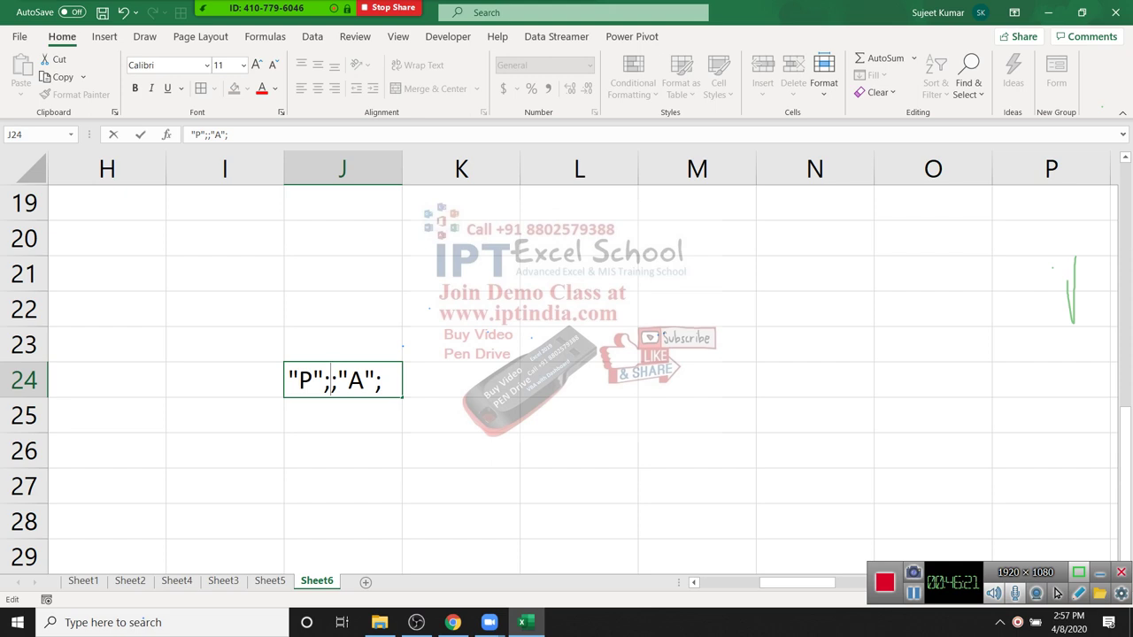
key(Right)
key(Right)
key(Right)
key(Right)
key(Right)
key(BackSpace)
key(Escape)
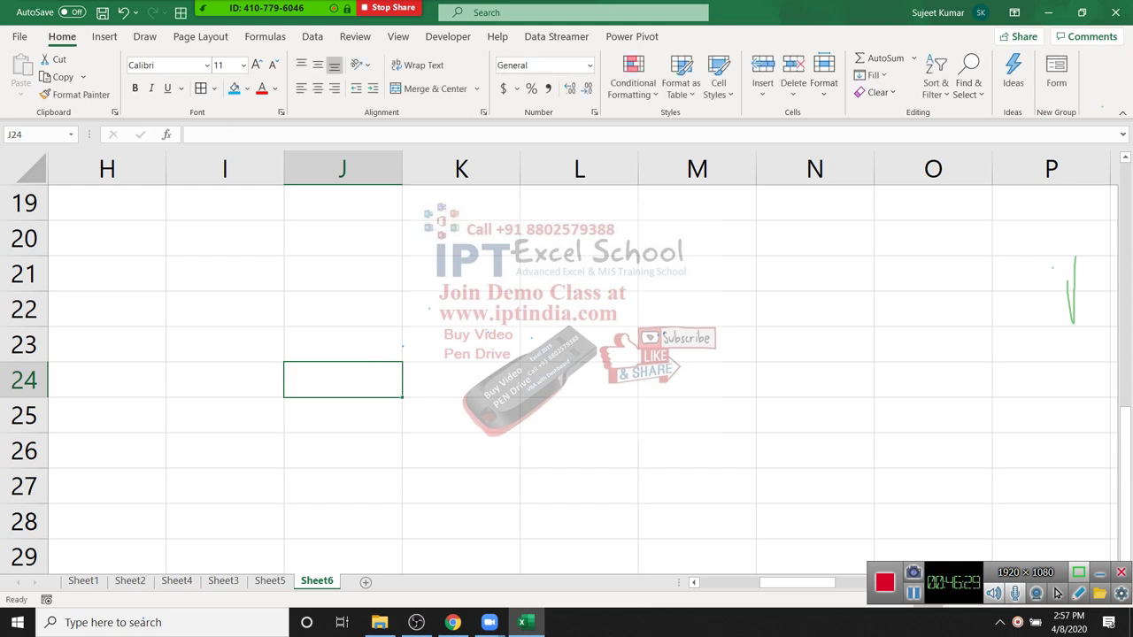
scroll(559, 364, down, 3)
Step: Select the attendance table, then the row 1 date headers from B1 onward
scroll(559, 364, up, 5)
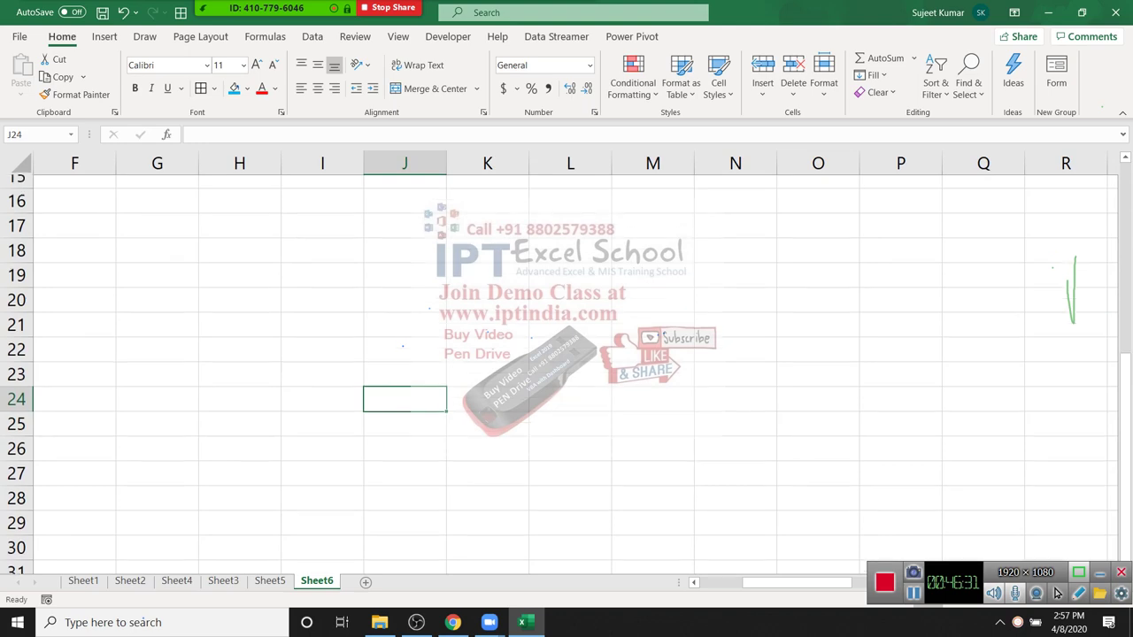
ctrl+scroll(559, 364, down, 1)
click(405, 319)
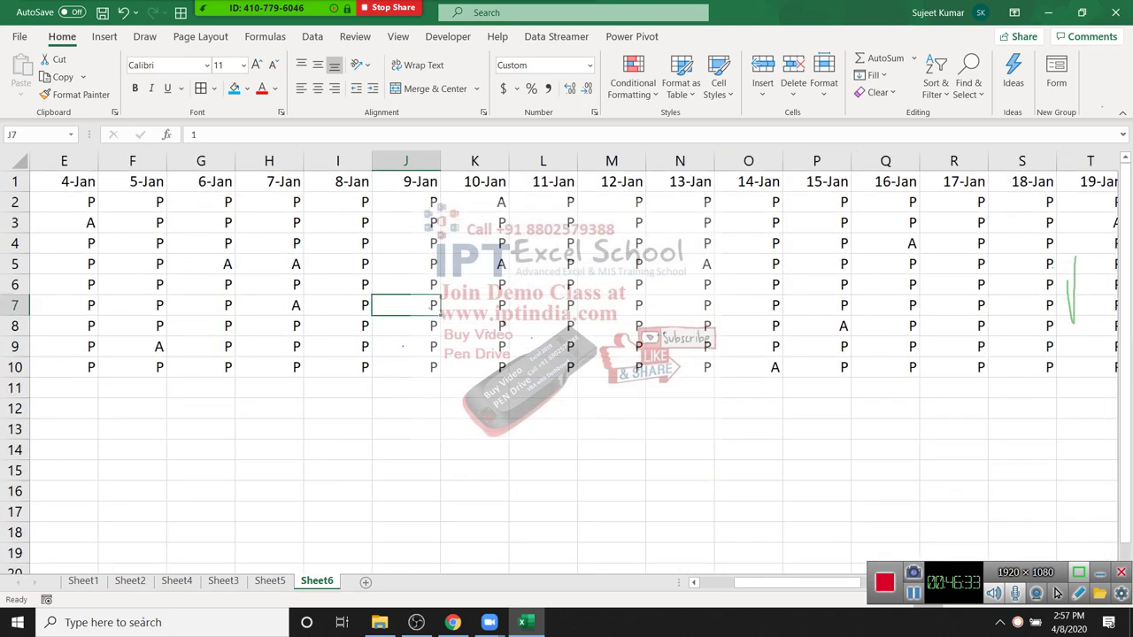
key(ctrl+Right)
key(ctrl+Left)
key(Up)
key(Up)
key(Up)
key(Up)
key(Up)
key(Up)
key(ctrl+shift+Right)
key(ctrl+shift+Down)
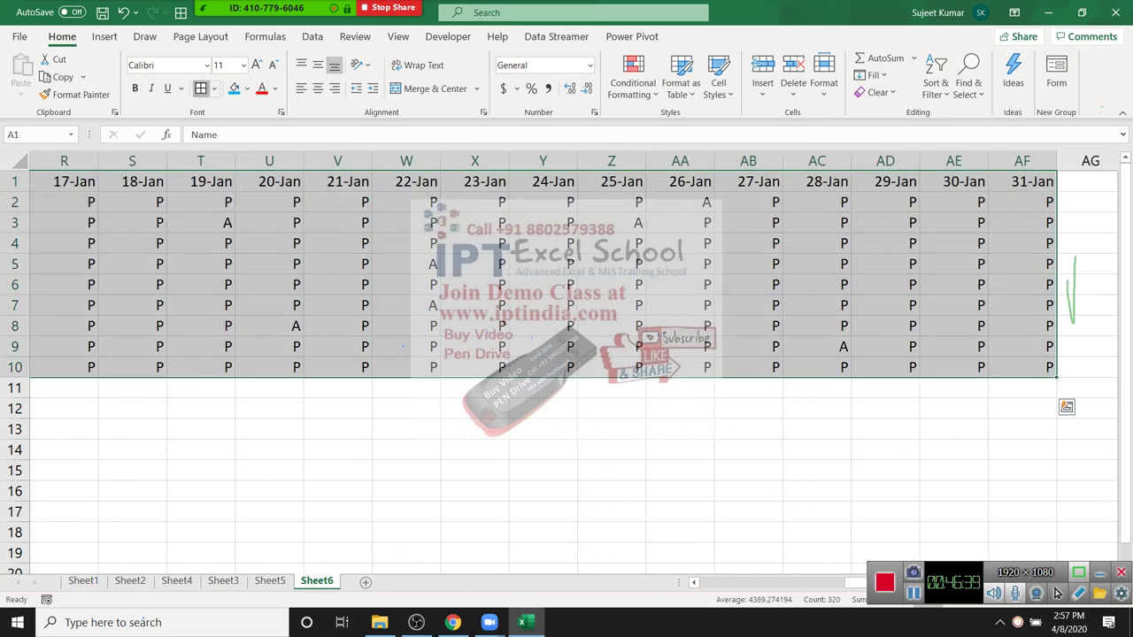
key(ctrl+BackSpace)
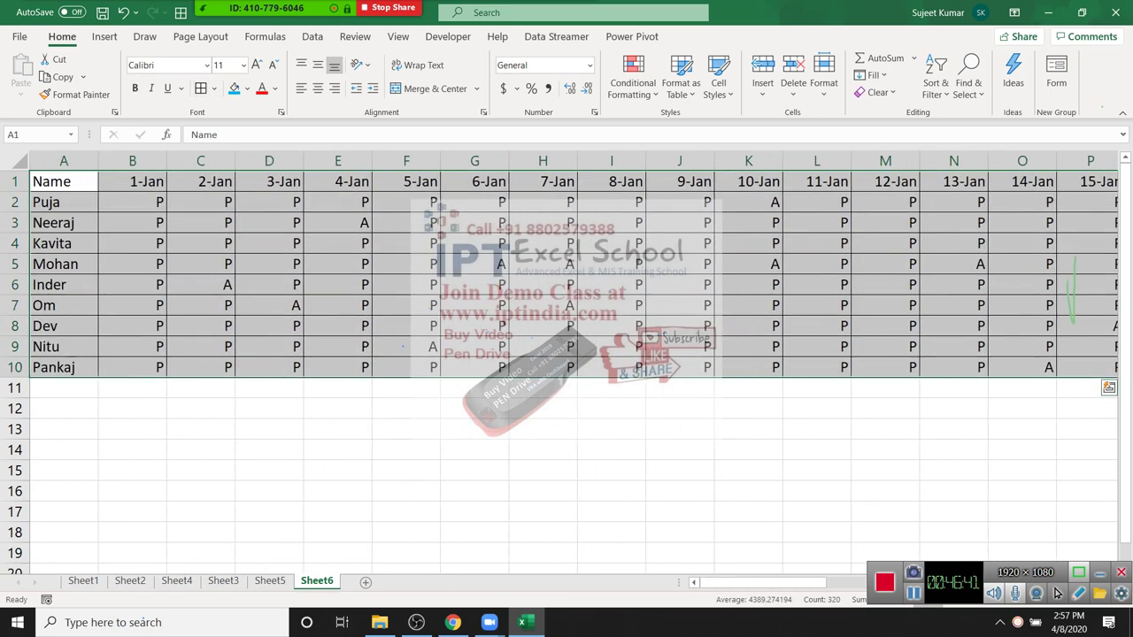
key(Right)
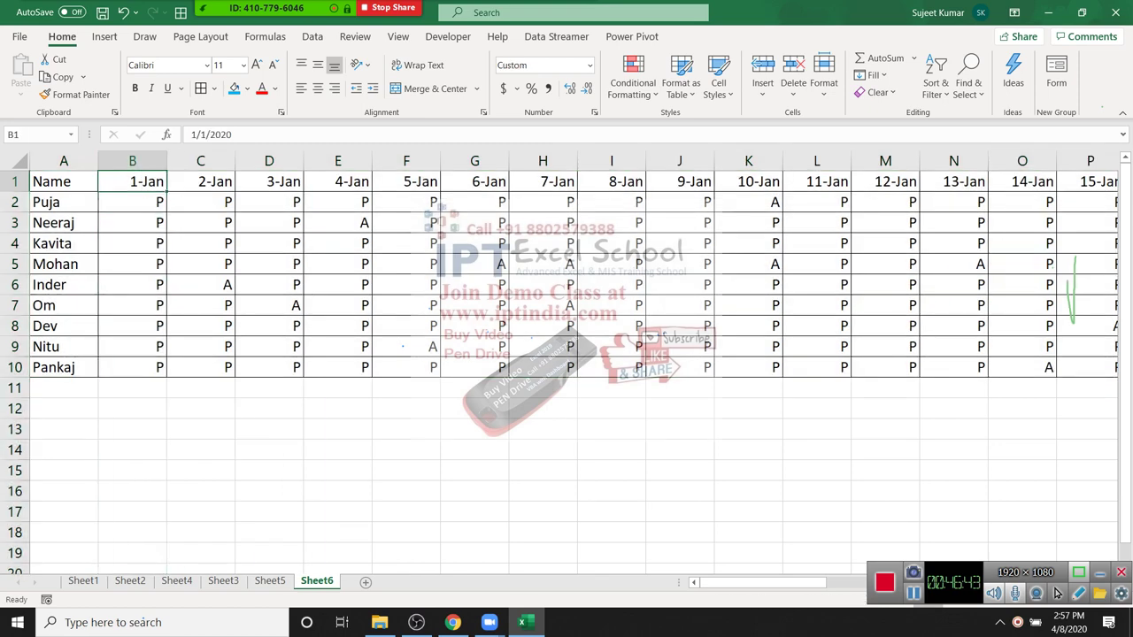
key(ctrl+shift+Right)
key(ctrl+BackSpace)
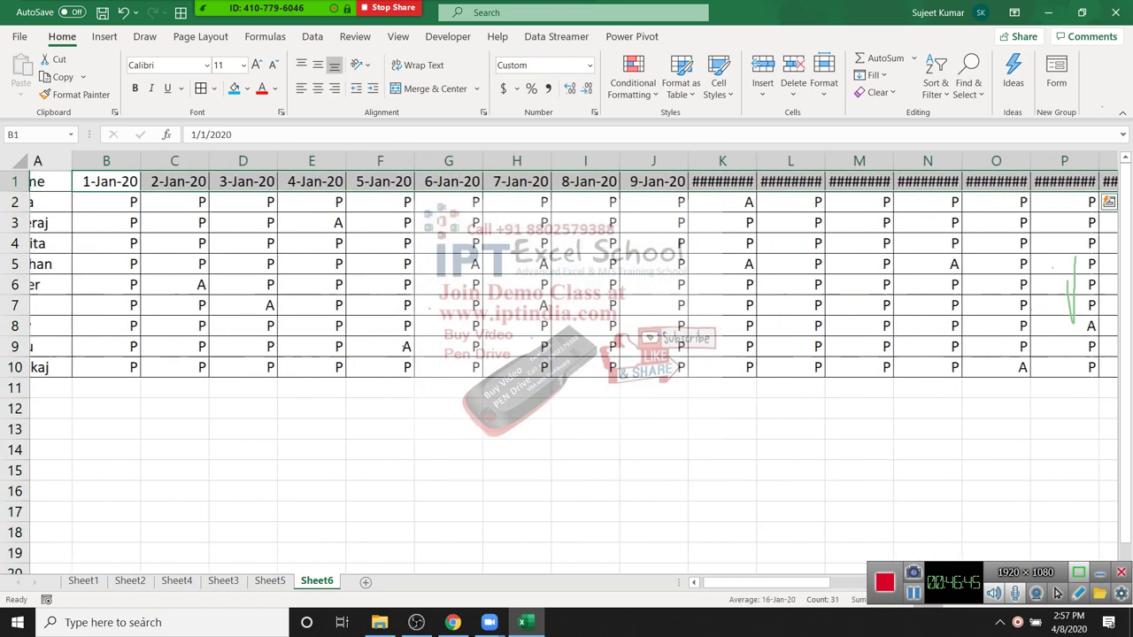
Step: Auto-fit every column on the sheet so the full dates show
key(Home)
key(ctrl+a)
key(ctrl+a)
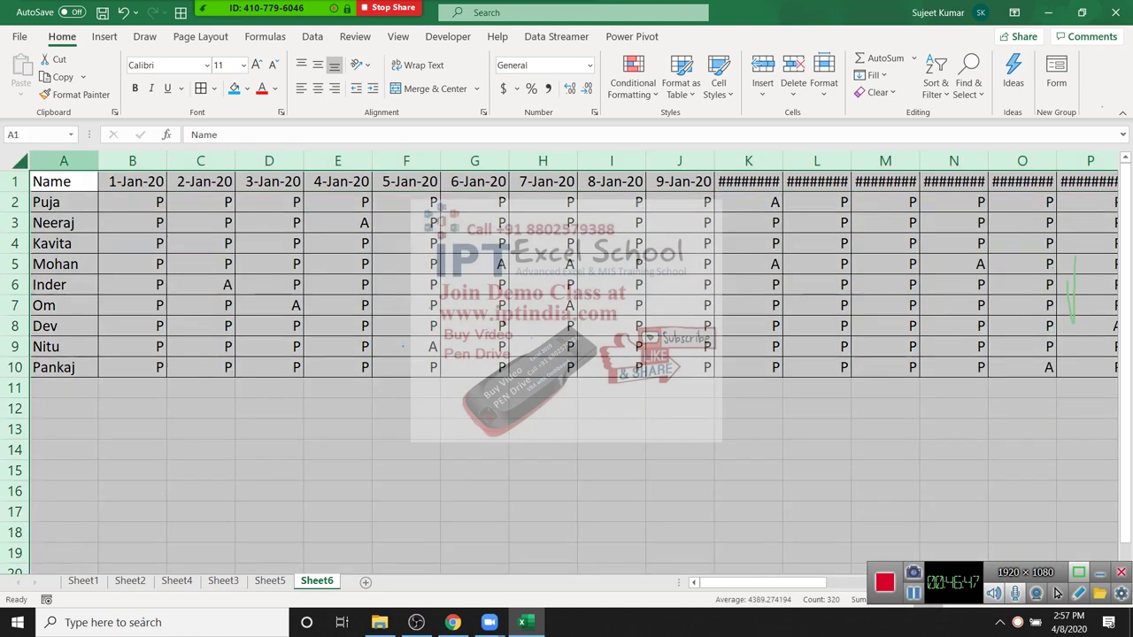
key(alt+h)
key(o)
key(i)
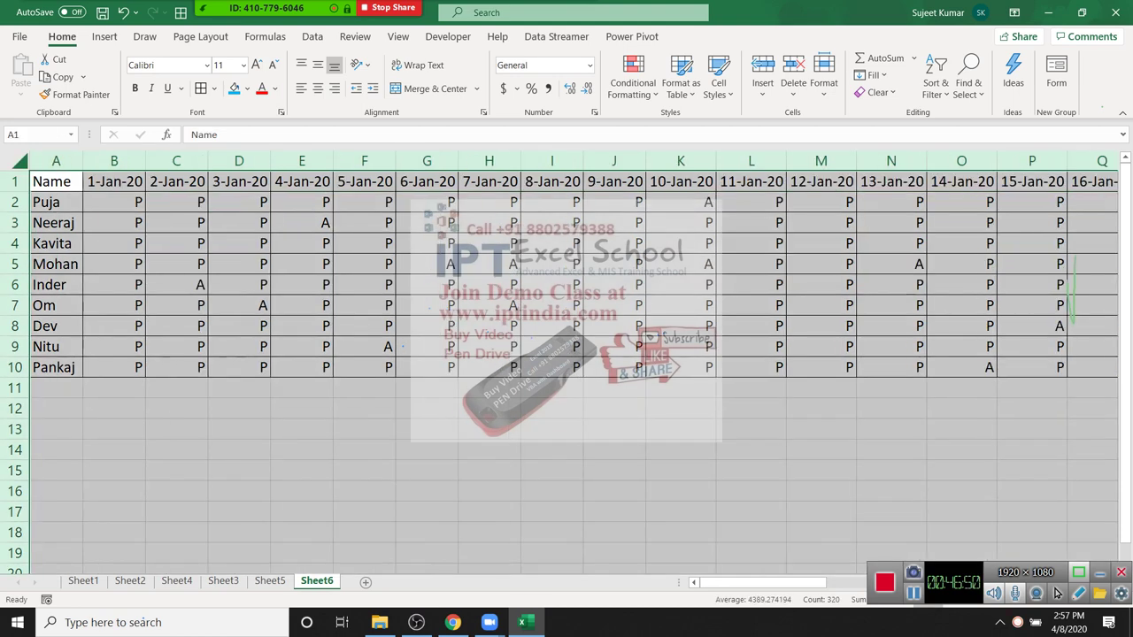
click(891, 202)
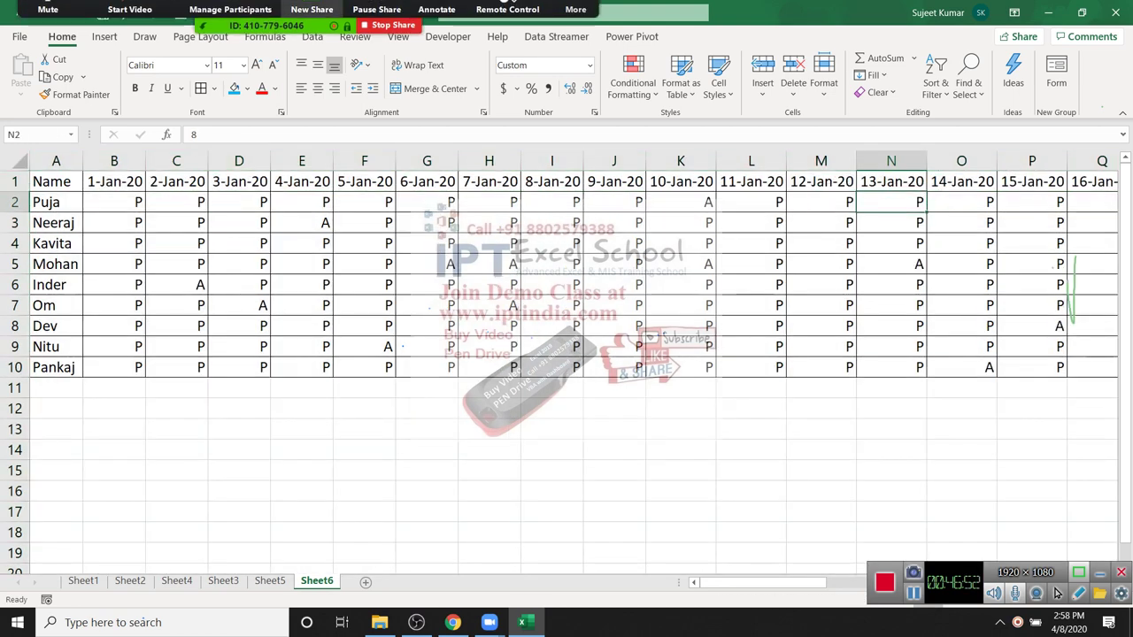
Step: Mute all participants in the meeting app
click(230, 18)
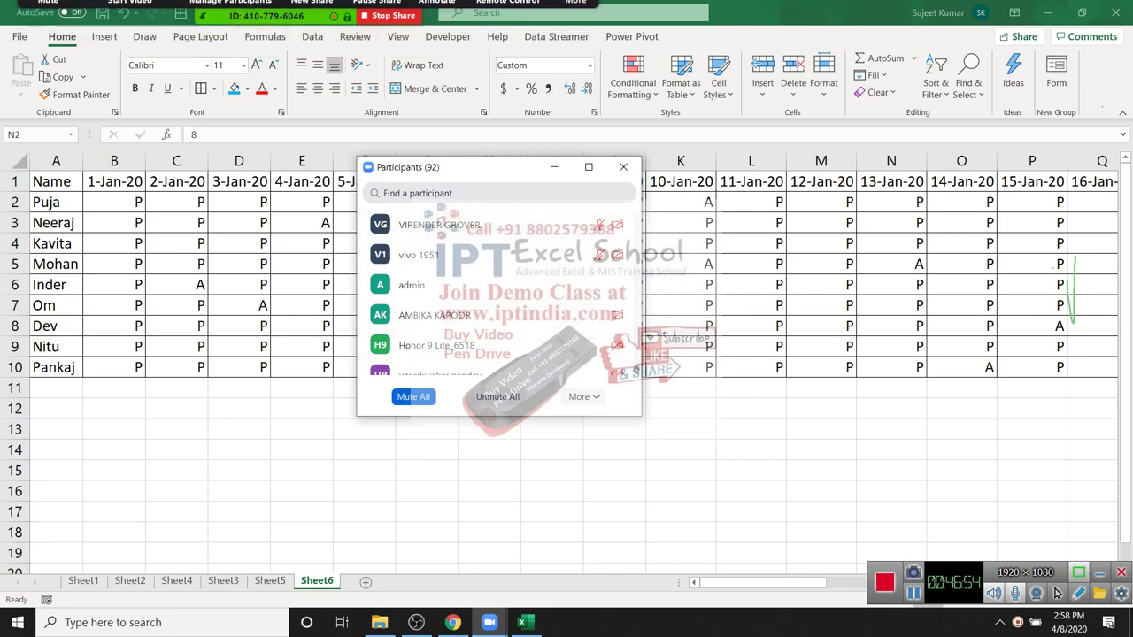
click(412, 397)
click(616, 352)
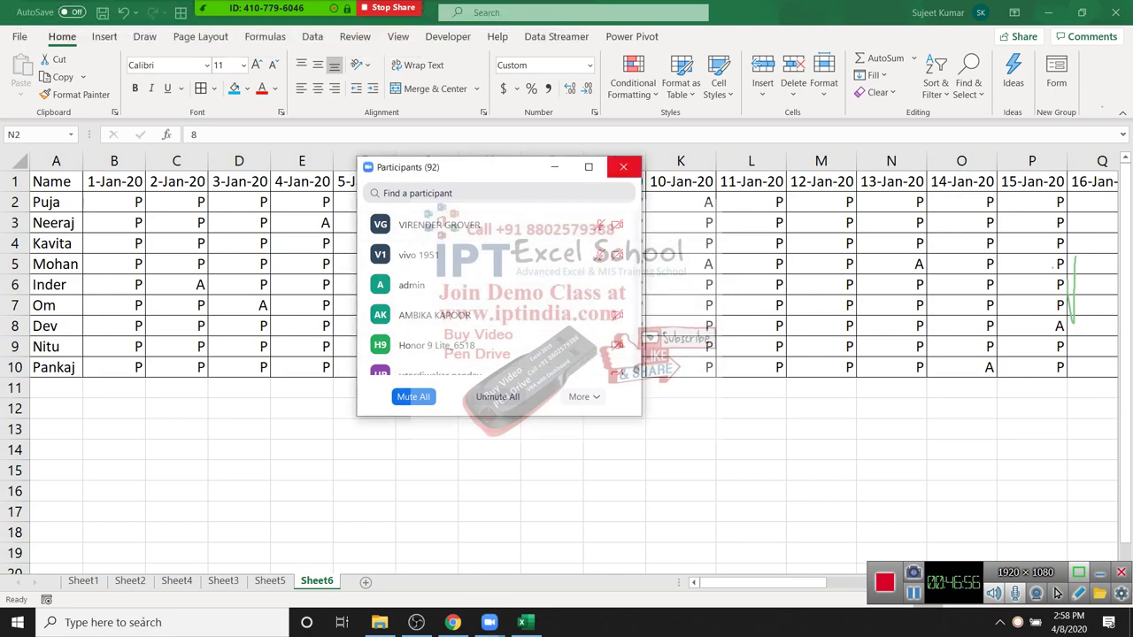
click(623, 167)
Step: Check Puja's row 2 across to its last cell, then go to the File view
click(176, 201)
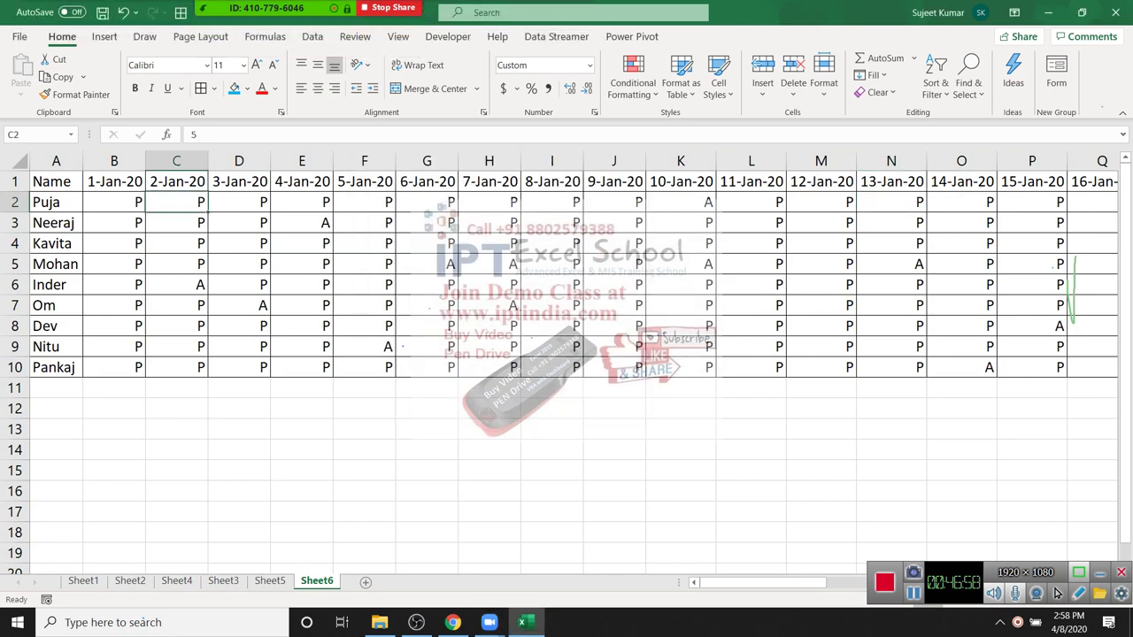
key(ctrl+Right)
key(ctrl+Left)
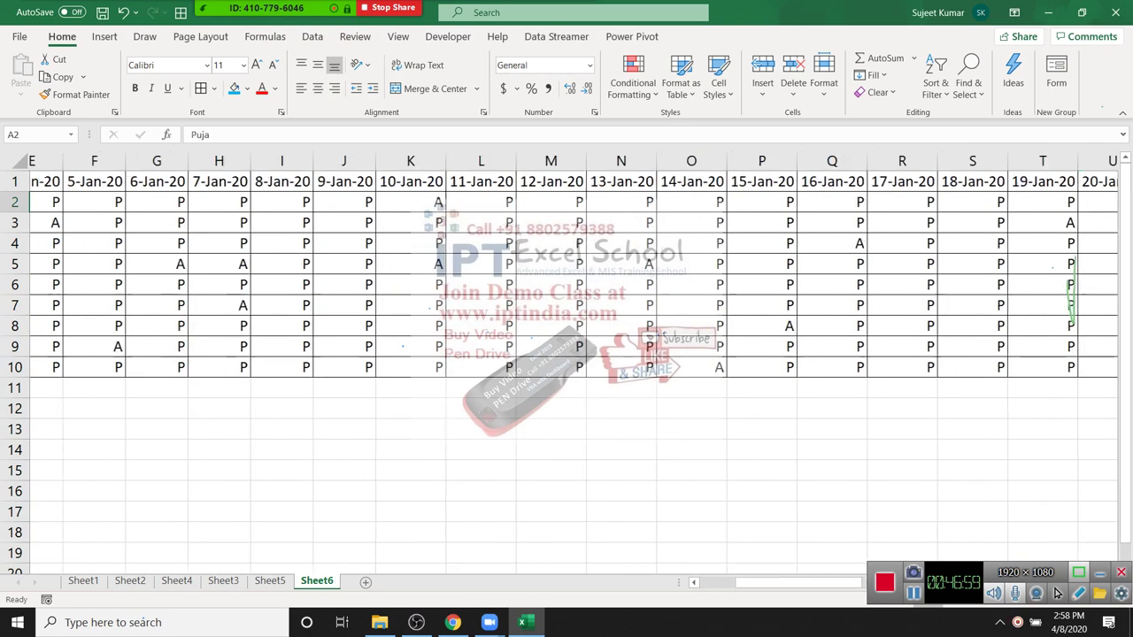
key(alt+f)
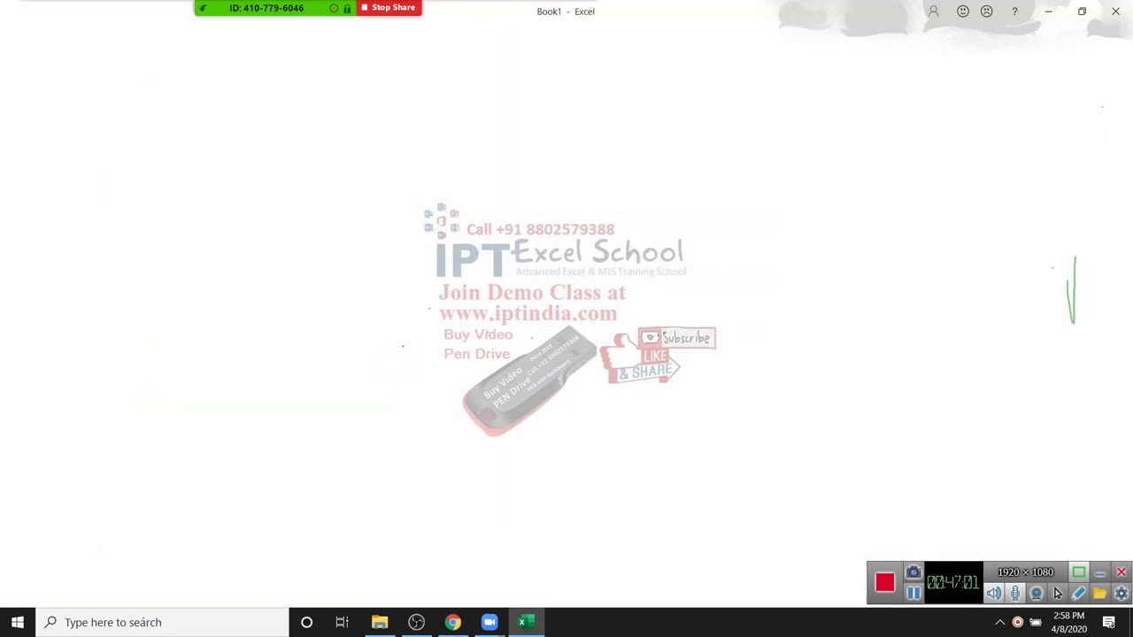
Step: Set the printout to Landscape orientation with Narrow margins
key(Down)
key(Return)
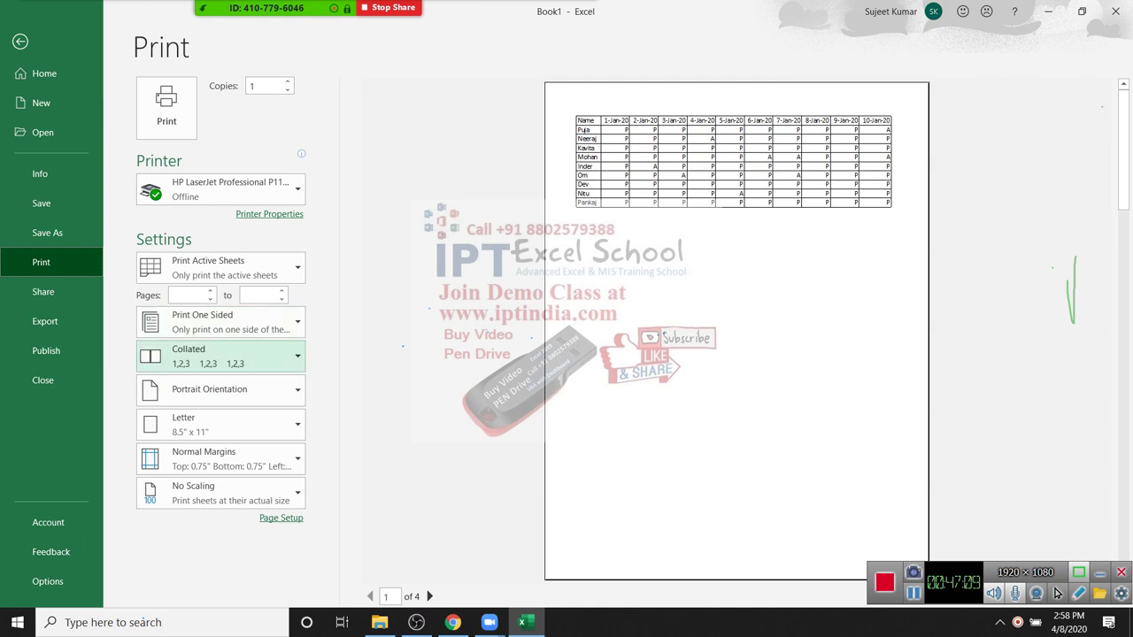
click(222, 390)
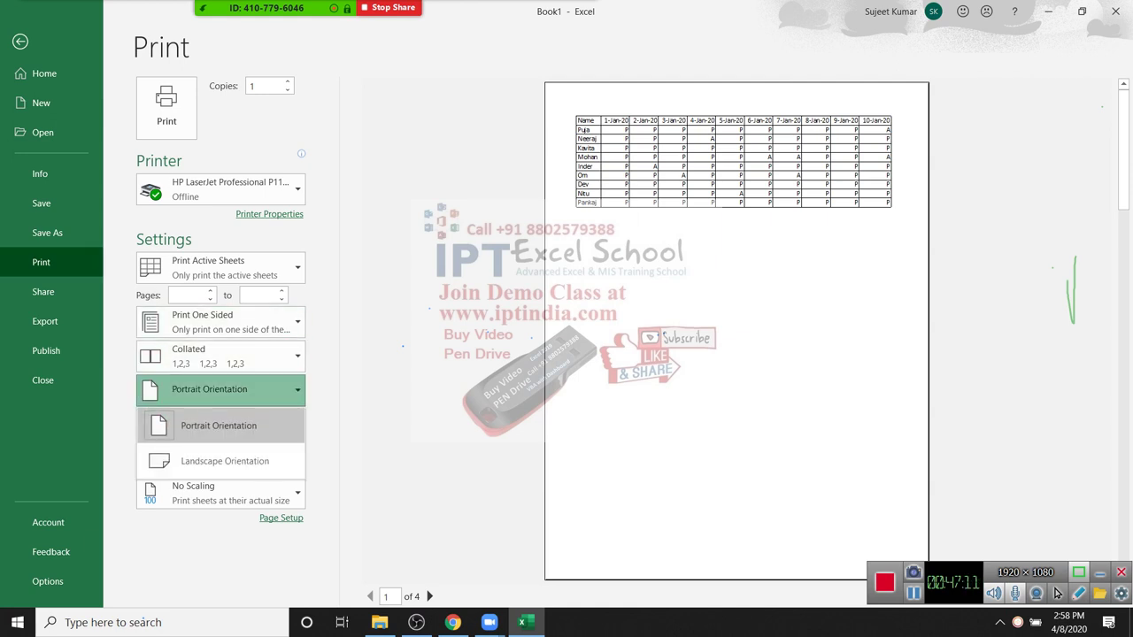
click(225, 461)
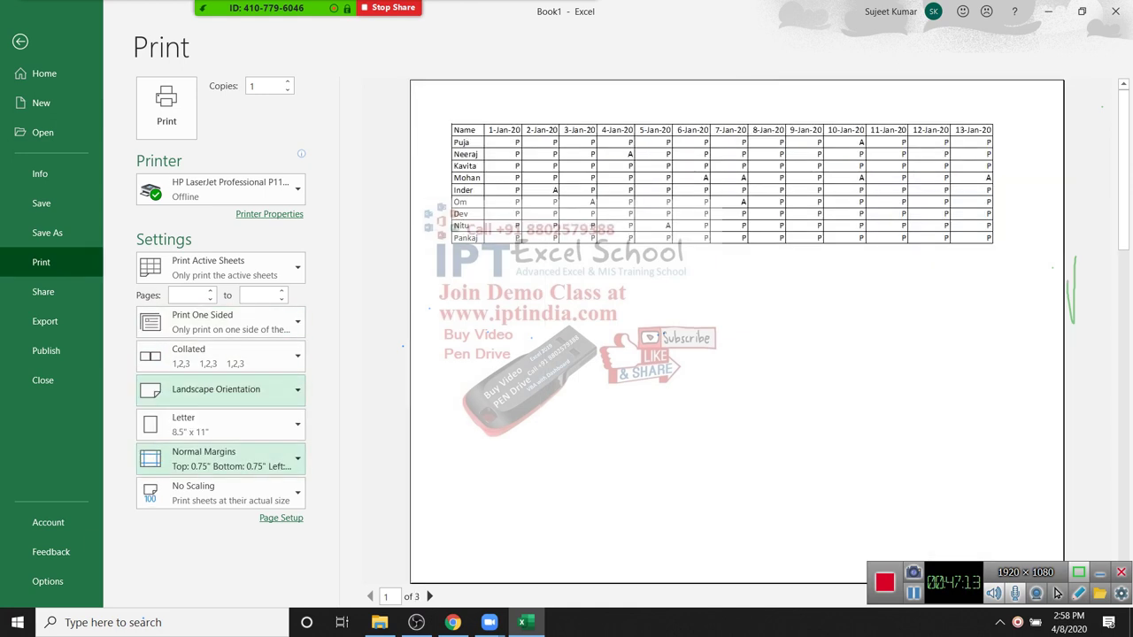
click(222, 459)
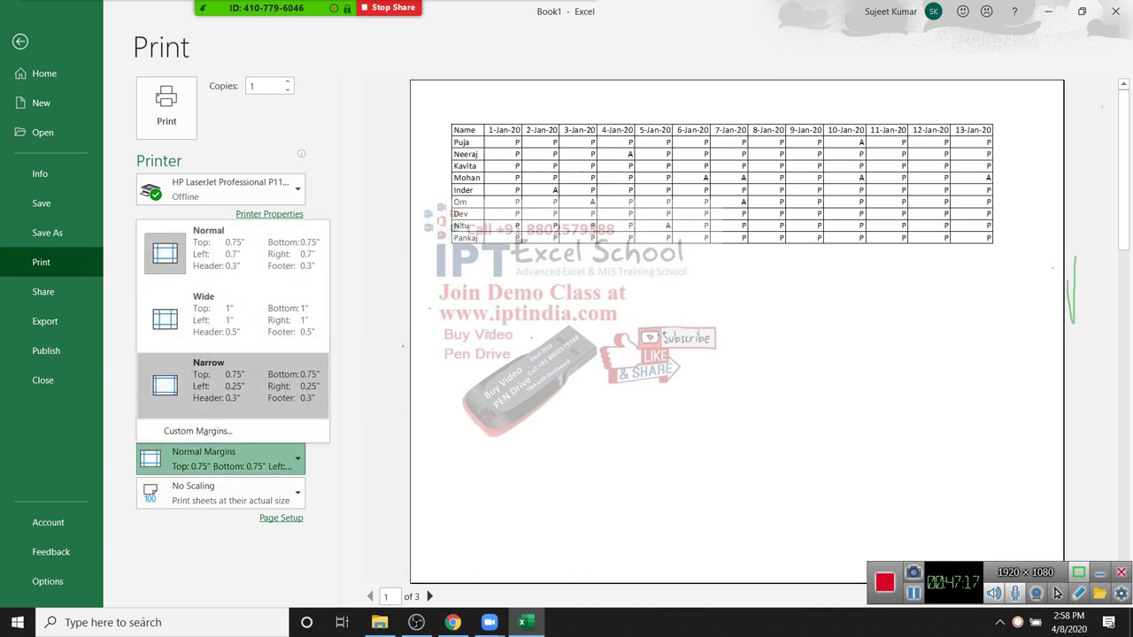
click(232, 381)
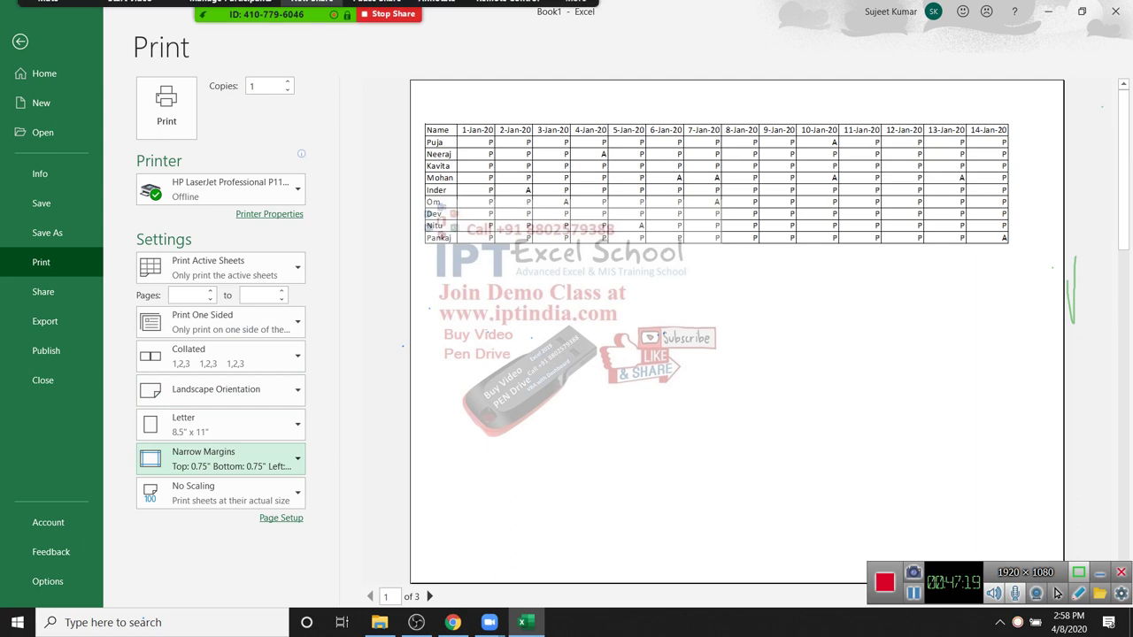
Step: Mute all meeting participants and leave print preview for the worksheet
key(alt+u)
key(alt+m)
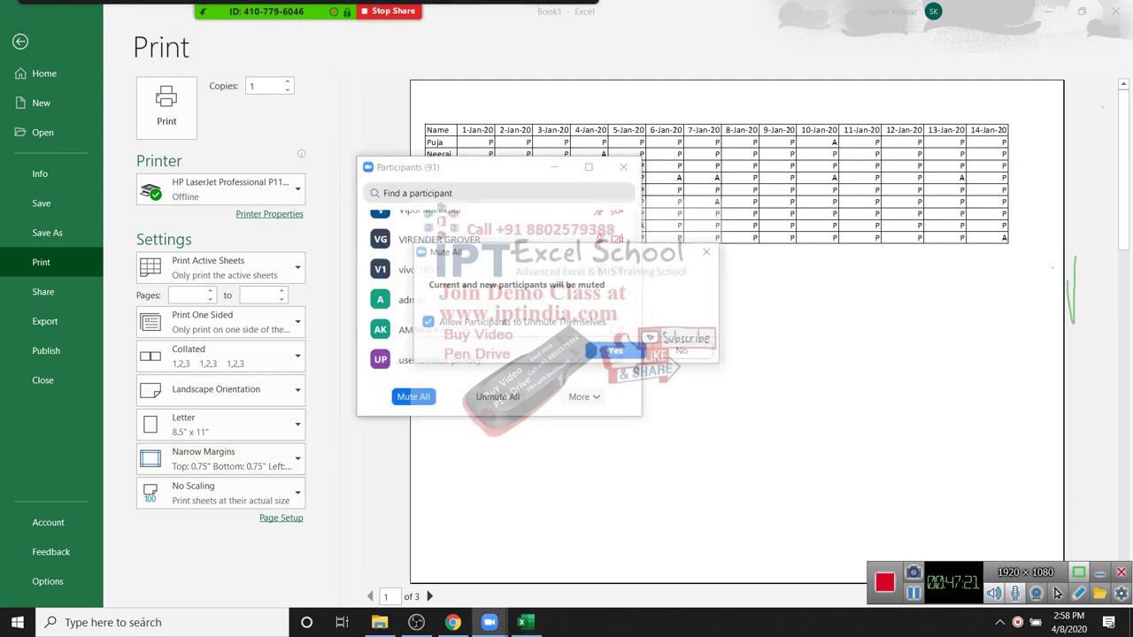
key(Return)
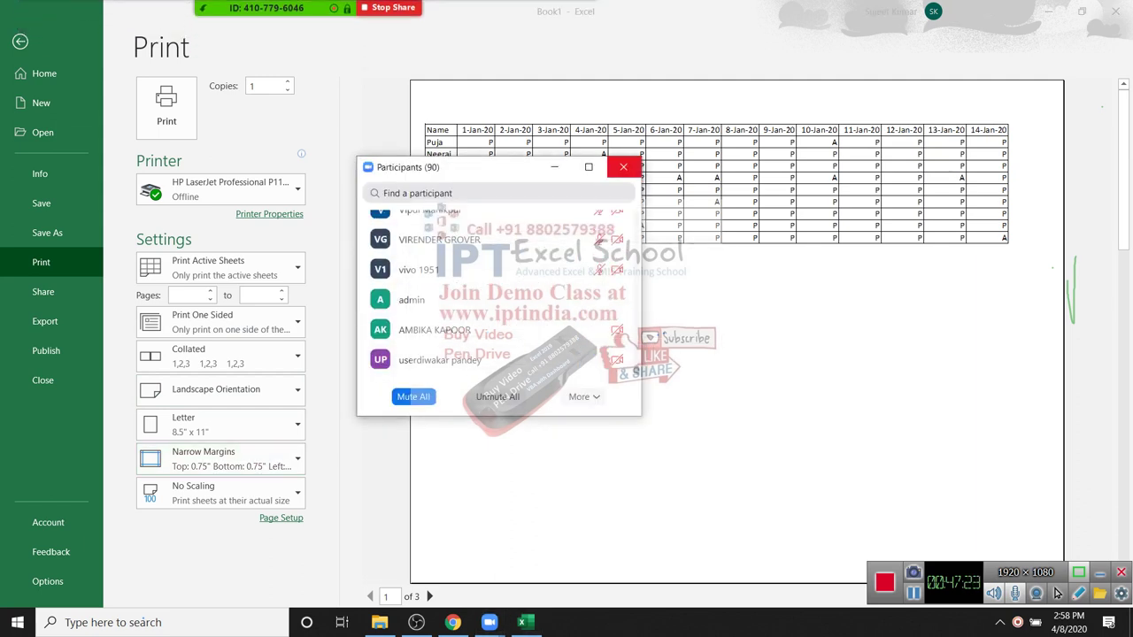
key(alt+u)
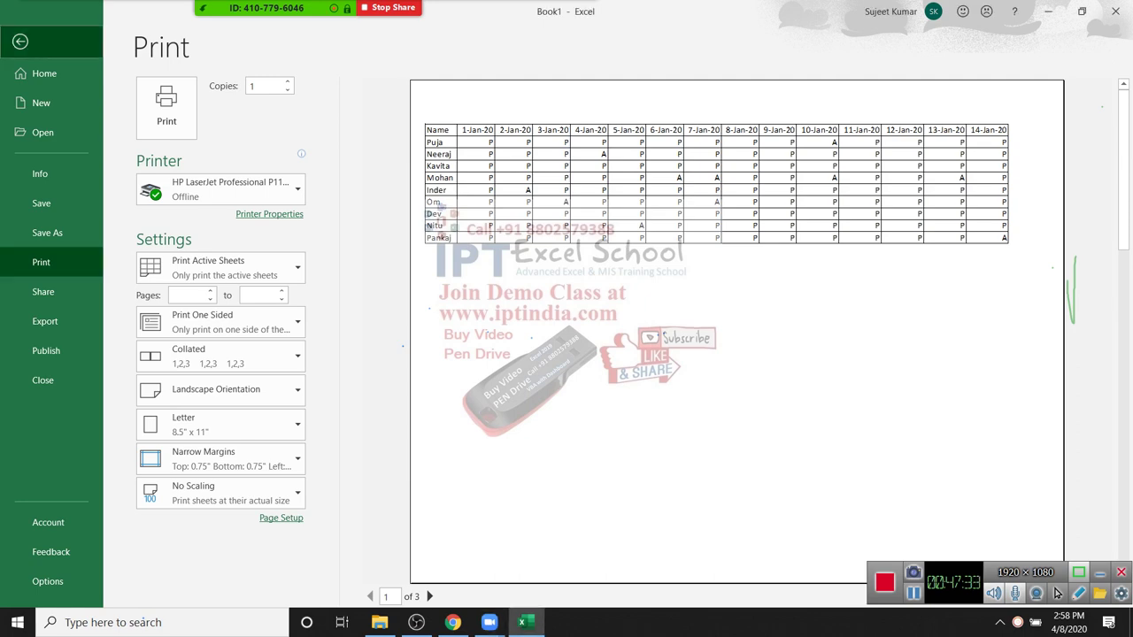
key(Escape)
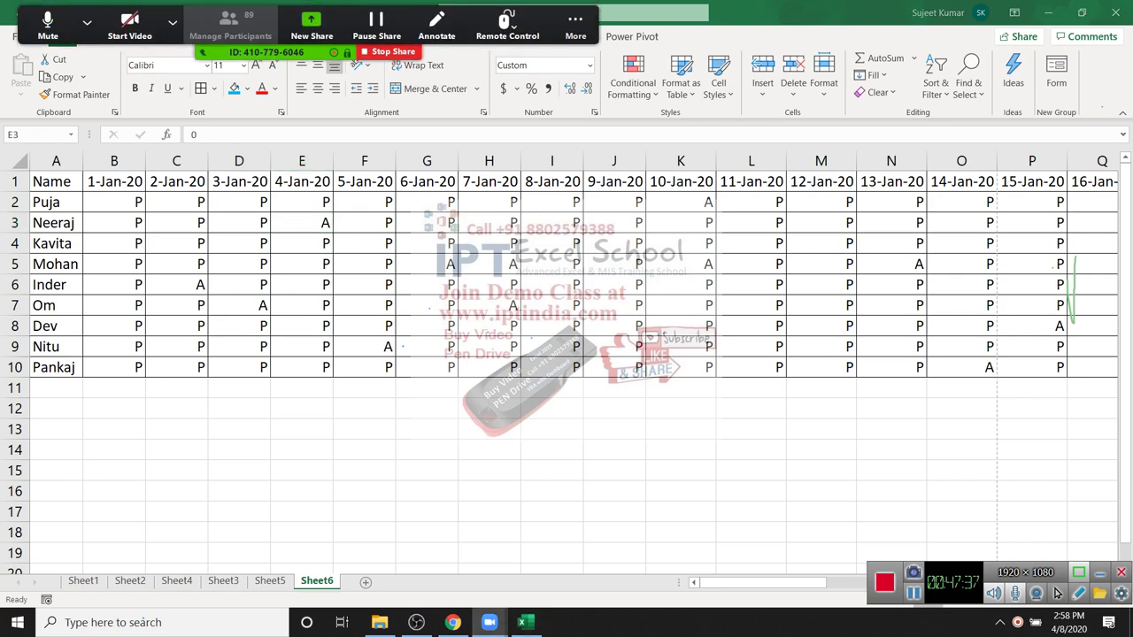
Step: Mute all meeting participants and return focus to the worksheet
key(alt+u)
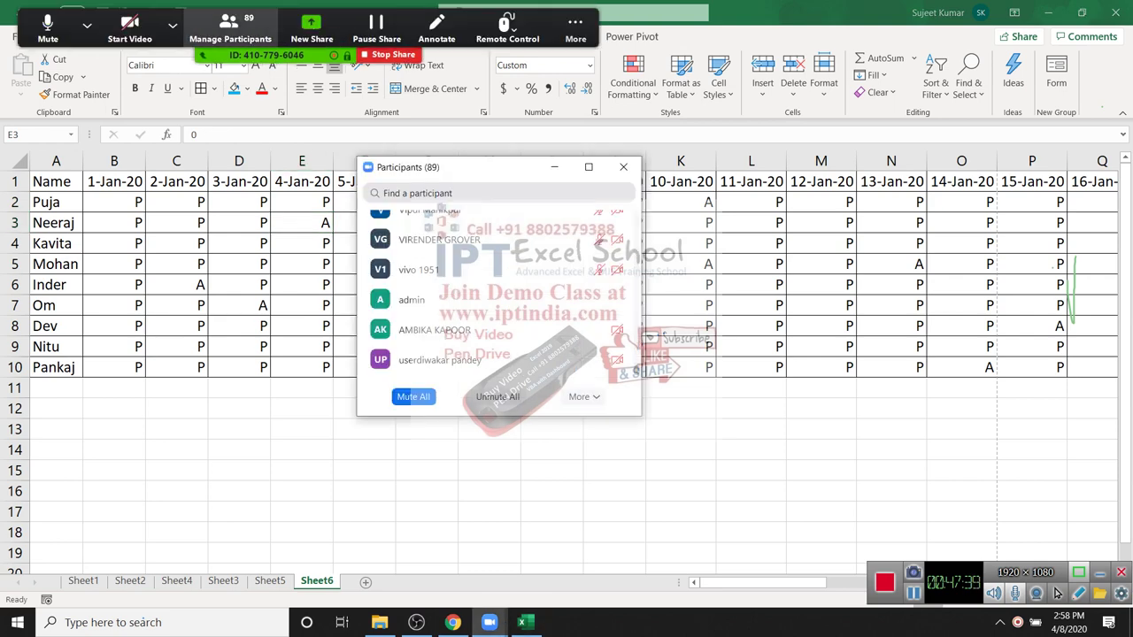
key(alt+m)
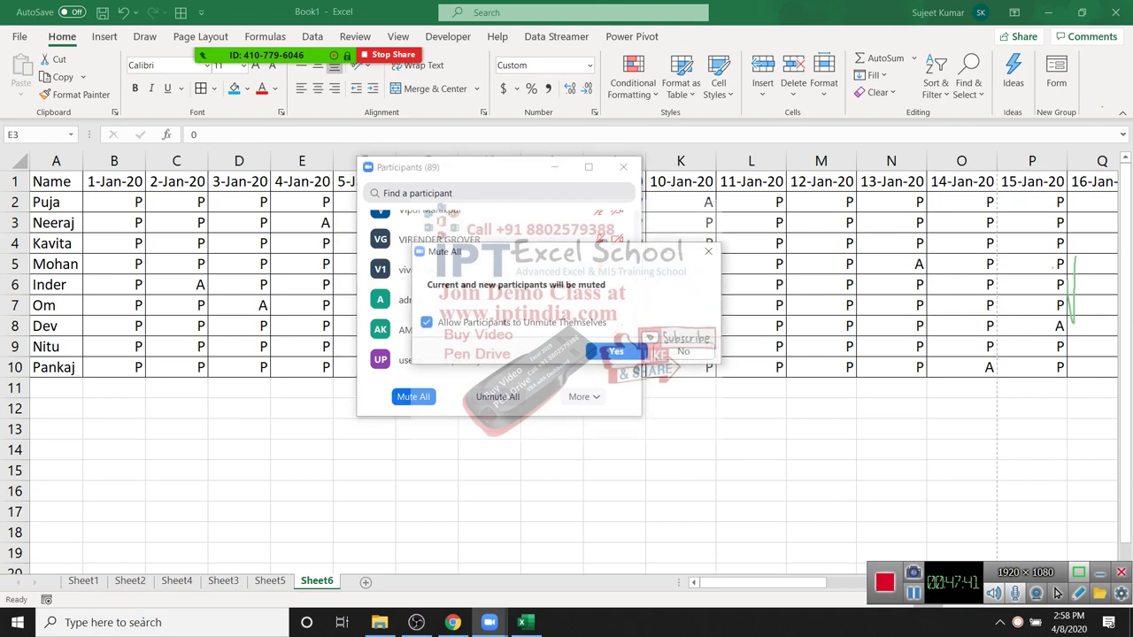
key(Return)
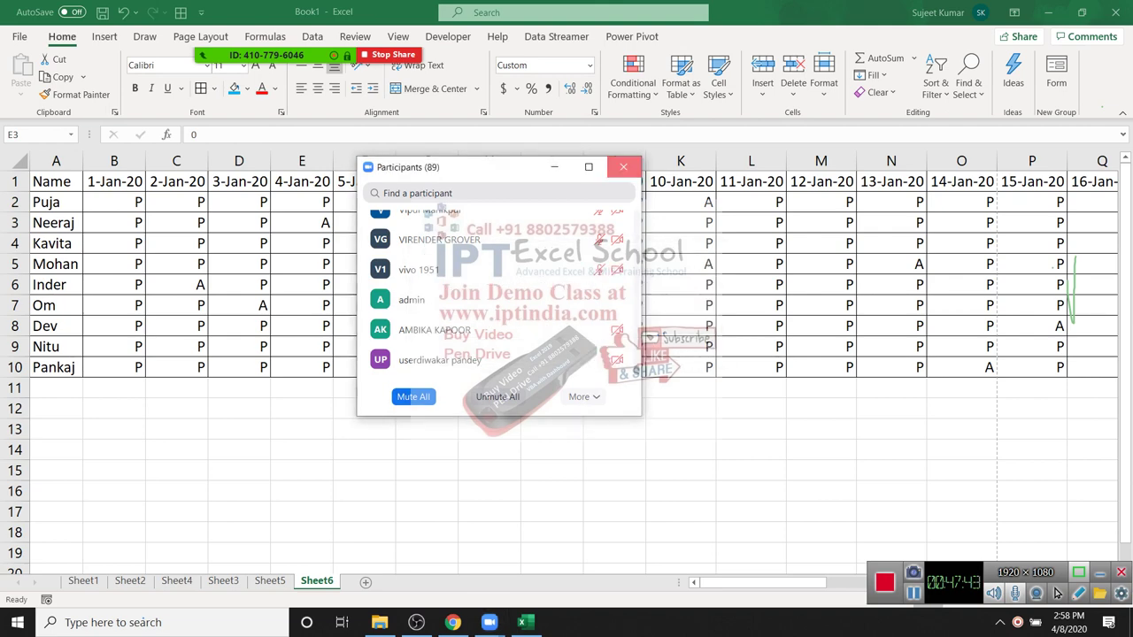
key(alt+u)
key(Left)
key(Left)
Step: Select the header row from Name through 31-Jan-20
key(Up)
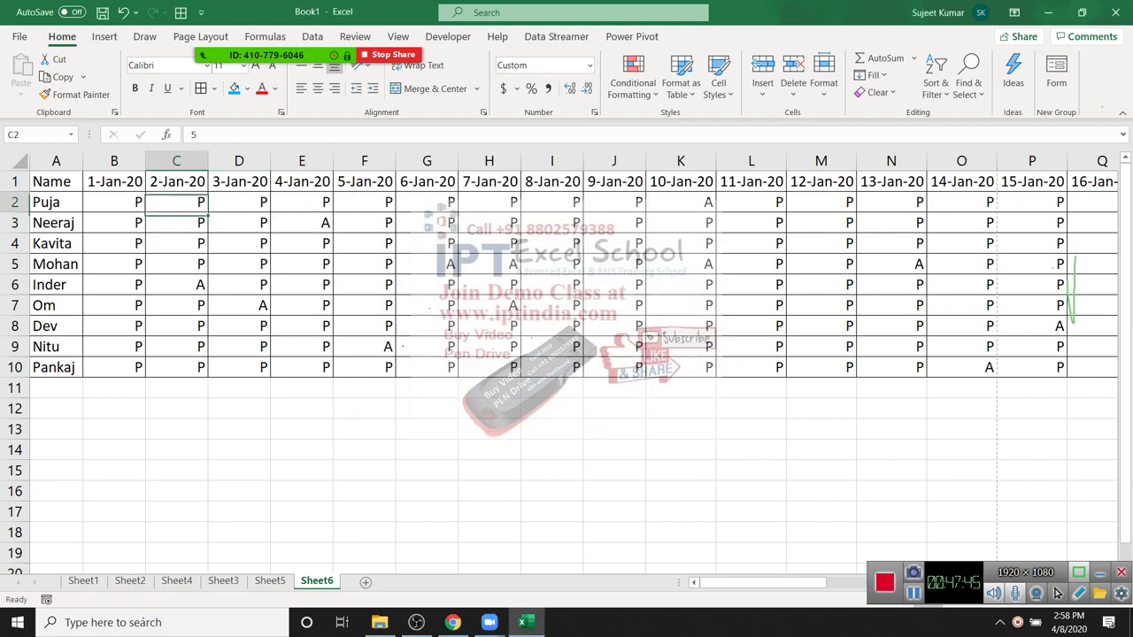
key(shift+Down)
key(shift+Down)
key(shift+Down)
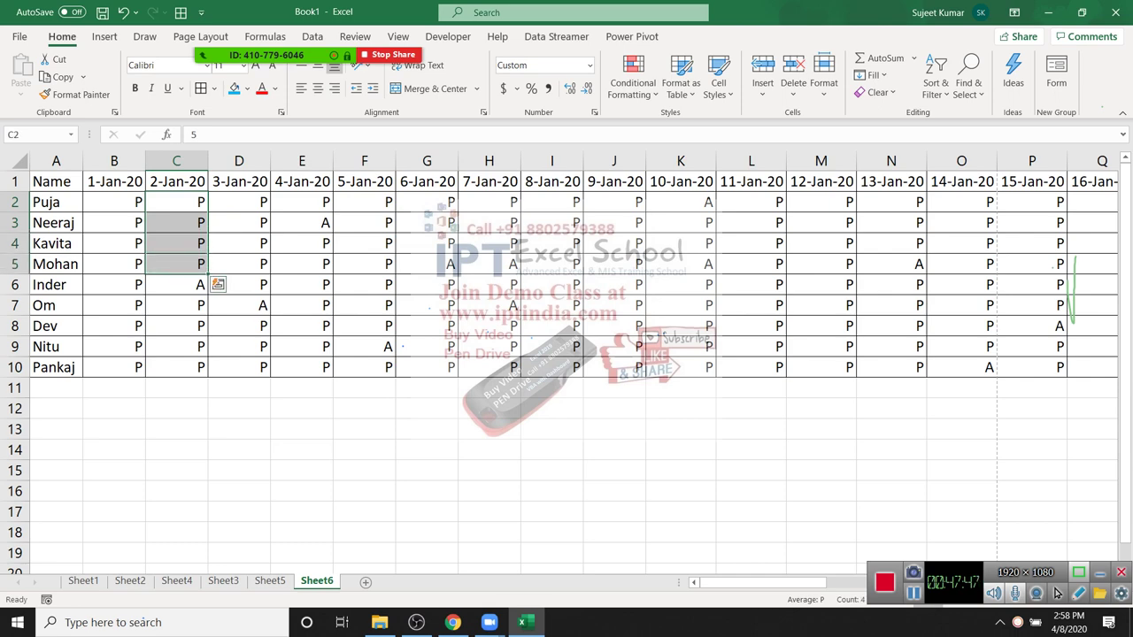
key(shift+Down)
key(shift+Down)
key(shift+Down)
key(shift+Down)
key(shift+Down)
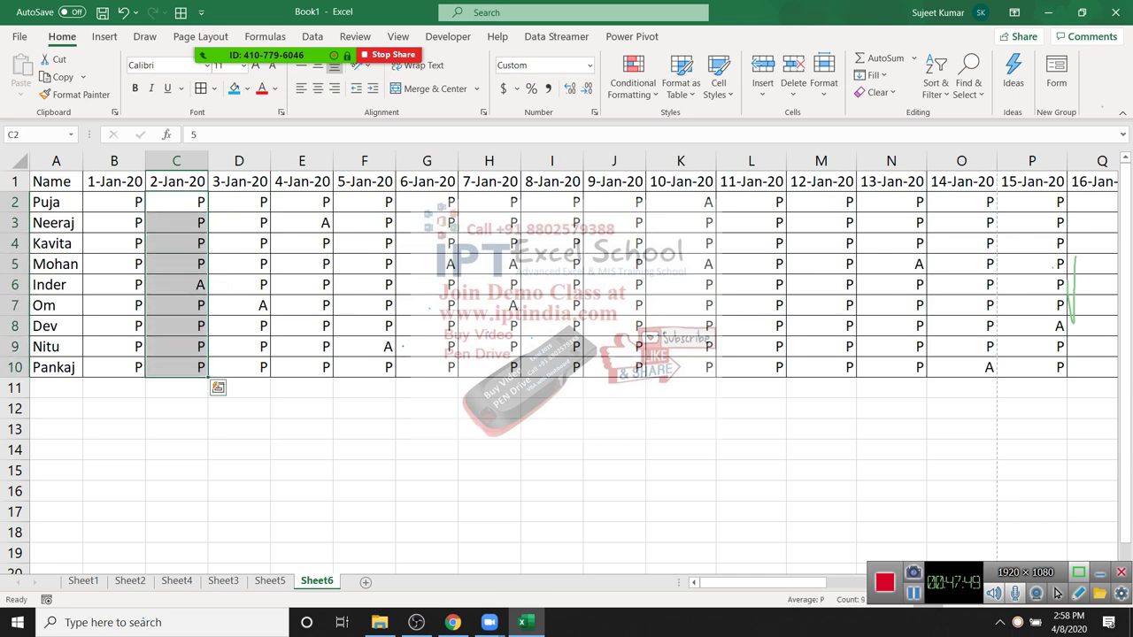
key(Up)
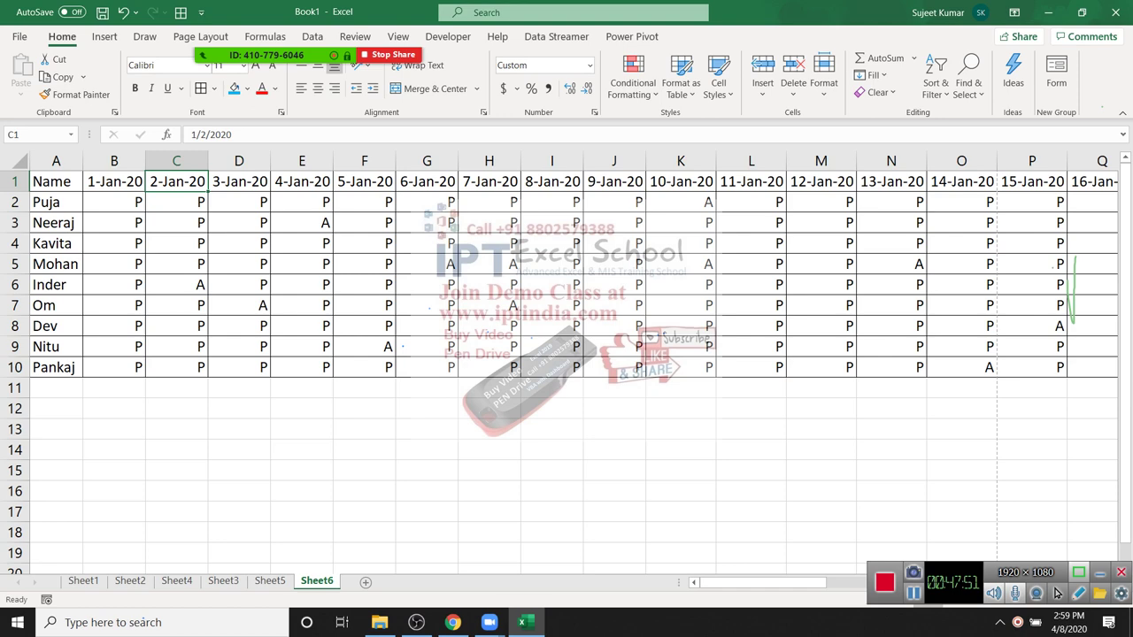
key(Left)
key(Left)
key(ctrl+shift+Right)
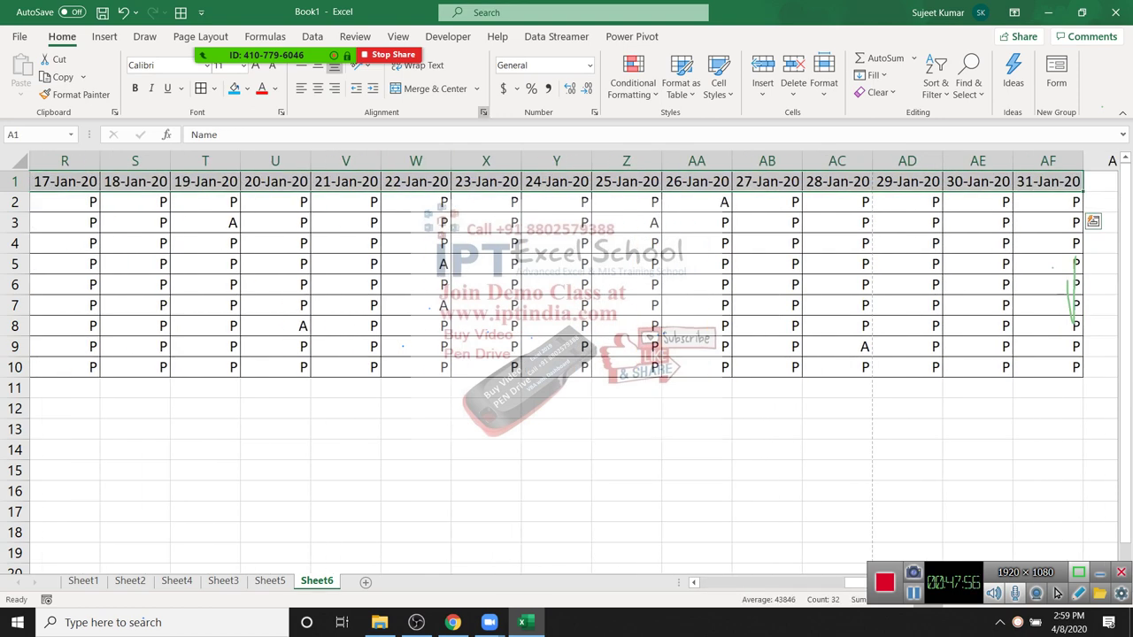
key(ctrl+BackSpace)
key(ctrl+1)
key(Return)
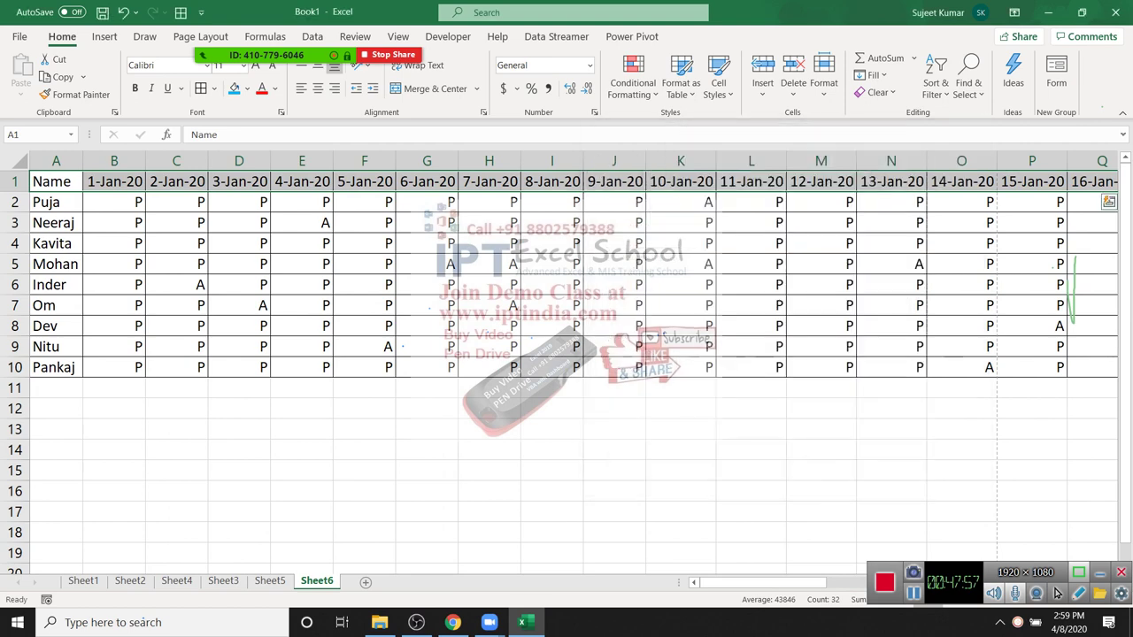
Step: Rotate the header dates to vertical text with Rotate Text Down
key(alt+h)
key(f)
key(q)
key(Down)
key(Down)
key(Down)
key(Down)
key(Down)
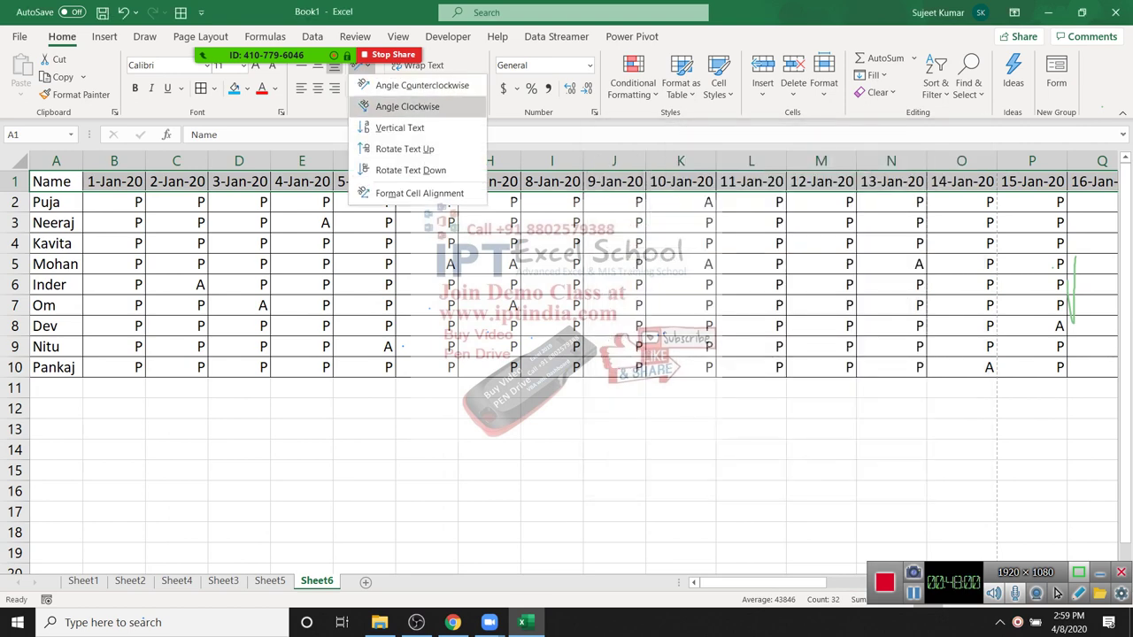
key(Up)
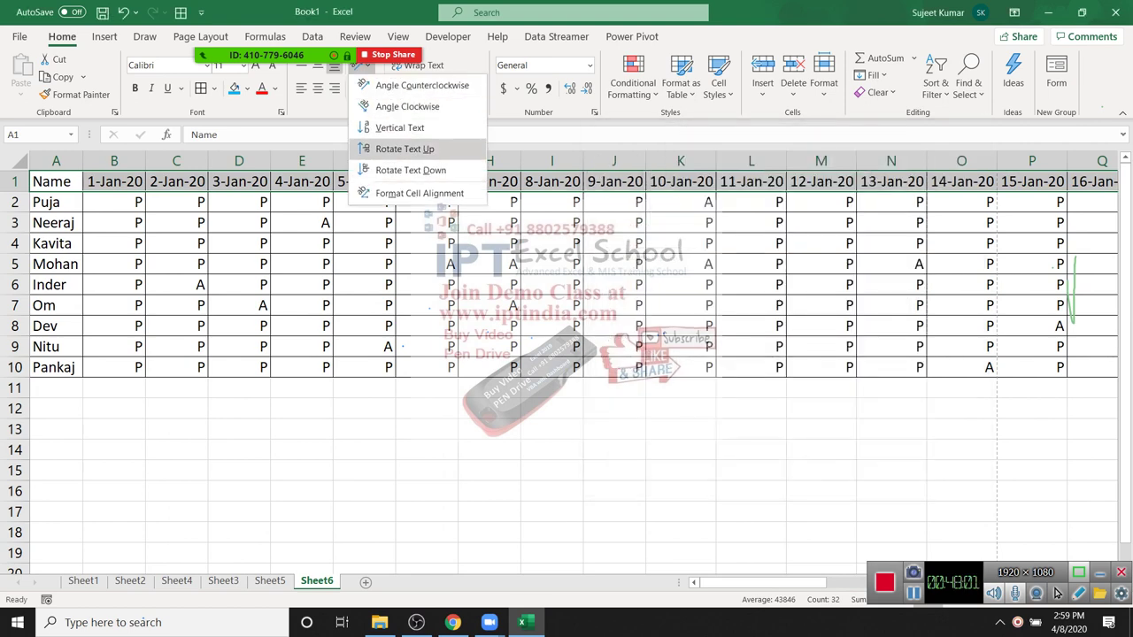
key(Down)
key(Return)
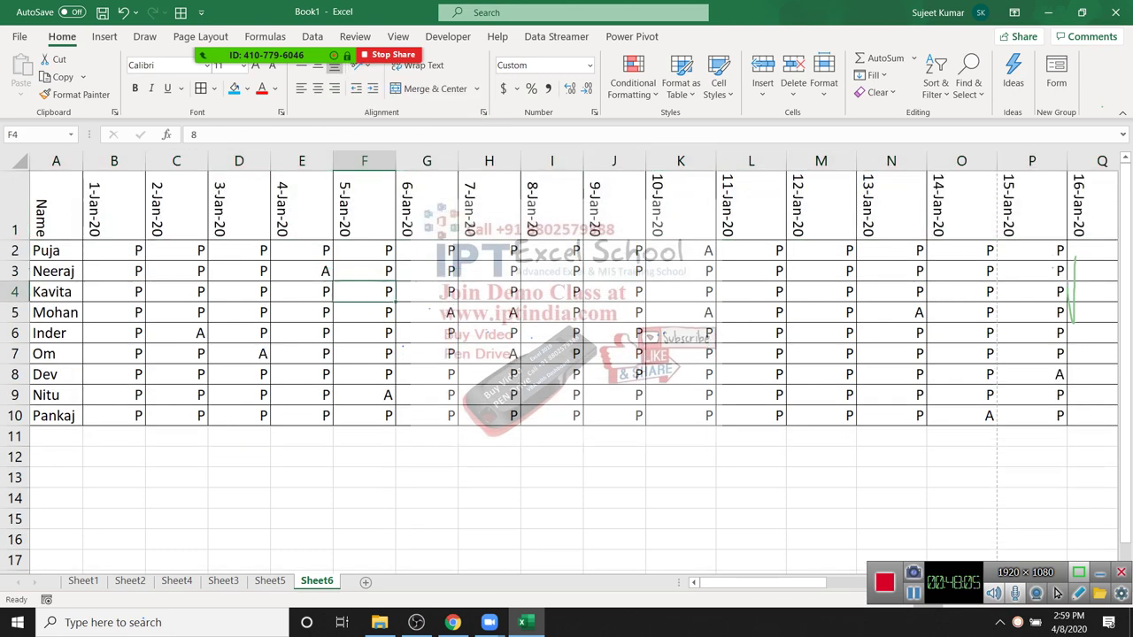
Step: Auto-fit all columns and preview the grid on one landscape page
key(ctrl+a)
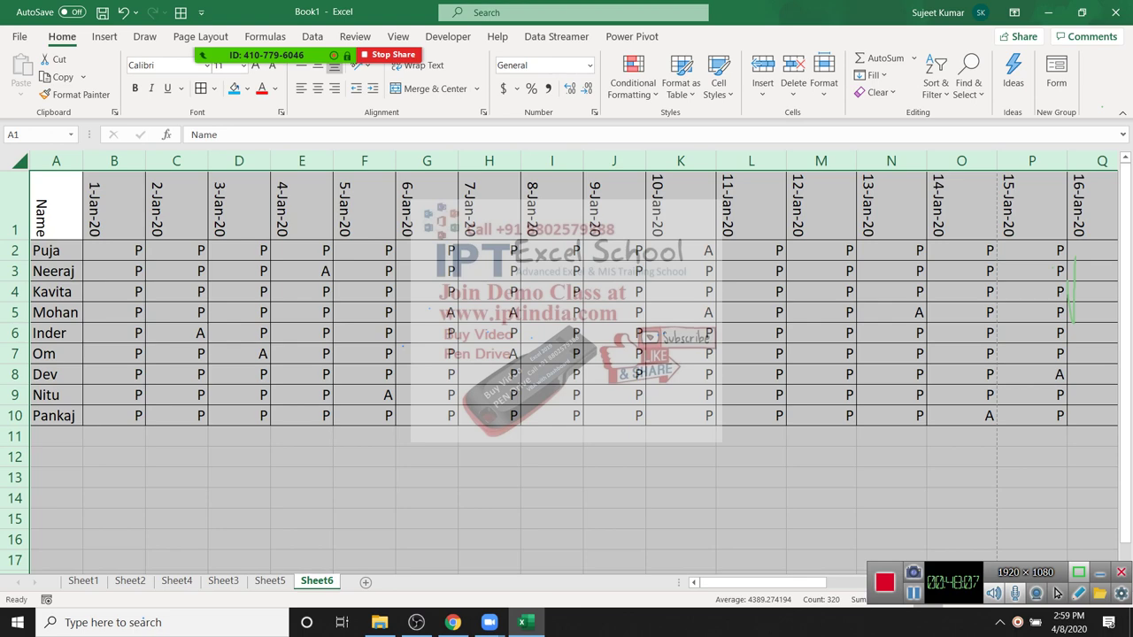
key(alt+h)
key(o)
key(i)
click(178, 271)
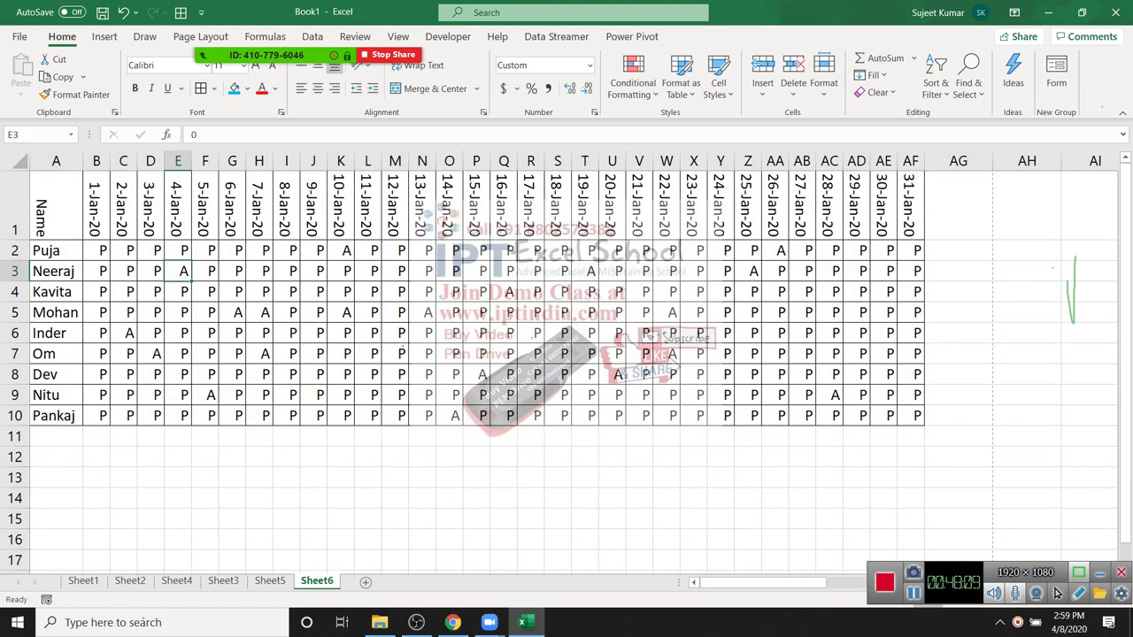
key(ctrl+p)
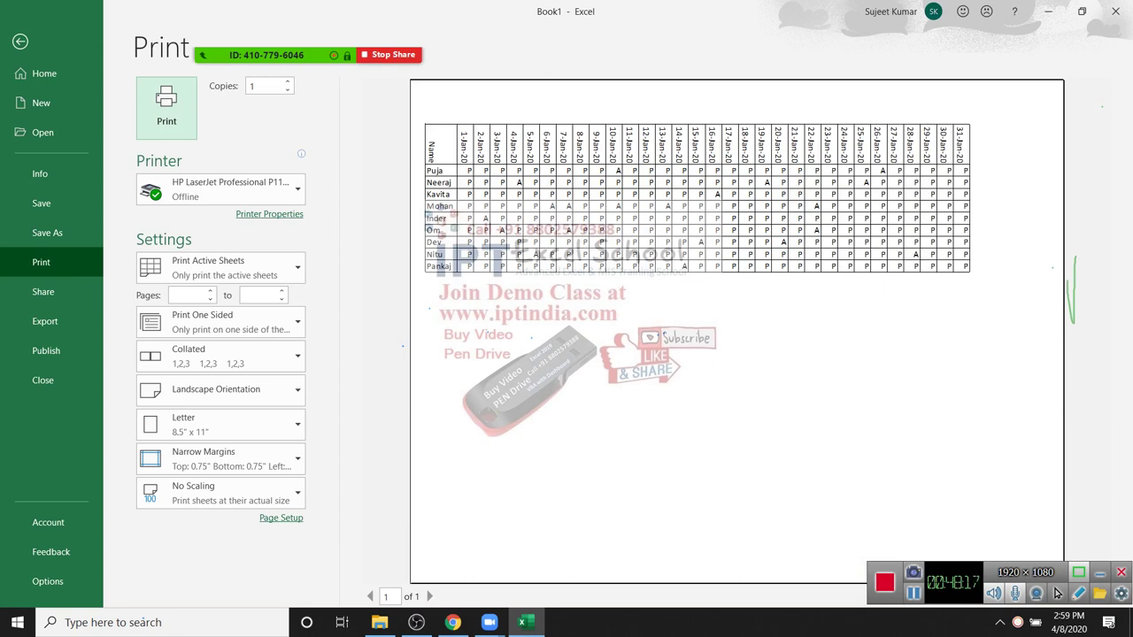
Step: Close print preview and look through Sheet1 and Sheet4
key(Escape)
click(259, 497)
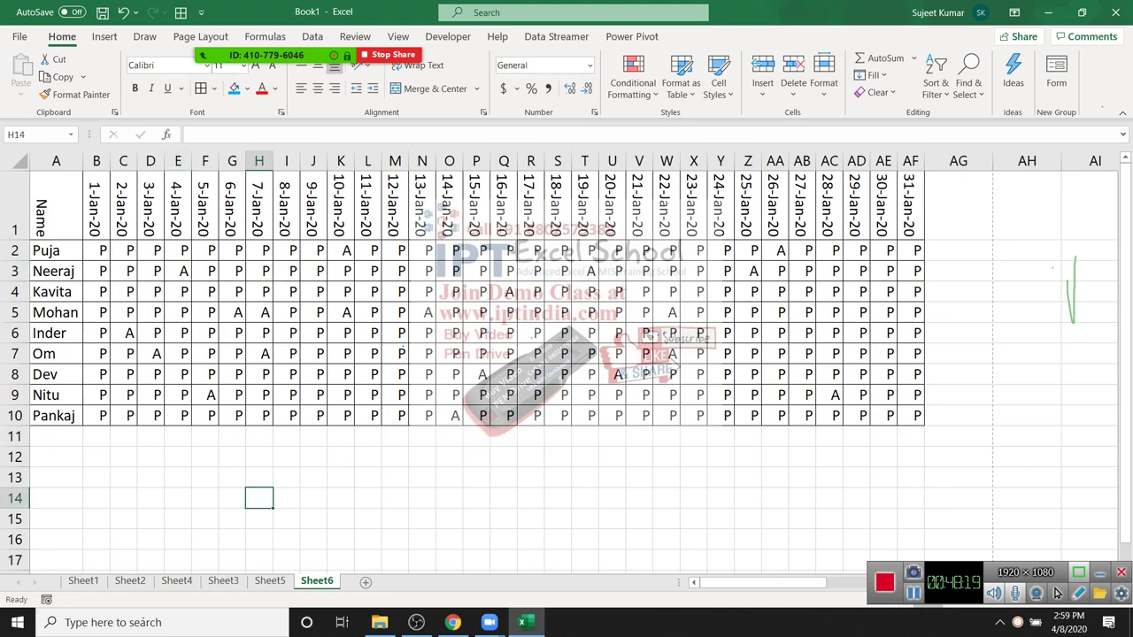
click(422, 497)
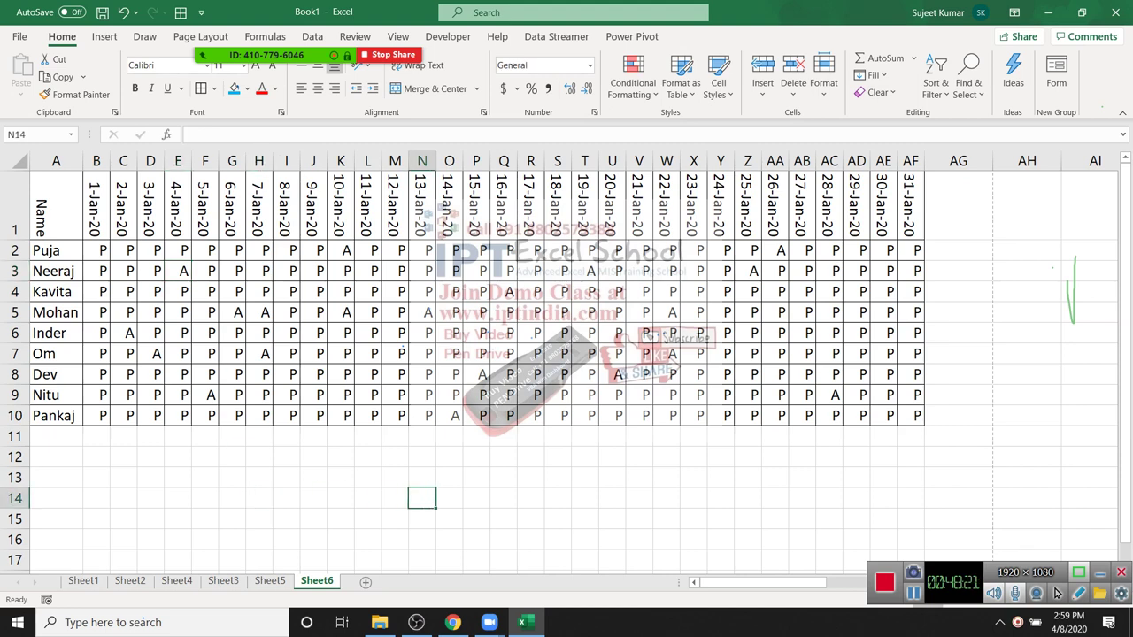
click(84, 580)
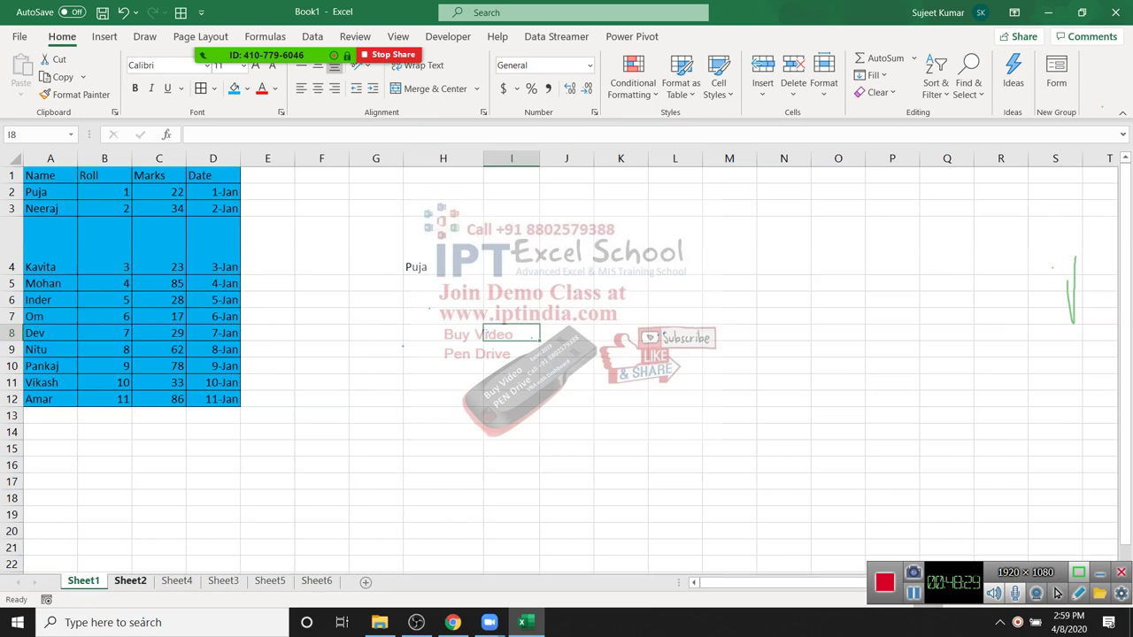
key(ctrl+Page_Down)
key(ctrl+Page_Down)
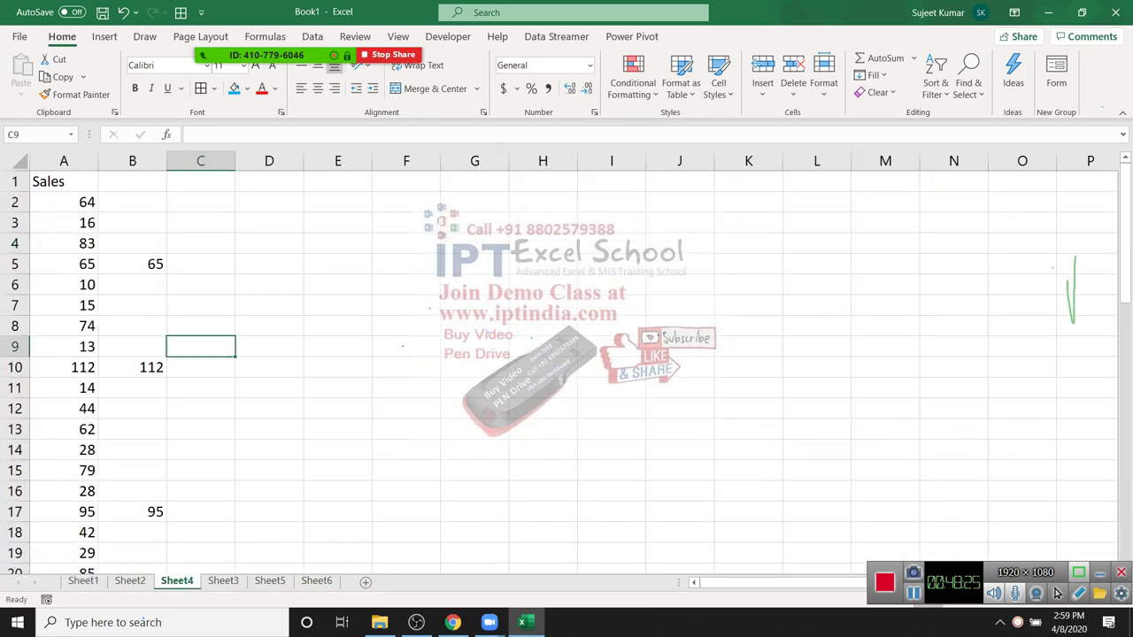
Step: Open the Map-Data workbook from the recent list
click(19, 37)
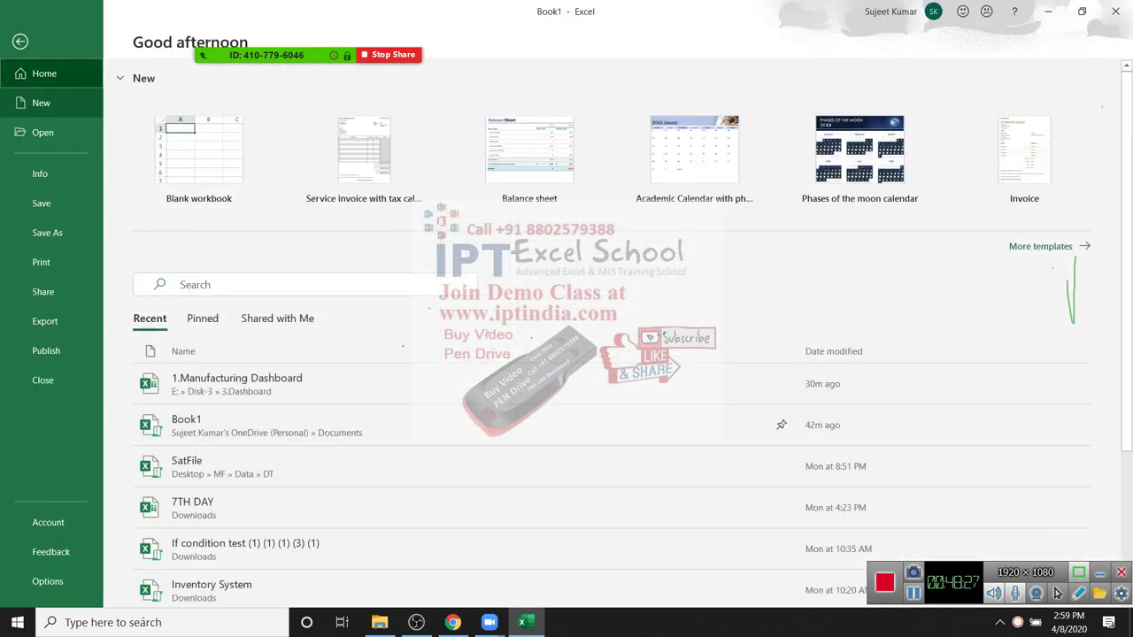
key(ctrl+o)
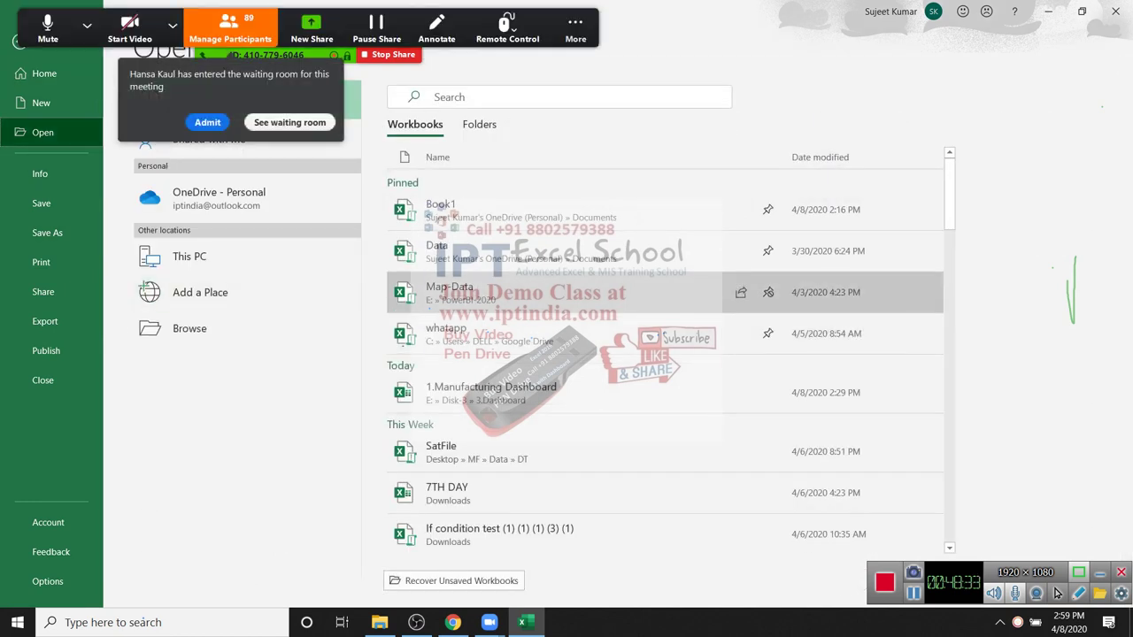
click(450, 292)
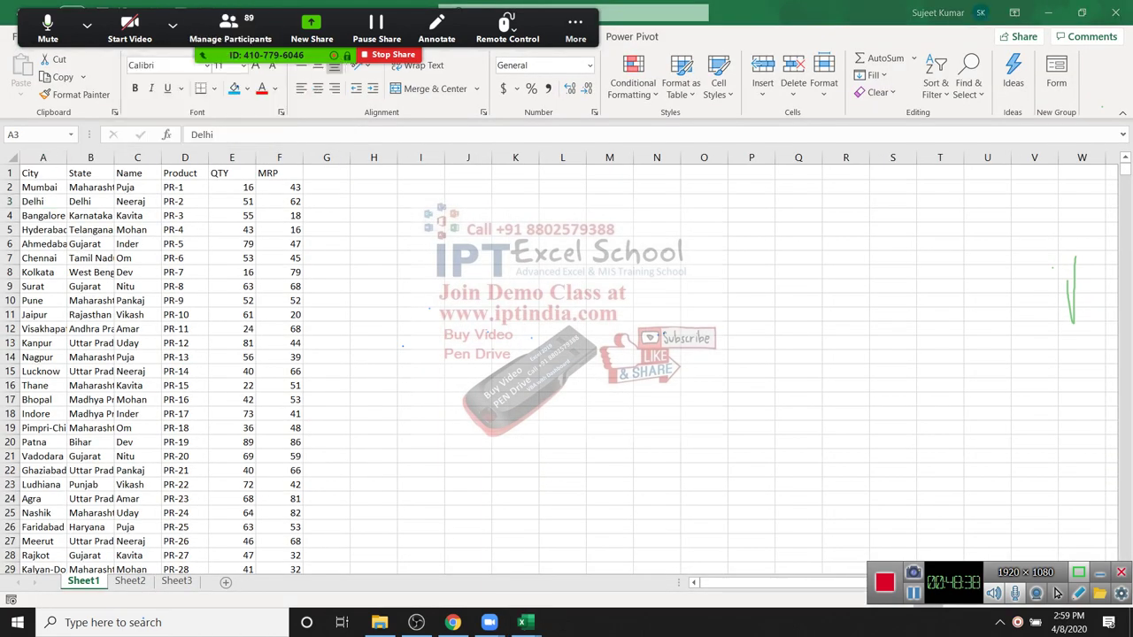
Step: Add the header 'Date' in cell G1 beside MRP
key(Down)
key(Right)
key(ctrl+Up)
key(ctrl+Right)
key(Right)
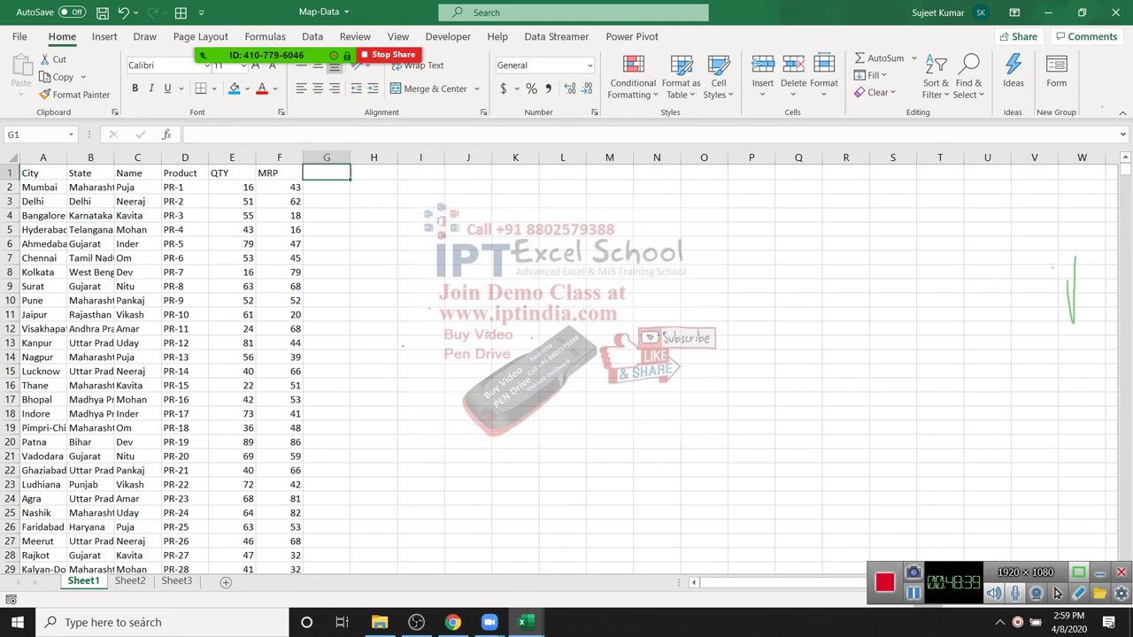
text(Dae)
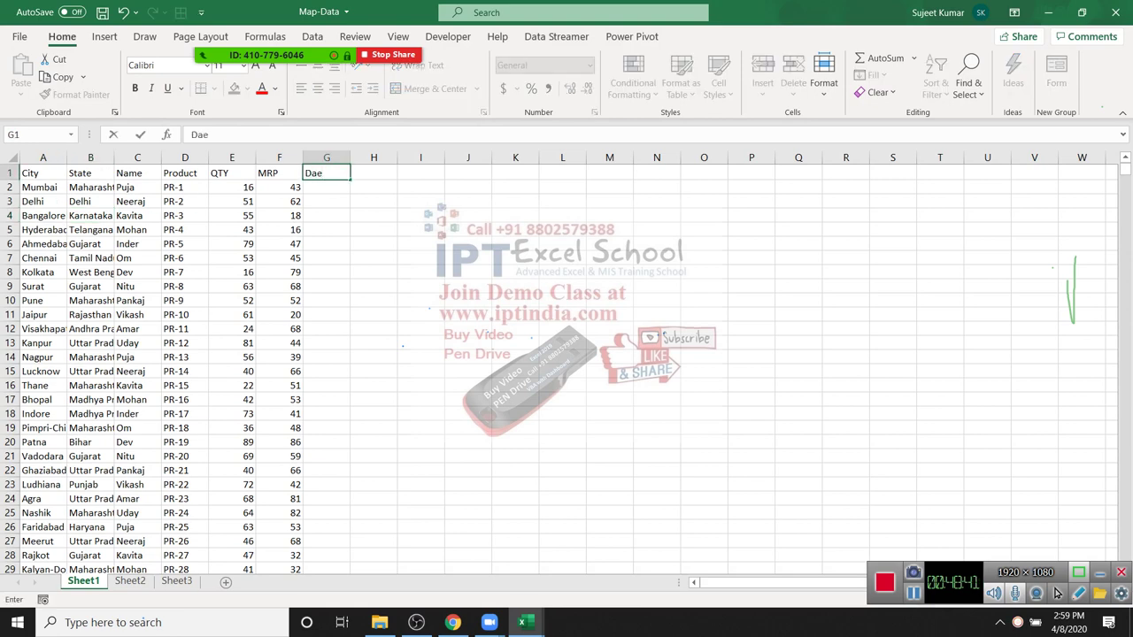
key(BackSpace)
text(te)
key(Return)
Step: Enter 4/1 in G2 and fill consecutive daily dates down column G
text(1/81)
key(Escape)
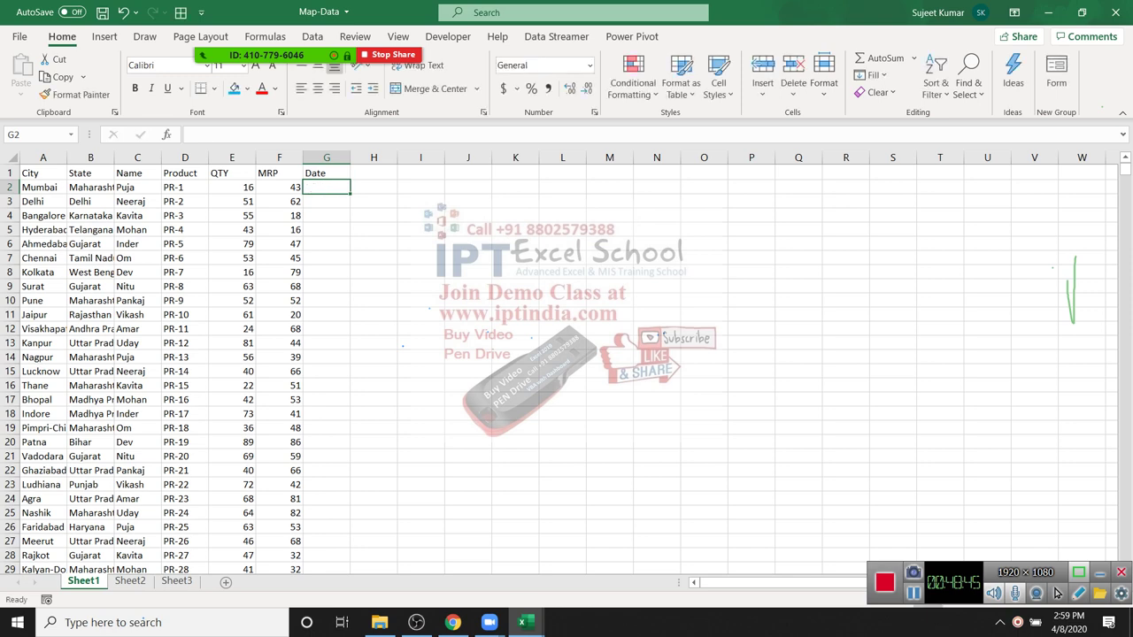
text(4/1)
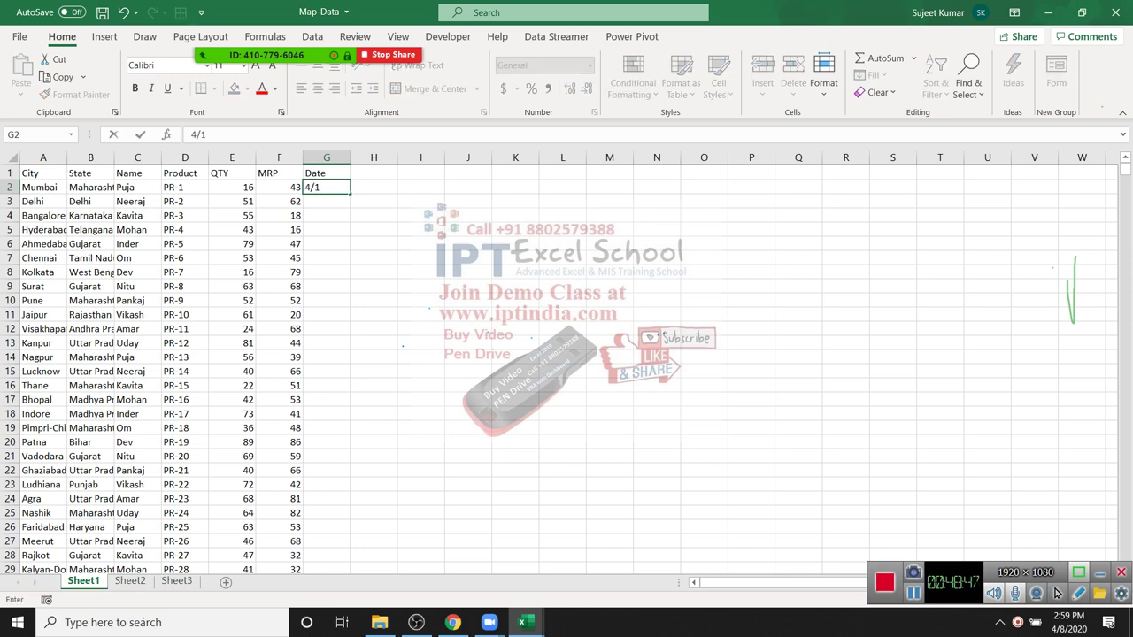
key(ctrl+Return)
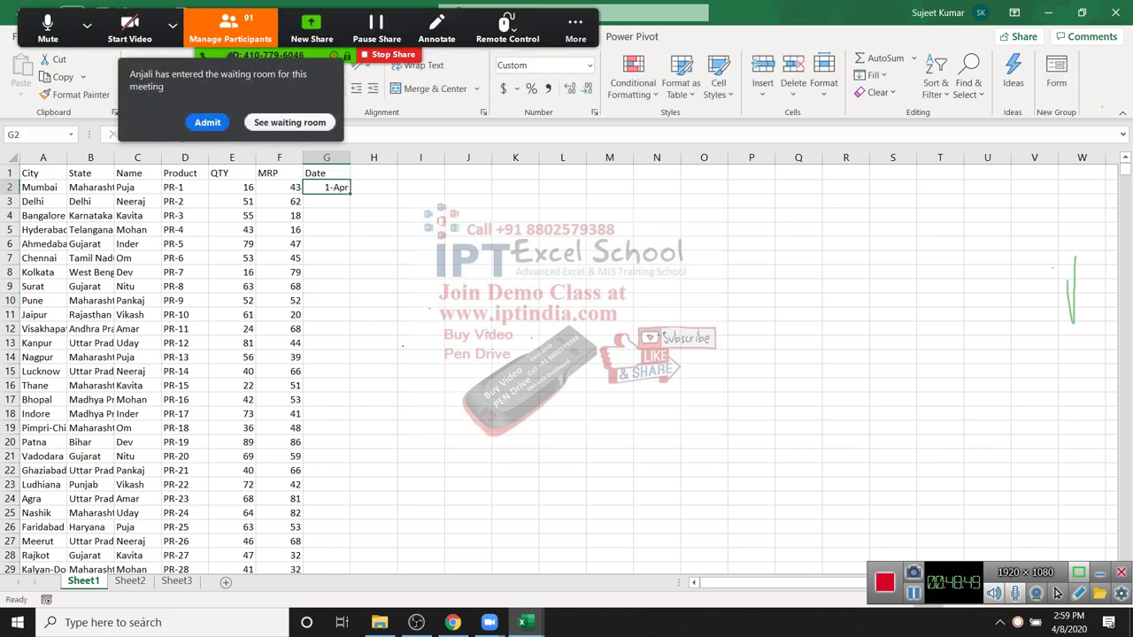
key(Right)
key(Left)
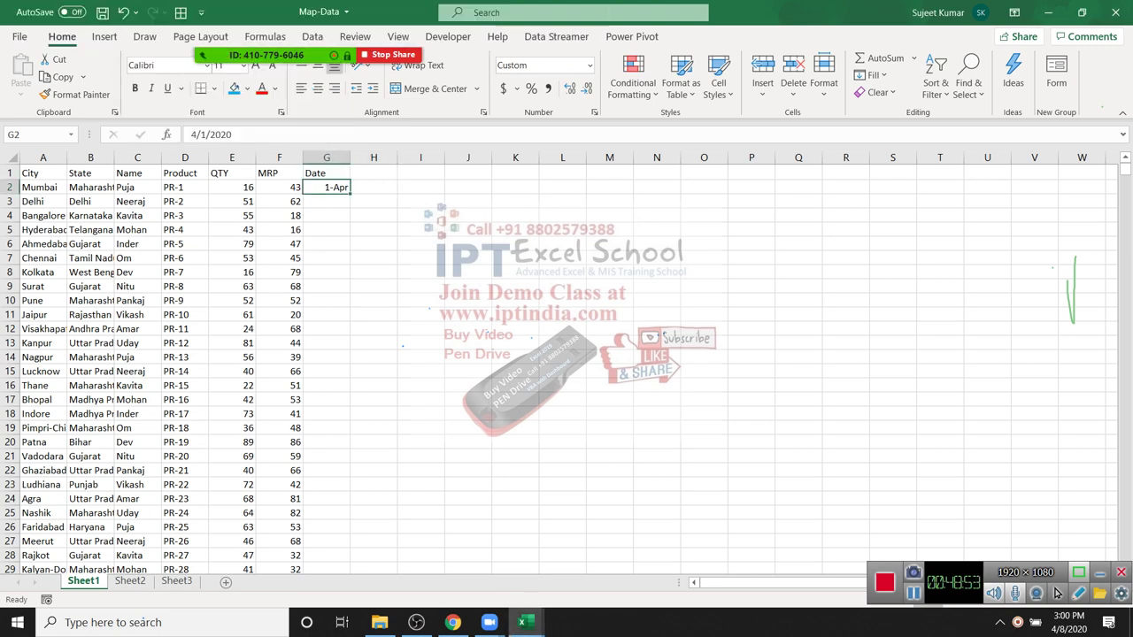
double_click(350, 194)
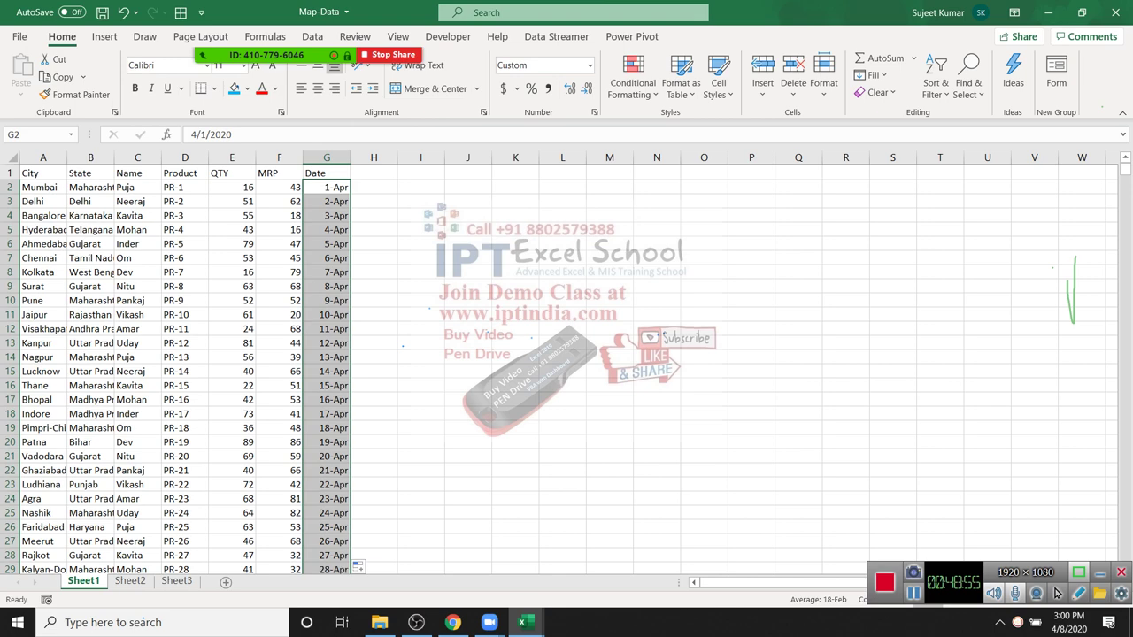
key(Down)
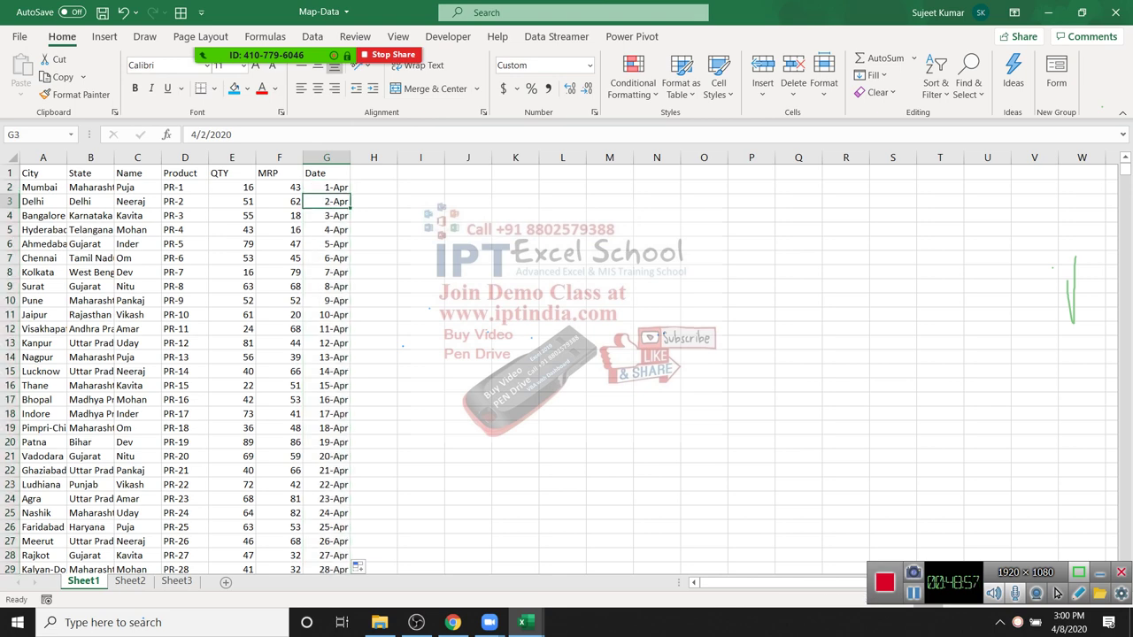
Step: AutoFit columns A, B and C to their city, state and name contents
click(90, 173)
double_click(68, 158)
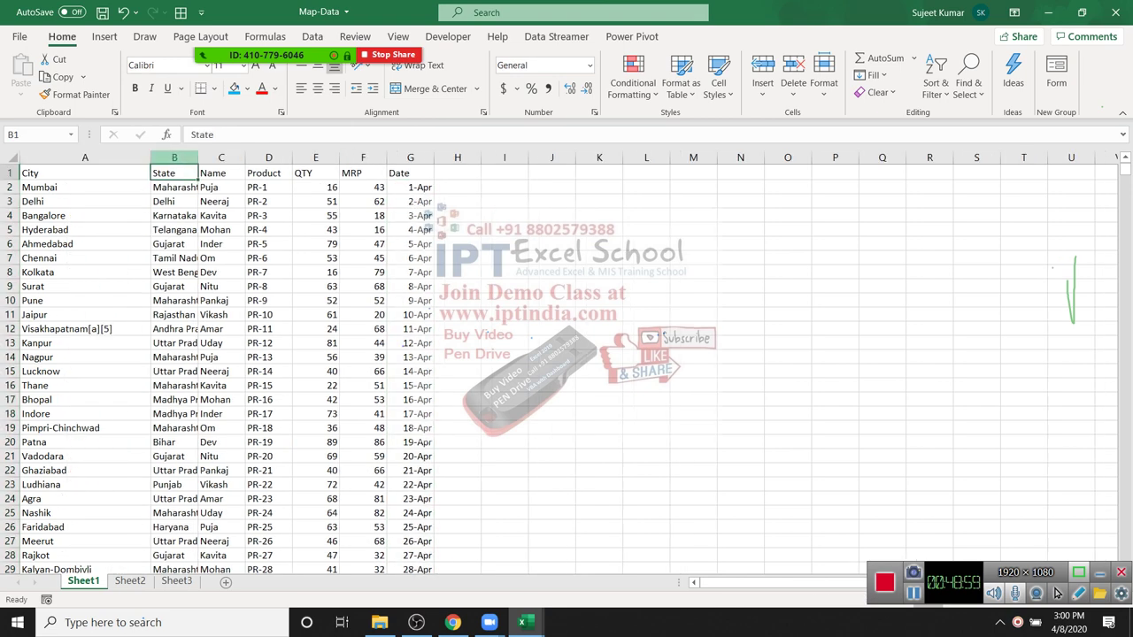
double_click(198, 157)
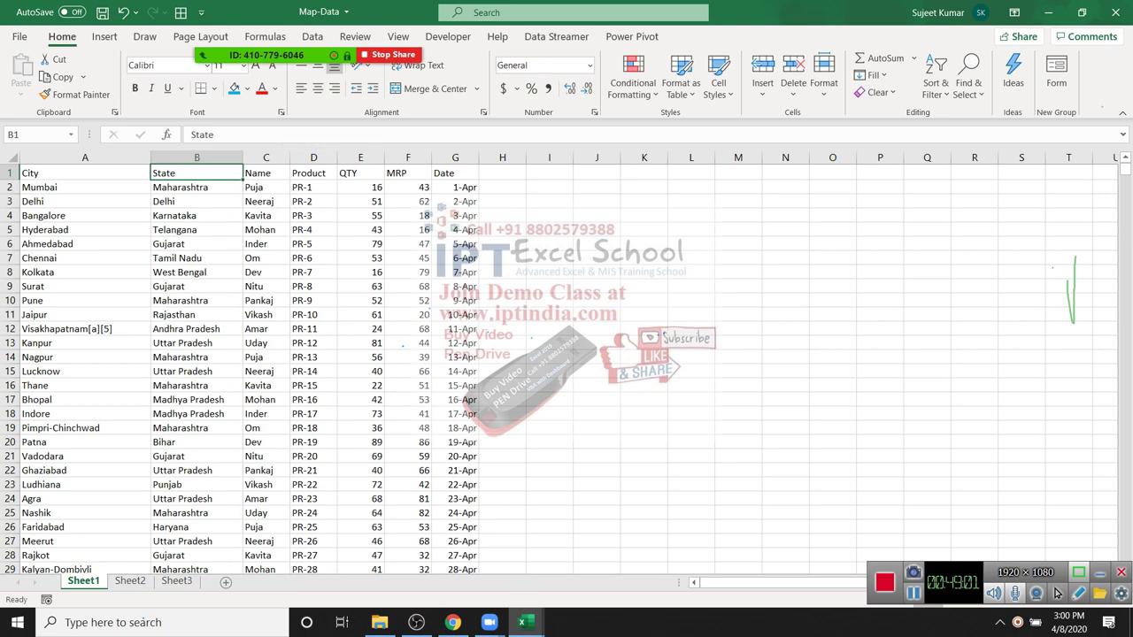
double_click(289, 158)
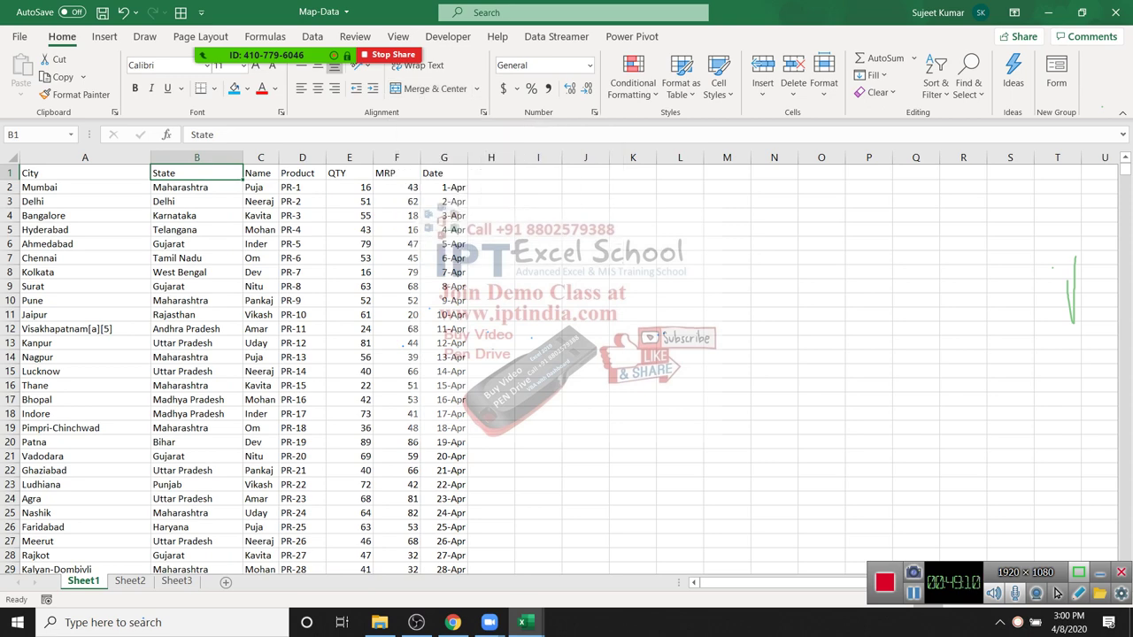
click(349, 258)
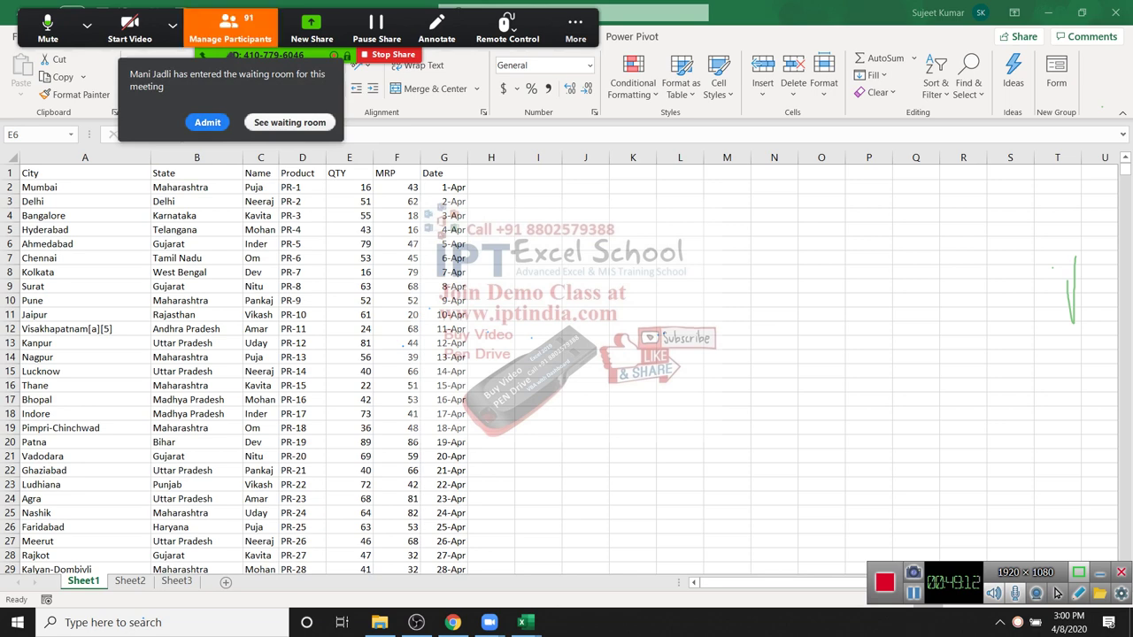
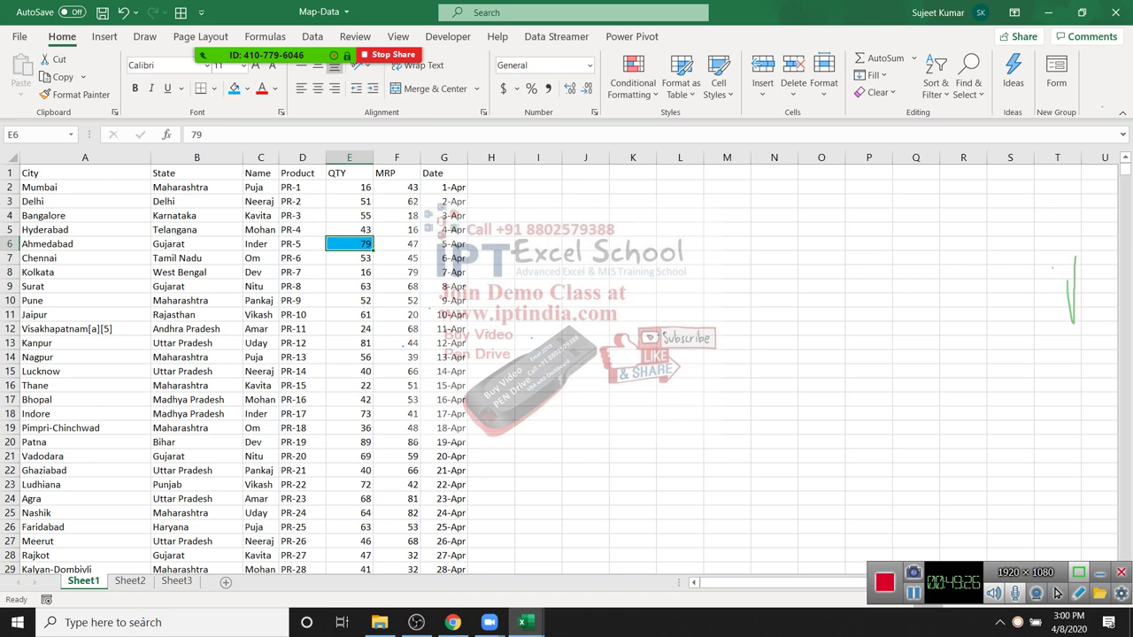
Step: Undo the blue fill on E6 and select all the QTY column data
key(ctrl+z)
key(ctrl+Up)
key(ctrl+shift+Down)
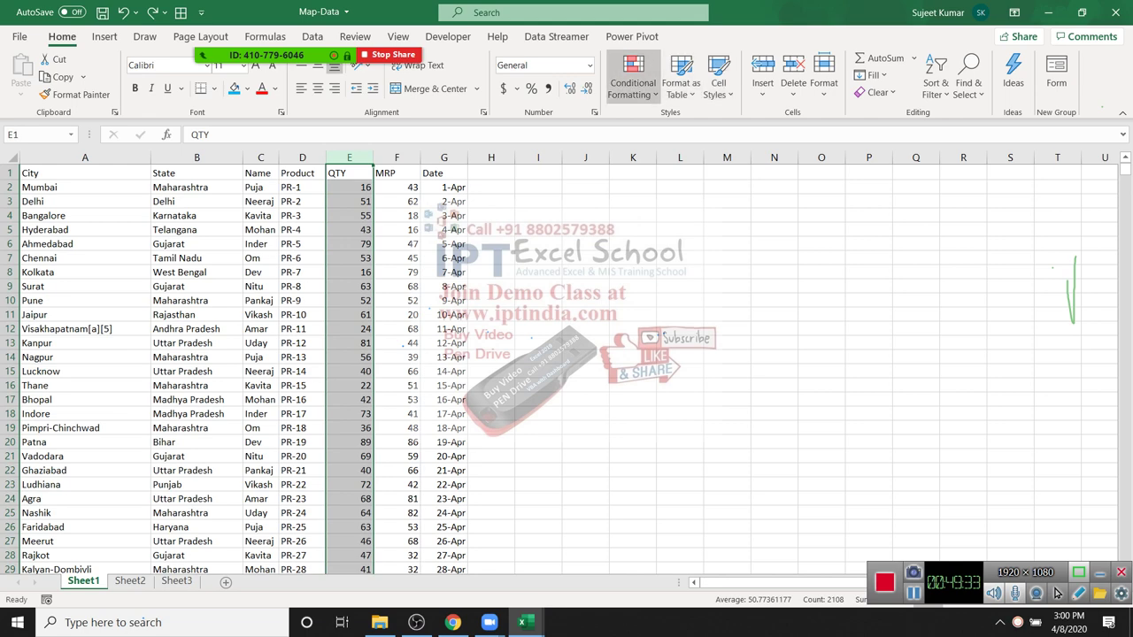
Step: Start a Greater Than highlight rule from Highlight Cells Rules for the QTY values
click(633, 82)
mouse_move(681, 124)
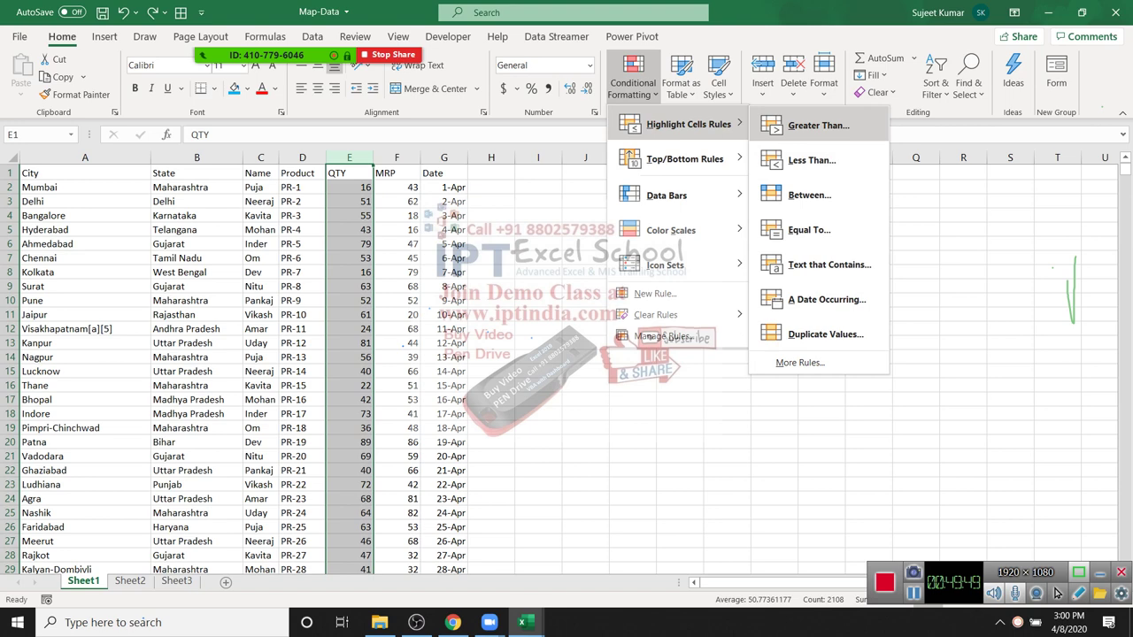
key(Escape)
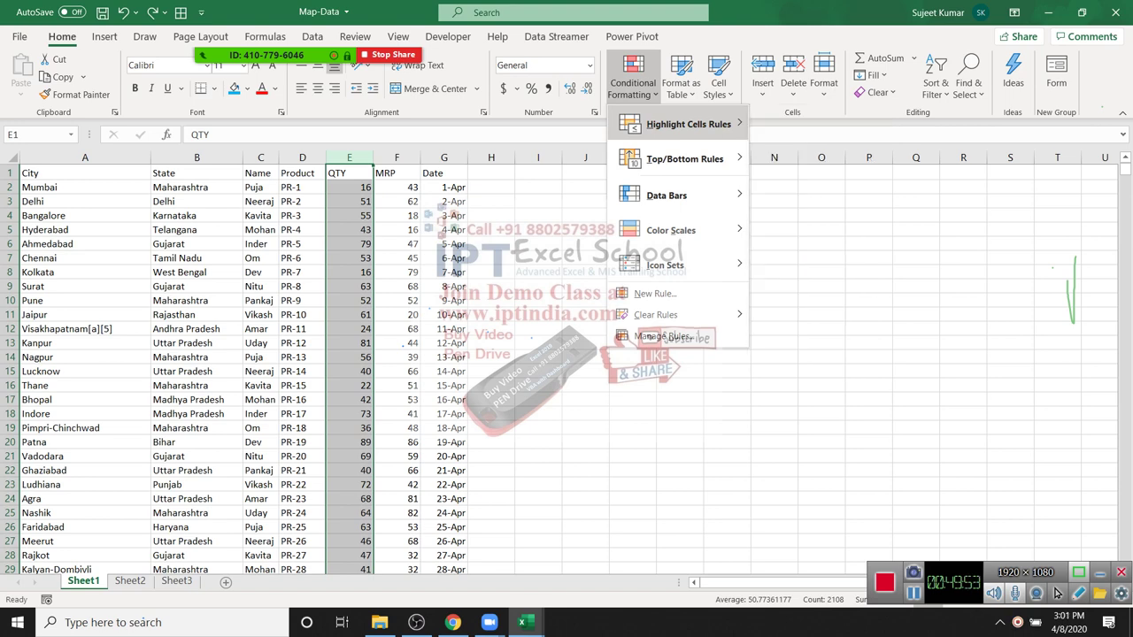
key(Escape)
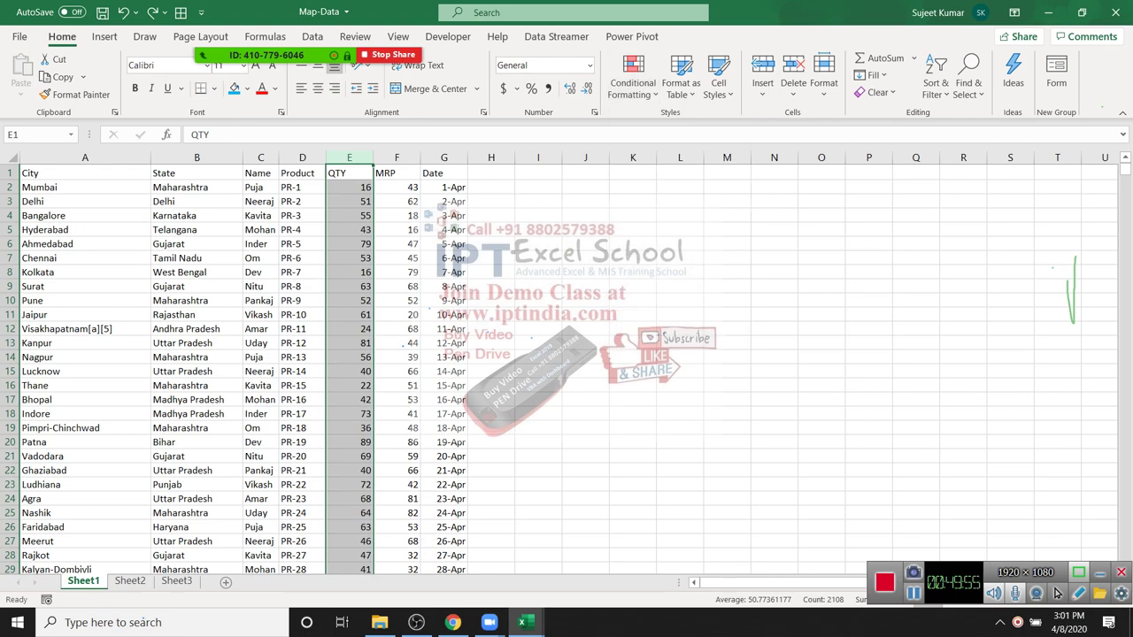
scroll(354, 372, down, 4)
scroll(354, 372, up, 4)
click(633, 82)
mouse_move(686, 123)
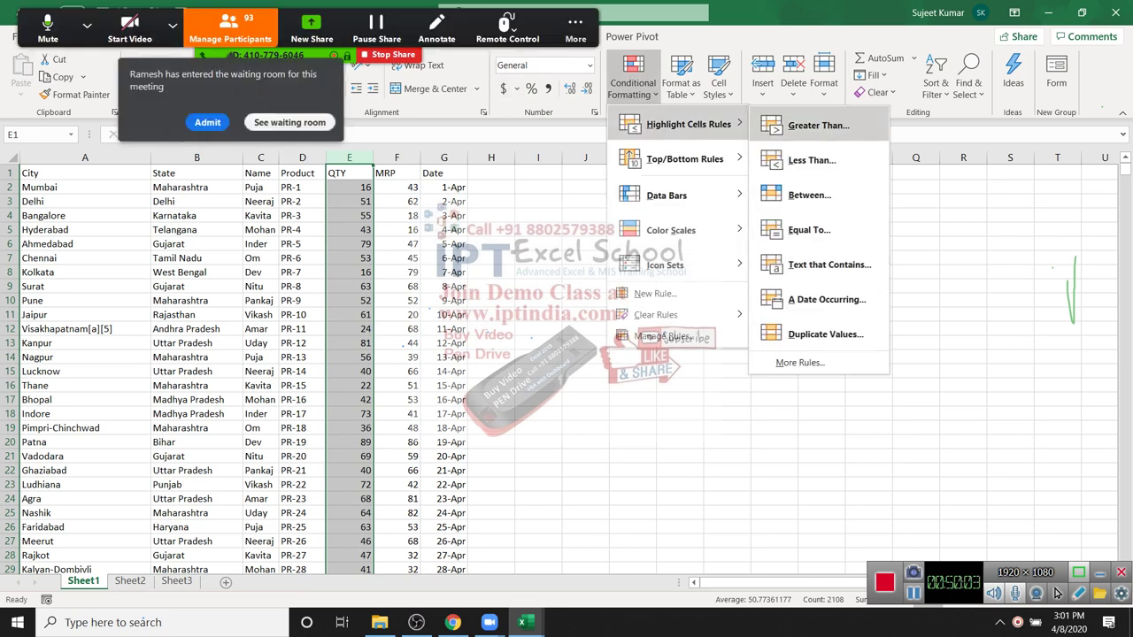
key(Escape)
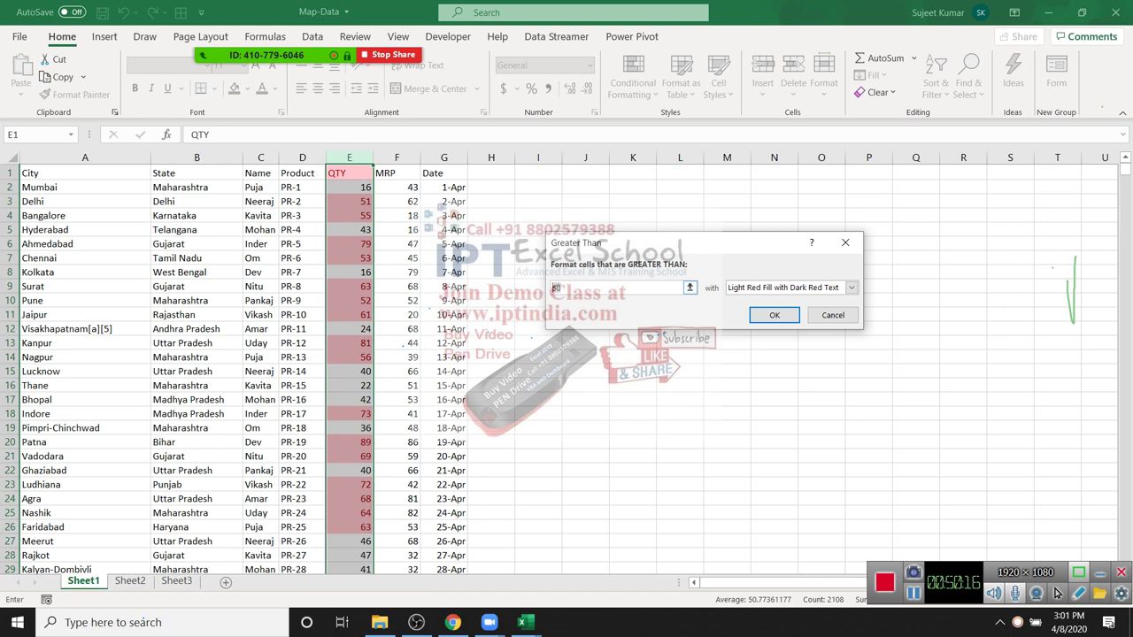
Step: Set the threshold to 60 and preview the preset formats, returning to Light Red Fill
text(60)
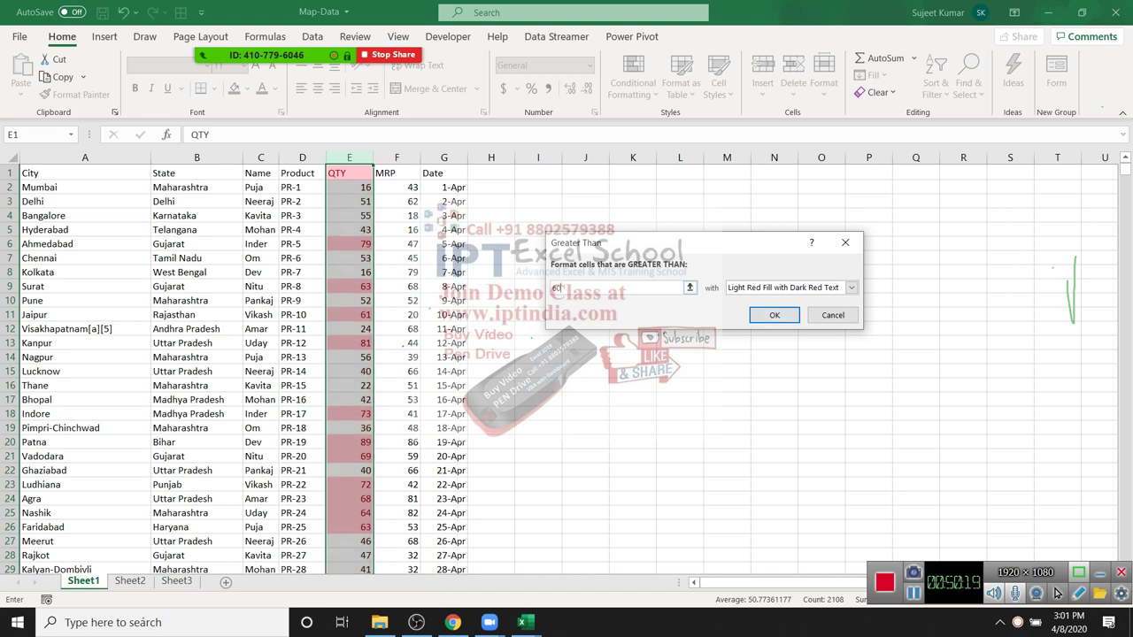
key(alt+Down)
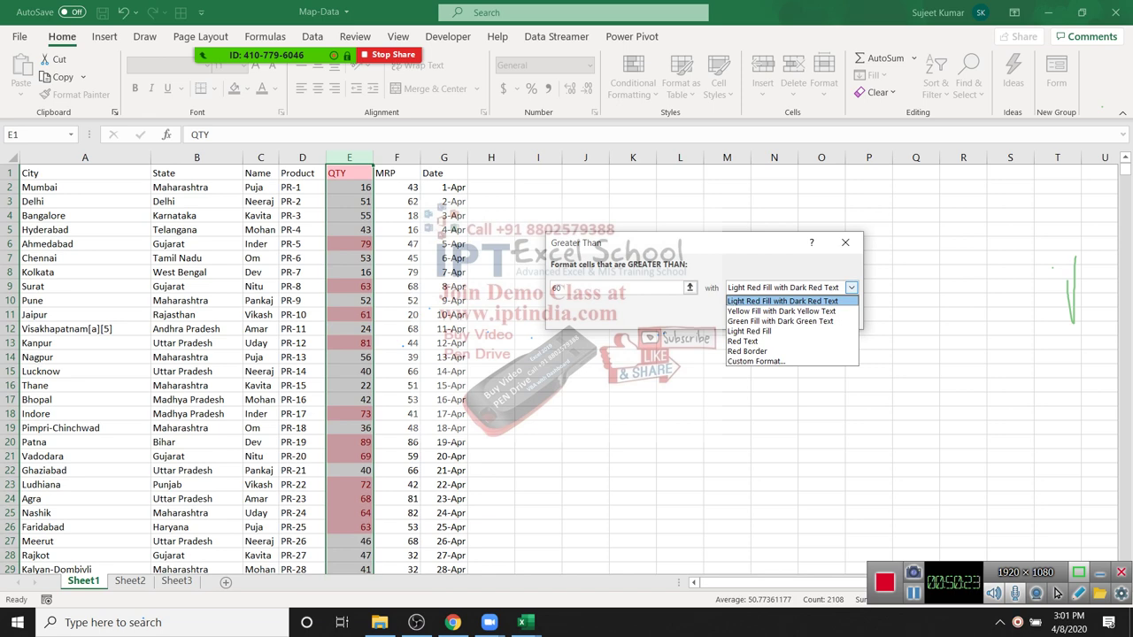
key(Down)
key(Return)
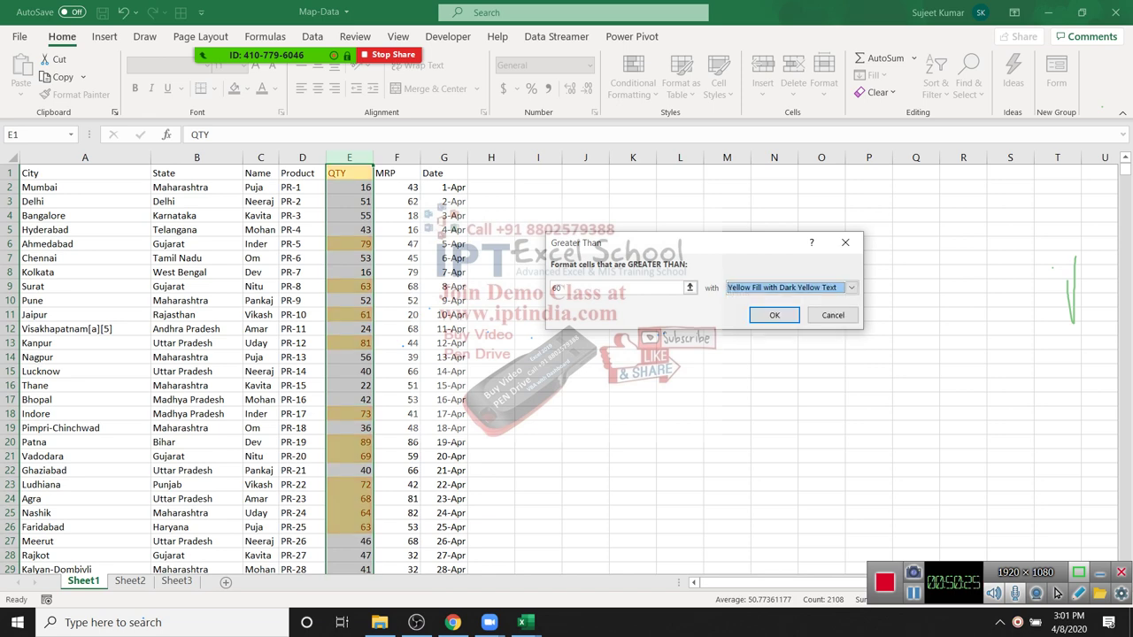
key(alt+Down)
key(Down)
key(Return)
key(alt+Down)
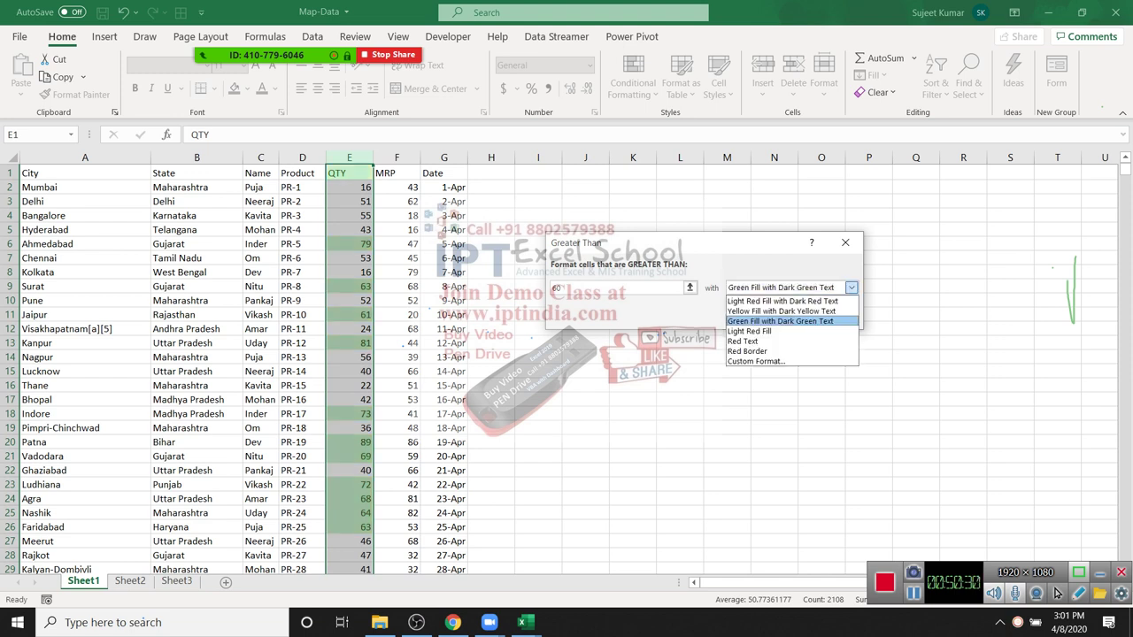
key(Down)
key(Return)
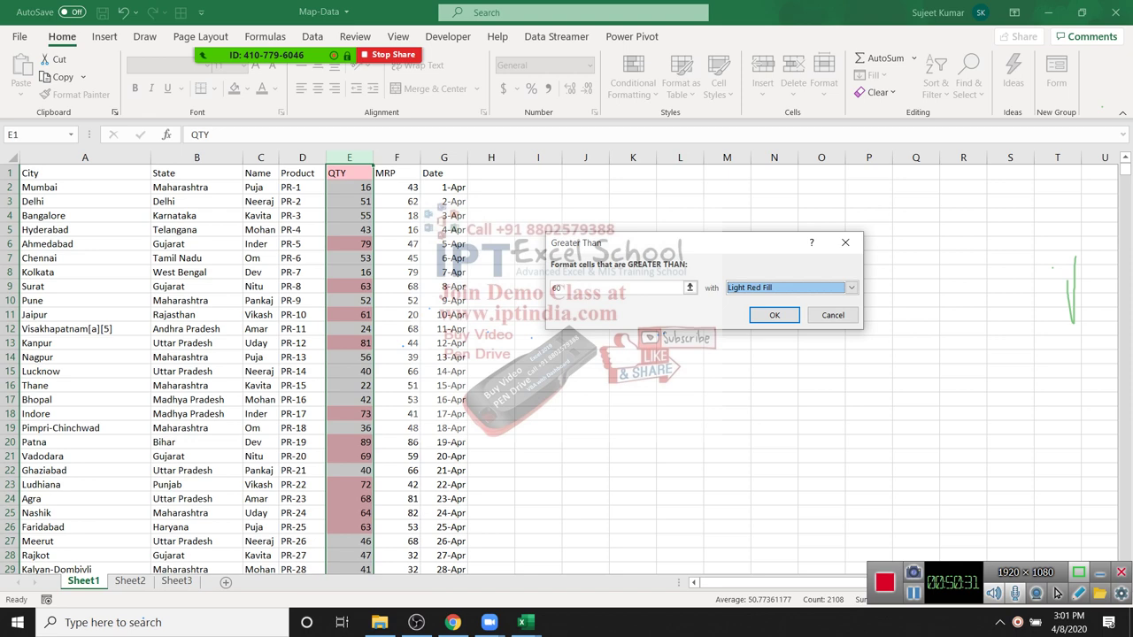
key(alt+Down)
key(Down)
key(Down)
key(Return)
key(alt+Down)
key(Down)
key(Return)
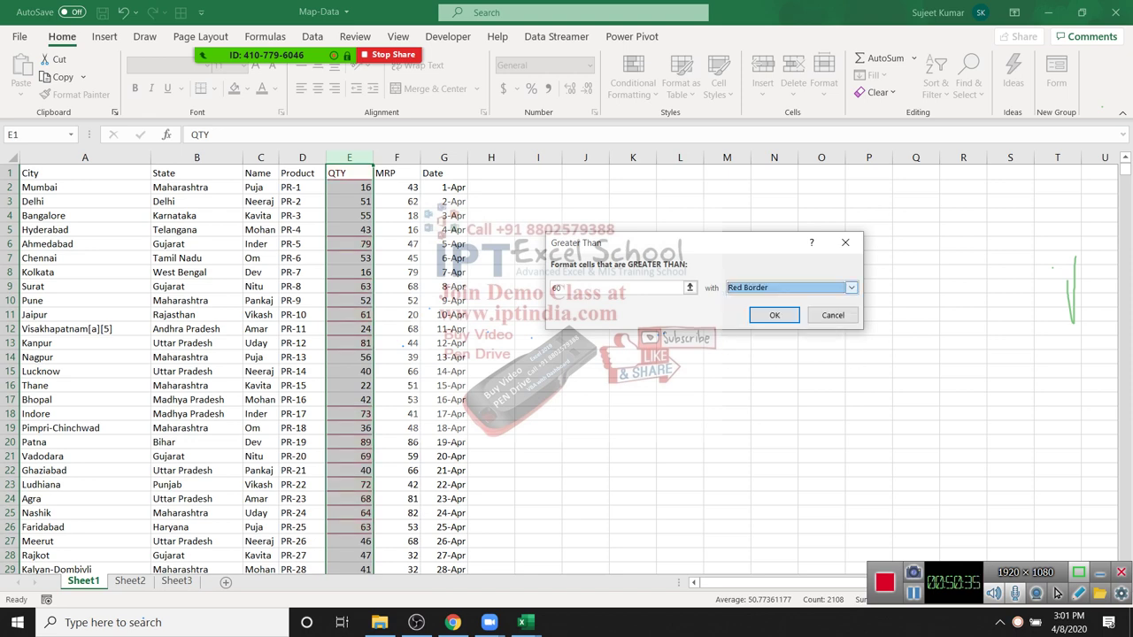
key(alt+Down)
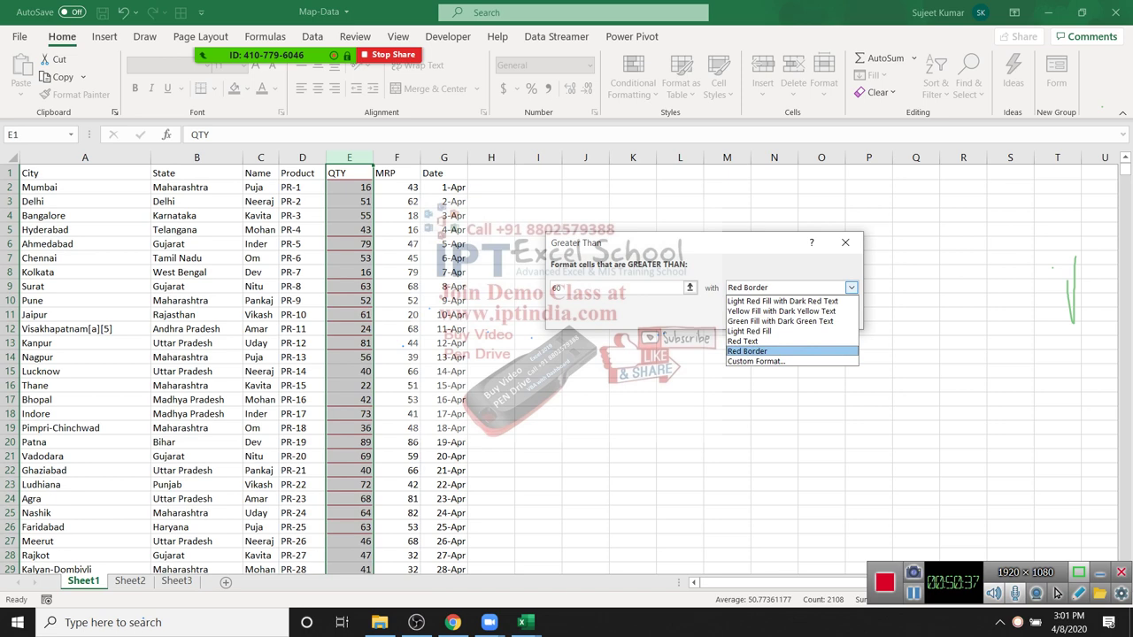
key(Home)
key(Return)
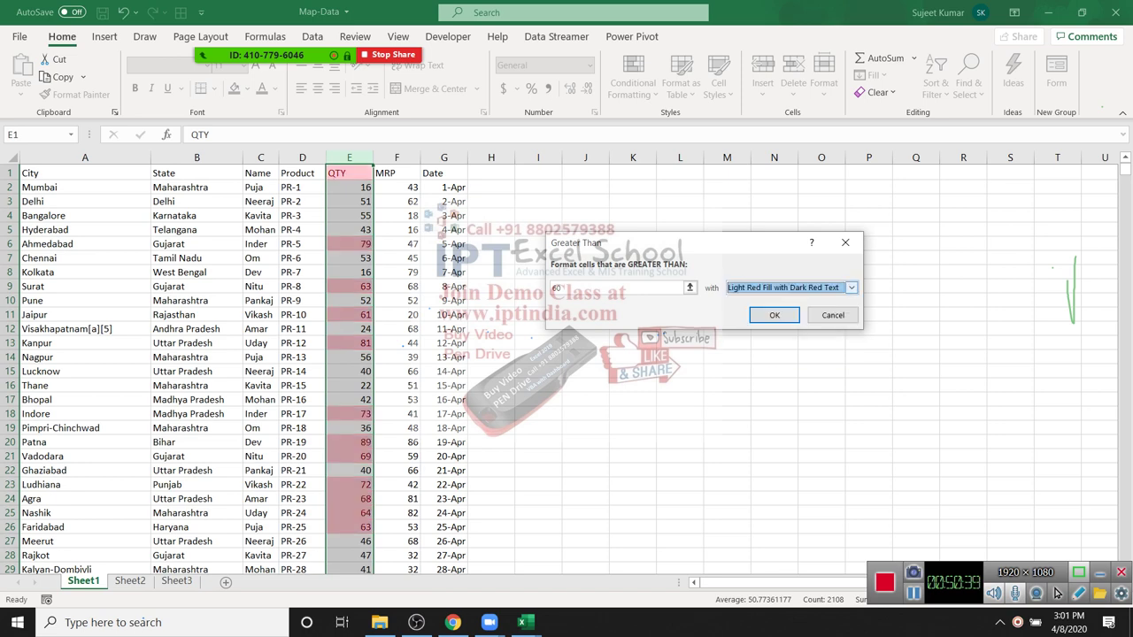
Step: Choose a custom format with a green background fill and confirm it
key(alt+Down)
key(Down)
key(Down)
key(Down)
key(Down)
key(Down)
key(Down)
key(Return)
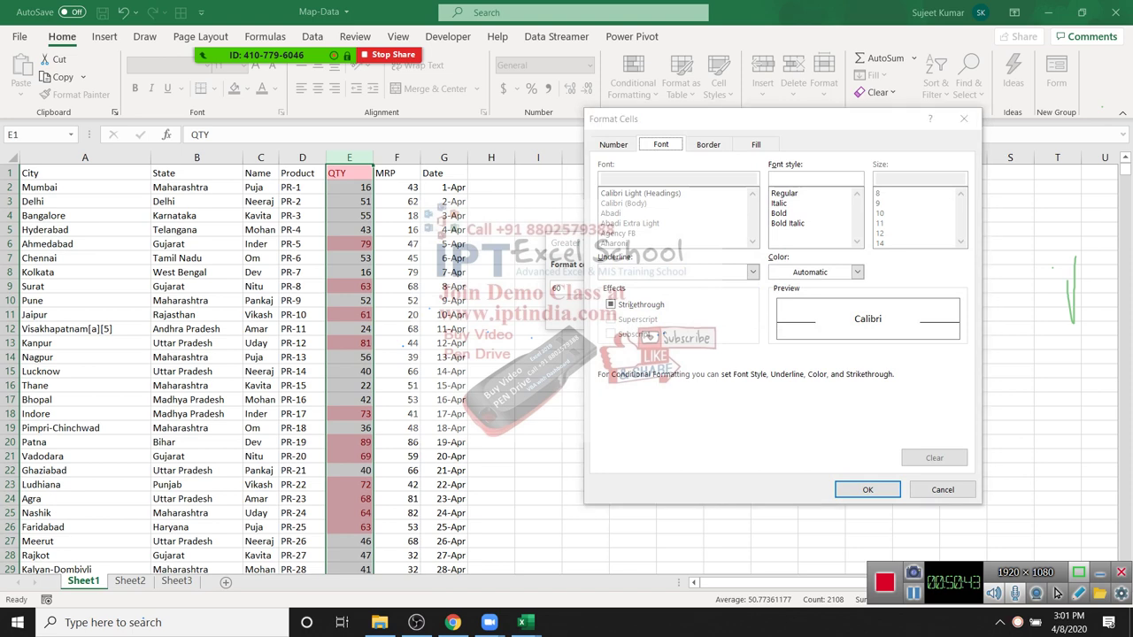
drag(710, 126, 731, 71)
click(728, 89)
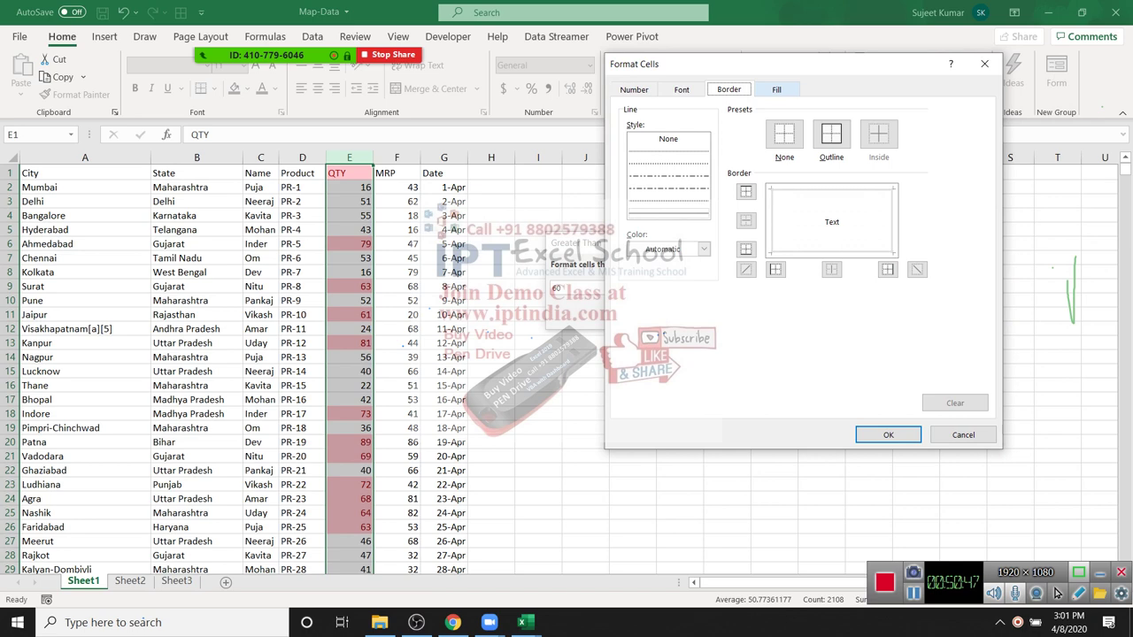
click(776, 89)
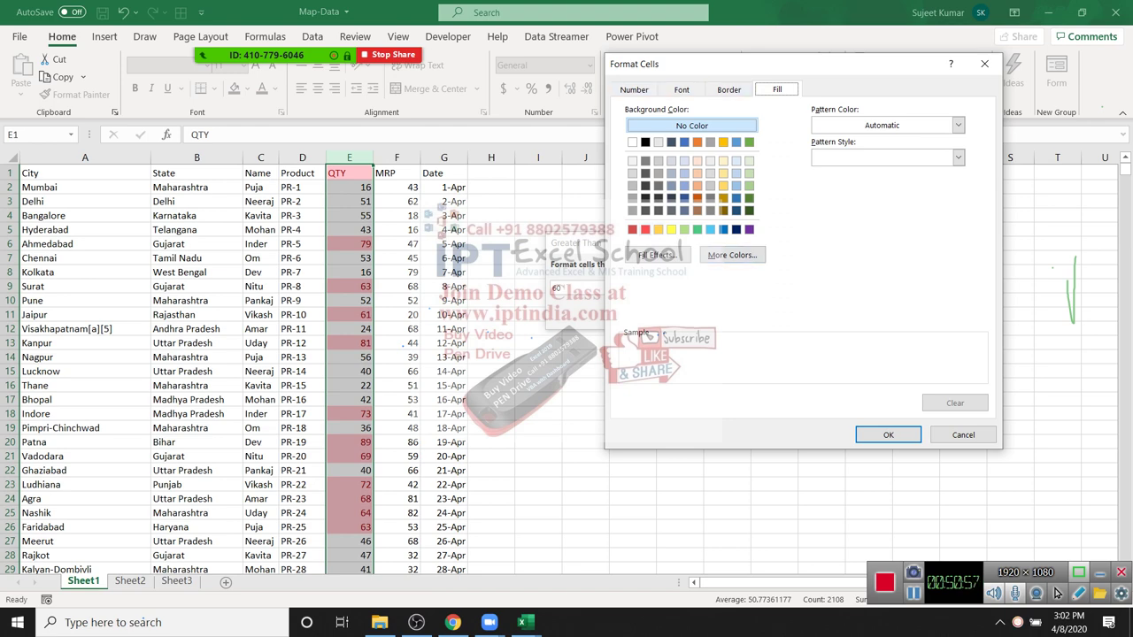
click(698, 229)
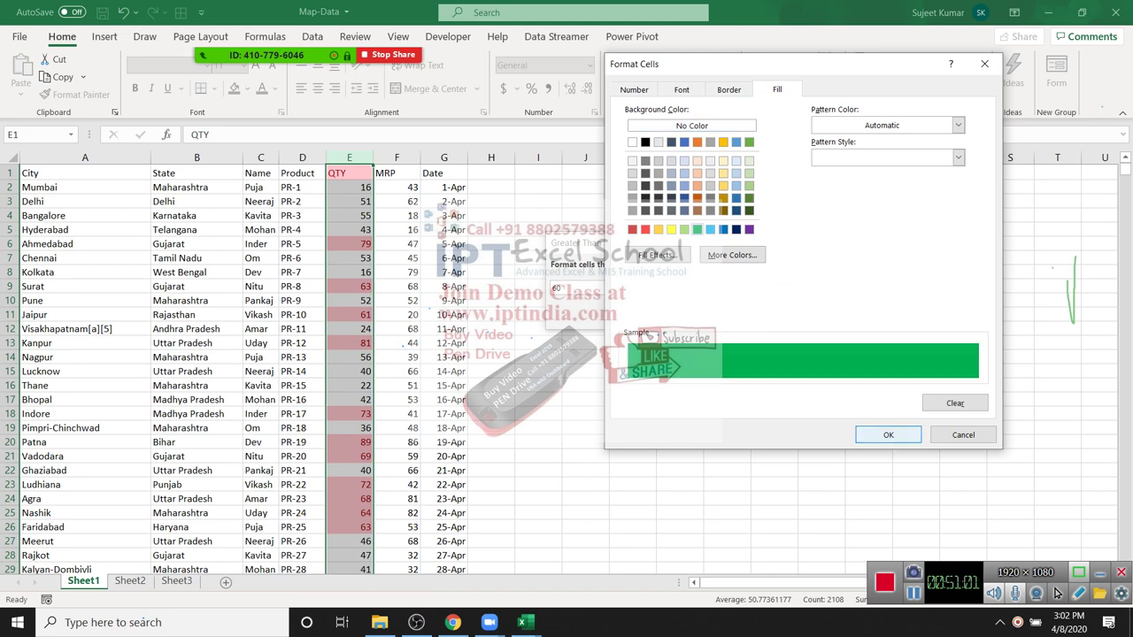
key(Return)
key(Return)
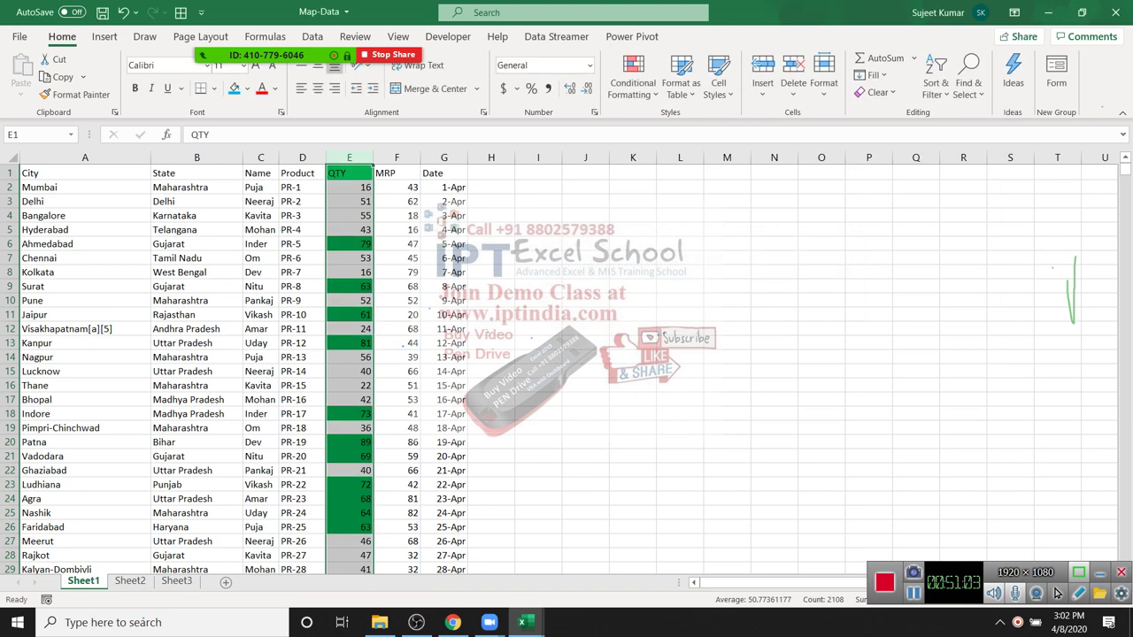
Step: Clear the column selection and change cell E15 to 65
click(444, 243)
drag(350, 201, 350, 413)
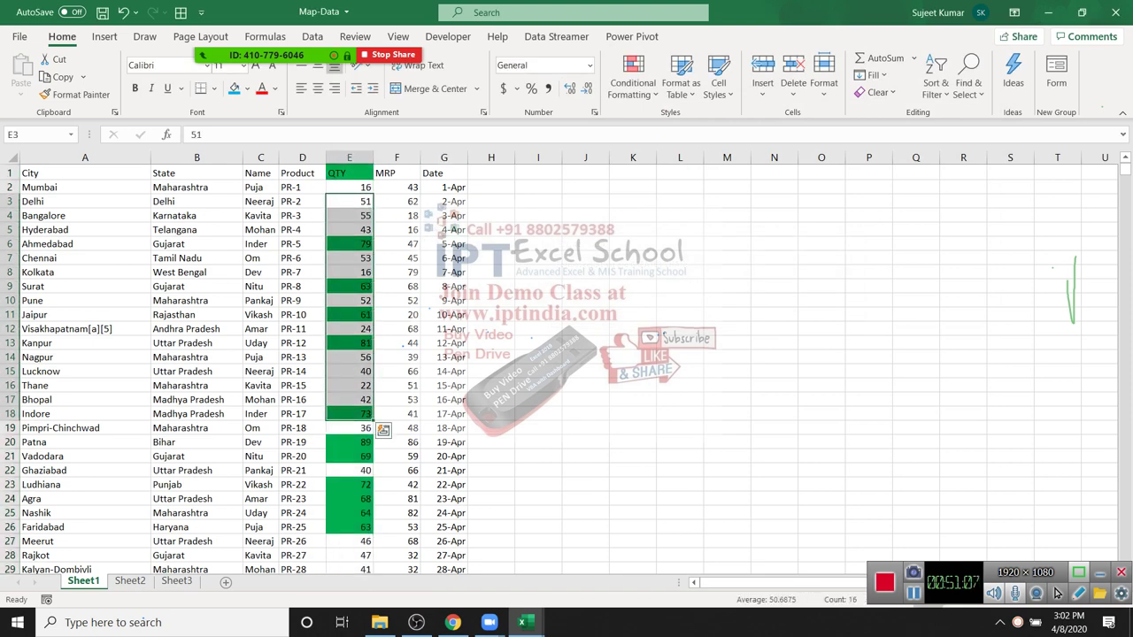
click(403, 342)
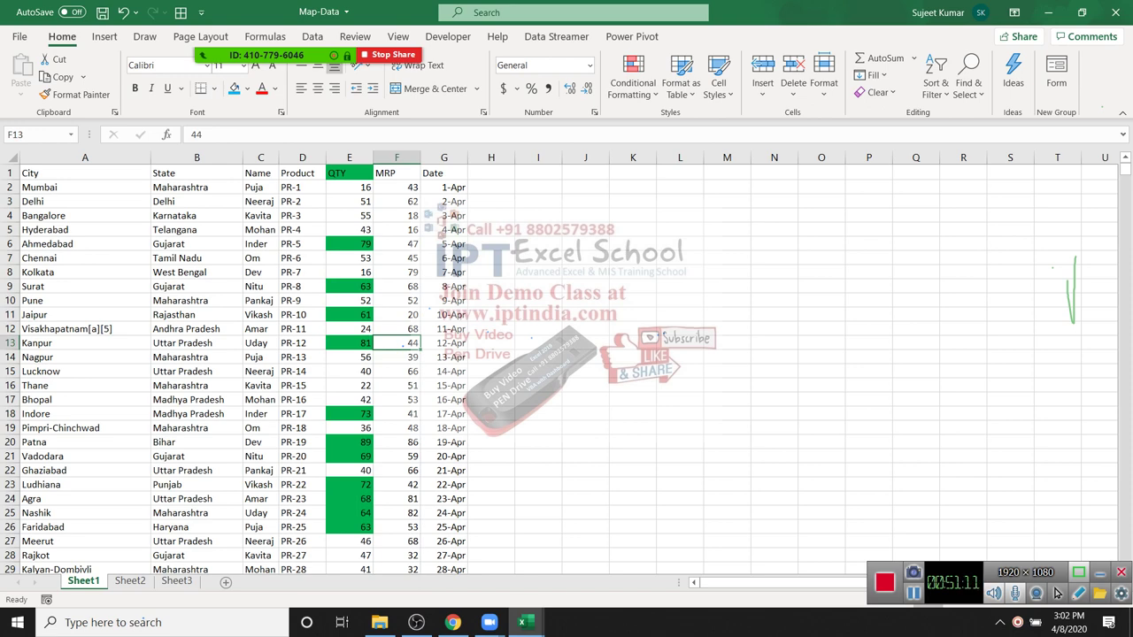
key(Down)
key(Down)
key(Left)
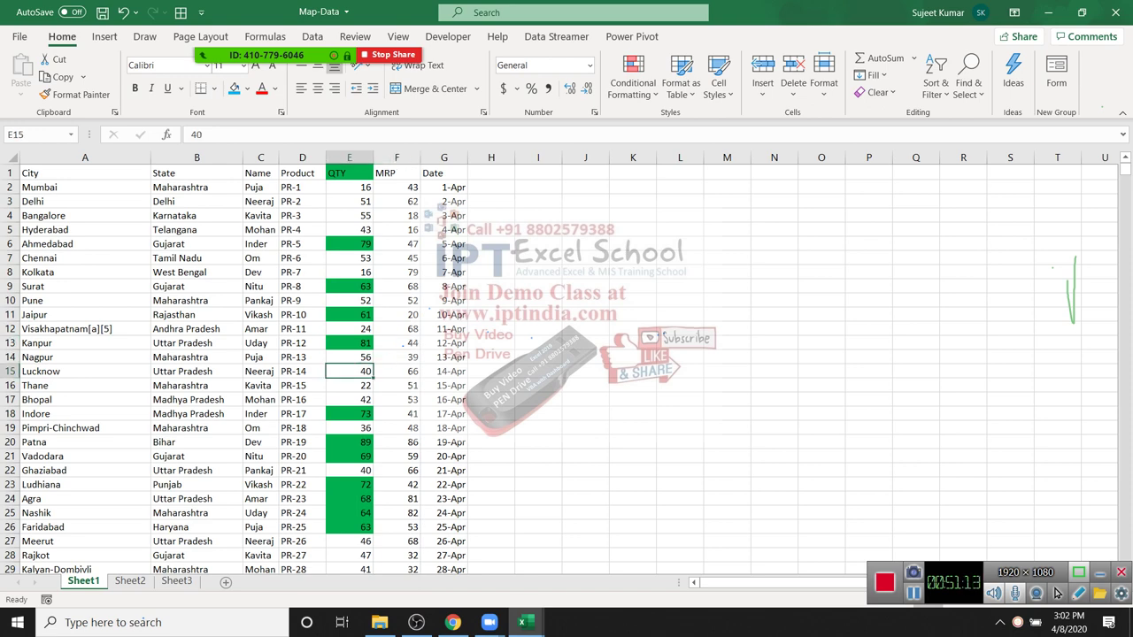
text(65)
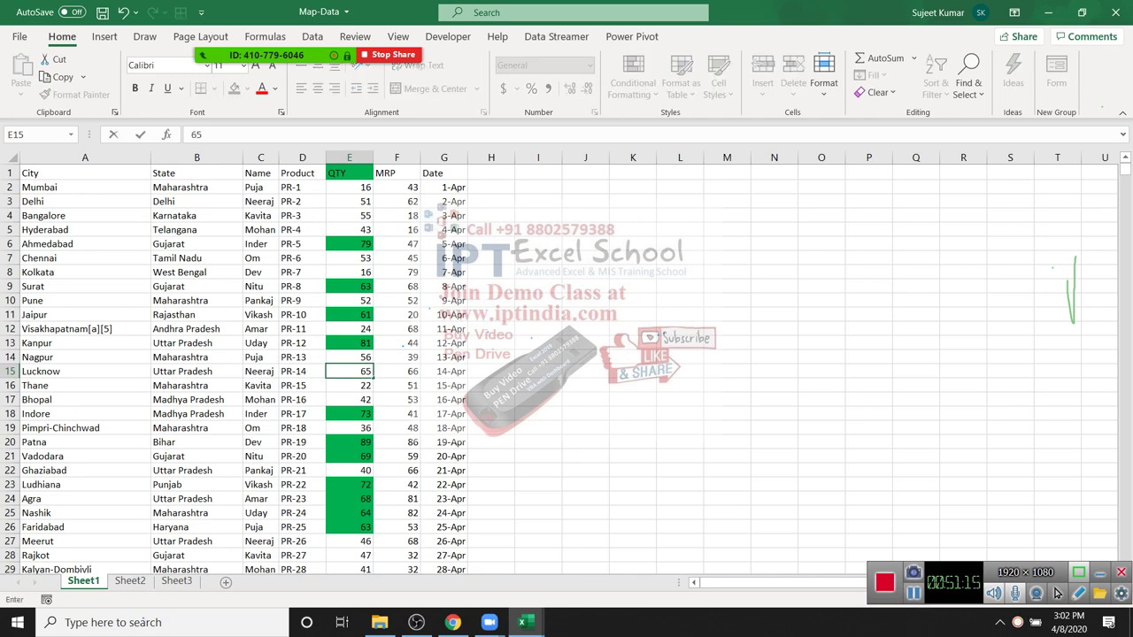
key(Return)
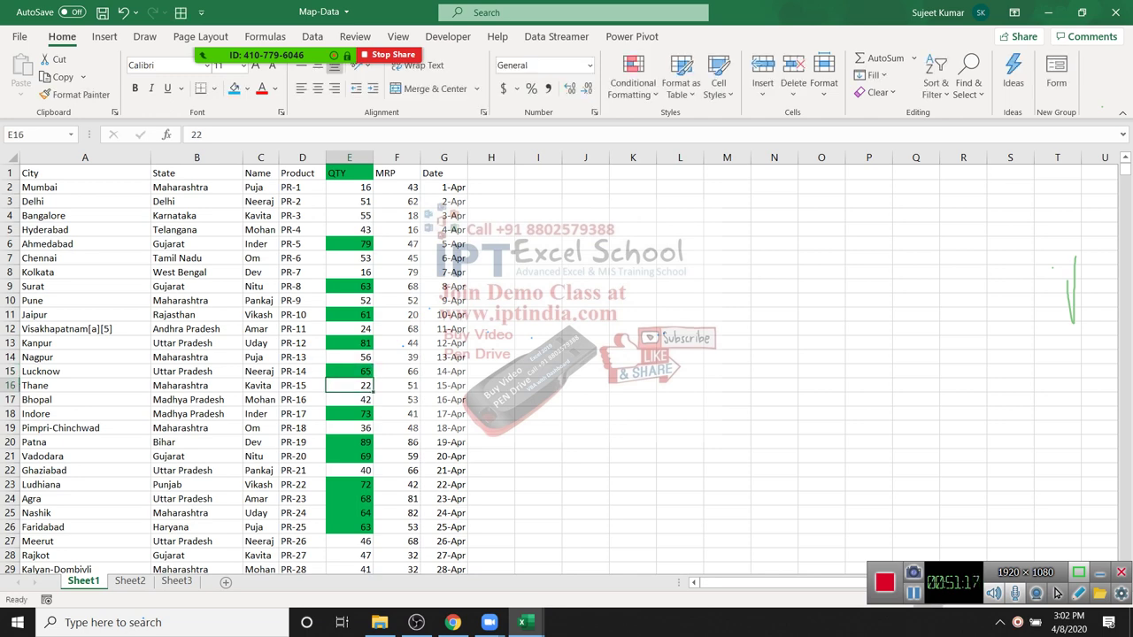
Step: Change cell E6 to 47 and reselect the QTY column data
key(Up)
key(Up)
key(Up)
key(Up)
key(Up)
key(Up)
key(Up)
key(Up)
key(Up)
key(Up)
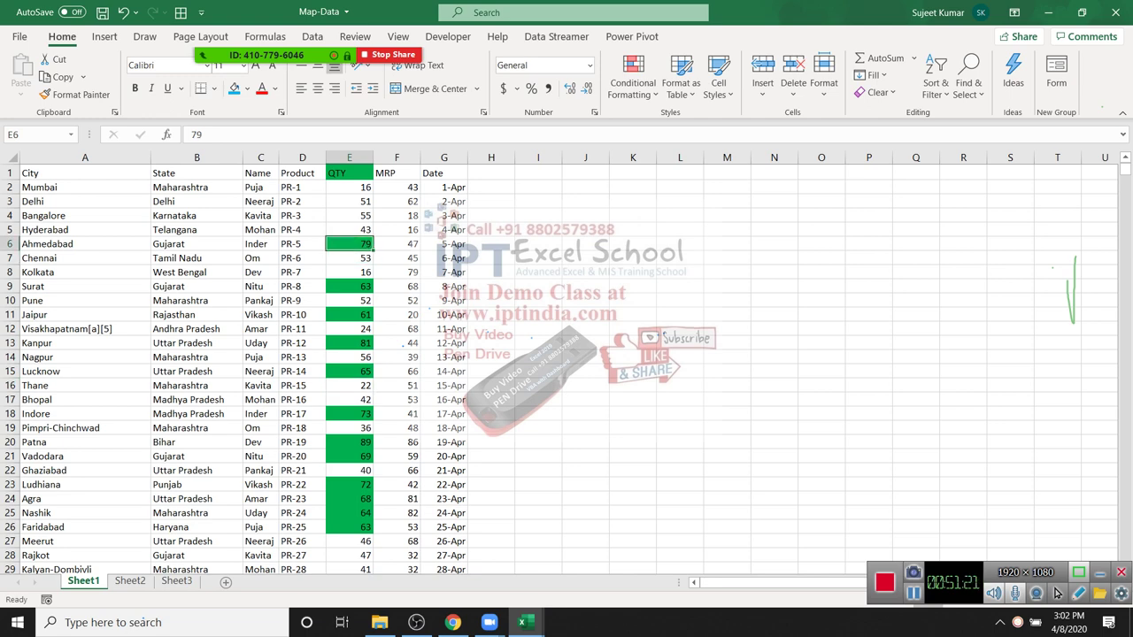
text(47)
key(Return)
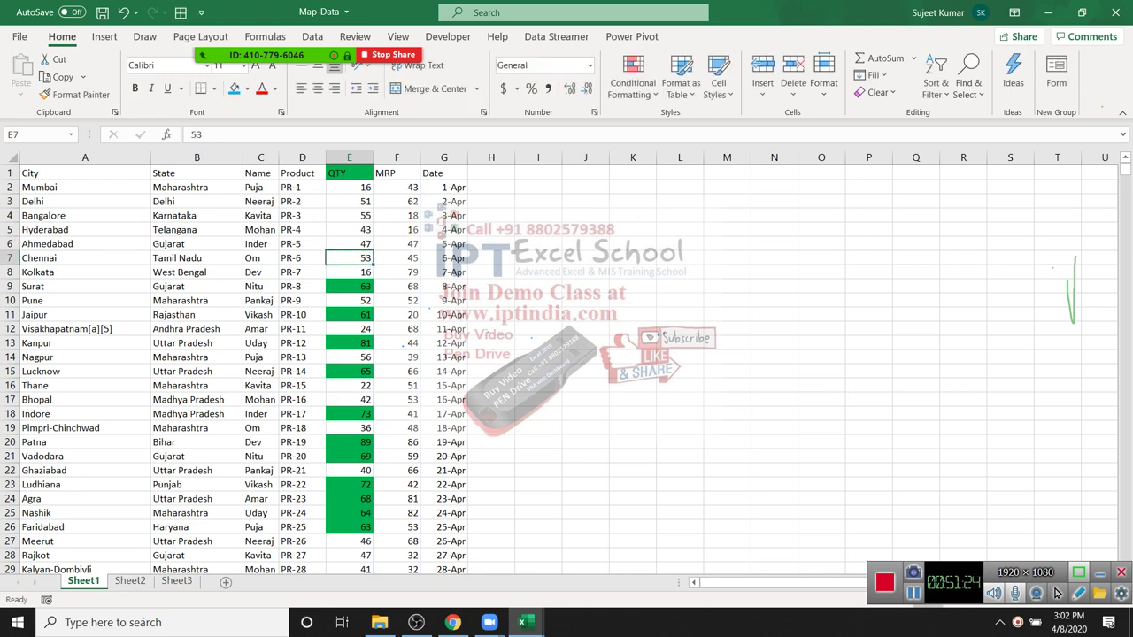
key(Up)
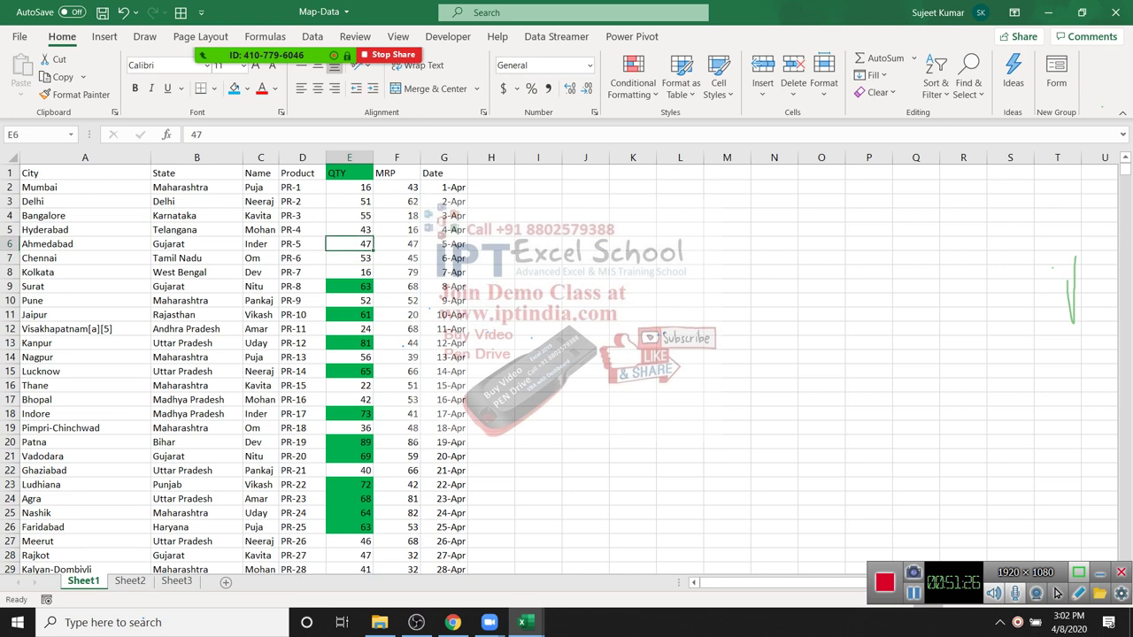
key(ctrl+Up)
key(ctrl+shift+Down)
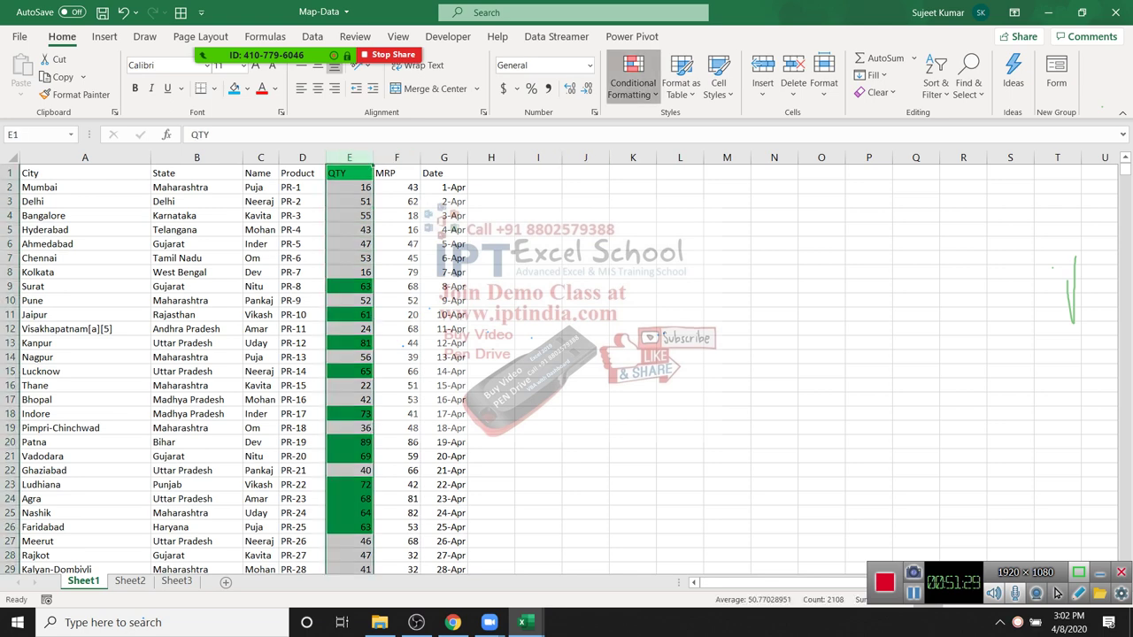
key(alt+h)
key(l)
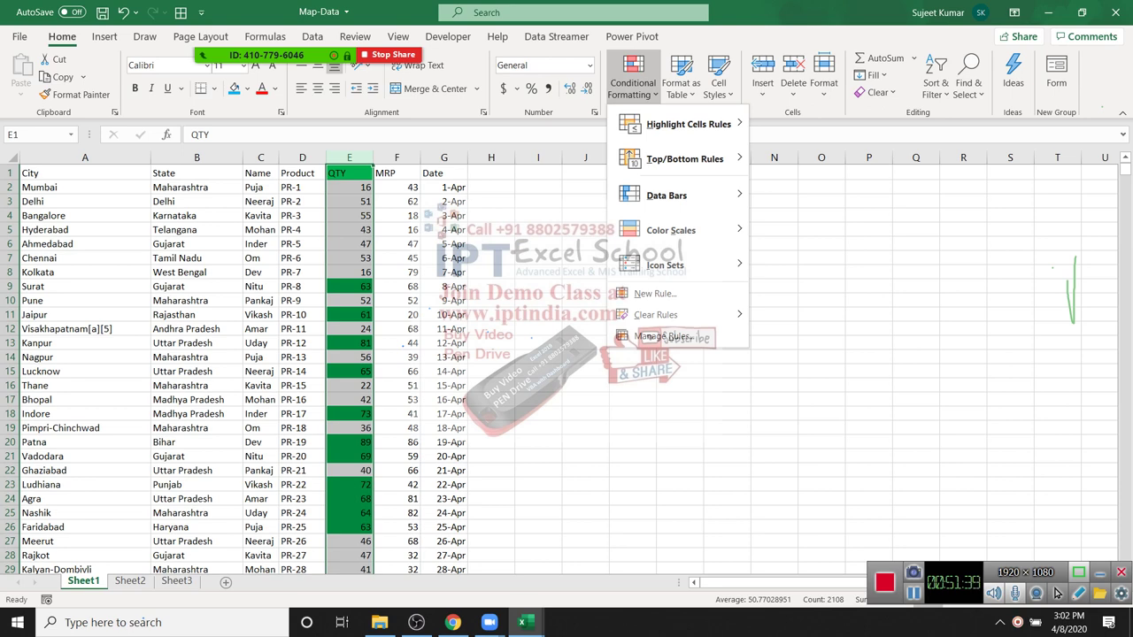
key(Down)
key(Right)
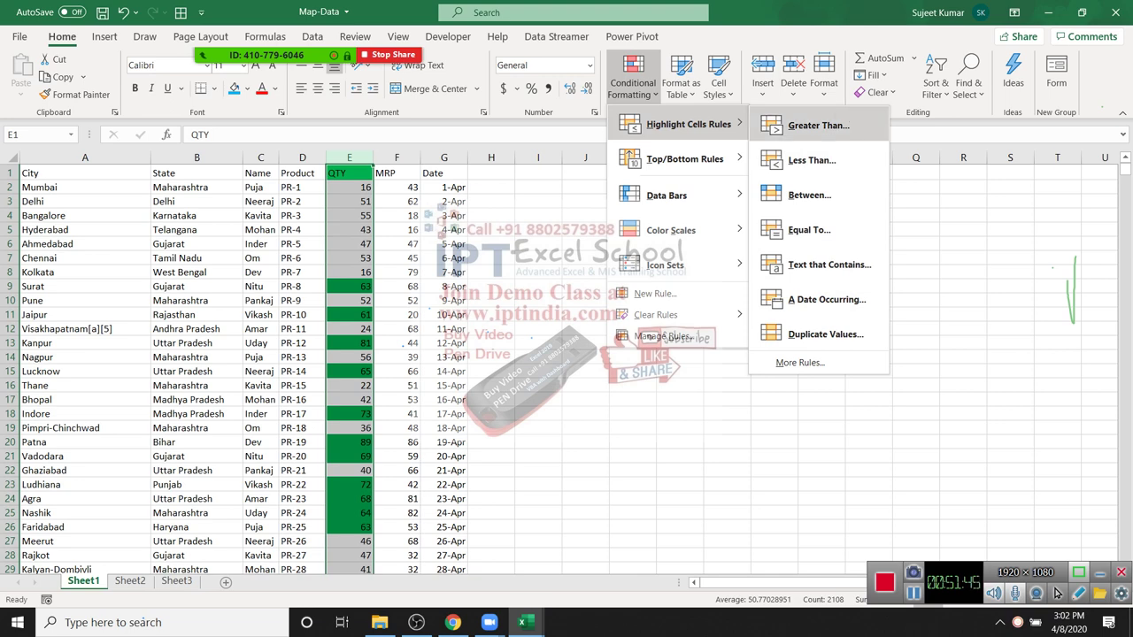
key(Escape)
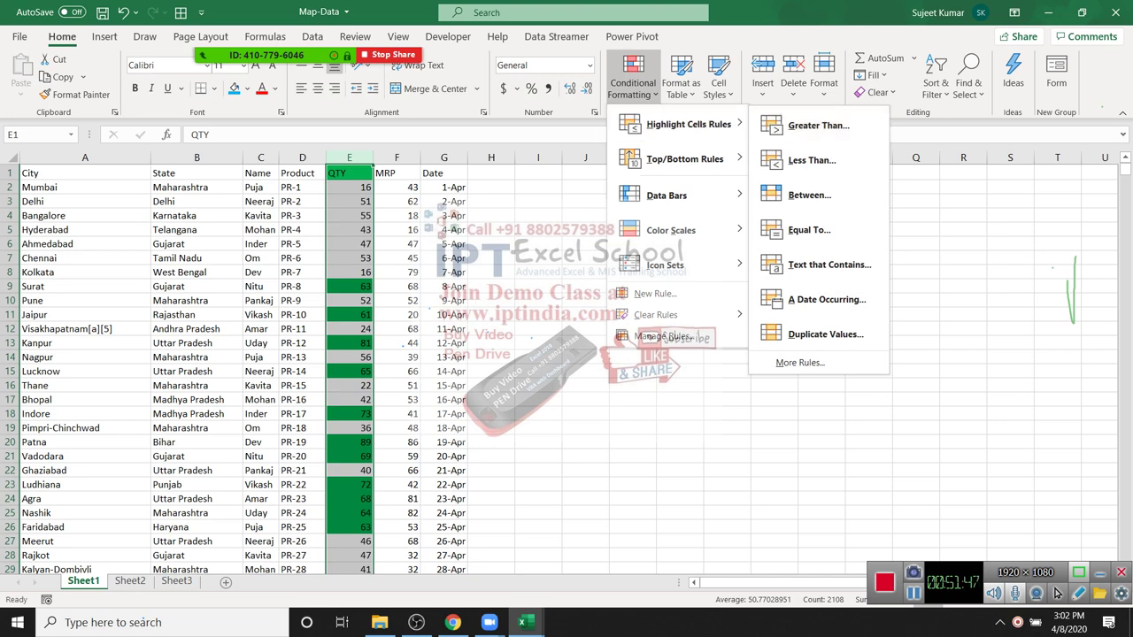
key(Escape)
key(Right)
key(Right)
key(ctrl+space)
key(Left)
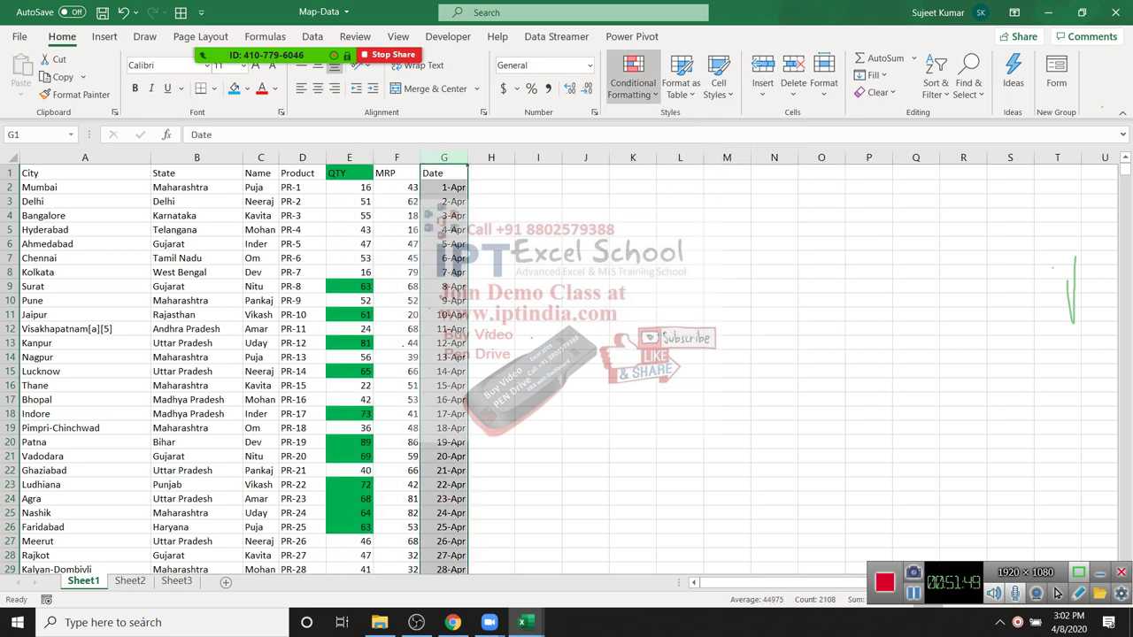
key(Return)
key(Down)
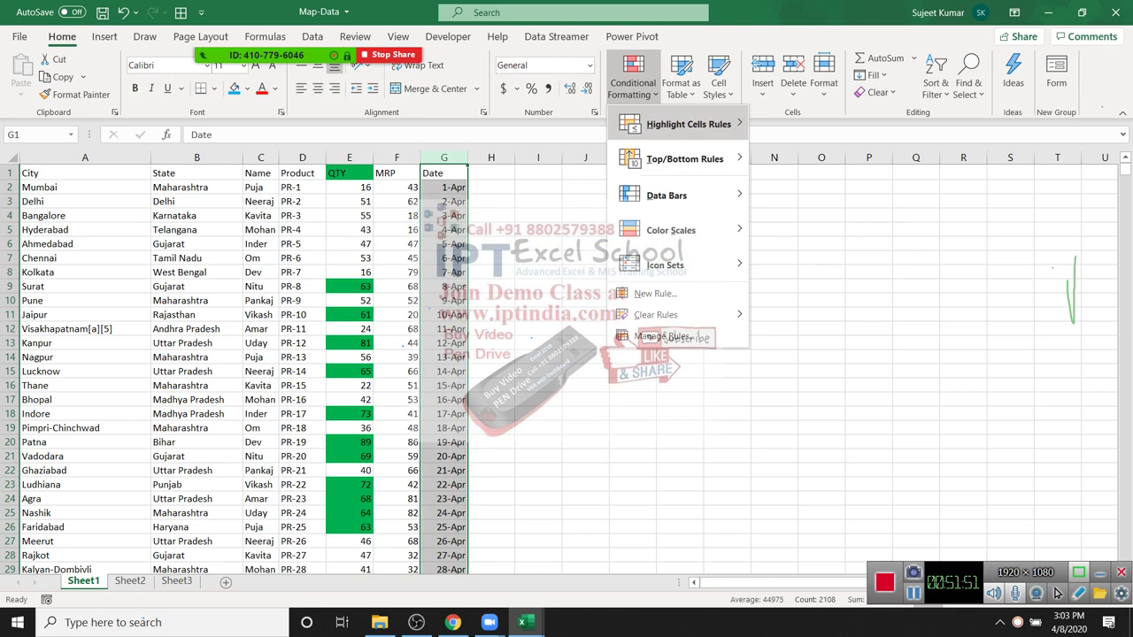
key(Right)
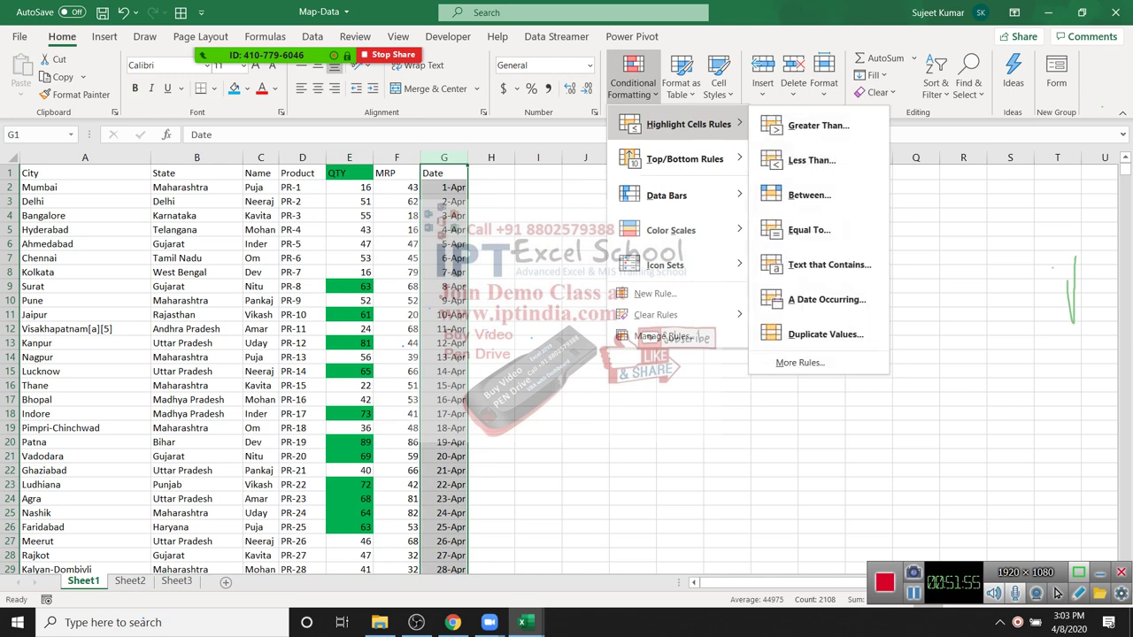
key(Right)
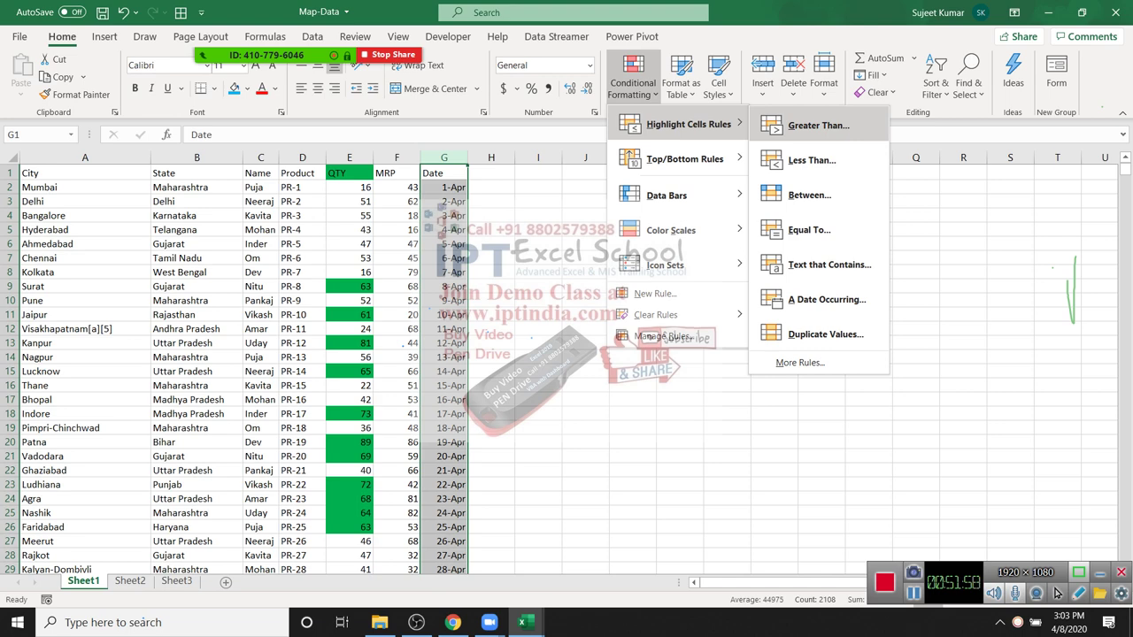
key(Return)
text(14-)
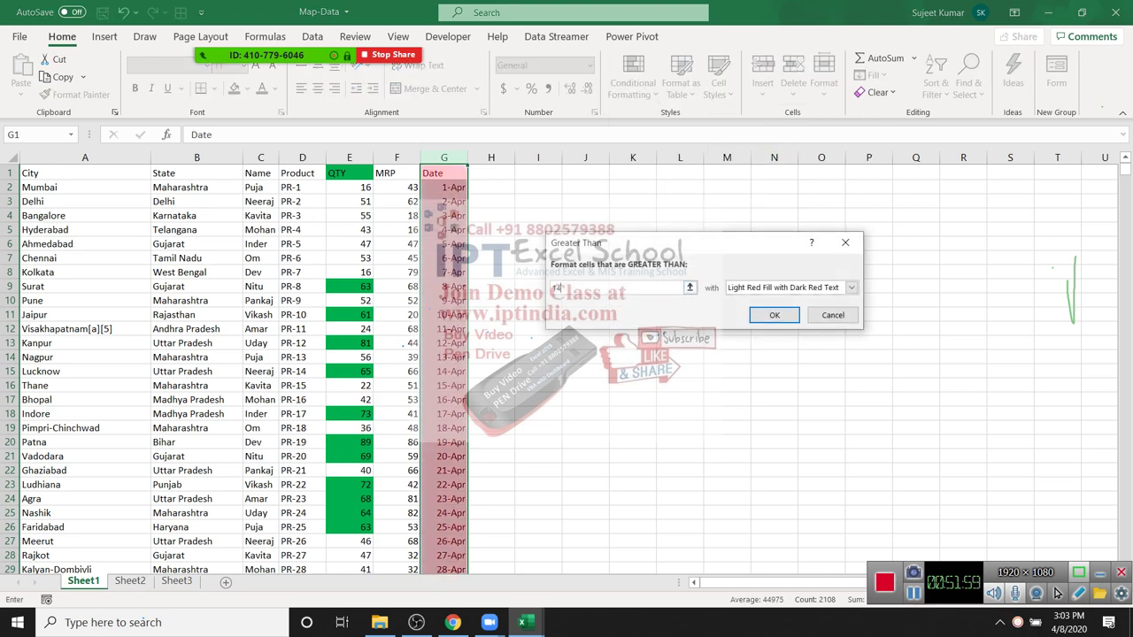
text(apr)
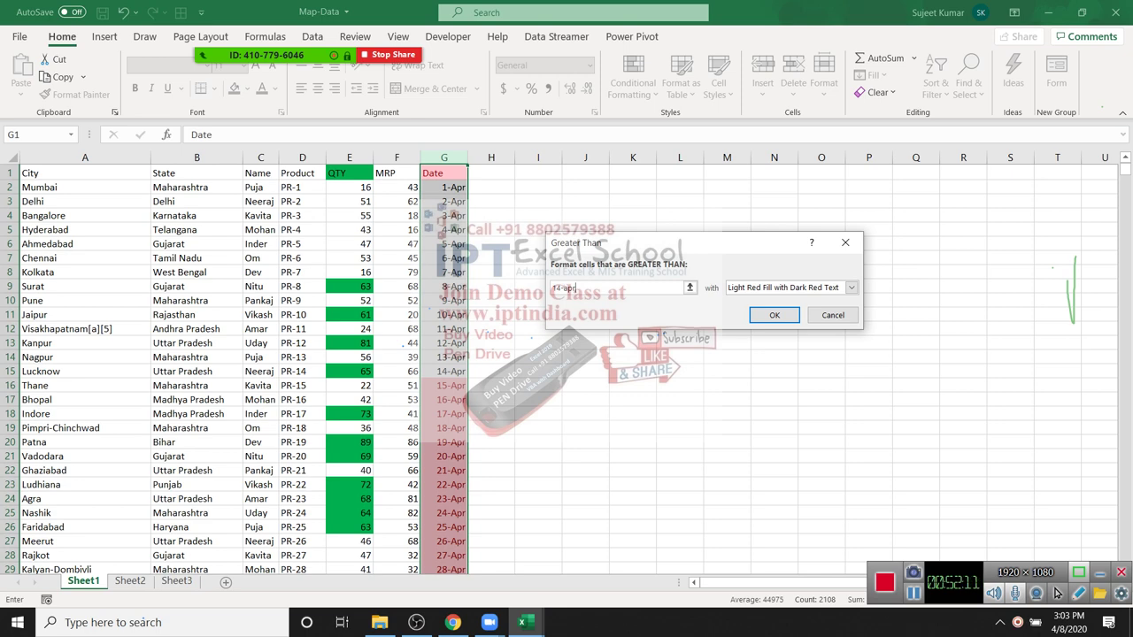
text(-2020)
key(BackSpace)
key(BackSpace)
key(BackSpace)
key(BackSpace)
key(BackSpace)
click(850, 287)
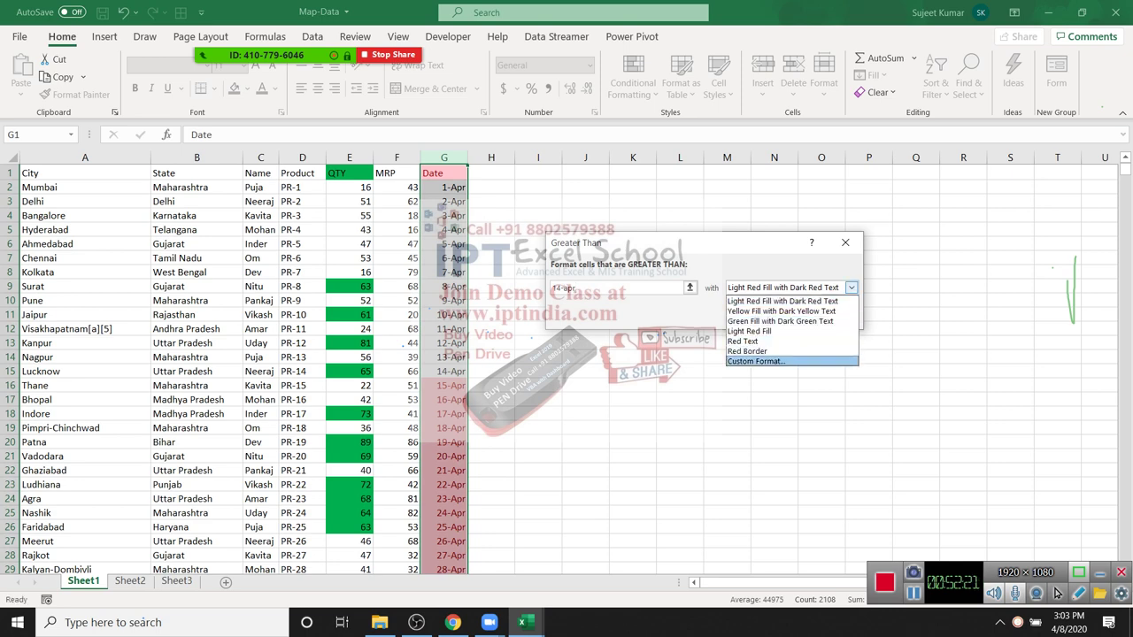
key(Escape)
key(Escape)
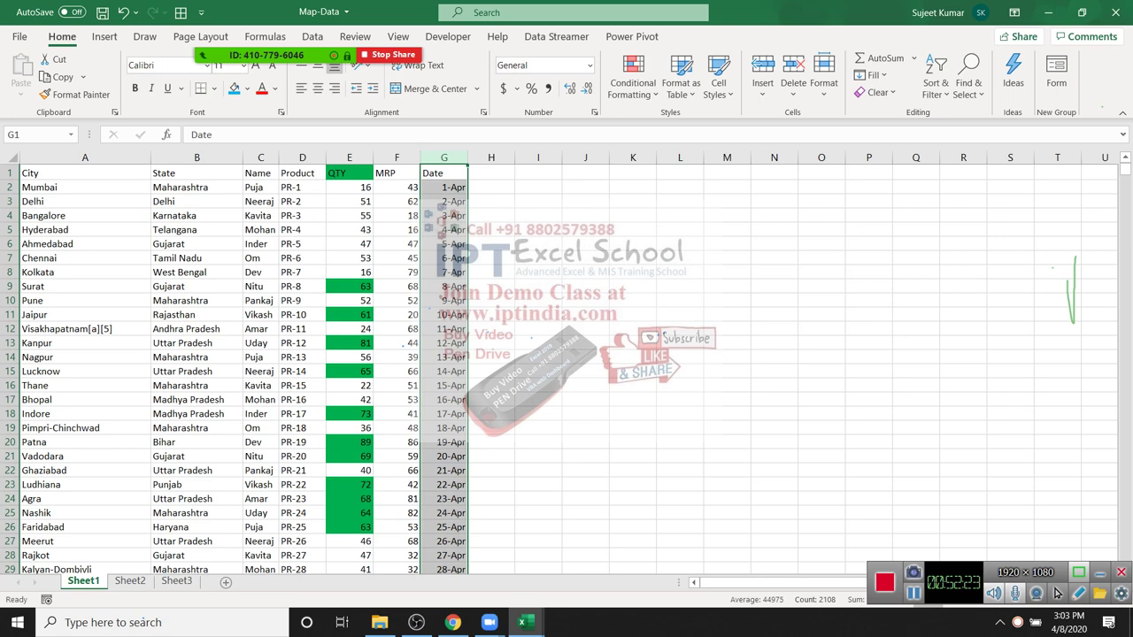
key(Left)
key(Left)
key(Left)
key(Down)
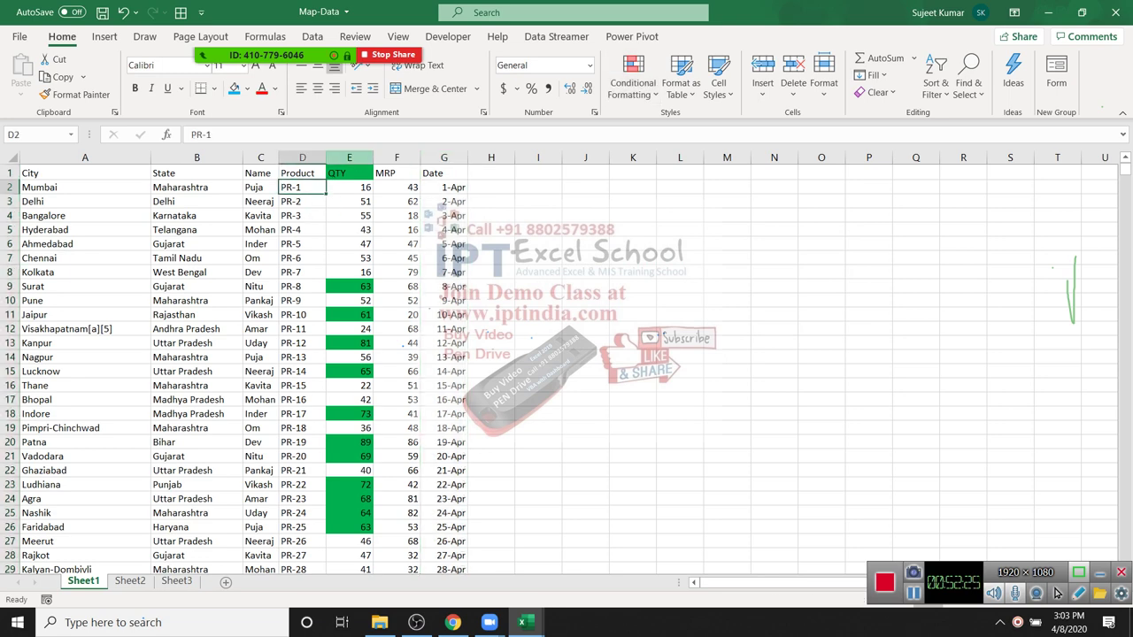
key(Right)
key(Up)
key(ctrl+space)
key(alt+h)
key(l)
key(h)
key(Down)
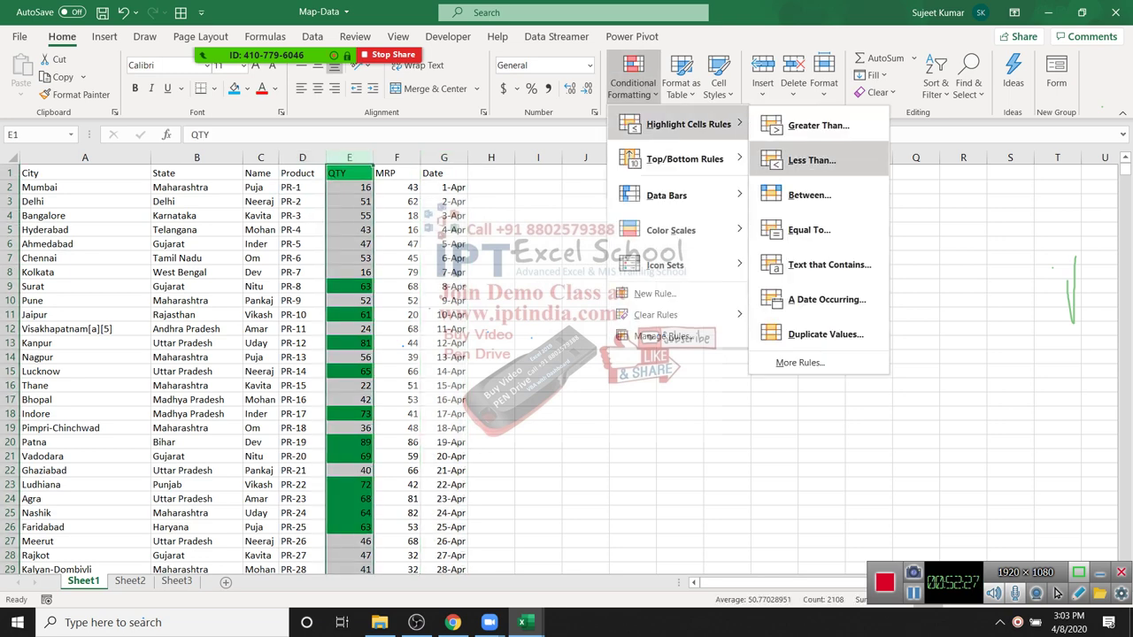
key(Return)
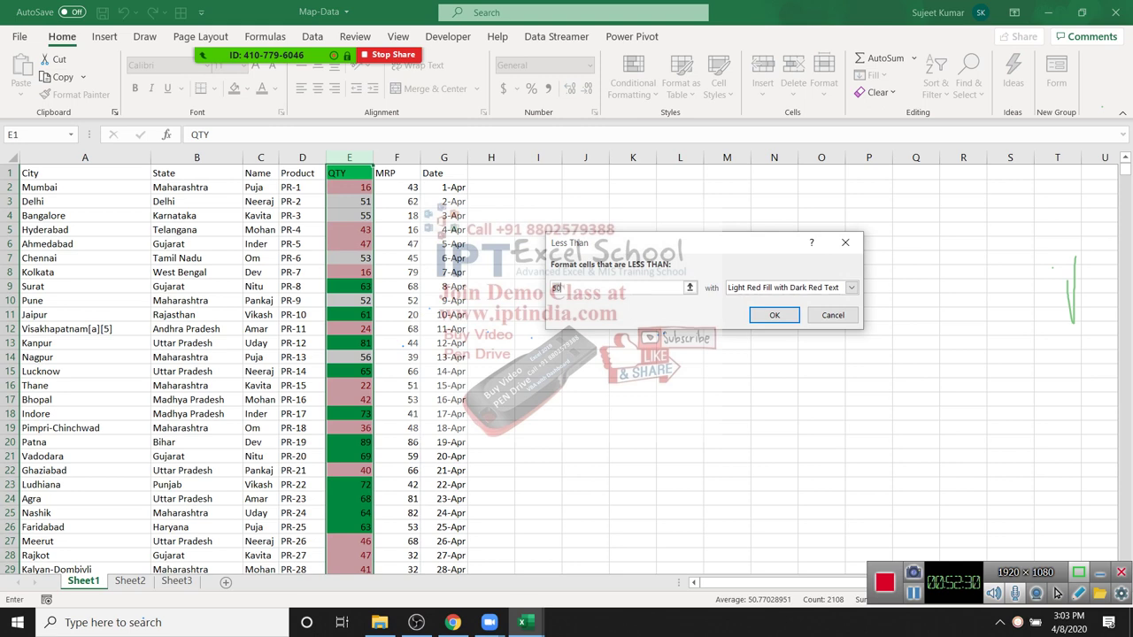
key(Escape)
key(alt+h)
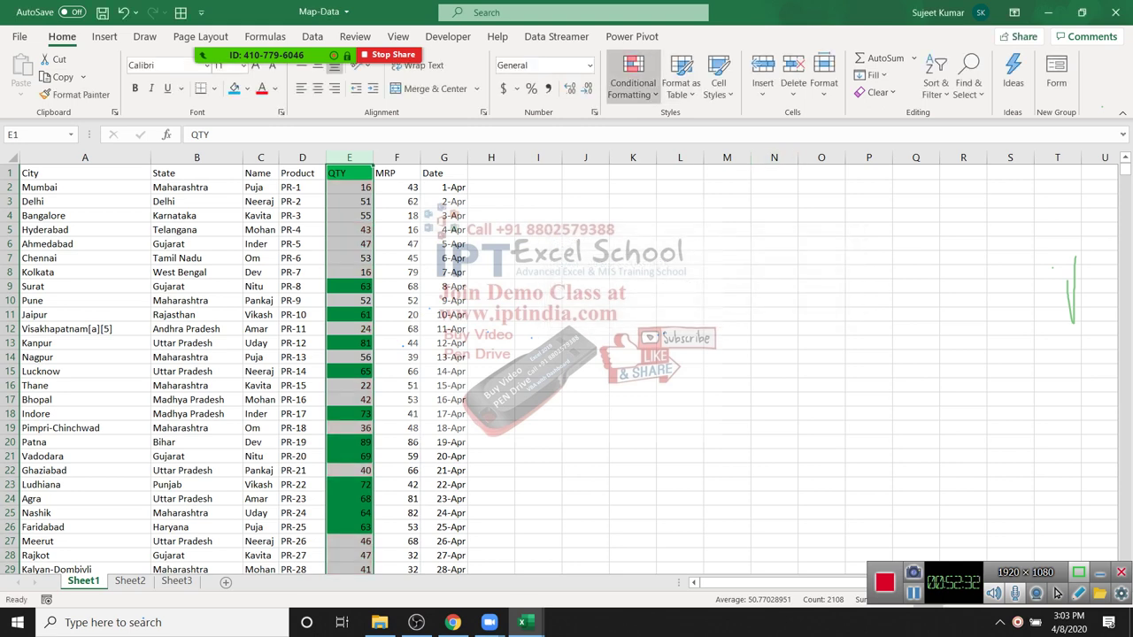
key(l)
key(Right)
key(Down)
key(Down)
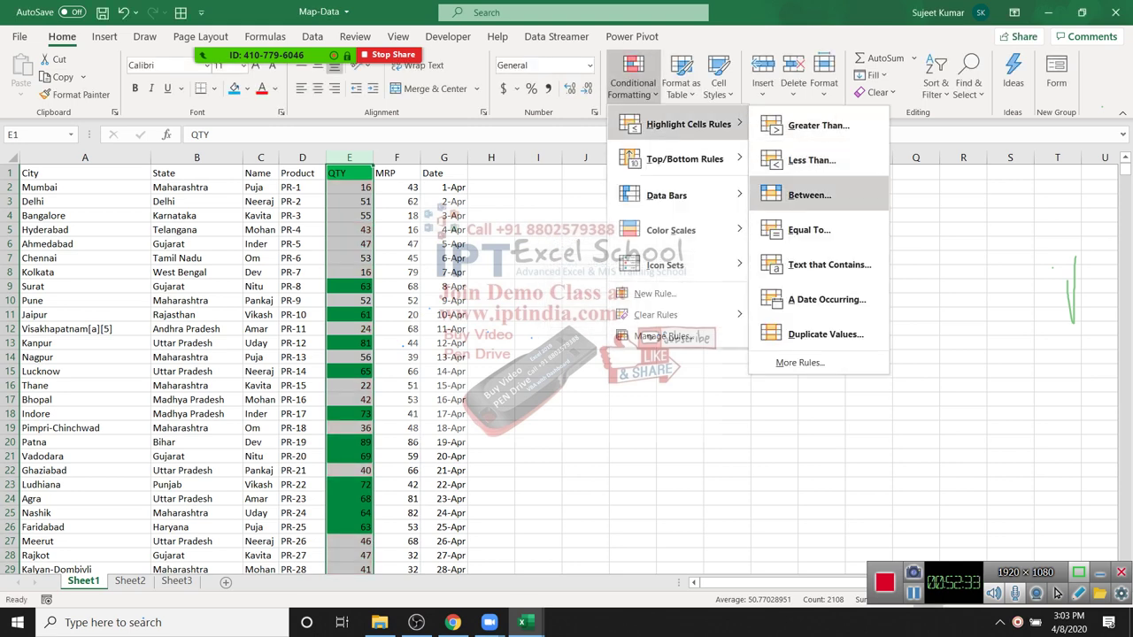
key(Return)
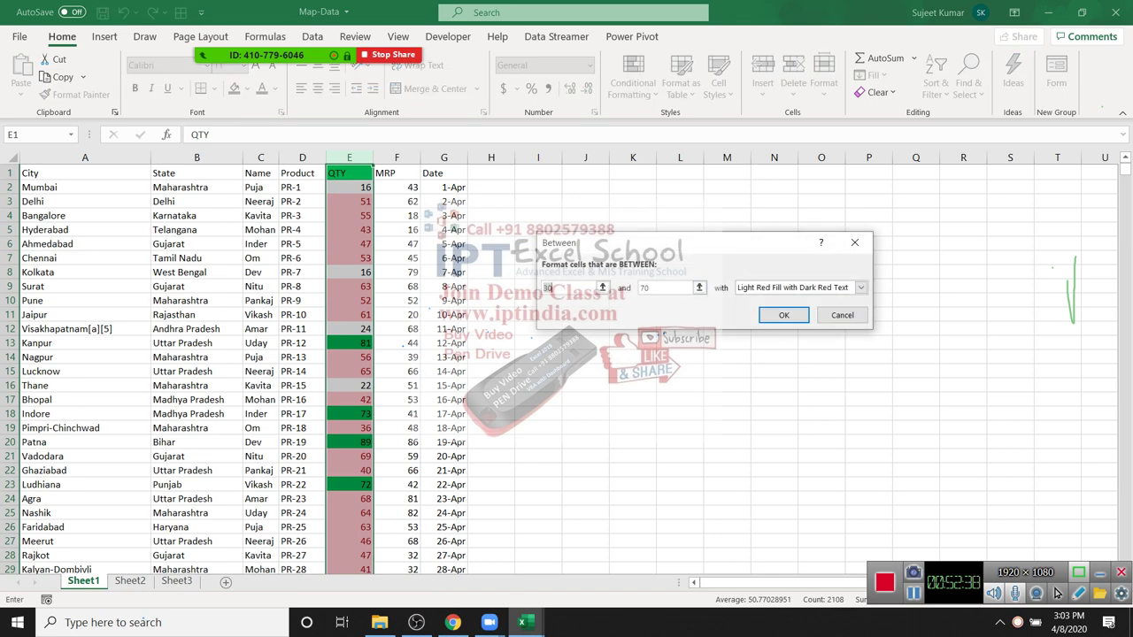
key(Escape)
key(Right)
key(Right)
key(ctrl+shift+Down)
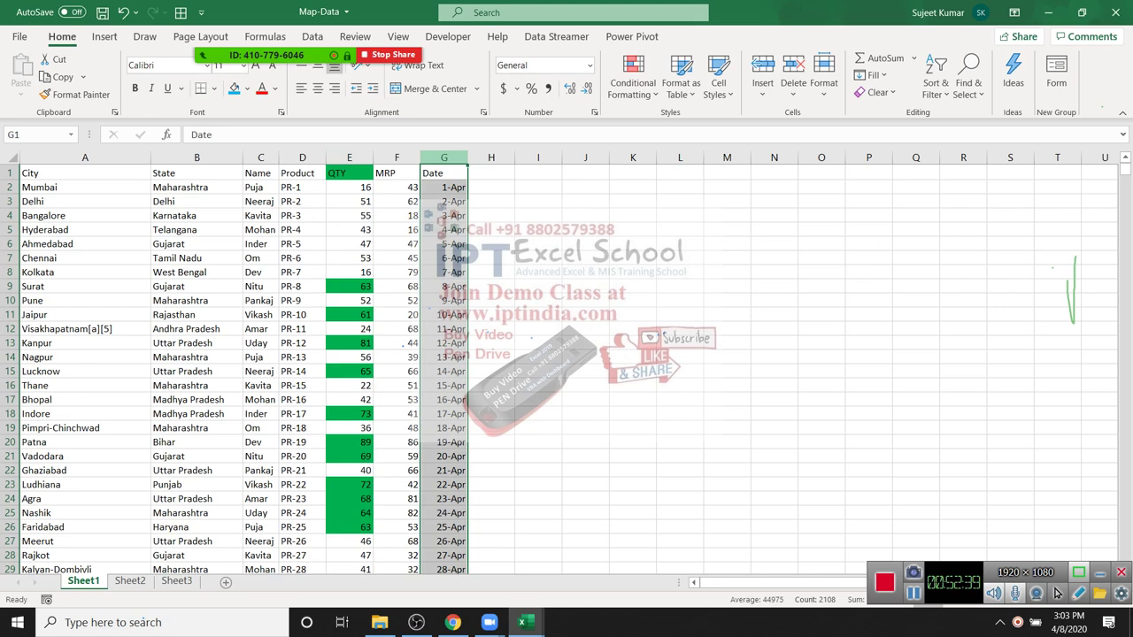
key(alt+h)
key(l)
key(h)
key(Down)
key(Down)
key(Return)
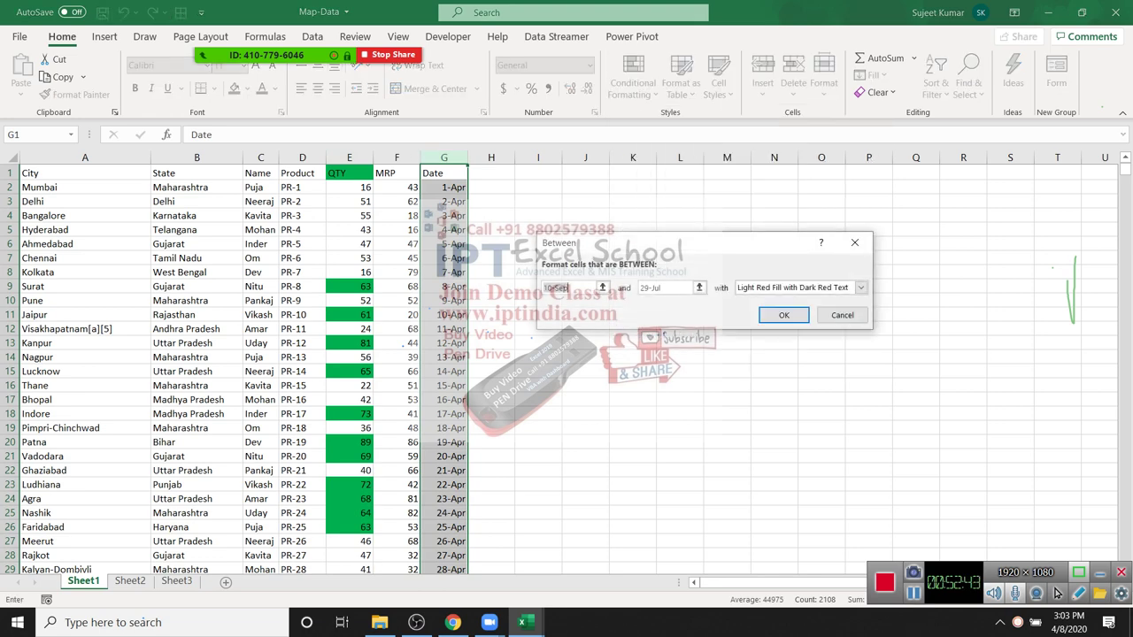
text(1)
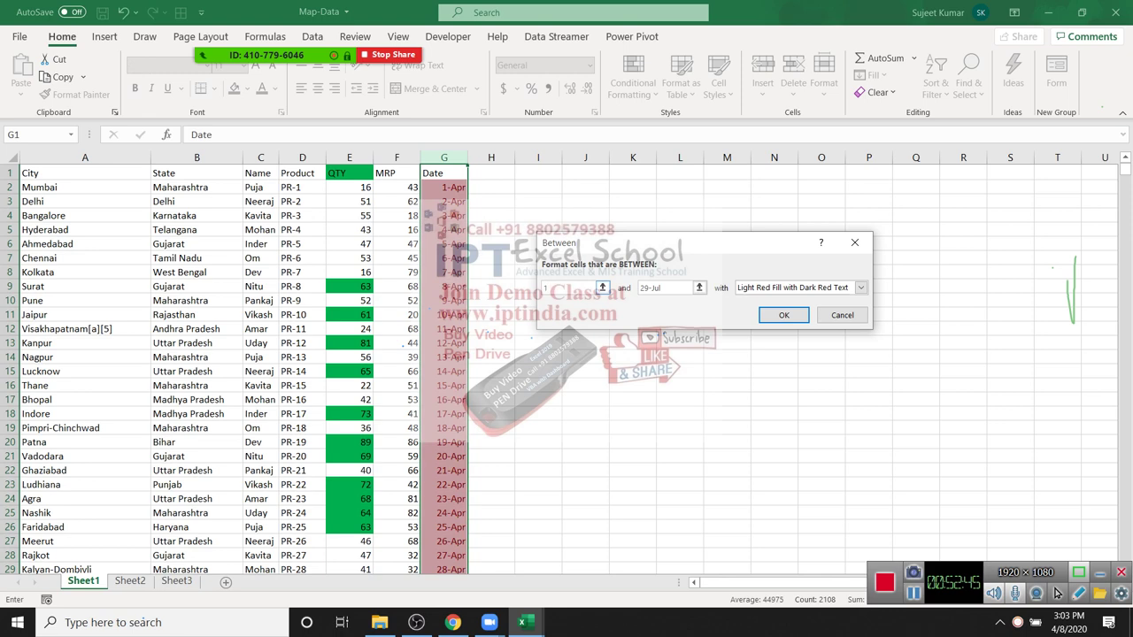
text(-apr)
key(Tab)
text(1)
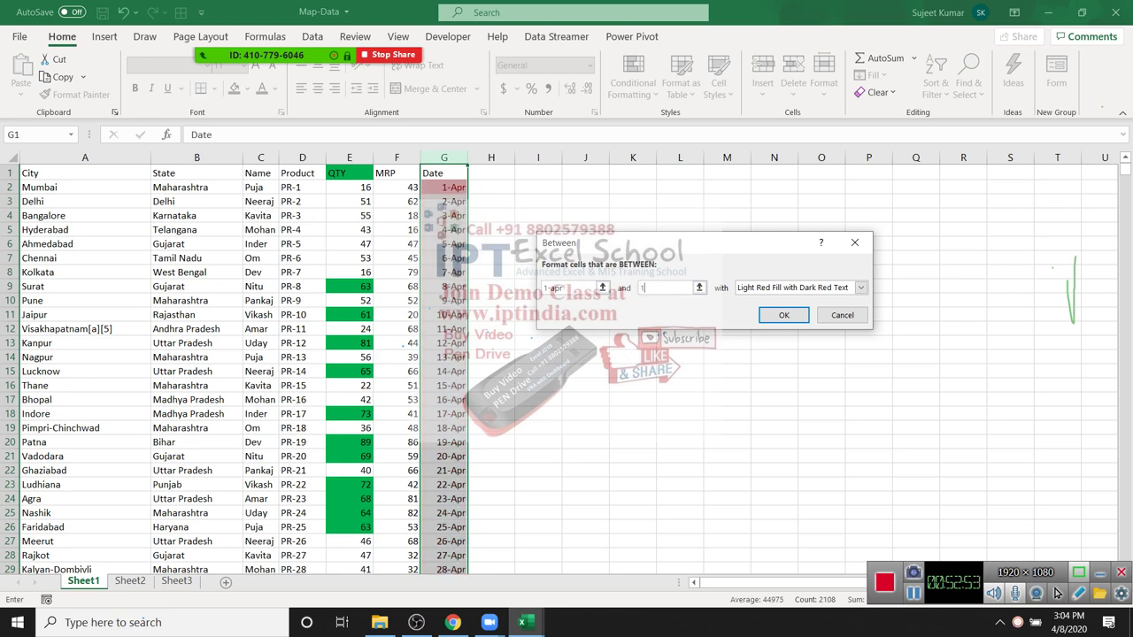
text(4-apr)
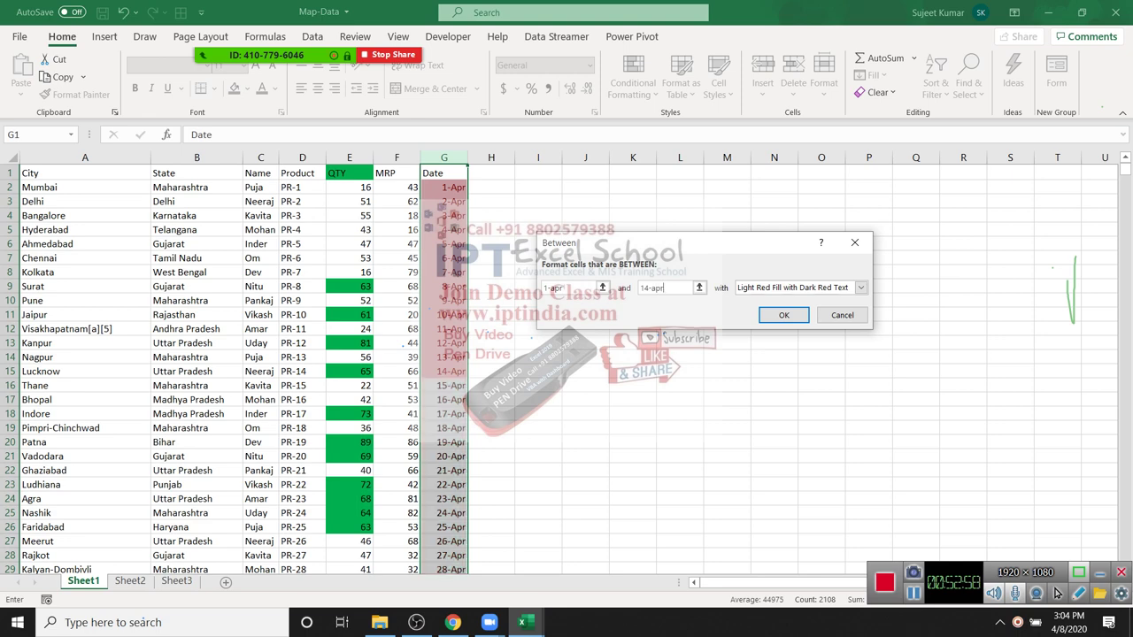
key(Return)
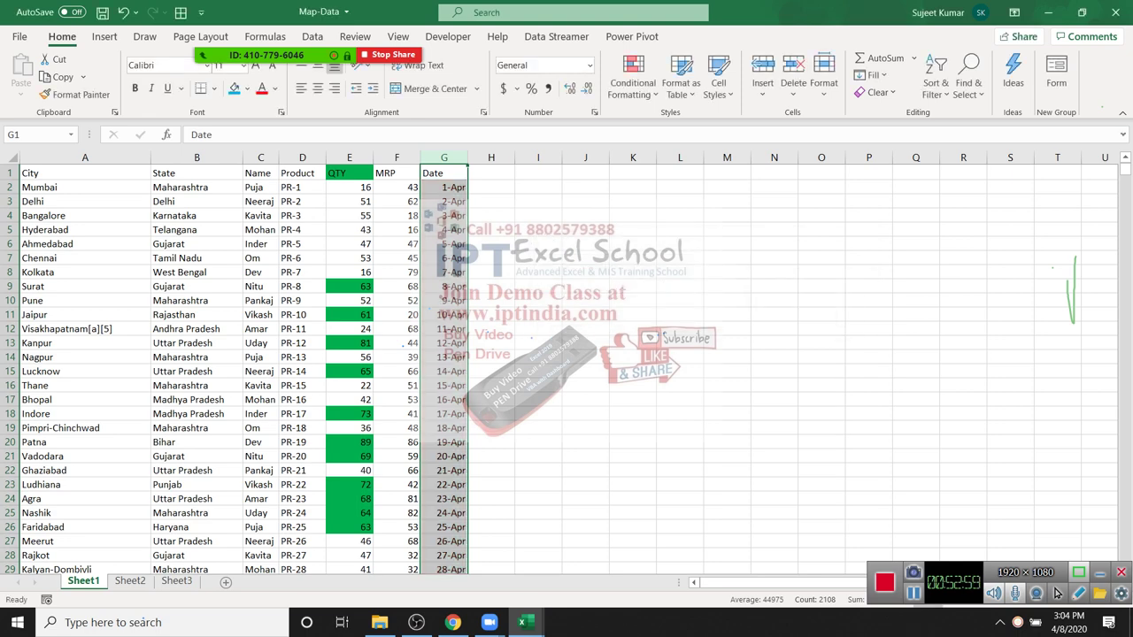
key(alt+h)
key(l)
key(Up)
key(Up)
key(Up)
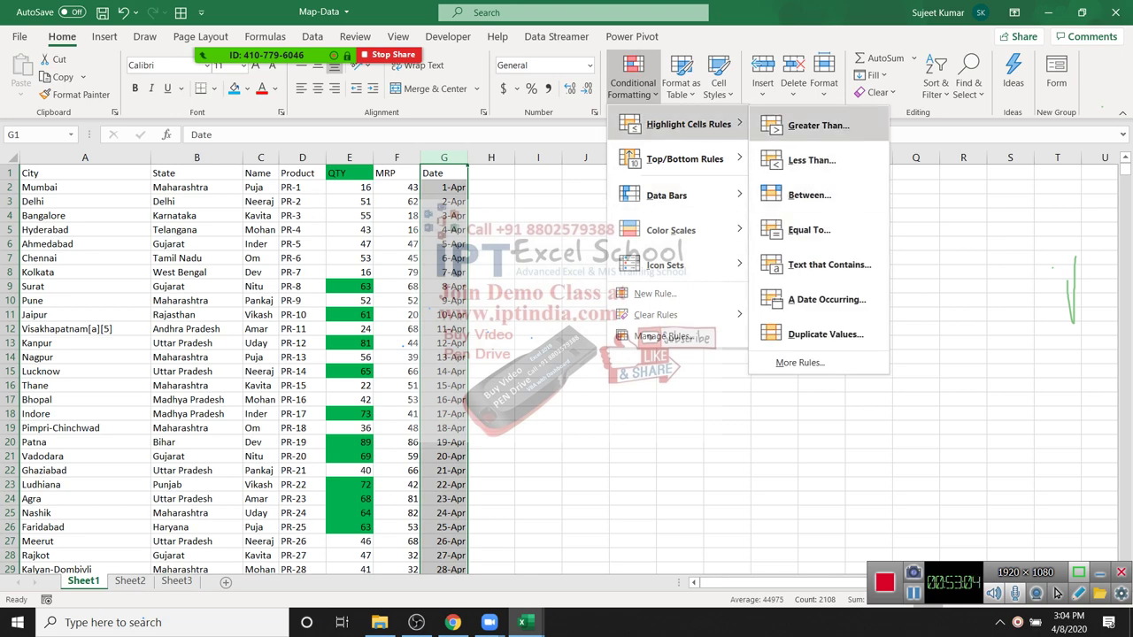
key(Down)
key(Down)
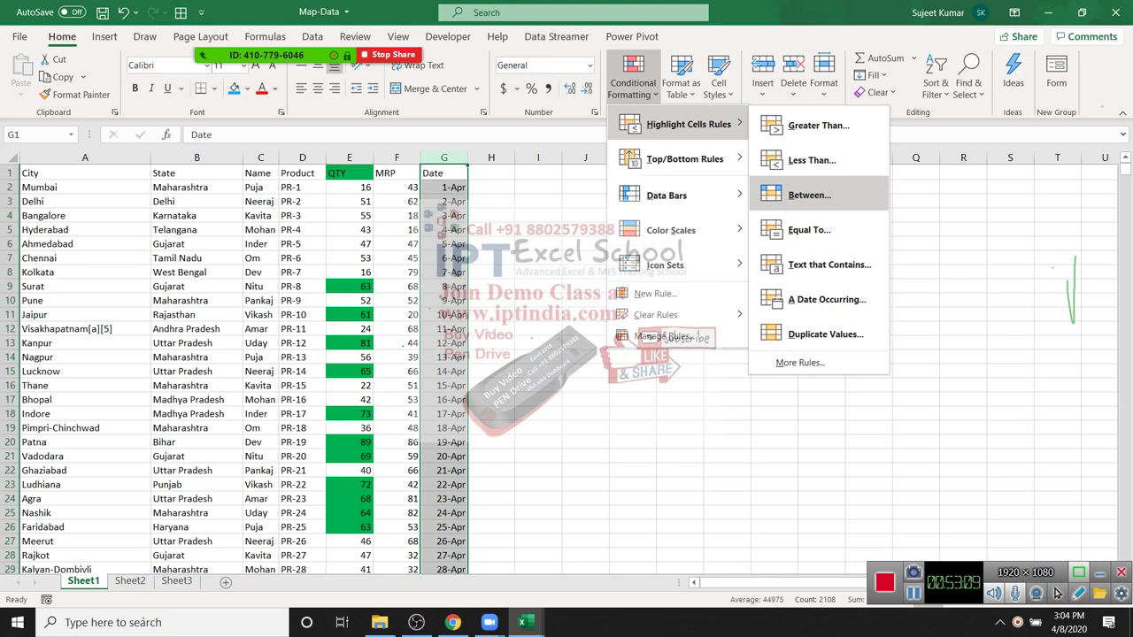
key(Left)
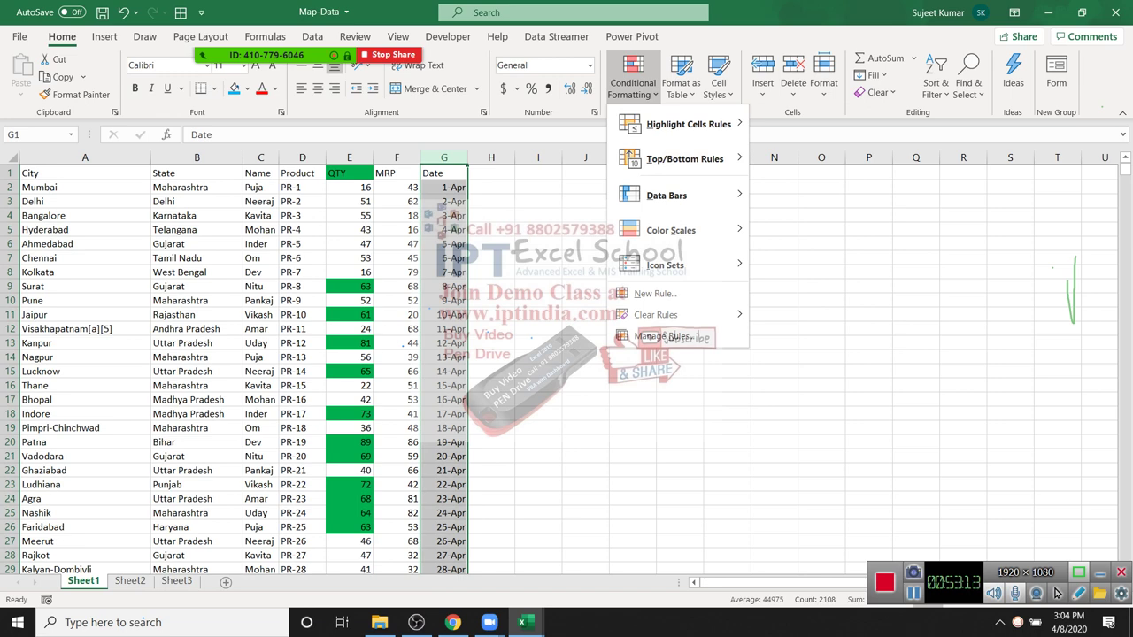
key(Down)
key(Down)
key(Up)
key(Up)
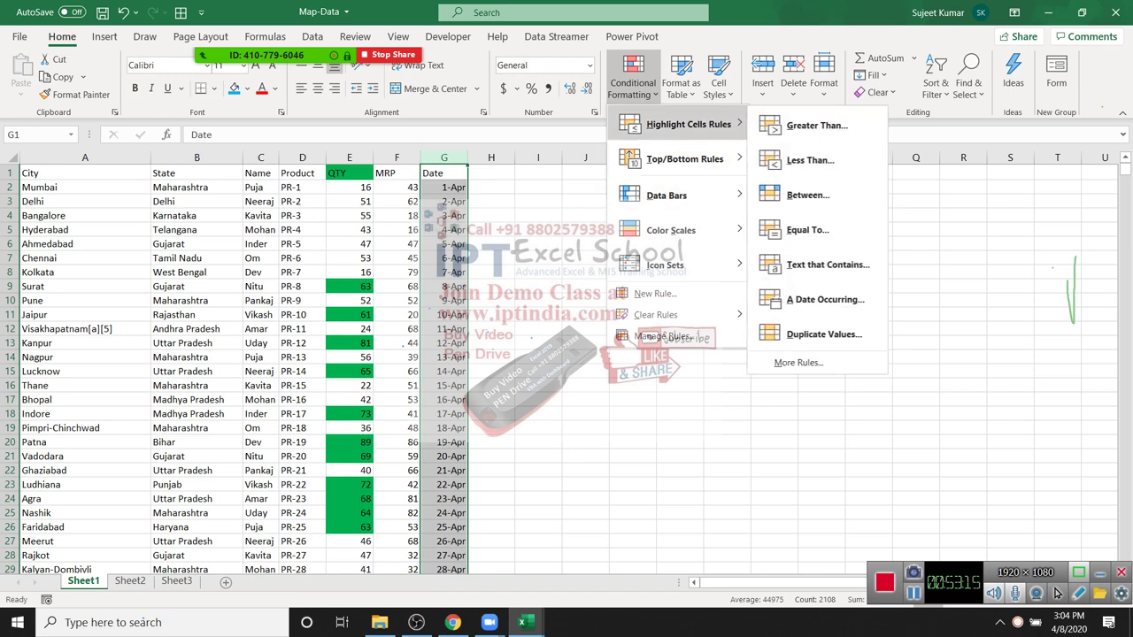
key(Right)
key(Down)
key(Down)
key(Down)
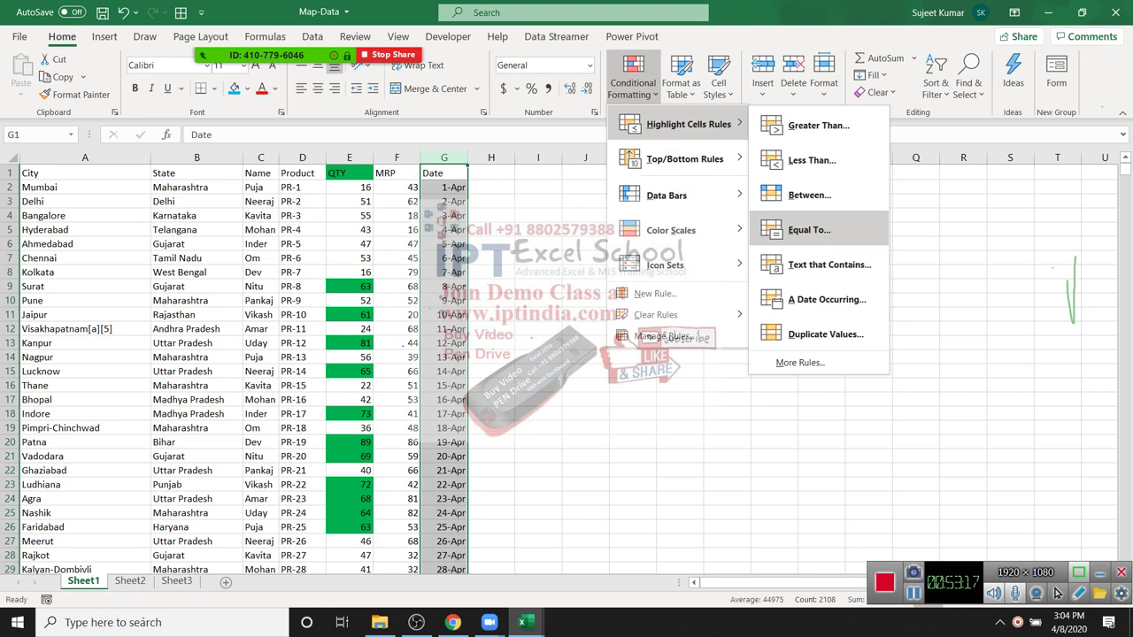
key(Return)
text(7-apr)
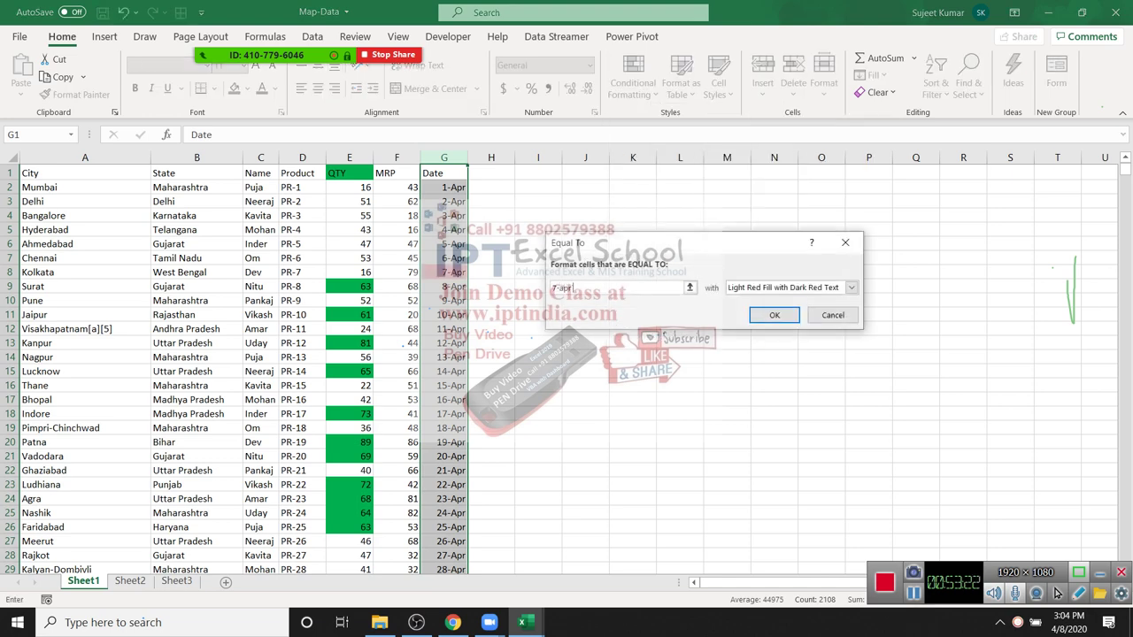
click(832, 315)
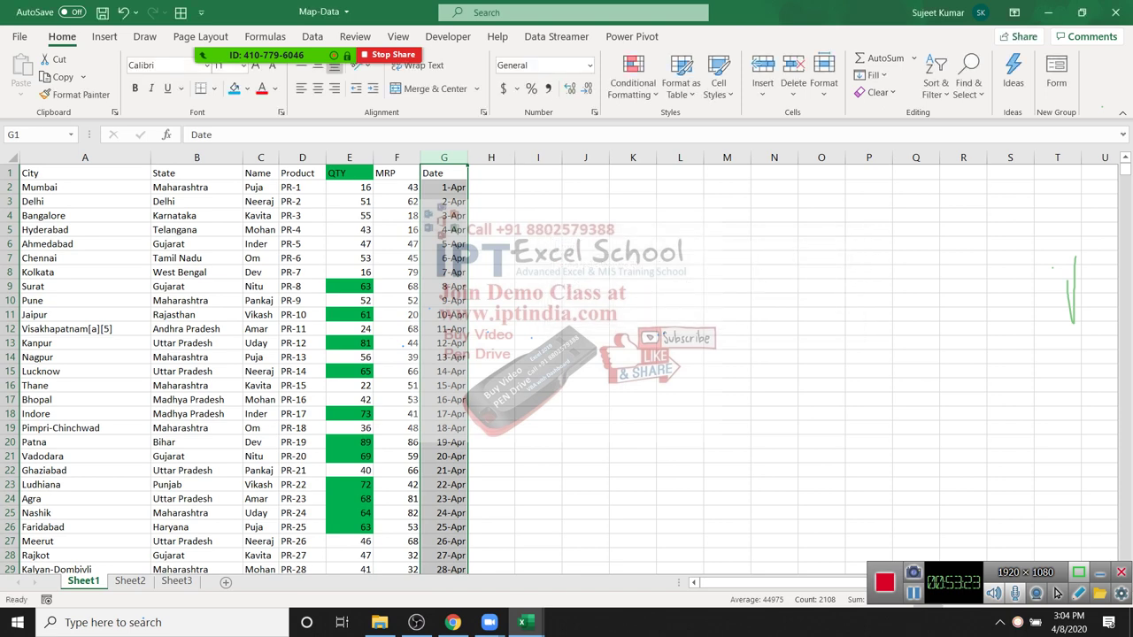
click(397, 158)
click(632, 79)
mouse_move(689, 123)
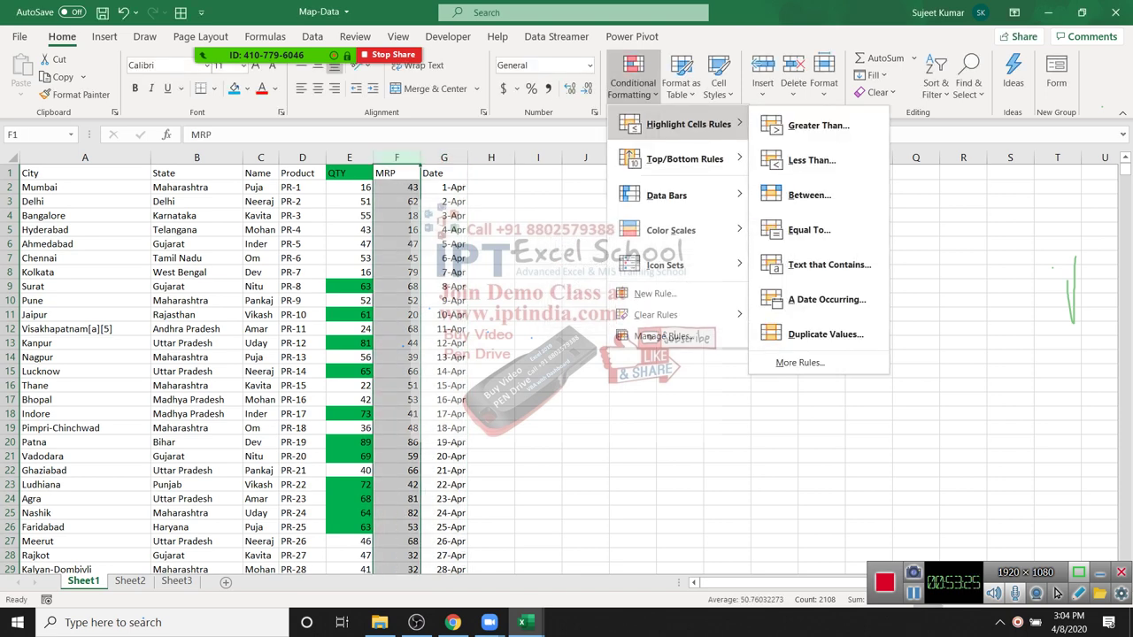
click(816, 228)
text(95)
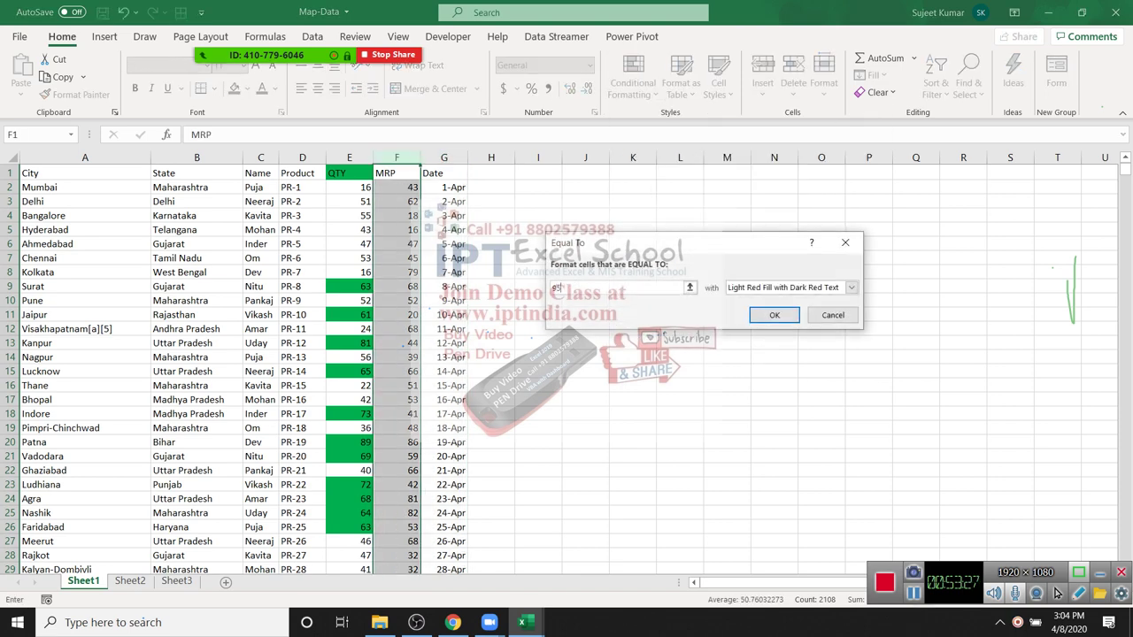
key(BackSpace)
key(BackSpace)
text(68)
key(Escape)
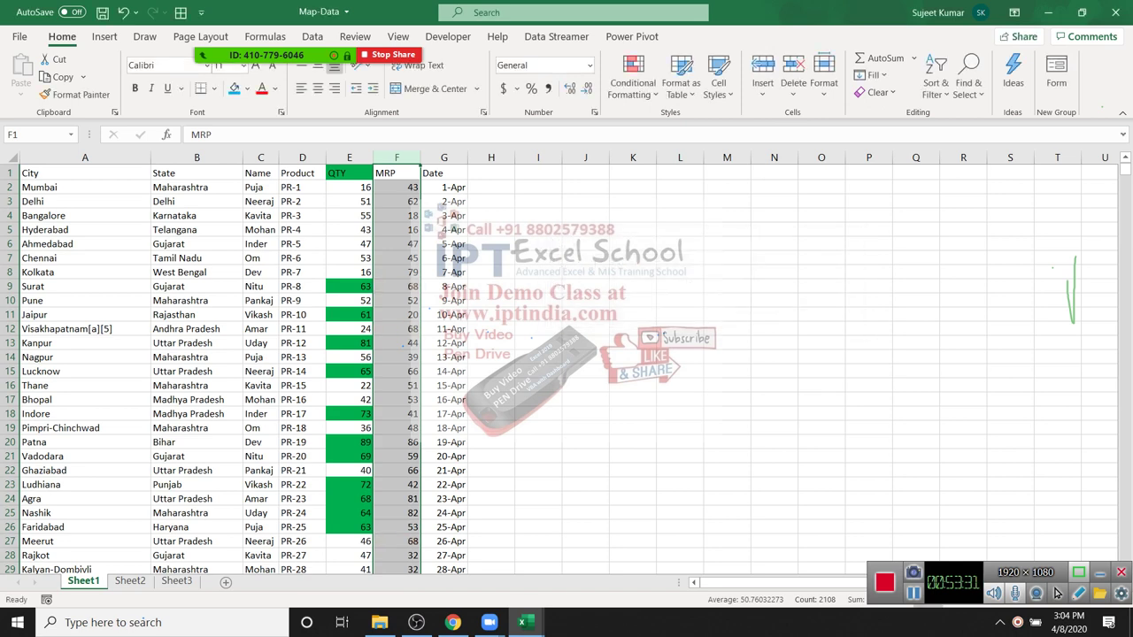
click(260, 158)
Step: Try an Equal To highlight for a first name on the Name column, then cancel it
click(633, 84)
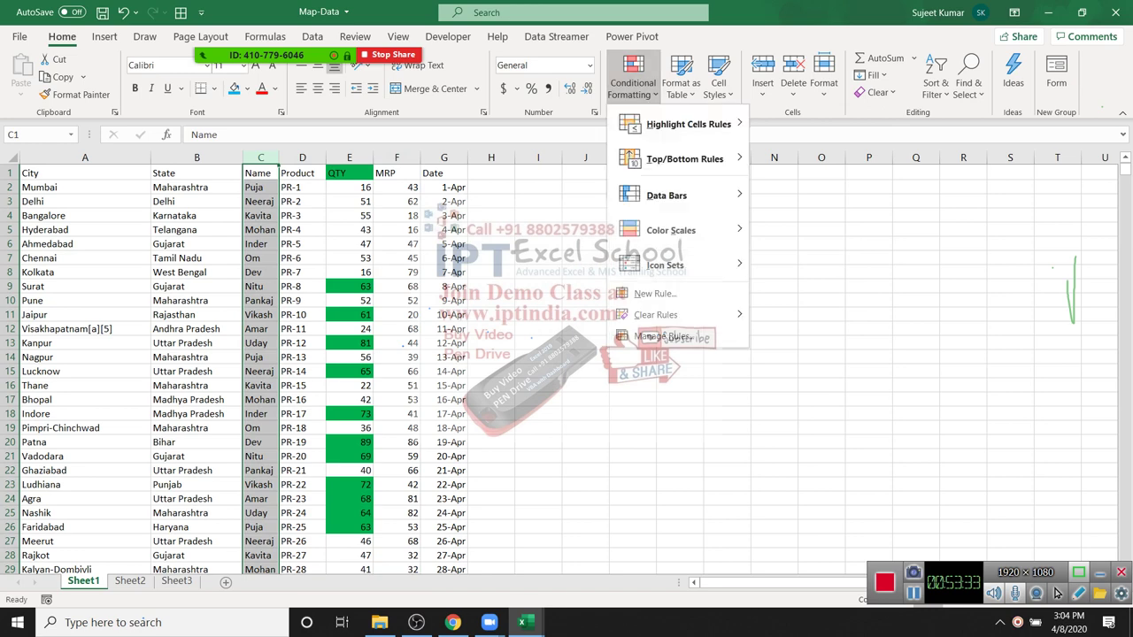
mouse_move(688, 124)
click(809, 229)
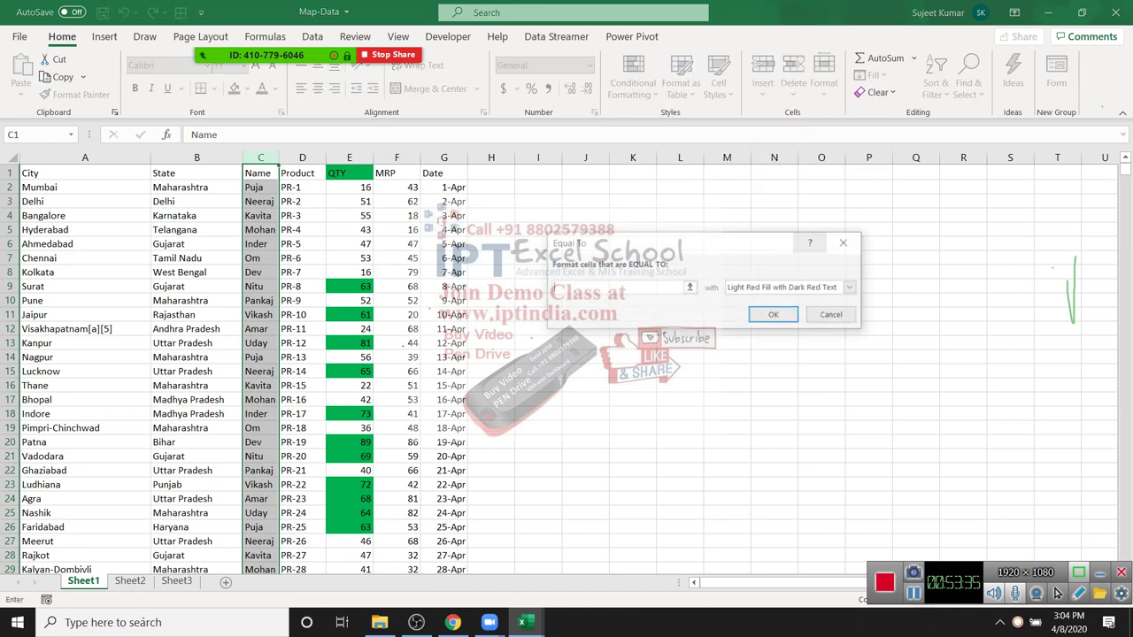
text(Puja)
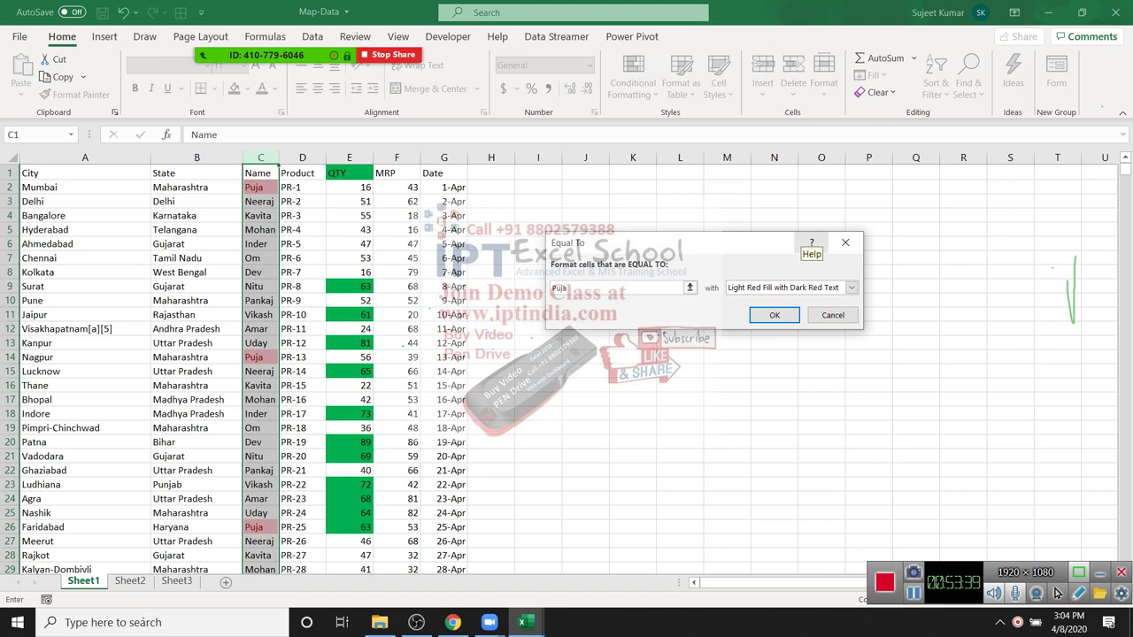
key(Escape)
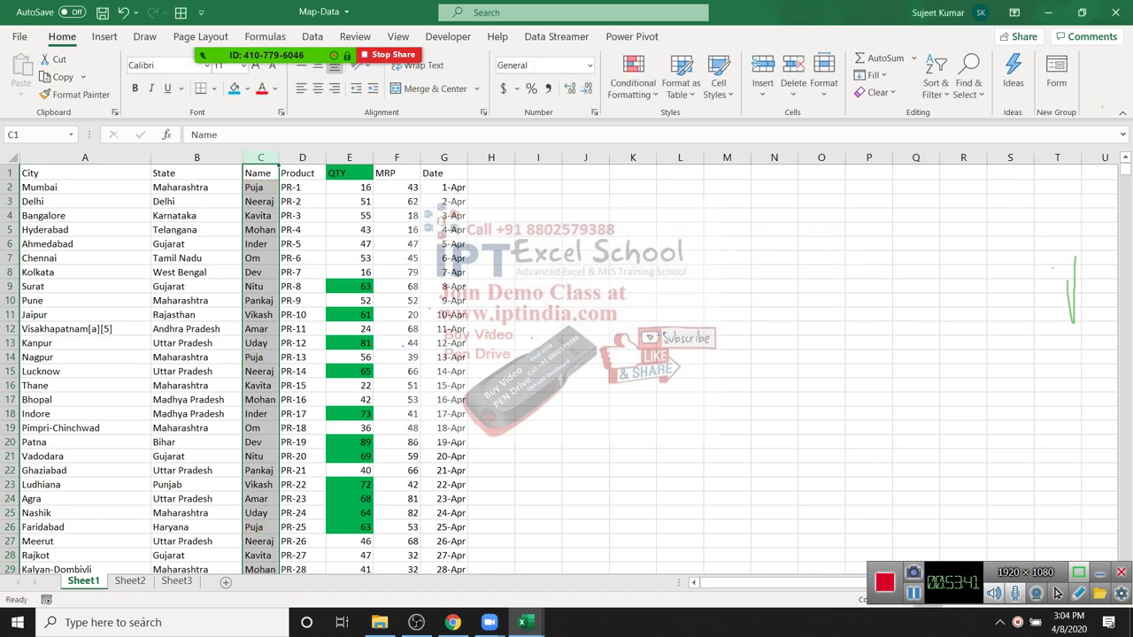
Step: Append the surname to the name in C26 and AutoFit column C
click(261, 357)
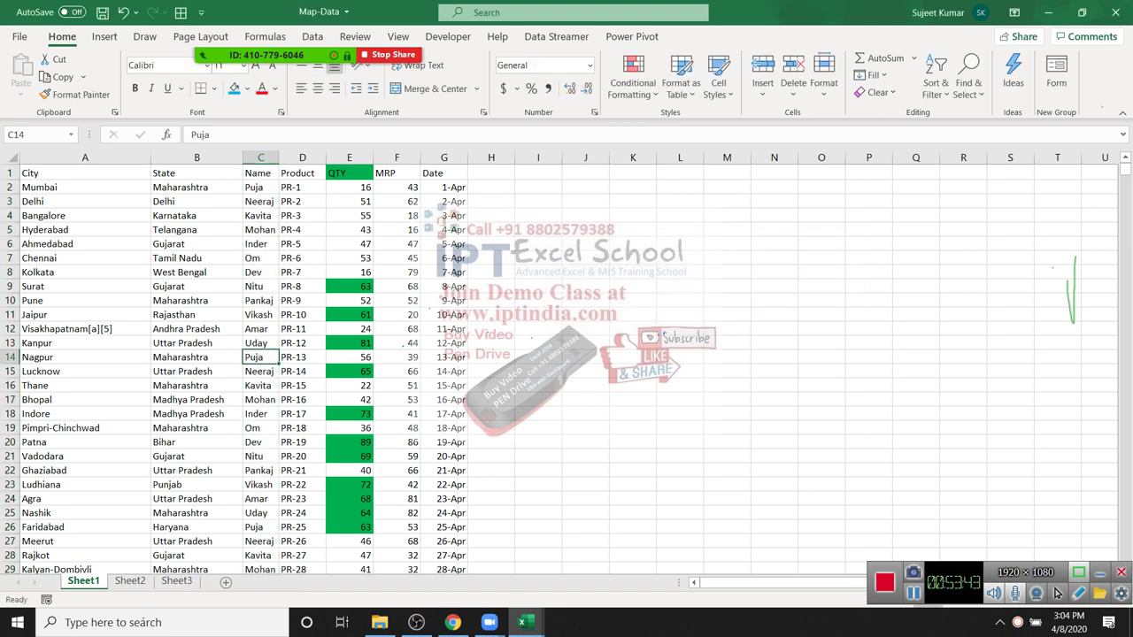
double_click(260, 527)
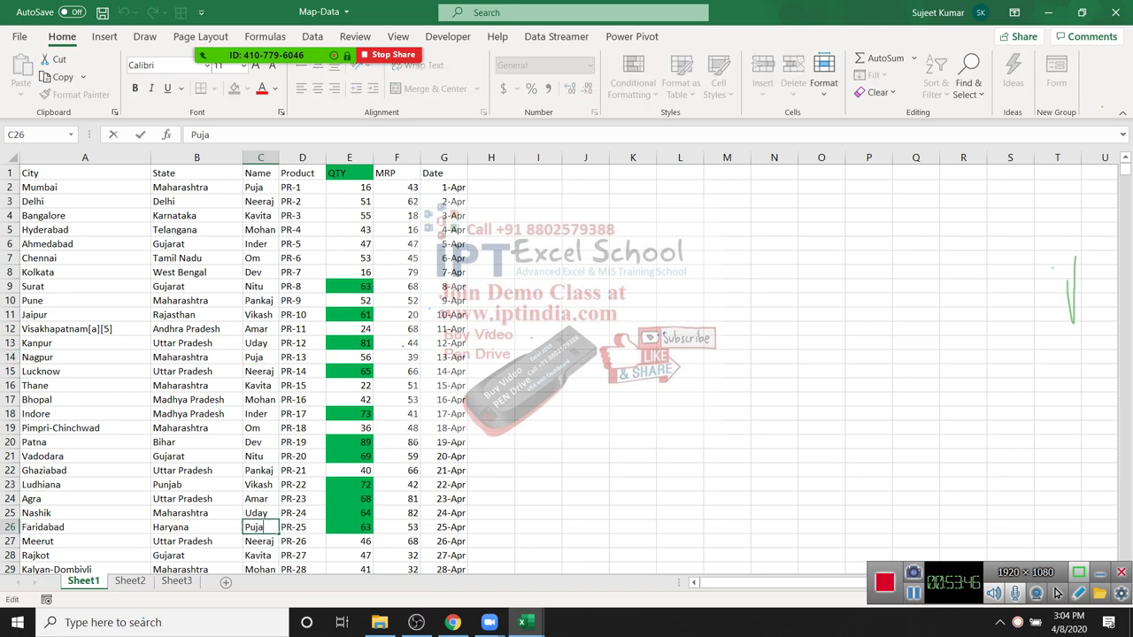
key(Return)
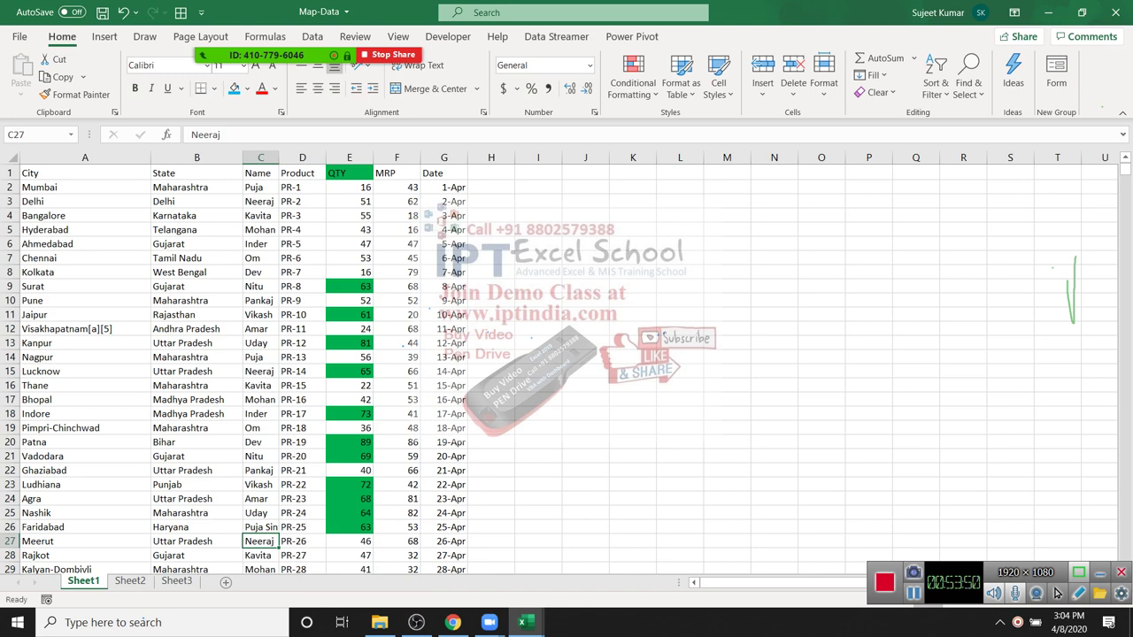
key(alt+h)
Step: Correct the mistyped letter at the end of the surname in C26
key(Up)
key(F2)
key(Left)
key(BackSpace)
text(g)
key(ctrl+Return)
key(Down)
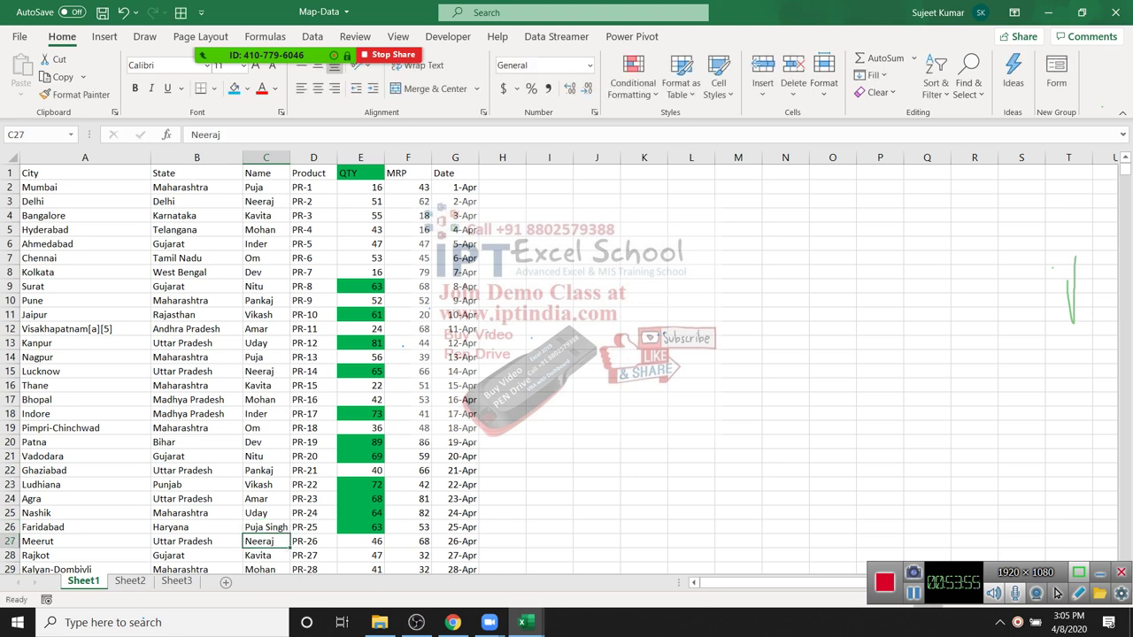
key(ctrl+space)
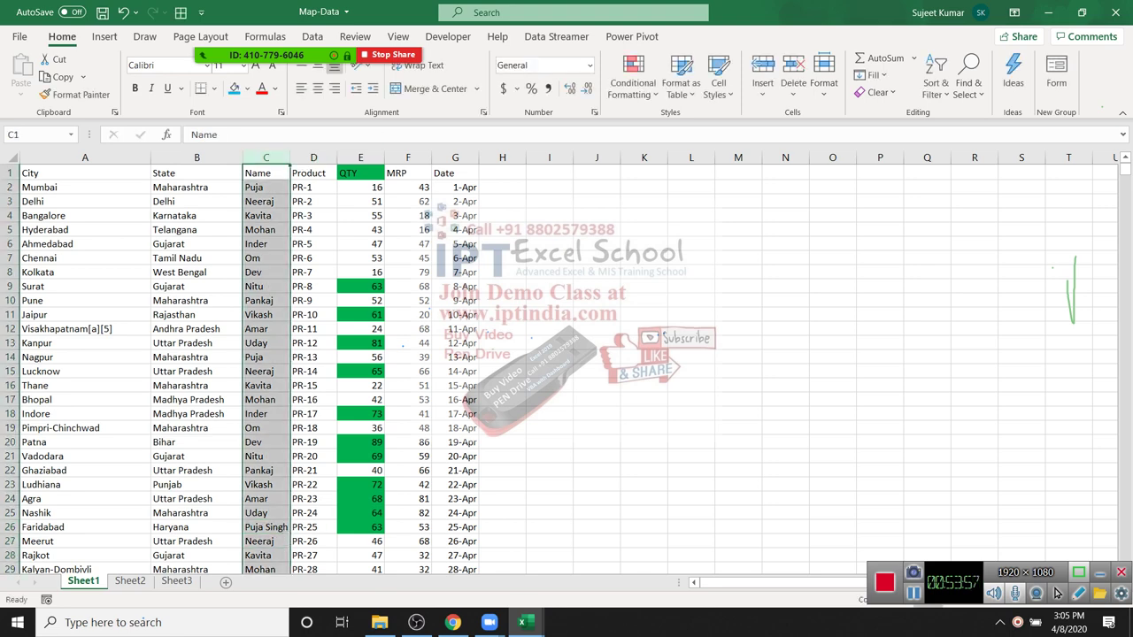
click(632, 82)
mouse_move(689, 124)
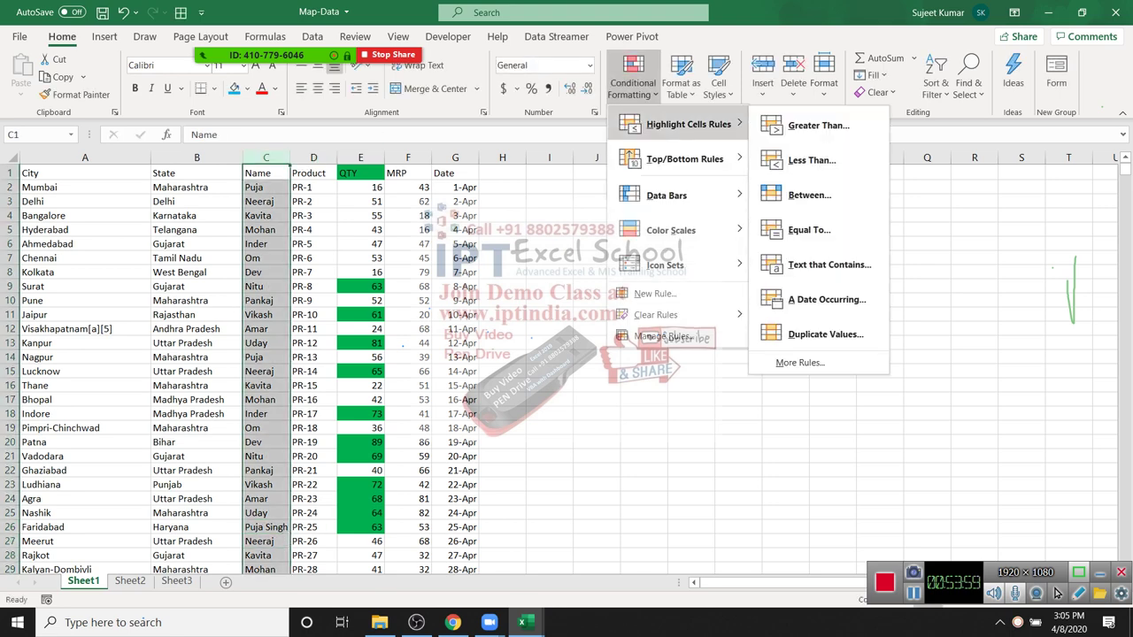
key(Return)
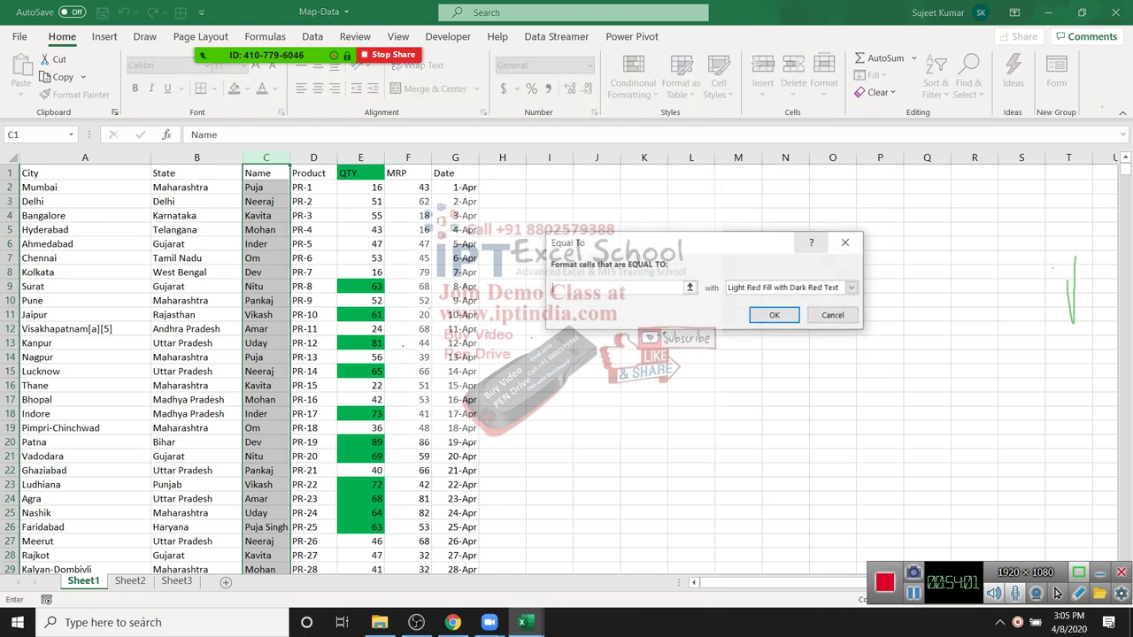
text(Puja)
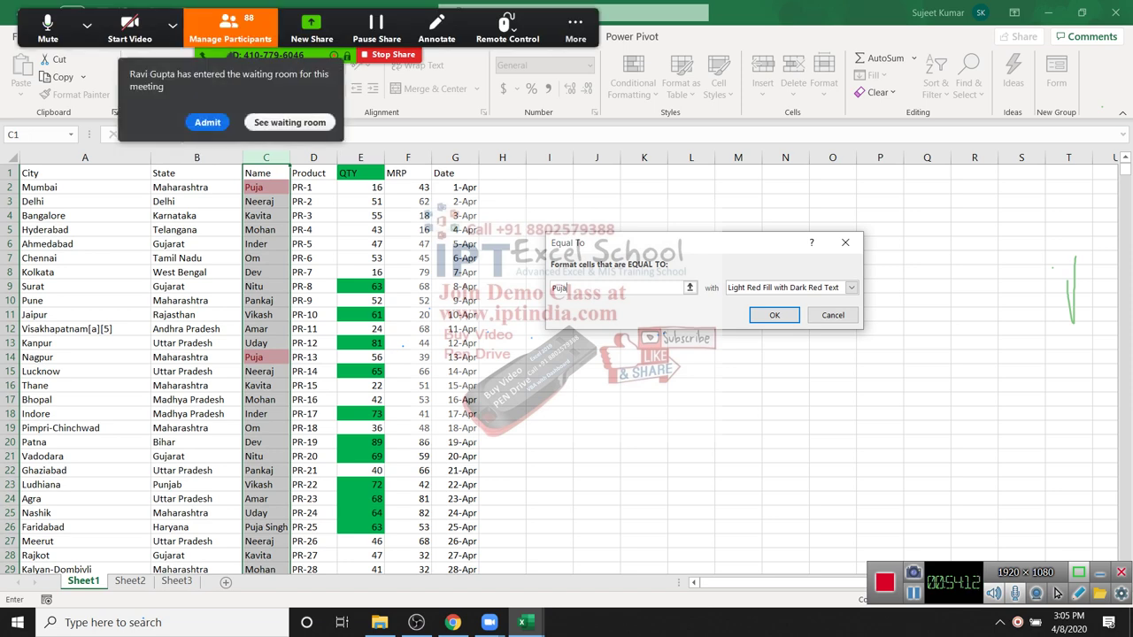
key(Return)
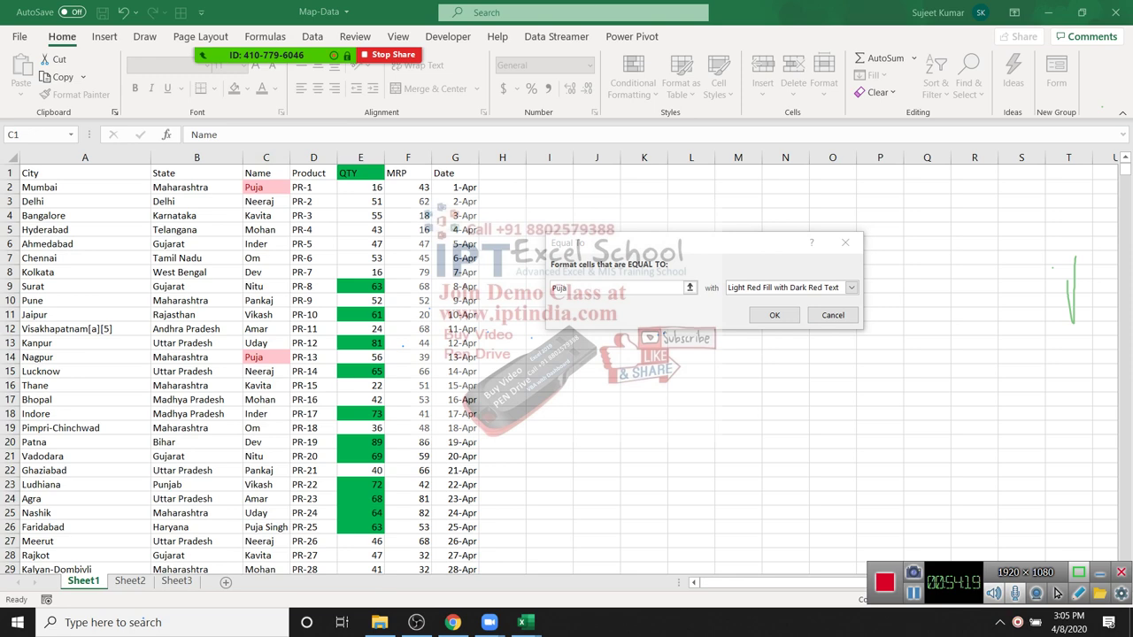
key(Escape)
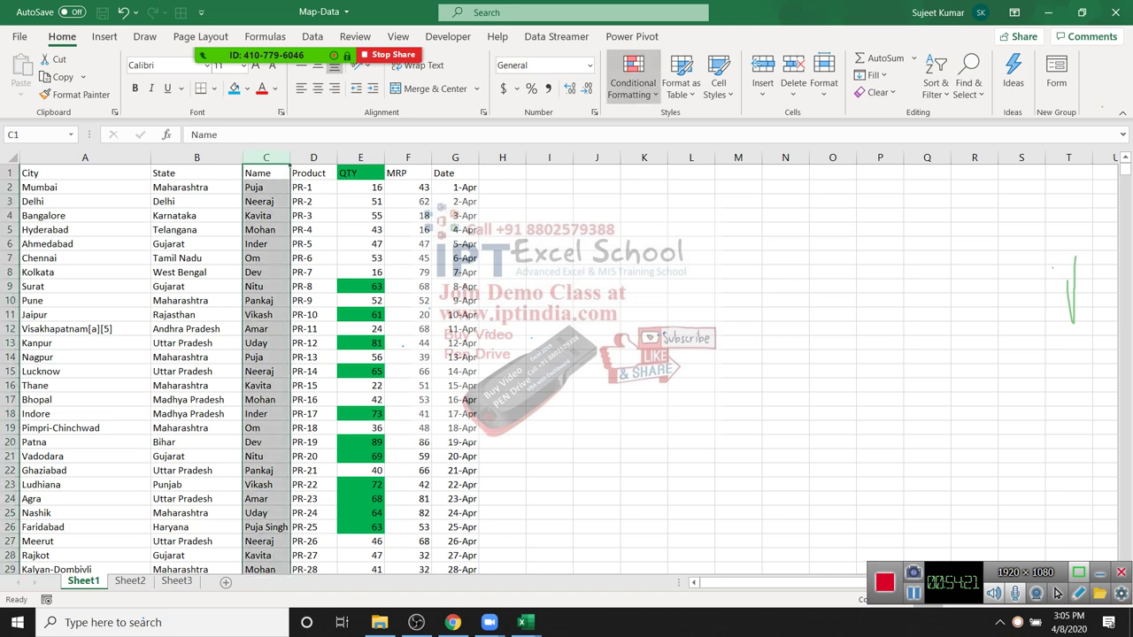
Step: Preview a Text That Contains highlight for a name, cancel it, and reopen Conditional Formatting
click(632, 84)
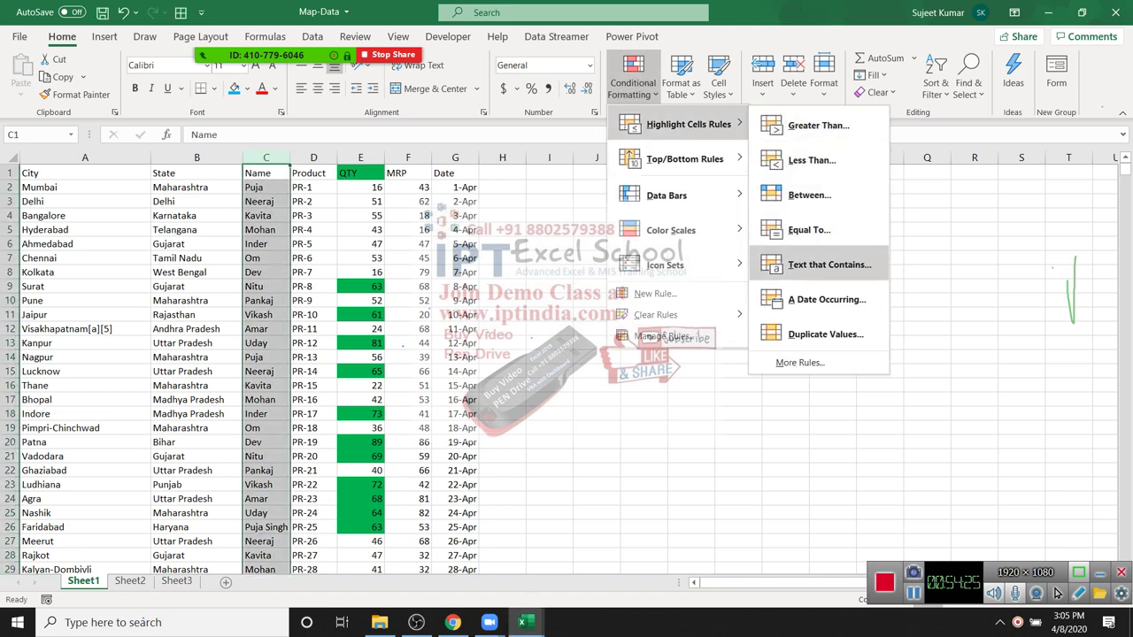
click(829, 264)
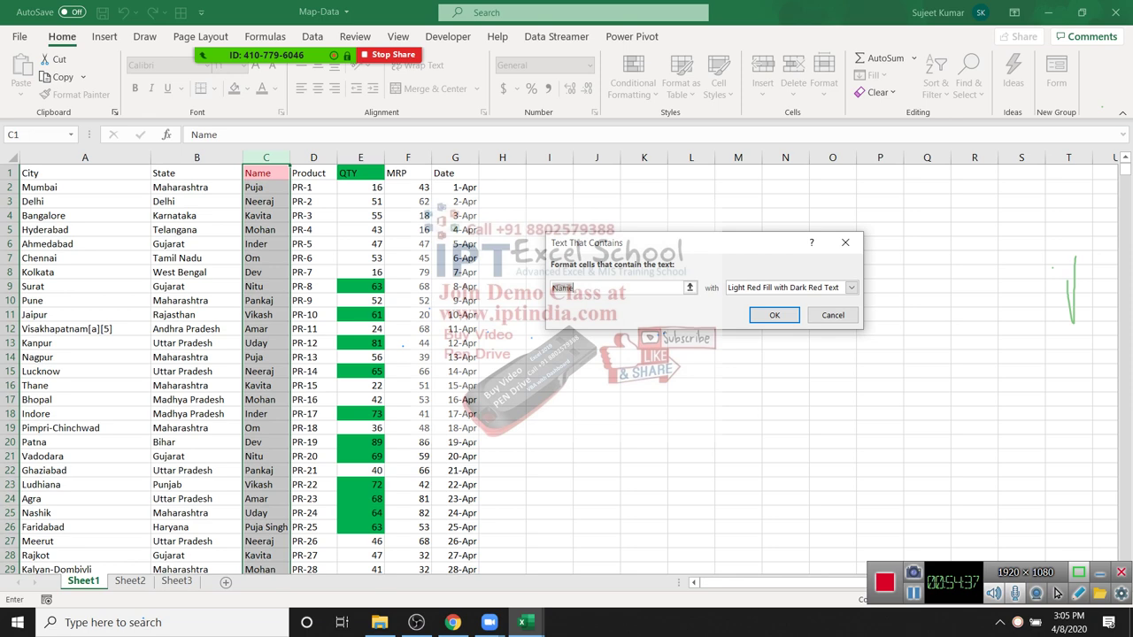
text(Puja)
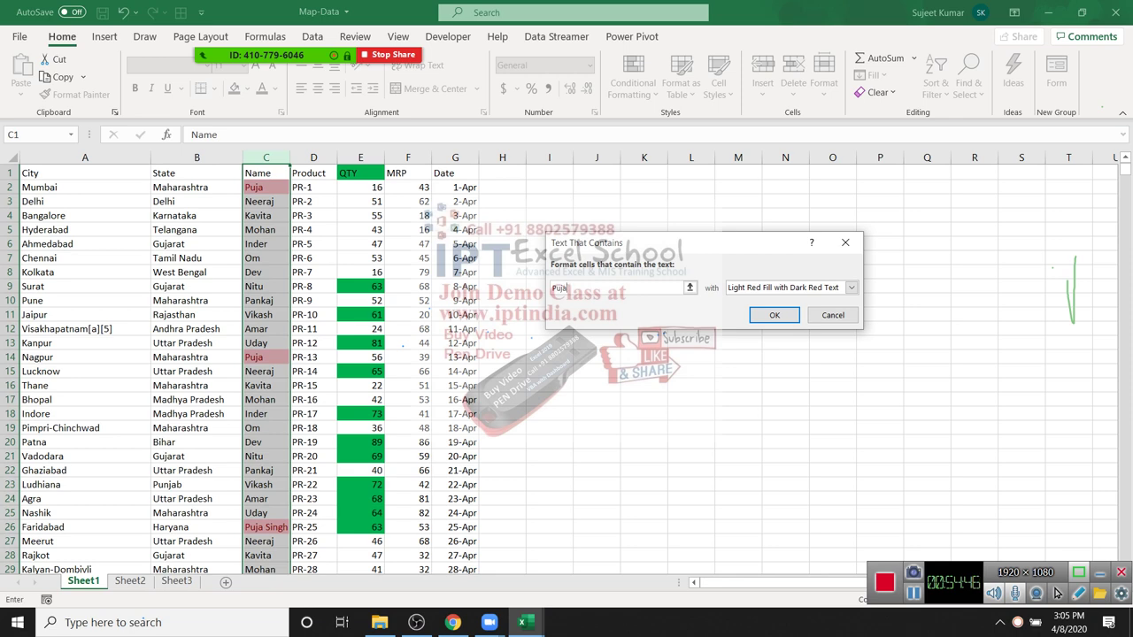
click(832, 315)
click(633, 80)
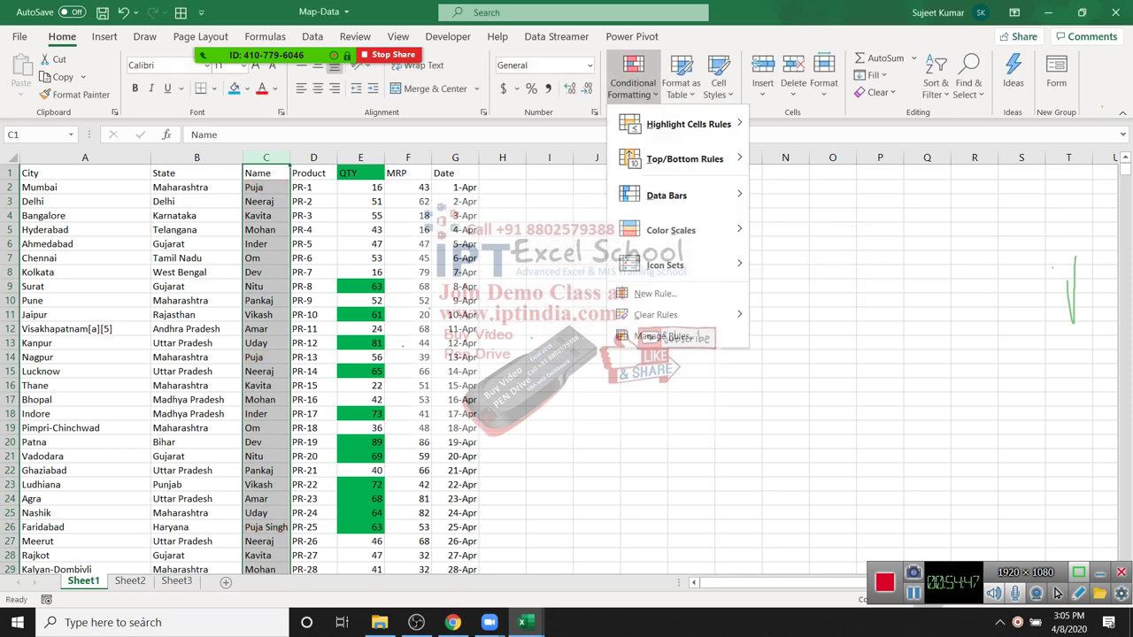
Step: Select the whole Date column and browse the Highlight Cells Rules list
mouse_move(681, 124)
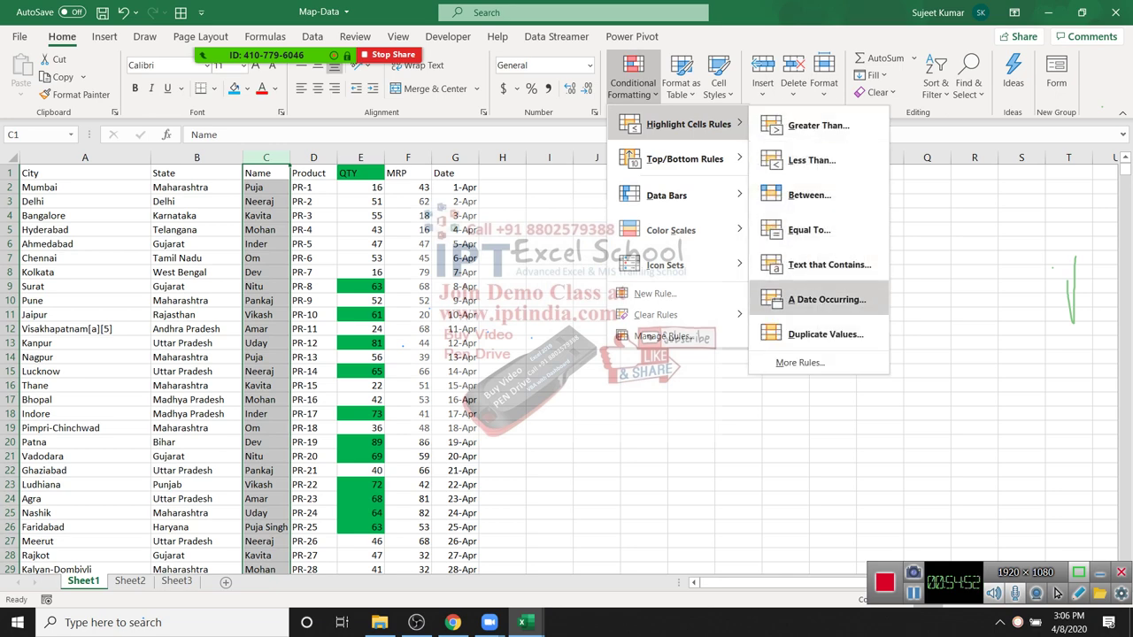
key(Escape)
key(Right)
key(Right)
key(Right)
key(Right)
key(ctrl+space)
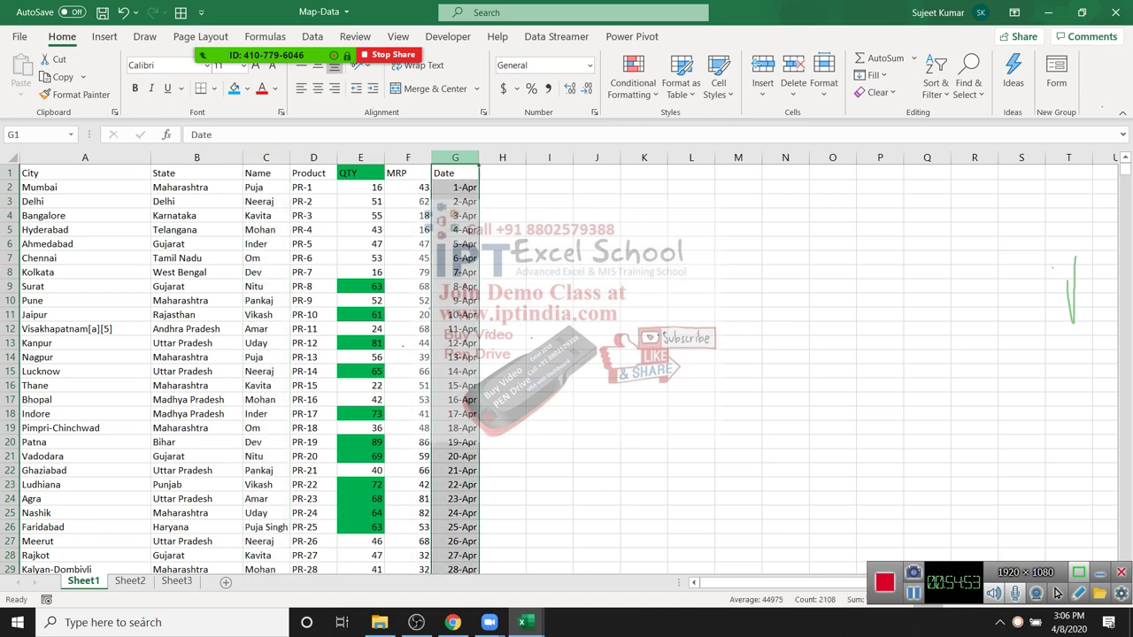
key(alt+h)
key(l)
key(h)
key(Down)
key(Down)
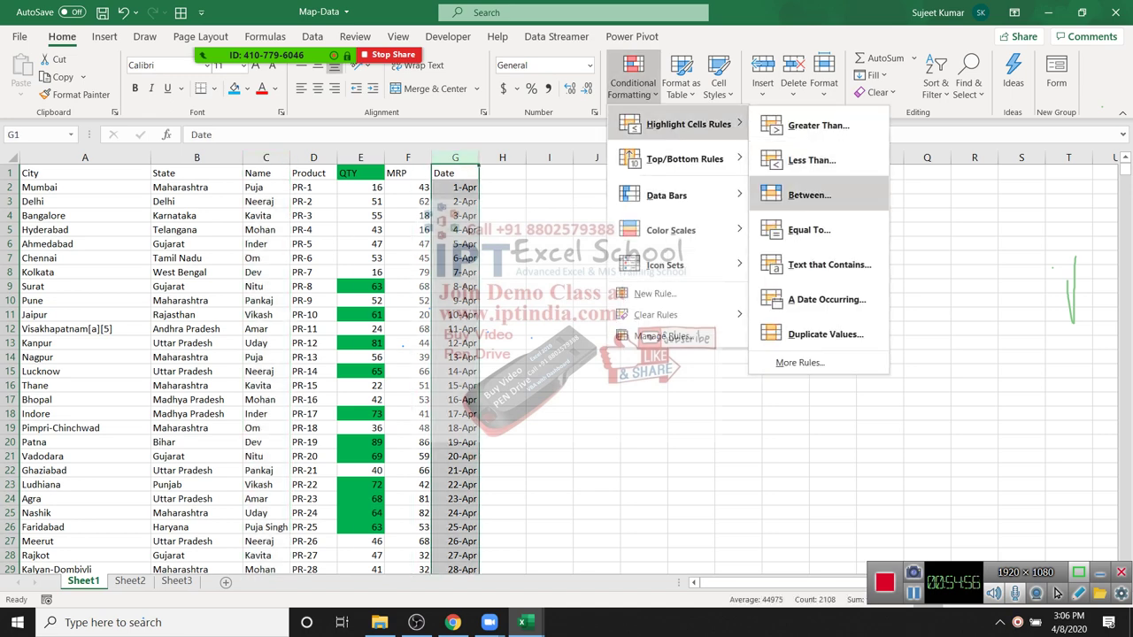
key(Up)
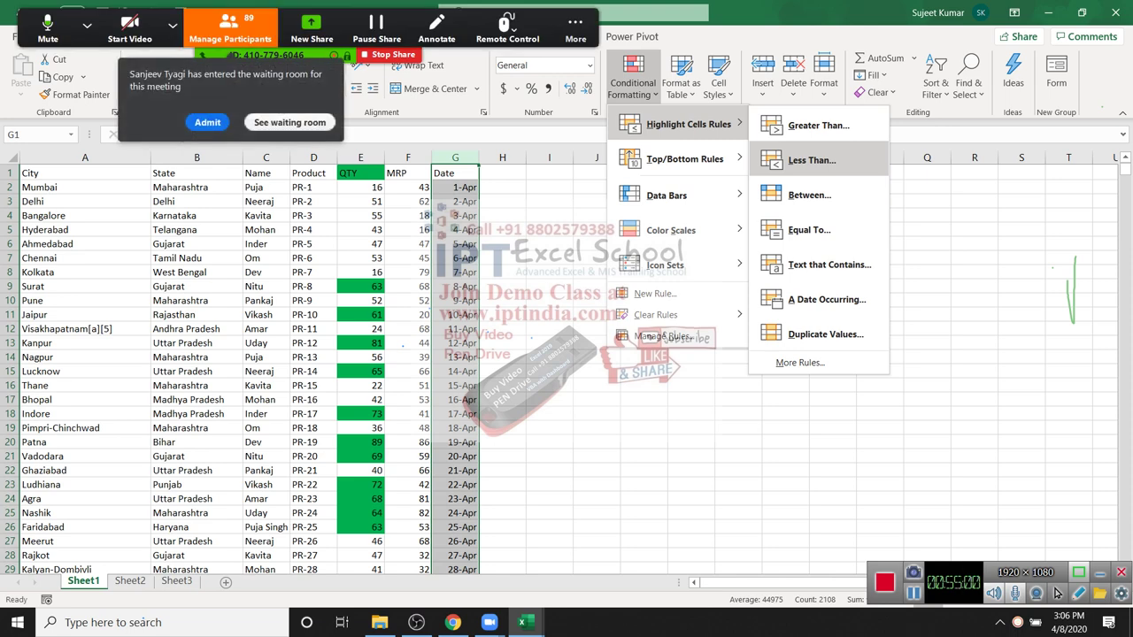
key(Down)
key(Down)
key(Down)
key(Escape)
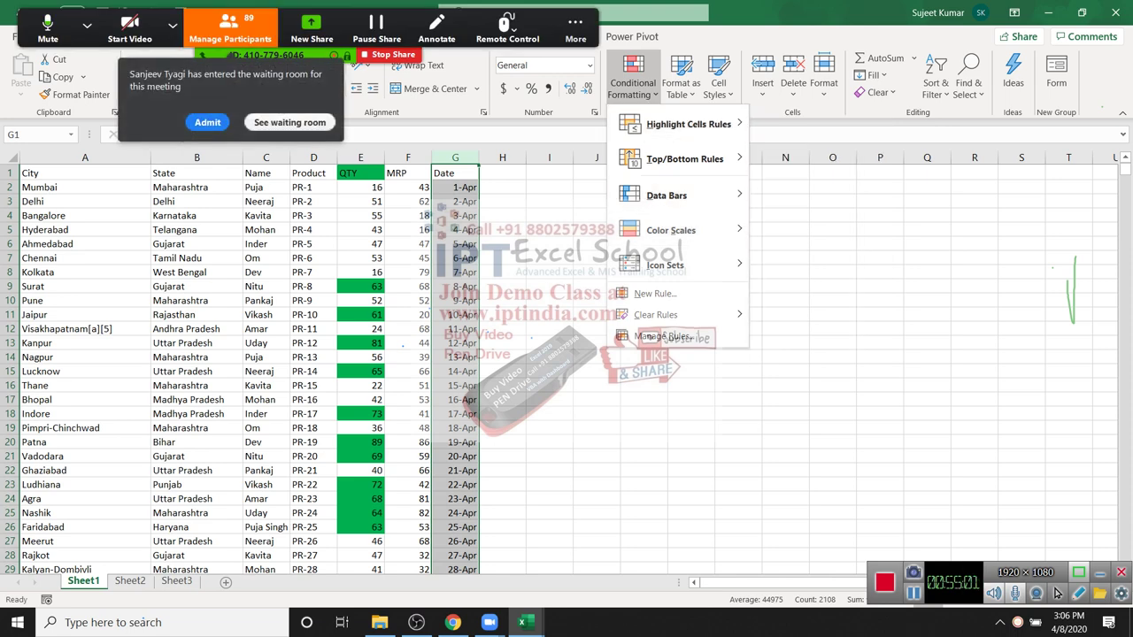
key(Escape)
Step: Start an A Date Occurring highlight rule for the Date column
key(ctrl+space)
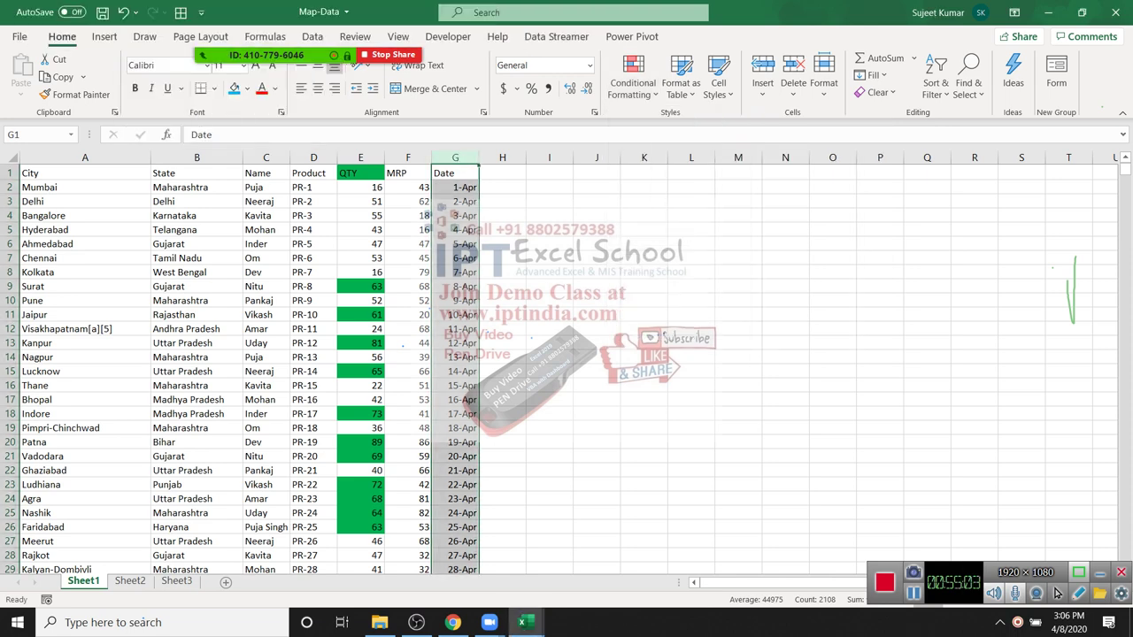
key(alt+h)
key(l)
key(h)
key(Down)
key(Down)
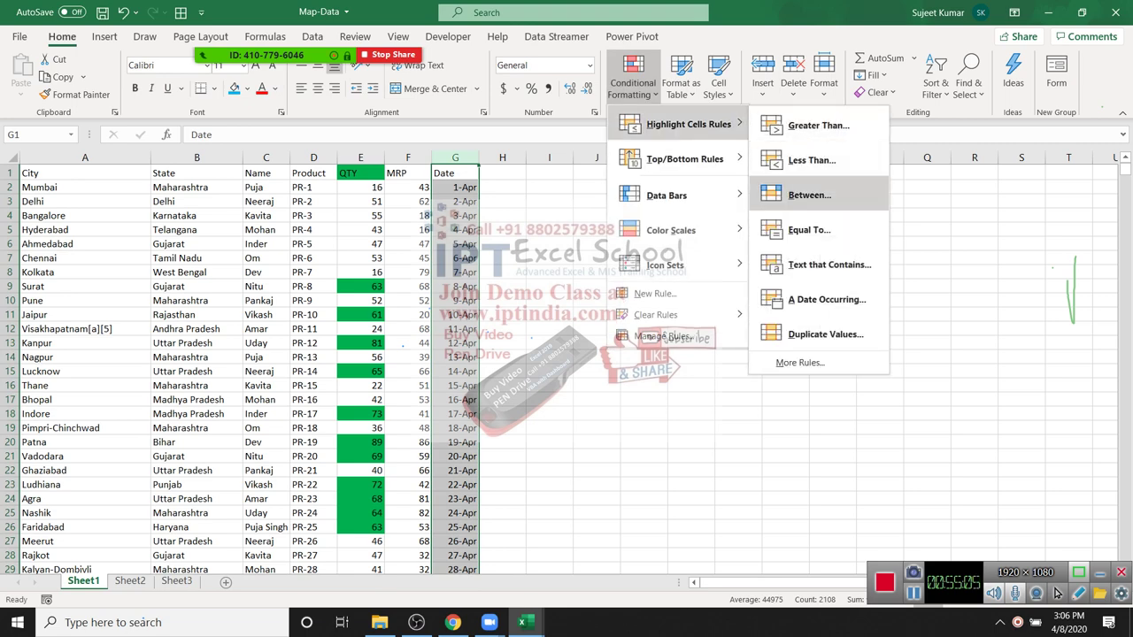
key(Down)
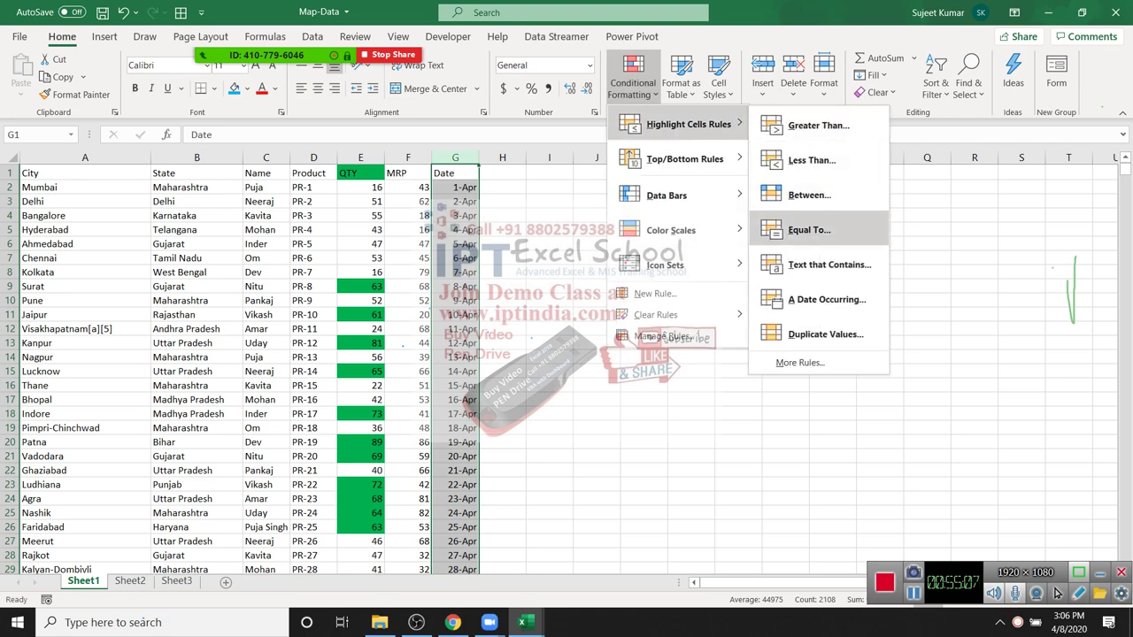
key(Up)
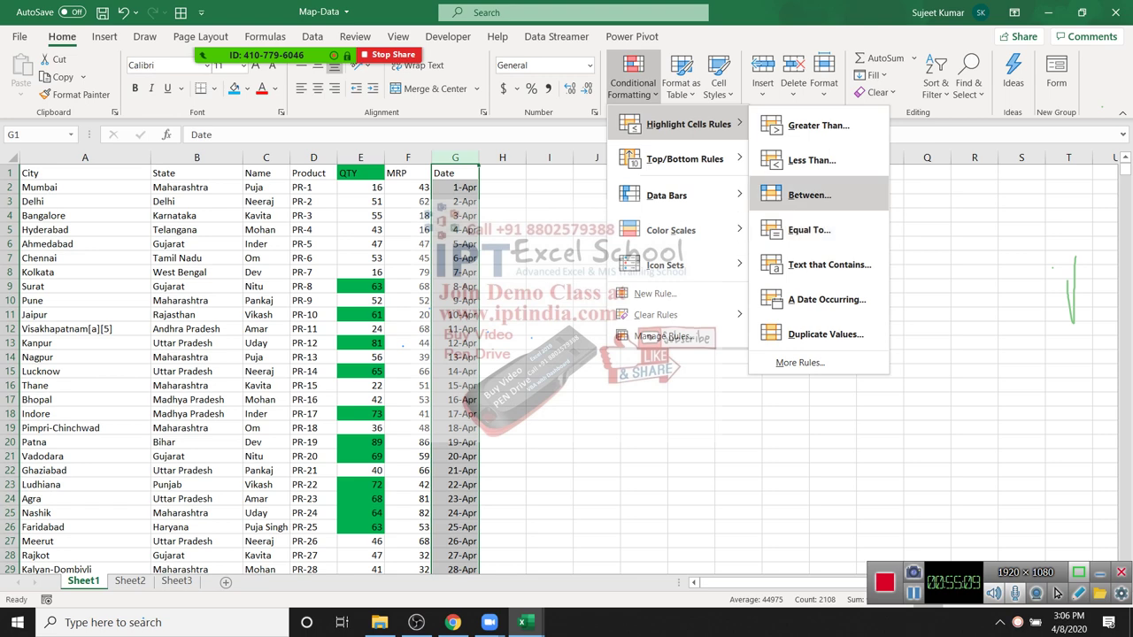
key(Down)
key(Down)
key(Down)
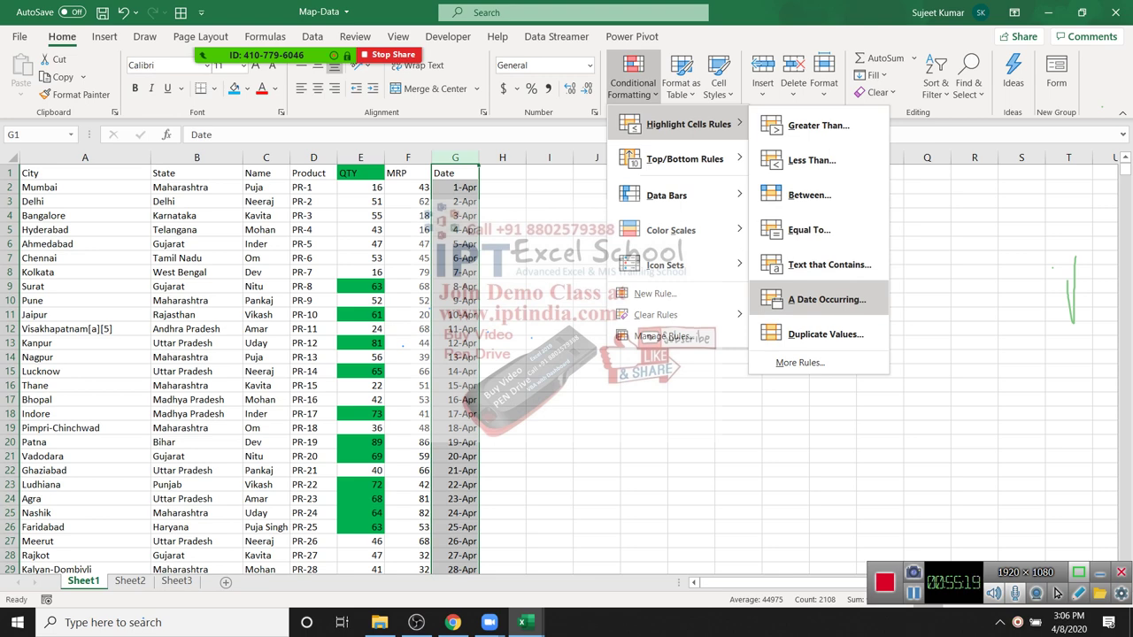
key(Return)
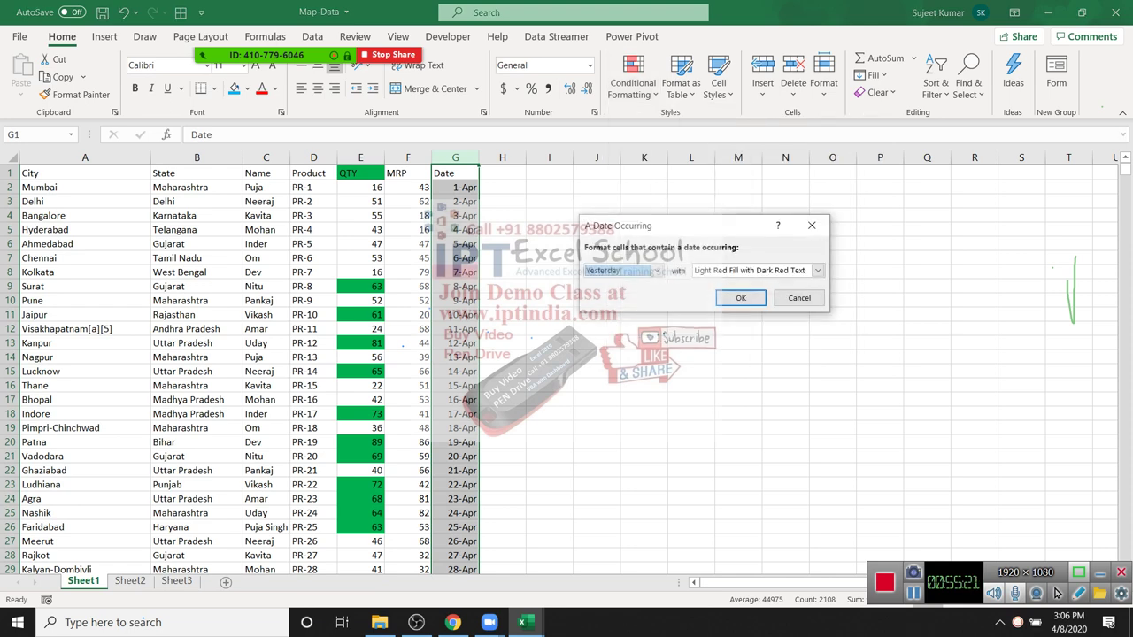
Step: Preview the date periods Today, Tomorrow, Last week and This week
key(alt+Down)
key(Down)
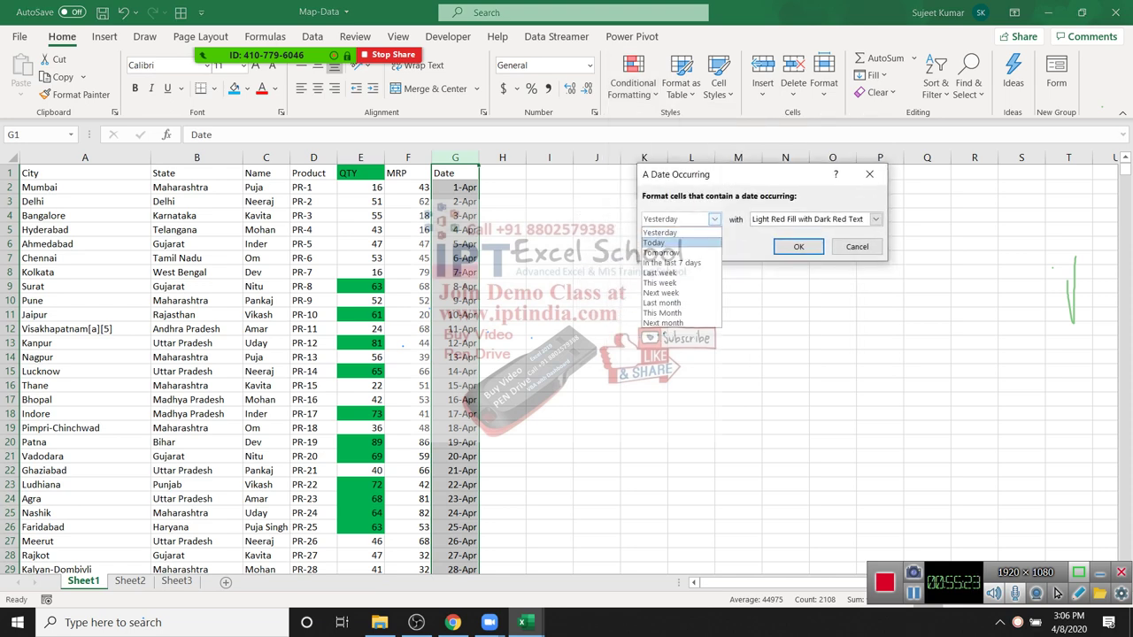
key(Return)
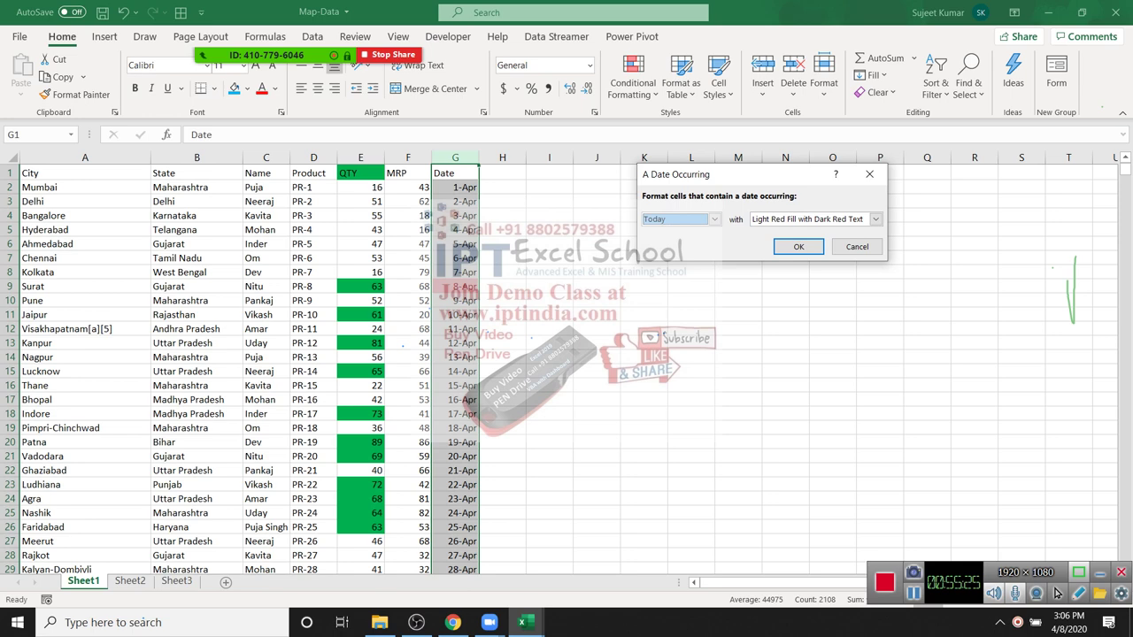
key(alt+Down)
key(Up)
key(Down)
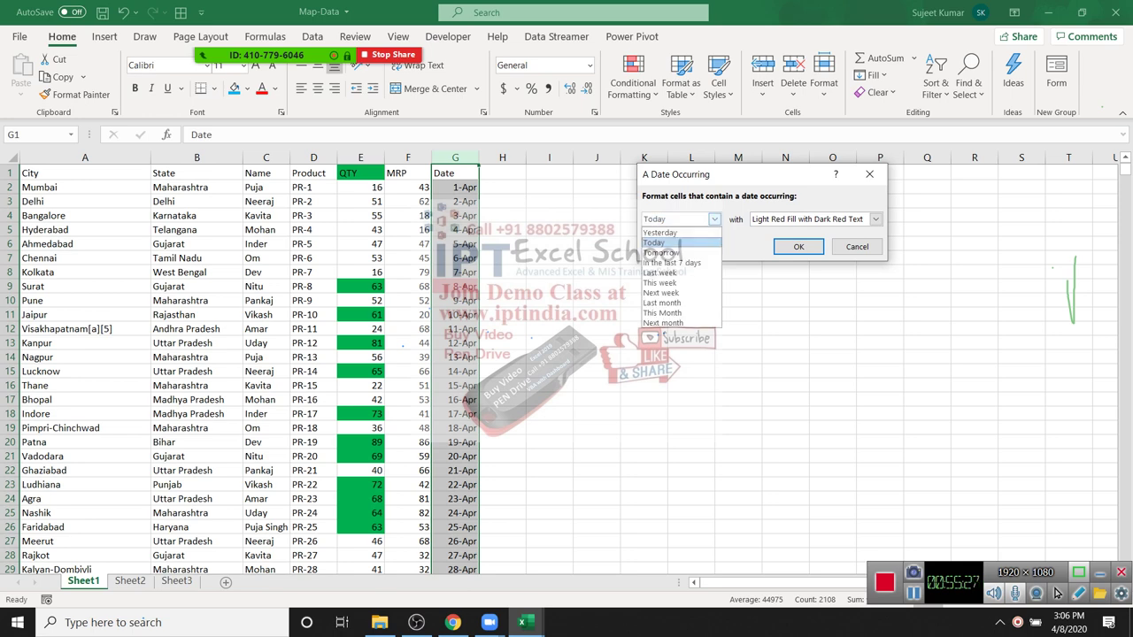
key(Down)
key(Return)
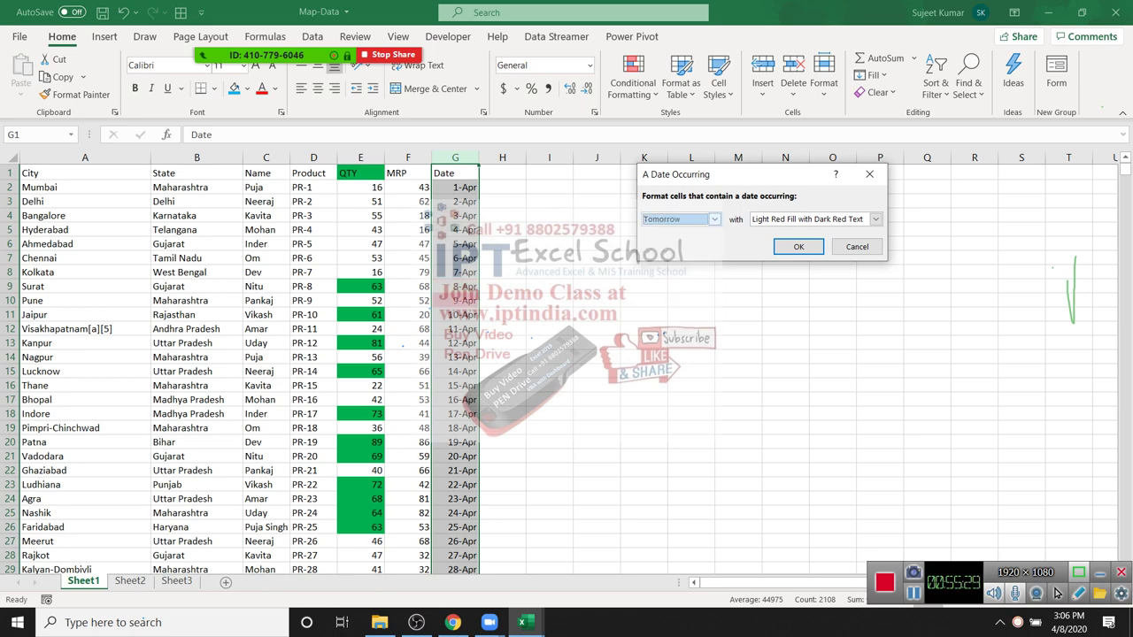
key(alt+Down)
key(Down)
key(Down)
key(Return)
key(alt+Down)
key(Down)
key(Return)
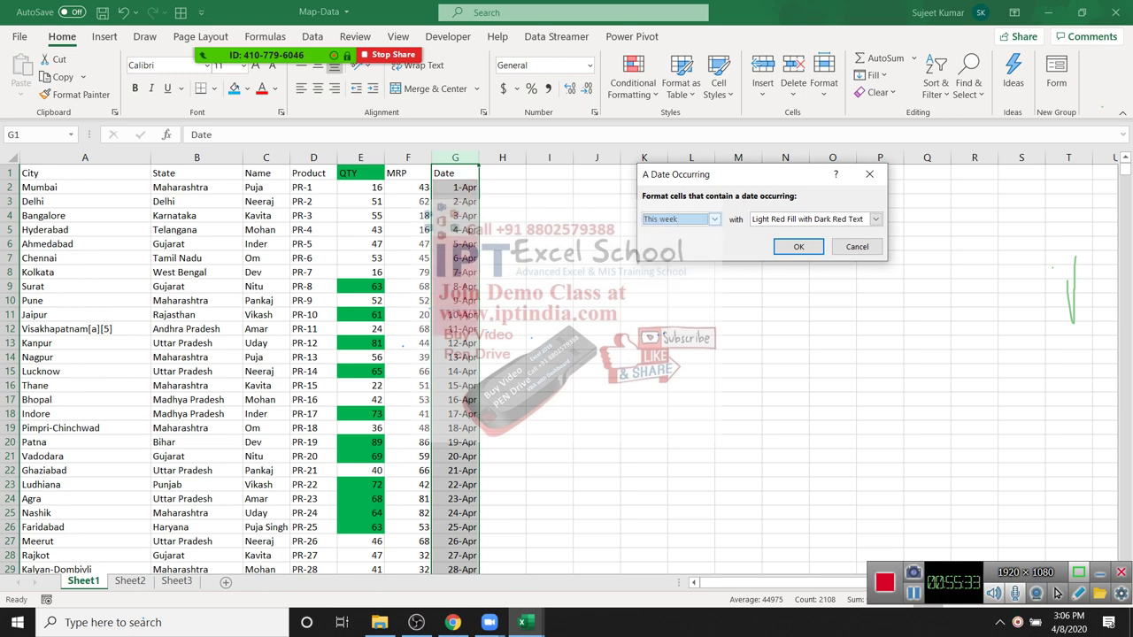
Step: Preview Next week and Last month, set Today, then close the rule unapplied
key(alt+Down)
key(Down)
key(Return)
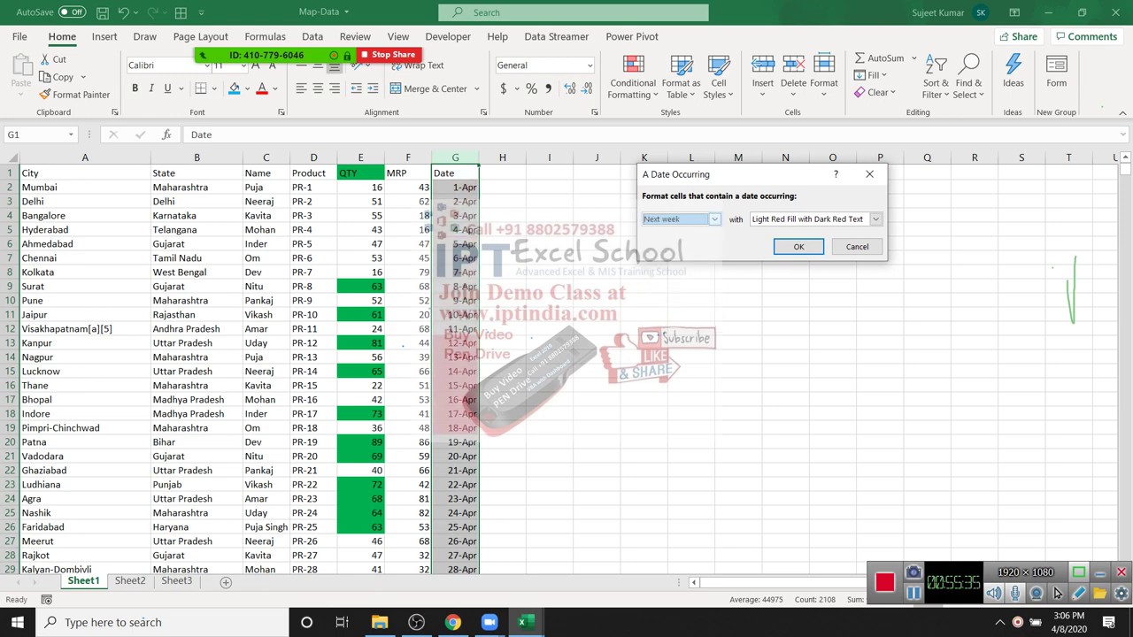
key(alt+Down)
key(Home)
key(Down)
key(Down)
key(Down)
key(Down)
key(Down)
key(Down)
key(Down)
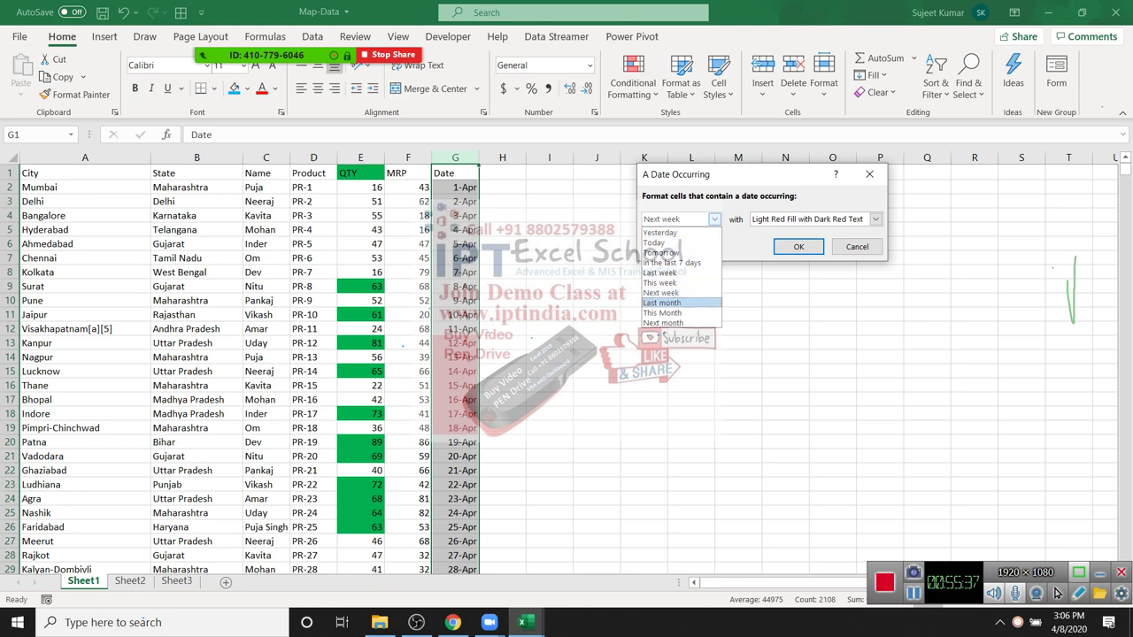
key(Return)
key(alt+Down)
key(Up)
key(Up)
key(Up)
key(Up)
key(Up)
key(Up)
key(Down)
key(Down)
key(Down)
key(Down)
key(Down)
key(Up)
key(Up)
key(Up)
key(Up)
key(Up)
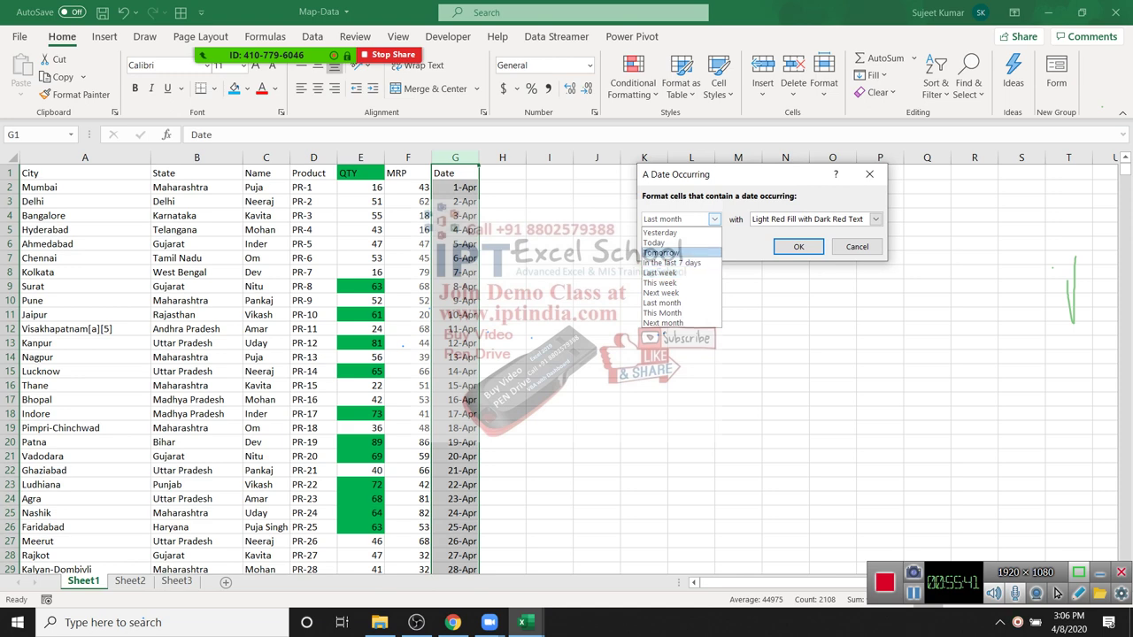
key(Return)
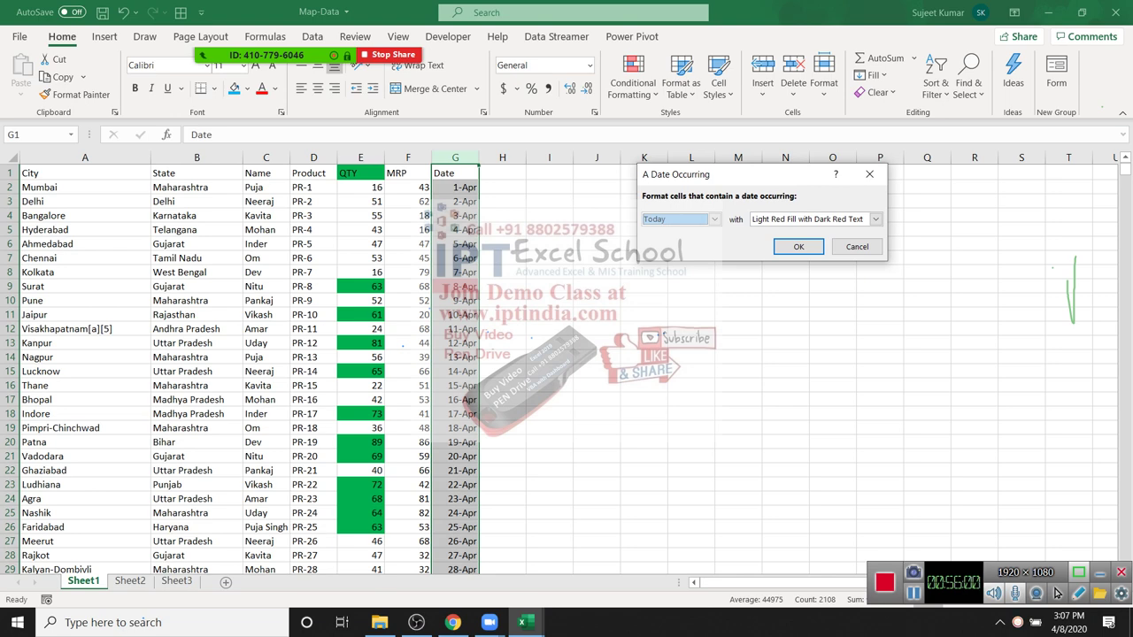
key(Return)
key(alt+h)
Step: Look over the highlight rules, then select the empty range M1:M22
key(l)
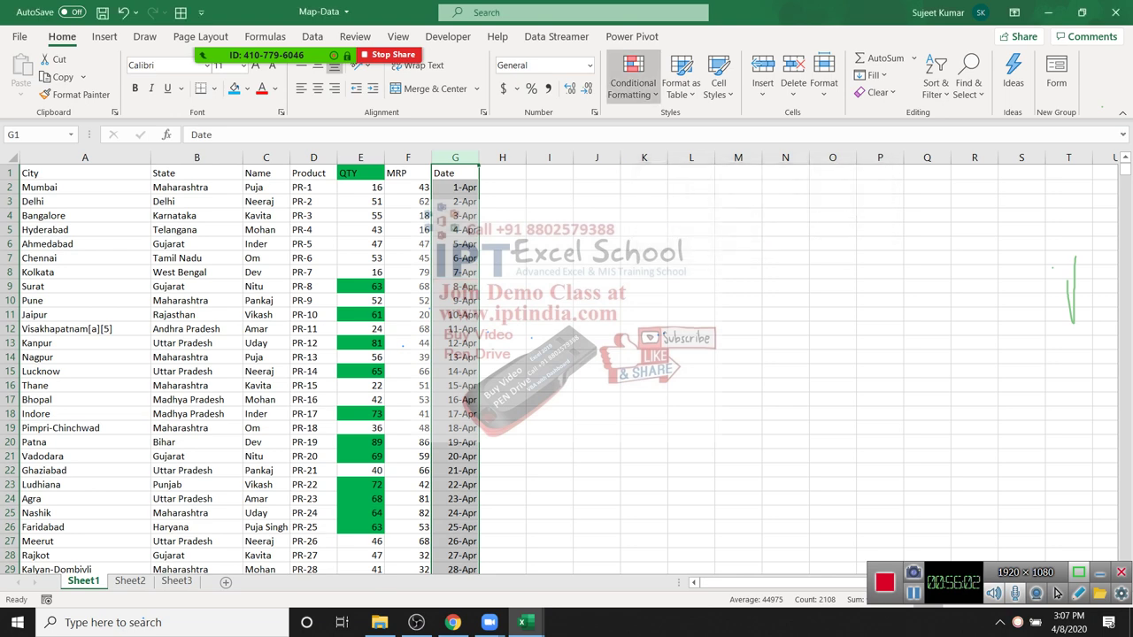
key(Down)
key(Right)
key(Up)
key(Up)
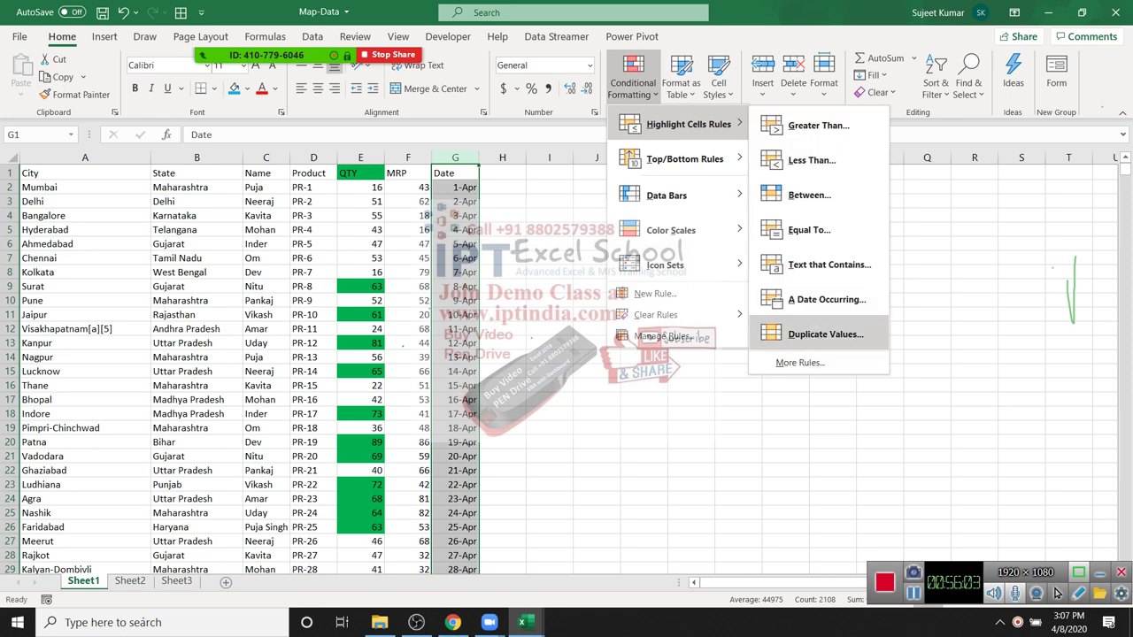
key(Escape)
key(Escape)
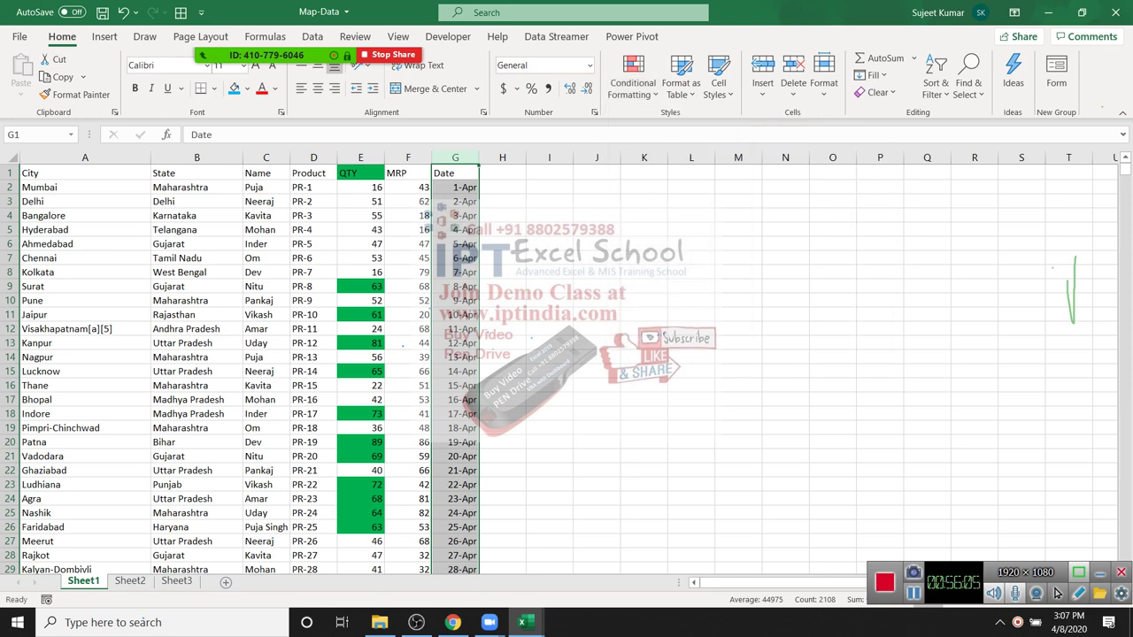
key(Right)
key(Right)
key(Right)
key(Right)
key(Right)
key(Right)
key(shift+Down)
key(shift+Down)
key(shift+Down)
key(shift+Down)
key(shift+Down)
key(shift+Down)
key(shift+Down)
key(shift+Down)
key(shift+Down)
key(shift+Down)
key(shift+Down)
key(shift+Down)
key(shift+Down)
key(shift+Down)
key(shift+Down)
key(shift+Down)
key(shift+Down)
key(shift+Down)
key(shift+Down)
key(shift+Down)
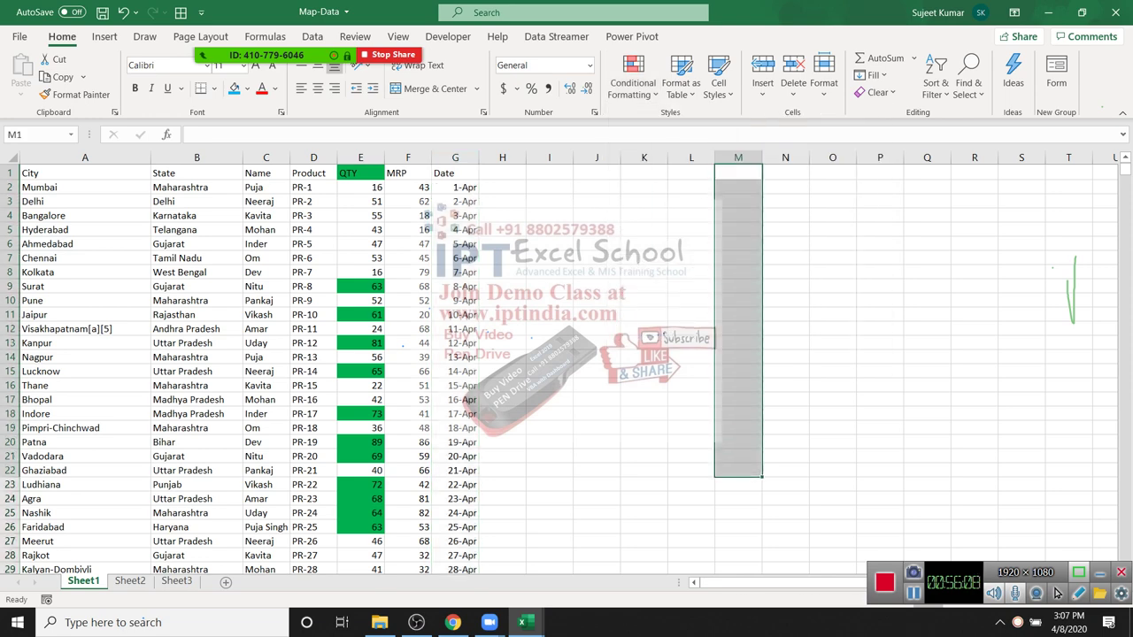
Step: Apply a light-red Duplicate Values highlight rule to M1:M22
key(alt+h)
key(l)
key(Down)
key(Down)
key(Down)
key(Down)
key(Down)
key(Down)
key(Down)
key(Right)
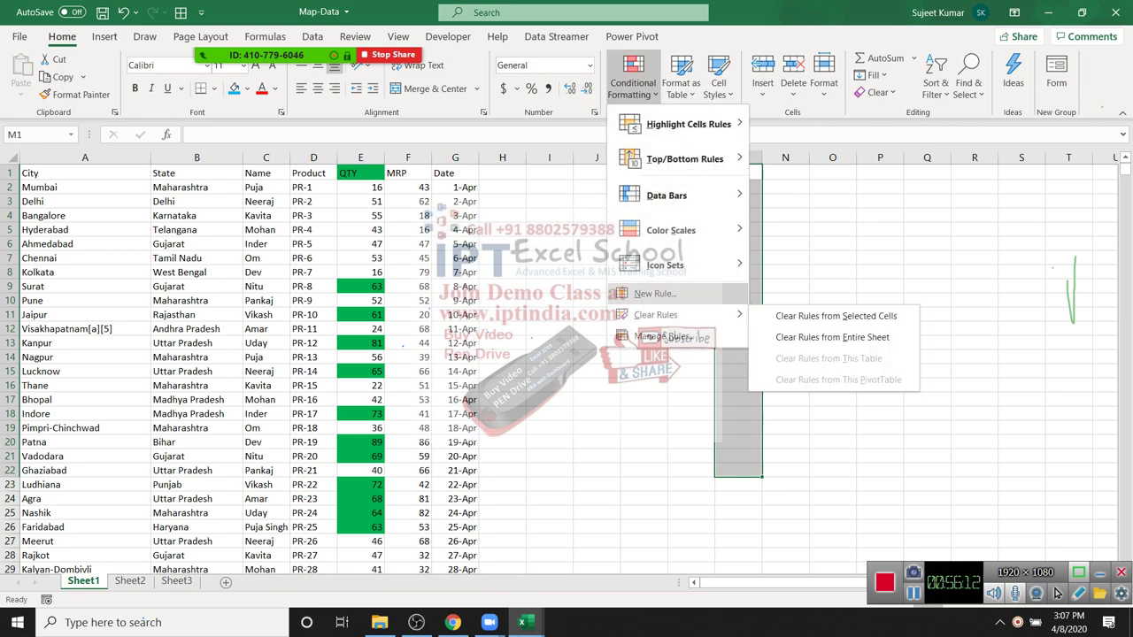
key(Left)
key(Up)
key(Up)
key(Up)
key(Up)
key(Up)
key(Right)
key(Down)
key(Up)
key(Right)
key(Up)
key(Up)
key(Return)
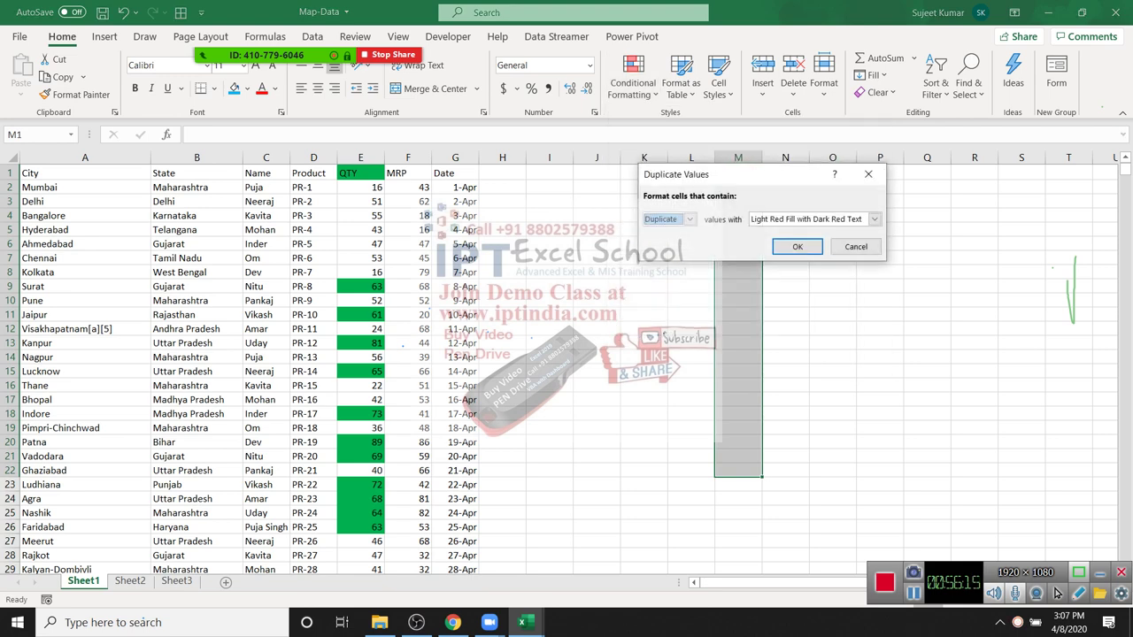
key(Return)
Step: Enter test values 20, 30, 20, 20 in M3, M6, M9 and M12
key(Down)
key(Down)
text(20)
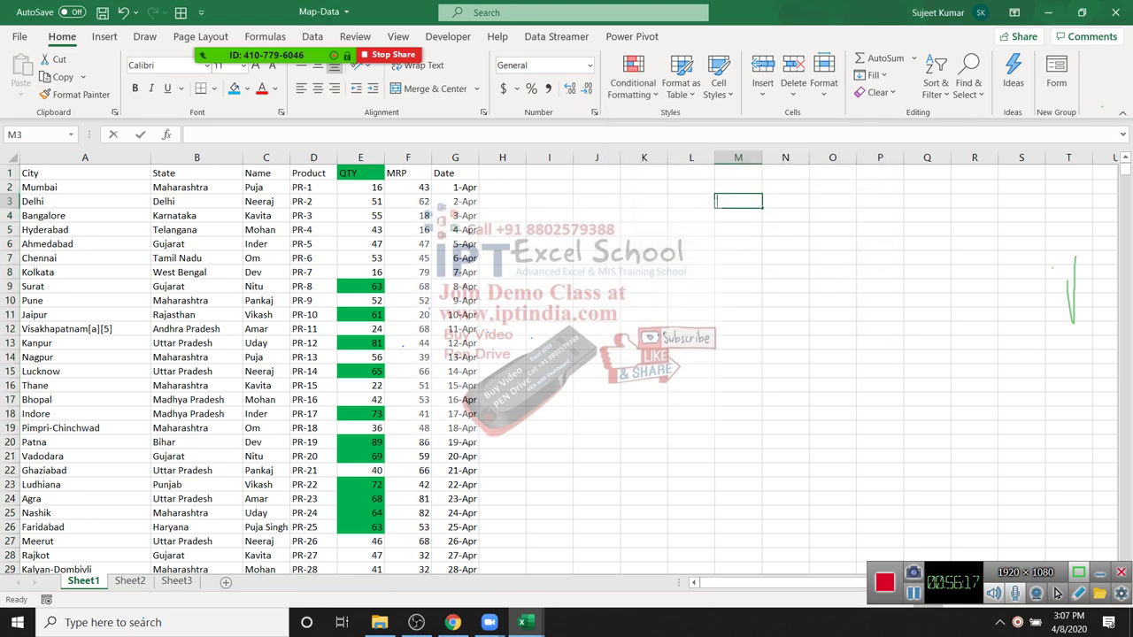
key(Return)
key(Down)
key(Down)
text(30)
key(Return)
key(Down)
key(Down)
text(20)
key(Return)
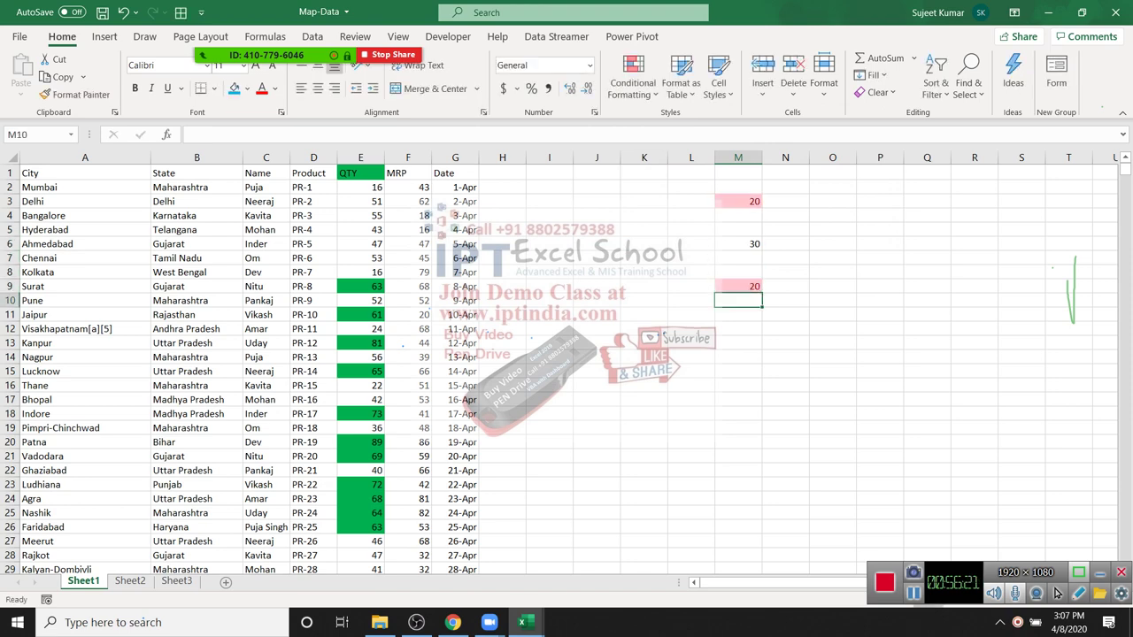
key(Down)
key(Down)
text(20)
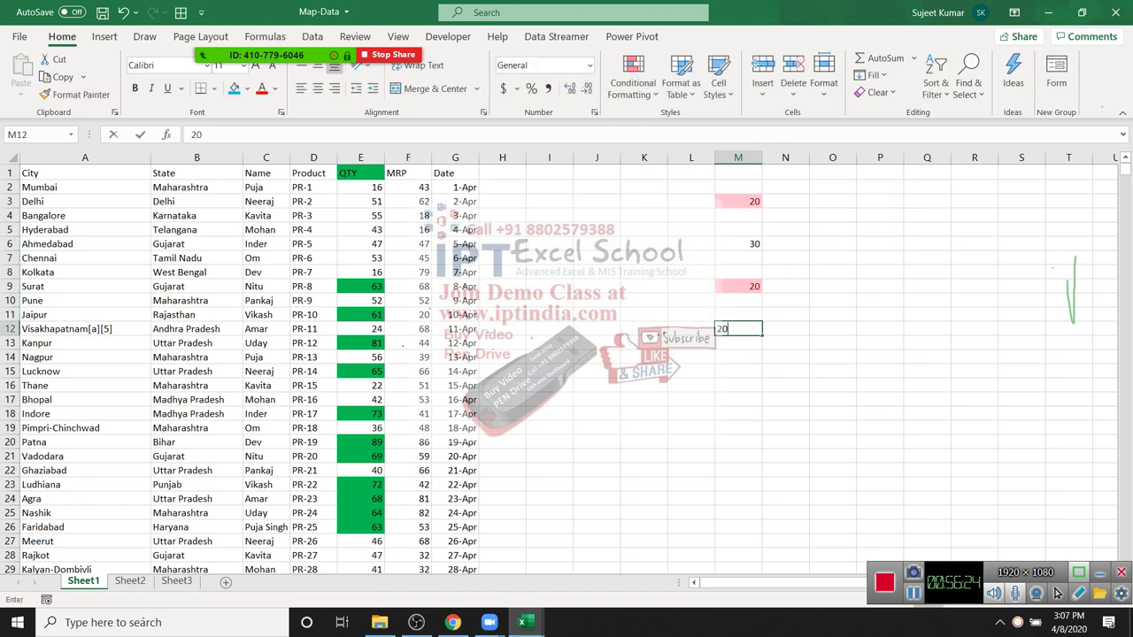
key(Return)
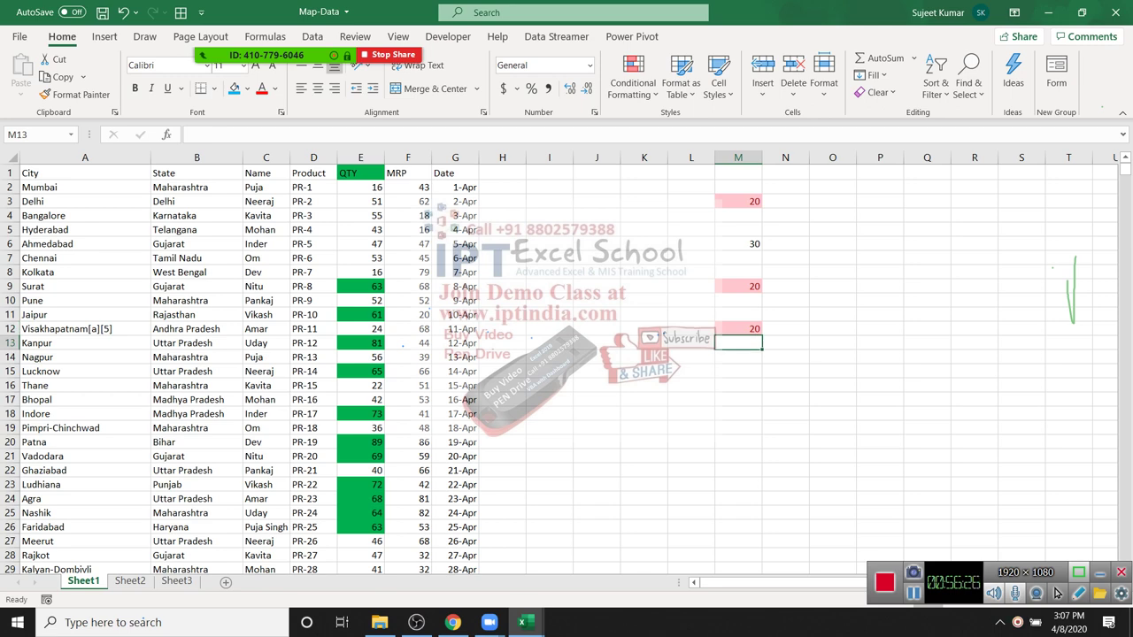
Step: Clear all test values from column M
key(ctrl+space)
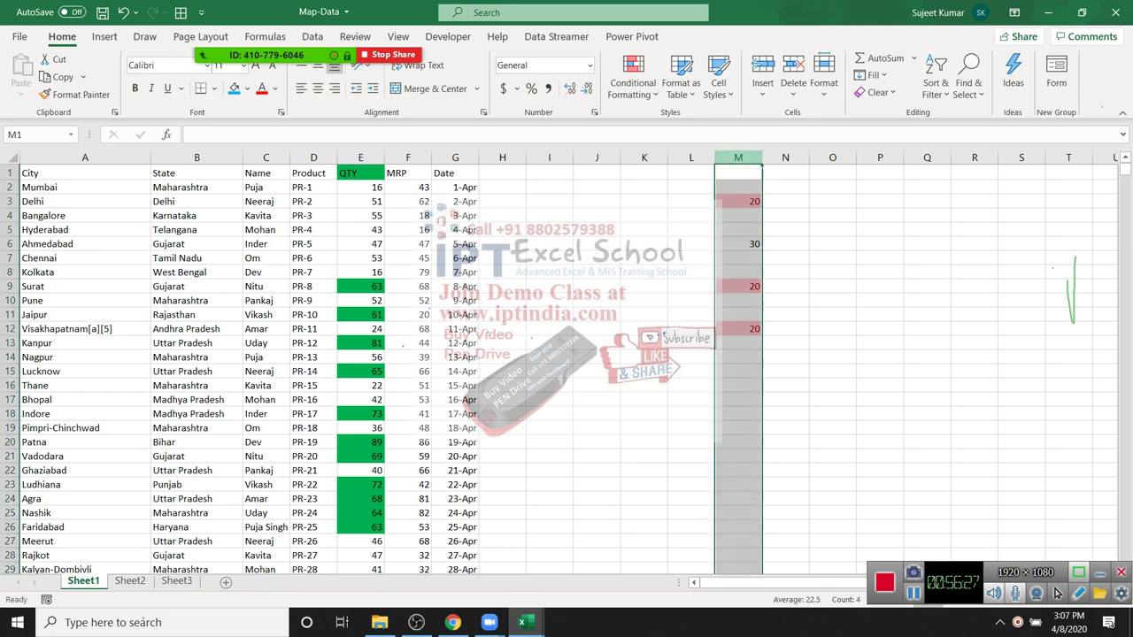
key(Delete)
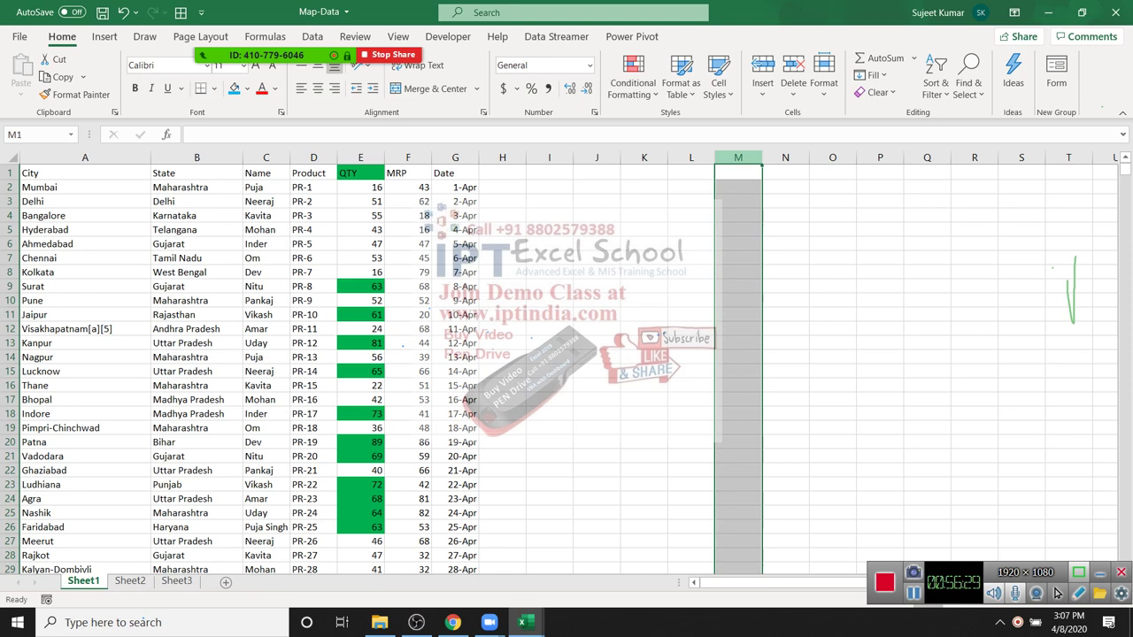
click(407, 158)
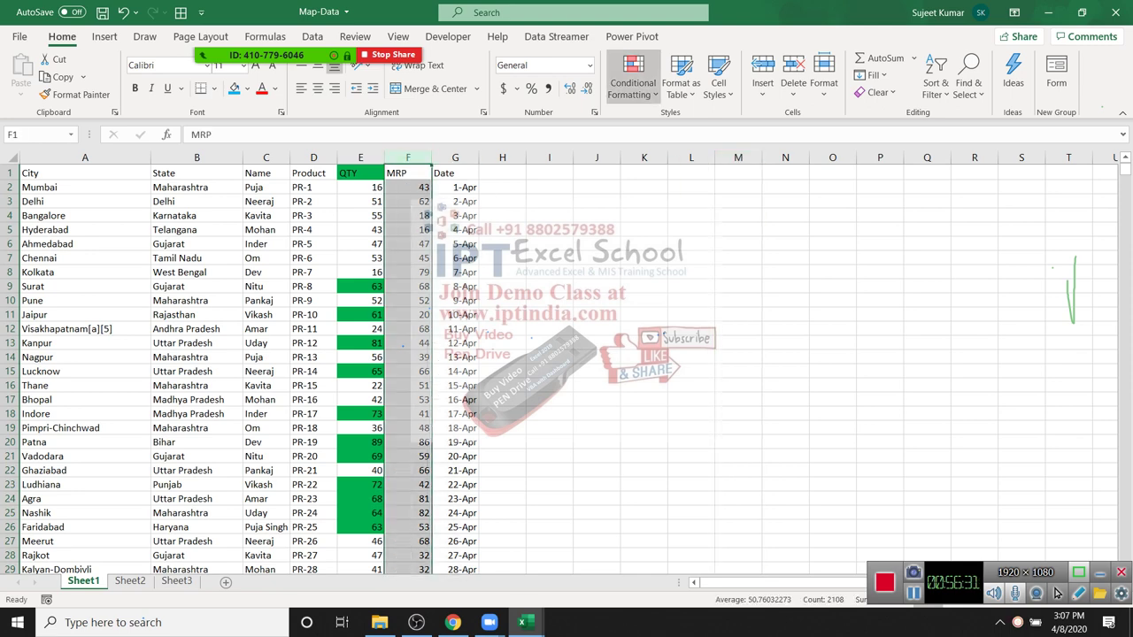
key(alt+h)
key(l)
key(Down)
key(Right)
key(Down)
key(Down)
key(Down)
key(Down)
key(Return)
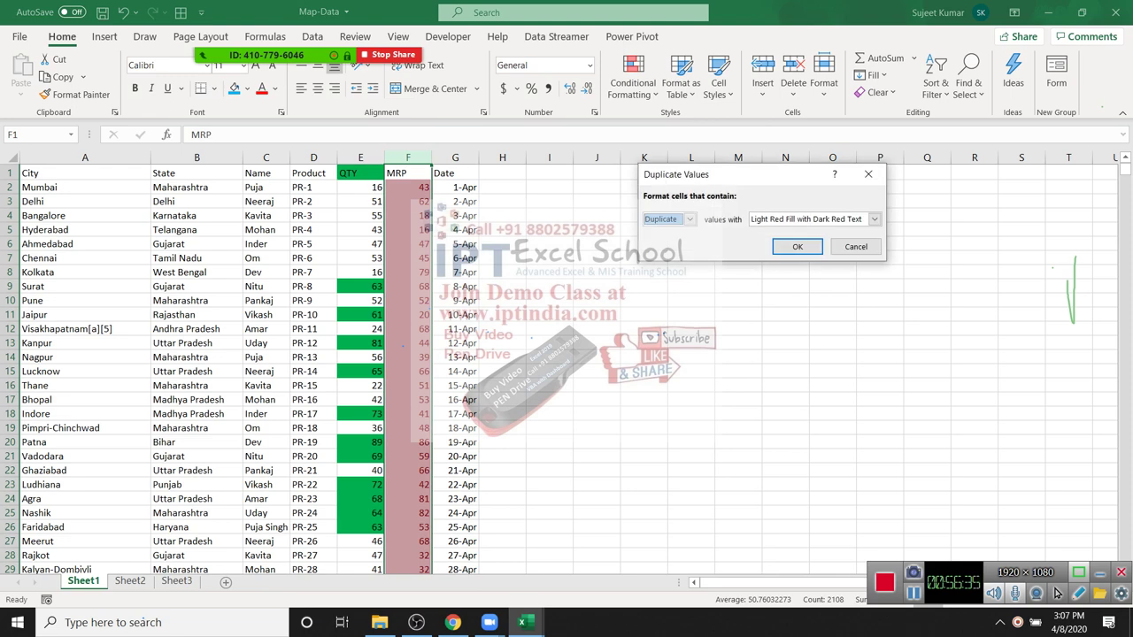
key(Escape)
key(Down)
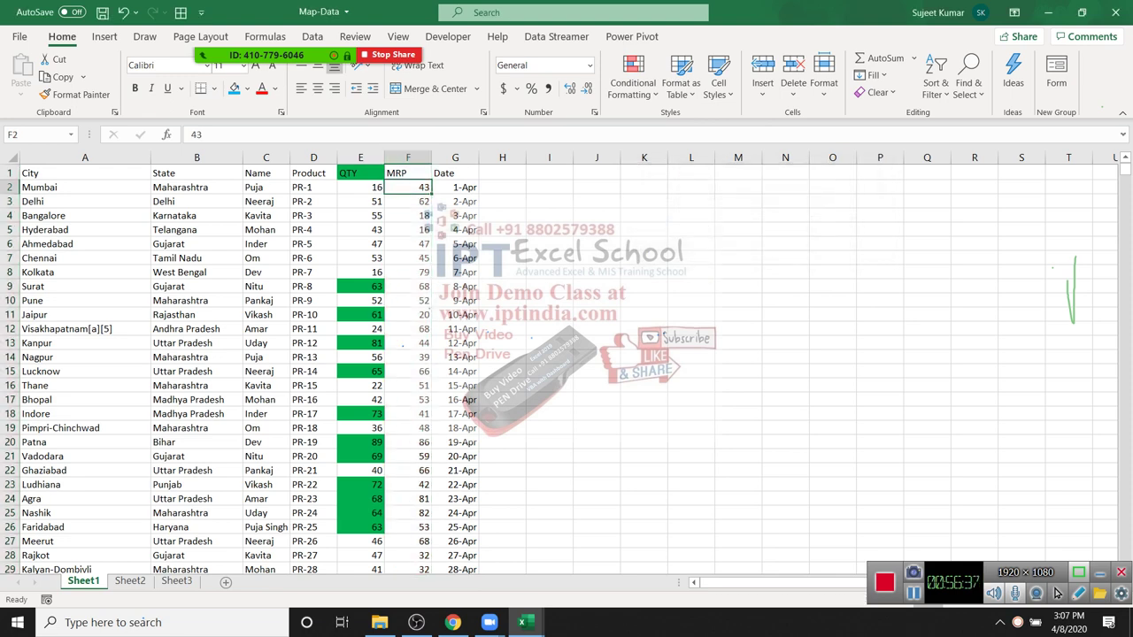
key(alt+h)
key(l)
mouse_move(688, 124)
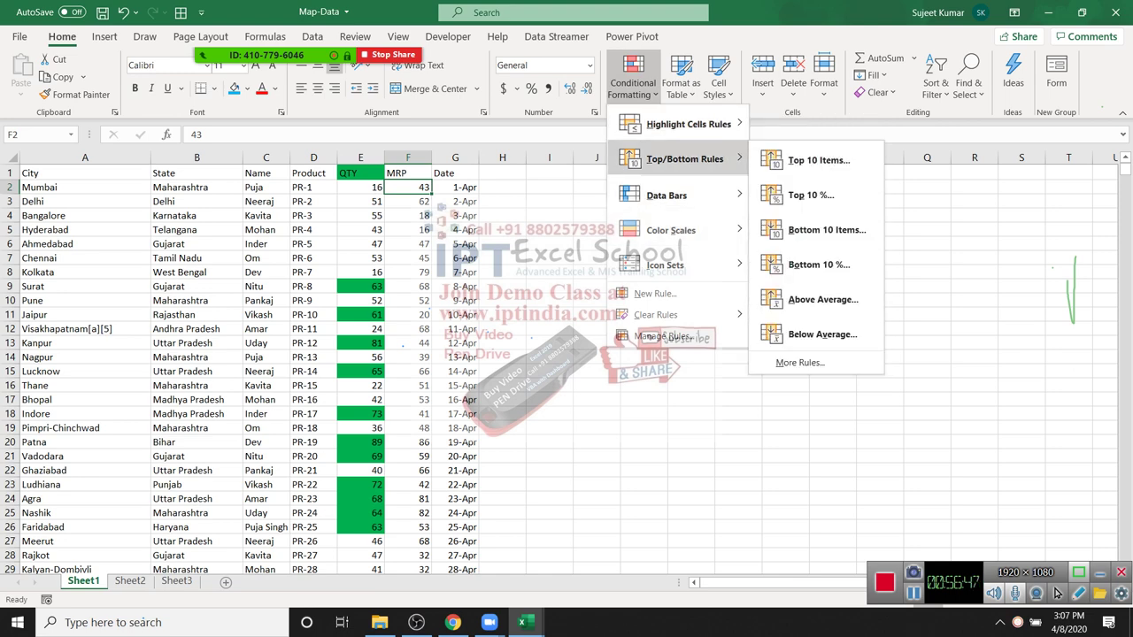
key(Escape)
click(408, 157)
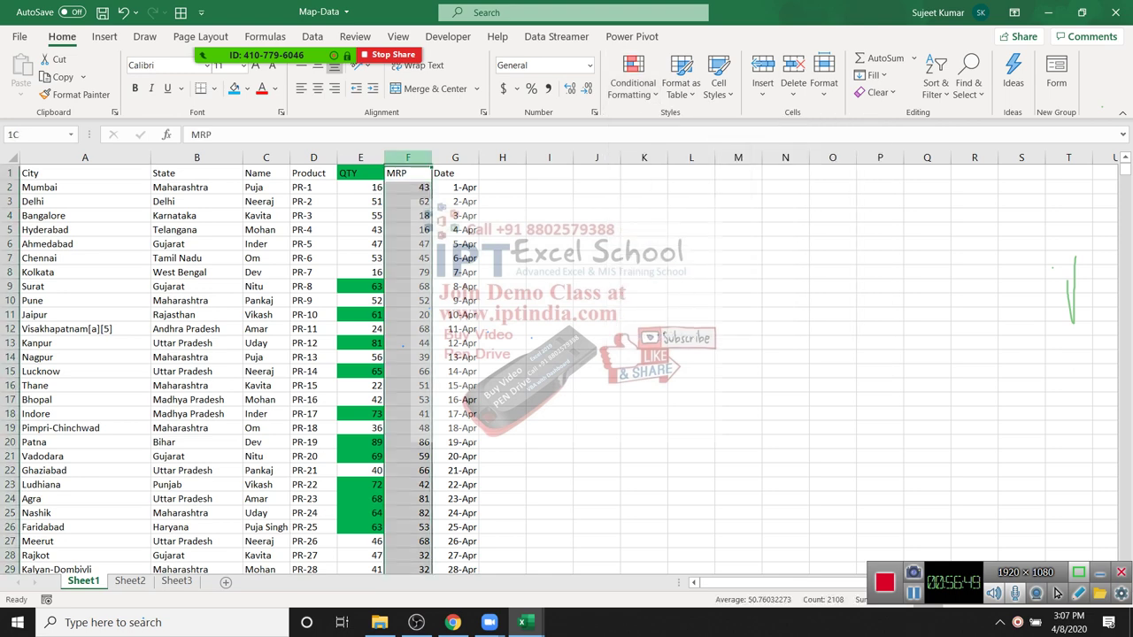
click(633, 84)
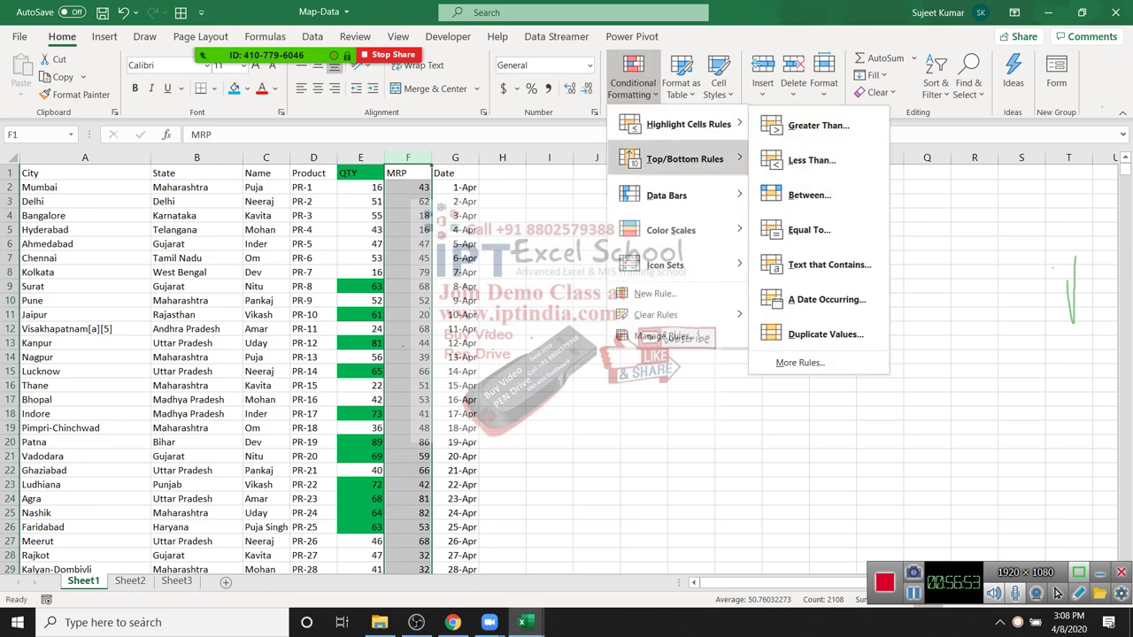
mouse_move(686, 159)
click(819, 161)
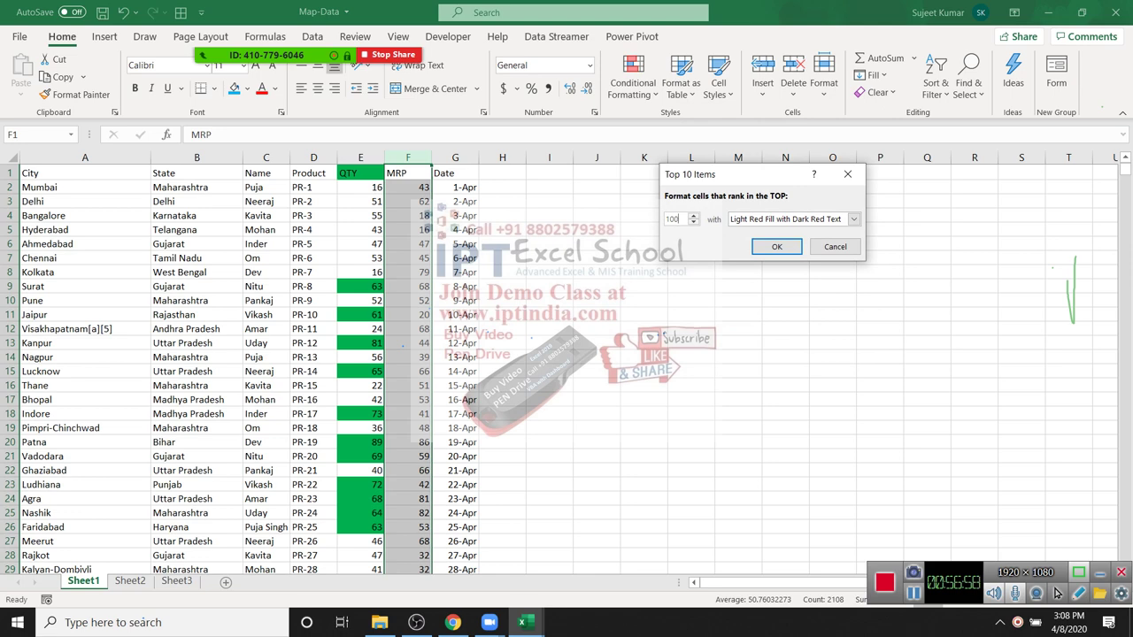
text(0)
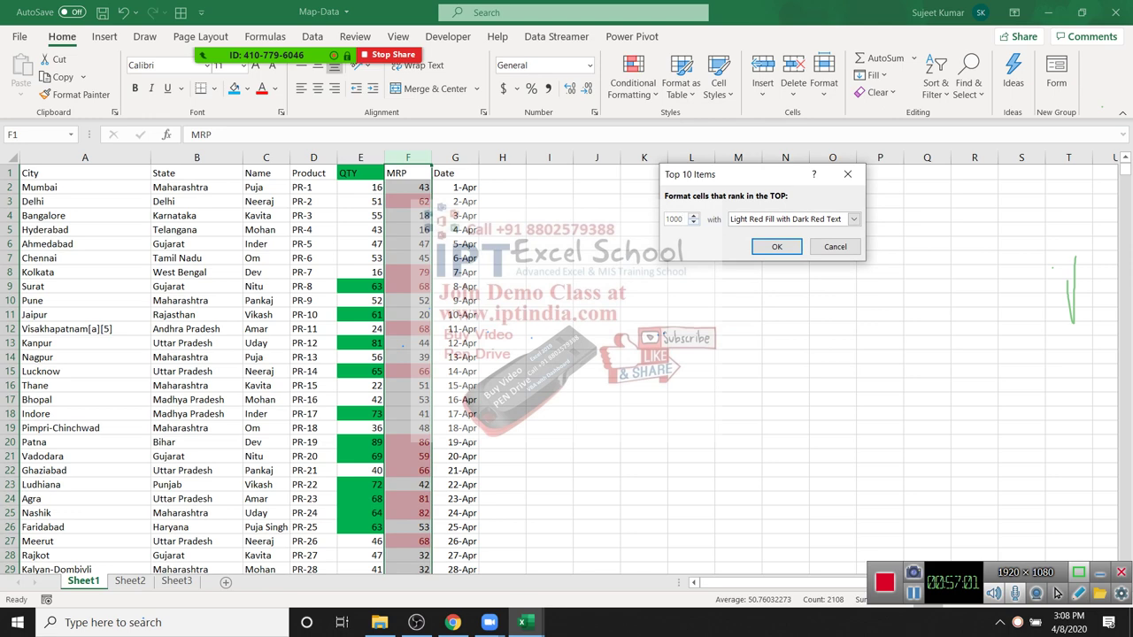
key(BackSpace)
key(BackSpace)
key(Escape)
click(690, 187)
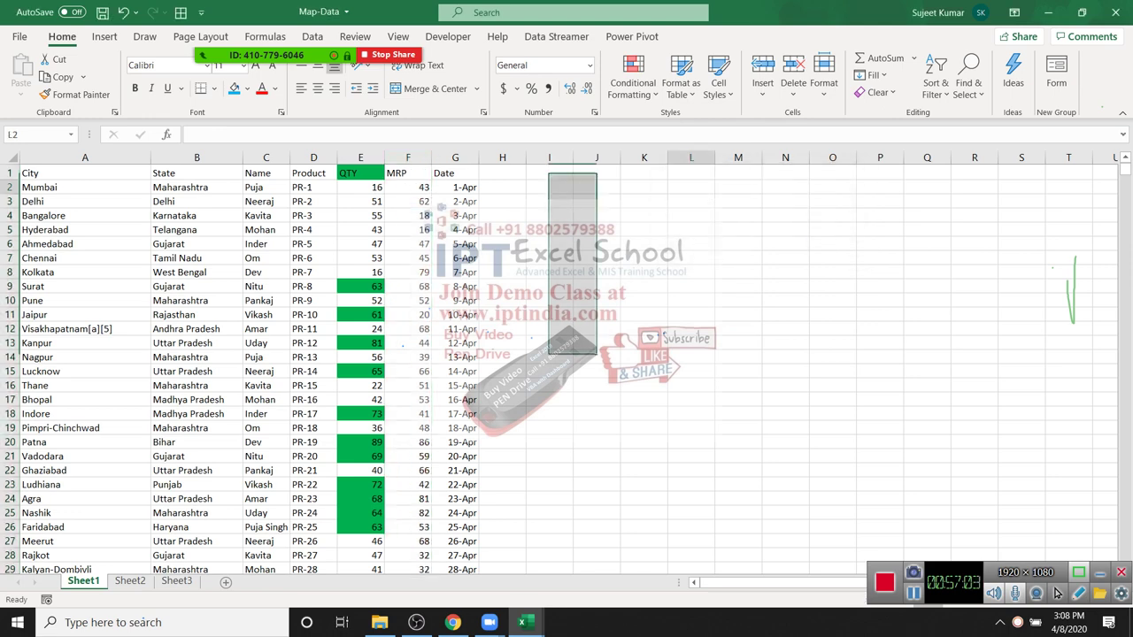
text(1)
key(Return)
text(2 3 4 5 6)
key(Return)
text(7)
key(Return)
text(8)
key(Return)
text(9)
key(Return)
text(10)
key(Return)
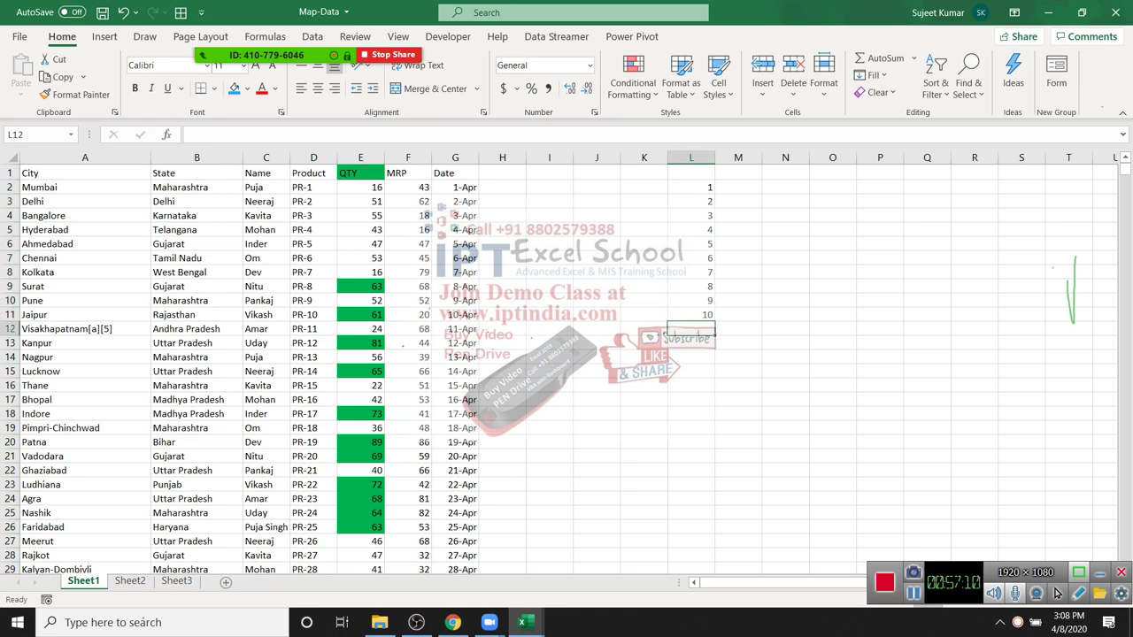
key(ctrl+Up)
key(ctrl+Up)
key(shift+Down)
key(shift+Down)
key(shift+Down)
key(shift+Down)
key(shift+Down)
key(shift+Down)
key(shift+Down)
key(shift+Down)
key(shift+Down)
click(633, 81)
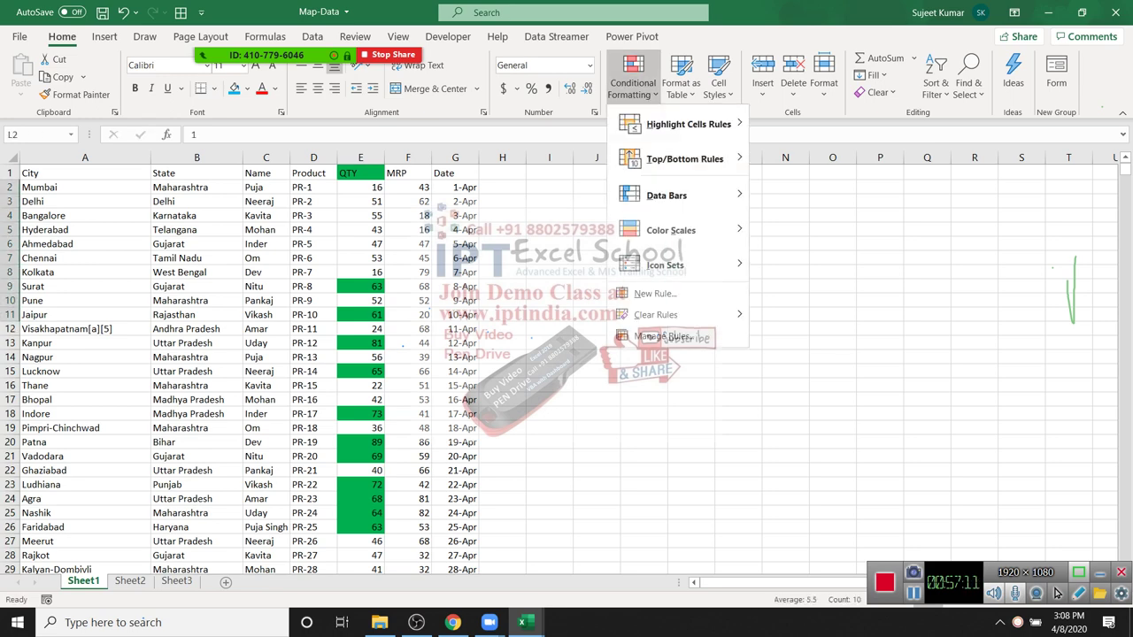
mouse_move(699, 196)
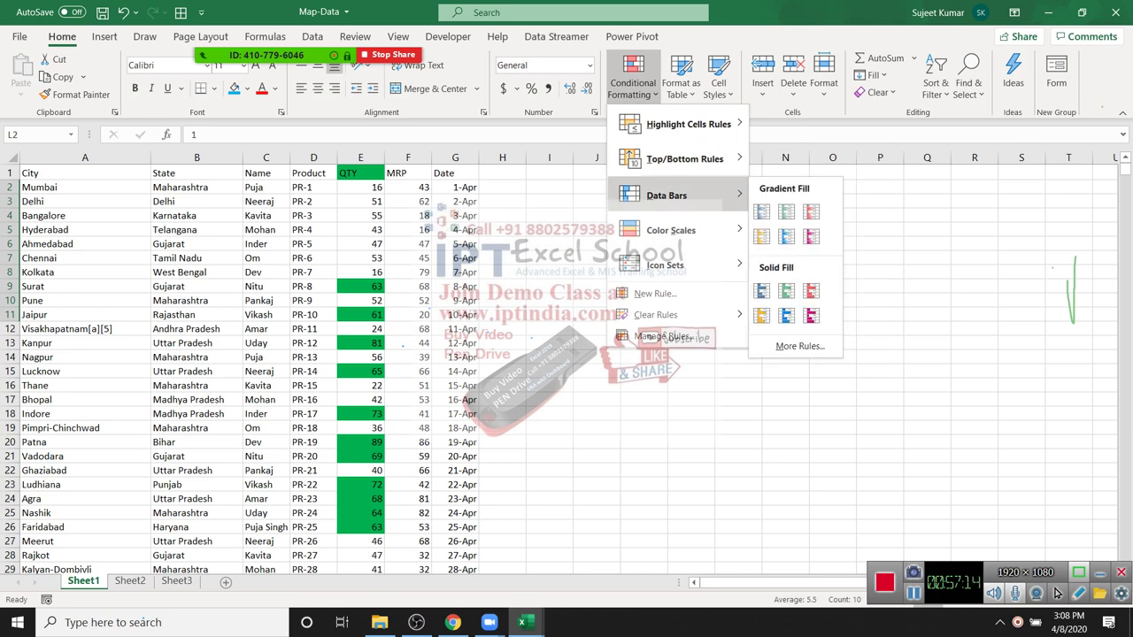
key(Up)
key(Right)
key(Down)
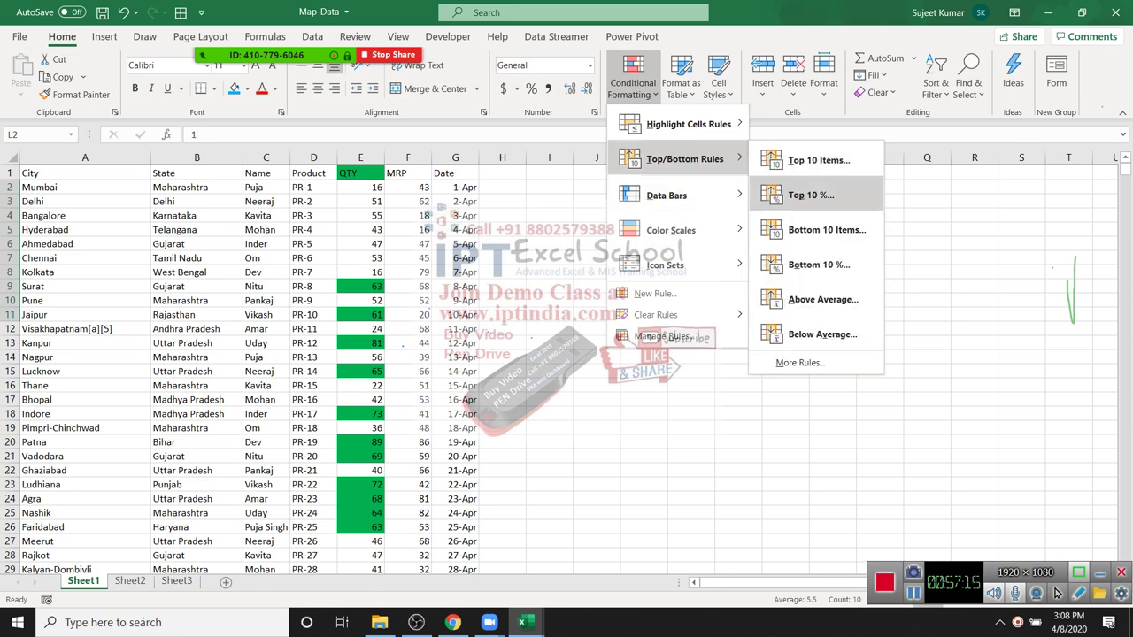
key(Up)
key(Return)
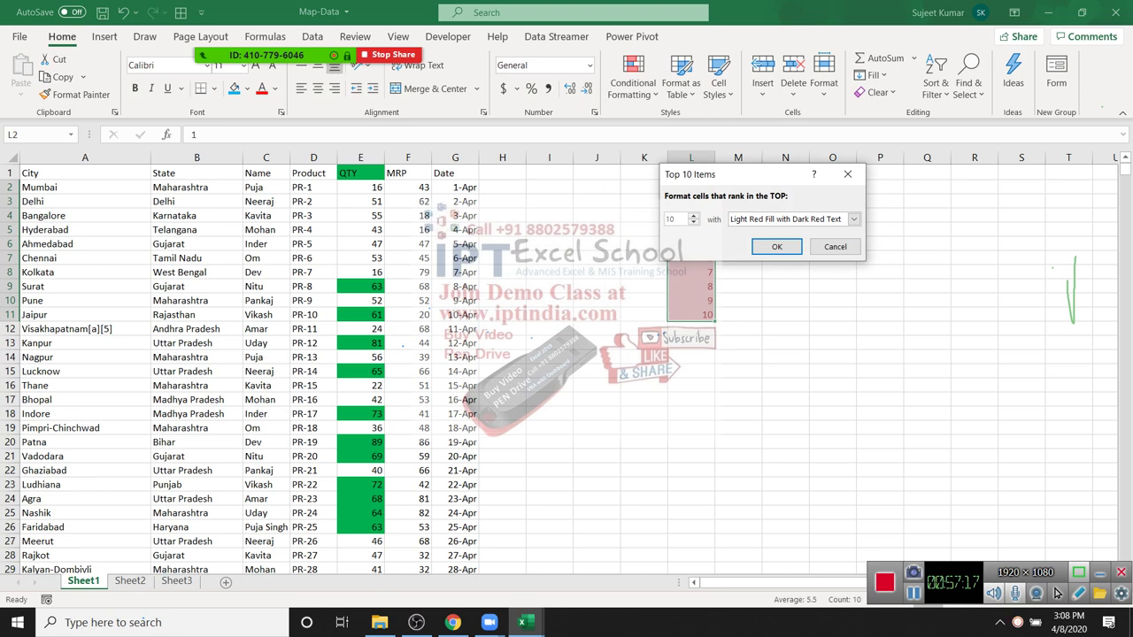
text(3)
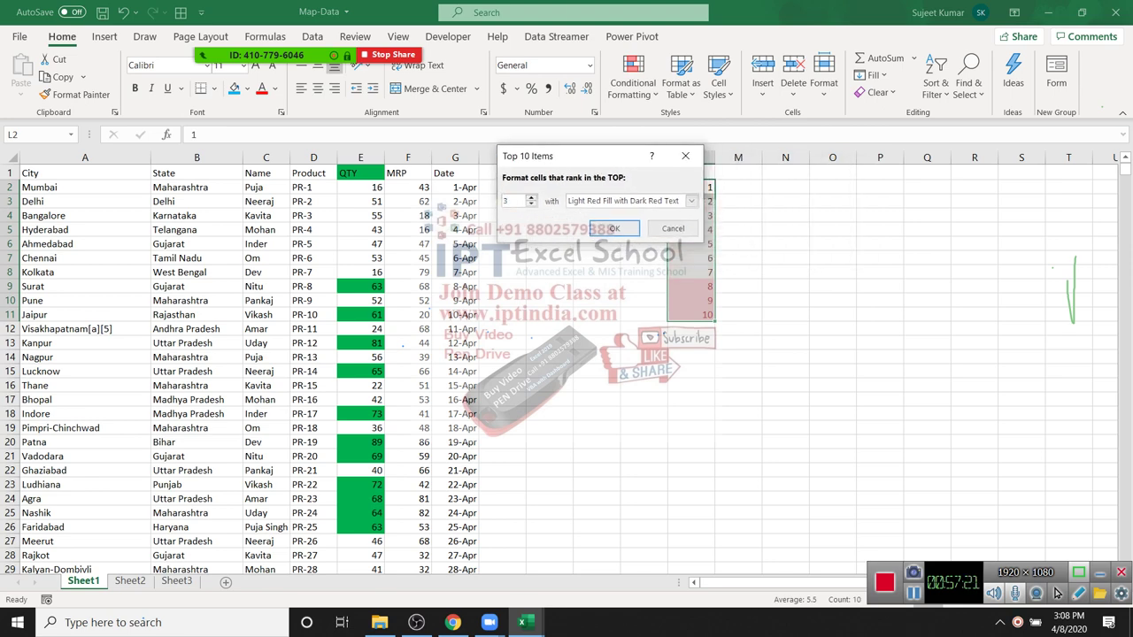
drag(573, 161, 528, 154)
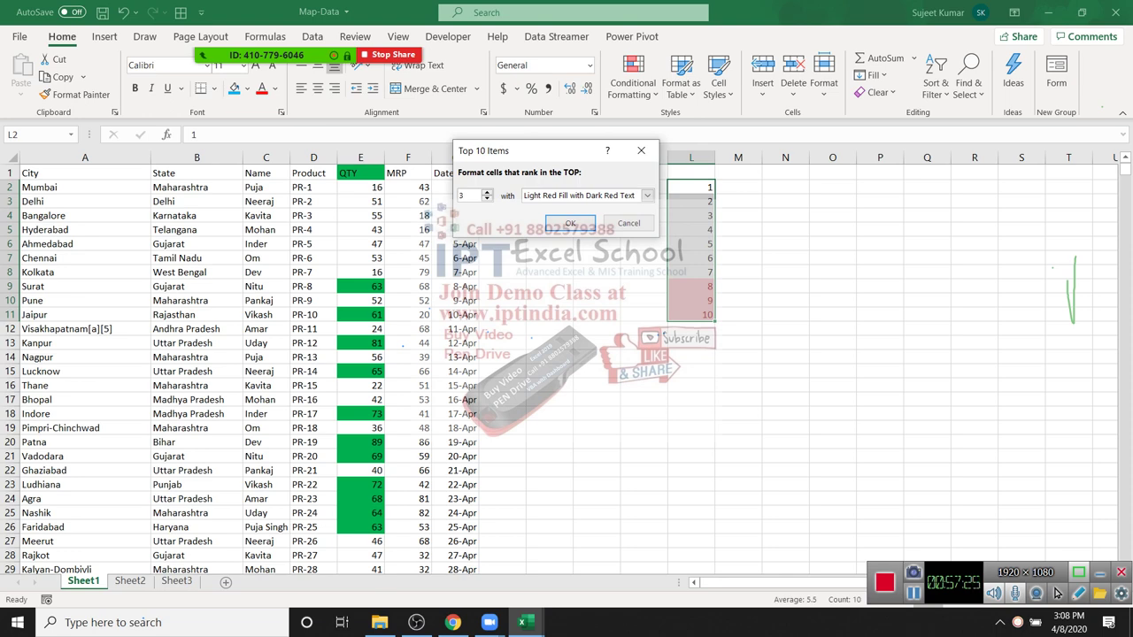
click(629, 223)
click(633, 79)
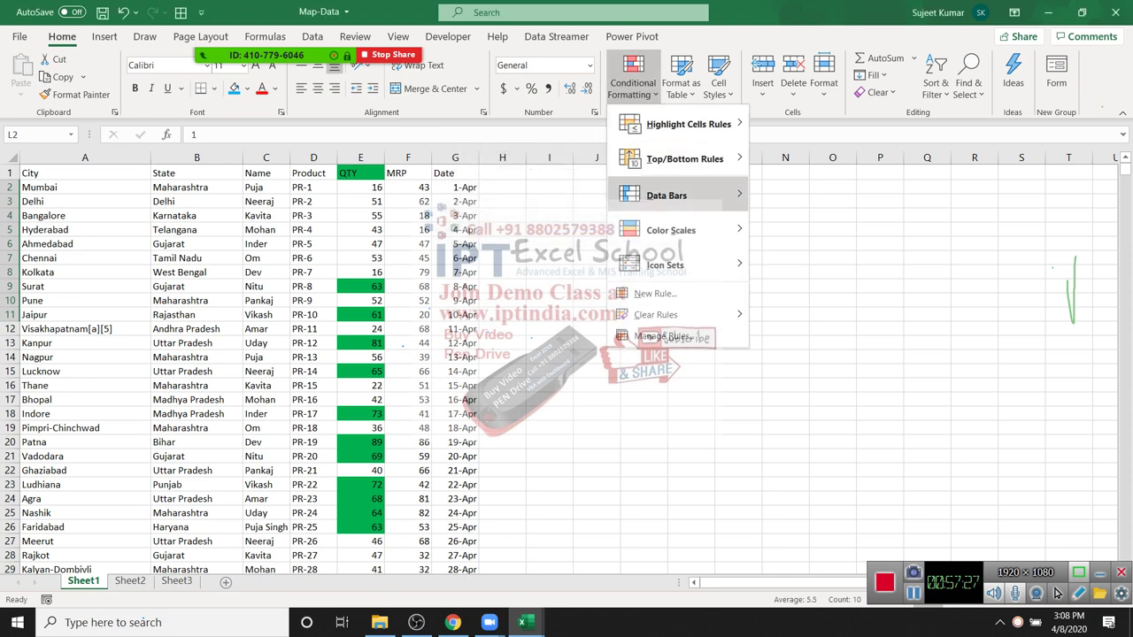
mouse_move(684, 159)
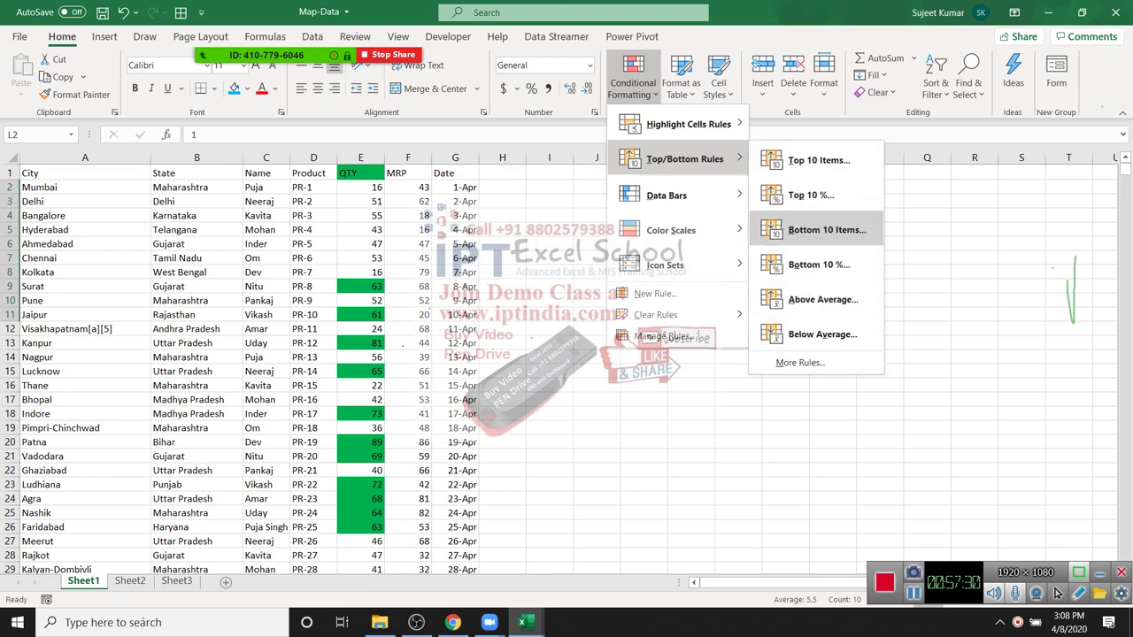
click(827, 229)
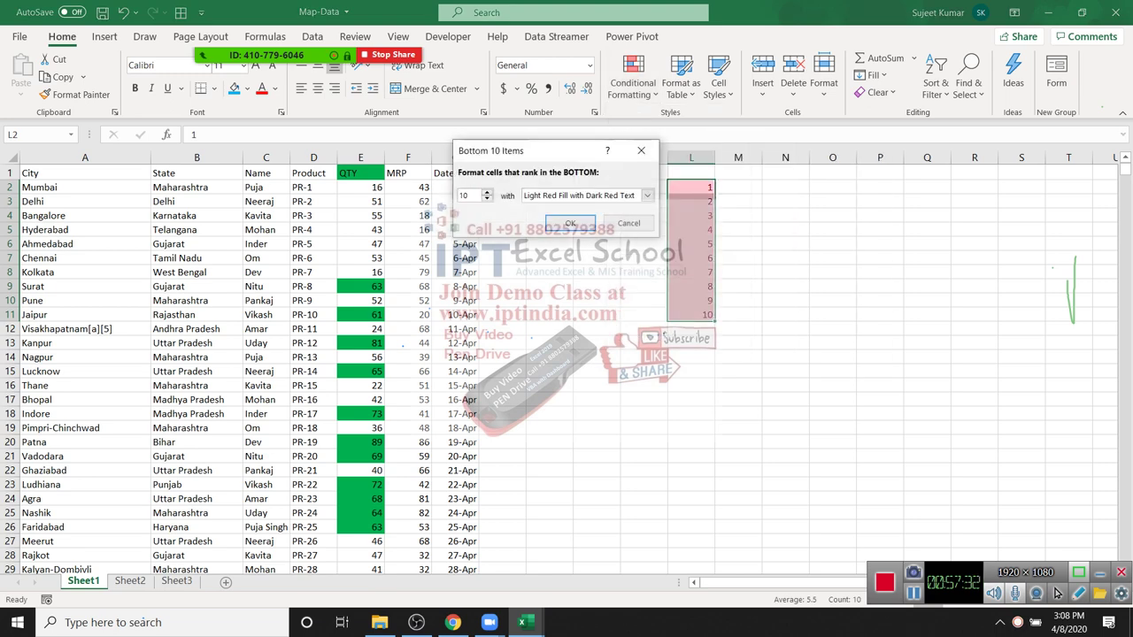
text(3)
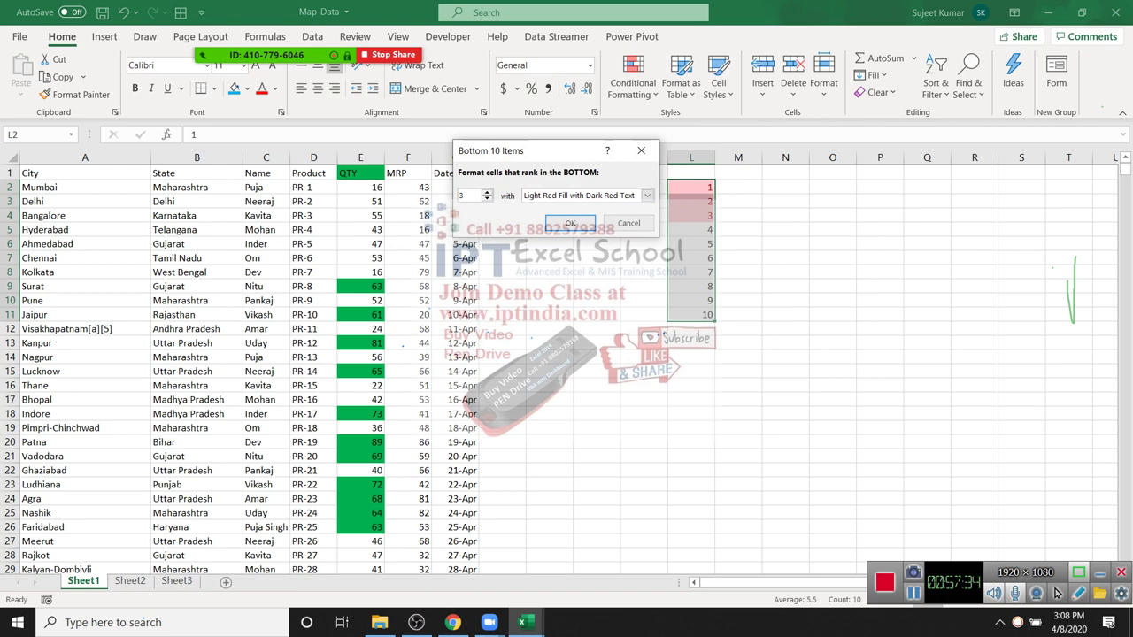
key(Escape)
click(502, 272)
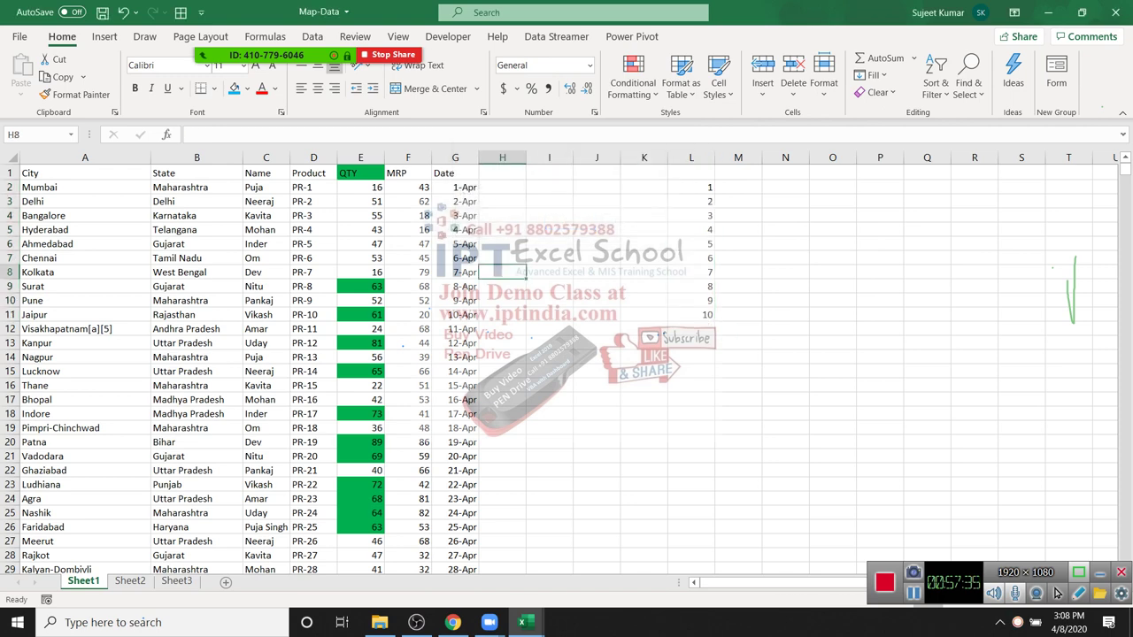
click(407, 157)
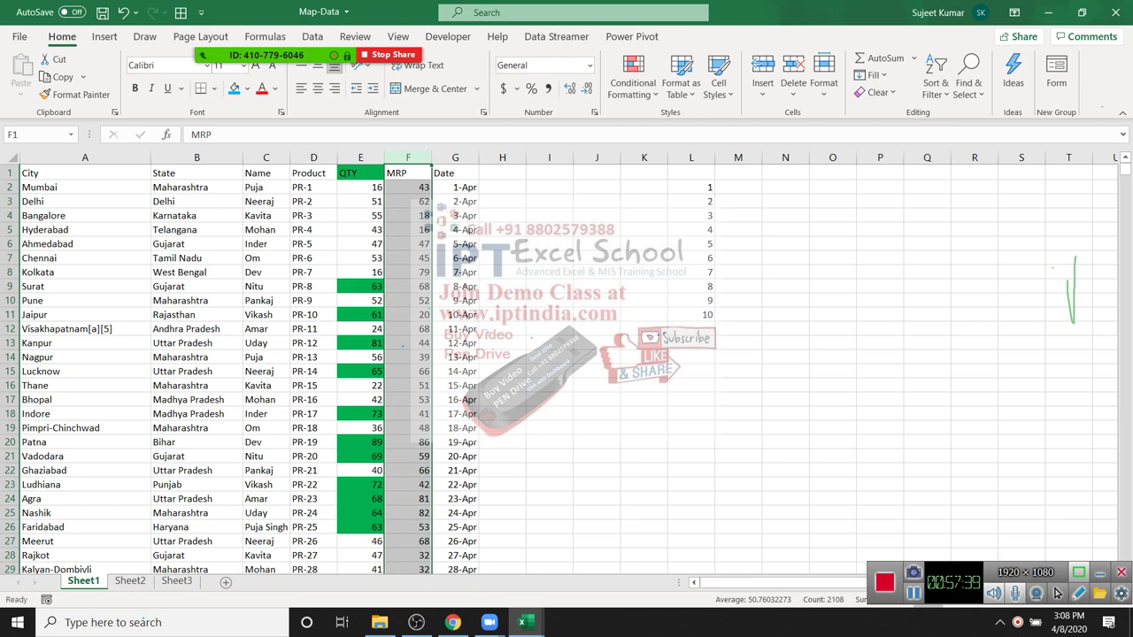
Step: Preview an Above Average highlight on the MRP column, then cancel it
key(alt+h)
key(l)
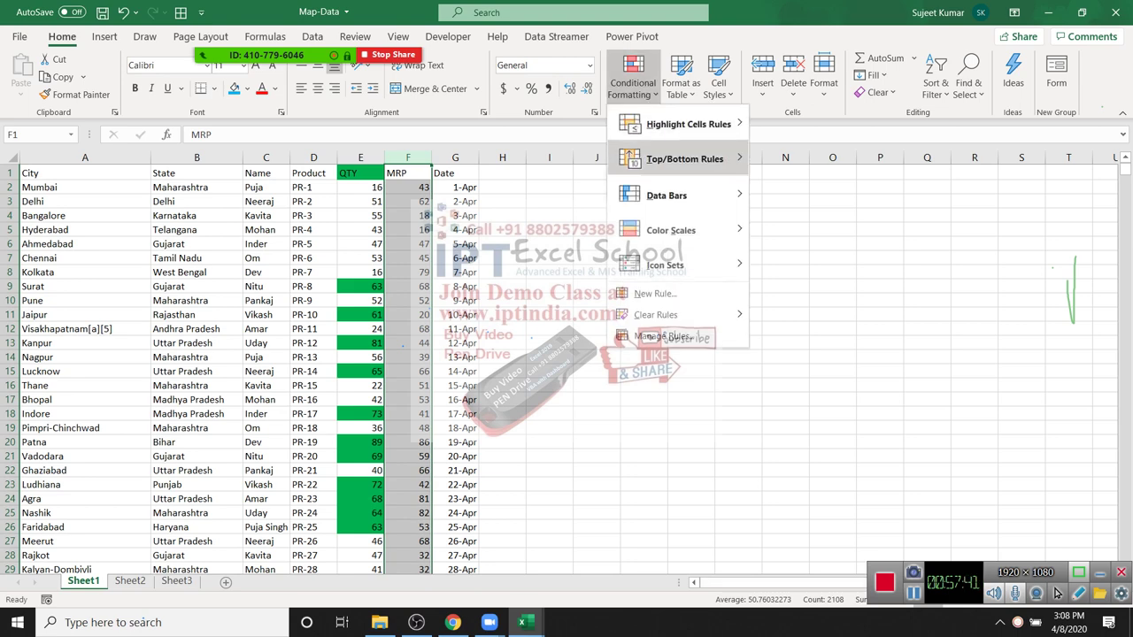
key(h)
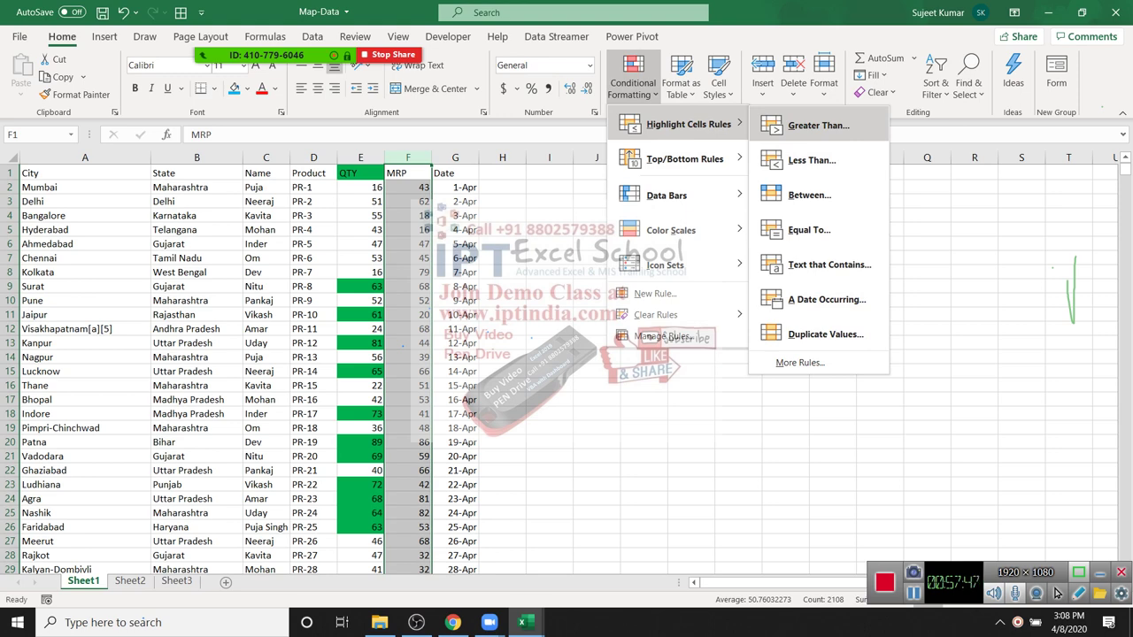
key(Down)
key(Down)
key(Left)
key(Down)
key(Right)
key(Down)
key(Down)
key(Down)
key(Down)
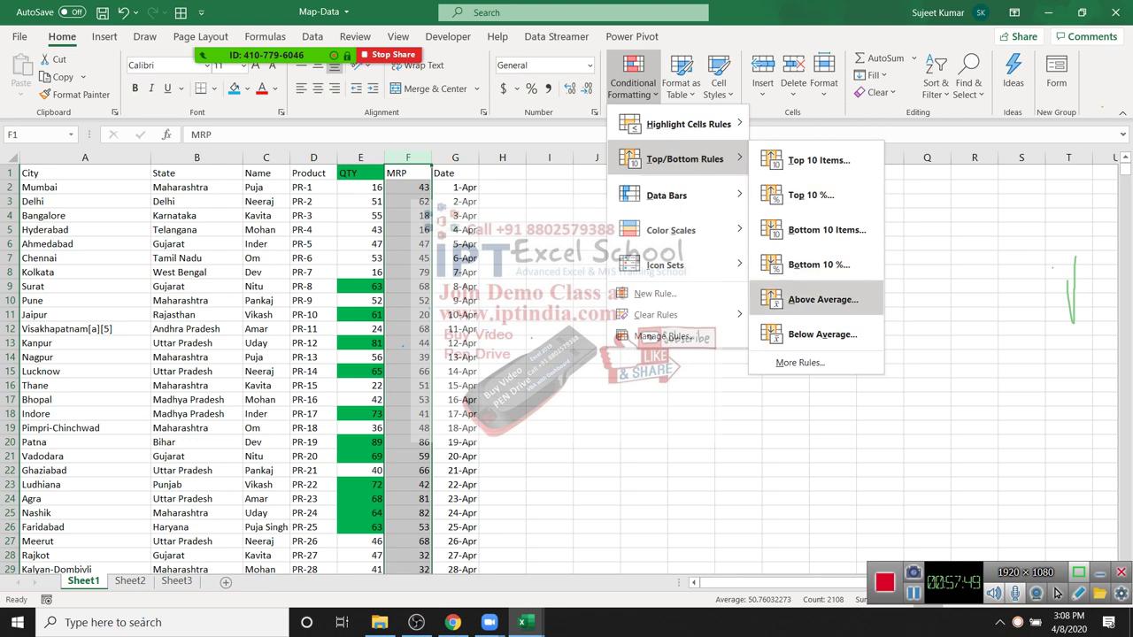
key(Return)
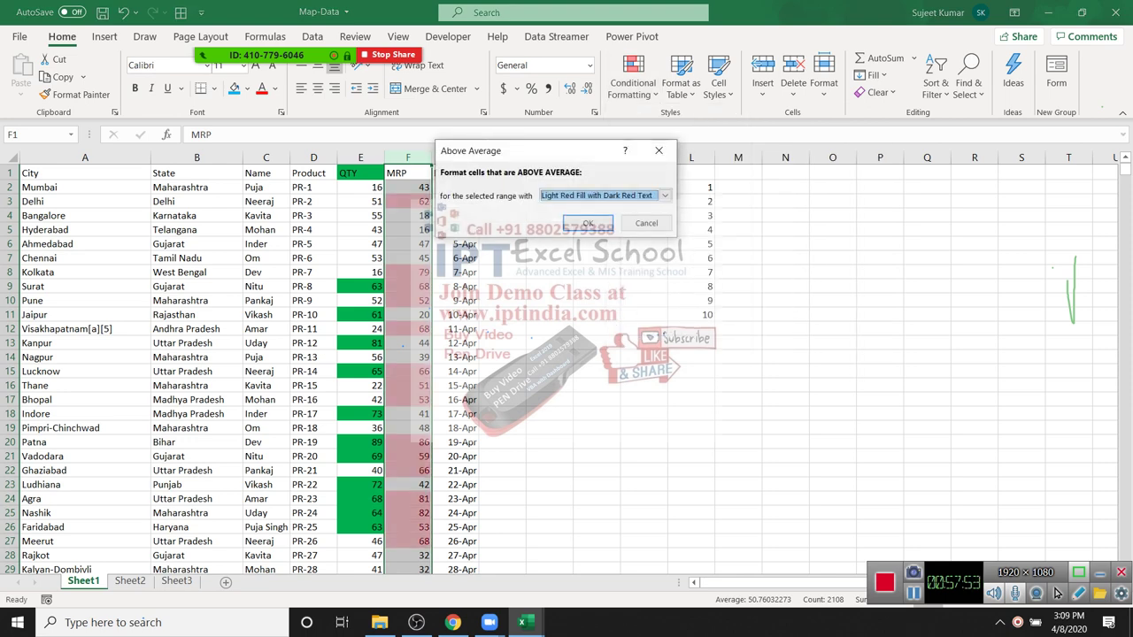
key(Escape)
Step: Preview a light-red Below Average highlight on MRP, then cancel it
key(alt+h)
key(l)
key(Down)
key(Down)
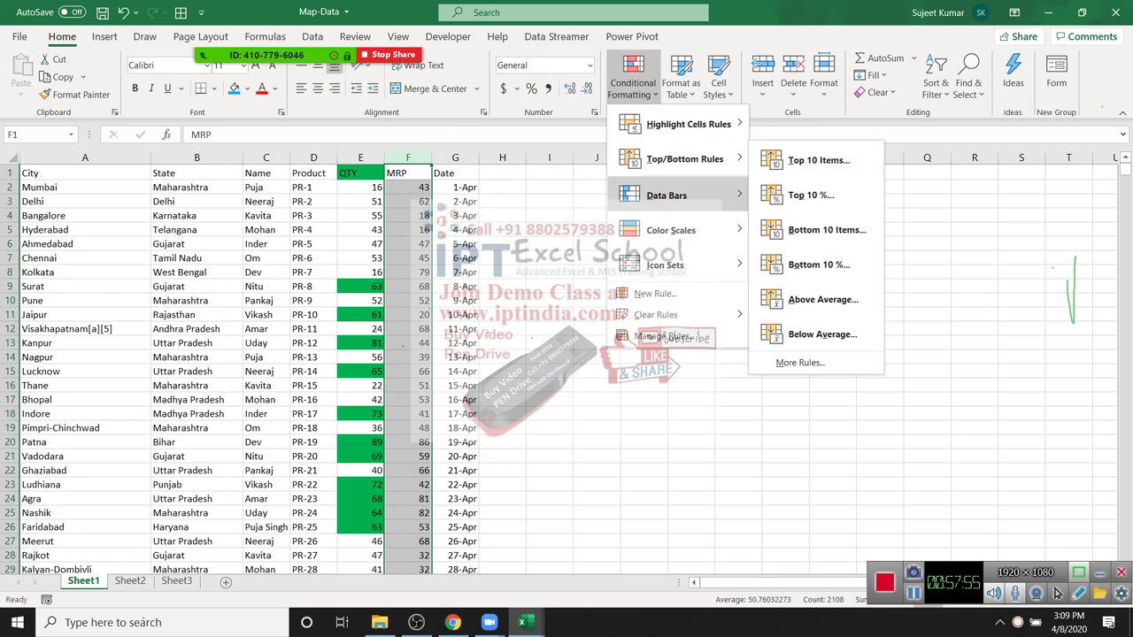
key(Up)
key(Up)
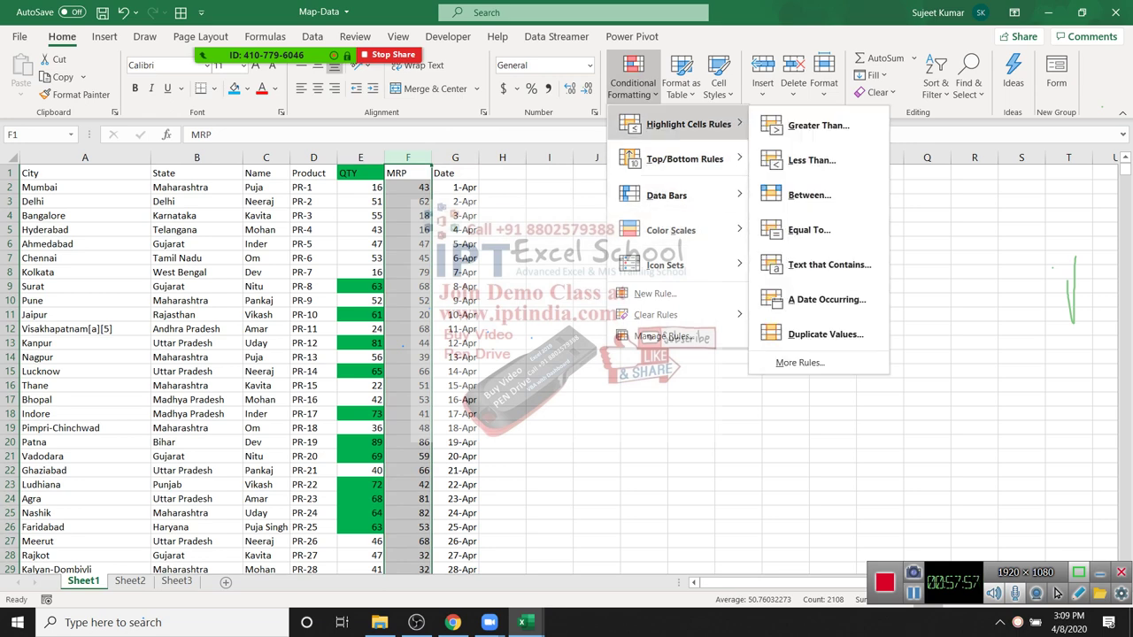
key(Down)
key(Down)
key(Up)
key(Right)
key(Down)
key(Down)
key(Down)
key(Down)
key(Down)
key(Return)
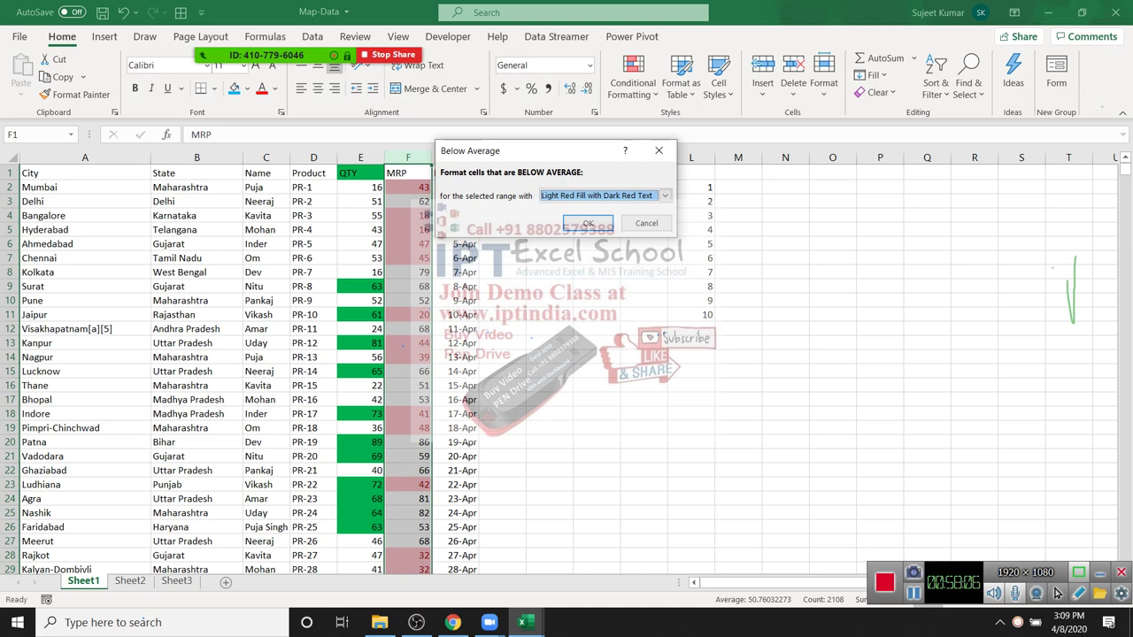
key(Escape)
Step: Browse the data bar styles without choosing one, then drag column L wider
key(alt+h)
key(l)
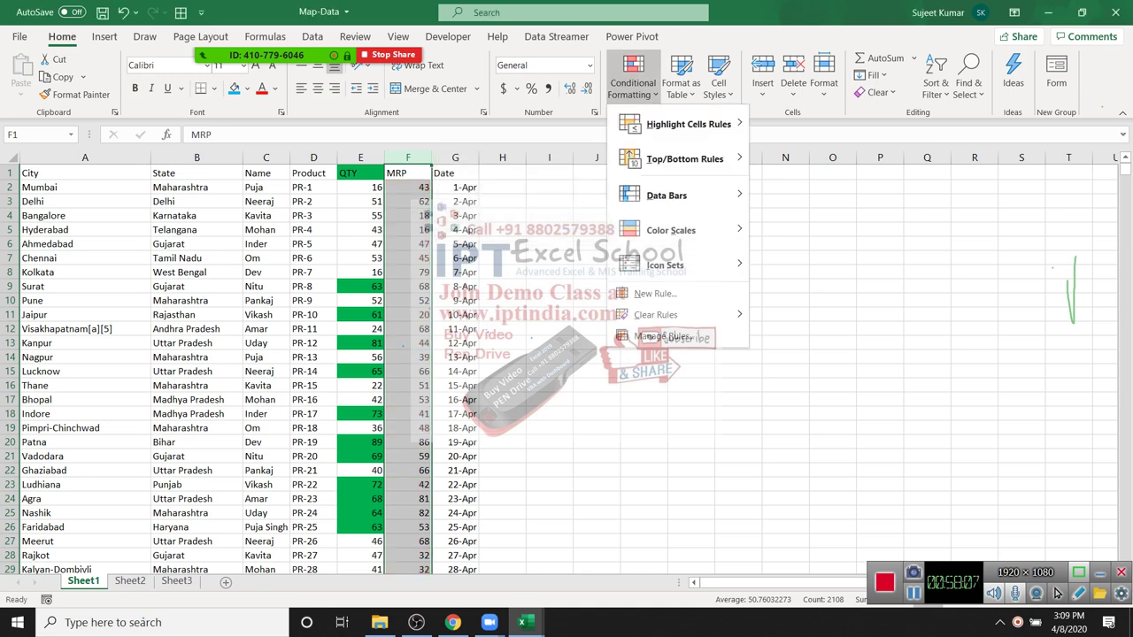
key(Down)
key(Down)
key(Down)
key(Right)
key(Escape)
key(Escape)
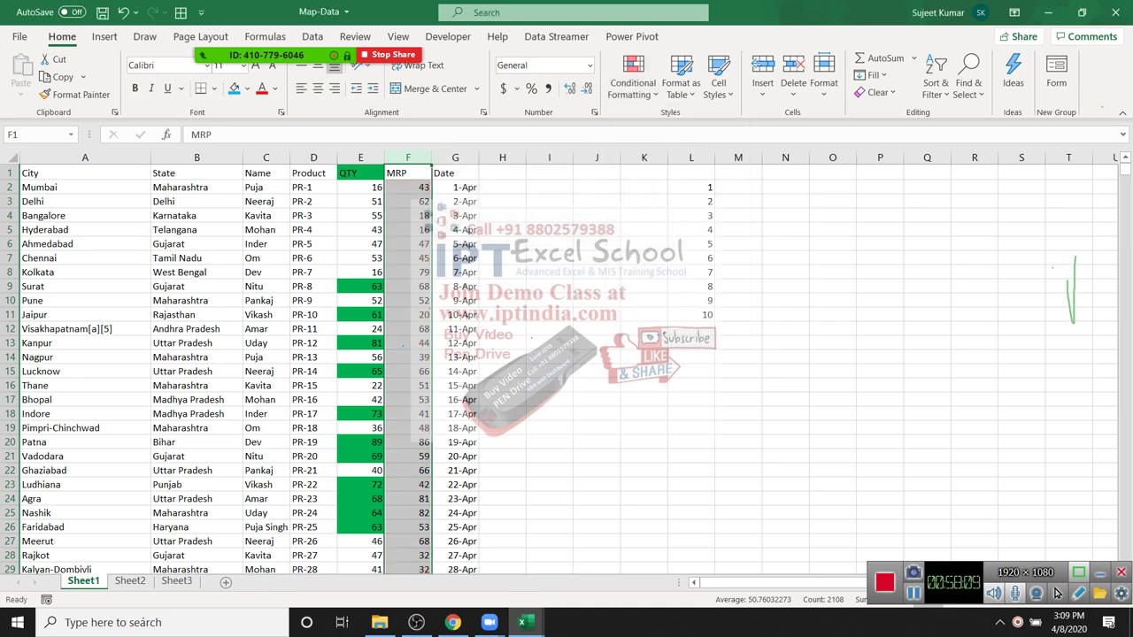
drag(714, 158, 748, 158)
key(Down)
key(Up)
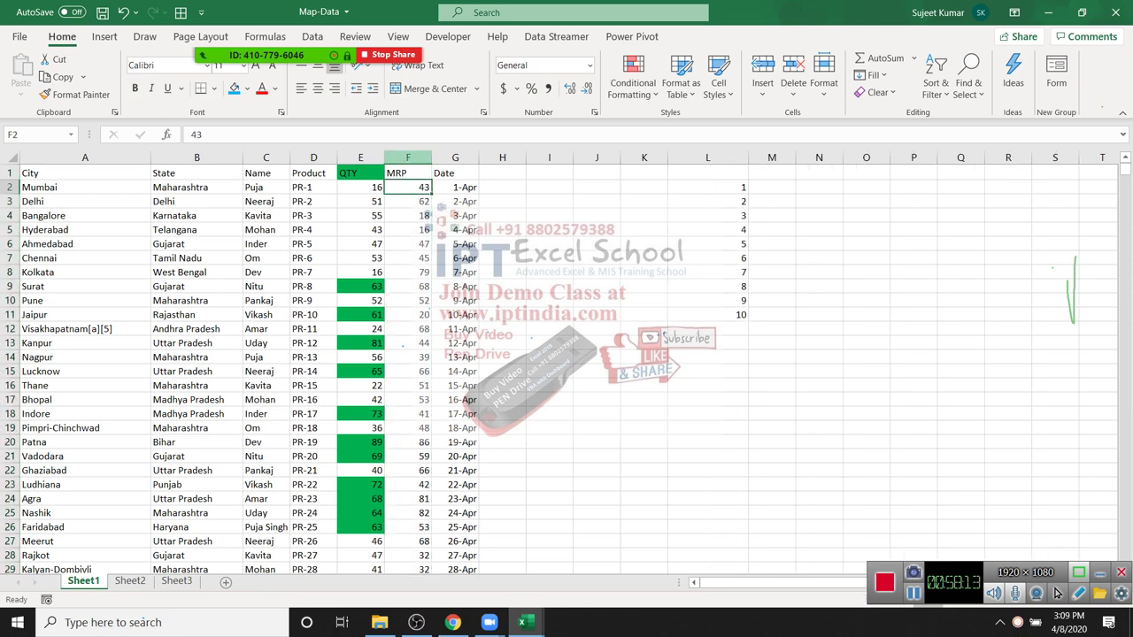
Step: Apply Blue Gradient data bars to the MRP column F
key(ctrl+space)
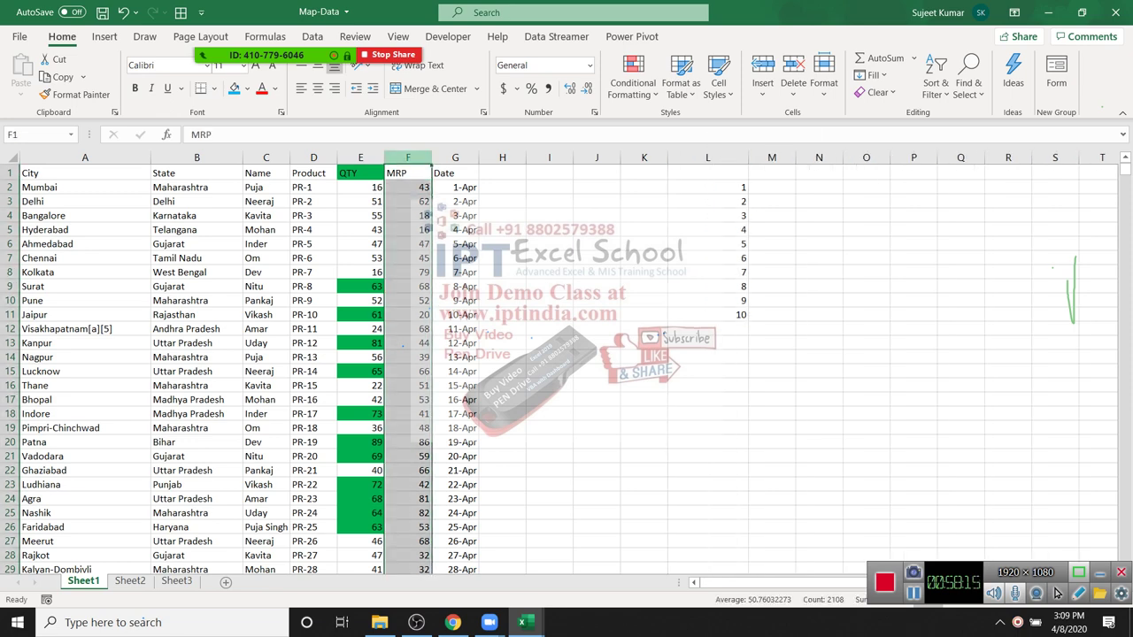
key(alt+h)
key(l)
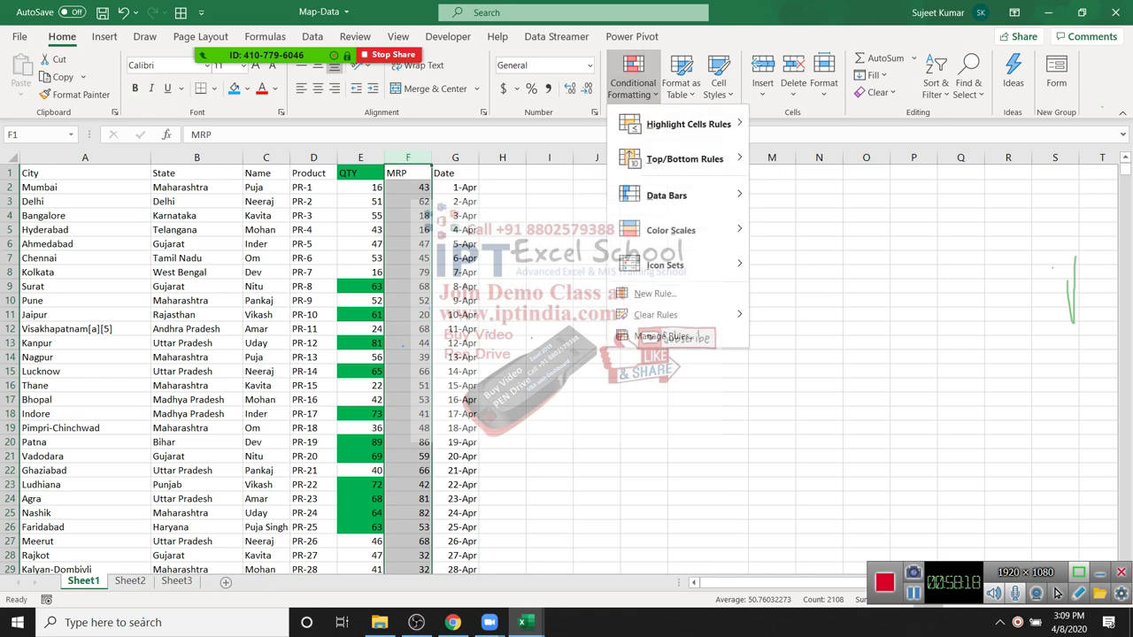
key(Down)
key(Down)
key(Down)
key(Down)
key(Up)
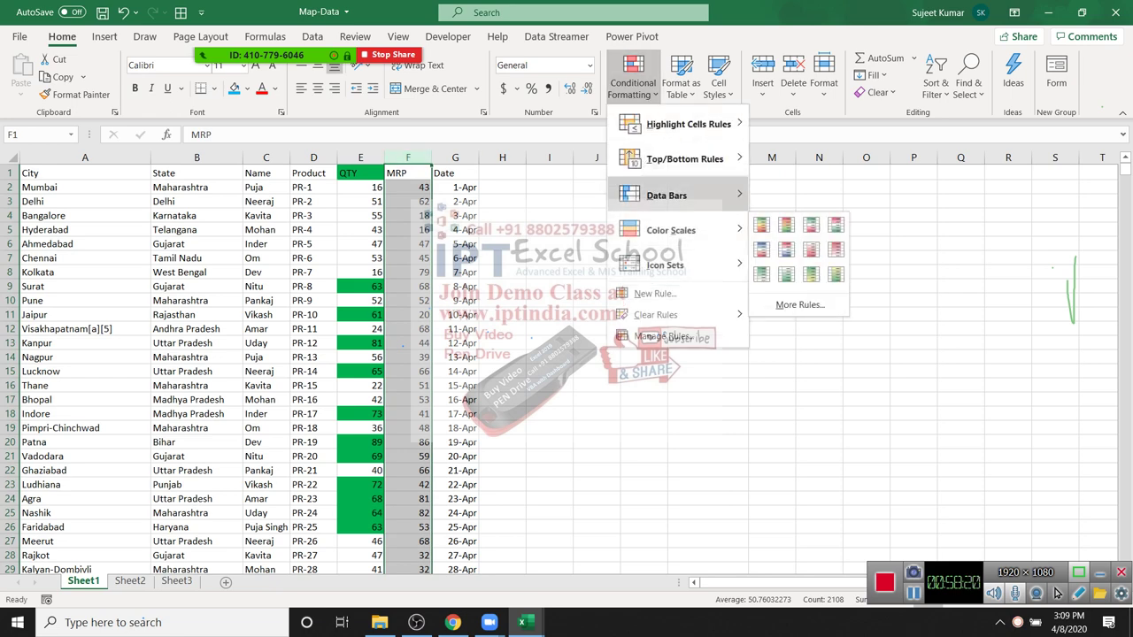
key(Right)
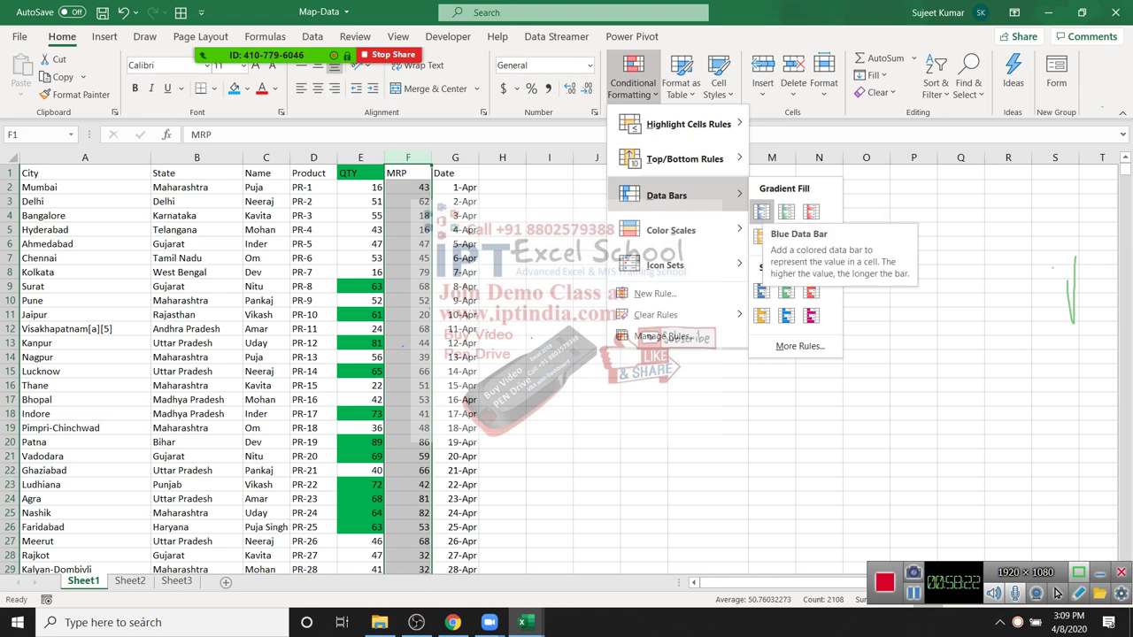
key(Return)
key(Right)
key(Right)
key(Down)
key(Down)
key(Down)
key(Down)
key(Down)
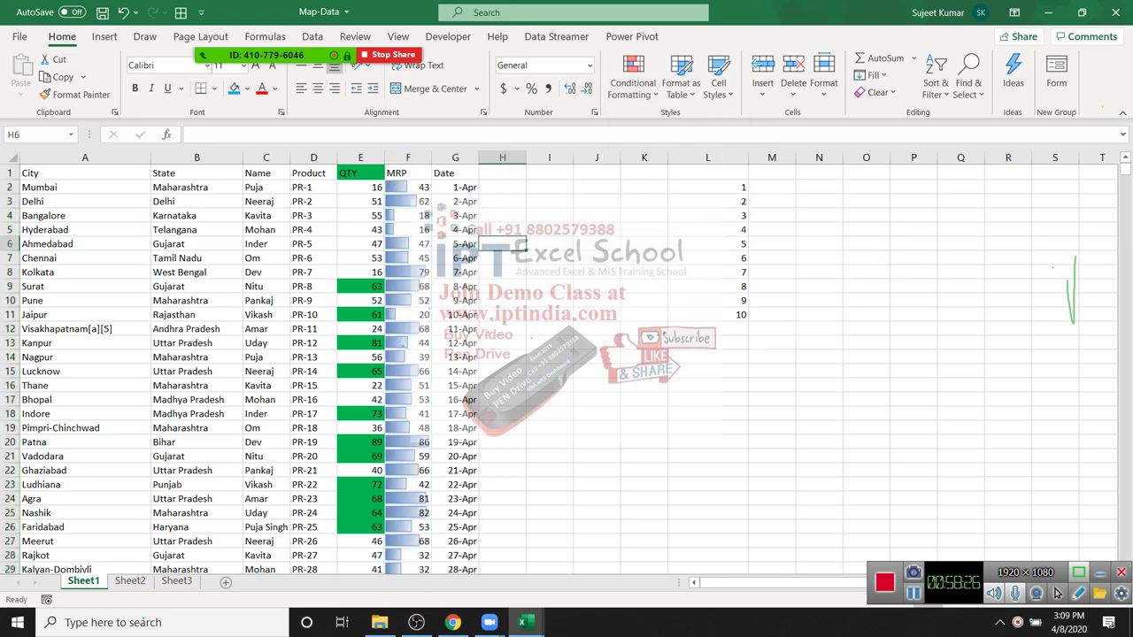
Step: Add data bars to the numbers 1 to 10 in L2:L11
key(Right)
key(Right)
key(Right)
key(Right)
key(Up)
key(Up)
key(Up)
key(Up)
key(shift+Down)
key(shift+Down)
key(shift+Down)
key(shift+Down)
key(shift+Down)
key(shift+Down)
key(shift+Down)
key(shift+Down)
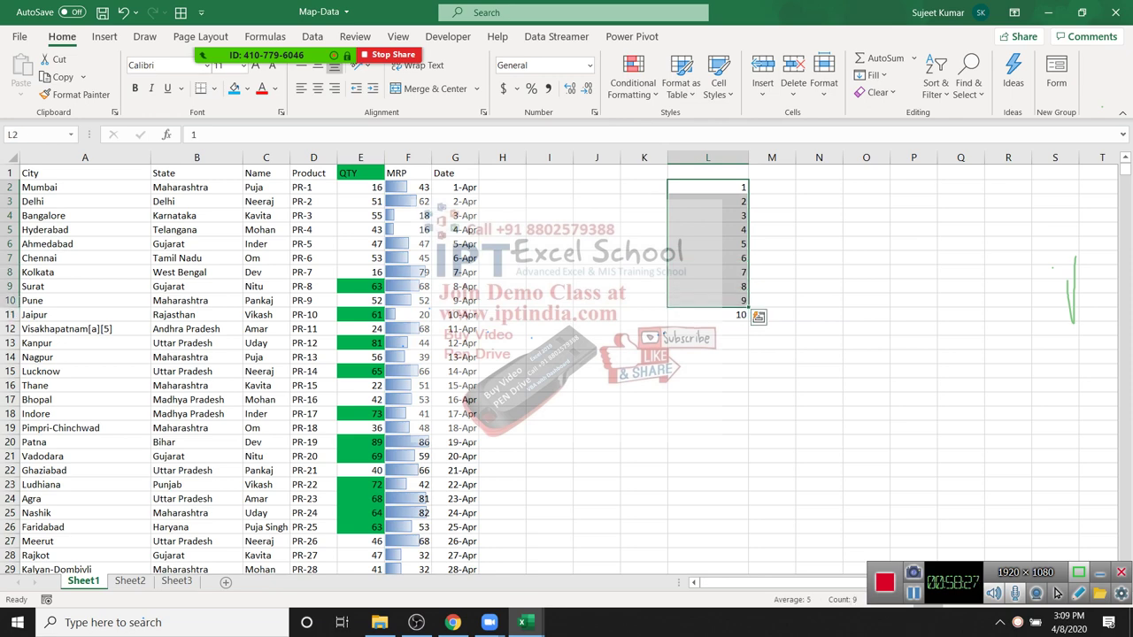
key(shift+Down)
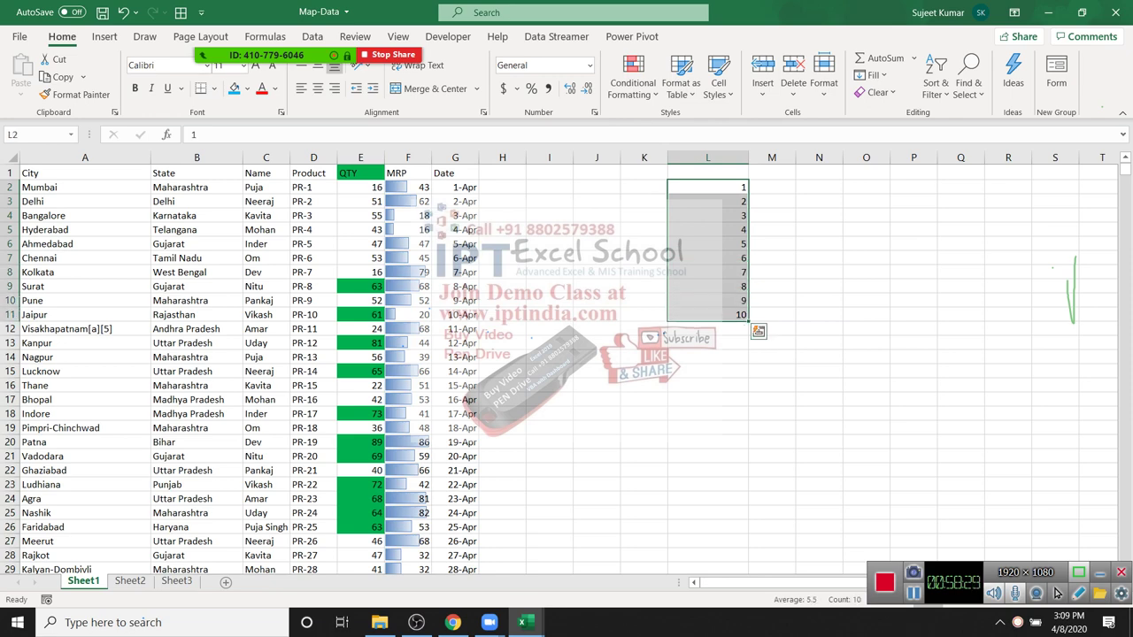
key(alt+h)
key(l)
key(Down)
key(Down)
key(Down)
key(Down)
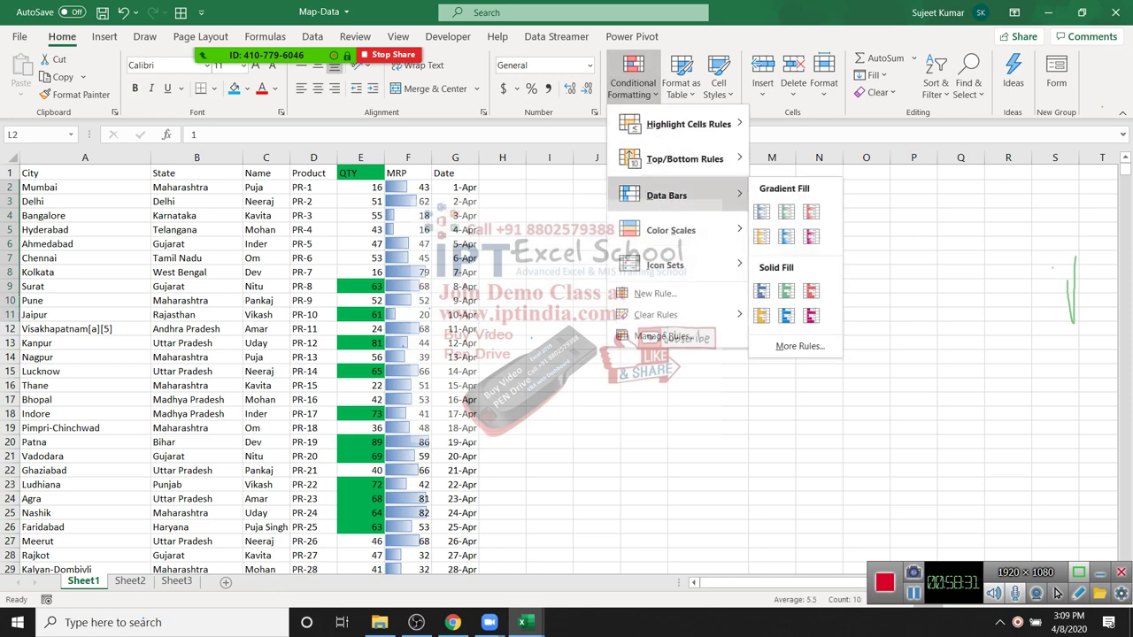
key(Up)
key(Right)
key(Right)
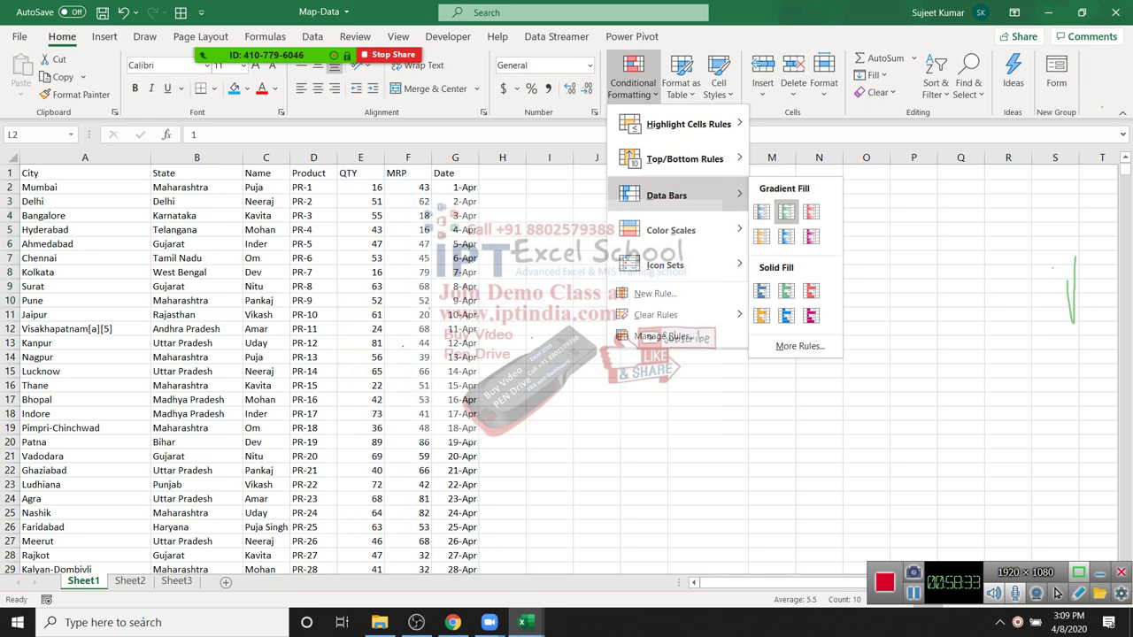
key(Return)
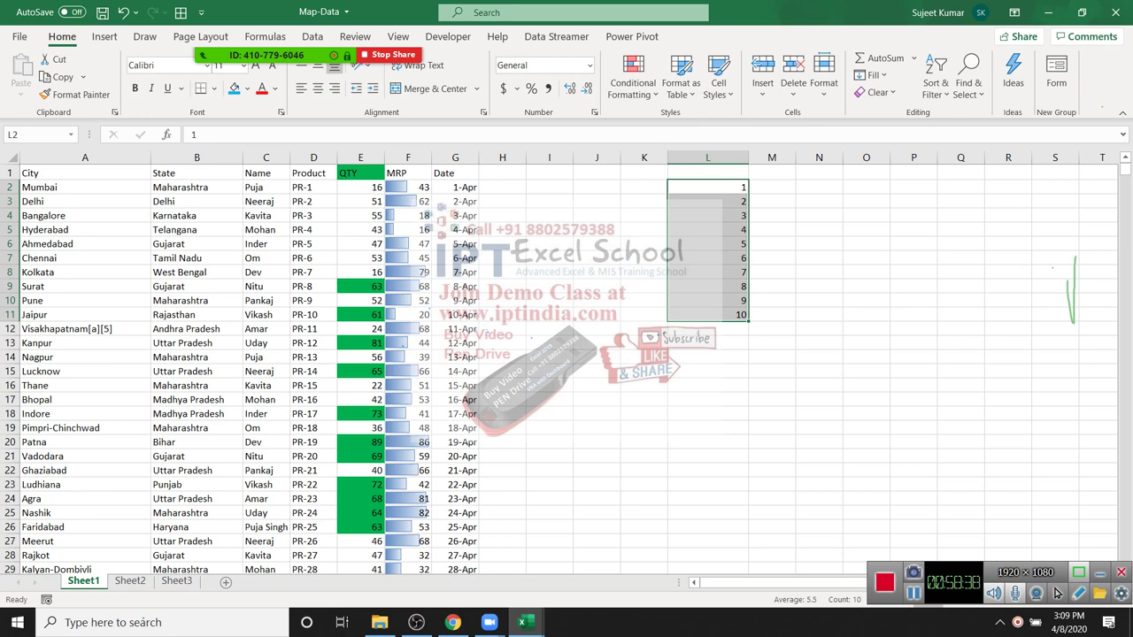
scroll(1055, 593, right, 1)
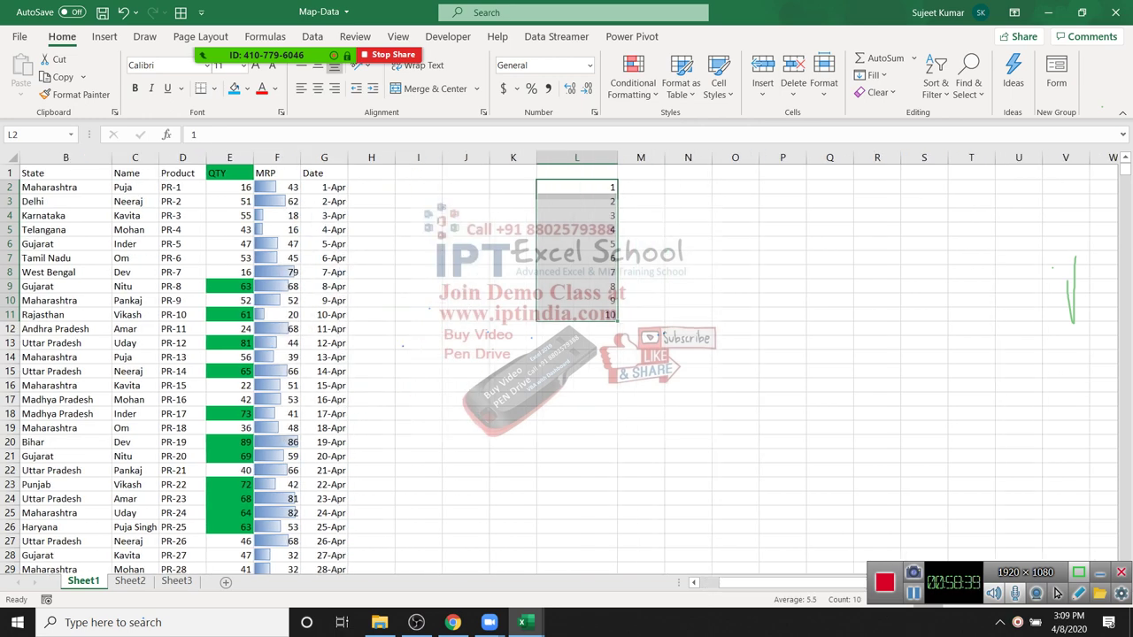
click(633, 82)
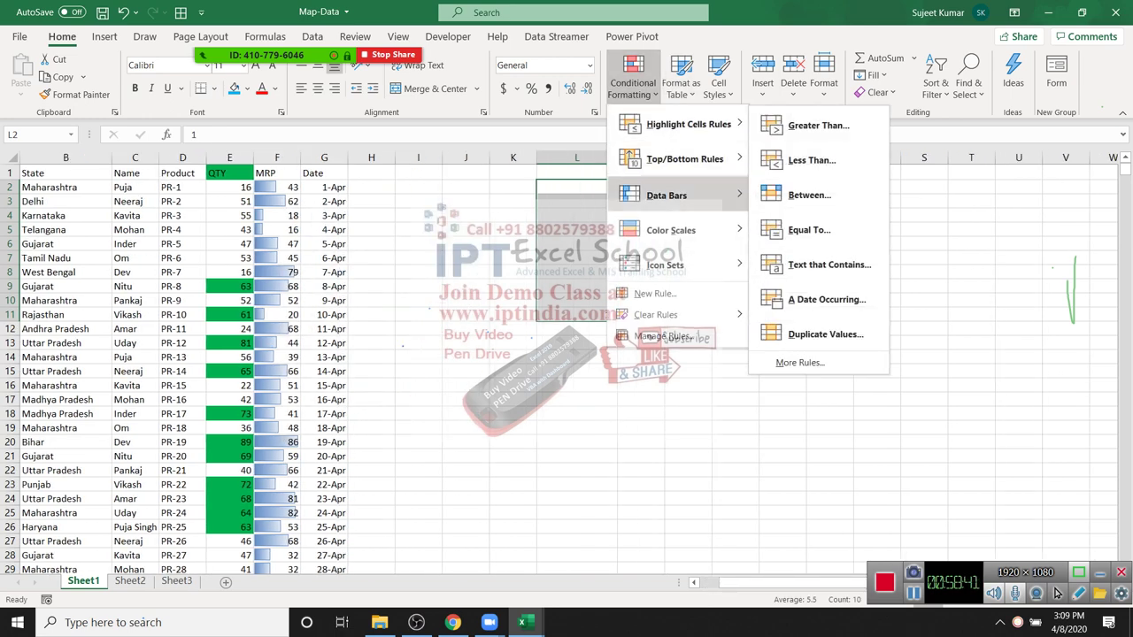
mouse_move(673, 194)
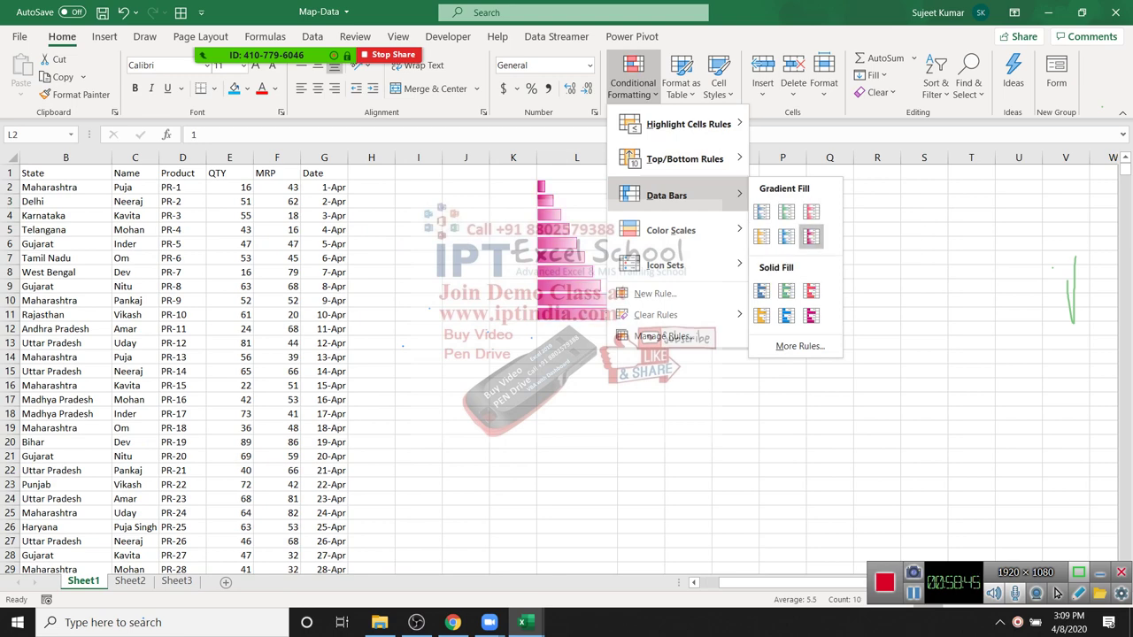
mouse_move(672, 230)
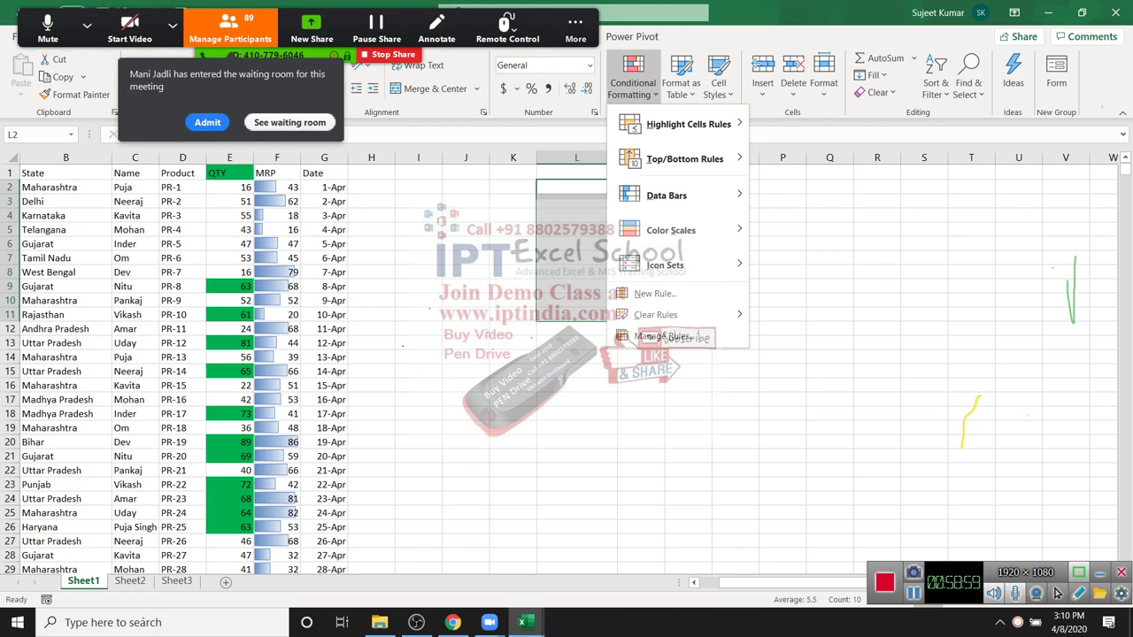
key(Escape)
key(alt+h)
key(l)
key(h)
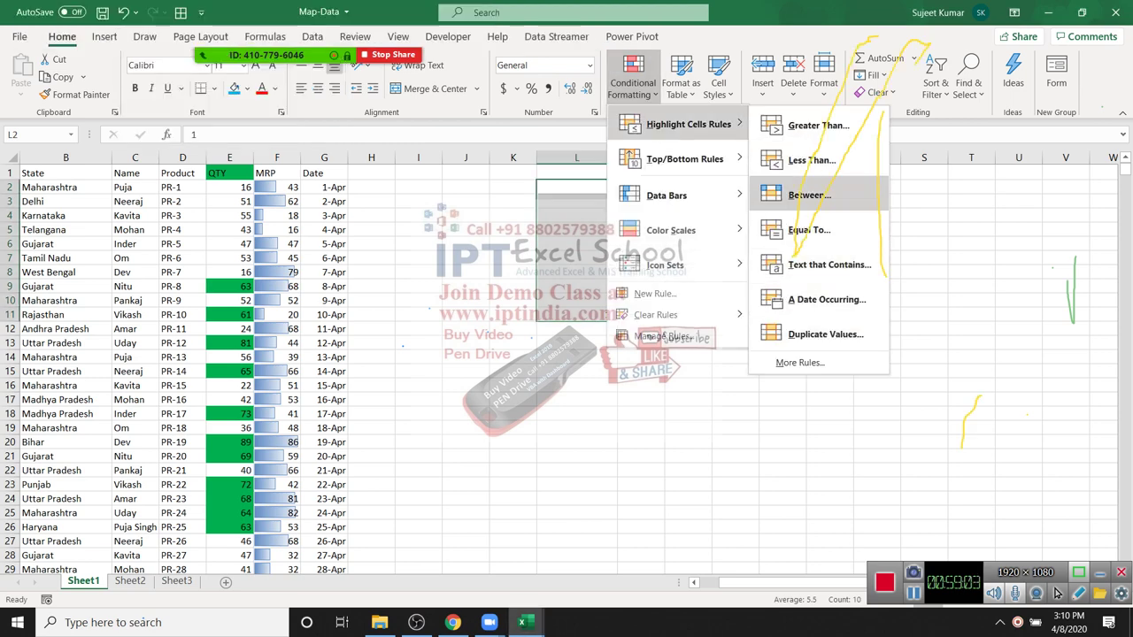
mouse_move(684, 158)
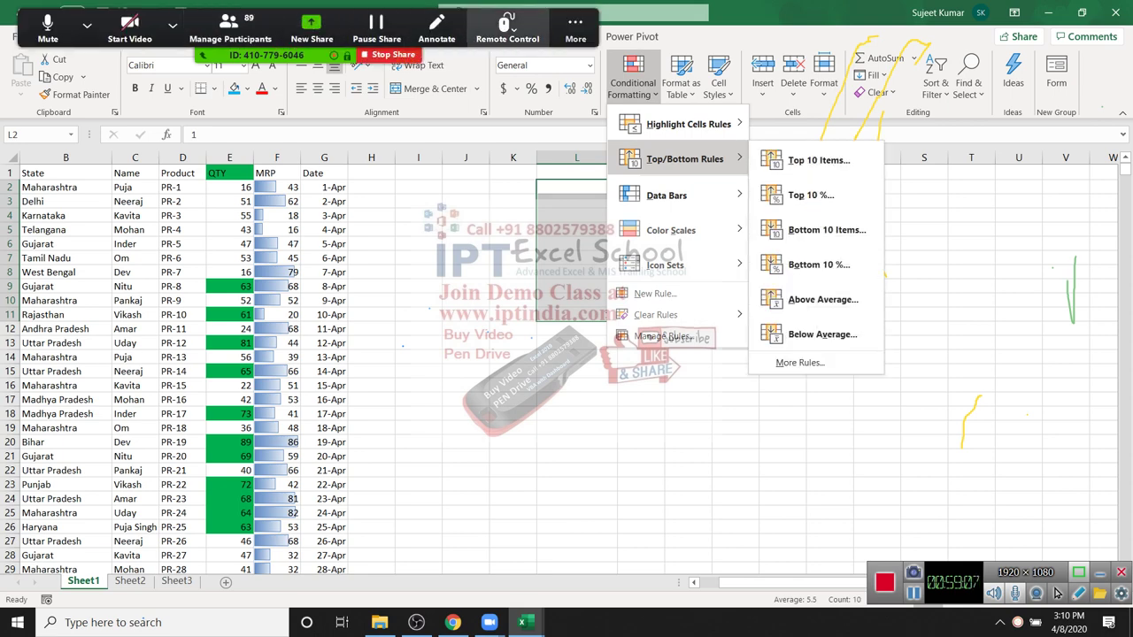
click(575, 28)
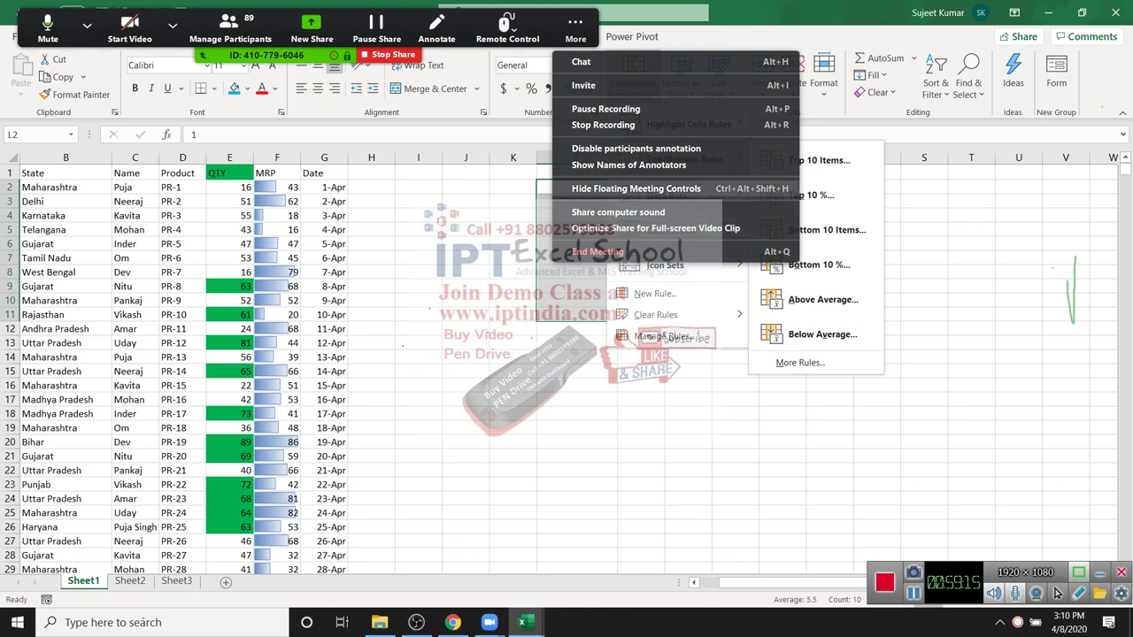
key(Escape)
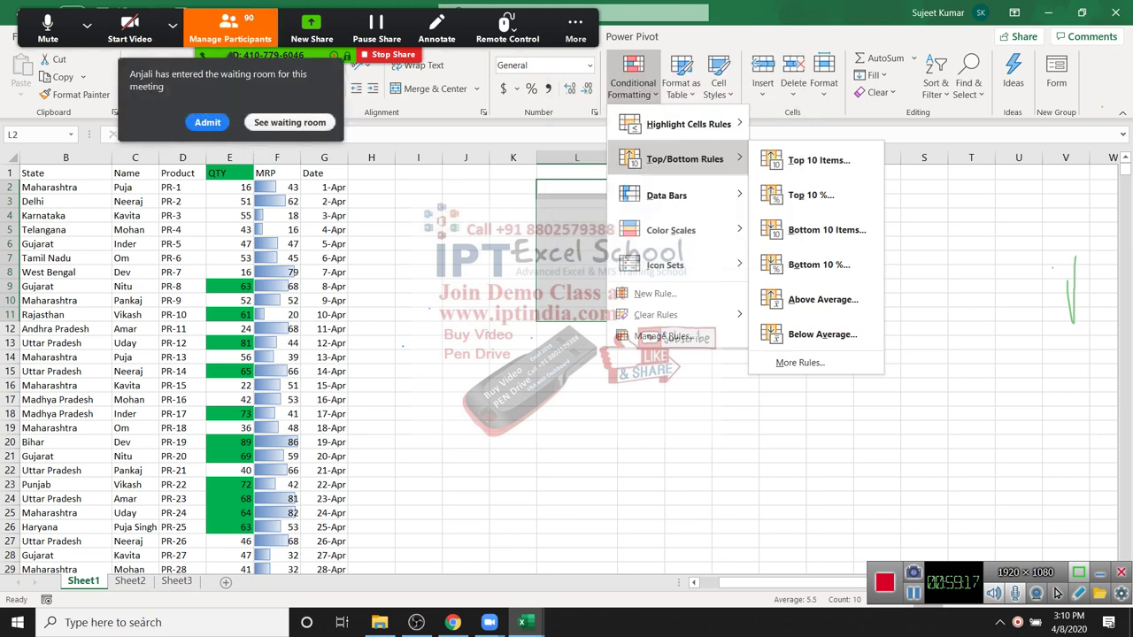
key(Escape)
key(Escape)
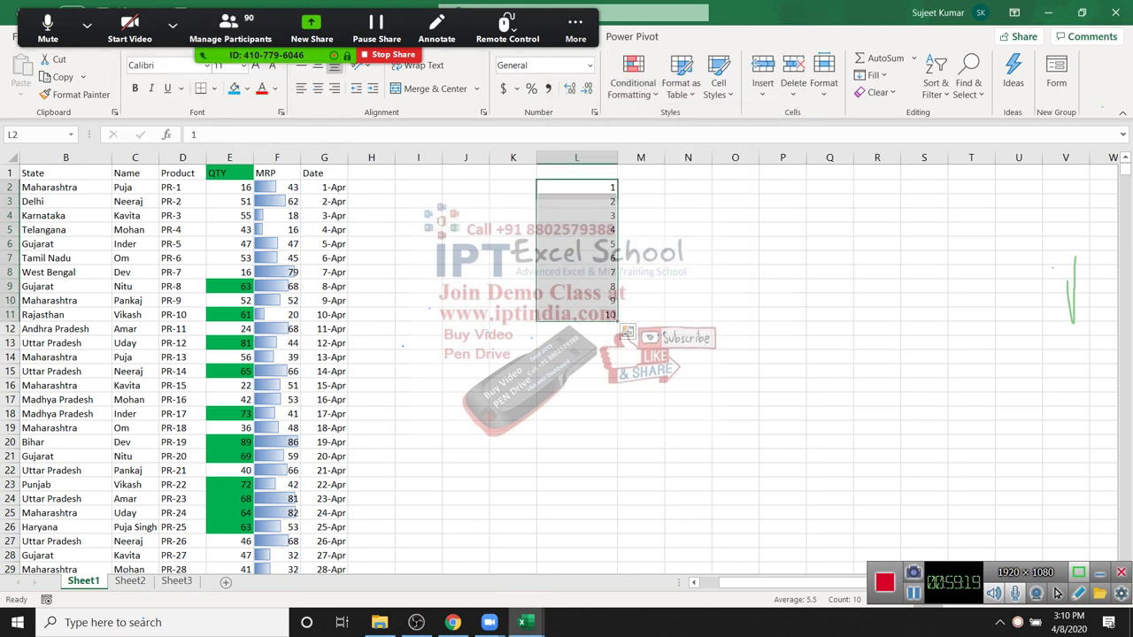
key(Left)
key(Left)
key(Left)
key(Left)
key(Left)
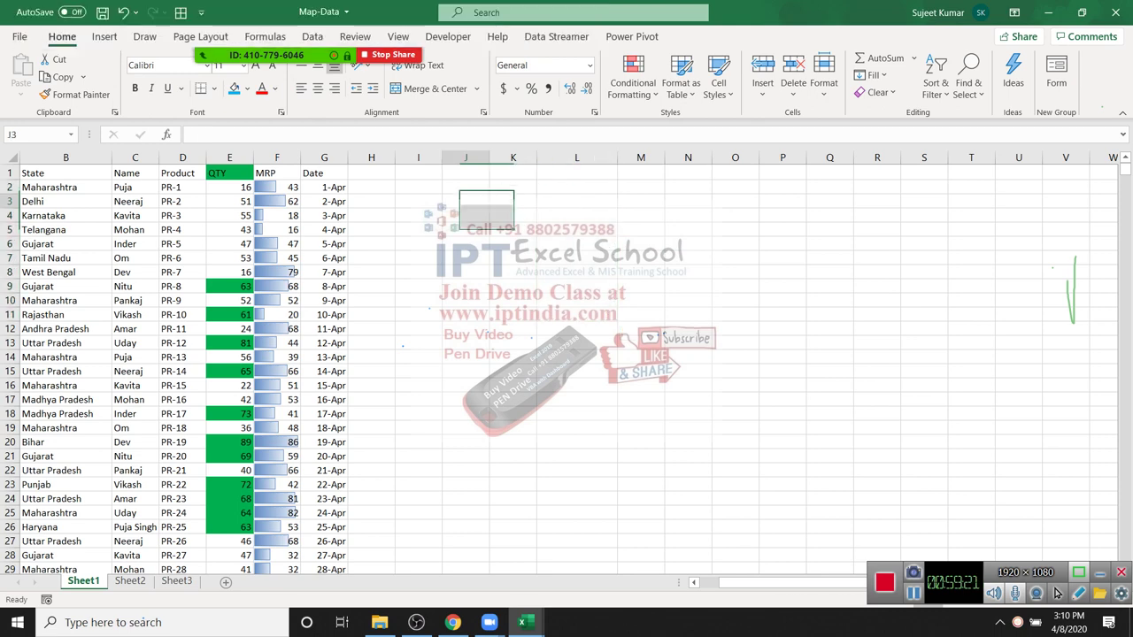
Step: Apply the Directional 3 Arrows icon set to the numbers in L2:L11
key(Left)
key(Down)
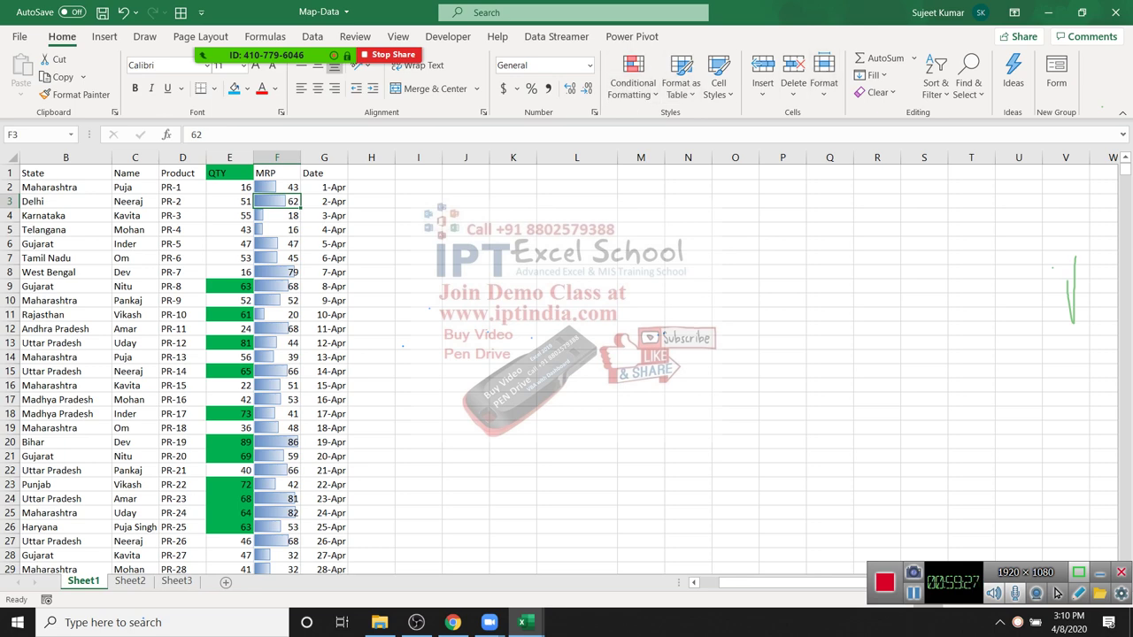
drag(576, 186, 576, 314)
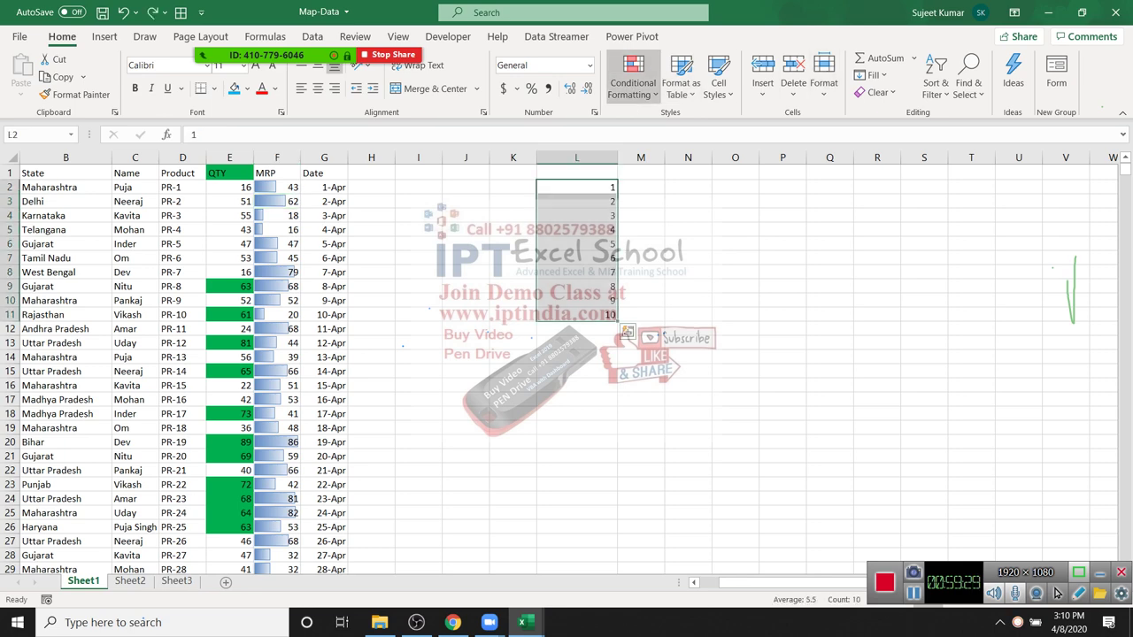
click(633, 82)
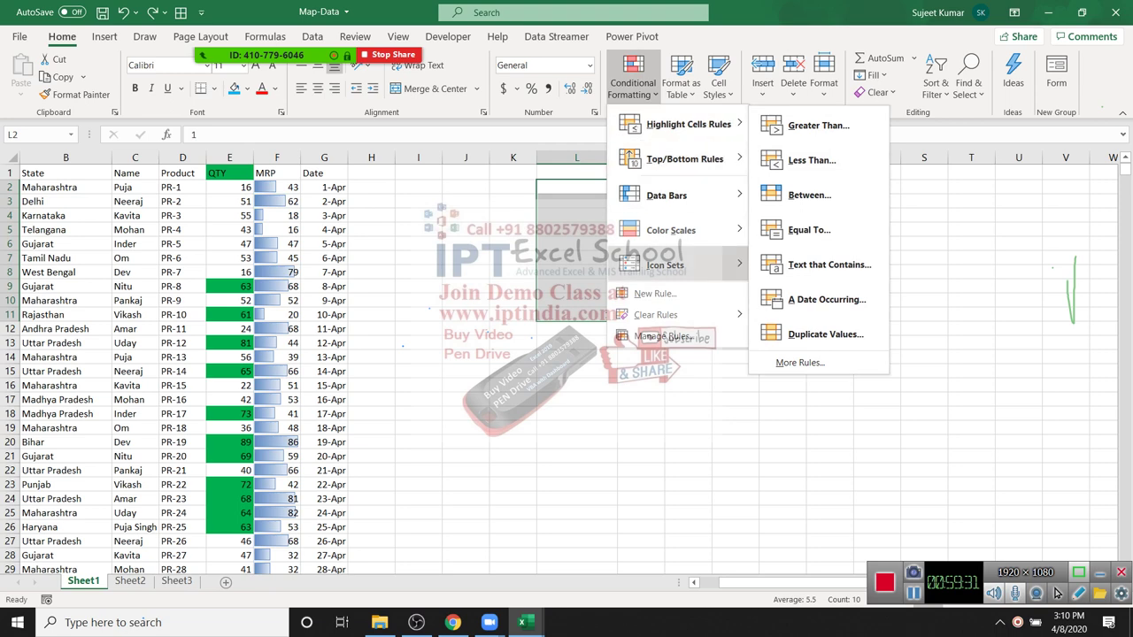
mouse_move(666, 265)
click(772, 277)
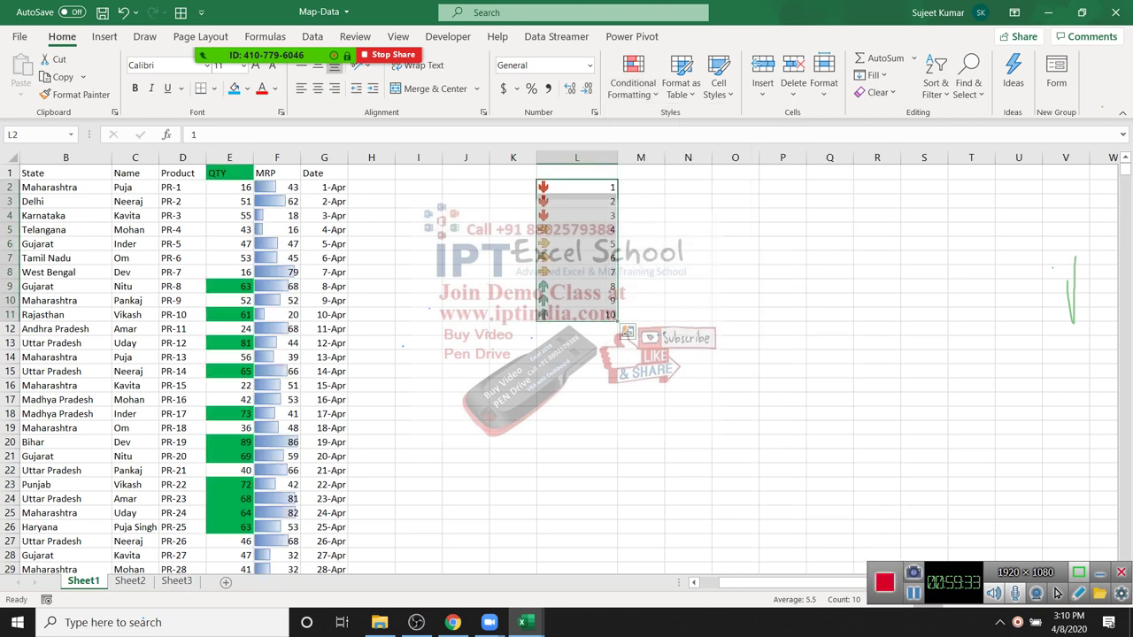
click(782, 215)
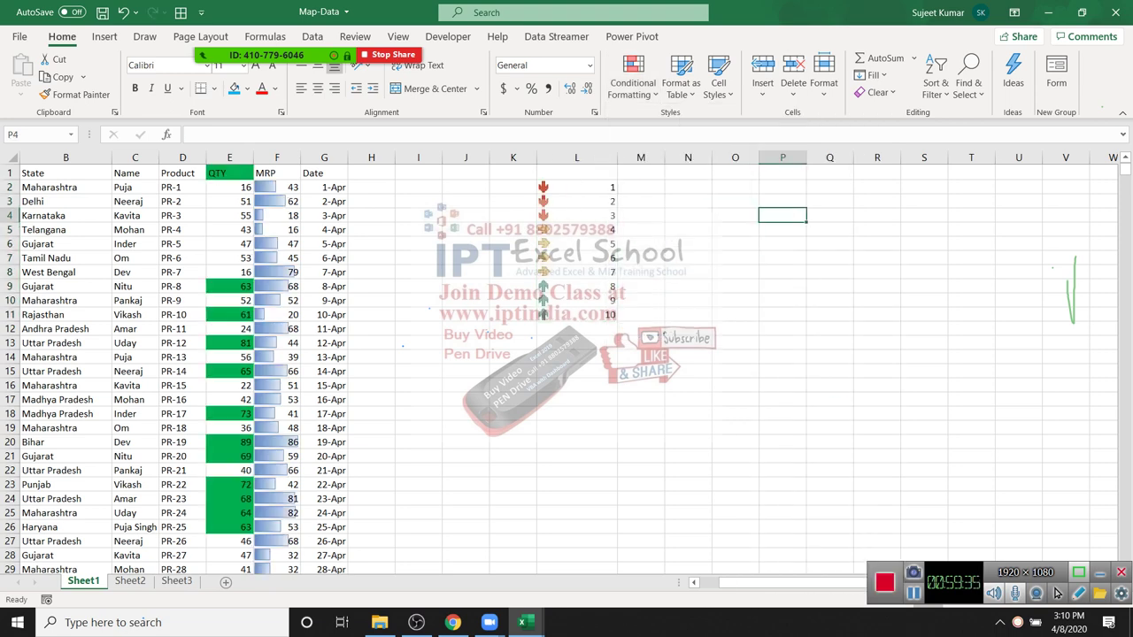
Step: Enter headings Q1 and Q2 in P4:Q4 with values 52 and 65 below
text(Q1)
key(Tab)
text(Q2)
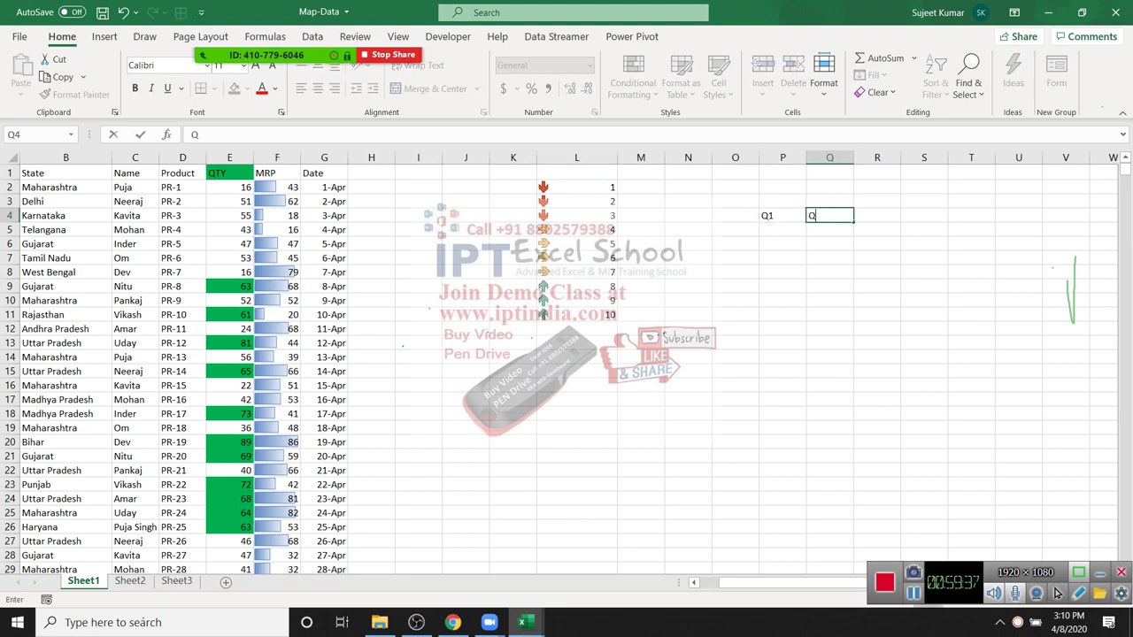
key(Return)
text(52)
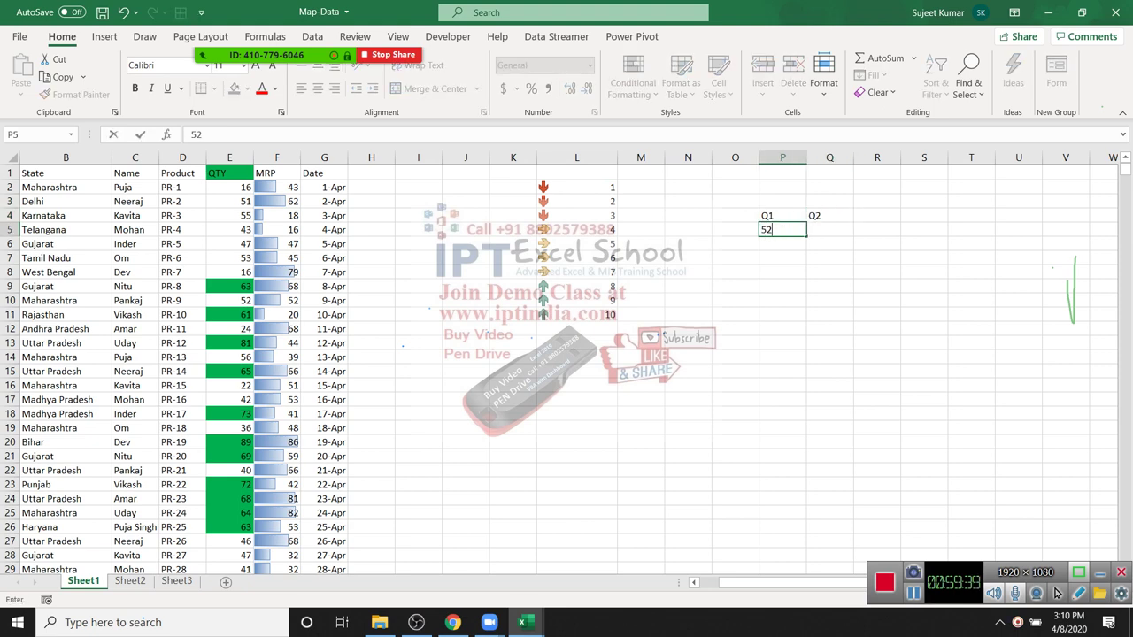
key(Tab)
text(65)
key(Tab)
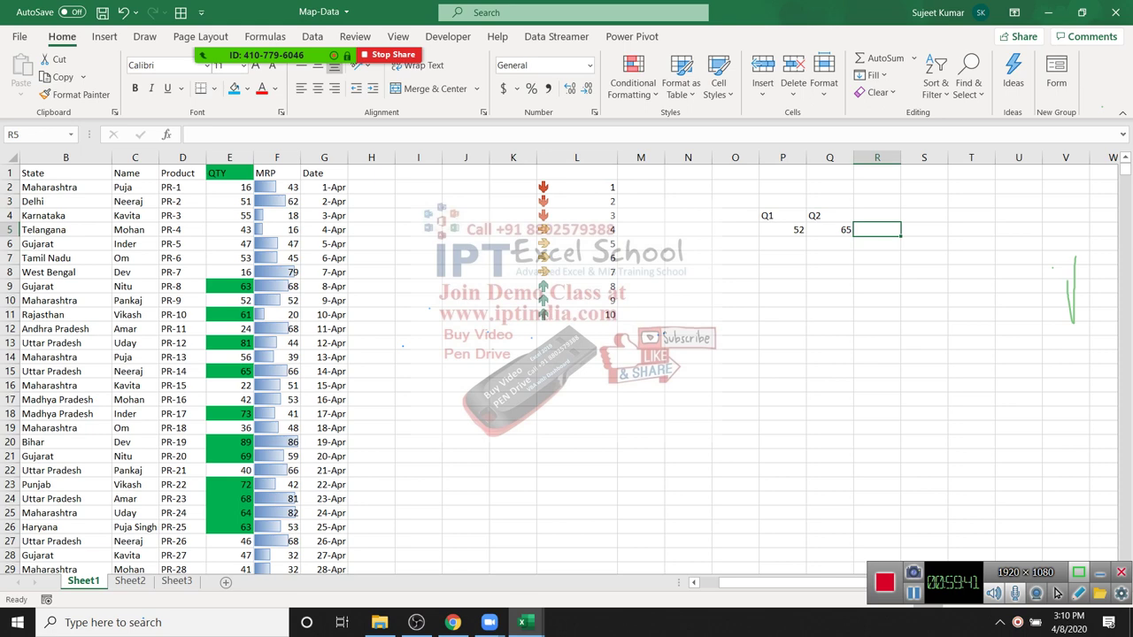
Step: Apply the 3 Arrows icon set to the values 52 and 65 in P5:Q5
key(Left)
key(Left)
key(shift+Right)
key(shift+Down)
key(shift+Up)
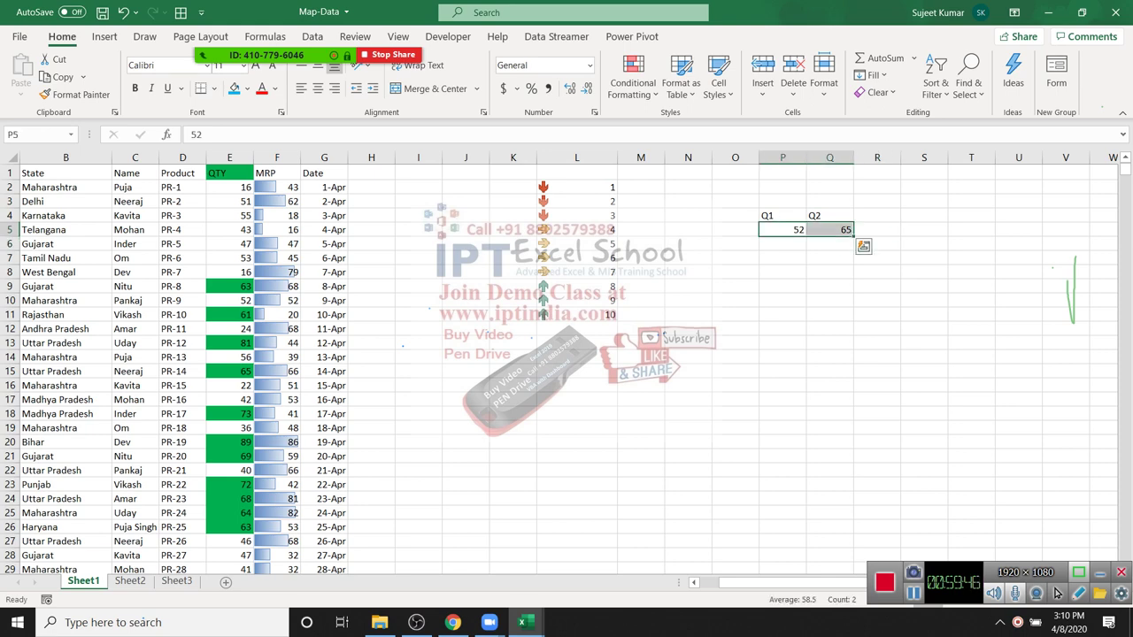
key(alt+h)
key(l)
key(Down)
key(Down)
key(Down)
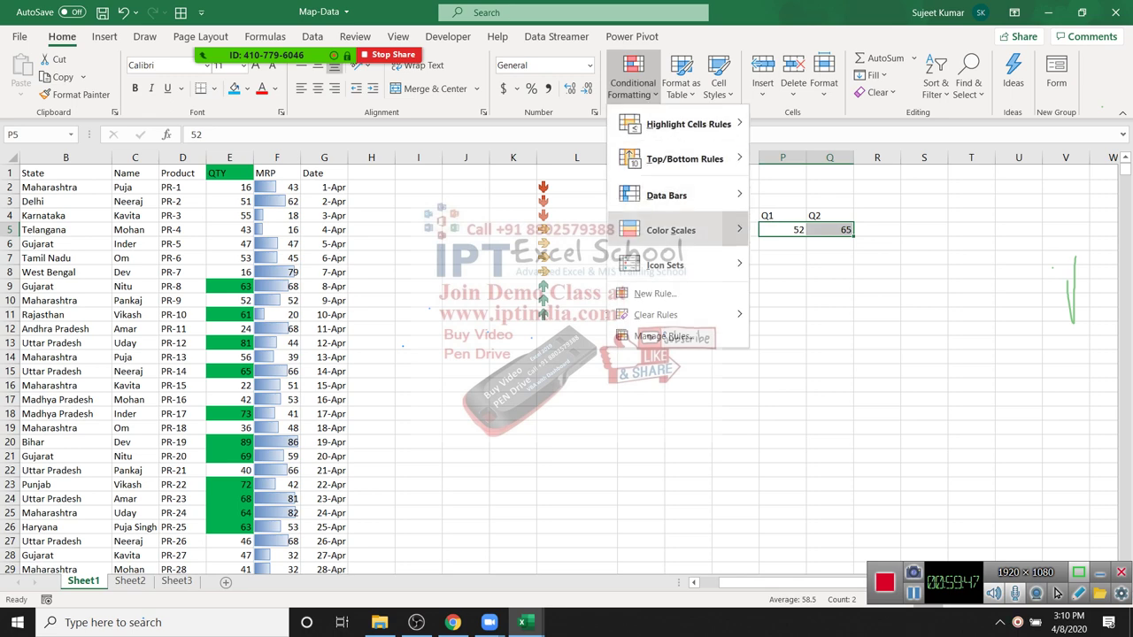
key(Down)
key(Right)
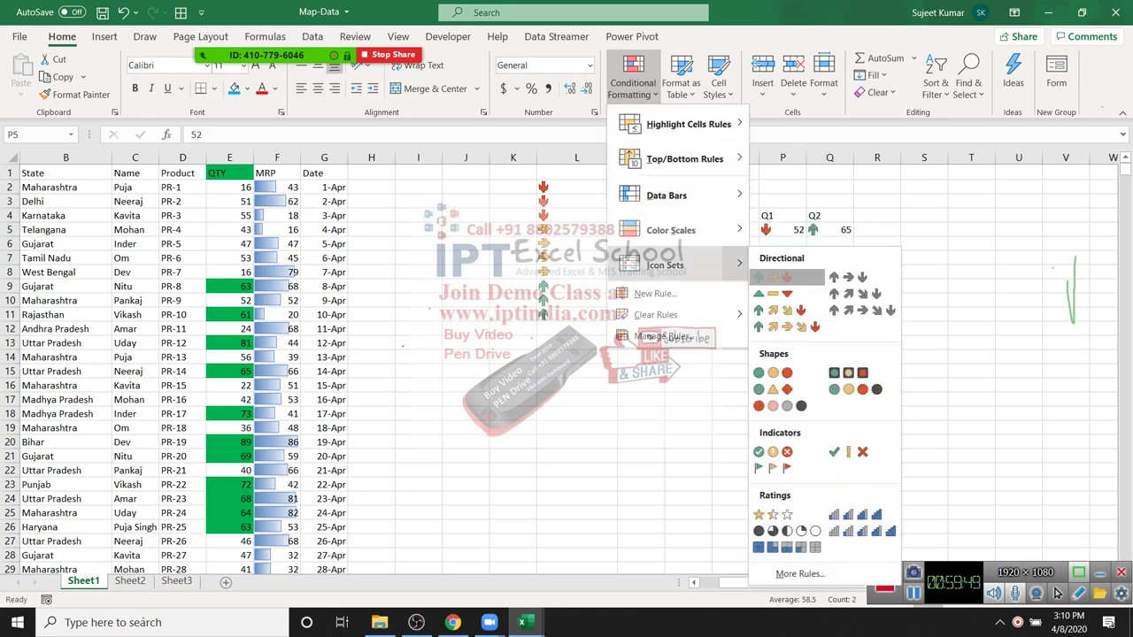
key(Return)
Step: Start typing 75 into the Q1 value cell
key(Left)
key(Down)
key(Down)
key(Down)
key(Down)
key(Down)
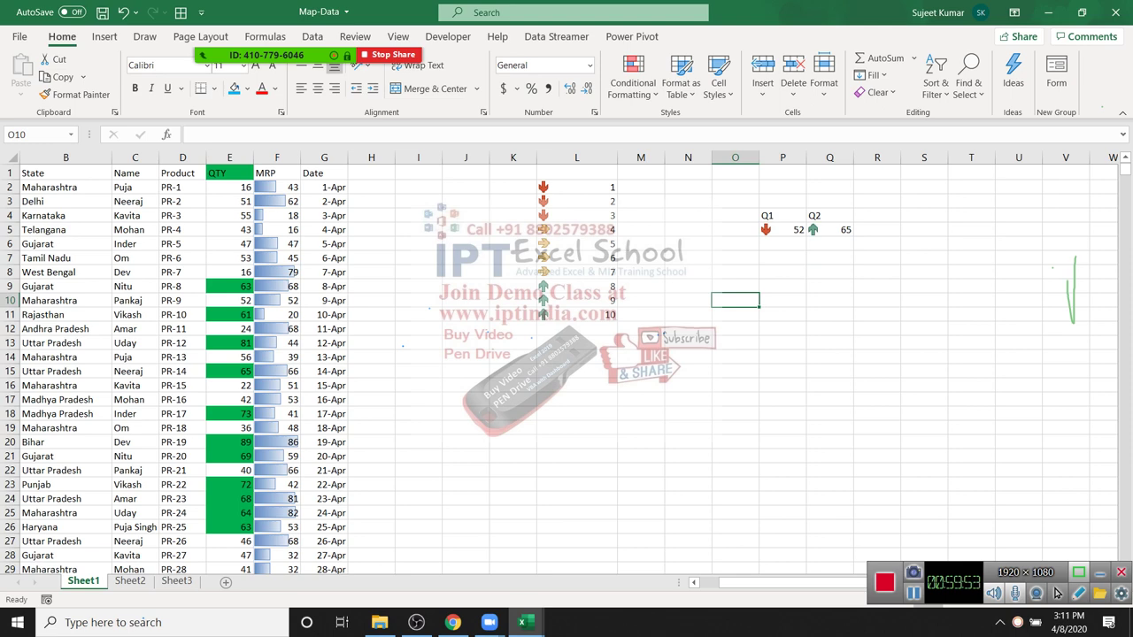
key(Up)
key(Up)
key(Up)
key(Up)
key(Up)
key(Right)
key(Right)
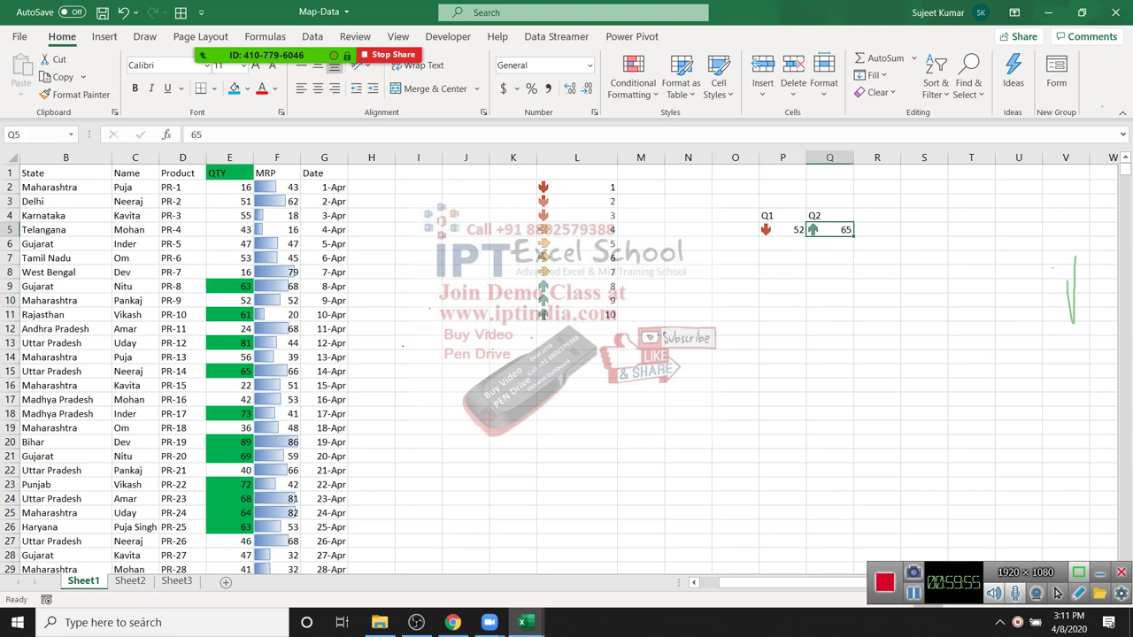
key(Left)
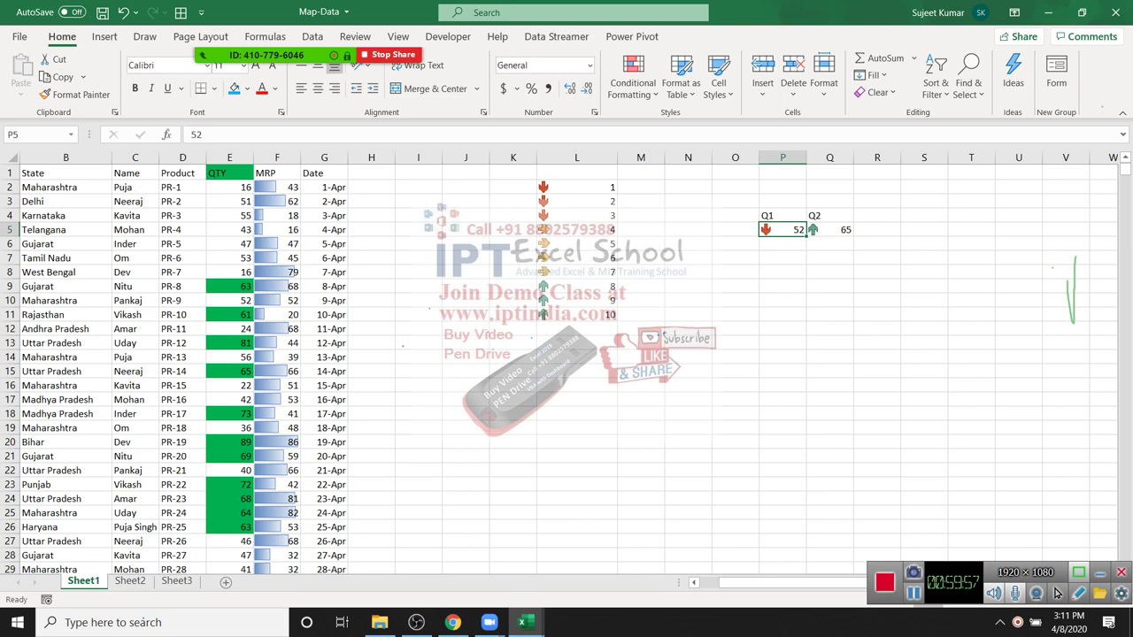
text(75)
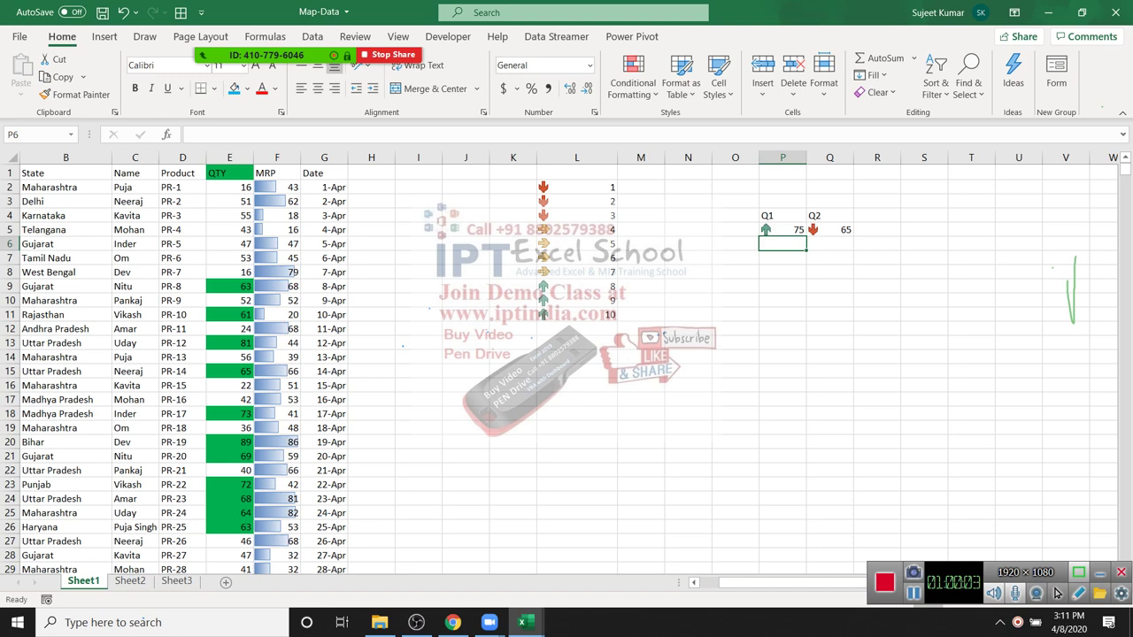
Step: Browse the Conditional Formatting menu and its Clear Rules options without choosing
click(632, 84)
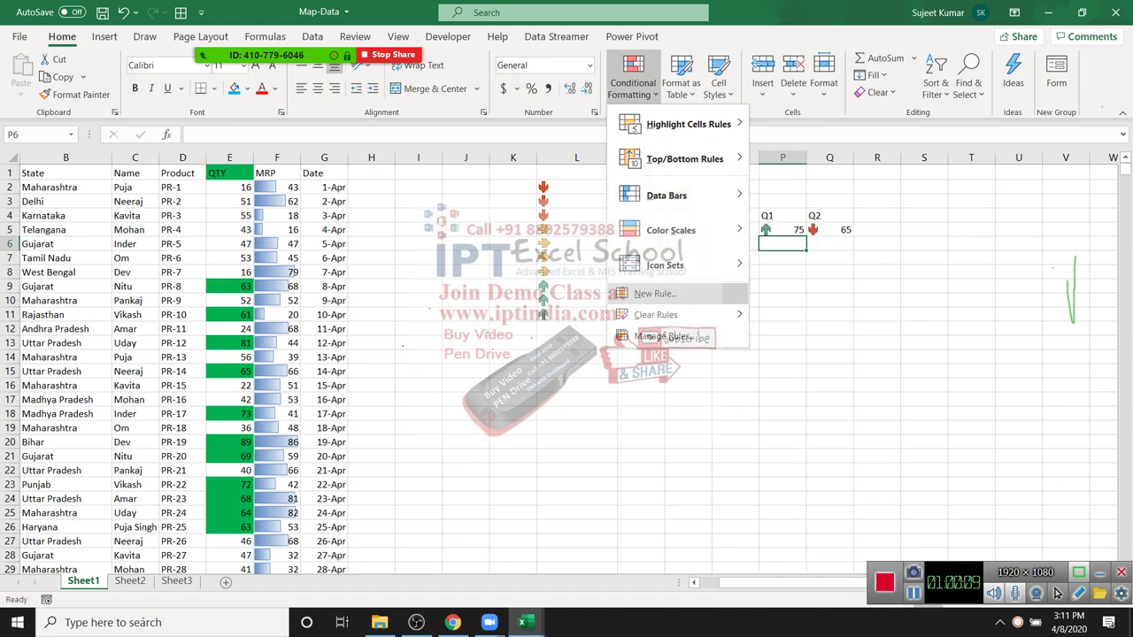
key(Escape)
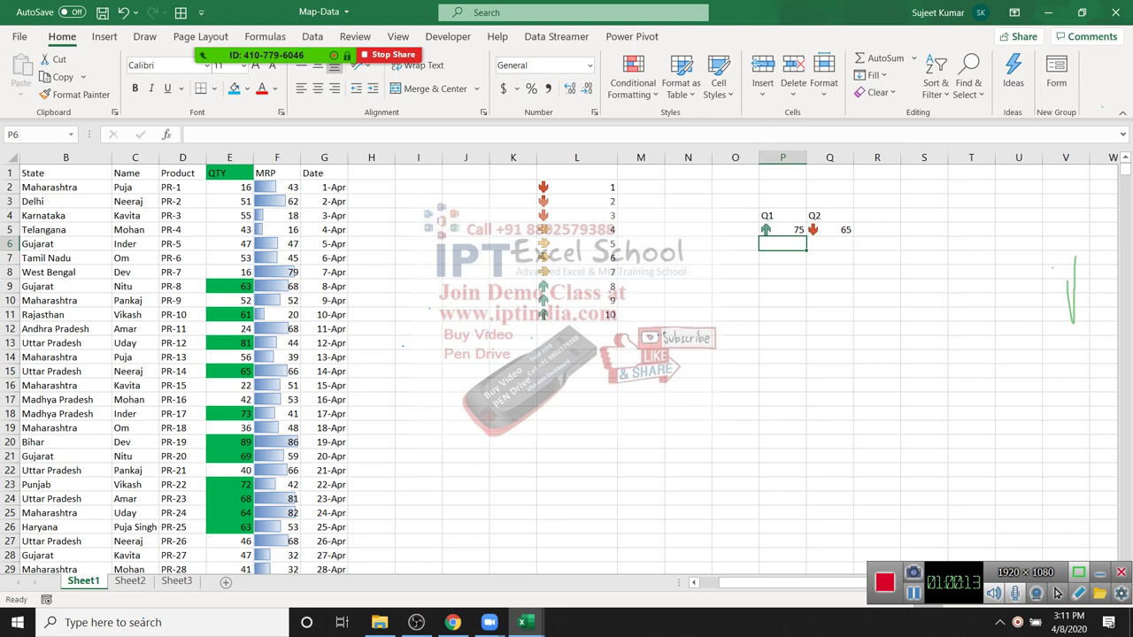
click(633, 79)
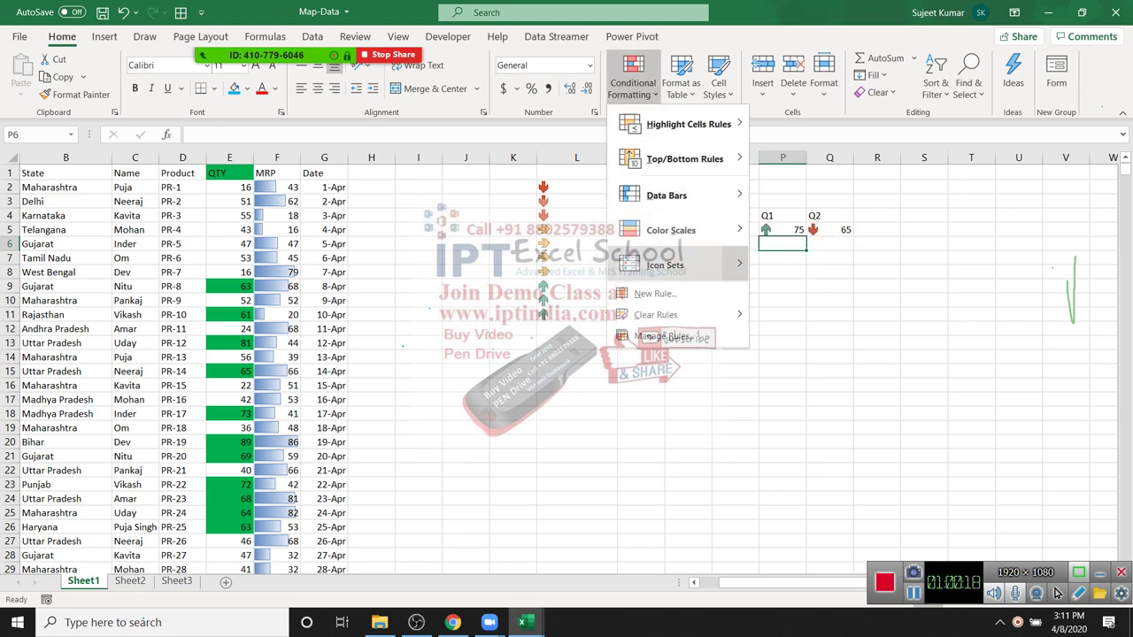
mouse_move(654, 314)
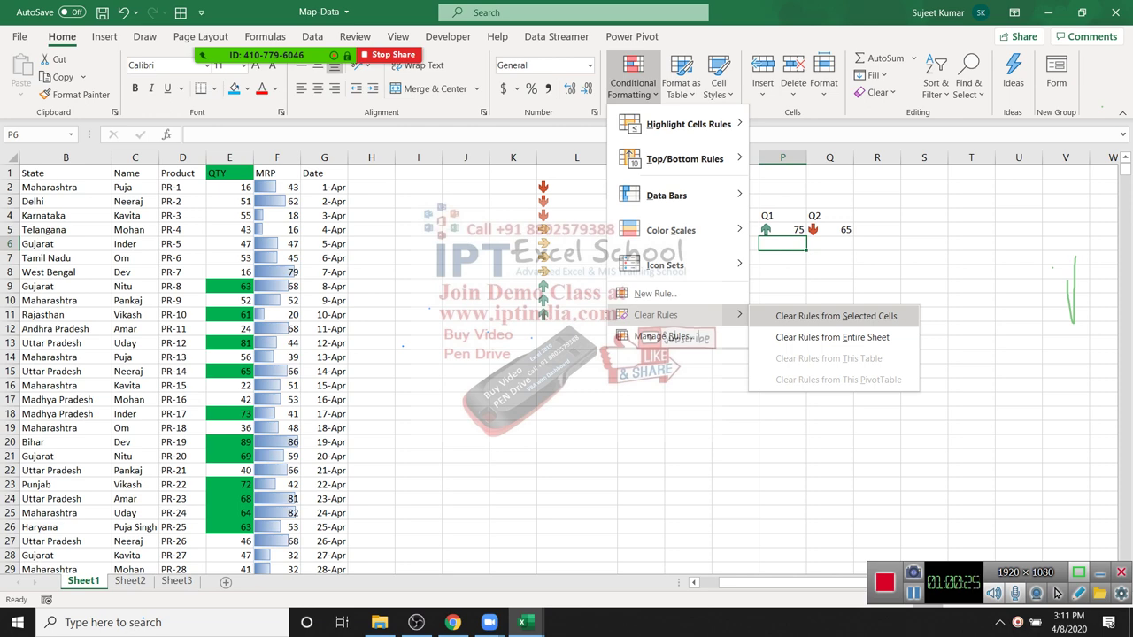
key(Escape)
key(Escape)
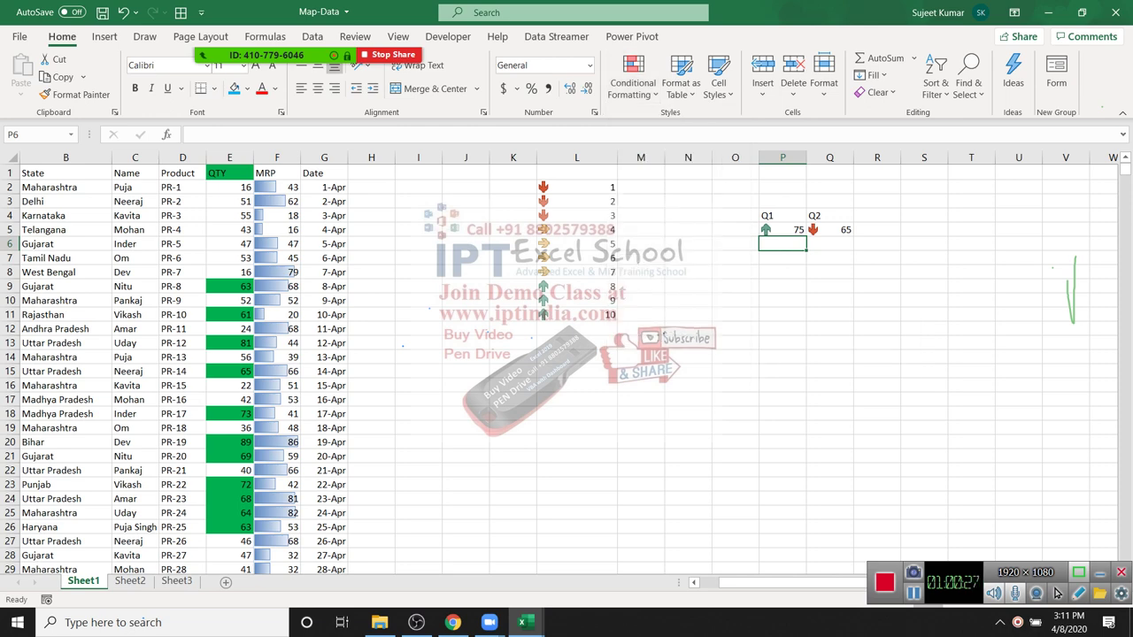
Step: Clear conditional formatting rules from the entire sheet
key(alt+h)
key(l)
key(i)
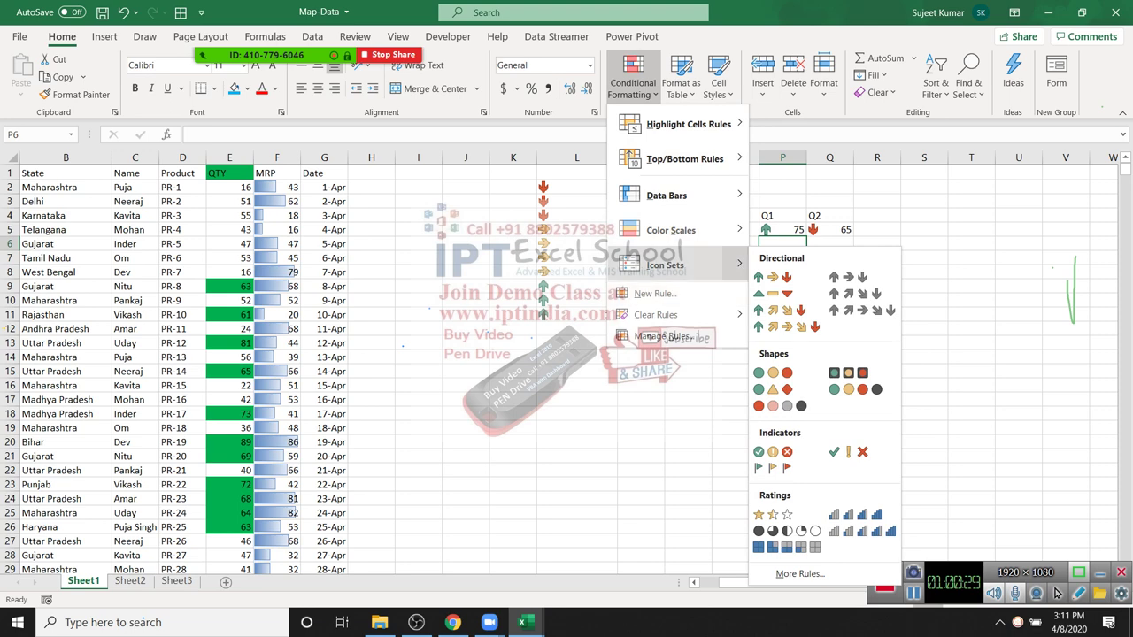
key(Escape)
key(Up)
key(Down)
key(Down)
key(Down)
key(Right)
key(Down)
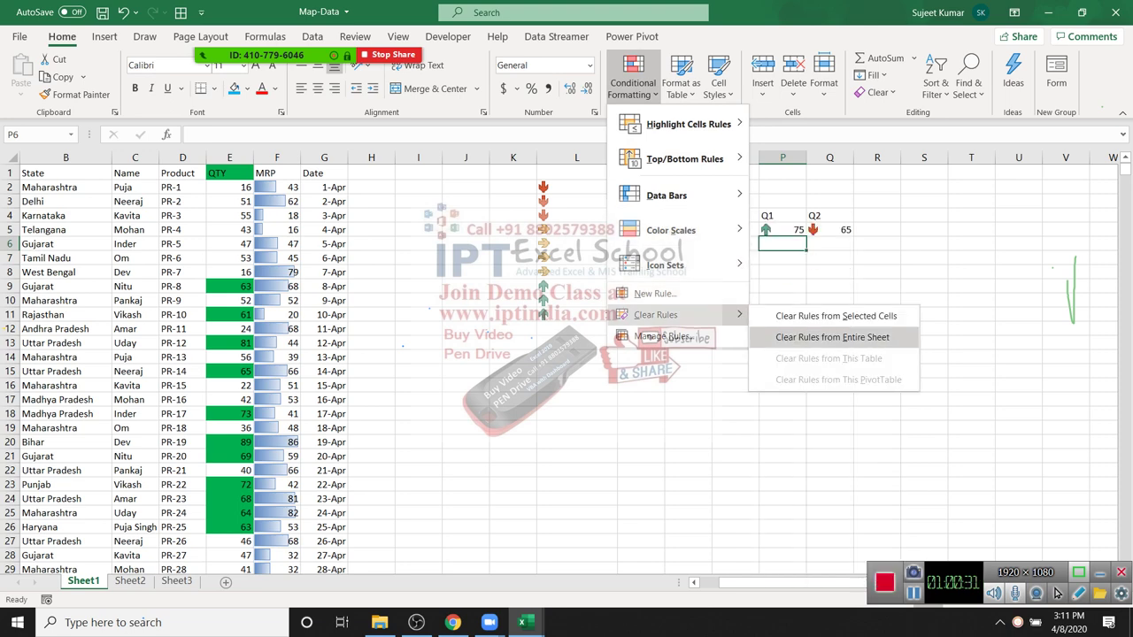
key(Return)
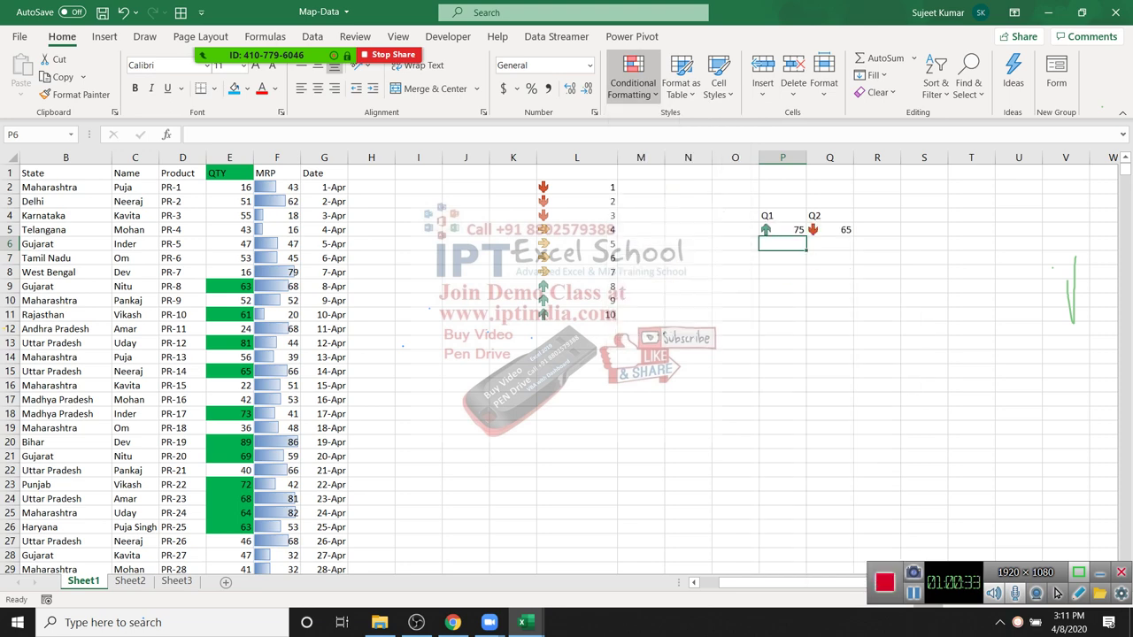
Step: Delete the practice contents of columns L to Q and return to A1
drag(576, 158, 829, 157)
key(Delete)
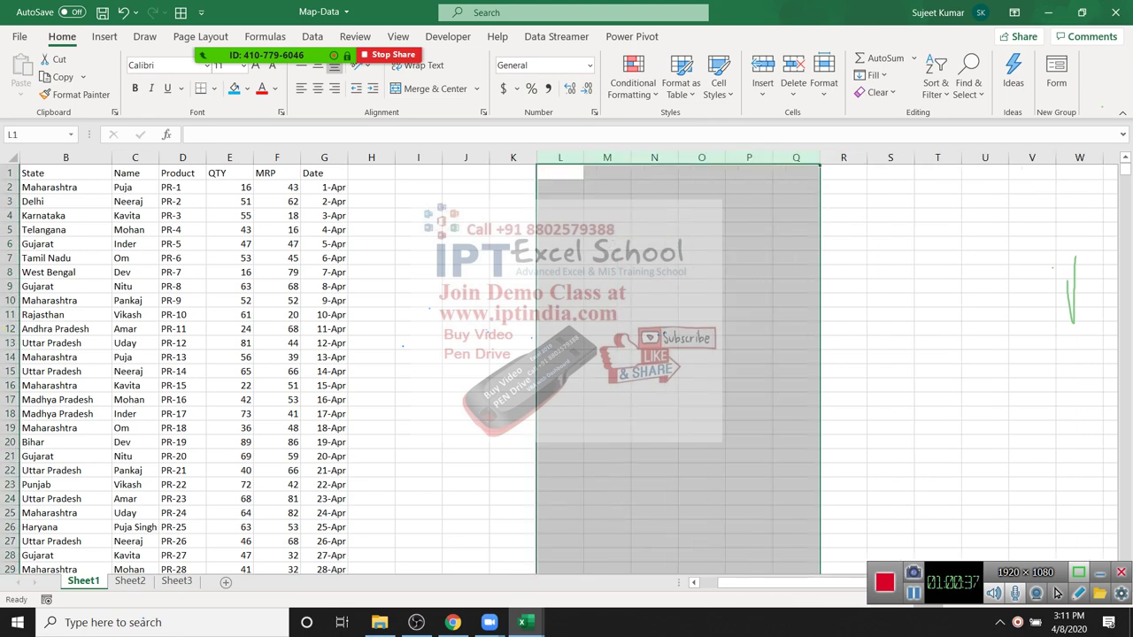
key(ctrl+Home)
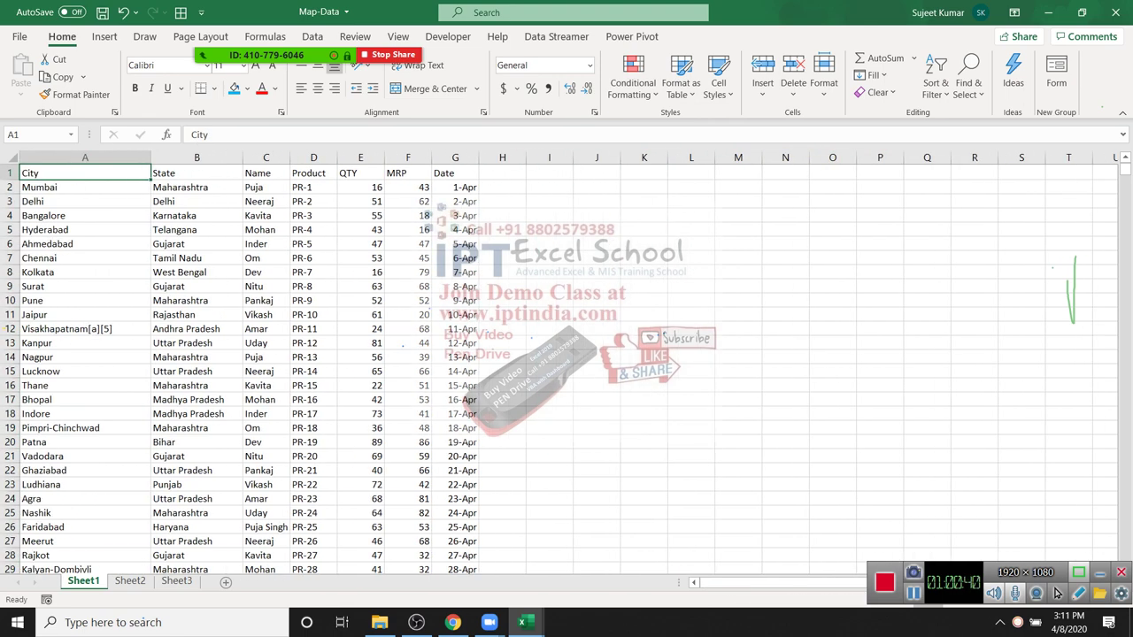
drag(313, 187, 360, 187)
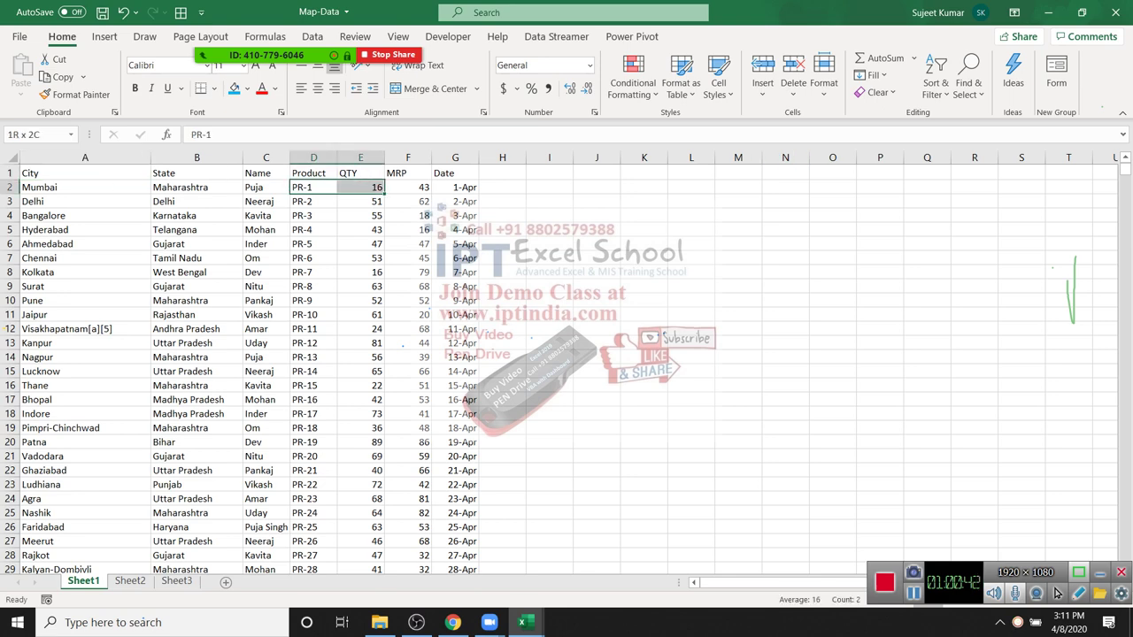
key(Right)
key(Right)
key(Right)
key(Right)
text(=)
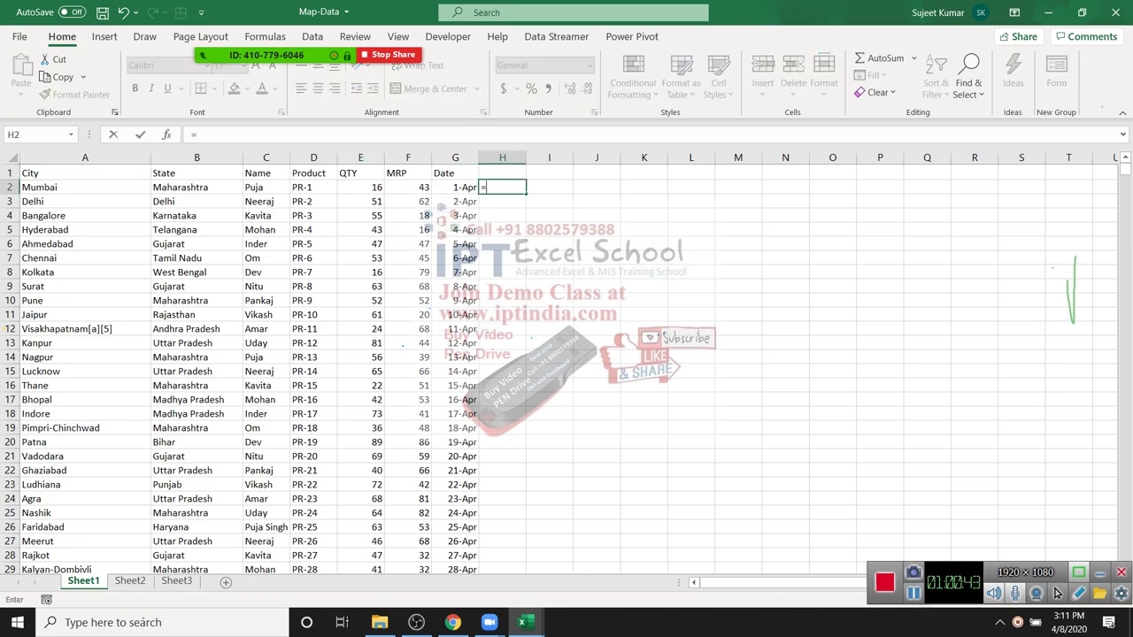
key(Left)
key(Left)
key(Left)
text(*)
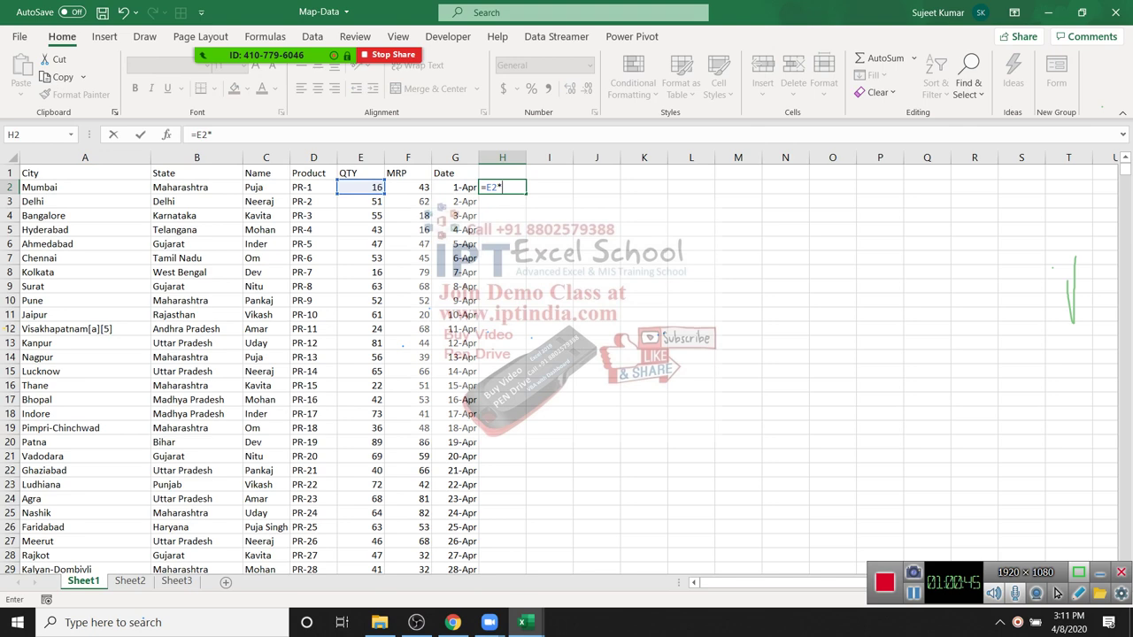
key(Left)
key(Left)
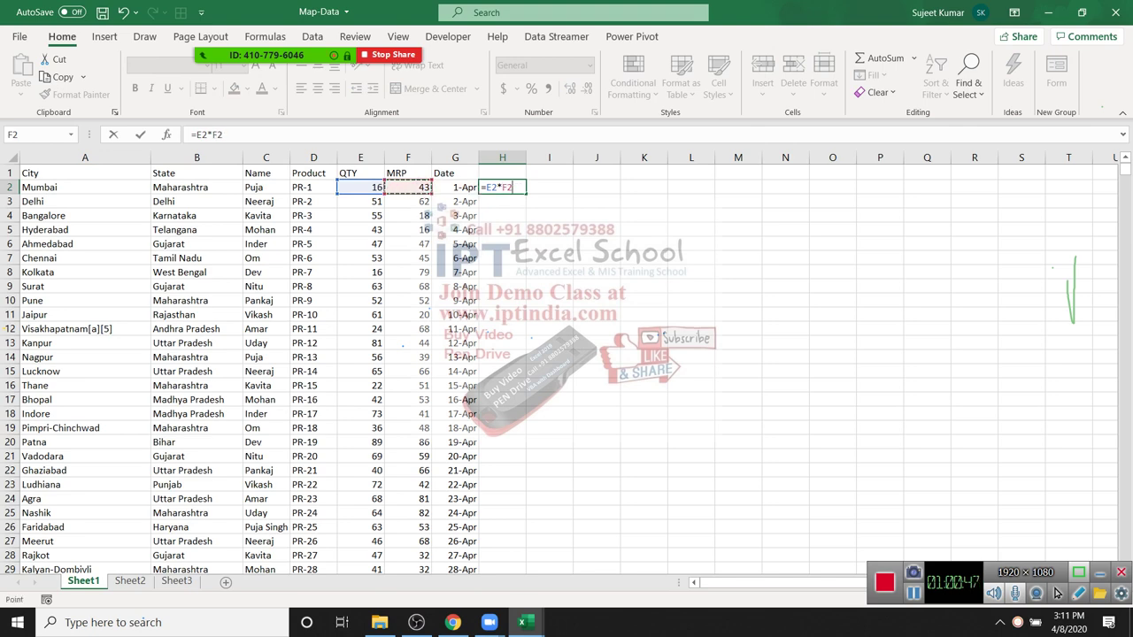
key(ctrl+Return)
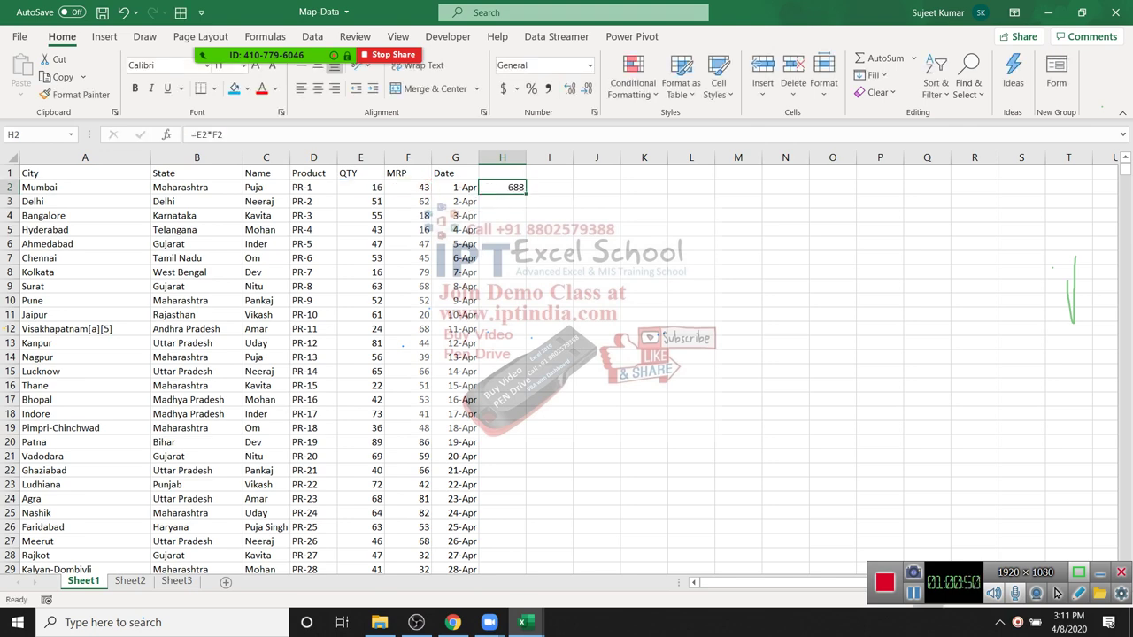
key(ctrl+c)
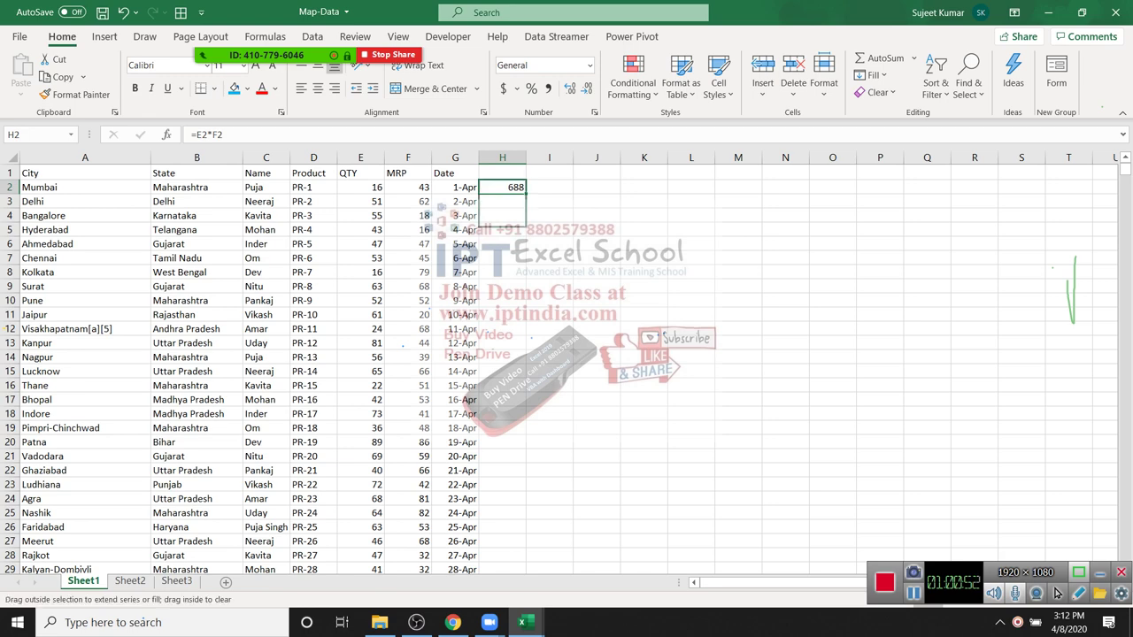
key(shift+Down)
key(shift+Down)
key(shift+Down)
key(shift+Down)
key(shift+Down)
key(shift+Down)
key(shift+Down)
key(shift+Down)
key(shift+Down)
key(shift+Down)
key(Return)
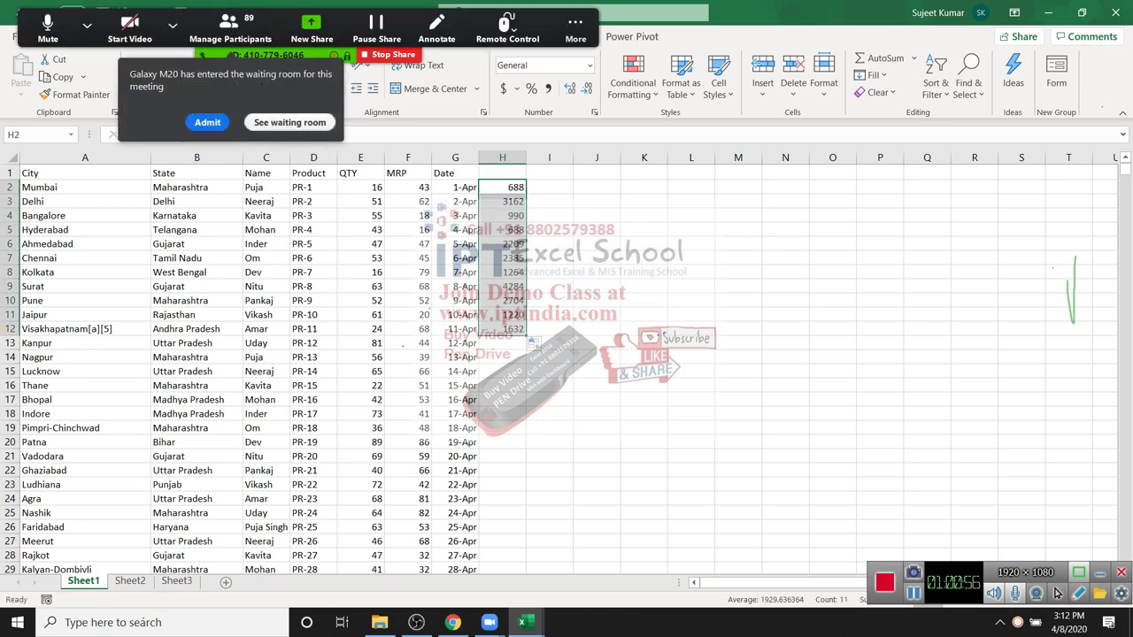
key(shift+Down)
key(shift+Down)
key(shift+Down)
key(shift+Down)
key(shift+Down)
key(shift+Down)
key(shift+Down)
key(shift+Down)
key(shift+Down)
key(shift+Down)
key(shift+Down)
key(shift+Down)
key(shift+Down)
key(shift+Down)
key(shift+Down)
key(ctrl+v)
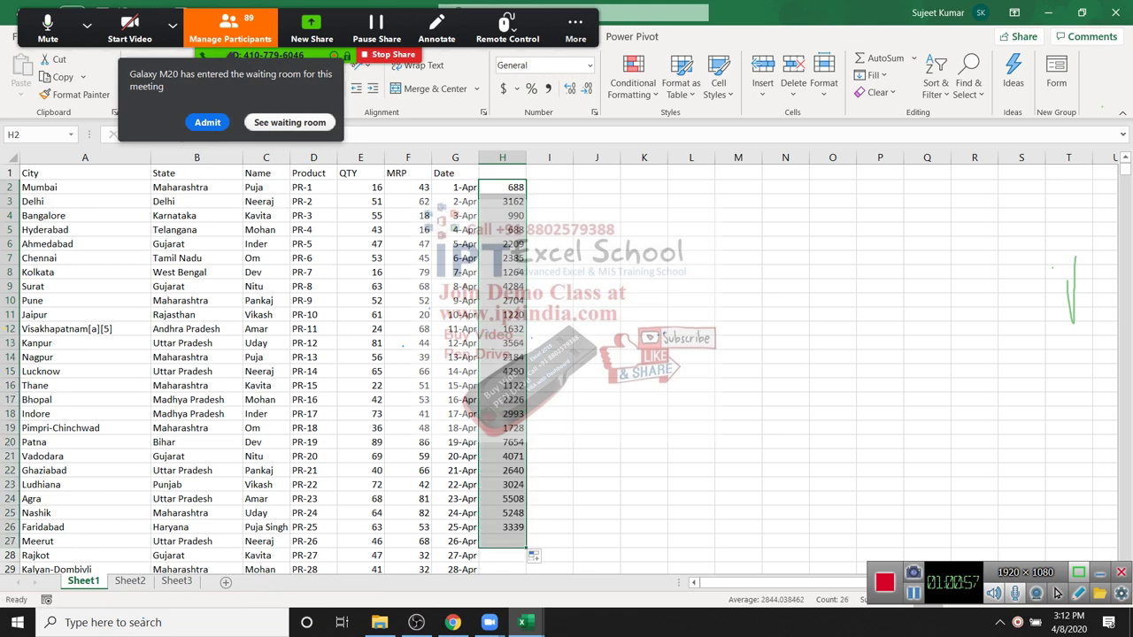
key(ctrl+space)
key(Delete)
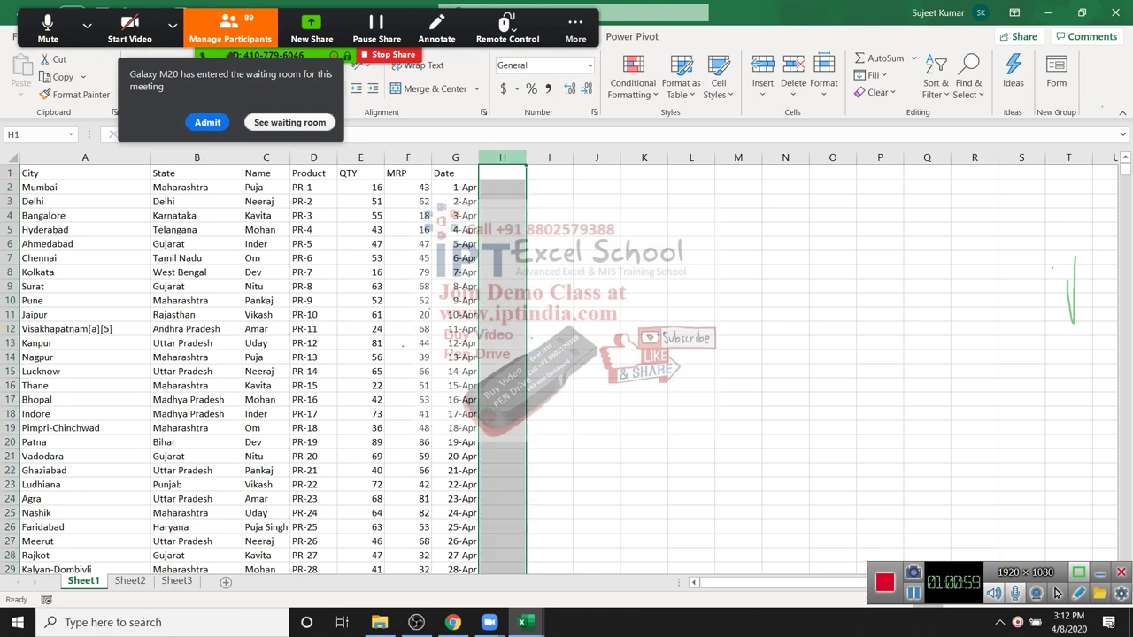
key(ctrl+Home)
key(Down)
key(Down)
key(shift+Right)
key(shift+Right)
key(shift+Right)
key(shift+Down)
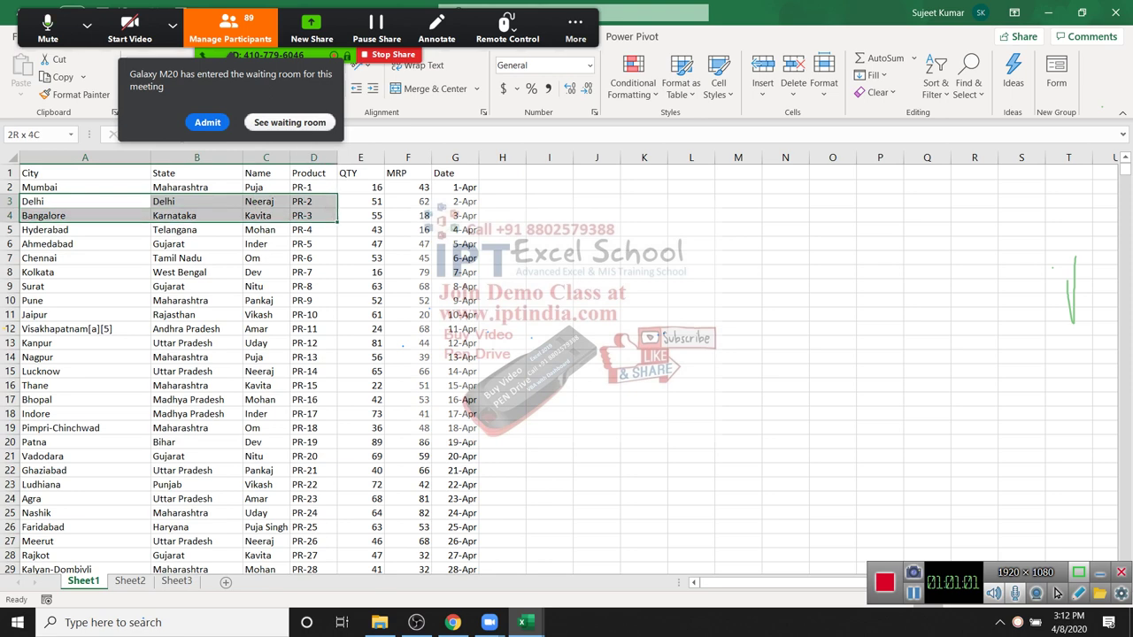
key(shift+Right)
key(shift+Right)
key(shift+Right)
key(shift+Up)
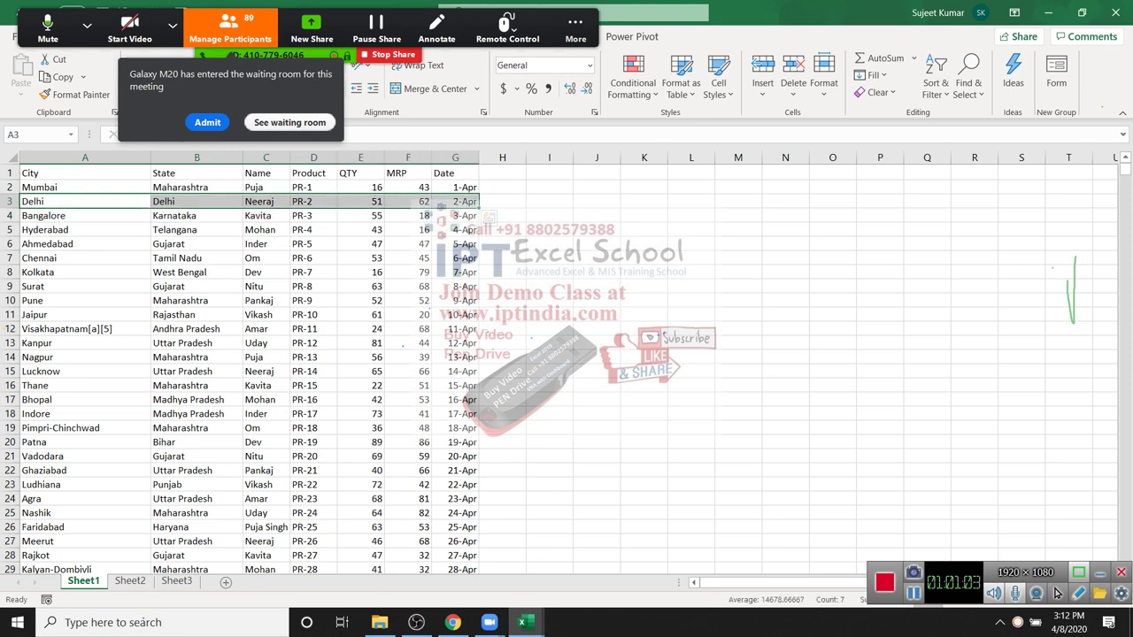
key(Left)
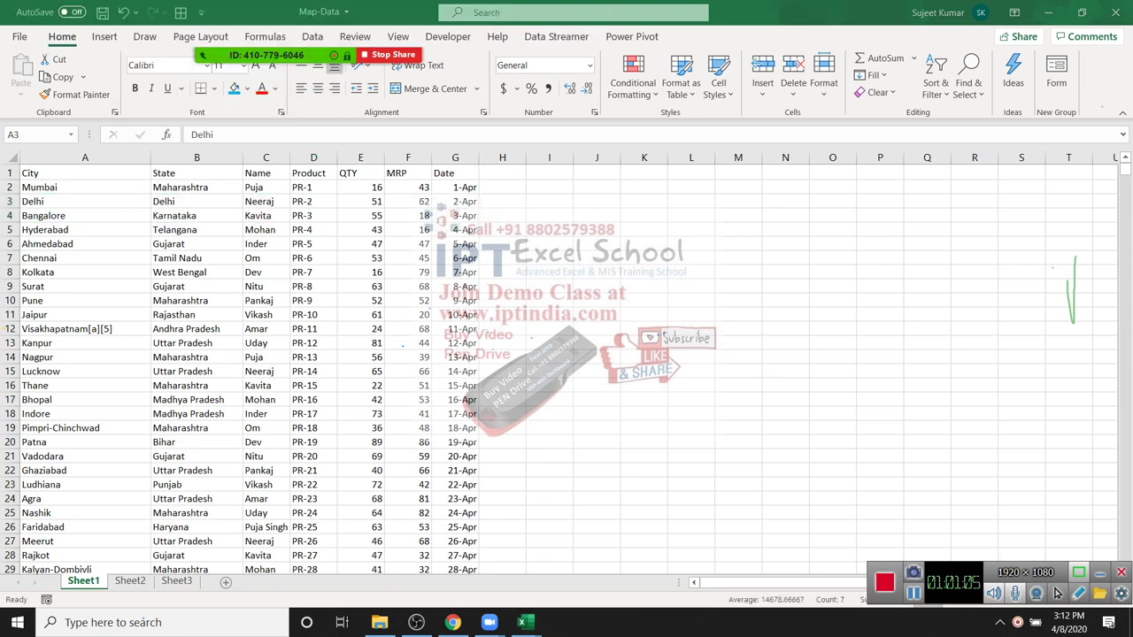
Step: From A2, start a formula-based conditional formatting rule, then cancel it
key(ctrl+shift+Right)
key(Up)
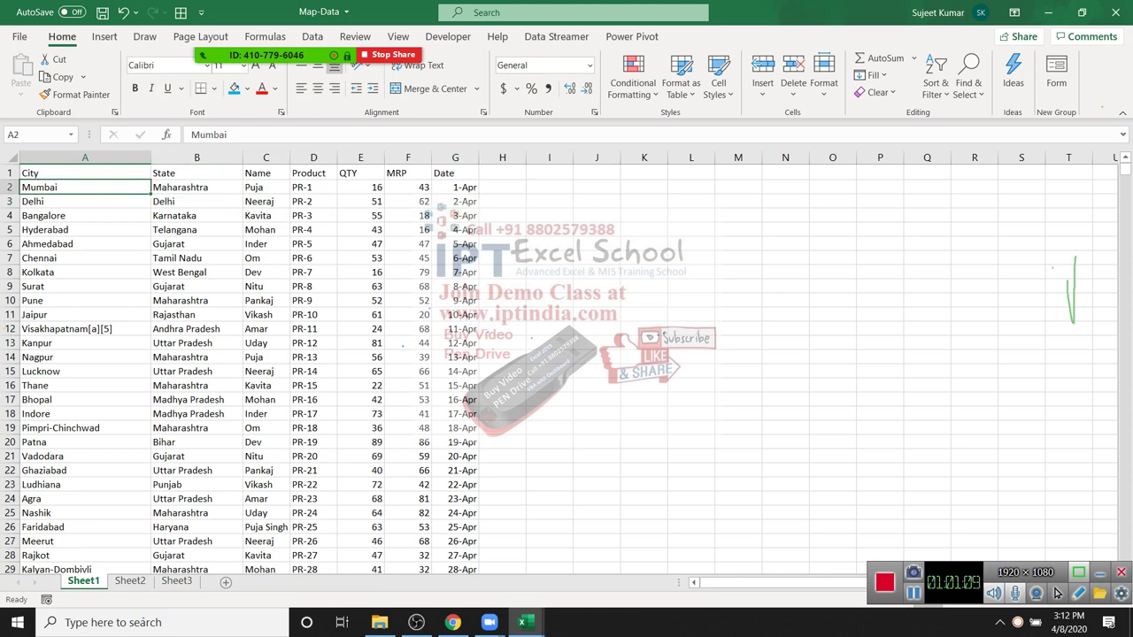
click(632, 82)
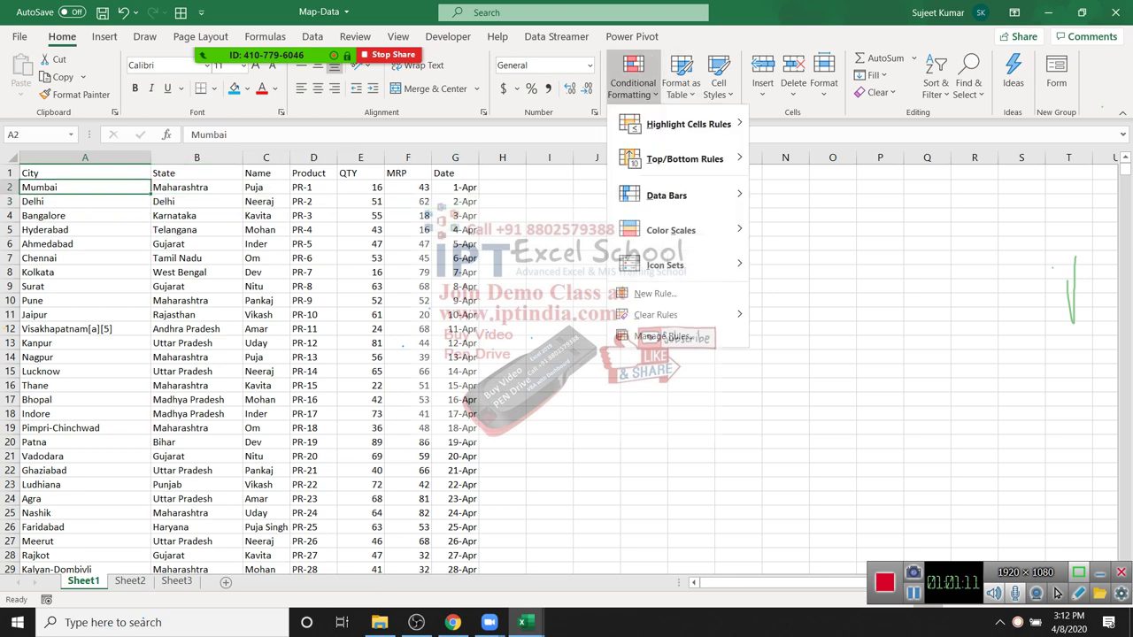
click(655, 293)
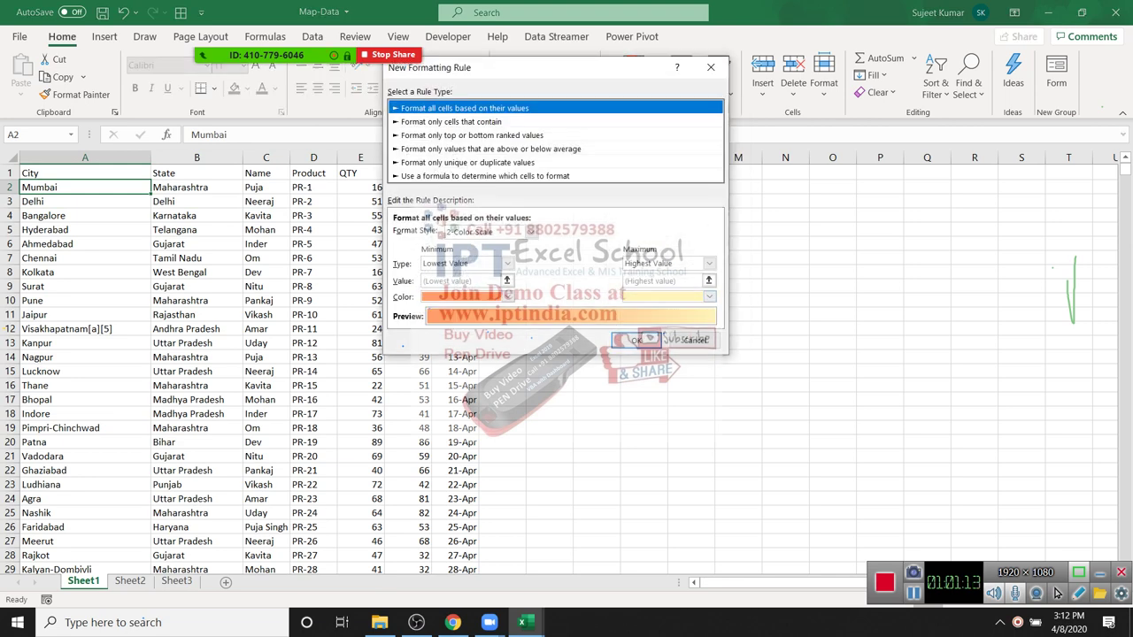
click(485, 175)
drag(443, 67, 601, 77)
click(663, 243)
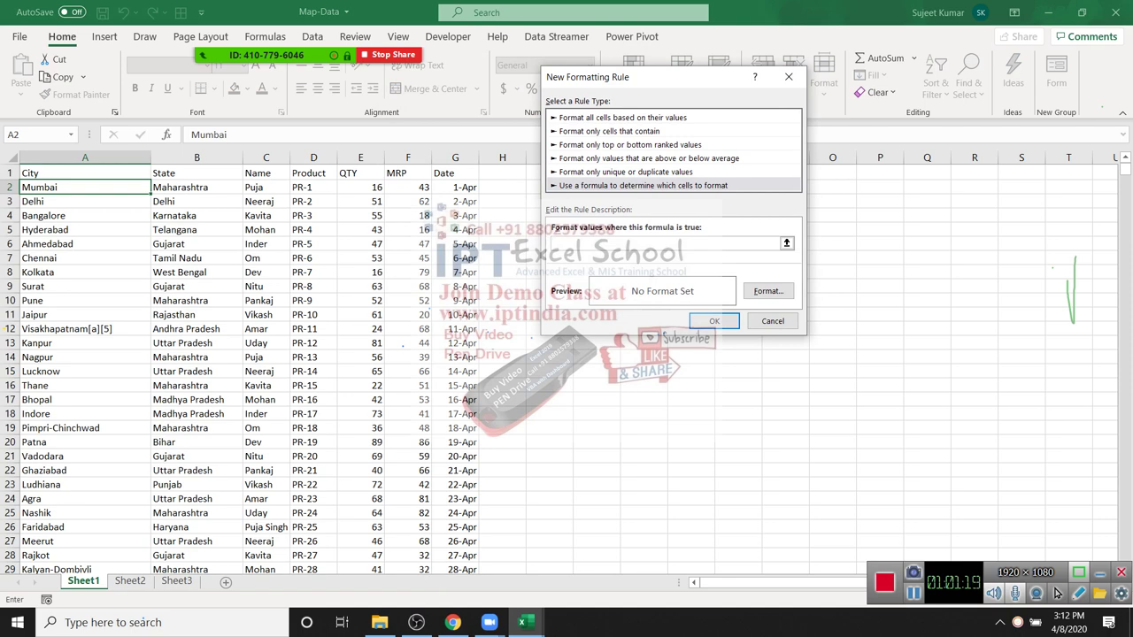
key(Escape)
Step: Reselect A2 and reopen Conditional Formatting with the New Rule option highlighted
click(632, 81)
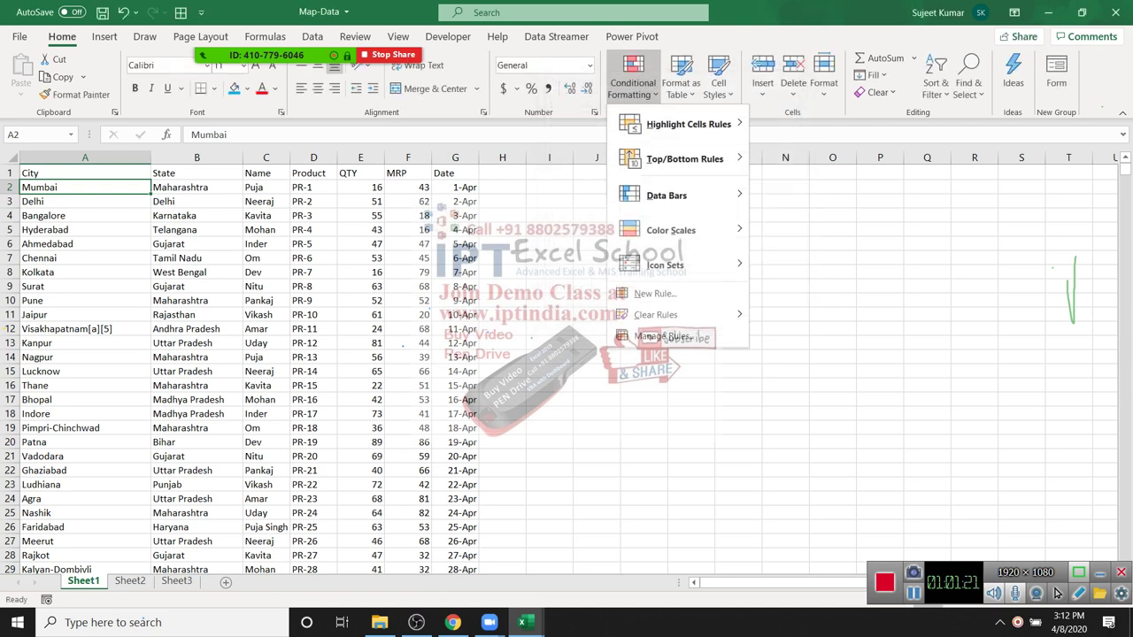
key(Escape)
click(313, 158)
drag(336, 173, 348, 173)
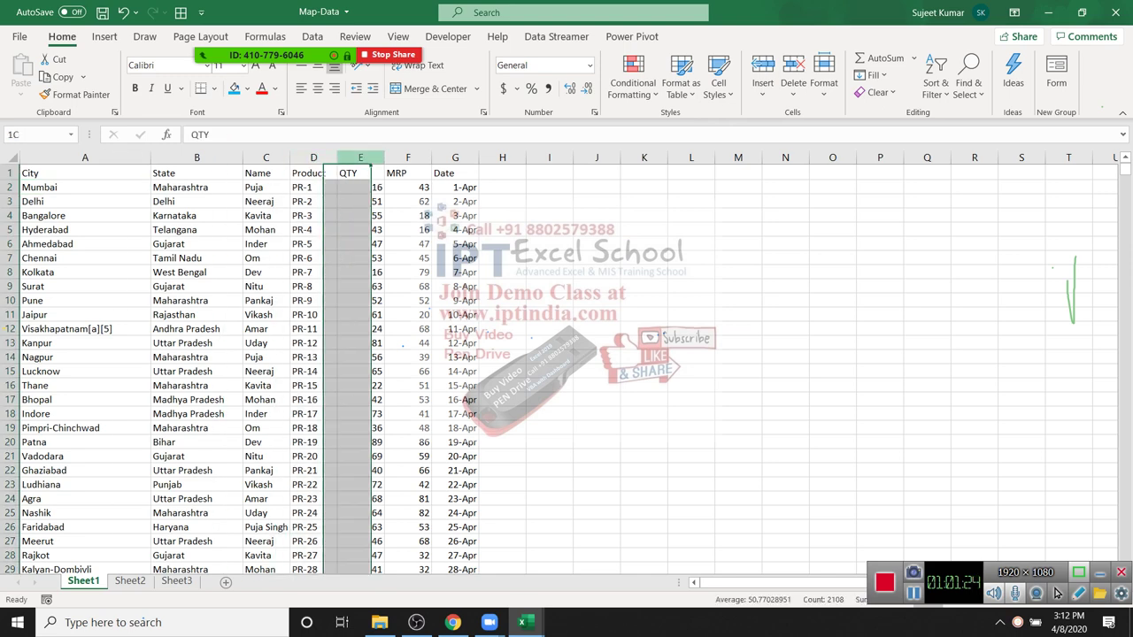
click(196, 229)
click(85, 187)
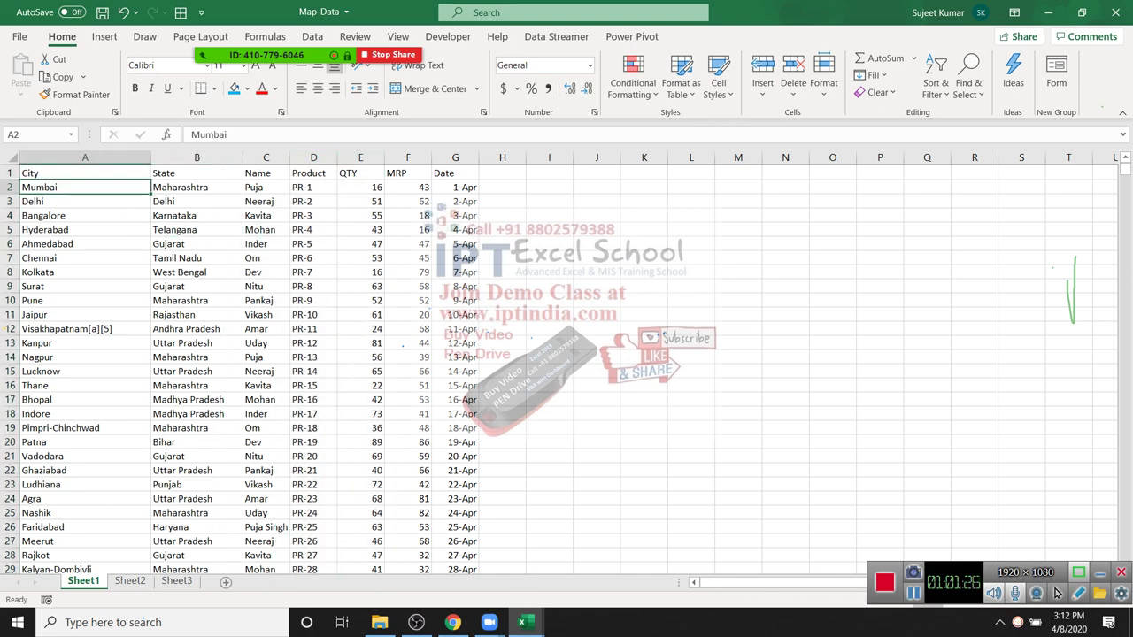
key(alt+h)
key(l)
key(Down)
key(Down)
key(Down)
key(Down)
key(Down)
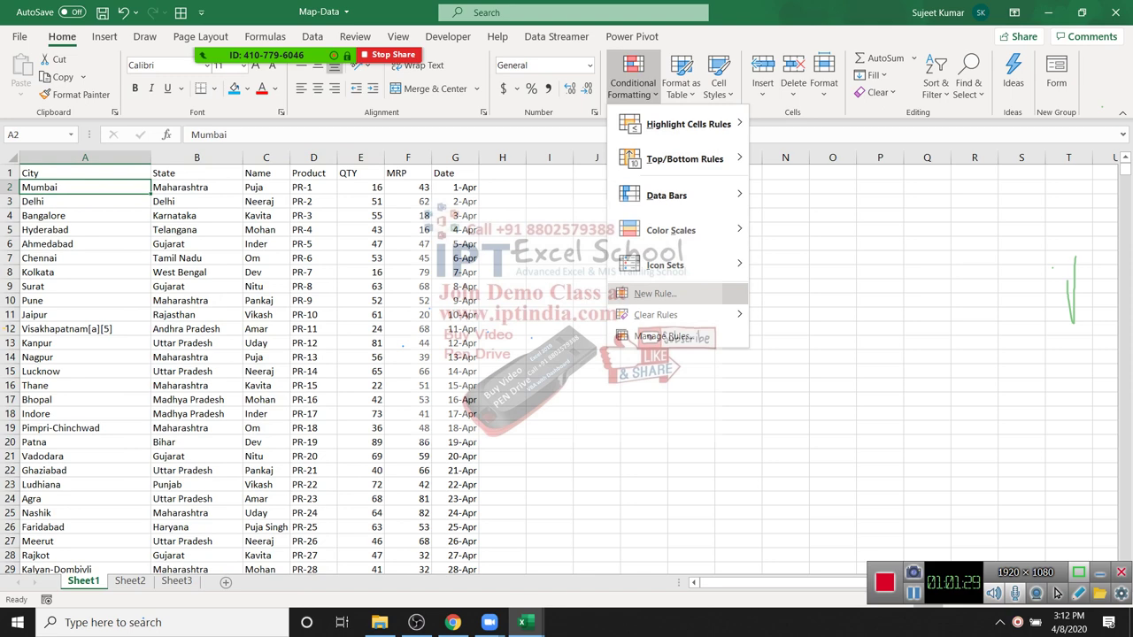
Step: Create a formula rule testing whether QTY times MRP (E2*F2) exceeds 2000
key(Return)
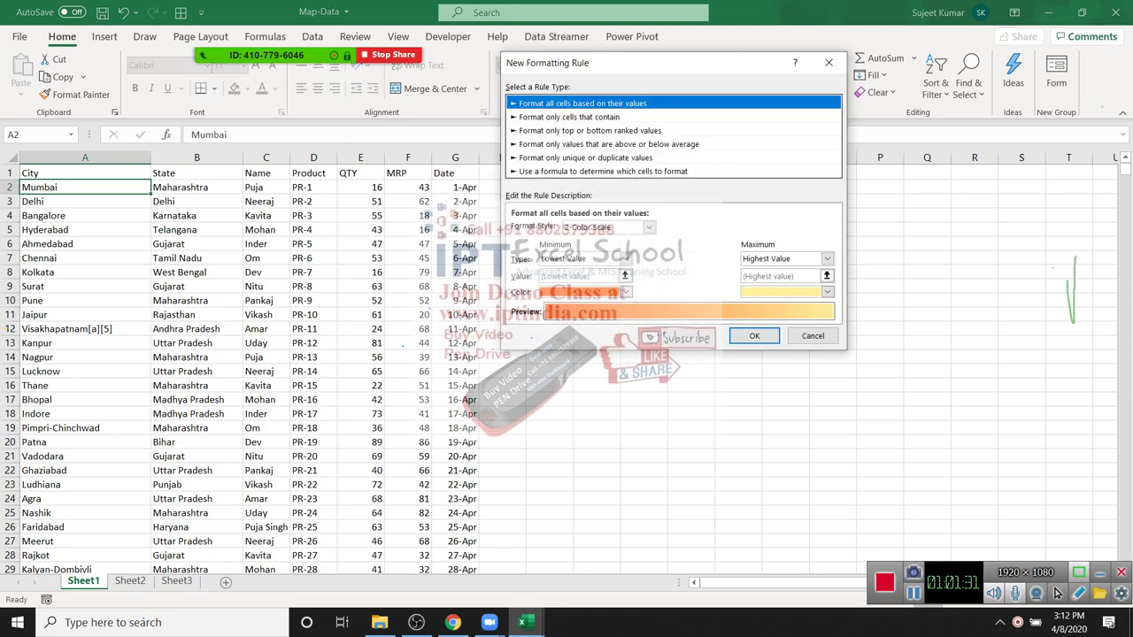
key(Down)
key(Down)
key(Down)
key(Down)
key(Down)
key(Tab)
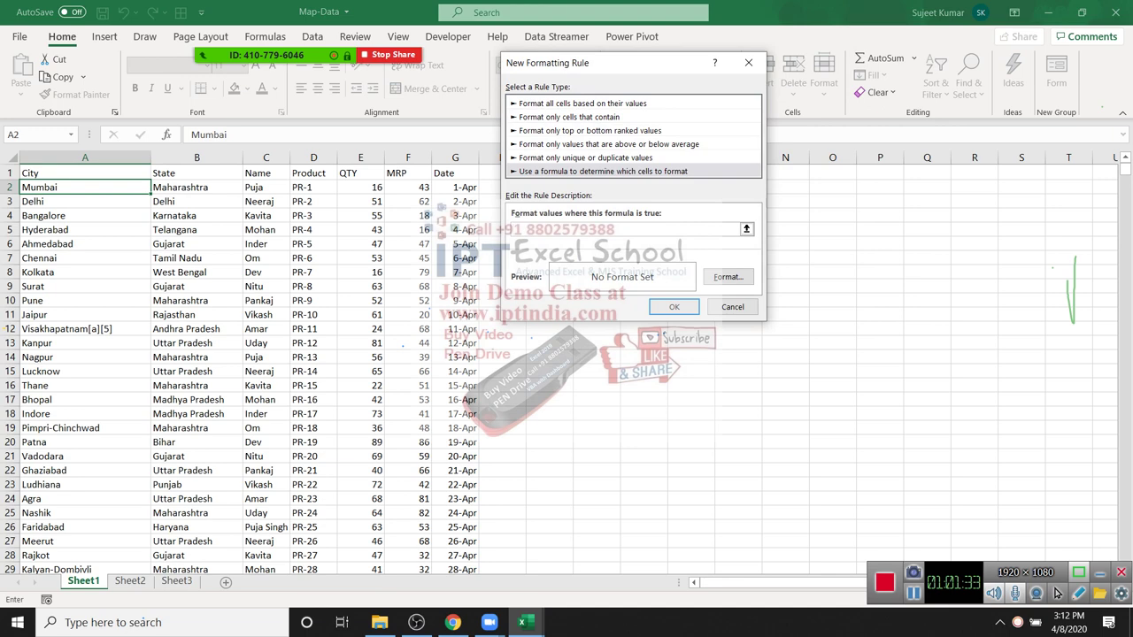
text(=)
key(Right)
key(Right)
key(Right)
key(Right)
text(*)
key(Right)
key(Right)
key(Right)
key(Right)
key(Right)
key(F2)
key(Home)
key(Right)
text(()
key(End)
text()>2000)
Step: Give the rule a green fill, make the MRP reference row-relative ($F2), and save it
click(728, 276)
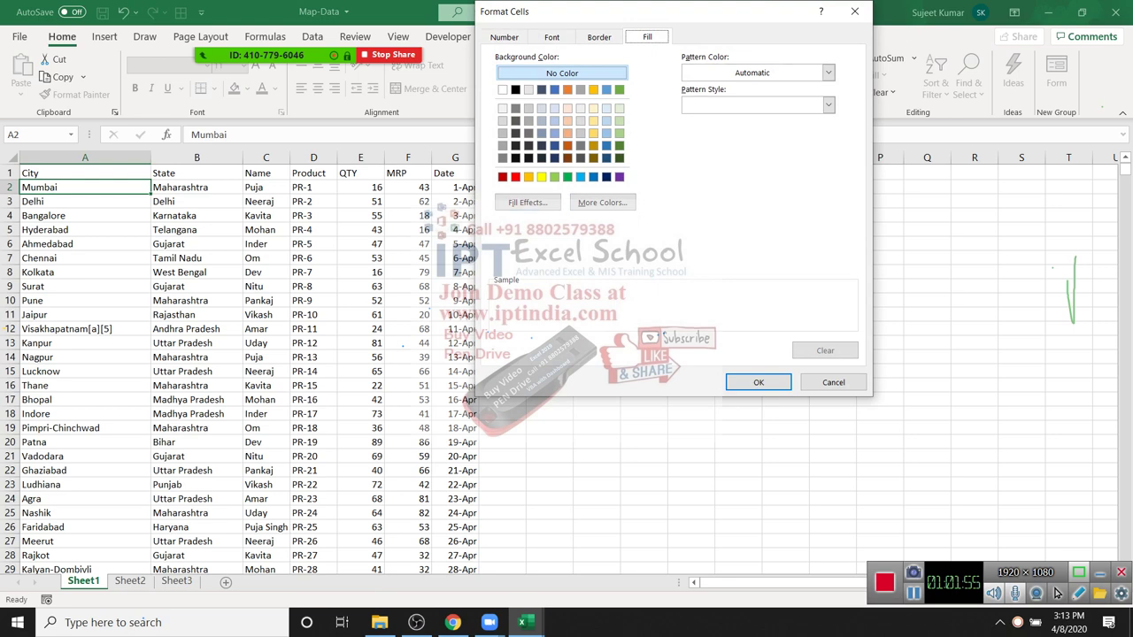
click(555, 176)
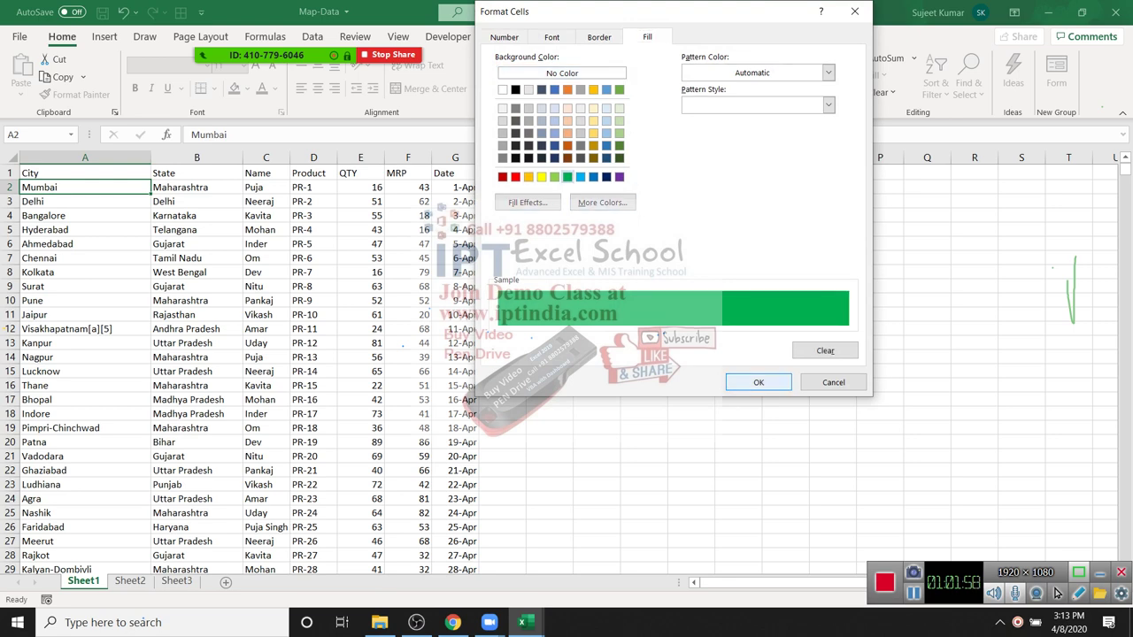
click(759, 382)
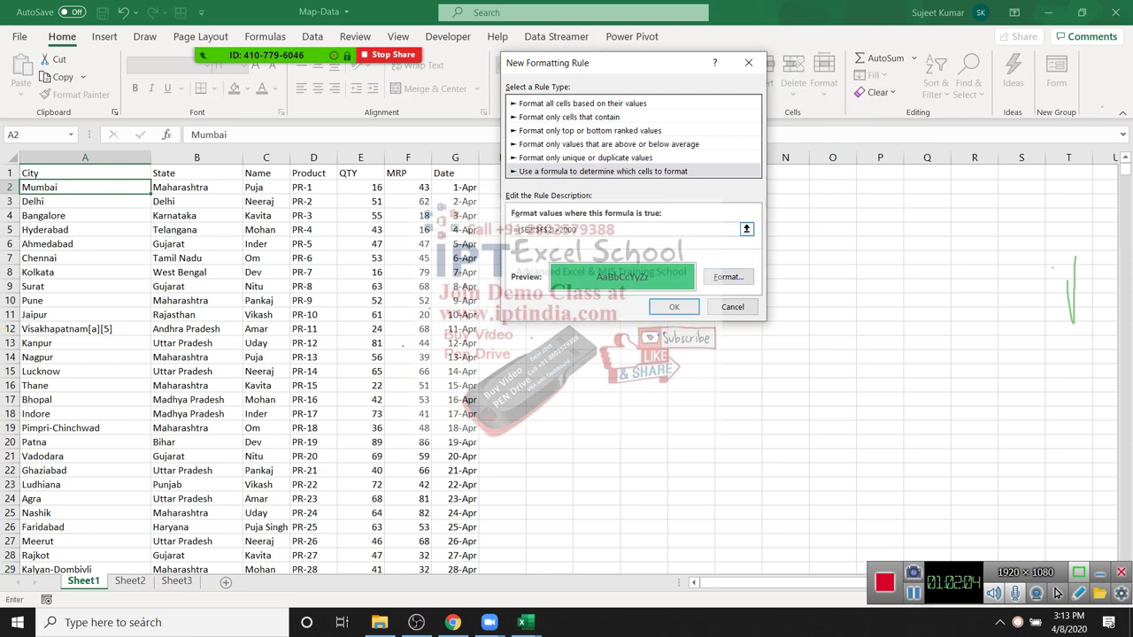
key(BackSpace)
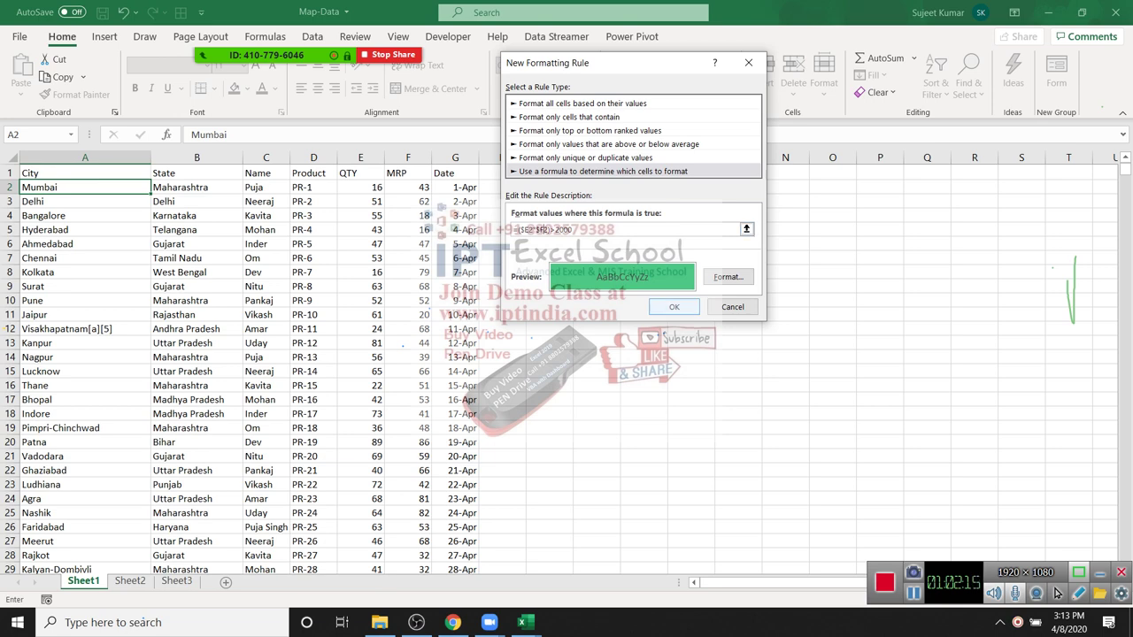
key(Return)
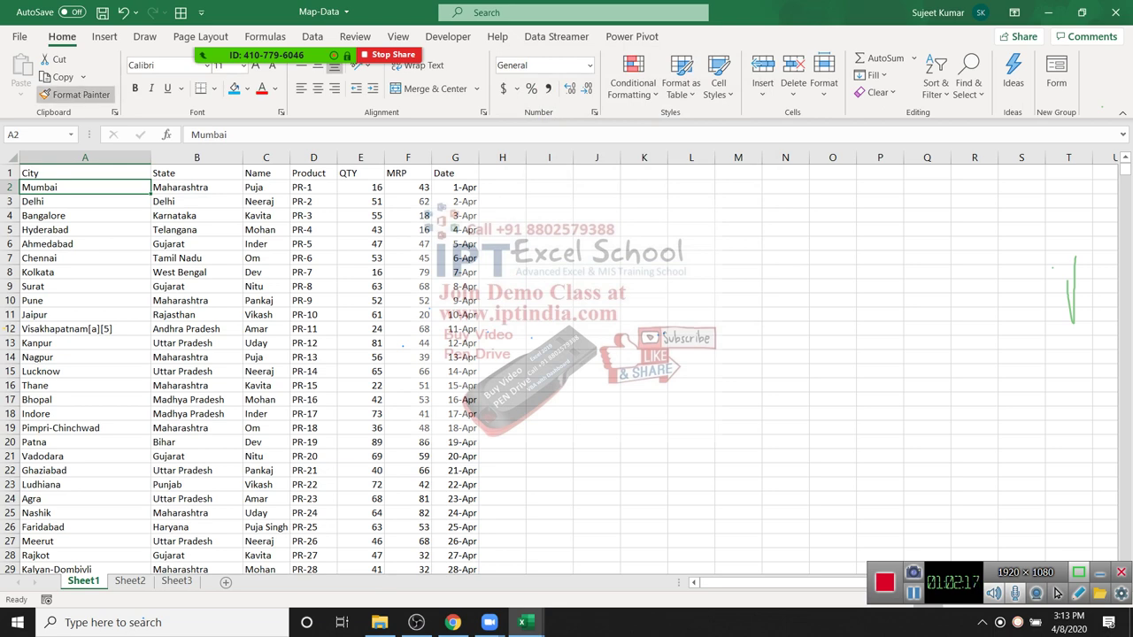
Step: Format-paint A2's rule across A2:G57 to shade qualifying rows green
key(alt+h)
key(f)
key(p)
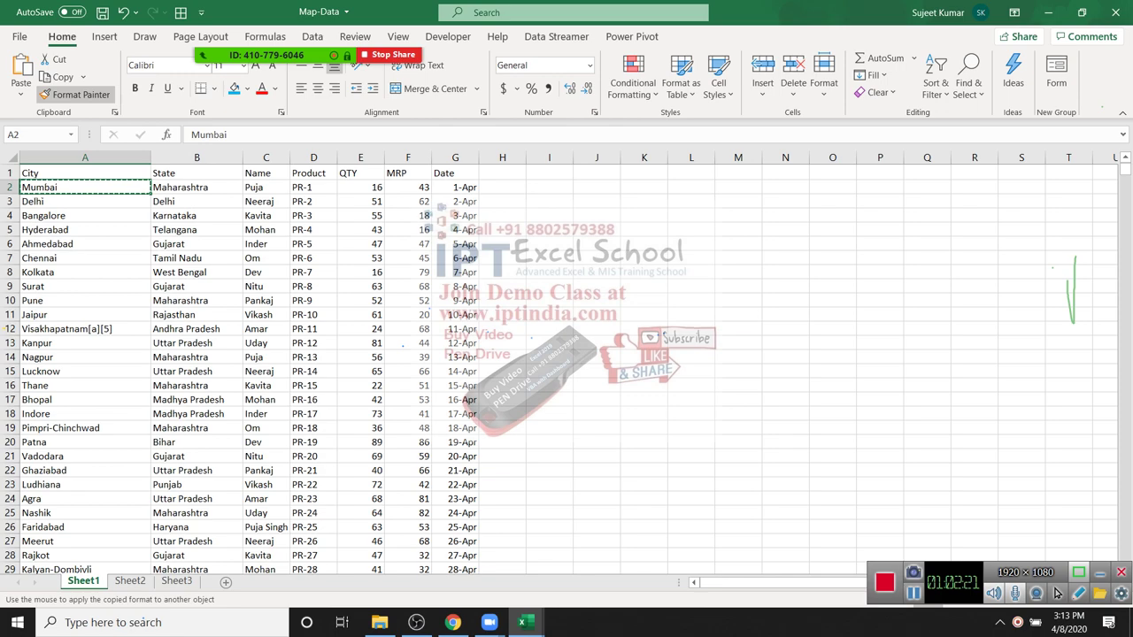
key(shift+Right)
key(shift+Right)
key(shift+Right)
key(shift+Right)
key(shift+Right)
key(shift+Right)
key(shift+Down)
key(shift+Down)
key(shift+Down)
key(shift+Down)
key(shift+Down)
key(shift+Down)
key(shift+Down)
key(shift+Down)
key(shift+Down)
key(shift+Down)
key(shift+Down)
key(shift+Down)
key(shift+Down)
key(shift+Down)
key(shift+Down)
key(shift+Down)
key(shift+Down)
key(shift+Down)
key(shift+Down)
key(shift+Down)
key(shift+Down)
key(shift+Down)
key(shift+Down)
key(shift+Down)
key(shift+Down)
key(shift+Down)
key(shift+Down)
key(shift+Down)
key(shift+Down)
key(shift+Down)
key(shift+Down)
key(shift+Down)
key(shift+Down)
key(shift+Down)
key(shift+Down)
key(shift+Down)
key(shift+Down)
key(shift+Down)
key(shift+Down)
key(shift+Down)
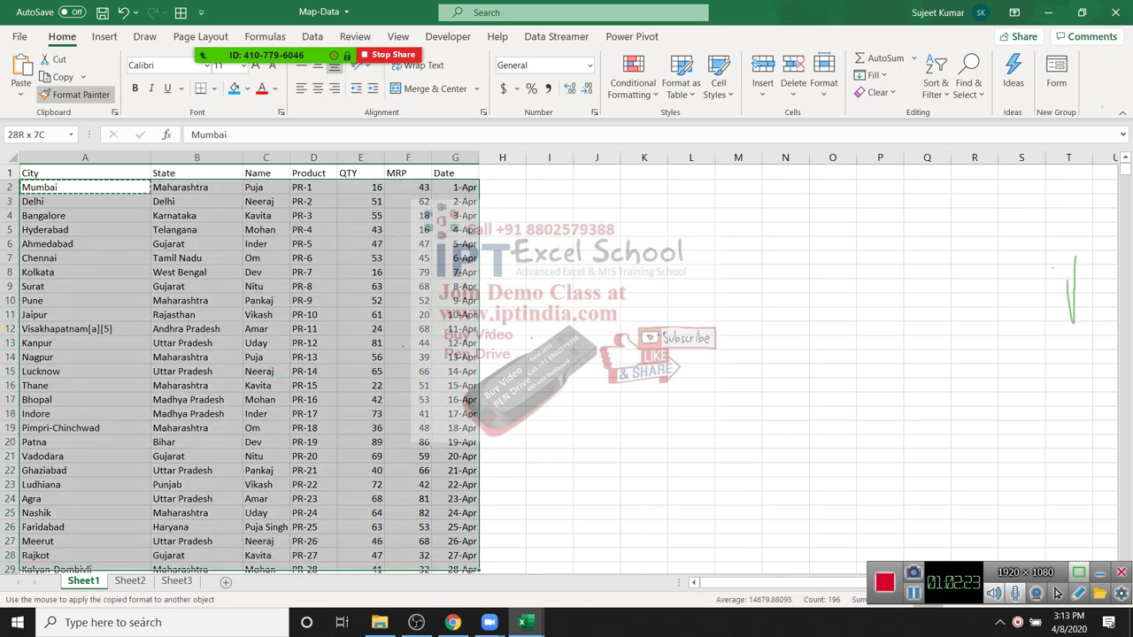
key(Return)
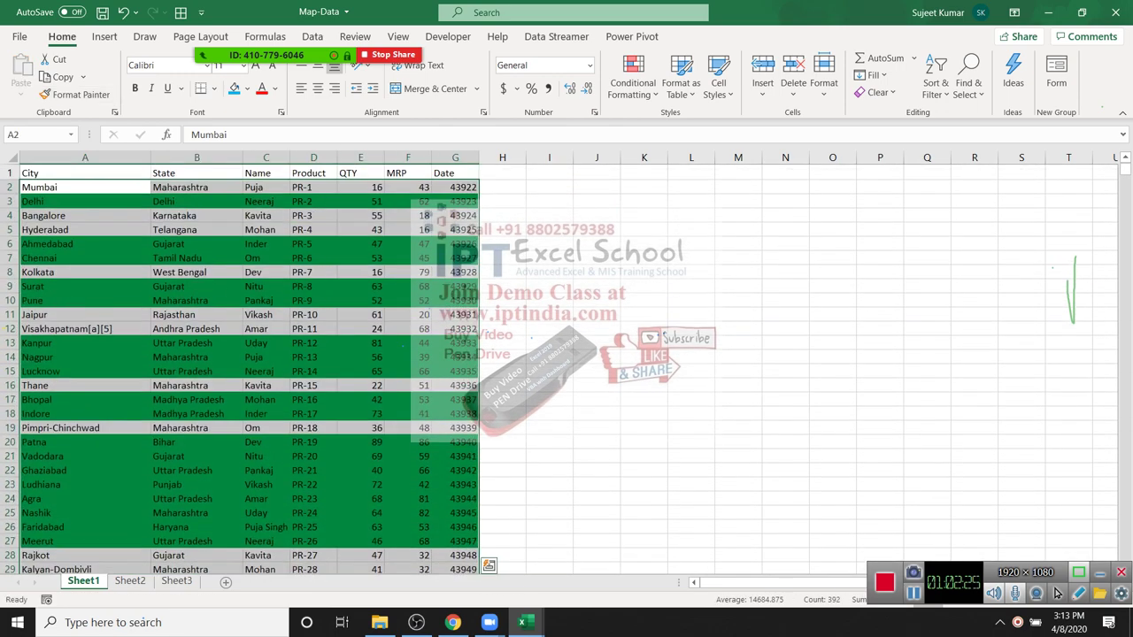
click(595, 413)
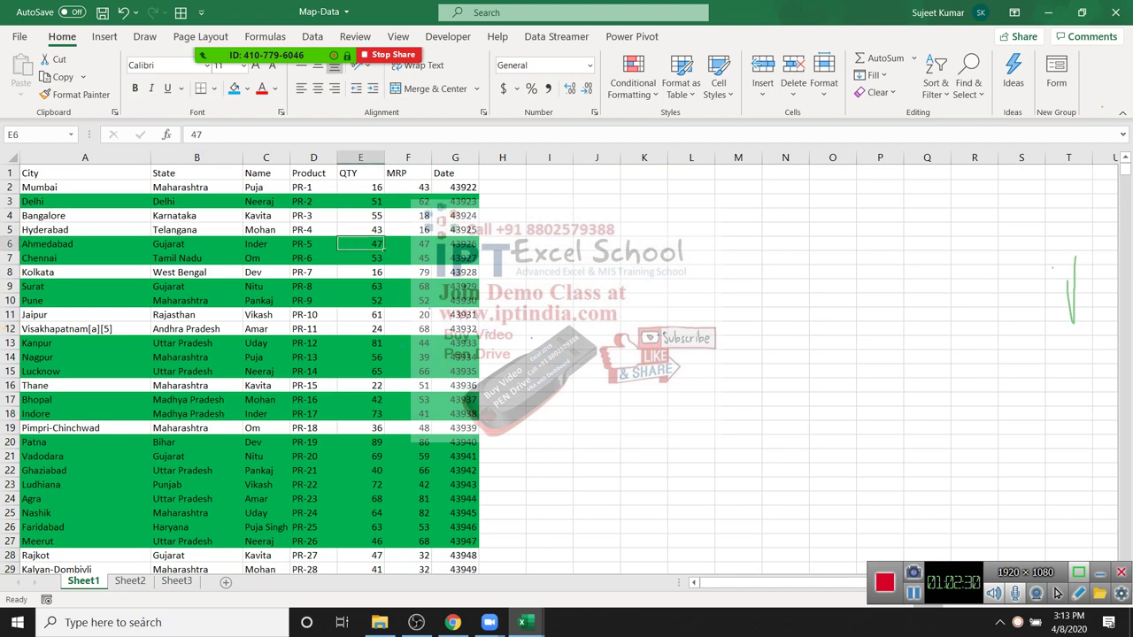
Step: Check the MRP values in rows 9–16, then switch to Sheet2
drag(408, 286, 408, 300)
key(Down)
key(Down)
key(Down)
key(Down)
key(Down)
key(Down)
key(Down)
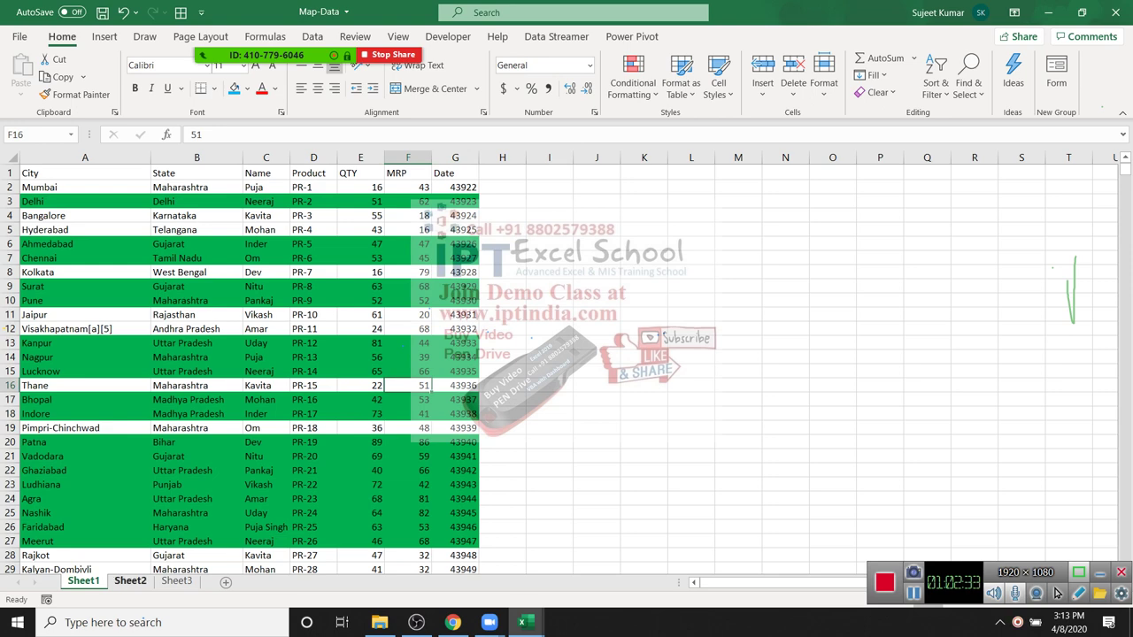
key(ctrl+Page_Down)
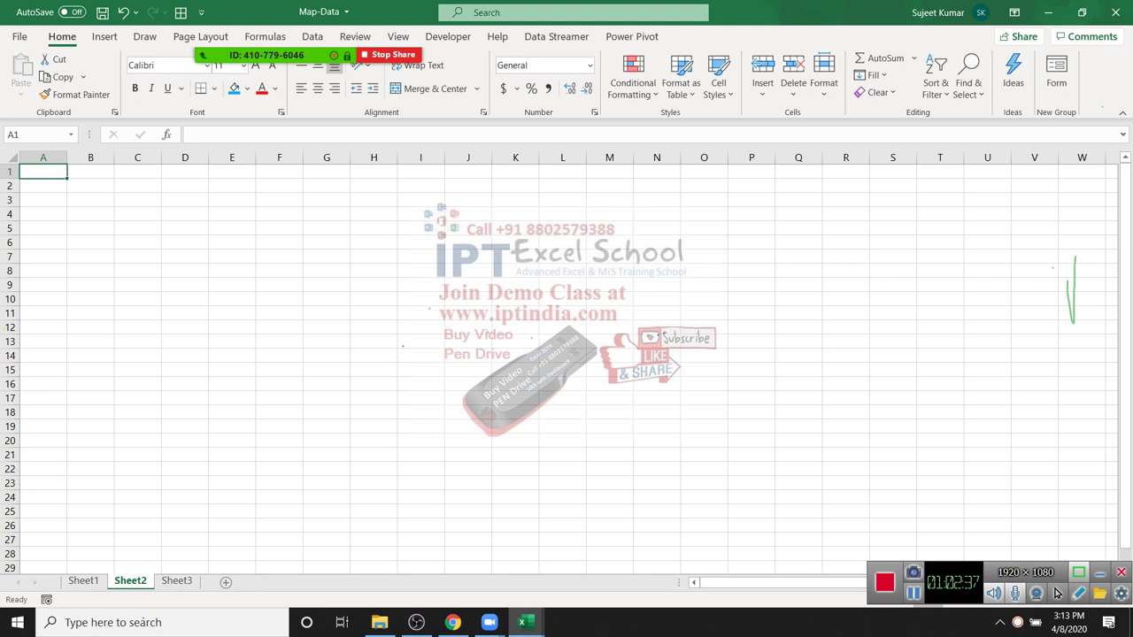
Step: Widen column A and enter the header A/c with the value 1 below it twice
drag(67, 158, 77, 157)
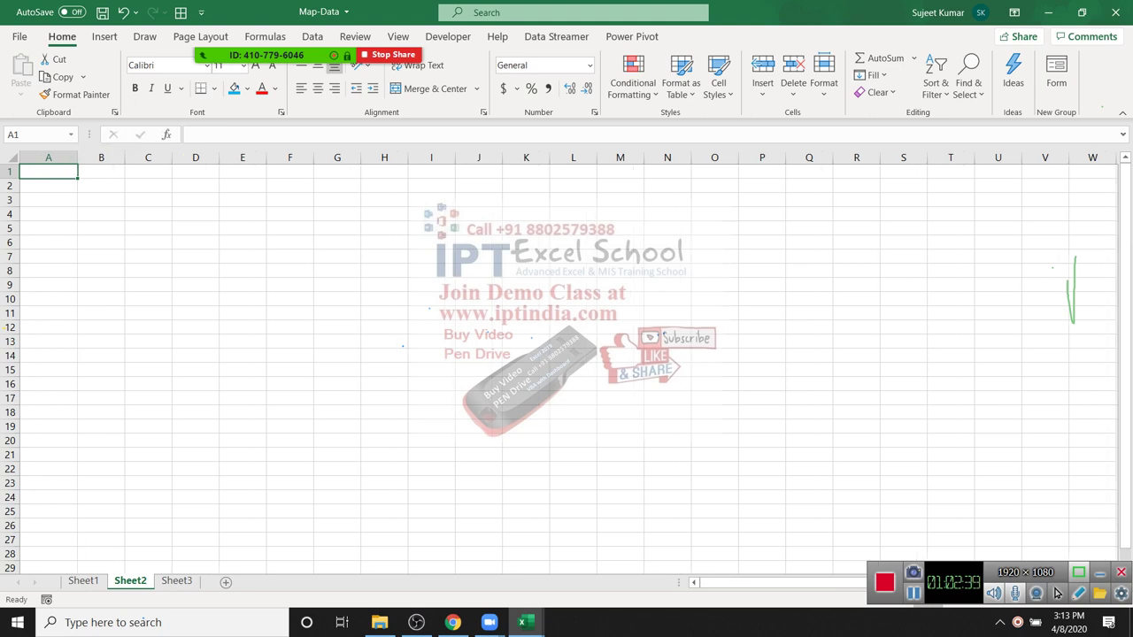
scroll(566, 363, down, 4)
scroll(566, 363, up, 5)
text(A/c)
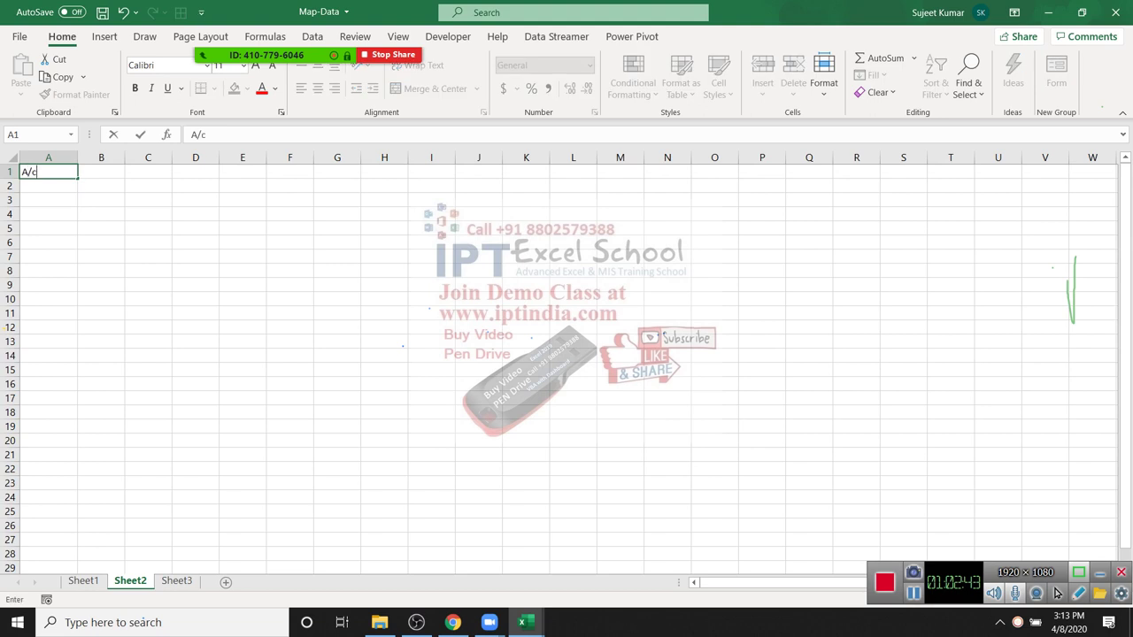
key(Return)
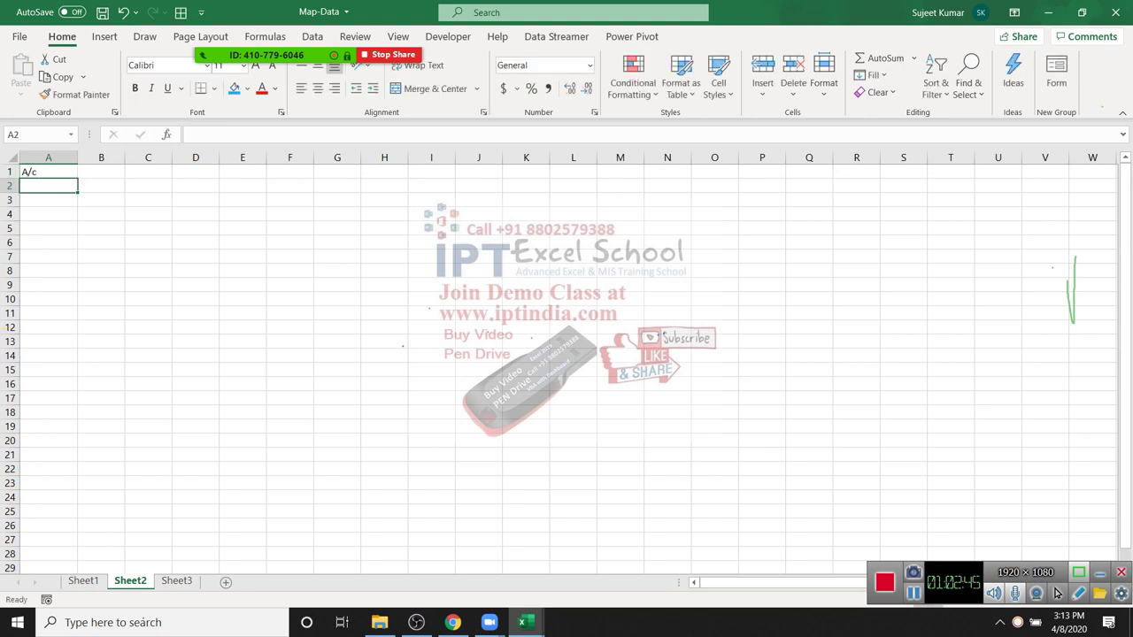
text(1)
key(Return)
key(Return)
key(Return)
text(1)
key(Return)
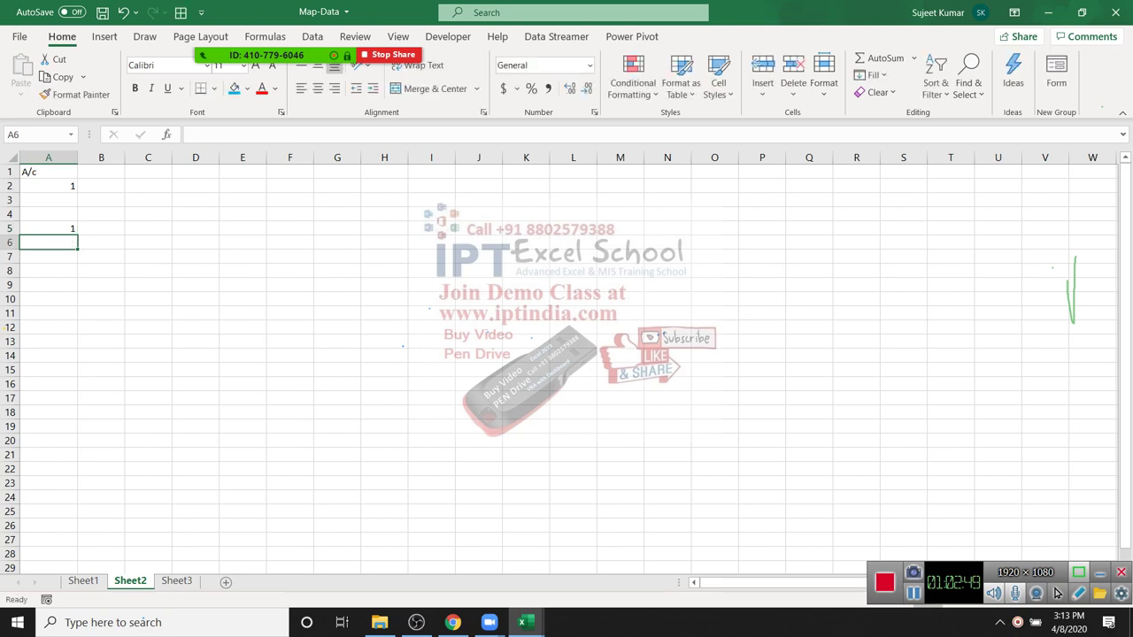
Step: Preview Duplicate Values highlighting on column A, then cancel it
scroll(567, 362, down, 1)
click(48, 157)
scroll(354, 354, up, 1)
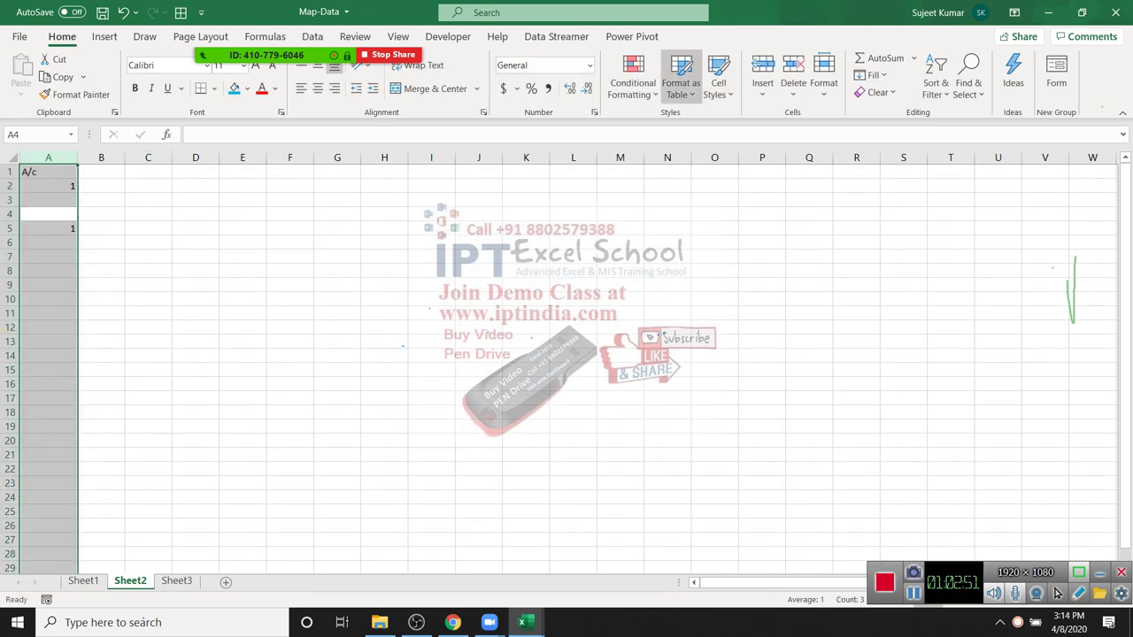
click(633, 84)
mouse_move(688, 122)
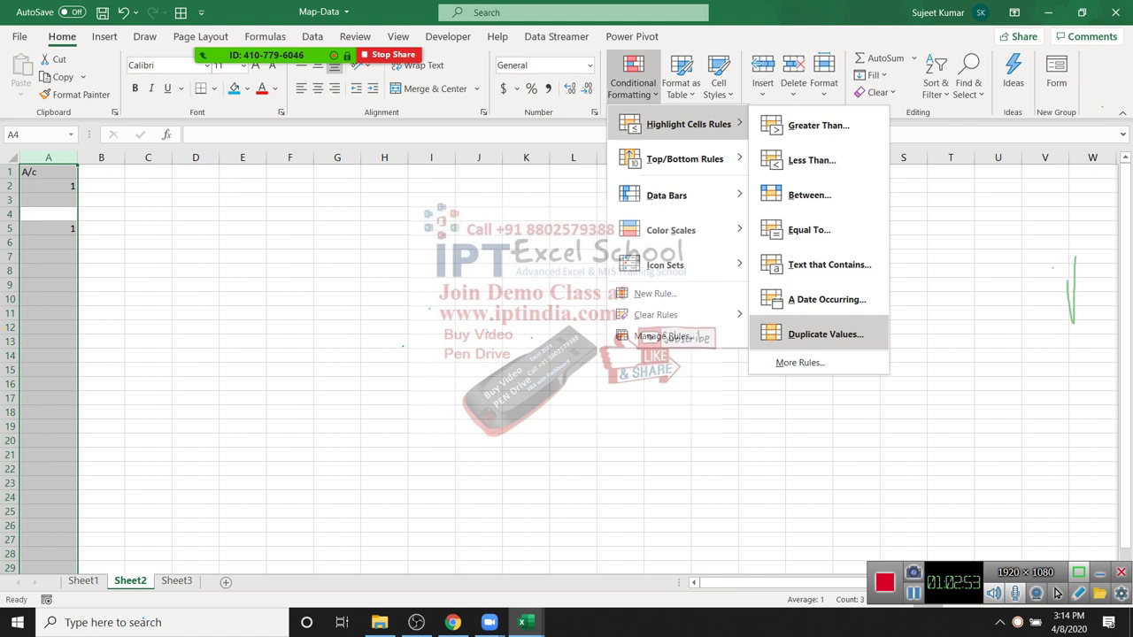
click(810, 332)
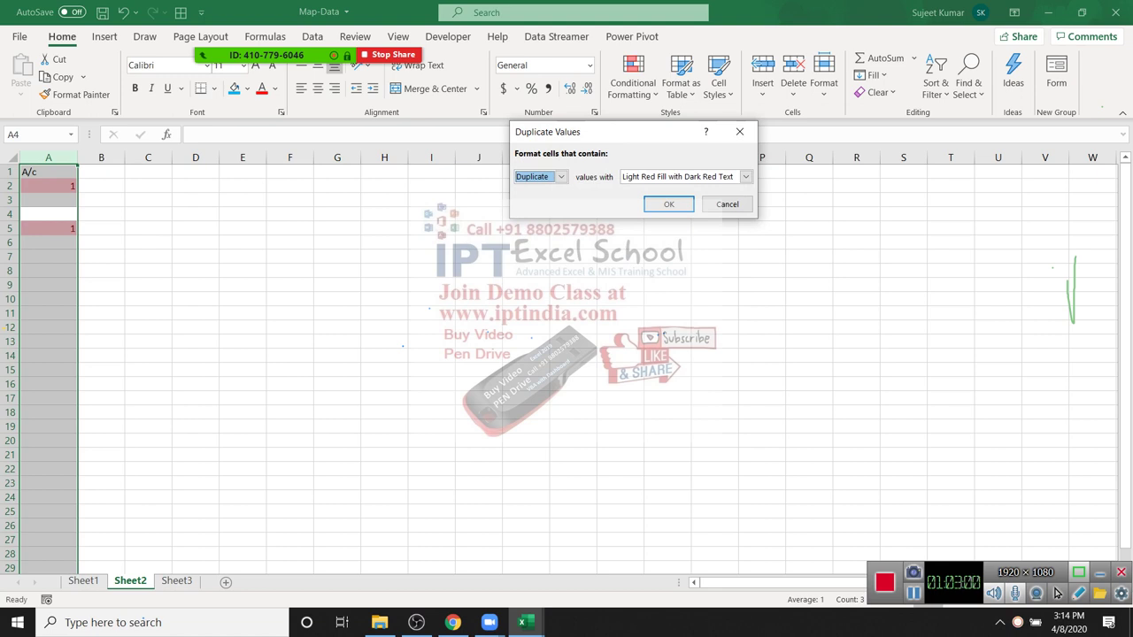
key(Escape)
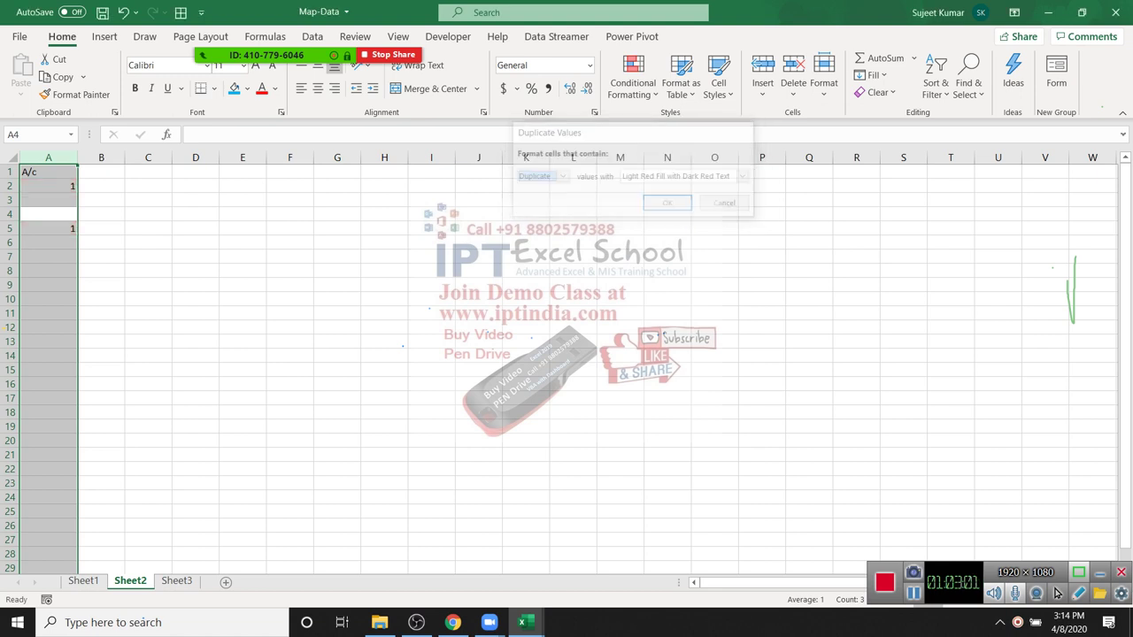
key(Right)
key(Right)
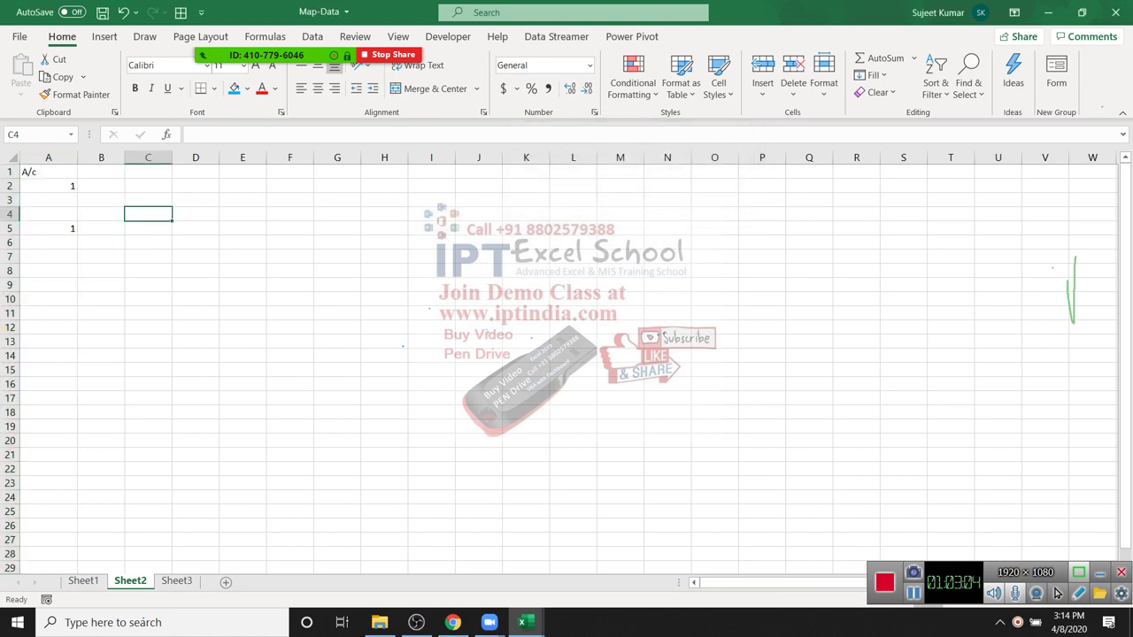
Step: Enter a COUNTIF formula in B2 counting A2 across column A
key(Left)
key(Left)
key(Up)
key(Up)
key(Right)
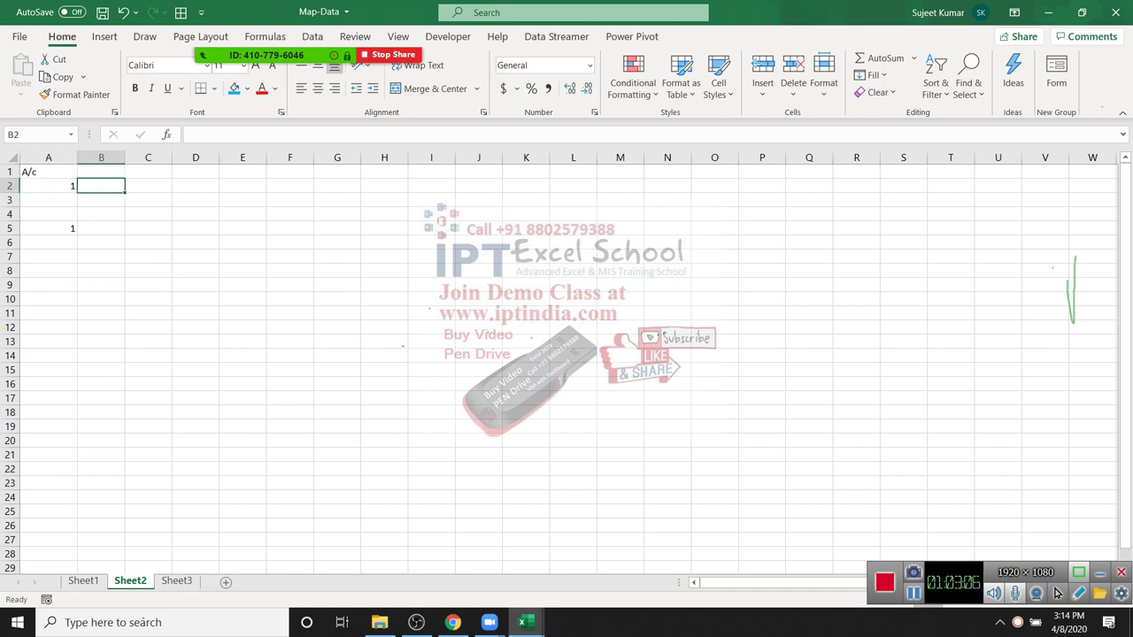
text(=coun)
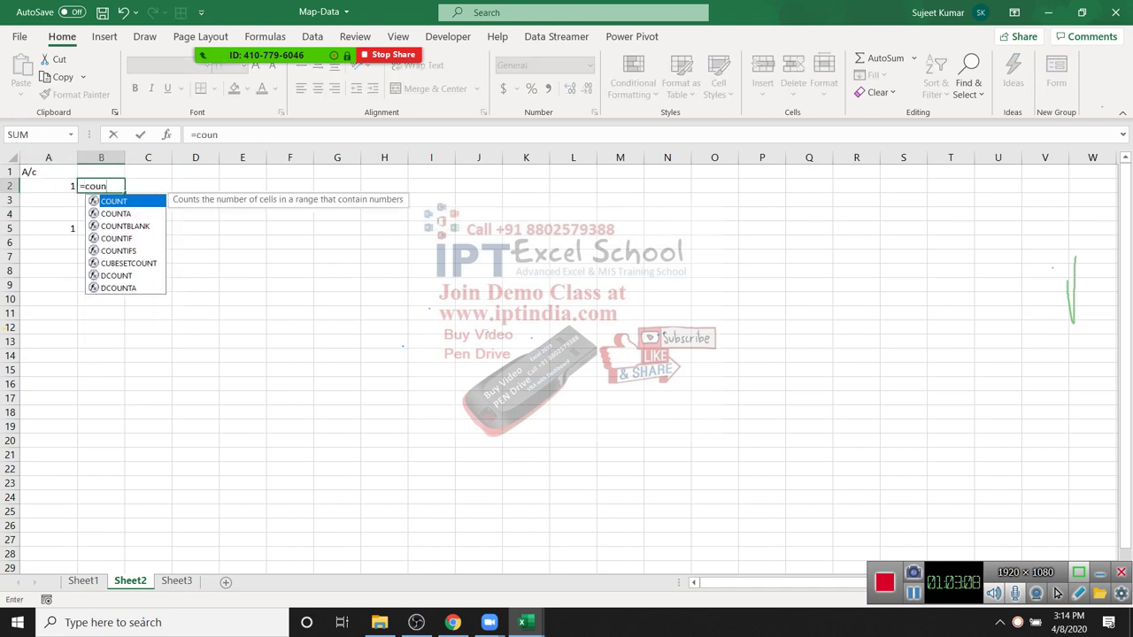
key(Down)
key(Down)
key(Down)
key(Tab)
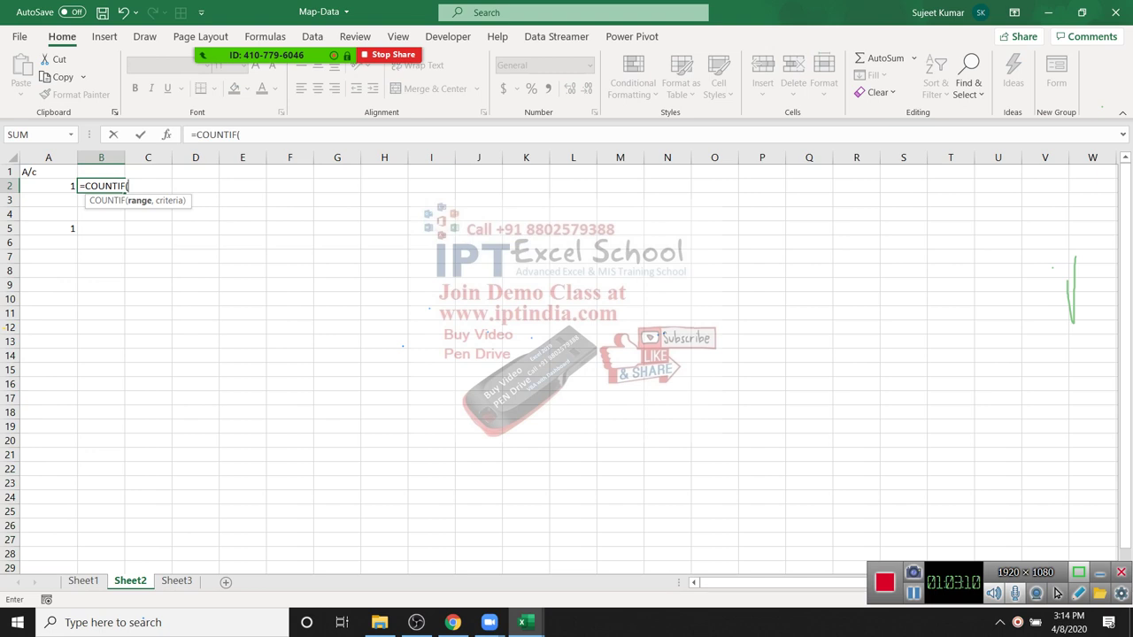
key(Left)
key(ctrl+space)
text(,)
key(Left)
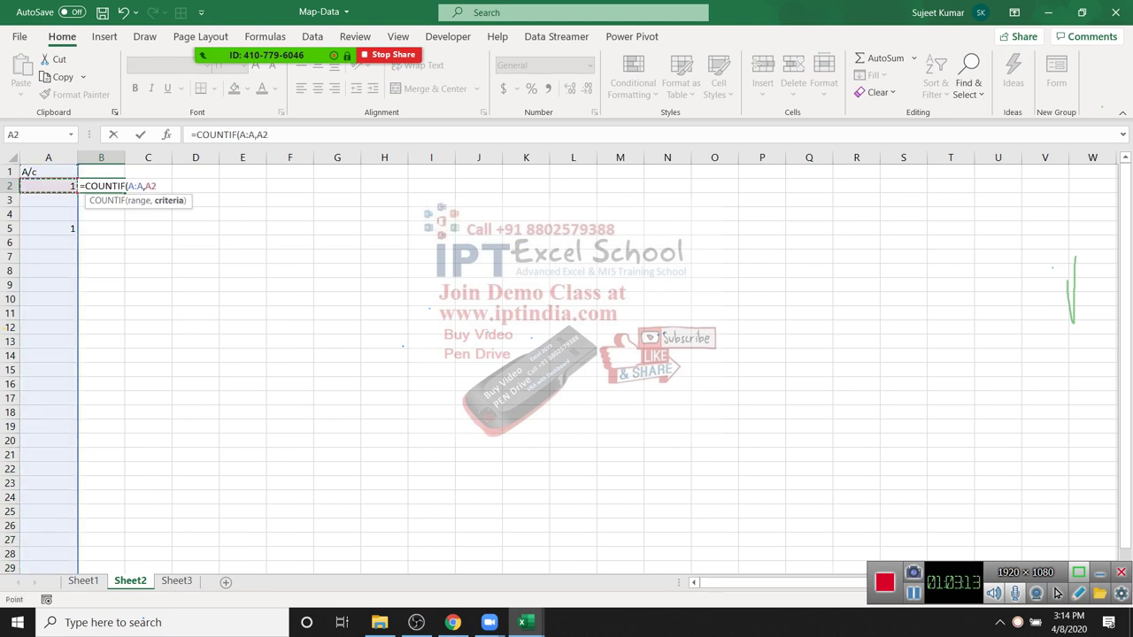
key(Return)
Step: Copy B2's COUNTIF formula into B5
key(Up)
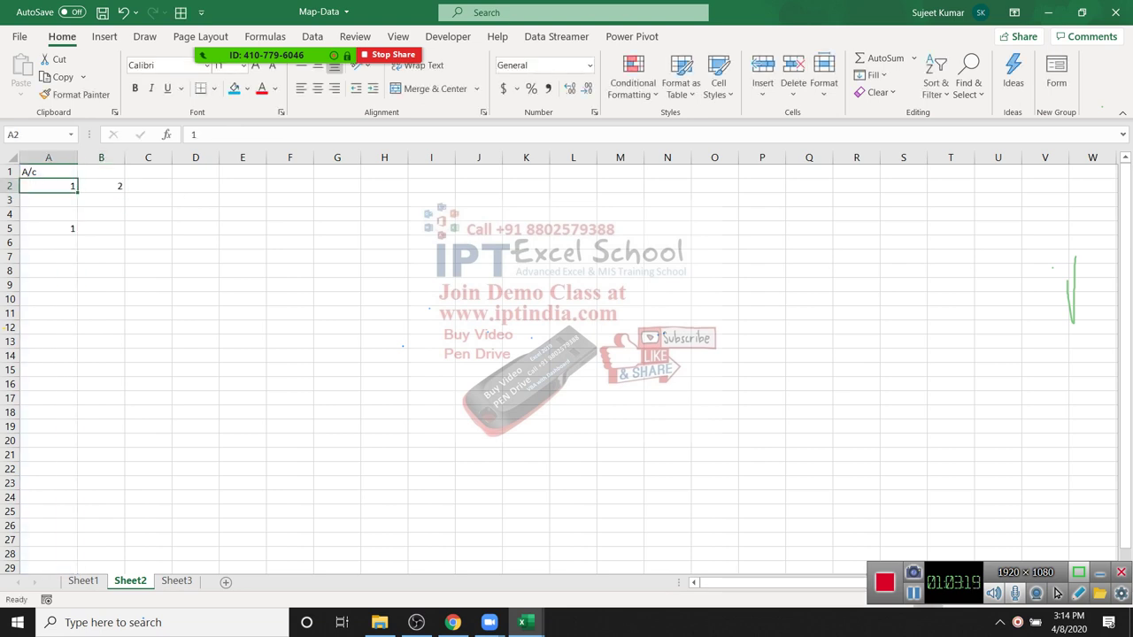
key(Right)
key(ctrl+c)
key(Down)
key(Down)
key(Down)
key(ctrl+v)
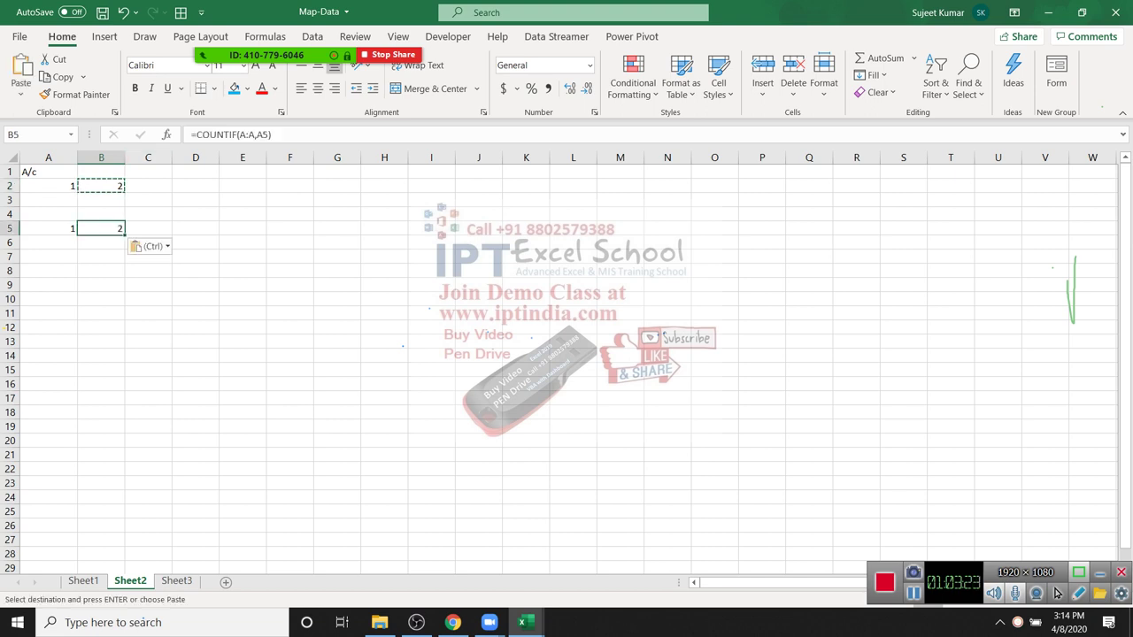
Step: Mute all participants in the meeting's participants list
key(alt+u)
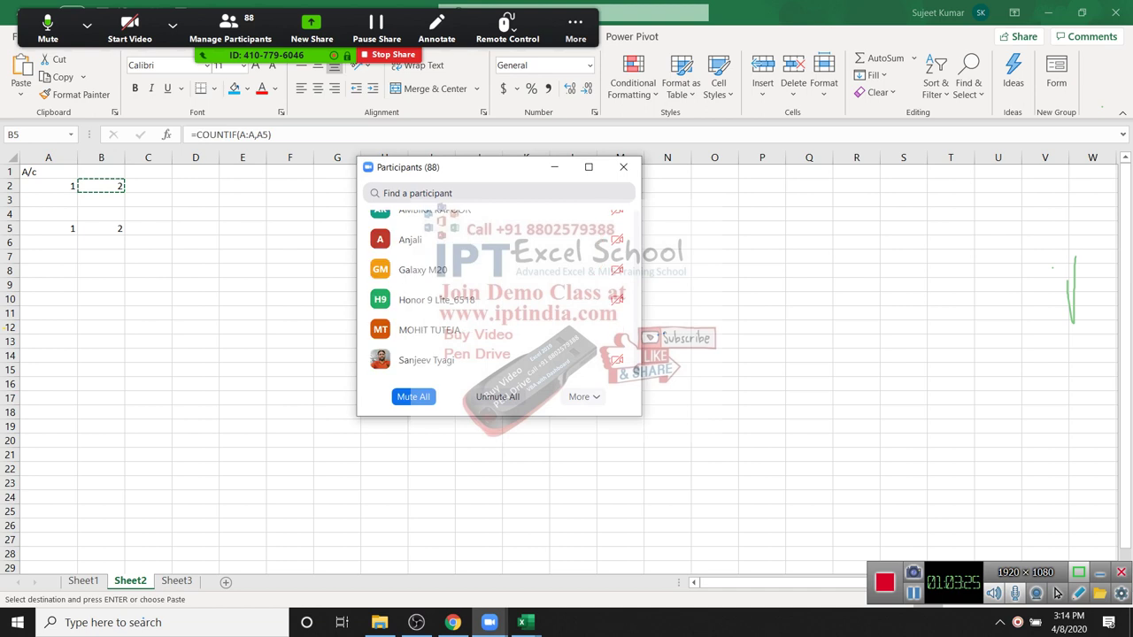
key(alt+m)
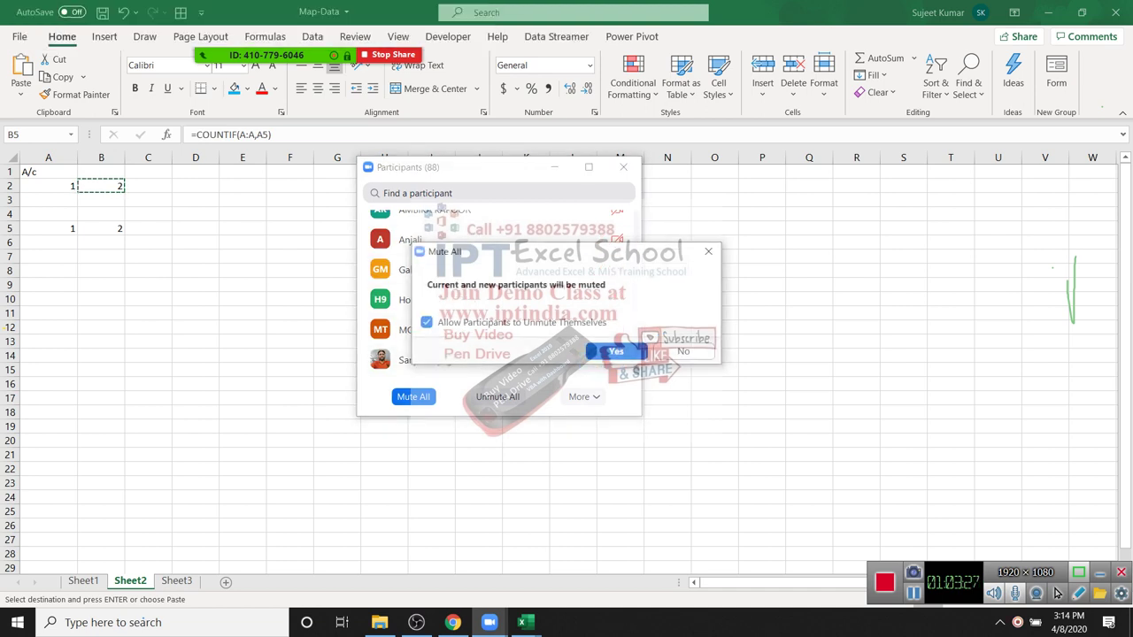
key(Return)
key(alt+u)
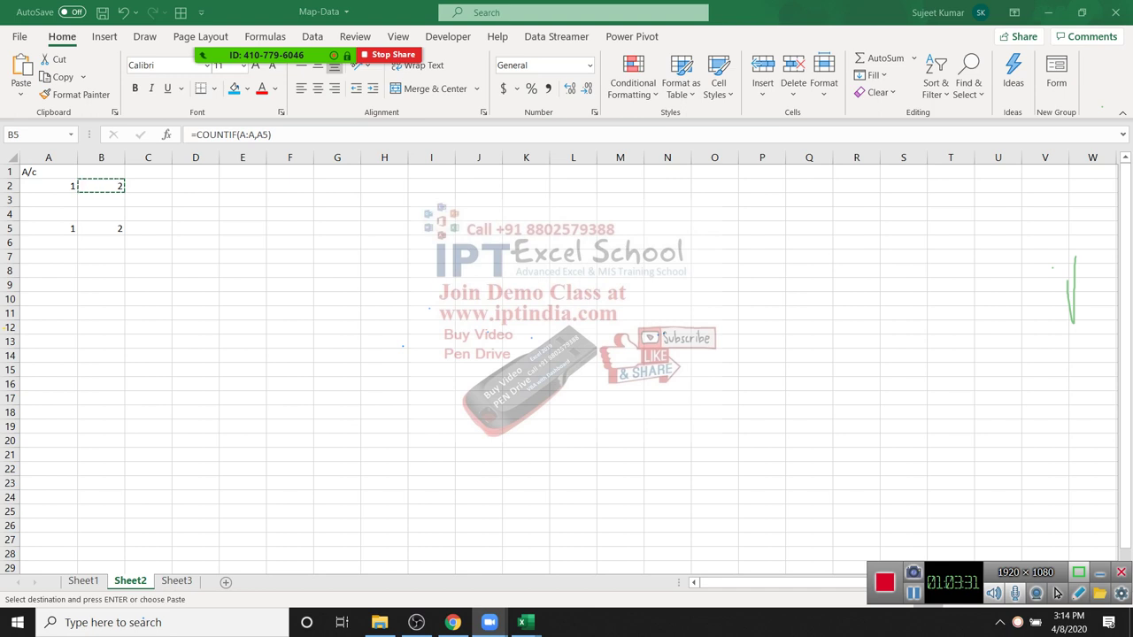
Step: Rewrite B2 as =COUNTIF(A2:A2,A2)
key(ctrl+v)
key(Up)
key(Up)
key(Up)
text(=cou)
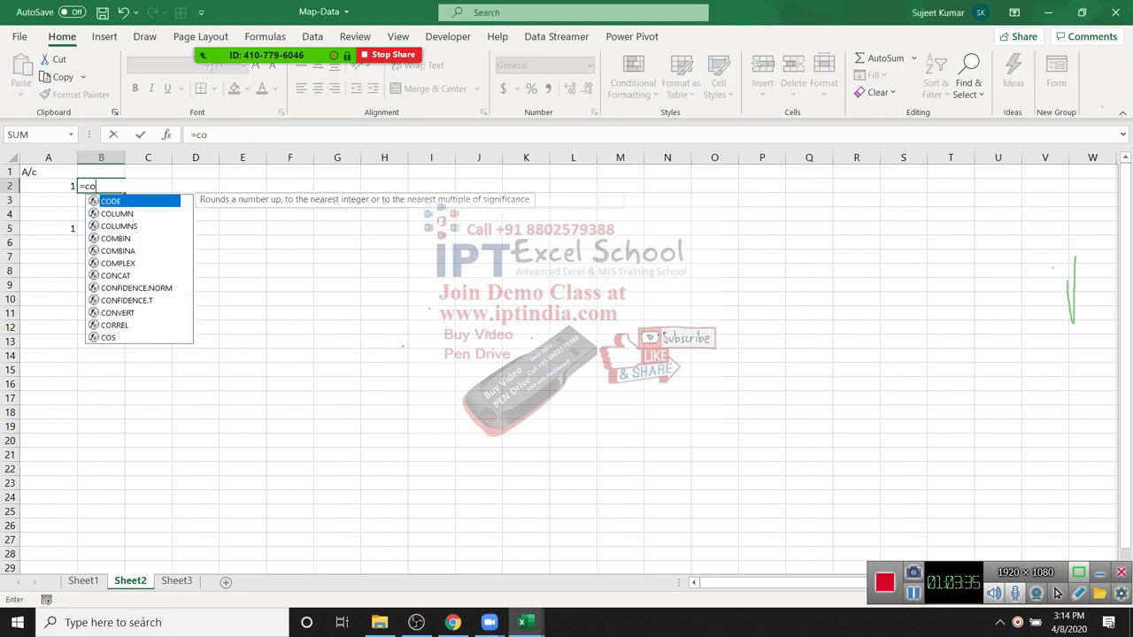
key(Down)
key(Down)
key(Down)
key(Down)
key(Up)
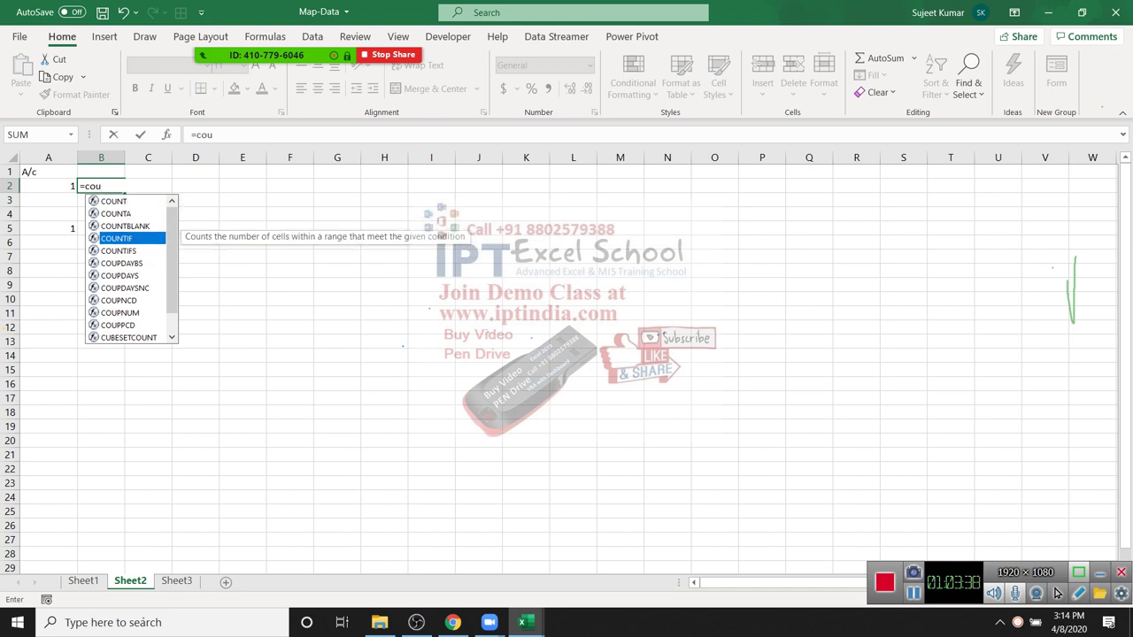
key(Tab)
key(Left)
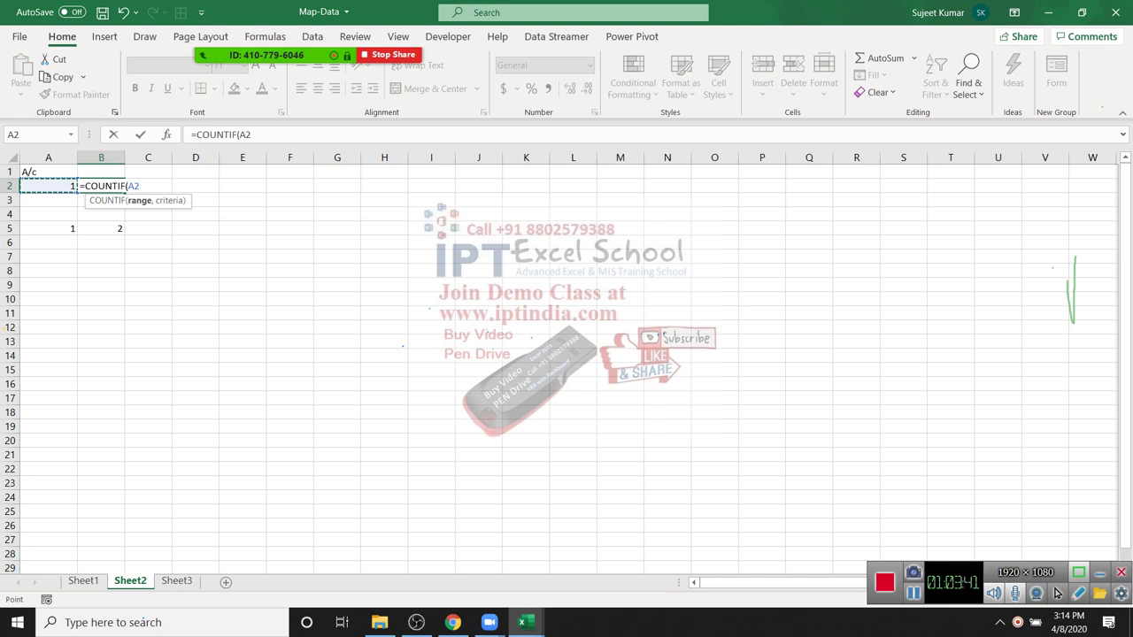
key(shift+Down)
key(shift+Up)
text(,a2))
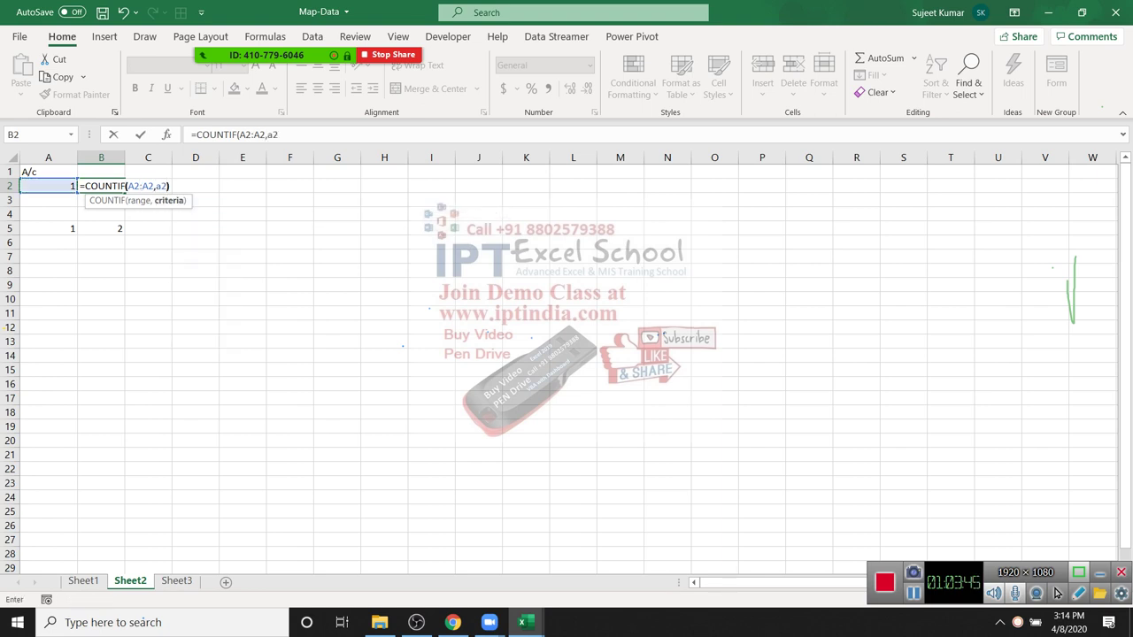
key(ctrl+Return)
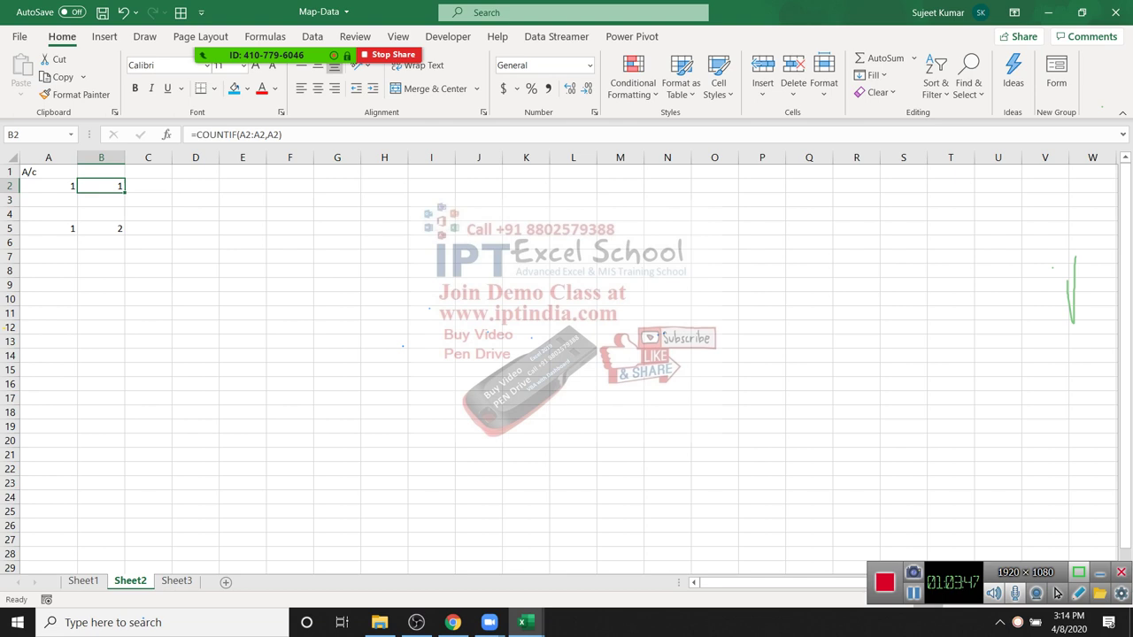
Step: Lock the range start to give =COUNTIF($A$2:A2,A2) and fill it down to B9
key(F2)
key(Left)
key(Left)
key(Left)
key(Left)
key(Left)
key(Left)
key(Left)
key(F4)
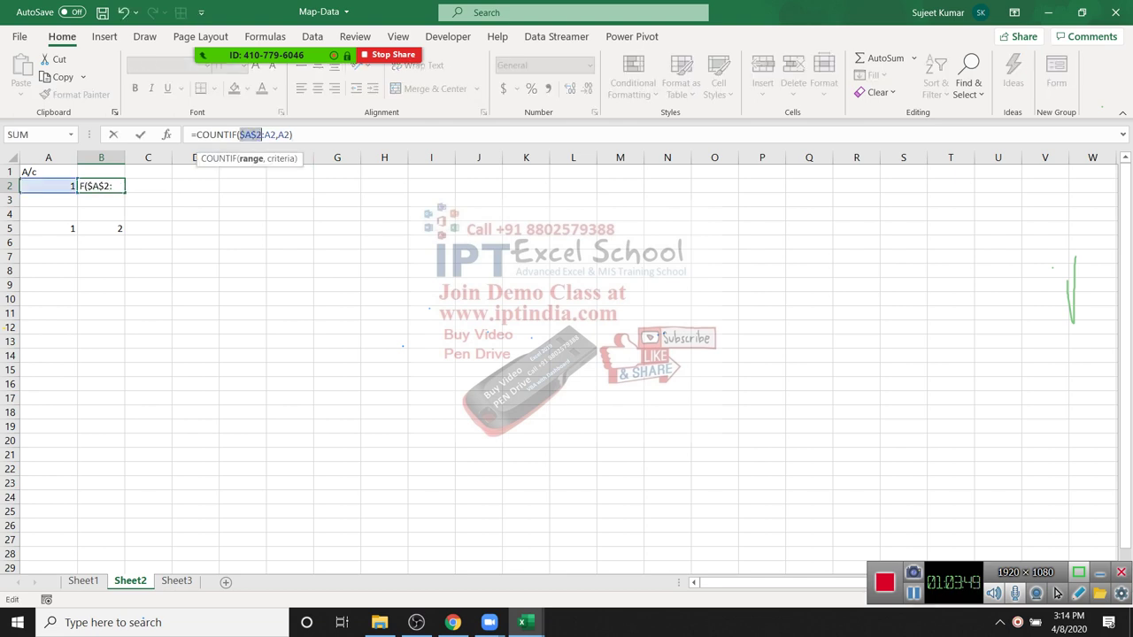
key(ctrl+Return)
key(shift+Down)
key(shift+Down)
key(shift+Down)
key(shift+Down)
key(shift+Down)
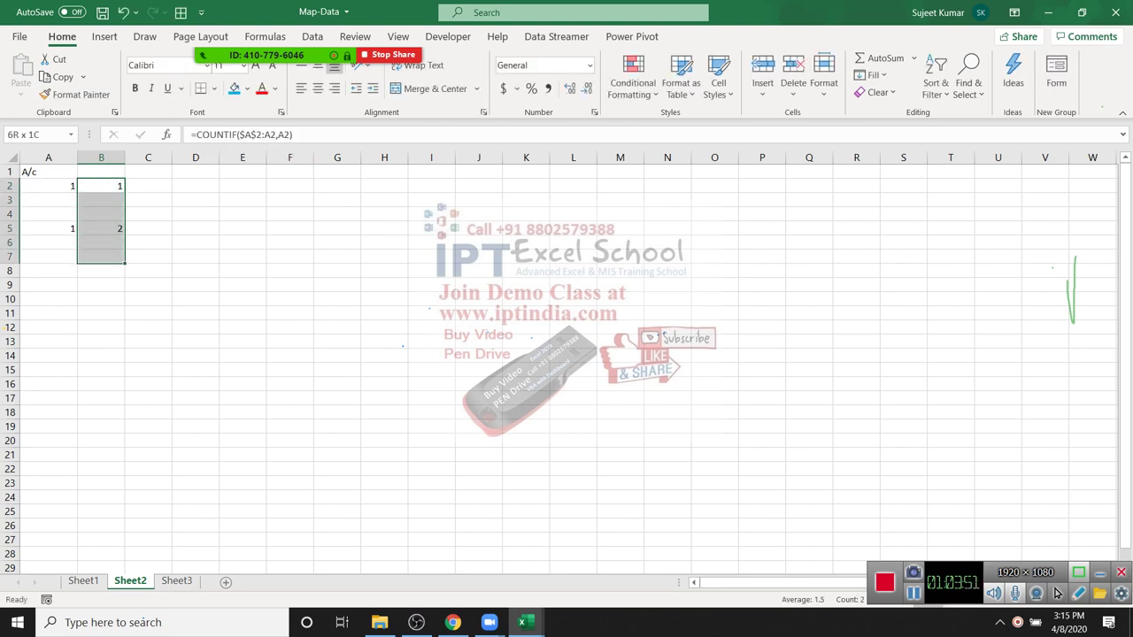
key(shift+Down)
key(shift+Down)
key(ctrl+d)
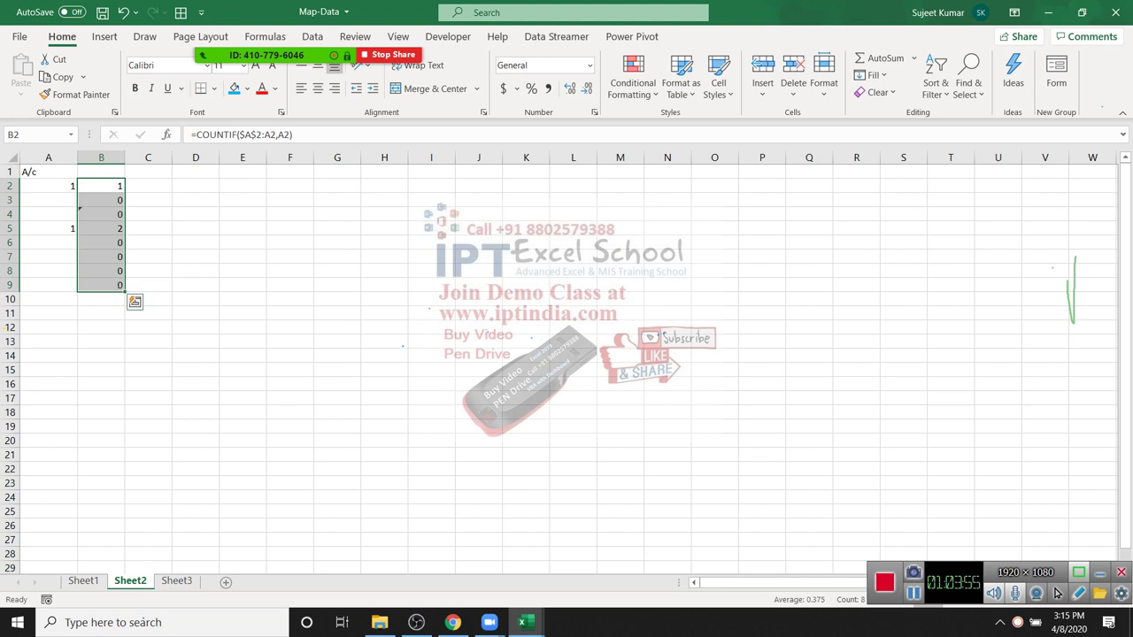
key(shift+BackSpace)
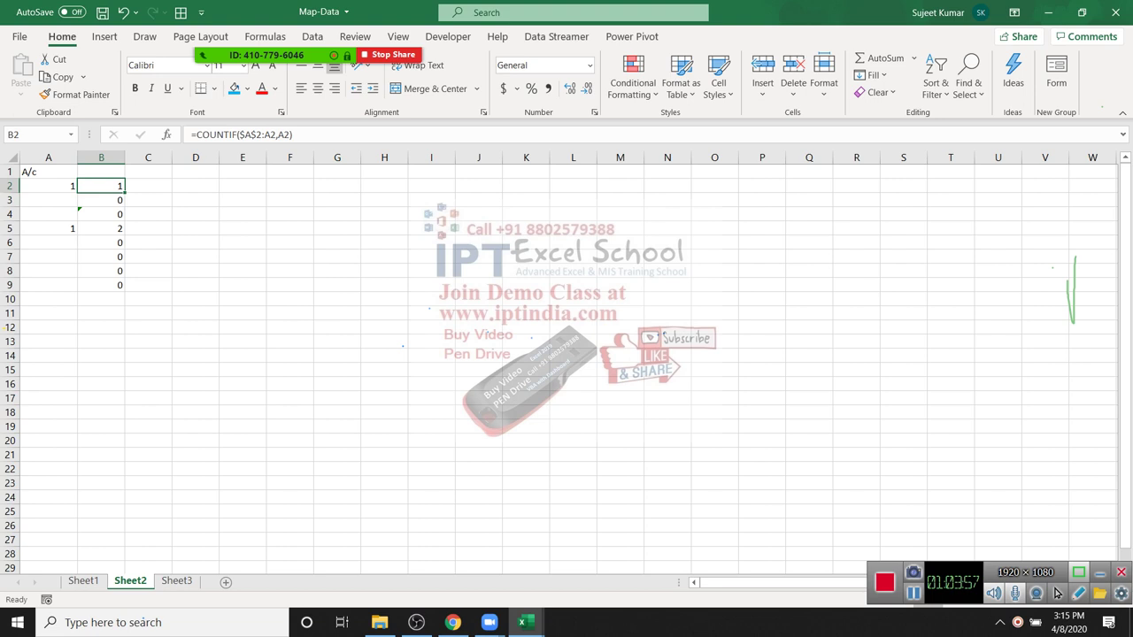
key(Down)
key(Down)
key(Down)
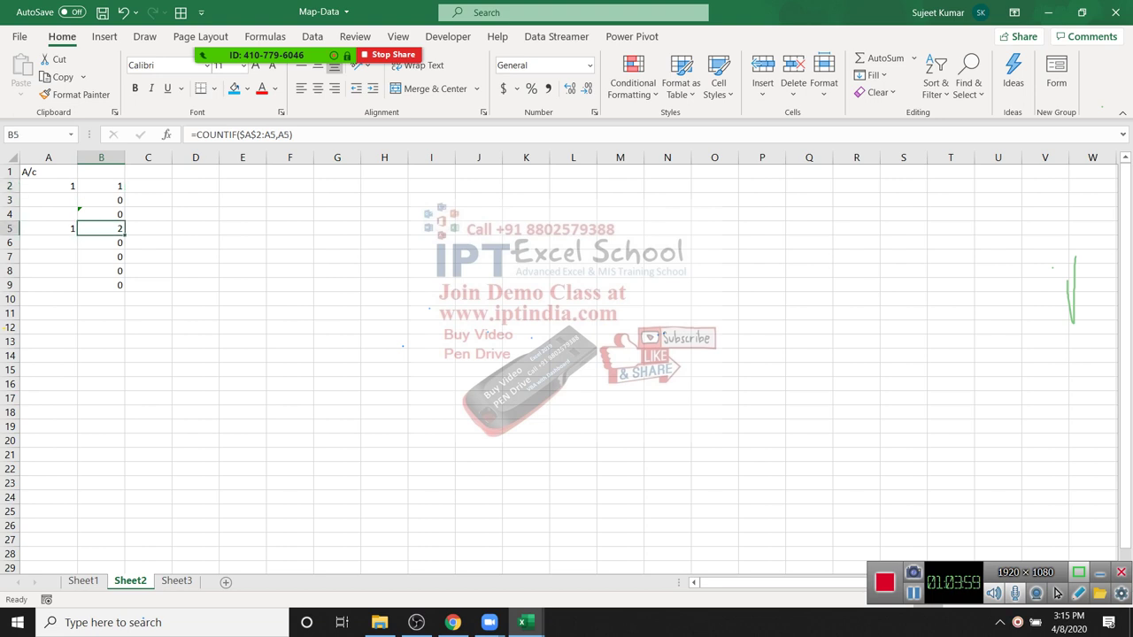
Step: Copy the COUNTIF formula text from B2 and return to A2
click(48, 186)
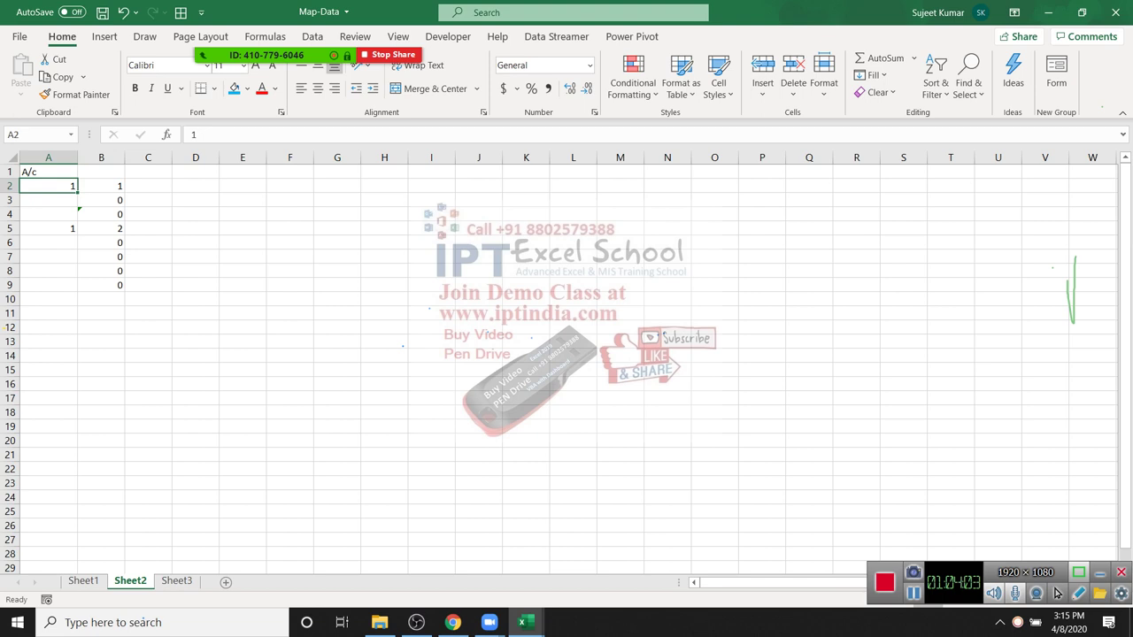
key(Right)
key(F2)
key(shift+Home)
key(ctrl+c)
key(Escape)
key(Left)
key(alt+h)
Step: Add a formula rule =COUNTIF($A$2:A2,A2)>1 on A2 with a green fill
key(l)
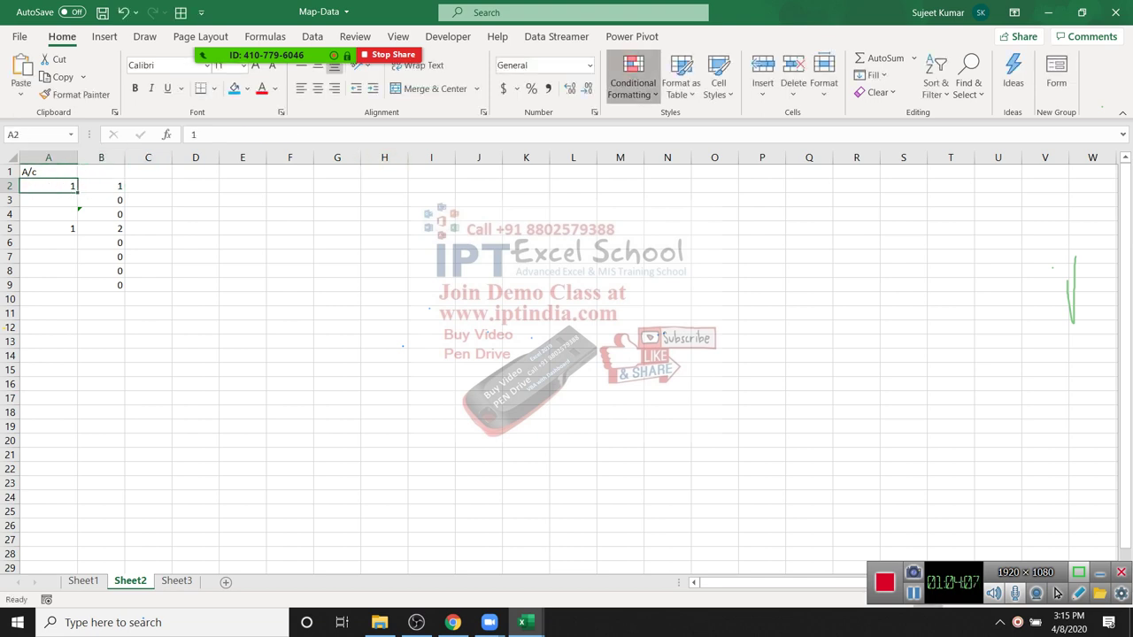
key(Down)
key(Down)
key(Down)
key(Down)
key(Down)
key(Return)
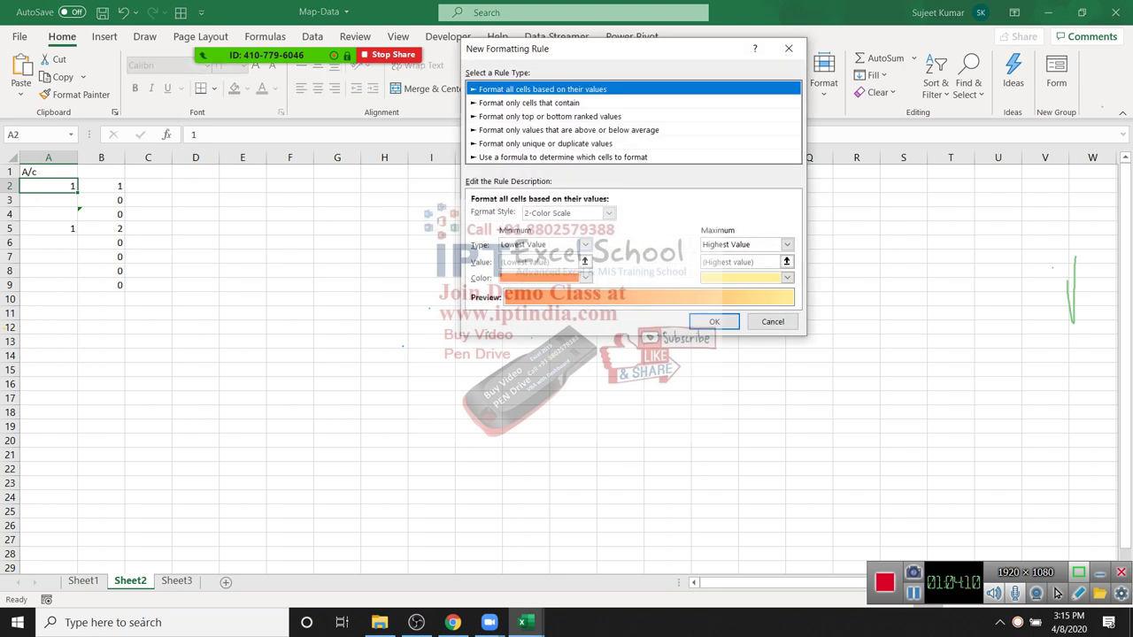
key(Down)
key(Down)
key(Down)
key(Down)
key(Down)
key(Tab)
key(ctrl+v)
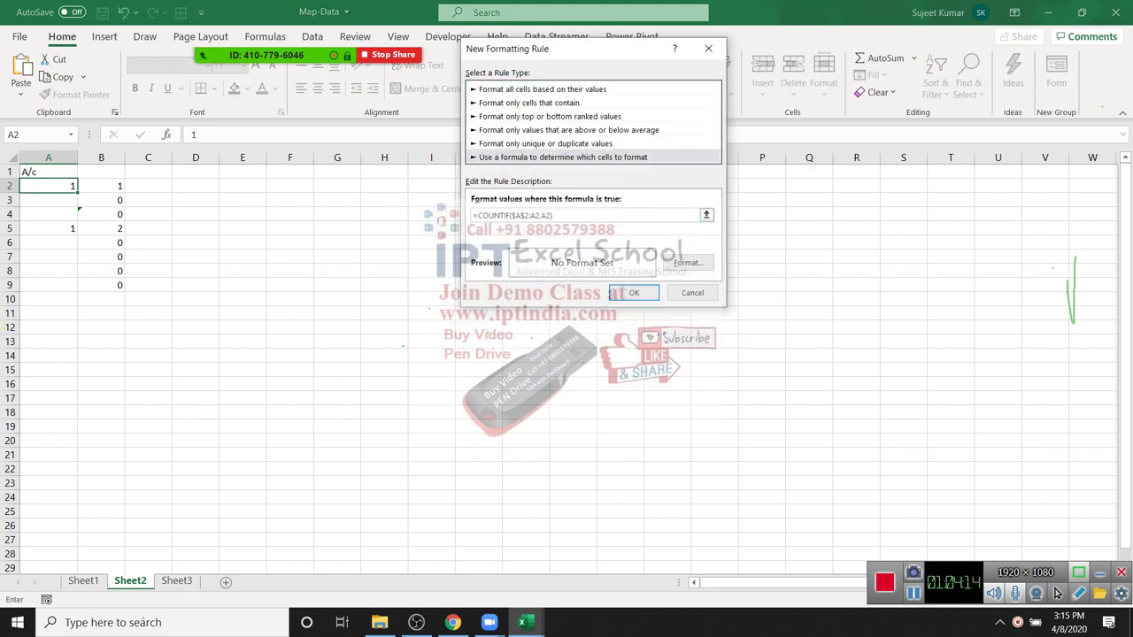
key(Tab)
text(>1)
key(alt+f)
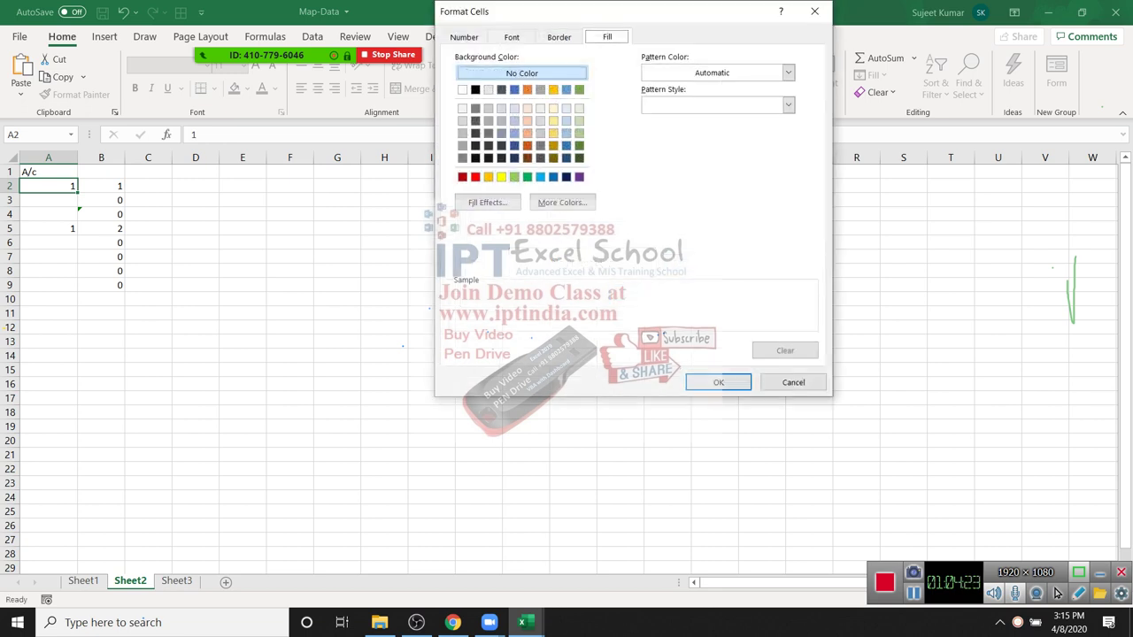
click(527, 176)
click(718, 382)
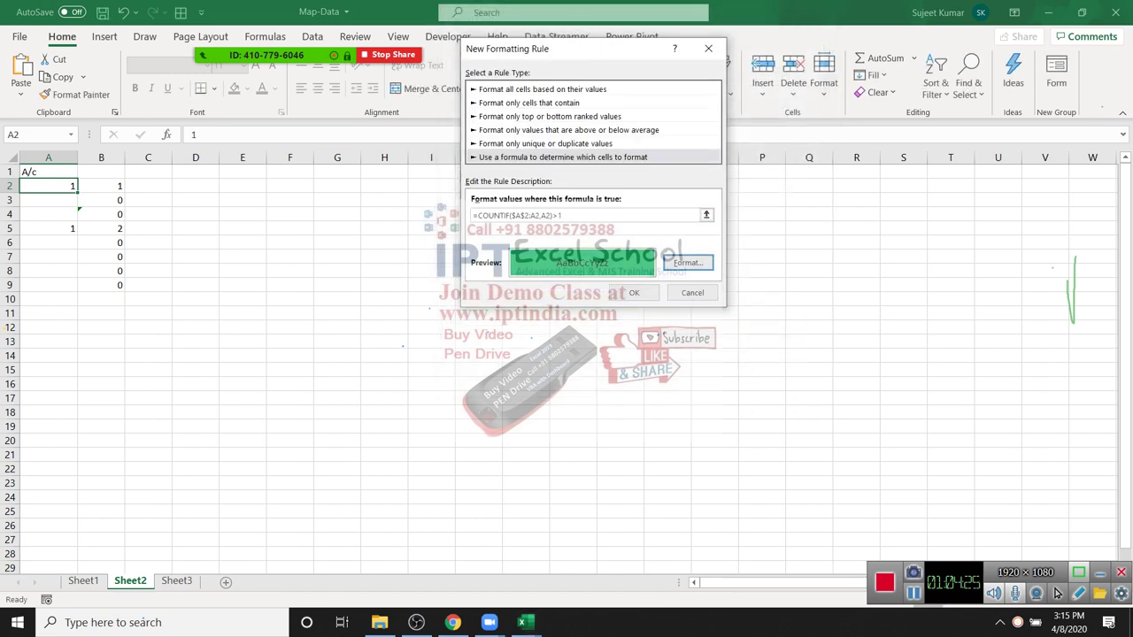
key(Return)
Step: Format-paint A2's rule down to A20 and enter a test value 1 in A10
click(74, 94)
drag(48, 185, 49, 433)
click(49, 298)
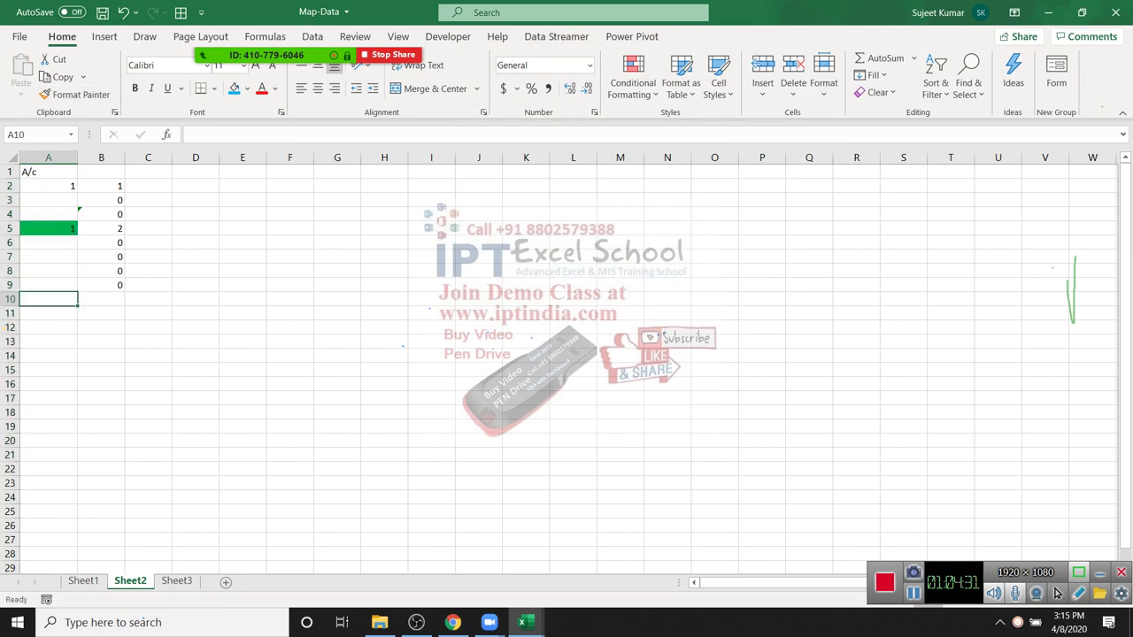
text(1)
key(Return)
click(49, 186)
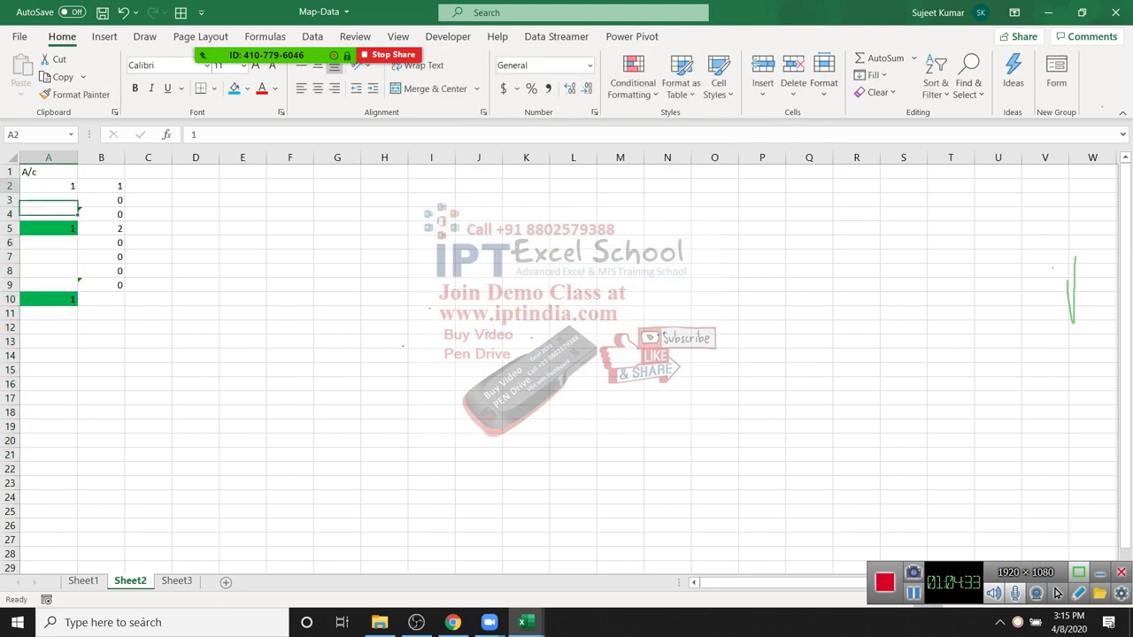
key(alt+u)
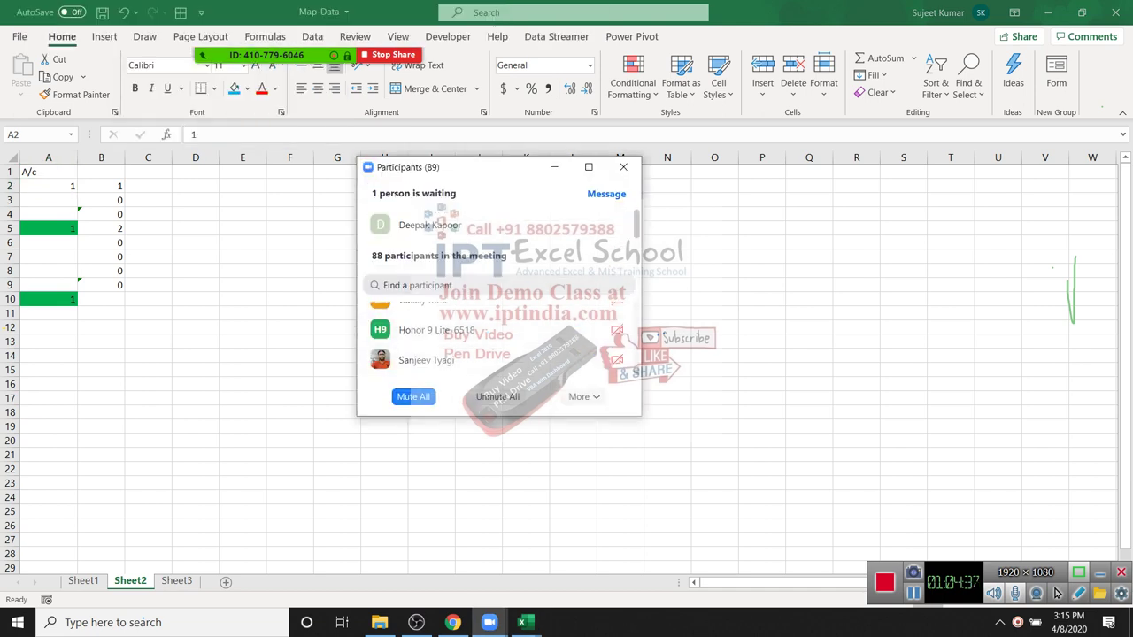
Step: Mute all meeting participants twice, then close the participants list
key(alt+m)
key(Return)
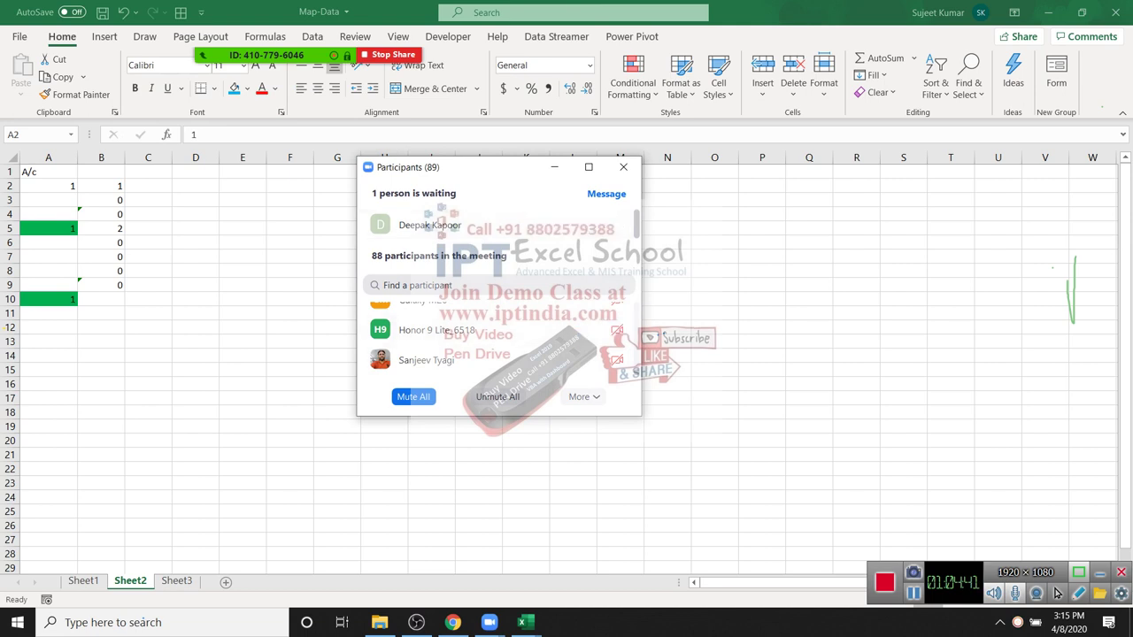
key(alt+m)
key(Return)
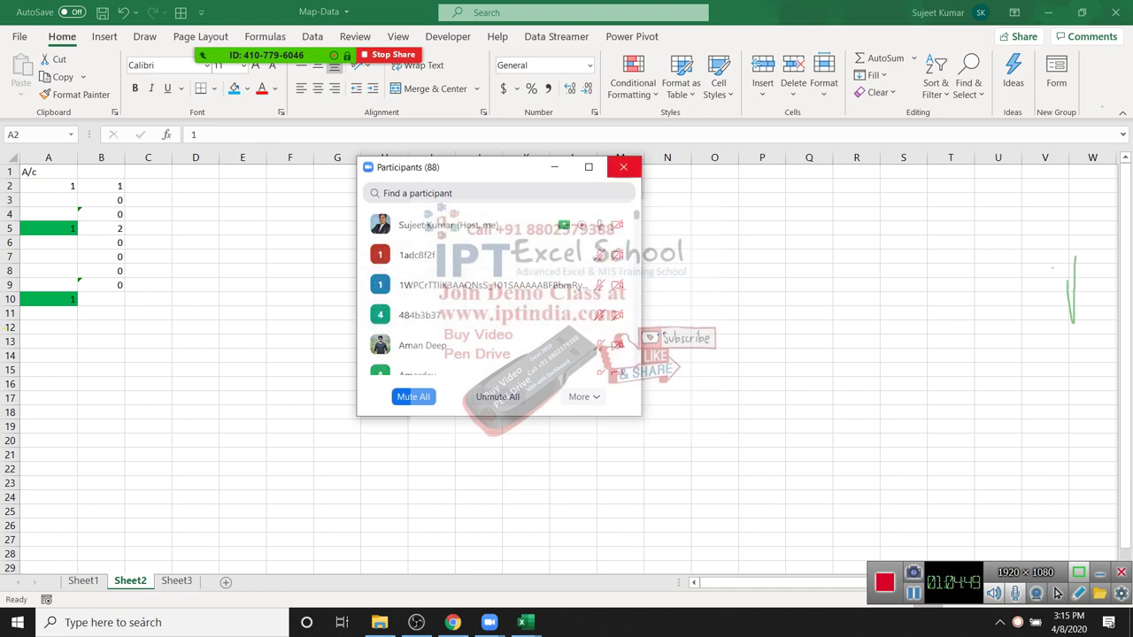
click(623, 166)
Step: Enter test A/c values 1 in A15, 2 in A16 and 2 in A7 to check duplicate highlighting
key(ctrl+Down)
key(ctrl+Down)
key(Down)
key(Down)
key(Down)
key(Down)
key(Down)
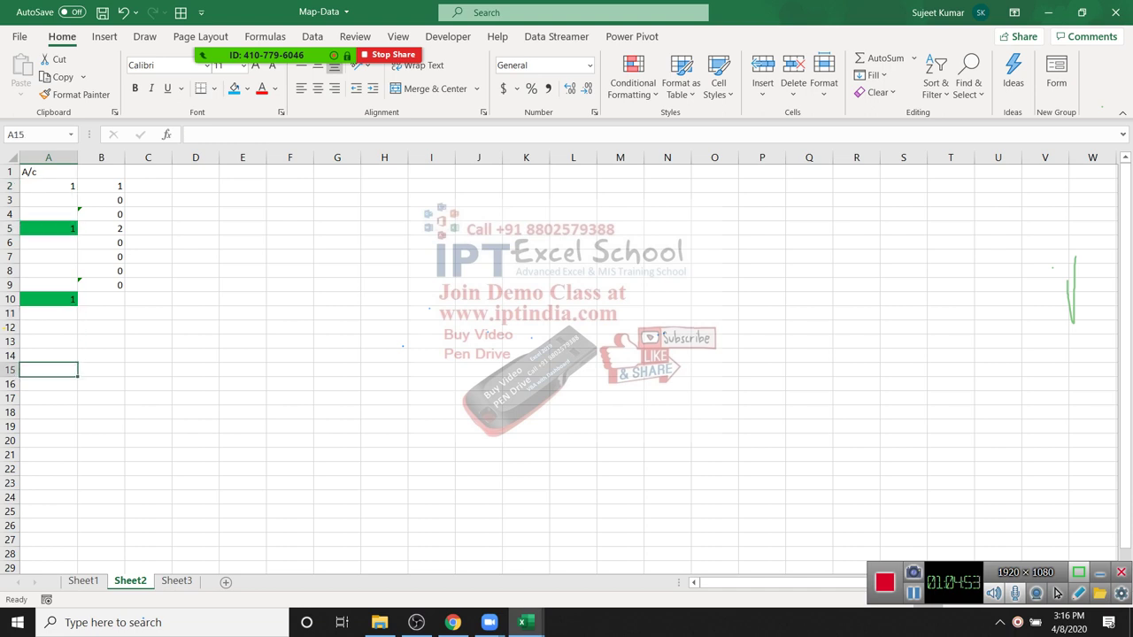
text(1)
key(Return)
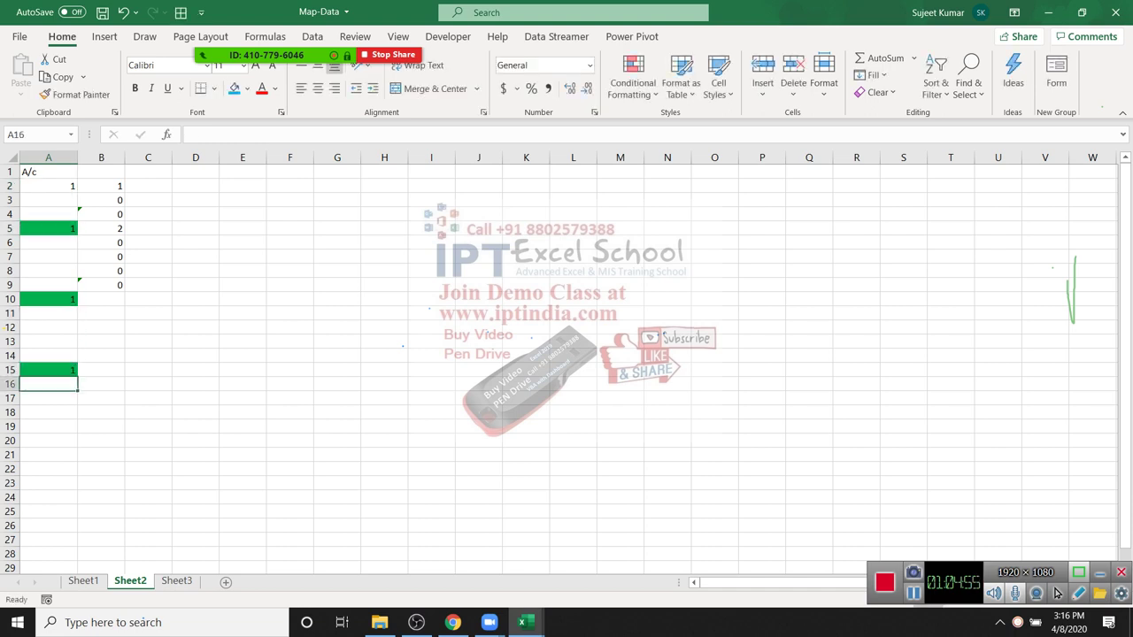
text(2)
key(Return)
key(Return)
key(Return)
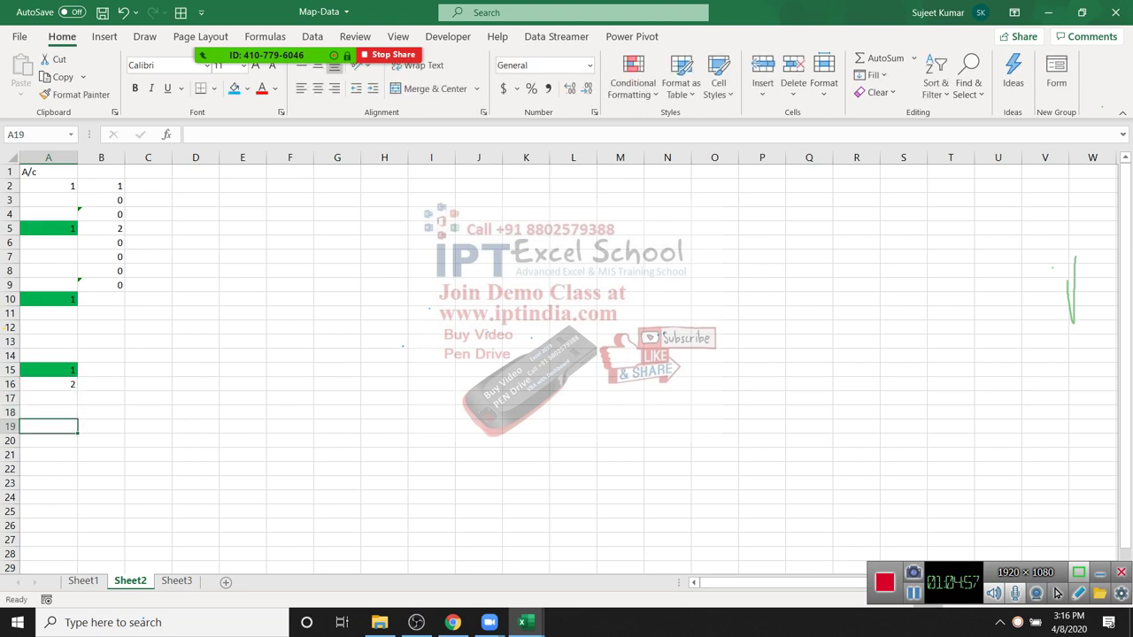
key(Up)
key(Up)
key(Up)
key(Up)
key(Up)
key(Up)
key(Up)
key(Up)
key(Up)
key(Up)
key(Up)
key(Up)
text(2)
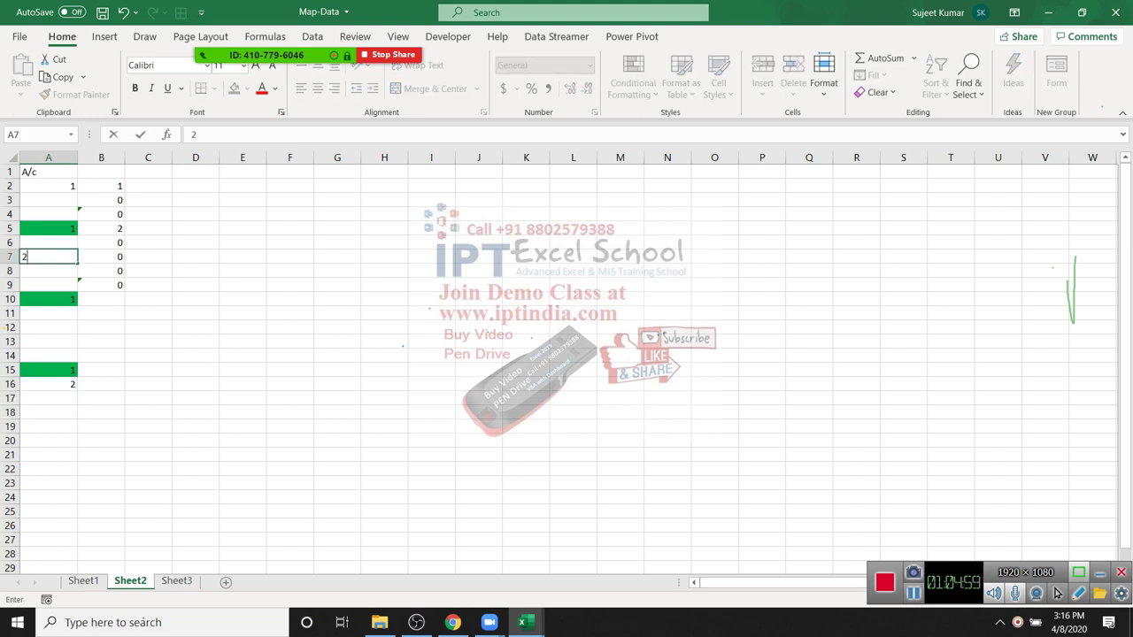
key(Return)
key(Down)
key(Down)
key(Down)
key(Down)
key(Down)
key(Down)
key(Down)
key(Down)
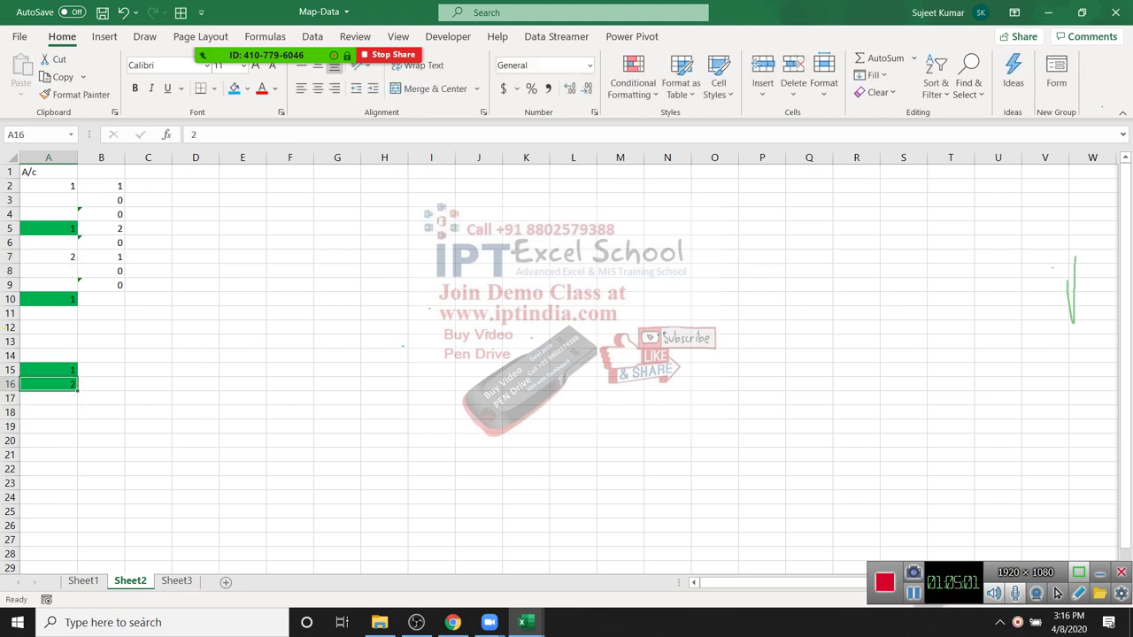
Step: Look through the meeting participants list, then close it
key(alt+u)
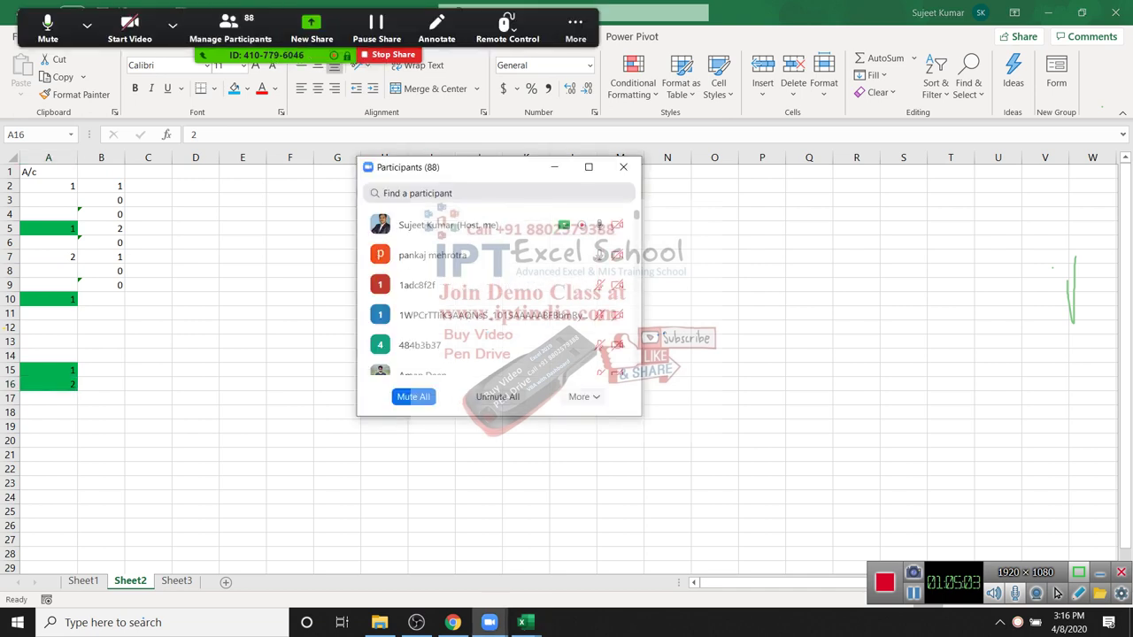
key(Down)
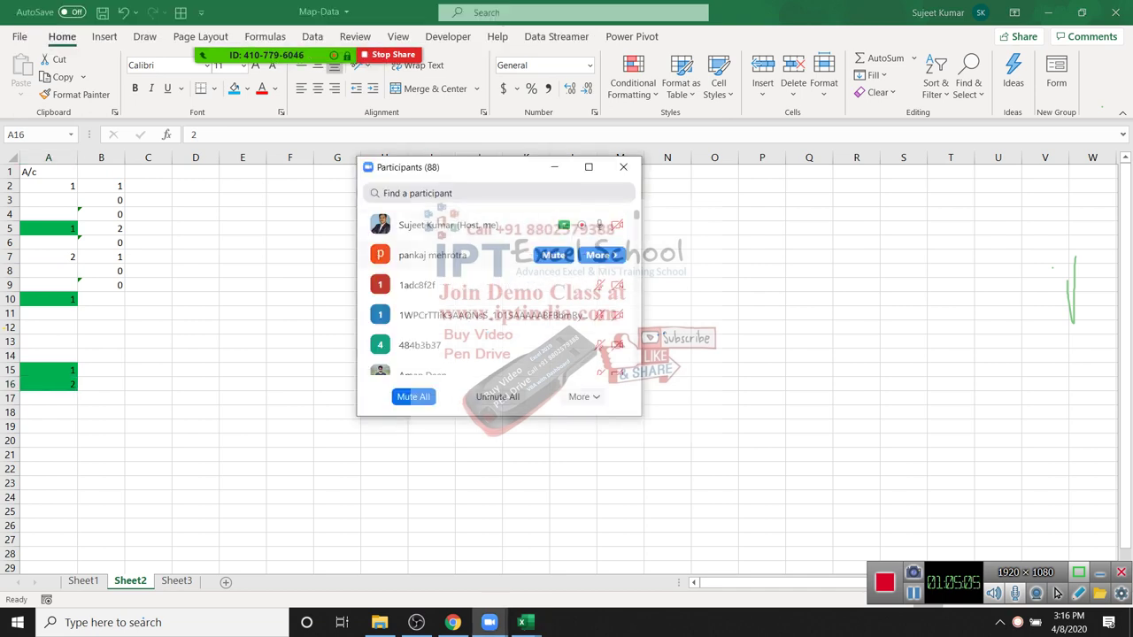
key(Down)
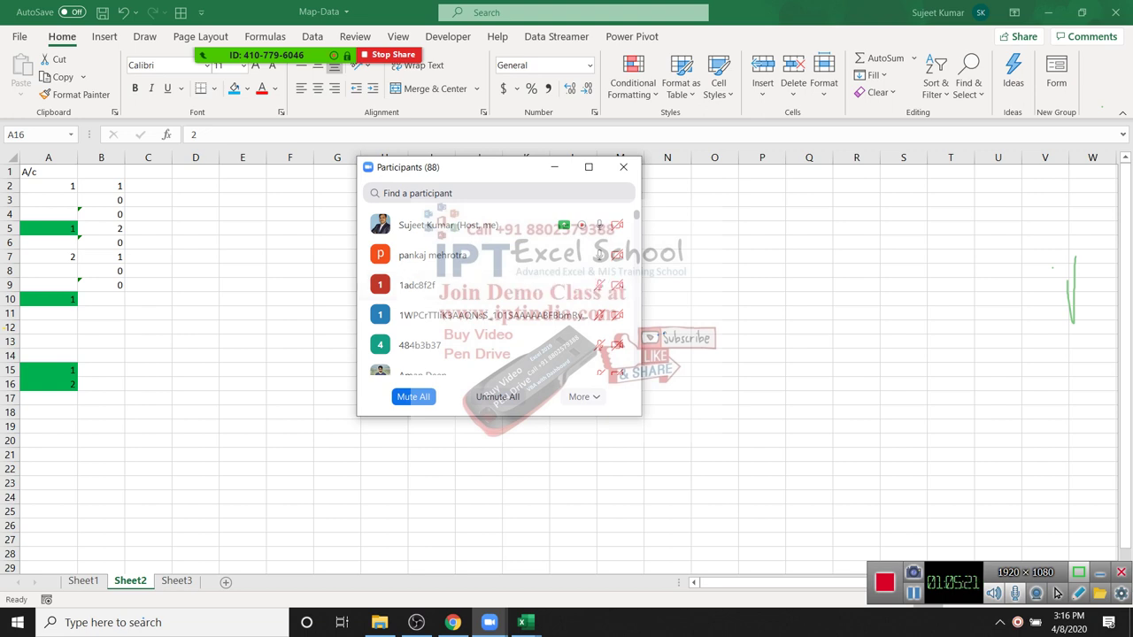
click(623, 166)
Step: On Sheet1, clear cell C13 and undo it so it reads Uday again
key(ctrl+Page_Up)
key(Left)
key(Left)
key(Left)
key(Up)
key(Up)
key(Up)
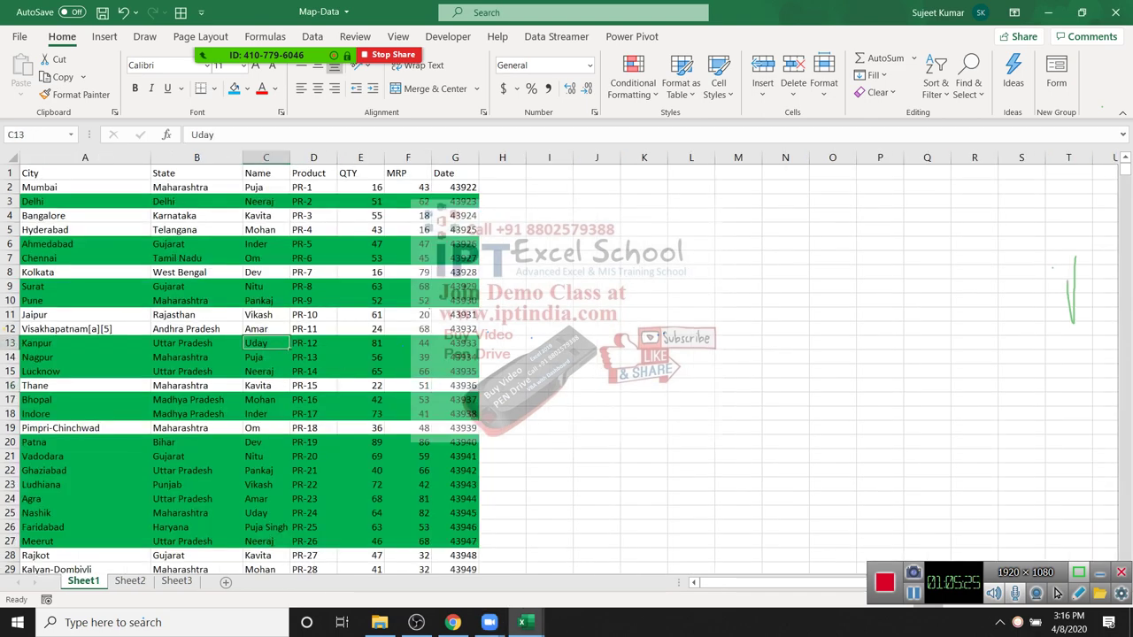
key(Delete)
key(ctrl+z)
Step: Start Protect Sheet on Sheet1 and enter a sheet password for confirmation
right_click(83, 581)
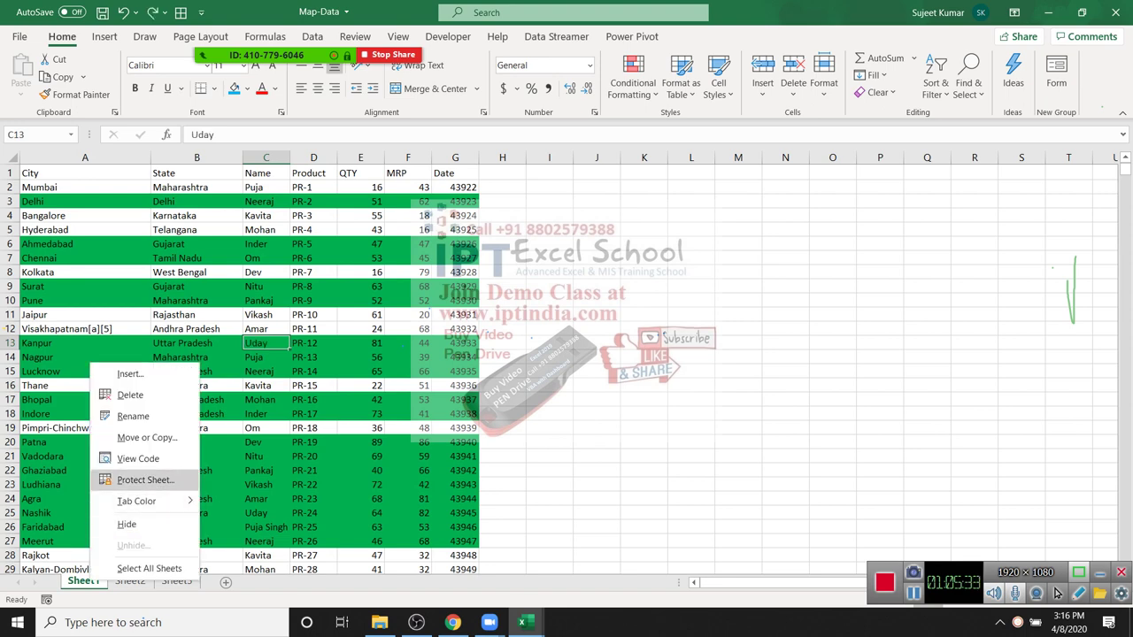
key(Return)
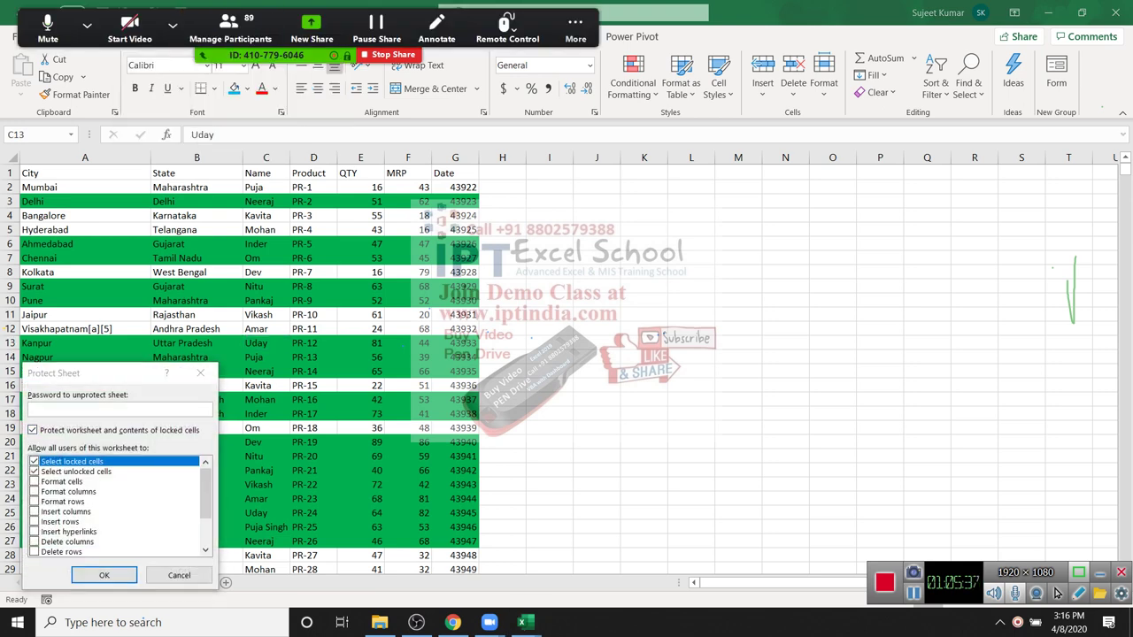
drag(88, 372, 719, 181)
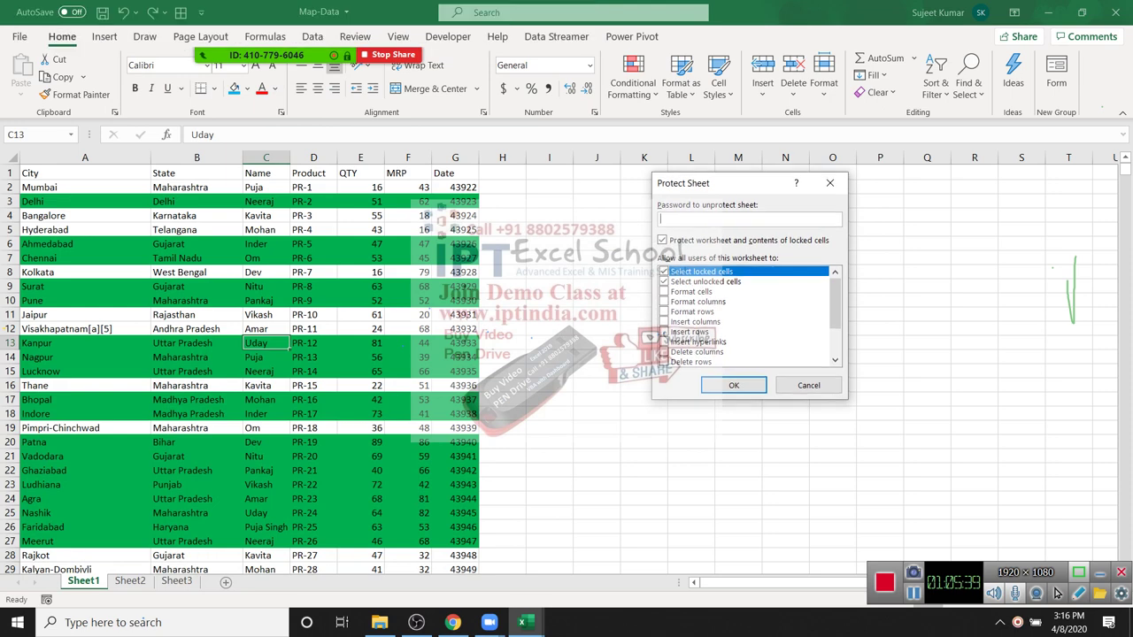
text(1)
key(Return)
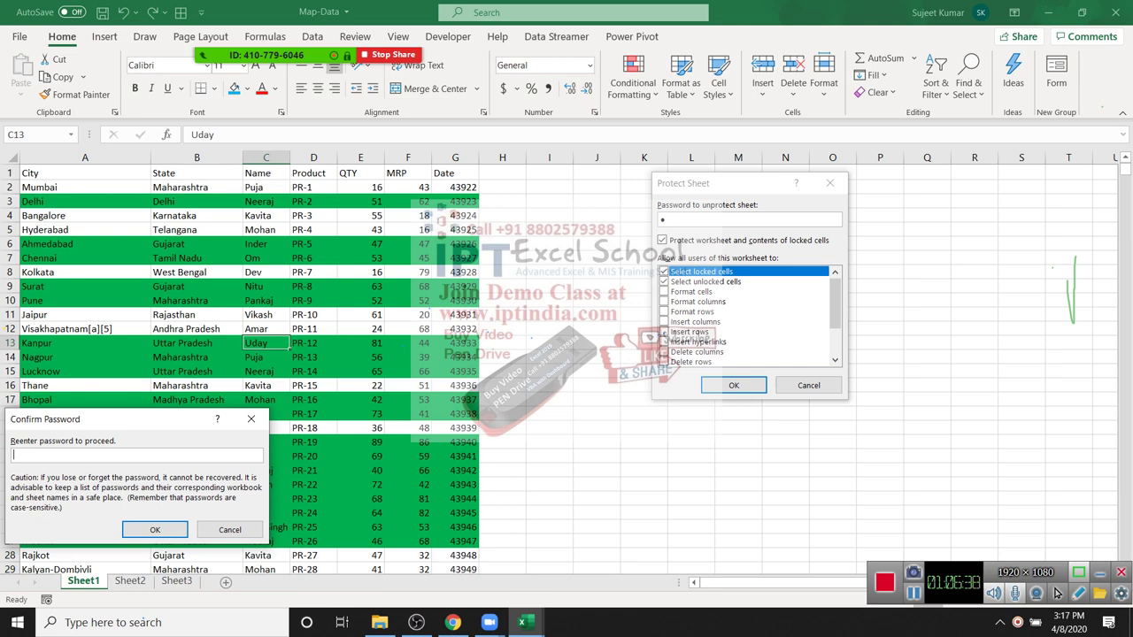
Step: Re-enter the sheet password to confirm and protect Sheet1
drag(154, 341, 307, 321)
text(1)
key(Return)
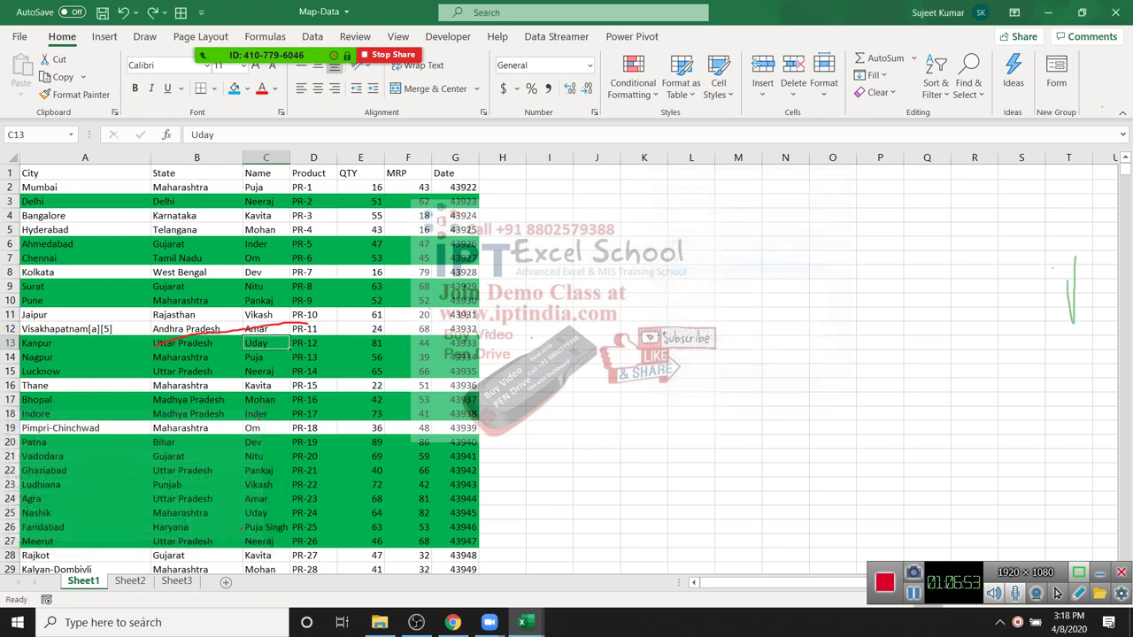
Step: Test the protection by trying to delete C6:E13 and dismissing the protected-sheet warning
drag(266, 243, 360, 343)
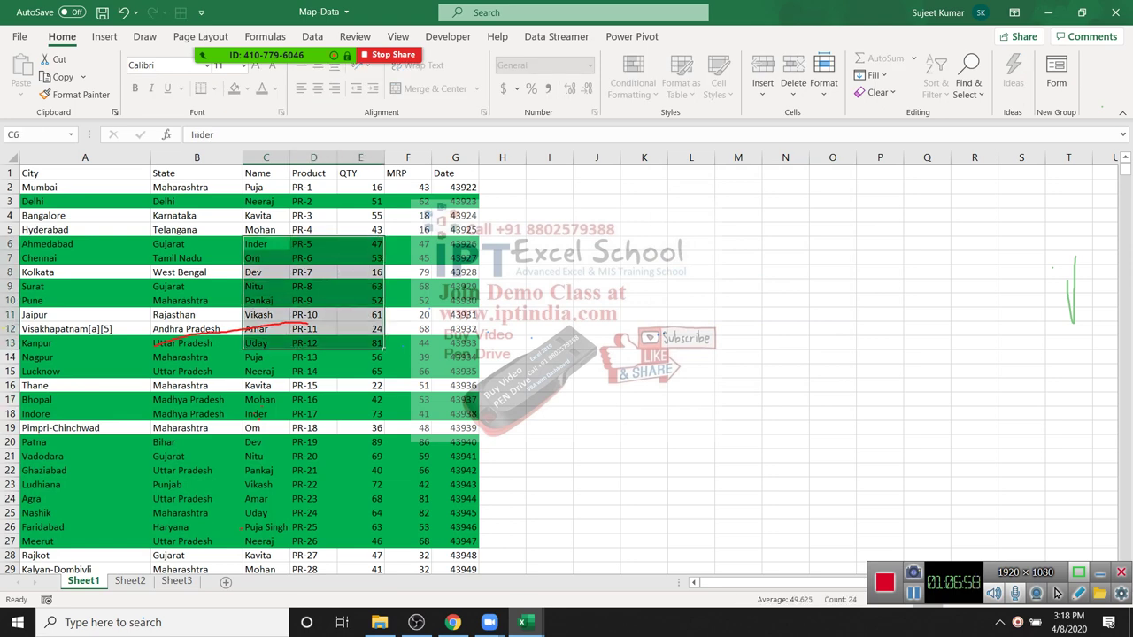
key(Delete)
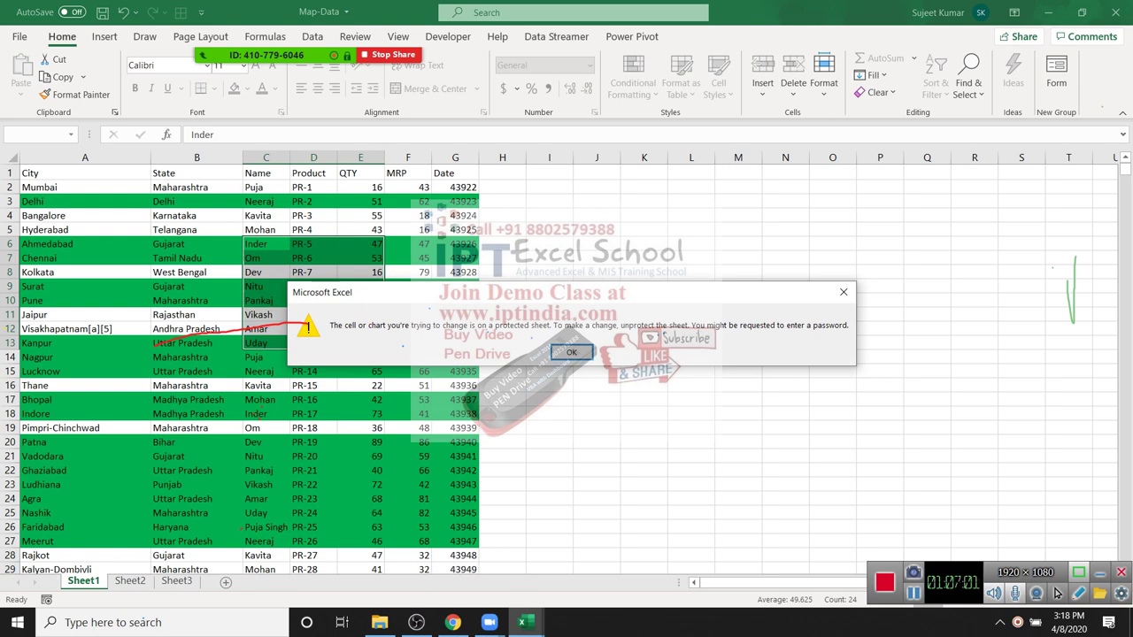
key(Return)
right_click(102, 569)
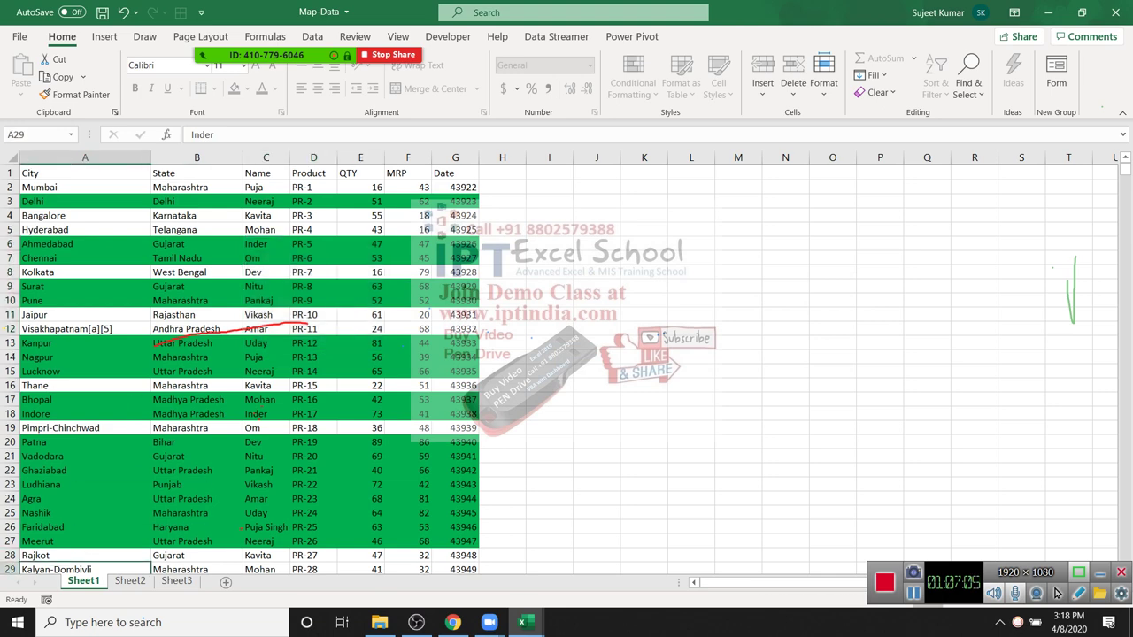
key(Escape)
click(360, 329)
scroll(1055, 593, down, 20)
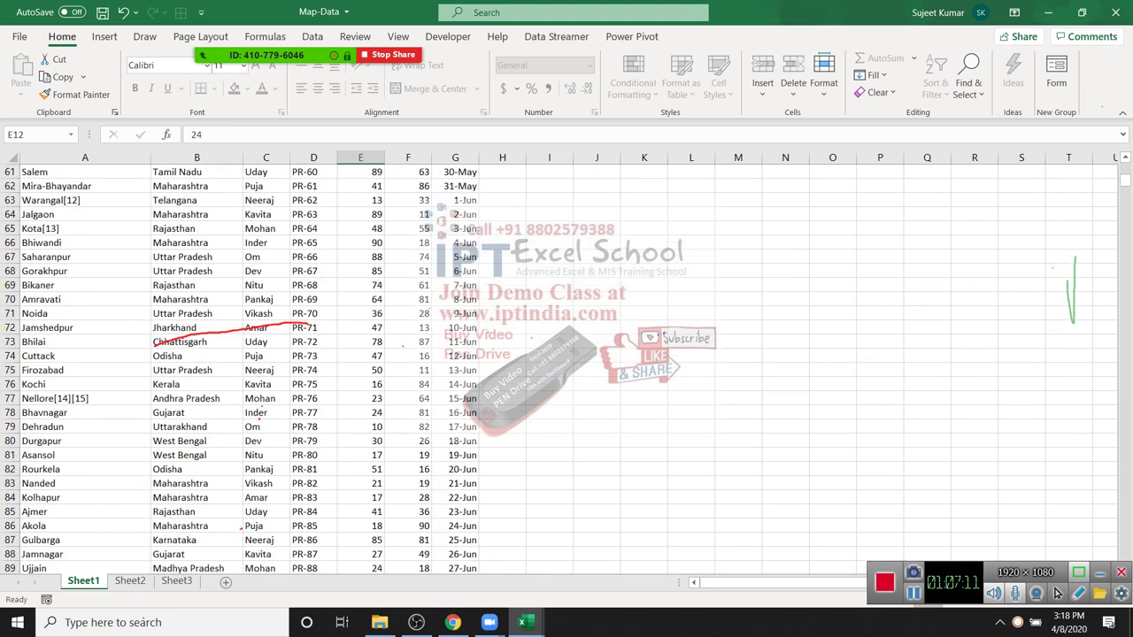
double_click(266, 384)
key(Return)
drag(85, 215, 455, 398)
key(ctrl+c)
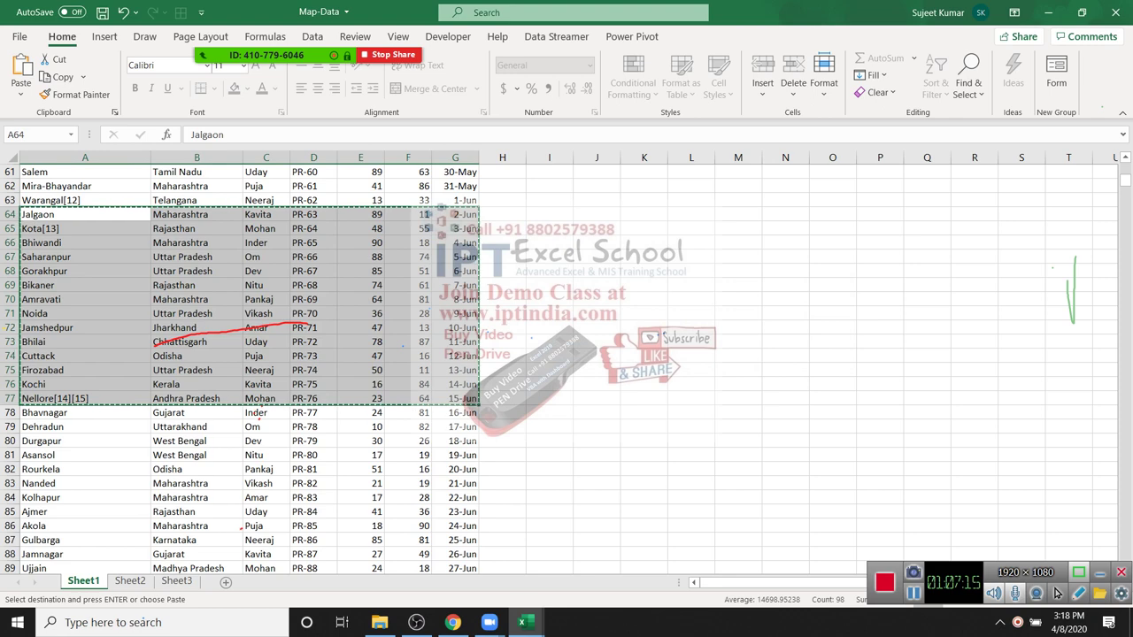
key(Escape)
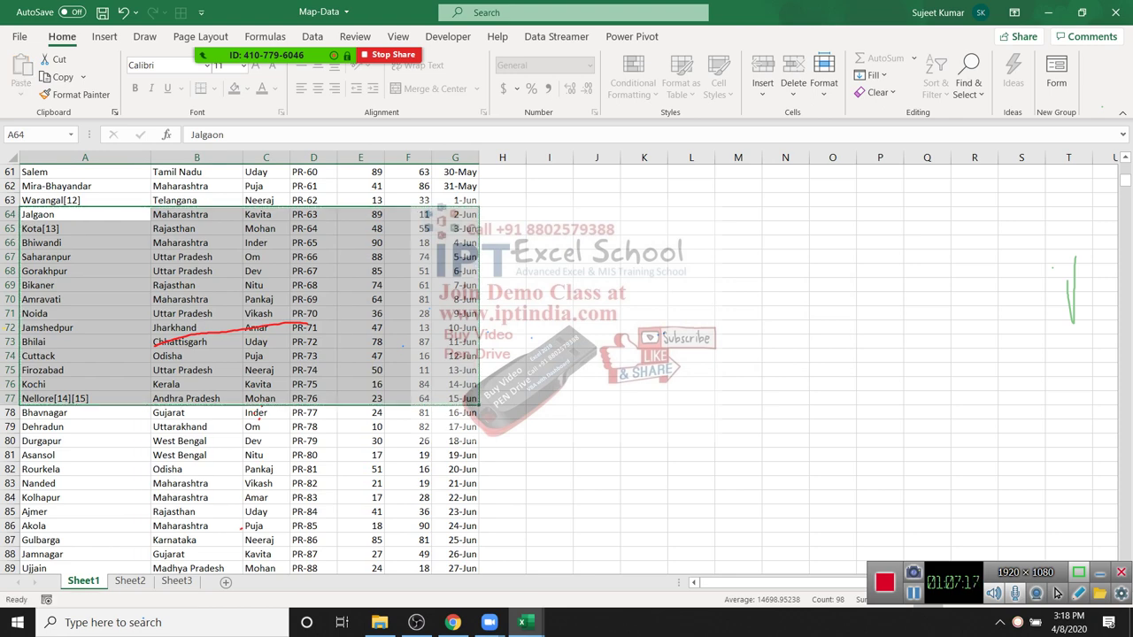
click(549, 271)
scroll(239, 362, up, 1)
scroll(265, 363, up, 20)
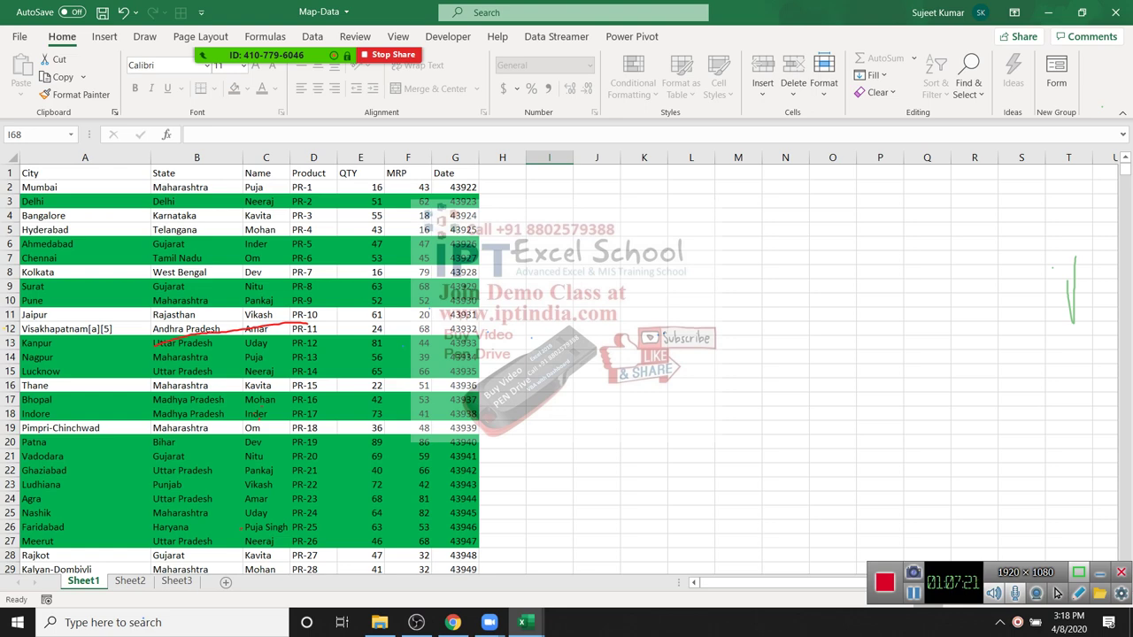
Step: Unprotect Sheet1 from its tab menu, confirming with the password
right_click(100, 577)
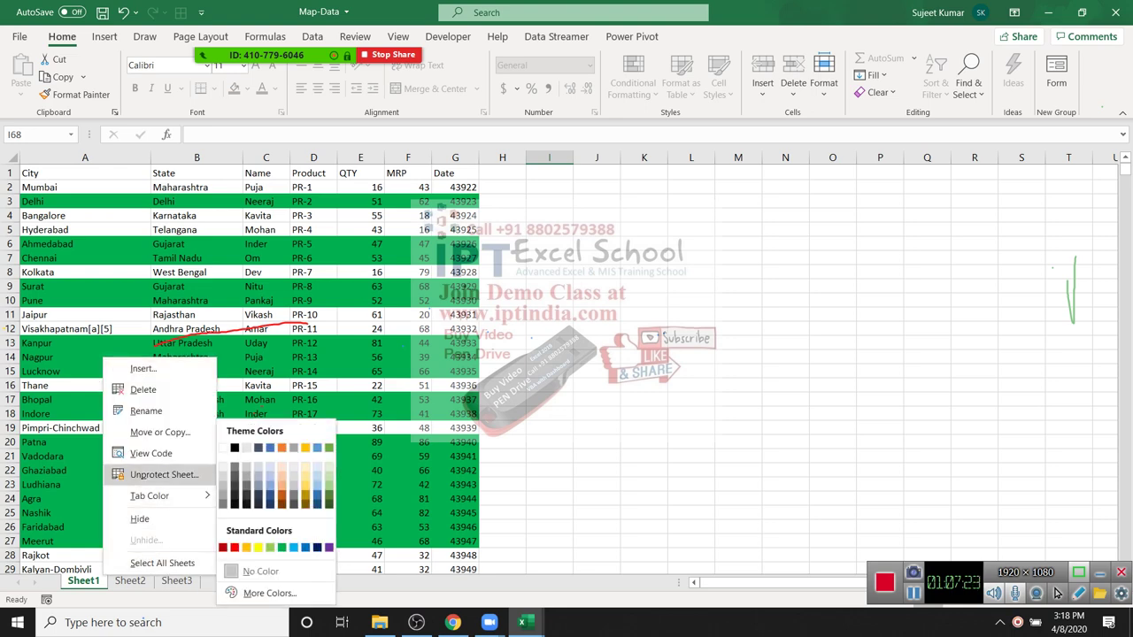
click(164, 474)
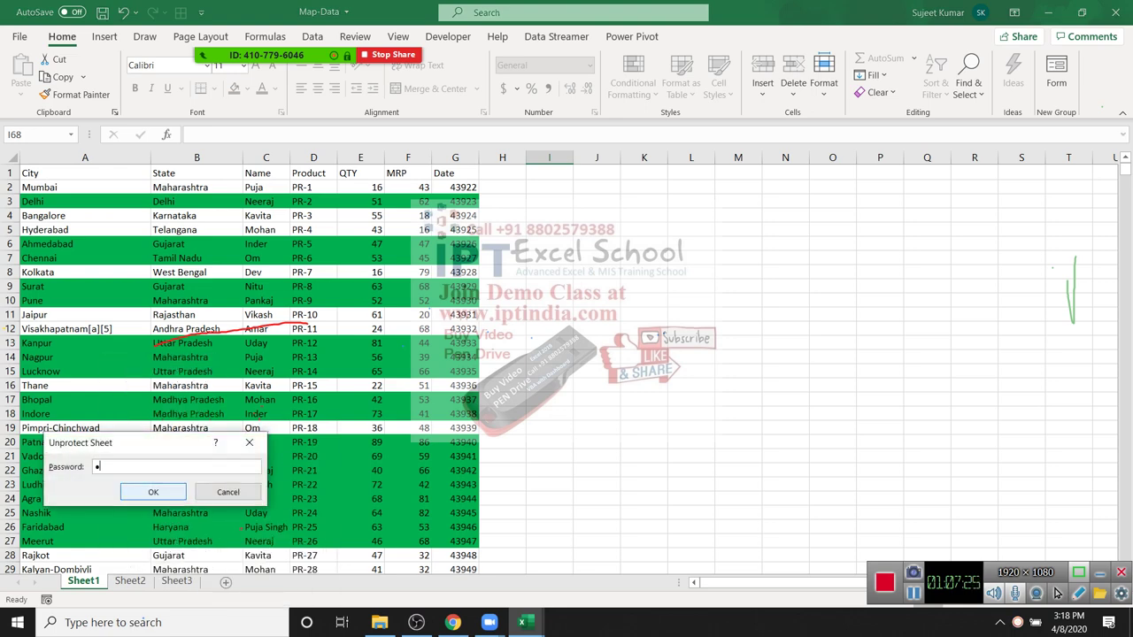
key(Return)
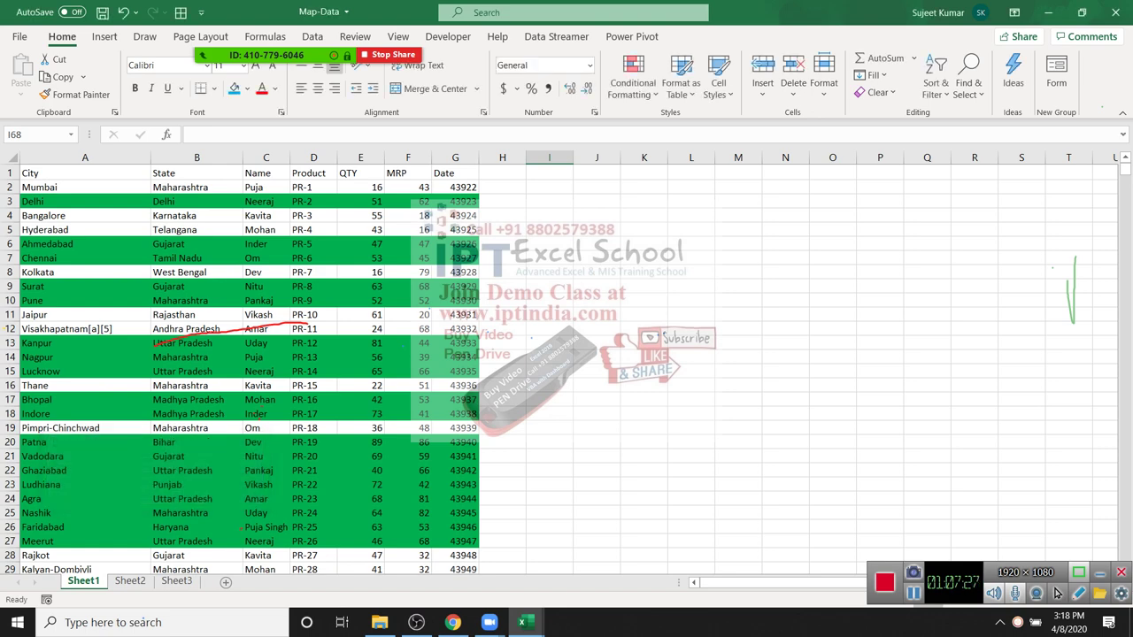
Step: Reopen Protect Sheet for Sheet1 and move the dialog aside
right_click(93, 580)
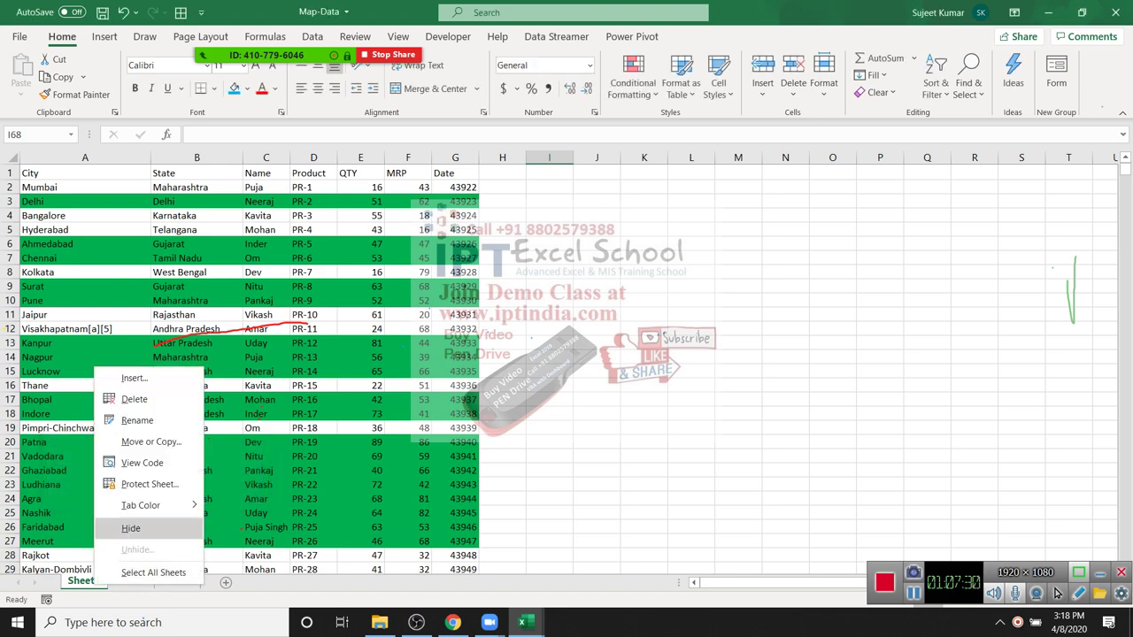
click(149, 484)
drag(157, 363, 743, 191)
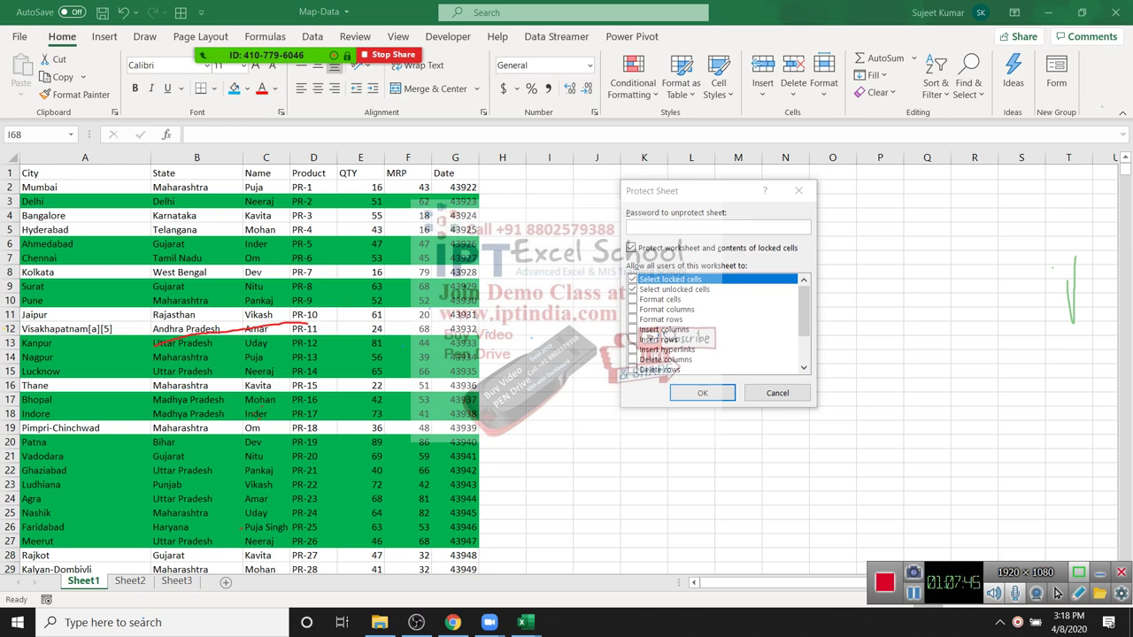
Step: Protect Sheet1 again with the Format cells permission also ticked
key(Down)
key(Down)
key(space)
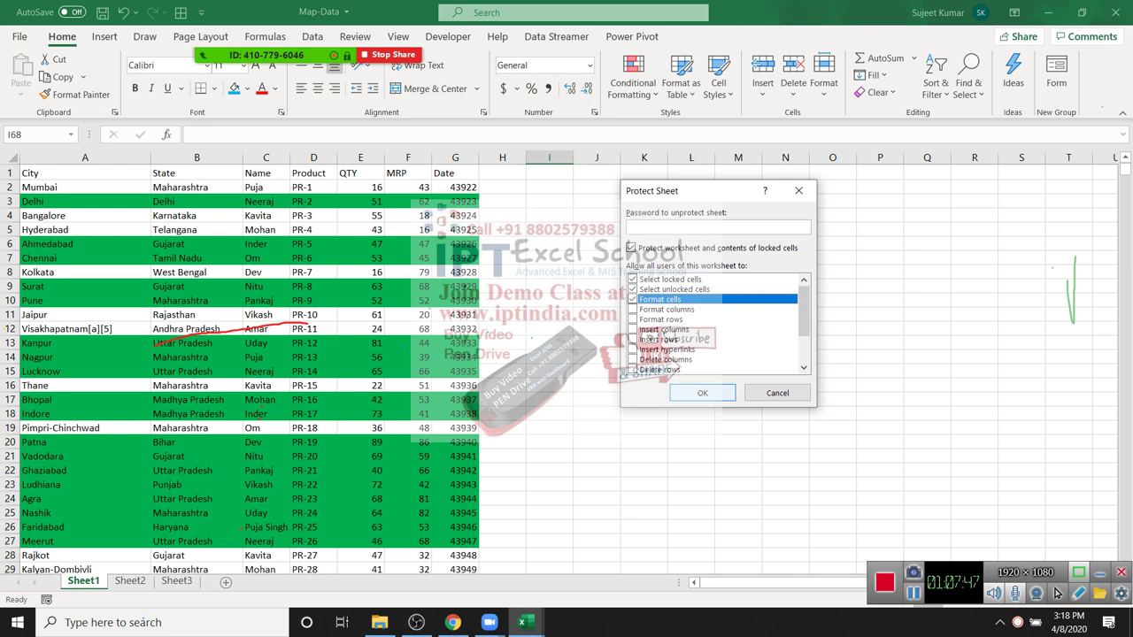
key(Return)
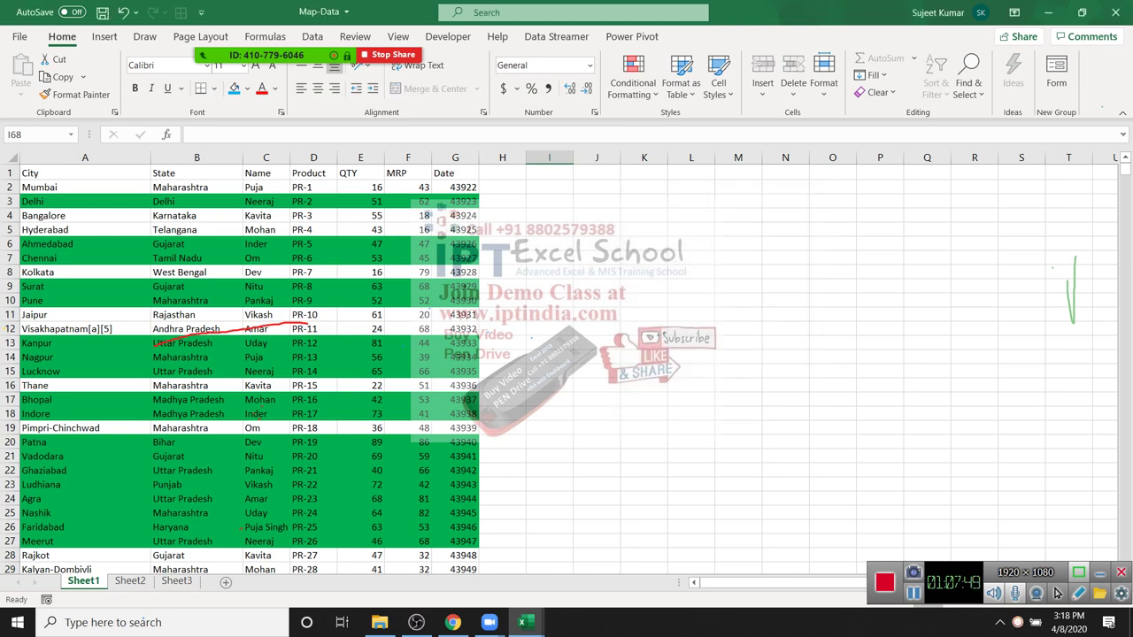
Step: Confirm editing K8 is refused, then select the block J4:N13
key(Right)
key(Right)
key(Delete)
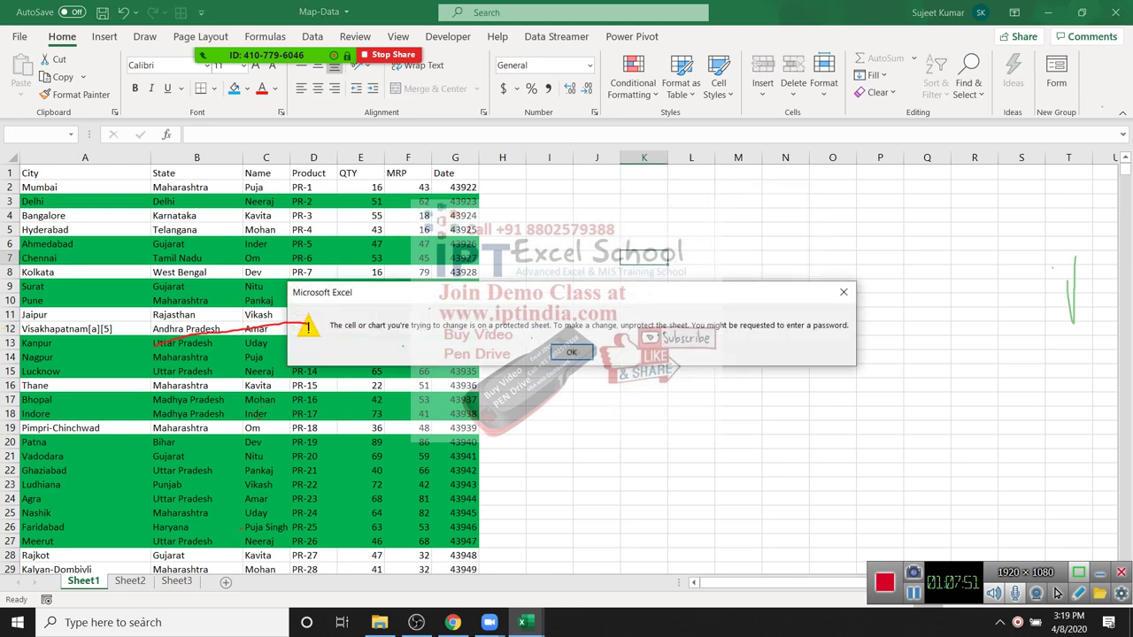
key(Return)
drag(596, 215, 785, 357)
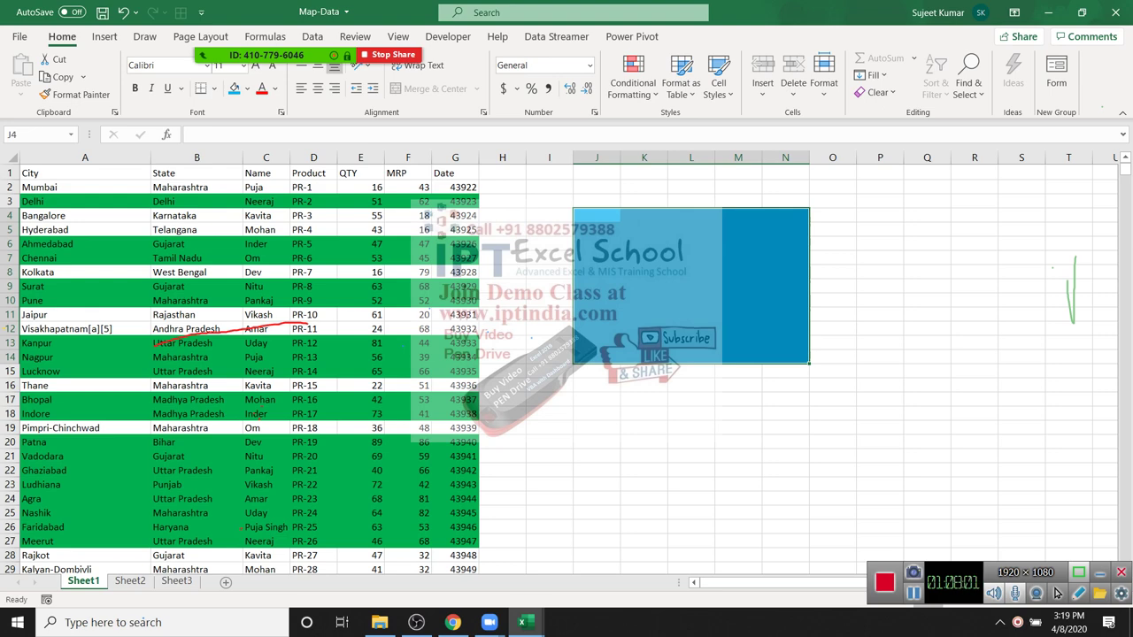
Step: Unprotect Sheet1 and reopen its Protect Sheet dialog
click(596, 413)
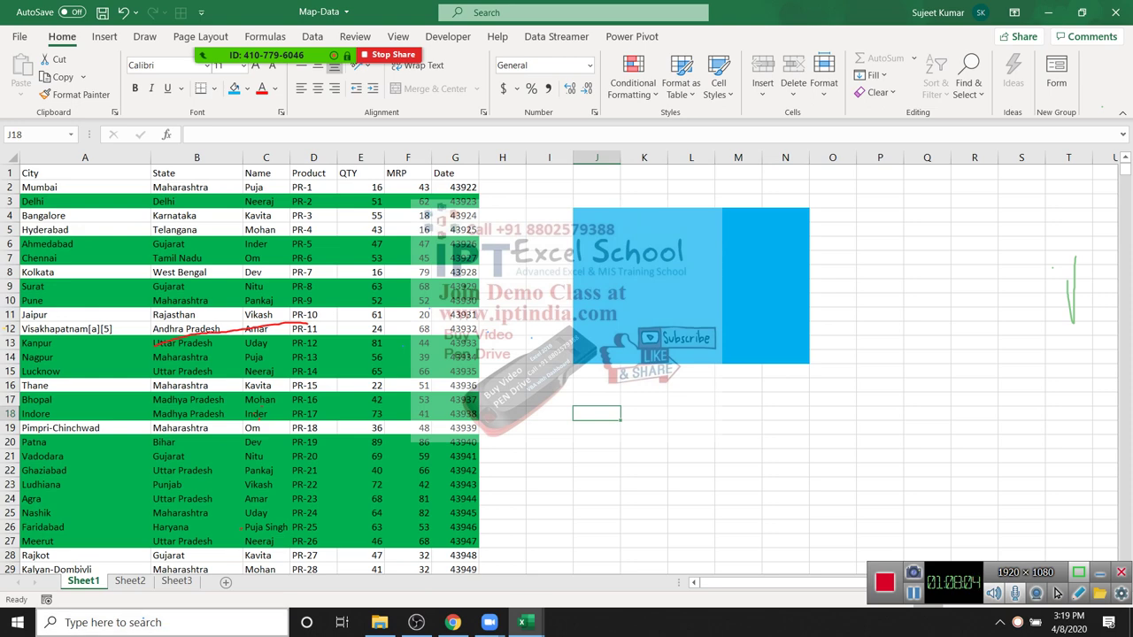
right_click(80, 582)
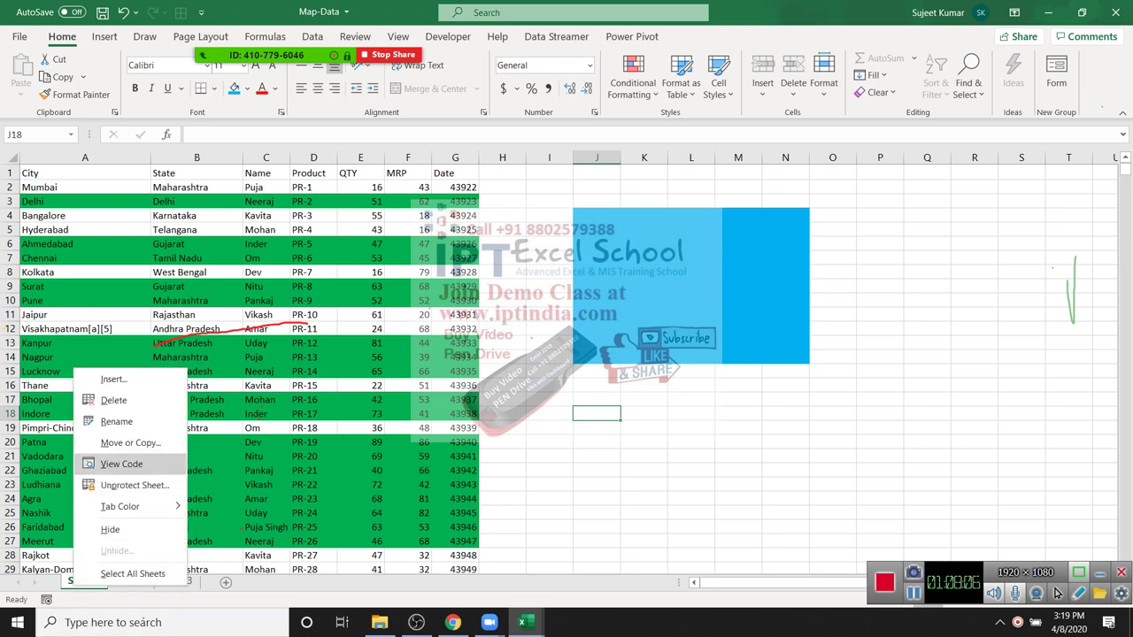
click(135, 485)
right_click(93, 582)
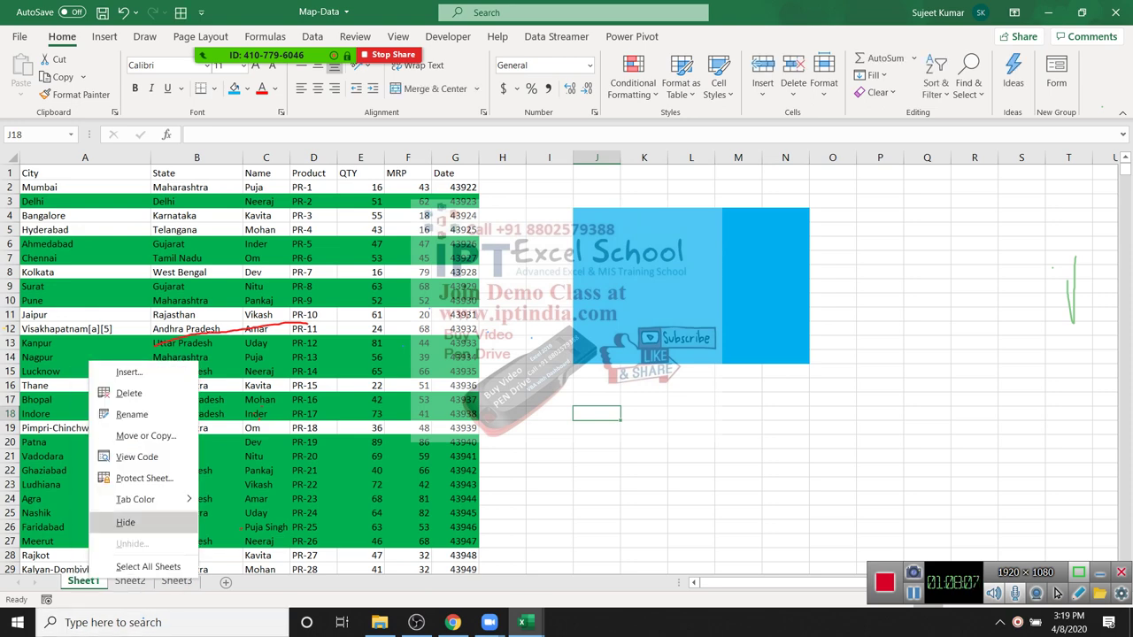
click(143, 478)
drag(148, 370, 660, 221)
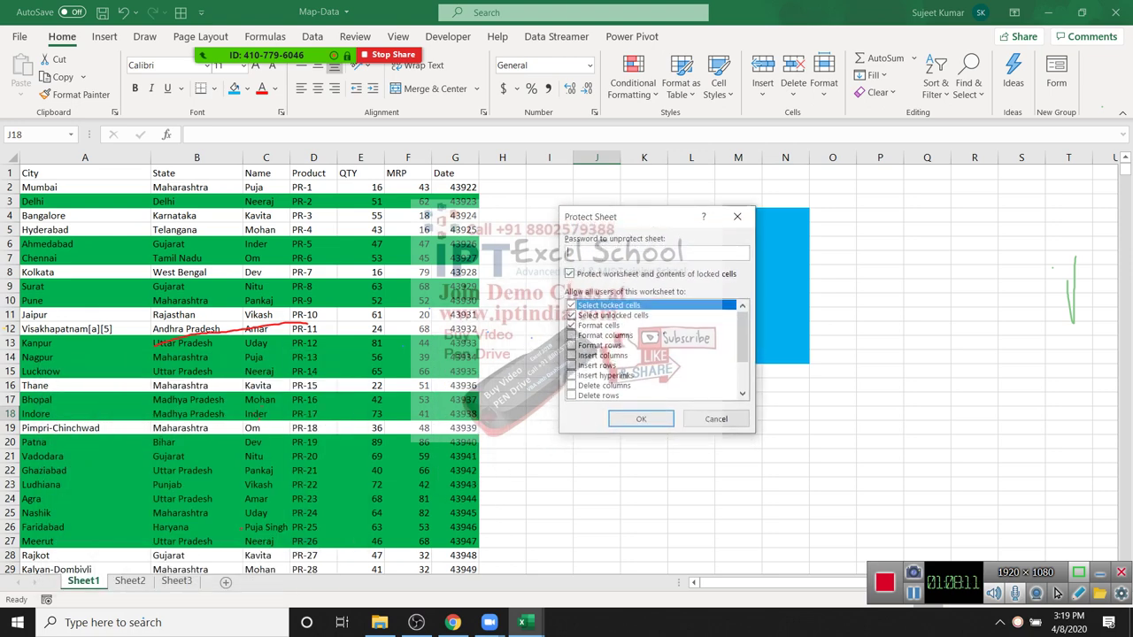
Step: Protect Sheet1 with cell selection disallowed and confirm edits are refused
key(Down)
key(Down)
key(Up)
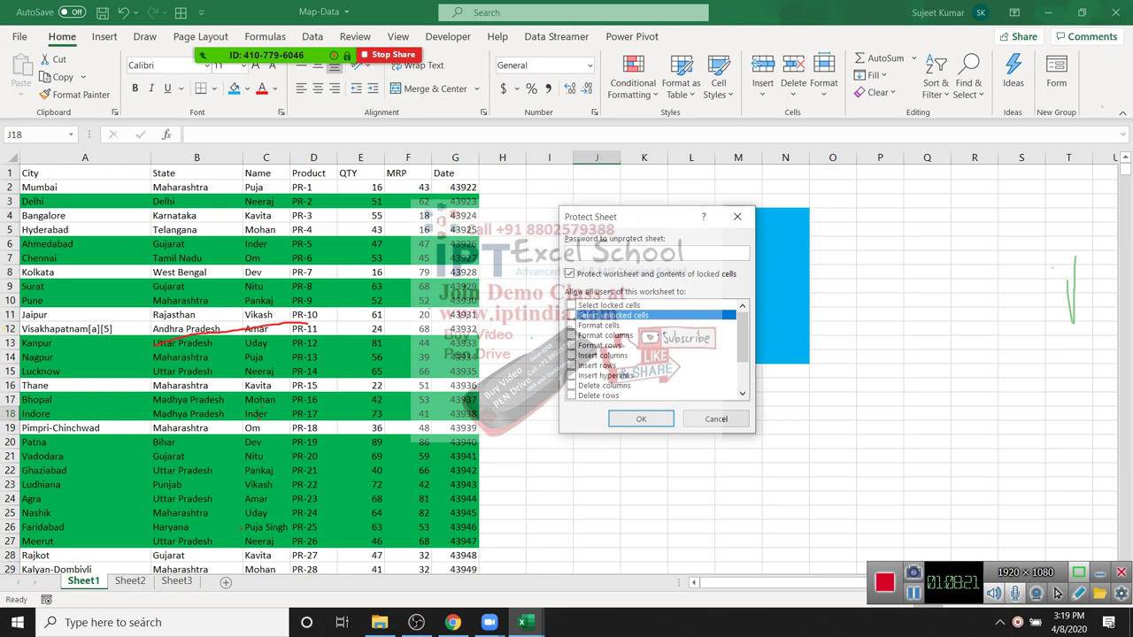
key(Return)
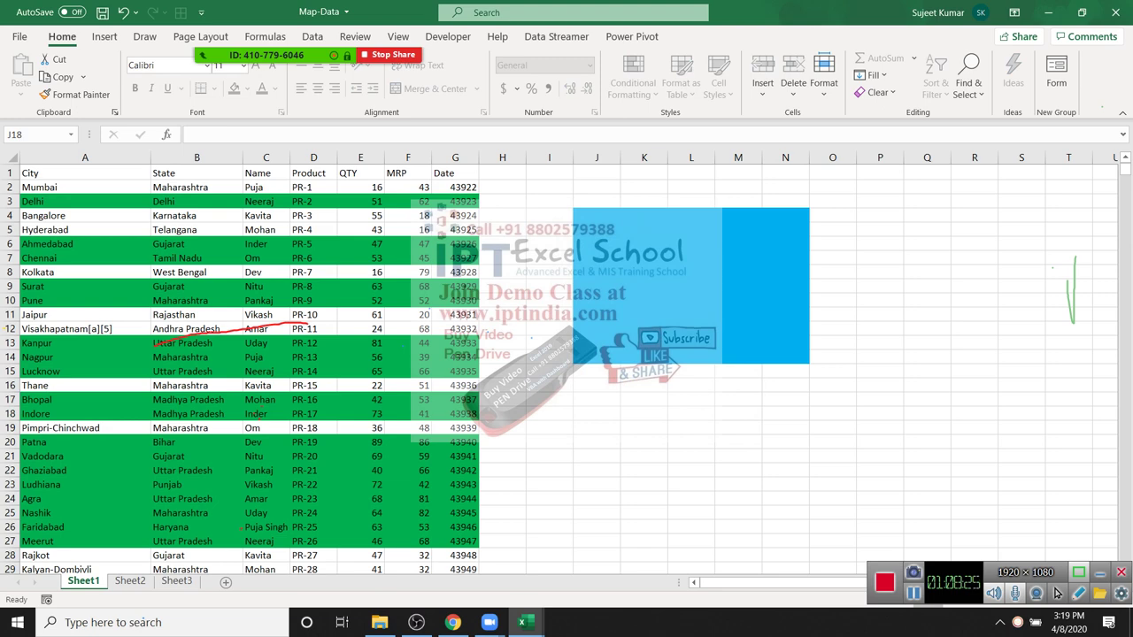
key(Delete)
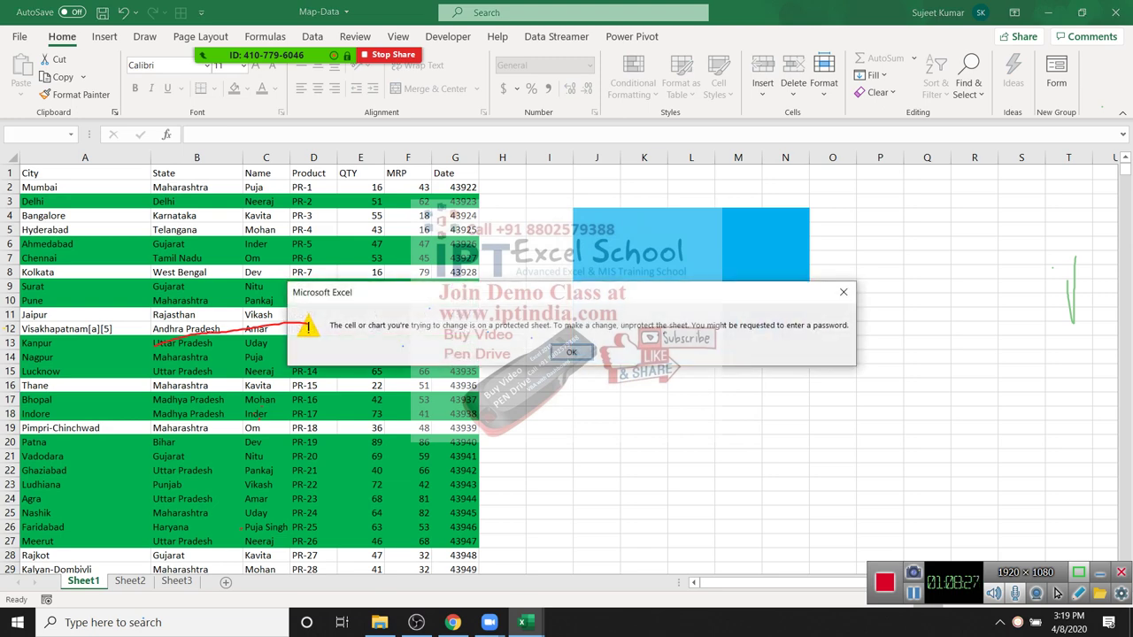
key(Return)
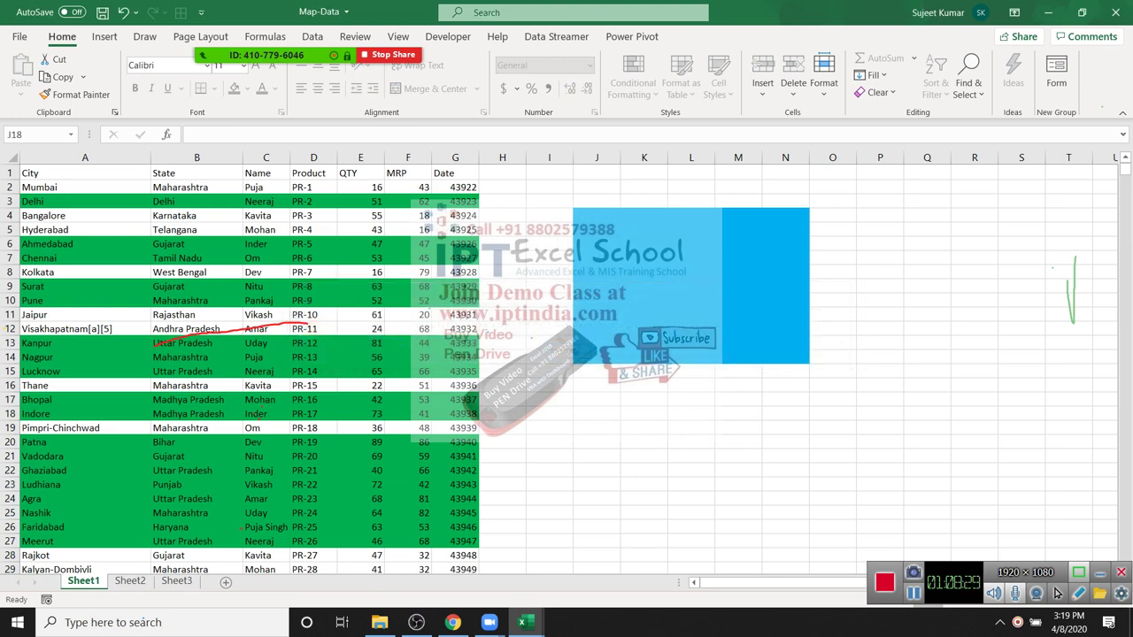
Step: Unprotect Sheet1 again and bring up Protect Sheet once more
right_click(83, 580)
click(98, 483)
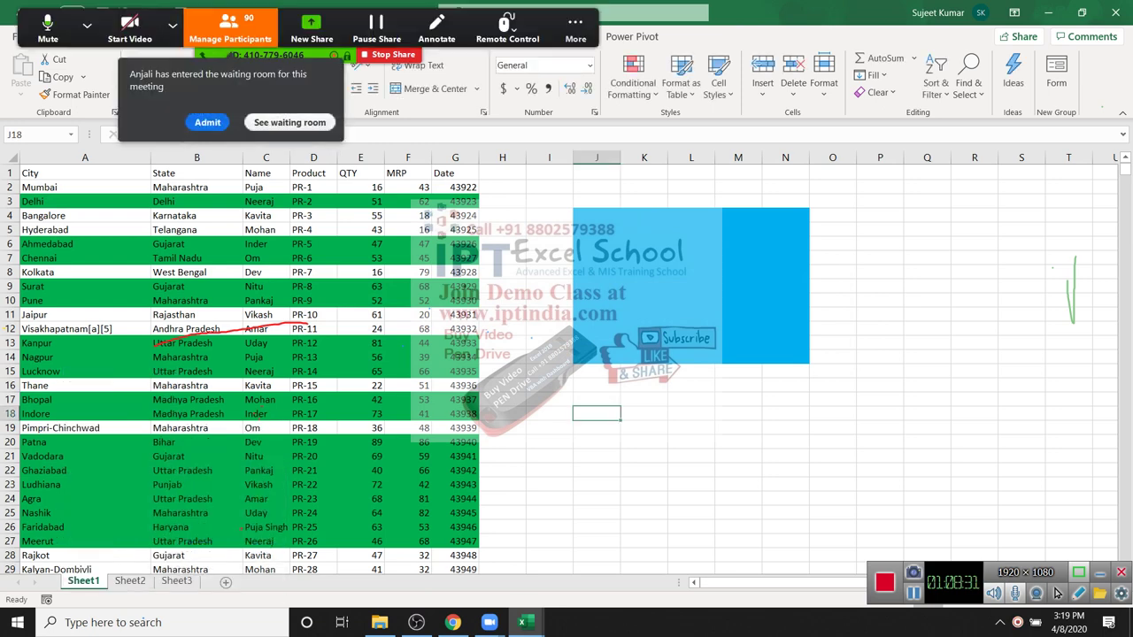
right_click(83, 580)
click(97, 483)
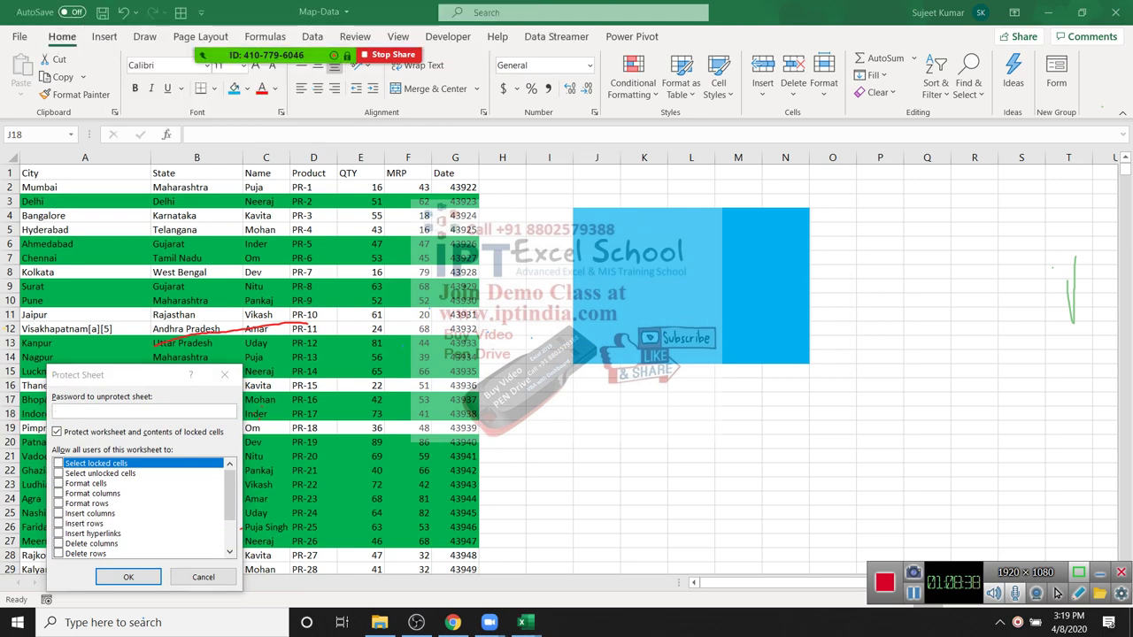
Step: Mute all meeting participants from the participants list, twice
key(alt+u)
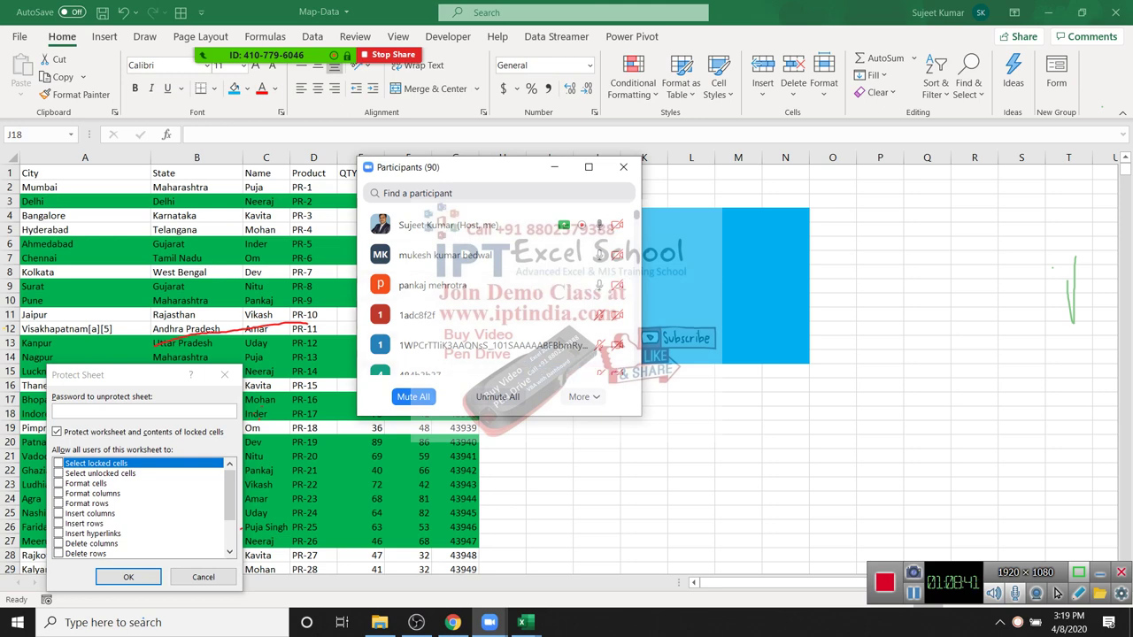
key(alt+m)
key(Return)
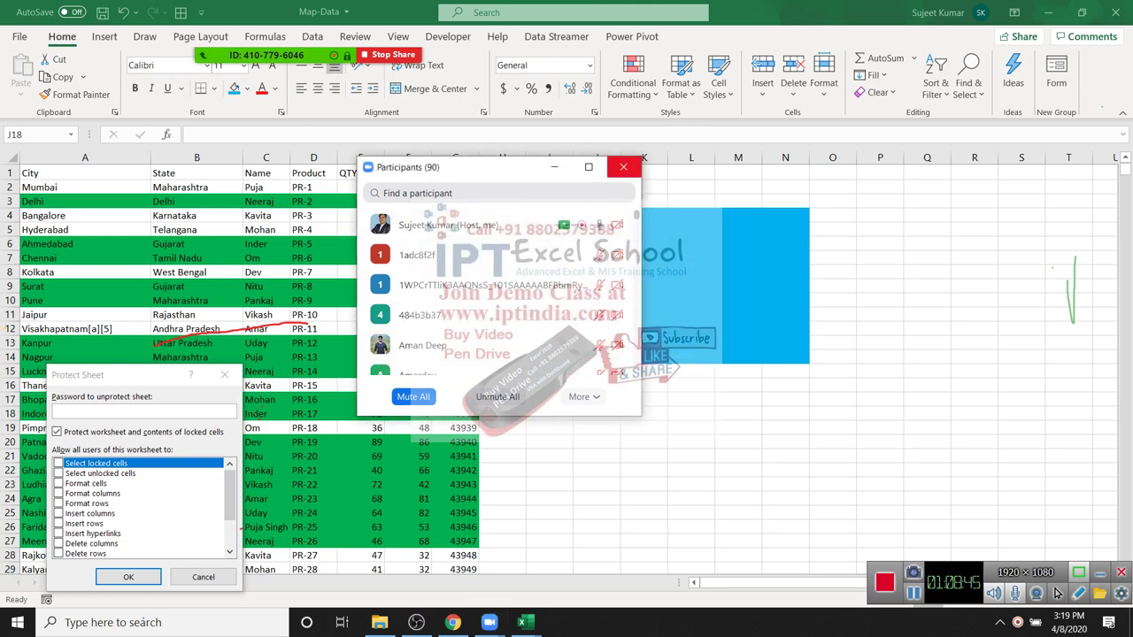
key(alt+u)
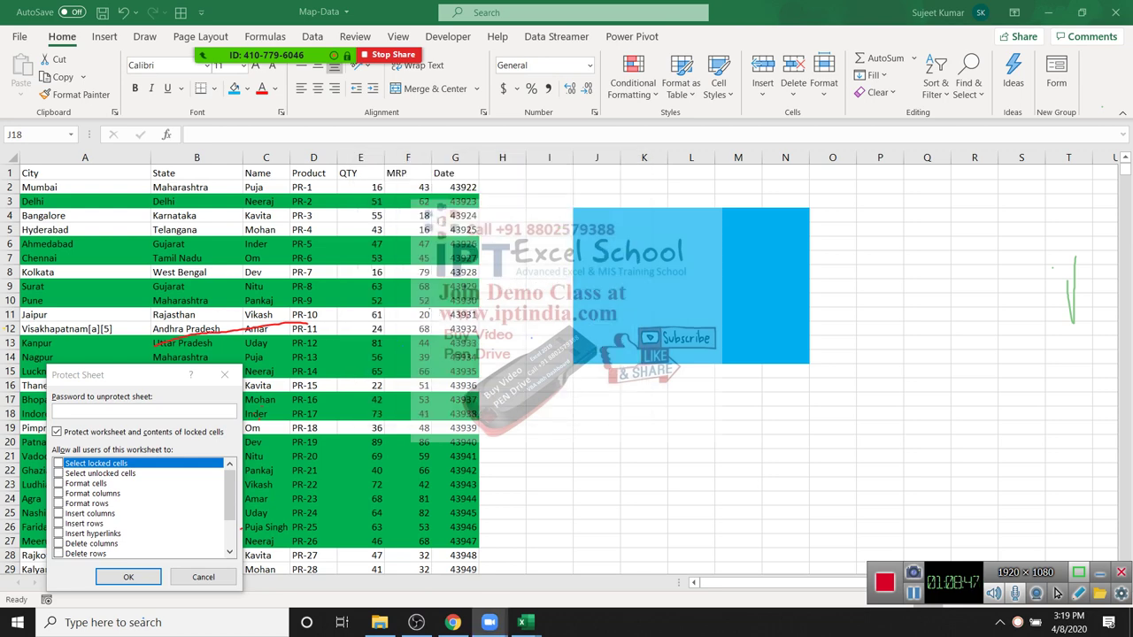
key(alt+u)
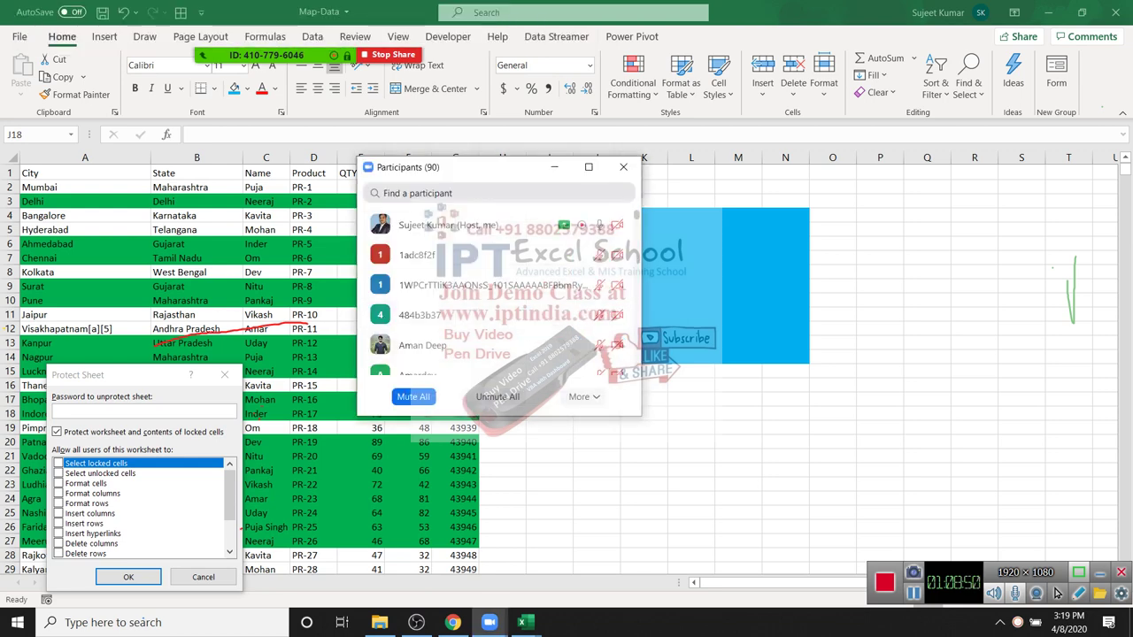
key(alt+m)
key(Return)
key(alt+u)
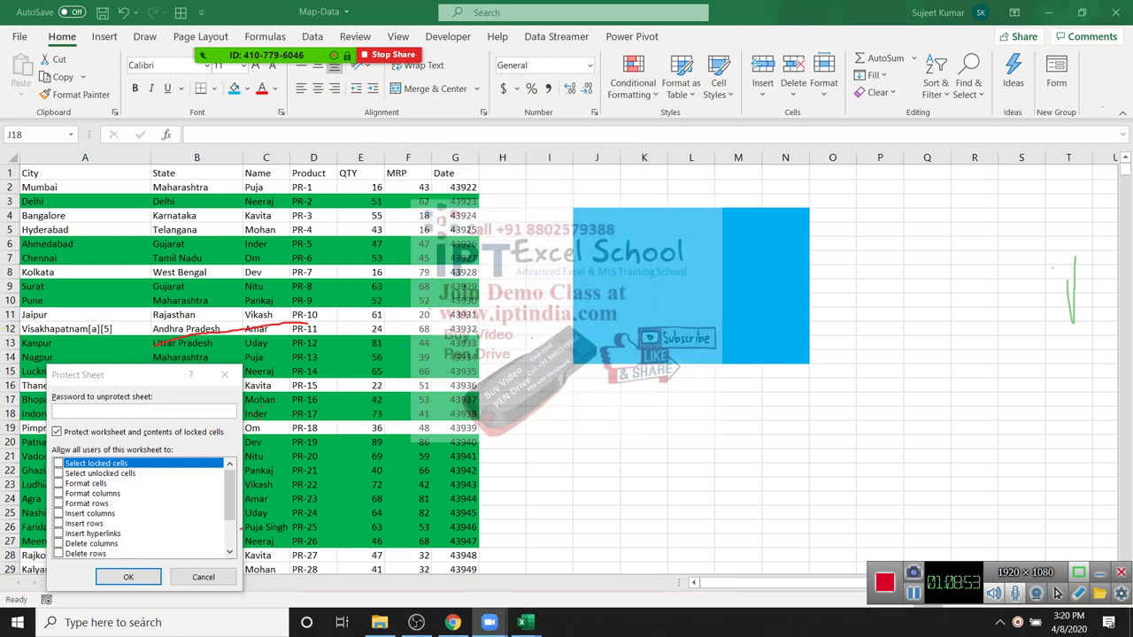
Step: Cancel the Protect Sheet dialog, switch to Sheet2 and select J4:N18
key(Tab)
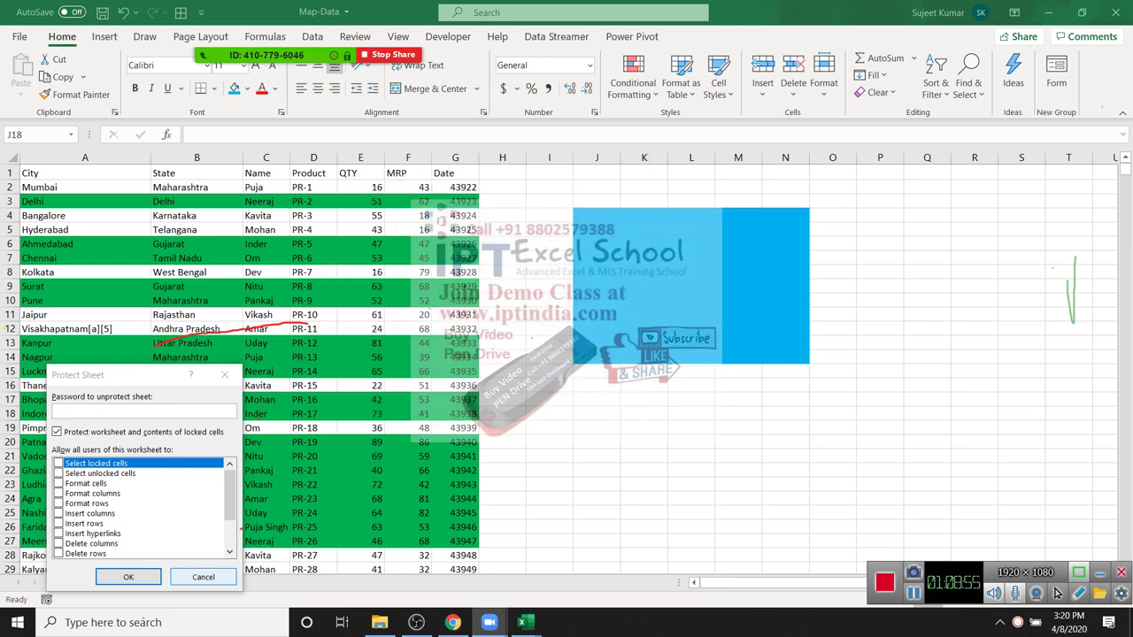
key(Return)
key(ctrl+Page_Down)
drag(478, 215, 682, 411)
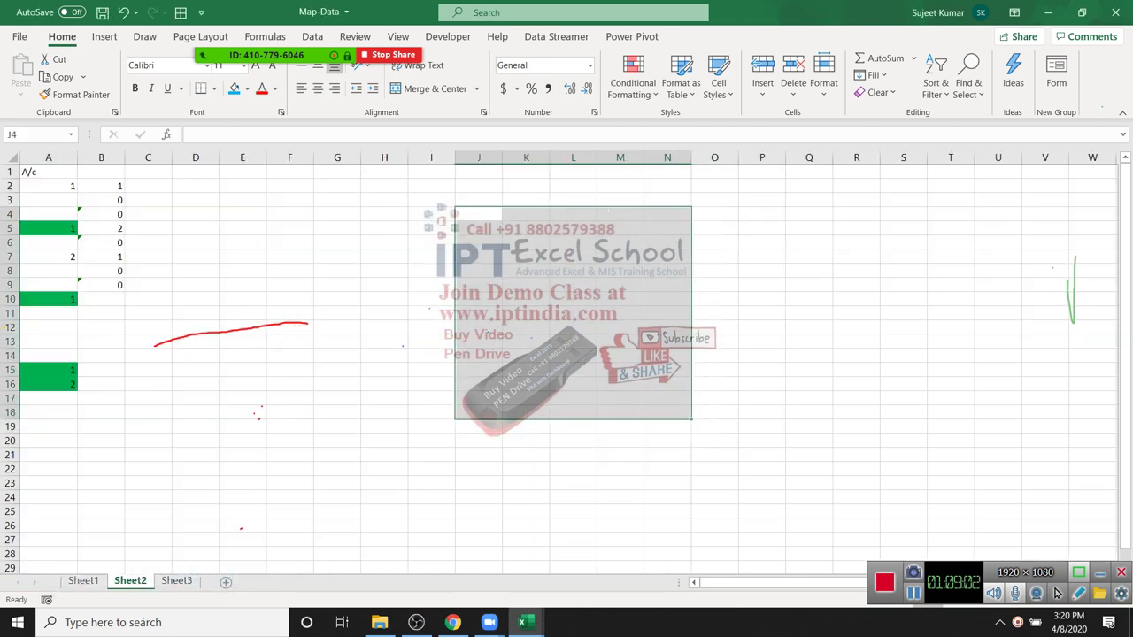
Step: Give J4:N18 on Sheet2 a light-blue fill
click(233, 89)
click(384, 242)
click(478, 257)
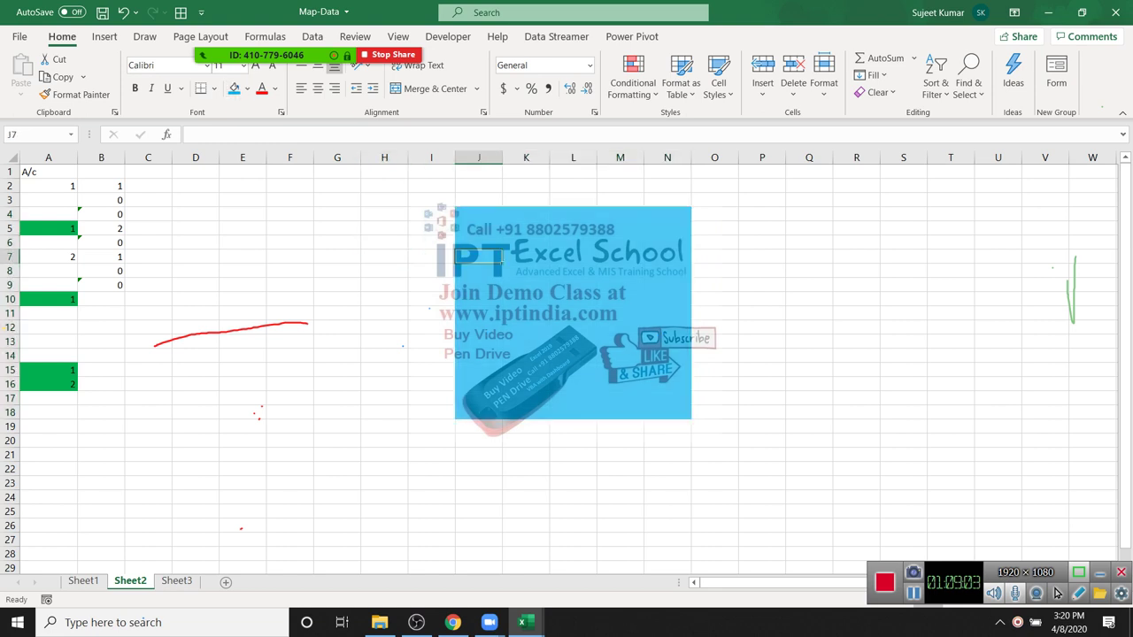
click(336, 355)
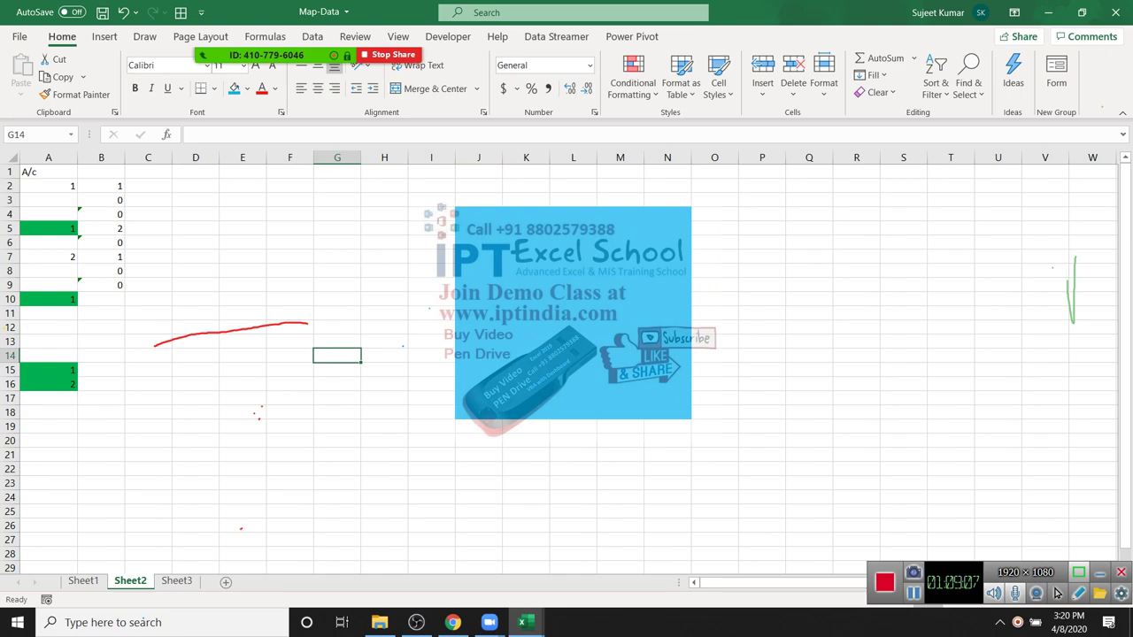
Step: Untick Locked for cell E4 under Format Cells > Protection, then select J4:N18
right_click(255, 214)
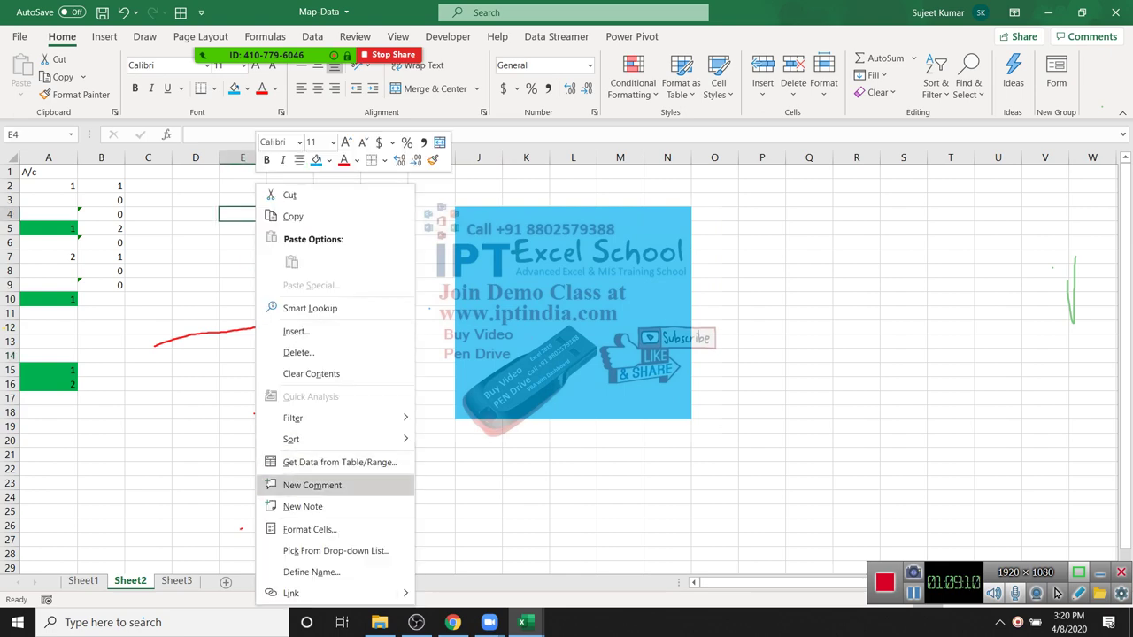
click(309, 529)
drag(328, 245, 456, 184)
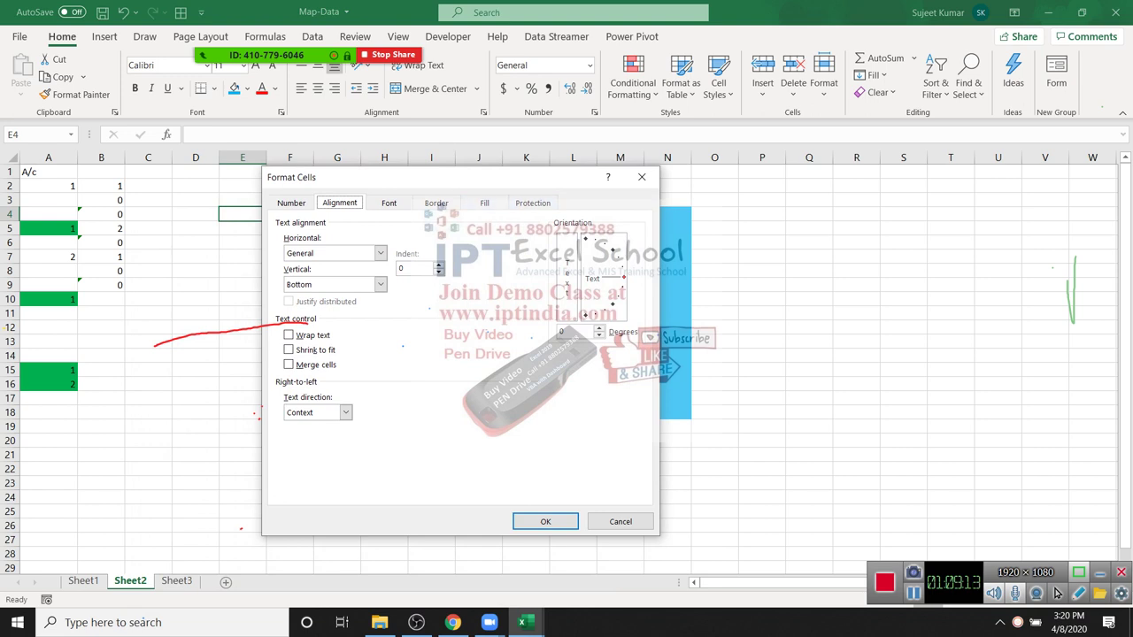
click(532, 203)
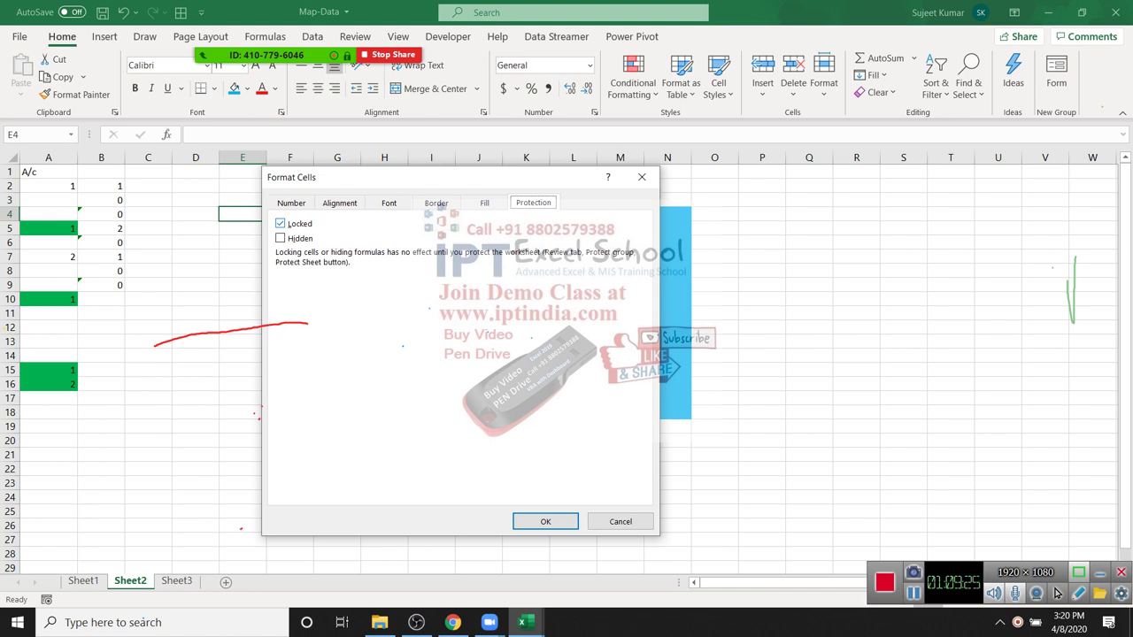
key(alt+l)
key(Return)
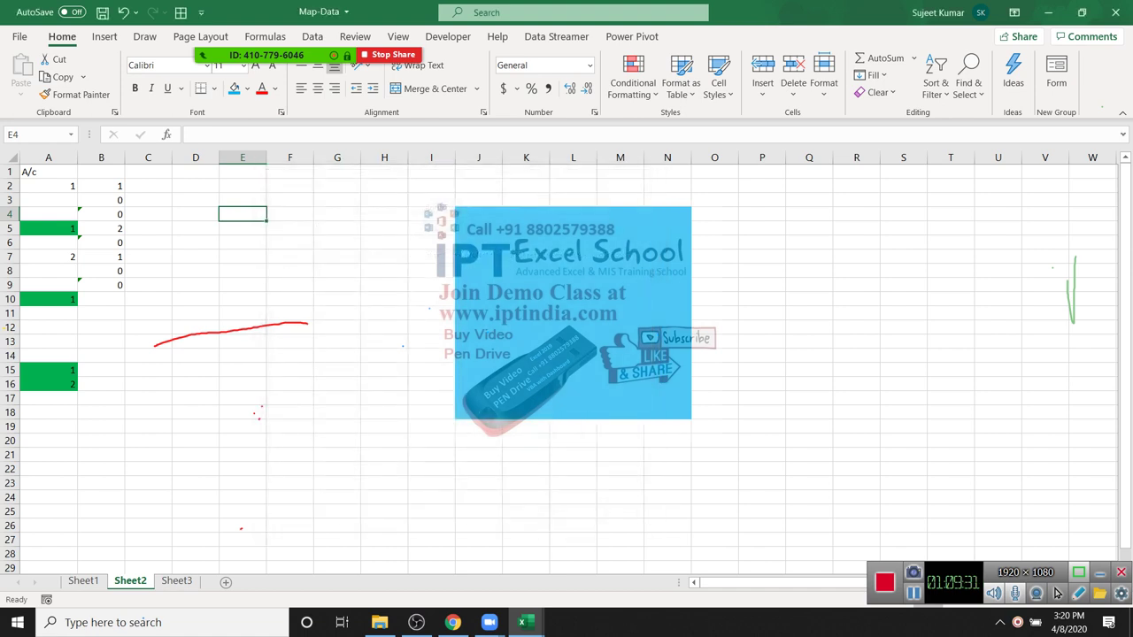
key(Right)
key(Right)
key(Right)
key(Right)
key(Right)
key(shift+Right)
key(shift+Right)
key(shift+Right)
key(shift+Right)
key(shift+Down)
key(shift+Down)
key(shift+Down)
key(shift+Down)
key(shift+Down)
key(shift+Down)
key(shift+Down)
key(shift+Down)
key(shift+Down)
key(shift+Down)
key(shift+Down)
key(shift+Down)
key(shift+Down)
key(shift+Down)
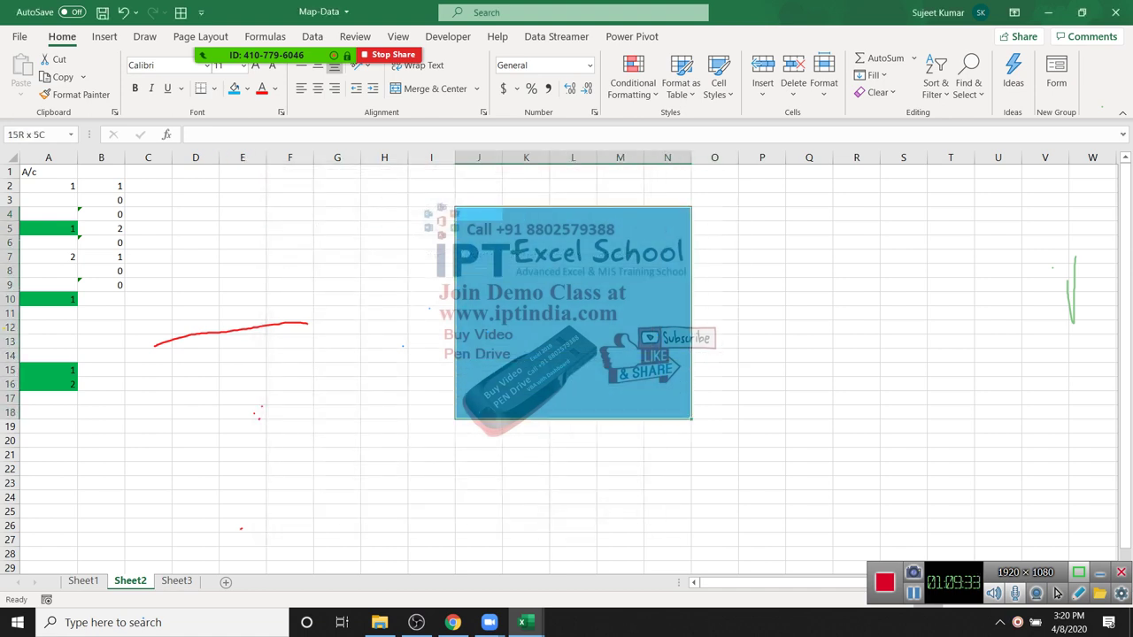
Step: Untick Locked for J4:N18 in Format Cells > Protection
key(shift+F10)
key(Down)
key(Down)
key(Down)
key(Down)
key(Down)
key(Down)
key(Down)
key(Down)
key(Down)
key(Down)
key(Down)
key(Down)
key(Return)
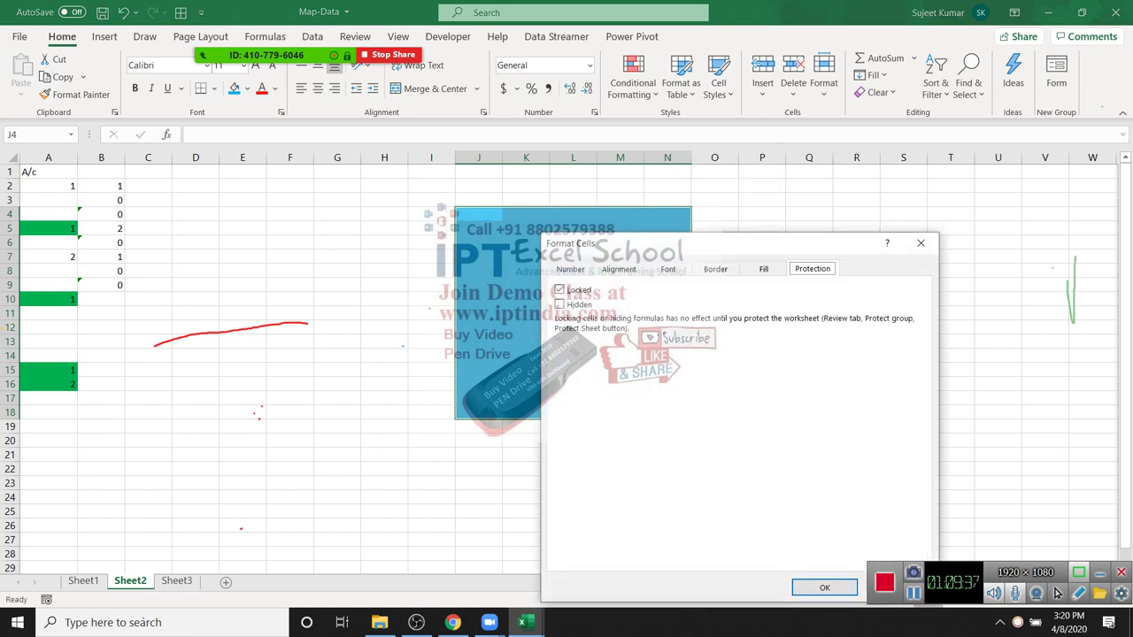
key(alt+l)
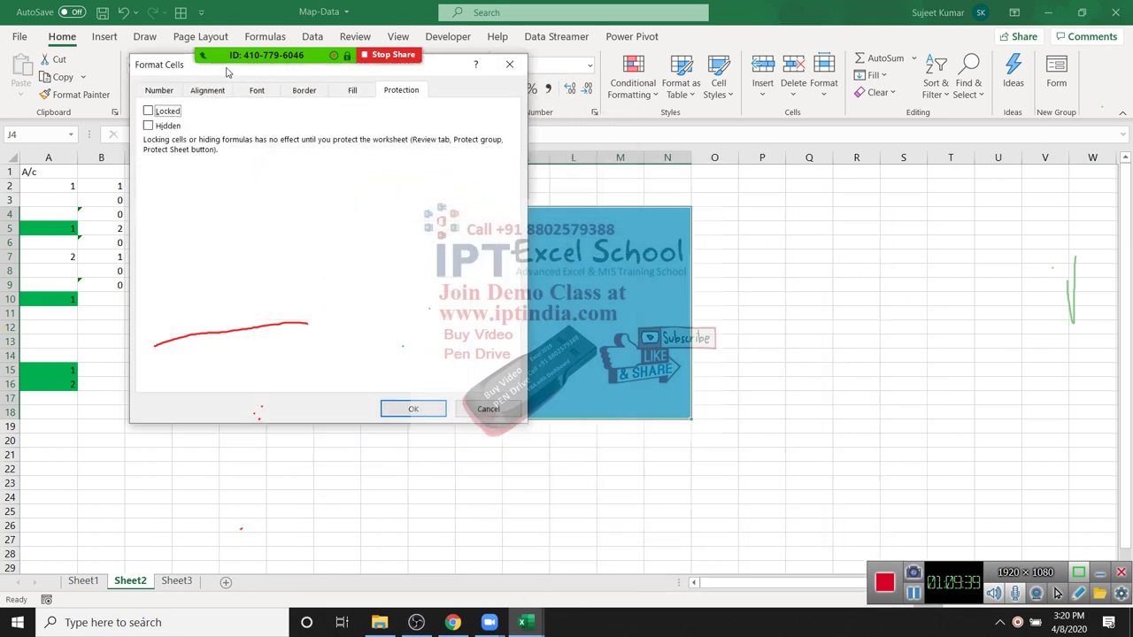
key(Return)
click(289, 511)
Step: Protect Sheet2 and confirm the locked cell E16 refuses edits
right_click(130, 581)
key(Return)
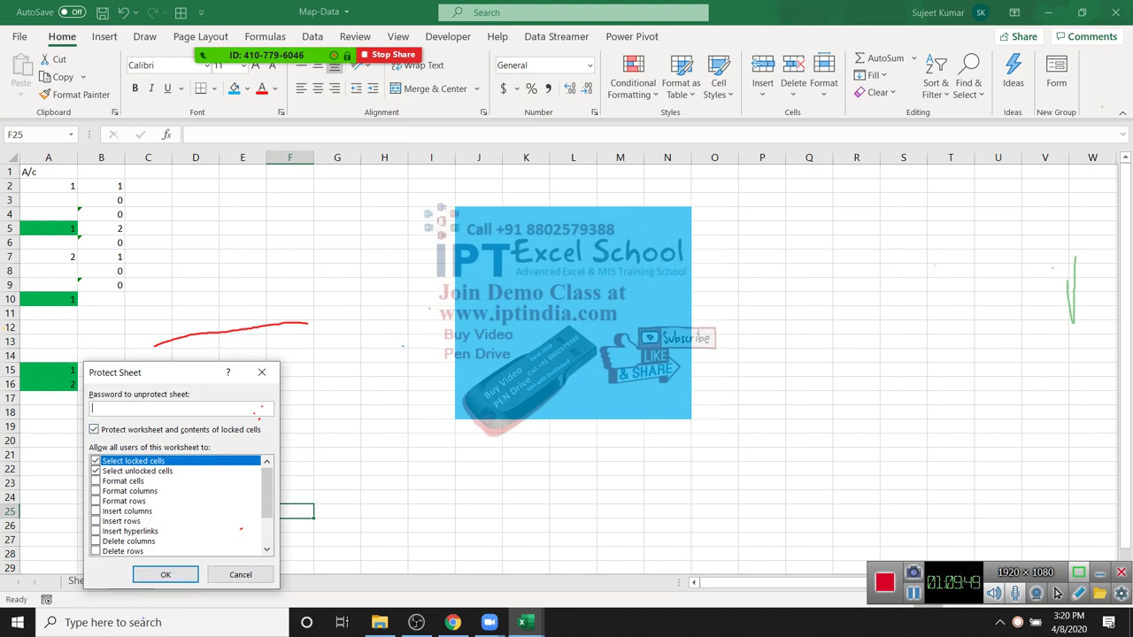
key(Return)
click(243, 383)
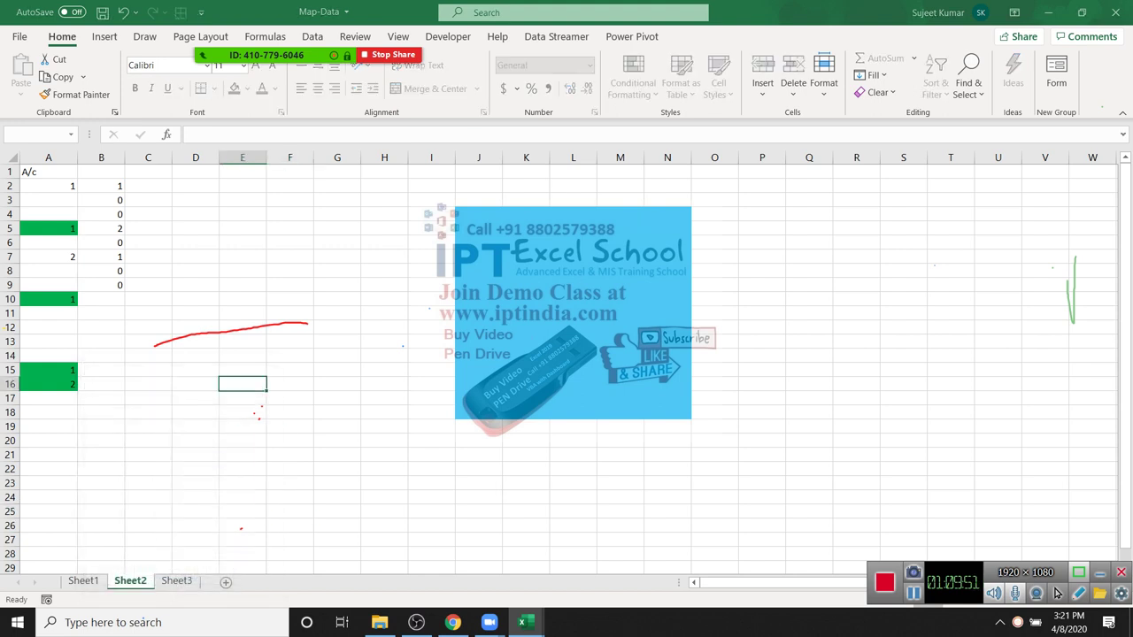
double_click(242, 383)
key(Return)
Step: Type test entries adbsd, adhs and asd into the unlocked range, then go to Sheet3
click(573, 313)
text(adbsd)
key(Return)
text(adhs)
key(Return)
text(asd)
click(479, 355)
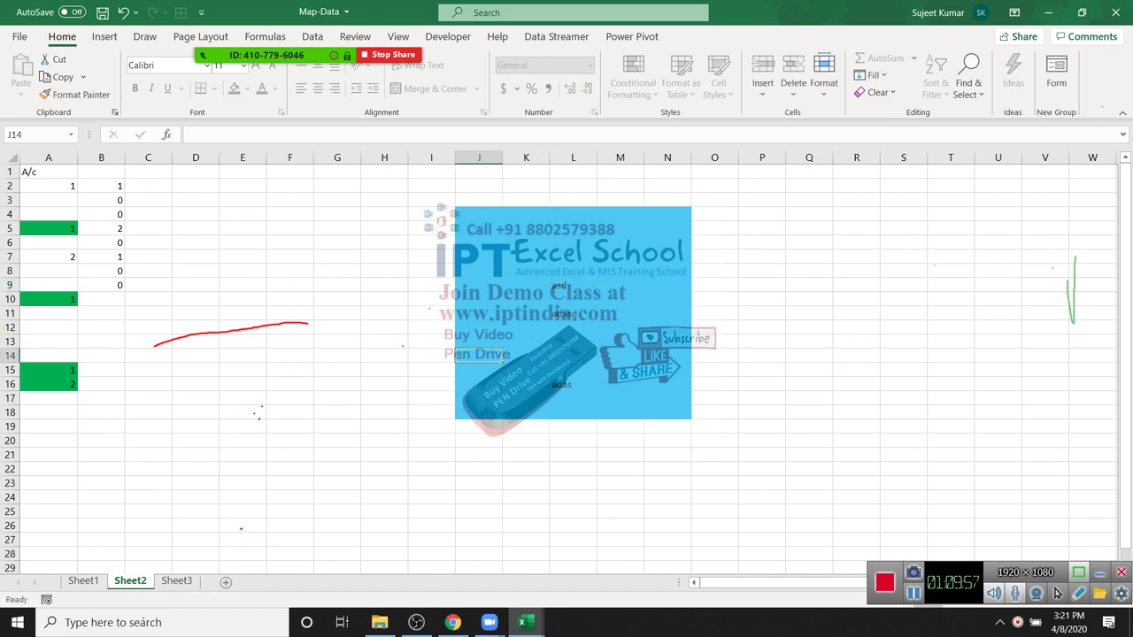
click(176, 580)
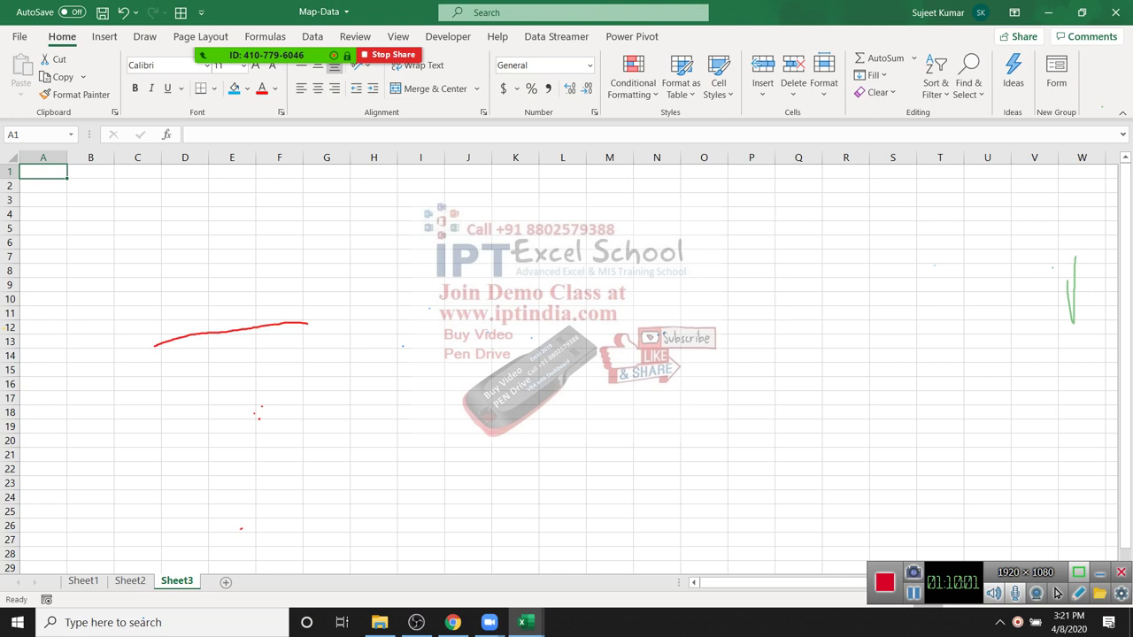
Step: Enter headers Name, Qty, MRP and Amt in A1:D1 of Sheet3
text(Nm)
key(BackSpace)
text(ame)
key(Tab)
text(Qty)
key(Tab)
text(M)
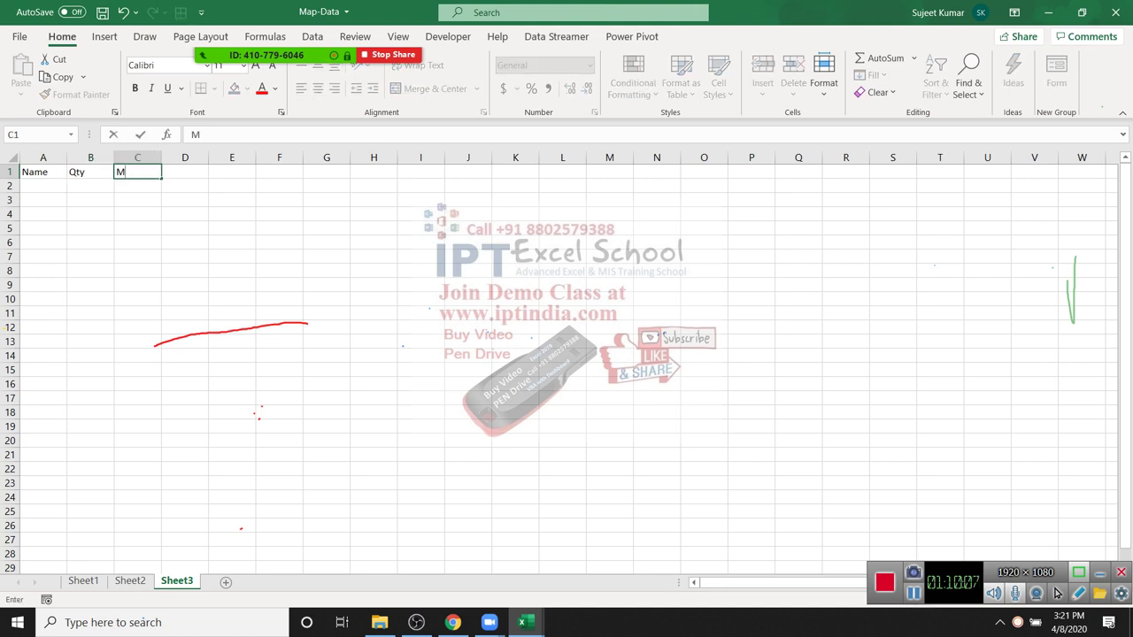
text(RP)
key(Tab)
text(Amt)
key(Tab)
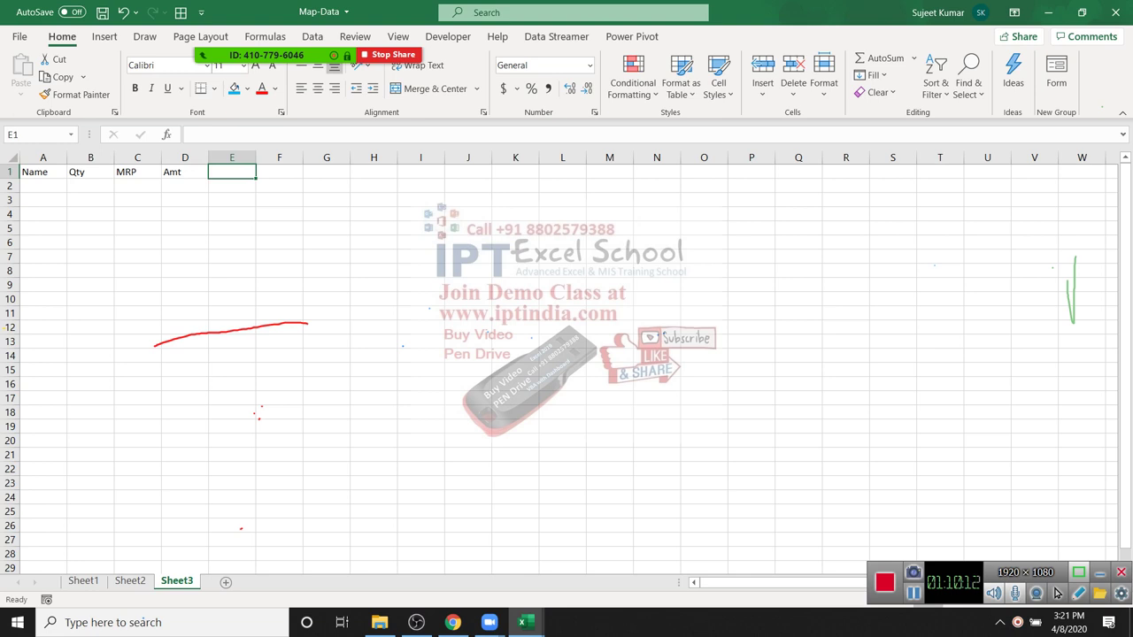
Step: Add headers GST, Com, Total, City and Zone in E1:I1, then move to D2
text(GST)
key(Tab)
text(Com)
key(Tab)
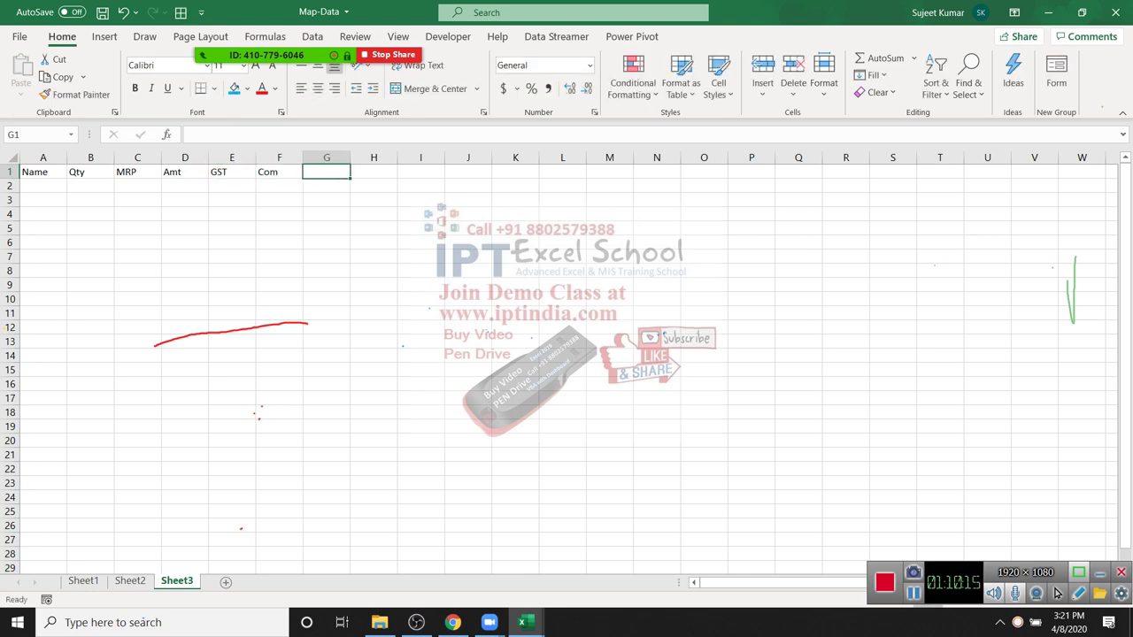
text(Total)
key(Tab)
text(City)
key(Tab)
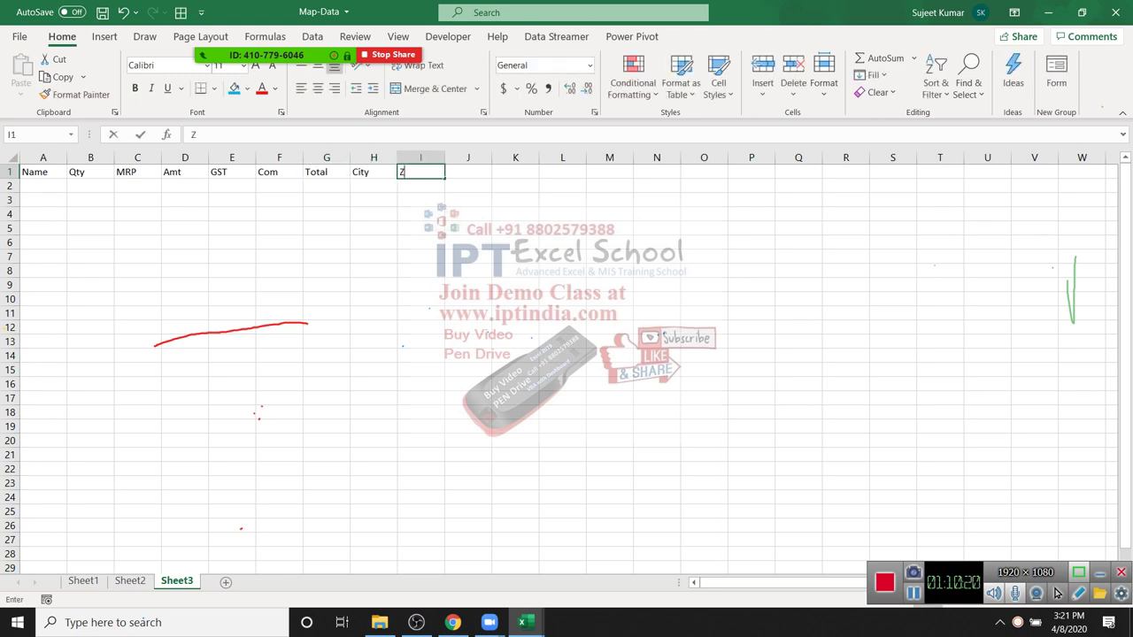
text(one)
key(Return)
key(Right)
key(Right)
key(Right)
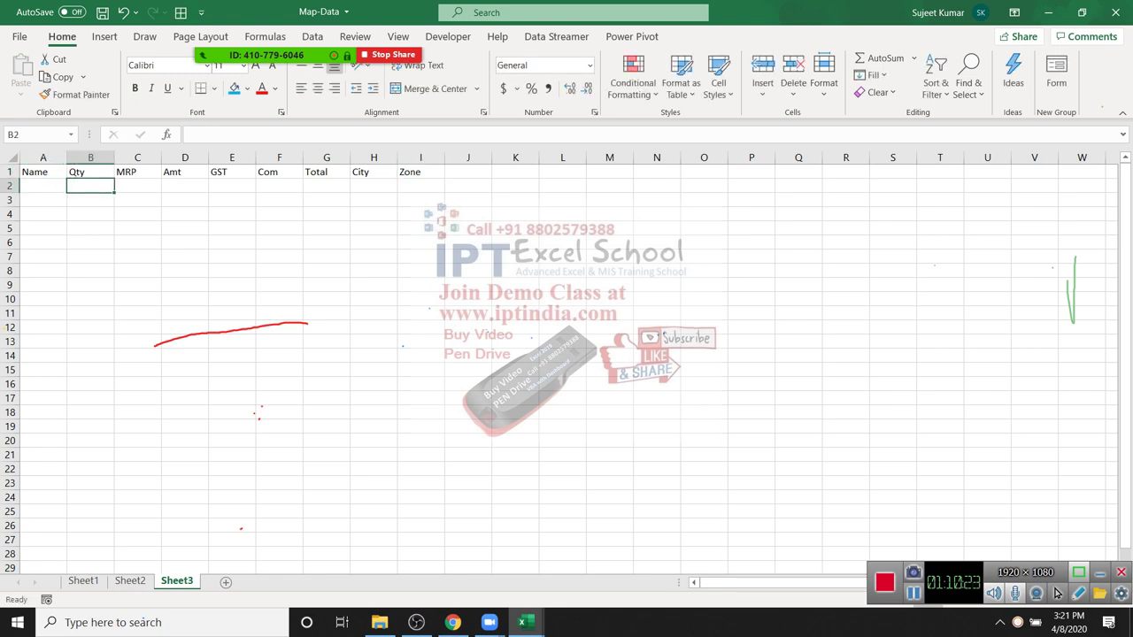
Step: Enter the Amt formula =B2*C2 in D2
text(=)
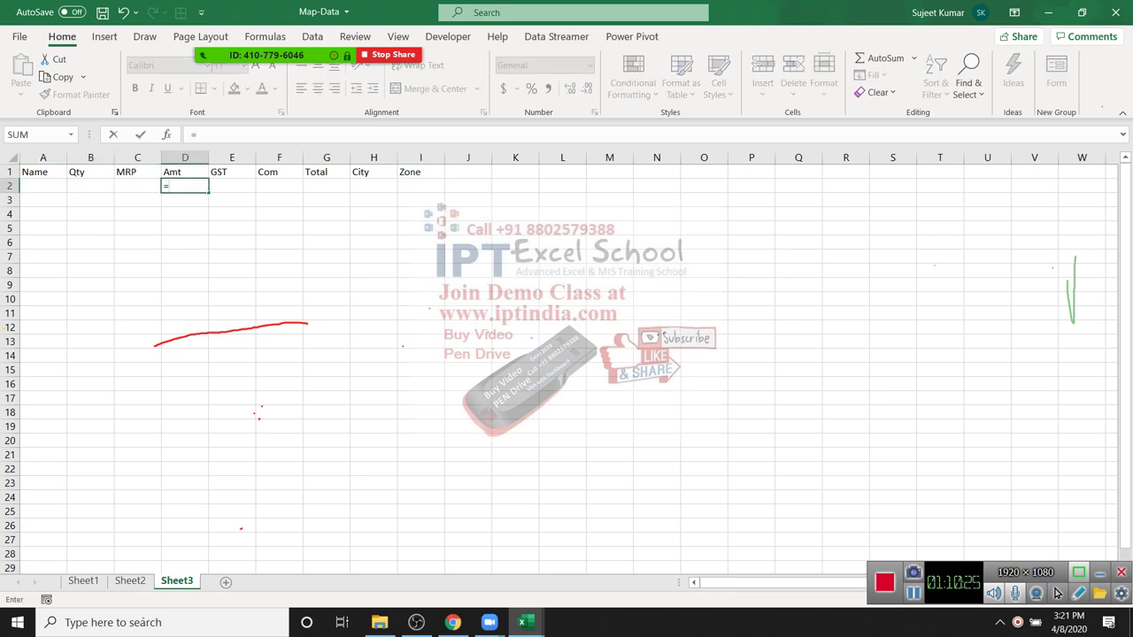
key(Left)
key(Left)
text(*)
key(Left)
key(Return)
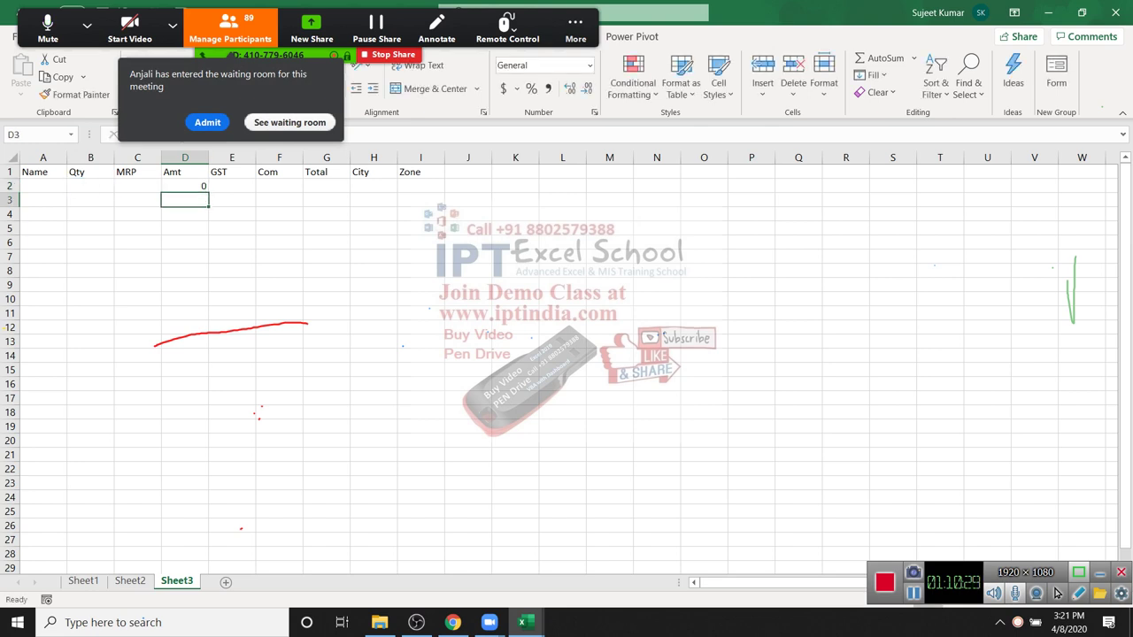
Step: Enter an initial GST formula in E2 based on the Amt in D2
key(Up)
key(Right)
text(=)
key(Left)
text(*2)
key(Return)
Step: Correct the GST formula in E2 to 18% of Amt
key(Up)
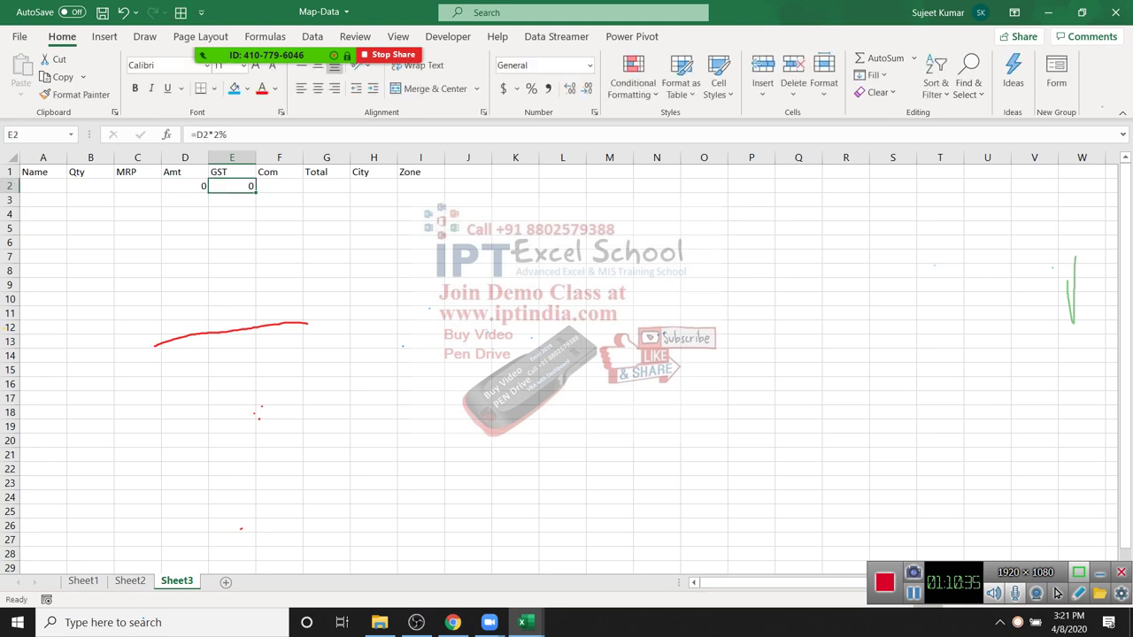
key(Right)
text(=)
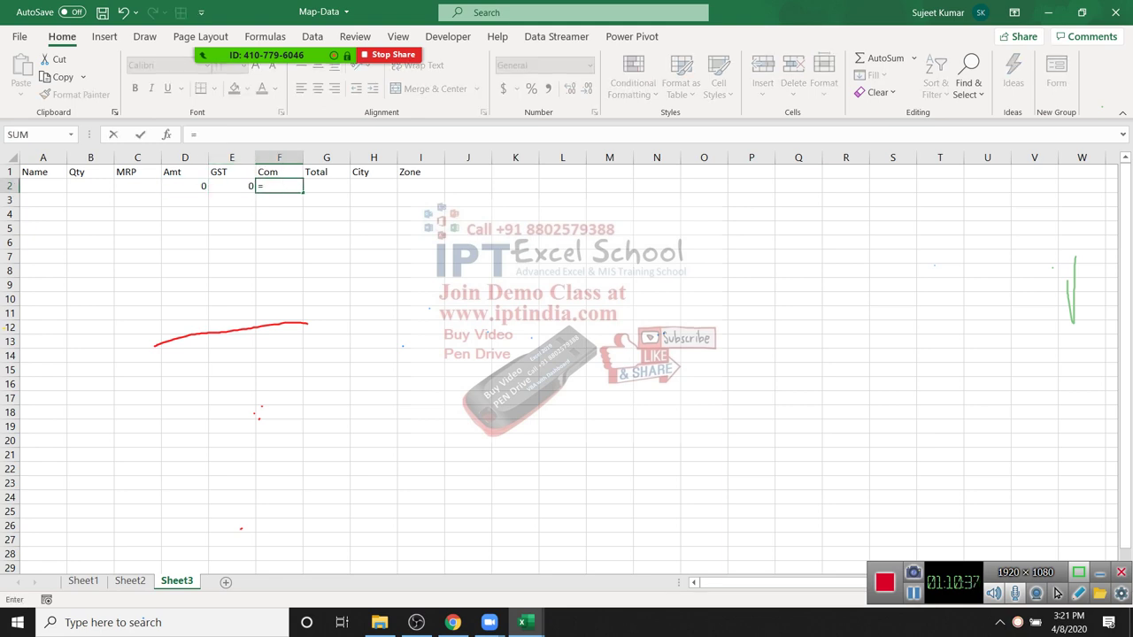
key(Left)
key(Left)
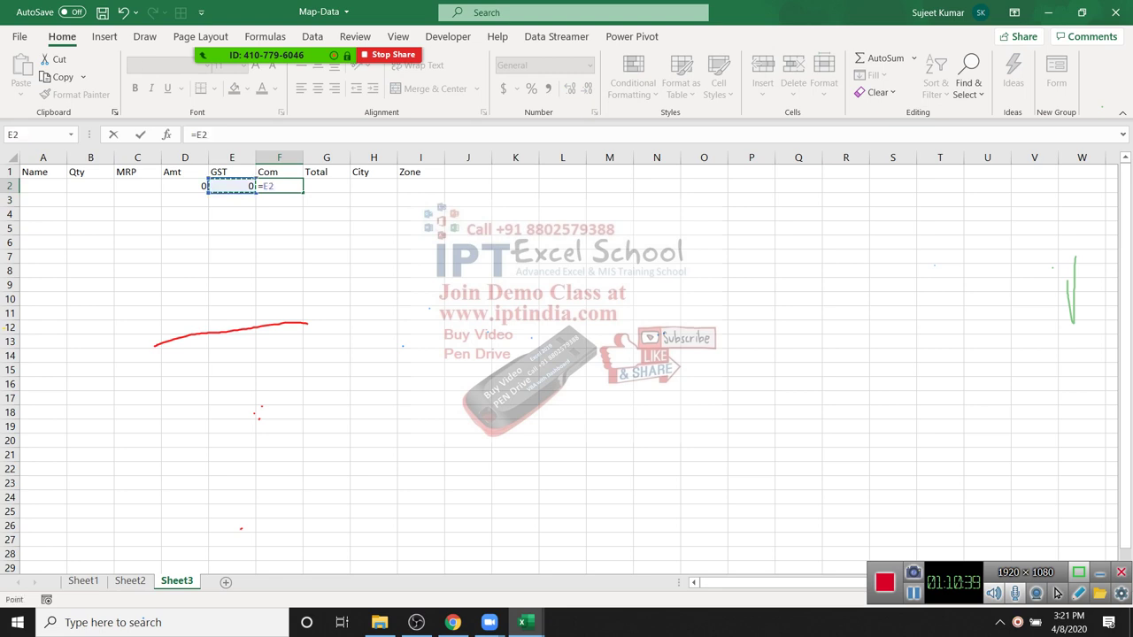
text(*2)
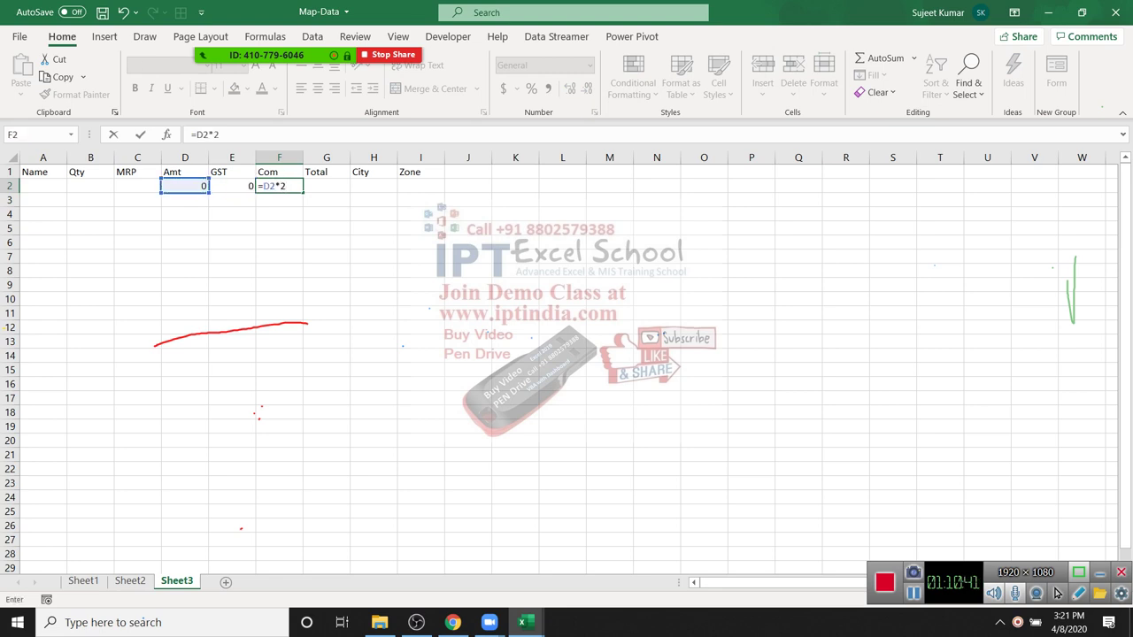
key(Escape)
key(Left)
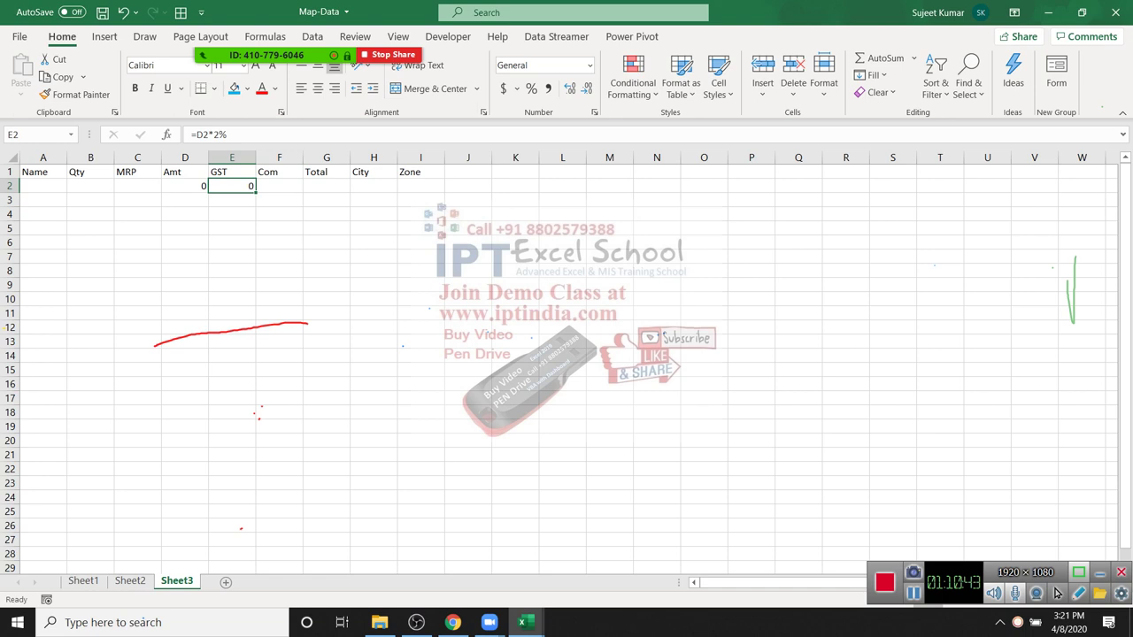
key(F2)
key(Left)
key(BackSpace)
text(18)
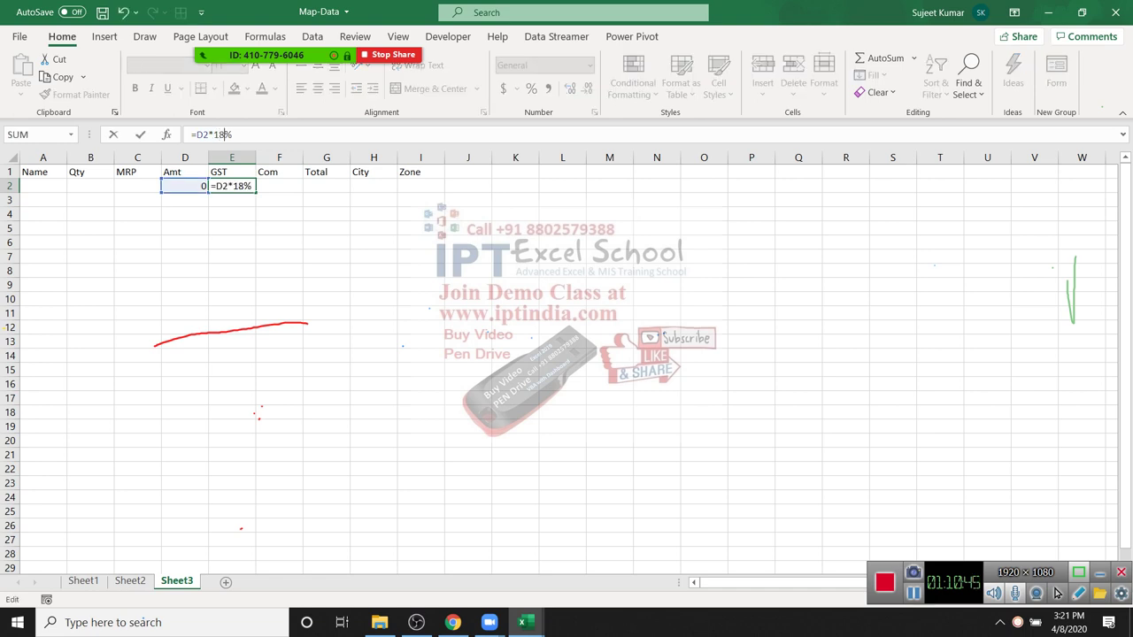
key(Return)
Step: Enter the Com formula in F2 as 2% of Amt
key(Up)
key(Right)
text(=)
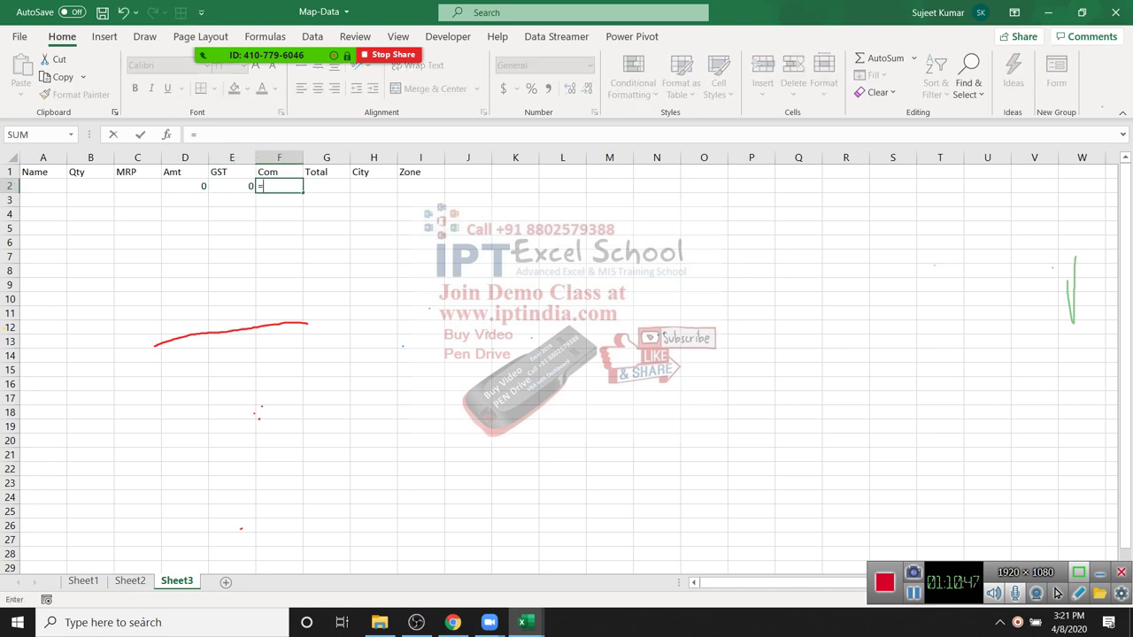
key(Left)
key(Left)
text(*2)
key(Return)
Step: Add the Total in G2 with AutoSum, =SUM(D2:F2)
key(Up)
key(Right)
key(Down)
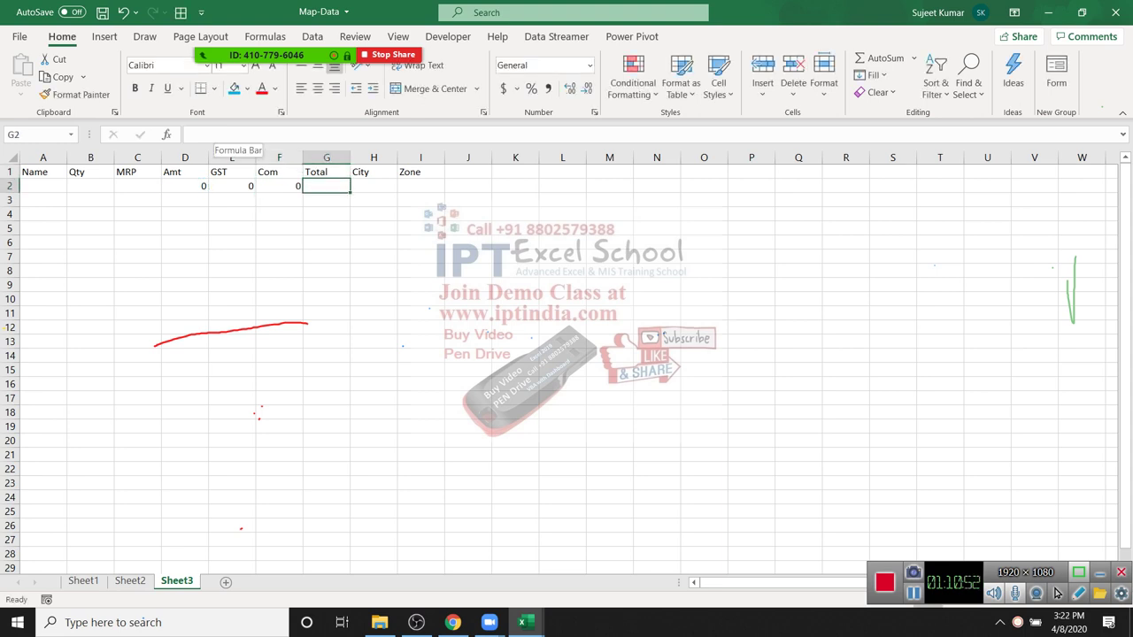
key(alt+equal)
key(Return)
Step: Copy the D2:G2 formulas down through row 18
key(Up)
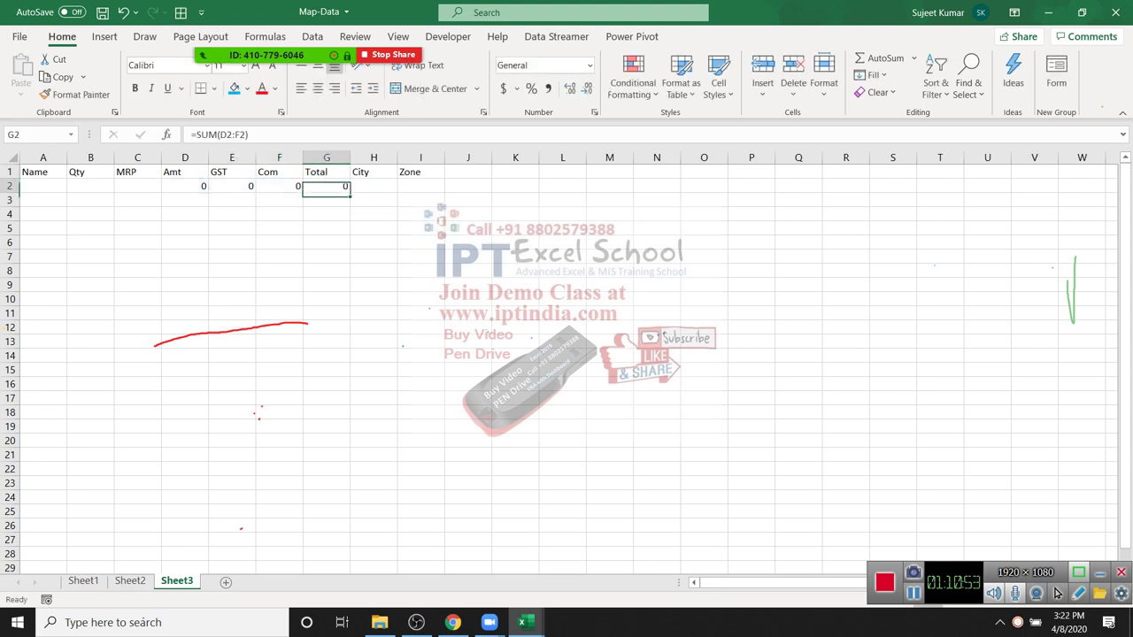
key(Left)
key(Left)
key(Left)
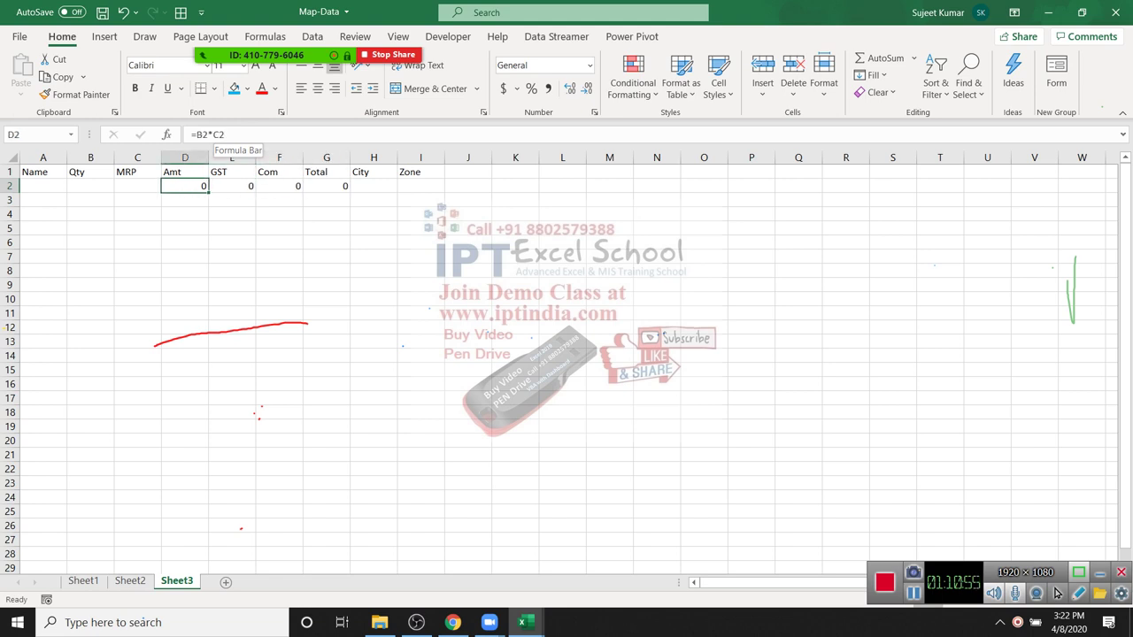
key(shift+Right)
key(shift+Right)
key(shift+Right)
key(ctrl+c)
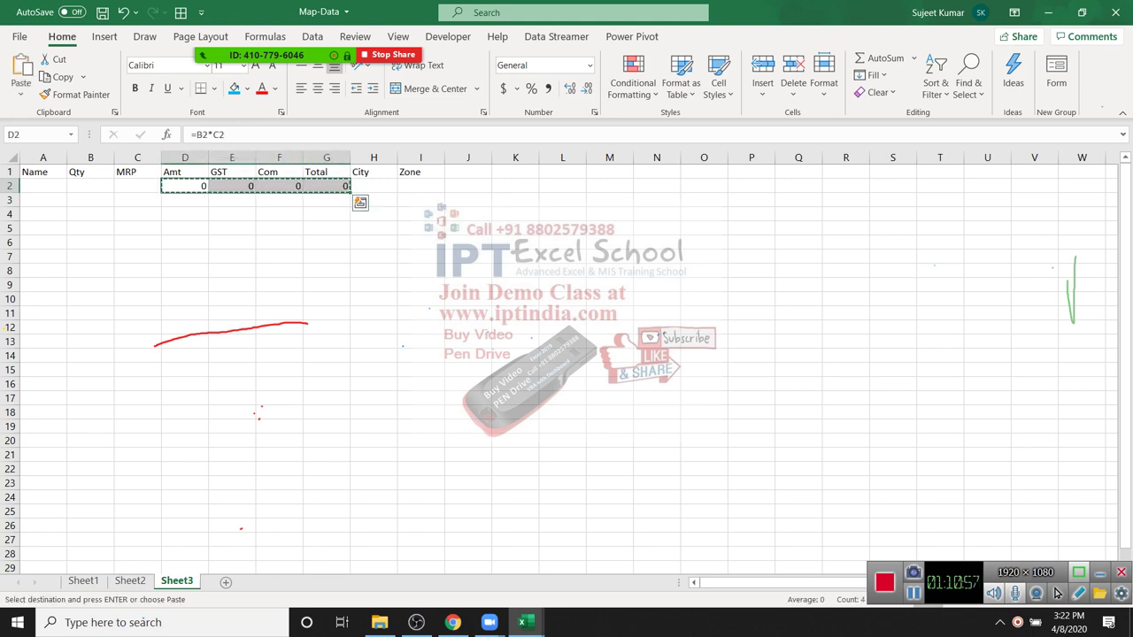
key(Down)
key(shift+Down)
key(shift+Down)
key(shift+Down)
key(shift+Down)
key(shift+Down)
key(shift+Down)
key(shift+Down)
key(shift+Down)
key(shift+Down)
key(shift+Down)
key(shift+Down)
key(shift+Down)
key(shift+Down)
key(shift+Down)
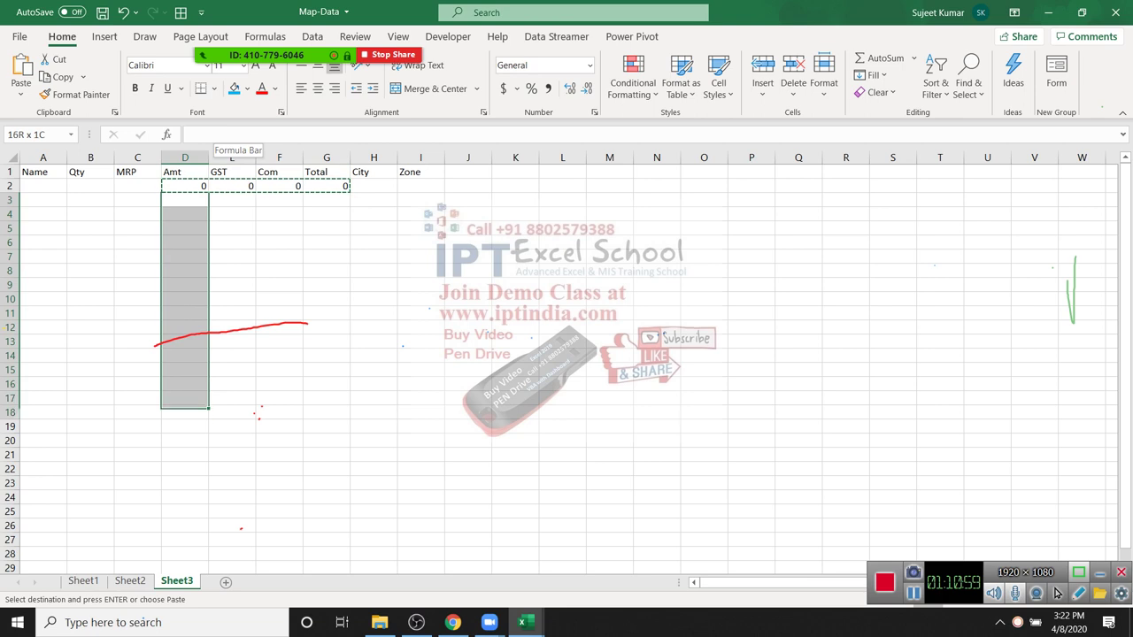
key(ctrl+v)
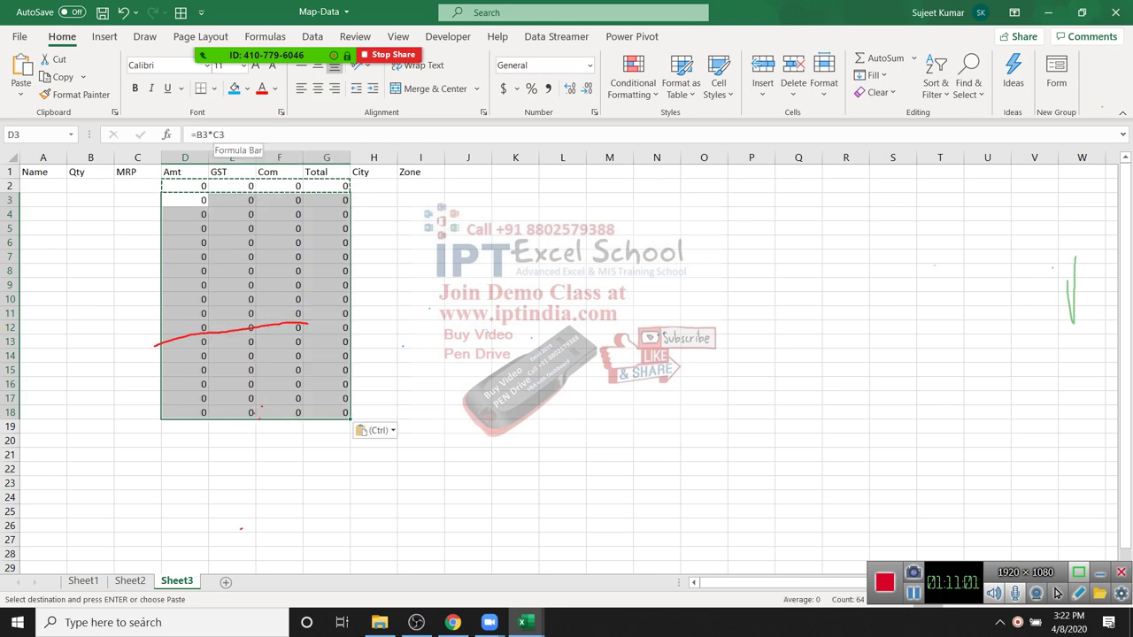
key(Escape)
key(Down)
key(Down)
key(Down)
key(Down)
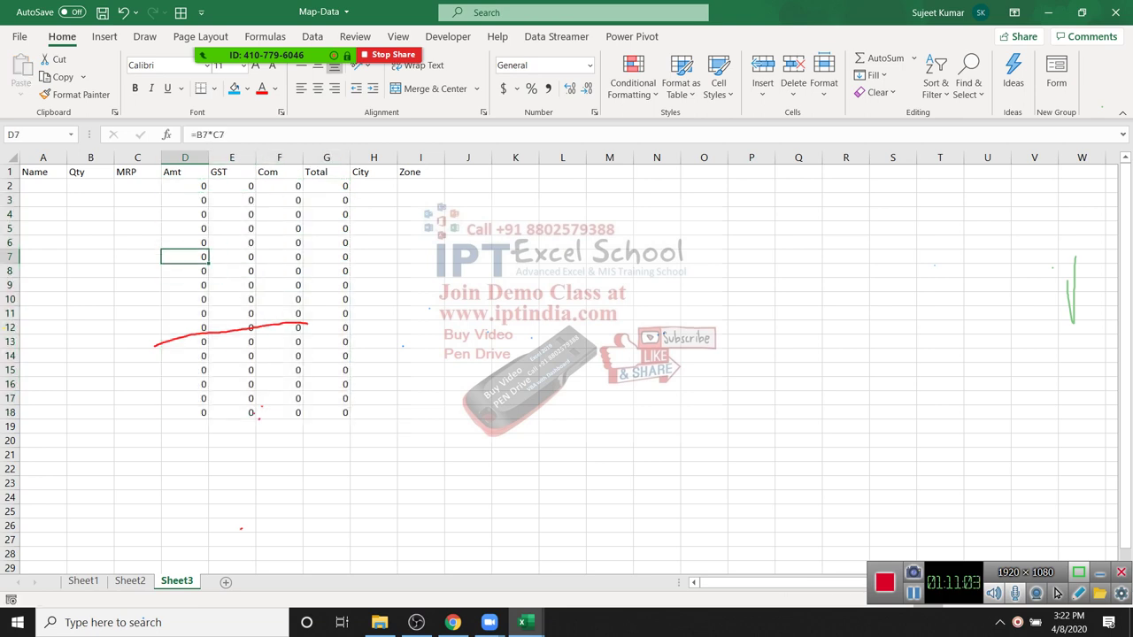
Step: Enter a person's name in A2 for the sample record
key(ctrl+Home)
key(Down)
text(Pu)
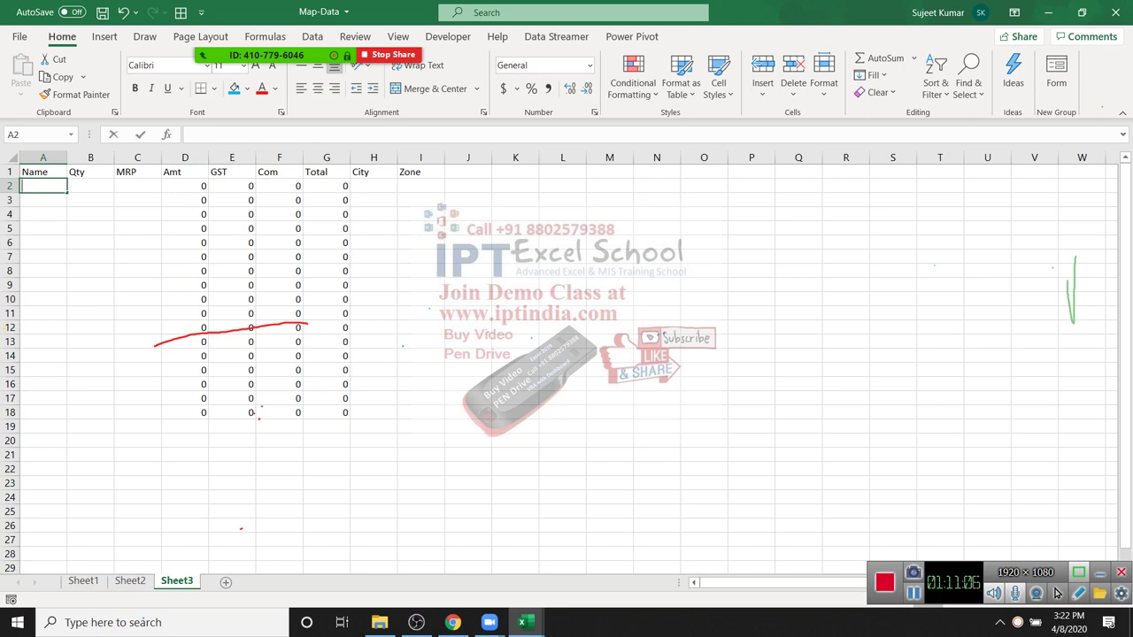
text(ja)
Step: Fill row 2 with Qty 95, MRP 365, City Pune and Zone South
key(Tab)
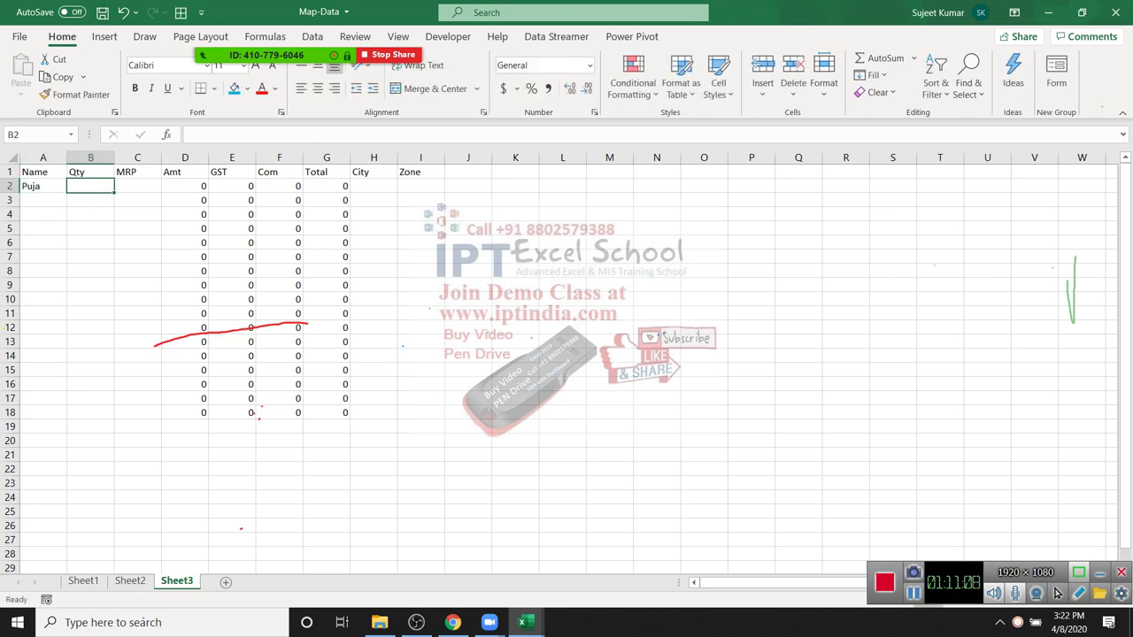
text(95)
key(Tab)
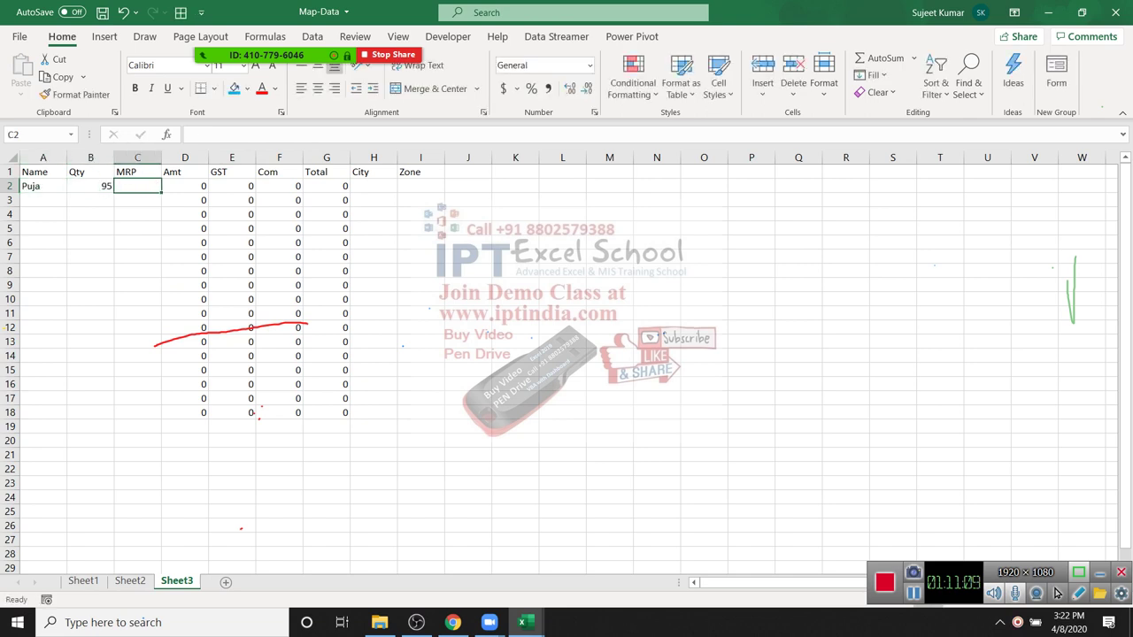
text(365)
key(Tab)
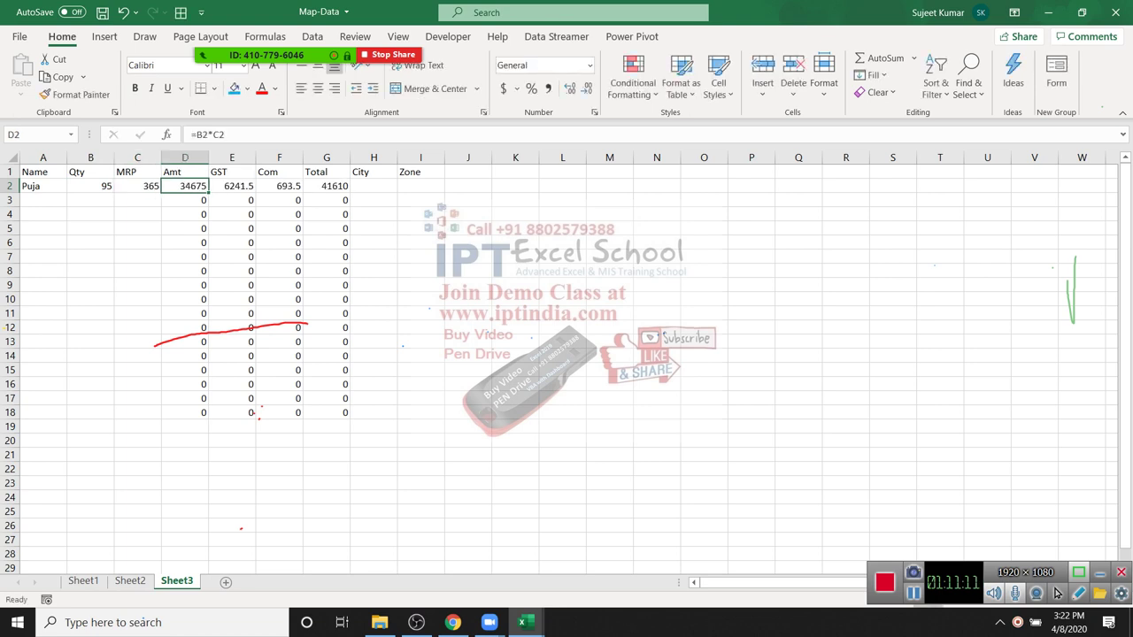
key(Tab)
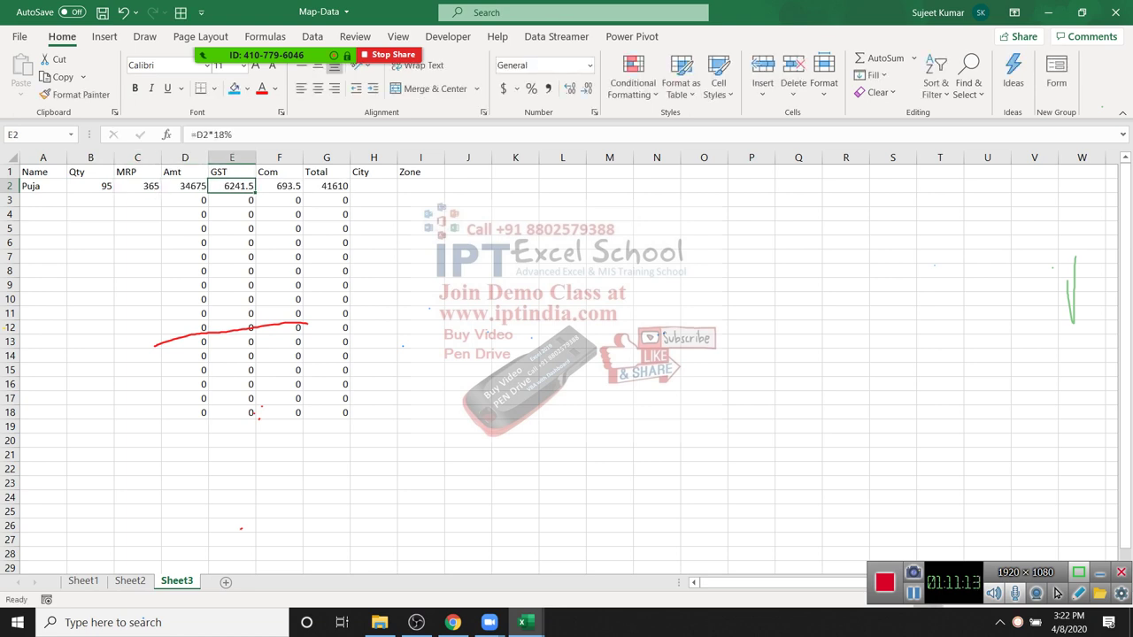
key(Tab)
key(Tab)
key(Tab)
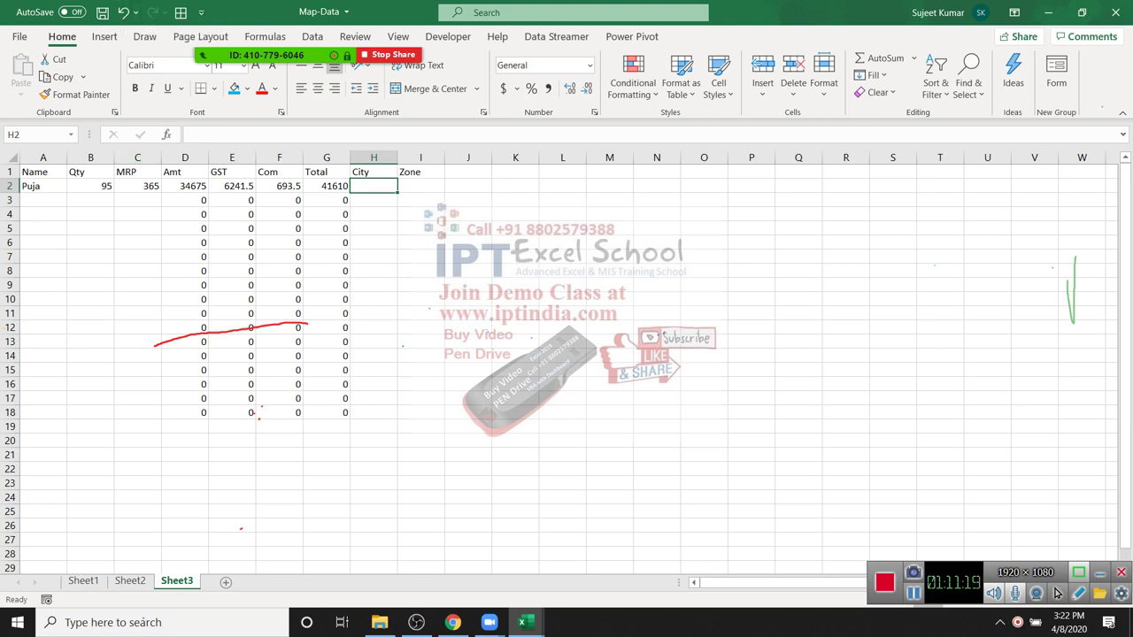
text(P{une)
key(Tab)
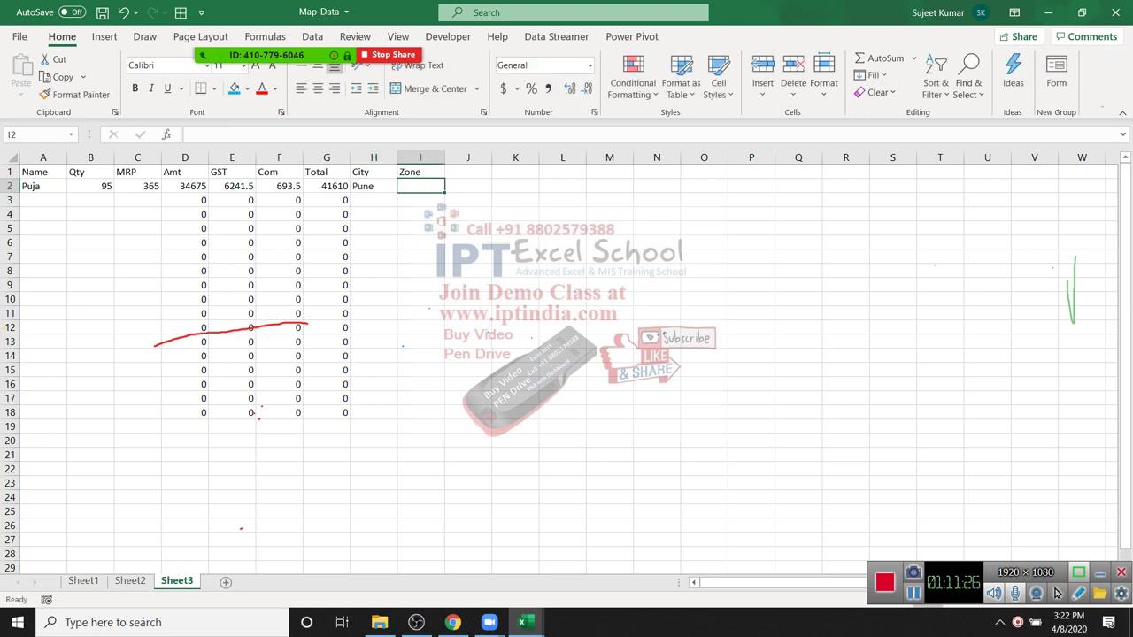
text(South)
key(Return)
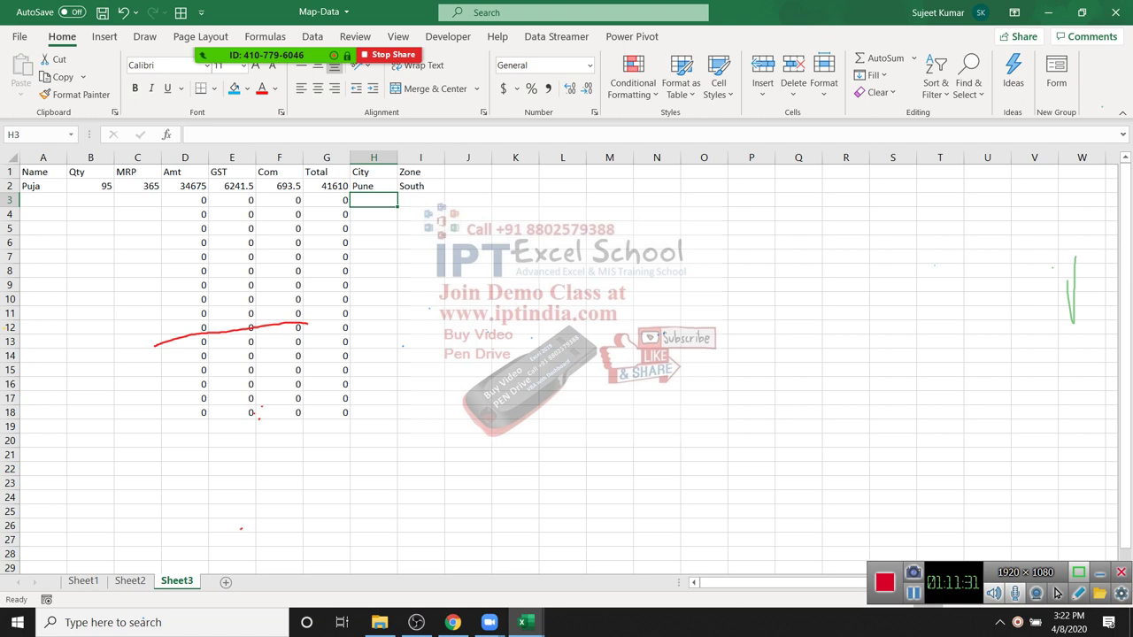
Step: Inspect the row 3 formula cells D3:G3 and columns D through H
key(Left)
key(Left)
key(Left)
key(Left)
key(shift+Right)
key(shift+Right)
key(shift+Right)
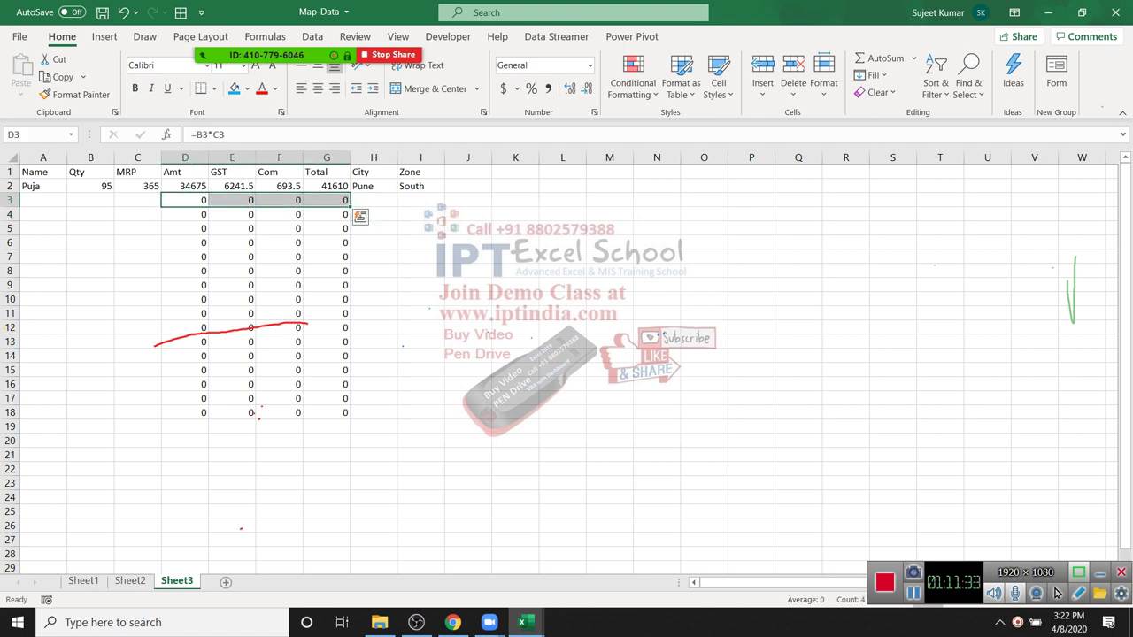
key(Left)
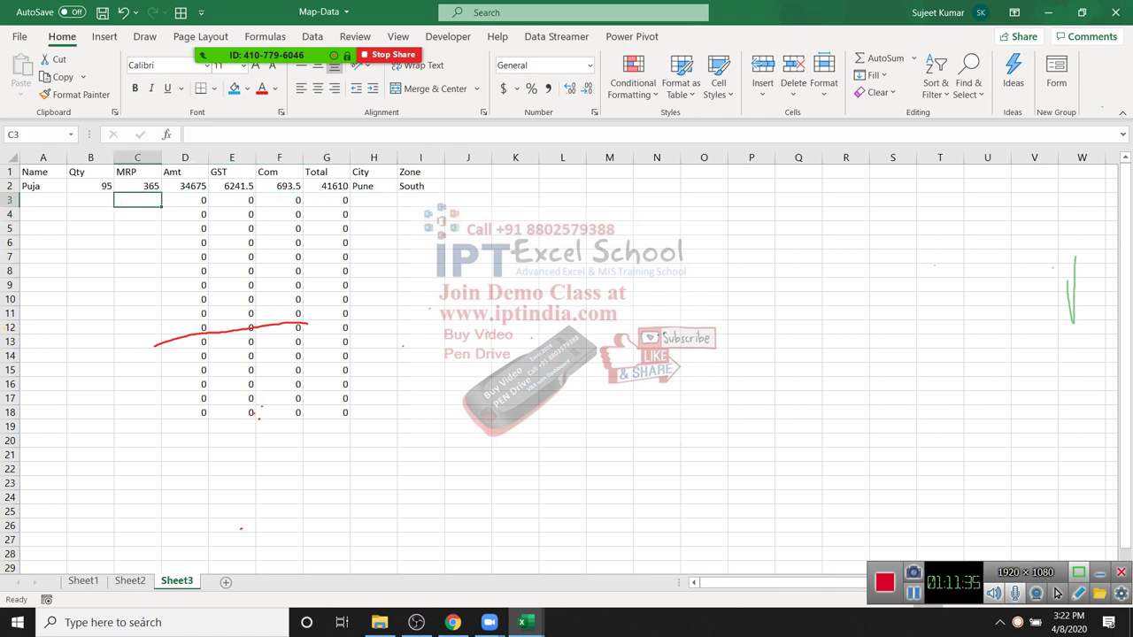
key(Right)
key(Right)
key(Right)
key(Right)
key(Right)
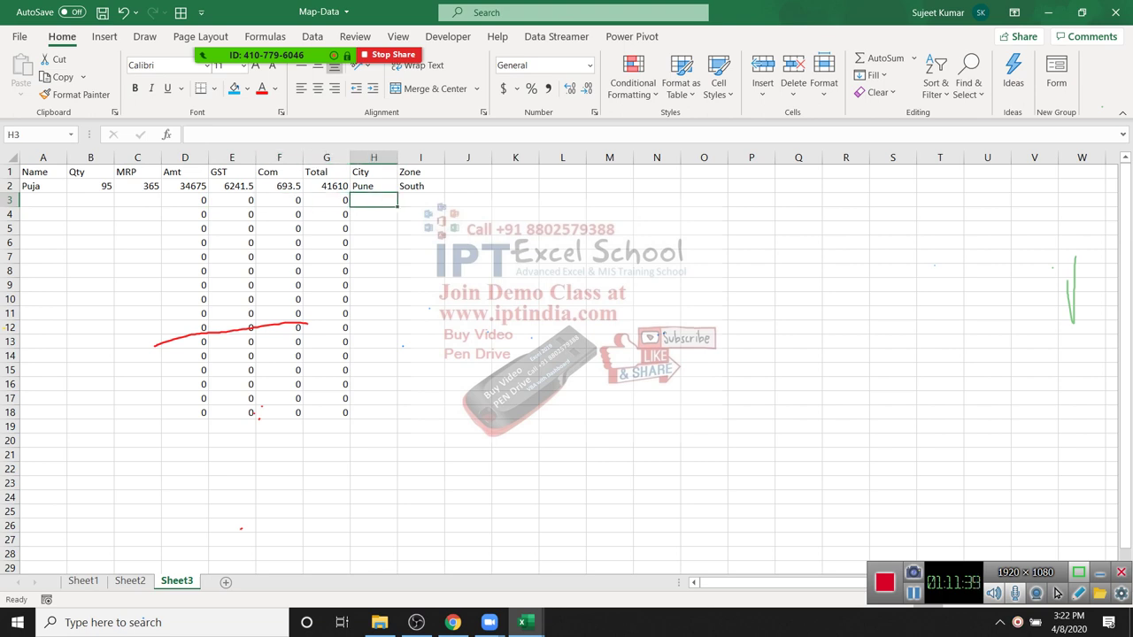
drag(185, 157, 341, 157)
click(137, 200)
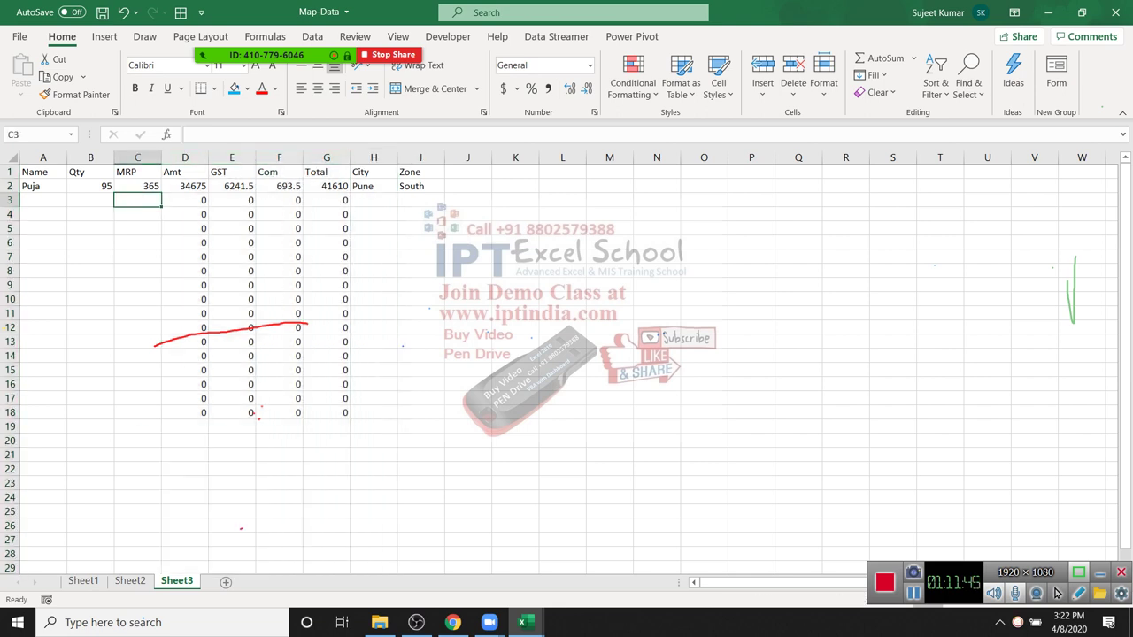
key(Right)
key(Right)
key(Right)
key(Right)
key(Right)
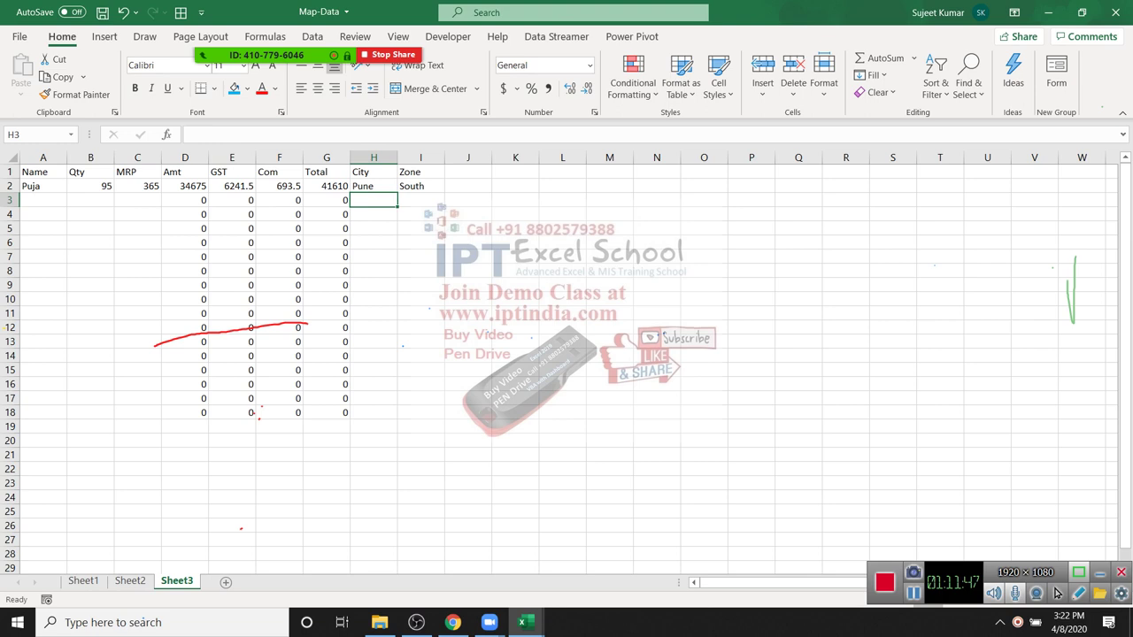
Step: Unlock all cells on Sheet3 through Format Cells protection
key(Left)
key(Left)
key(Left)
key(Left)
key(Left)
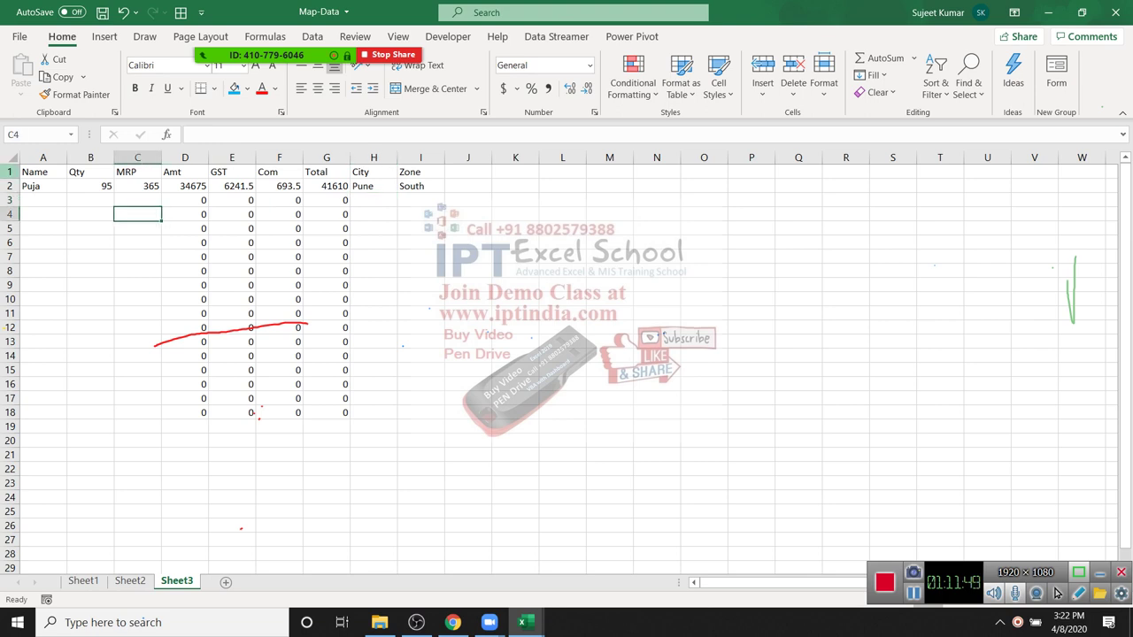
key(ctrl+a)
key(shift+F10)
key(Down)
key(Down)
key(Down)
key(Down)
key(Down)
key(Down)
key(Down)
key(Up)
key(Return)
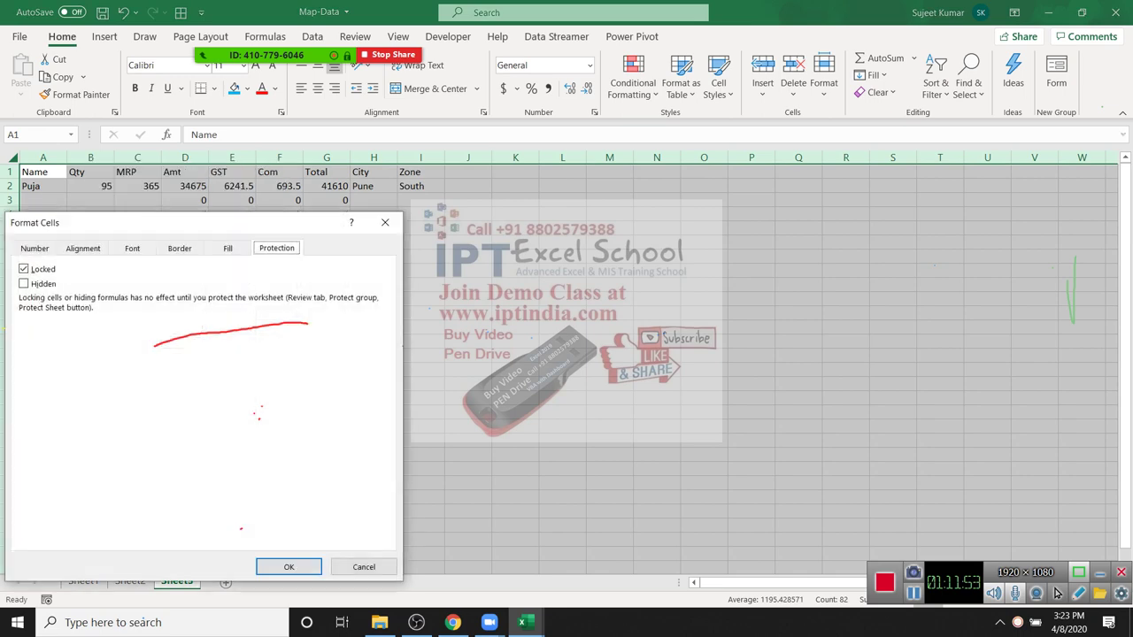
key(alt+l)
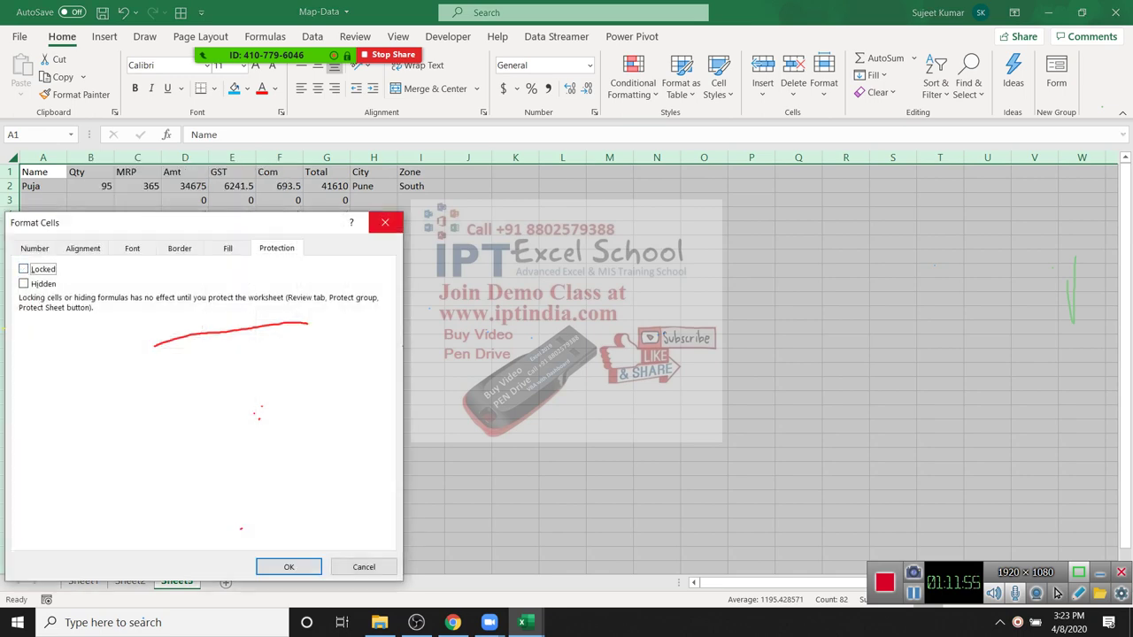
key(Return)
Step: Select formula columns D:G and view their protection settings without changes
key(Right)
key(Right)
key(Right)
key(Down)
key(Down)
key(Down)
key(ctrl+Up)
key(ctrl+space)
key(shift+Right)
key(shift+Right)
key(shift+Right)
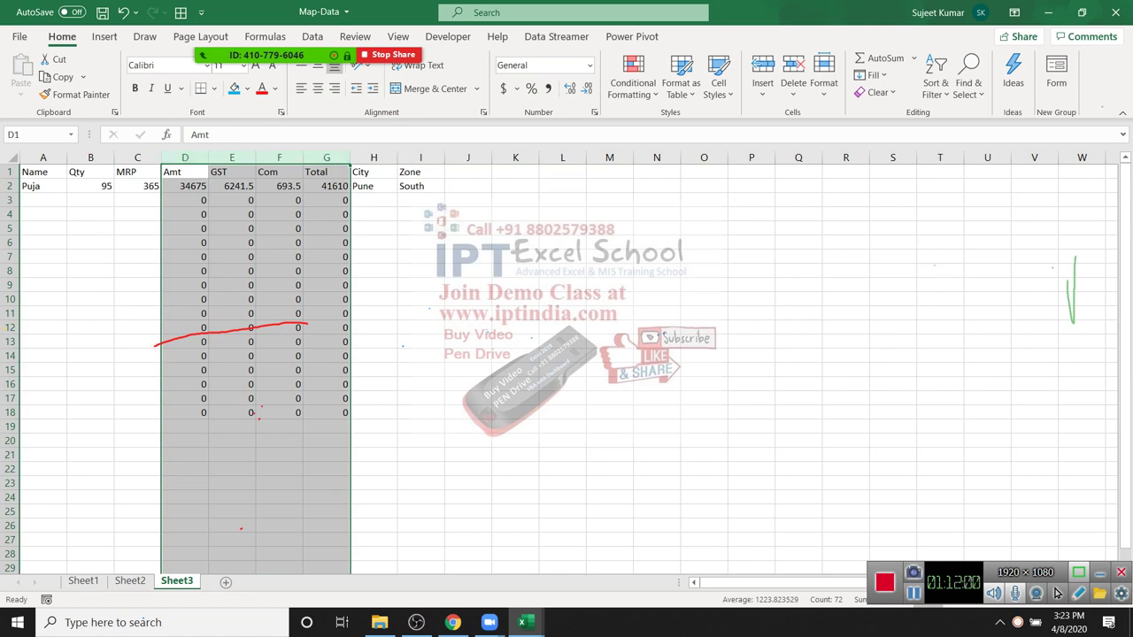
key(shift+F10)
key(Down)
key(Down)
key(Return)
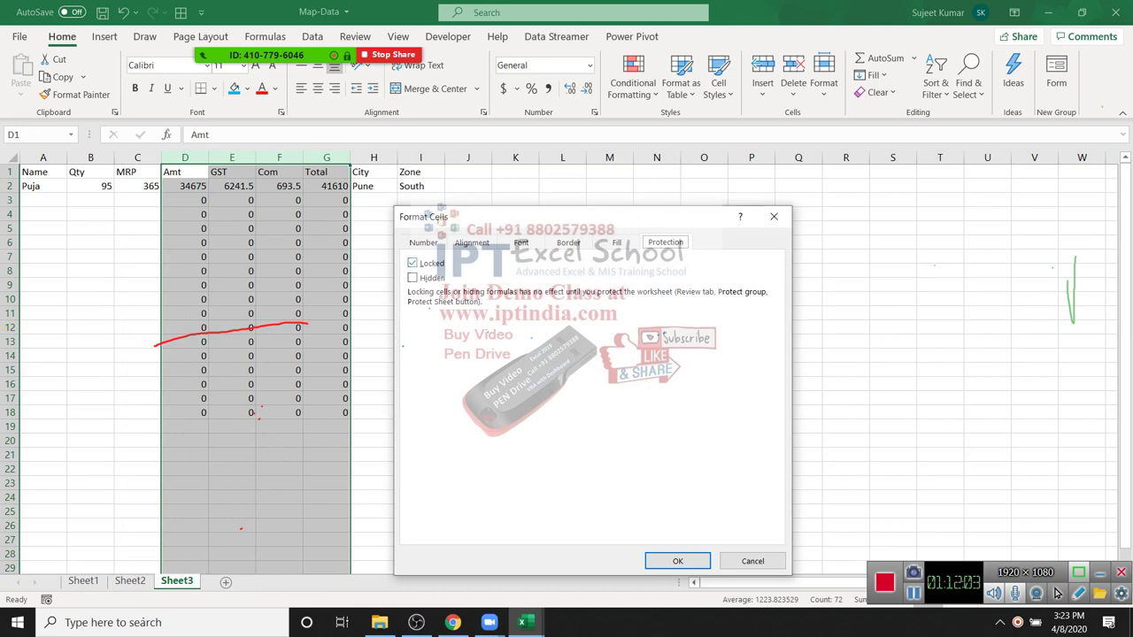
key(Escape)
key(Left)
key(Left)
key(Down)
key(Down)
Step: Unlock every cell on the whole sheet again
key(ctrl+Home)
key(ctrl+a)
key(shift+F10)
key(Down)
key(Down)
key(Down)
key(Down)
key(Down)
key(Down)
key(Down)
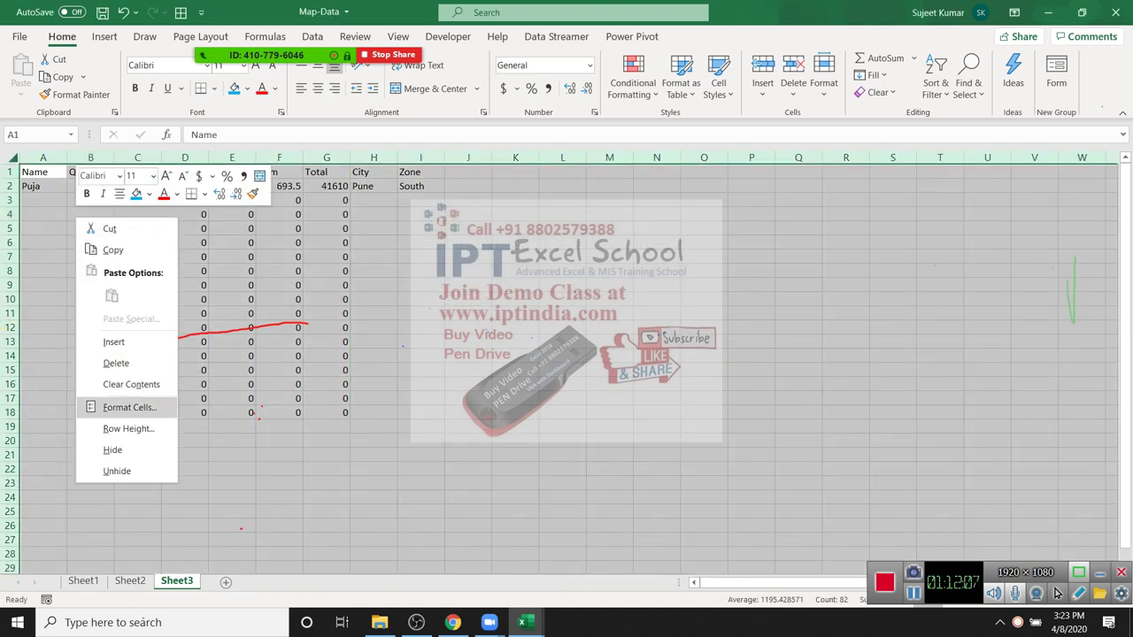
key(Return)
key(alt+l)
key(Return)
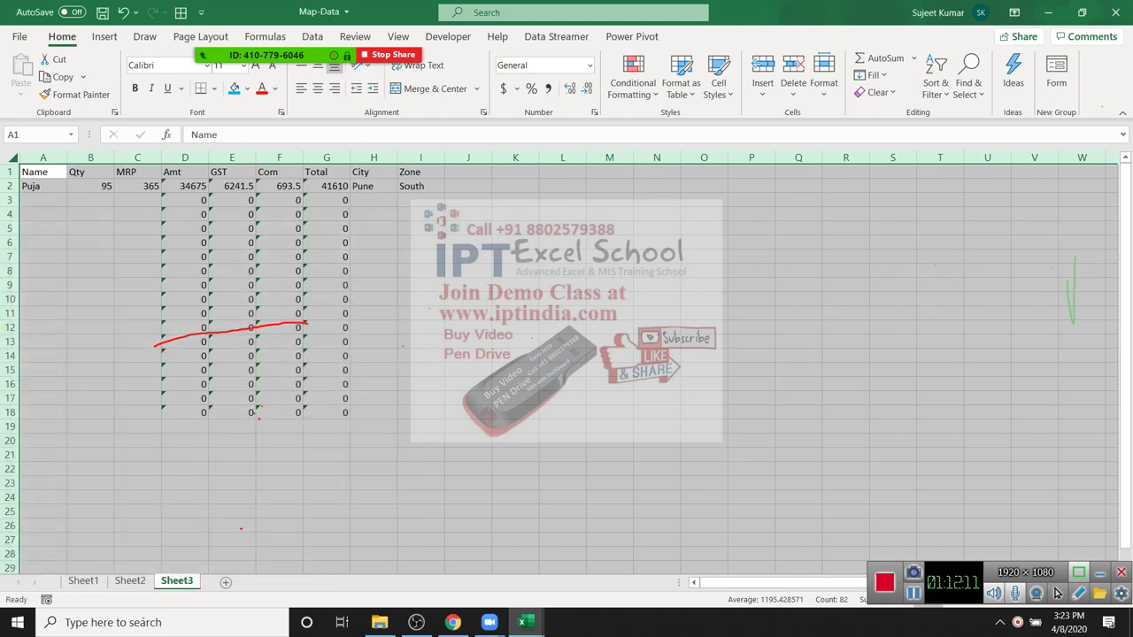
Step: Lock the formula columns D through G
key(Right)
key(Right)
key(Down)
key(Down)
key(Down)
key(Down)
key(Down)
key(Down)
key(Down)
key(Down)
key(Down)
key(Down)
key(Down)
key(Down)
key(Down)
key(Right)
key(ctrl+space)
key(shift+Right)
key(shift+Right)
key(shift+Right)
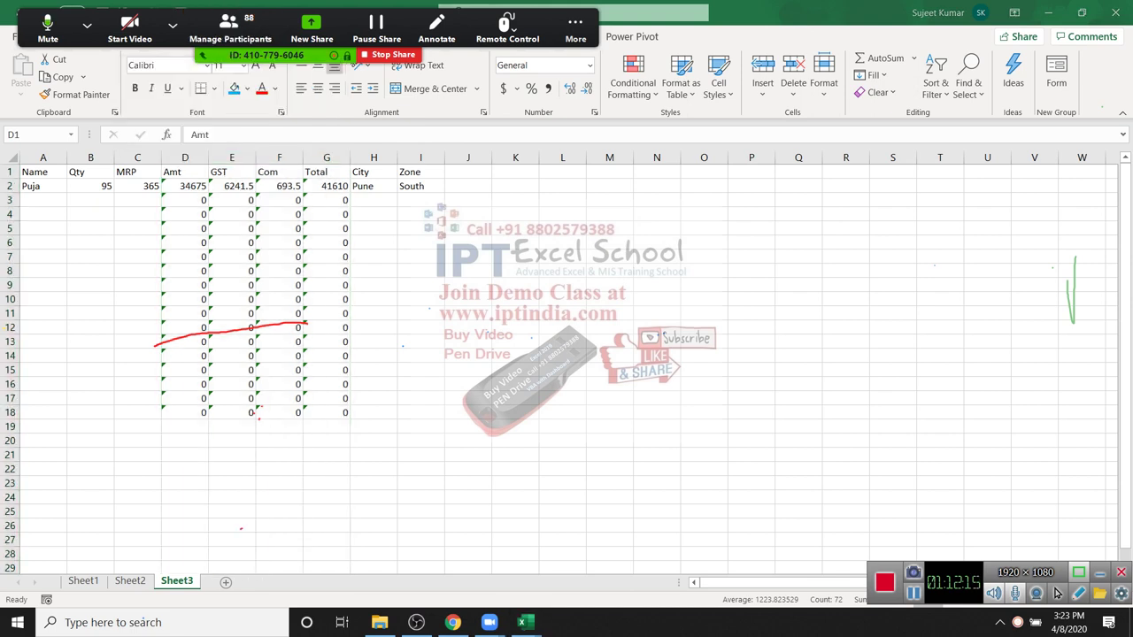
key(shift+F10)
key(Down)
key(Down)
key(Down)
key(Down)
key(Down)
key(Down)
key(Return)
key(alt+l)
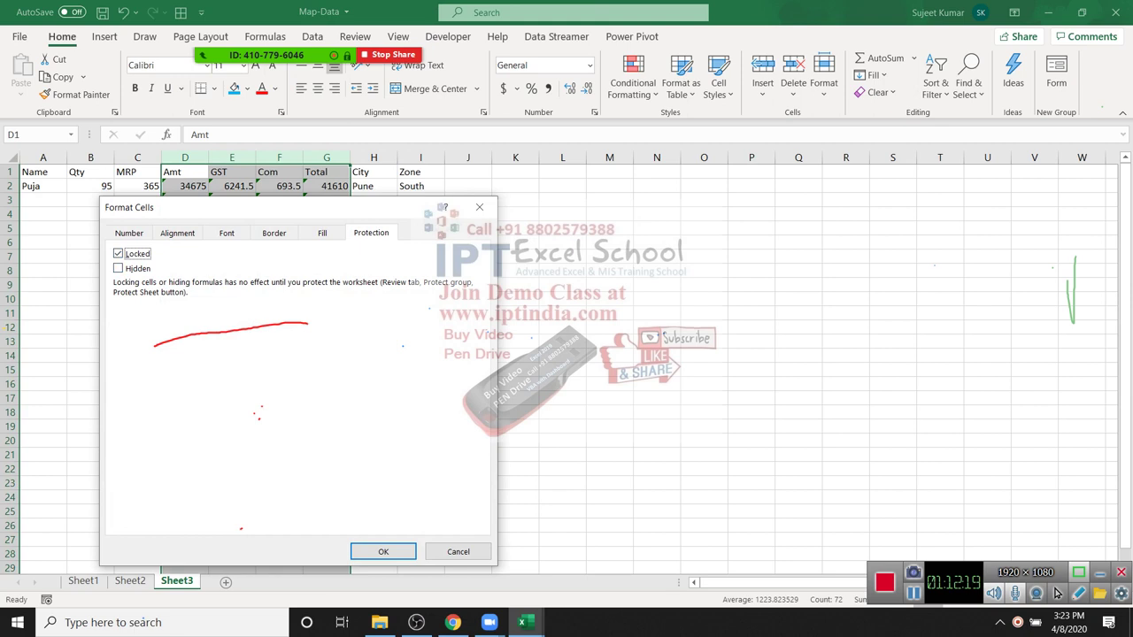
key(Return)
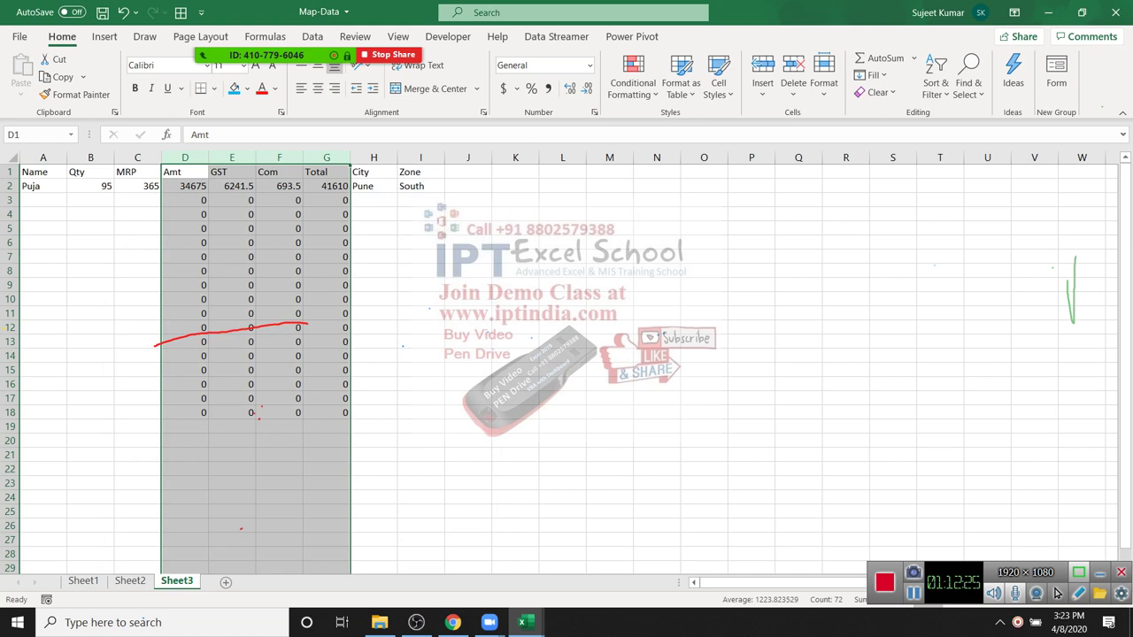
Step: Review formula cells D3:F14 and bring up the Sheet3 tab options
drag(185, 200, 279, 356)
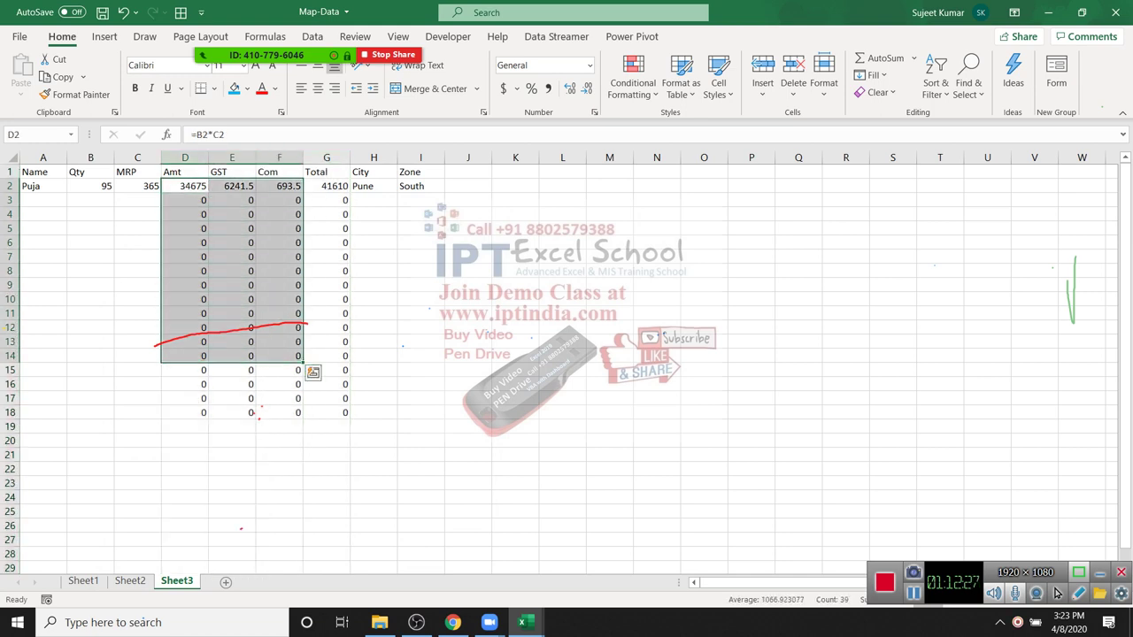
click(512, 370)
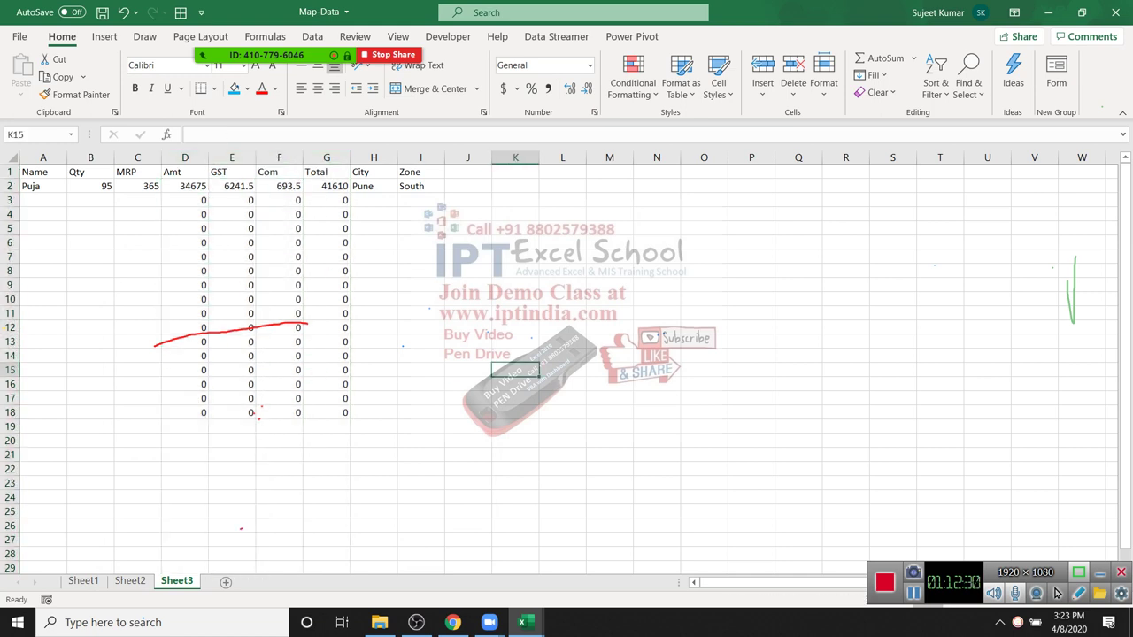
right_click(190, 582)
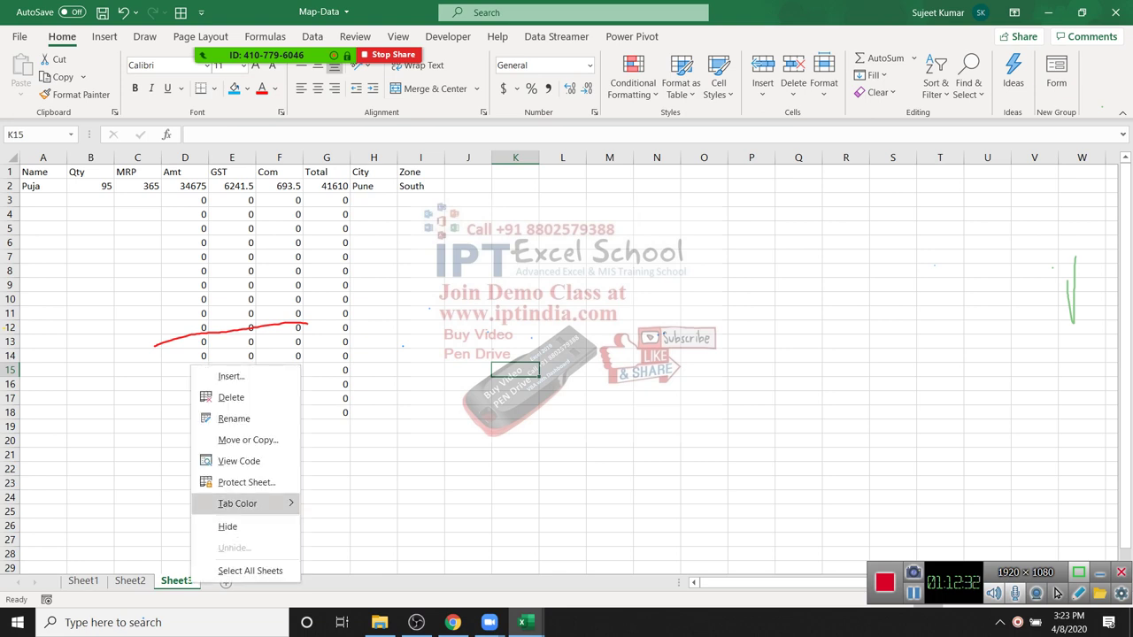
Step: Protect Sheet3 with the default Protect Sheet settings, then select cell A3
click(246, 482)
drag(203, 362, 479, 288)
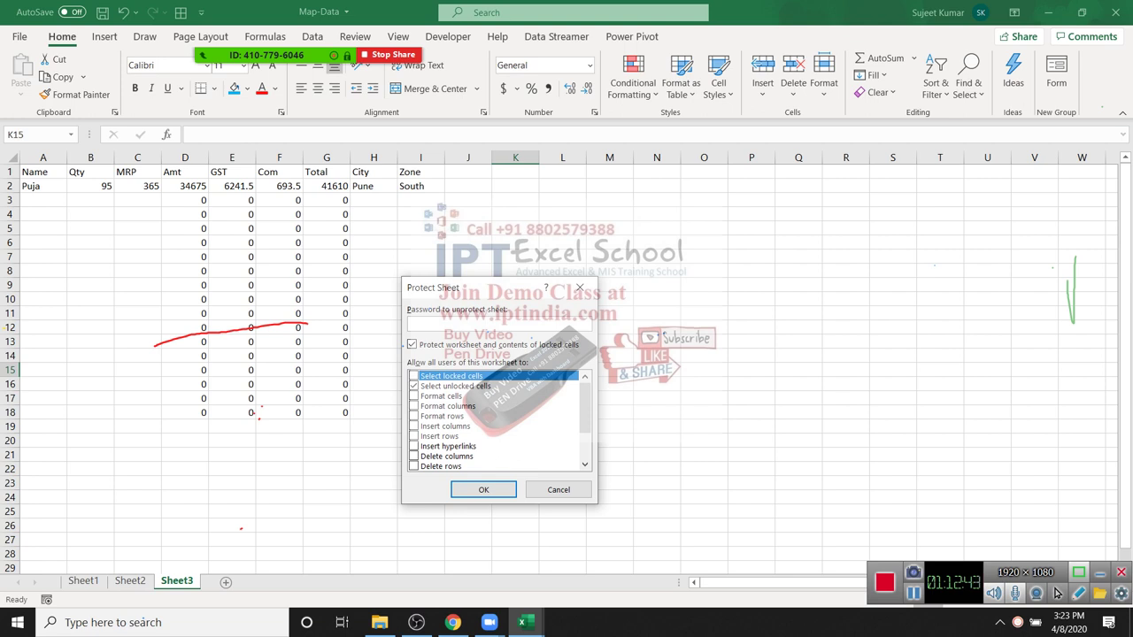
key(Return)
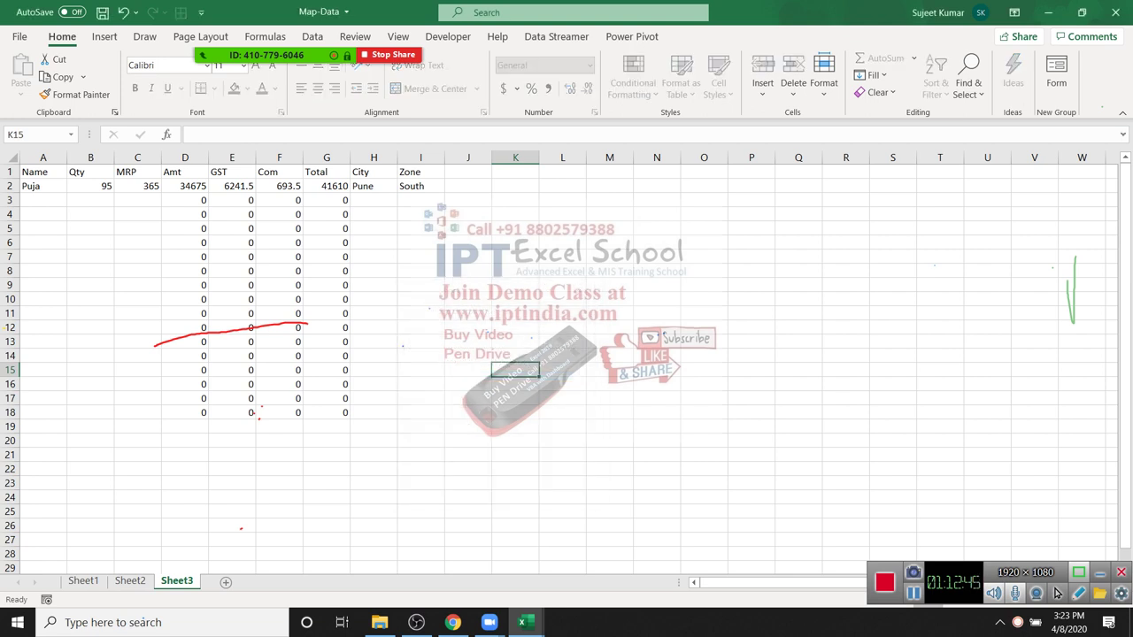
click(42, 200)
Step: Enter a second person's name with Qty 65 and MRP 25 in row 3
text(Neeraj)
key(Tab)
text(65)
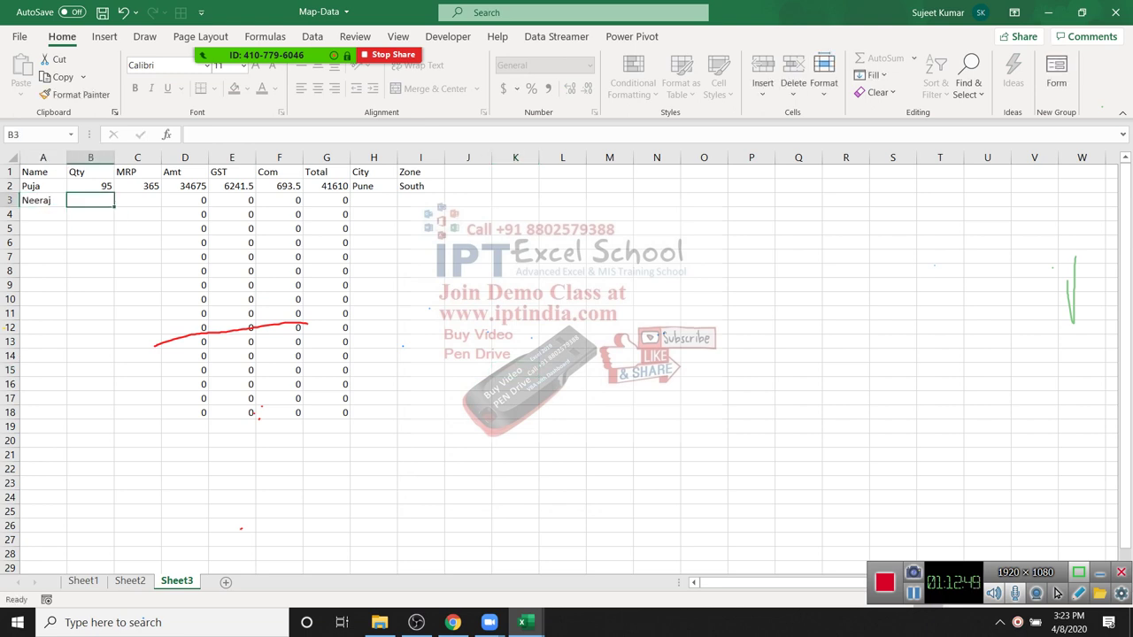
key(Tab)
text(25)
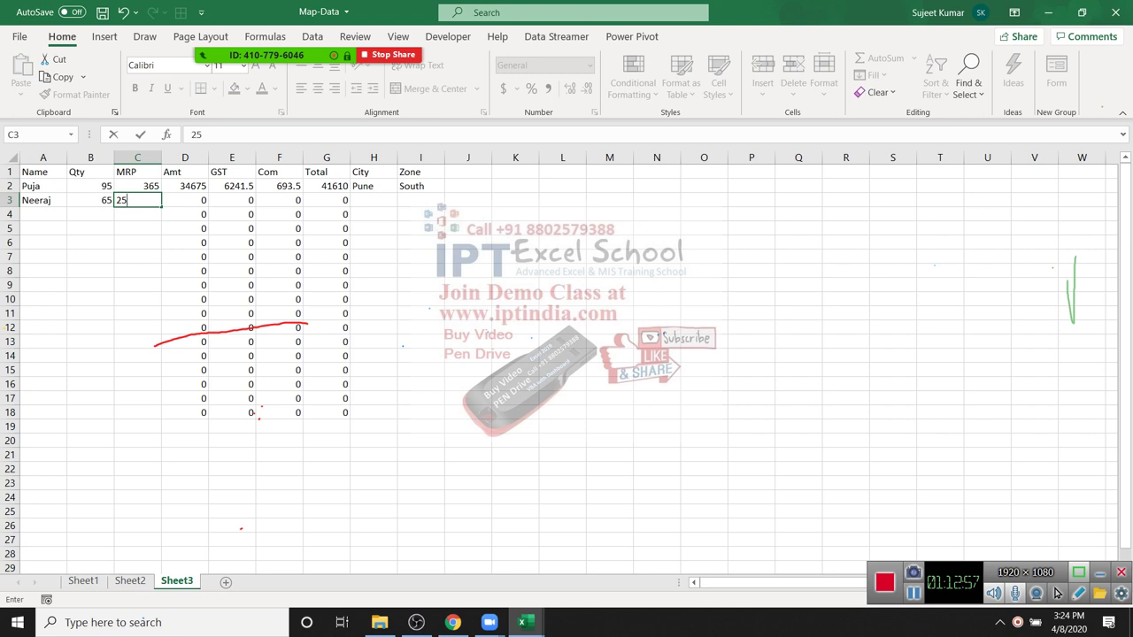
key(Return)
Step: Check that arrow keys skip the locked formula cells, then add a new Sheet4
key(Up)
key(Right)
key(Right)
key(Right)
key(Right)
key(Right)
key(Left)
key(Left)
key(Left)
key(Left)
key(Left)
key(Right)
key(Right)
key(Right)
key(Right)
key(Right)
key(Down)
key(Left)
key(Left)
key(Left)
key(Left)
key(Left)
key(Right)
key(Right)
key(Right)
key(Right)
key(Right)
key(Left)
key(Left)
key(Left)
key(Left)
key(Left)
key(Right)
key(Right)
key(Right)
key(Right)
key(Right)
key(Left)
key(Left)
key(Left)
key(Left)
key(Left)
key(Left)
key(Right)
key(Right)
key(Right)
key(Right)
key(Right)
key(Right)
key(Right)
key(Left)
key(Left)
key(Left)
key(Left)
key(Left)
key(Left)
key(Left)
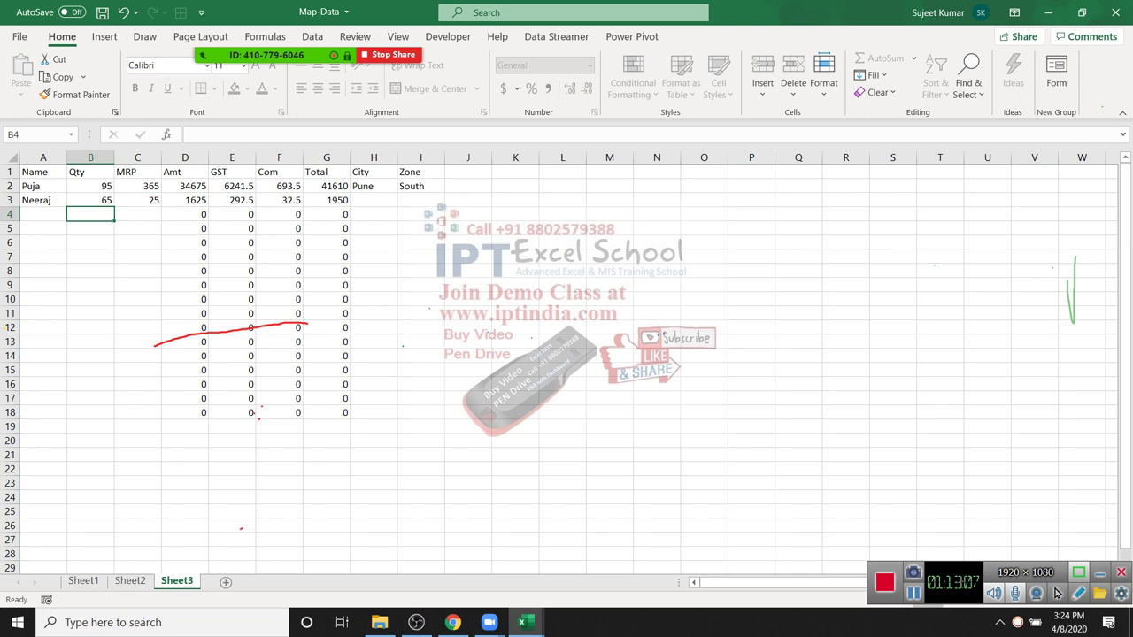
key(shift+F11)
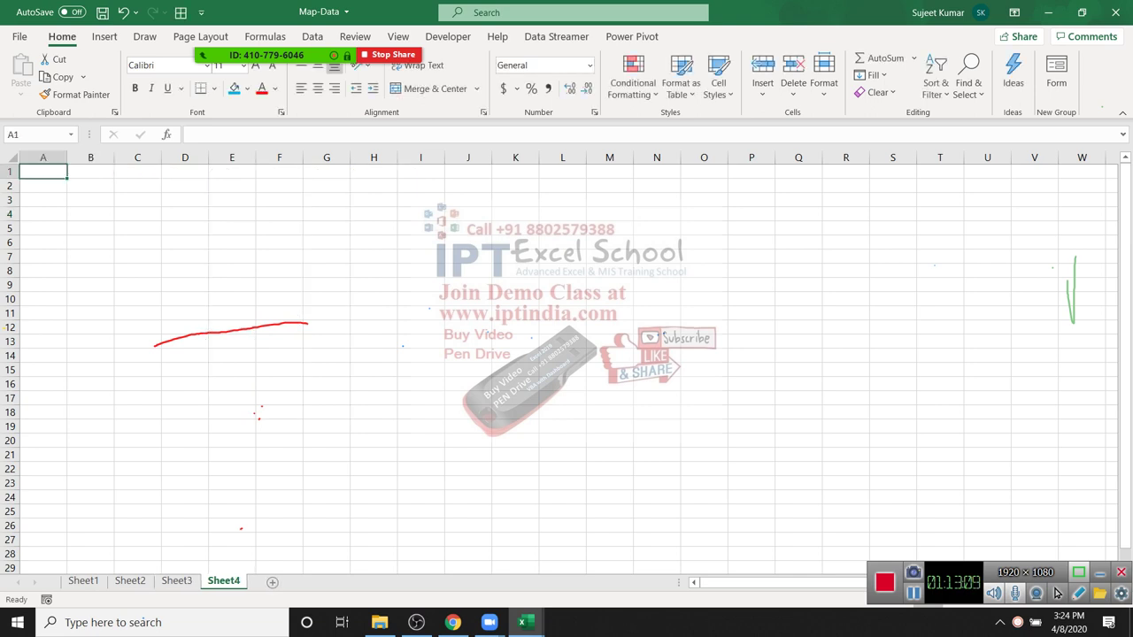
Step: Enter 2030 in C5 and the formula =C5+20 in C6, which shows 2050
key(Right)
key(Right)
key(Down)
key(Down)
key(Down)
key(Down)
text(2030)
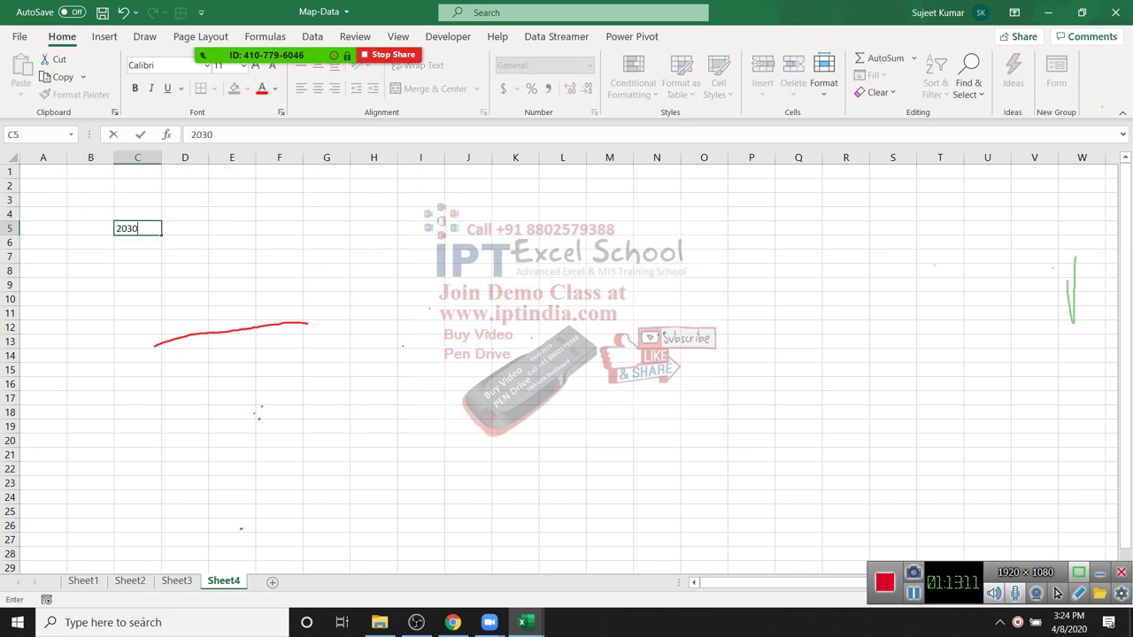
key(Return)
text(=)
key(Up)
text(+20)
key(Return)
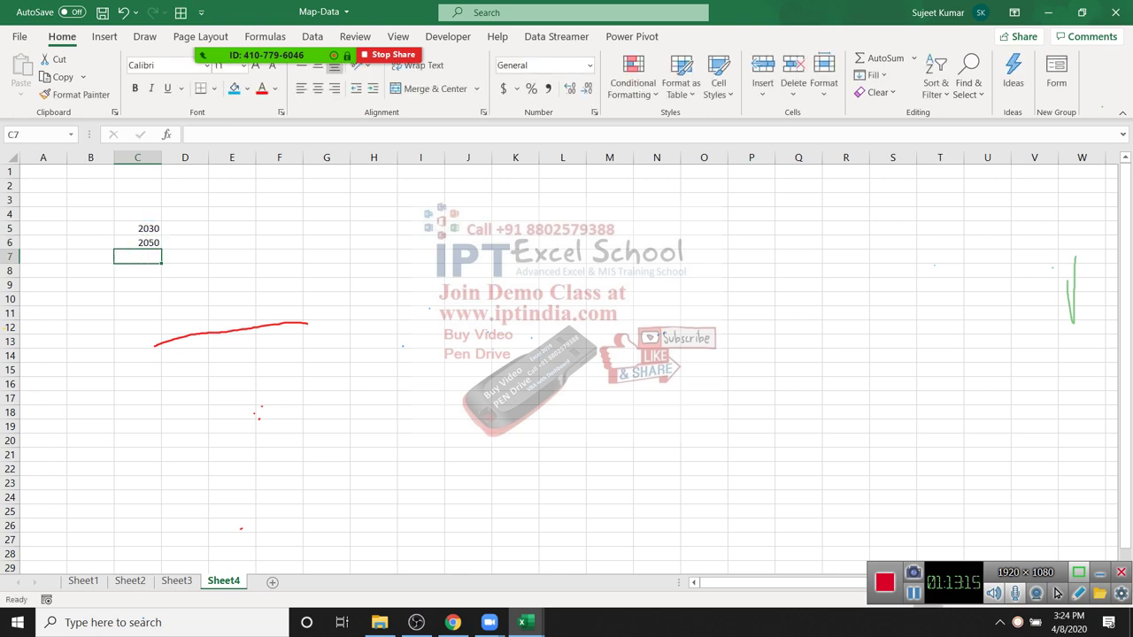
Step: Mark C6's formula as Hidden in its Format Cells protection settings
key(Up)
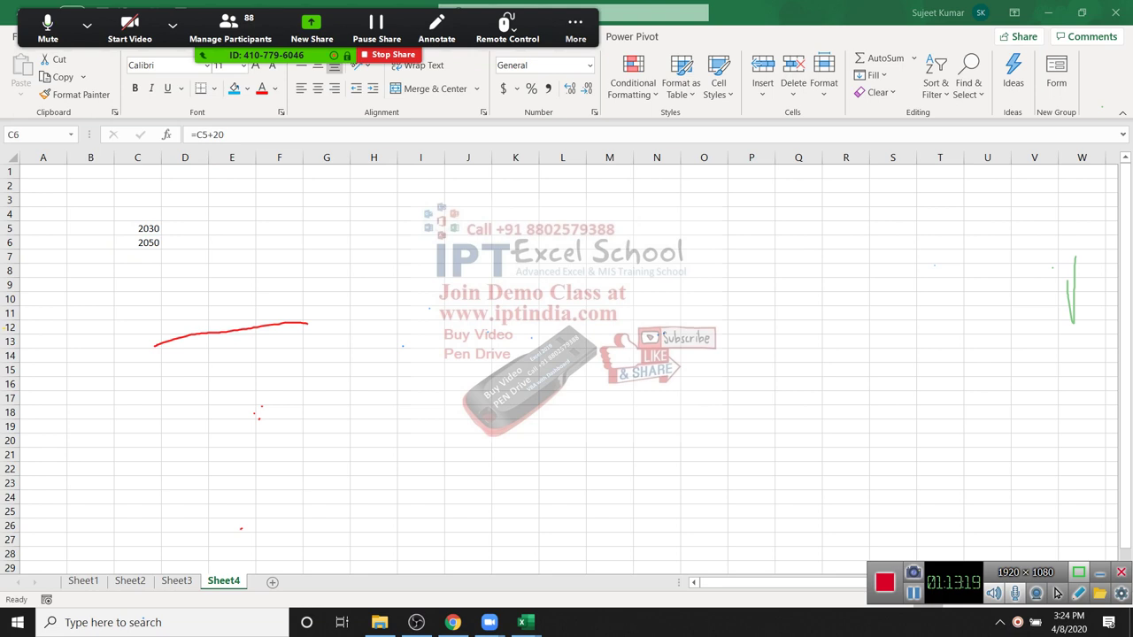
click(152, 242)
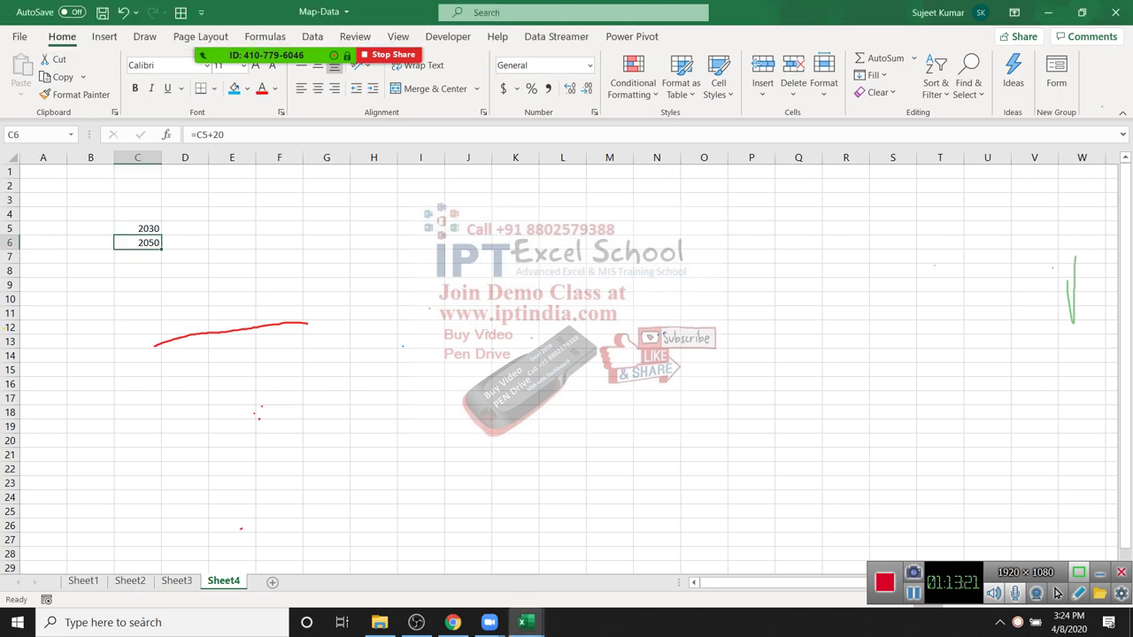
right_click(152, 243)
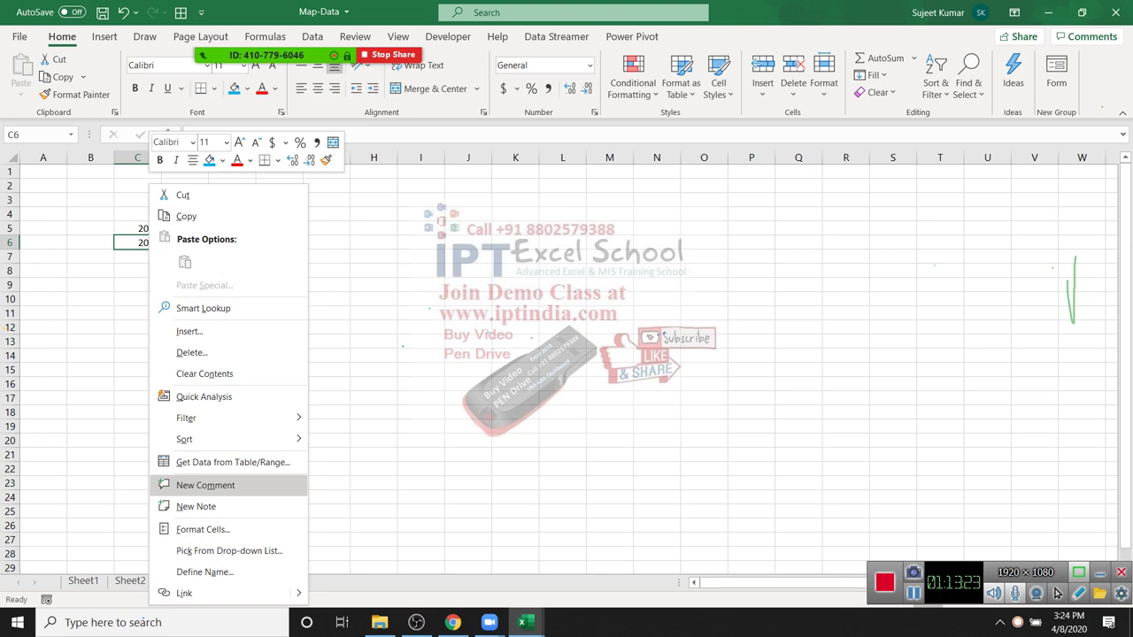
click(203, 529)
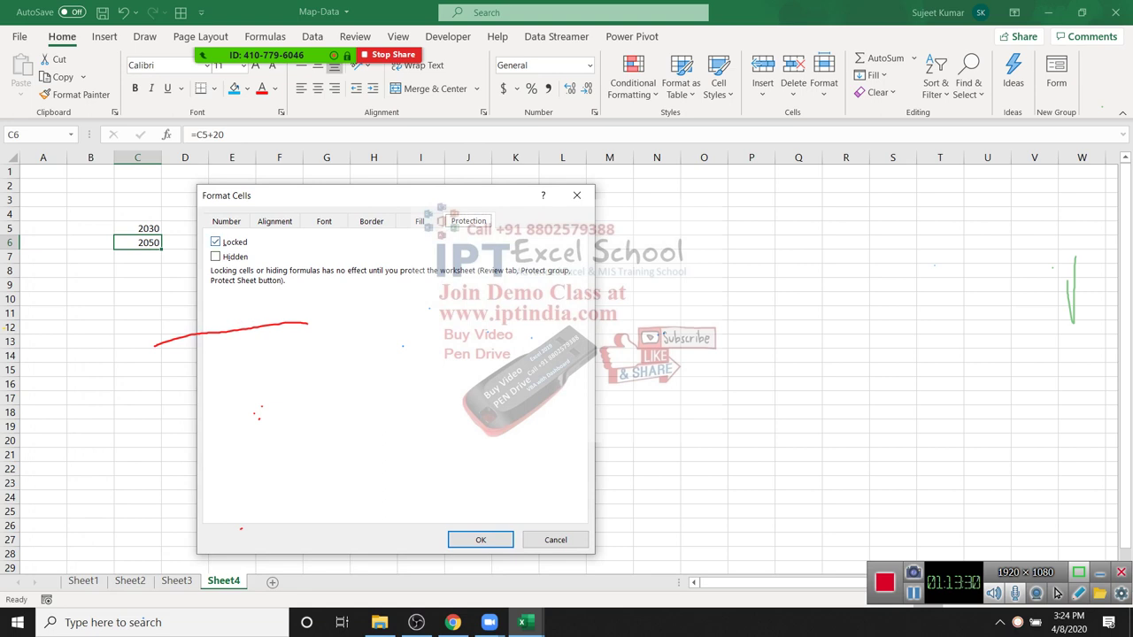
key(alt+i)
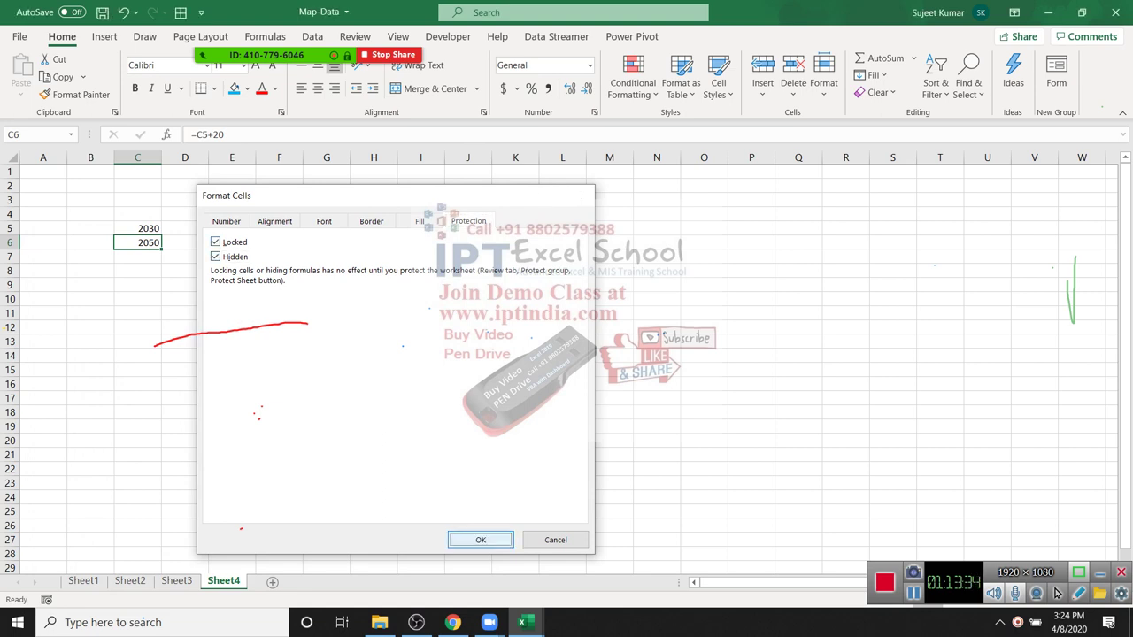
key(Return)
Step: Protect Sheet4 with the default protection settings
key(shift+F10)
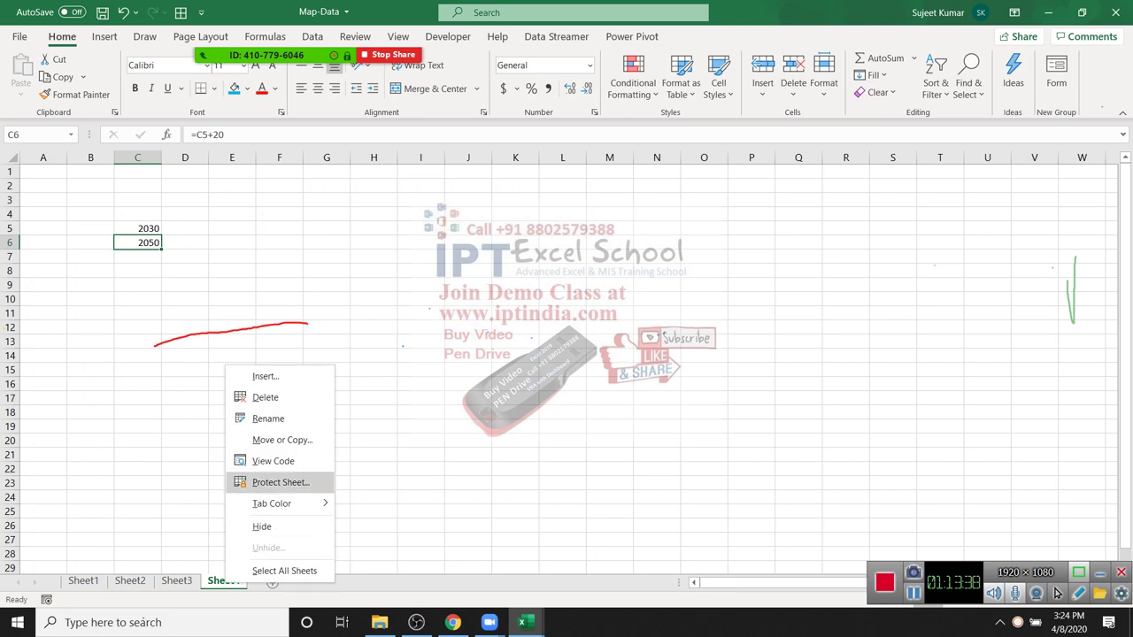
key(Return)
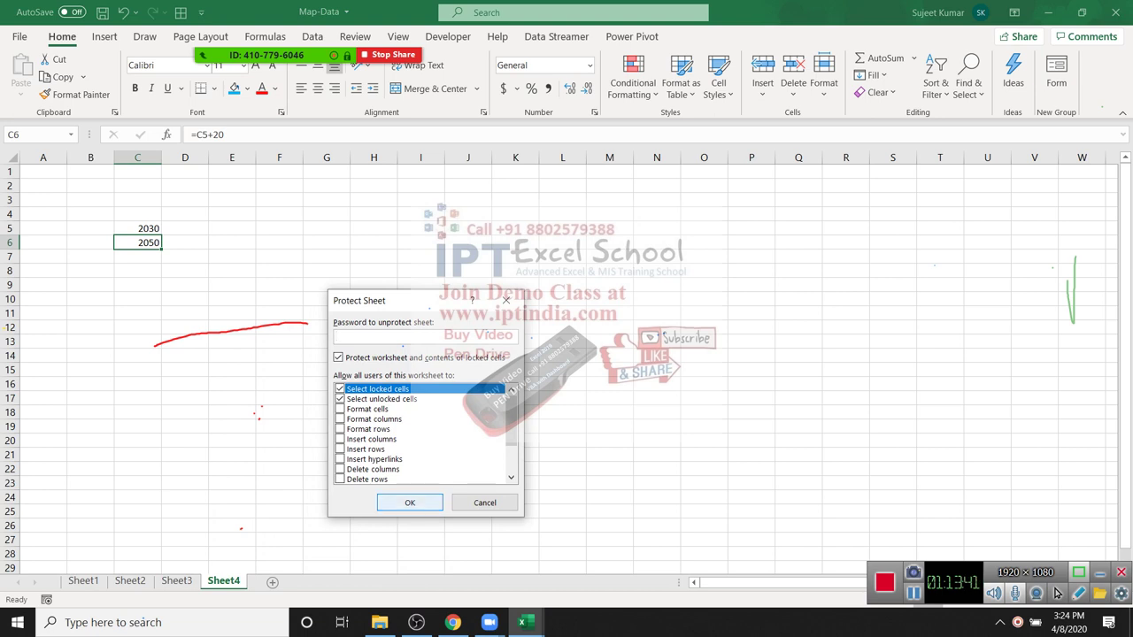
key(Return)
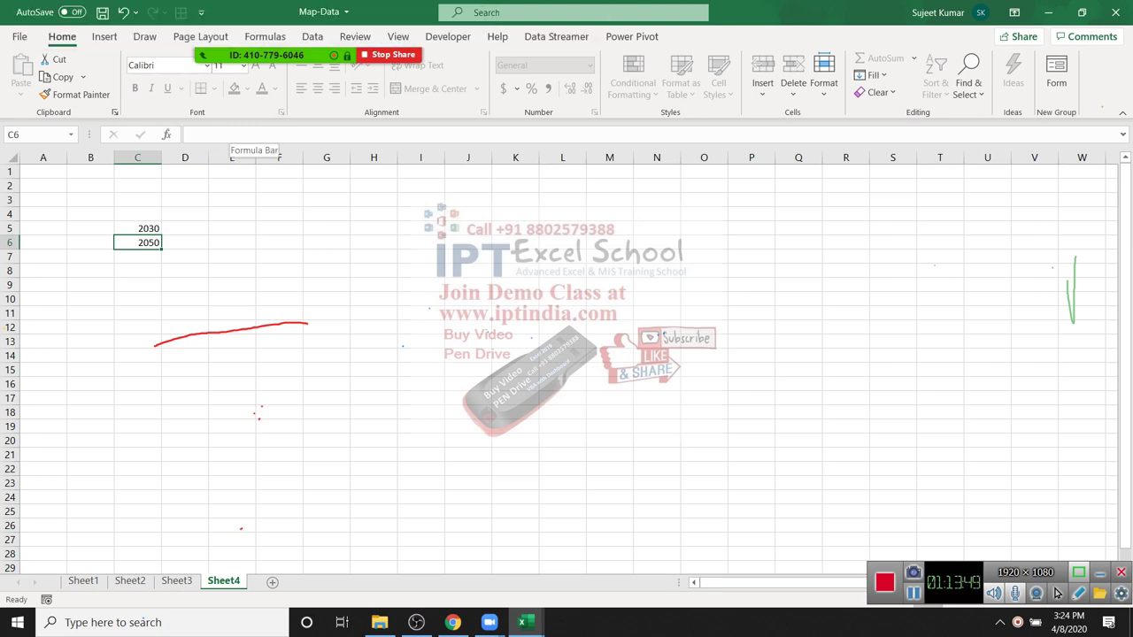
key(Up)
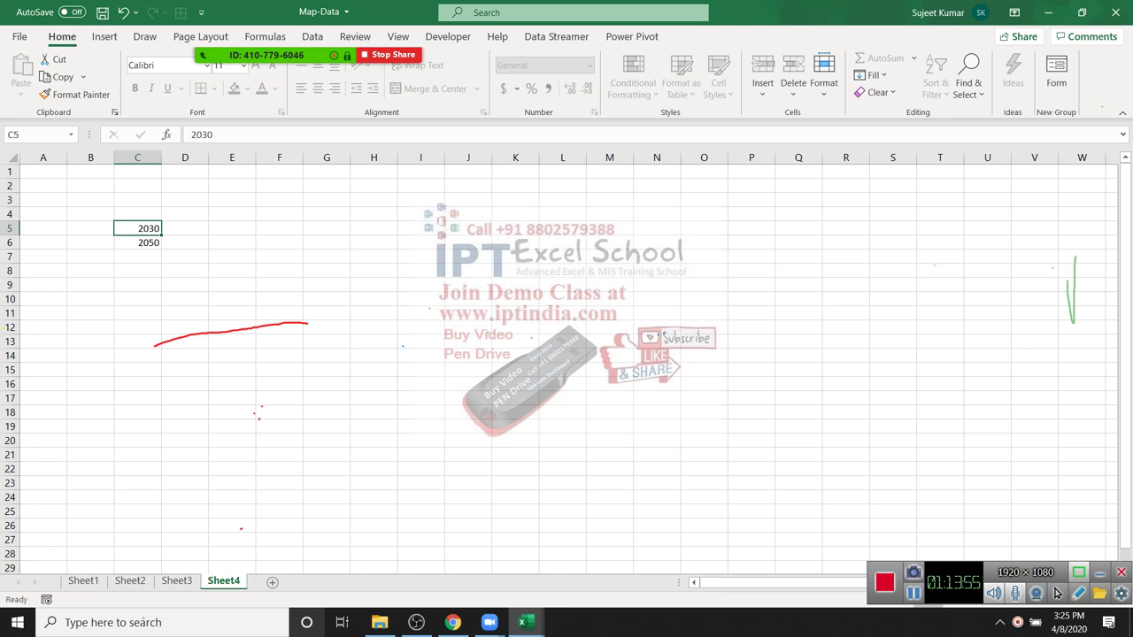
Step: Add a new Sheet5, then fill D4:H19 blue and M5:P18 green
click(273, 582)
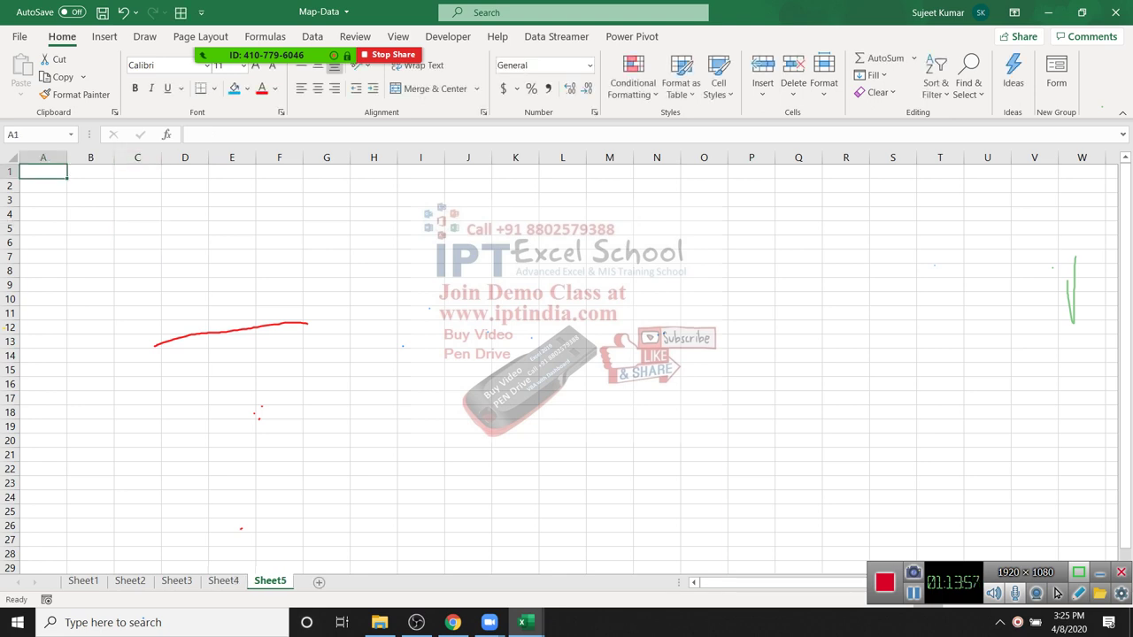
drag(184, 214, 397, 433)
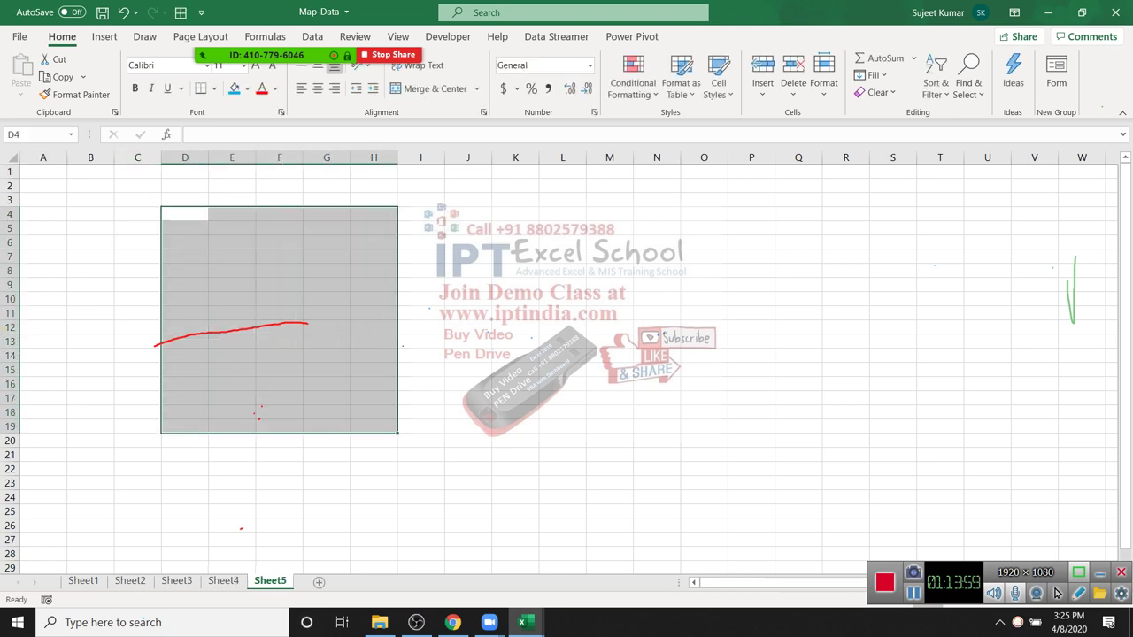
click(234, 87)
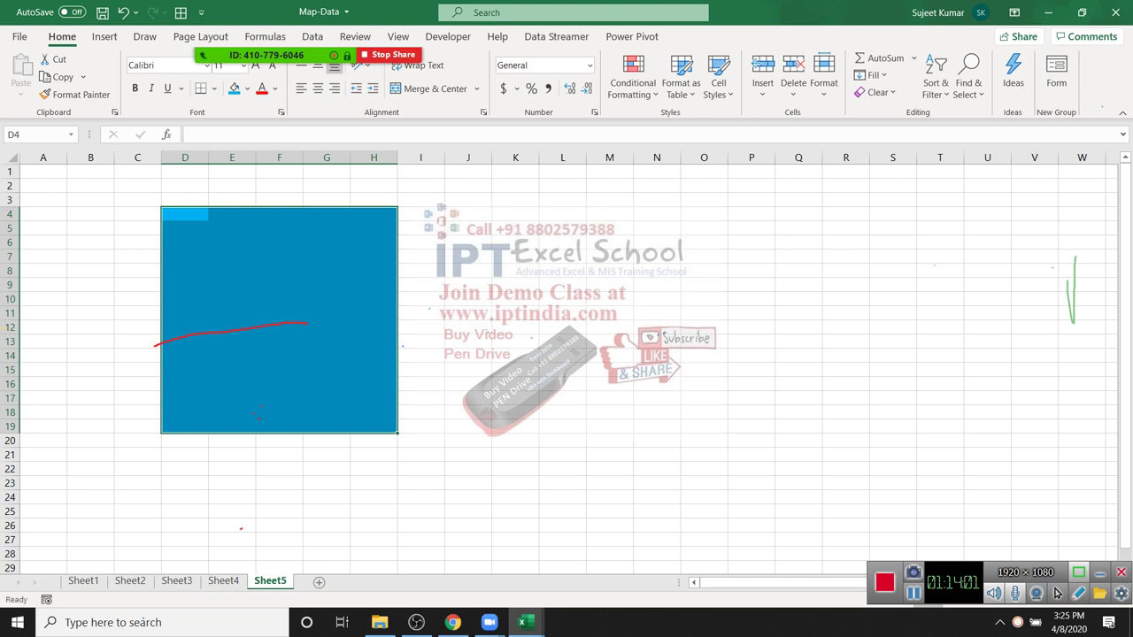
drag(609, 229, 770, 414)
click(247, 88)
click(292, 227)
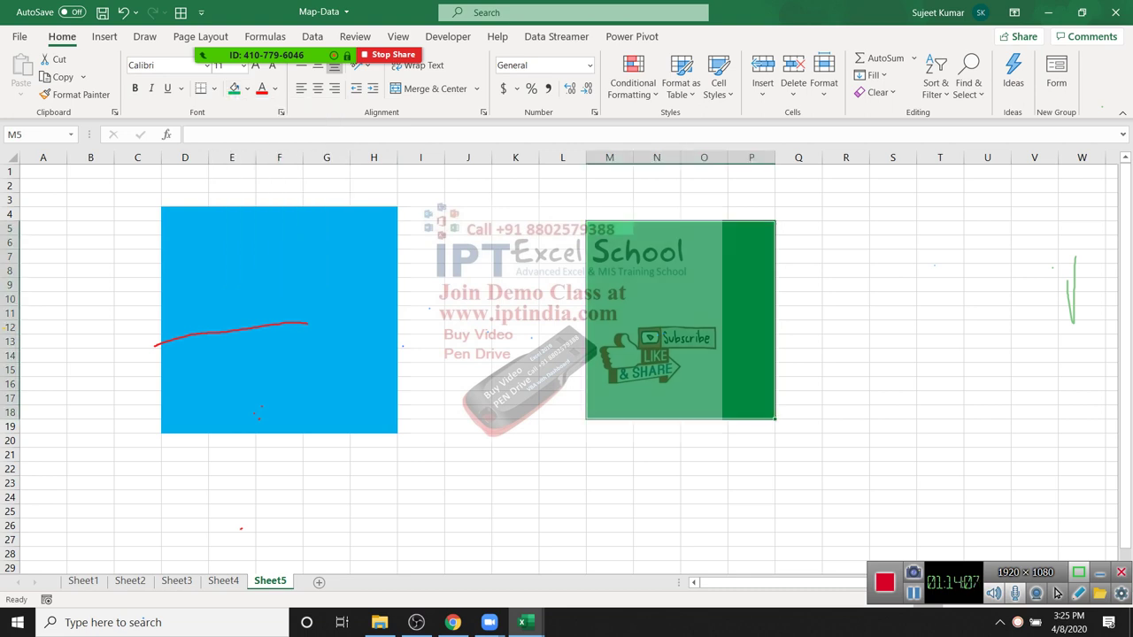
click(515, 298)
Step: Label the blocks with A in D3 and B in M4
click(185, 199)
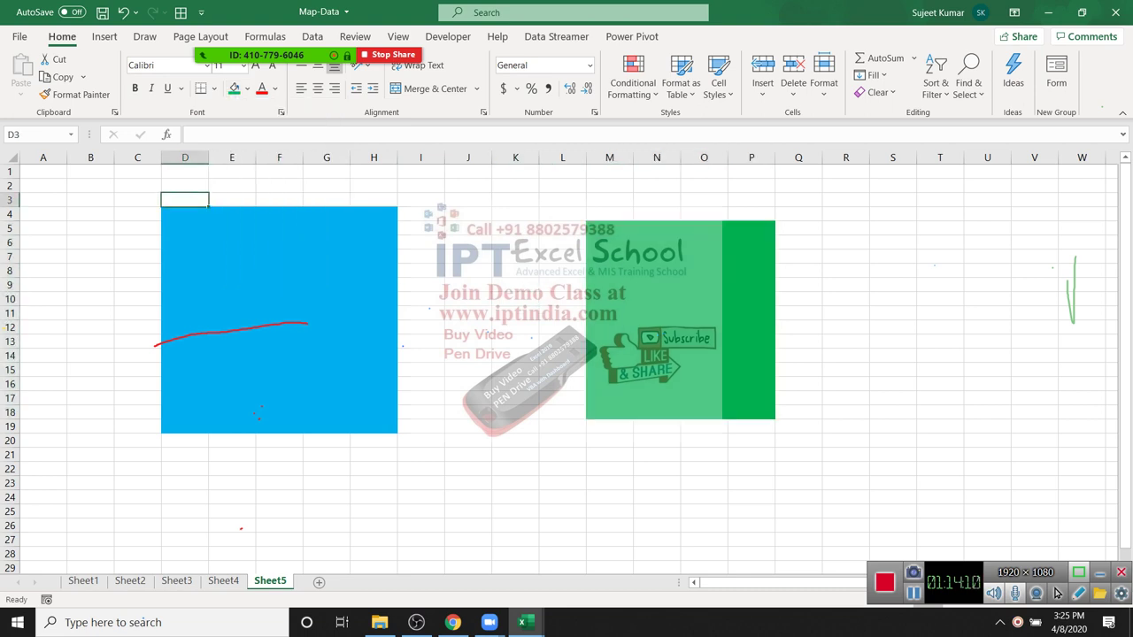
text(A)
click(609, 213)
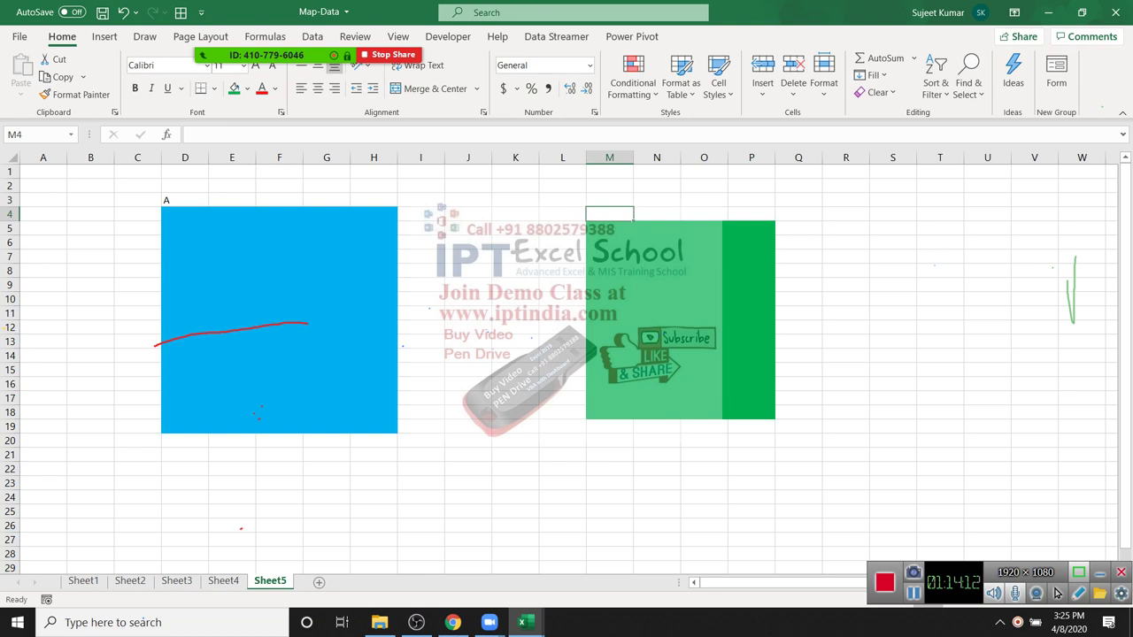
text(B)
key(Return)
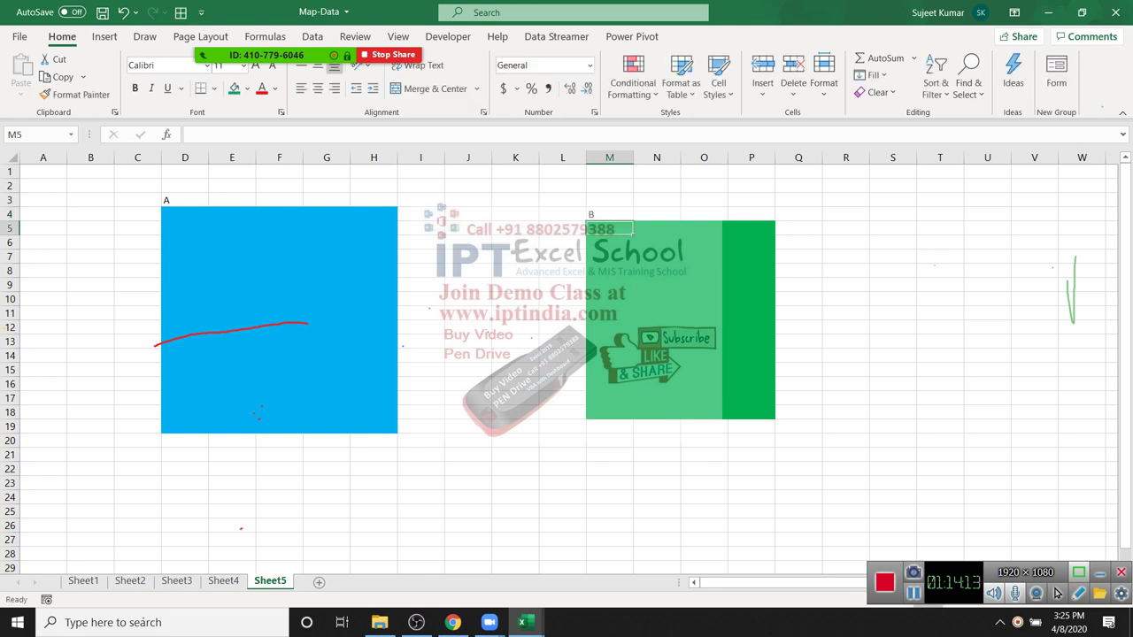
Step: Clear the contents of the blue D4:H19 block
click(752, 298)
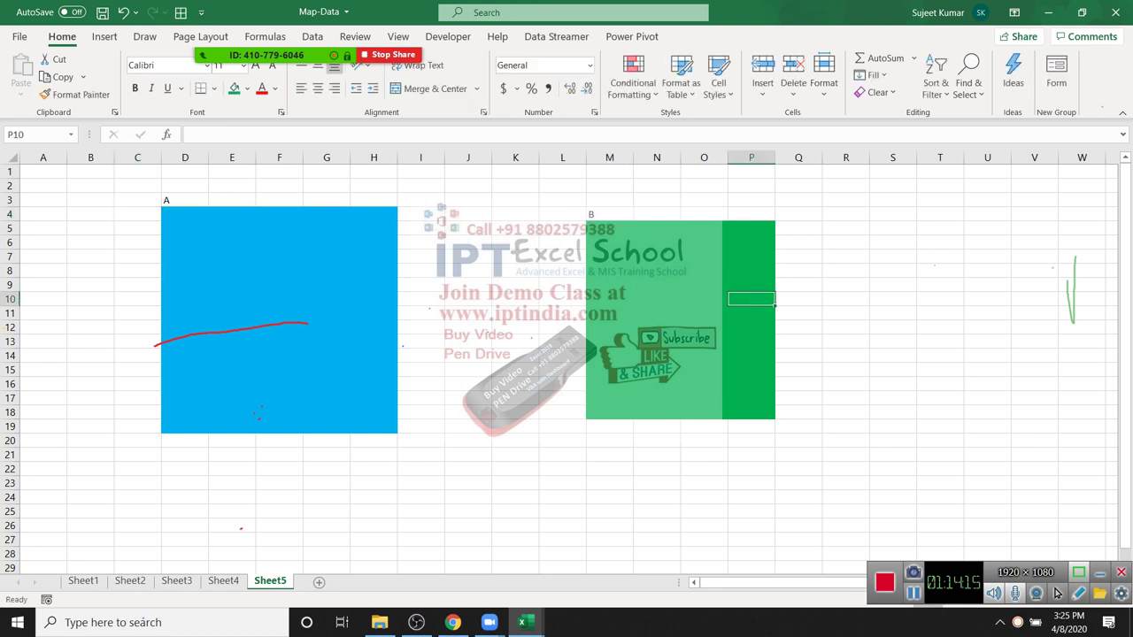
key(Left)
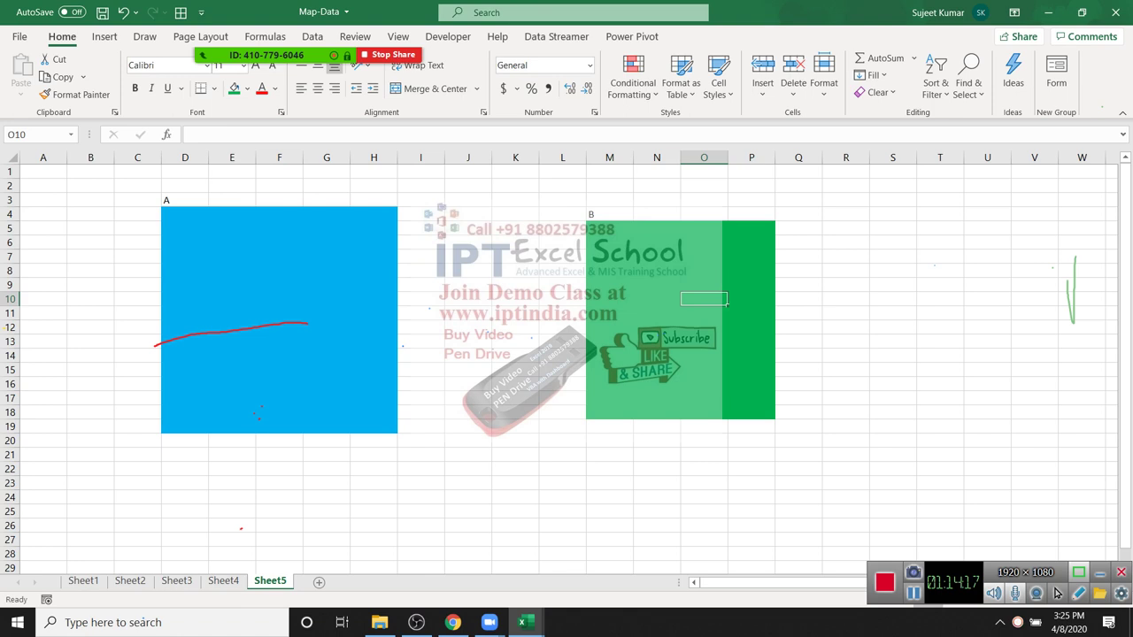
click(326, 256)
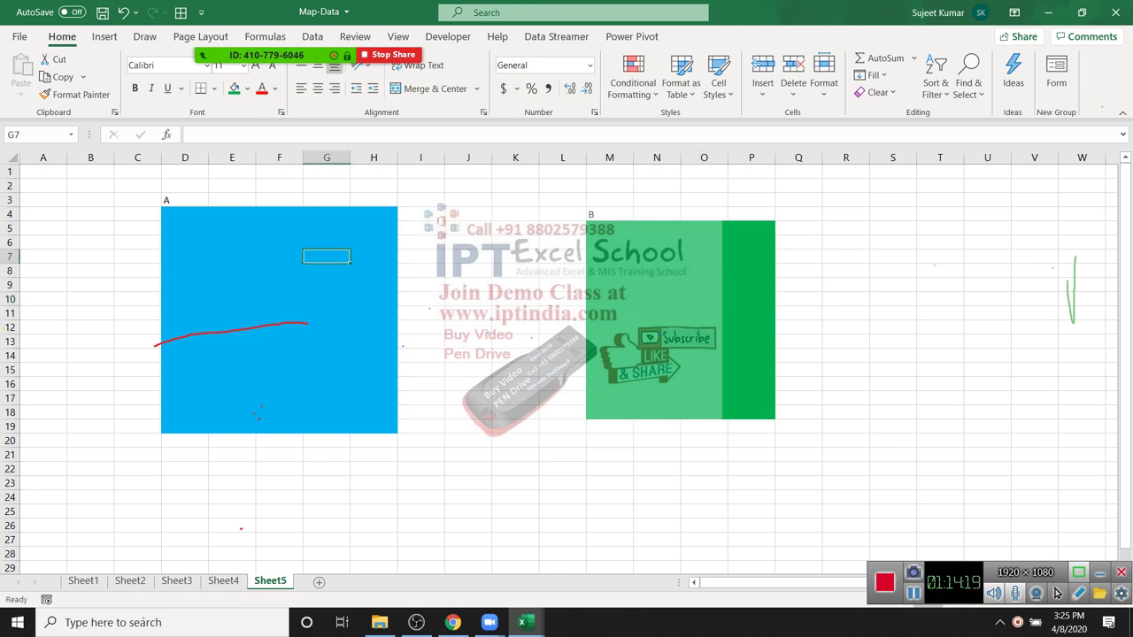
text(as)
key(Escape)
click(374, 313)
click(468, 299)
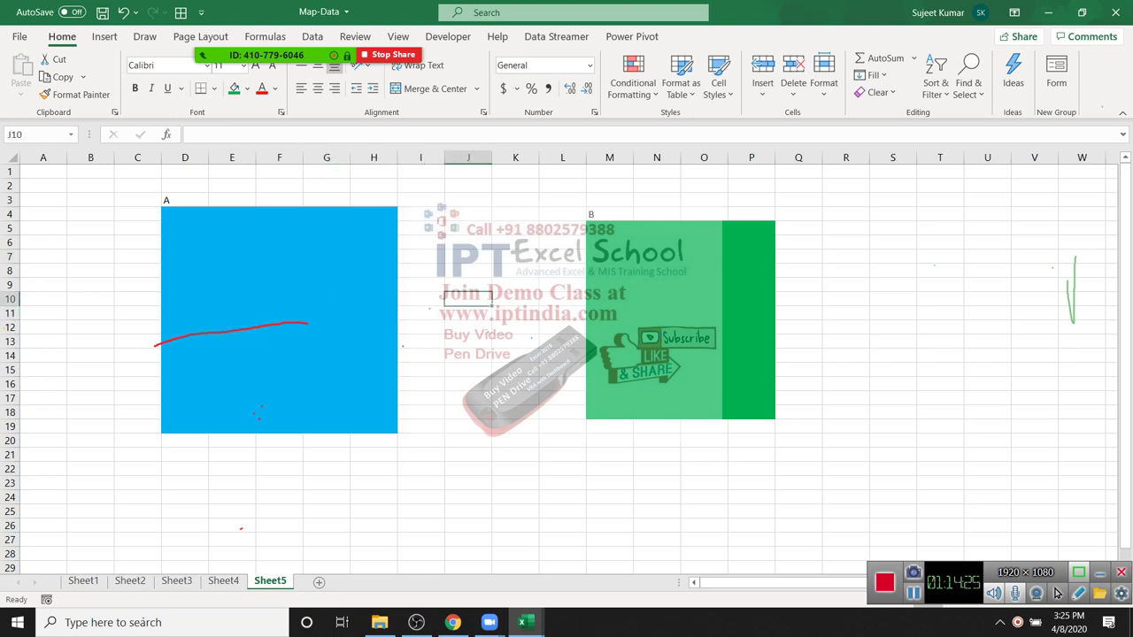
drag(185, 214, 374, 426)
right_click(274, 373)
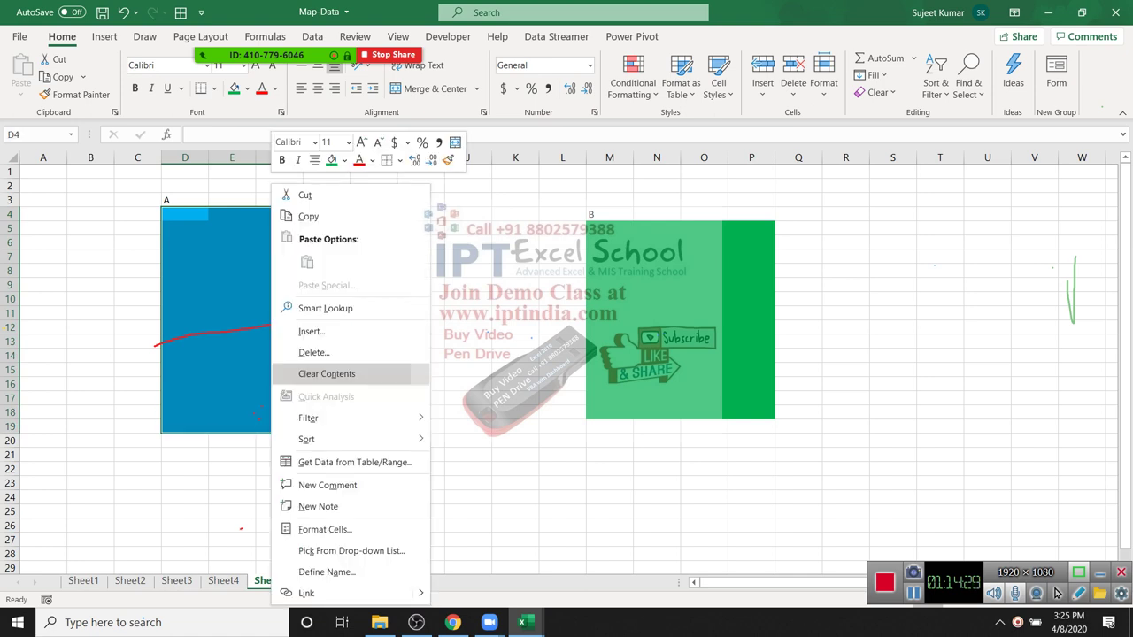
click(327, 374)
key(alt+r)
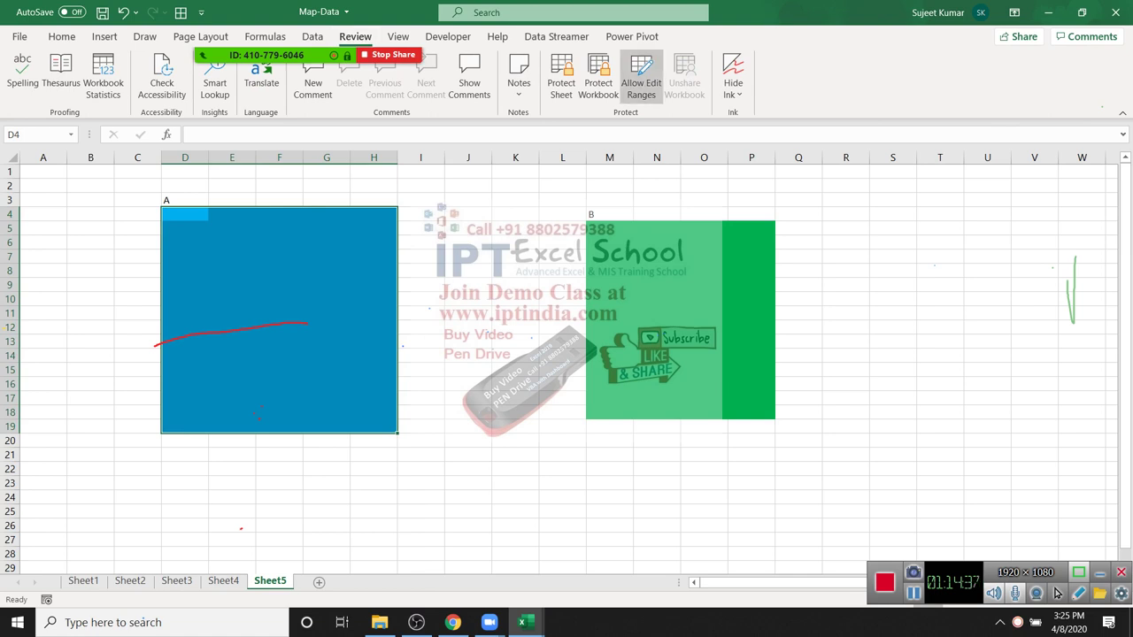
Step: Create editable range Range1 for D4:H19 protected by a password
click(641, 78)
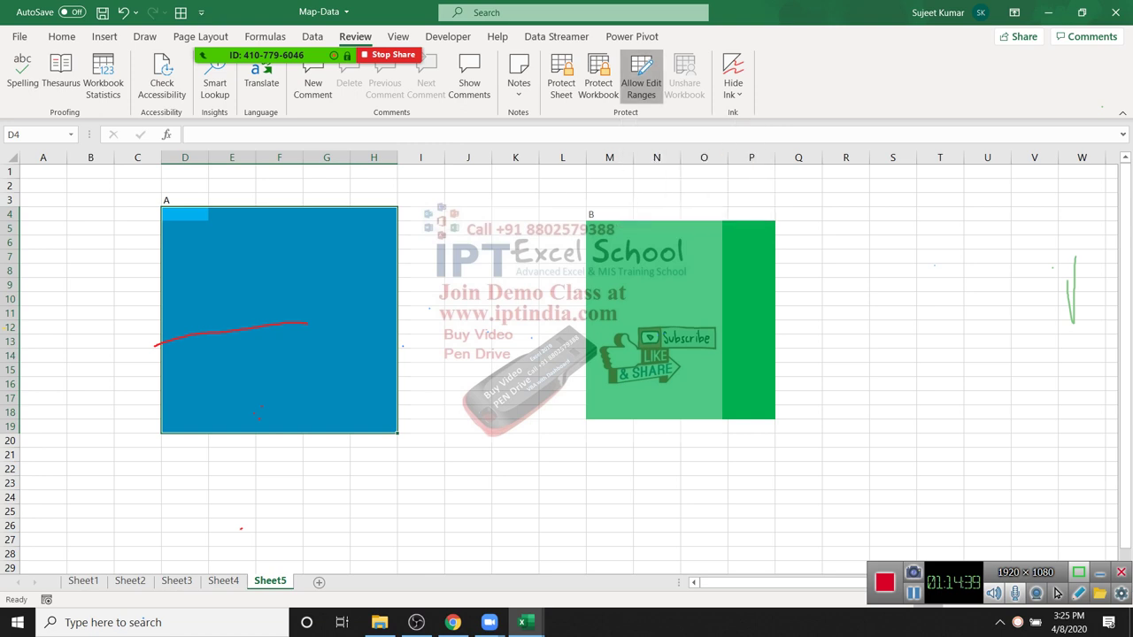
click(705, 97)
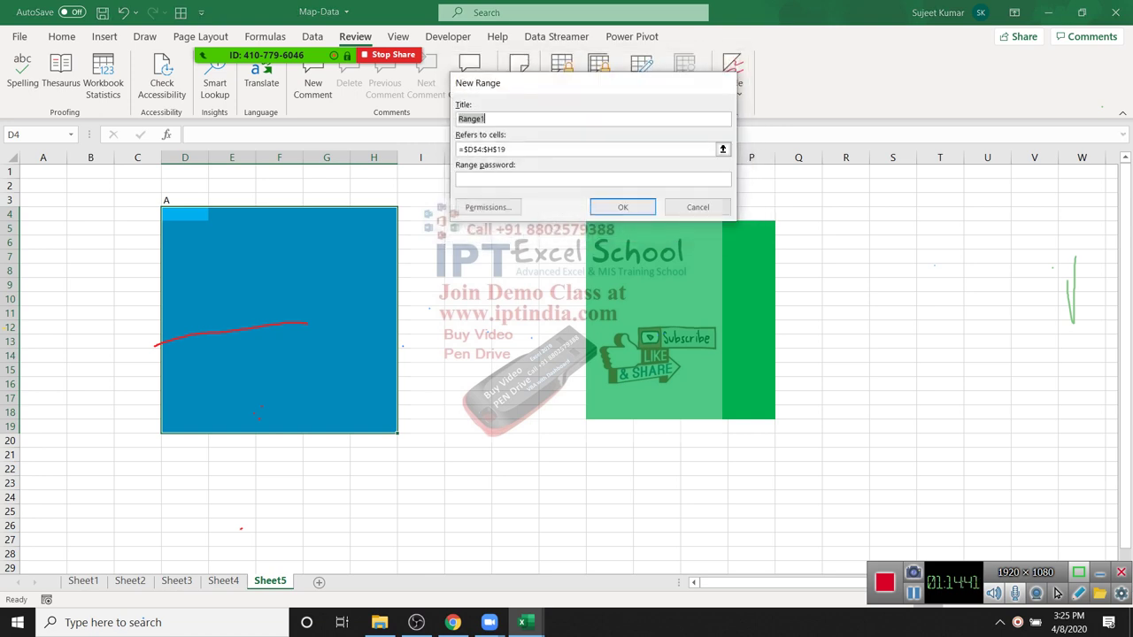
text(1)
key(Return)
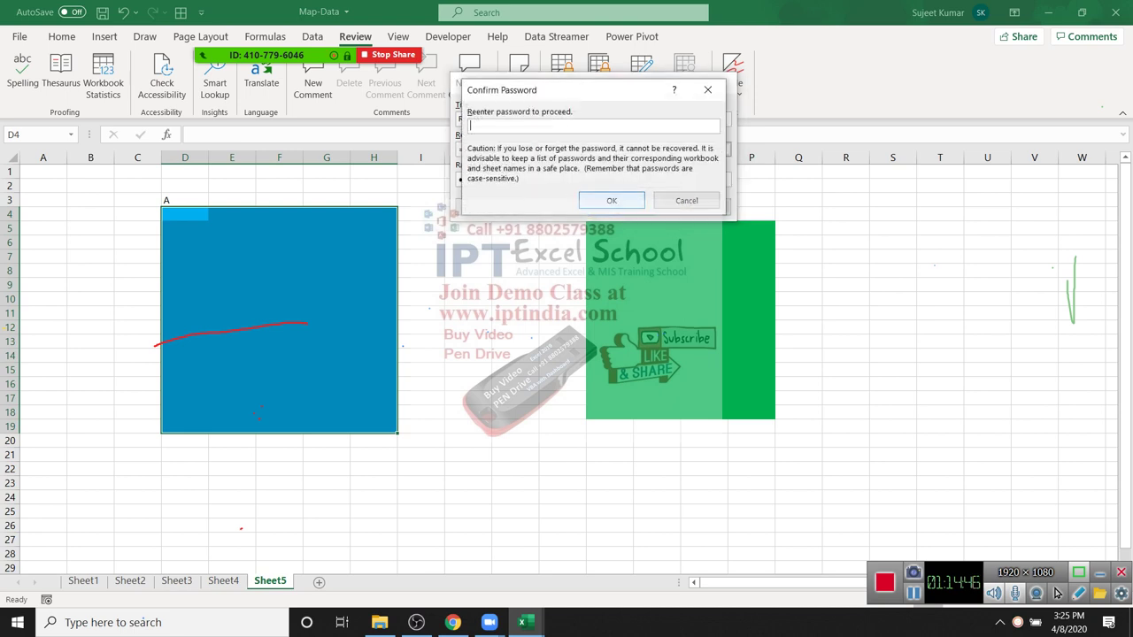
text(1)
key(Return)
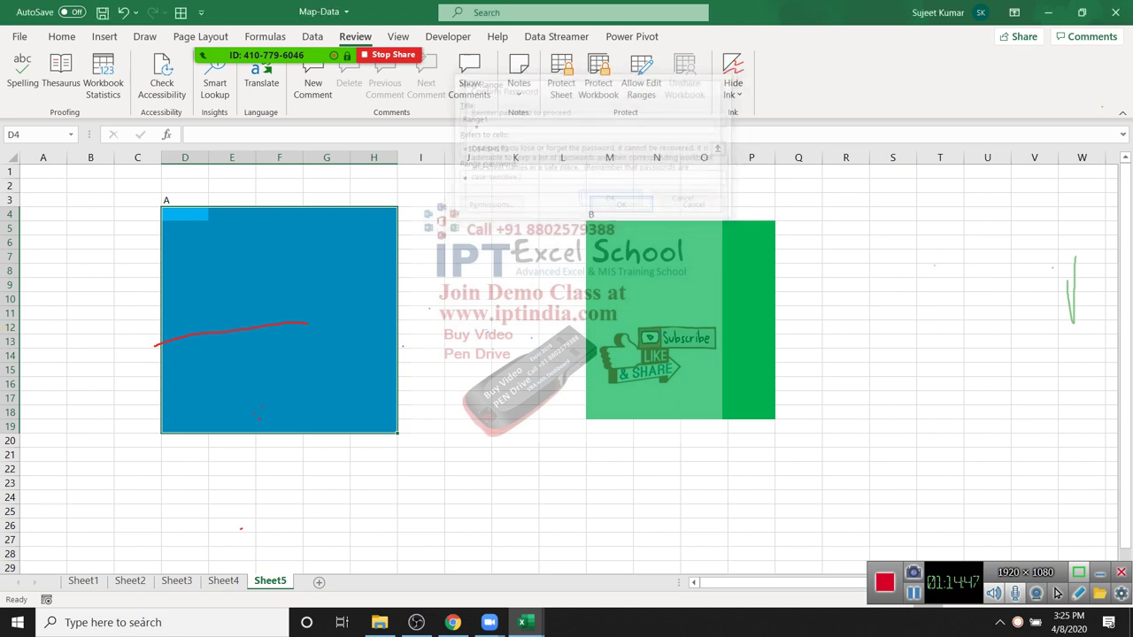
drag(575, 60, 391, 130)
Step: Add Range2 for M5:P18 with a password and close the editable ranges list
key(Return)
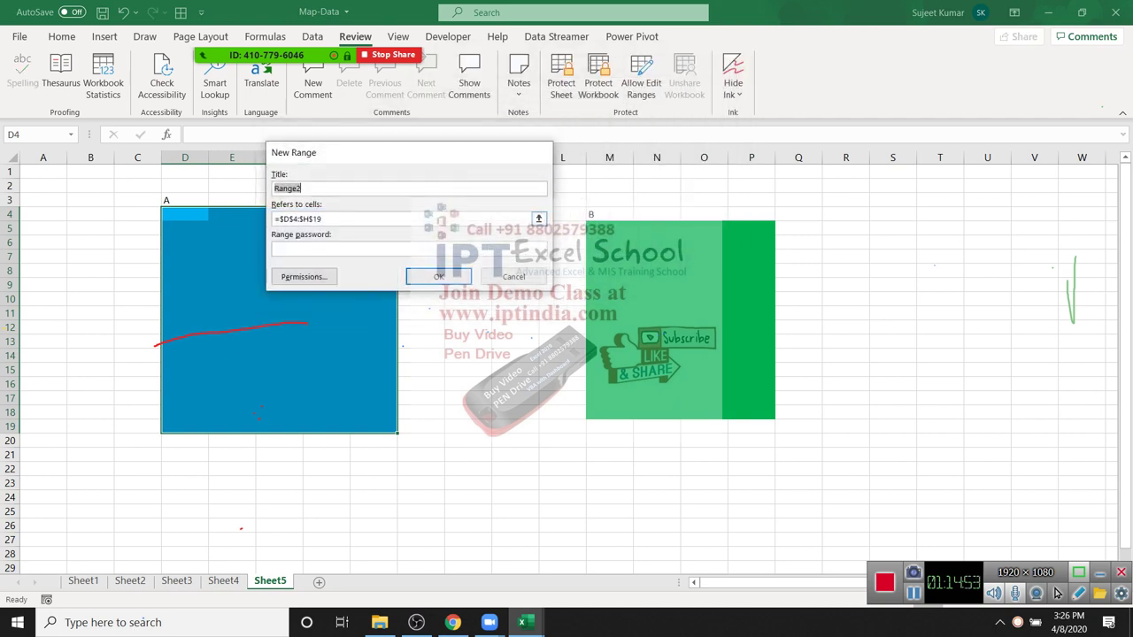
click(538, 219)
drag(609, 228, 767, 416)
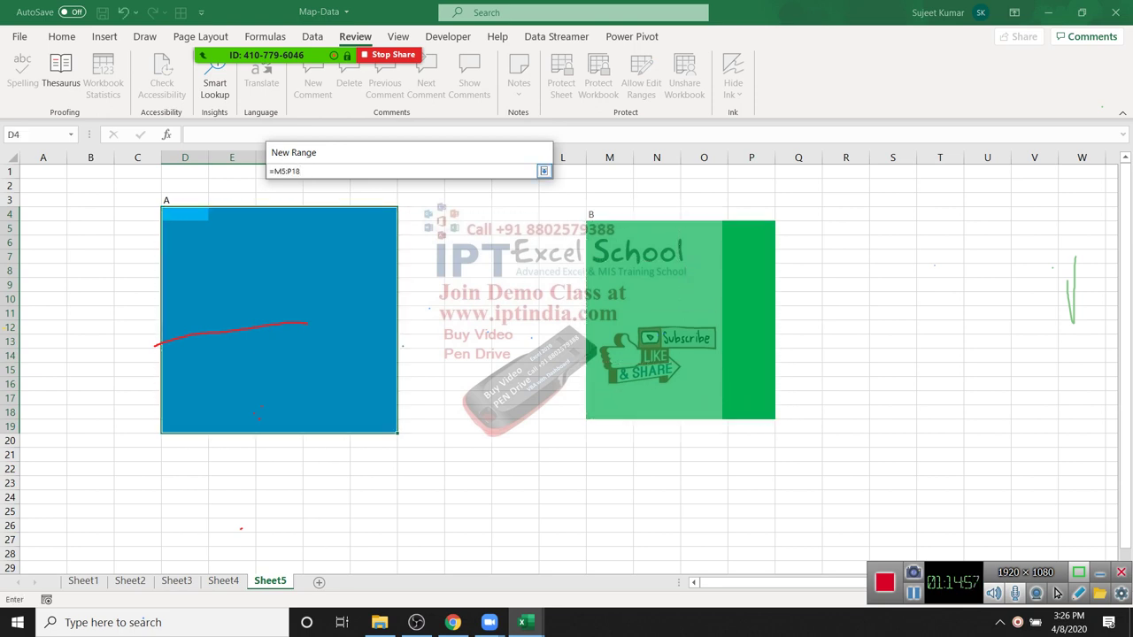
key(Return)
text(1)
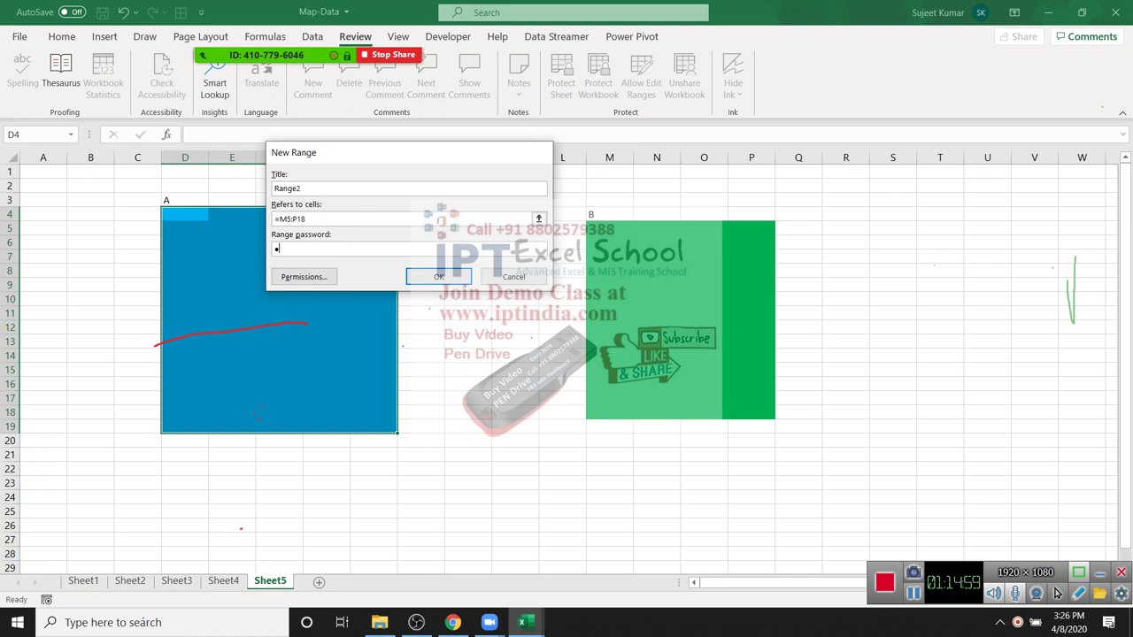
key(Return)
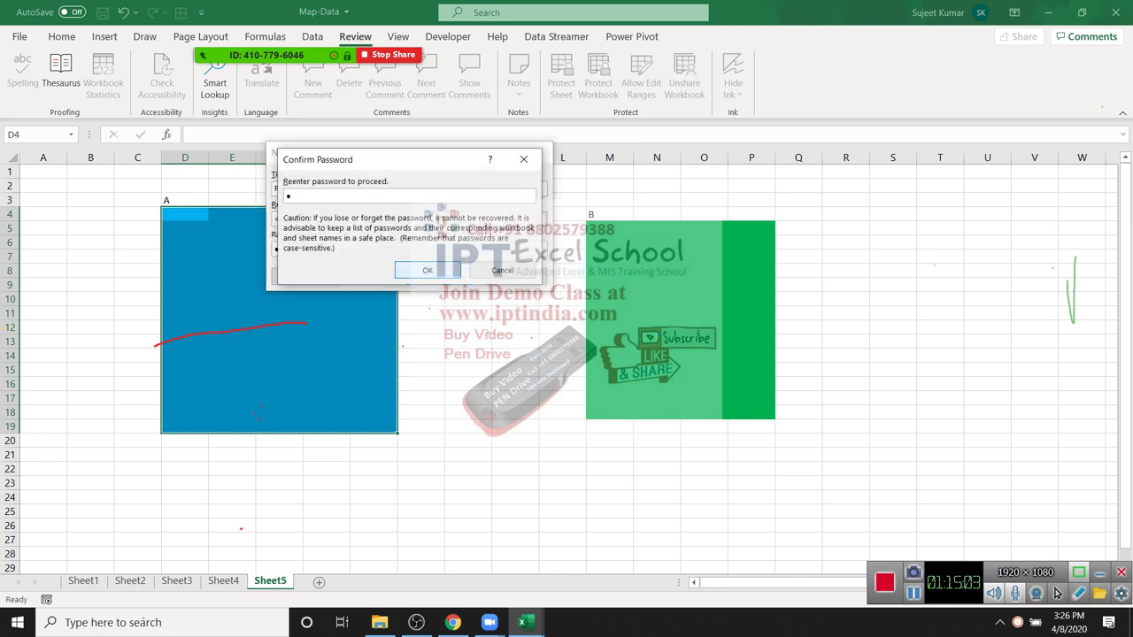
text(1)
key(Return)
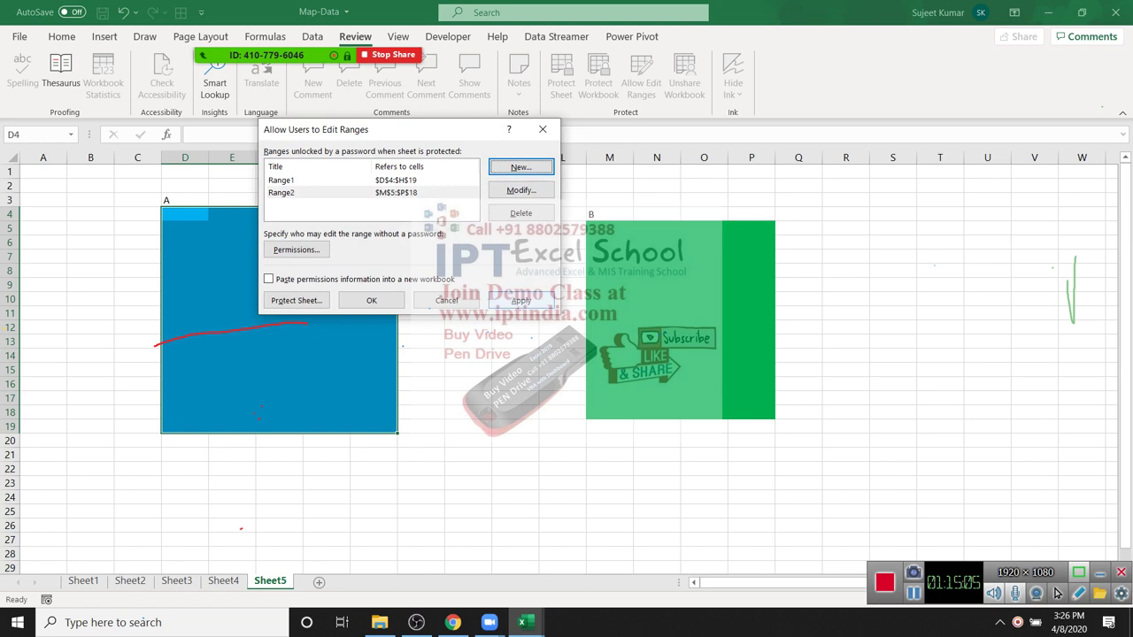
key(Return)
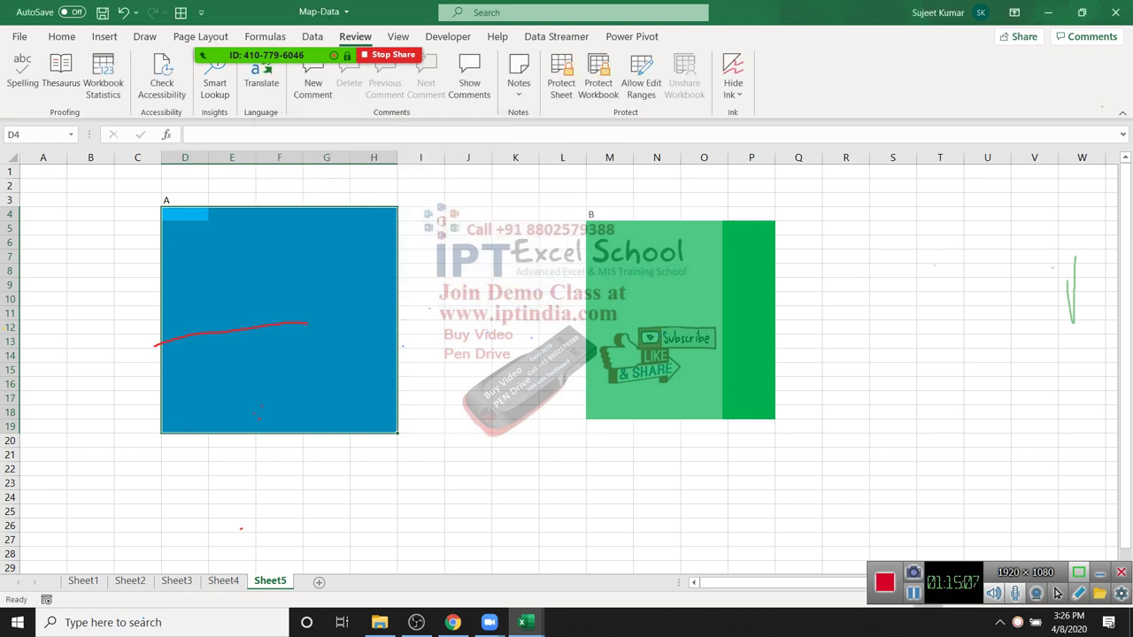
click(420, 298)
Step: Protect Sheet5 with a password and confirm locked cells refuse edits
key(Left)
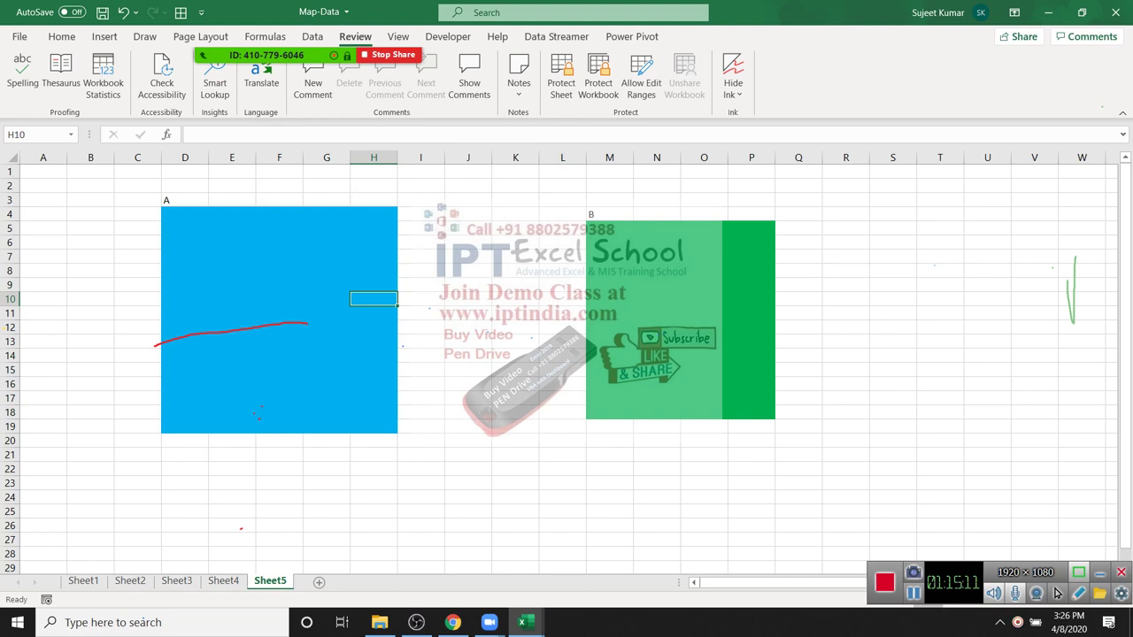
right_click(270, 580)
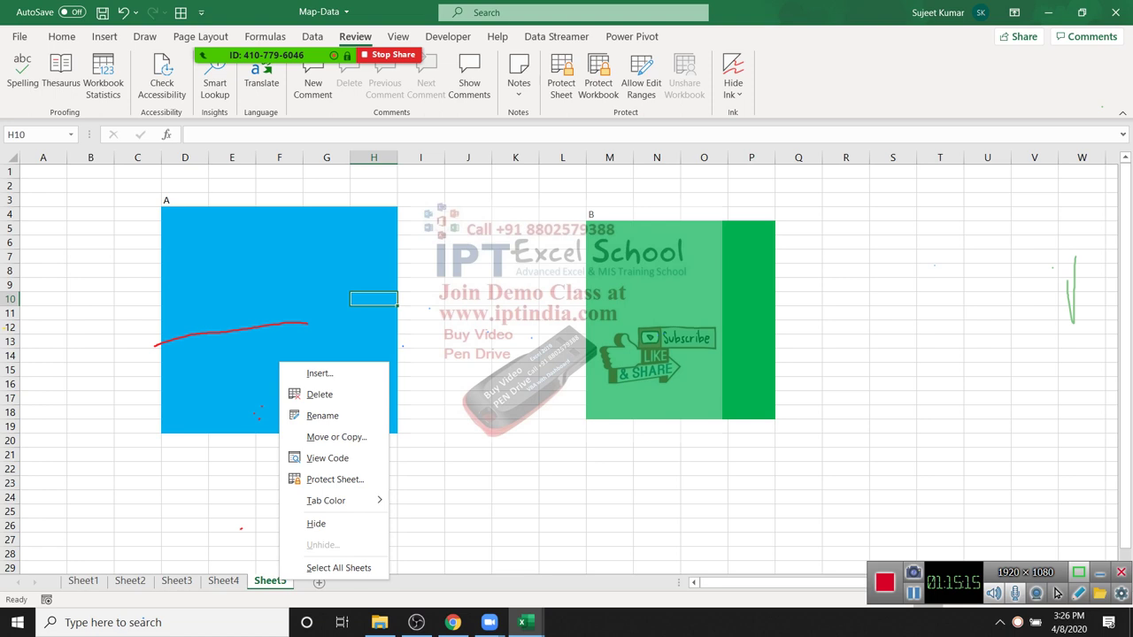
click(335, 478)
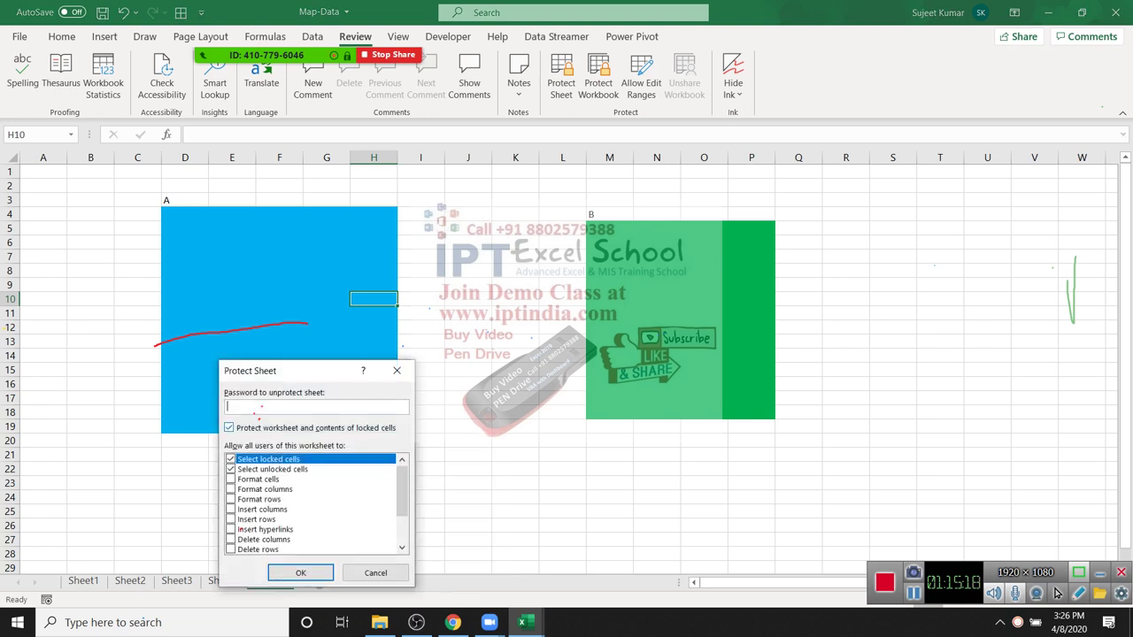
text(1)
key(Return)
text(1)
key(Return)
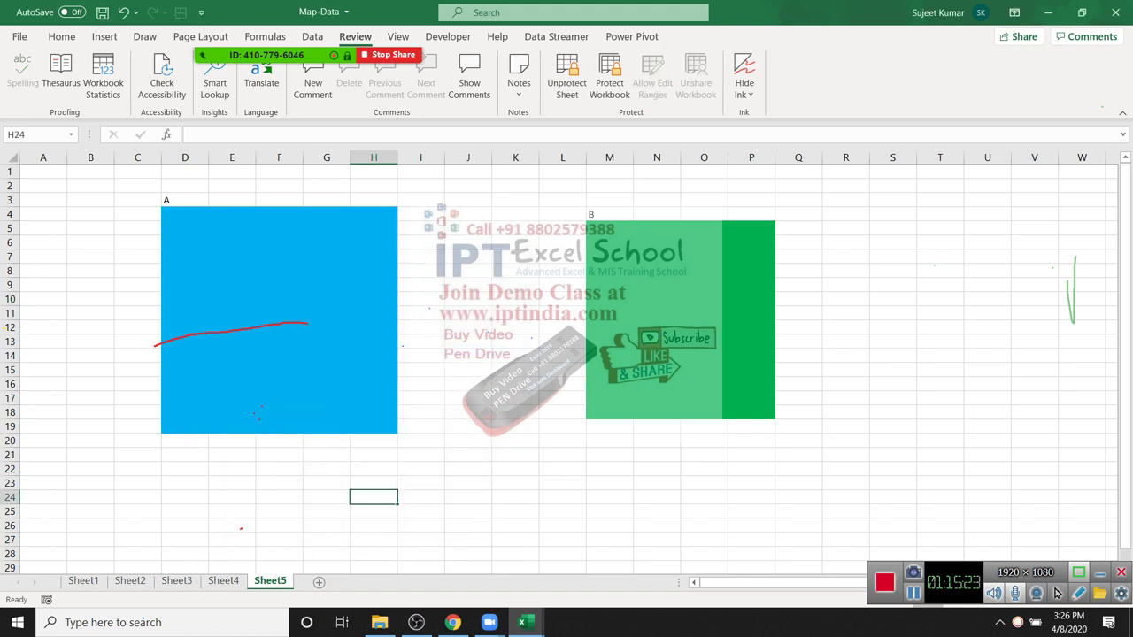
key(Delete)
key(Return)
Step: Unlock the blue range with its password, then enter sdf in G9 and f in G15
click(327, 398)
key(Delete)
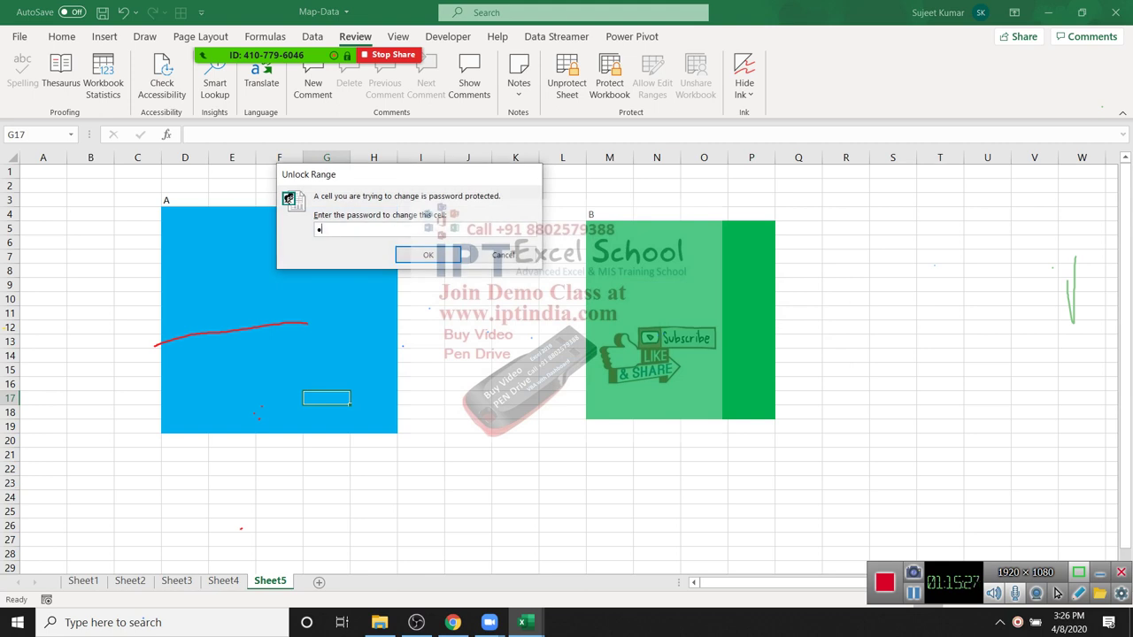
text(1)
key(Return)
click(327, 284)
text(sdf)
click(327, 369)
text(f)
click(326, 326)
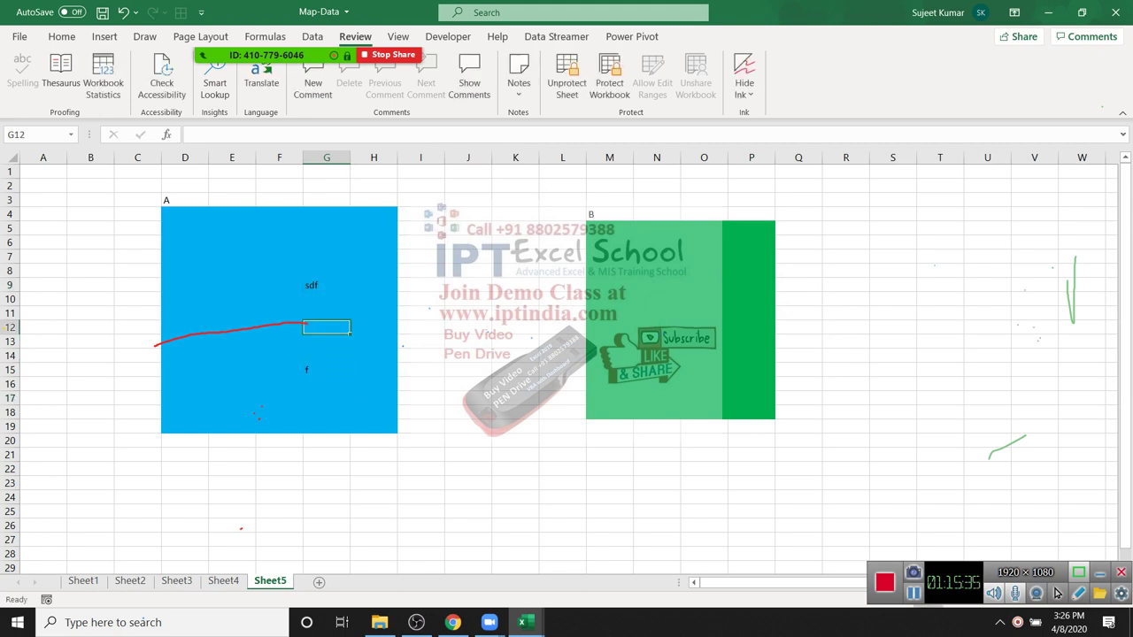
Step: Try editing M10 in the green range and dismiss its password prompt
drag(1051, 264, 1018, 397)
drag(1053, 233, 995, 368)
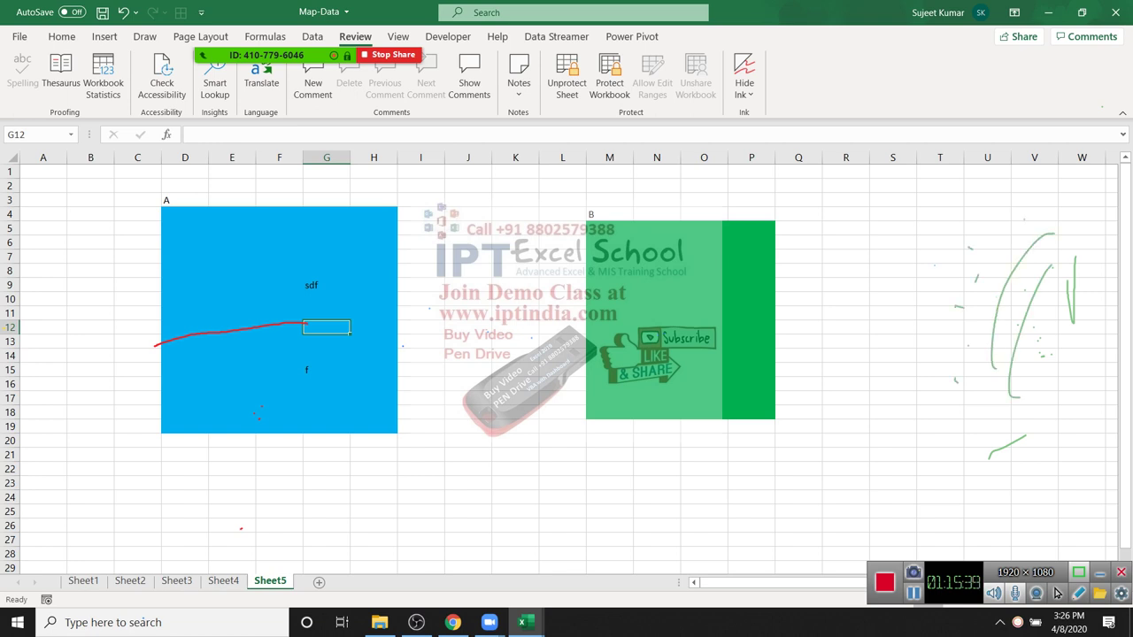
double_click(609, 298)
text(1)
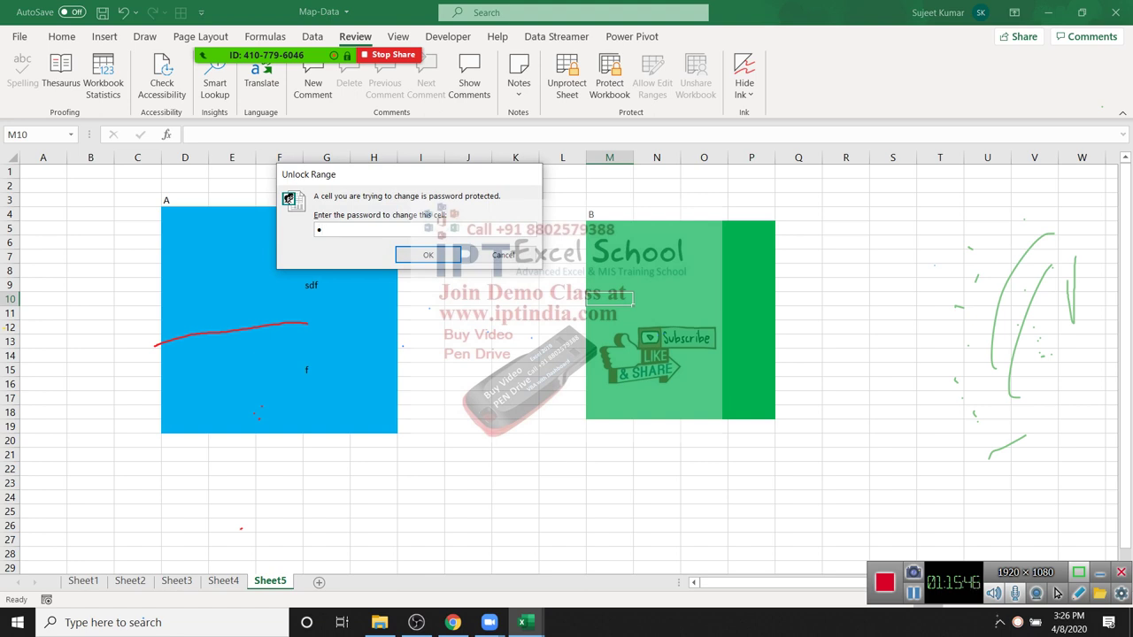
key(Return)
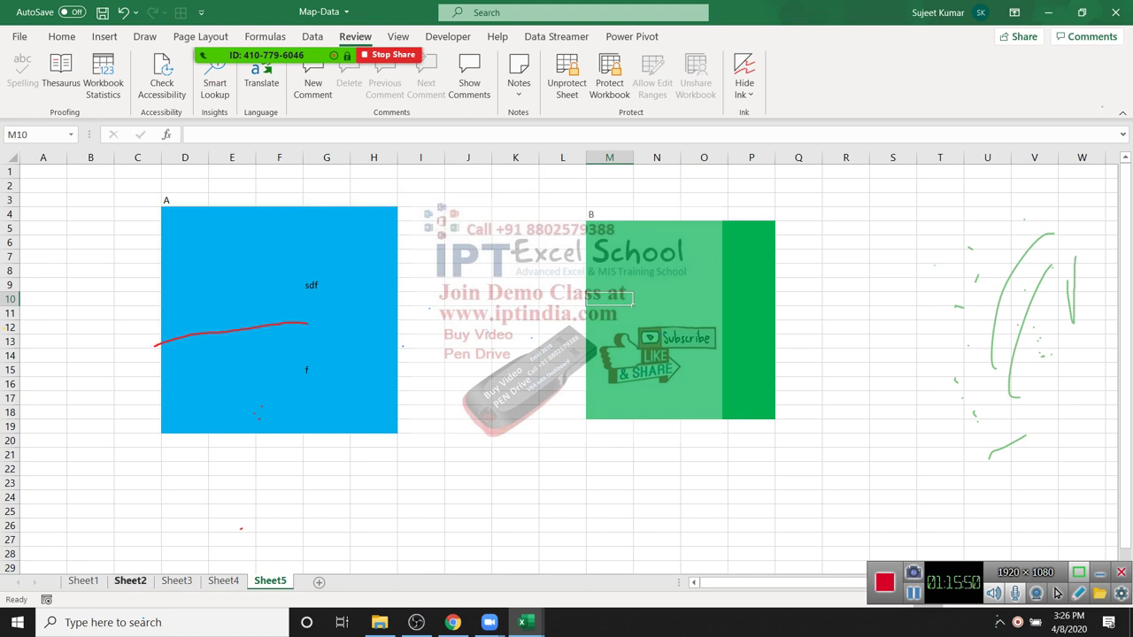
click(279, 539)
key(alt+f)
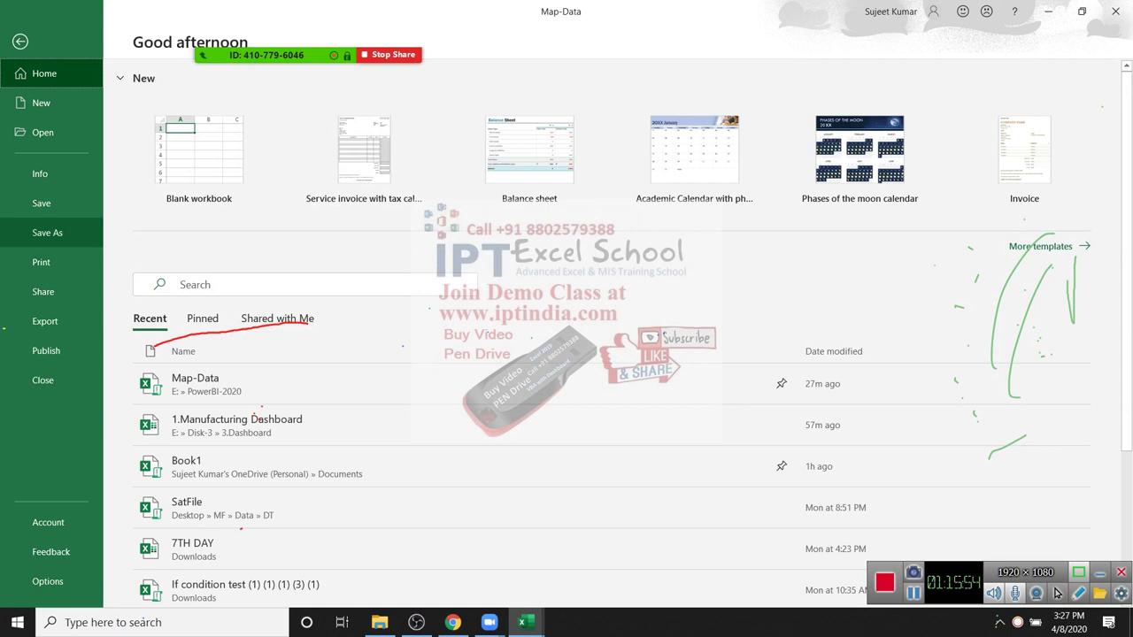
Step: Inspect the Save As General Options password settings, then cancel without saving
key(a)
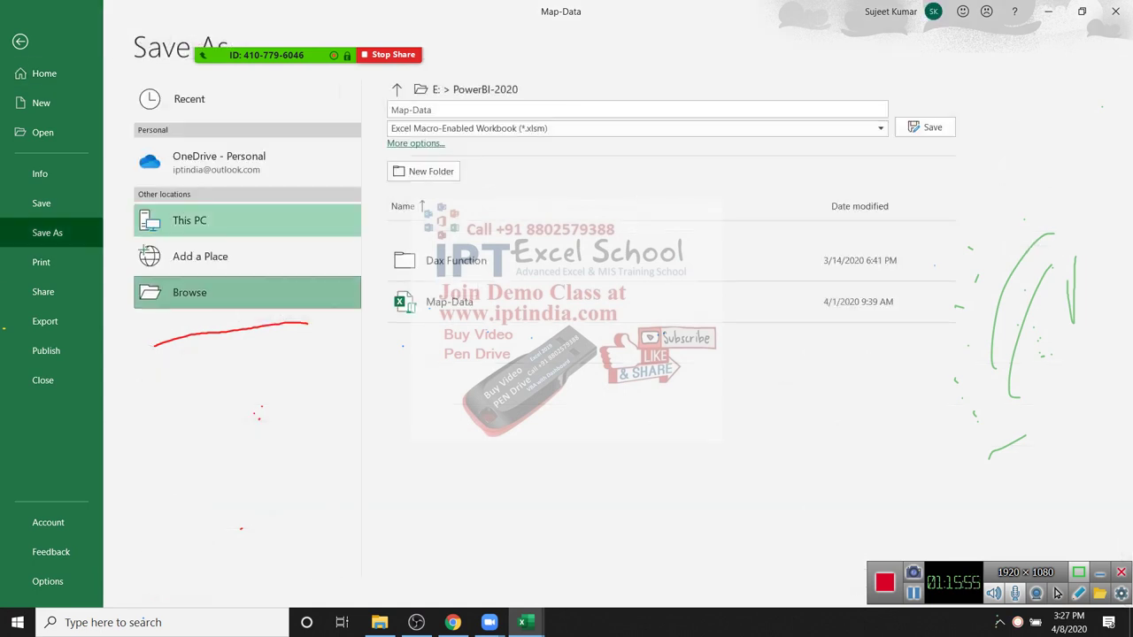
key(Return)
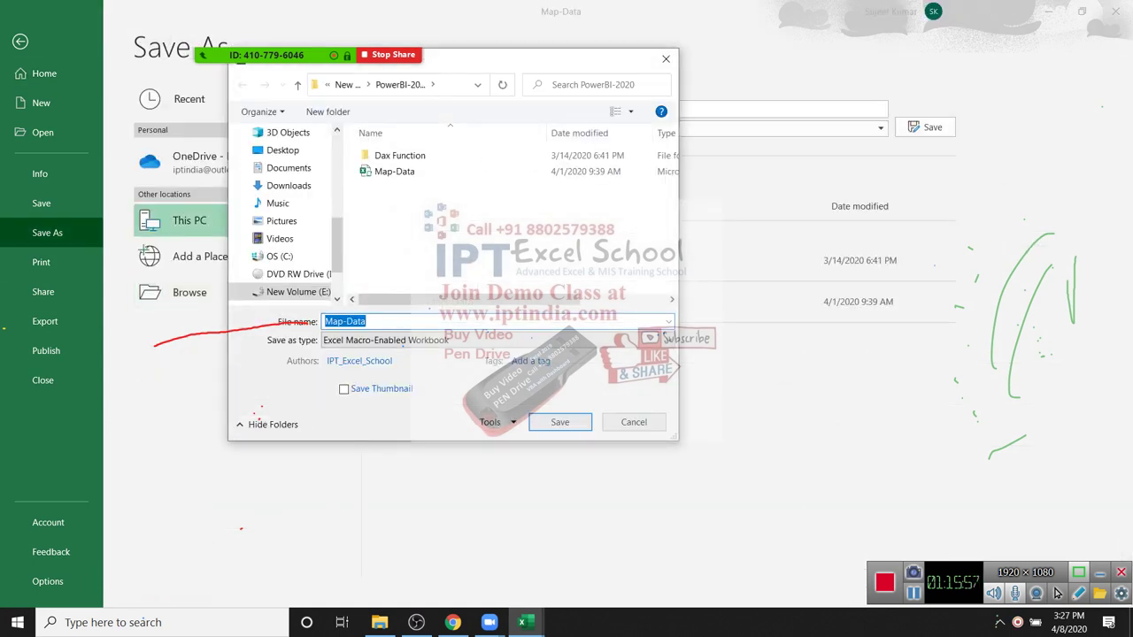
key(alt+l)
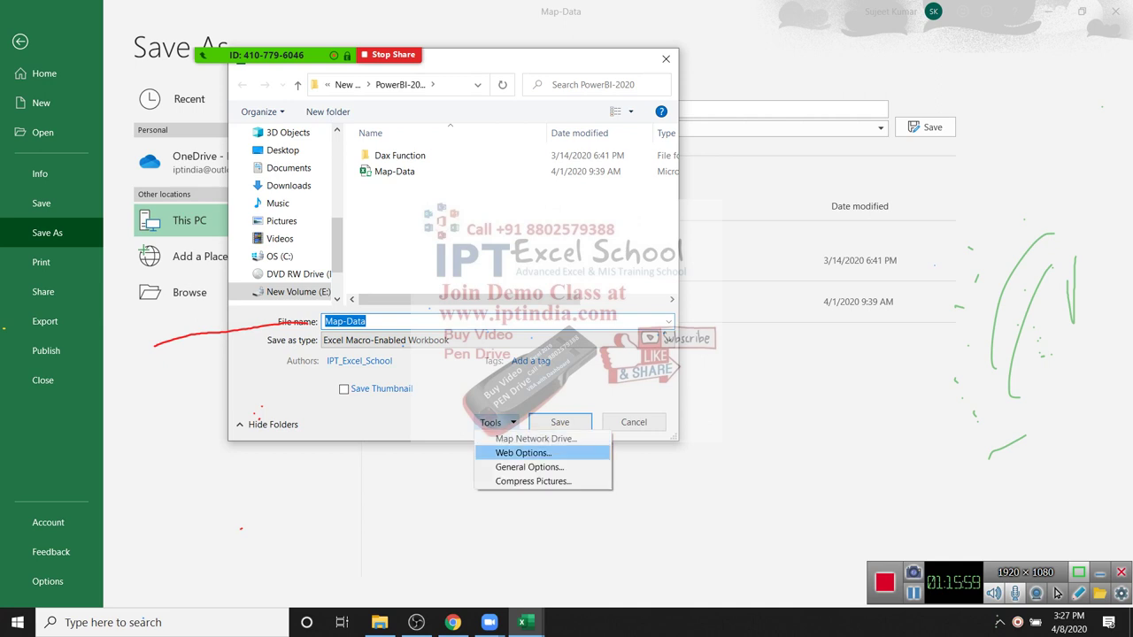
key(Down)
key(Return)
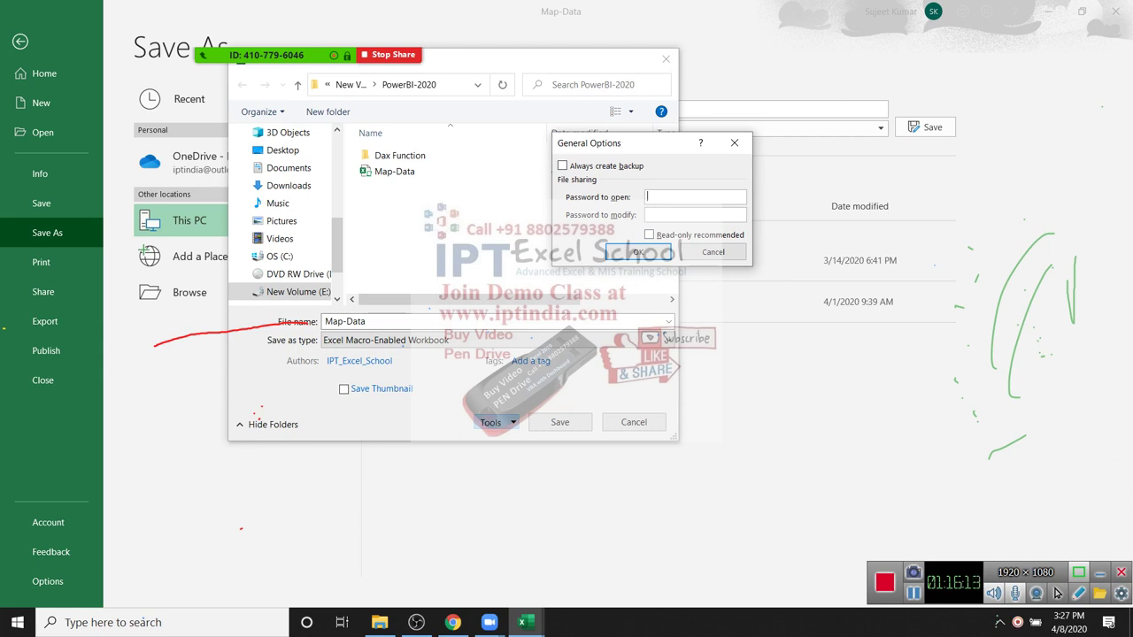
key(Return)
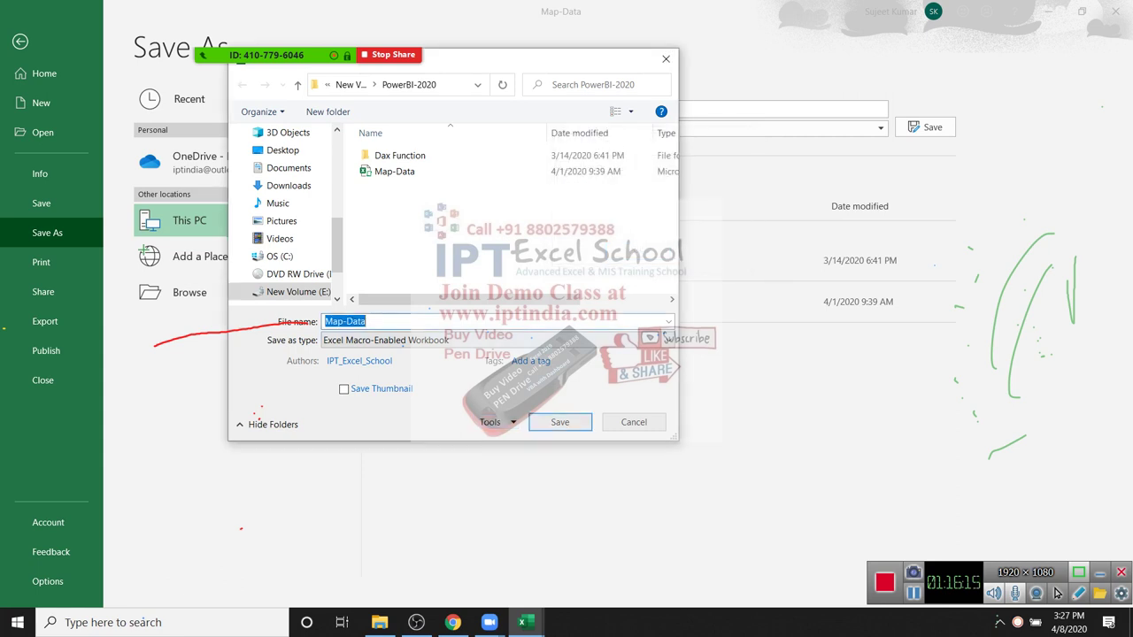
click(633, 422)
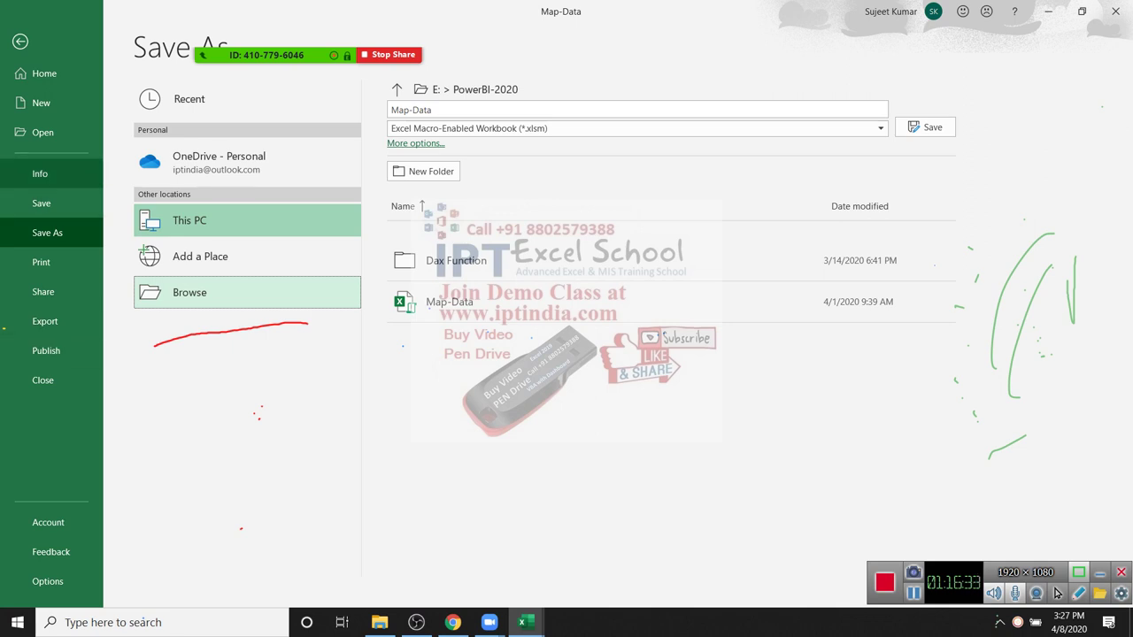
click(40, 174)
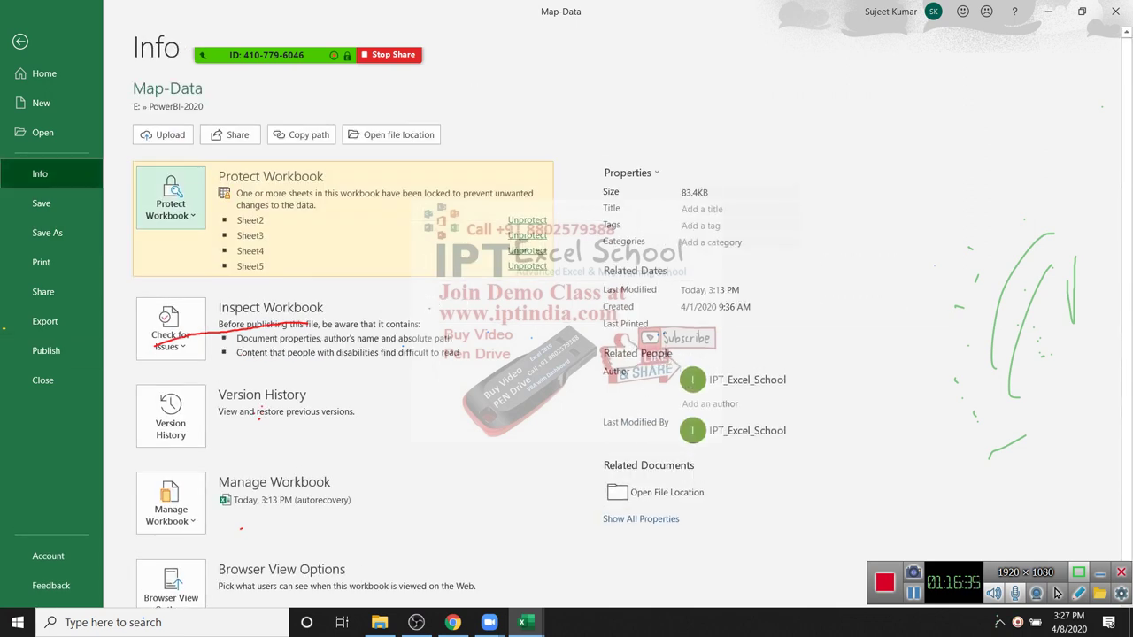
Step: Open Protect Workbook's Encrypt with Password option, then cancel back to Sheet5
click(171, 199)
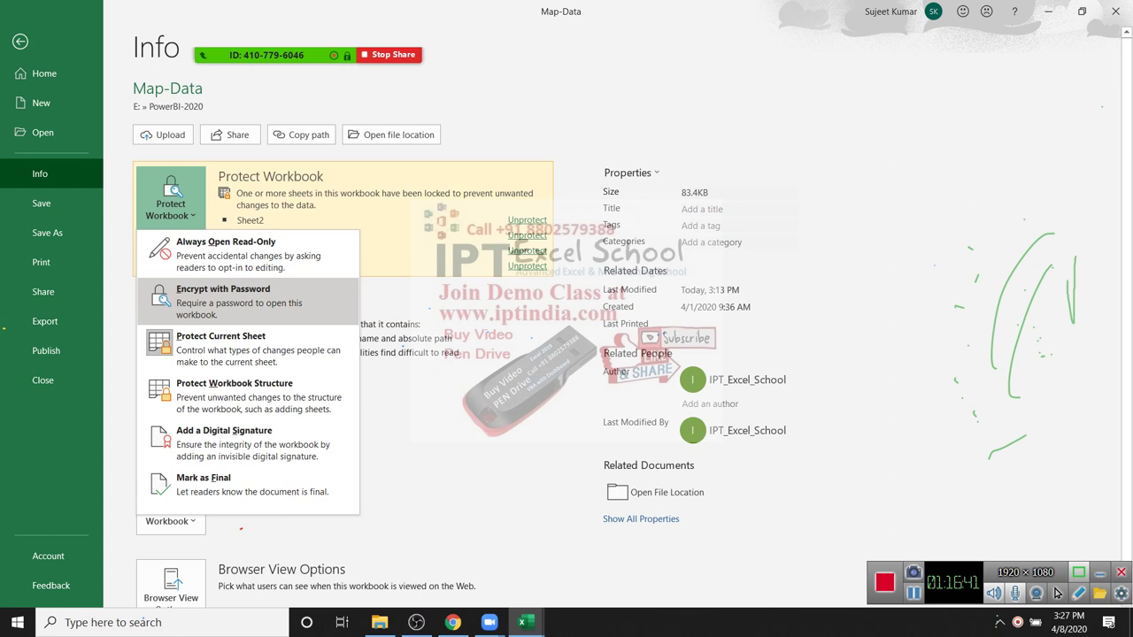
click(223, 298)
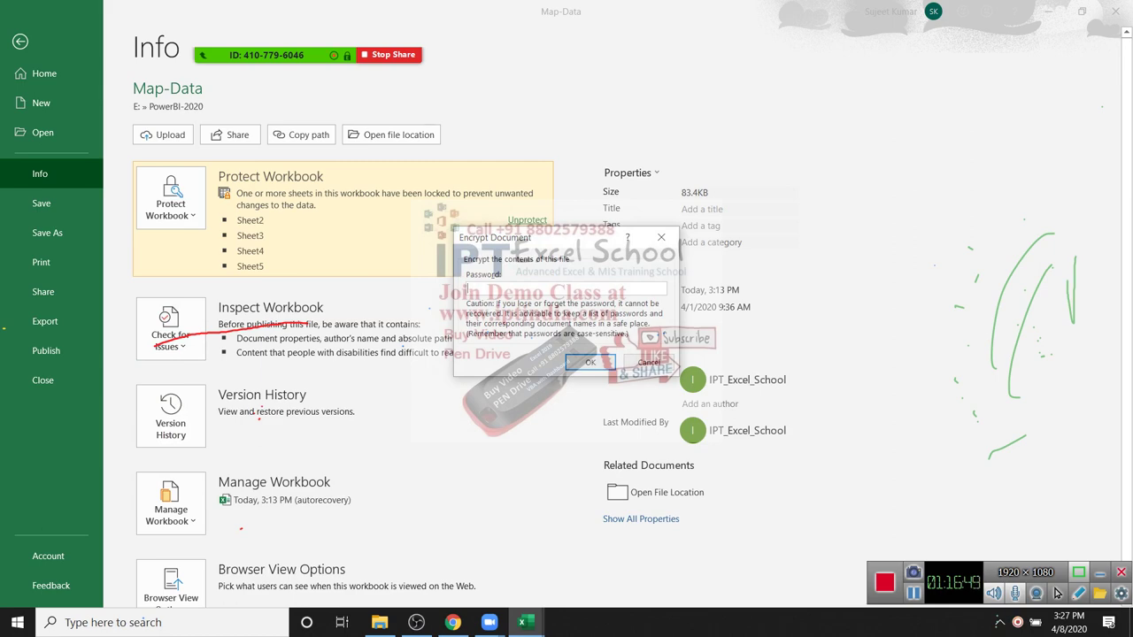
key(Escape)
key(Escape)
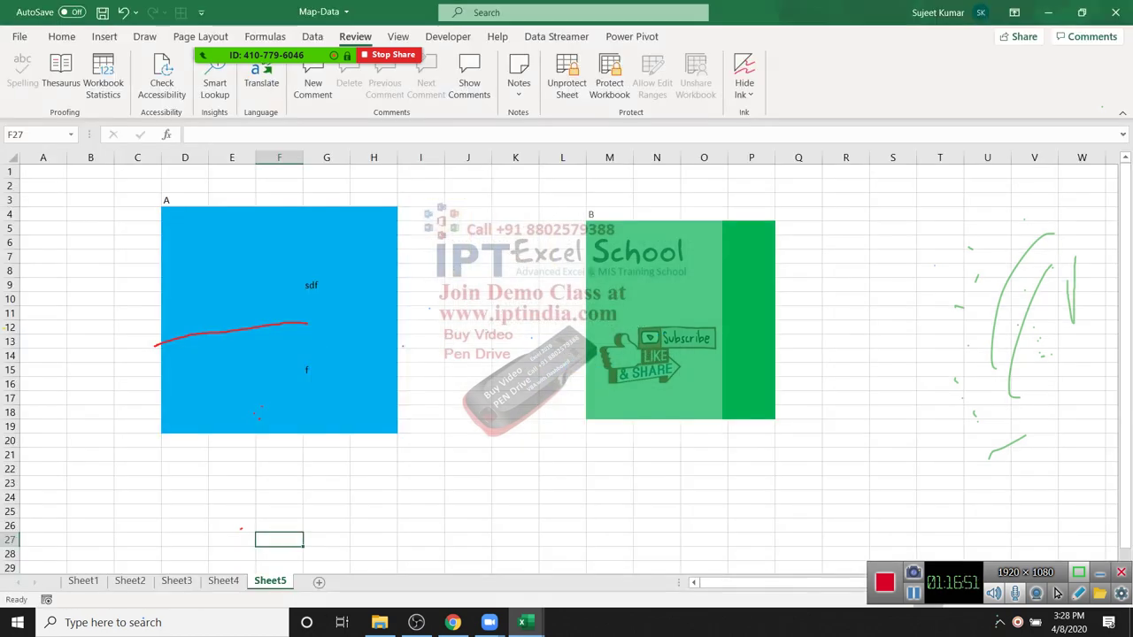
Step: Protect the workbook structure with a password
click(468, 426)
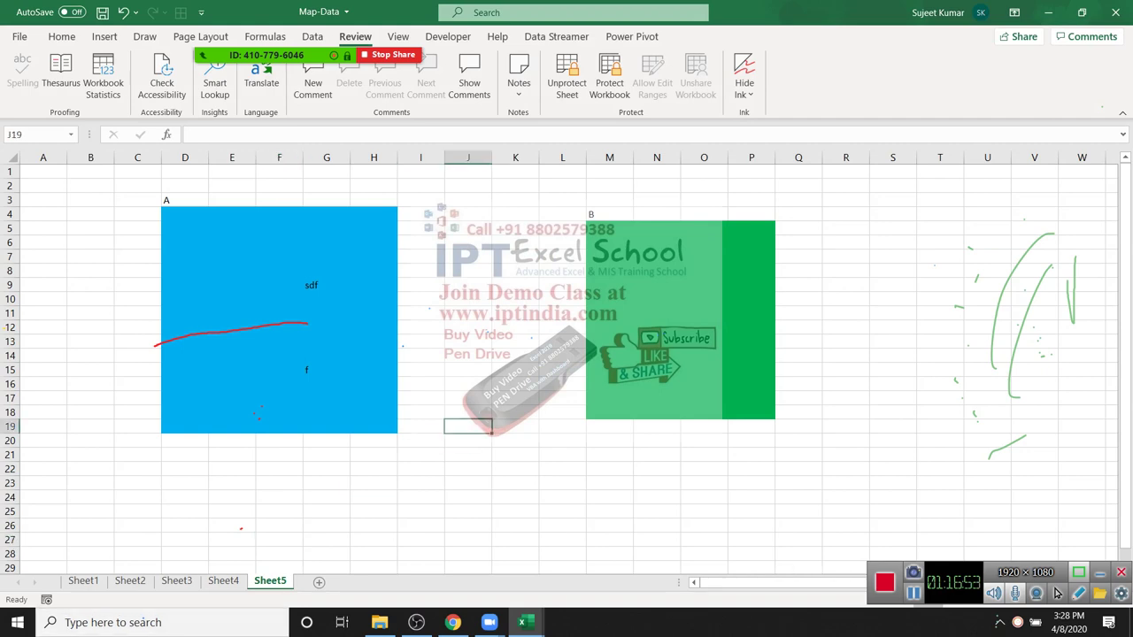
right_click(83, 581)
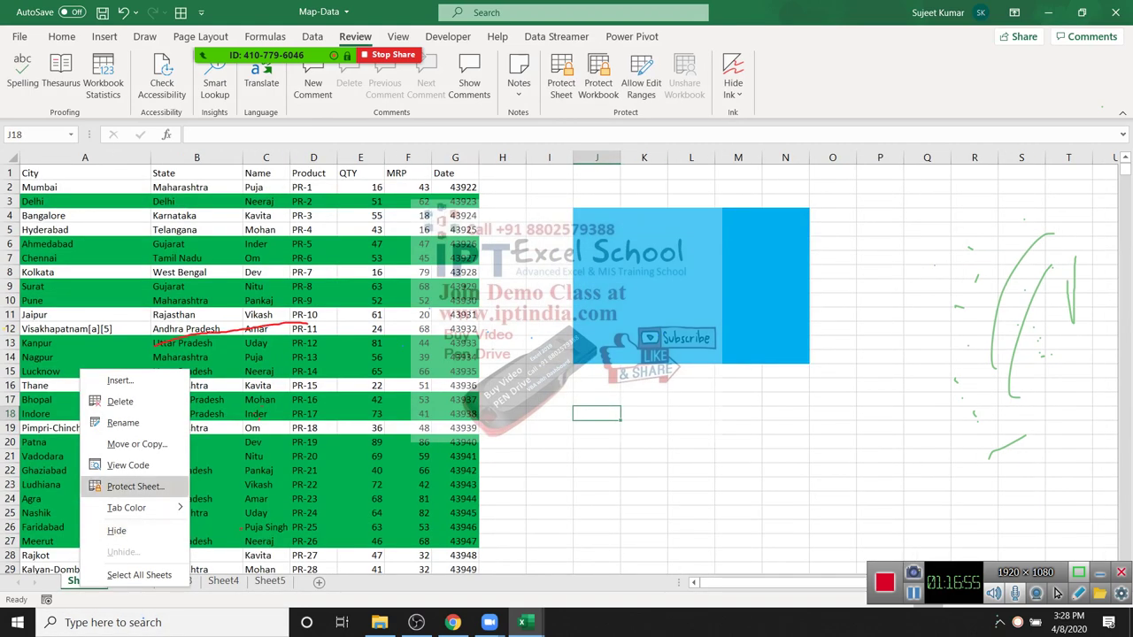
key(Escape)
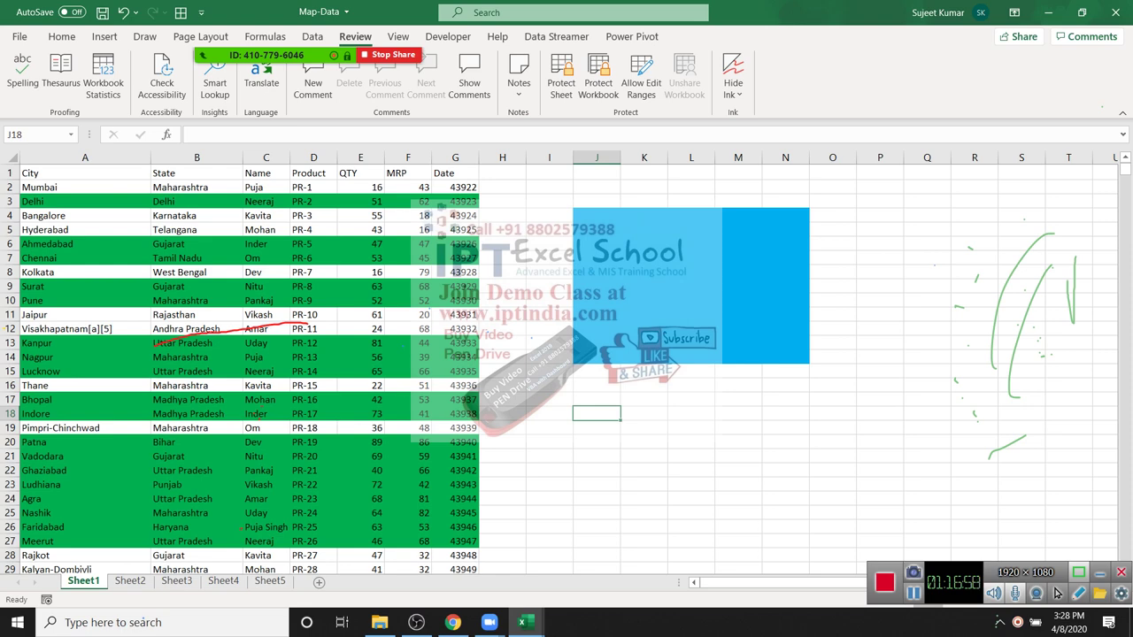
click(599, 83)
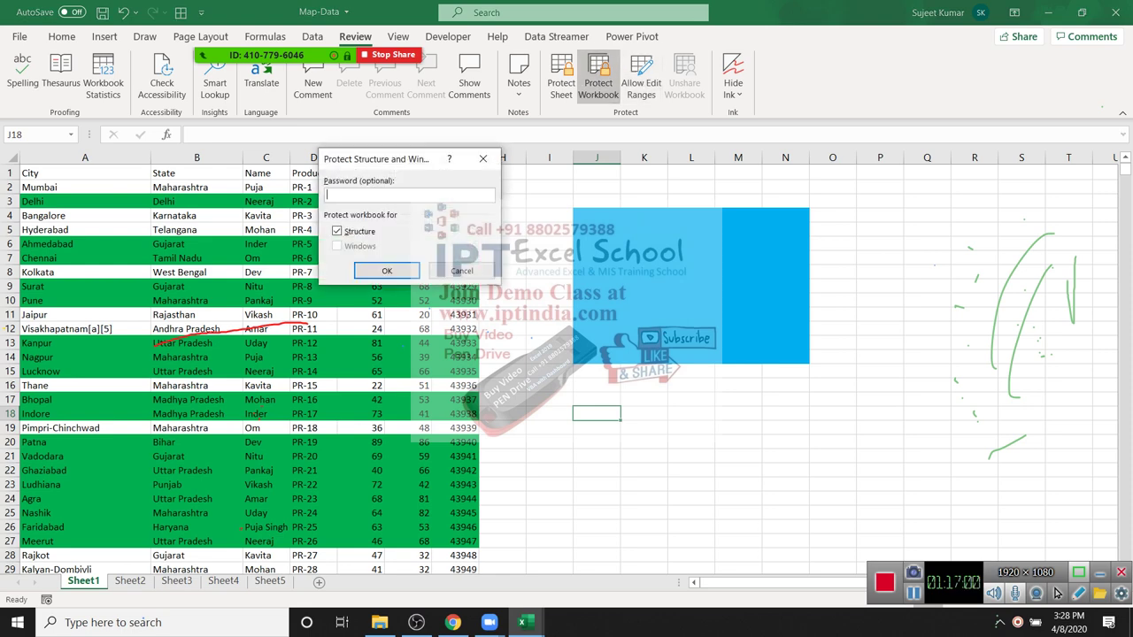
text(1)
key(Return)
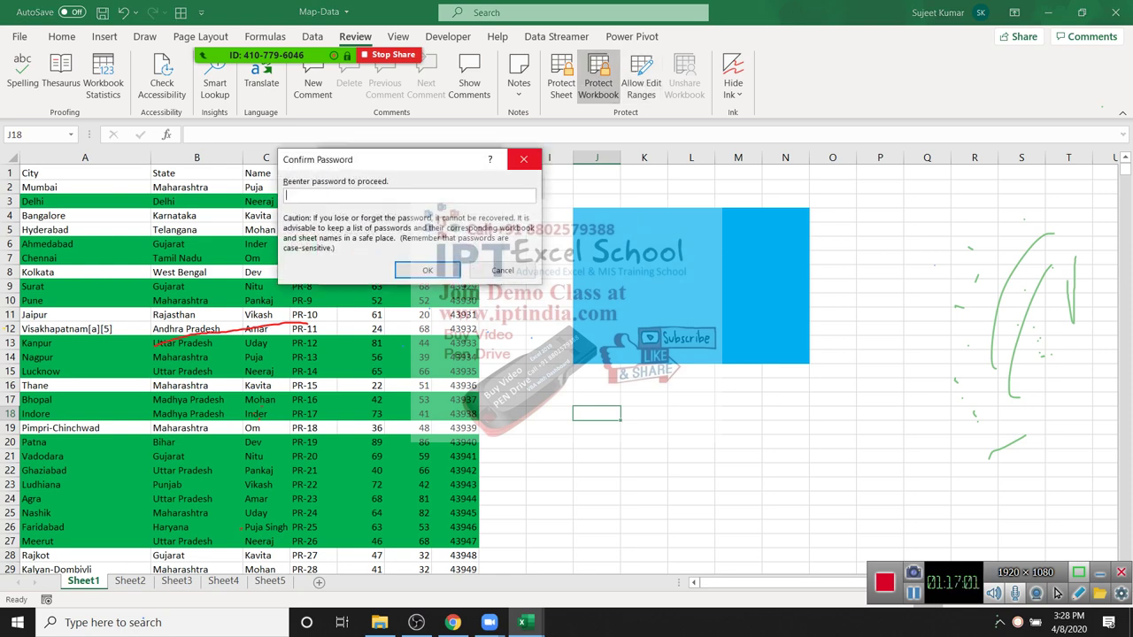
text(1)
key(Return)
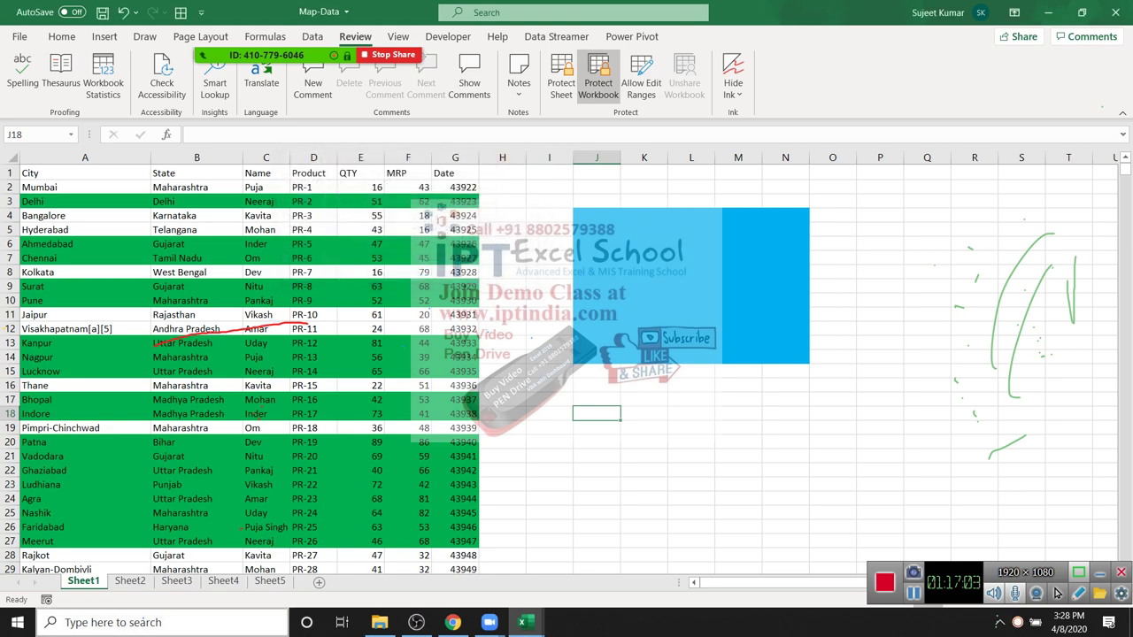
Step: Unprotect the workbook structure by entering its password, then move to C11 in Sheet1's data
right_click(83, 580)
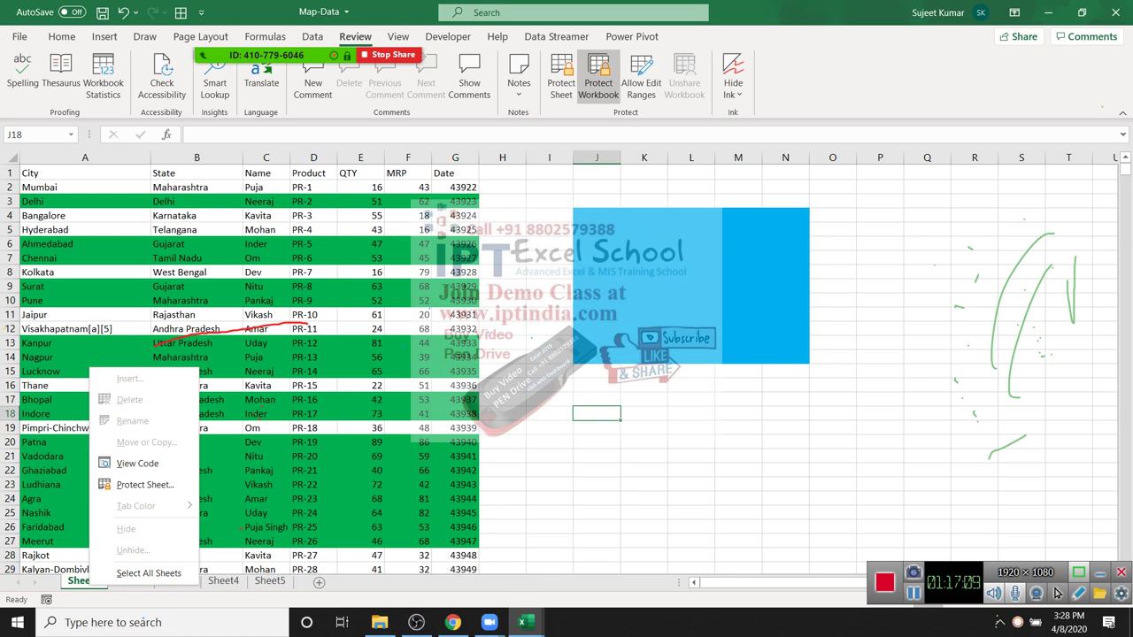
key(Escape)
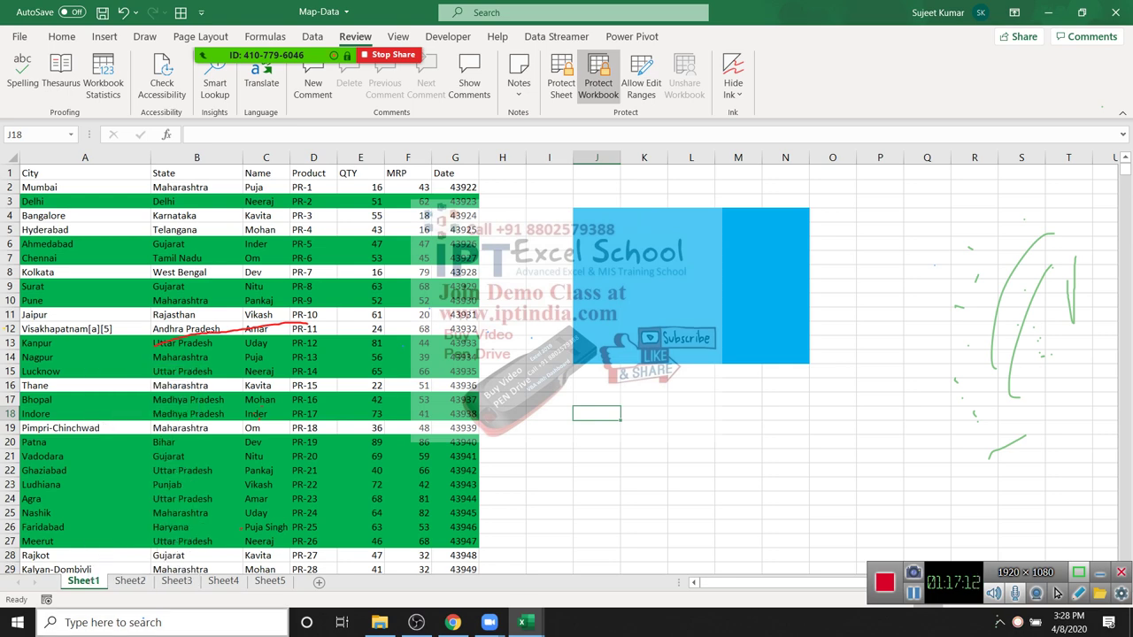
key(alt+r)
text(pw1)
key(Return)
key(Left)
key(Left)
key(Up)
key(Up)
key(Up)
key(Up)
key(Up)
key(Up)
key(Up)
key(Up)
key(Up)
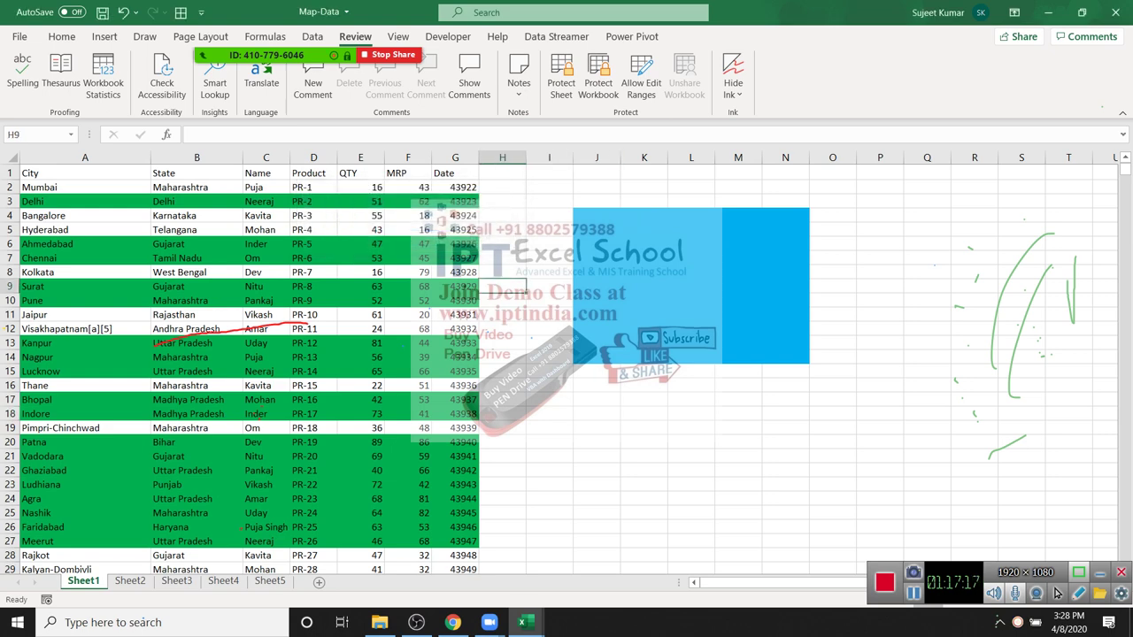
key(Left)
key(Left)
key(Left)
key(Left)
key(Left)
key(Down)
key(Down)
scroll(1056, 593, down, 1)
Step: Clear conditional formatting rules from all of Sheet1, then insert a new blank Sheet6
scroll(1056, 593, down, 11)
scroll(1055, 593, up, 3)
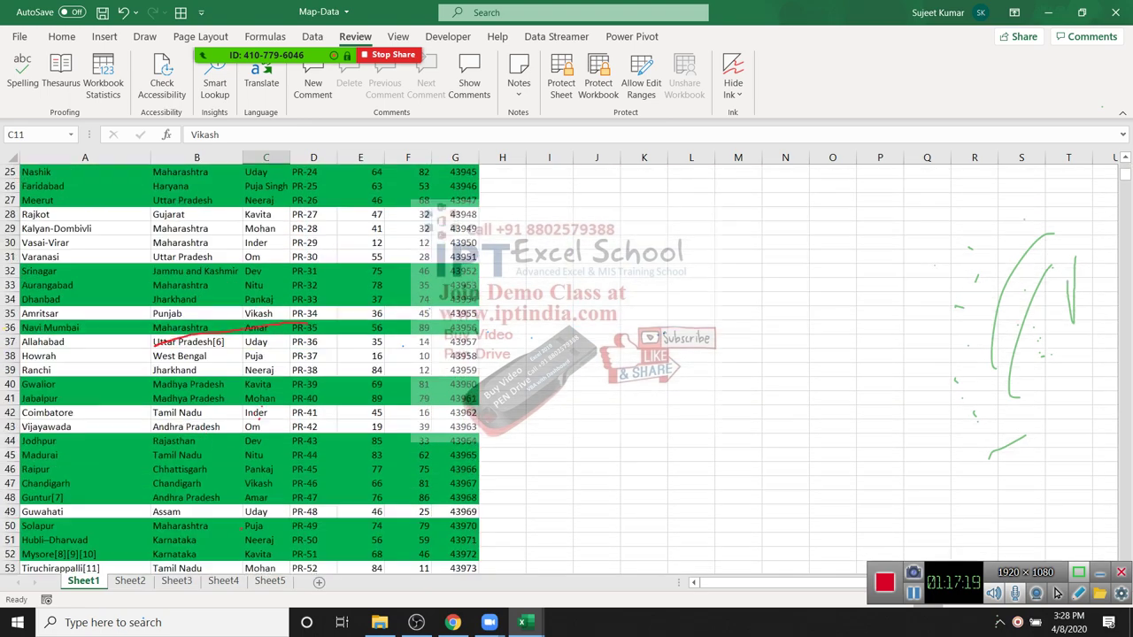
scroll(1056, 593, down, 2)
key(alt+h)
key(l)
key(Down)
key(Down)
key(Down)
key(Down)
key(Down)
key(Down)
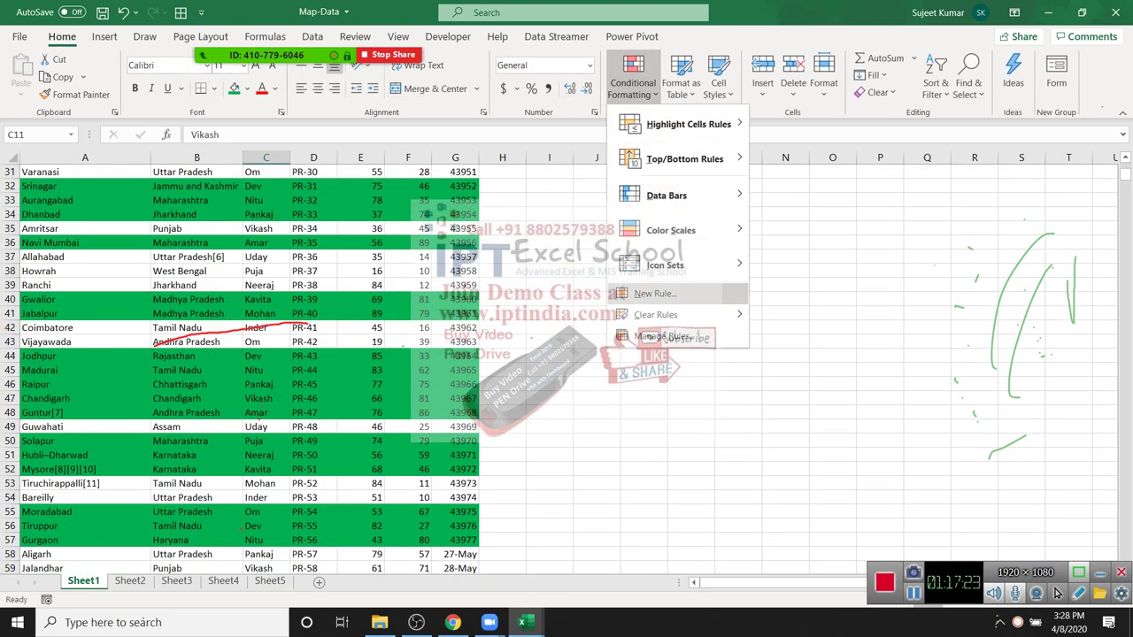
key(Right)
key(Down)
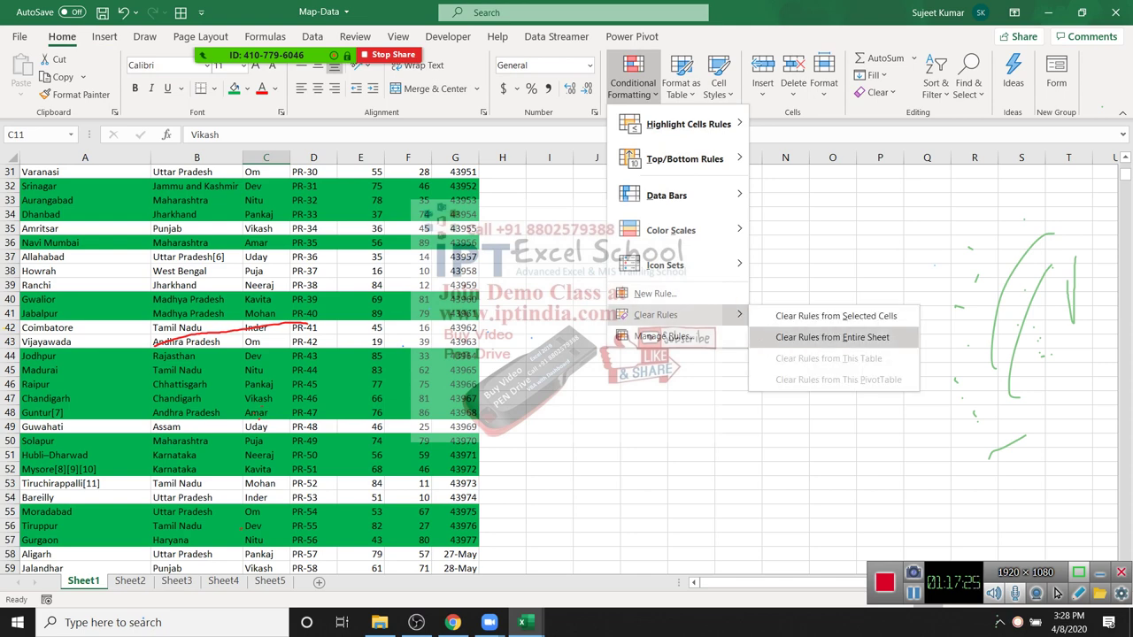
key(Return)
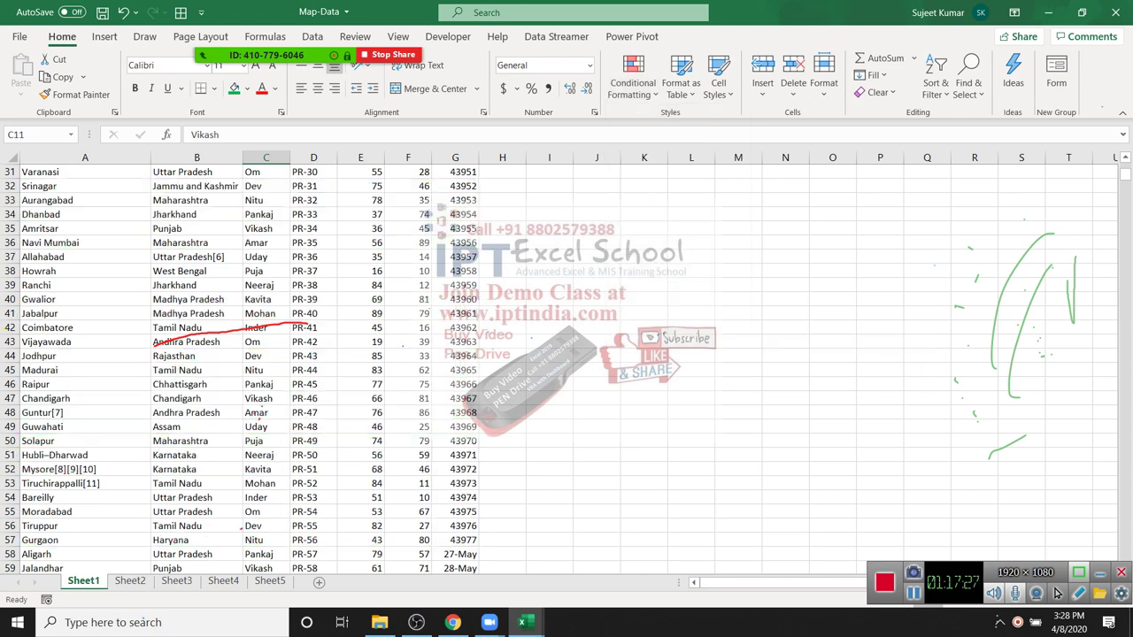
key(ctrl+Page_Down)
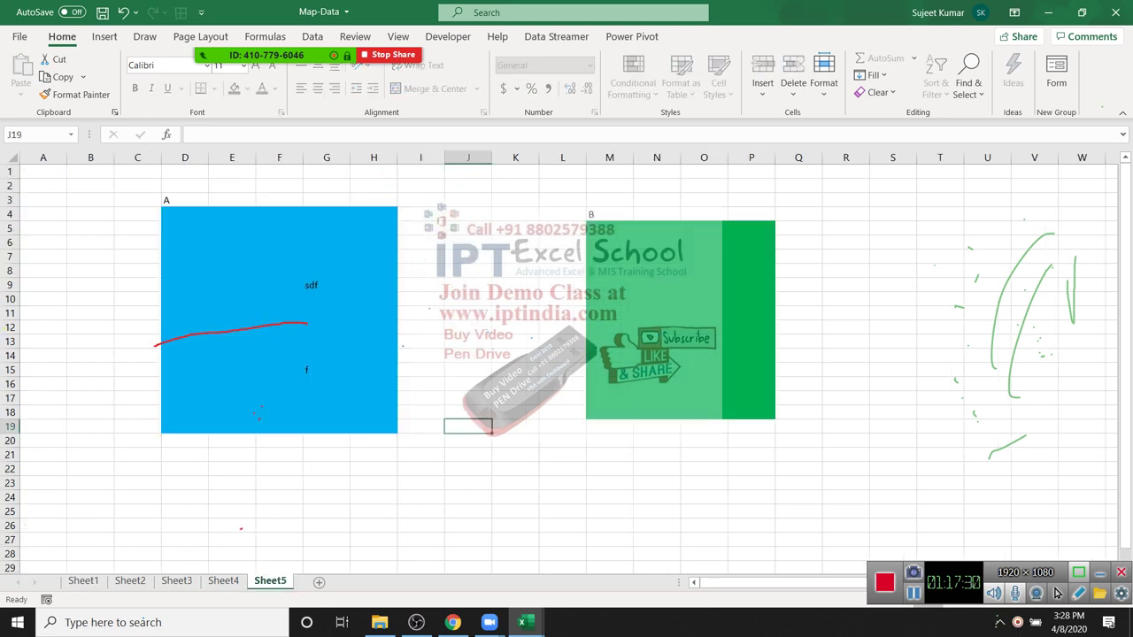
key(shift+F11)
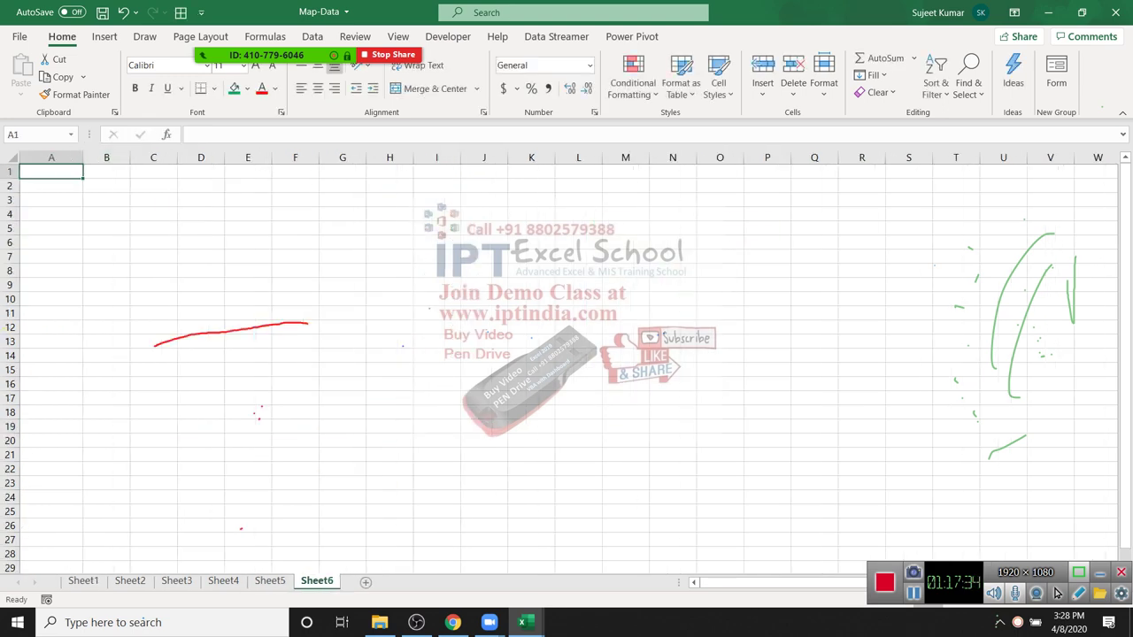
Step: Enter a Name header in A1 with three full names below it, and widen column A
text(Name)
key(Return)
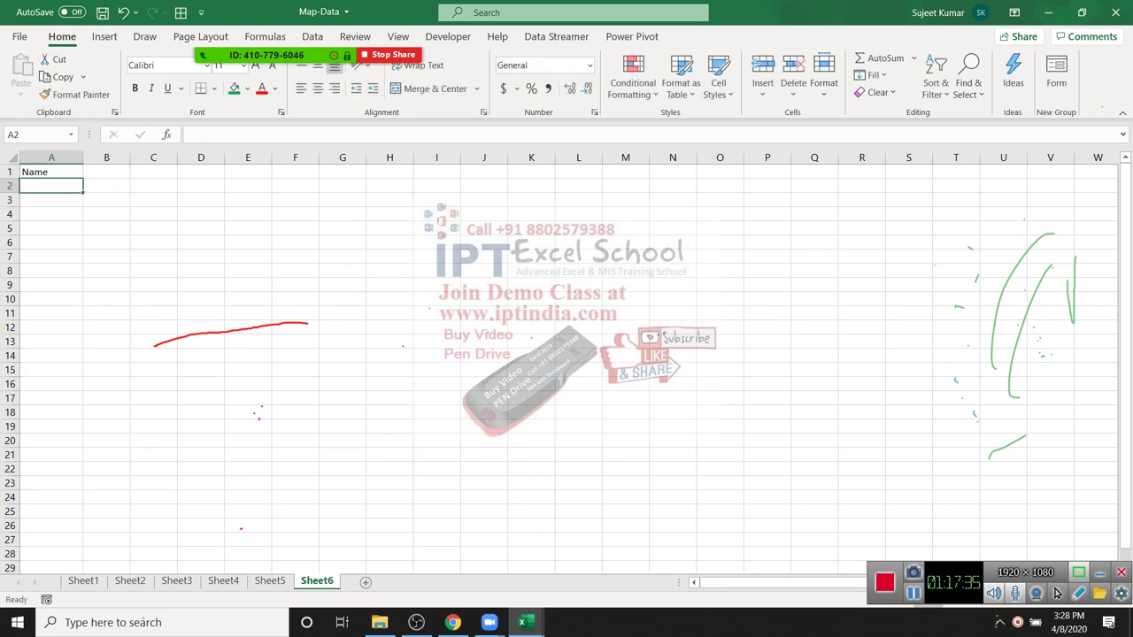
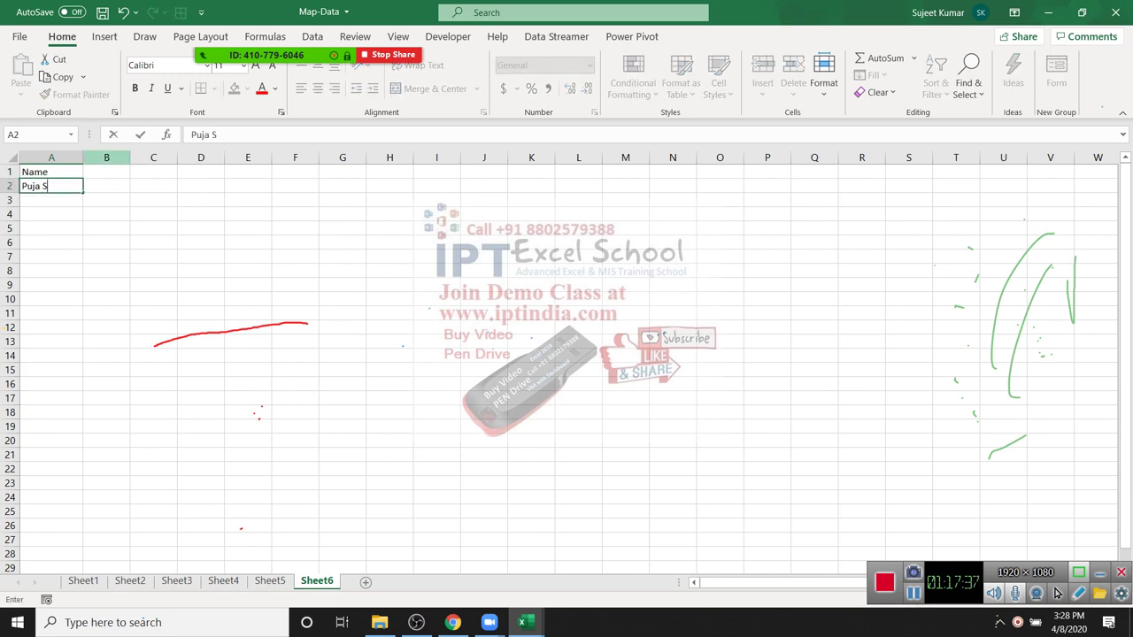
key(Return)
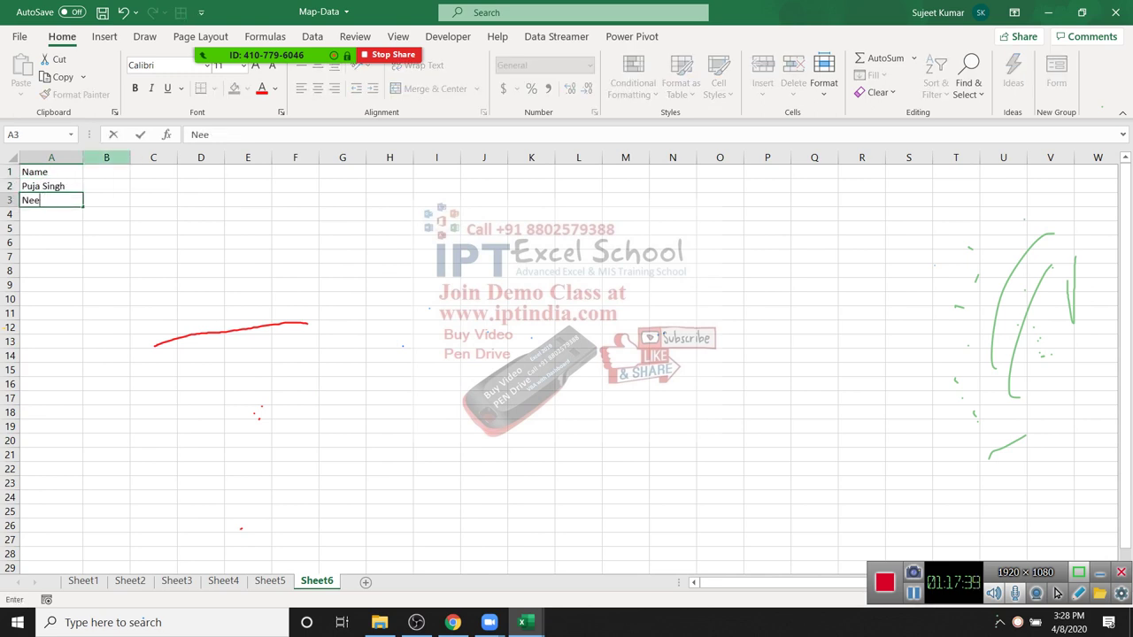
key(Return)
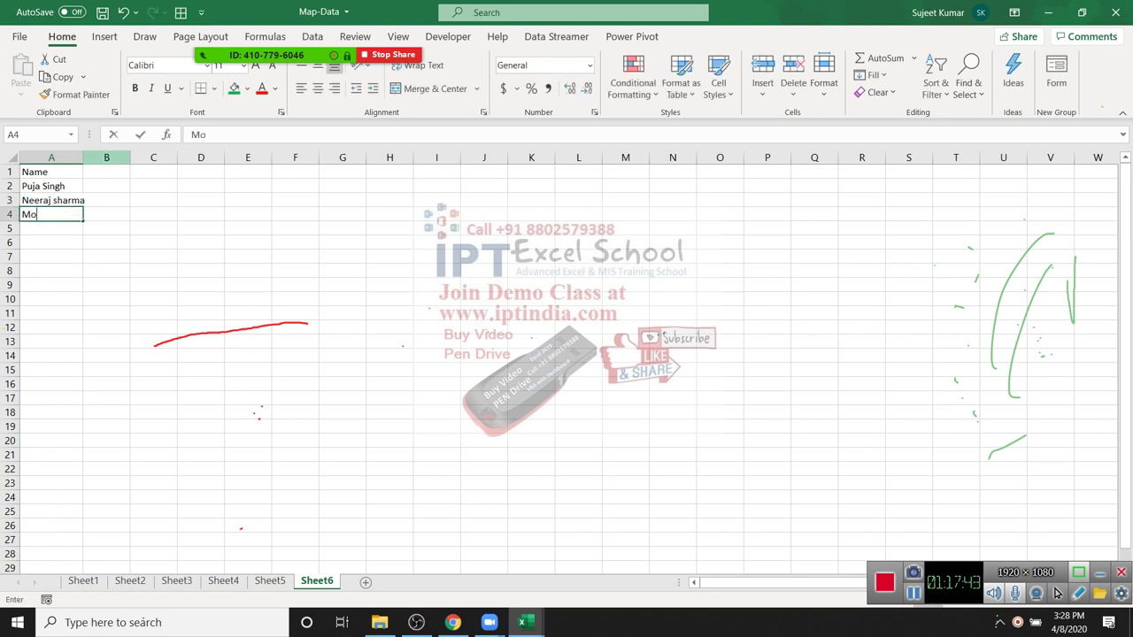
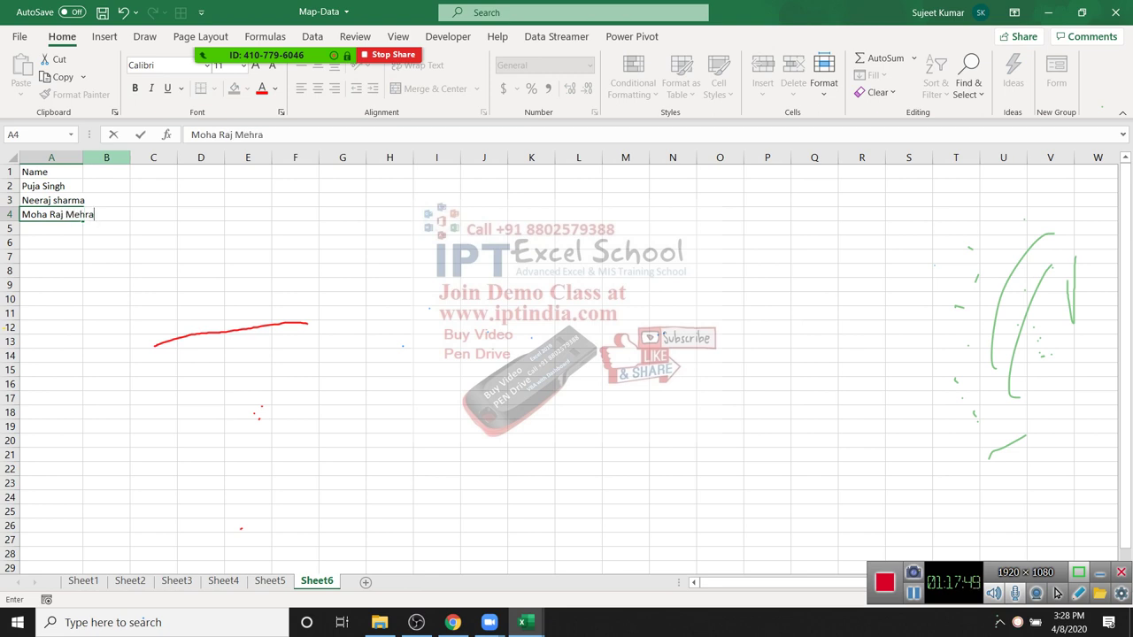
key(Return)
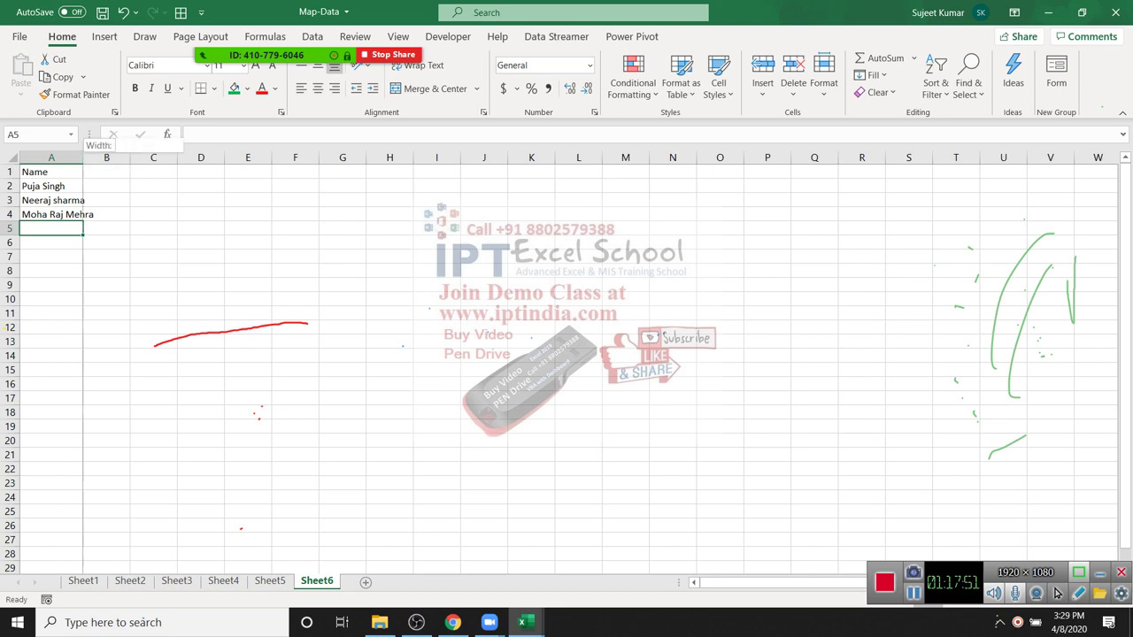
drag(83, 157, 97, 158)
Step: Add F and L headers, then Flash Fill the first names from an example in B2
click(121, 172)
text(F)
key(Tab)
text(L)
key(Return)
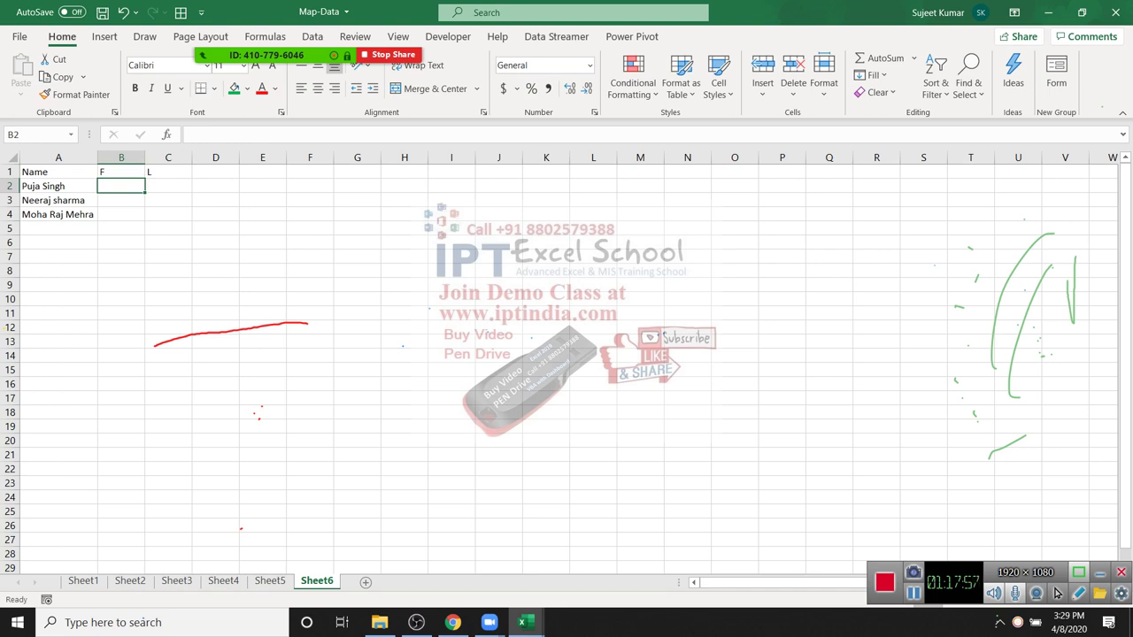
text(Puja)
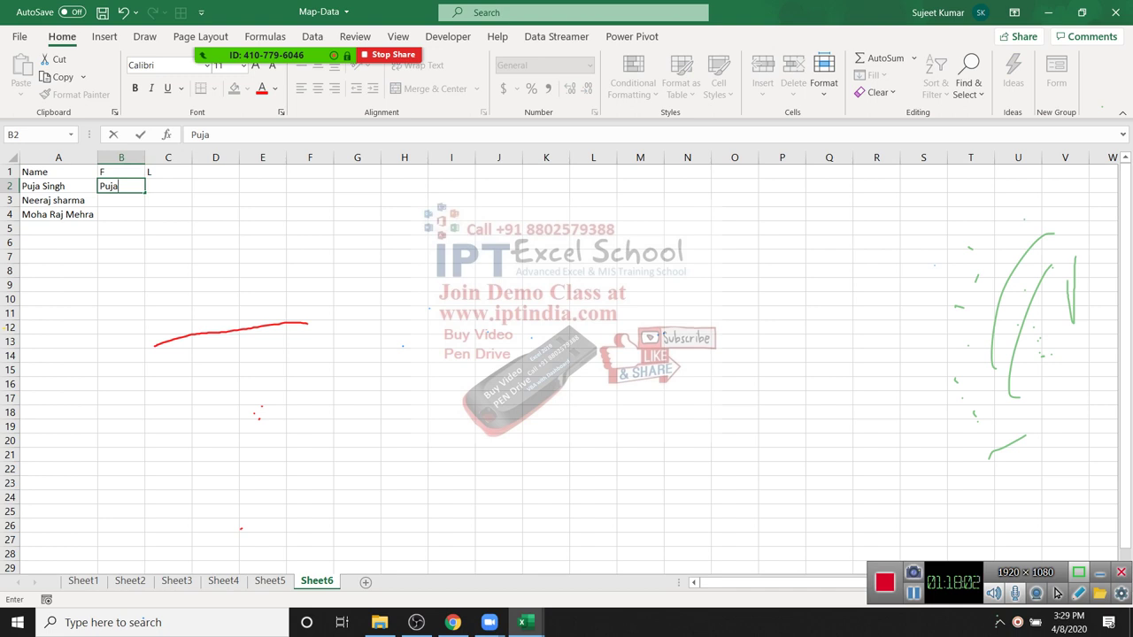
key(Return)
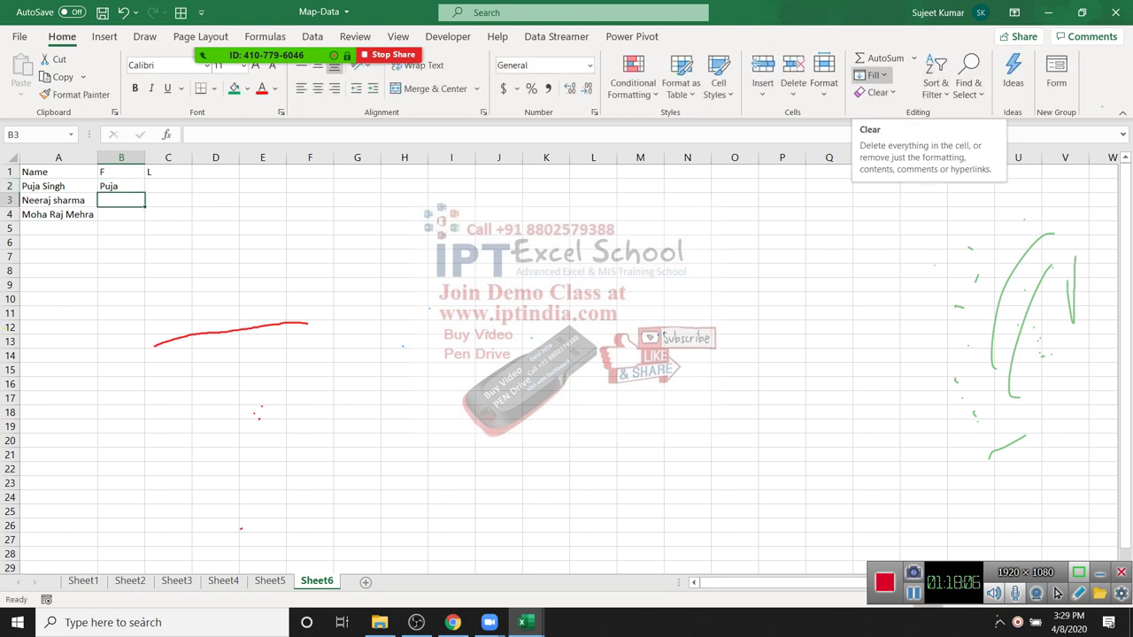
click(871, 74)
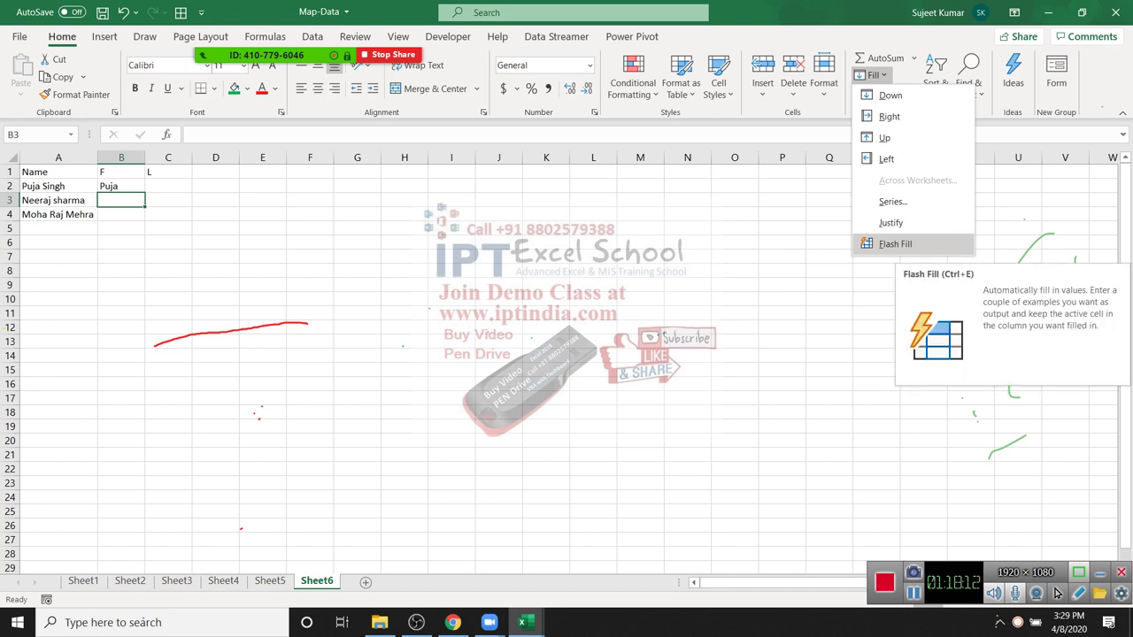
click(895, 243)
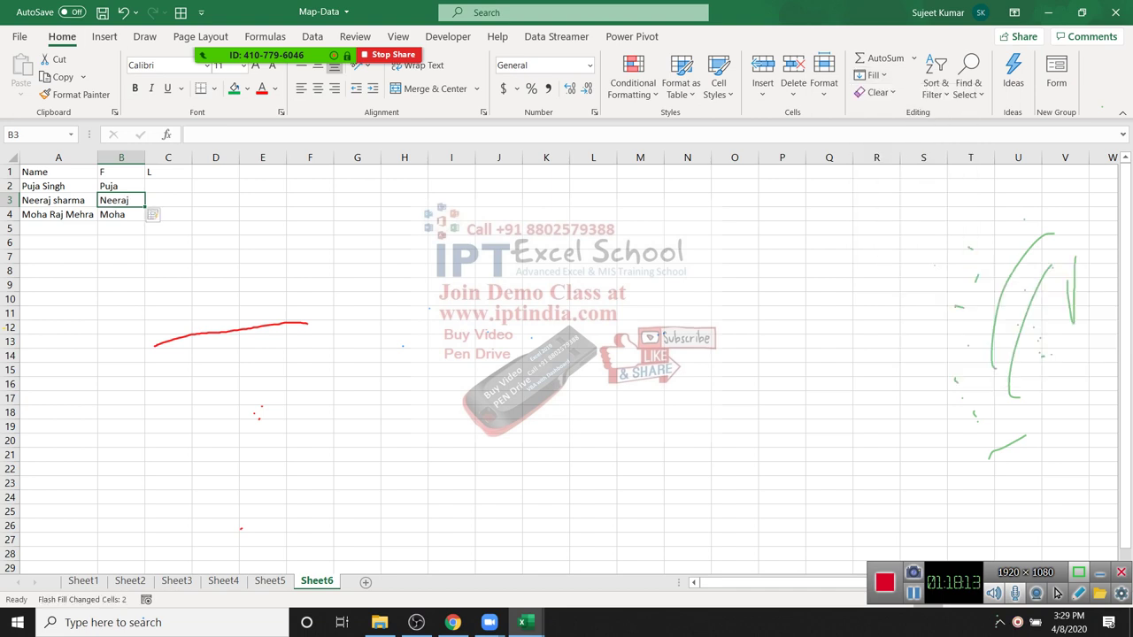
Step: Enter an example last name in C2 and Flash Fill the remaining last names
drag(121, 228, 121, 454)
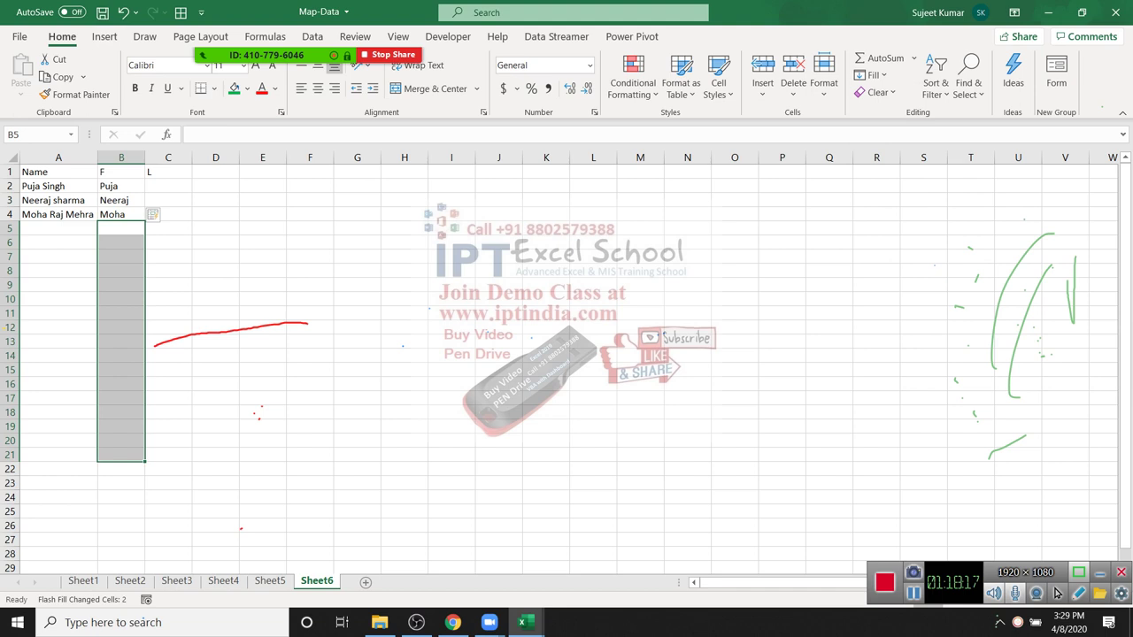
click(169, 186)
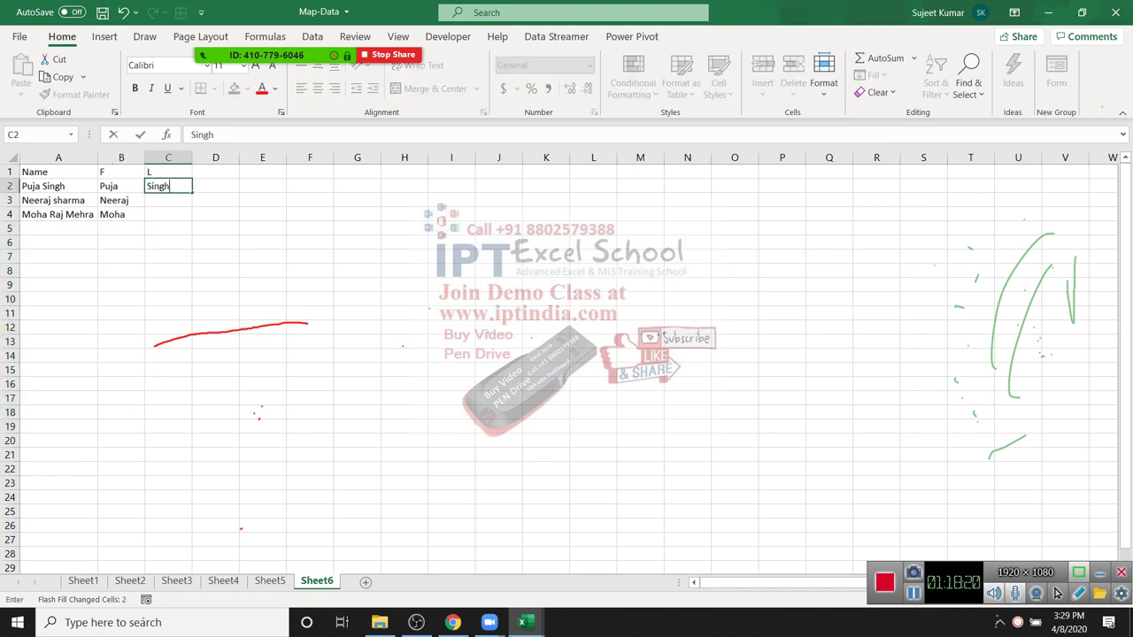
key(Return)
key(Up)
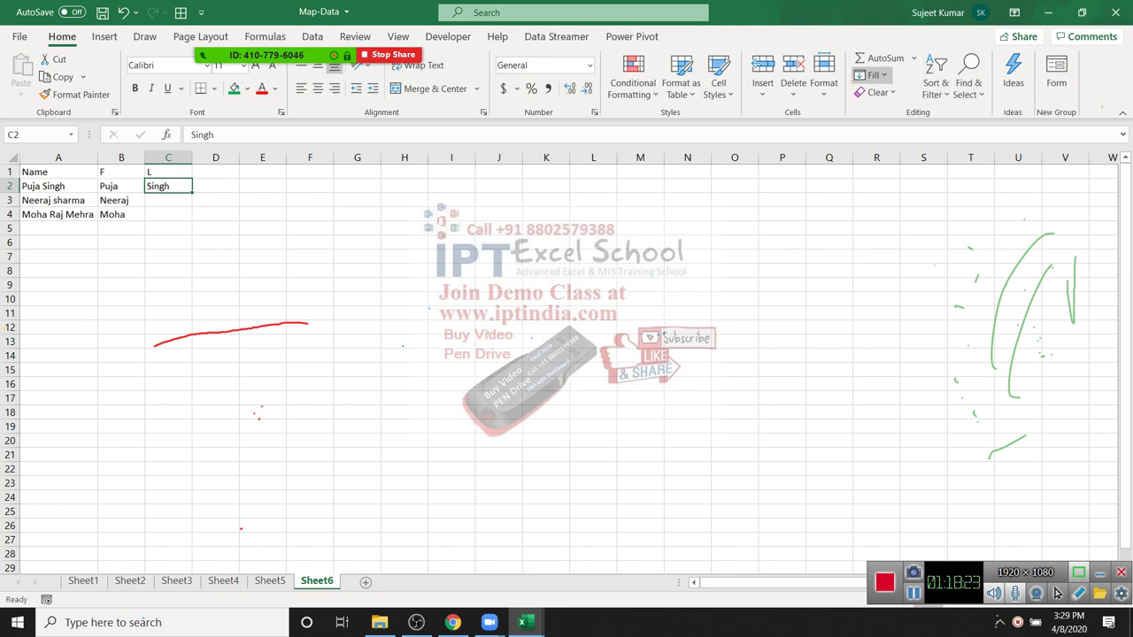
click(870, 76)
click(894, 244)
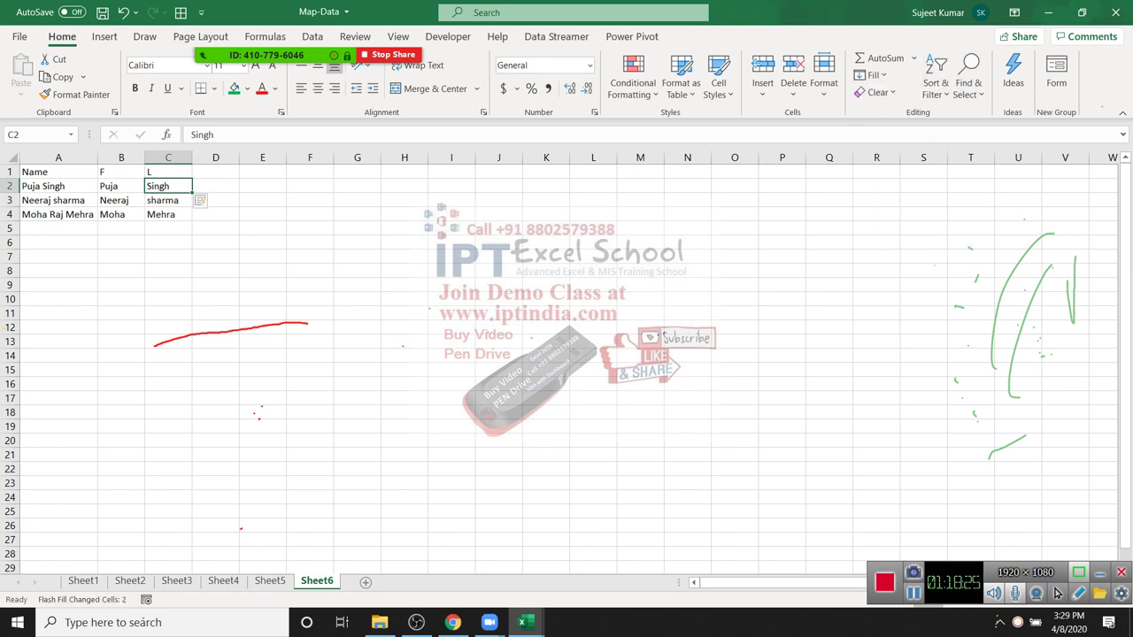
click(405, 172)
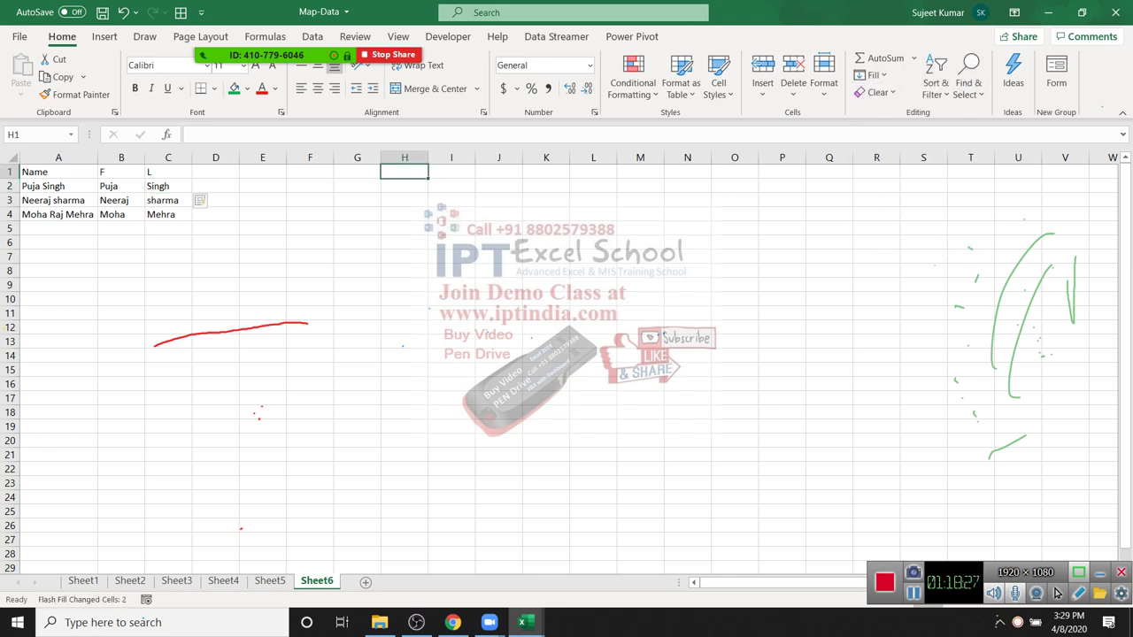
Step: Add a Date header in H1, enter 10/20 in H2, and fill =H2+30 down to H13
text(Date)
key(Return)
key(Down)
key(Up)
text(10/20)
key(Return)
text(=H2+1)
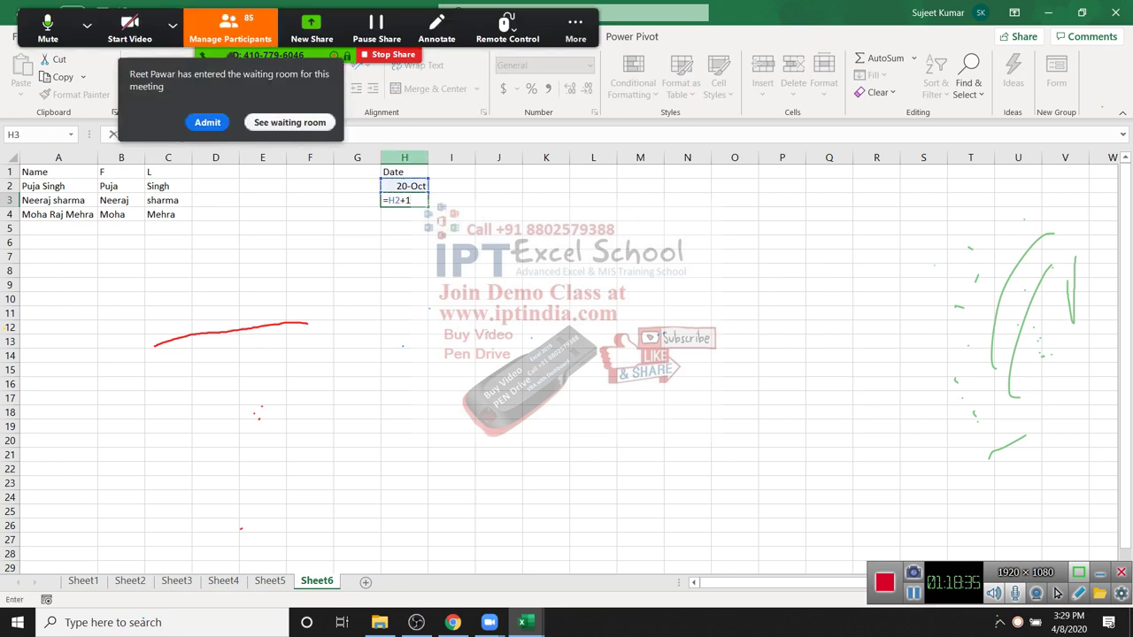
key(BackSpace)
text(30)
key(Return)
drag(404, 200, 404, 341)
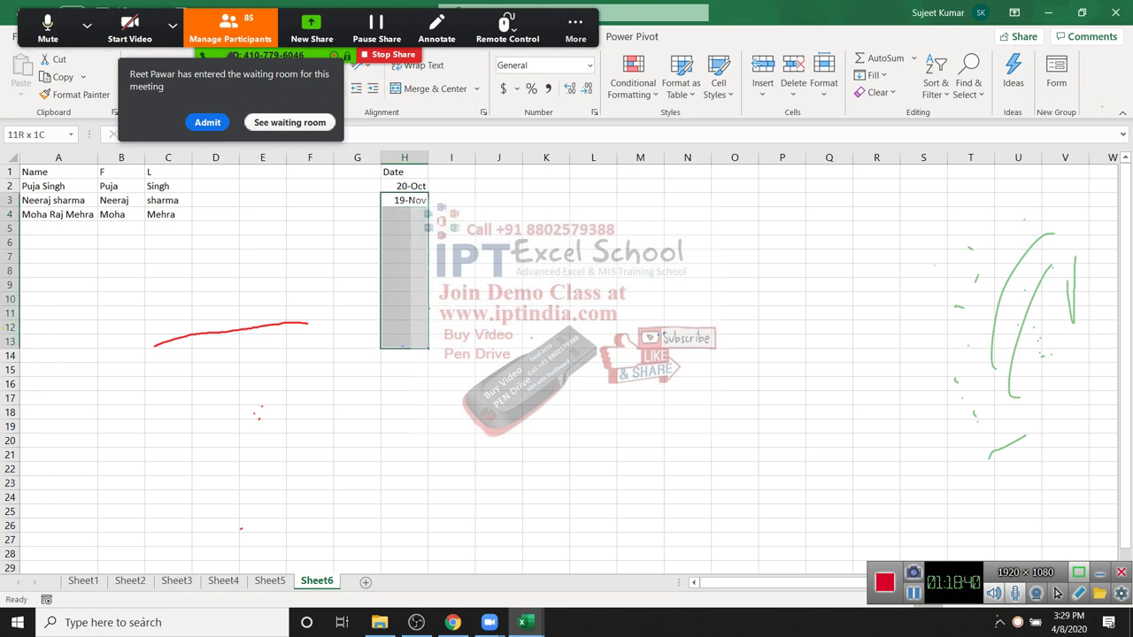
key(ctrl+d)
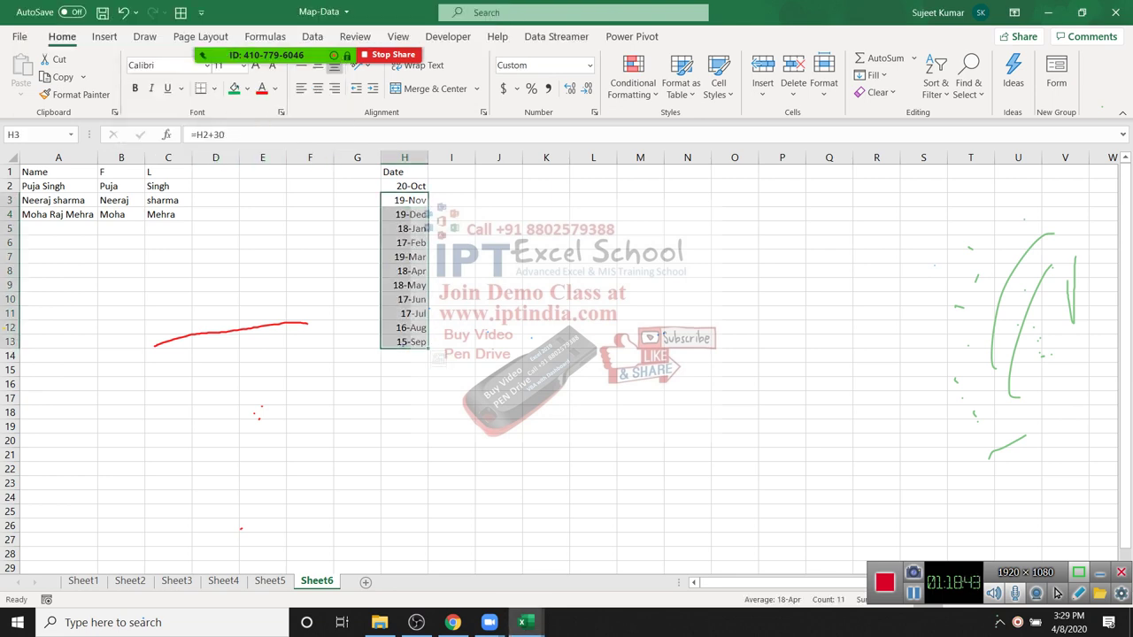
Step: Enter Oct in I2 as the example and Flash Fill the month abbreviations down column I
click(452, 200)
key(Up)
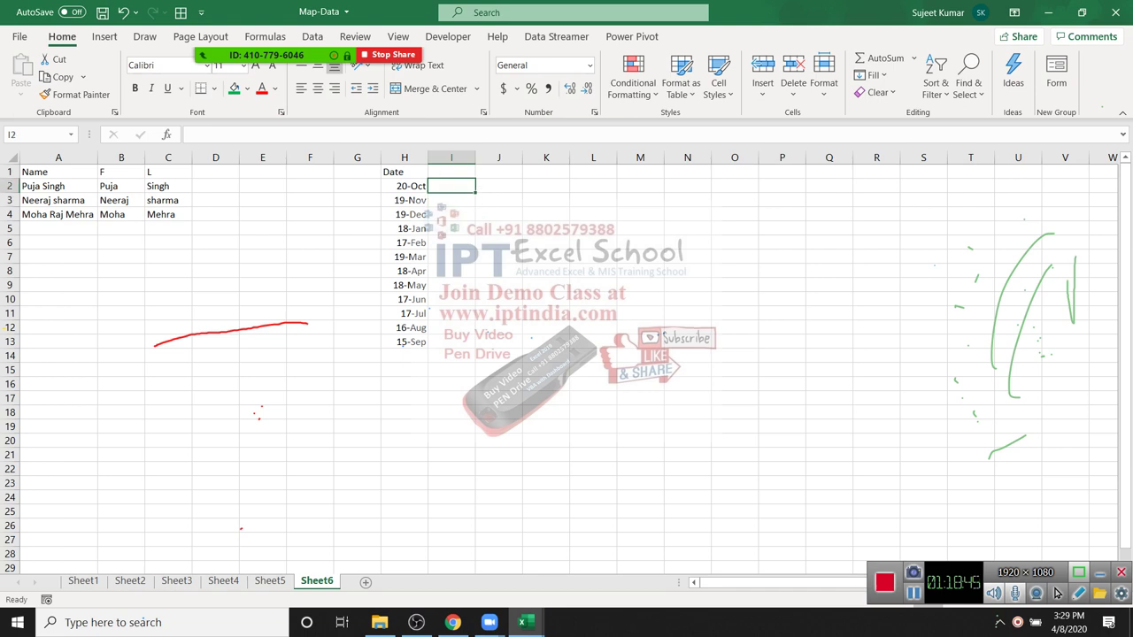
text(Oct)
key(Return)
key(Up)
key(alt+h)
key(f)
key(i)
key(Down)
key(Down)
key(Down)
key(Down)
key(Down)
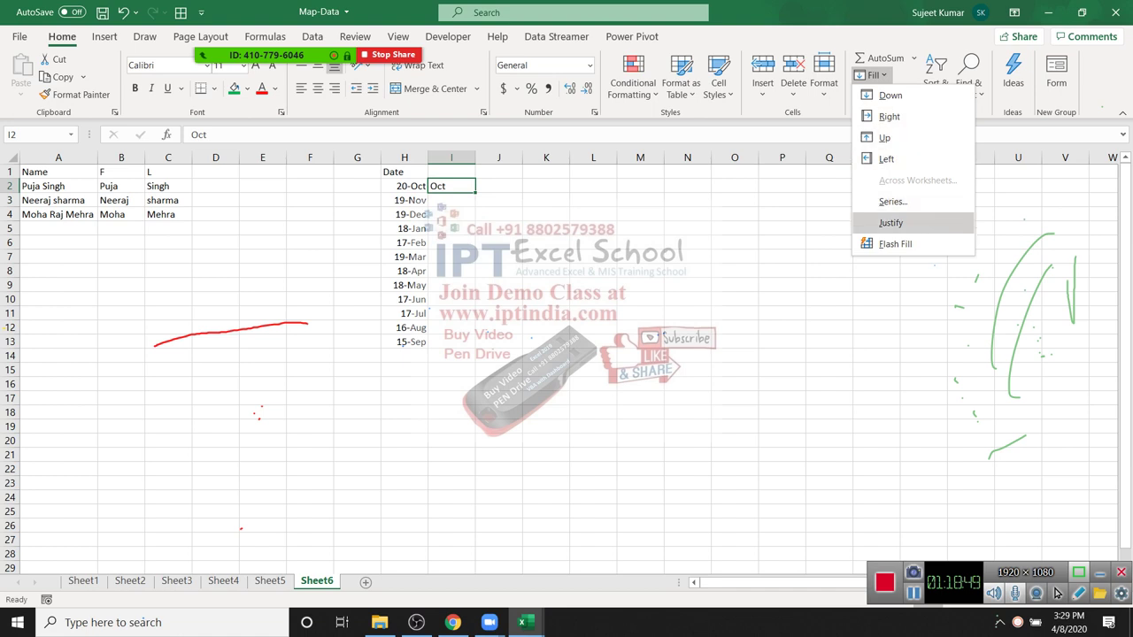
key(Down)
key(Return)
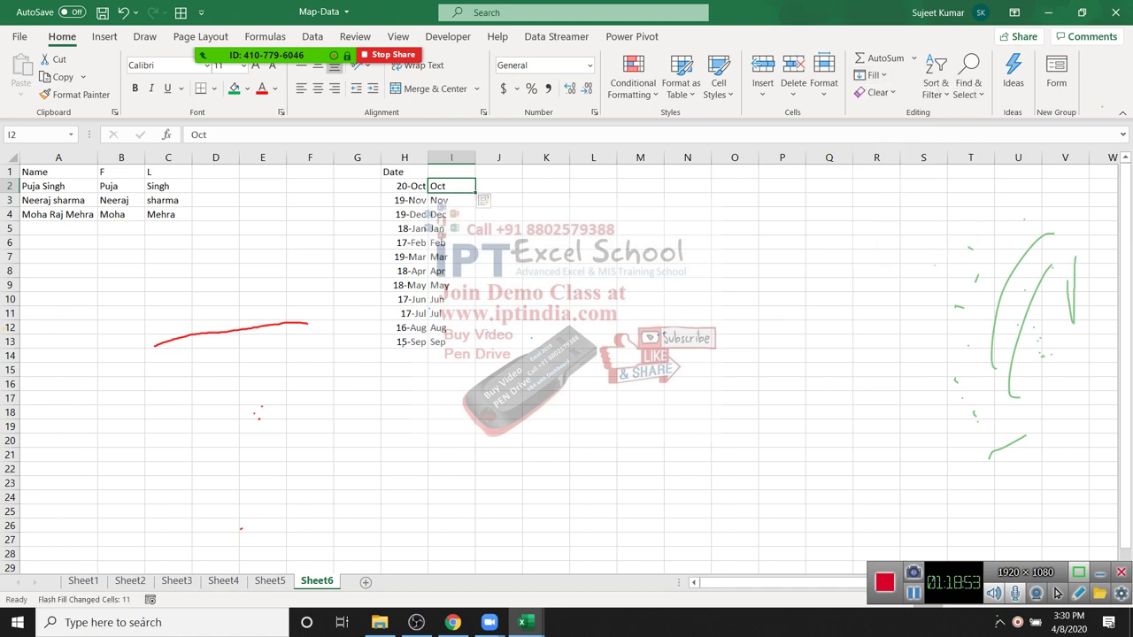
key(Down)
key(Down)
key(Down)
key(Down)
key(Down)
key(Down)
key(Down)
key(Down)
key(Down)
key(Down)
key(Down)
key(shift+Up)
key(shift+Up)
key(shift+Up)
key(shift+Up)
key(shift+Up)
key(shift+Up)
key(shift+Up)
key(shift+Up)
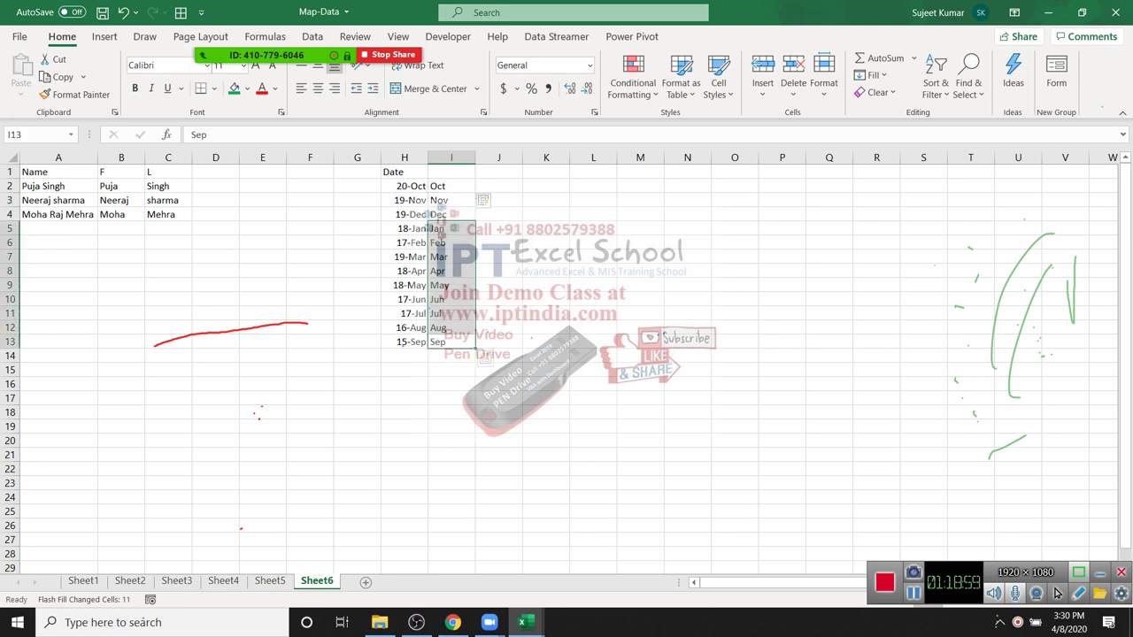
click(215, 242)
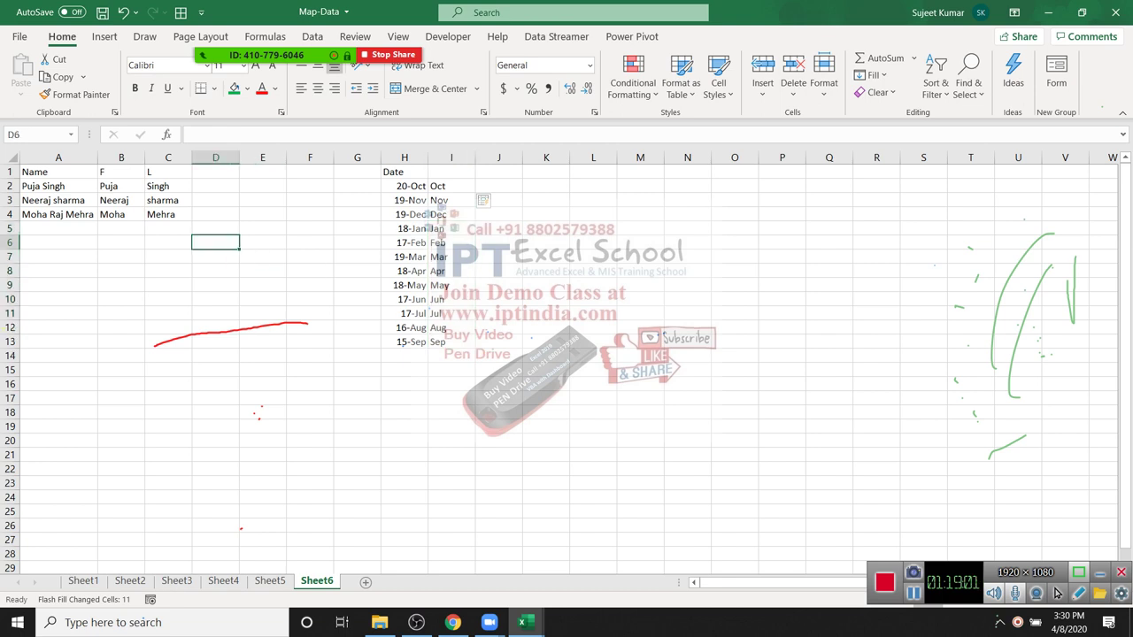
Step: On Sheet1, select every column from I rightward
click(122, 186)
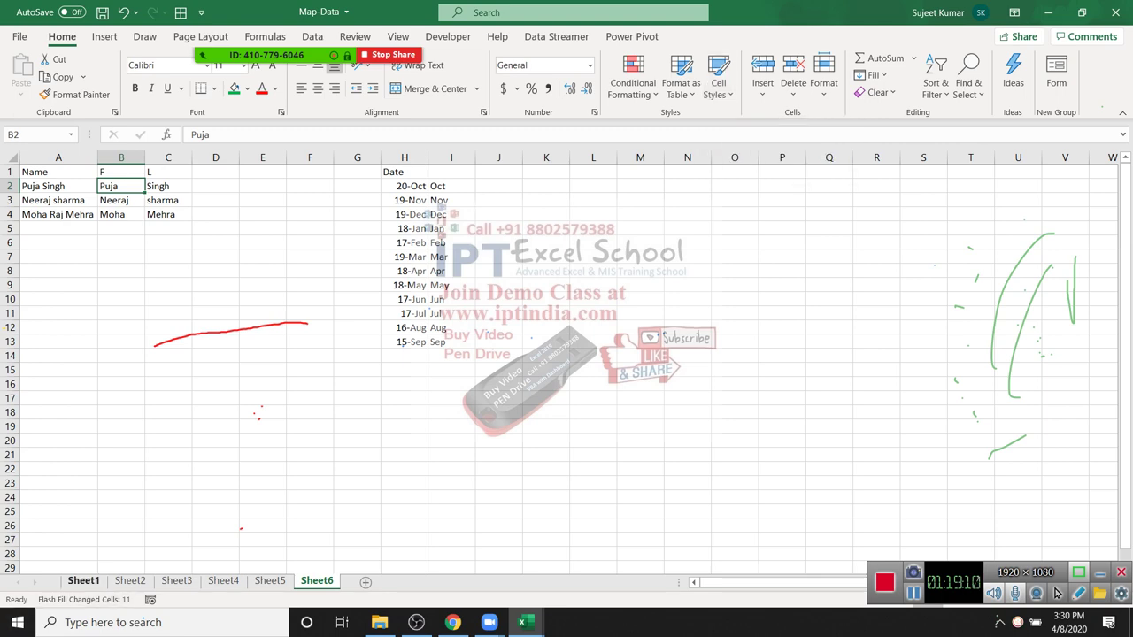
click(83, 580)
click(266, 256)
key(ctrl+Up)
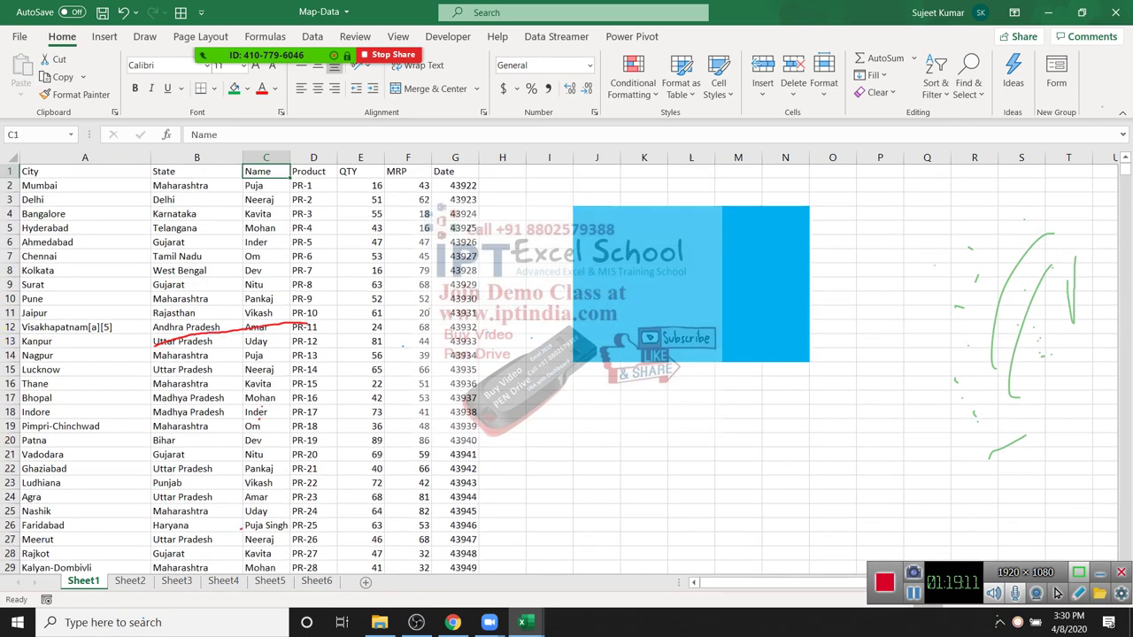
key(ctrl+Right)
key(Right)
key(Right)
key(ctrl+space)
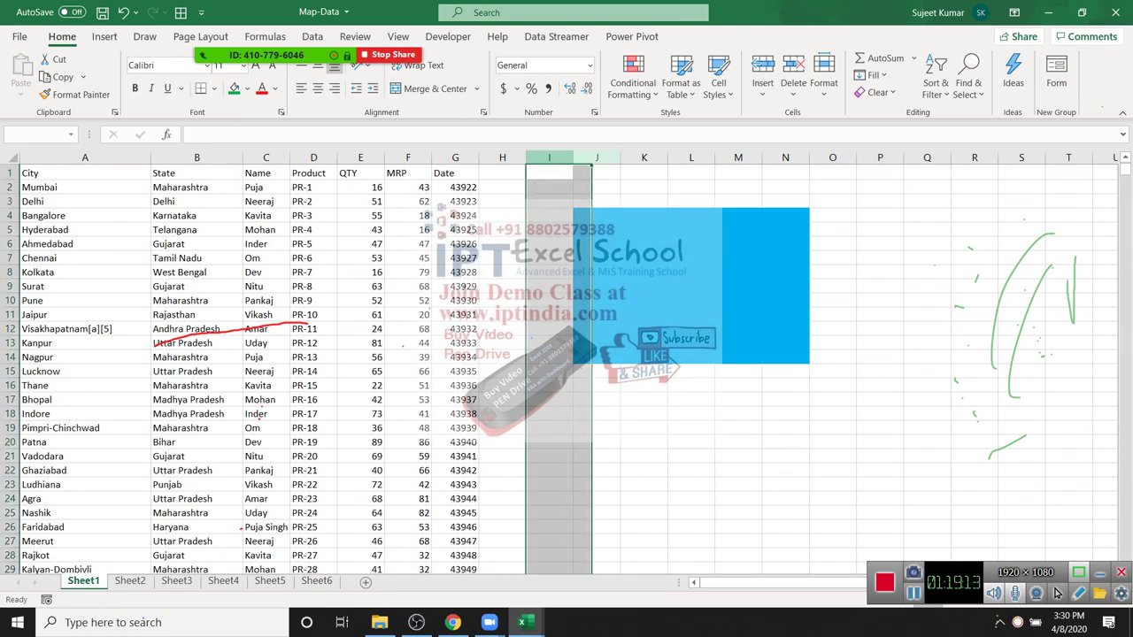
key(ctrl+shift+Right)
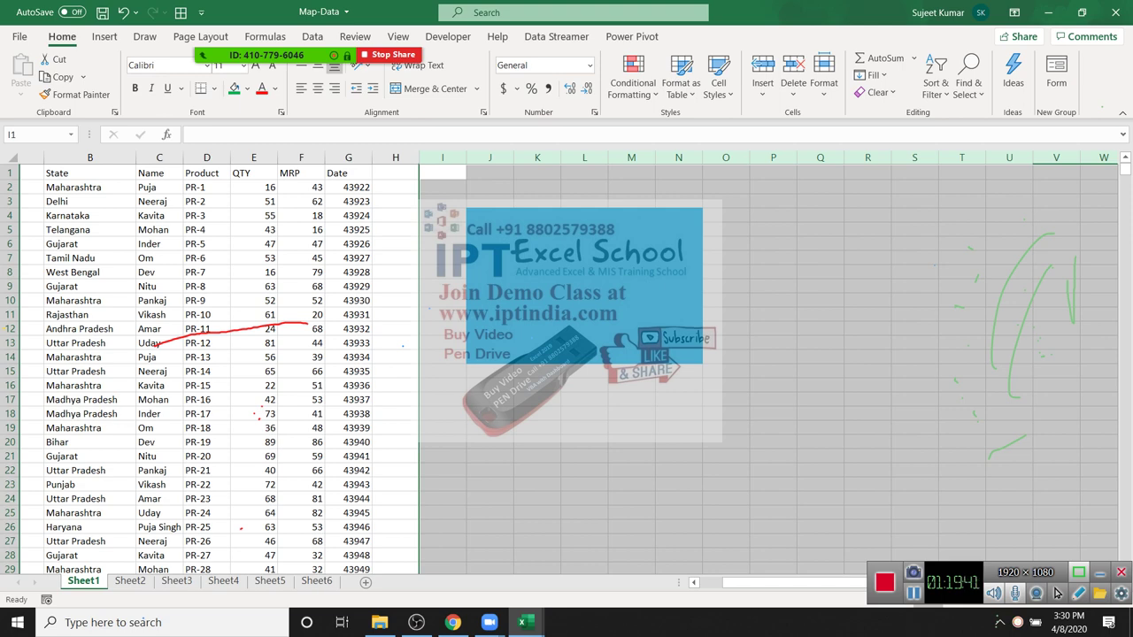
Step: Close Excel with Alt+F4 and close the MF folder window
key(alt+F4)
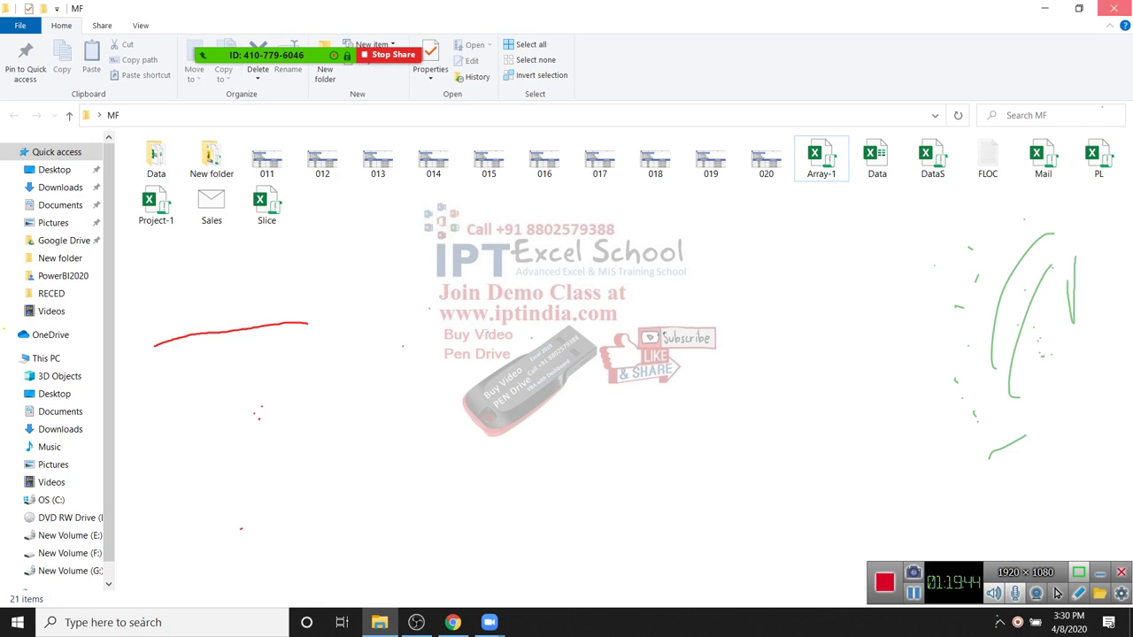
click(1113, 8)
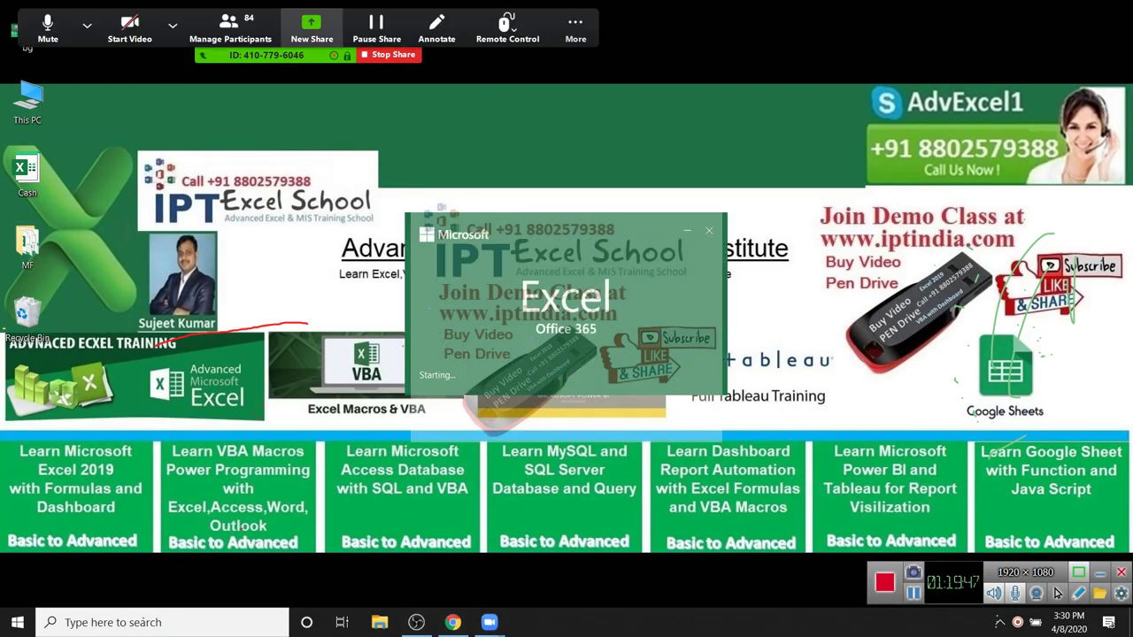
click(230, 27)
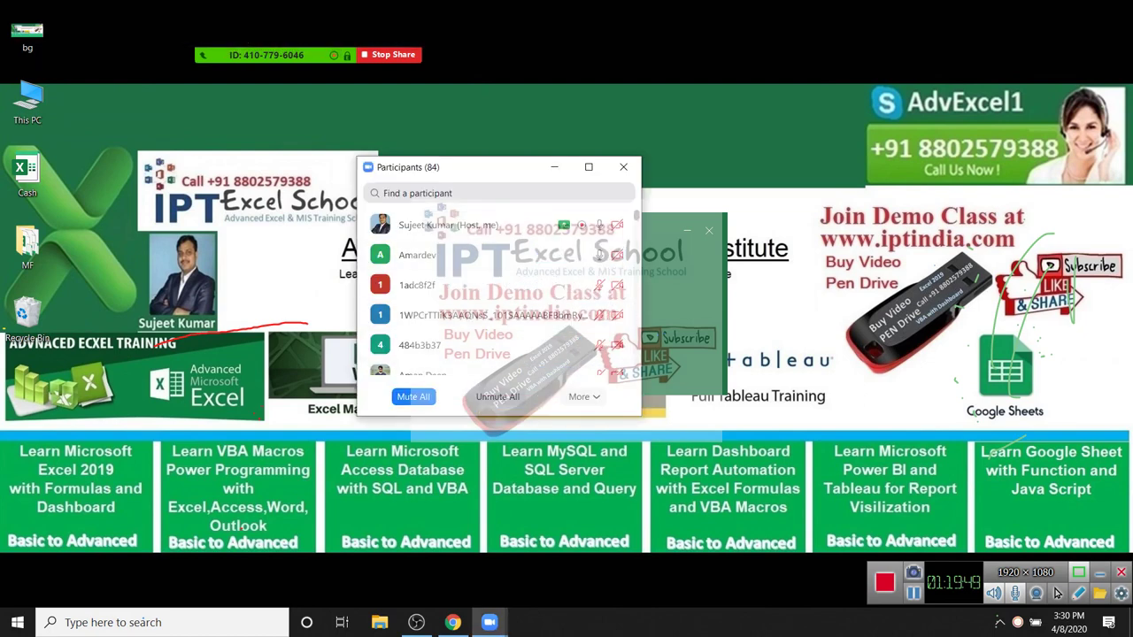
Step: Mute all Zoom participants, confirm, and close the Participants list
click(412, 396)
click(607, 350)
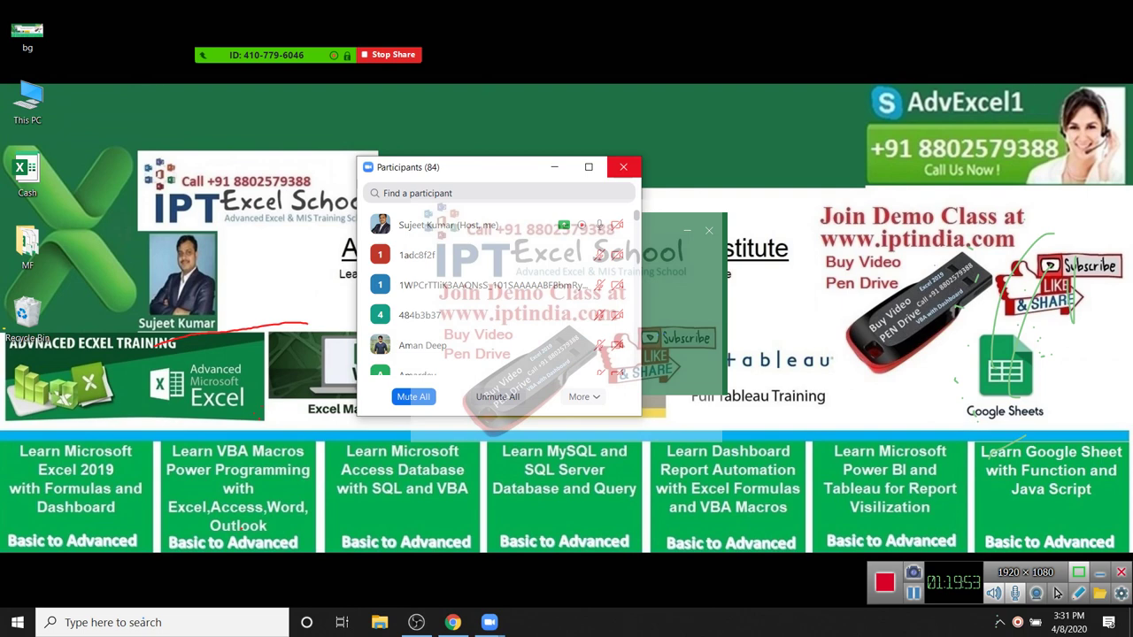
click(623, 166)
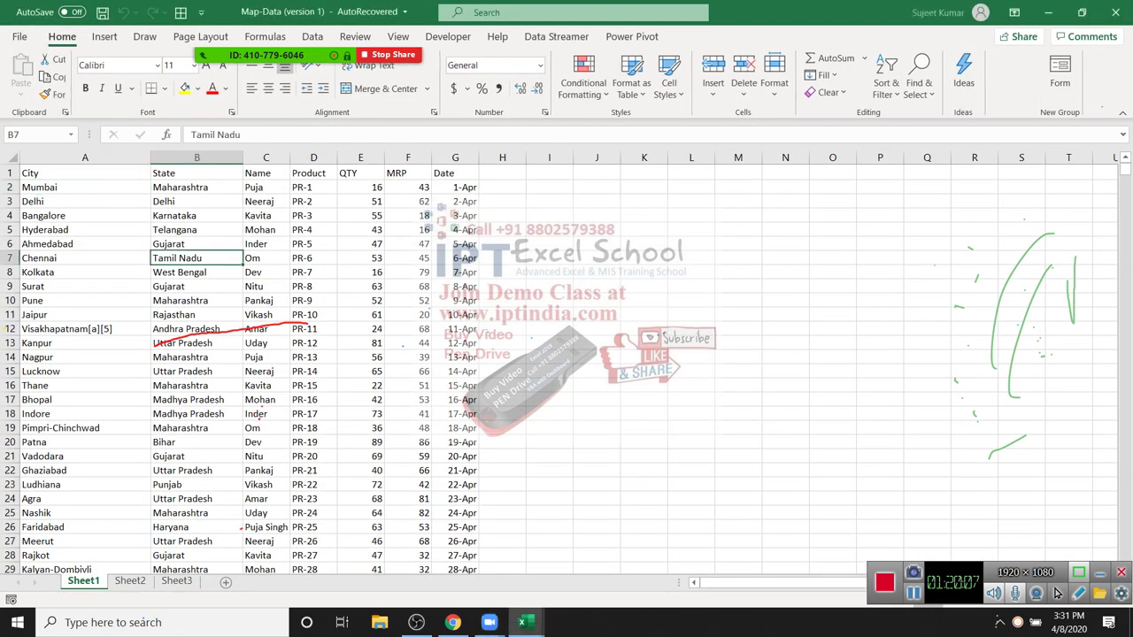
Step: Copy the Sheet1 table A1:G169 into a new Sheet4, keeping source column widths
key(ctrl+Page_Down)
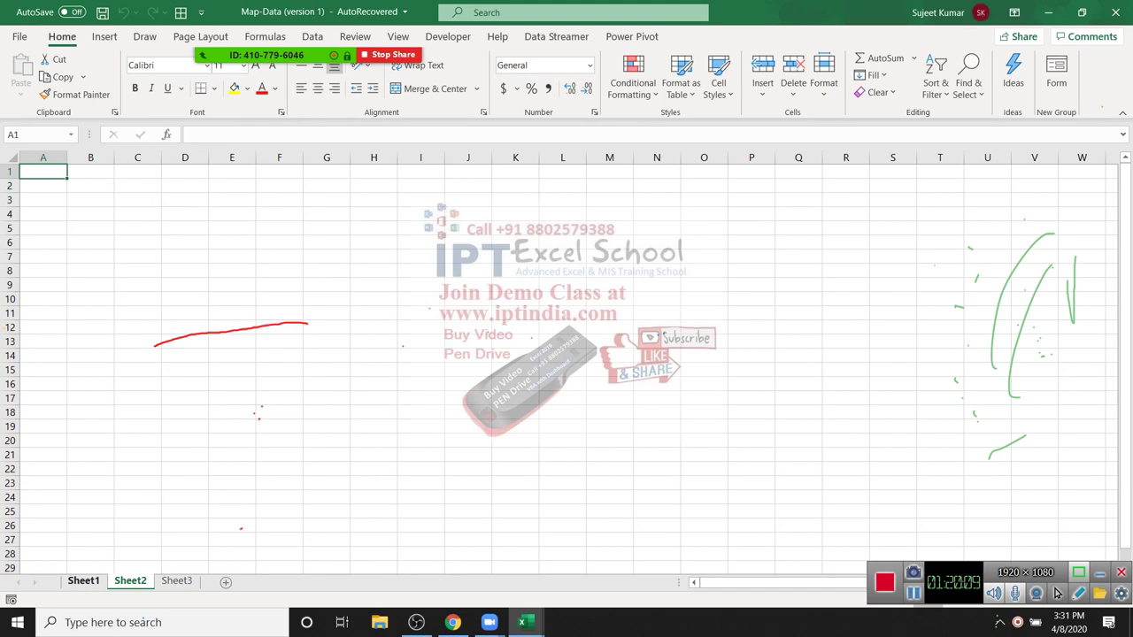
key(ctrl+Page_Up)
key(Left)
key(Down)
key(Down)
key(Down)
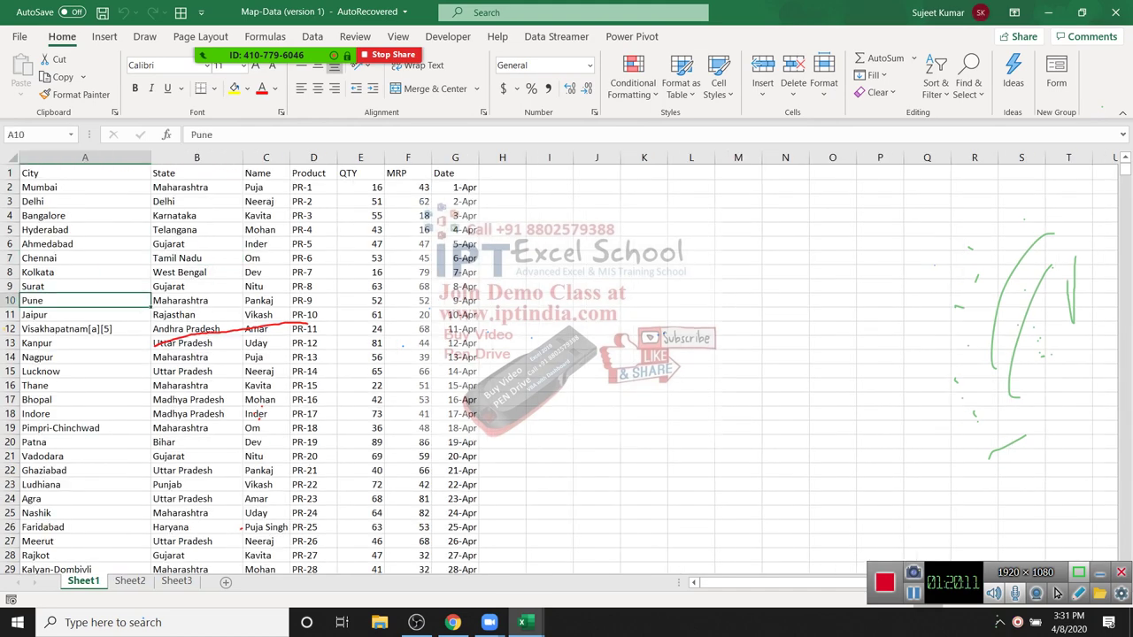
key(ctrl+Down)
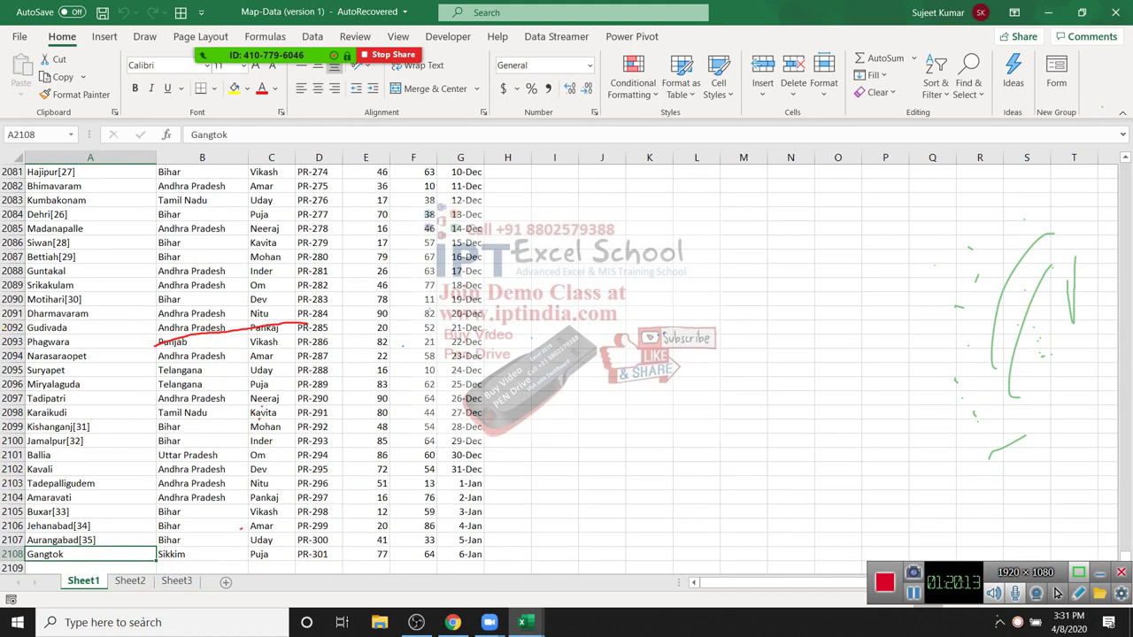
key(ctrl+Up)
drag(85, 172, 478, 172)
key(ctrl+c)
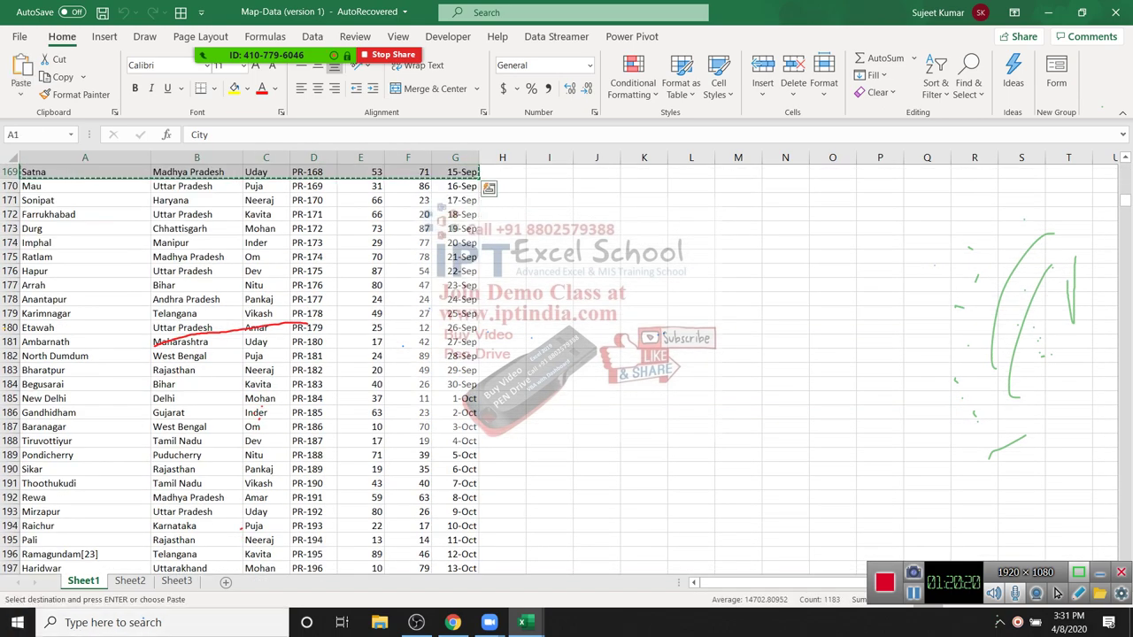
click(225, 581)
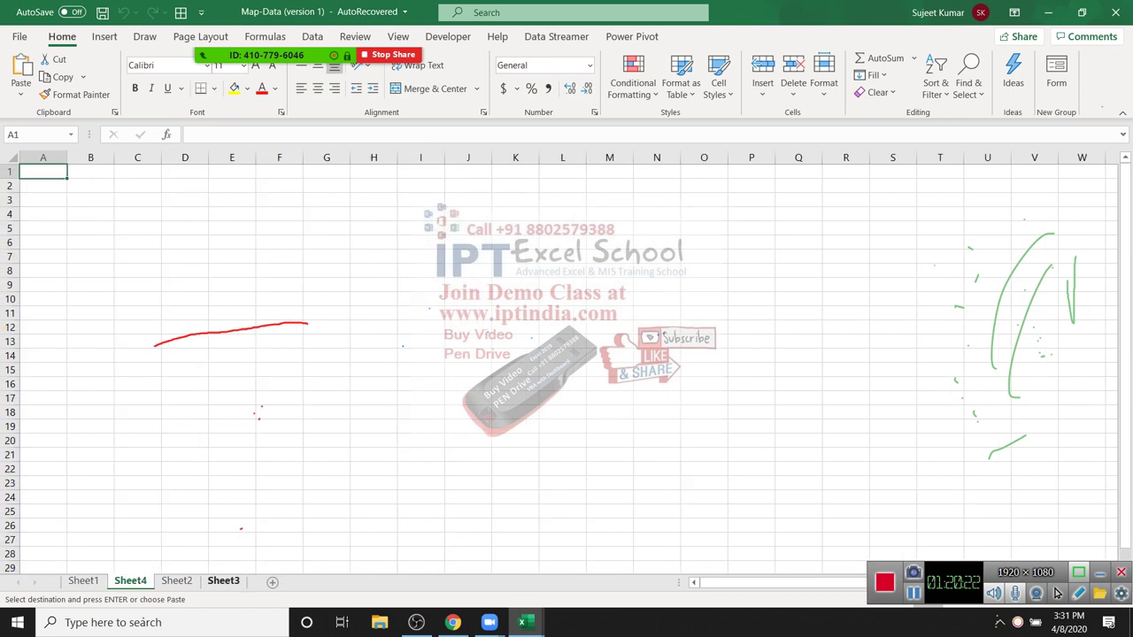
key(ctrl+v)
click(137, 300)
key(ctrl)
key(w)
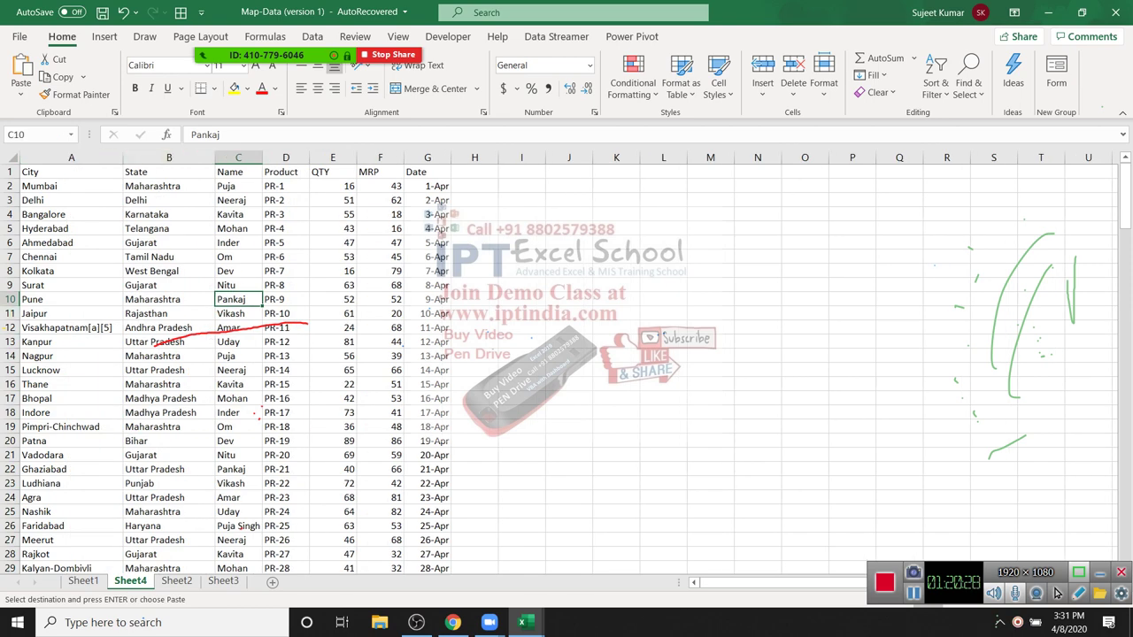
Step: Insert a blank row above the Kanpur row 13, then delete it again
click(9, 341)
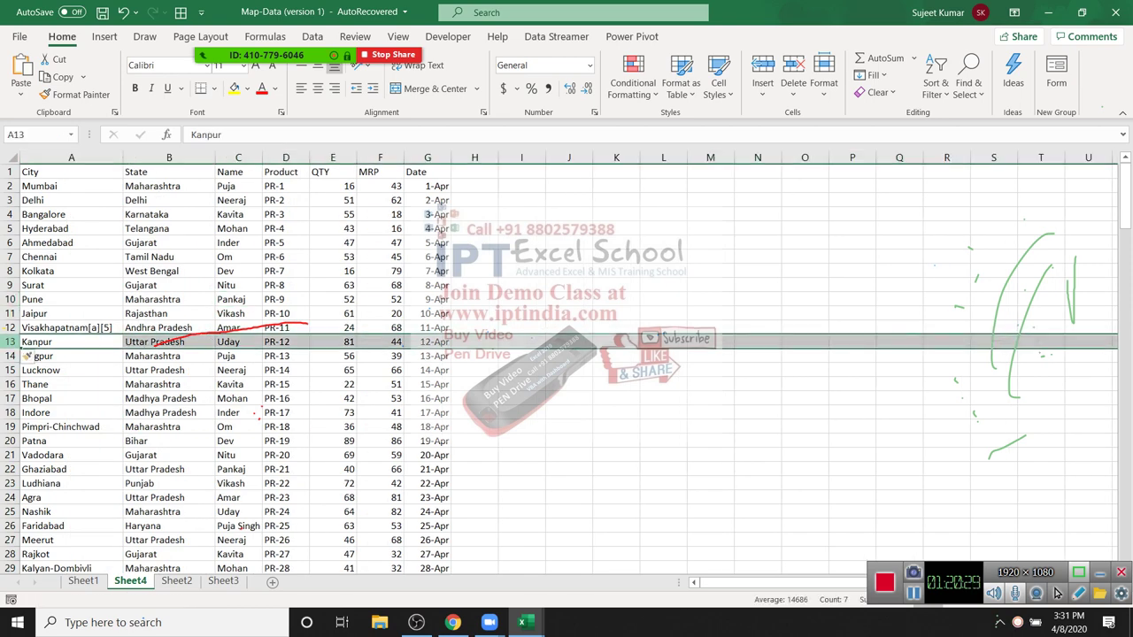
key(ctrl+shift+plus)
key(Down)
key(Down)
key(Down)
key(Down)
key(ctrl+Home)
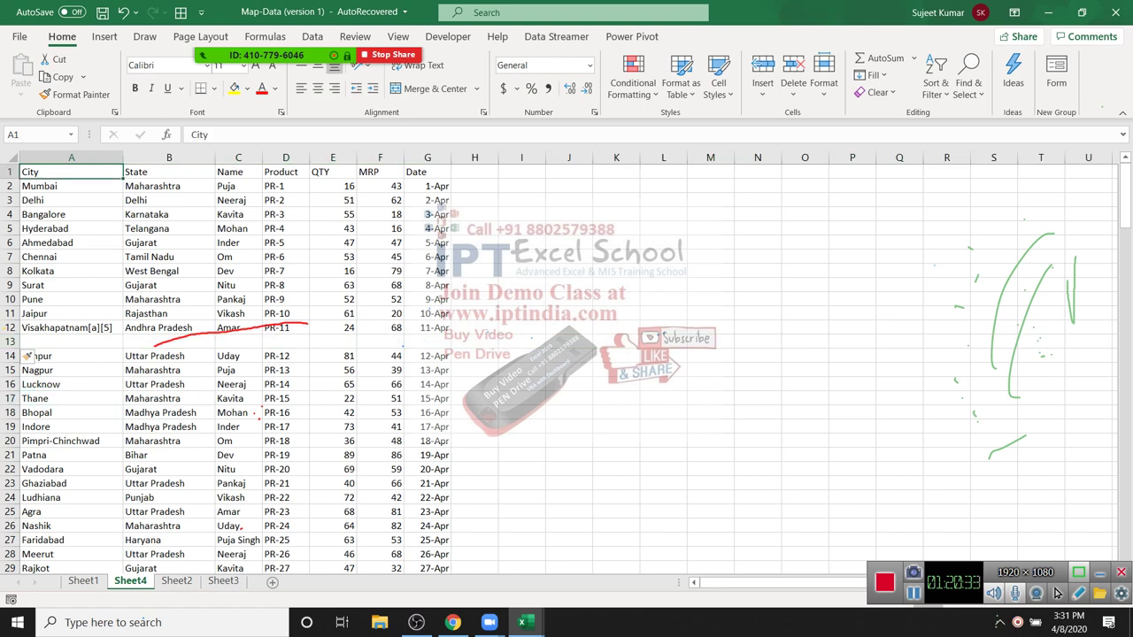
key(ctrl+shift+Right)
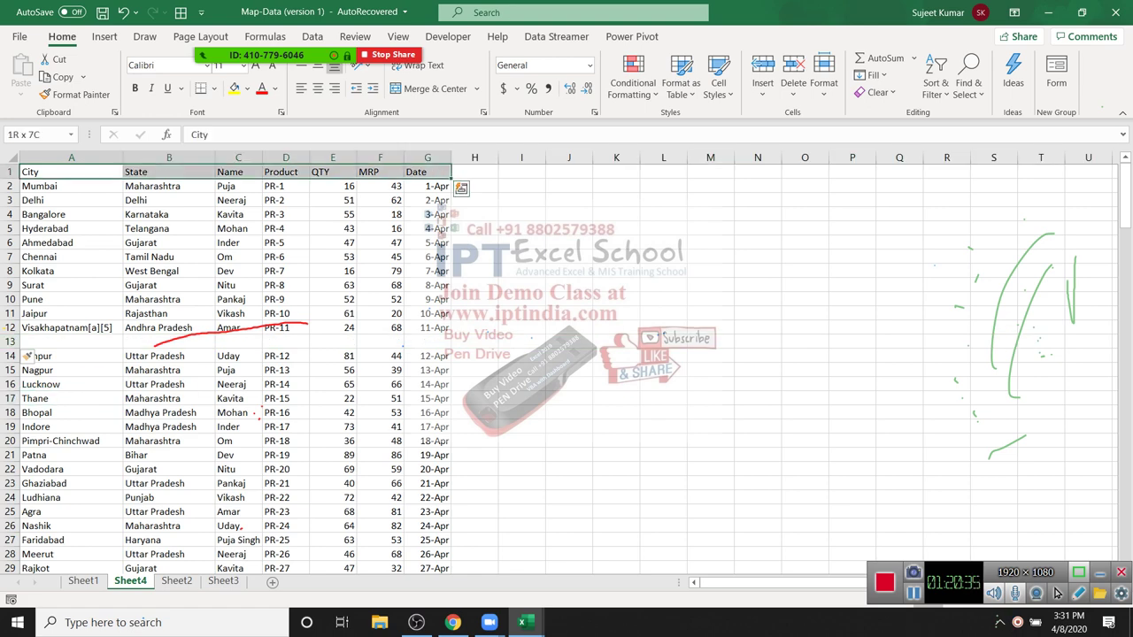
key(ctrl+shift+Down)
key(ctrl+shift+Down)
key(ctrl+shift+Down)
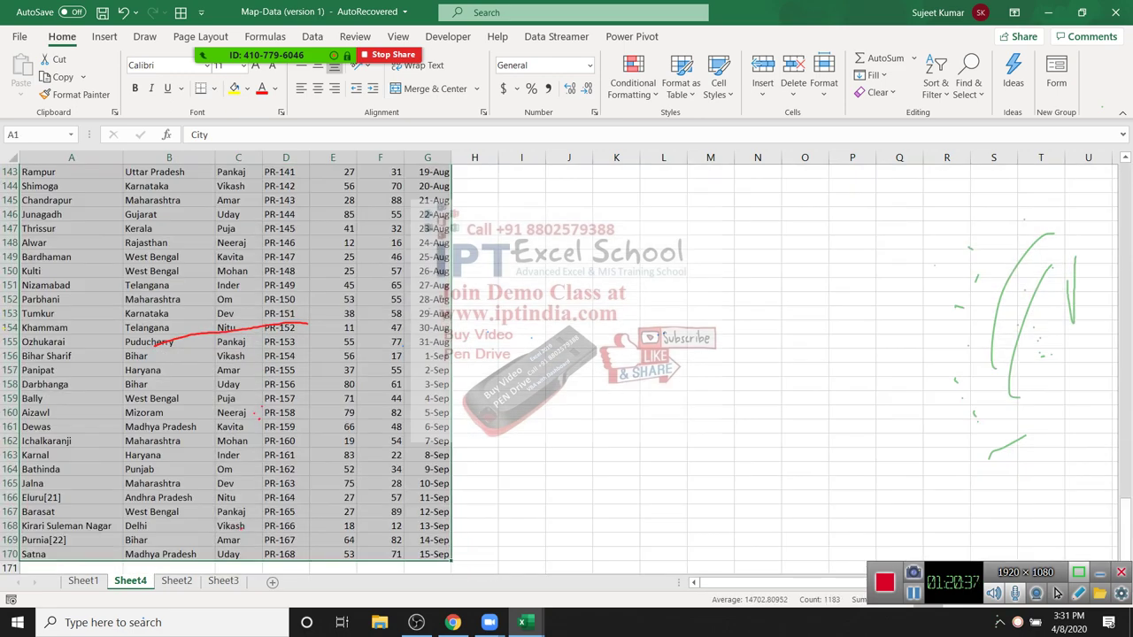
key(ctrl+Home)
key(ctrl+Down)
key(Down)
key(shift+space)
key(ctrl+minus)
key(ctrl+c)
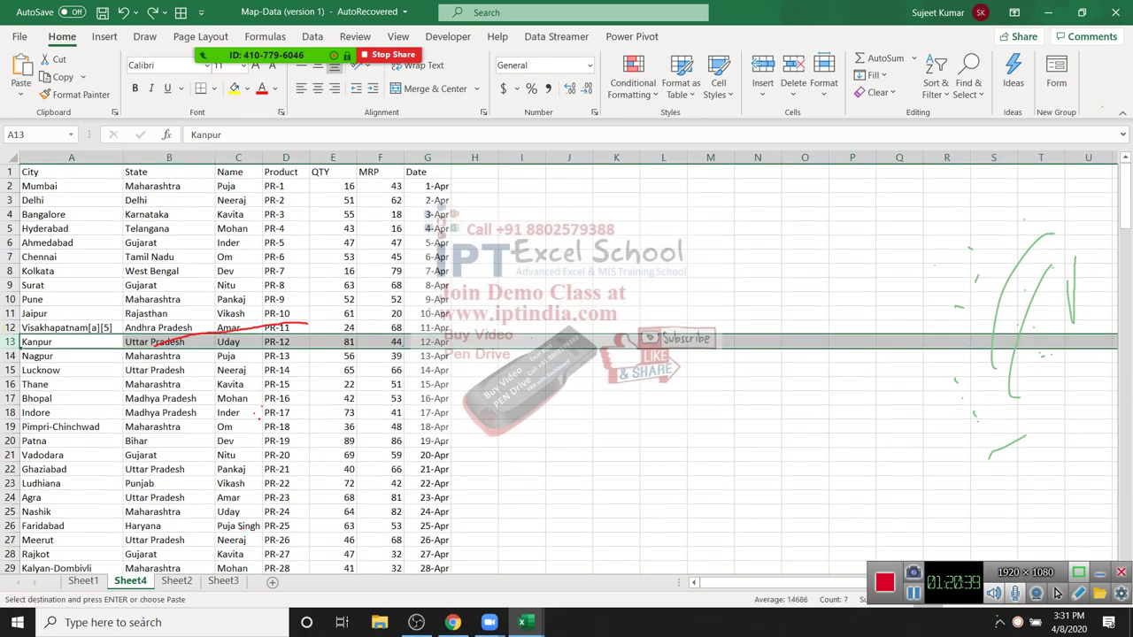
Step: Cancel the pending copy and move to the QTY heading
key(Escape)
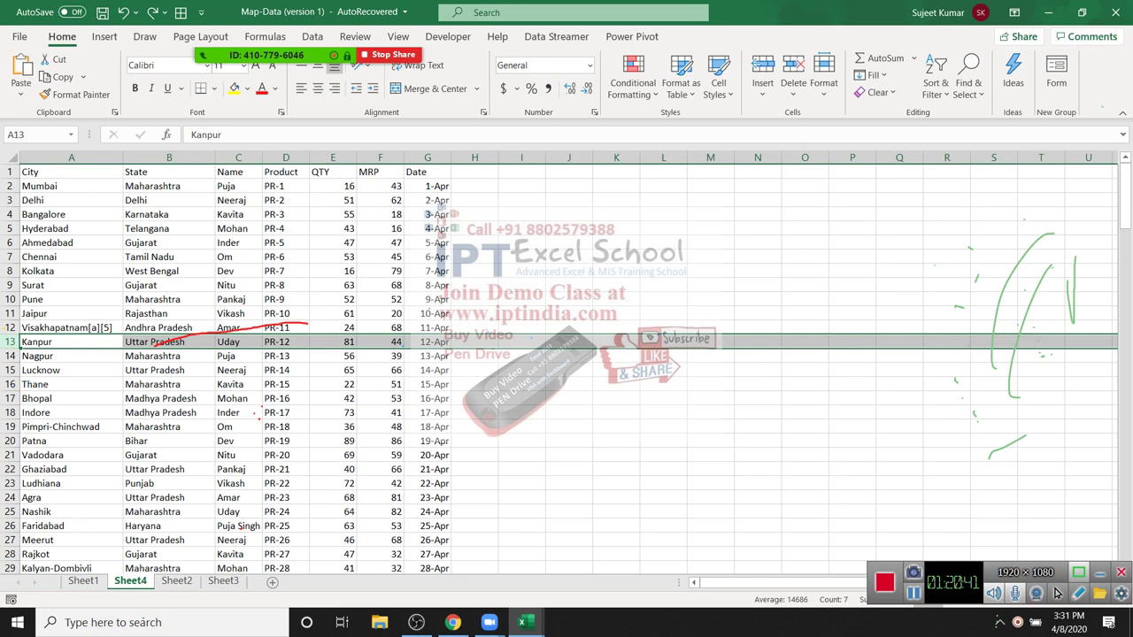
key(Up)
key(Up)
key(Up)
key(Up)
key(Right)
key(Right)
key(Right)
key(Right)
key(ctrl+Up)
key(Down)
key(Down)
key(Down)
key(ctrl+Up)
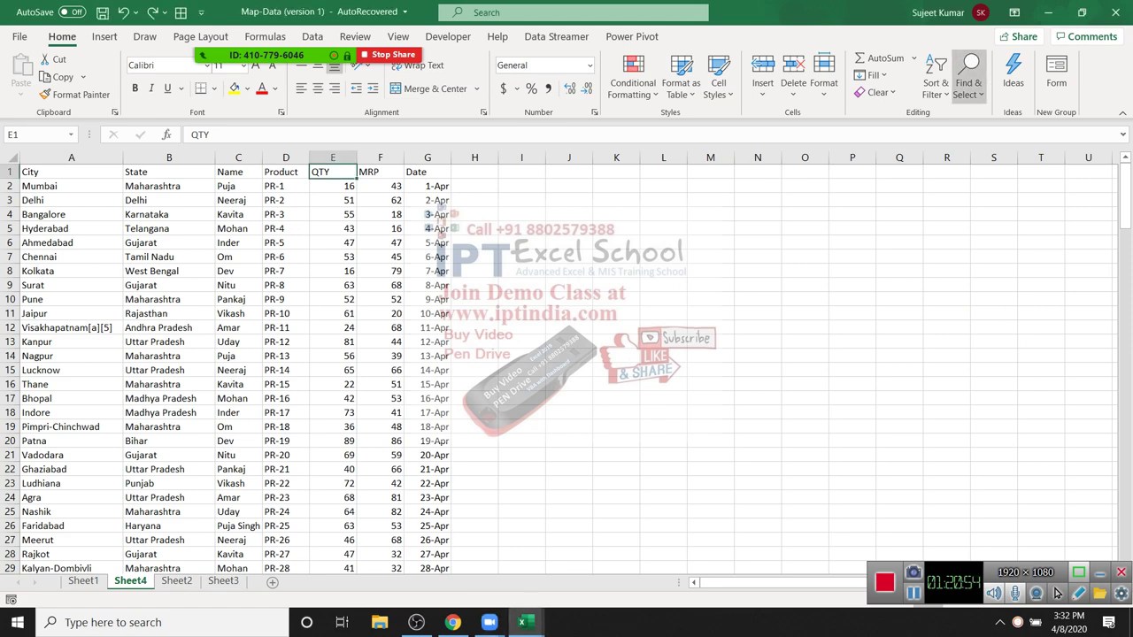
Step: Sort the Sheet4 table by QTY from smallest to largest
click(935, 84)
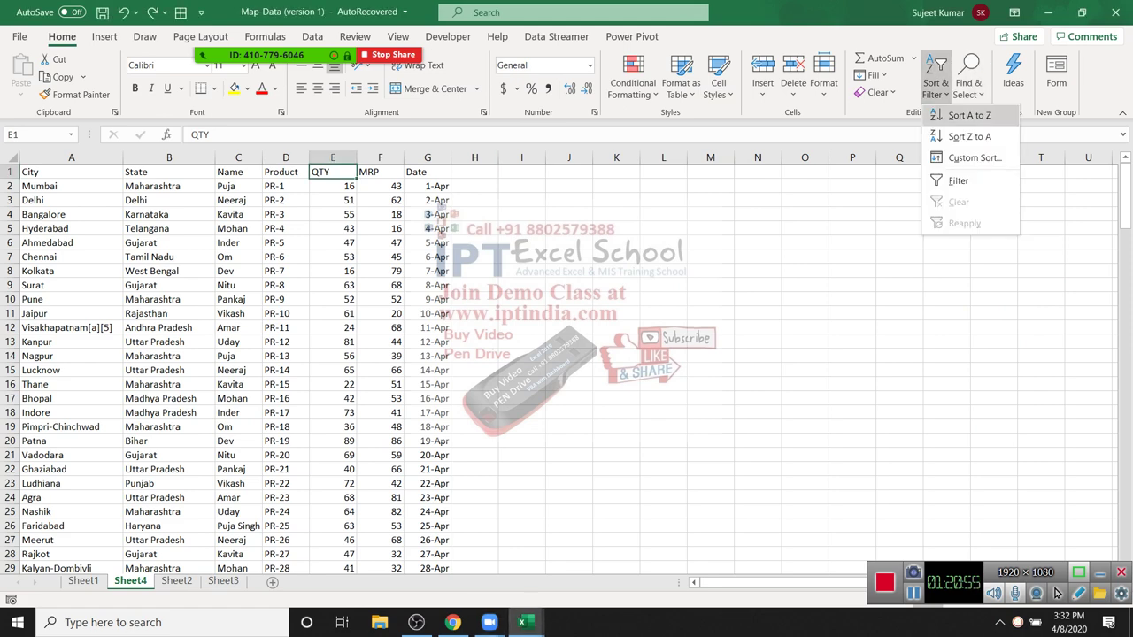
key(s)
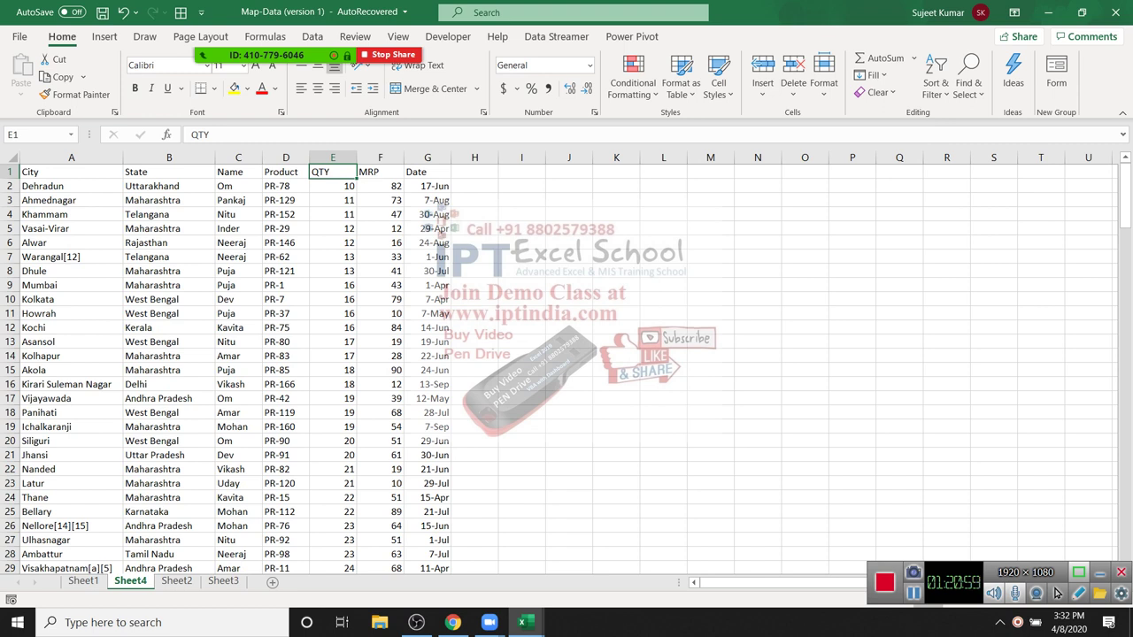
key(Down)
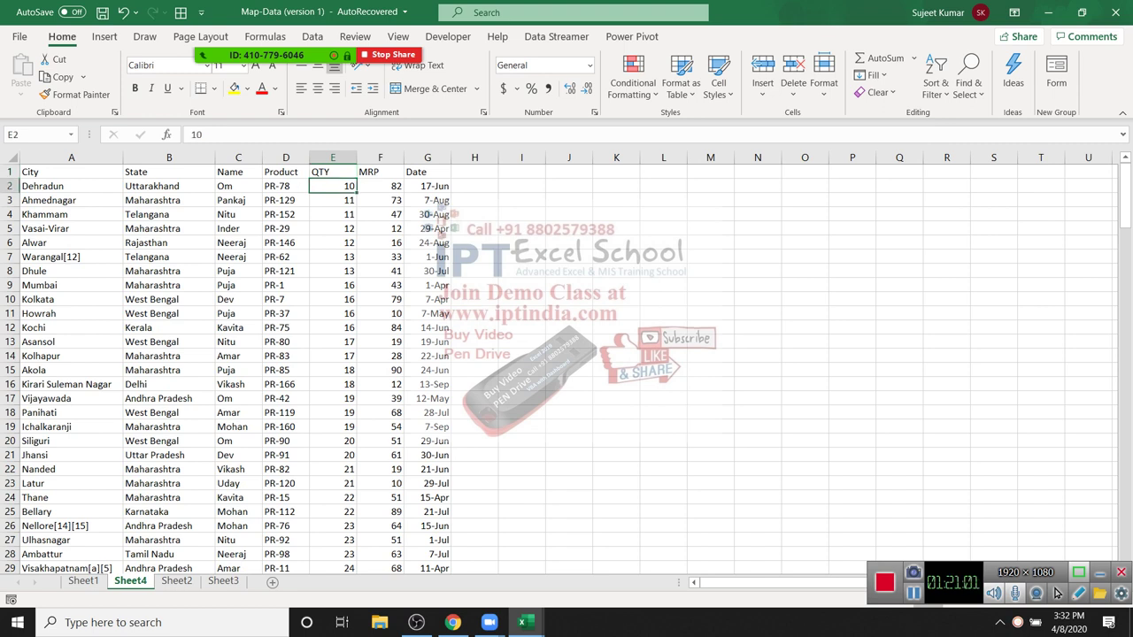
key(Home)
key(shift+Right)
key(shift+Right)
key(shift+Right)
key(shift+Right)
key(shift+Right)
key(shift+Right)
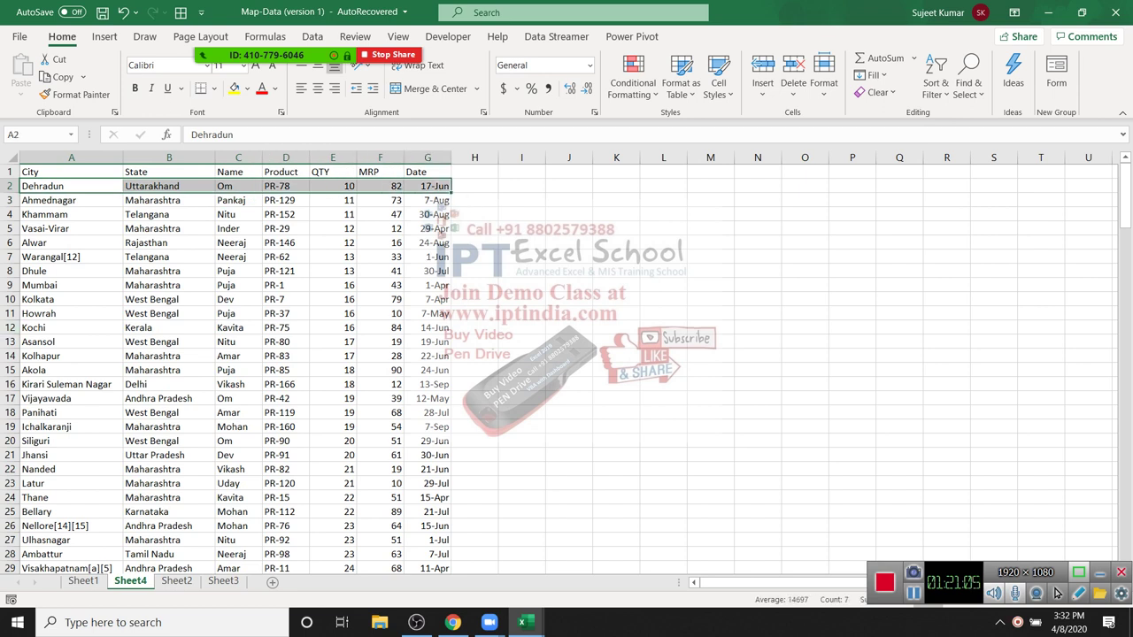
key(Down)
key(Right)
key(Right)
key(Right)
key(Down)
key(Down)
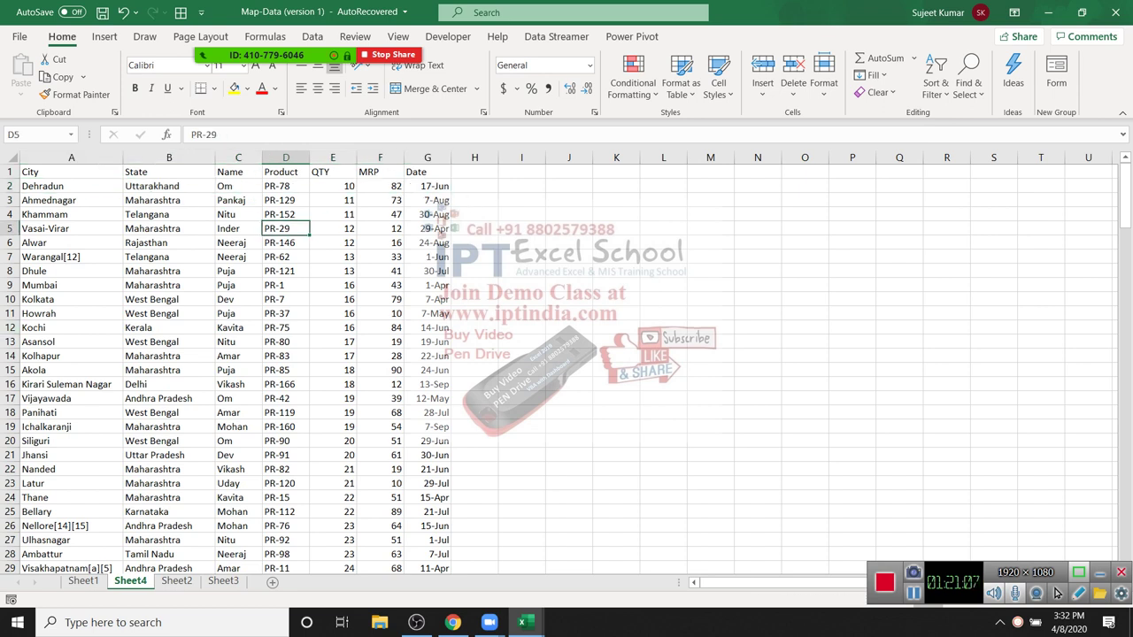
Step: Re-sort the table alphabetically by Name, A to Z
key(Up)
key(Up)
key(Up)
key(Up)
key(Left)
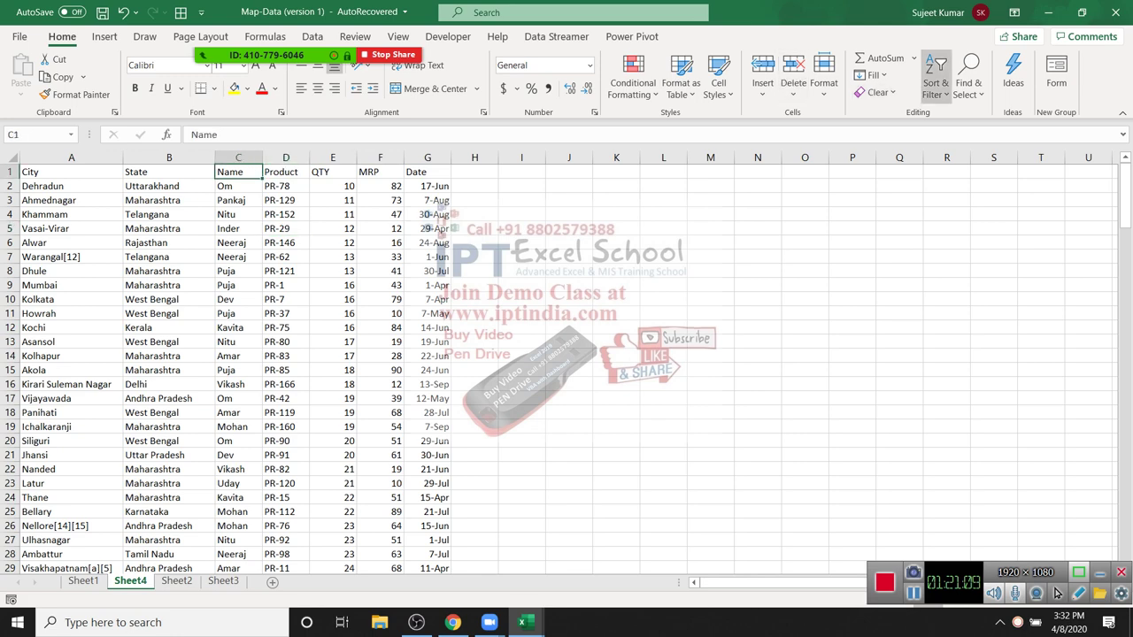
key(Return)
key(Down)
key(Return)
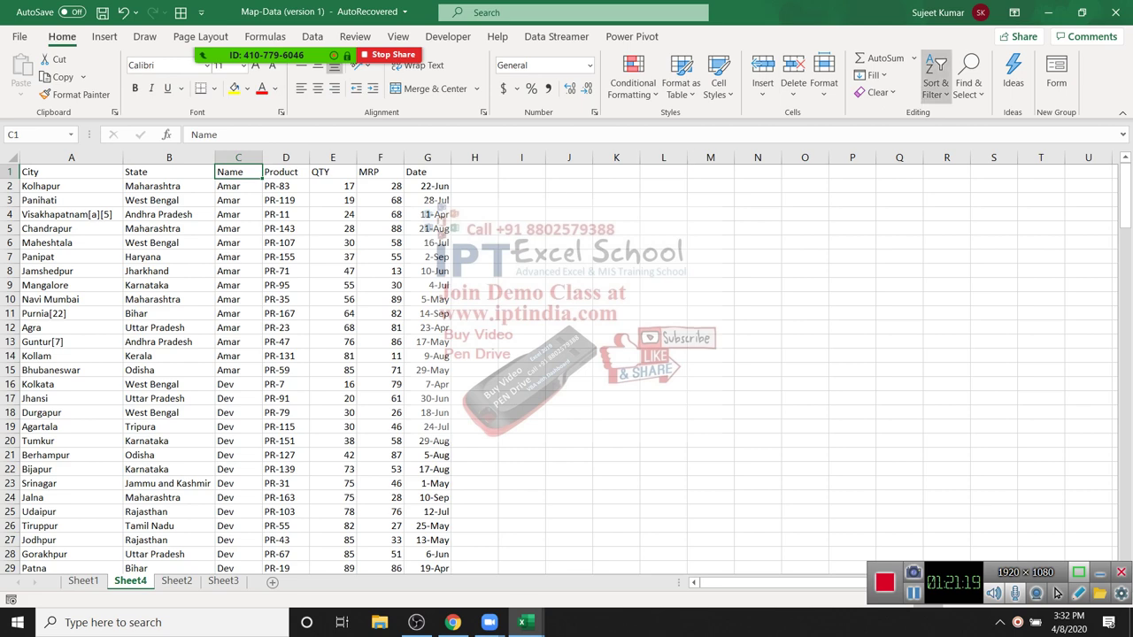
Step: Custom-sort the data by Name, then by QTY from smallest to largest
click(935, 87)
key(Return)
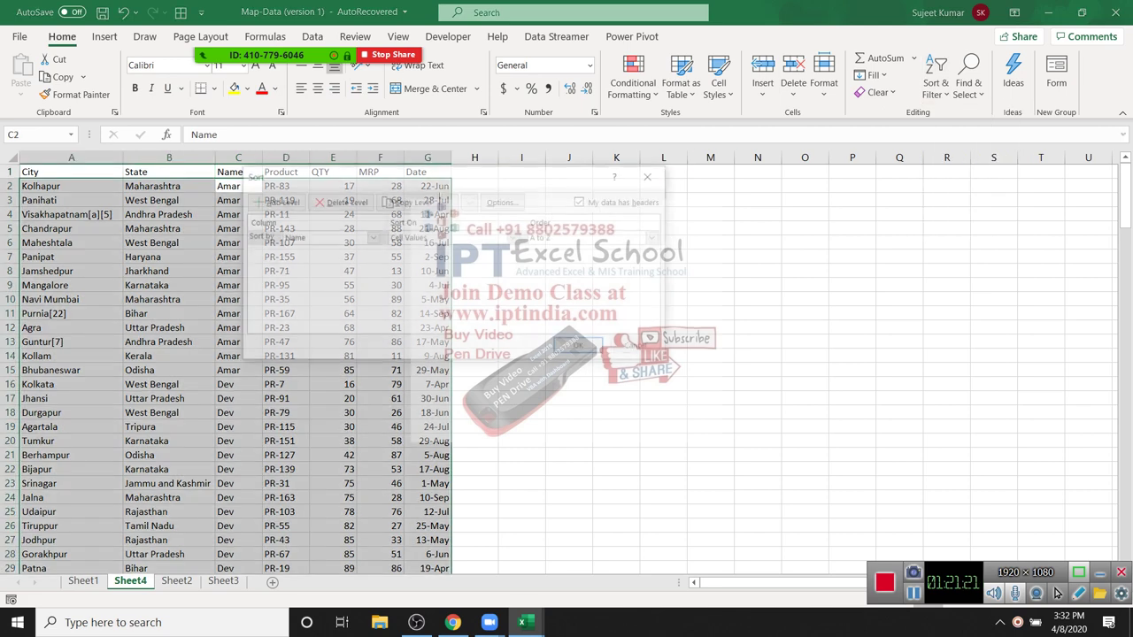
key(alt+Down)
key(Return)
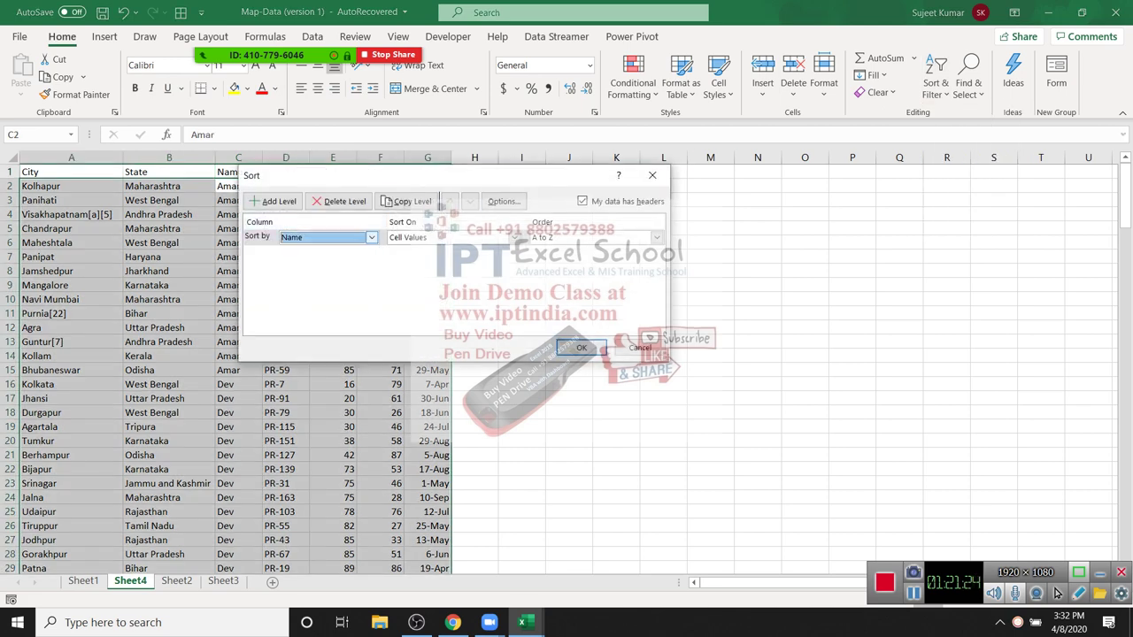
key(alt+a)
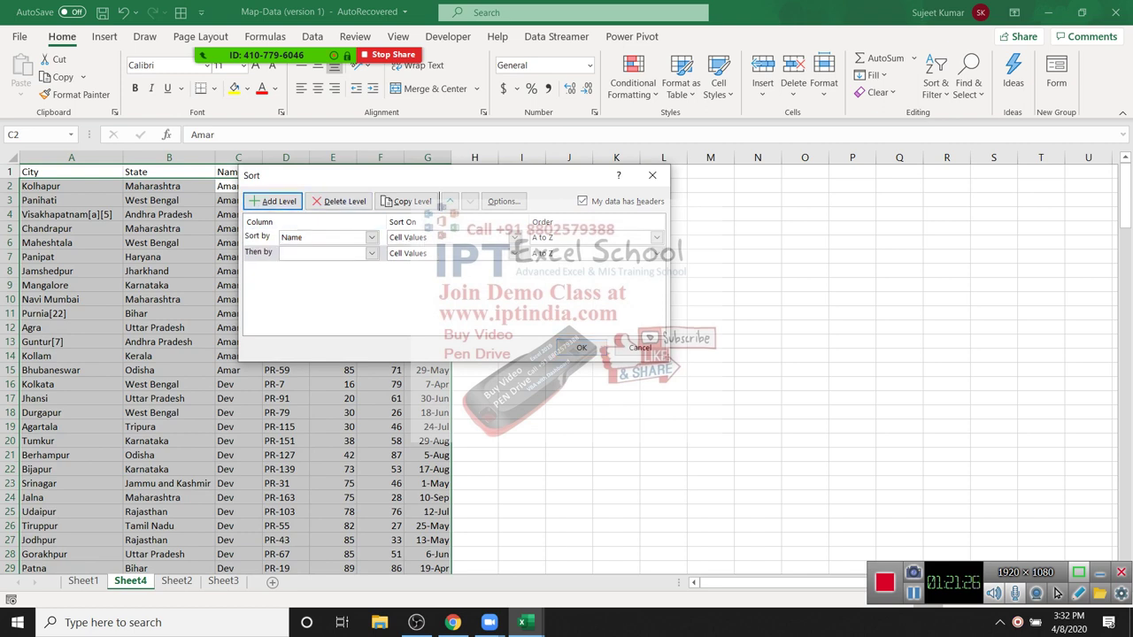
key(alt+Down)
key(Down)
key(Down)
key(Down)
key(Down)
key(Down)
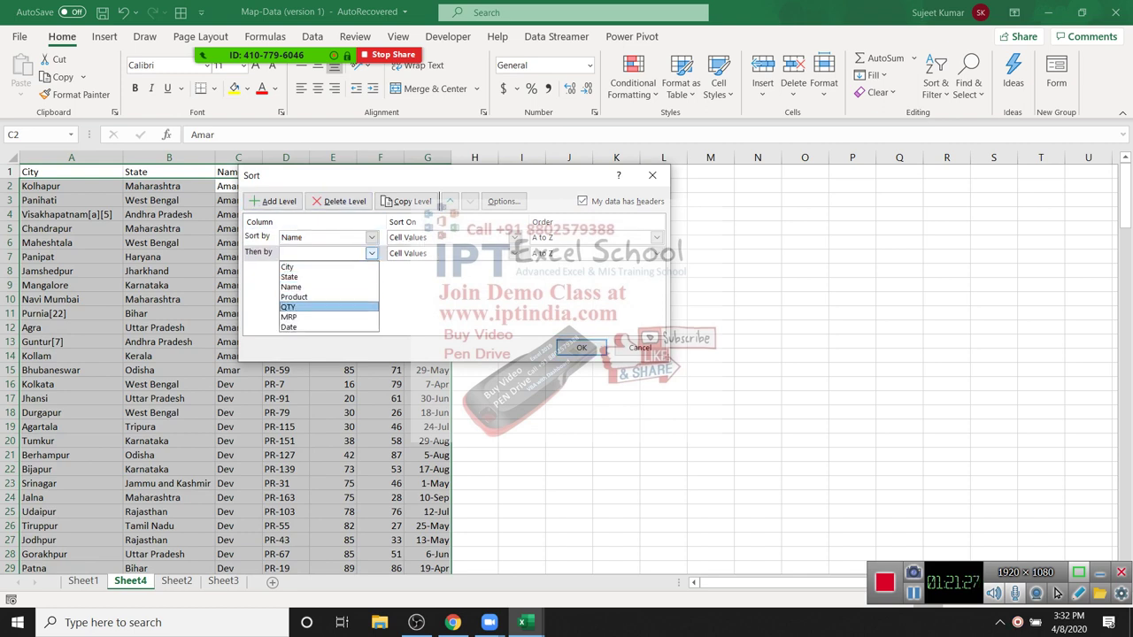
key(Return)
key(Tab)
key(Tab)
key(alt+Down)
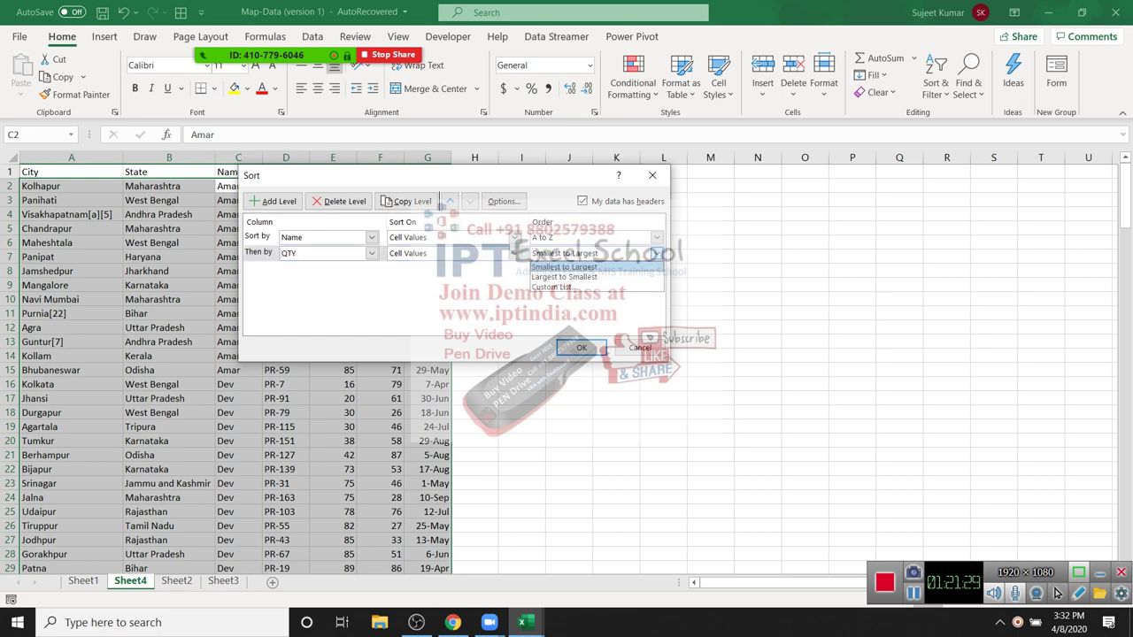
key(Return)
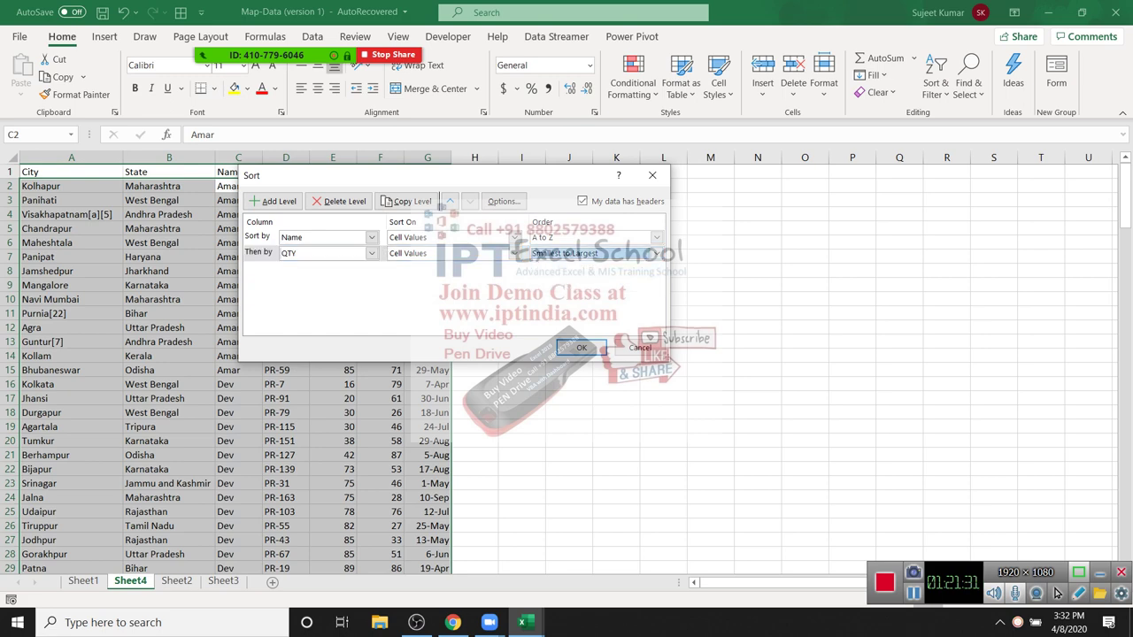
key(Return)
Step: Check that QTY now ascends within the Amar rows, then go to empty cell H1
key(Down)
key(shift+Down)
key(shift+Down)
key(shift+Down)
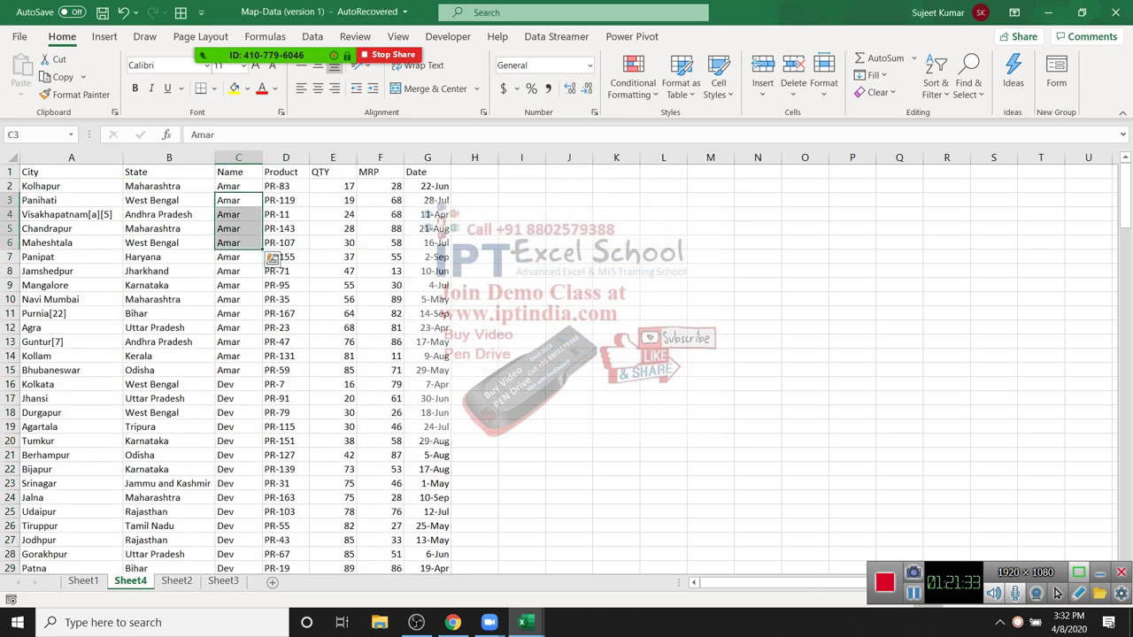
key(Right)
key(Down)
key(Right)
key(shift+Down)
key(shift+Down)
key(shift+Down)
key(shift+Down)
key(shift+Down)
key(shift+Down)
key(shift+Down)
key(shift+Down)
key(shift+Down)
key(shift+Down)
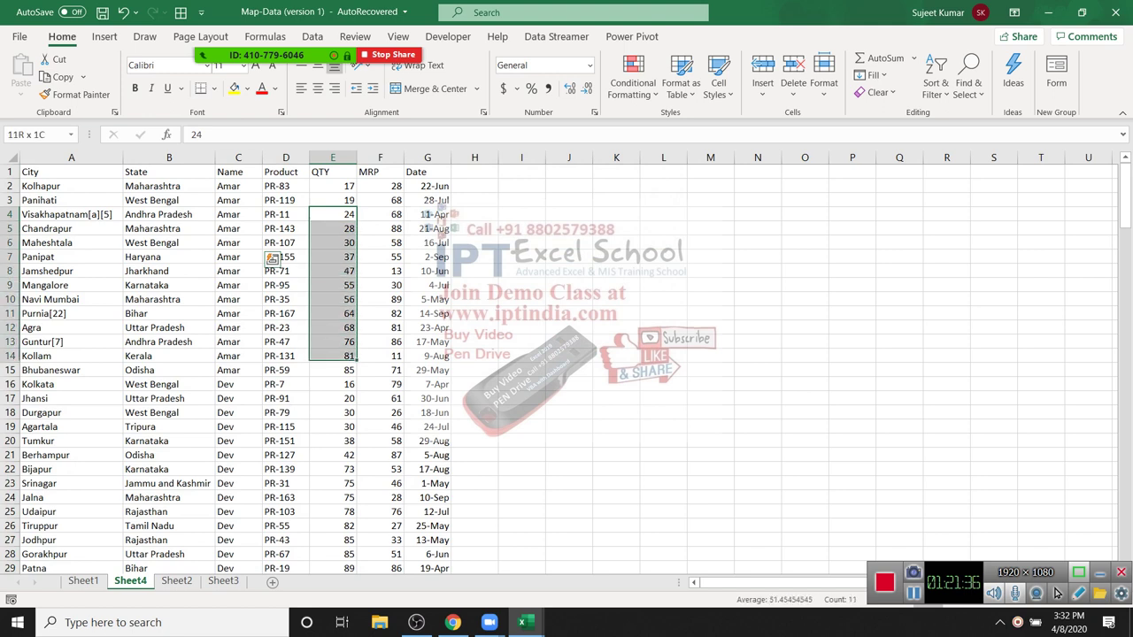
key(shift+Up)
key(shift+Up)
key(shift+Up)
key(shift+Up)
key(shift+Up)
key(shift+Up)
key(shift+Up)
key(shift+Up)
key(shift+Up)
key(Down)
key(Down)
key(Down)
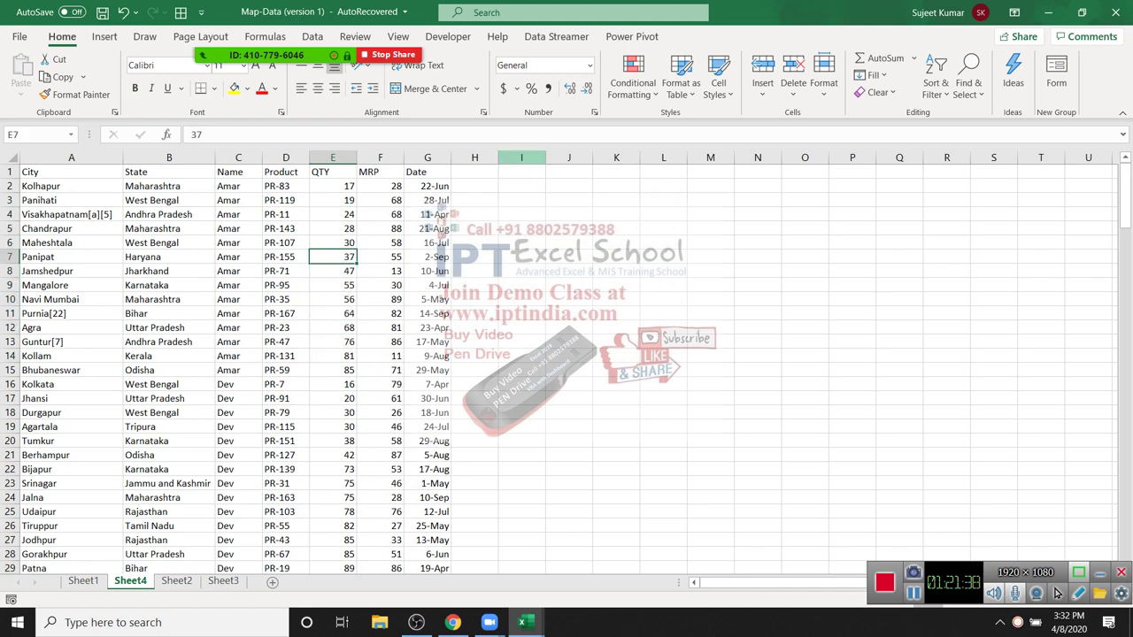
key(ctrl+Up)
key(ctrl+Right)
key(Right)
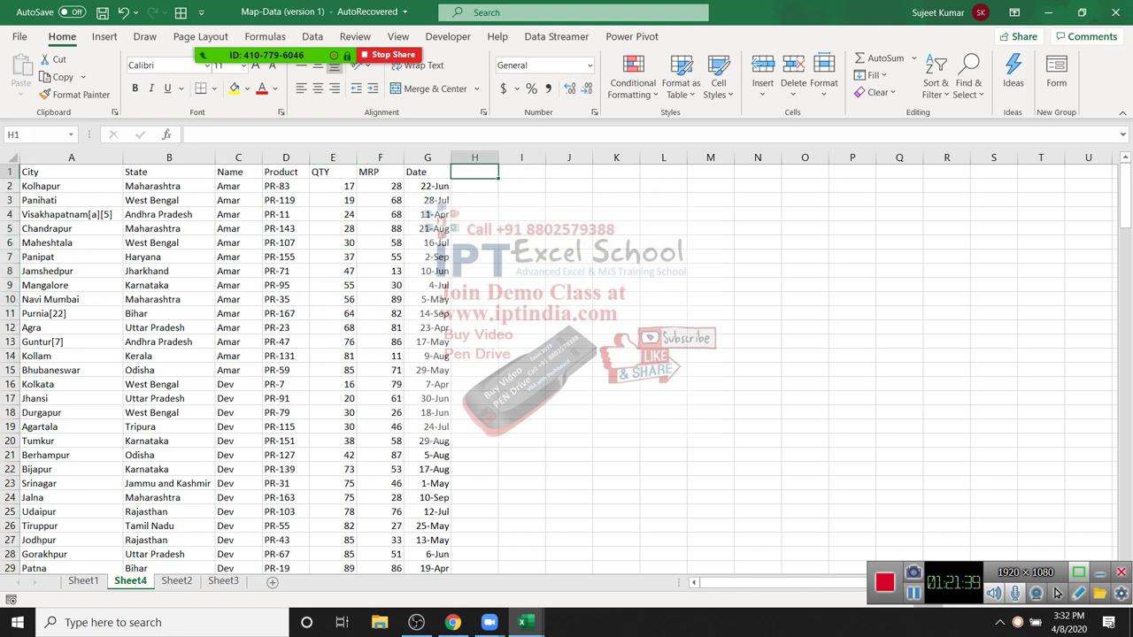
Step: Add a Month header in H1 with JAN in H2, and fill the month series down column H
text(Month)
key(Return)
text(JAN)
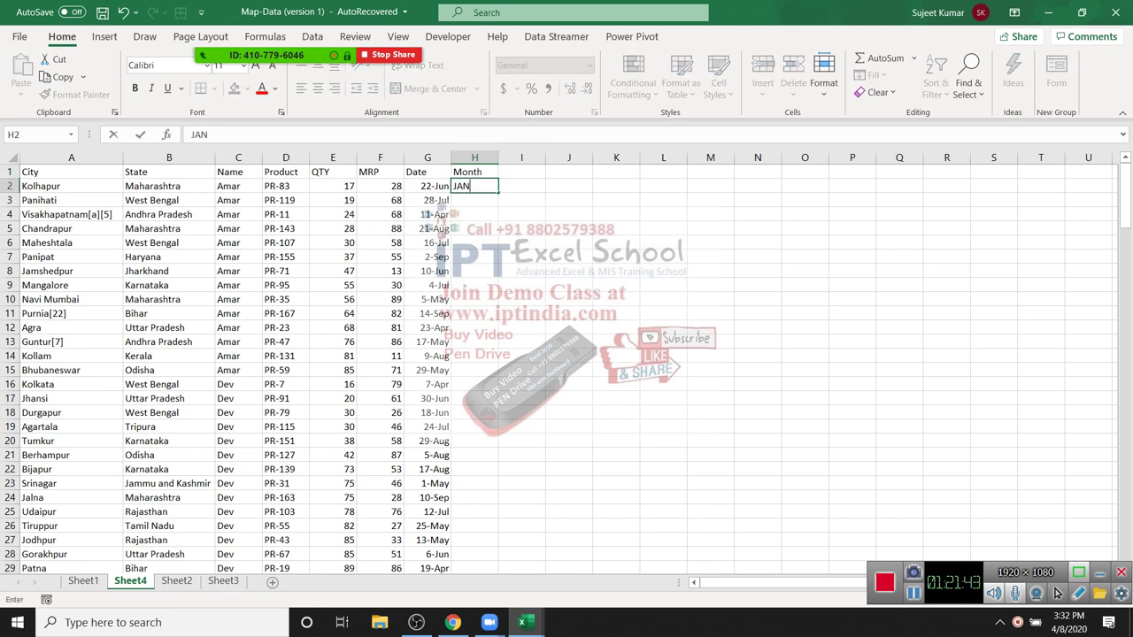
key(Return)
key(Up)
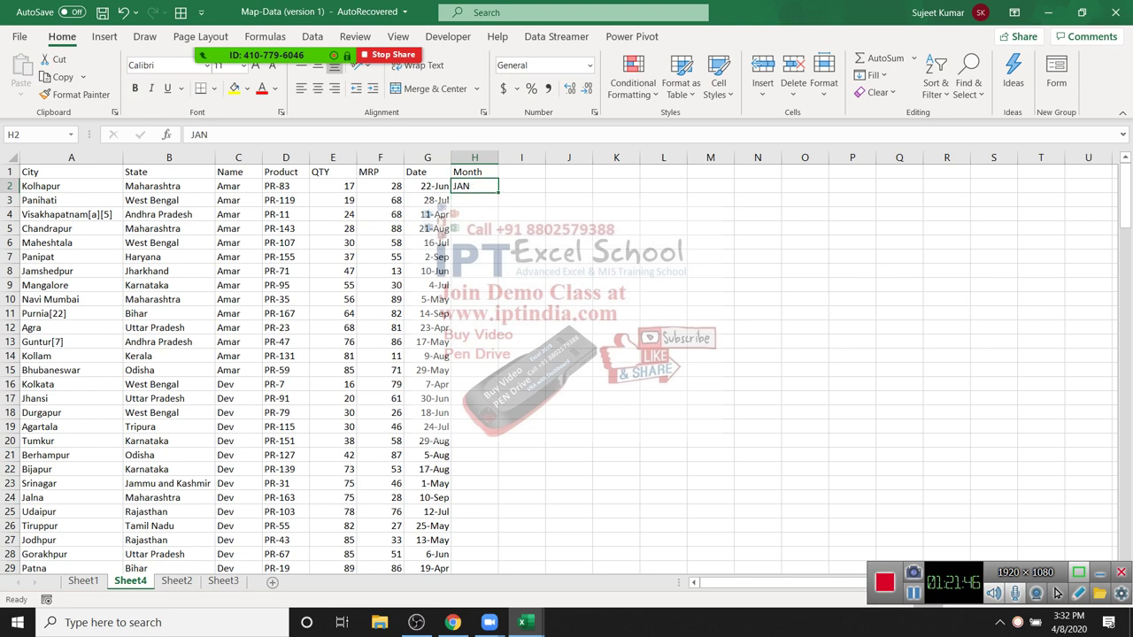
double_click(498, 193)
click(474, 186)
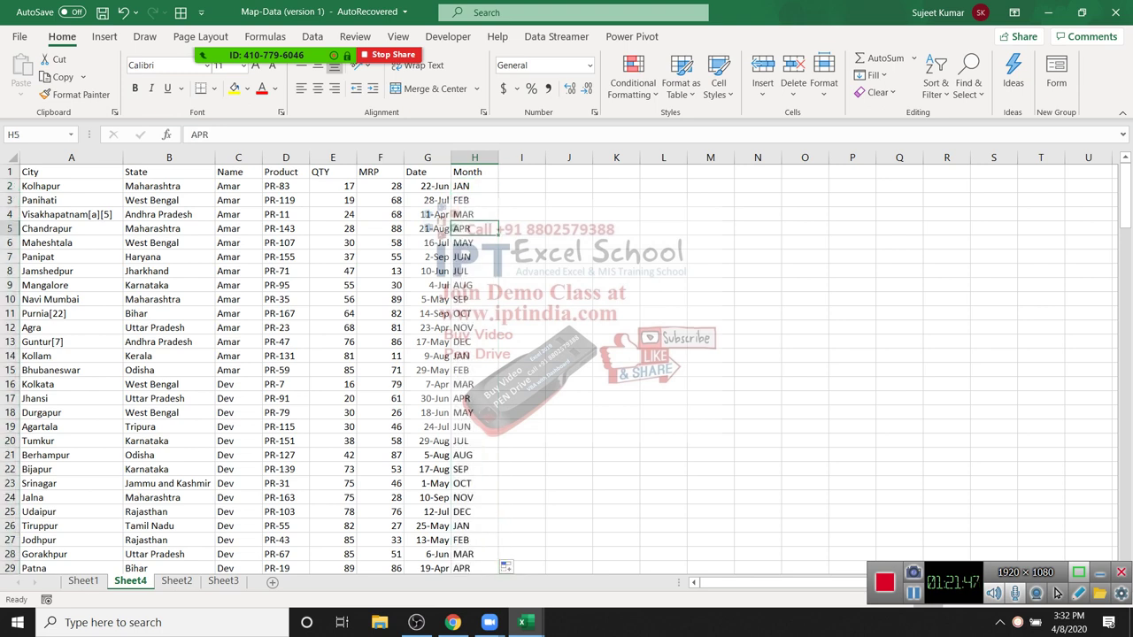
Step: Sort the rows by Month A to Z and check that APR now comes before AUG
click(475, 171)
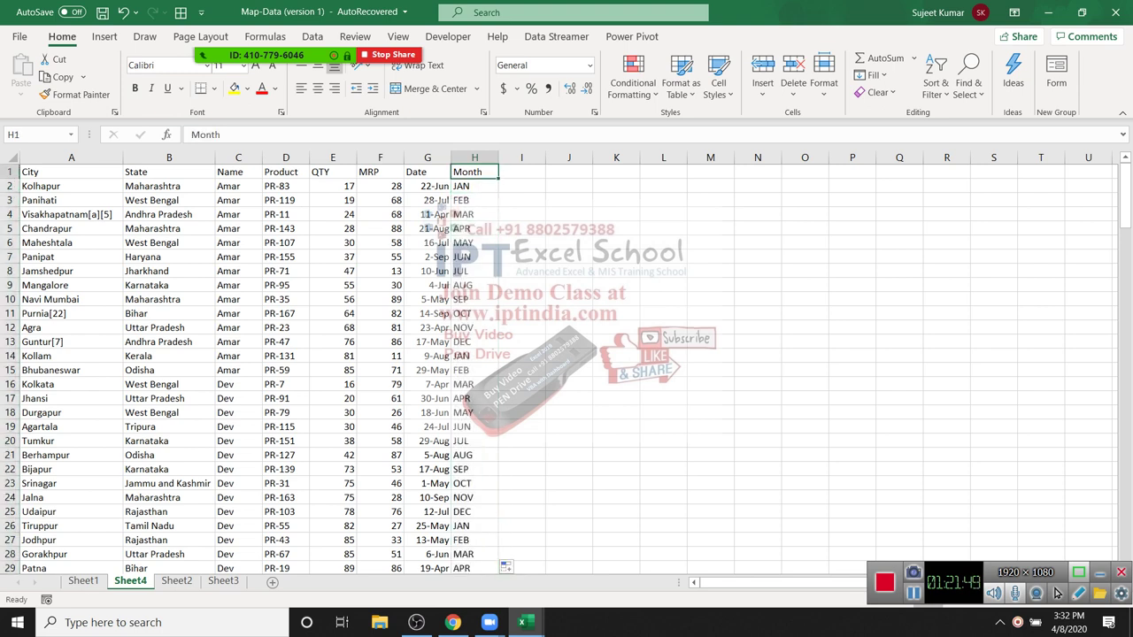
click(935, 89)
click(970, 115)
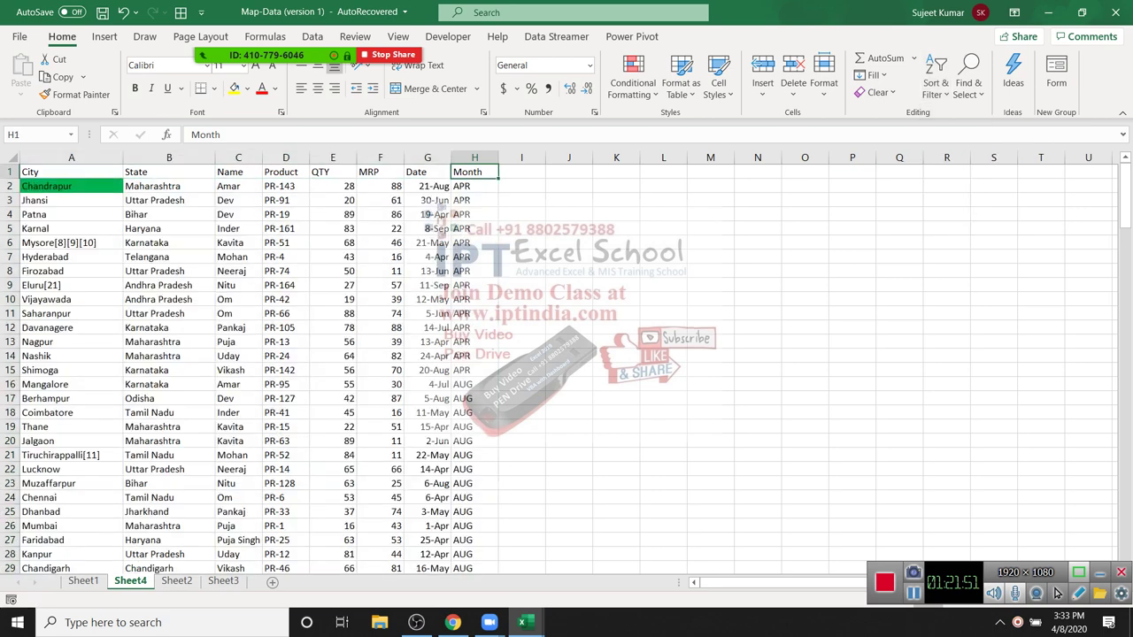
drag(475, 172, 474, 335)
drag(474, 384, 475, 469)
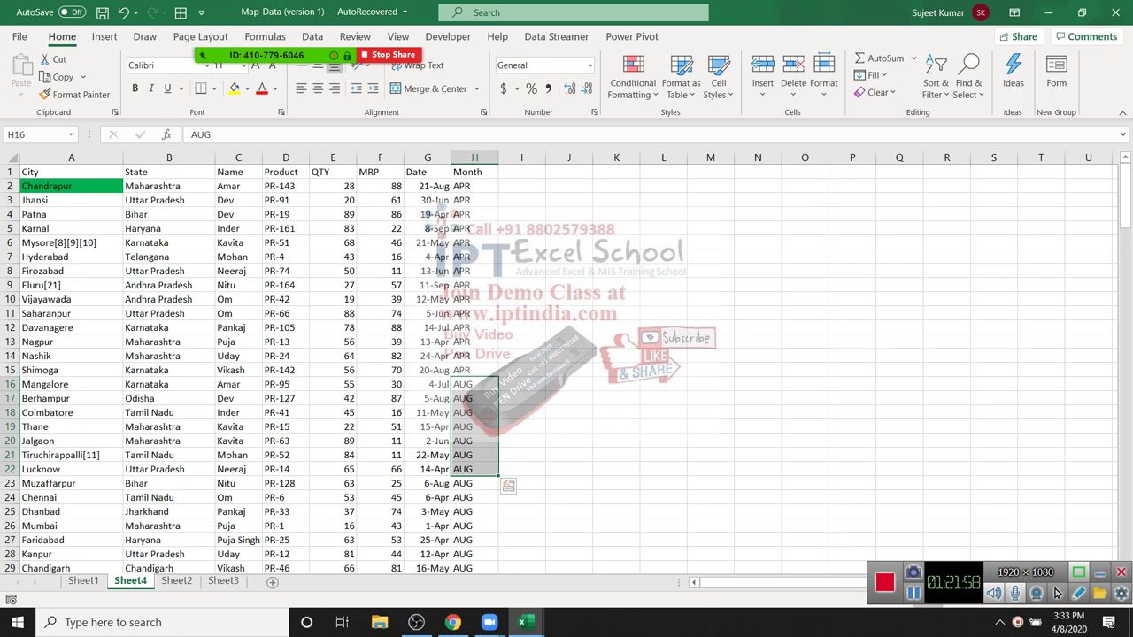
click(475, 256)
click(474, 341)
click(474, 356)
click(475, 469)
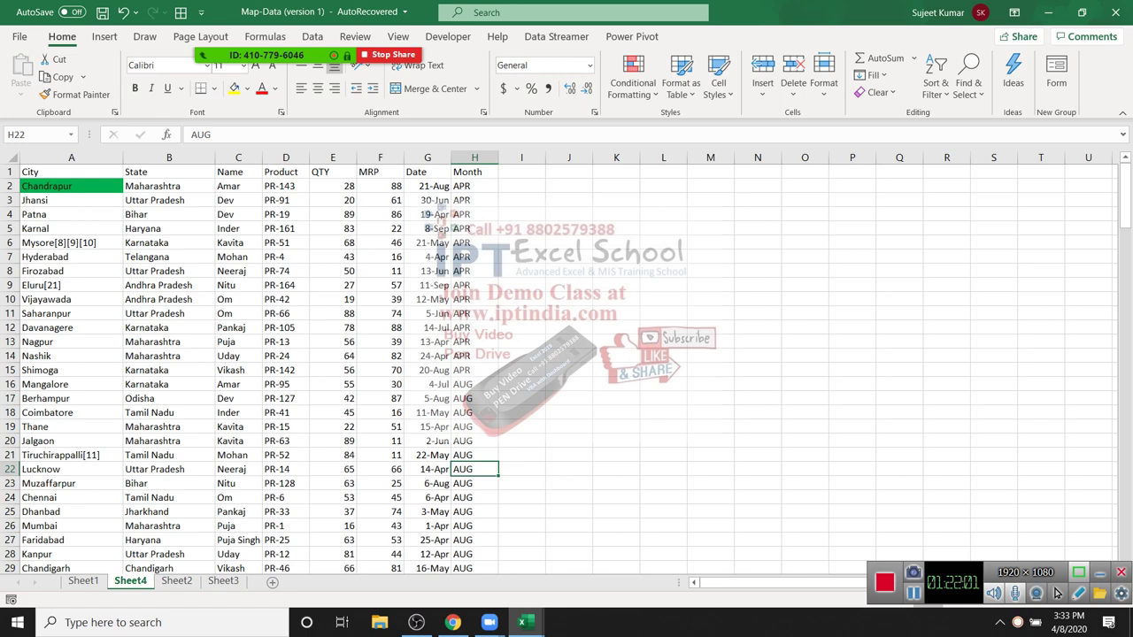
Step: Bring up the Custom Sort dialog from the Month column
click(475, 186)
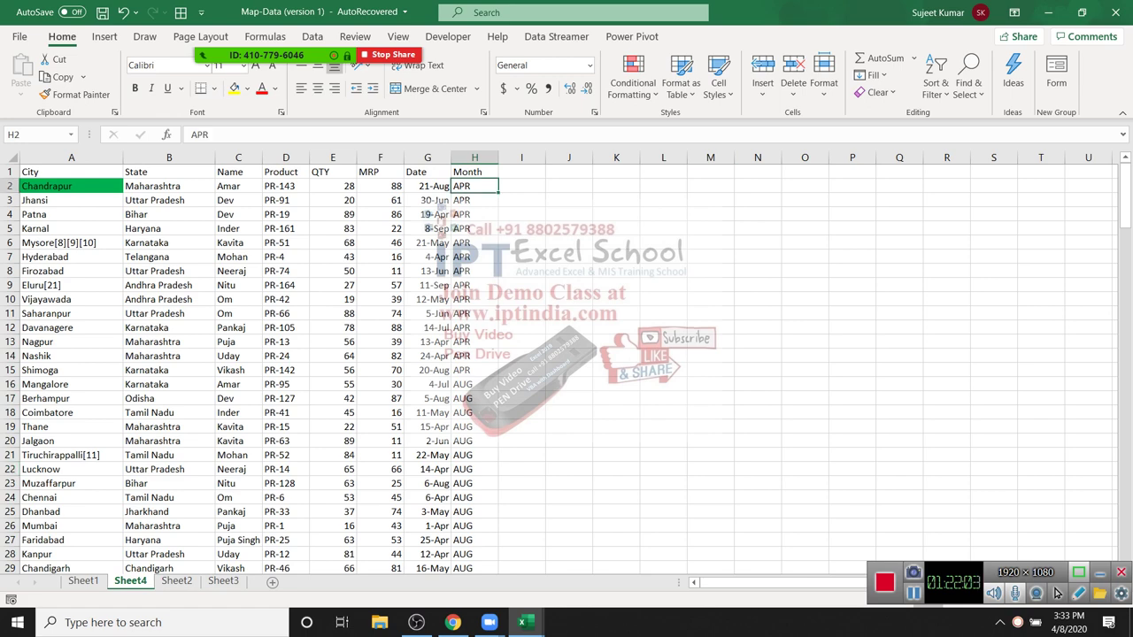
click(935, 84)
click(973, 157)
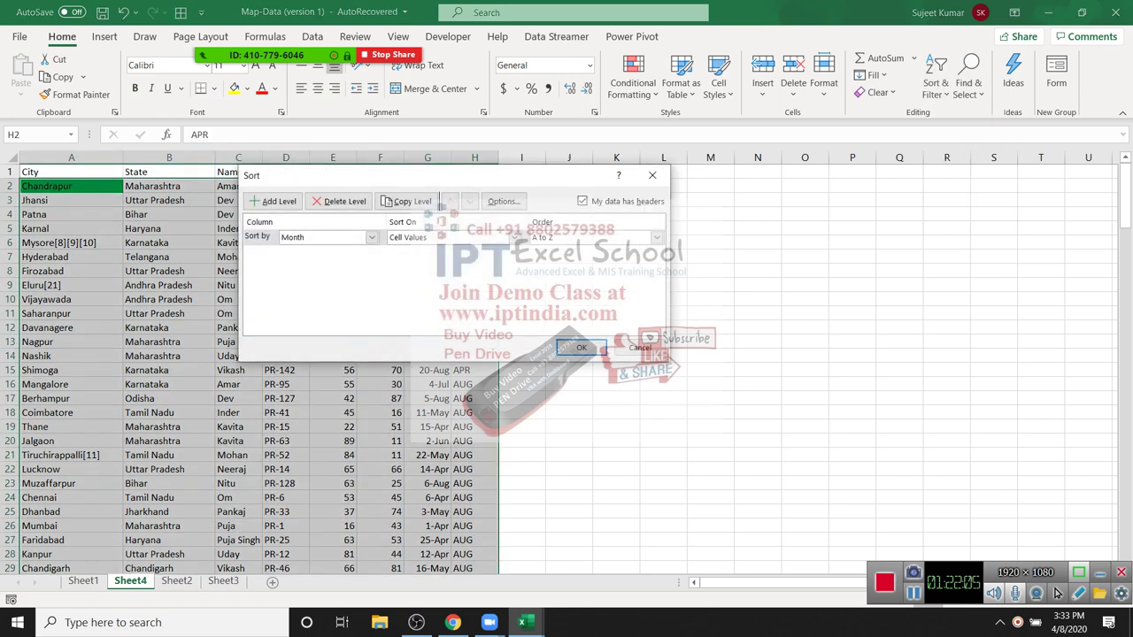
Step: Set the Month sort order to the Jan, Feb, Mar… custom list so JAN and FEB rows lead
key(alt+Down)
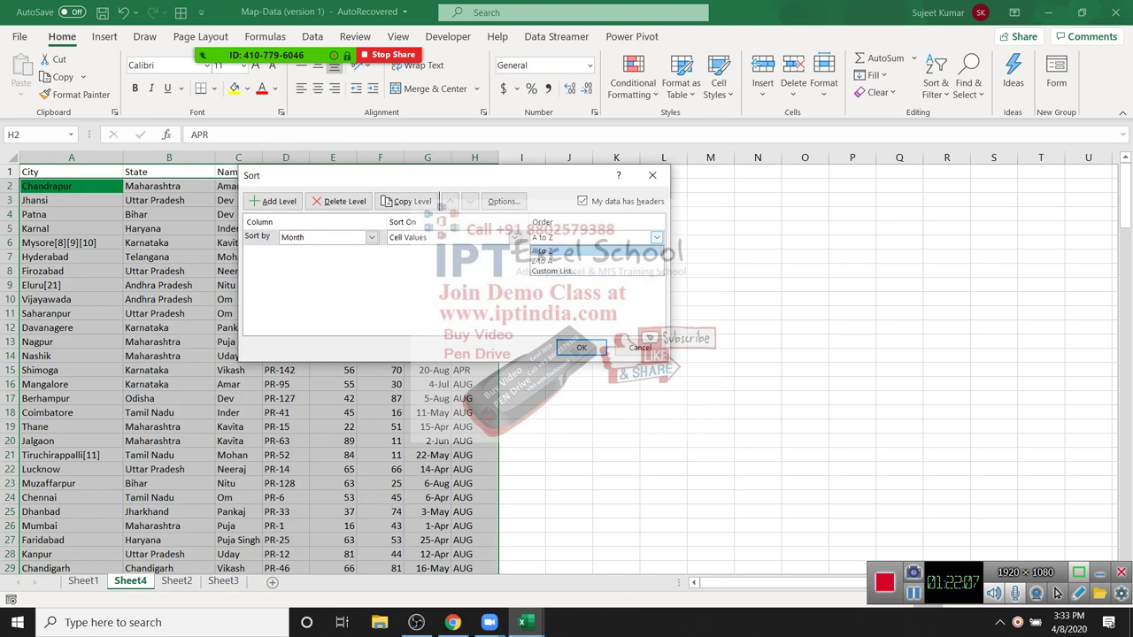
key(Down)
key(Down)
key(Return)
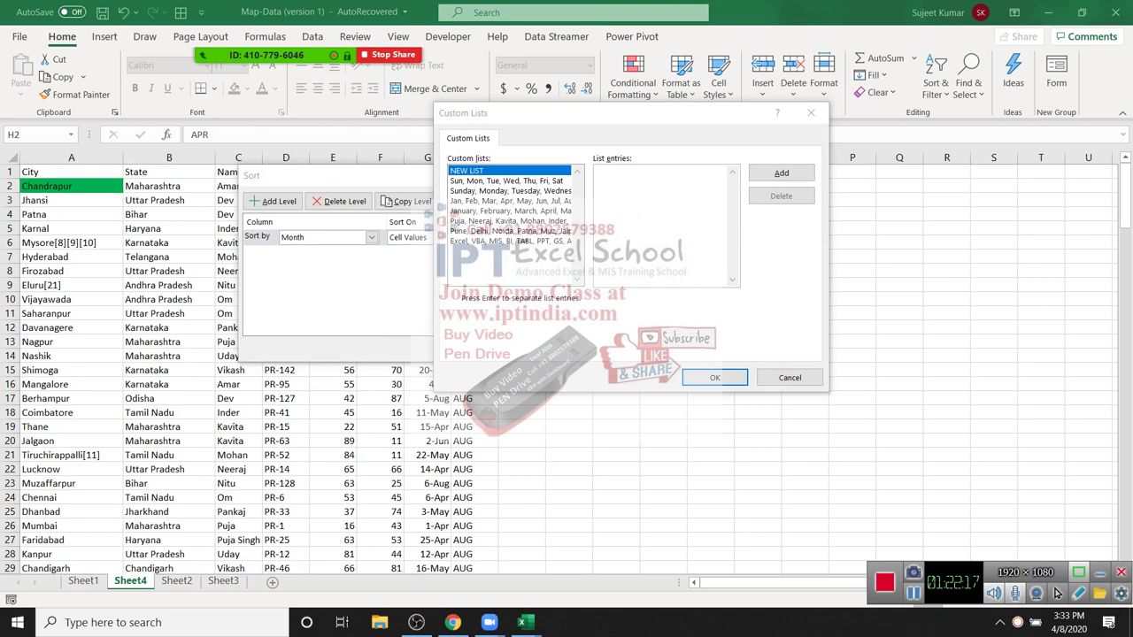
key(Down)
key(Down)
key(Down)
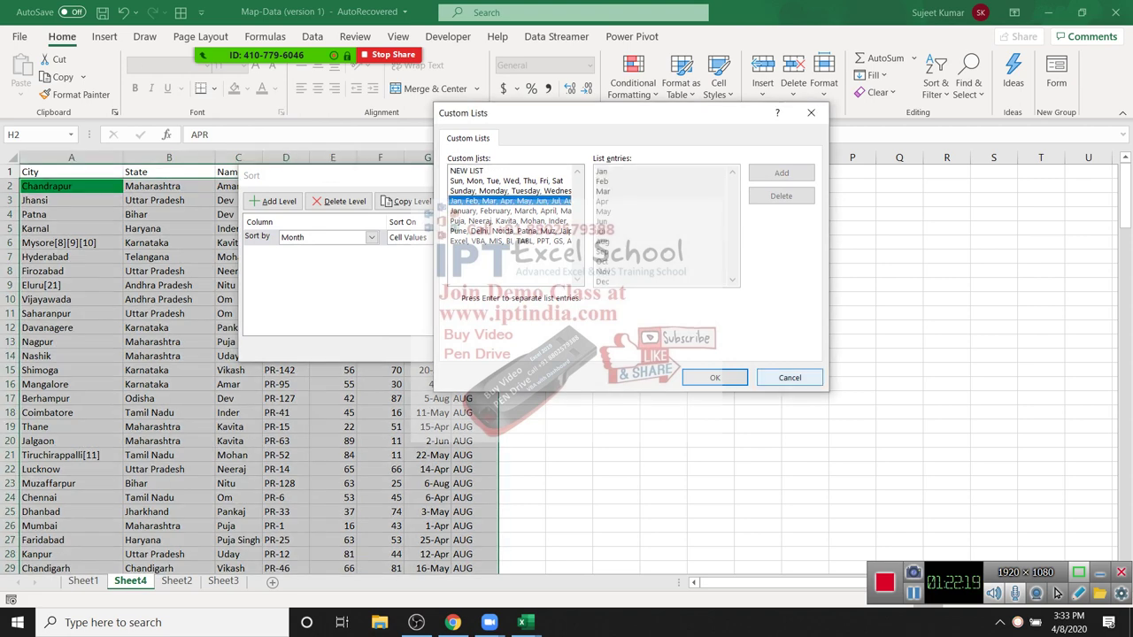
key(Return)
key(Return)
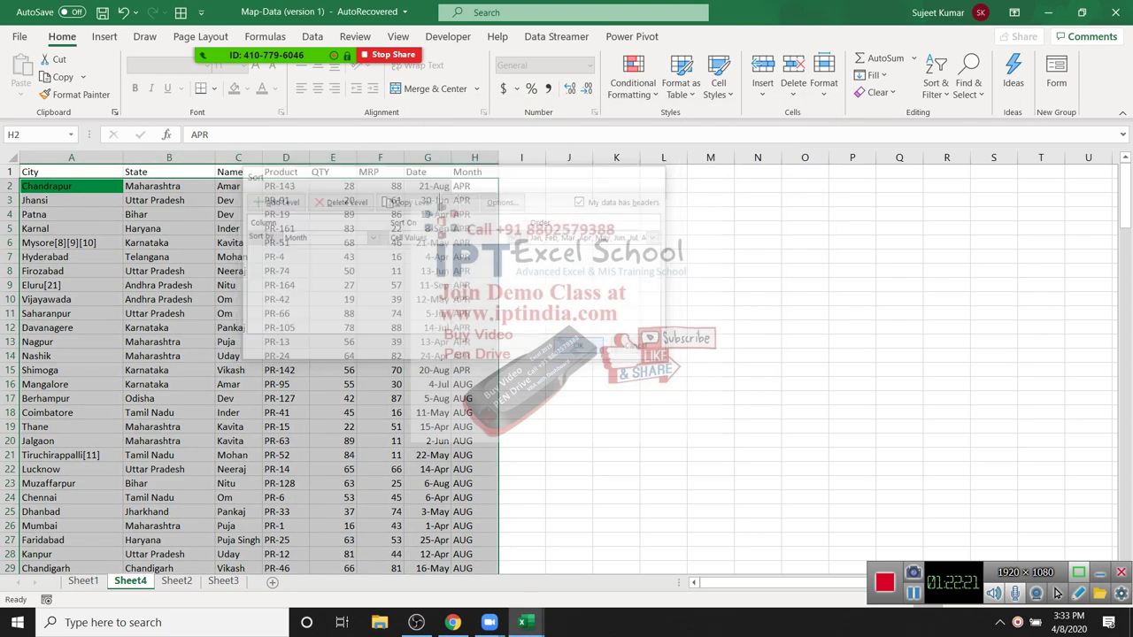
key(shift+Down)
key(shift+Down)
key(shift+Down)
key(shift+Down)
key(shift+Down)
key(shift+Down)
key(shift+Down)
key(shift+Down)
key(shift+Down)
key(shift+Down)
key(shift+Down)
key(shift+Down)
key(shift+Down)
key(shift+Down)
key(shift+Down)
key(shift+Down)
key(shift+Down)
key(shift+Down)
key(shift+Down)
key(shift+Down)
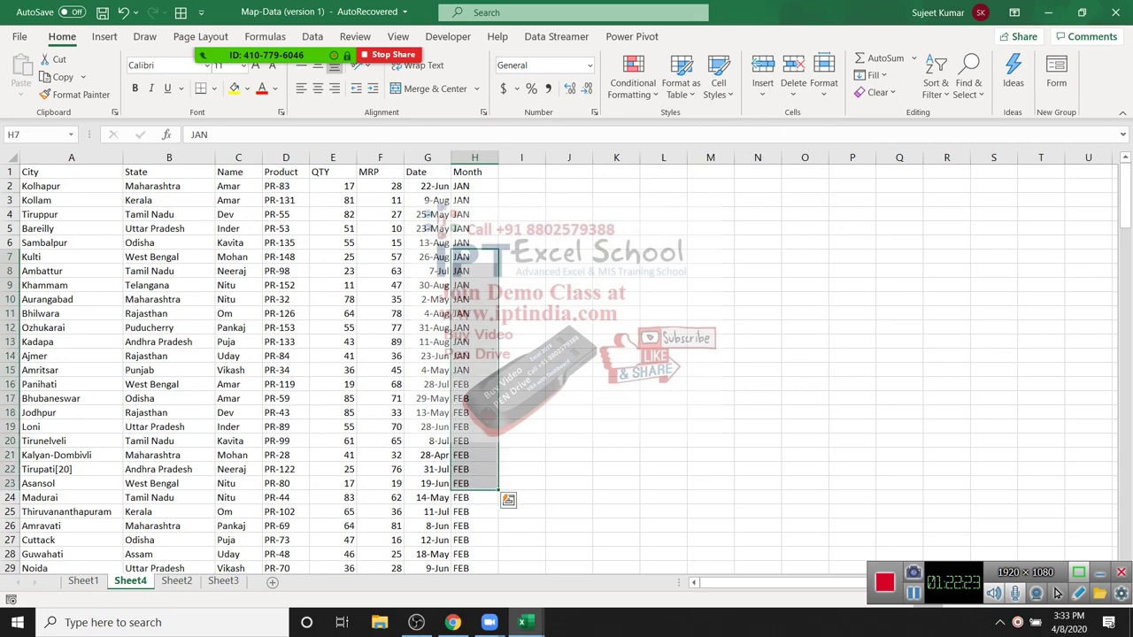
scroll(1056, 593, up, 6)
key(Up)
key(Up)
key(Up)
key(Up)
key(Up)
key(Up)
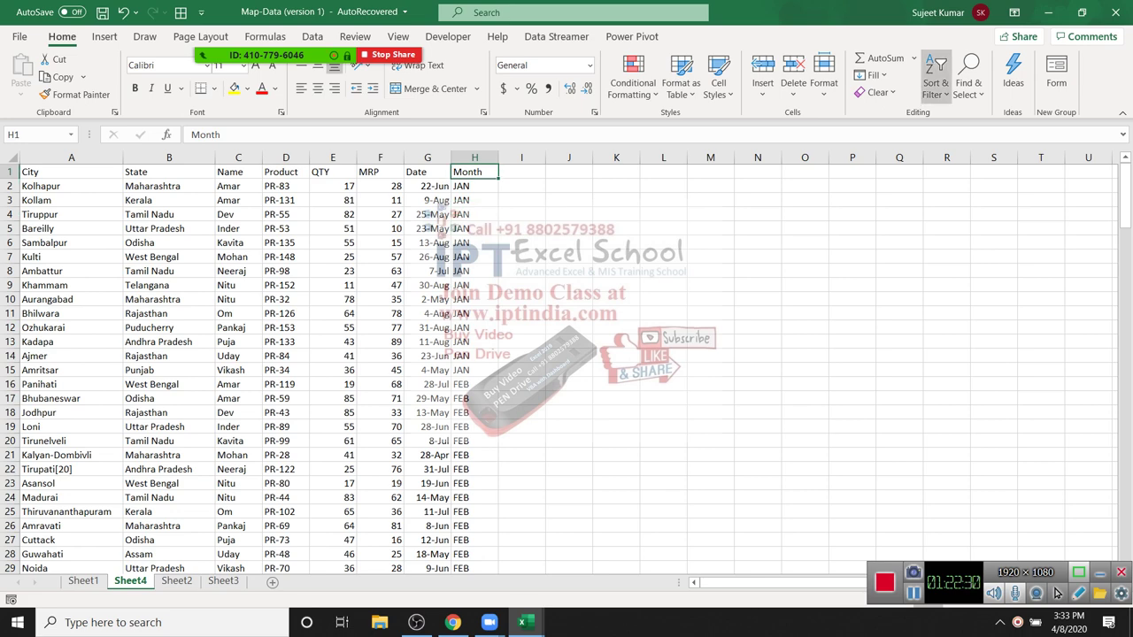
Step: Reopen Custom Sort and choose Custom List as the Month sort order
key(alt+h)
key(s)
key(s)
key(Down)
key(Down)
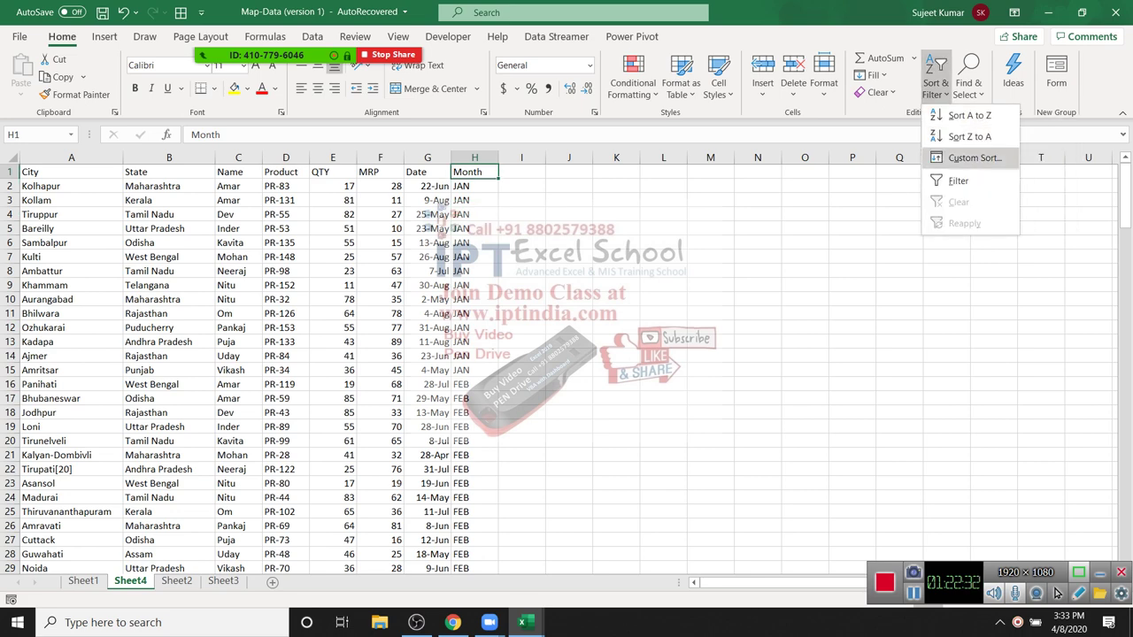
key(Return)
key(alt+Down)
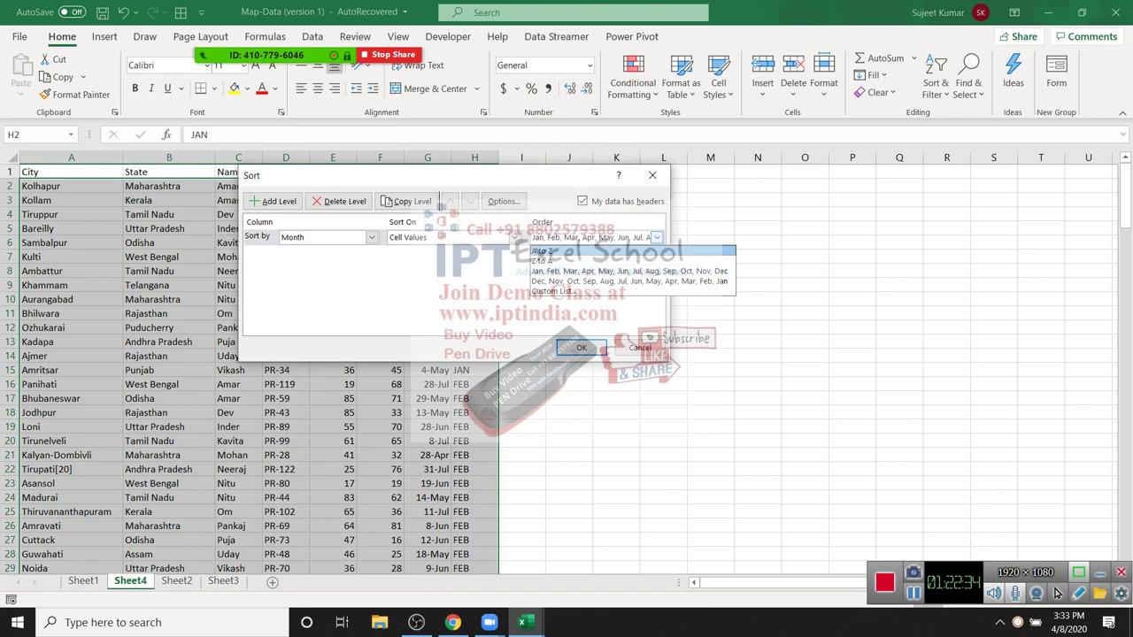
key(Down)
key(Down)
key(Return)
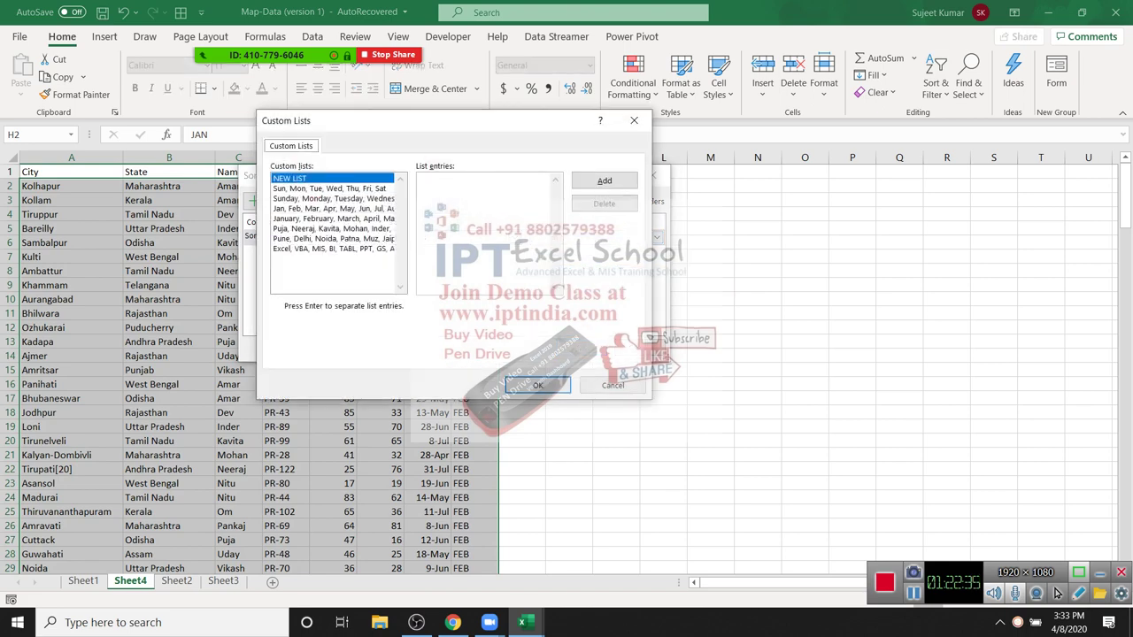
Step: Enter and add a new custom list: Apr through Dec, then Jan, Feb, Mar
key(Tab)
text(Apr)
key(Return)
text(May)
key(Return)
text(Jun)
key(Return)
text(Jul )
text(Aug)
key(Return)
text(Sep)
key(Return)
text(Oct)
key(Return)
text(Nov)
key(Return)
text(Dec)
key(Return)
text(Jan )
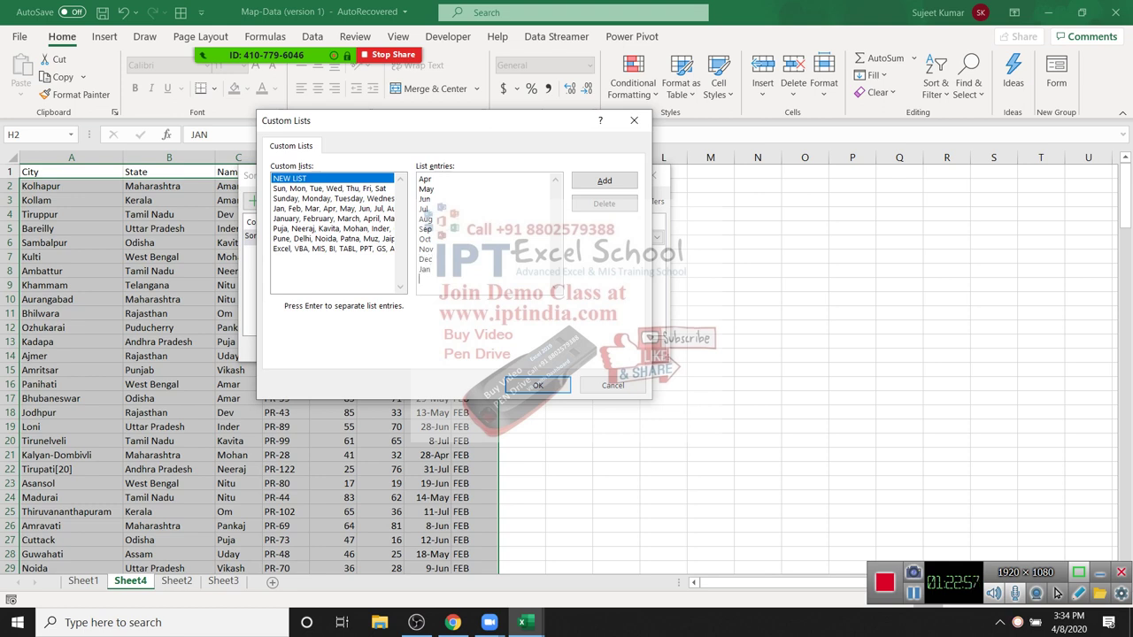
text(Feb )
text(MAr)
key(alt+a)
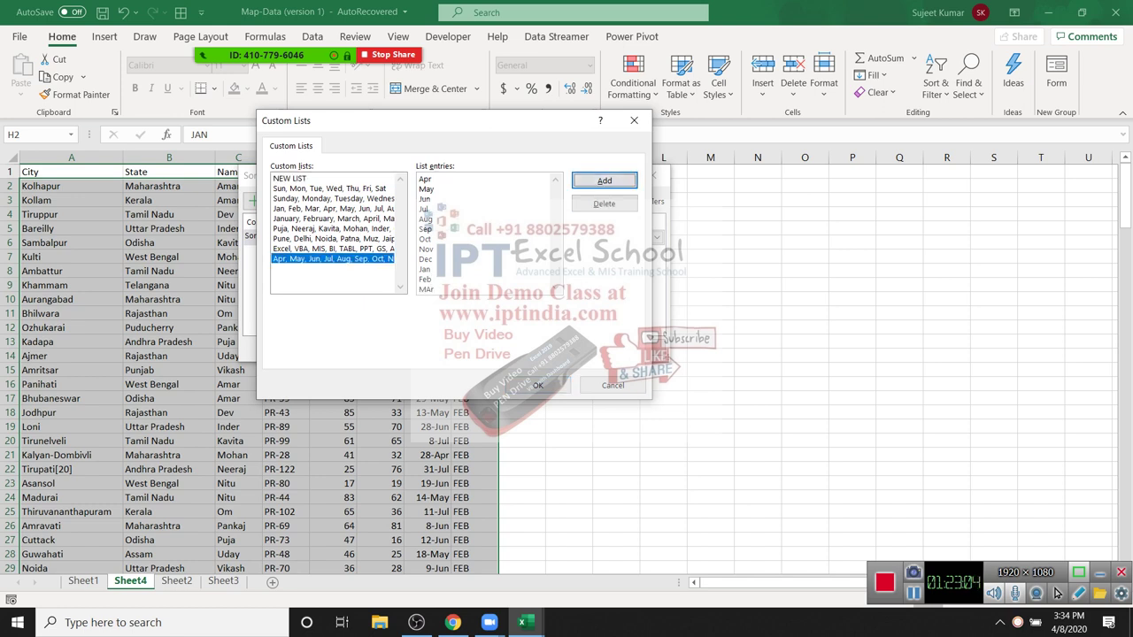
Step: Apply the April-to-March order and confirm the APR rows now come first
key(Return)
key(Return)
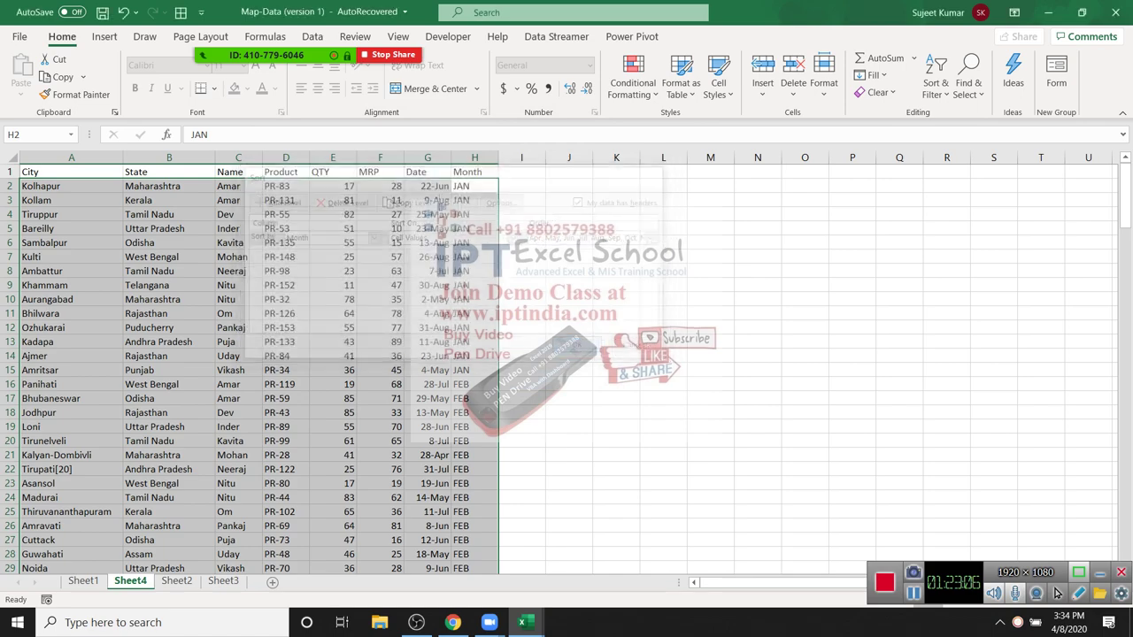
key(Down)
key(shift+Down)
key(shift+Down)
key(shift+Down)
key(shift+Down)
key(shift+Down)
key(shift+Down)
key(shift+Down)
key(shift+Down)
key(shift+Down)
key(shift+Down)
key(shift+Down)
key(shift+Down)
key(shift+Down)
key(shift+Down)
key(shift+Down)
key(shift+Down)
key(shift+Down)
key(shift+Down)
key(shift+Down)
key(shift+Down)
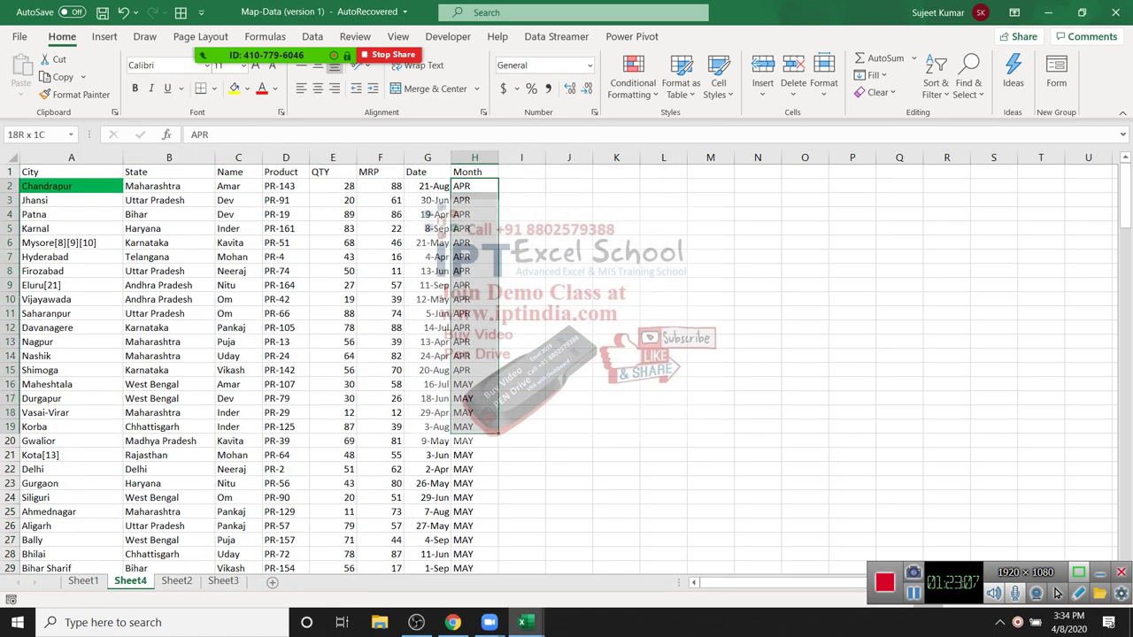
key(shift+Down)
key(shift+Down)
key(shift+Down)
key(shift+Down)
key(shift+Down)
key(shift+Down)
key(shift+Down)
key(shift+Down)
key(shift+Down)
key(shift+Down)
key(shift+Down)
key(shift+Down)
key(shift+Down)
key(shift+Down)
key(shift+Down)
key(shift+Down)
key(shift+Down)
key(shift+Down)
key(shift+Down)
key(shift+Down)
key(shift+Up)
key(shift+Up)
key(shift+Up)
key(shift+Up)
key(shift+Up)
key(shift+Up)
key(shift+Up)
key(shift+Up)
key(shift+Up)
key(shift+Up)
key(shift+Up)
key(shift+Up)
key(shift+Up)
key(shift+Up)
key(shift+Up)
key(shift+Up)
key(shift+Up)
key(shift+Up)
key(shift+Up)
key(shift+Up)
key(Left)
key(Left)
key(Left)
key(Left)
key(Left)
key(Up)
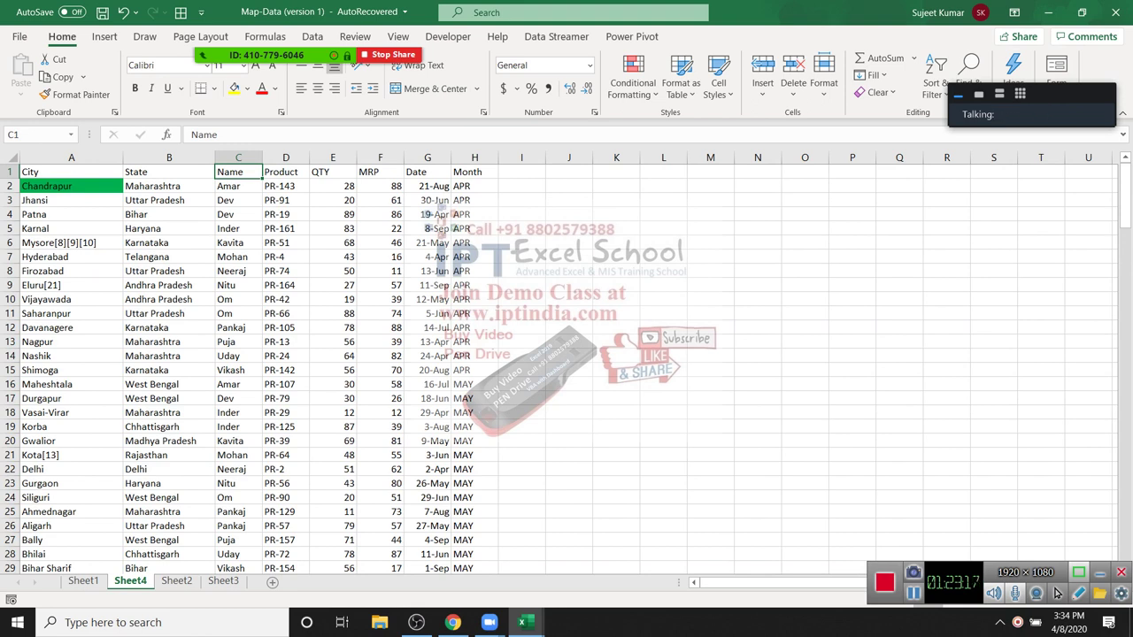
click(616, 228)
key(Up)
key(Up)
key(Left)
key(Left)
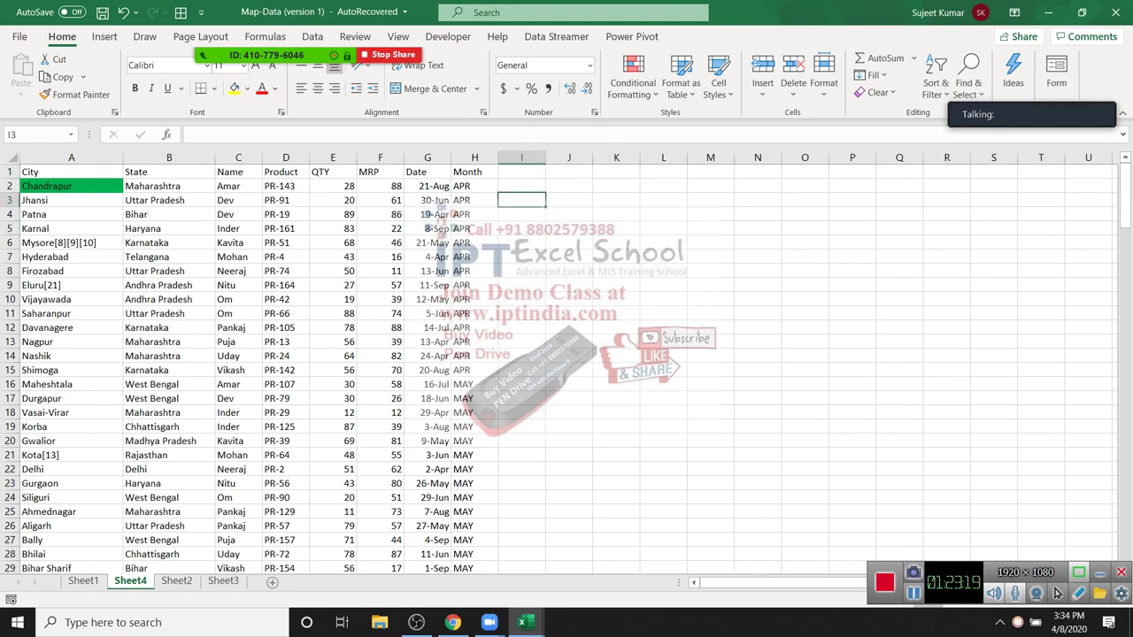
key(Up)
key(Up)
key(Down)
key(Left)
key(Down)
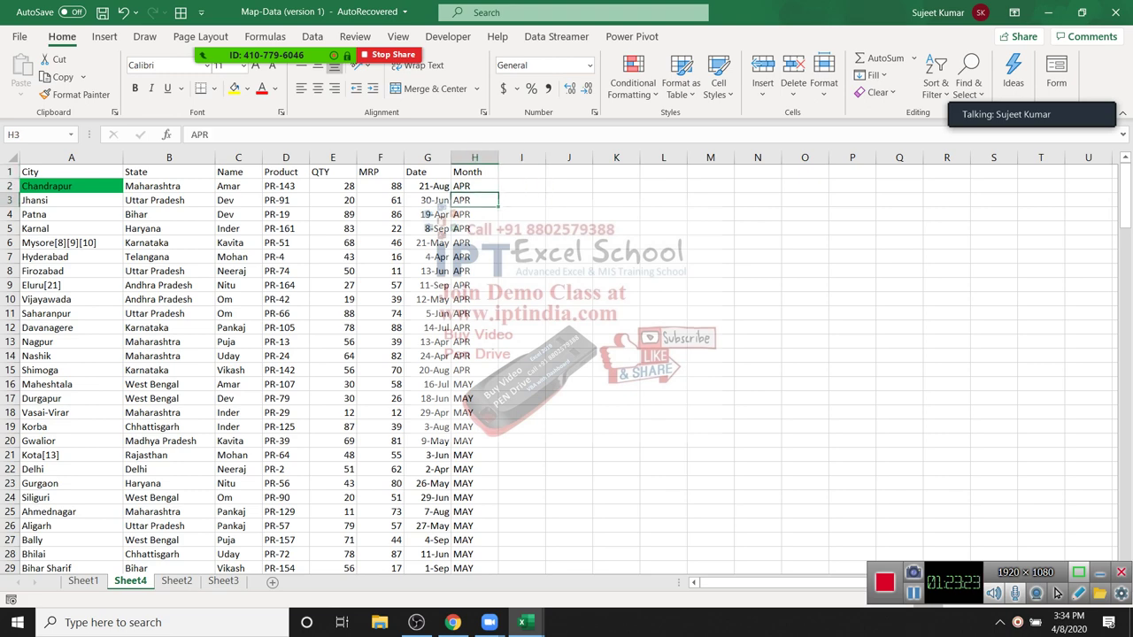
key(shift+space)
key(ctrl+shift+plus)
key(Down)
key(Down)
key(Down)
key(shift+space)
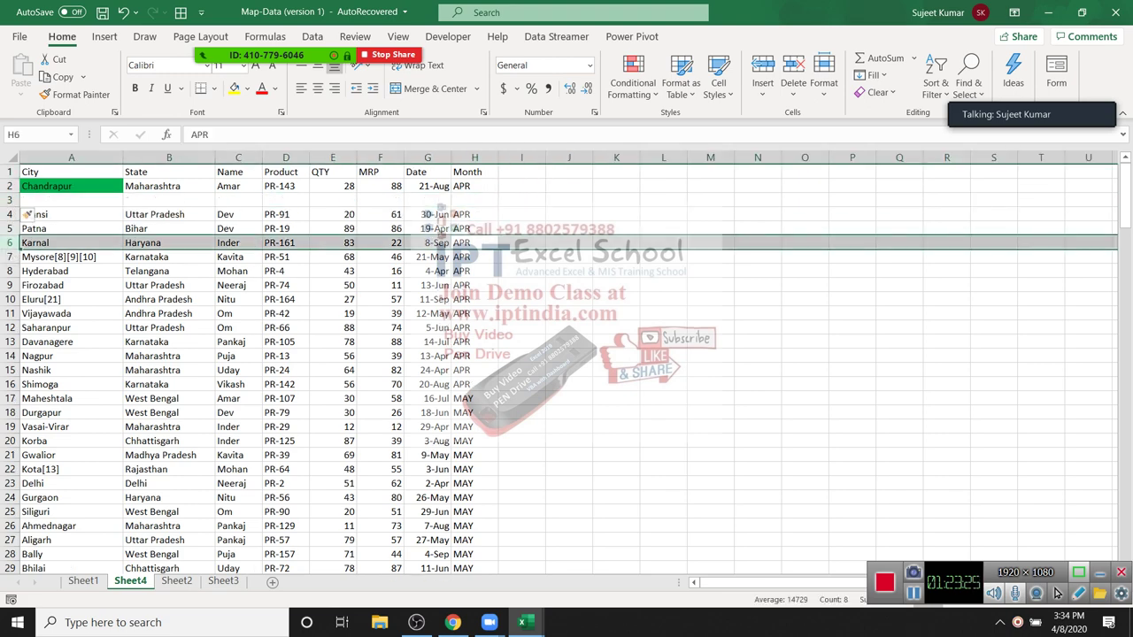
key(Up)
key(shift+space)
key(ctrl+shift+plus)
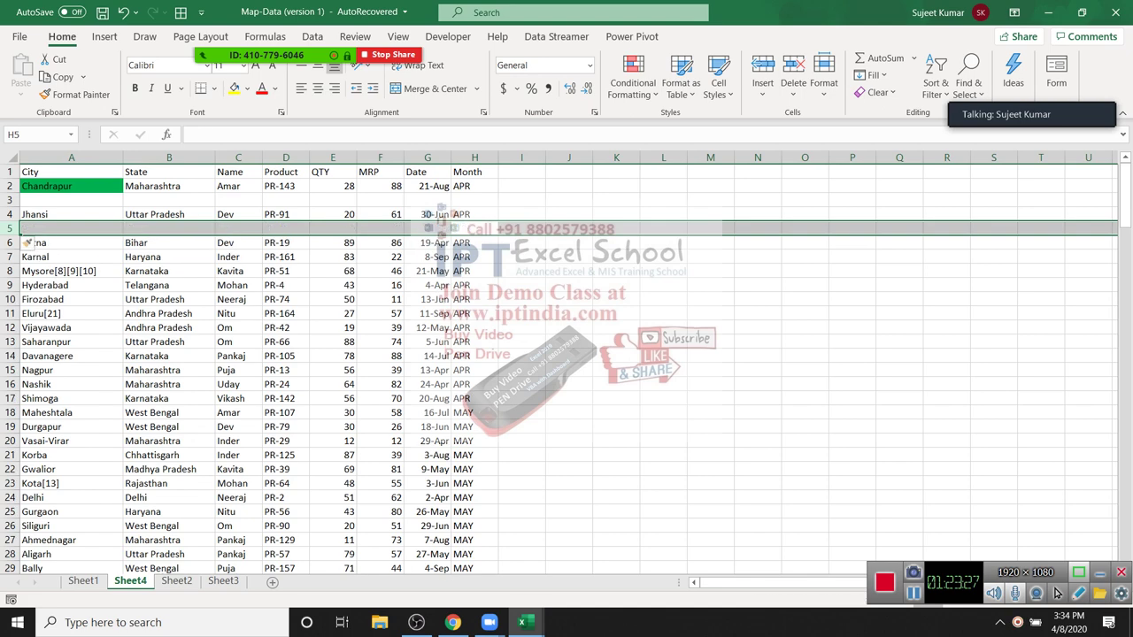
key(ctrl+z)
key(ctrl+z)
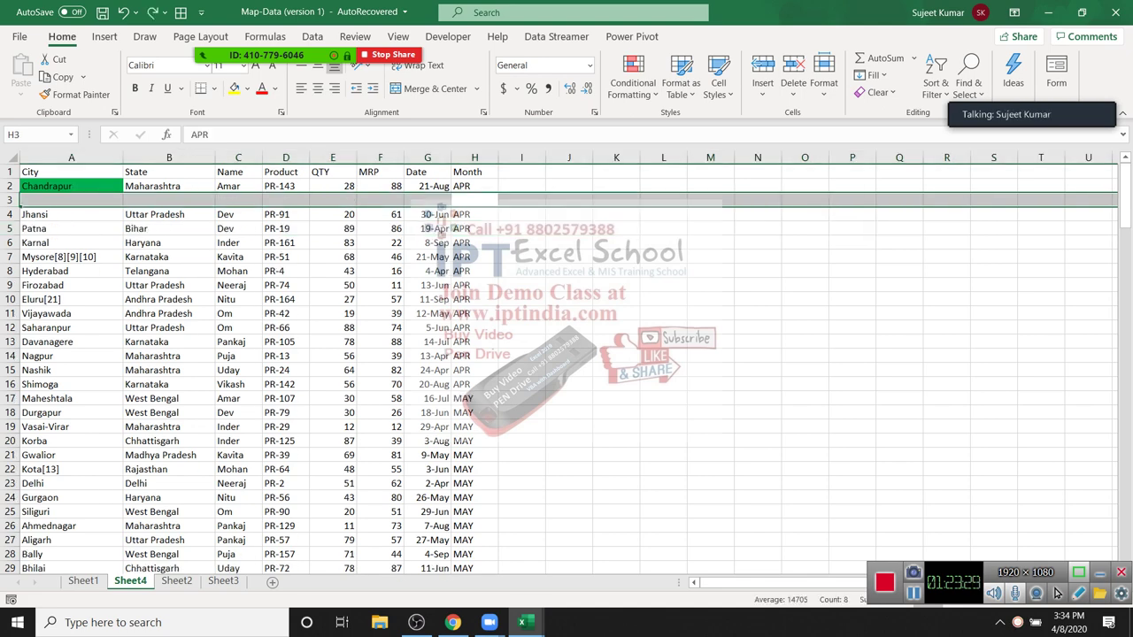
key(Up)
key(Right)
key(Up)
Step: Add an Sr header in I1 and fill serial numbers 1 to 168 down column I
text(Sr)
key(Return)
text(1)
key(Return)
text(2)
key(ctrl+Return)
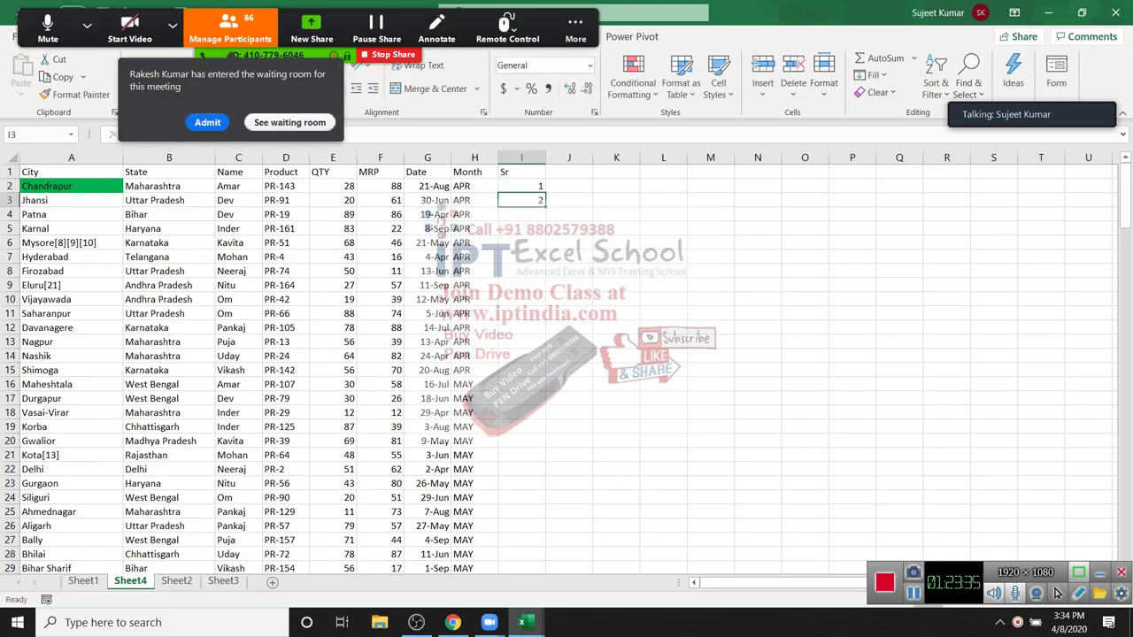
key(Up)
key(shift+Down)
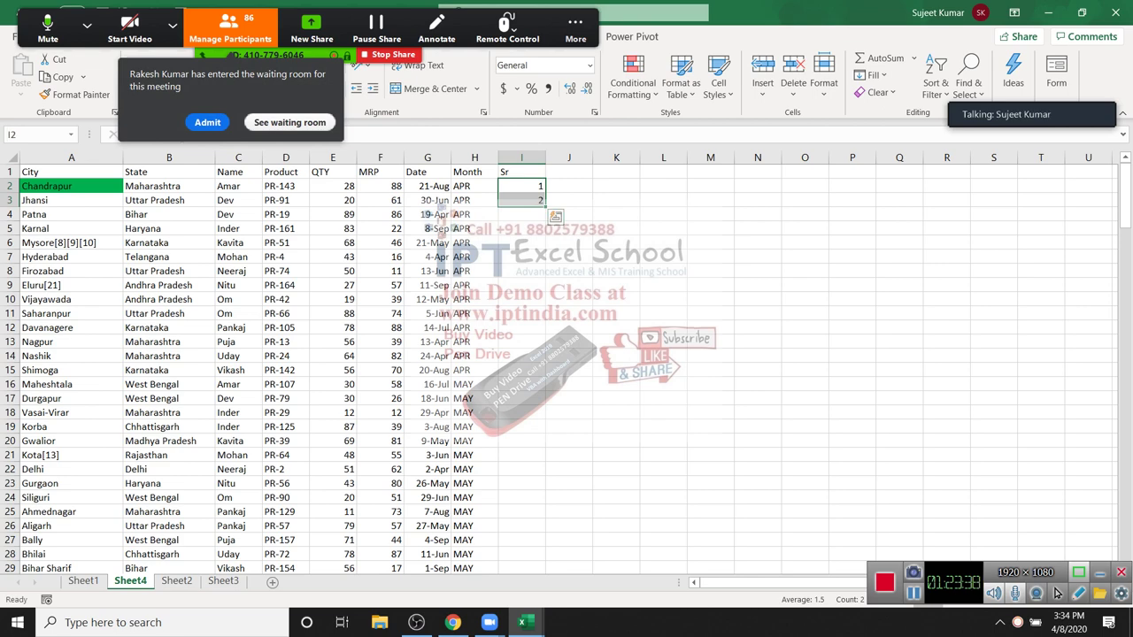
key(ctrl+e)
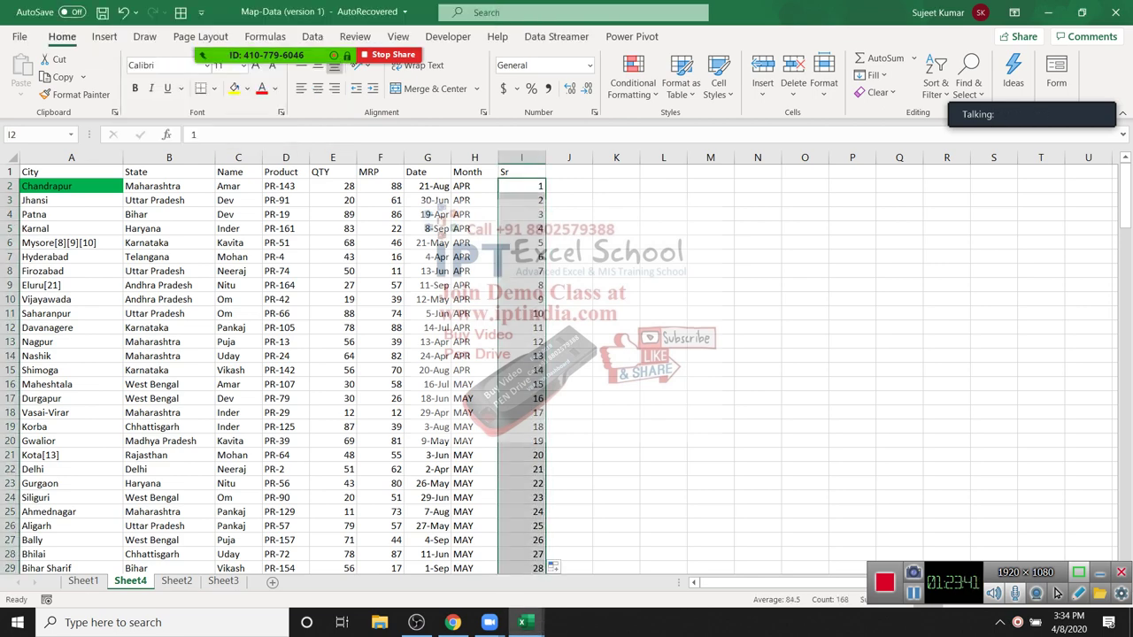
Step: Copy the serial numbers I2:I169 and paste them below the data starting at I170
key(ctrl+shift+Down)
key(ctrl+c)
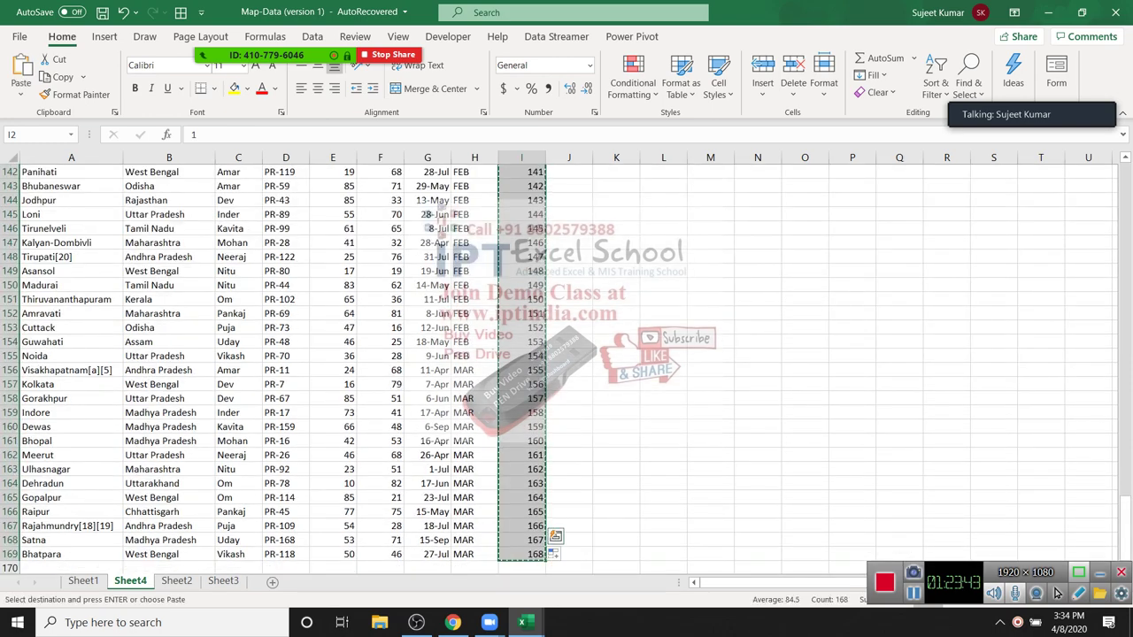
key(ctrl+Down)
key(Down)
key(ctrl+v)
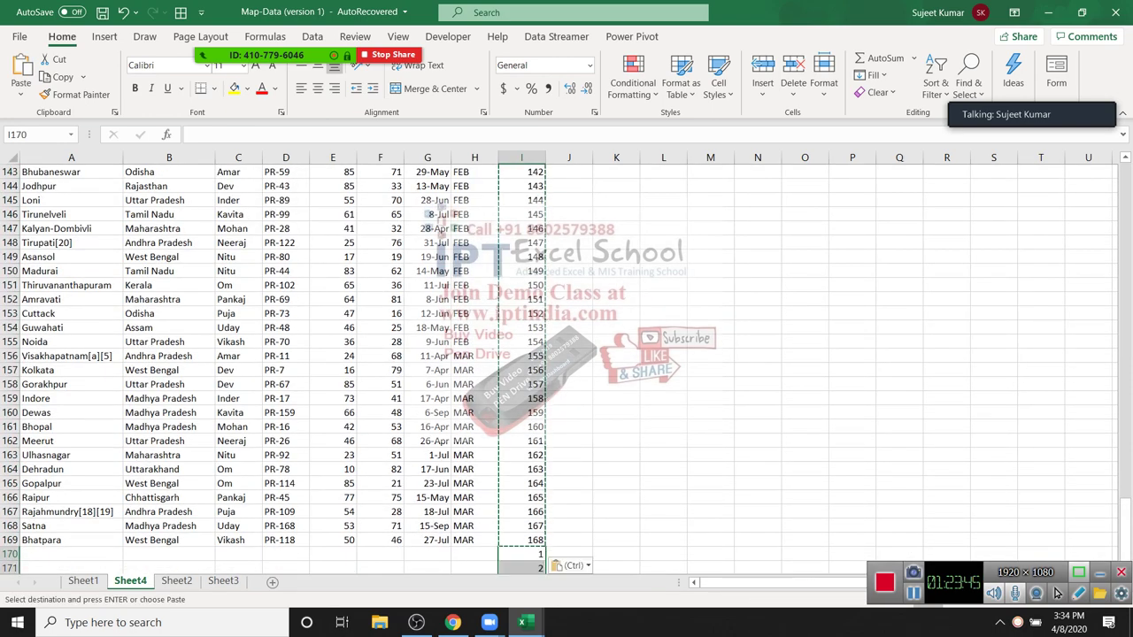
key(Up)
key(ctrl+Up)
key(Escape)
key(Down)
Step: Check the table's extent: the last record at row 169 and the empty row 170
key(Left)
key(ctrl+Down)
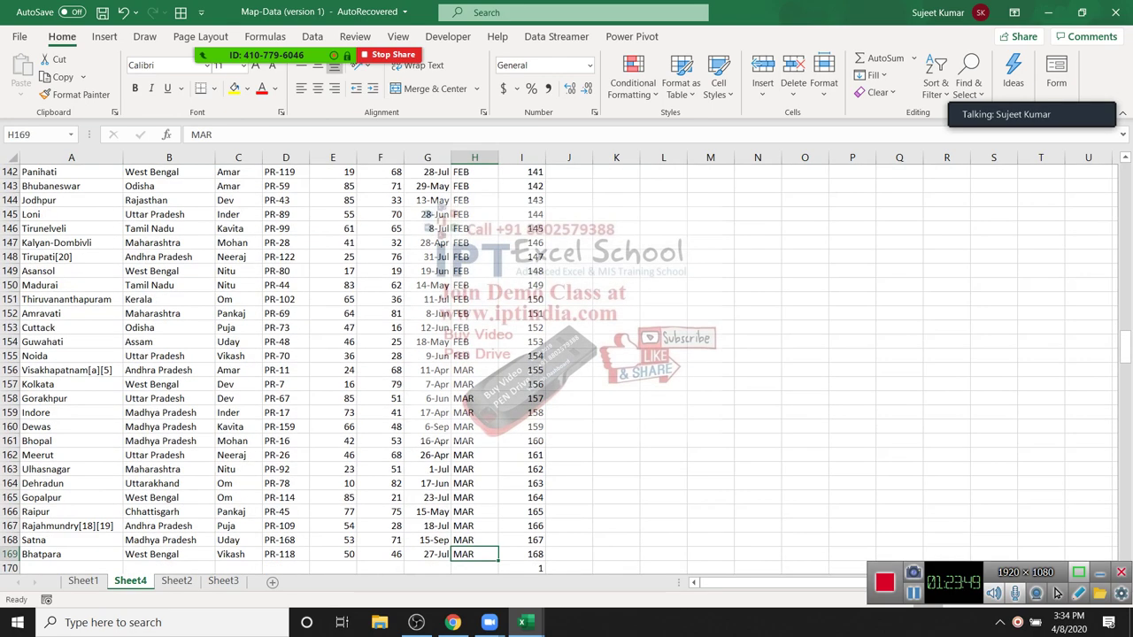
key(Right)
key(Down)
key(Up)
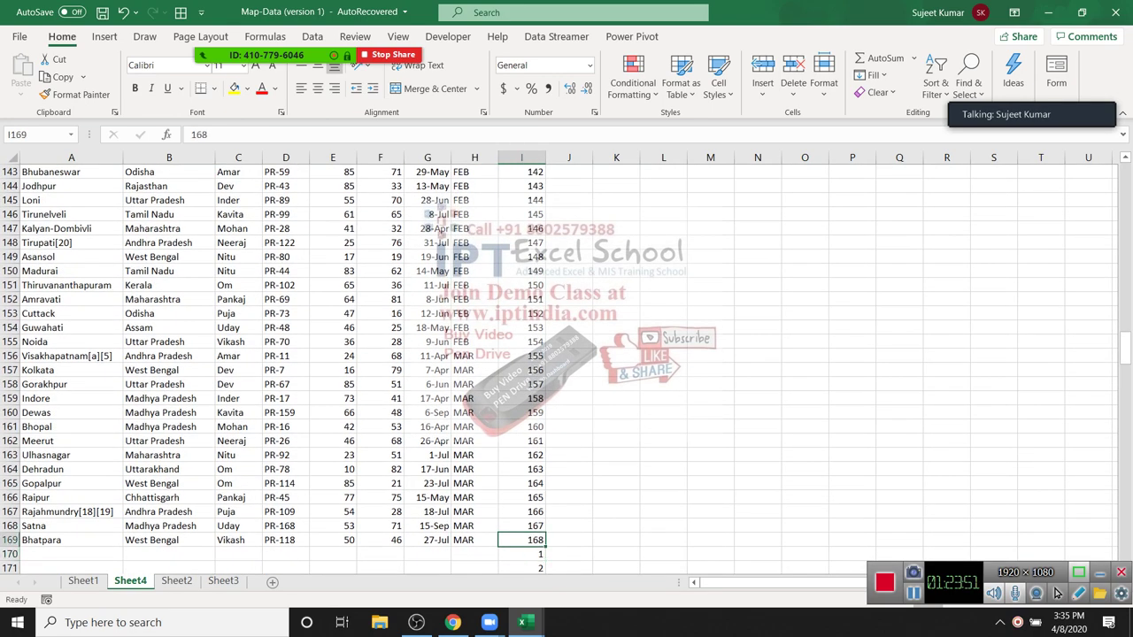
key(ctrl+Up)
key(Down)
key(ctrl+shift+Left)
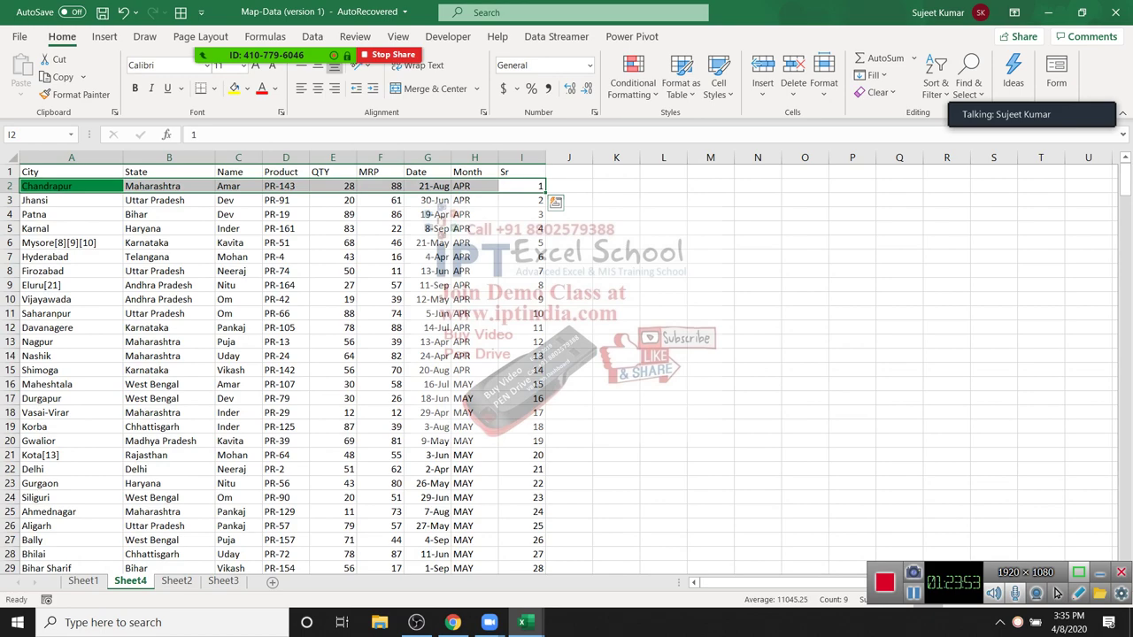
key(ctrl+Down)
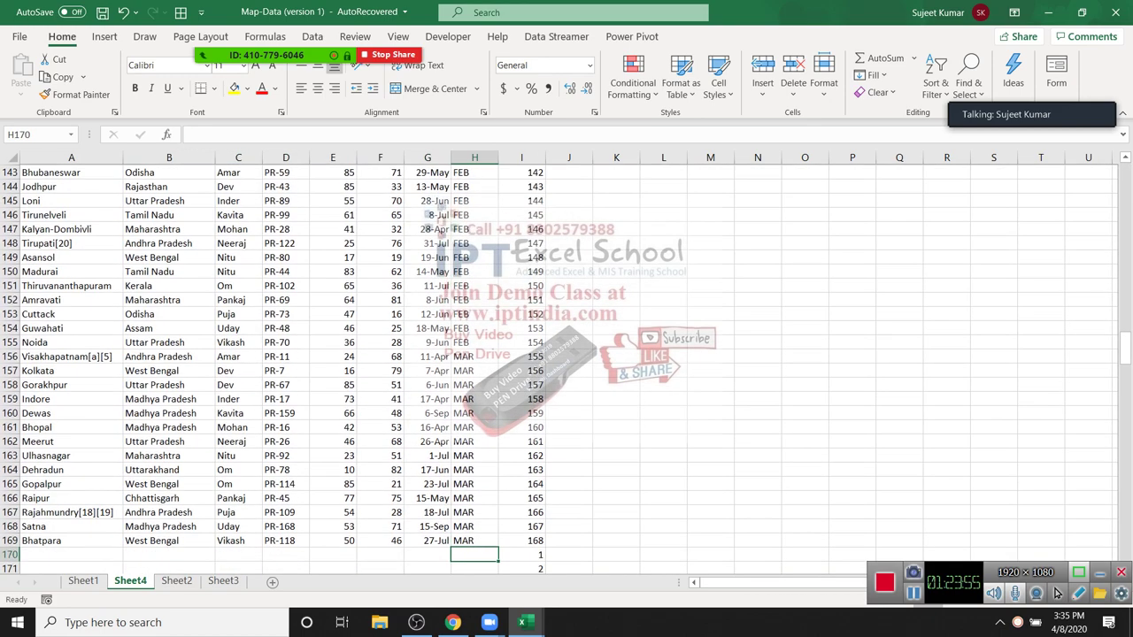
key(Down)
key(Left)
key(ctrl+shift+Left)
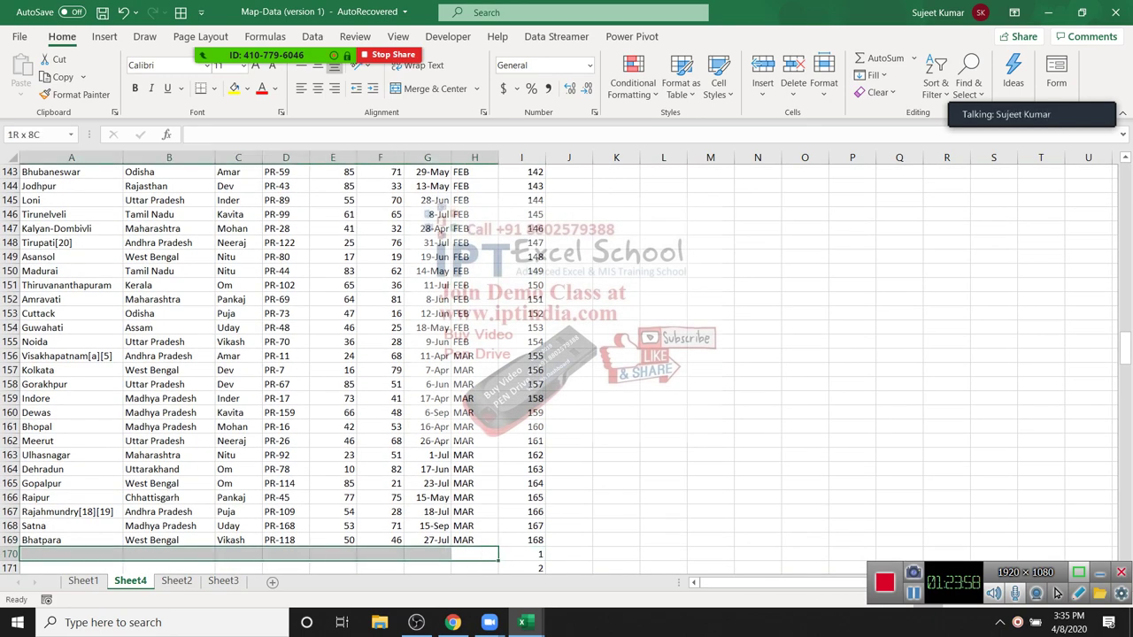
key(Up)
key(ctrl+Up)
Step: Select the first record A2:I2 and row 170 A:I to compare the pasted Sr numbers
key(Right)
key(Down)
key(Left)
key(Right)
key(Down)
key(ctrl+shift+Left)
key(Up)
key(ctrl+shift+Left)
key(Left)
key(ctrl+Down)
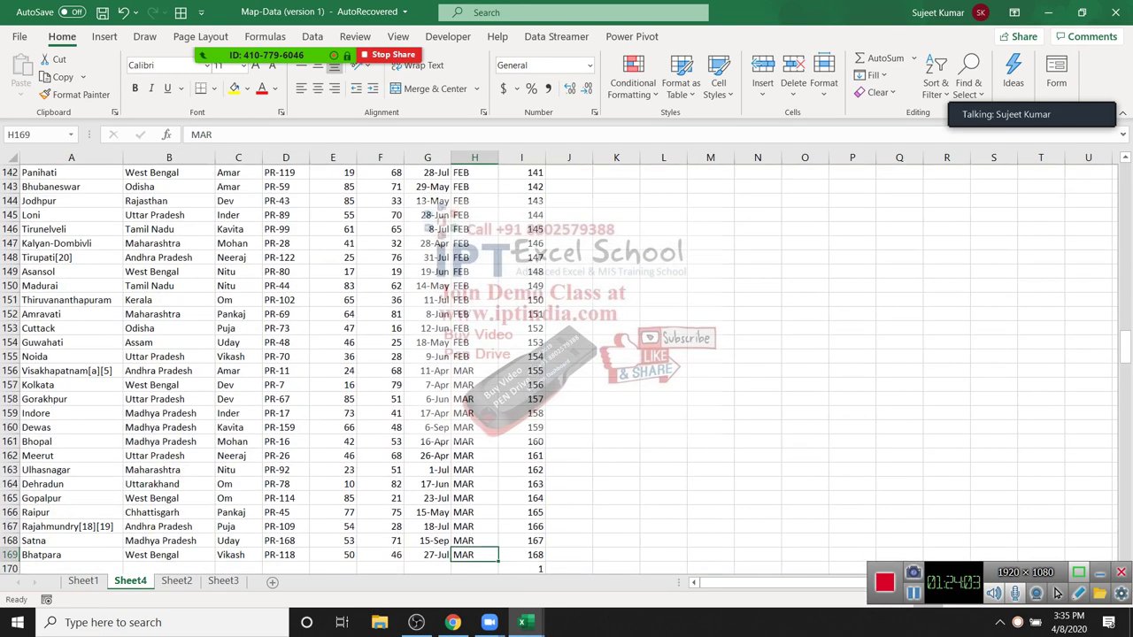
key(Down)
key(ctrl+shift+Left)
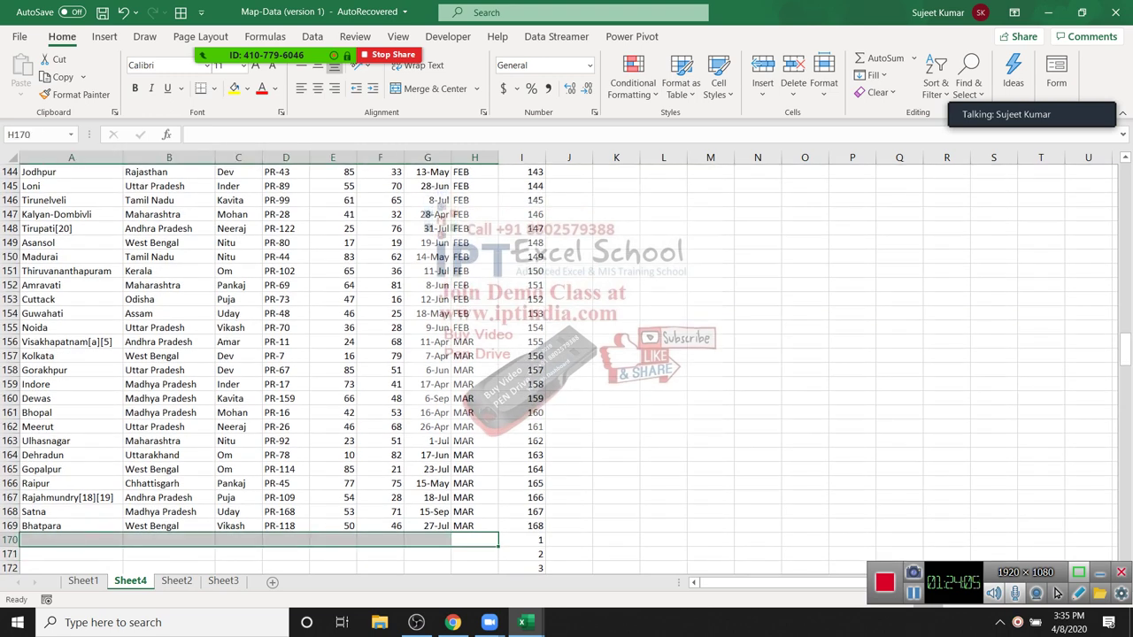
key(Right)
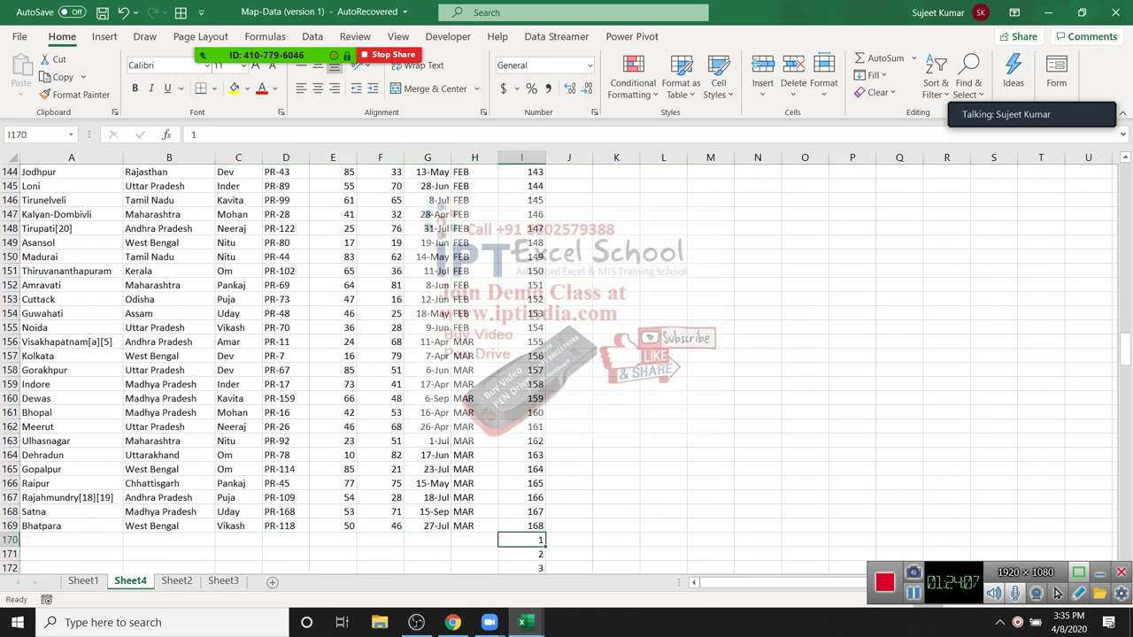
key(ctrl+shift+Left)
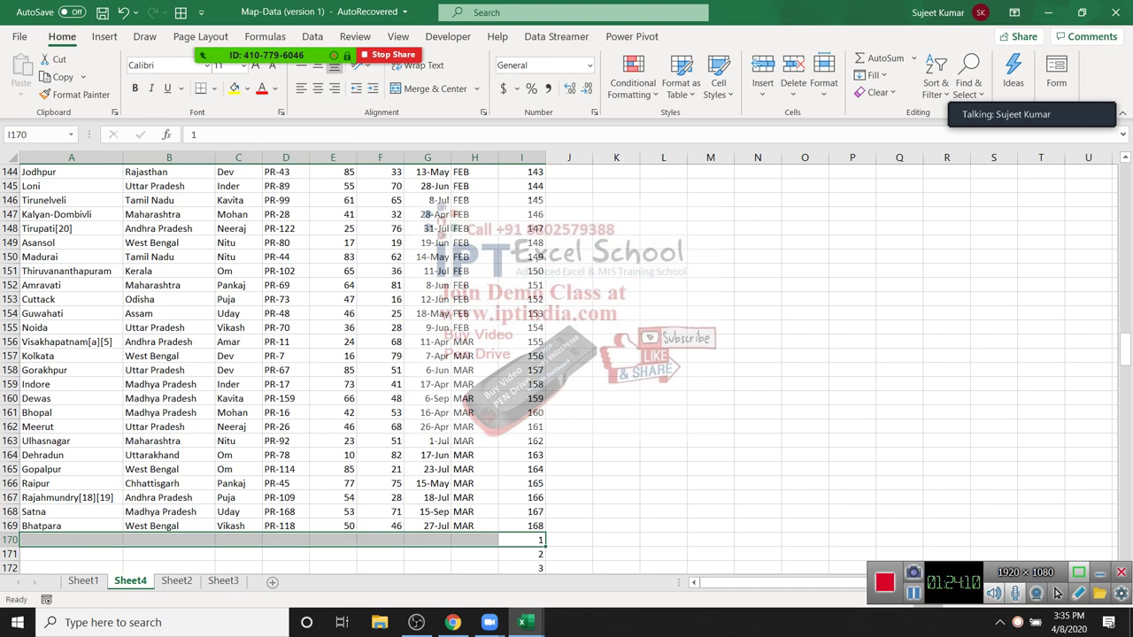
Step: Try inserting a blank row 3 with a 1 in I3, then undo both changes
key(ctrl+Up)
key(Down)
key(Down)
key(shift+space)
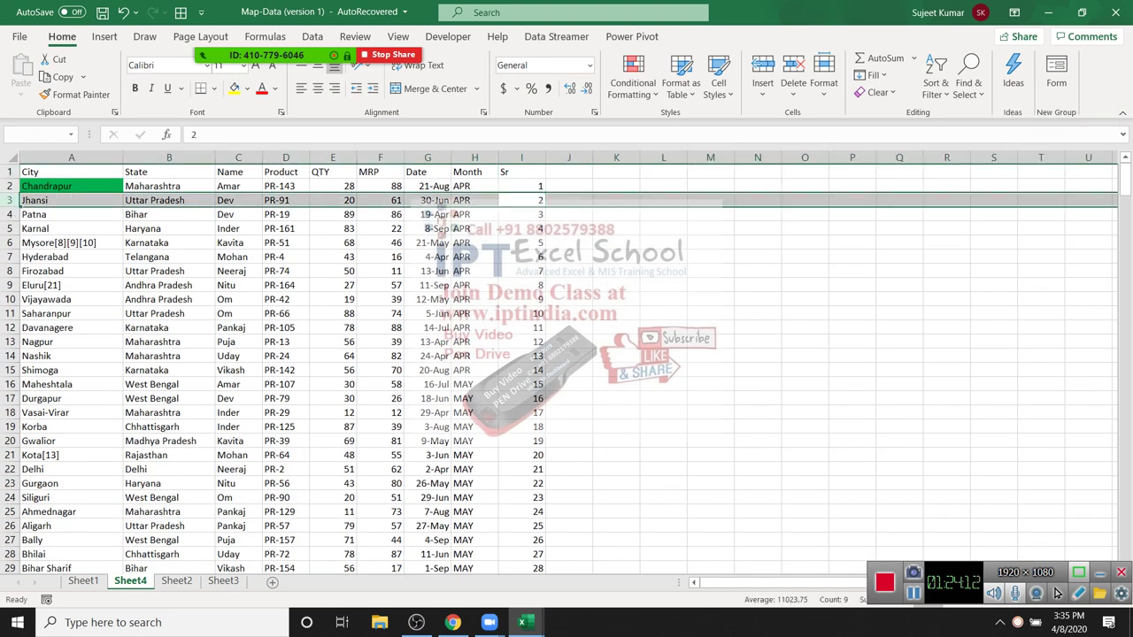
key(ctrl+shift+plus)
key(Up)
key(Down)
text(1)
key(Return)
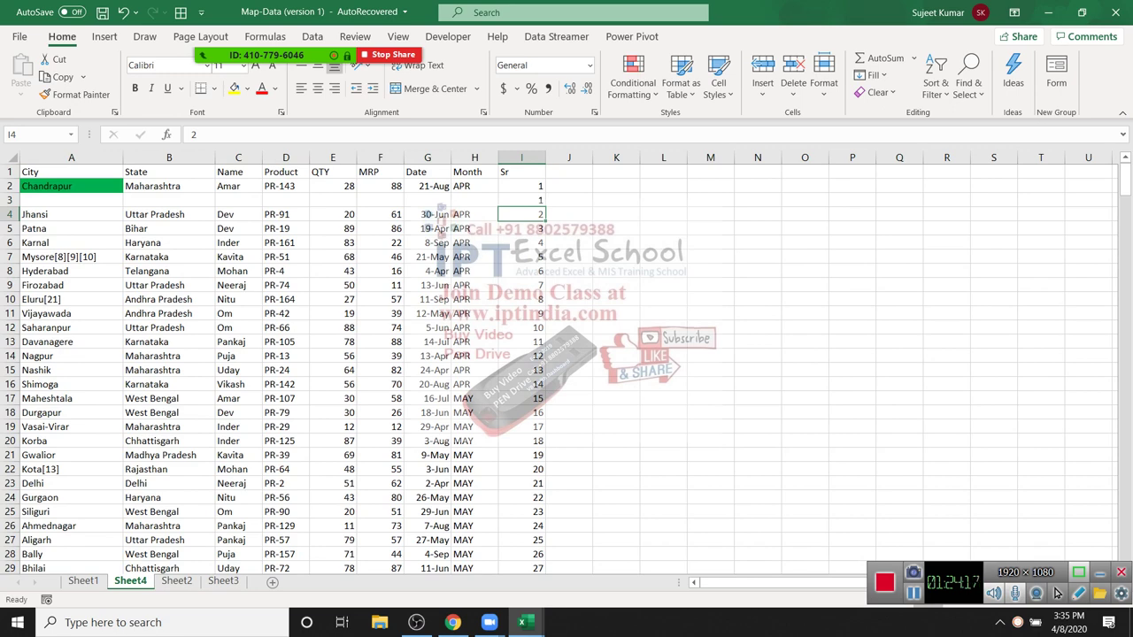
key(ctrl+z)
key(ctrl+z)
key(Up)
key(ctrl+Left)
Step: Select the records together with both Sr runs, A1:I337
key(Up)
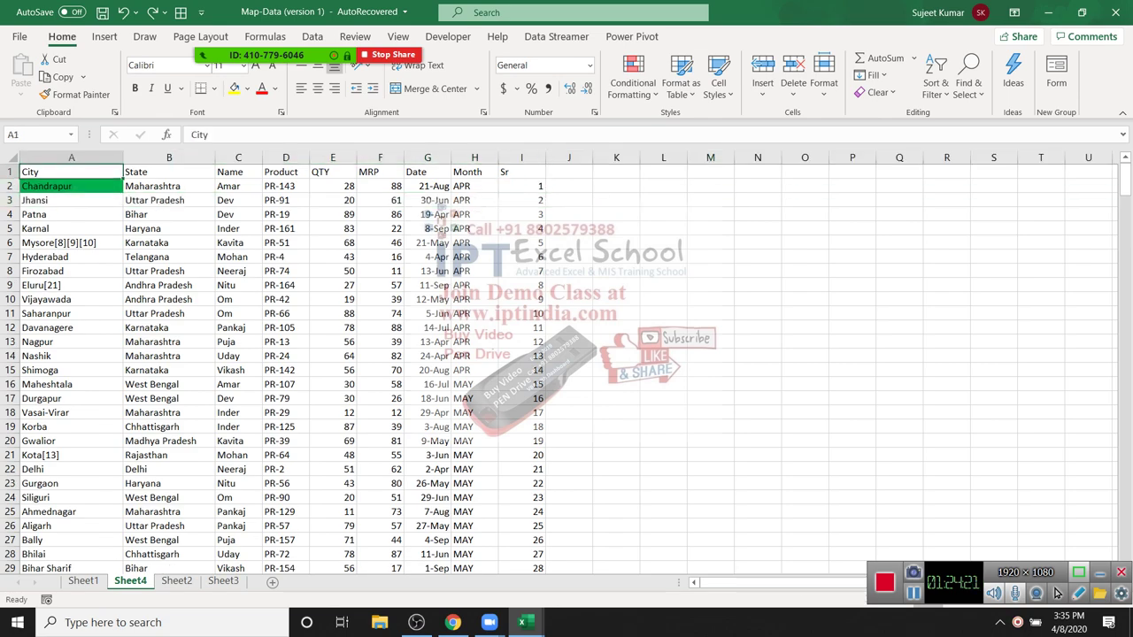
key(ctrl+shift+Right)
key(ctrl+shift+Down)
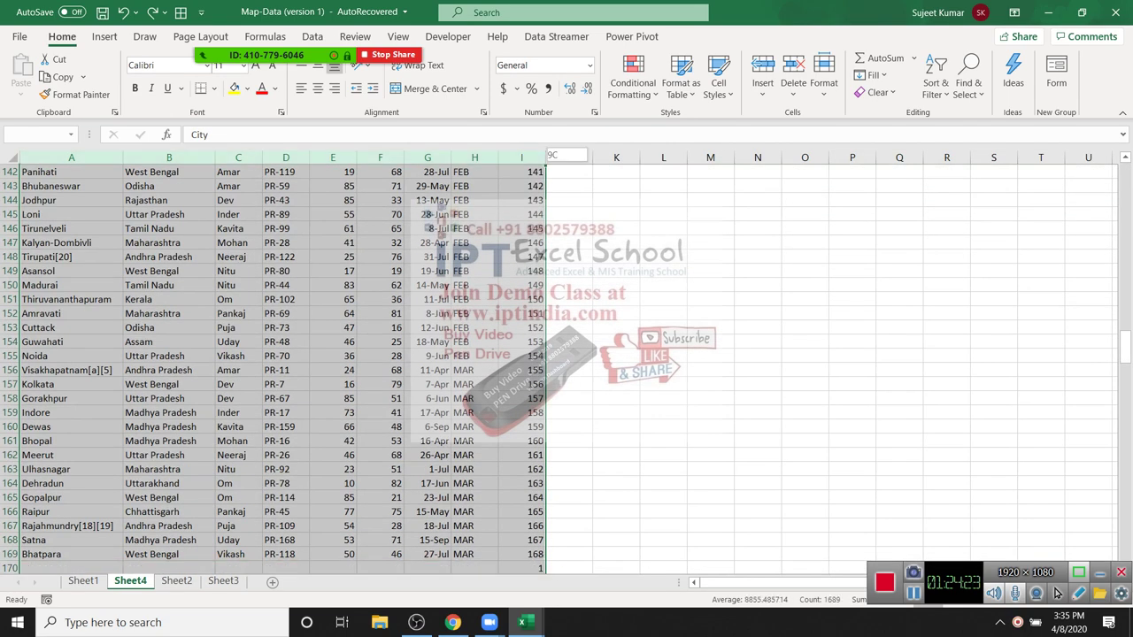
key(Down)
key(ctrl+Down)
key(Right)
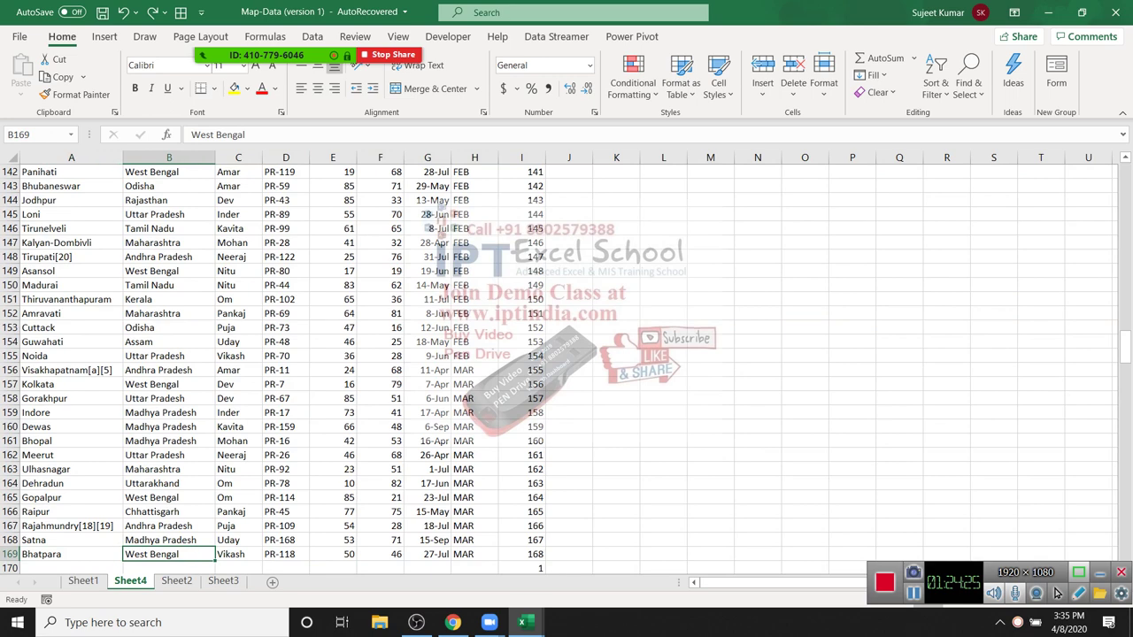
key(Right)
key(Right)
key(Right)
key(Right)
key(Right)
key(Right)
key(Right)
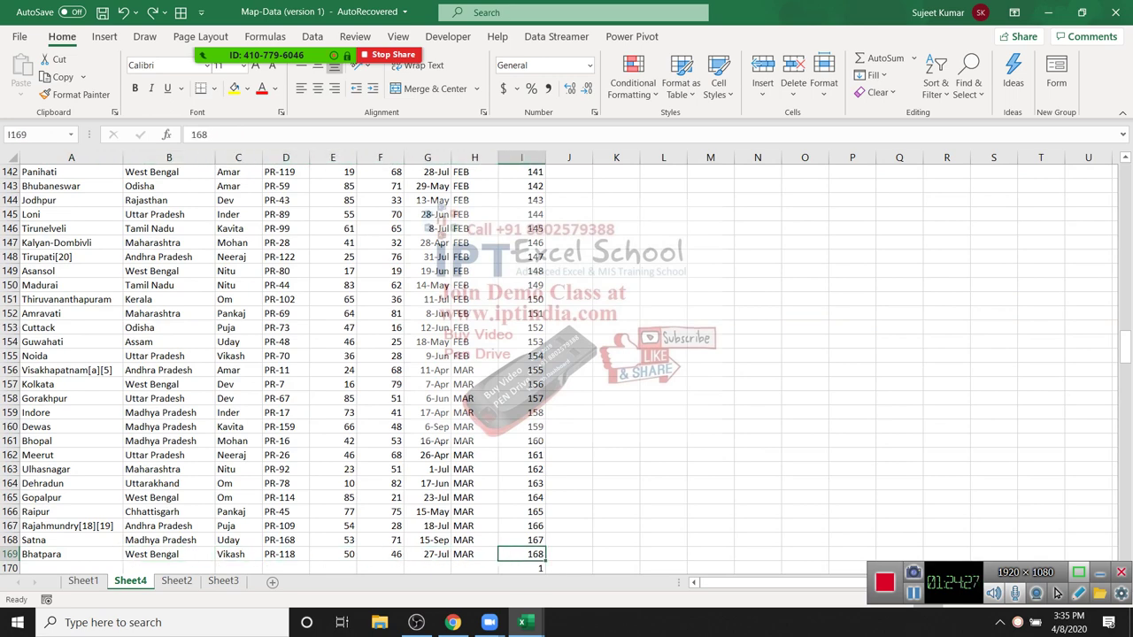
key(ctrl+shift+Left)
key(ctrl+shift+Up)
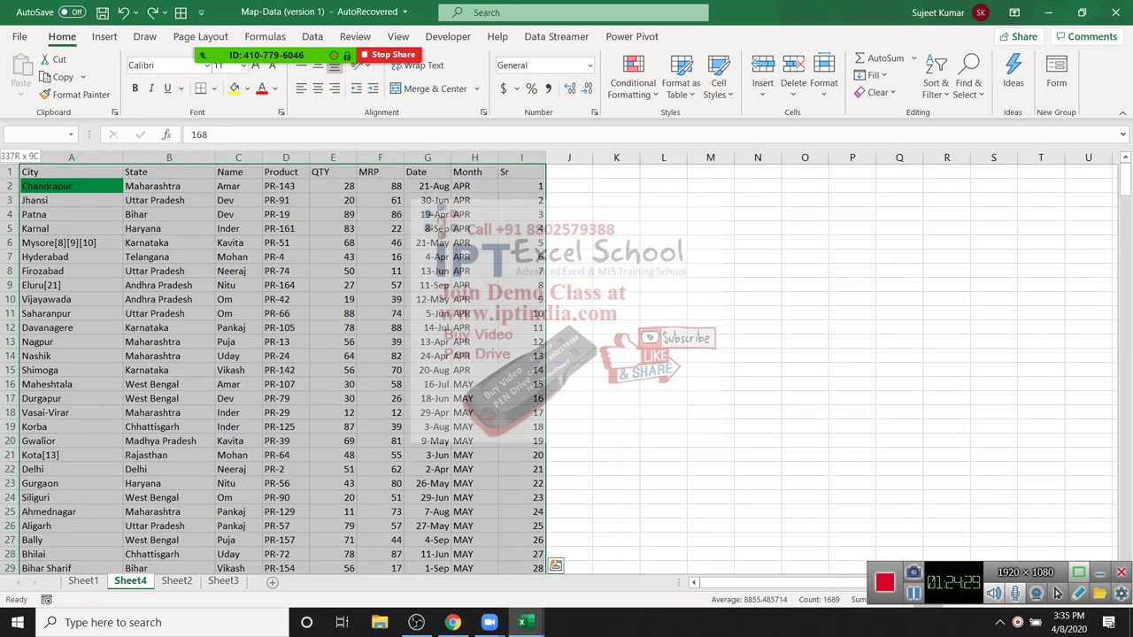
Step: Custom Sort A1:I337 by Sr, Smallest to Largest, interleaving a blank row after each record
key(alt+h)
key(s)
key(s)
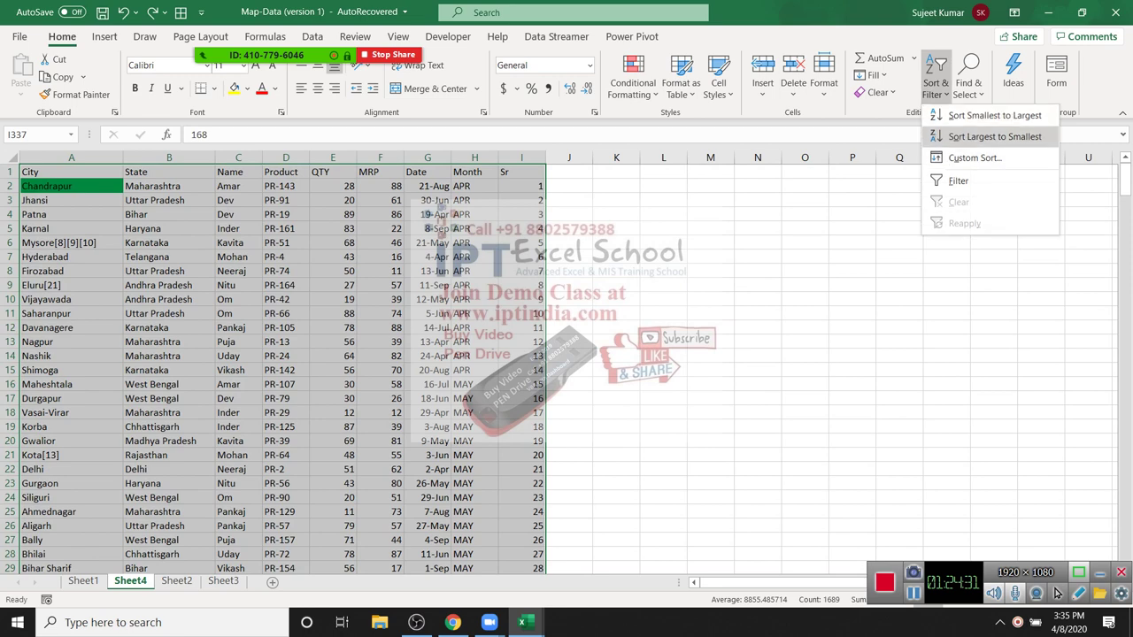
key(u)
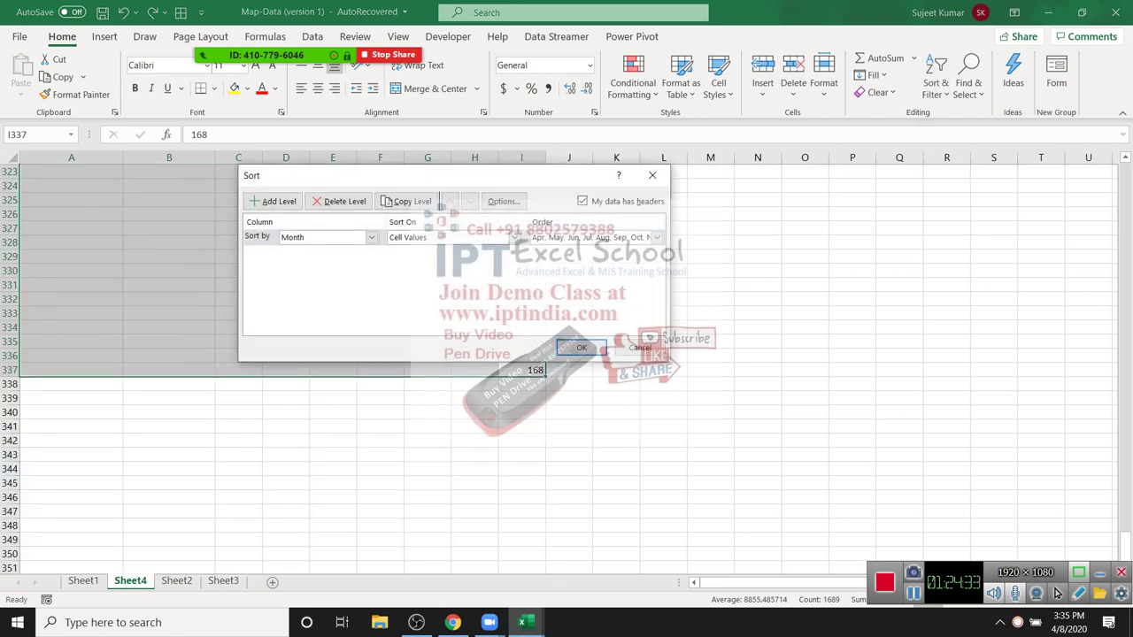
key(alt+Down)
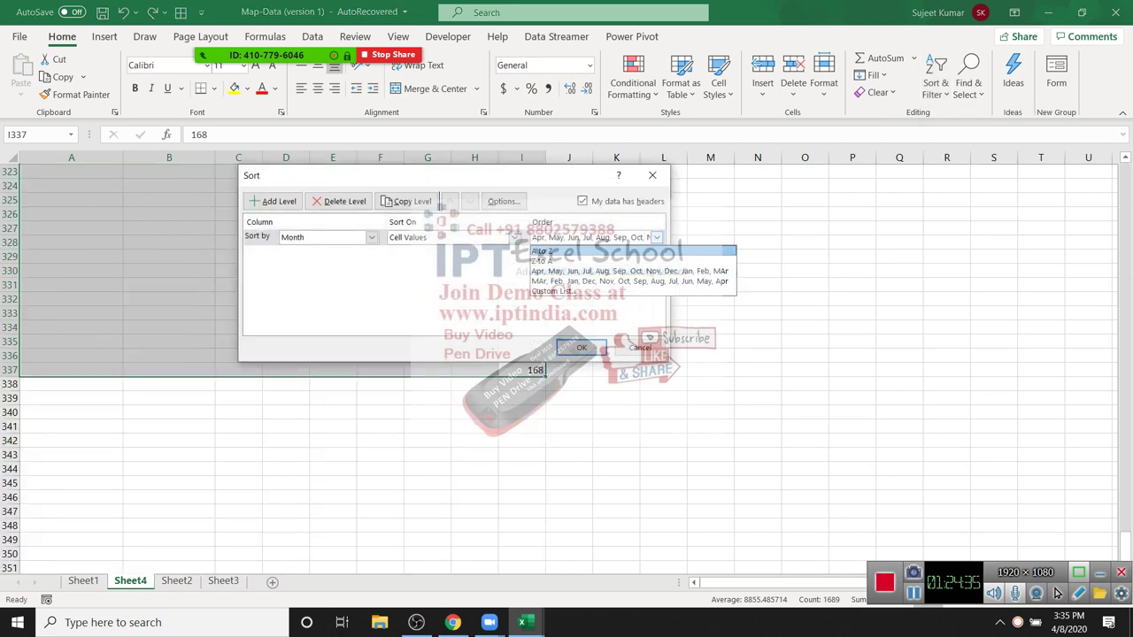
key(Return)
key(shift+Tab)
key(shift+Tab)
key(alt+Down)
key(Down)
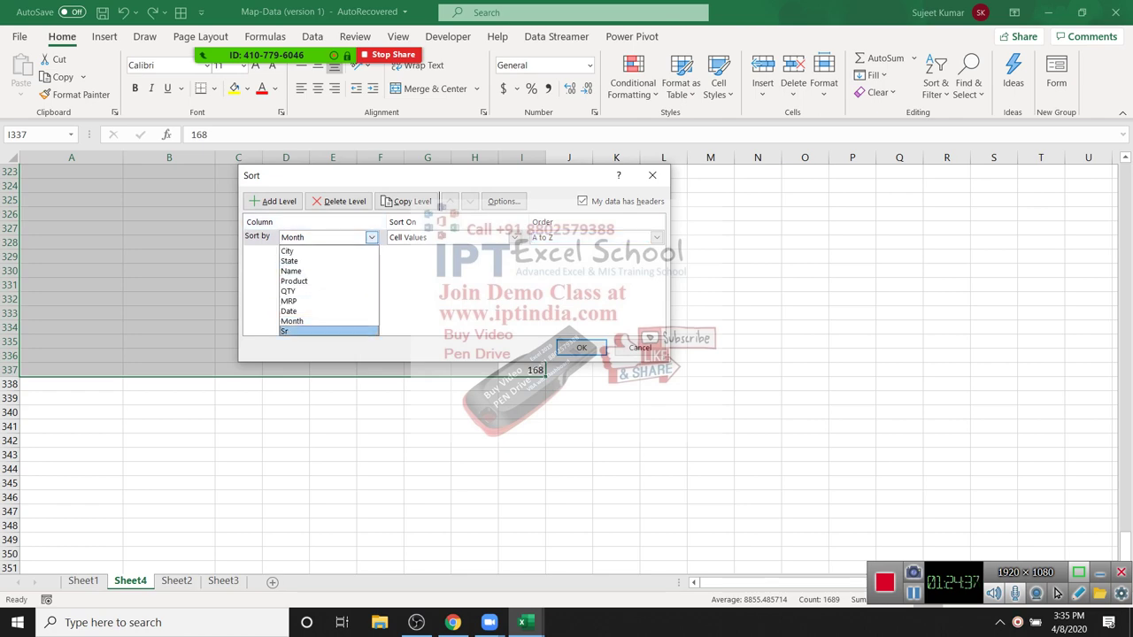
key(Return)
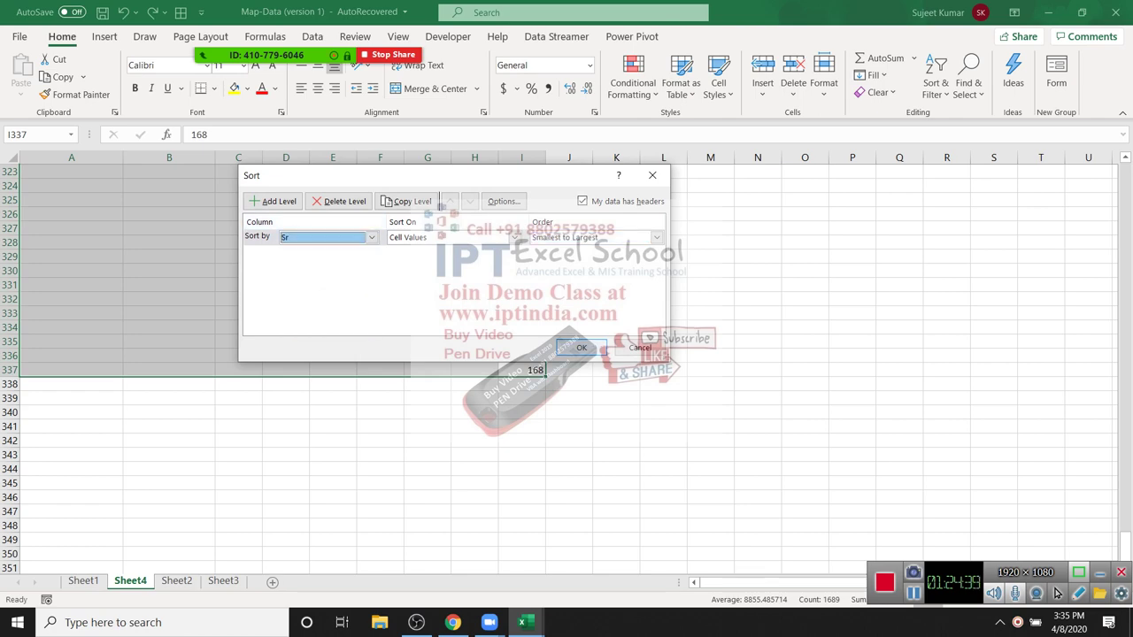
key(Return)
scroll(274, 363, up, 13)
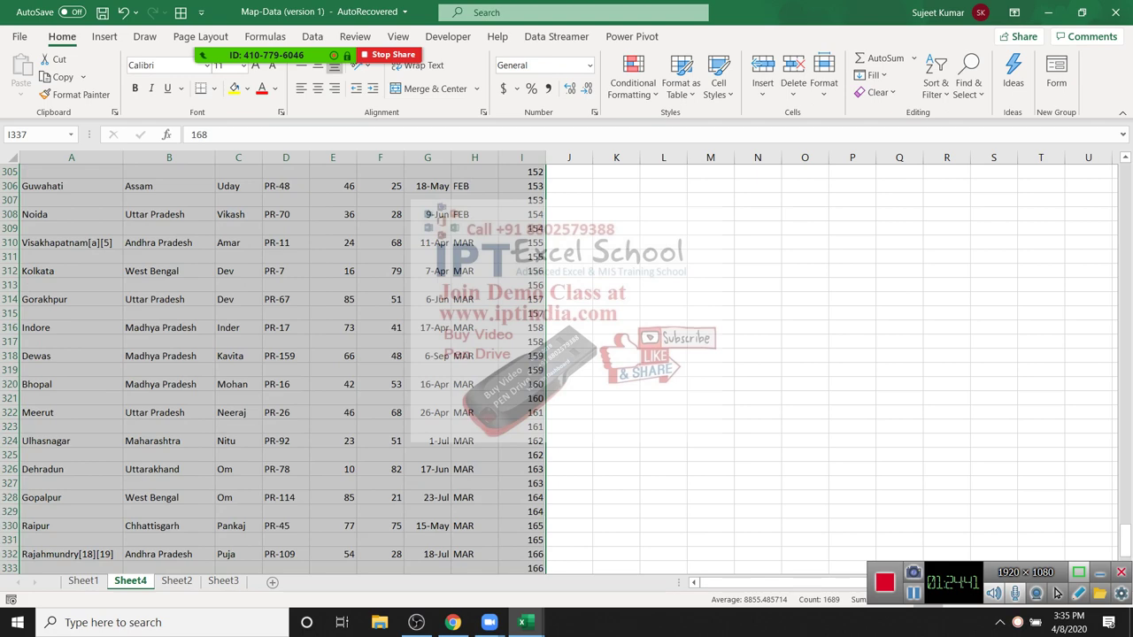
scroll(275, 363, up, 20)
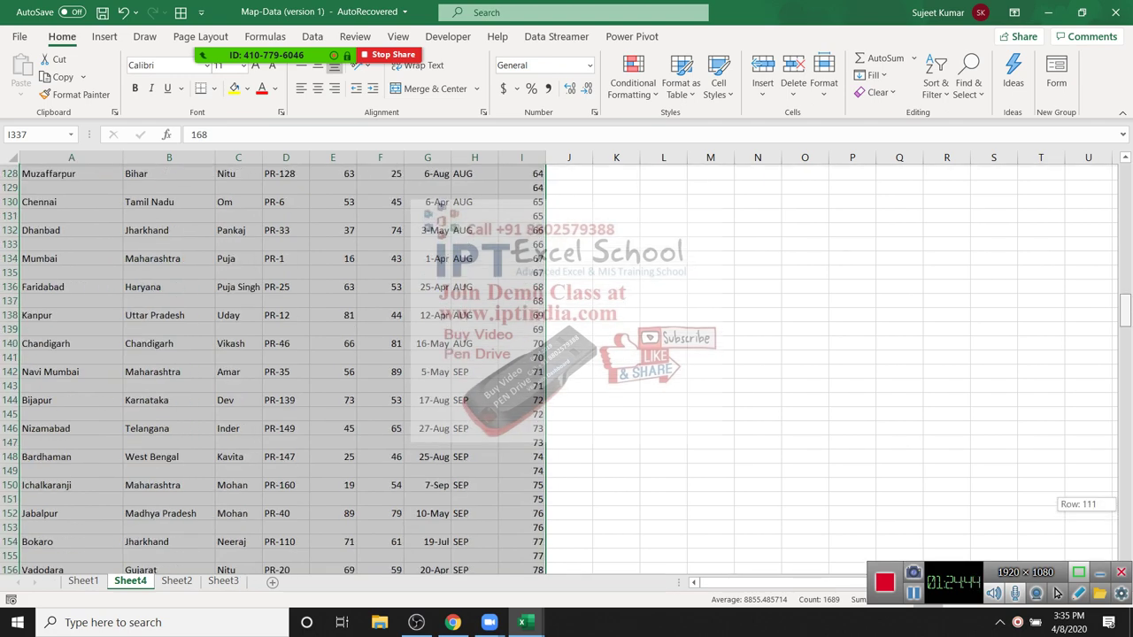
click(521, 157)
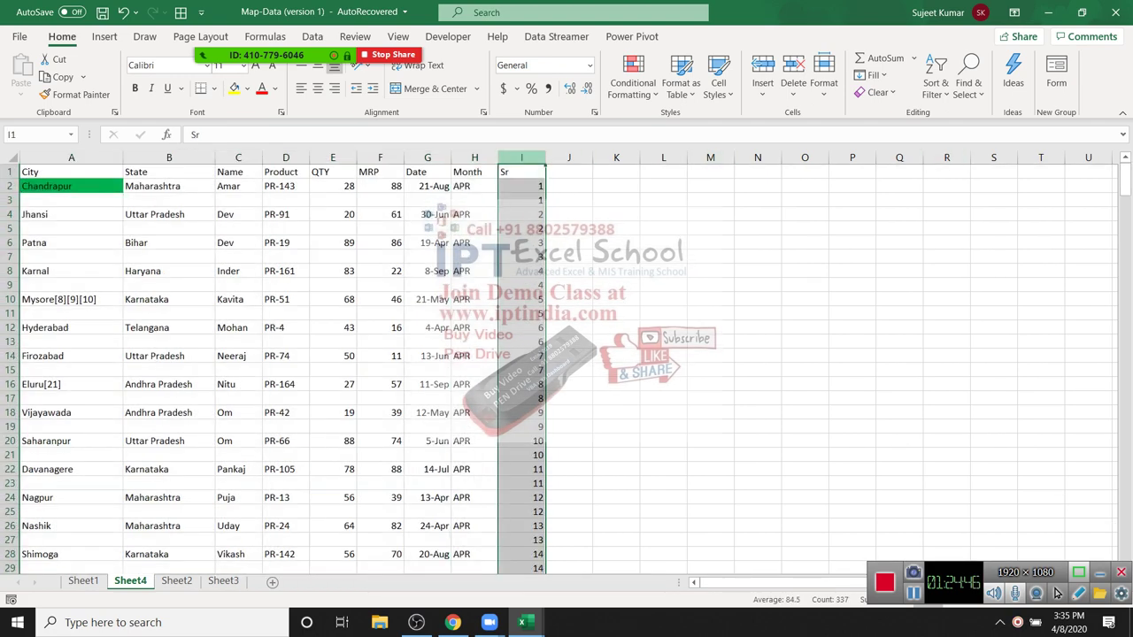
Step: Delete the Sr helper numbers from column I and check the blank rows in City
key(Delete)
key(Left)
key(Left)
key(Home)
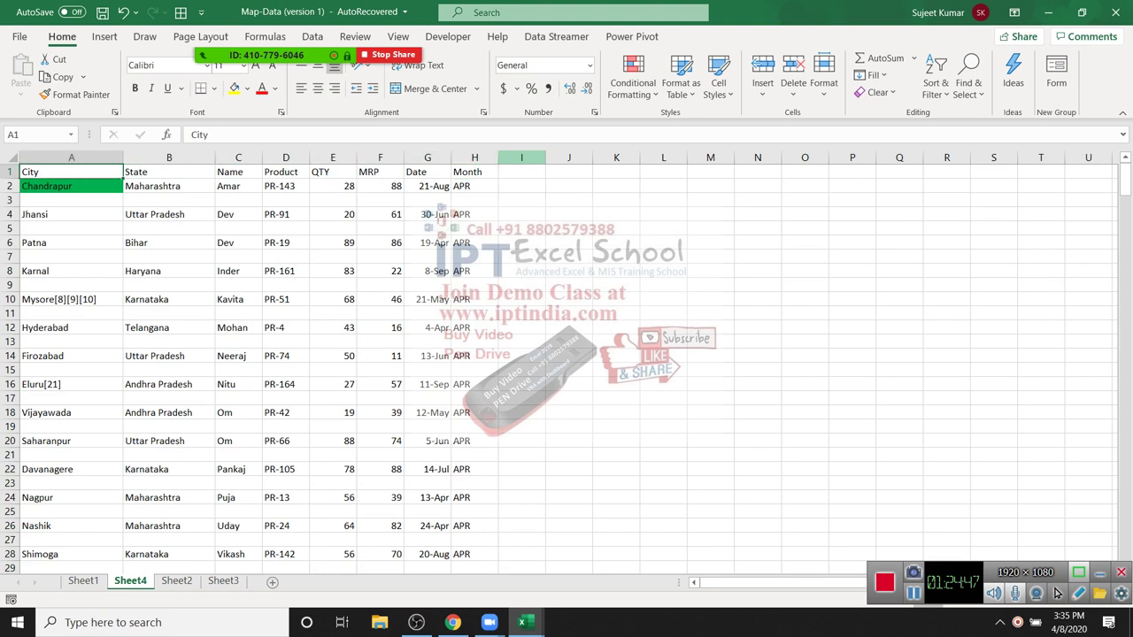
key(Down)
key(Down)
key(Down)
key(Down)
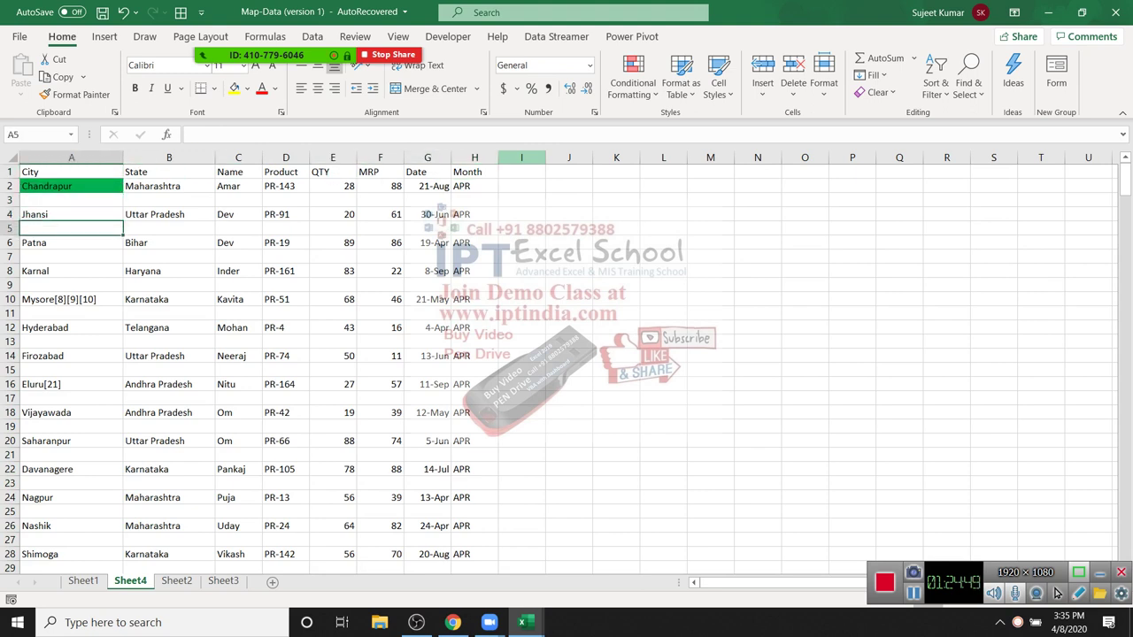
key(Up)
key(Up)
key(Up)
key(Up)
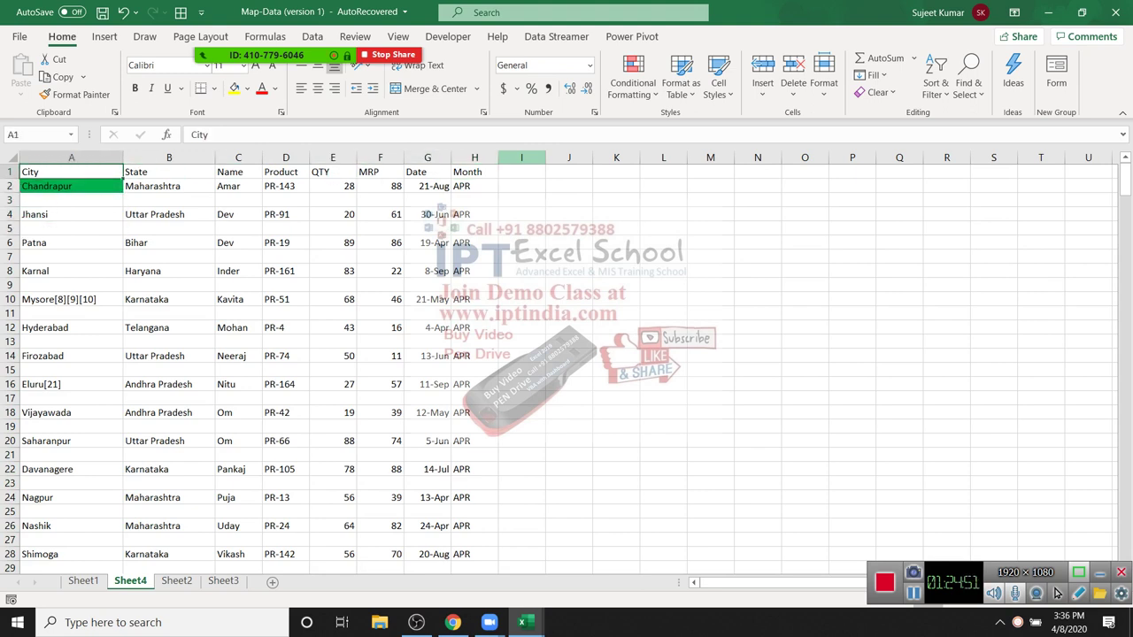
Step: Select the City–Month table A1:H336 including the blank rows
key(ctrl+shift+Right)
key(shift+Down)
key(shift+Down)
key(shift+Down)
key(shift+Down)
key(shift+Down)
key(shift+Down)
key(shift+Down)
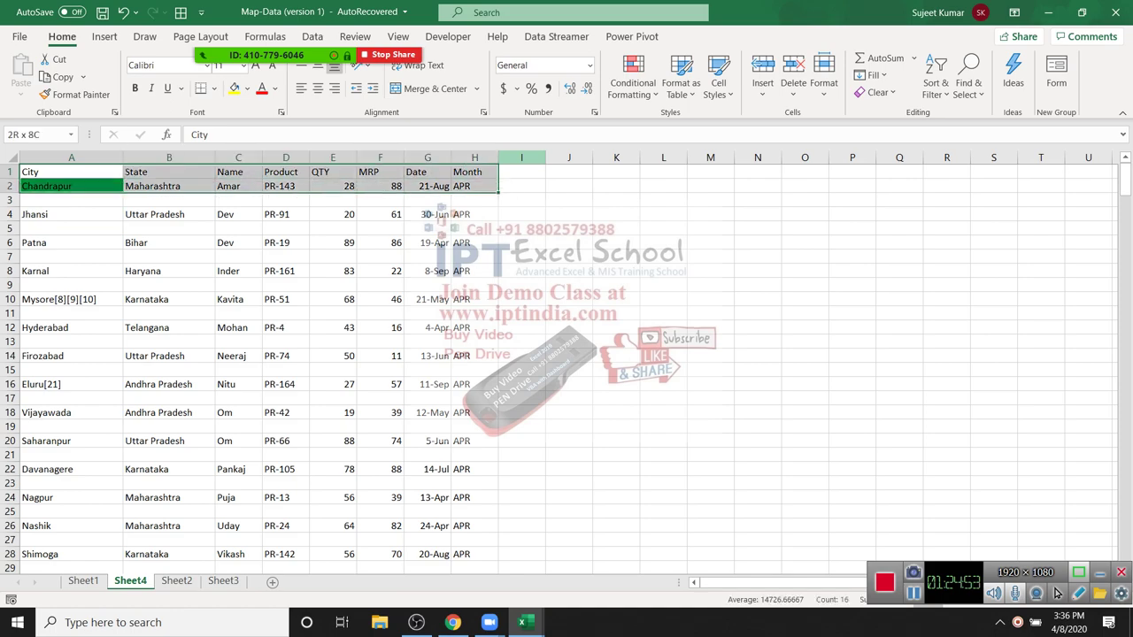
key(shift+Down)
key(shift+Down)
key(shift+Down)
key(shift+Down)
key(shift+Down)
key(shift+Down)
key(shift+Down)
key(shift+Down)
key(shift+Down)
key(shift+Down)
key(shift+Down)
key(shift+Down)
key(shift+Down)
key(shift+Down)
key(shift+Down)
key(shift+Down)
key(shift+Down)
key(shift+Down)
key(shift+Down)
key(shift+Down)
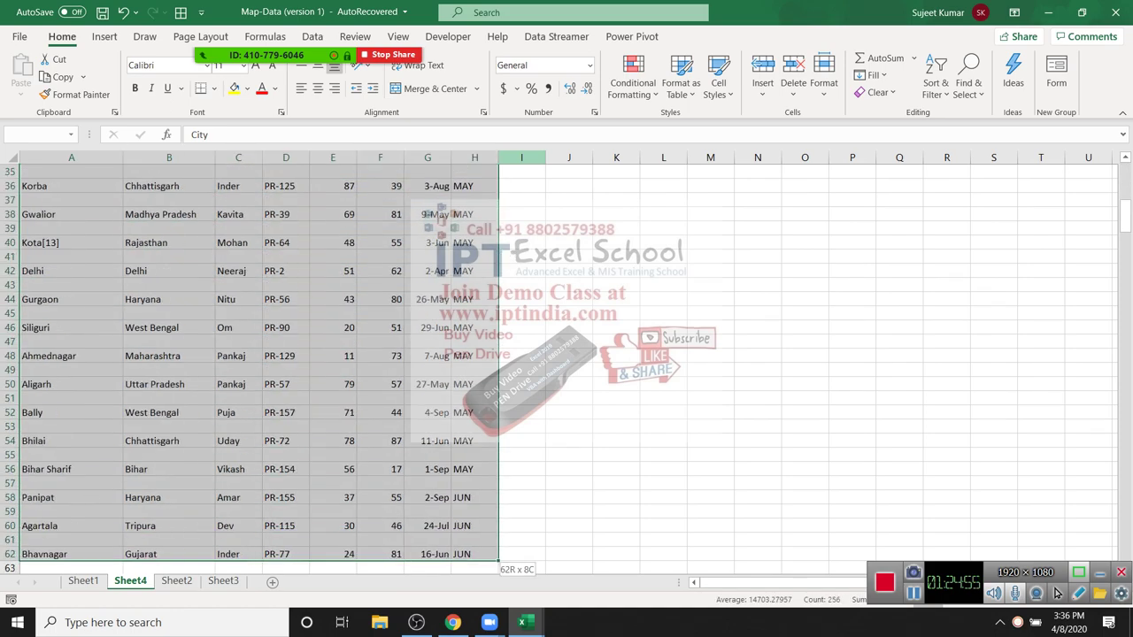
key(shift+Down)
key(shift+Down)
key(shift+Down)
key(shift+Down)
key(shift+Down)
key(shift+Down)
key(shift+Down)
key(shift+Down)
key(shift+Down)
key(shift+Down)
key(shift+Down)
key(shift+Down)
key(shift+Down)
key(shift+Down)
key(shift+Down)
key(shift+Down)
key(shift+Down)
key(shift+Down)
key(shift+Down)
key(shift+Down)
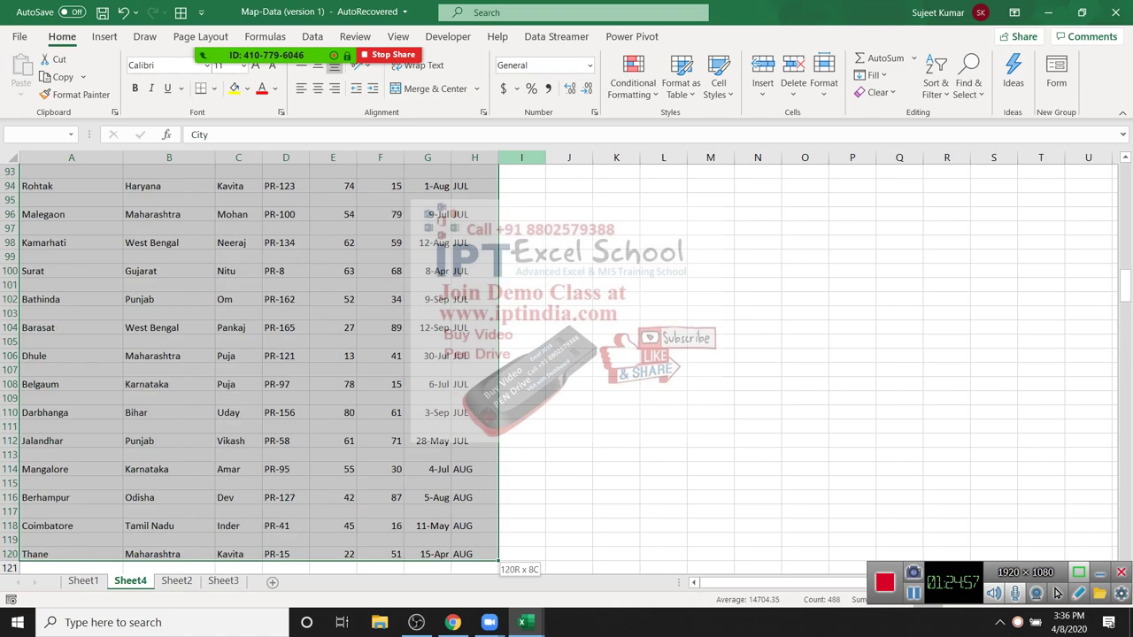
key(shift+Down)
key(shift+Down)
key(shift+Down)
key(shift+Down)
key(shift+Down)
key(shift+Down)
key(shift+Down)
key(shift+Down)
key(shift+Down)
key(shift+Down)
key(shift+Down)
key(shift+Down)
key(shift+Down)
key(shift+Down)
key(shift+Down)
key(shift+Down)
key(shift+Down)
key(shift+Down)
key(shift+Down)
key(shift+Down)
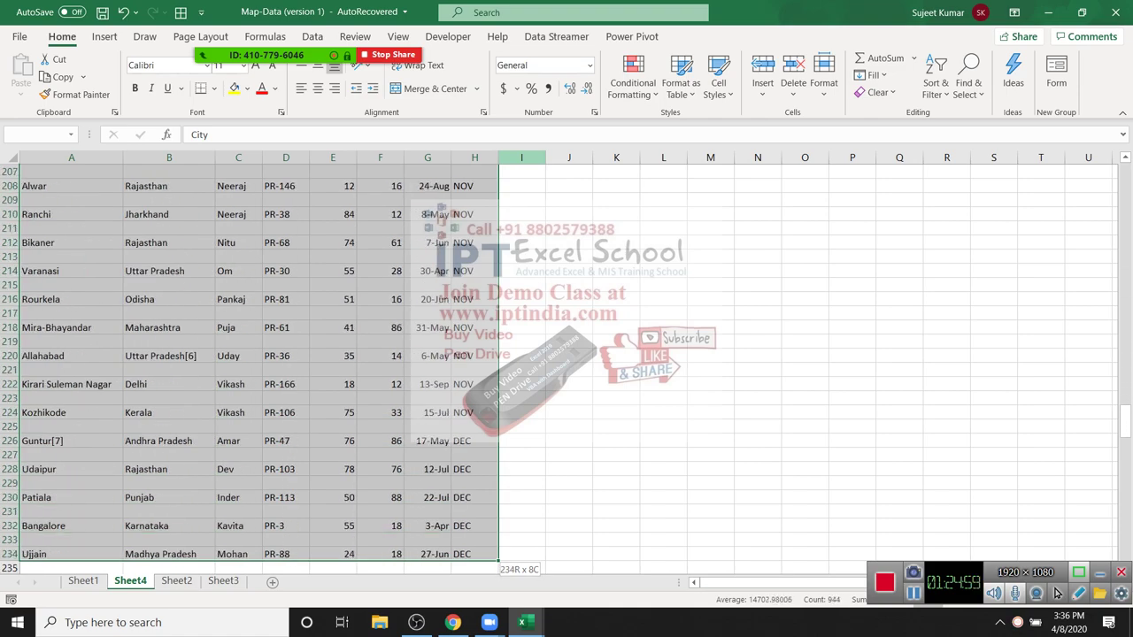
key(shift+Down)
key(shift+Down)
key(shift+Down)
key(shift+Down)
key(shift+Down)
key(shift+Down)
key(shift+Down)
key(shift+Down)
key(shift+Down)
key(shift+Down)
key(shift+Down)
key(shift+Down)
key(shift+Down)
key(shift+Down)
key(shift+Down)
key(shift+Down)
key(shift+Down)
key(shift+Down)
key(shift+Down)
key(shift+Down)
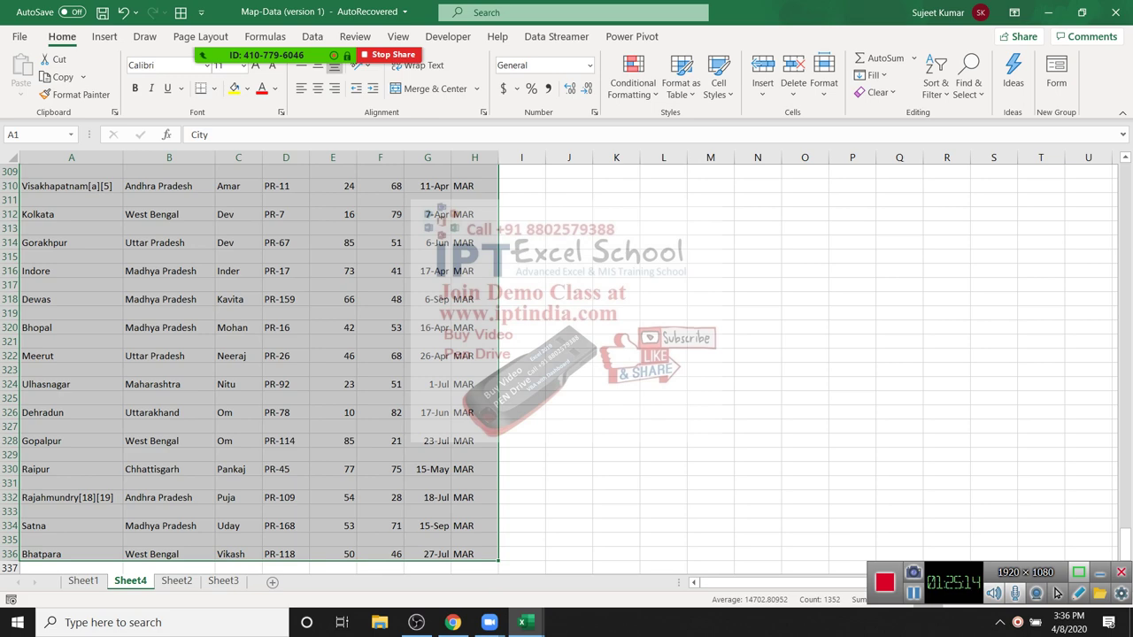
drag(1124, 542, 1124, 172)
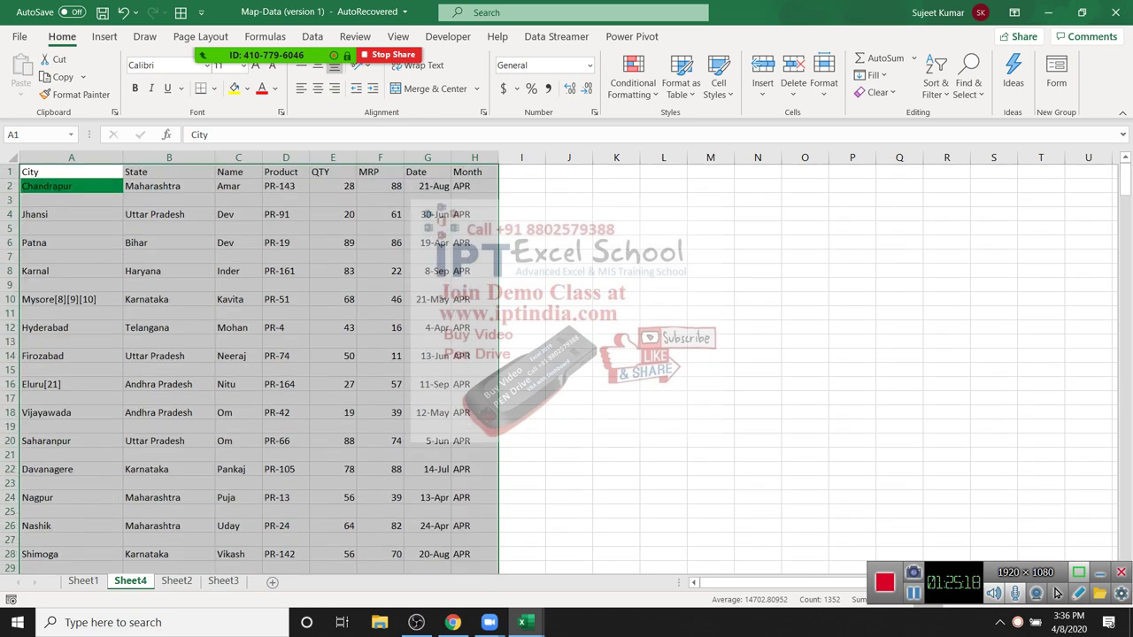
Step: Custom Sort the selected range by City, A to Z
click(936, 84)
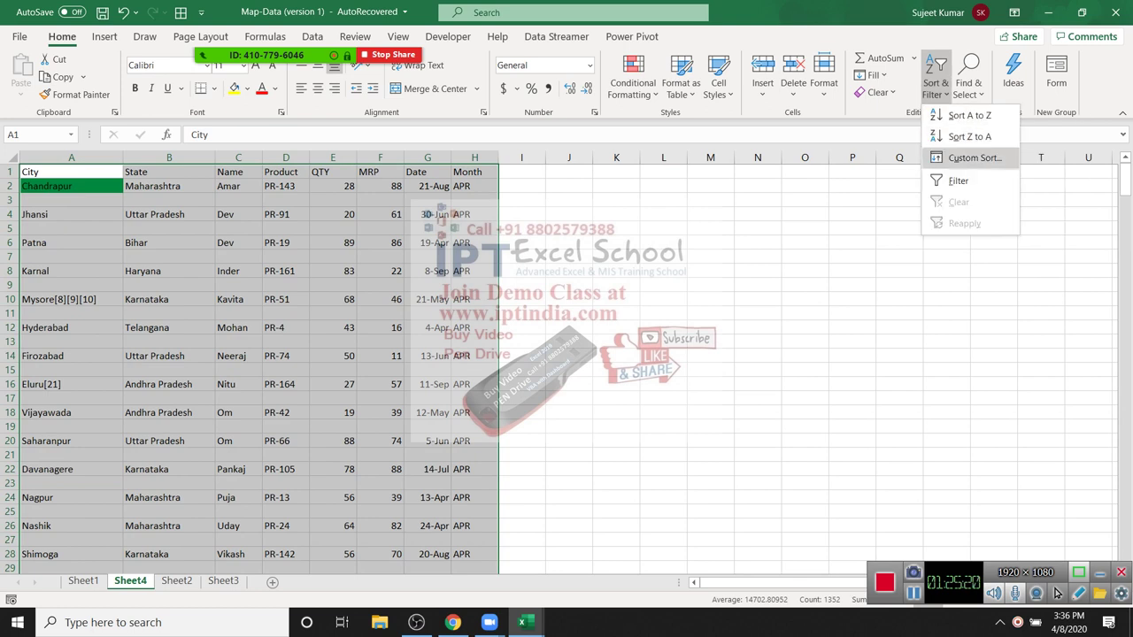
click(973, 157)
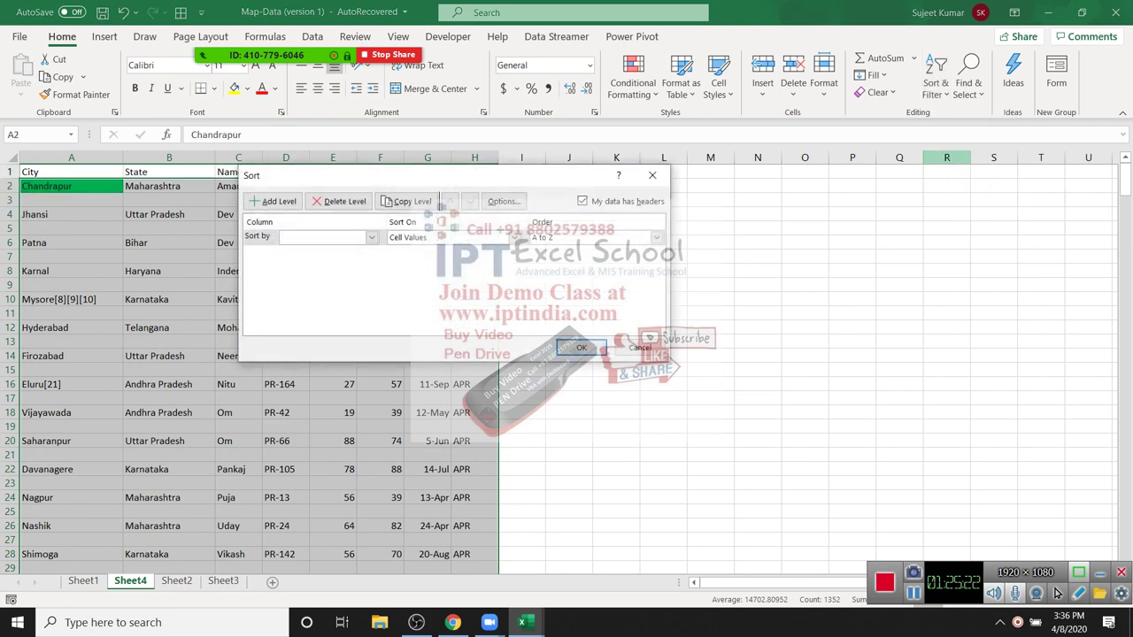
click(371, 238)
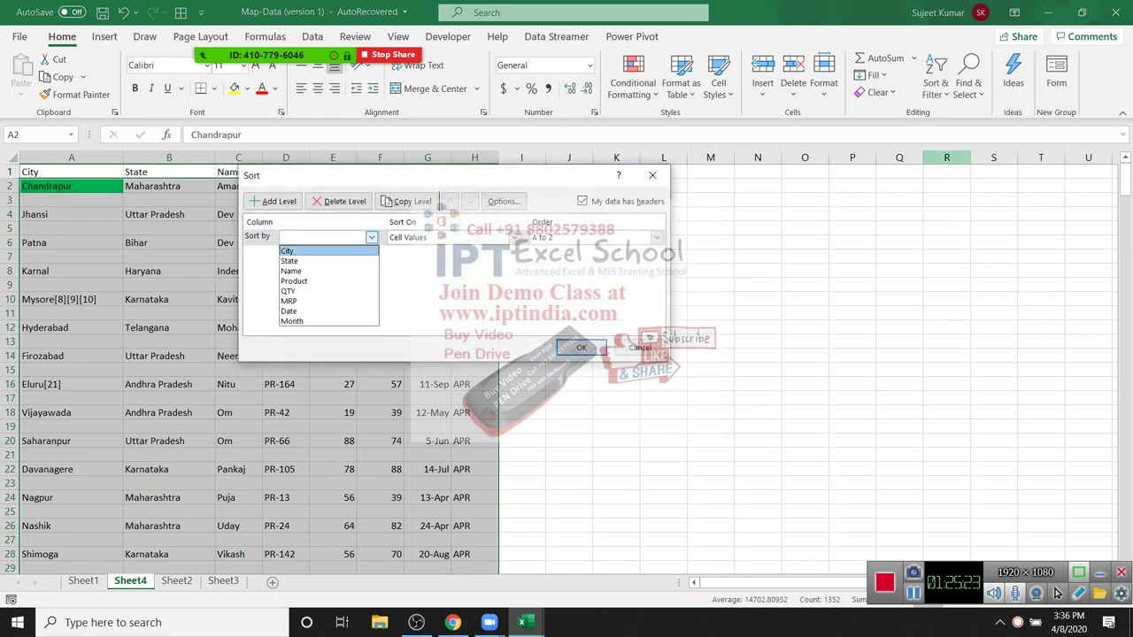
key(Return)
key(Return)
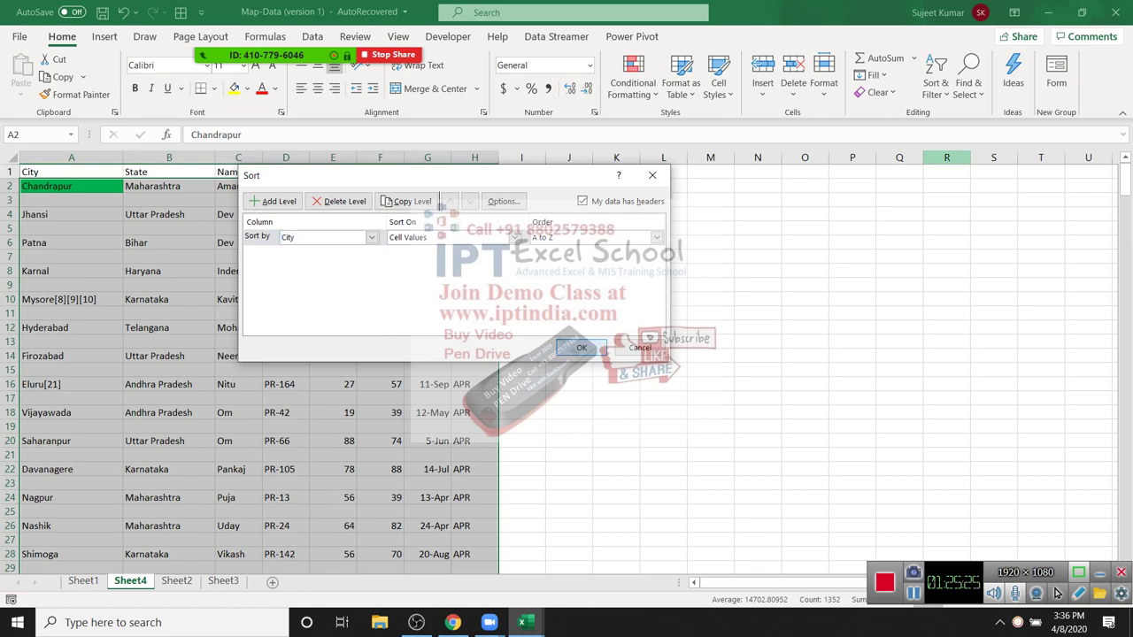
Step: Scroll through the sorted table to confirm it ends at row 169 without blank rows
click(1124, 177)
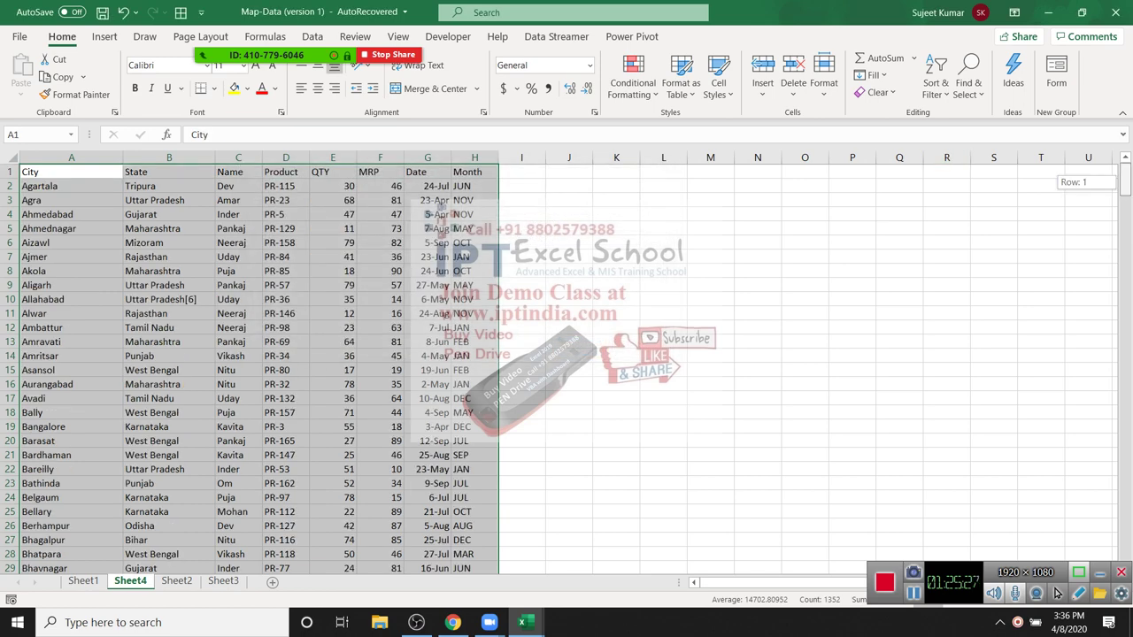
drag(1124, 177, 1124, 384)
scroll(566, 363, up, 5)
scroll(567, 362, down, 1)
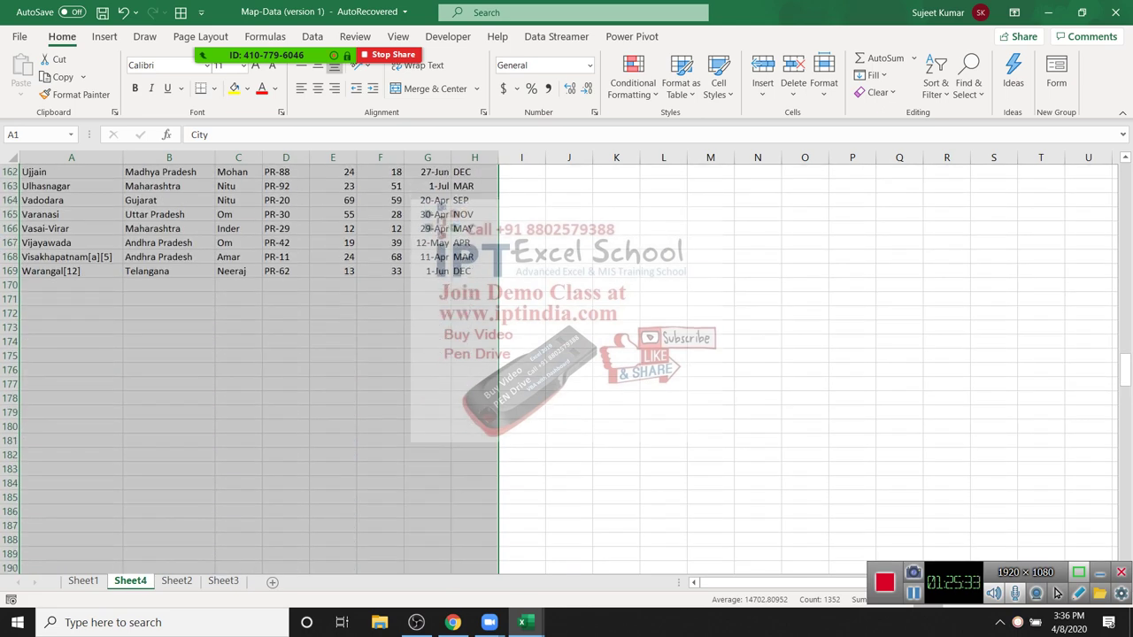
scroll(257, 363, down, 3)
scroll(257, 363, up, 10)
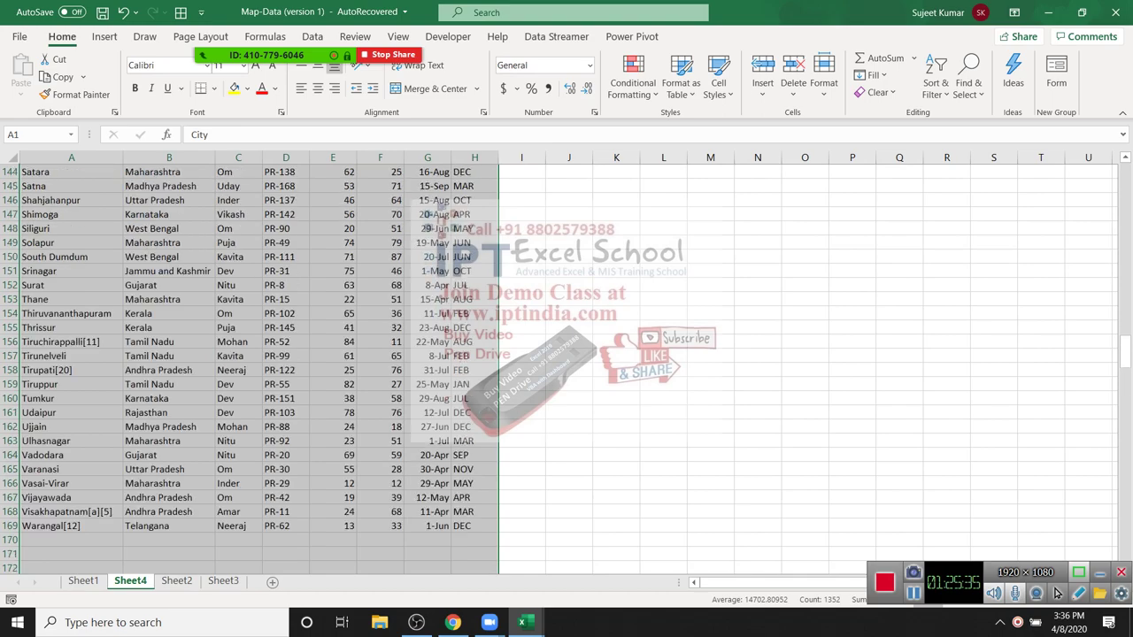
scroll(256, 363, up, 20)
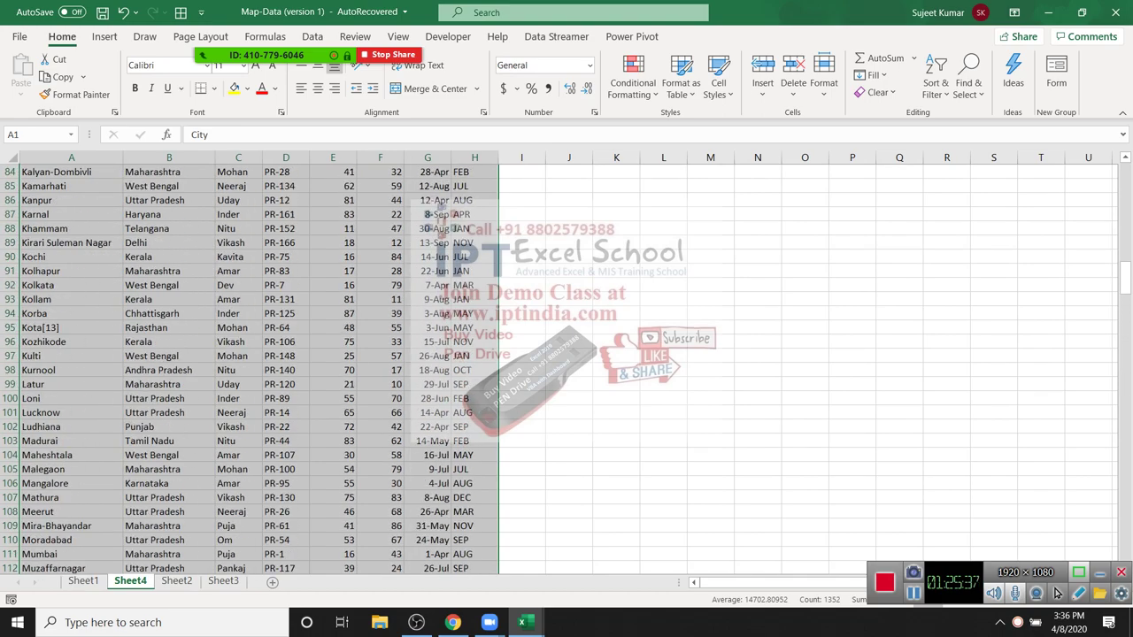
scroll(257, 362, up, 3)
scroll(256, 363, up, 19)
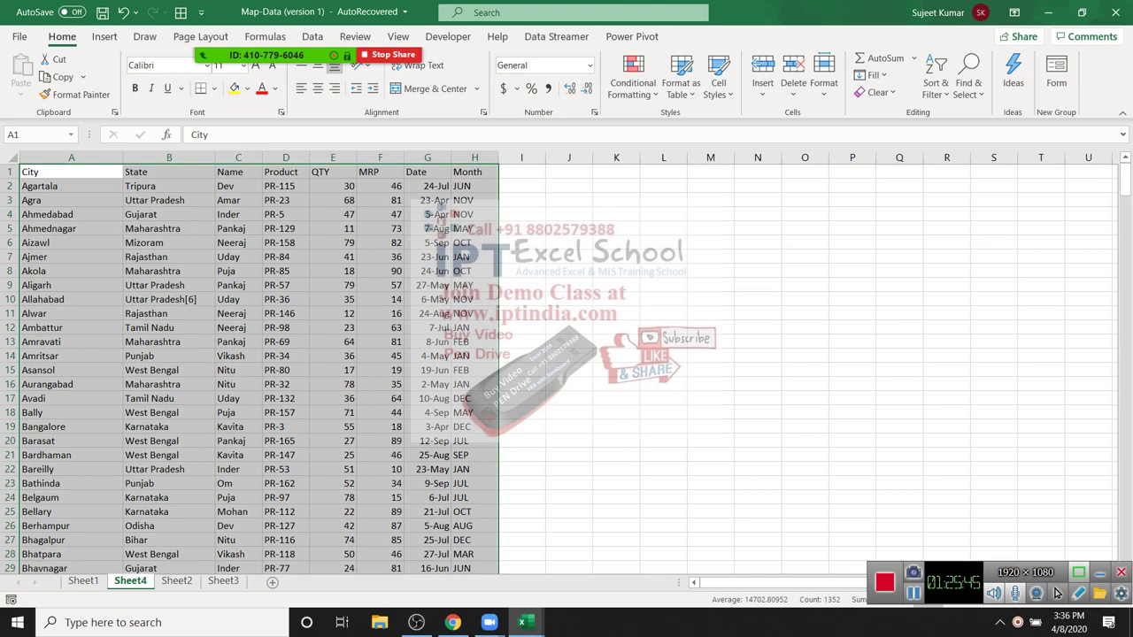
key(Right)
key(Right)
key(Right)
key(Down)
key(Down)
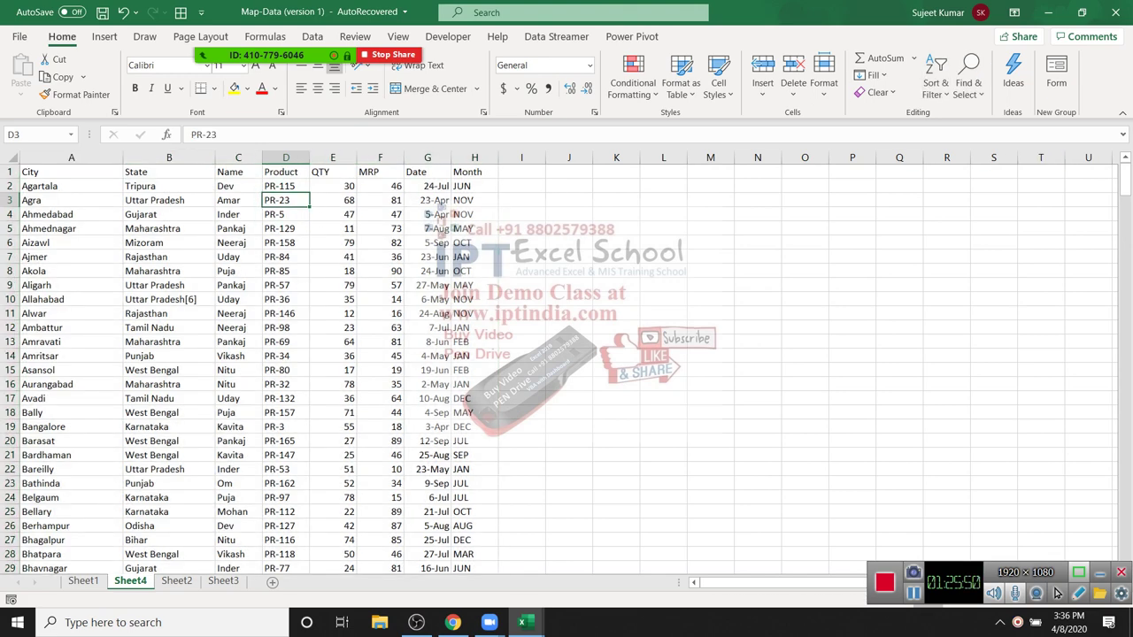
Step: Move to the State header cell B1 of the City–Month table
key(ctrl+Home)
key(shift+Down)
key(shift+Down)
key(shift+Down)
key(shift+Down)
key(shift+Down)
key(shift+Down)
key(shift+Down)
key(shift+Down)
key(shift+Down)
key(shift+Down)
key(shift+Down)
key(shift+Down)
key(shift+Down)
key(shift+Down)
key(shift+Down)
key(shift+Down)
key(shift+Down)
key(shift+Down)
key(shift+Right)
key(shift+Right)
key(shift+Right)
key(shift+Right)
key(shift+Right)
key(shift+Right)
key(shift+Right)
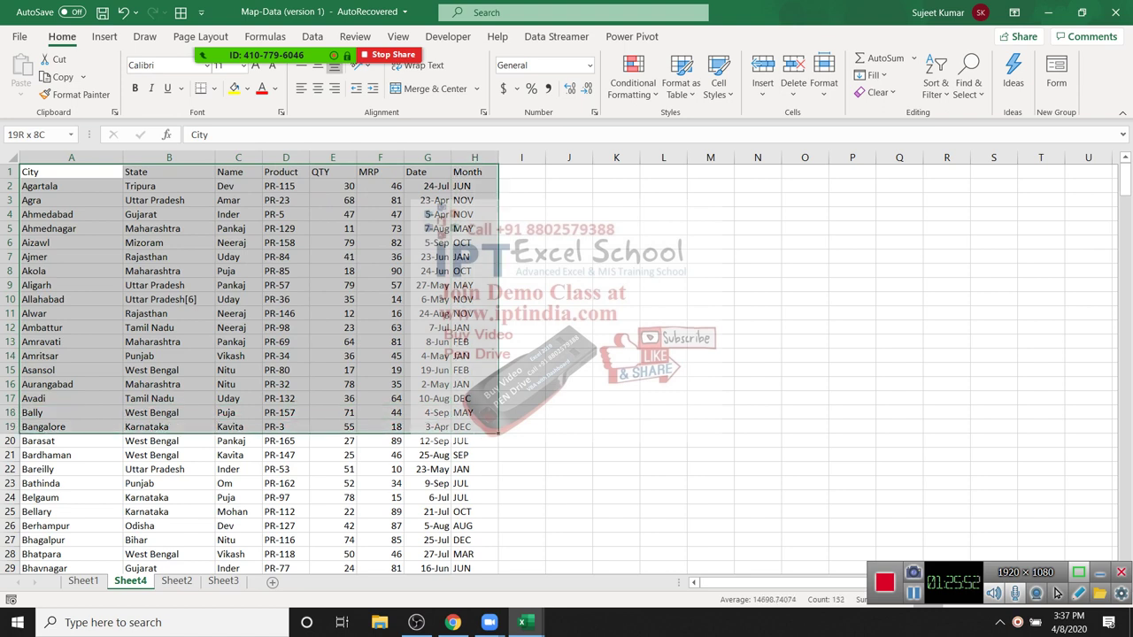
key(Right)
key(Right)
key(Right)
key(Down)
key(Down)
key(Down)
key(Down)
key(Down)
key(Down)
key(Down)
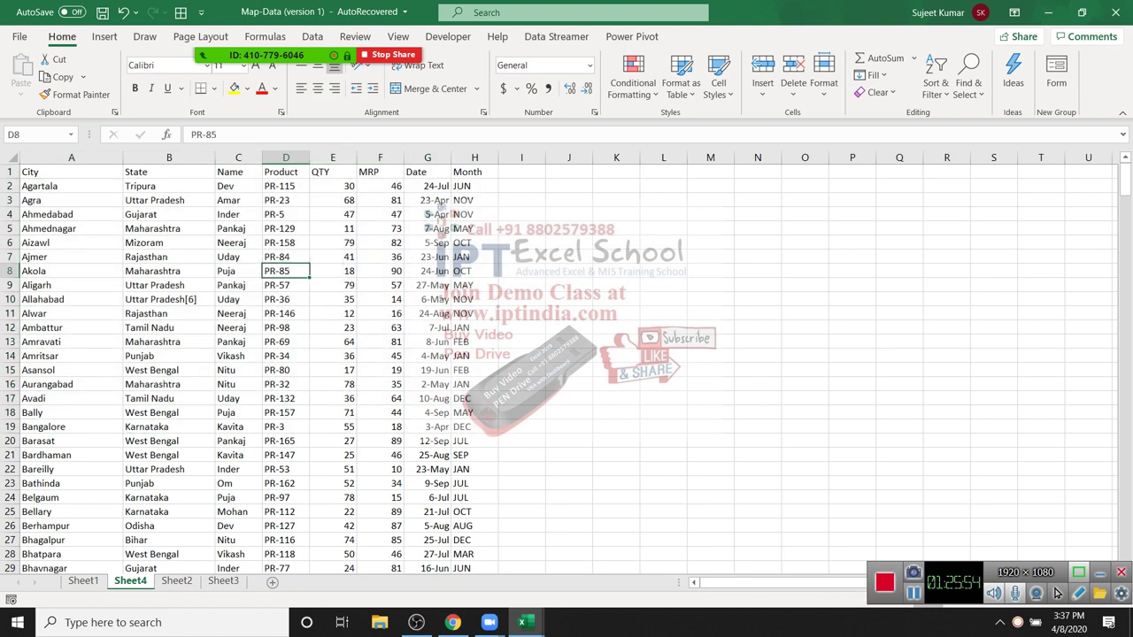
key(Left)
key(Left)
key(Up)
key(Up)
key(Up)
key(Up)
key(Up)
key(Up)
key(Up)
Step: Turn on Filter so headers City through Month each get a dropdown arrow
key(alt+h)
key(f)
key(d)
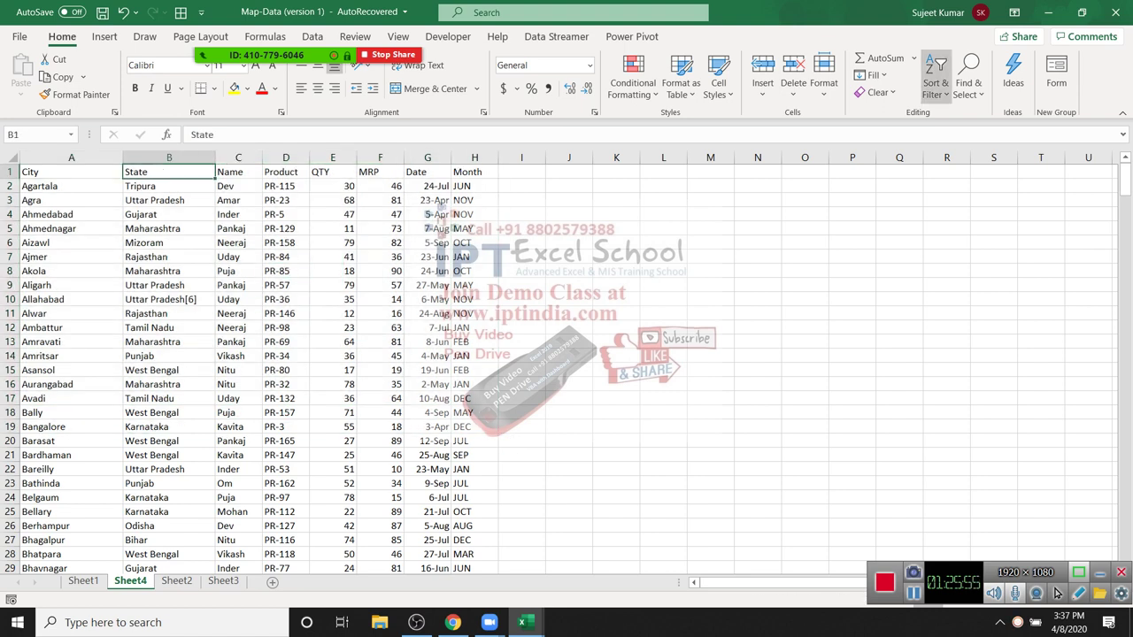
key(Left)
key(Down)
key(Down)
key(Down)
key(Down)
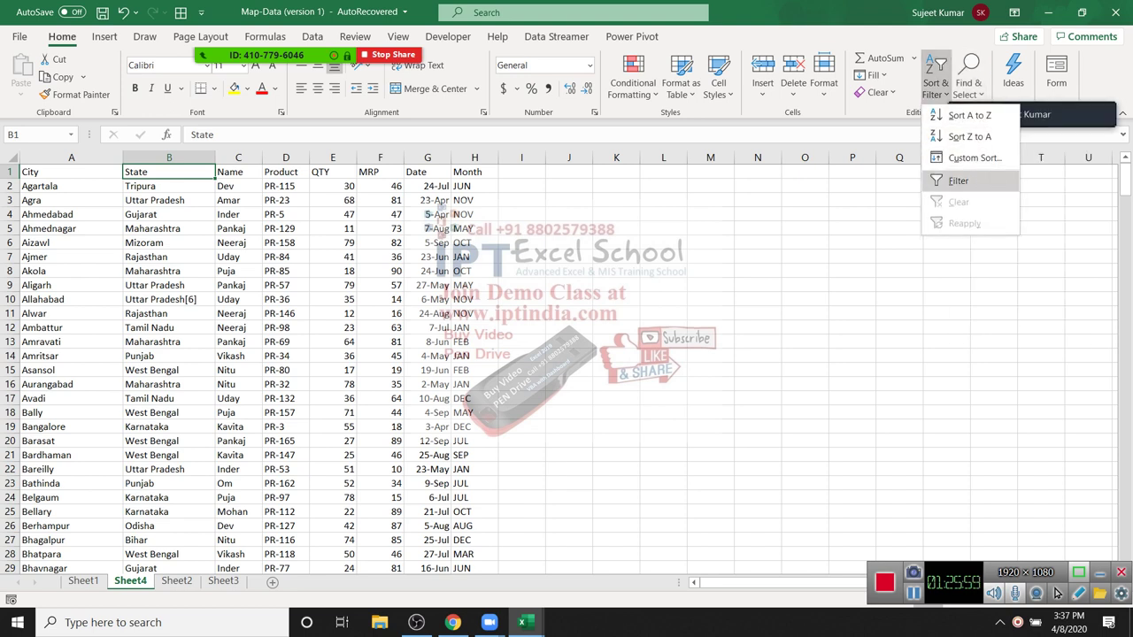
key(Return)
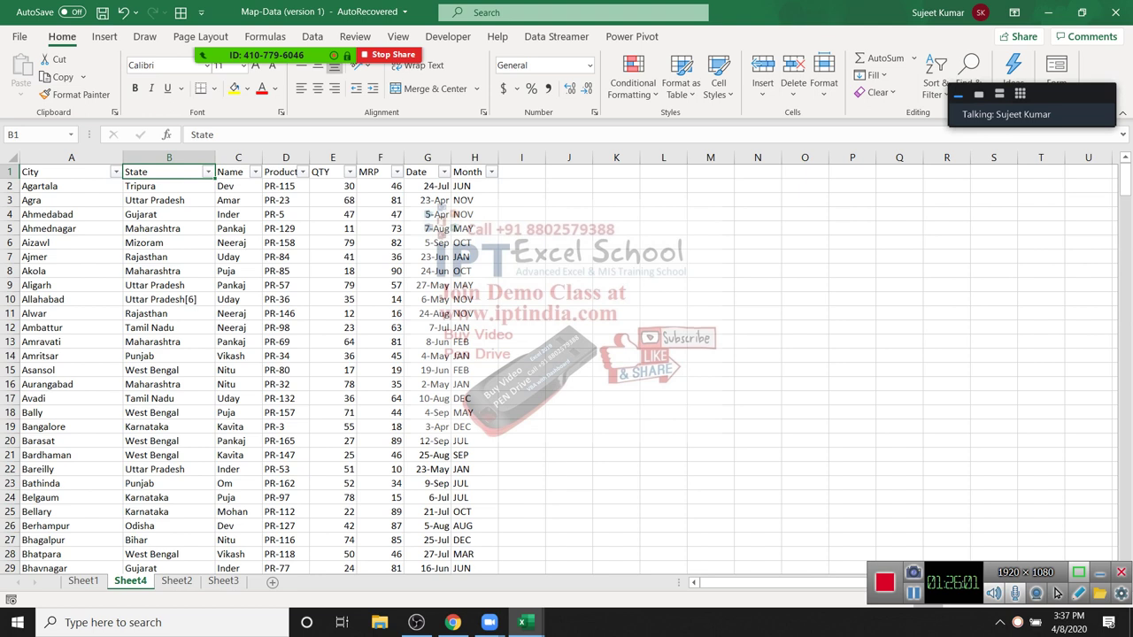
key(alt+u)
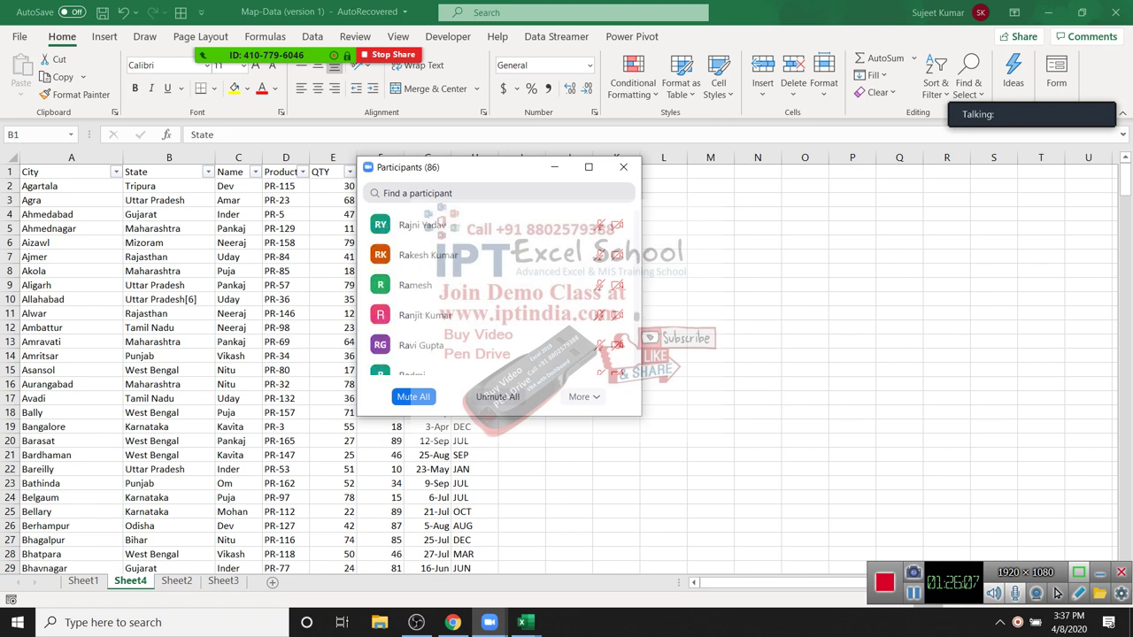
key(Down)
key(Up)
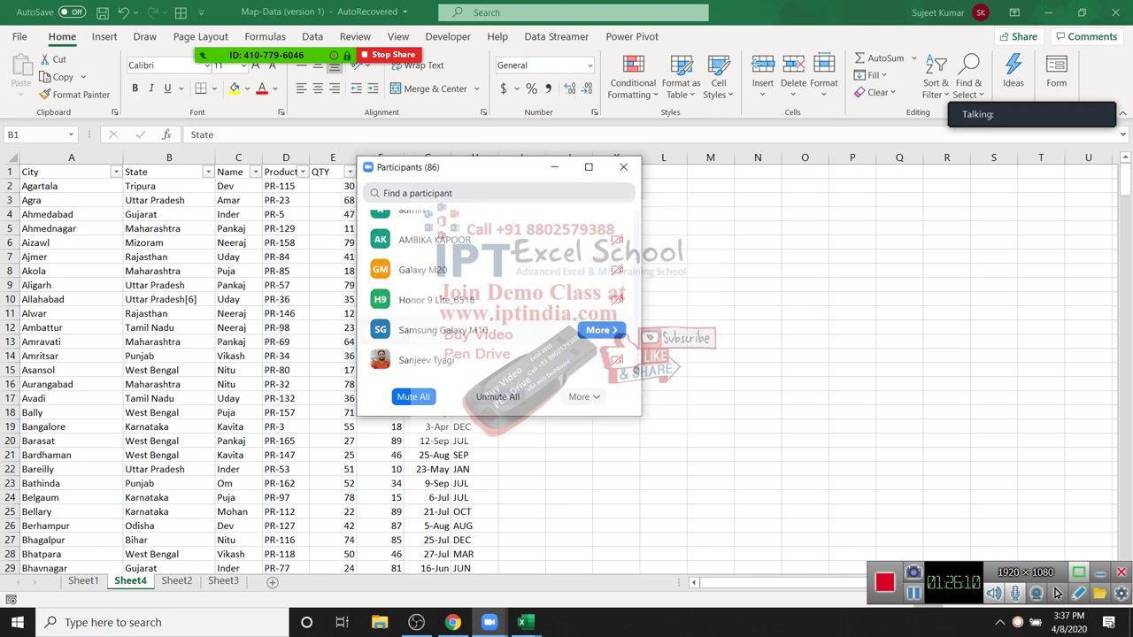
key(Return)
key(Return)
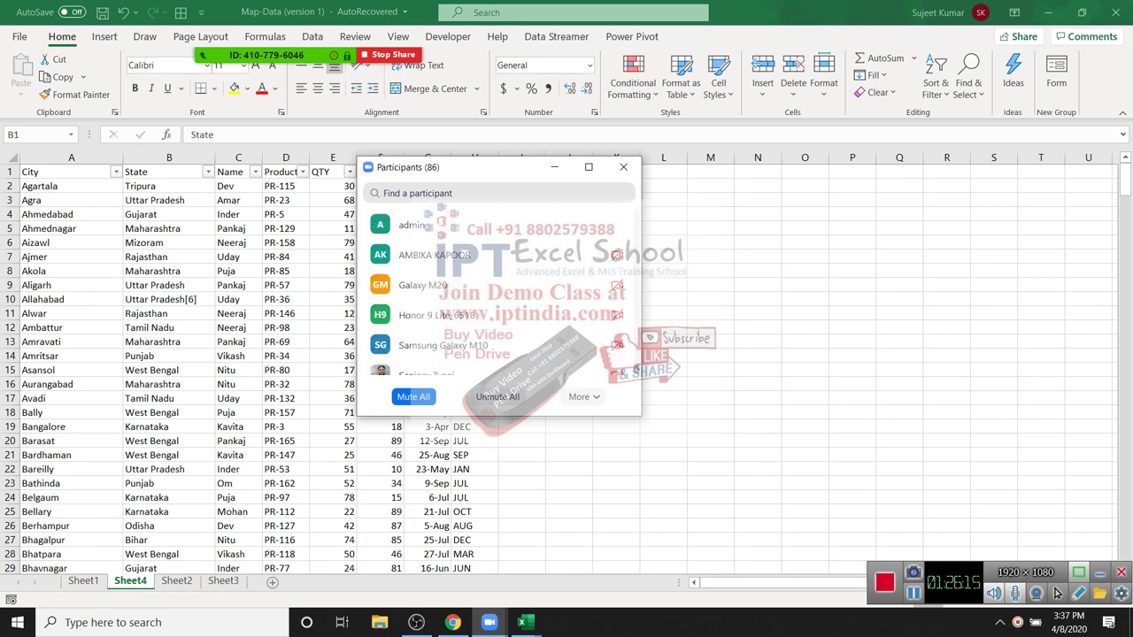
click(623, 167)
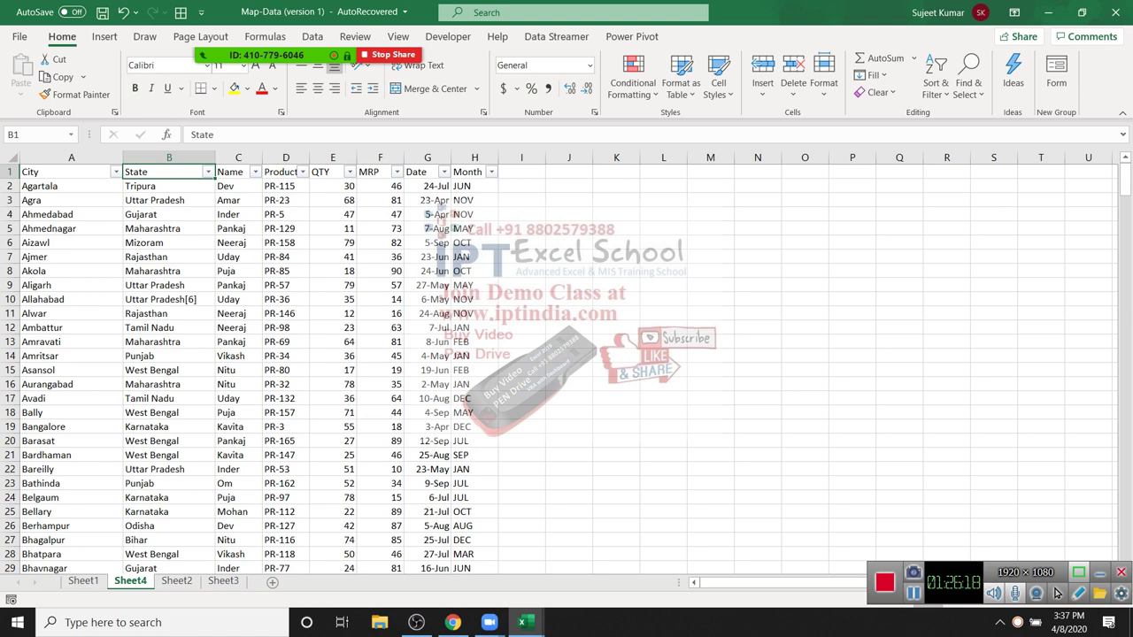
key(Left)
key(shift+Right)
key(shift+Right)
key(shift+Right)
key(shift+Right)
key(shift+Right)
key(shift+Right)
key(shift+Right)
key(shift+Down)
key(shift+Down)
key(shift+Down)
key(shift+Down)
key(shift+Down)
key(shift+Down)
key(shift+Down)
key(shift+Down)
key(shift+Down)
key(shift+Down)
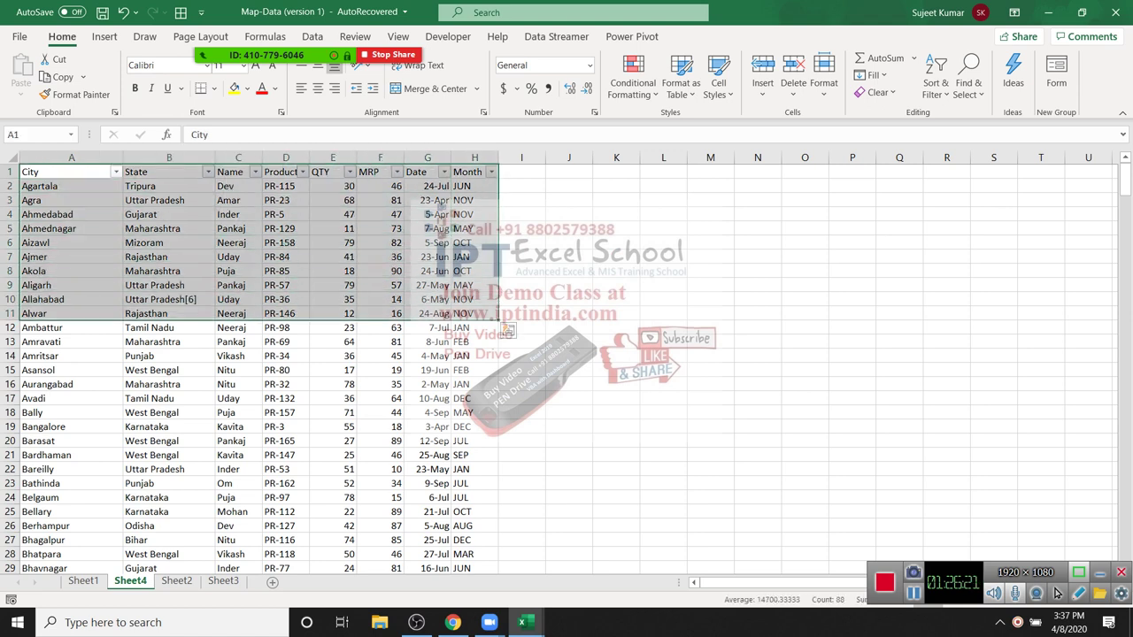
key(Right)
key(Right)
key(Right)
key(Right)
key(Right)
key(Right)
key(Down)
key(Down)
key(Down)
key(Down)
key(Down)
key(Down)
key(Down)
key(Down)
scroll(1055, 593, down, 3)
scroll(1056, 593, up, 3)
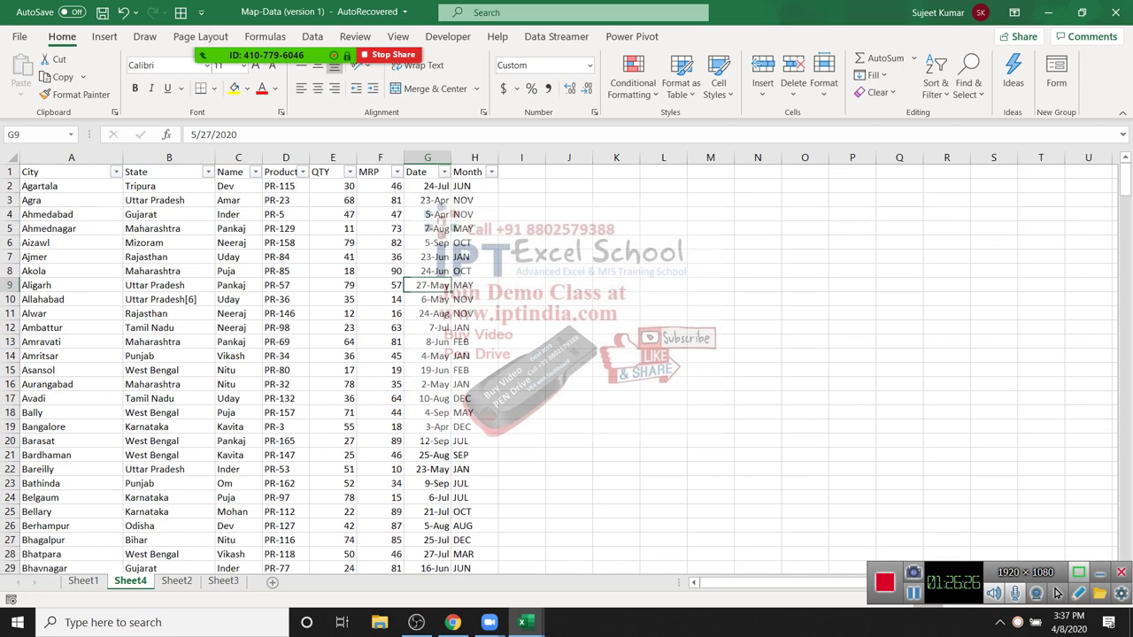
key(Up)
key(Up)
key(Up)
key(Up)
key(Up)
key(Left)
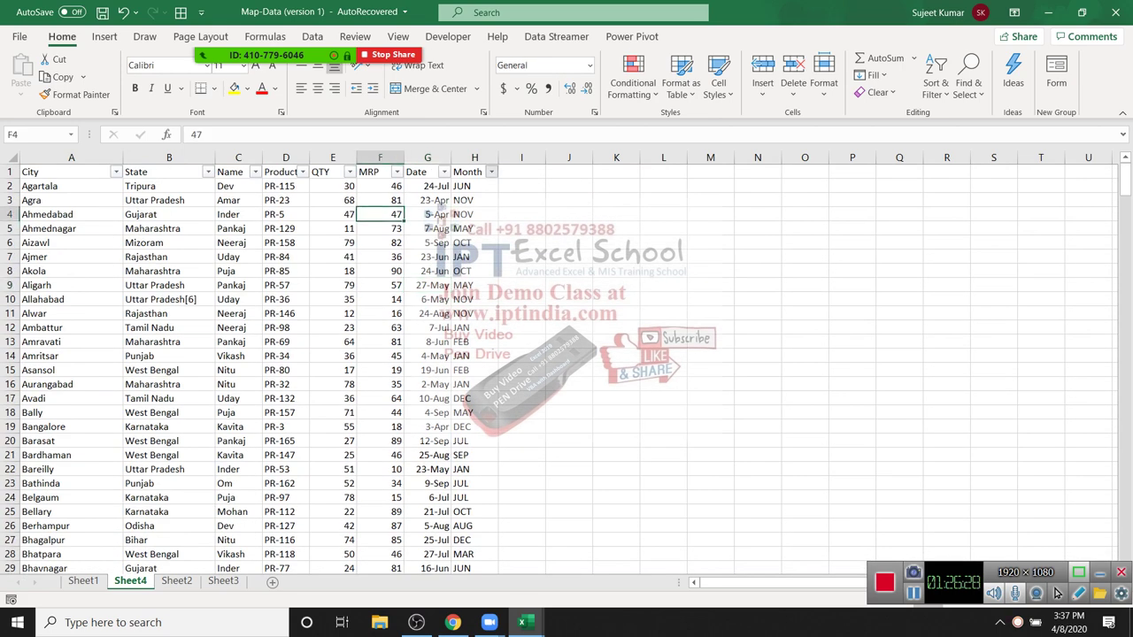
key(alt+Down)
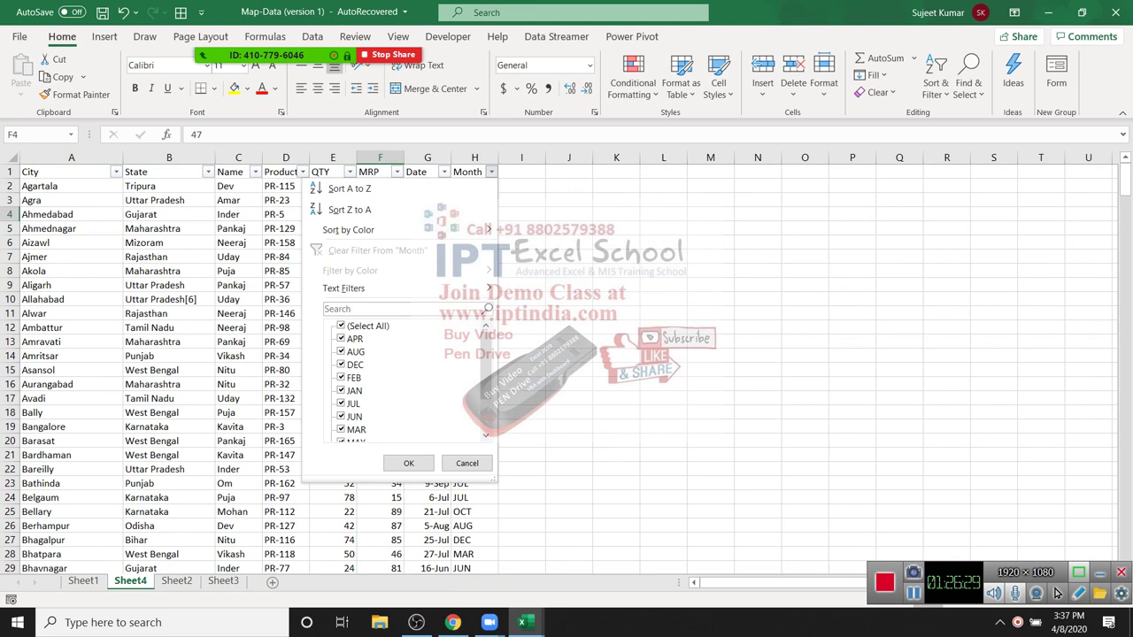
key(space)
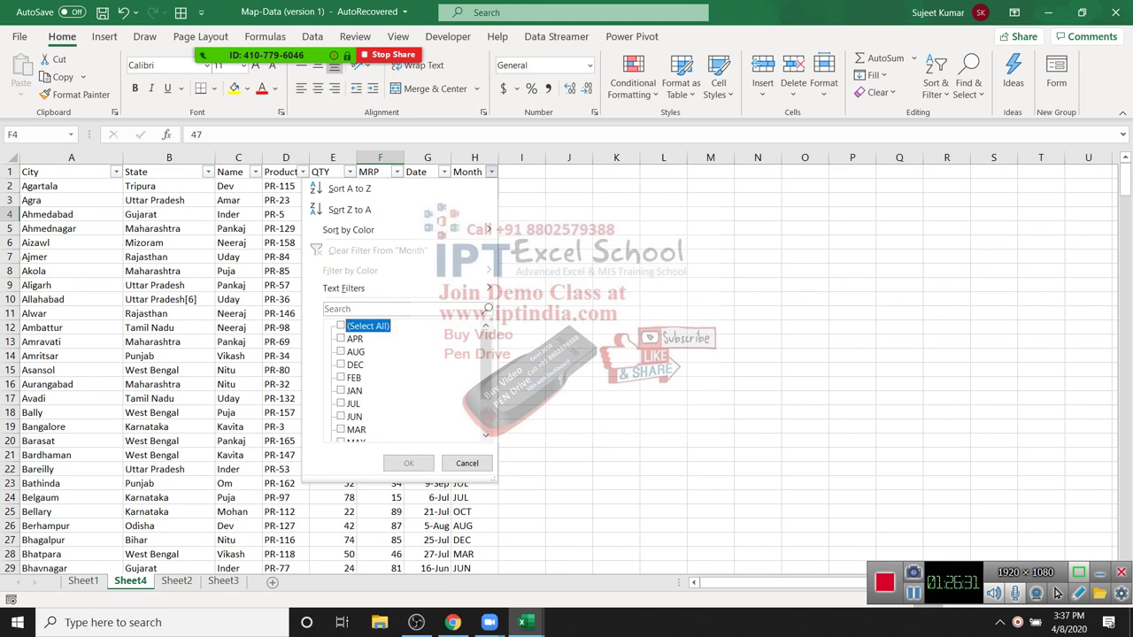
key(Down)
key(Down)
key(Down)
key(Down)
key(space)
key(Down)
key(Down)
key(space)
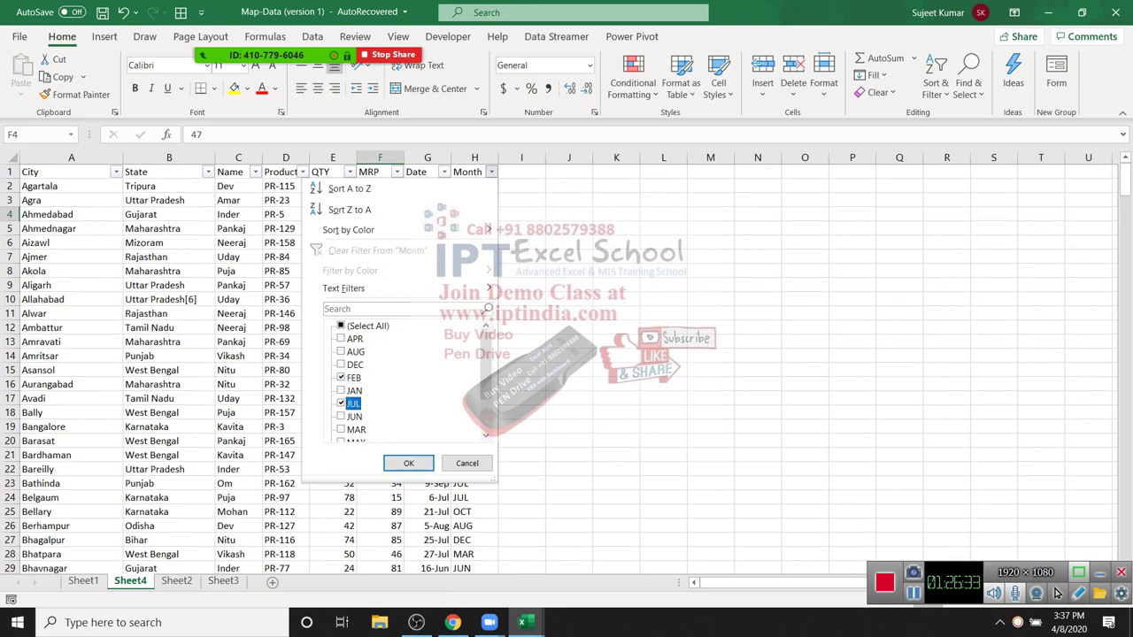
key(Tab)
key(Return)
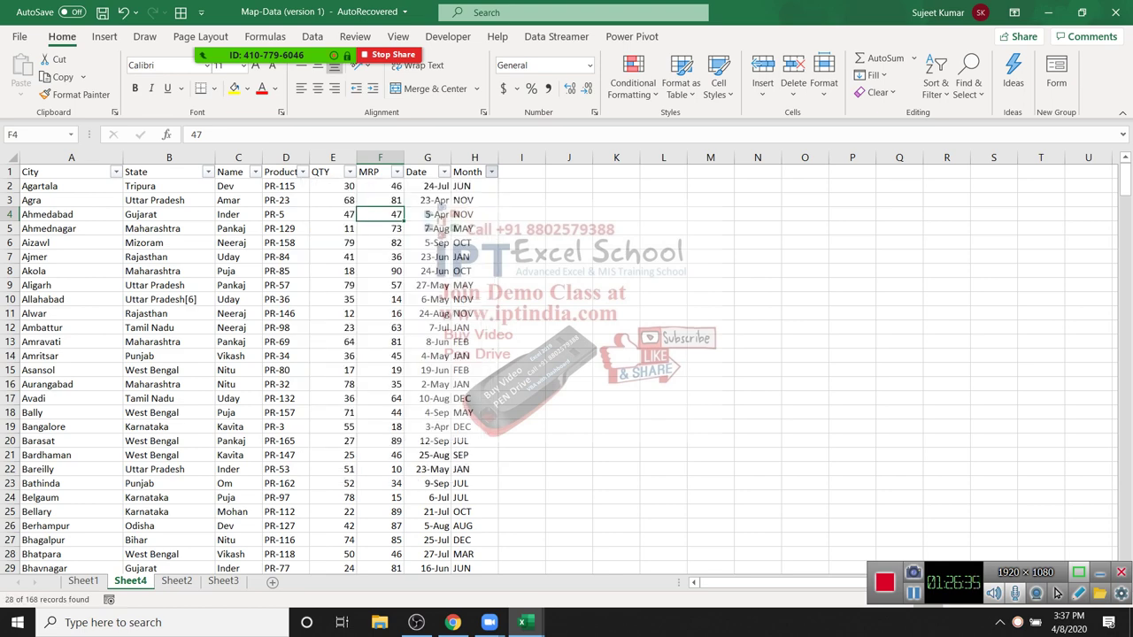
scroll(1056, 593, down, 3)
scroll(1057, 593, up, 4)
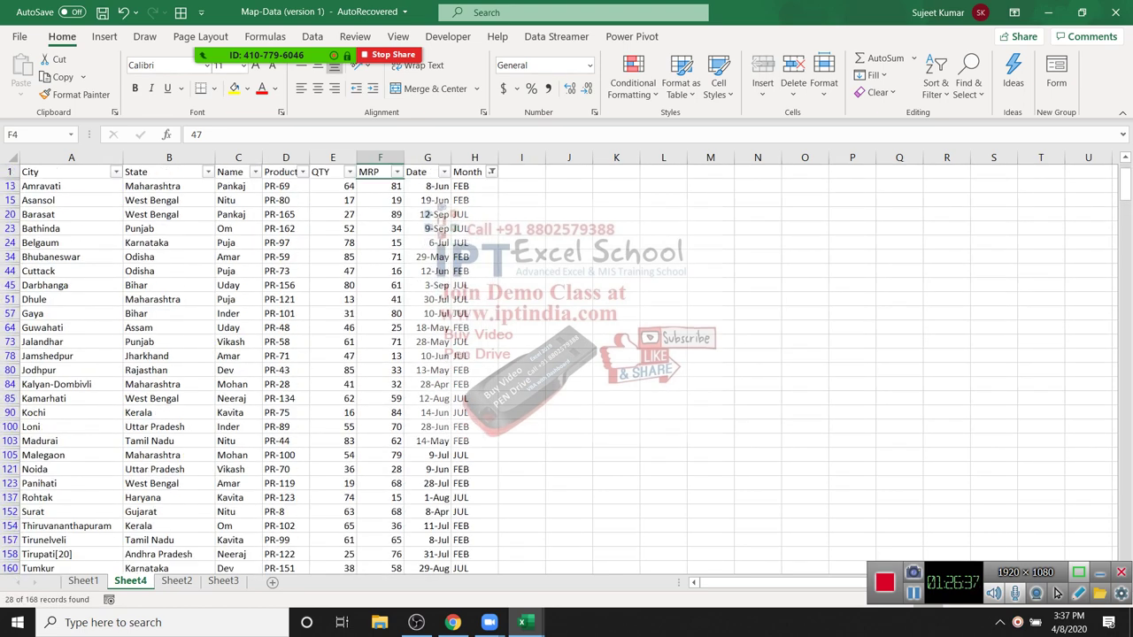
scroll(1056, 593, down, 1)
drag(71, 271, 133, 309)
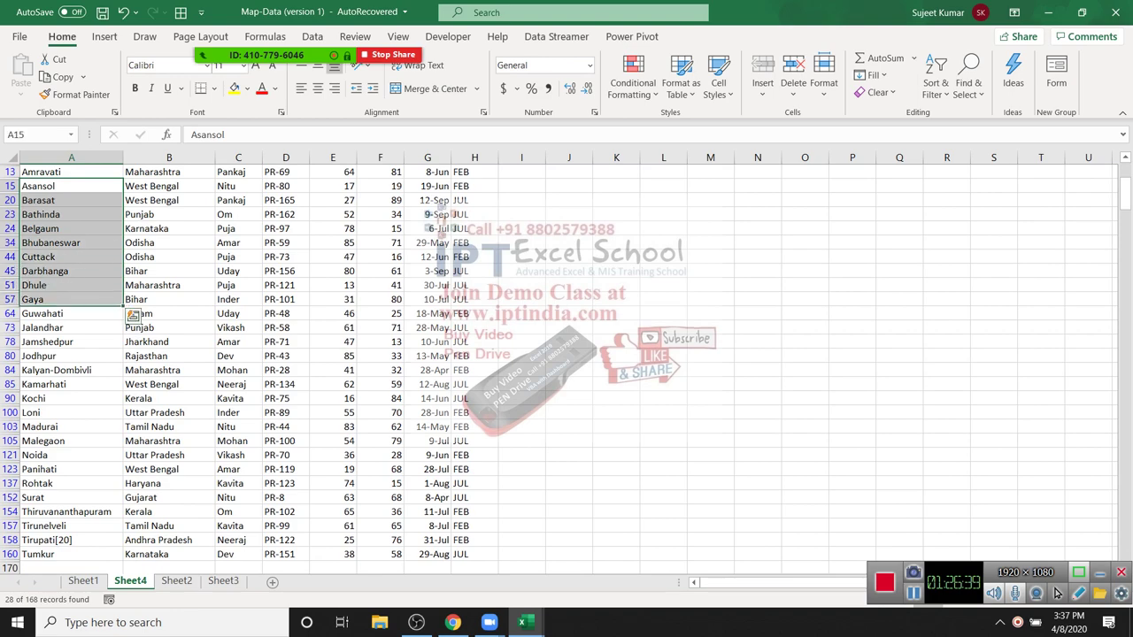
scroll(566, 367, up, 1)
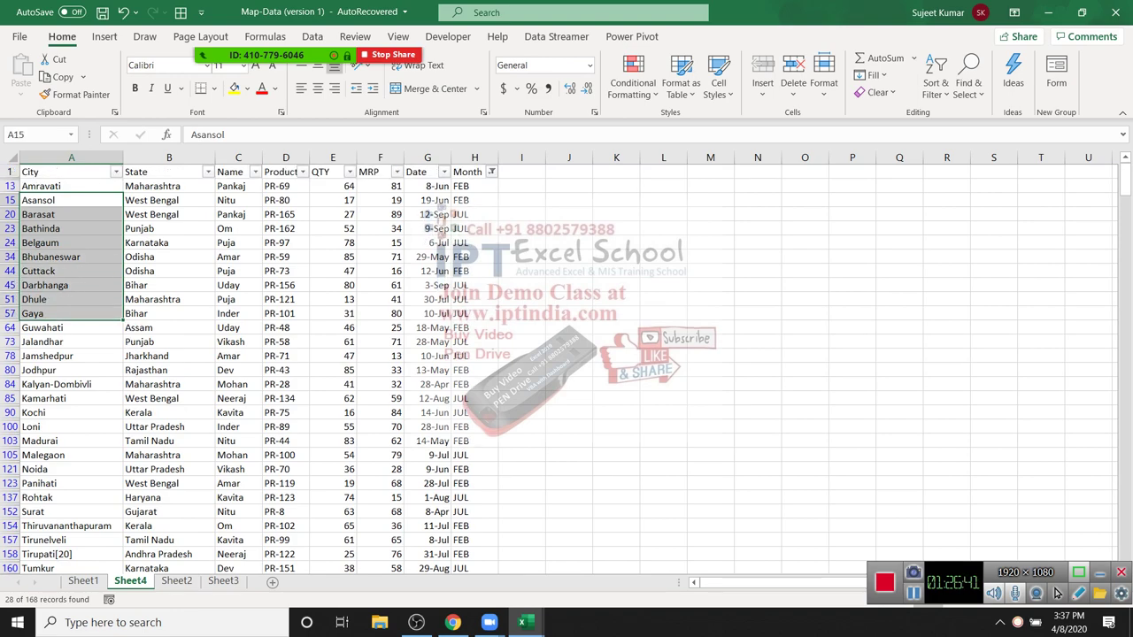
scroll(566, 367, down, 2)
scroll(566, 368, up, 2)
scroll(566, 367, down, 1)
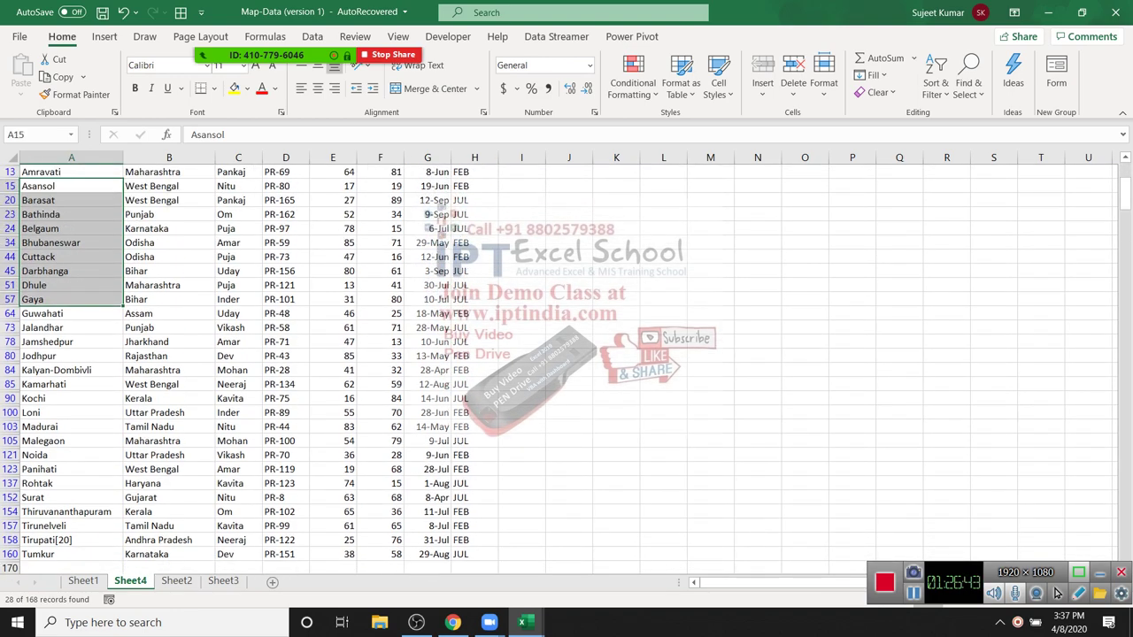
scroll(567, 367, up, 1)
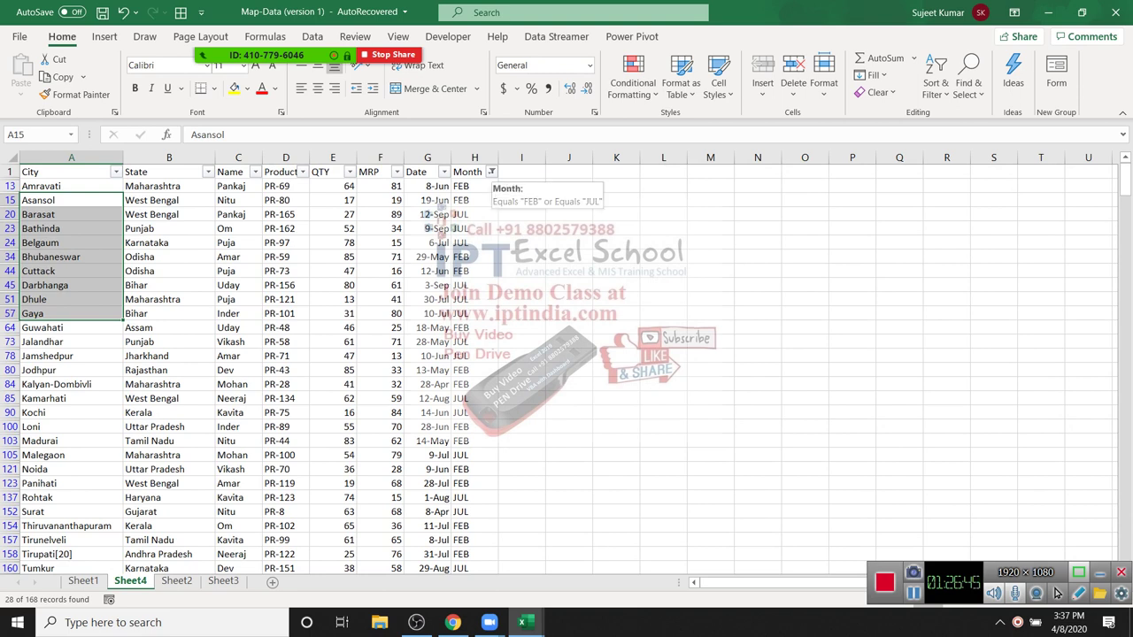
click(332, 271)
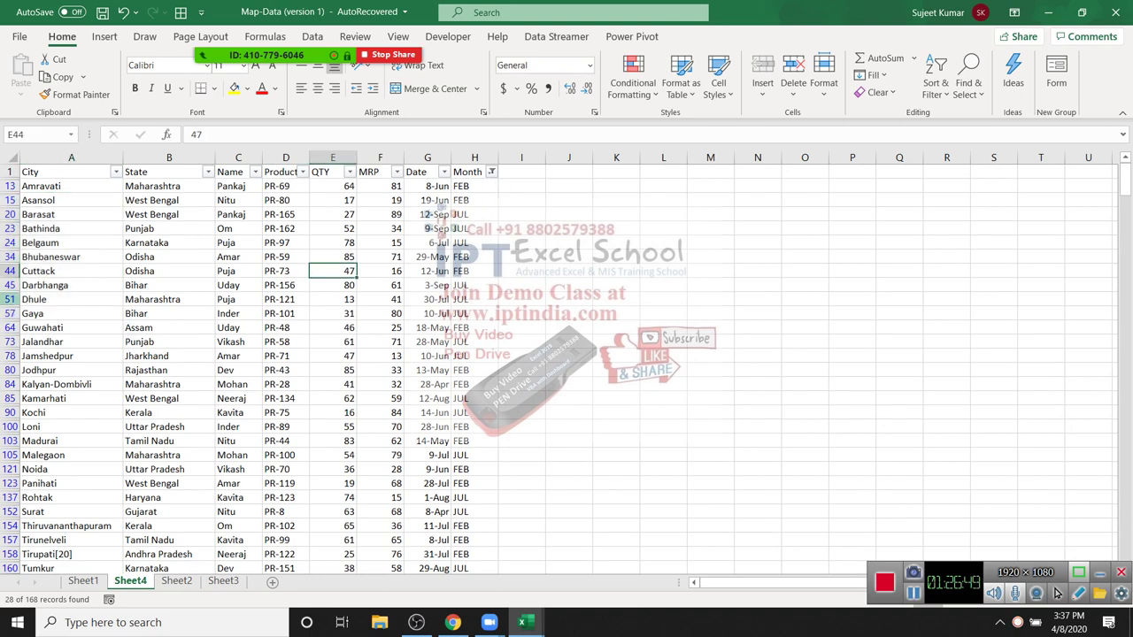
scroll(567, 368, down, 3)
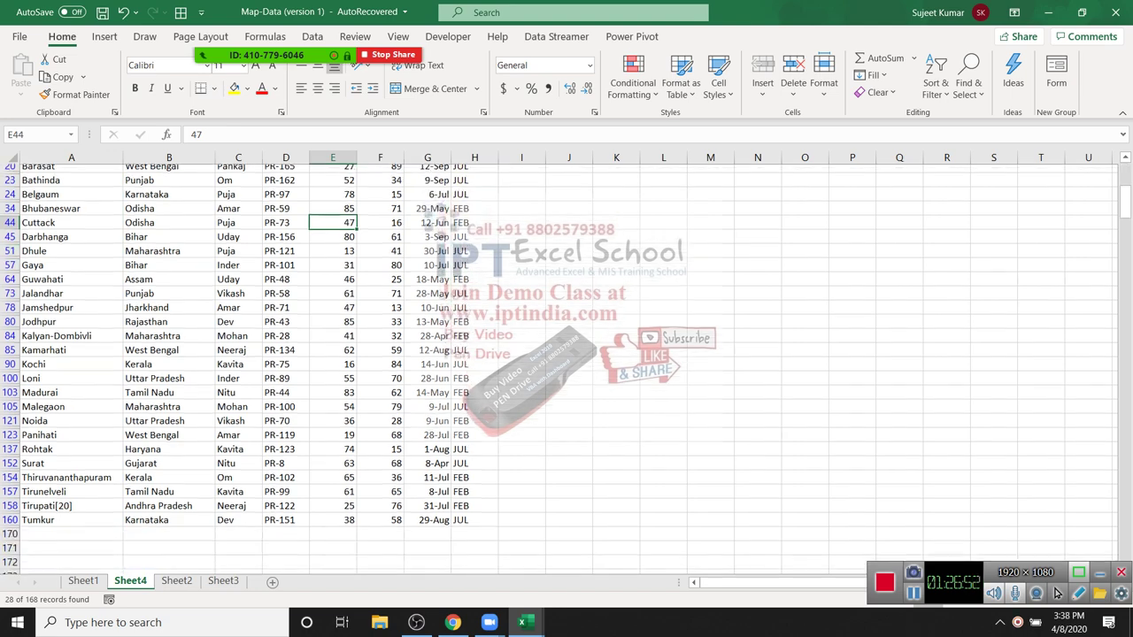
scroll(567, 368, up, 2)
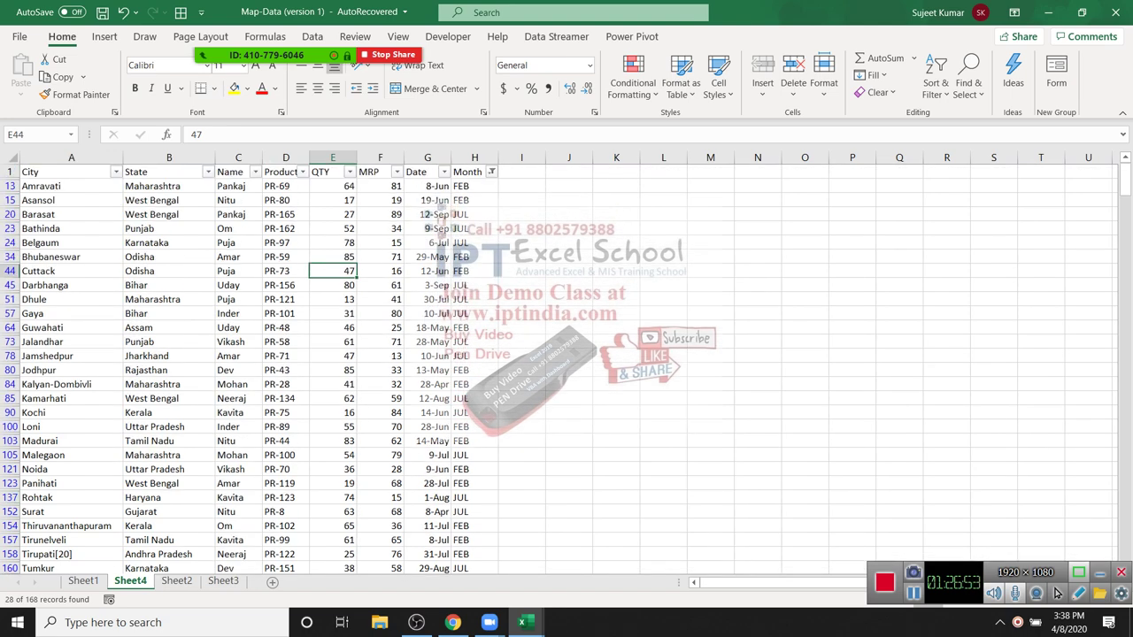
click(491, 172)
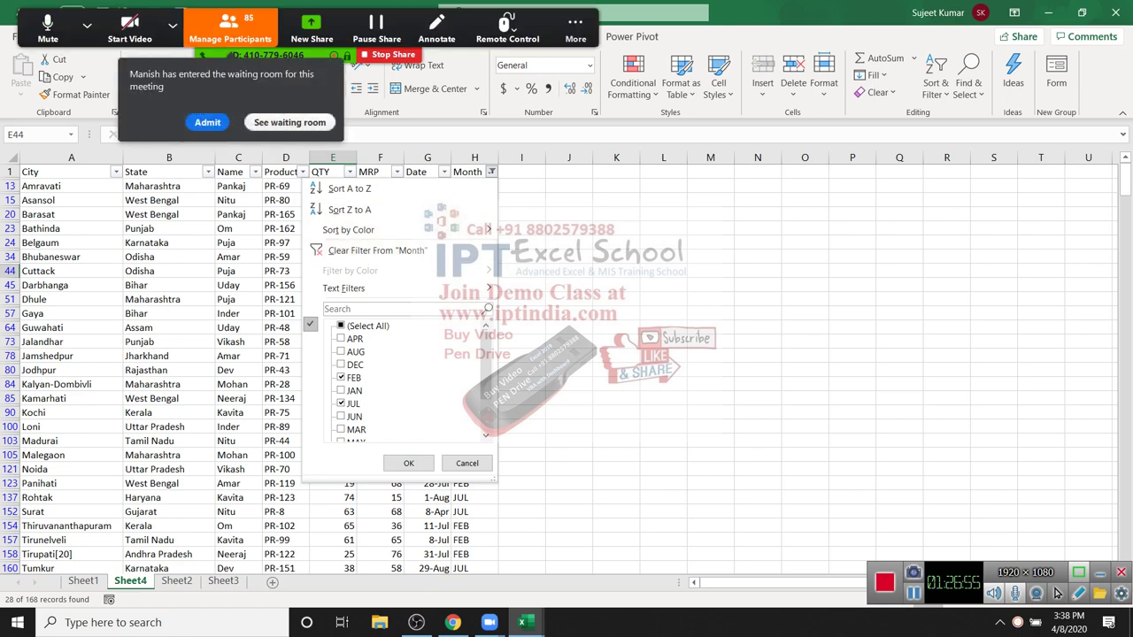
click(408, 463)
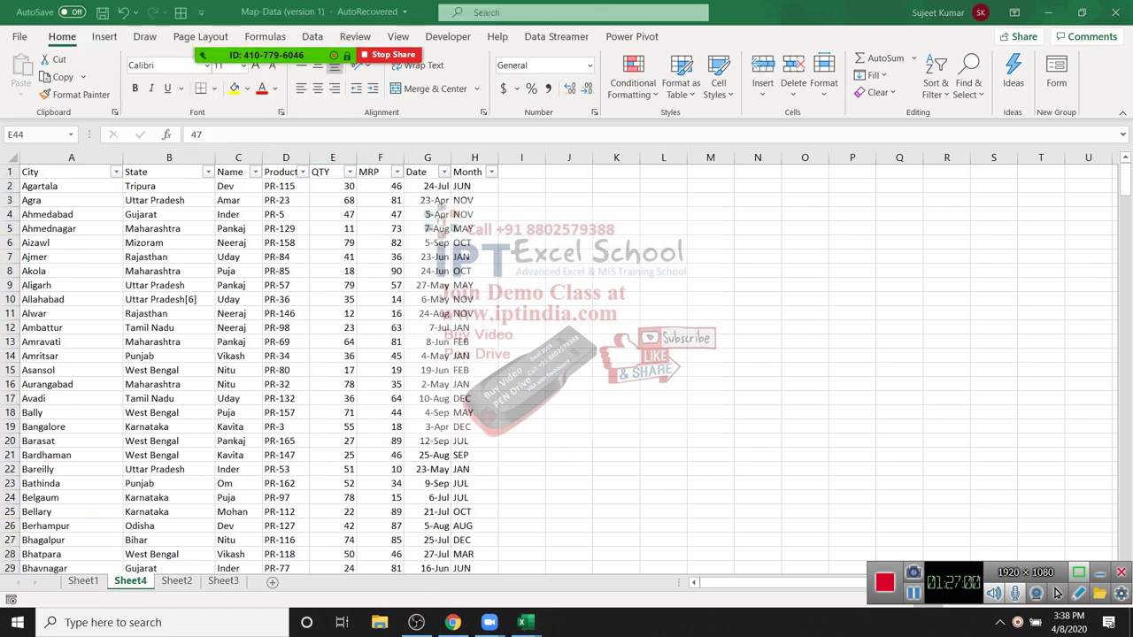
key(ctrl+Up)
key(Left)
key(Left)
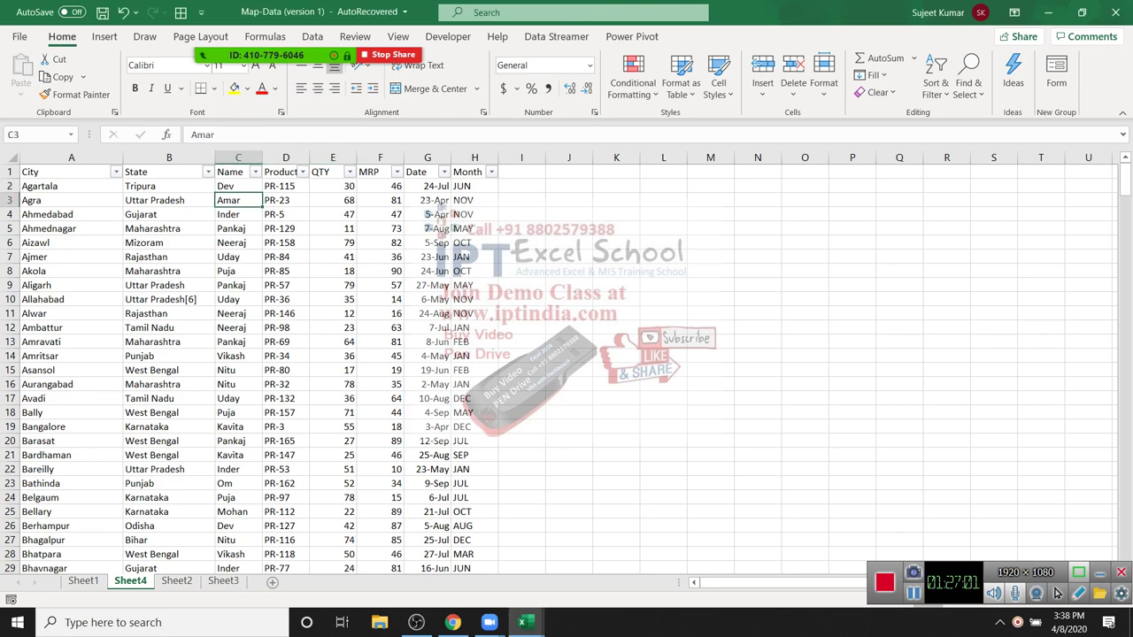
key(ctrl+space)
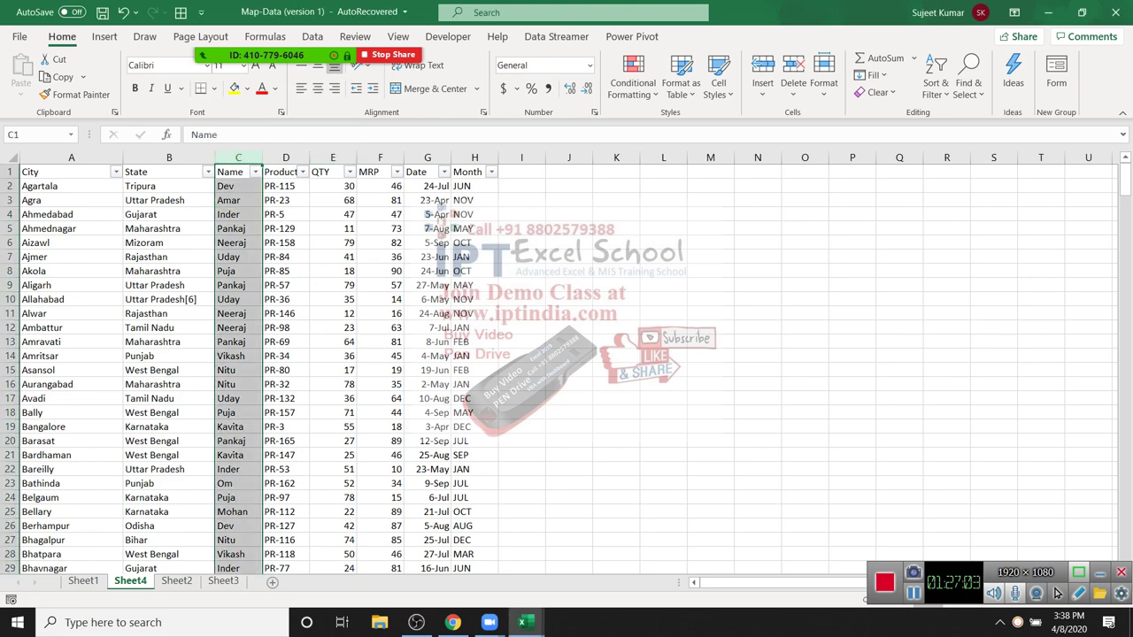
key(Right)
key(Right)
key(Right)
key(ctrl+space)
key(Right)
key(Right)
key(ctrl+space)
key(Left)
key(Left)
key(Left)
key(Left)
key(Left)
key(Down)
key(Down)
key(Down)
key(Down)
key(shift+Up)
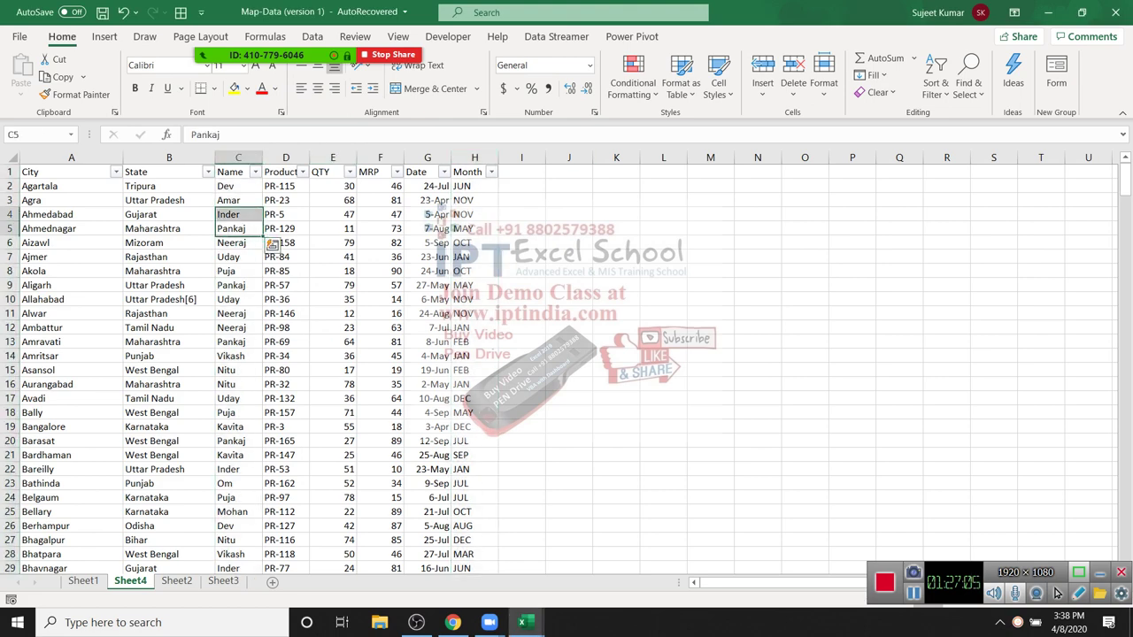
key(alt+Down)
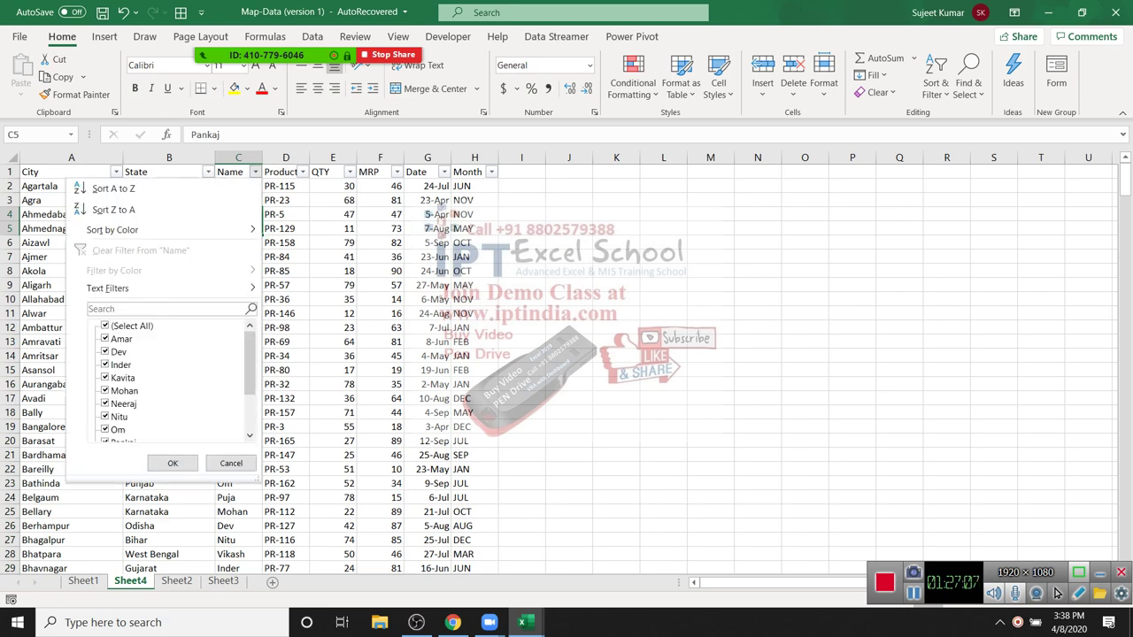
key(Tab)
key(space)
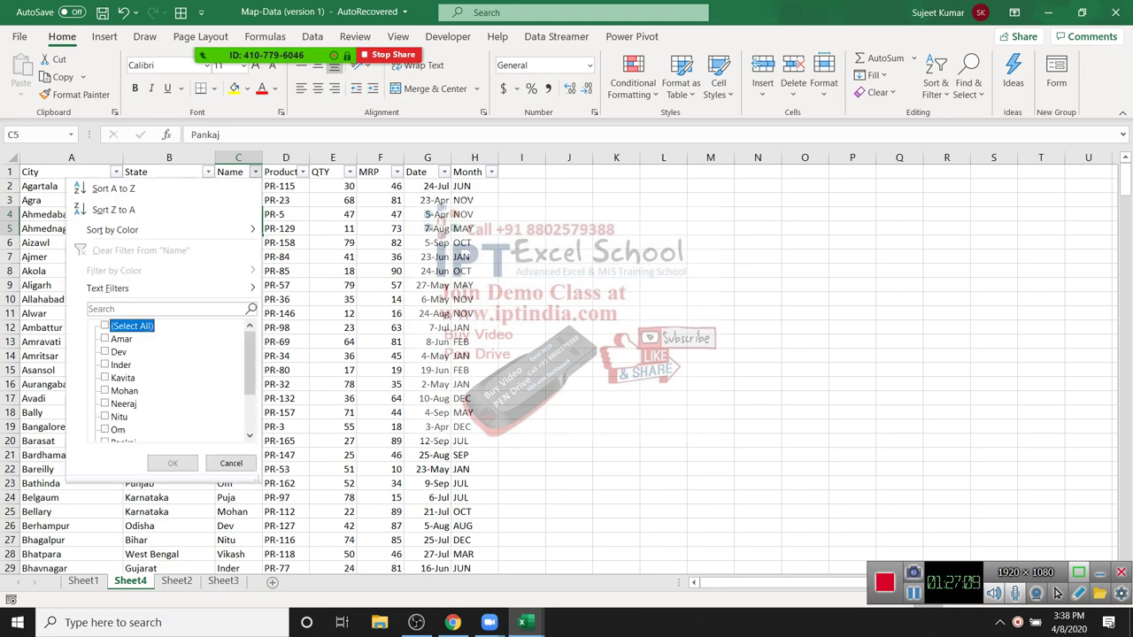
key(Down)
key(Down)
key(Down)
key(Down)
key(Down)
key(Down)
key(space)
key(Return)
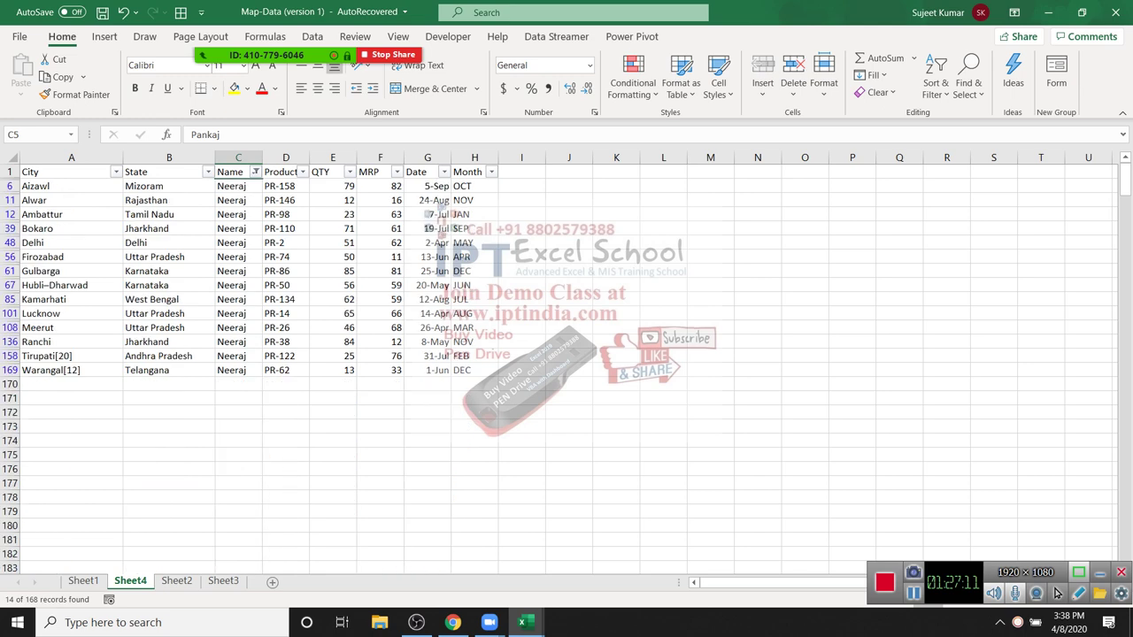
key(alt+Down)
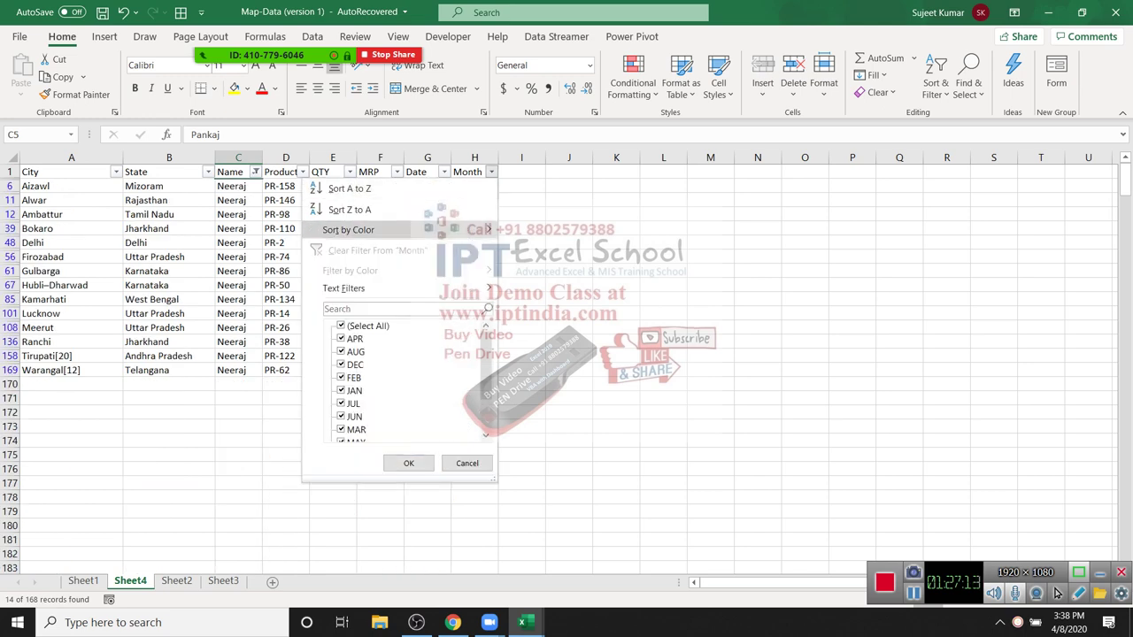
key(Tab)
key(space)
key(Down)
key(Down)
key(Down)
key(Down)
key(Down)
key(Down)
key(Down)
key(Down)
key(Down)
key(Down)
key(Down)
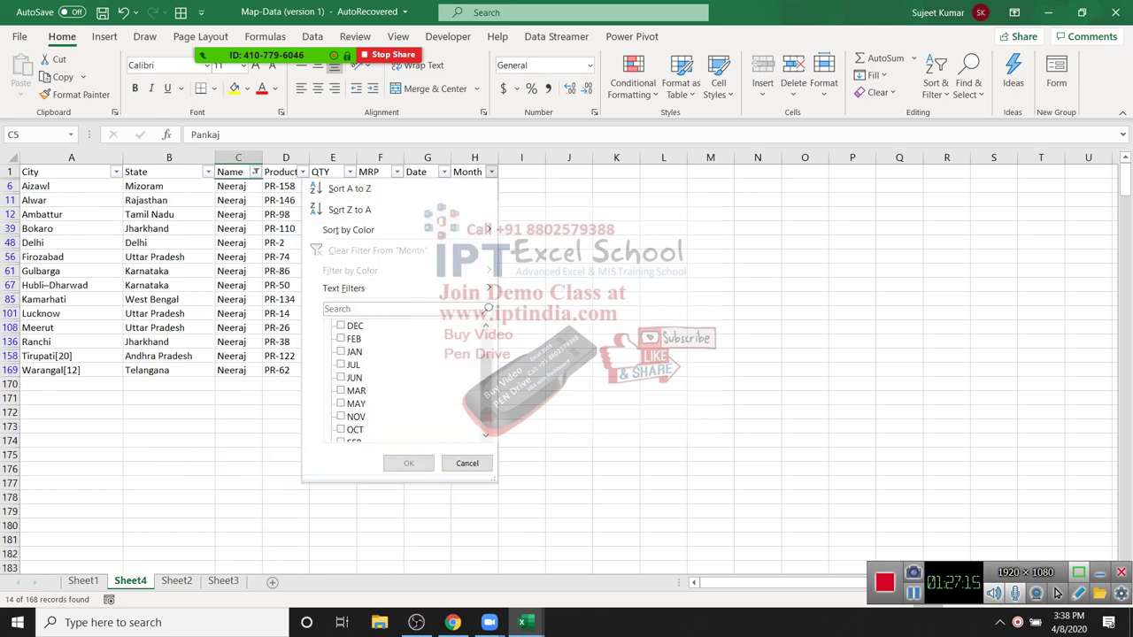
key(Down)
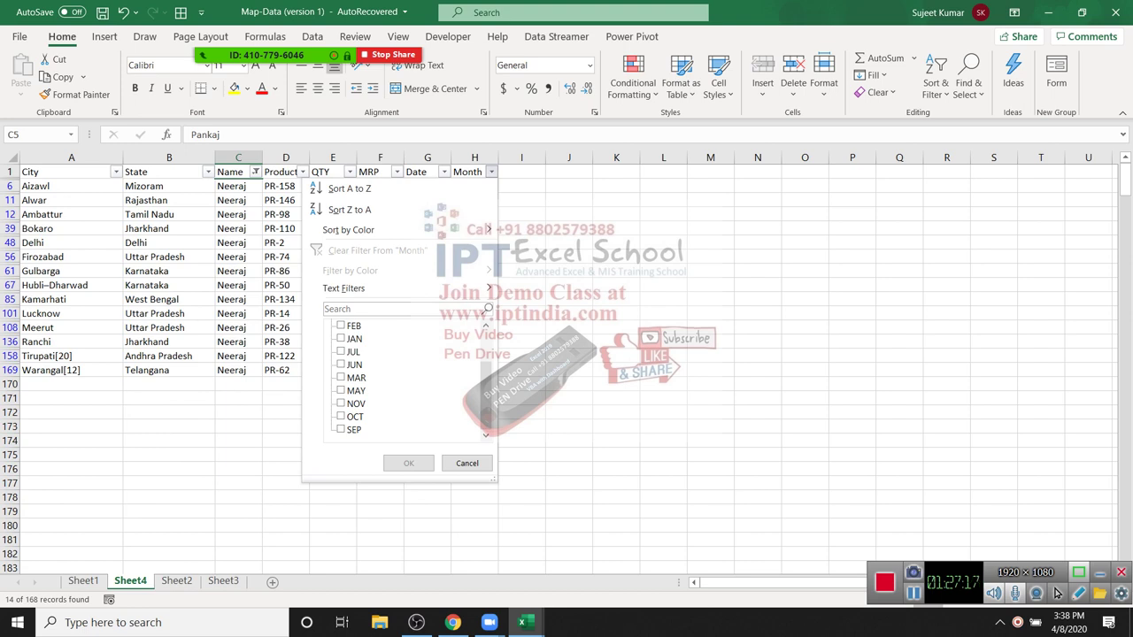
key(Home)
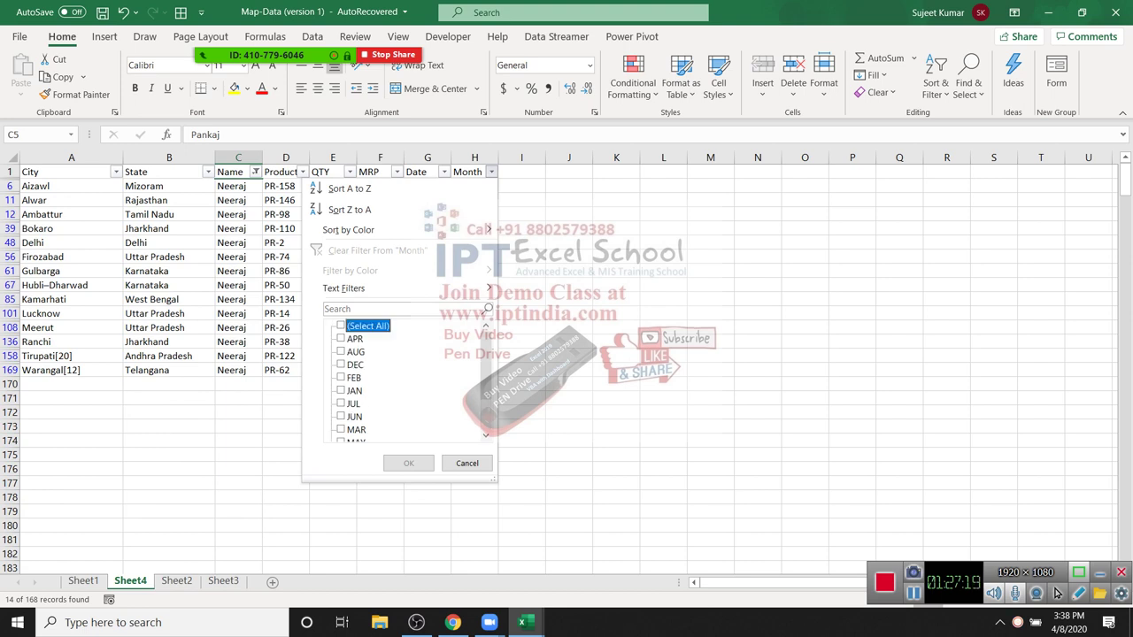
key(End)
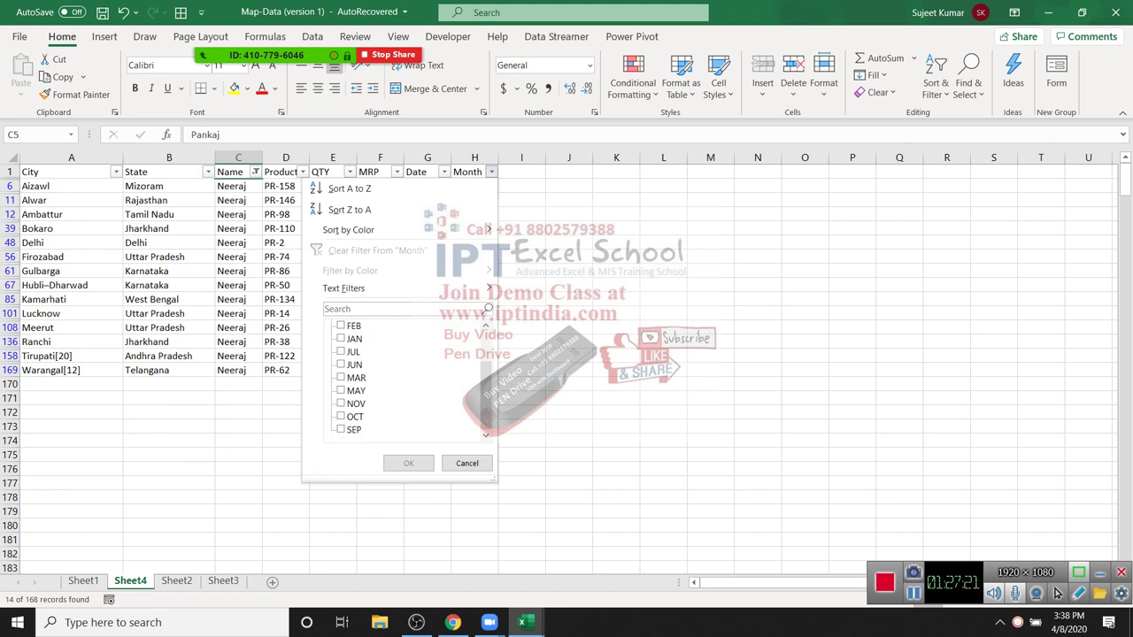
key(Home)
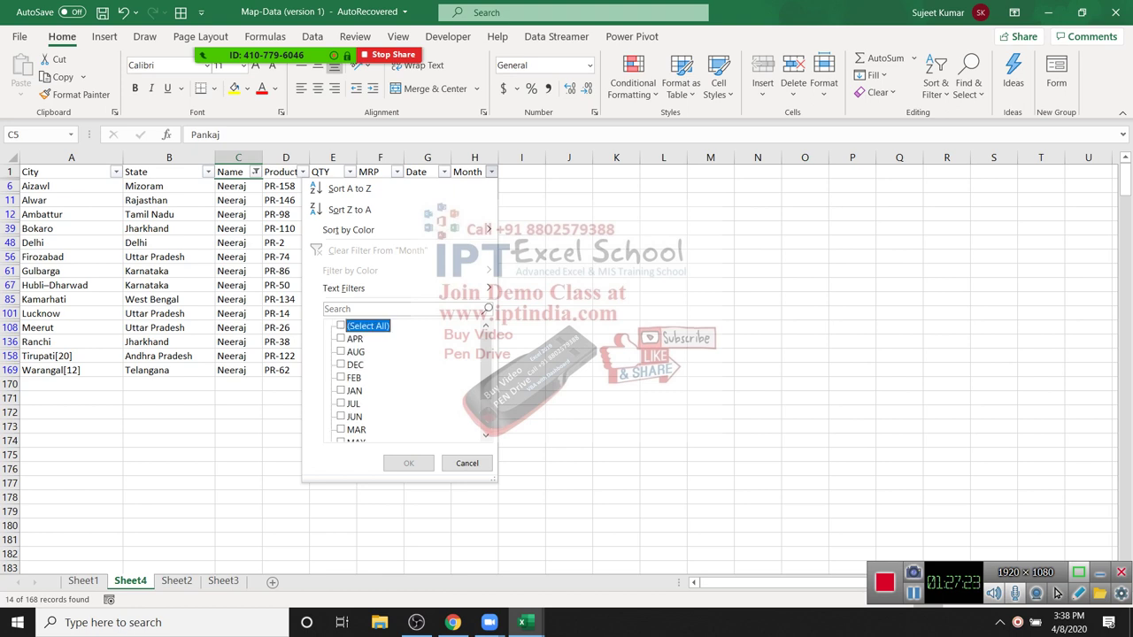
key(Down)
key(Down)
key(space)
key(Down)
key(Down)
key(space)
key(Return)
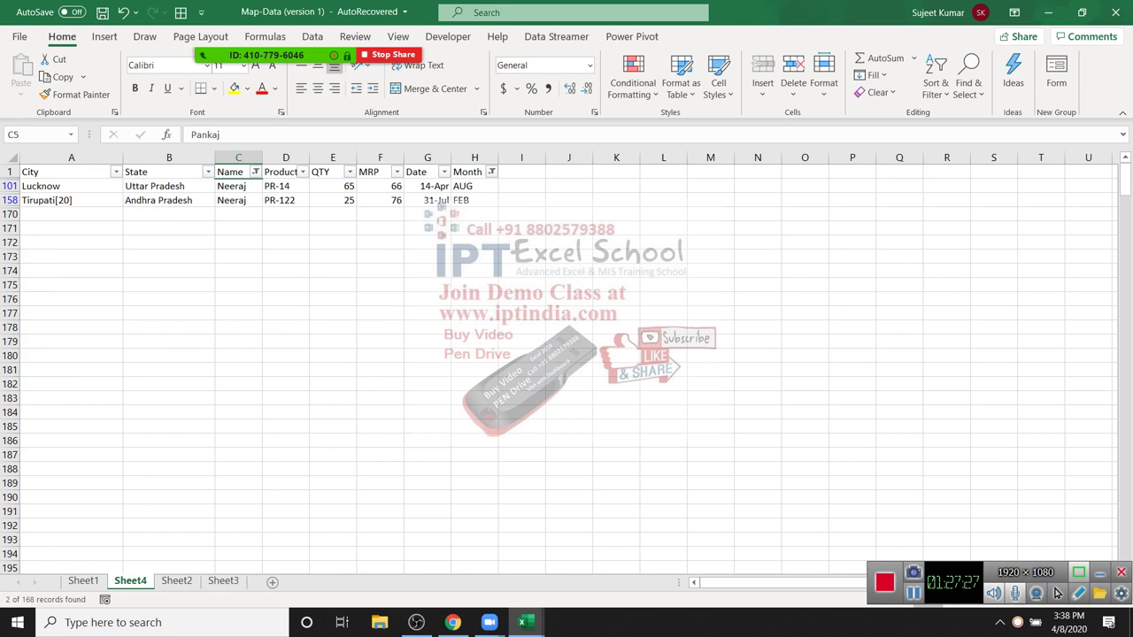
key(Down)
key(ctrl+Right)
key(alt+Down)
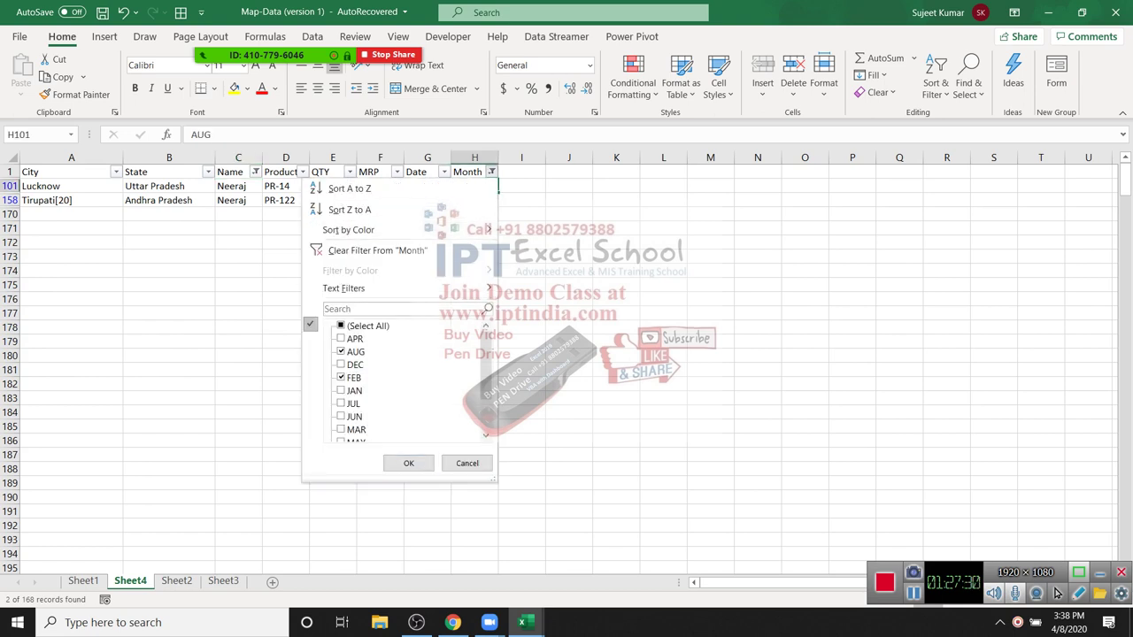
key(Tab)
key(space)
key(Return)
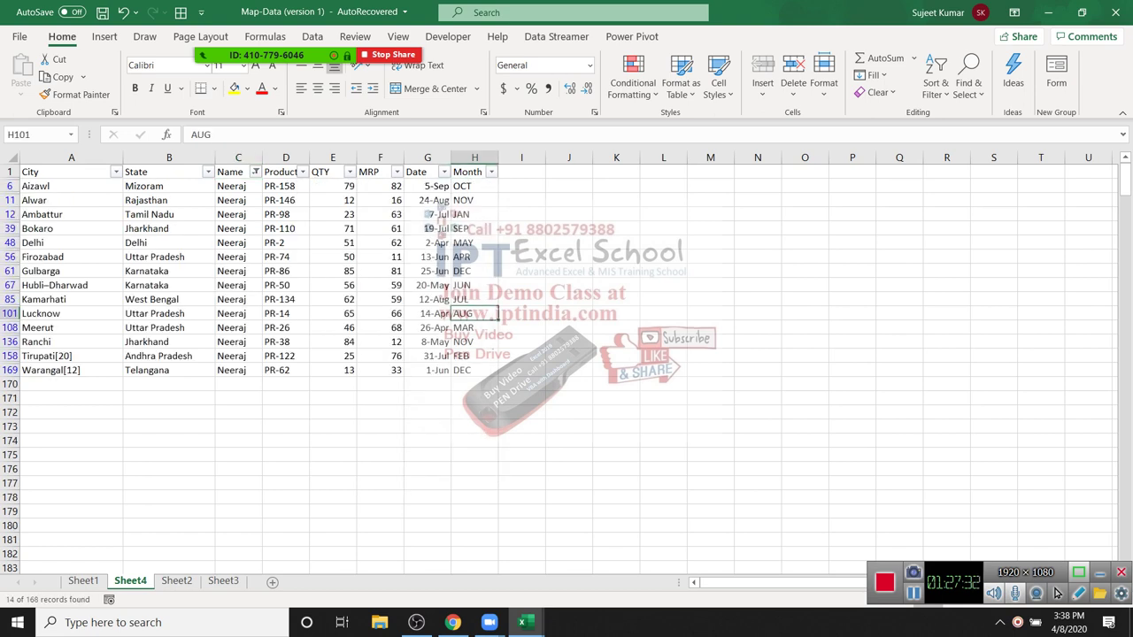
key(alt+Down)
key(Tab)
key(space)
key(Return)
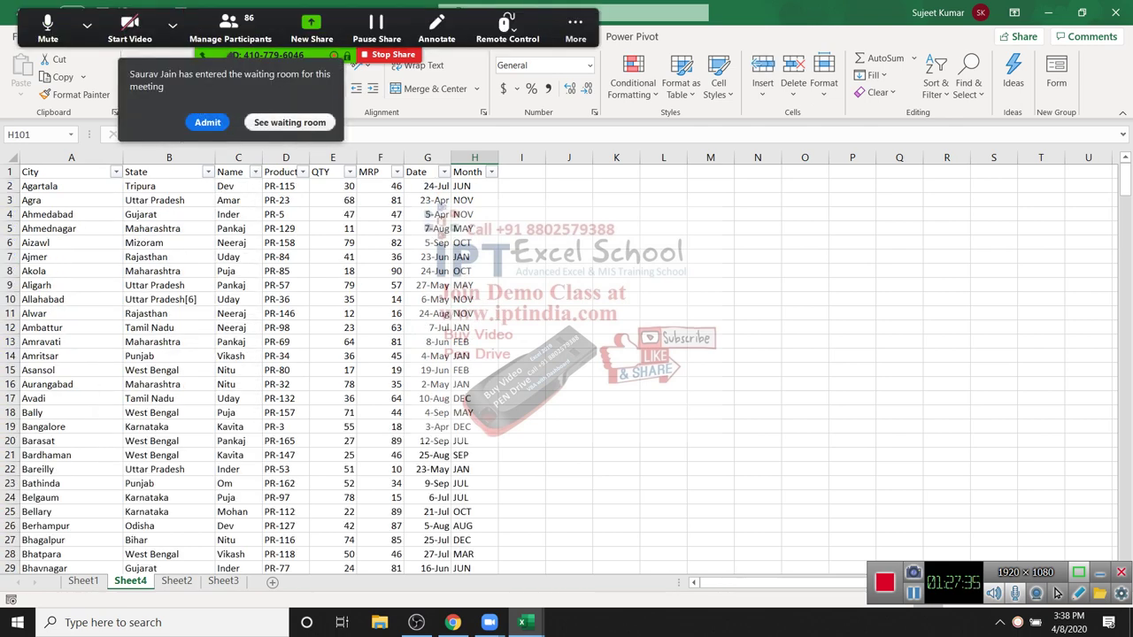
Step: Fill Product cells PR-85 (D8), PR-132 (D17) and PR-147 (D21) yellow
click(285, 271)
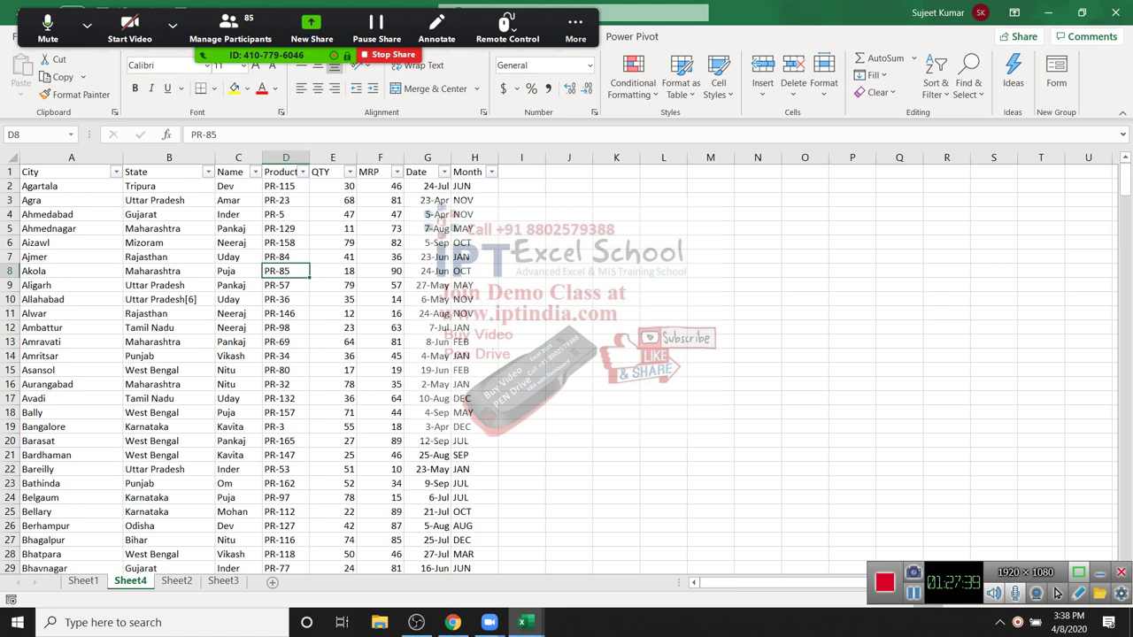
click(247, 89)
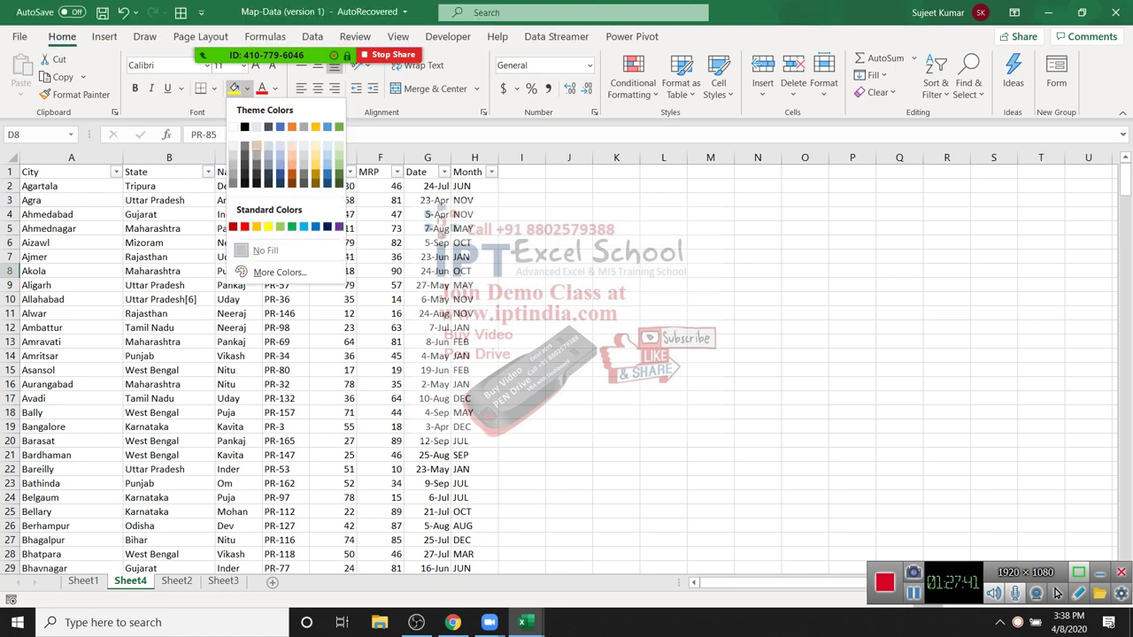
click(247, 88)
click(285, 398)
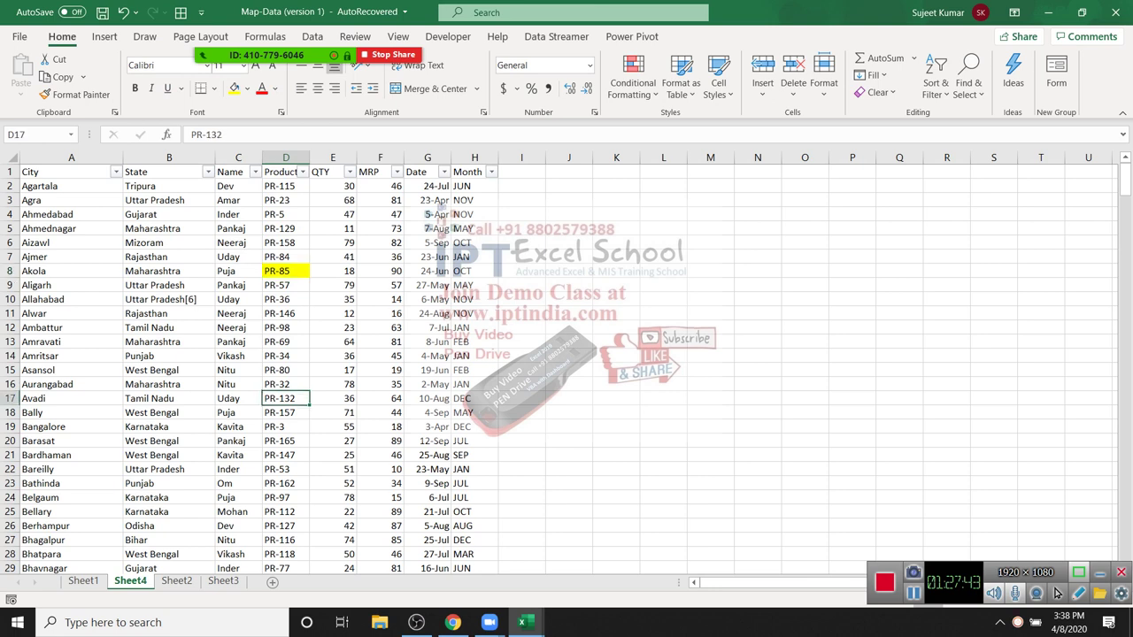
click(233, 89)
click(285, 455)
click(234, 88)
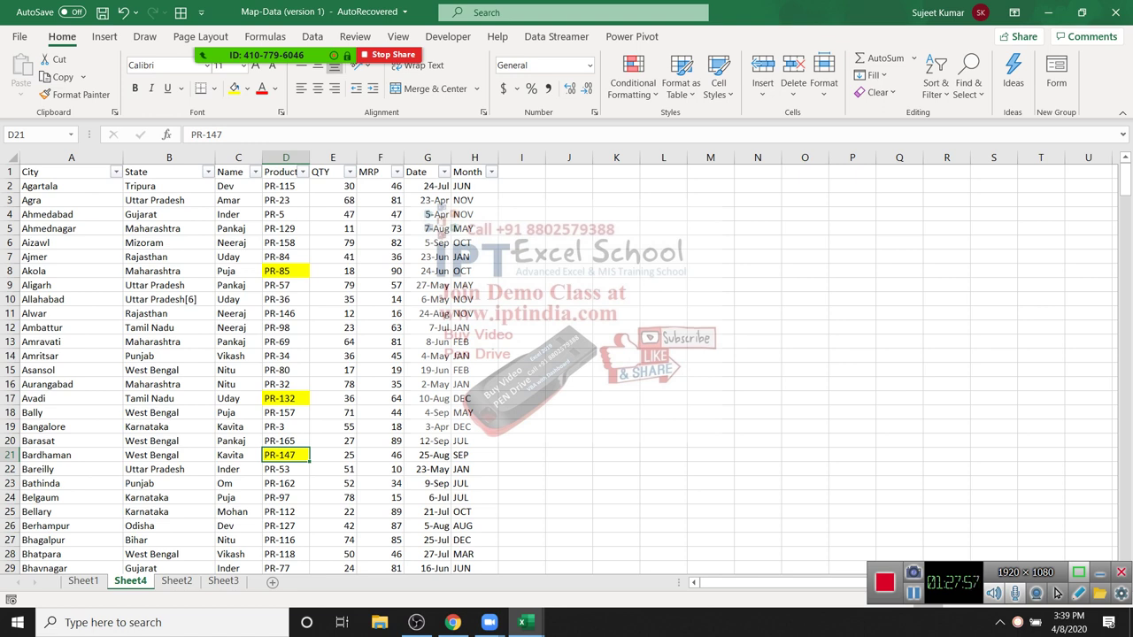
key(alt+Down)
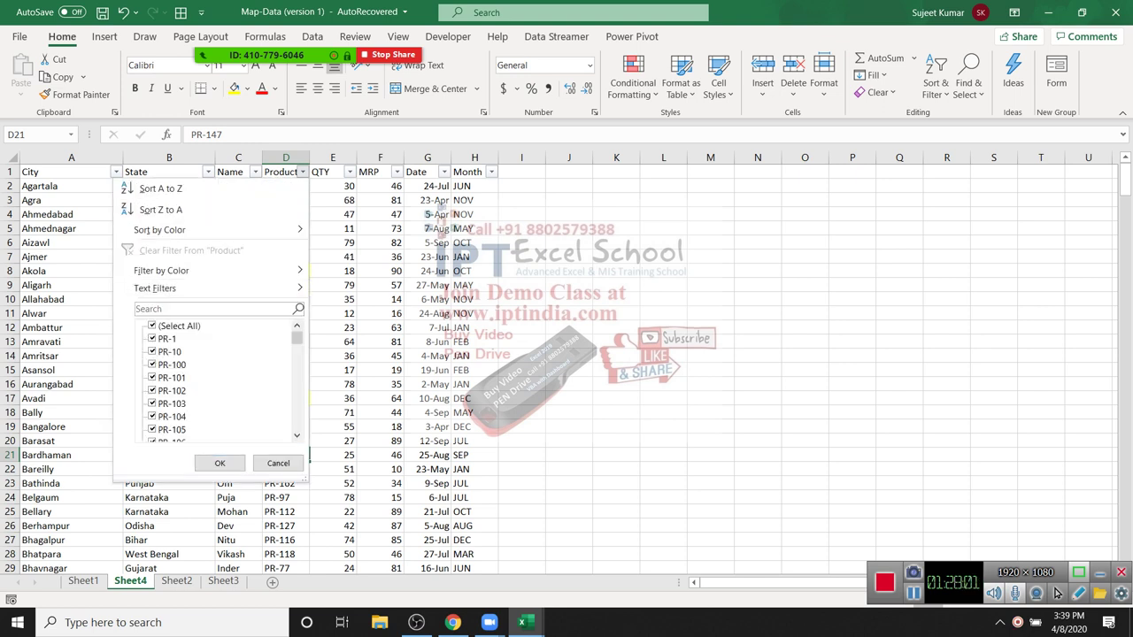
key(Up)
key(Right)
key(Left)
key(Up)
key(Right)
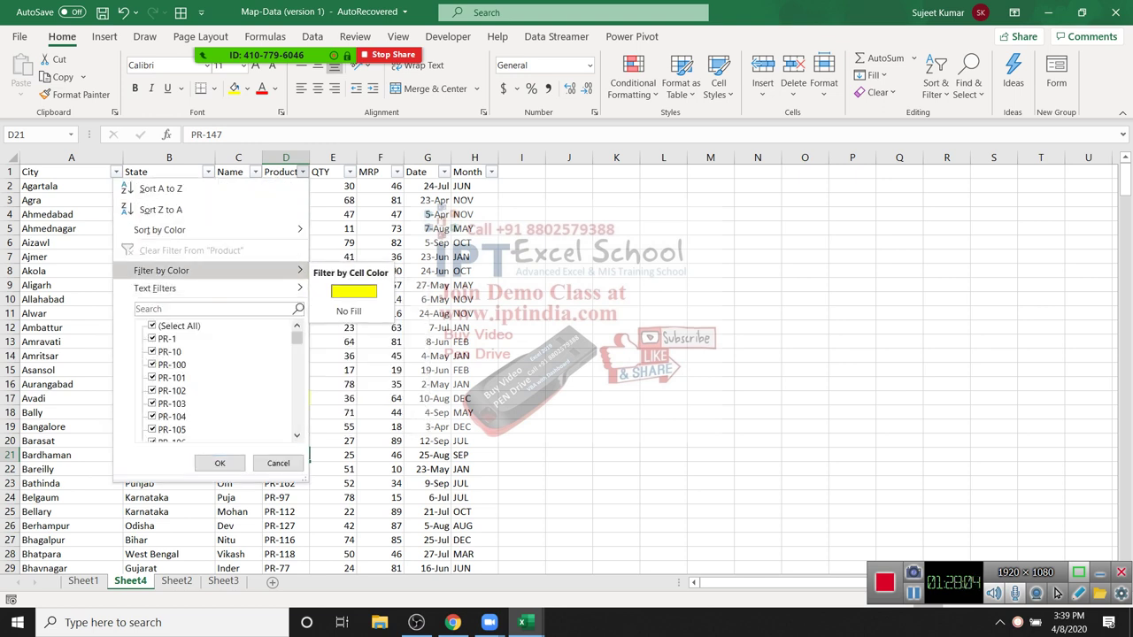
key(Down)
key(Return)
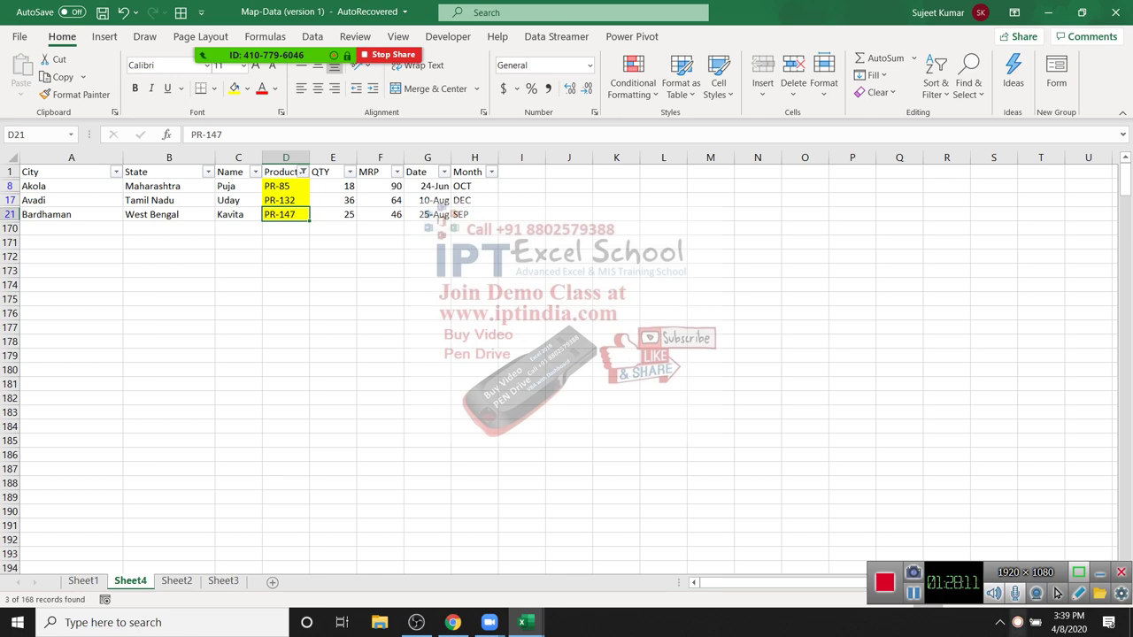
key(alt+Down)
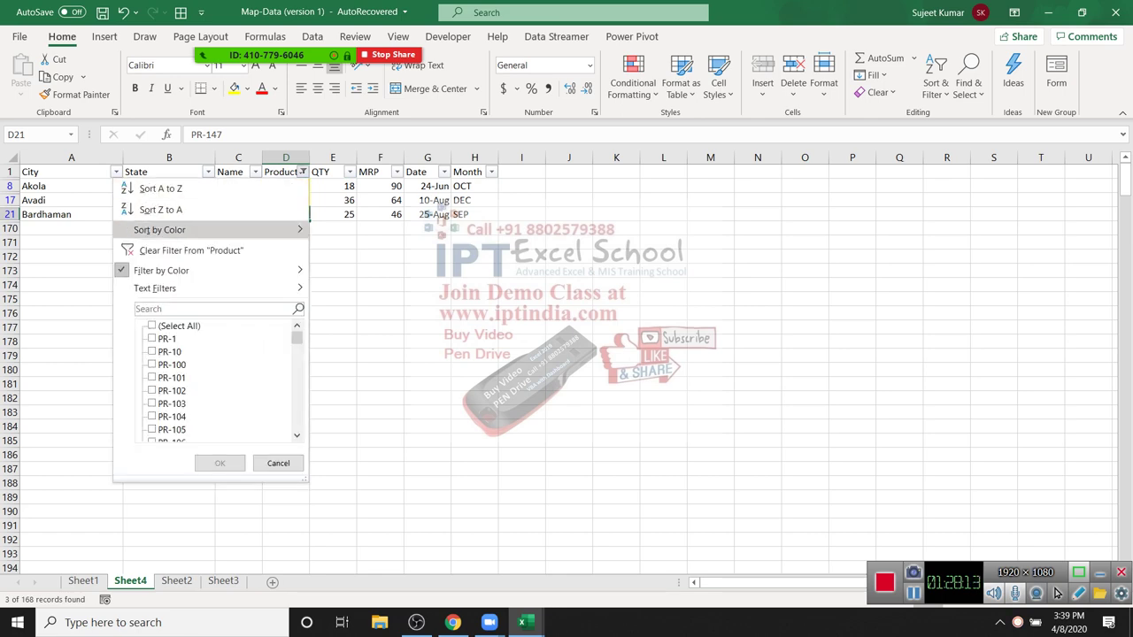
key(Escape)
key(alt+Down)
key(c)
key(Up)
key(Up)
key(Up)
key(Up)
key(Up)
key(Up)
key(Up)
key(Up)
key(Up)
key(Up)
key(Up)
key(Up)
key(Up)
key(Up)
key(Up)
key(Up)
key(Up)
key(Up)
key(Up)
key(Up)
key(Right)
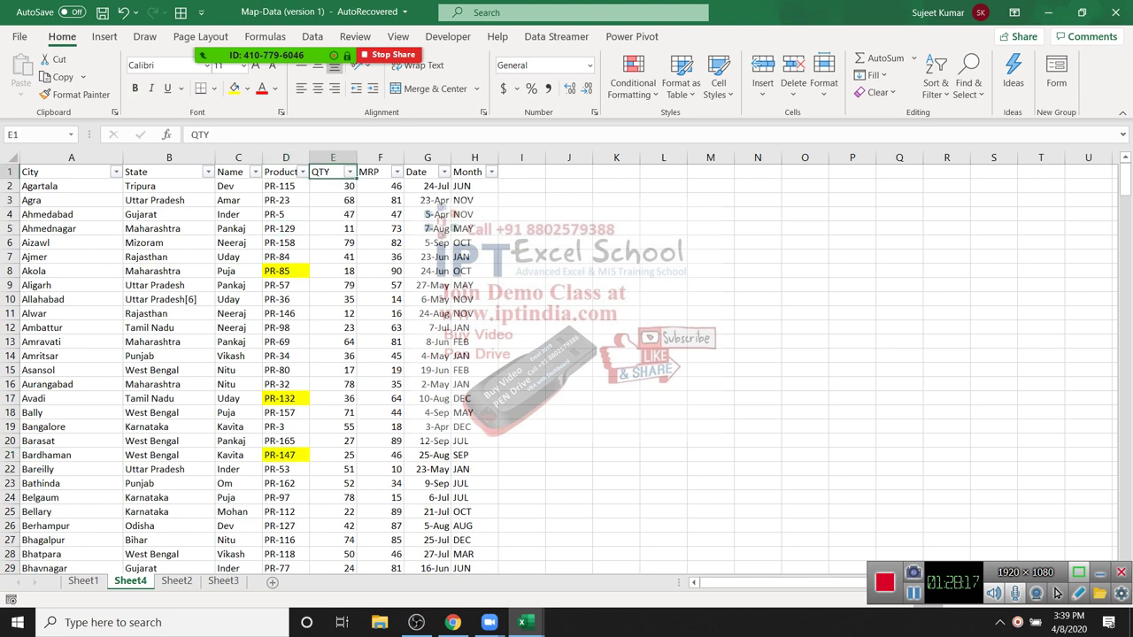
key(alt+Down)
key(f)
Step: Filter the QTY column to values greater than 50
key(Down)
key(Up)
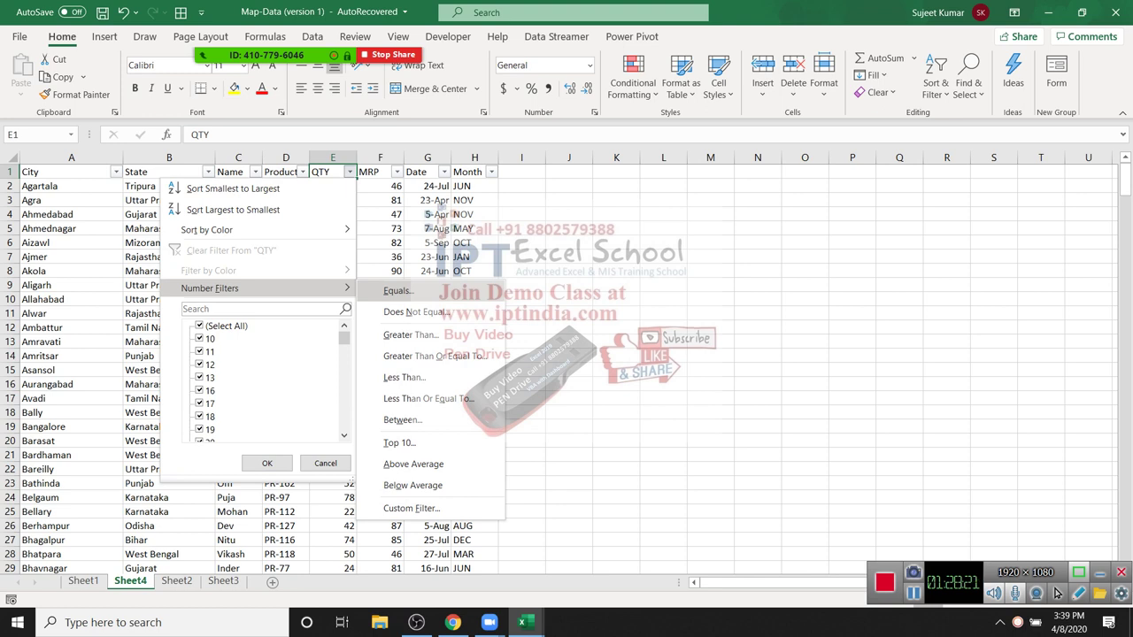
key(Down)
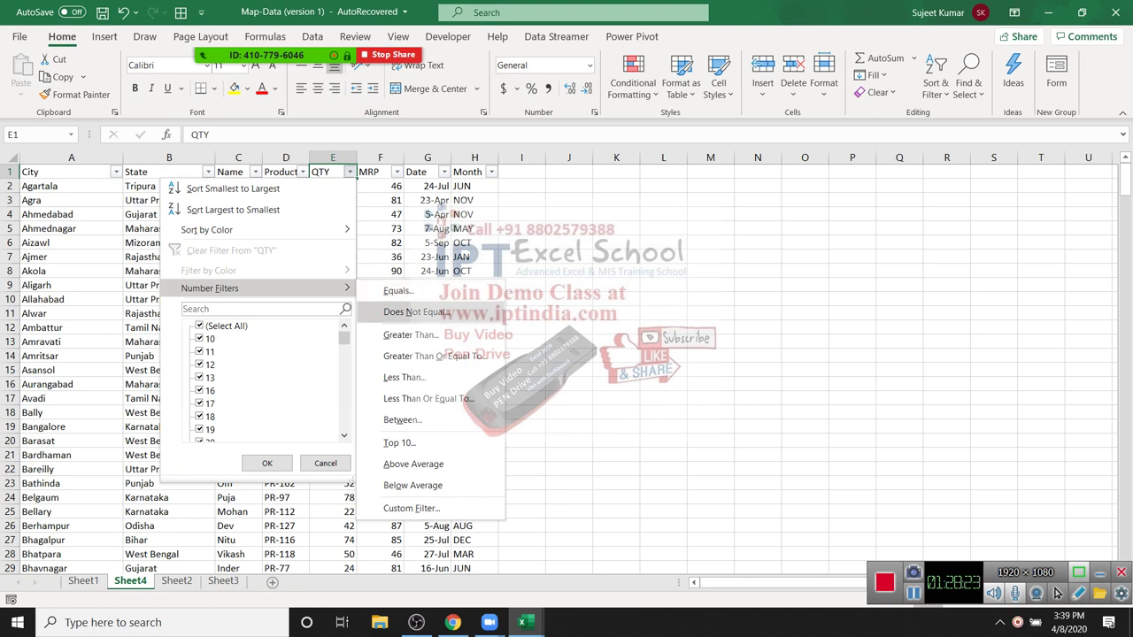
key(Down)
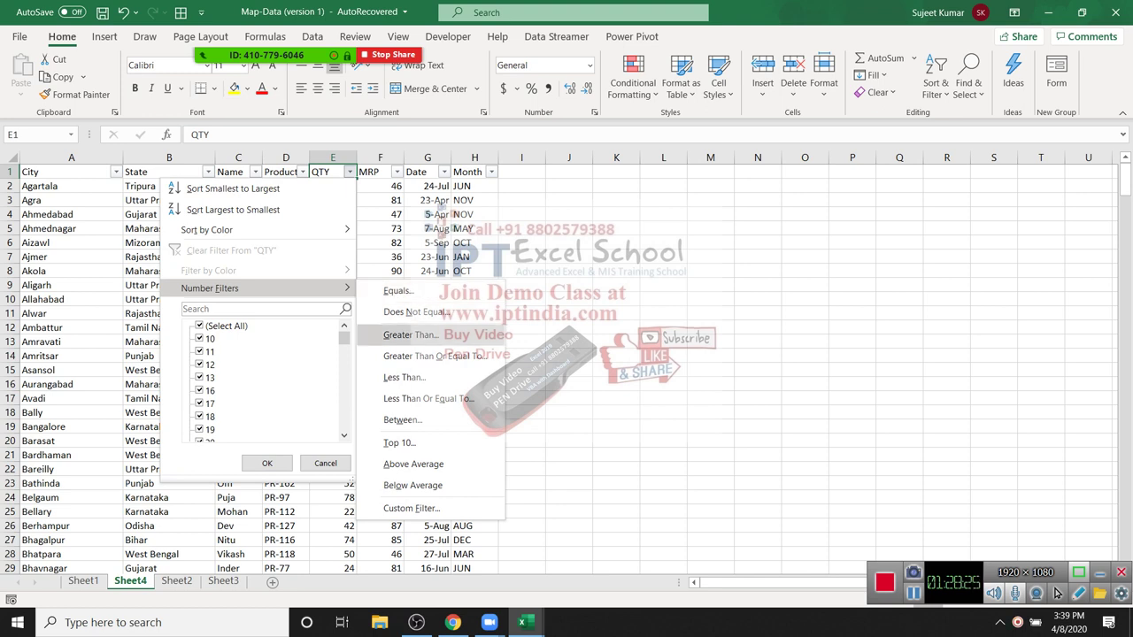
key(Return)
text(50)
key(Return)
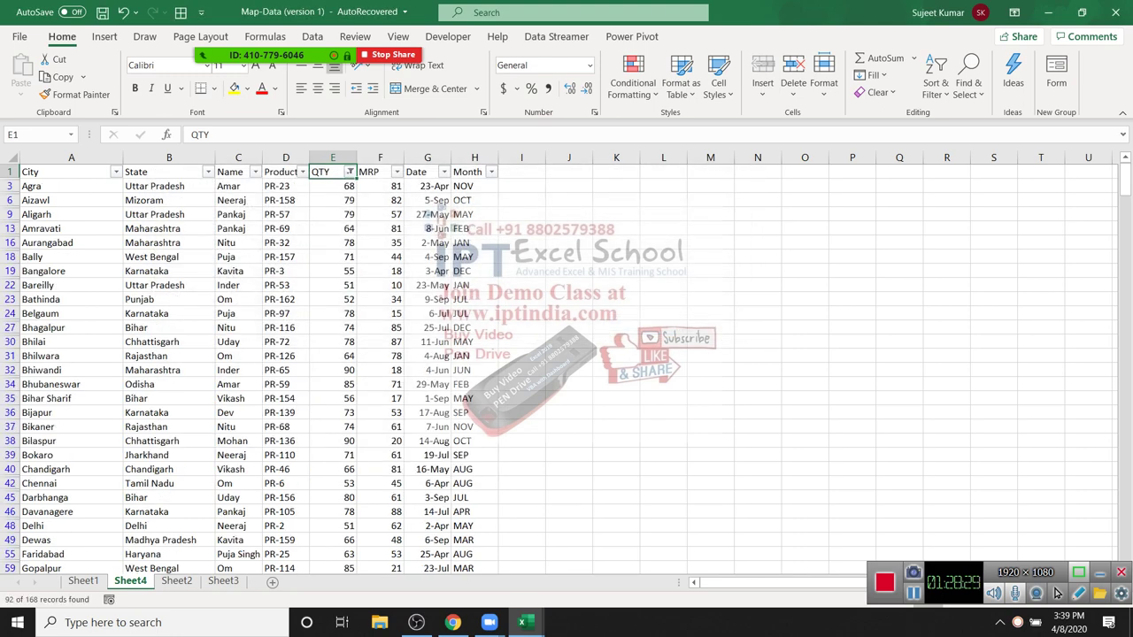
Step: Apply a Top 10 number filter to the QTY column
key(alt+Down)
key(Down)
key(Down)
key(Down)
key(Down)
key(Down)
key(Right)
key(Down)
key(Down)
key(Down)
key(Down)
key(Down)
key(Down)
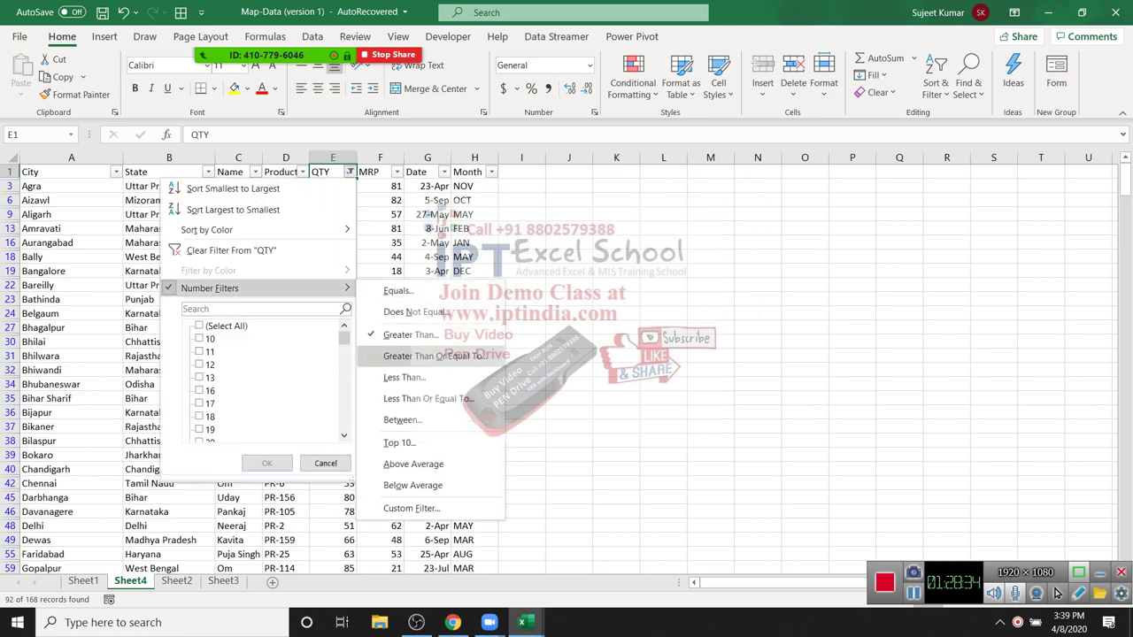
key(Down)
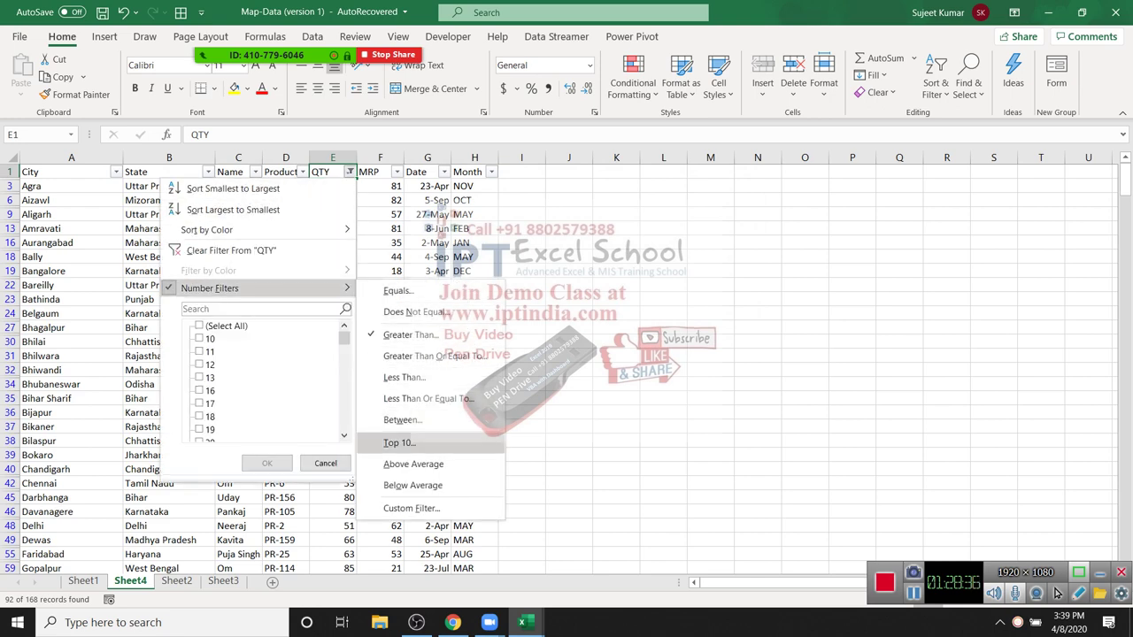
key(Return)
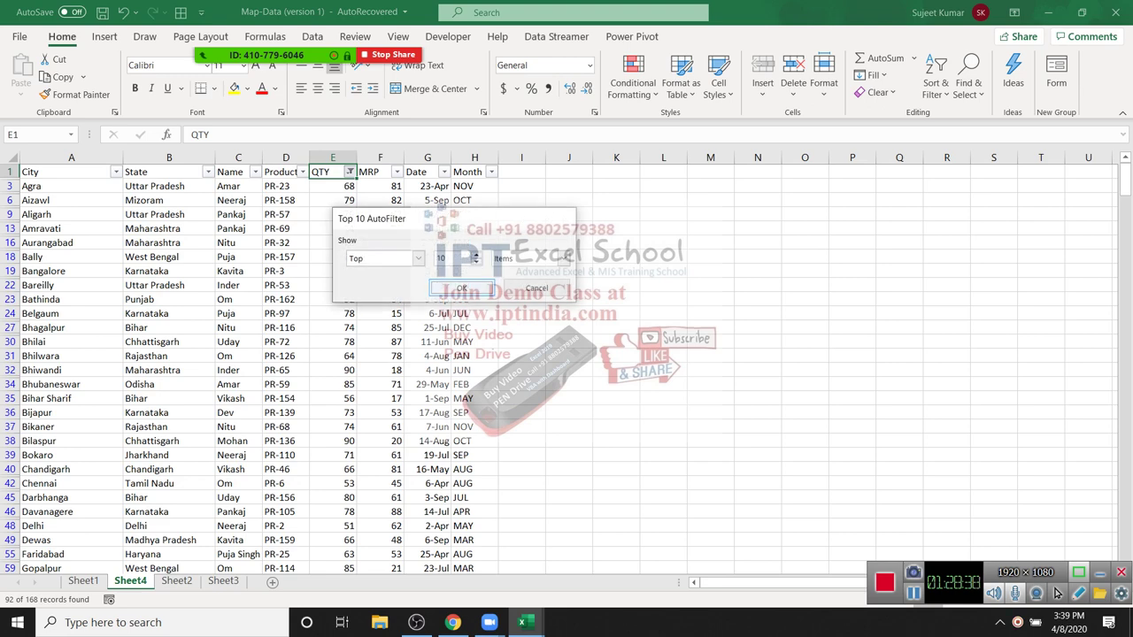
key(Return)
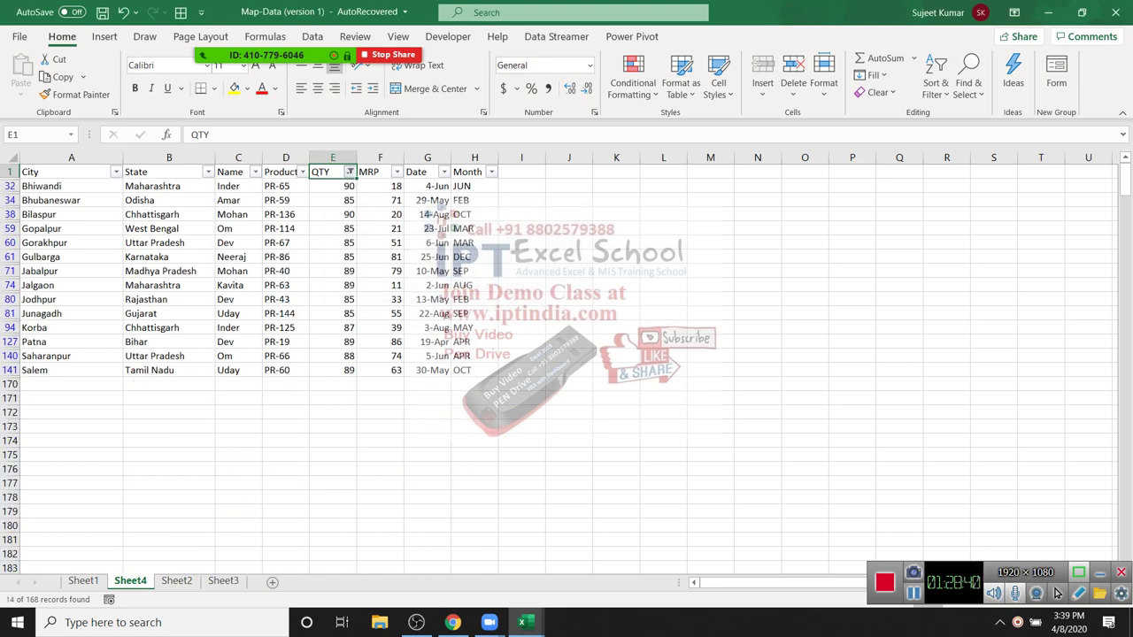
Step: Clear the QTY filter so all 168 rows show again
key(alt+Down)
key(Down)
key(Down)
key(Down)
key(Down)
key(Down)
key(Right)
key(Up)
key(Up)
key(Up)
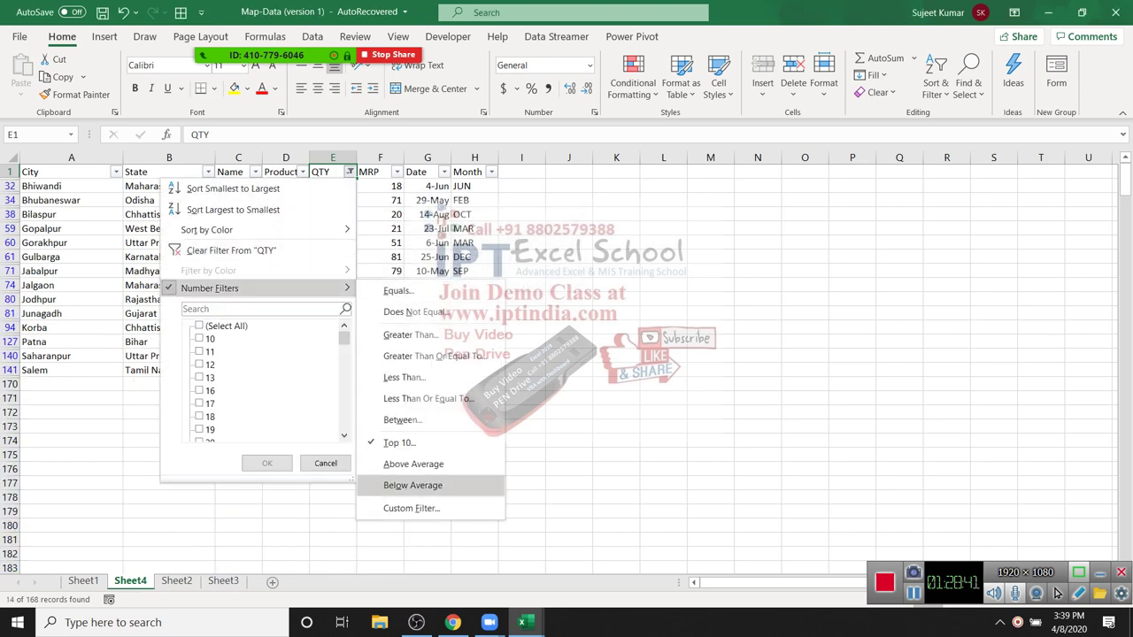
key(Up)
key(Up)
key(Up)
key(Up)
key(Up)
key(Up)
key(Up)
key(Up)
key(Up)
key(Down)
key(Down)
key(Down)
key(Down)
key(Down)
key(Down)
key(Down)
key(Down)
key(Down)
key(Up)
key(Up)
key(Up)
key(Up)
key(Up)
key(Up)
key(Up)
key(Up)
key(Up)
key(Left)
key(Up)
key(Up)
key(Down)
key(Return)
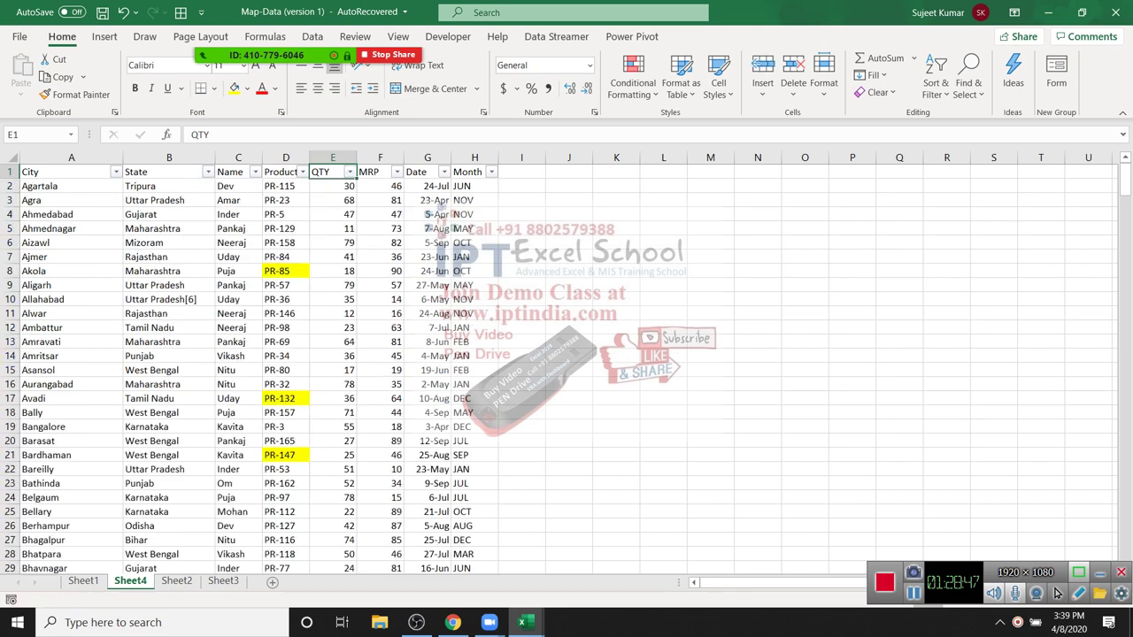
key(Left)
key(Down)
key(Down)
Step: Apply a Begins With text filter on Name, leaving only the 14 Neeraj rows
key(Up)
key(Up)
key(Left)
key(Left)
key(alt+Down)
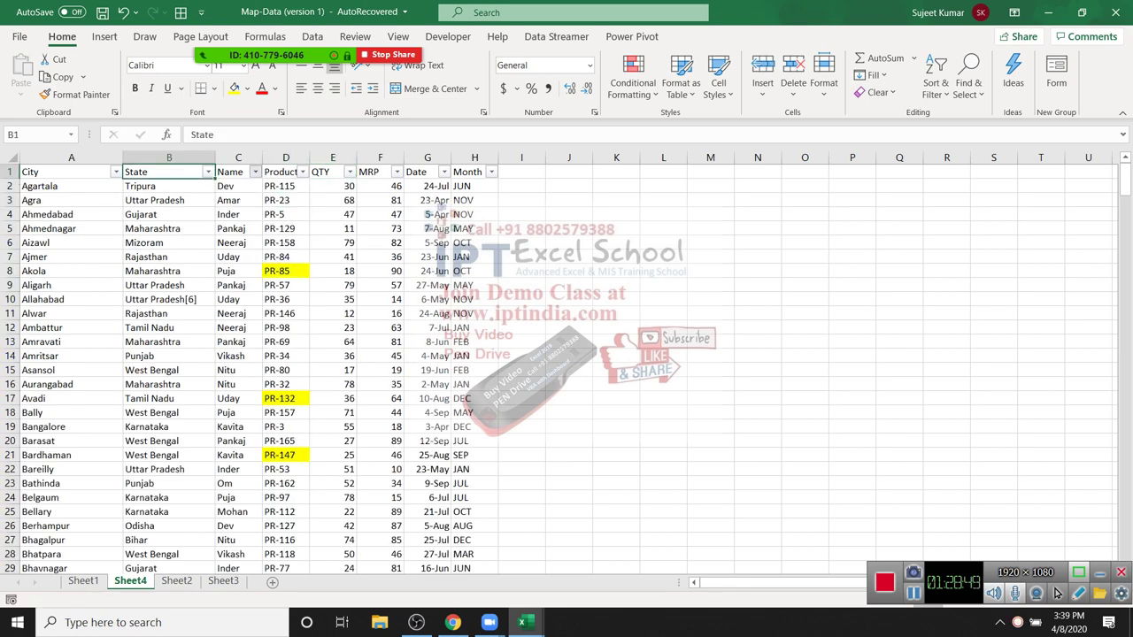
key(Down)
key(Down)
key(Down)
key(Down)
key(Right)
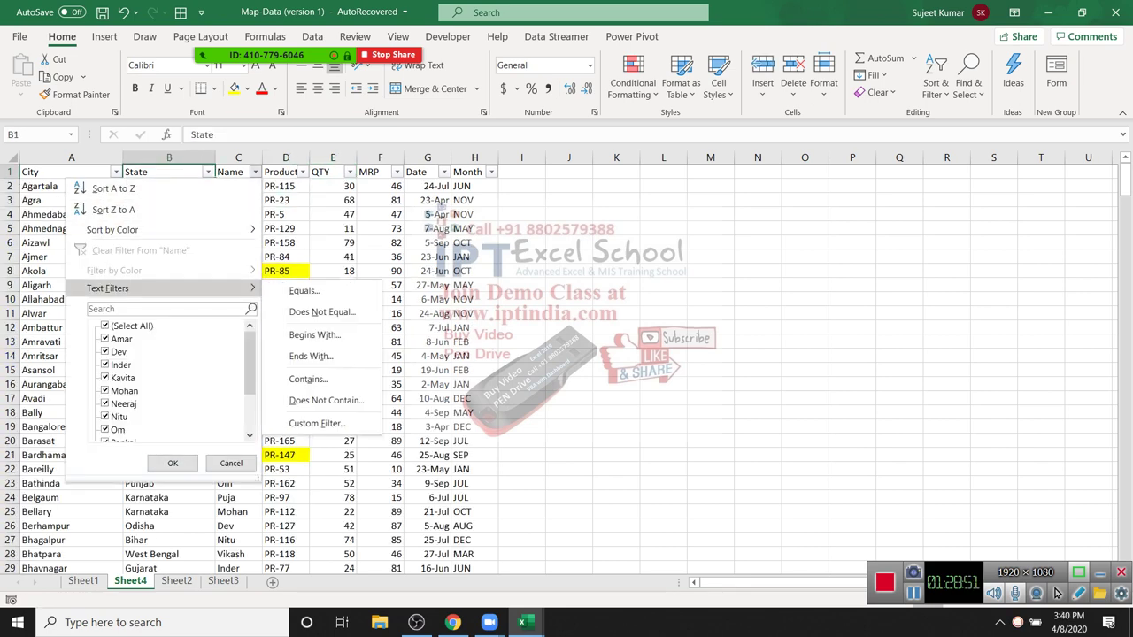
key(Down)
key(Down)
key(Down)
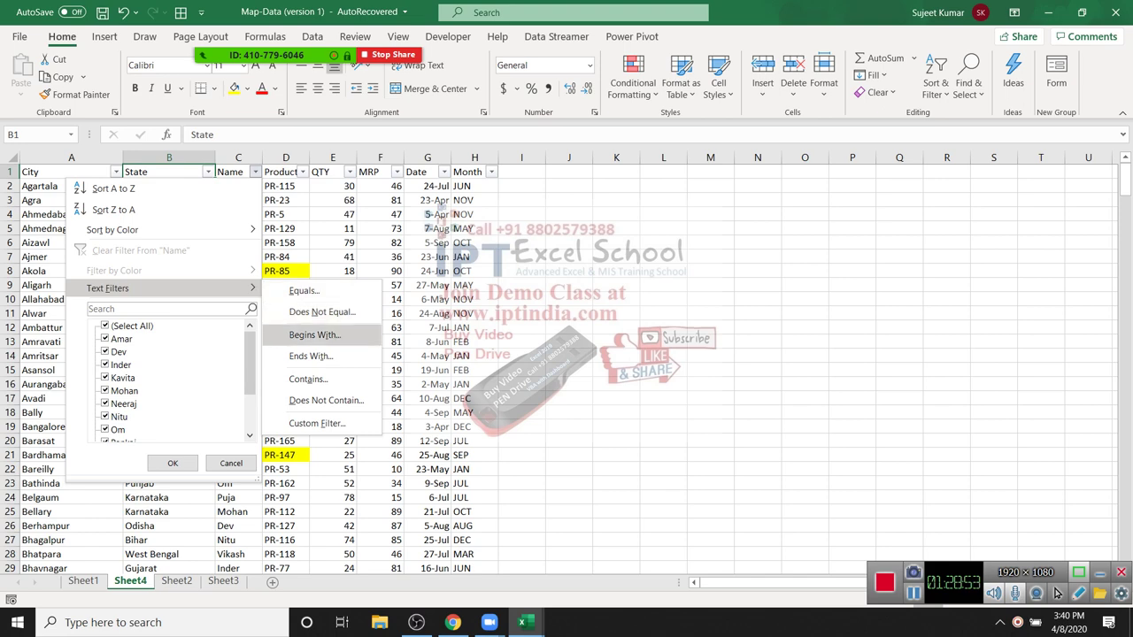
key(Return)
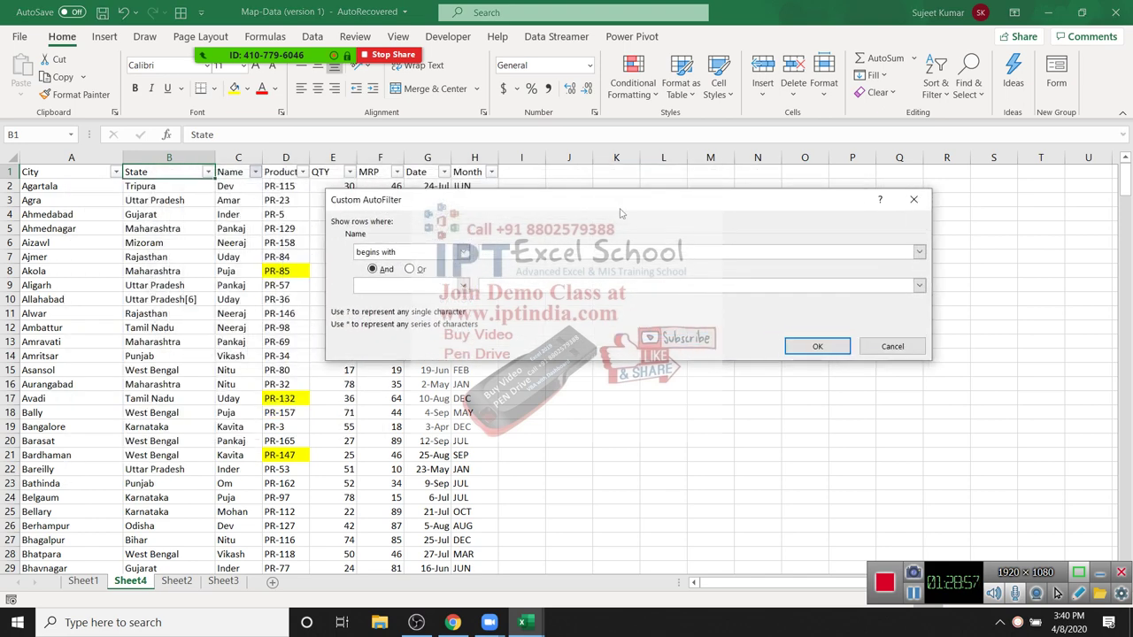
text(N)
text(i)
text(ee)
key(Return)
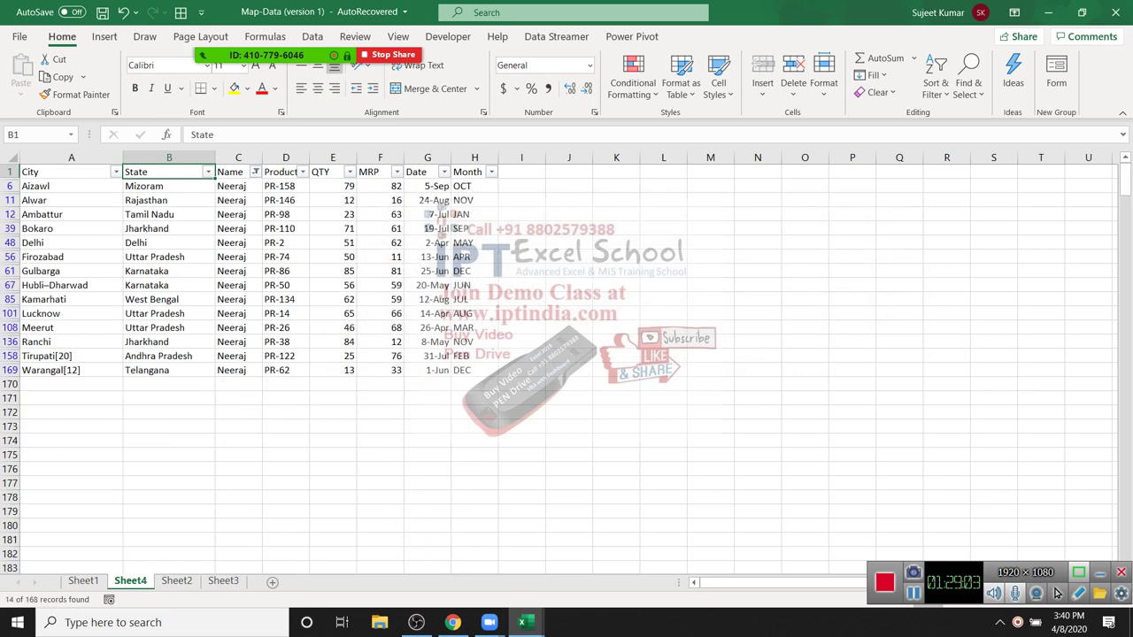
Step: Select the filtered Name entries and review the begins-with filter settings without changing them
key(Right)
key(Down)
key(shift+Down)
key(shift+Down)
key(shift+Down)
key(shift+Down)
key(shift+Down)
key(shift+Down)
key(shift+Down)
key(shift+Down)
key(shift+Down)
key(shift+Down)
key(shift+Down)
key(shift+Down)
key(shift+Down)
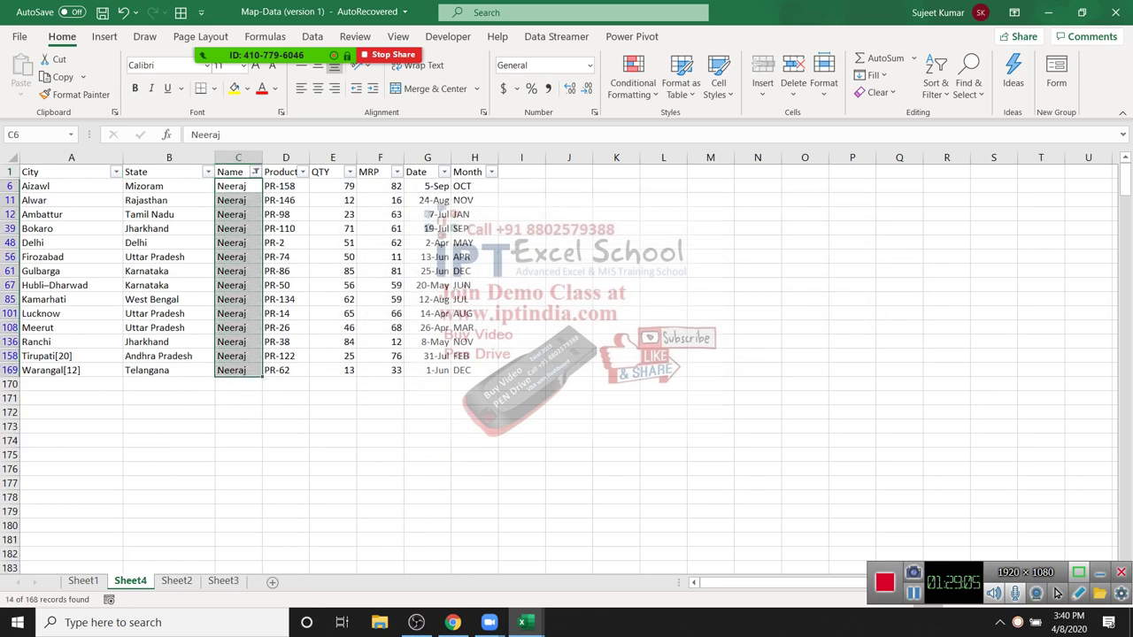
key(alt+Down)
key(Down)
key(Right)
key(Down)
key(Down)
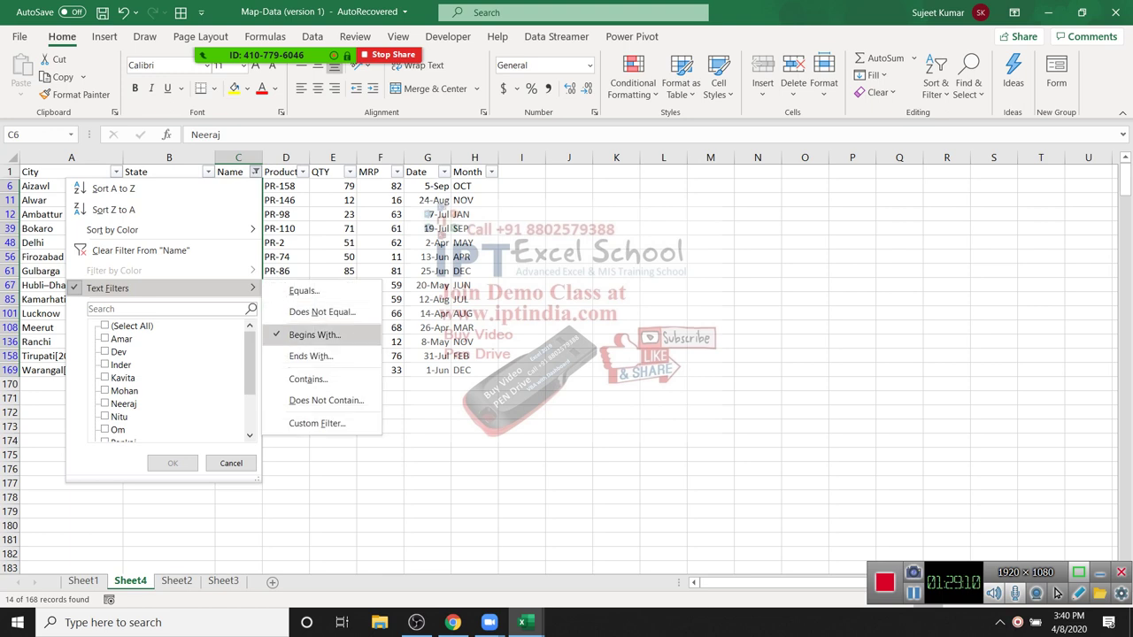
key(Return)
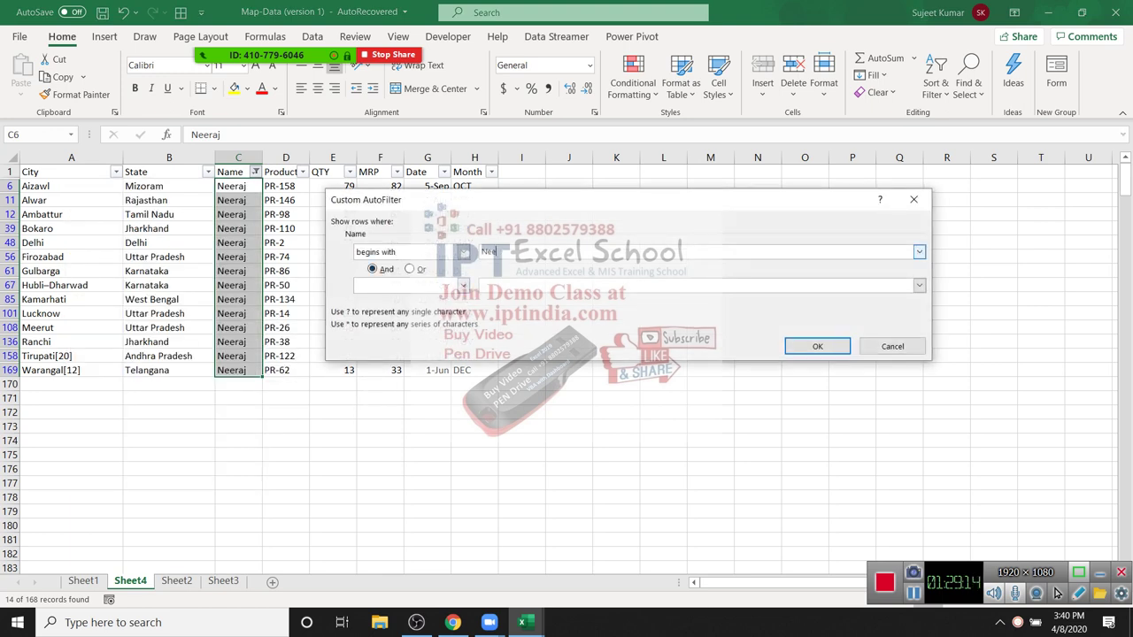
key(Return)
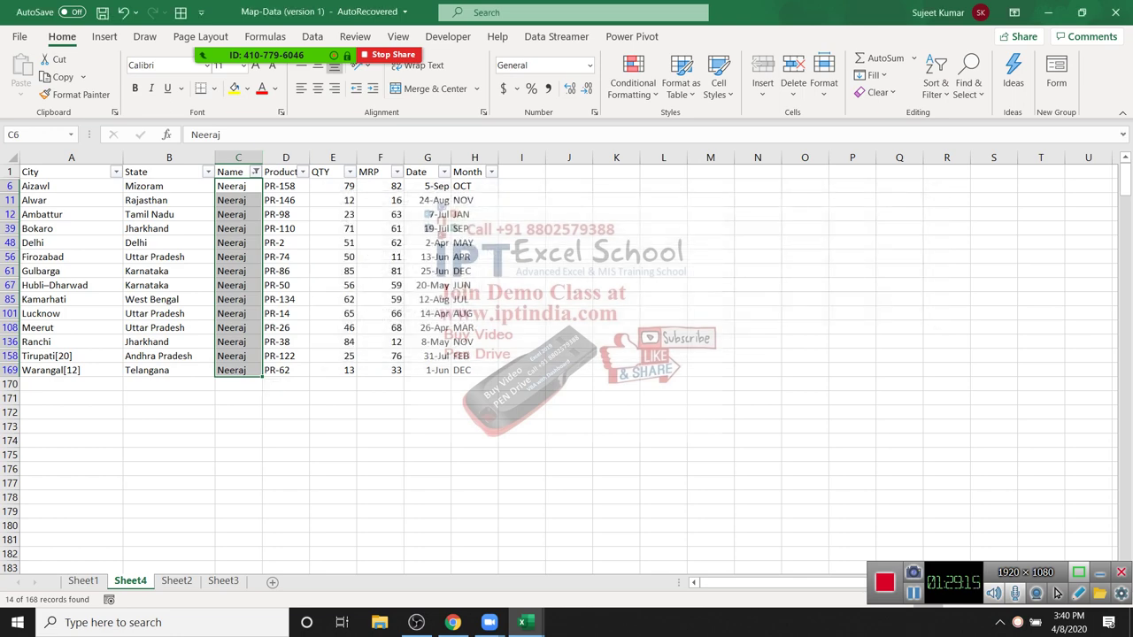
key(alt+Down)
key(Down)
key(Down)
Step: Filter the Name column to names ending with 'a'
key(Down)
key(Down)
key(Right)
key(Down)
key(Down)
key(Down)
key(Return)
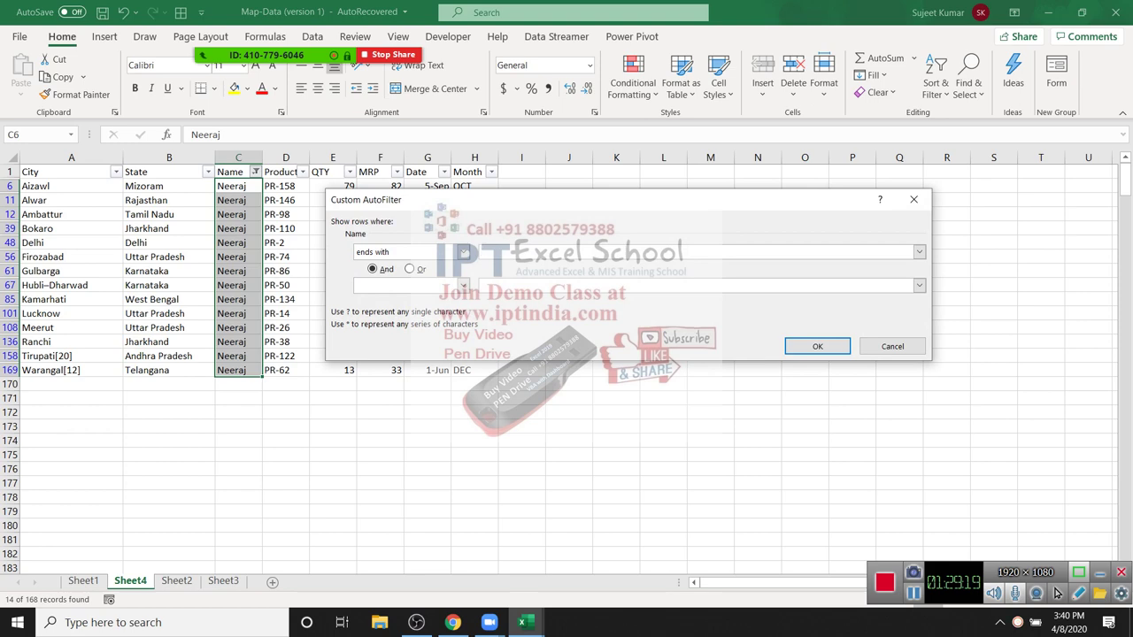
text(a)
key(Return)
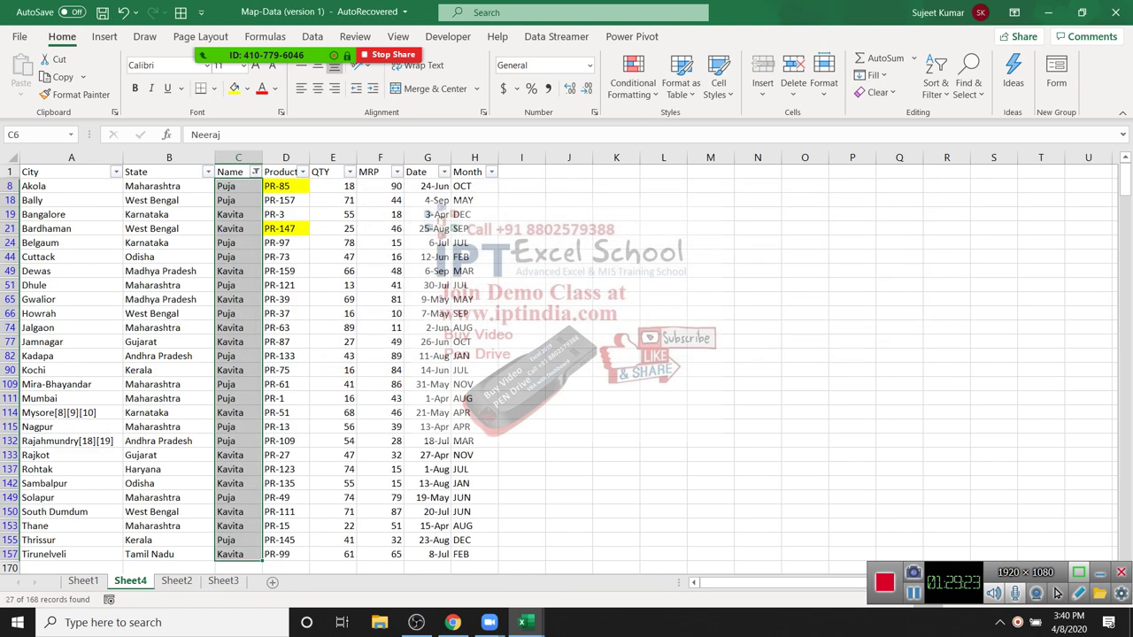
Step: Filter the Name column to names containing 'Puja'
key(alt+Down)
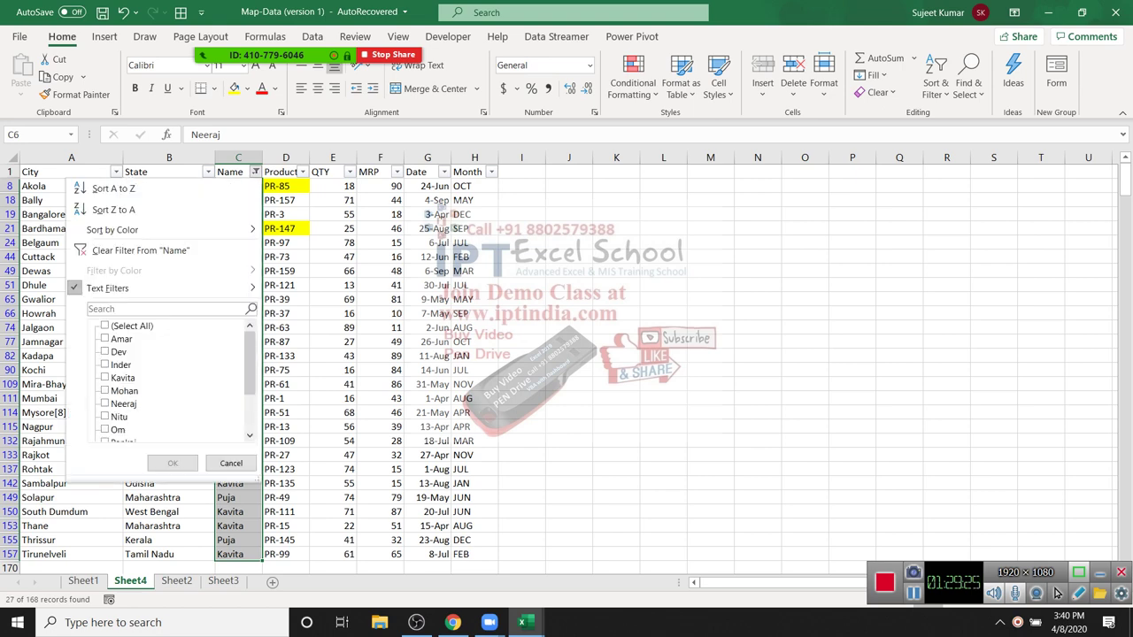
key(Down)
key(Down)
key(Down)
key(Down)
key(Right)
key(Down)
key(Down)
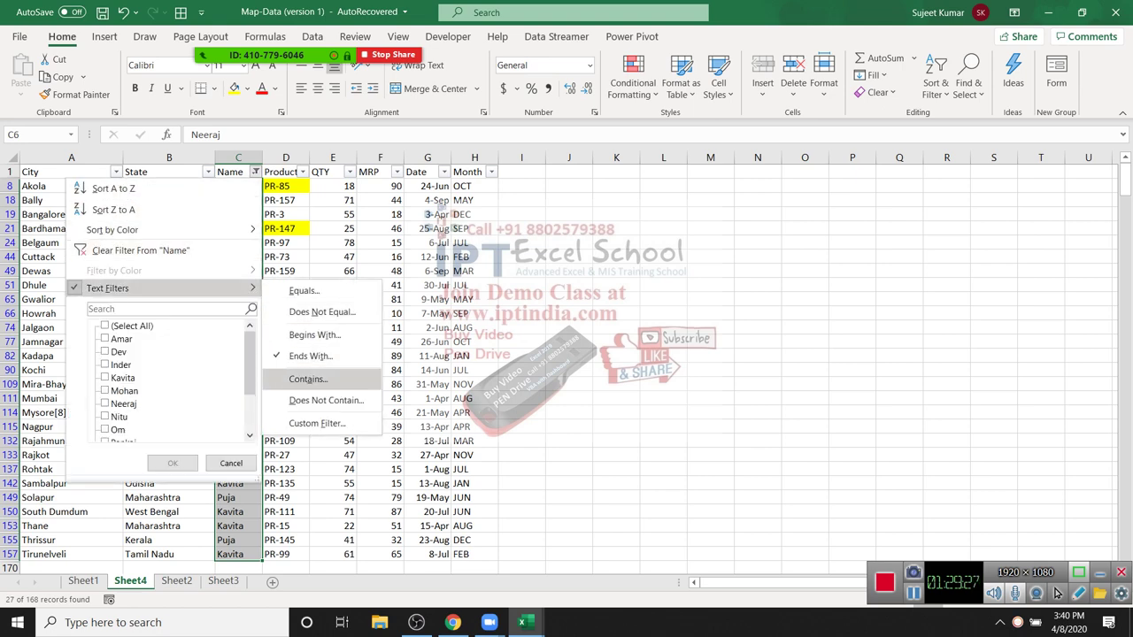
key(Return)
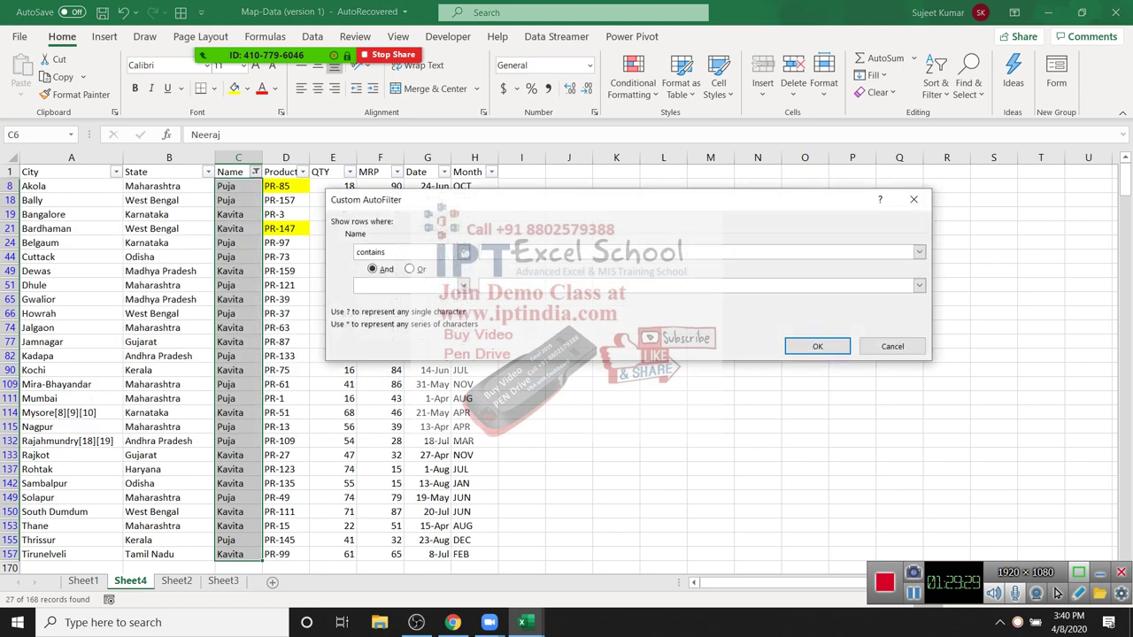
text(Puja)
key(Return)
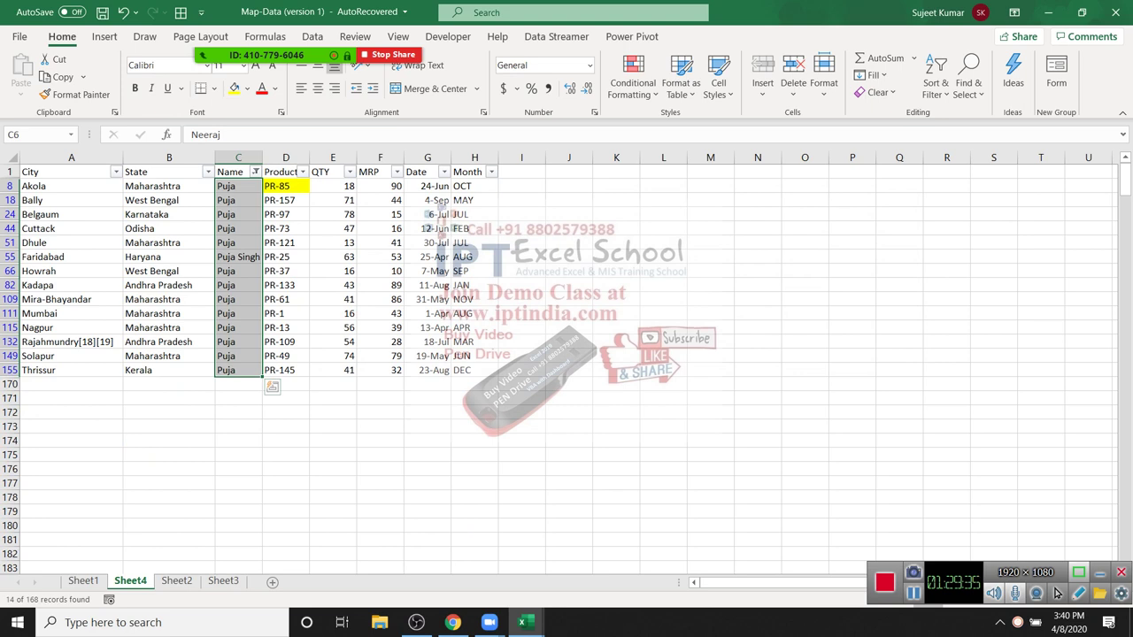
Step: Clear the Name filter so all rows show again
key(alt+Down)
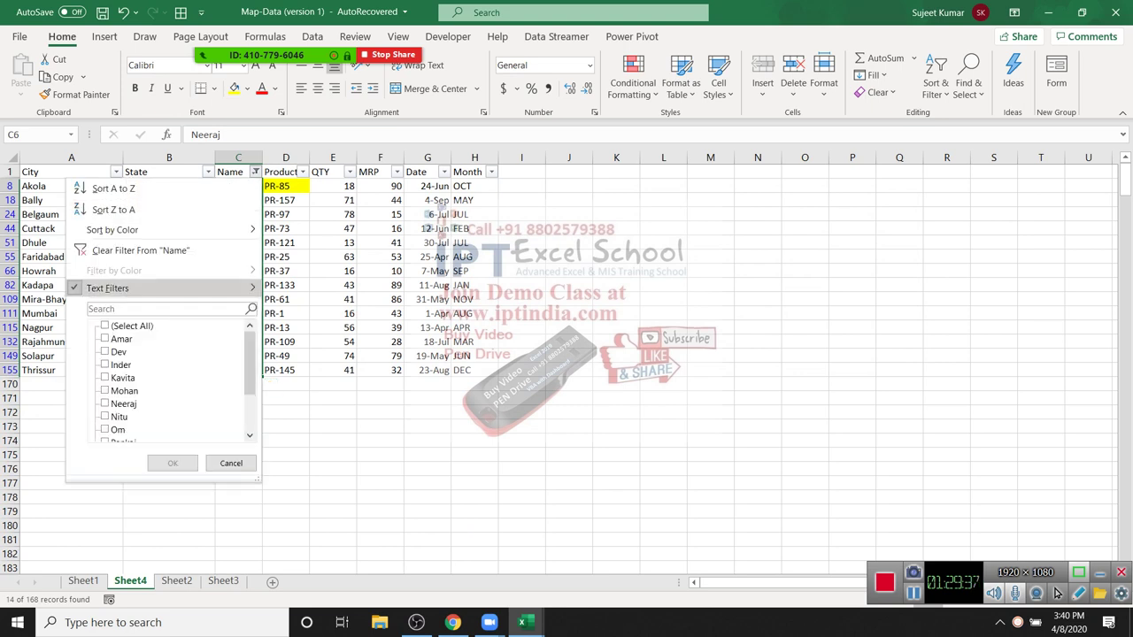
key(Right)
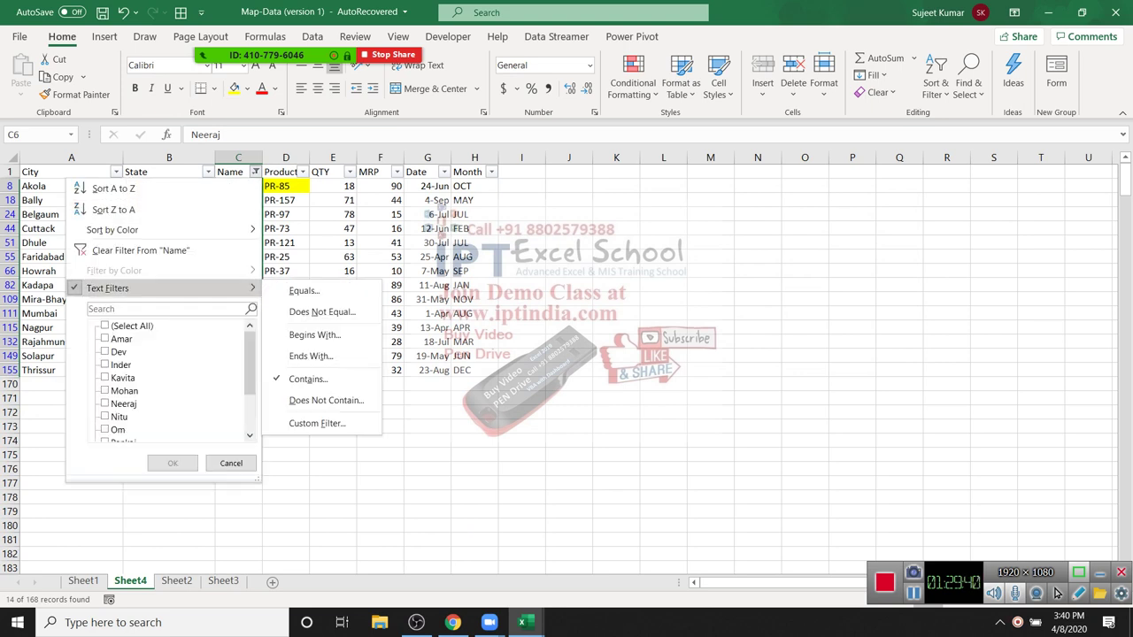
key(Up)
key(Return)
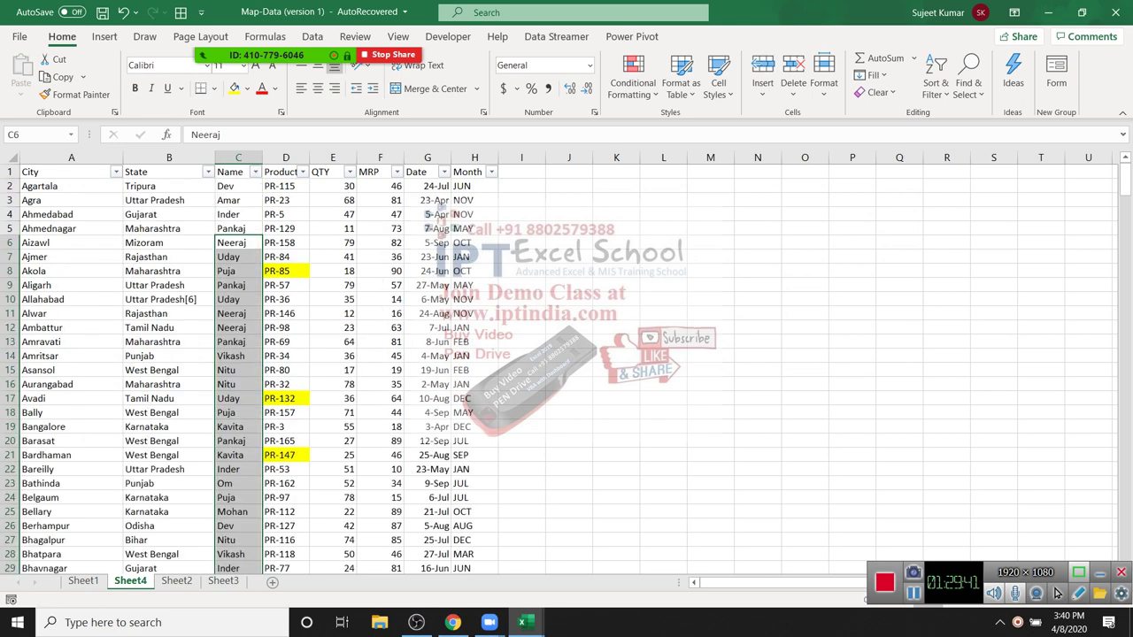
key(Down)
Step: Open the Date column's filter list and expand 2020 to show its months
key(ctrl+Up)
key(Right)
key(Right)
key(Right)
key(Right)
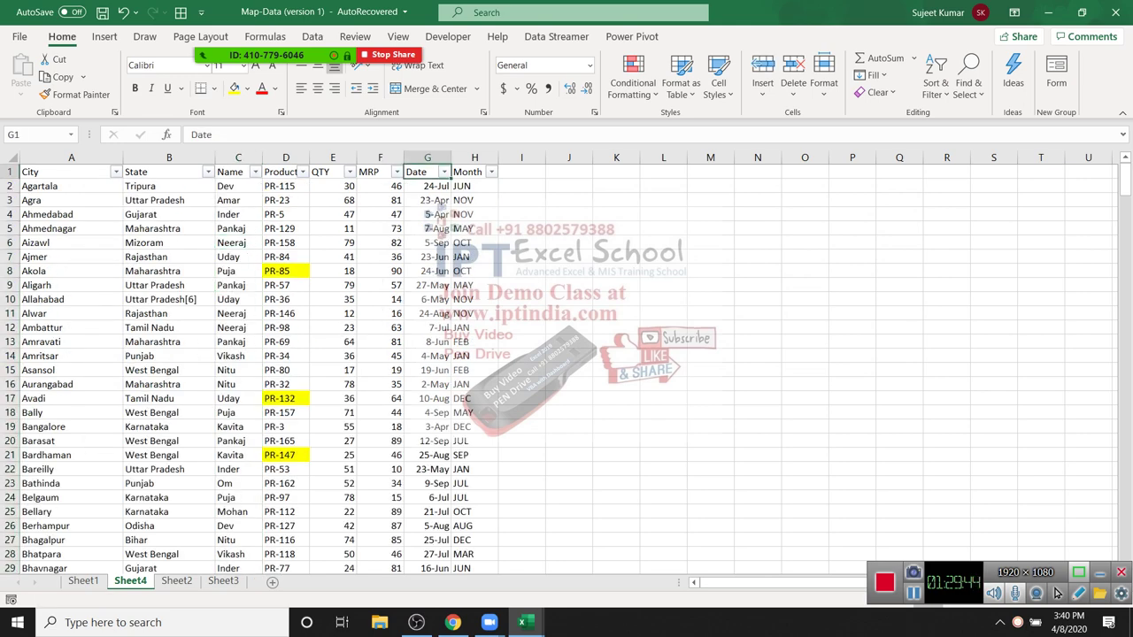
key(alt+Down)
key(Down)
key(Down)
key(Down)
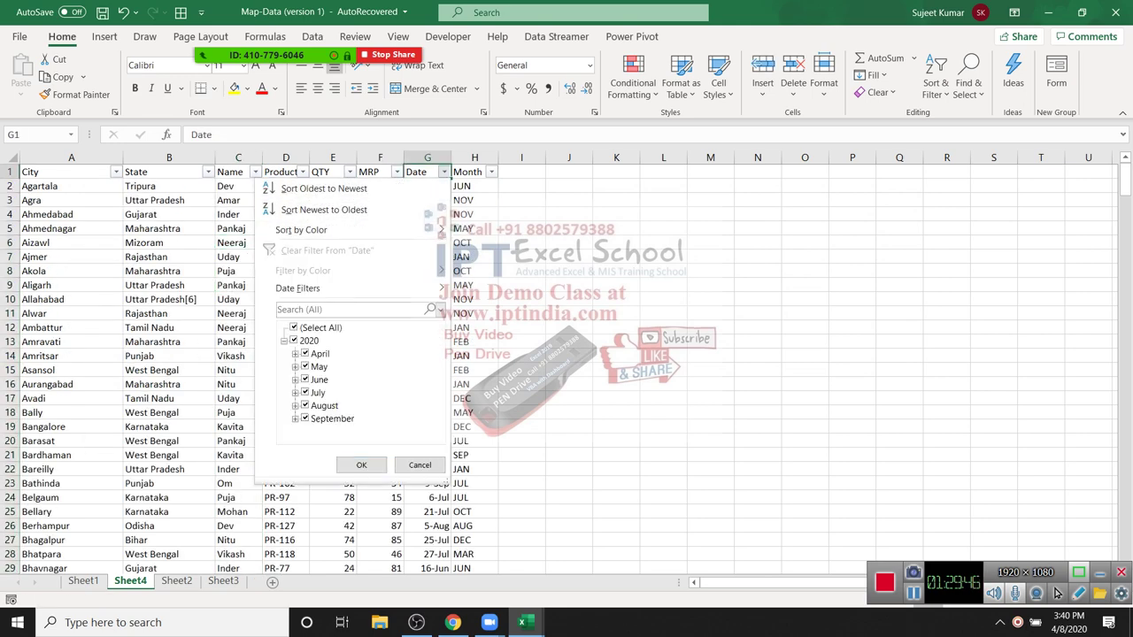
key(Down)
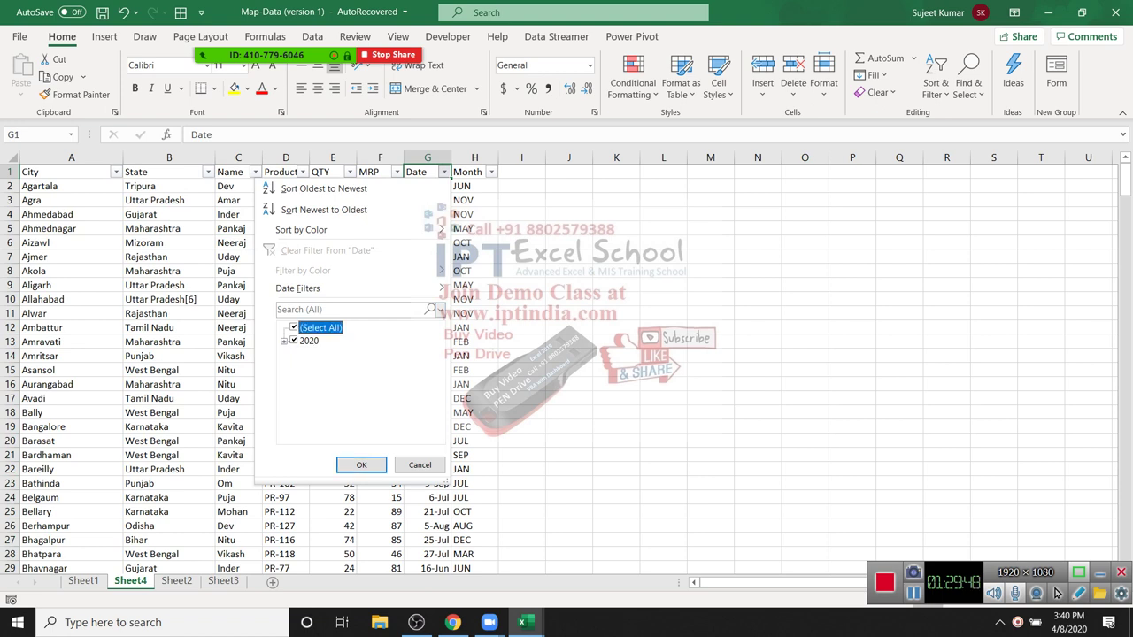
key(Down)
key(Right)
key(Up)
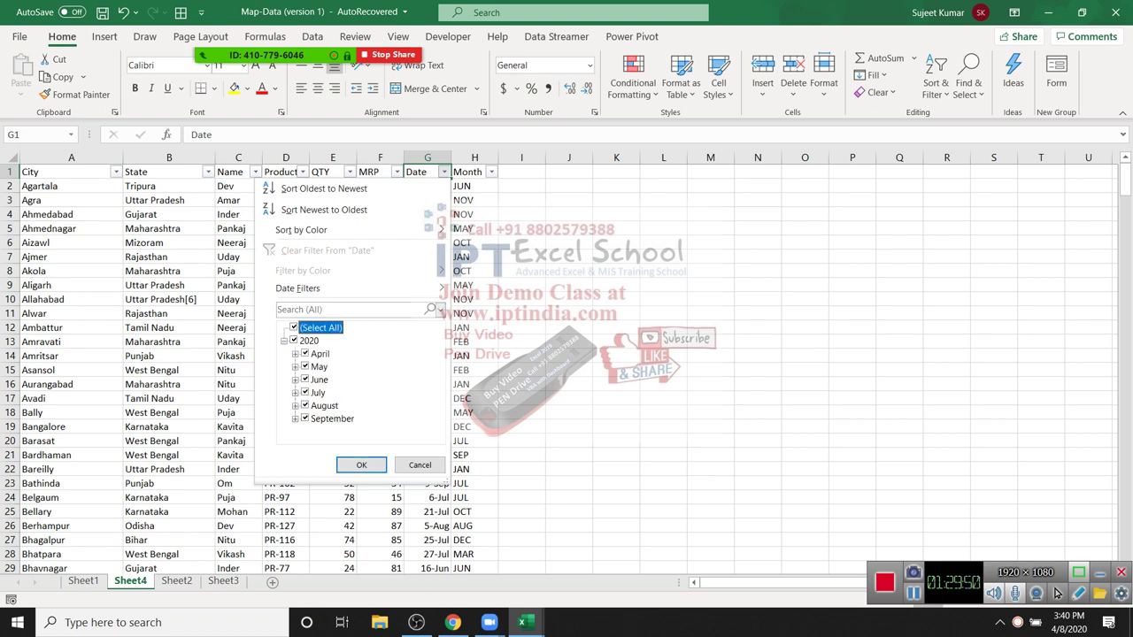
Step: Expand a month to browse its days, then collapse April back to the month list
key(Down)
key(Down)
key(Right)
key(Up)
key(Up)
key(Page_Down)
key(Page_Down)
key(Home)
key(Down)
key(Down)
key(Down)
key(Down)
key(Down)
key(Down)
key(Down)
key(Down)
key(Down)
key(Down)
key(Down)
key(Down)
key(Down)
key(Down)
key(Home)
key(Down)
key(Down)
key(Down)
key(Down)
key(Down)
key(Down)
key(Down)
key(Down)
key(Down)
key(Down)
key(Home)
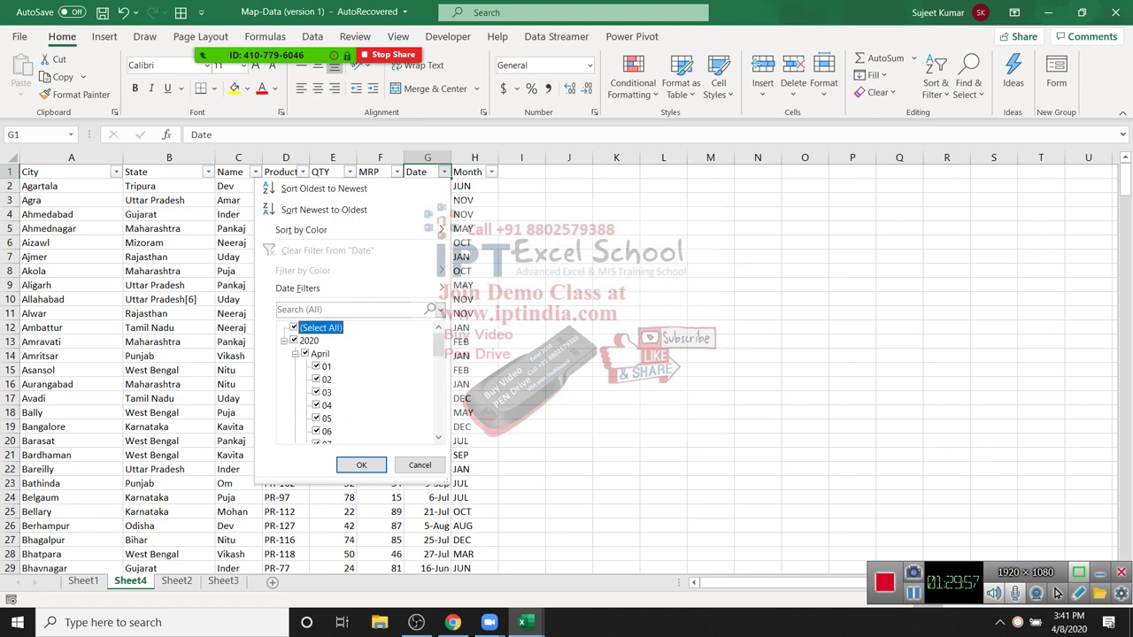
key(Left)
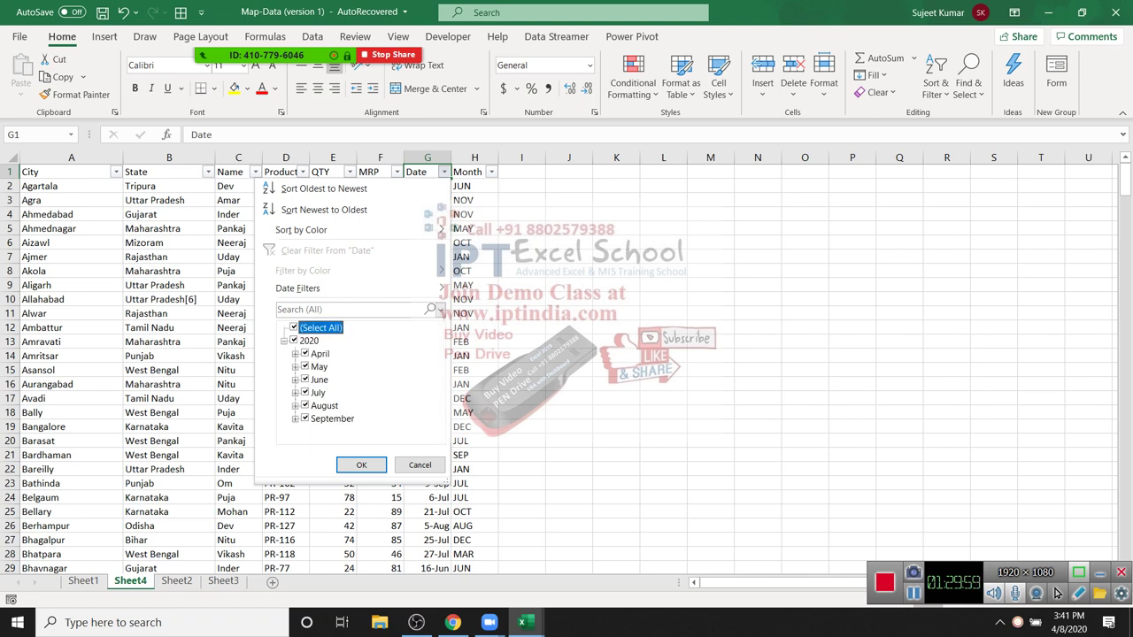
mouse_move(297, 288)
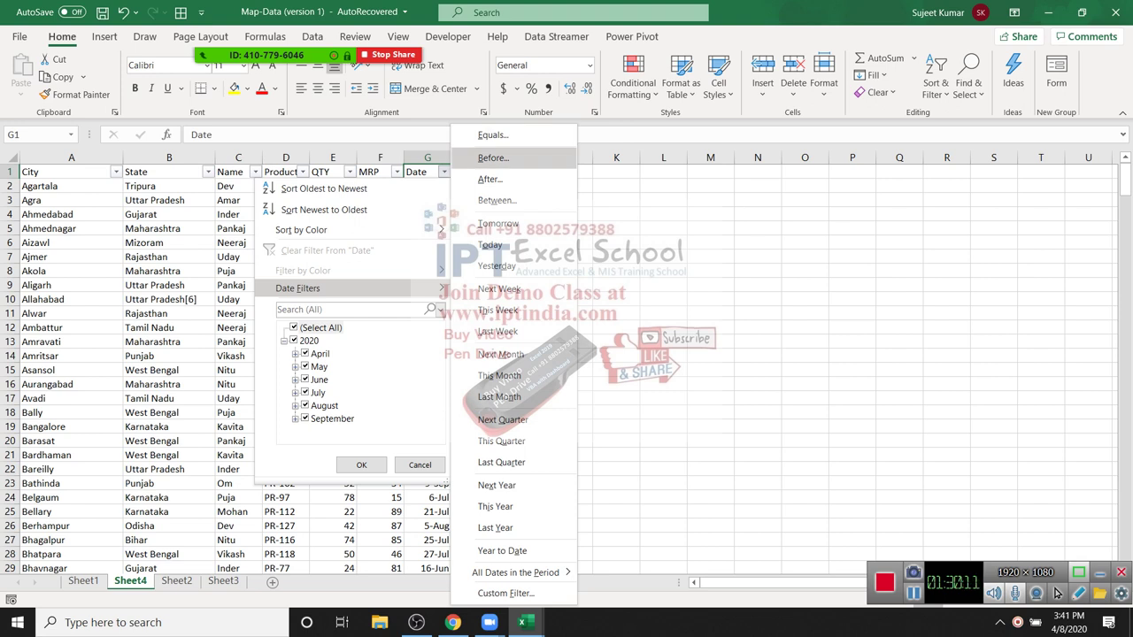
Step: Filter the Date column to dates after 14-apr using a custom AutoFilter
key(Return)
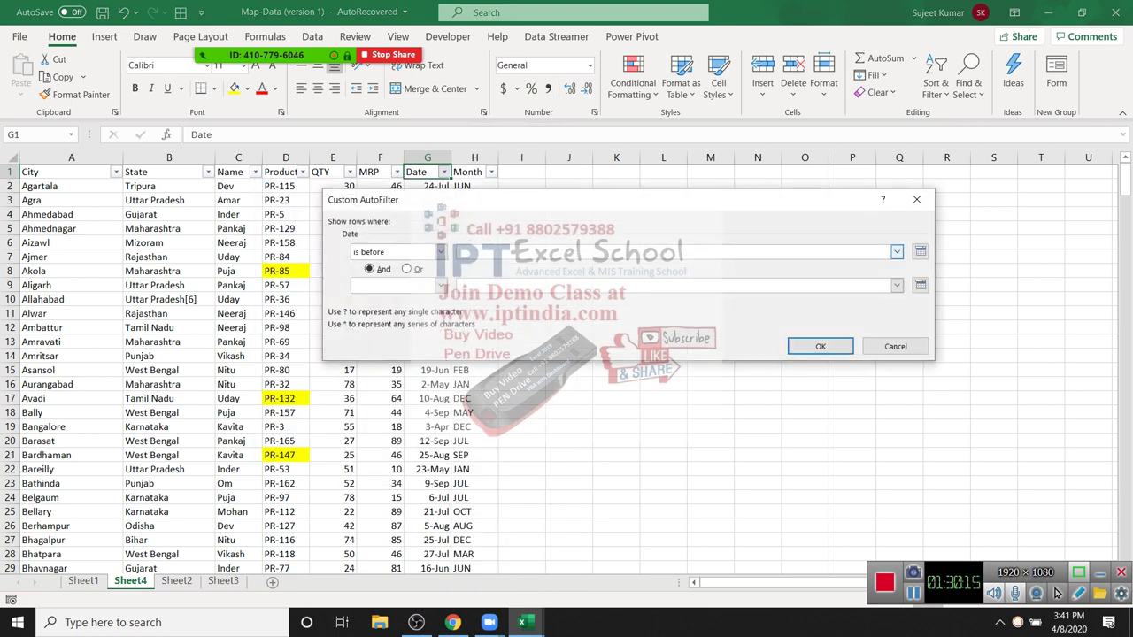
text(14)
key(shift+Tab)
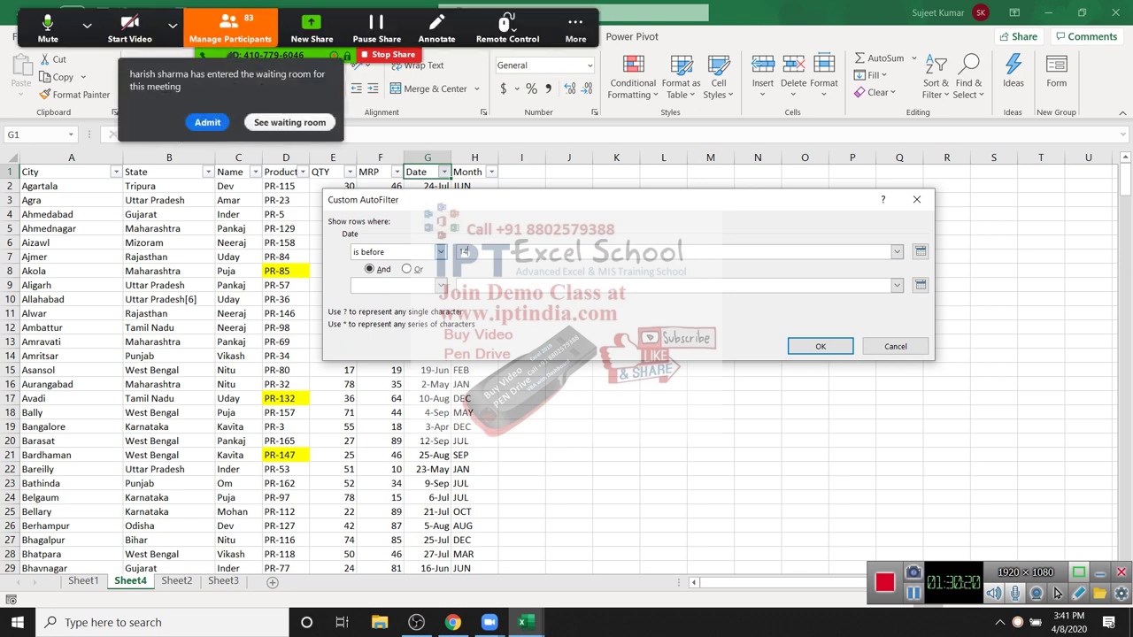
key(alt+Down)
key(Down)
key(Down)
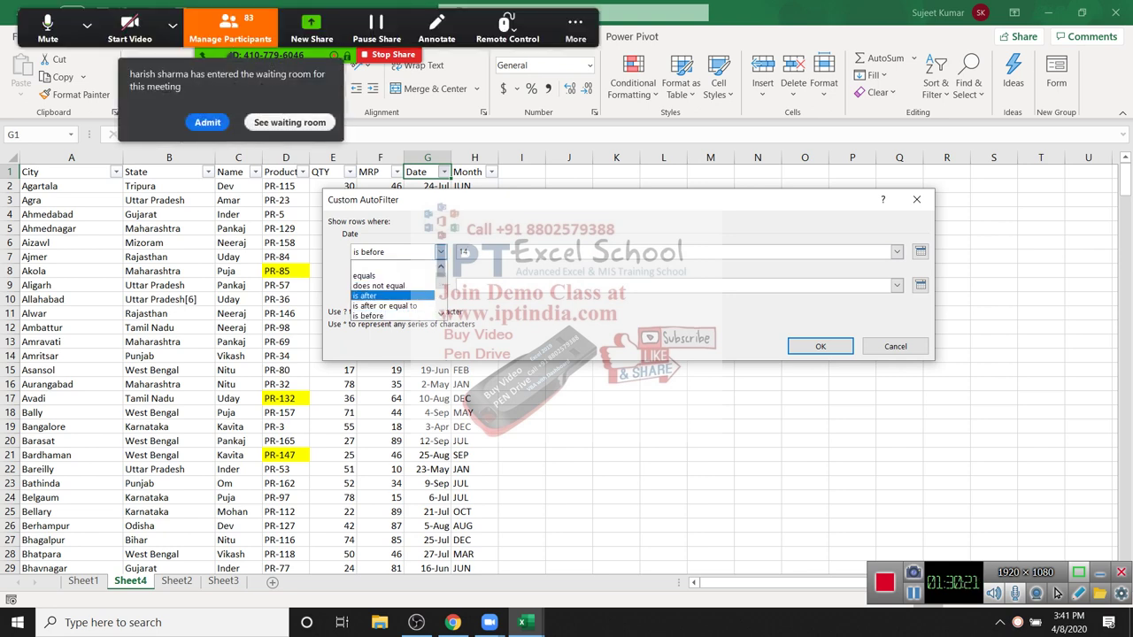
key(Return)
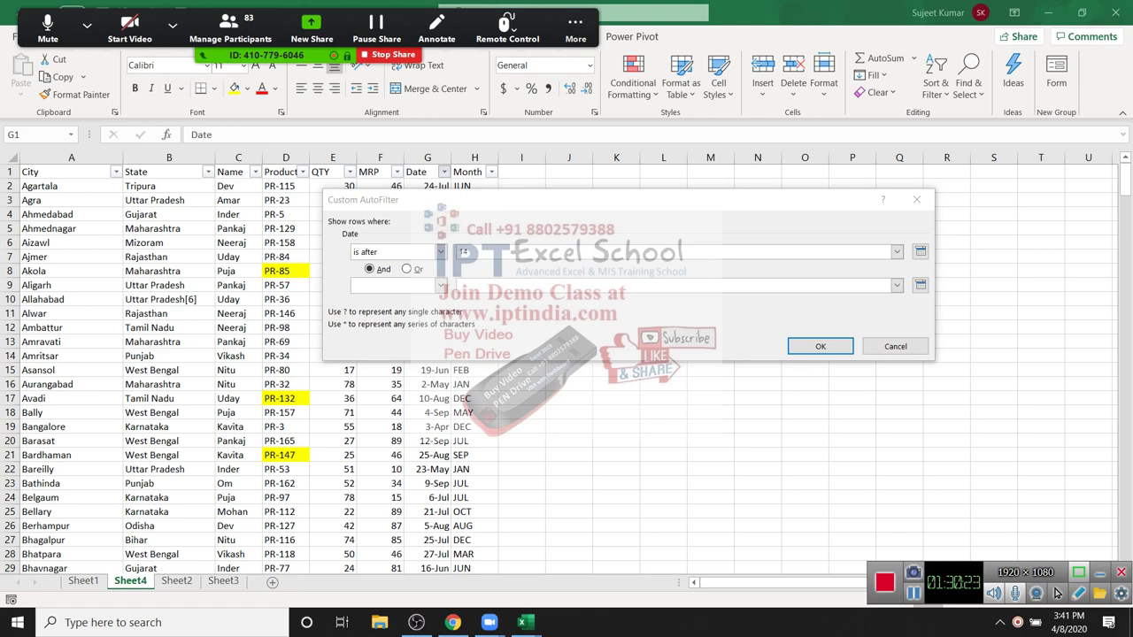
text(14-apr)
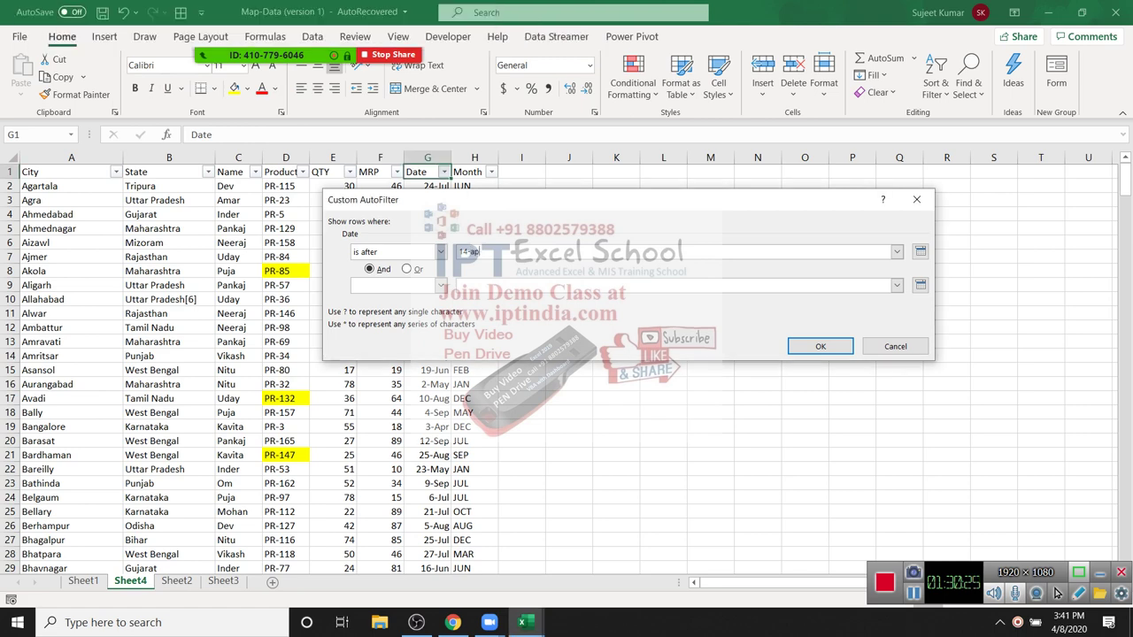
key(Return)
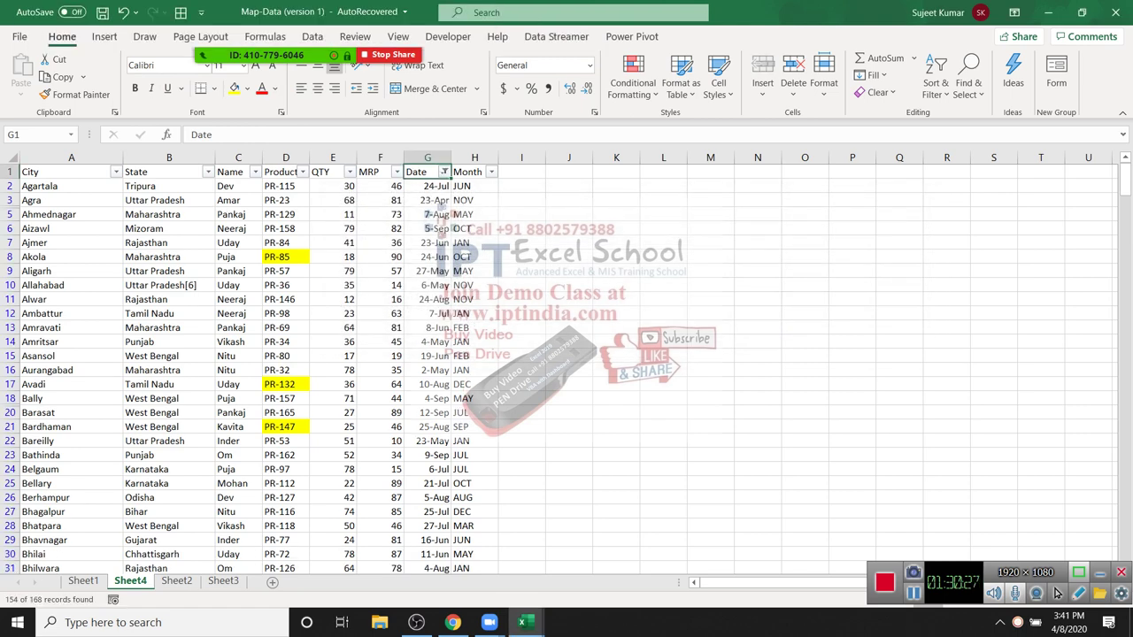
Step: Select the filtered Date values and browse the date filter types without applying one
key(Down)
key(Down)
key(shift+Down)
key(shift+Down)
key(shift+Down)
key(shift+Down)
key(shift+Down)
key(shift+Down)
key(shift+Down)
key(shift+Down)
key(shift+Down)
key(shift+Down)
key(shift+Down)
key(shift+Down)
key(shift+Down)
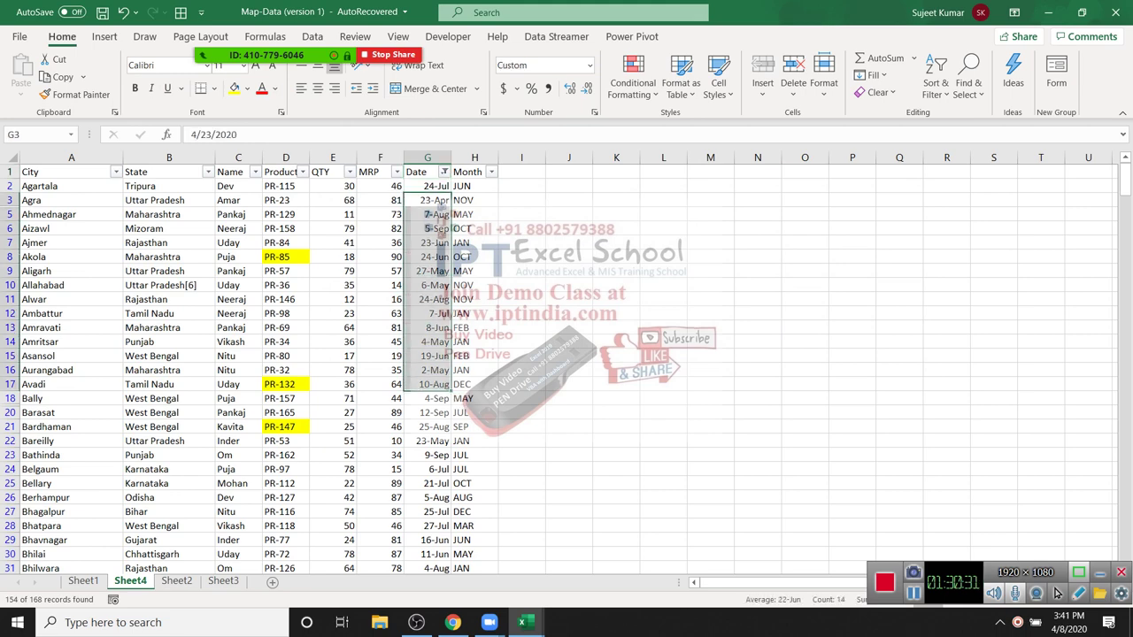
key(Up)
key(Up)
key(alt+Down)
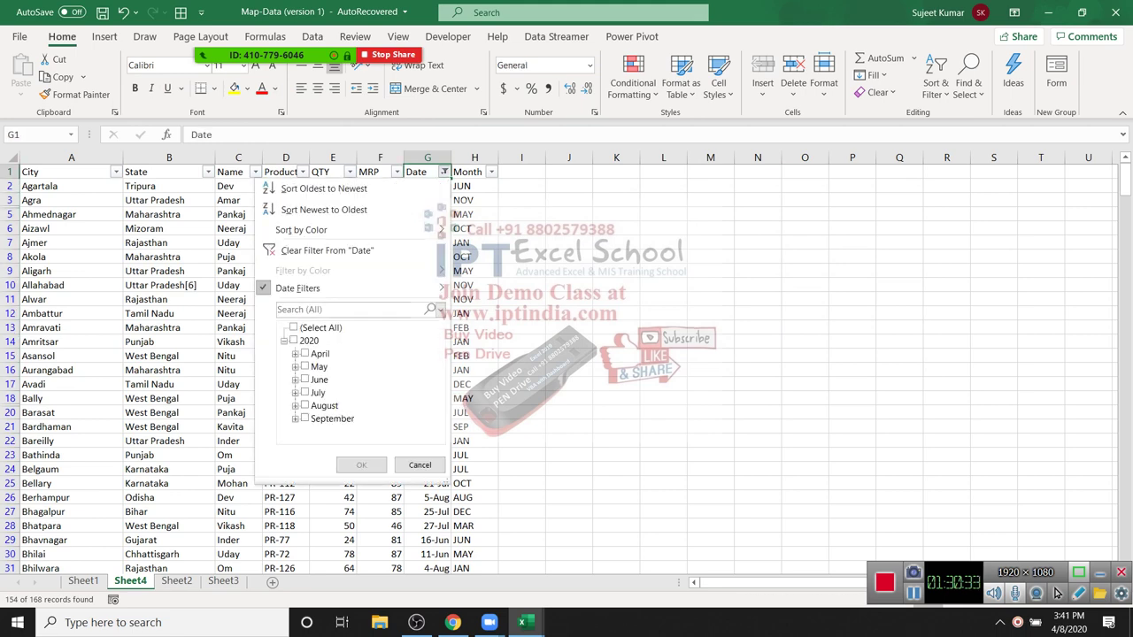
key(Down)
key(Down)
key(Down)
key(Right)
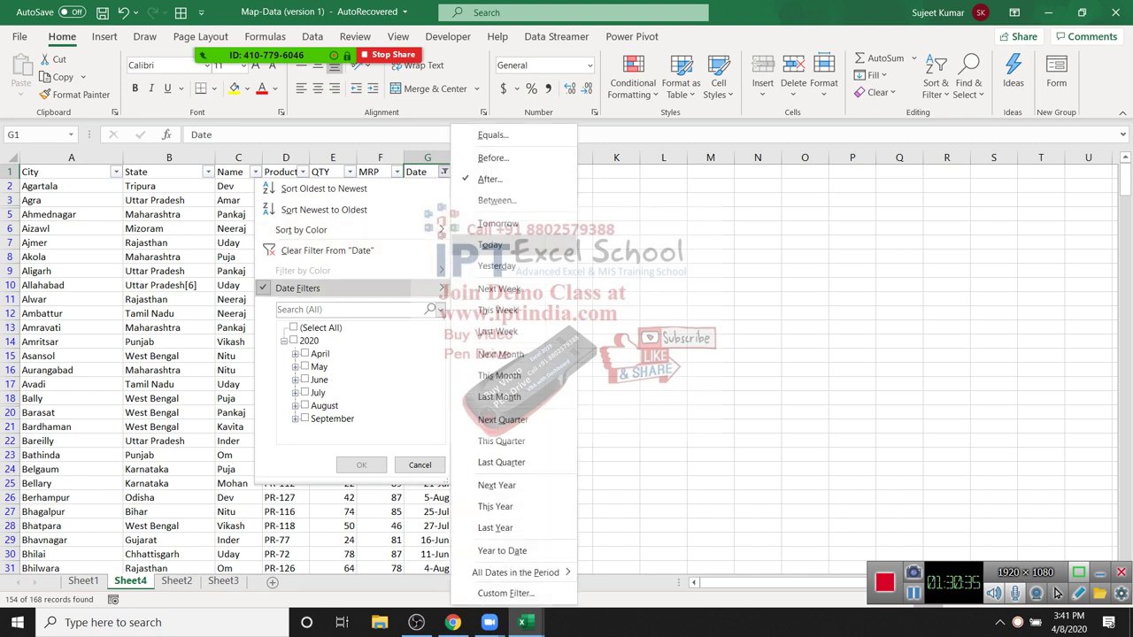
key(Down)
key(Down)
key(Down)
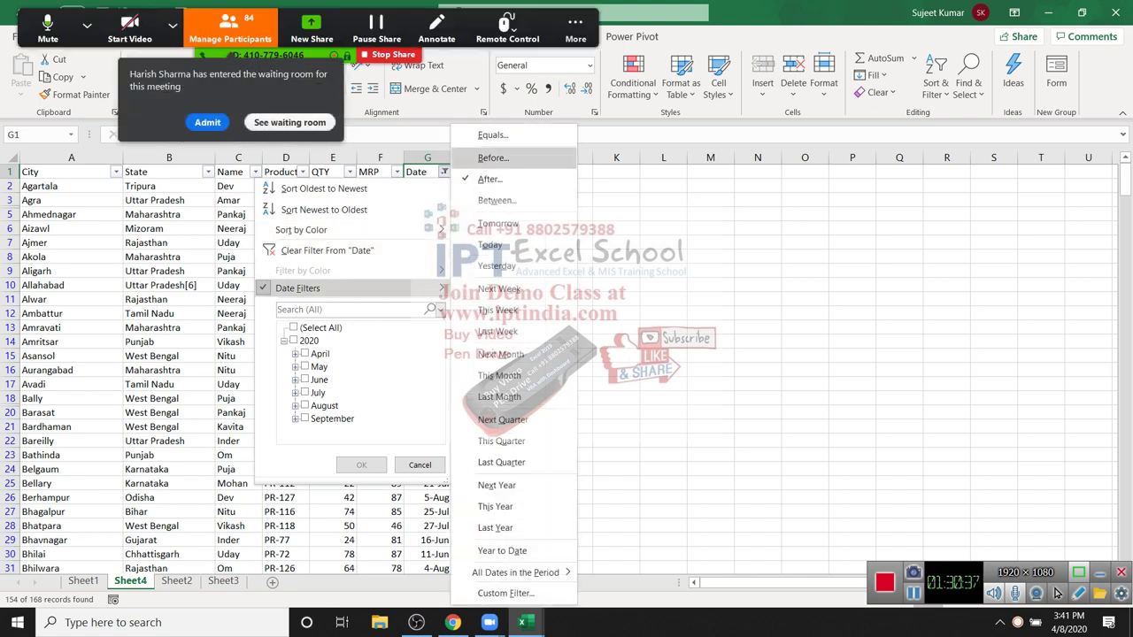
key(Up)
key(Up)
key(Down)
key(Down)
key(Up)
key(Escape)
key(Escape)
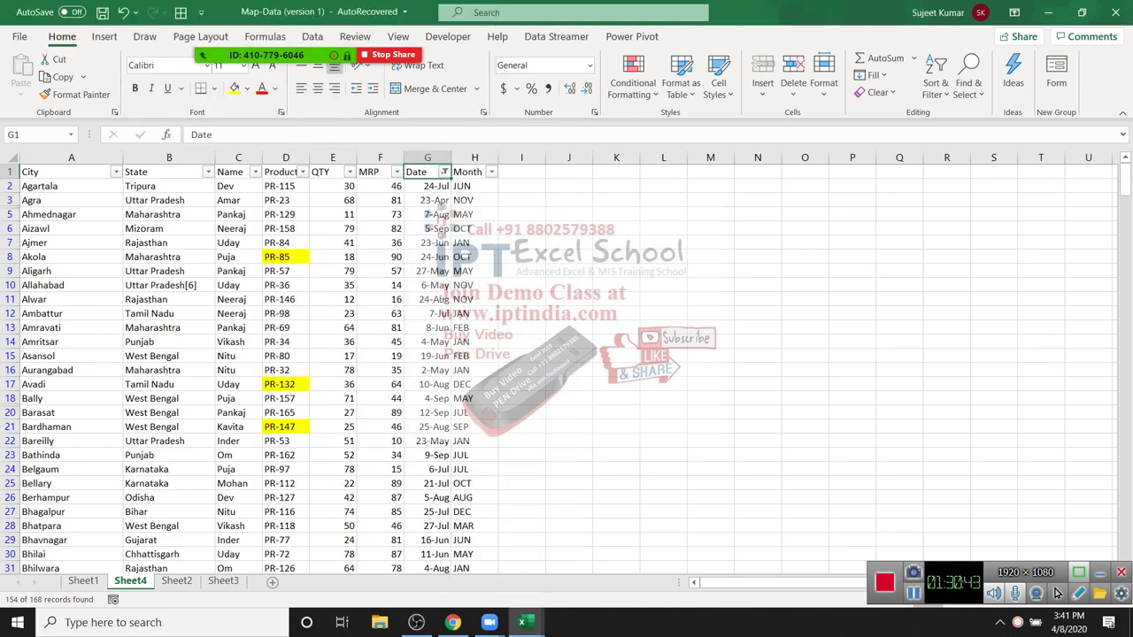
Step: Apply the Tomorrow date filter to the Date column
key(alt+Down)
key(Down)
key(Down)
key(Down)
key(Down)
key(Down)
key(Right)
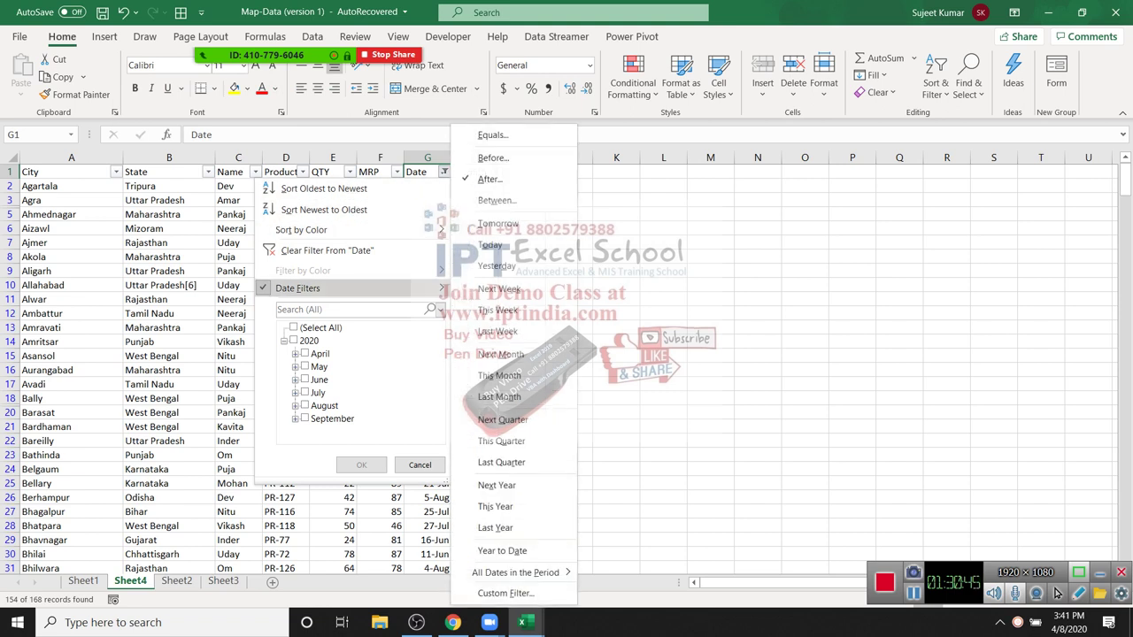
key(Up)
key(Up)
key(Up)
key(Down)
key(Down)
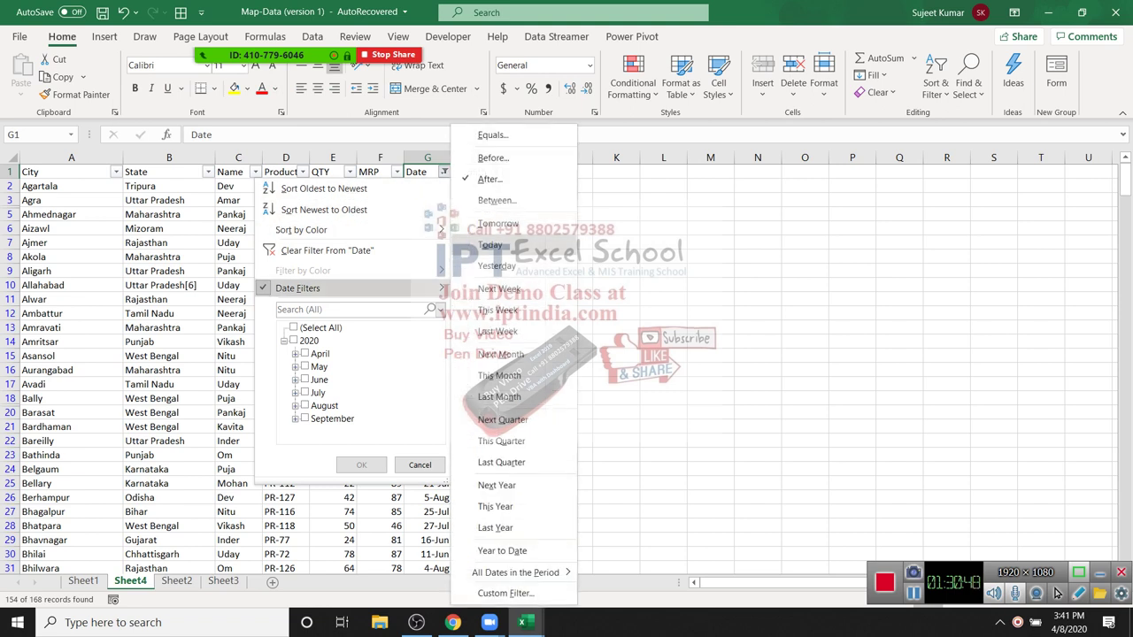
key(Down)
key(Up)
key(Up)
key(Up)
key(Down)
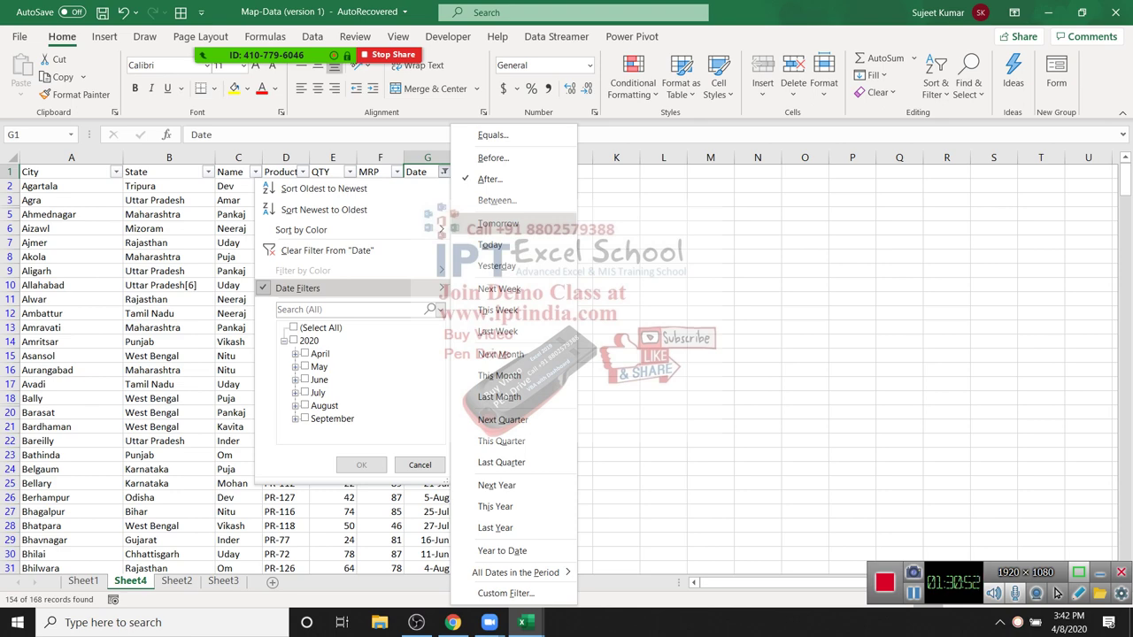
key(Return)
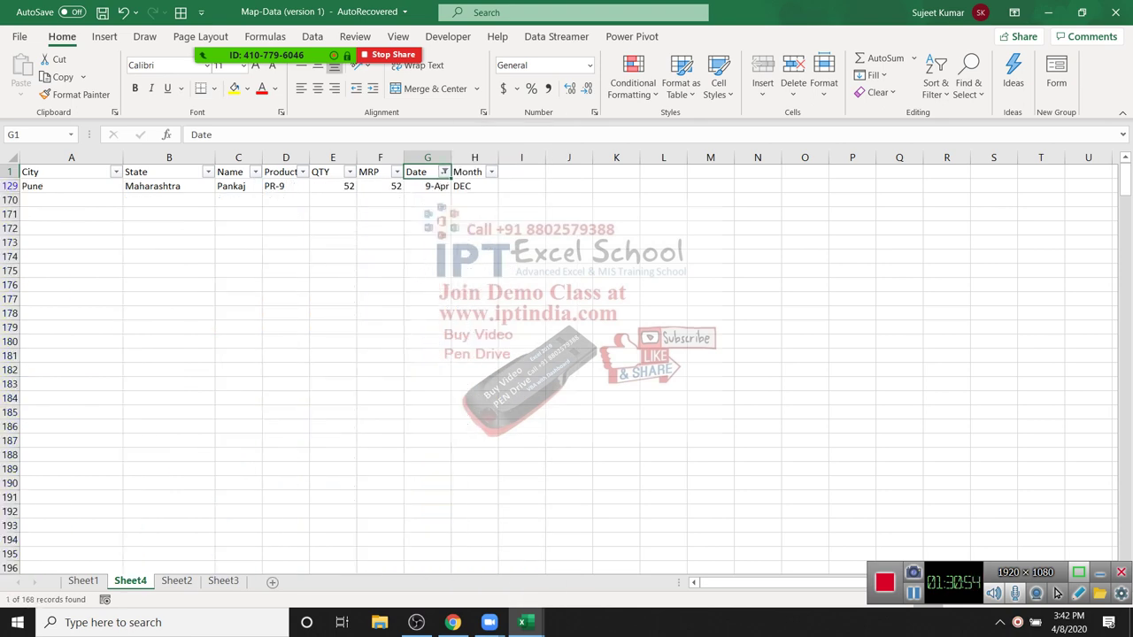
Step: Apply the Today date filter, showing 1 record
key(alt+Down)
key(Down)
key(Down)
key(Down)
key(Down)
key(Right)
key(Down)
key(Return)
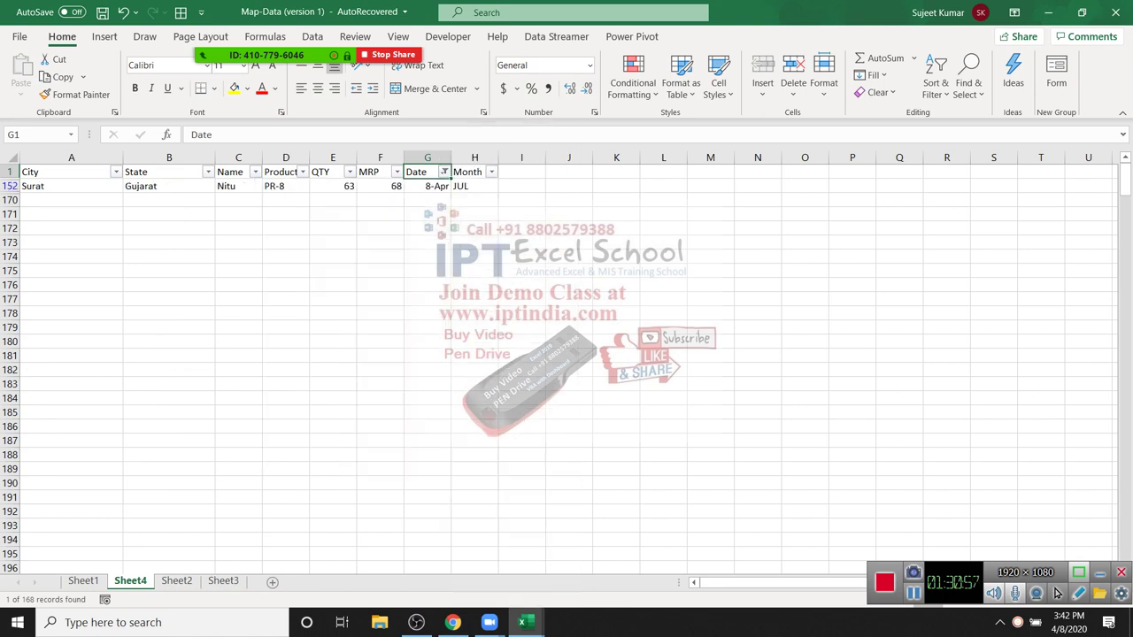
Step: Apply the Year to Date filter, showing 8 records
key(alt+Down)
key(Down)
key(Down)
key(Down)
key(Down)
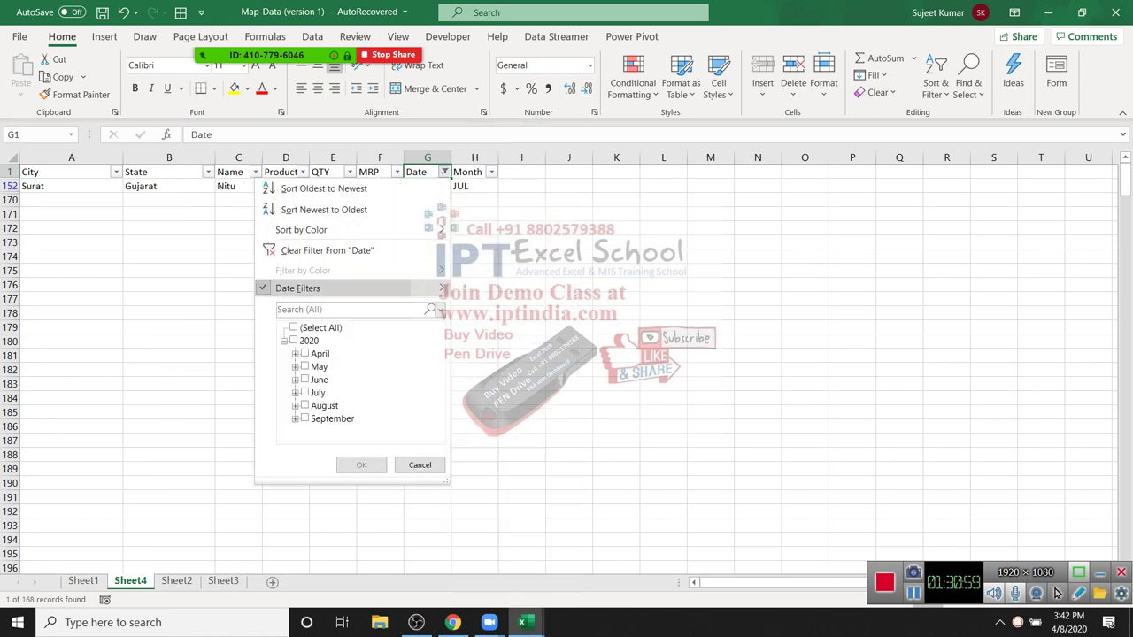
key(Right)
key(Down)
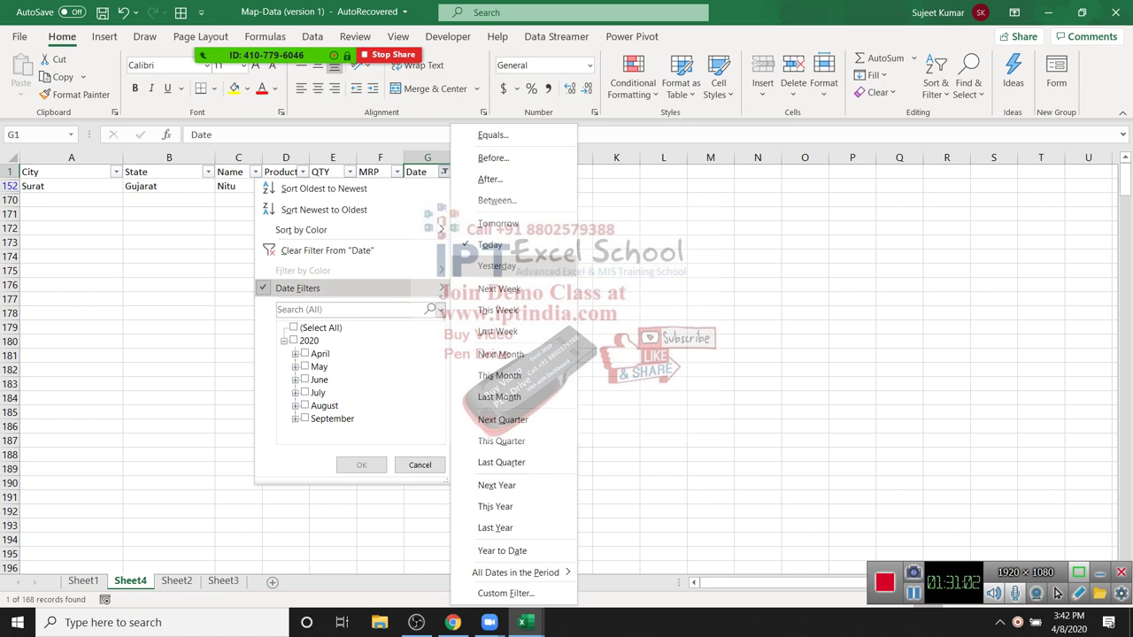
key(Down)
key(Down)
key(Down)
key(Down)
key(Down)
key(Down)
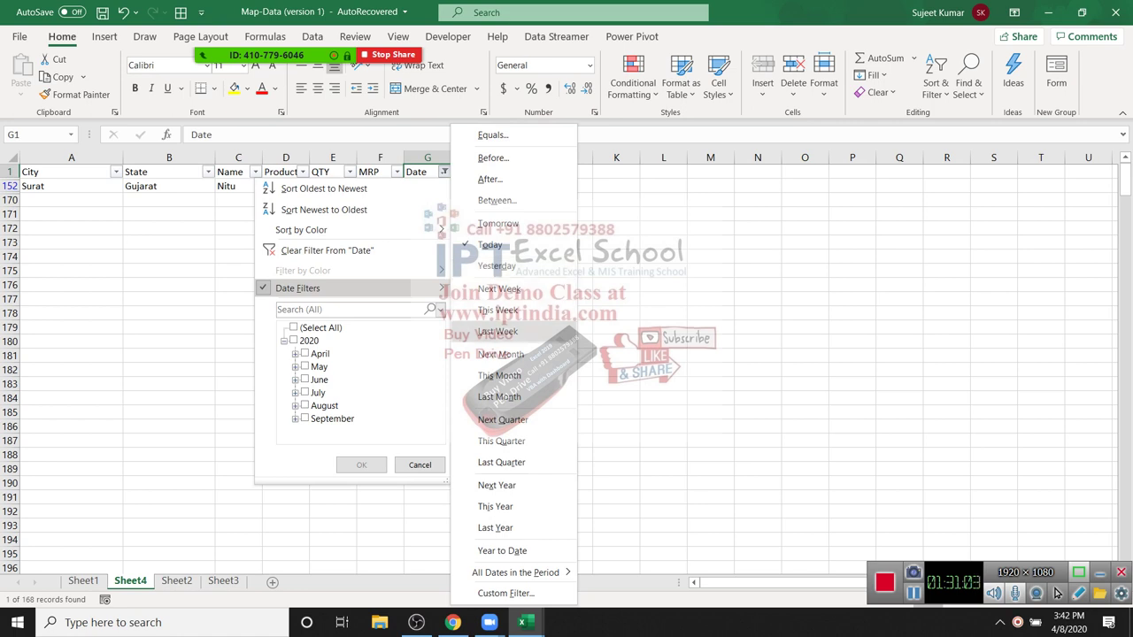
key(Down)
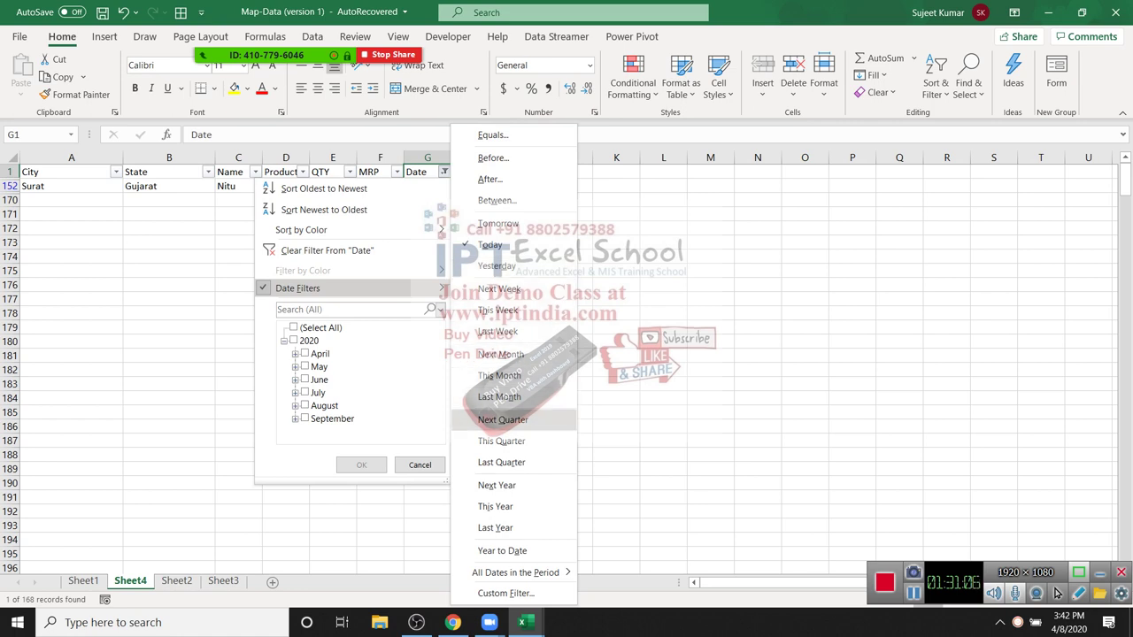
key(Down)
key(Down)
key(Down)
key(Down)
key(Down)
key(Down)
key(Down)
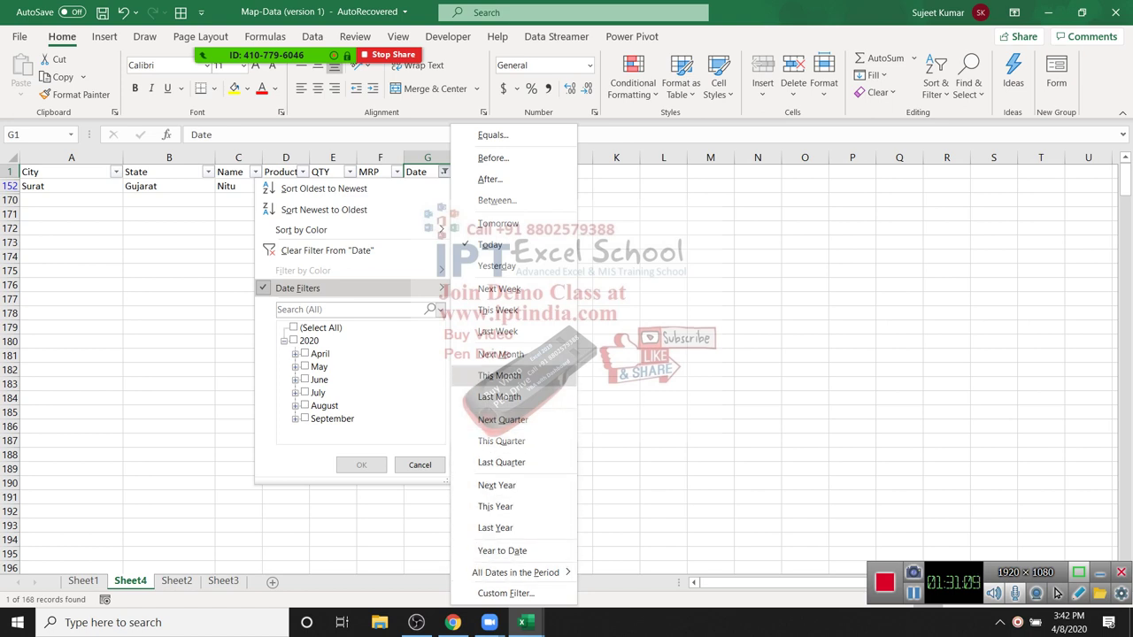
key(Up)
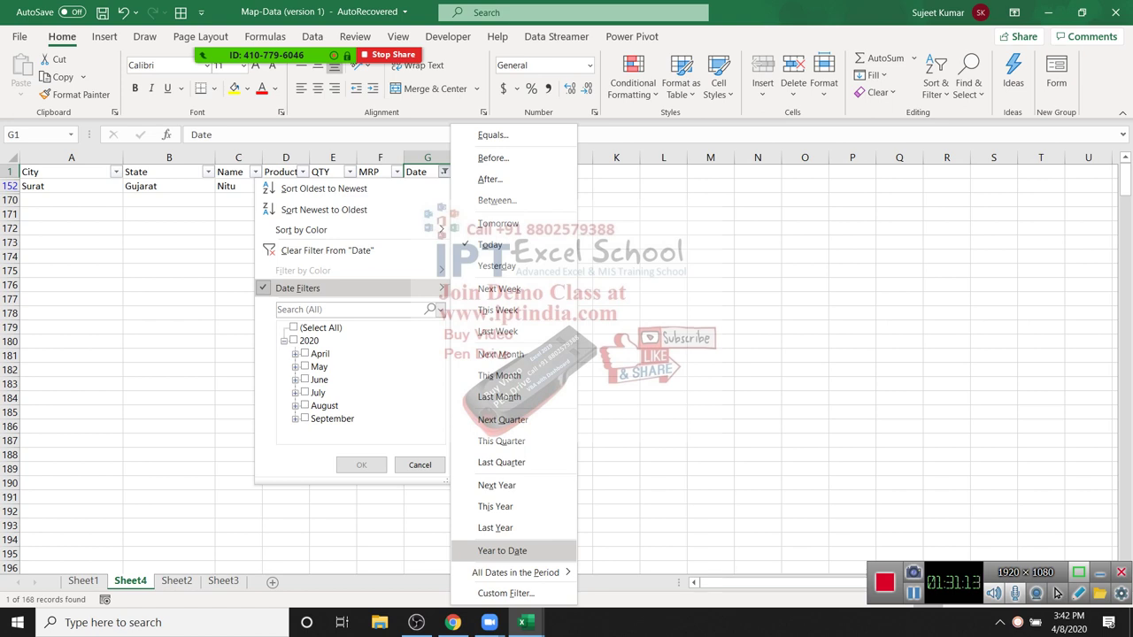
key(Return)
Step: Select the eight remaining Date values, then clear the Date filter to show all rows
key(ctrl+Down)
key(shift+Up)
key(shift+Up)
key(shift+Up)
key(shift+Up)
key(shift+Up)
key(shift+Up)
key(shift+Up)
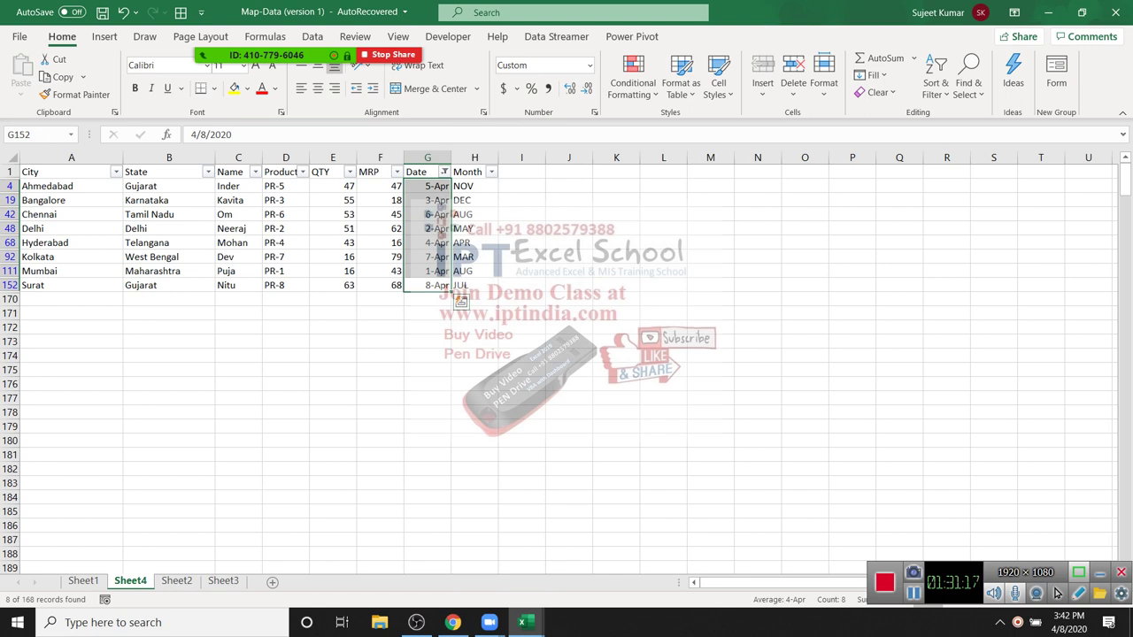
key(alt+Down)
key(Up)
key(Up)
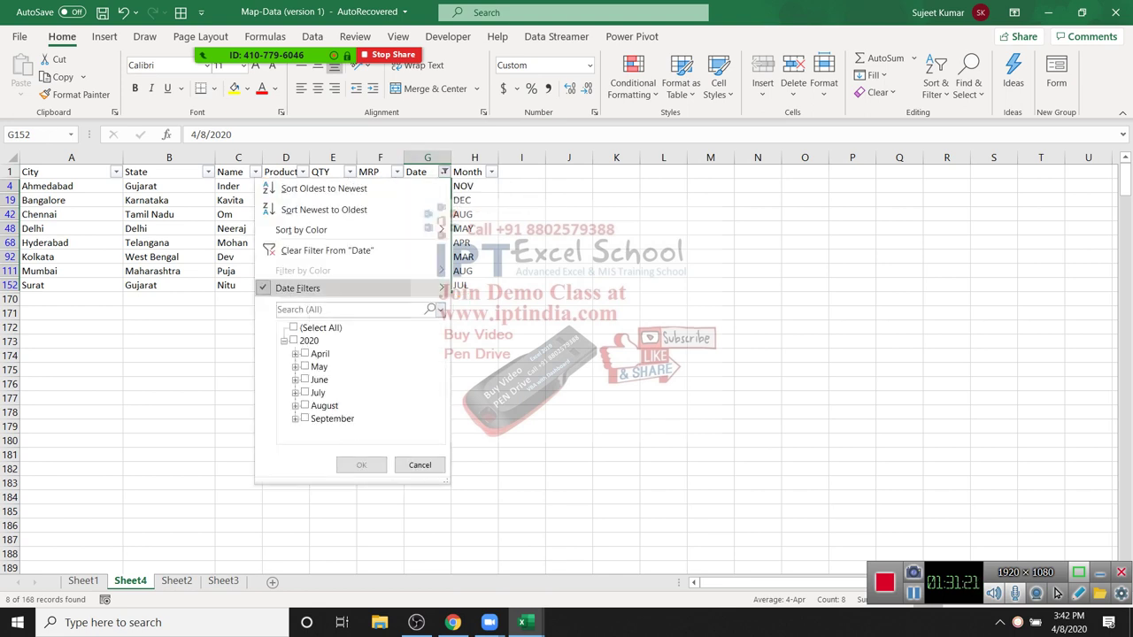
key(Return)
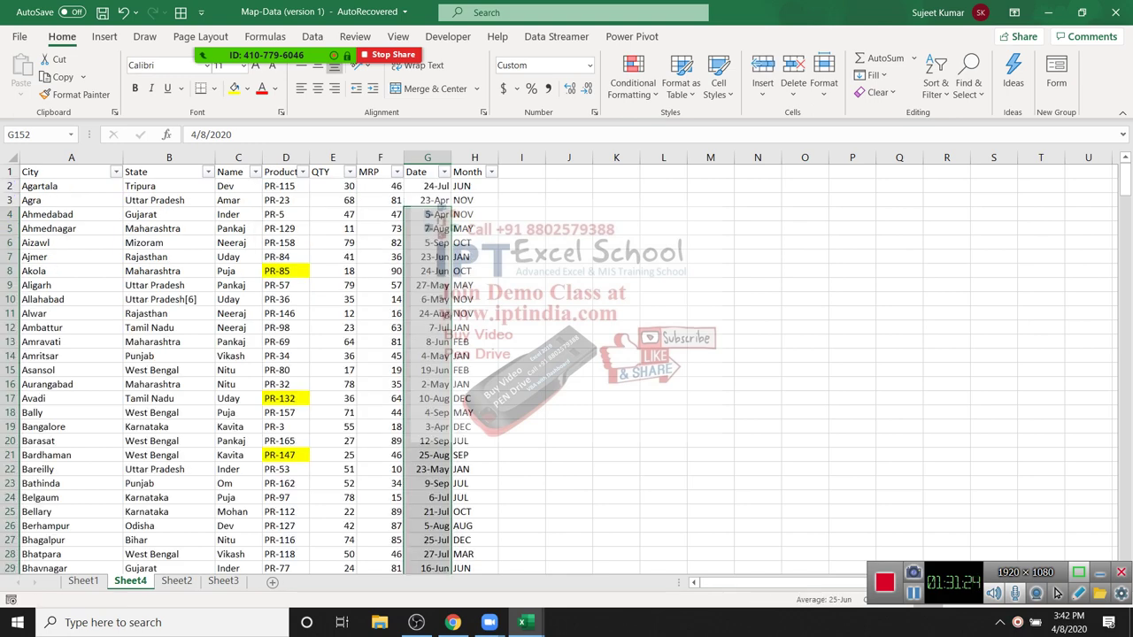
Step: Select cell H4, return to the Excel window, and open the File backstage Home page
click(475, 215)
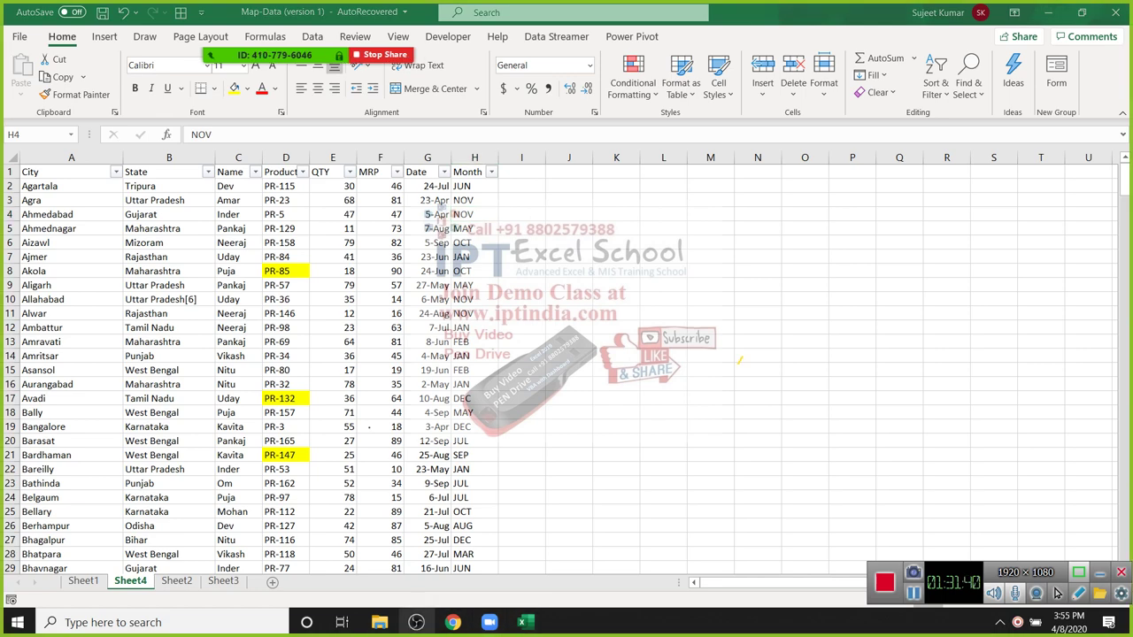
key(alt+Tab)
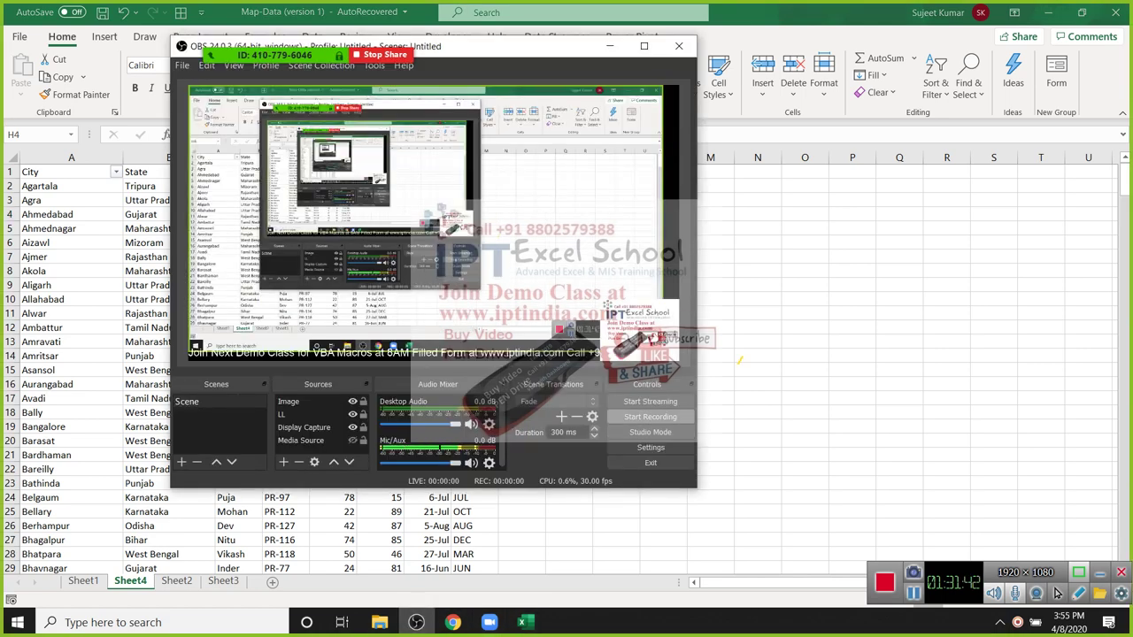
key(alt+Tab)
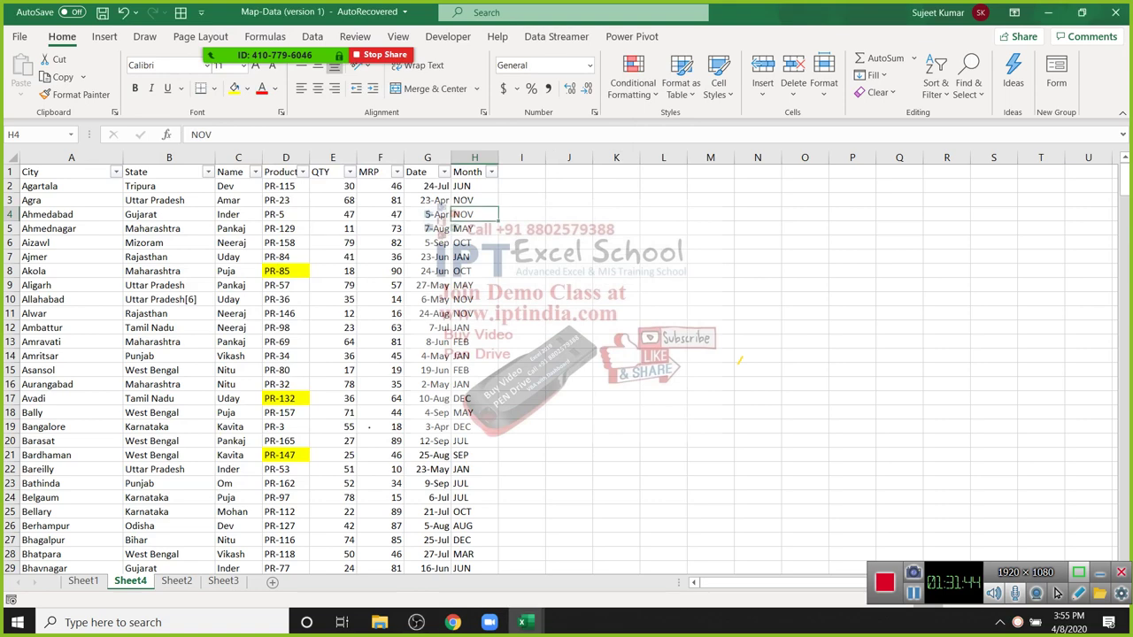
key(alt+f)
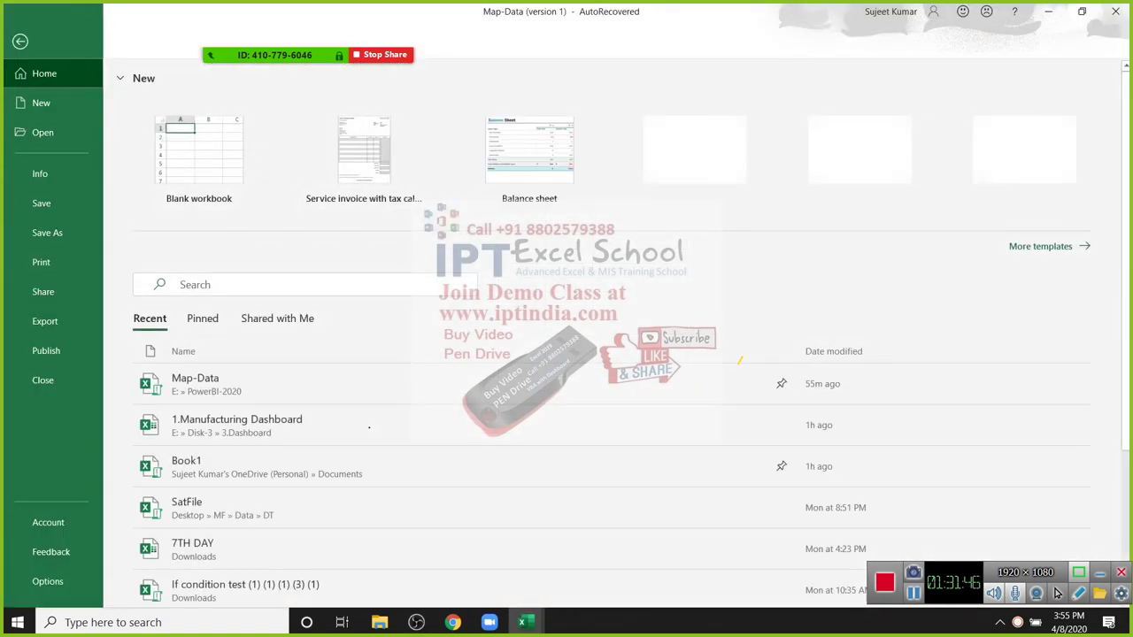
Step: Go to the Open page in the File backstage
key(Up)
key(Up)
key(Up)
key(Up)
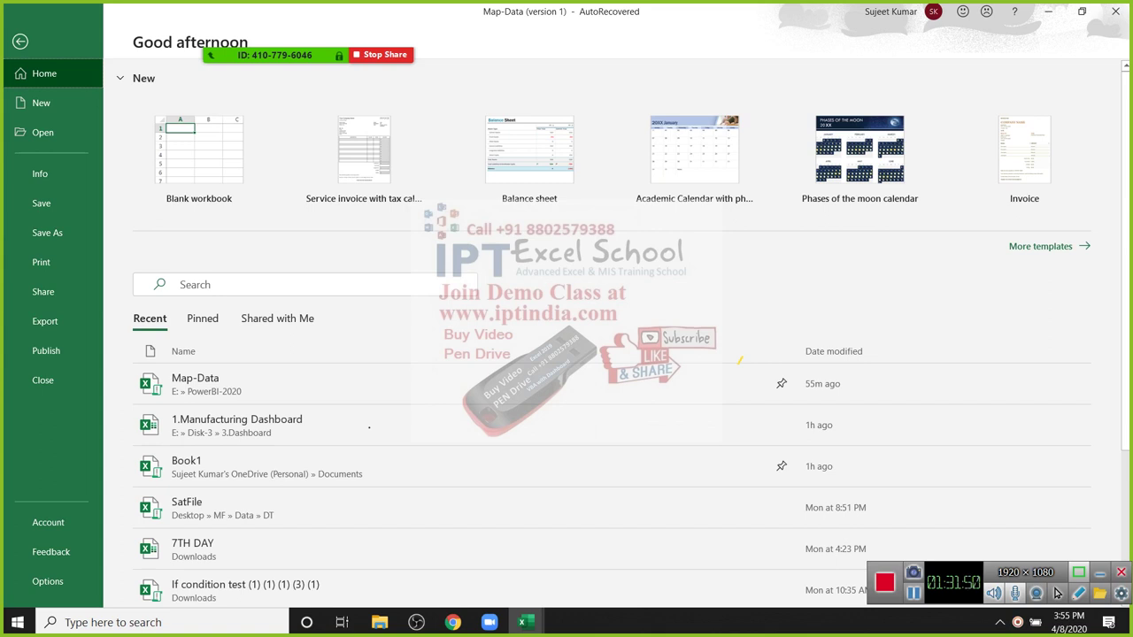
key(Up)
key(Tab)
key(shift+Tab)
key(Down)
key(Down)
key(Return)
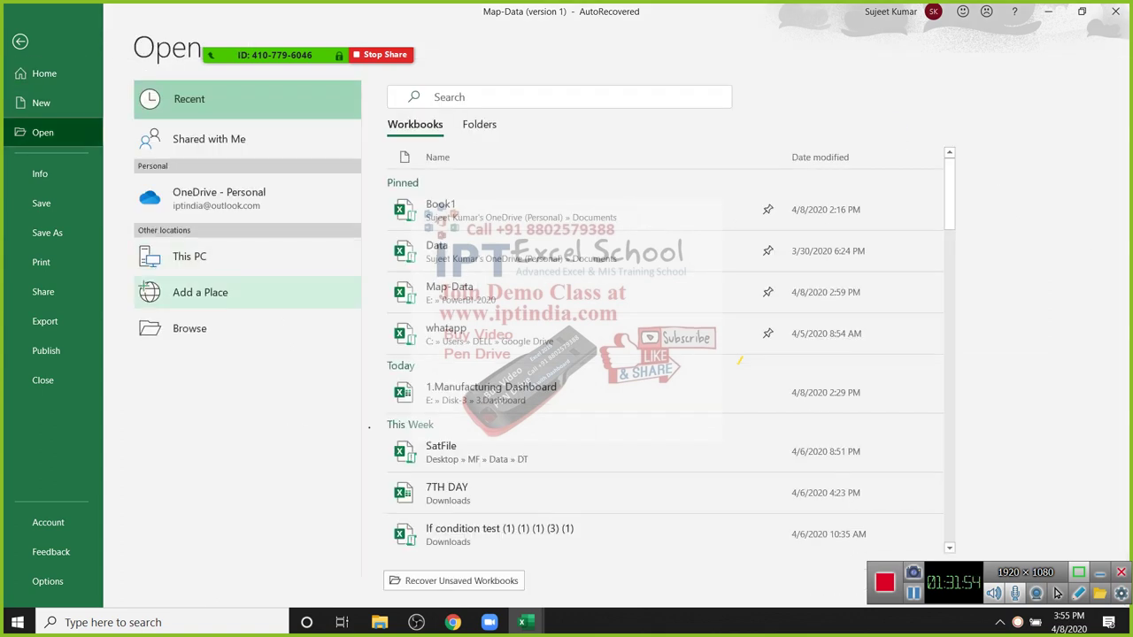
Step: Pick the Data workbook from the recent workbooks list to open it
key(Down)
key(Up)
key(Down)
key(Down)
key(Down)
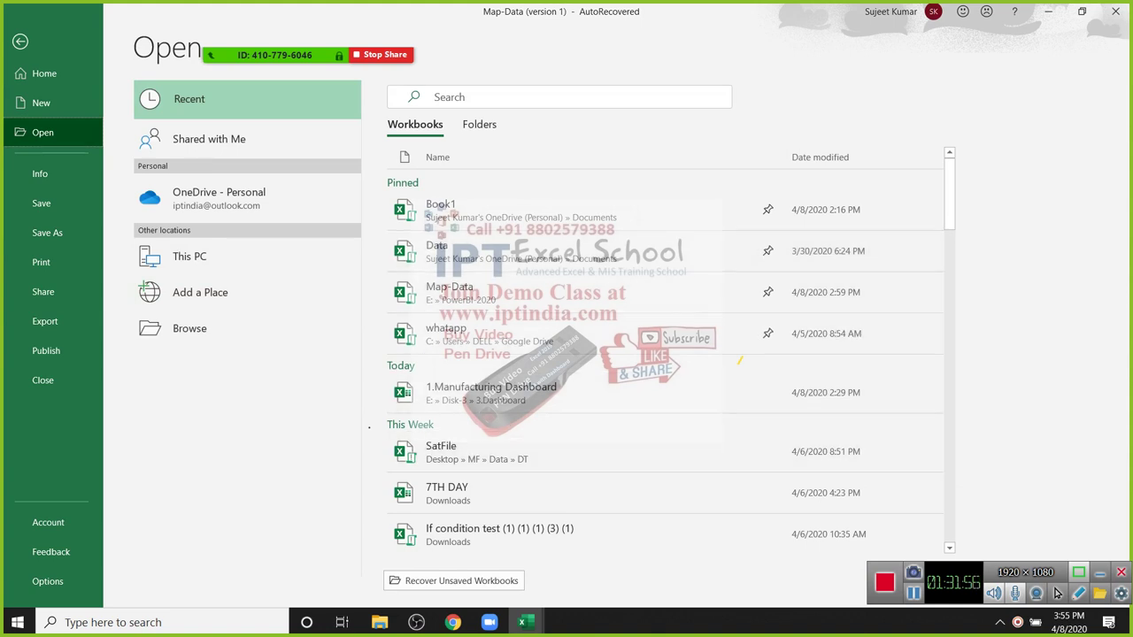
key(Down)
key(Down)
key(Up)
key(Up)
key(Up)
key(Up)
key(Up)
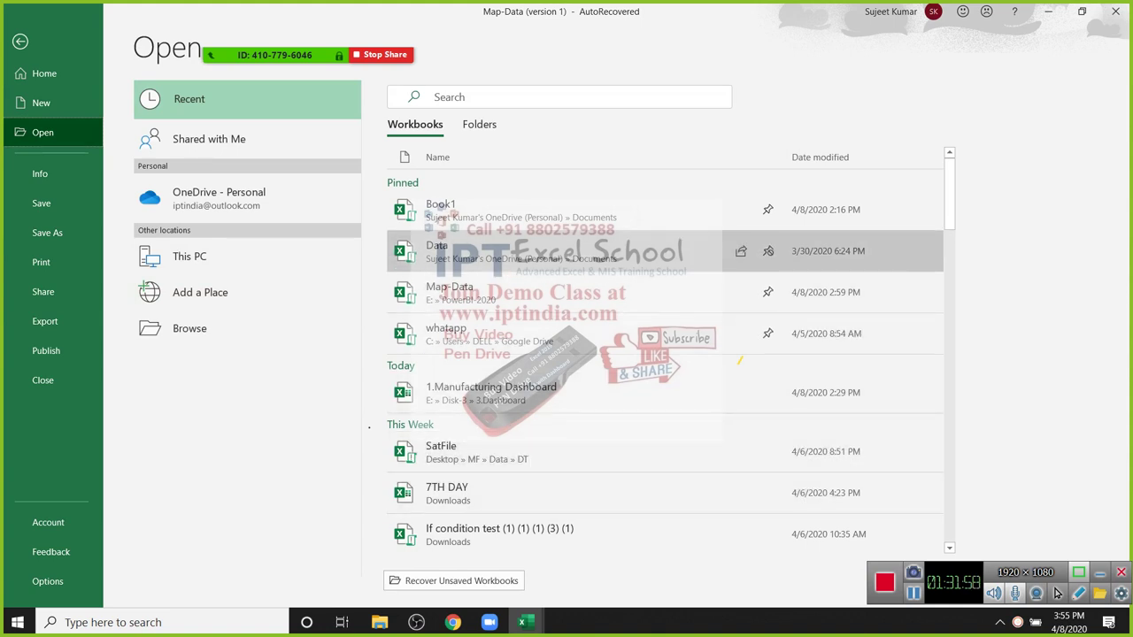
key(Down)
key(Down)
key(Down)
key(Up)
key(Up)
key(Up)
key(Up)
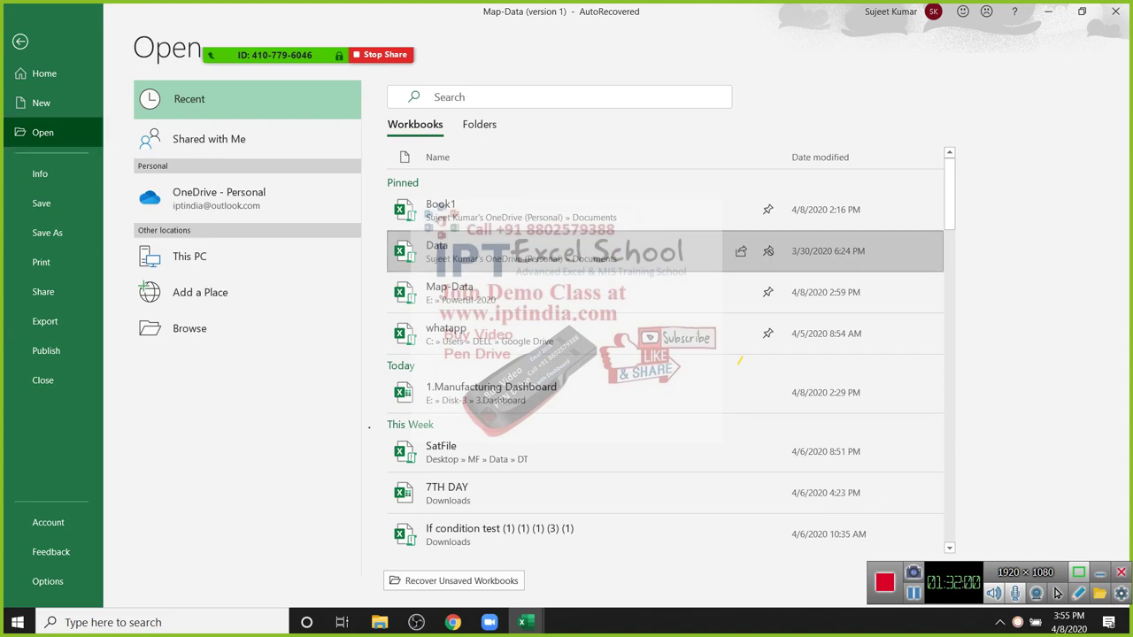
key(Escape)
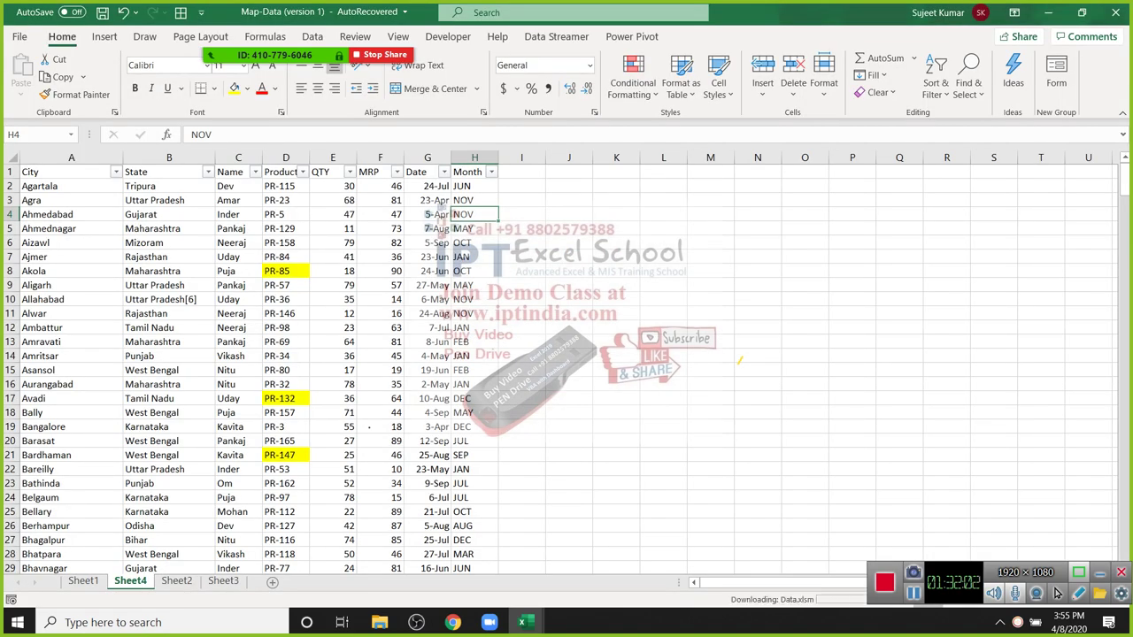
Step: Switch to the browser and back to the worksheet, then show the meeting participant list
key(alt+Tab)
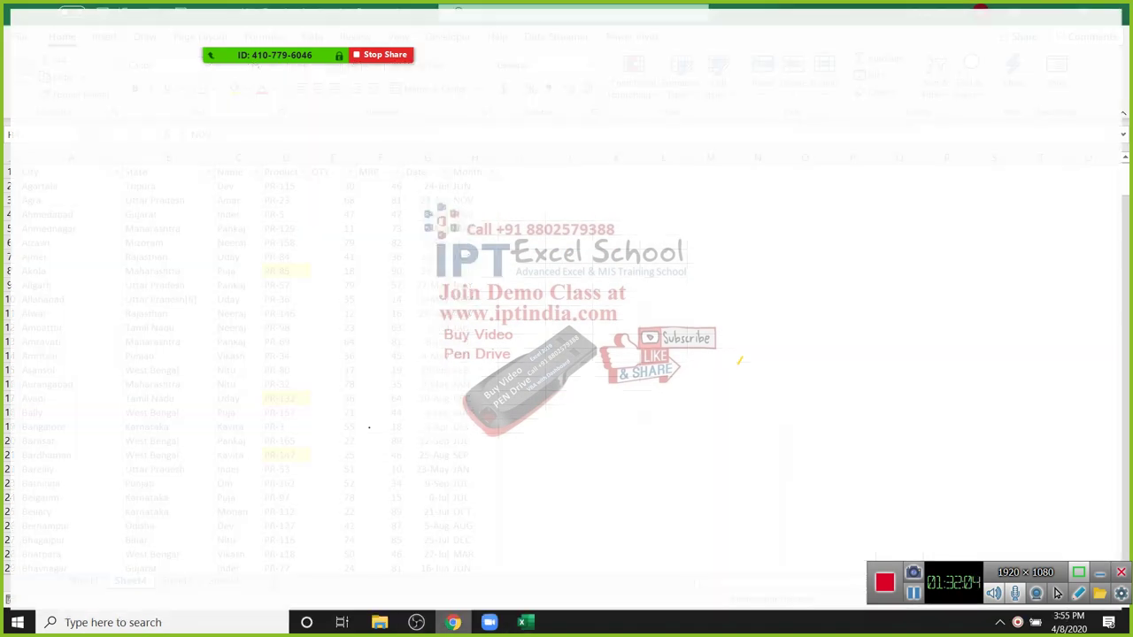
key(alt+Tab)
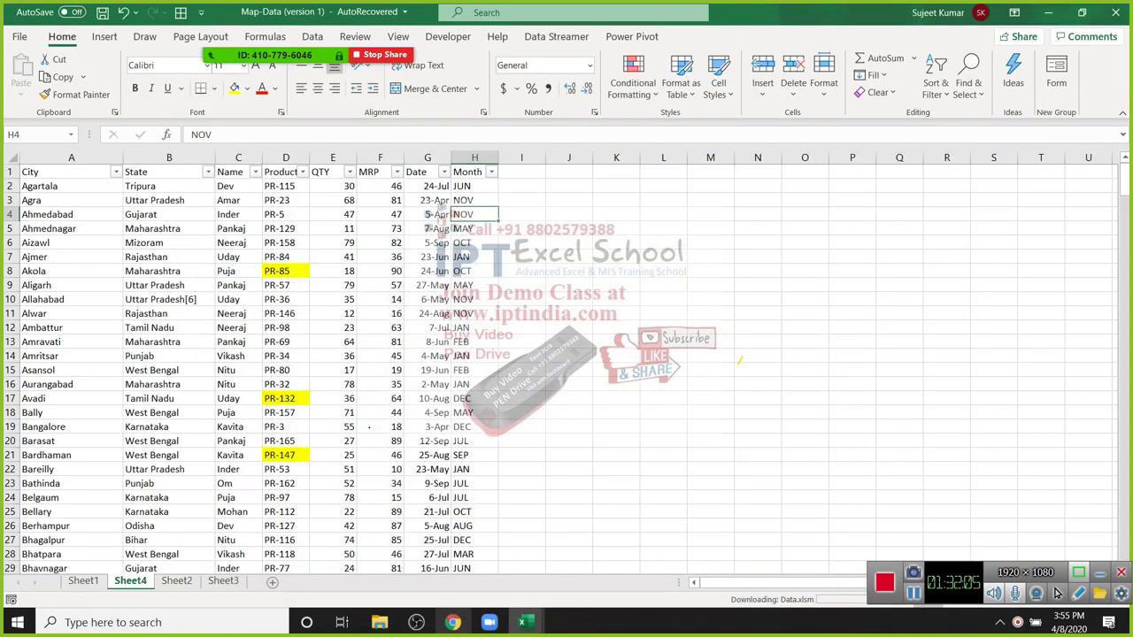
key(Down)
key(Down)
key(Down)
key(Down)
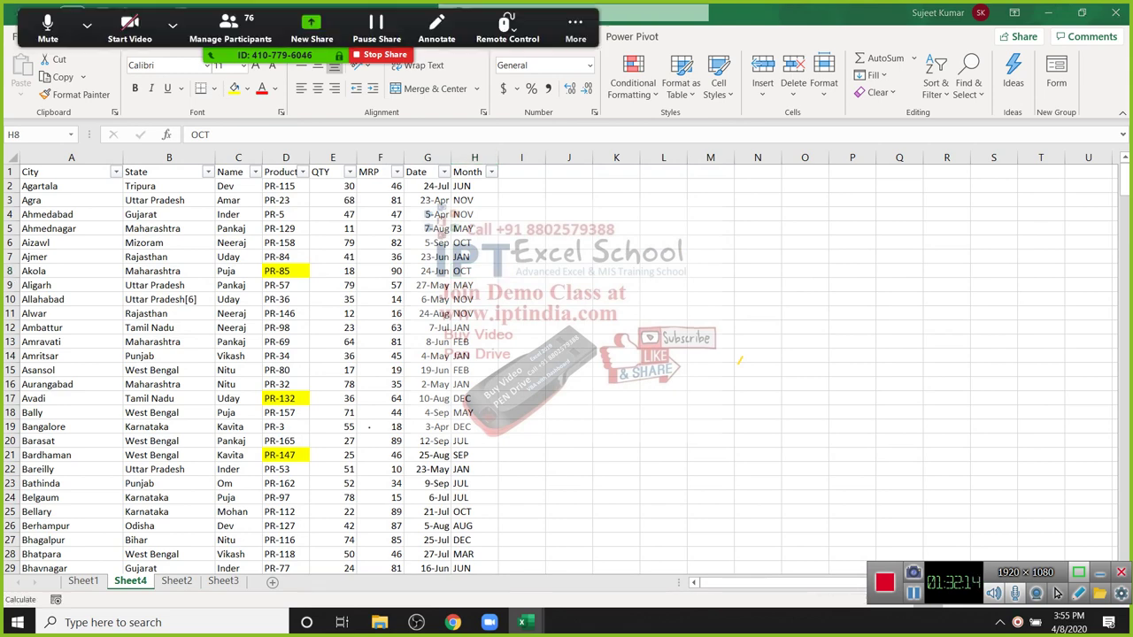
key(alt+u)
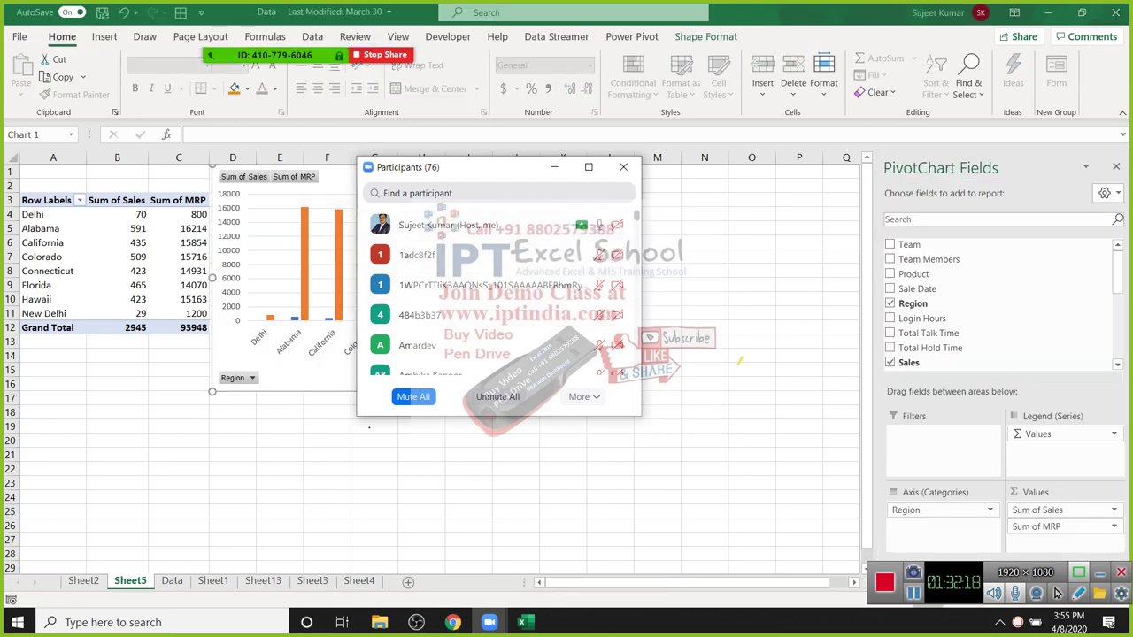
Step: Close the meeting participant list
scroll(496, 292, down, 15)
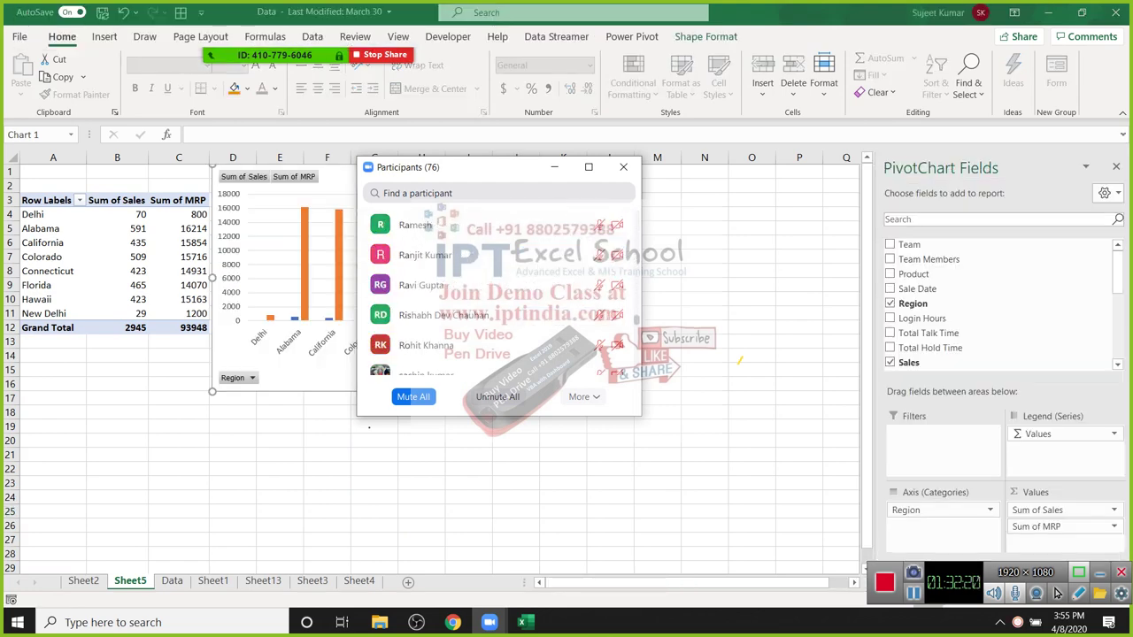
scroll(495, 292, up, 5)
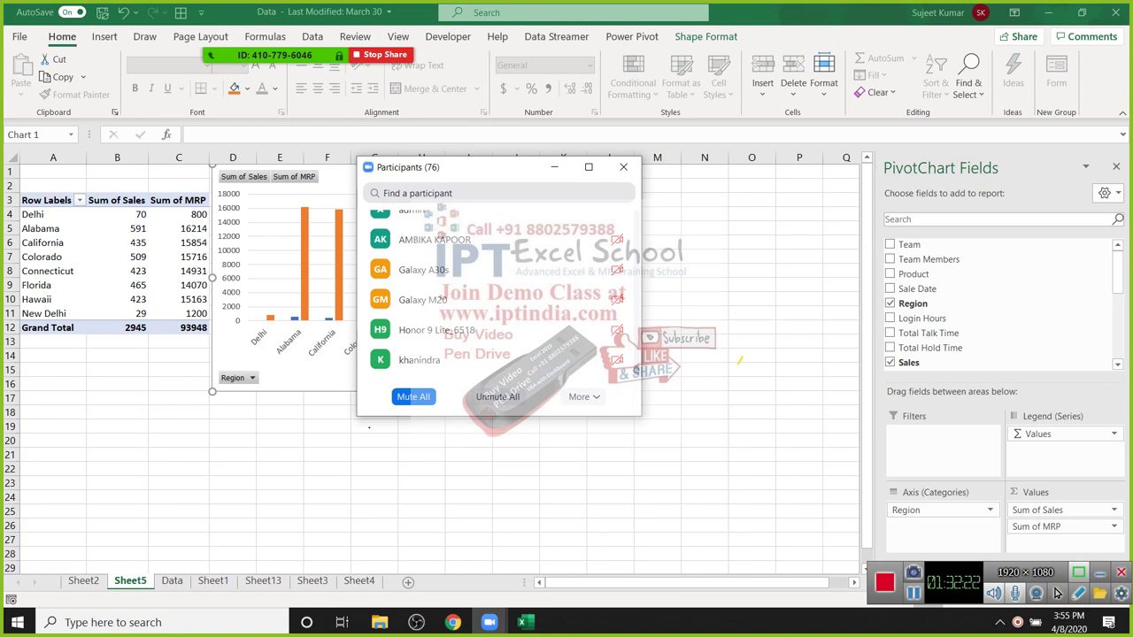
scroll(495, 292, up, 1)
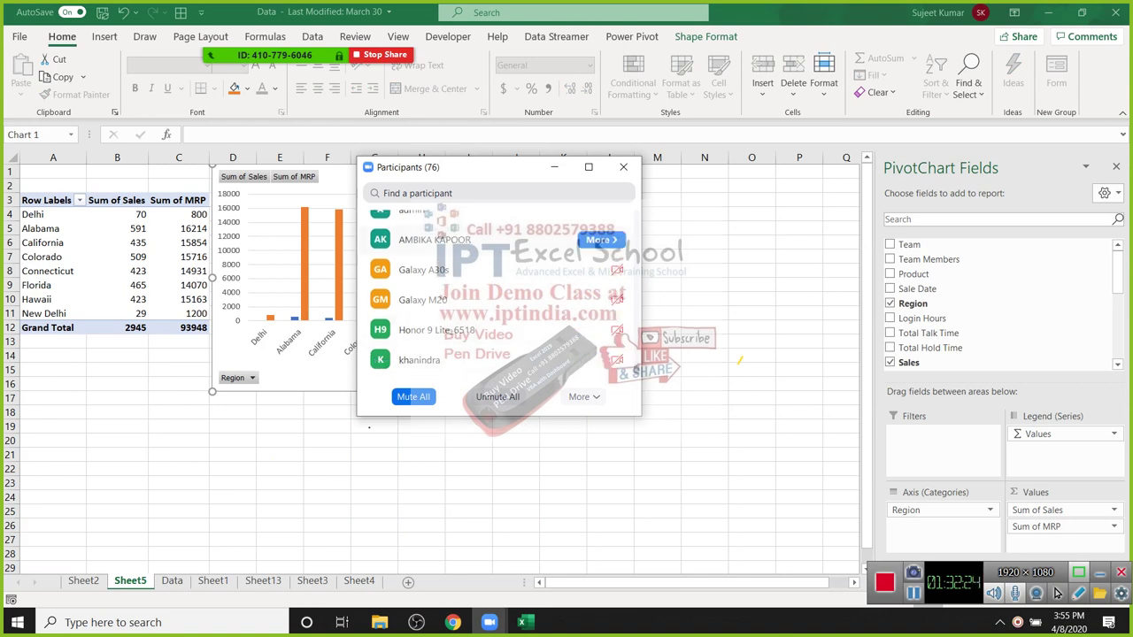
click(623, 166)
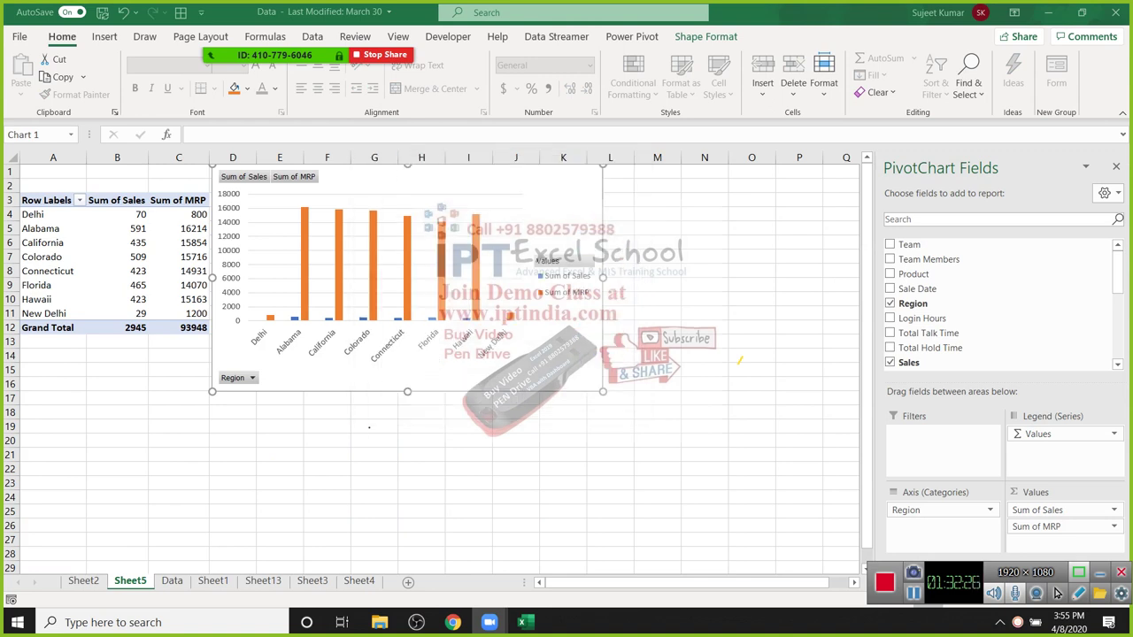
Step: Group Sheet1 through Sheet4 and delete them permanently
click(172, 580)
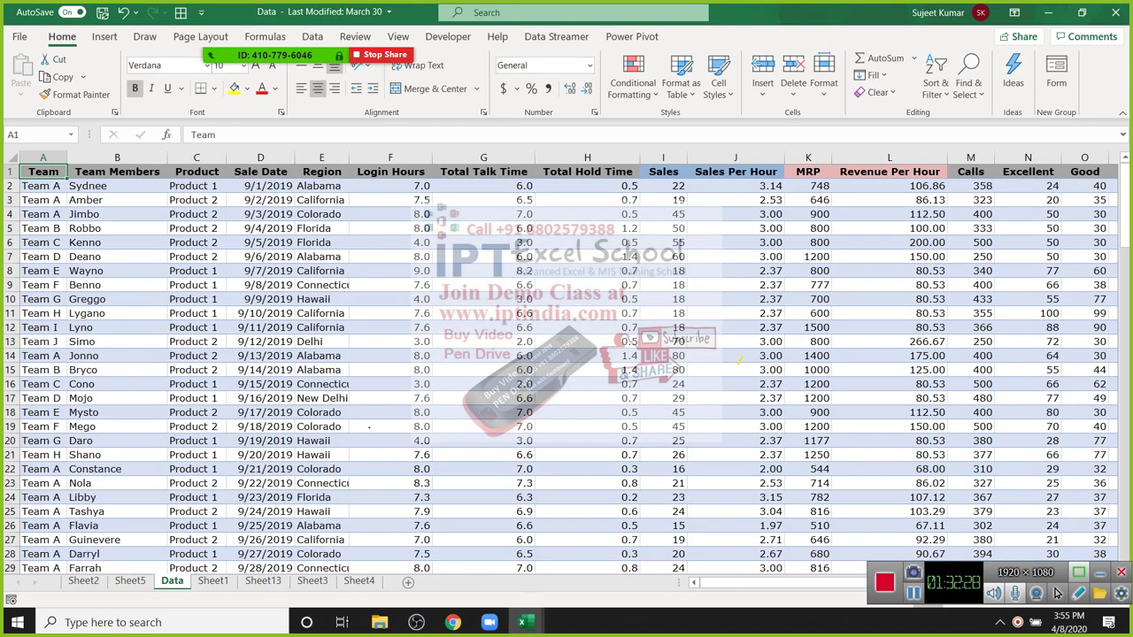
click(213, 581)
click(262, 581)
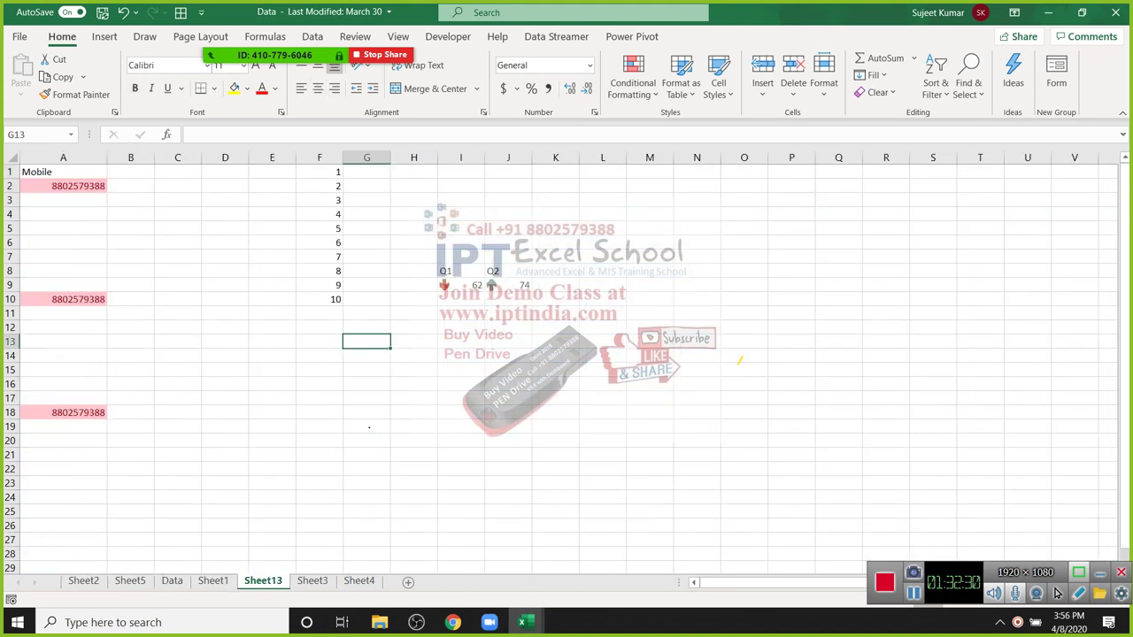
click(313, 581)
click(359, 580)
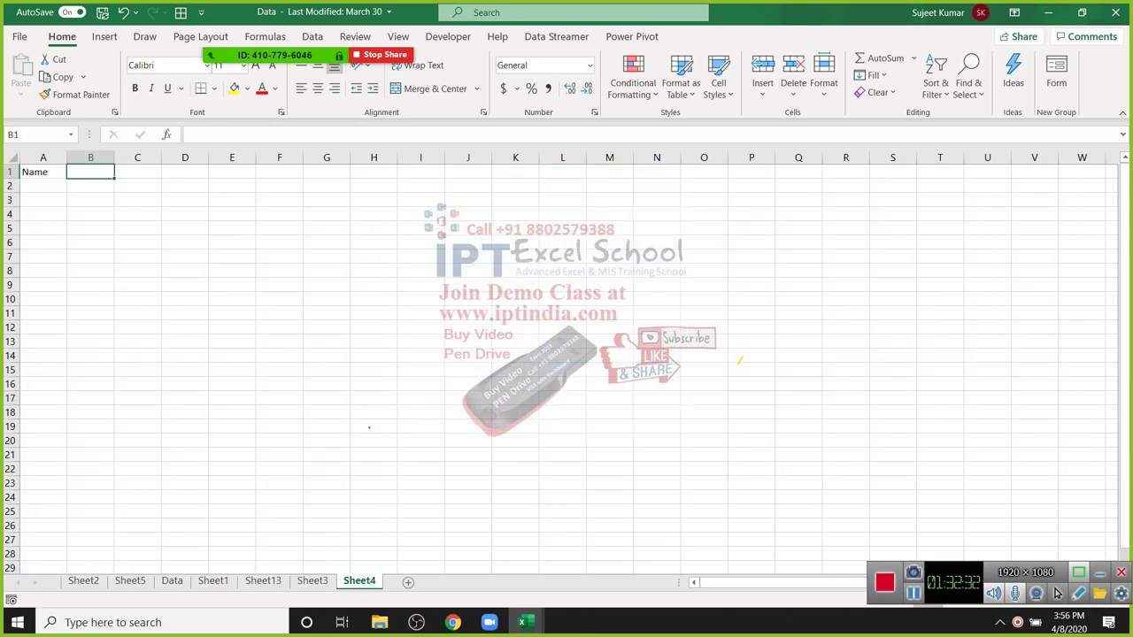
shift+click(212, 581)
right_click(214, 580)
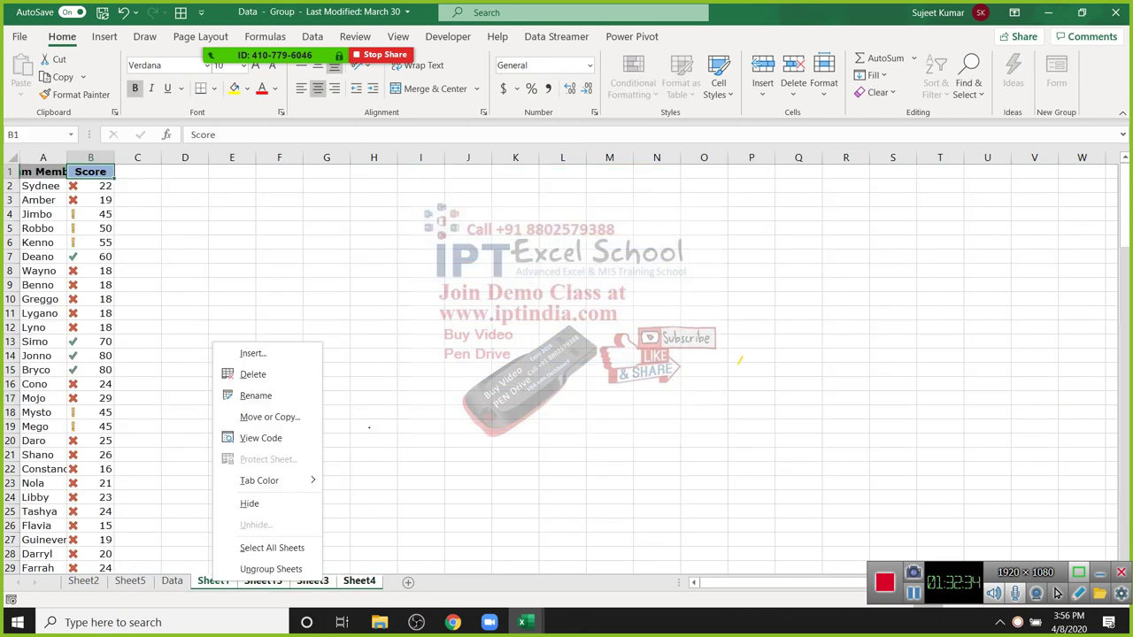
click(255, 372)
key(Return)
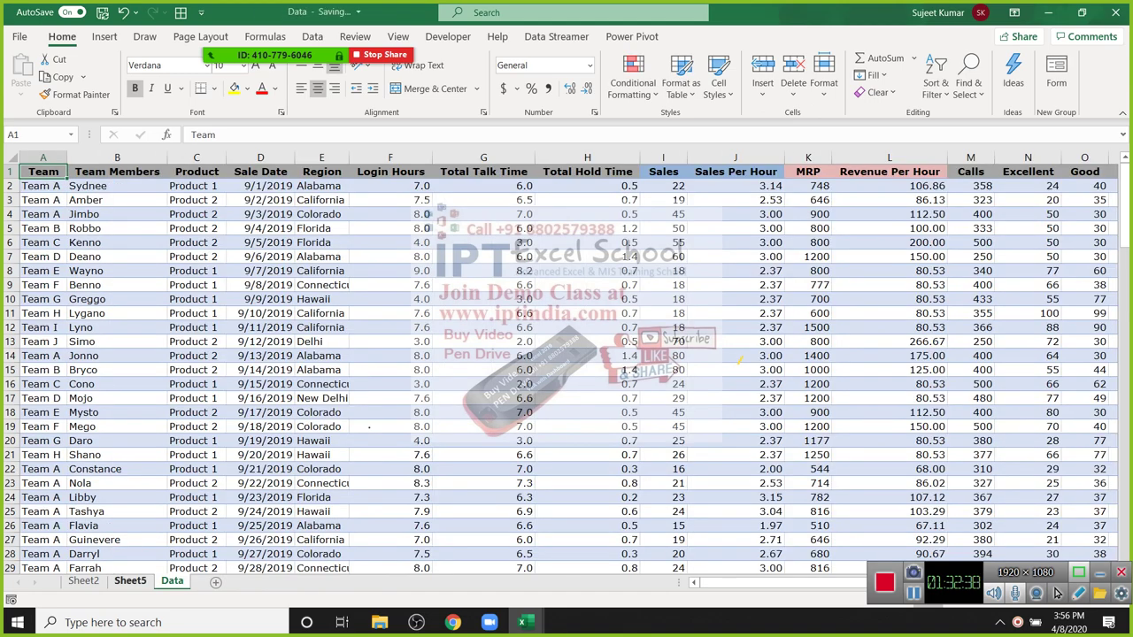
Step: Group the Sheet2 and Sheet5 pivot sheets, delete them, and show the desktop
click(83, 581)
shift+click(130, 580)
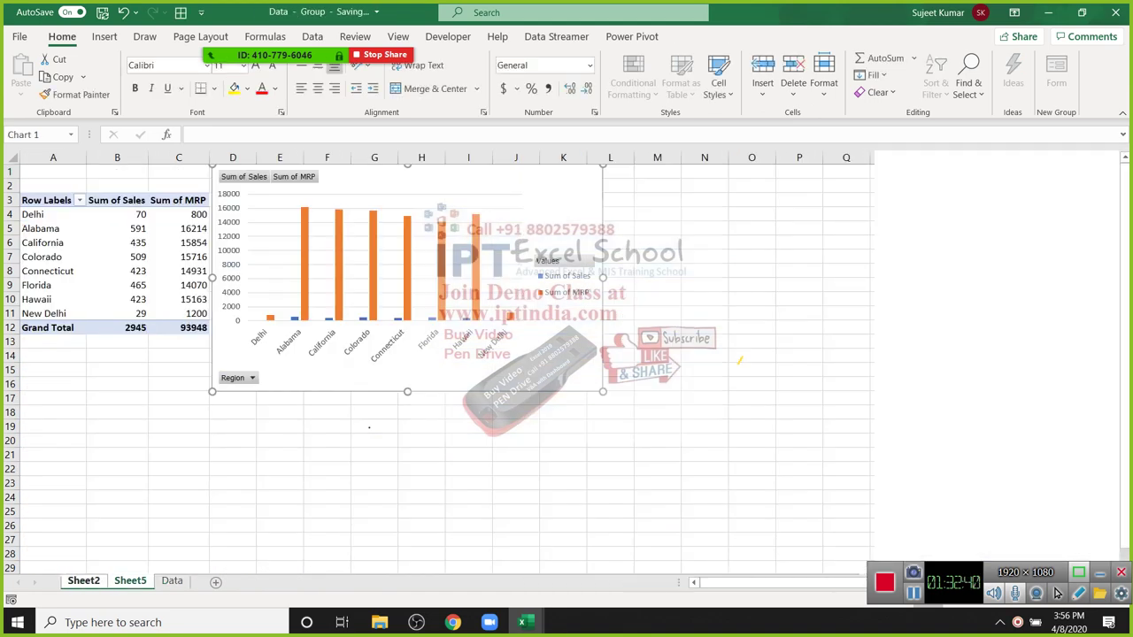
right_click(85, 580)
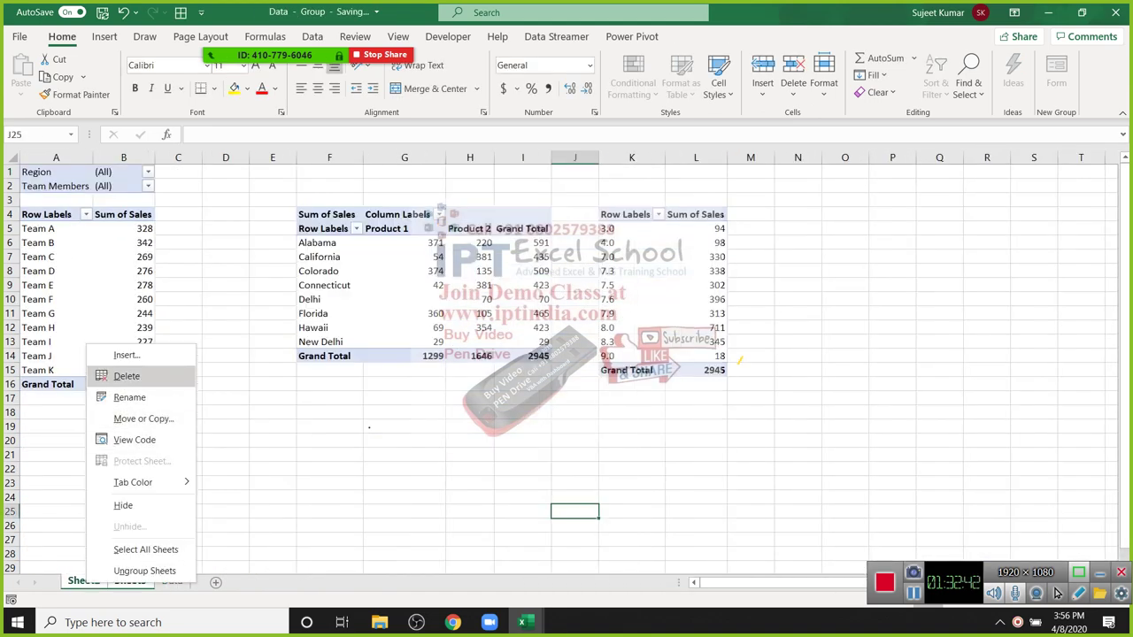
click(126, 376)
key(Return)
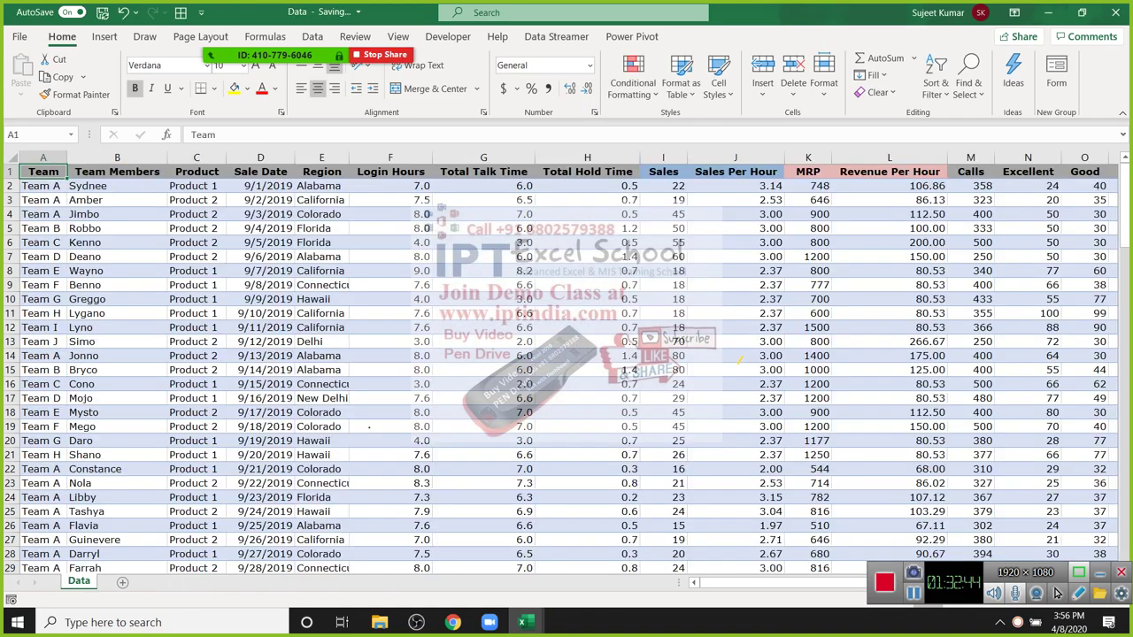
key(super+d)
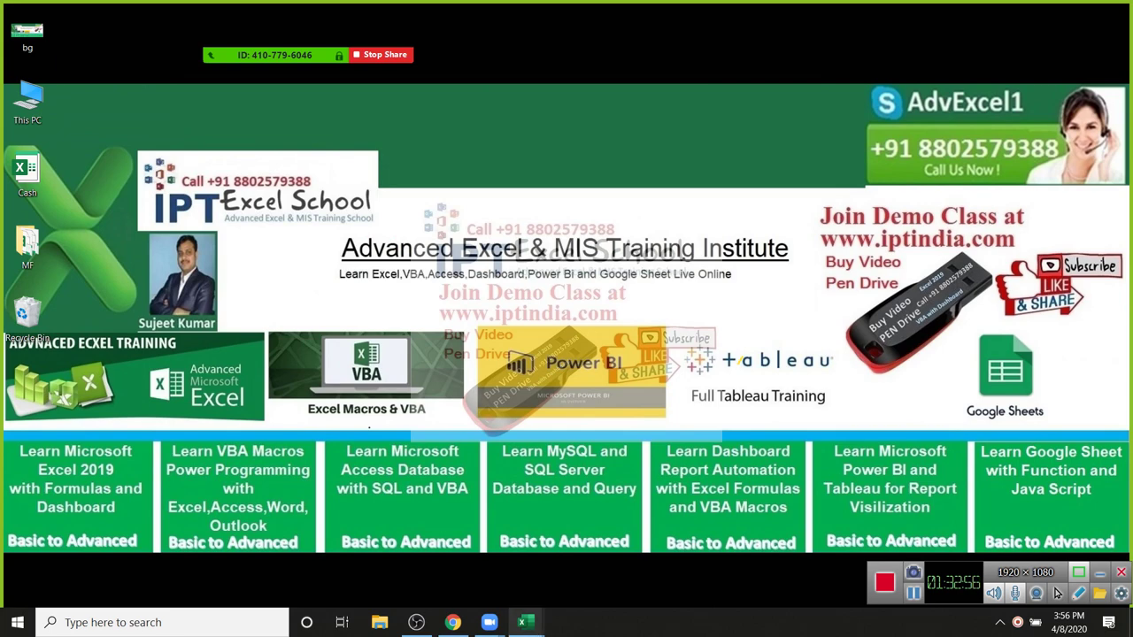
mouse_move(523, 622)
click(684, 558)
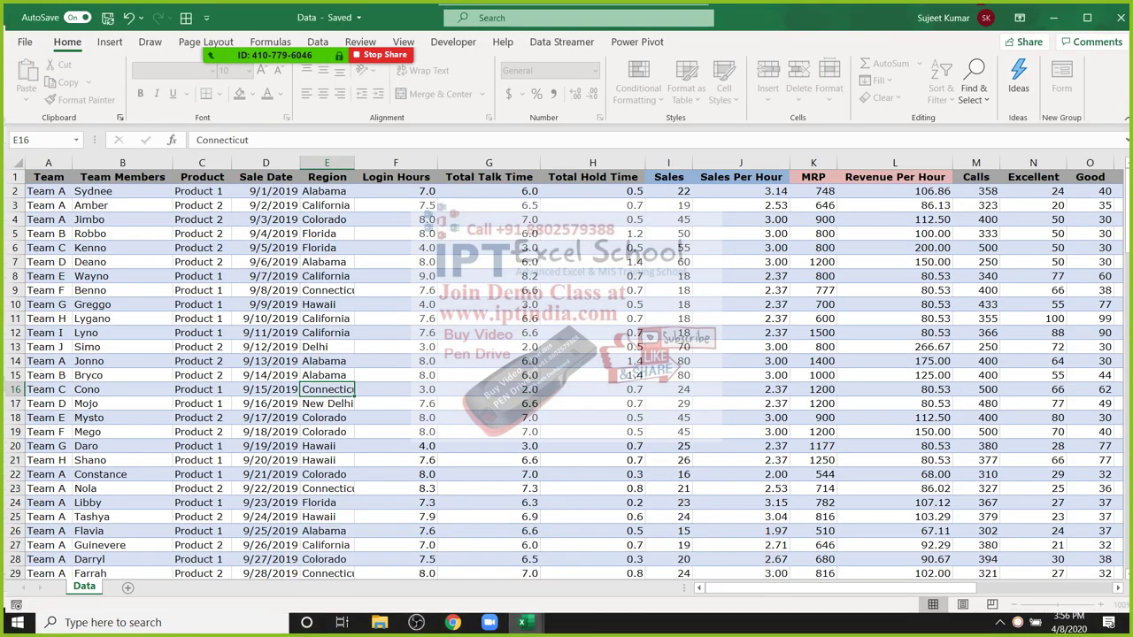
key(Down)
scroll(1056, 593, down, 1)
scroll(1056, 593, down, 3)
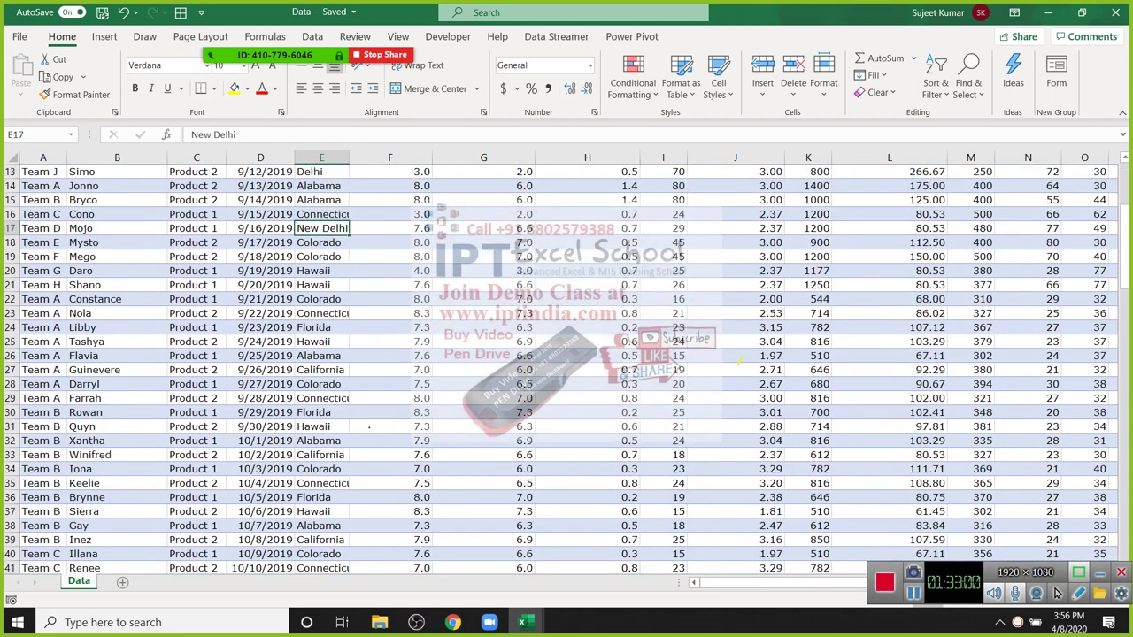
scroll(1056, 593, up, 1)
click(42, 186)
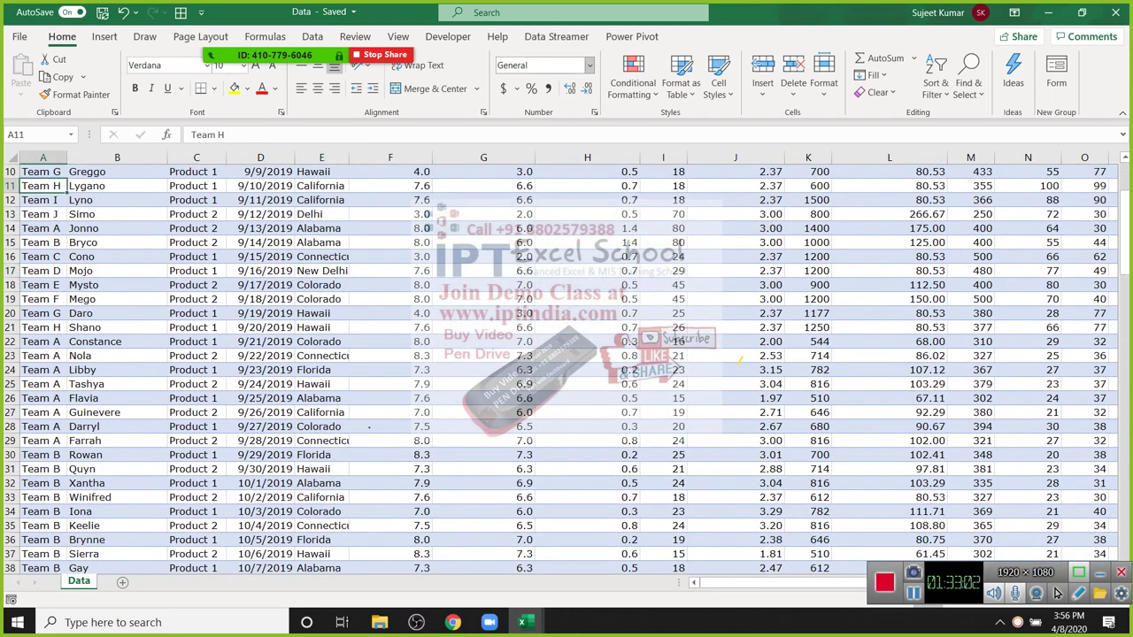
scroll(1055, 593, up, 2)
key(ctrl+Home)
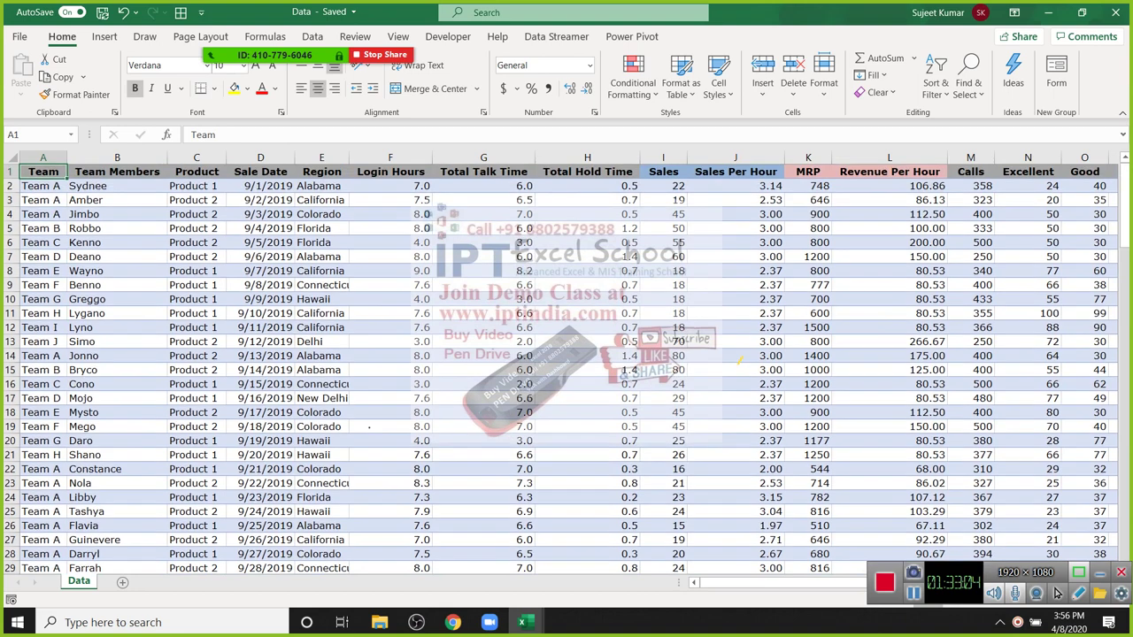
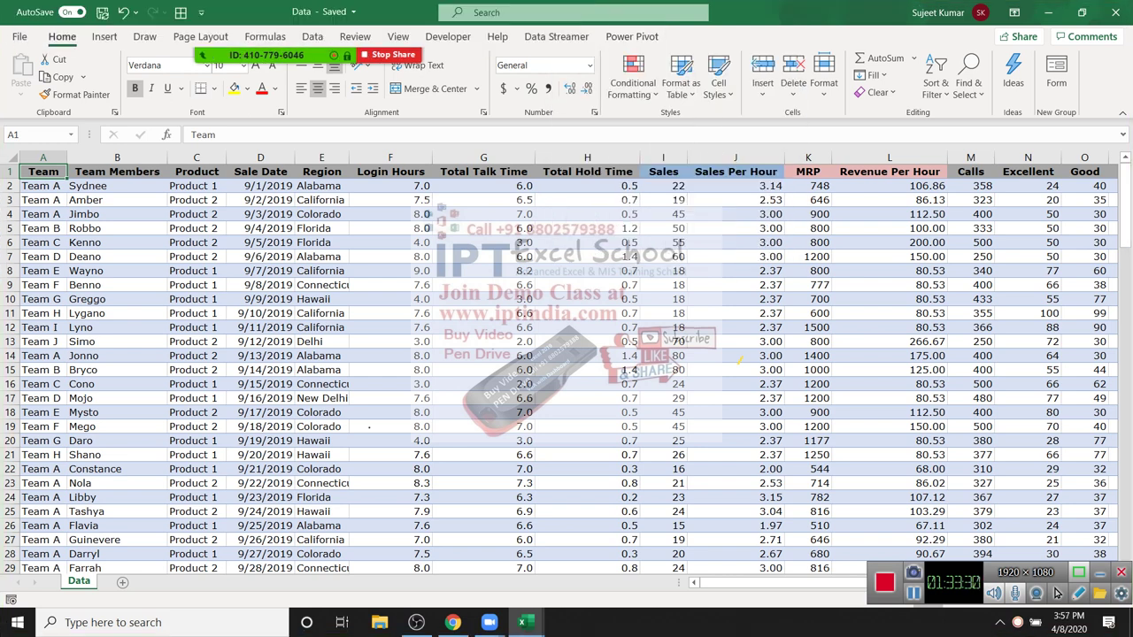
Step: Explore the Data table's edges, from the Team header to the Negative column's last row
click(390, 242)
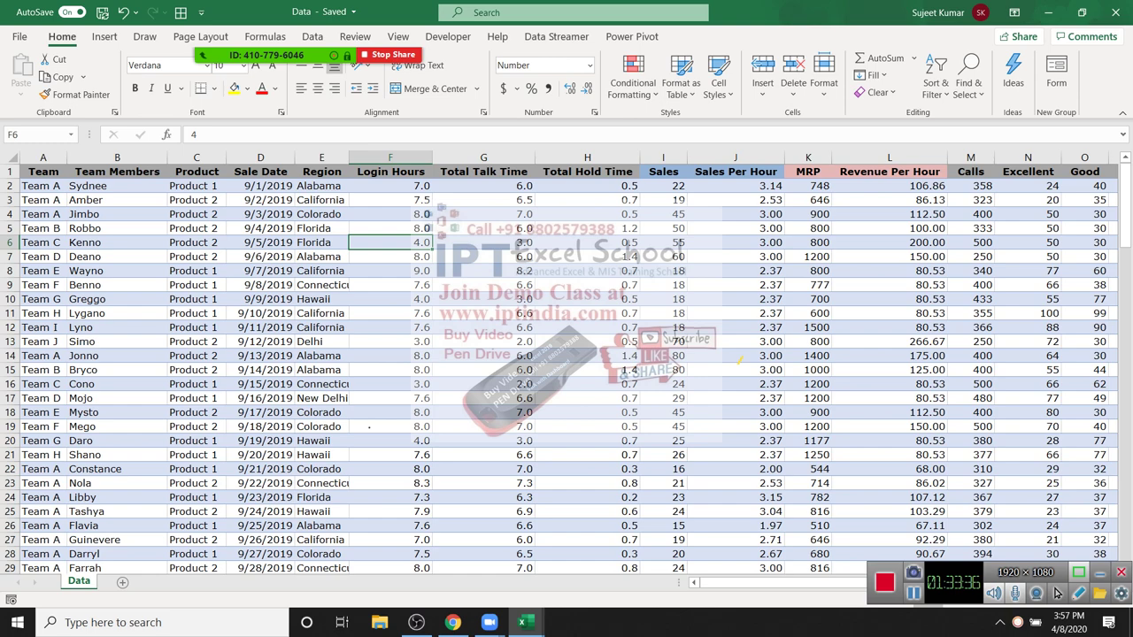
key(Up)
key(Up)
key(Up)
key(Up)
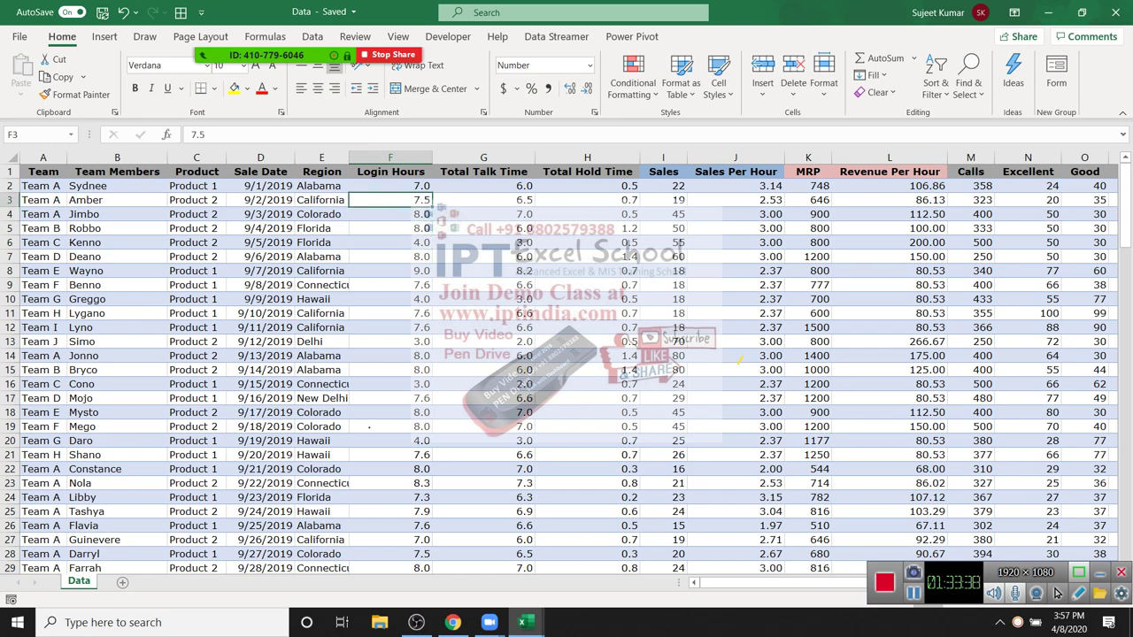
key(Up)
key(ctrl+Left)
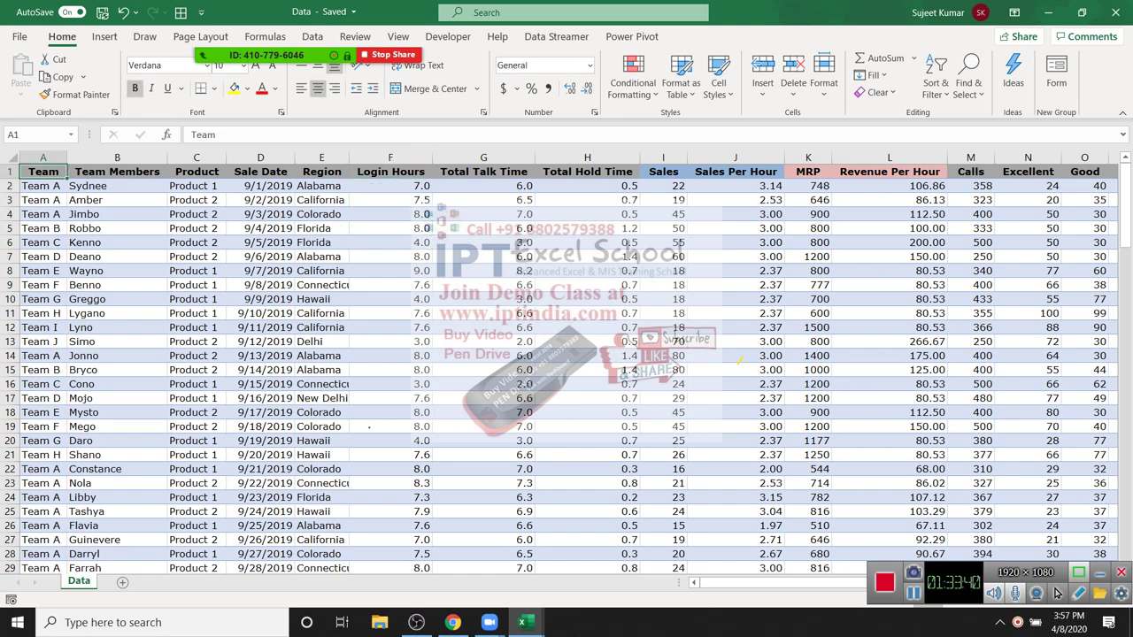
key(ctrl+Right)
key(ctrl+Left)
key(ctrl+Right)
key(ctrl+shift+Down)
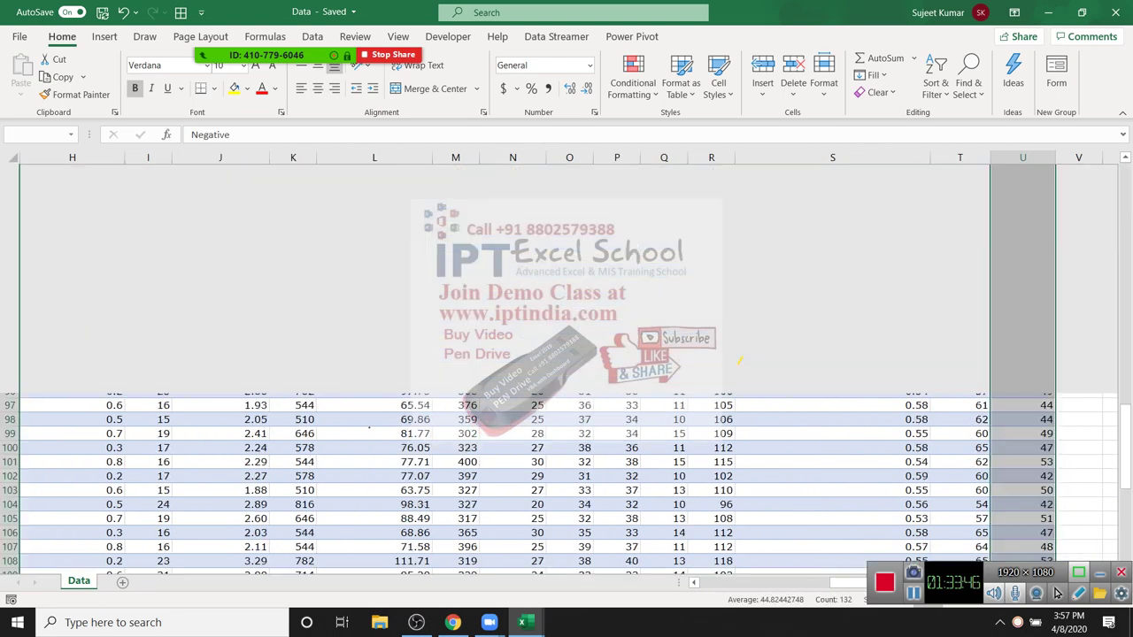
key(ctrl+shift+Up)
key(ctrl+Left)
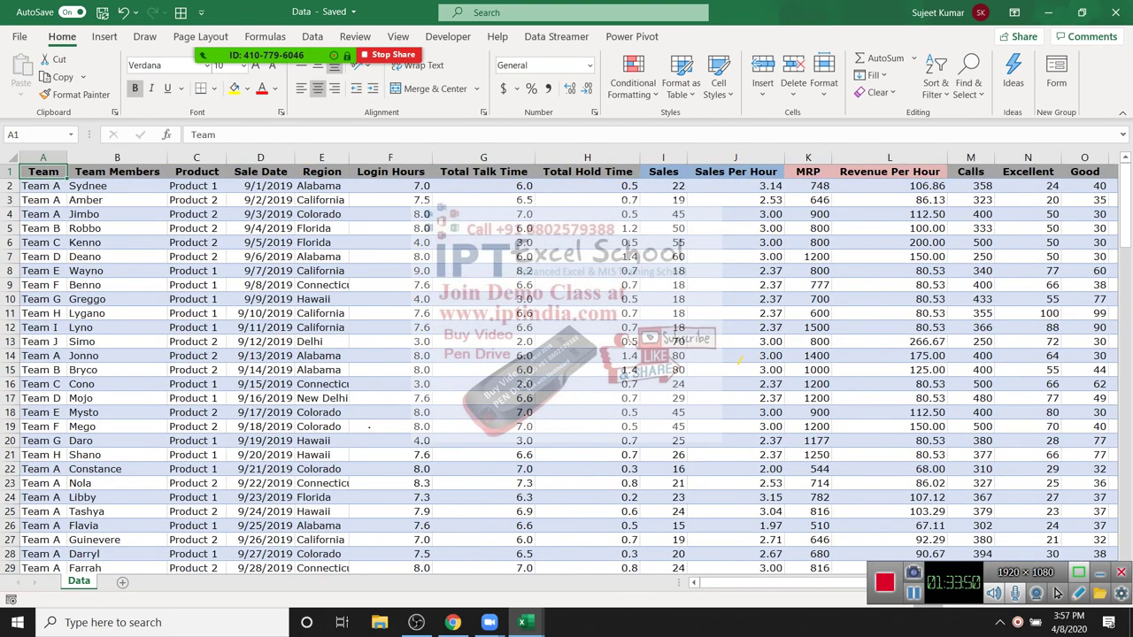
Step: Select the whole table A1:U132, return to A1, and bring up Zoom's More options
key(Right)
key(Right)
key(Right)
key(Right)
key(Right)
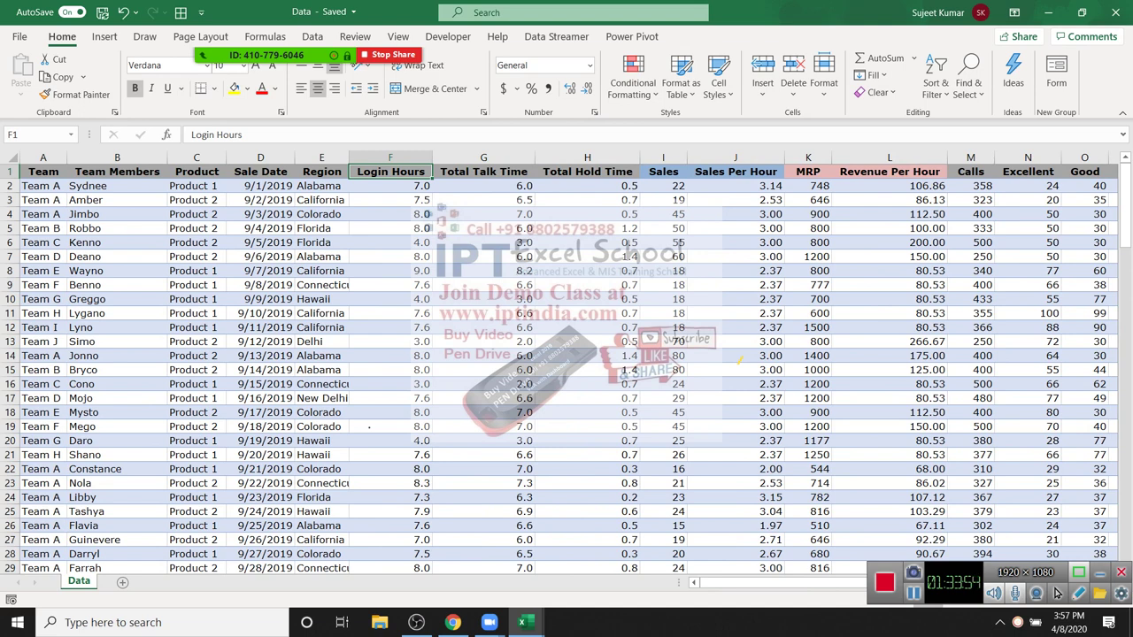
key(Left)
key(Left)
key(Left)
key(Left)
key(Left)
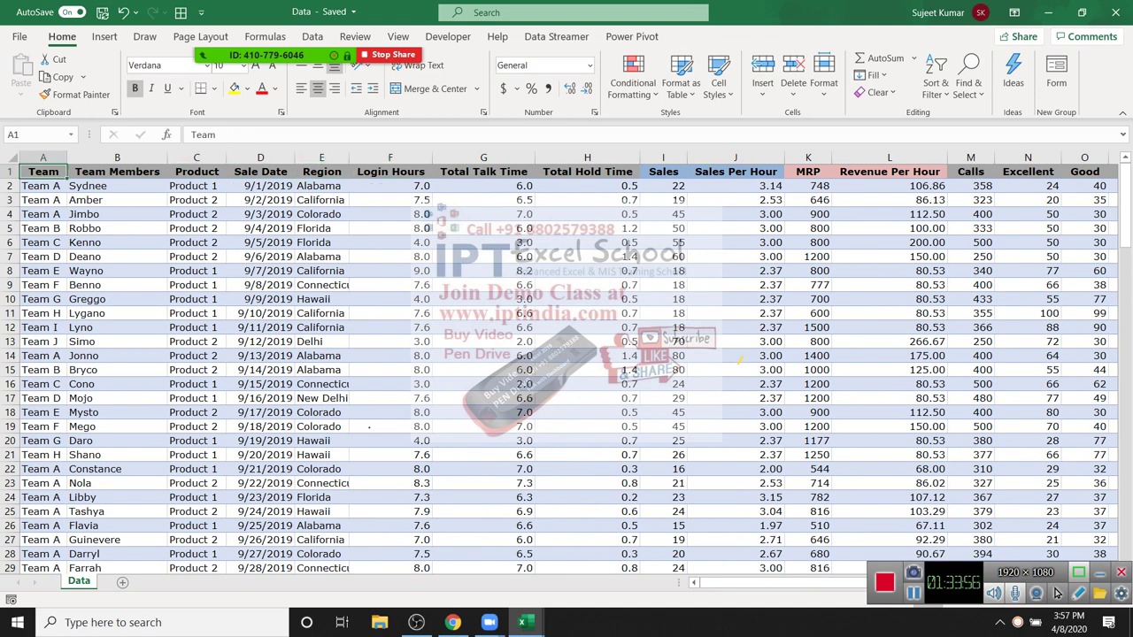
key(ctrl+shift+Right)
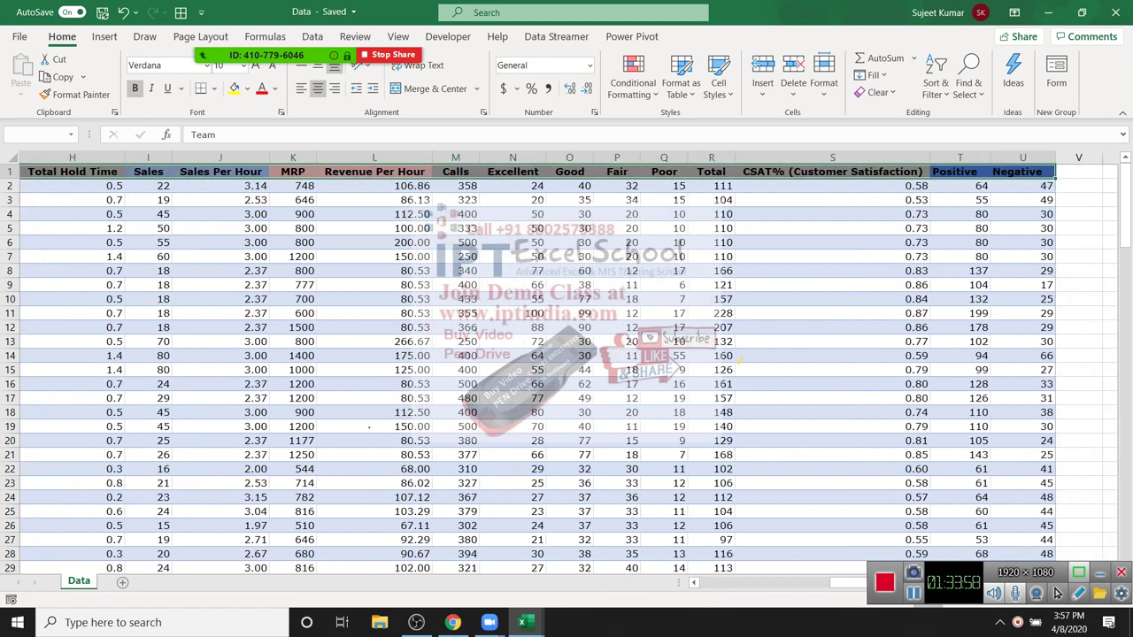
key(ctrl+shift+Down)
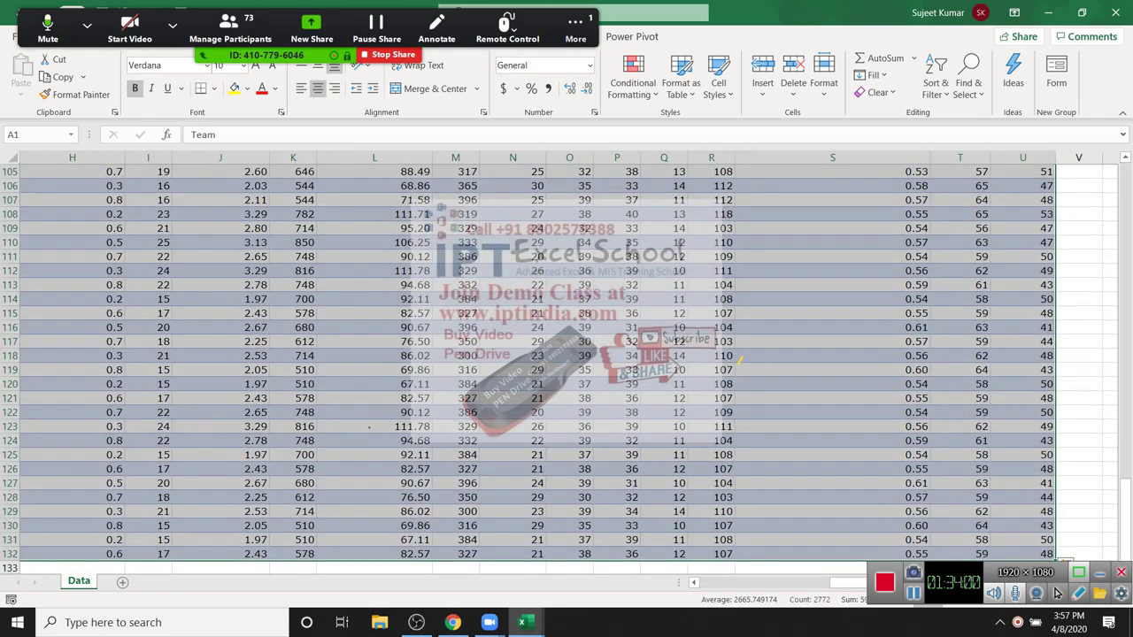
key(ctrl+Home)
click(576, 31)
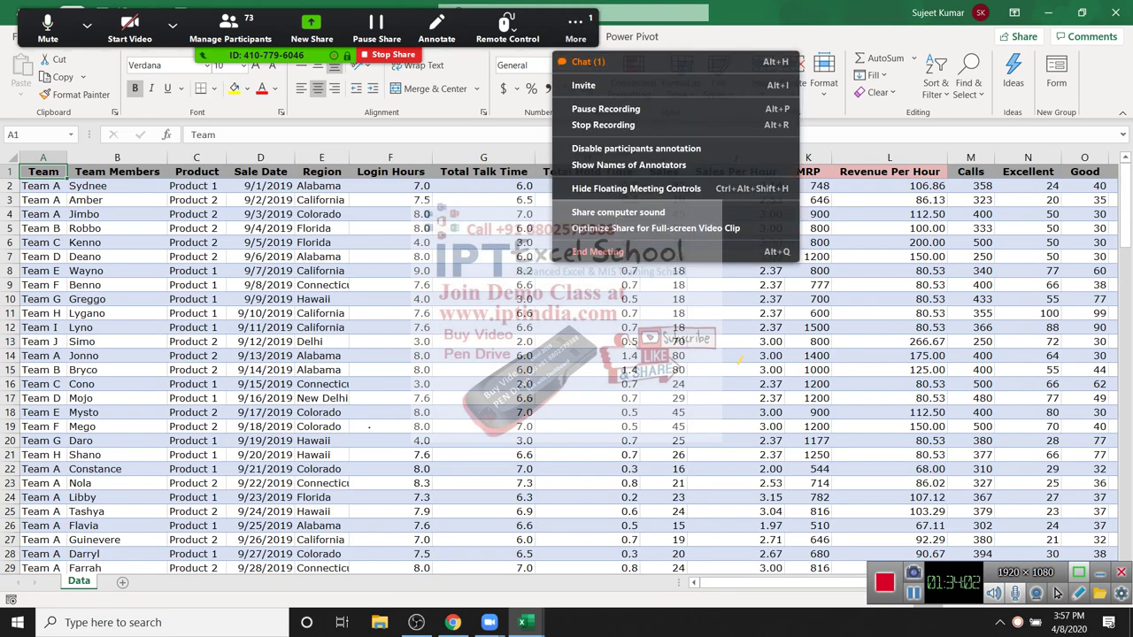
Step: Open the Zoom group chat, read the messages, and close it
click(584, 61)
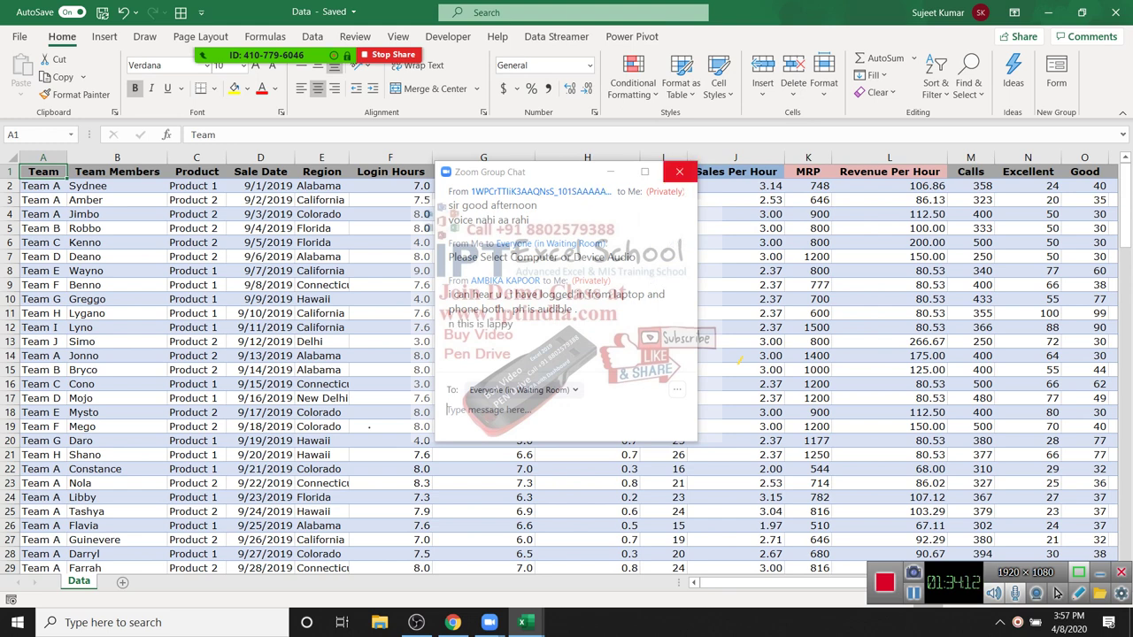
click(679, 172)
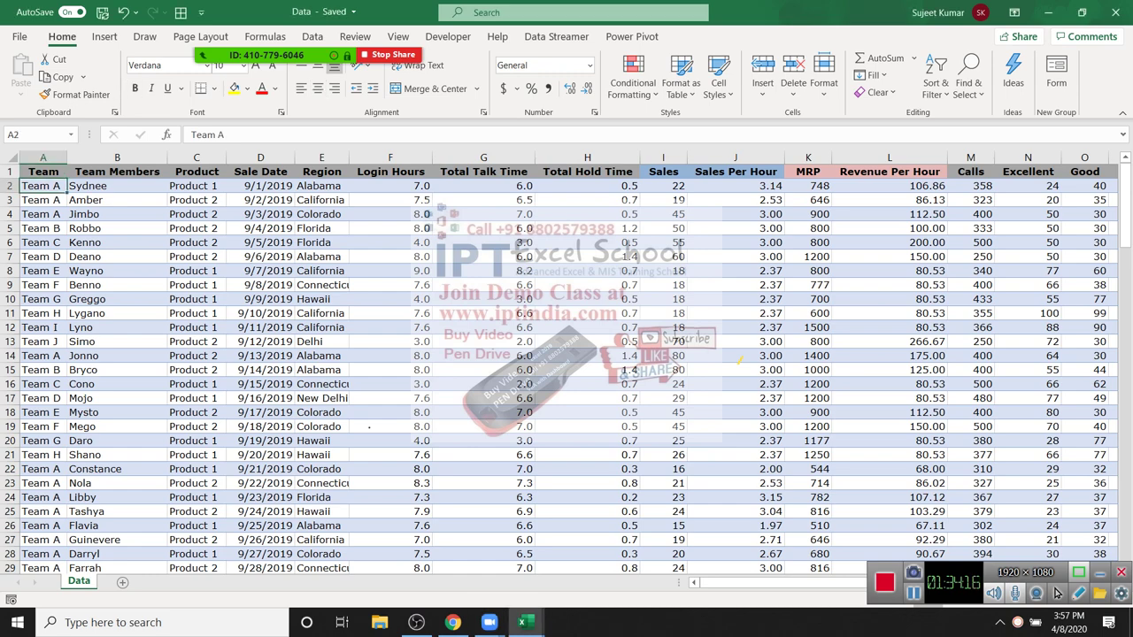
Step: Insert a blank row at row 11, above Team H
key(ctrl+Right)
key(ctrl+Left)
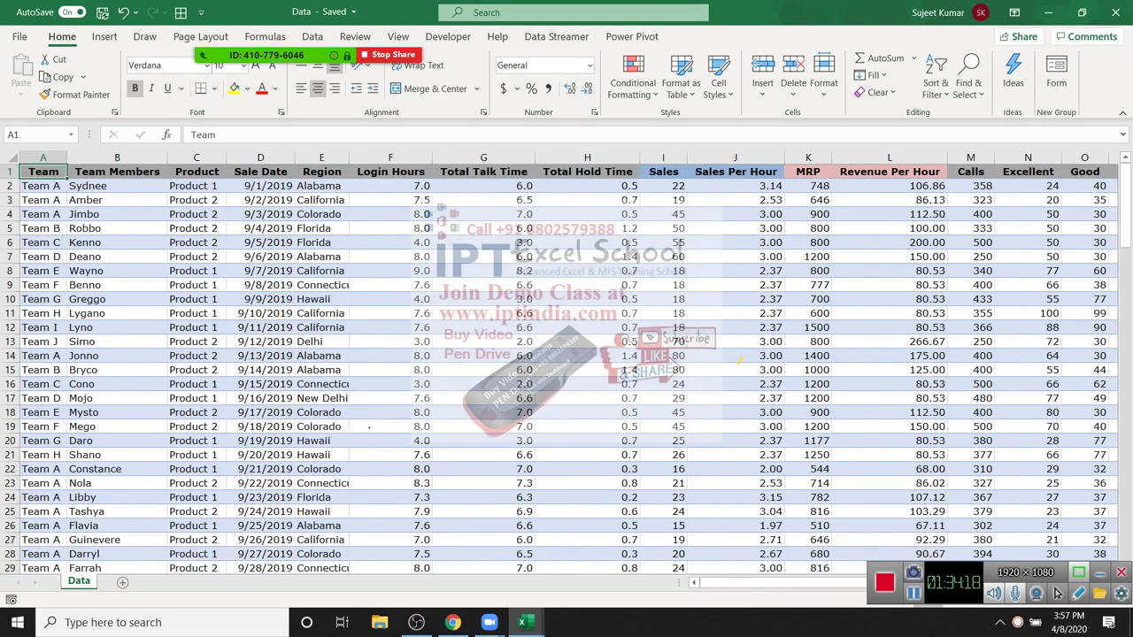
key(Down)
key(Down)
key(Down)
key(Down)
key(Down)
key(Down)
key(Down)
key(Down)
key(Down)
key(Down)
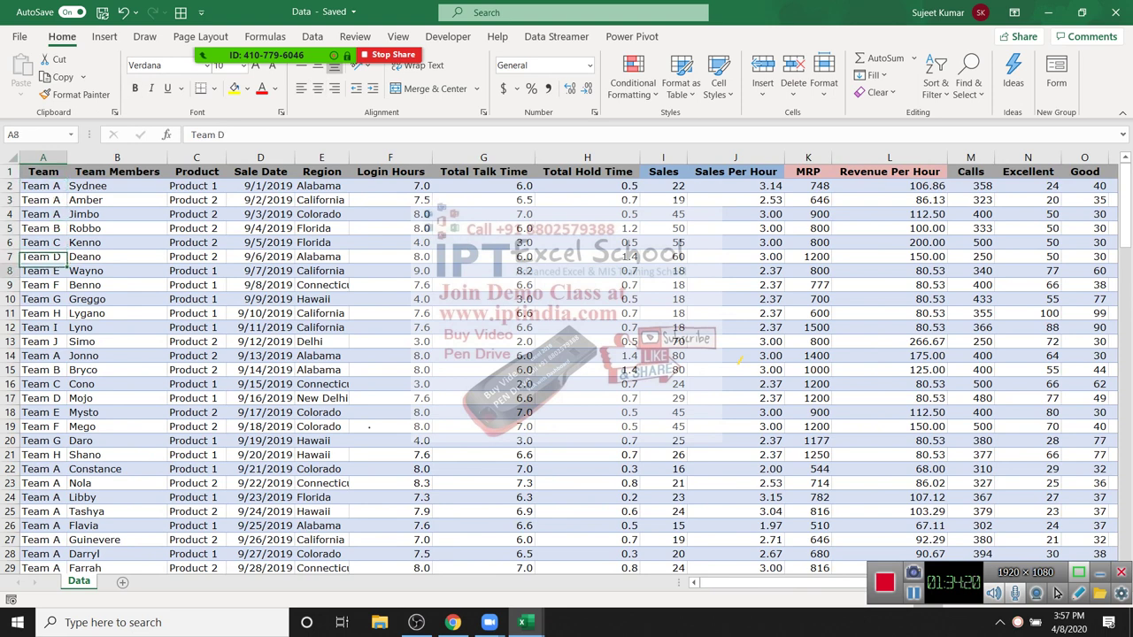
key(shift+space)
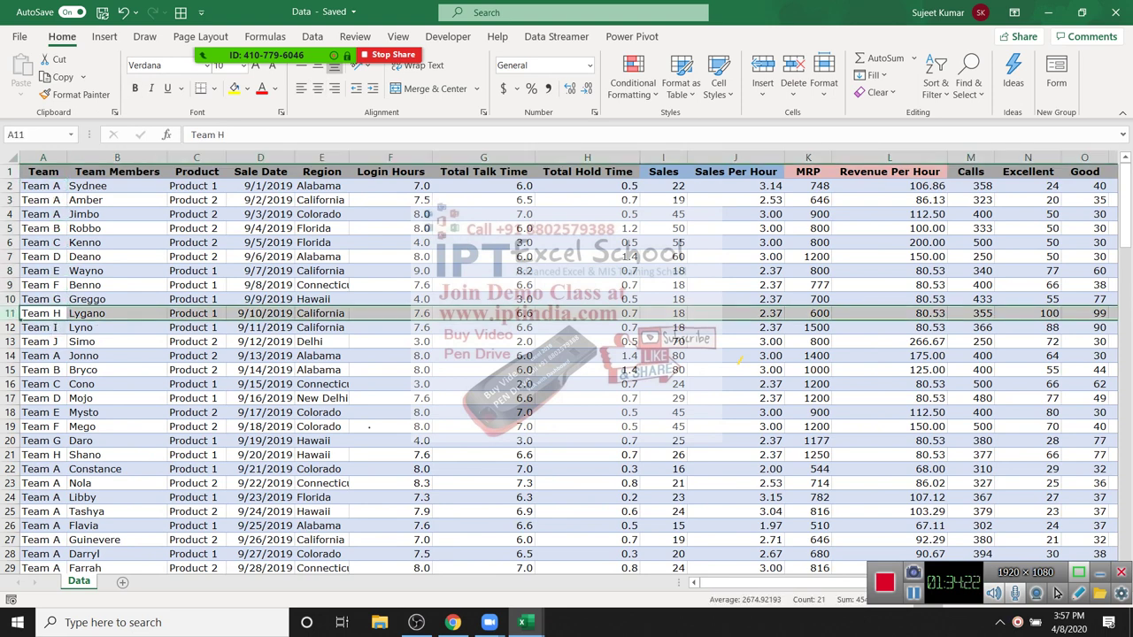
key(ctrl+shift+plus)
Step: Select the table from A1, extending past the blank row to the last data row
key(Up)
key(Up)
key(Up)
key(Up)
key(Up)
key(Up)
key(Up)
key(Up)
key(Up)
key(Up)
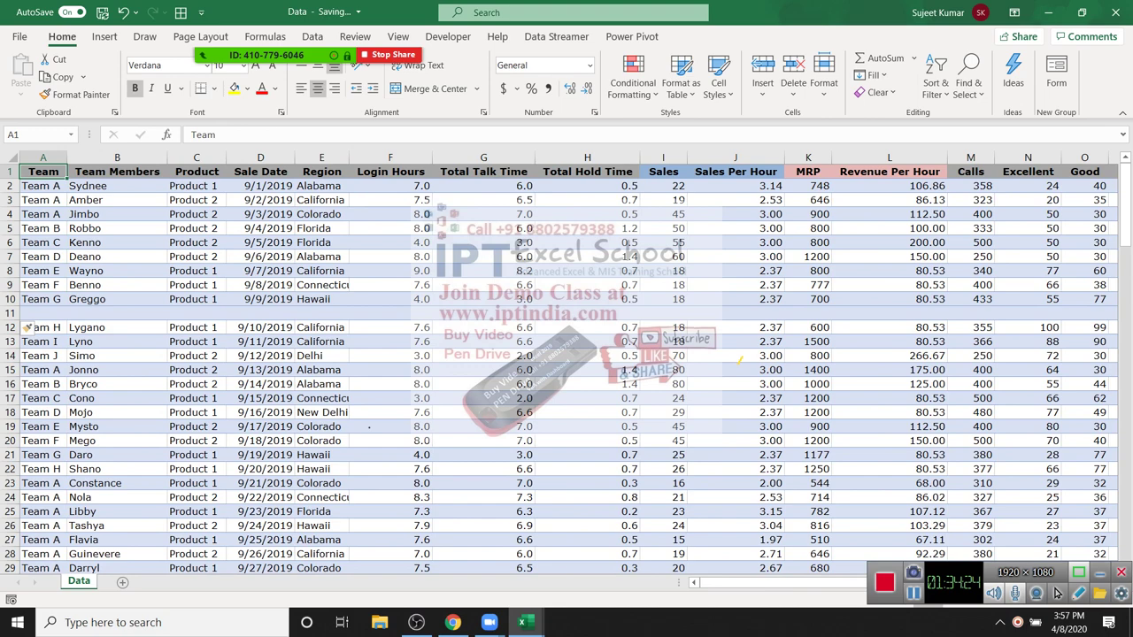
key(ctrl+shift+Right)
key(ctrl+shift+Down)
key(shift+Down)
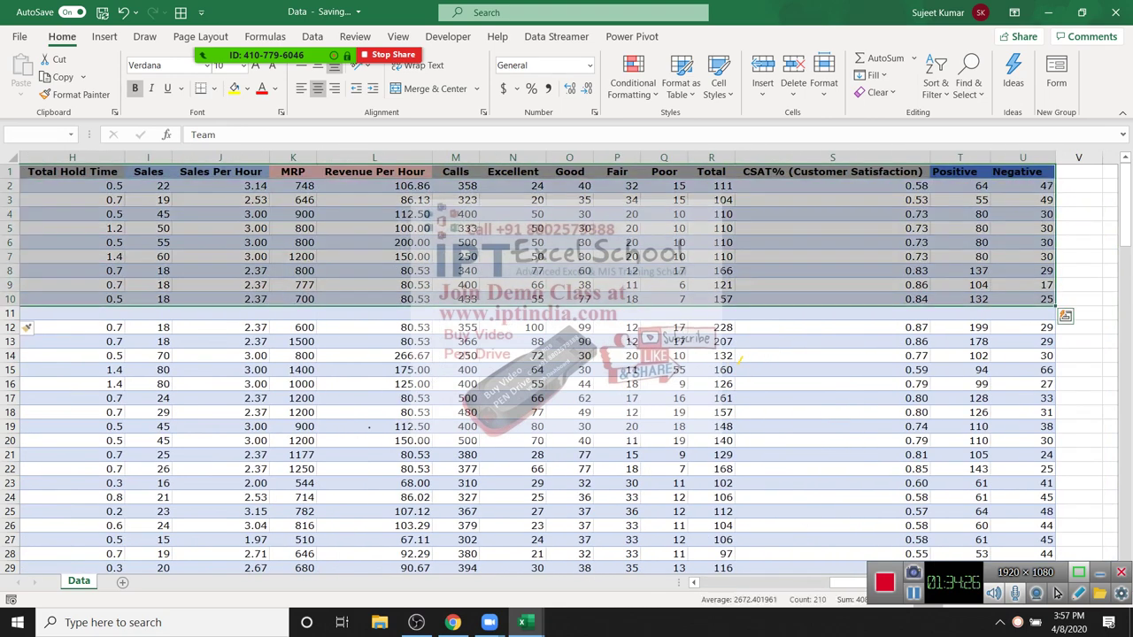
key(shift+Down)
key(ctrl+shift+Down)
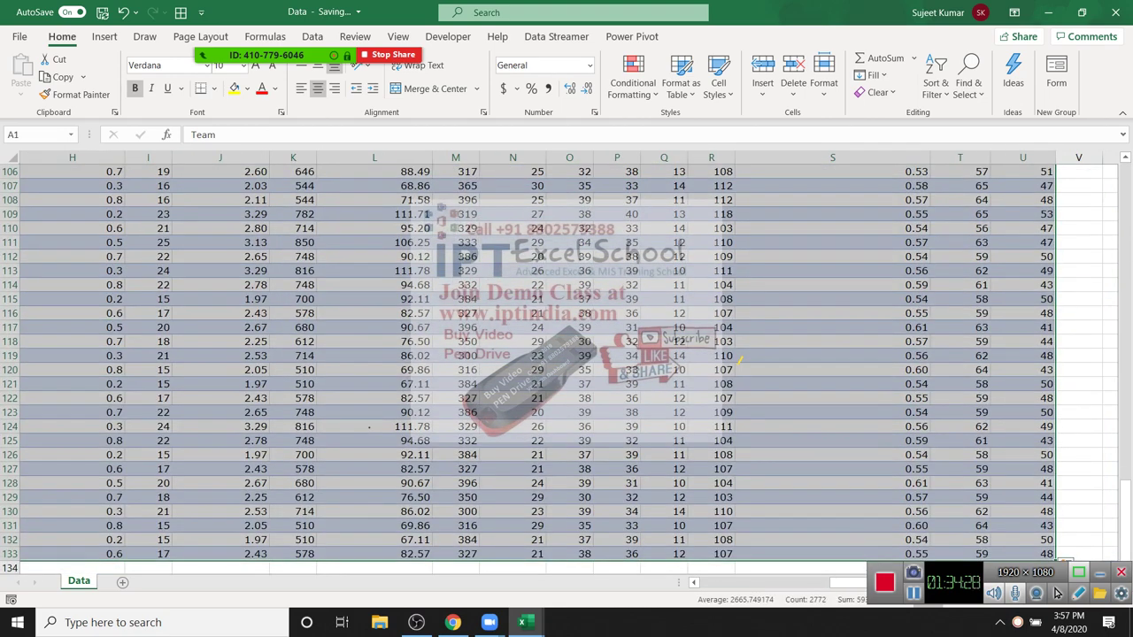
key(ctrl+Home)
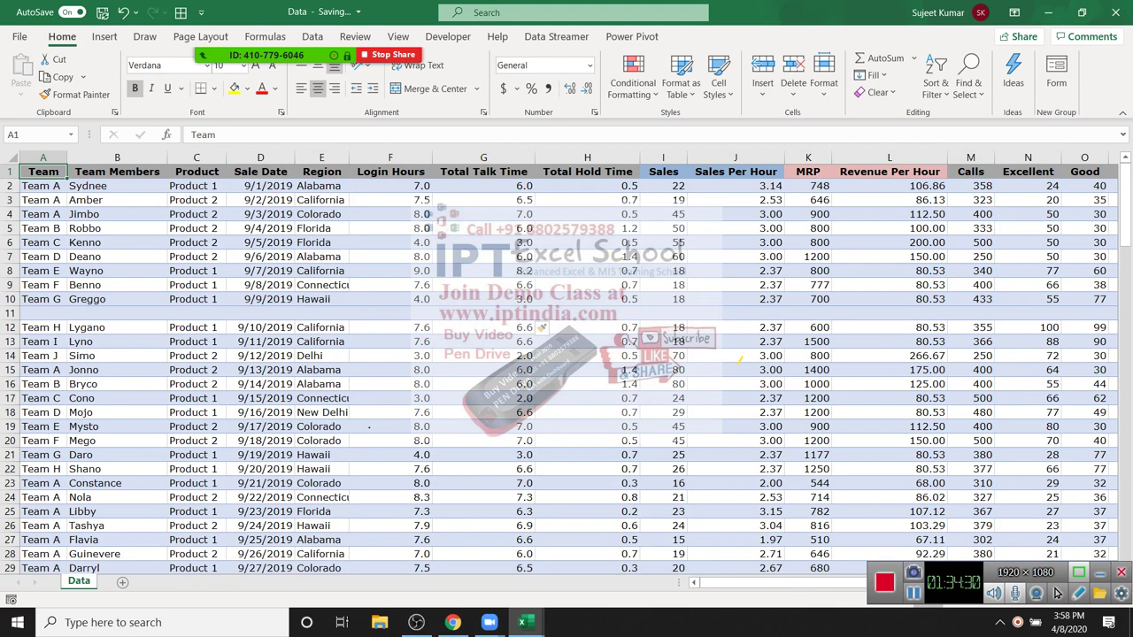
Step: Delete the blank row 11 again
key(Down)
key(Down)
key(Down)
key(Down)
key(Down)
key(Down)
key(Down)
key(Down)
key(Down)
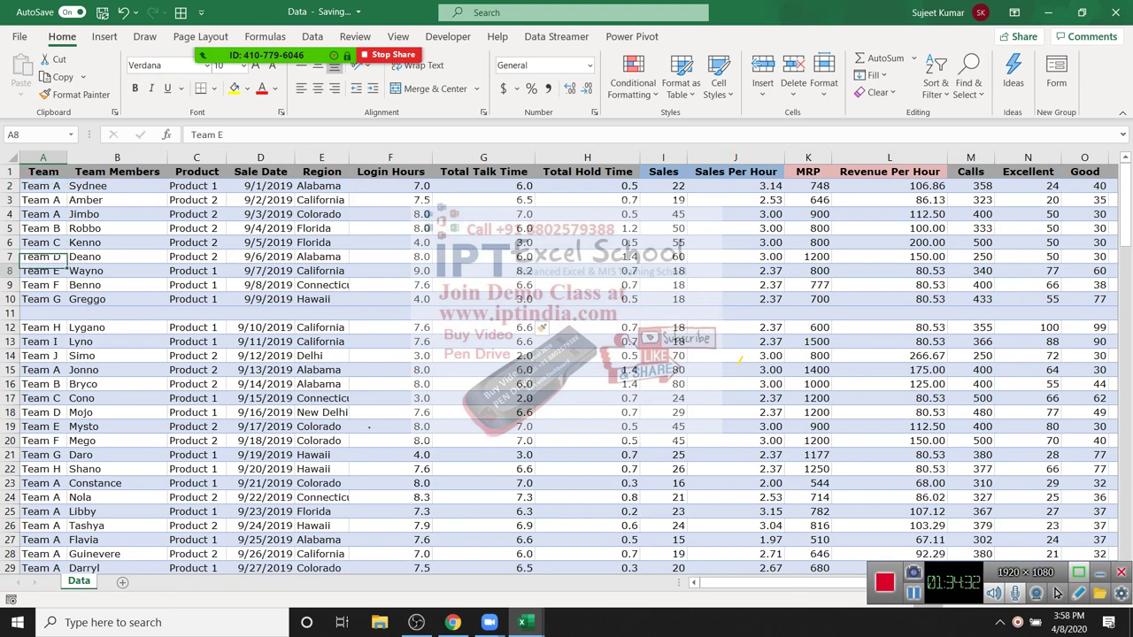
key(Down)
key(shift+space)
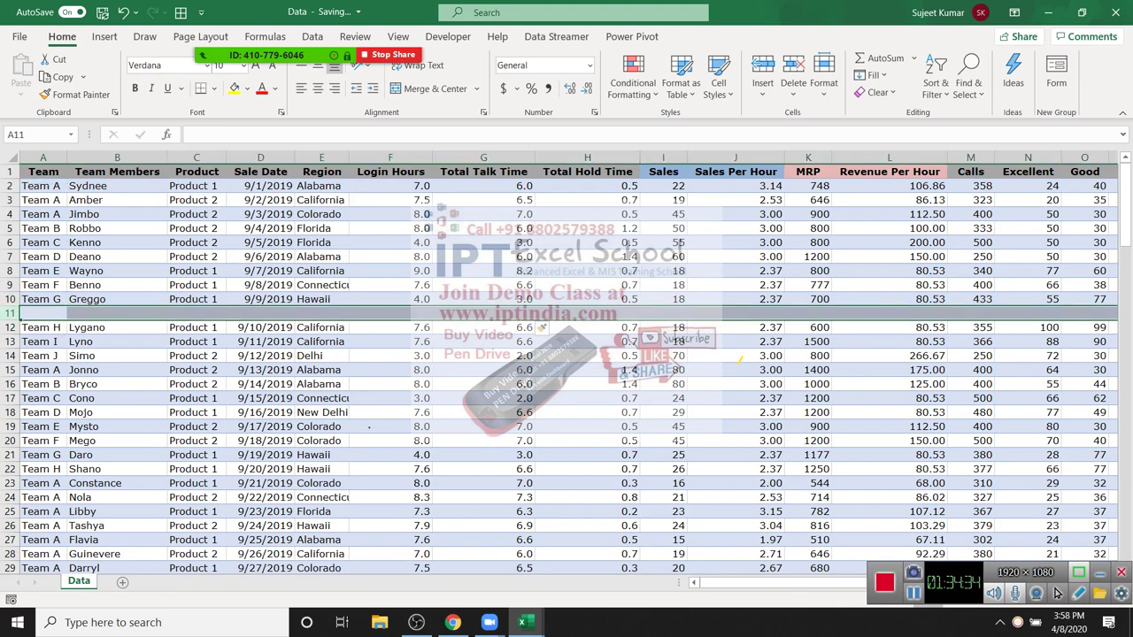
key(ctrl+minus)
key(ctrl+Home)
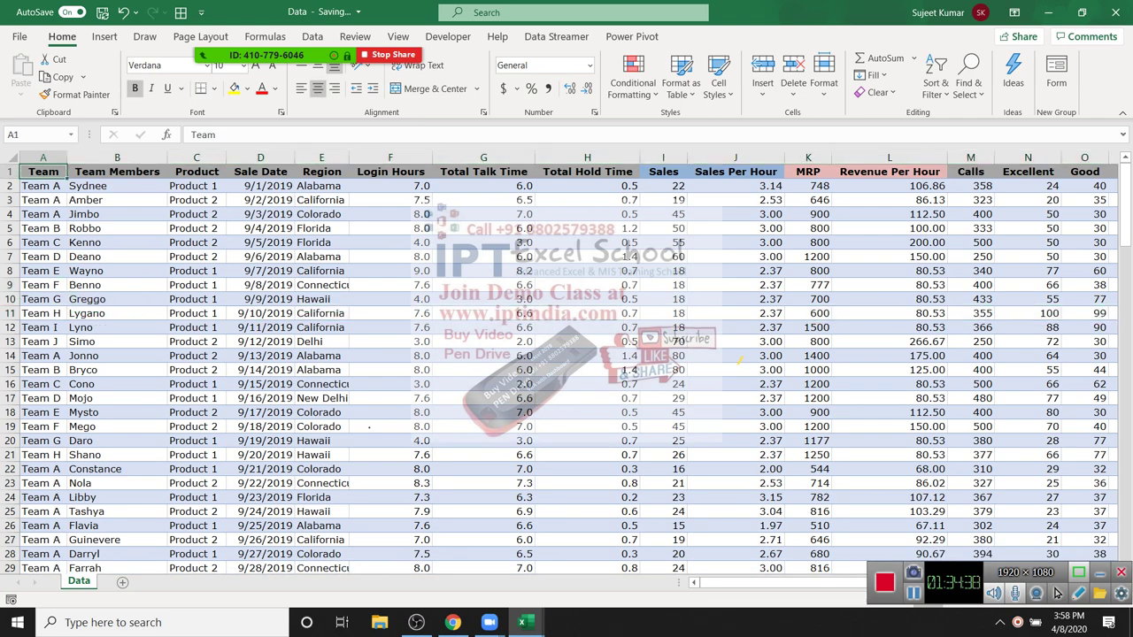
Step: Reselect the full table A1:U132, including with Ctrl+Shift+End, and show the Insert tab
key(ctrl+shift+Right)
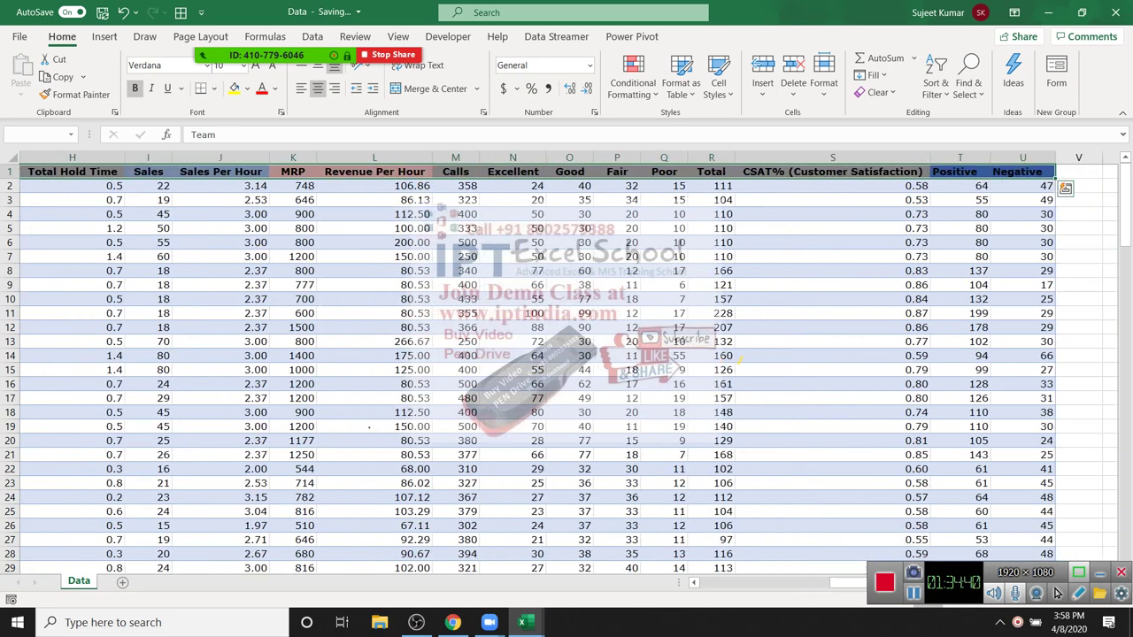
key(ctrl+shift+Down)
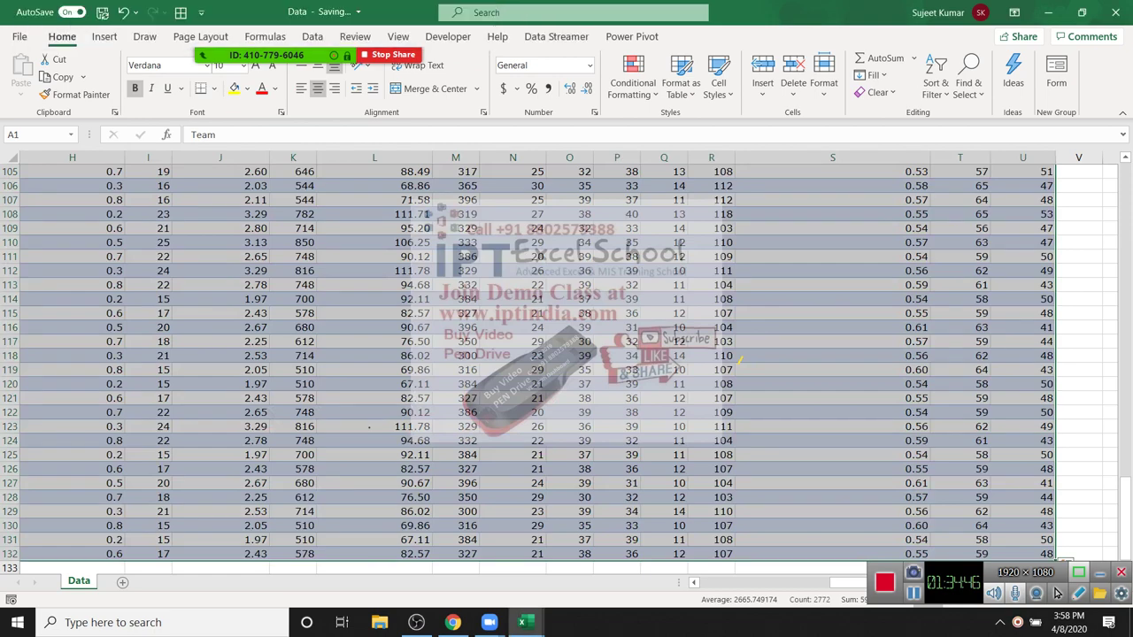
key(ctrl+Home)
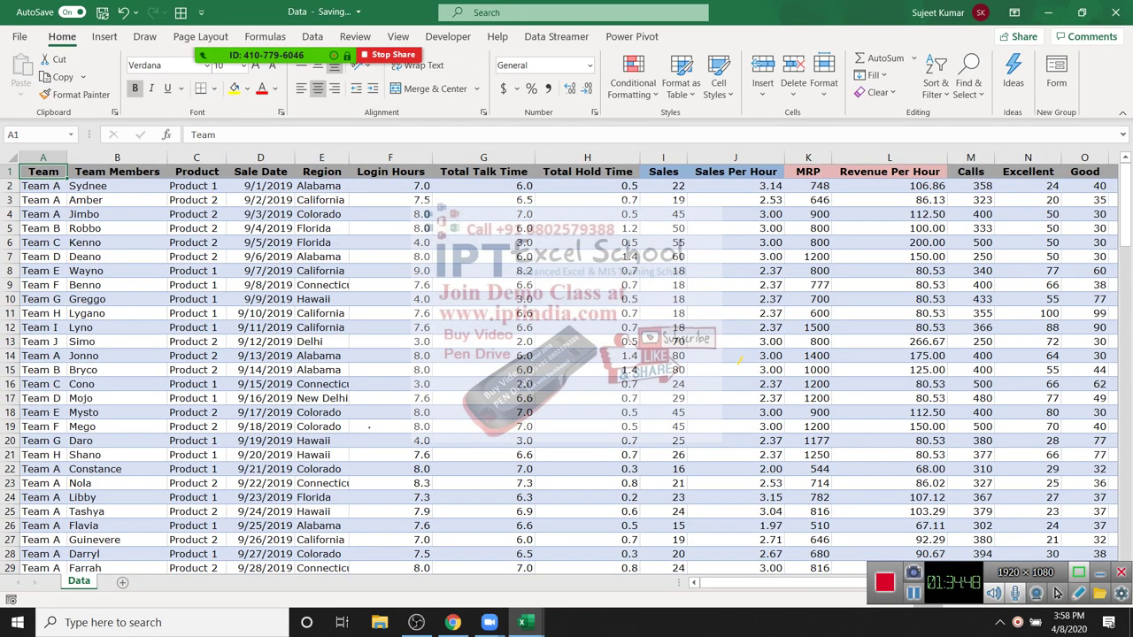
key(Down)
key(Down)
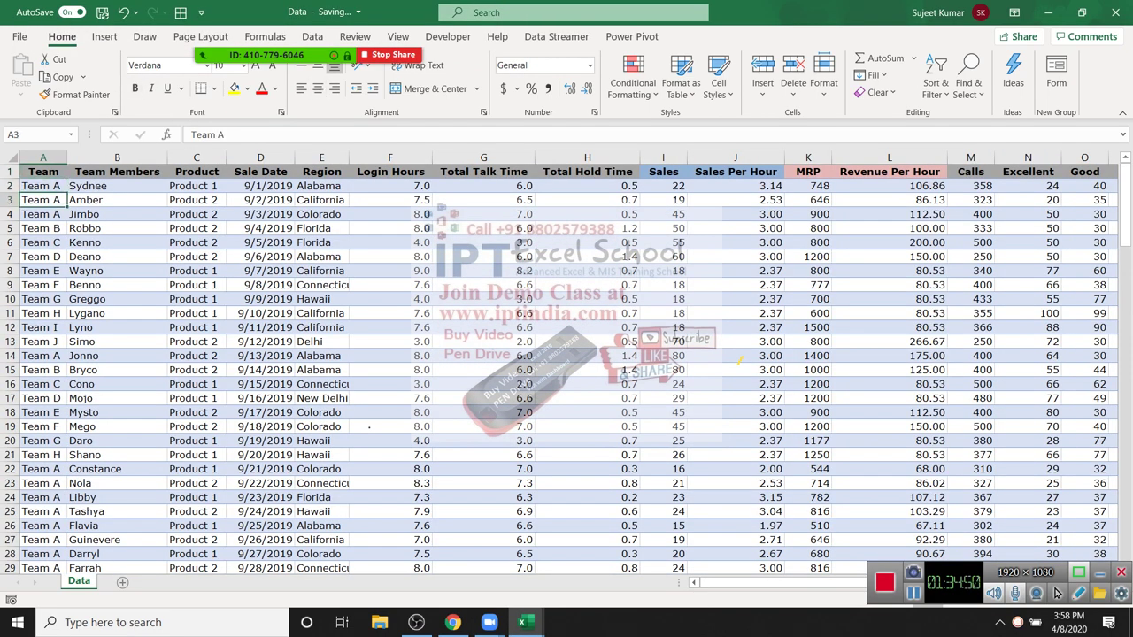
key(Up)
key(Up)
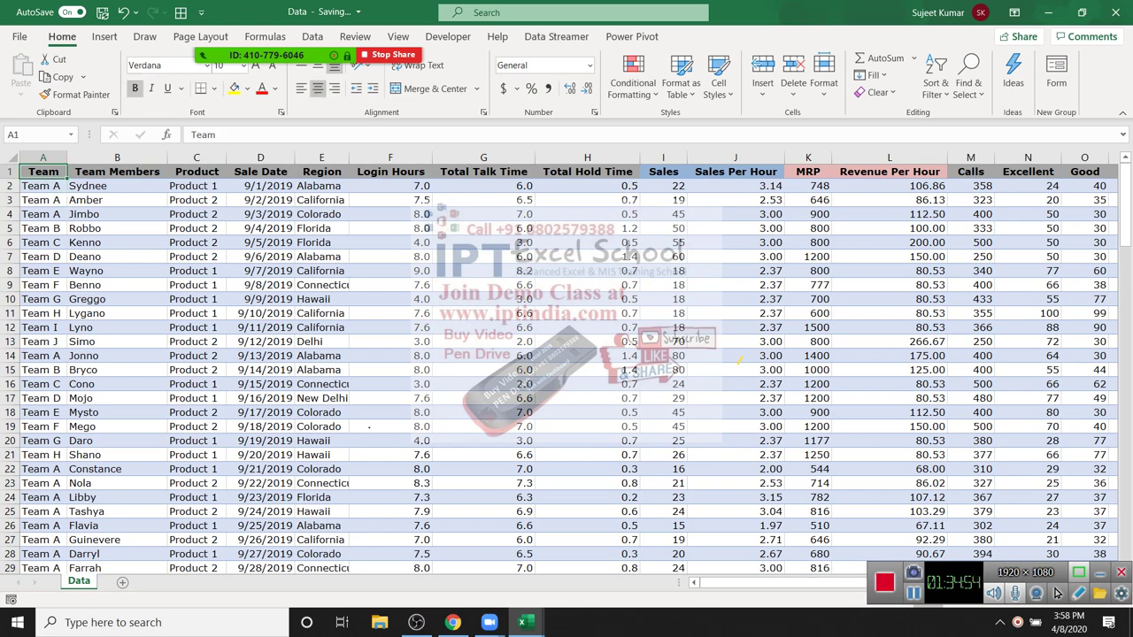
key(ctrl+shift+End)
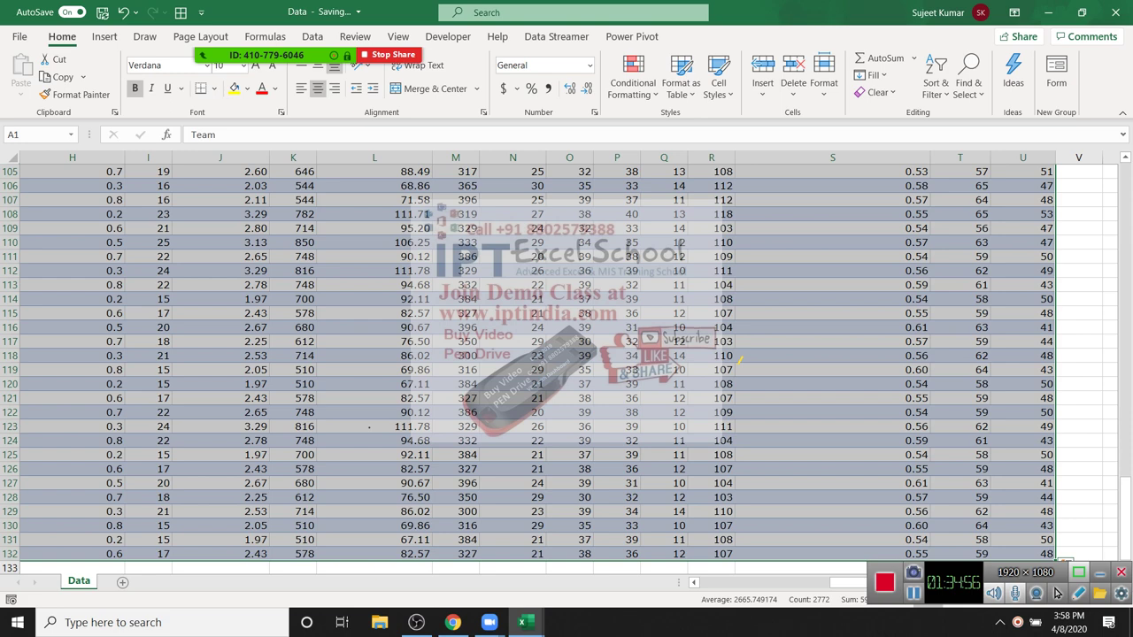
key(ctrl+Home)
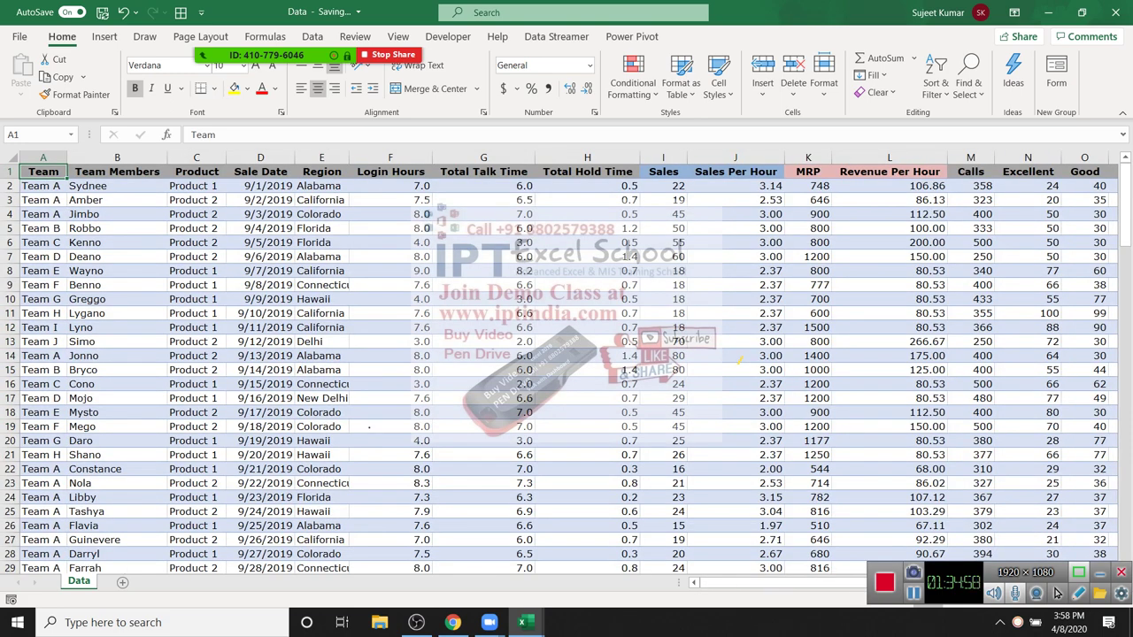
click(105, 37)
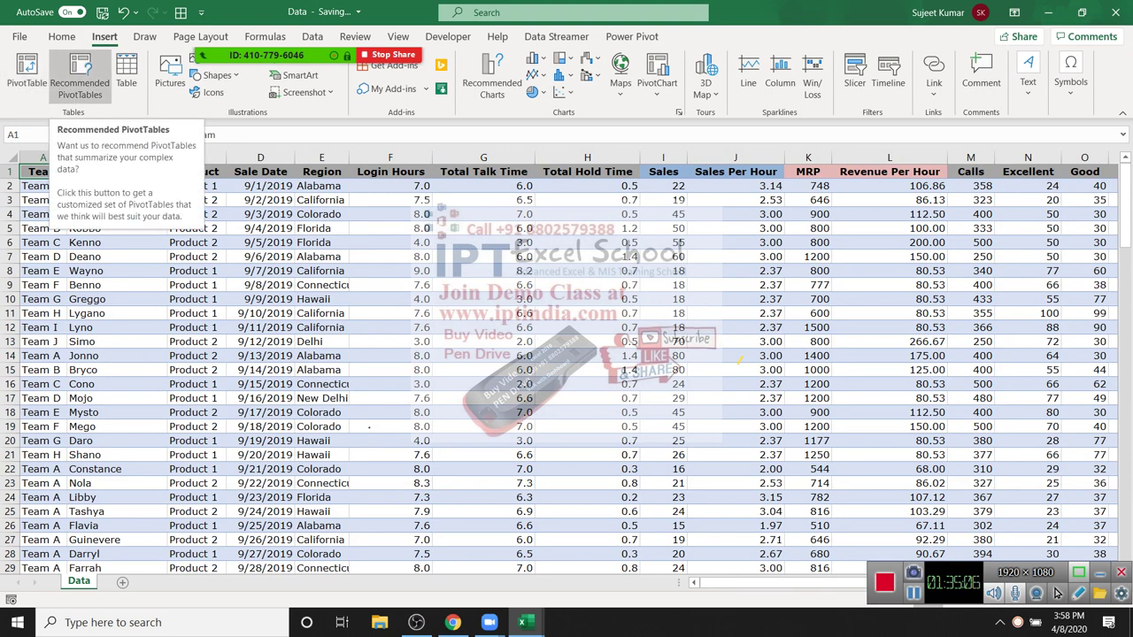
Step: Browse the Recommended PivotTables previews like Sales Per Hour, cancel, and start a blank PivotTable
click(79, 80)
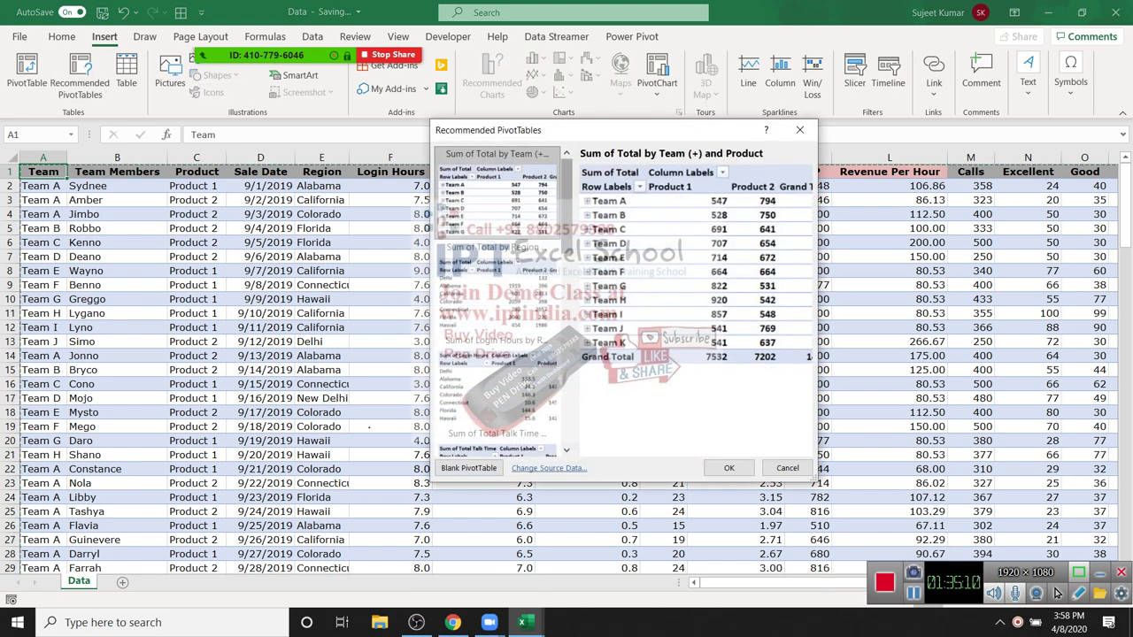
scroll(502, 301, down, 2)
scroll(502, 301, down, 2)
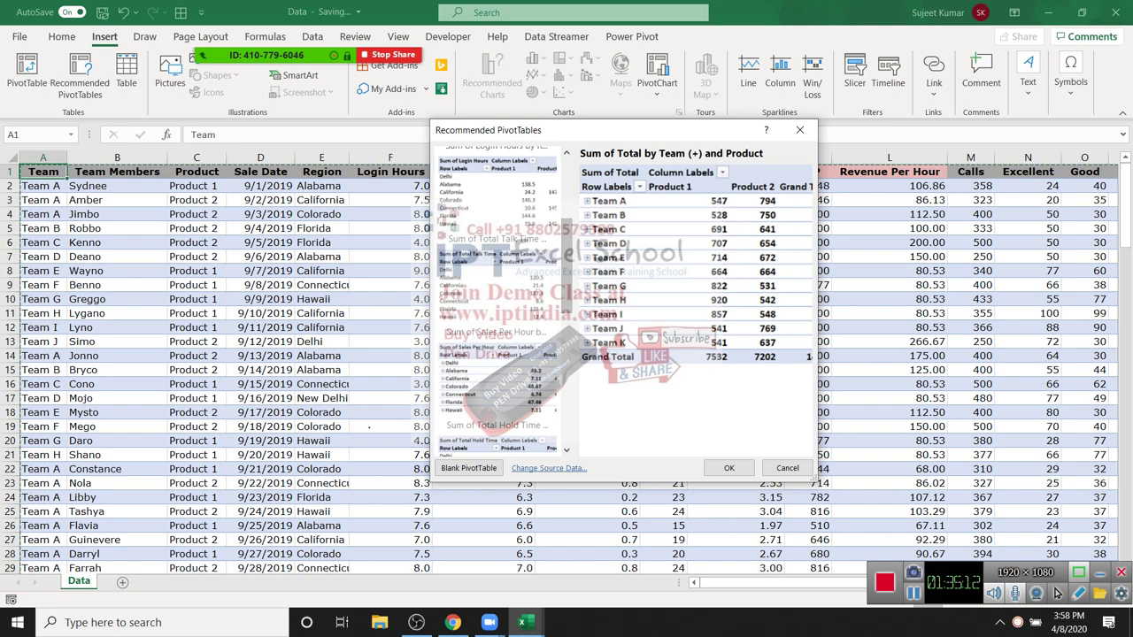
scroll(498, 301, down, 6)
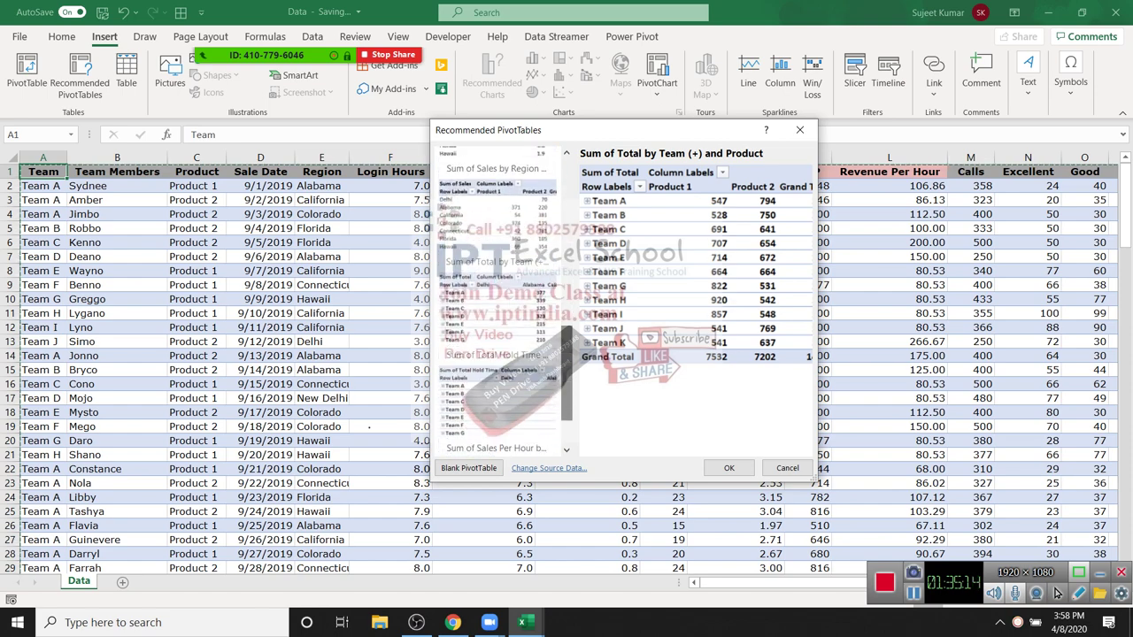
click(497, 407)
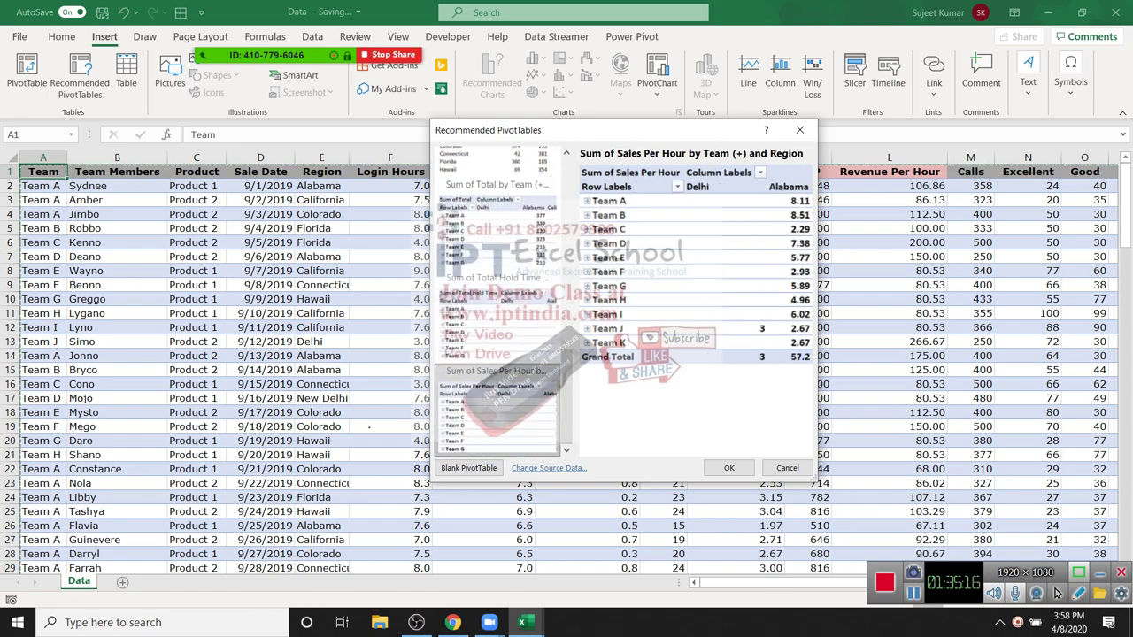
click(497, 314)
key(Up)
scroll(498, 301, down, 2)
click(495, 182)
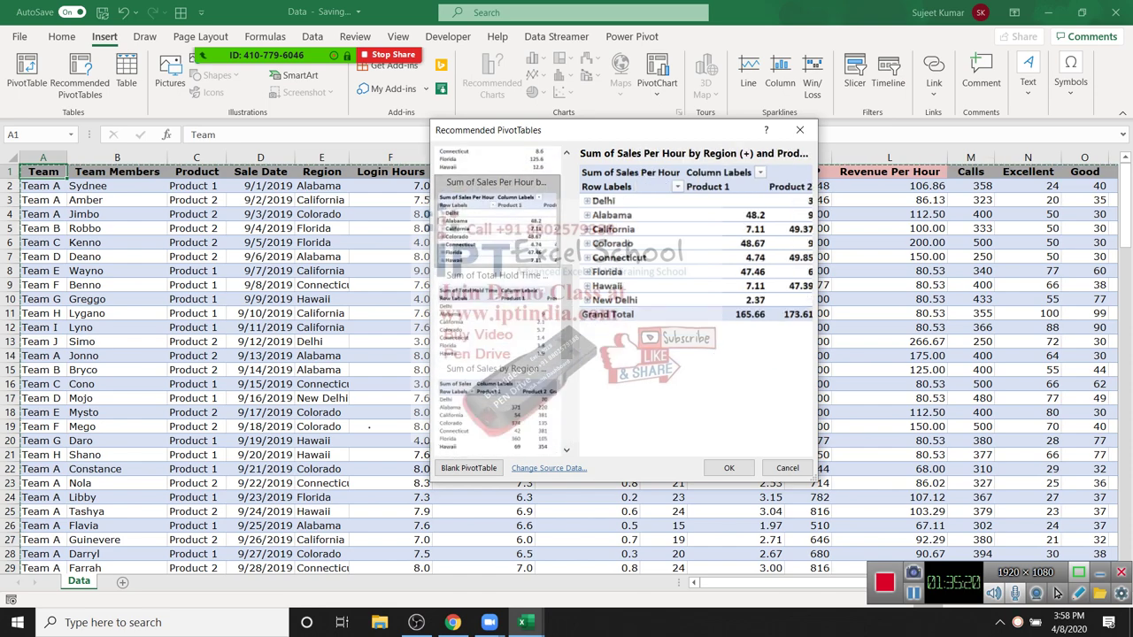
click(786, 467)
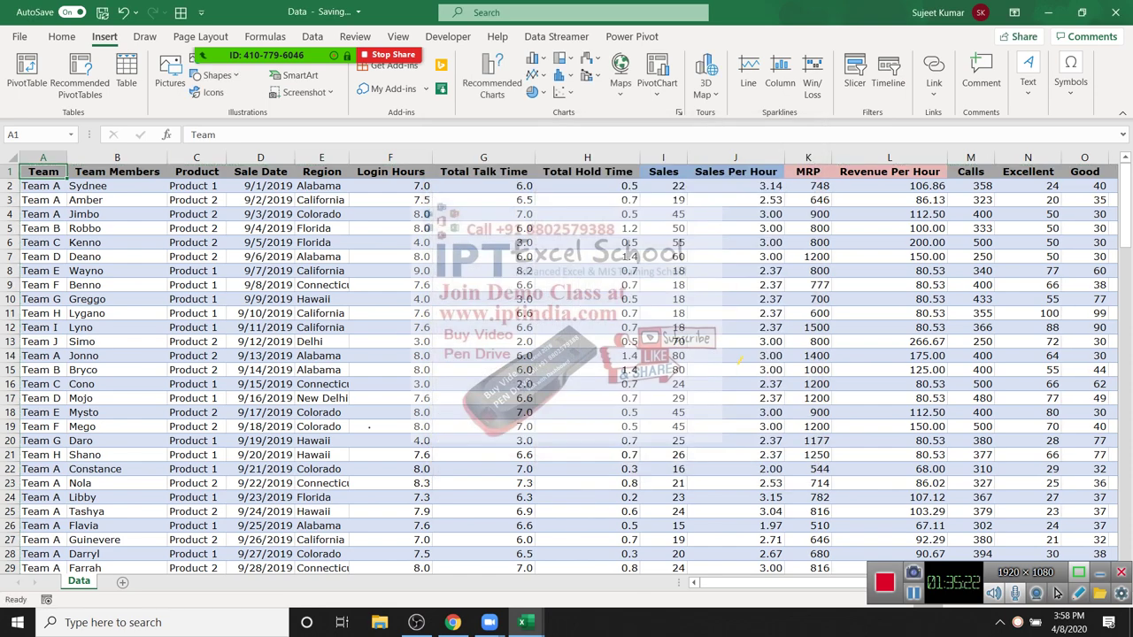
click(27, 73)
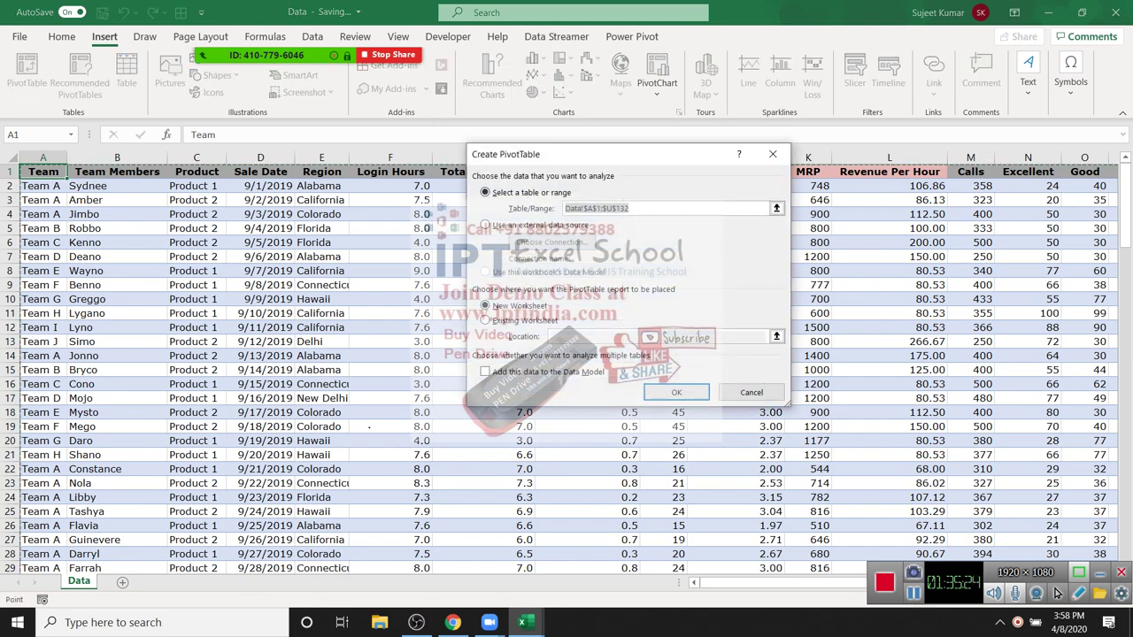
Step: Create the empty PivotTable on Sheet1, then inspect the Data sheet's Region, Sales and MRP columns
key(Return)
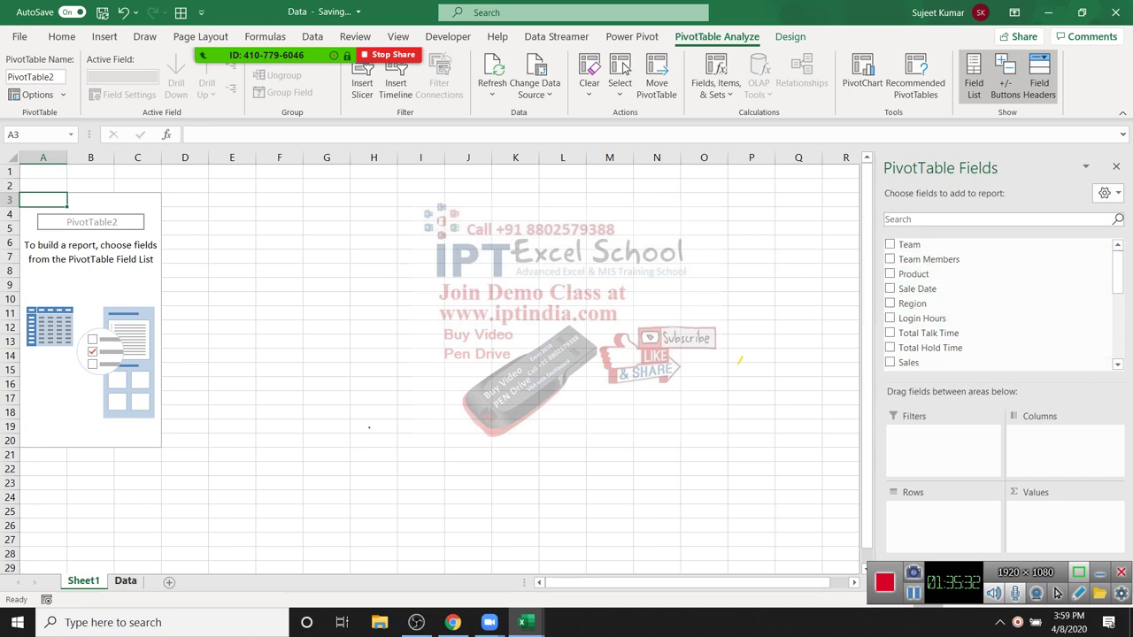
click(125, 580)
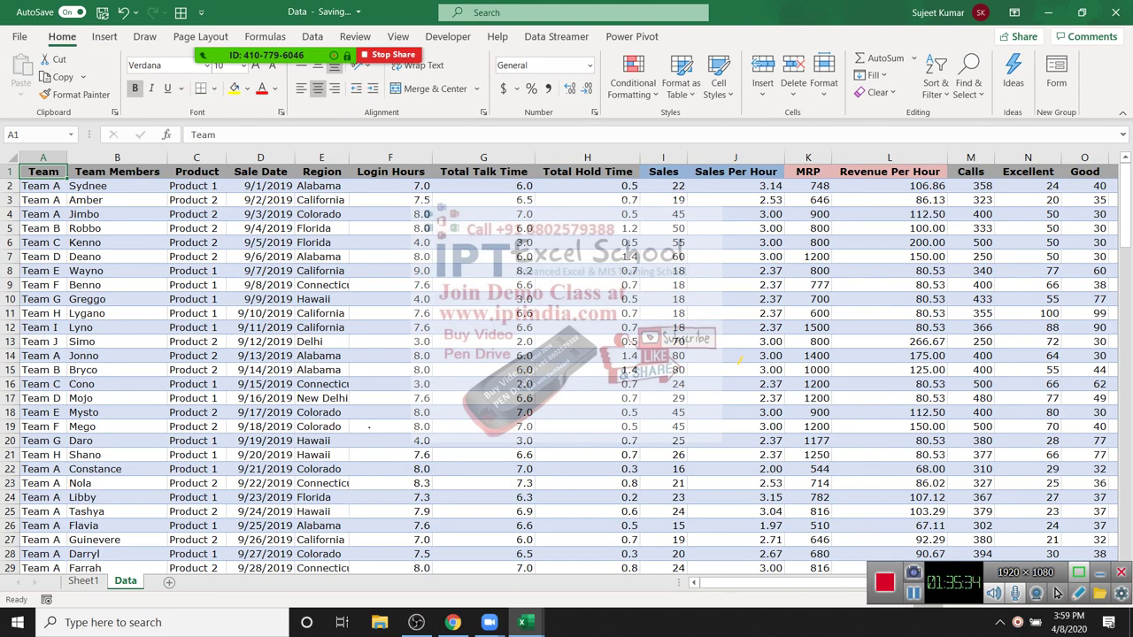
click(83, 581)
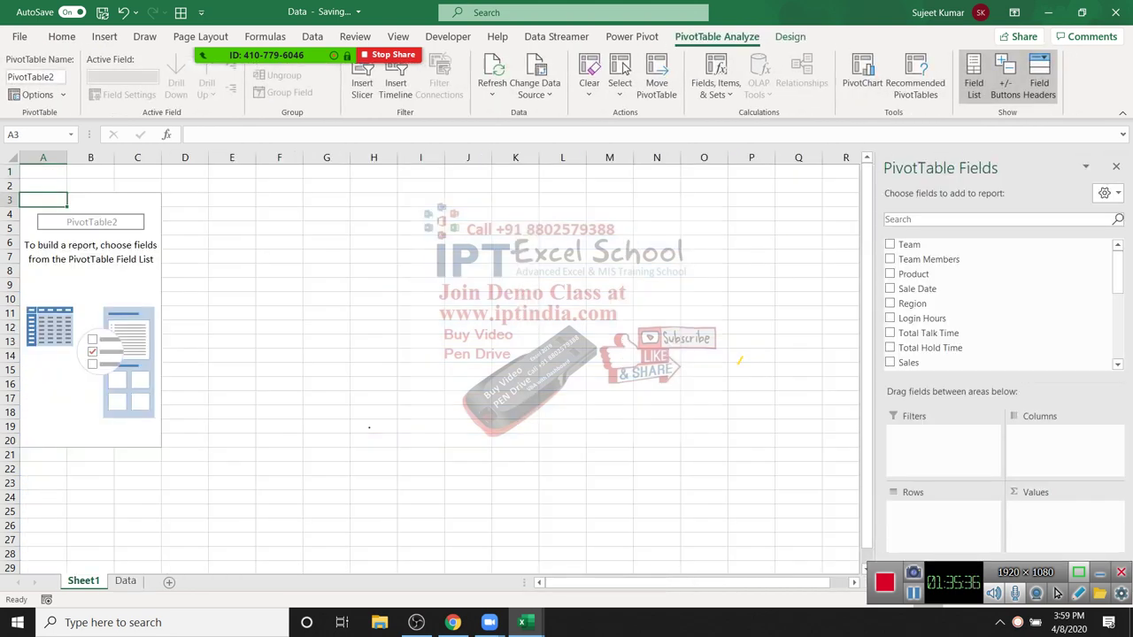
click(125, 580)
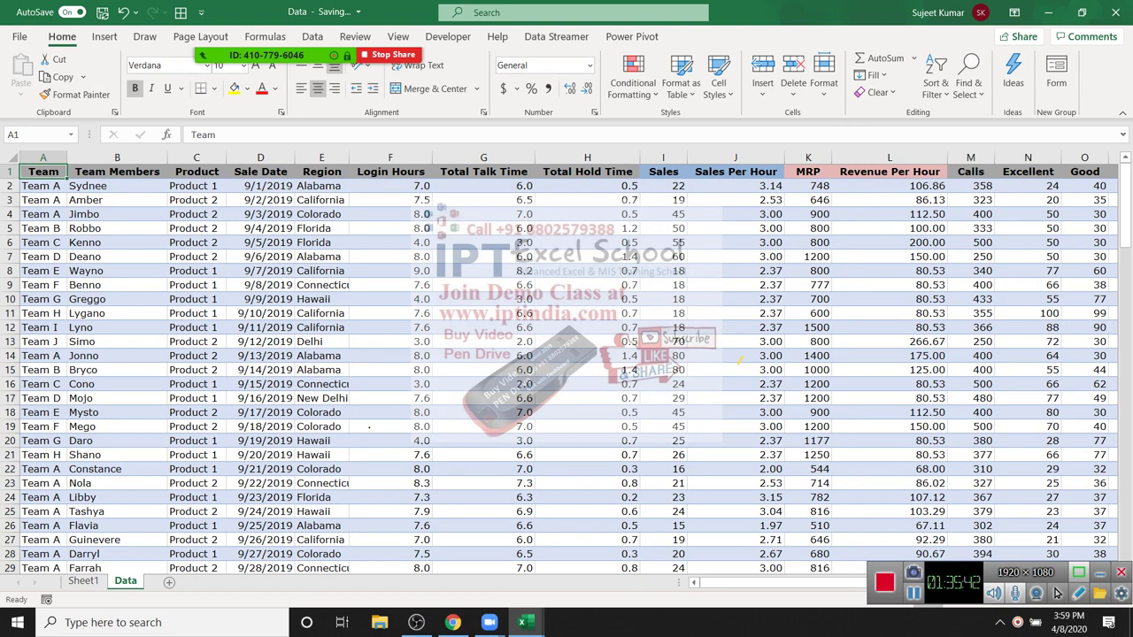
click(116, 327)
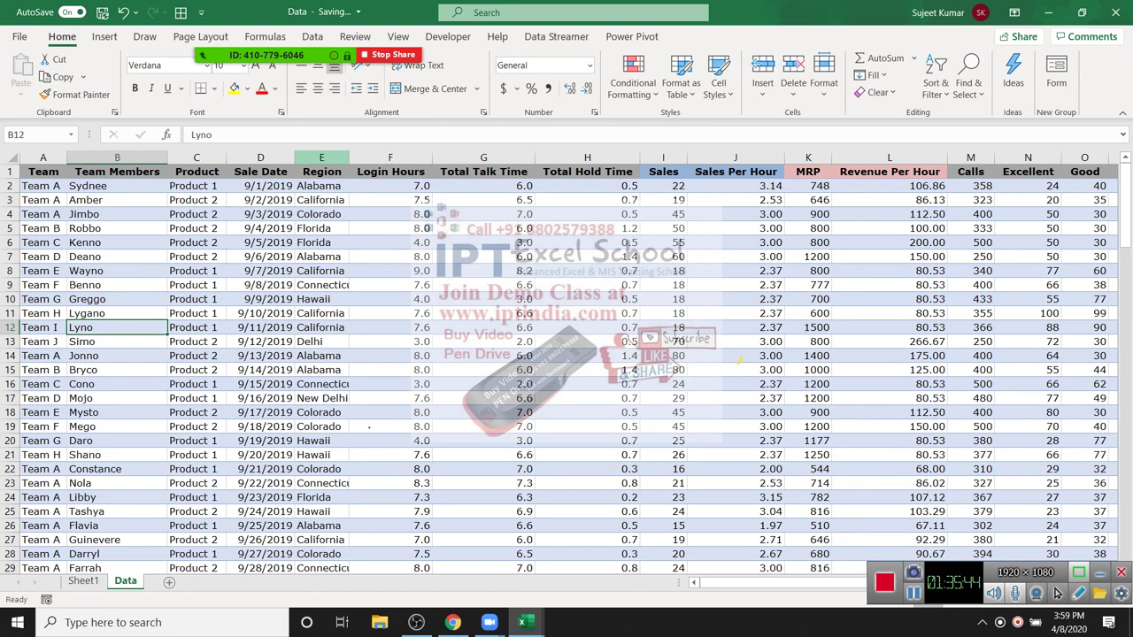
click(322, 157)
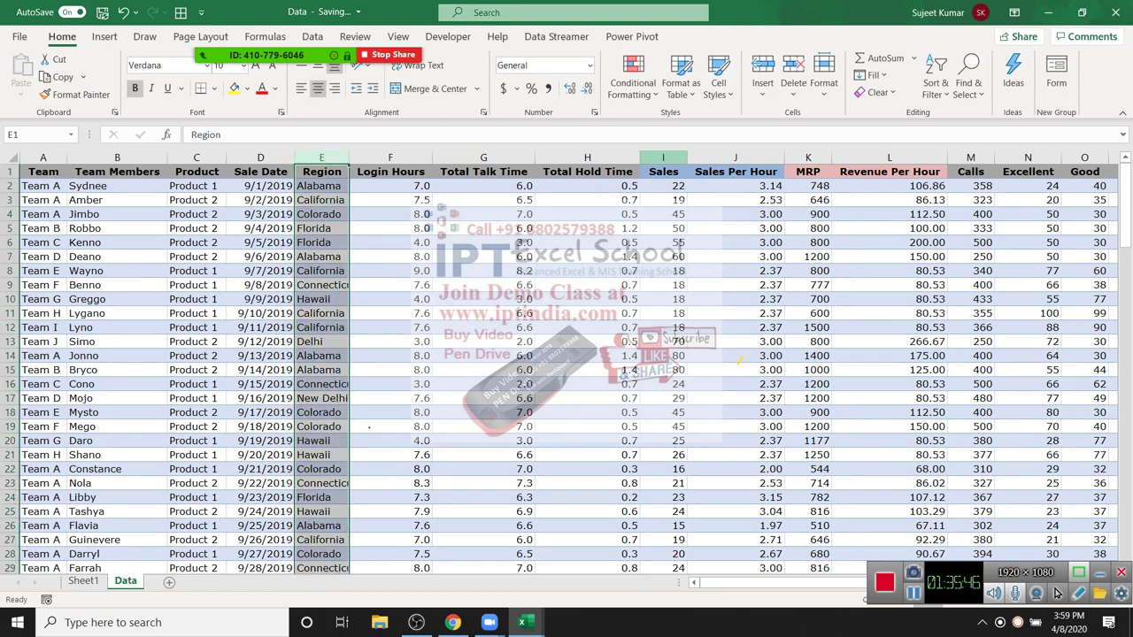
click(663, 156)
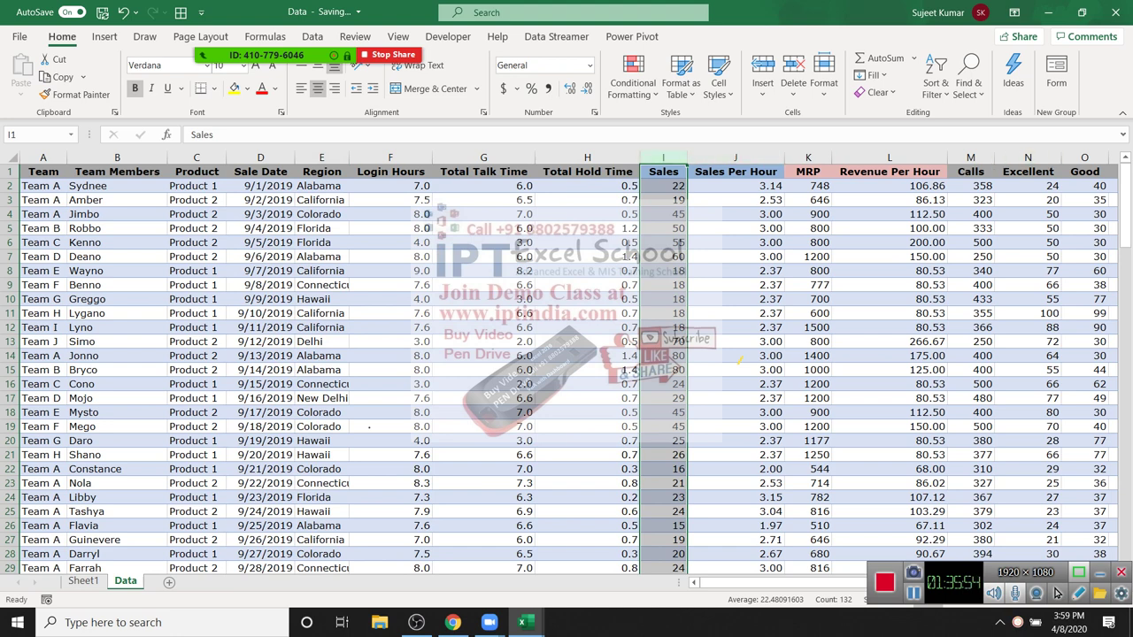
key(Right)
key(ctrl+space)
key(Right)
key(ctrl+space)
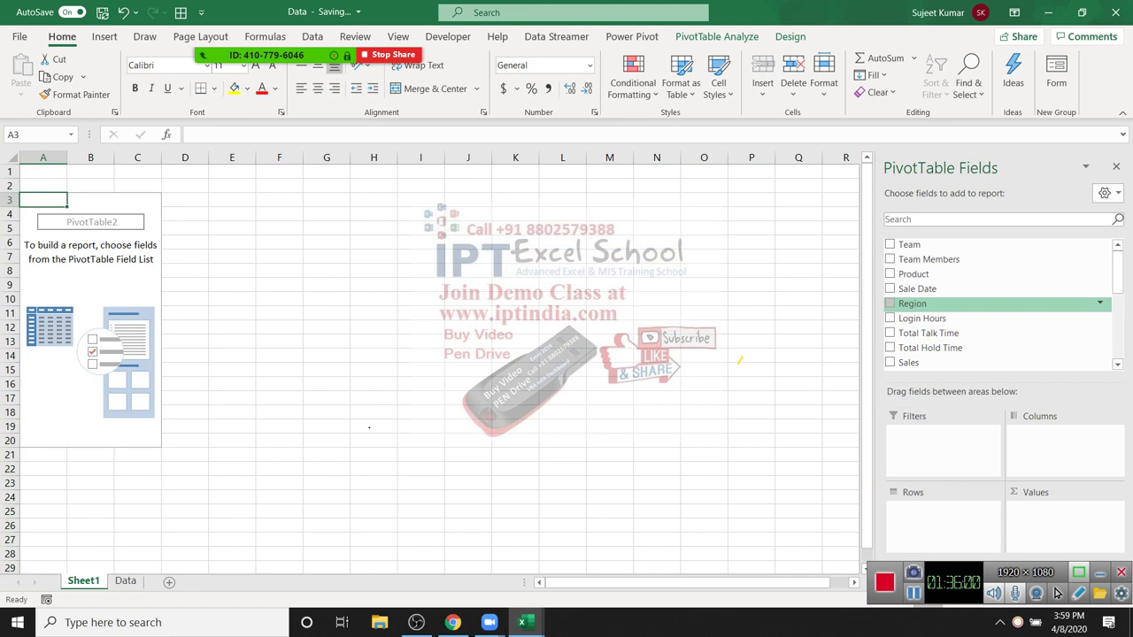
Step: Add Region as row labels and select Delhi through New Delhi
click(911, 304)
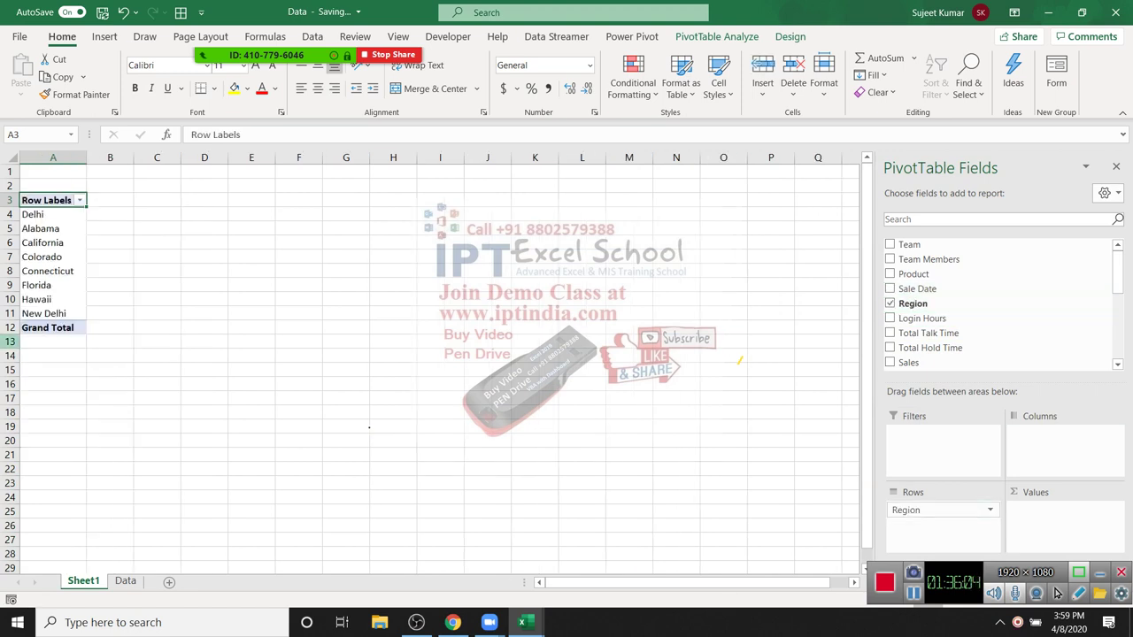
key(Down)
key(shift+Down)
key(shift+Down)
key(shift+Down)
key(shift+Down)
key(shift+Down)
key(shift+Down)
key(shift+Down)
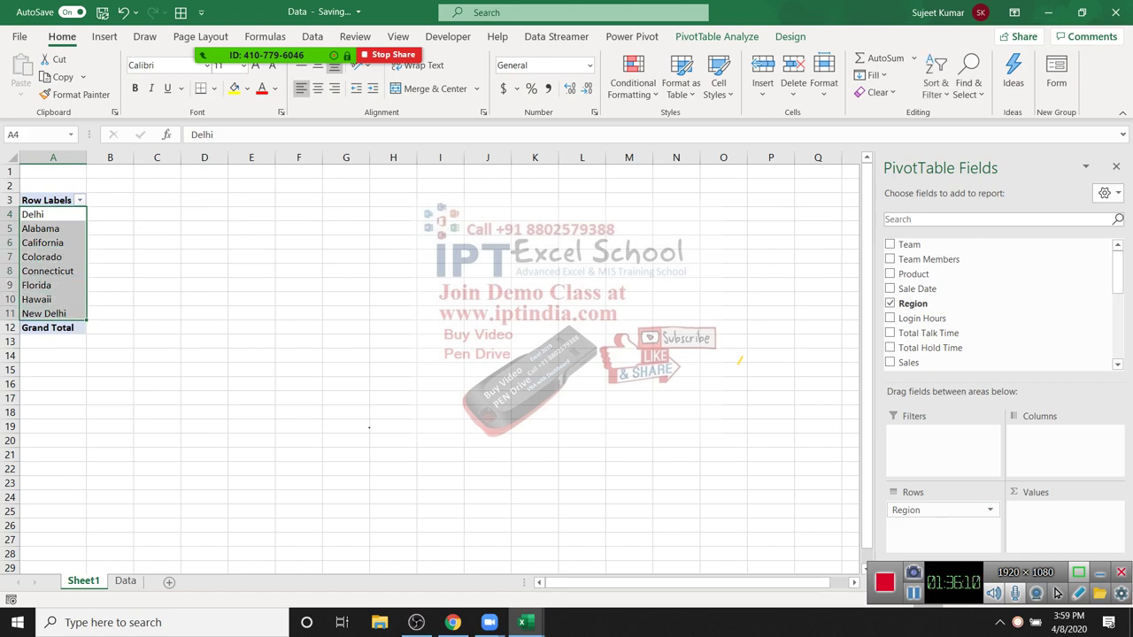
Step: Review the Region entries E3:E25 on the Data sheet, then return to the Sheet1 pivot
key(ctrl+Page_Down)
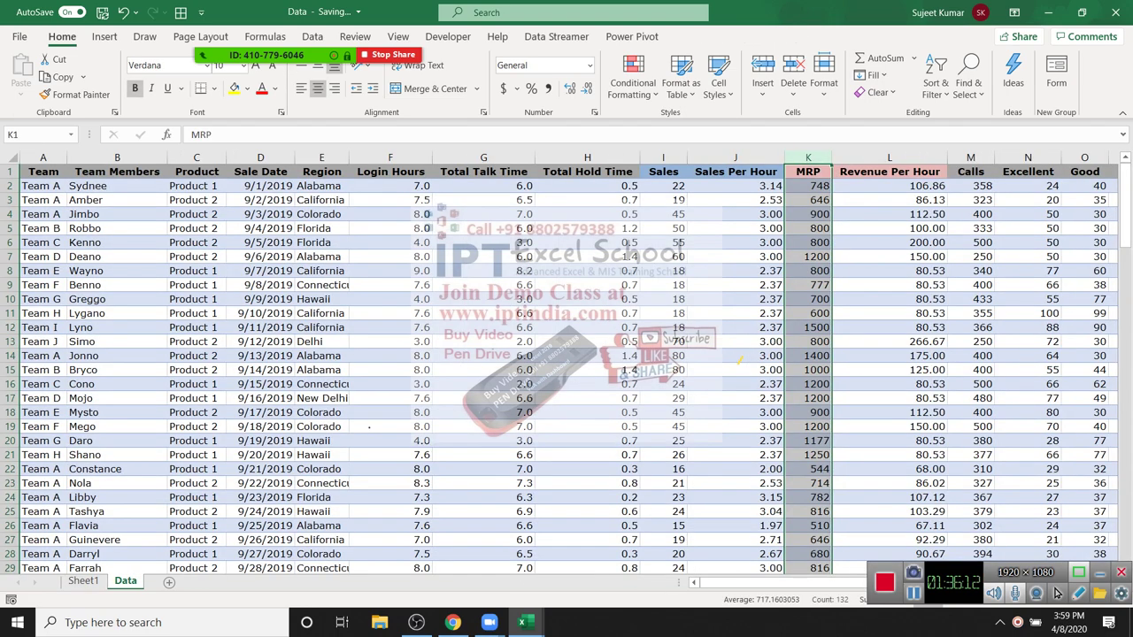
drag(321, 200, 321, 511)
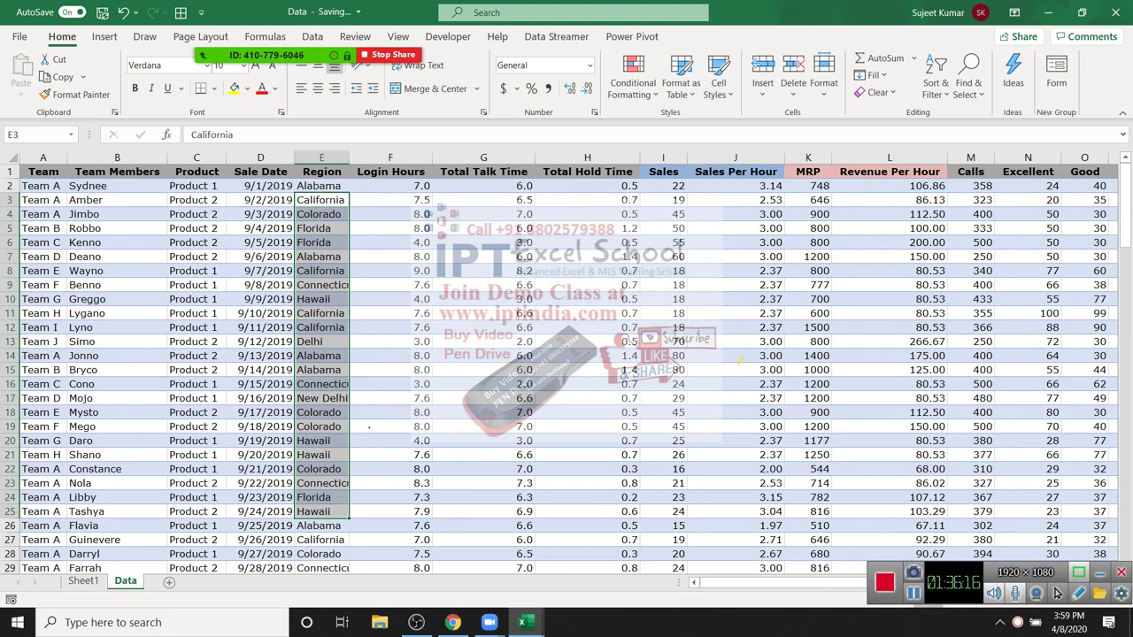
click(83, 580)
key(shift+Return)
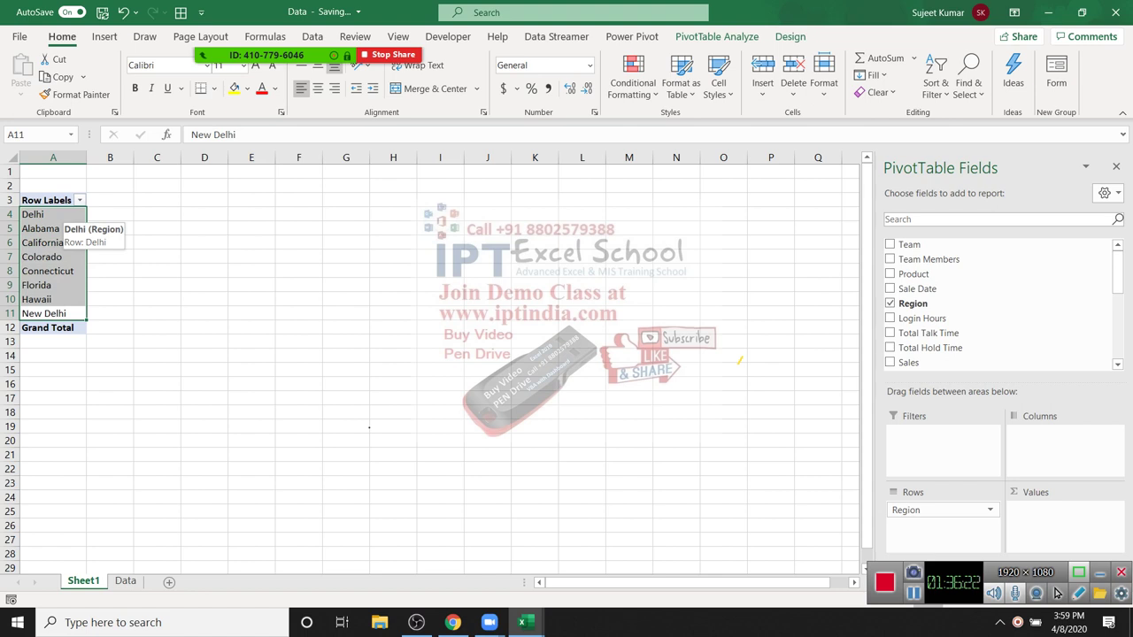
Step: Add Sales and MRP to the pivot's values, giving Grand Totals 2945 and 93948
drag(908, 362, 1062, 517)
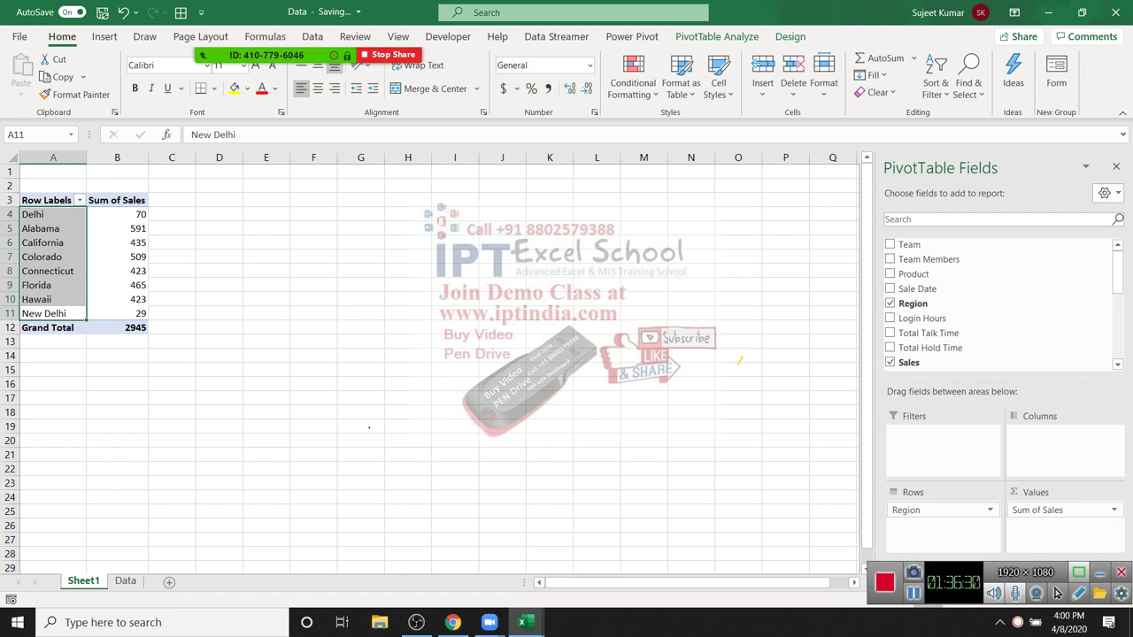
scroll(973, 333, down, 2)
scroll(973, 332, up, 3)
scroll(973, 333, down, 2)
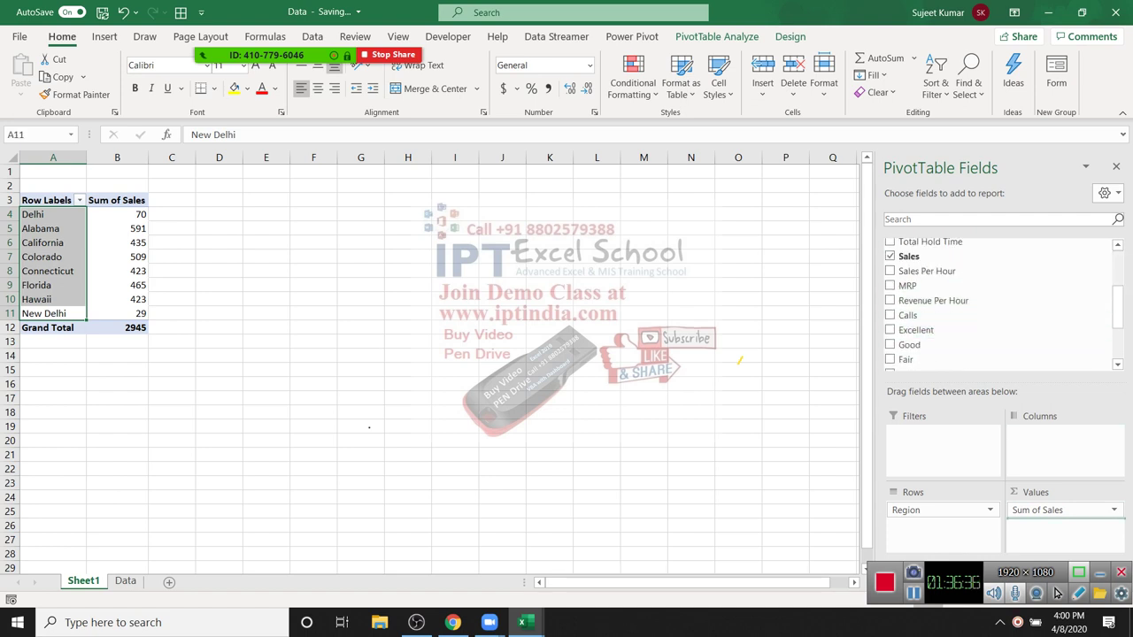
drag(1065, 522, 1064, 524)
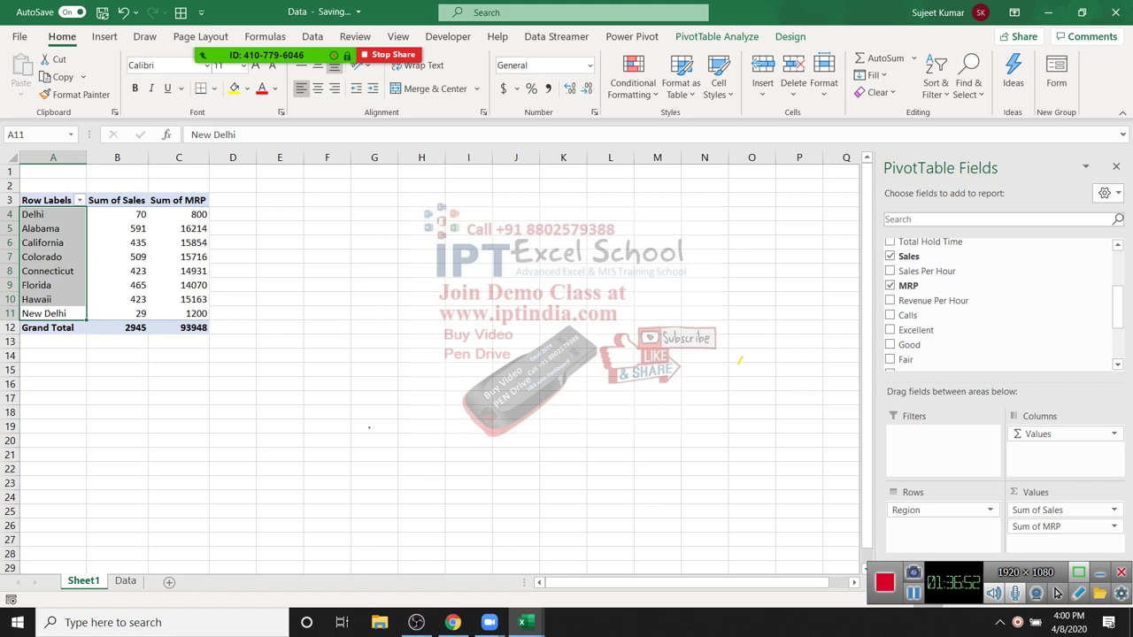
Step: Switch the Sum of MRP field to Average, giving a 717.1603053 Grand Total
click(179, 228)
key(Up)
key(Up)
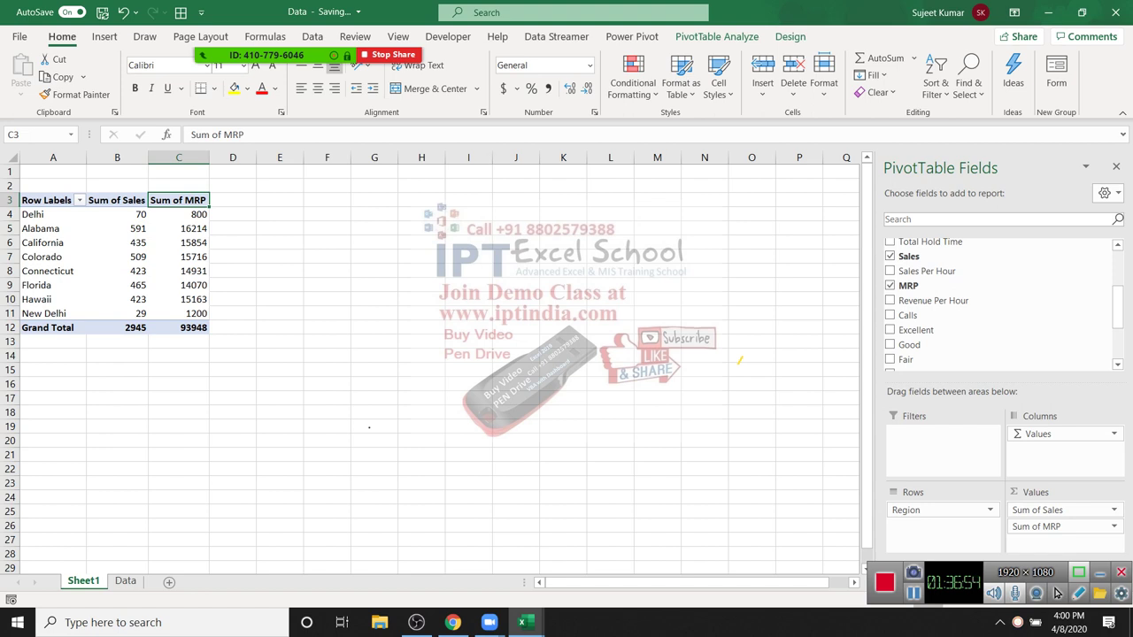
key(alt+j)
key(t)
key(g)
key(Down)
key(Down)
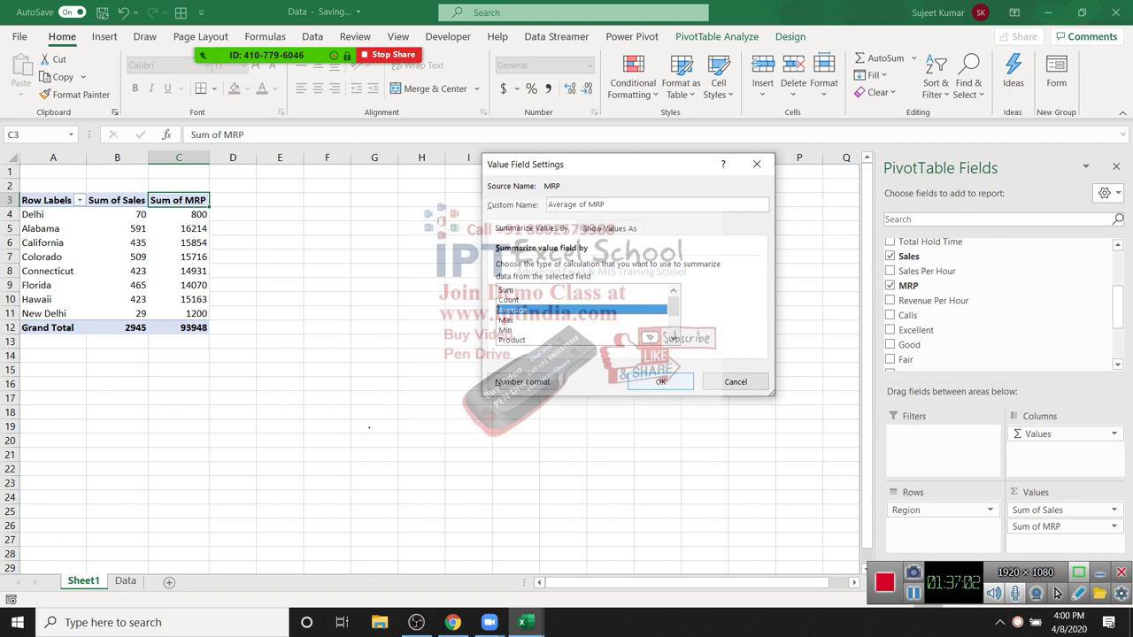
key(Return)
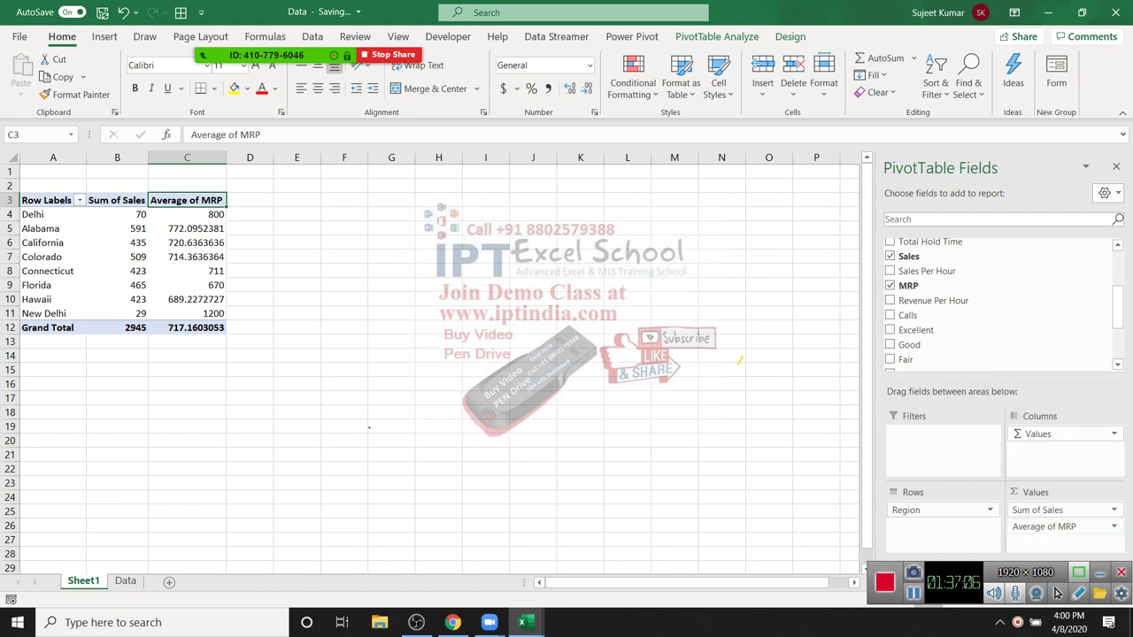
Step: Rename the pivot headers to Area, Total Sales and Avg MRP
click(1113, 526)
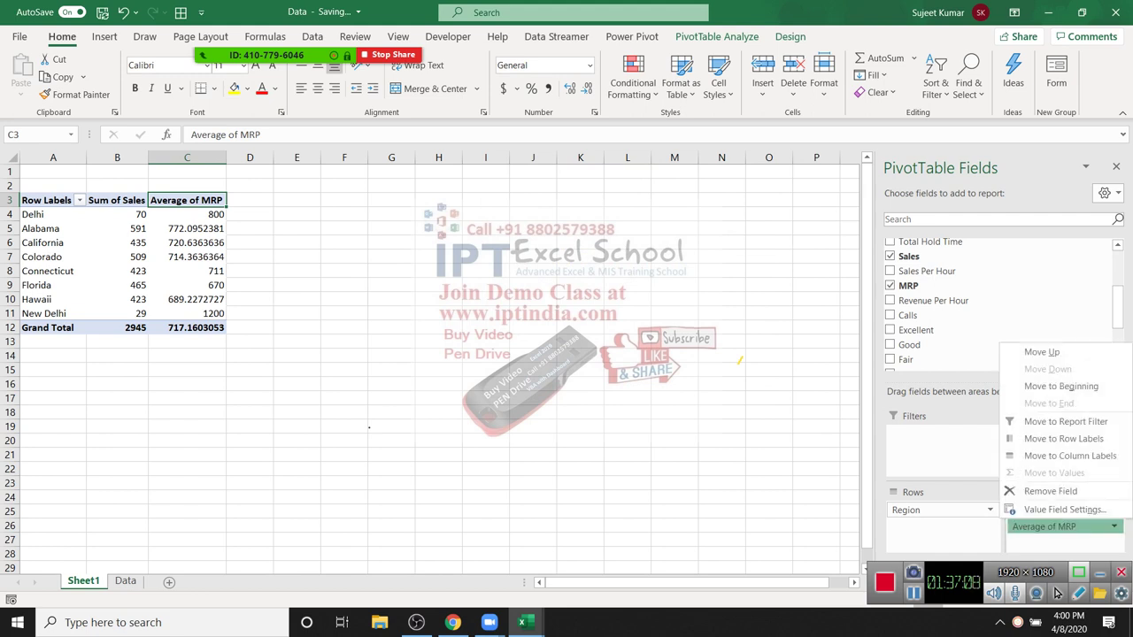
click(177, 214)
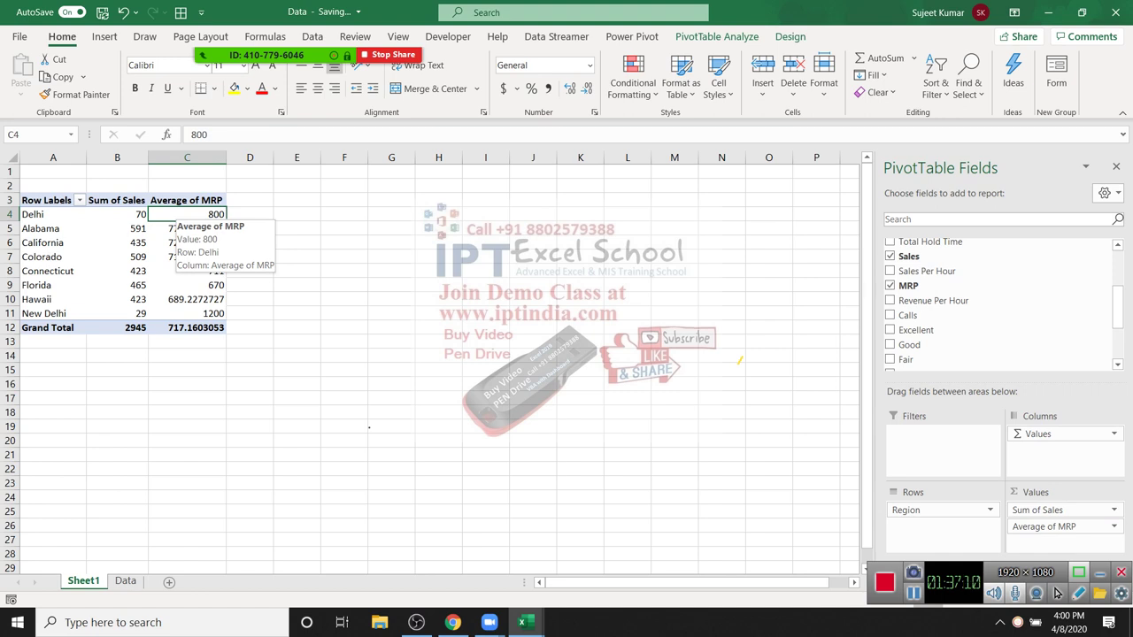
click(49, 200)
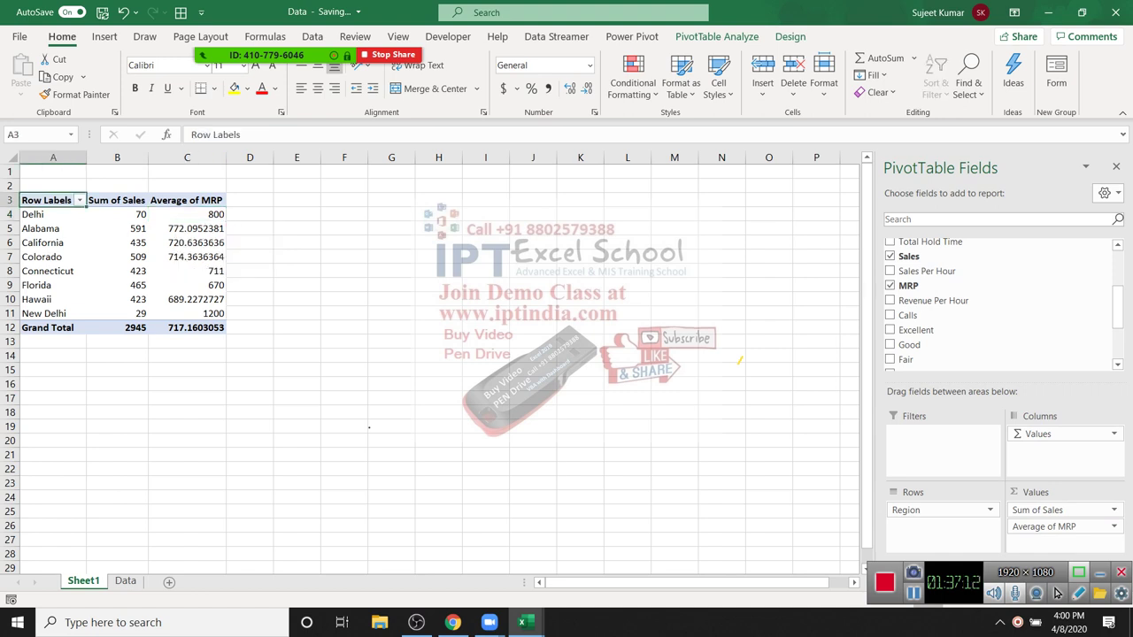
mouse_move(124, 299)
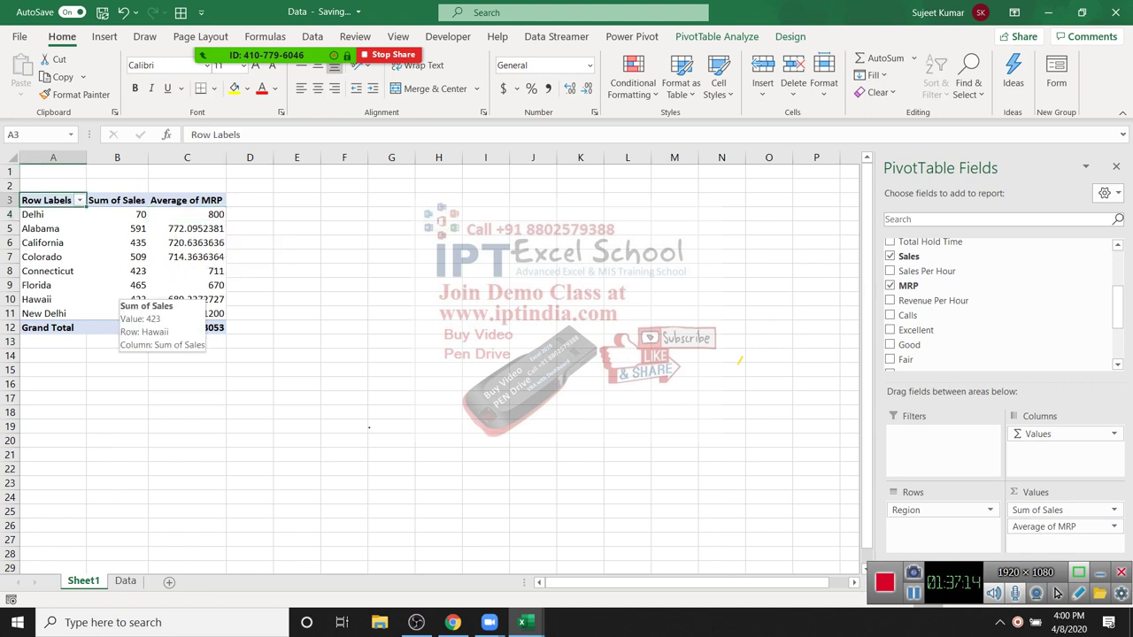
text(Area)
key(Tab)
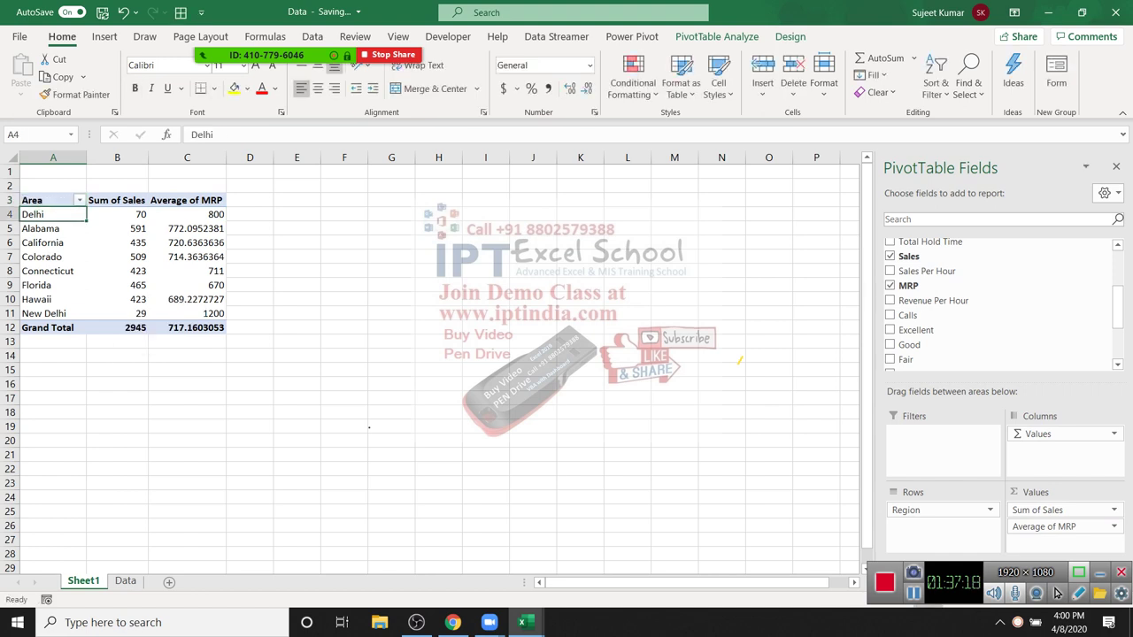
text(To)
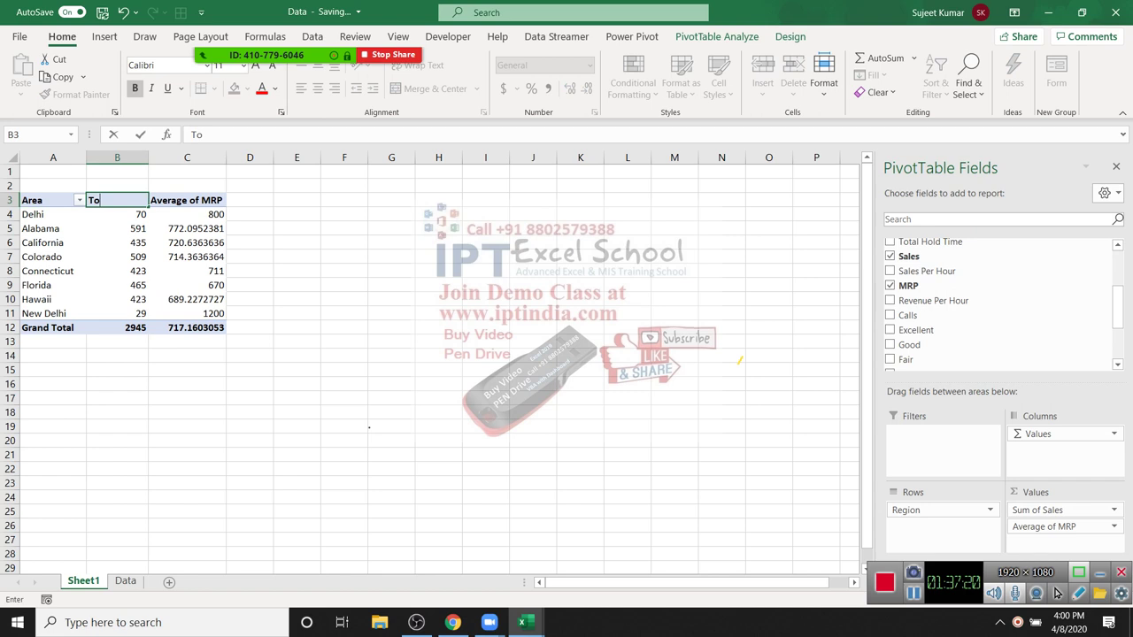
text(tal Sales)
key(Tab)
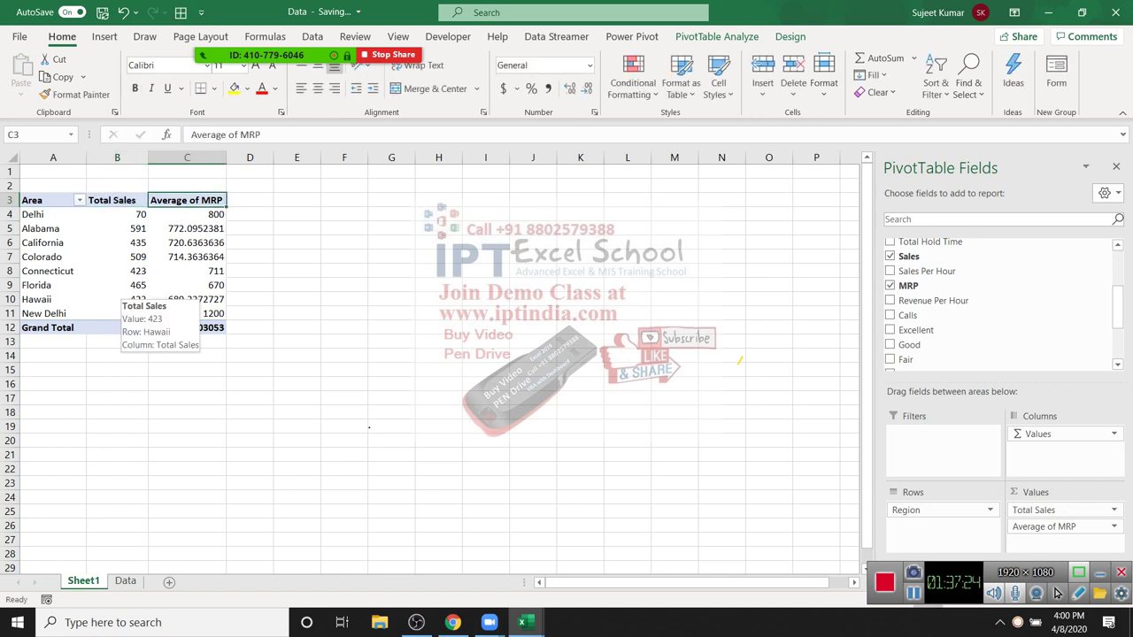
text(Avg)
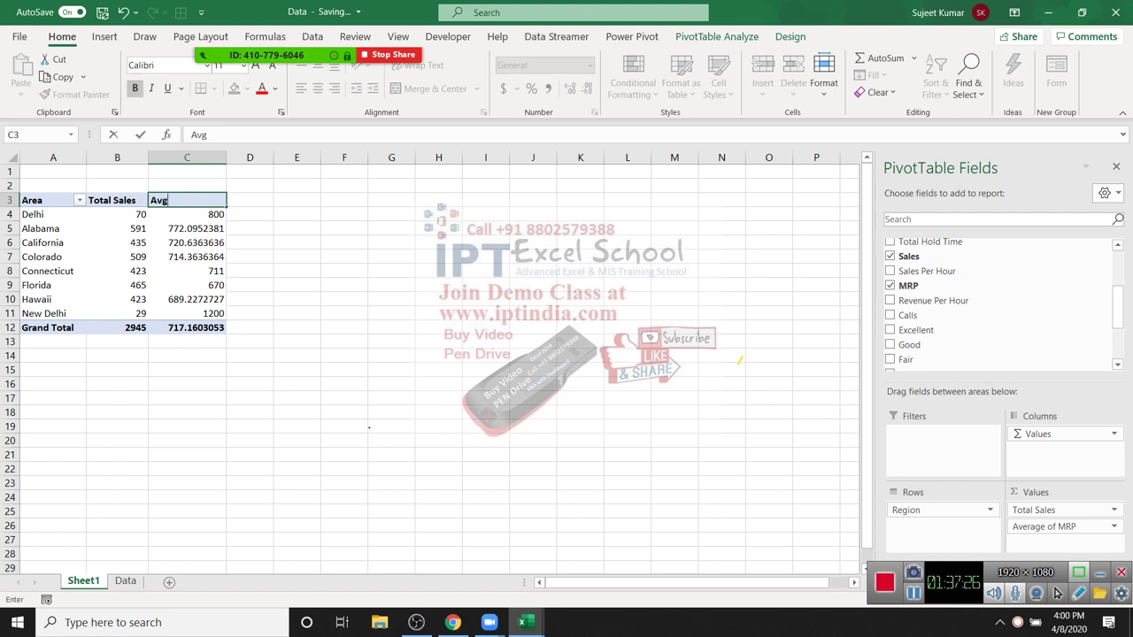
text( MRP)
key(Return)
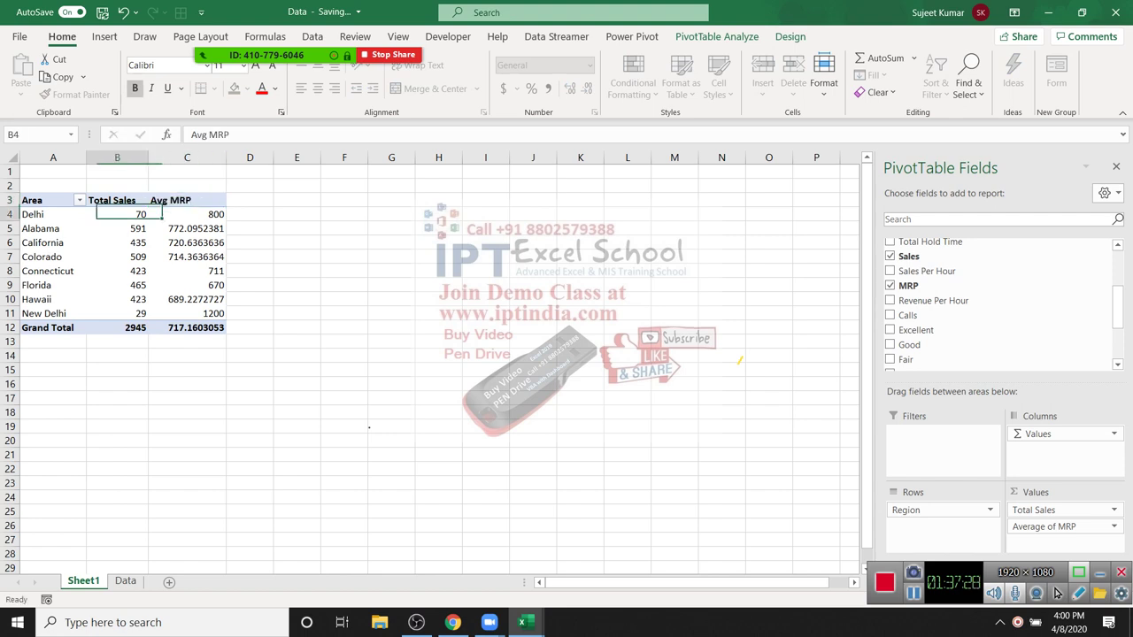
Step: Select the Avg MRP values in column C
key(Right)
key(shift+Down)
key(shift+Down)
key(shift+Down)
key(shift+Down)
key(shift+Down)
key(shift+Down)
key(shift+Down)
key(shift+Down)
key(shift+Down)
key(shift+Up)
key(shift+Up)
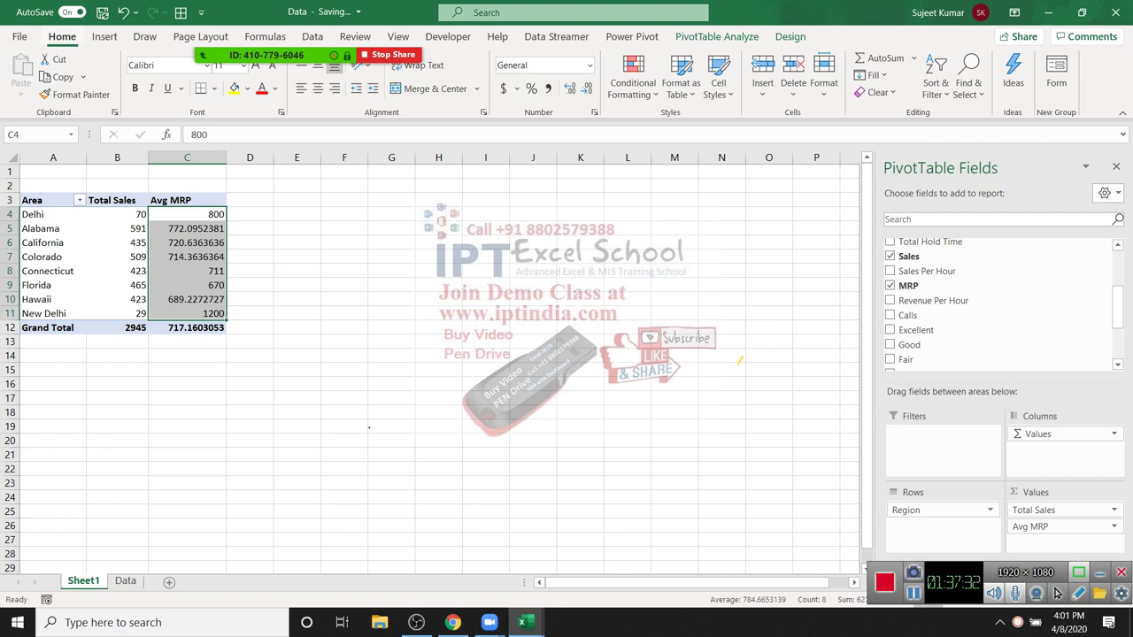
Step: Show the Avg MRP values to one decimal place, then select area names and values
click(569, 88)
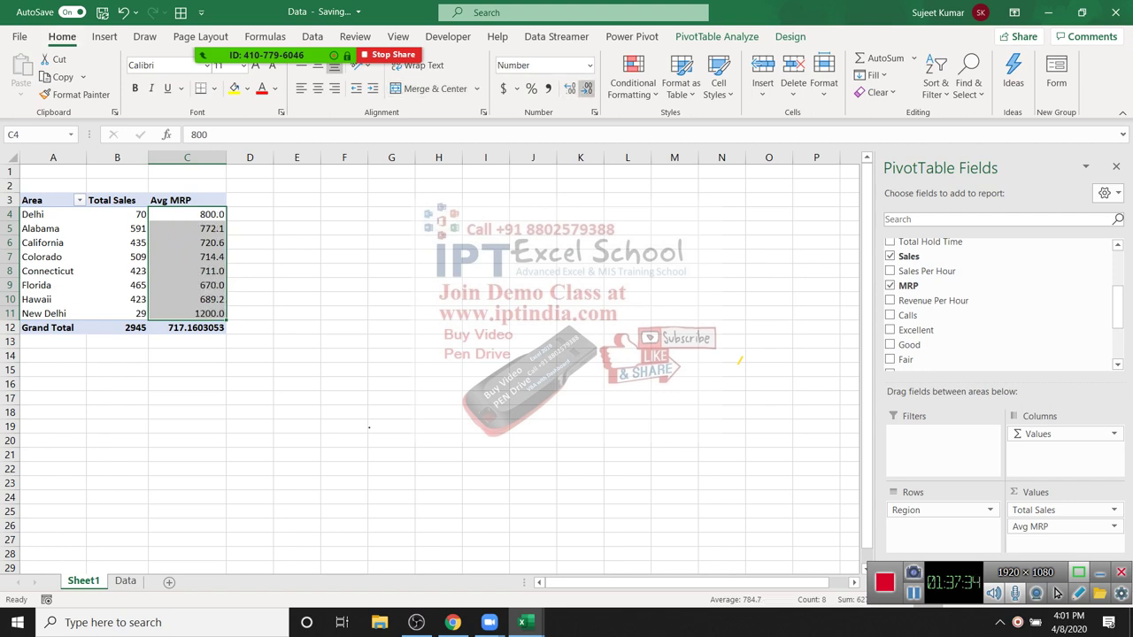
click(485, 229)
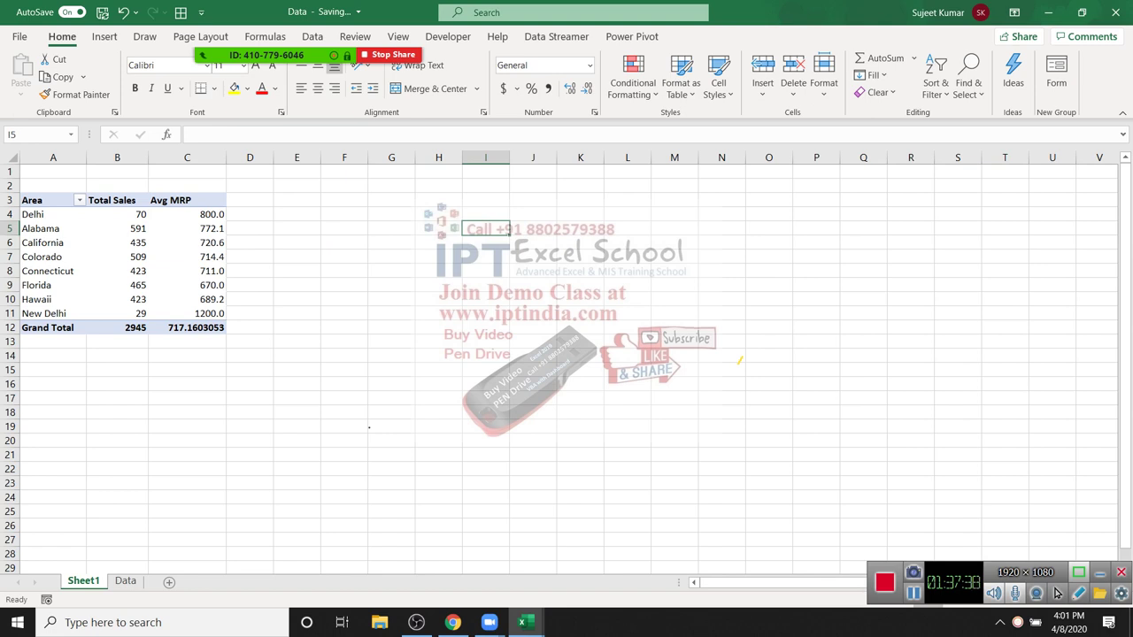
drag(40, 229, 44, 299)
drag(117, 215, 186, 299)
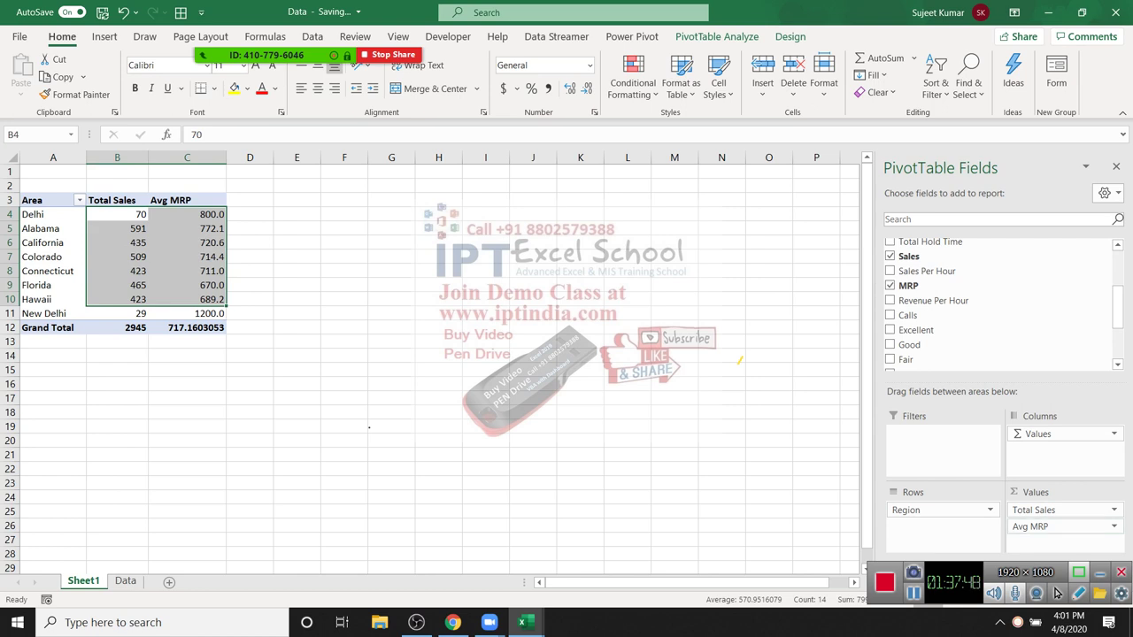
click(52, 285)
Step: Select the Alabama row, the cells below Grand Total, and Colorado's Avg MRP value
drag(52, 228, 186, 228)
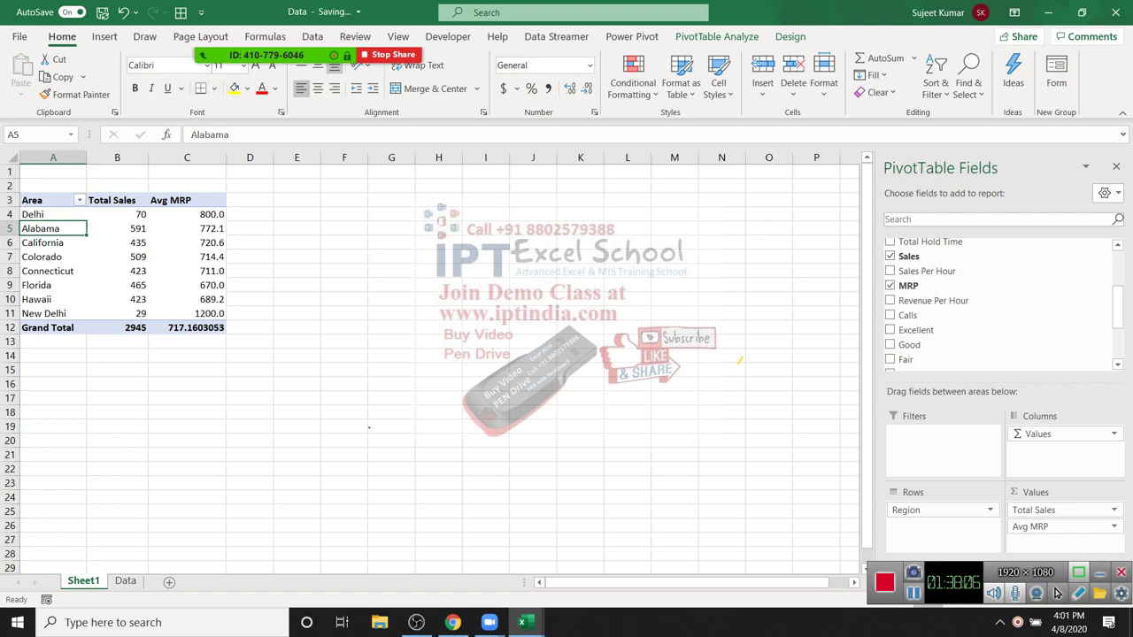
mouse_move(212, 241)
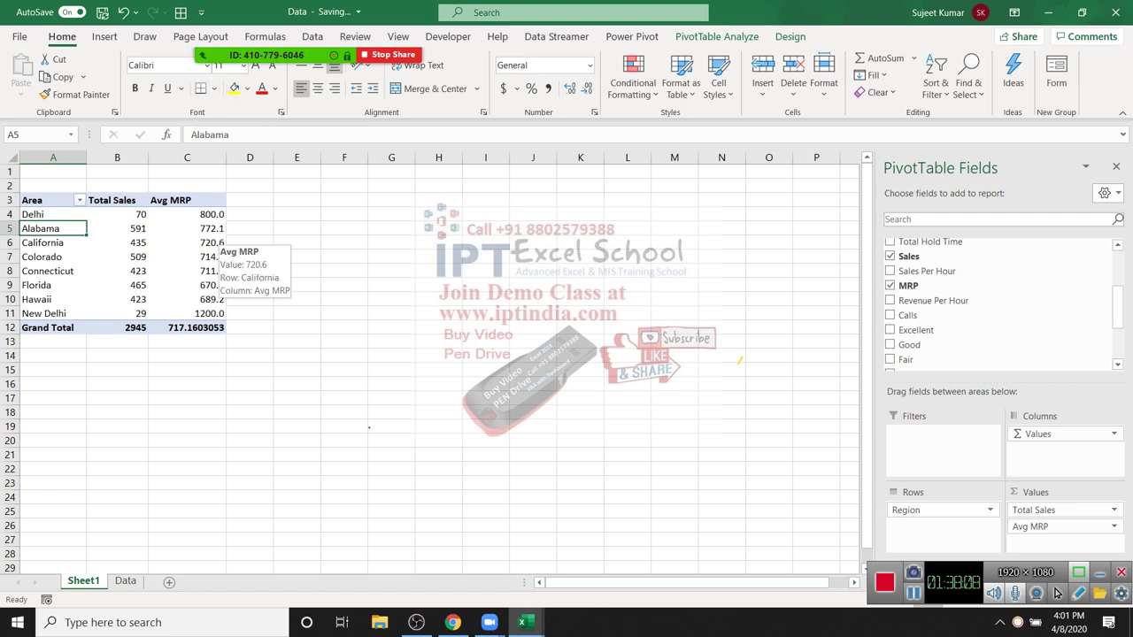
drag(53, 327, 53, 412)
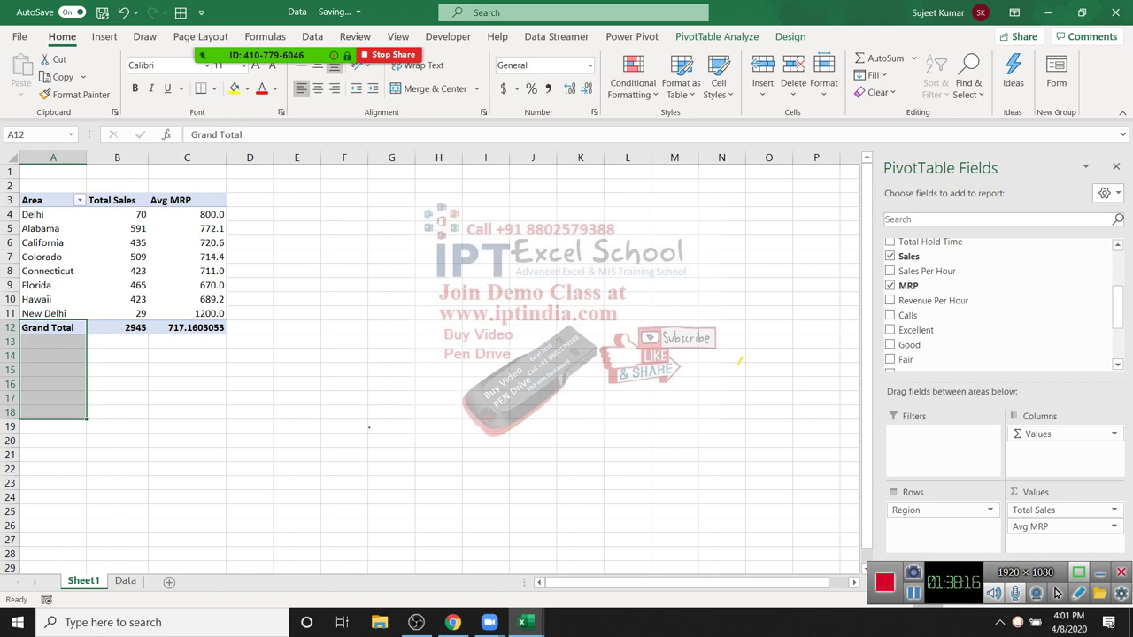
mouse_move(177, 258)
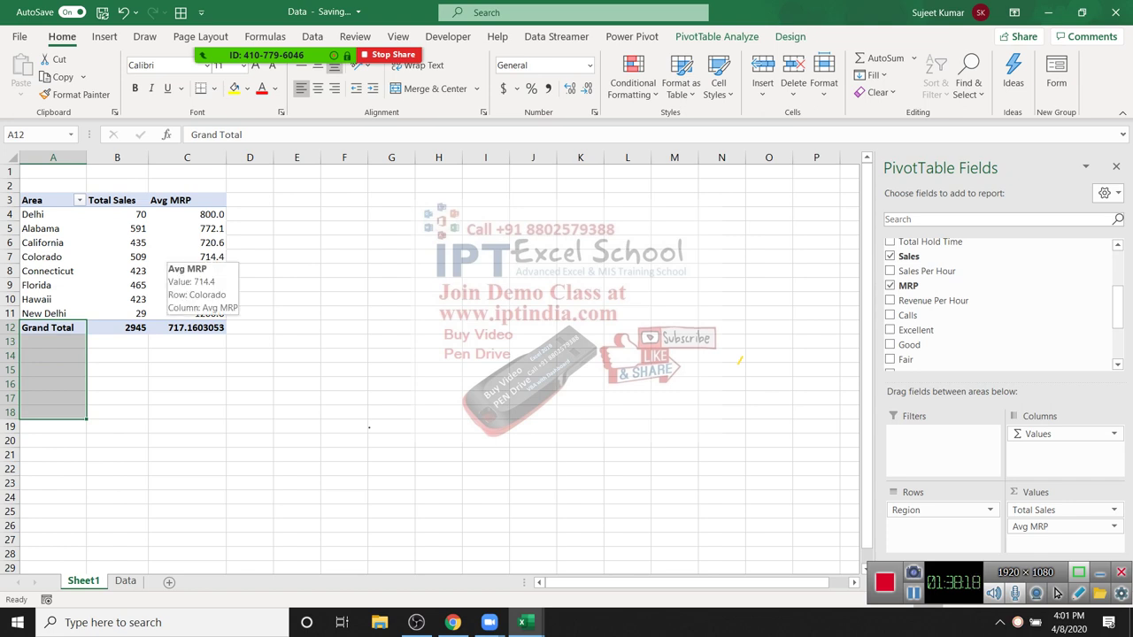
click(177, 256)
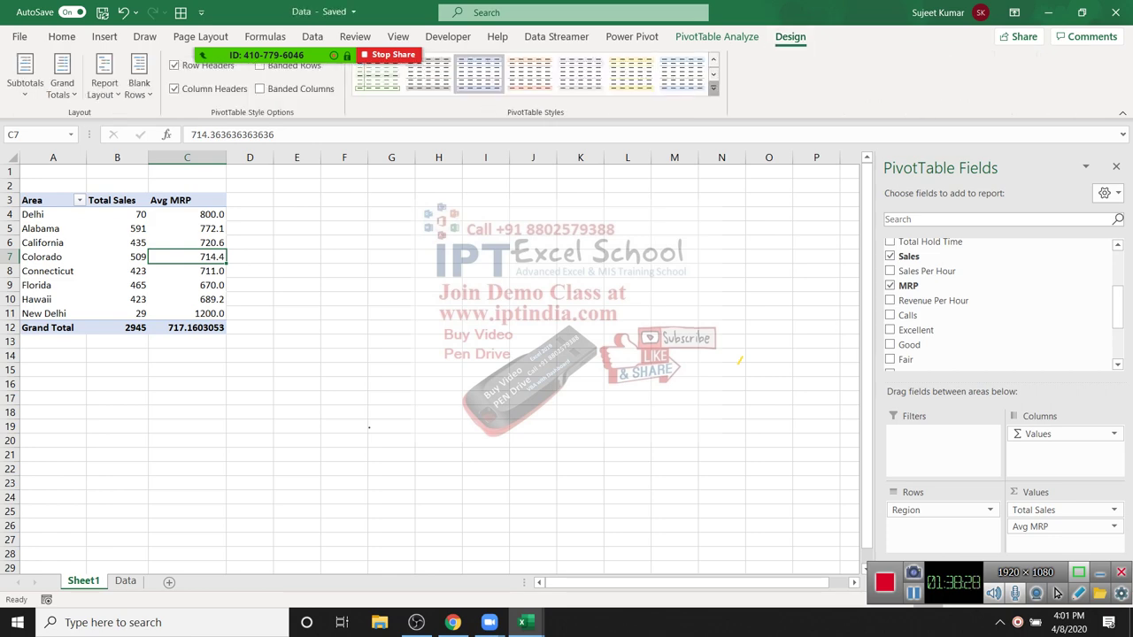
Step: Apply Pivot Style Light 22 to the pivot table
click(713, 88)
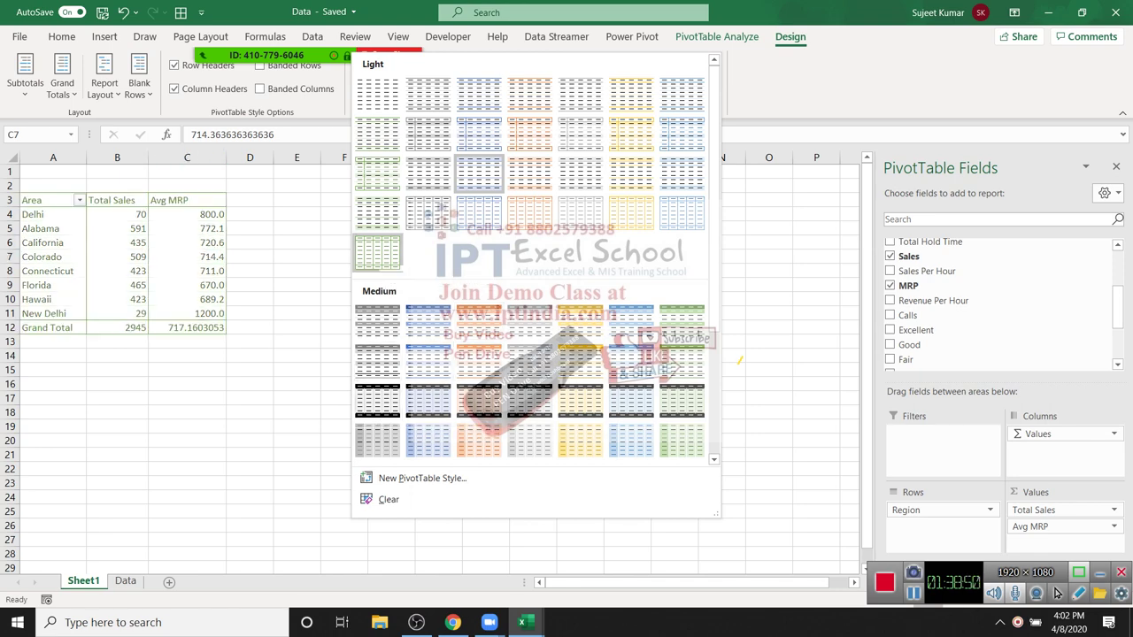
click(440, 210)
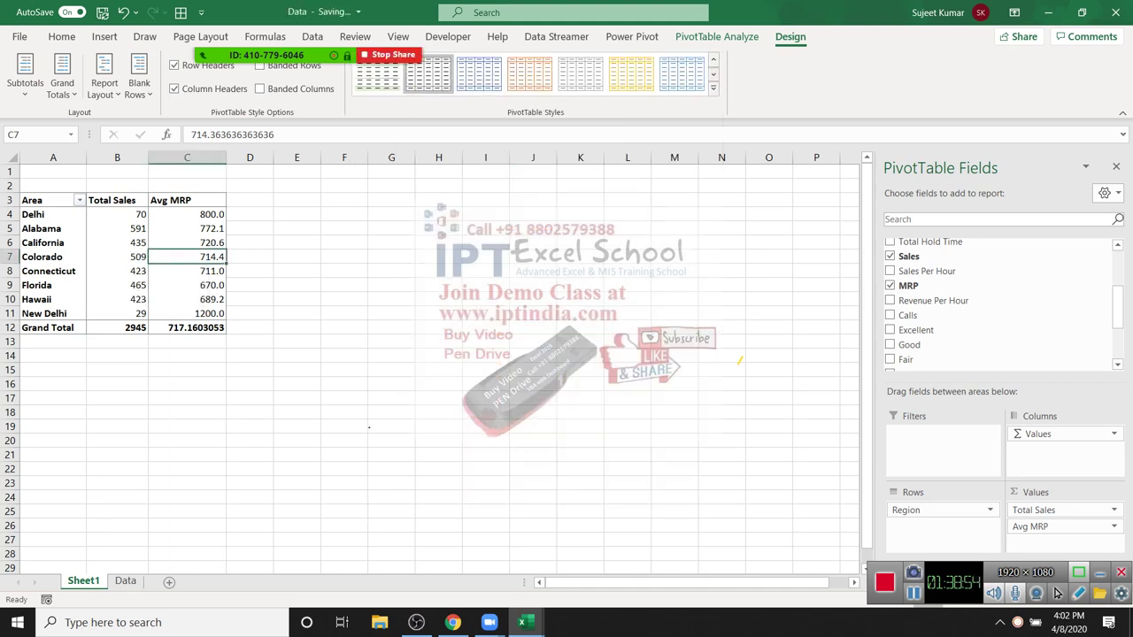
drag(115, 214, 204, 288)
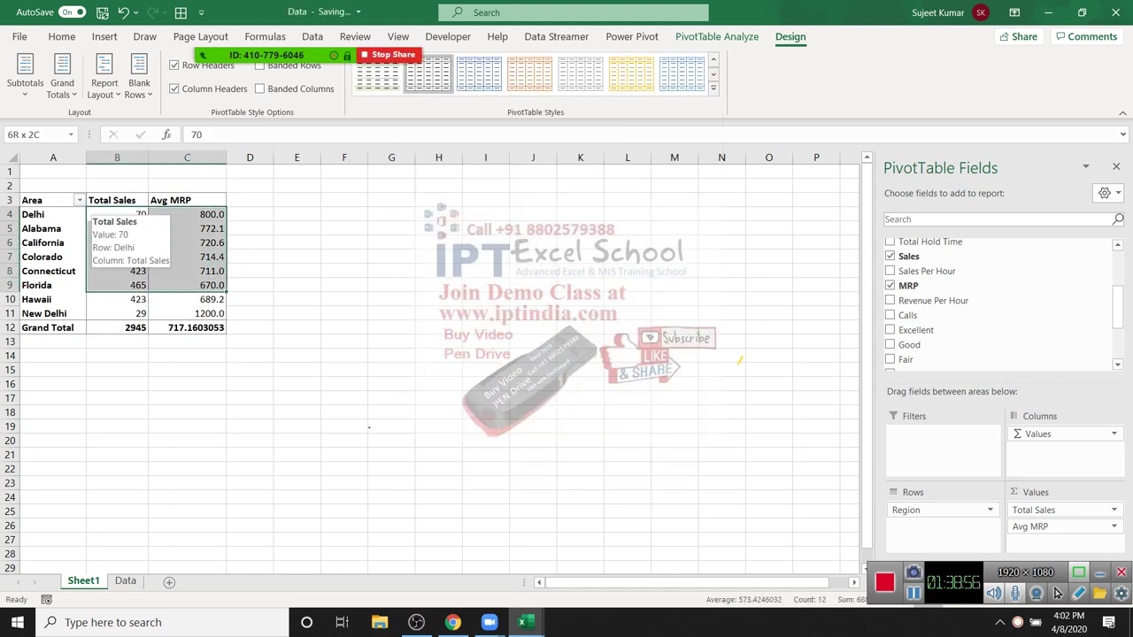
Step: Select pivot cells, then select the team member names in column B on the Data sheet
drag(117, 299, 187, 342)
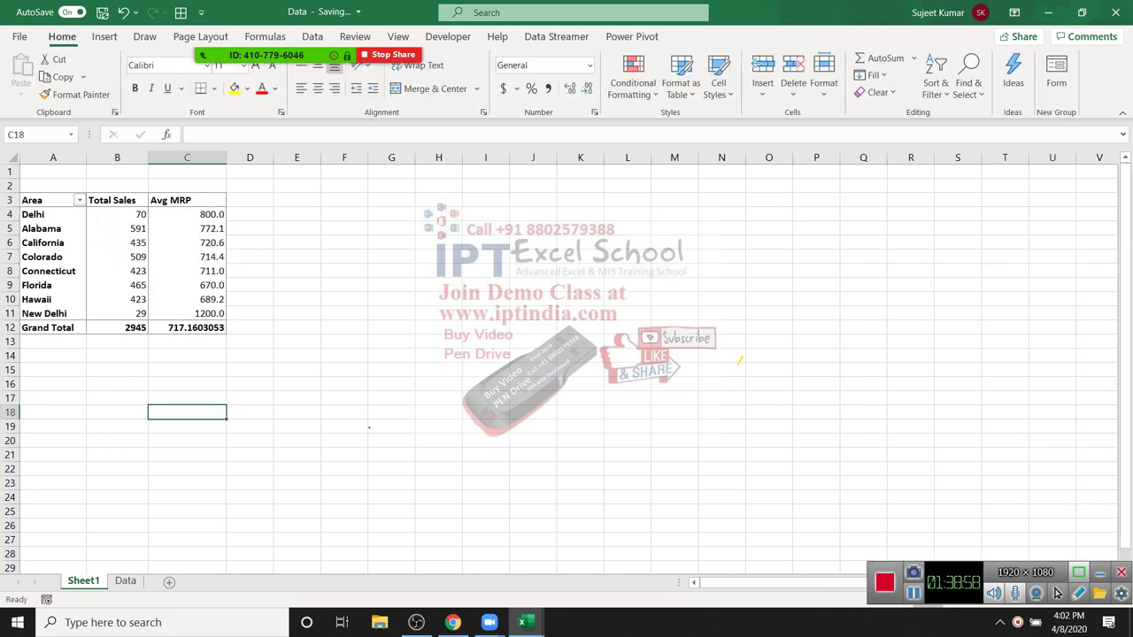
click(187, 257)
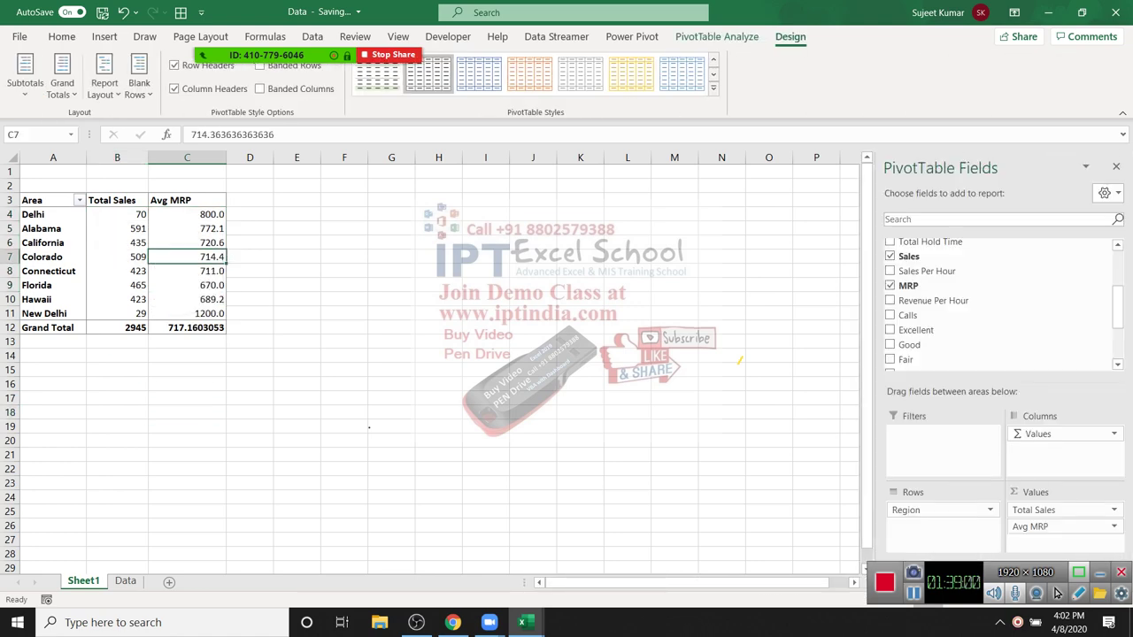
click(125, 580)
drag(97, 200, 97, 327)
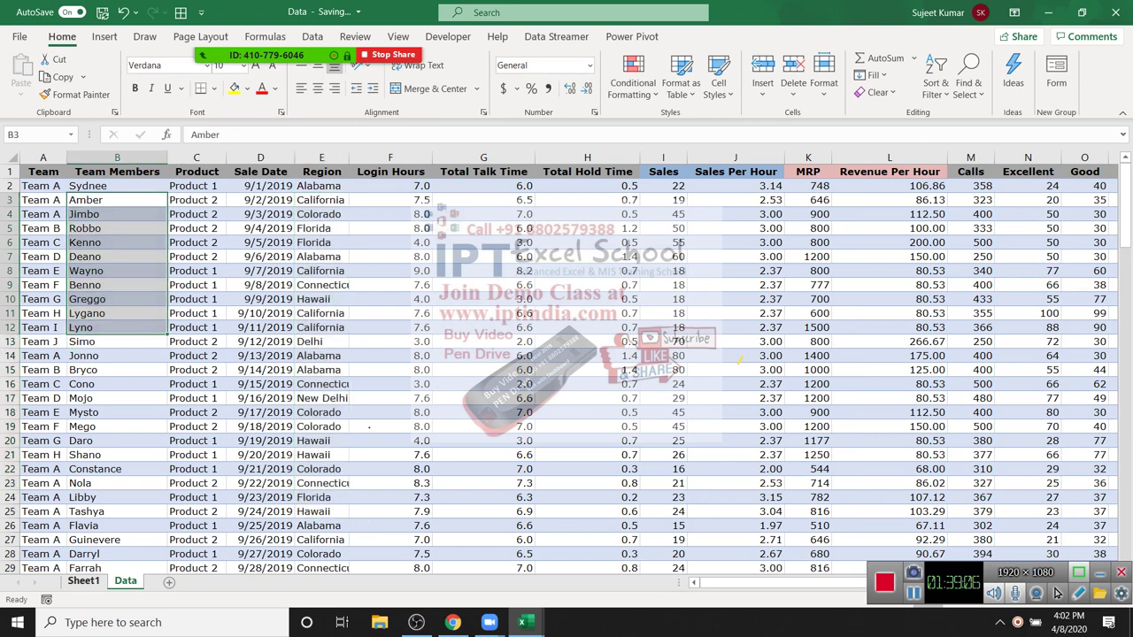
Step: Return to the Sheet1 pivot table and select the area row labels
click(83, 581)
click(42, 257)
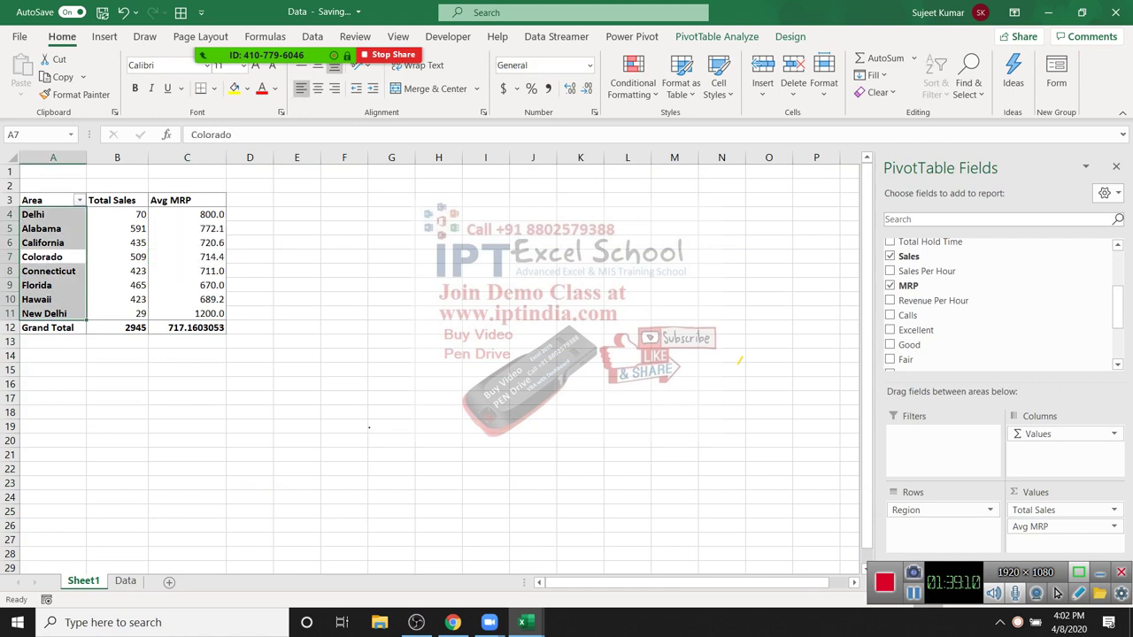
scroll(424, 354, down, 3)
scroll(973, 345, up, 3)
scroll(974, 345, down, 5)
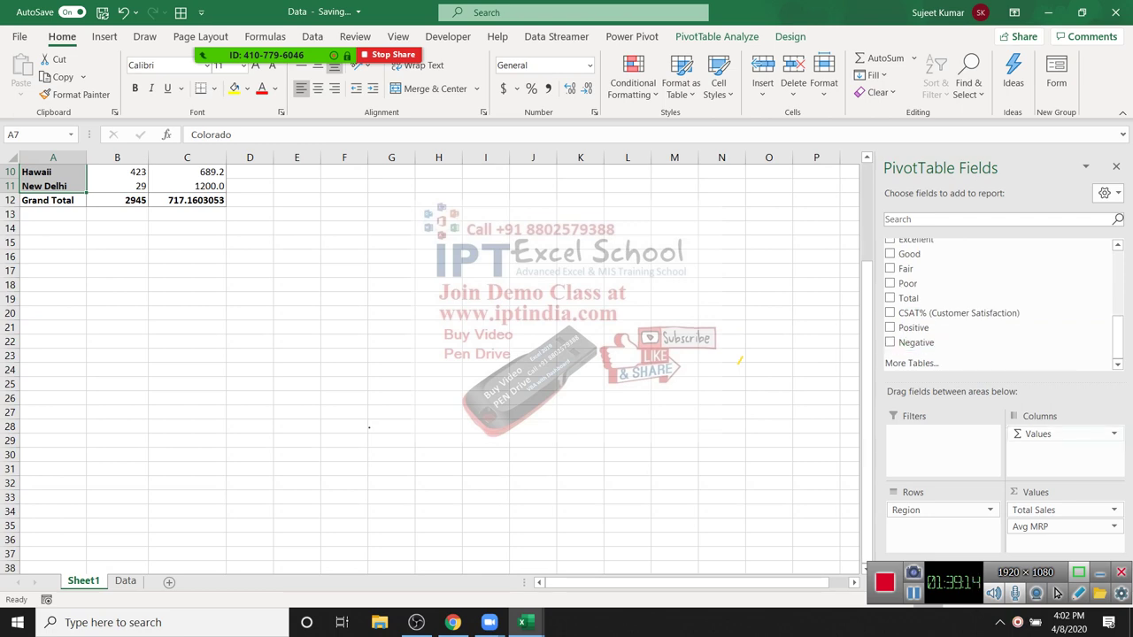
Step: Move Values to Rows and back to Columns, then drag Avg MRP out of Values
drag(1062, 434, 938, 526)
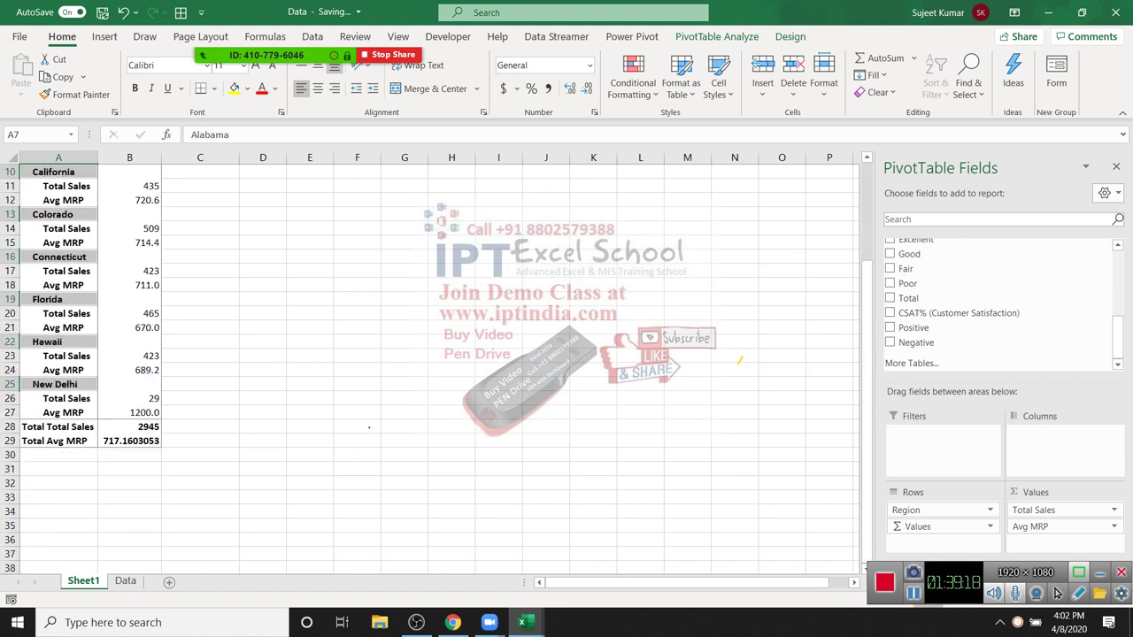
drag(938, 527, 1062, 434)
drag(1062, 526, 796, 442)
scroll(425, 354, up, 3)
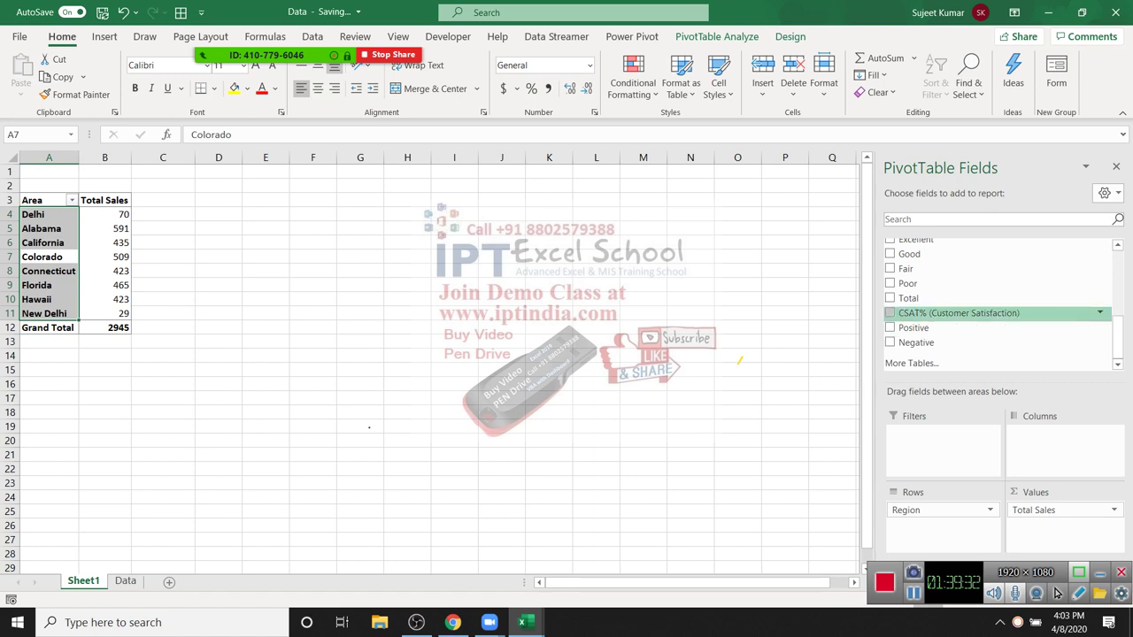
scroll(992, 310, up, 5)
scroll(998, 303, down, 2)
scroll(998, 292, up, 1)
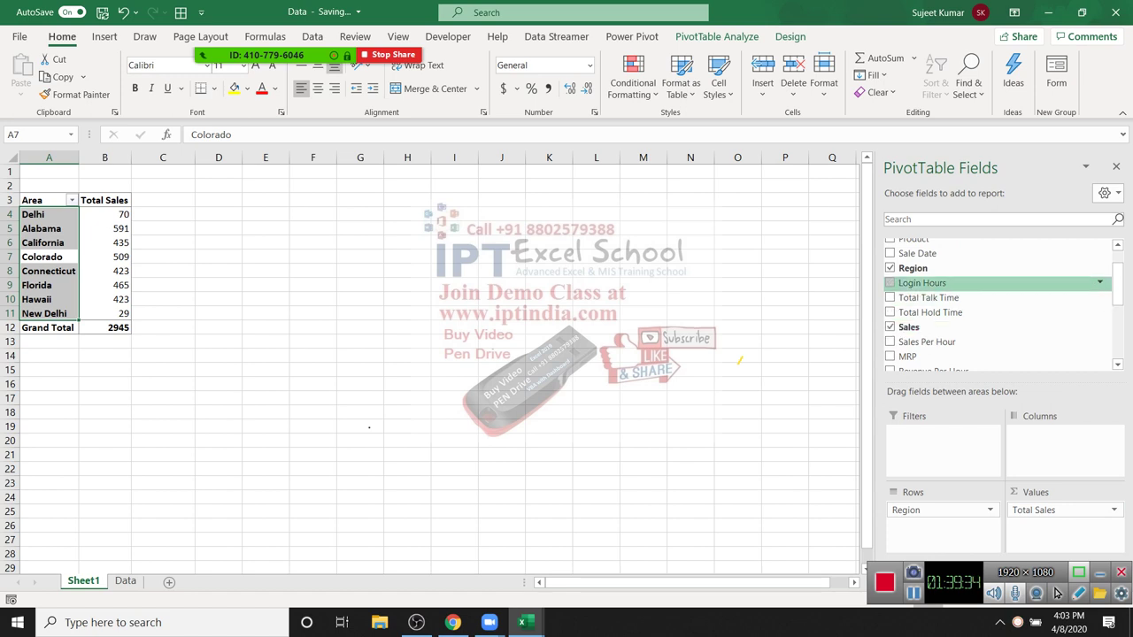
scroll(998, 283, up, 3)
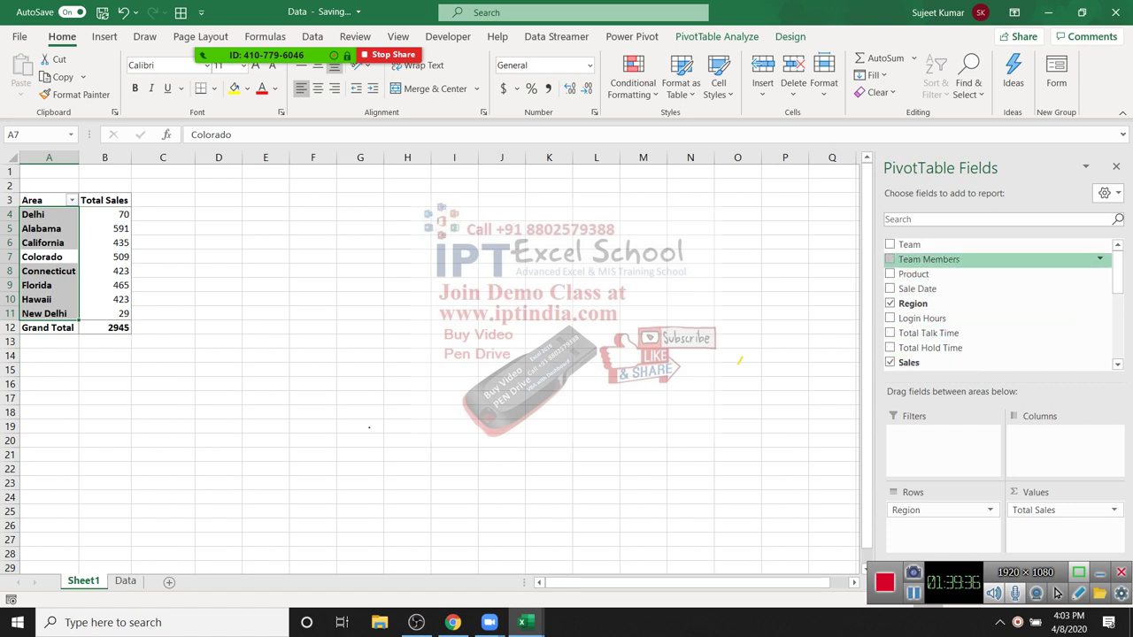
Step: Replace Team Members with Team in Columns so sales split across Team A–K
drag(928, 259, 1064, 451)
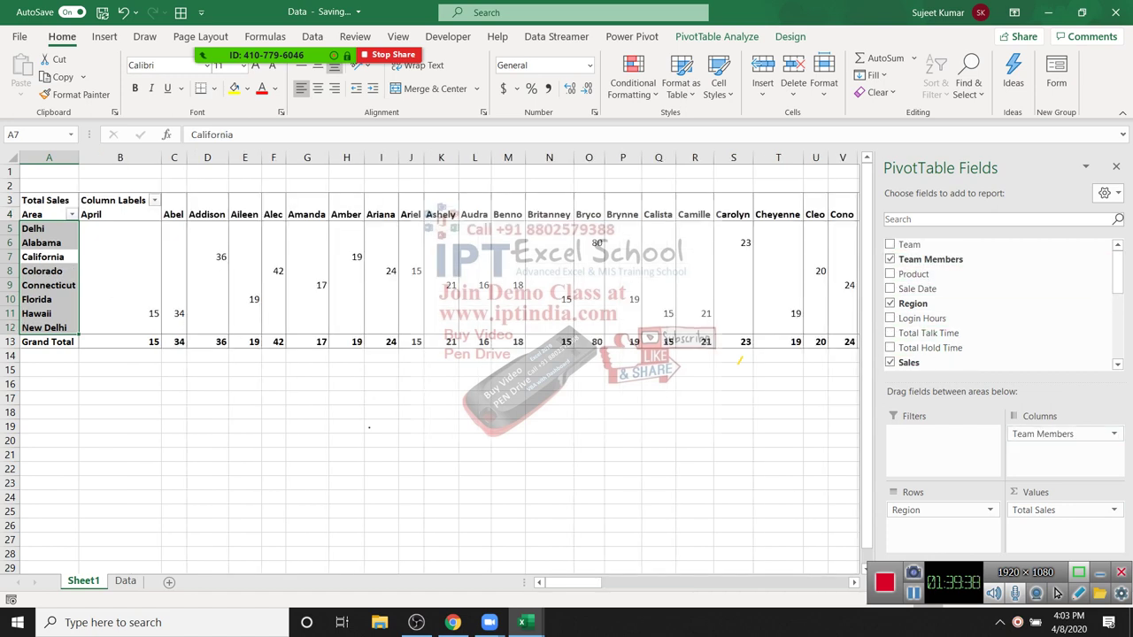
drag(307, 228, 71, 271)
click(890, 259)
scroll(974, 297, down, 2)
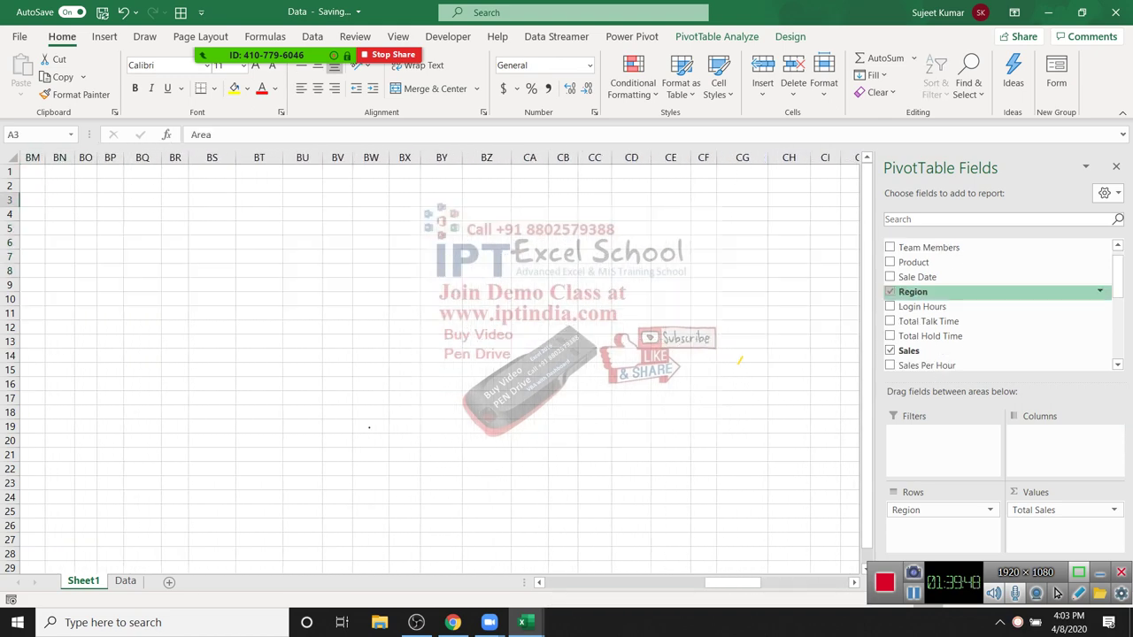
scroll(974, 283, up, 2)
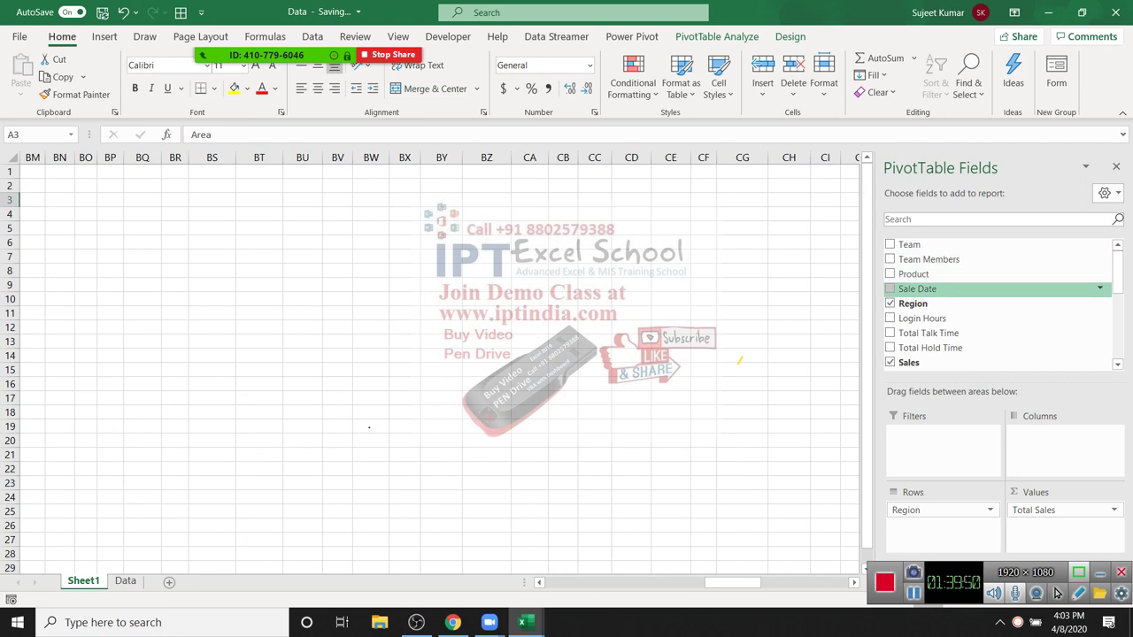
drag(908, 244, 1062, 434)
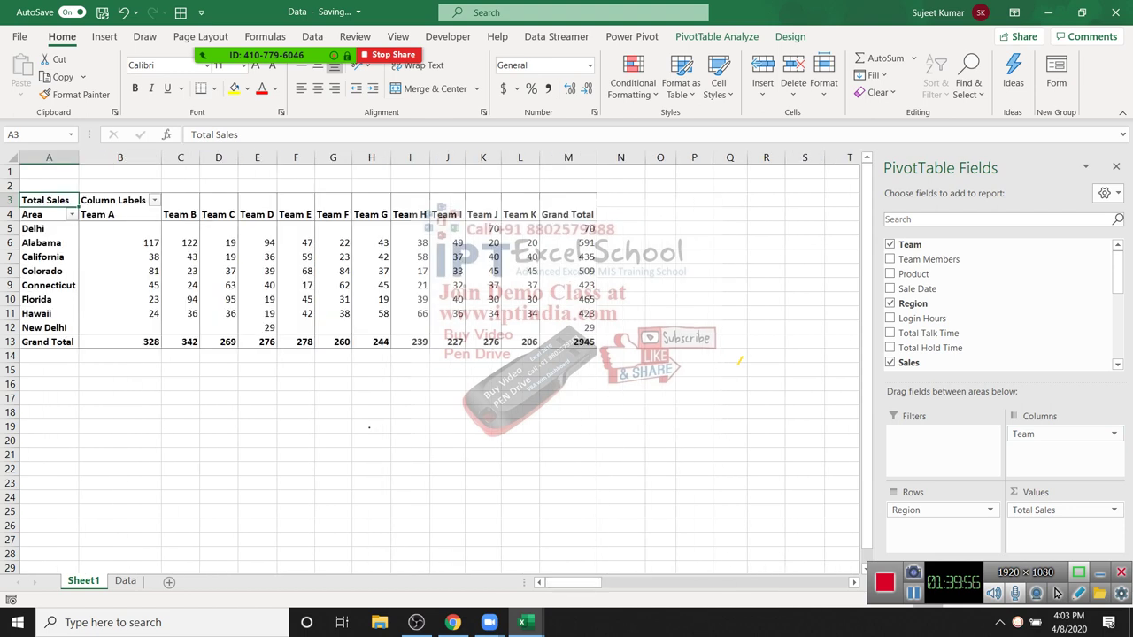
Step: Select the pivot's region rows and values down to New Delhi, then deselect them
drag(36, 228, 576, 327)
drag(568, 328, 568, 327)
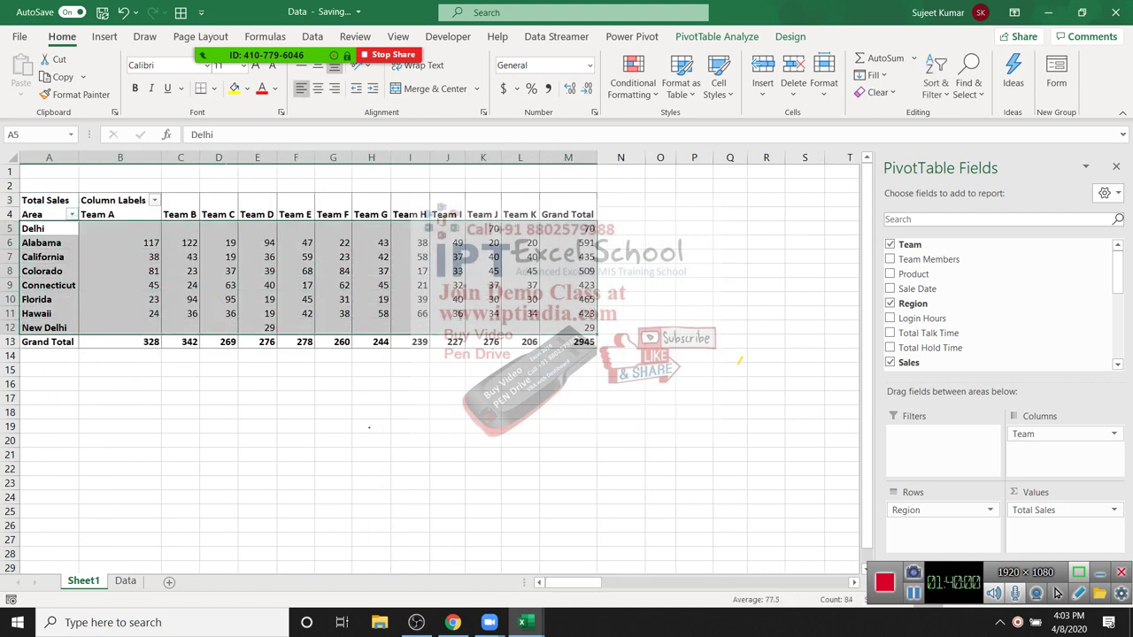
click(410, 285)
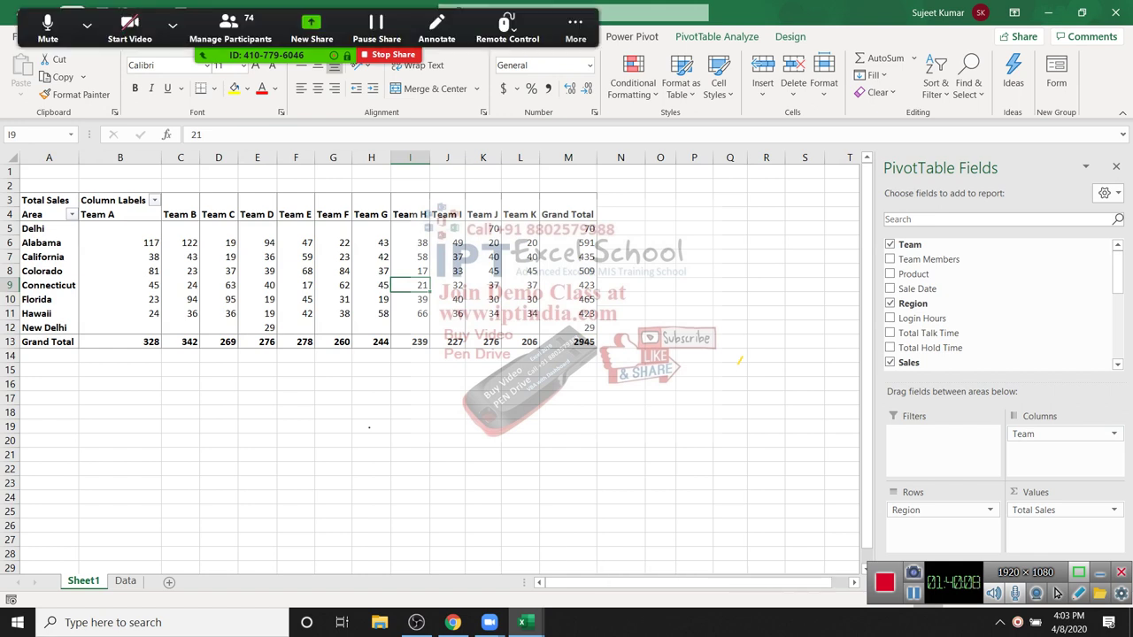
Step: Mute all participants in the meeting
key(alt+u)
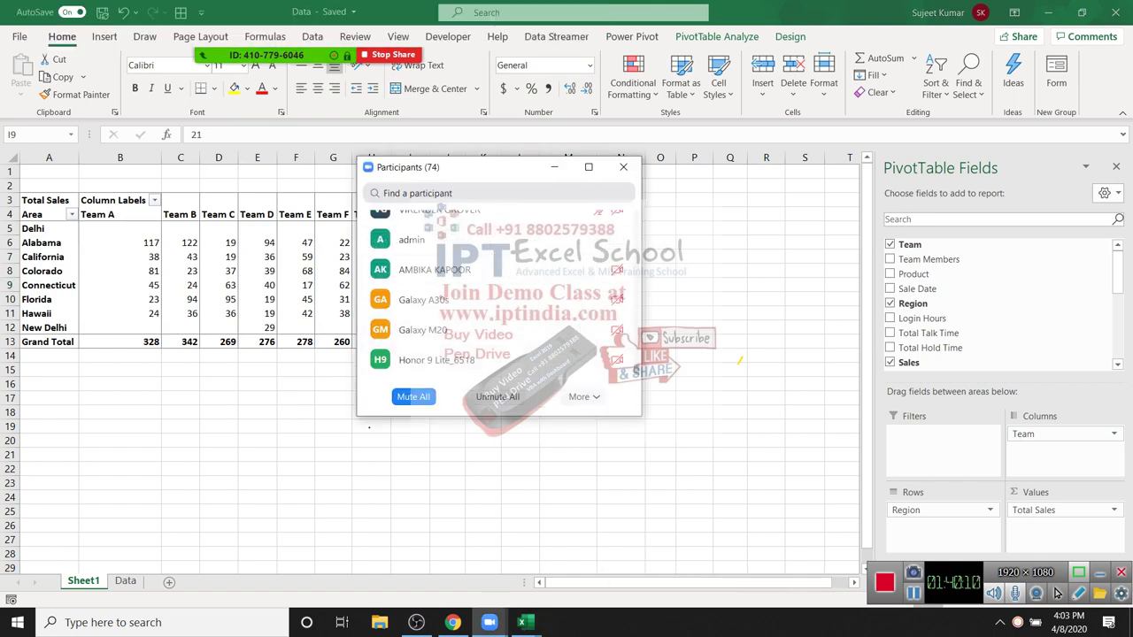
key(alt+m)
key(Return)
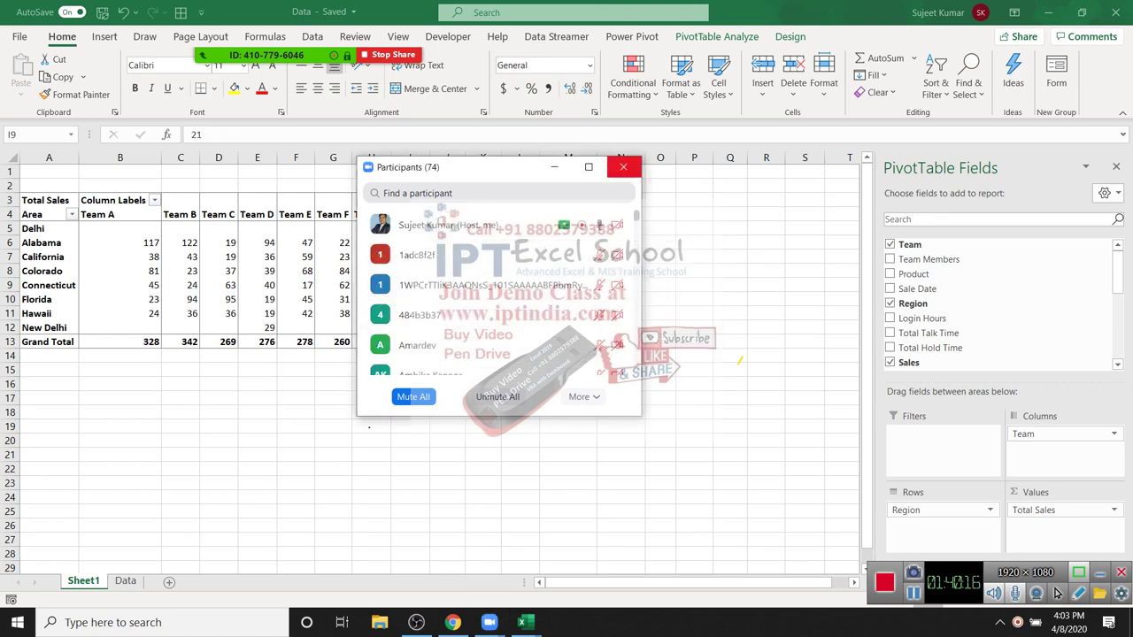
Step: Close the participants list, nest Team Members under Region, and drop the Team column breakdown
key(alt+u)
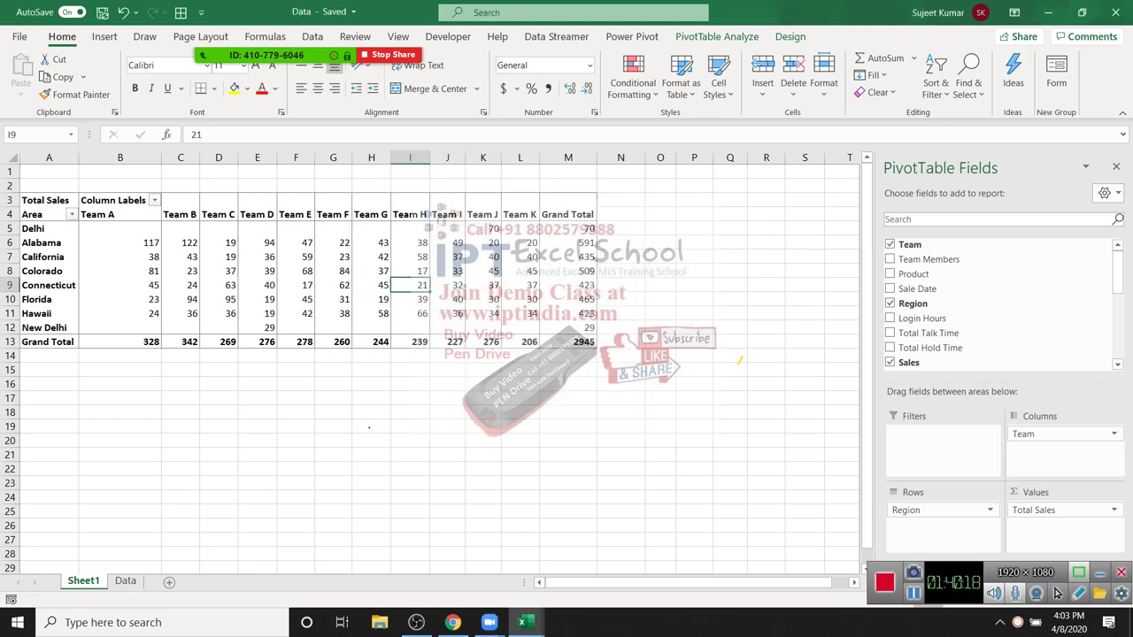
scroll(1056, 593, down, 5)
scroll(1057, 593, up, 5)
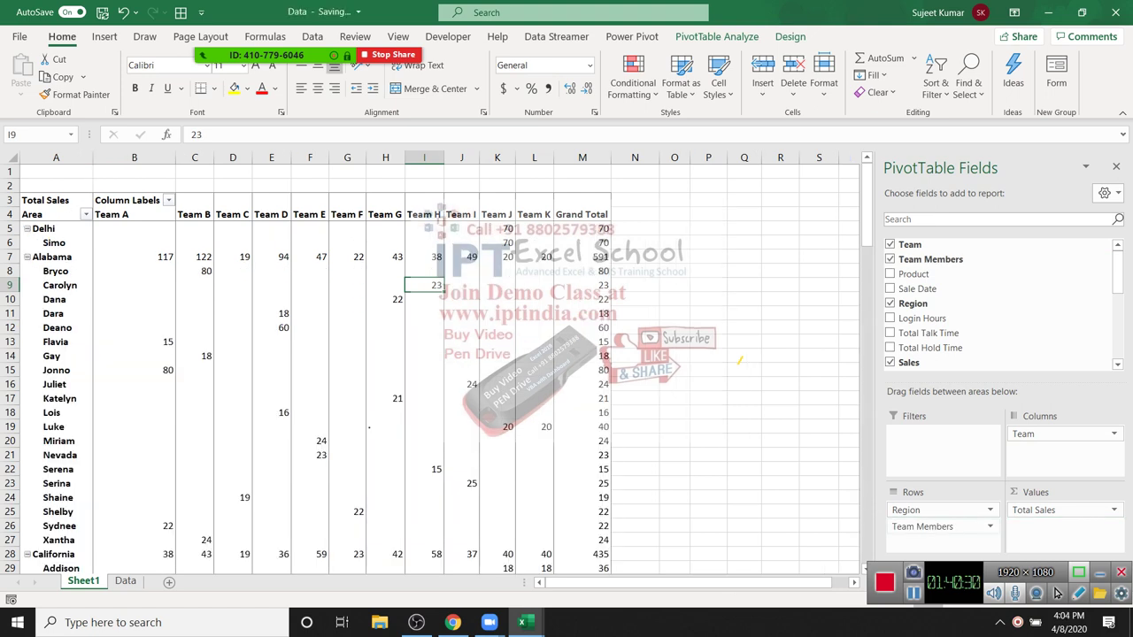
drag(54, 384, 53, 571)
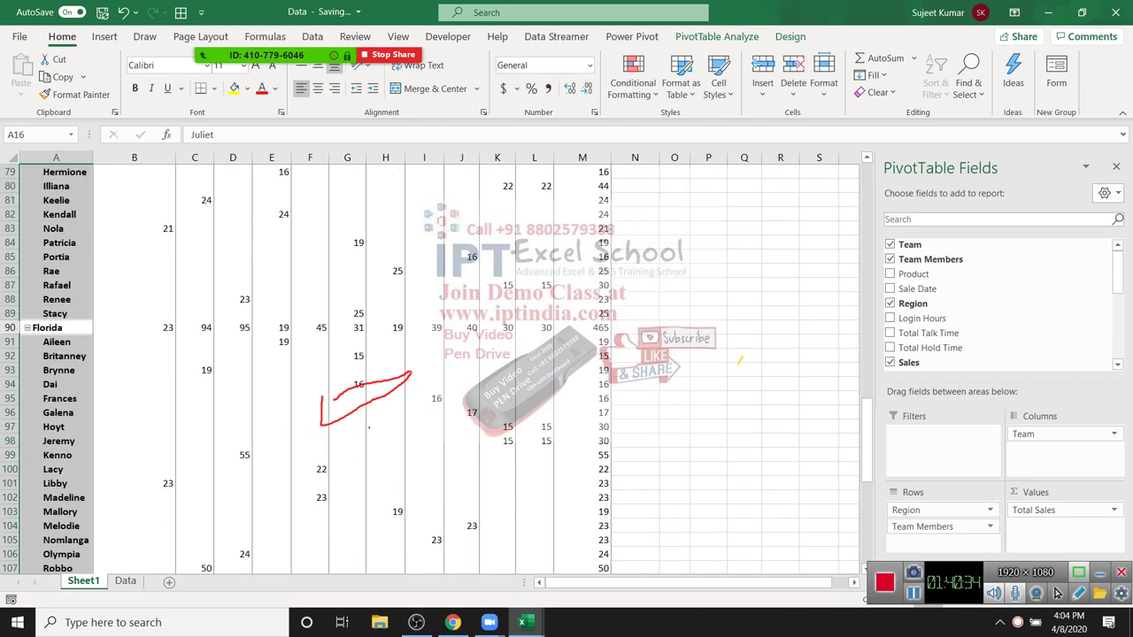
scroll(425, 367, up, 20)
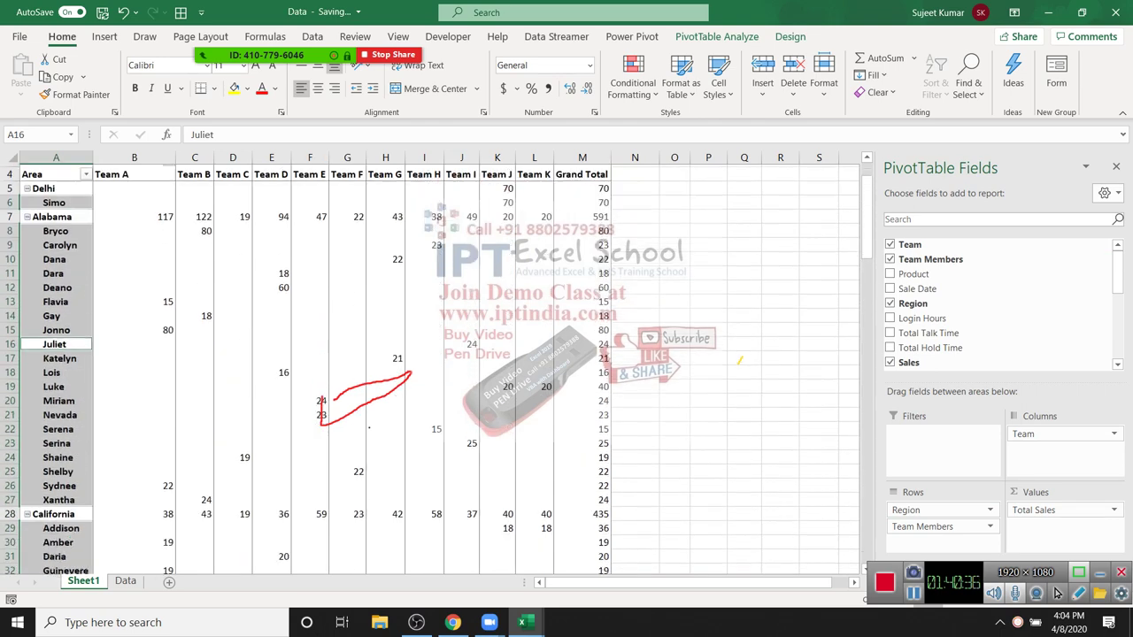
key(ctrl+z)
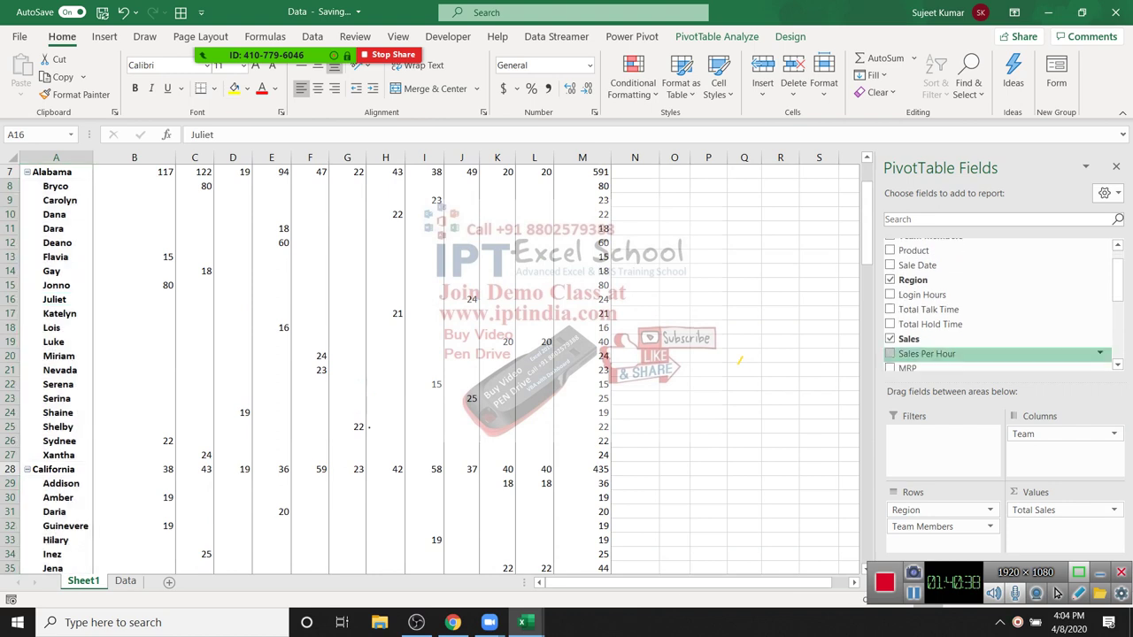
scroll(369, 428, up, 2)
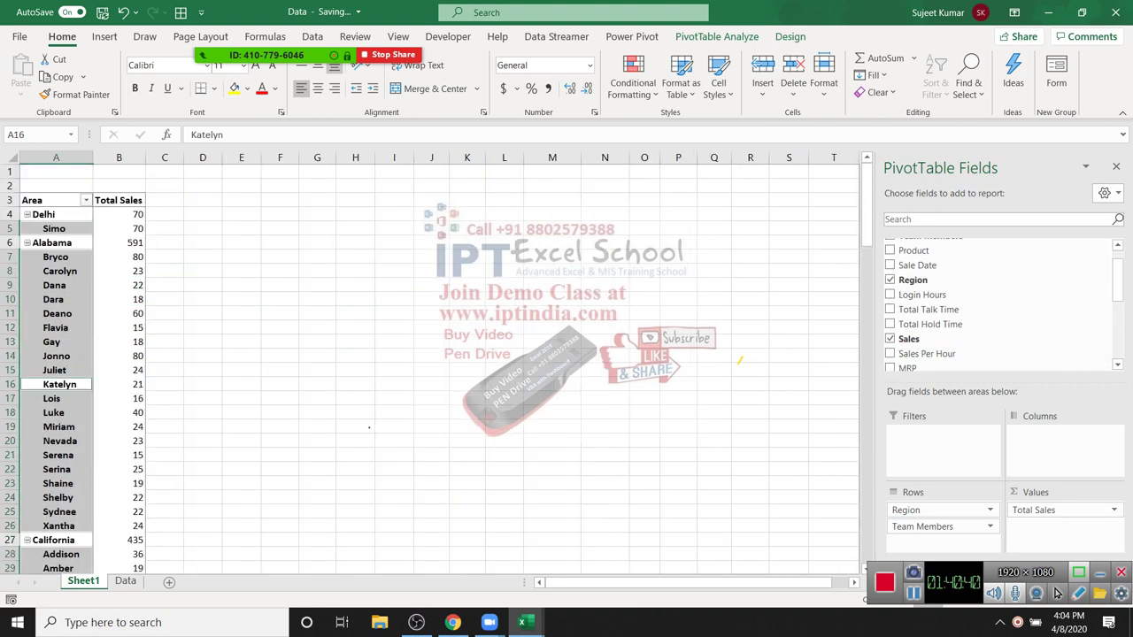
key(Up)
key(Up)
key(Up)
key(Up)
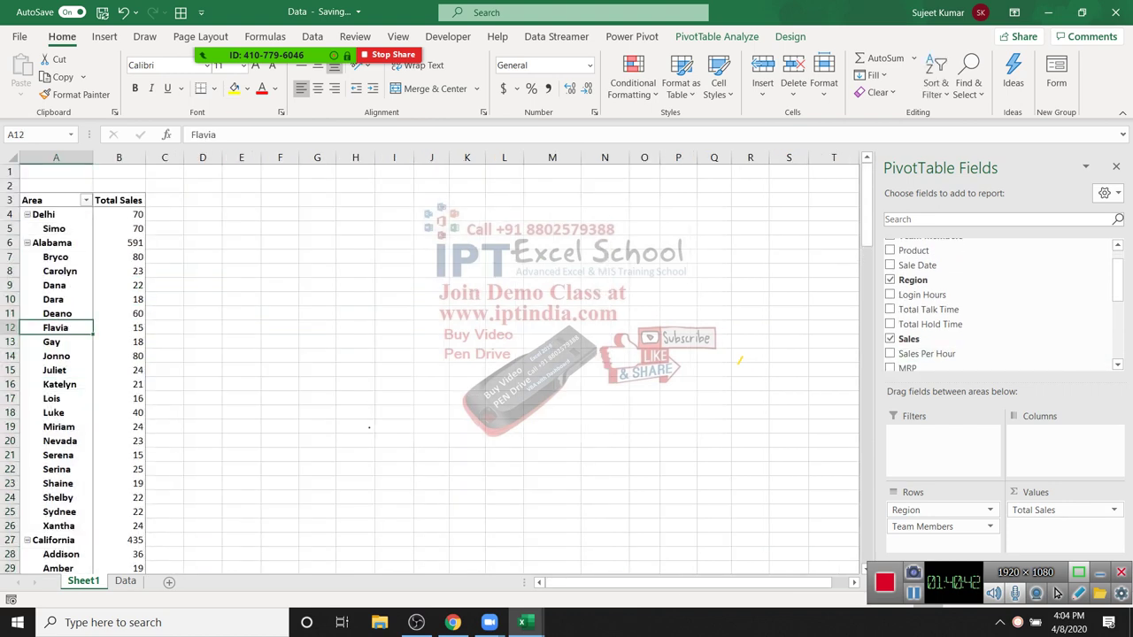
key(Up)
key(Up)
key(Up)
key(Up)
key(Up)
key(Up)
key(Up)
key(Up)
key(alt+shift+minus)
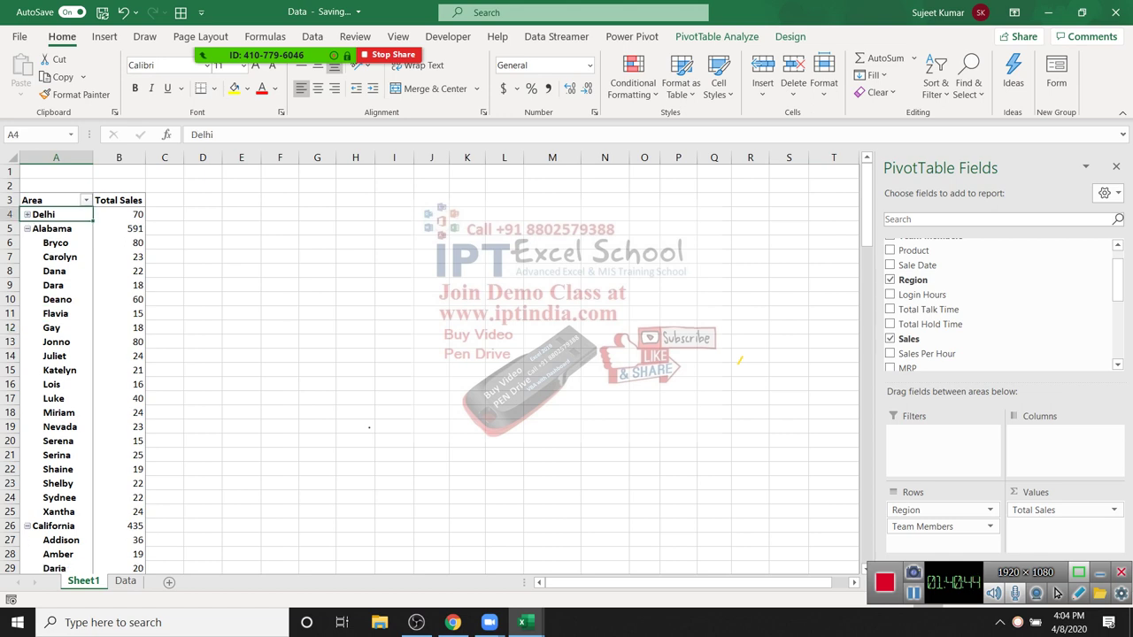
key(Down)
key(alt+shift+minus)
key(alt+shift+plus)
key(alt+shift+minus)
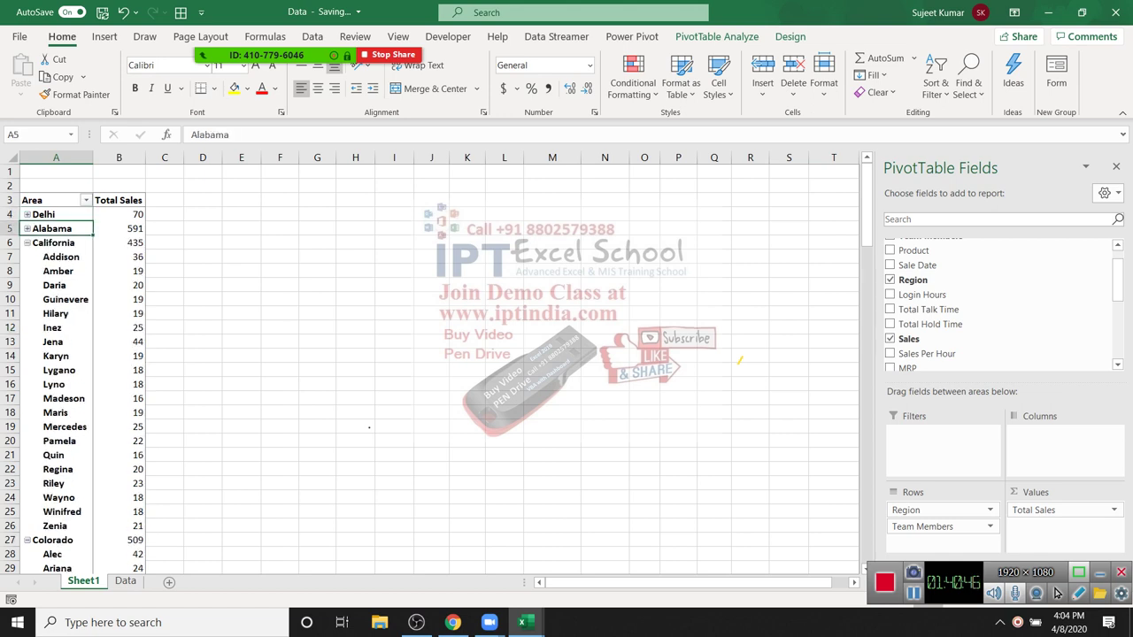
key(Down)
key(alt+shift+minus)
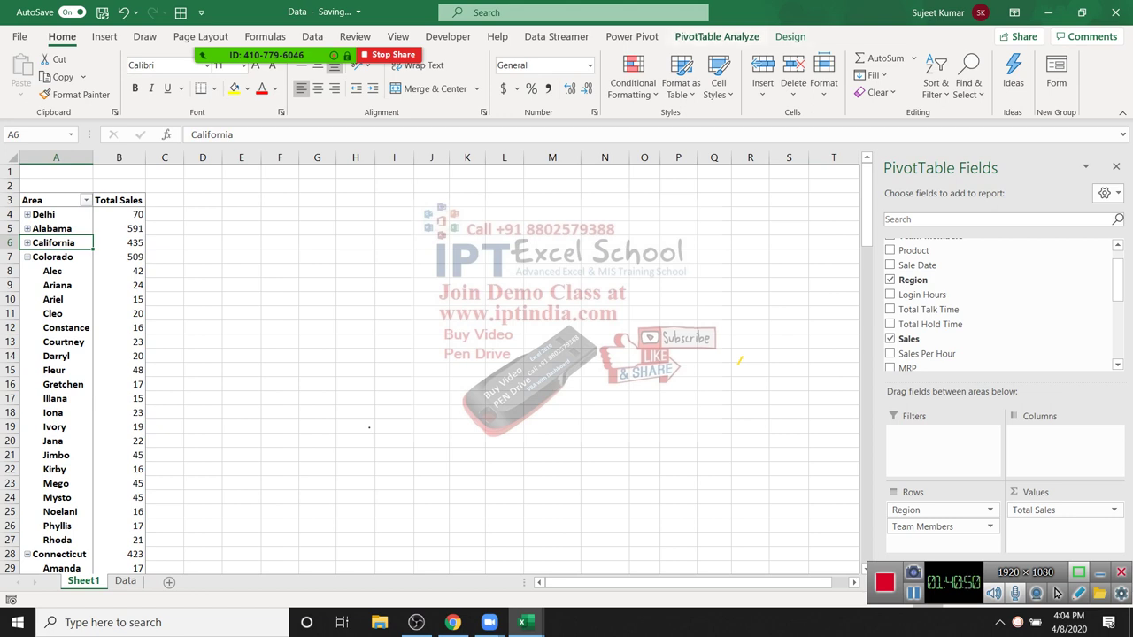
key(alt+j)
key(t)
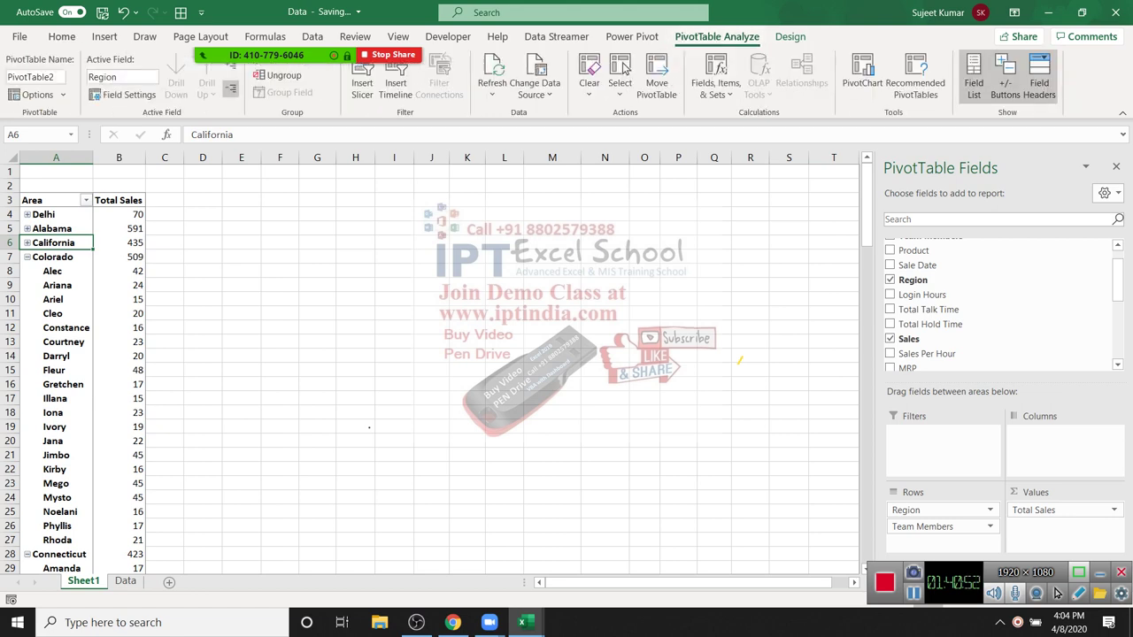
key(alt+j)
key(t)
key(c)
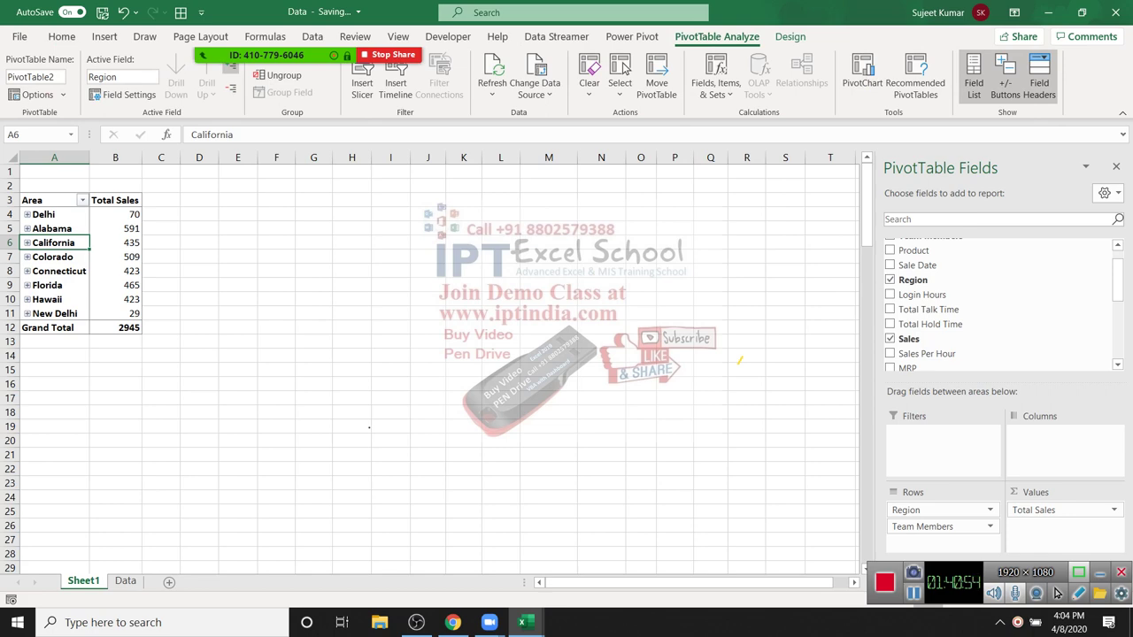
key(alt+j)
key(t)
key(a)
key(alt+j)
key(t)
key(c)
key(alt+j)
key(t)
key(a)
key(alt+j)
key(t)
key(c)
key(alt+j)
key(t)
key(a)
key(alt+j)
key(t)
key(c)
key(alt+j)
key(t)
key(a)
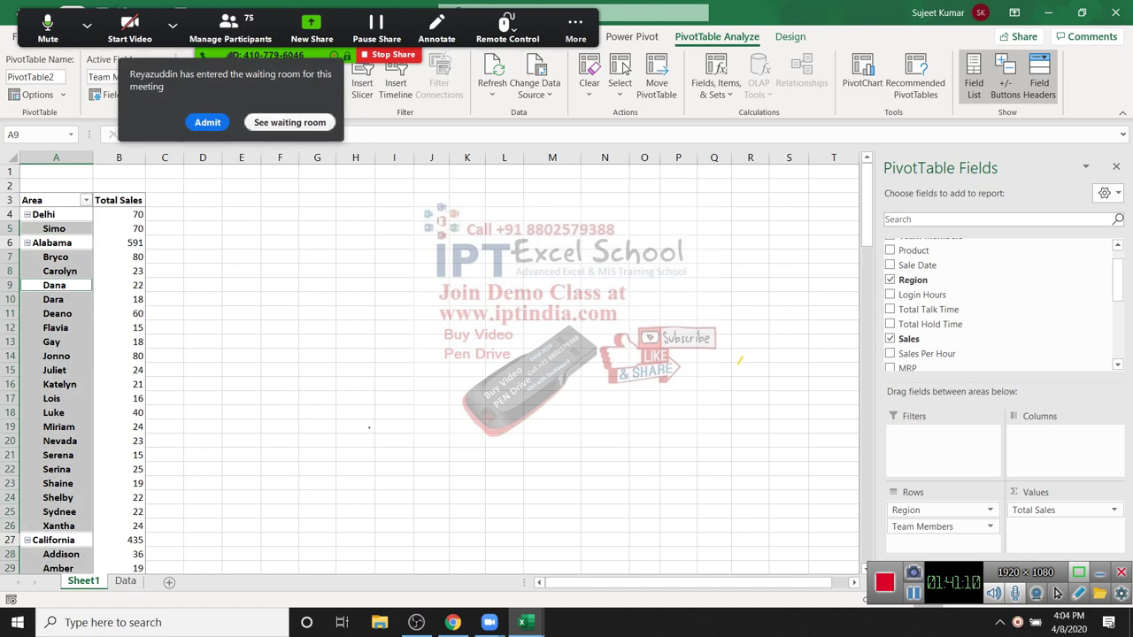
key(Down)
key(Down)
key(Down)
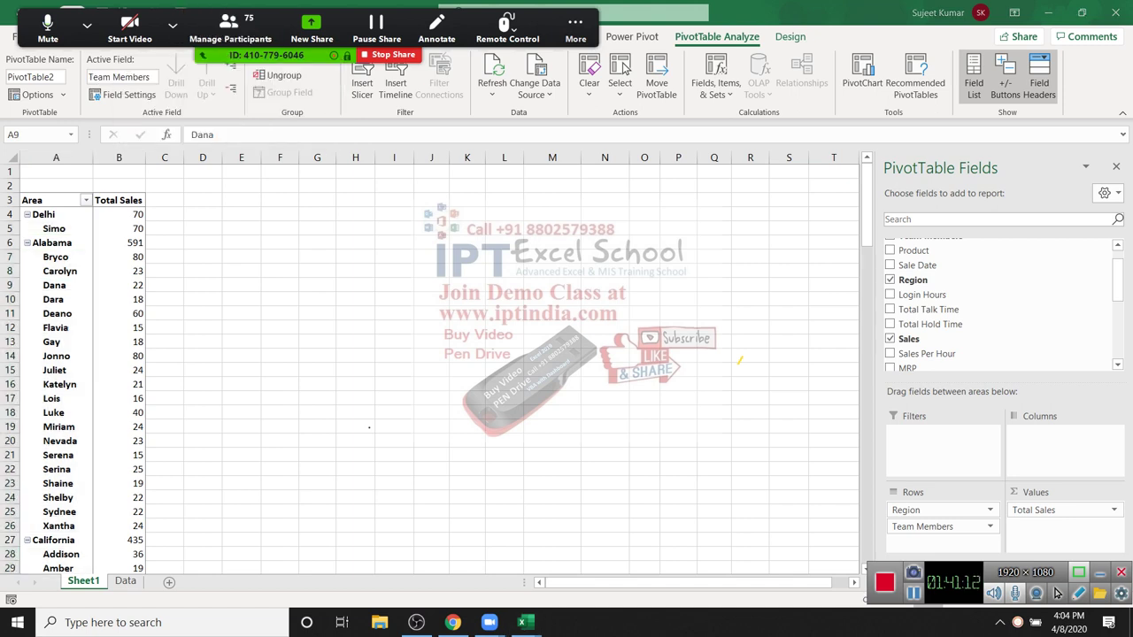
drag(56, 157, 119, 158)
Step: Copy the pivot columns and paste them as plain values starting at cell N1
key(ctrl+c)
drag(280, 185, 355, 398)
click(604, 185)
click(20, 89)
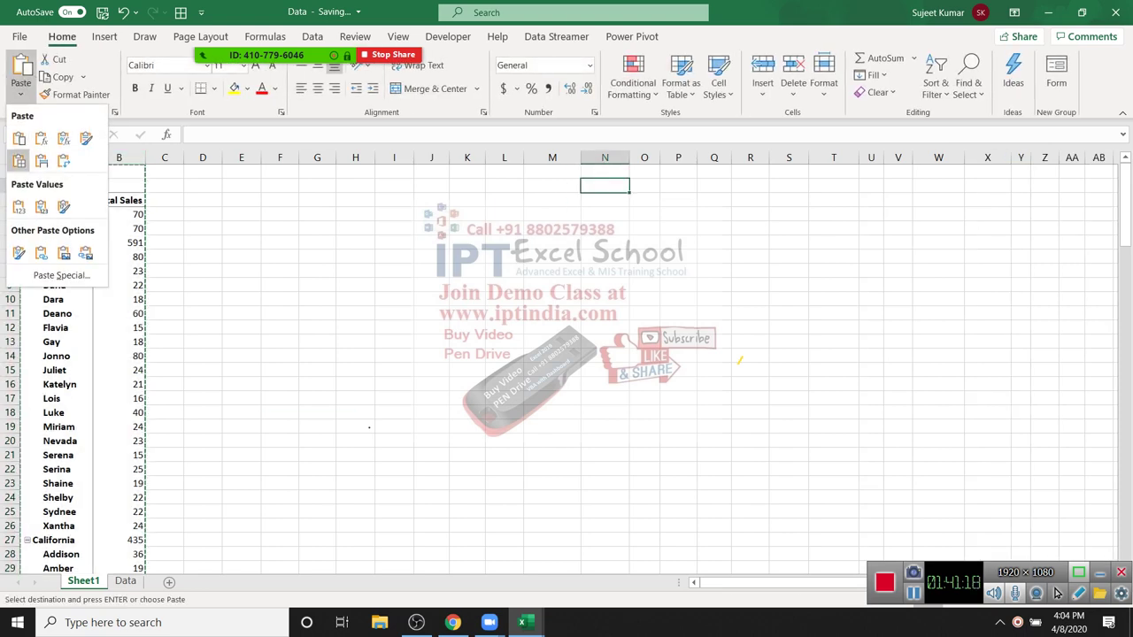
click(19, 206)
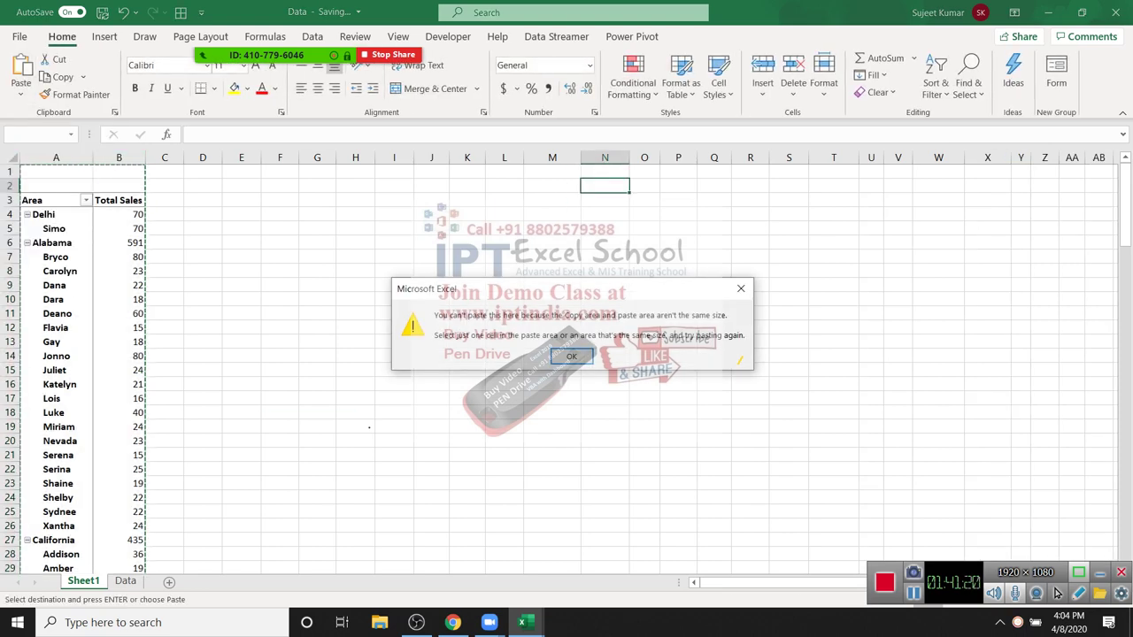
key(Return)
click(605, 171)
click(20, 89)
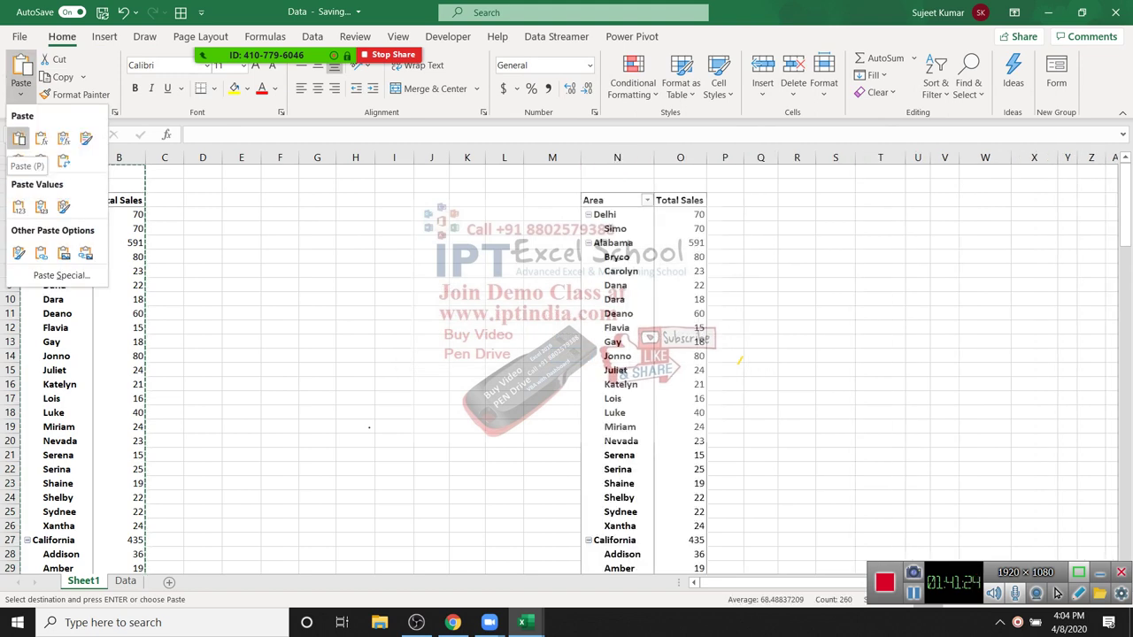
click(19, 206)
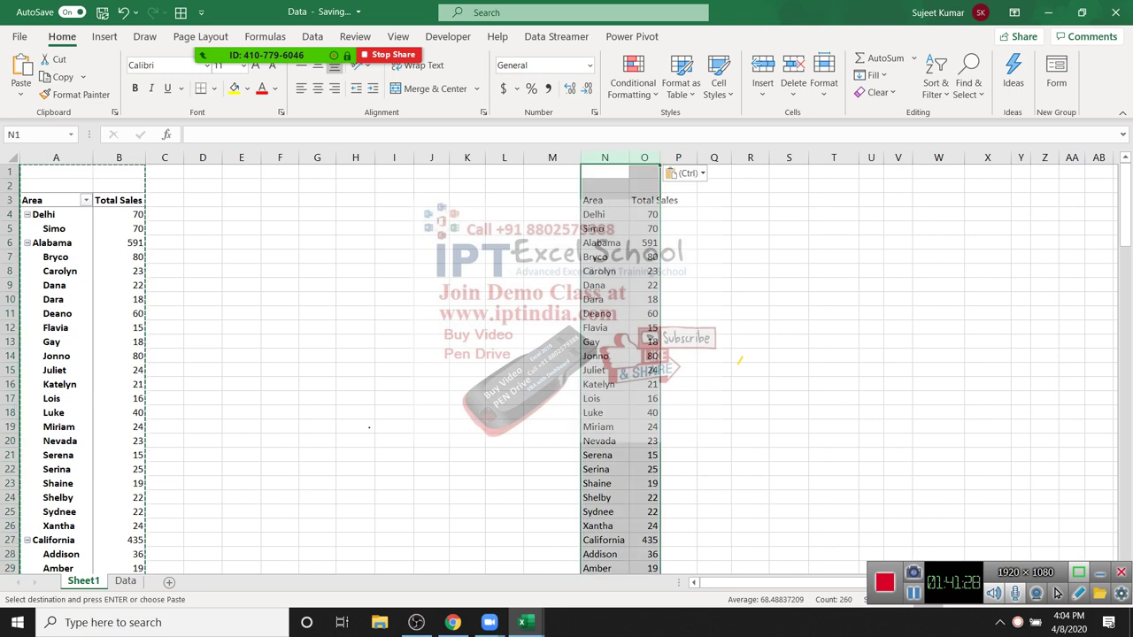
Step: Delete the pasted Area/Total Sales copy in columns M–P and reselect a pivot cell
click(604, 214)
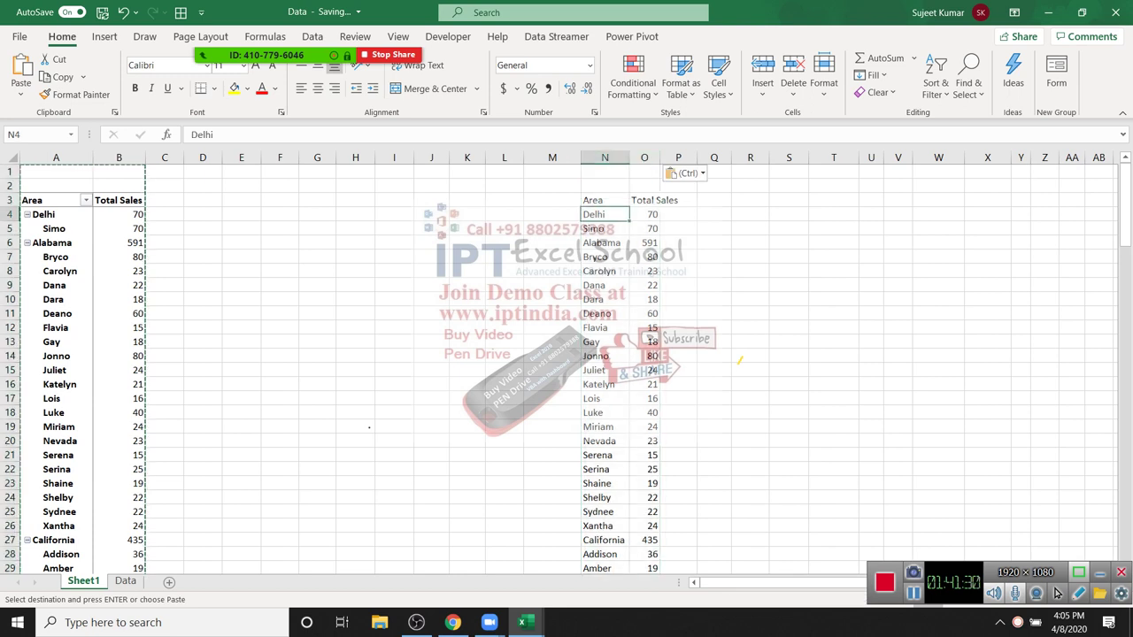
drag(595, 257, 597, 313)
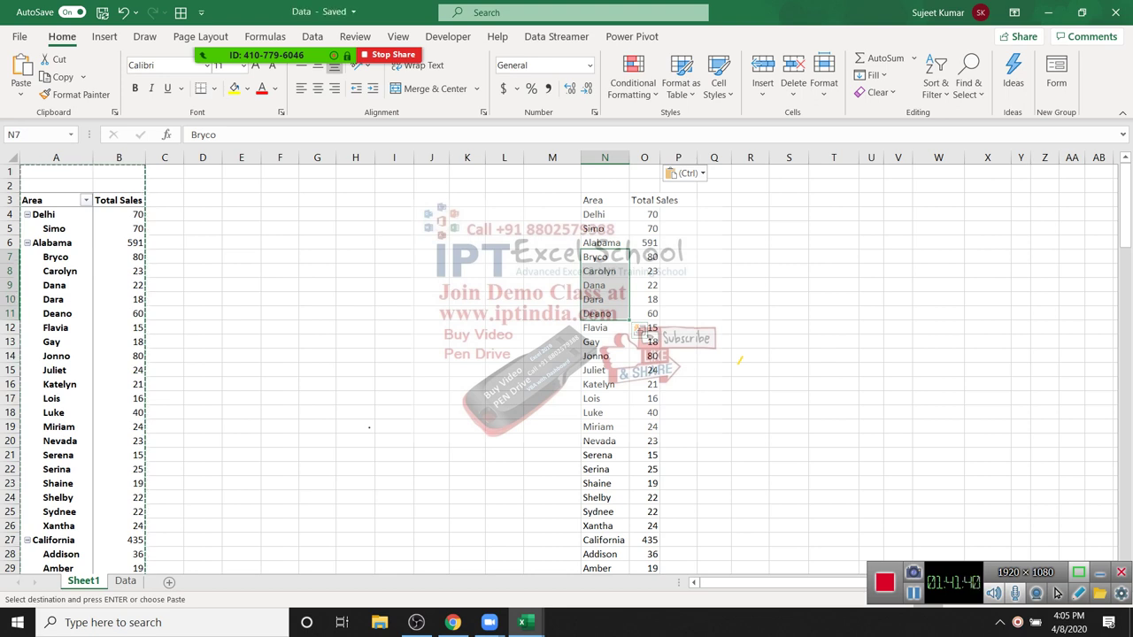
click(504, 200)
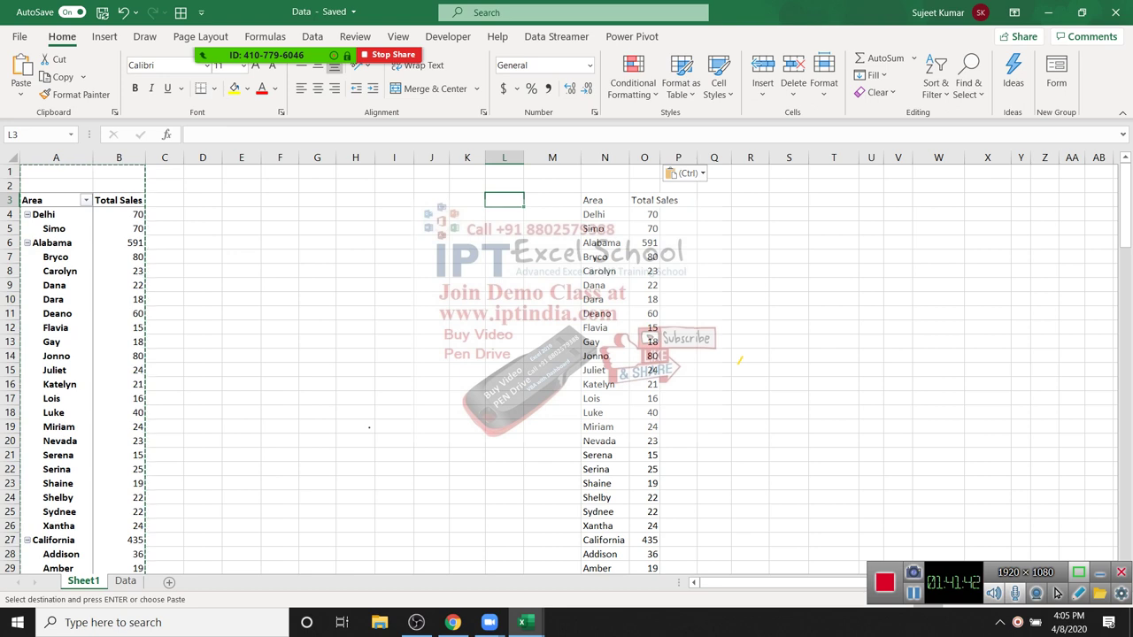
click(552, 200)
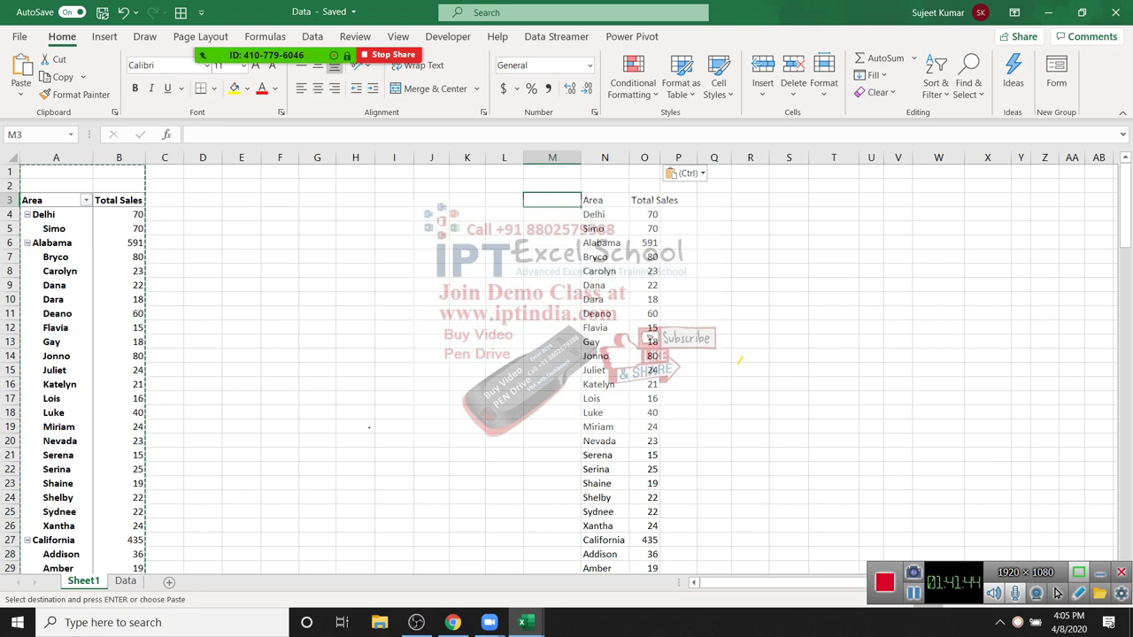
click(605, 185)
drag(552, 157, 678, 157)
key(Delete)
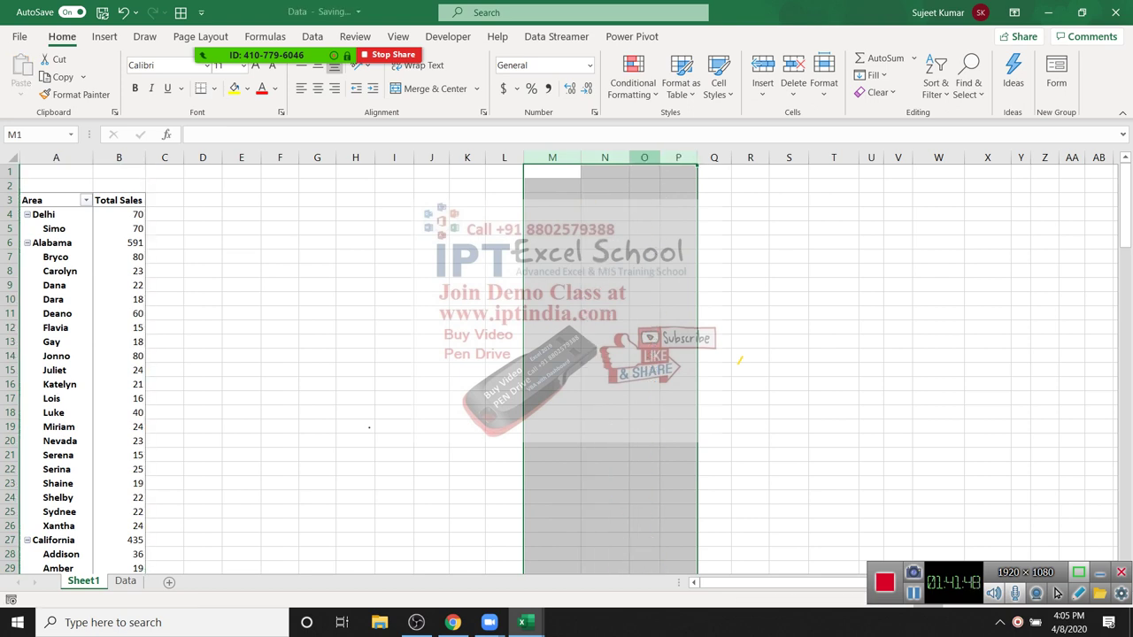
click(56, 257)
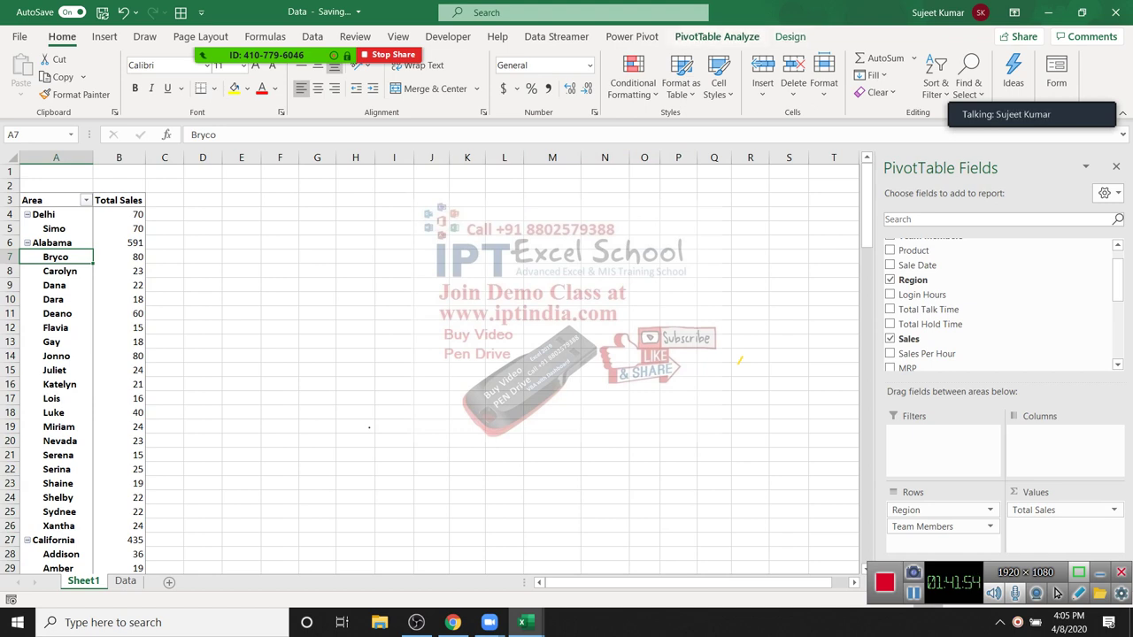
Step: Set the pivot's Report Layout to Show in Tabular Form
key(alt+j)
key(y)
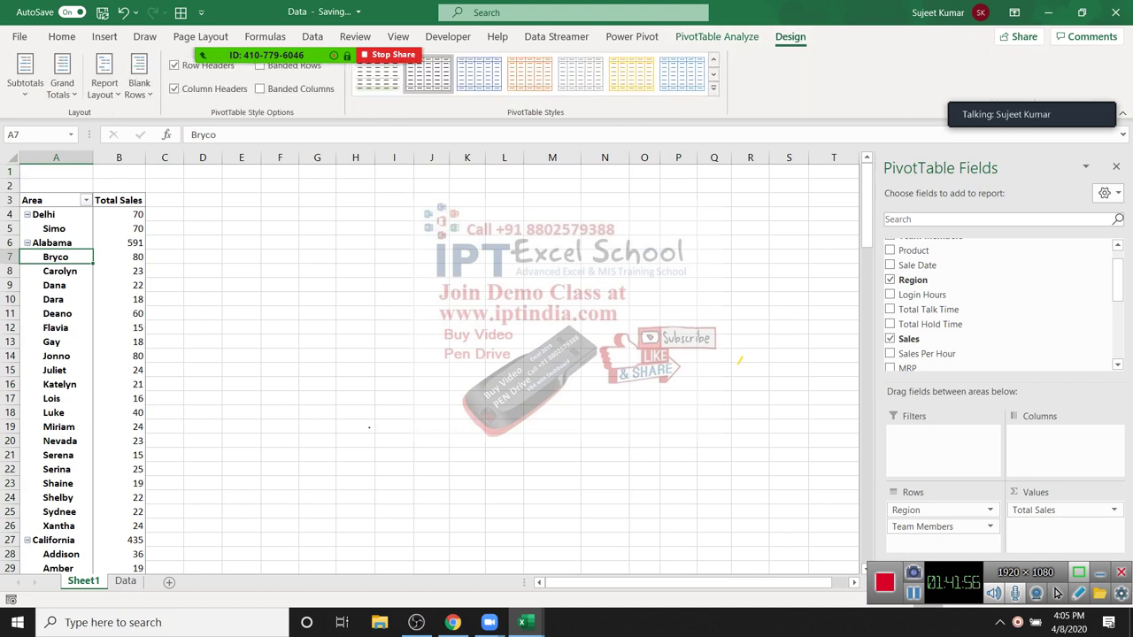
key(r)
key(p)
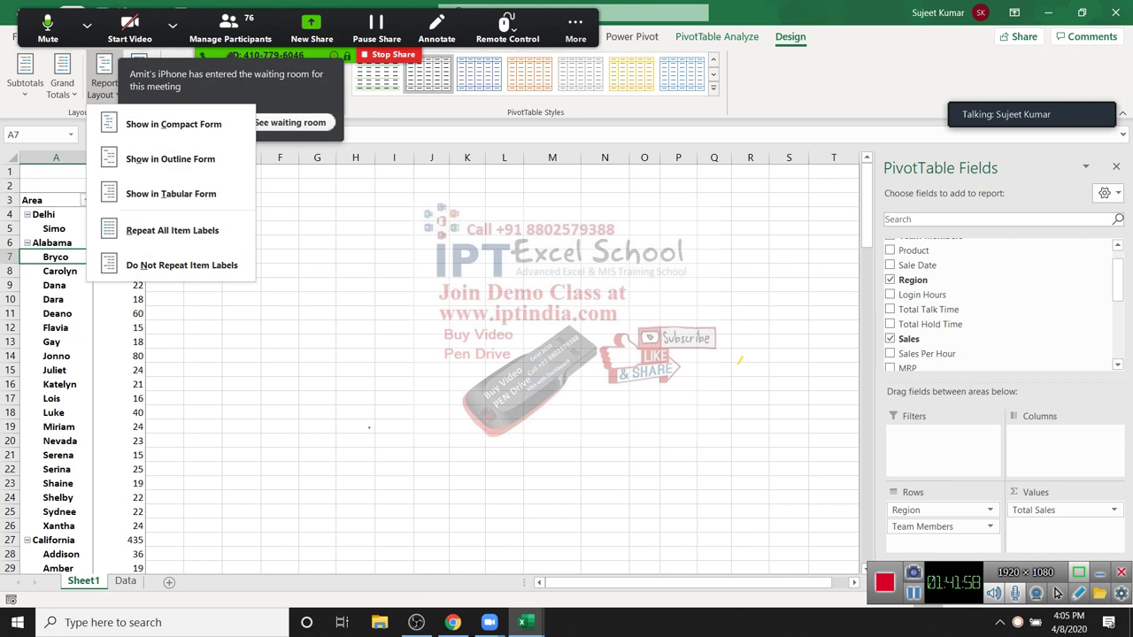
key(Down)
key(Down)
key(Return)
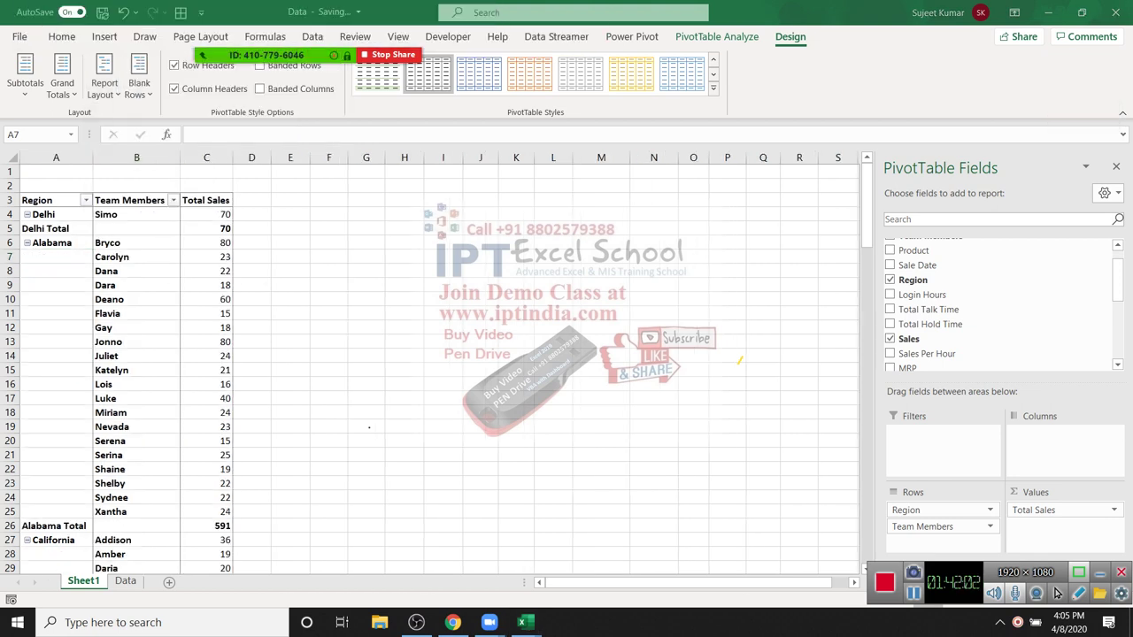
scroll(425, 363, down, 11)
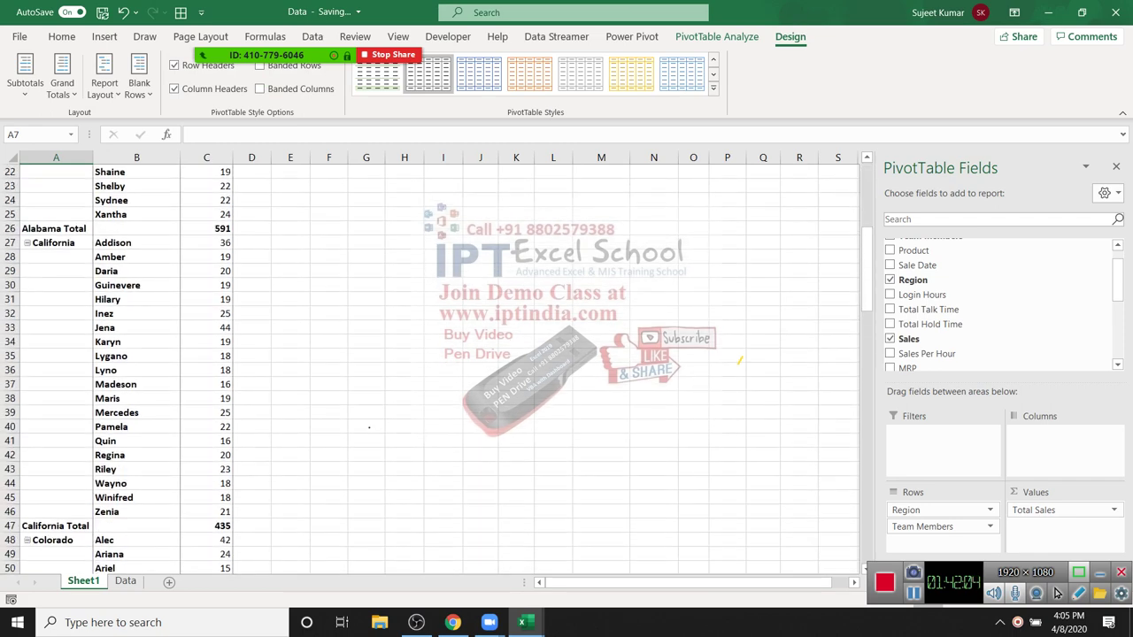
scroll(425, 363, up, 11)
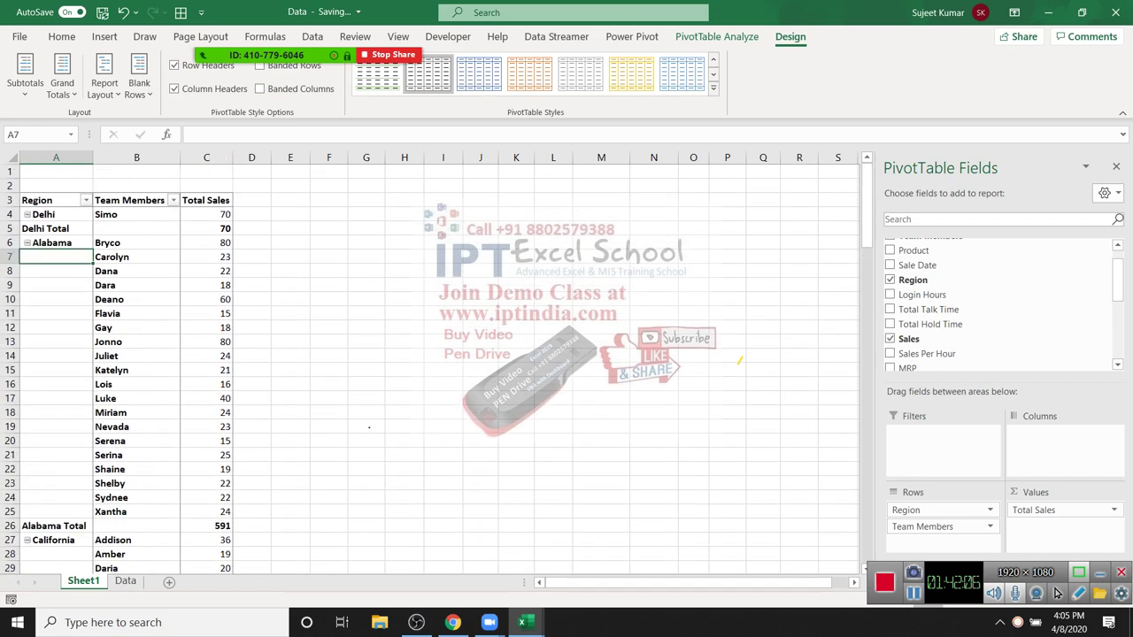
Step: Turn on Classic PivotTable layout in the Display settings of PivotTable Options
right_click(55, 314)
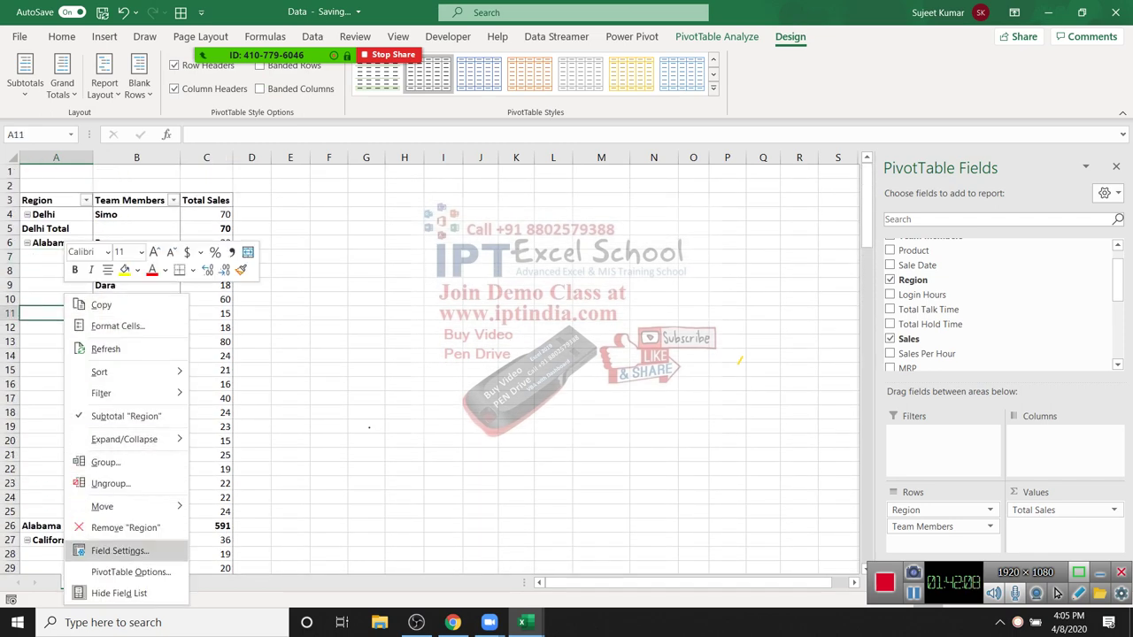
click(131, 571)
drag(404, 239, 526, 165)
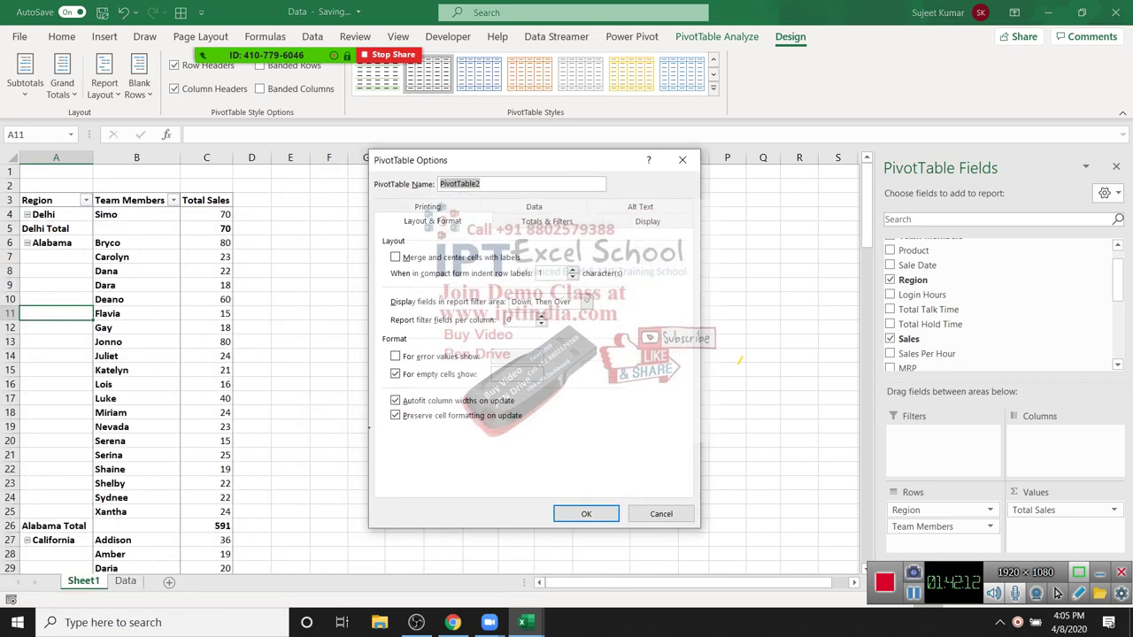
click(647, 222)
click(395, 337)
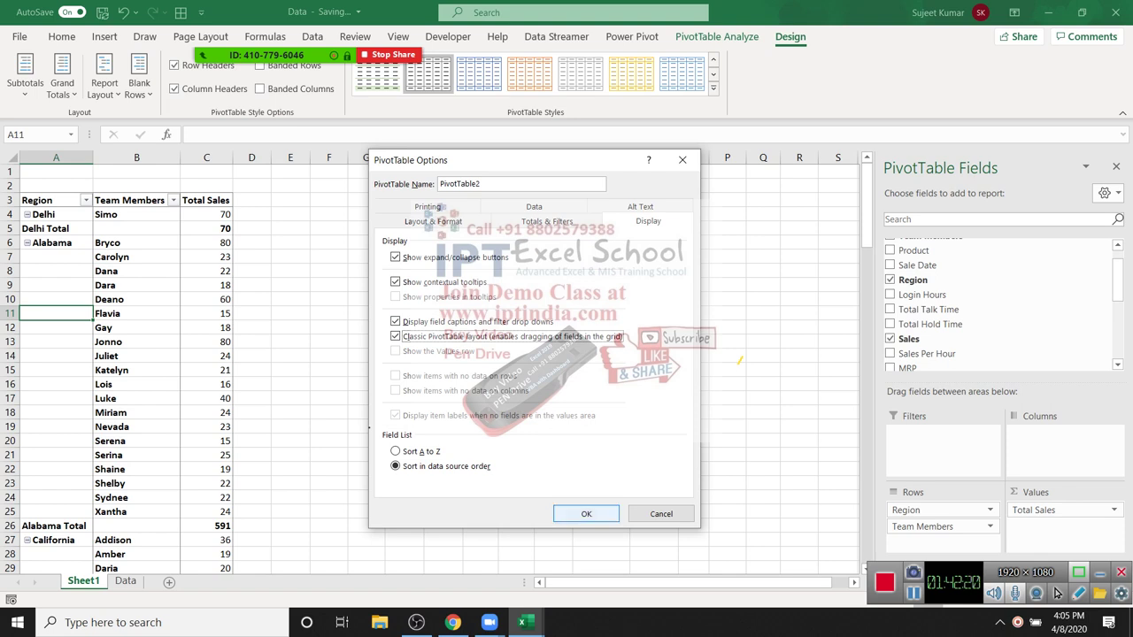
key(Tab)
key(Tab)
key(Return)
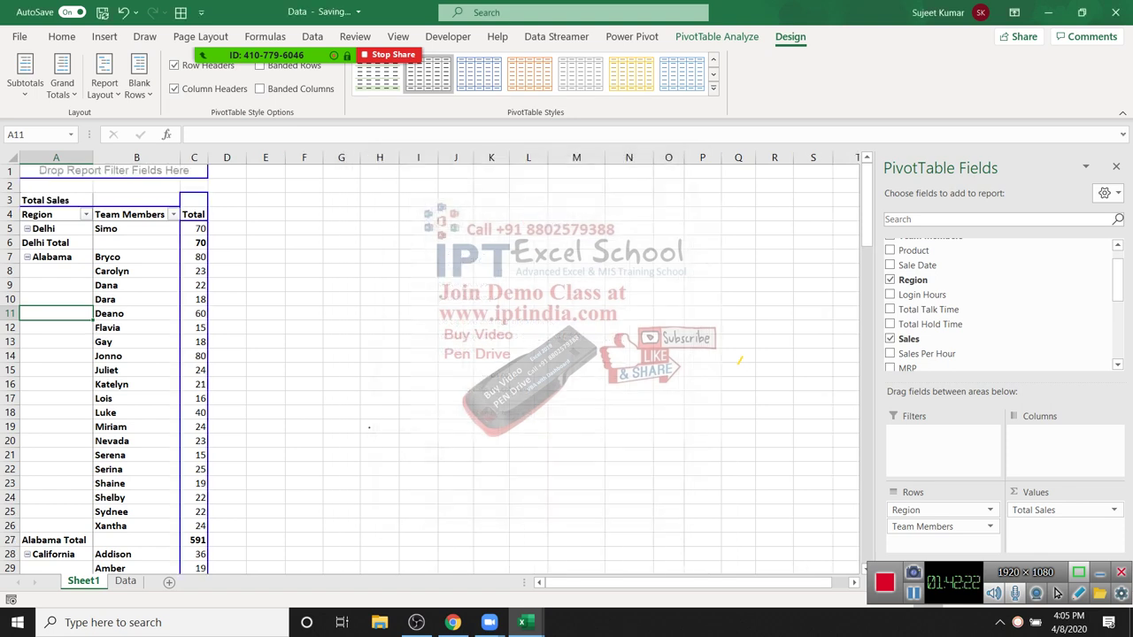
drag(55, 285, 56, 526)
Step: Locate and select the Alabama Total subtotal row in the pivot
scroll(56, 354, down, 6)
scroll(425, 363, down, 8)
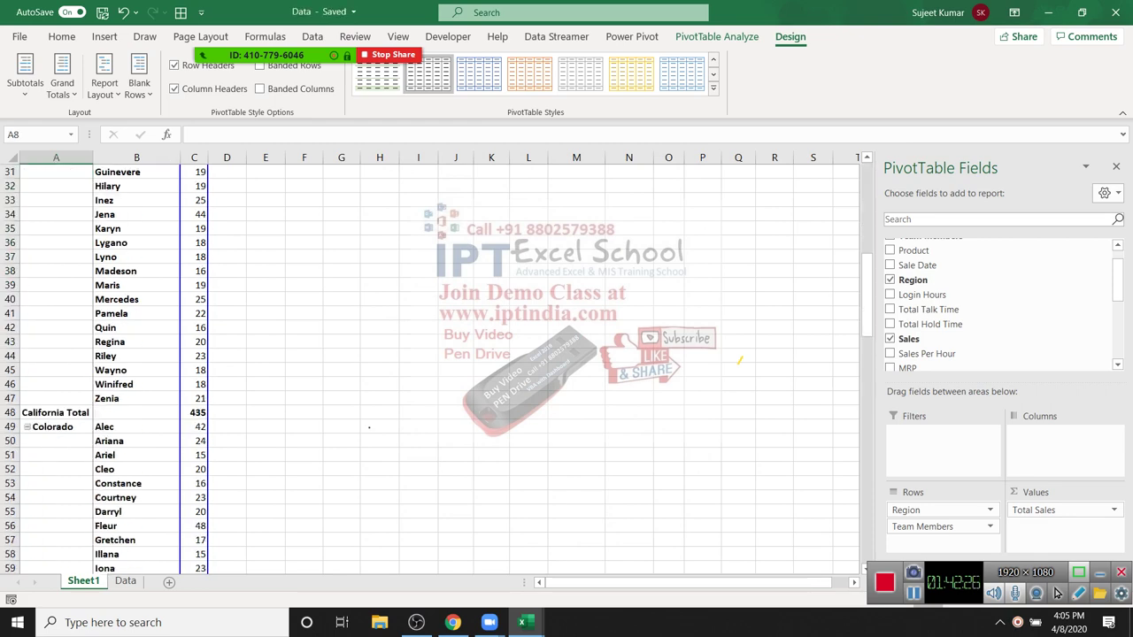
scroll(424, 363, up, 11)
scroll(425, 363, up, 3)
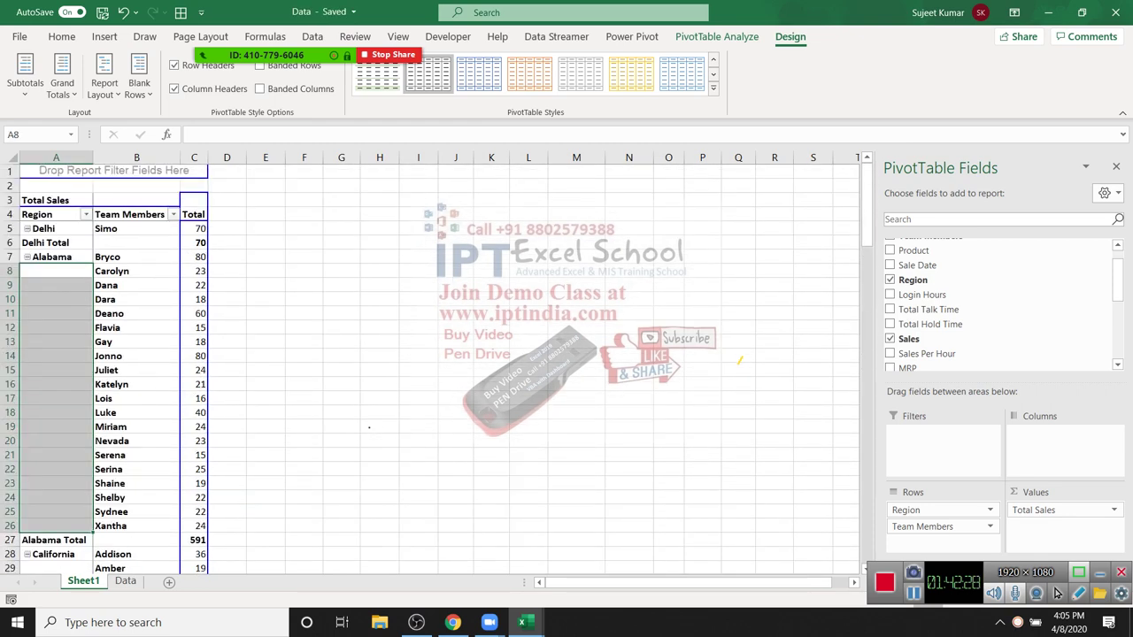
drag(53, 539, 195, 540)
scroll(424, 363, down, 1)
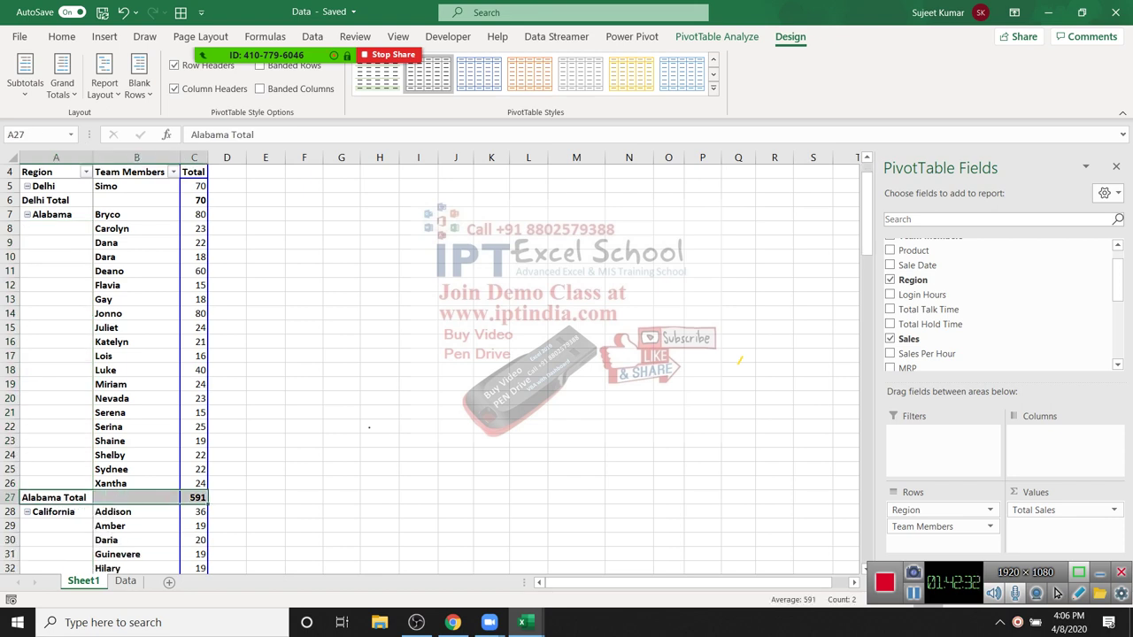
Step: Uncheck Subtotal "Region" from the Region field's shortcut menu
right_click(90, 185)
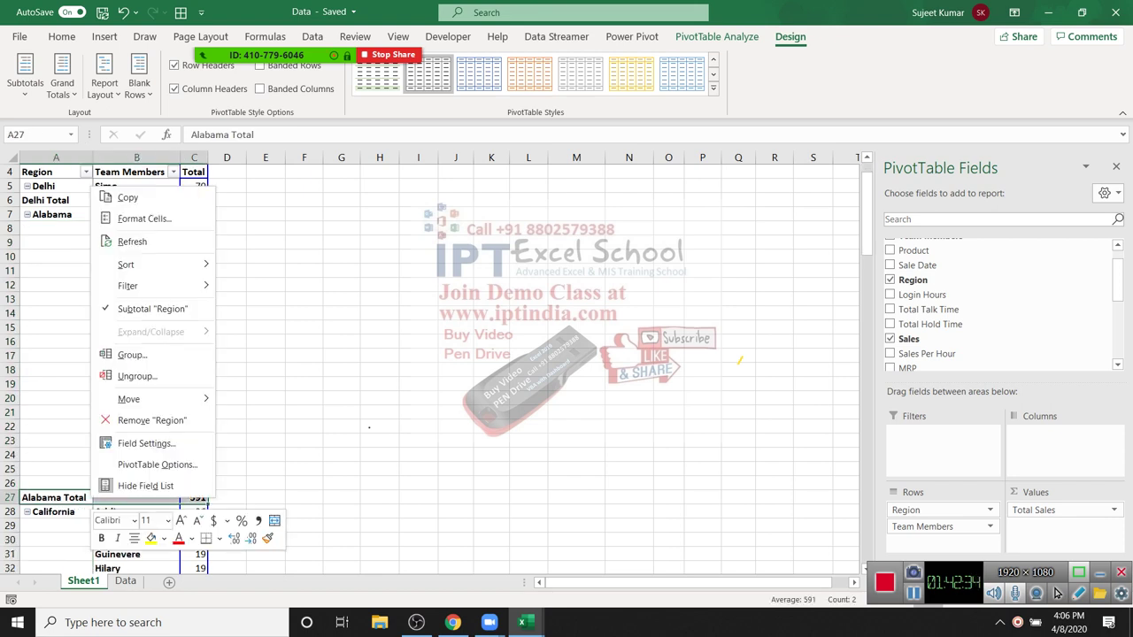
key(Escape)
right_click(58, 186)
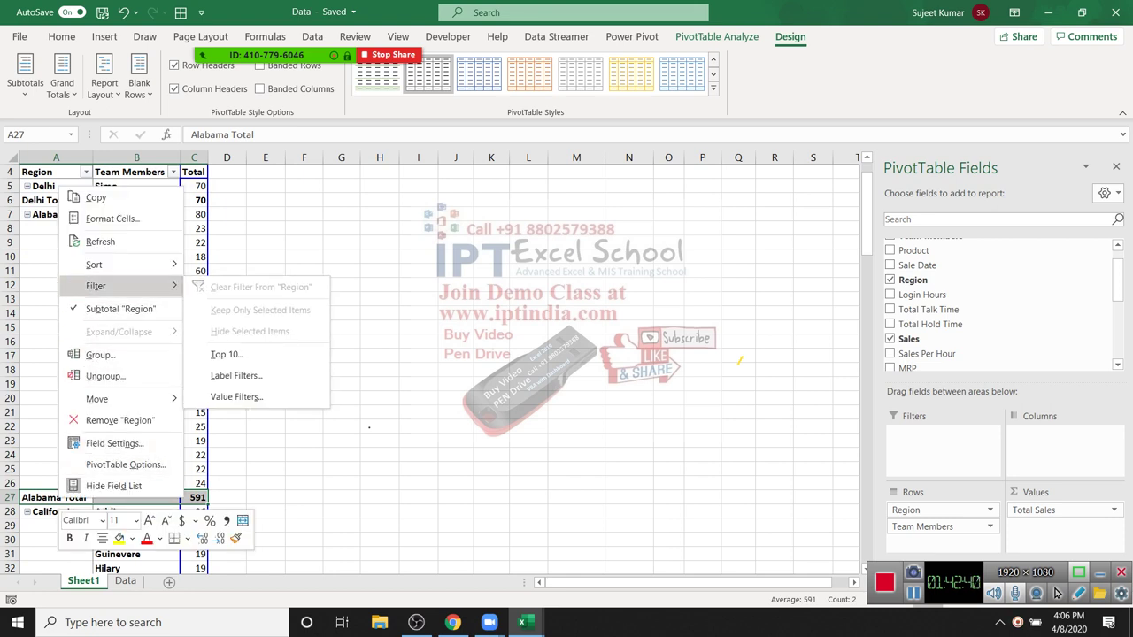
click(120, 308)
scroll(265, 354, down, 6)
scroll(266, 354, up, 7)
click(55, 356)
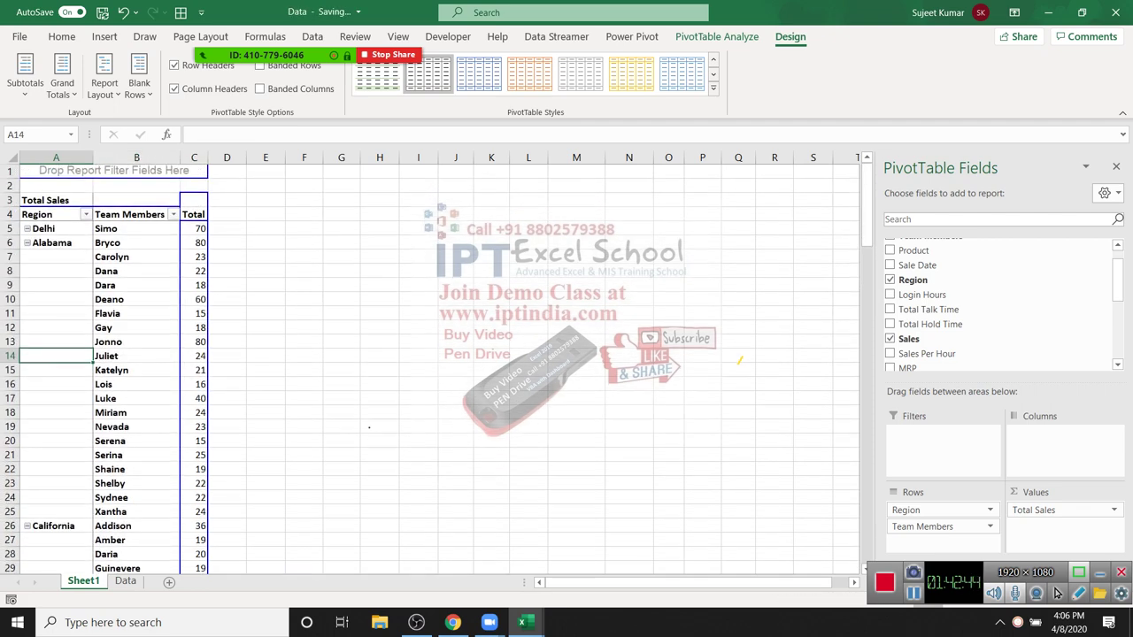
Step: Copy pivot columns A–C and paste them as values starting at cell N1
drag(55, 158, 193, 158)
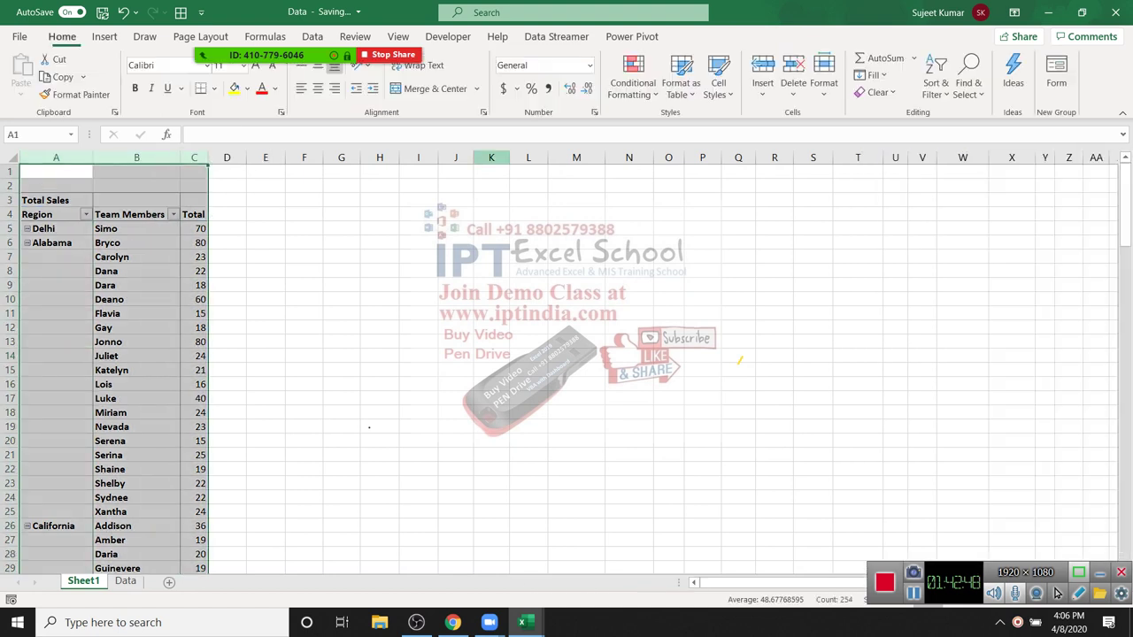
key(ctrl+c)
click(628, 185)
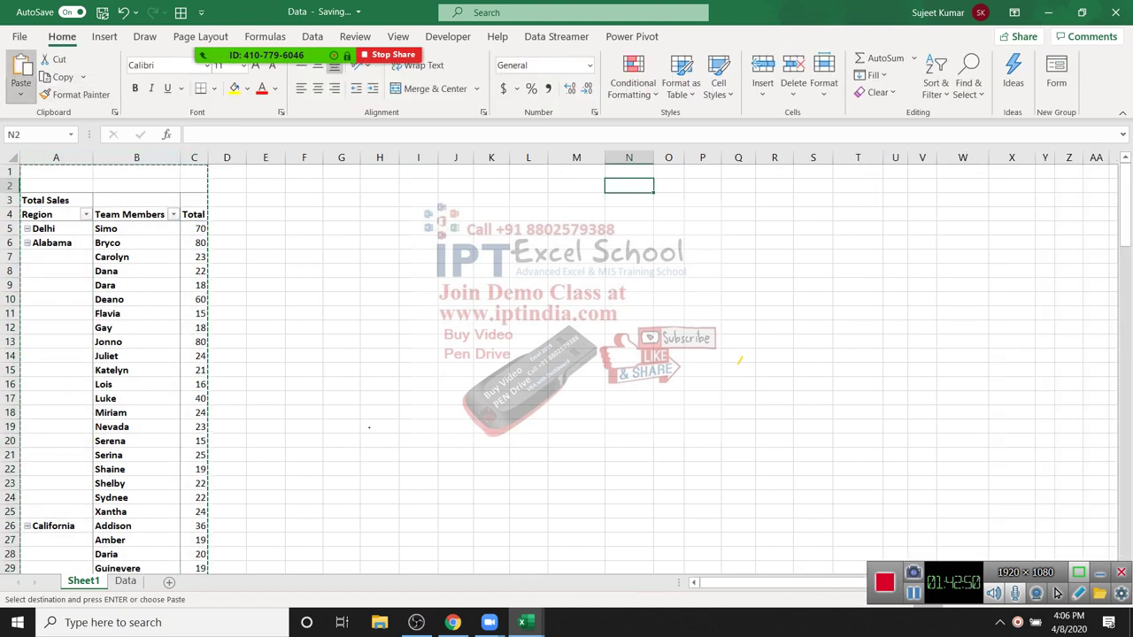
click(21, 94)
click(17, 207)
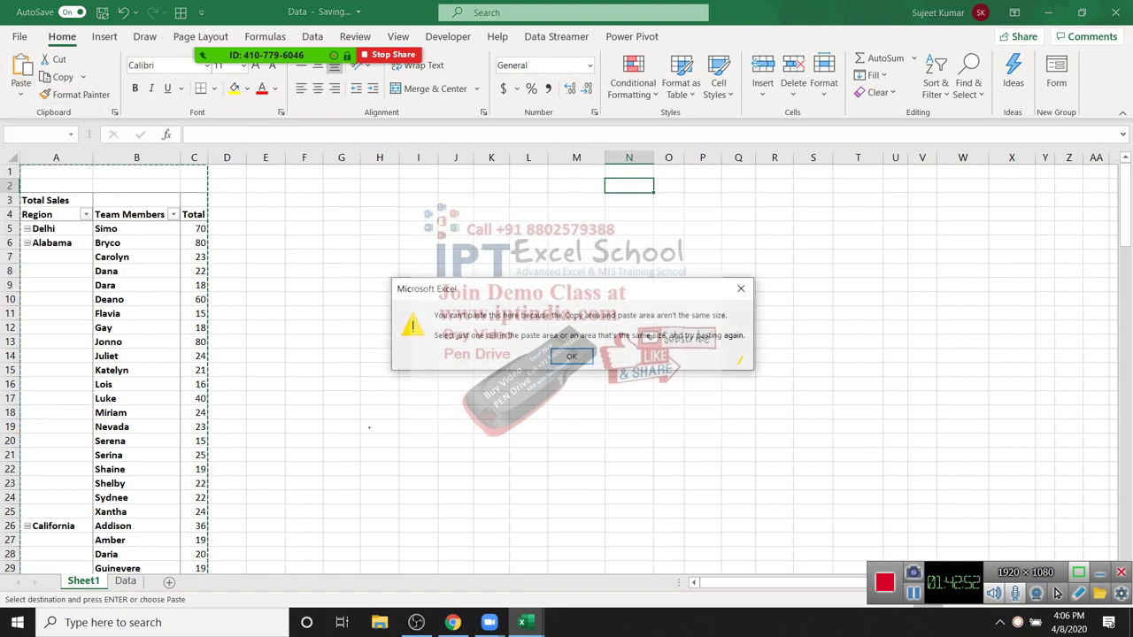
key(Return)
key(Up)
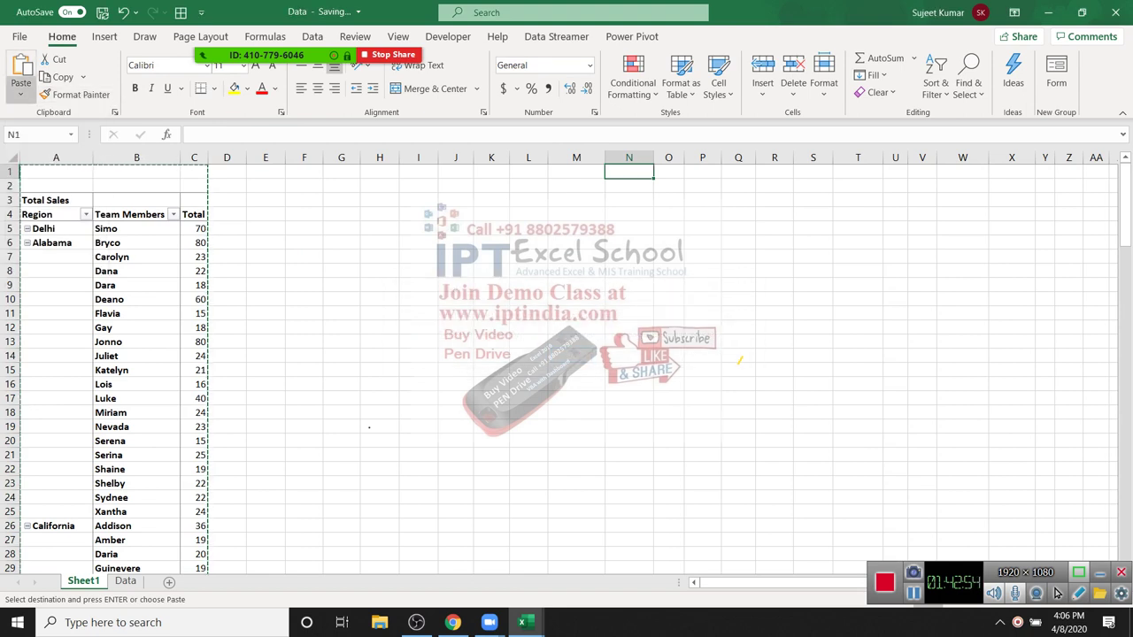
click(20, 95)
click(18, 207)
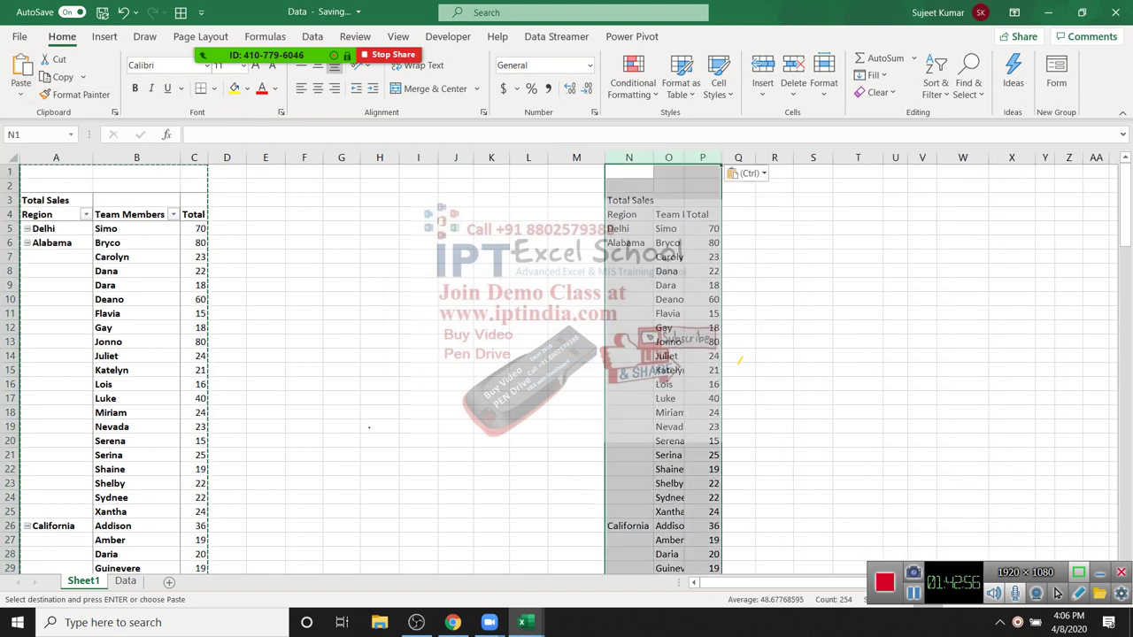
Step: Fill Alabama down into the copy's blank Region cells, then delete columns N–P
click(668, 257)
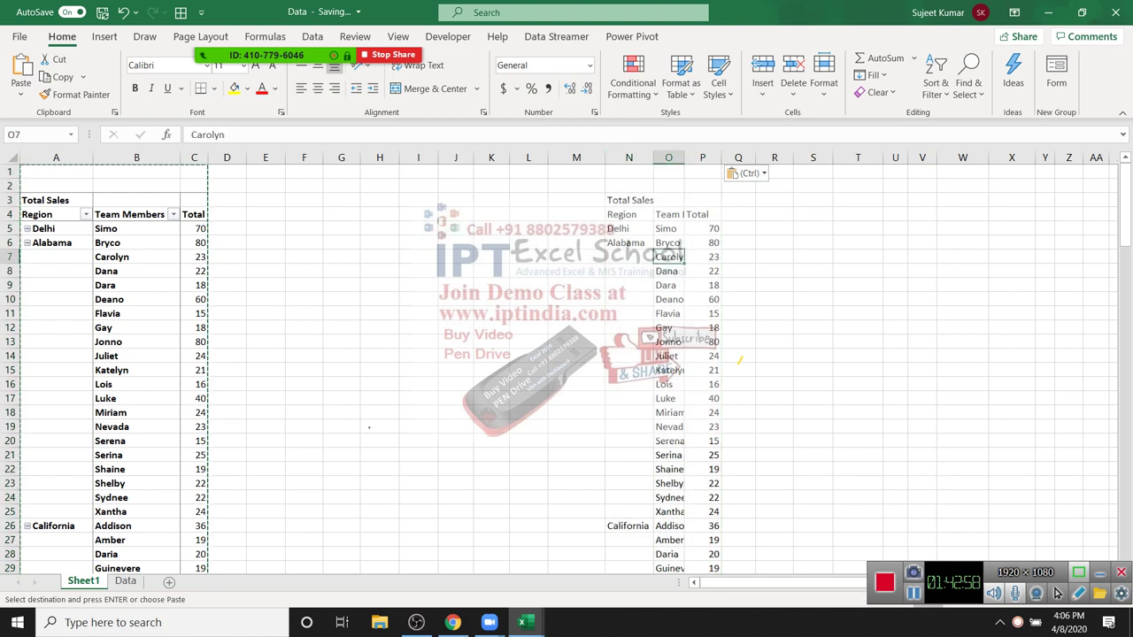
drag(628, 243, 629, 514)
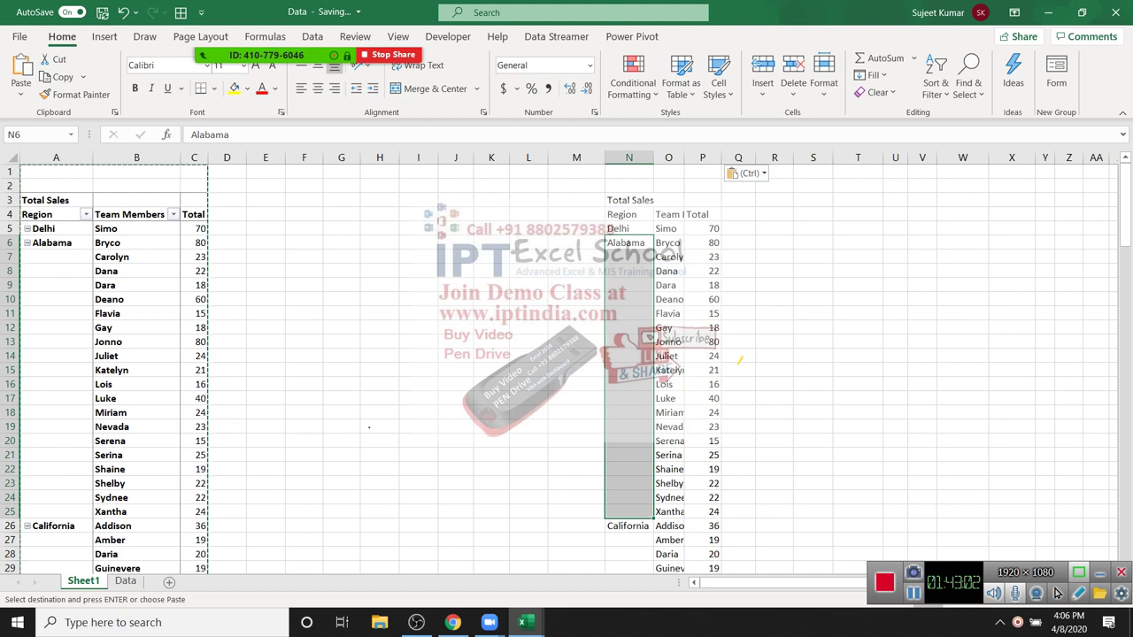
key(ctrl+d)
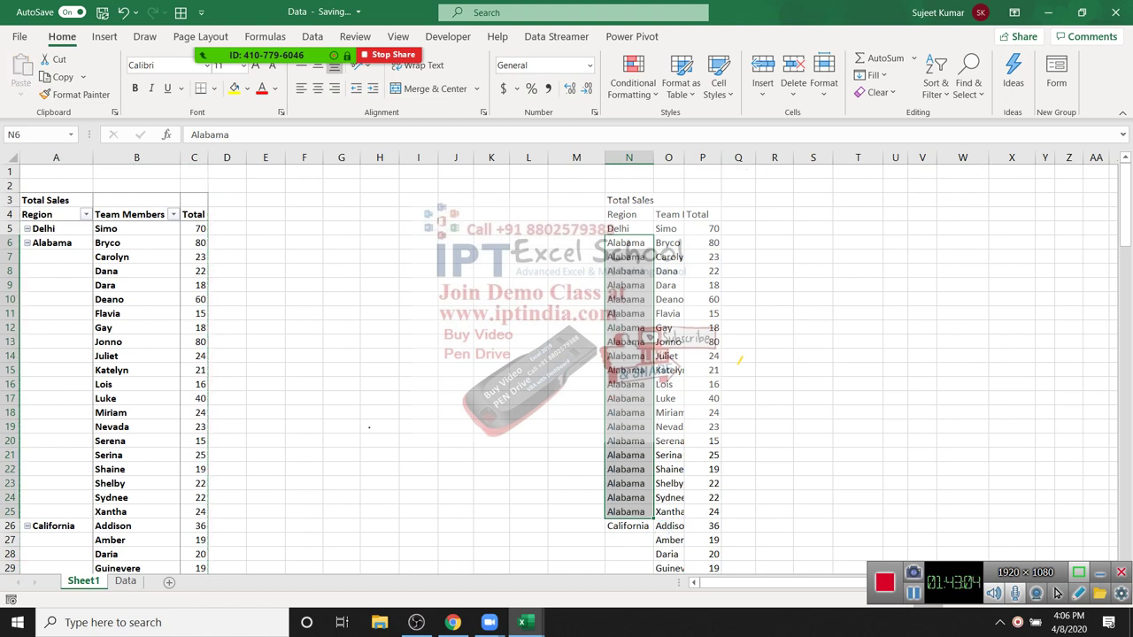
drag(628, 157, 702, 158)
key(ctrl+minus)
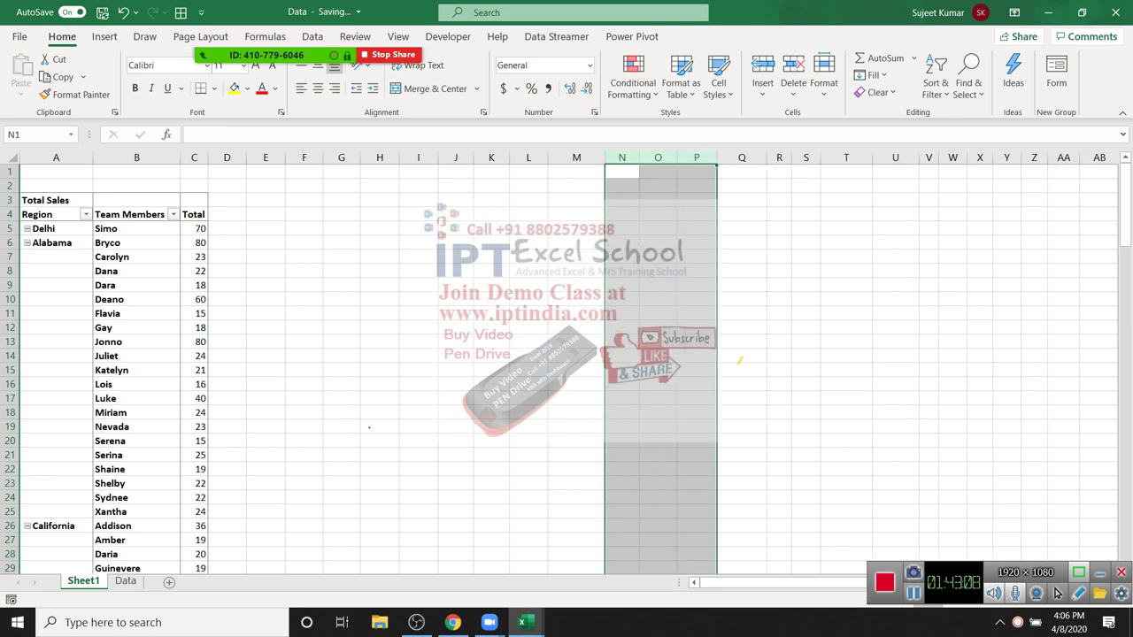
Step: Select the pivot's Alabama cells and bring up the PivotTable Design tab
drag(56, 242, 56, 512)
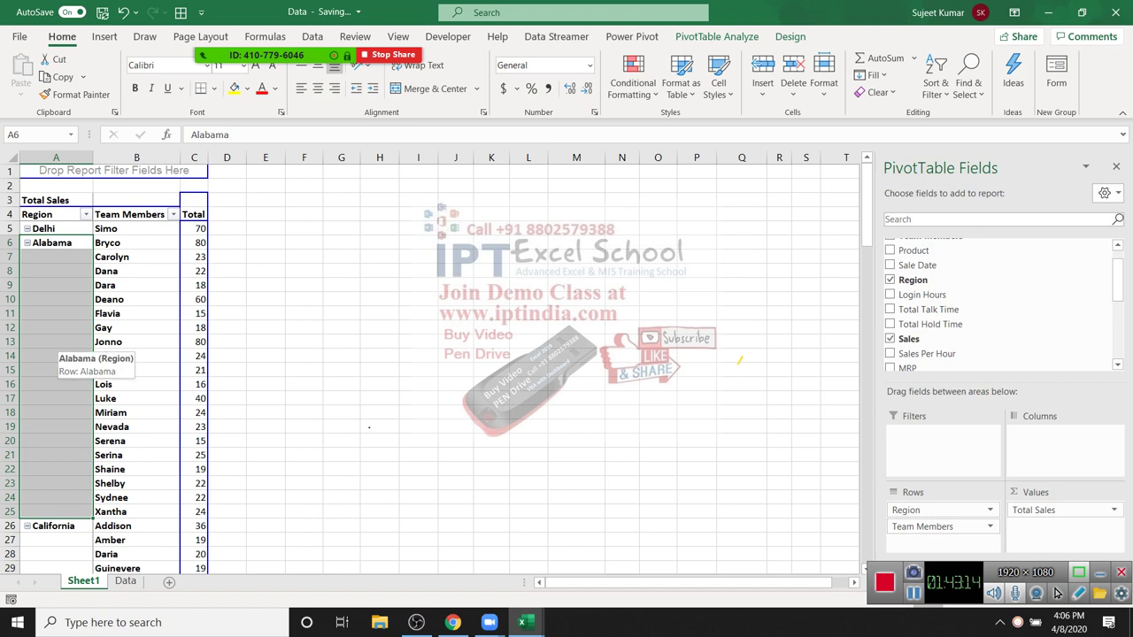
click(56, 285)
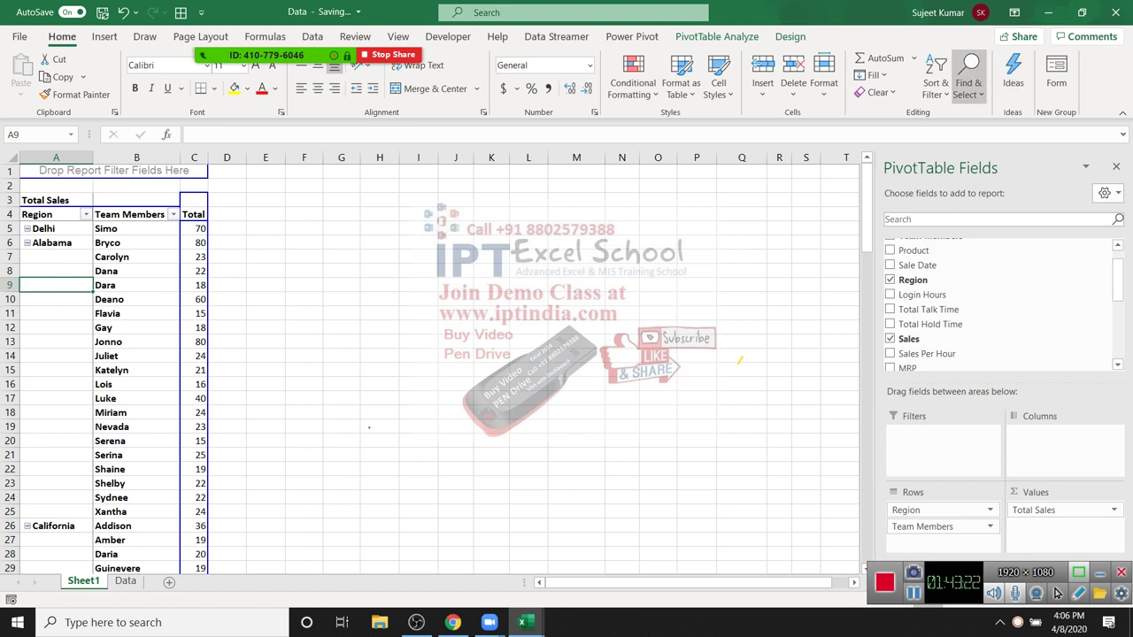
click(967, 84)
key(Escape)
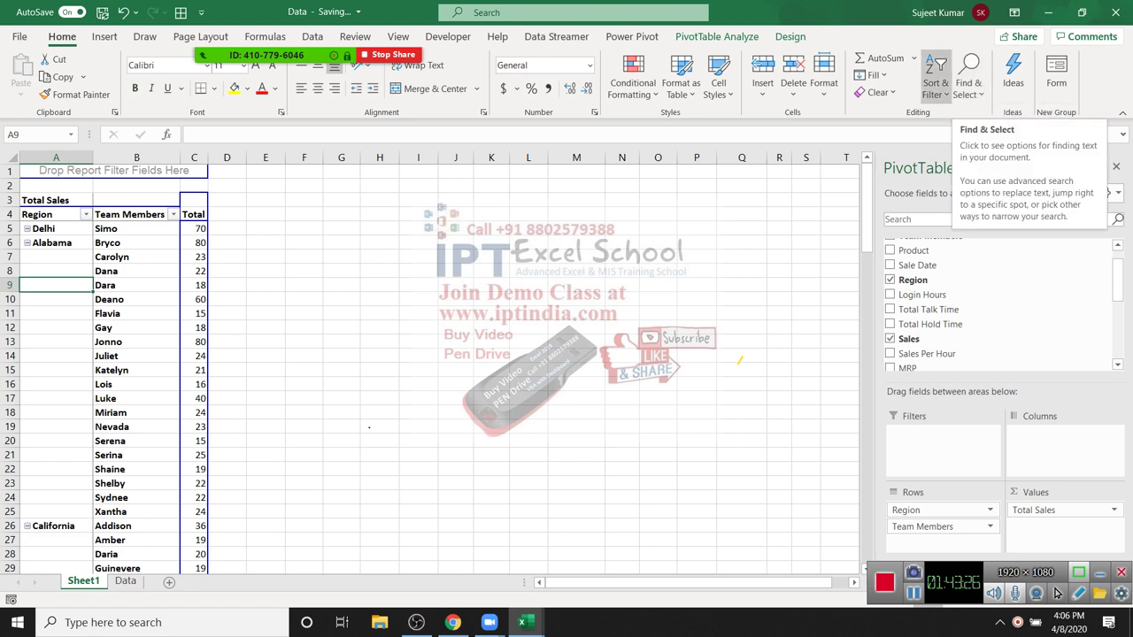
click(790, 37)
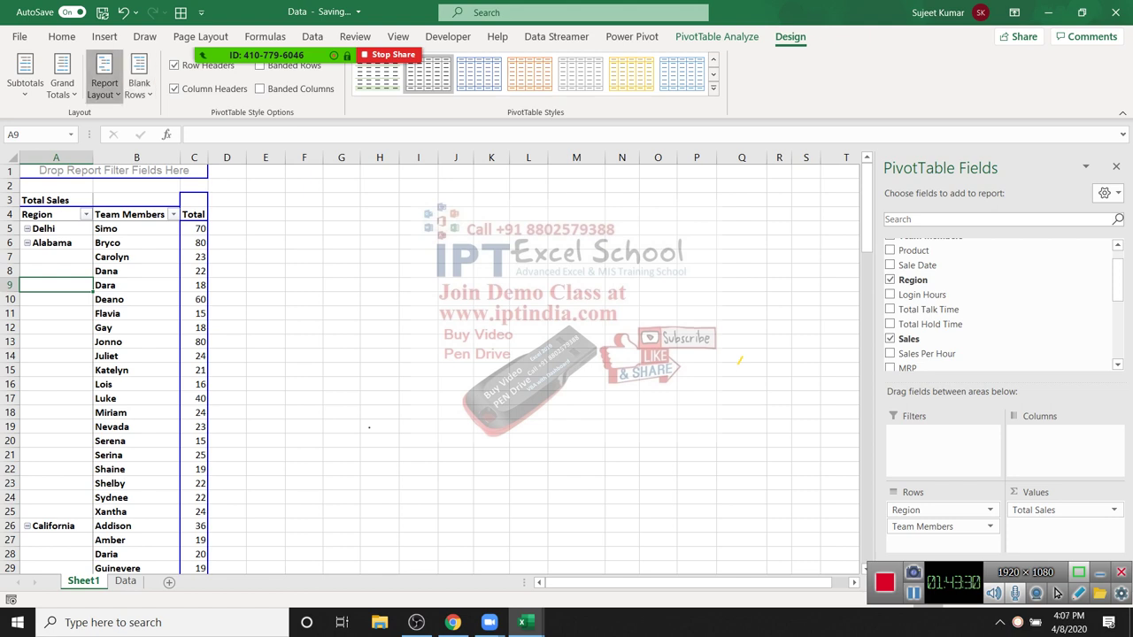
click(104, 89)
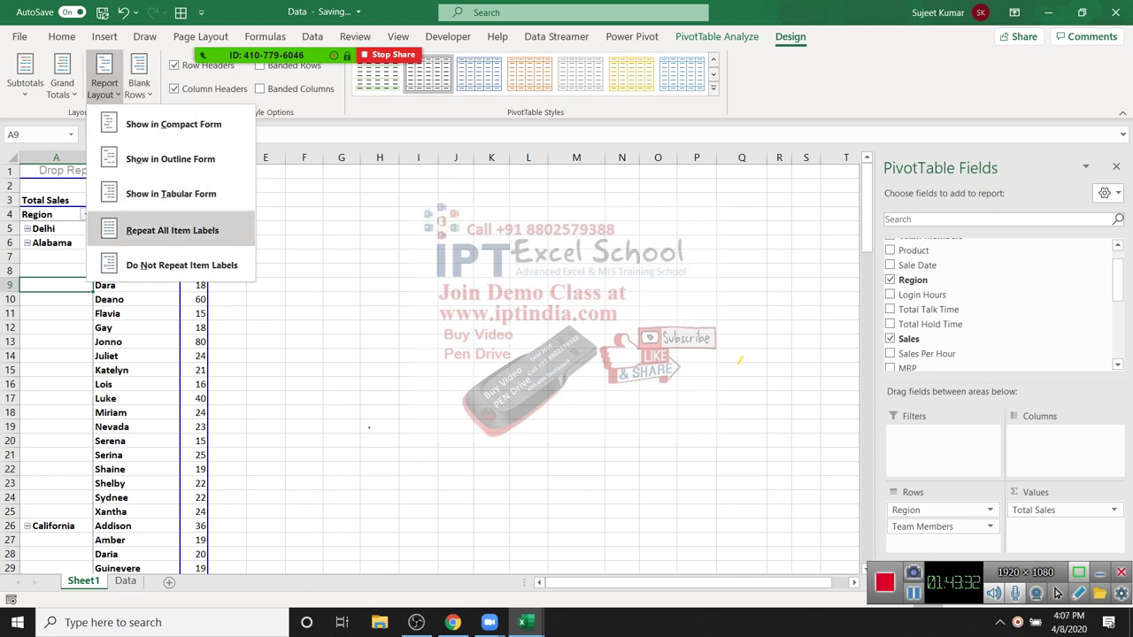
click(171, 230)
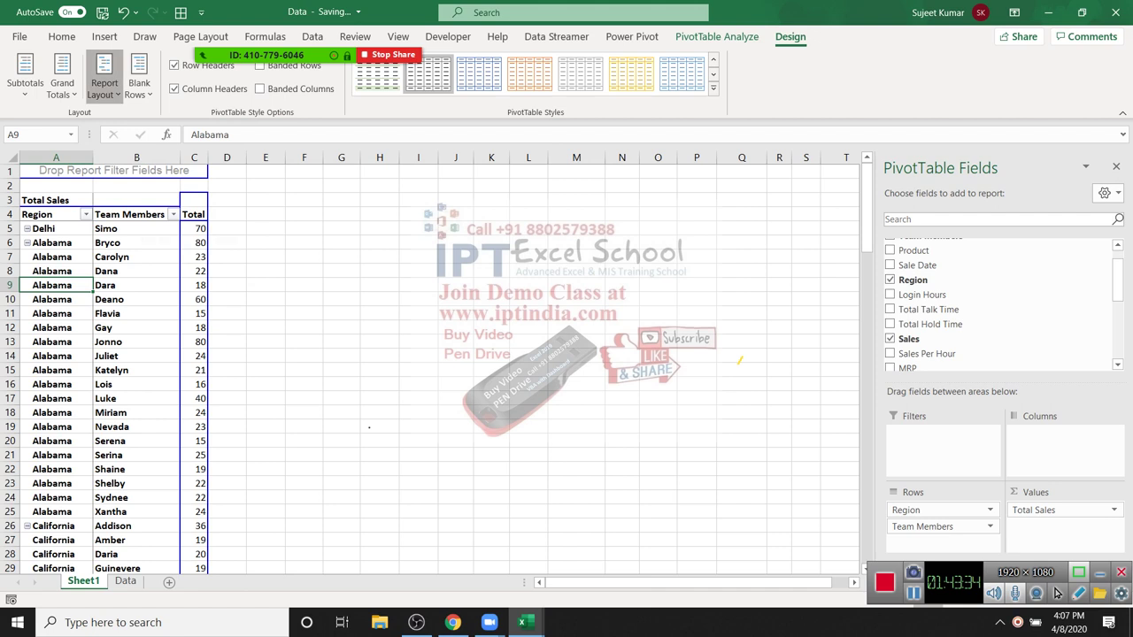
click(105, 89)
click(181, 265)
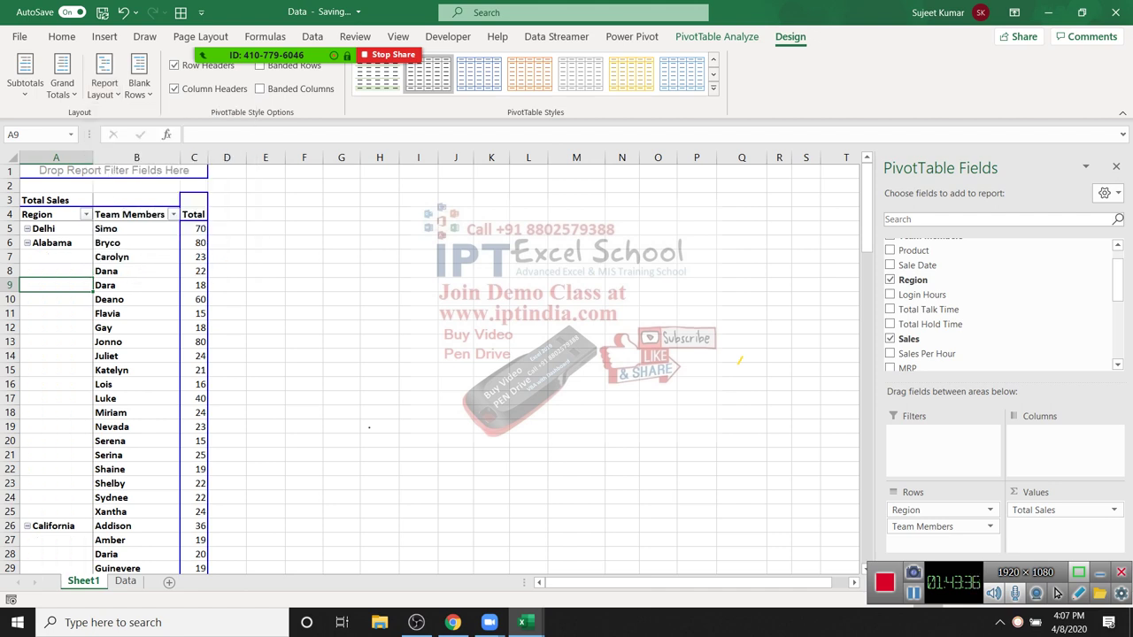
click(104, 88)
click(172, 230)
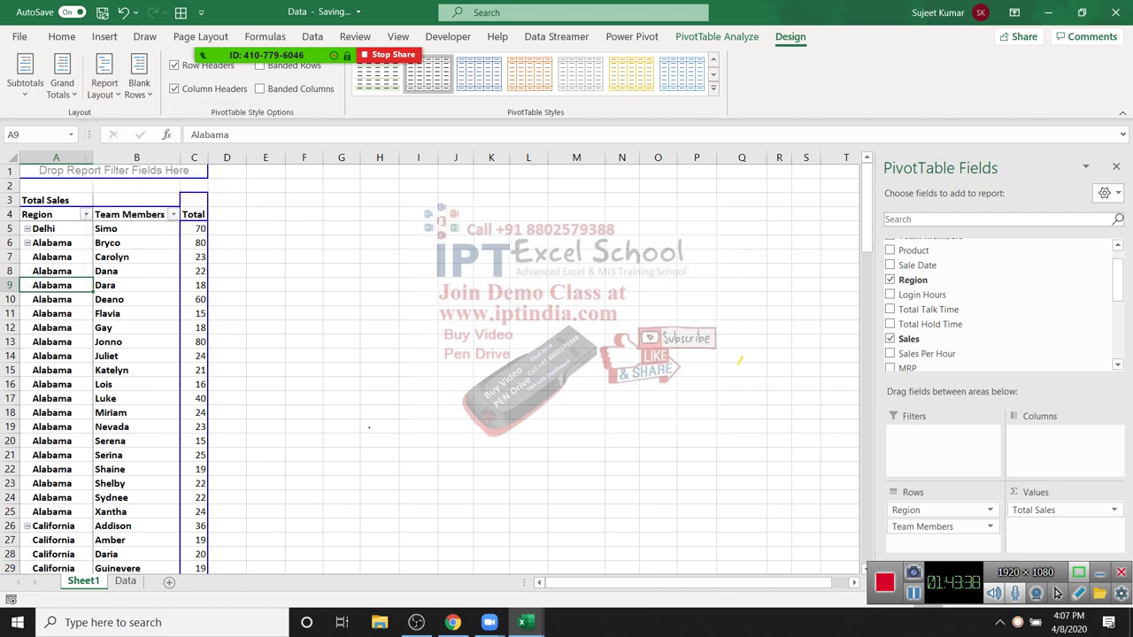
scroll(425, 363, down, 5)
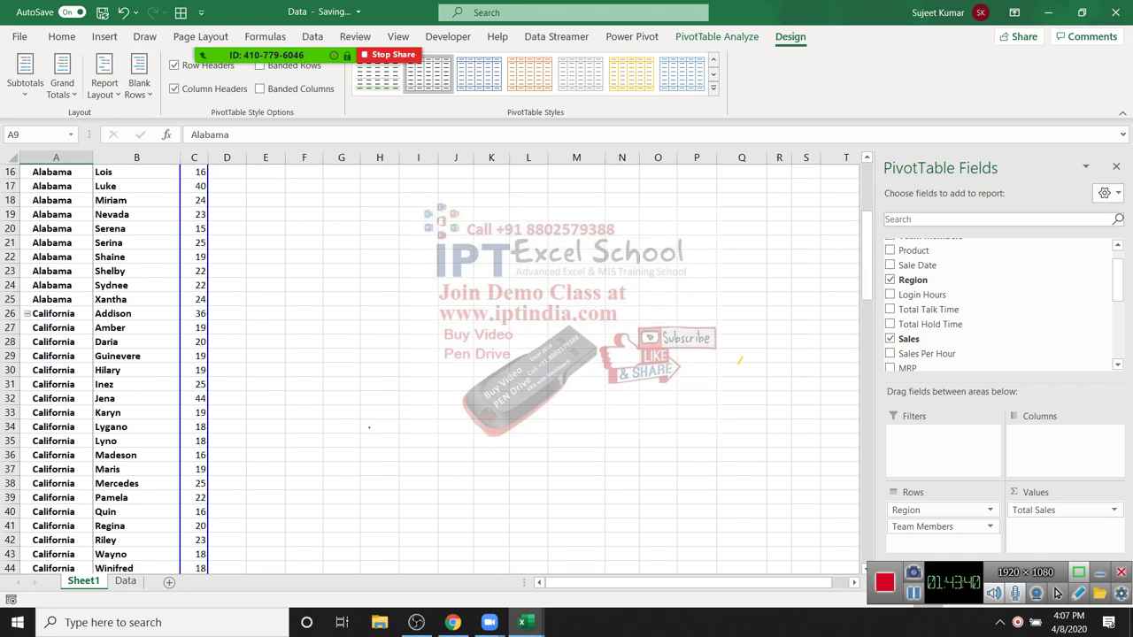
click(139, 88)
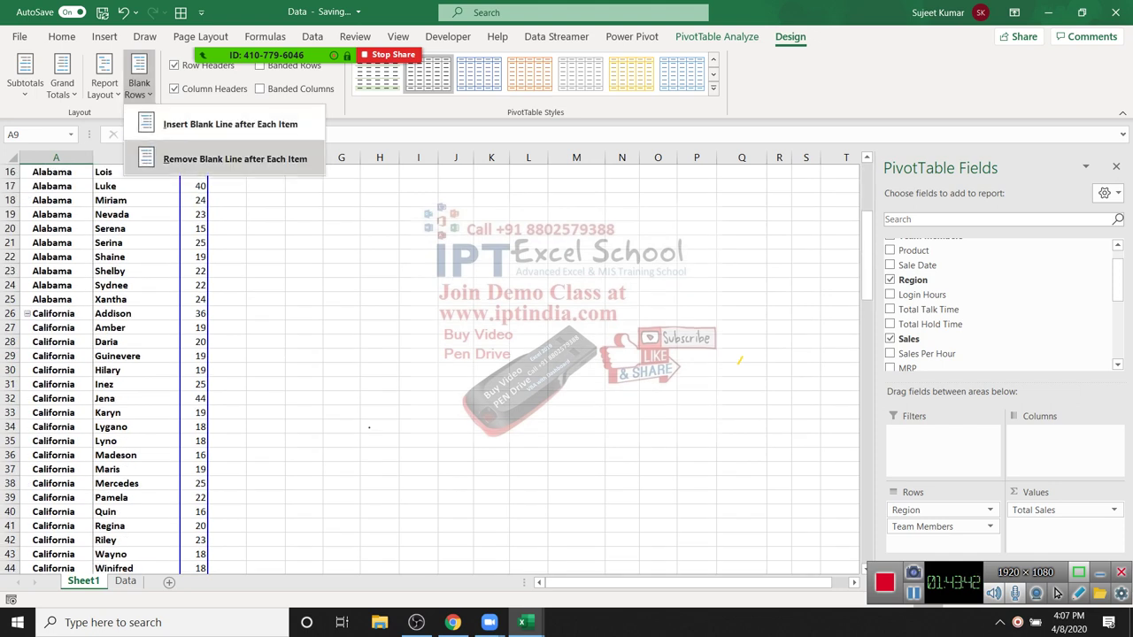
click(230, 124)
drag(53, 313, 133, 356)
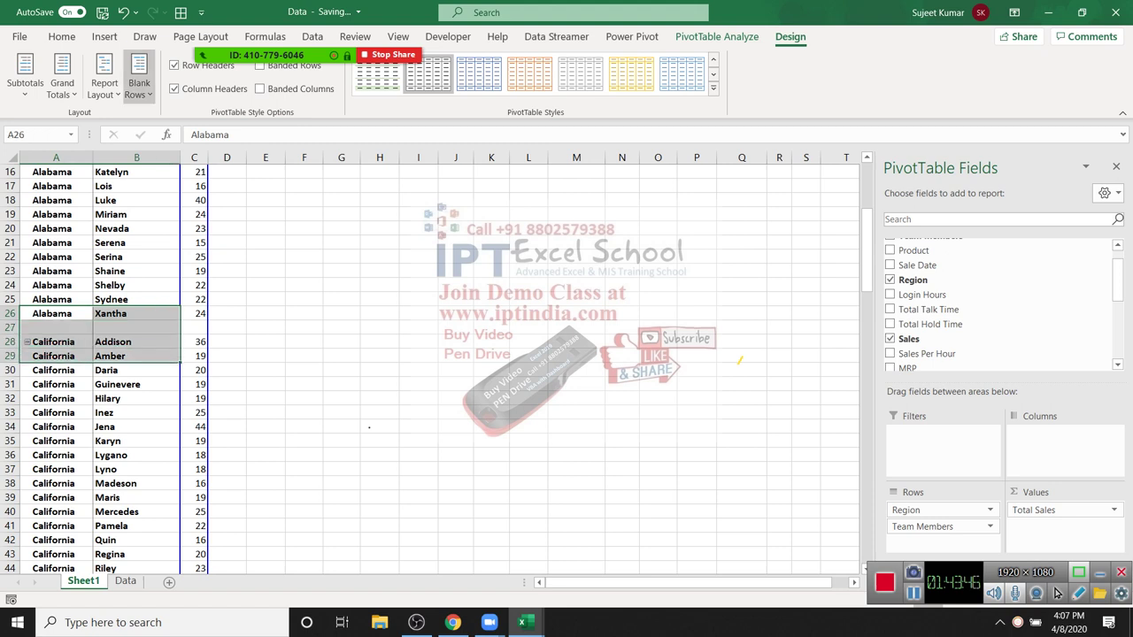
click(139, 88)
click(235, 158)
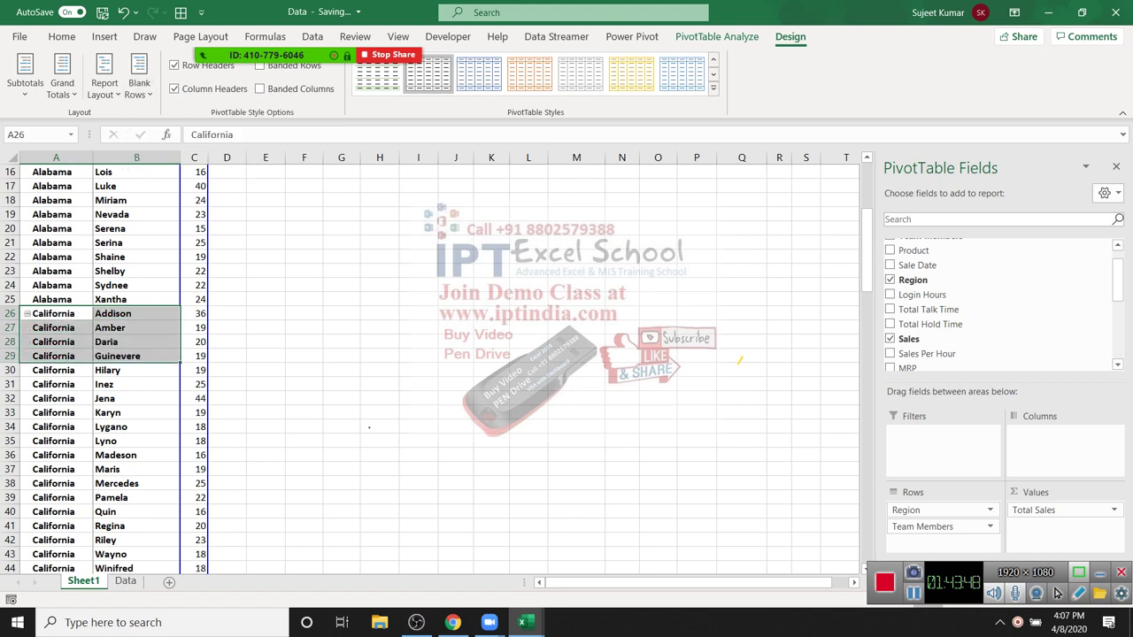
scroll(424, 363, up, 5)
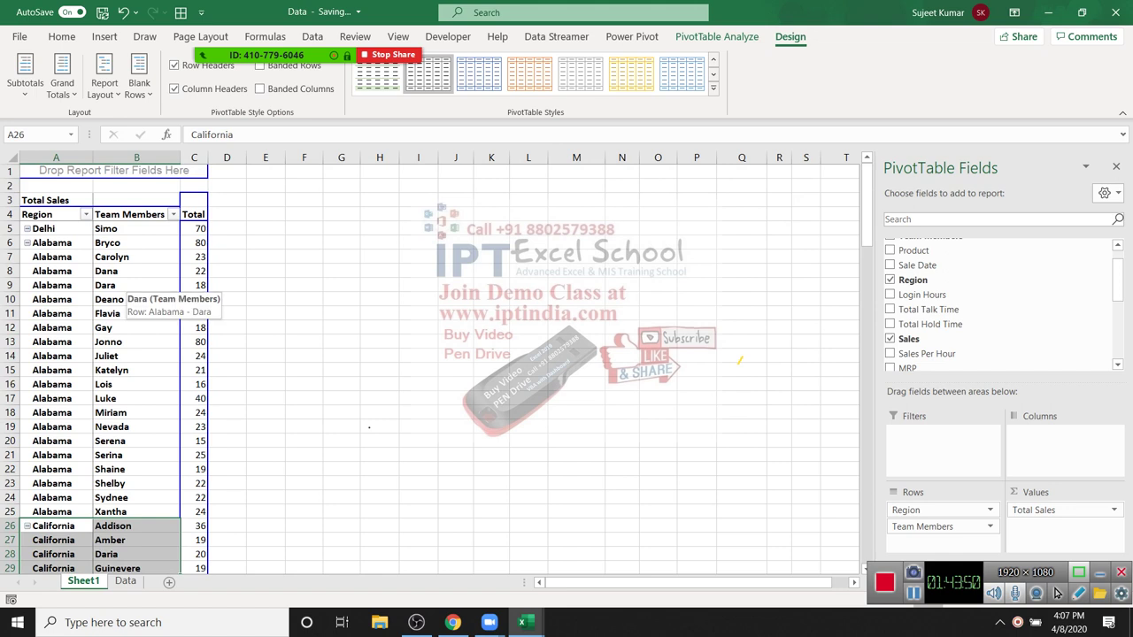
click(110, 285)
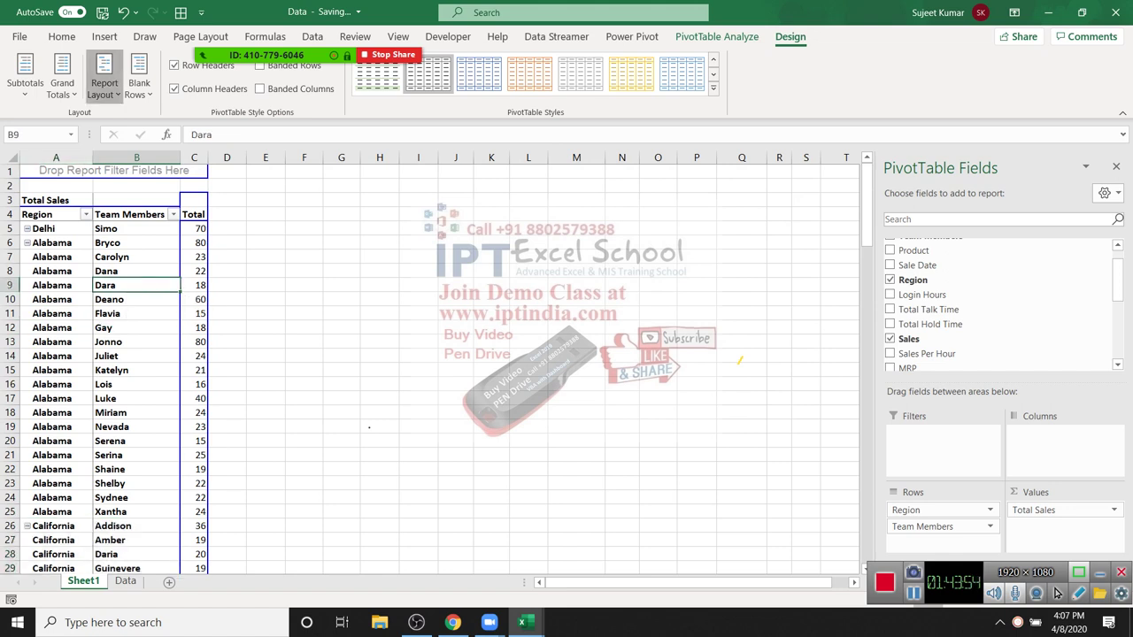
click(104, 89)
click(177, 263)
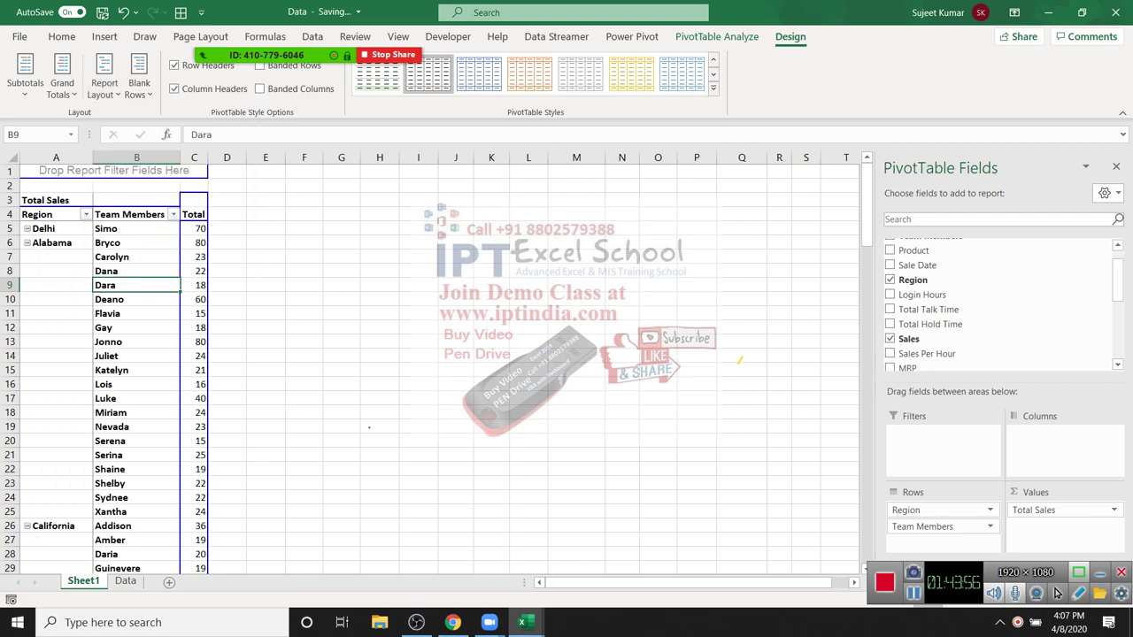
click(71, 299)
right_click(71, 299)
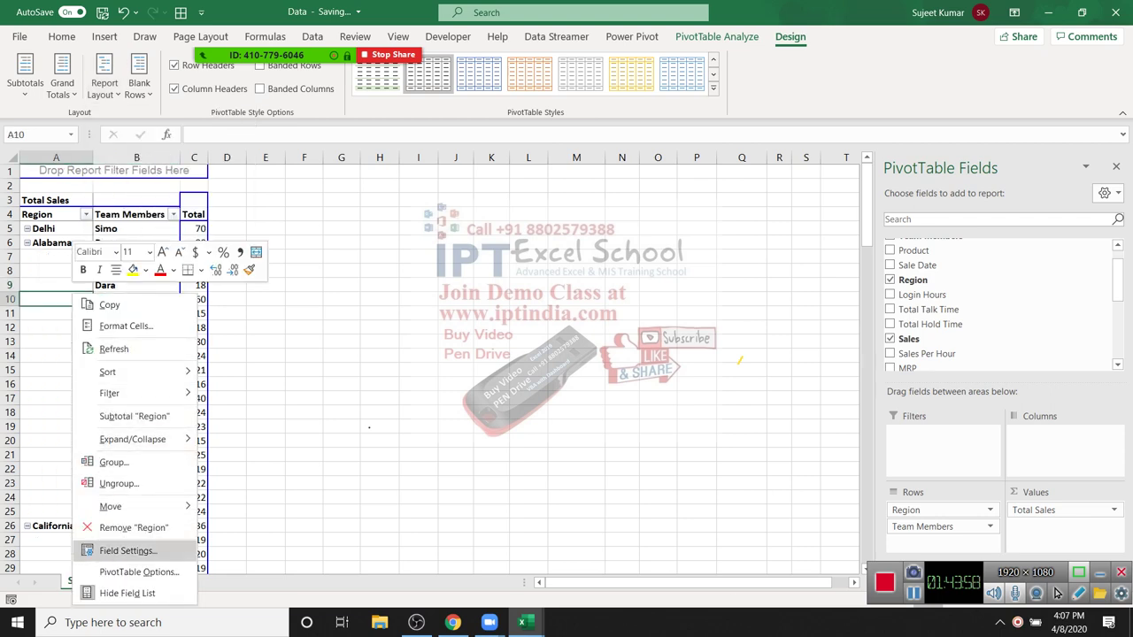
Step: Tick 'Merge and center cells with labels' in PivotTable Options so region labels span their rows
click(139, 572)
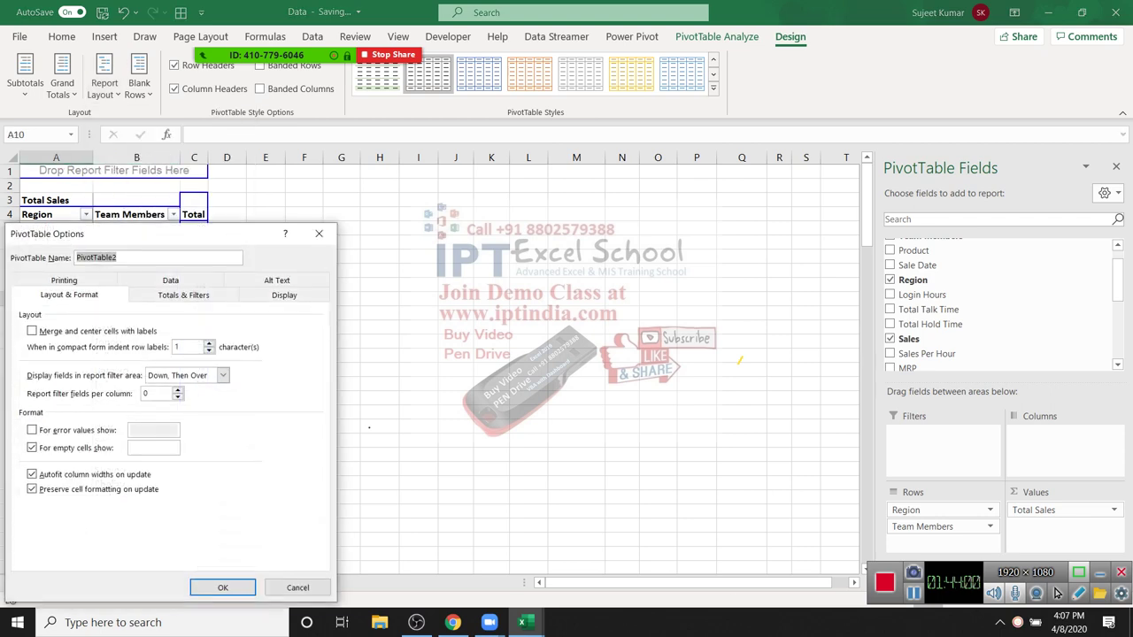
click(32, 331)
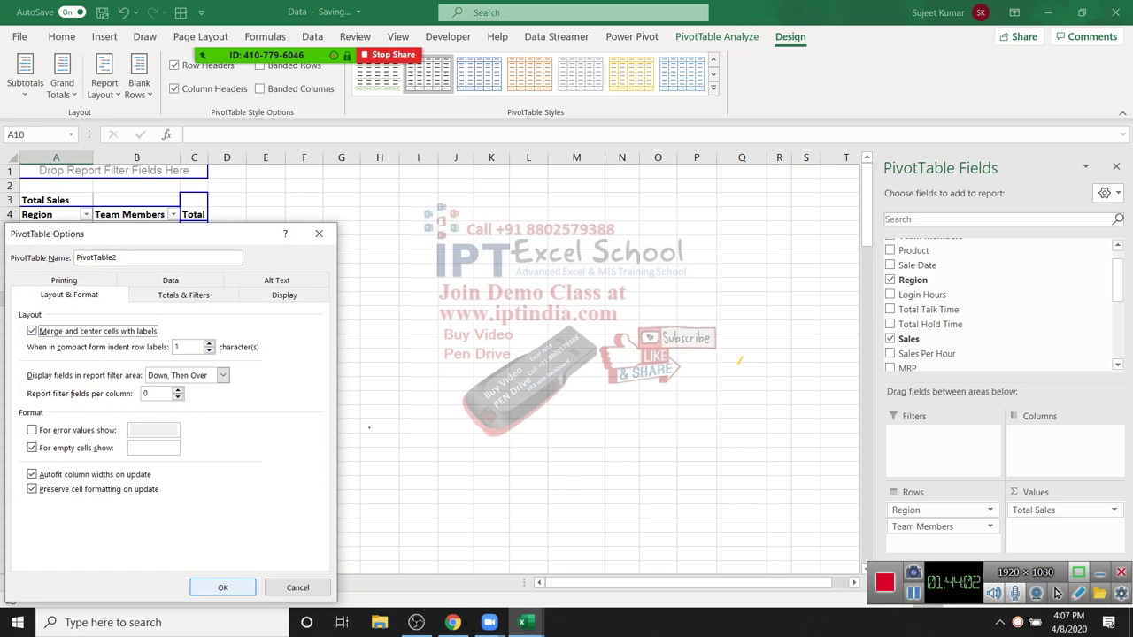
key(Return)
scroll(442, 372, down, 16)
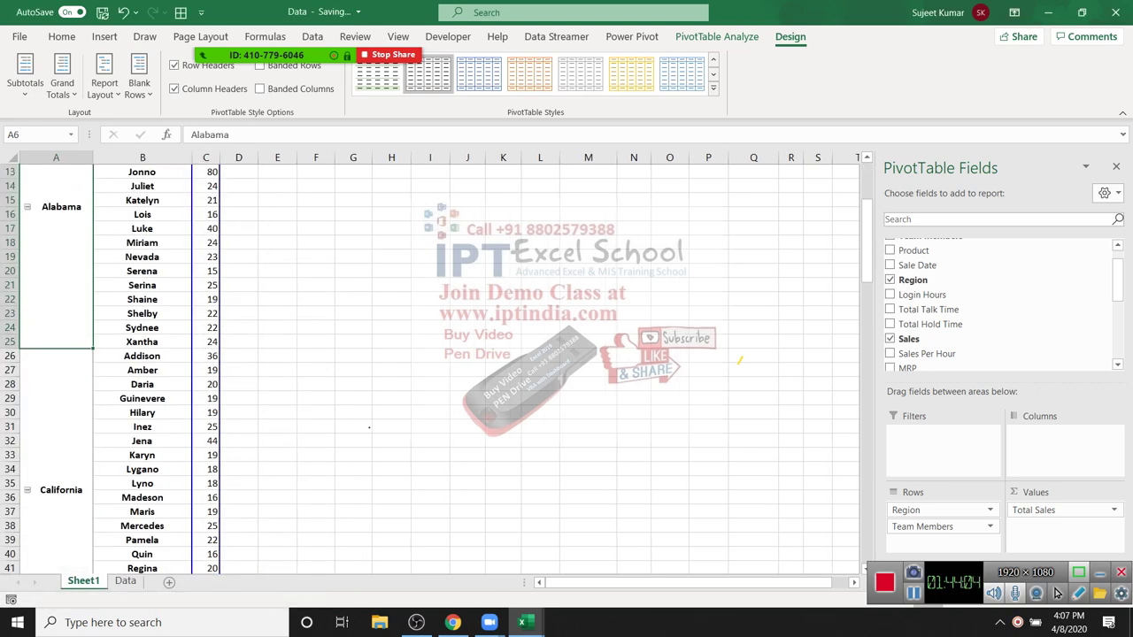
scroll(443, 372, down, 20)
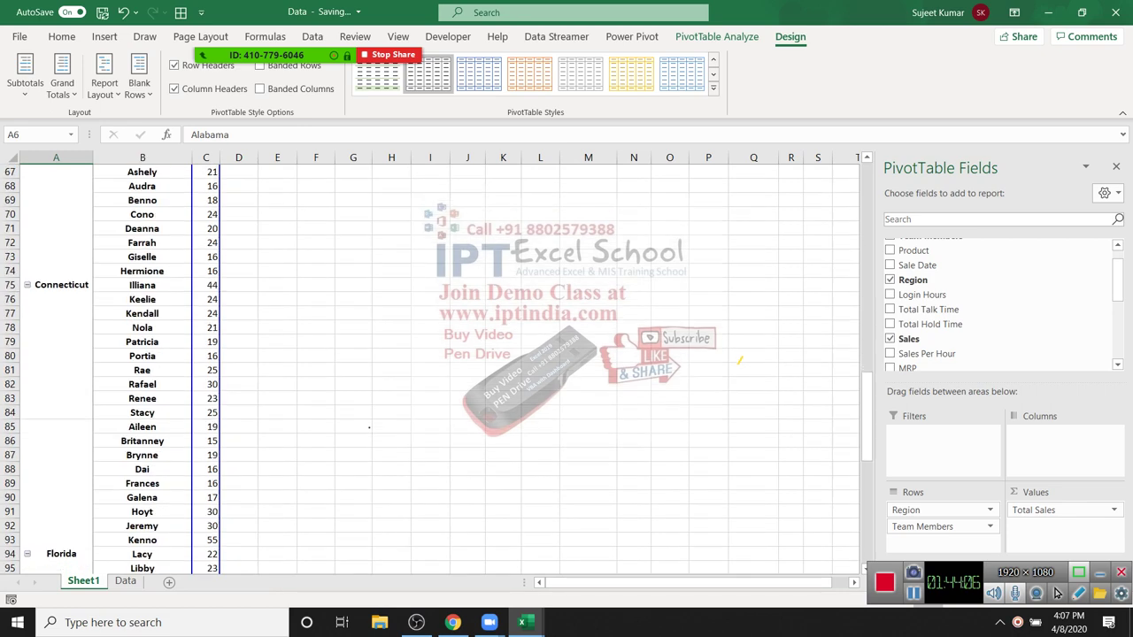
scroll(442, 372, up, 20)
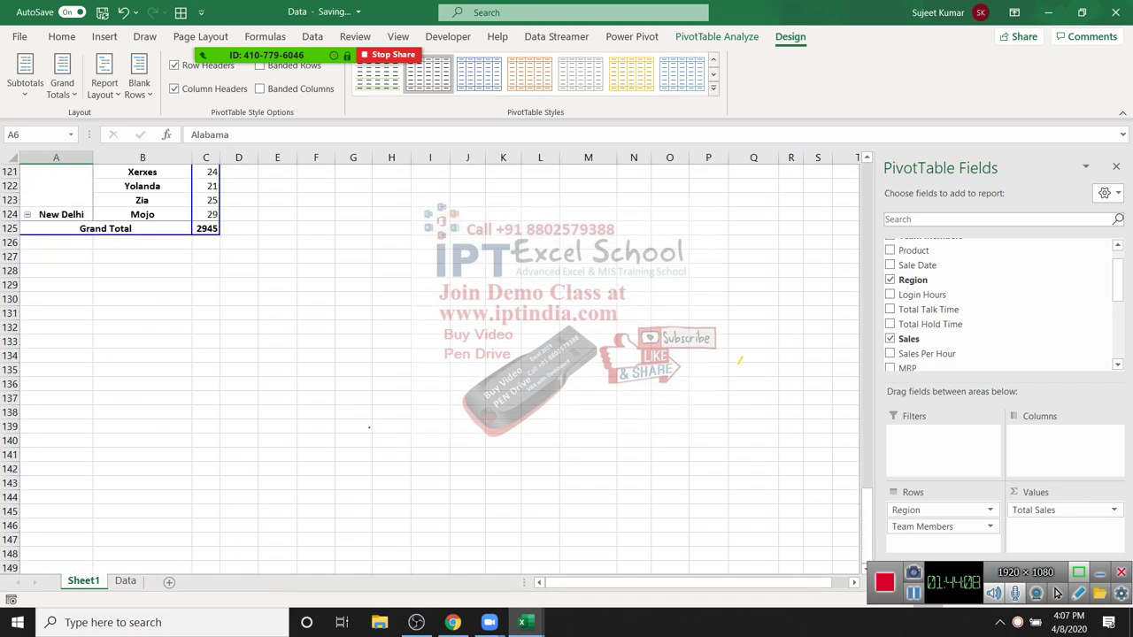
scroll(425, 372, up, 15)
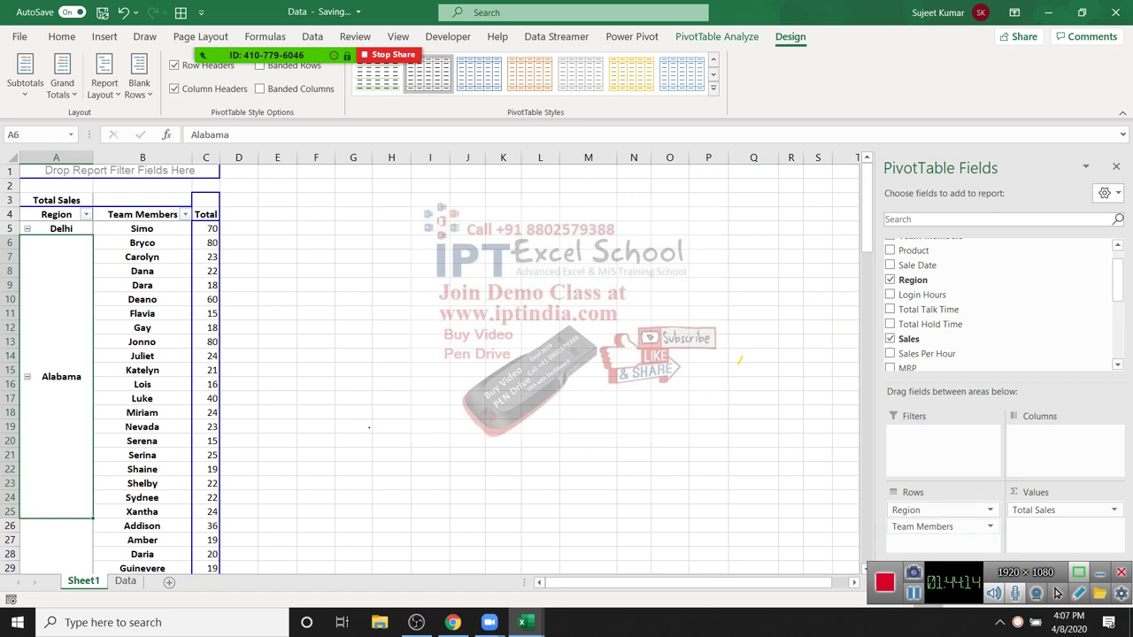
Step: Remove Team Members from the rows and select California's 435 total
drag(922, 527, 920, 292)
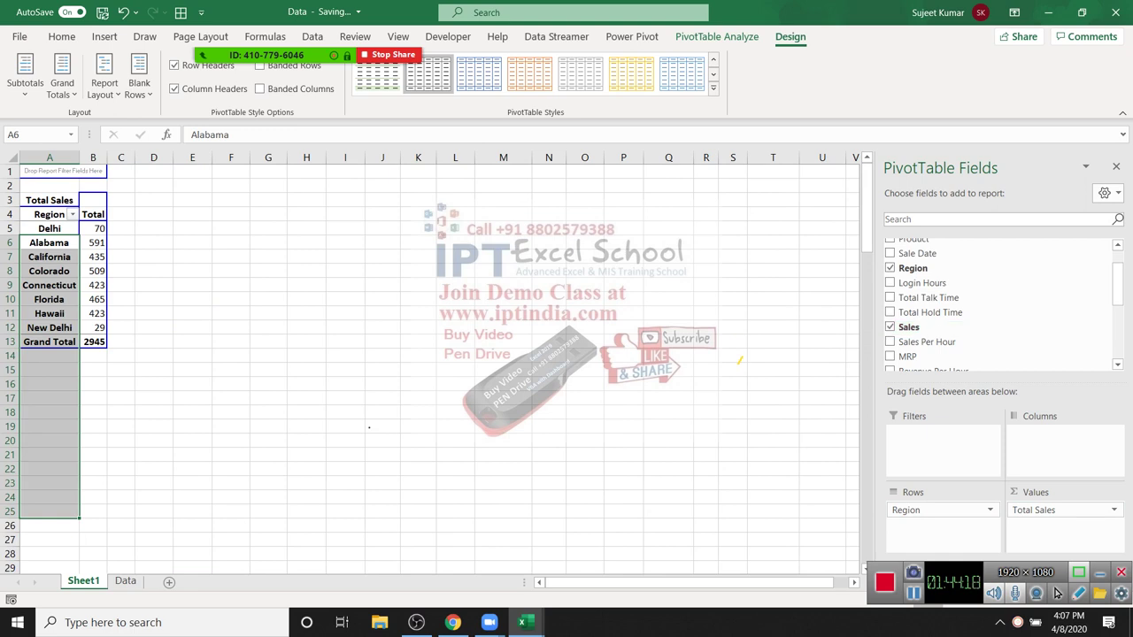
click(49, 256)
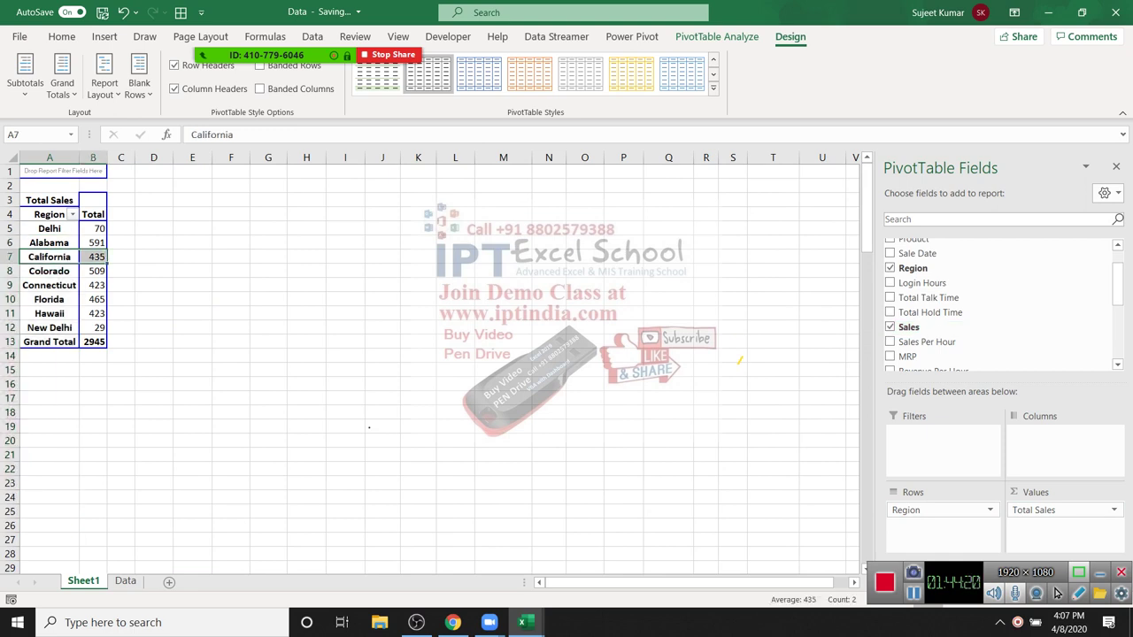
click(93, 256)
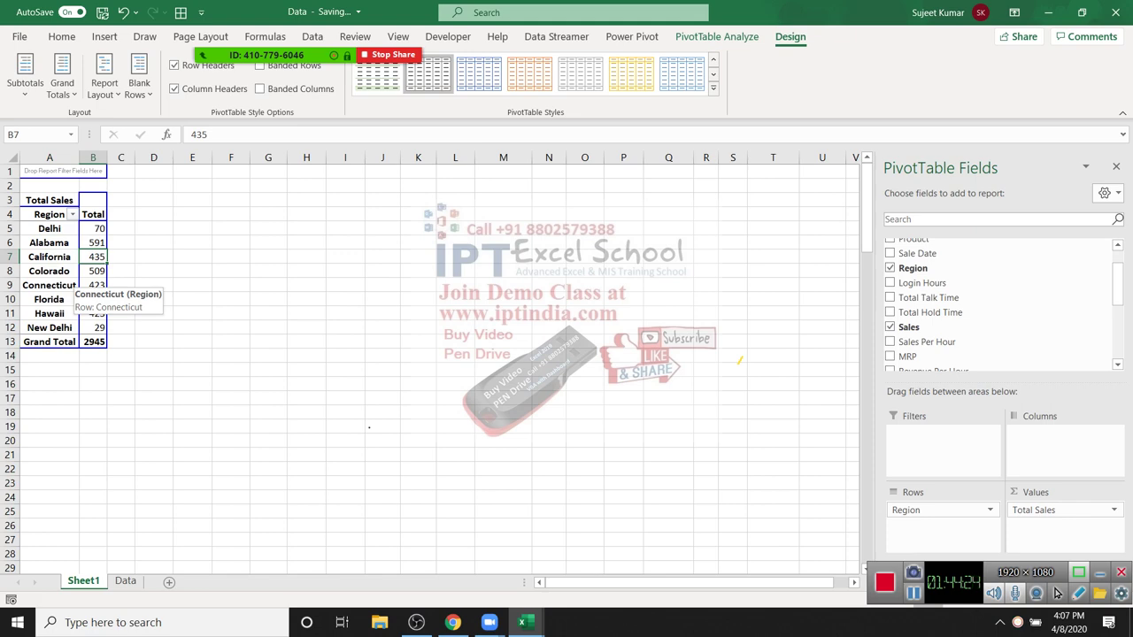
Step: Show the detail rows behind California's total and select the detail table from A1
key(ctrl+Page_Down)
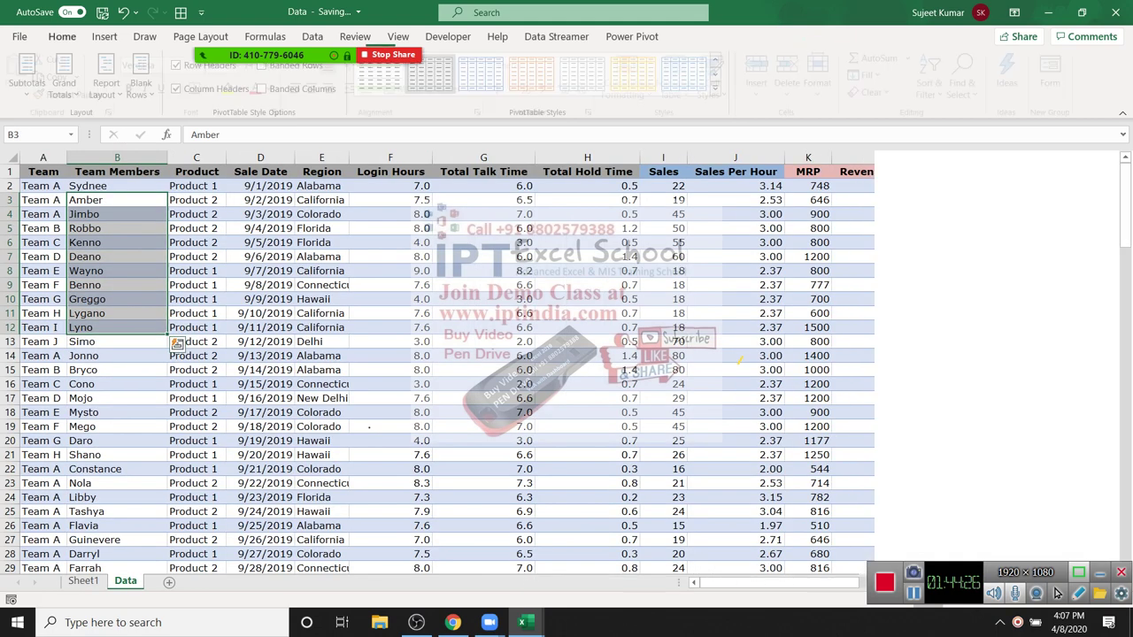
key(ctrl+Page_Up)
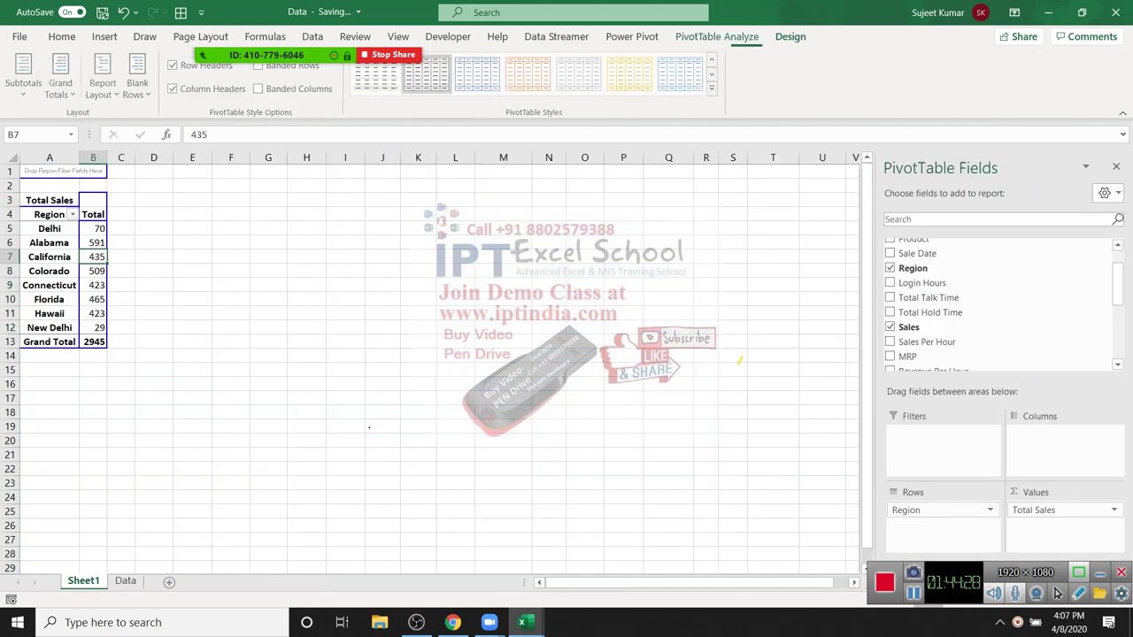
key(shift+F10)
key(e)
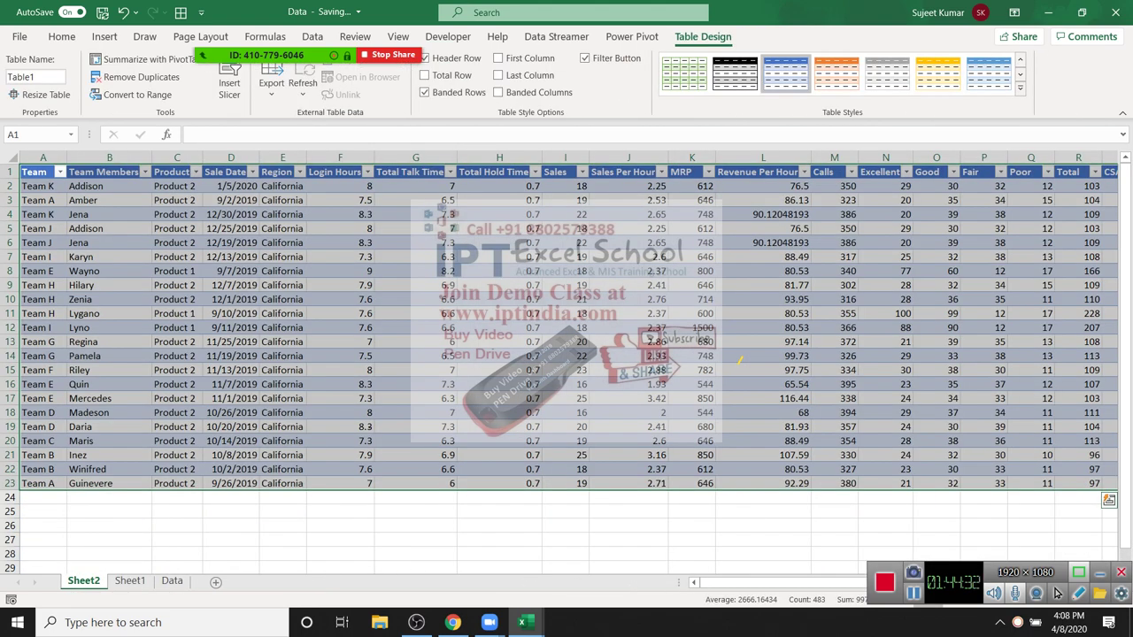
key(Down)
key(Down)
key(Right)
key(ctrl+Home)
key(shift+Down)
key(shift+Down)
key(shift+Down)
key(shift+Down)
key(shift+Down)
key(shift+Down)
key(shift+Down)
key(shift+Down)
key(shift+Down)
key(shift+Down)
key(shift+Down)
key(shift+Down)
key(shift+Down)
key(shift+Down)
key(shift+Down)
key(shift+Down)
key(shift+Down)
key(shift+Down)
key(shift+Down)
key(shift+Down)
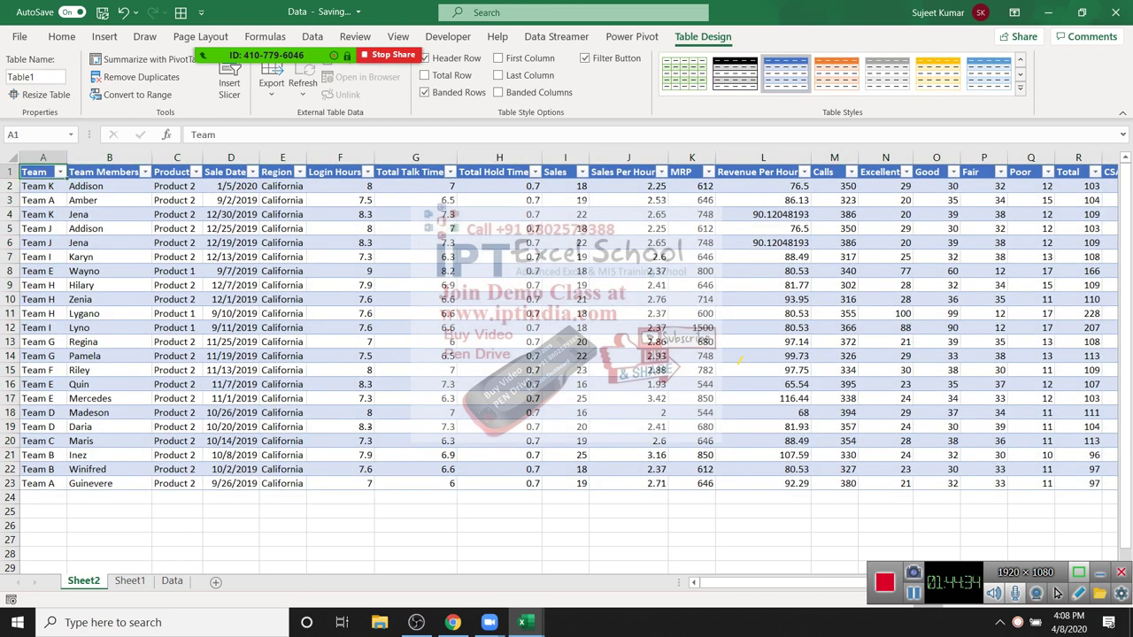
key(shift+Right)
key(shift+Right)
key(shift+Right)
key(shift+Right)
key(shift+Right)
key(shift+Right)
key(shift+Right)
key(shift+Right)
key(shift+Right)
key(shift+Right)
key(shift+Right)
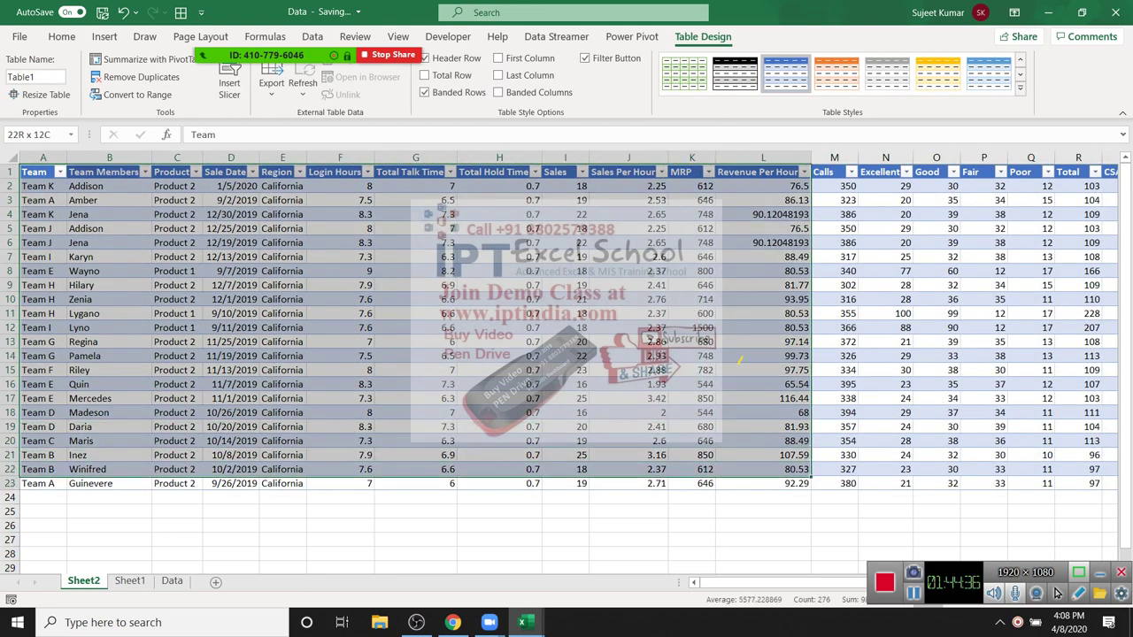
key(shift+Down)
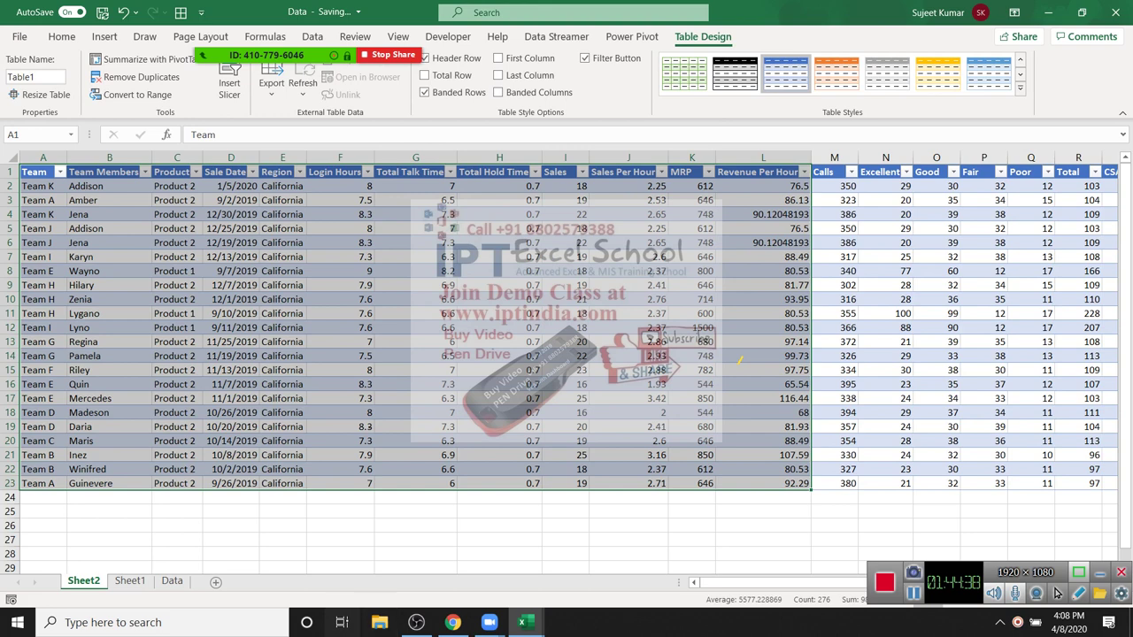
Step: Back on Sheet1, open a pivot value's shortcut menu with PivotTable Options highlighted
key(ctrl+Page_Down)
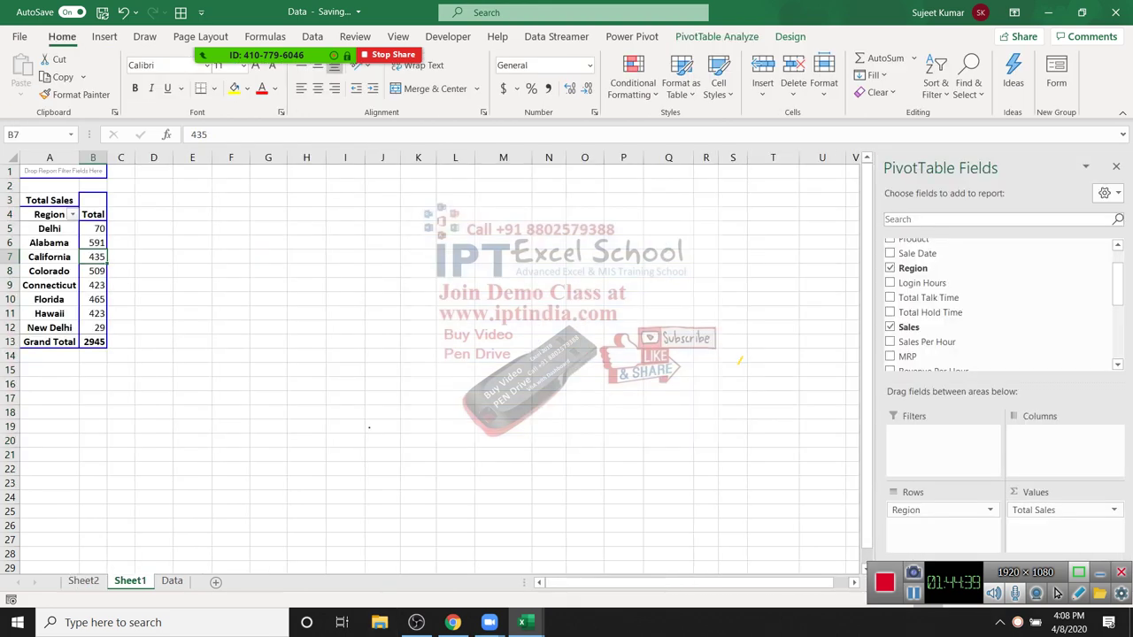
key(Down)
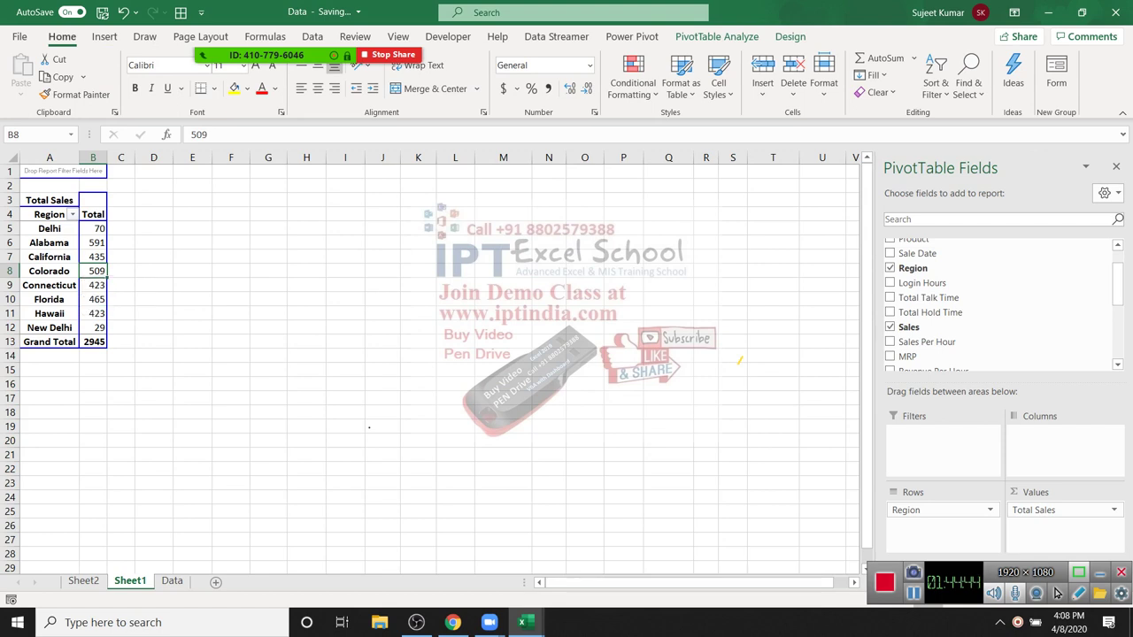
key(Down)
key(Right)
key(Right)
key(Right)
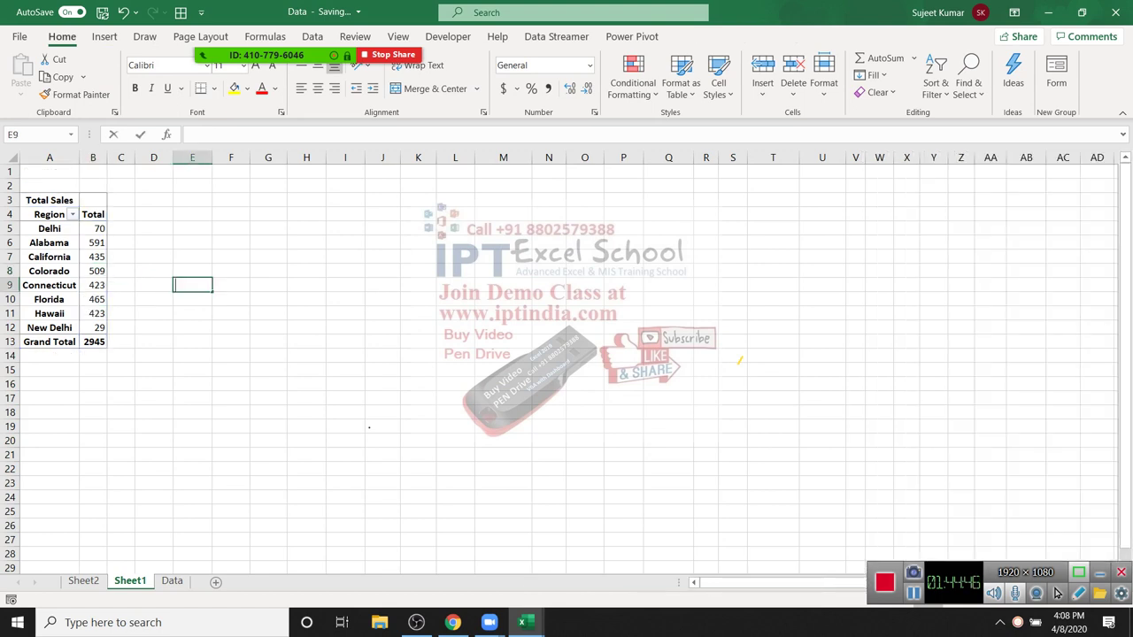
key(Down)
key(Down)
key(Up)
key(Up)
key(Up)
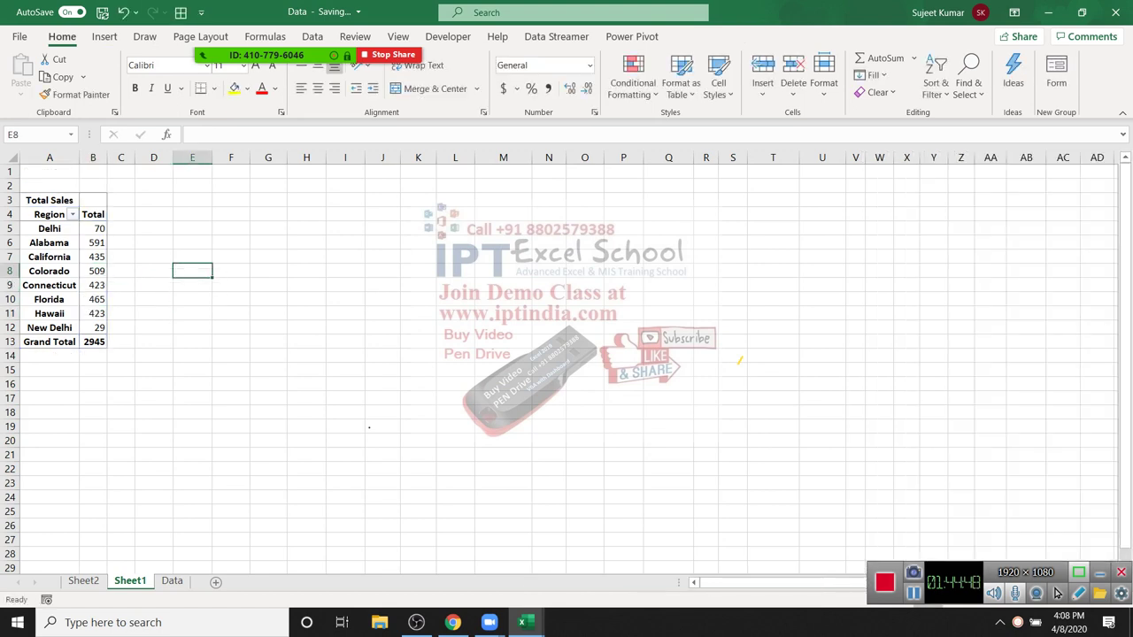
key(ctrl+Page_Up)
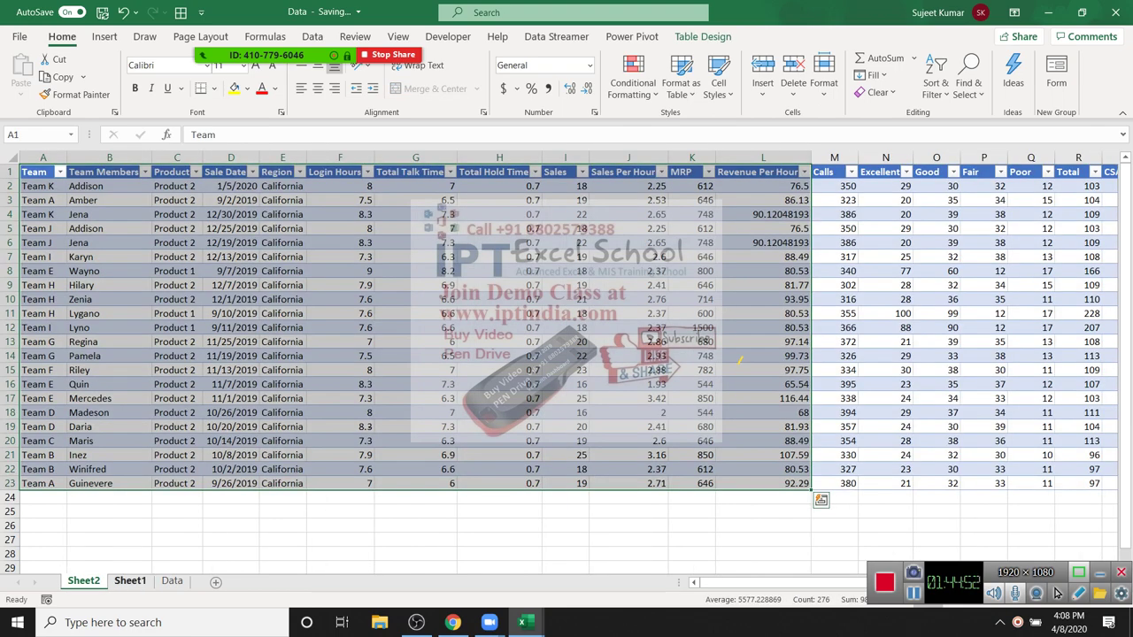
key(ctrl+Page_Down)
key(Left)
key(Left)
key(Left)
key(Down)
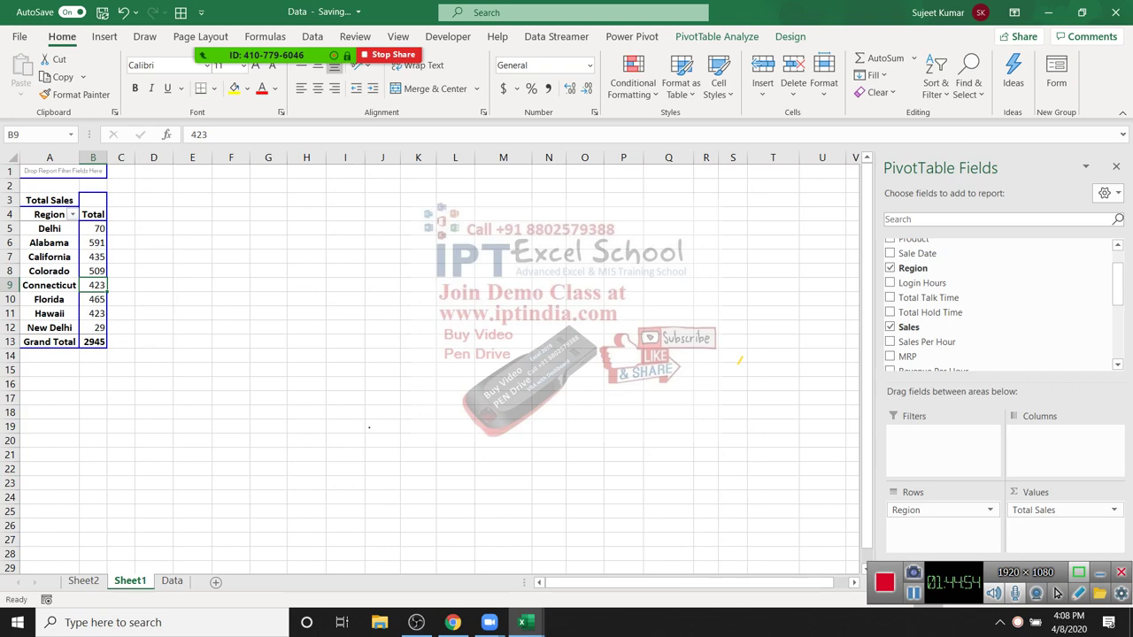
key(shift+F10)
key(Up)
key(Up)
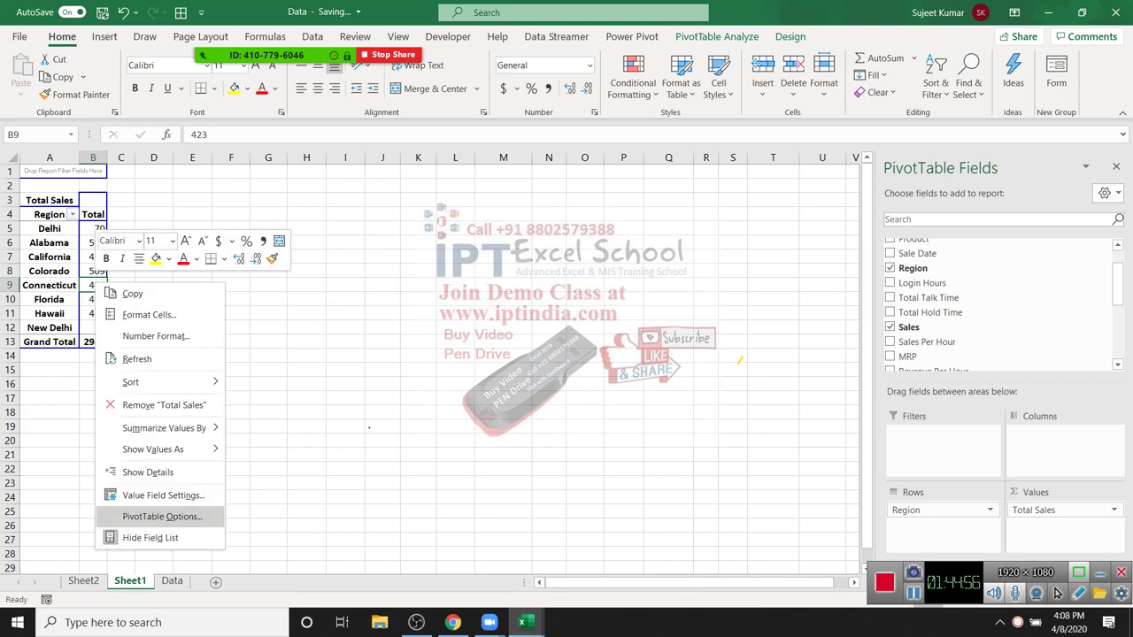
Step: Uncheck Enable show details on the Data tab, then confirm California's 435 can't be drilled into
key(Return)
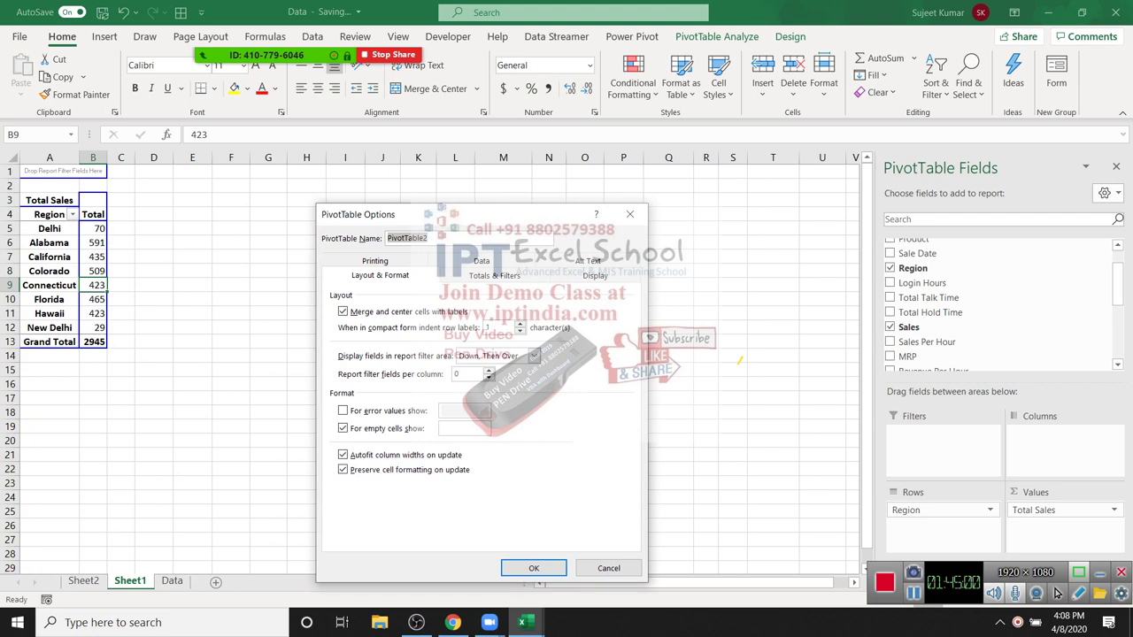
key(ctrl+shift+Tab)
key(ctrl+shift+Tab)
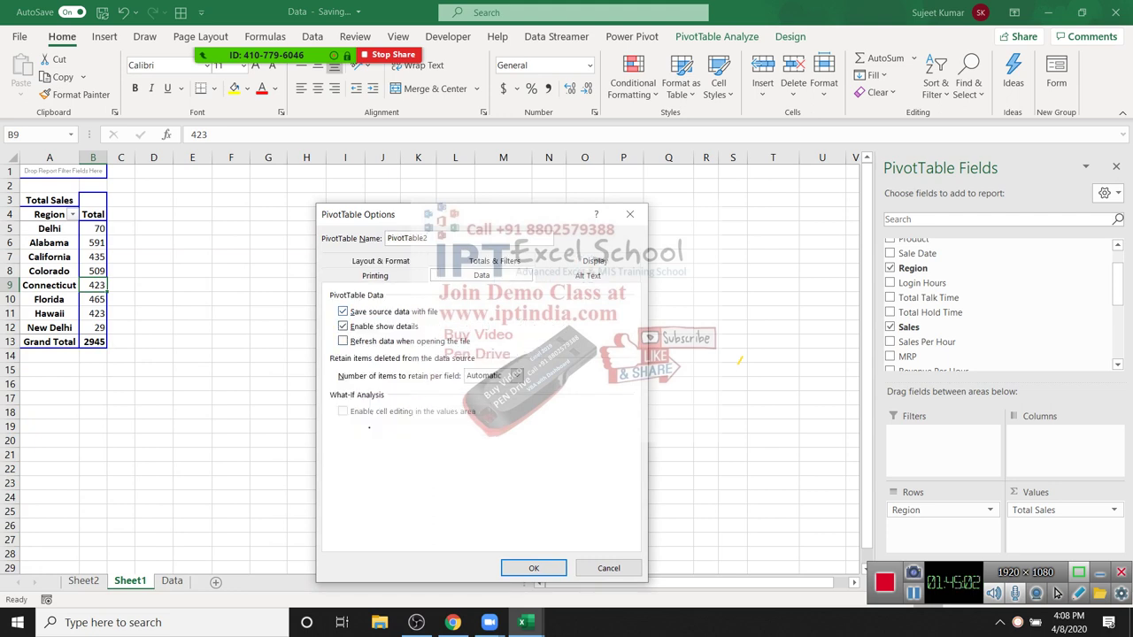
key(alt+e)
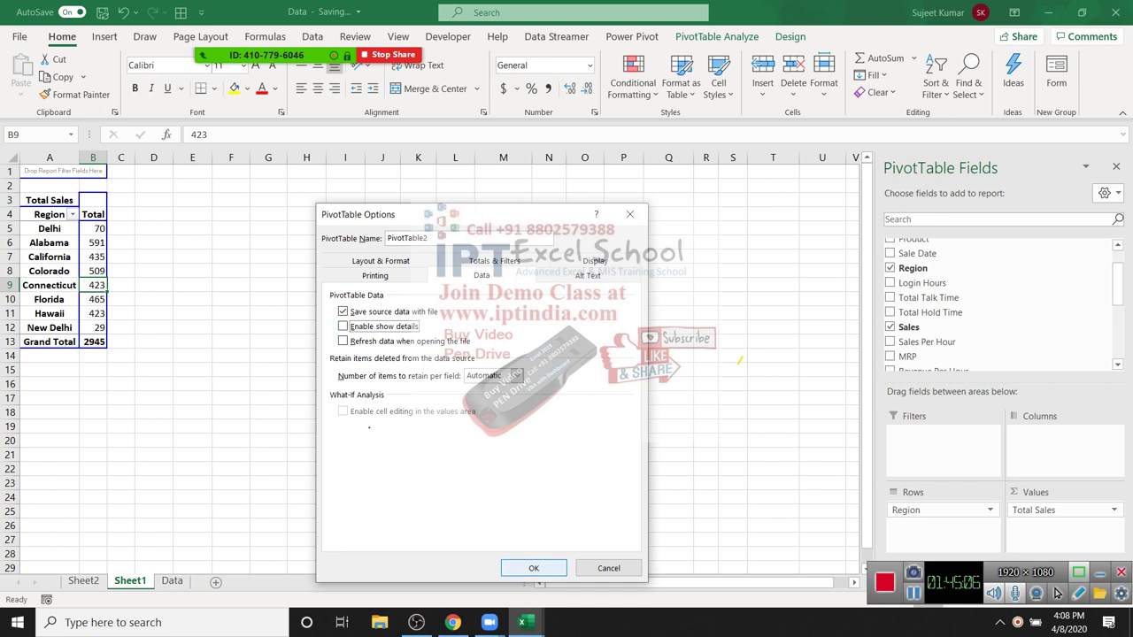
key(Return)
key(Up)
key(Up)
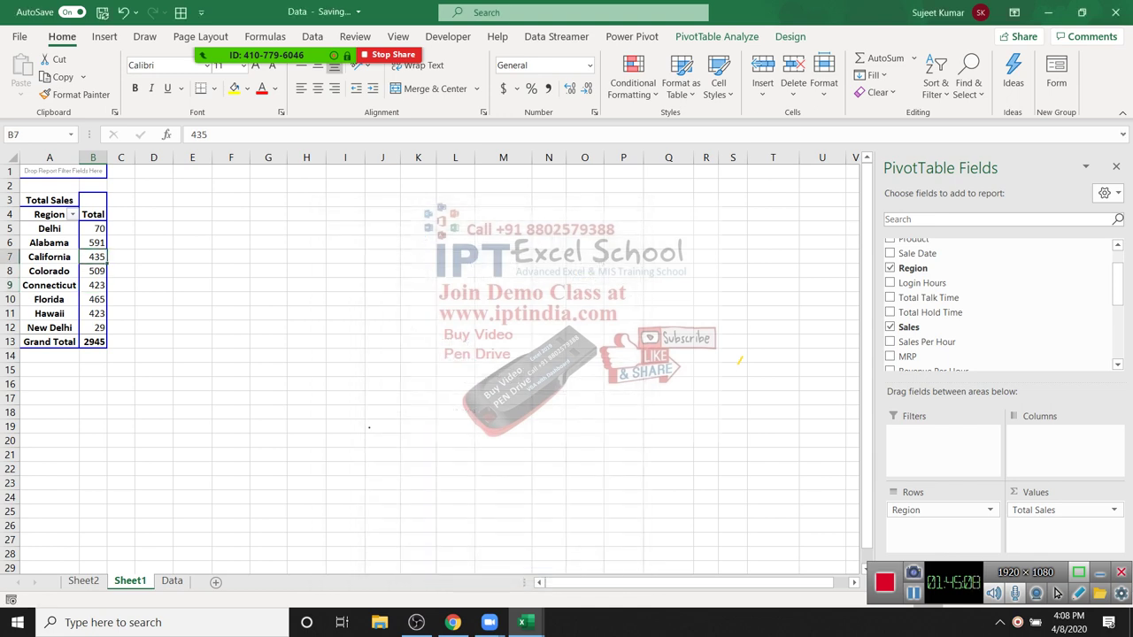
key(F2)
key(Return)
Step: Mute all participants in the Zoom meeting via the Participants list, confirming the prompt
key(Up)
key(Up)
key(Up)
key(alt+u)
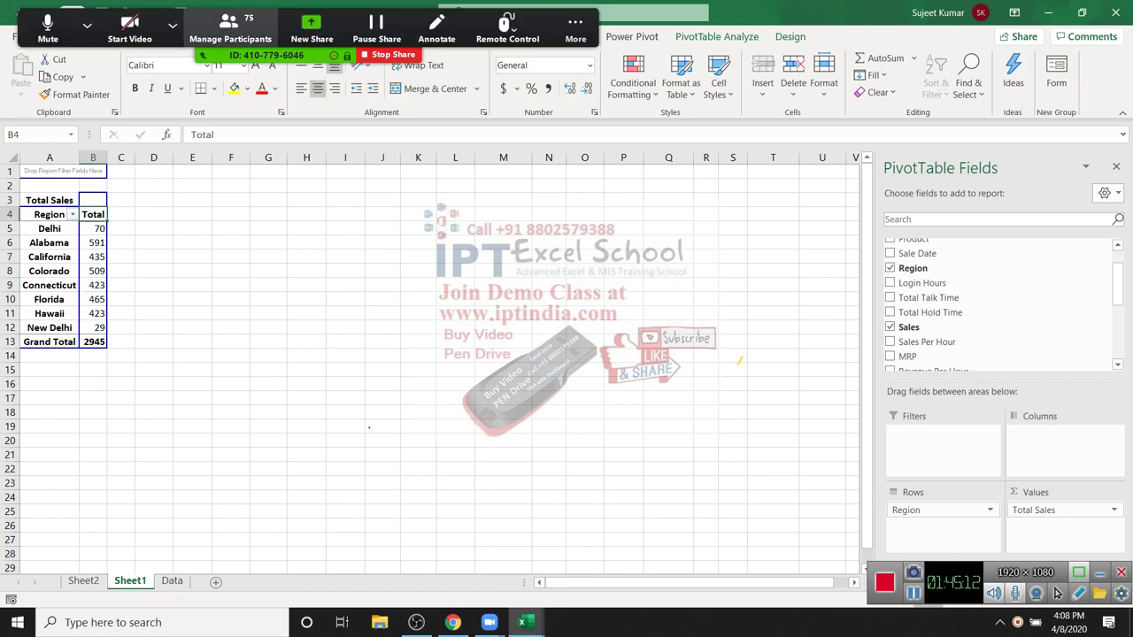
key(alt+m)
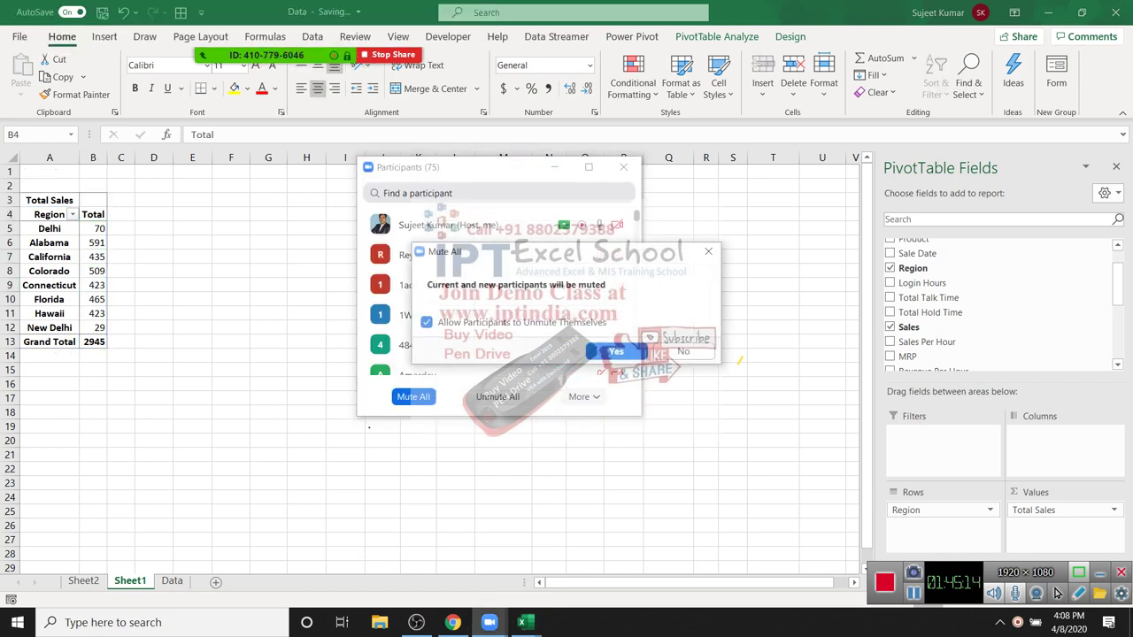
key(Return)
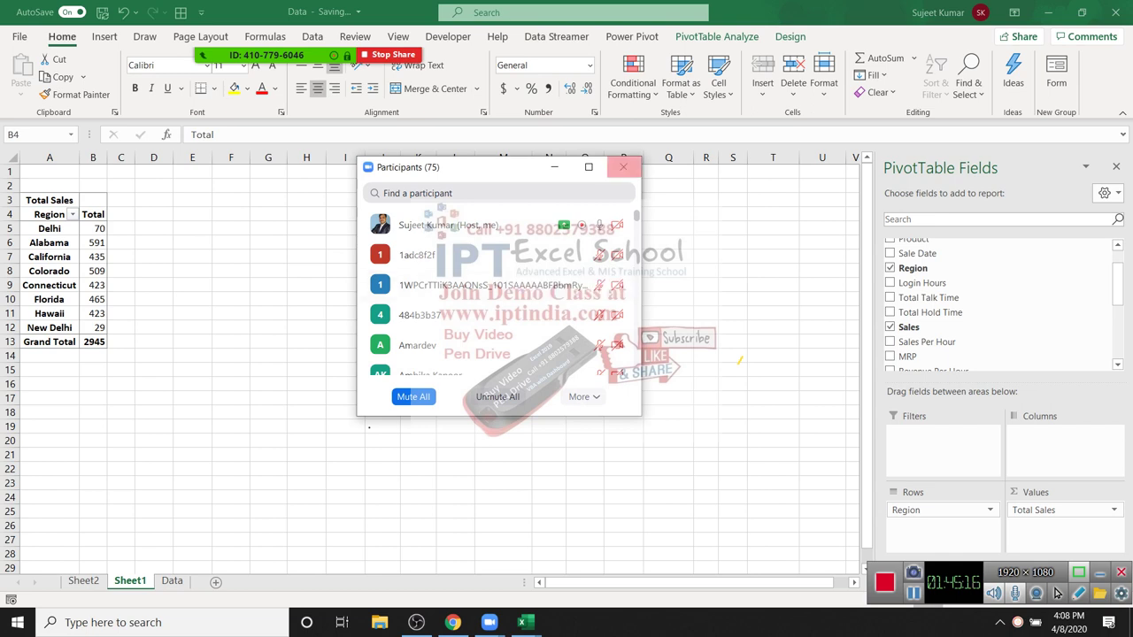
key(alt+u)
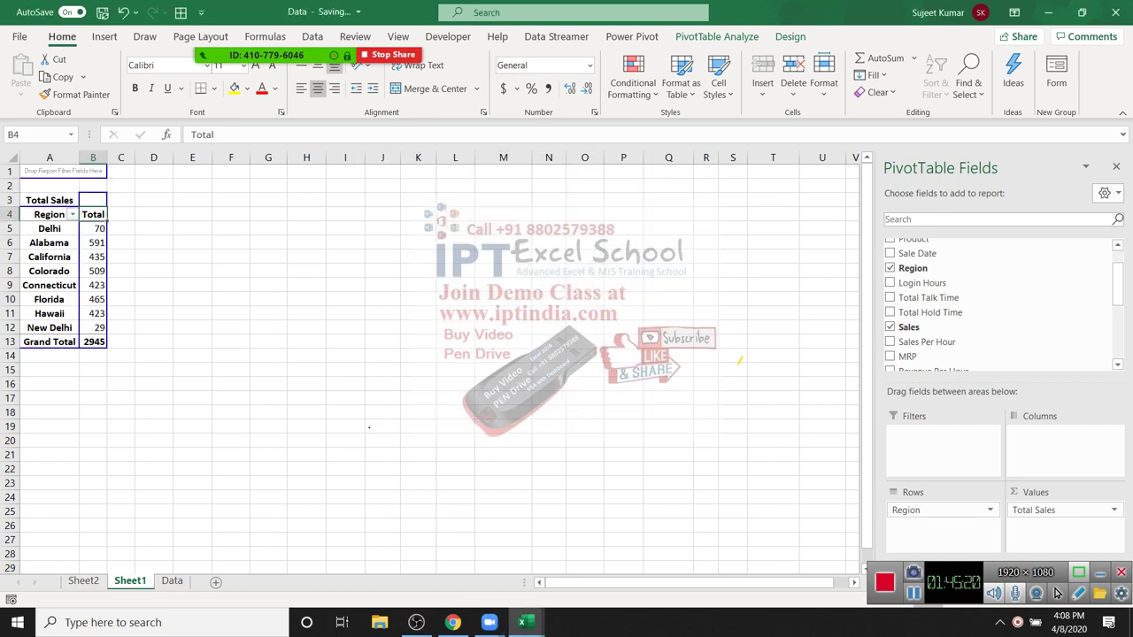
Step: Put Team Members in the pivot's Columns and Sum of Sales in Values for each Region
scroll(973, 341, up, 1)
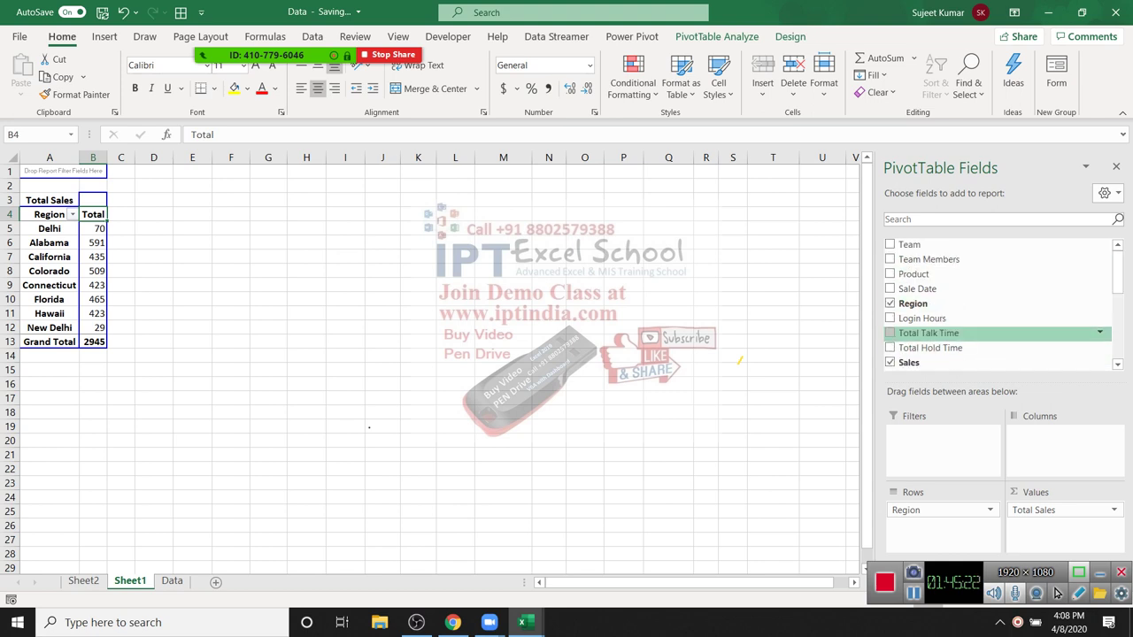
drag(917, 289, 1062, 443)
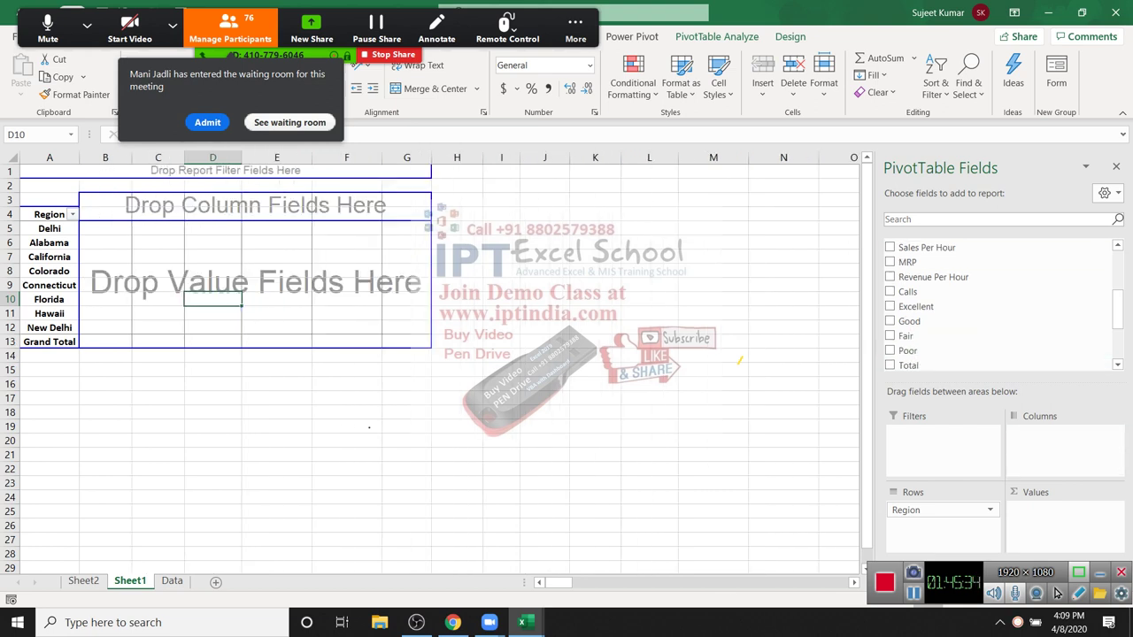
scroll(1000, 303, up, 5)
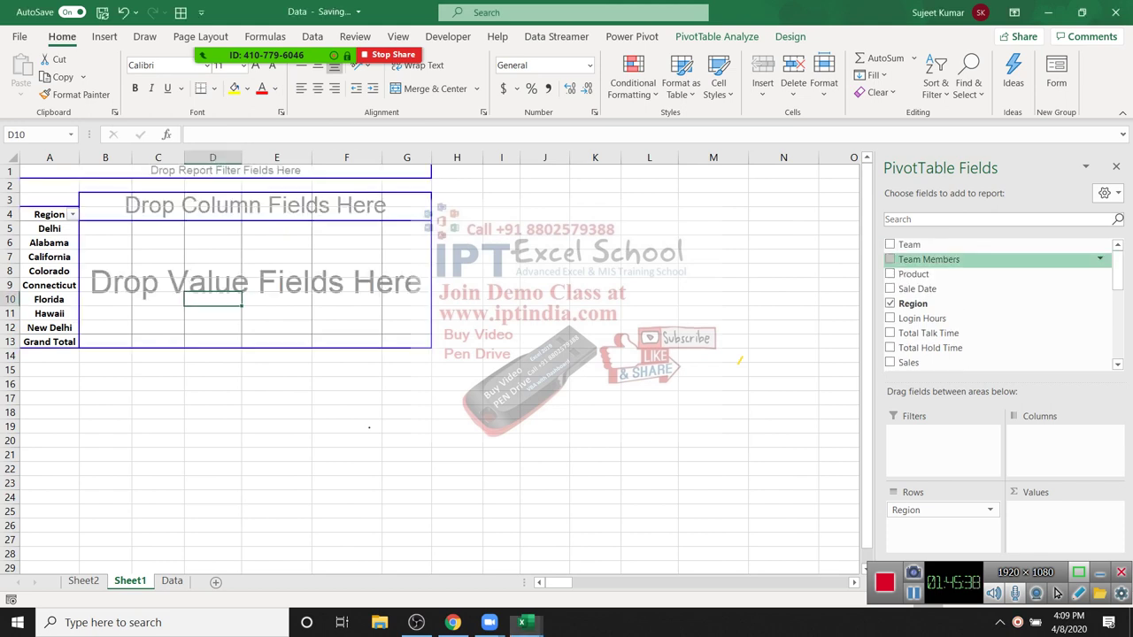
drag(928, 259, 1062, 438)
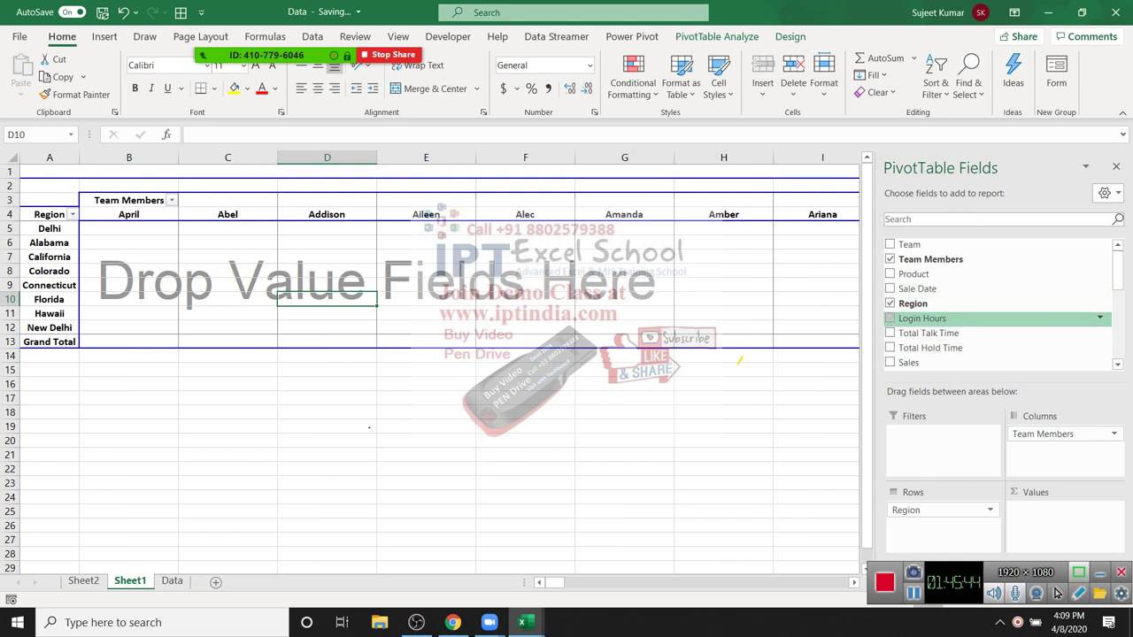
scroll(973, 292, down, 3)
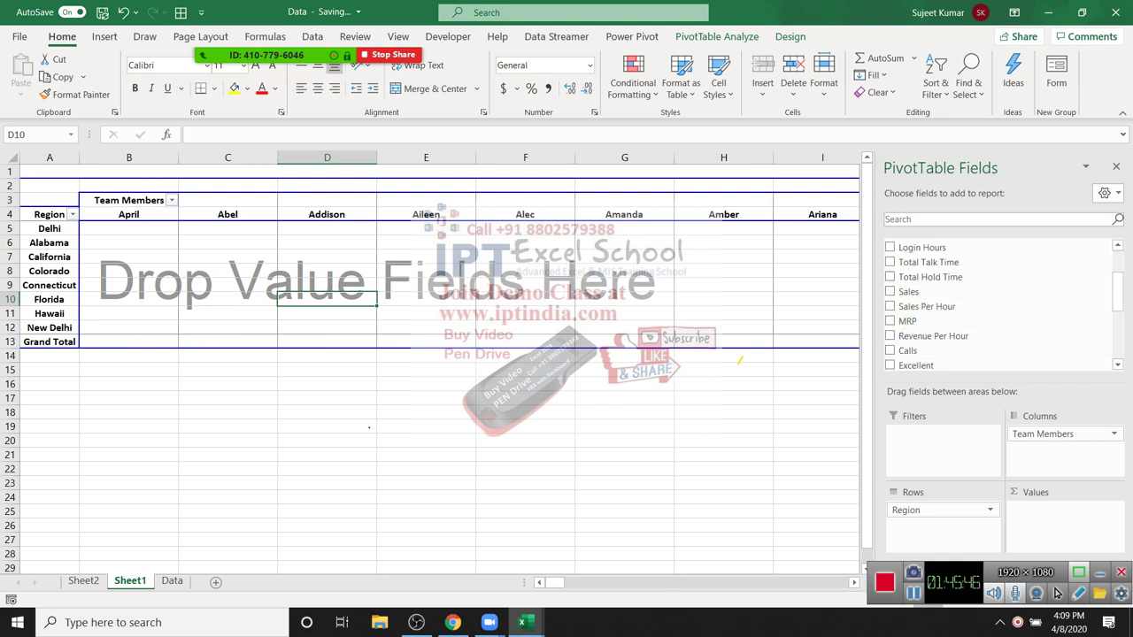
click(890, 291)
scroll(531, 354, down, 1)
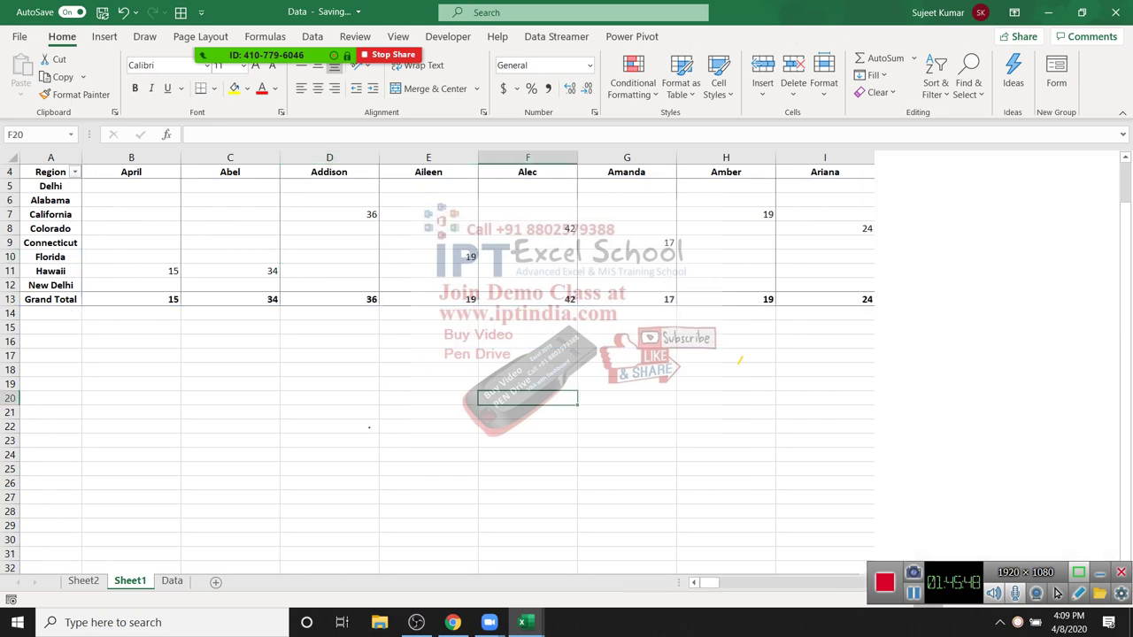
drag(726, 228, 966, 288)
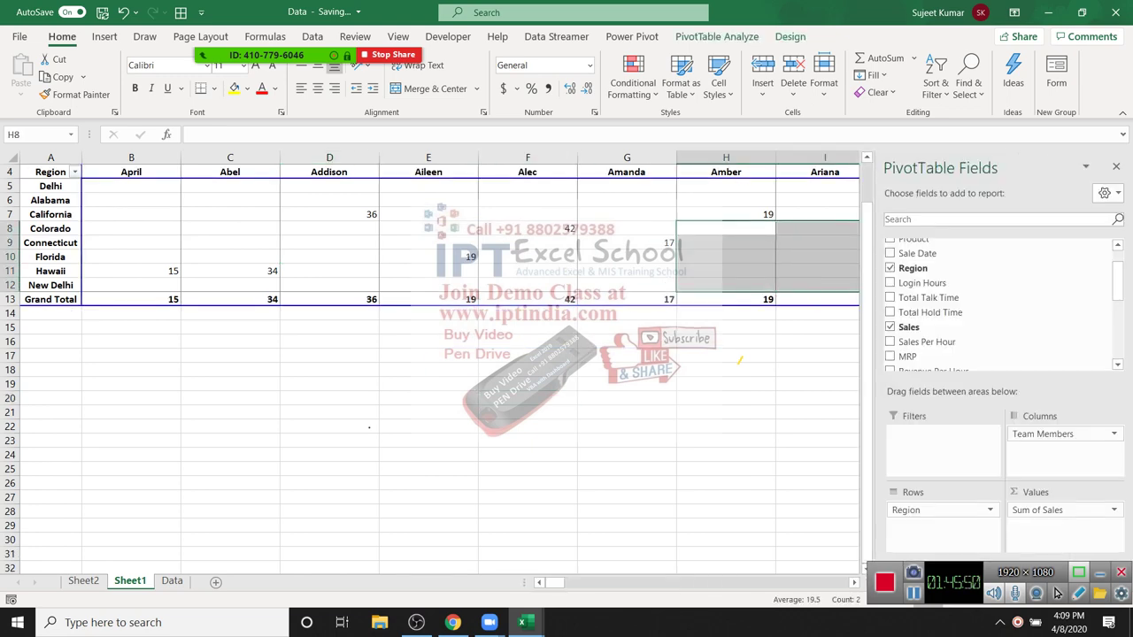
scroll(424, 354, up, 1)
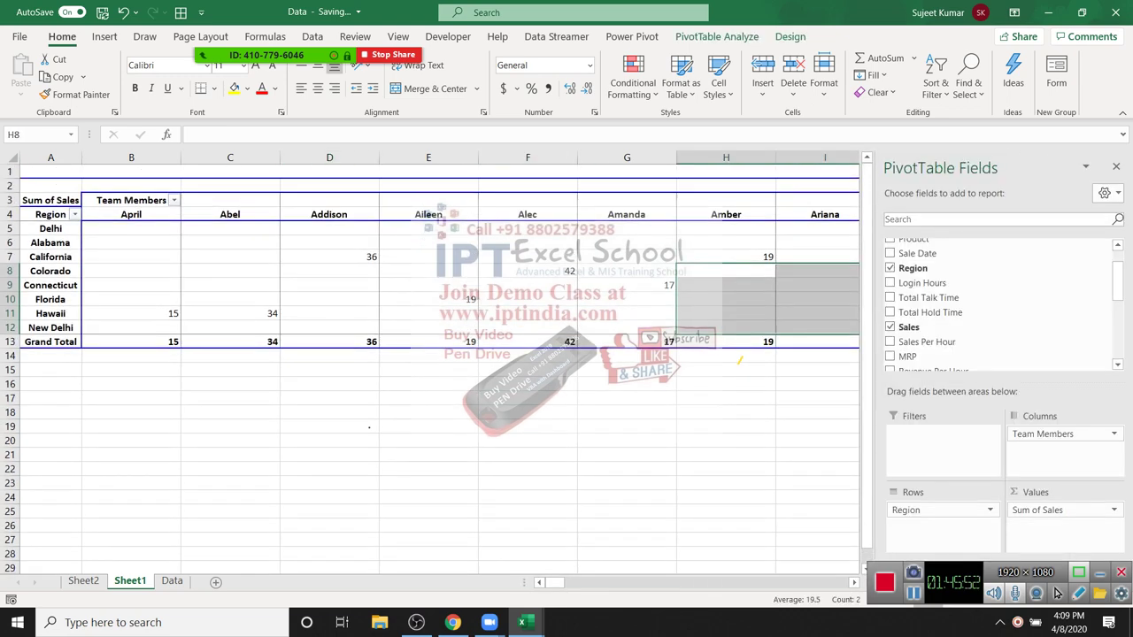
click(330, 313)
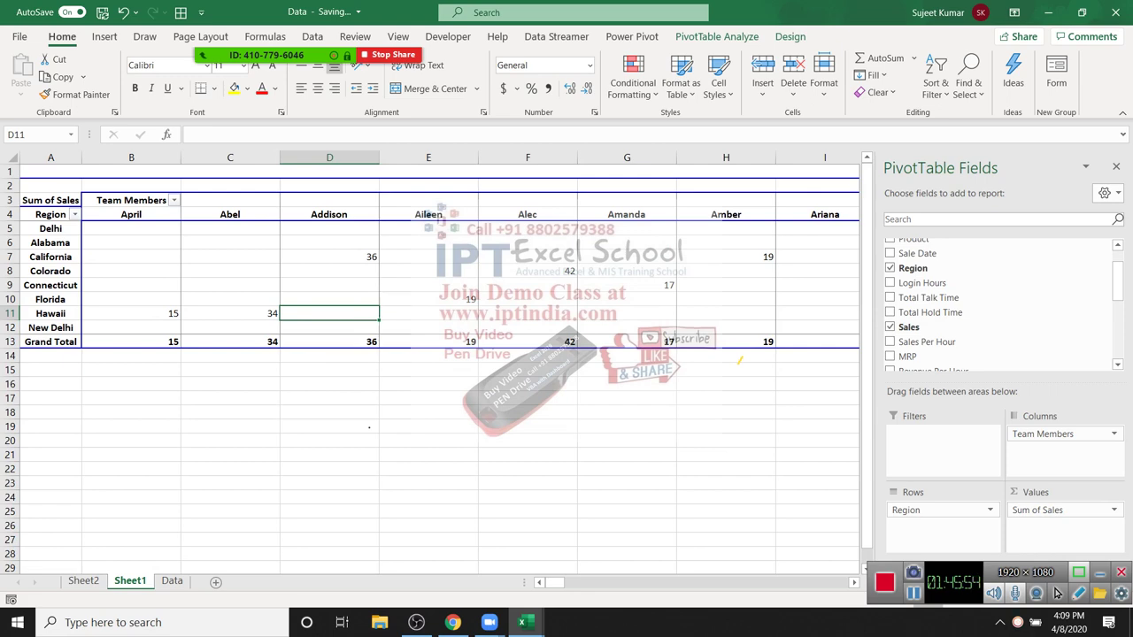
right_click(340, 287)
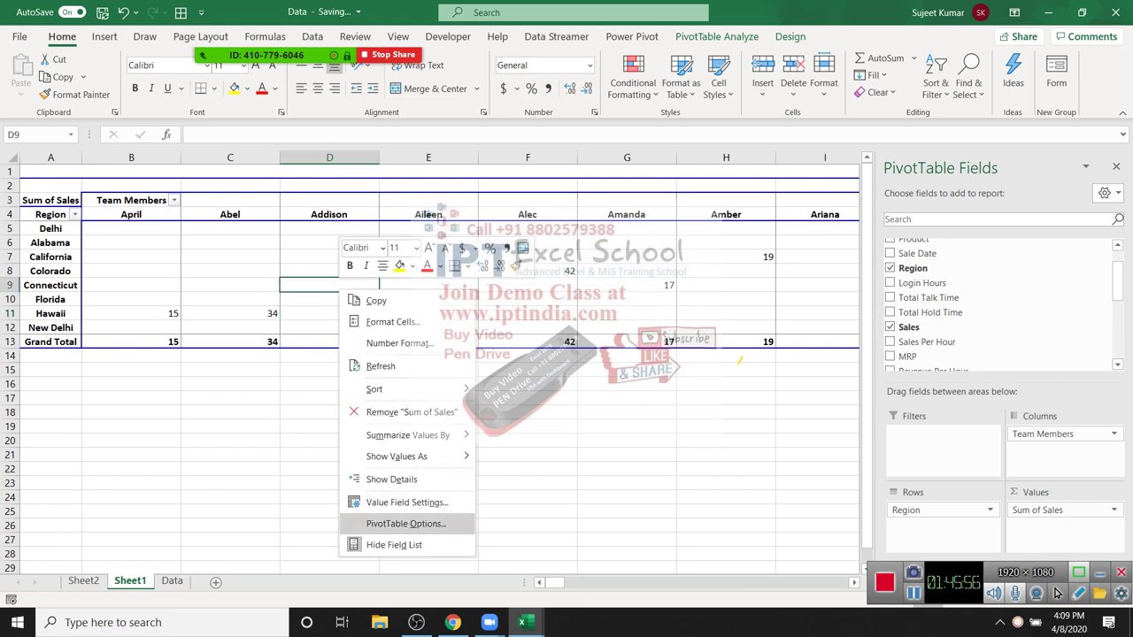
Step: Set PivotTable Options so empty cells show 0
click(406, 523)
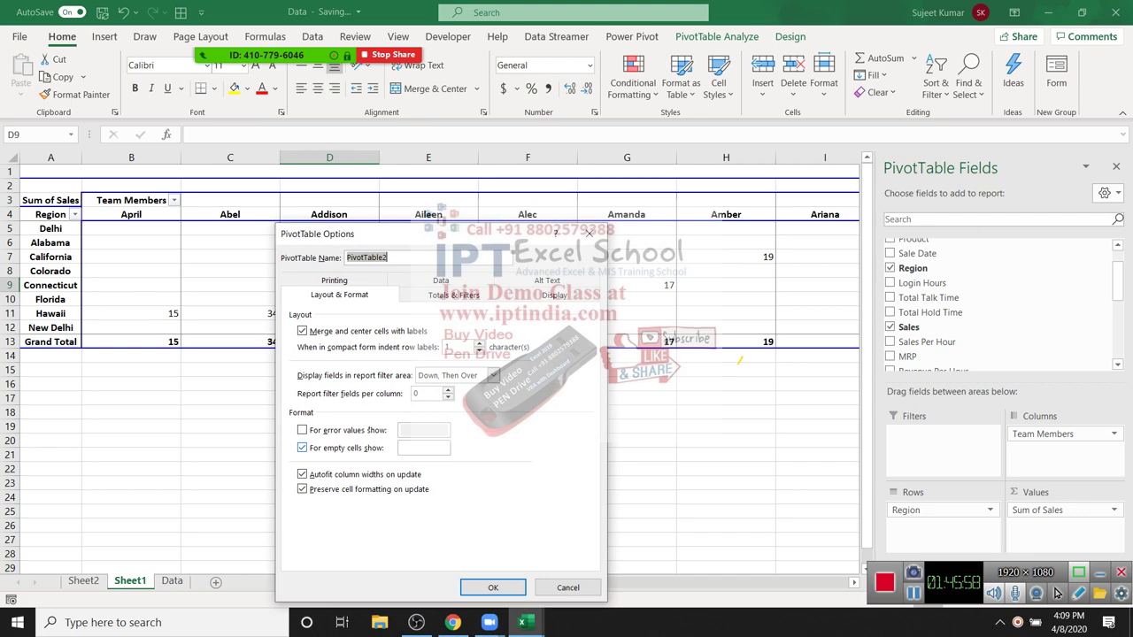
key(Tab)
key(Tab)
key(Tab)
key(Tab)
key(Tab)
key(Tab)
key(Tab)
key(Tab)
text(A)
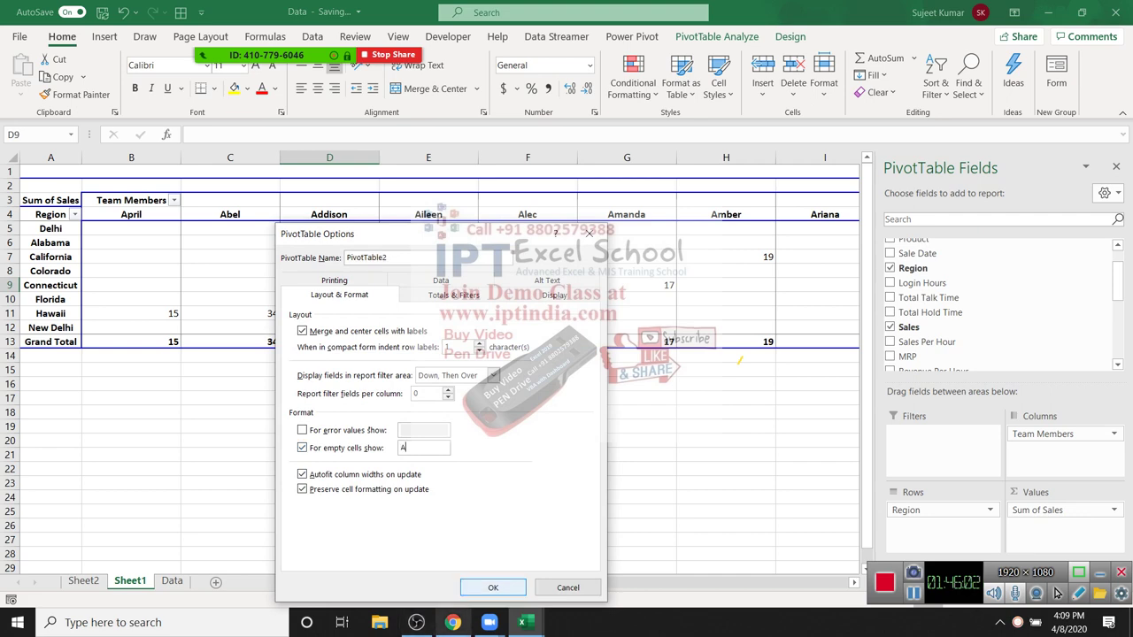
key(Return)
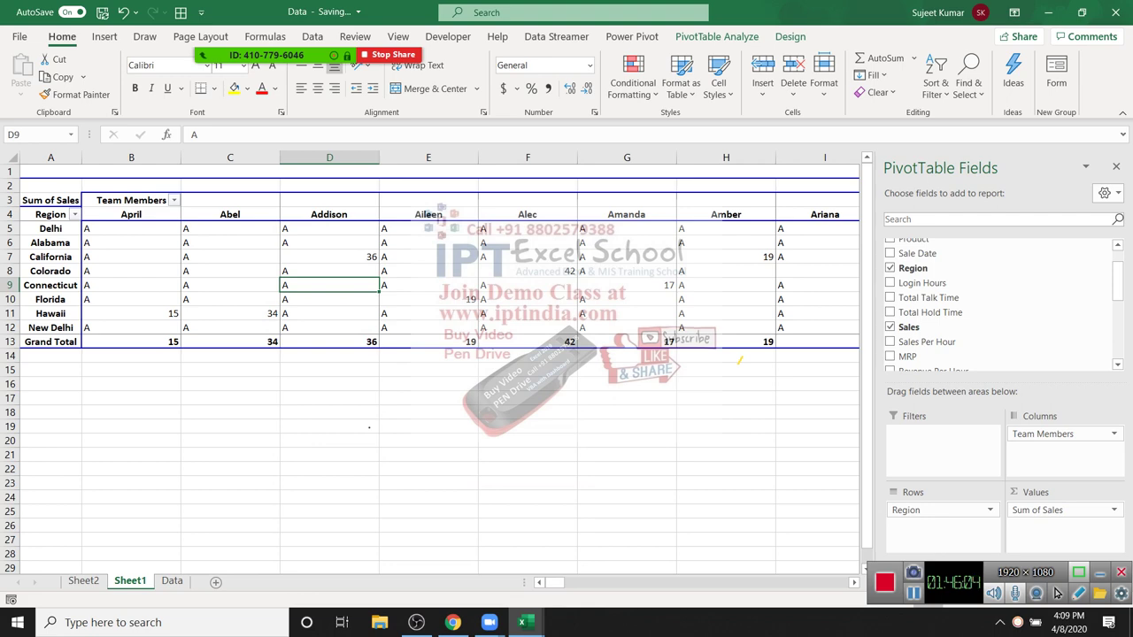
key(shift+F10)
key(Down)
key(Down)
key(Down)
key(Down)
key(Down)
key(Down)
key(Down)
key(Down)
key(Down)
key(Down)
key(Down)
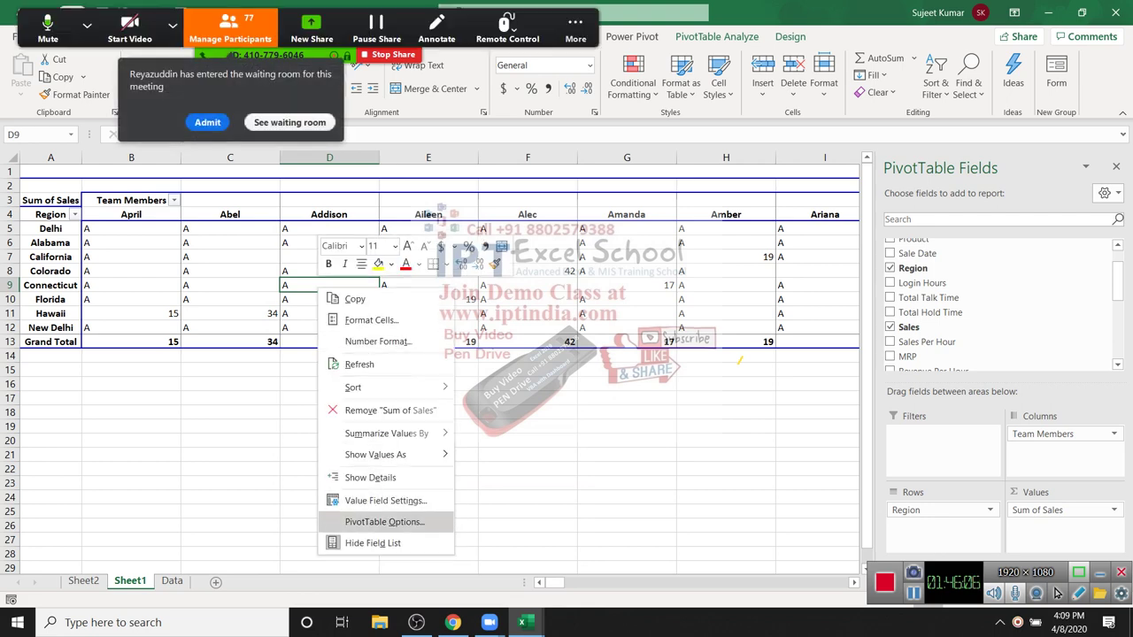
key(Return)
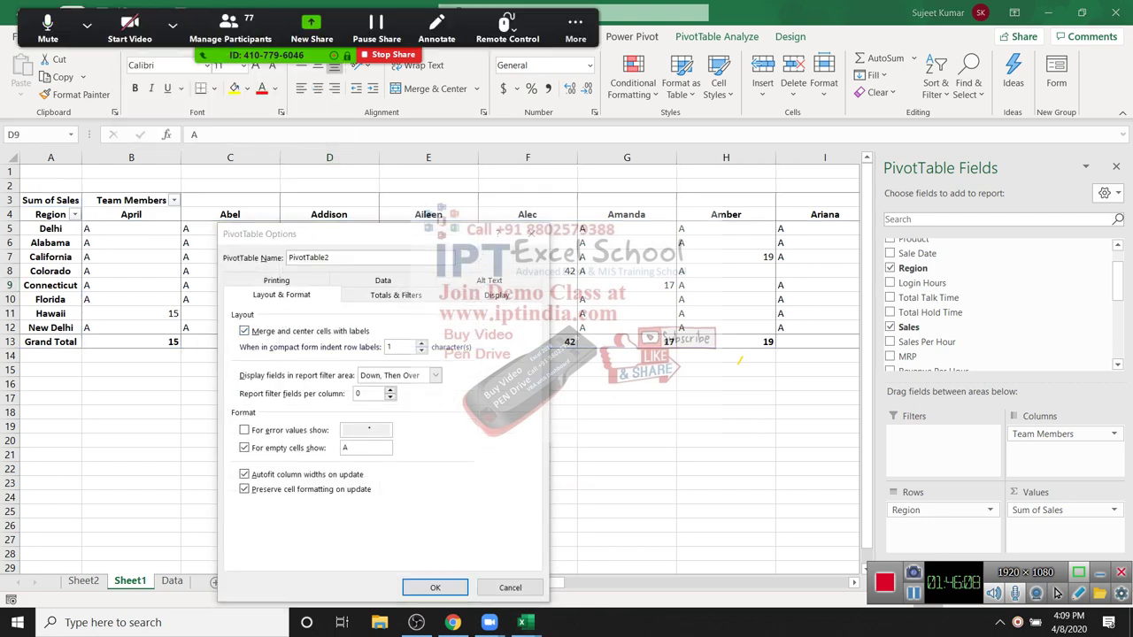
text(0)
key(Return)
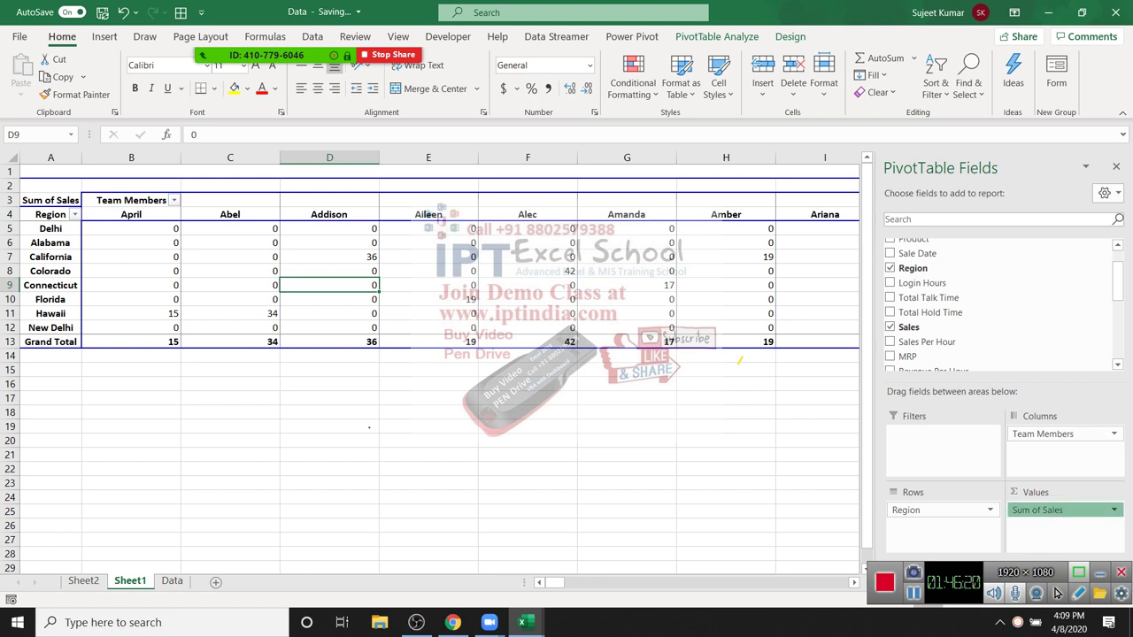
Step: Remove Team Members from the Columns, leaving one Sum of Sales total per region
click(1062, 510)
key(Escape)
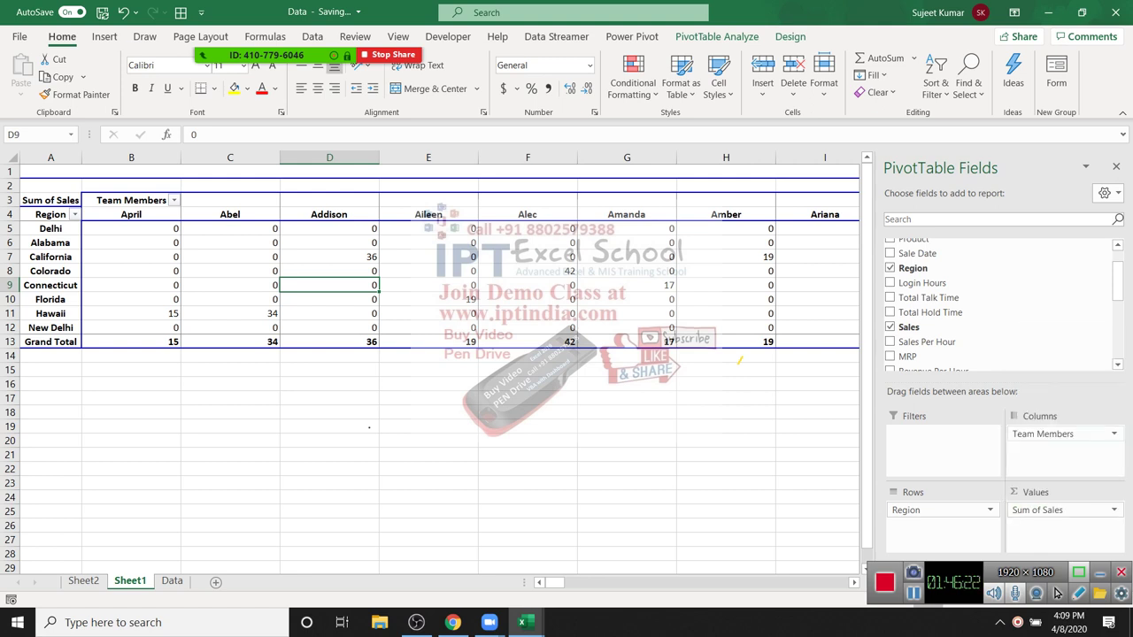
key(ctrl+z)
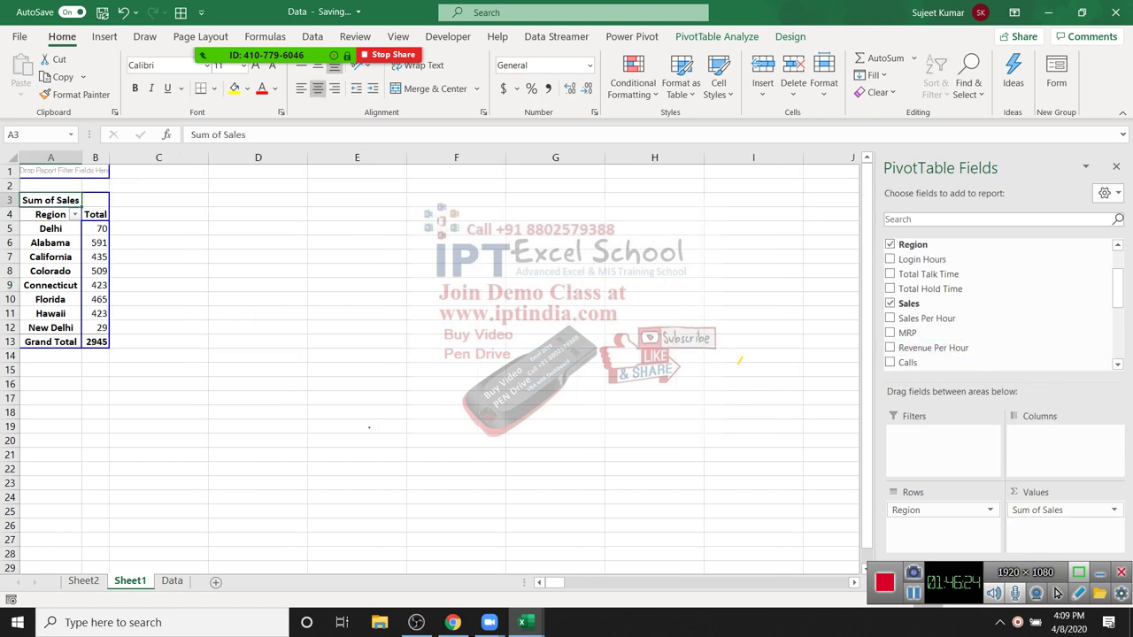
Step: Group the Delhi and New Delhi rows and drop the original Region field from Rows
click(51, 228)
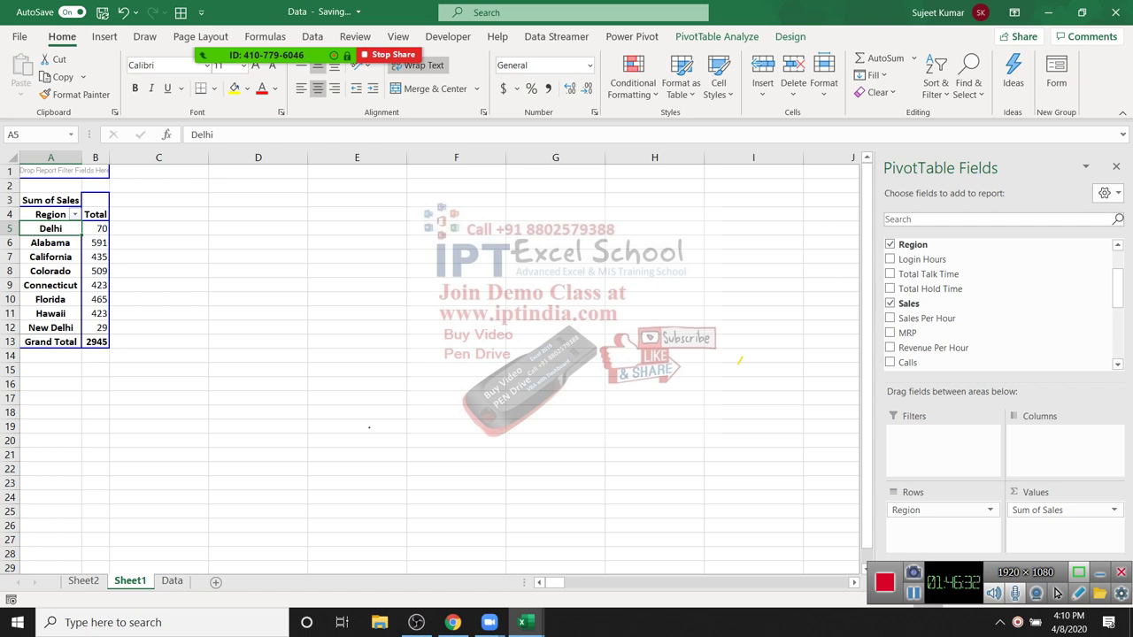
click(51, 328)
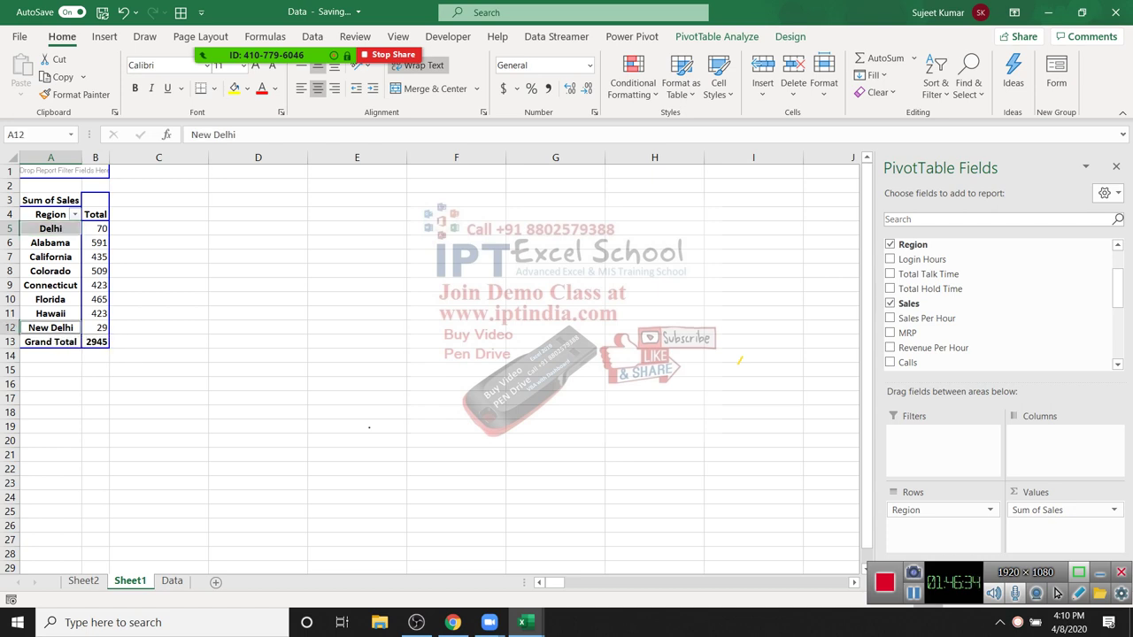
right_click(64, 331)
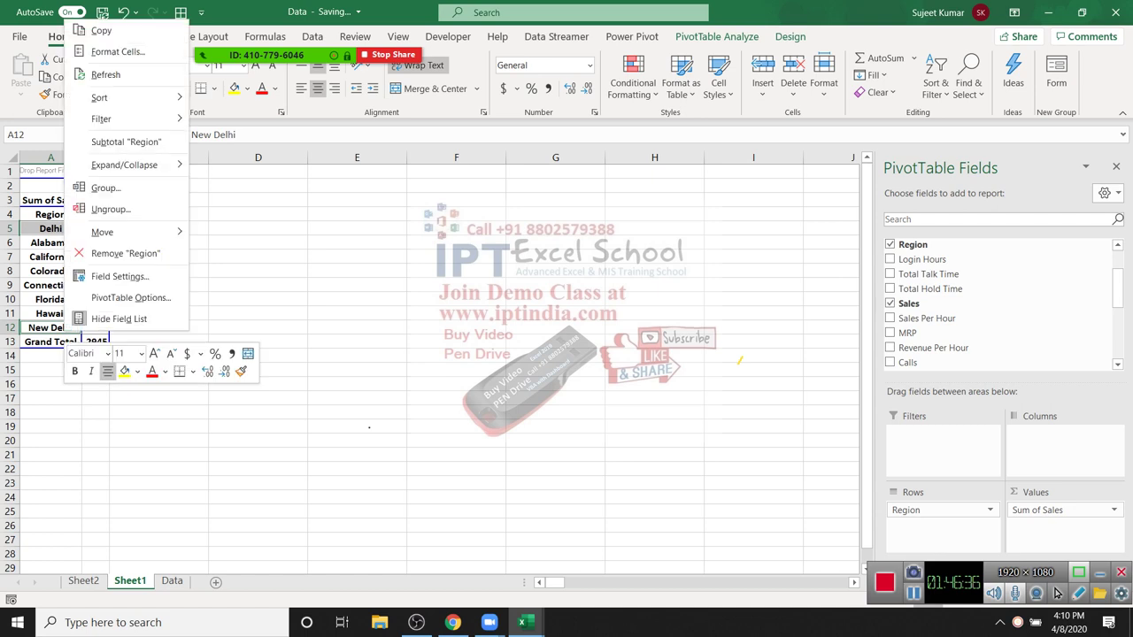
key(Return)
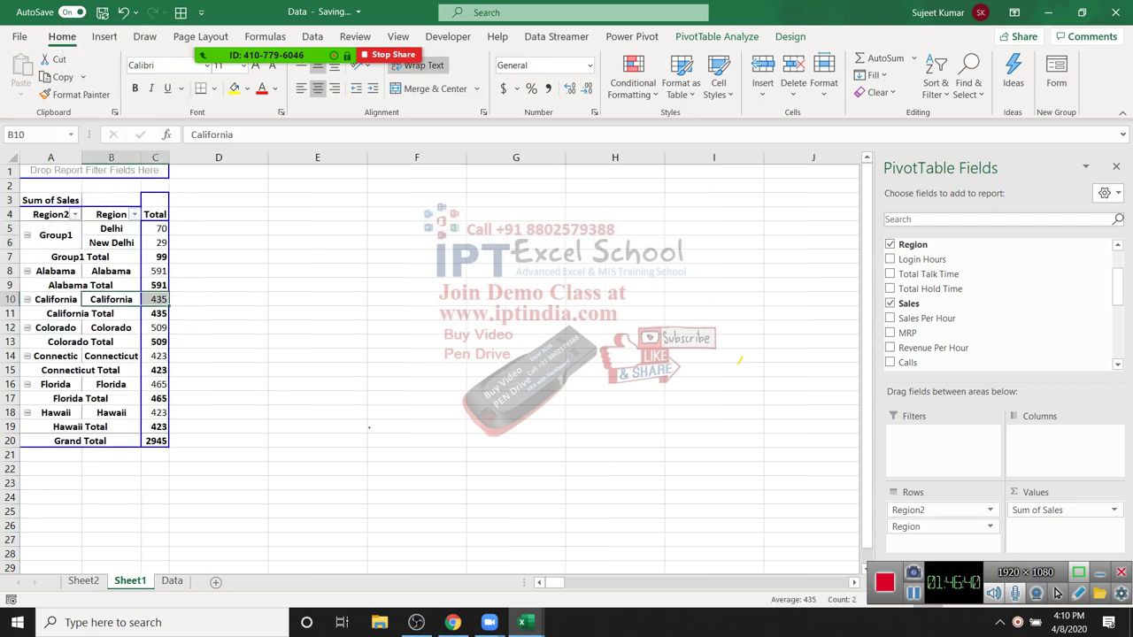
click(111, 243)
click(50, 236)
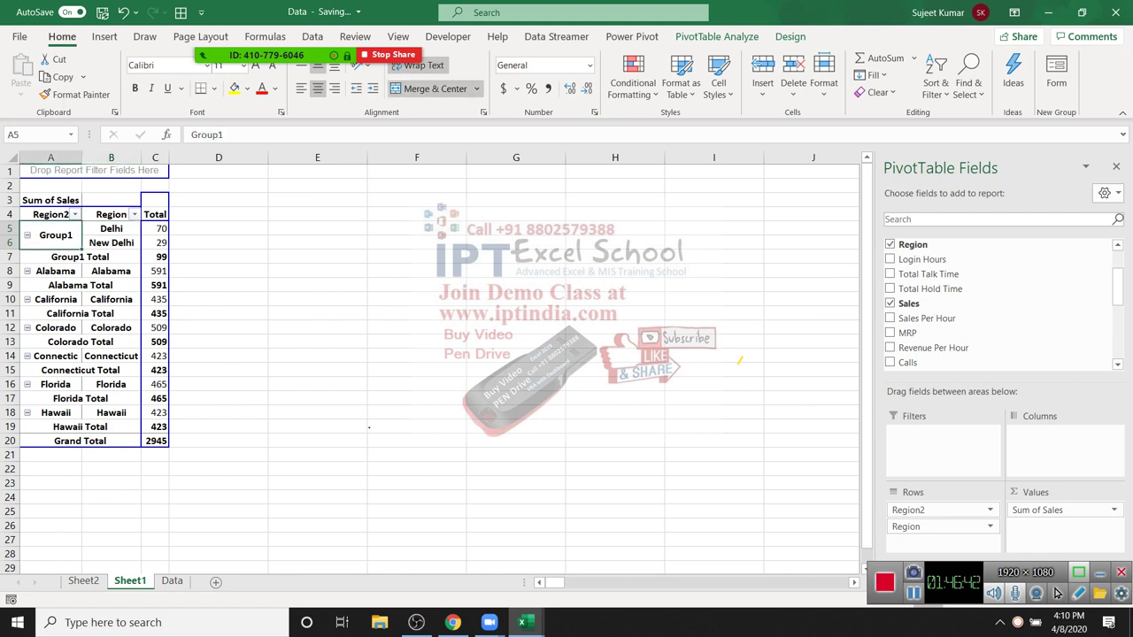
key(Down)
key(Down)
key(Down)
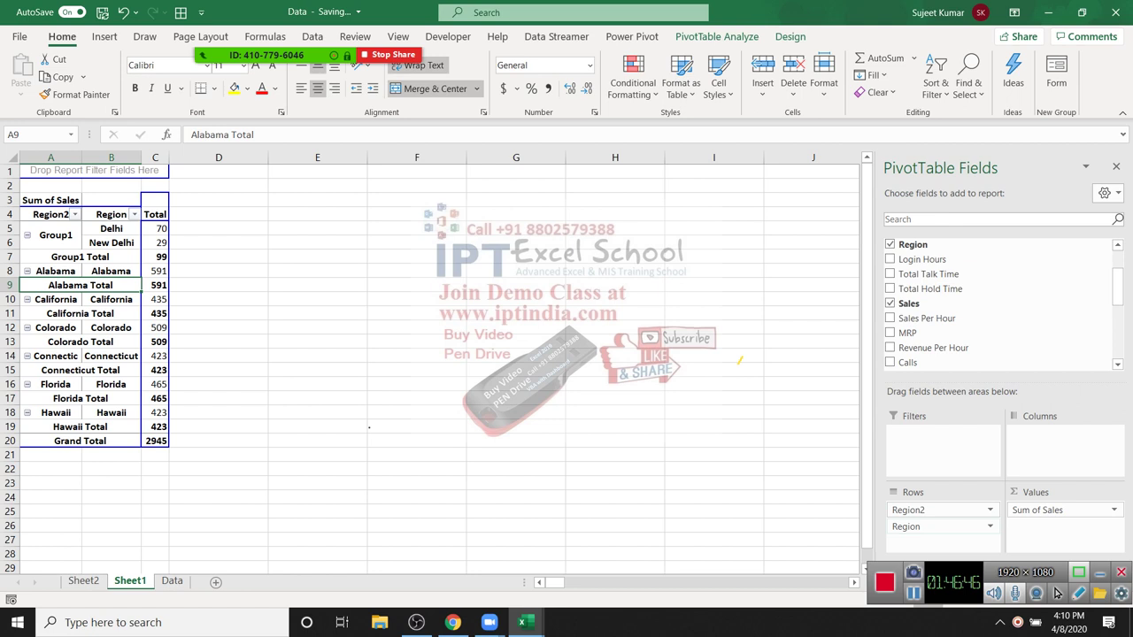
drag(905, 526, 982, 365)
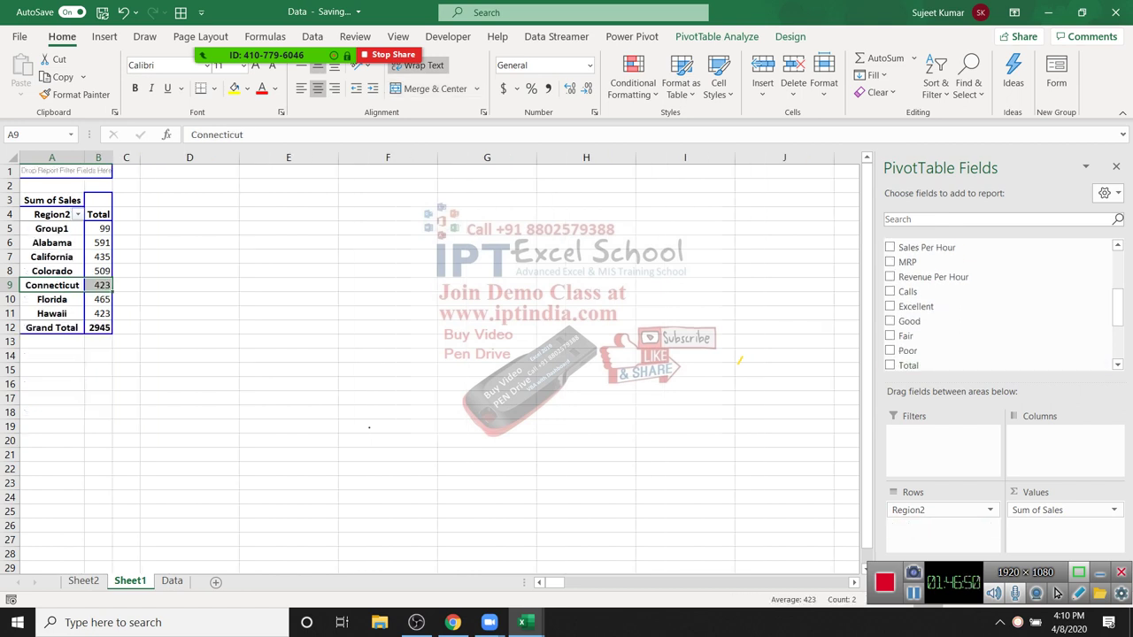
Step: Rename Group1 to 'New Delhi', totalling 99, and switch to the Data sheet
click(55, 229)
text(Ne)
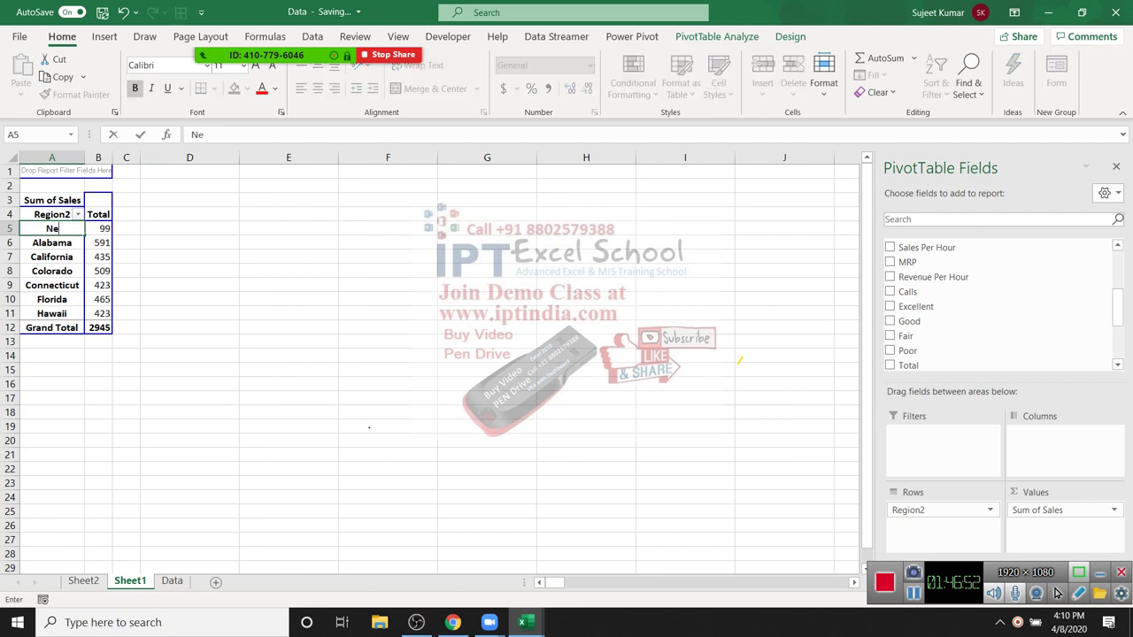
text(w Delhi)
key(Return)
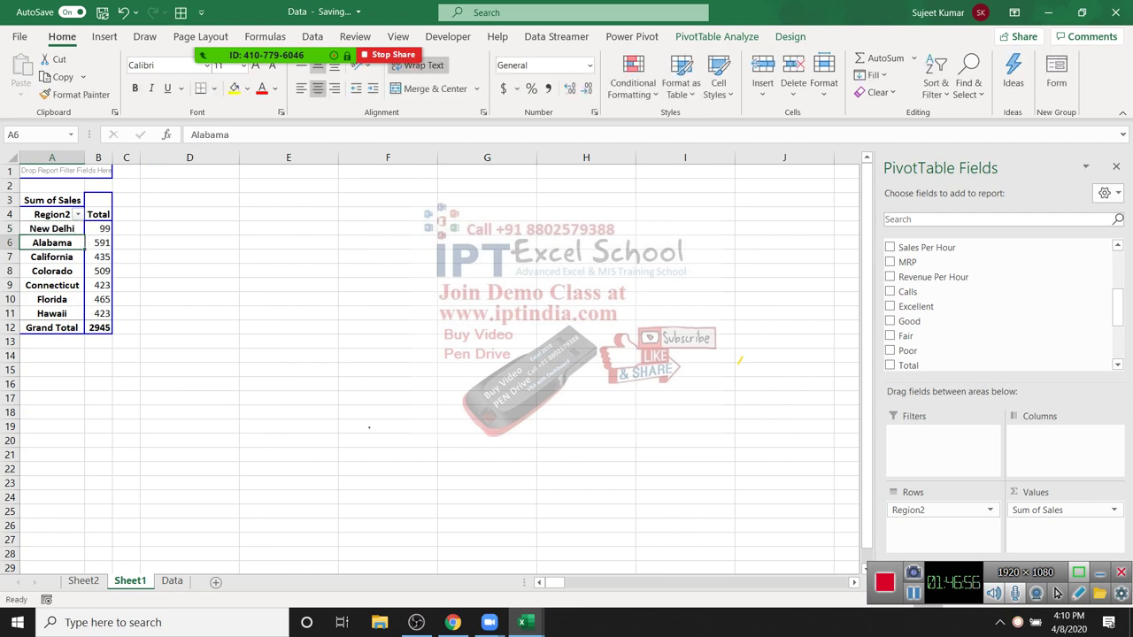
key(Right)
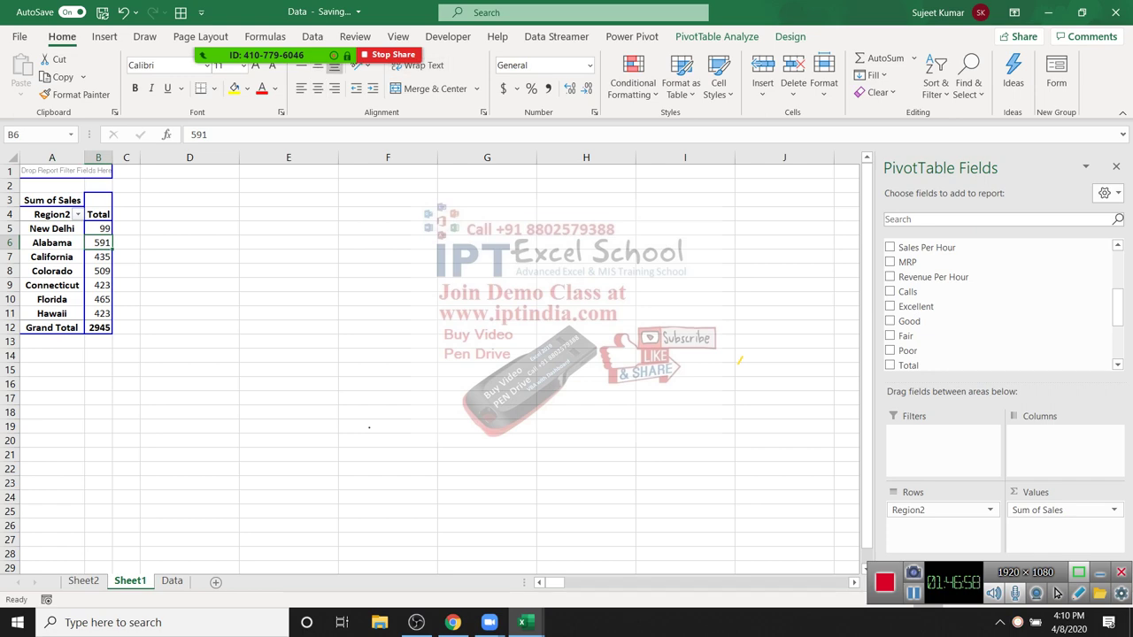
key(ctrl+Page_Down)
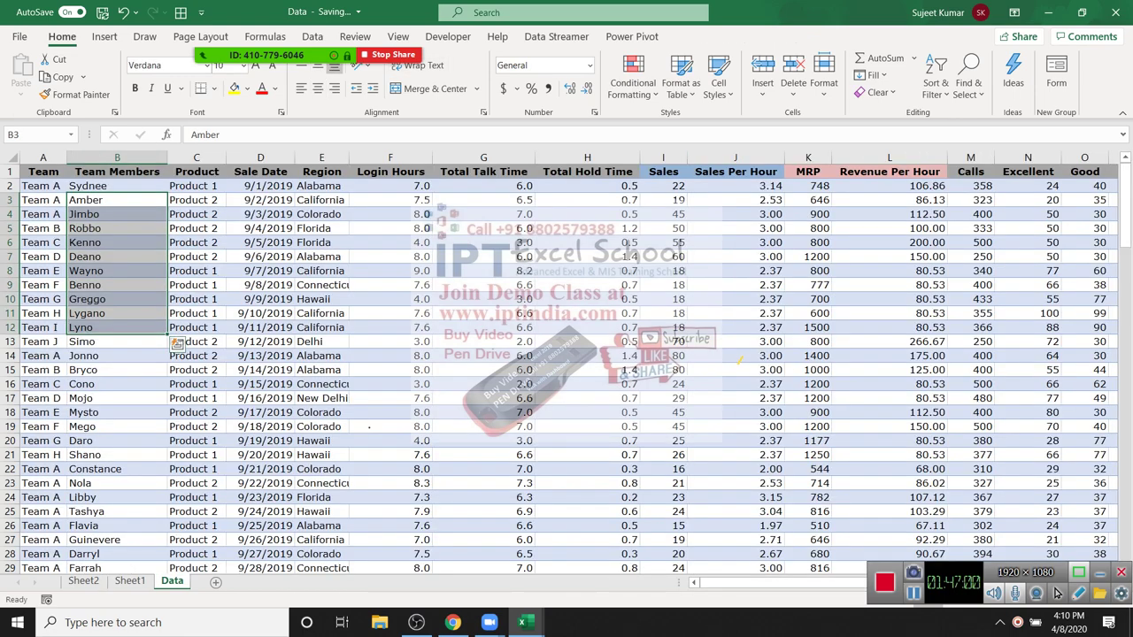
Step: Insert a PivotTable from the Data table onto a new worksheet
key(ctrl+Home)
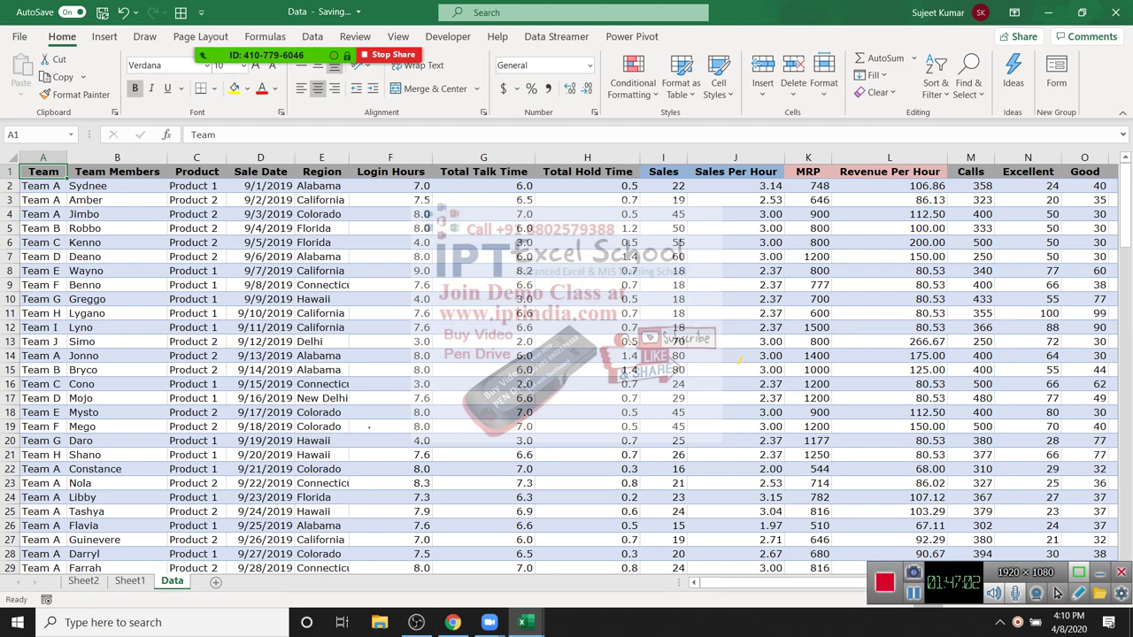
key(alt+n)
key(v)
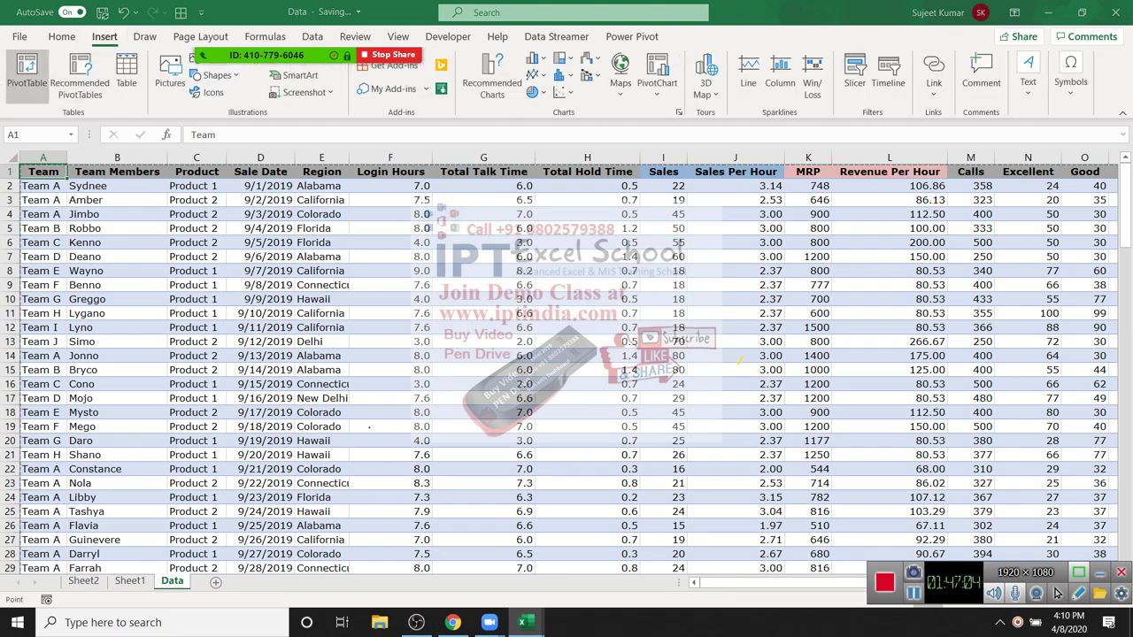
key(Return)
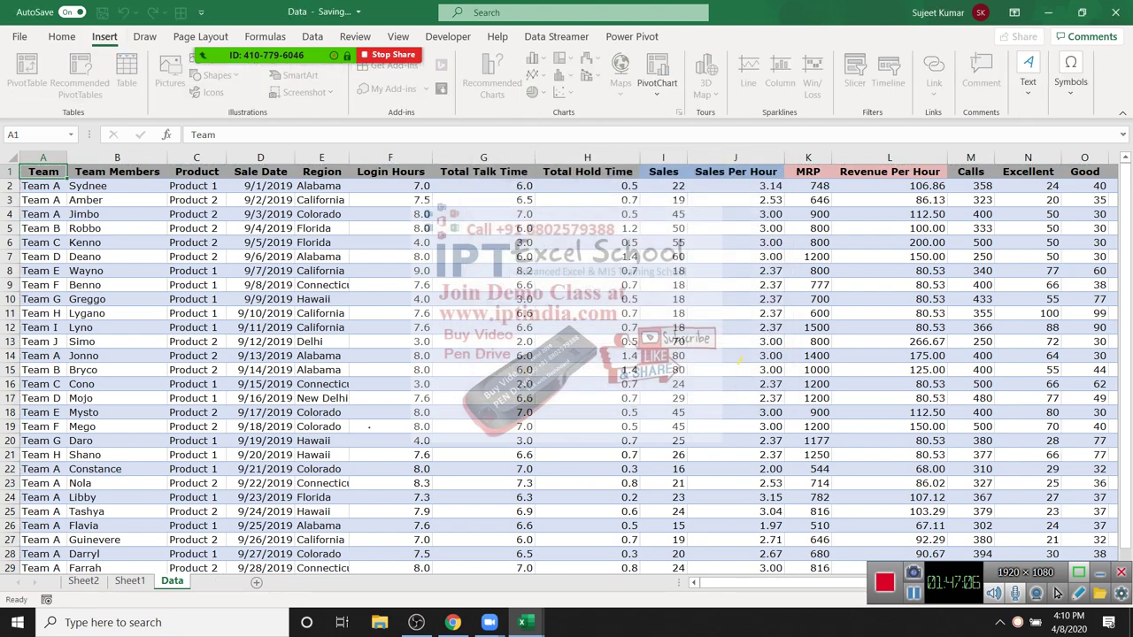
Step: Add the Sales field to the pivot's Rows
key(Up)
key(Up)
key(Up)
key(Up)
key(Up)
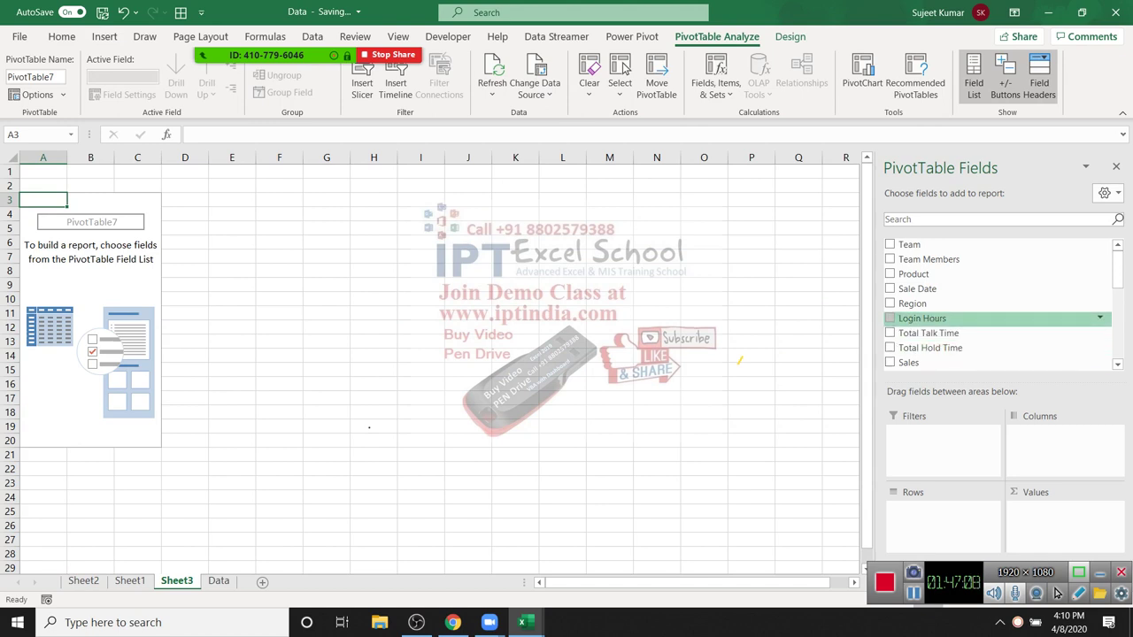
key(Up)
key(Up)
key(Up)
key(Down)
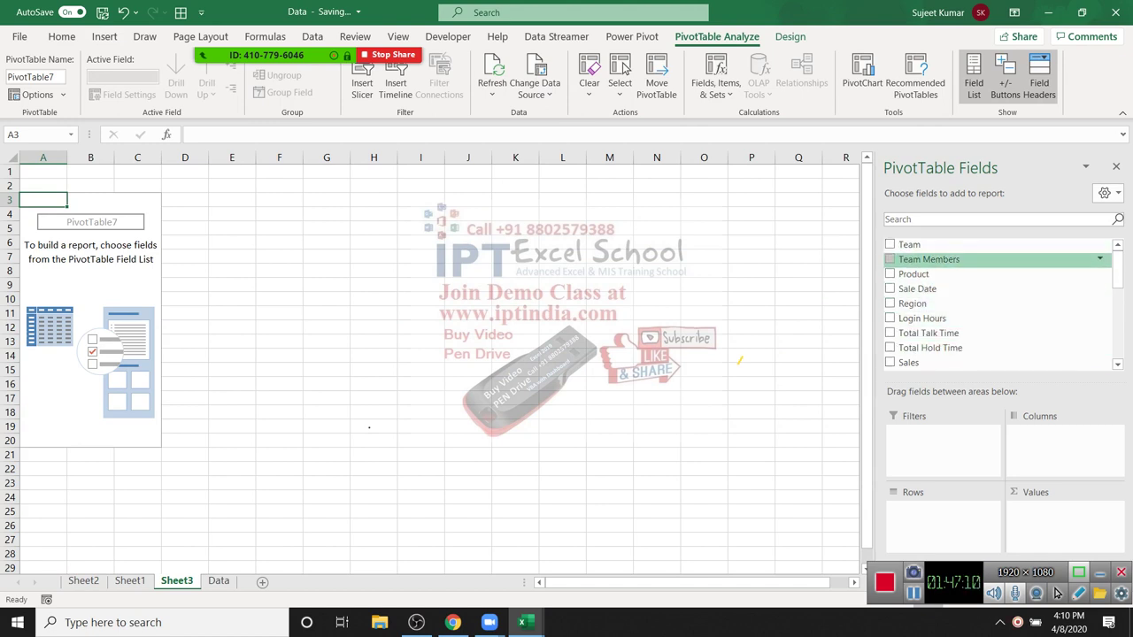
key(Down)
key(Down)
key(Down)
key(Down)
key(Down)
key(Down)
key(Up)
key(Up)
key(Up)
key(Down)
key(Down)
key(Down)
key(Down)
key(Tab)
key(Down)
key(Return)
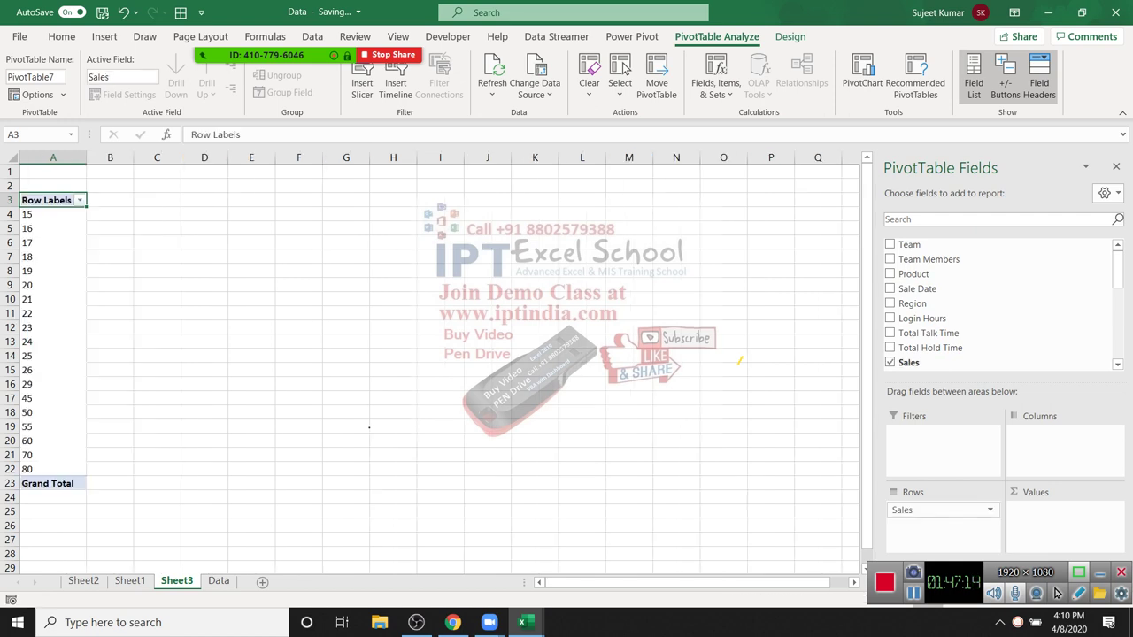
Step: Add Count of Region to Values, listing each Sales value 15–80 with a 131 total
key(Up)
key(Up)
key(Up)
key(Up)
key(Up)
key(Up)
key(Down)
key(Down)
key(Down)
key(Down)
key(Up)
key(Up)
key(Up)
key(Up)
key(Up)
key(Up)
key(Up)
key(Down)
key(Down)
key(Down)
key(Down)
key(Down)
key(Down)
key(Down)
key(Down)
key(Down)
key(Down)
key(Up)
key(Up)
key(Up)
key(Up)
key(Up)
key(Up)
key(Up)
key(Up)
key(Up)
key(Down)
key(Down)
key(Down)
key(Up)
key(Up)
key(Down)
key(Down)
key(Down)
key(Down)
key(Down)
key(Down)
key(Down)
key(Down)
key(Down)
key(Down)
key(Down)
key(Down)
key(Down)
key(Down)
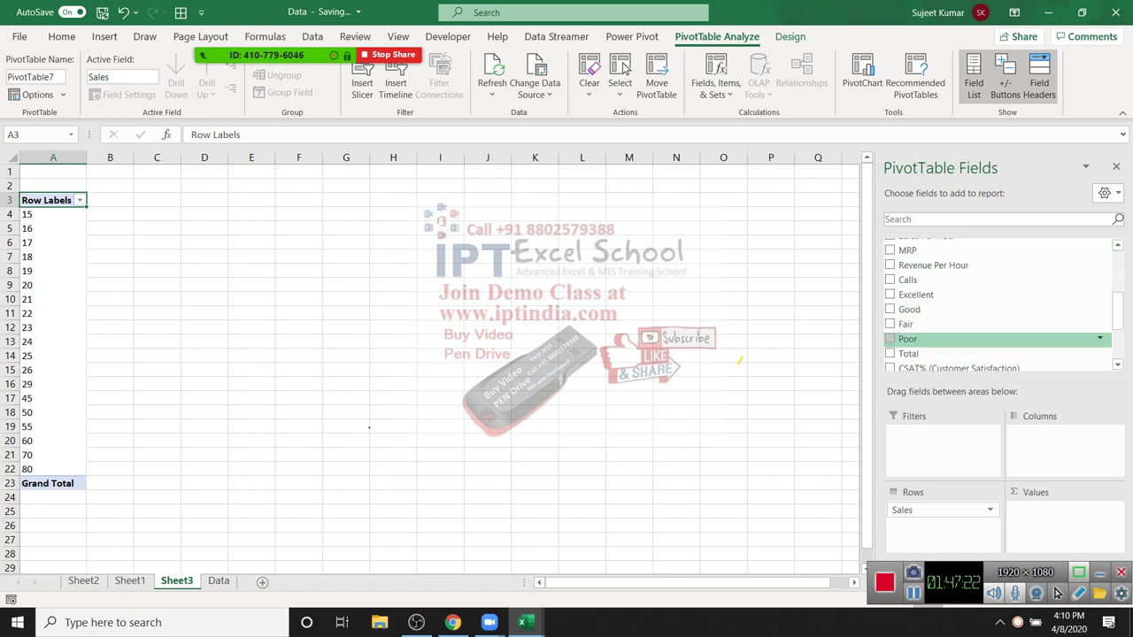
key(Up)
key(Up)
key(Up)
key(Up)
key(Up)
key(Up)
key(Up)
key(Up)
key(Up)
key(Up)
key(Up)
key(Up)
key(Up)
key(Up)
key(Up)
key(Up)
key(Down)
key(Down)
key(Down)
key(Down)
key(Down)
key(Down)
key(Up)
key(Up)
key(Up)
key(Up)
key(Down)
key(Down)
key(space)
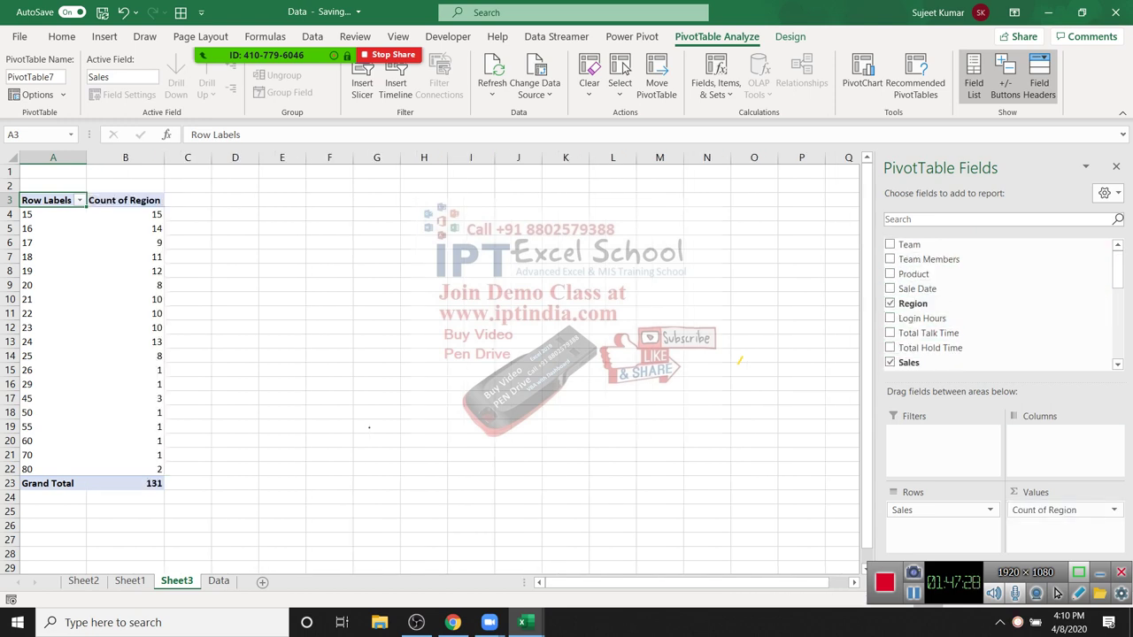
drag(27, 228, 26, 271)
Step: Group the Sales row labels from 0 to 100 in intervals of 10
scroll(425, 363, down, 2)
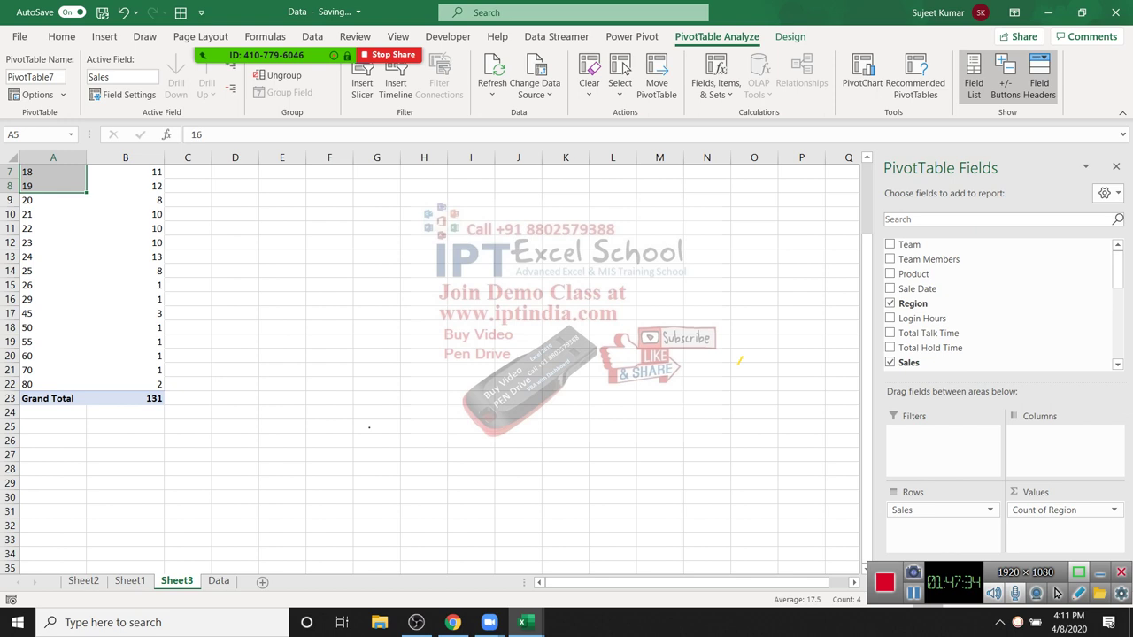
scroll(424, 363, up, 2)
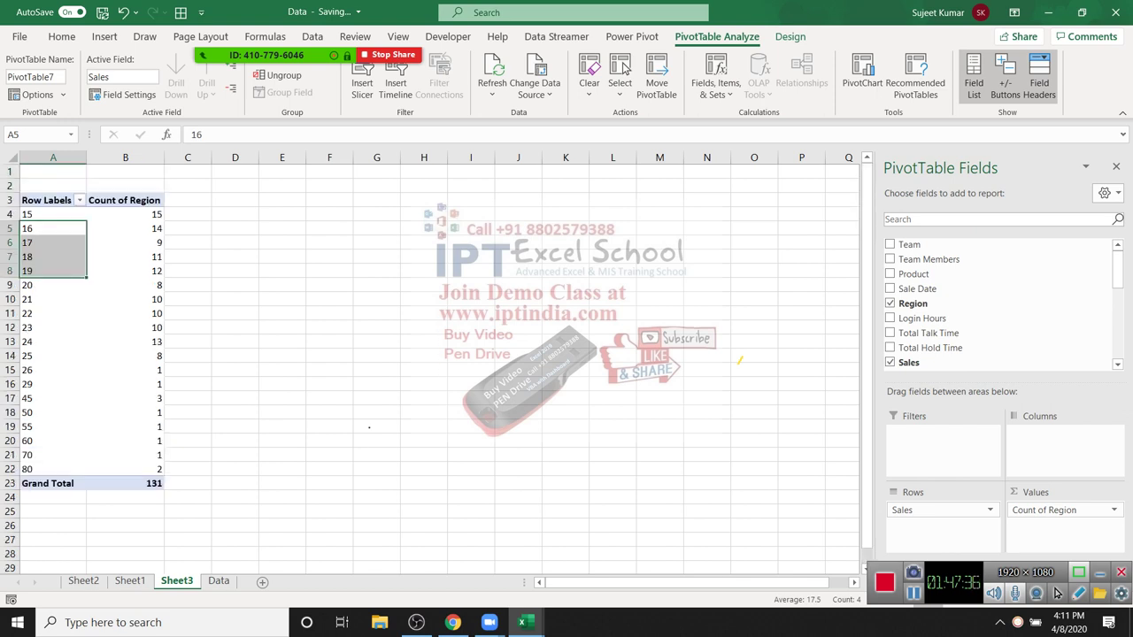
click(26, 327)
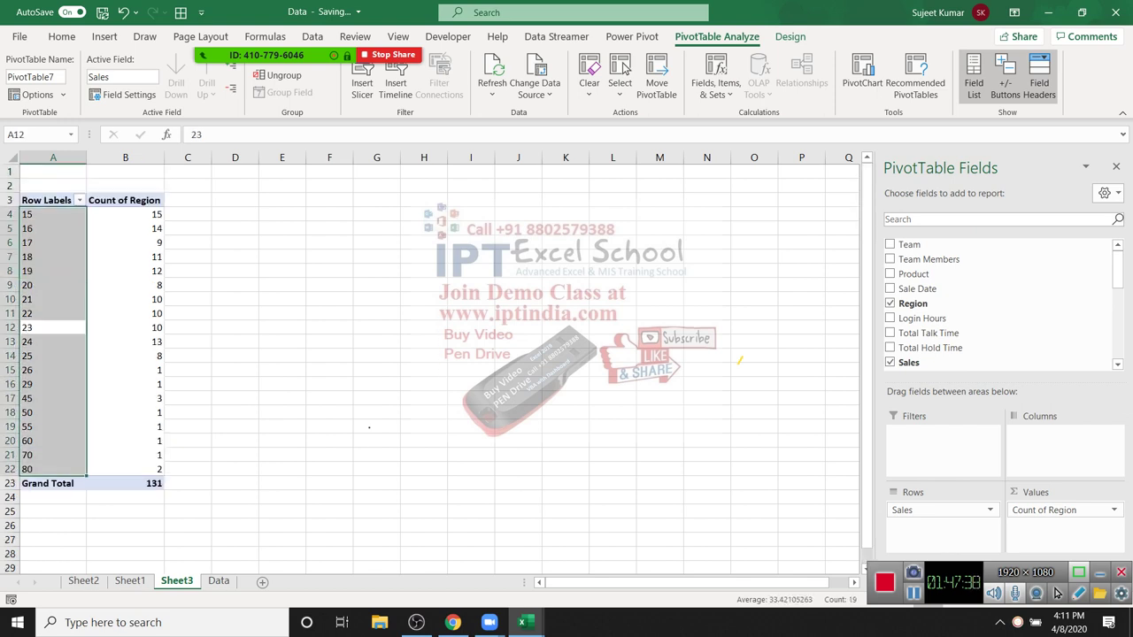
click(55, 229)
right_click(55, 229)
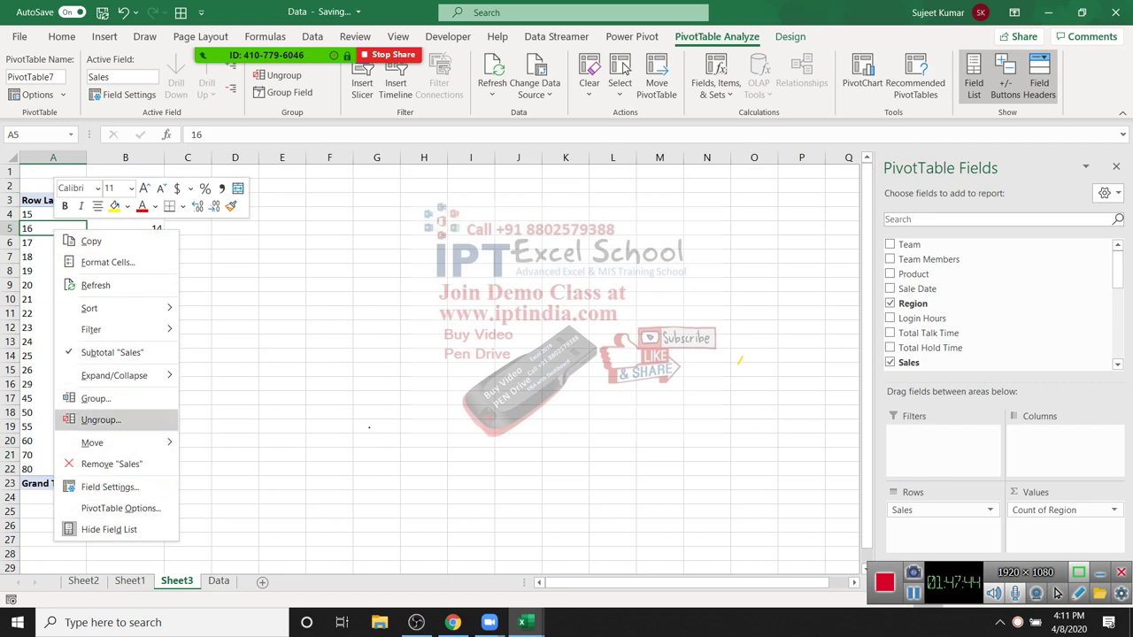
click(96, 398)
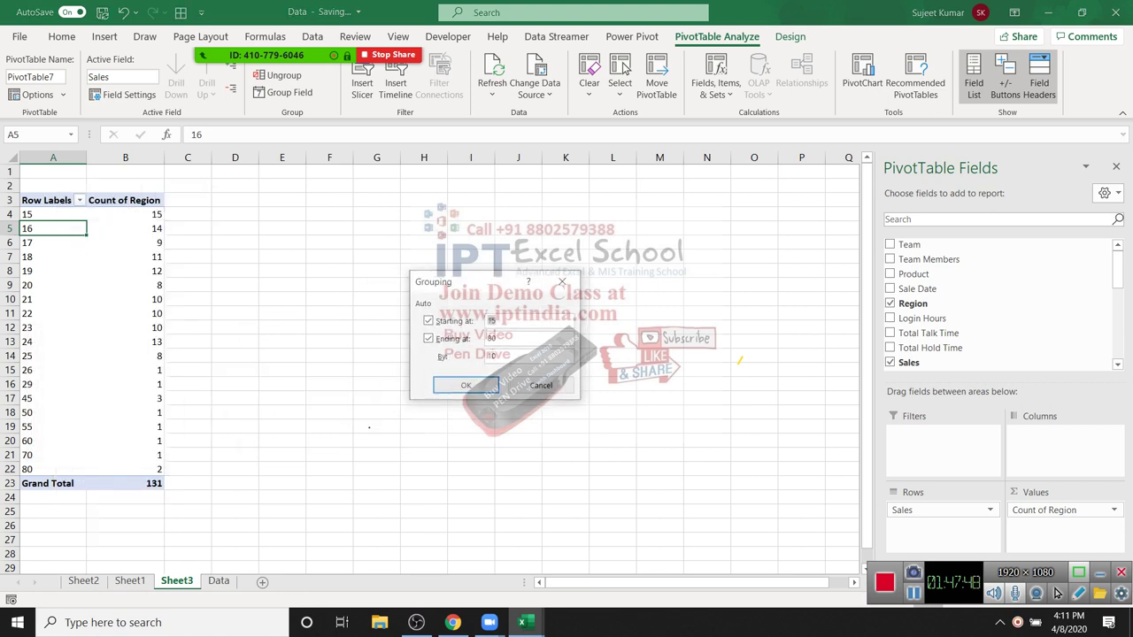
key(Tab)
text(100)
key(Tab)
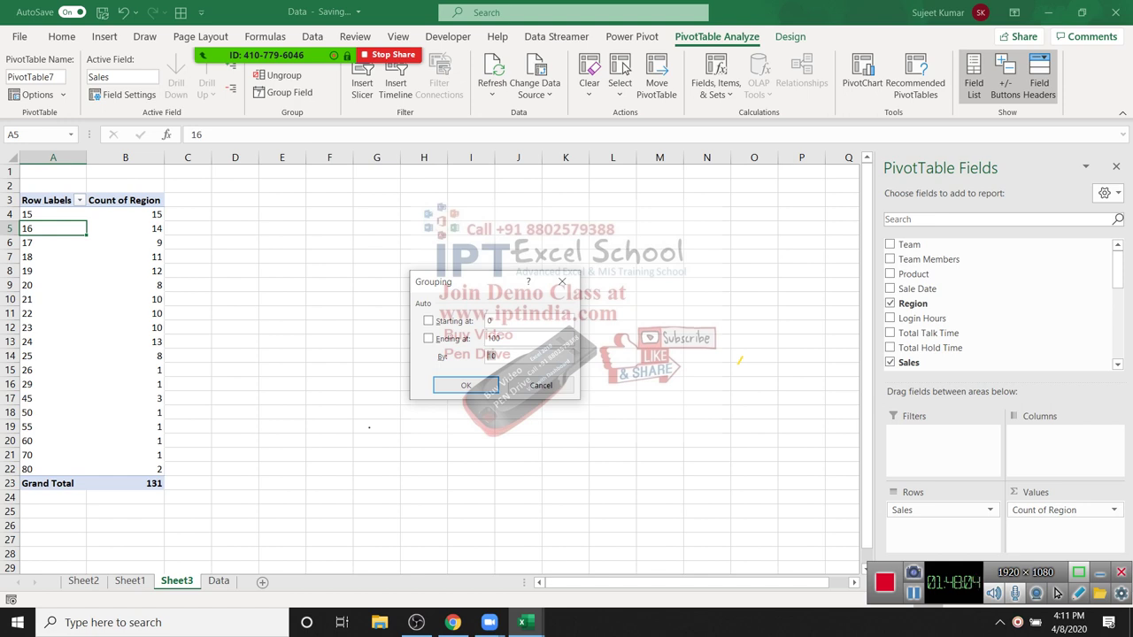
Step: Accept grouping Sales into bands of ten (10-19 to 80-89), select the labels, and go to the Data sheet
key(Return)
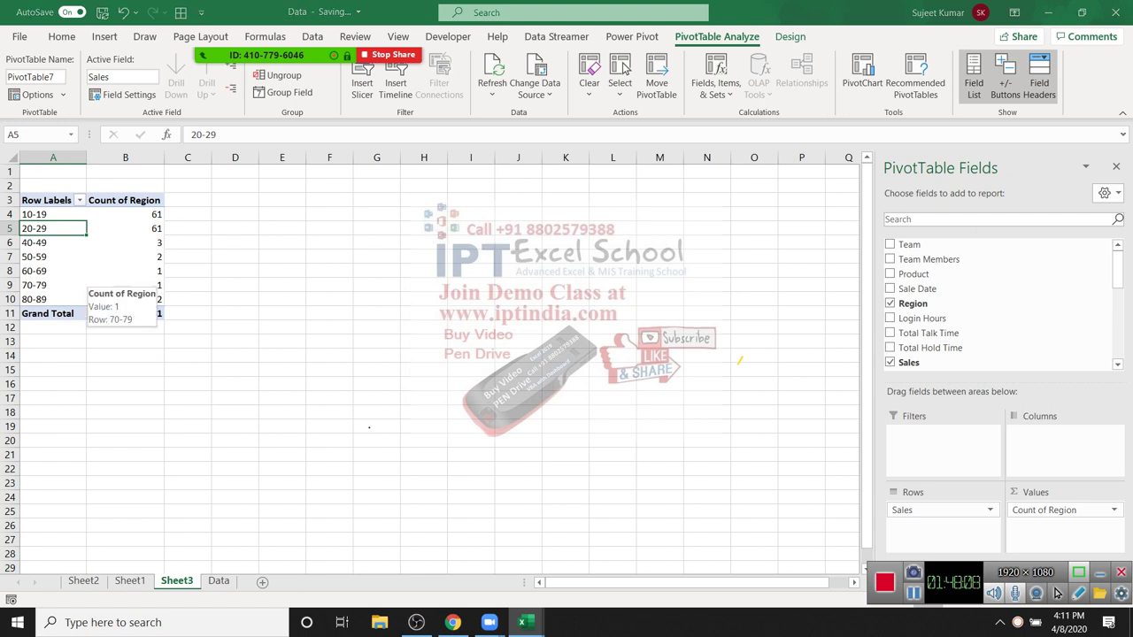
drag(35, 215, 35, 299)
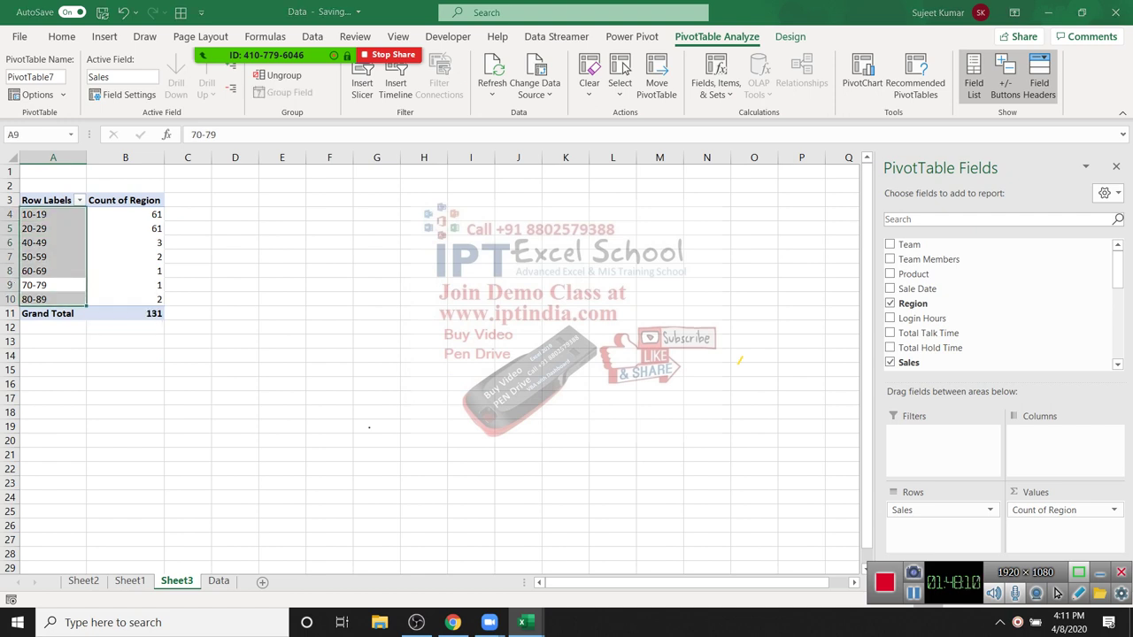
click(35, 285)
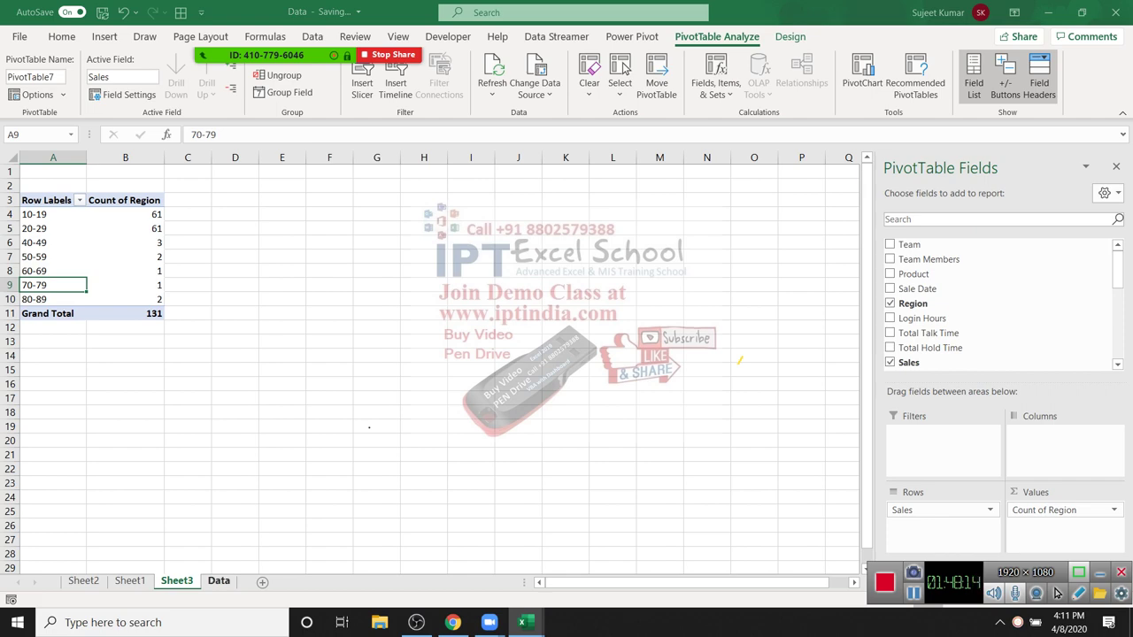
key(ctrl+Page_Down)
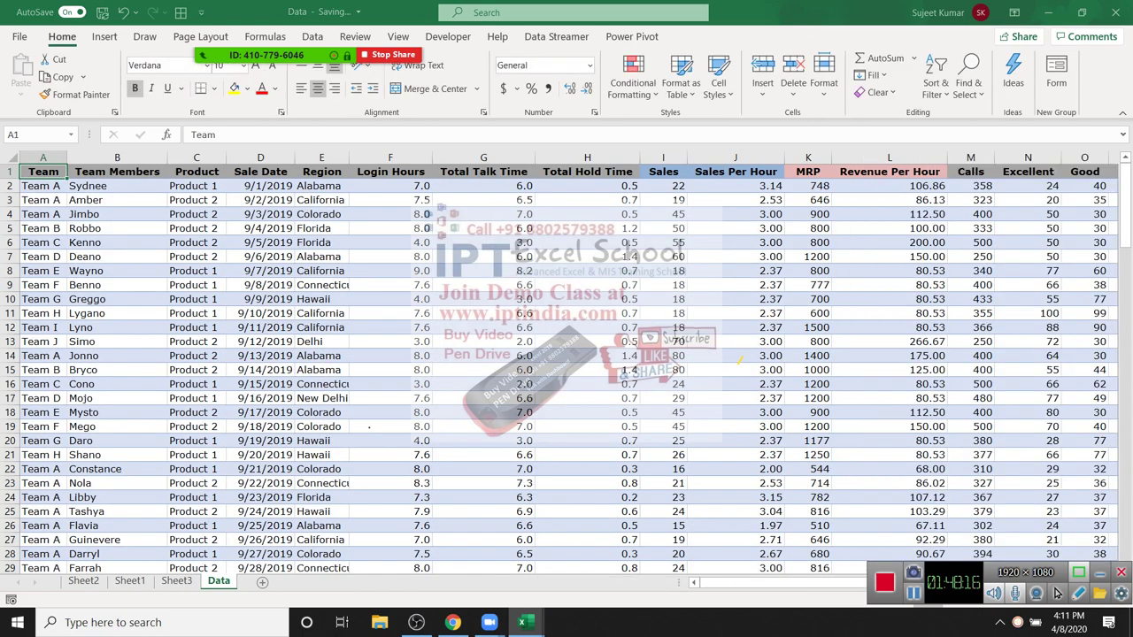
Step: Insert a PivotTable on a new sheet and add Sale Date to its rows
key(alt+n)
key(v)
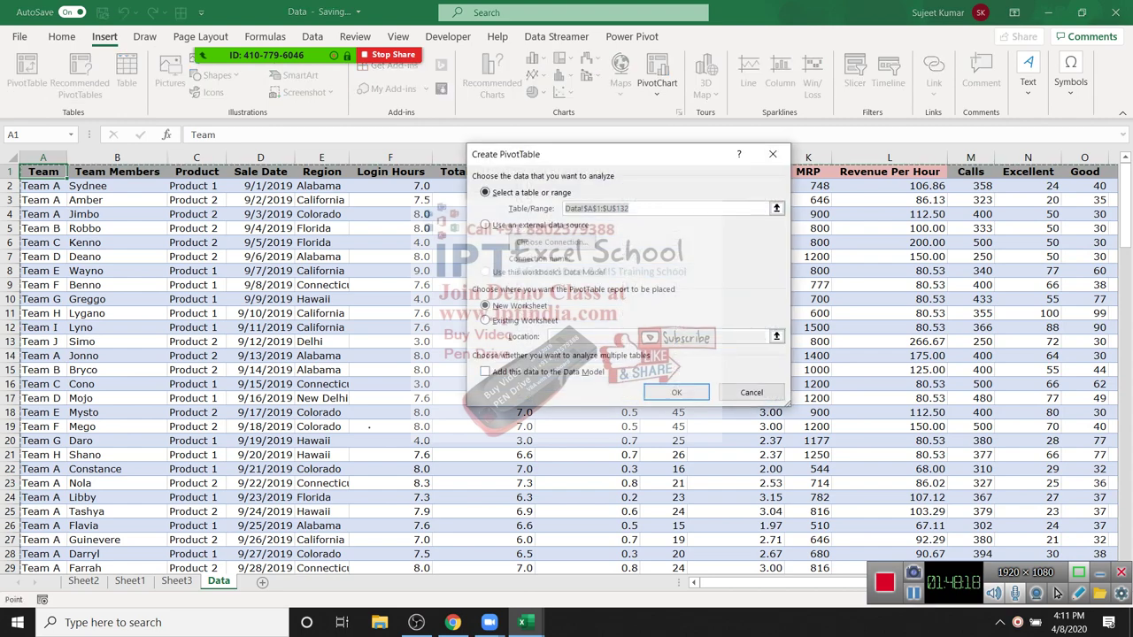
key(Return)
key(Up)
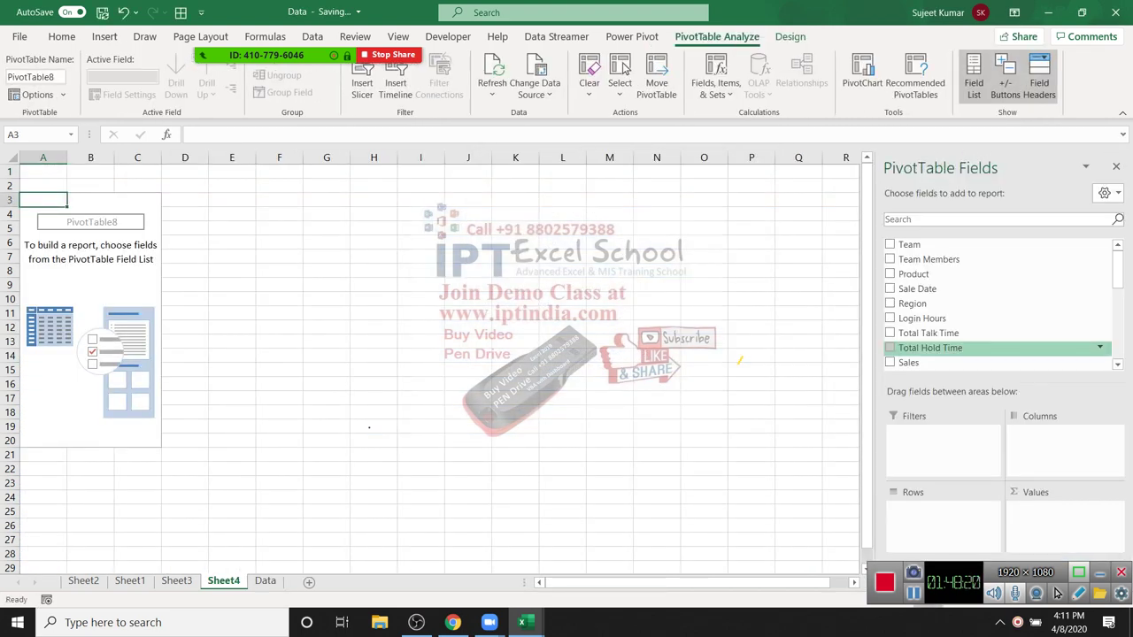
key(Up)
key(Up)
key(Up)
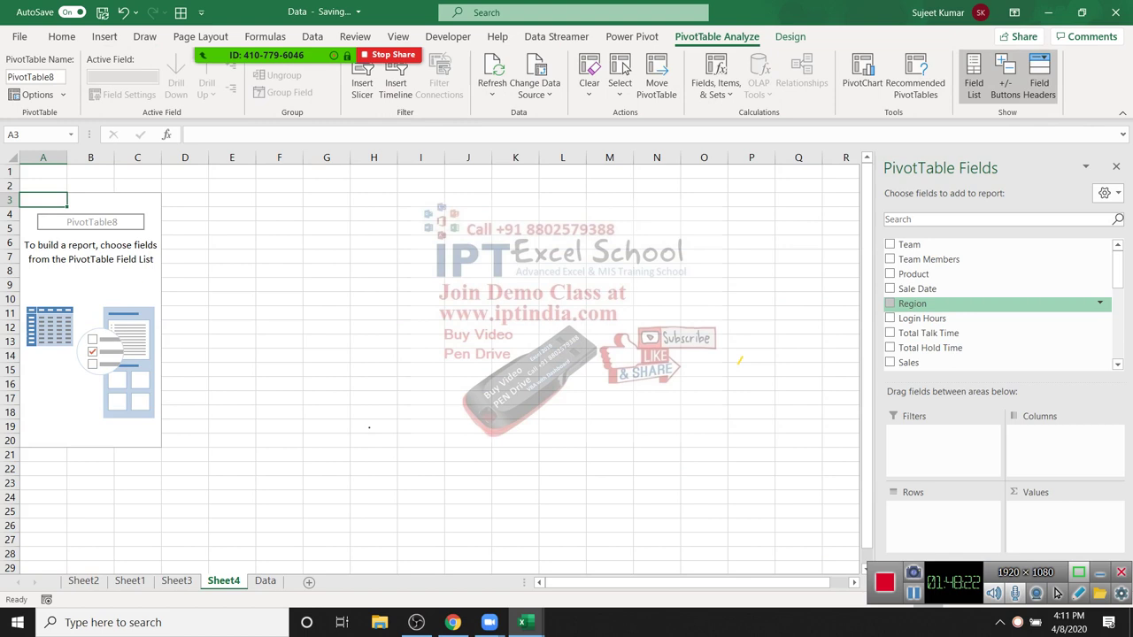
key(Up)
key(Down)
key(Down)
key(Down)
key(Down)
key(Down)
key(Down)
key(Down)
key(Down)
key(Down)
key(Down)
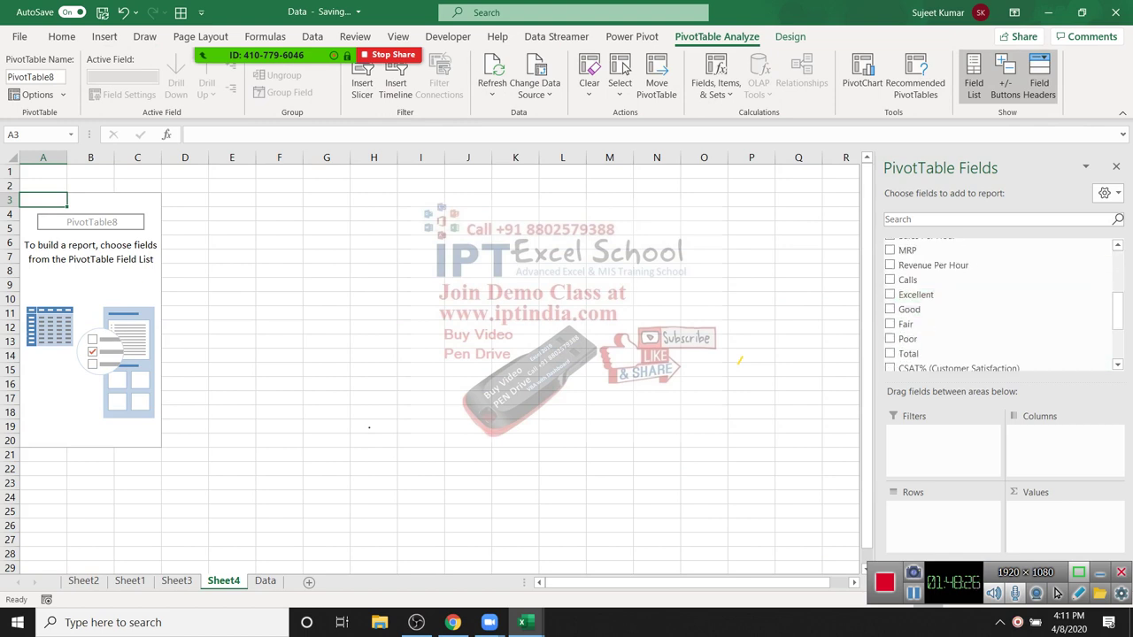
key(Down)
key(Up)
key(Up)
key(Up)
key(Up)
key(Up)
key(Up)
key(Up)
key(Up)
key(Up)
key(Up)
key(Up)
key(Up)
key(Up)
key(Up)
key(Down)
key(Down)
key(Down)
key(Up)
key(space)
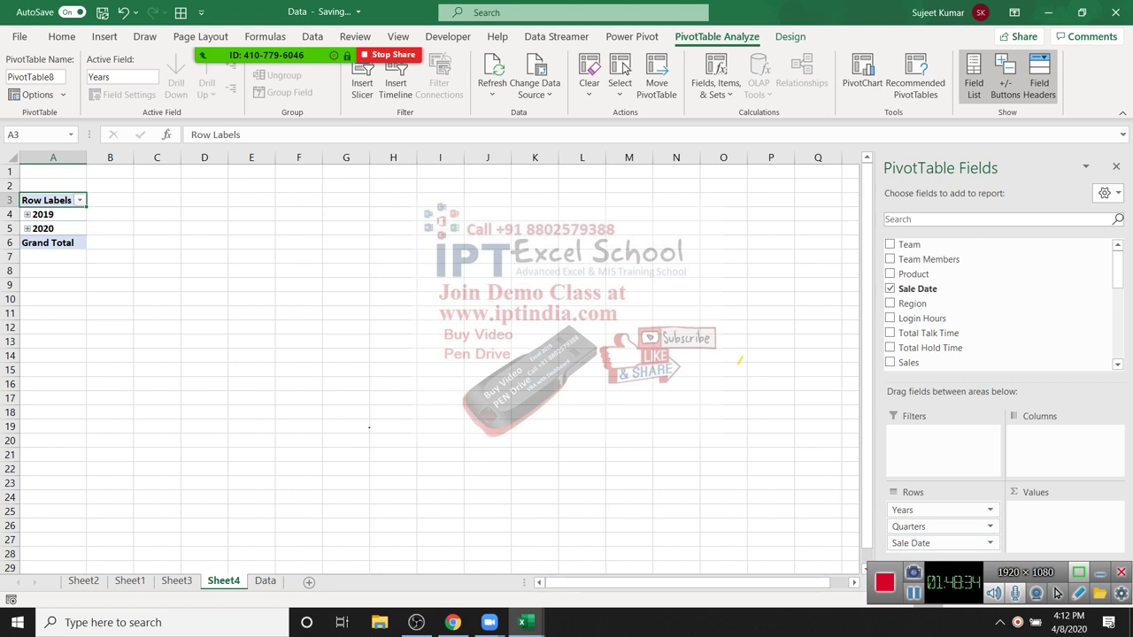
Step: Bring up the Grouping dialog for the 2019 year label
key(Down)
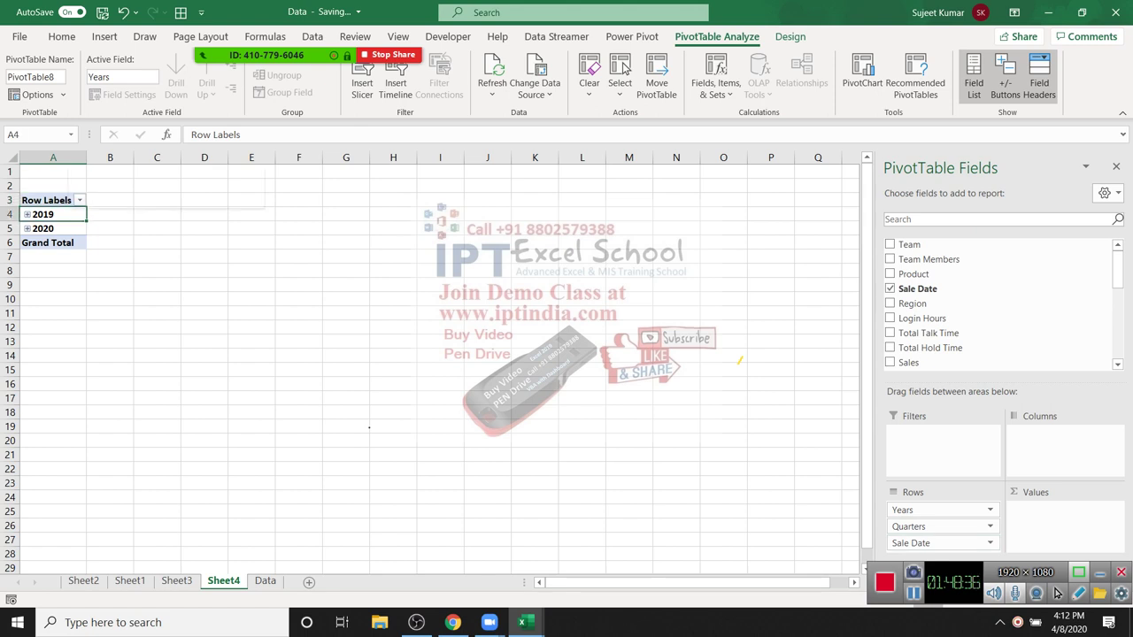
key(shift+F10)
key(Down)
key(Down)
key(Down)
key(Down)
key(Down)
key(Down)
key(Return)
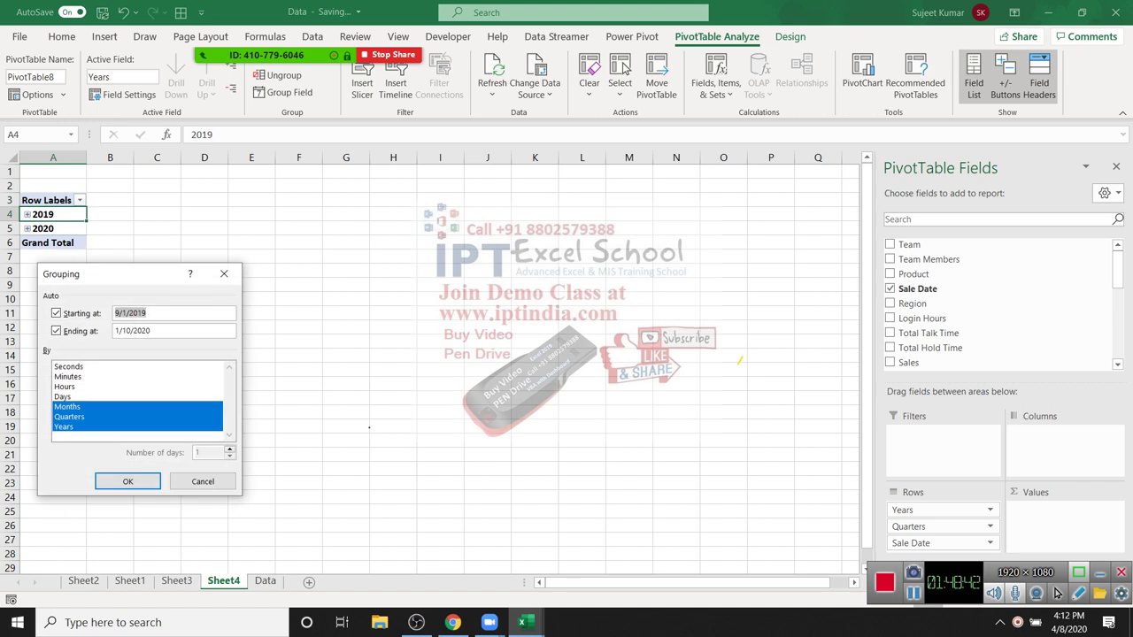
Step: Ungroup the sale dates, regroup them by Months, and add Count of Sales
key(Return)
right_click(62, 229)
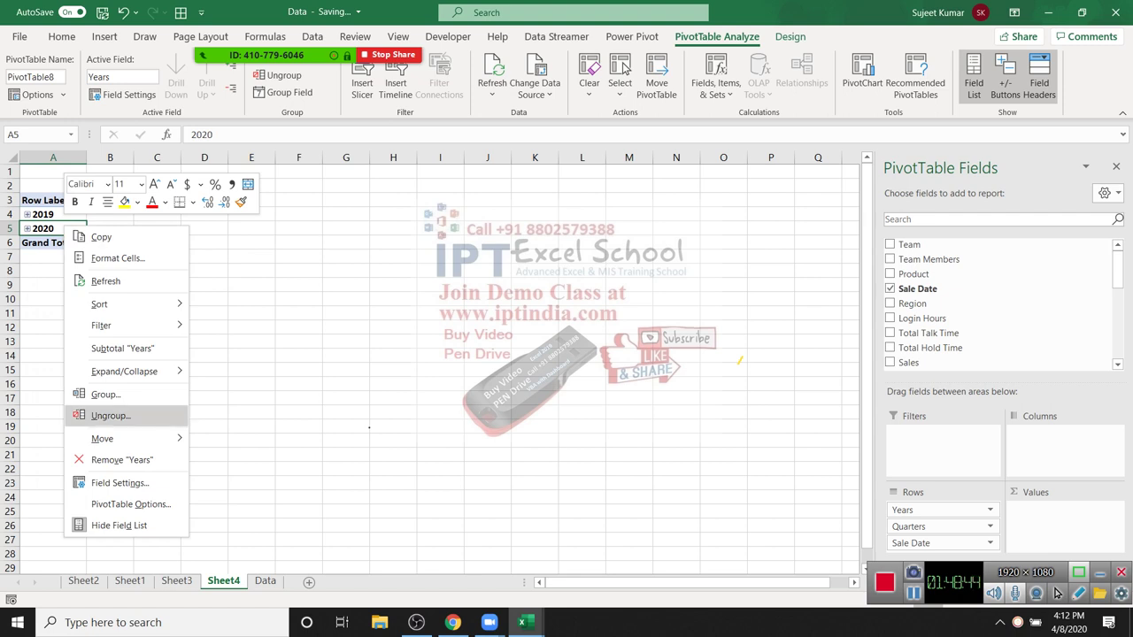
click(106, 416)
right_click(68, 256)
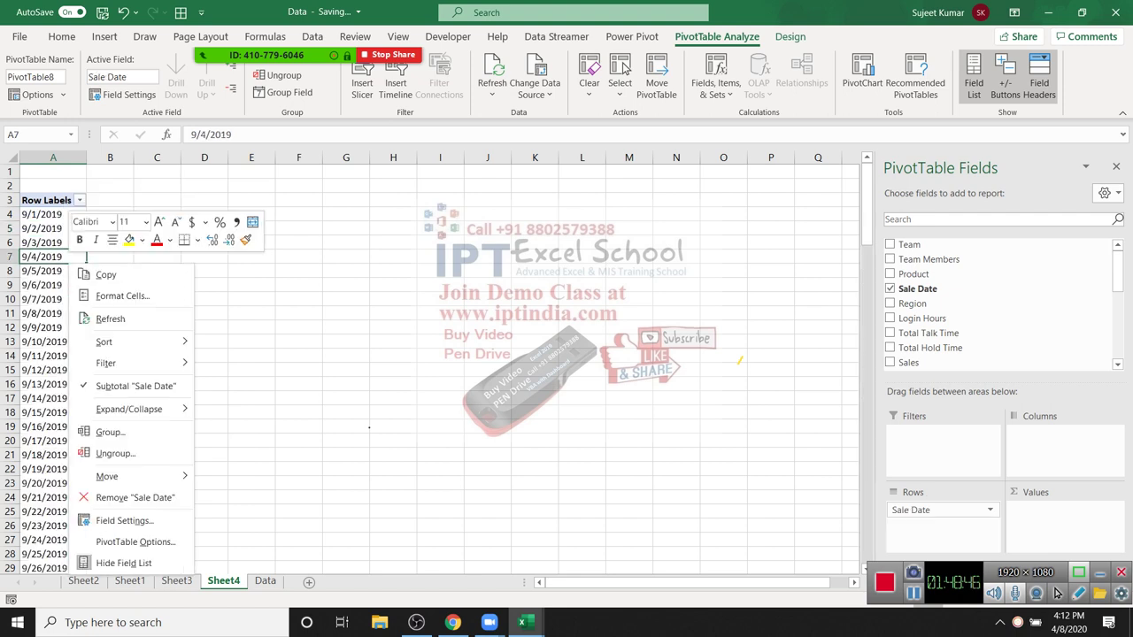
click(106, 432)
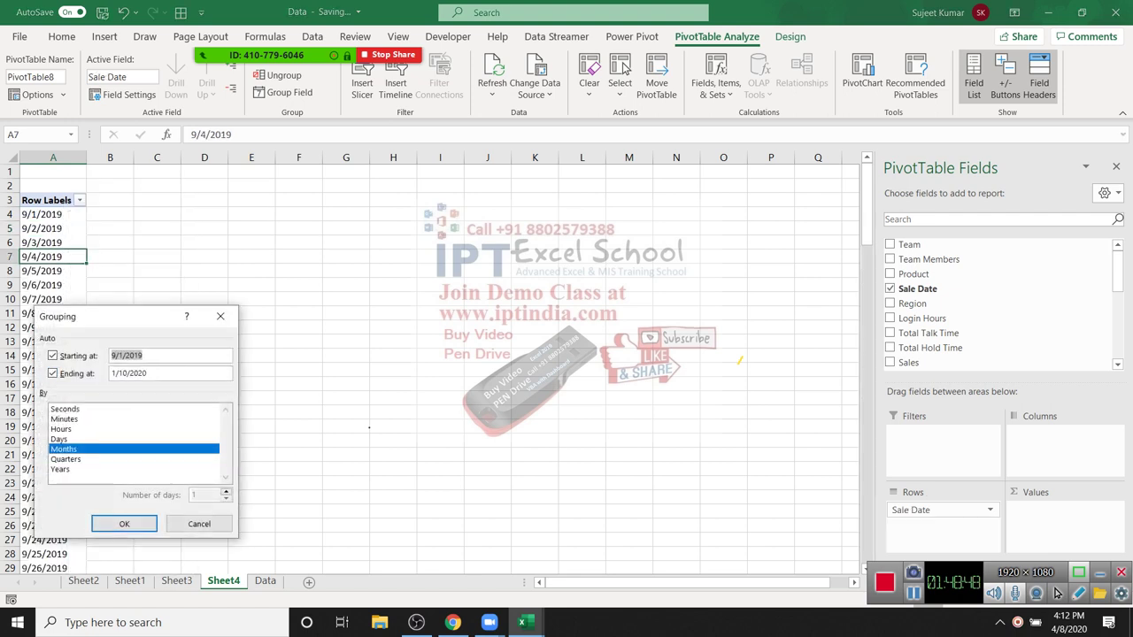
click(124, 524)
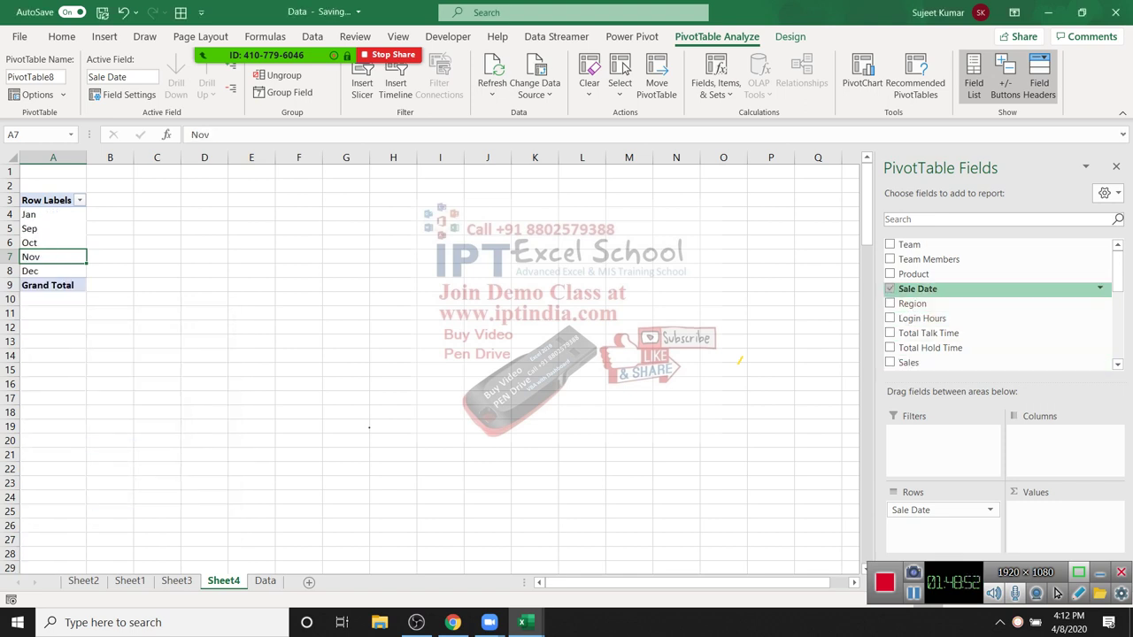
click(908, 362)
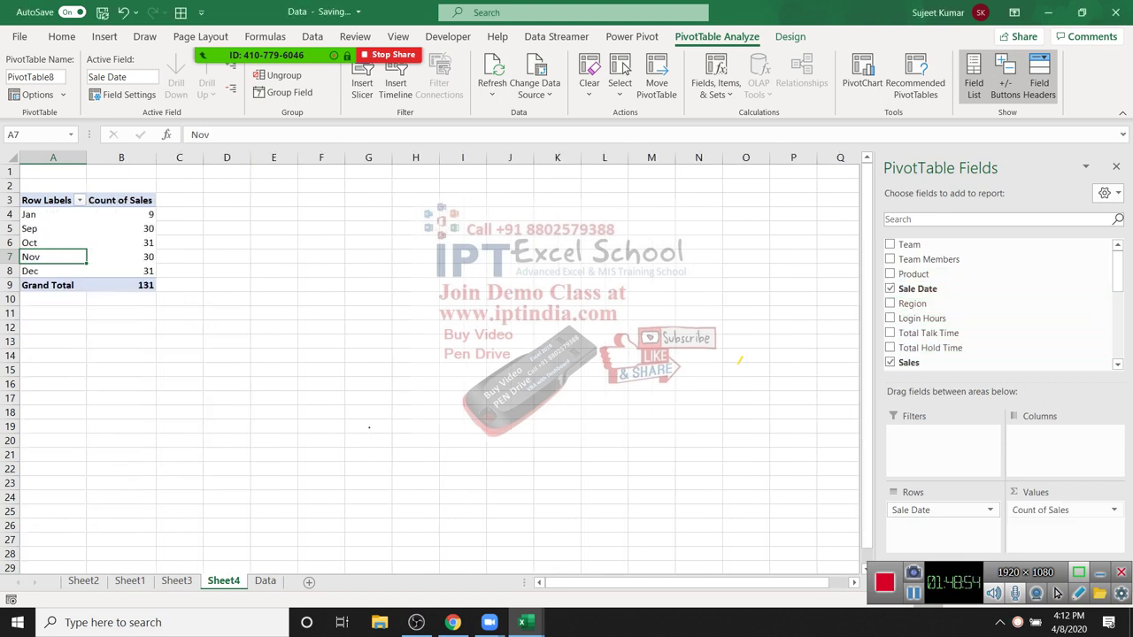
Step: Group the dates by Quarters and Months, then reopen Grouping from the Sep label
right_click(62, 258)
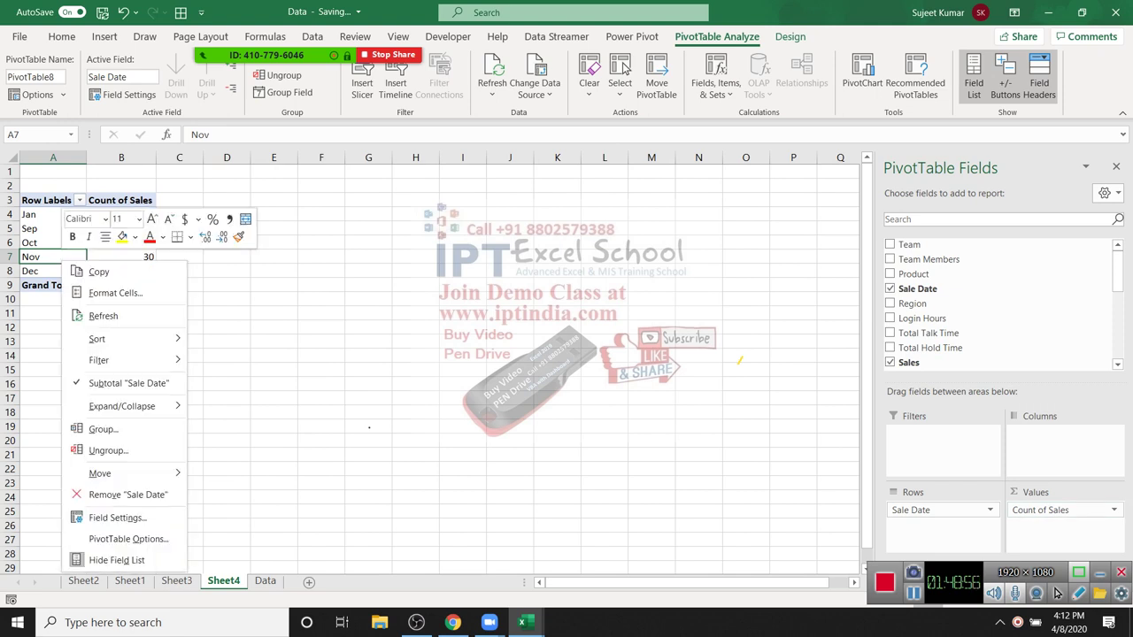
click(102, 430)
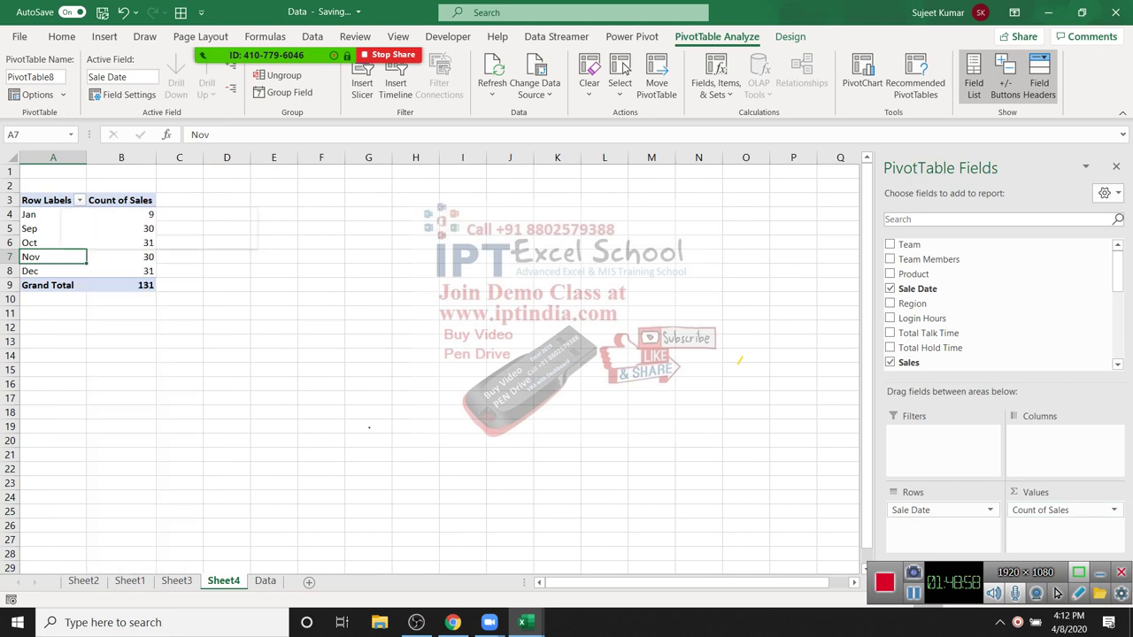
click(51, 461)
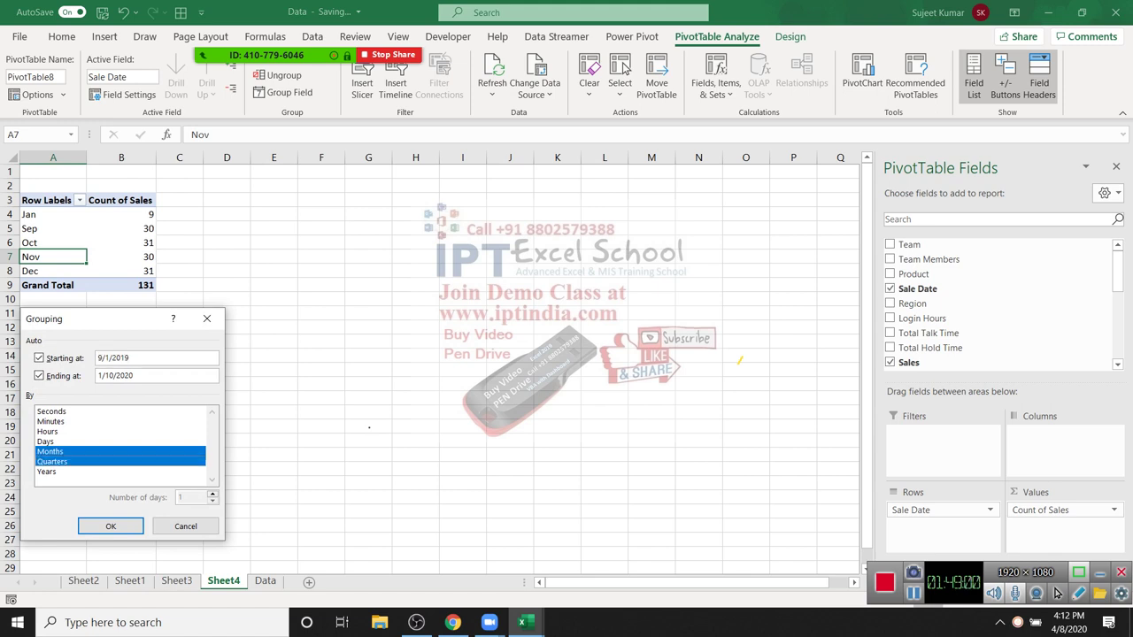
key(Return)
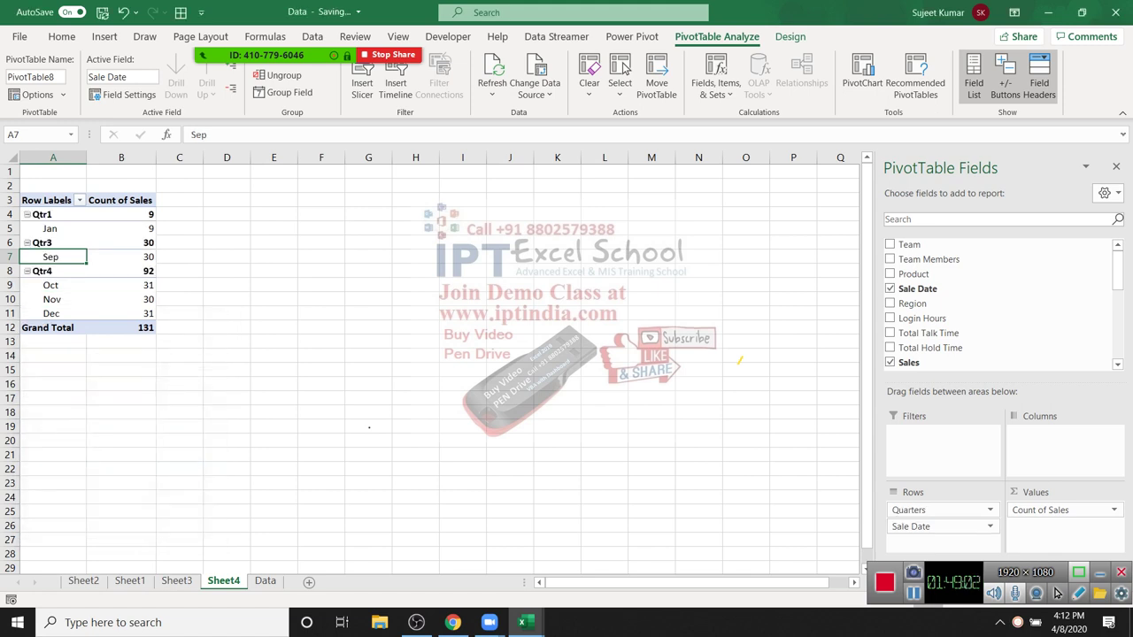
right_click(57, 259)
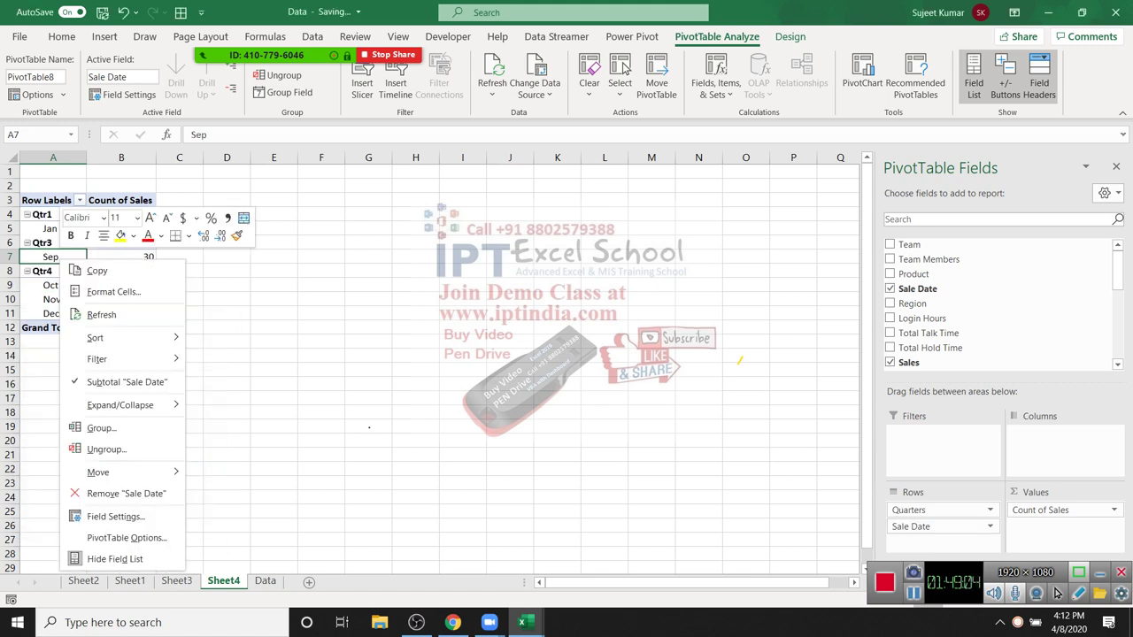
click(102, 429)
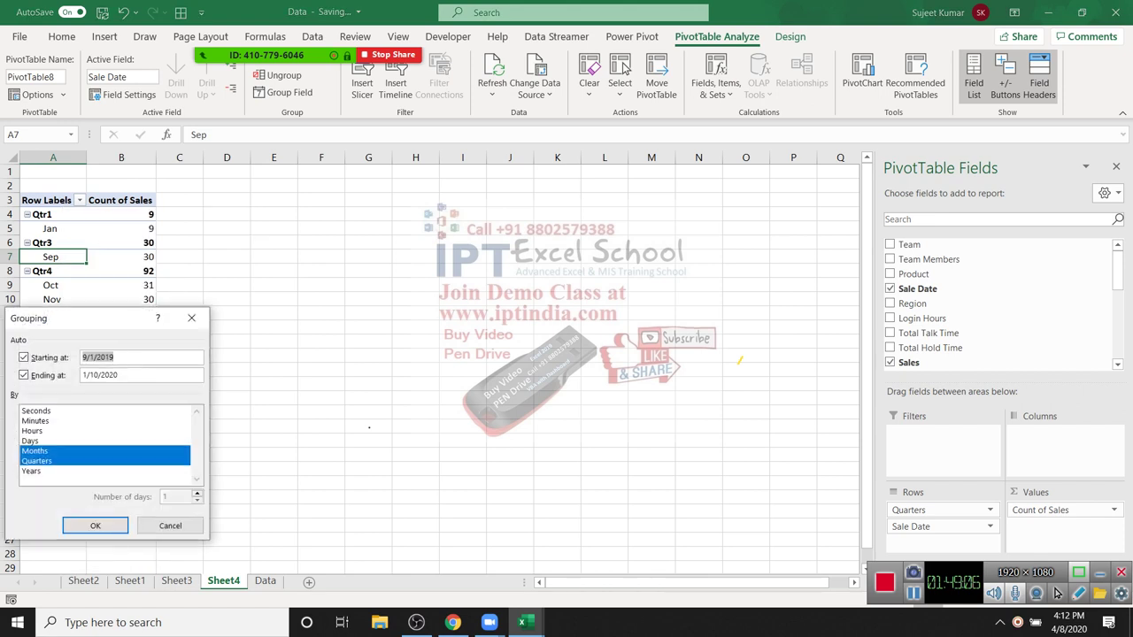
Step: Group the sale dates by Days with 15 days per period instead of Quarters and Months
click(37, 462)
click(30, 441)
click(35, 450)
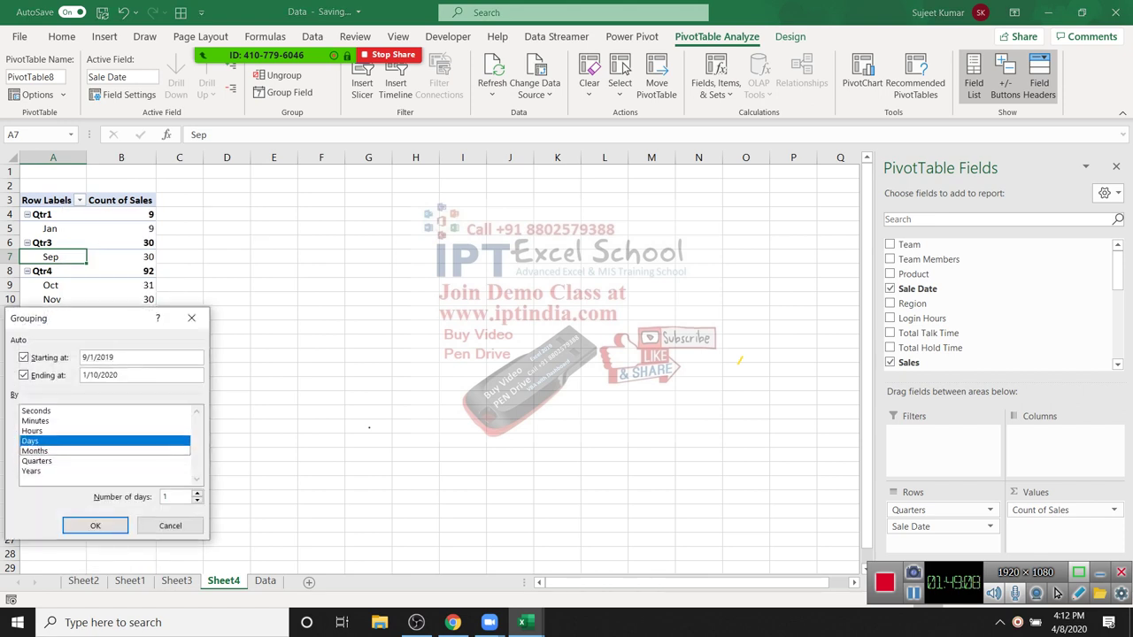
text(5)
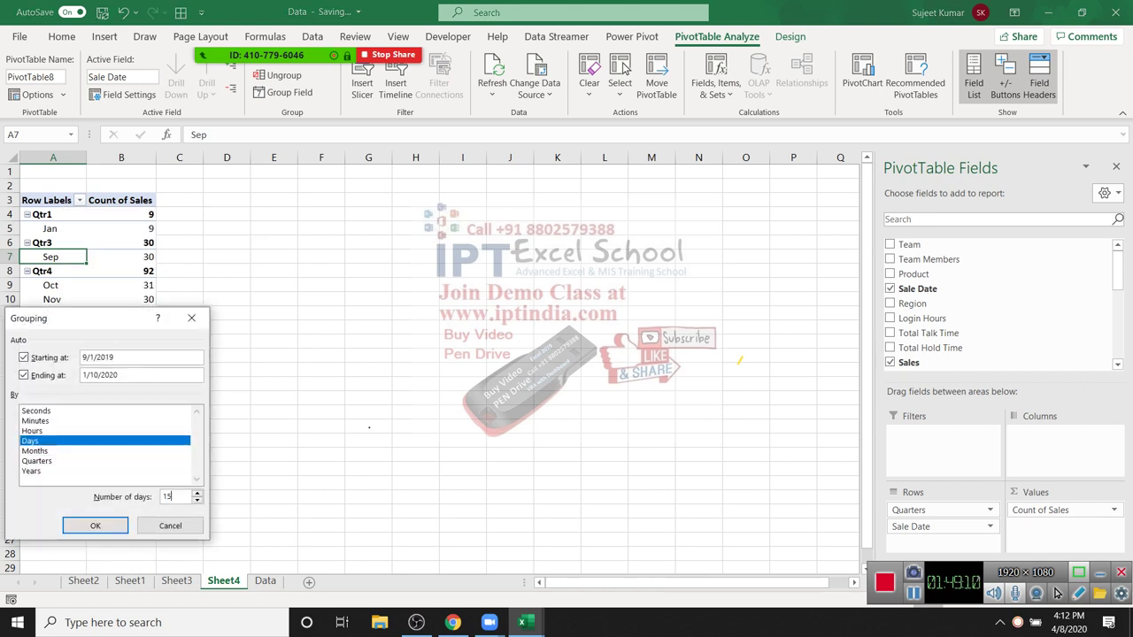
key(Return)
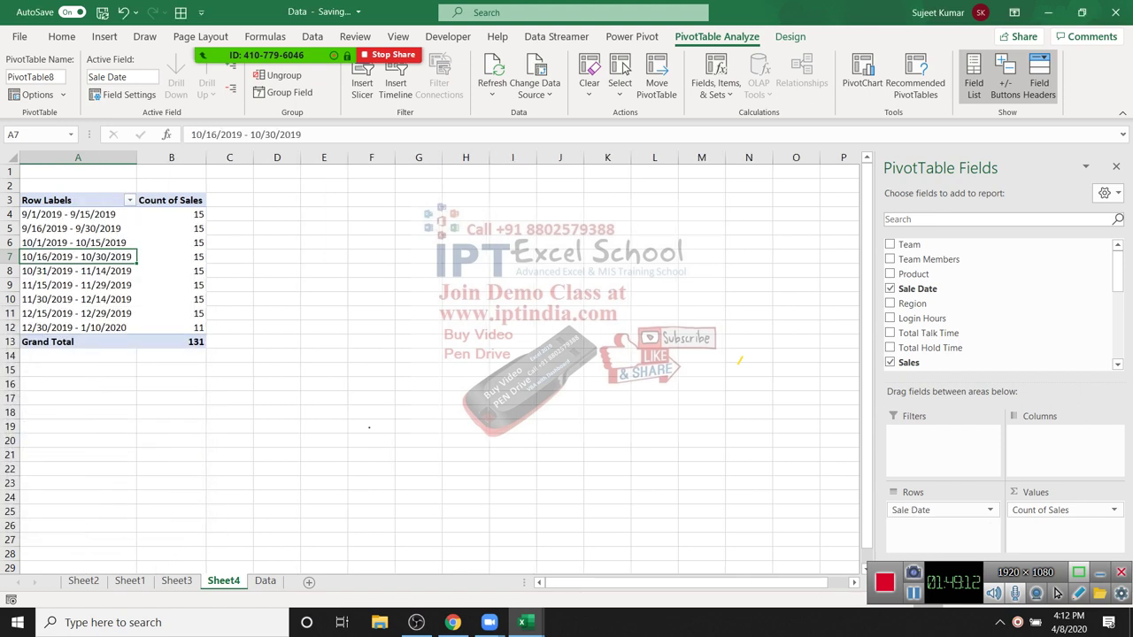
Step: Review the 15-day periods and their sales counts, then switch to the Data sheet
drag(53, 215, 177, 328)
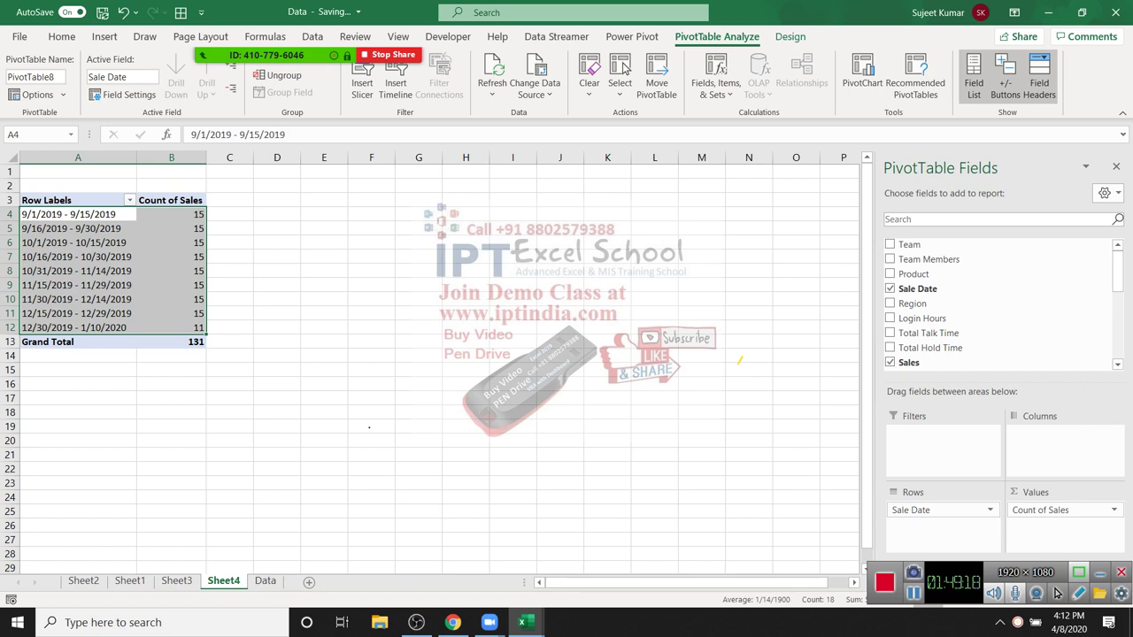
key(Down)
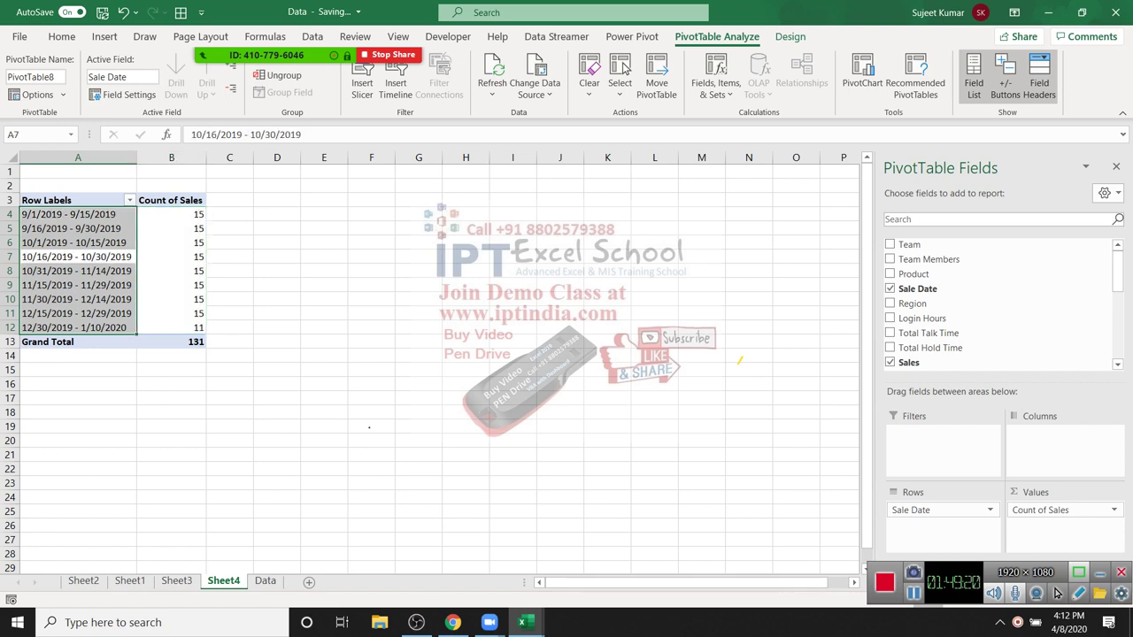
key(Right)
key(Down)
key(Down)
key(Down)
key(Down)
key(Down)
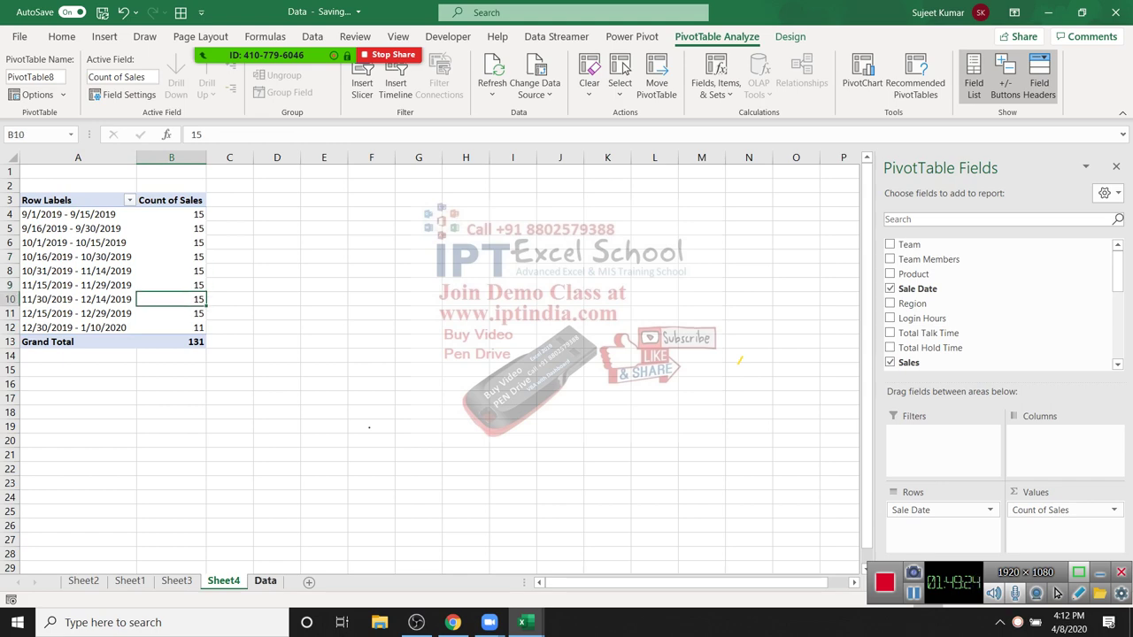
key(ctrl+Page_Down)
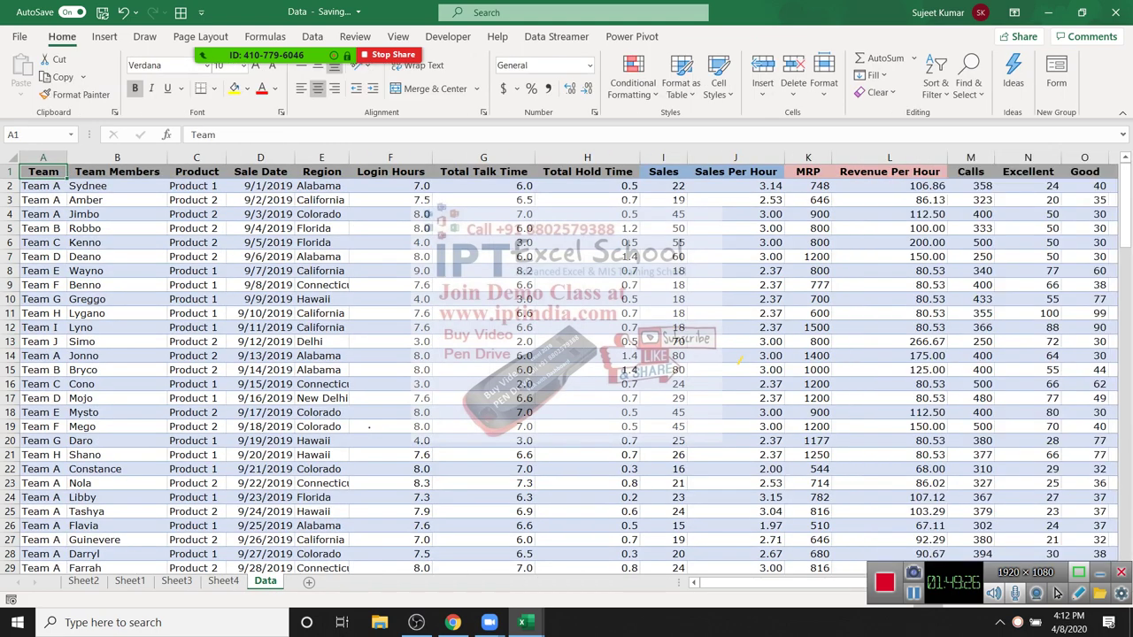
key(Right)
key(Right)
key(Right)
key(Right)
key(Right)
key(Right)
key(Right)
key(Right)
key(Down)
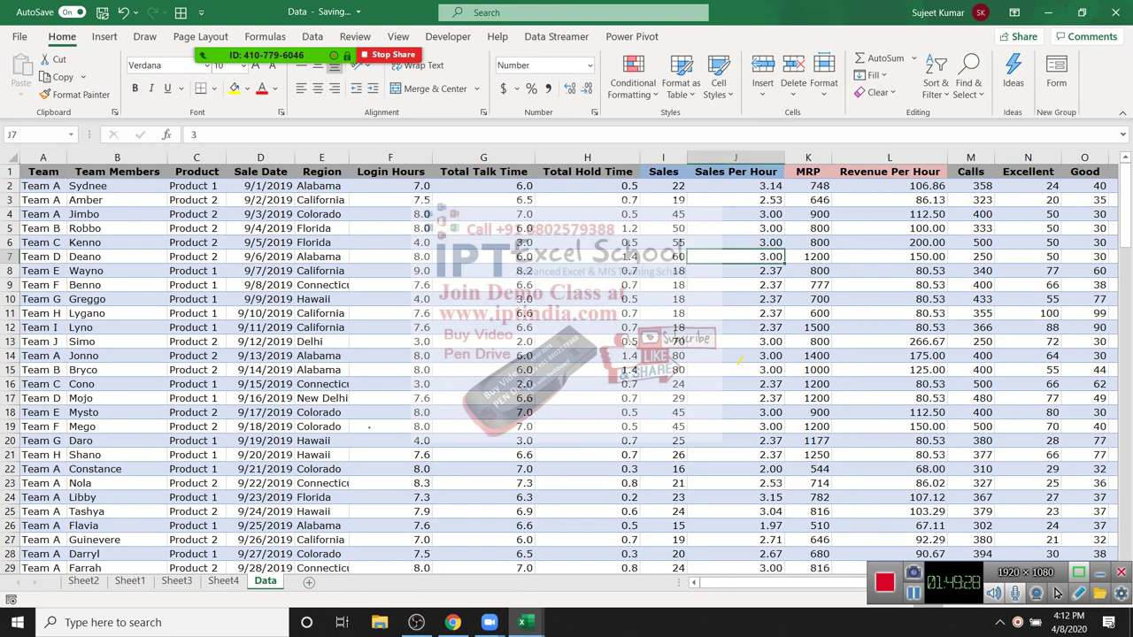
key(Right)
key(Right)
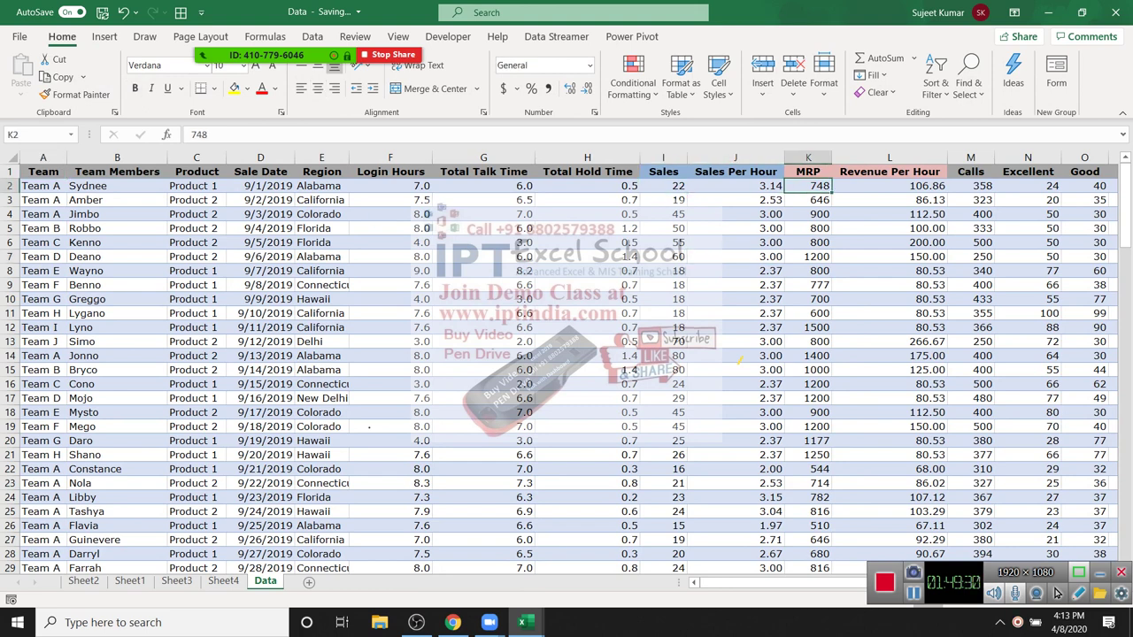
key(Up)
key(Right)
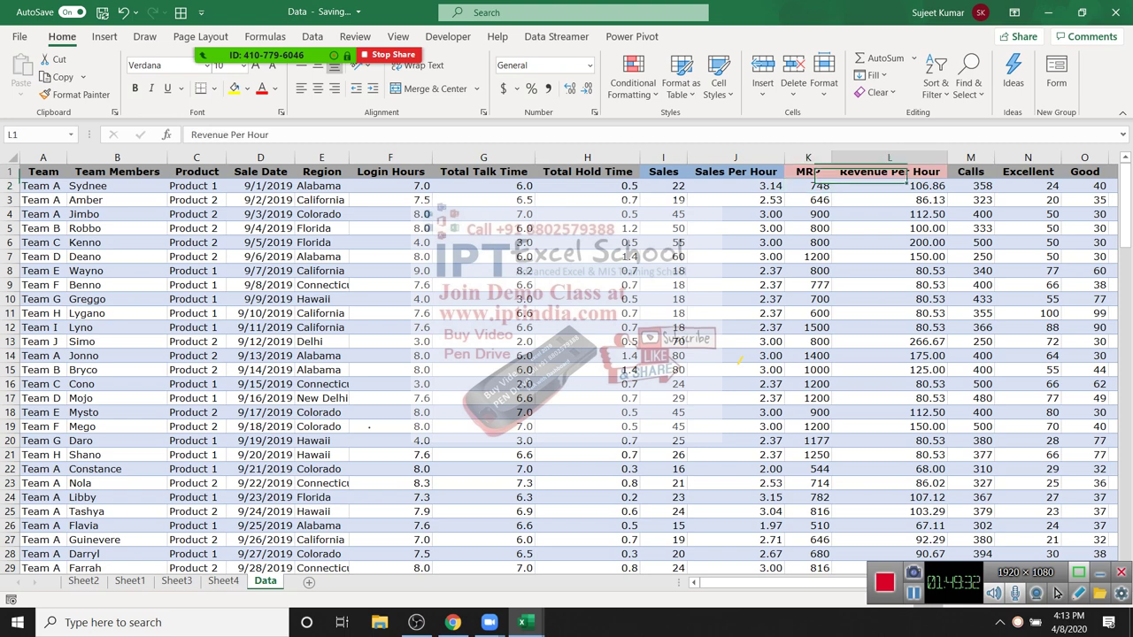
key(Down)
key(Left)
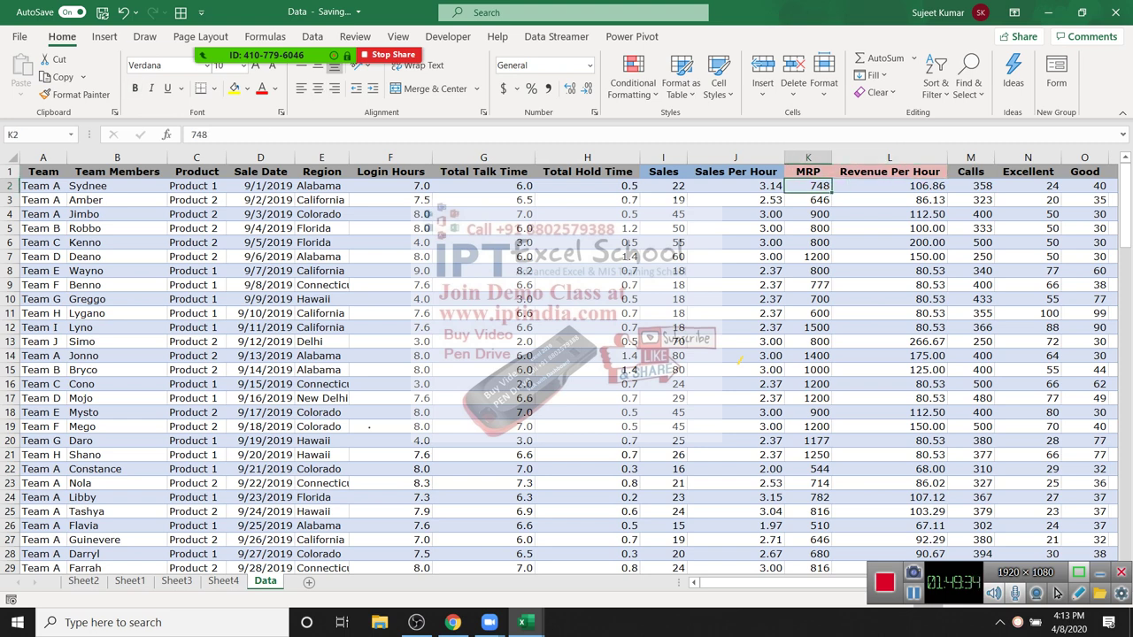
key(Left)
key(Left)
key(Left)
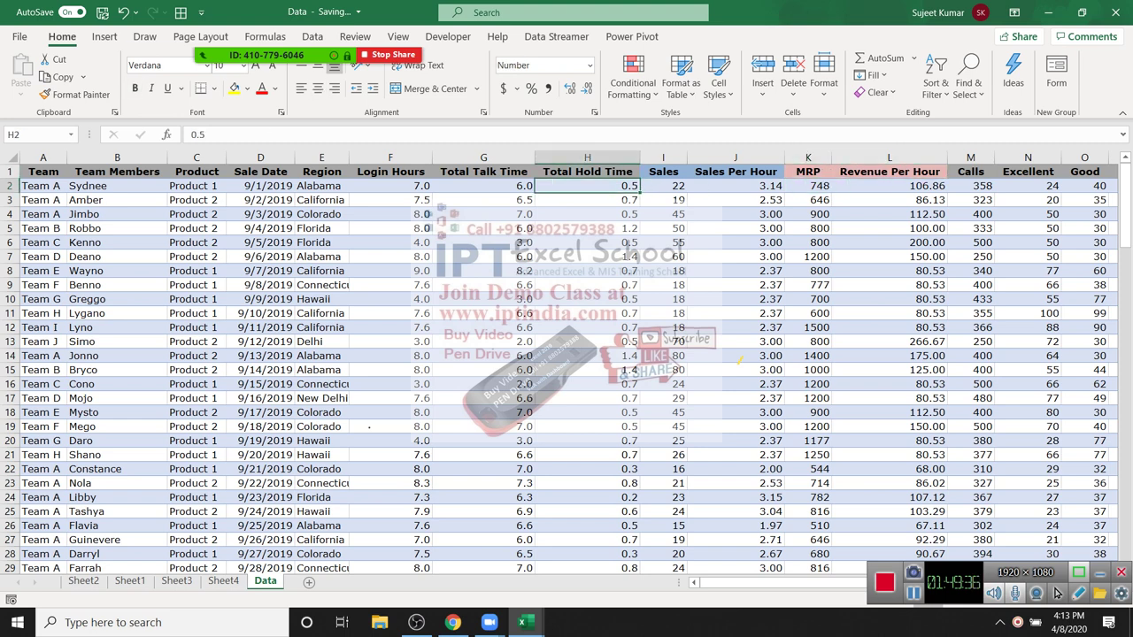
key(Right)
key(Right)
key(Right)
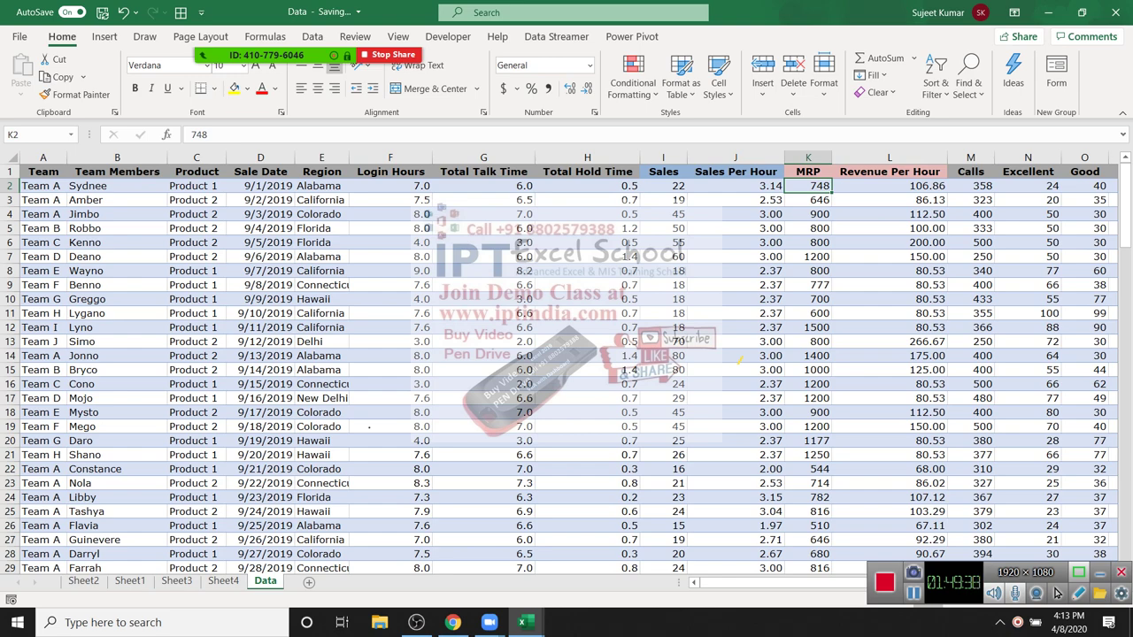
key(ctrl+Home)
key(alt+n)
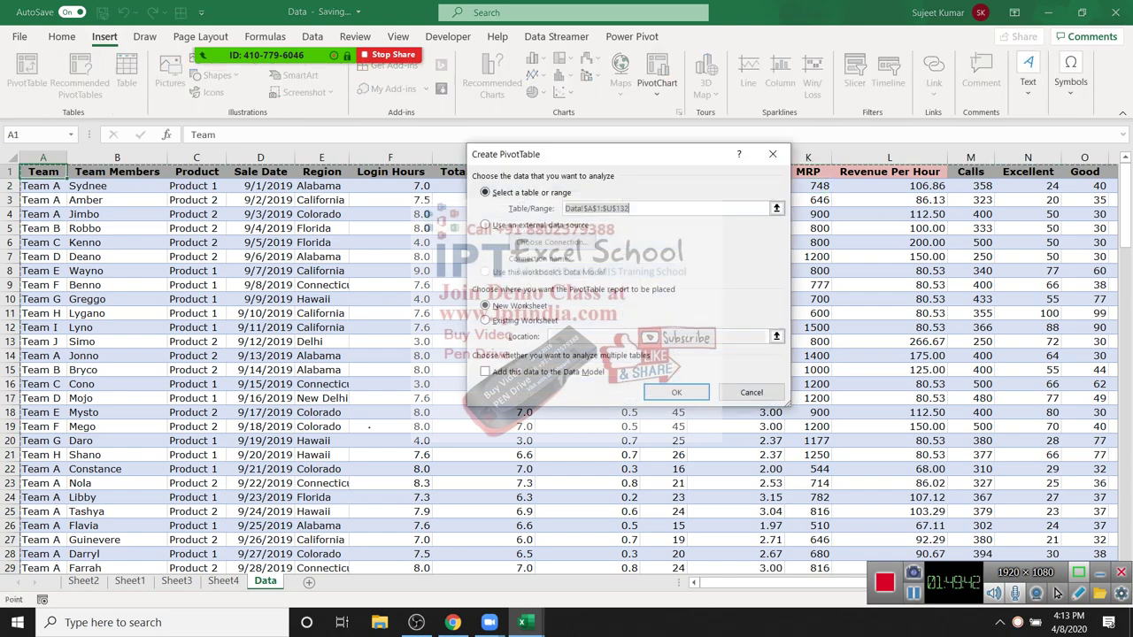
Step: Create the pivot on a new sheet with Sales as values and Region as rows
key(Return)
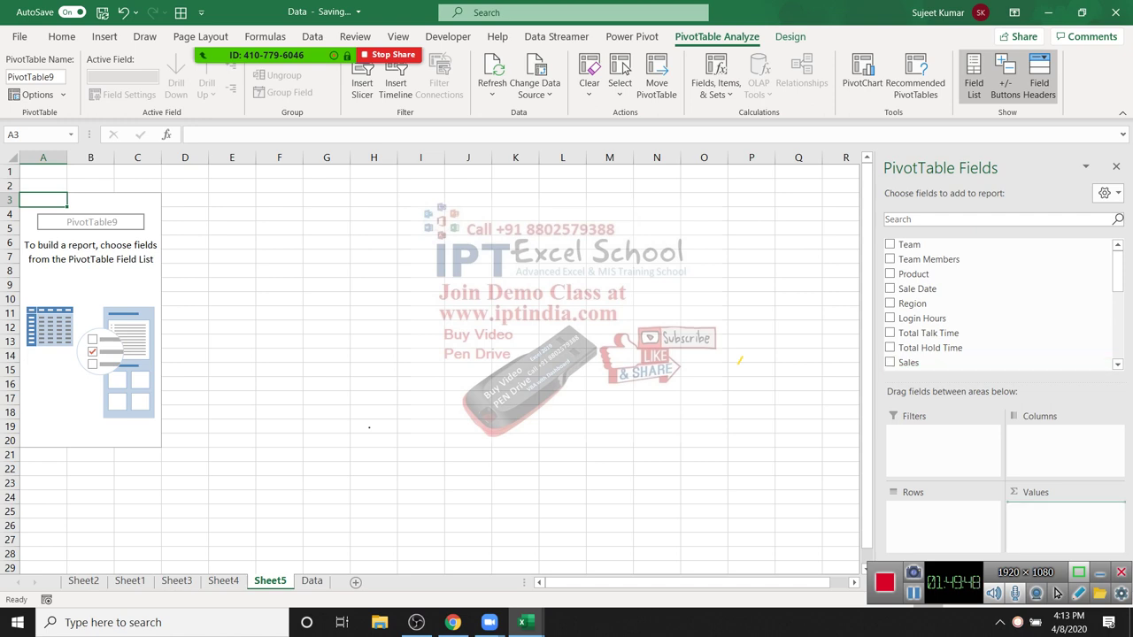
click(890, 362)
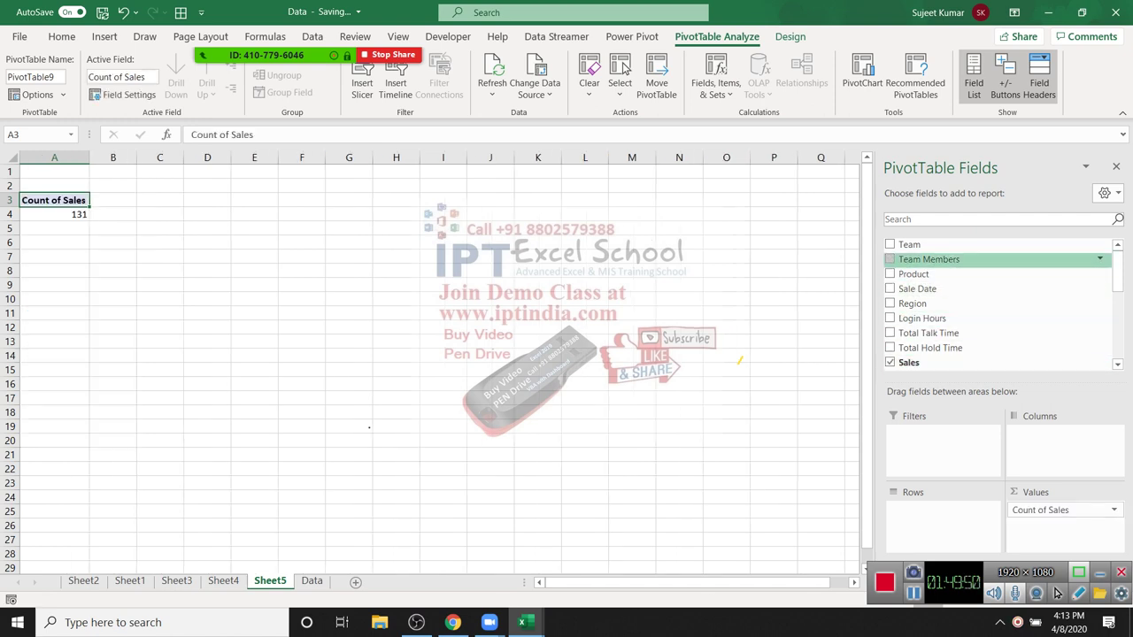
drag(911, 303, 943, 505)
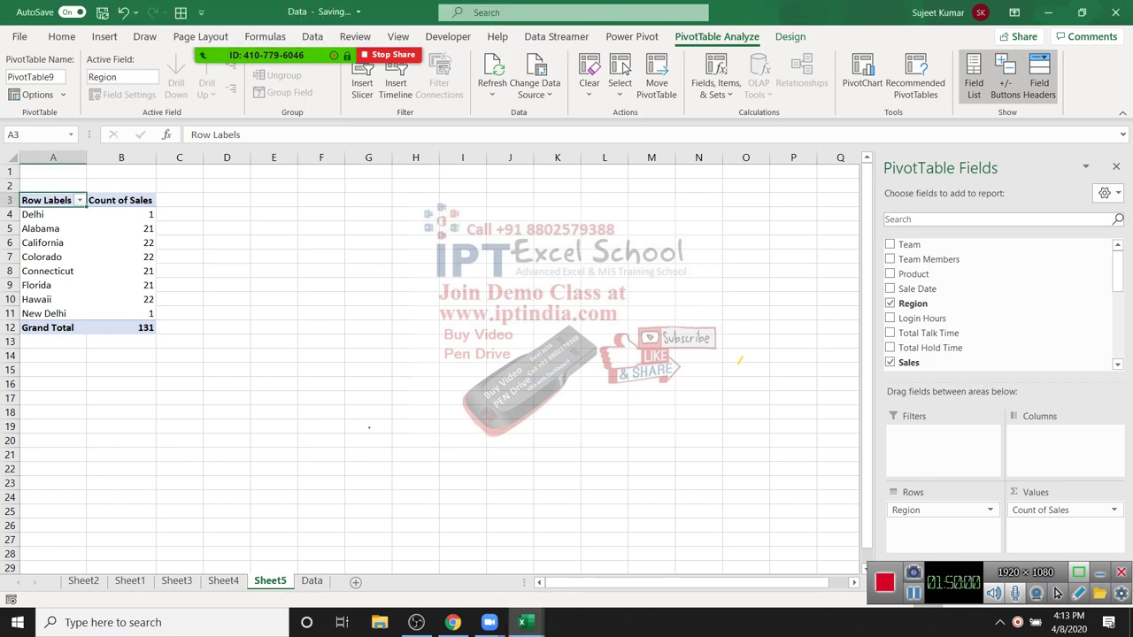
Step: Change the Sales values from Count to Sum, giving a Grand Total of 2945
click(121, 243)
click(1062, 510)
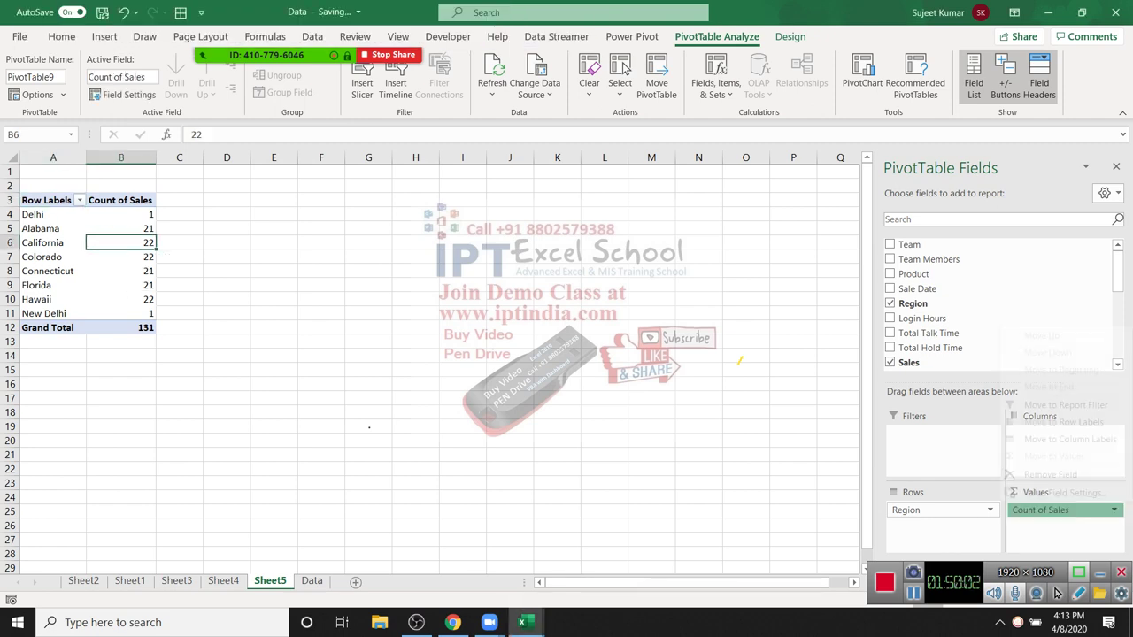
click(1044, 491)
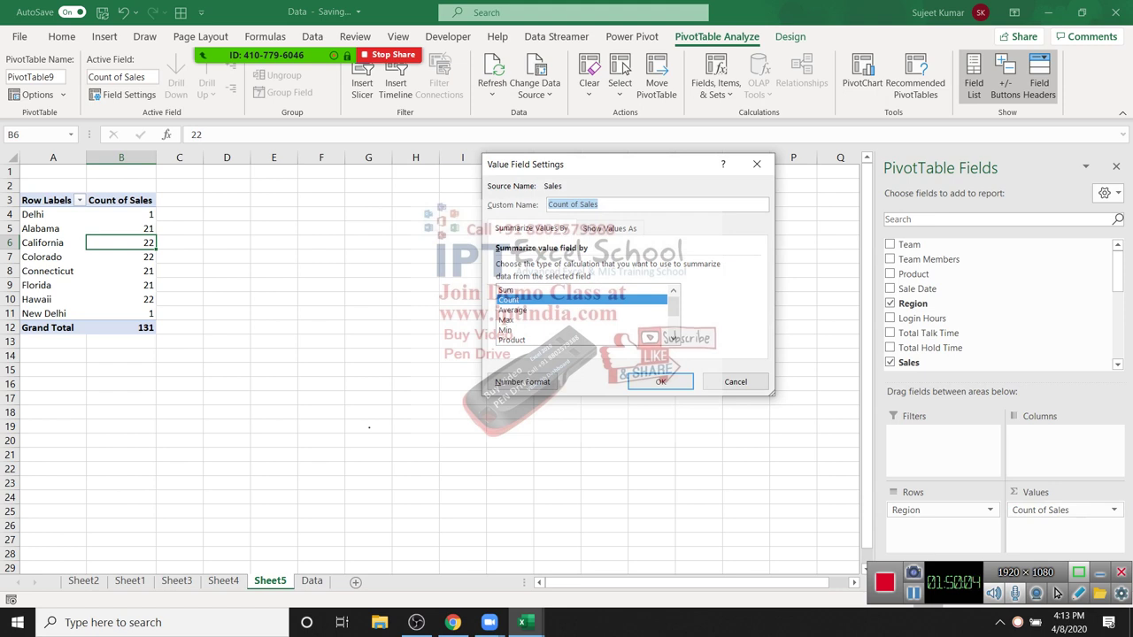
click(507, 289)
click(660, 381)
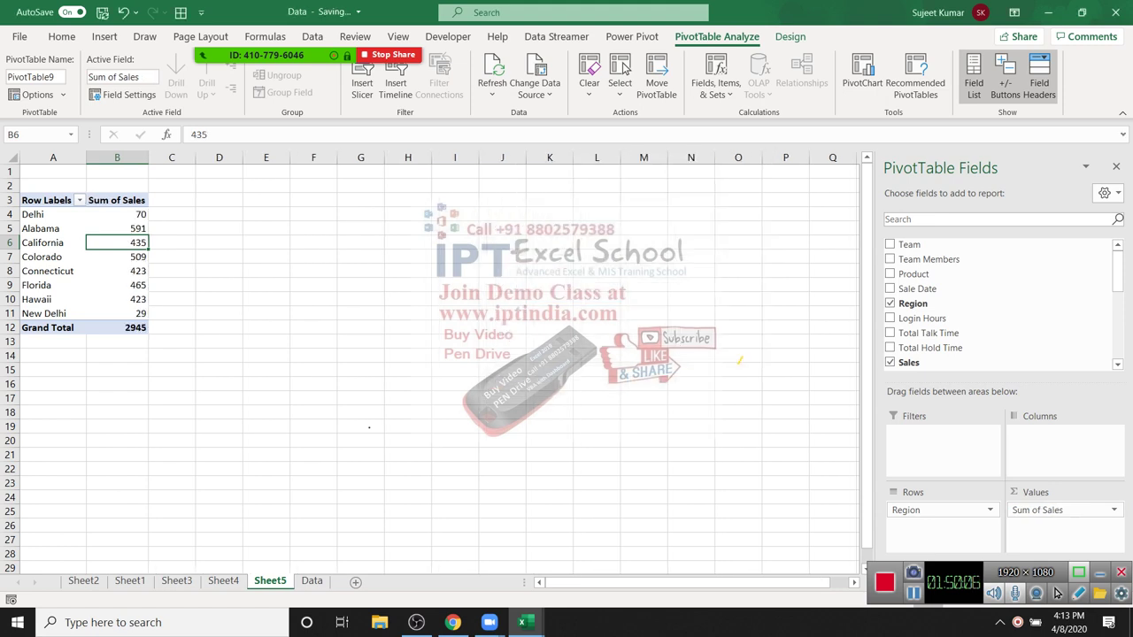
click(121, 327)
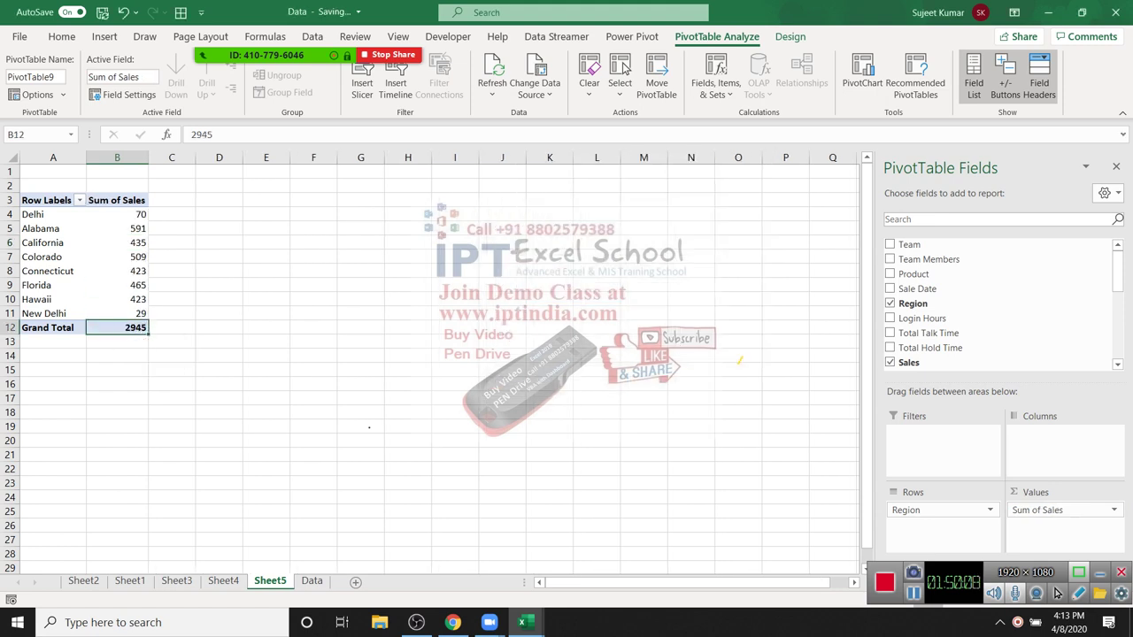
click(117, 242)
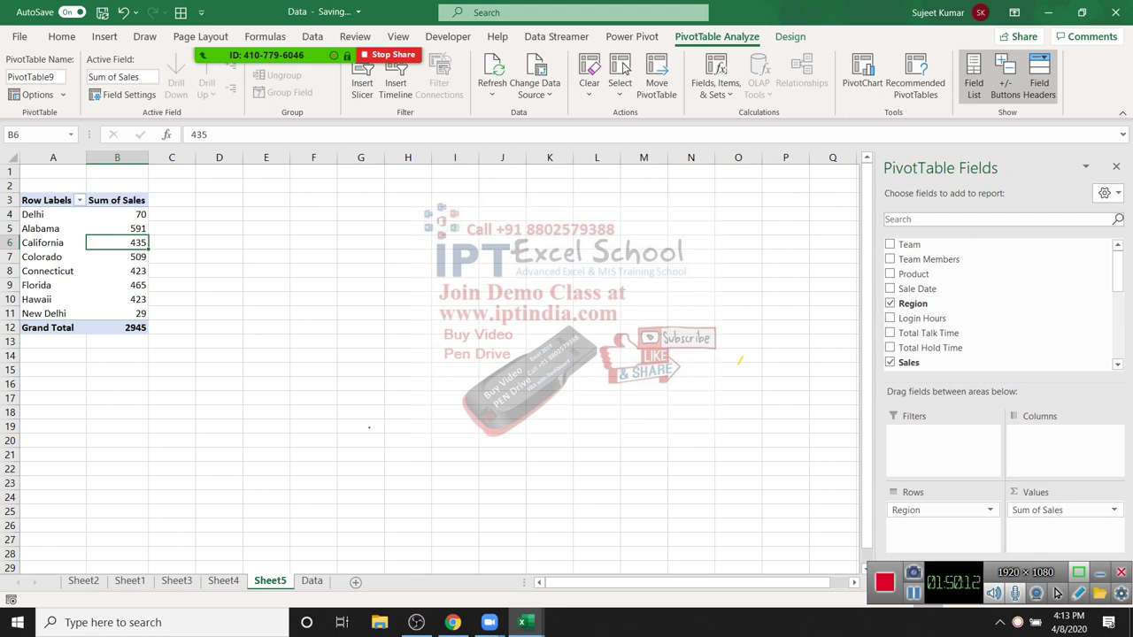
Step: Show Sum of Sales as % of Grand Total
click(1062, 510)
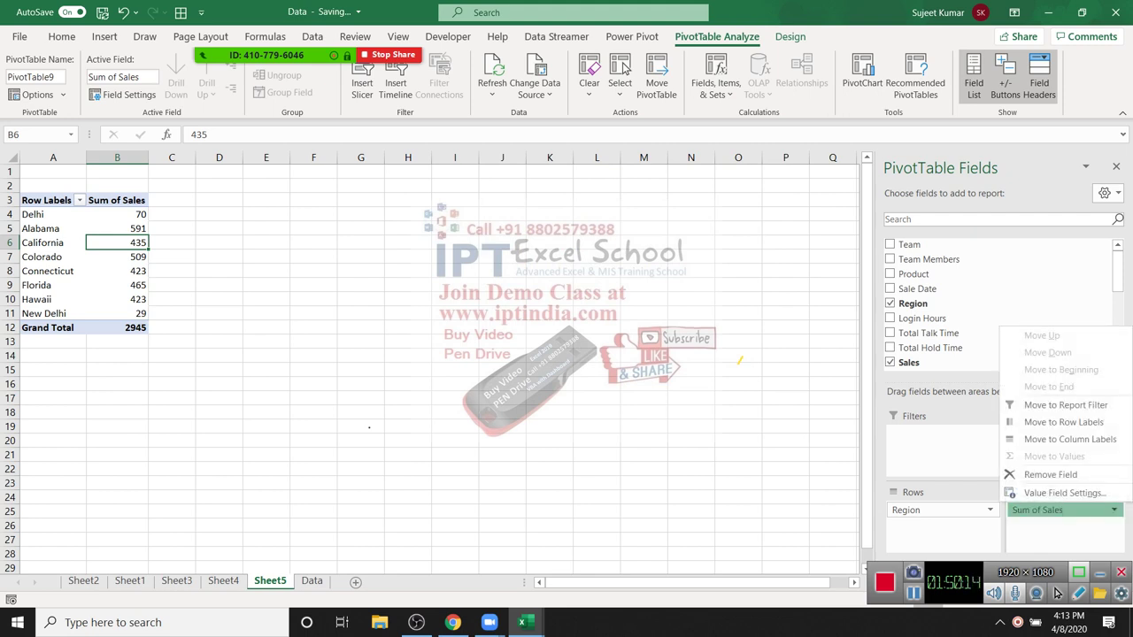
click(1044, 491)
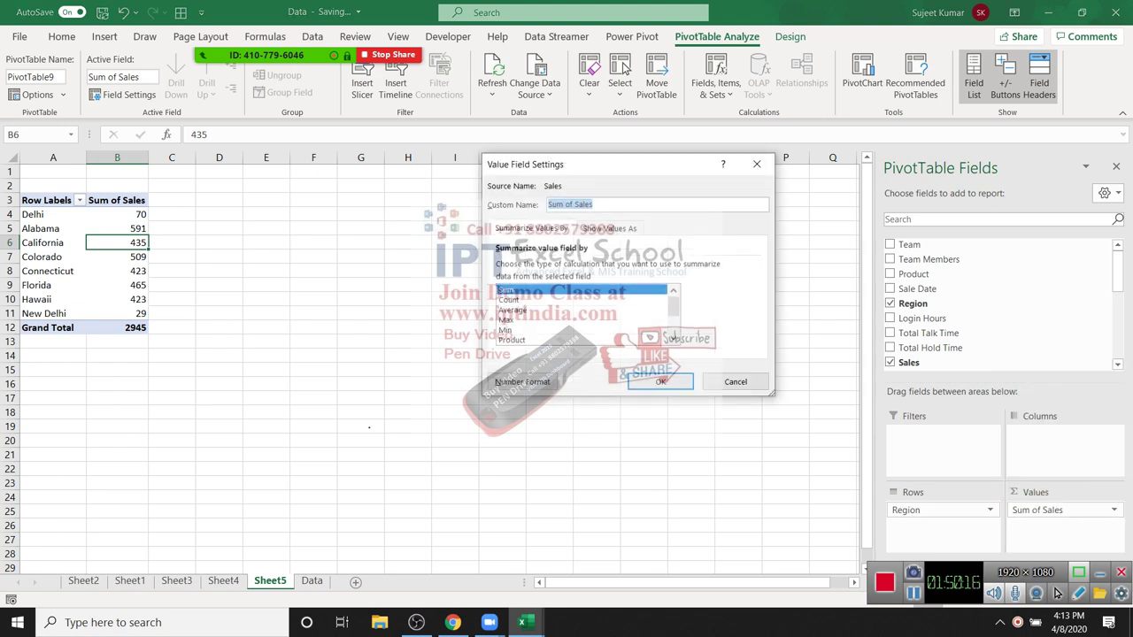
key(ctrl+Tab)
key(alt+Down)
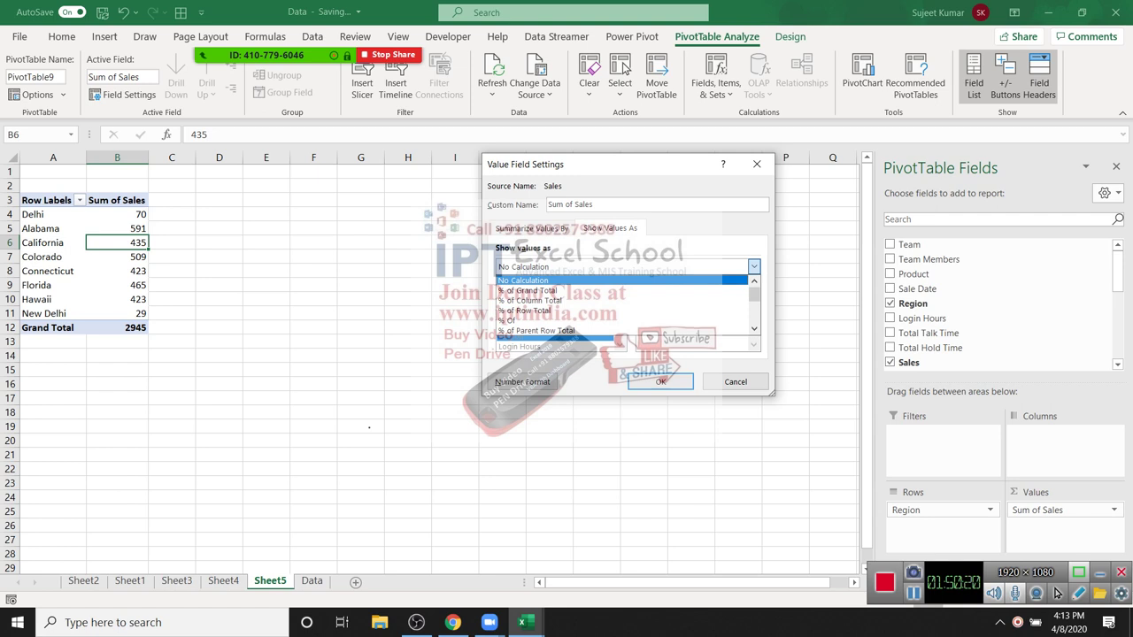
key(Down)
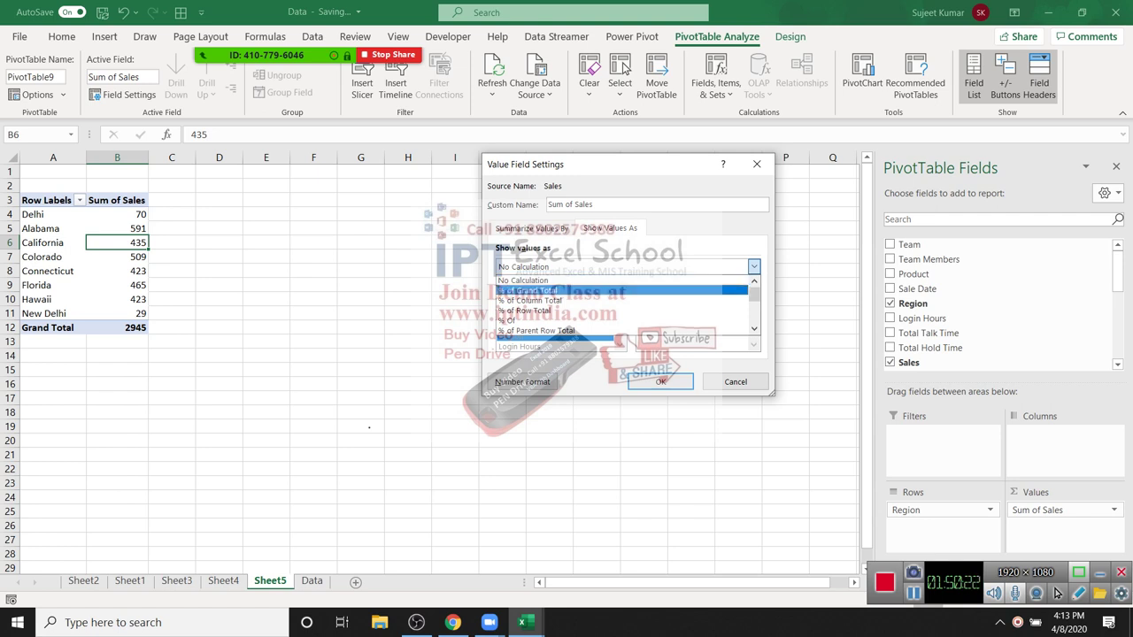
key(Return)
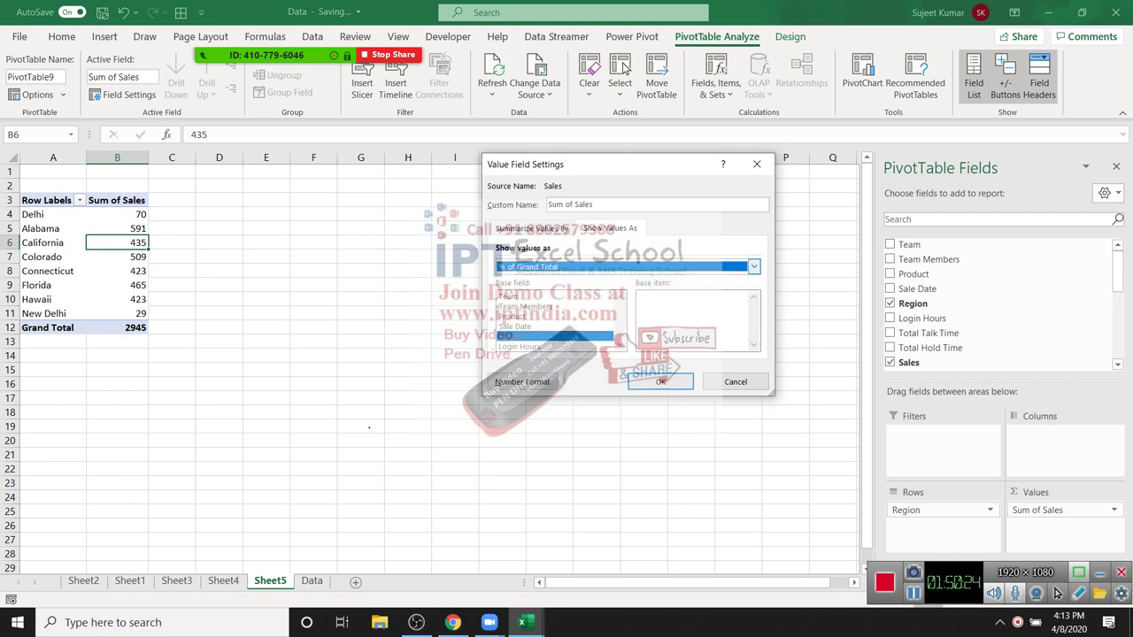
key(Return)
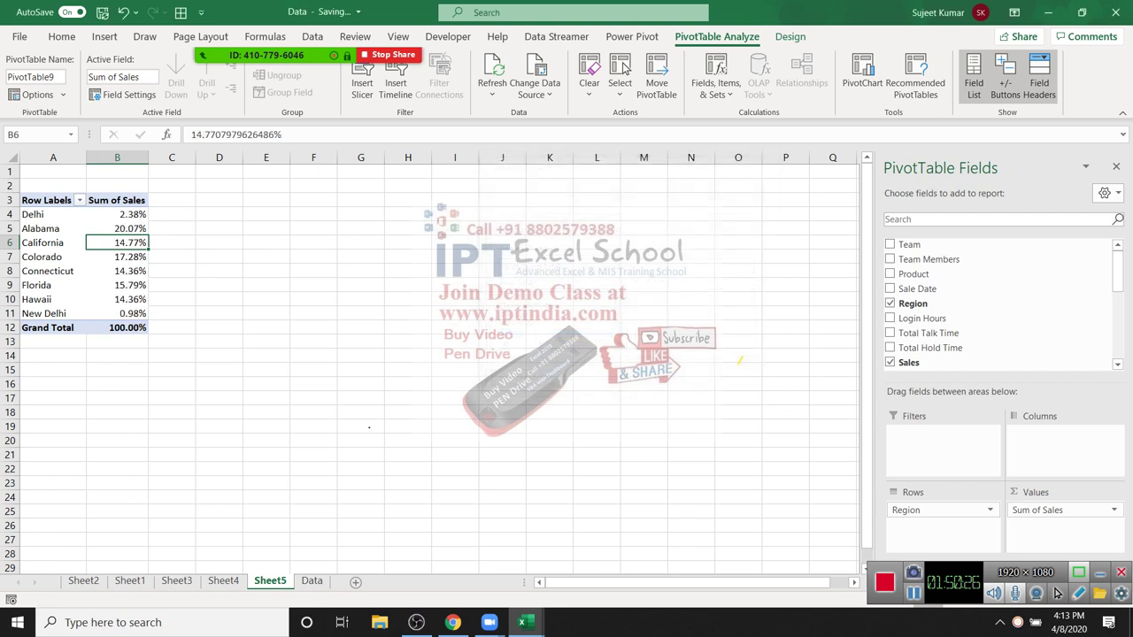
Step: Switch Sum of Sales to Running Total In by Region, then remove it from the values
double_click(117, 200)
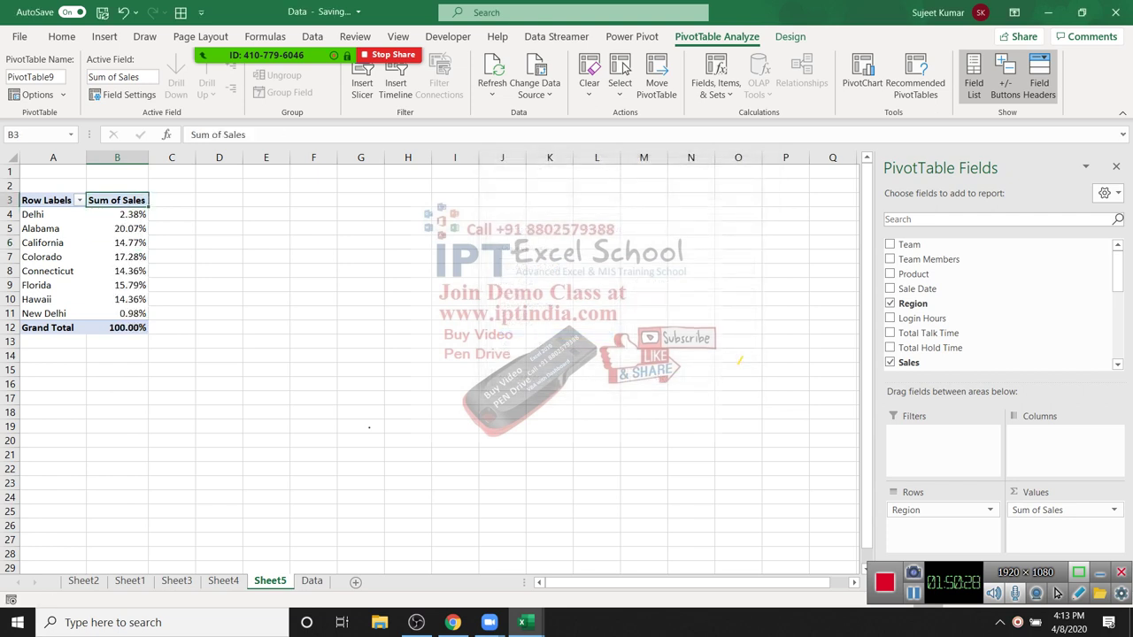
key(ctrl+Tab)
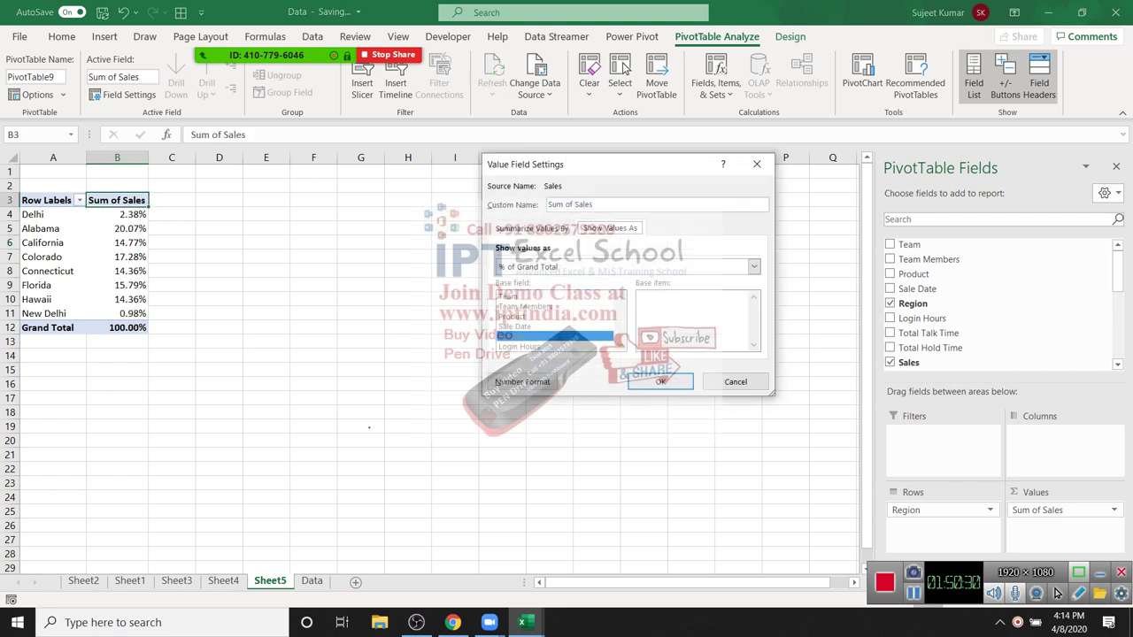
key(alt+Down)
scroll(625, 306, down, 2)
key(Down)
key(Down)
key(Down)
key(Down)
key(Down)
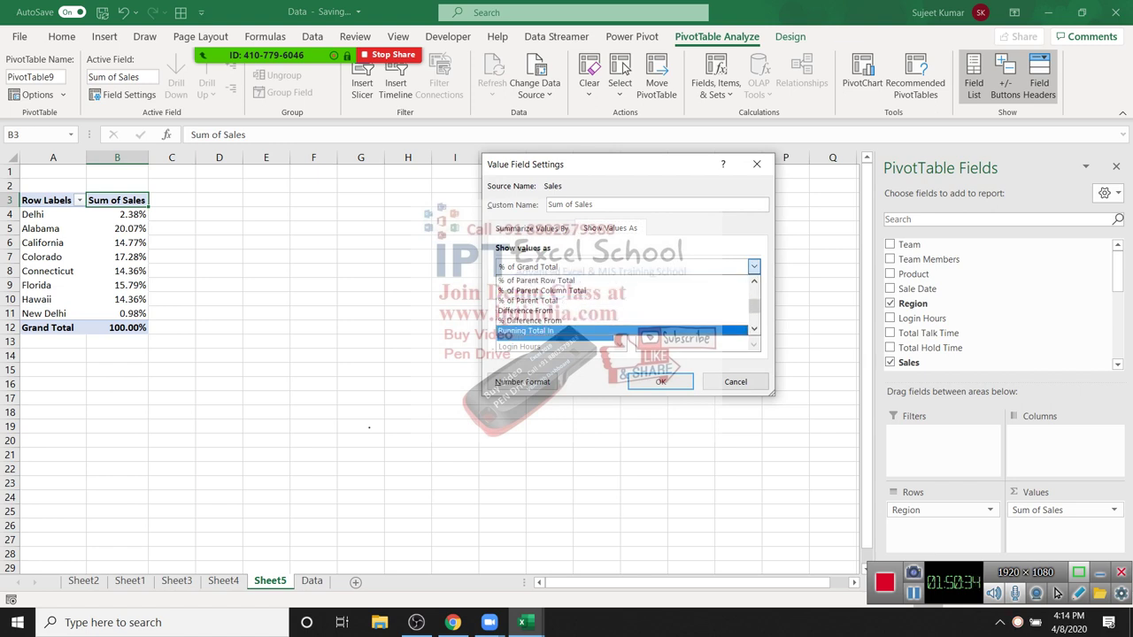
key(Up)
key(Up)
key(Up)
key(Down)
key(Down)
key(Down)
key(Return)
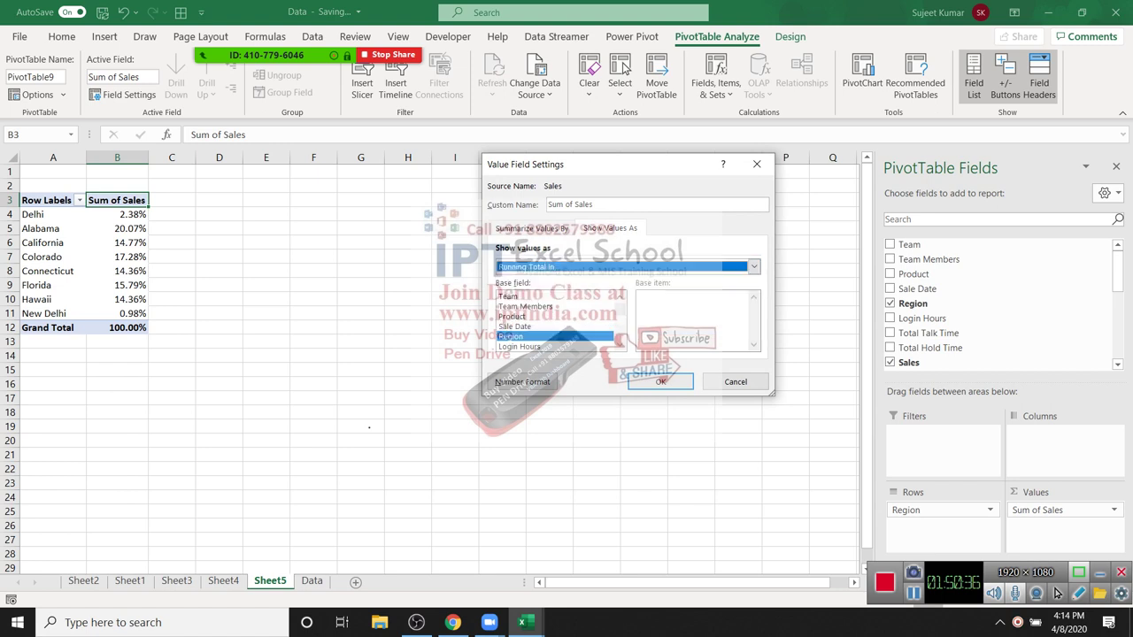
key(Return)
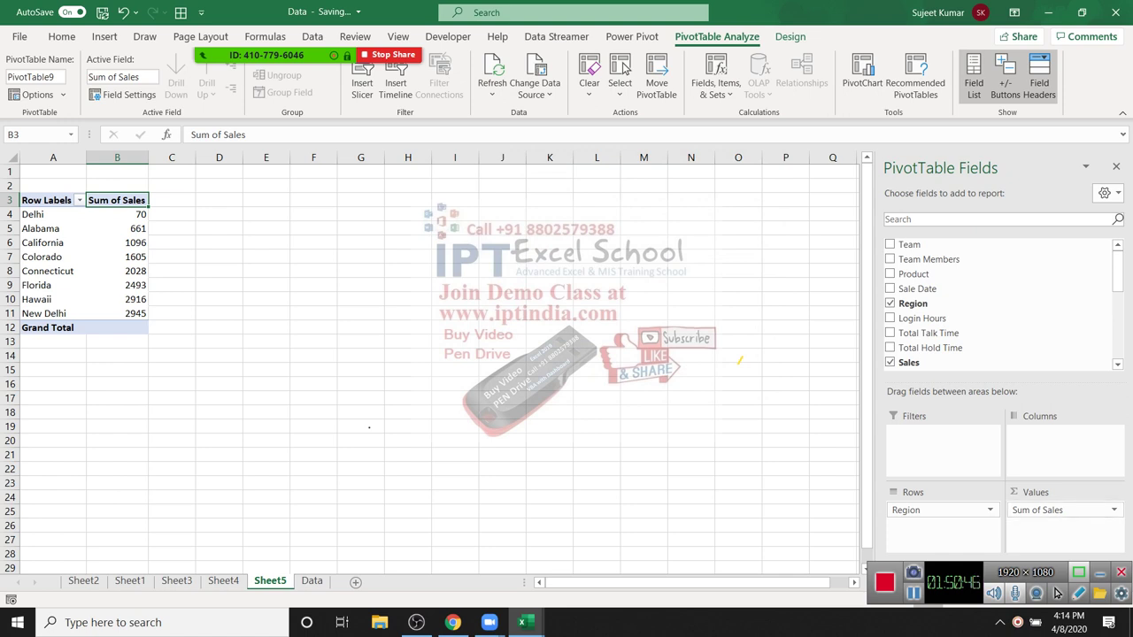
drag(1062, 510, 956, 354)
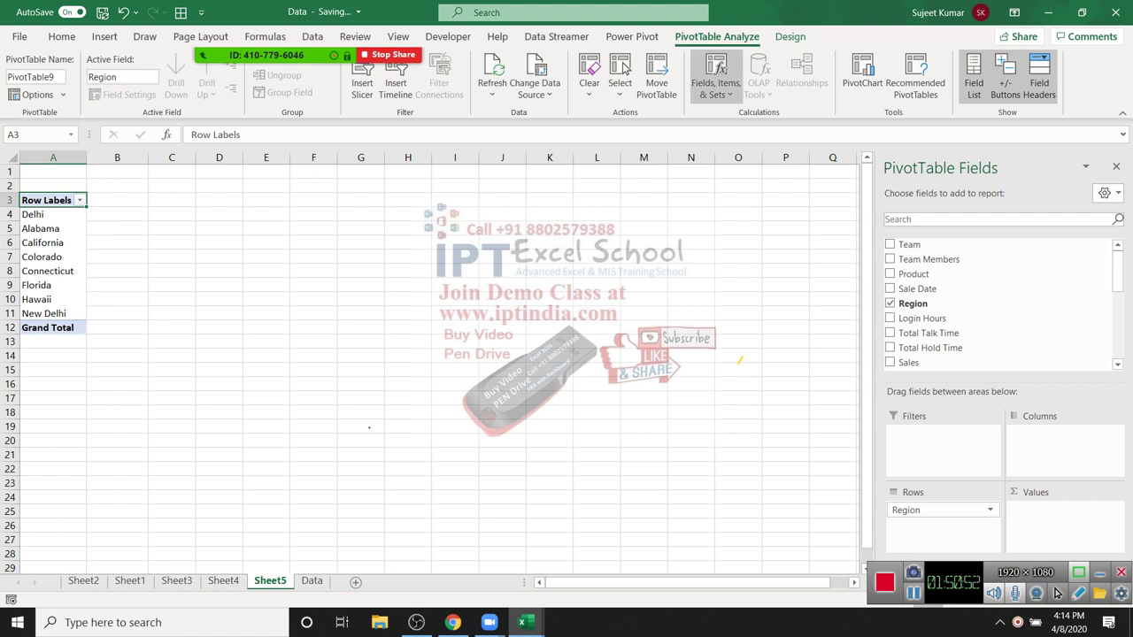
Step: Start a new calculated field named Total and browse its fields list
click(715, 80)
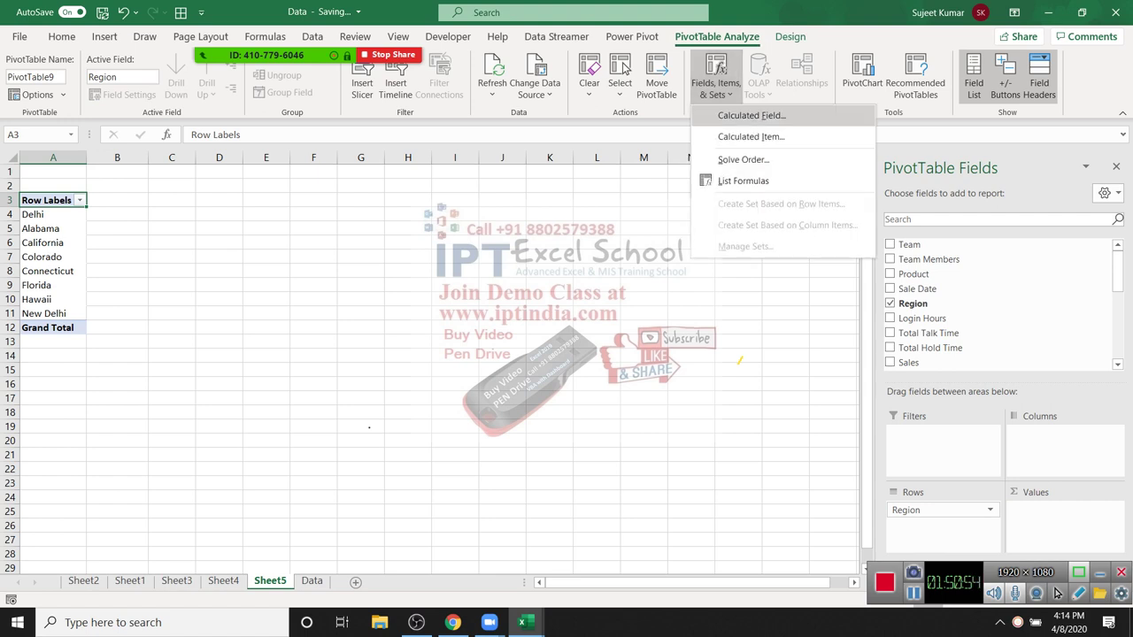
click(751, 115)
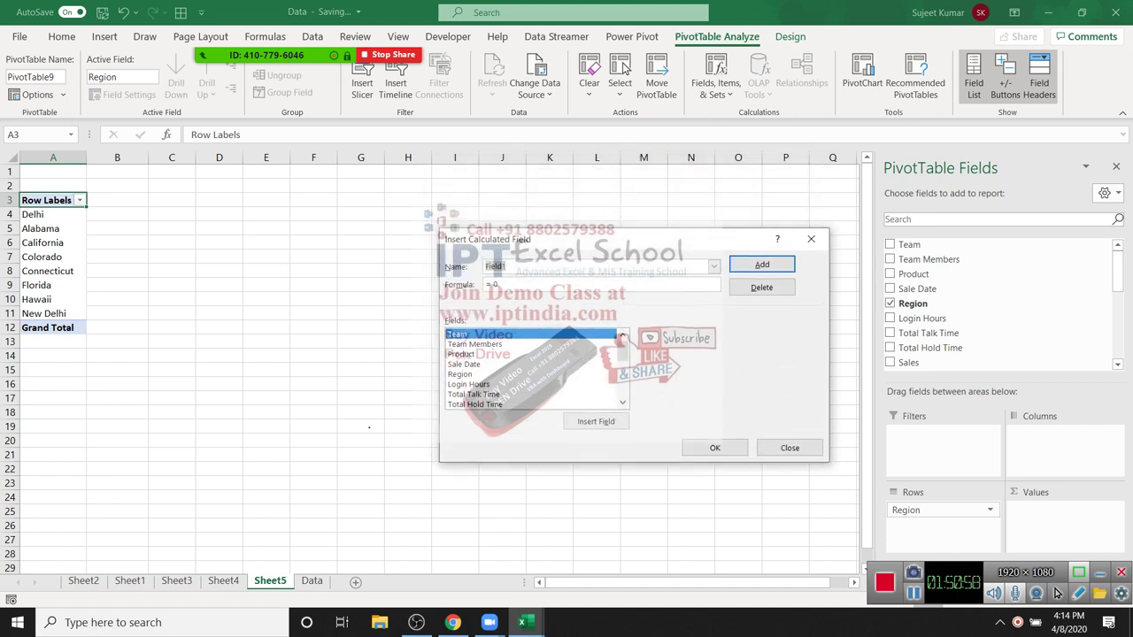
text(Total)
click(460, 375)
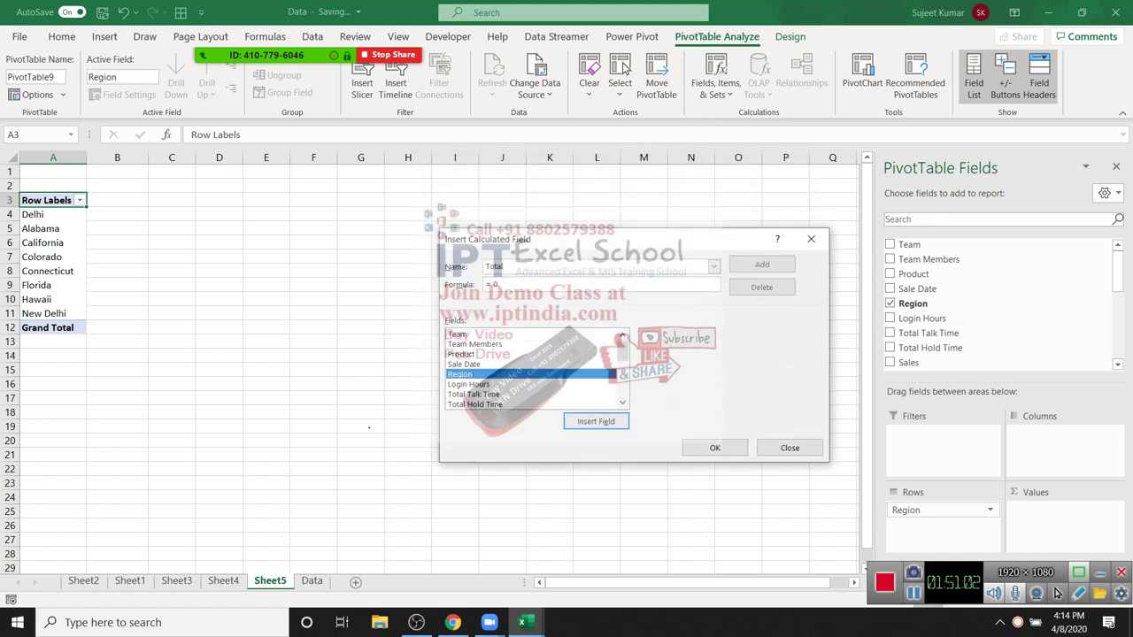
scroll(531, 369, down, 4)
scroll(534, 369, up, 4)
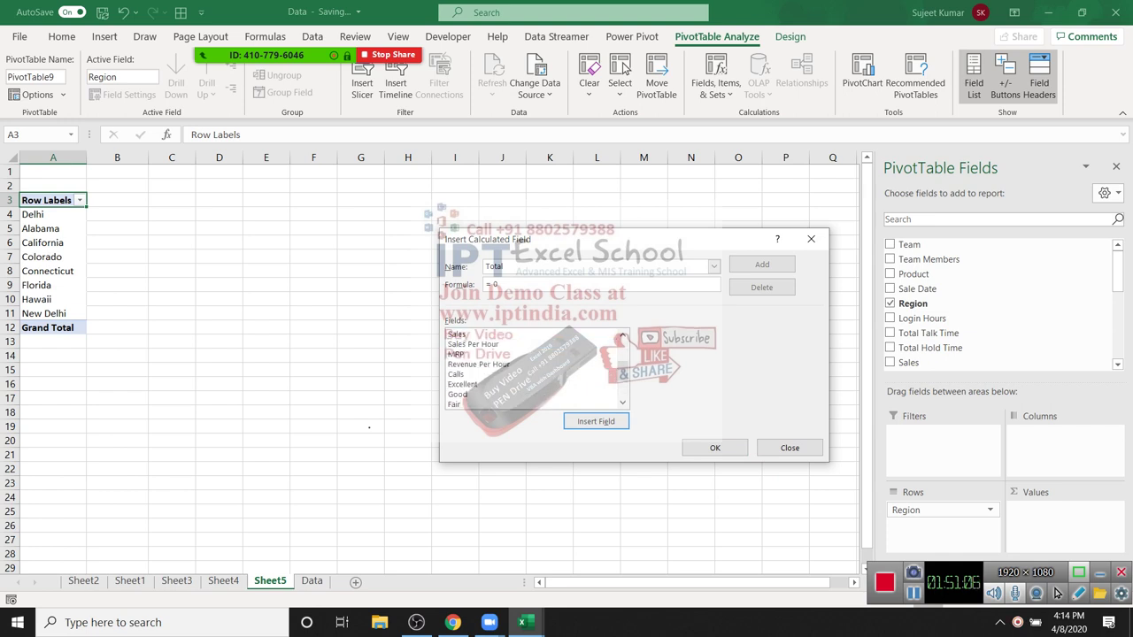
click(611, 335)
scroll(611, 334, up, 3)
click(610, 335)
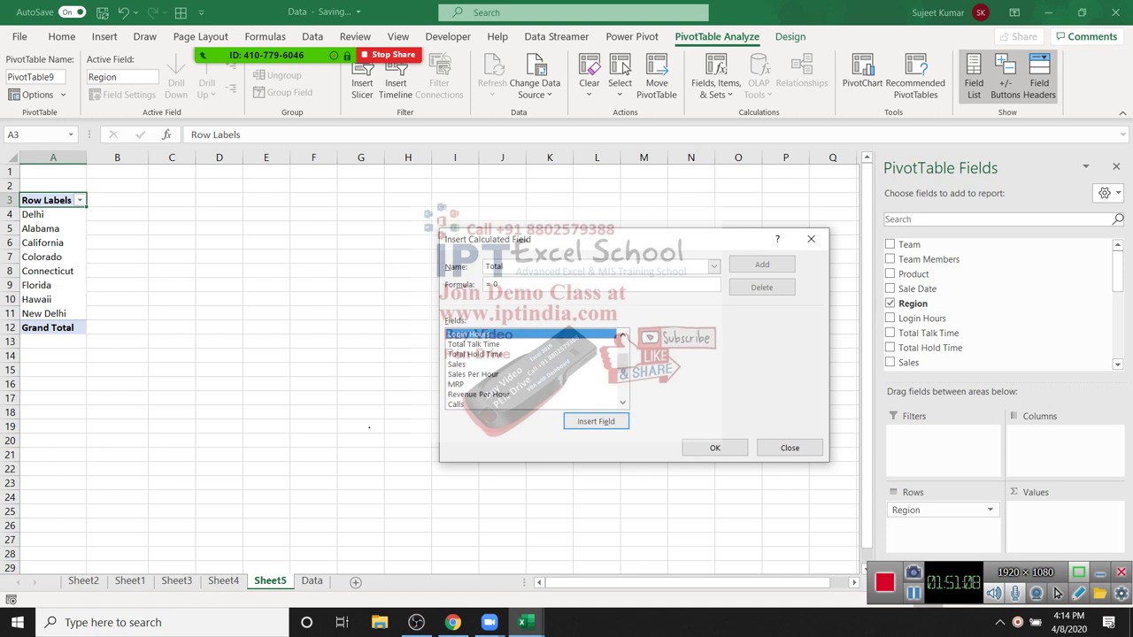
scroll(621, 338, up, 2)
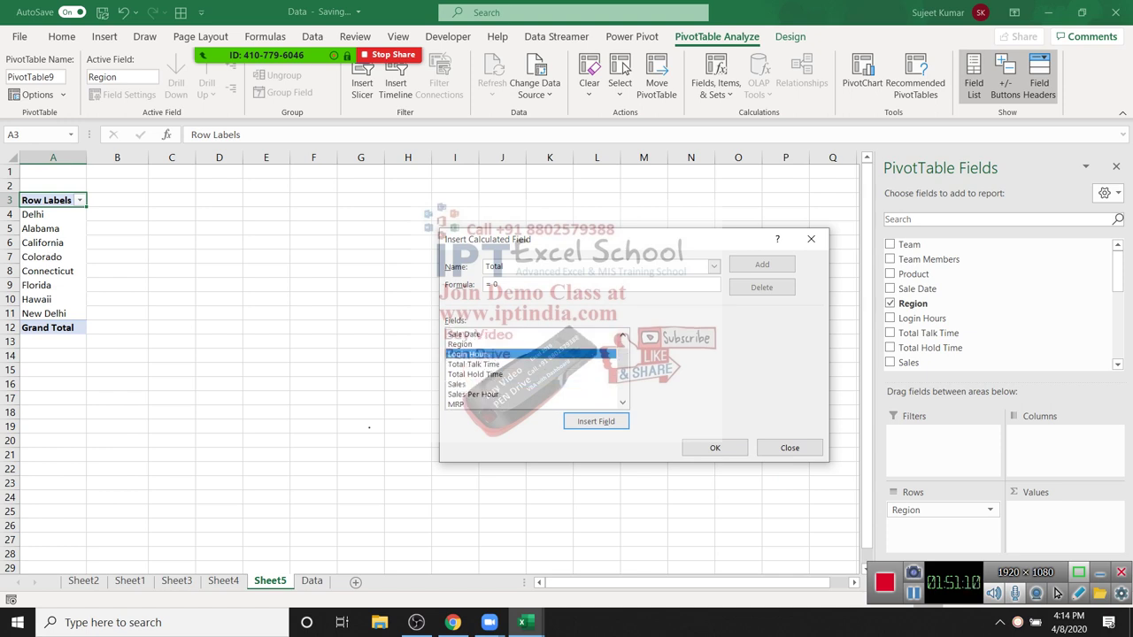
Step: Build the calculated field formula =Sales*MRP from the fields list
key(Down)
key(Down)
key(Down)
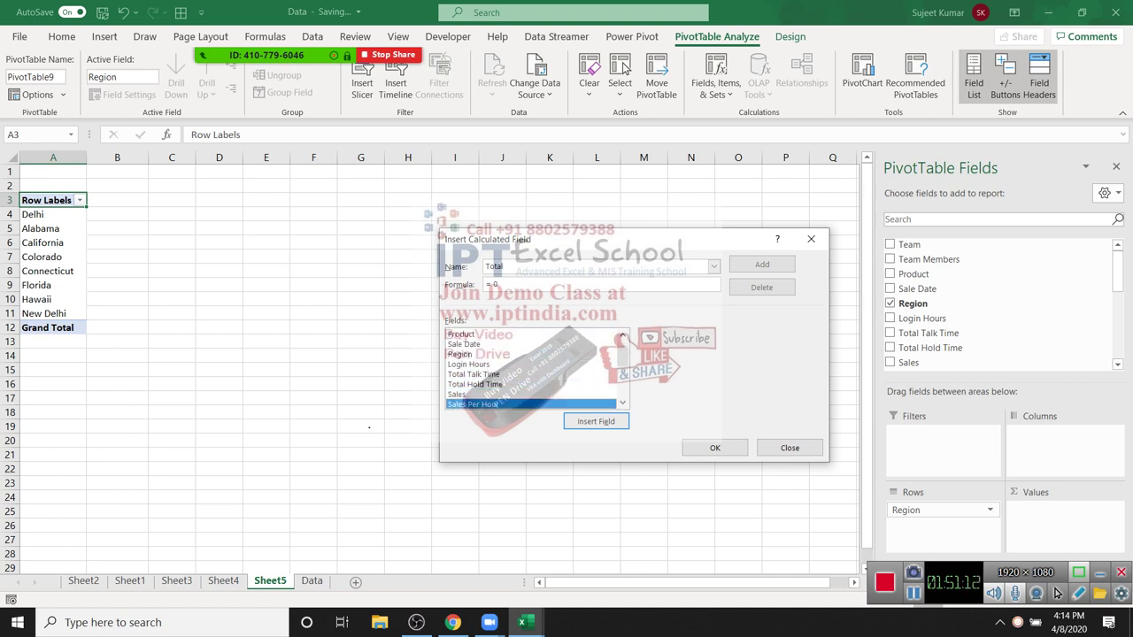
scroll(621, 337, down, 2)
key(Up)
key(Up)
key(Up)
key(Down)
key(Down)
key(Down)
key(Down)
key(Down)
key(Up)
key(Up)
key(Return)
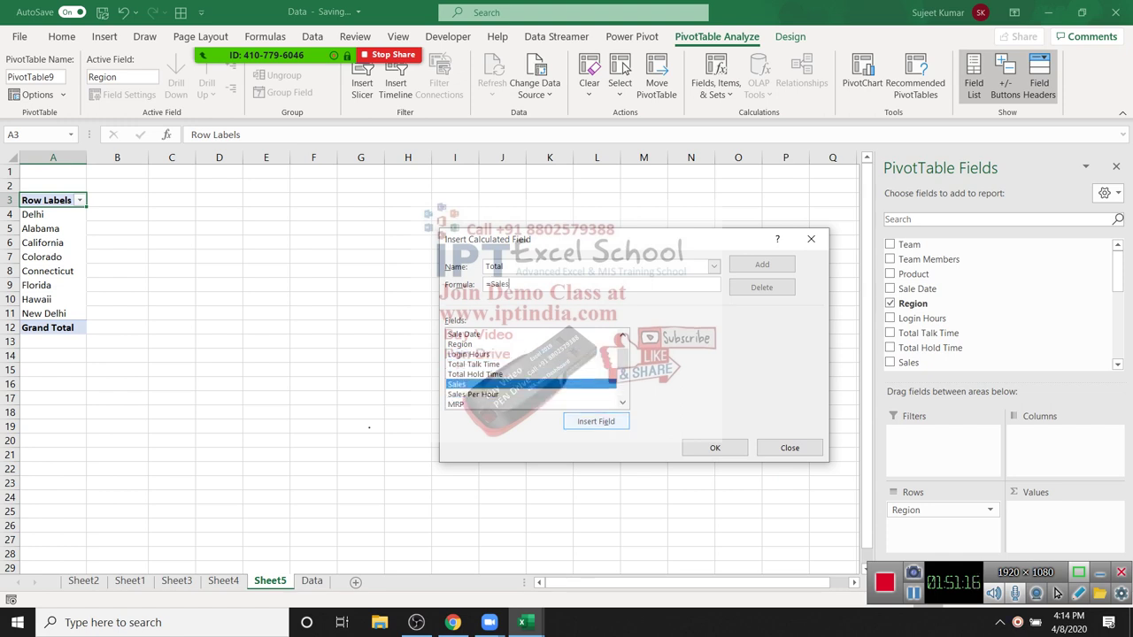
key(Tab)
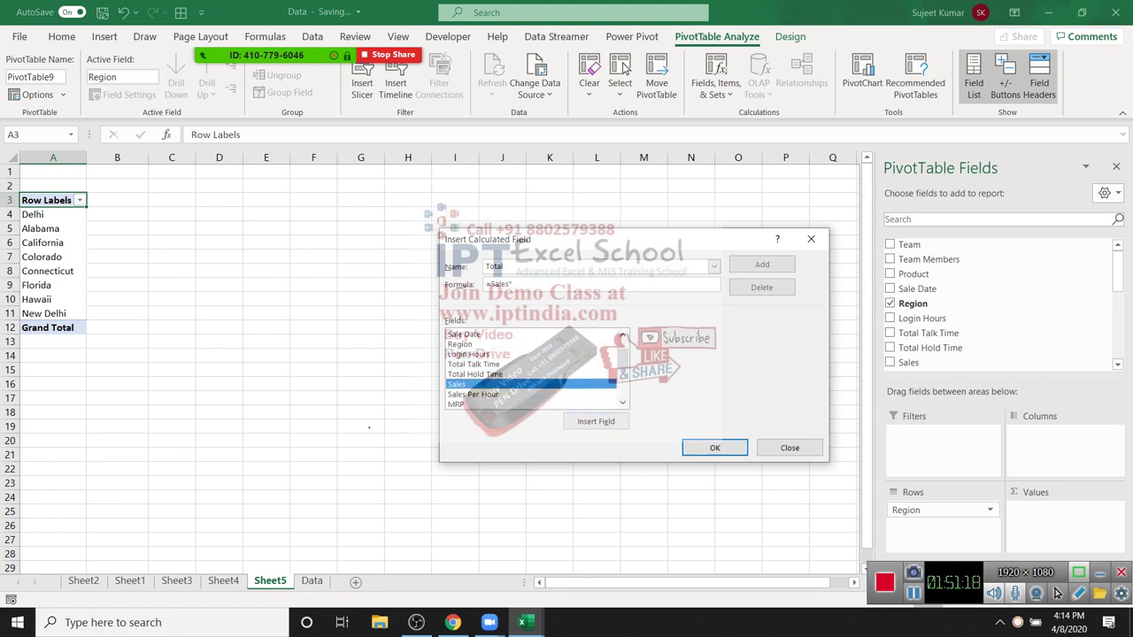
text(*)
key(Down)
key(Down)
key(Tab)
key(Return)
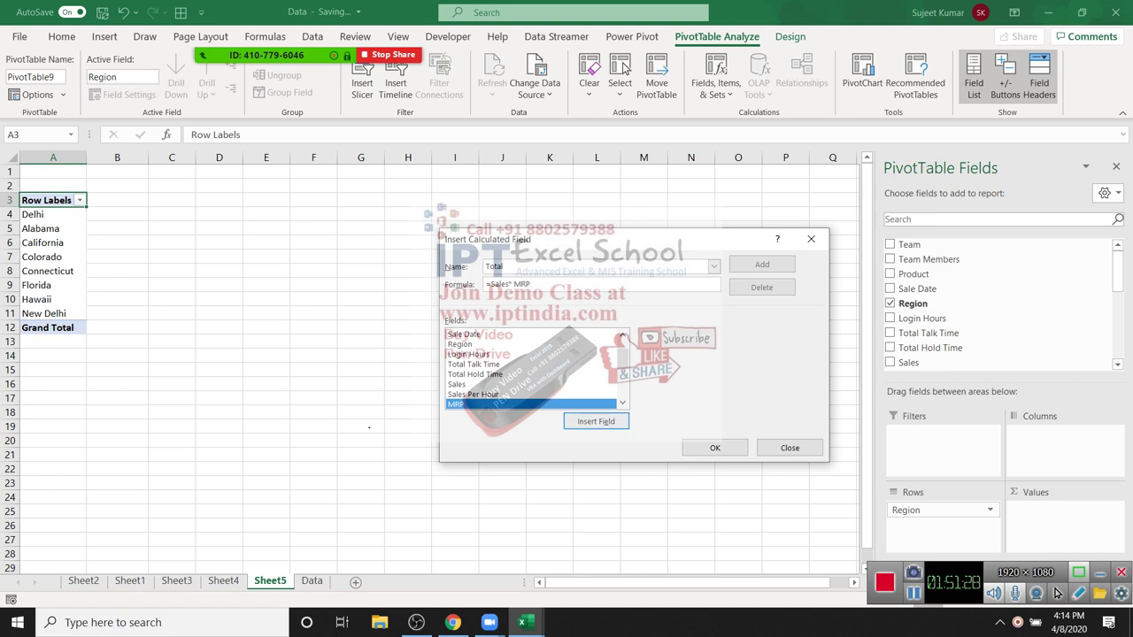
Step: Rename the field TotalRev after the duplicate-name error, add it, and apply it to the pivot
key(Down)
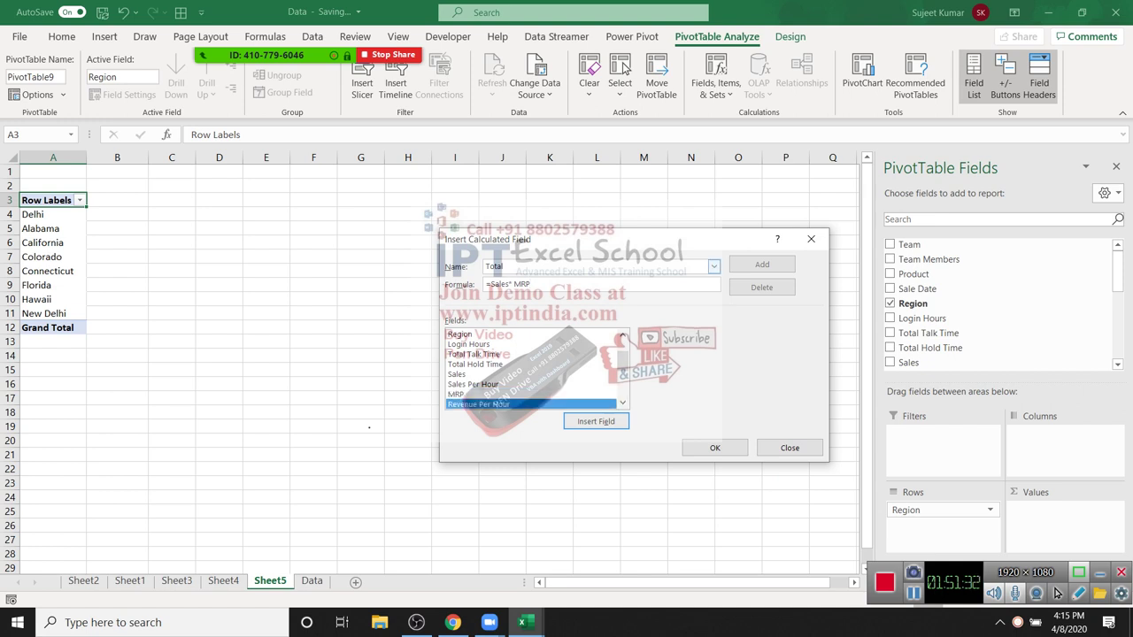
key(alt+n)
key(BackSpace)
key(BackSpace)
key(BackSpace)
key(BackSpace)
key(BackSpace)
text(Total)
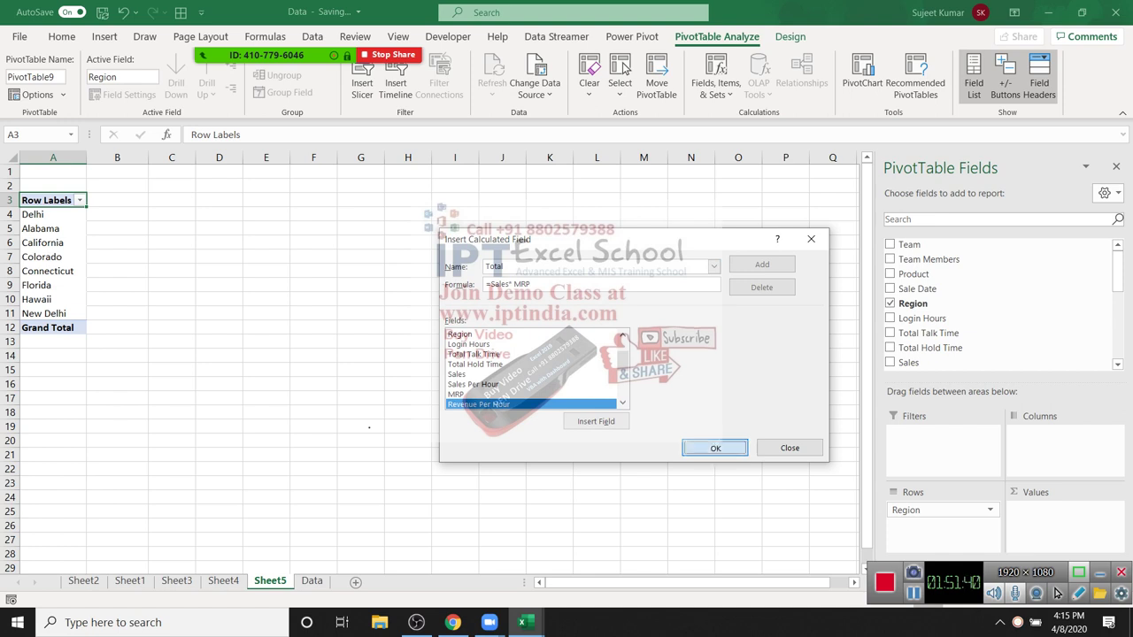
key(Return)
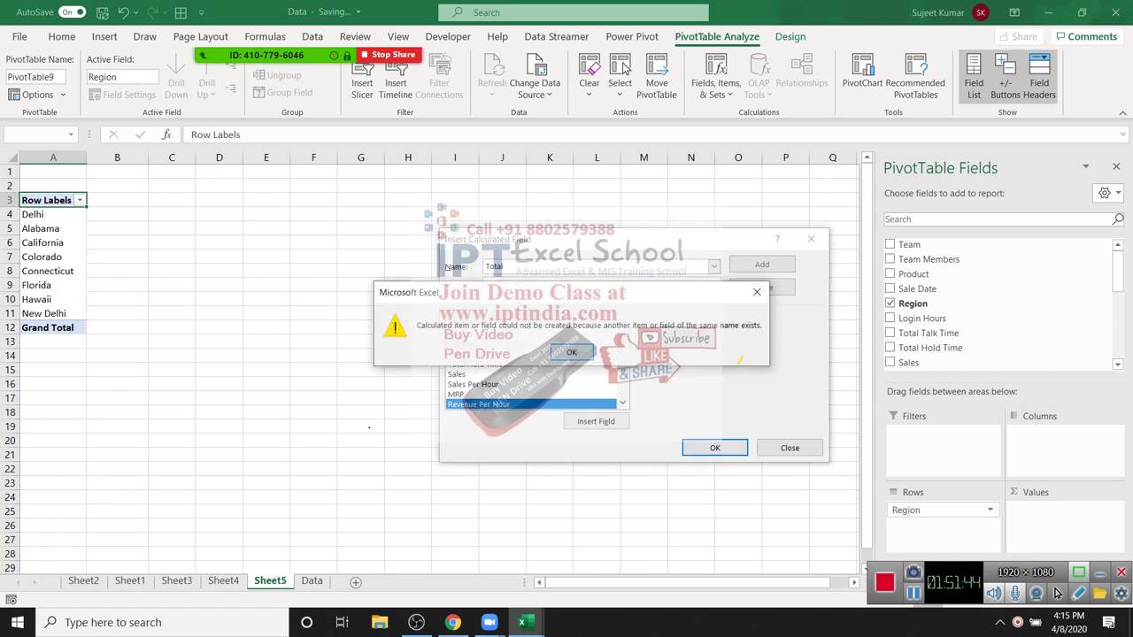
key(Return)
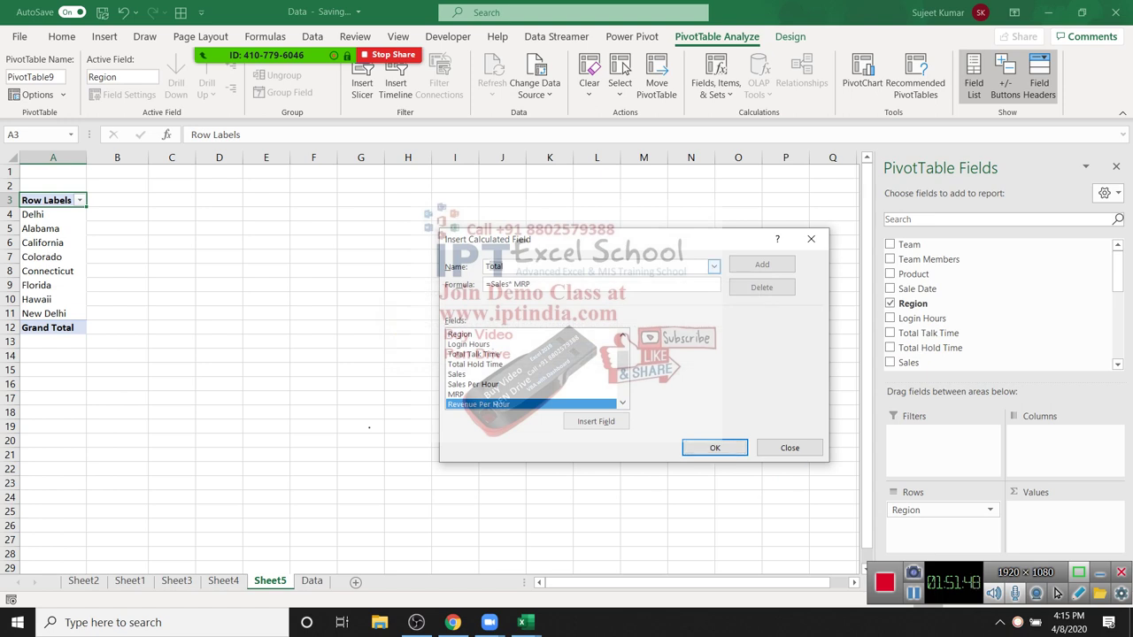
text(Rev)
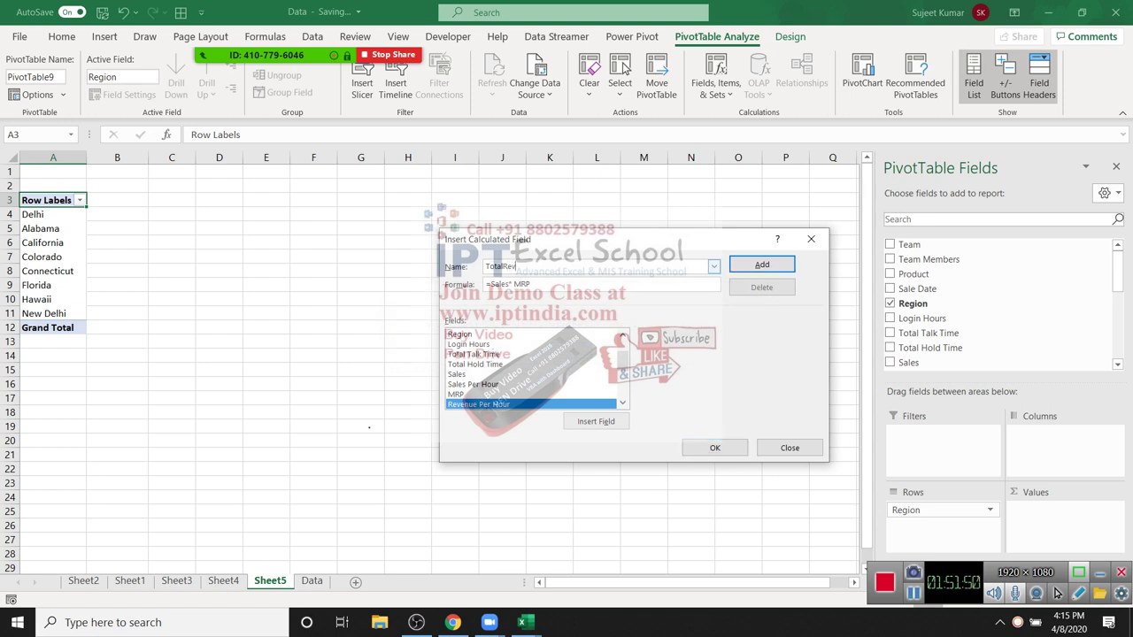
key(Return)
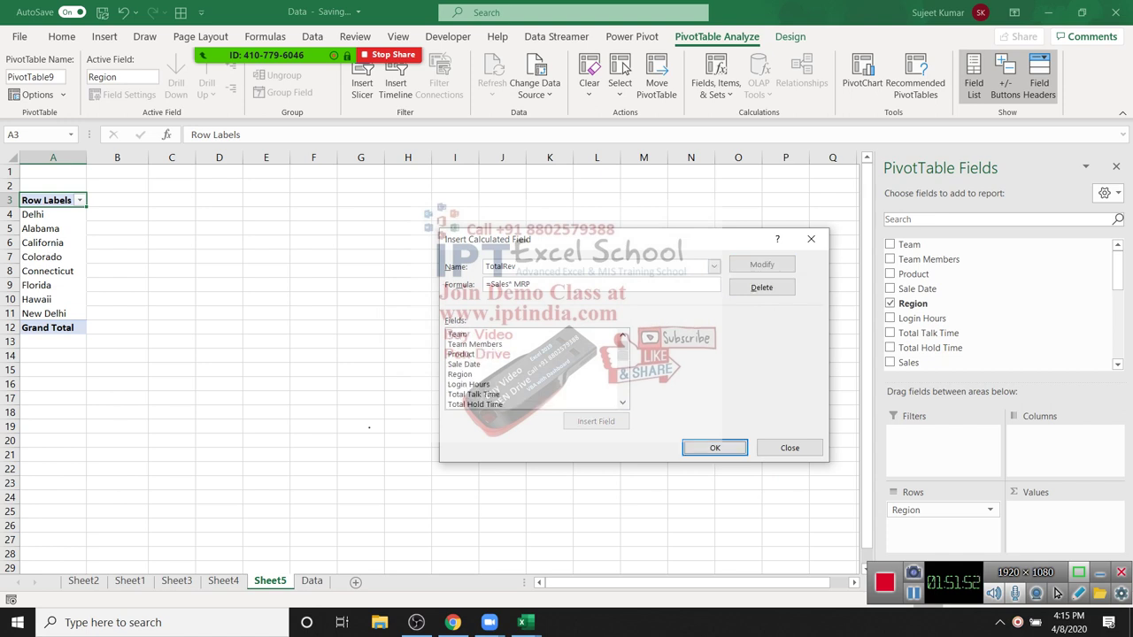
key(Return)
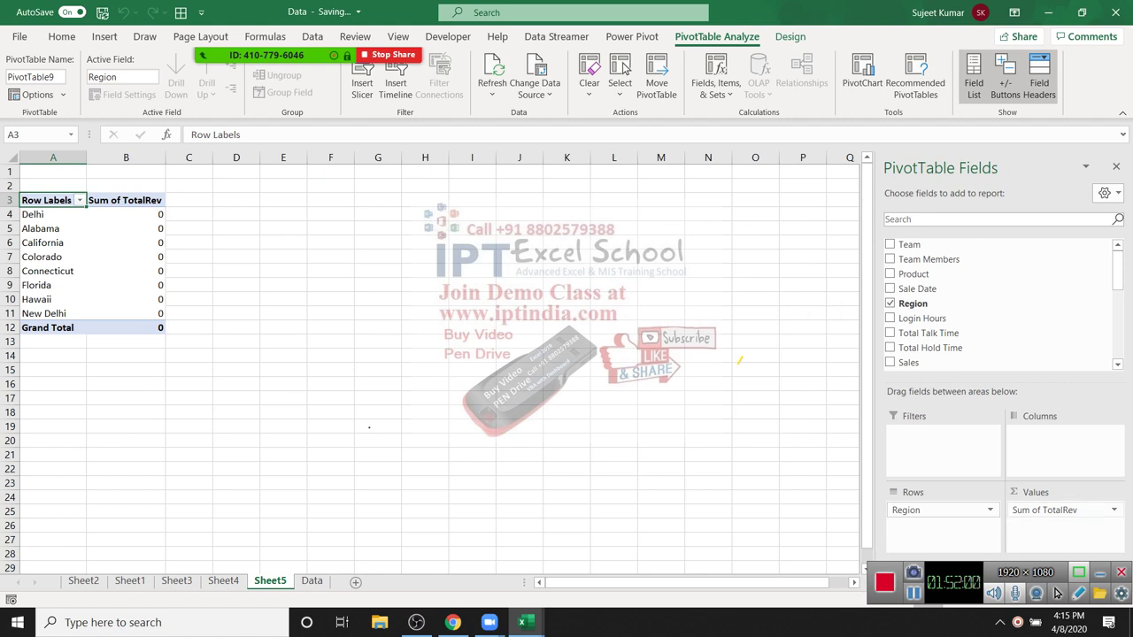
Step: Select the TotalRev field in the Calculated Field dialog
click(1062, 510)
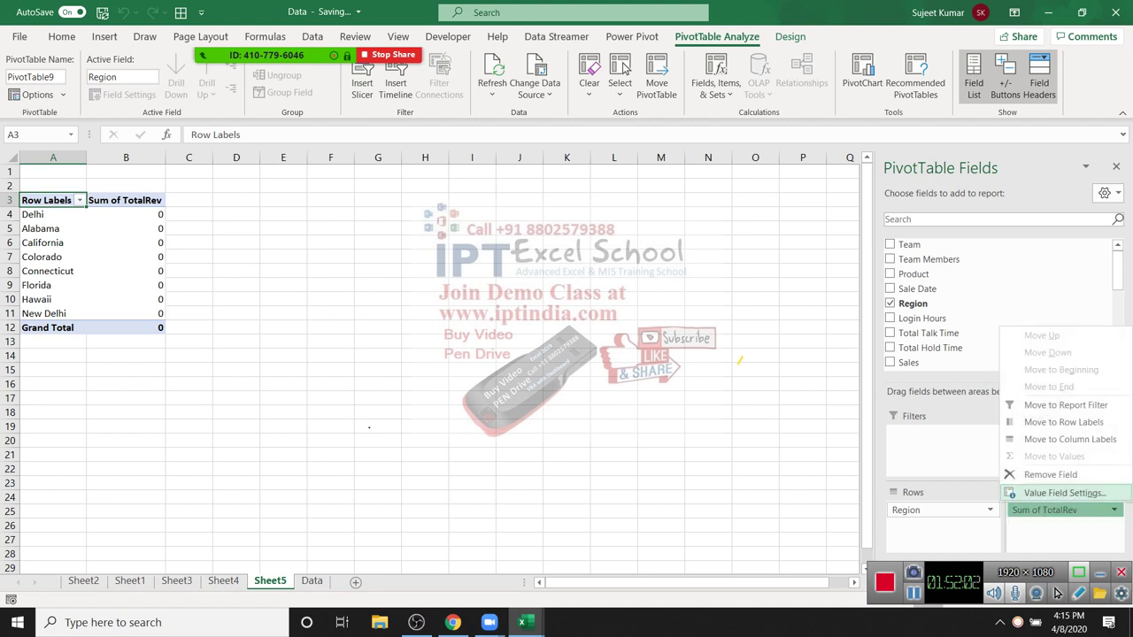
click(1045, 493)
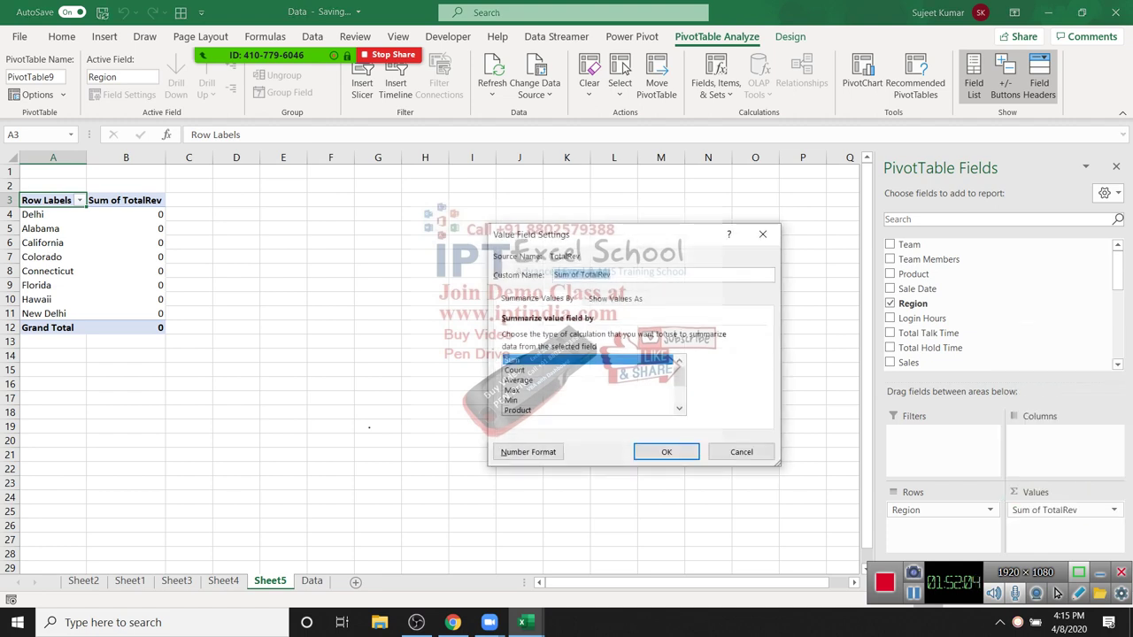
click(762, 233)
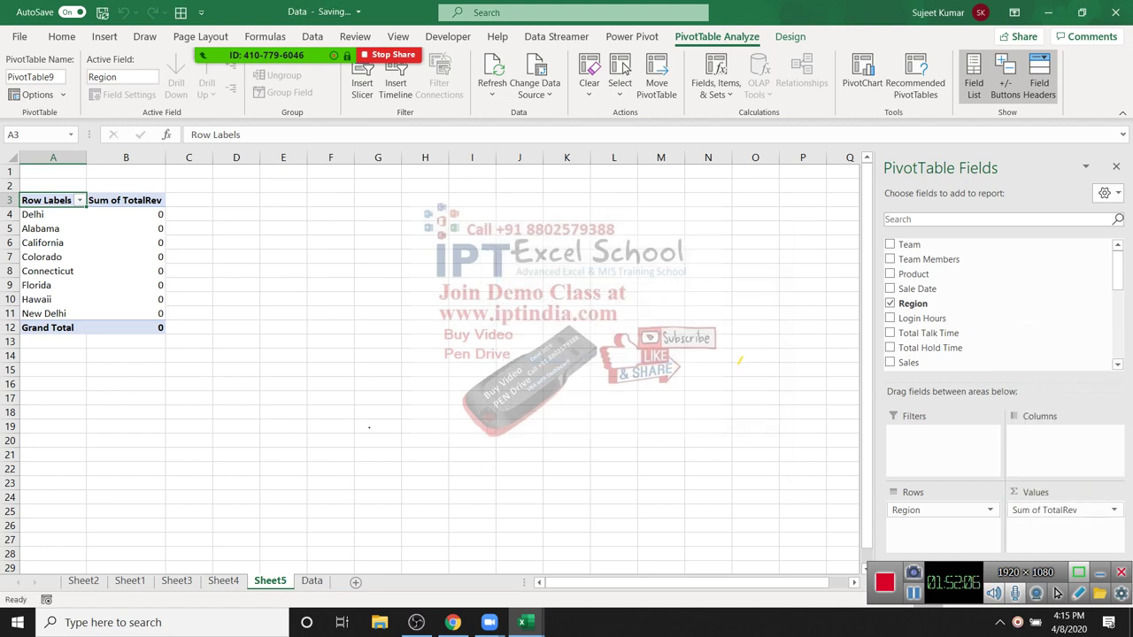
click(715, 82)
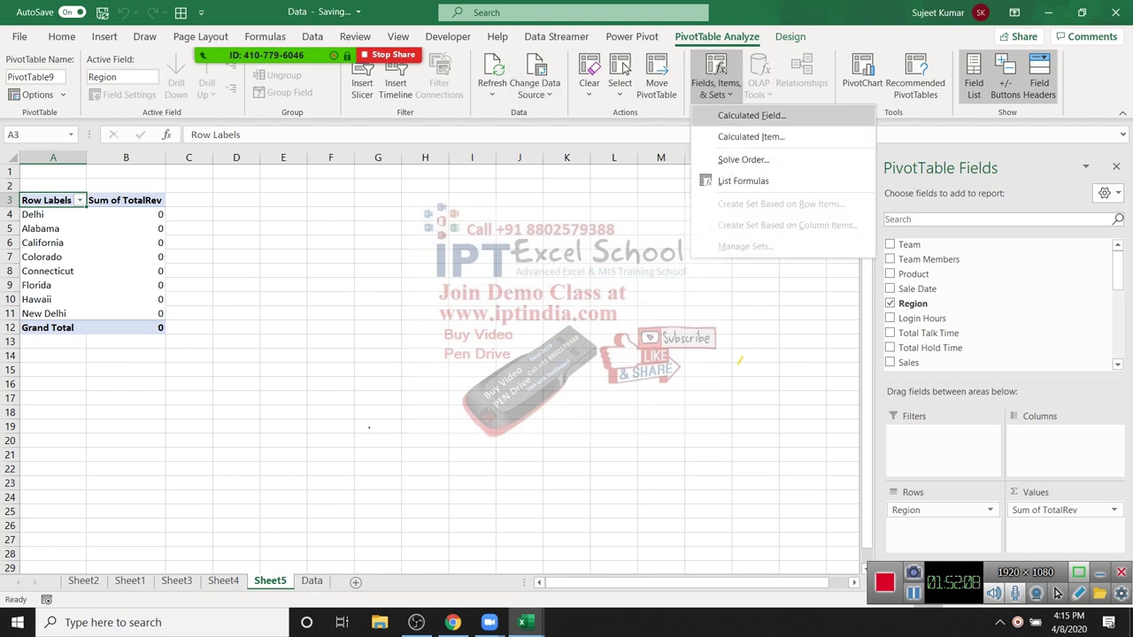
click(751, 115)
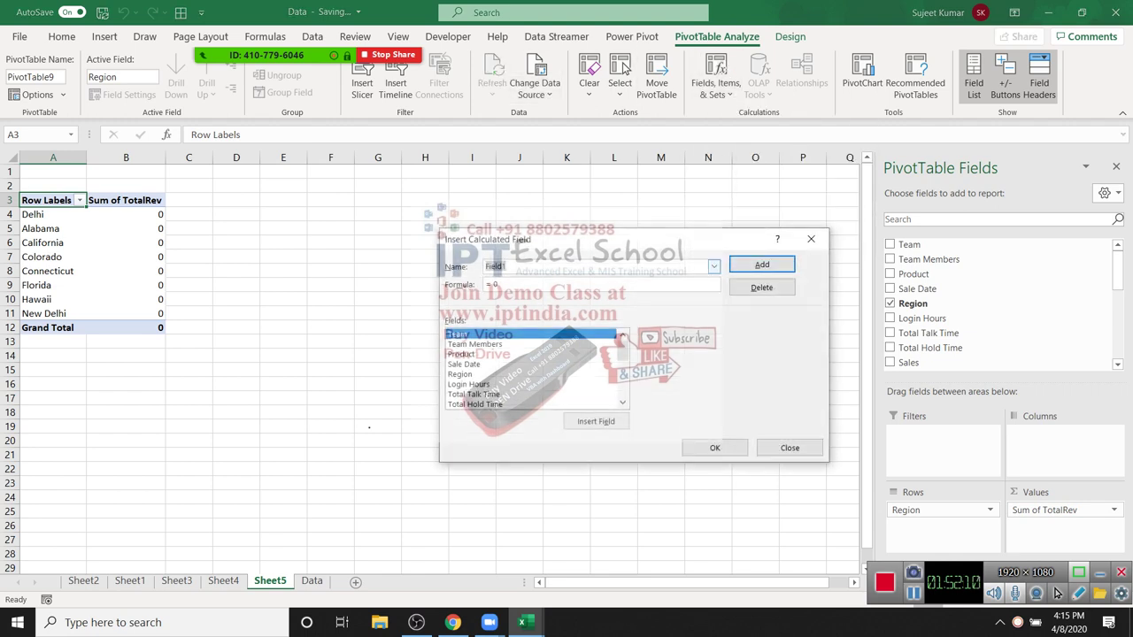
scroll(621, 337, down, 5)
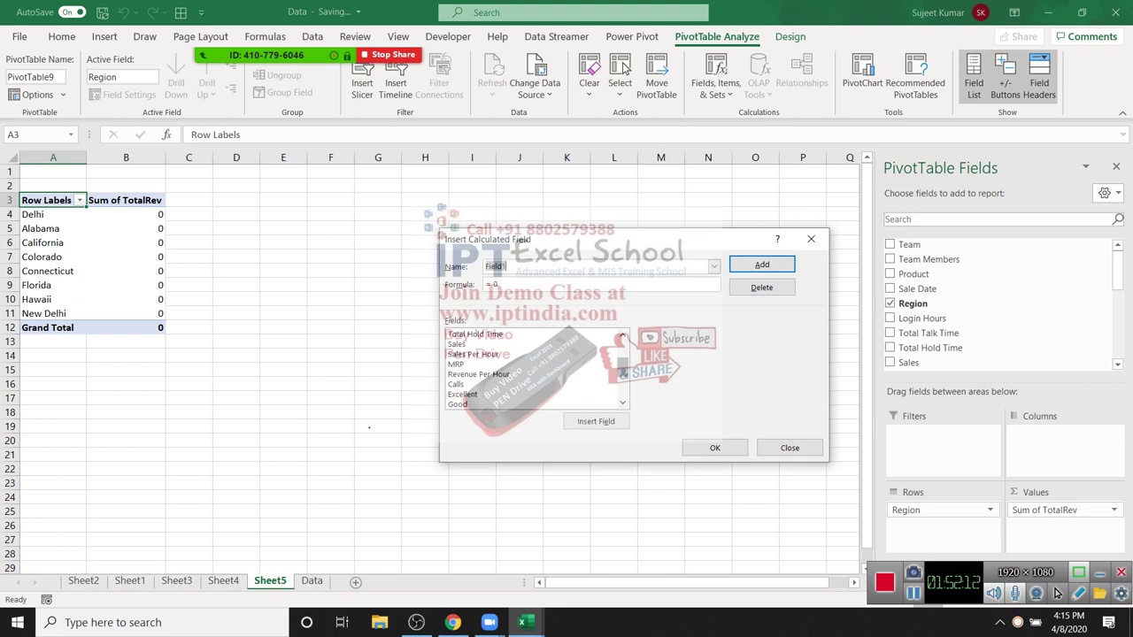
click(462, 404)
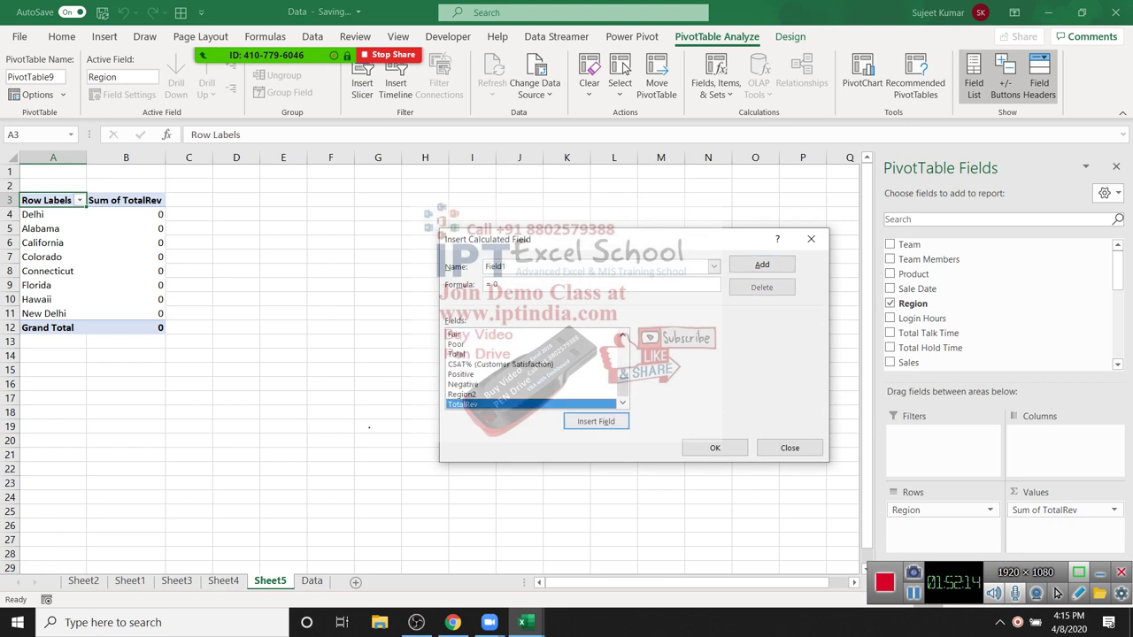
click(493, 265)
text(To)
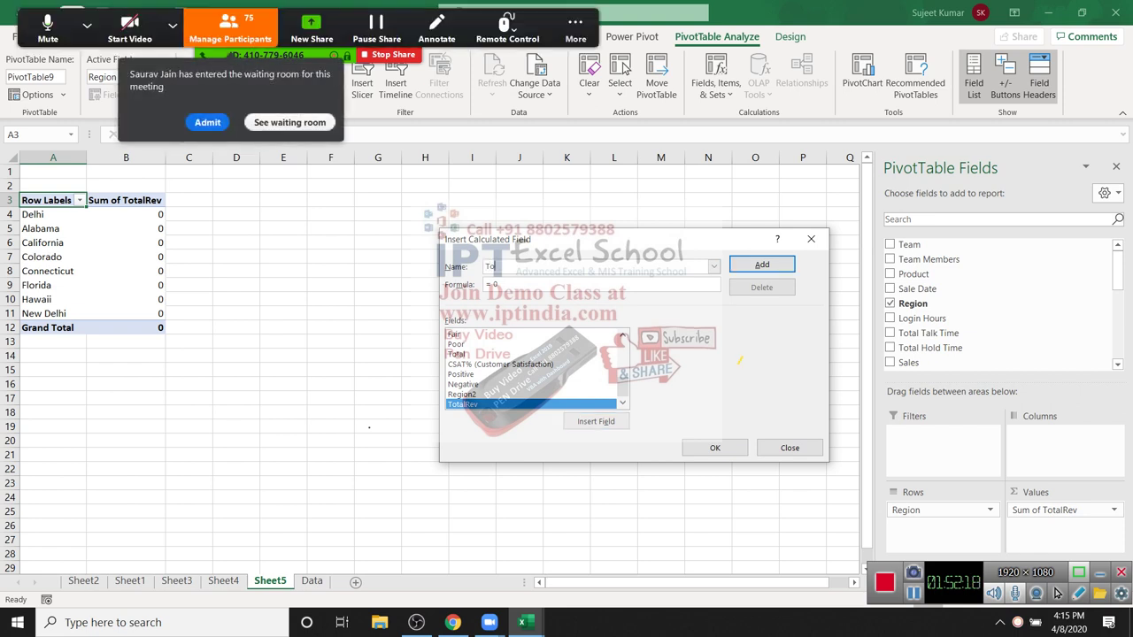
text(talRev)
Step: Change the TotalRev formula to =MRP*Sales and save the modification
key(BackSpace)
key(BackSpace)
scroll(531, 369, up, 3)
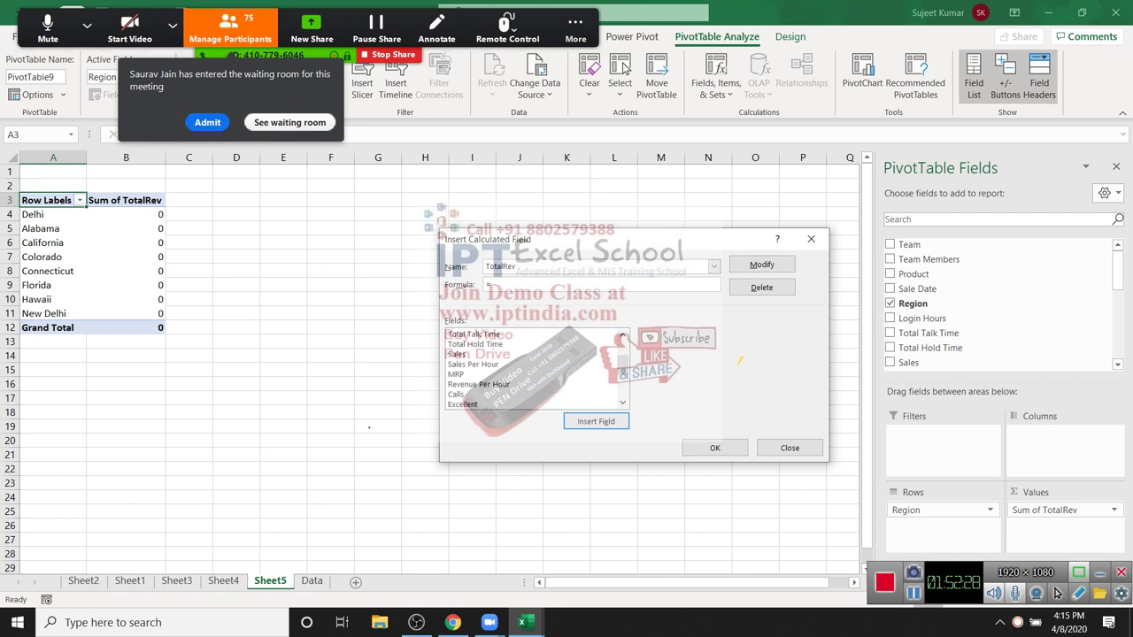
click(455, 373)
click(595, 422)
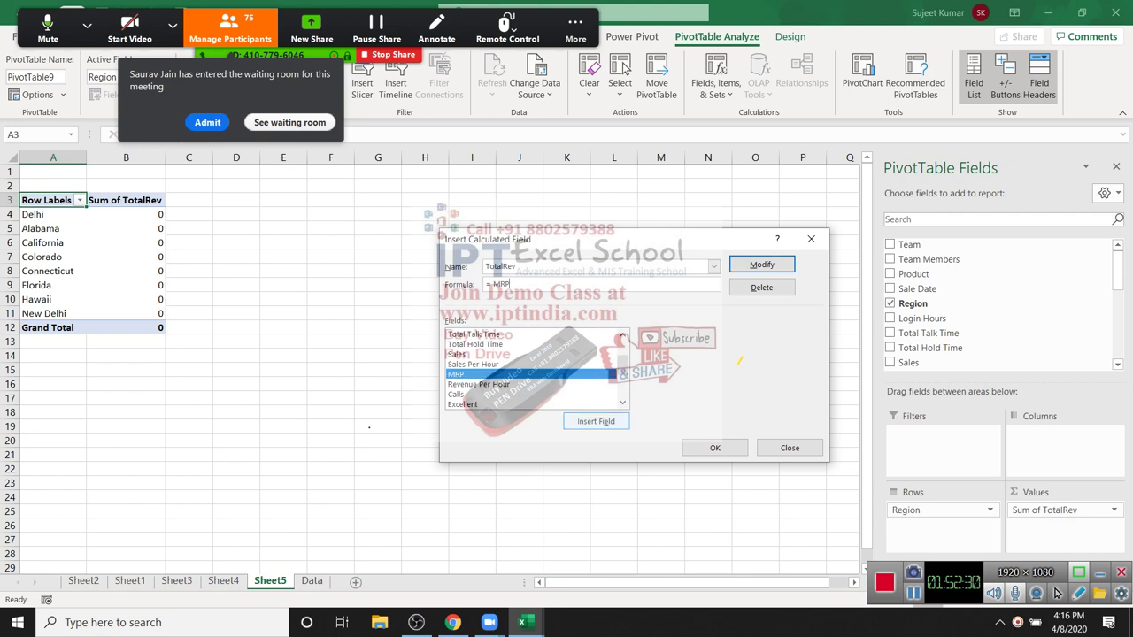
text(*)
click(457, 354)
click(596, 422)
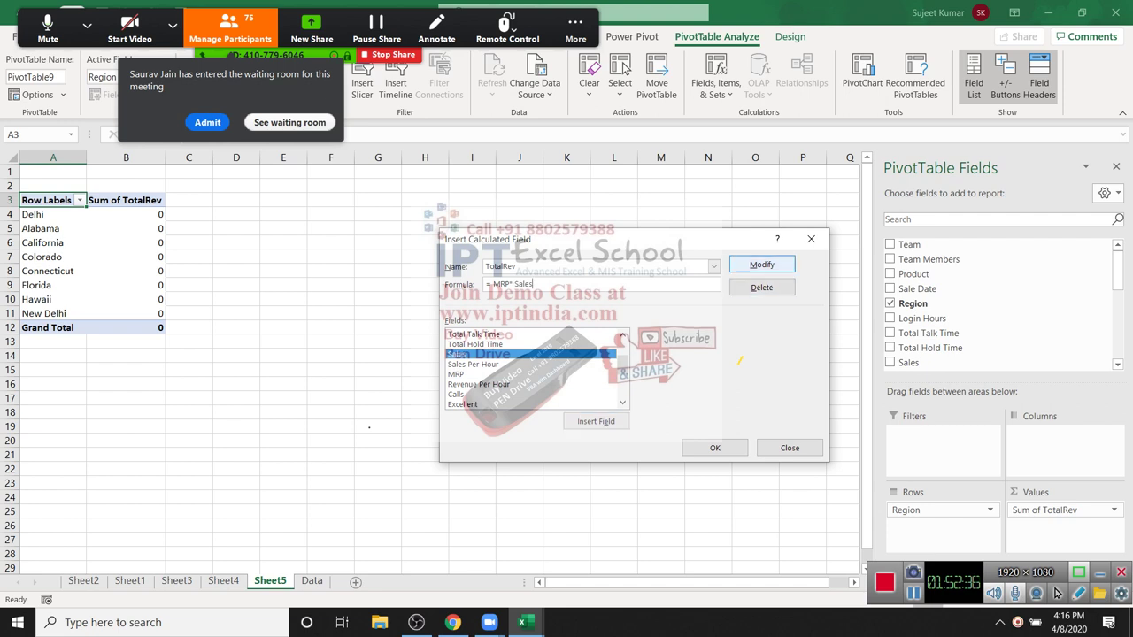
key(Return)
key(Return)
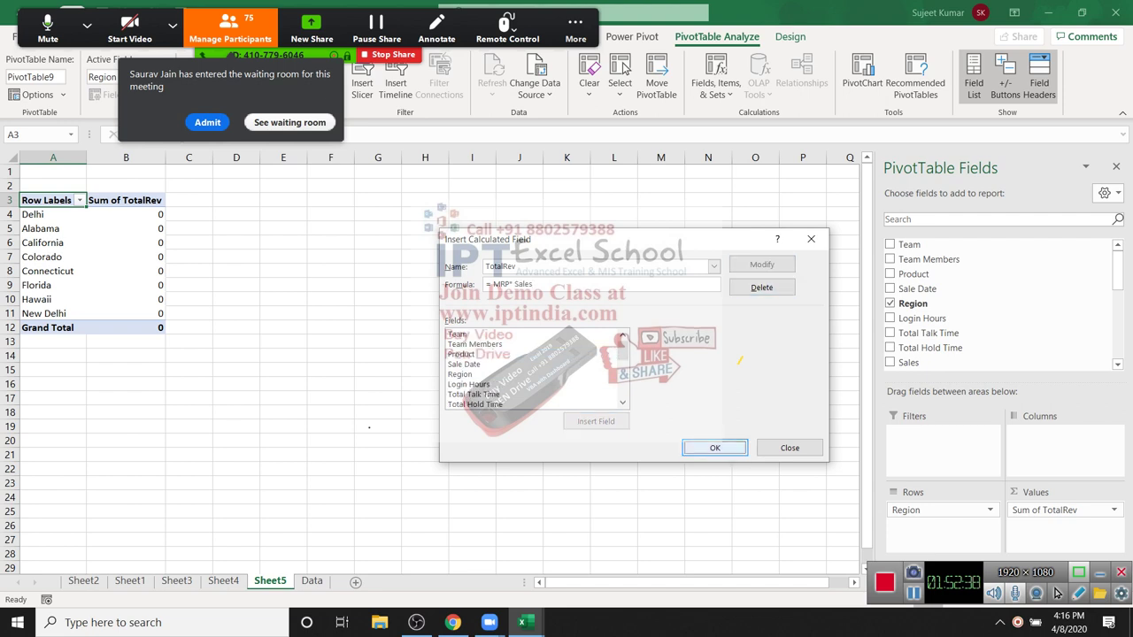
Step: Select cell F19 outside the pivot and create a new blank workbook
click(519, 398)
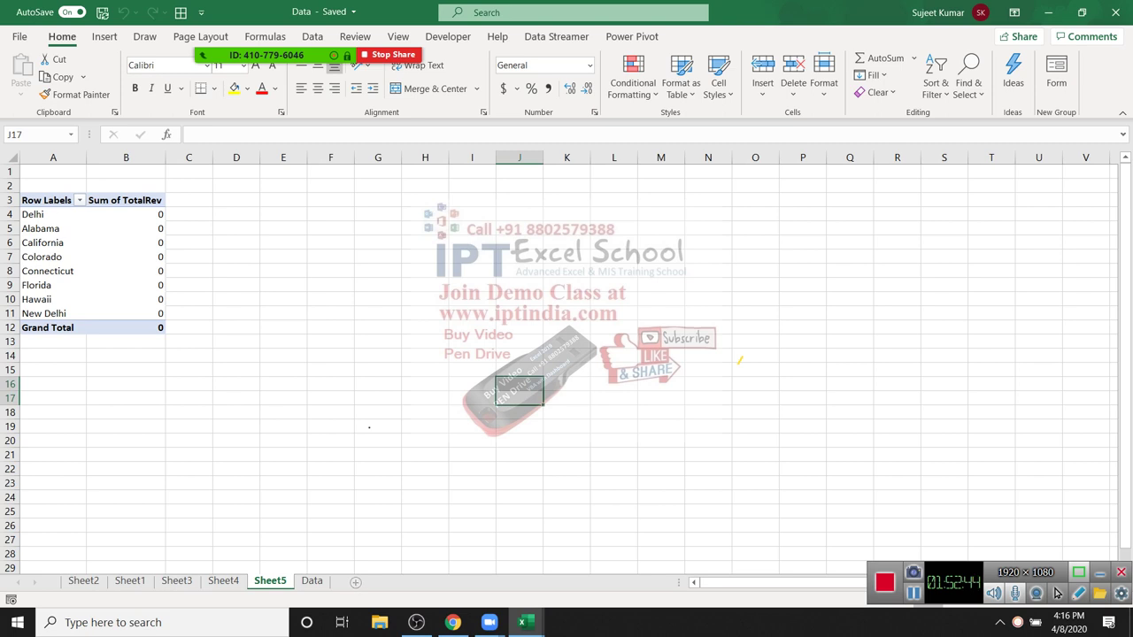
click(330, 426)
key(ctrl+n)
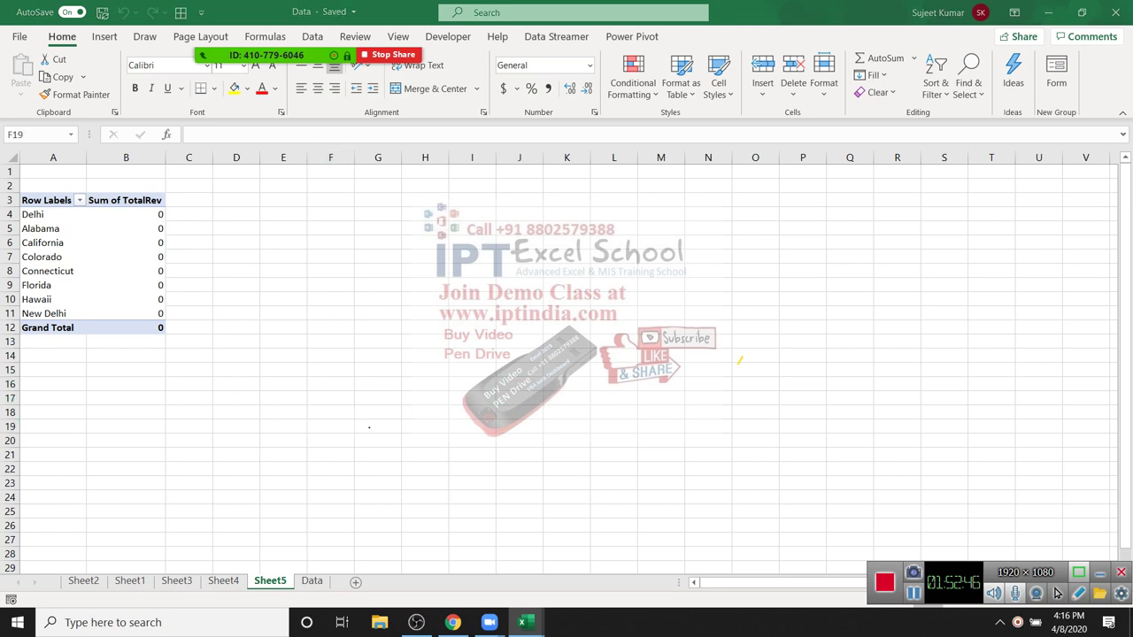
Step: Enter the header row Name, City, Qry and MRP in Book1
text(Name)
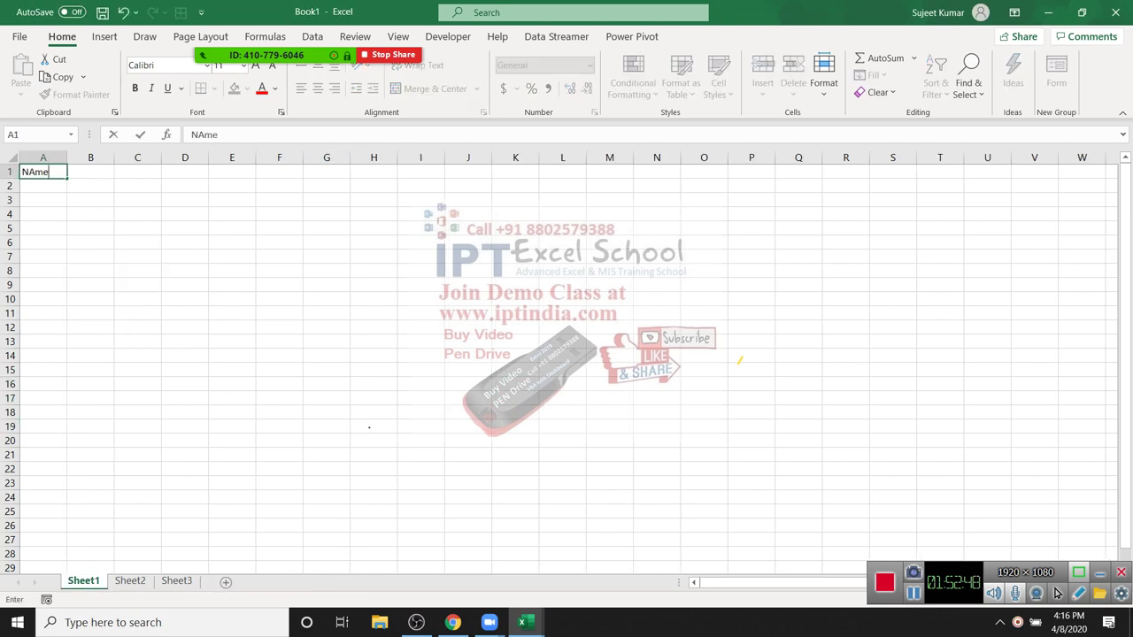
key(Tab)
text(City)
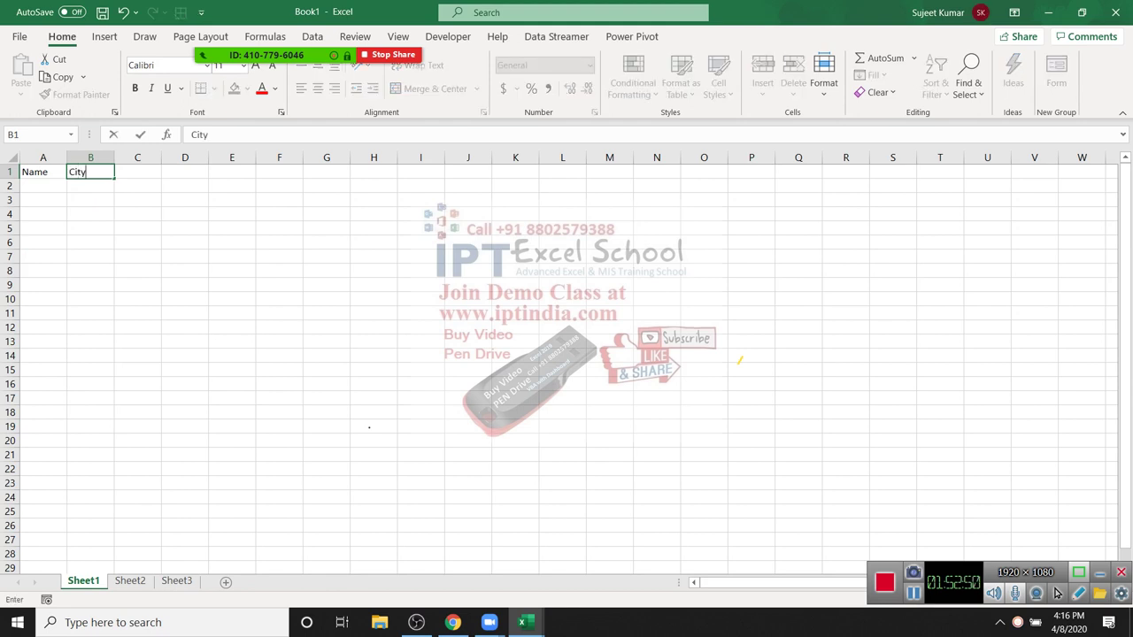
key(Tab)
text(Qry)
key(Tab)
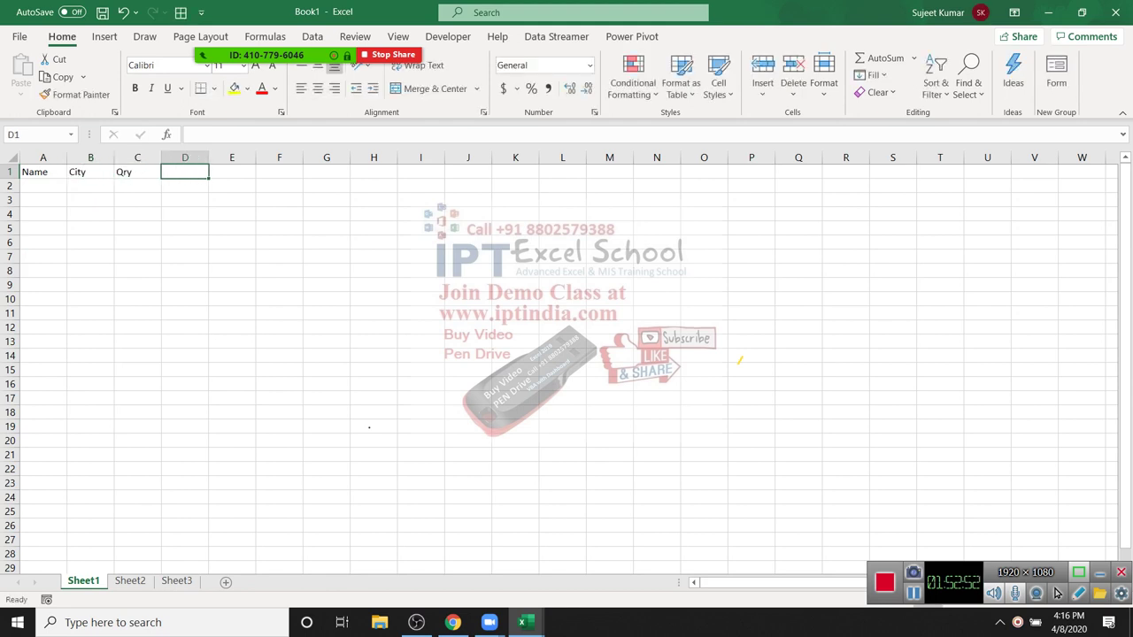
text(MRP])
key(Return)
Step: Enter Puja in A2 and fill the names down column A to row 235
text(Puja)
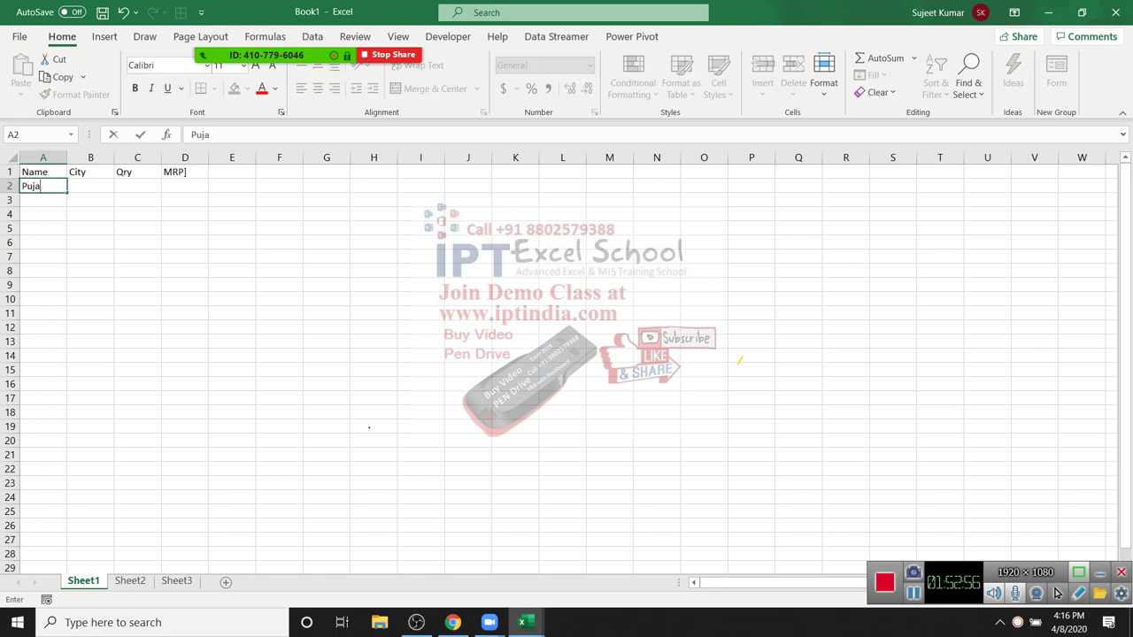
click(185, 284)
click(42, 185)
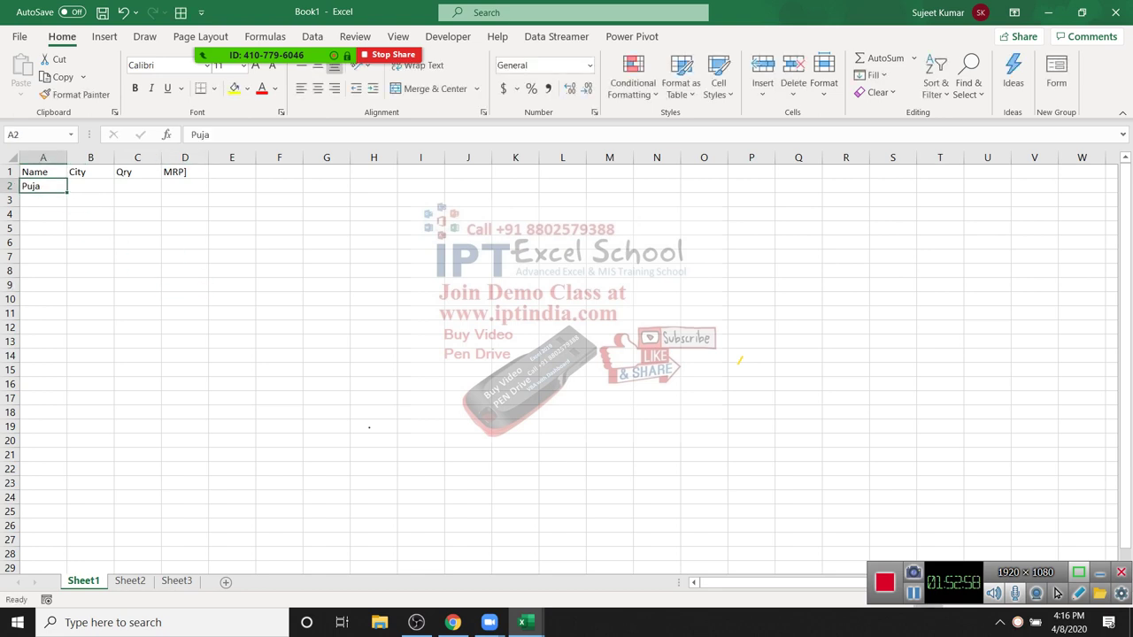
drag(66, 193, 66, 546)
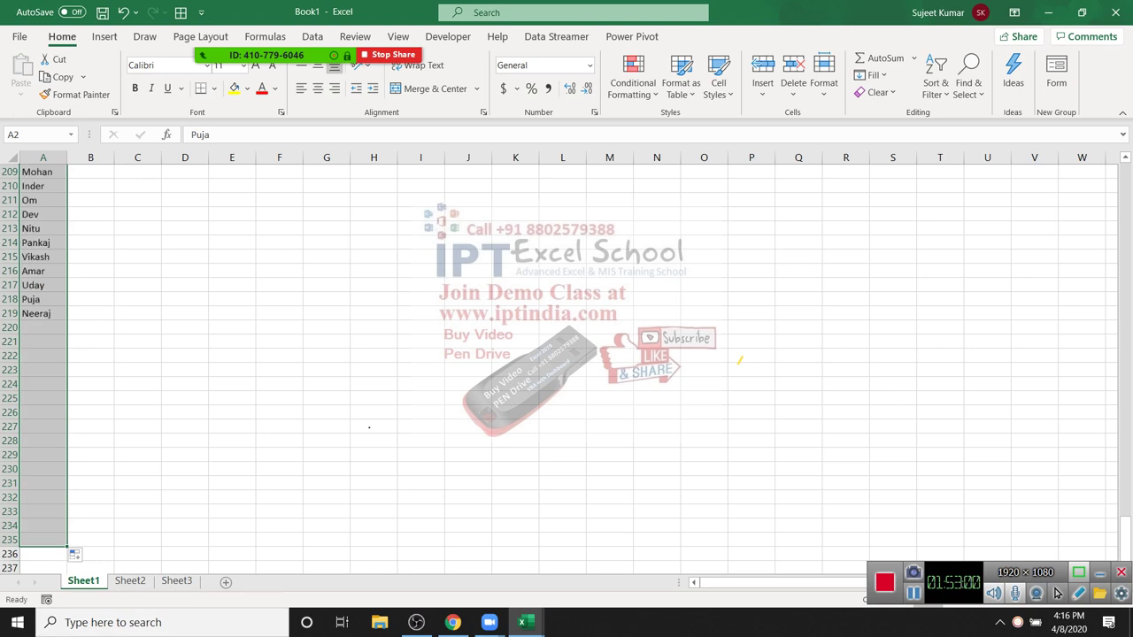
click(42, 539)
Step: Enter Delhi in B2 and paste the city names down column B
key(ctrl+Home)
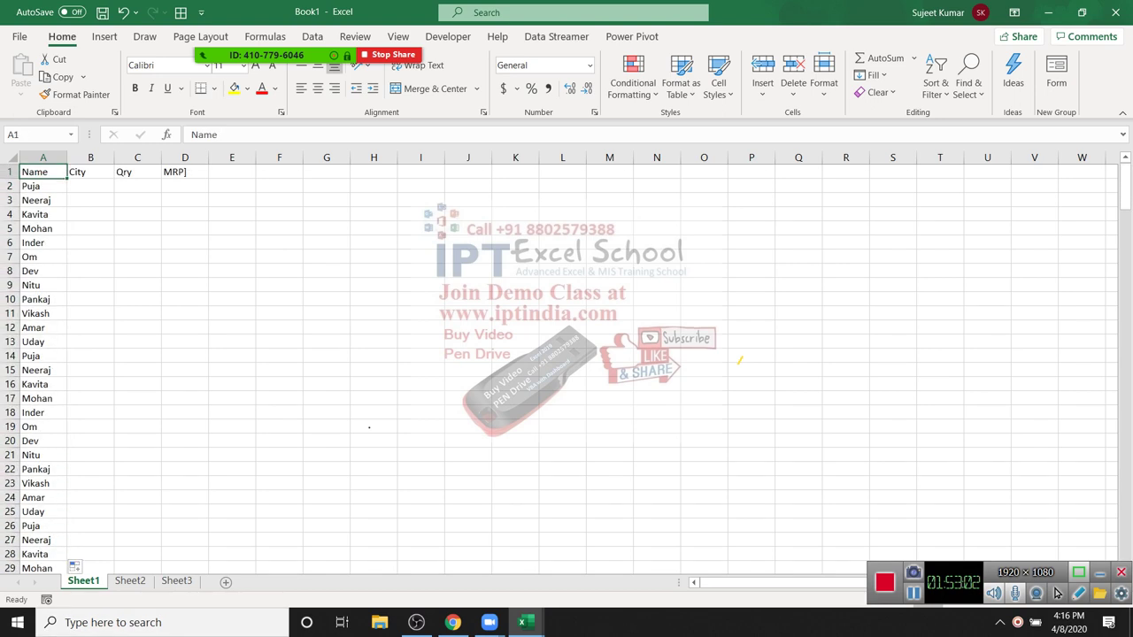
key(Right)
key(Down)
text(Delh)
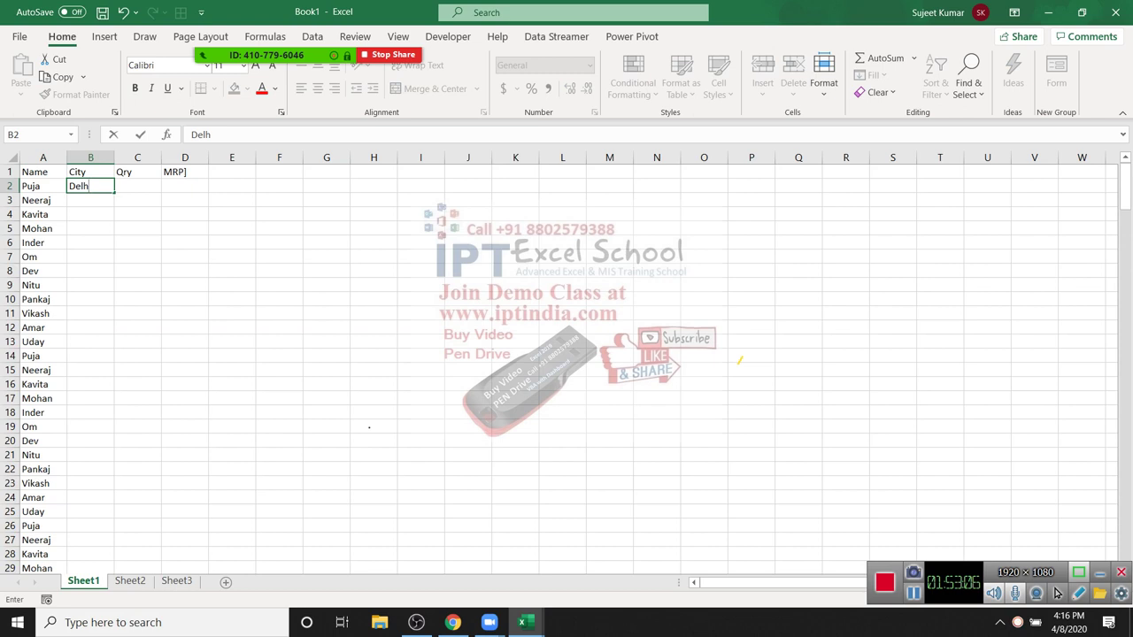
text(i)
key(Return)
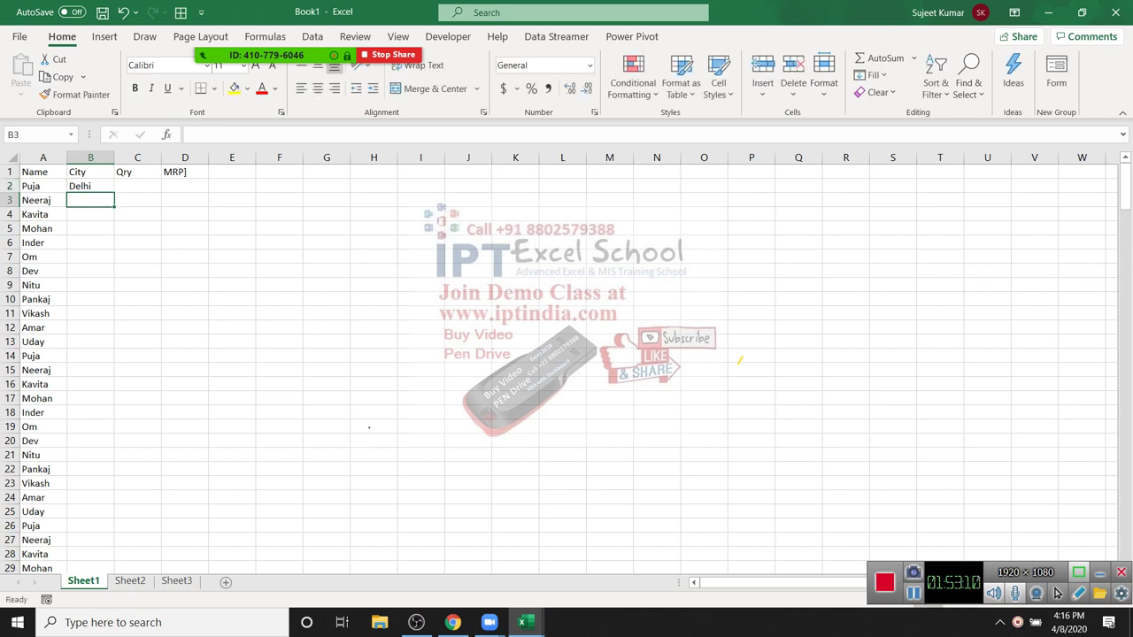
key(Up)
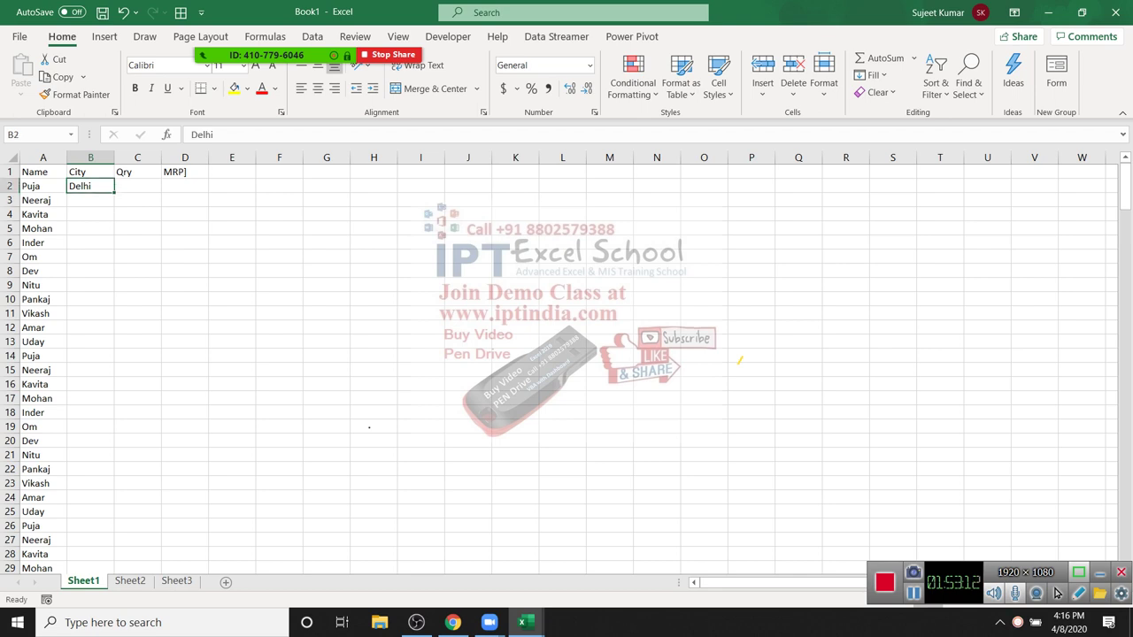
key(ctrl+v)
key(Right)
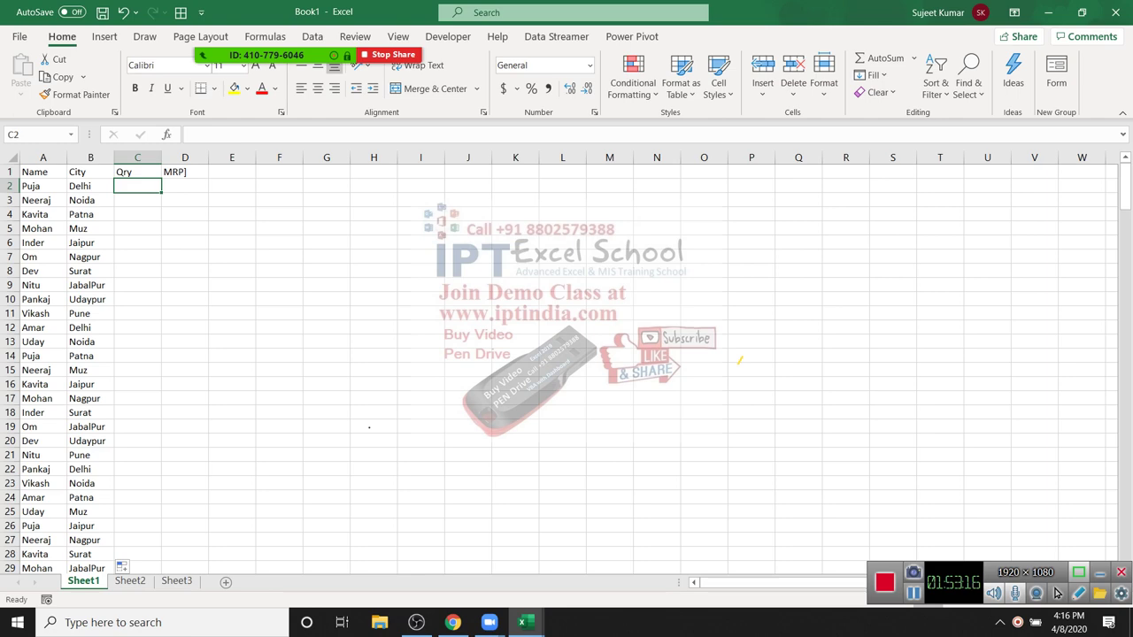
Step: Correct the D1 heading to MRP and switch to the Map-Data workbook
key(Right)
key(Down)
key(Down)
key(Up)
key(Up)
key(Up)
key(F2)
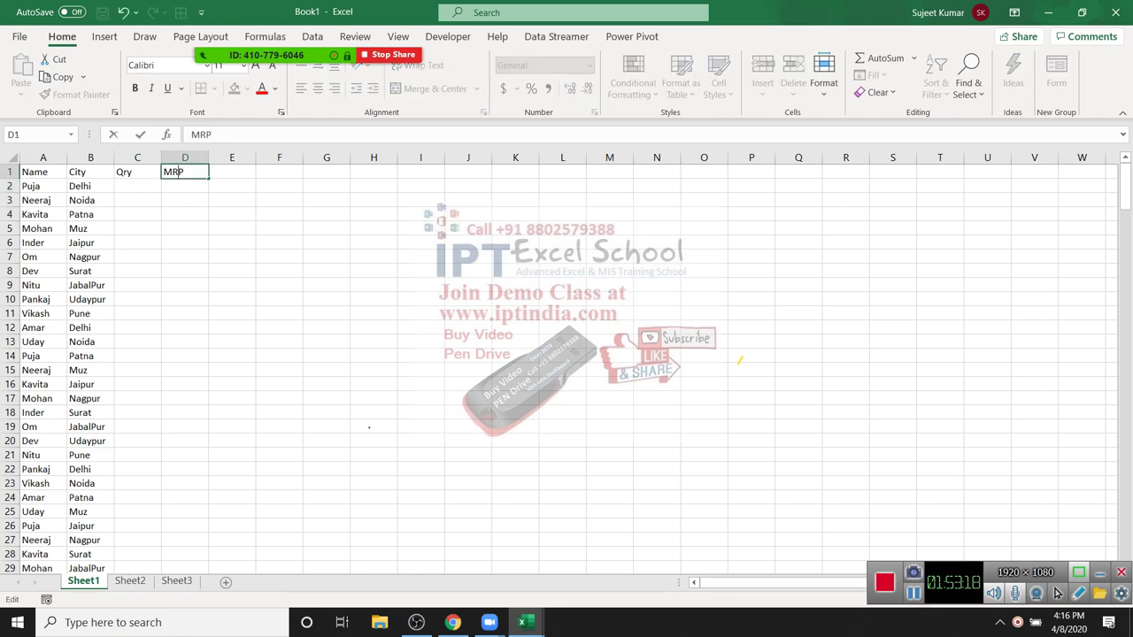
key(alt+Tab)
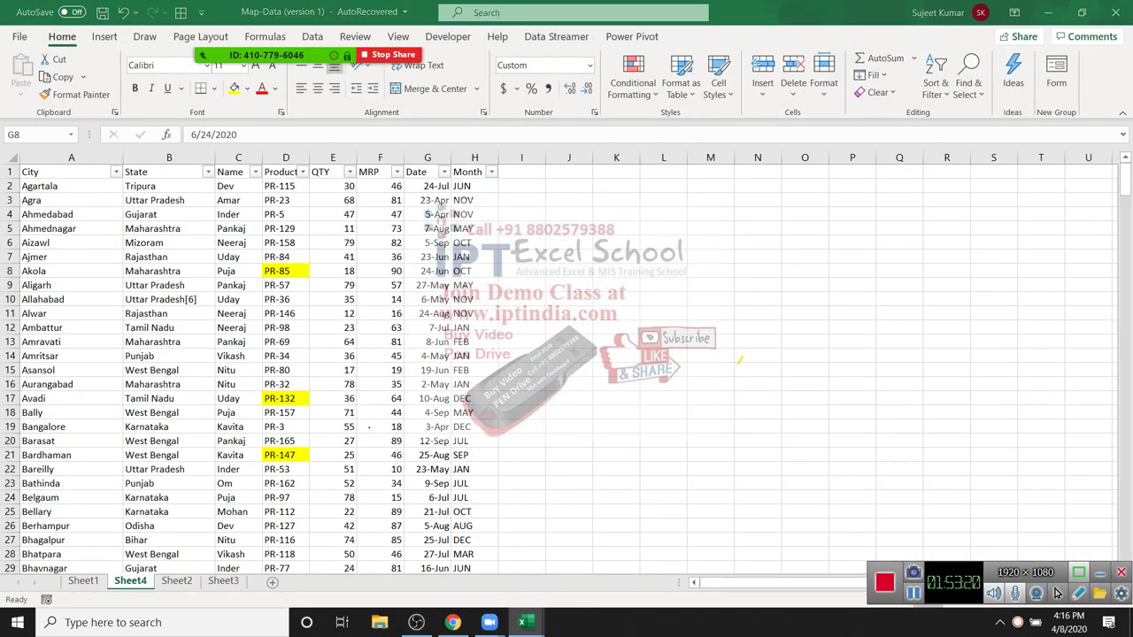
Step: Copy the whole Map-Data table and paste it at A1 of Book1
key(alt+Tab)
key(alt+Tab)
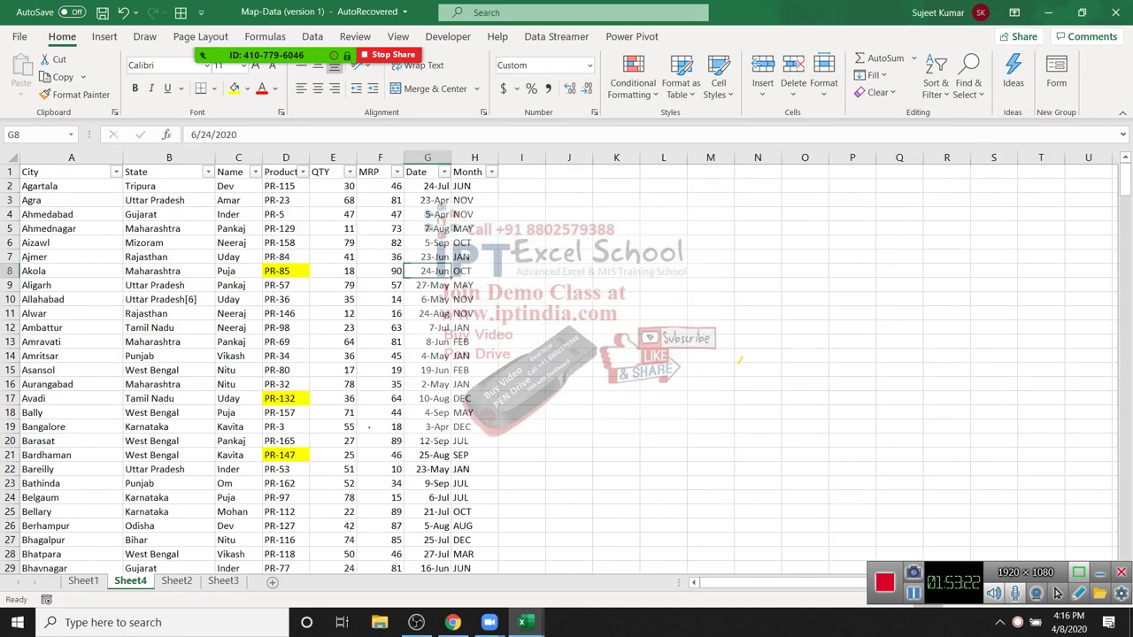
key(ctrl+Home)
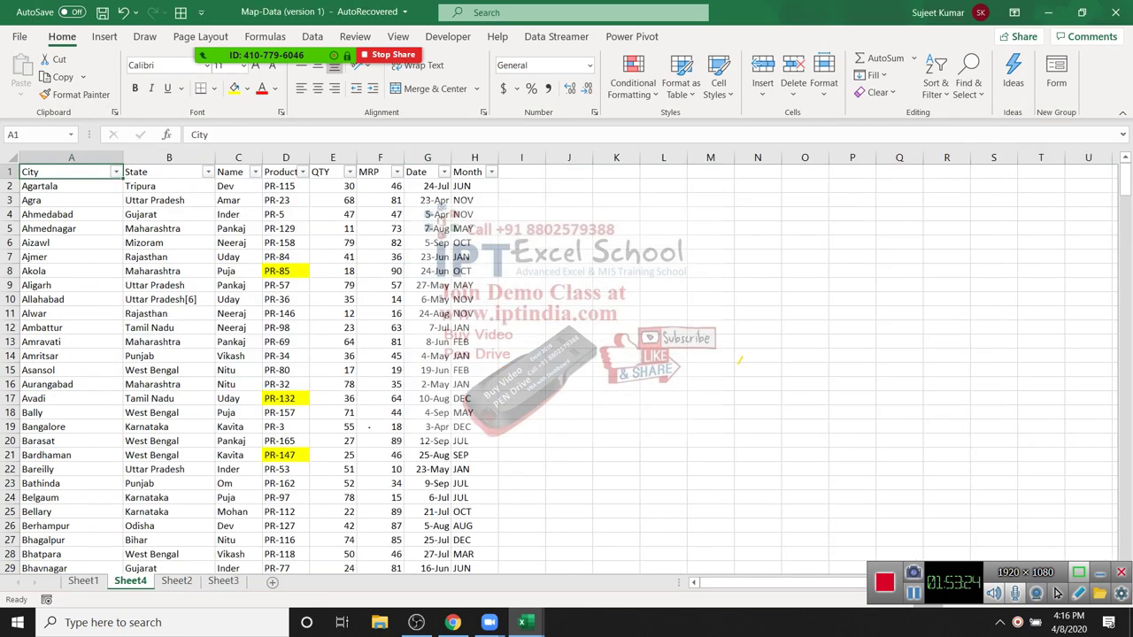
key(ctrl+shift+Right)
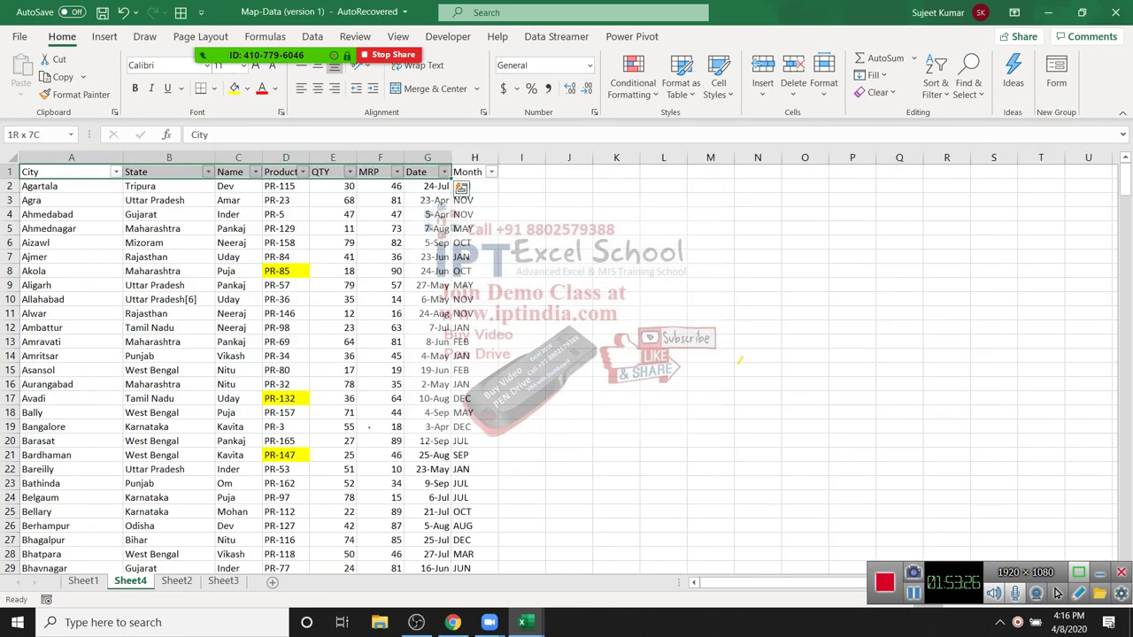
key(ctrl+shift+Down)
key(ctrl+c)
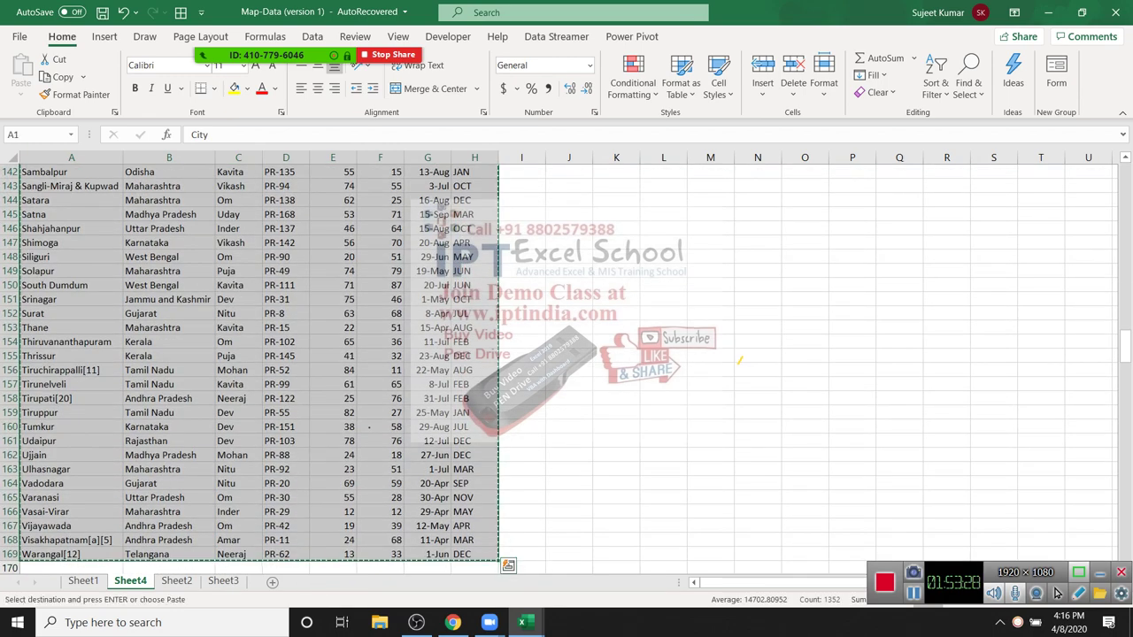
key(ctrl+Tab)
key(Left)
key(Left)
key(Left)
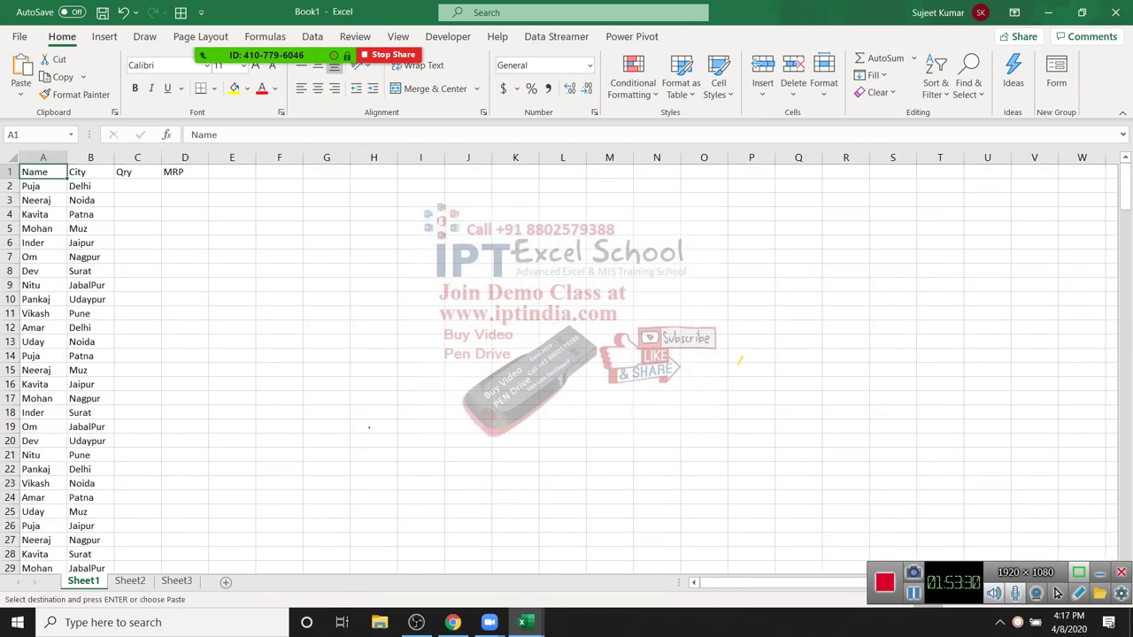
key(ctrl+v)
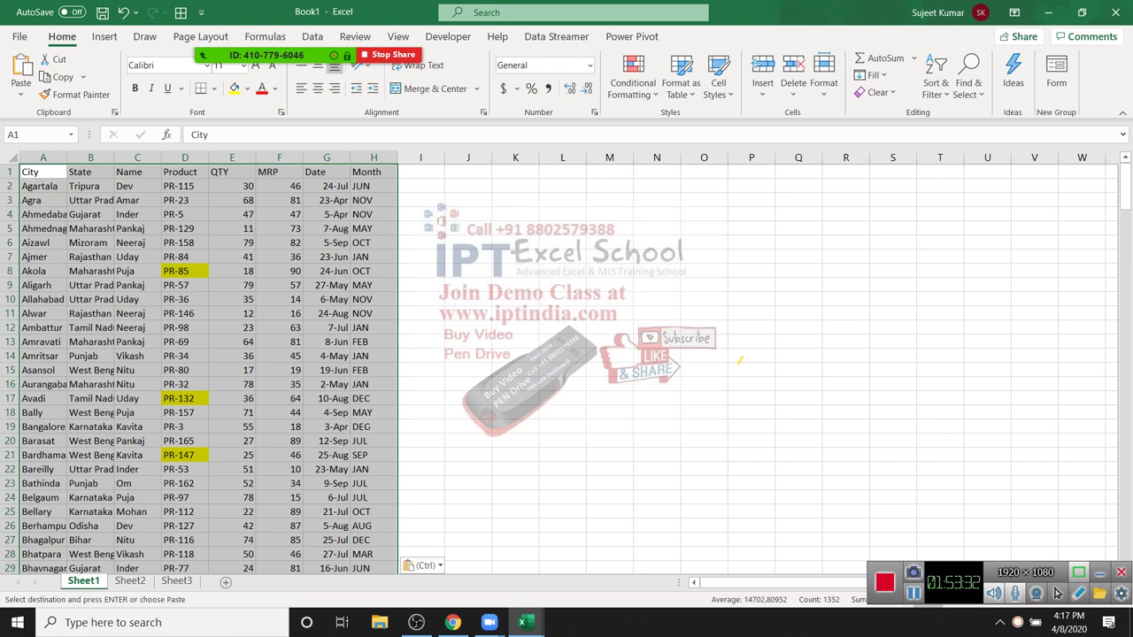
Step: Insert a PivotTable from the pasted data on a new sheet
key(alt+n)
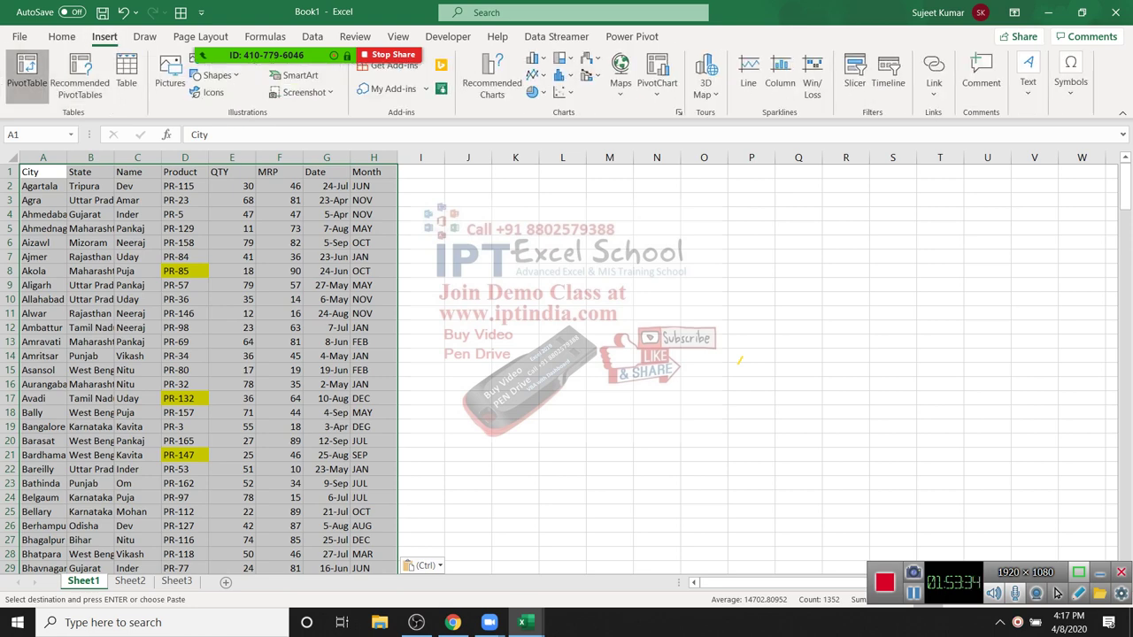
key(v)
key(Return)
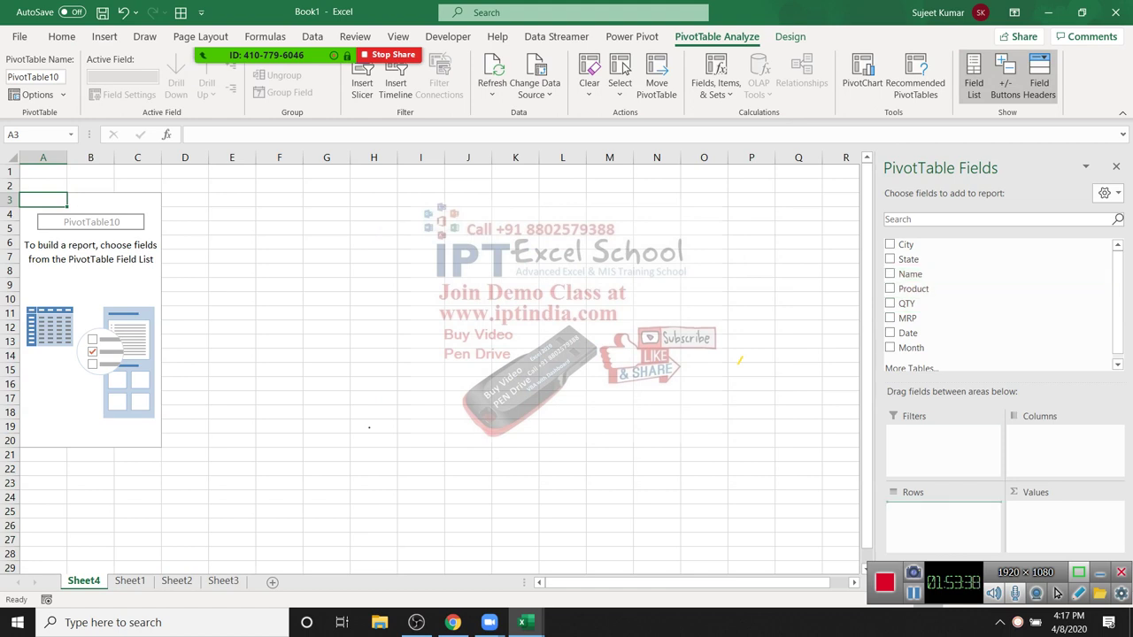
Step: Add Name to the pivot rows and start a calculated field Total using QTY
key(space)
key(alt+j)
key(t)
key(j)
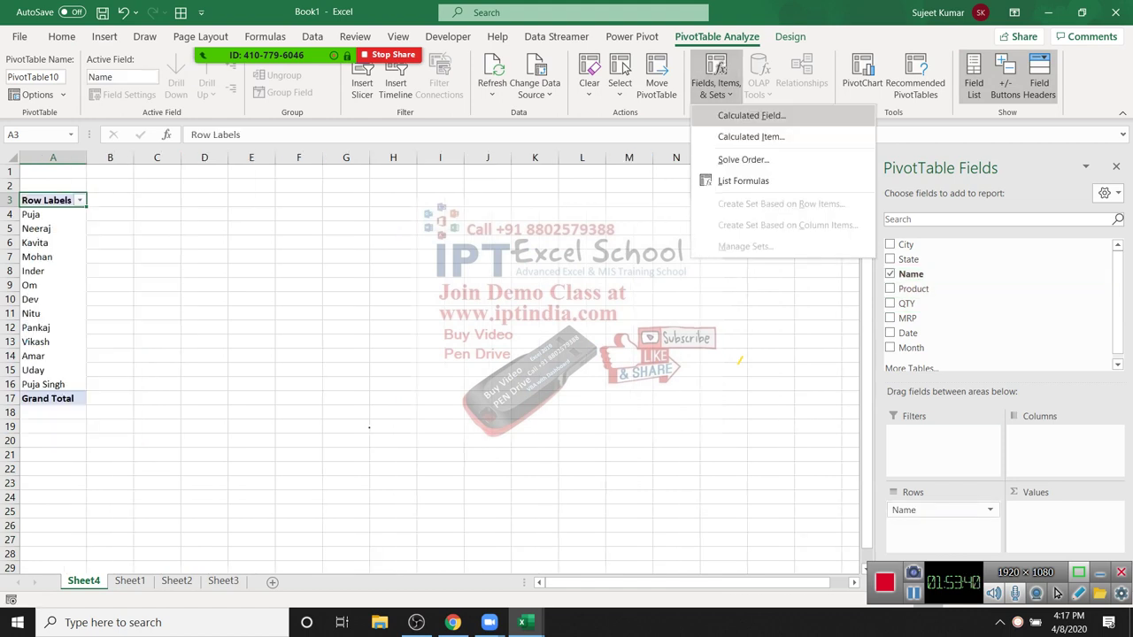
key(Return)
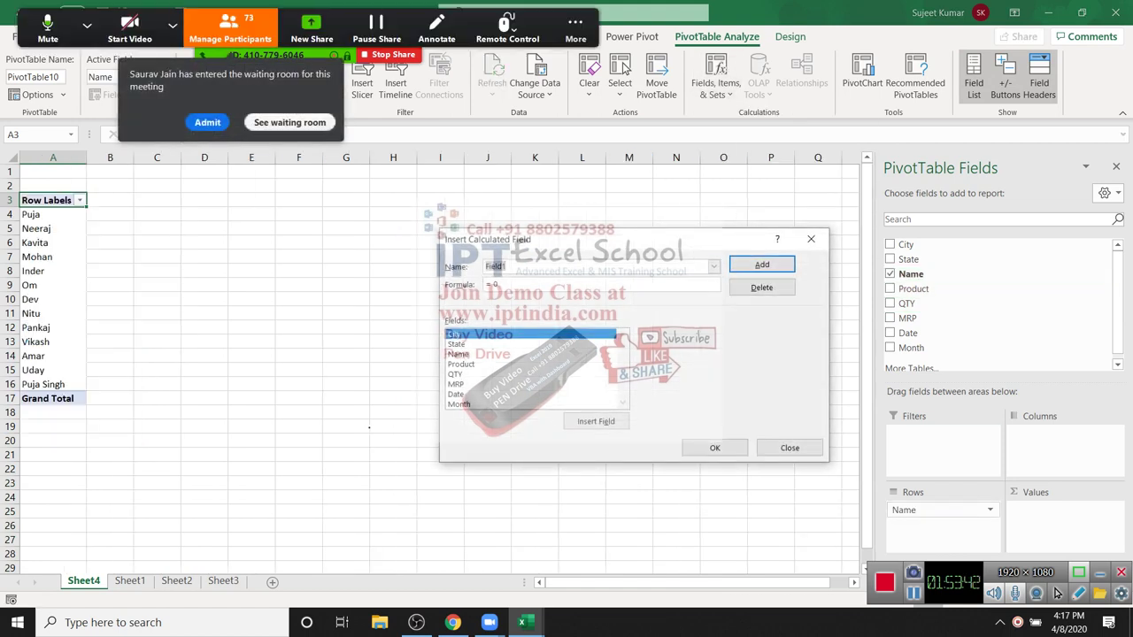
text(Total)
click(455, 344)
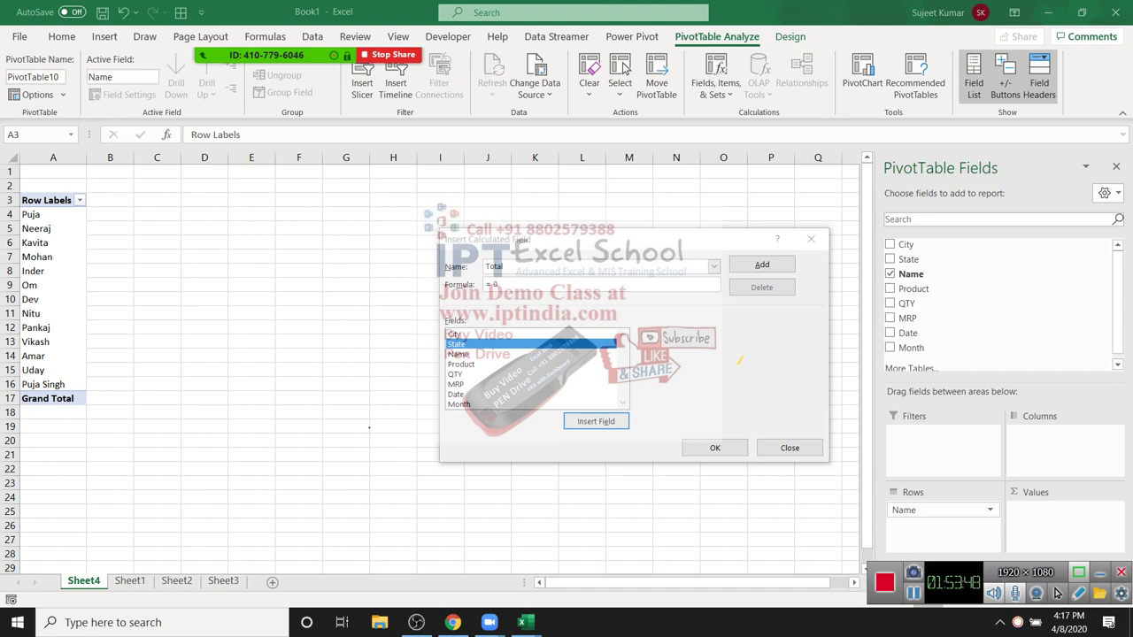
key(Down)
key(Down)
key(Down)
key(alt+e)
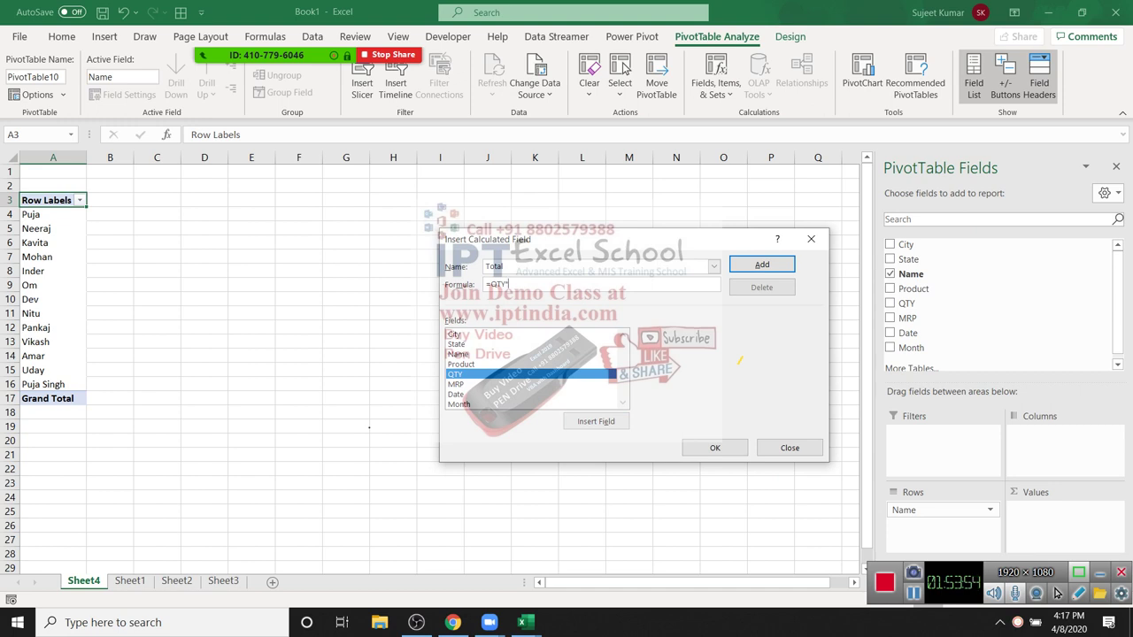
Step: Complete the Total formula as =QTY*MRP and add it as Sum of Total
text(*)
key(alt+f)
key(Down)
key(alt+e)
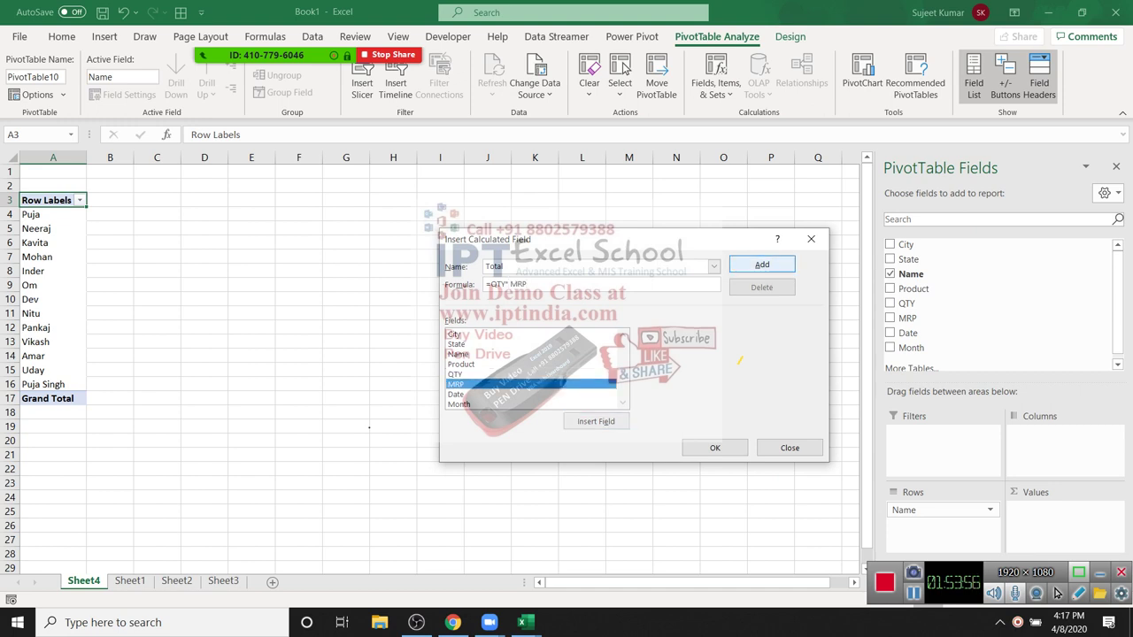
key(Return)
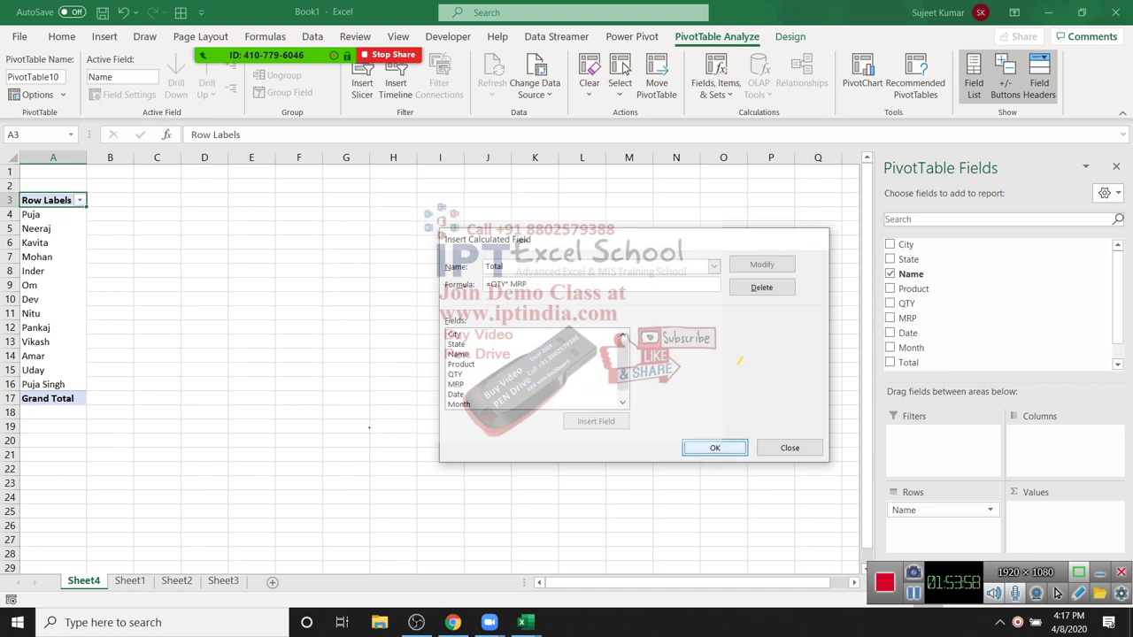
key(Return)
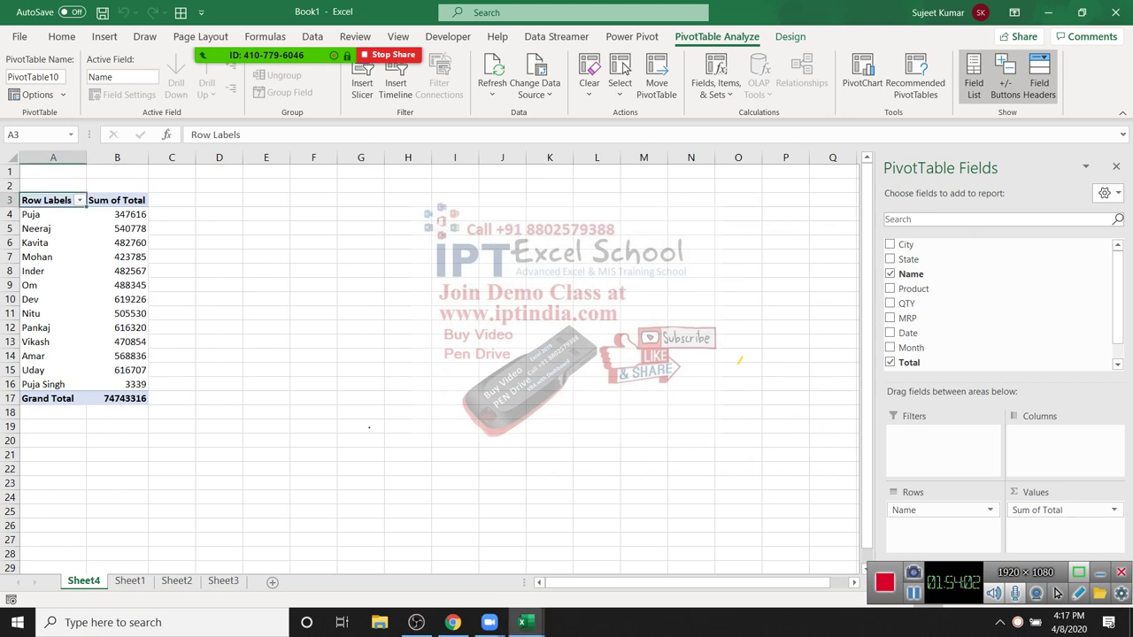
click(715, 84)
Step: Add a calculated field named GST with the formula =Total*18%
click(751, 115)
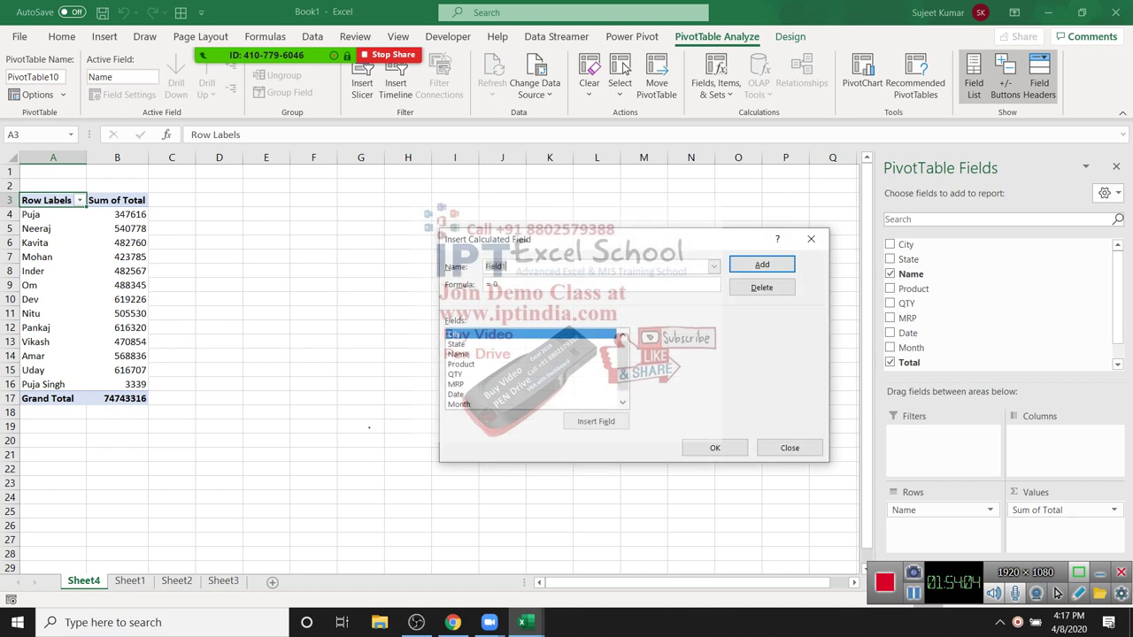
text(GST)
key(Tab)
text(=)
key(Tab)
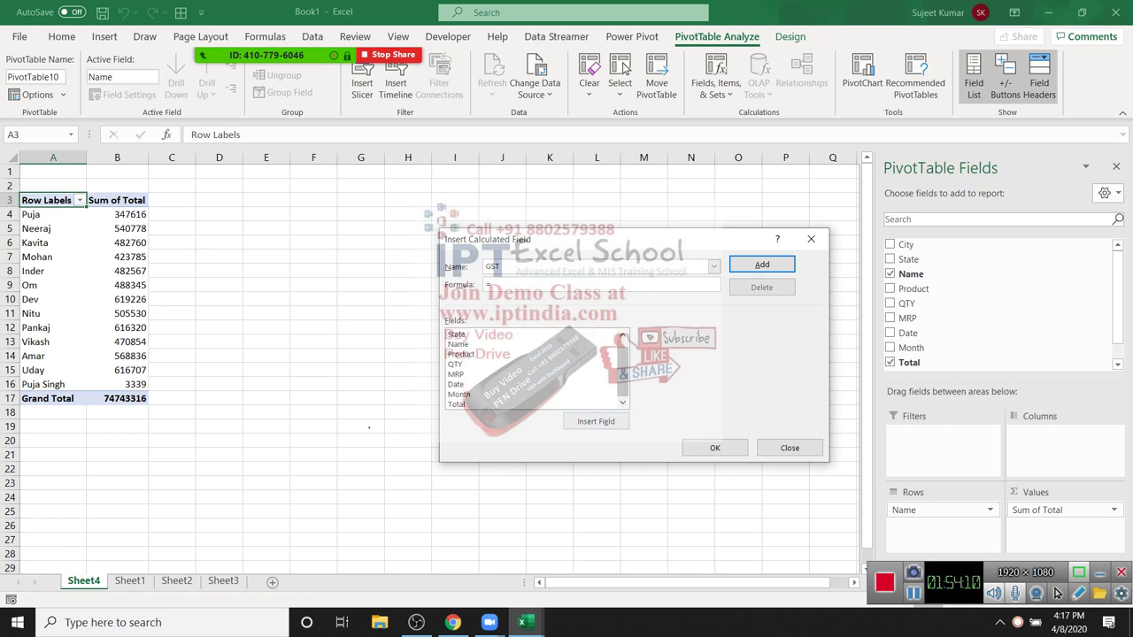
key(End)
key(Return)
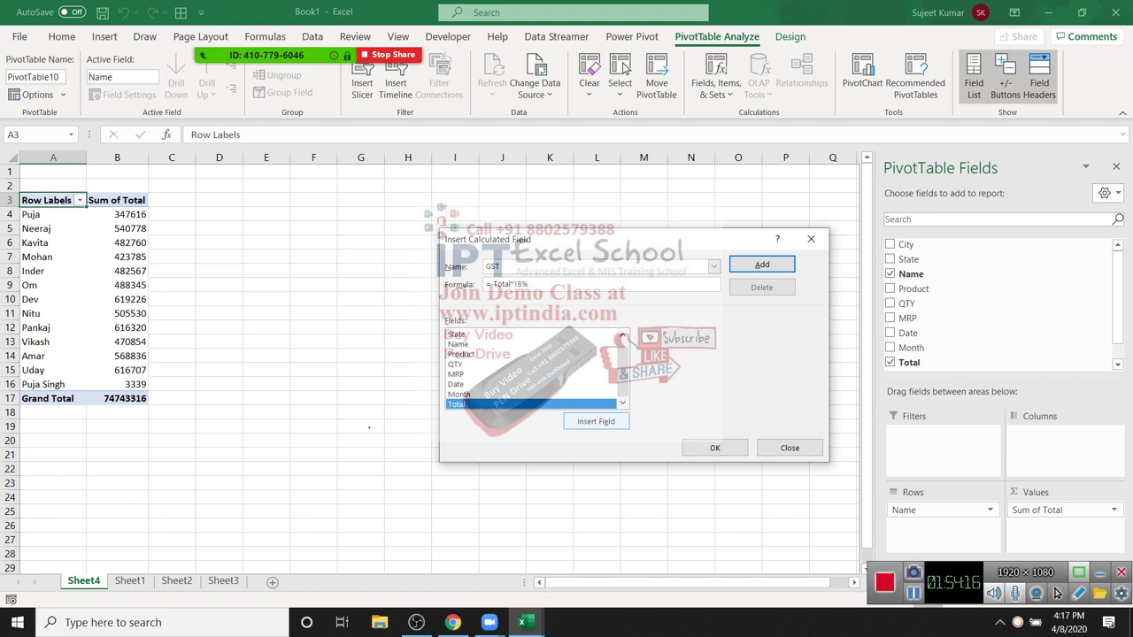
key(Return)
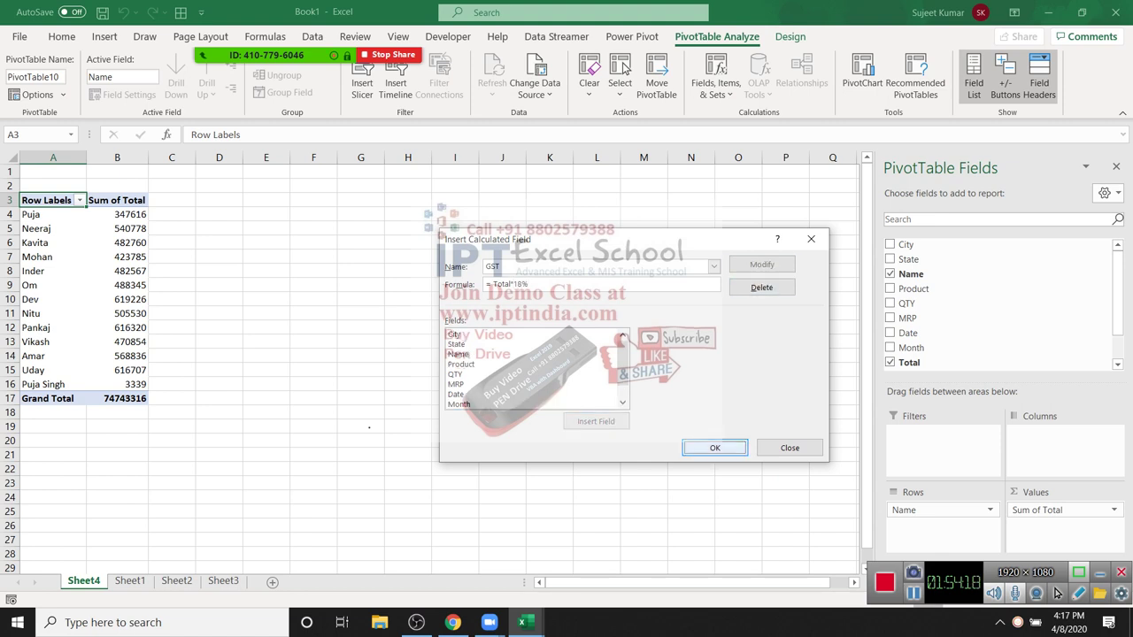
key(Return)
Step: Select the Sum of GST values in column C
drag(180, 214, 180, 384)
click(179, 214)
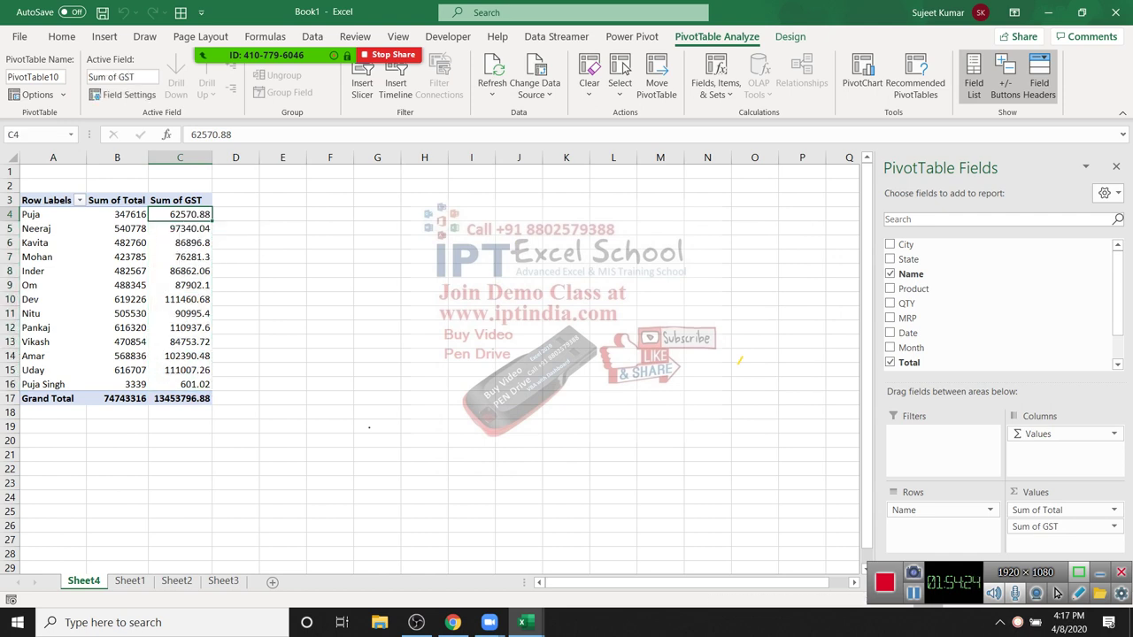
click(715, 89)
Step: Change the GST formula to =ROUND(Total*18%,0) and check the whole-number GST values
click(726, 114)
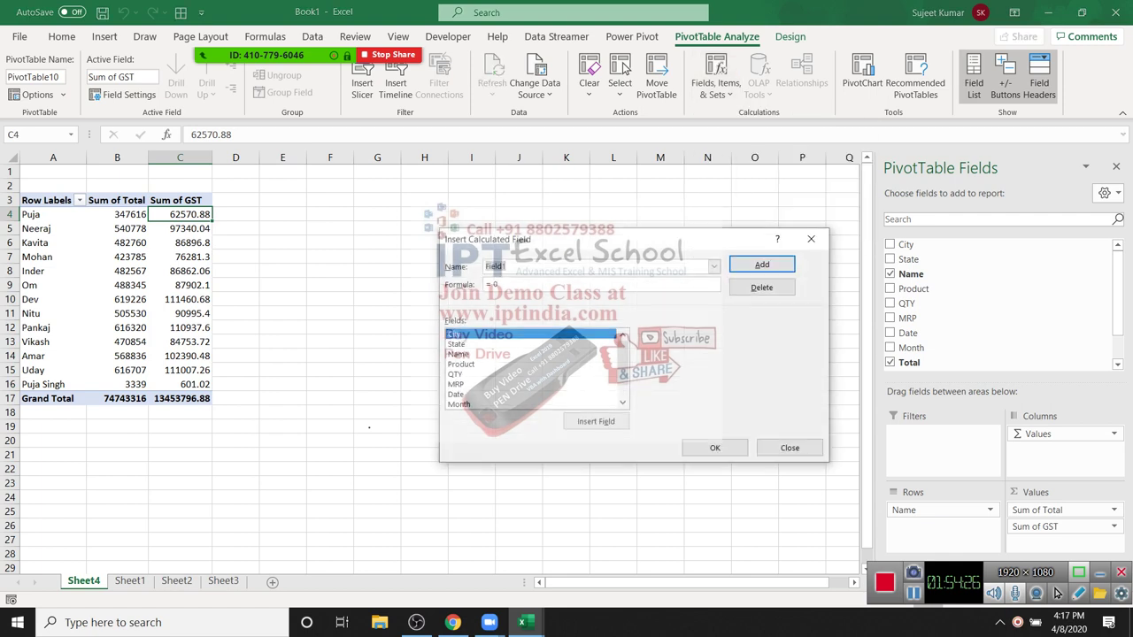
scroll(622, 338, down, 1)
text(GST)
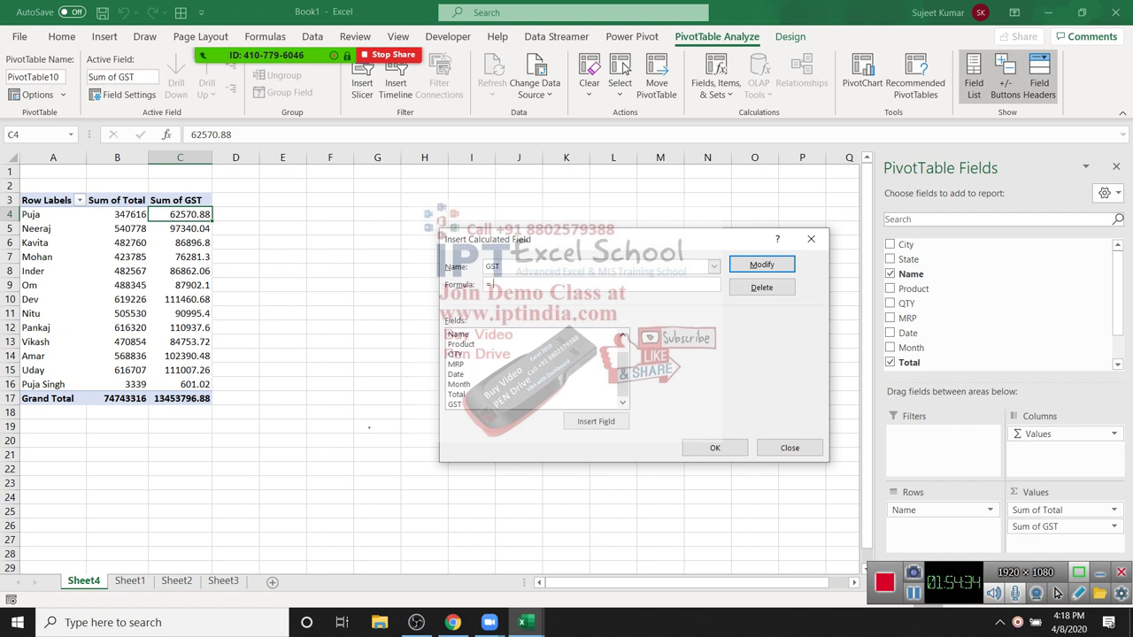
text(round()
double_click(456, 394)
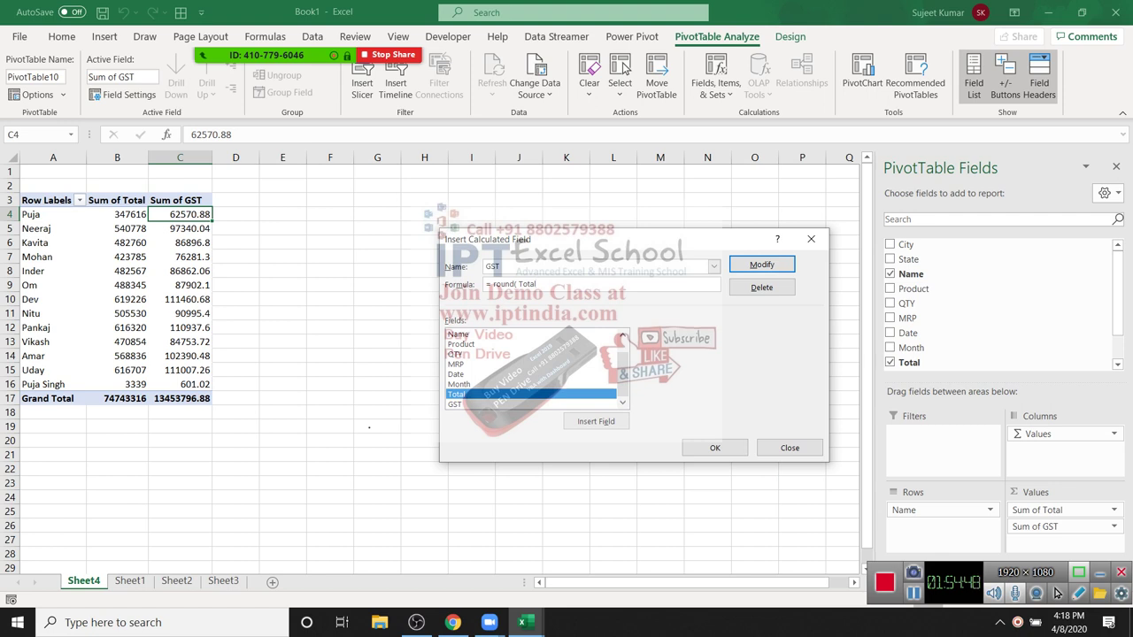
text(*18)
text(,0))
key(Return)
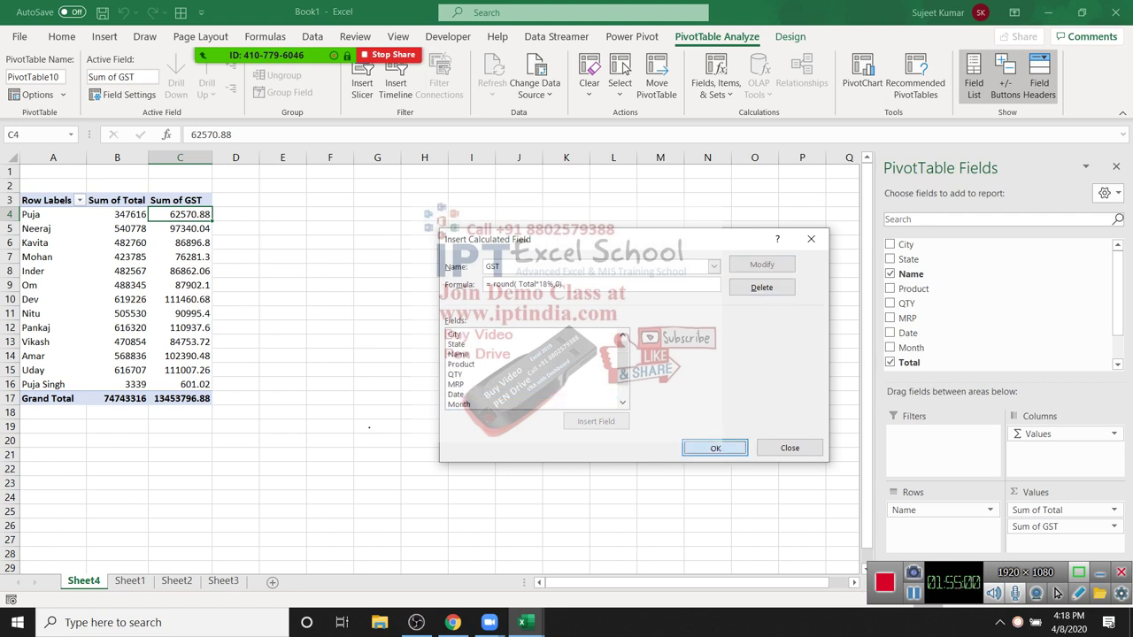
key(Return)
key(Down)
key(shift+Down)
key(shift+Down)
key(shift+Down)
key(shift+Down)
key(shift+Down)
key(shift+Down)
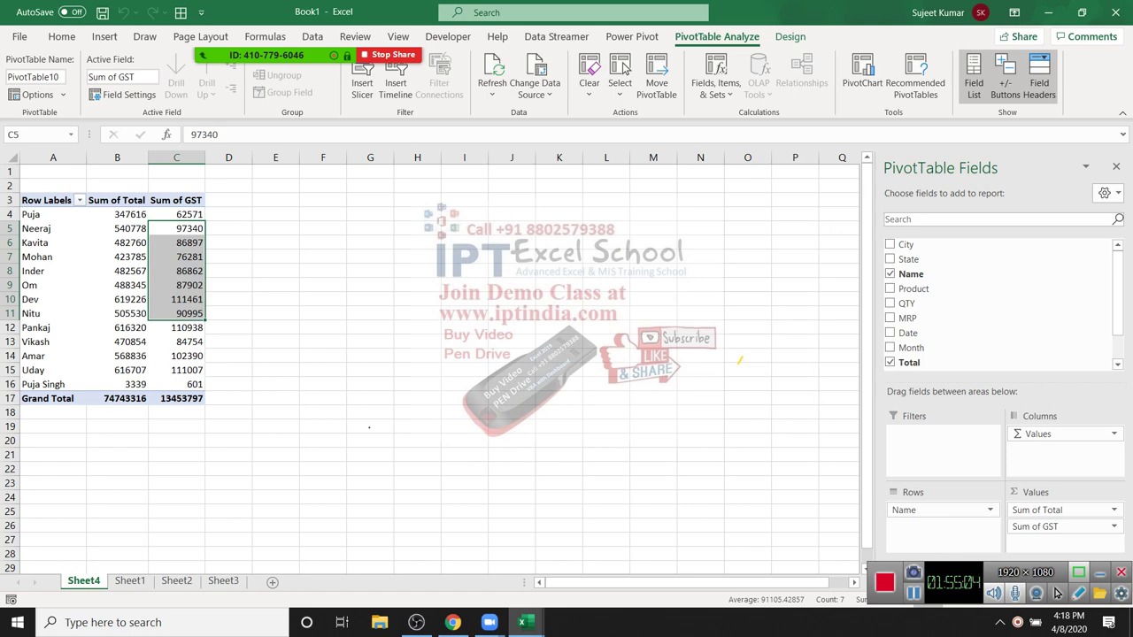
click(322, 299)
Step: Close the Book1 window with Don't Save, leaving Map-Data's Sheet4 showing
click(177, 270)
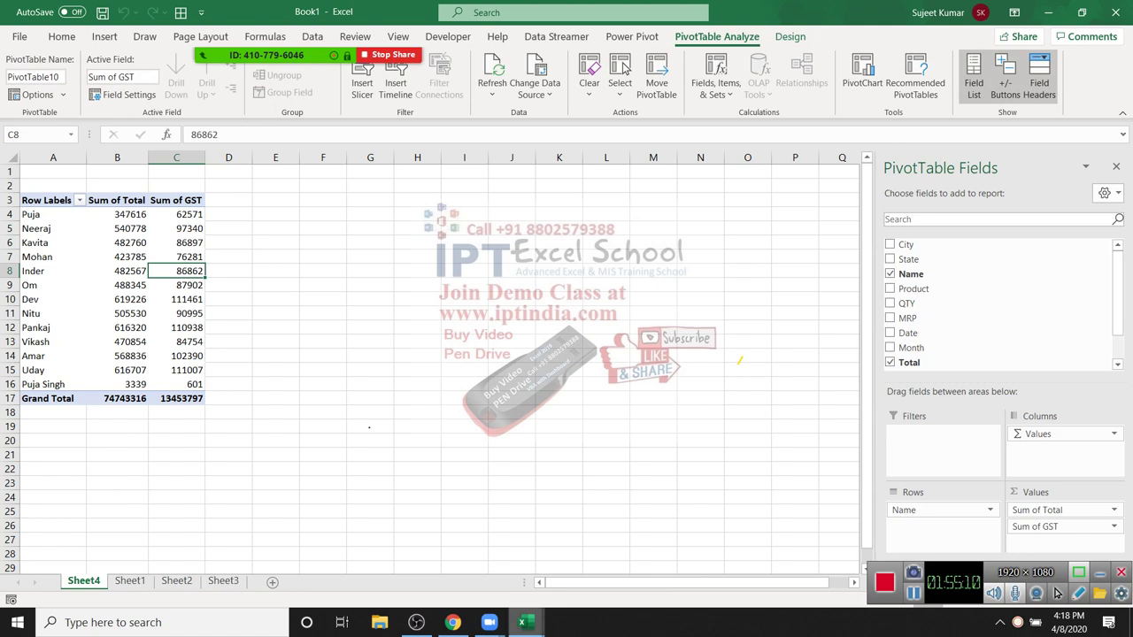
mouse_move(522, 622)
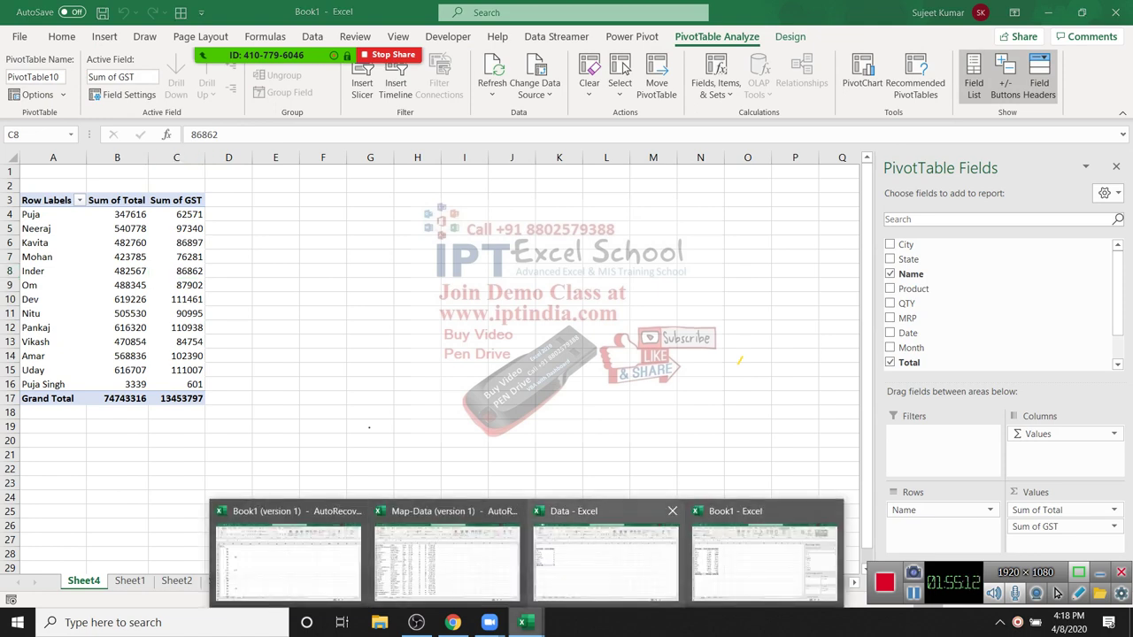
click(605, 557)
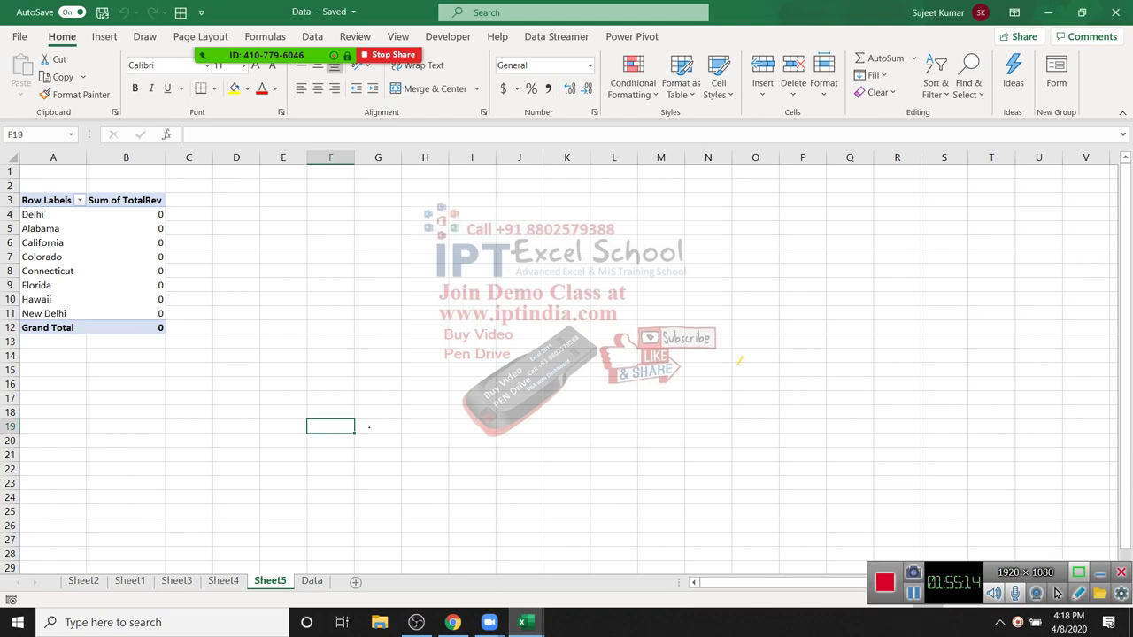
key(alt+Tab)
drag(212, 203, 240, 385)
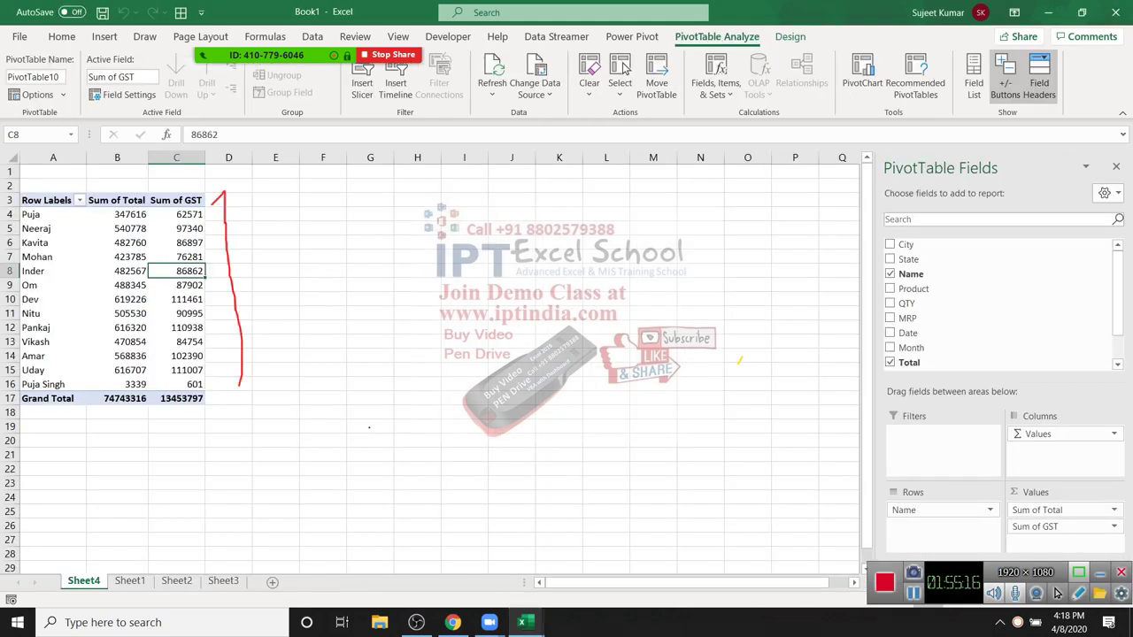
mouse_move(522, 622)
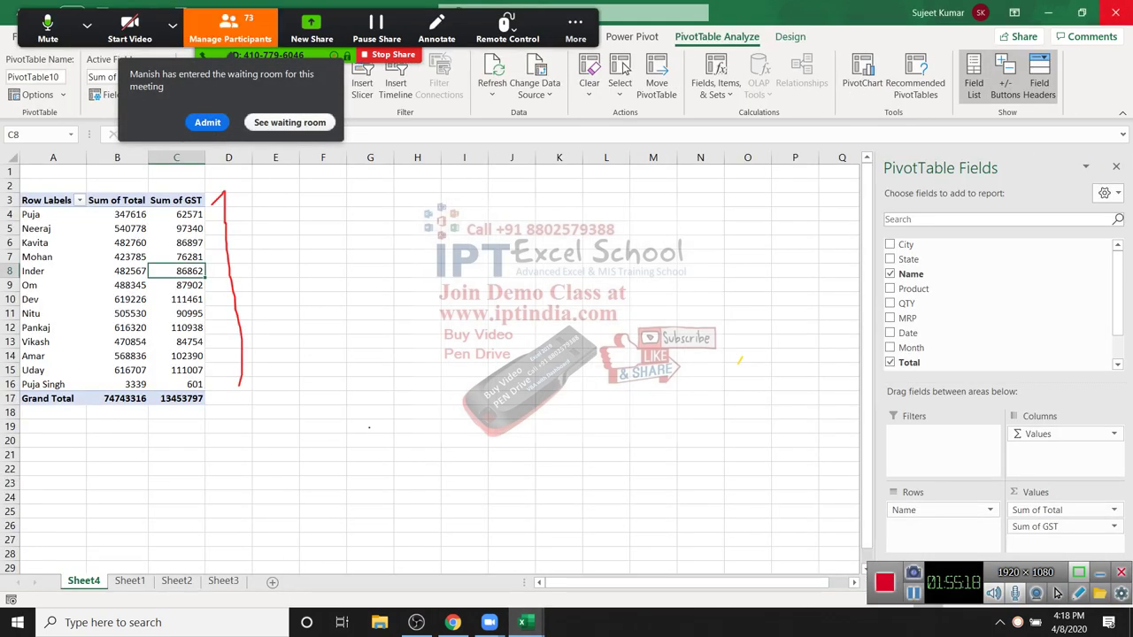
click(1115, 13)
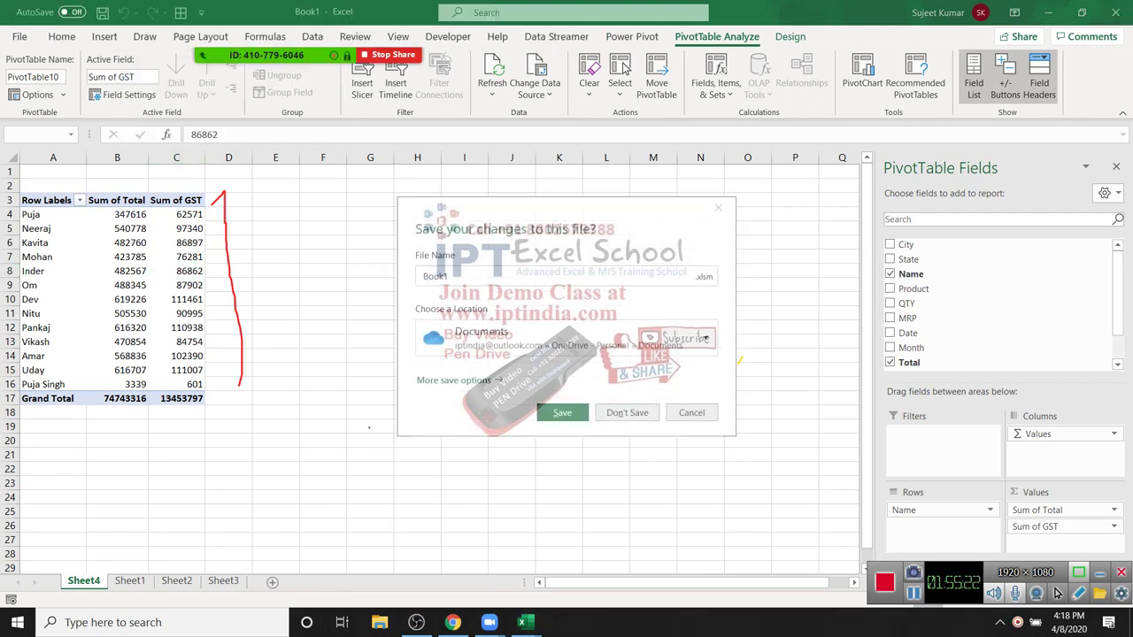
key(n)
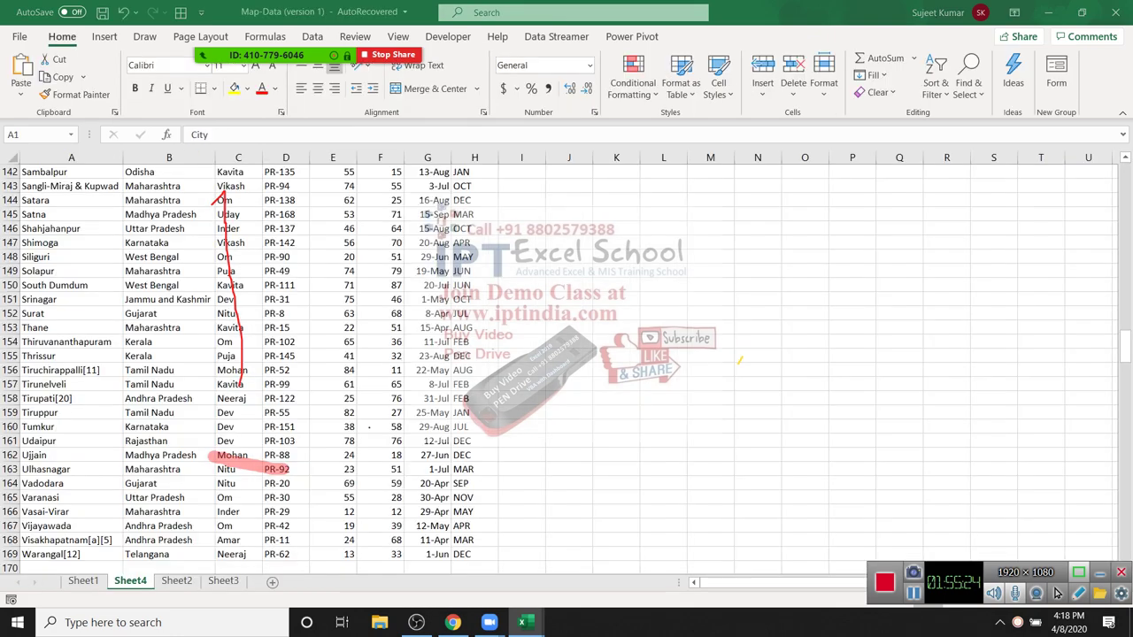
Step: Close Map-Data, return to the Book1 window and insert a new blank Sheet7
click(758, 384)
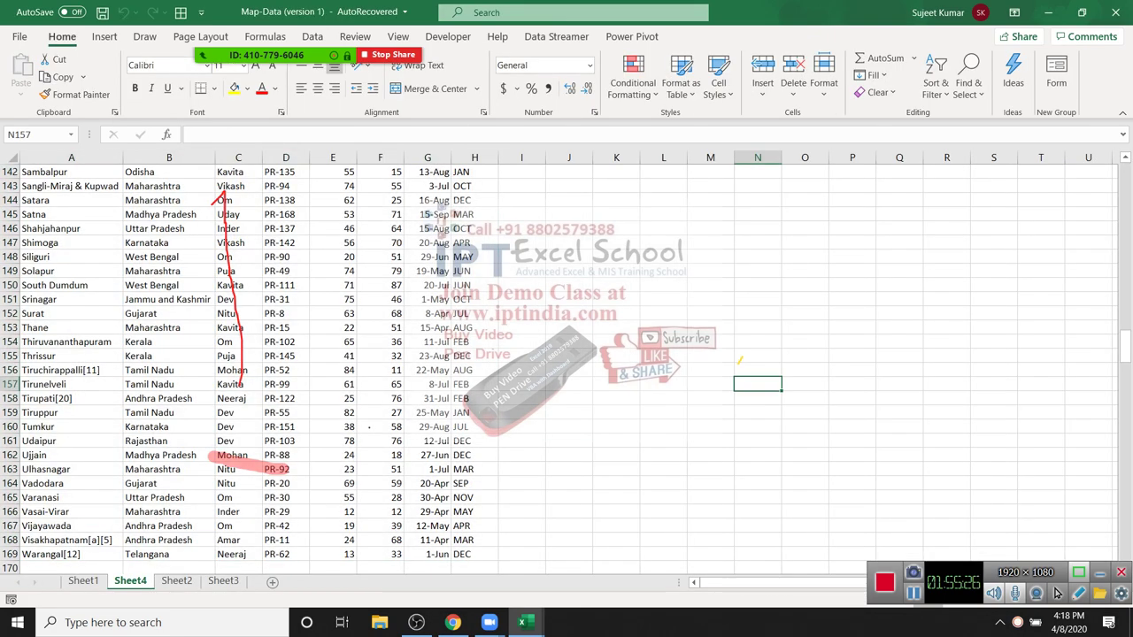
click(1116, 12)
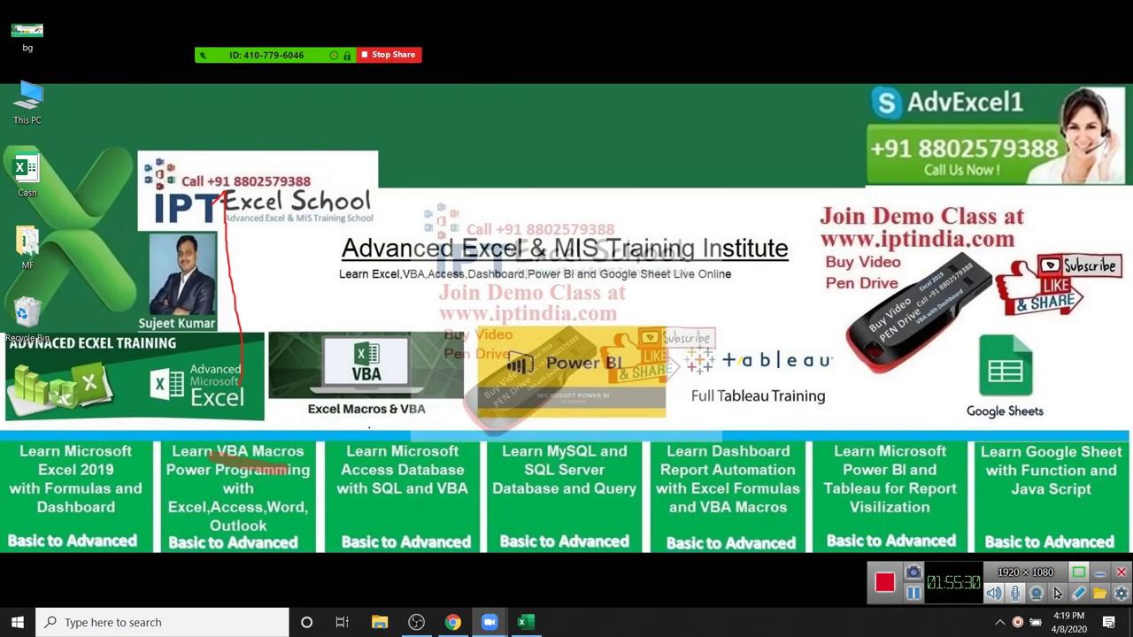
click(522, 622)
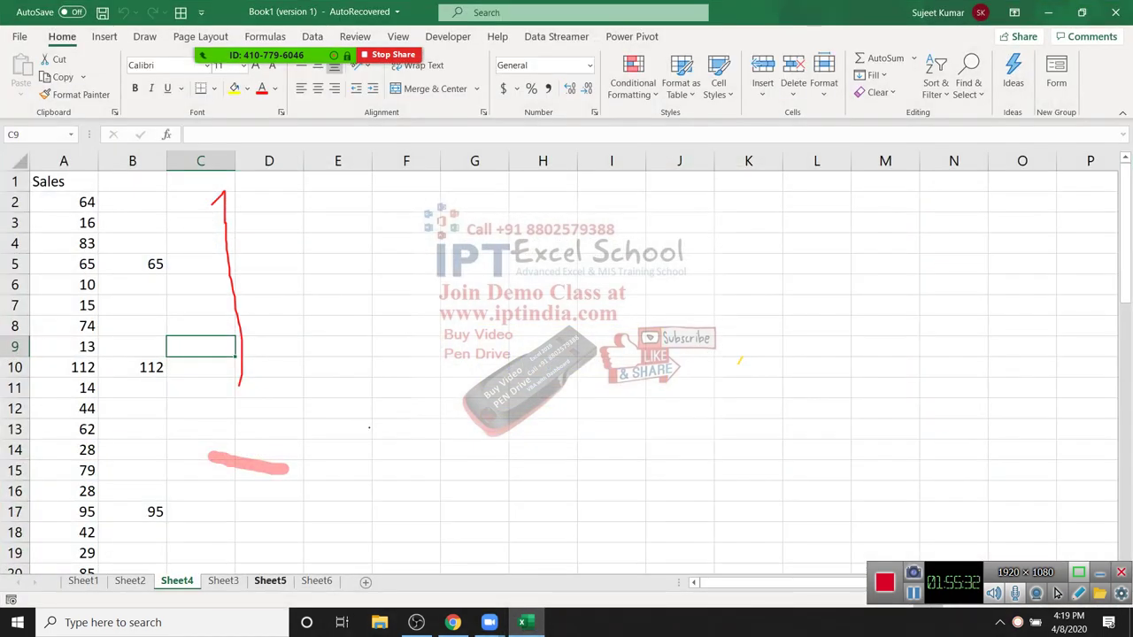
click(270, 553)
click(223, 581)
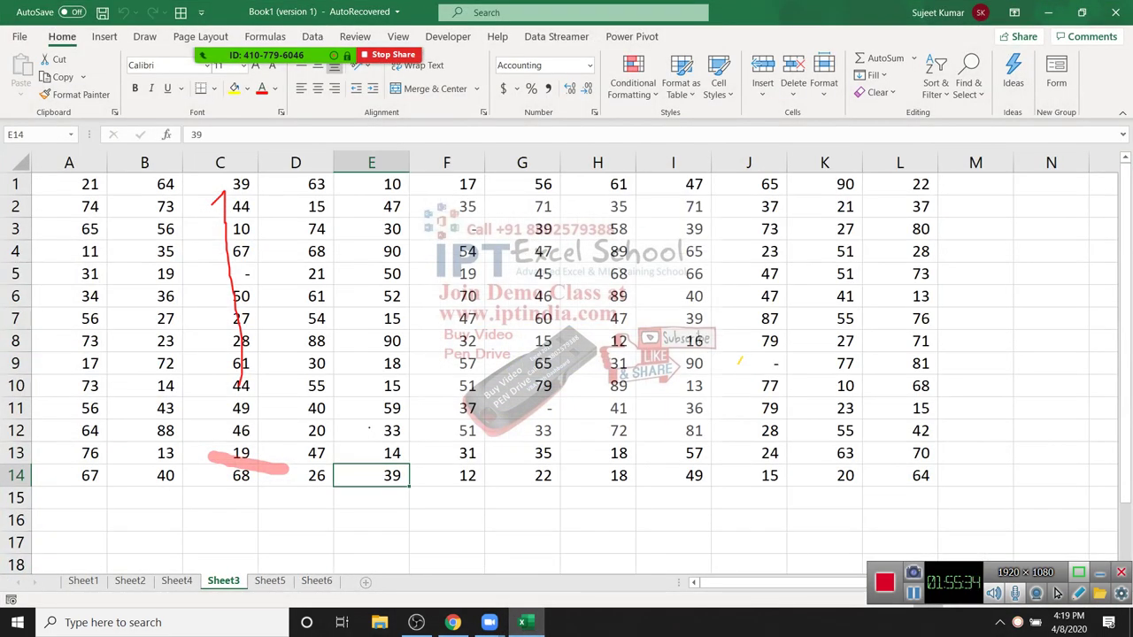
click(411, 581)
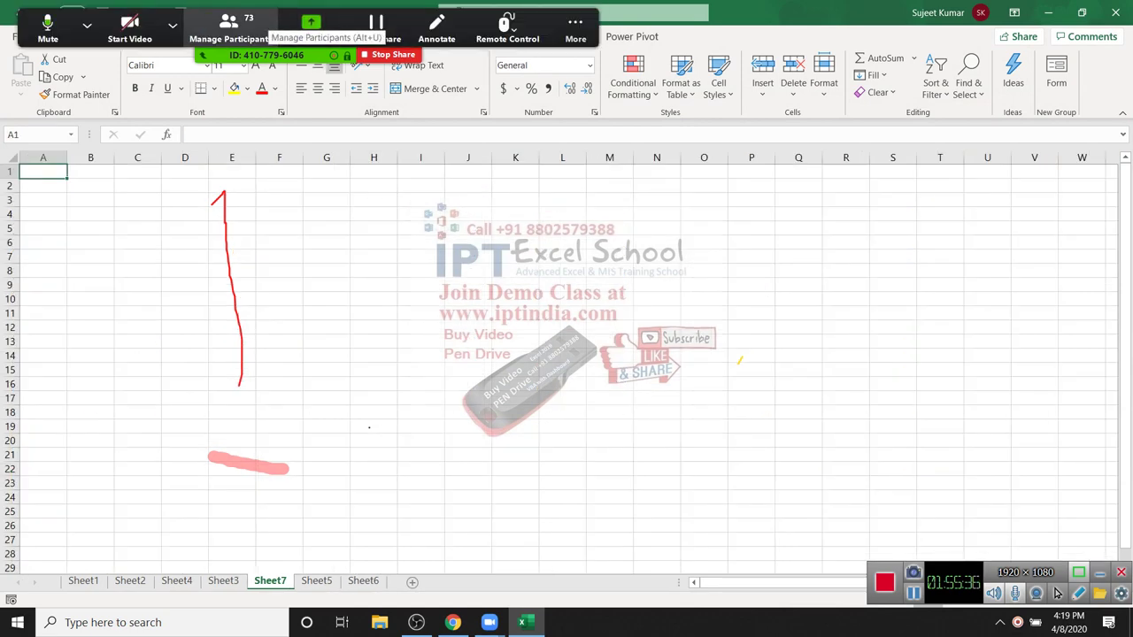
Step: Erase all on-screen meeting annotations from the Excel window
click(228, 27)
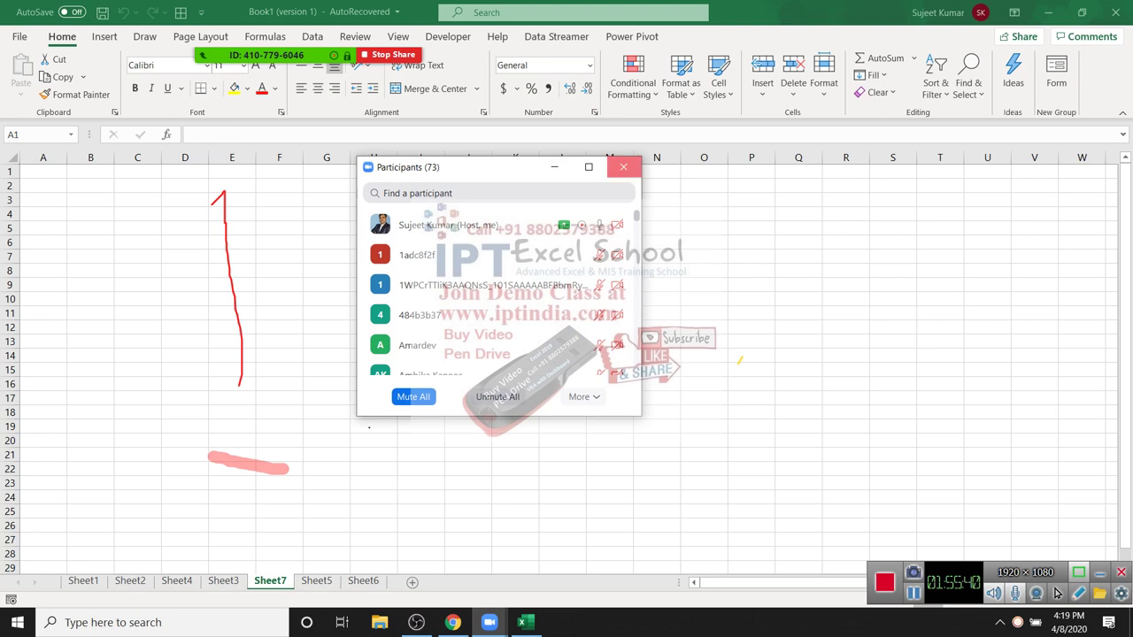
click(623, 167)
click(436, 28)
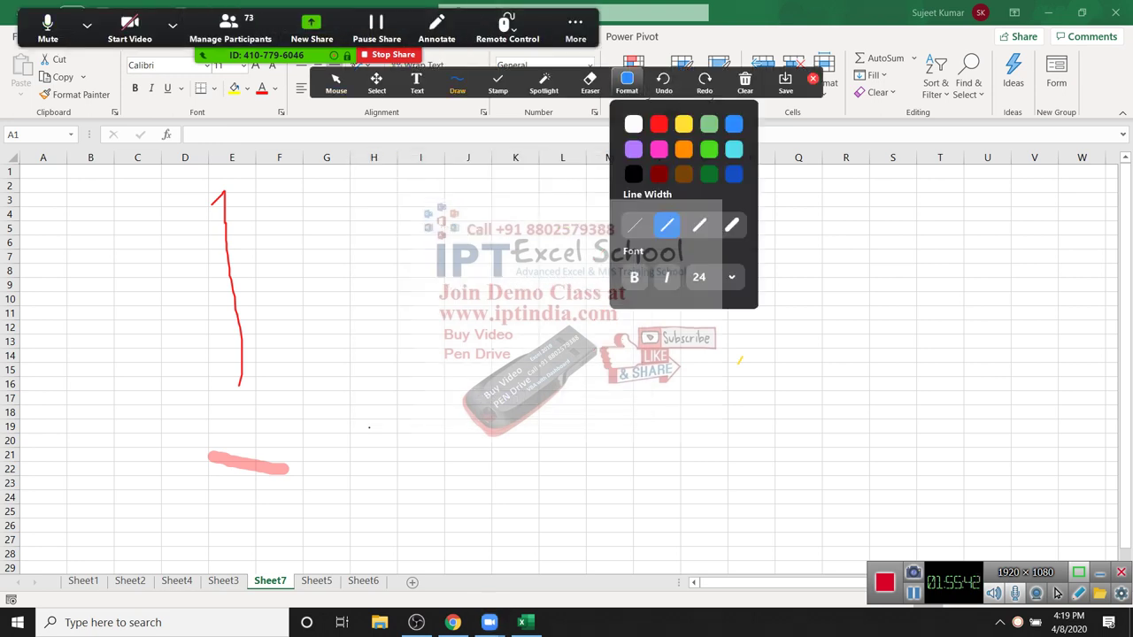
click(745, 84)
click(746, 84)
click(745, 84)
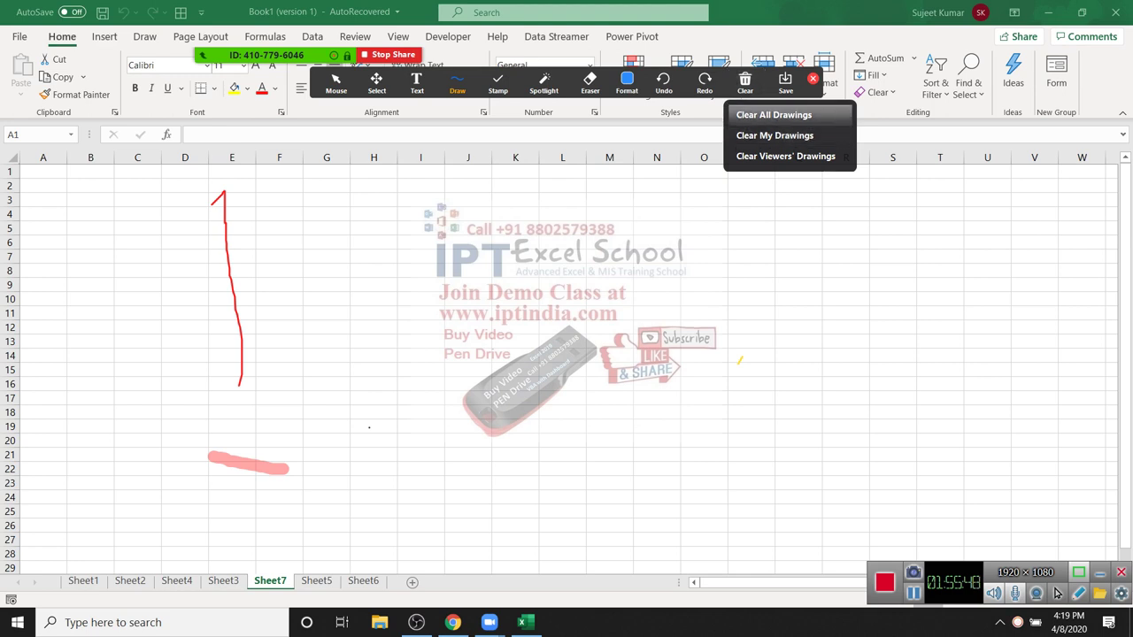
click(773, 114)
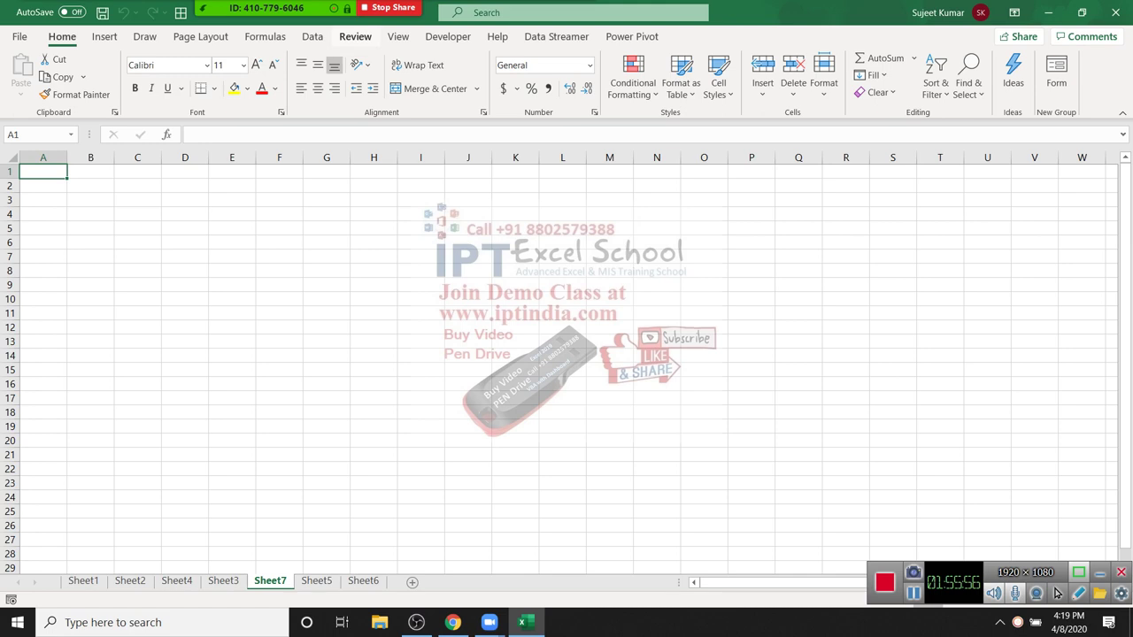
click(448, 37)
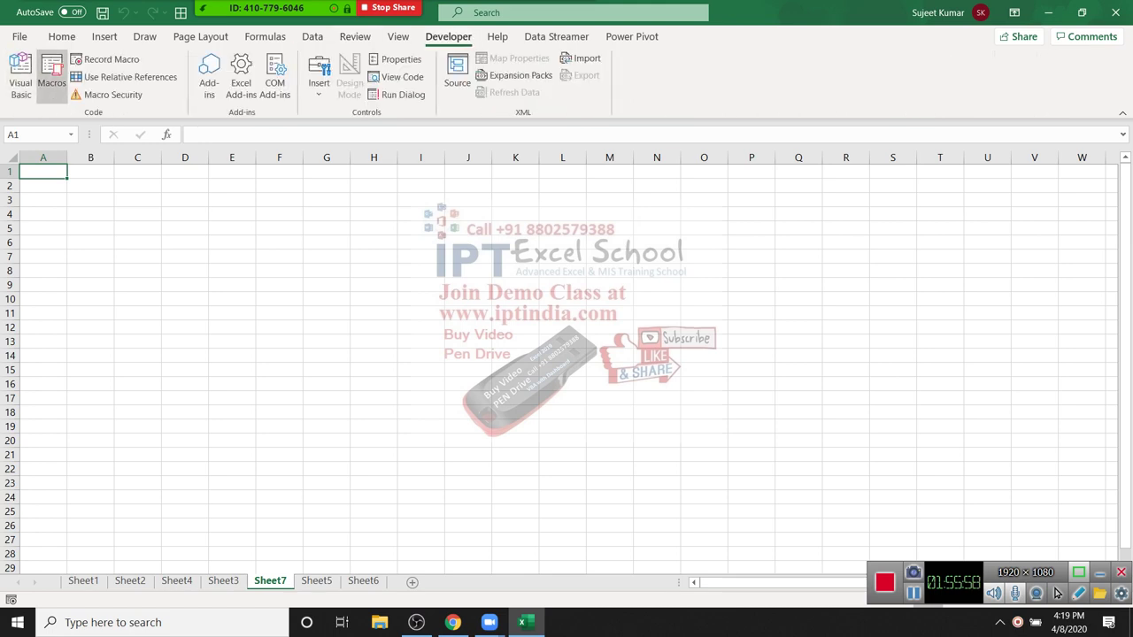
Step: Insert a PivotTable using an external data source and browse for more connections
key(alt+n)
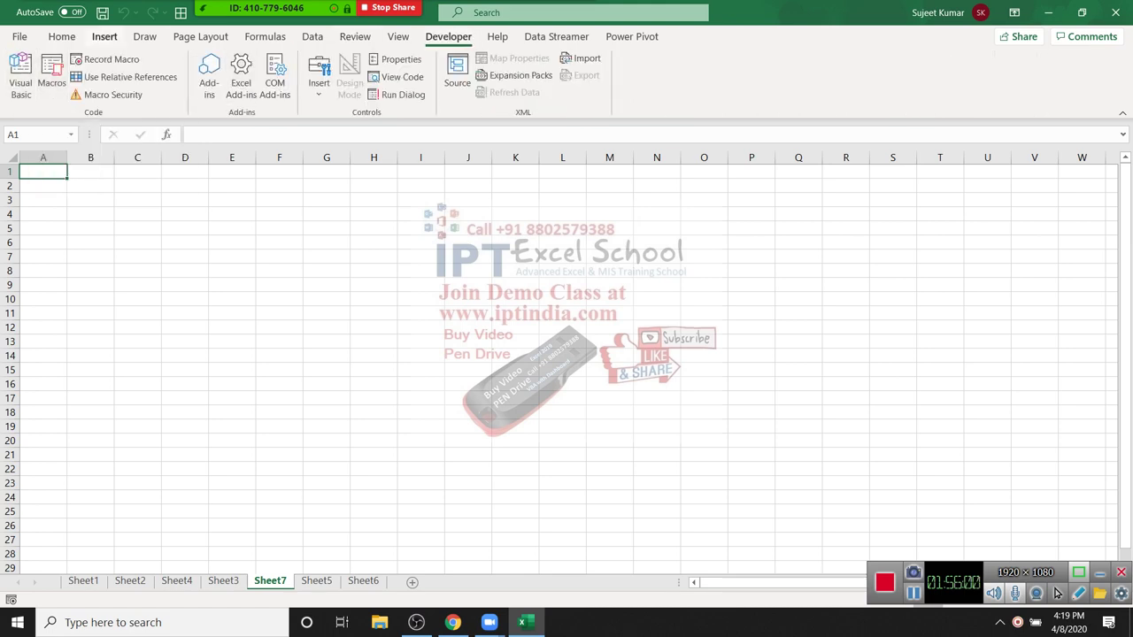
key(v)
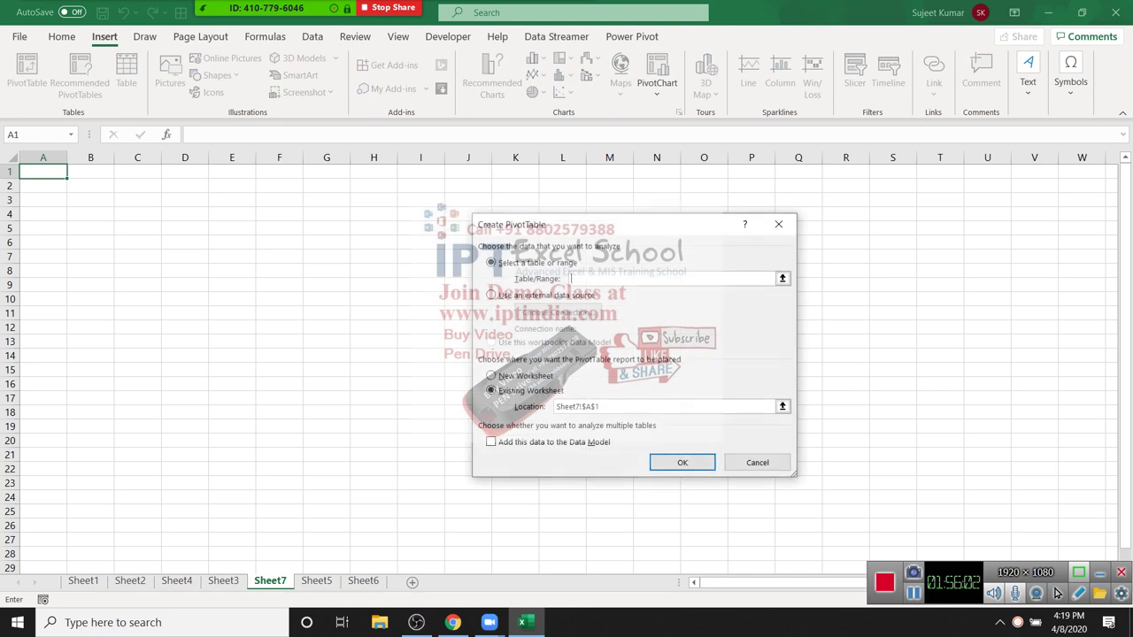
key(alt+u)
key(Tab)
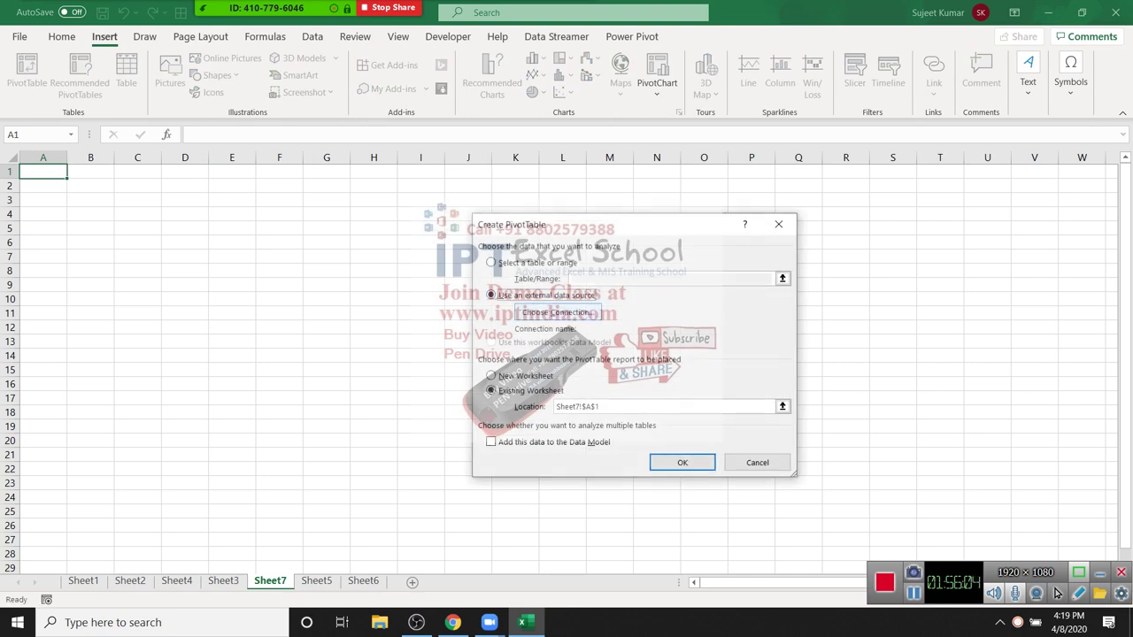
key(Return)
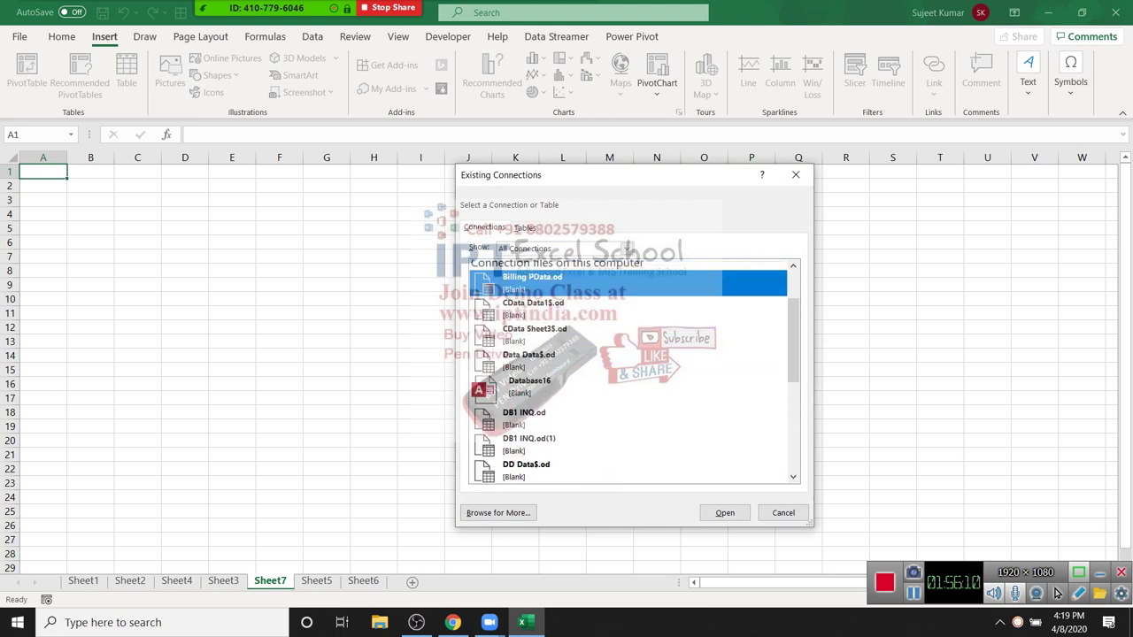
scroll(633, 371, down, 5)
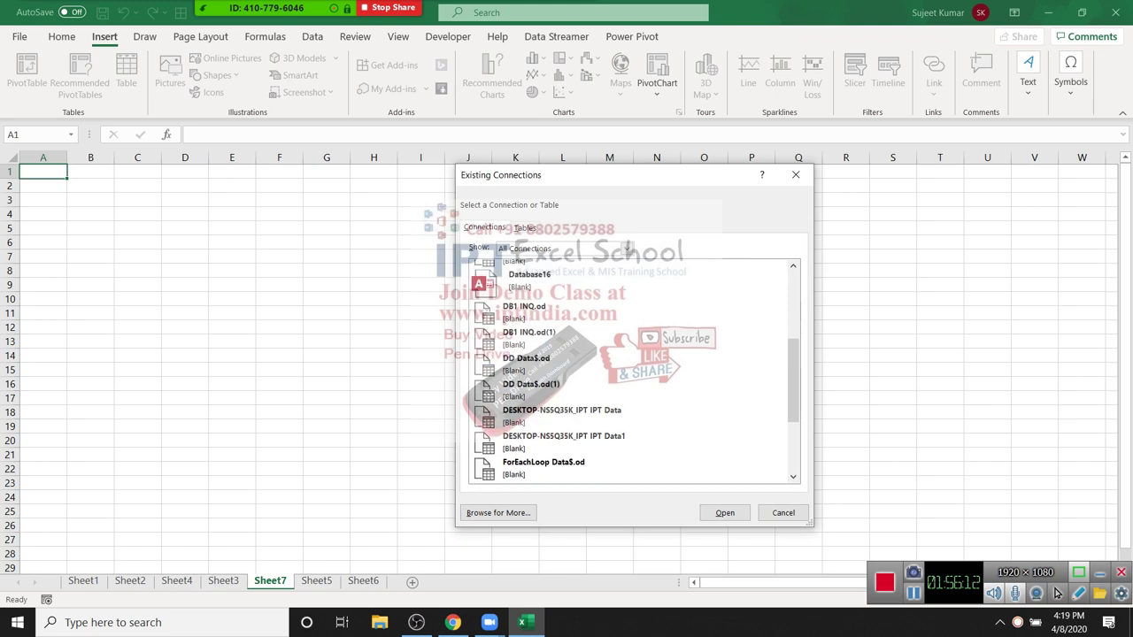
scroll(633, 372, down, 2)
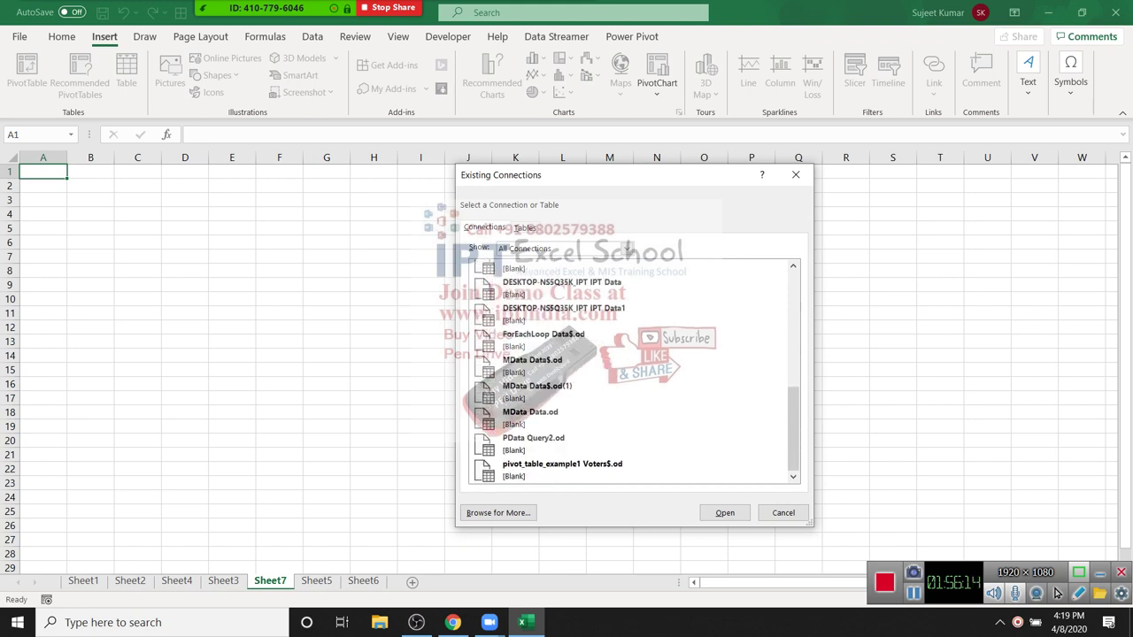
click(497, 513)
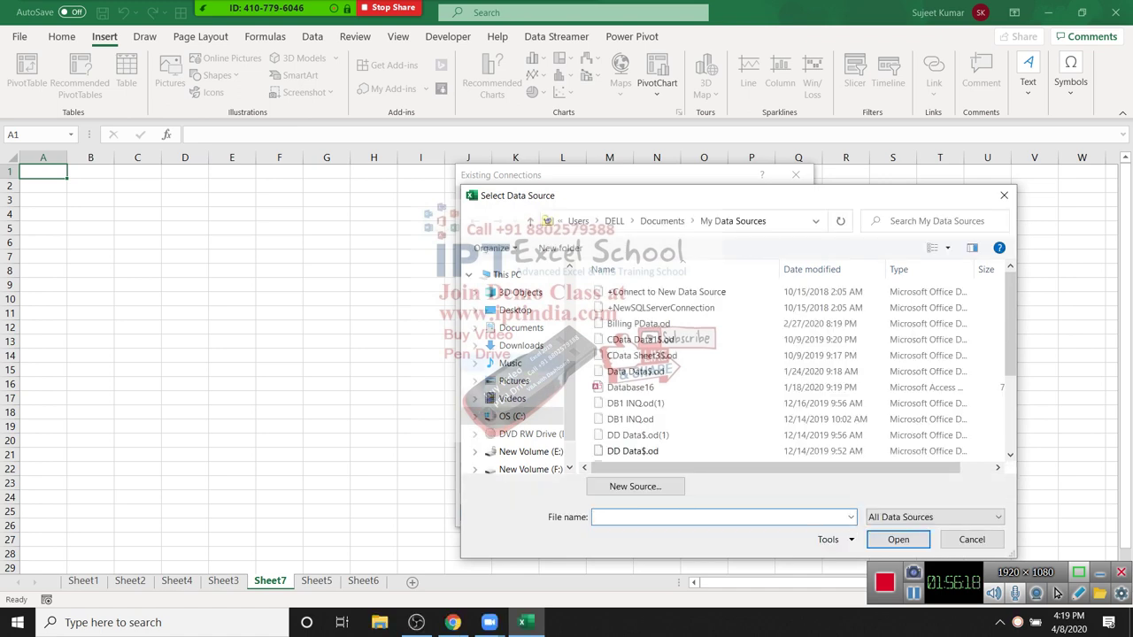
Step: Choose Map-Data's Sheet1$ table from Google Drive > PowerBI2020 and create the pivot at Sheet7!A1
click(521, 328)
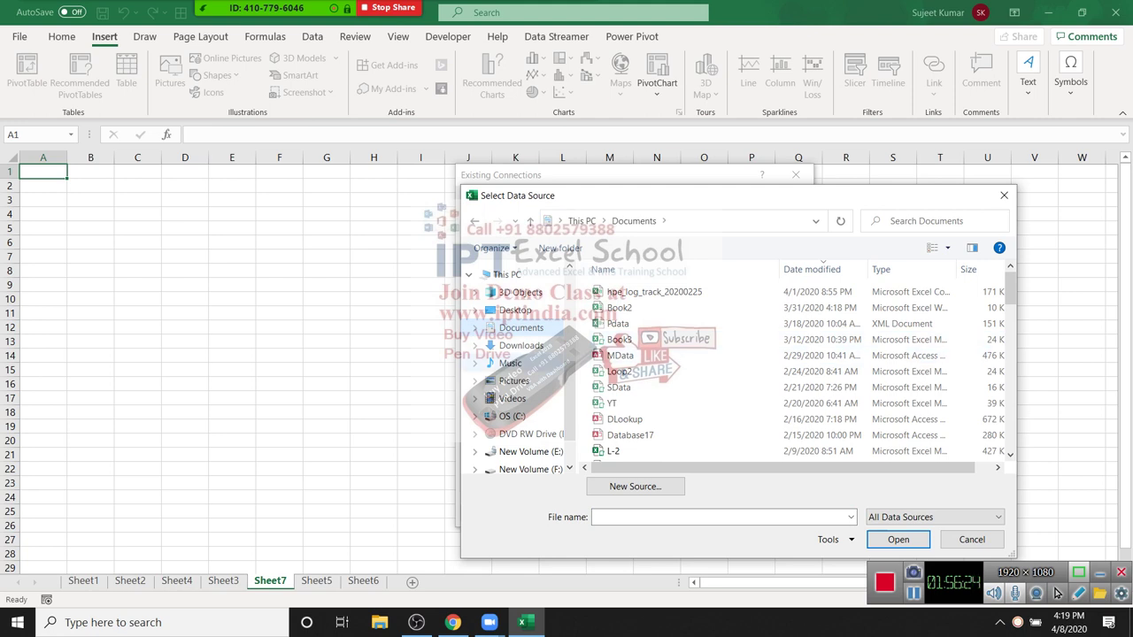
scroll(514, 372, down, 2)
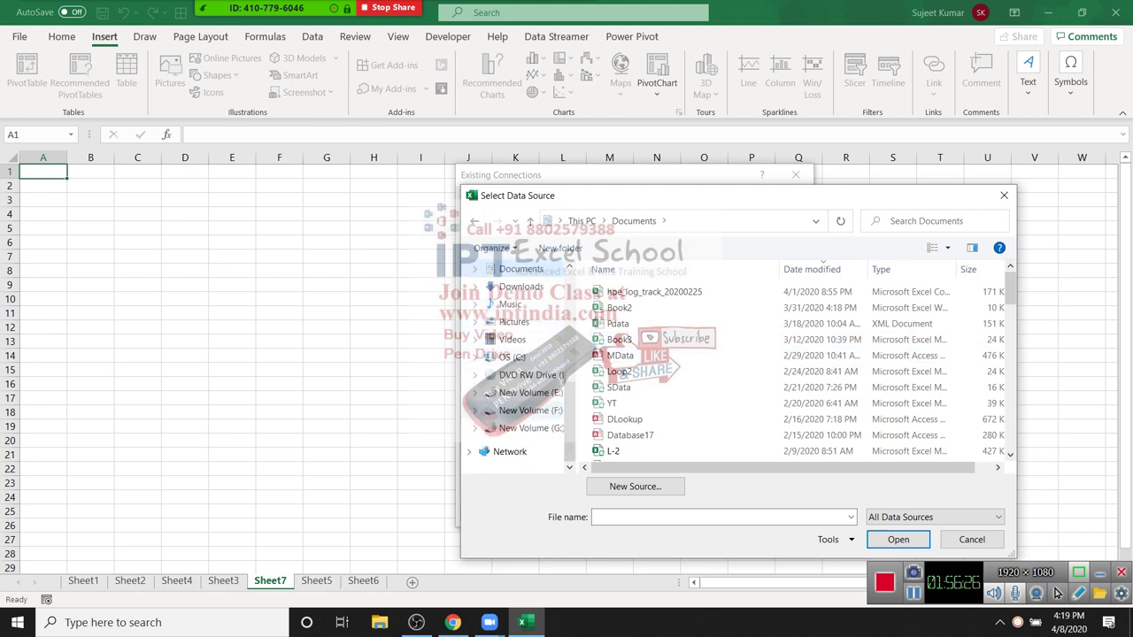
scroll(513, 372, up, 4)
scroll(513, 371, up, 2)
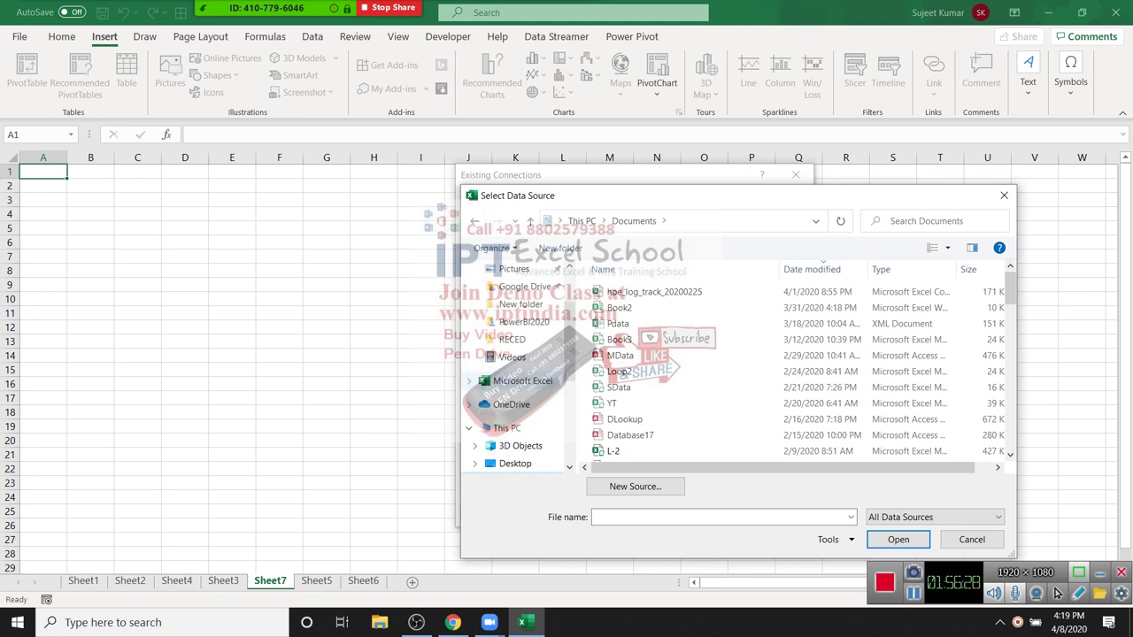
click(513, 286)
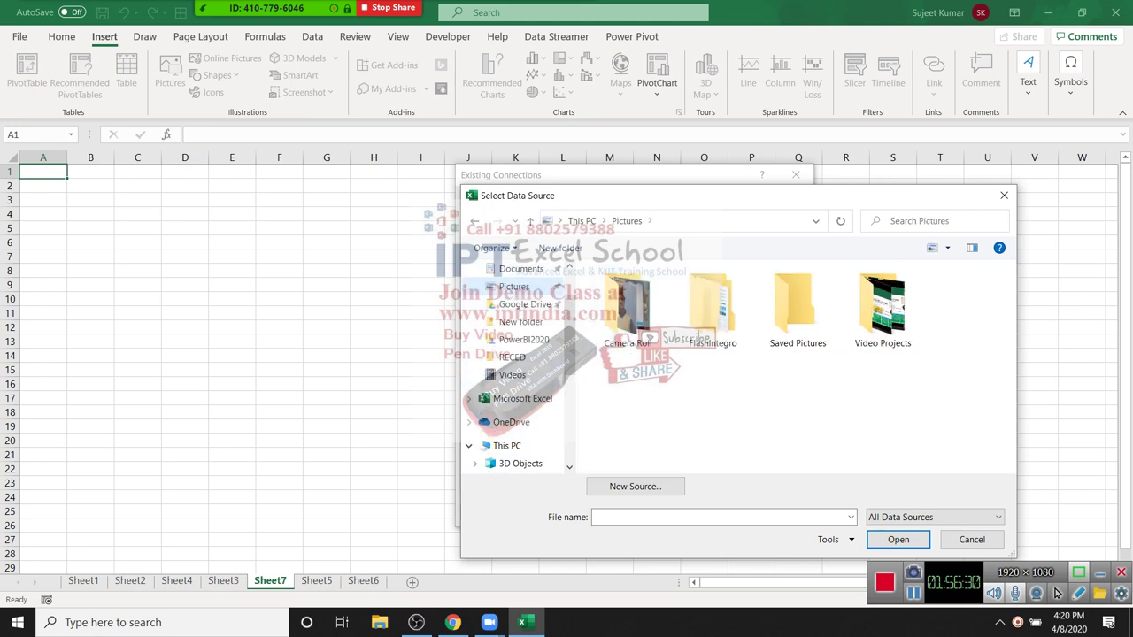
click(524, 303)
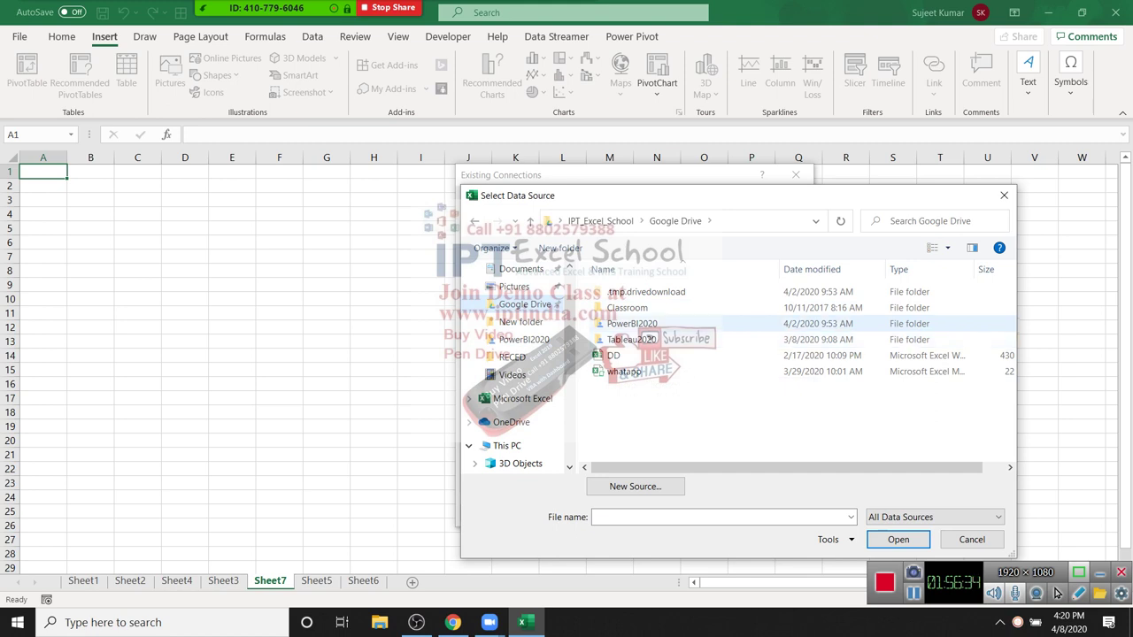
double_click(632, 323)
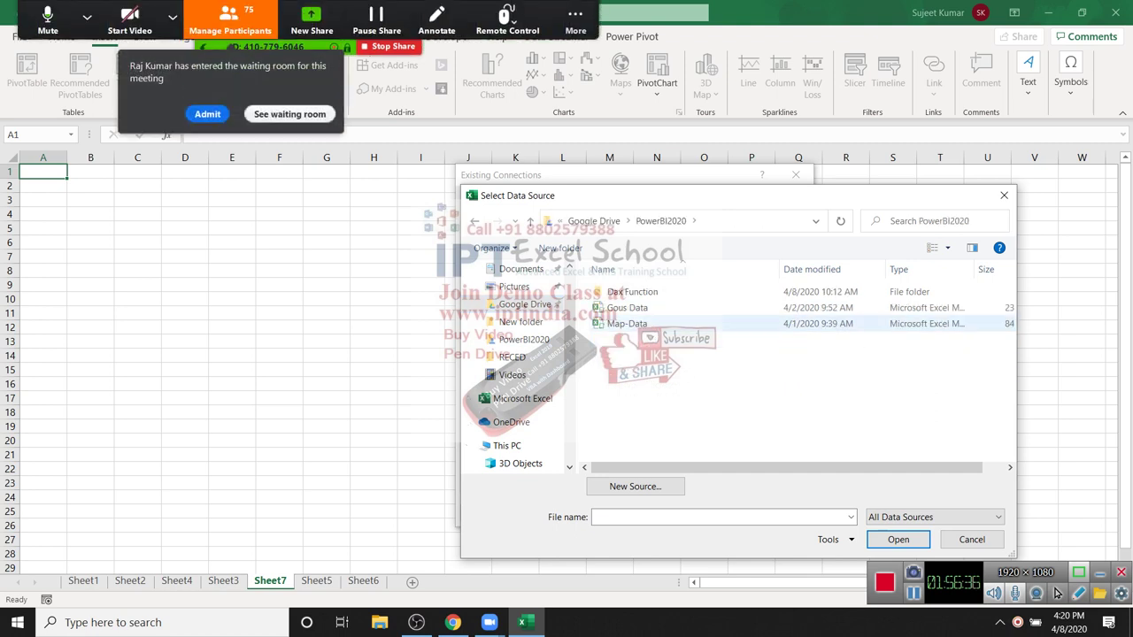
click(629, 323)
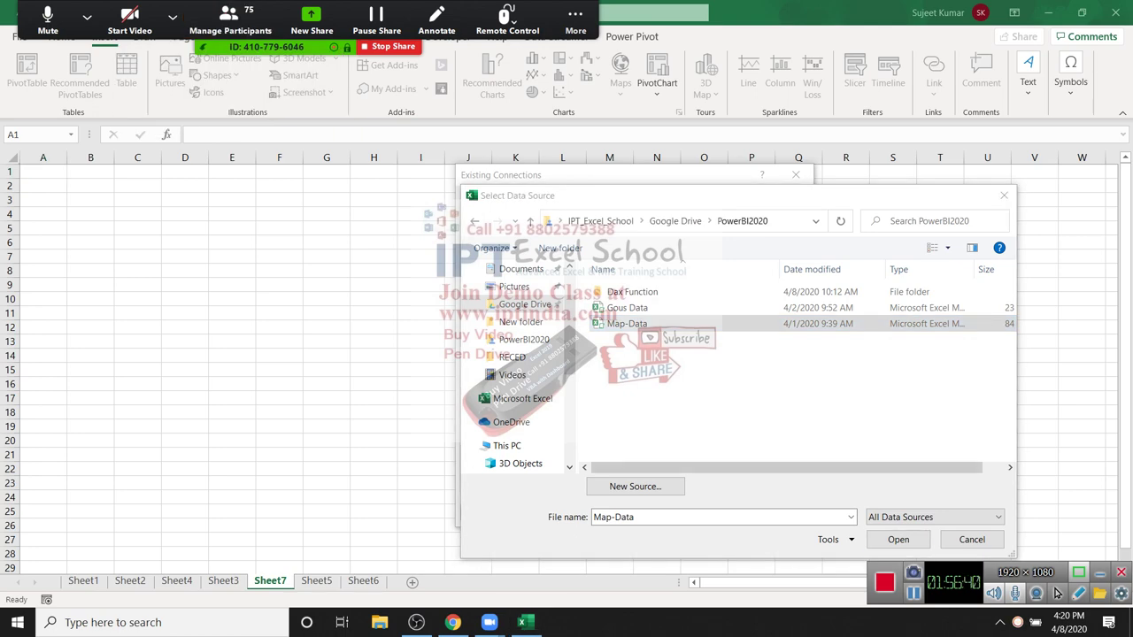
key(Return)
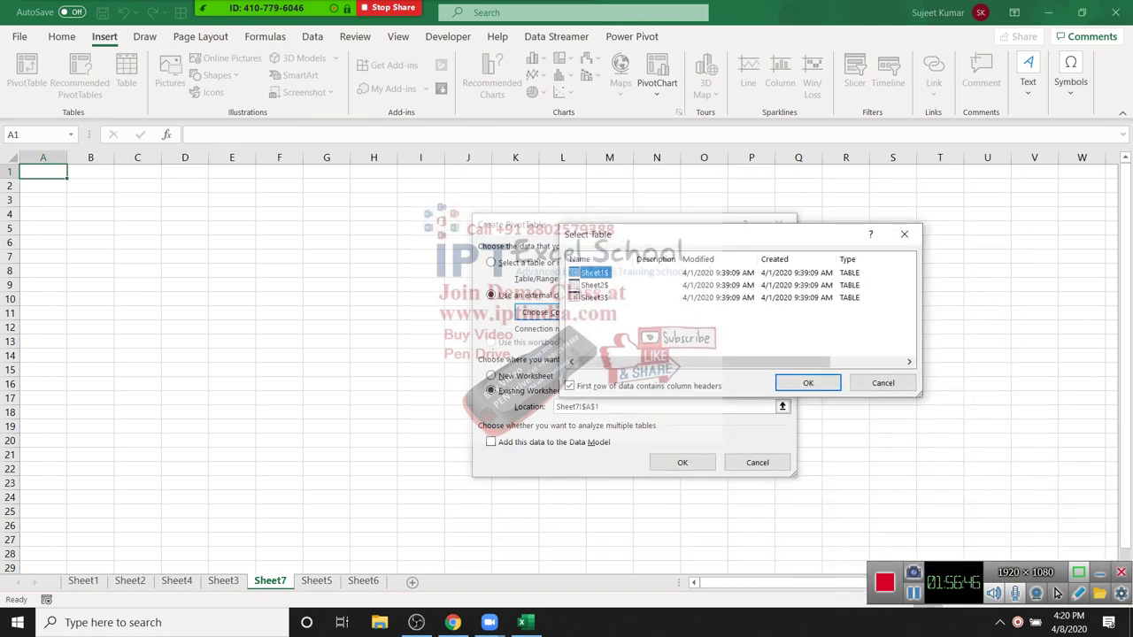
key(Return)
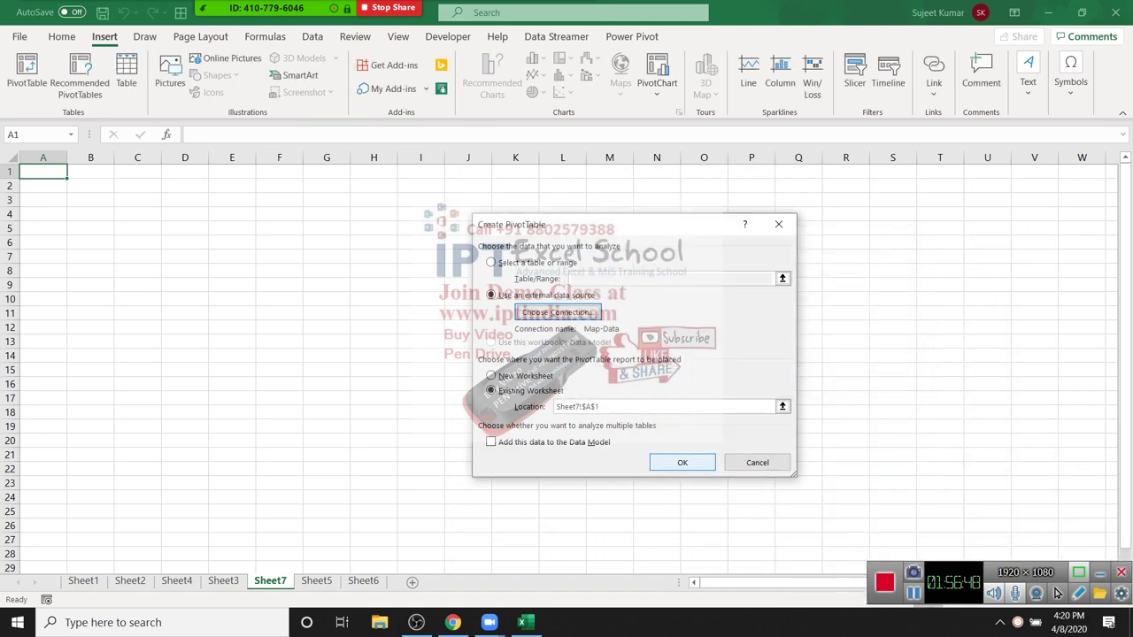
key(Return)
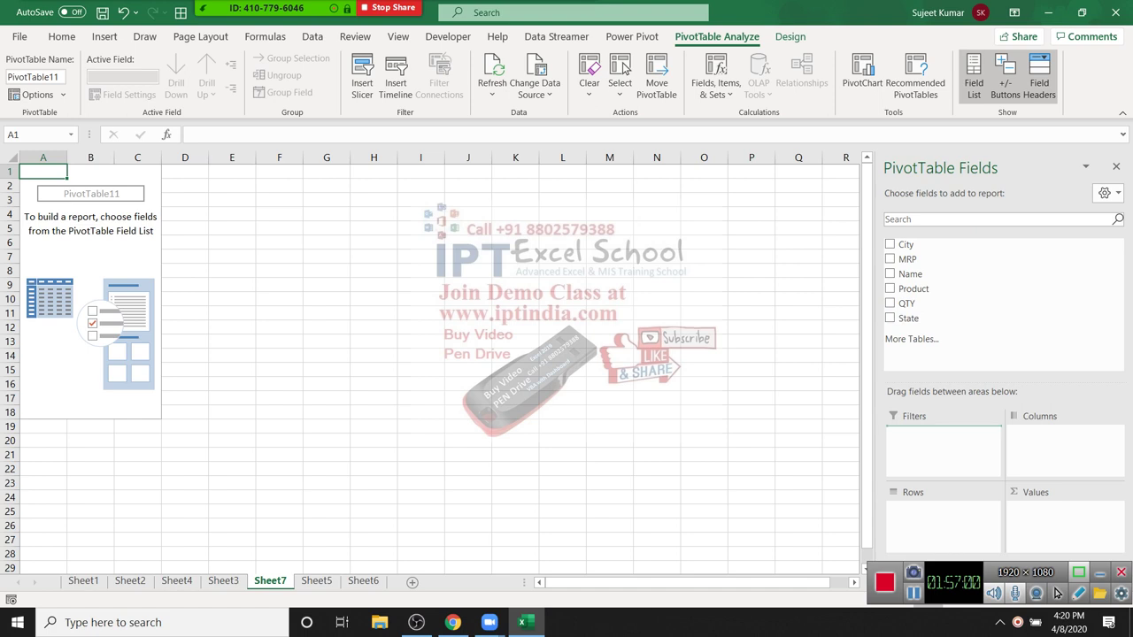
Step: Lay out the pivot as Name rows with Sum of QTY, dropping Product from columns
drag(913, 288, 1062, 434)
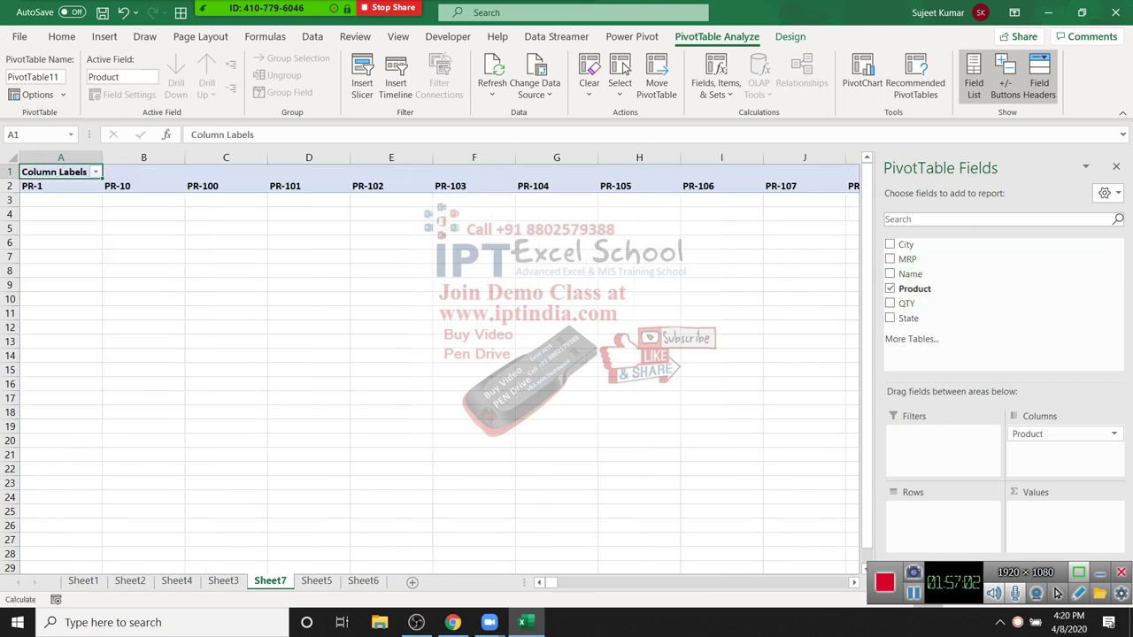
drag(910, 274, 938, 511)
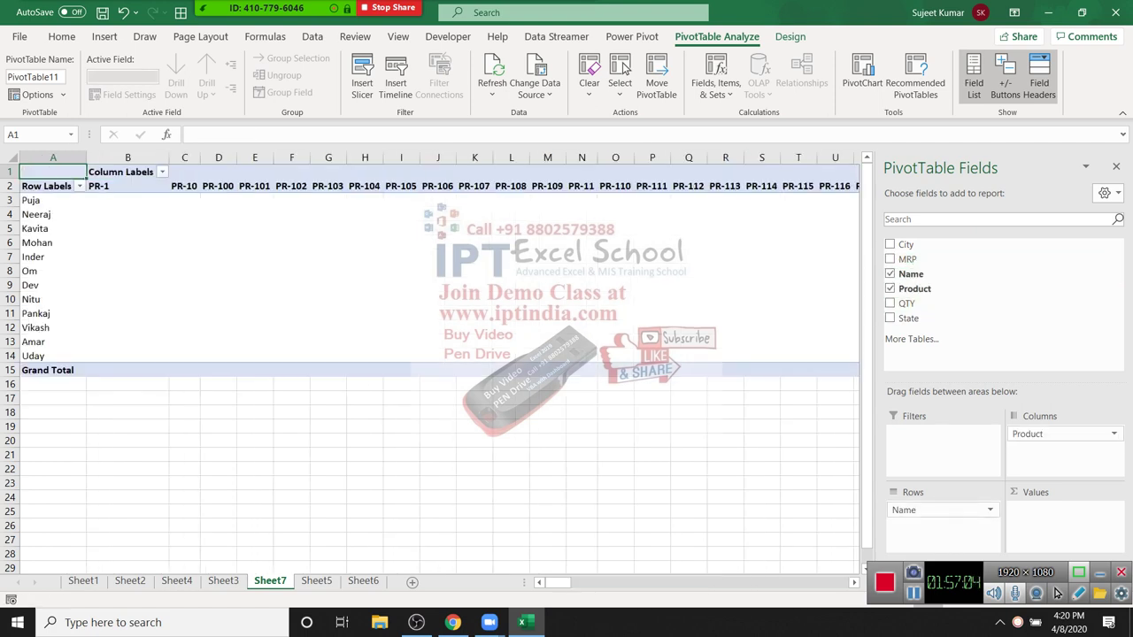
drag(1062, 434, 938, 380)
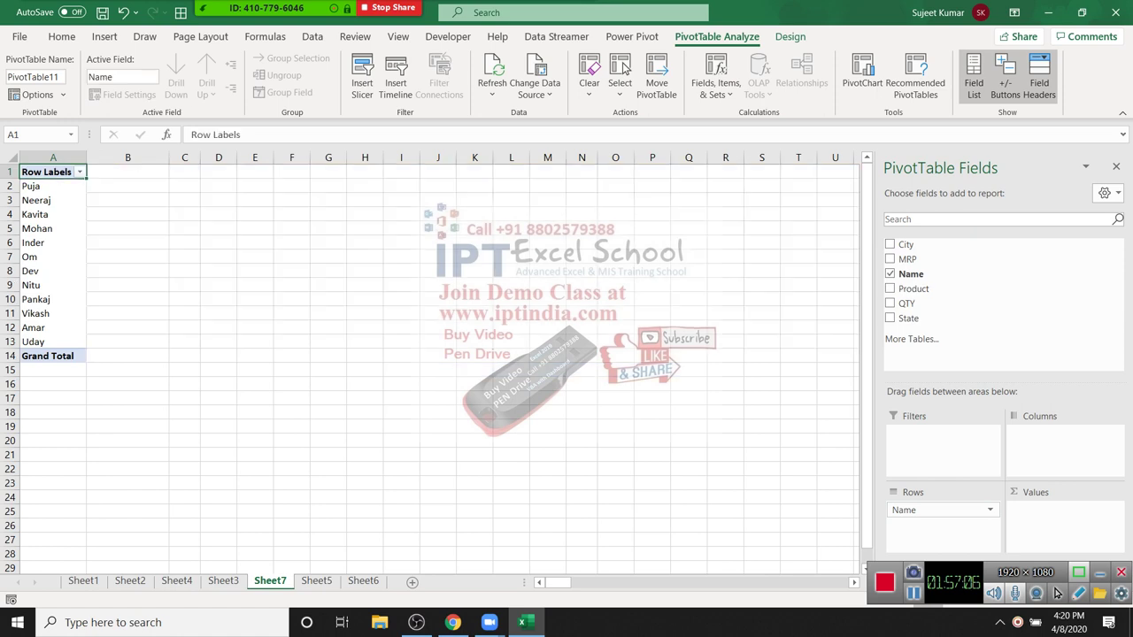
drag(906, 303, 1062, 510)
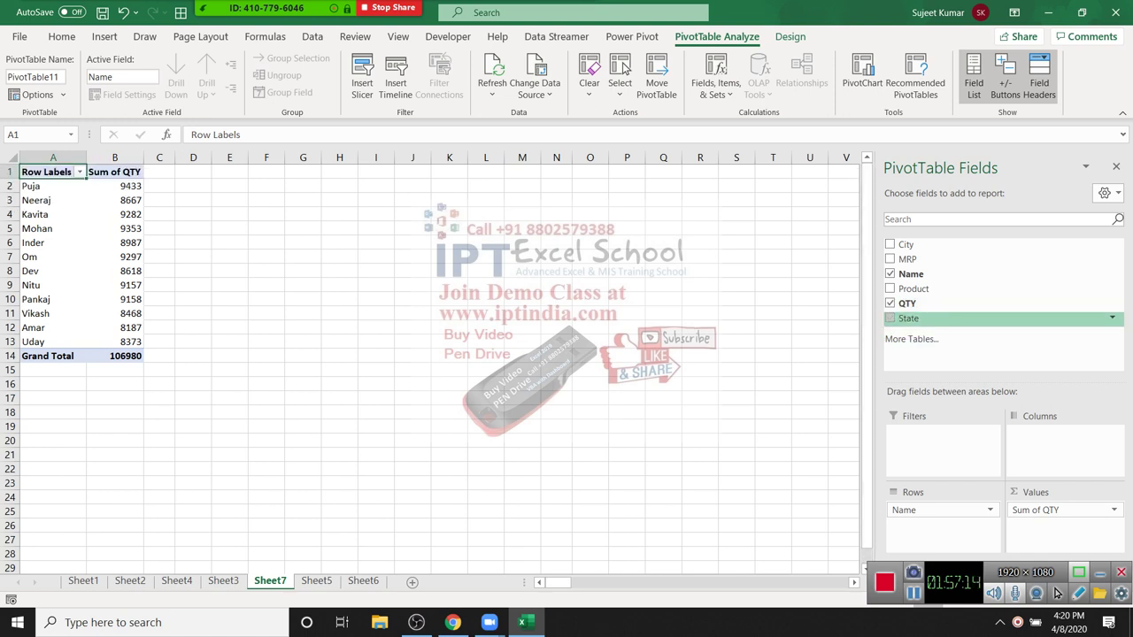
Step: Try State as a report filter, then undo it, leaving Grand Total 106980
drag(908, 318, 938, 434)
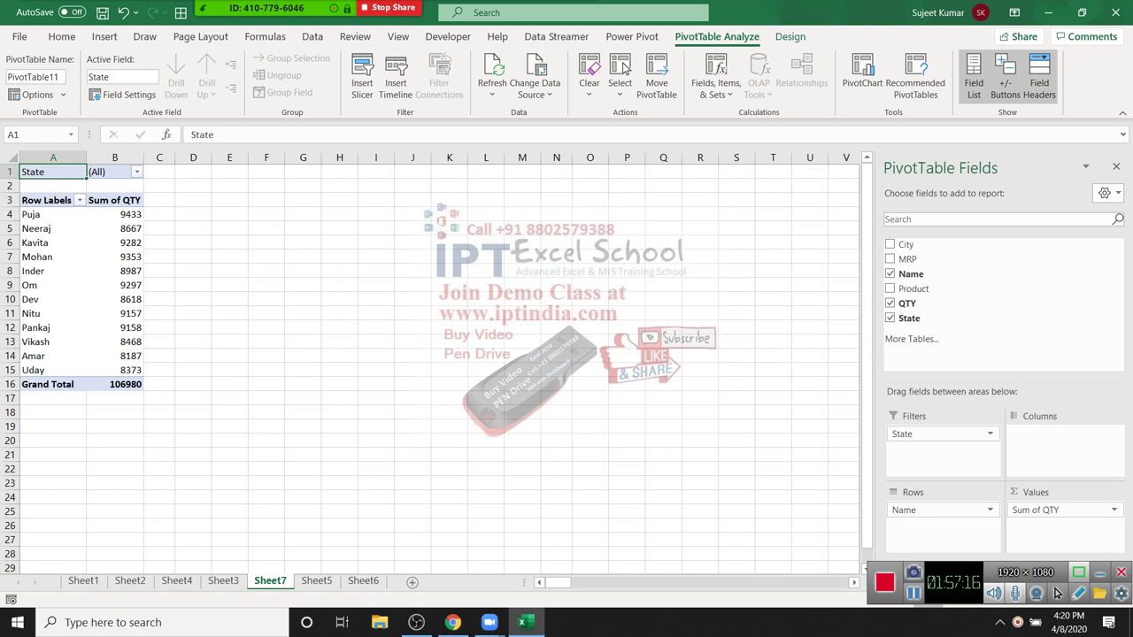
key(Right)
key(alt+Down)
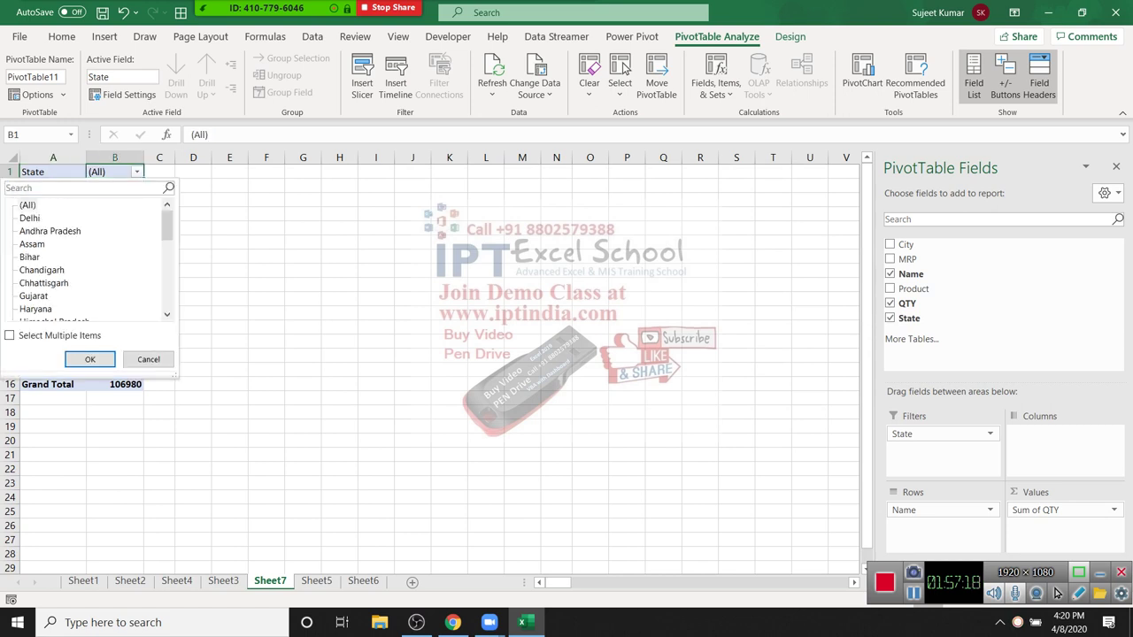
key(Escape)
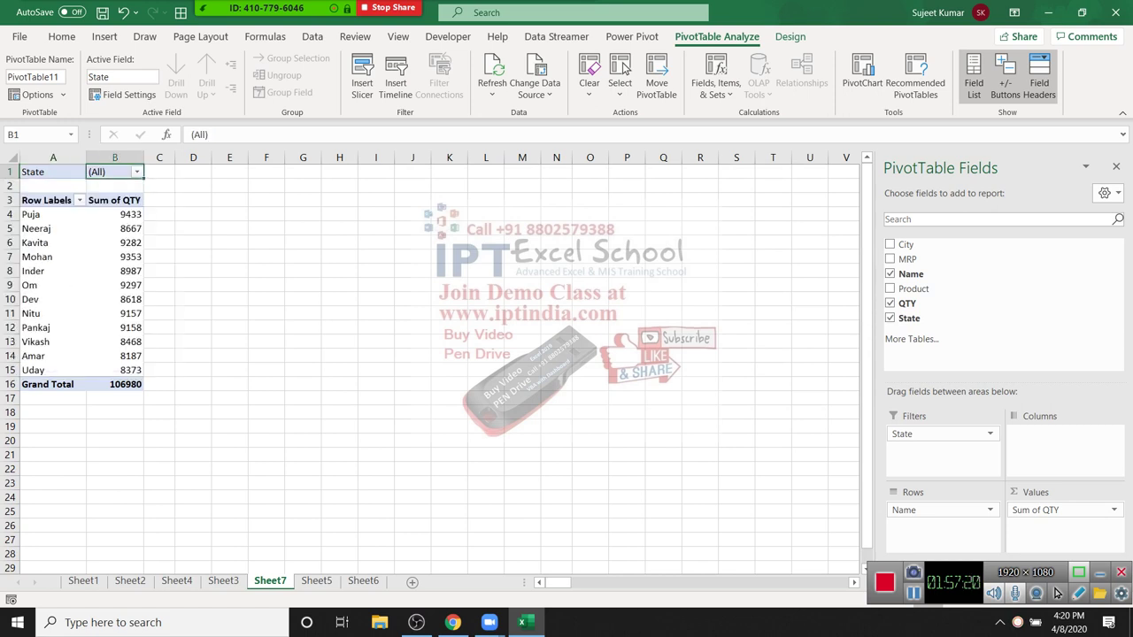
key(ctrl+z)
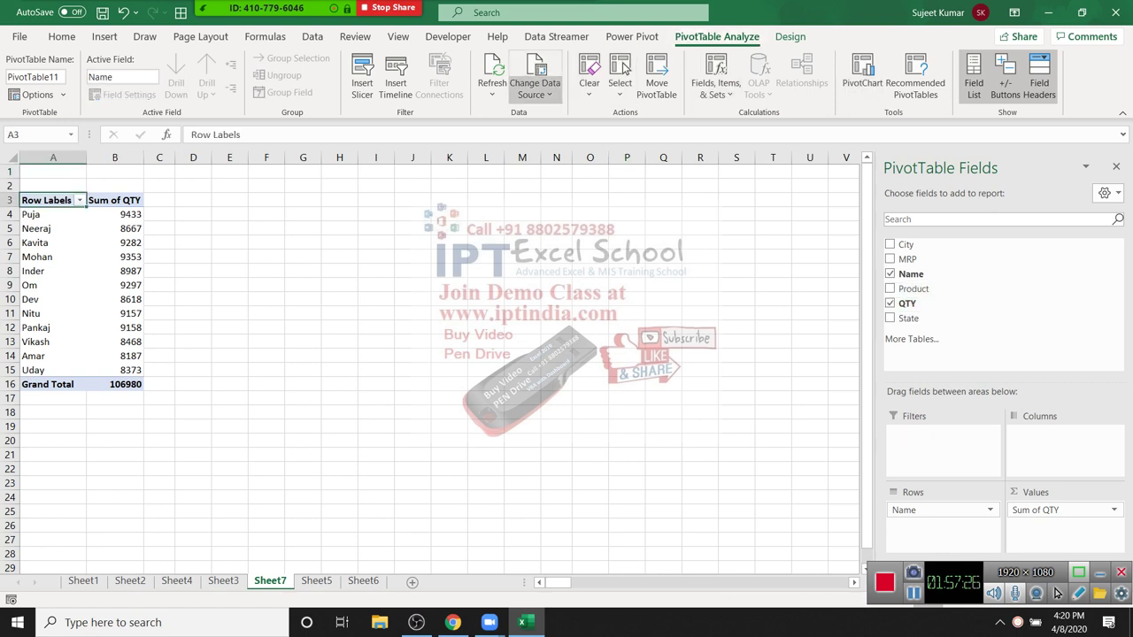
Step: Insert City, Product and State slicers for the name pivot and place them beside it
click(362, 79)
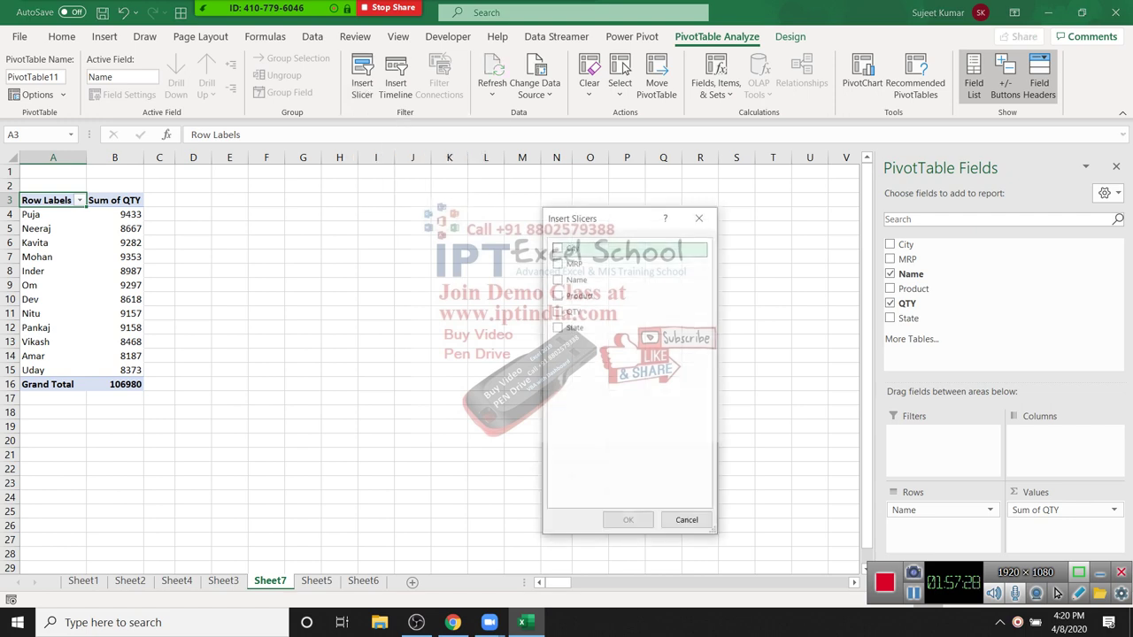
click(558, 249)
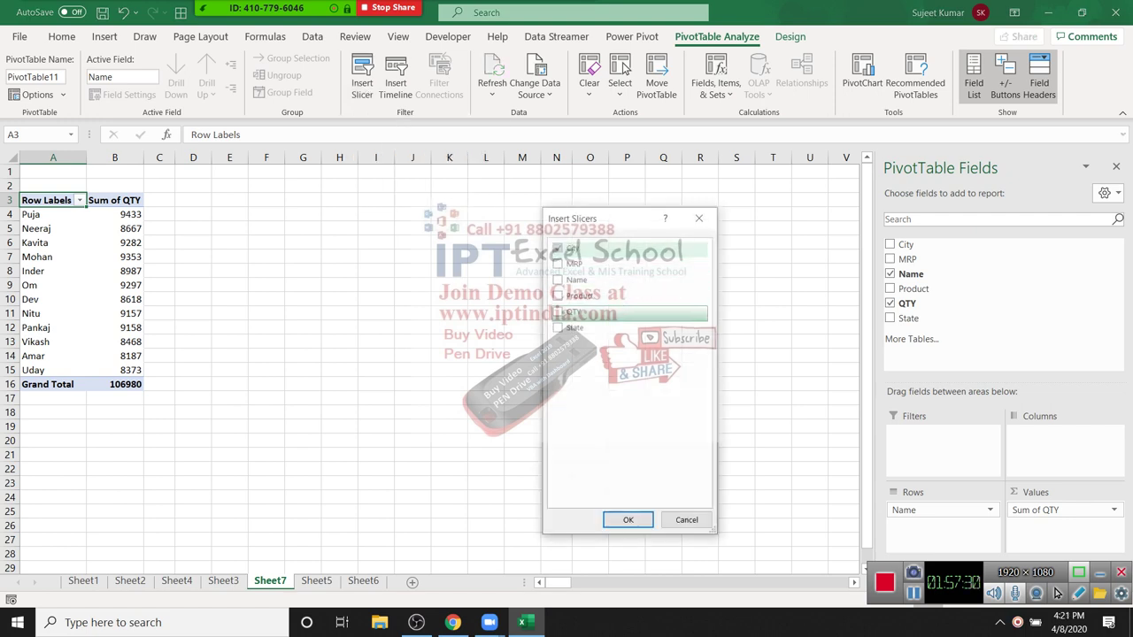
click(557, 327)
click(557, 295)
click(628, 519)
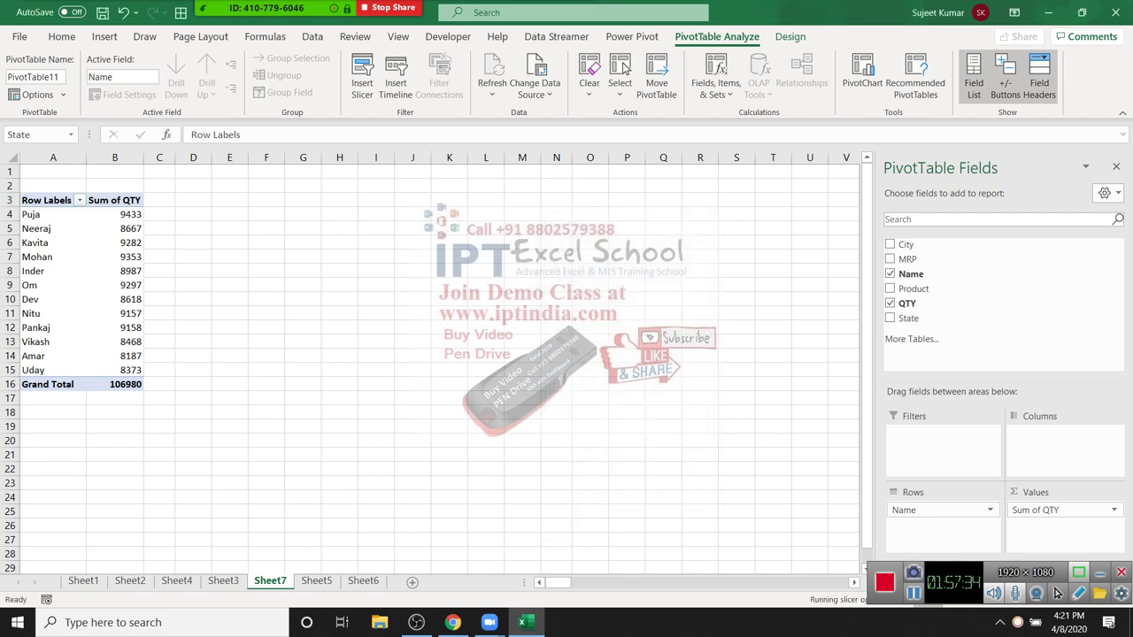
drag(356, 247, 304, 210)
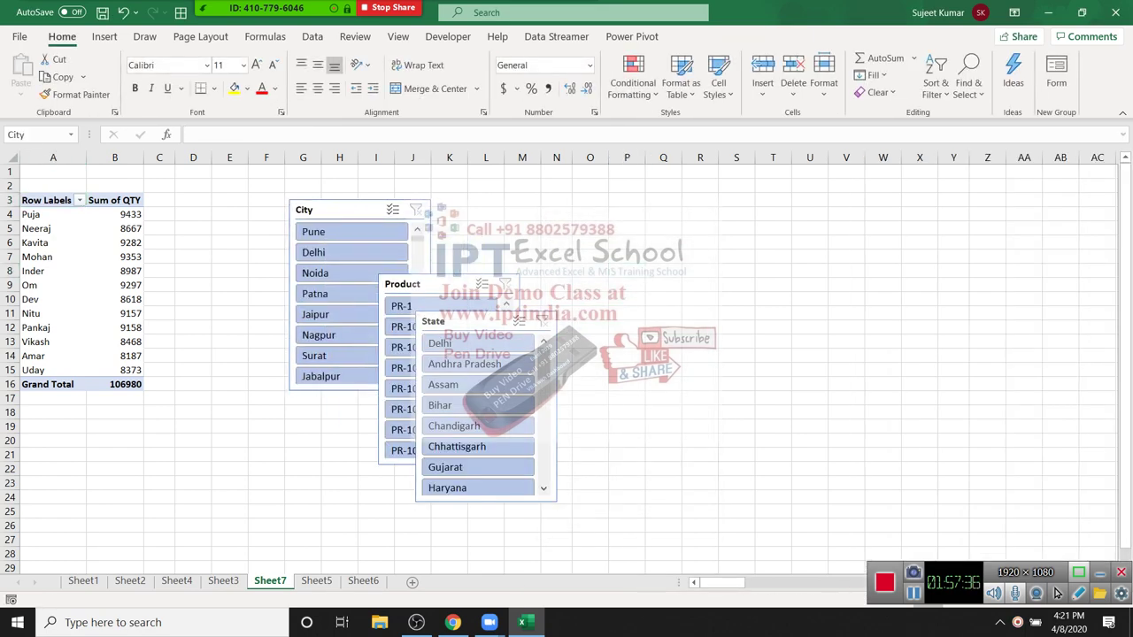
drag(403, 284, 454, 215)
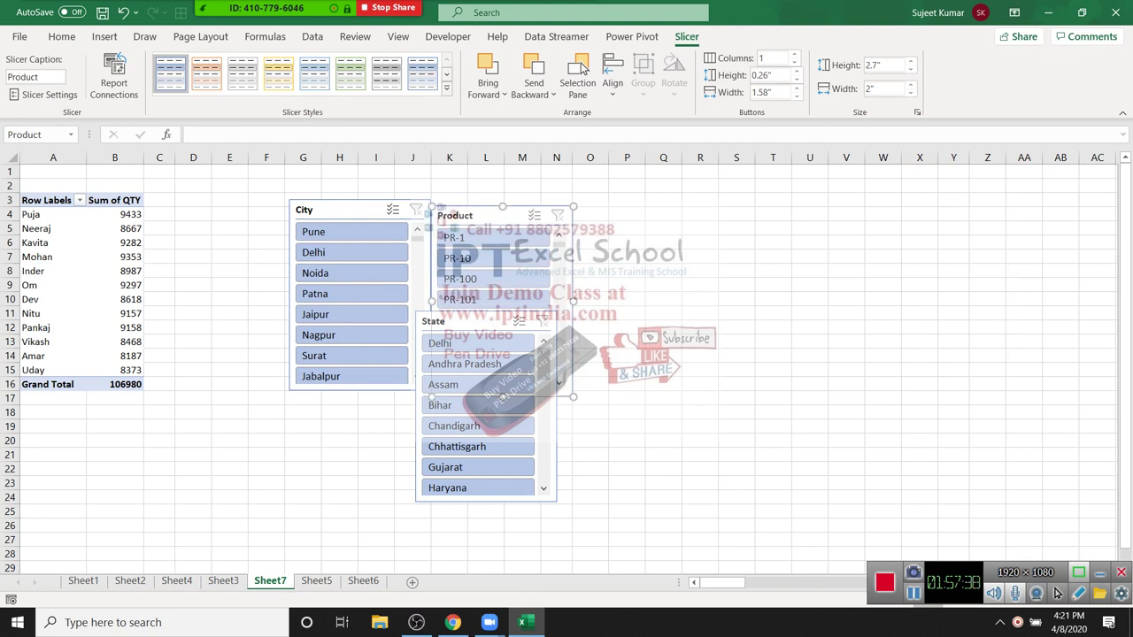
drag(443, 321, 603, 222)
Step: Test the slicers by filtering to Bihar and Hajipur[27], then clear the City and State filters
click(638, 305)
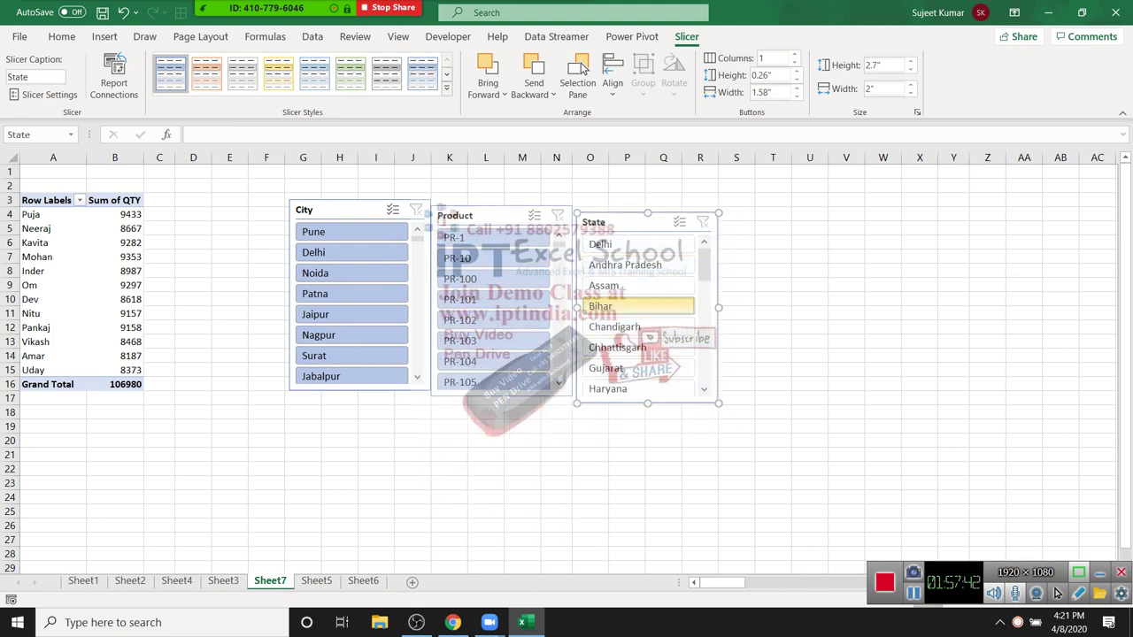
scroll(641, 319, down, 5)
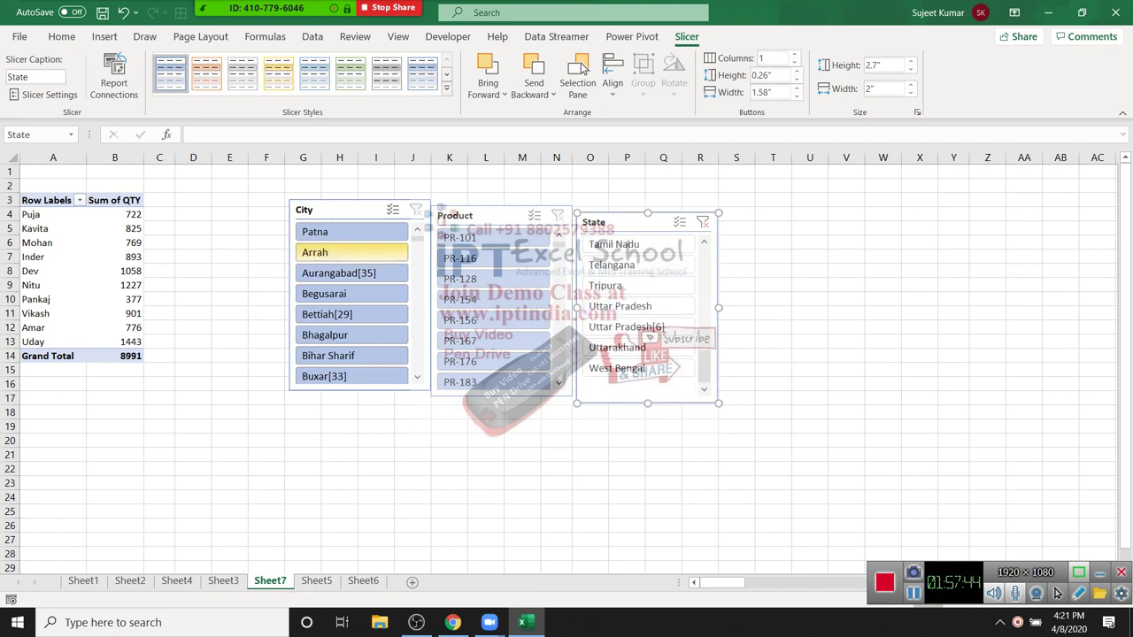
scroll(417, 377, down, 5)
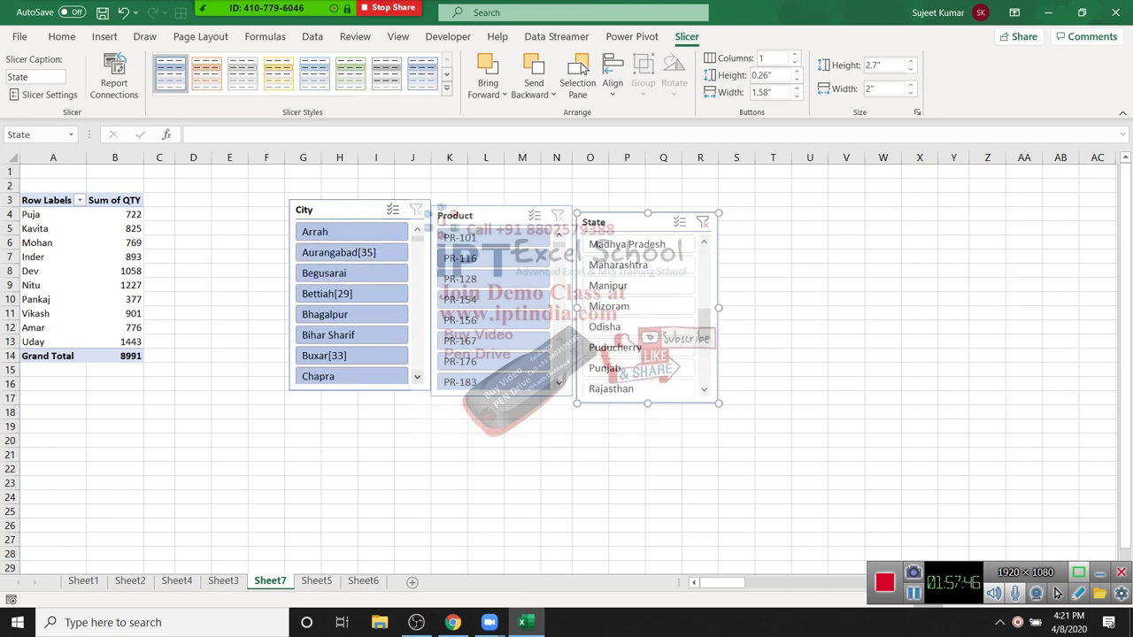
scroll(352, 345, down, 3)
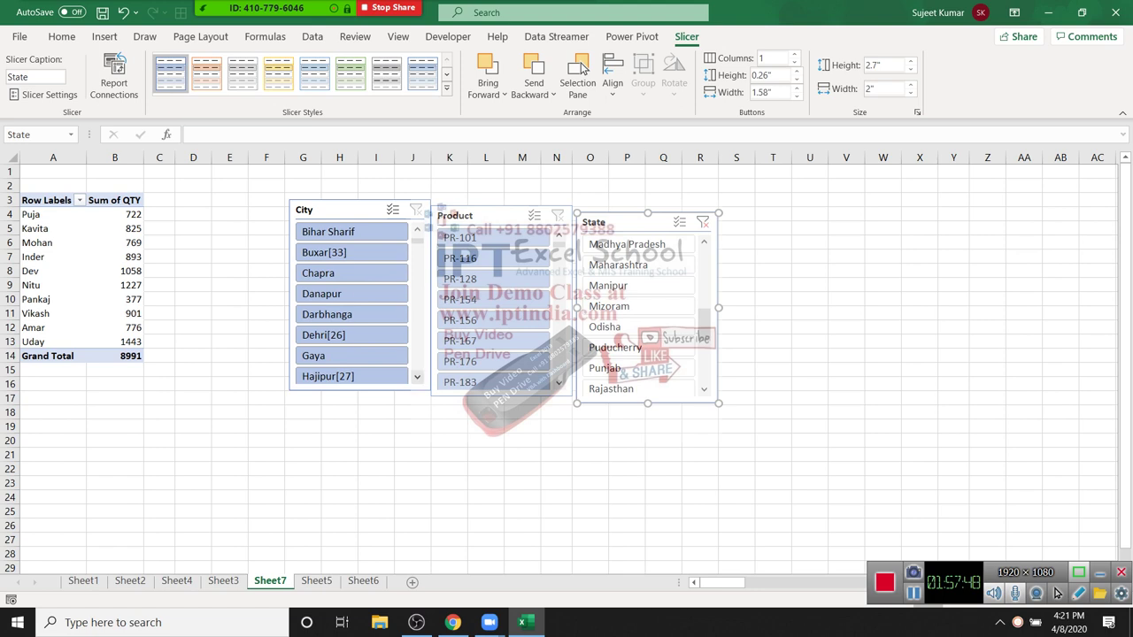
click(352, 334)
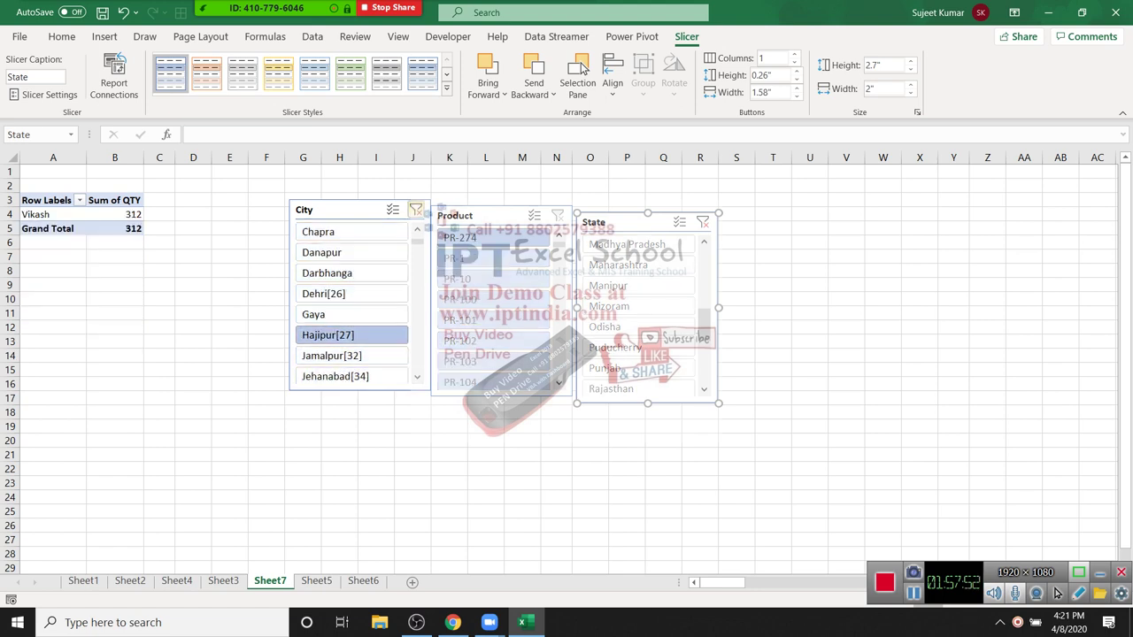
click(416, 210)
click(500, 394)
click(637, 222)
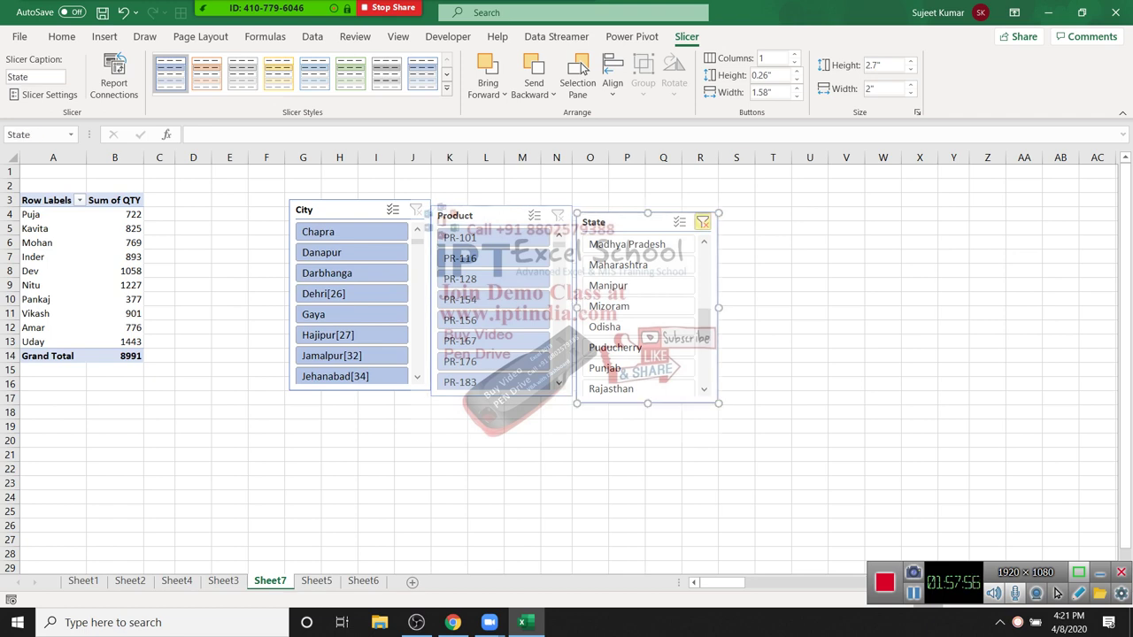
click(702, 223)
Step: Shift the State, Product and City slicers further right into one tidy row
scroll(638, 310, up, 5)
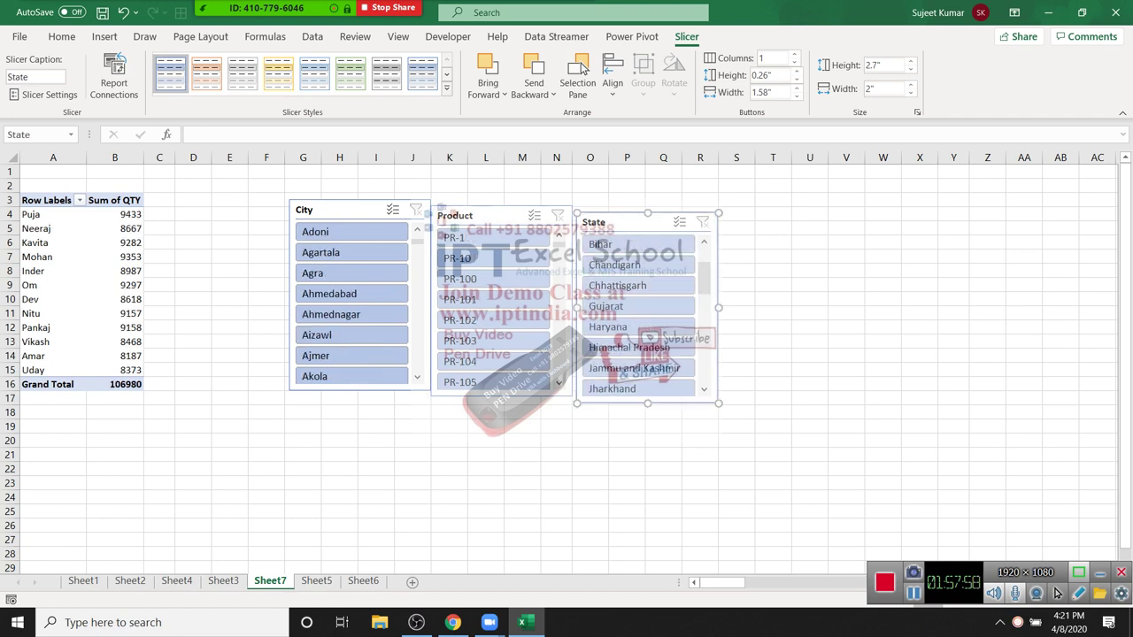
key(Up)
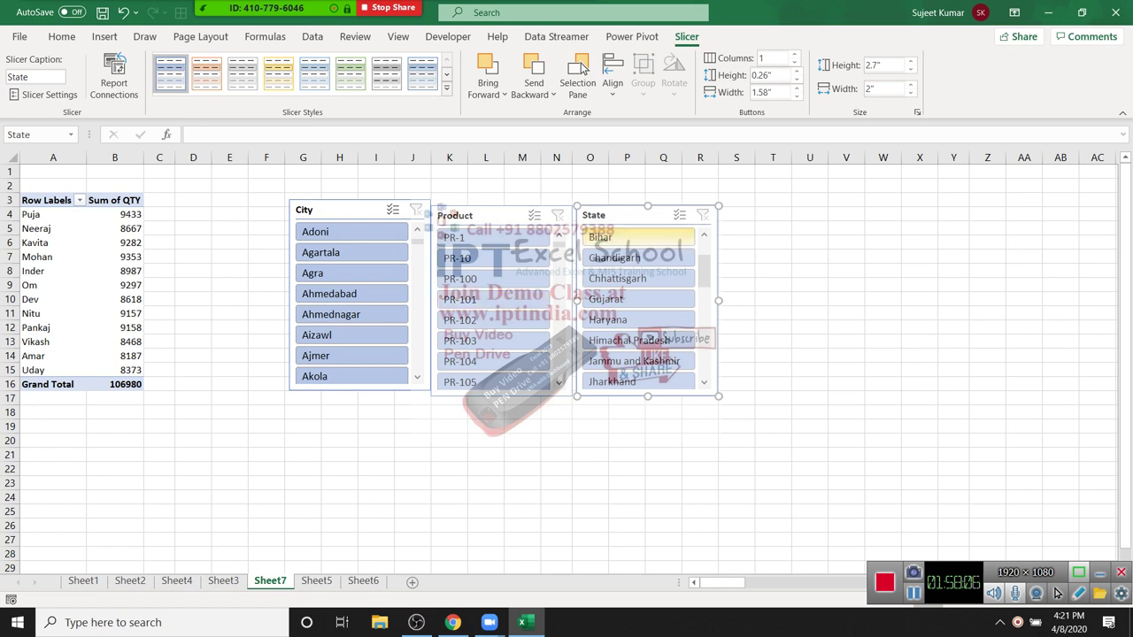
drag(619, 215, 884, 204)
drag(478, 215, 744, 194)
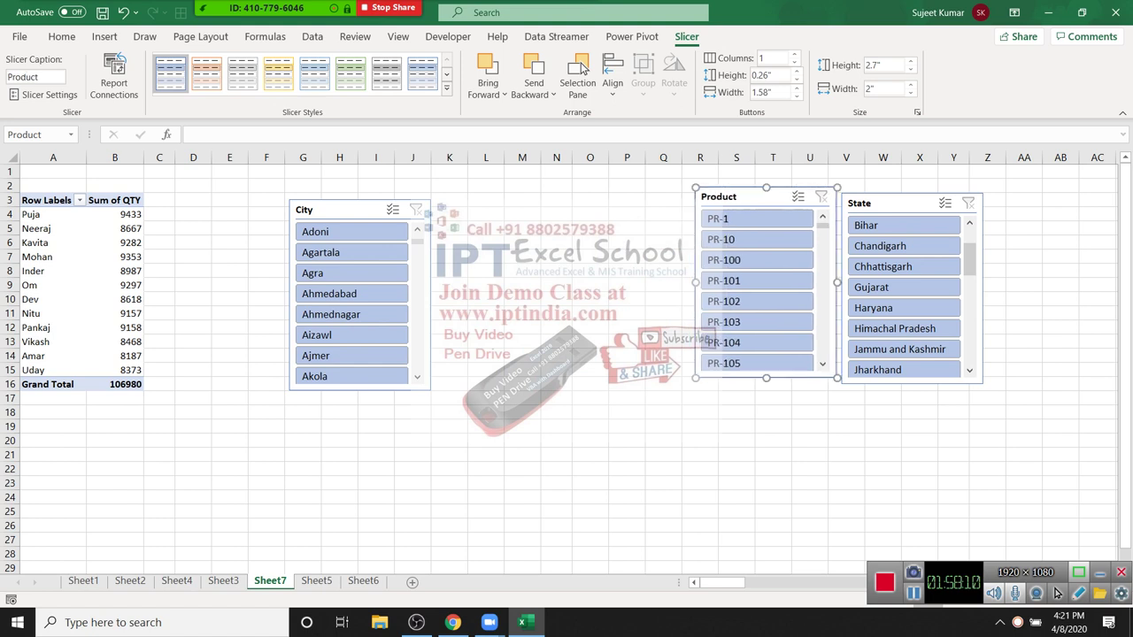
drag(337, 209, 598, 185)
drag(35, 228, 115, 229)
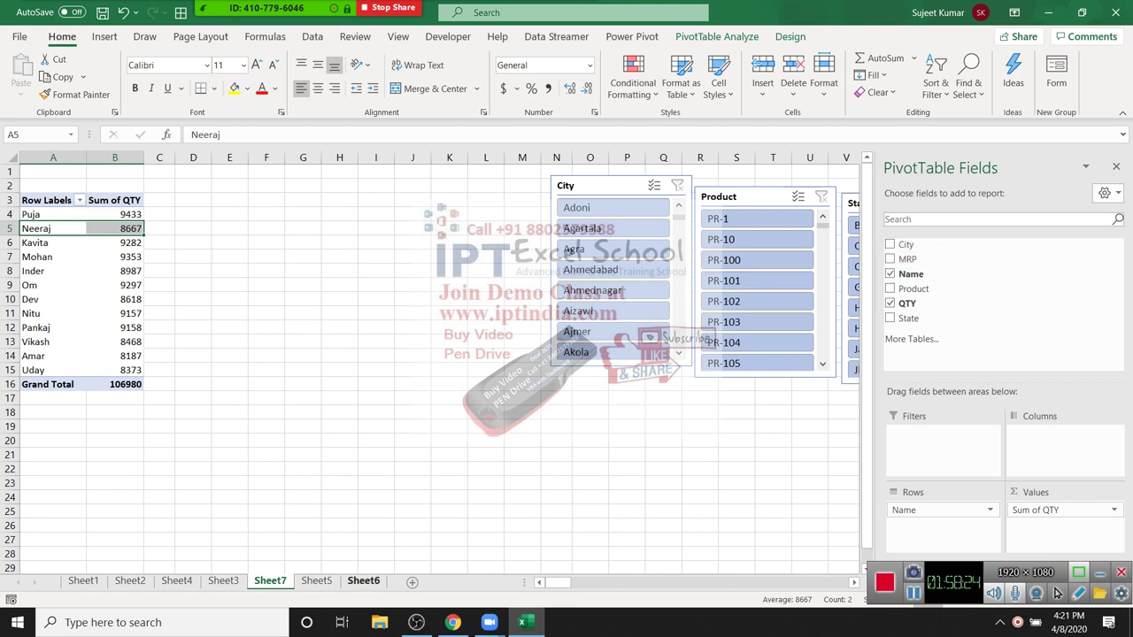
Step: Copy the pivot table to F3 and remove Sum of QTY from the copy
key(Up)
key(Up)
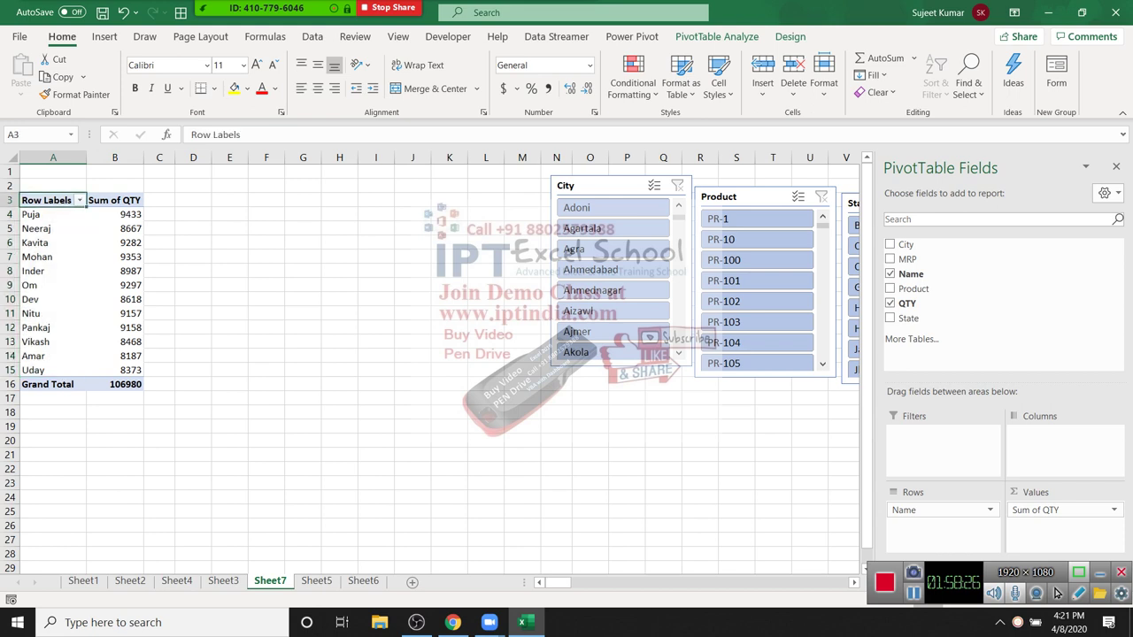
key(ctrl+a)
key(ctrl+c)
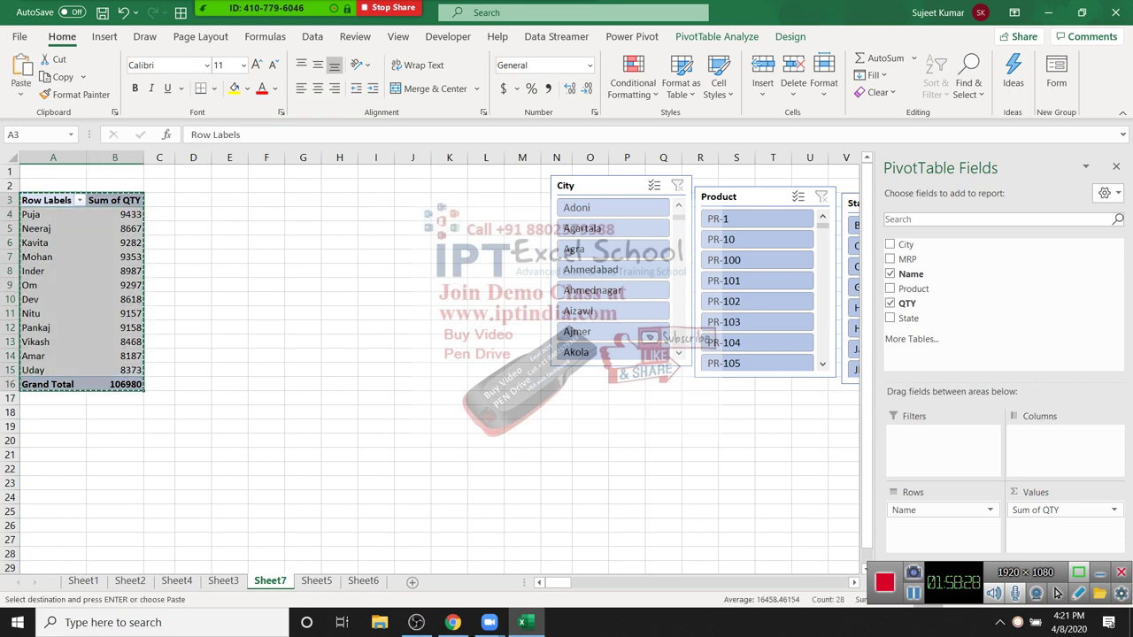
key(Up)
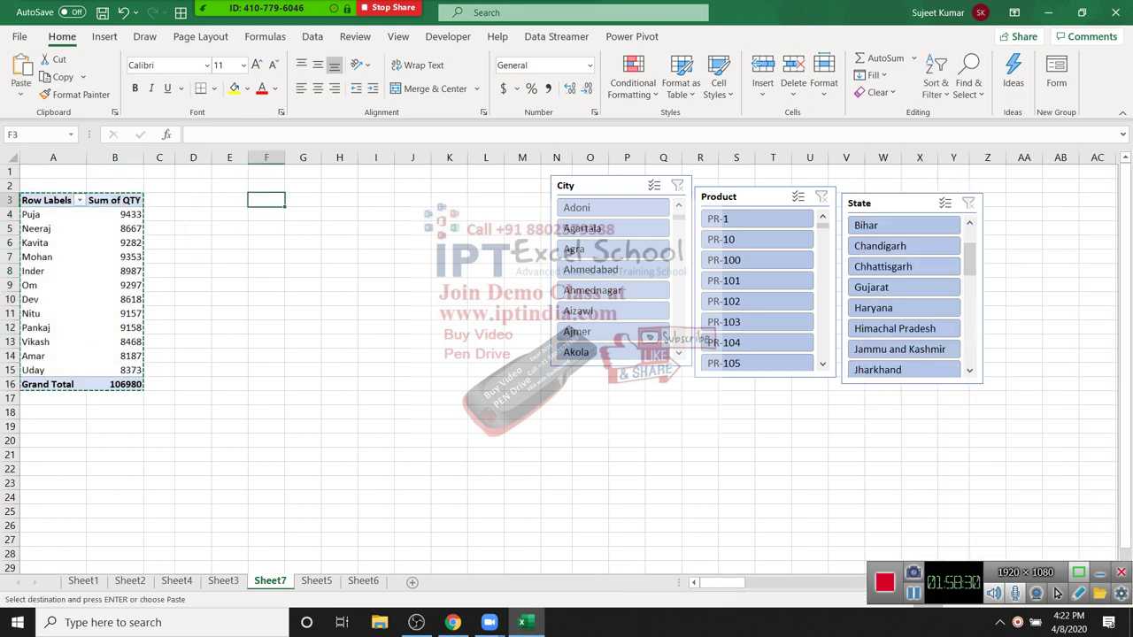
key(ctrl+v)
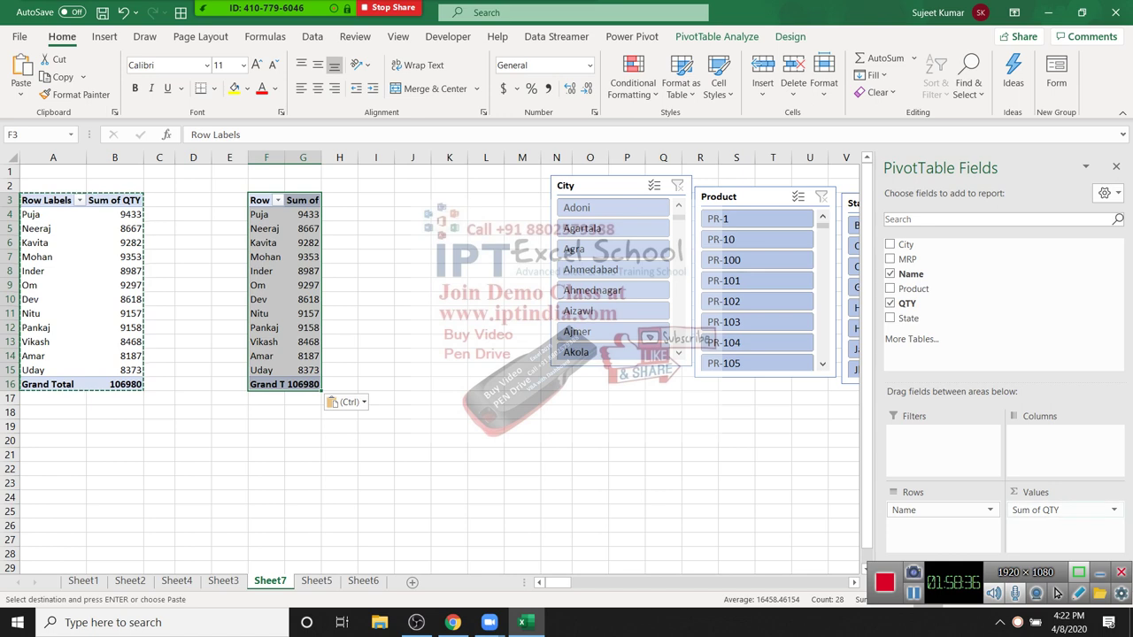
mouse_move(1065, 510)
mouse_down()
mouse_move(975, 583)
mouse_move(974, 265)
mouse_move(1065, 510)
mouse_up()
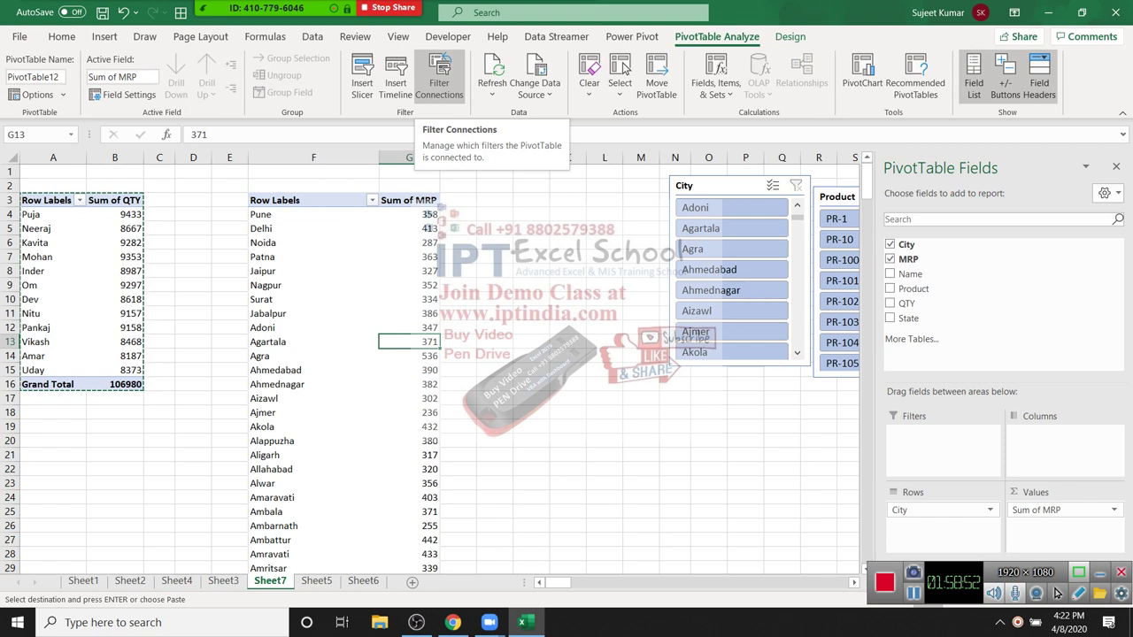
Step: Connect the City, Product and State slicers to the new pivot
click(439, 82)
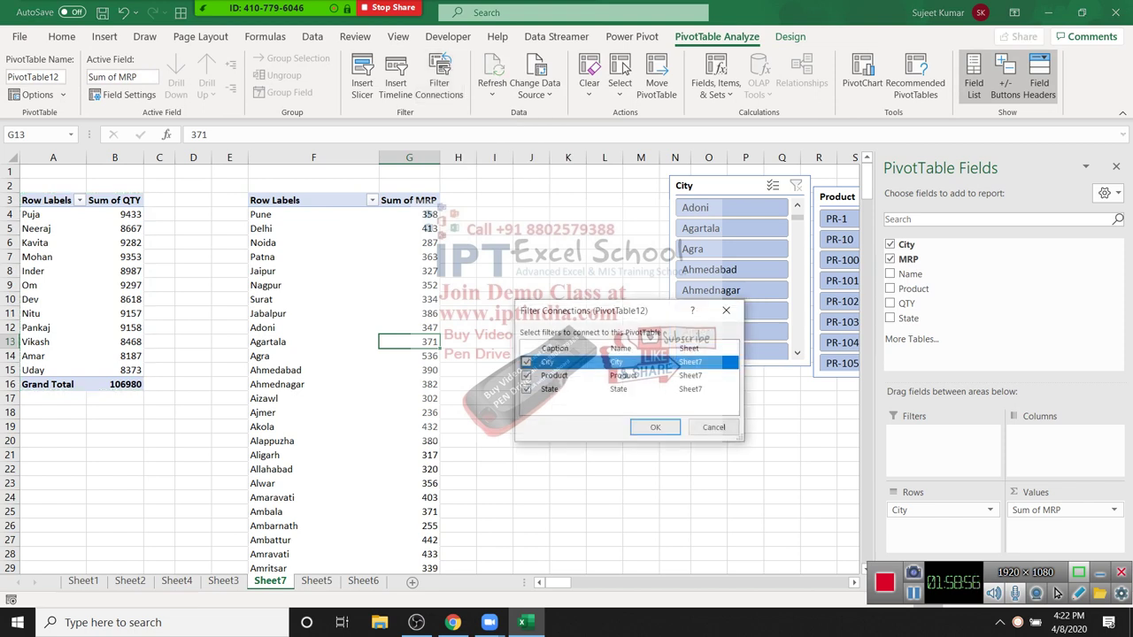
click(655, 427)
click(674, 482)
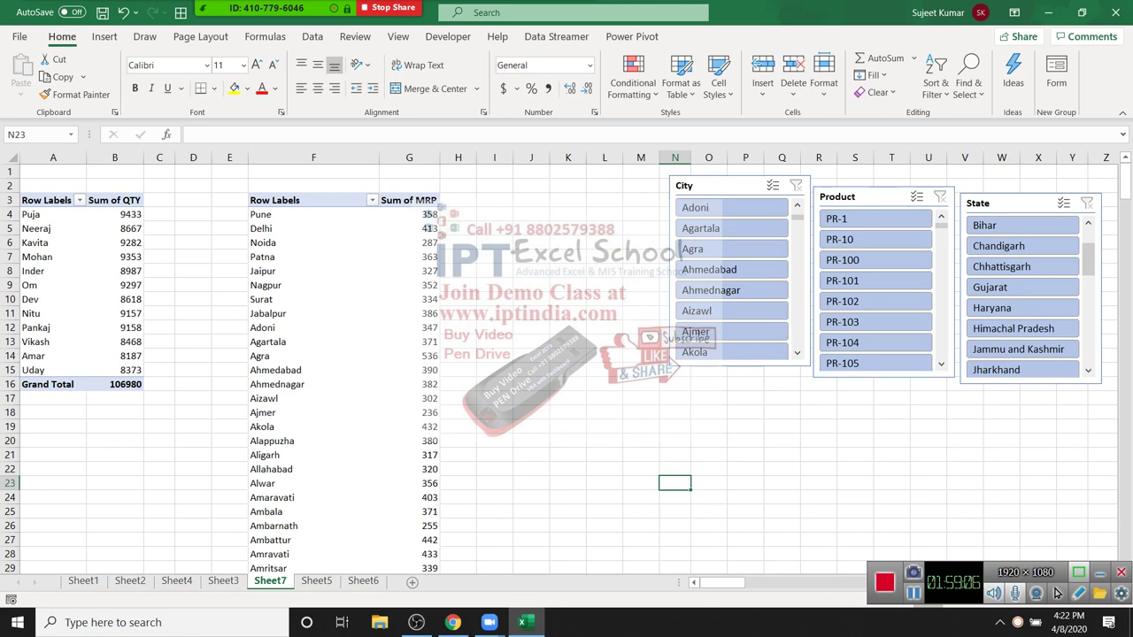
Step: Flip through Sheet6, Sheet4 and Sheet5 to check the other sheets
key(ctrl+Page_Up)
key(ctrl+Page_Up)
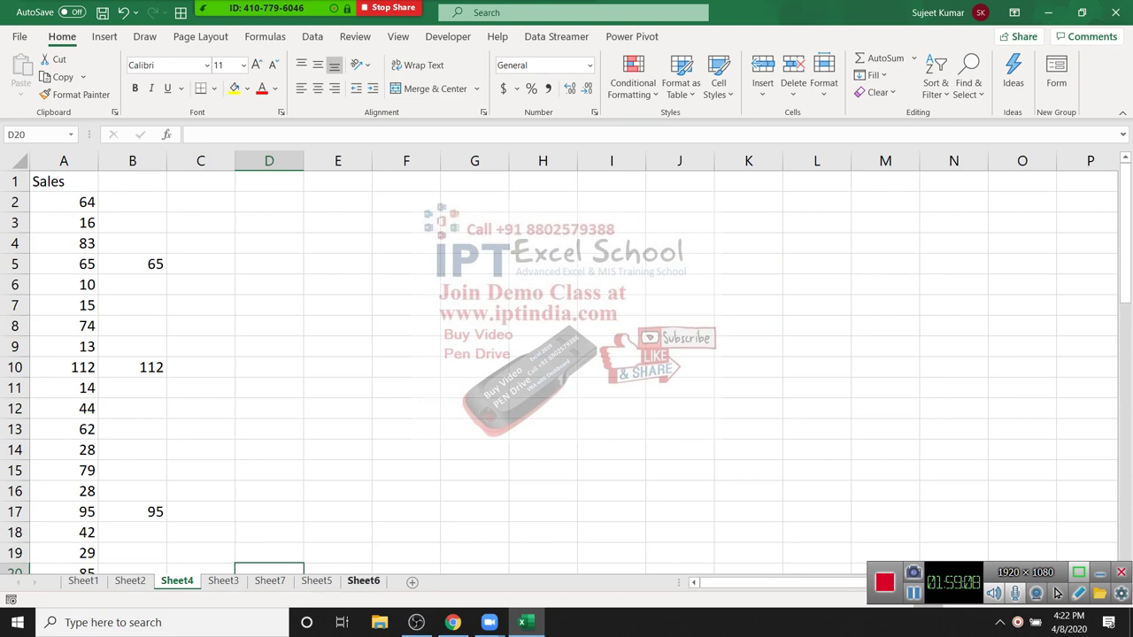
key(ctrl+Page_Down)
key(ctrl+Page_Down)
key(ctrl+Page_Down)
key(ctrl+Page_Down)
key(ctrl+Page_Up)
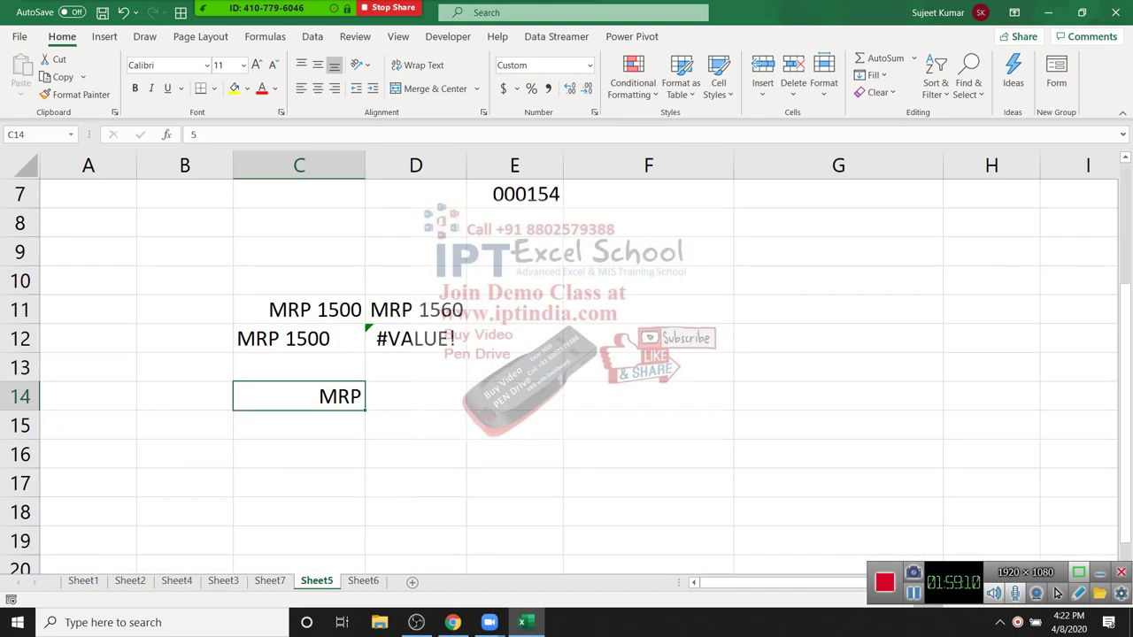
key(ctrl+Page_Up)
key(ctrl+Page_Up)
key(ctrl+Page_Up)
key(ctrl+Page_Up)
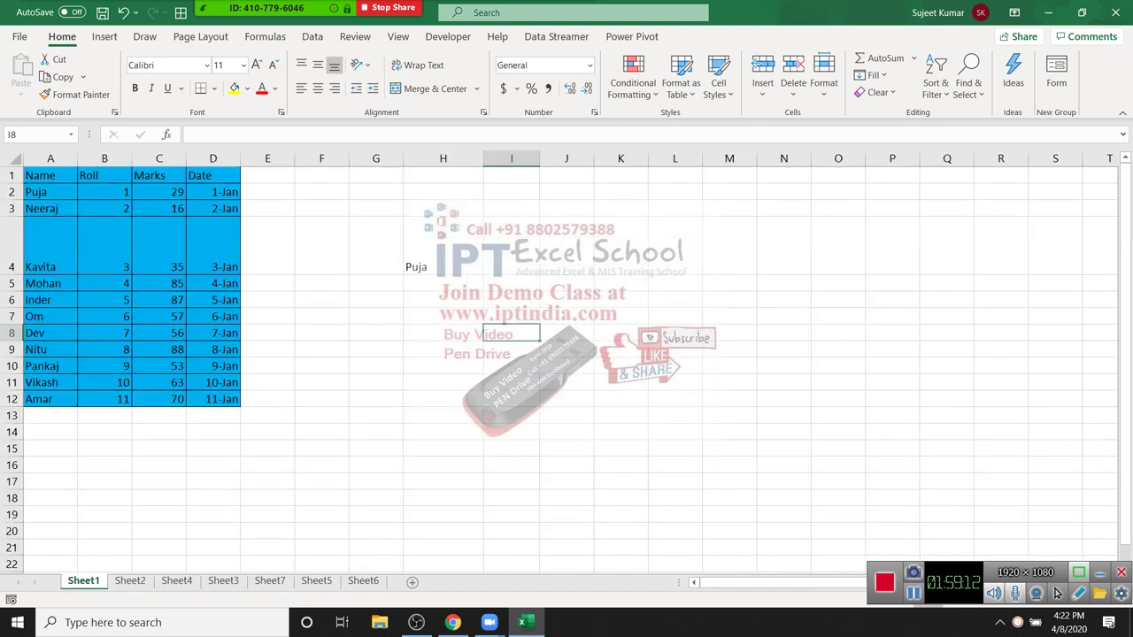
key(Up)
key(Left)
key(Left)
key(Left)
key(Left)
key(Left)
key(Left)
key(Left)
key(Left)
key(Right)
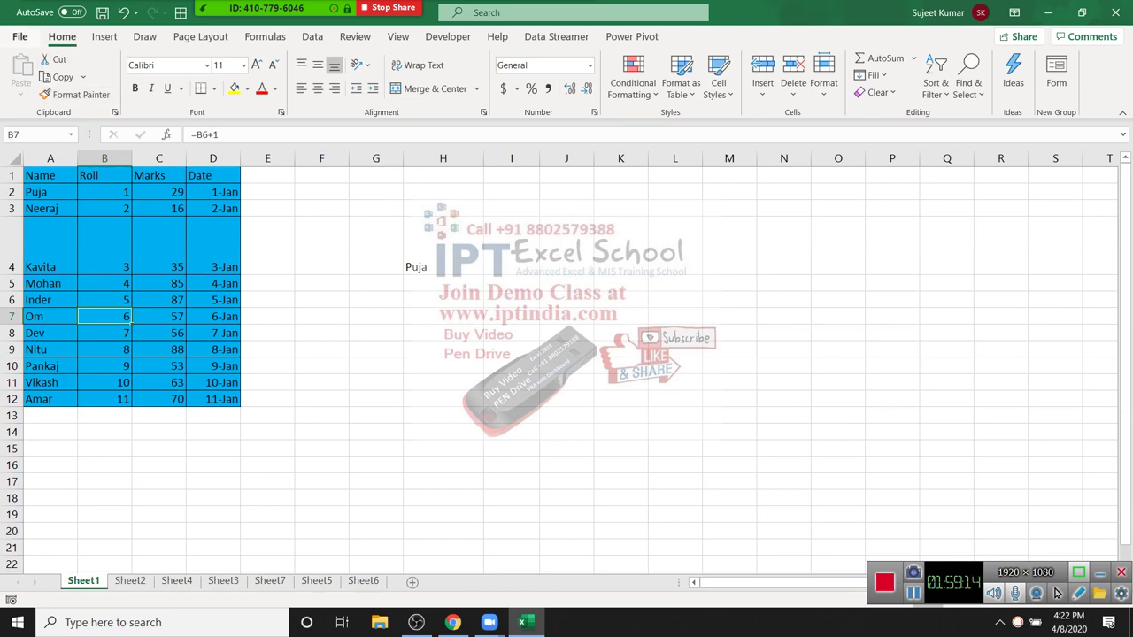
Step: Open the Map-Data workbook from the recent workbooks list
key(ctrl+o)
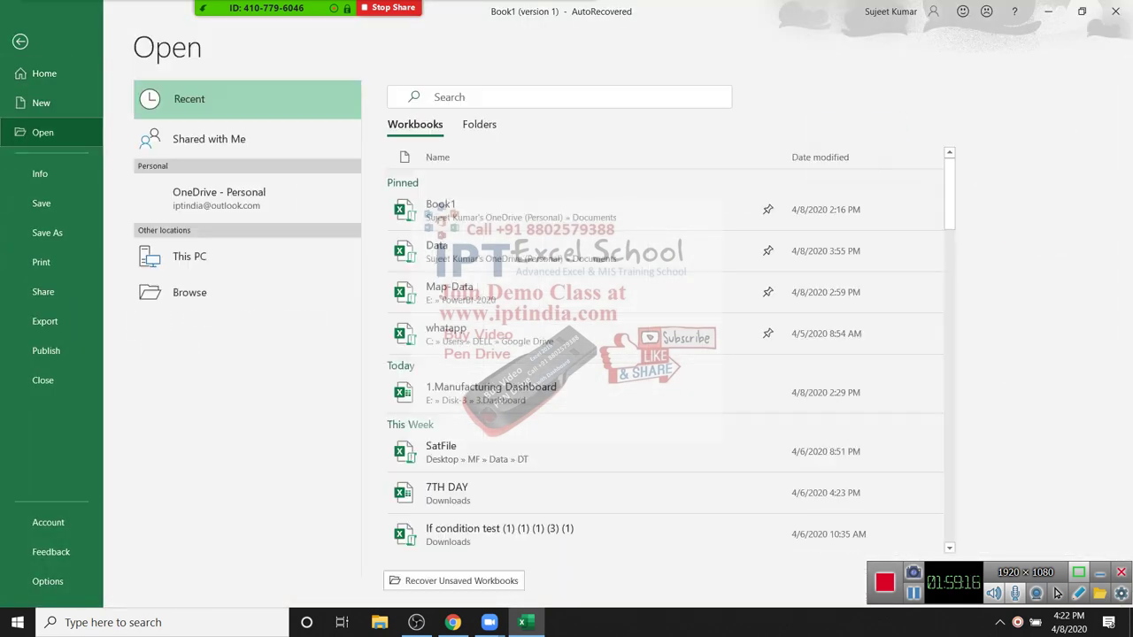
key(Up)
key(Up)
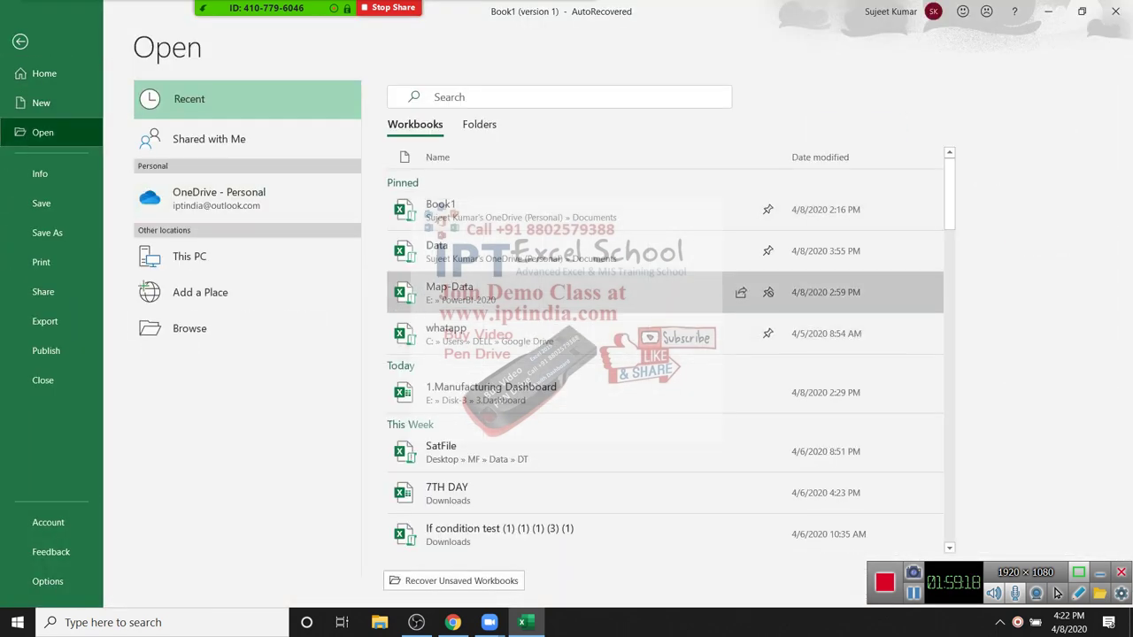
key(Down)
key(Up)
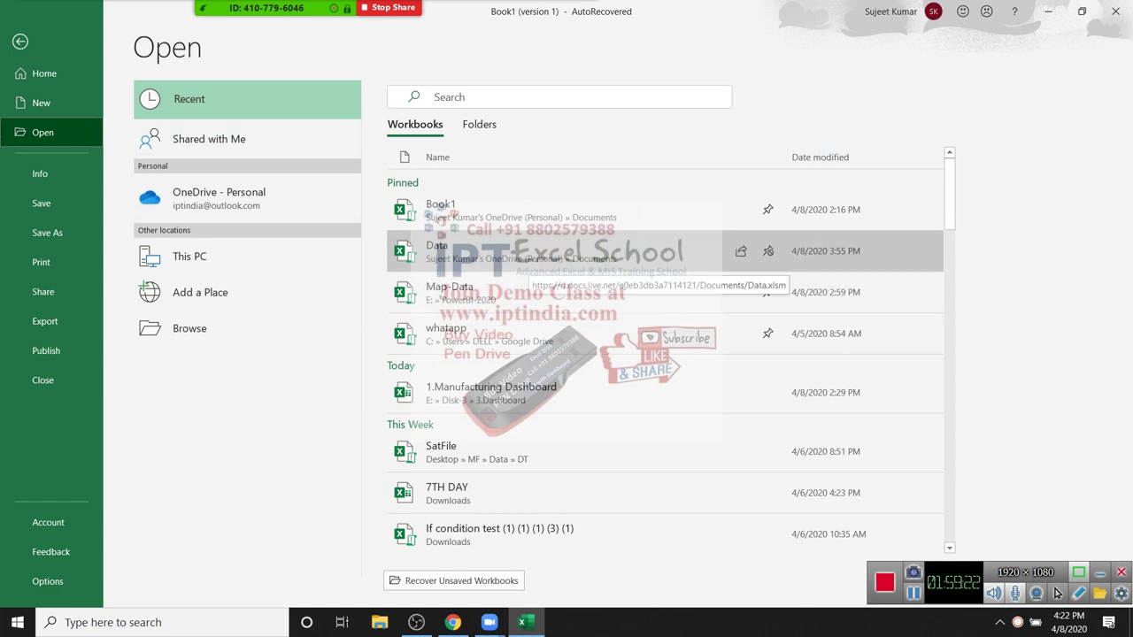
key(Down)
key(Up)
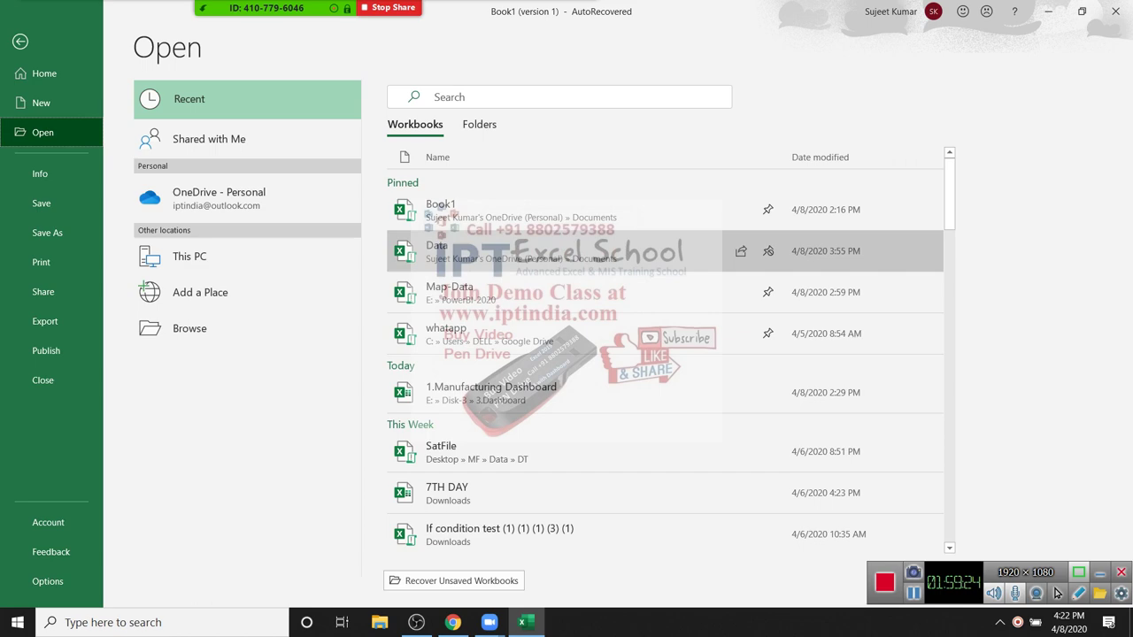
key(Down)
key(Return)
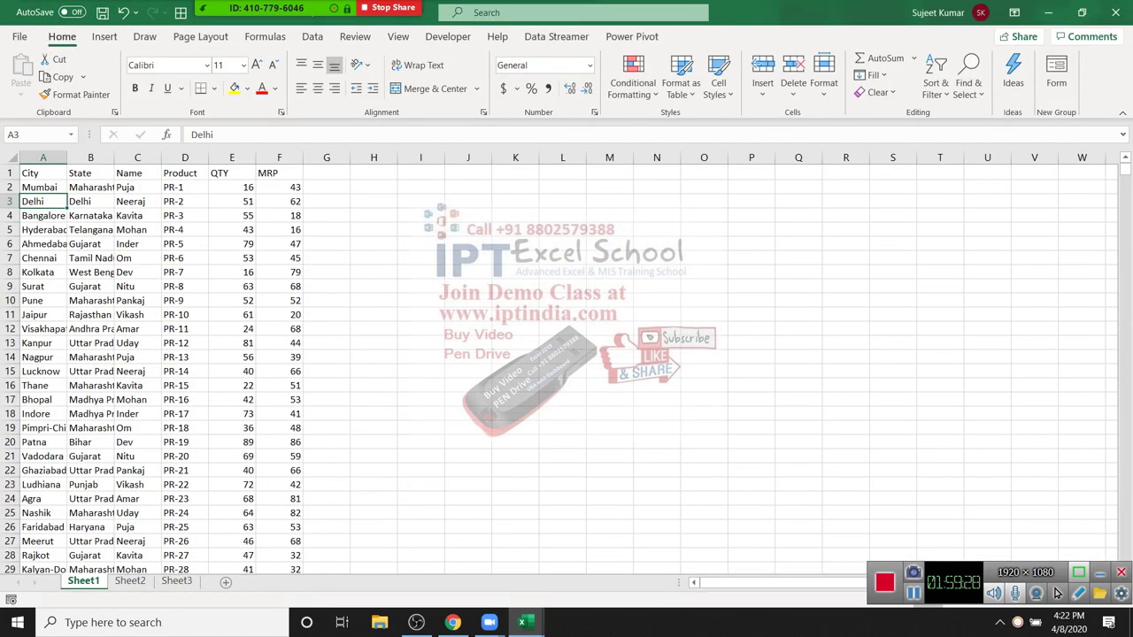
Step: Format the data range A1:F2108 as a table with headers in a chosen style
key(ctrl+shift+Right)
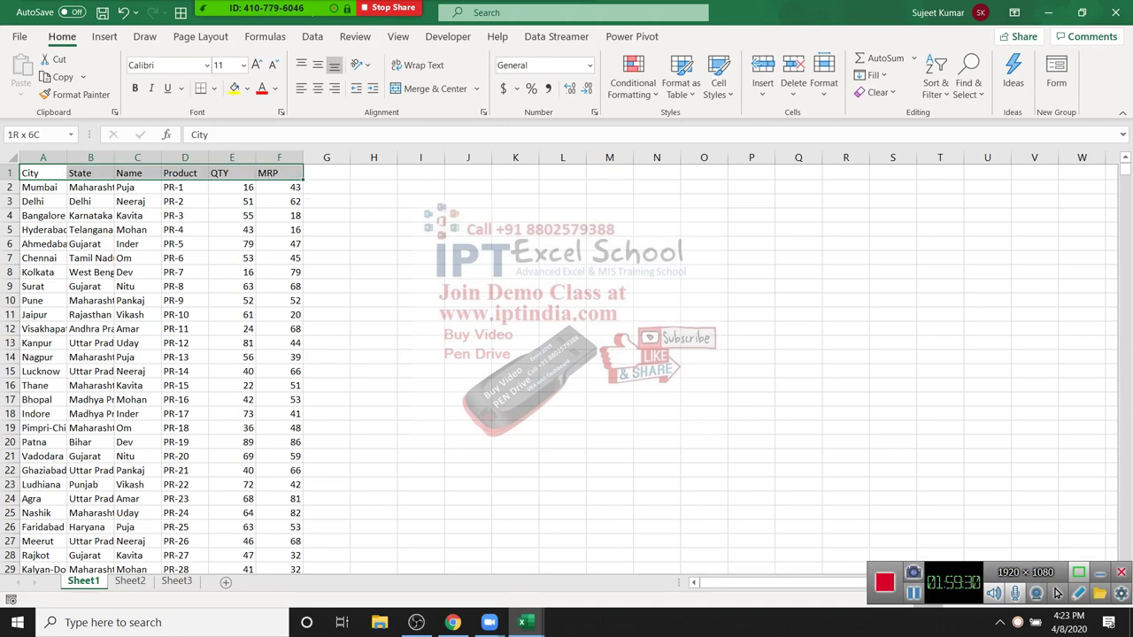
key(ctrl+shift+Down)
key(ctrl+c)
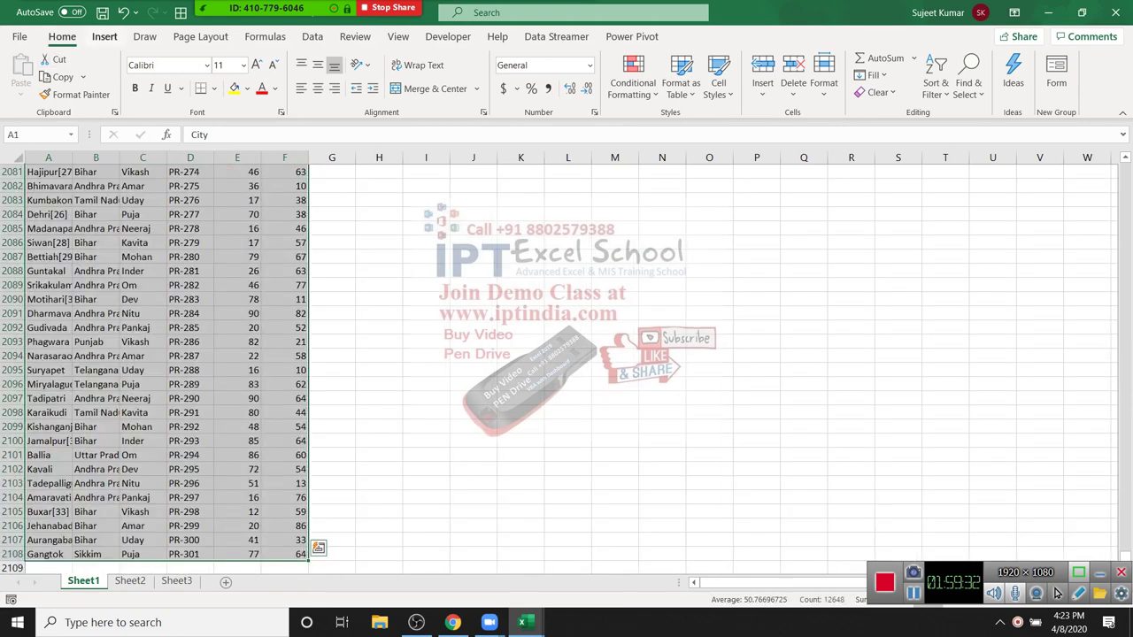
key(alt+n)
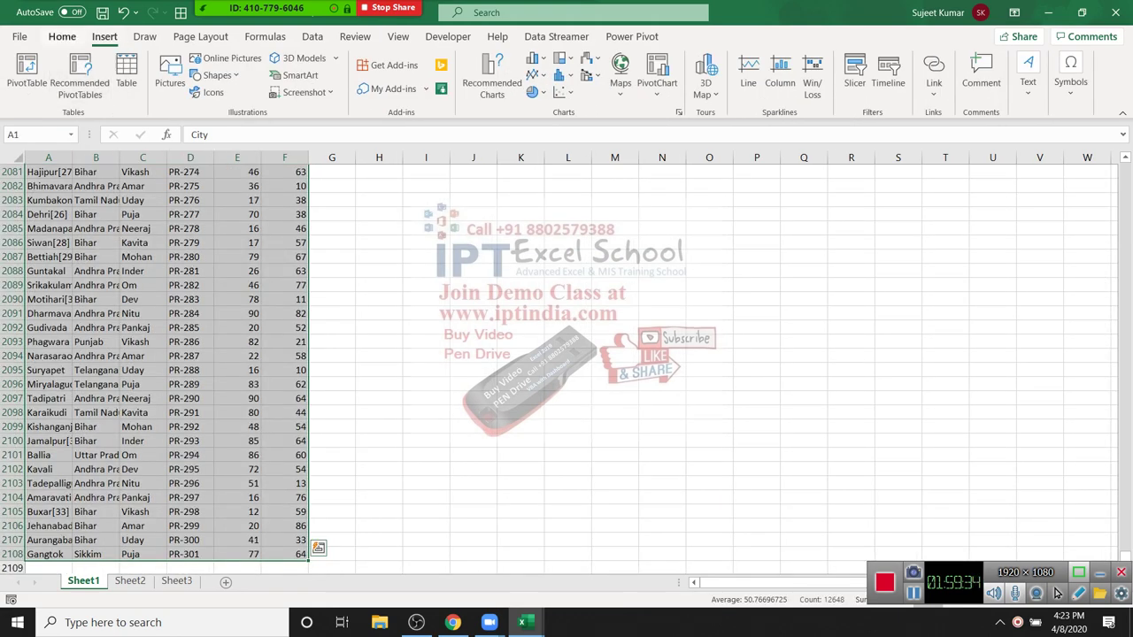
key(alt+h)
key(t)
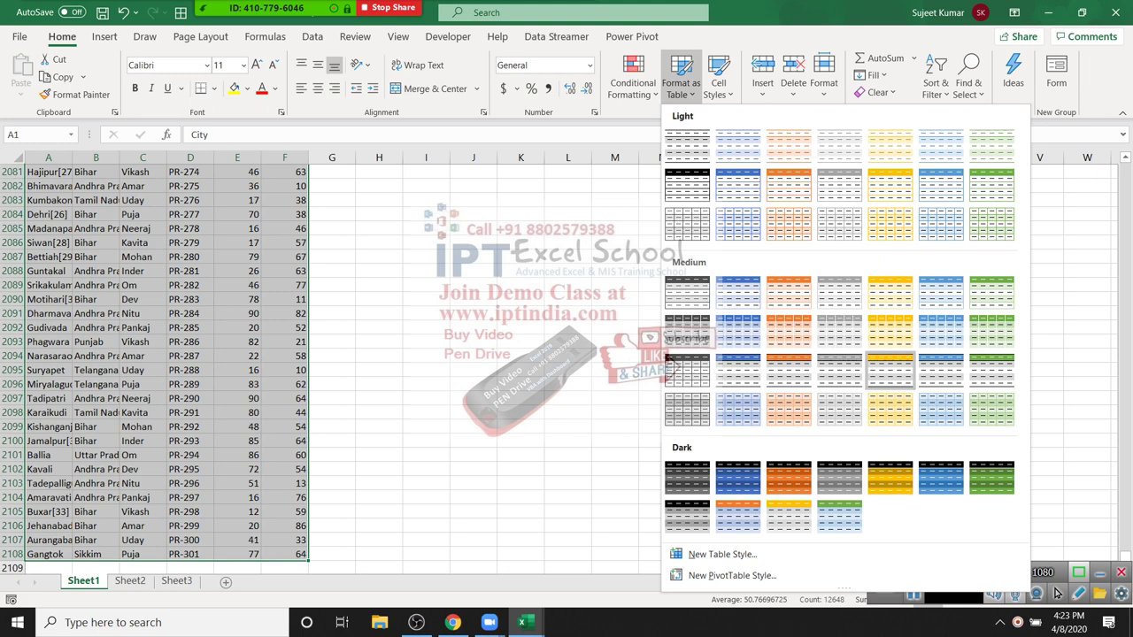
click(688, 370)
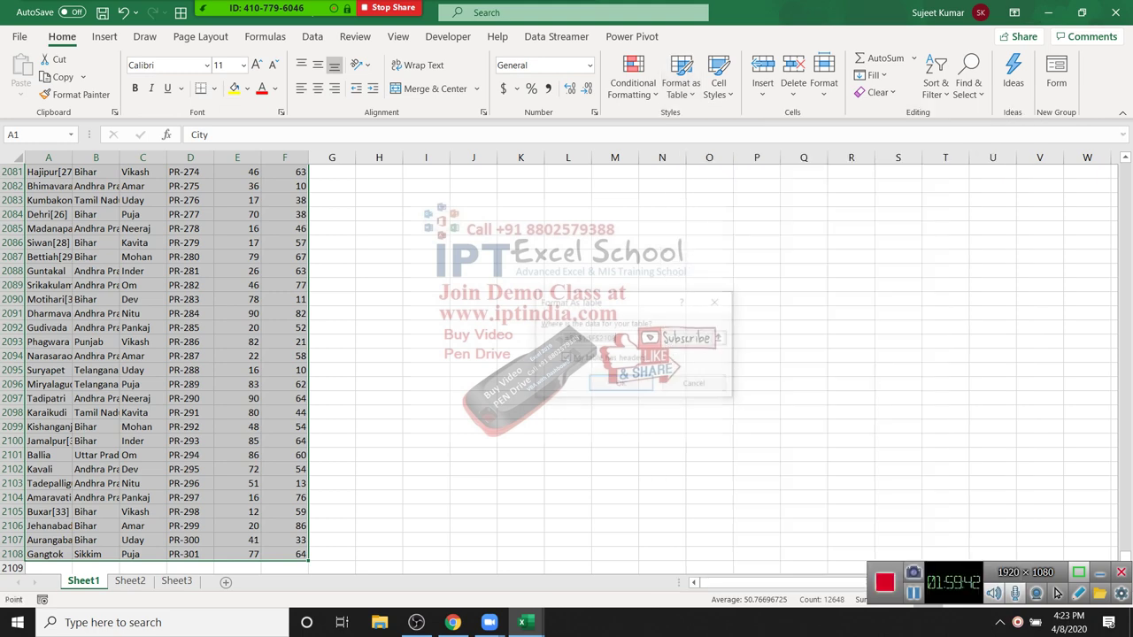
key(Return)
click(233, 229)
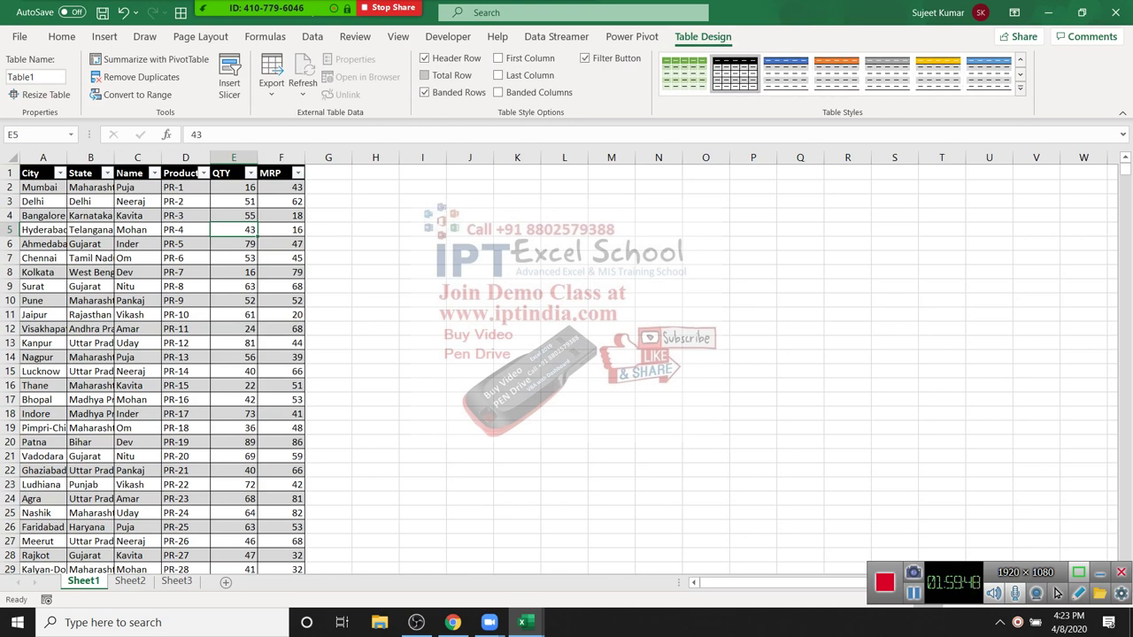
Step: Add a total row that sums QTY and averages MRP
key(ctrl+shift+t)
key(ctrl+Down)
key(Down)
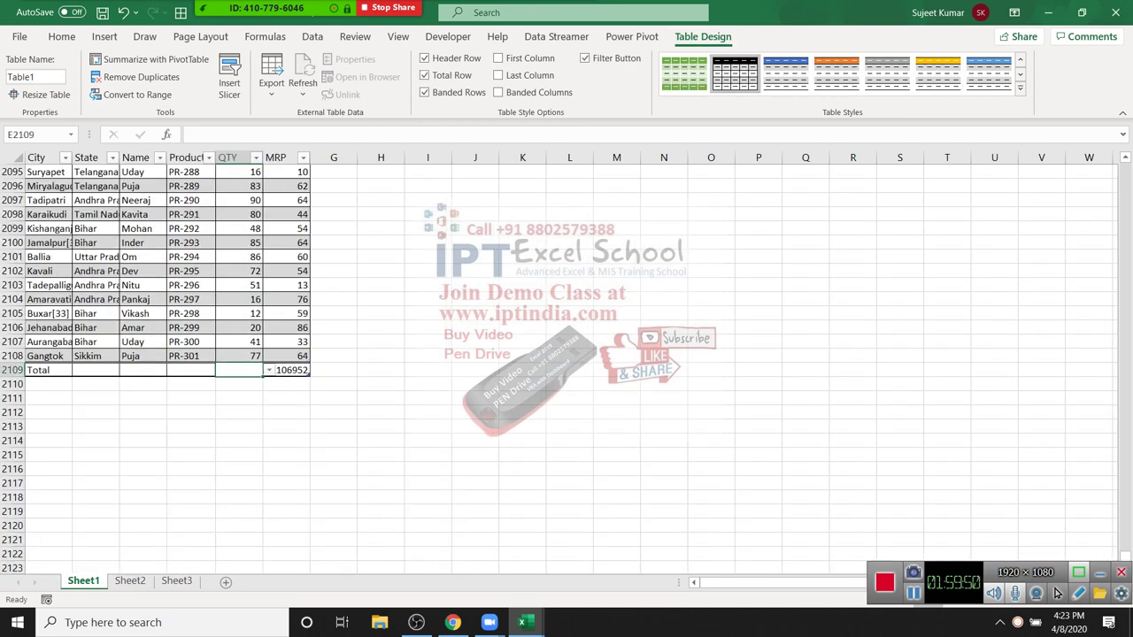
key(alt+Down)
key(Down)
key(Down)
key(Down)
key(Down)
key(Down)
key(Down)
key(Return)
key(Right)
key(alt+Down)
key(Down)
key(Down)
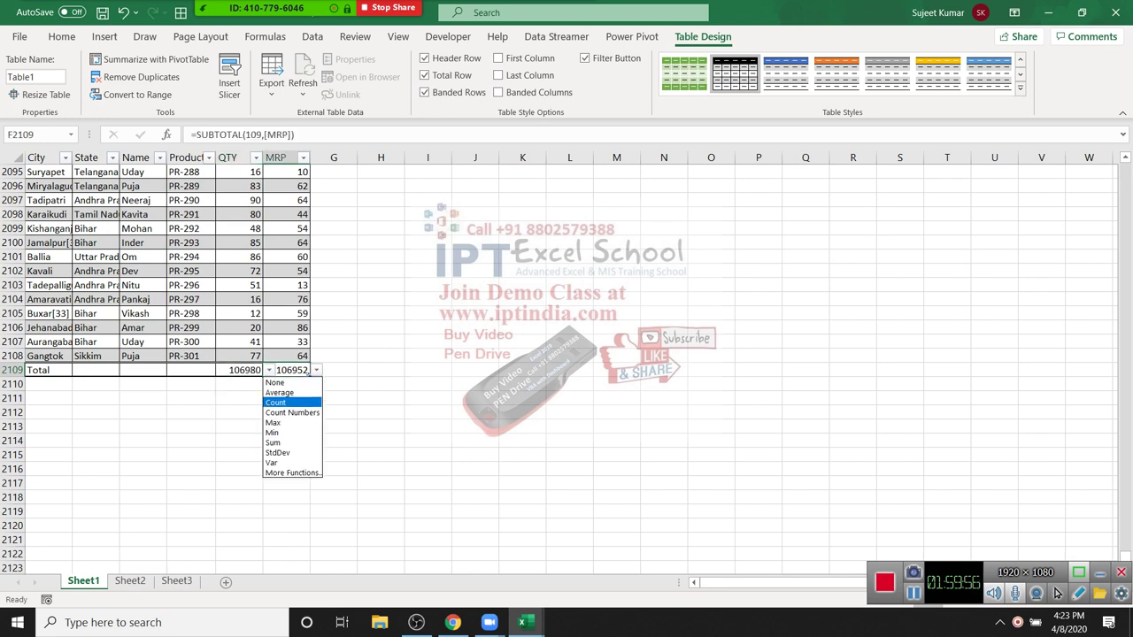
key(Up)
key(Return)
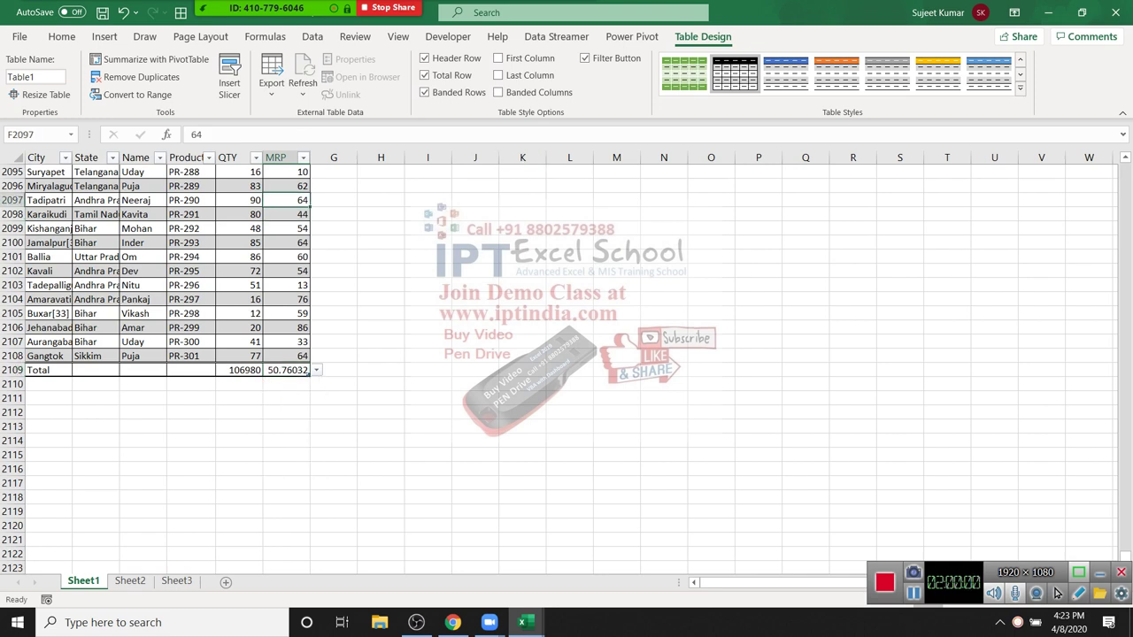
Step: Insert State, Name and Product slicers for the table
click(230, 78)
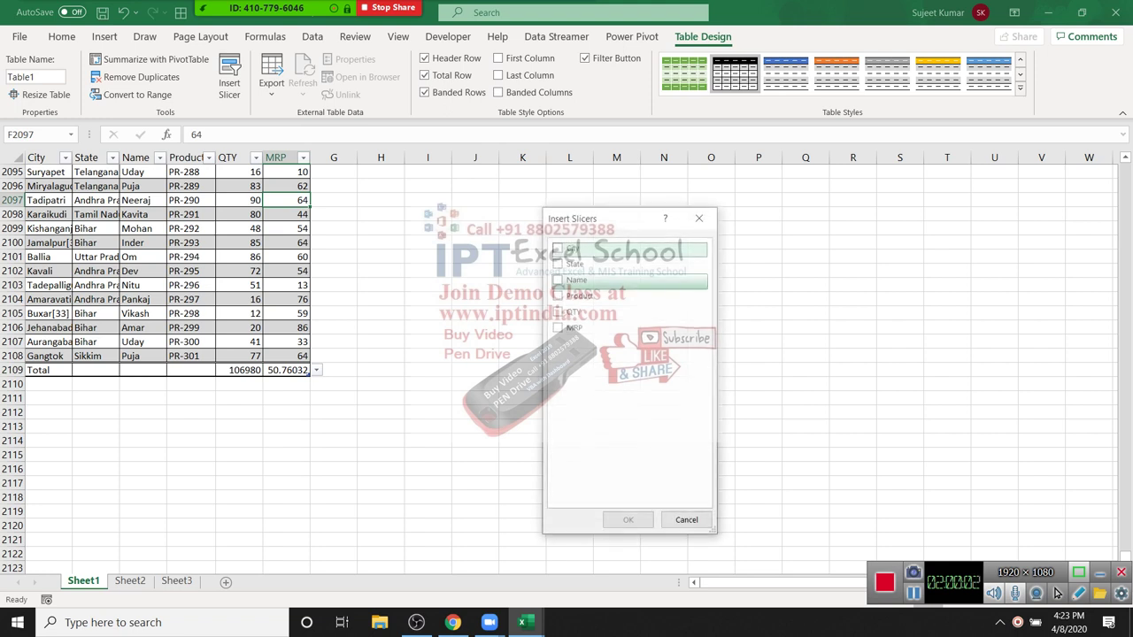
click(558, 264)
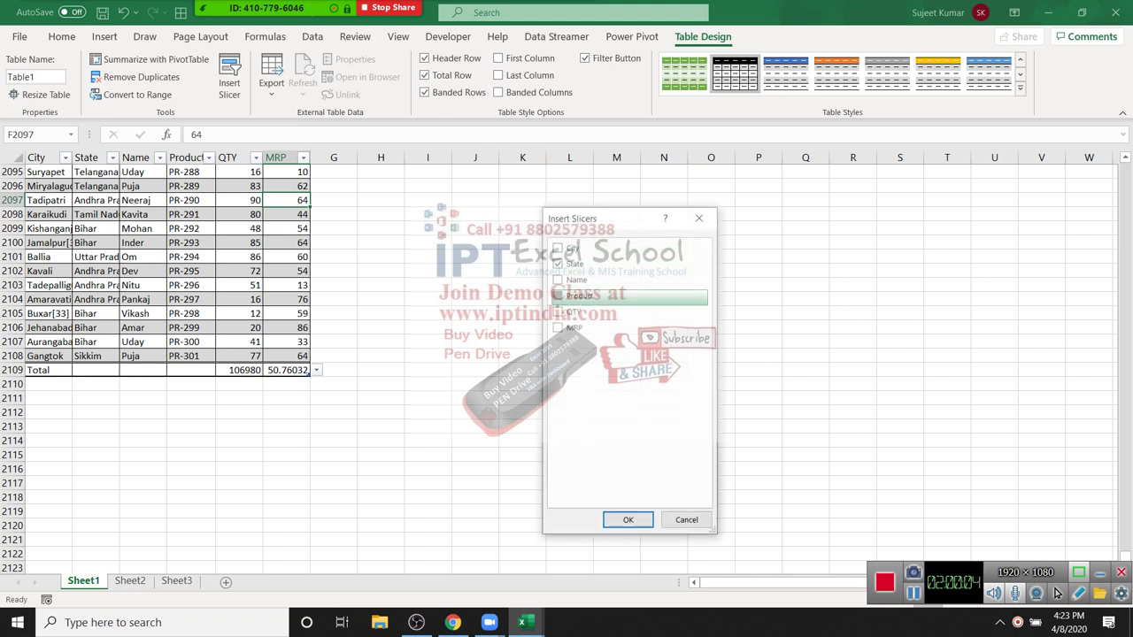
click(557, 280)
click(557, 295)
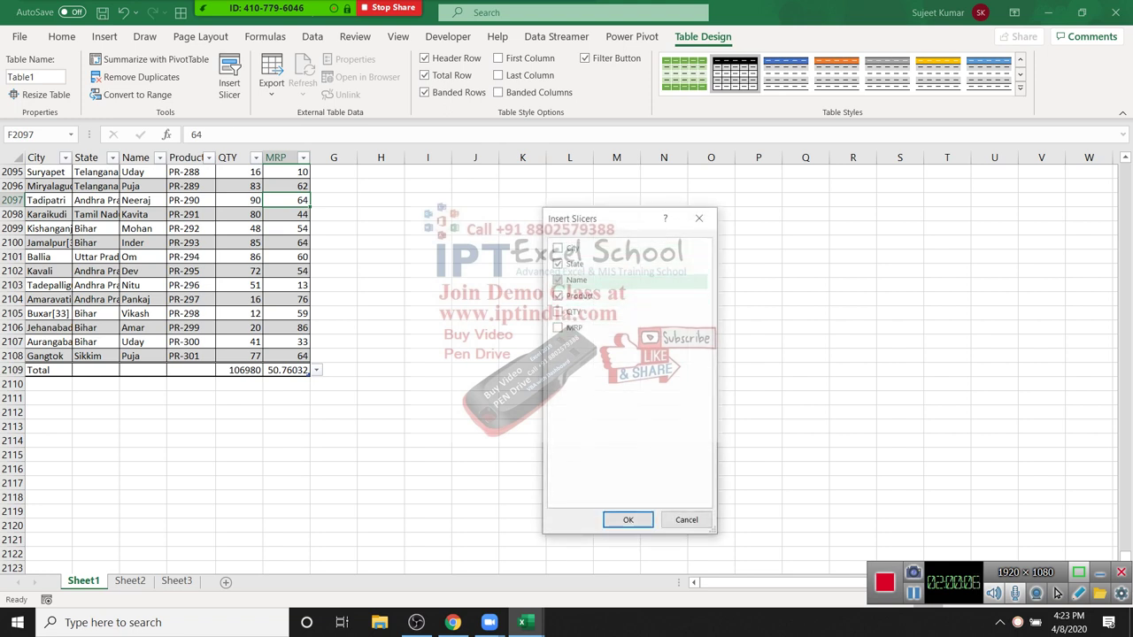
key(Return)
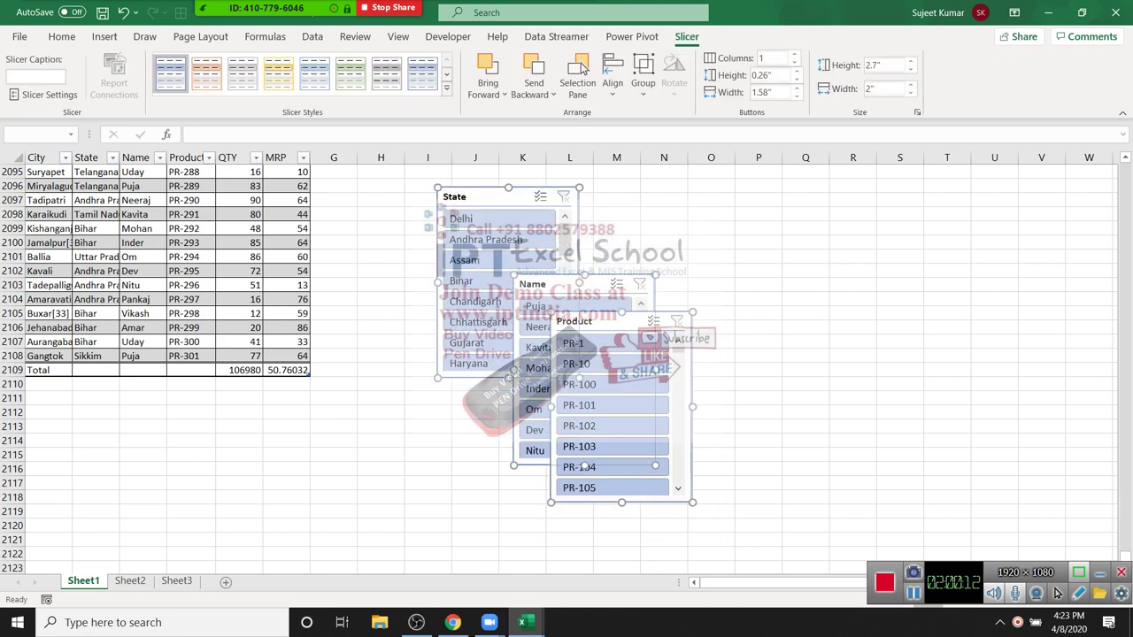
Step: Move the slicers to J2 and line up State, Name and Product side by side
key(Delete)
scroll(567, 363, up, 20)
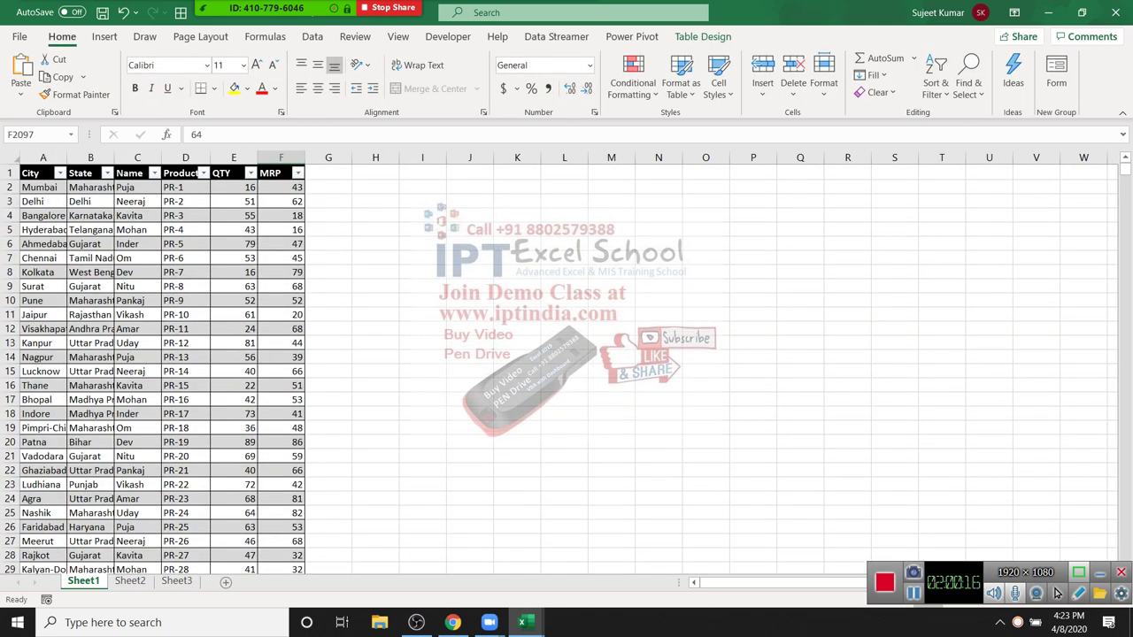
click(470, 186)
key(ctrl+v)
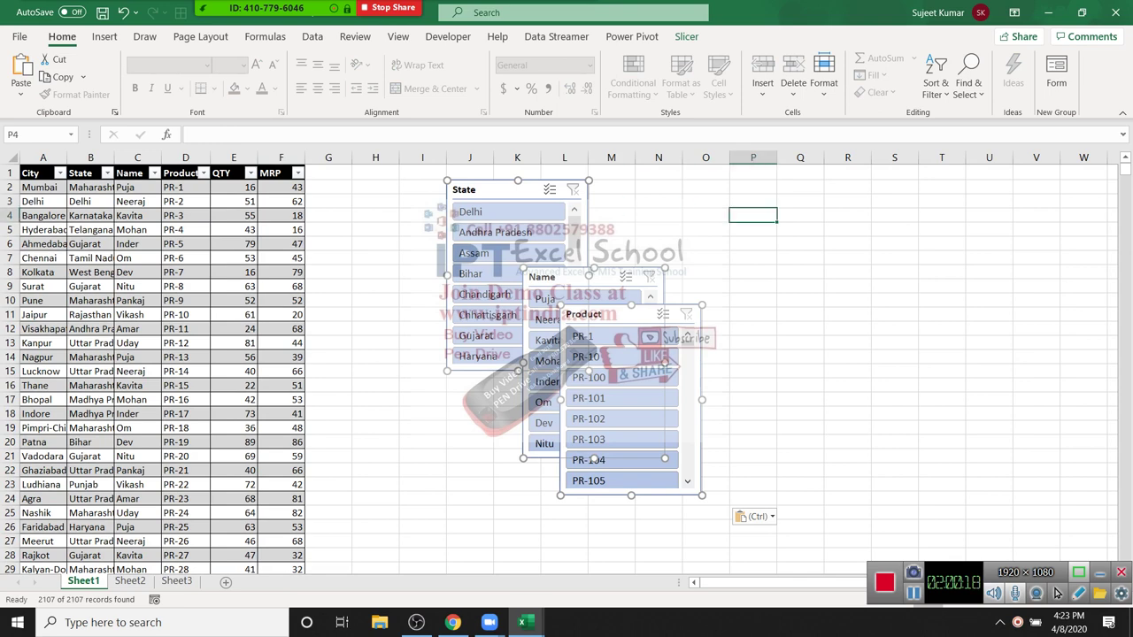
drag(655, 218, 642, 192)
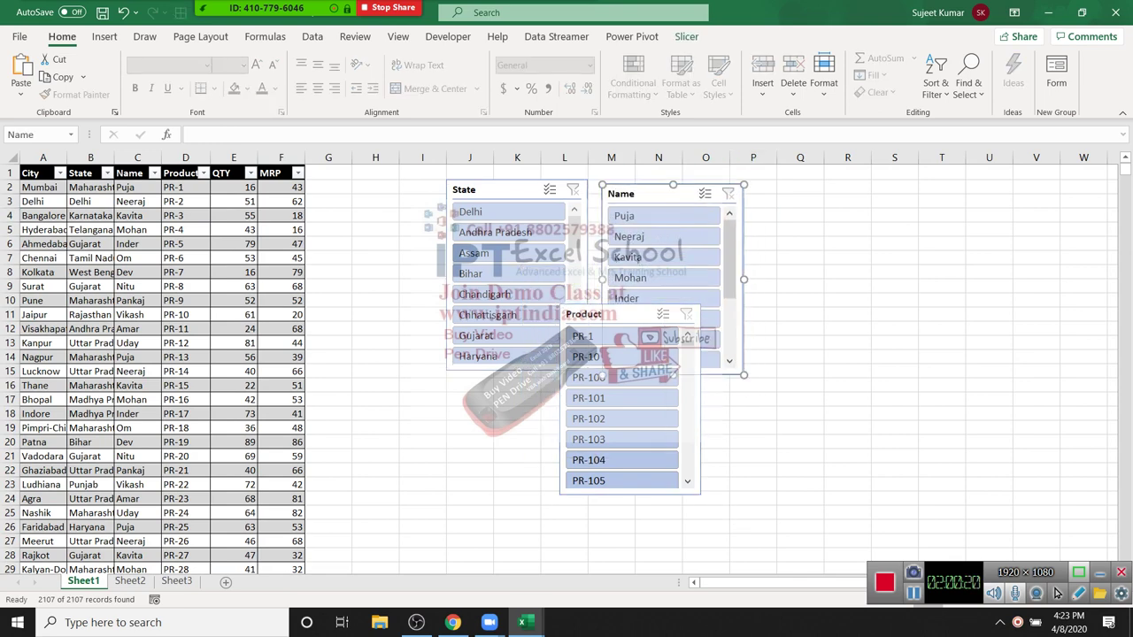
drag(619, 314, 823, 203)
click(657, 512)
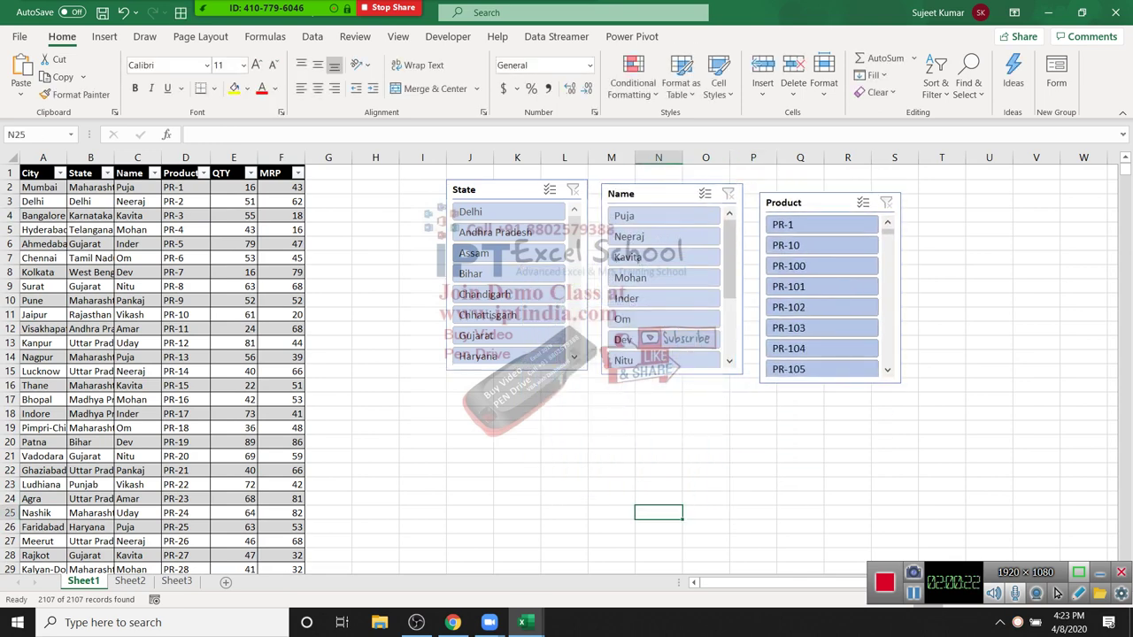
Step: Test filtering by Delhi, a Name entry and PR-100, then clear all three filters
click(509, 212)
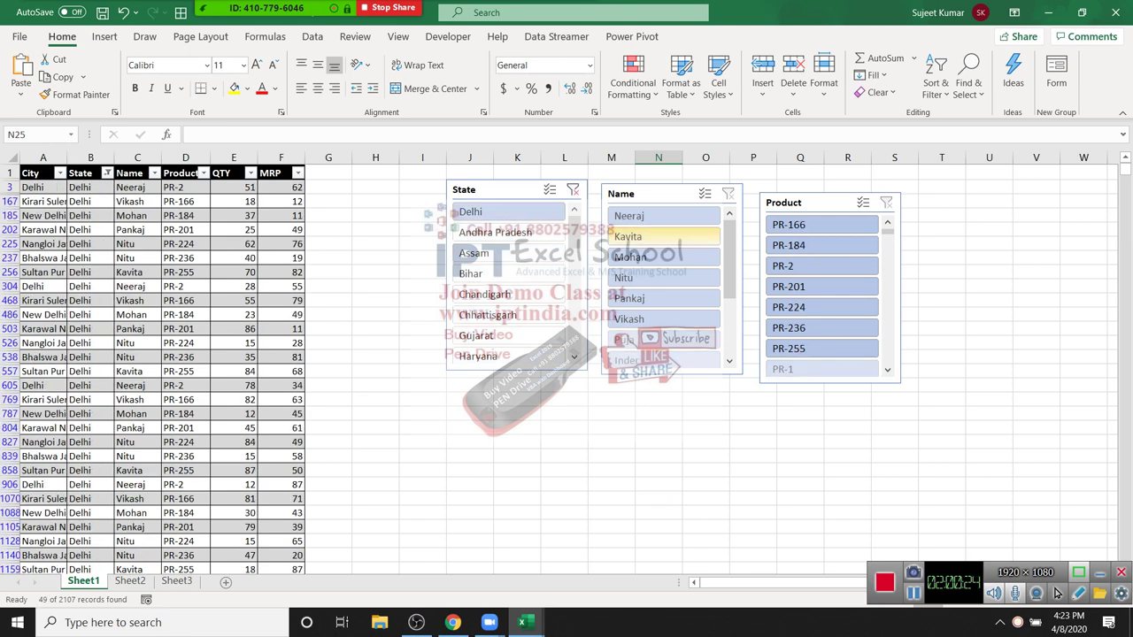
click(664, 237)
click(821, 286)
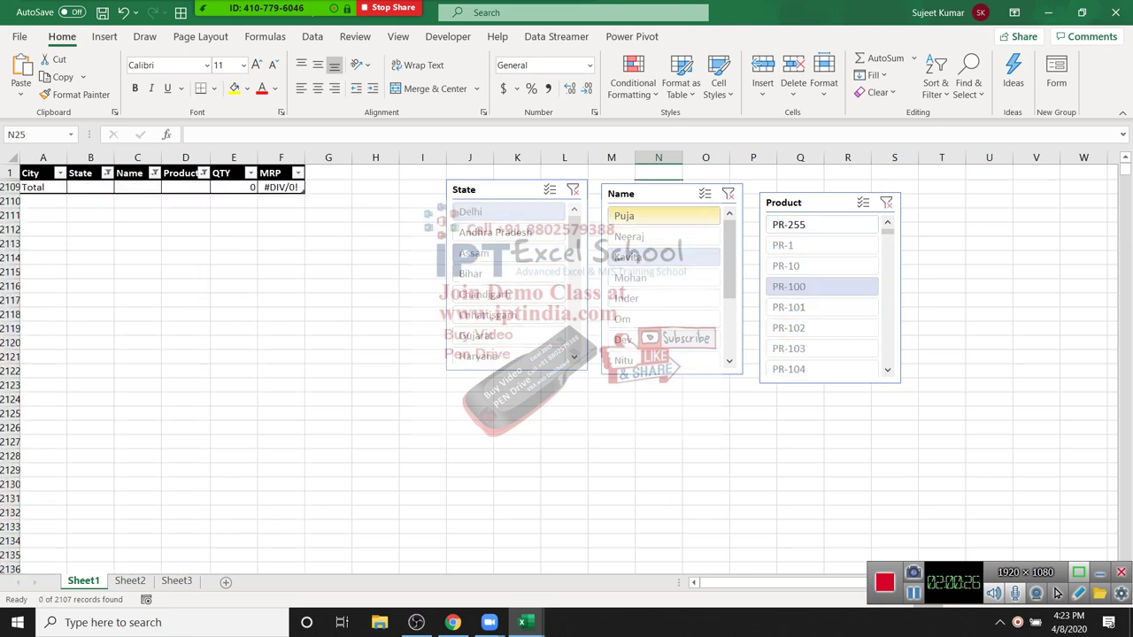
click(673, 193)
click(728, 193)
click(574, 189)
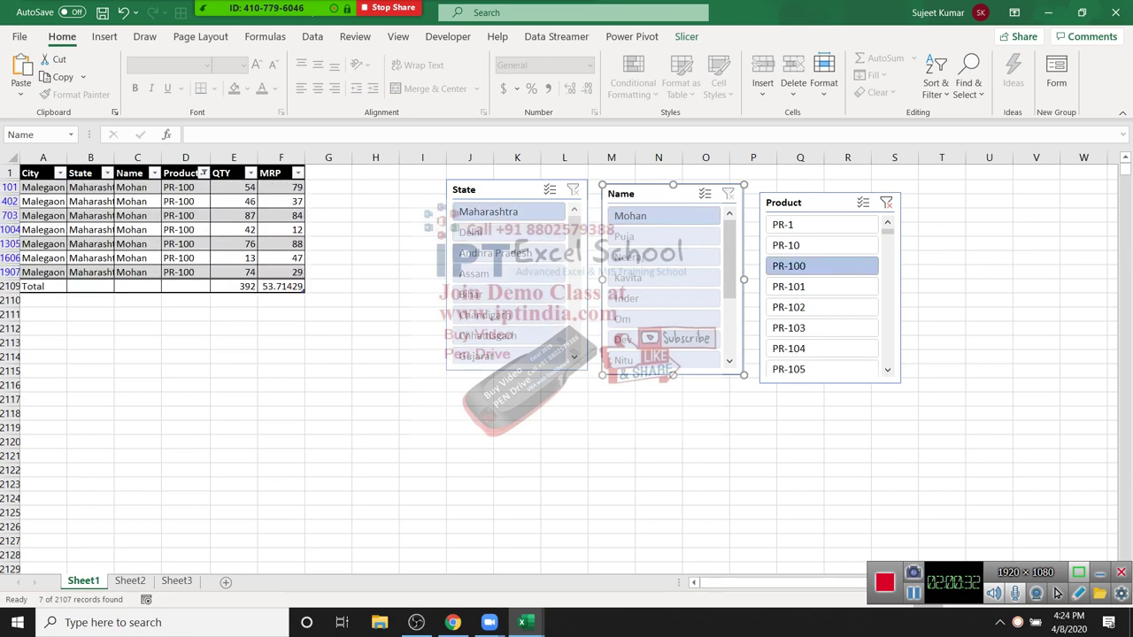
click(886, 202)
key(Escape)
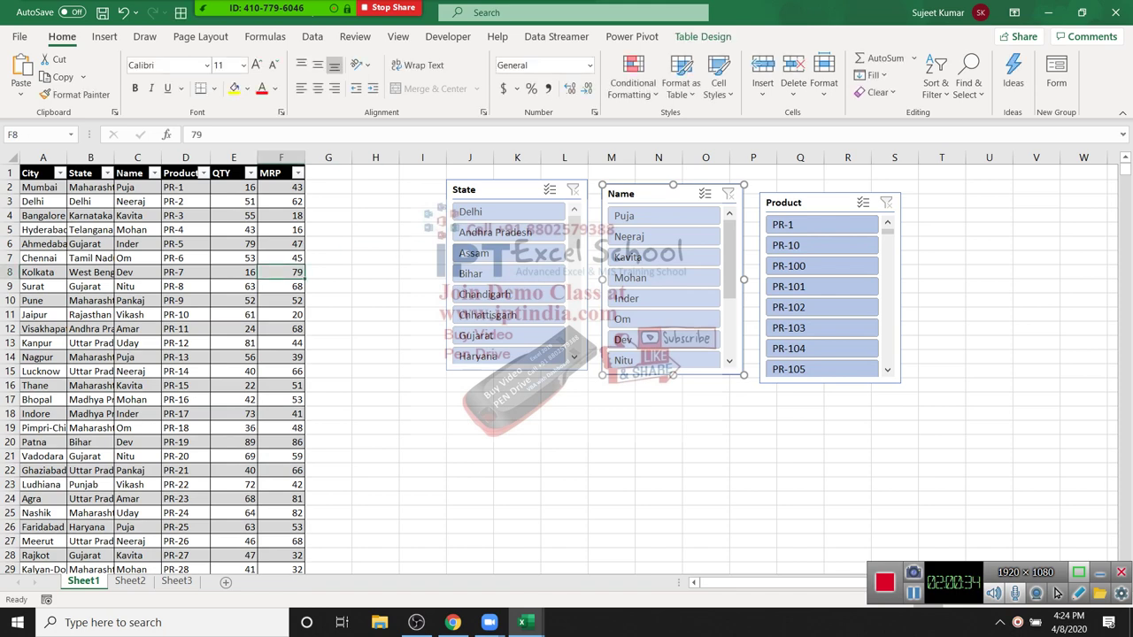
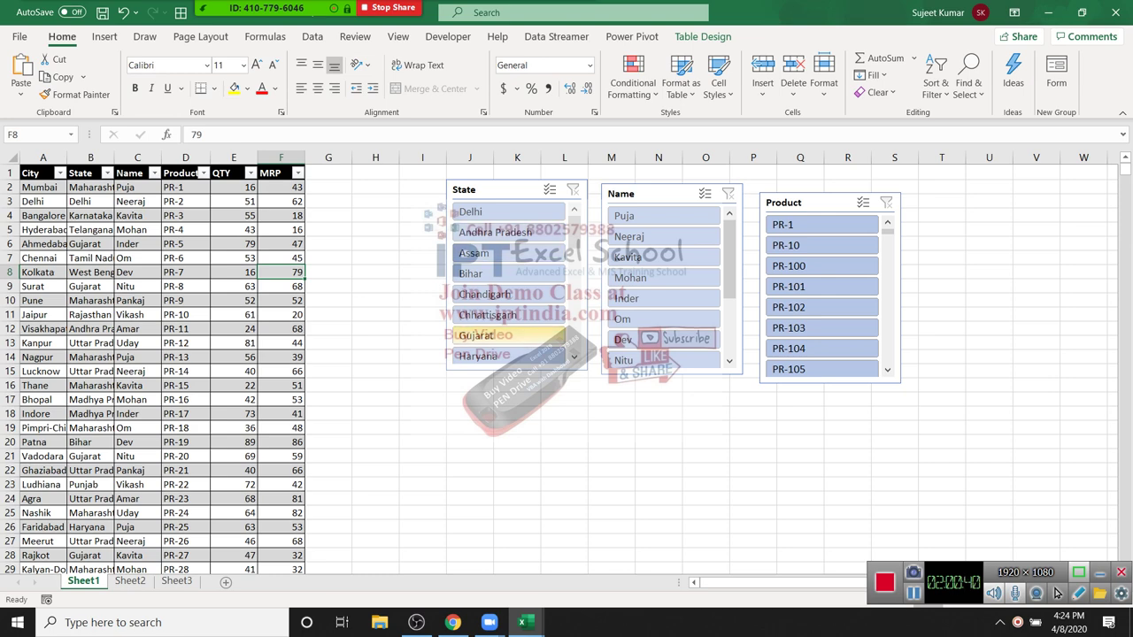
Step: Select the State slicer and create a new blank workbook with Ctrl+N
click(478, 190)
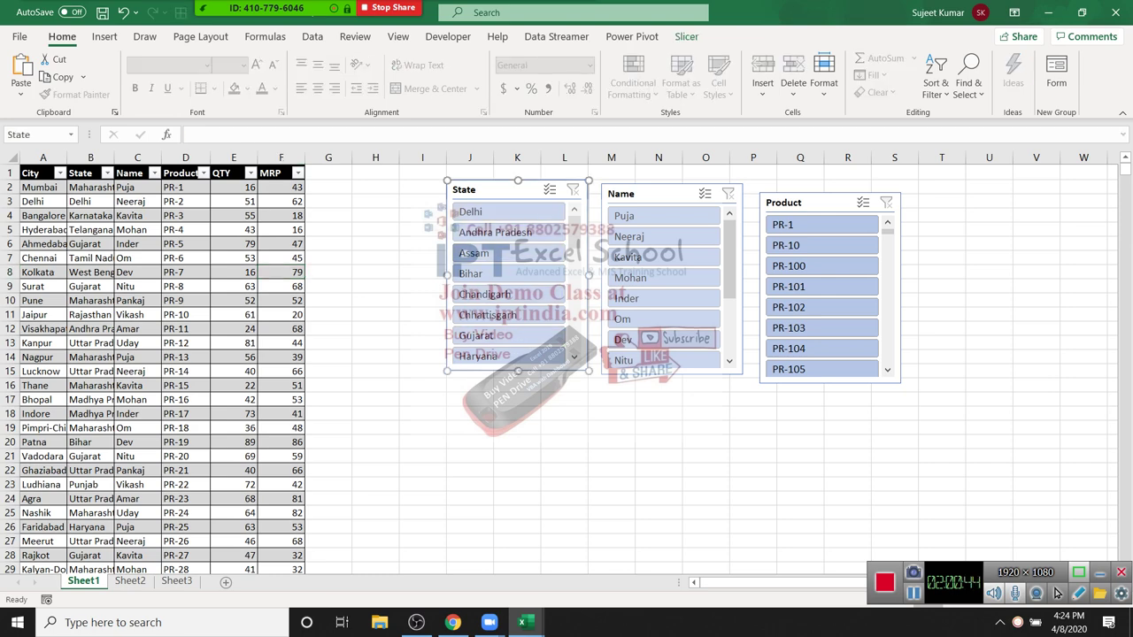
key(ctrl+n)
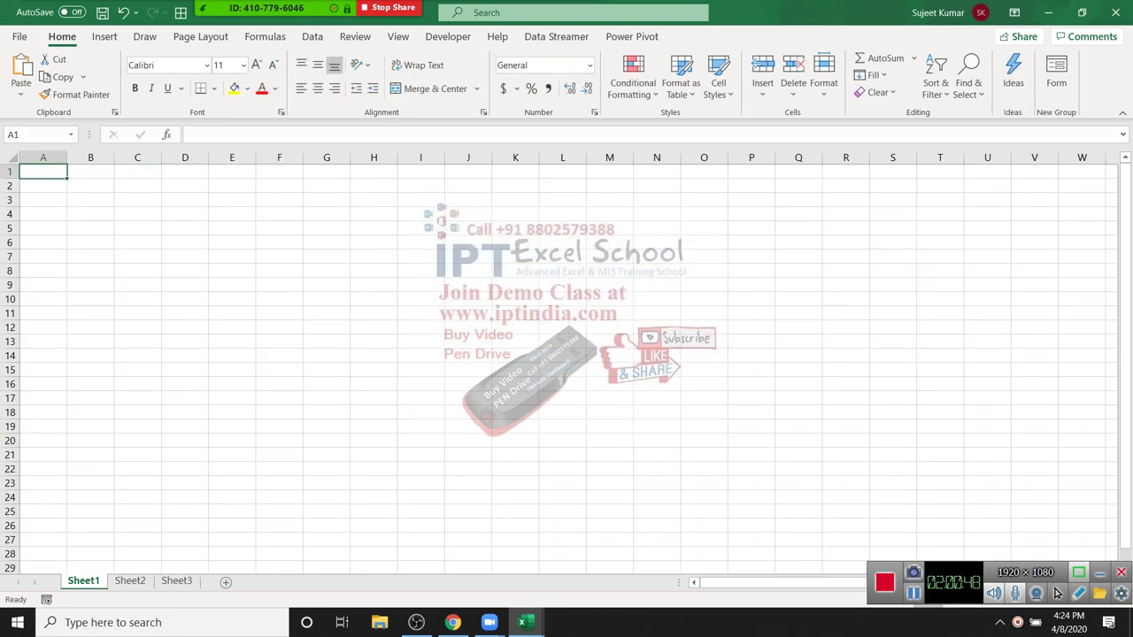
Step: Enter the headers SID, PID, CID and Qty in row 1
text(SID)
key(Tab)
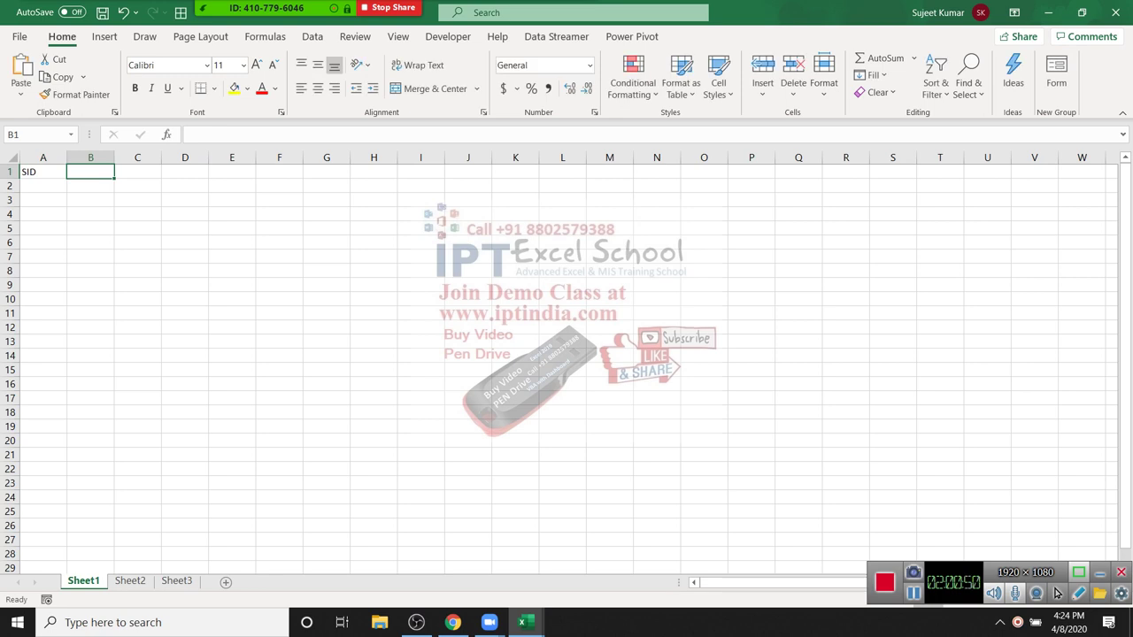
text(PID)
key(Tab)
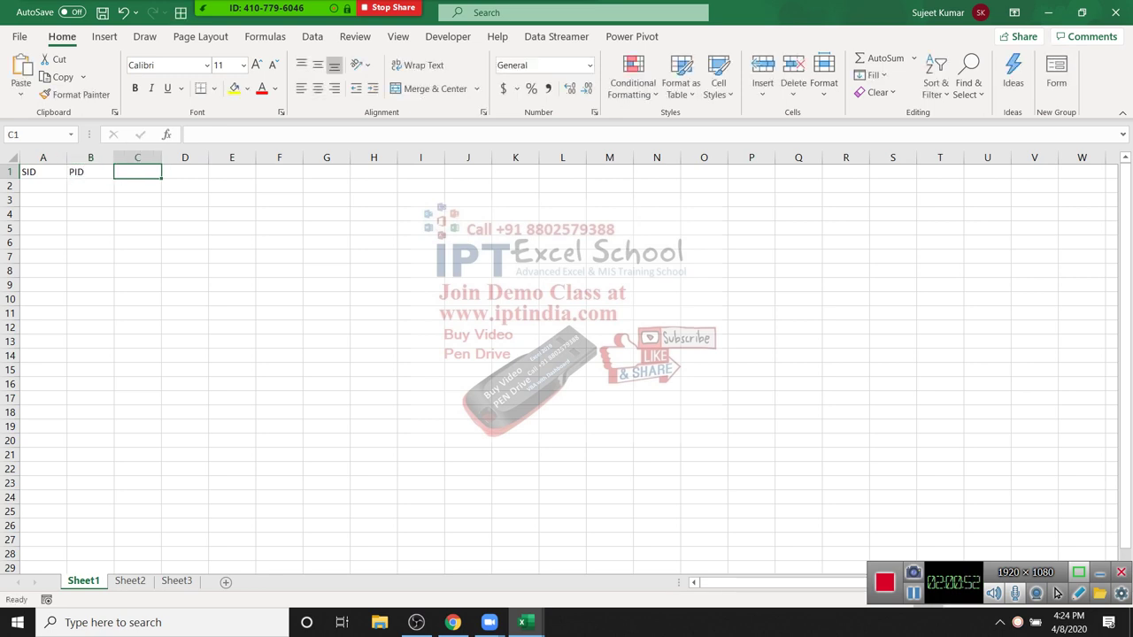
text(CID)
key(Tab)
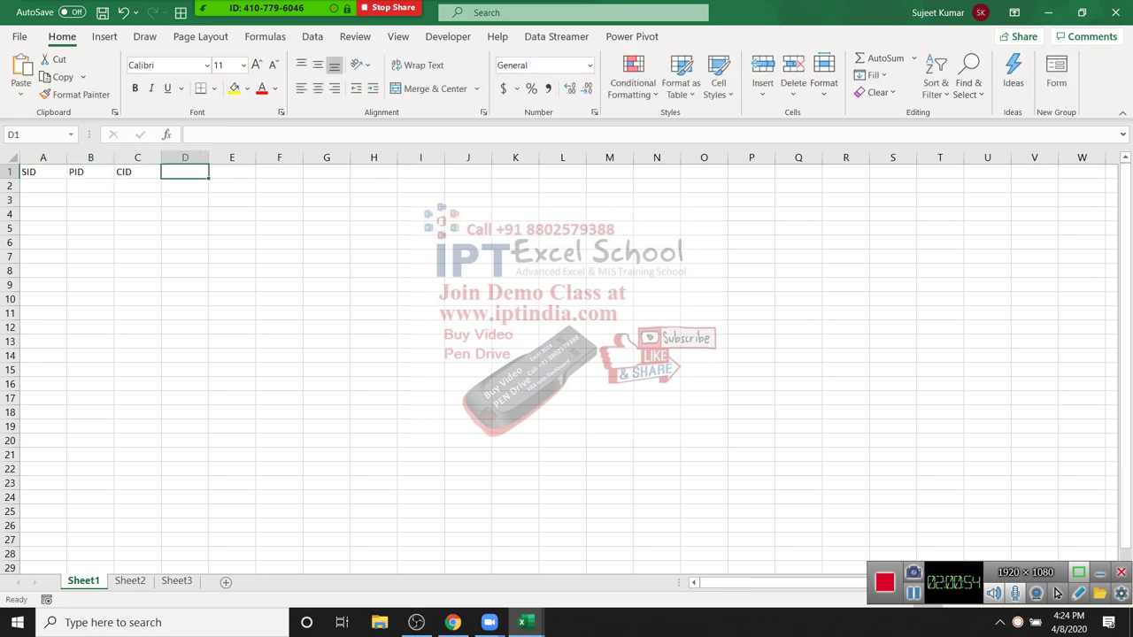
text(Qty)
key(Return)
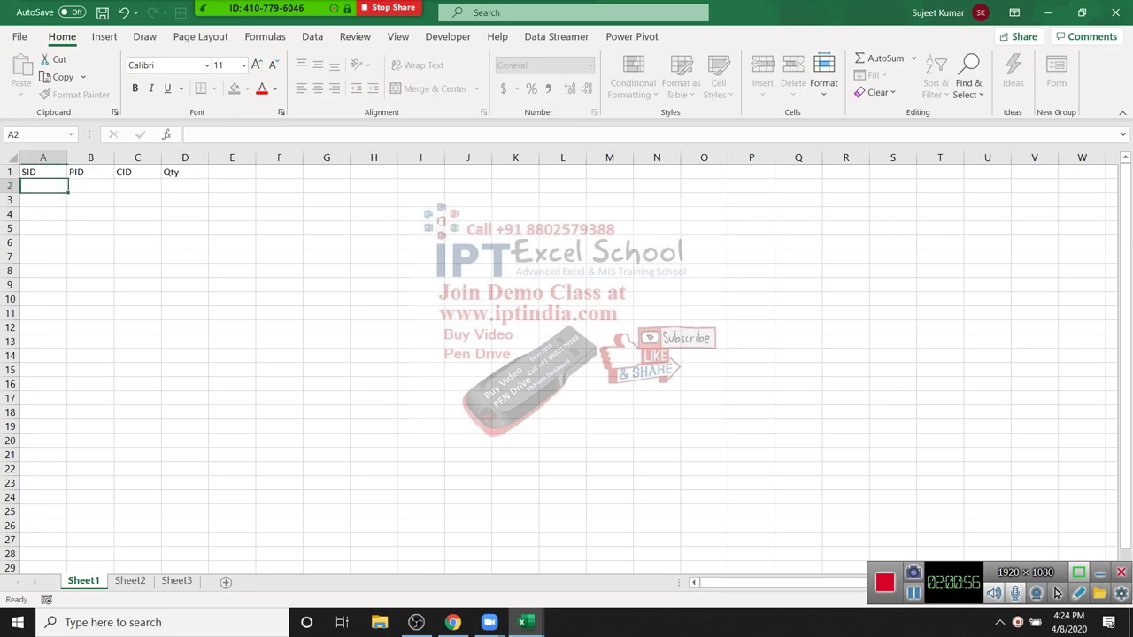
Step: Fill serial numbers 1 to 118 down column A to row 119
text(1)
key(Return)
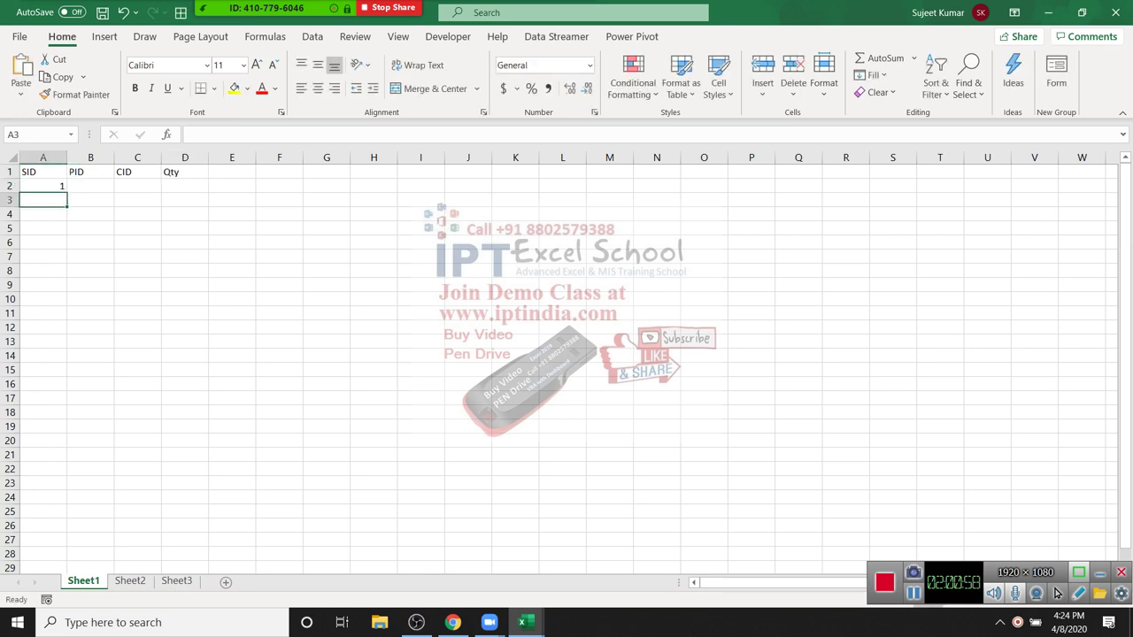
key(Up)
key(Down)
text(2)
key(Return)
key(Up)
key(Up)
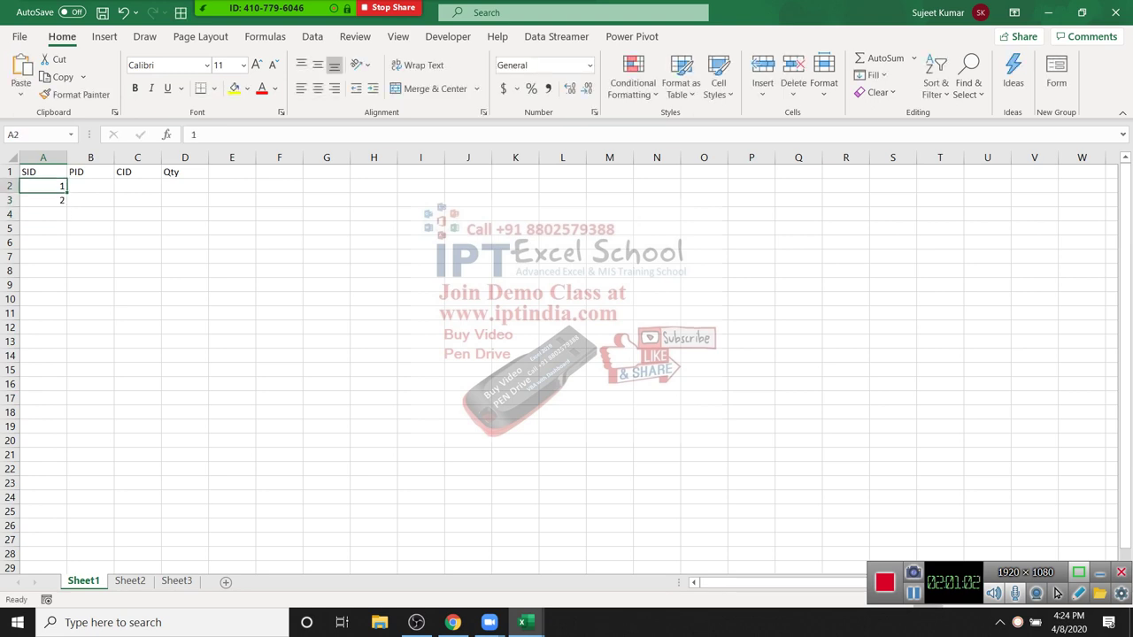
key(shift+Down)
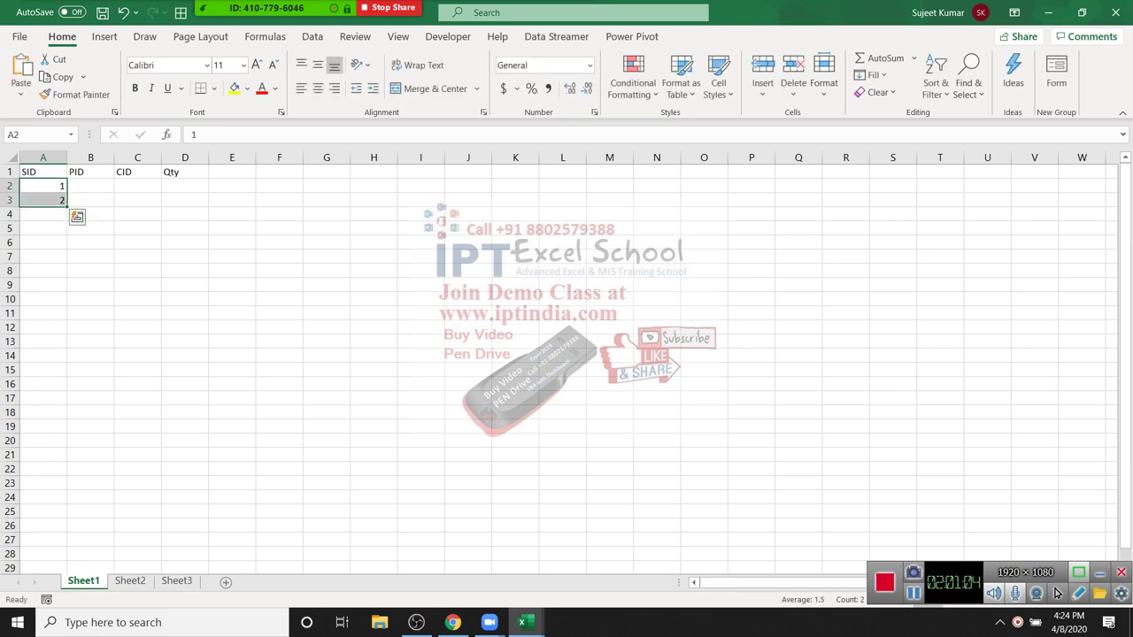
drag(67, 206, 43, 549)
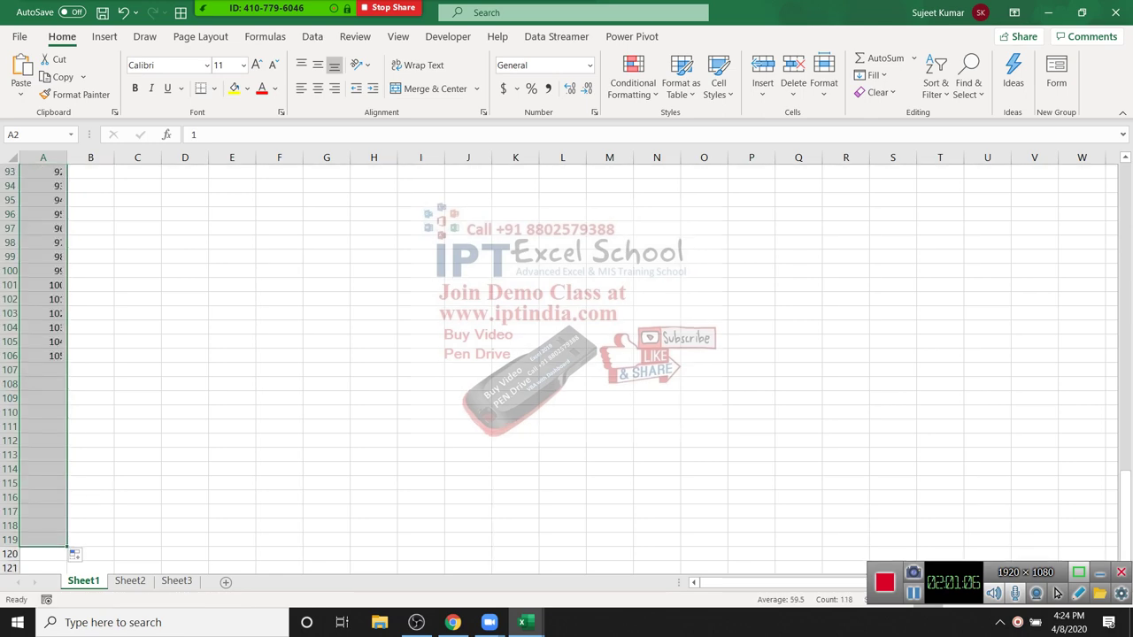
Step: Fill PID and CID columns B and C with =RANDBETWEEN(1,5) down to row 119
key(ctrl+Home)
key(Right)
key(Down)
text(=ra)
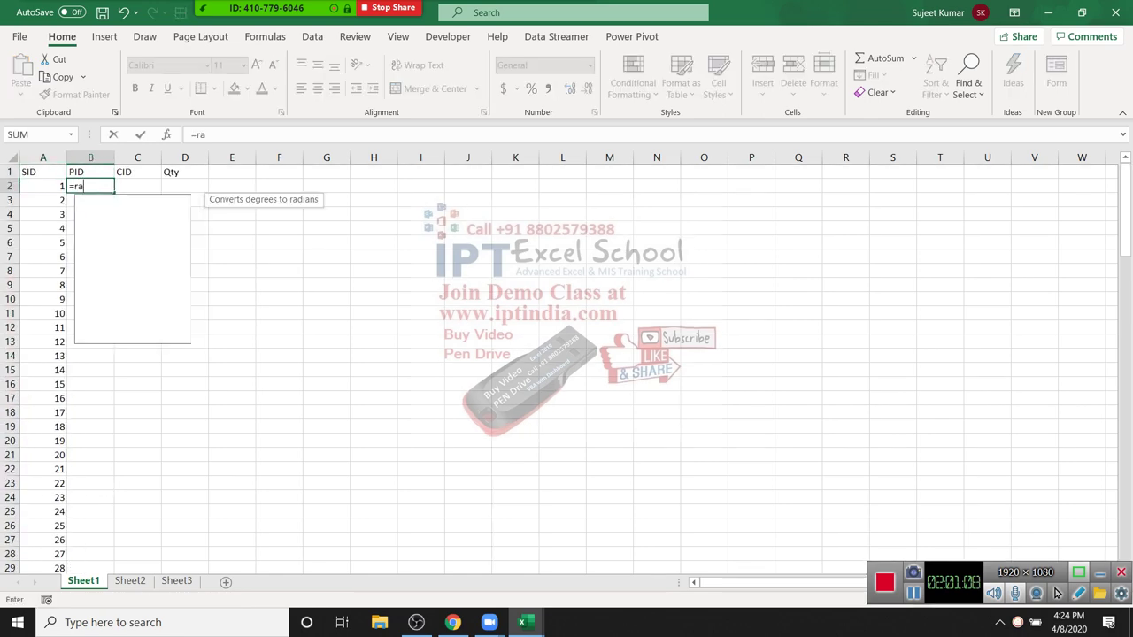
key(Down)
key(Down)
key(Down)
key(Tab)
text(1)
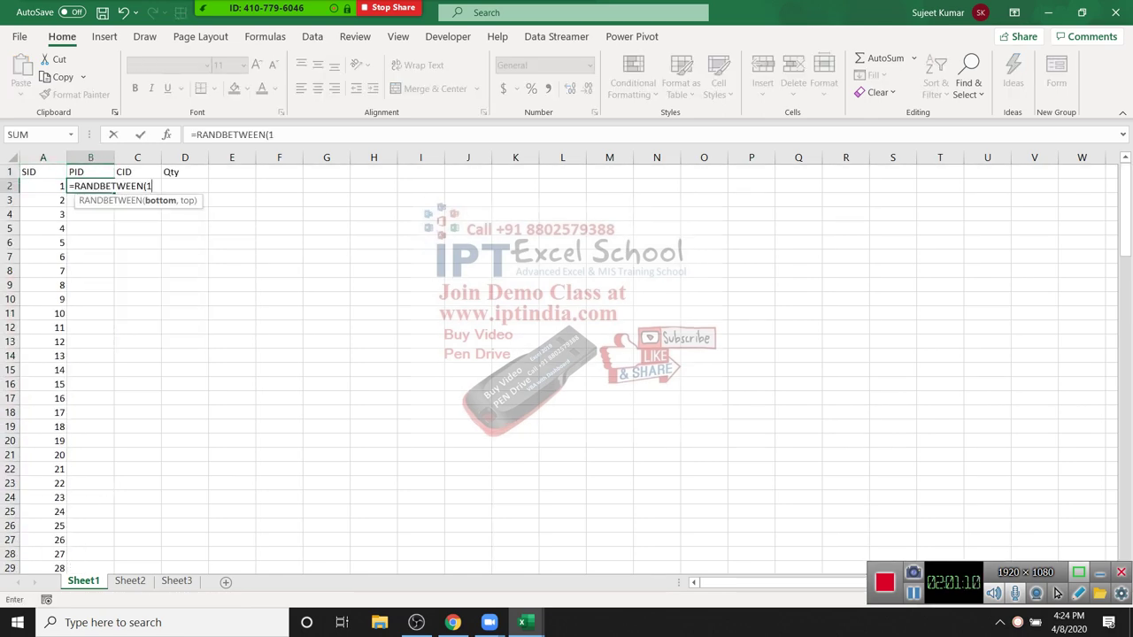
text(,5)
key(Return)
key(Left)
key(ctrl+Down)
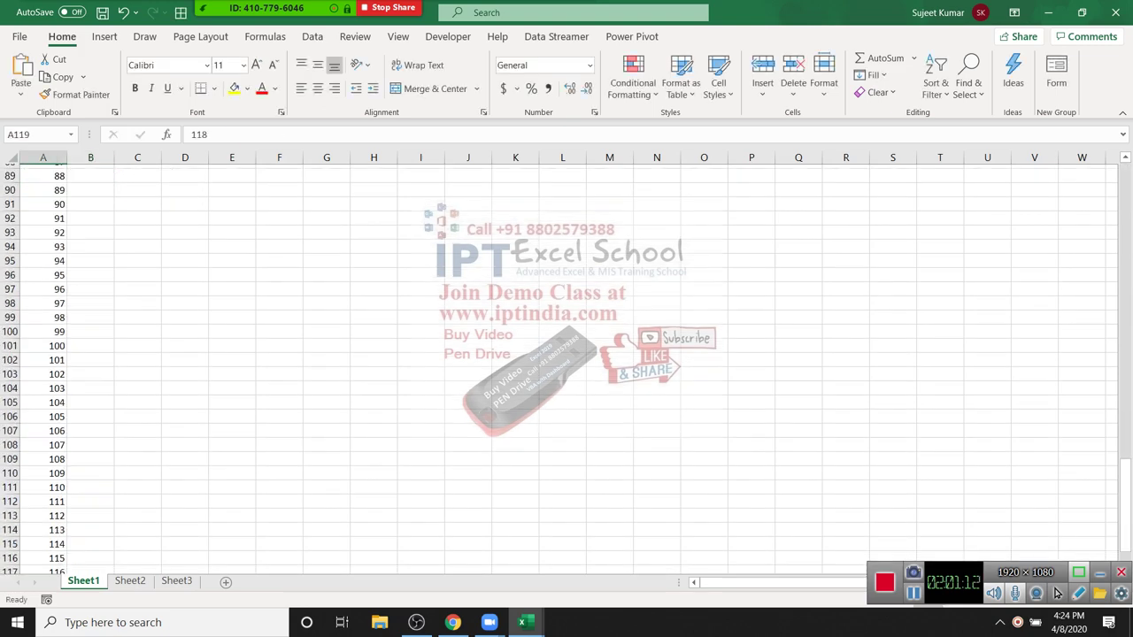
key(Right)
key(ctrl+shift+Up)
key(ctrl+d)
key(shift+Right)
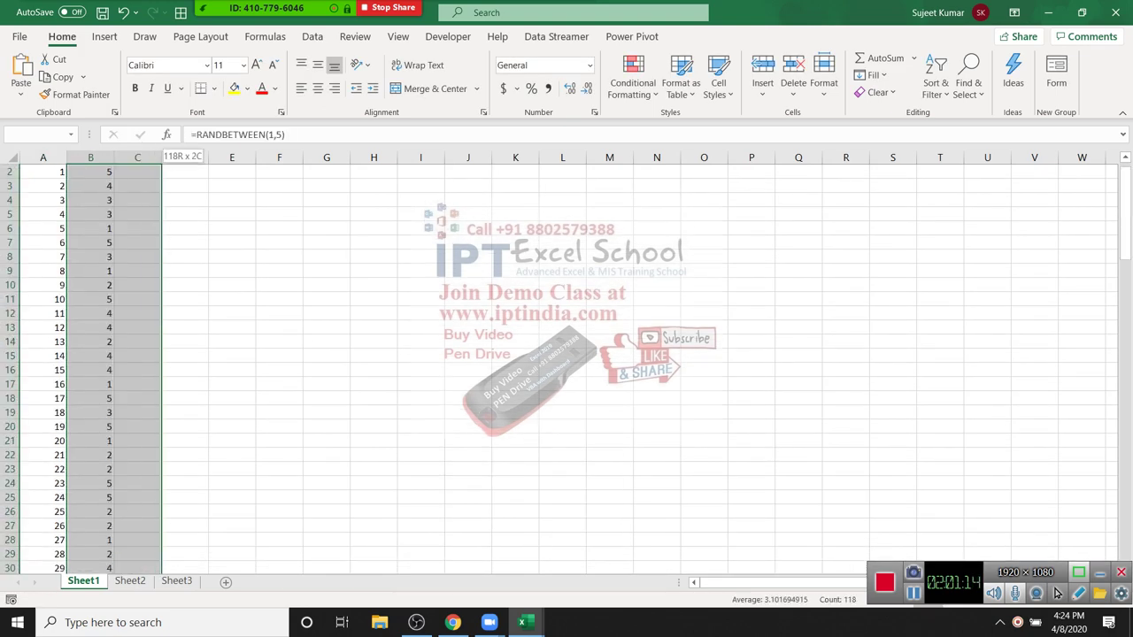
key(ctrl+r)
Step: Fill the Qty column D with =RANDBETWEEN(1,100) down to row 119
key(ctrl+Up)
key(Right)
key(Down)
key(Right)
text(=ra)
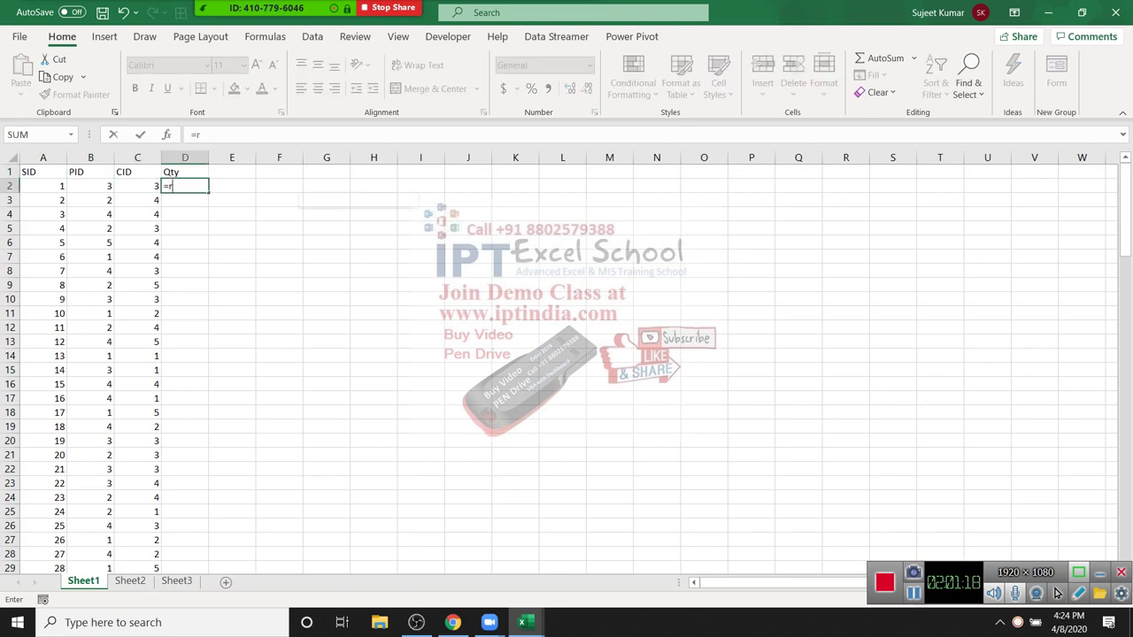
key(Down)
key(Down)
key(Down)
key(Tab)
text(1,100))
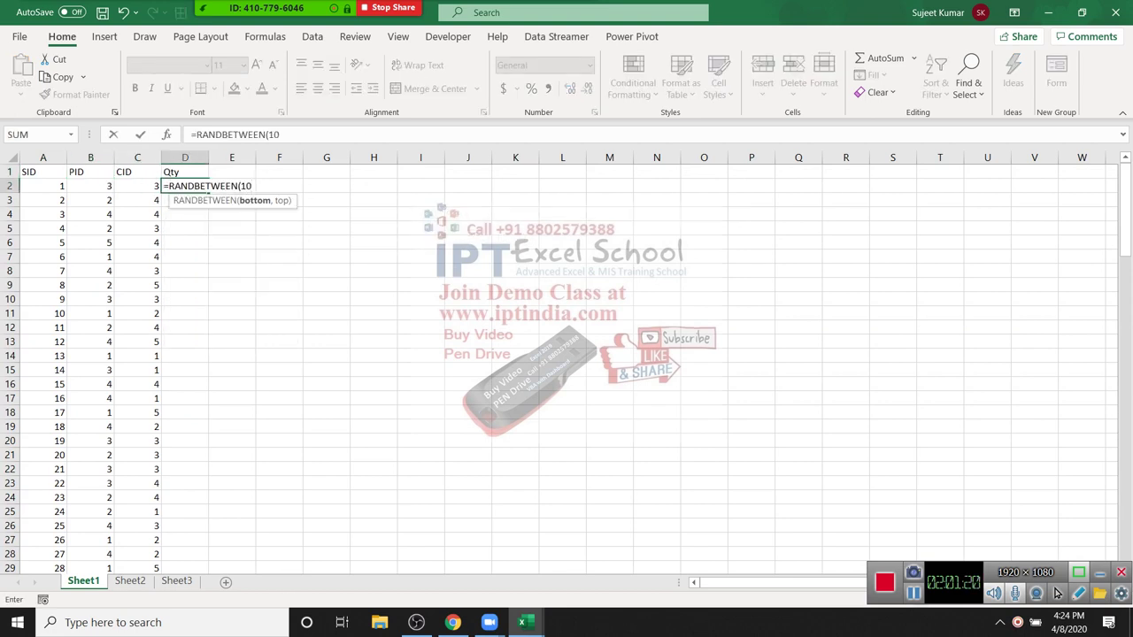
key(Return)
key(Left)
key(ctrl+Down)
key(Right)
key(ctrl+shift+Up)
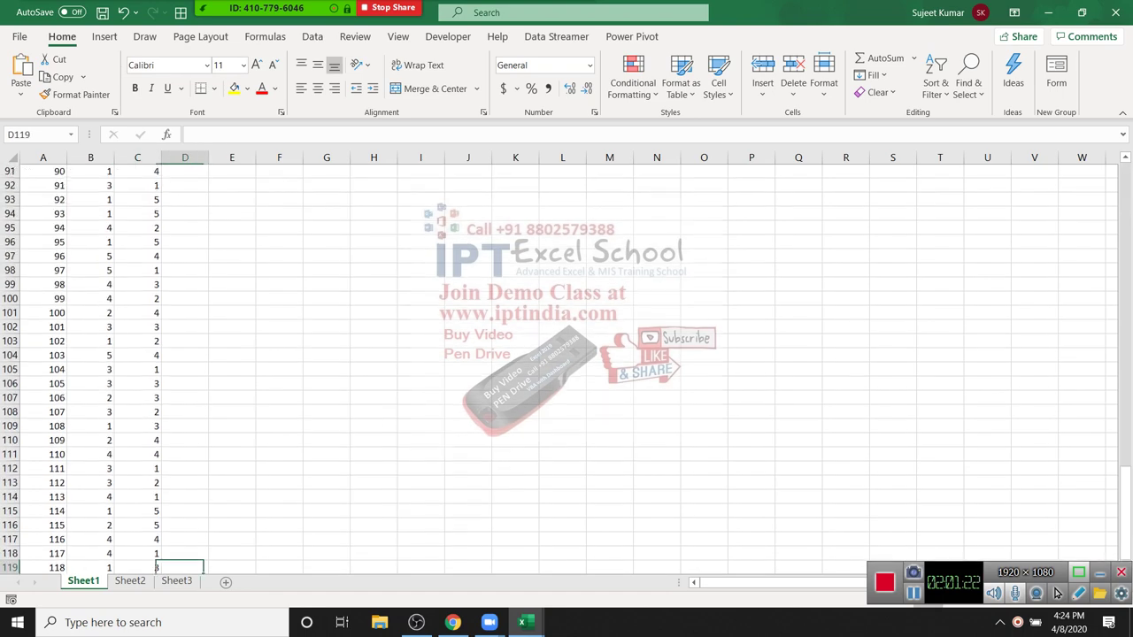
key(ctrl+d)
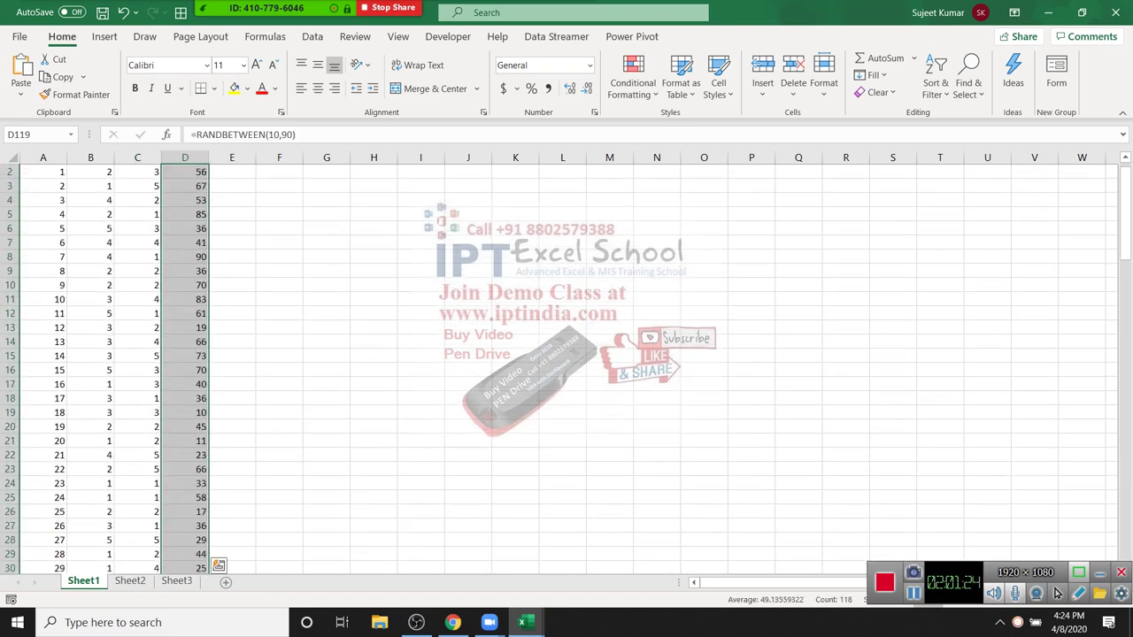
Step: Select the whole table A1:D119 and copy it
key(ctrl+Home)
key(ctrl+shift+Right)
key(ctrl+shift+Down)
key(ctrl+c)
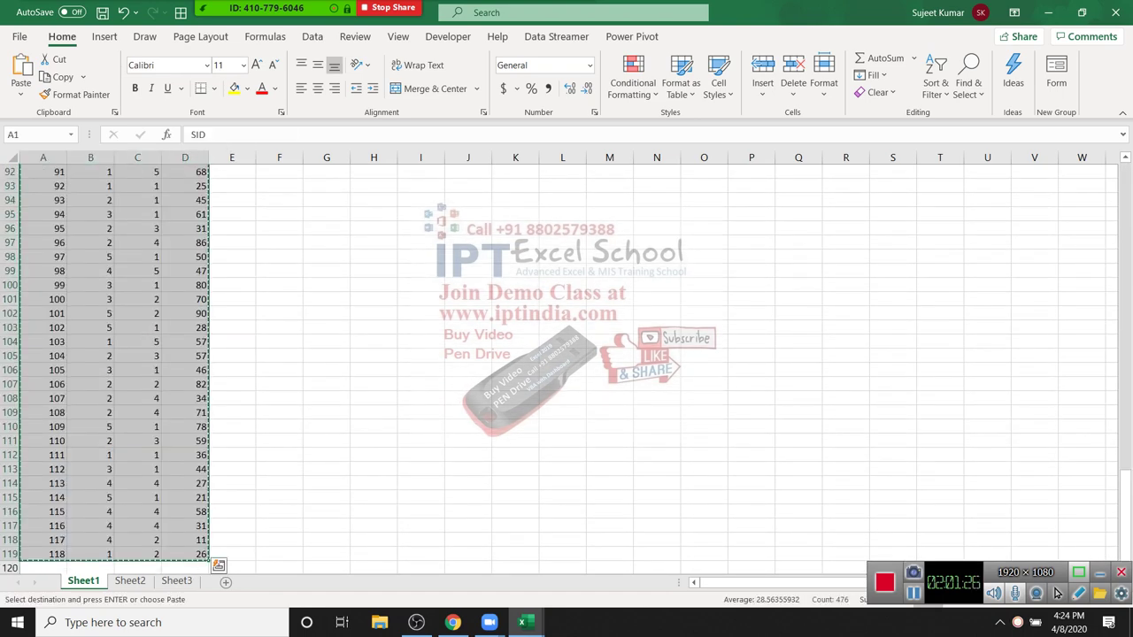
Step: Paste the copied table back over A1:D119 as plain values
click(20, 92)
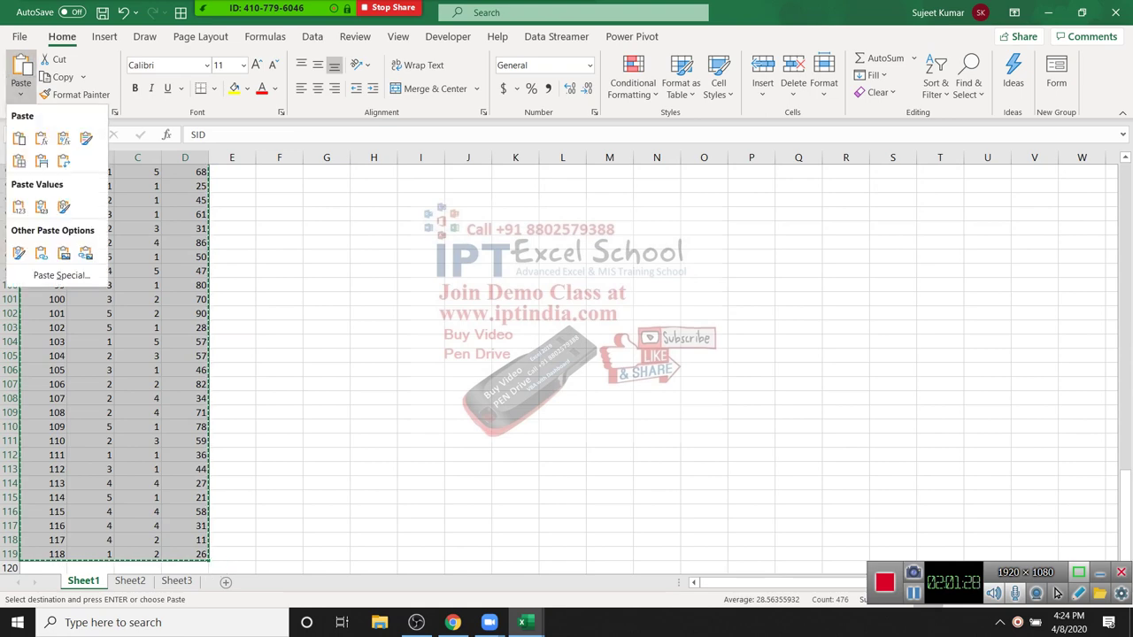
click(18, 207)
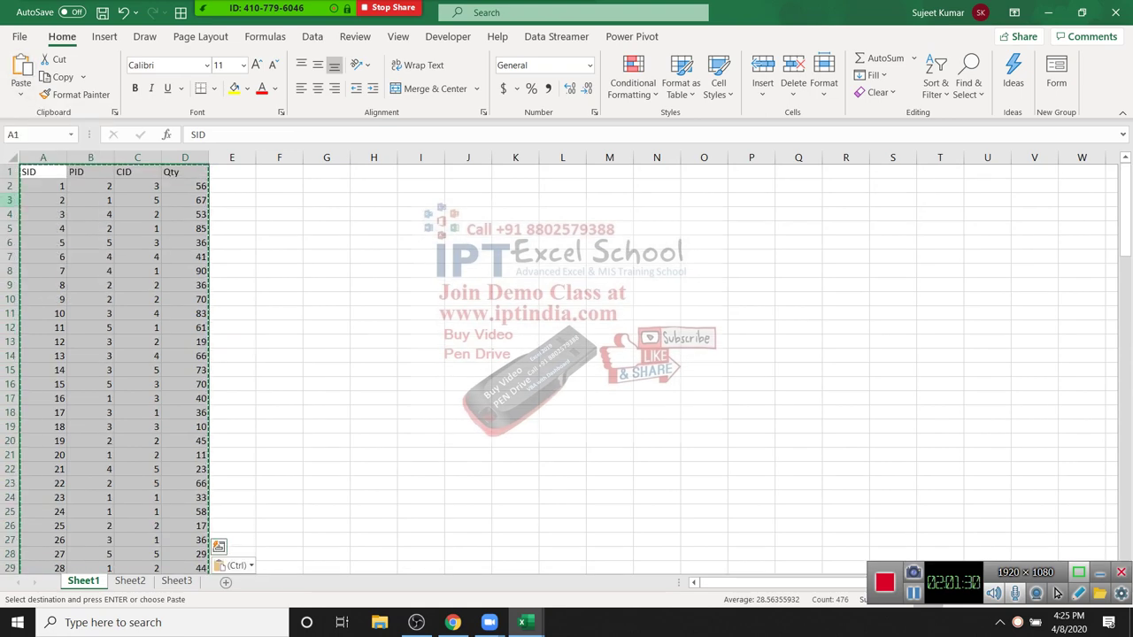
click(137, 228)
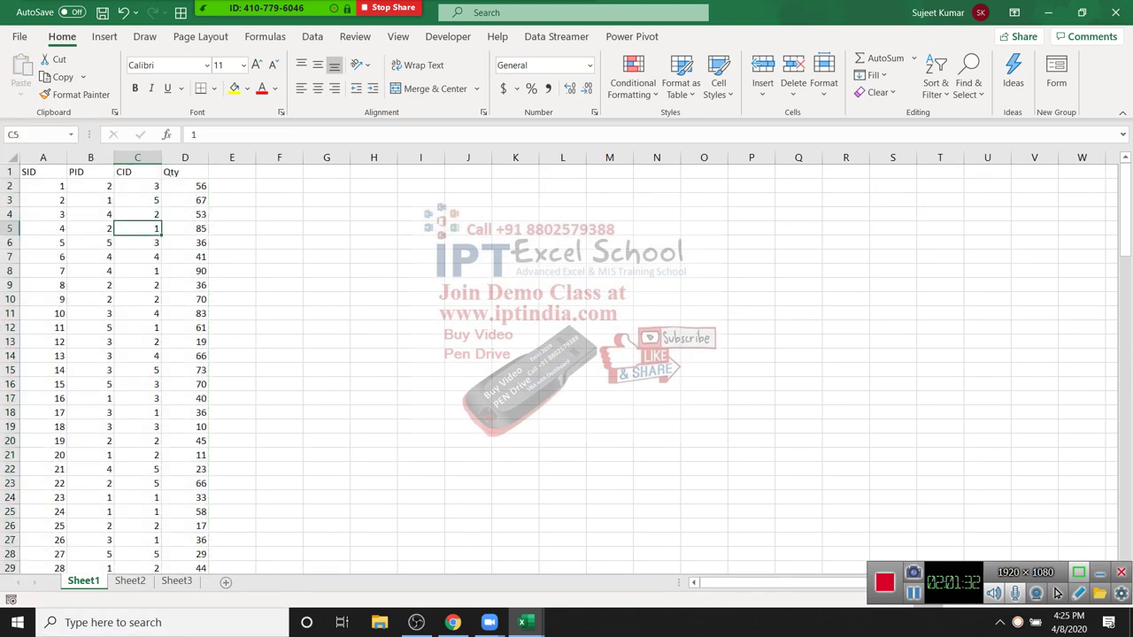
Step: Rename Sheet1, Sheet2 and Sheet3 to Sales, Product and CID
double_click(83, 580)
text(Sales)
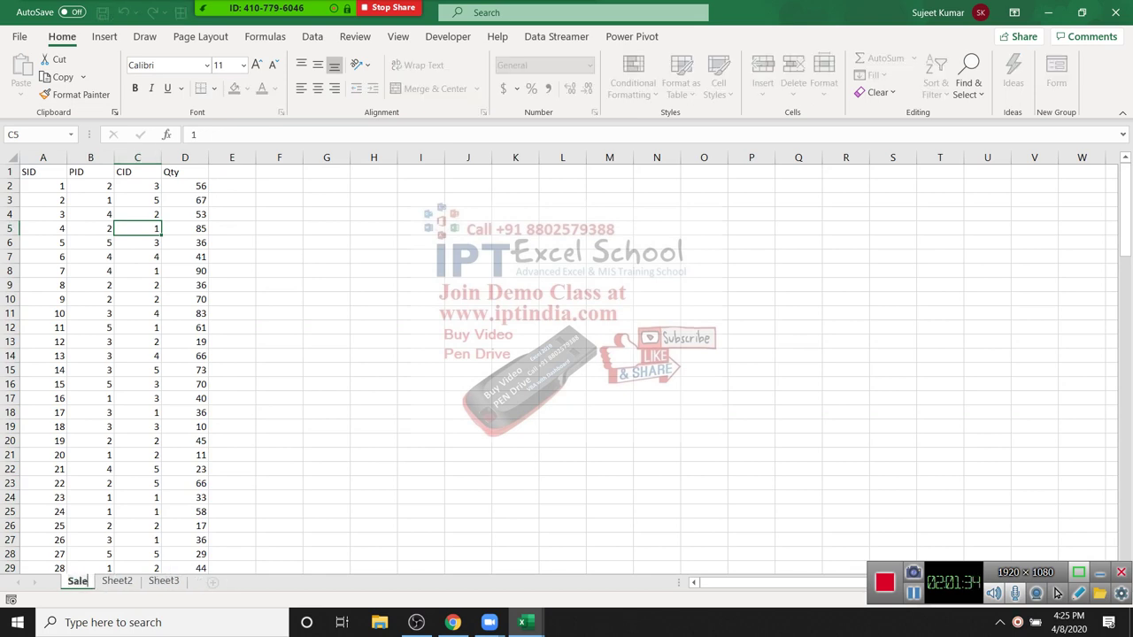
click(232, 526)
click(121, 580)
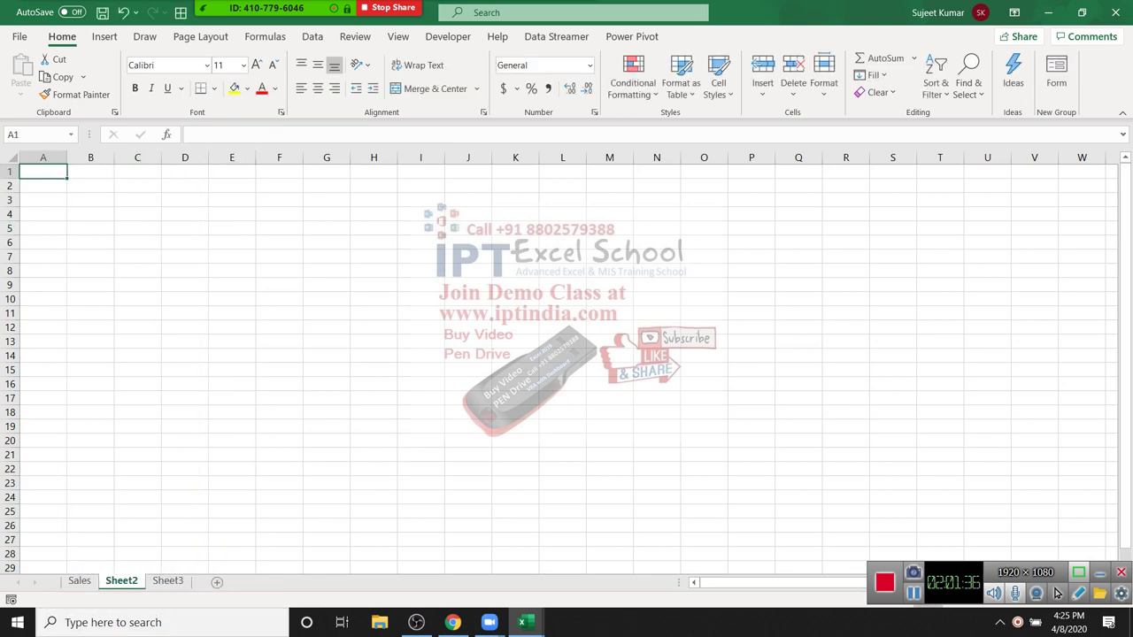
double_click(121, 580)
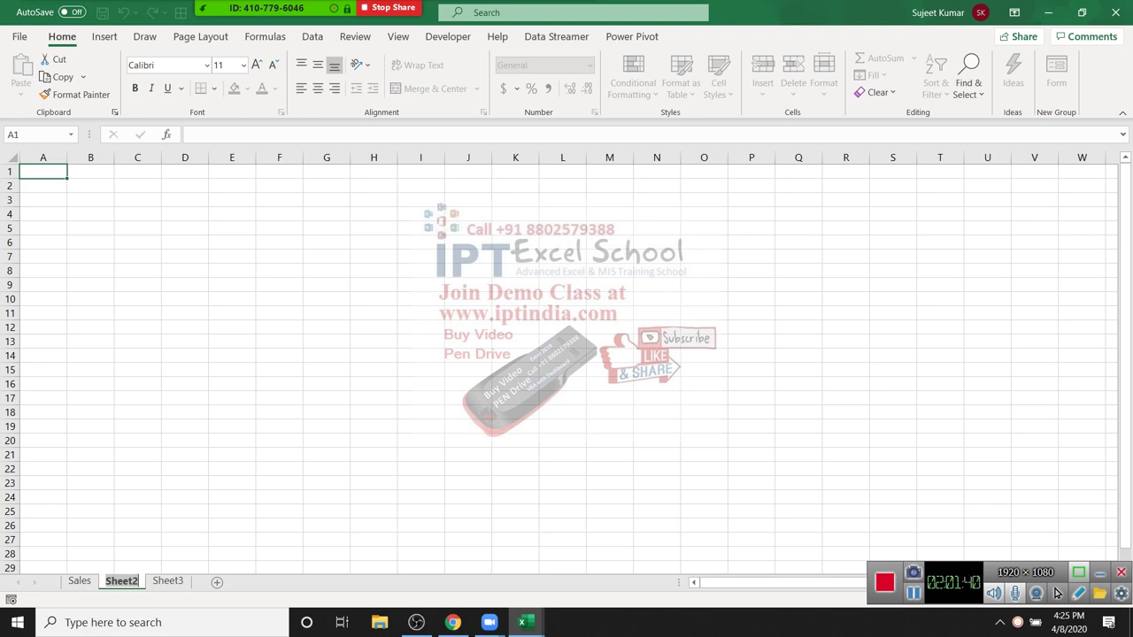
text(Product)
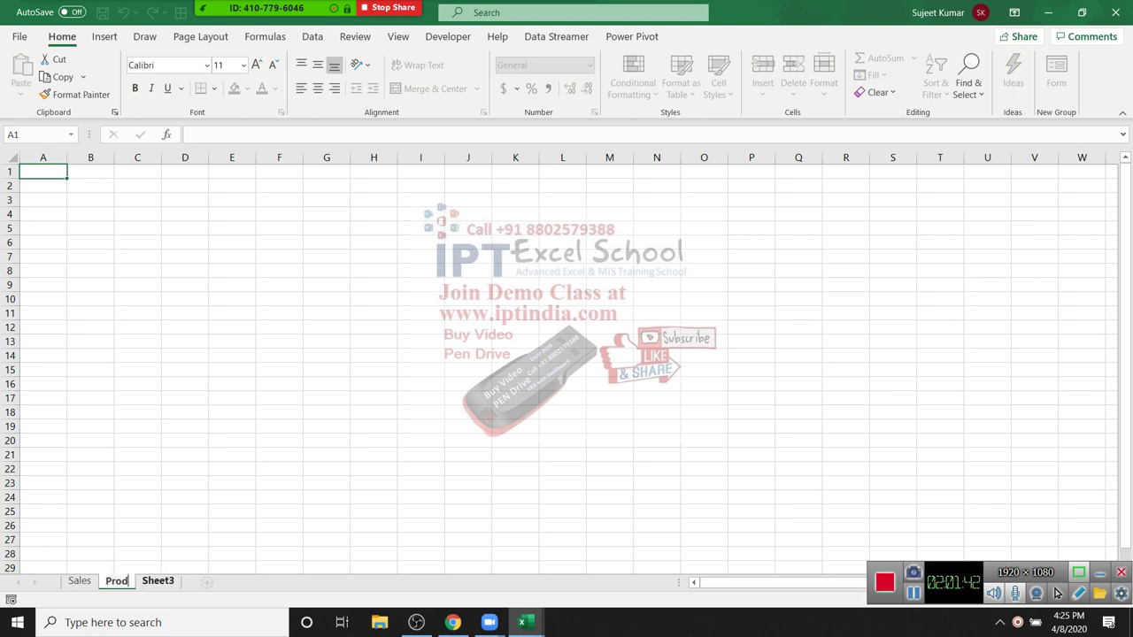
click(168, 580)
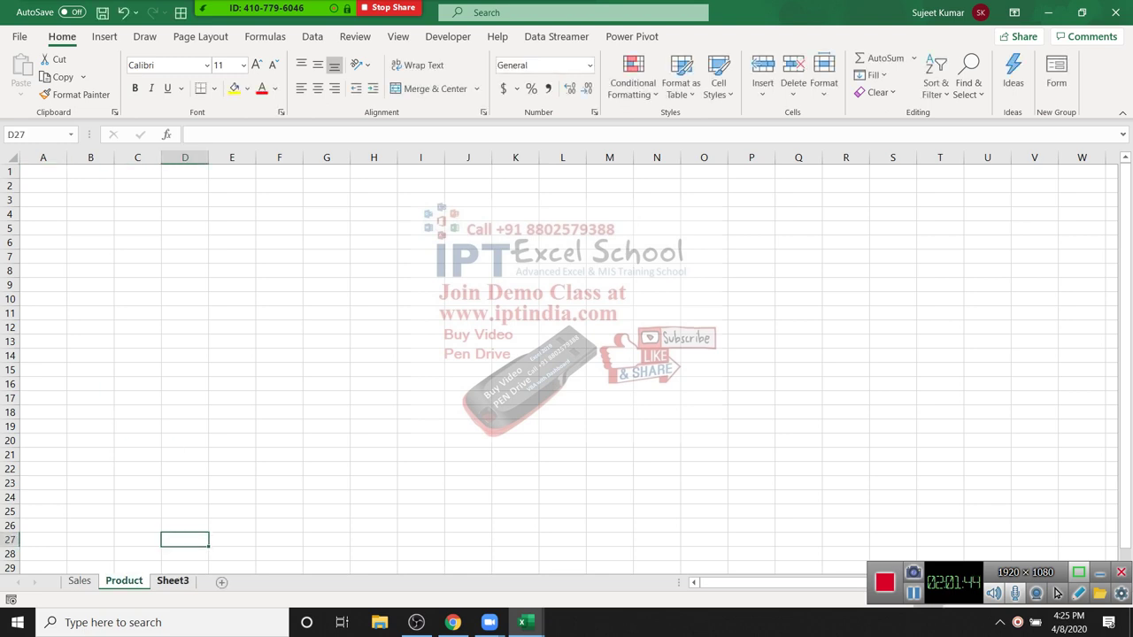
double_click(170, 580)
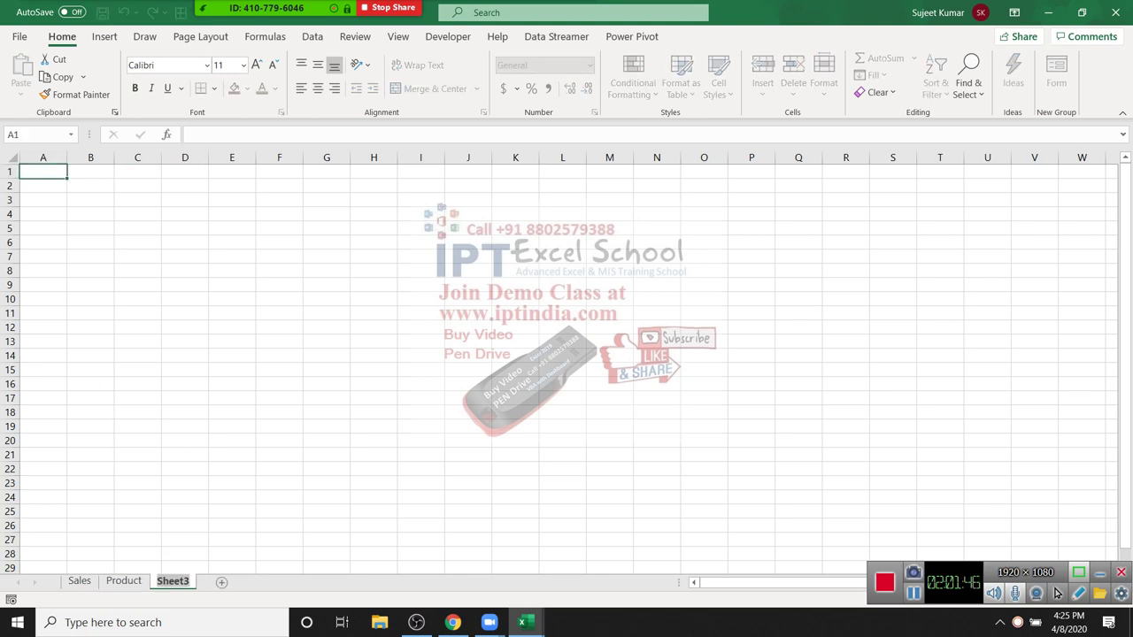
text(CID)
key(Return)
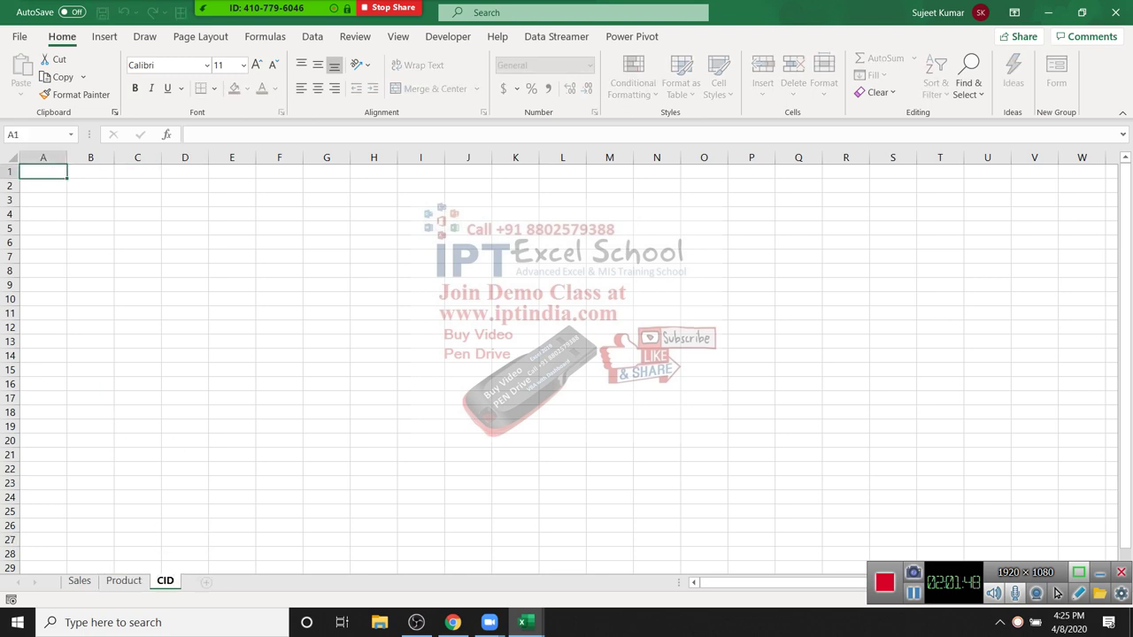
key(ctrl+Page_Up)
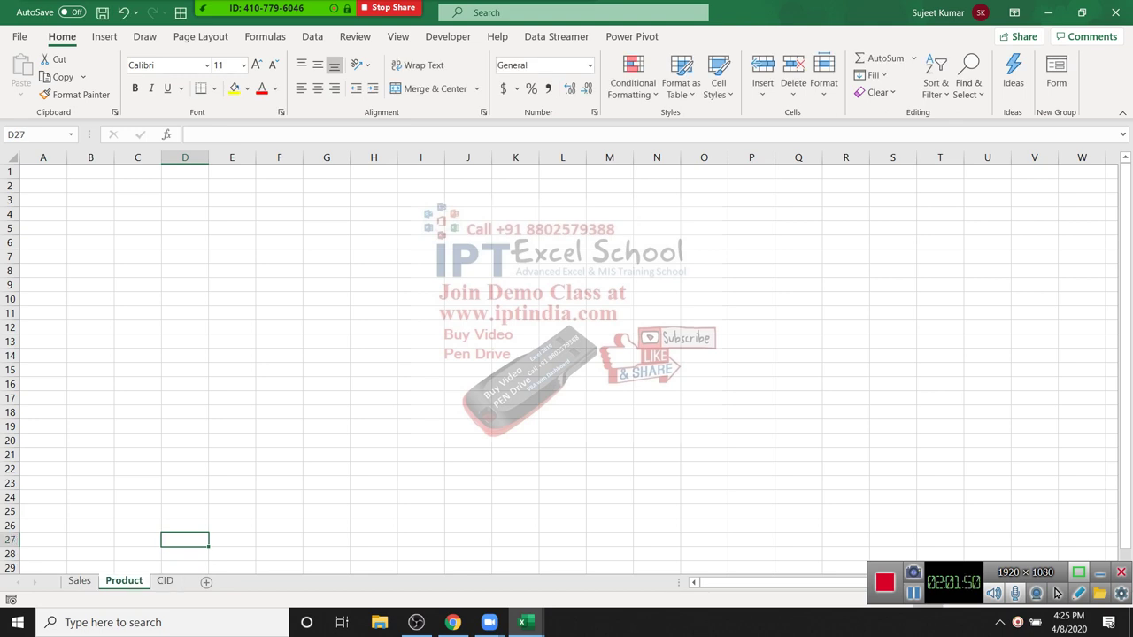
Step: Enter the headers PID, Name and MRP on the Product sheet
key(ctrl+Home)
text(PID)
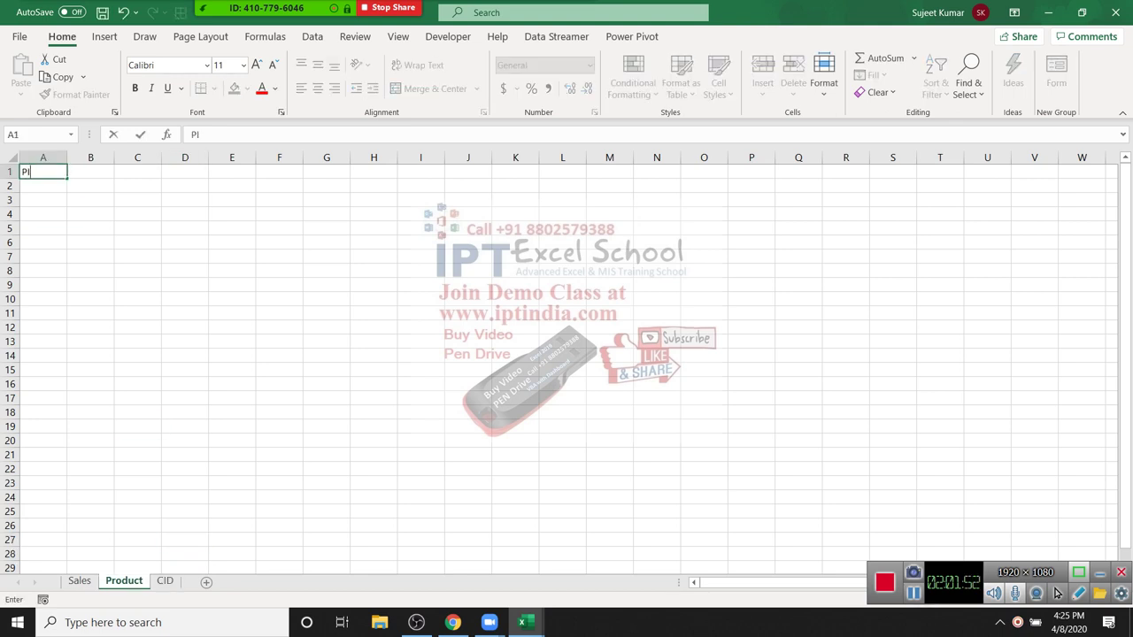
key(Tab)
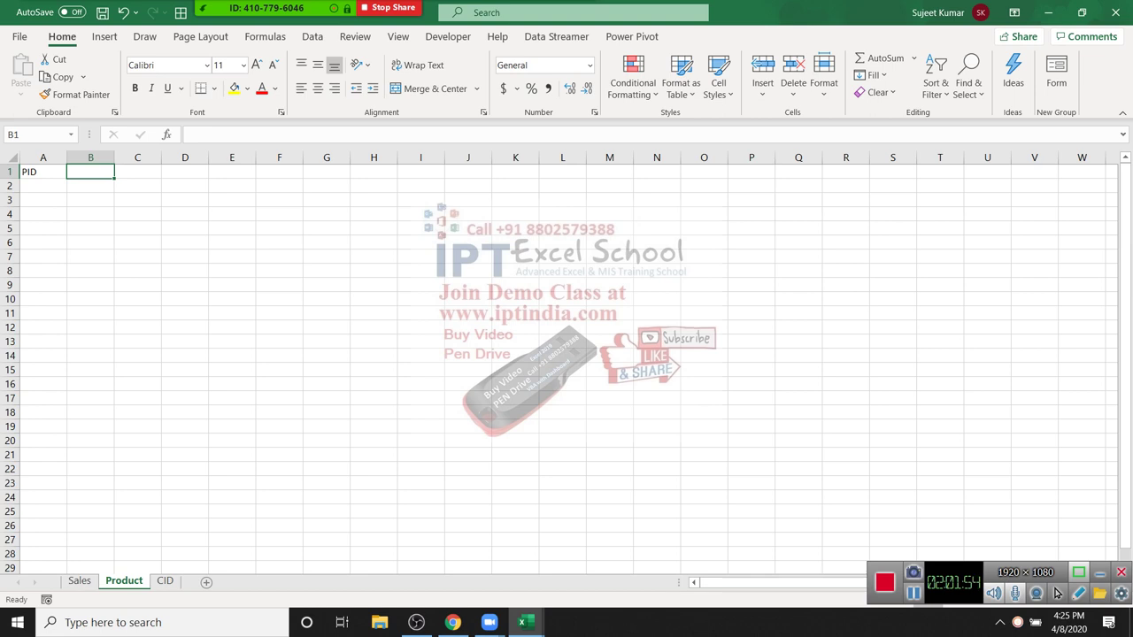
text(Name)
key(Tab)
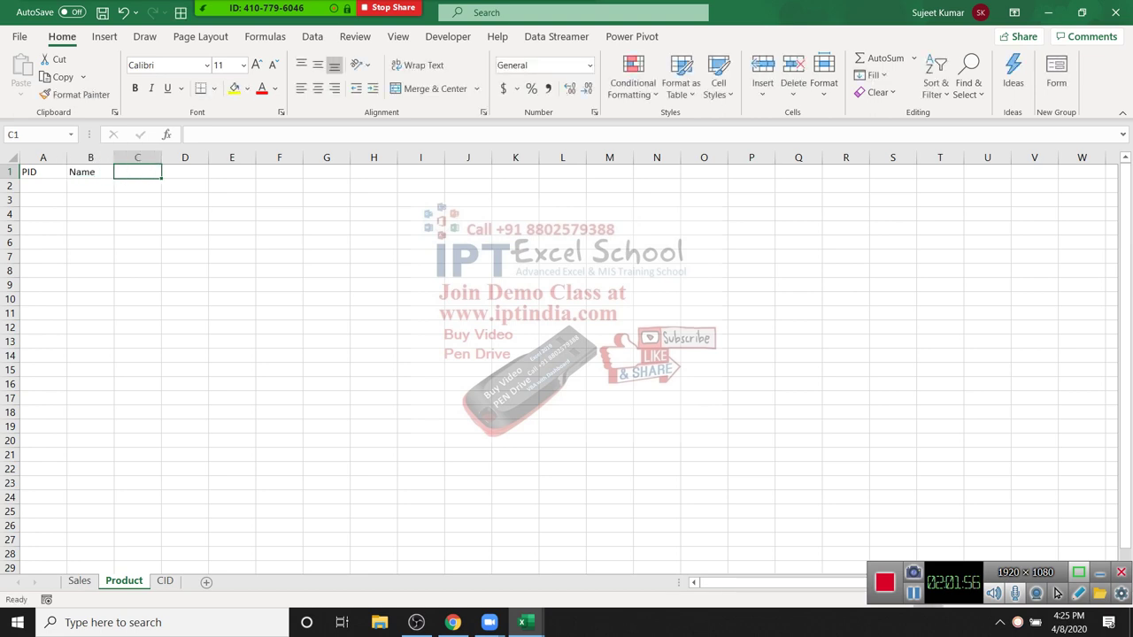
text(MRP)
key(Return)
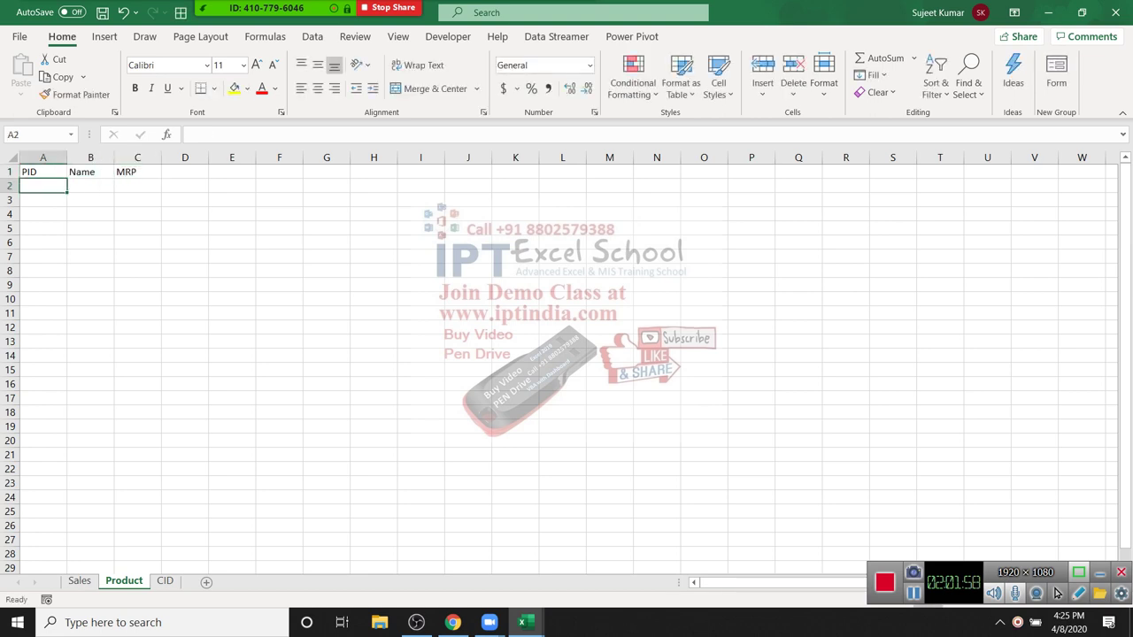
Step: Enter product IDs 1 to 5 in column A
text(1)
key(Return)
text(23)
key(ctrl+Return)
text(2)
key(Return)
text(3)
key(Return)
text(4)
key(Return)
text(5)
key(Return)
Step: Type the first product name in B2 and Flash Fill the remaining names
key(ctrl+Up)
key(ctrl+Up)
key(Right)
key(Down)
text(Puj)
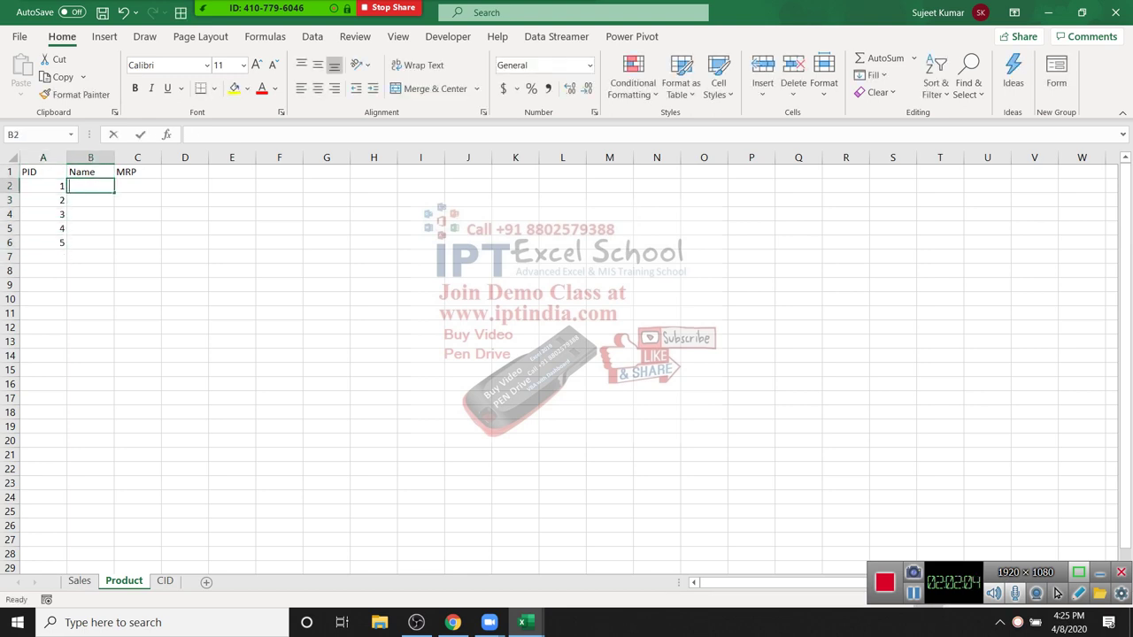
text(a)
key(Return)
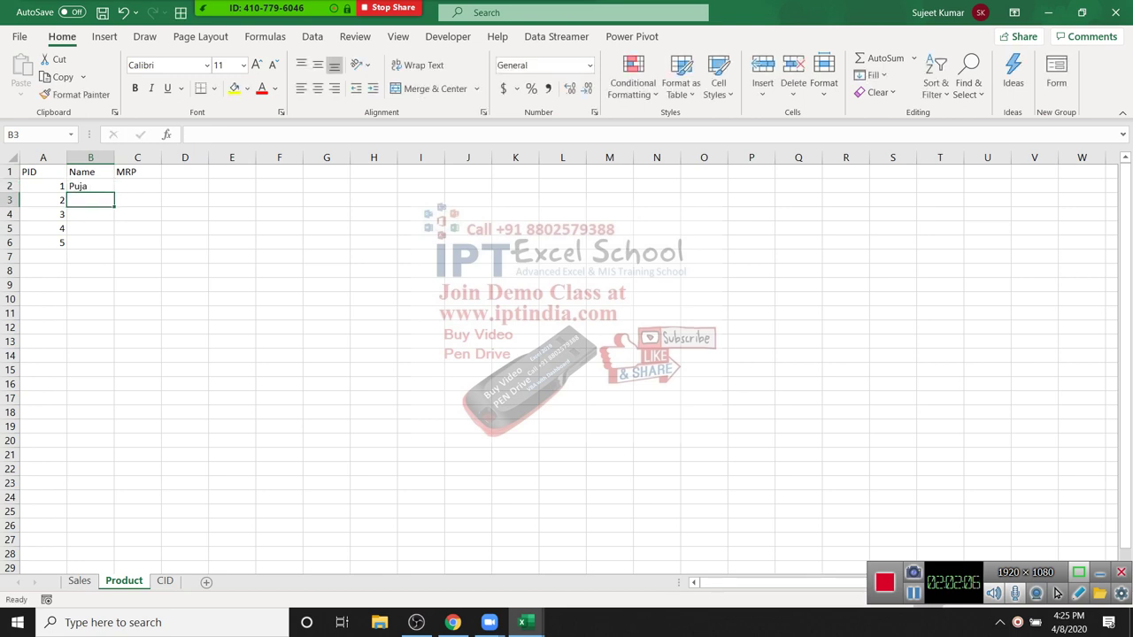
key(Up)
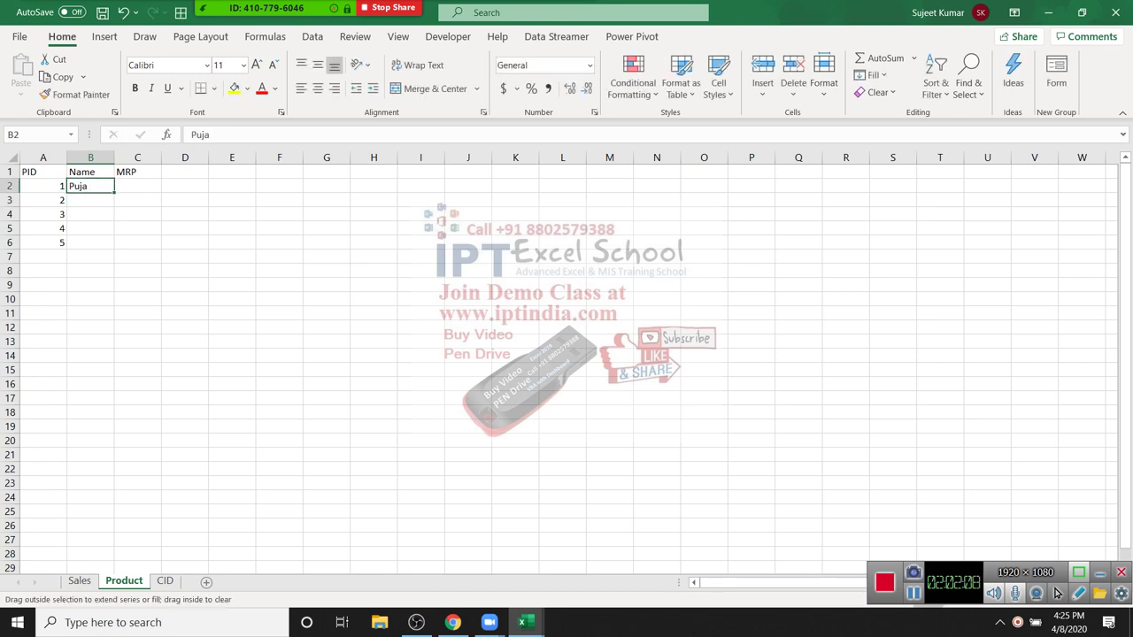
key(ctrl+e)
Step: Enter MRP values 856, 332, 65, 89 and 526 in column C
key(Right)
text(856)
key(Return)
text(332)
key(Return)
text(65)
key(Return)
text(89)
key(Return)
text(526)
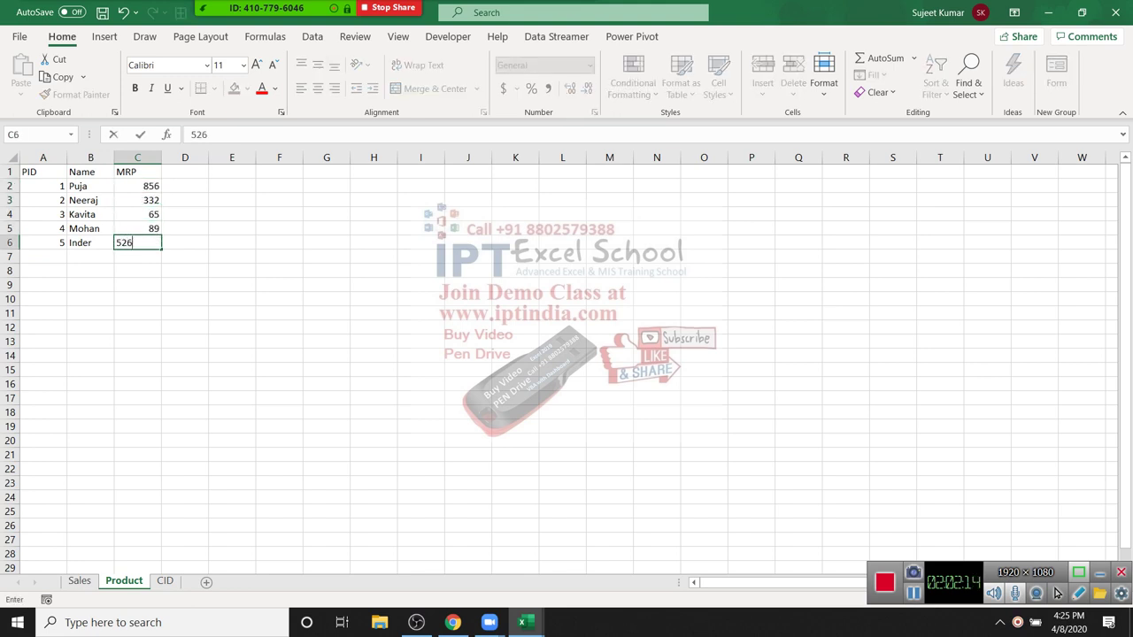
key(Tab)
key(ctrl+Page_Down)
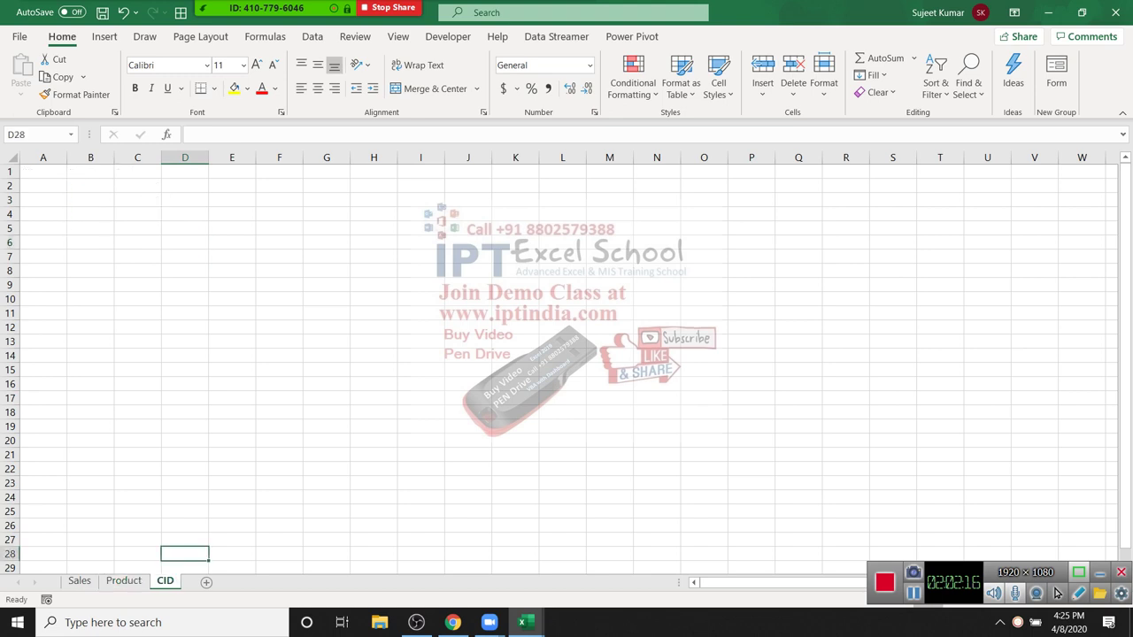
Step: Enter the headers CID, Name and City on the CID sheet
key(ctrl+Home)
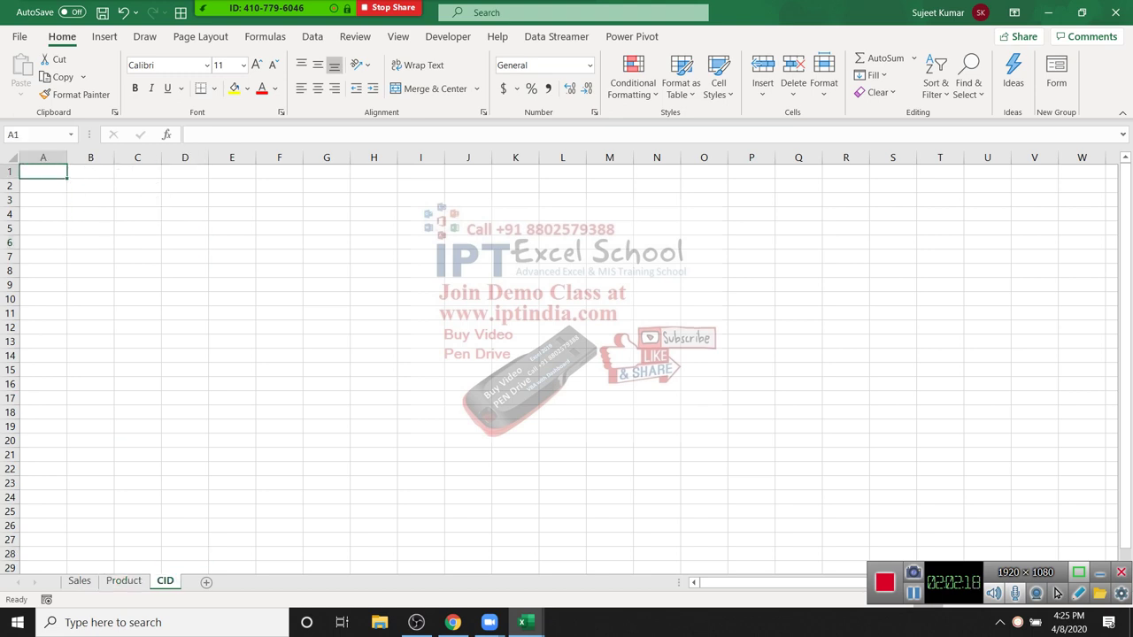
text(CID)
key(Tab)
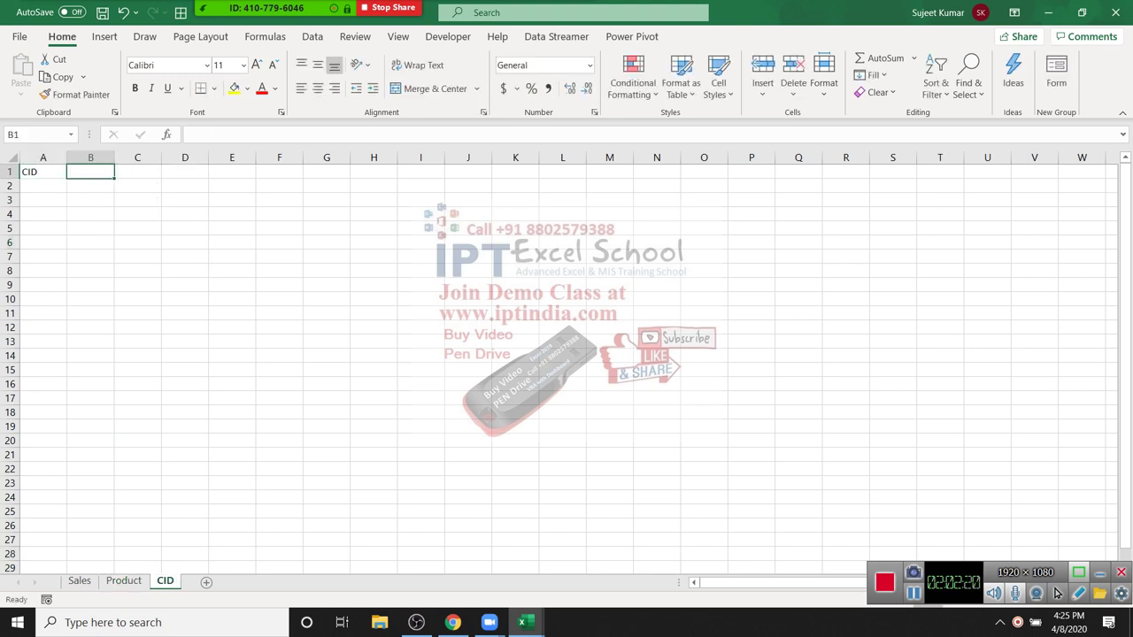
text(NAme)
key(Tab)
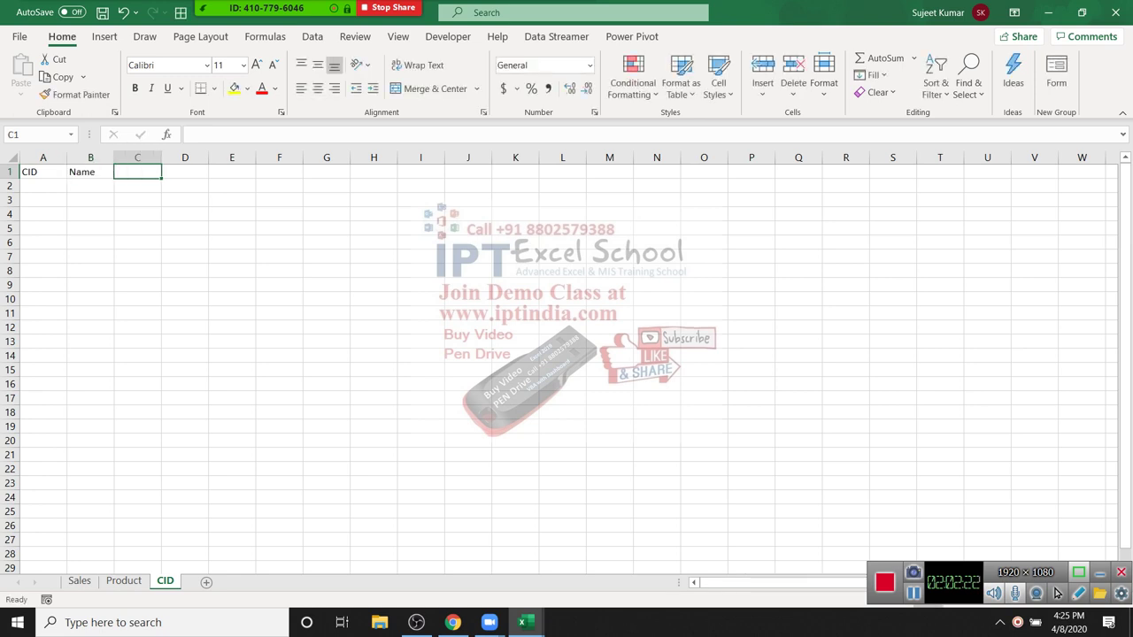
text(City)
key(Left)
key(Left)
key(Down)
Step: Enter customer IDs 1 to 5 in column A, correcting the mistyped 45
text(1)
key(Return)
text(2)
key(Return)
text(3)
key(Return)
text(45)
key(Return)
text(5)
key(Return)
key(Up)
key(Up)
text(4)
key(Return)
Step: Type the first customer name in B2 and Flash Fill the remaining names
click(91, 186)
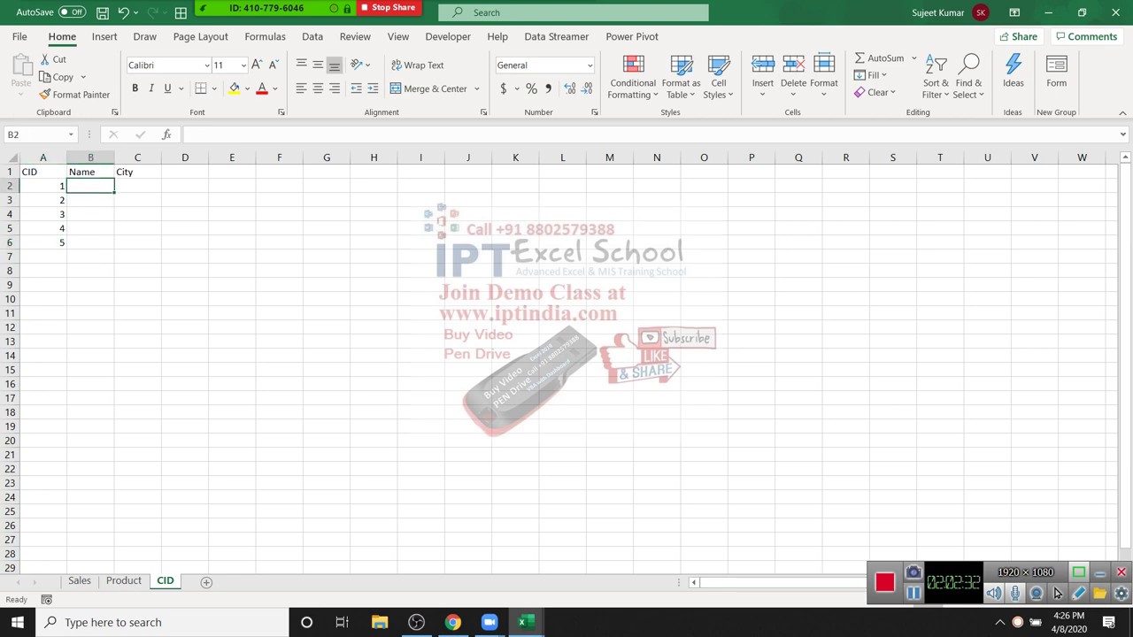
text(Pujaa)
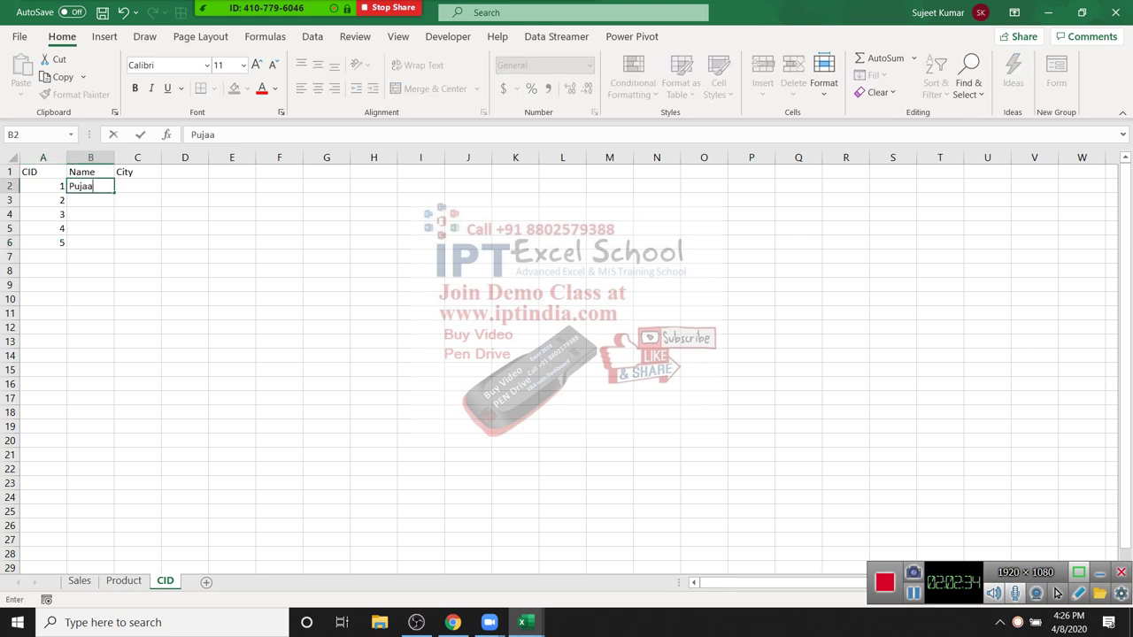
key(Return)
key(Up)
key(ctrl+e)
Step: Enter Pune as the first city and Flash Fill the remaining cities
key(Right)
text(Puja)
text(ne)
key(Return)
key(Up)
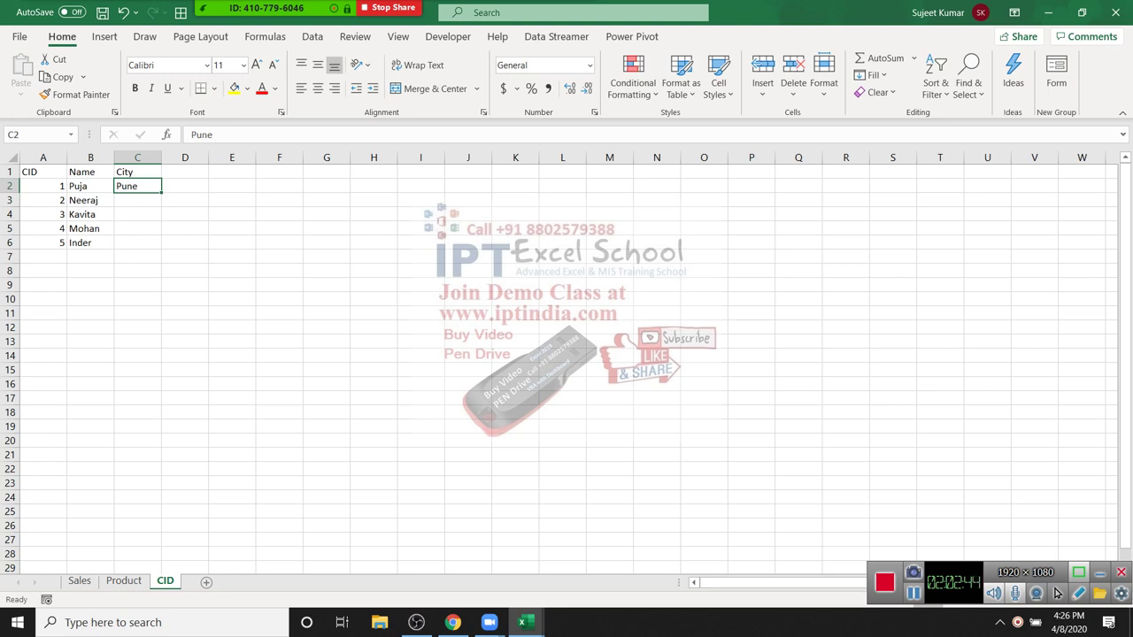
key(ctrl+e)
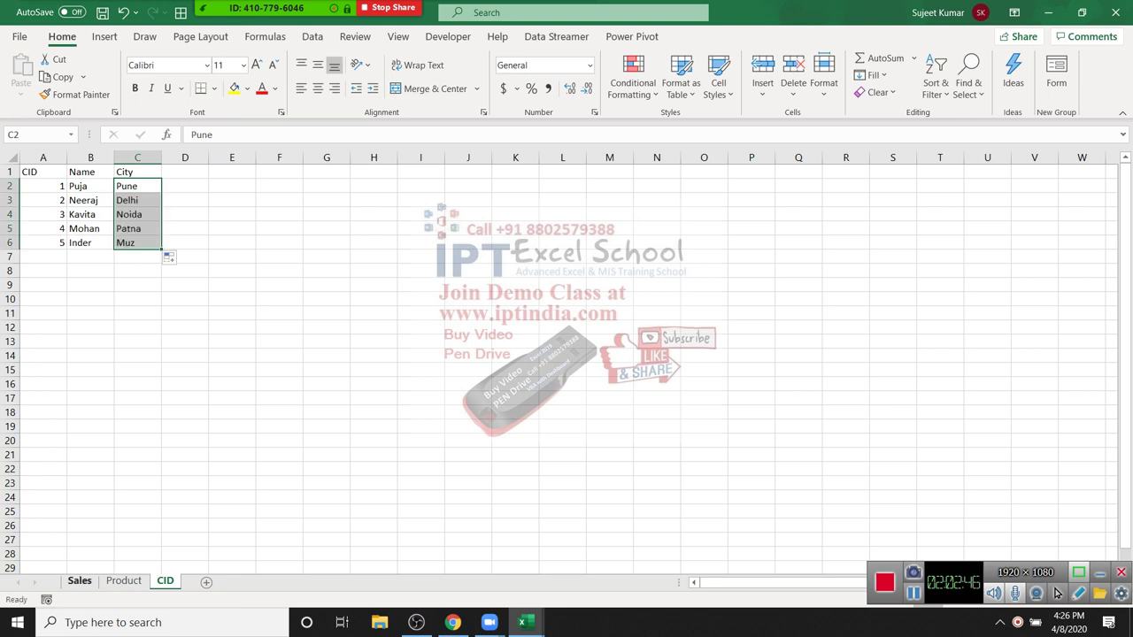
click(79, 580)
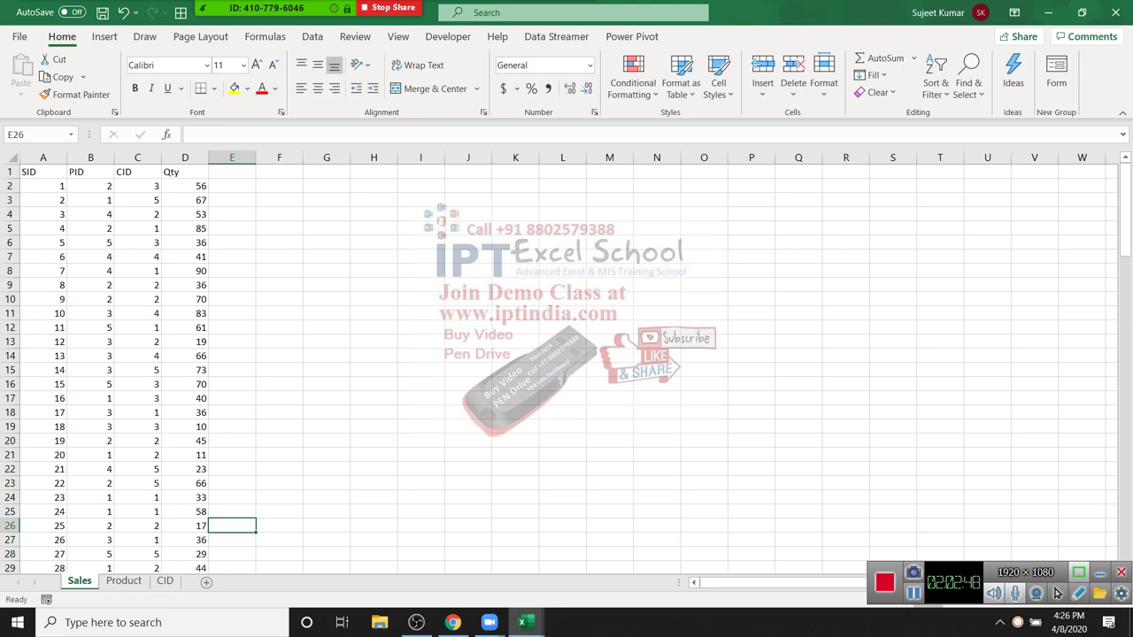
click(123, 580)
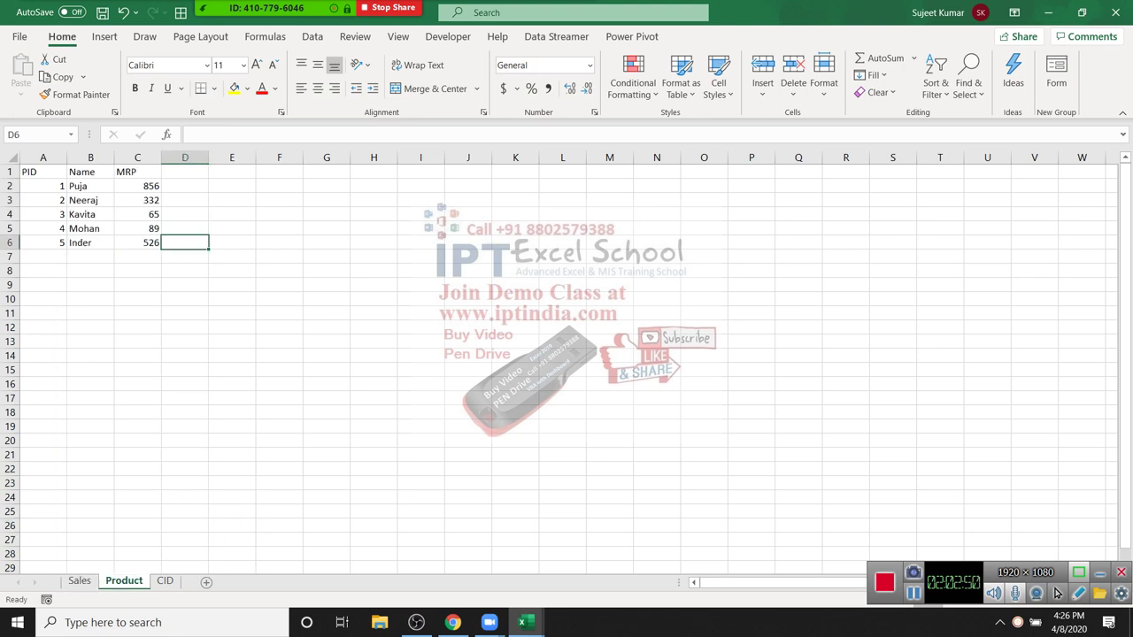
Step: Enter DVD in B2 and fill it down through B6 with Ctrl+D
click(90, 186)
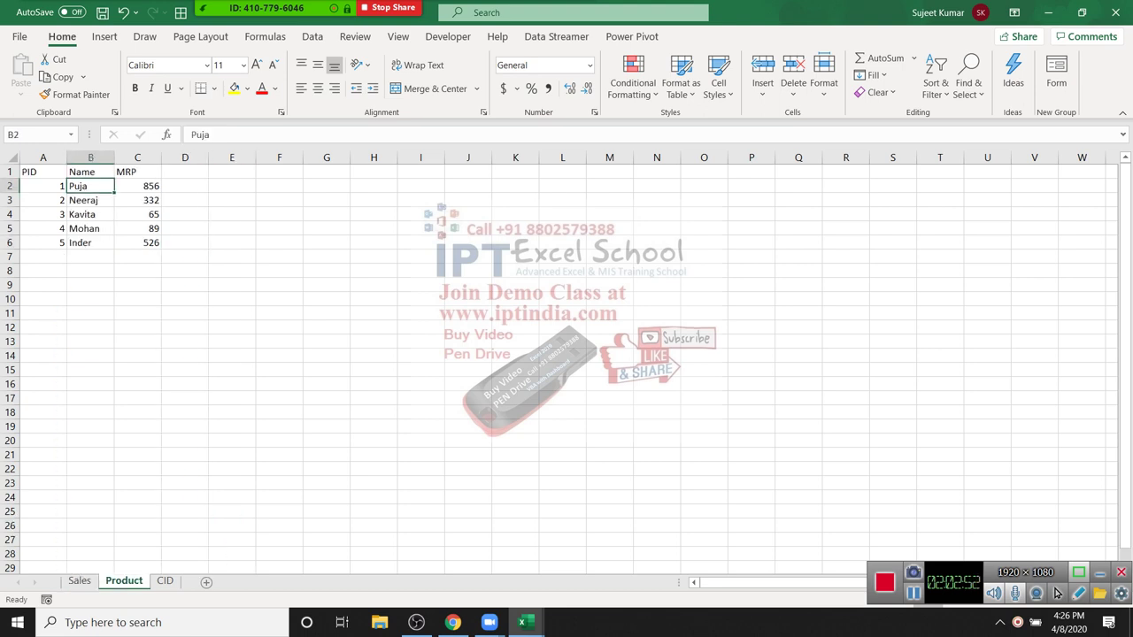
text(D)
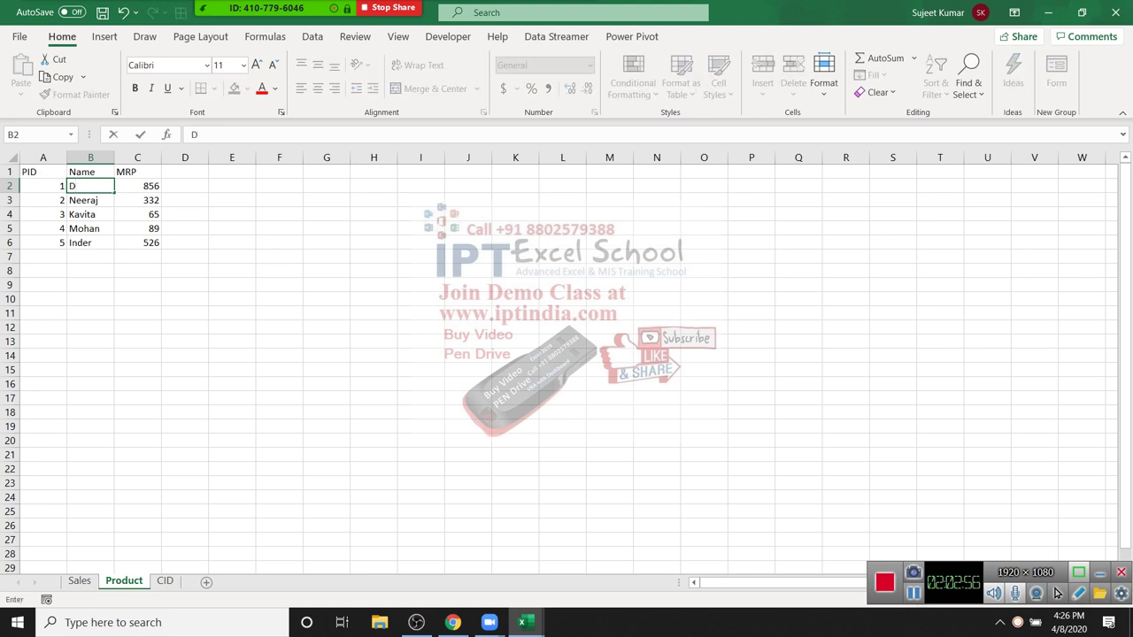
text(VVD)
key(Return)
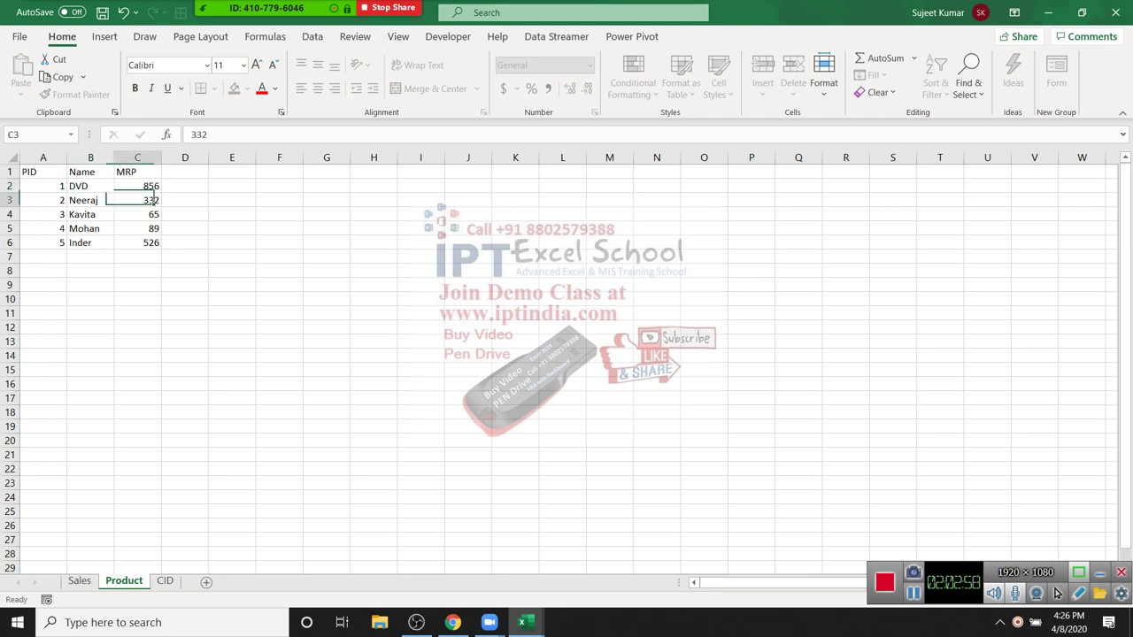
key(Right)
key(Up)
key(Left)
key(shift+Down)
key(shift+Down)
key(shift+Down)
key(shift+Down)
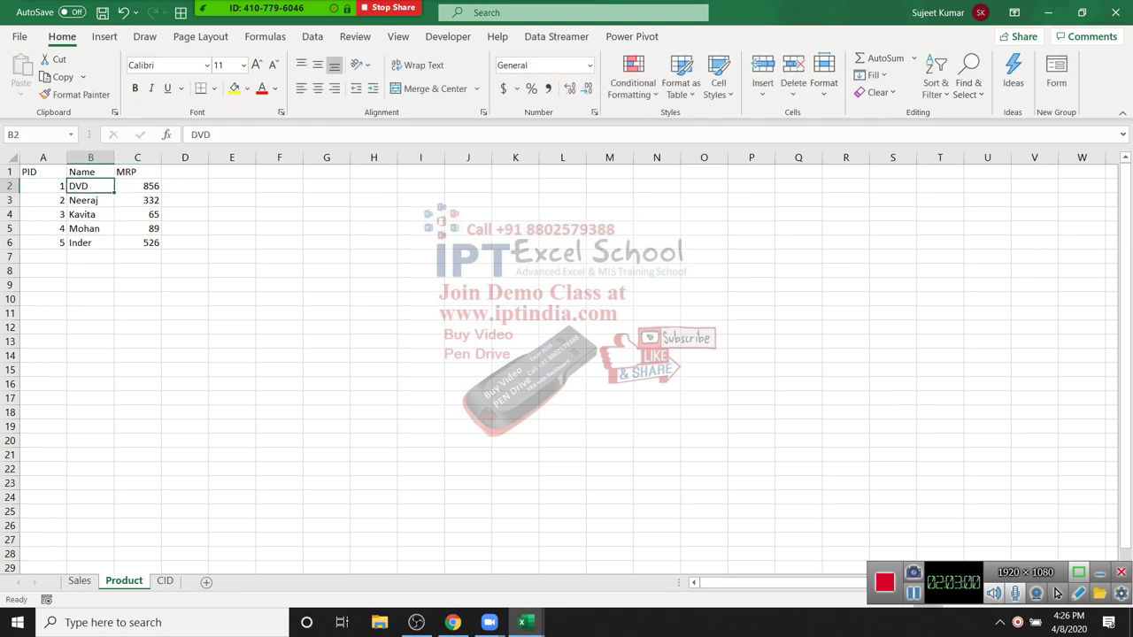
key(ctrl+d)
Step: Overwrite B3 with HD and fill it down through B6
key(Down)
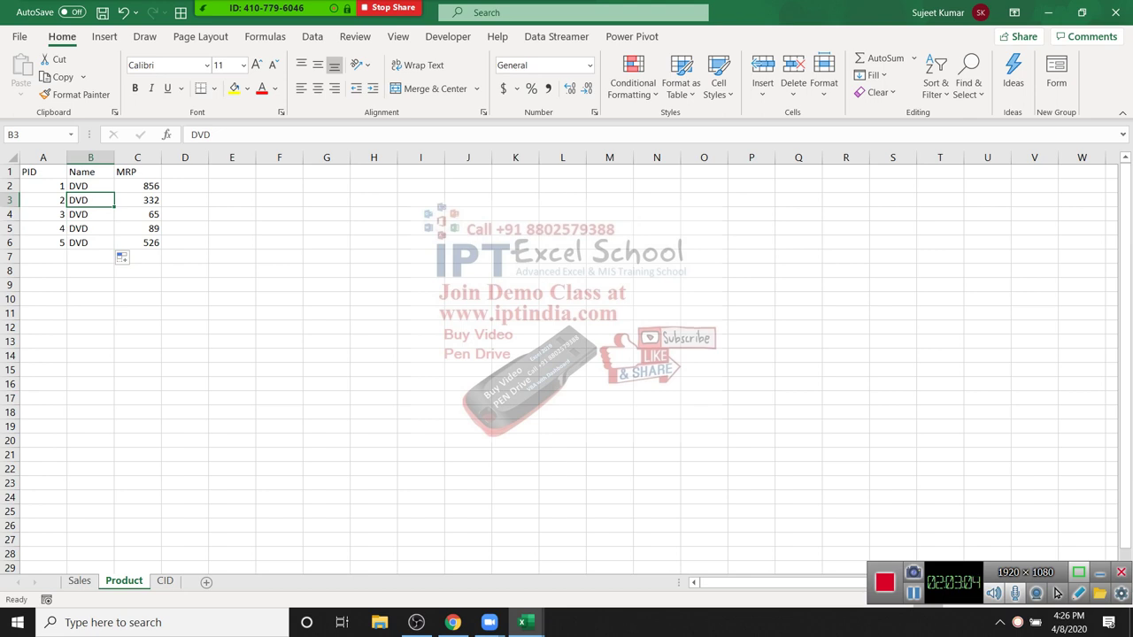
key(Up)
key(Down)
text(HD)
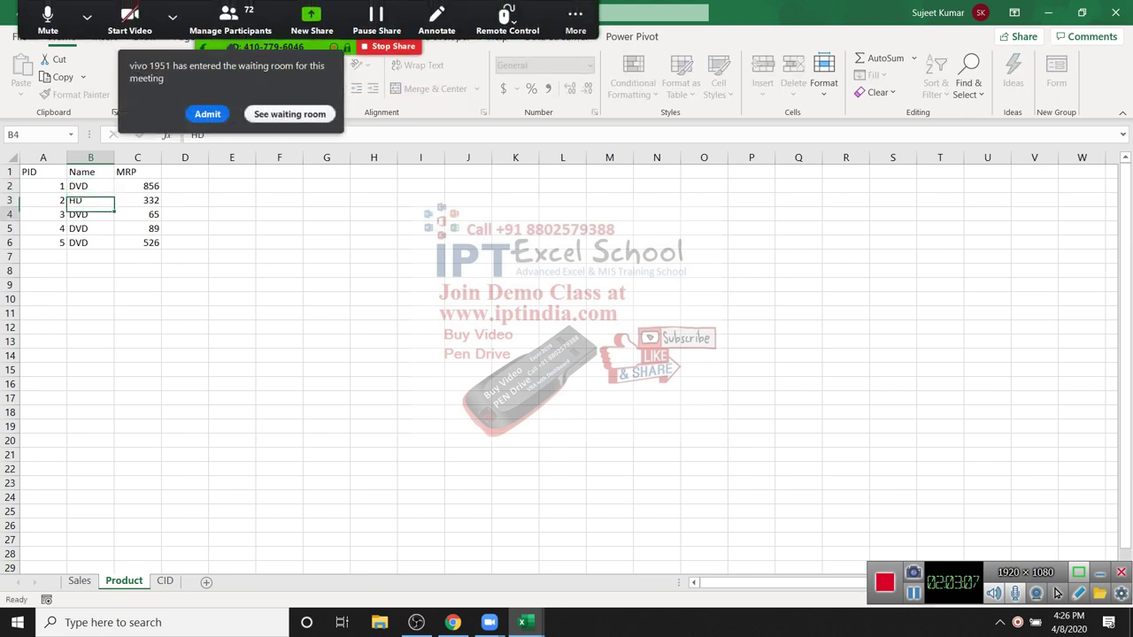
key(Return)
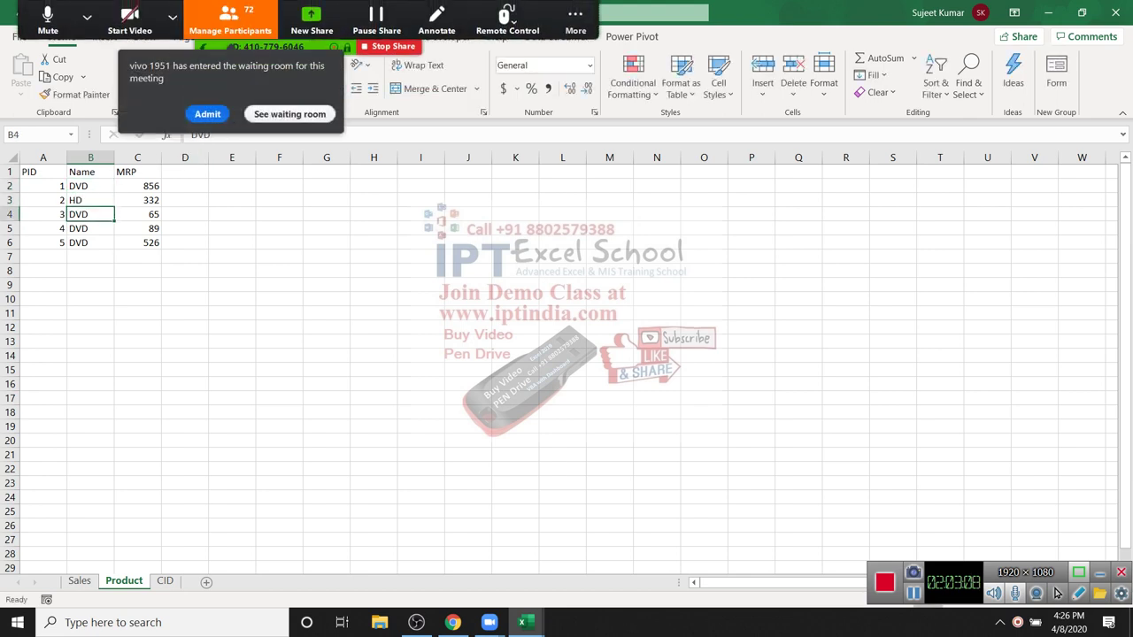
key(Up)
key(shift+Down)
key(shift+Down)
key(shift+Down)
key(ctrl+d)
key(ctrl+d)
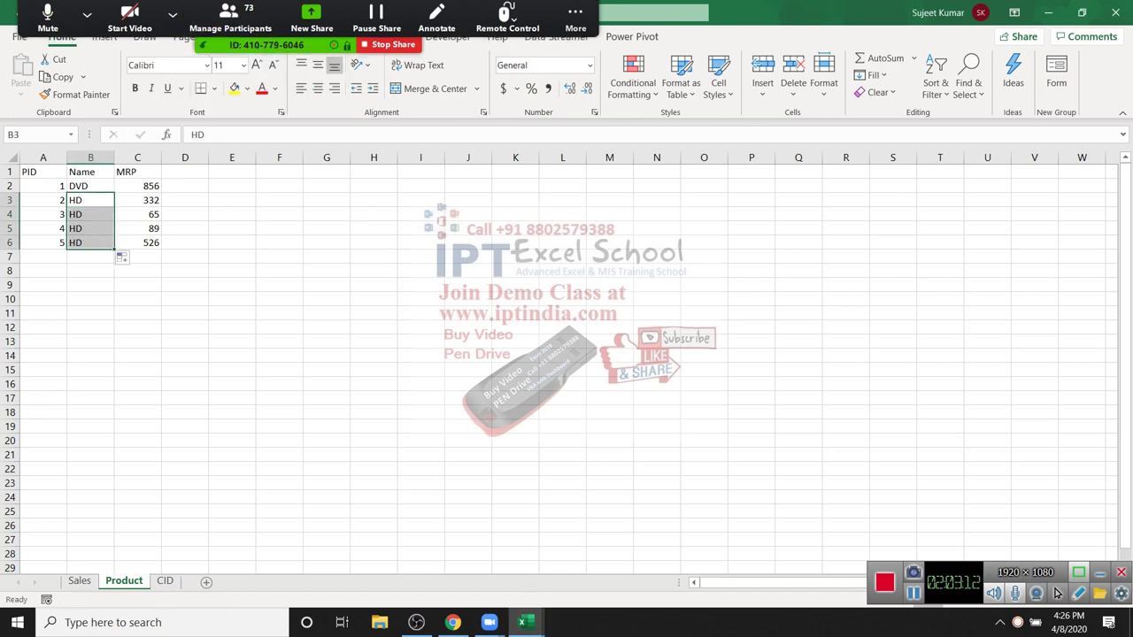
key(Down)
Step: Enter MB, RAM and CRT in B4:B6, then go to the Sales sheet
key(Up)
key(Down)
text(MB)
key(Return)
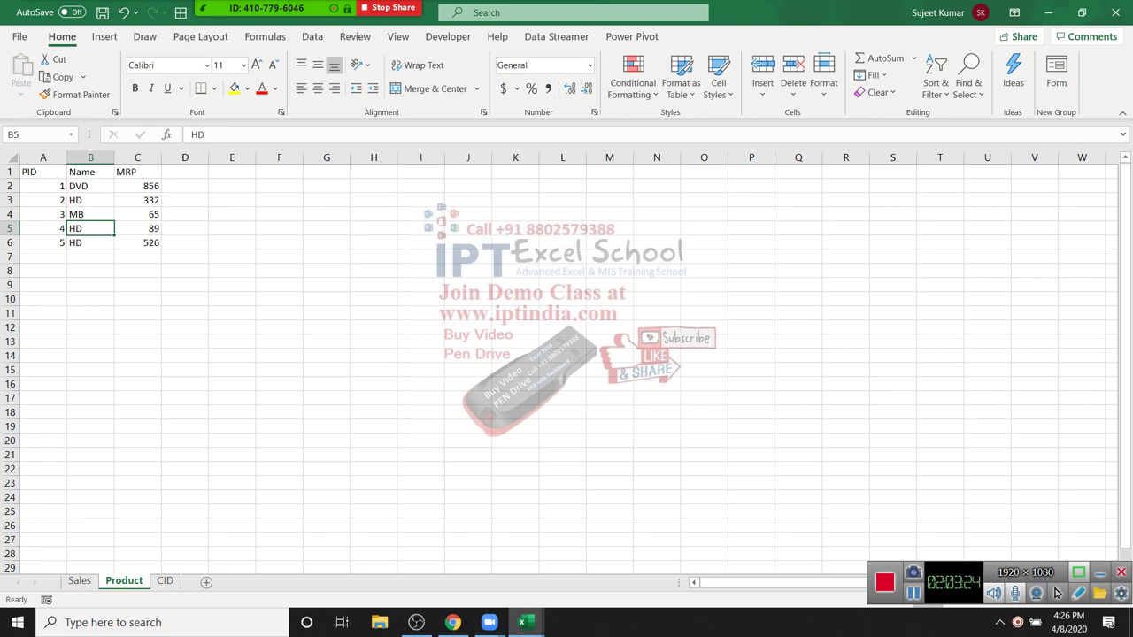
text(RAM)
key(Return)
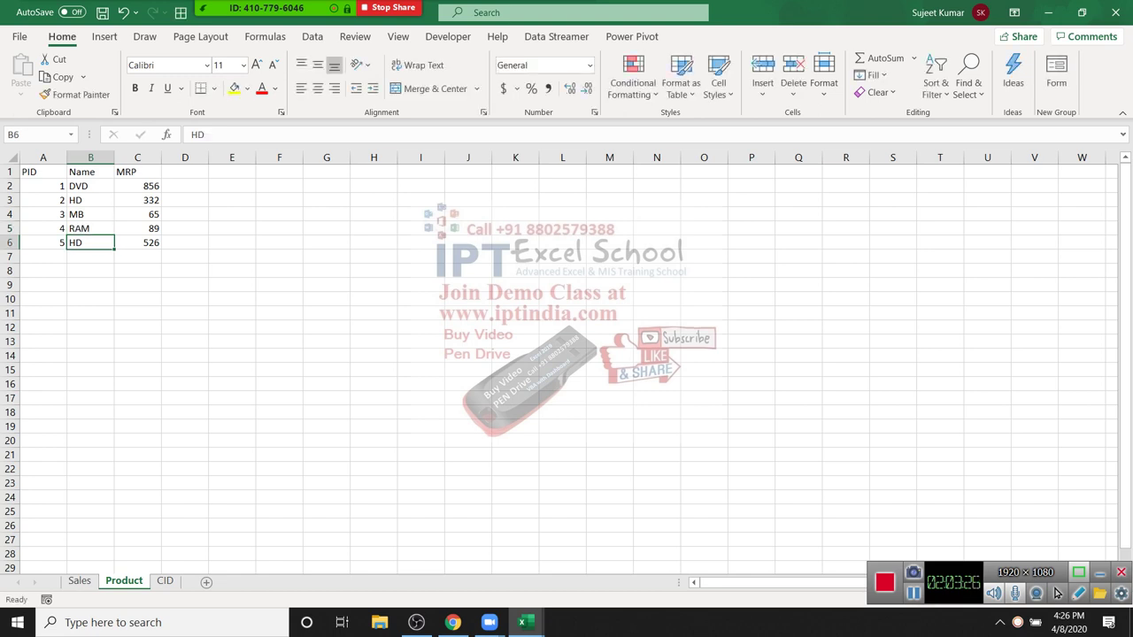
text(C)
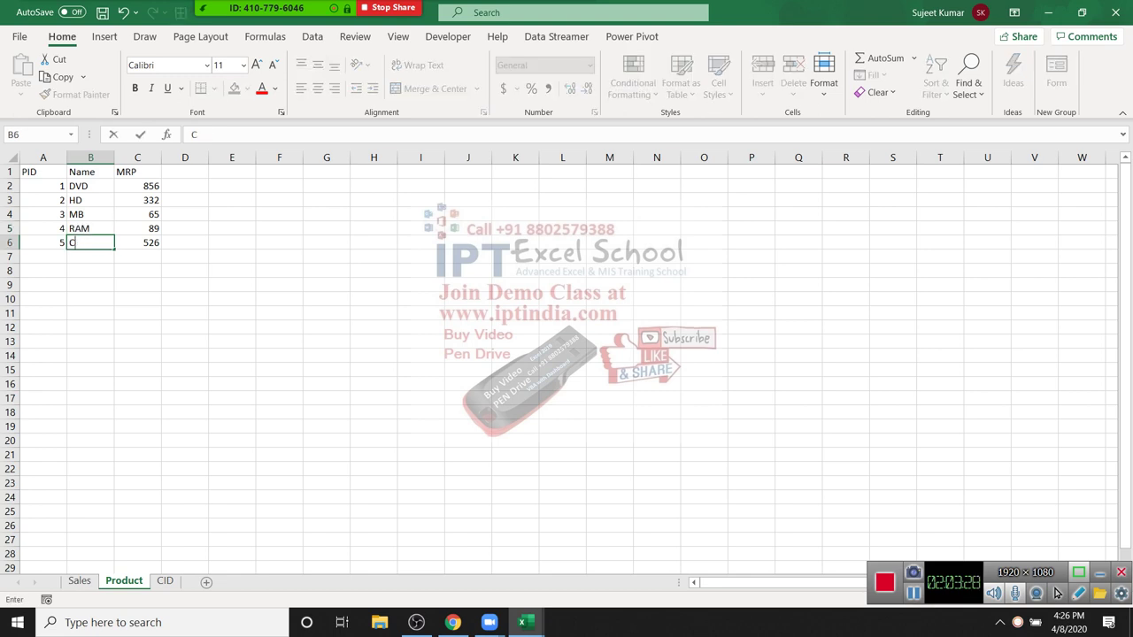
text(RT)
key(Return)
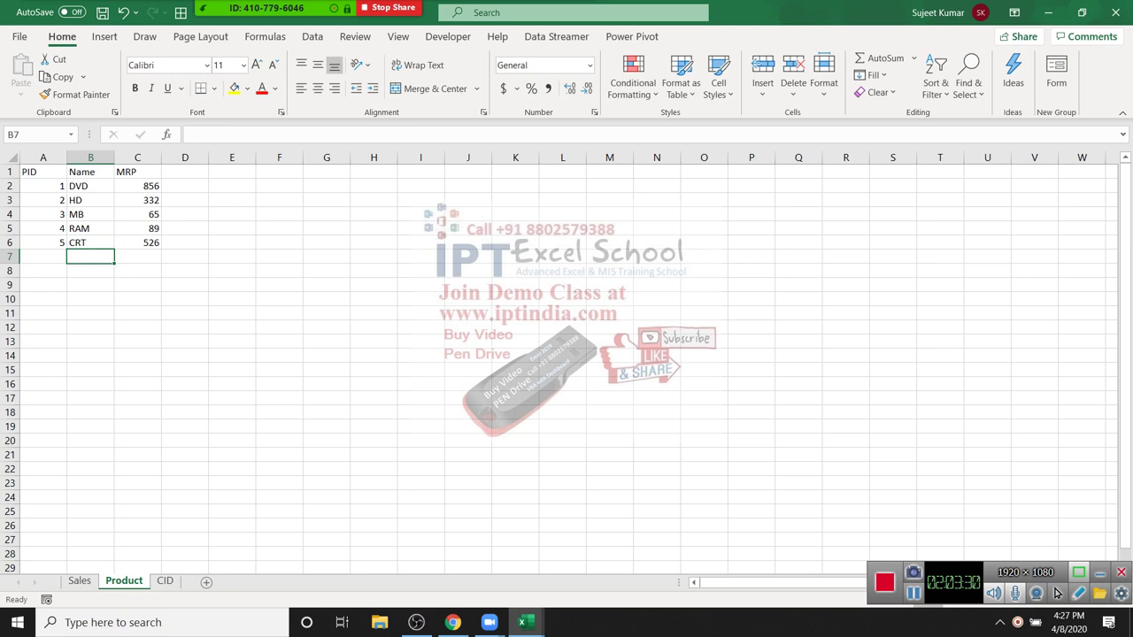
key(ctrl+Page_Up)
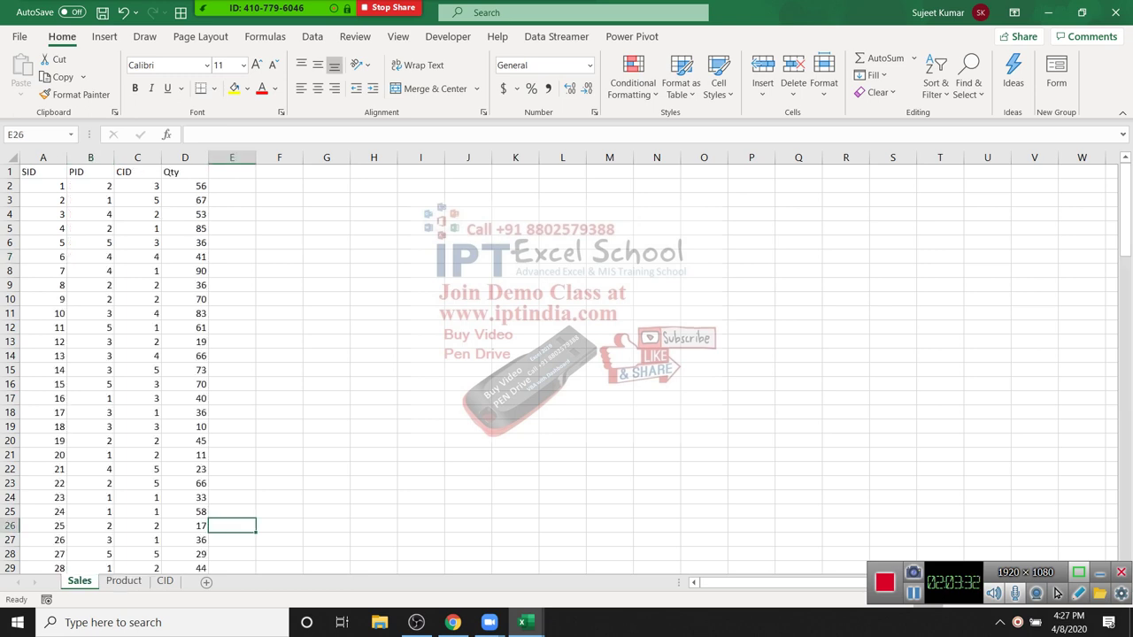
click(137, 158)
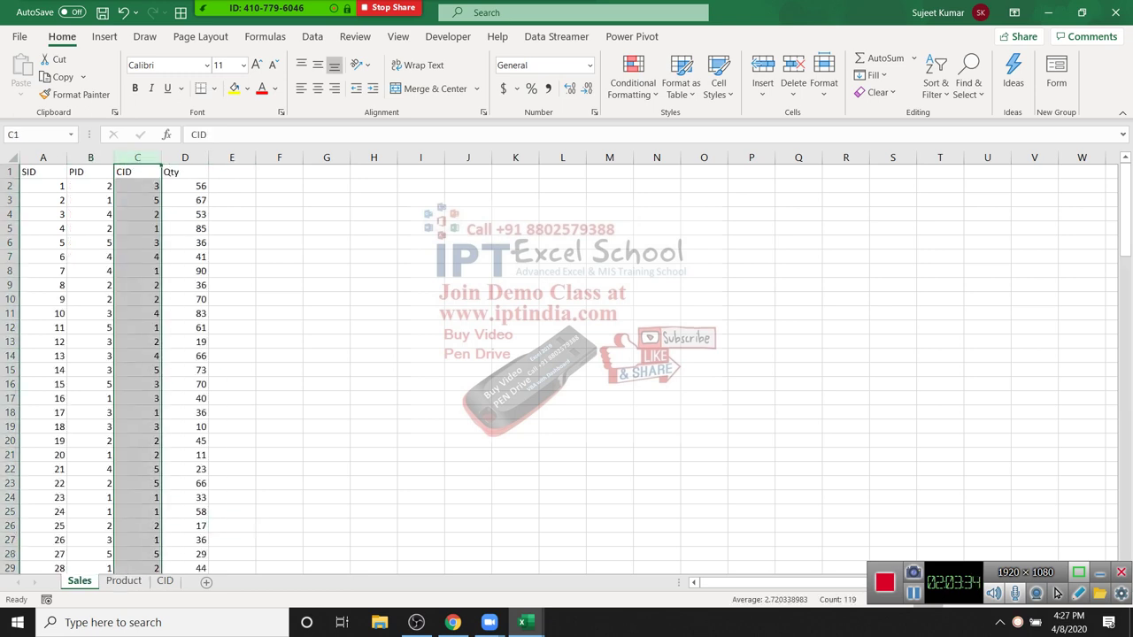
Step: Select the full Sales table from A1 and build an empty PivotTable on Sheet4, added to the Data Model
key(ctrl+Home)
key(ctrl+shift+Right)
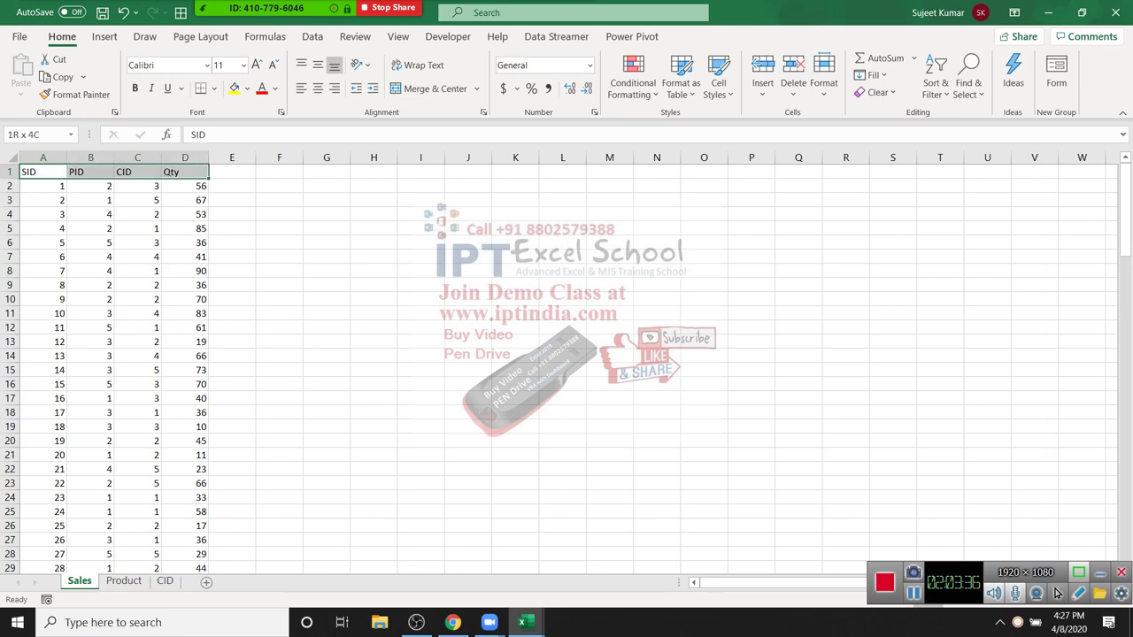
key(ctrl+shift+Down)
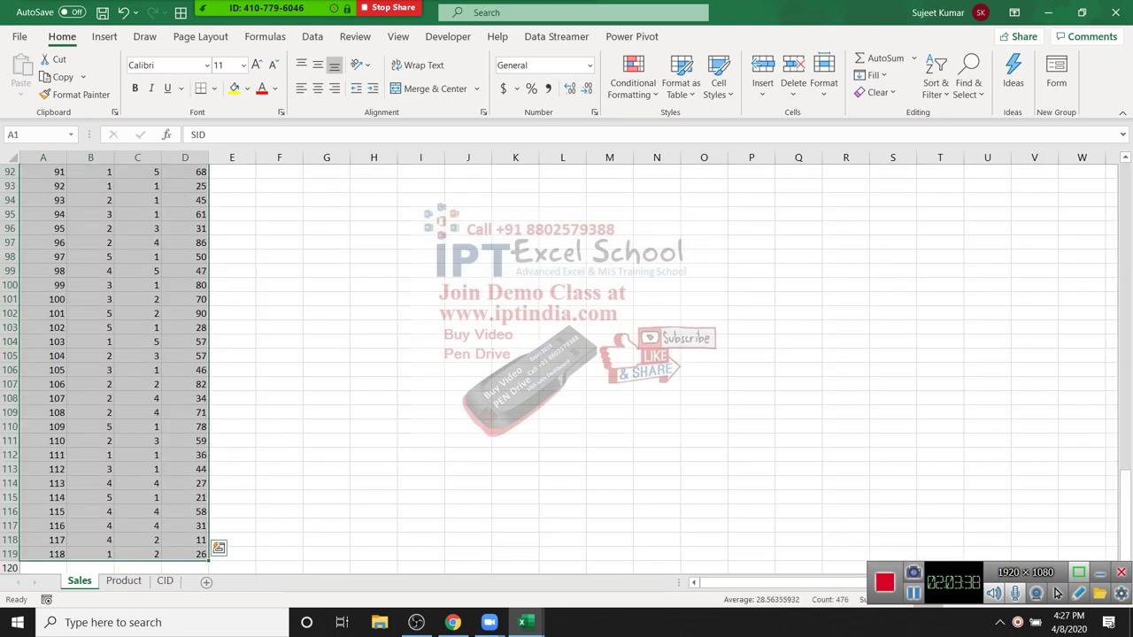
key(alt)
key(n)
key(v)
key(alt+m)
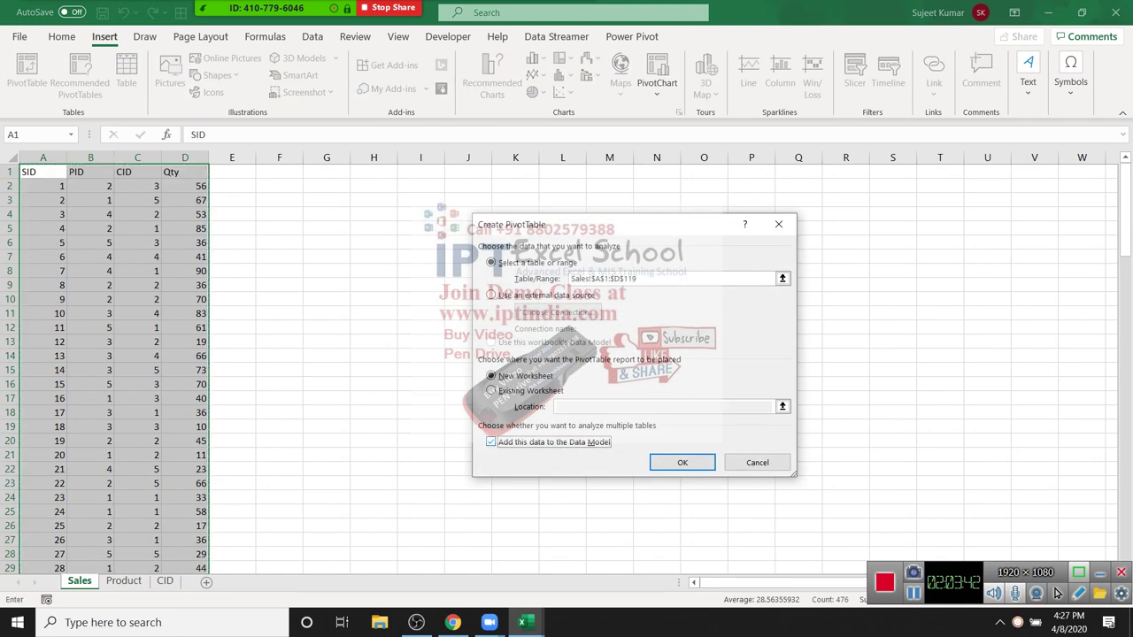
key(Return)
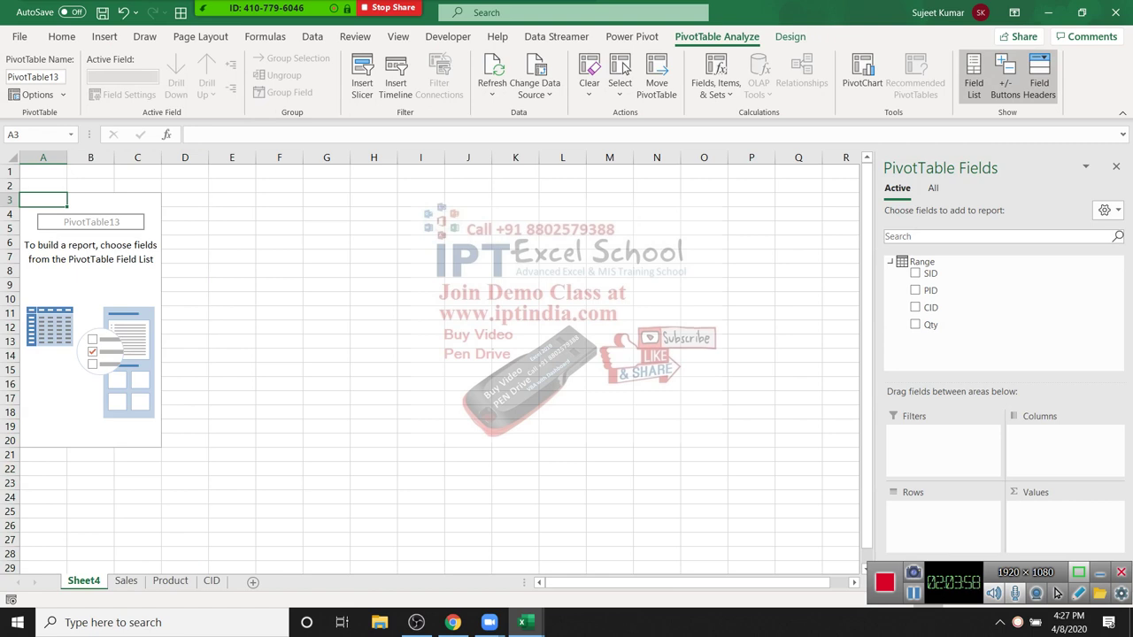
click(126, 580)
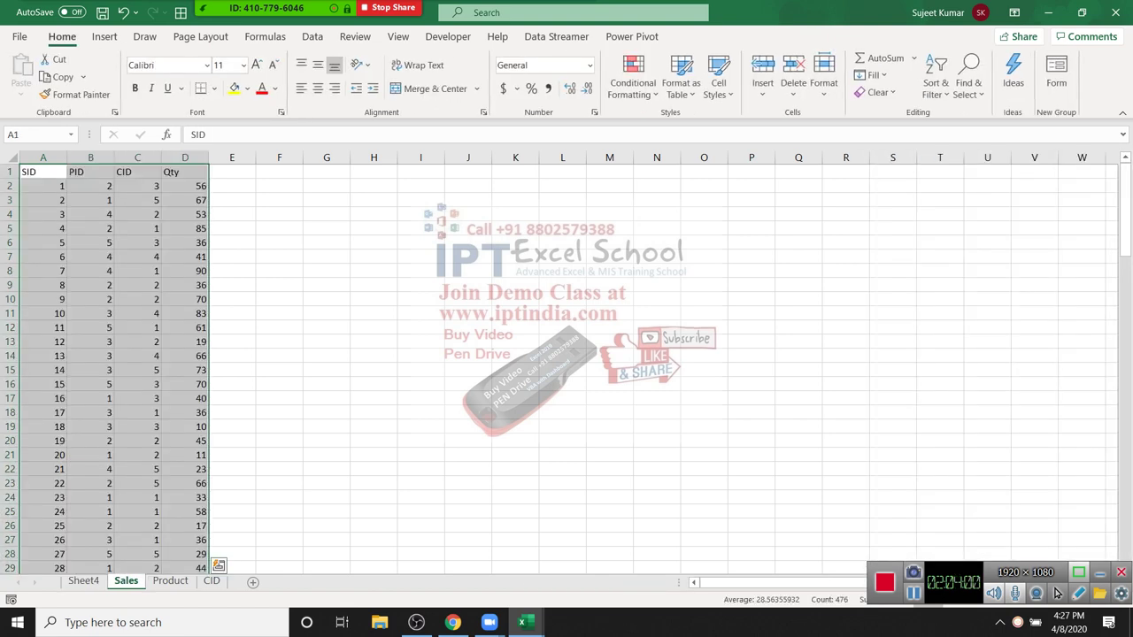
Step: Build a PivotTable from Product range A1:C6, added to the Data Model, then return to Sheet4
key(ctrl+Page_Down)
drag(42, 172, 137, 243)
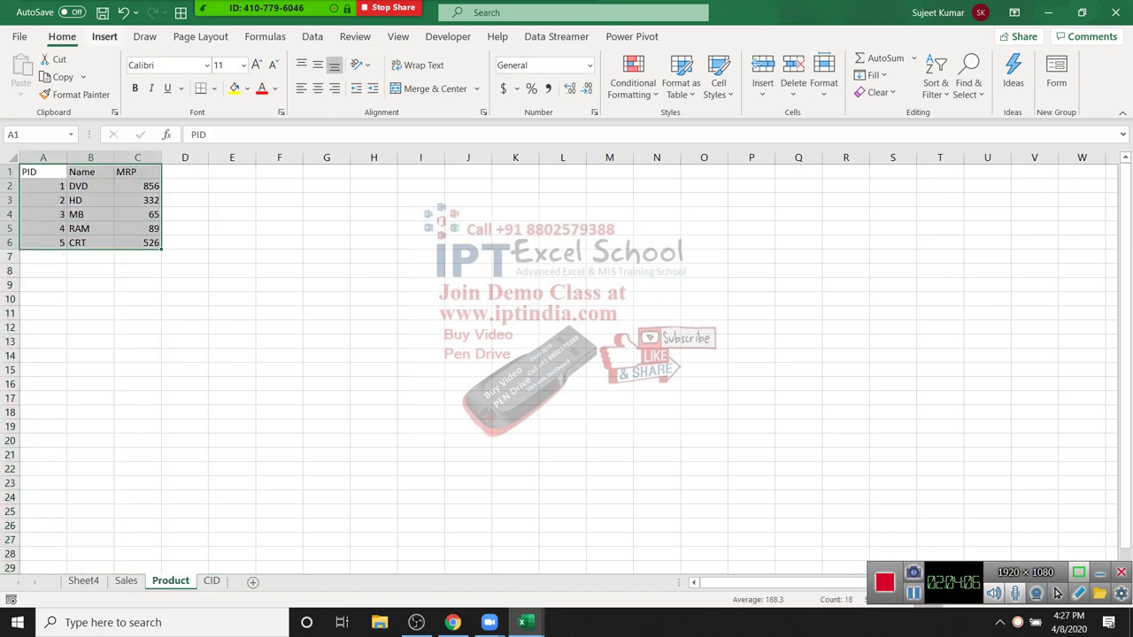
click(104, 36)
click(26, 75)
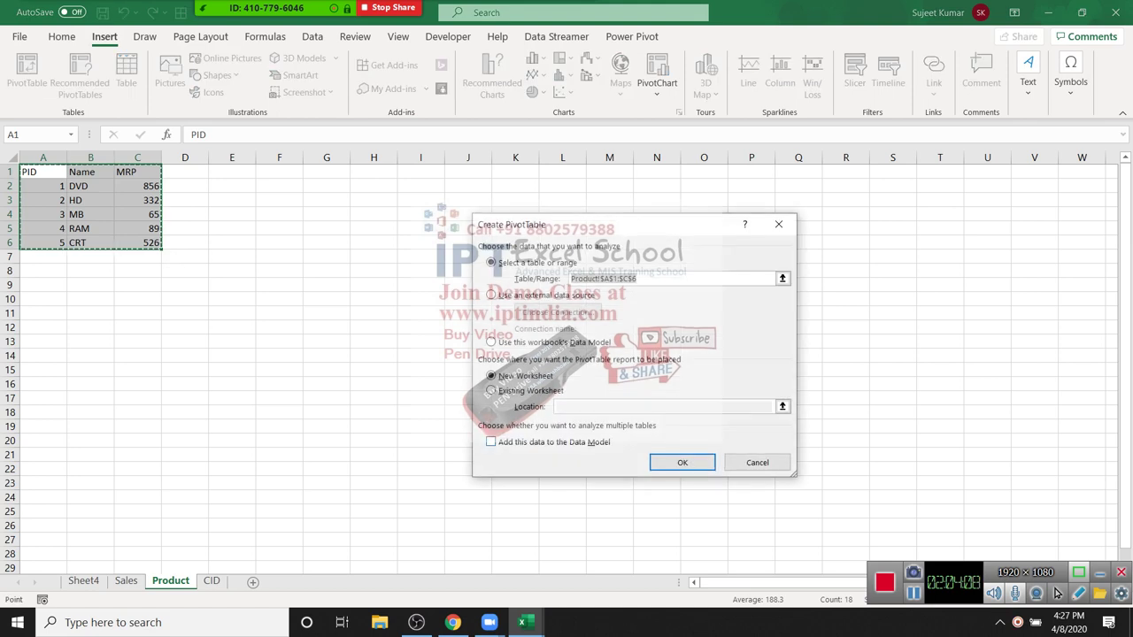
key(alt+m)
key(Return)
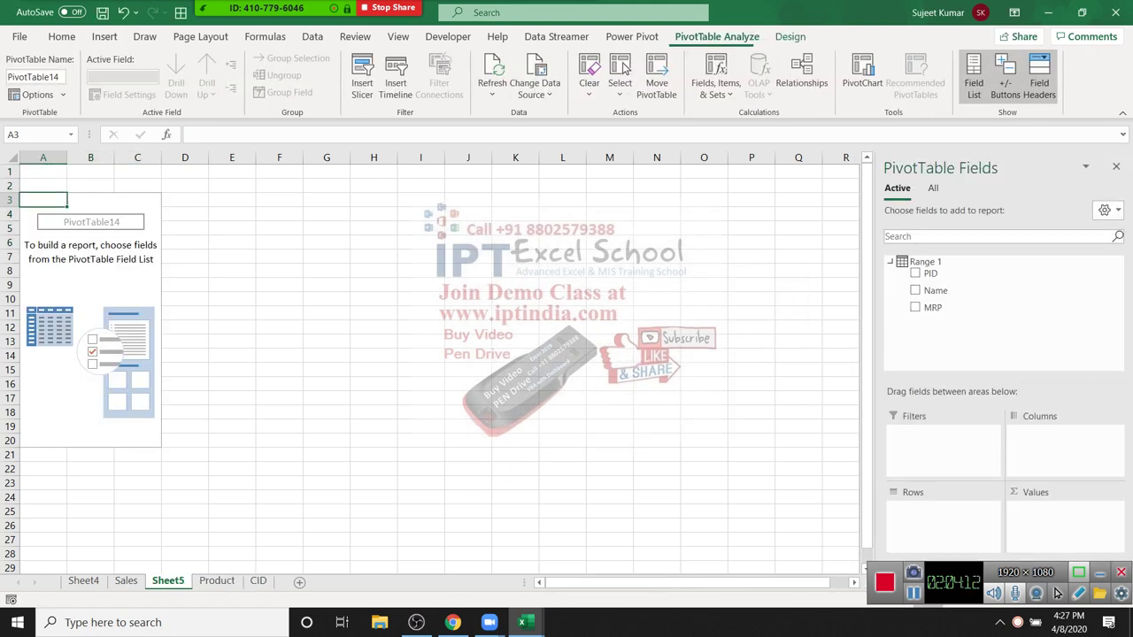
key(ctrl+Page_Up)
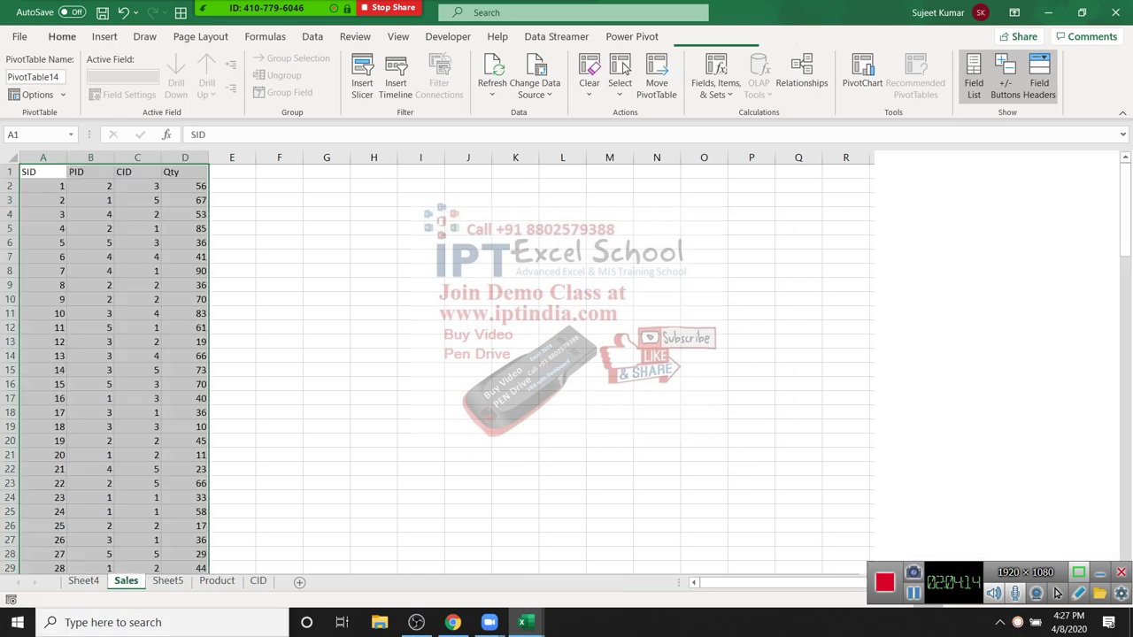
key(ctrl+Page_Up)
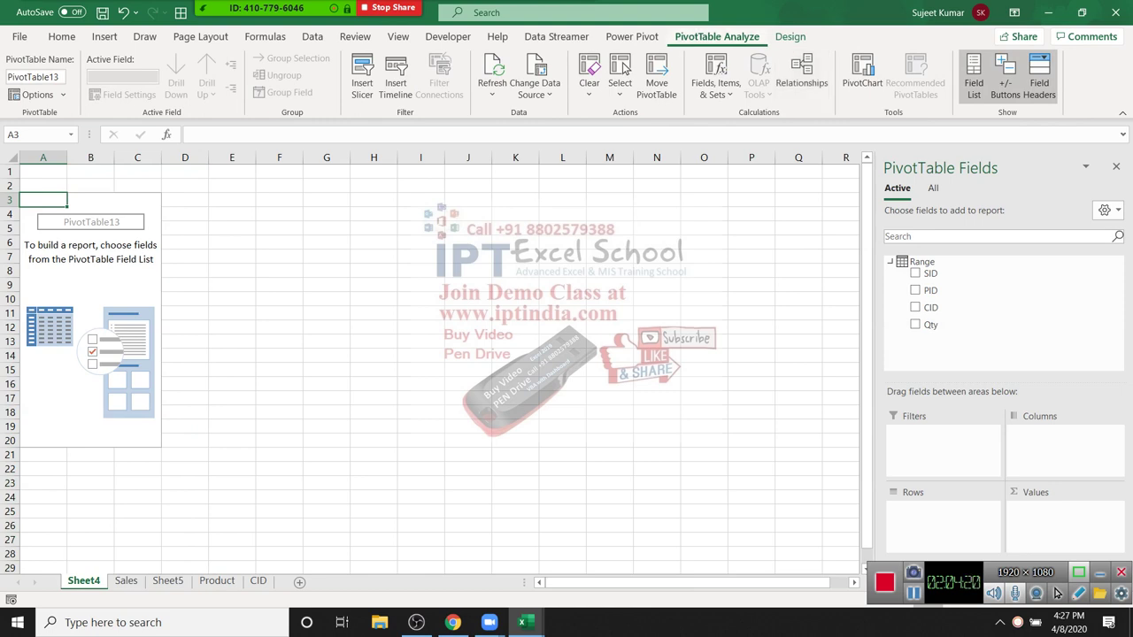
Step: Start a new relationship with the Range table and its PID column
key(alt+j)
key(t)
key(r)
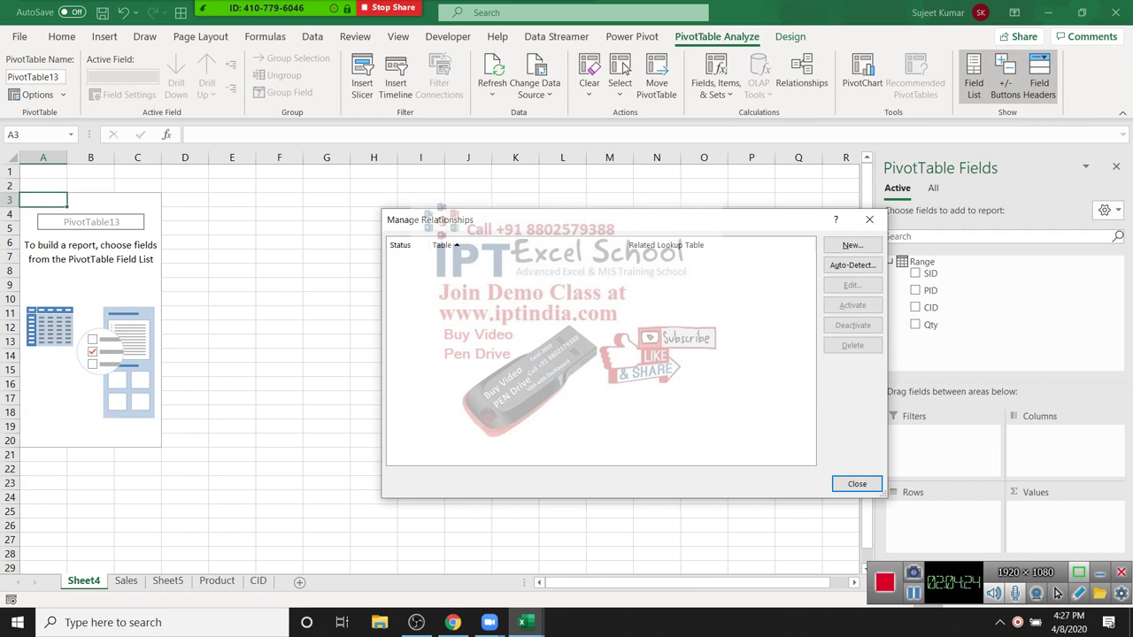
key(alt+n)
key(alt+Down)
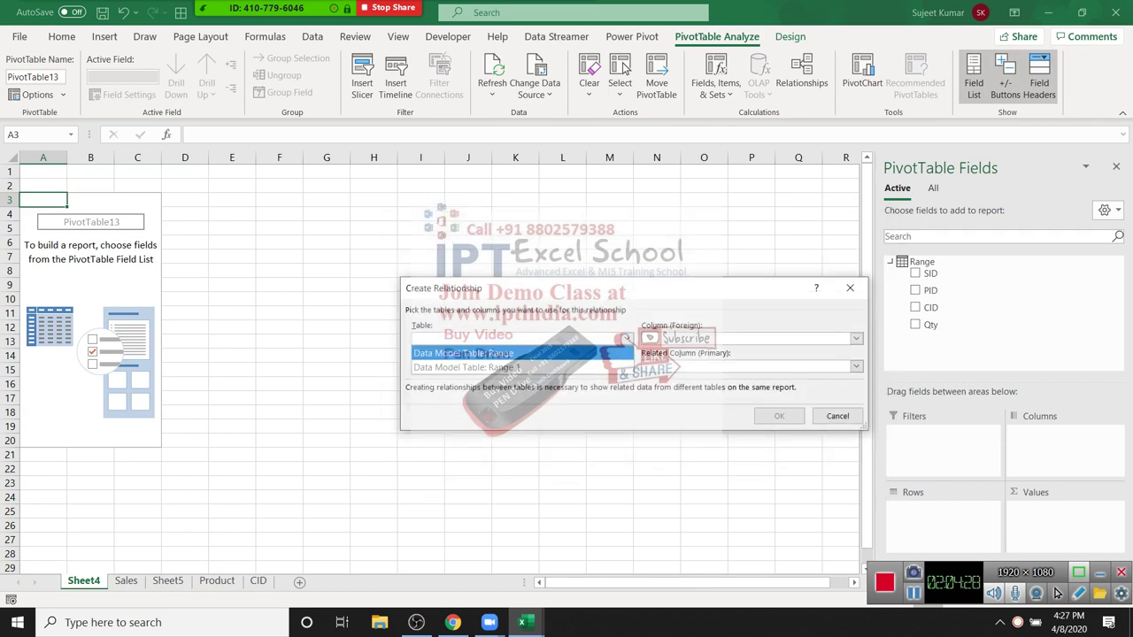
key(Return)
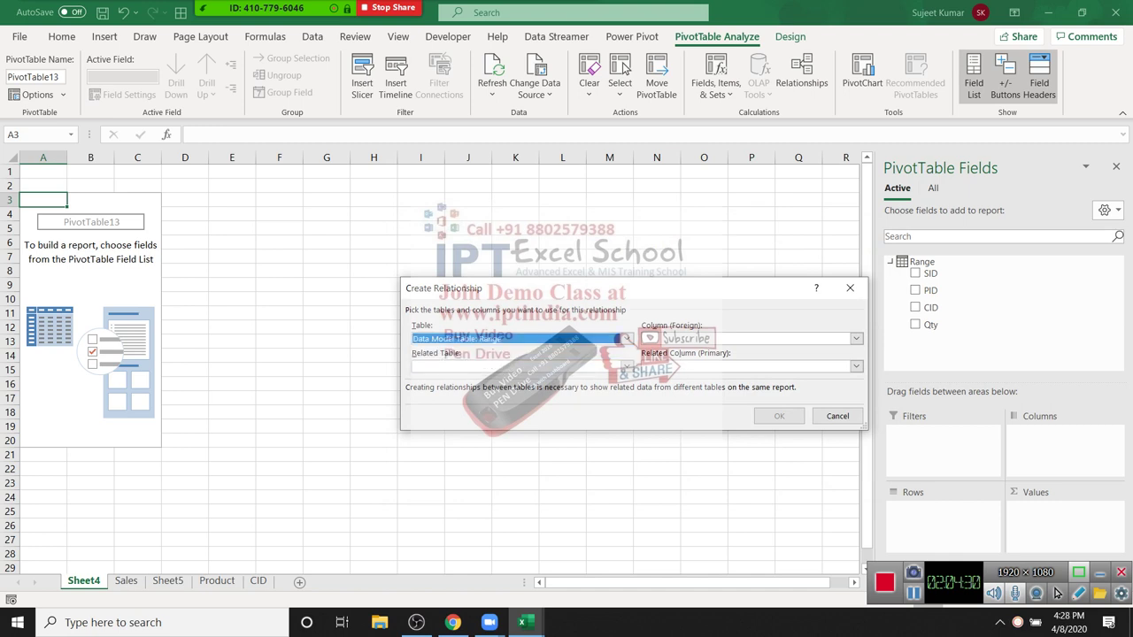
key(Tab)
key(alt+Down)
key(Down)
key(Return)
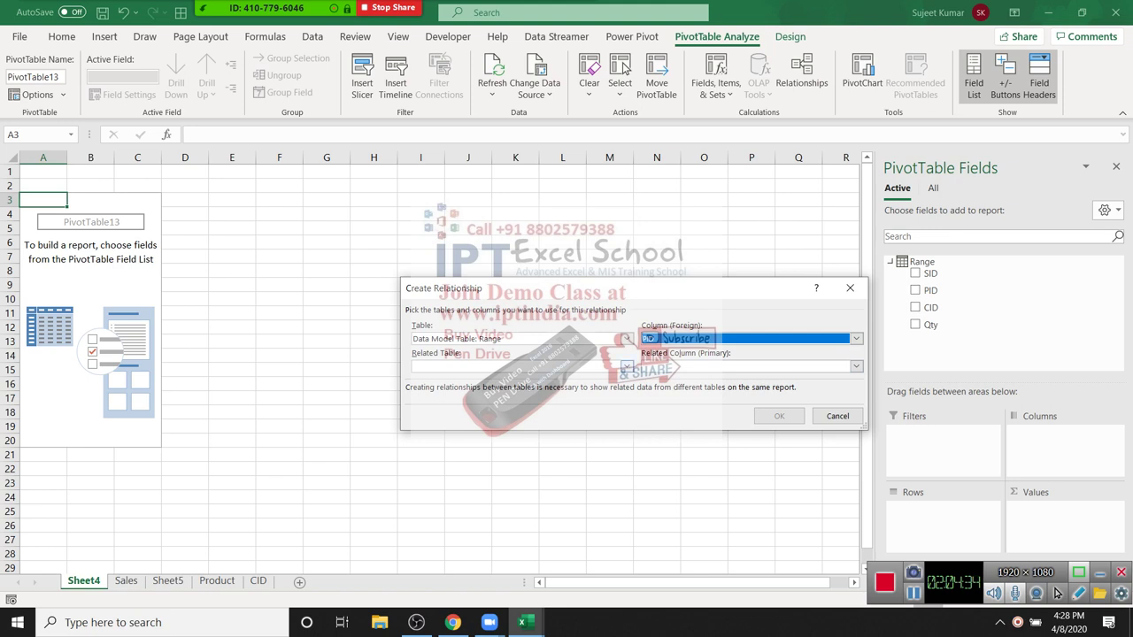
Step: Relate it to Range 1 on PID, create the relationship and close the list
key(Tab)
key(alt+Down)
key(Escape)
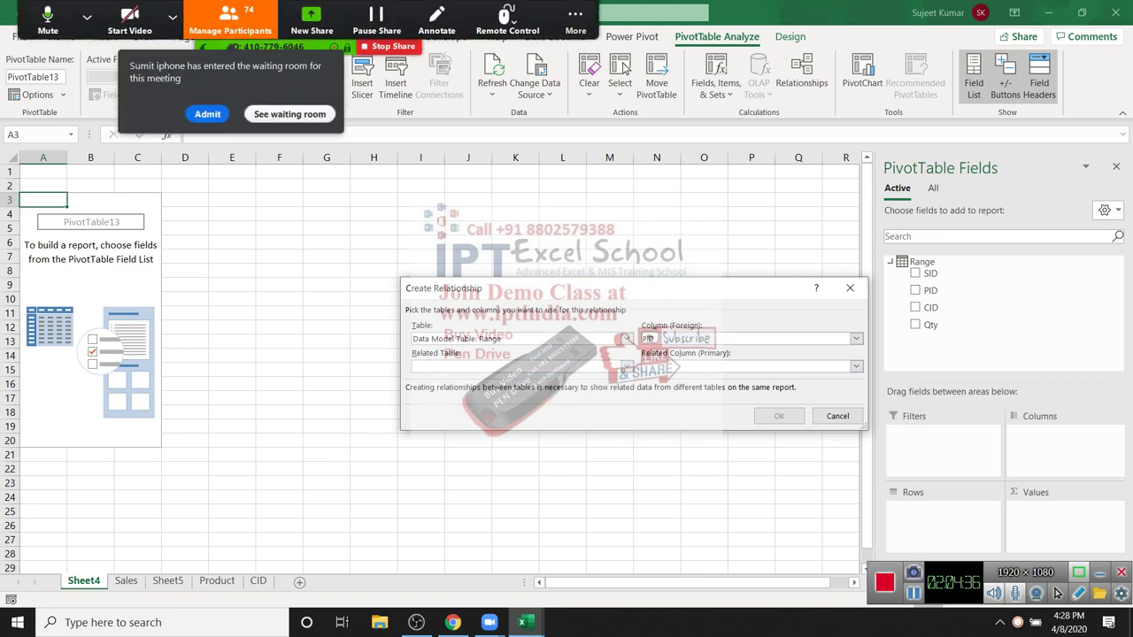
key(Down)
key(Tab)
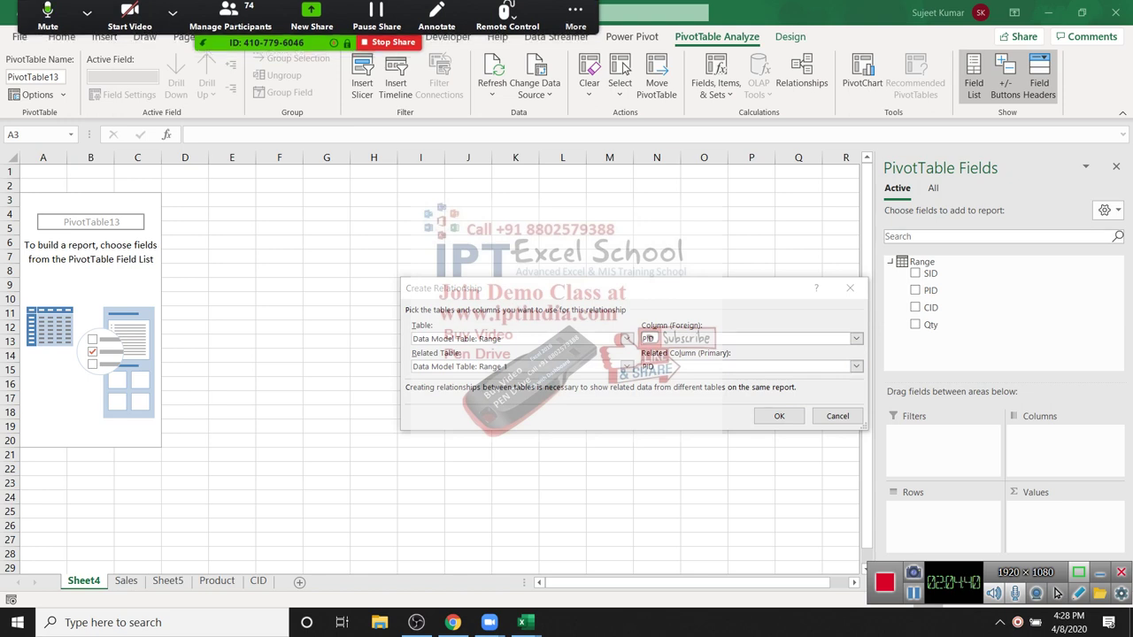
key(Tab)
key(Return)
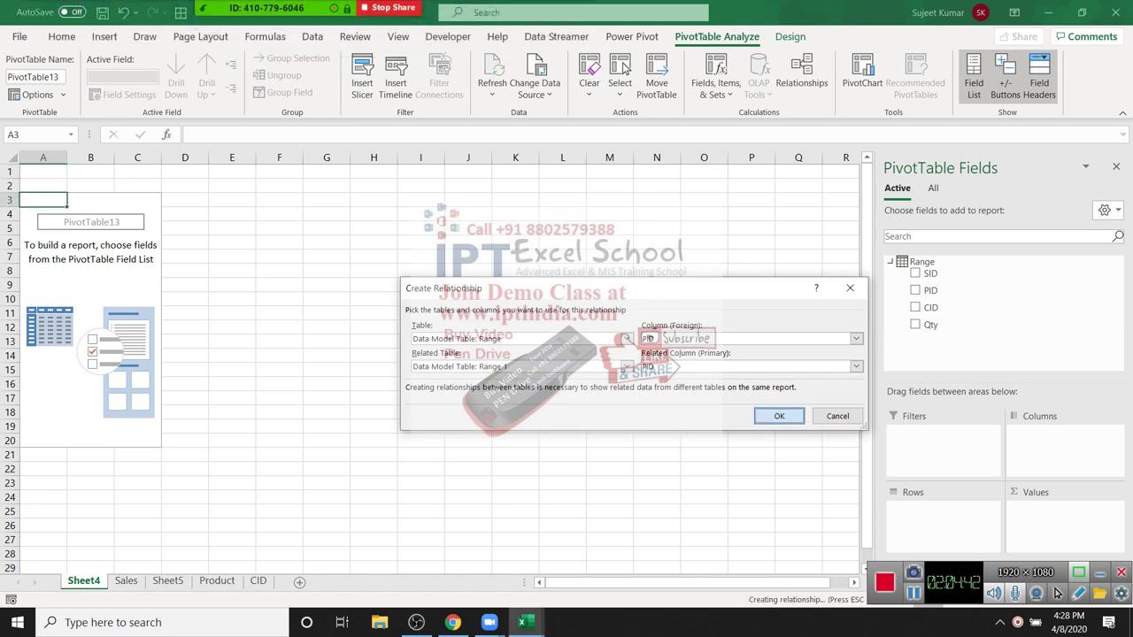
key(Escape)
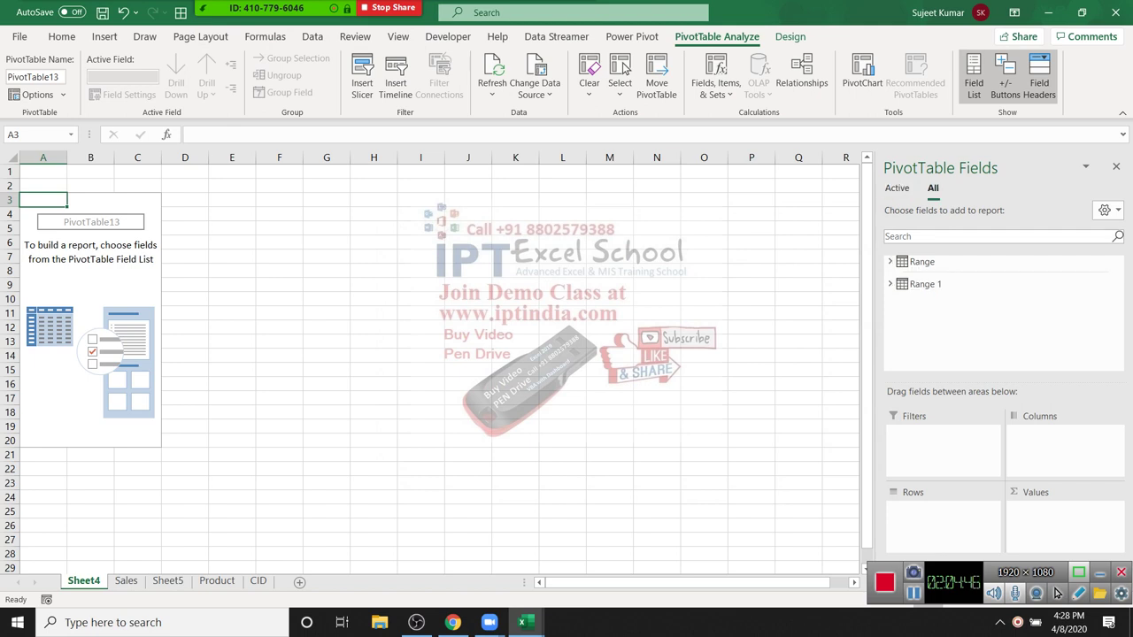
Step: Put Range 1's Name in rows and sum Range's Qty, giving a 5798 grand total
click(891, 284)
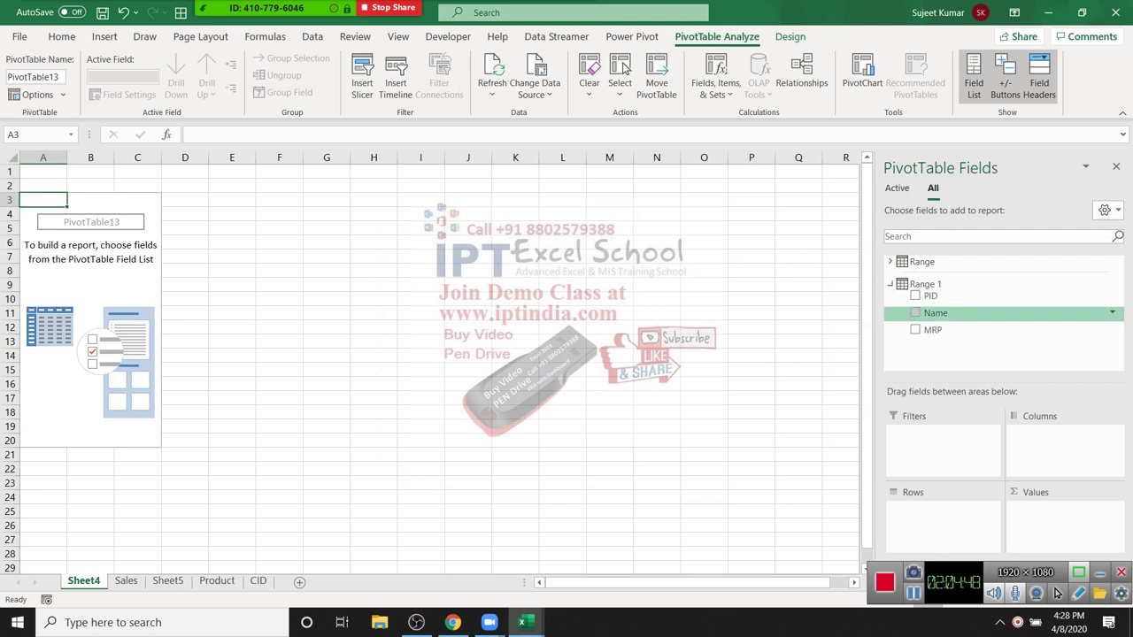
click(915, 313)
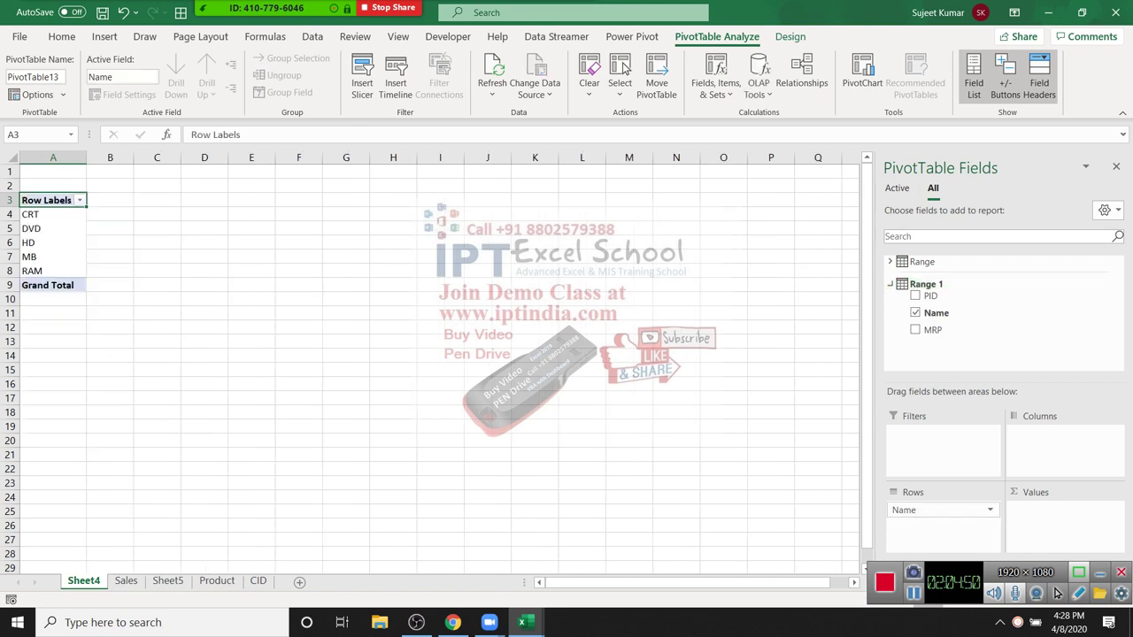
click(890, 261)
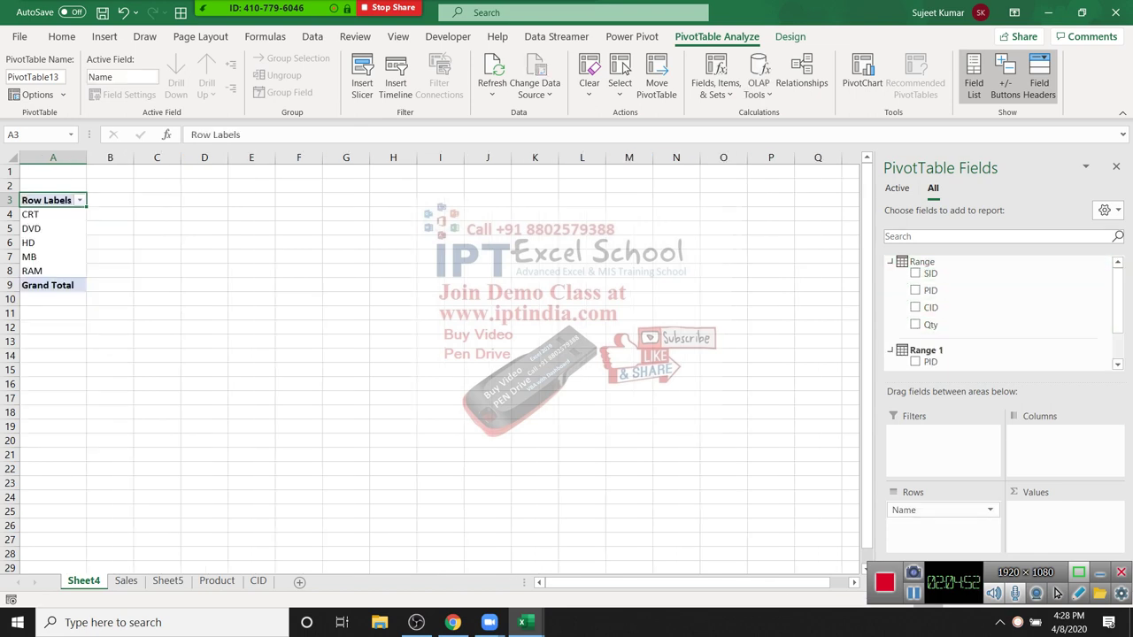
click(915, 324)
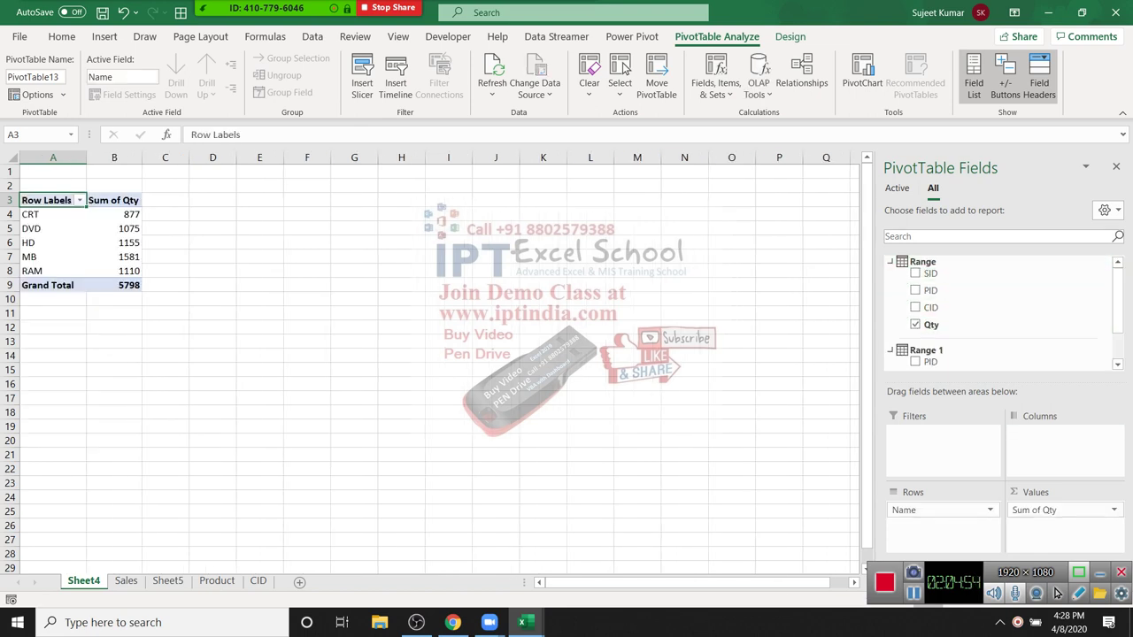
drag(45, 214, 115, 257)
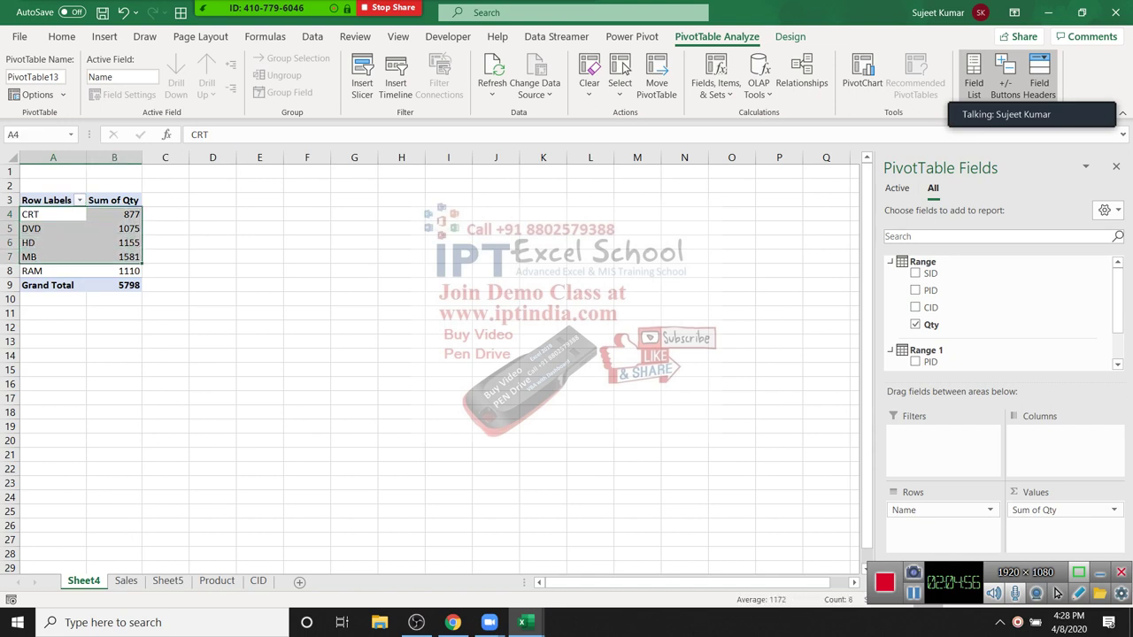
click(71, 242)
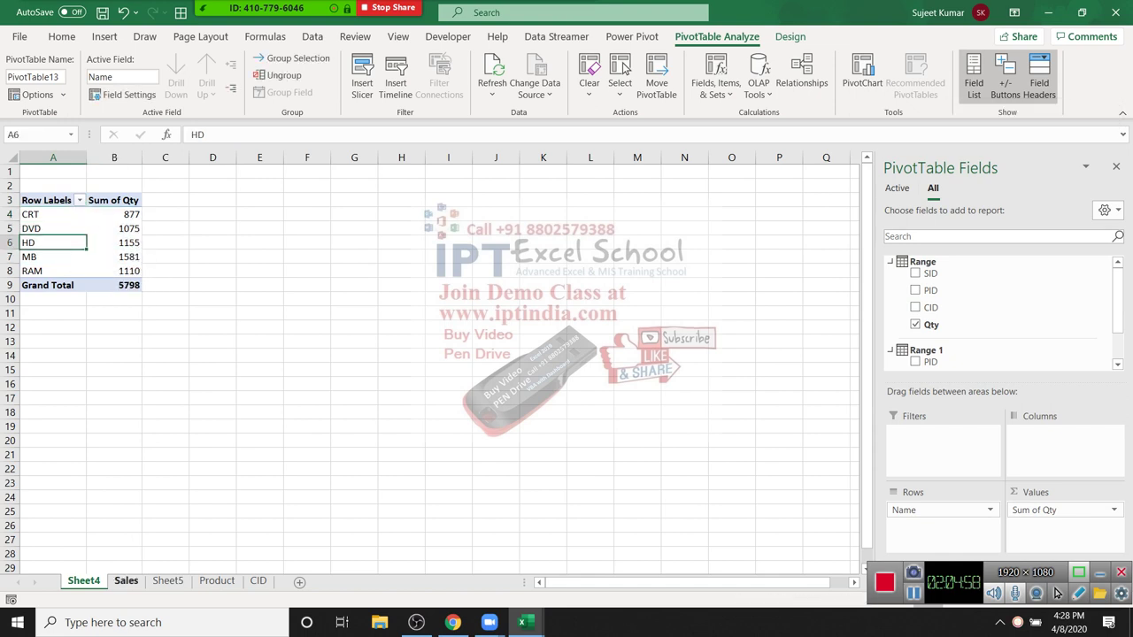
click(217, 581)
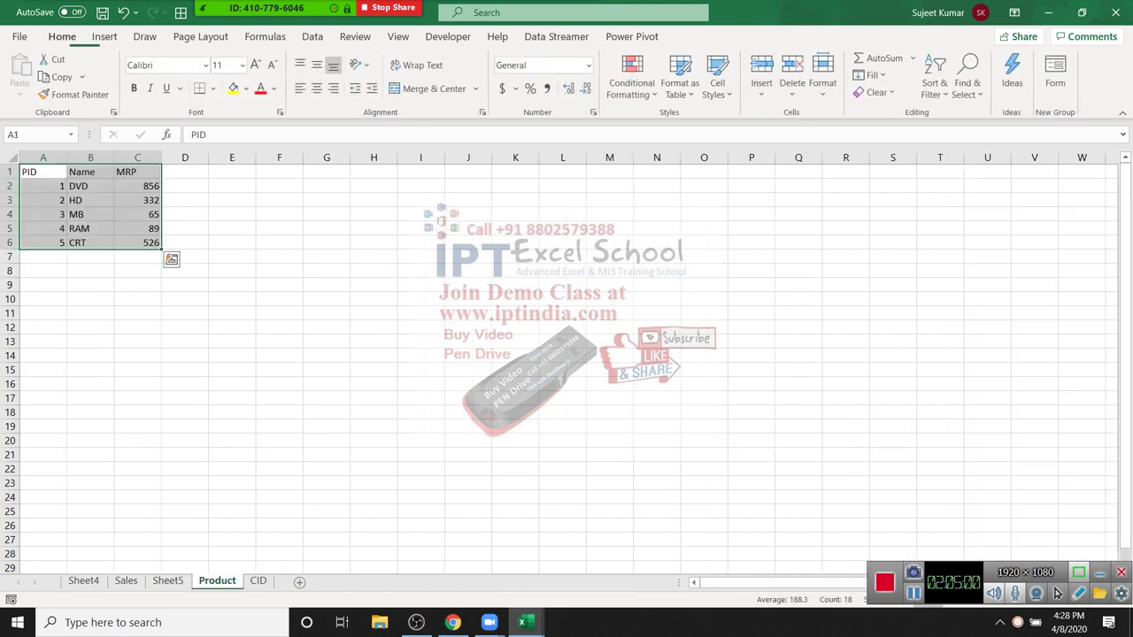
Step: Permanently delete Sheet5
click(167, 580)
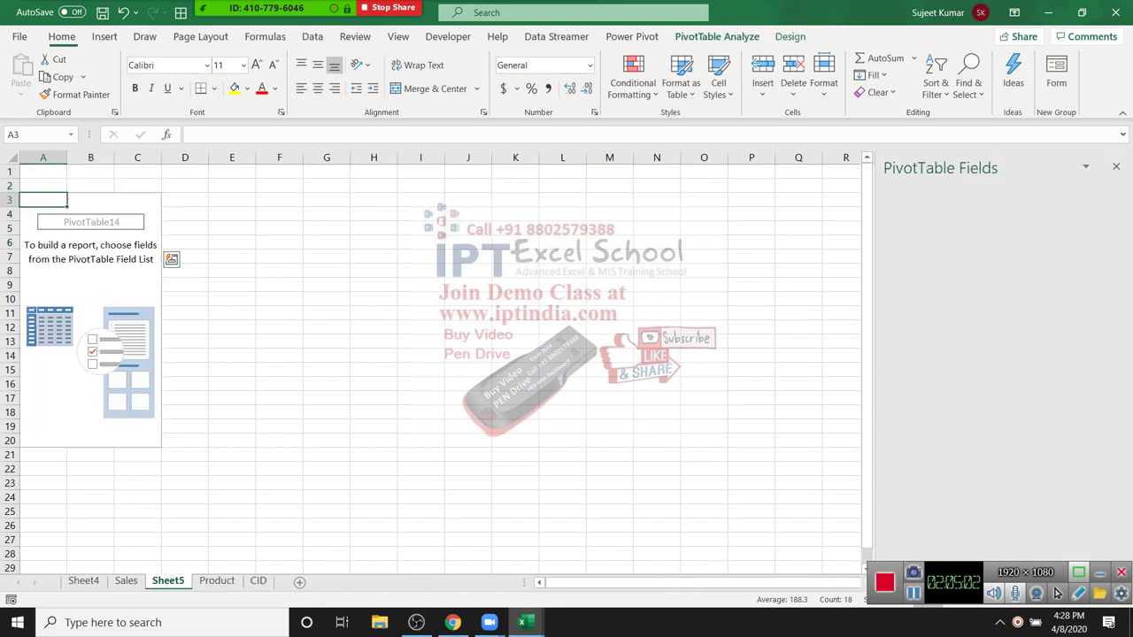
right_click(170, 580)
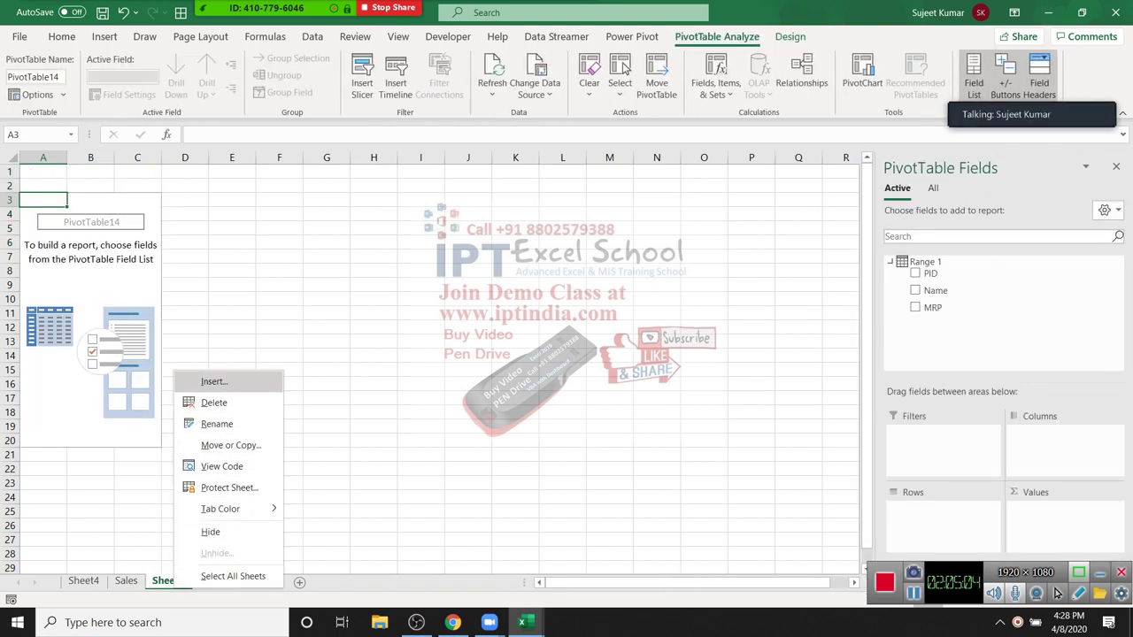
click(213, 403)
key(Return)
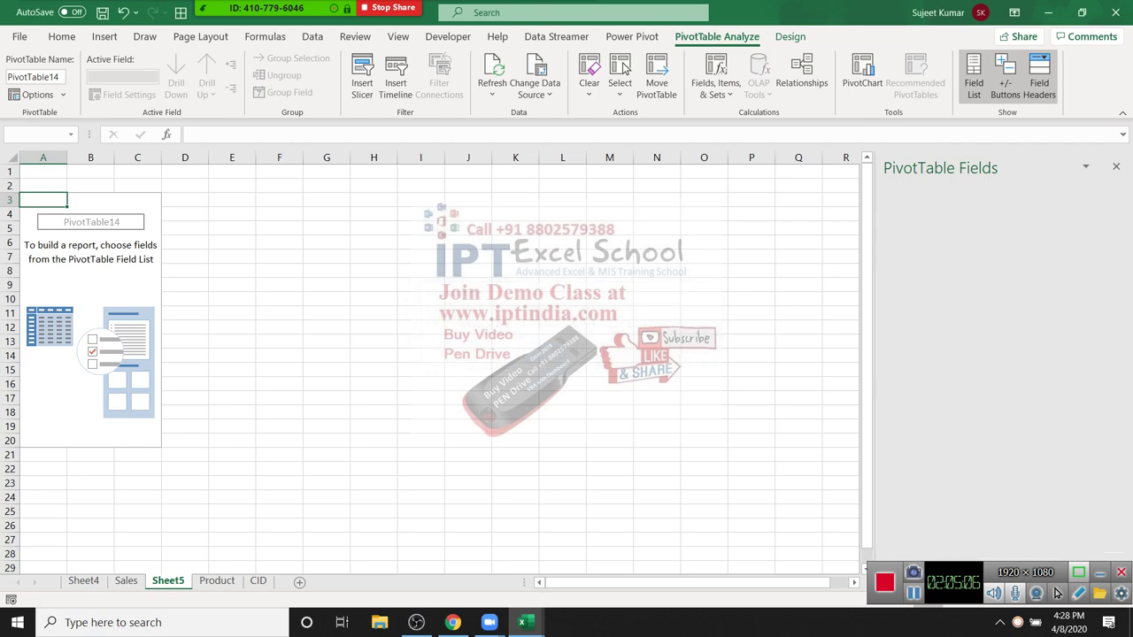
key(ctrl+Page_Up)
key(ctrl+Page_Up)
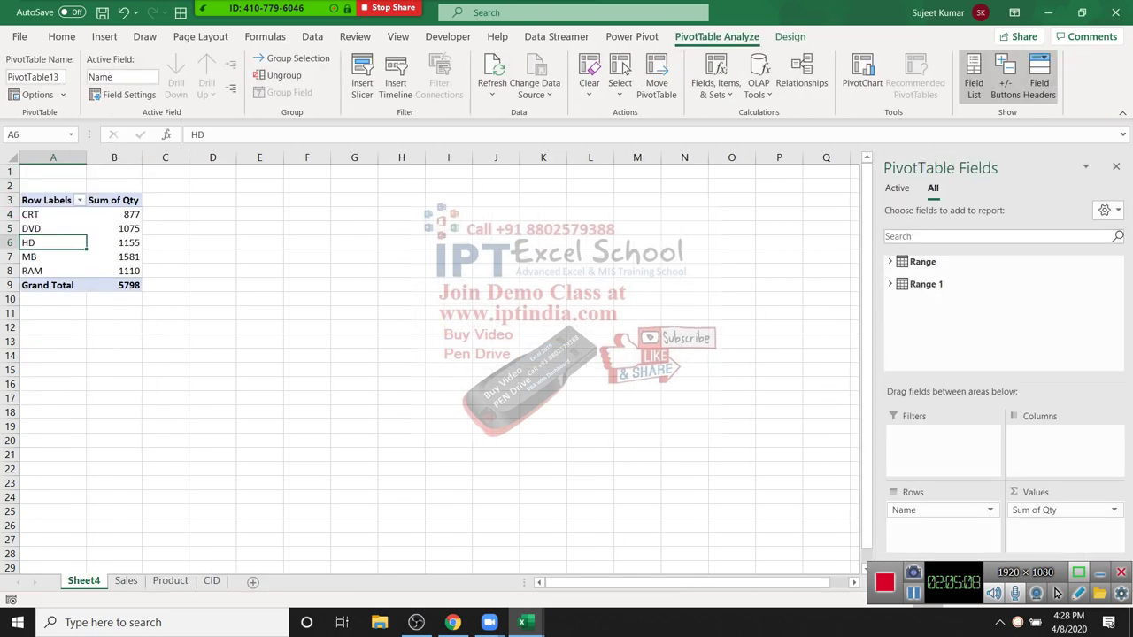
Step: Permanently delete Sheet4, then show the Power Pivot ribbon and the File backstage
right_click(95, 581)
click(135, 394)
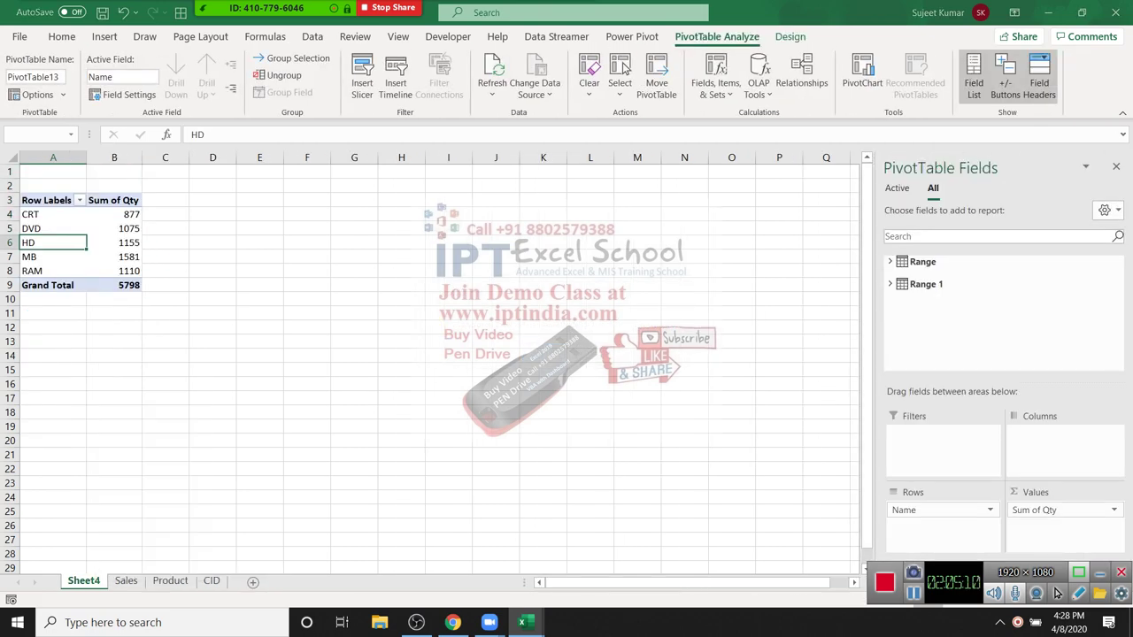
key(Return)
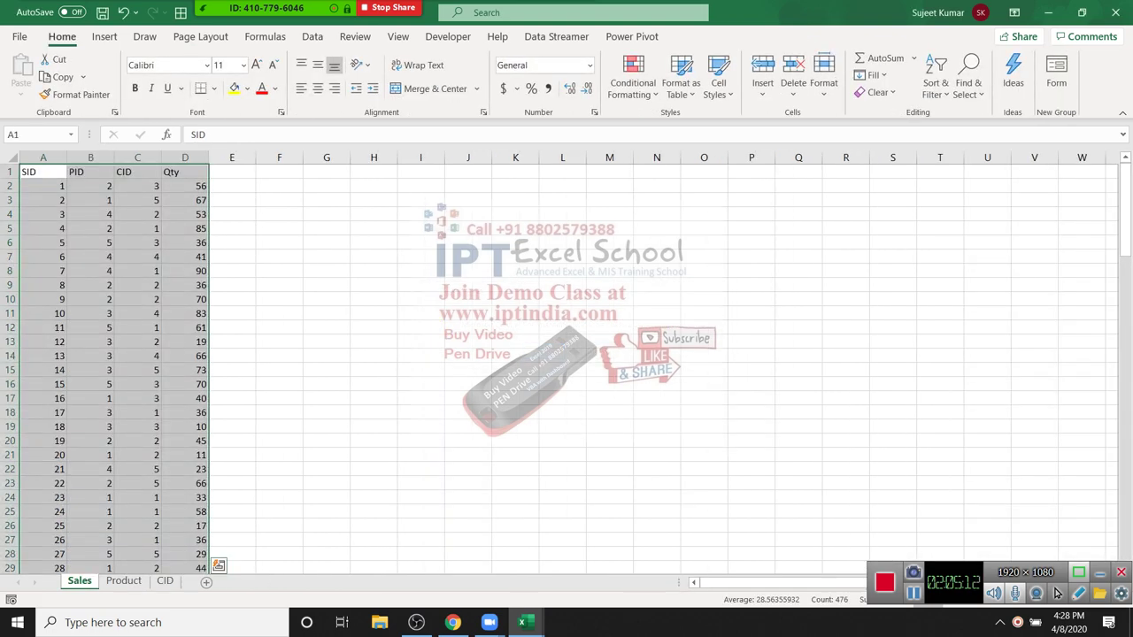
click(90, 243)
click(631, 36)
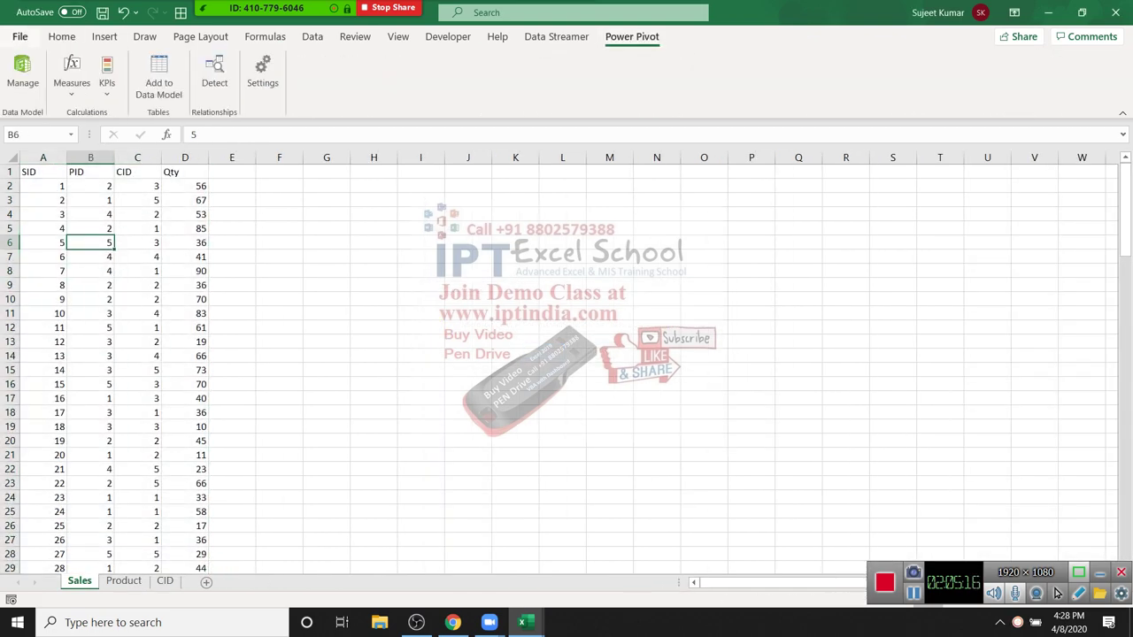
mouse_move(306, 13)
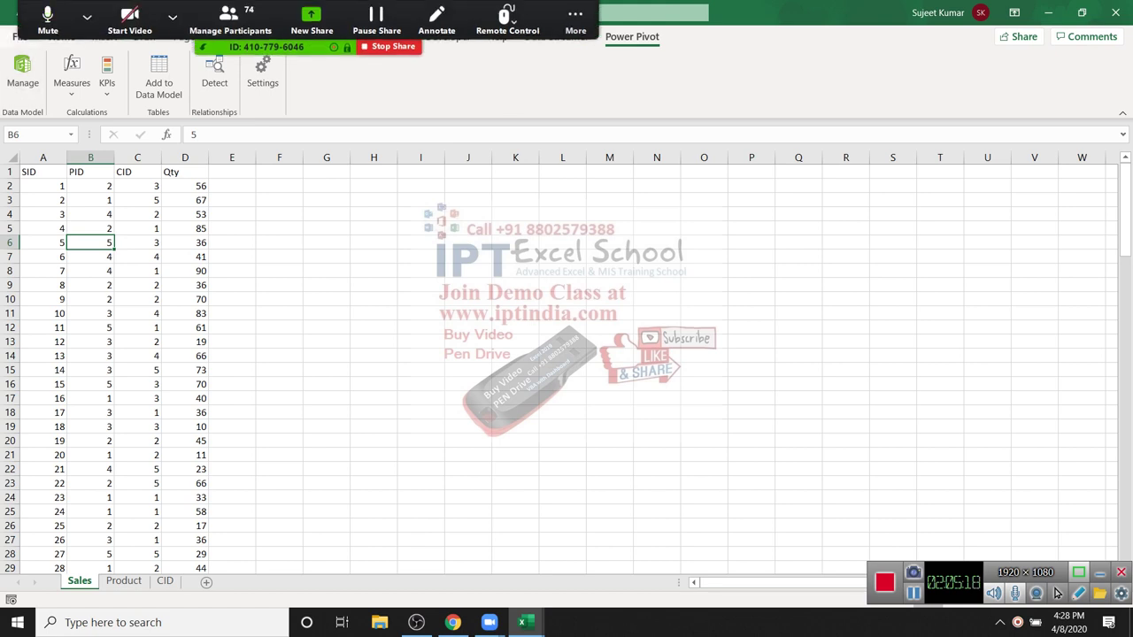
key(alt+f)
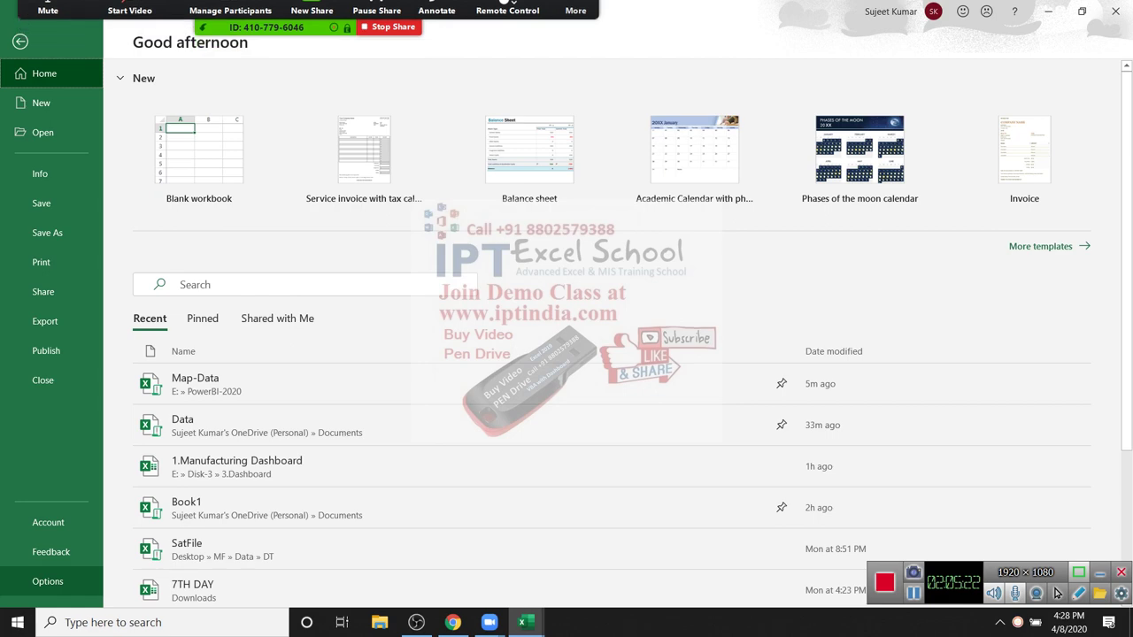
Step: Check in Options > Add-ins > COM Add-ins that Microsoft Power Pivot for Excel is ticked
key(Escape)
key(alt+f)
key(t)
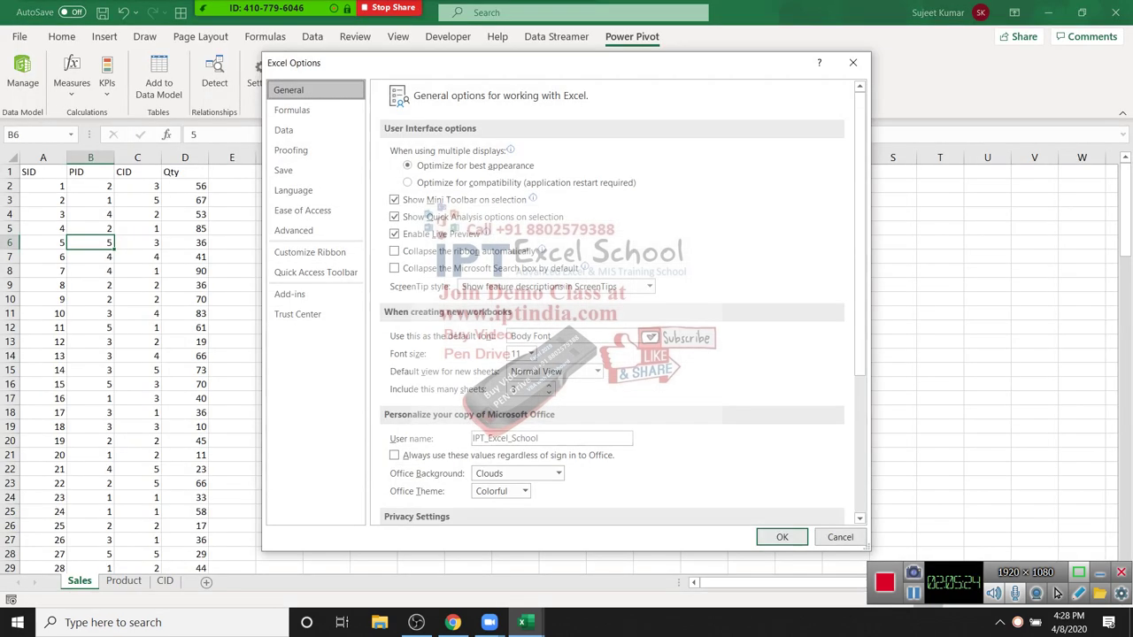
key(Up)
key(Up)
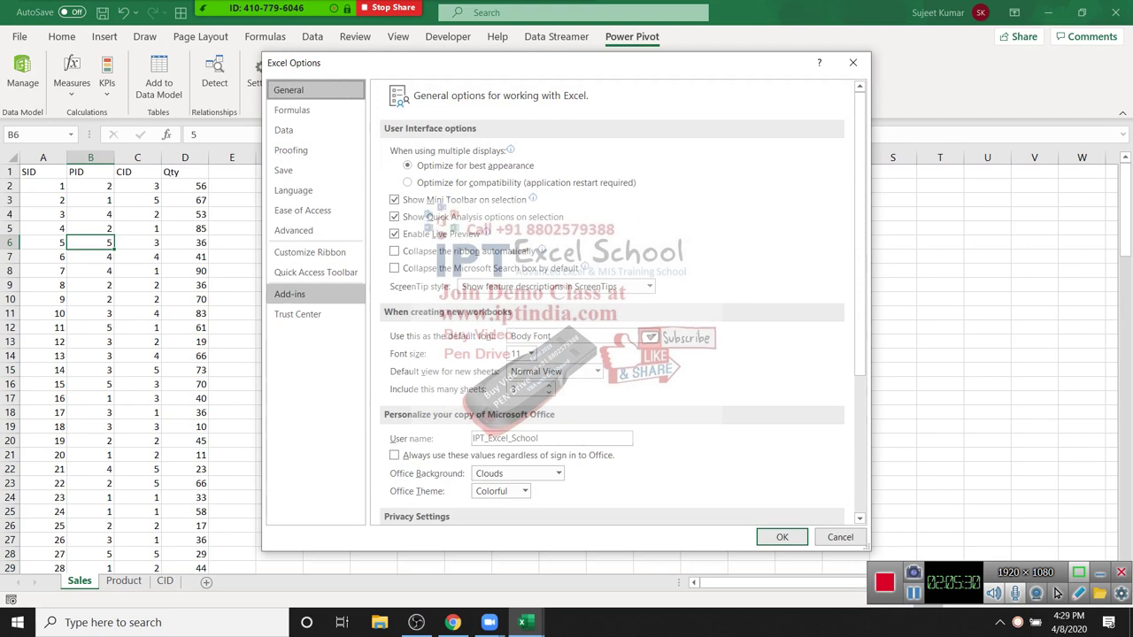
click(289, 294)
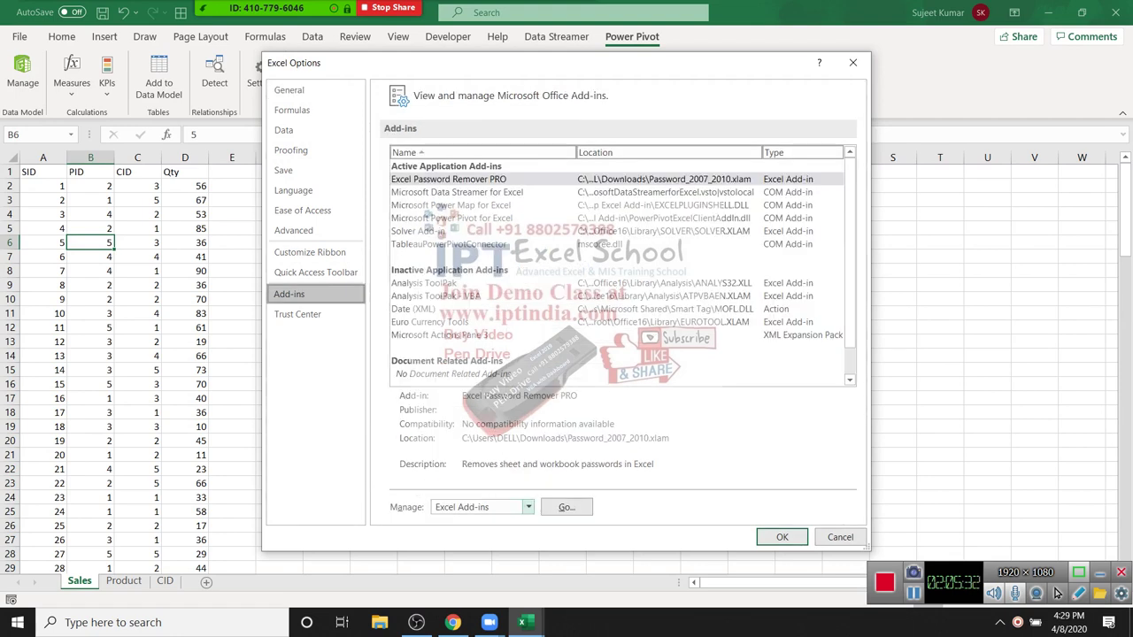
click(527, 506)
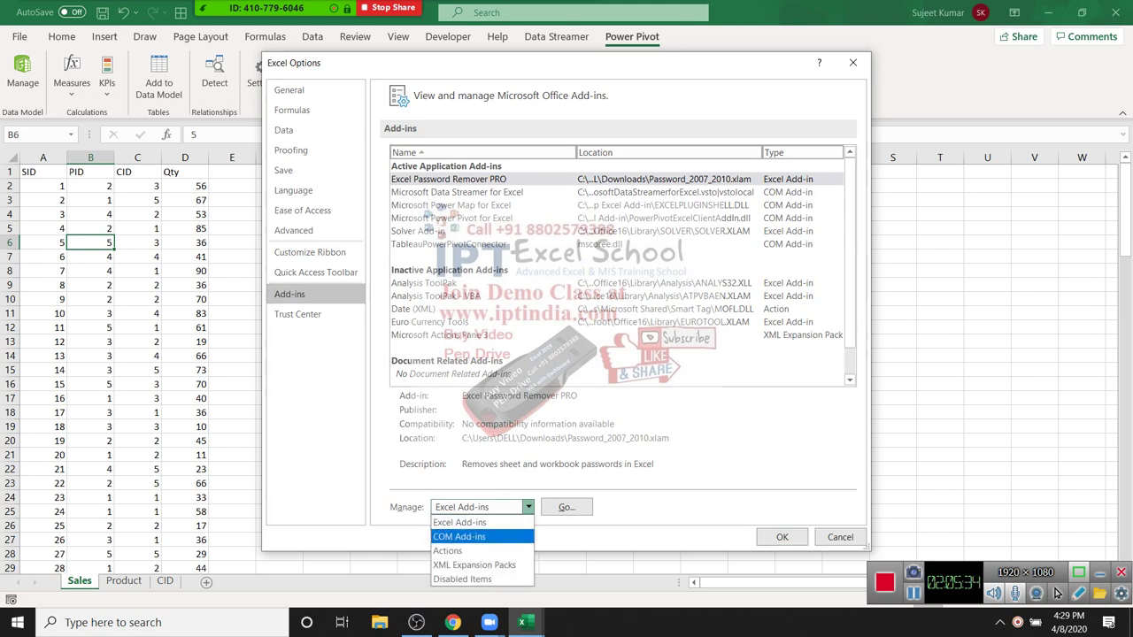
click(460, 536)
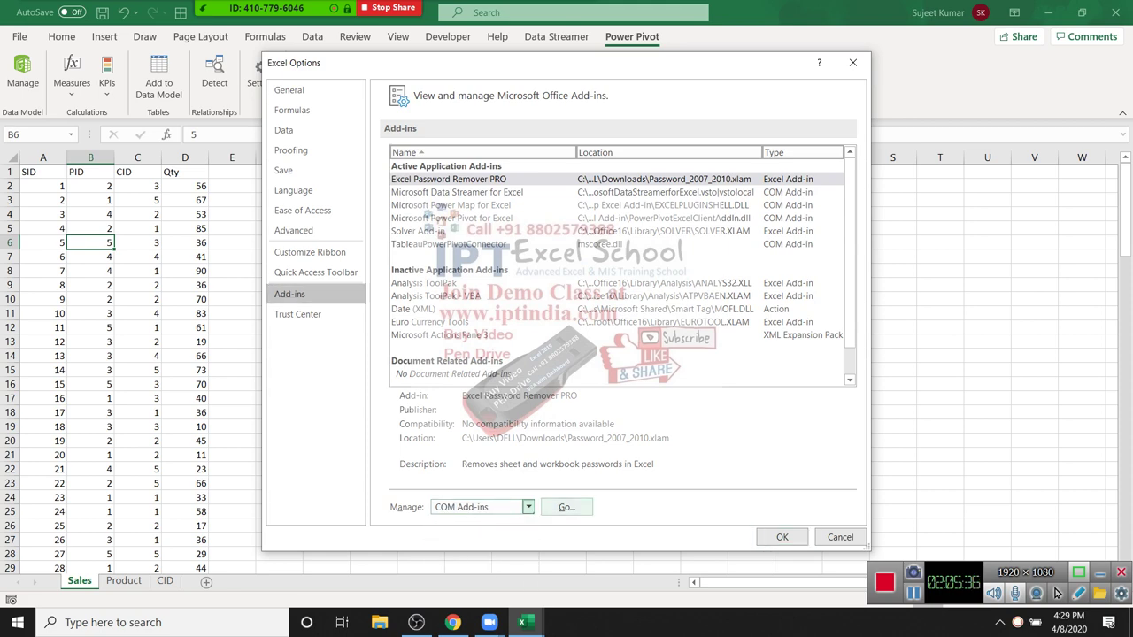
click(567, 507)
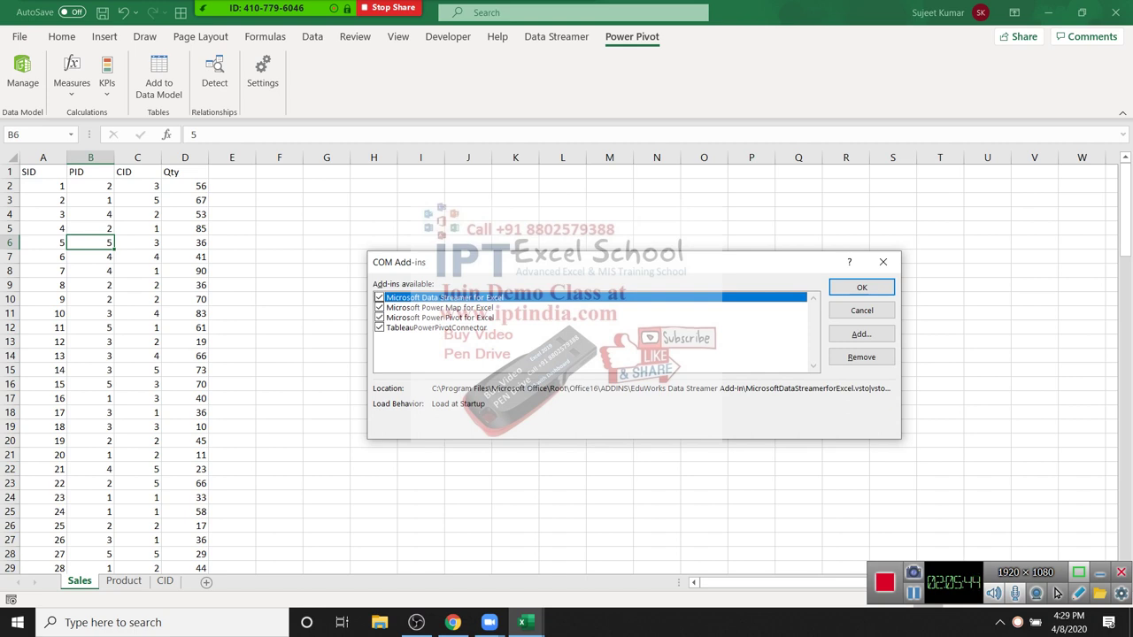
key(Return)
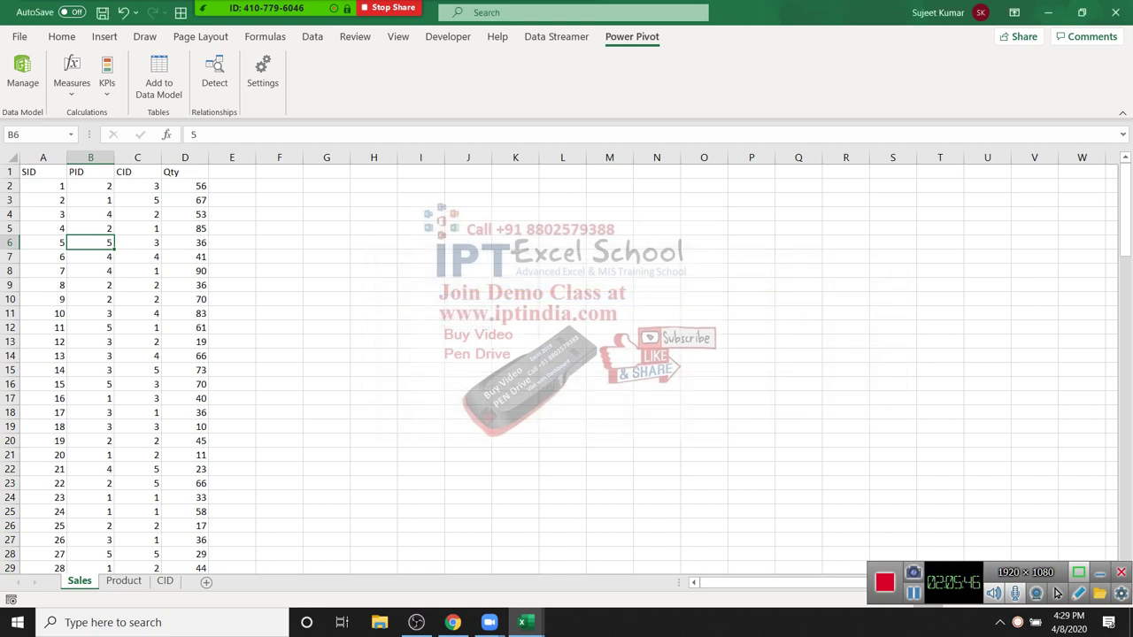
Step: In the maximised Power Pivot window, rename the Range table to Sales
drag(185, 356, 185, 341)
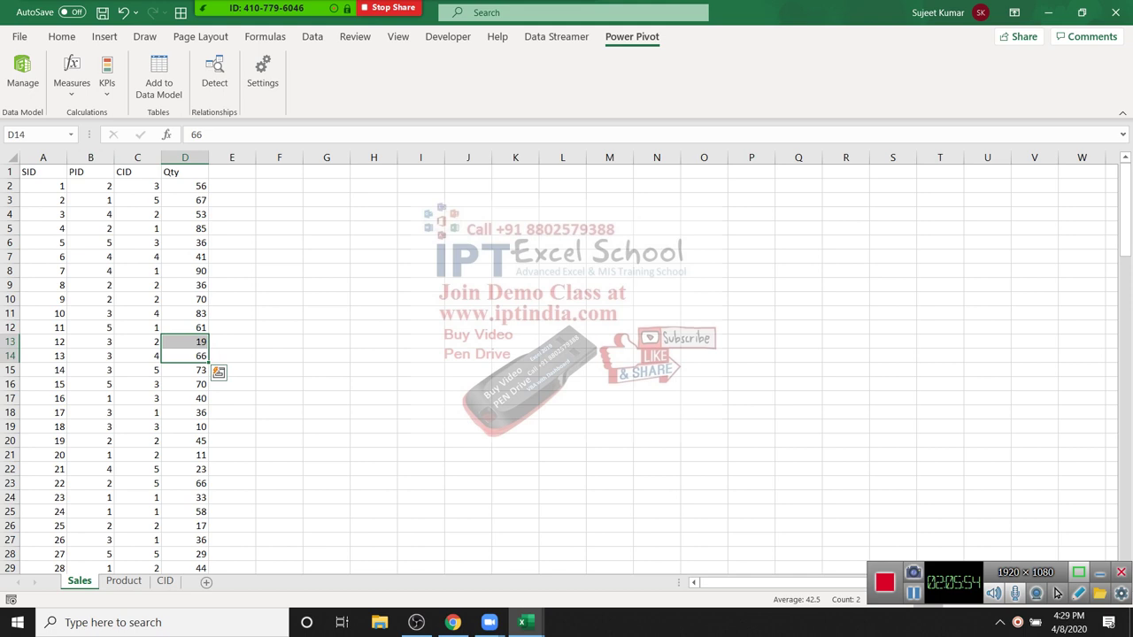
click(522, 622)
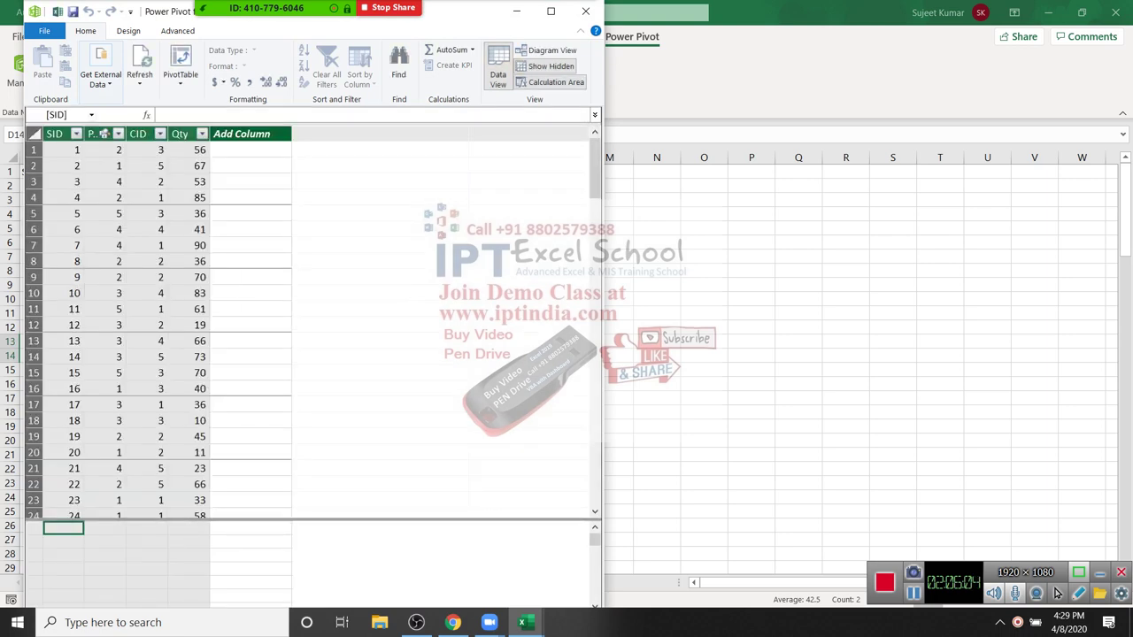
click(551, 11)
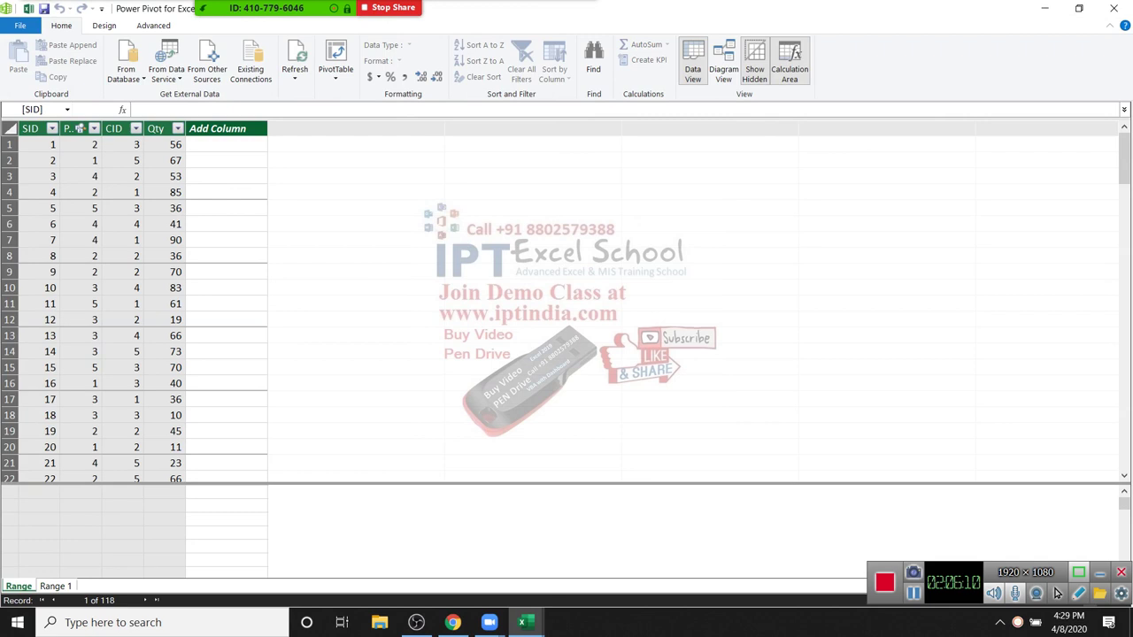
text(SAles)
key(BackSpace)
key(BackSpace)
key(BackSpace)
key(BackSpace)
key(BackSpace)
text(Sales)
key(Return)
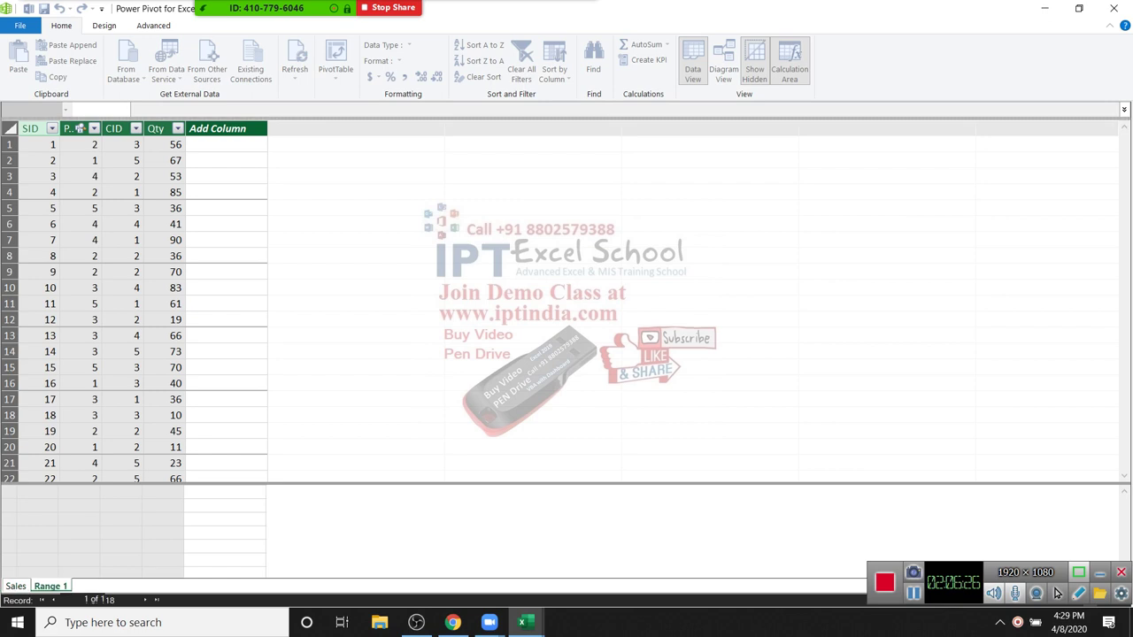
Step: Rename the Range 1 table to Product and return to Excel's CID sheet
double_click(46, 585)
key(BackSpace)
text(Pr)
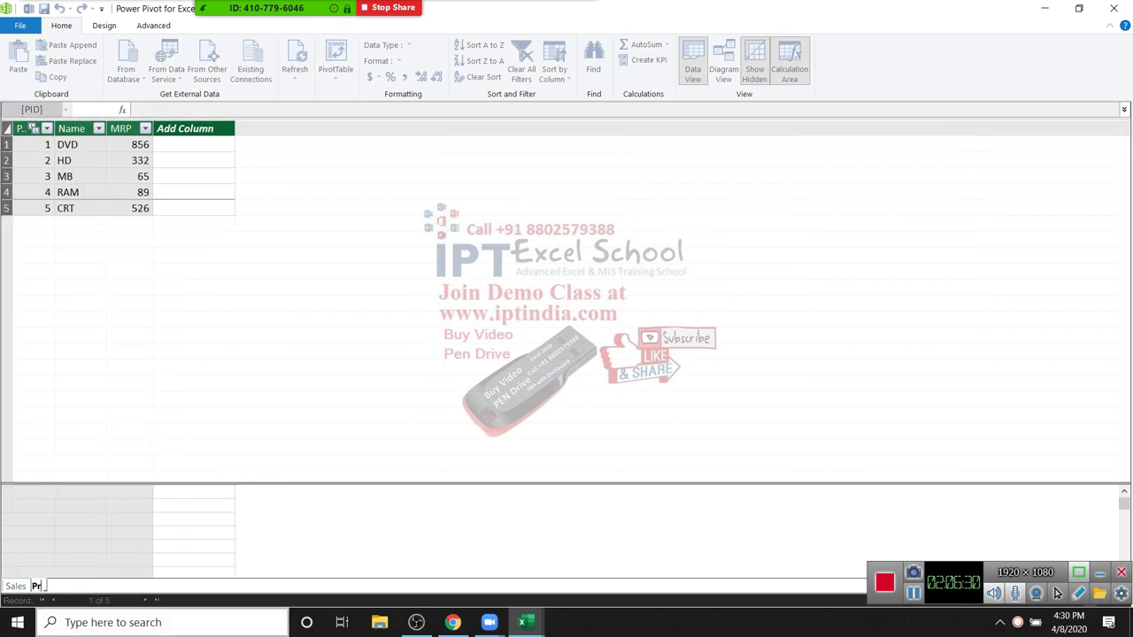
text(oduct)
key(Return)
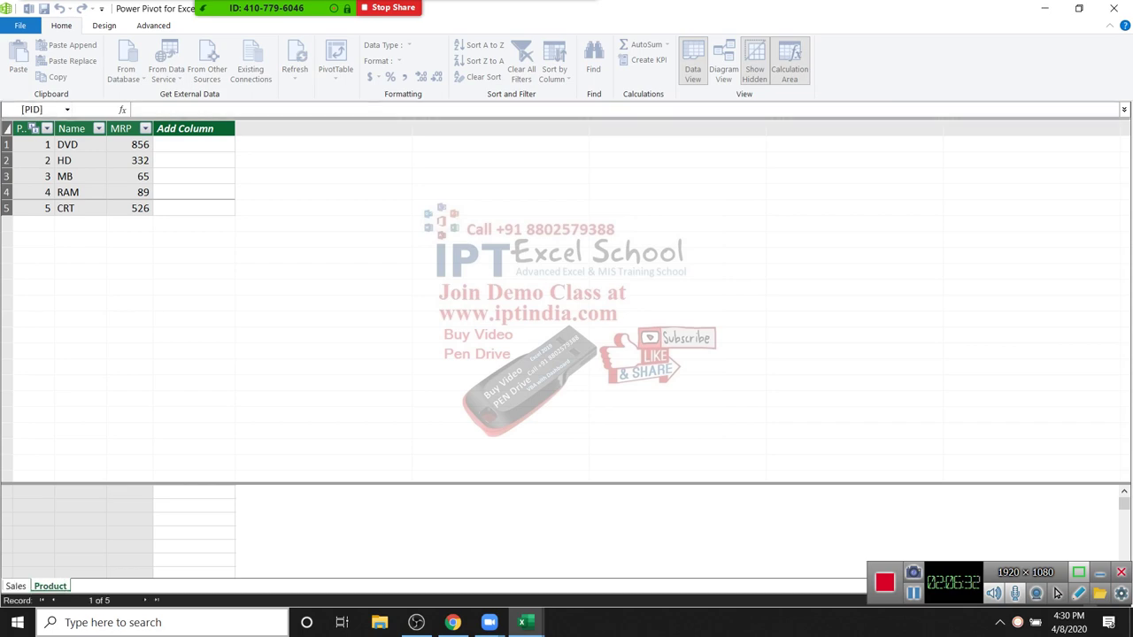
key(alt+Tab)
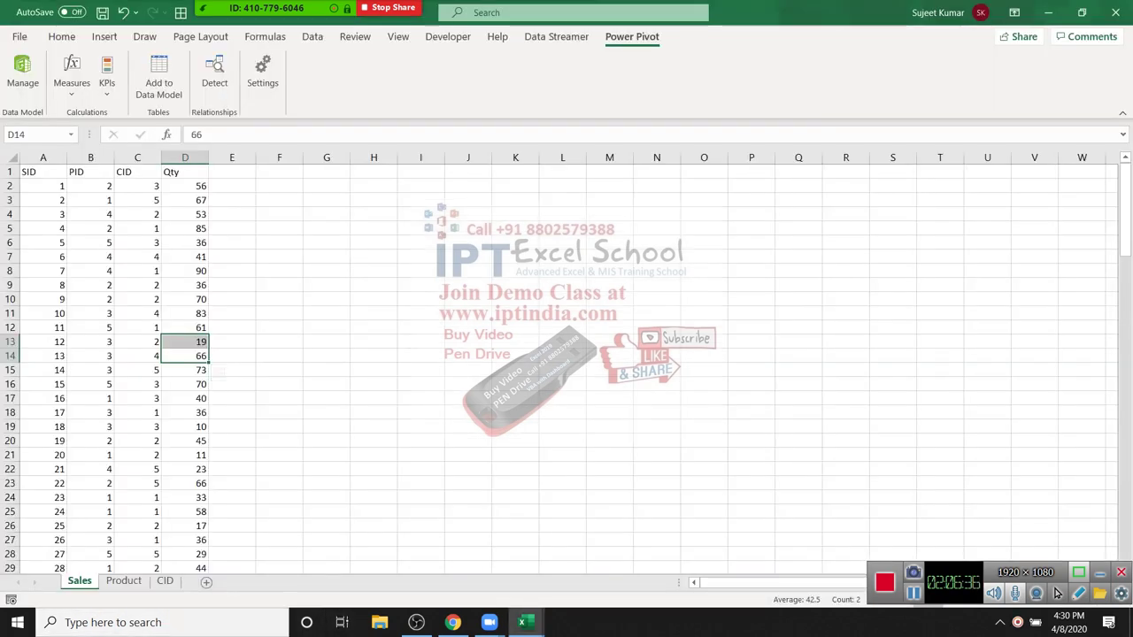
click(165, 581)
Step: Add CID range A1:C6 to the data model as table Cust and open Diagram View
drag(43, 171, 137, 242)
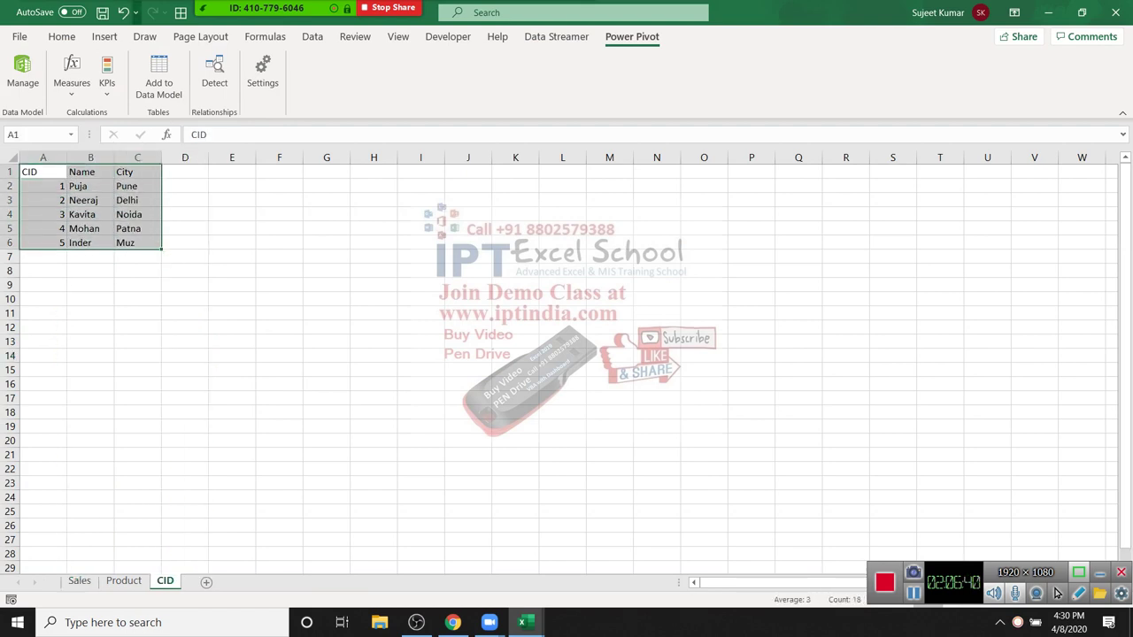
click(104, 36)
click(80, 78)
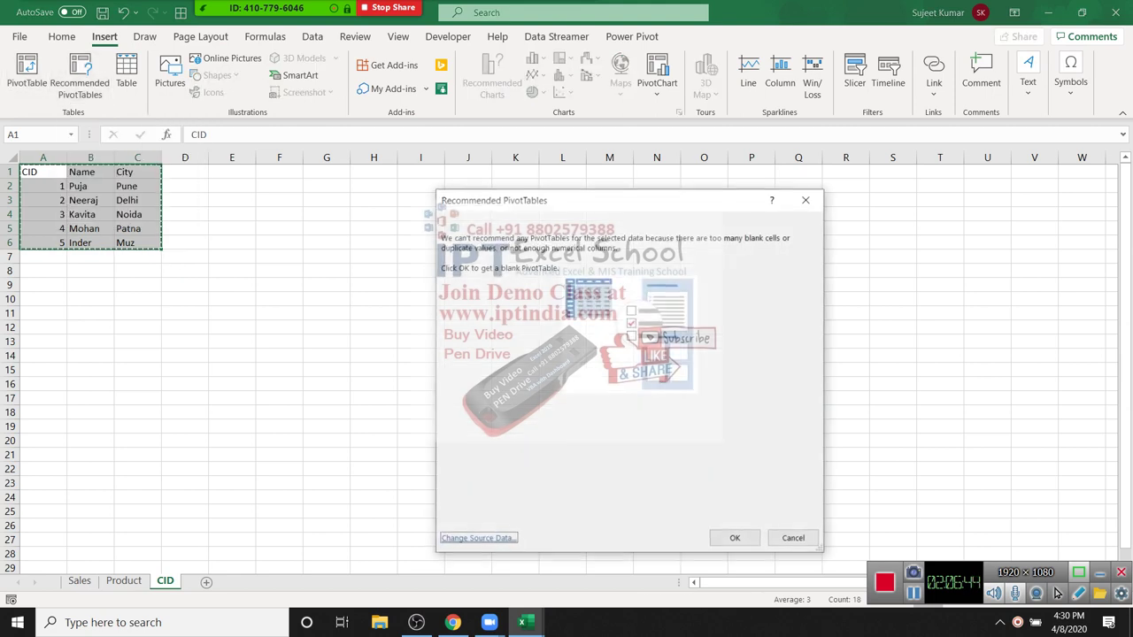
key(Return)
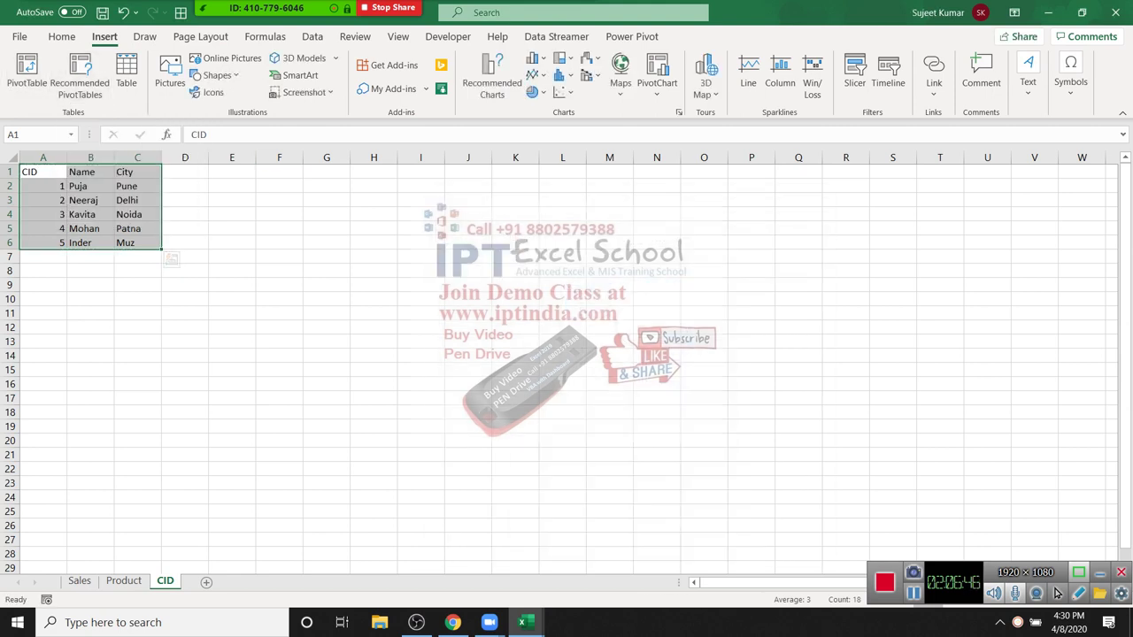
click(631, 36)
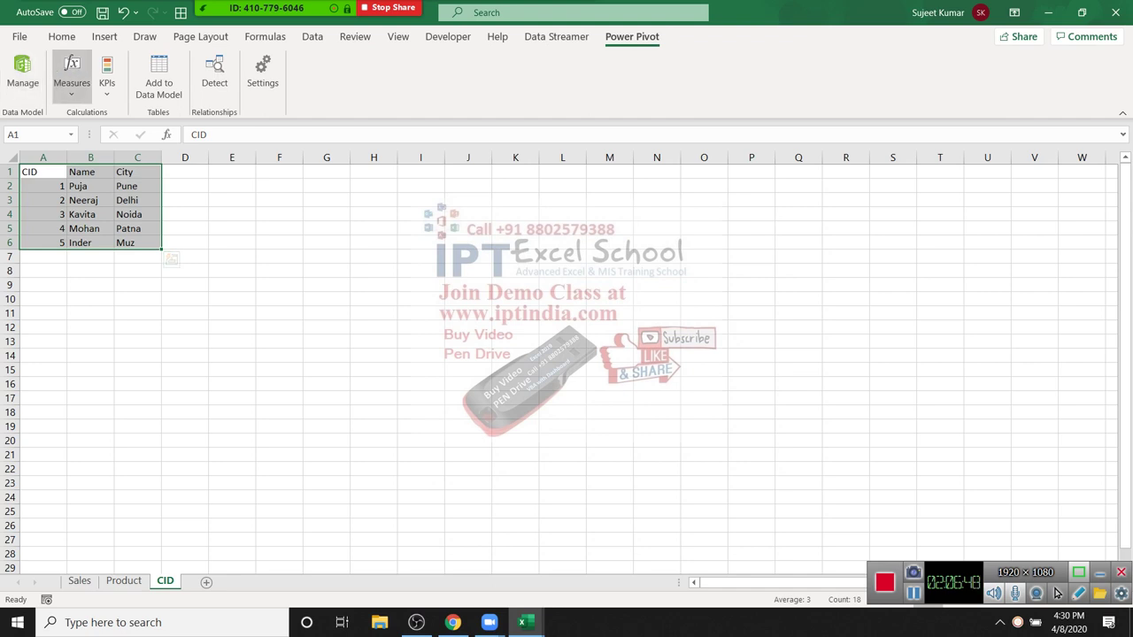
click(159, 78)
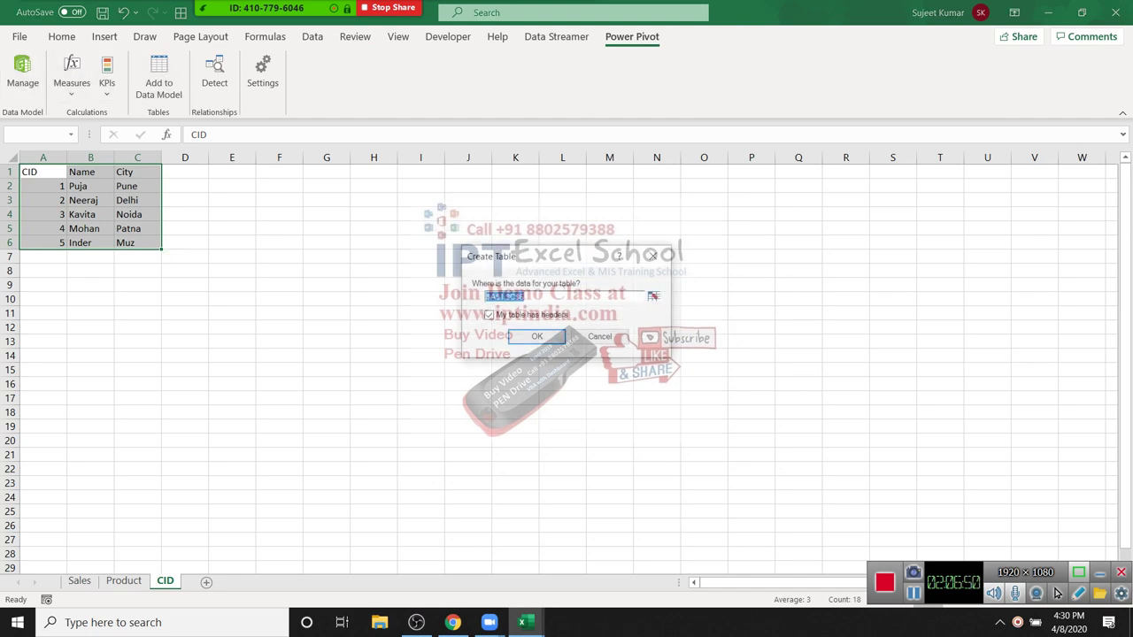
key(Return)
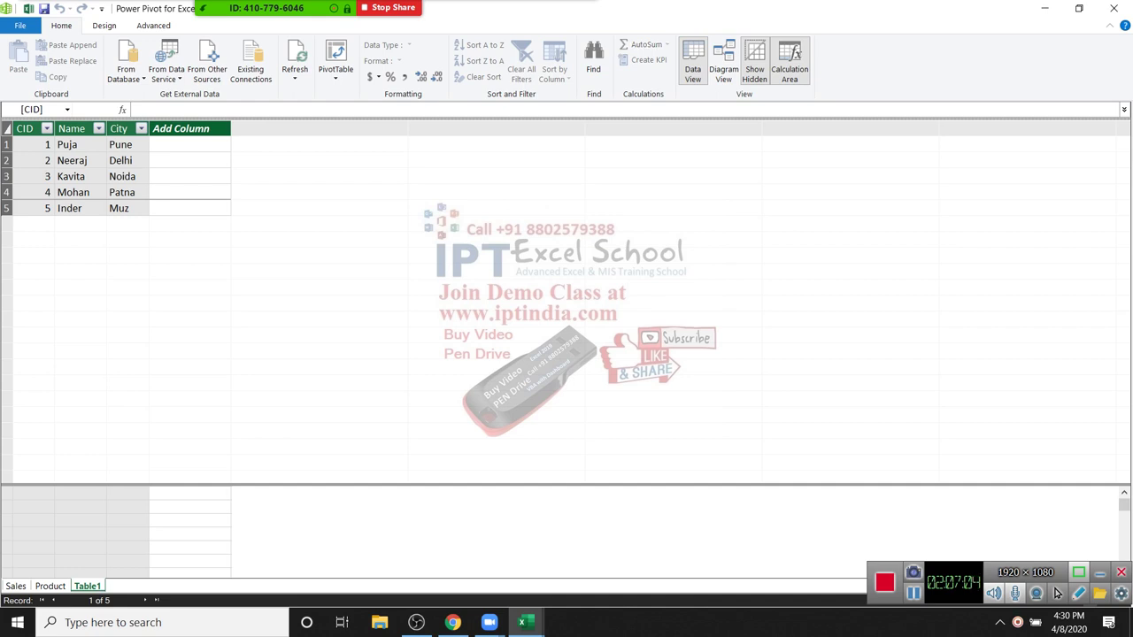
text(Cust)
key(Return)
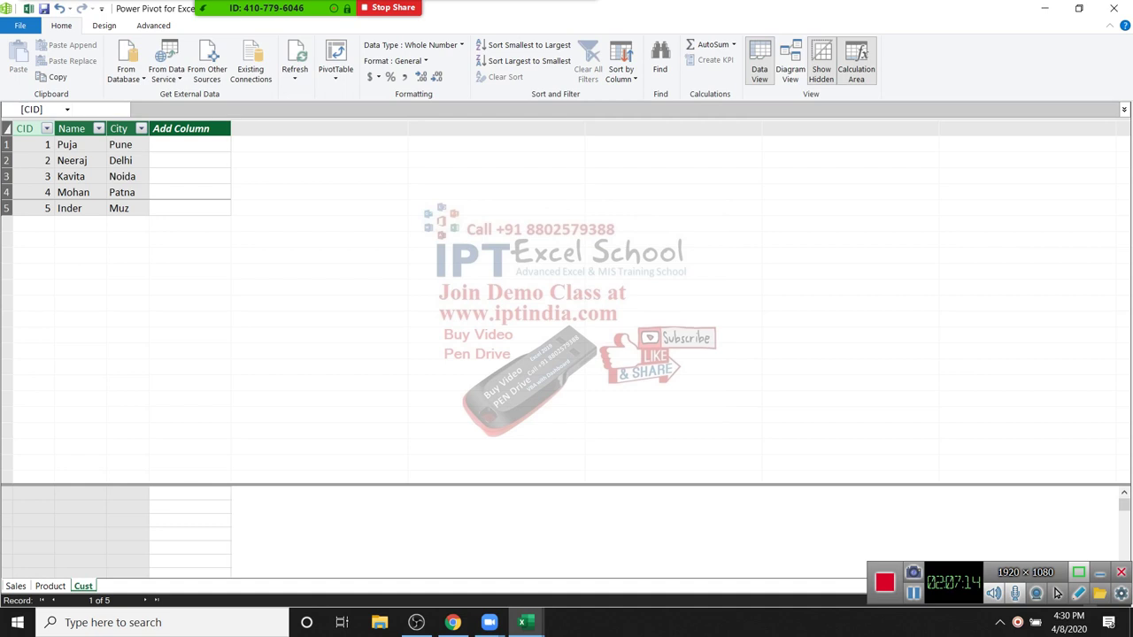
click(791, 62)
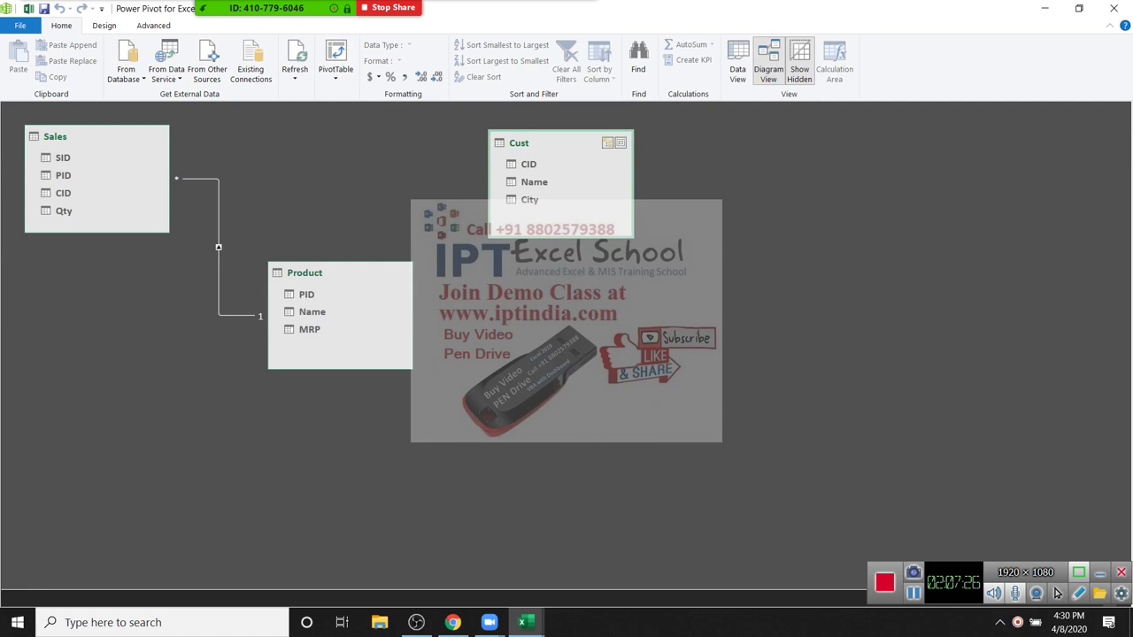
click(527, 163)
Step: Link Cust's CID to Sales' CID in Diagram View, then return to Data View
drag(531, 163, 75, 195)
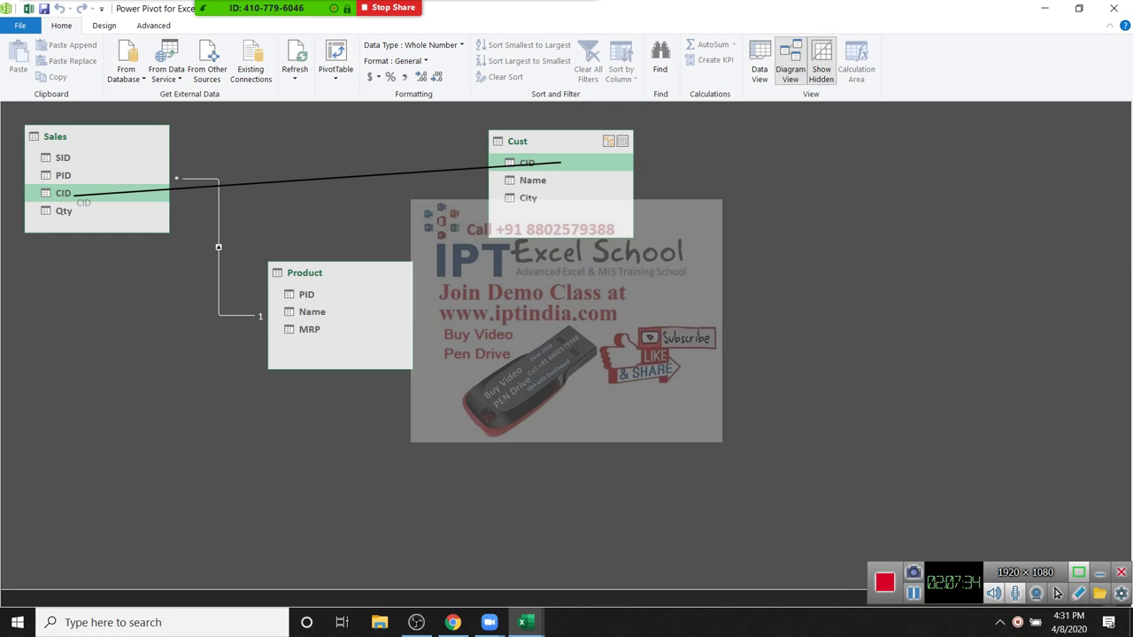
drag(76, 195, 75, 194)
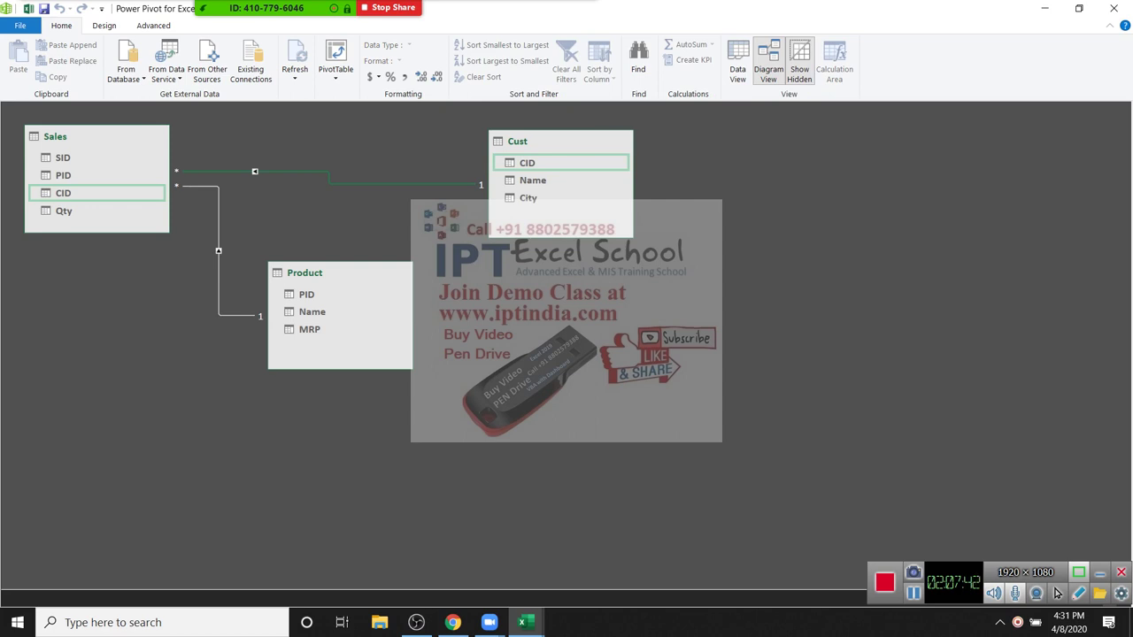
click(737, 64)
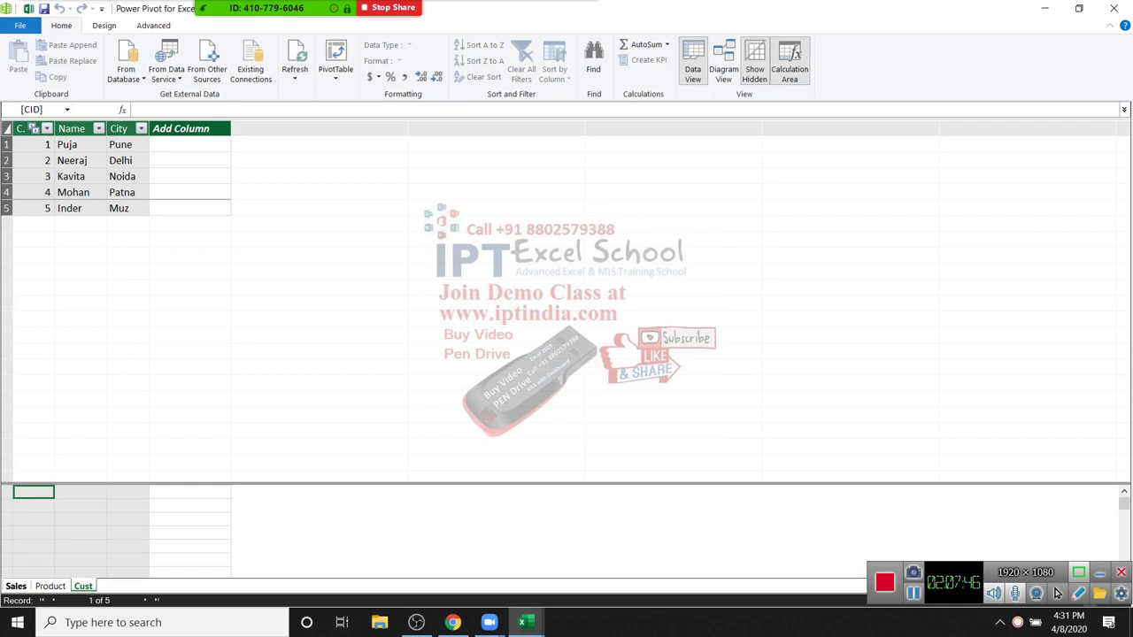
Step: Compare the Sales and Product tables, then add an MRP column header to Sales
click(16, 586)
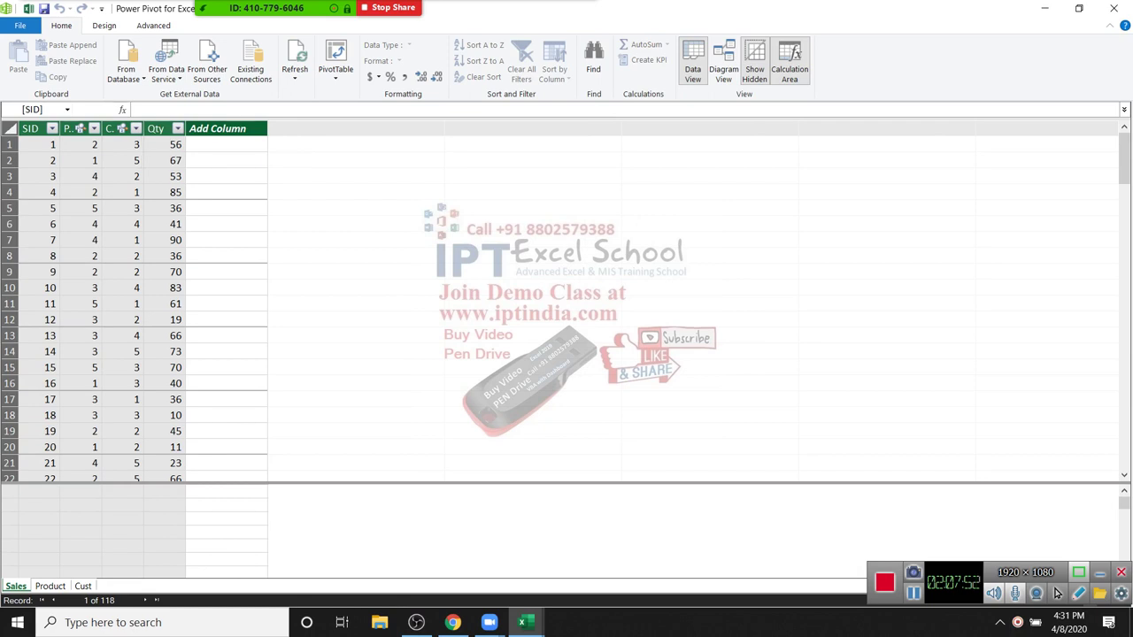
key(ctrl+Page_Down)
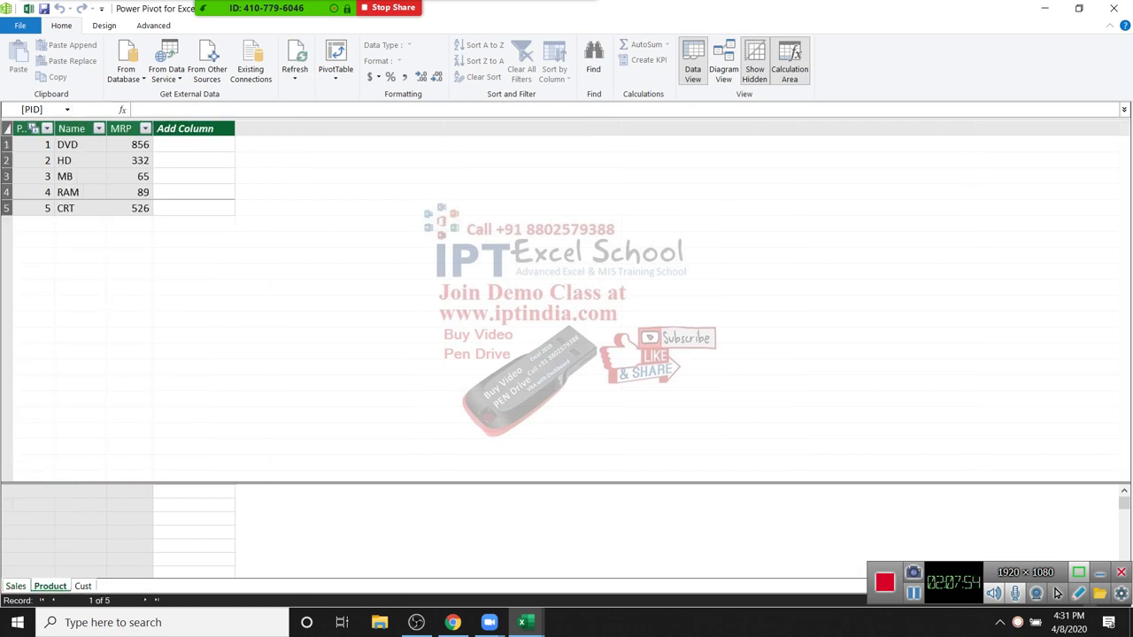
key(ctrl+Page_Up)
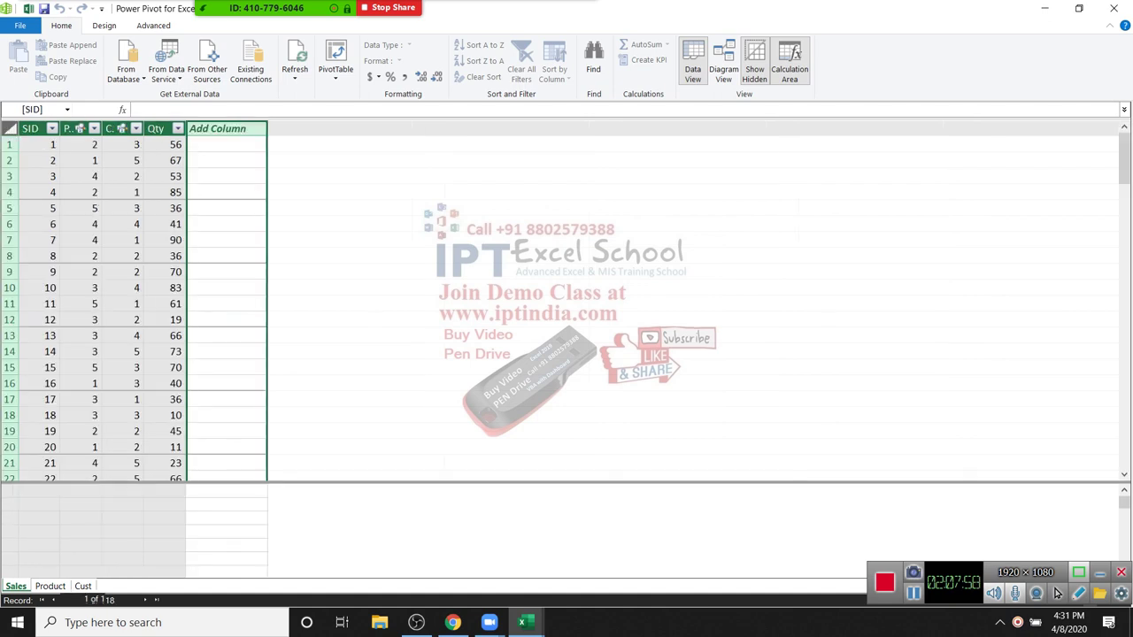
key(F2)
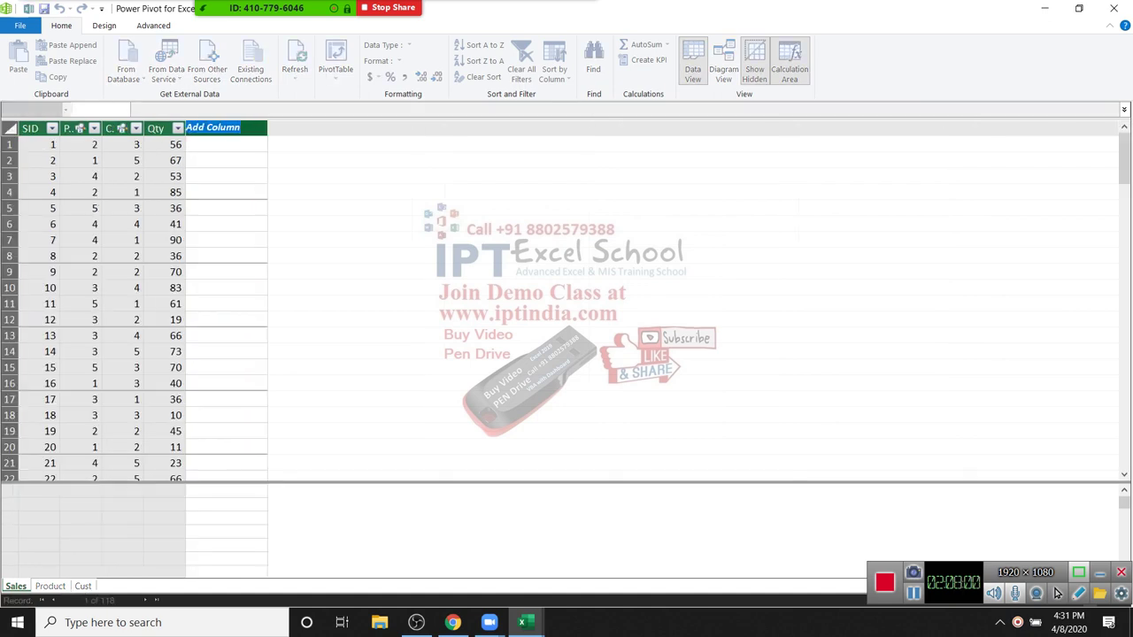
text(MRP)
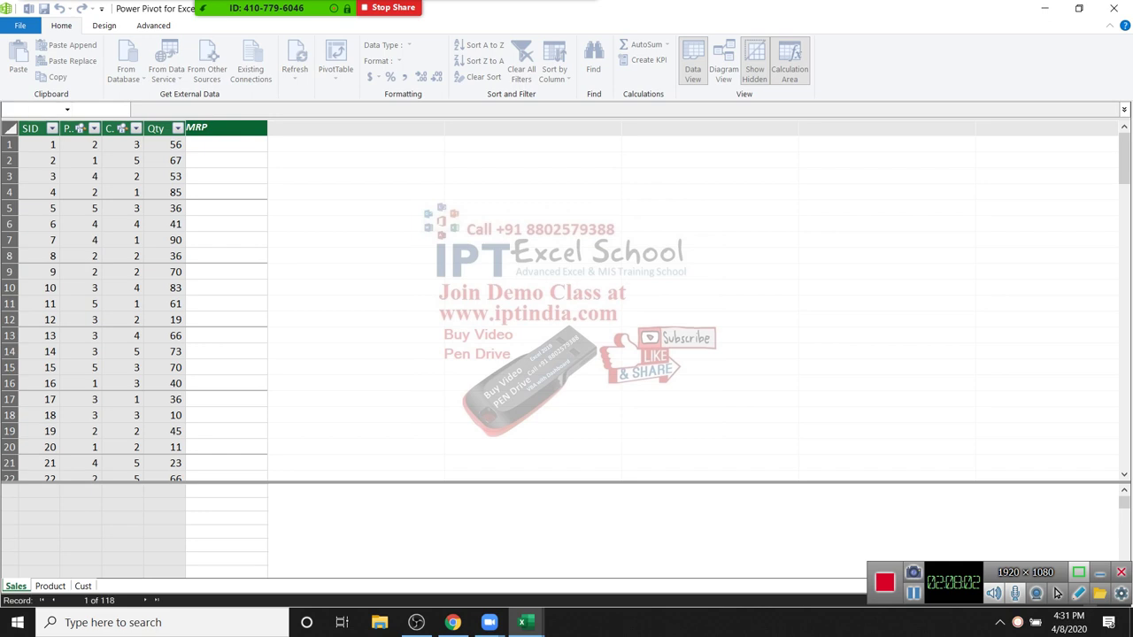
key(Return)
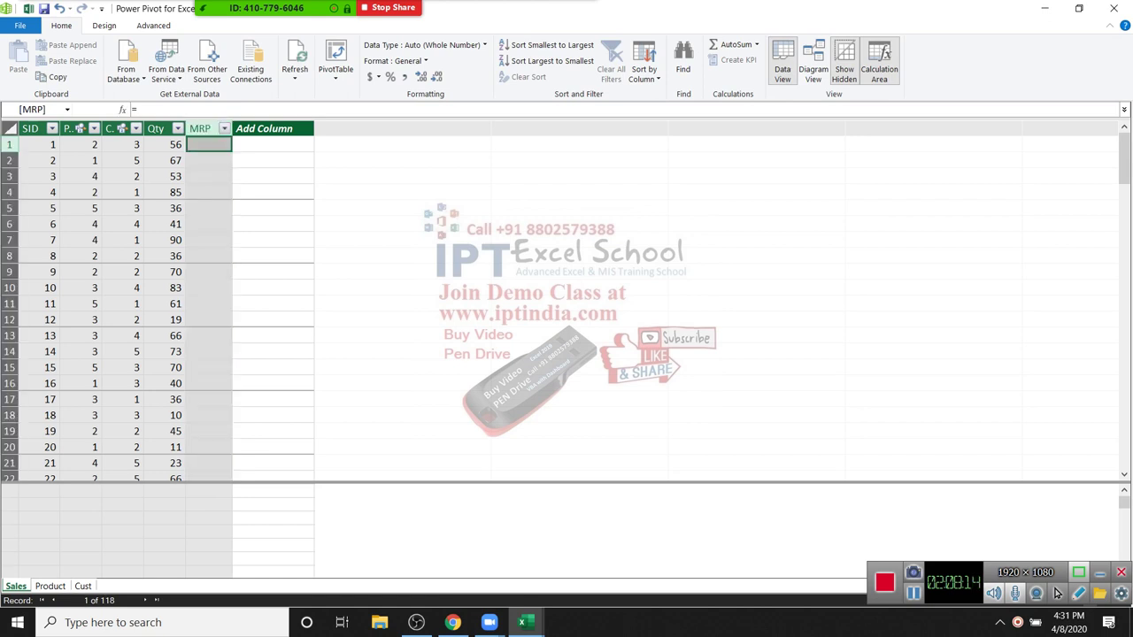
Step: Fill the MRP column with =RELATED('Product'[MRP])
text(re)
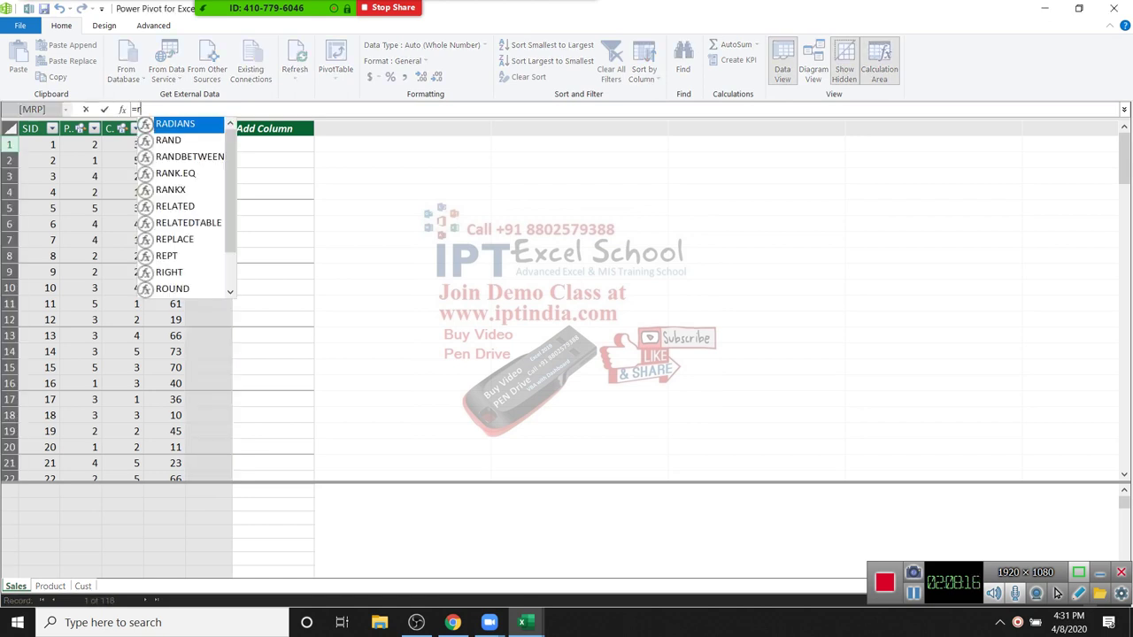
key(Tab)
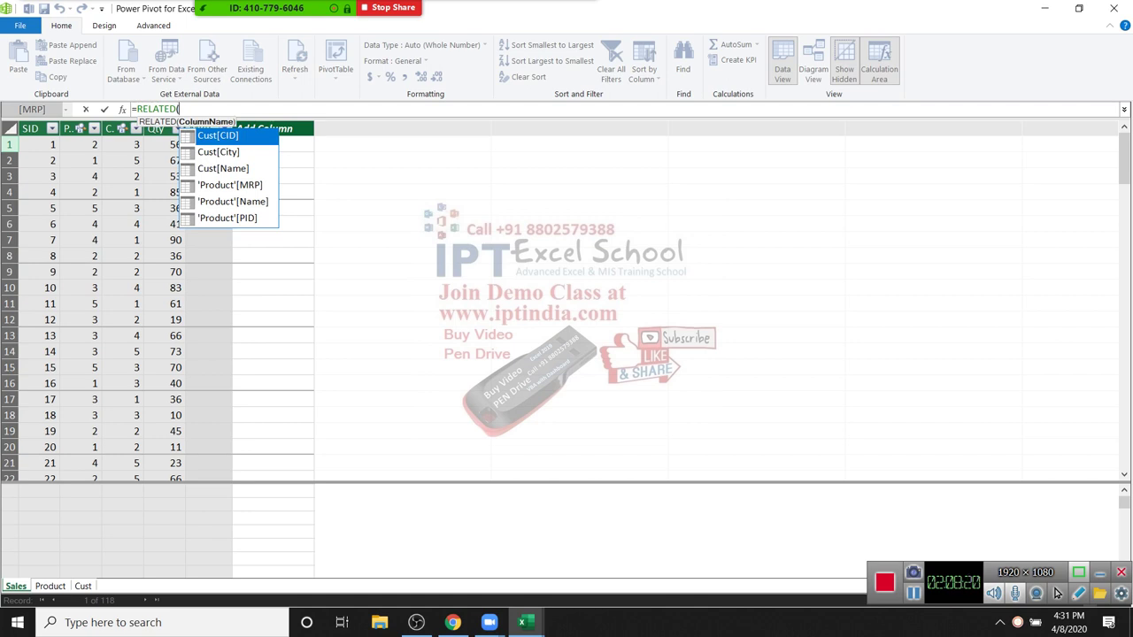
key(Down)
key(Down)
key(Down)
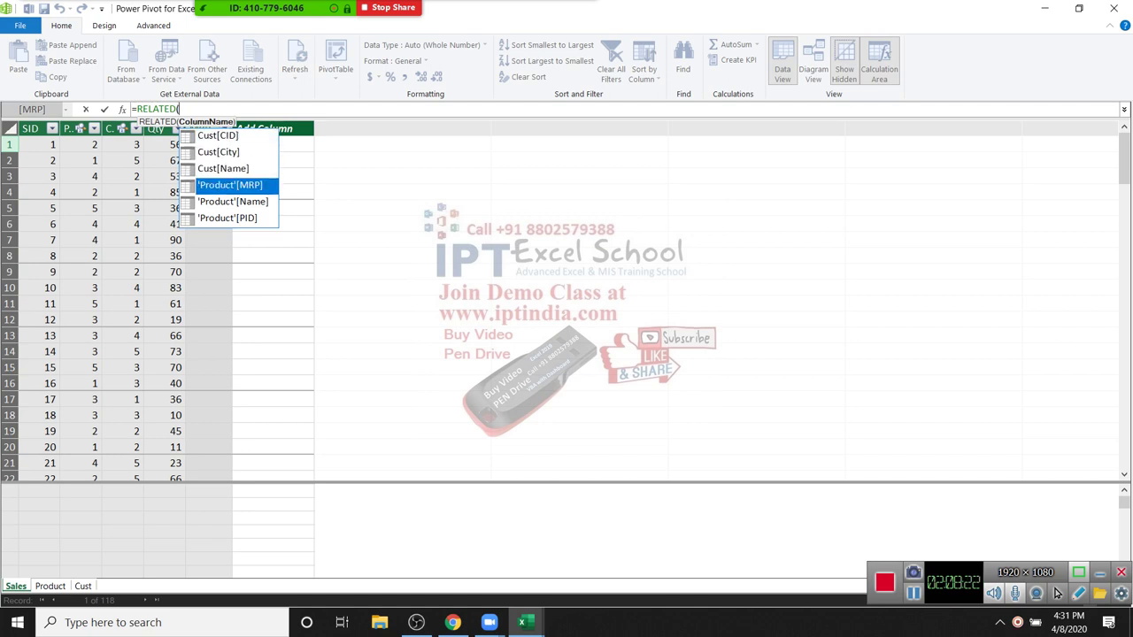
key(Tab)
text())
key(Return)
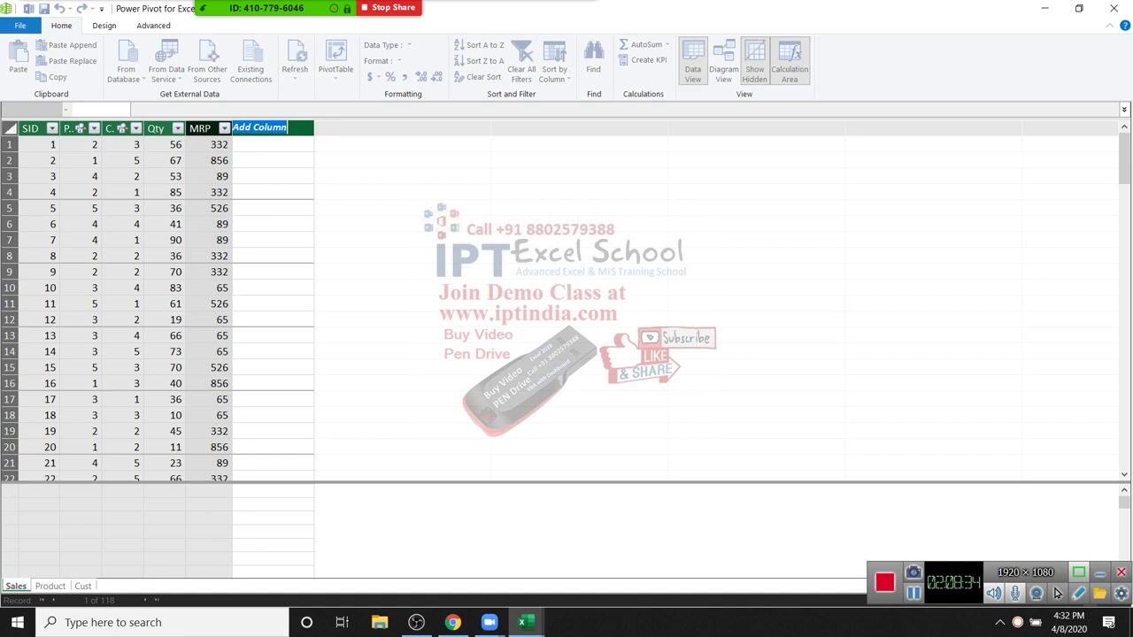
Step: Type Amt as the header for the next new column
text(amT)
key(BackSpace)
key(BackSpace)
key(BackSpace)
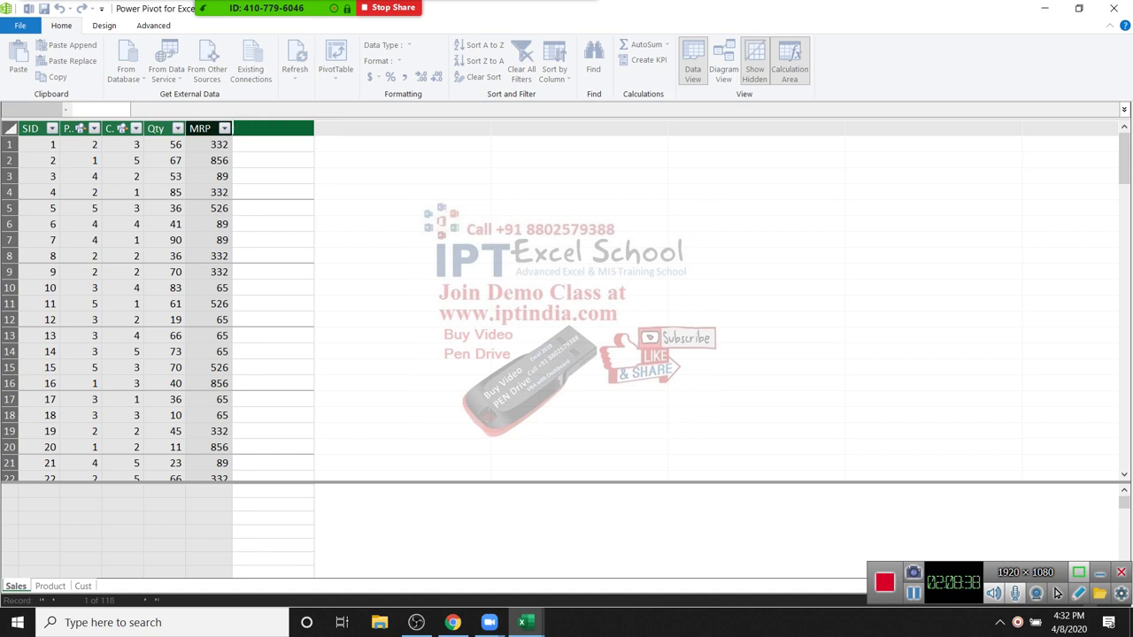
text(Amt)
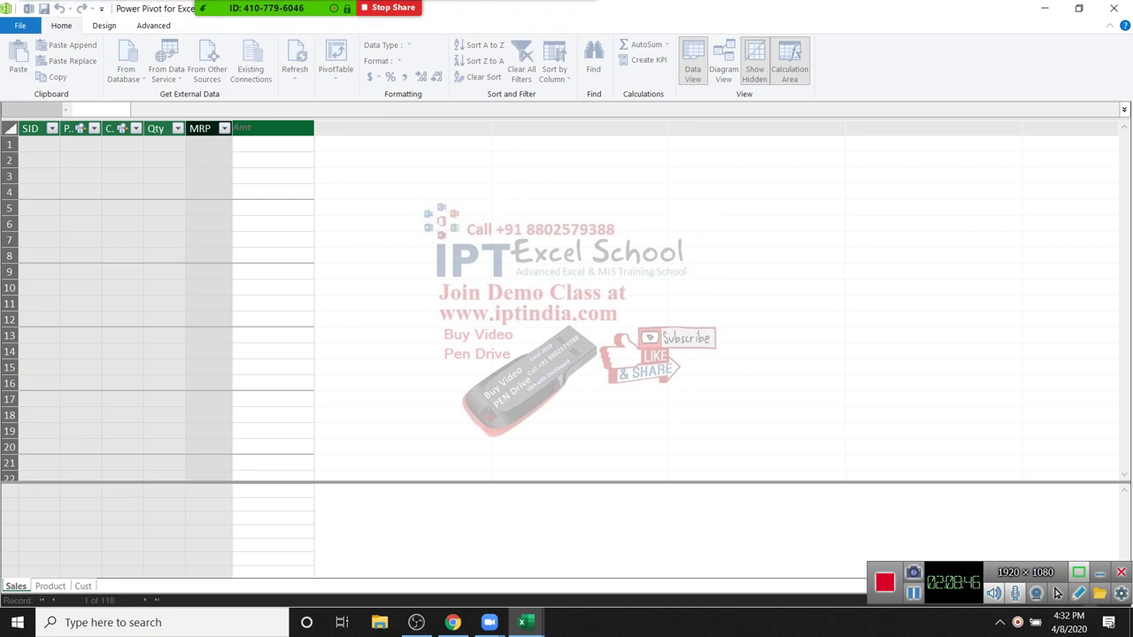
Step: Confirm the Amt column and give it the formula =[Qty]*[MRP]
key(Return)
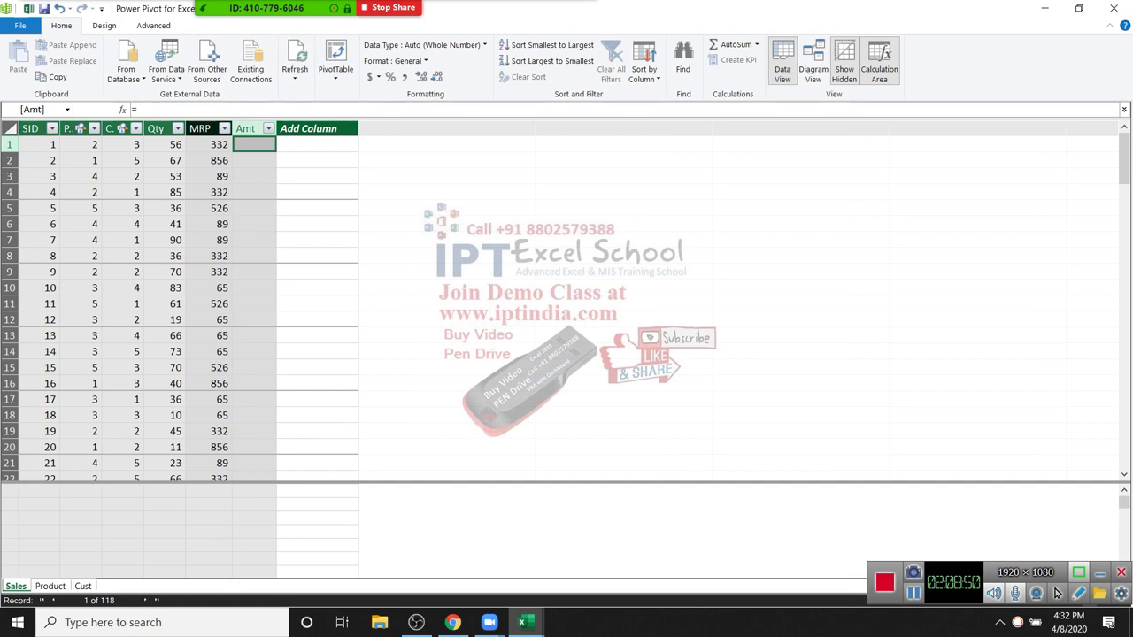
text(=)
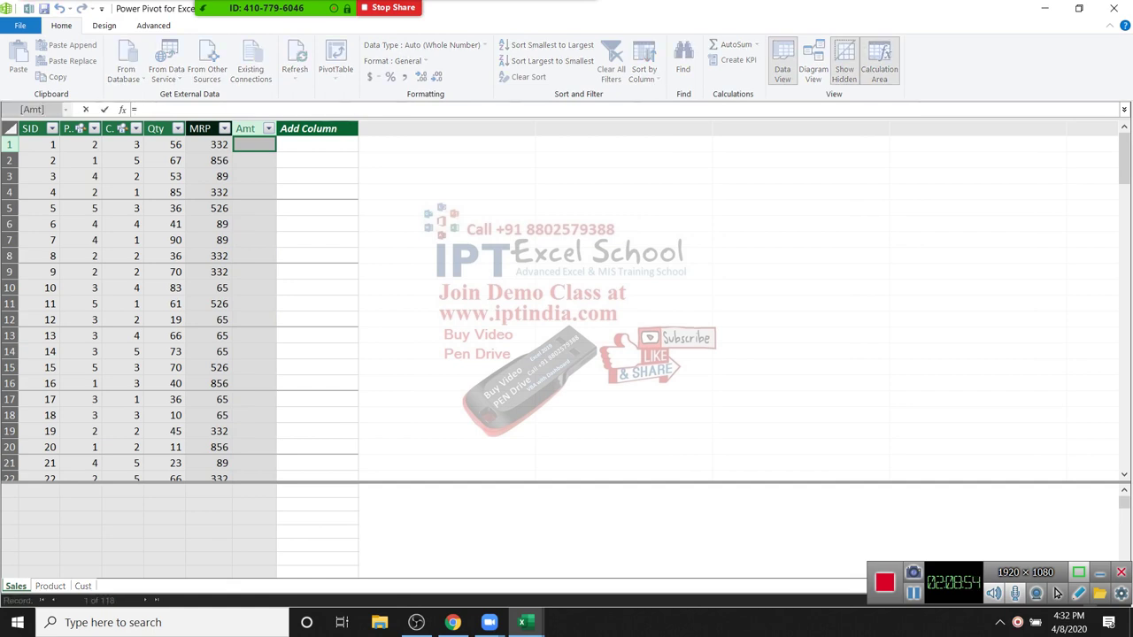
text([Qty])
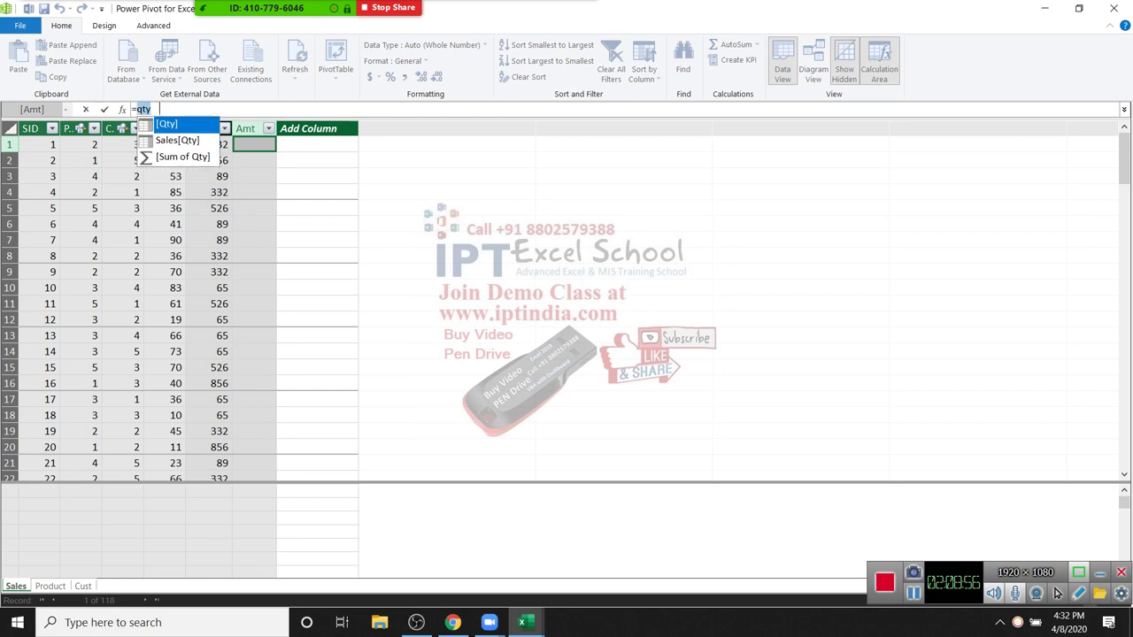
text(*m)
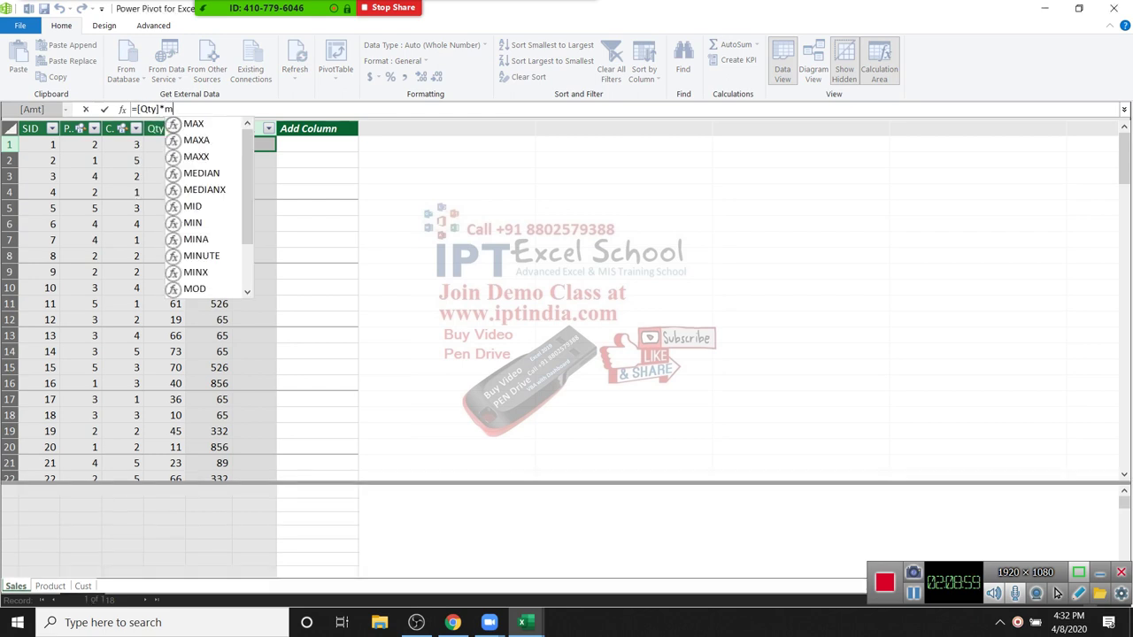
key(BackSpace)
text([m)
key(Tab)
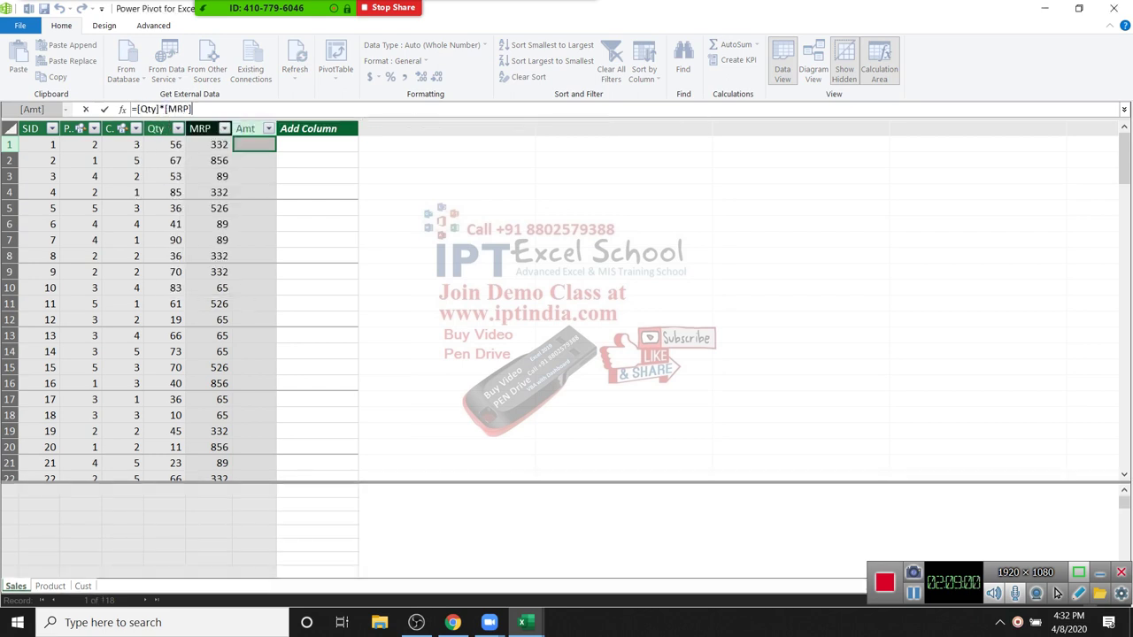
key(Return)
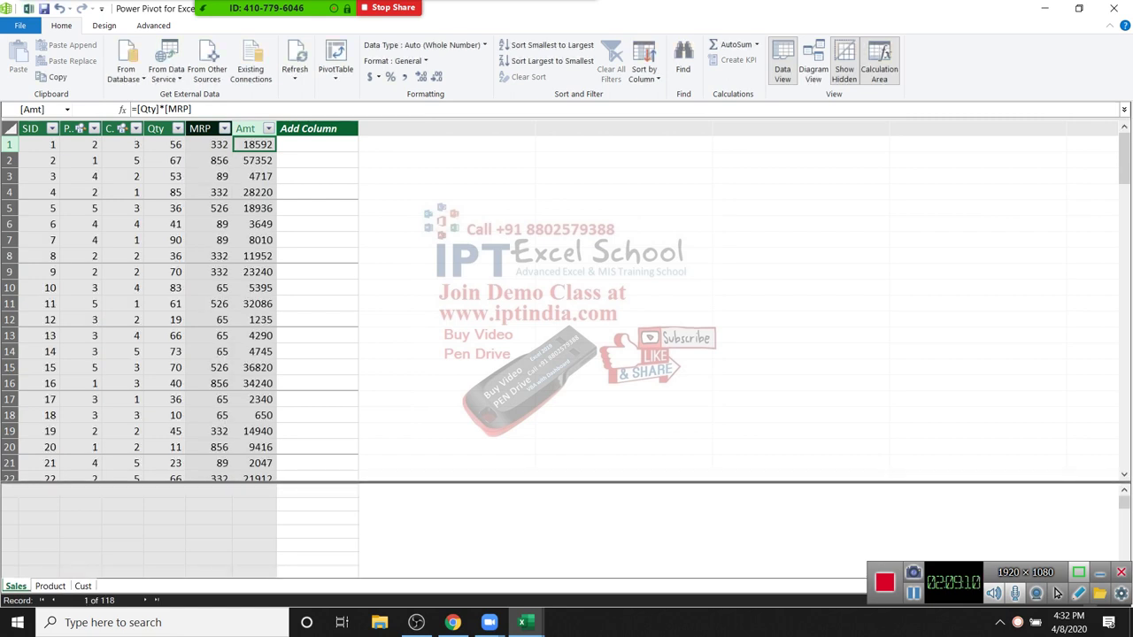
key(alt+Tab)
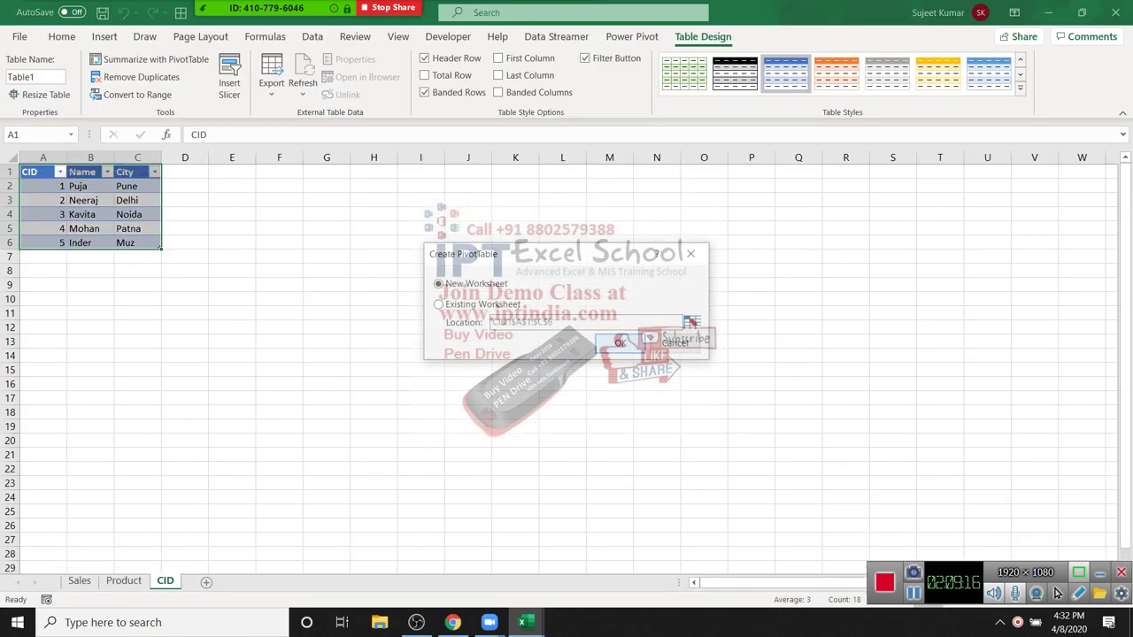
Step: Create a new-sheet PivotTable: Amt in Values, Product Name in Columns, Cust Name in Rows, City in Filters
key(Return)
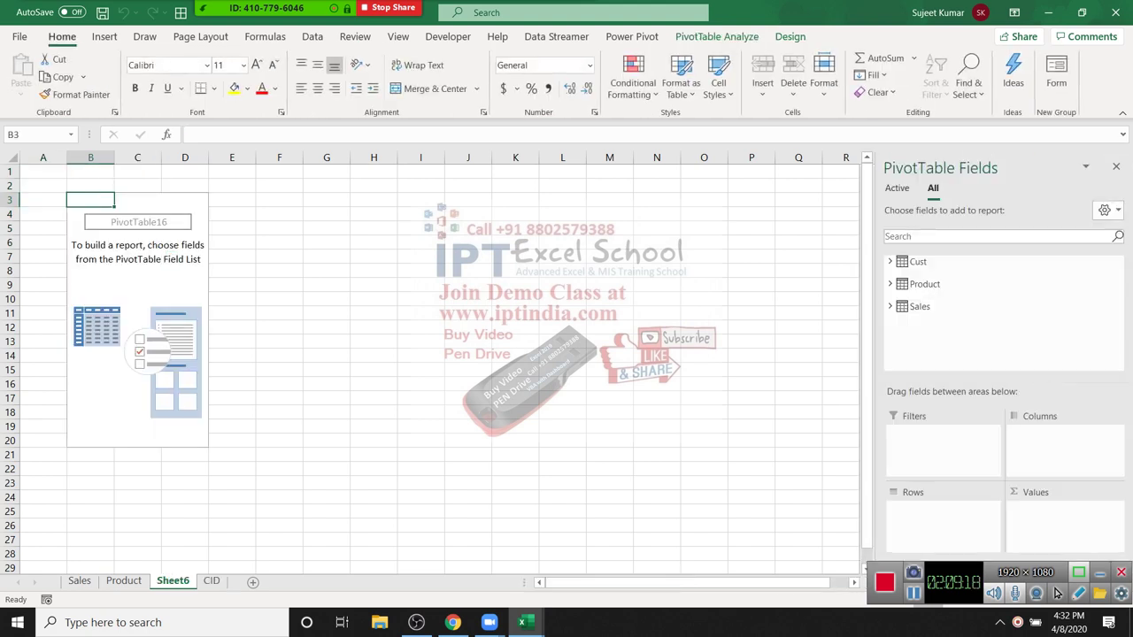
click(919, 306)
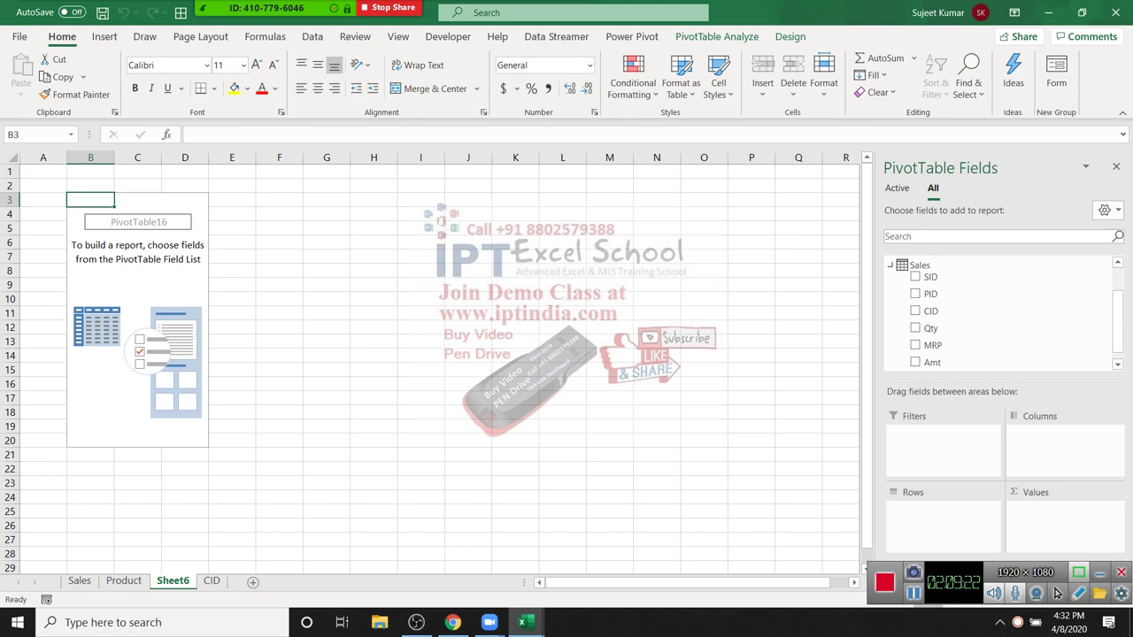
click(914, 362)
click(889, 265)
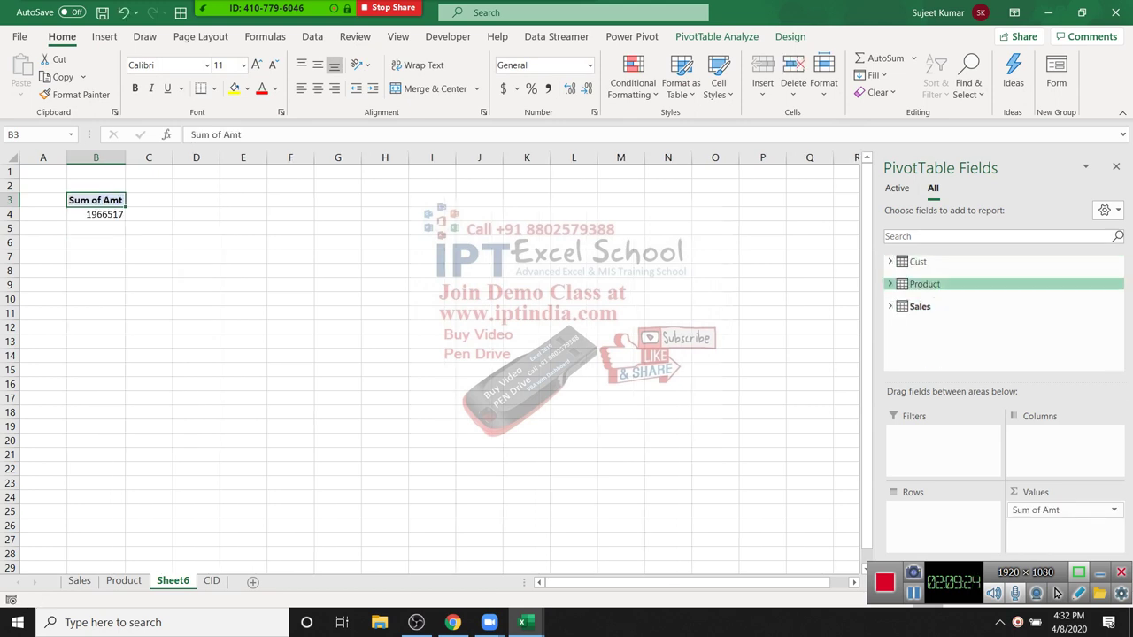
click(889, 285)
drag(935, 312, 1062, 438)
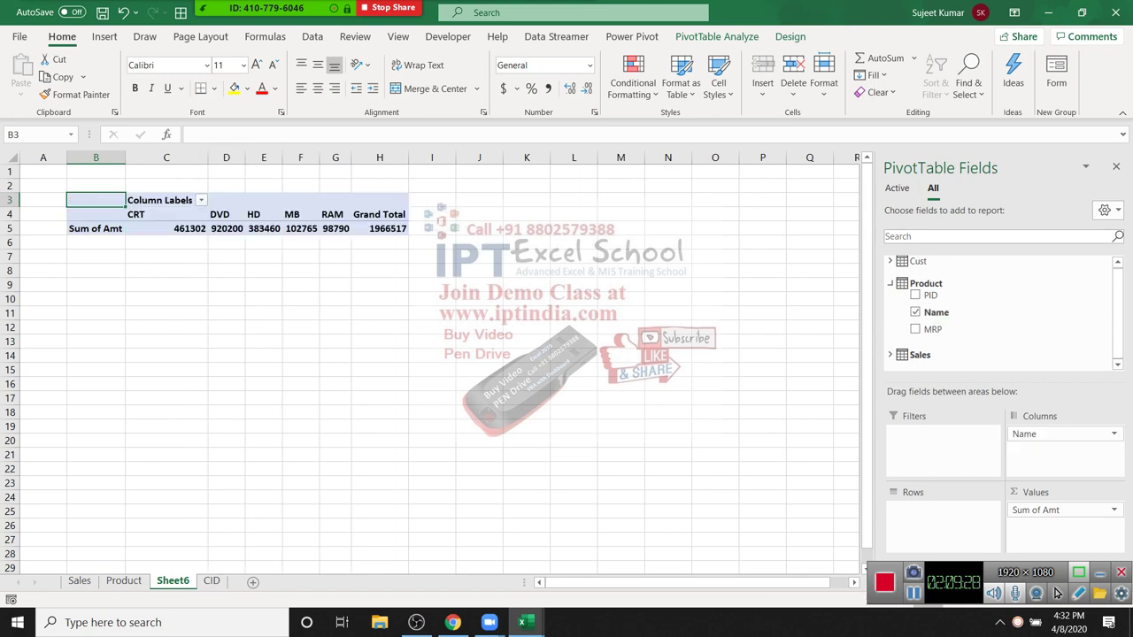
click(889, 283)
click(890, 261)
drag(931, 307, 943, 438)
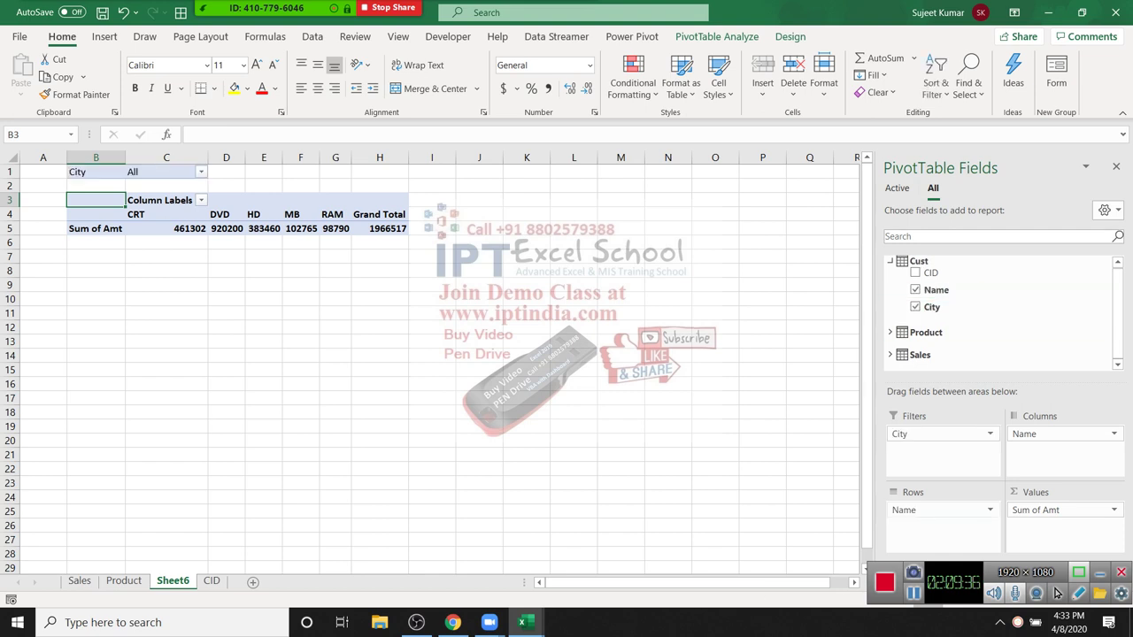
drag(1054, 522, 938, 522)
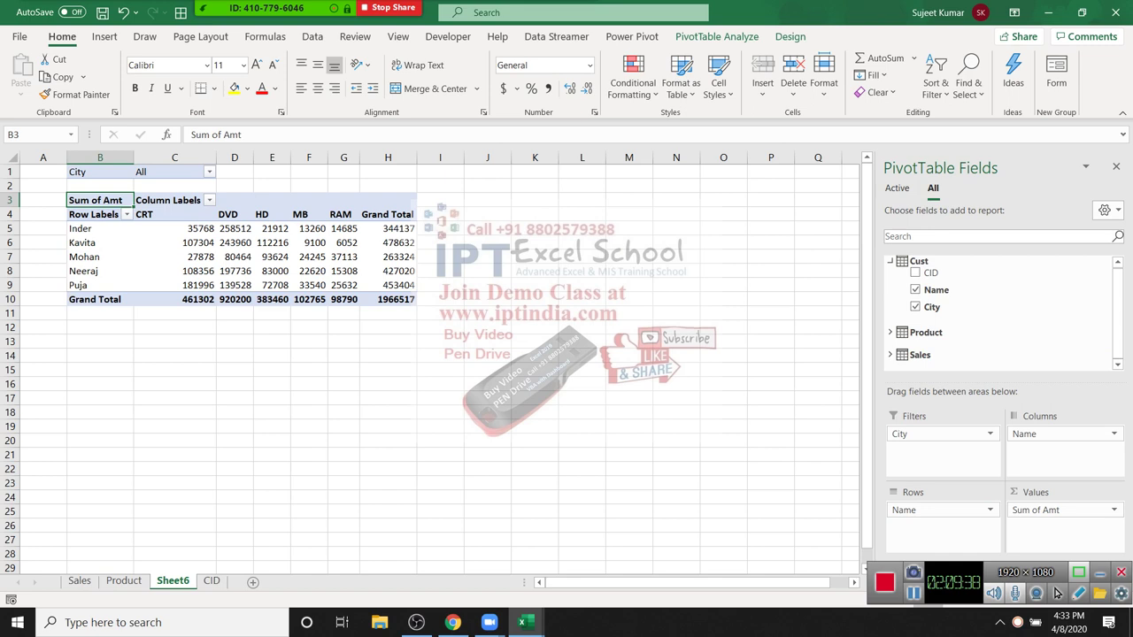
Step: Rename the PivotTable's Row Labels header to Name
click(1115, 166)
click(271, 285)
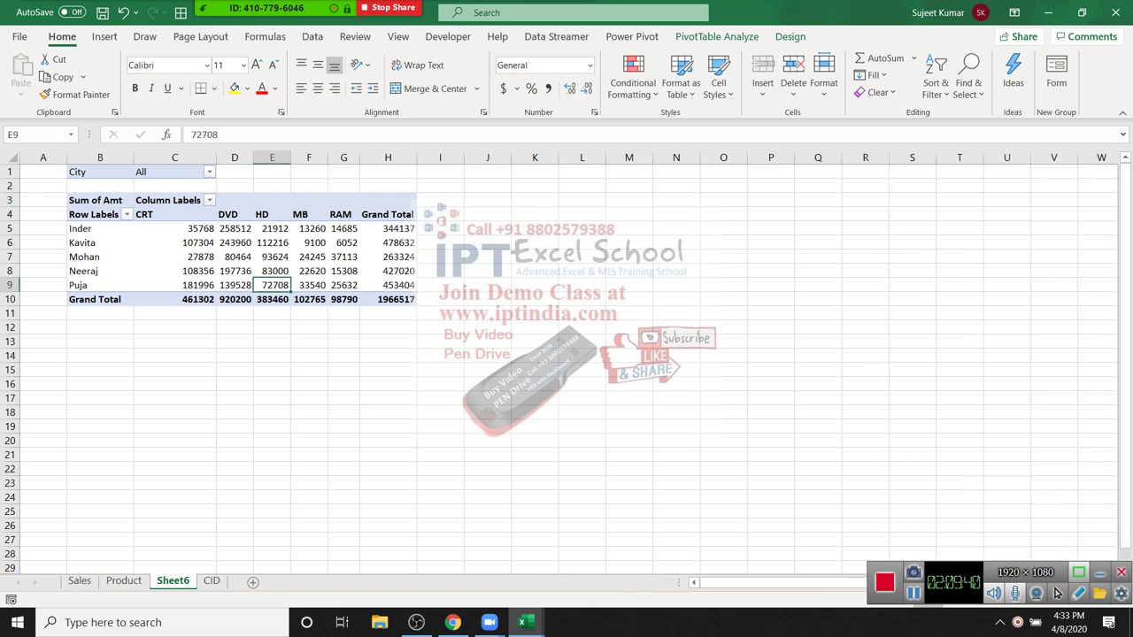
click(175, 383)
click(43, 398)
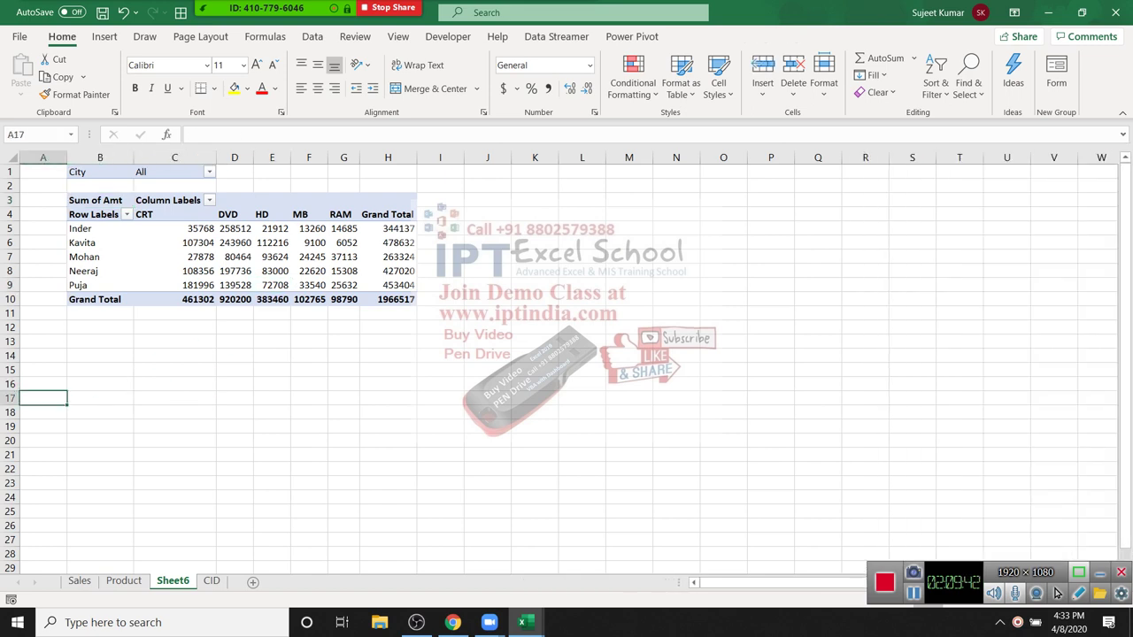
click(93, 214)
text(Name)
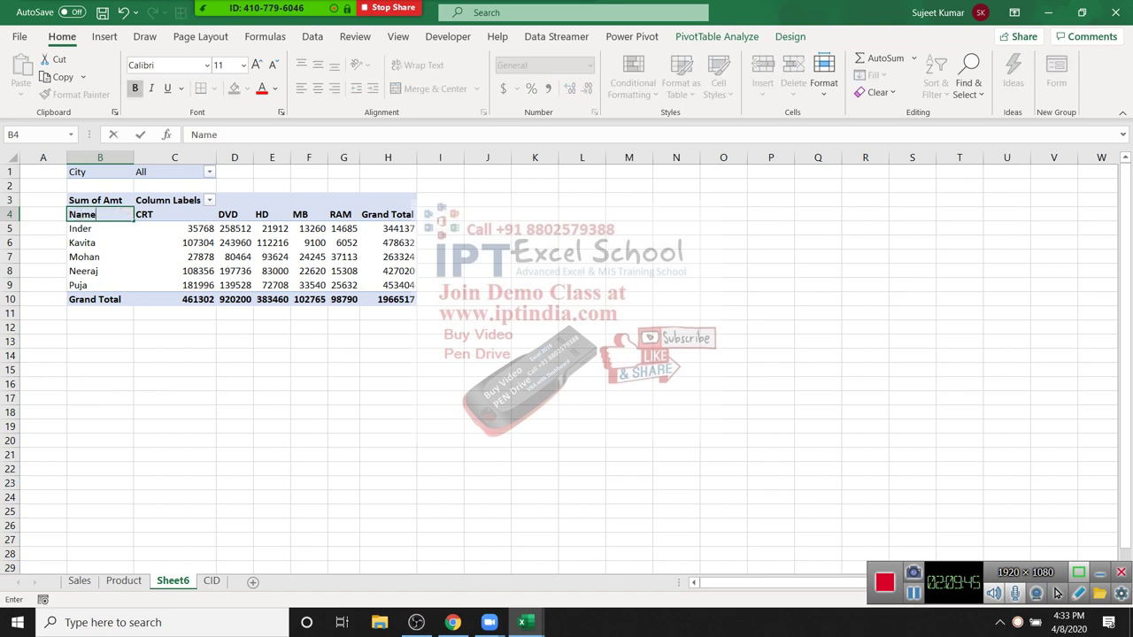
key(Return)
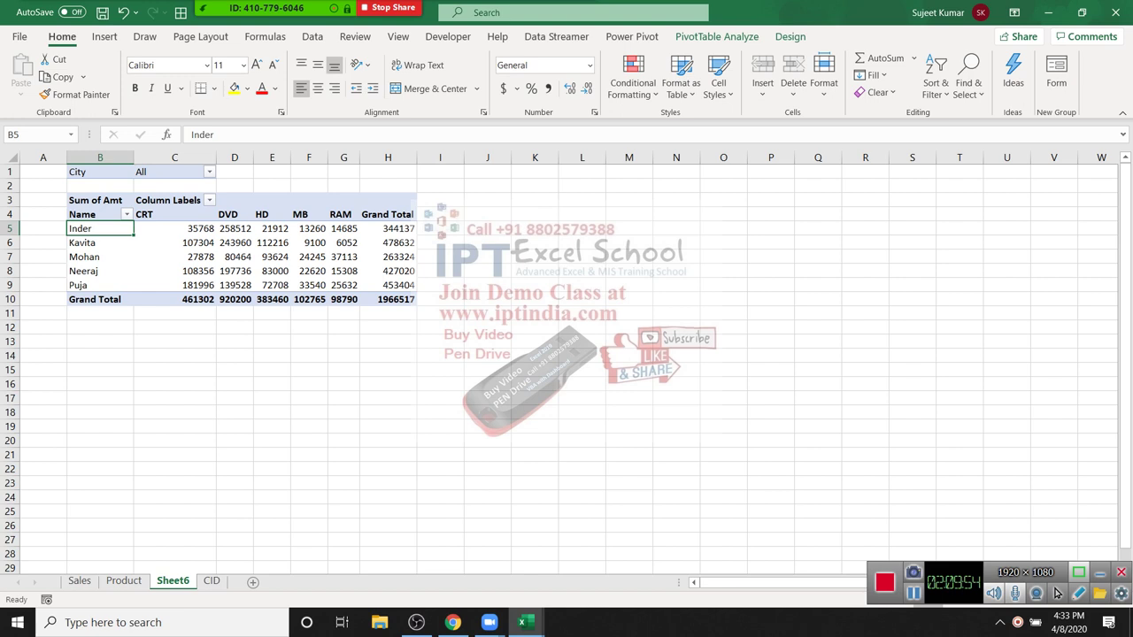
click(104, 37)
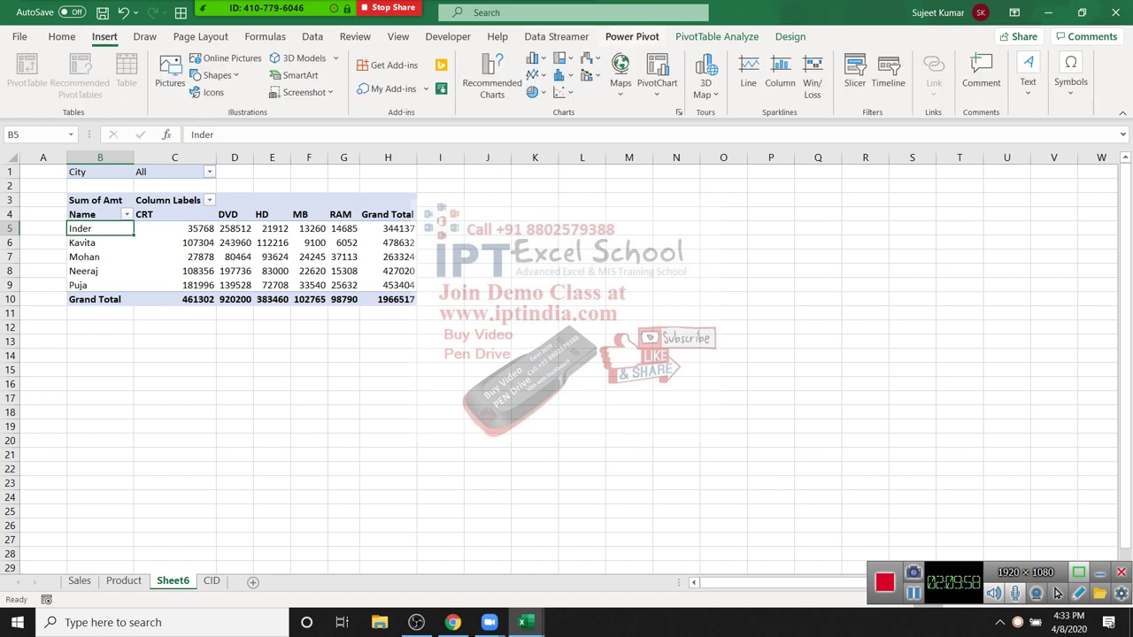
Step: Insert a clustered column PivotChart of the PivotTable data
click(555, 36)
click(632, 36)
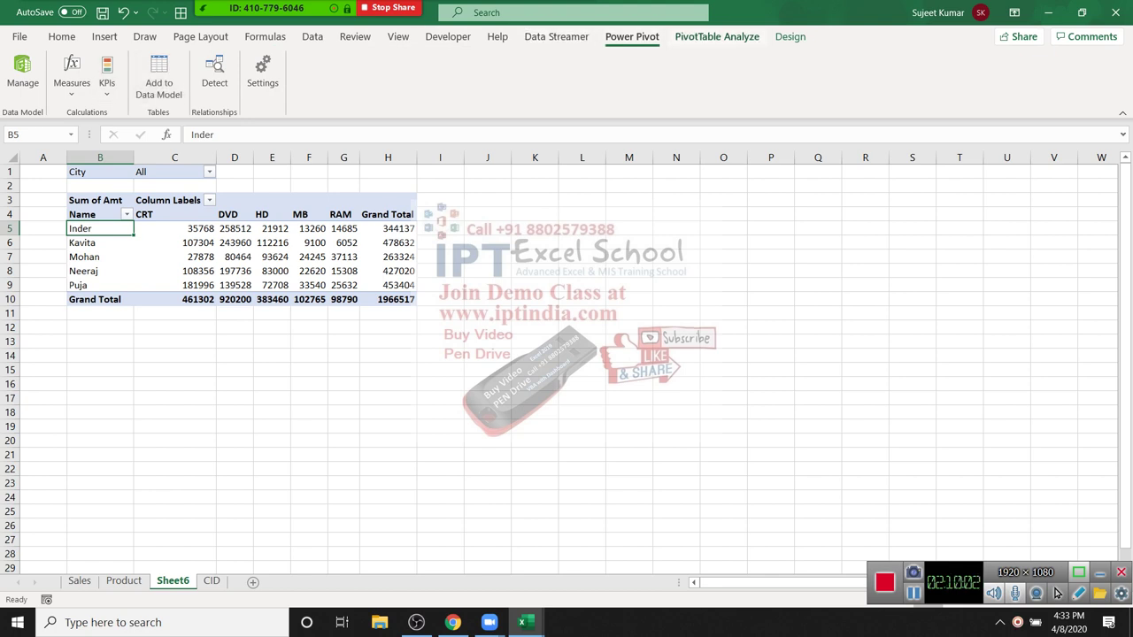
click(716, 36)
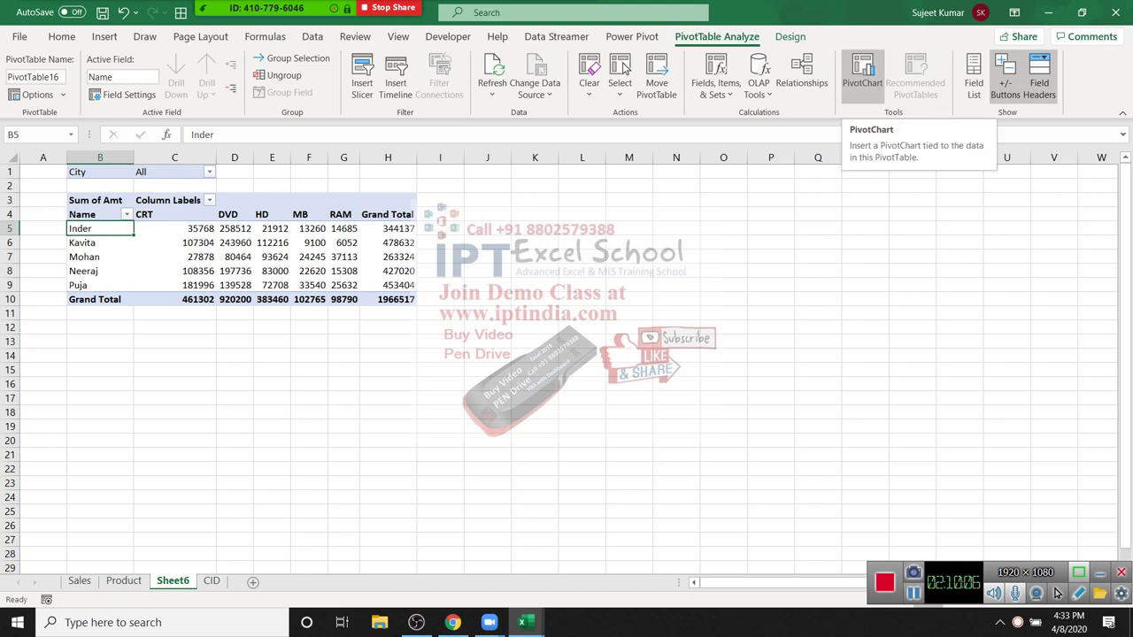
click(770, 284)
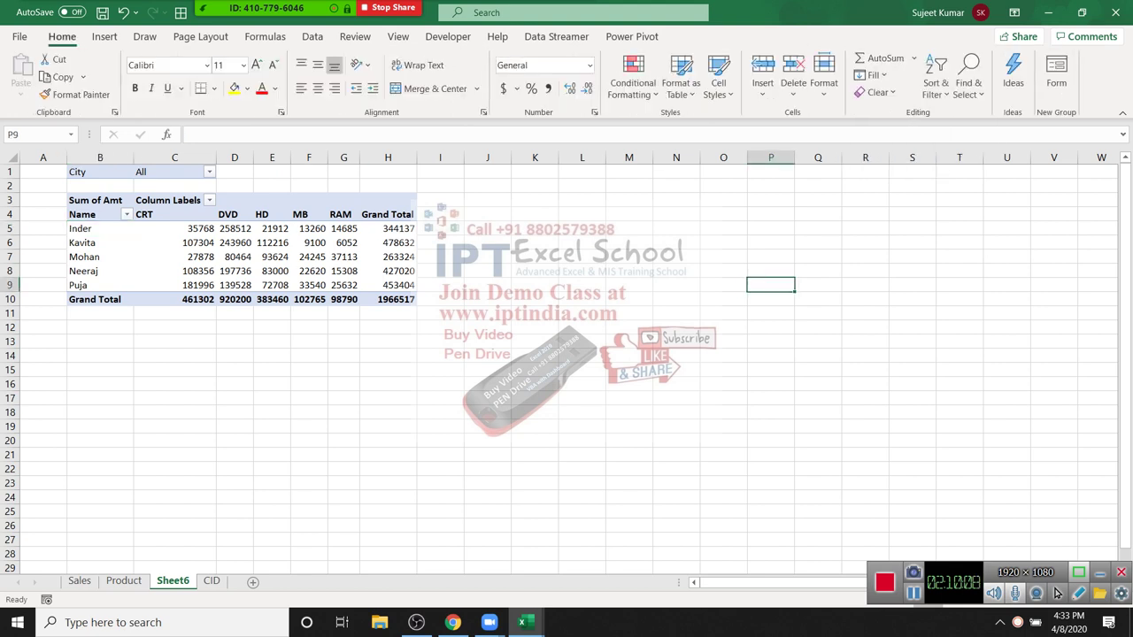
click(104, 36)
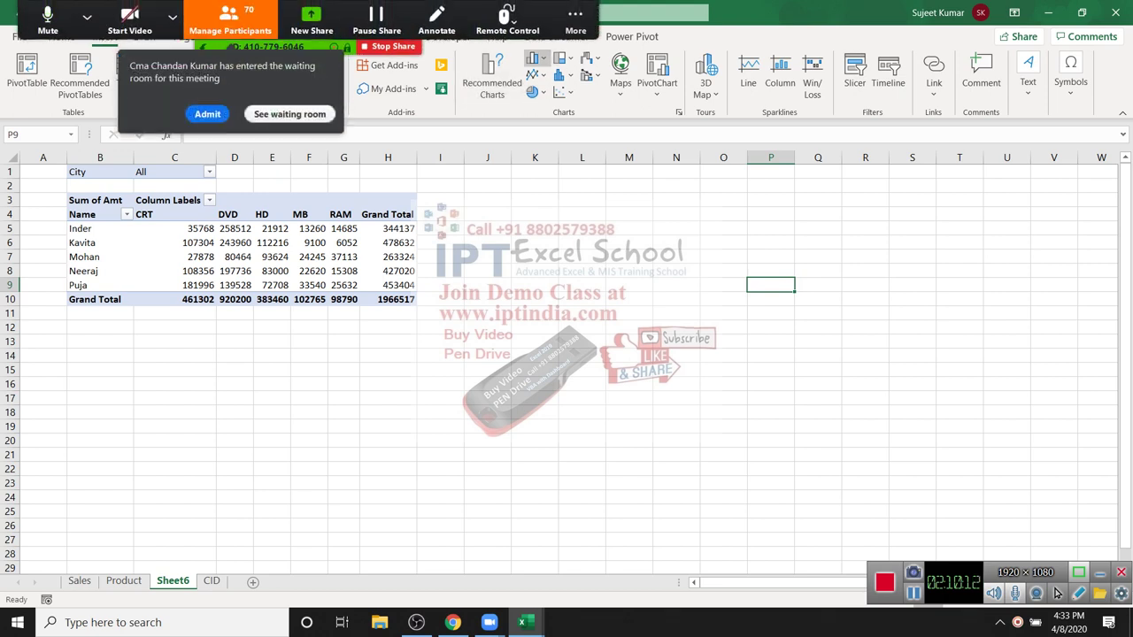
click(534, 58)
click(207, 113)
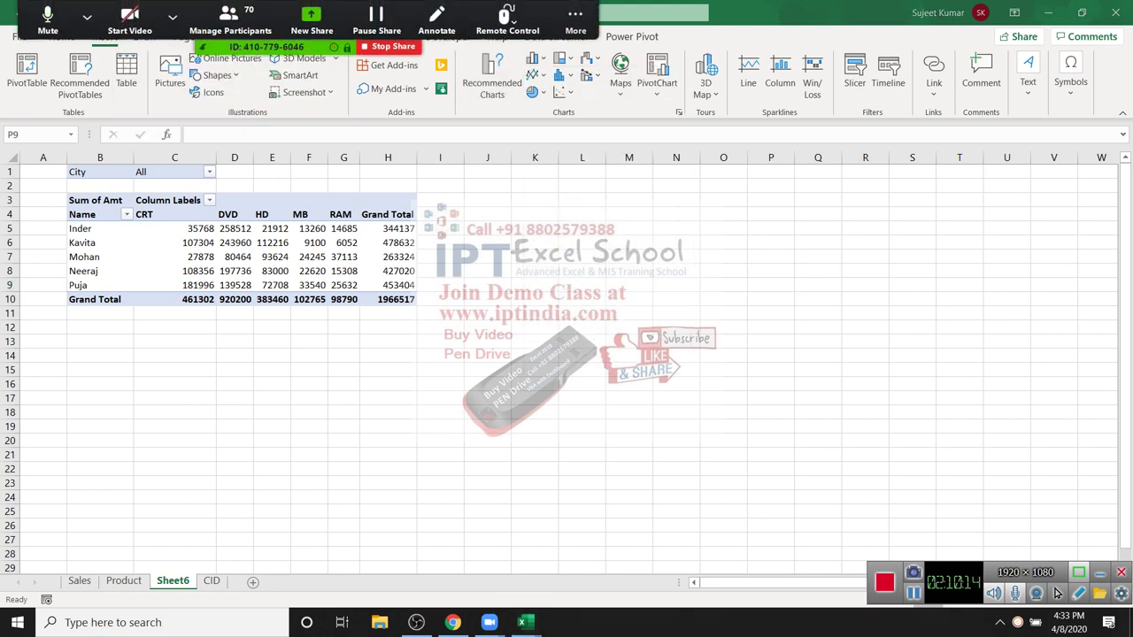
click(534, 58)
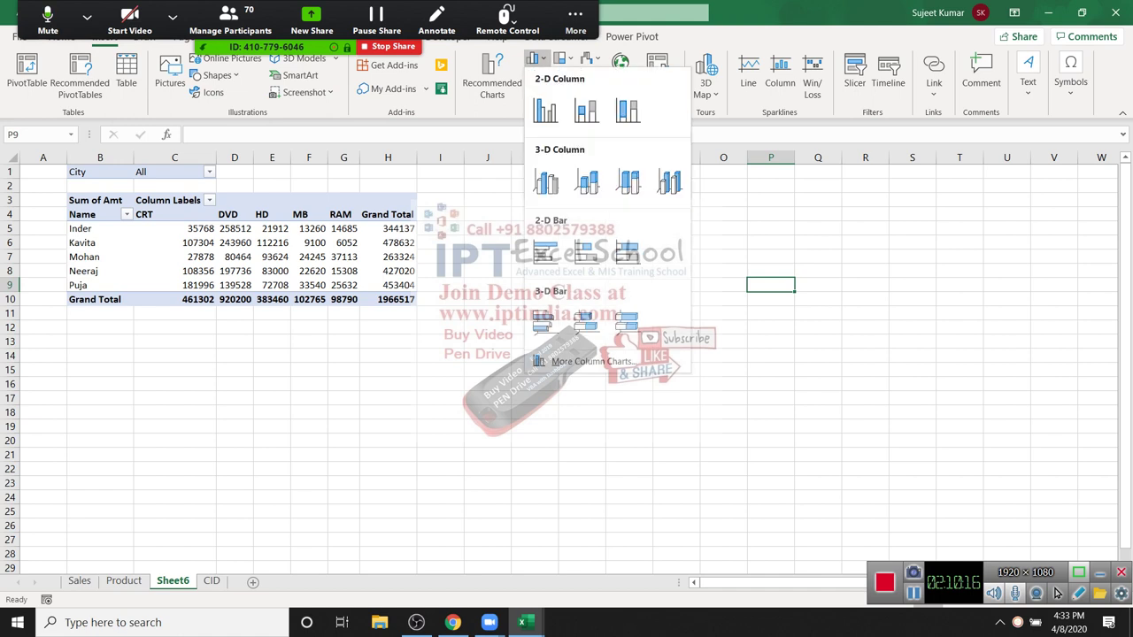
click(561, 91)
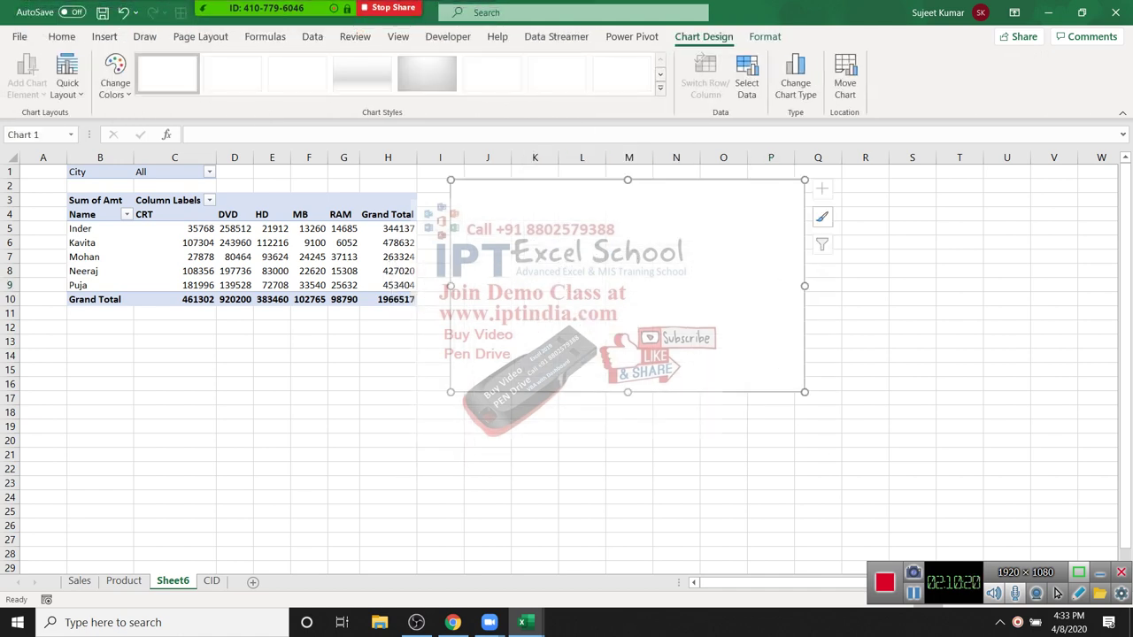
key(ctrl+z)
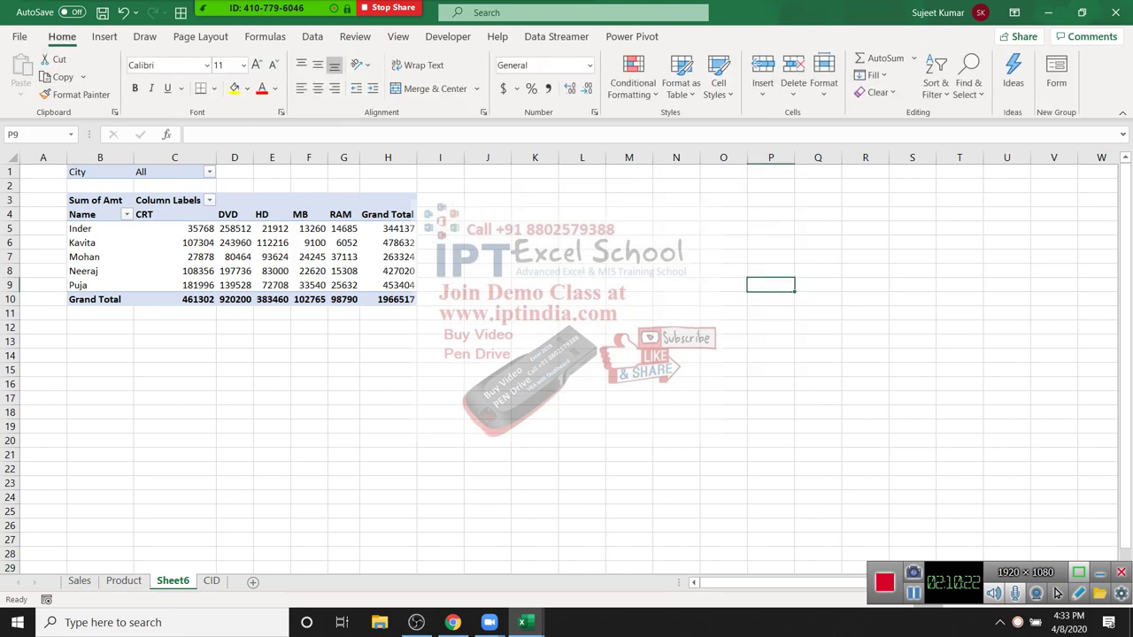
key(alt+n)
key(c)
key(1)
key(Return)
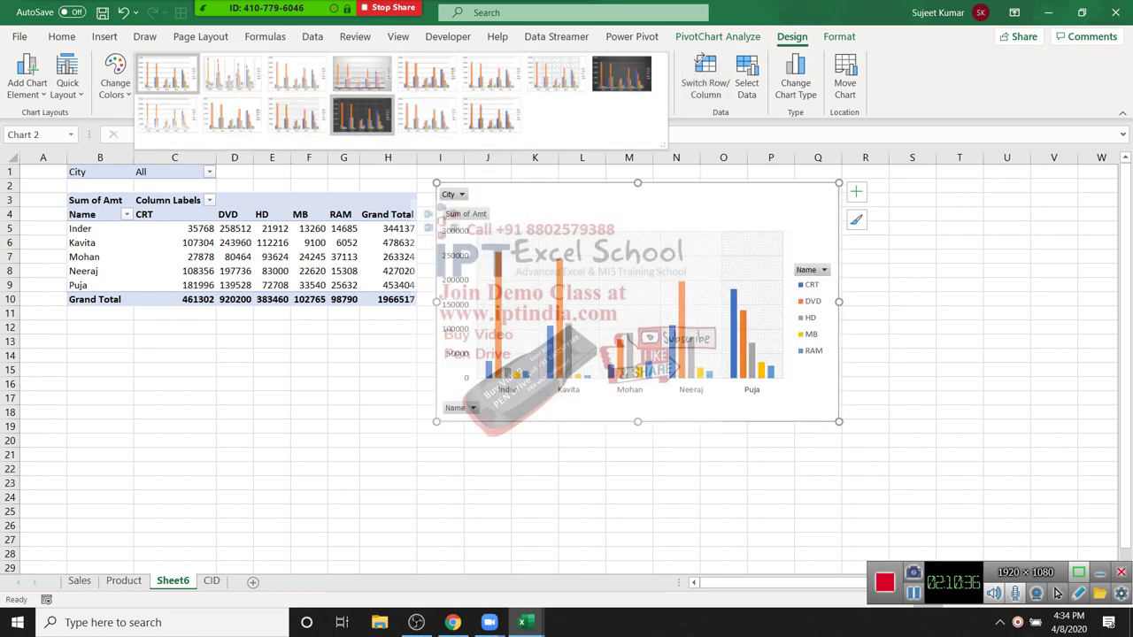
Step: Show value labels on the chart's DVD bars and add a new blank worksheet
key(Escape)
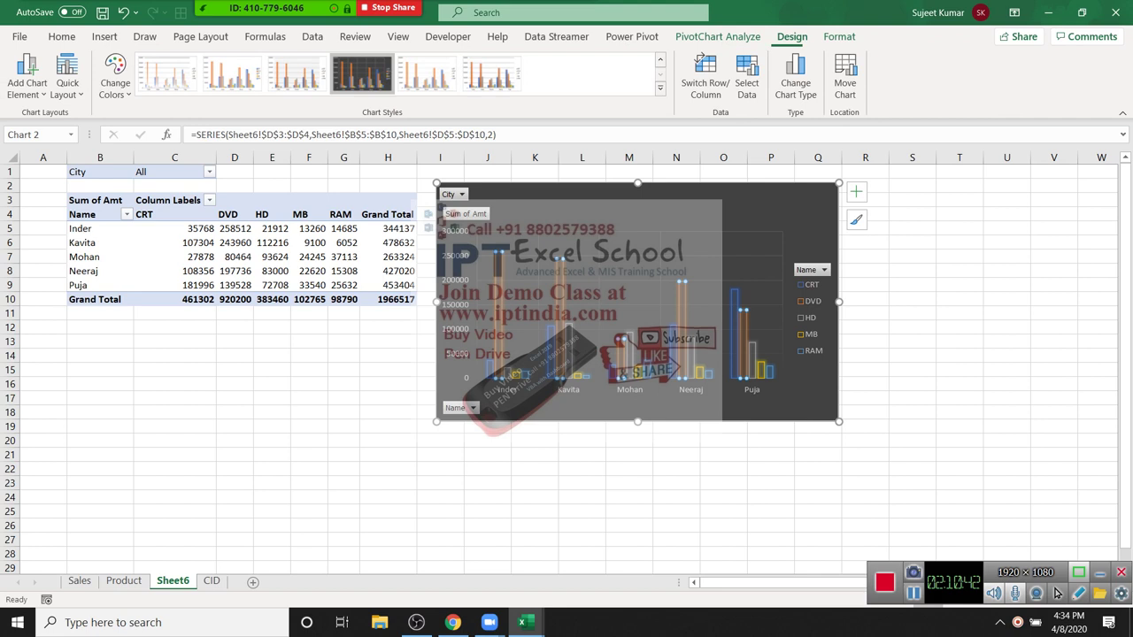
key(shift+F10)
key(Down)
key(Down)
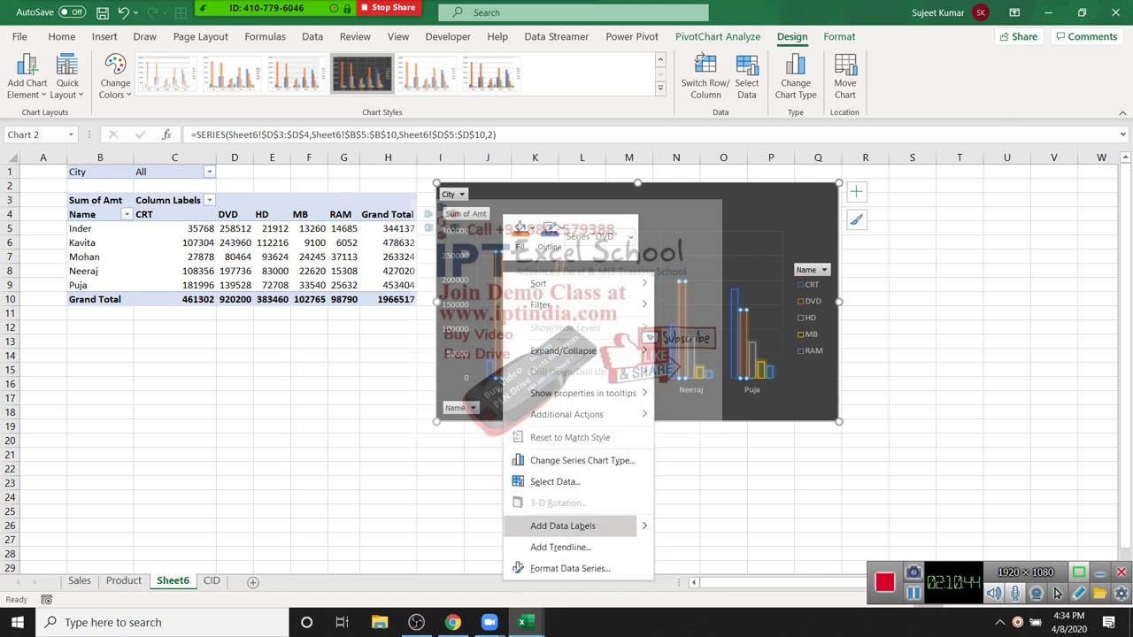
key(Return)
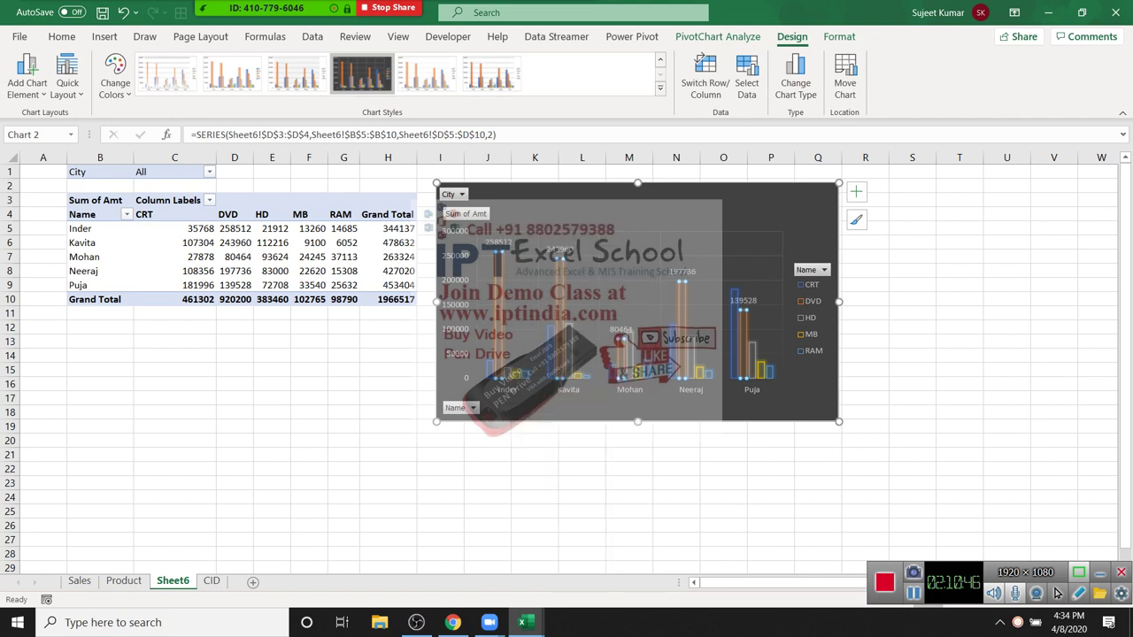
key(Down)
key(Down)
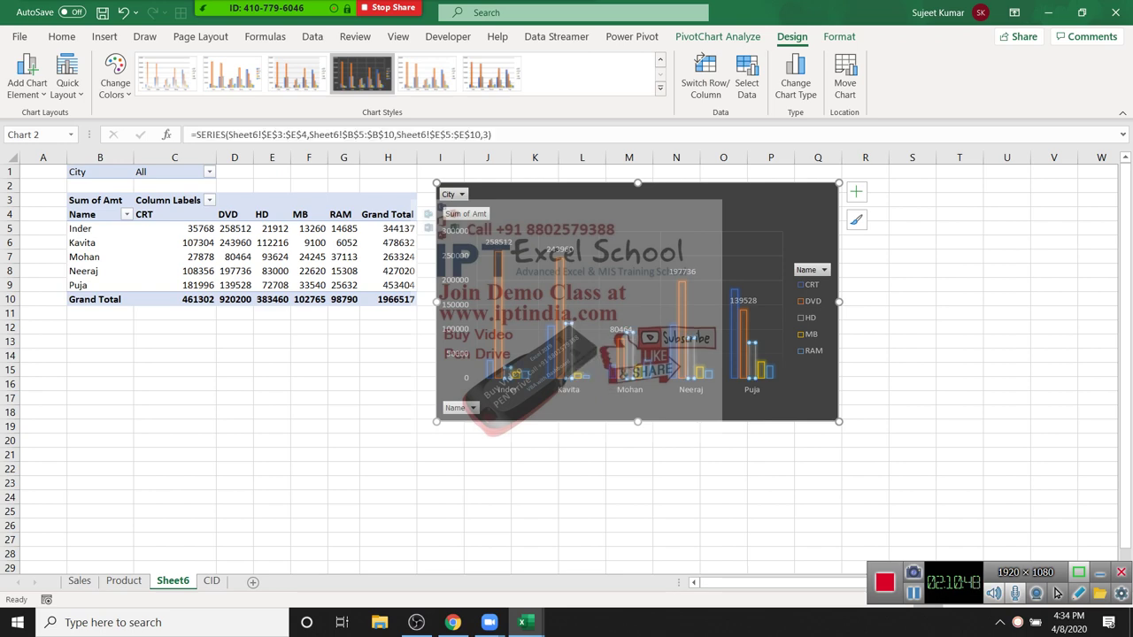
key(Escape)
key(Escape)
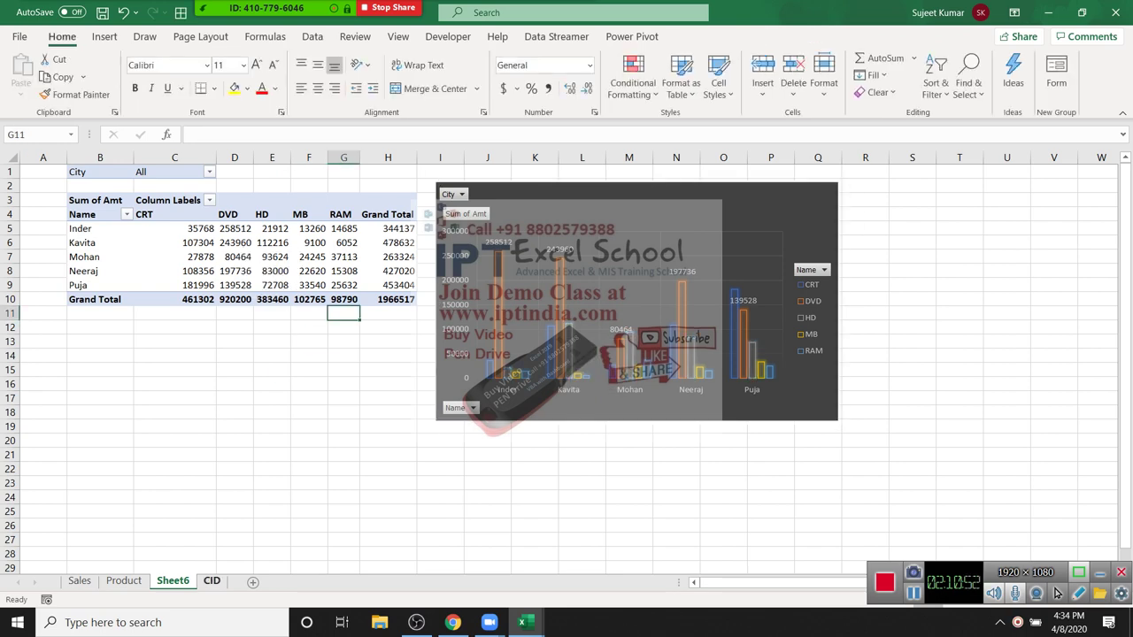
key(shift+F11)
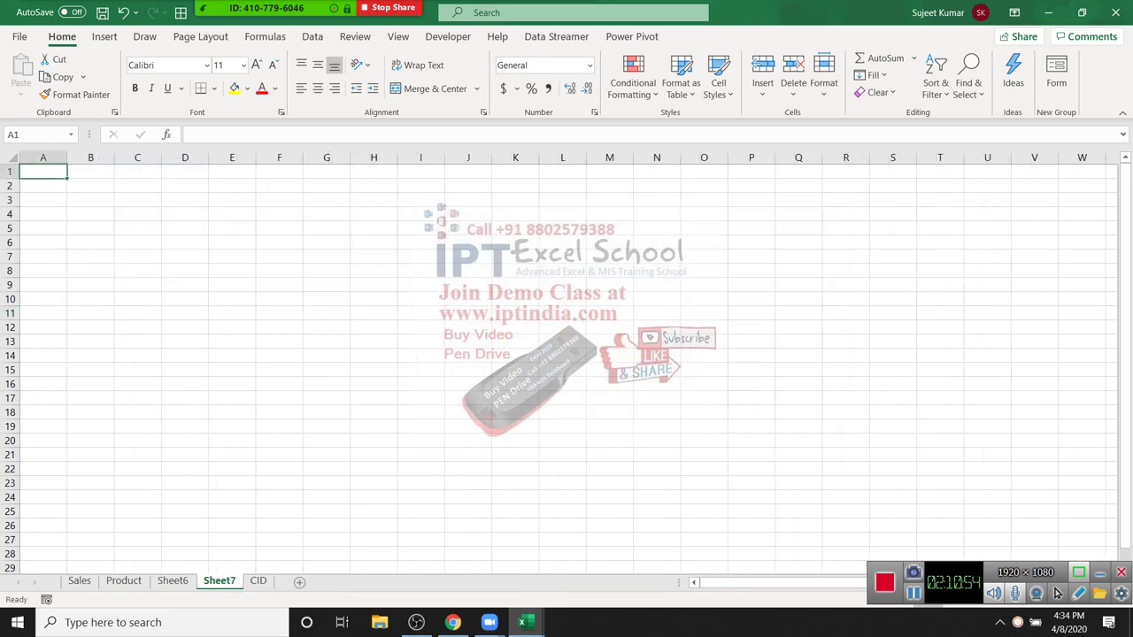
Step: Enter Name and Sales headers and fill names from Puja down to row 15
text(N)
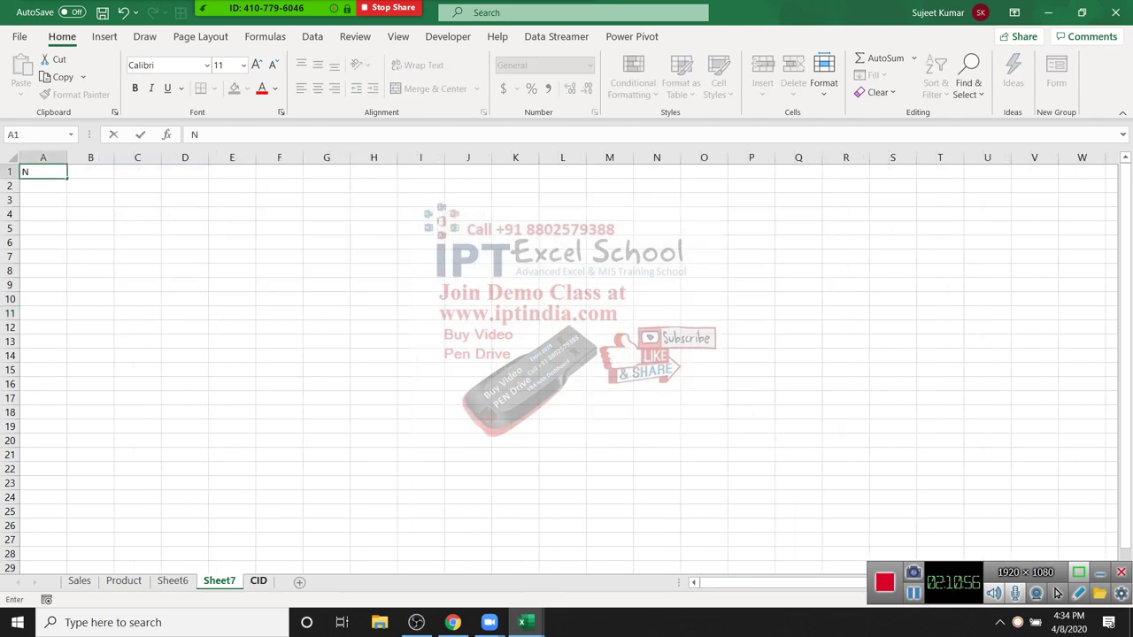
text(ame)
key(Tab)
text(Sales)
key(Return)
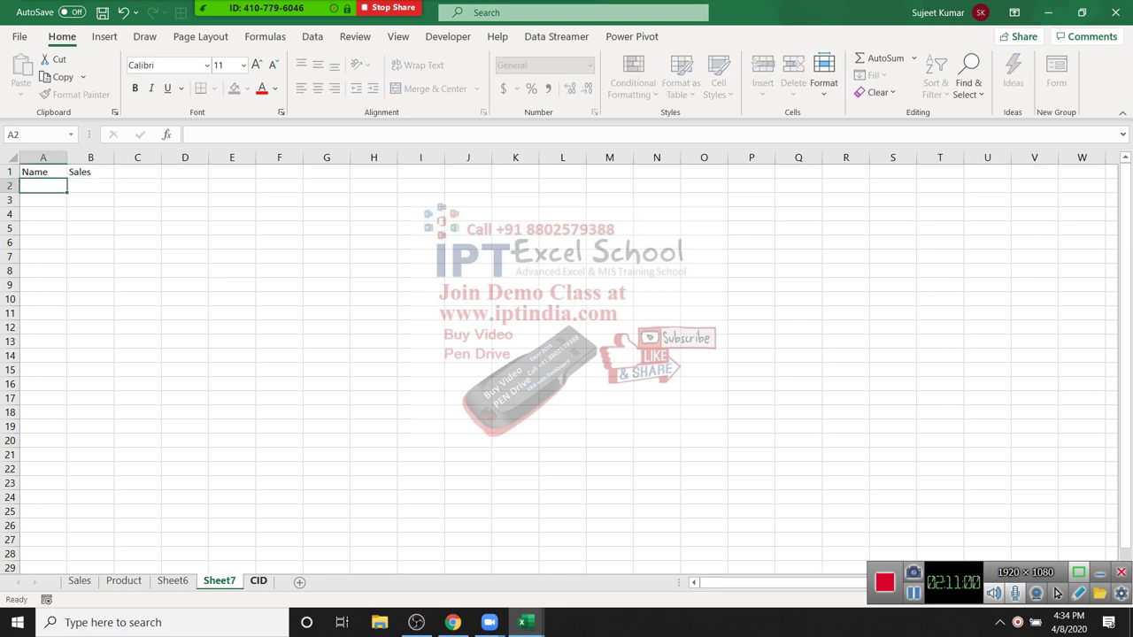
text(Puja)
key(Return)
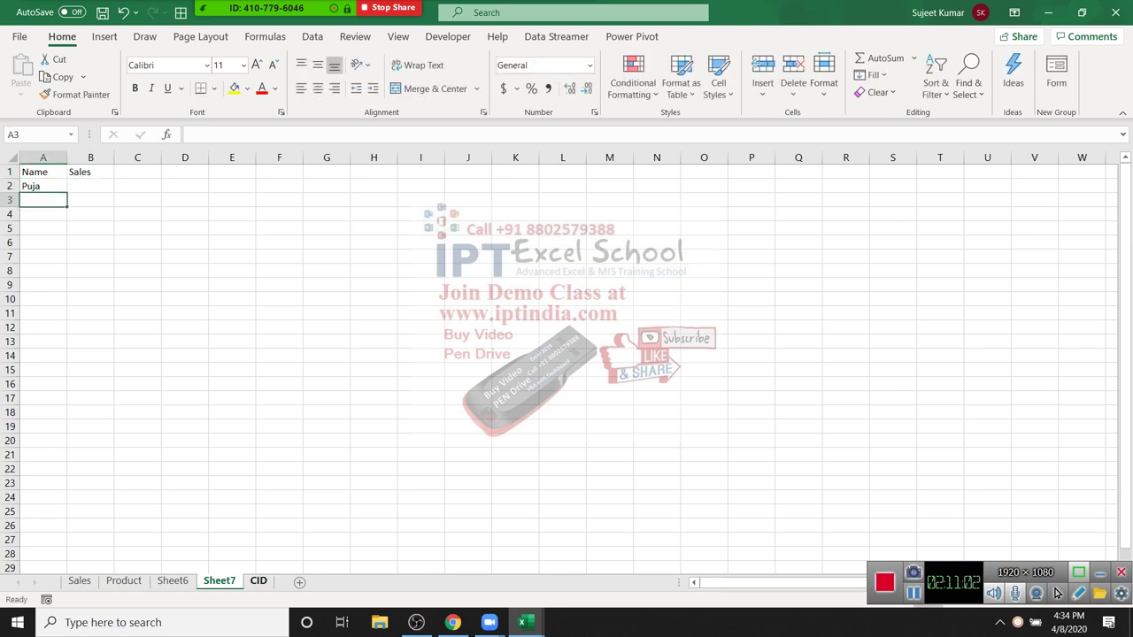
click(43, 186)
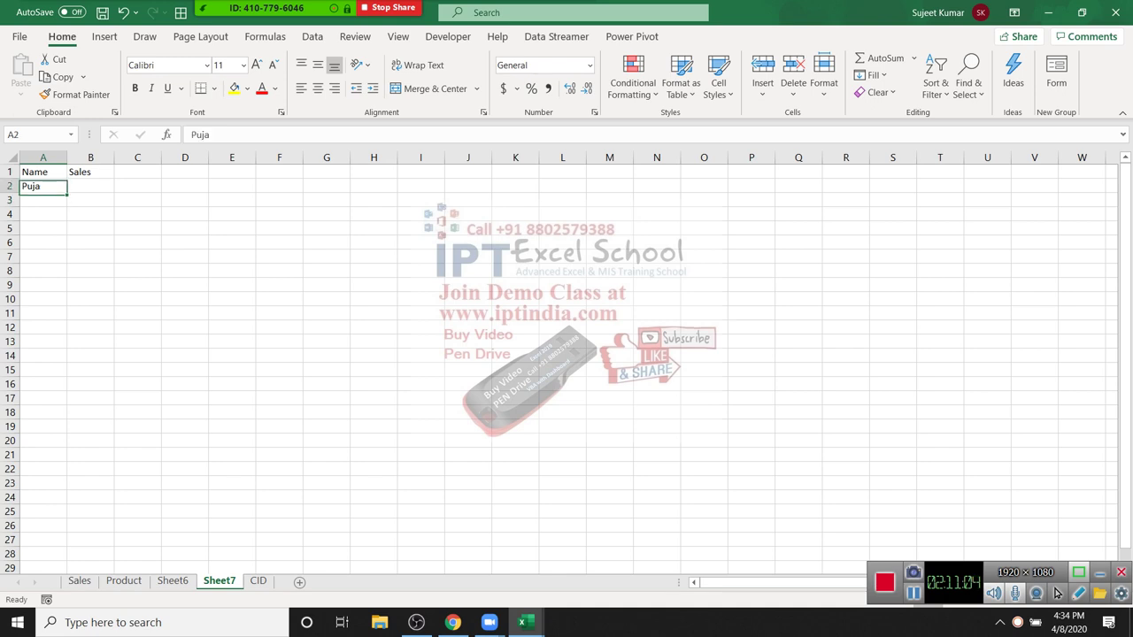
drag(66, 192, 67, 376)
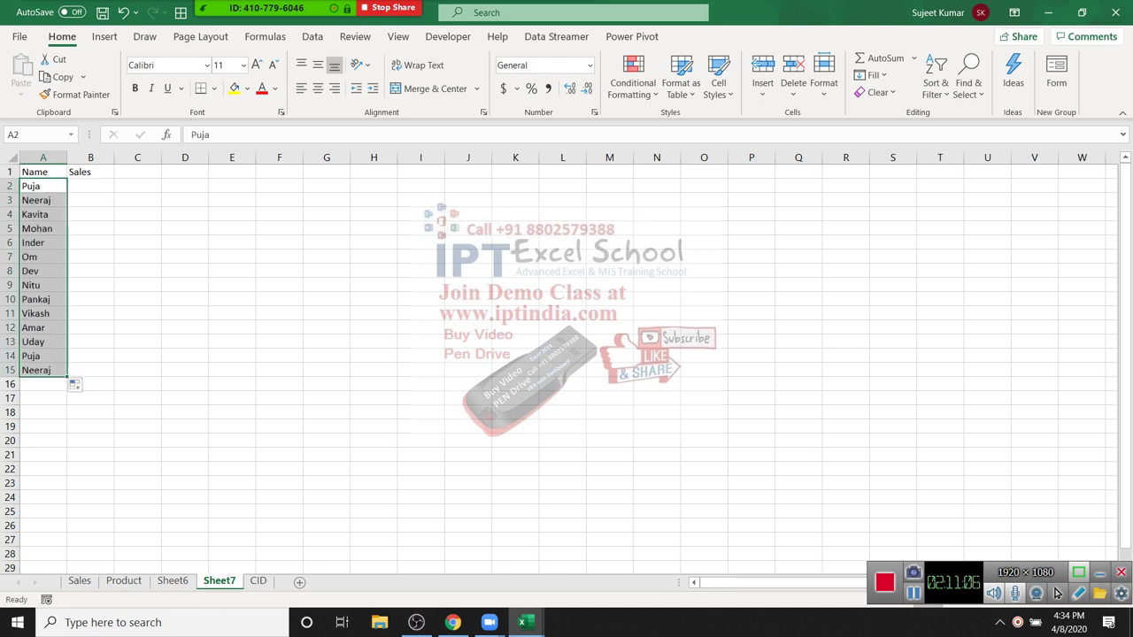
Step: Fill B2:B15 with a RANDBETWEEN random-number formula for Sales
click(90, 186)
text(=ra)
key(Down)
key(Down)
key(Down)
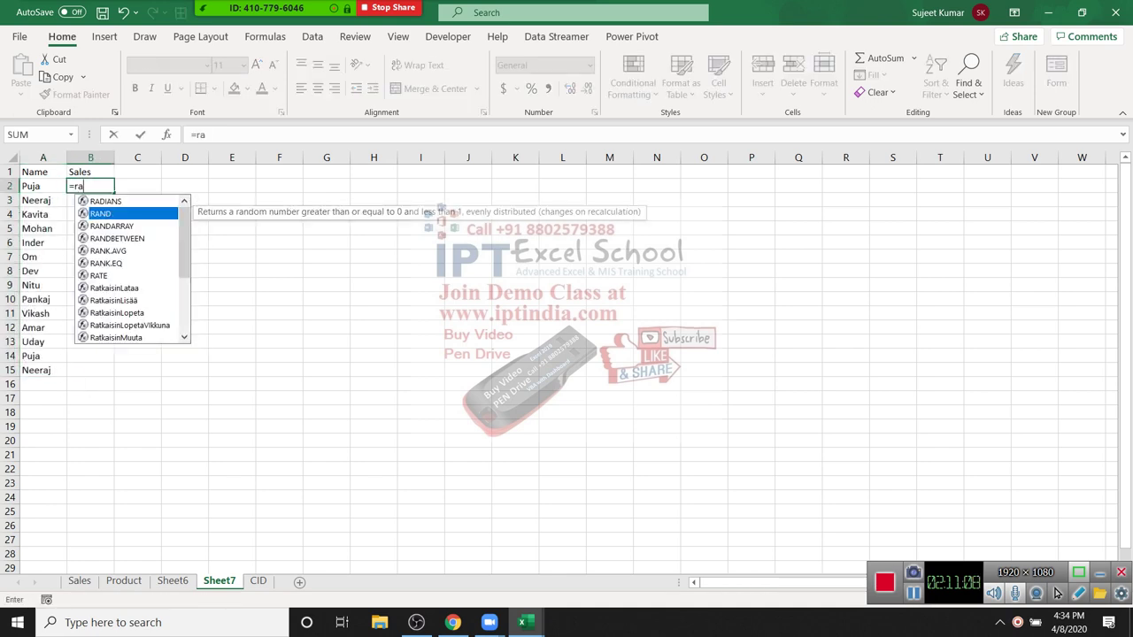
key(Tab)
text(1,100)
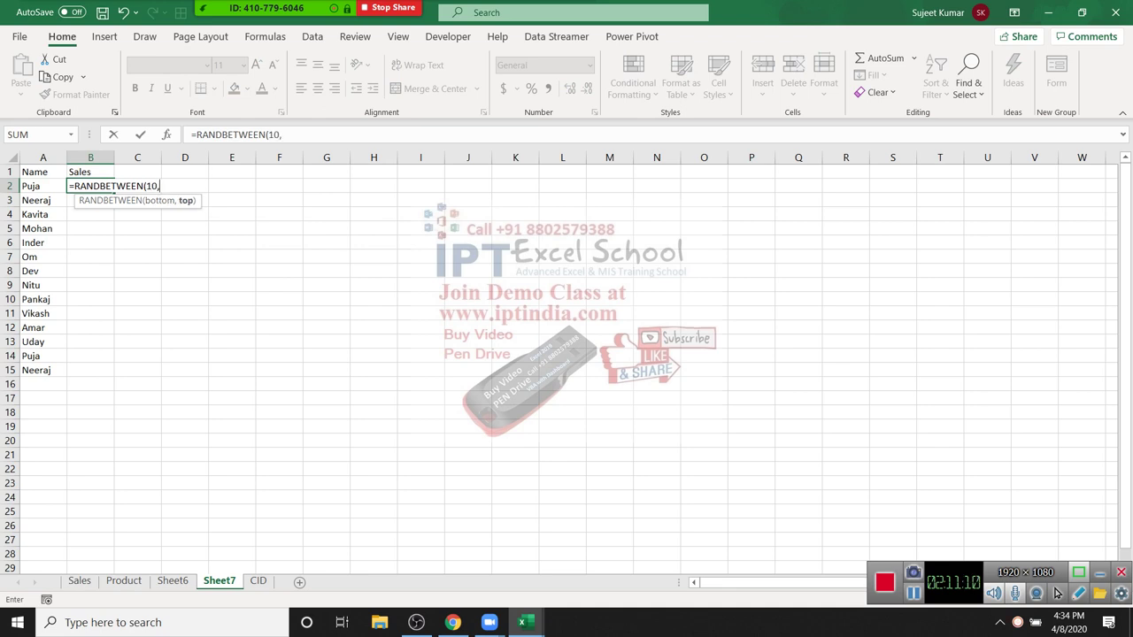
key(Return)
key(Left)
key(ctrl+Down)
key(Right)
key(ctrl+shift+Up)
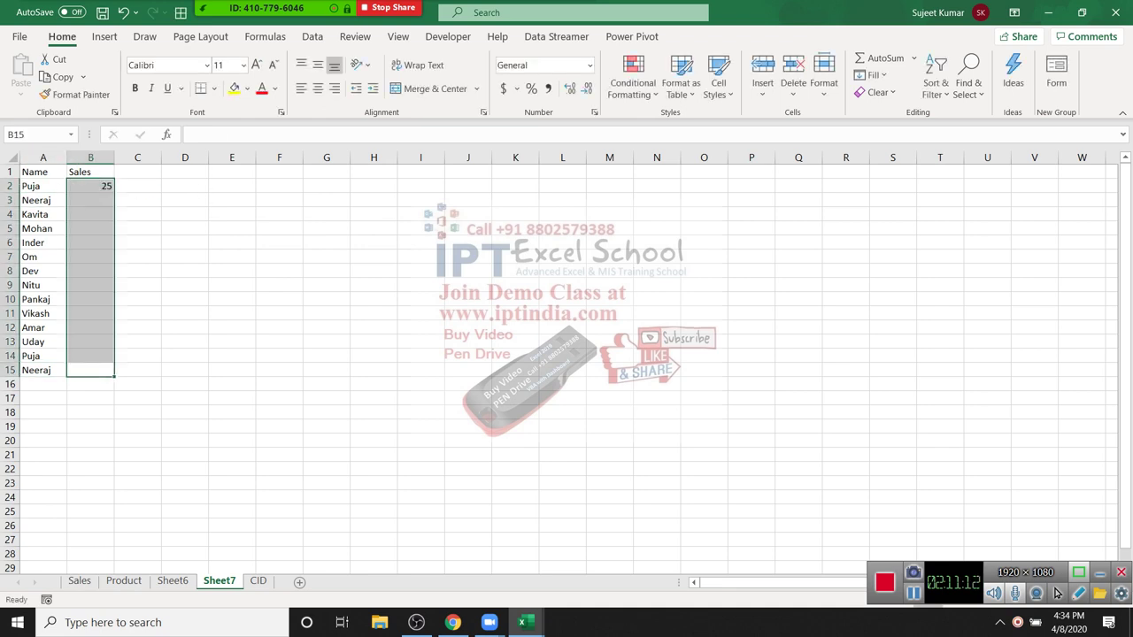
key(ctrl+v)
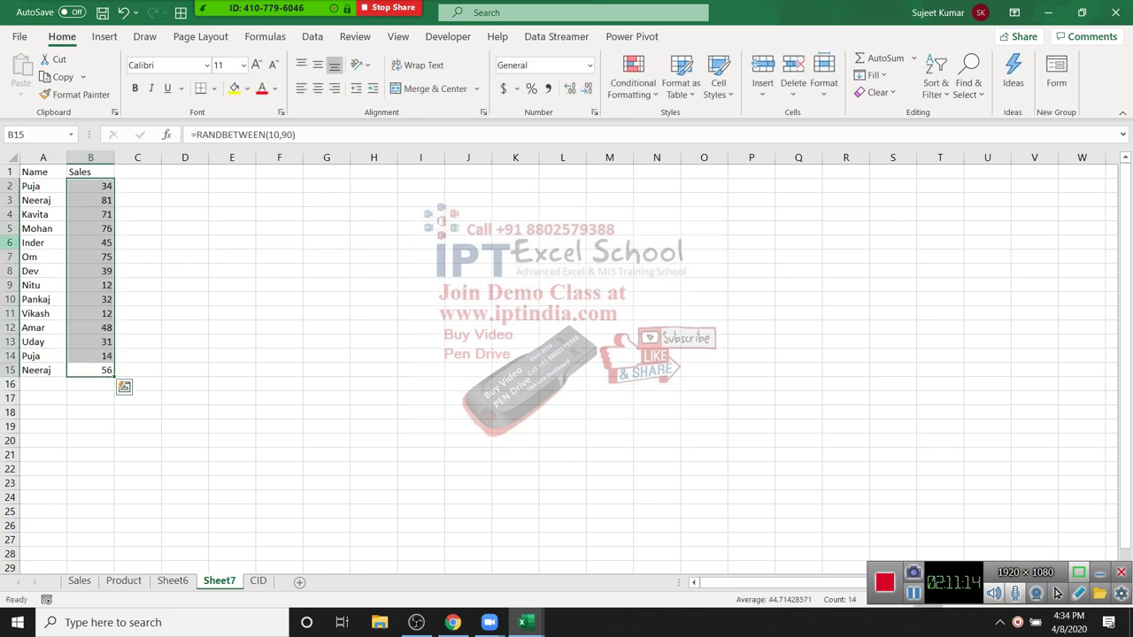
Step: Convert the Sales figures to fixed values with Paste Values
key(ctrl+c)
key(alt+h)
key(v)
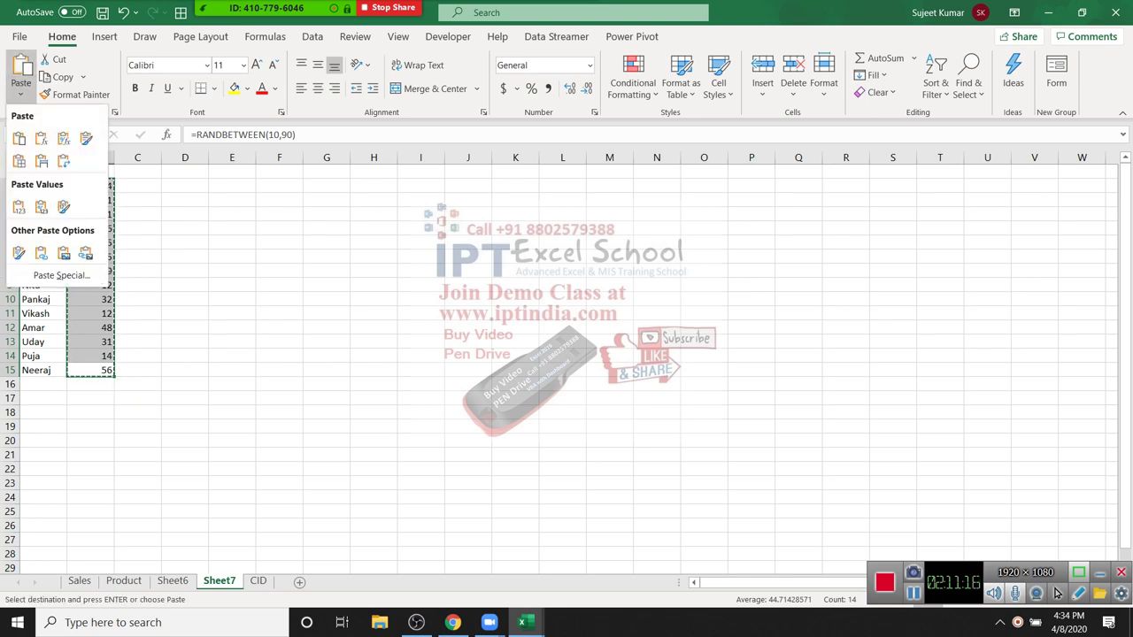
key(v)
key(Escape)
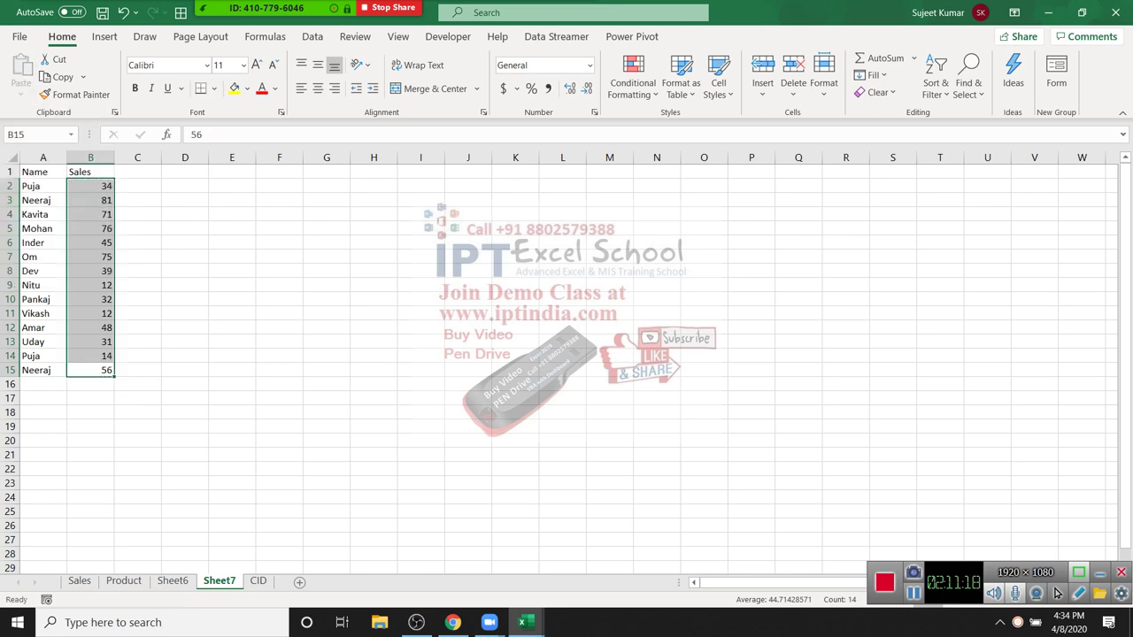
Step: Chart the whole Name and Sales table as a clustered column chart
key(ctrl+Home)
key(ctrl+a)
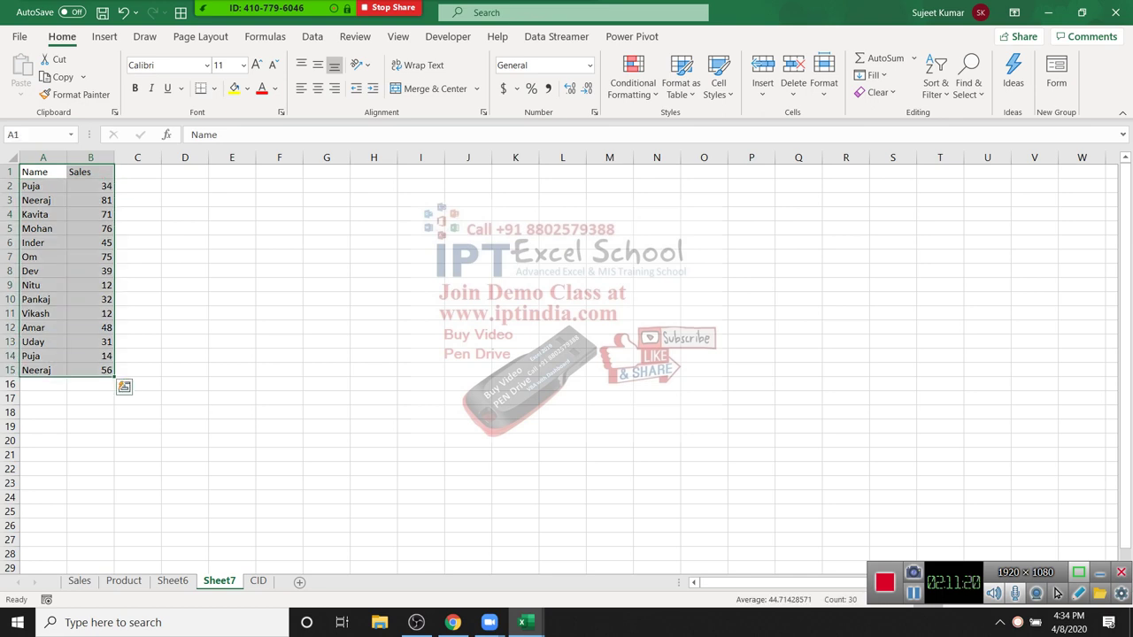
key(alt+n)
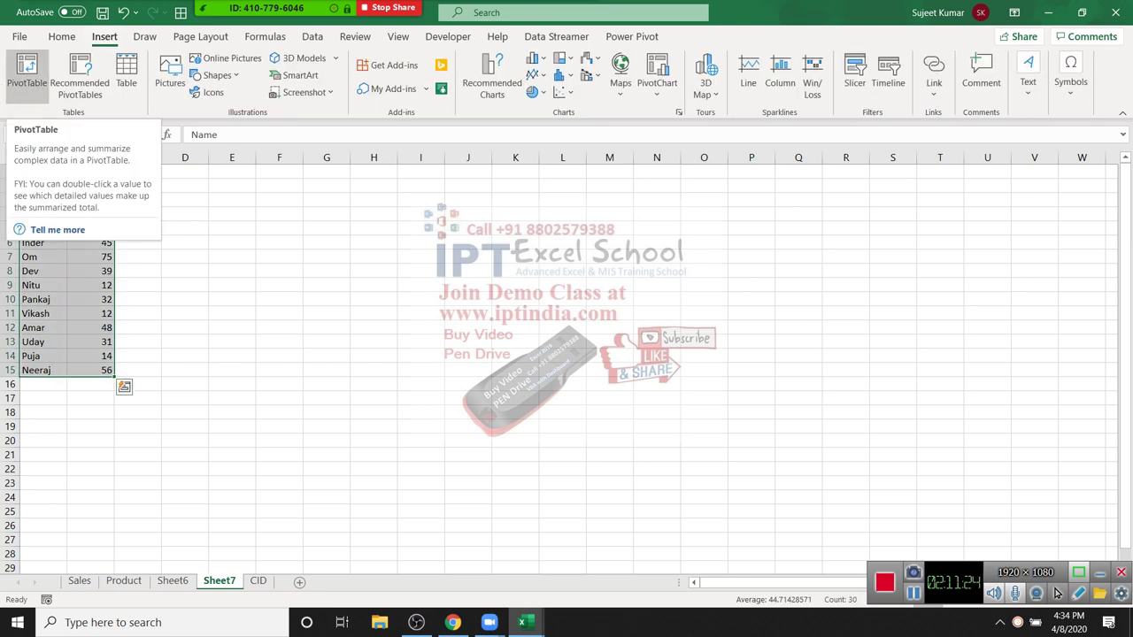
key(Right)
key(Right)
key(Right)
key(Right)
key(Right)
key(Right)
key(Right)
key(Right)
key(Right)
key(Right)
key(Right)
key(Right)
key(Right)
key(Right)
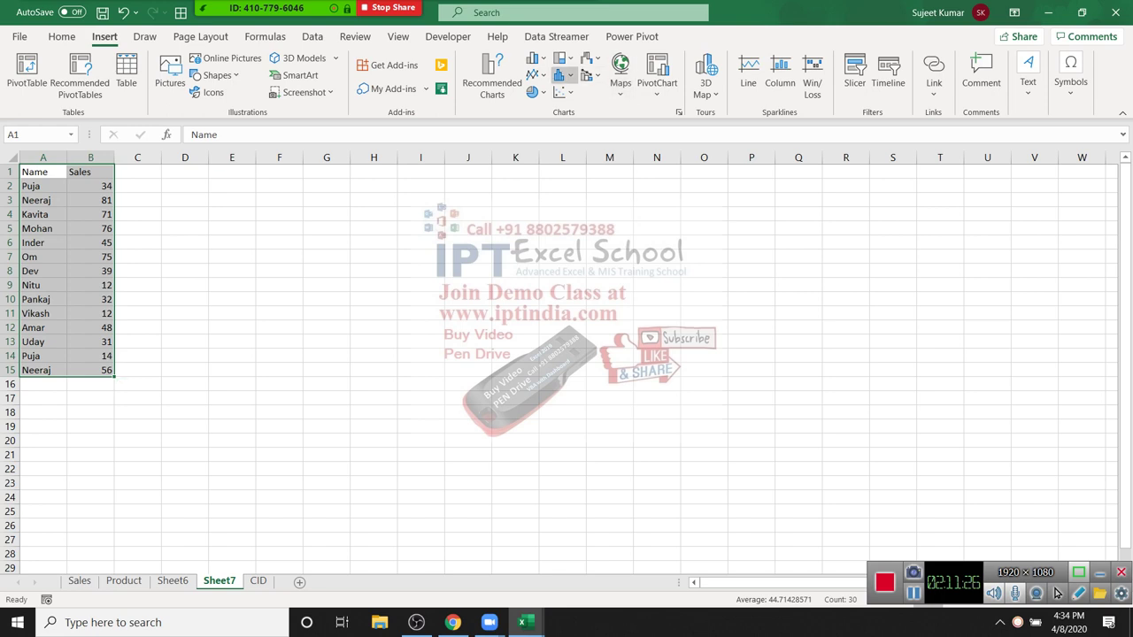
key(Return)
key(Return)
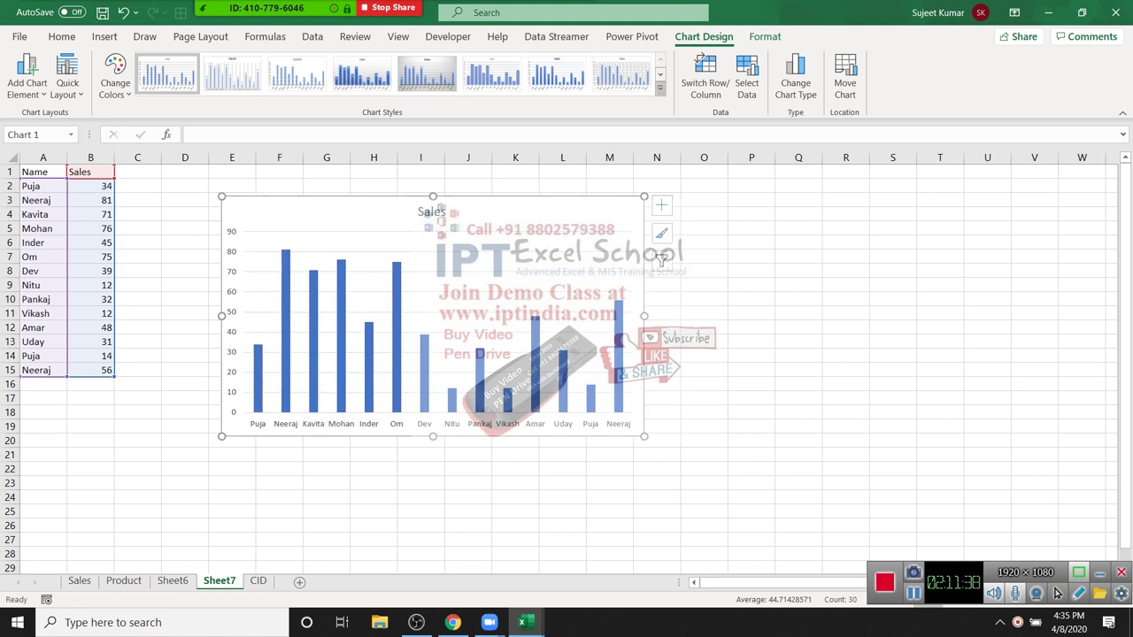
Step: Apply the blue hatched chart style and the Quick Layout preset with a data table
click(660, 88)
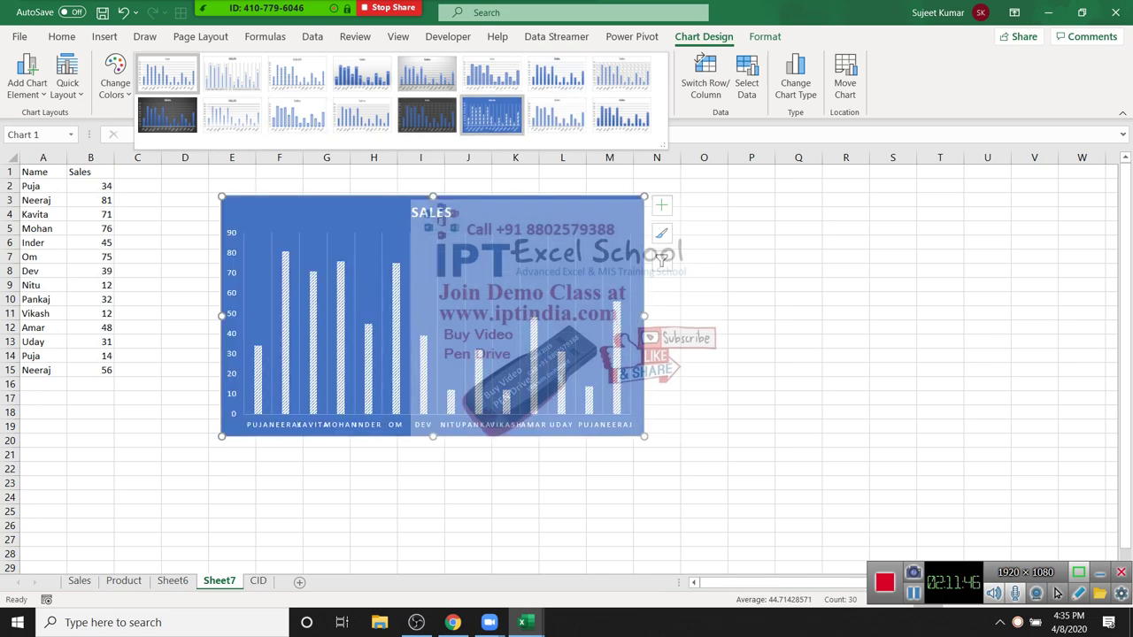
click(491, 113)
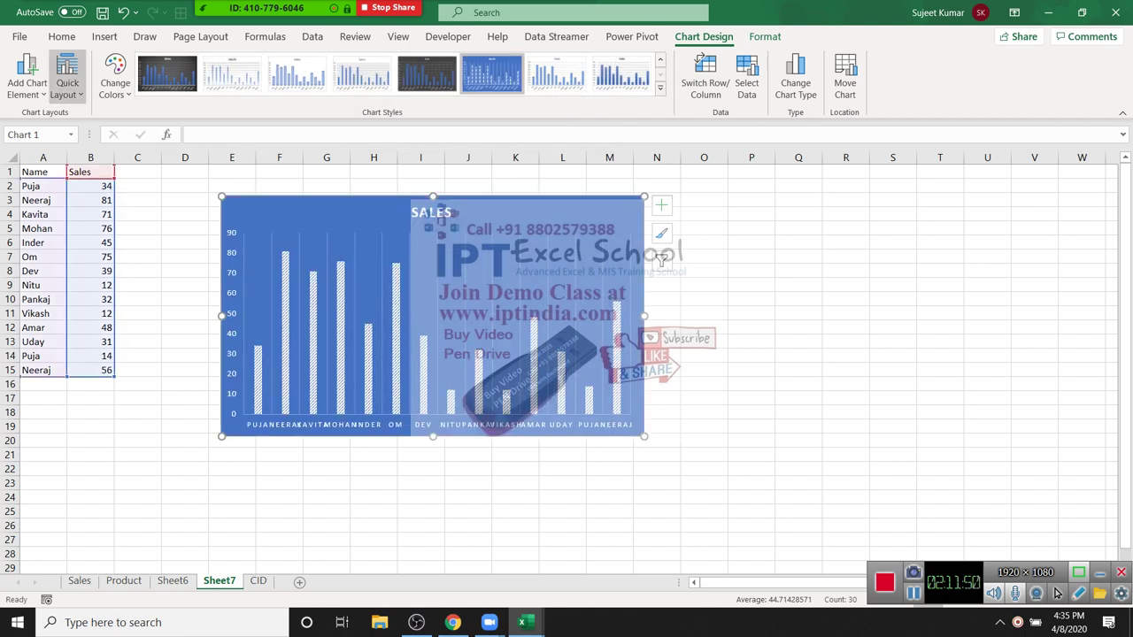
click(67, 77)
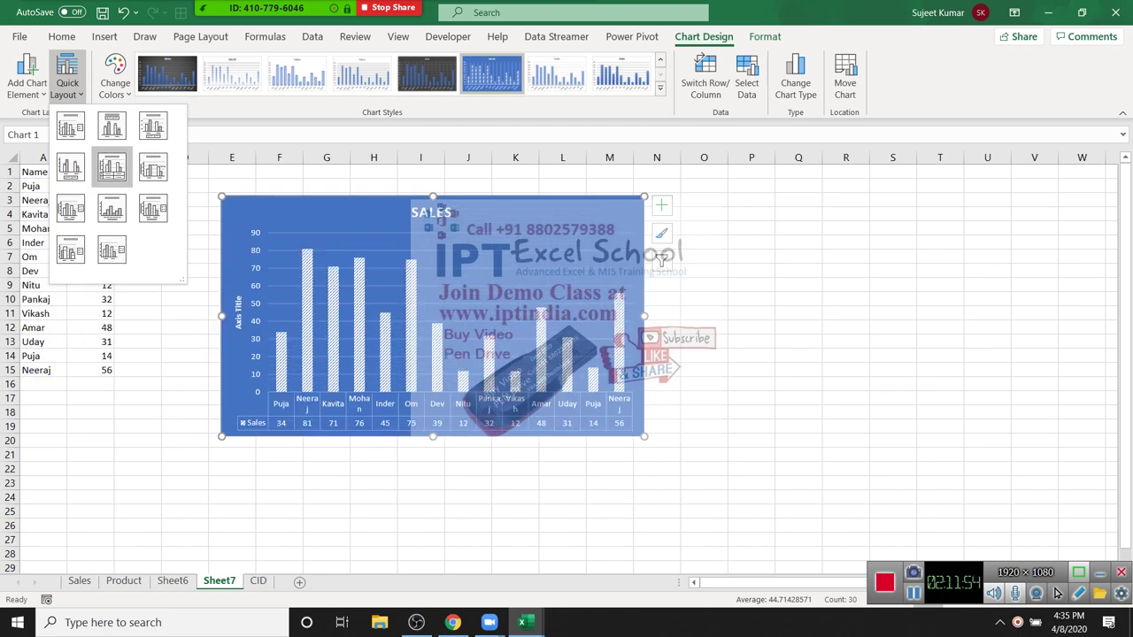
click(112, 167)
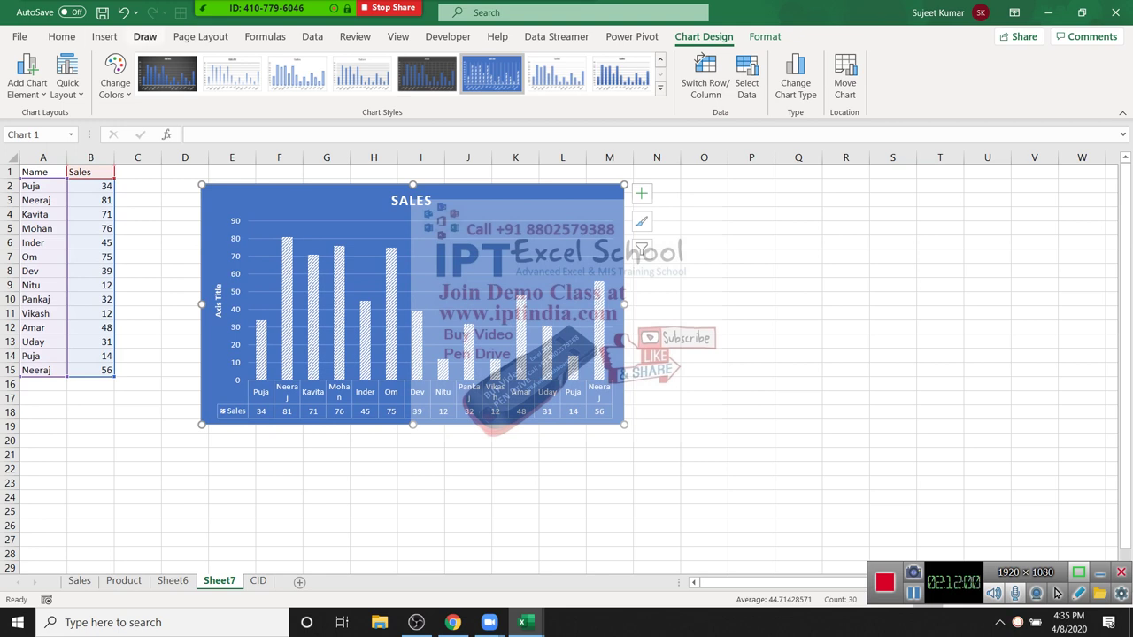
click(105, 36)
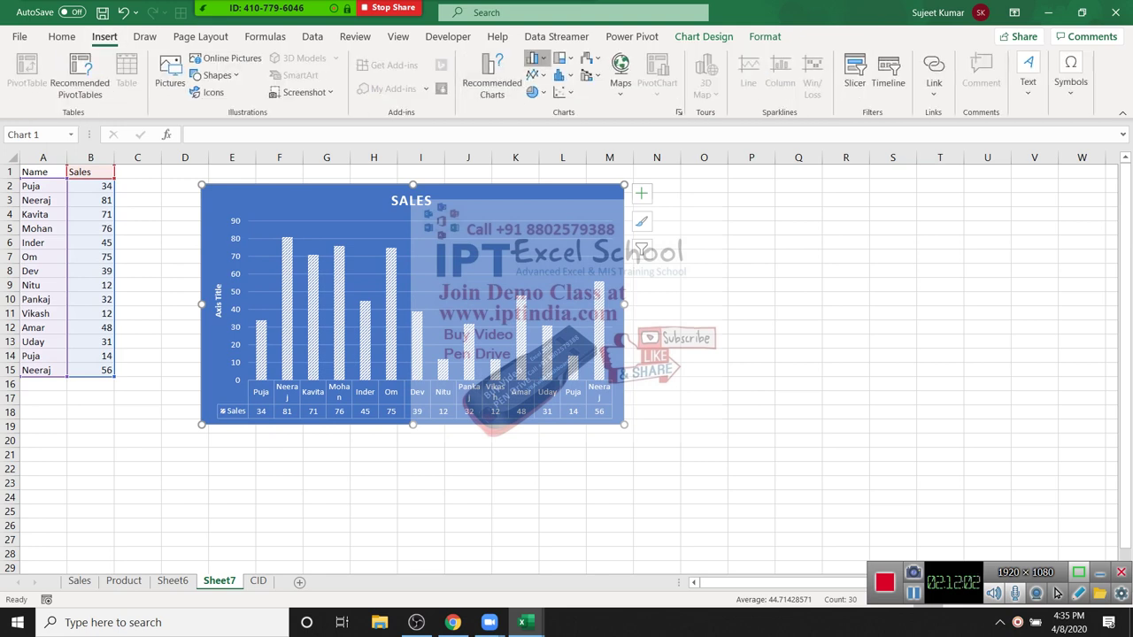
click(534, 57)
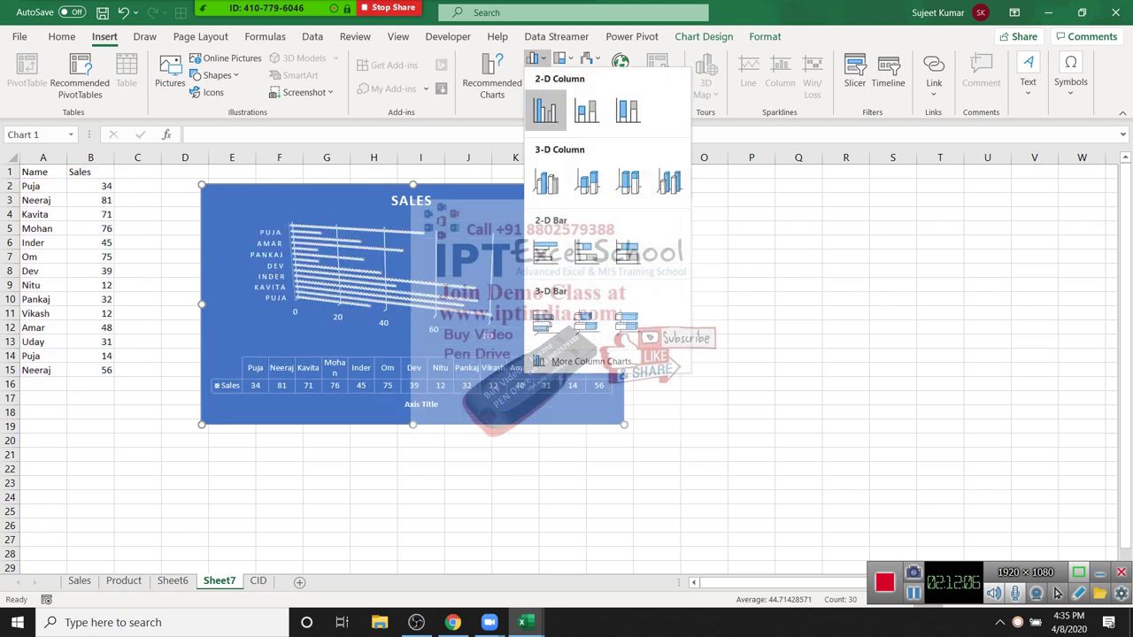
key(Escape)
click(534, 74)
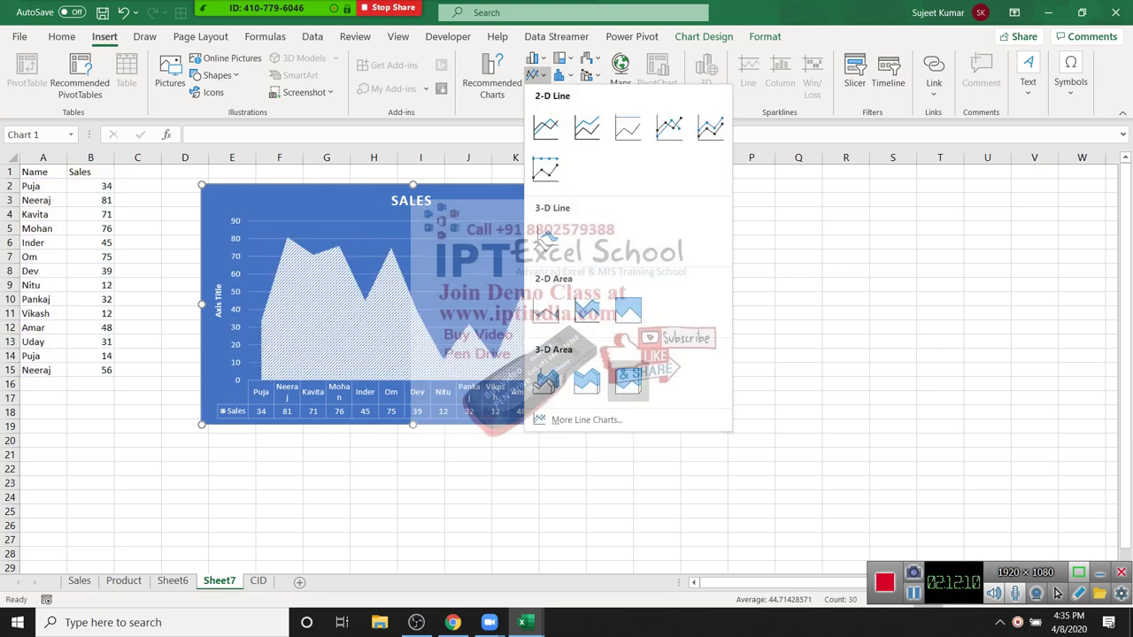
key(Escape)
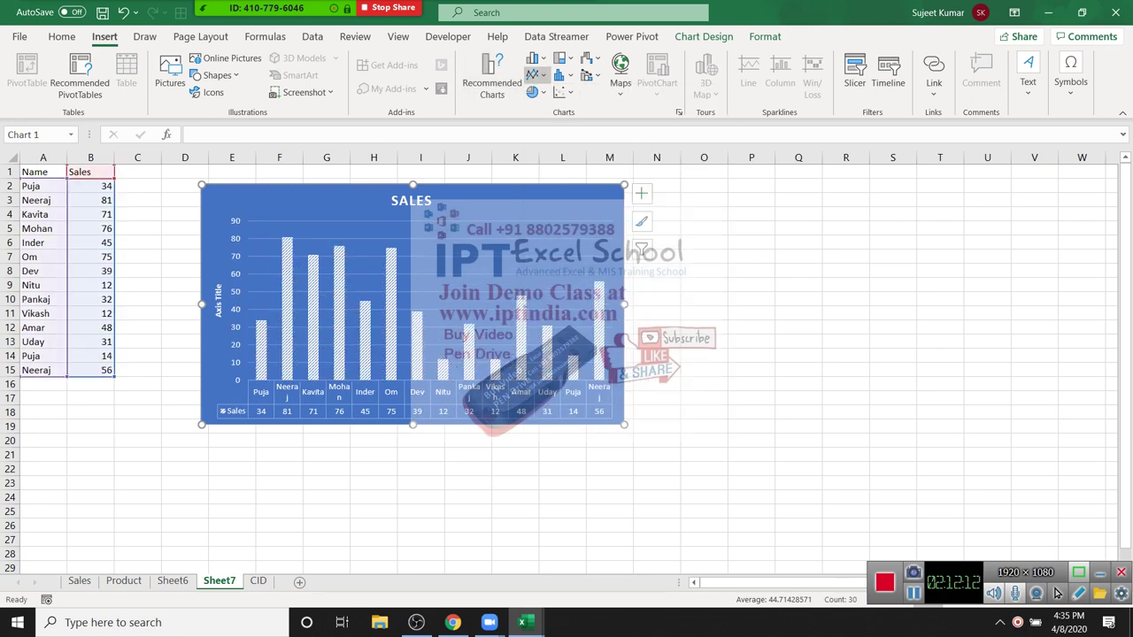
click(561, 57)
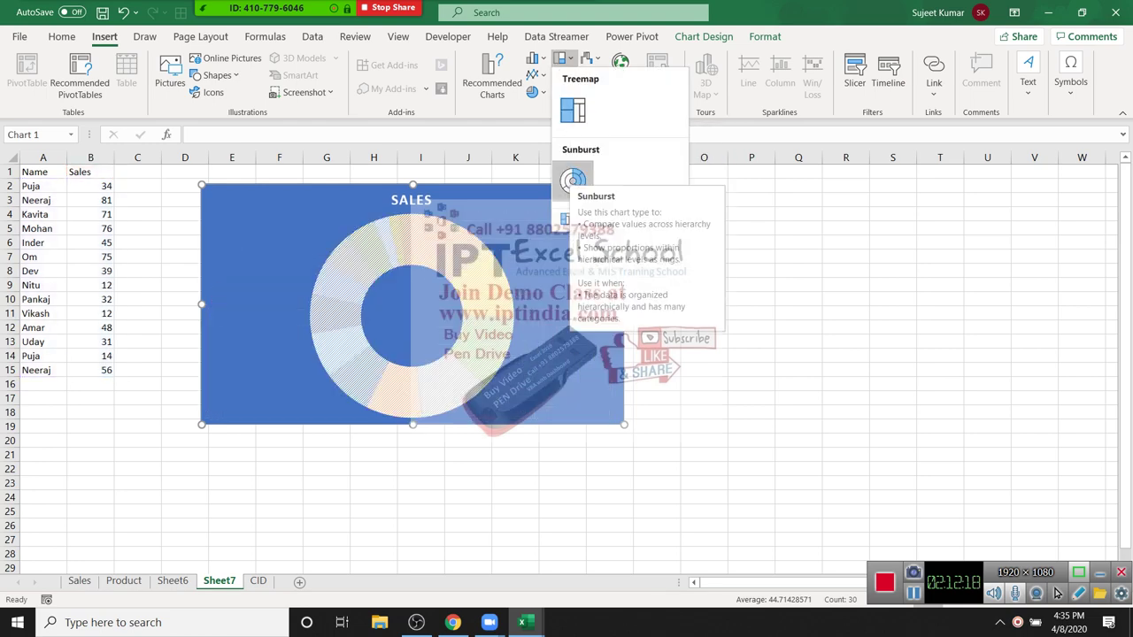
click(534, 92)
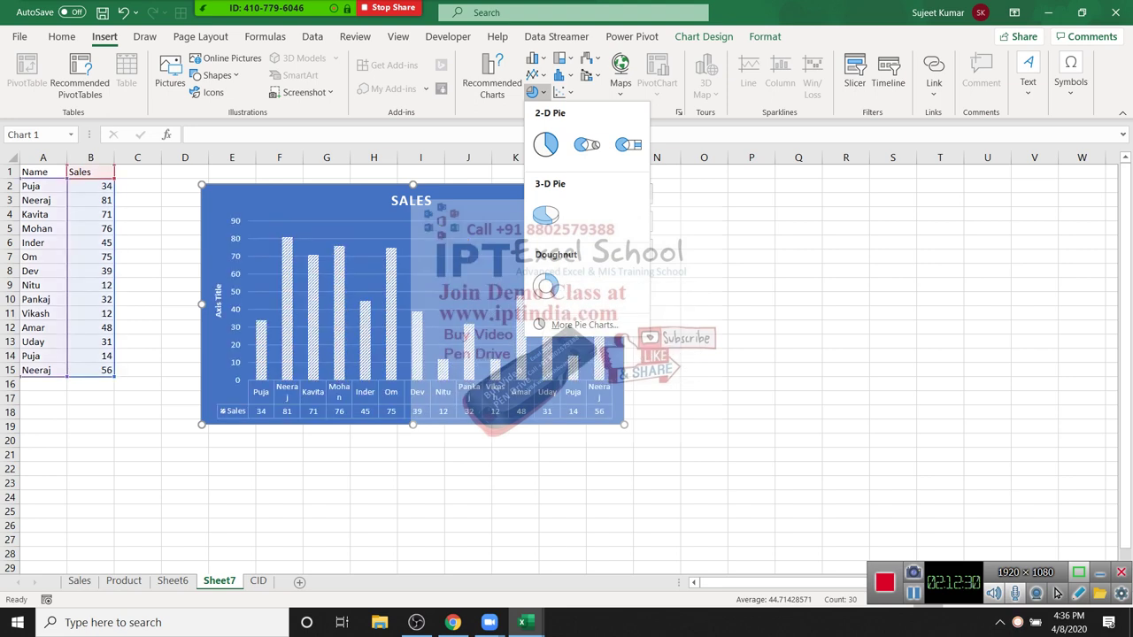
key(Escape)
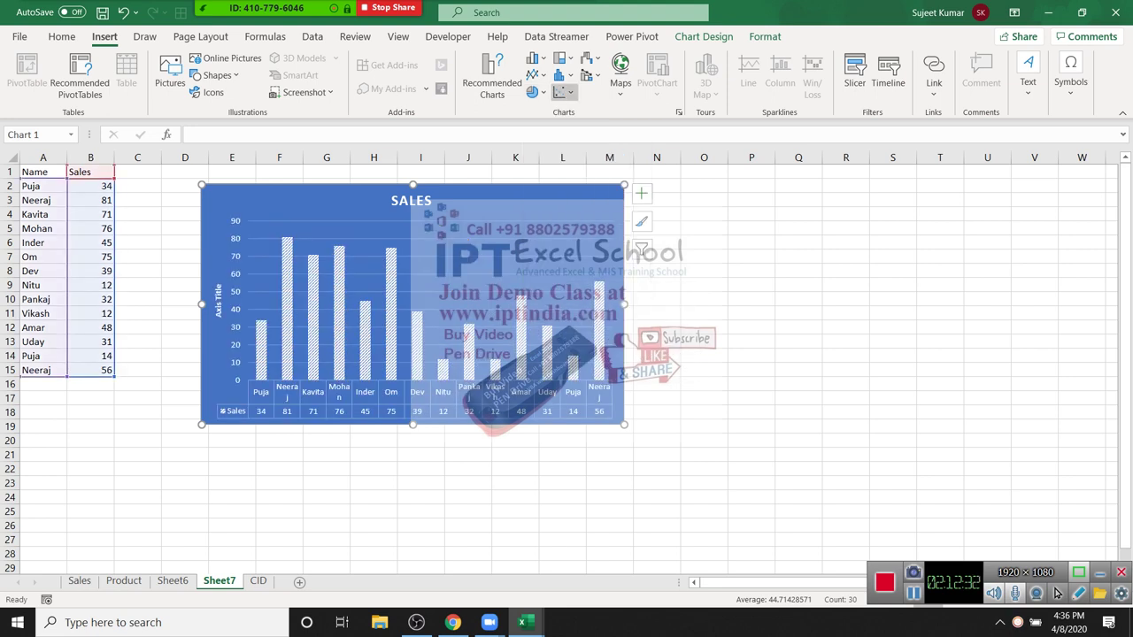
Step: Add a Target header in C1 and enter 85 in C2
key(Escape)
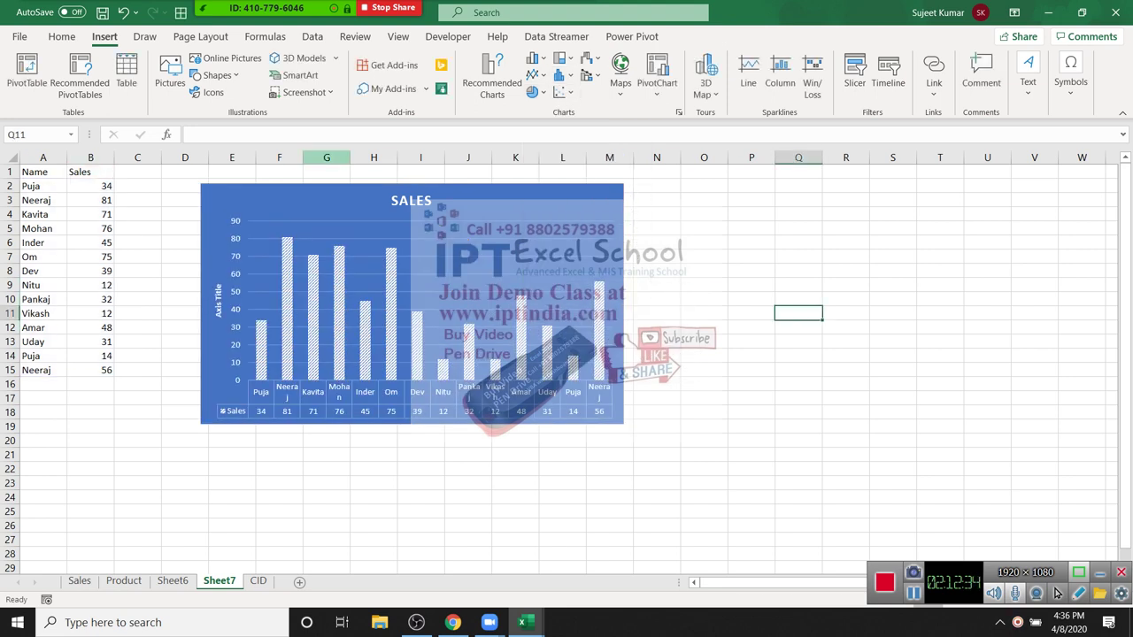
key(ctrl+z)
key(Escape)
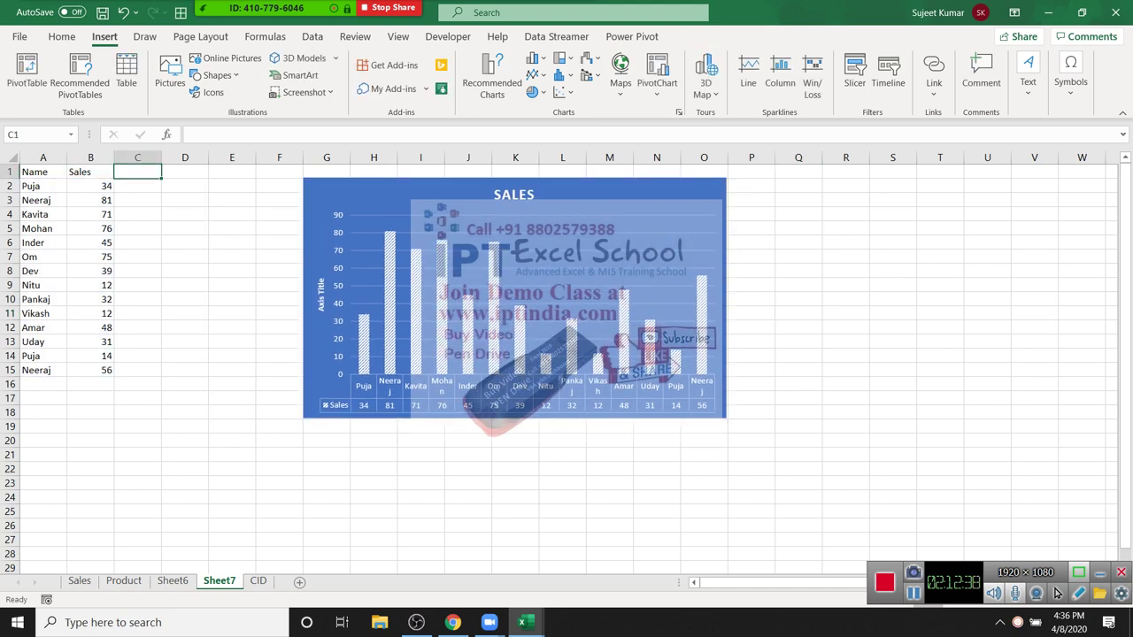
text(Target)
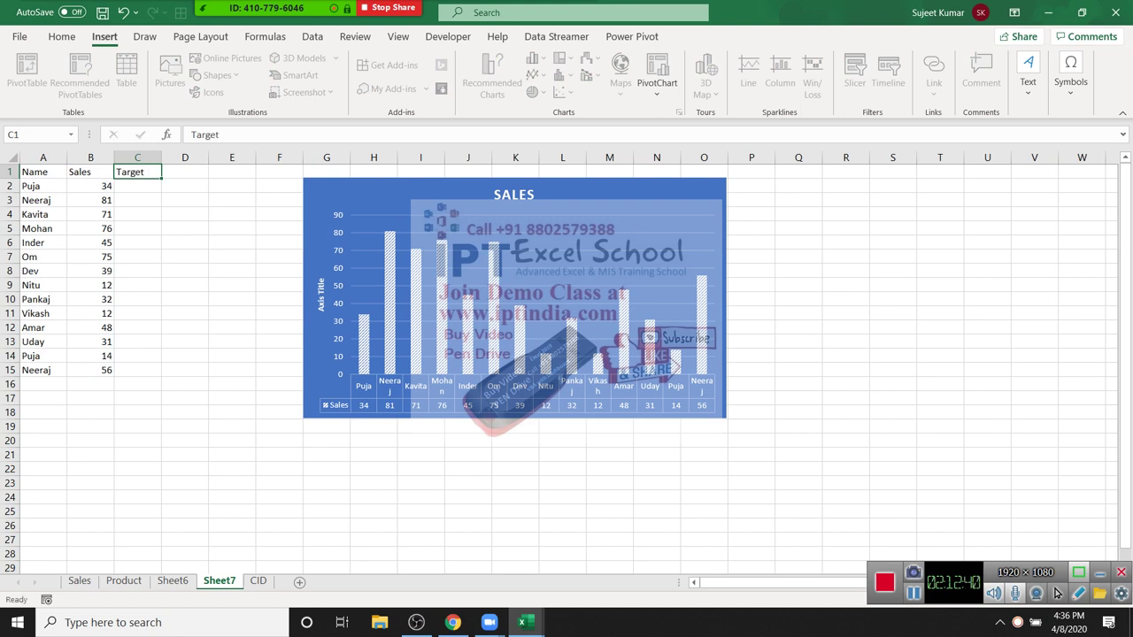
key(Return)
text(85)
key(Return)
key(Up)
key(Delete)
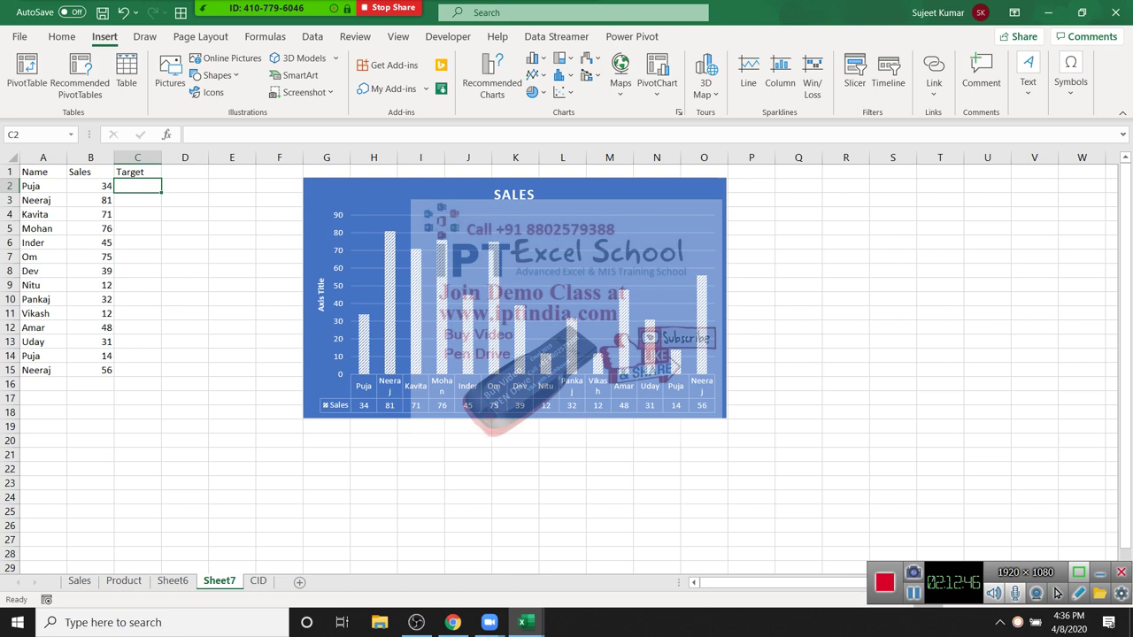
text(85)
key(Return)
Step: Fill 85 down the Target column through C15
key(Left)
key(ctrl+Down)
key(Right)
key(ctrl+shift+Up)
key(ctrl+d)
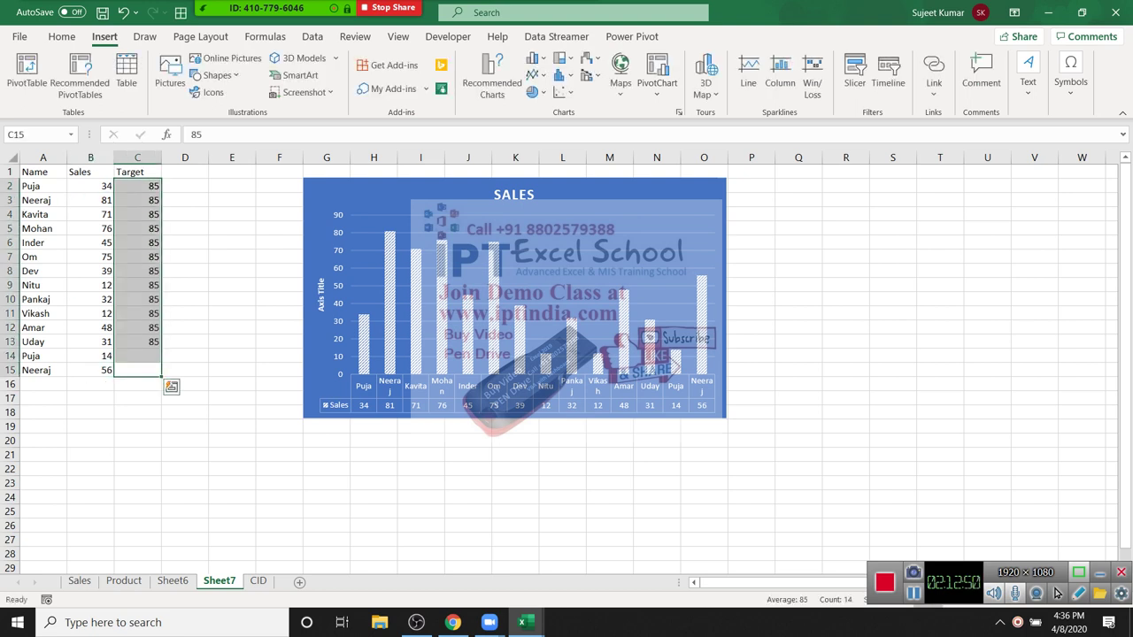
click(514, 412)
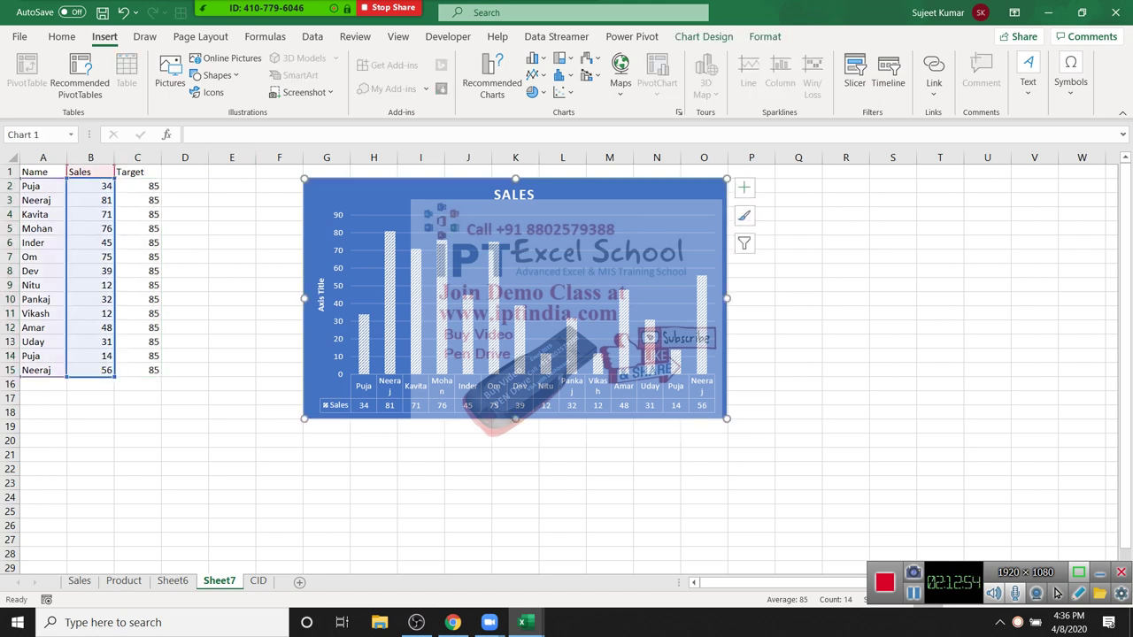
Step: Add the Target series to the chart and draw it as a line in a Clustered Column - Line combo
key(ctrl+v)
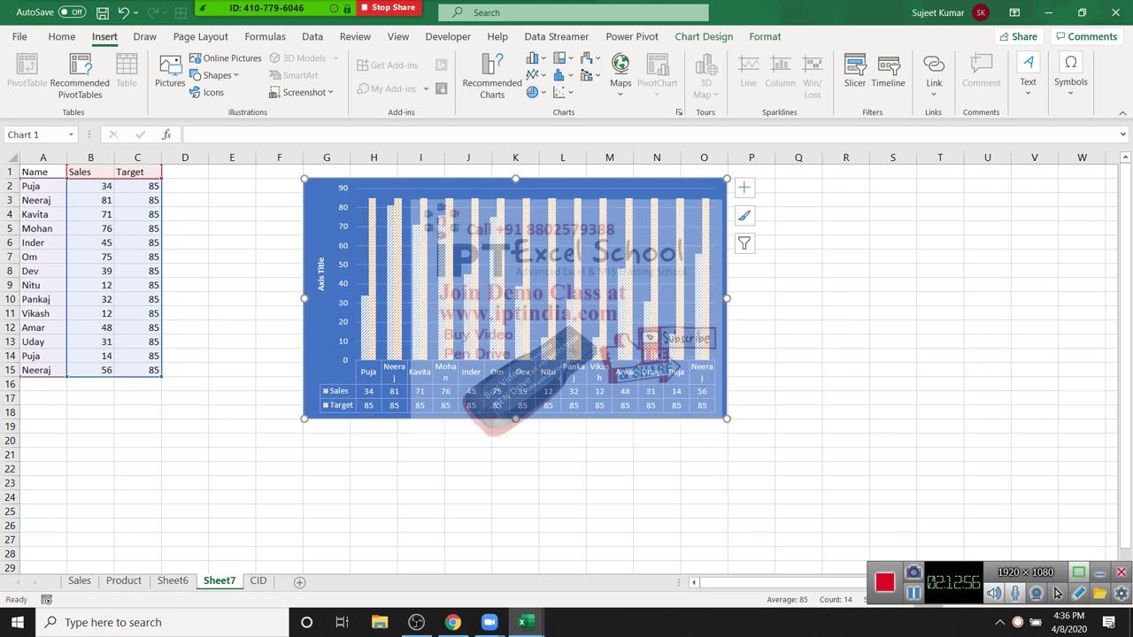
key(Down)
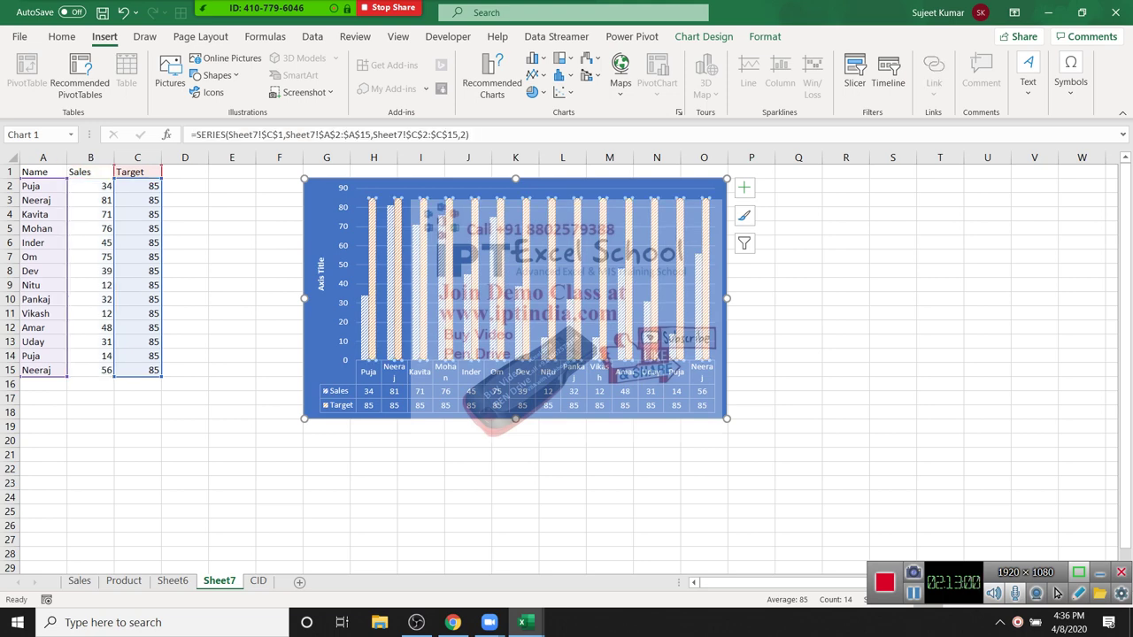
key(shift+F10)
key(Up)
key(Up)
key(Up)
key(Up)
key(Up)
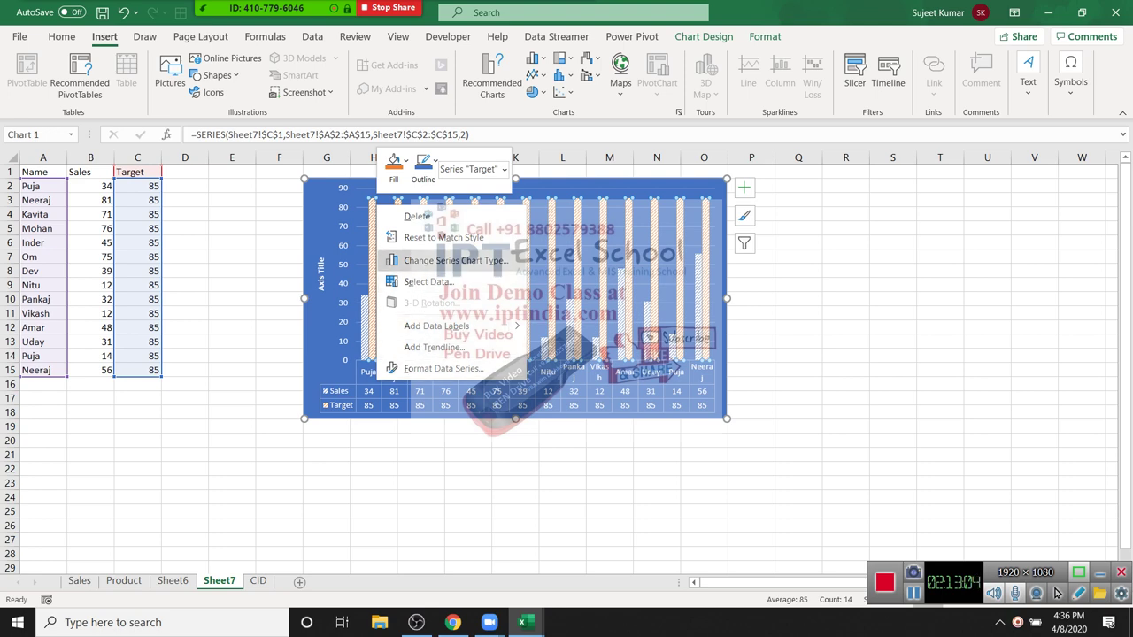
key(Return)
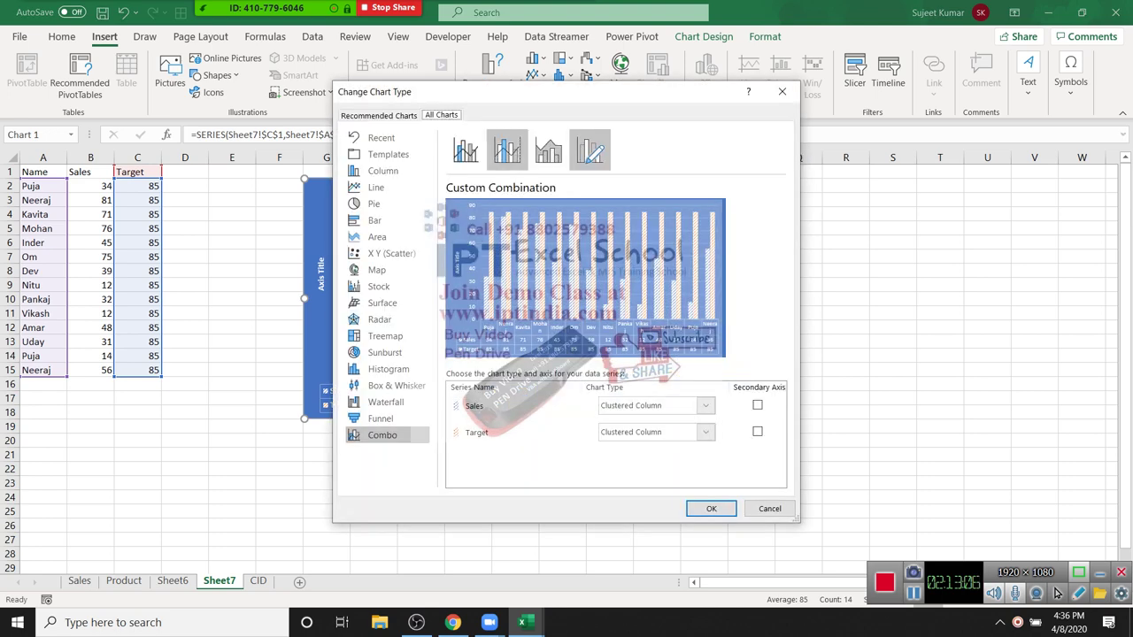
key(Left)
key(Left)
key(Left)
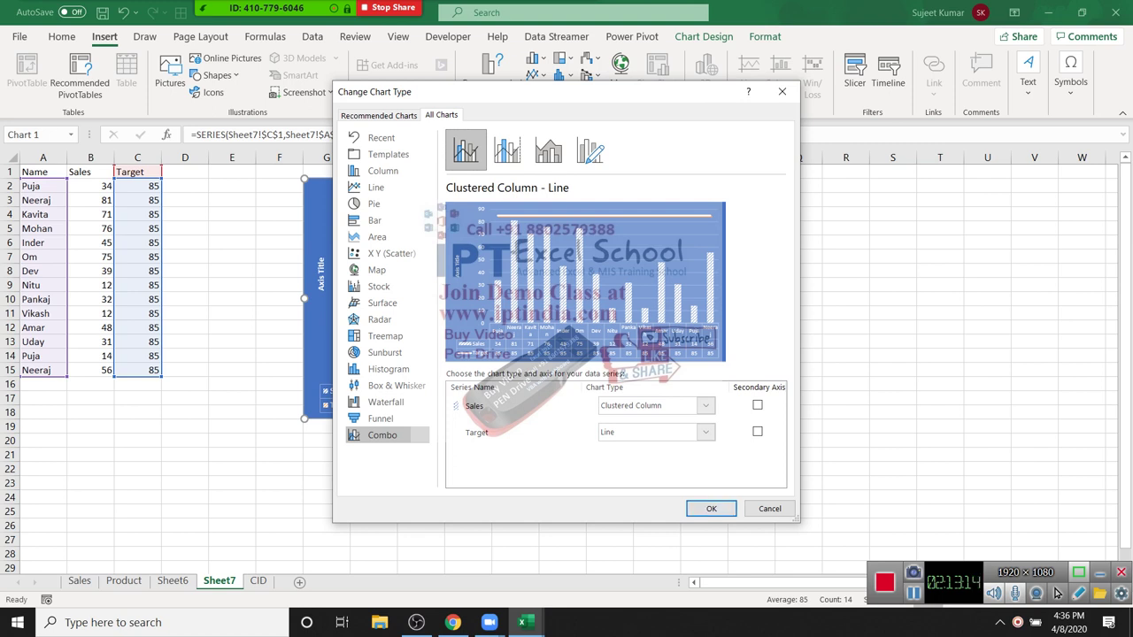
key(alt+Down)
key(Escape)
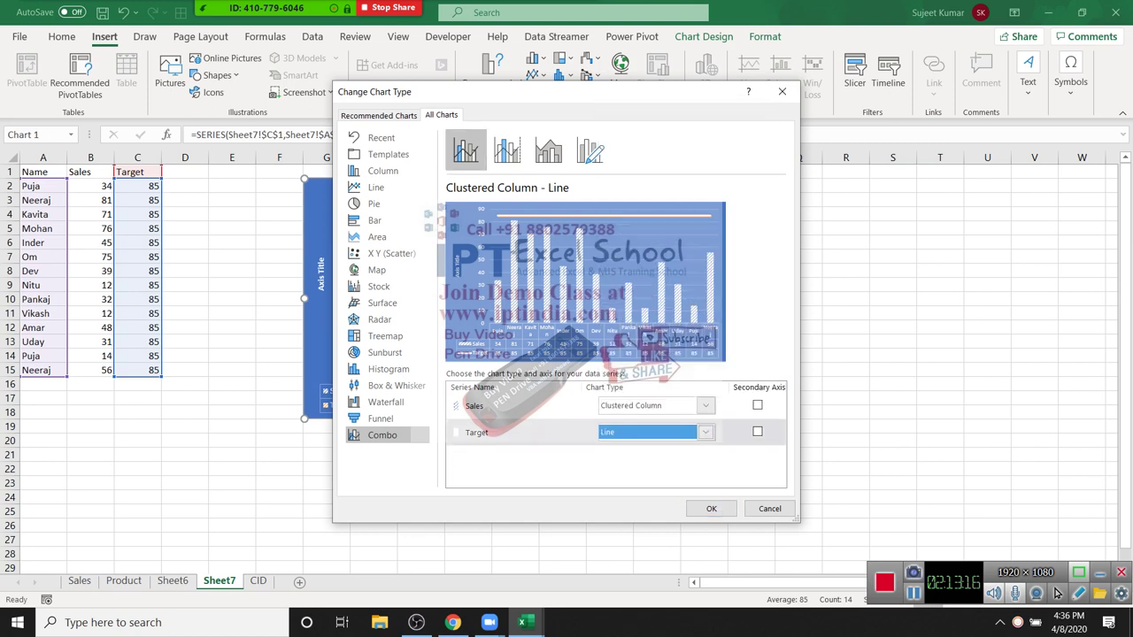
key(alt+Down)
key(Escape)
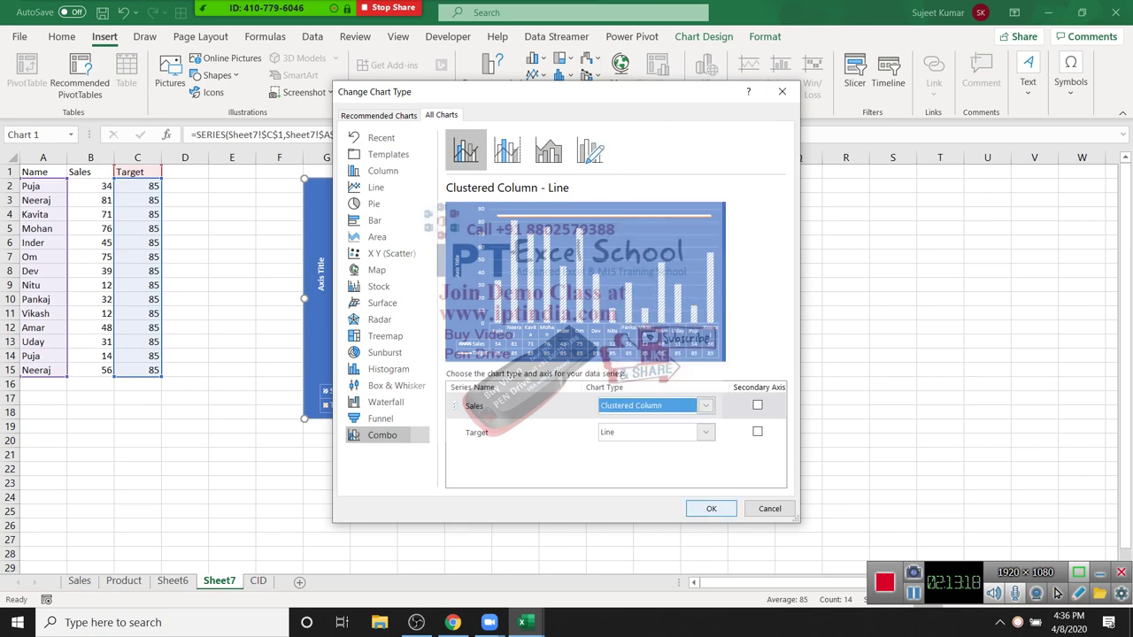
key(Return)
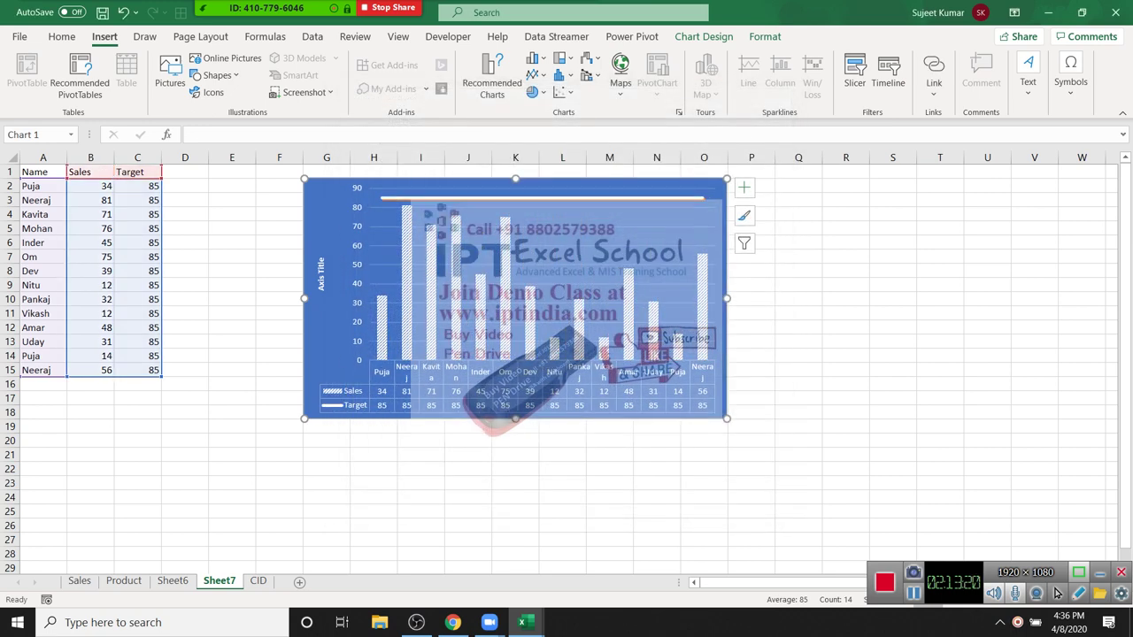
Step: Enter Target values 45, 65, 85, 21, 65, 62 and 85 down column C from C5
key(Escape)
key(F2)
key(Return)
key(Up)
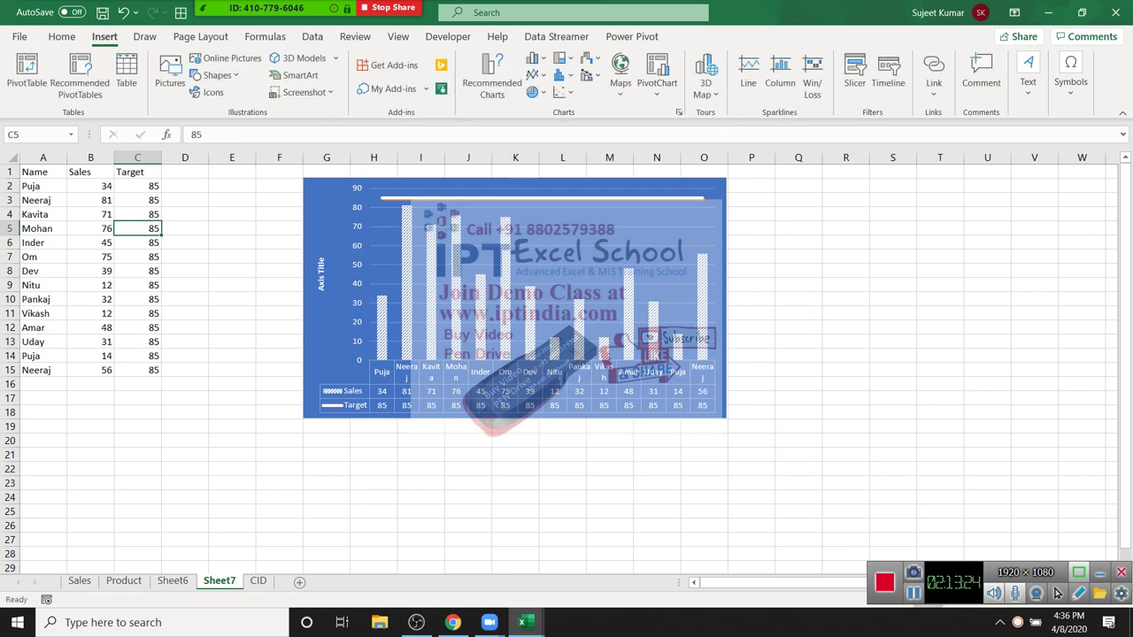
text(45)
key(Return)
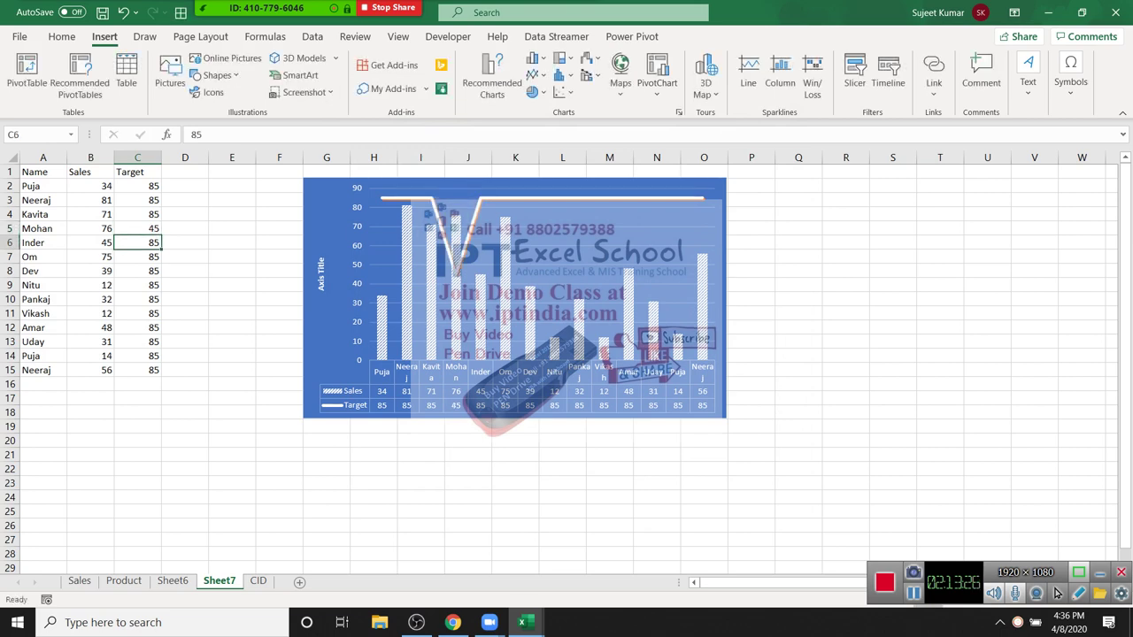
text(65)
key(Return)
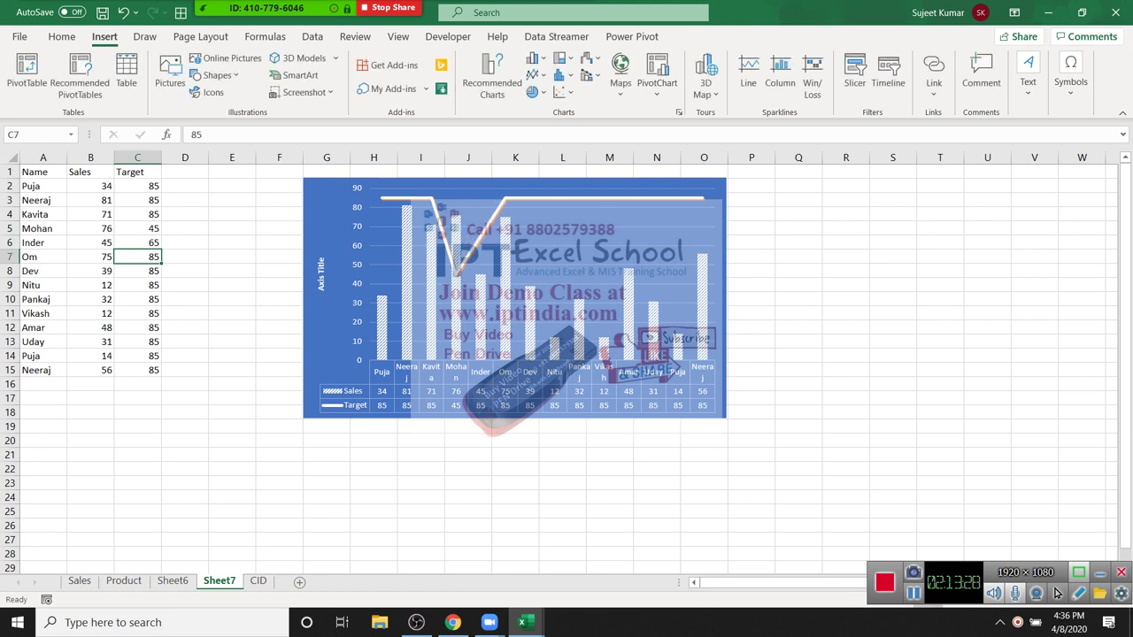
text(85)
key(Return)
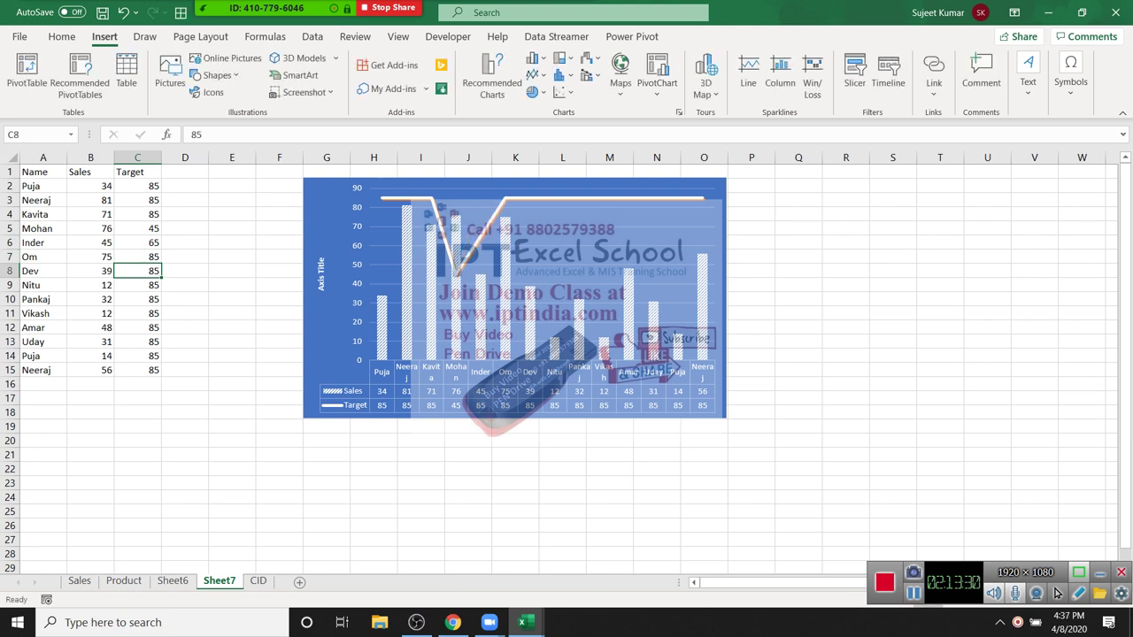
text(21)
key(Return)
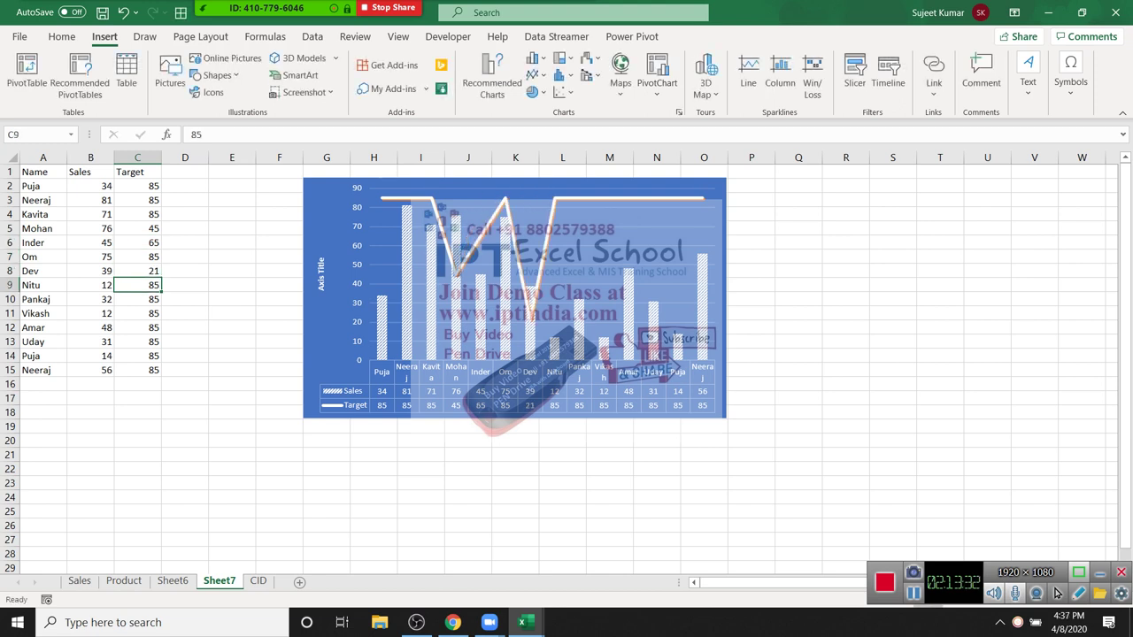
text(65)
key(Return)
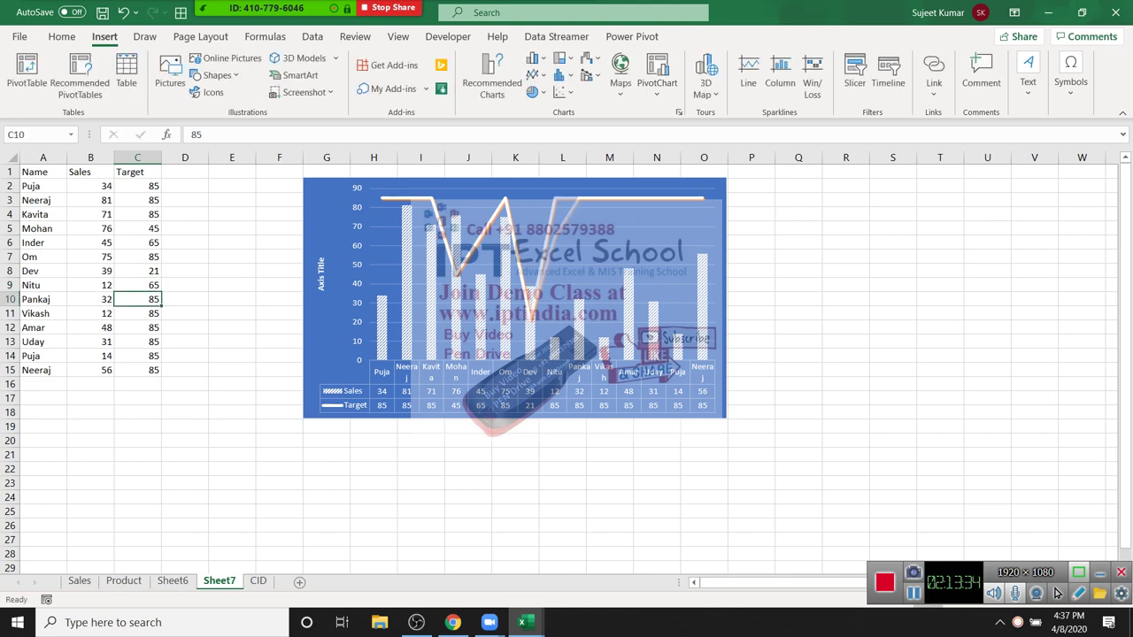
text(62)
key(Return)
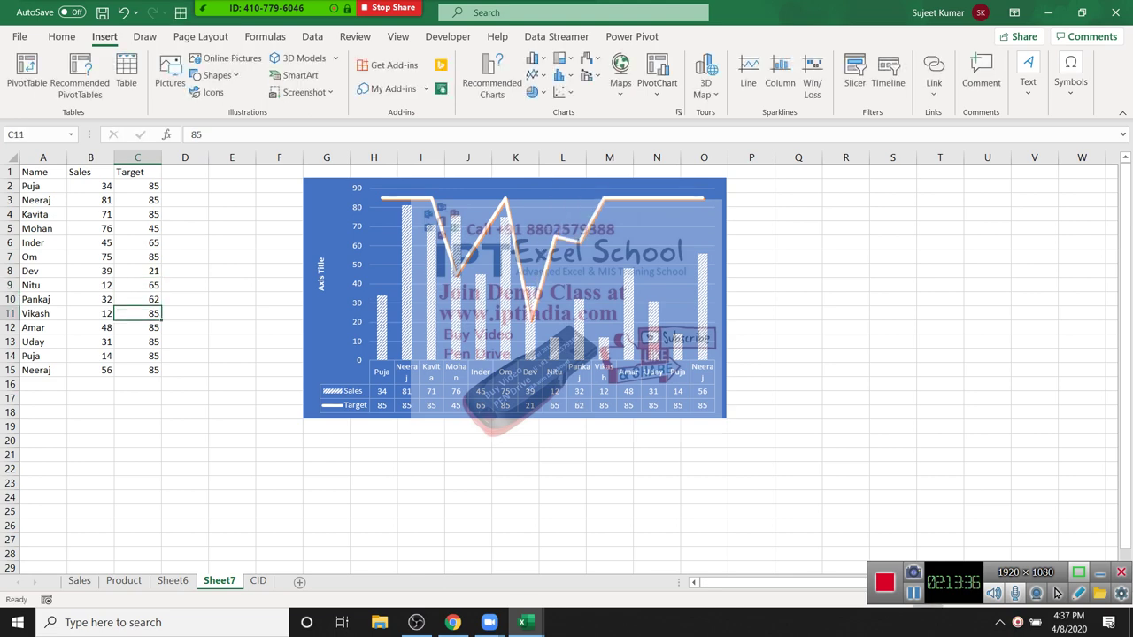
text(85)
key(Return)
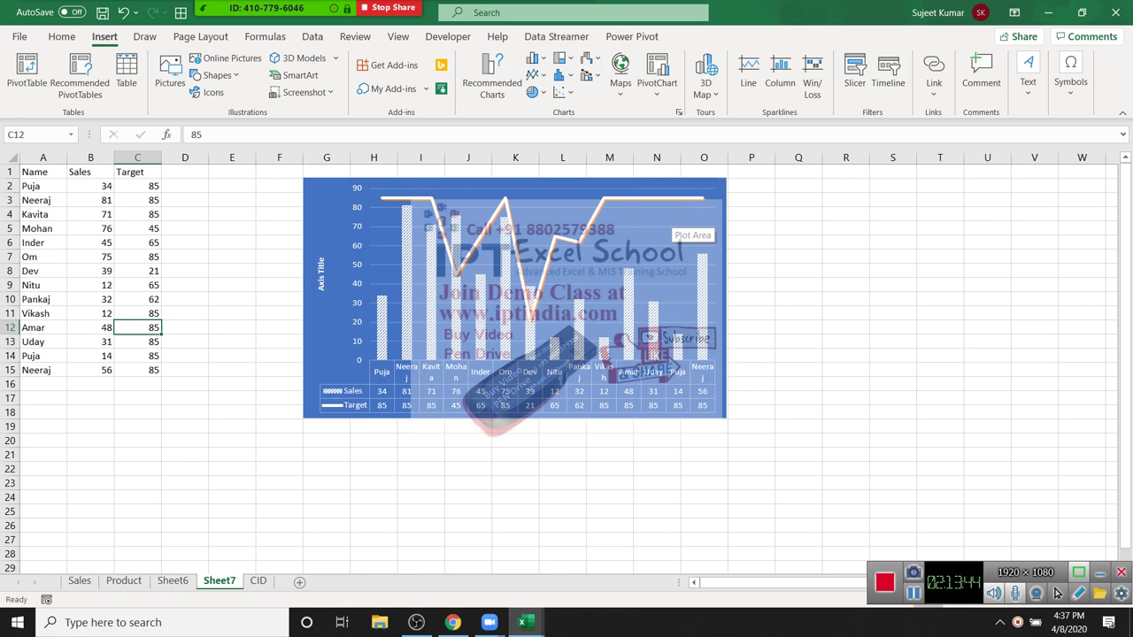
Step: Move the chart left beside the data and insert a blank new worksheet
drag(513, 266, 469, 265)
click(185, 285)
click(278, 539)
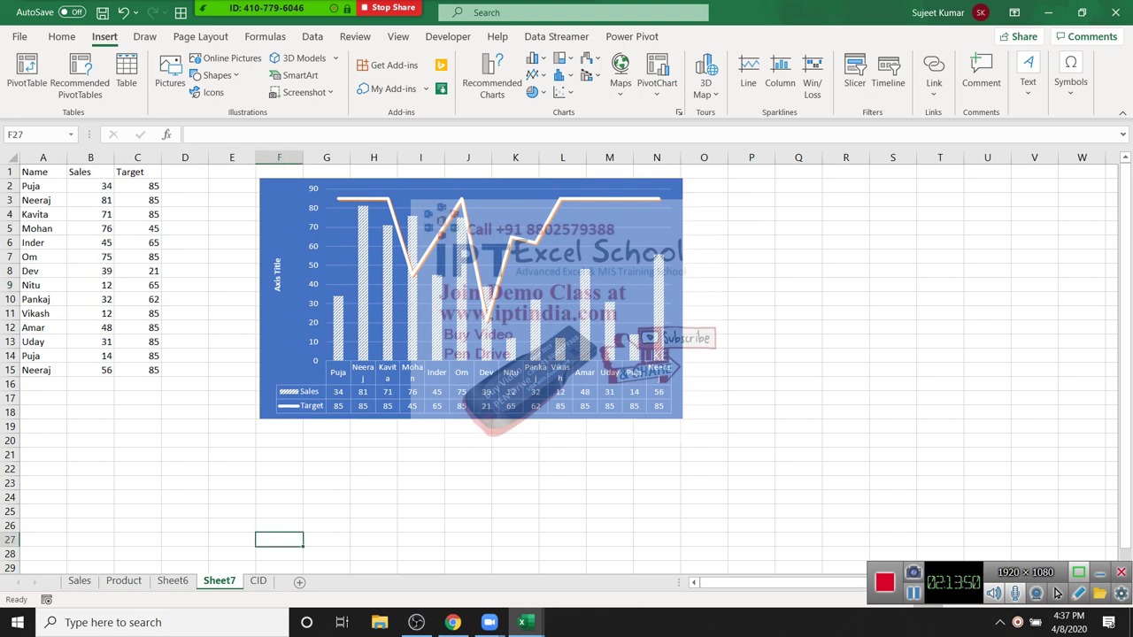
click(374, 511)
drag(469, 292, 422, 292)
click(279, 468)
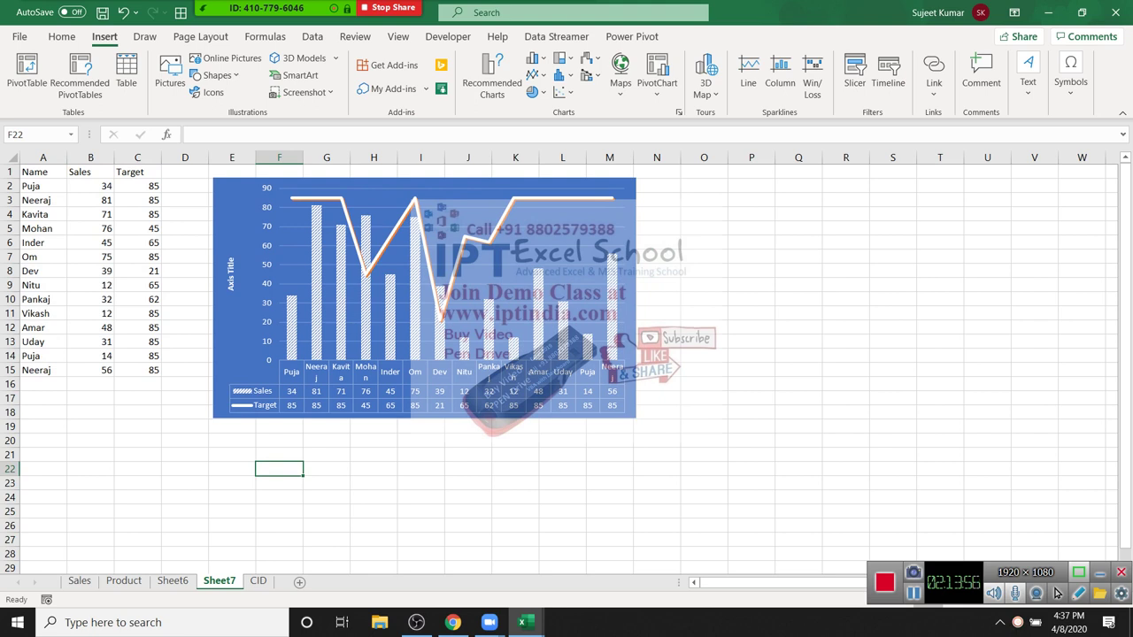
click(373, 539)
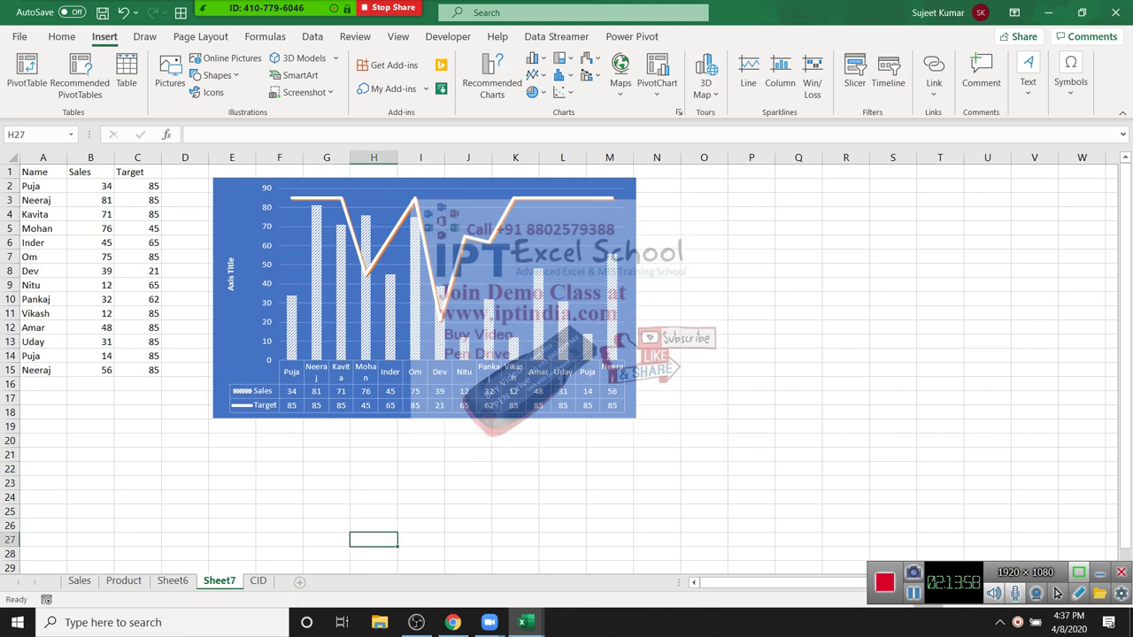
key(shift+F11)
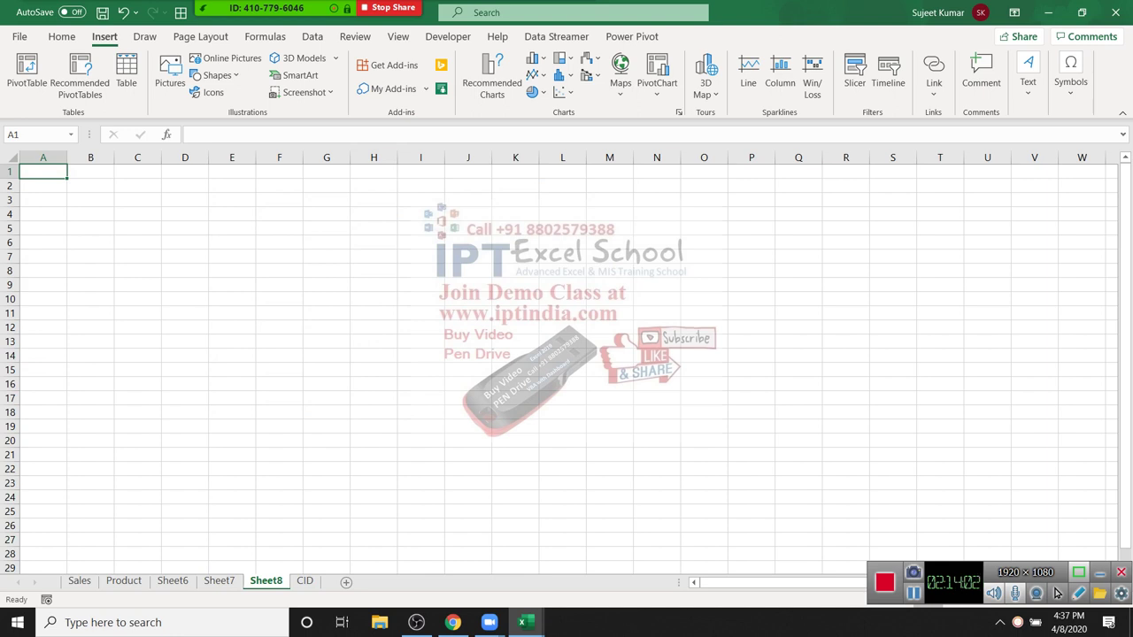
Step: Show the Data tab's import tools, then switch over to the Google Chrome window
key(alt+a)
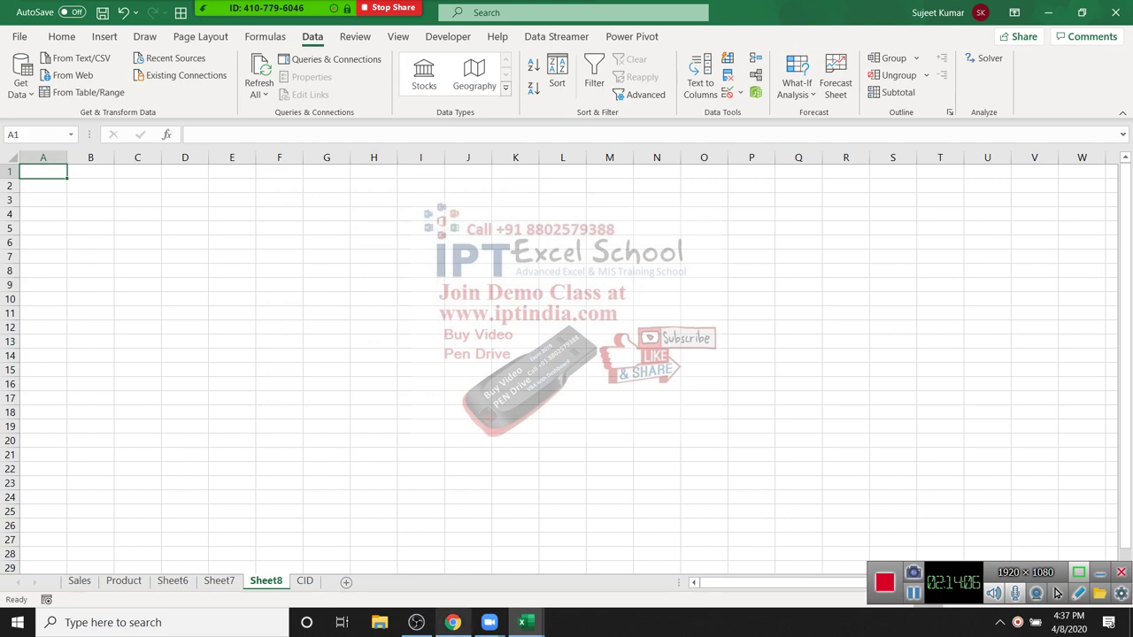
key(alt+Tab)
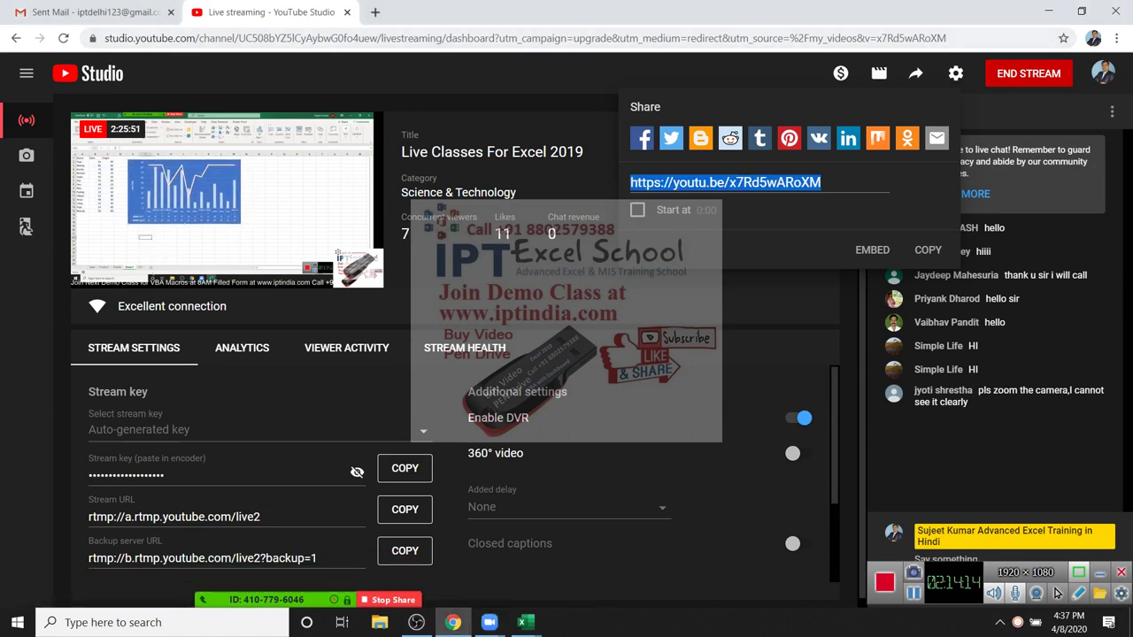
Step: In a new tab, search Google for world mobile users by country
click(374, 12)
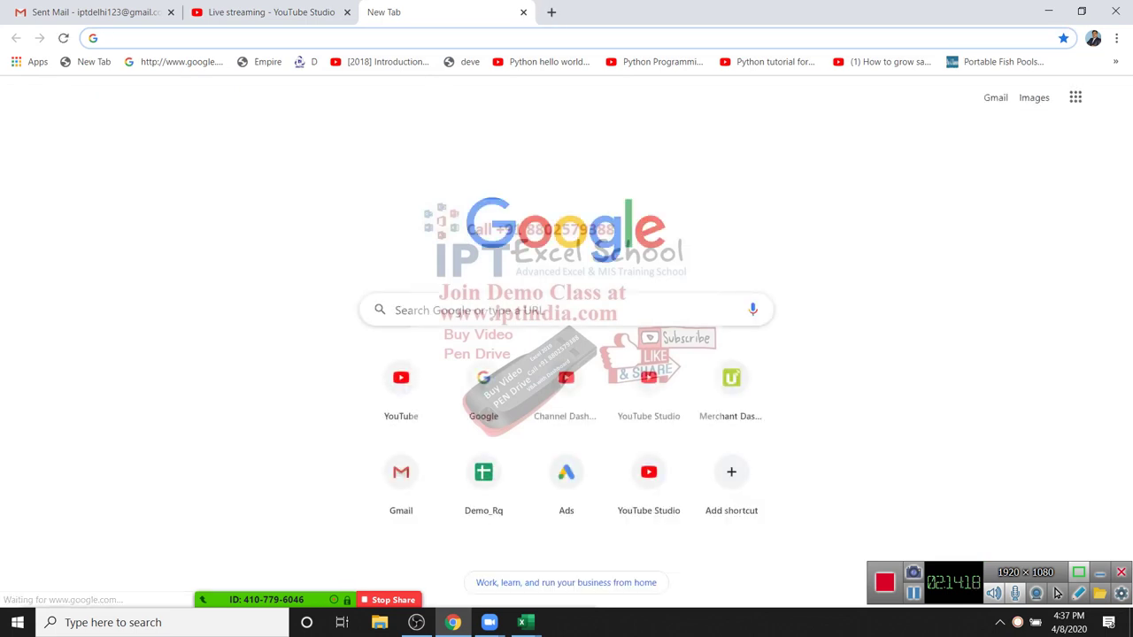
text(goo)
key(Return)
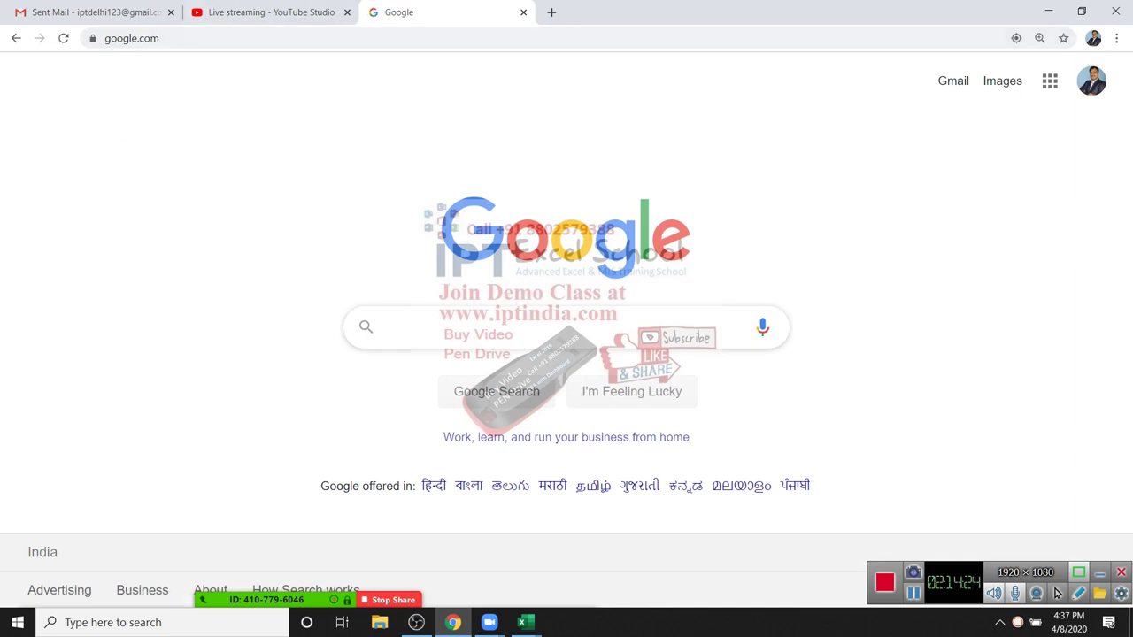
text(worl)
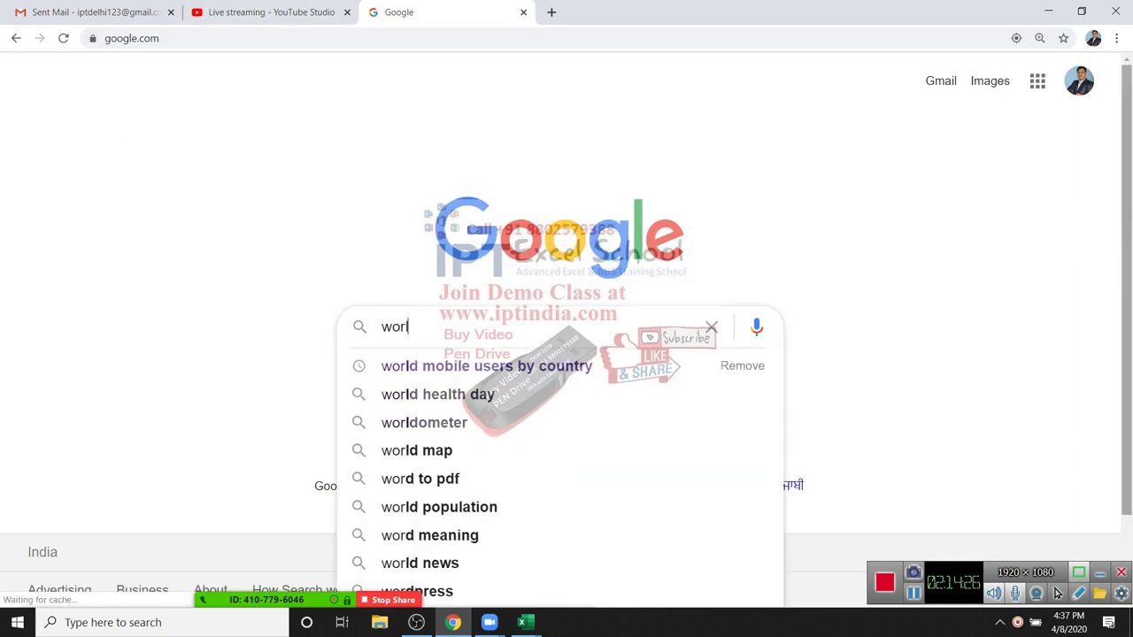
key(Down)
key(Return)
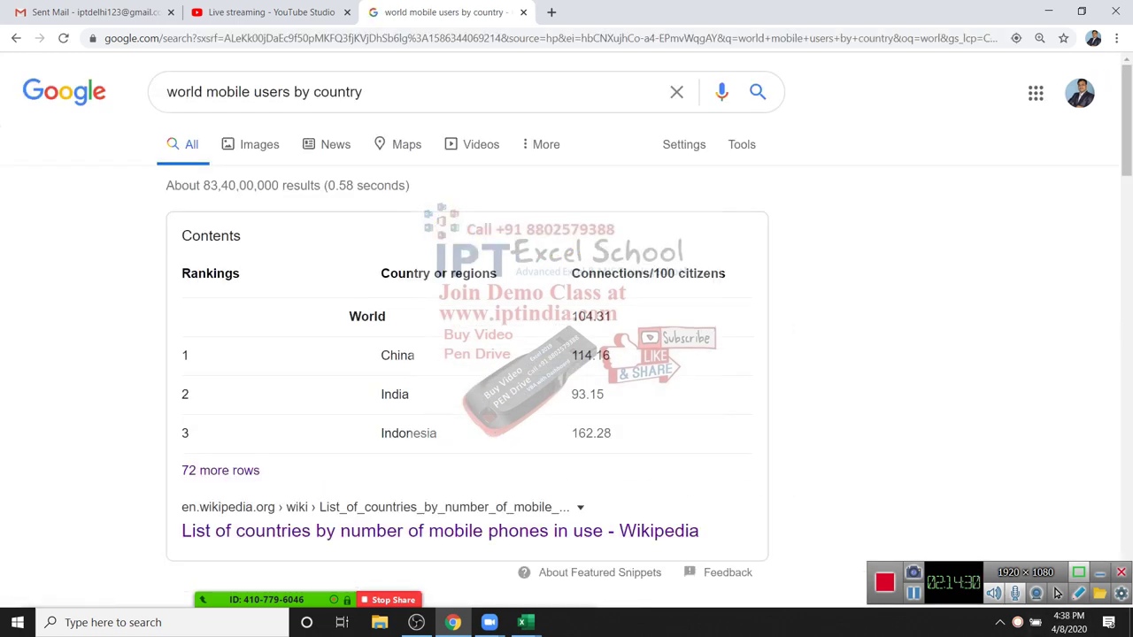
Step: Open the Wikipedia list of countries by mobile phones in use and copy its URL
click(439, 531)
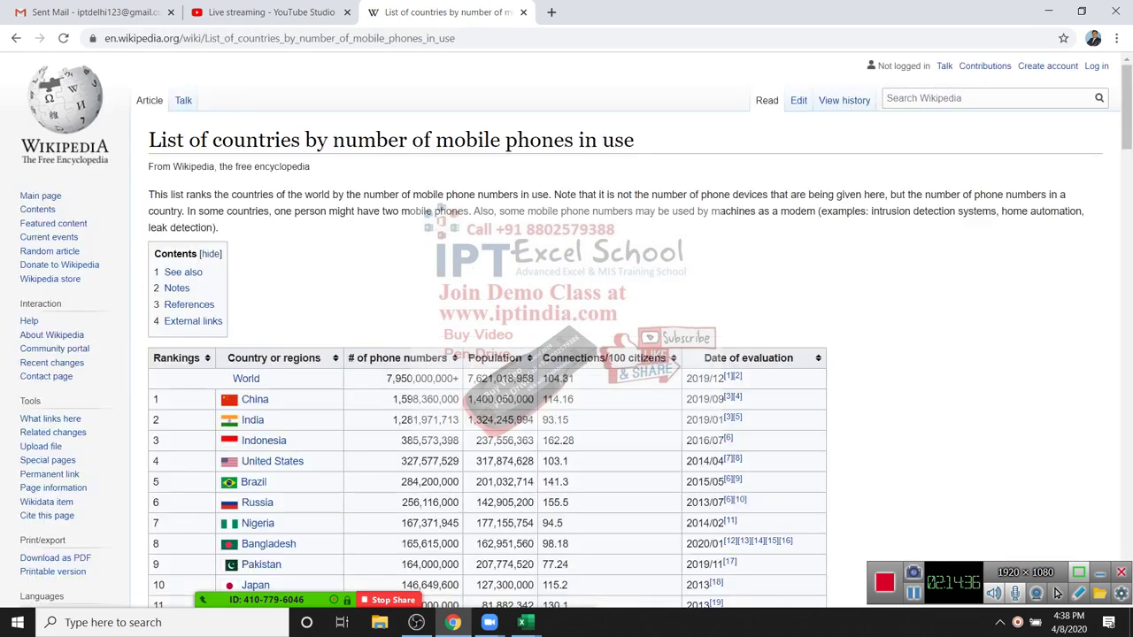
scroll(257, 322, down, 4)
scroll(256, 321, up, 4)
scroll(257, 321, down, 8)
scroll(257, 322, up, 8)
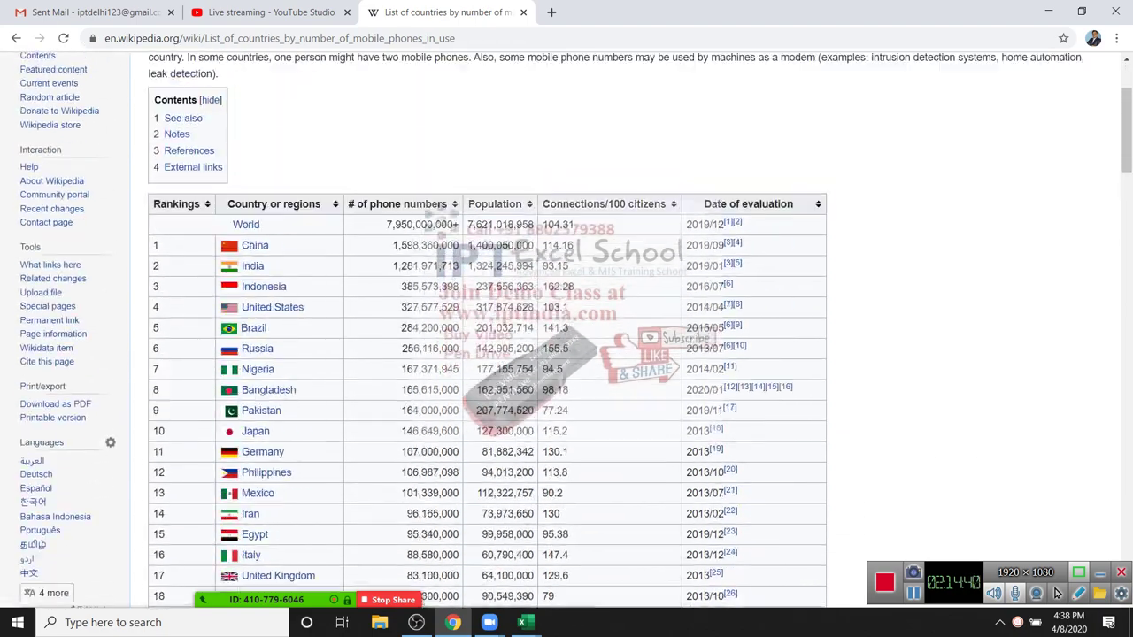
key(ctrl+l)
key(ctrl+c)
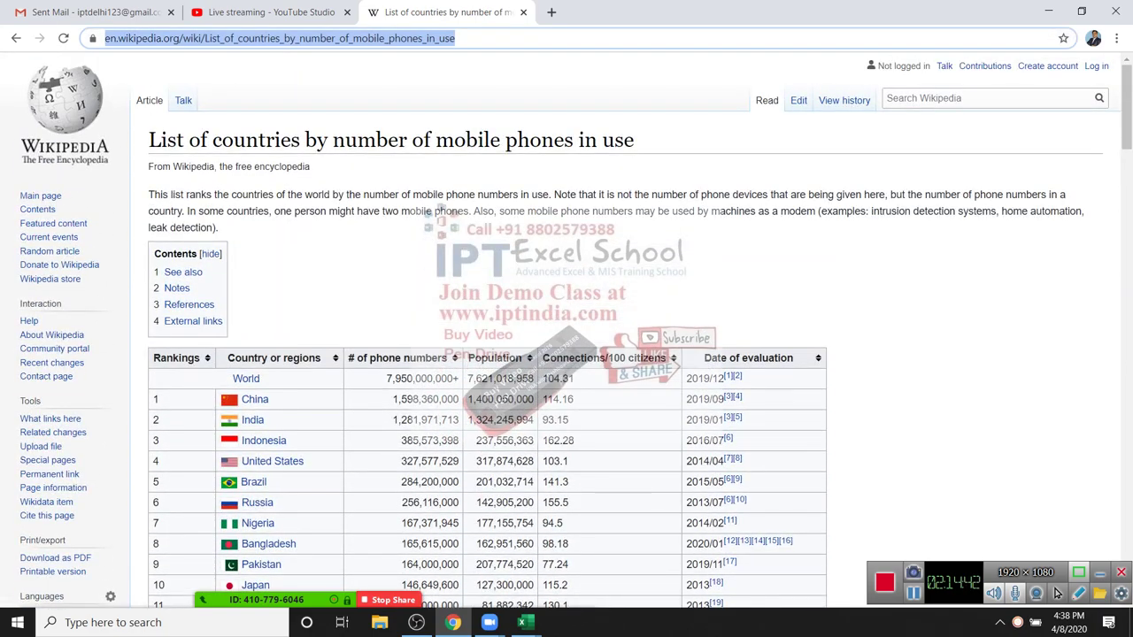
key(super+5)
key(super+5)
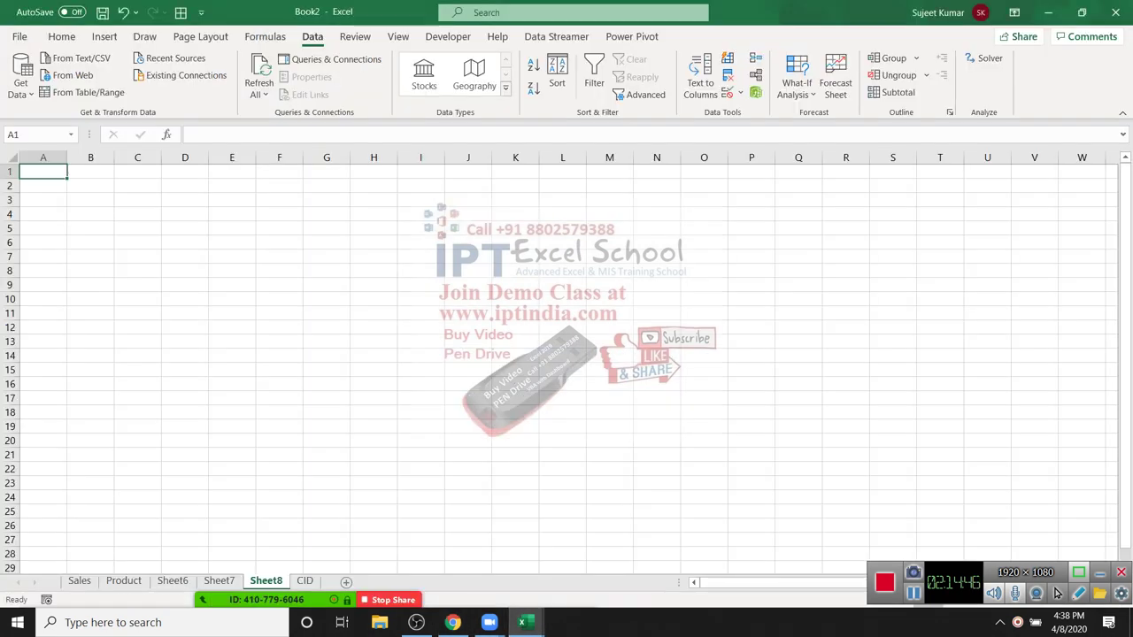
Step: Browse the Get Data source menus and choose From Other Sources > From Web
key(Return)
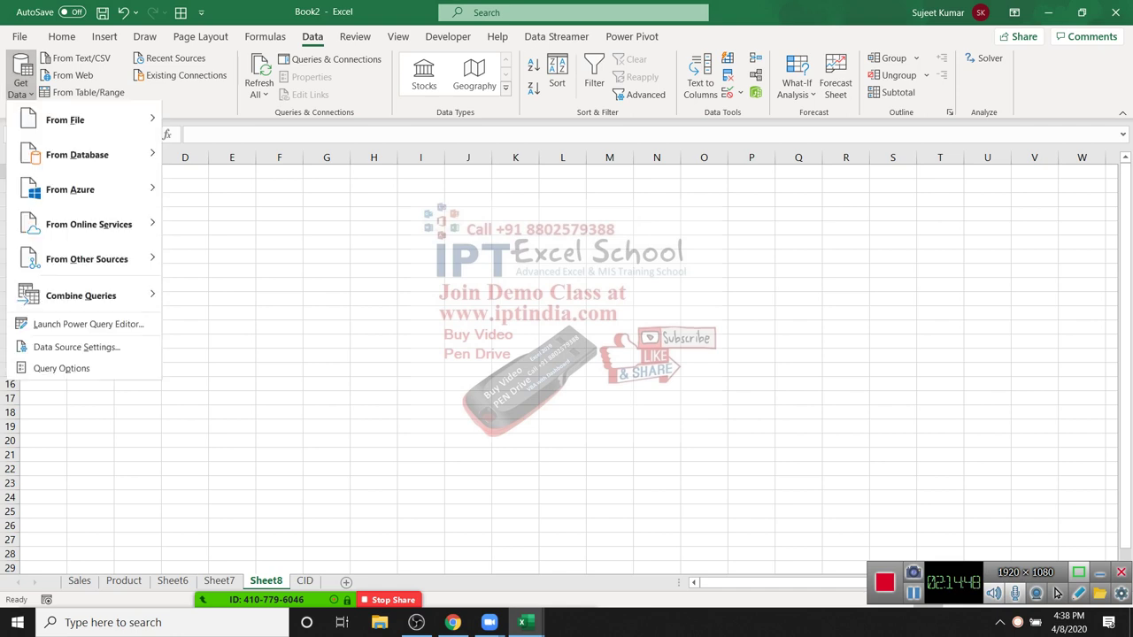
key(Down)
key(Right)
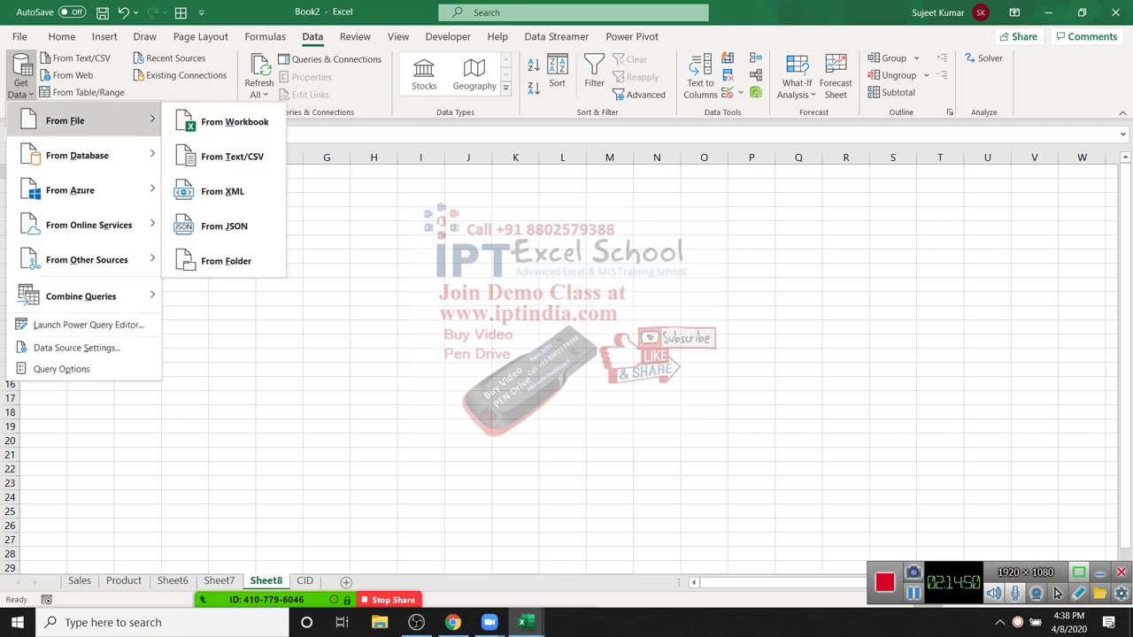
key(Down)
key(Down)
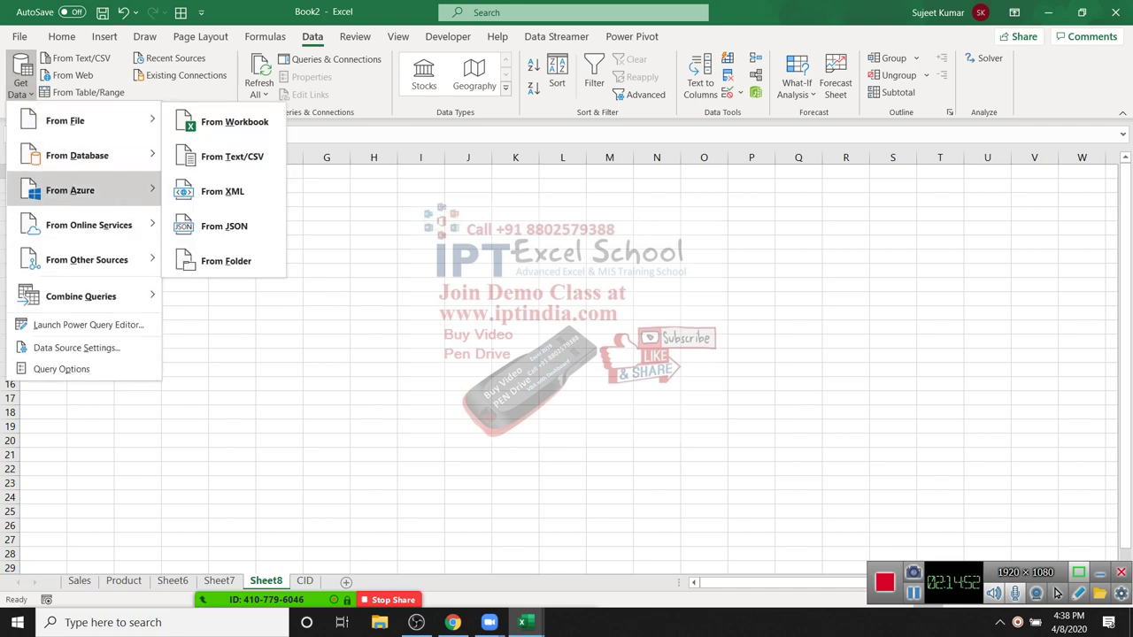
key(Up)
key(Down)
key(Down)
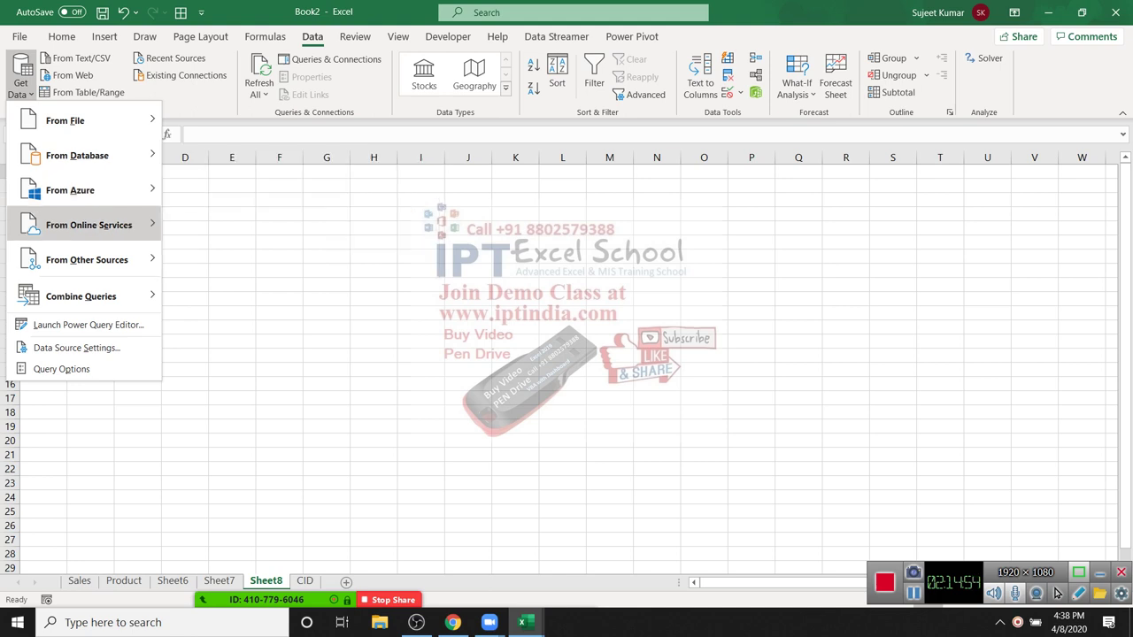
key(Down)
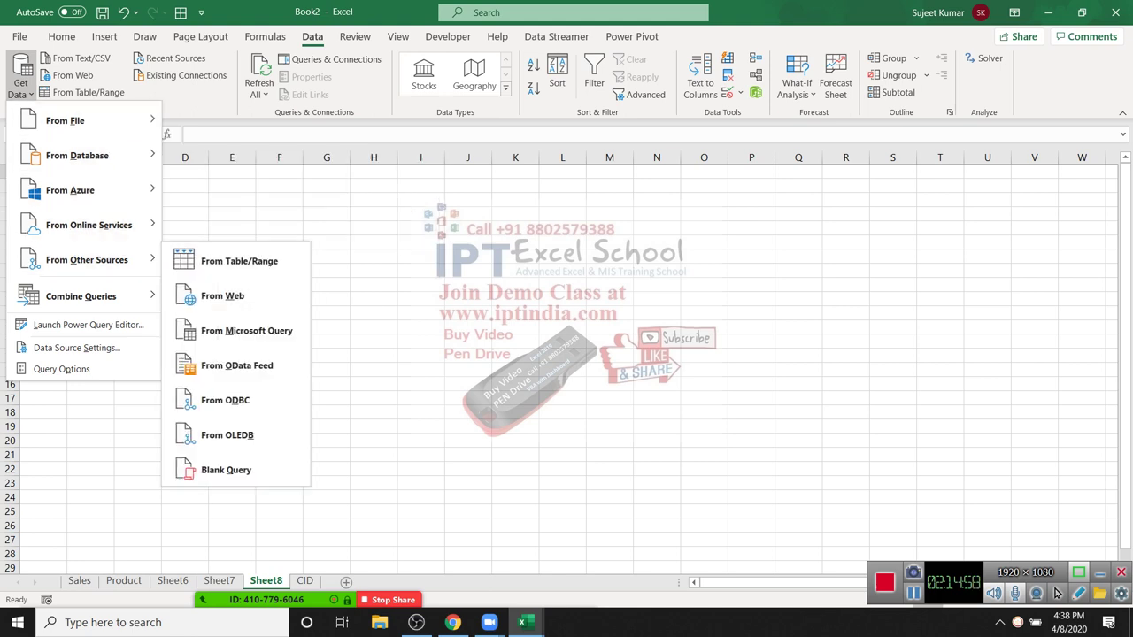
key(Down)
key(Down)
key(Down)
key(Down)
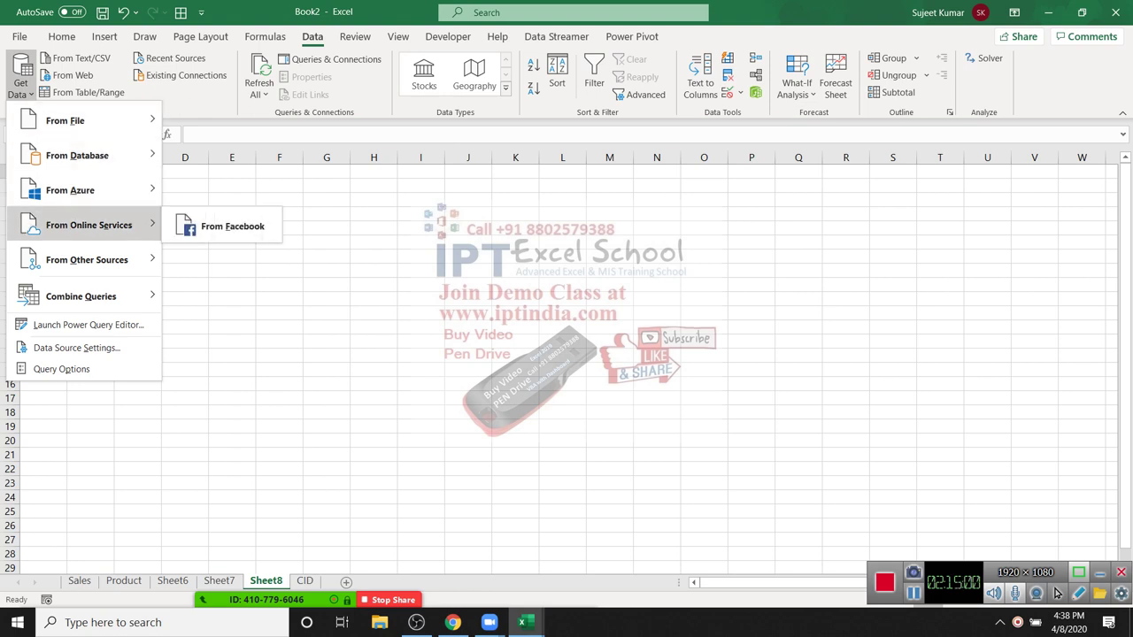
key(Up)
key(Down)
key(Down)
key(Right)
key(Down)
key(Down)
key(Up)
key(Return)
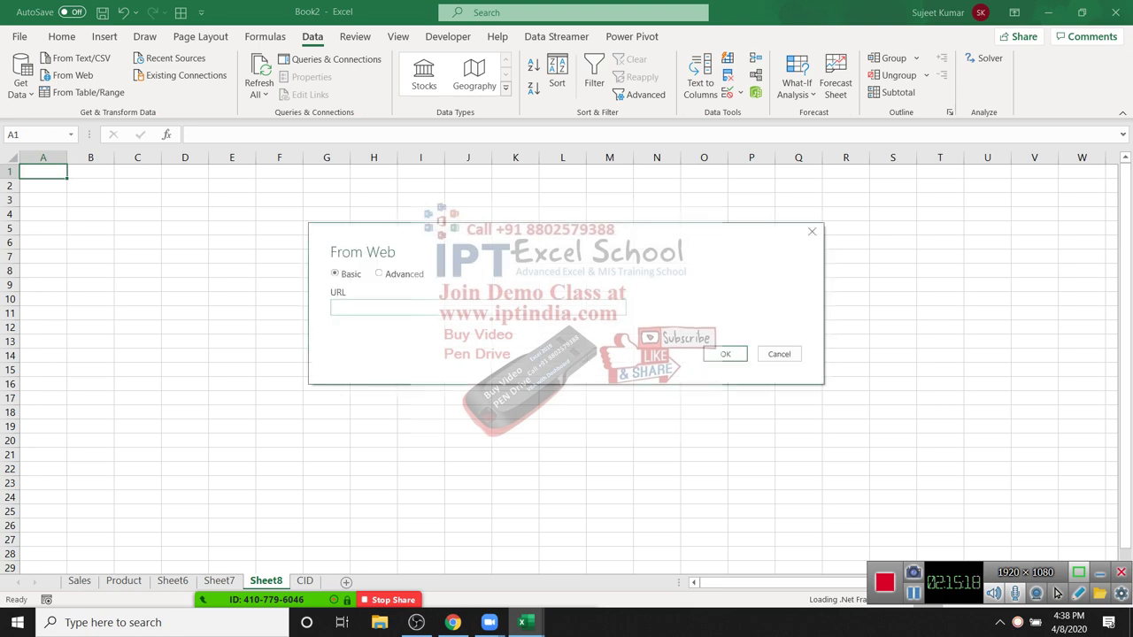
Step: Import Table 0 from the pasted Wikipedia URL, connecting with anonymous access
key(ctrl+v)
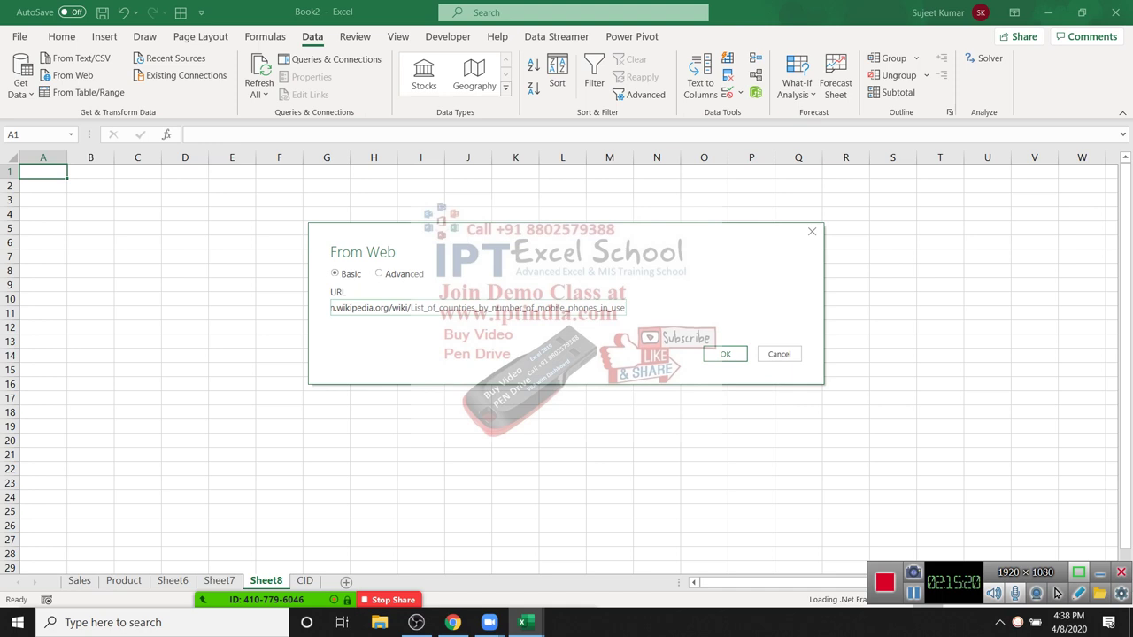
key(Return)
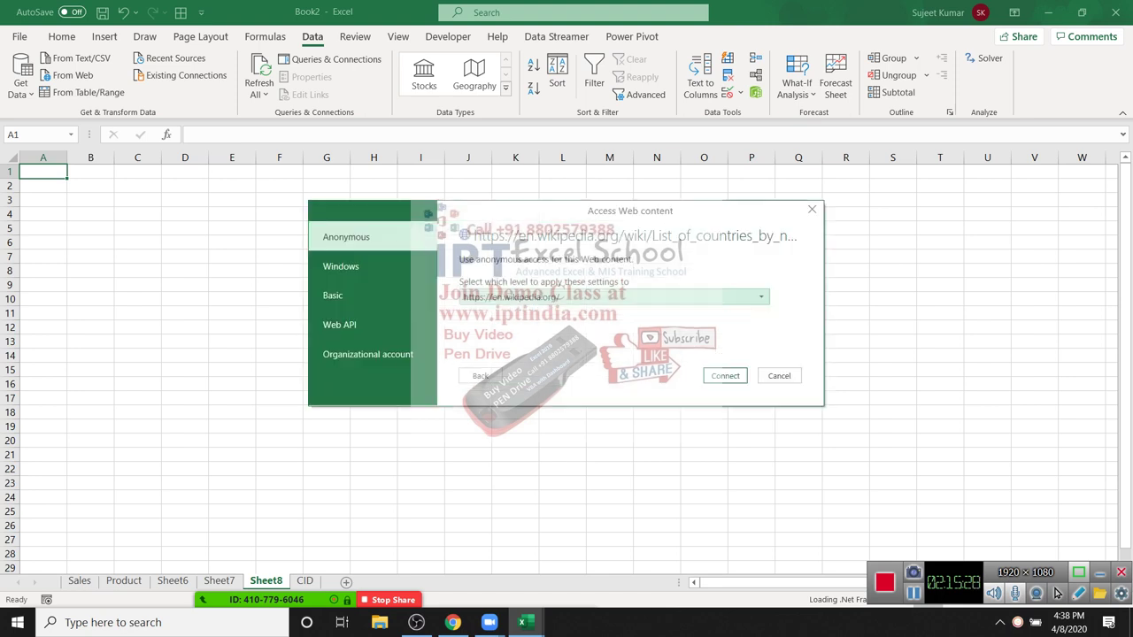
key(Return)
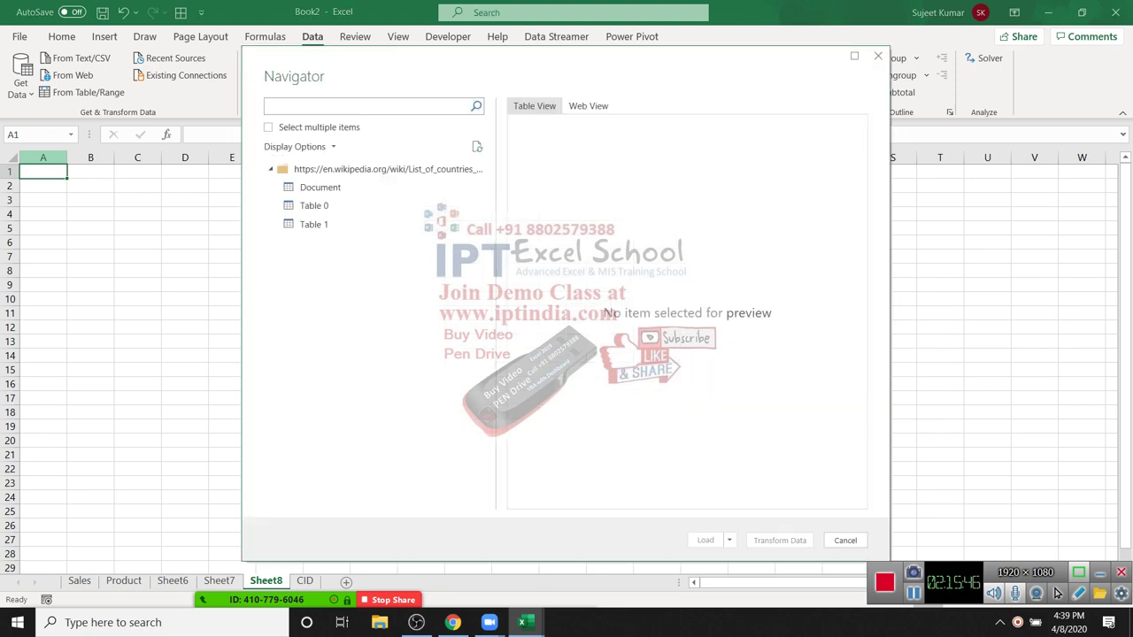
click(314, 205)
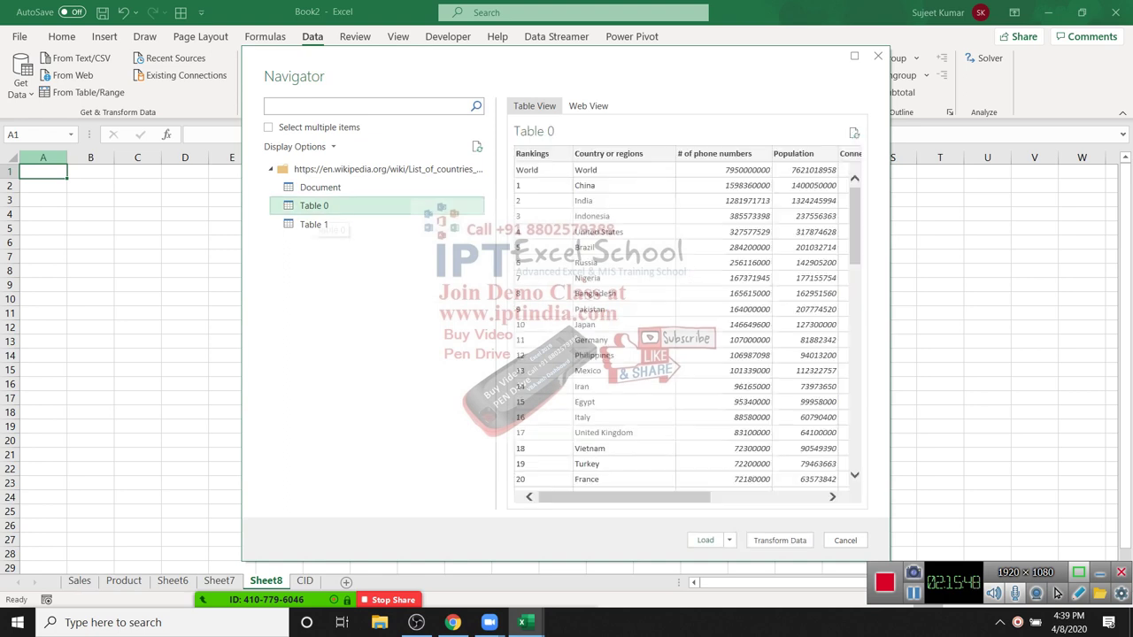
click(313, 224)
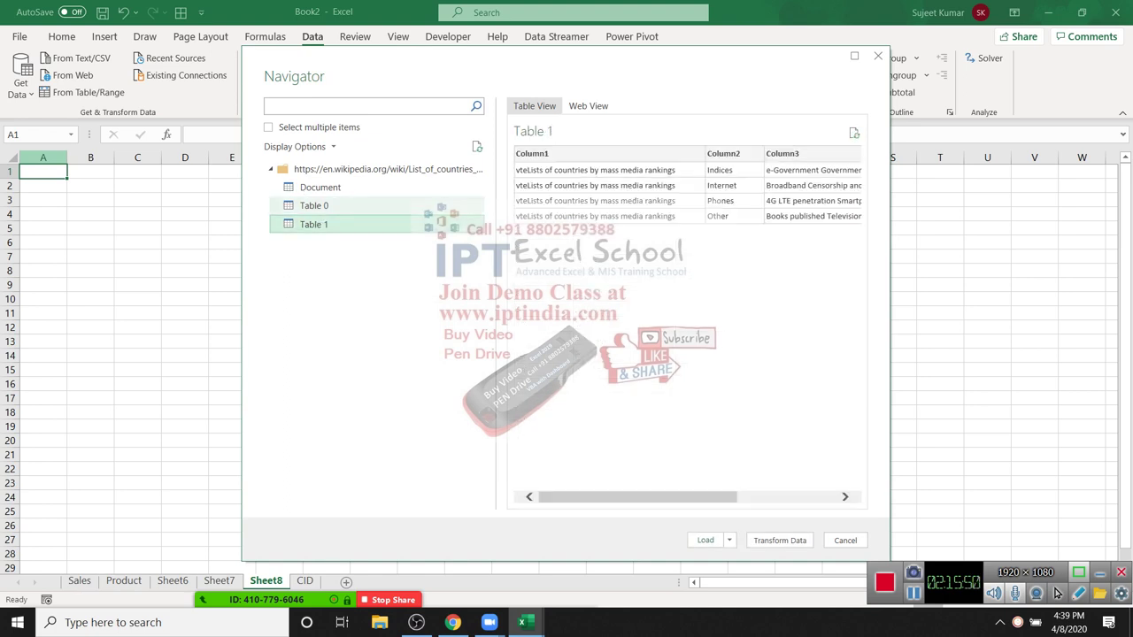
click(441, 207)
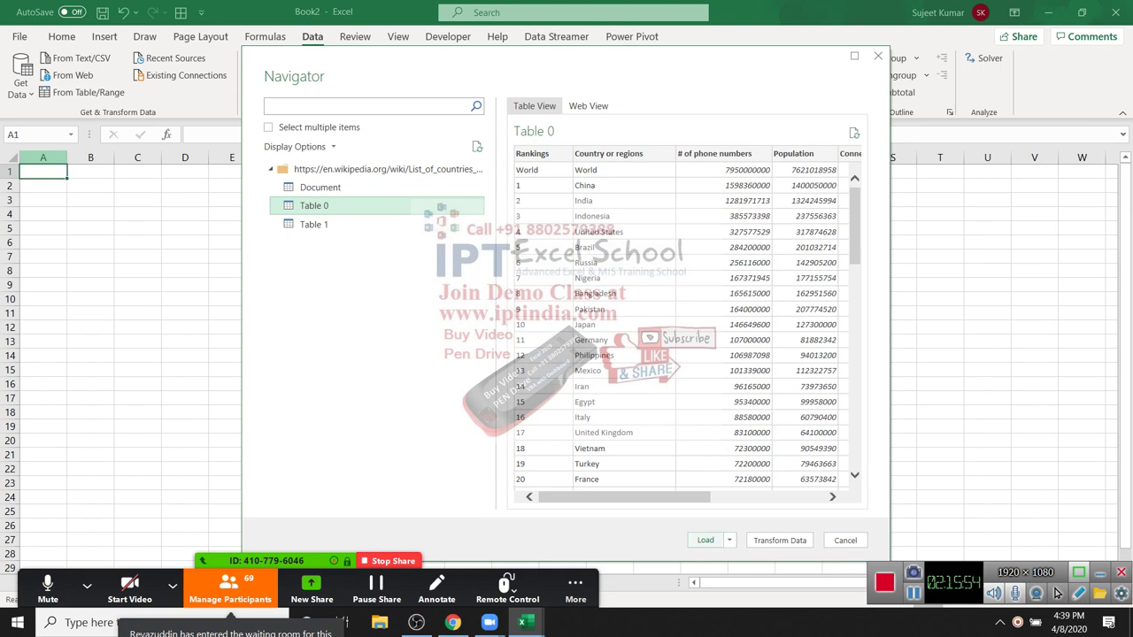
click(705, 540)
Step: Look over the 76 loaded rows on Sheet9, then add a blank Sheet10
click(173, 585)
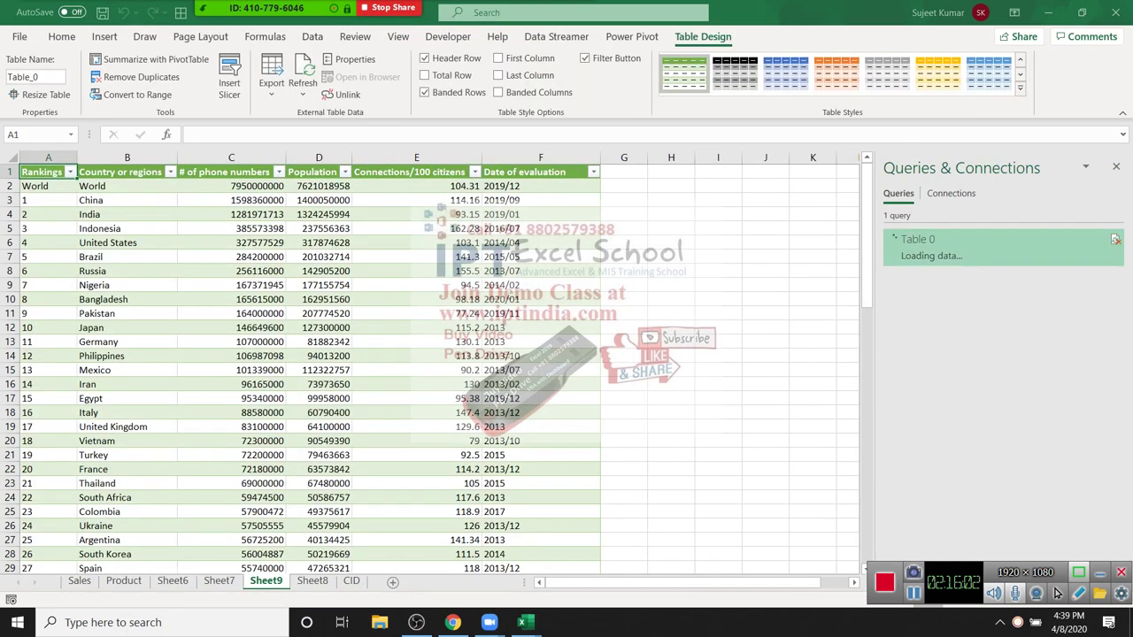
click(541, 285)
scroll(310, 371, down, 12)
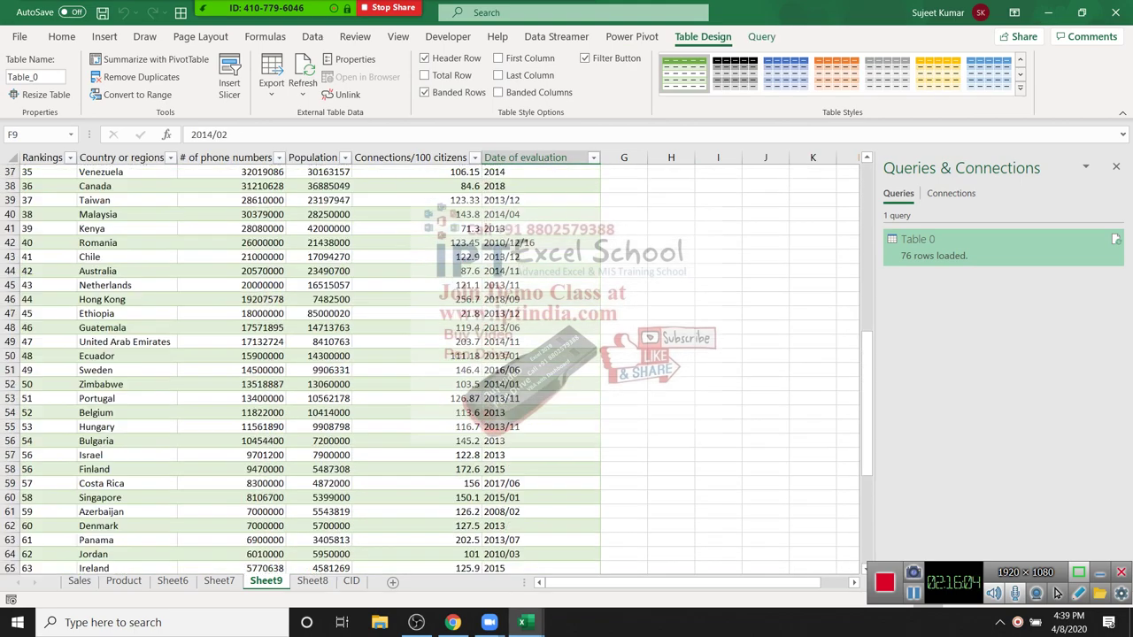
scroll(310, 372, down, 3)
scroll(310, 372, up, 2)
scroll(309, 372, down, 1)
scroll(310, 371, up, 2)
scroll(310, 372, up, 5)
click(393, 582)
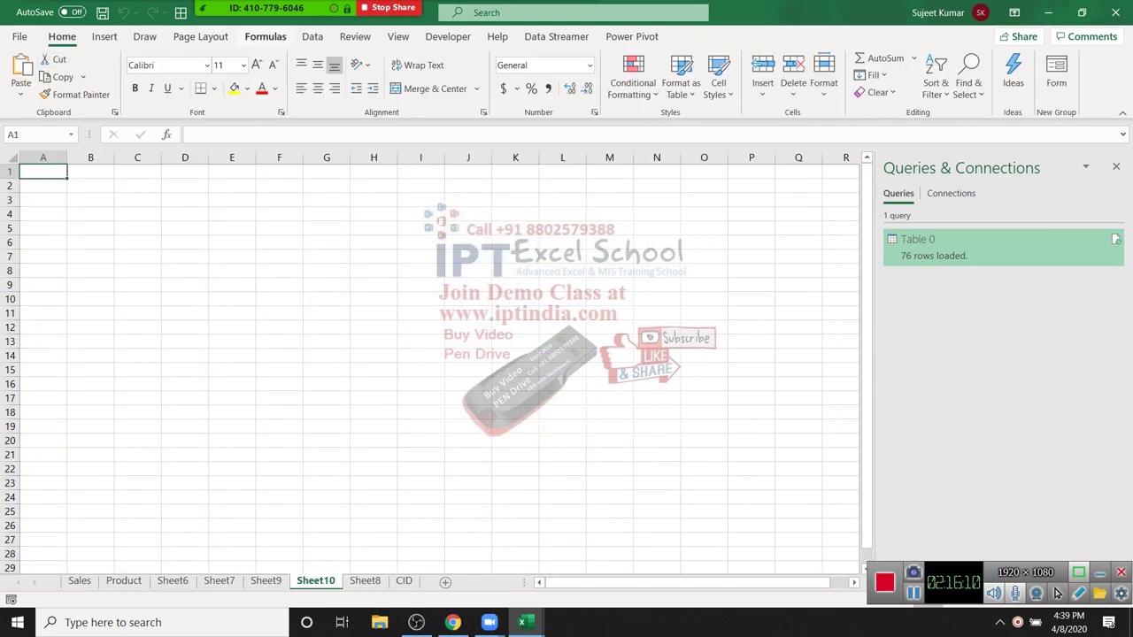
Step: Look through Get Data's From Database, From Online Services and From Other Sources menus, then close it
click(312, 36)
click(19, 83)
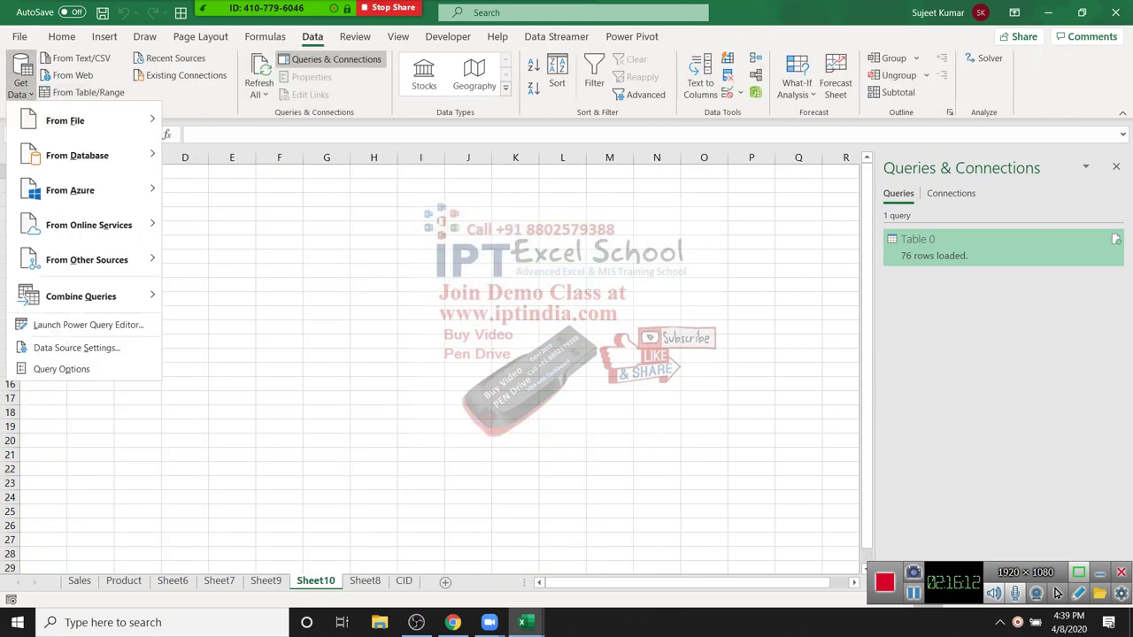
mouse_move(77, 155)
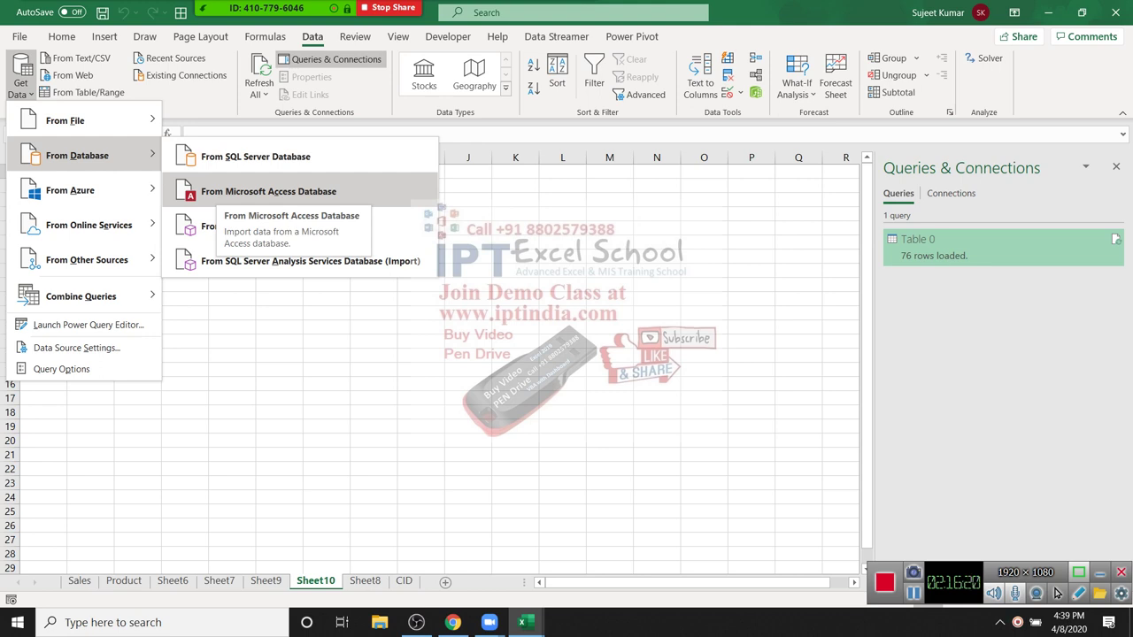
mouse_move(89, 225)
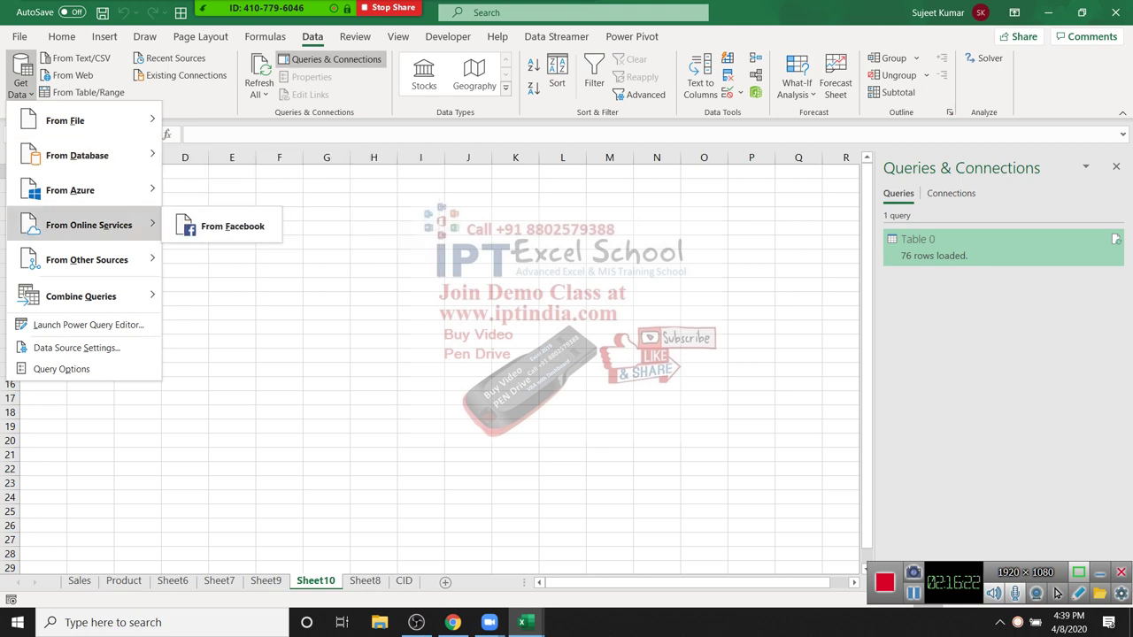
mouse_move(87, 259)
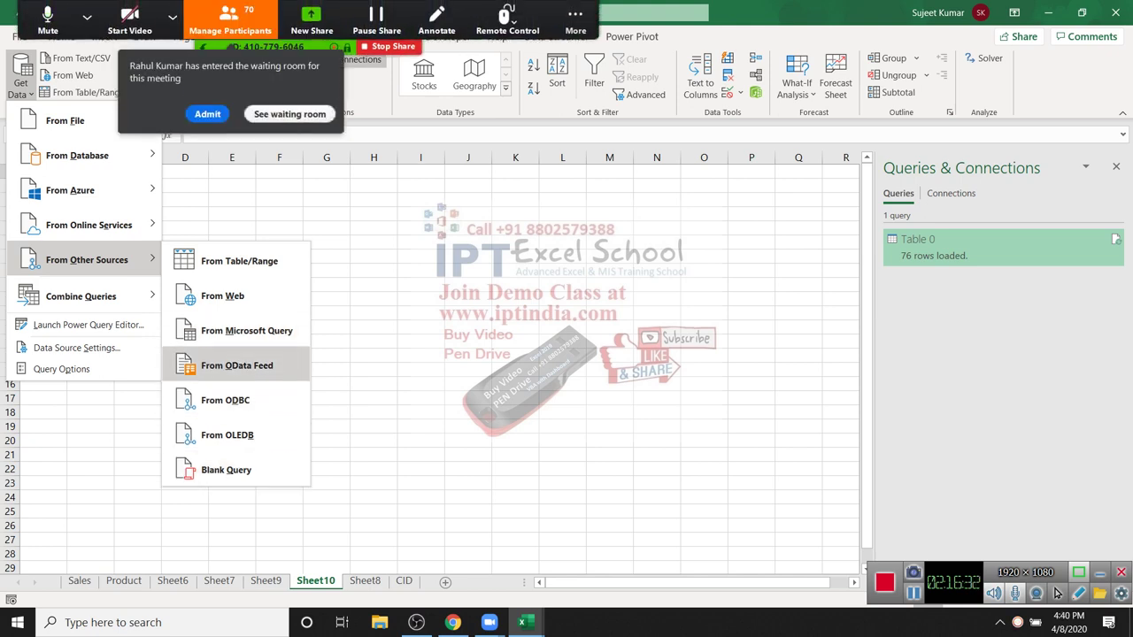
key(Escape)
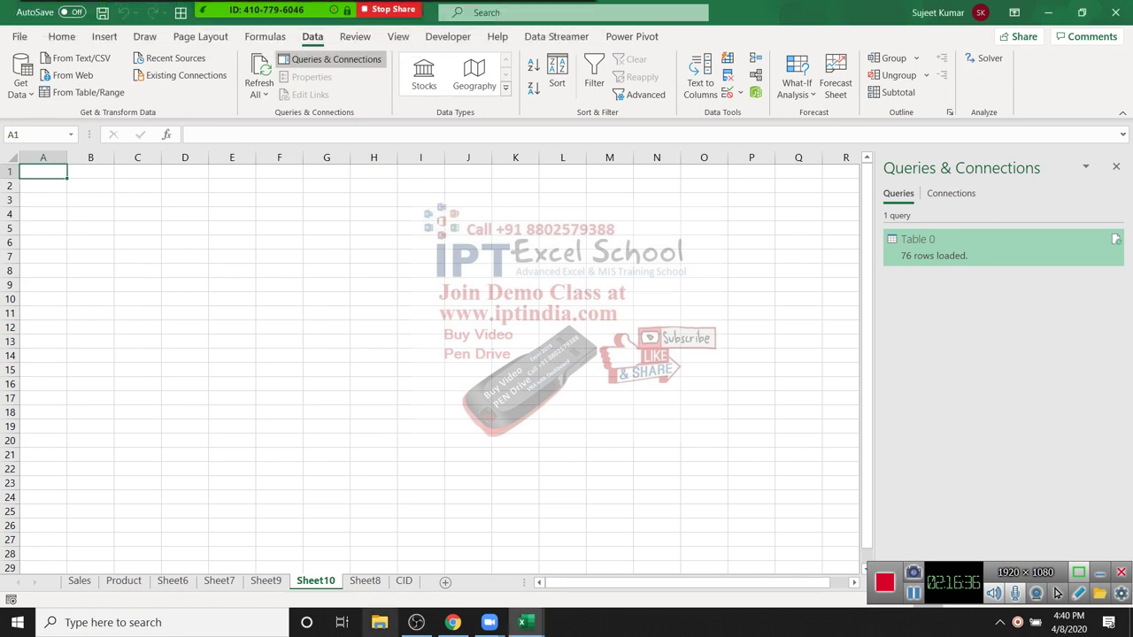
Step: Open File Explorer and navigate to the Desktop\MF\Data folder
key(super+e)
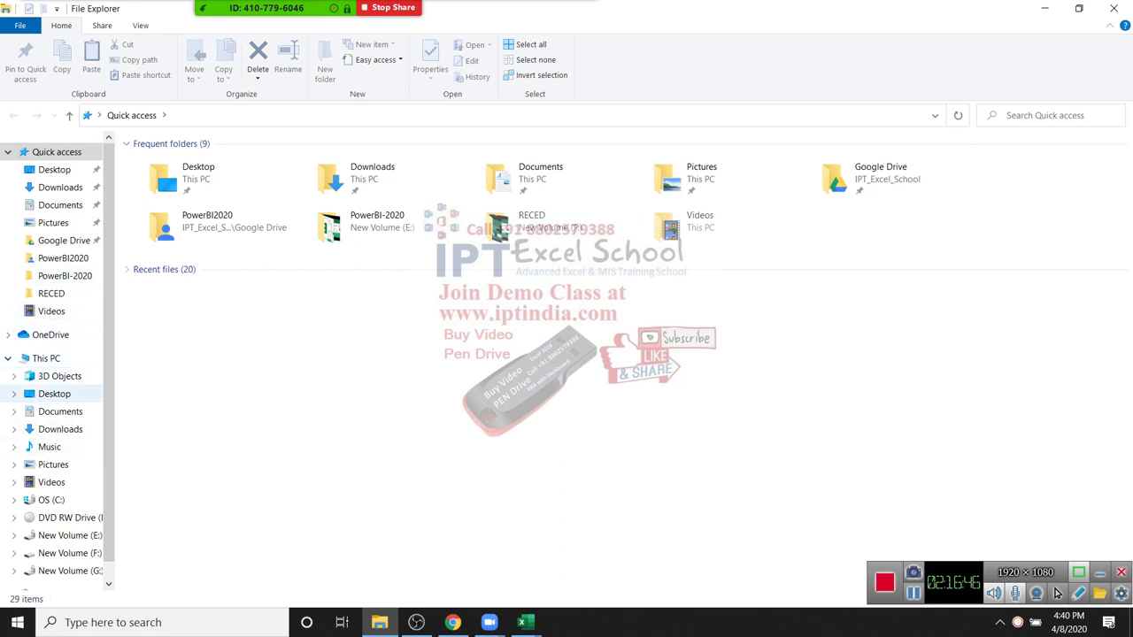
click(46, 357)
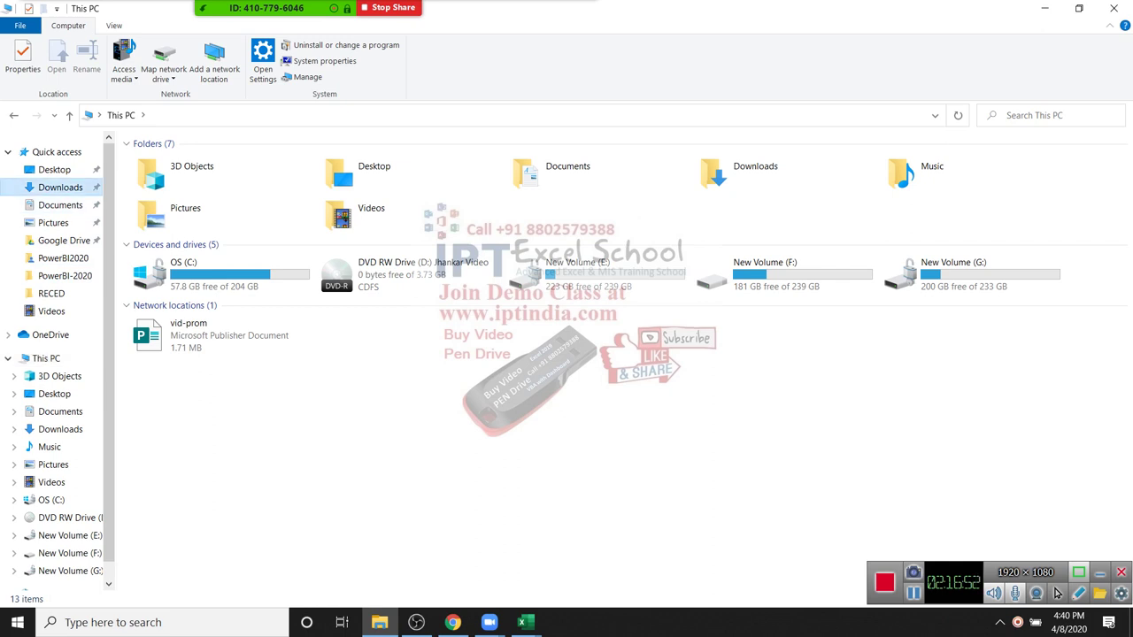
click(60, 187)
click(54, 169)
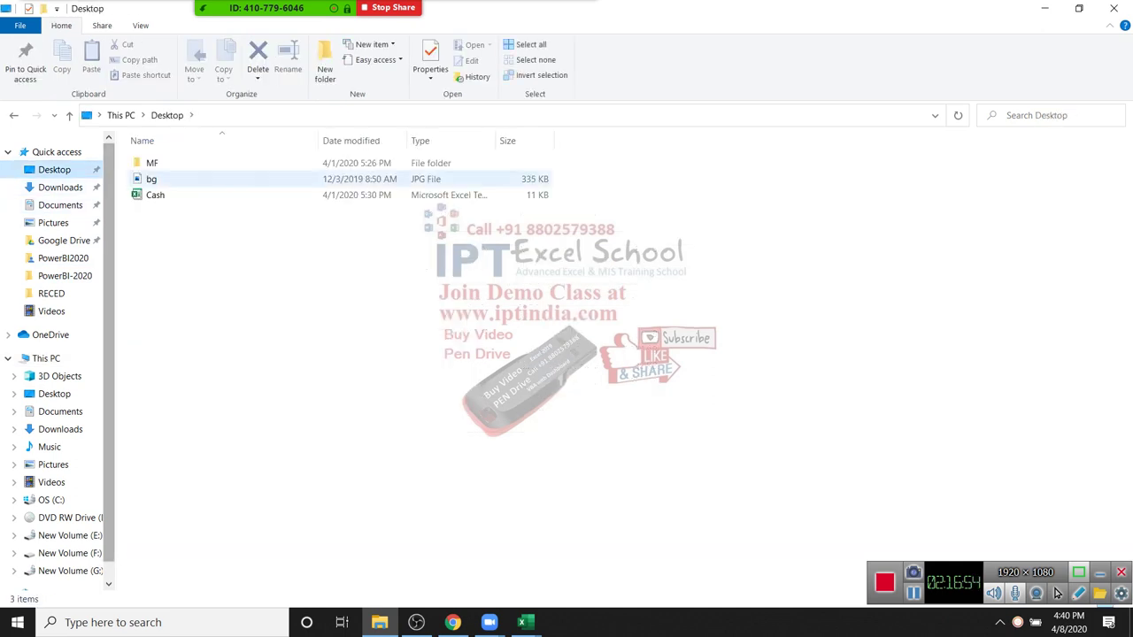
double_click(151, 163)
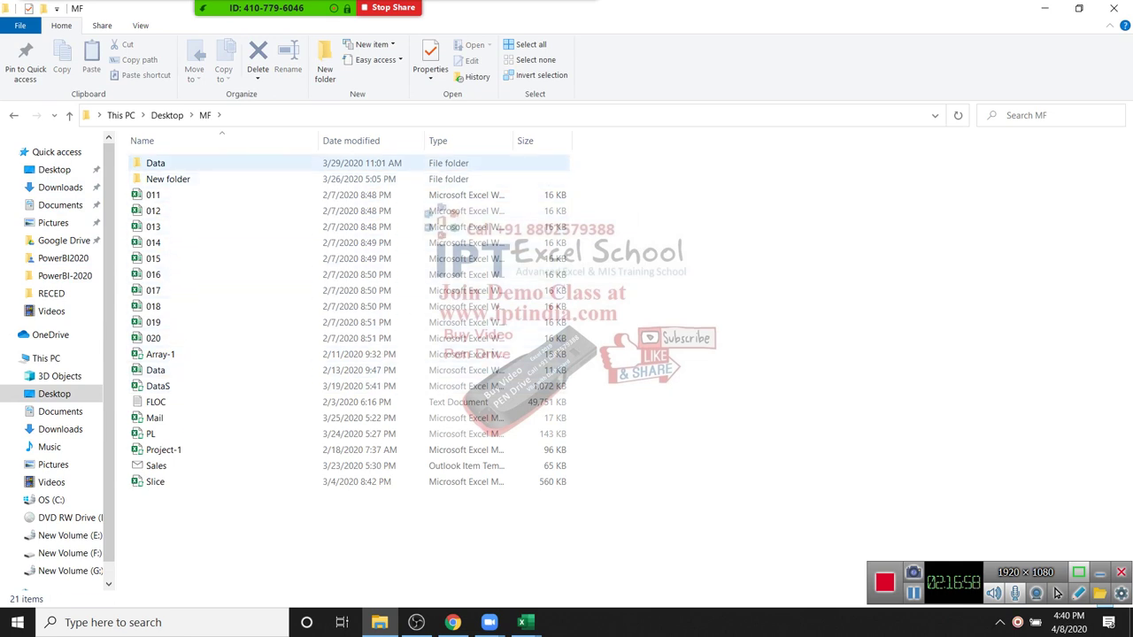
double_click(156, 163)
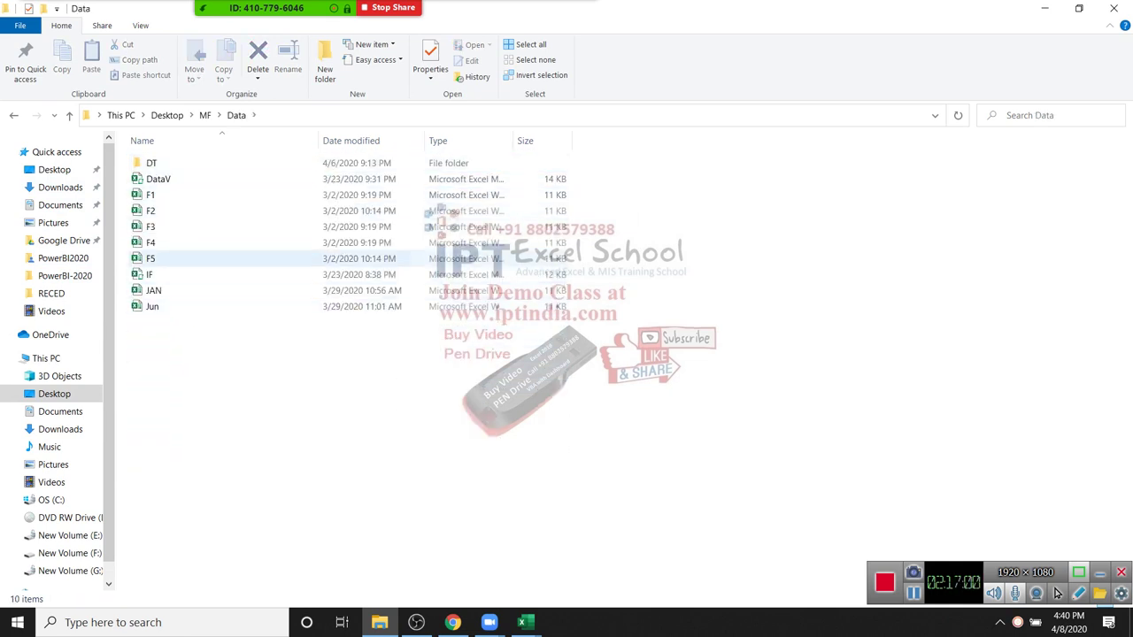
Step: Select the JAN, Jun, IF and DataV workbooks, then move into the DT folder
click(153, 291)
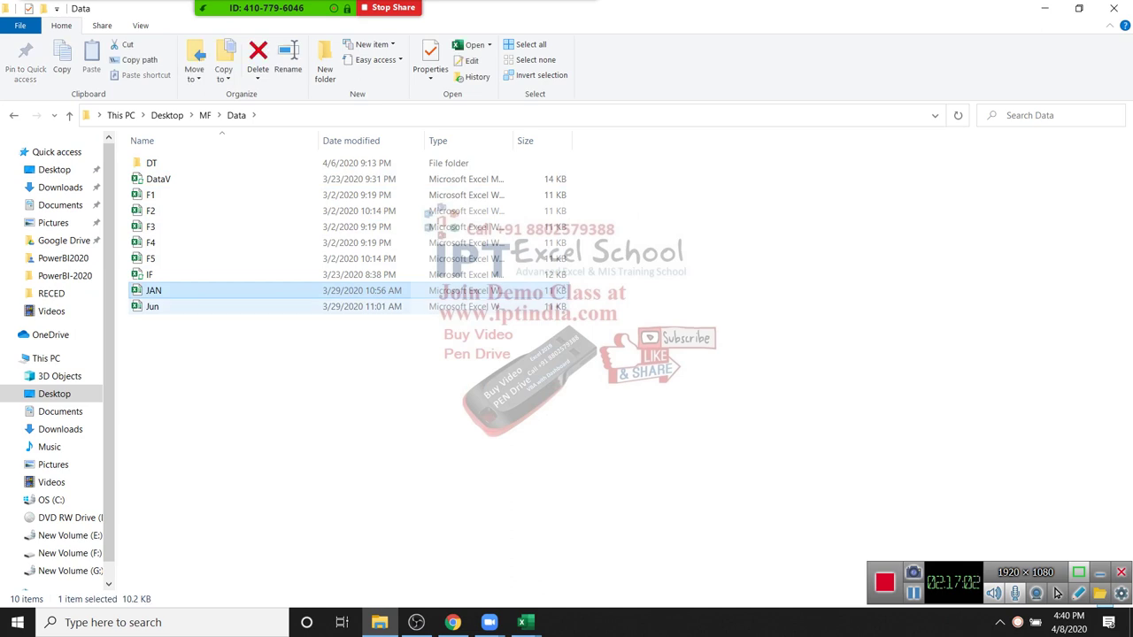
ctrl+click(153, 306)
ctrl+click(150, 274)
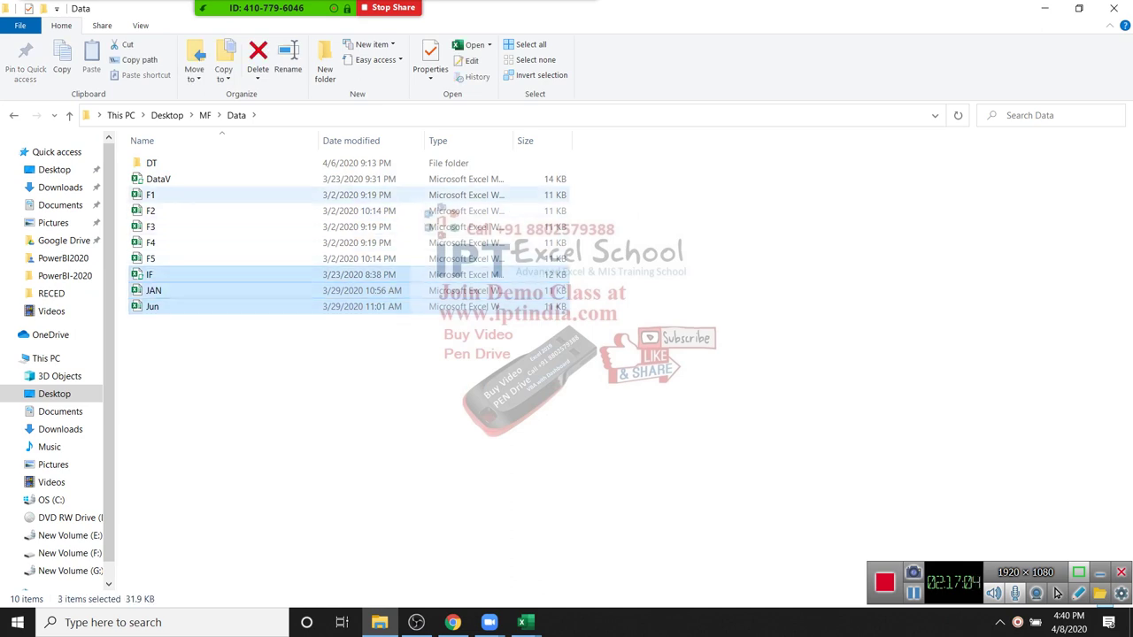
ctrl+click(158, 178)
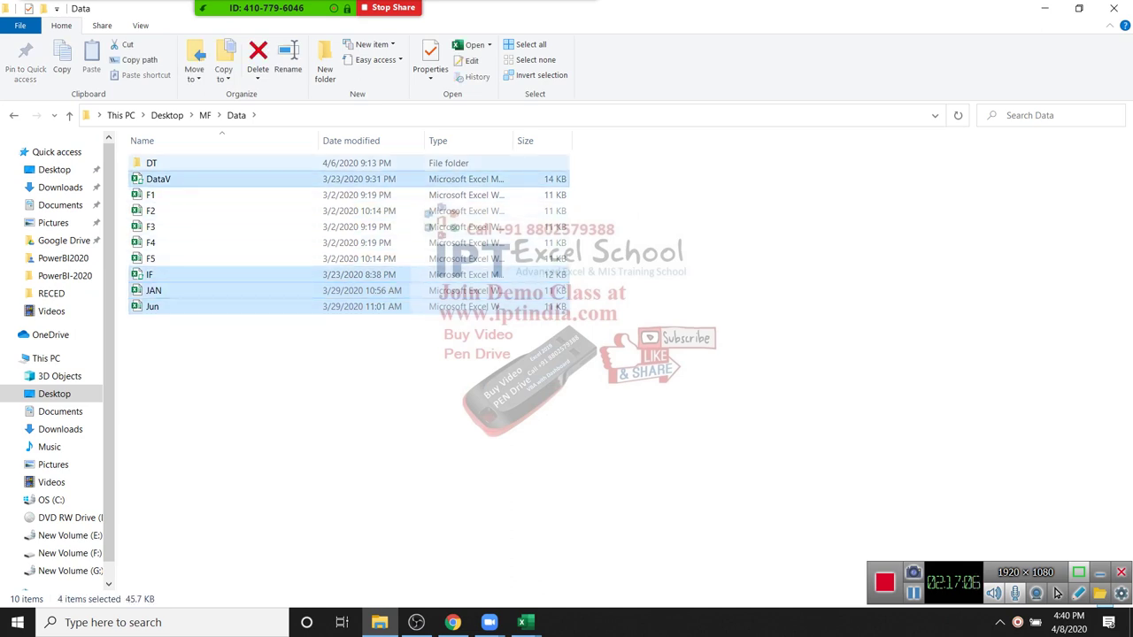
double_click(151, 163)
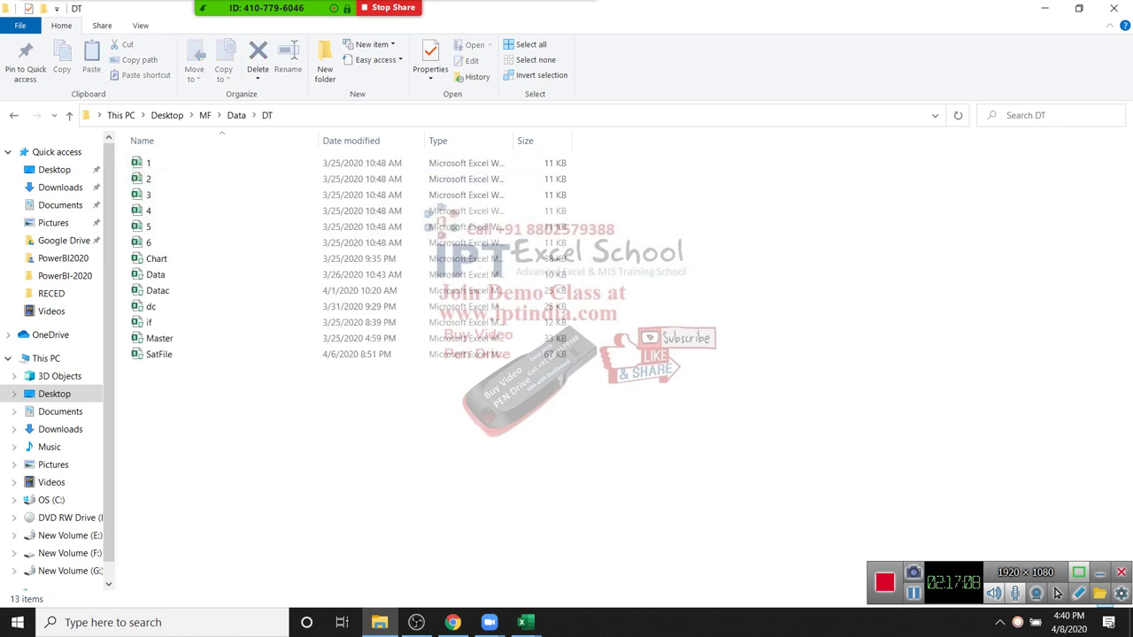
click(13, 115)
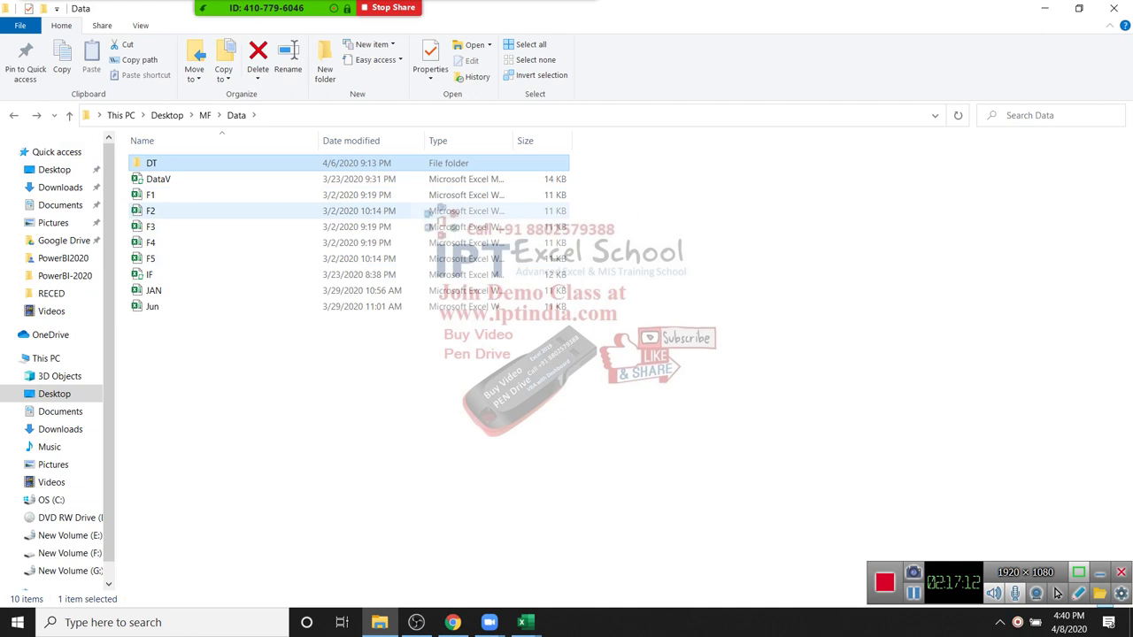
double_click(177, 162)
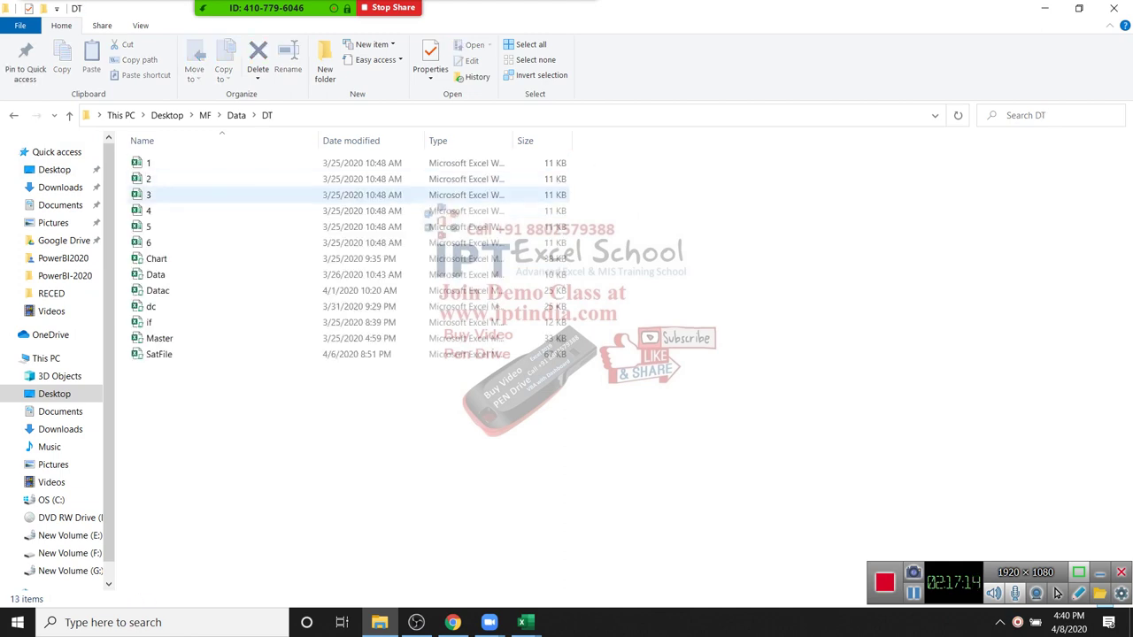
Step: In DT, select the Chart, Data, Datac, dc, if, SatFile and Master workbooks
click(156, 258)
ctrl+click(154, 275)
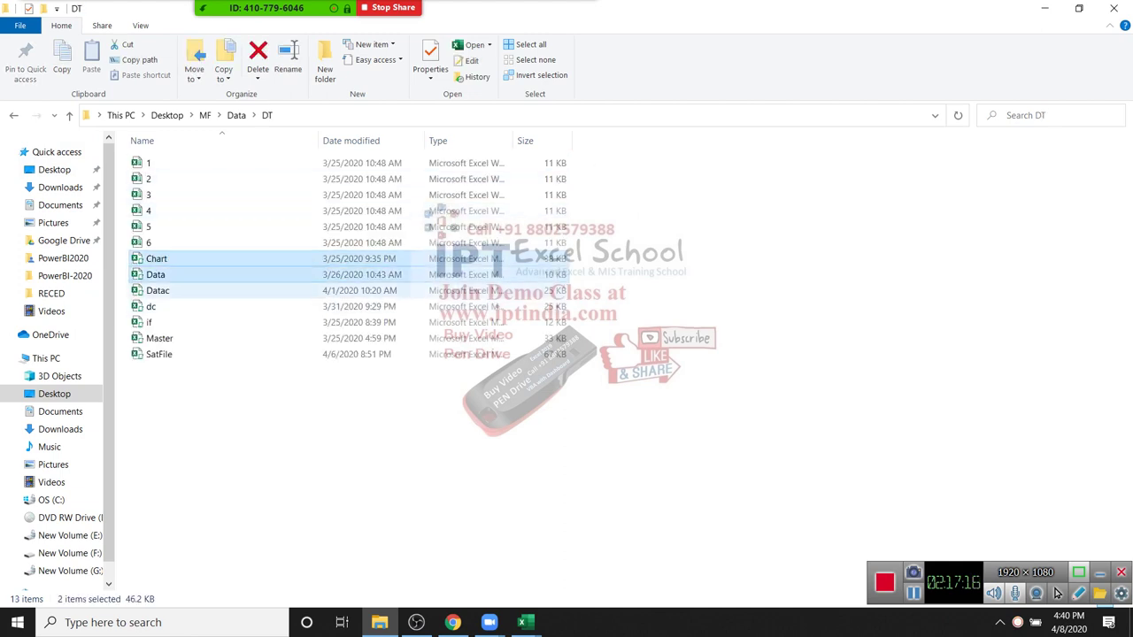
ctrl+click(157, 290)
ctrl+click(151, 307)
ctrl+click(149, 322)
ctrl+click(159, 354)
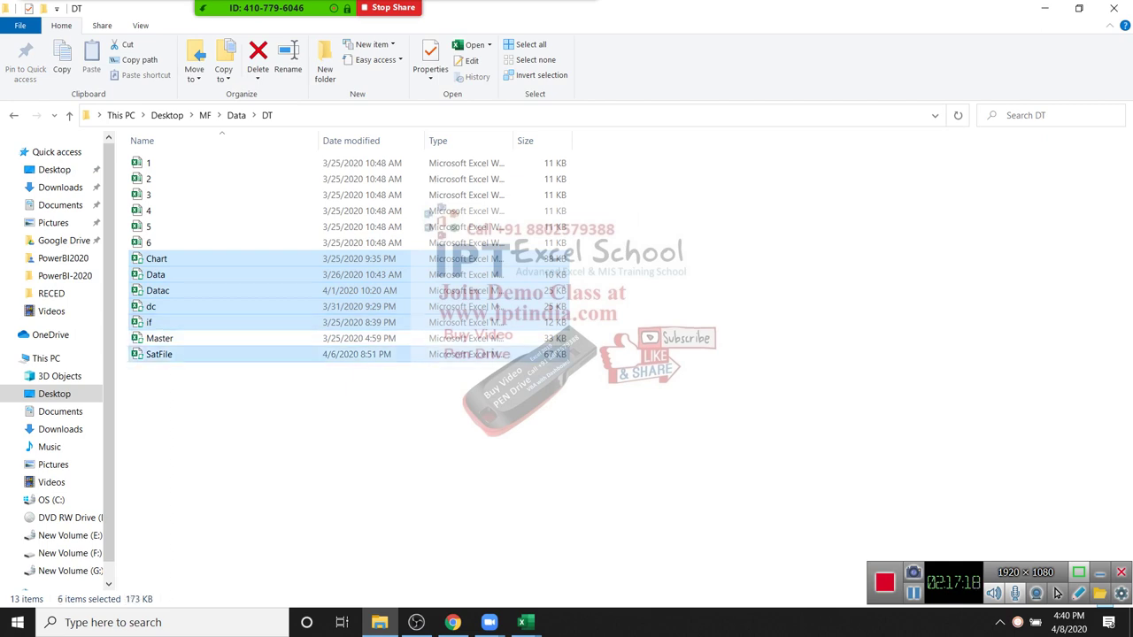
ctrl+click(159, 338)
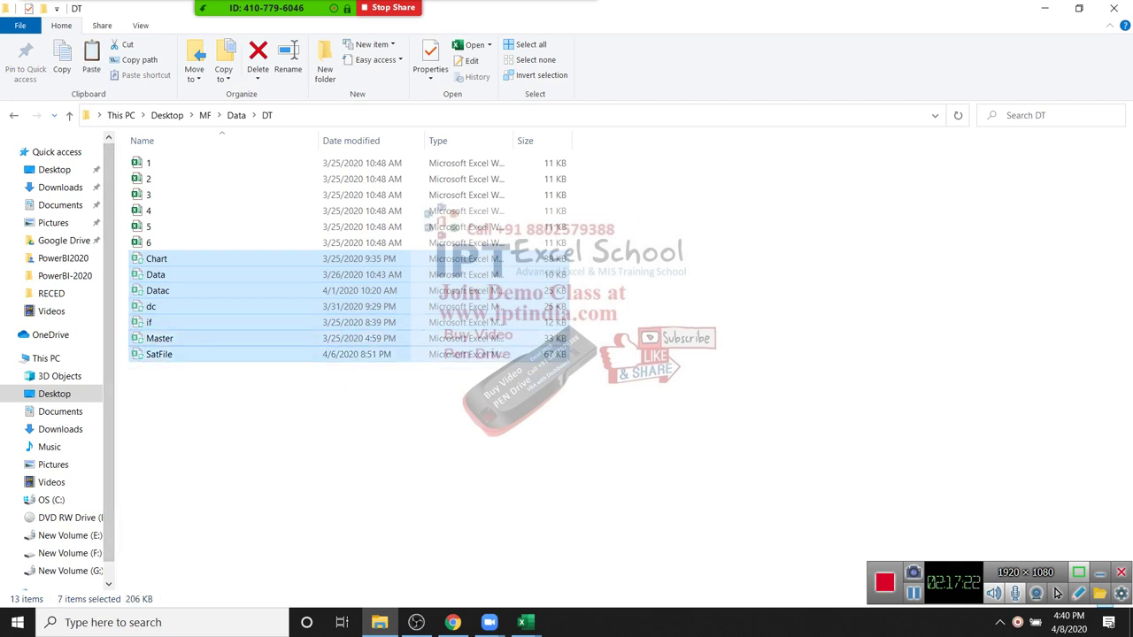
Step: Paste the seven workbooks into the parent Data folder, replacing if, then reopen DT
key(alt+Up)
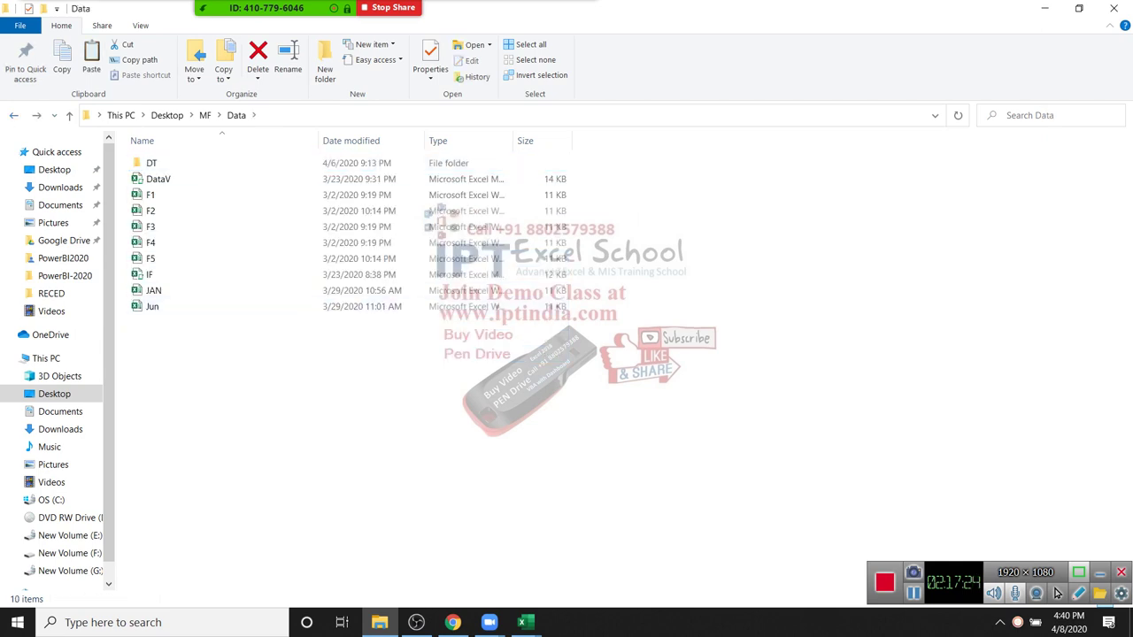
right_click(257, 351)
click(293, 455)
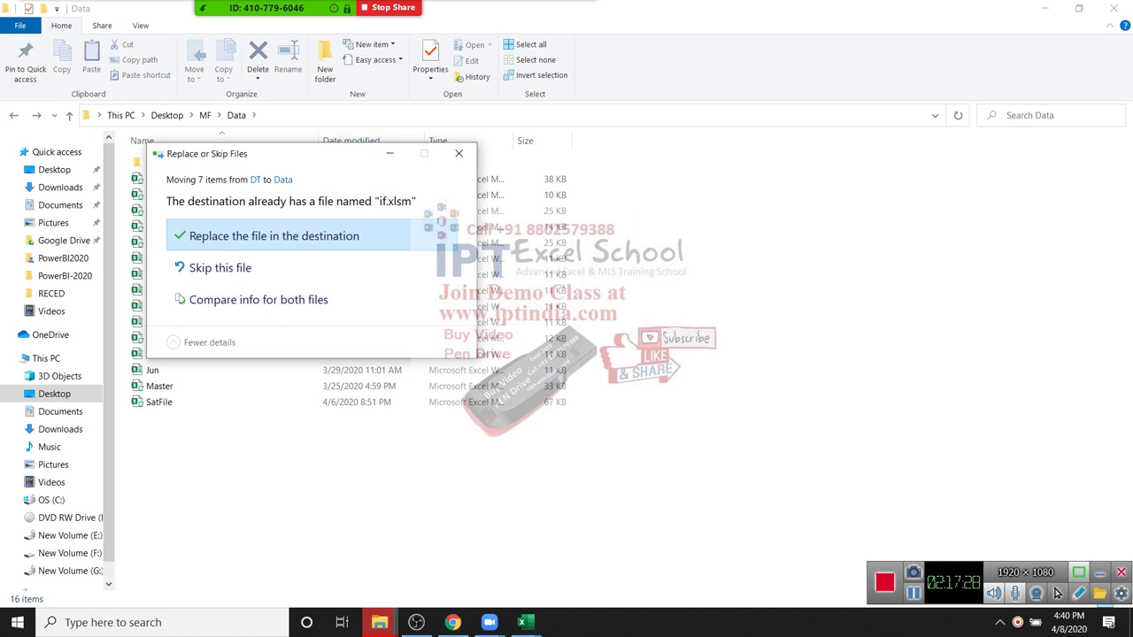
key(Return)
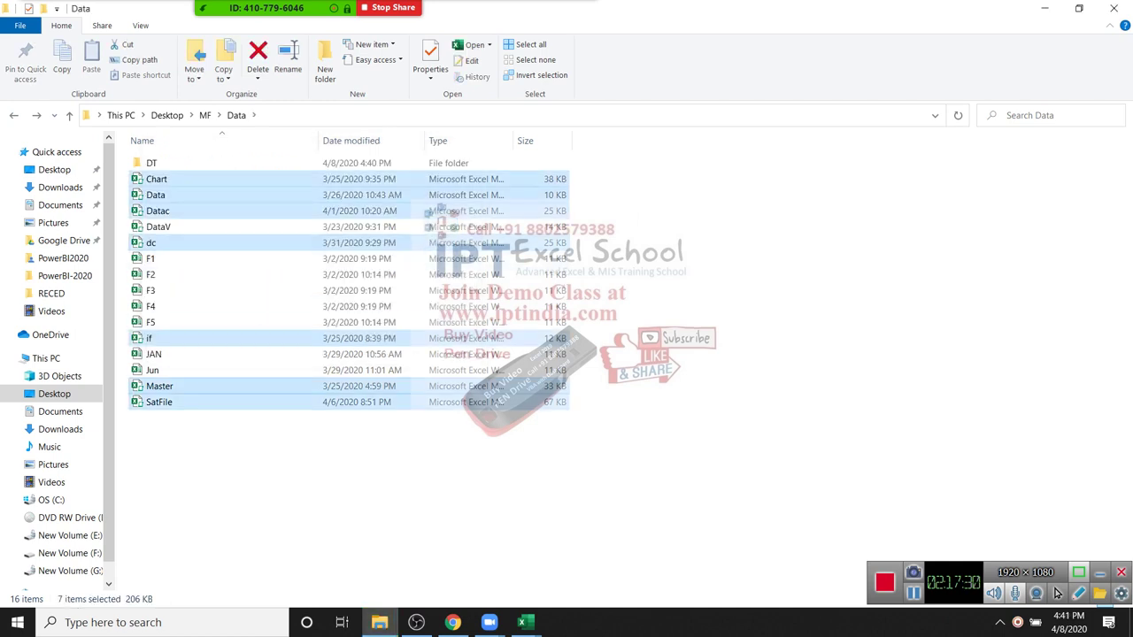
key(Down)
key(Return)
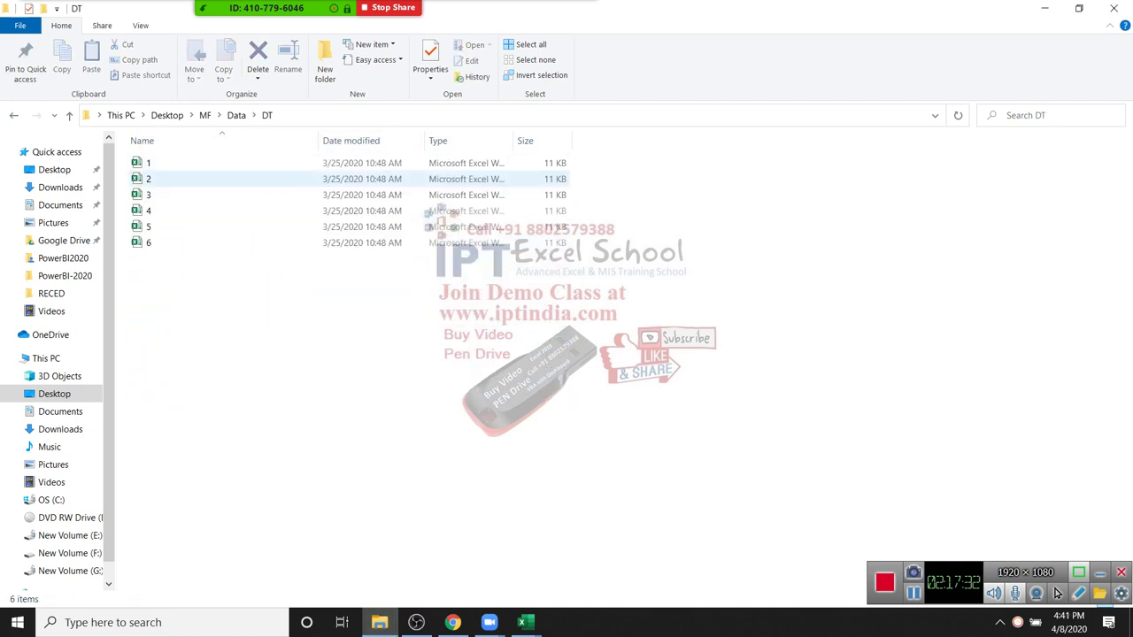
drag(237, 314, 124, 150)
click(221, 162)
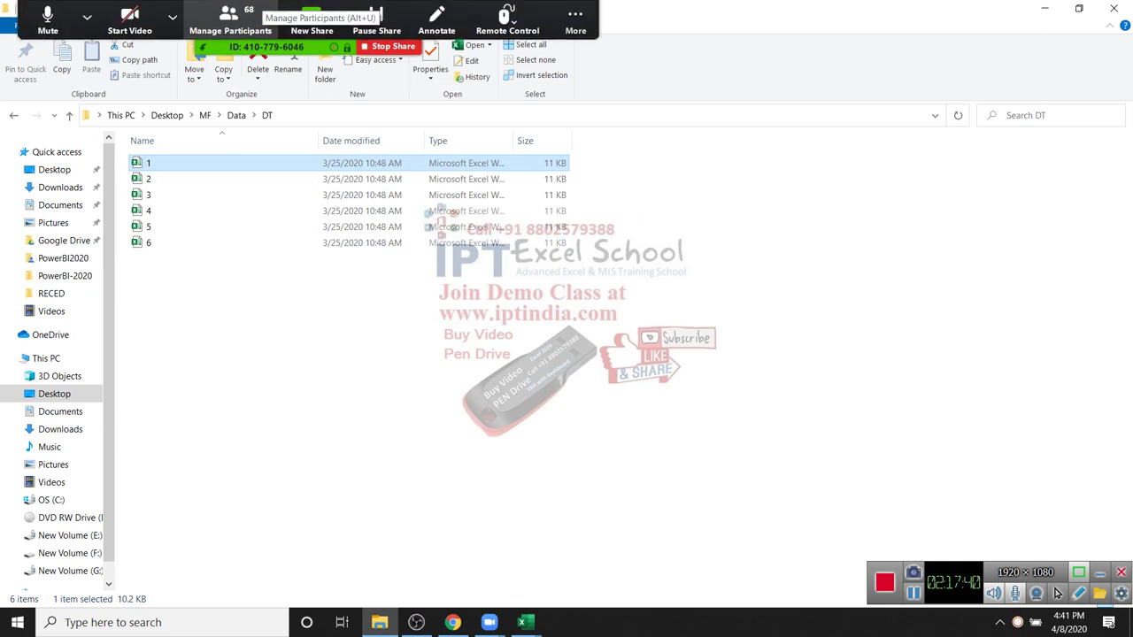
click(230, 18)
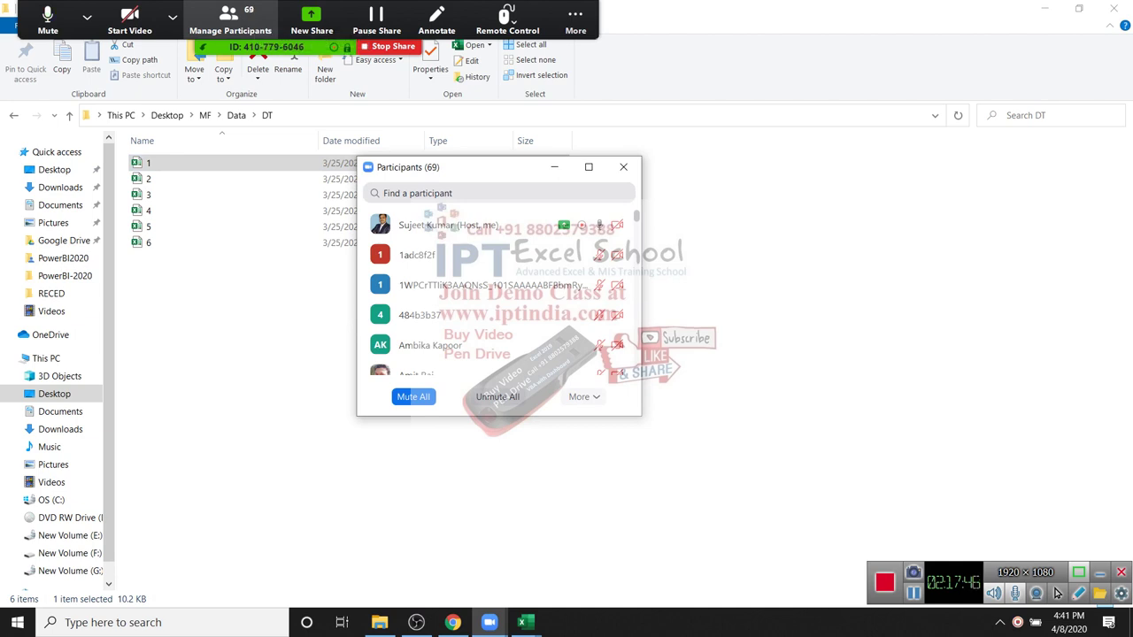
click(173, 16)
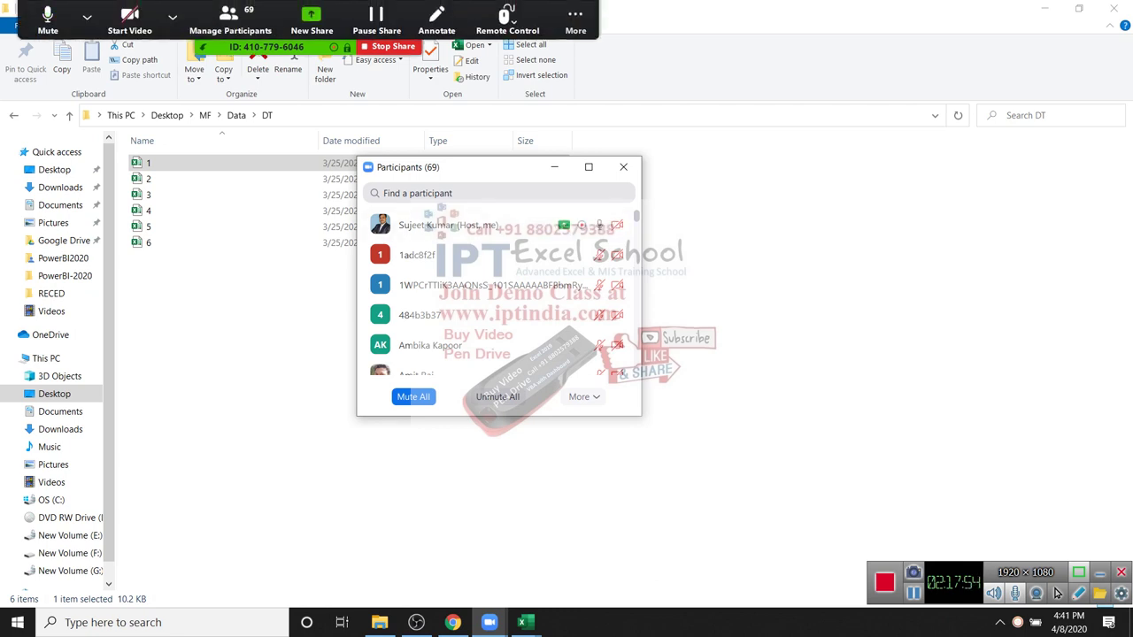
click(623, 166)
mouse_move(523, 622)
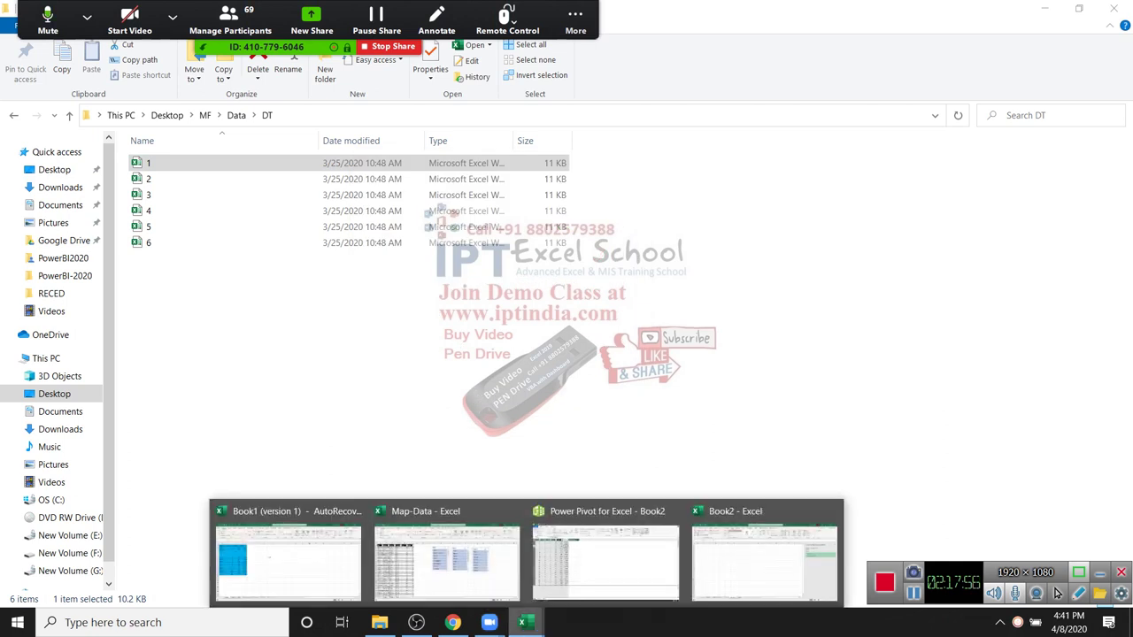
click(763, 553)
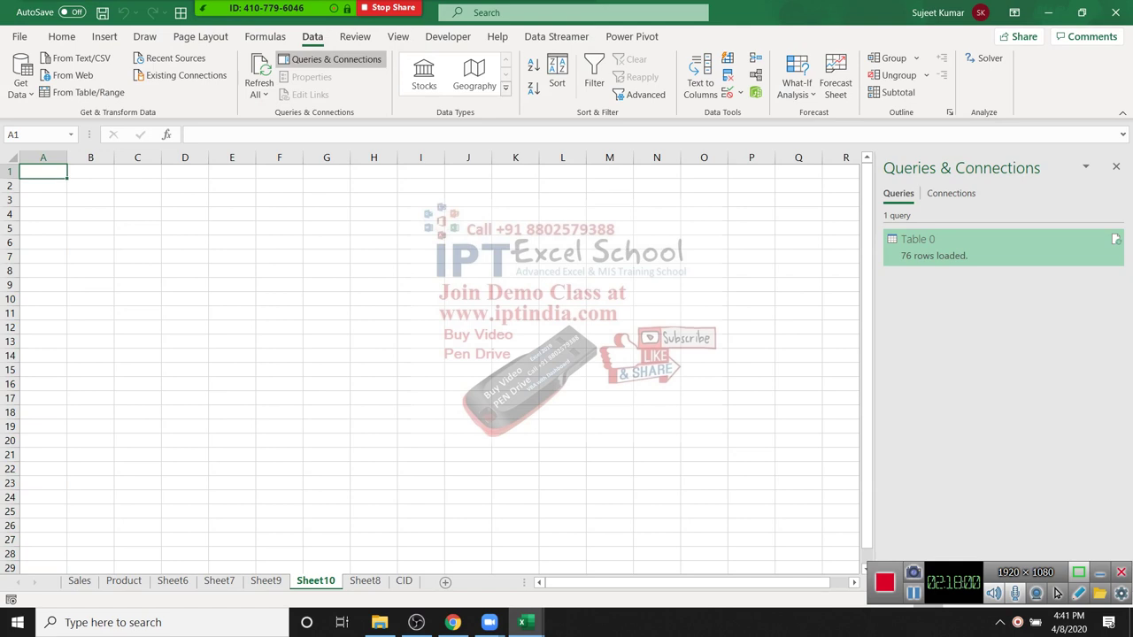
Step: Start a From Folder import and set its path to the MF\Data\DT folder
click(20, 82)
mouse_move(64, 120)
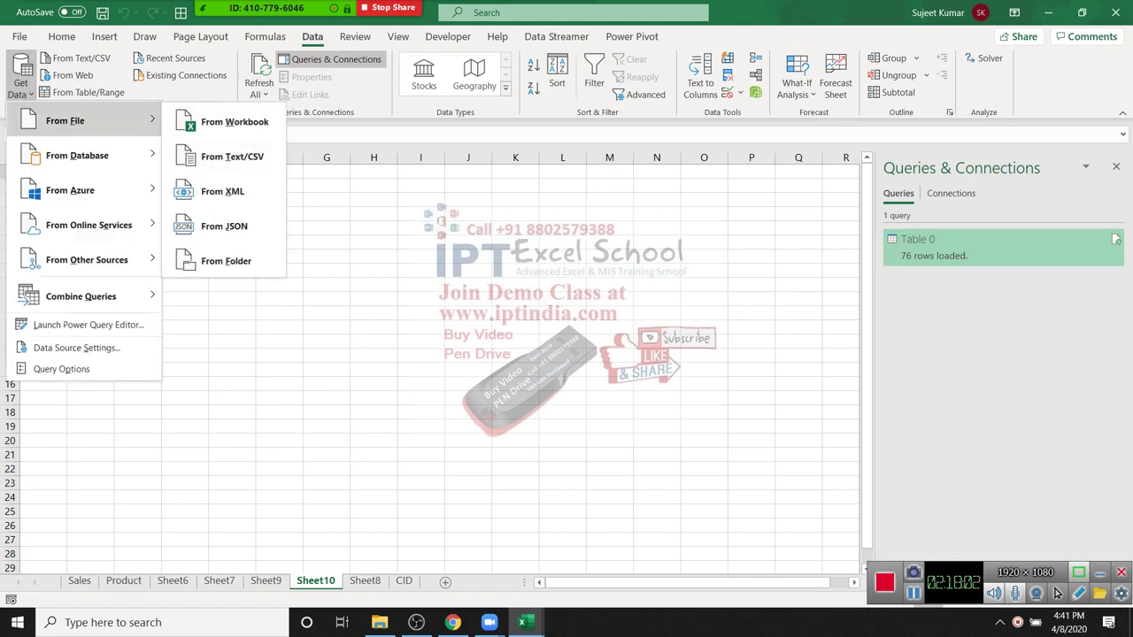
key(Escape)
key(Escape)
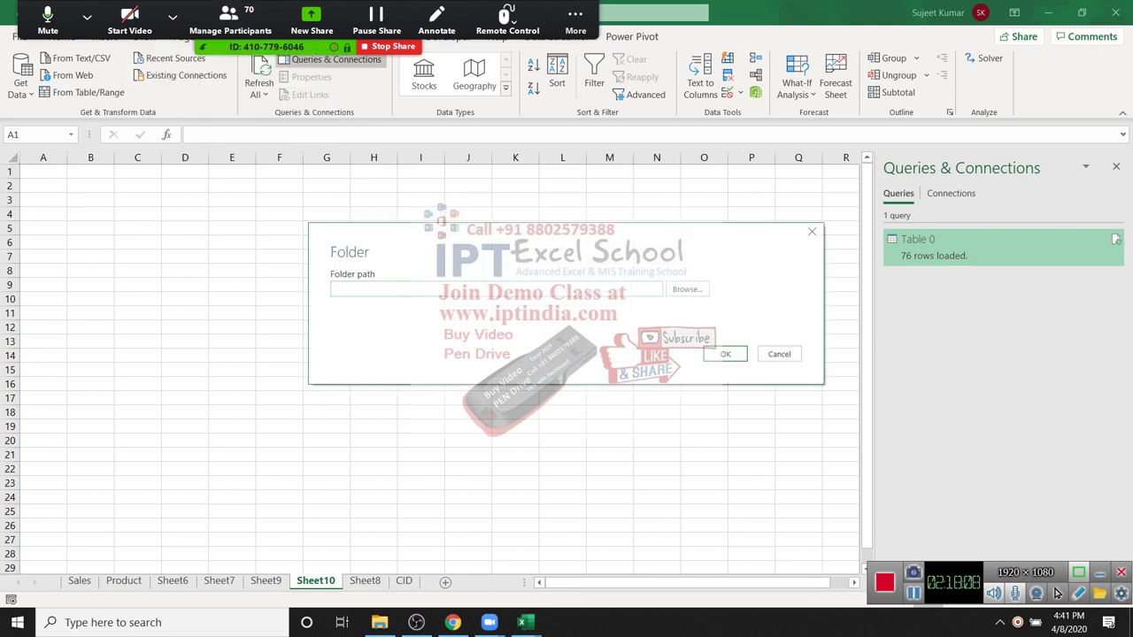
key(Tab)
key(Return)
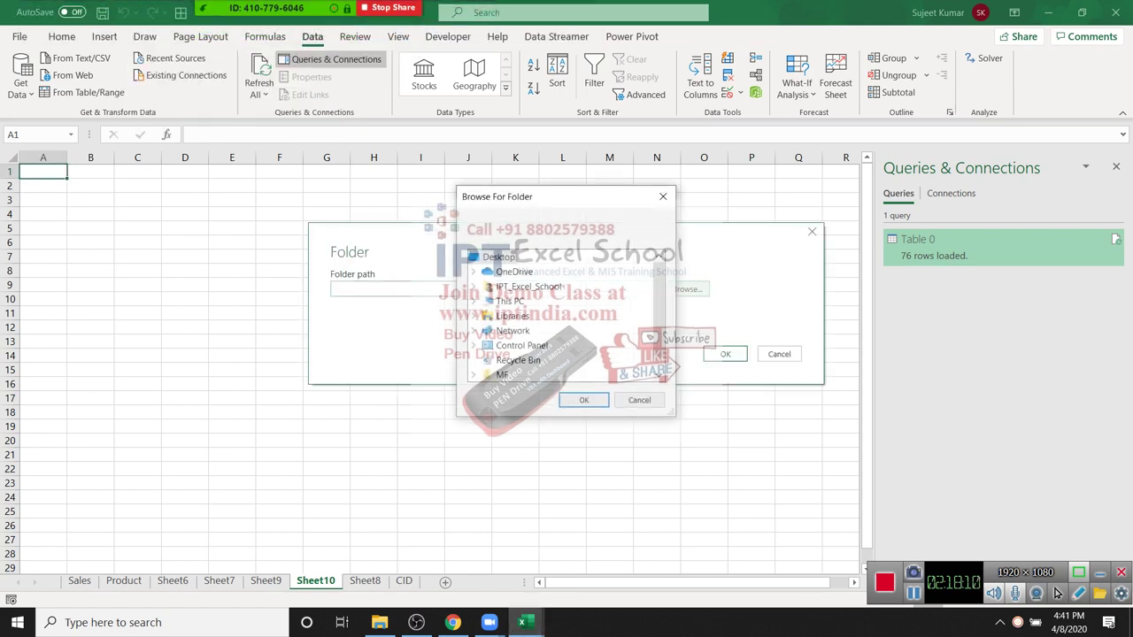
key(m)
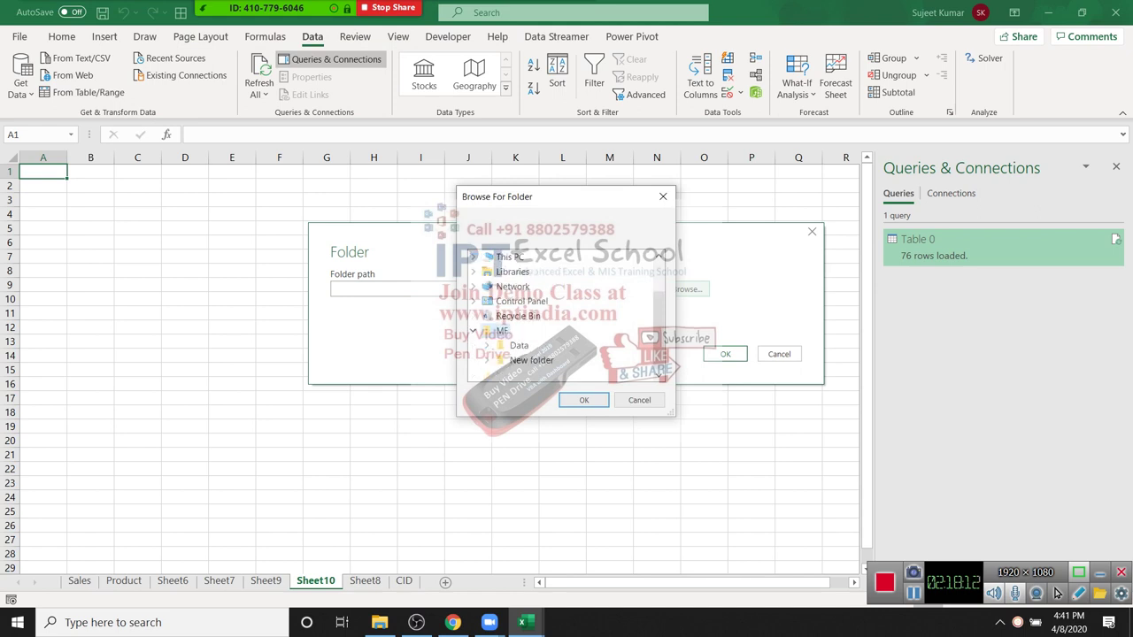
key(Right)
key(Right)
key(Right)
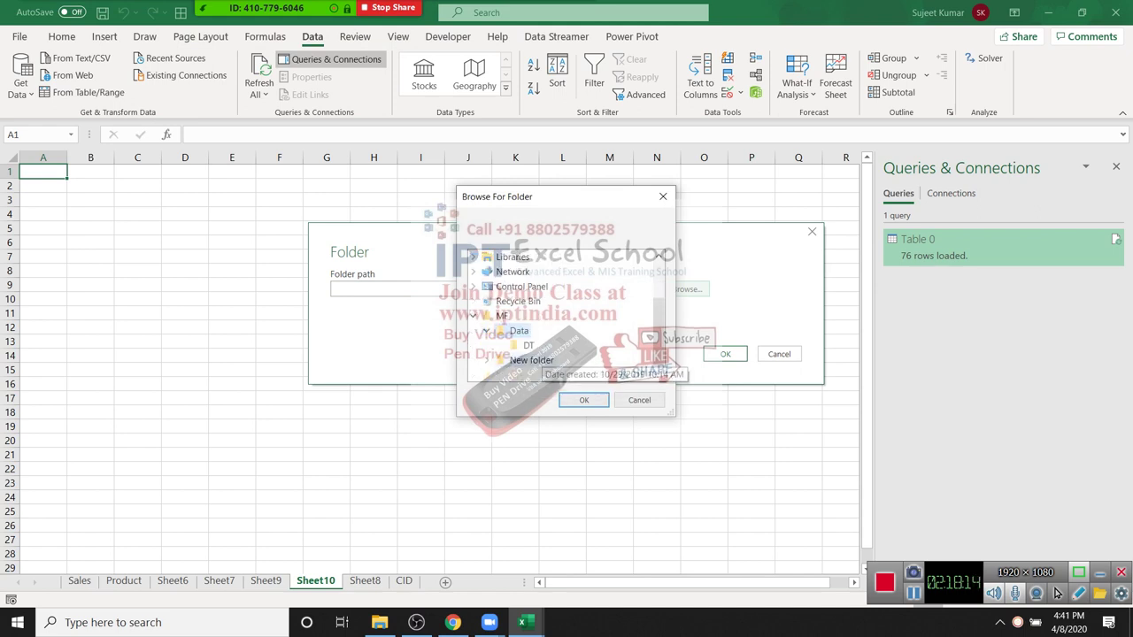
key(Down)
key(Return)
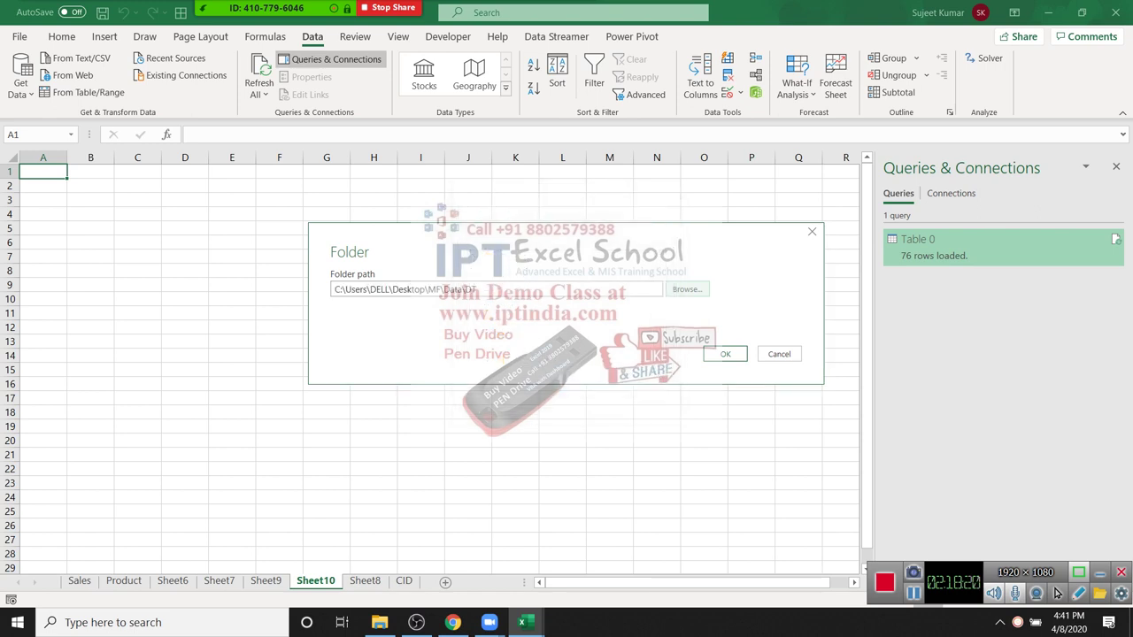
click(739, 354)
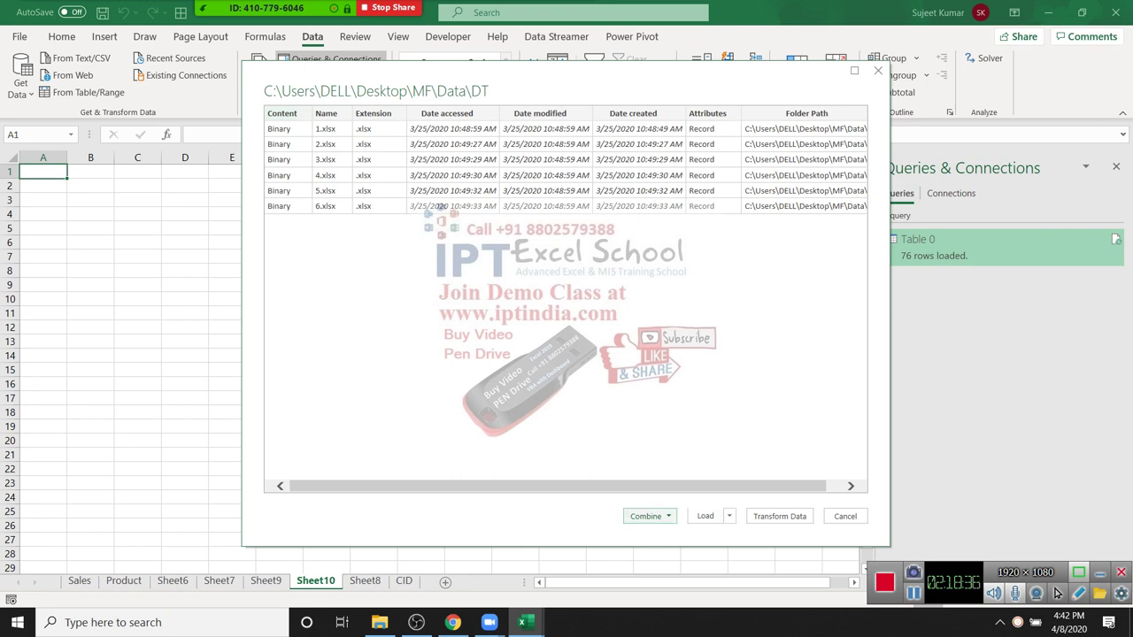
Step: Choose Combine for the six files and combine Sheet1 from each workbook
key(alt+Down)
key(Down)
key(Return)
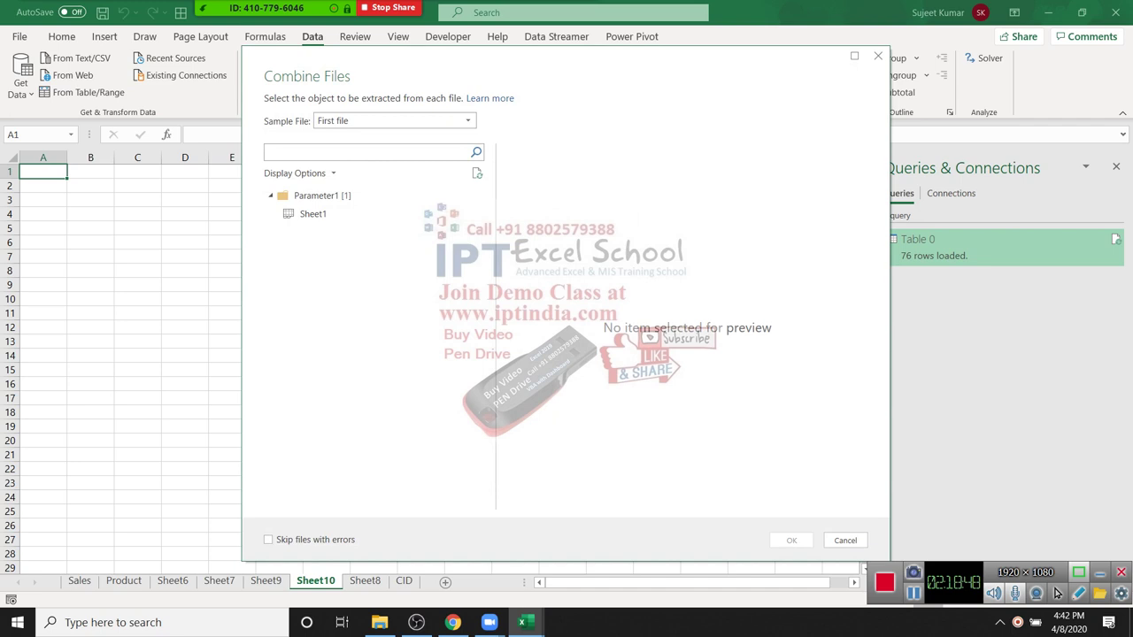
click(313, 213)
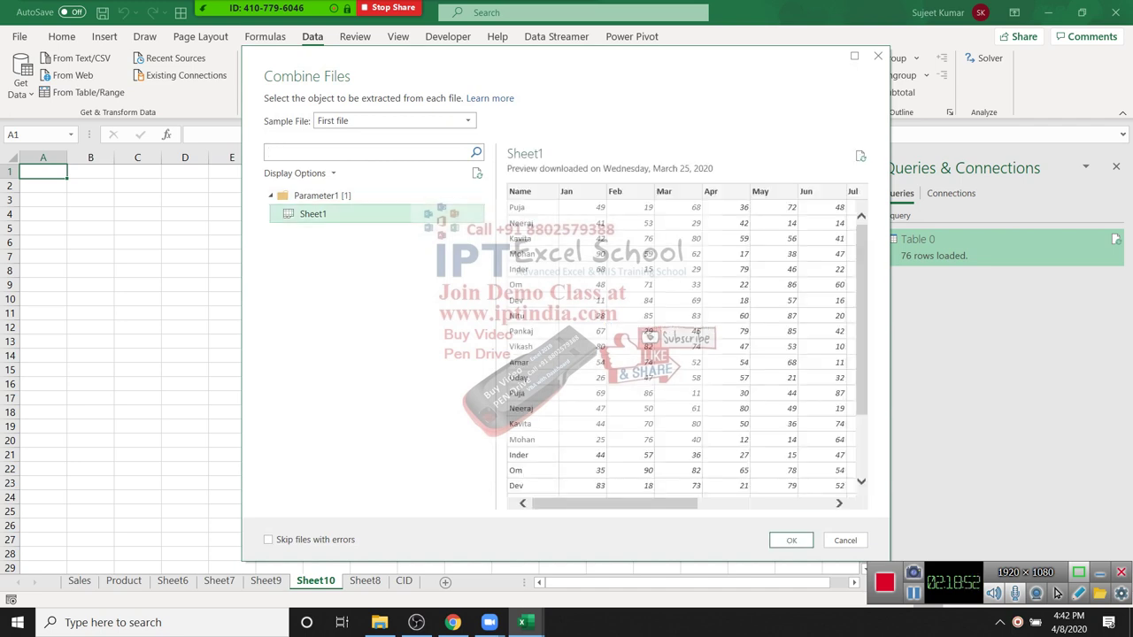
click(791, 540)
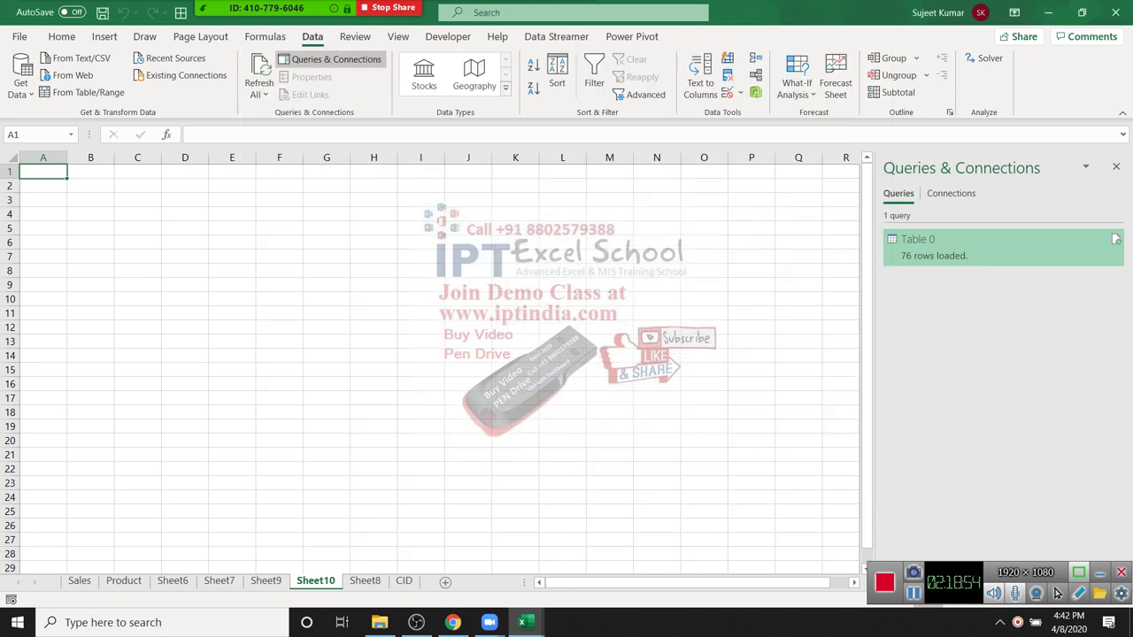
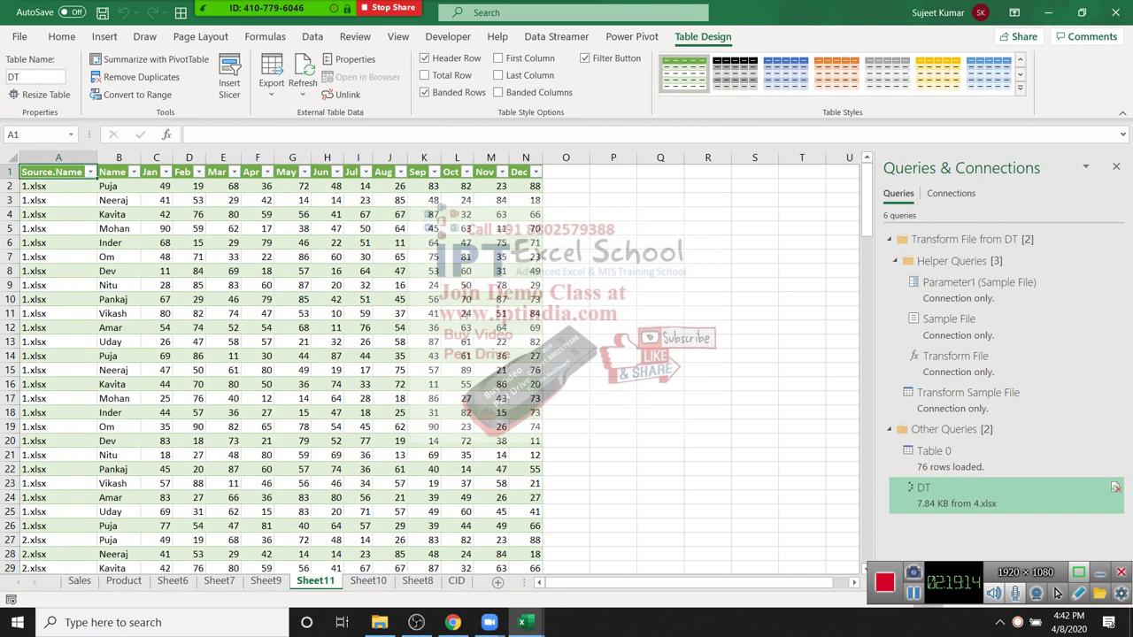
Step: Scroll through the Sheet11 table, then page forward through the worksheets to the CID sheet
scroll(1056, 593, down, 13)
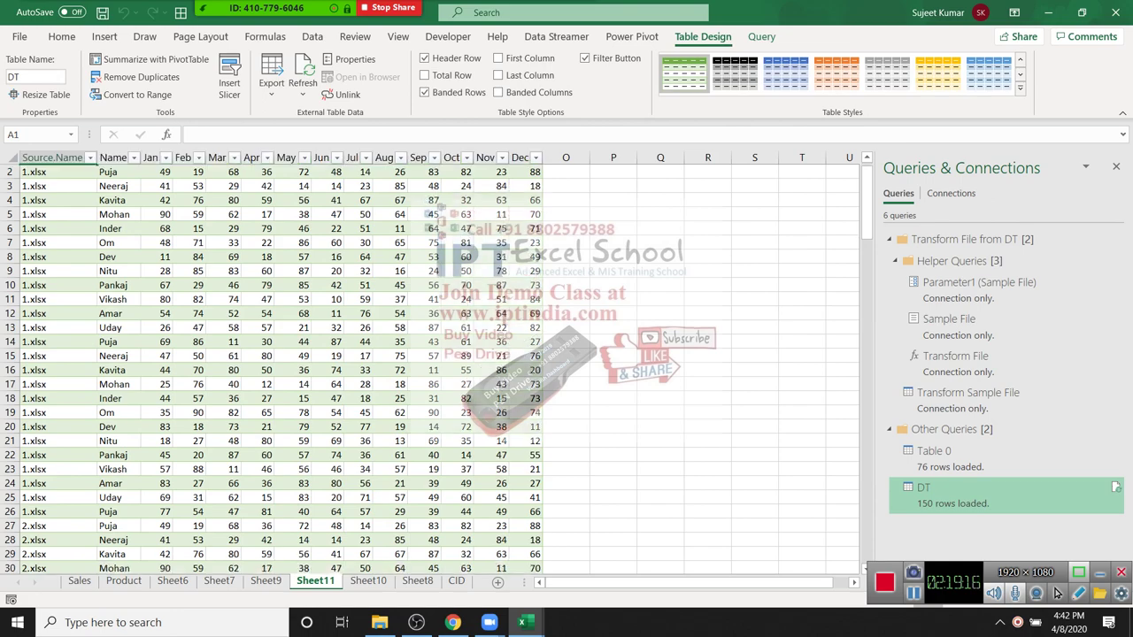
scroll(1055, 592, down, 20)
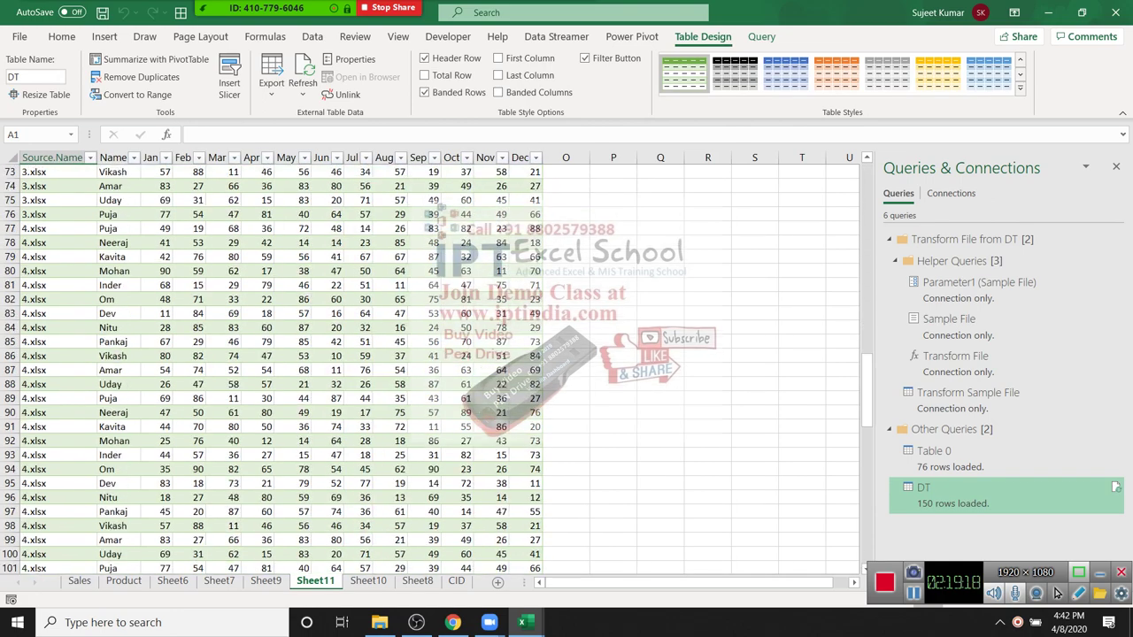
scroll(1055, 592, up, 6)
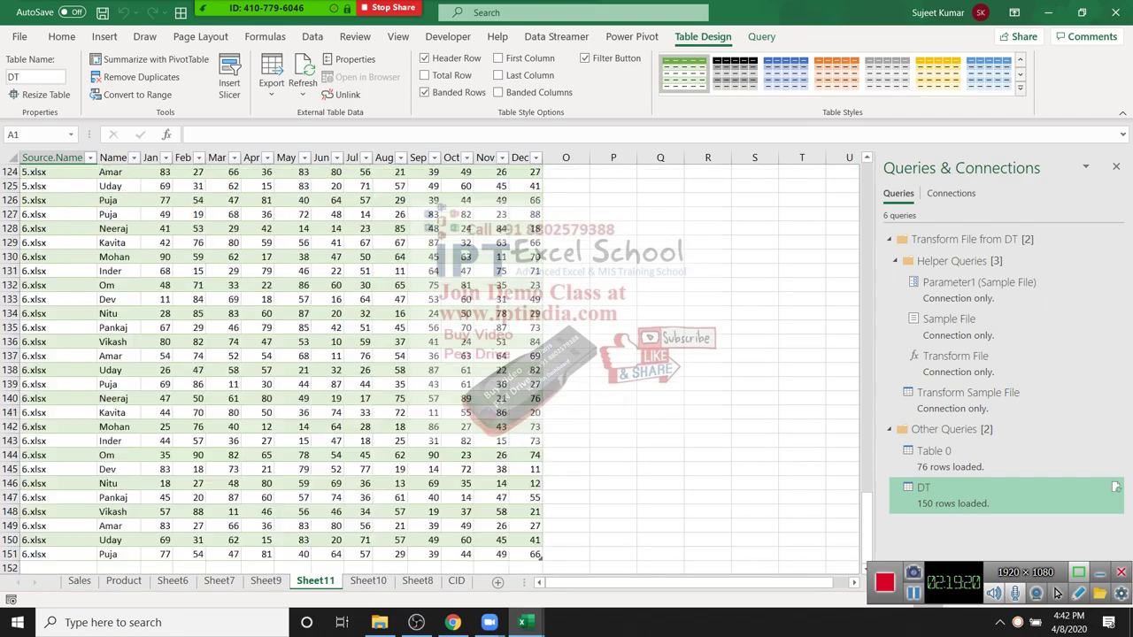
scroll(1056, 593, up, 15)
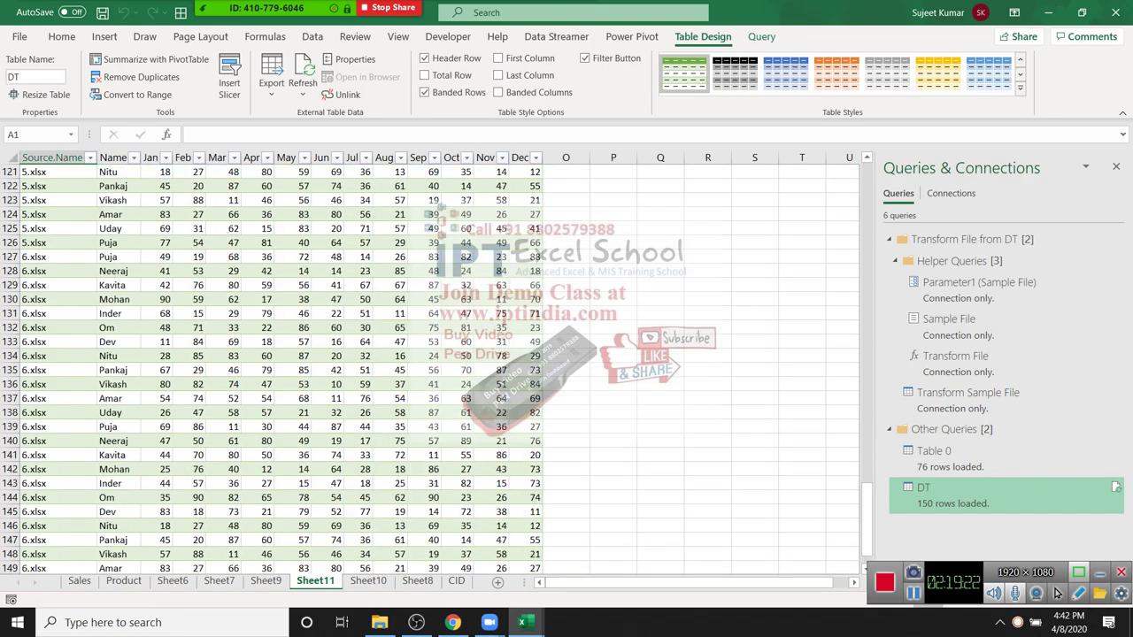
scroll(1056, 593, up, 11)
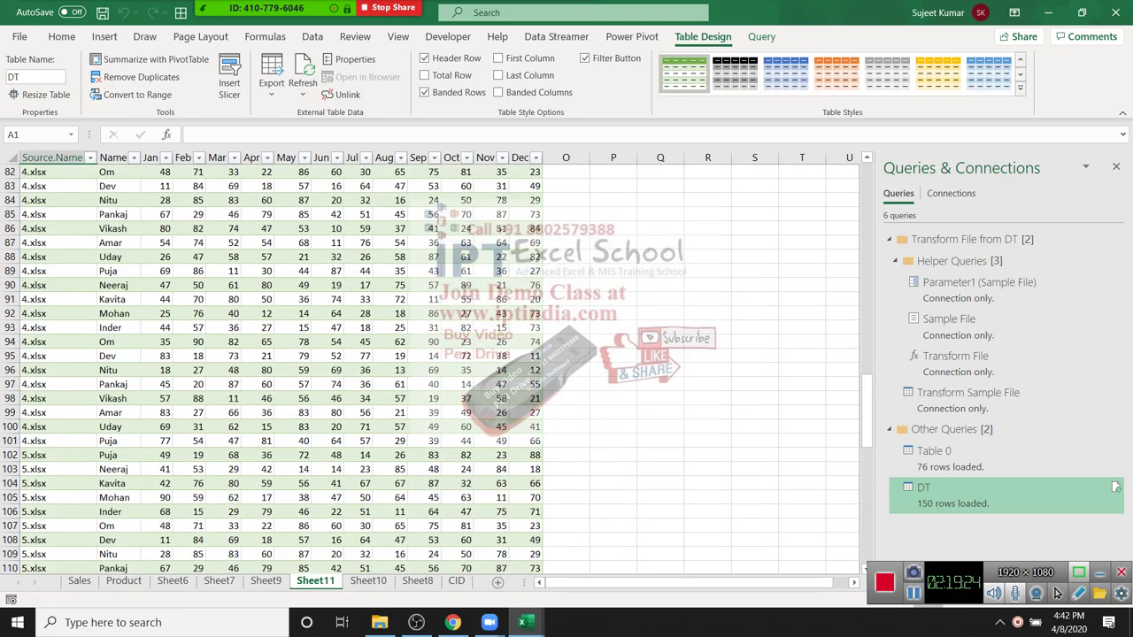
scroll(1056, 593, up, 5)
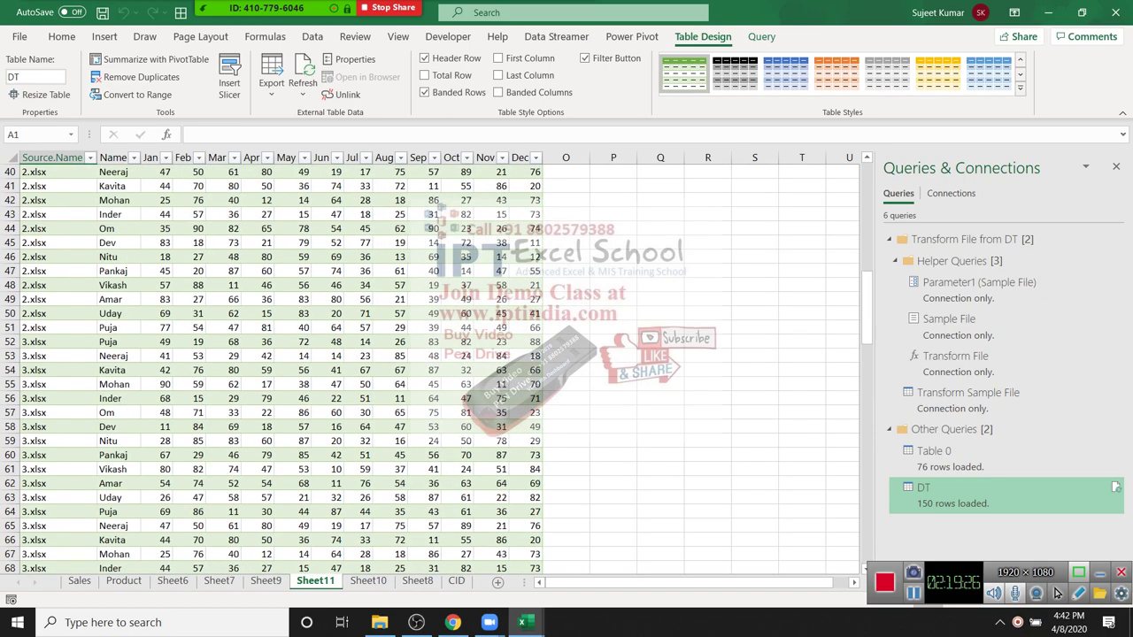
scroll(1056, 593, up, 12)
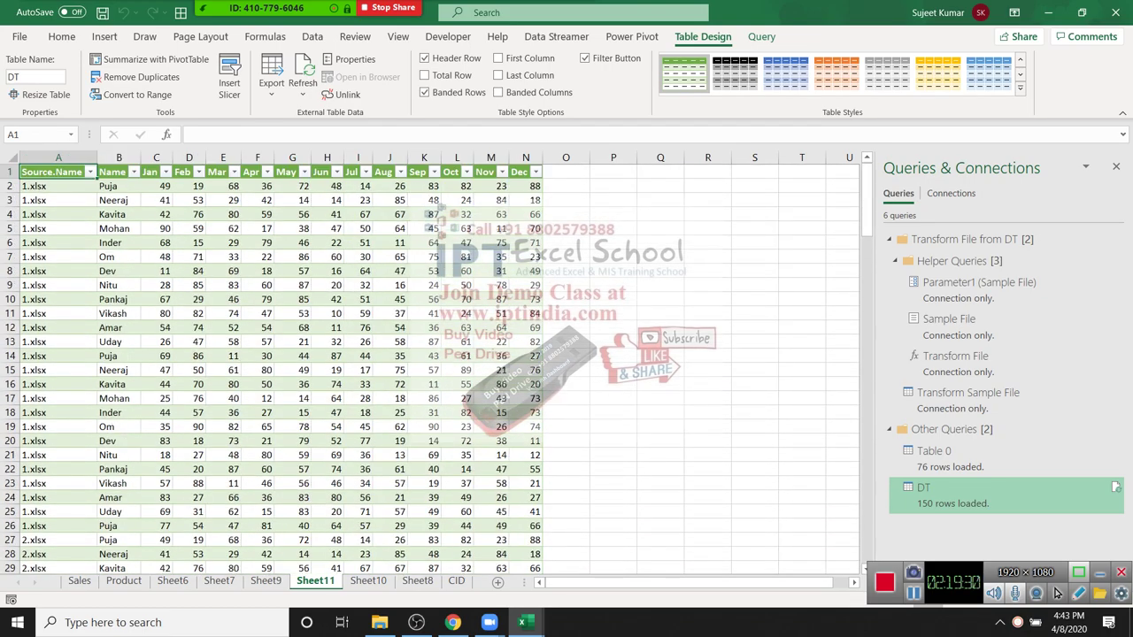
scroll(1056, 593, down, 7)
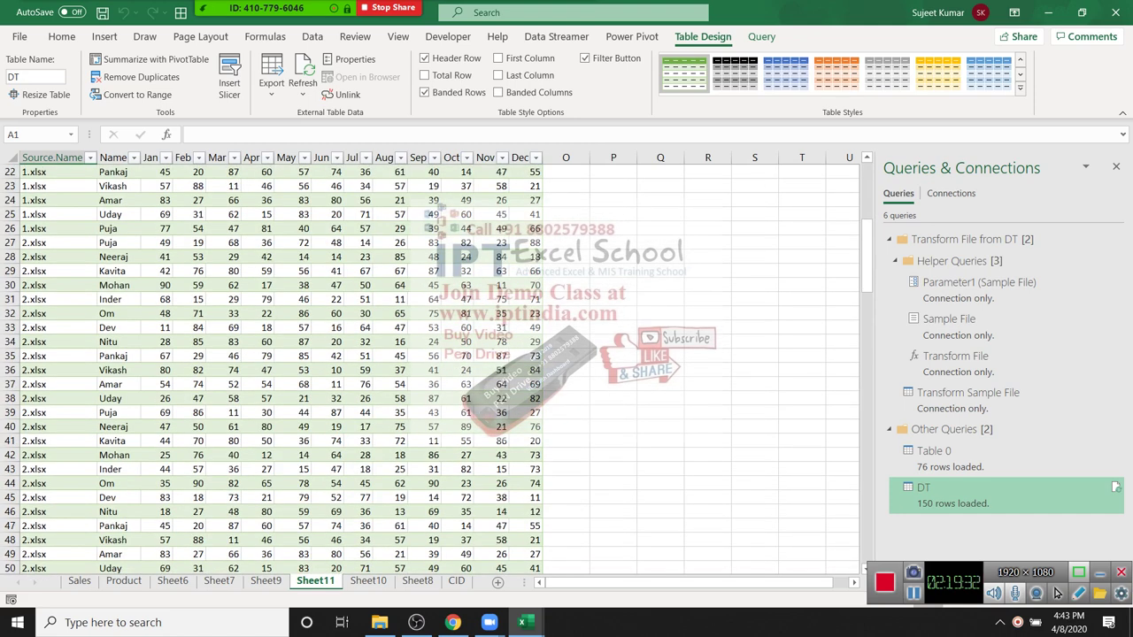
key(ctrl+Page_Down)
key(ctrl+Page_Down)
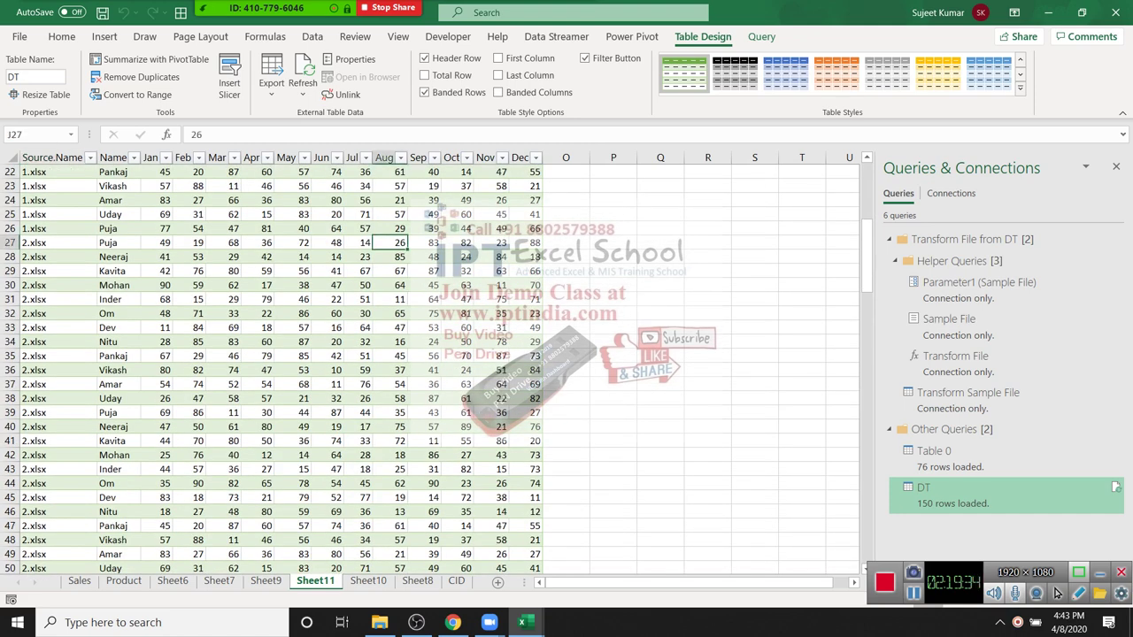
key(ctrl+Page_Down)
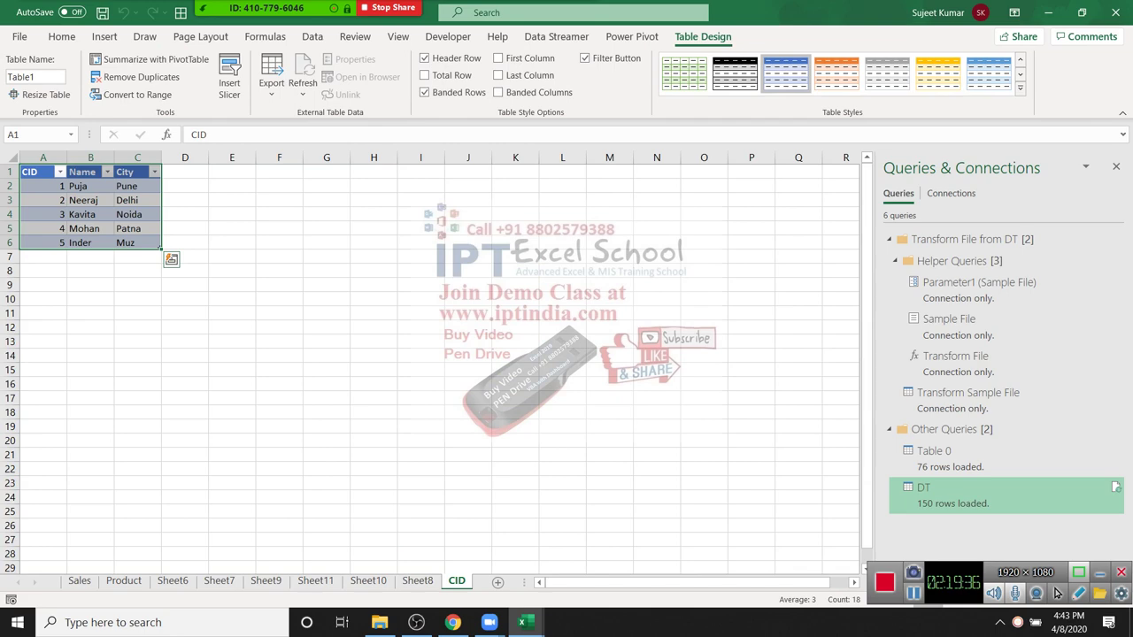
Step: Add a new blank worksheet after the CID sheet
click(420, 383)
click(497, 581)
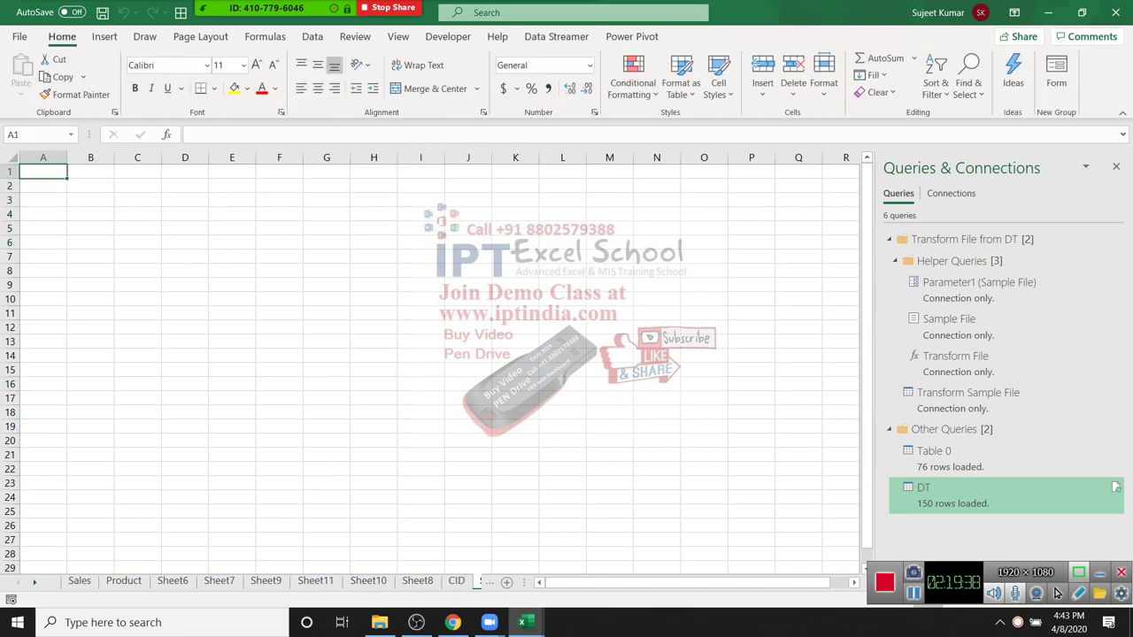
click(327, 299)
click(43, 185)
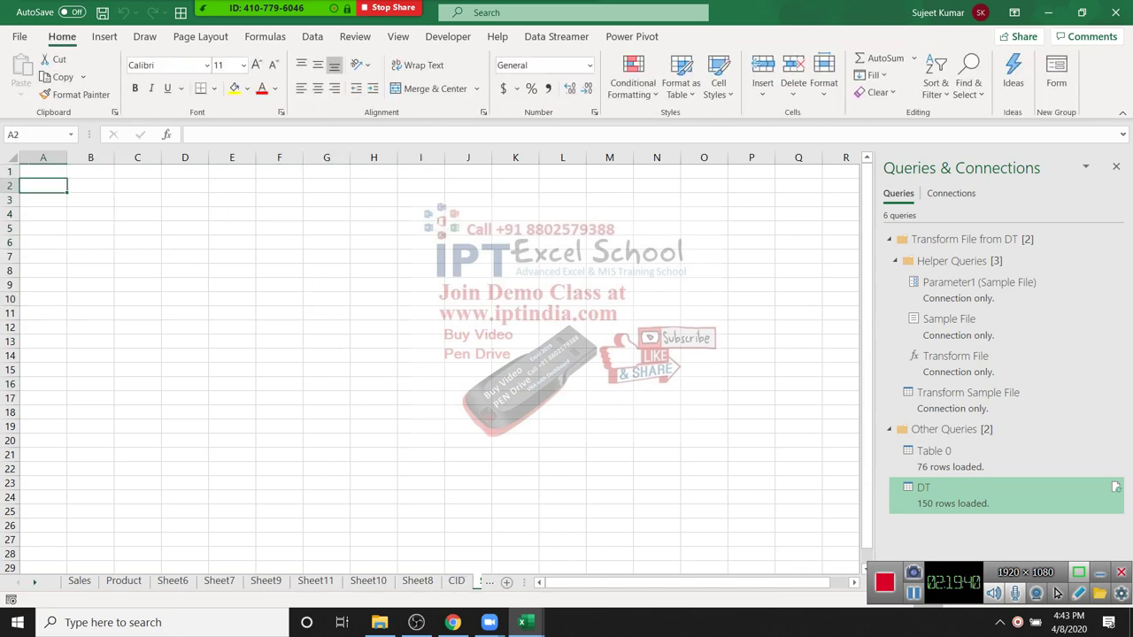
click(312, 36)
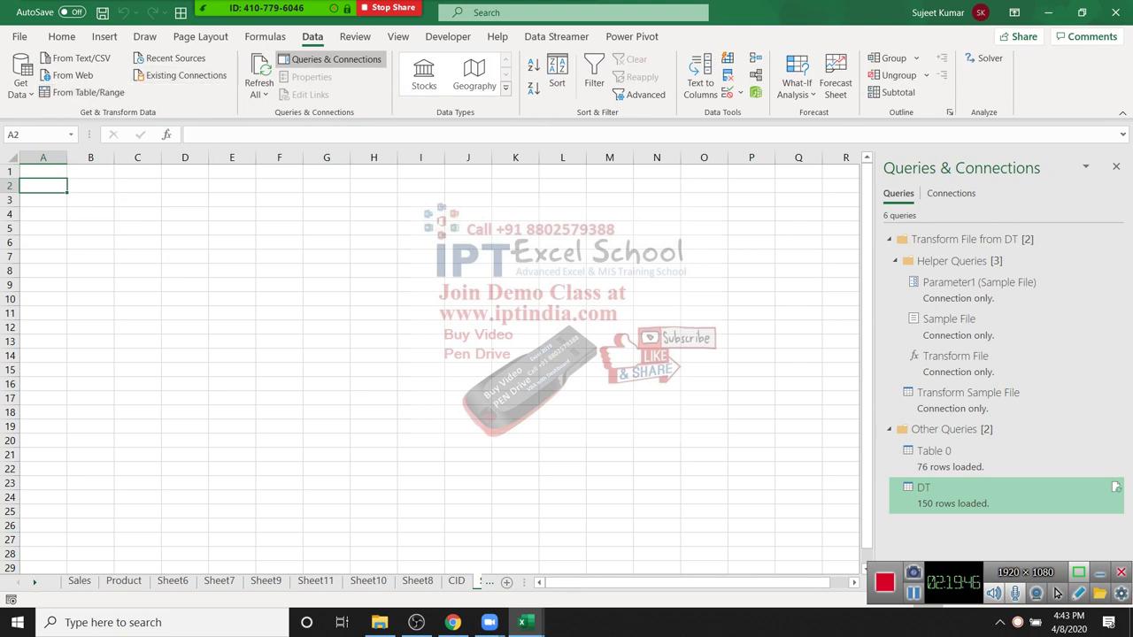
click(608, 171)
click(279, 199)
click(184, 199)
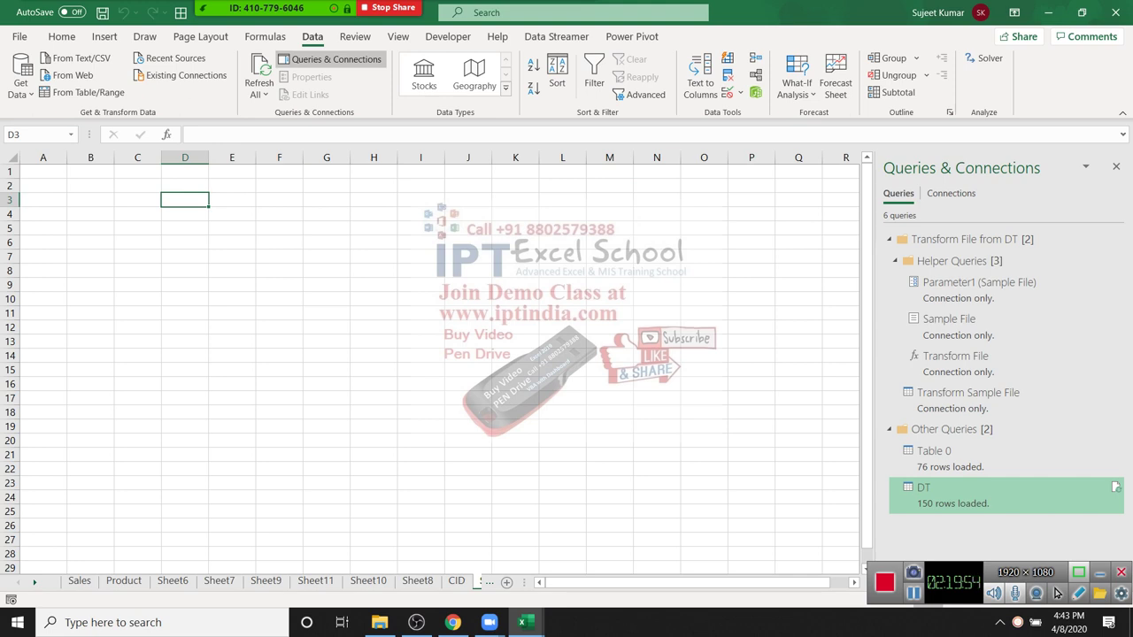
Step: Enter 20.03.2020 in B2 and fill it down through B12
click(90, 185)
text(20.03.2020)
key(Return)
key(Up)
key(shift+Down)
key(shift+Down)
key(shift+Down)
key(shift+Down)
key(shift+Down)
key(shift+Down)
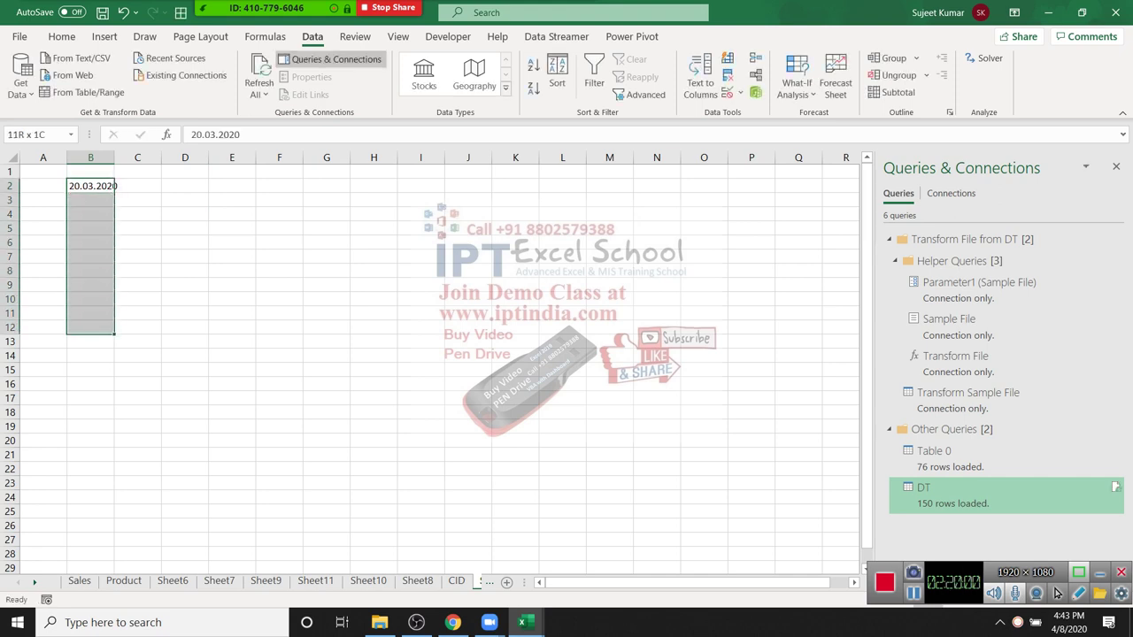
key(ctrl+d)
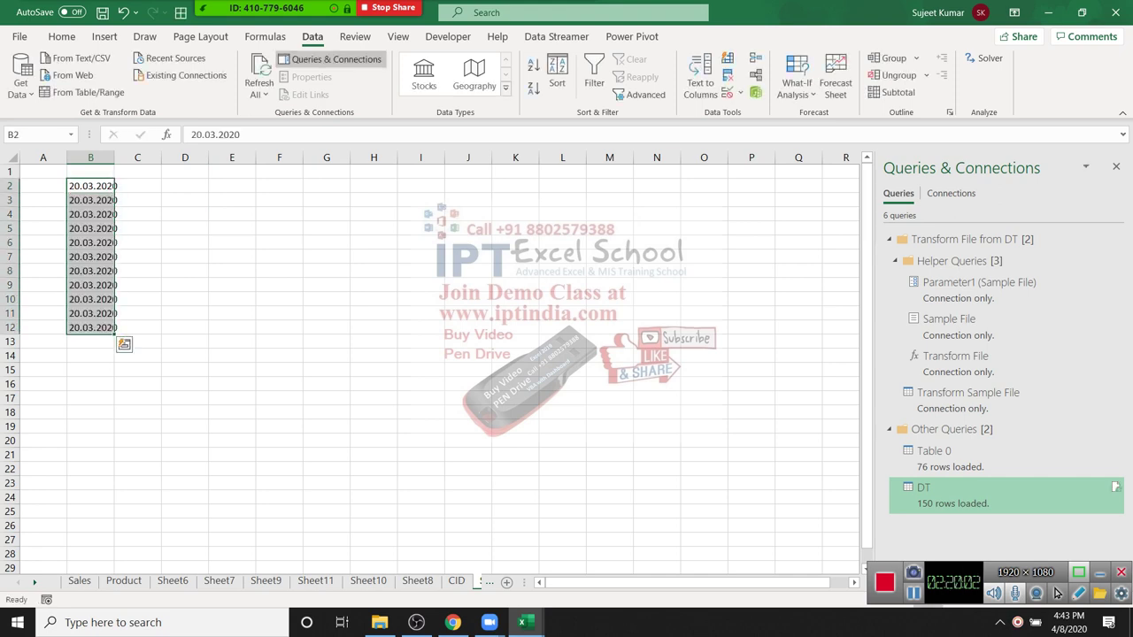
Step: Convert B2:B12 into real dates using Text to Columns with DMY date order
click(699, 79)
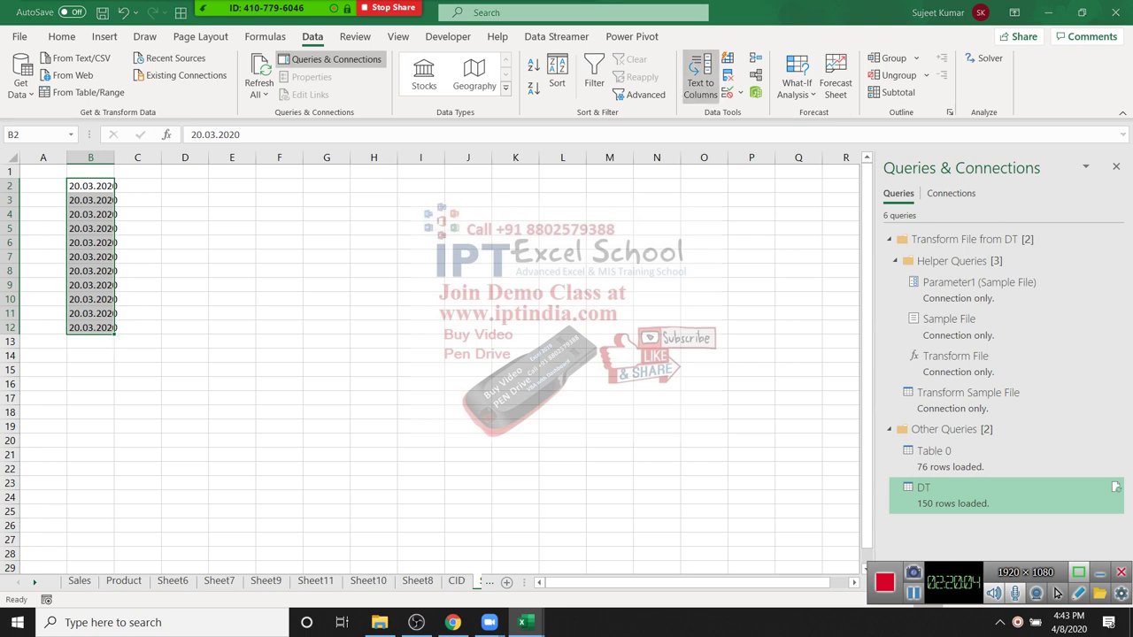
key(Return)
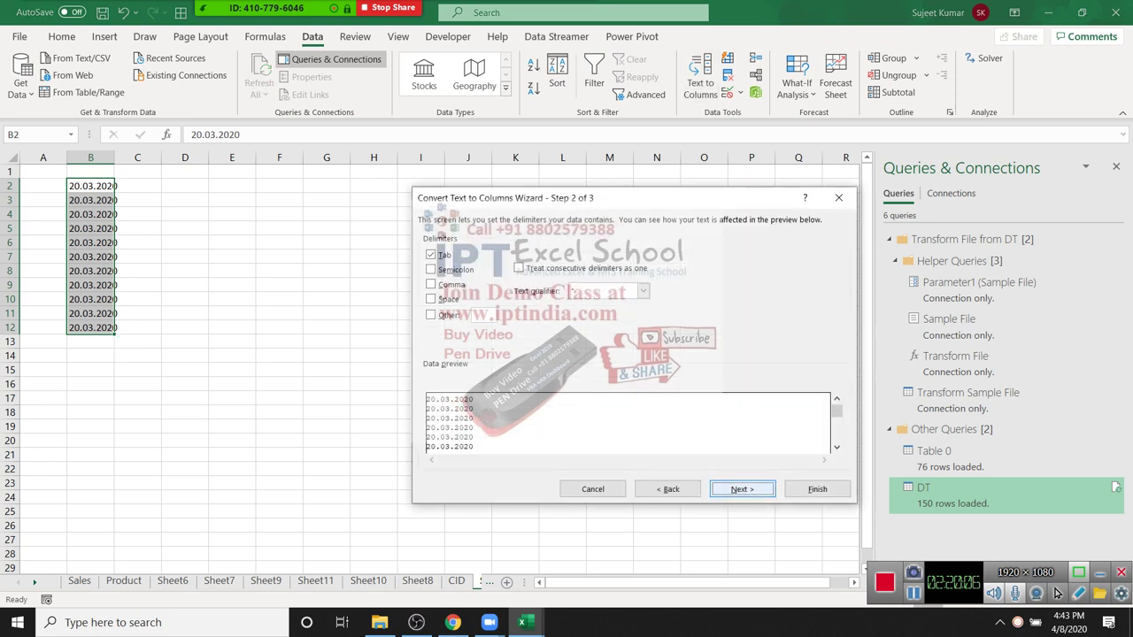
key(Return)
key(alt+d)
key(Down)
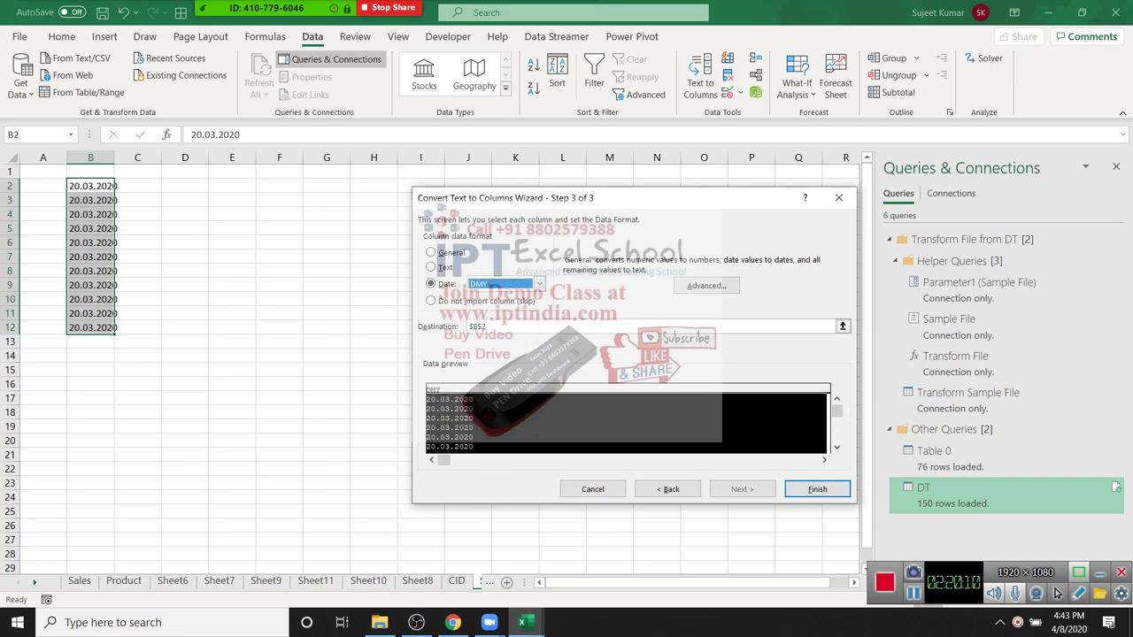
key(Return)
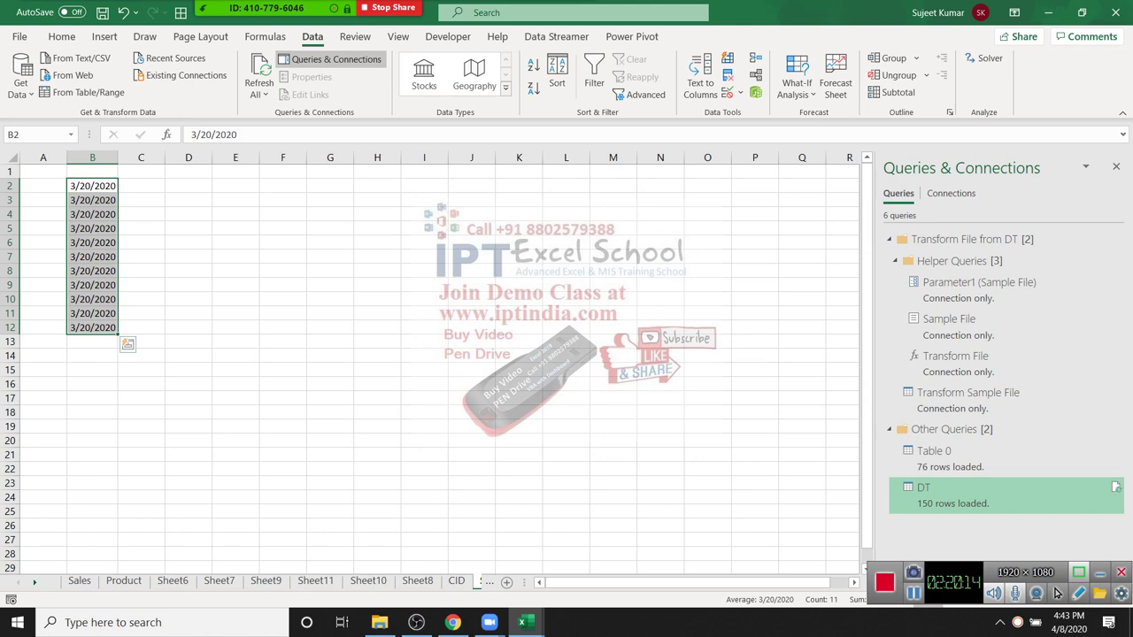
click(282, 256)
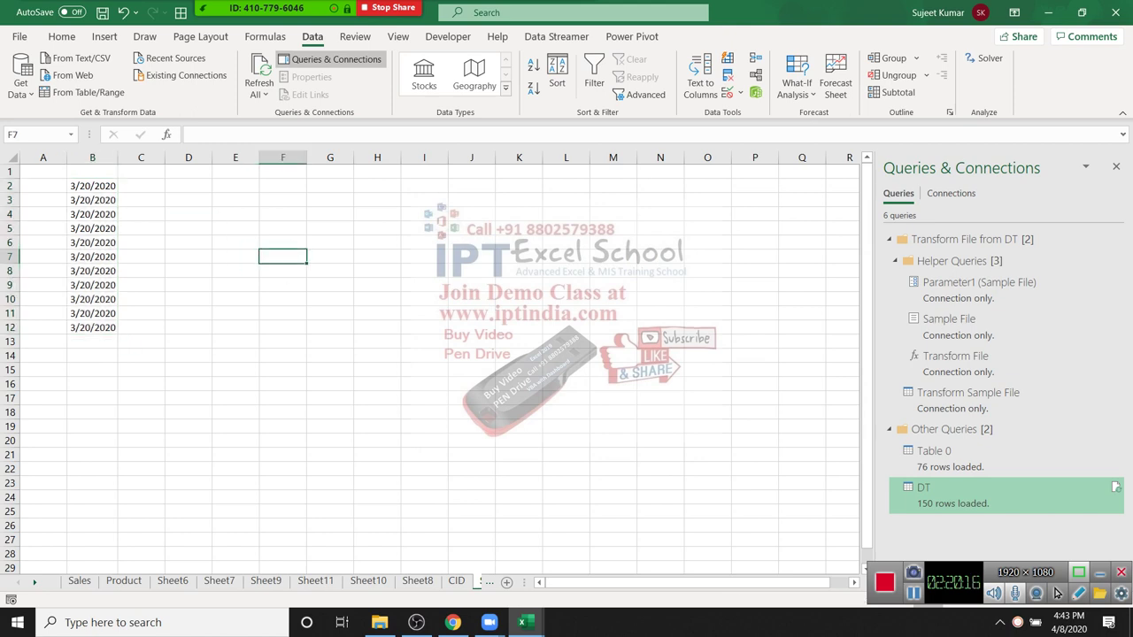
Step: Enter the heading 'City' in F1 and select column F downward
key(ctrl+Up)
text(City)
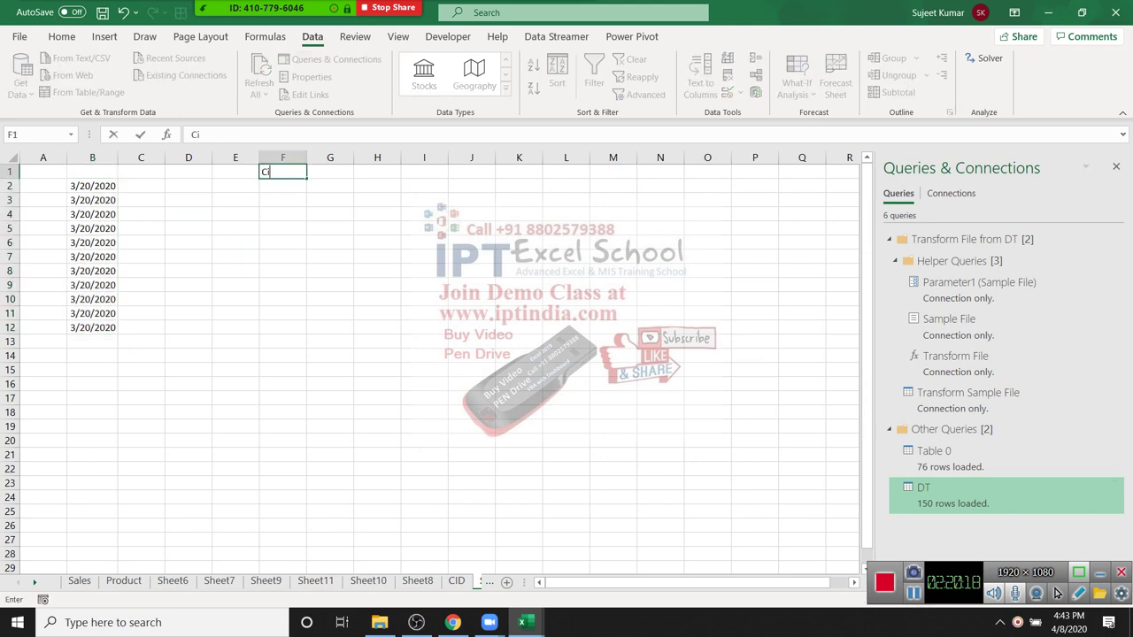
key(Return)
key(Up)
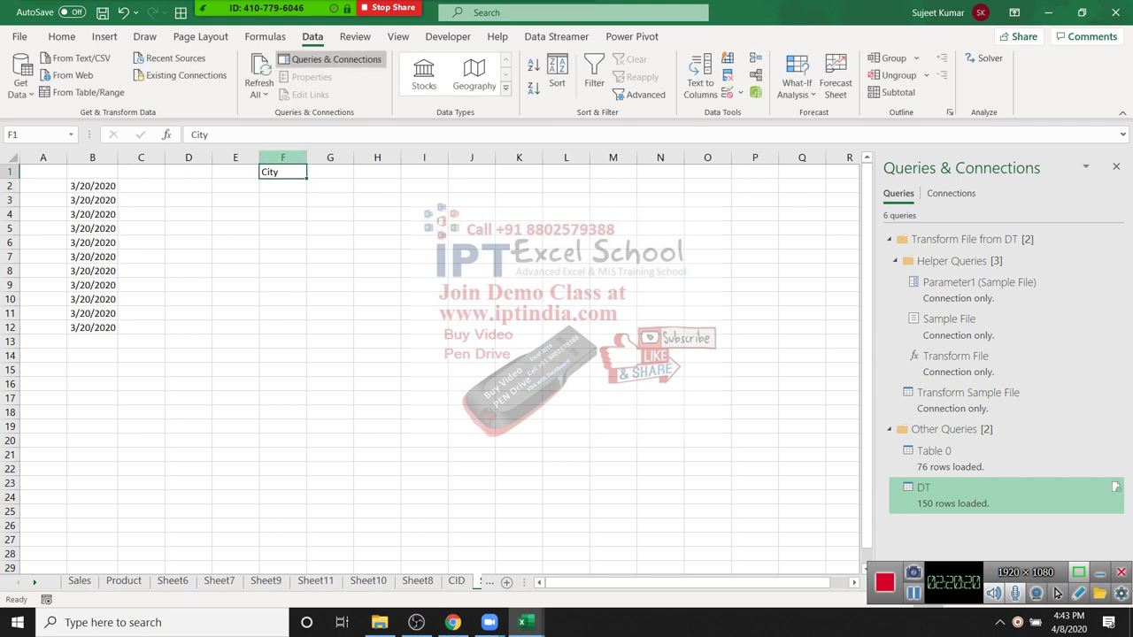
key(ctrl+shift+Down)
Step: Give column F List data validation with source Delhi,Pune,Patna,Noida
key(alt+a)
key(v)
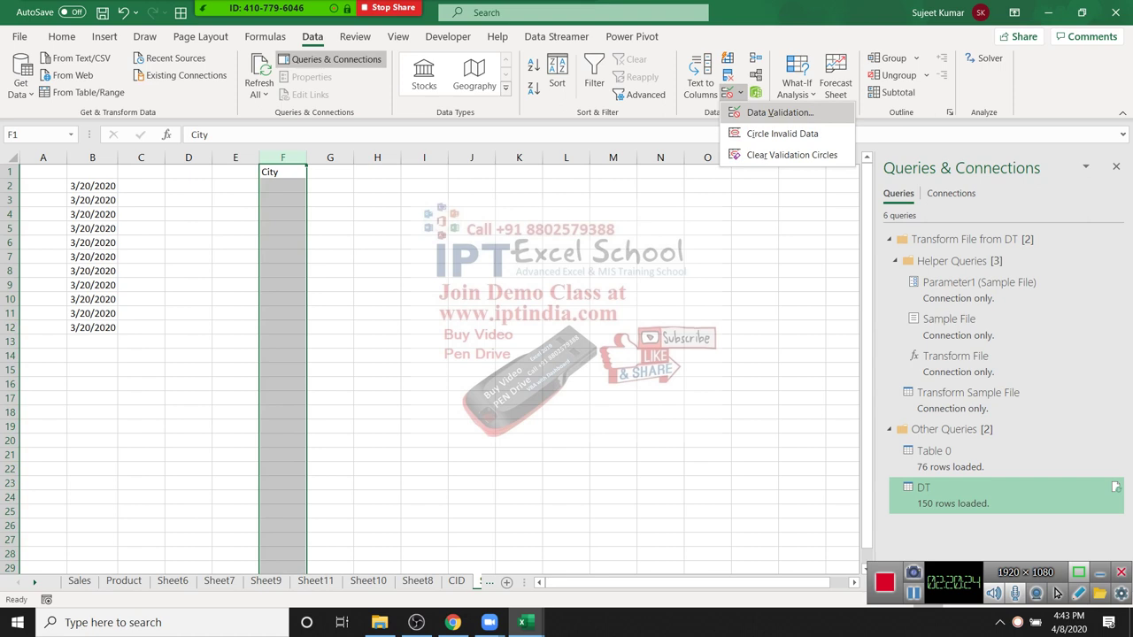
key(v)
key(alt+Down)
key(Down)
key(Down)
key(Down)
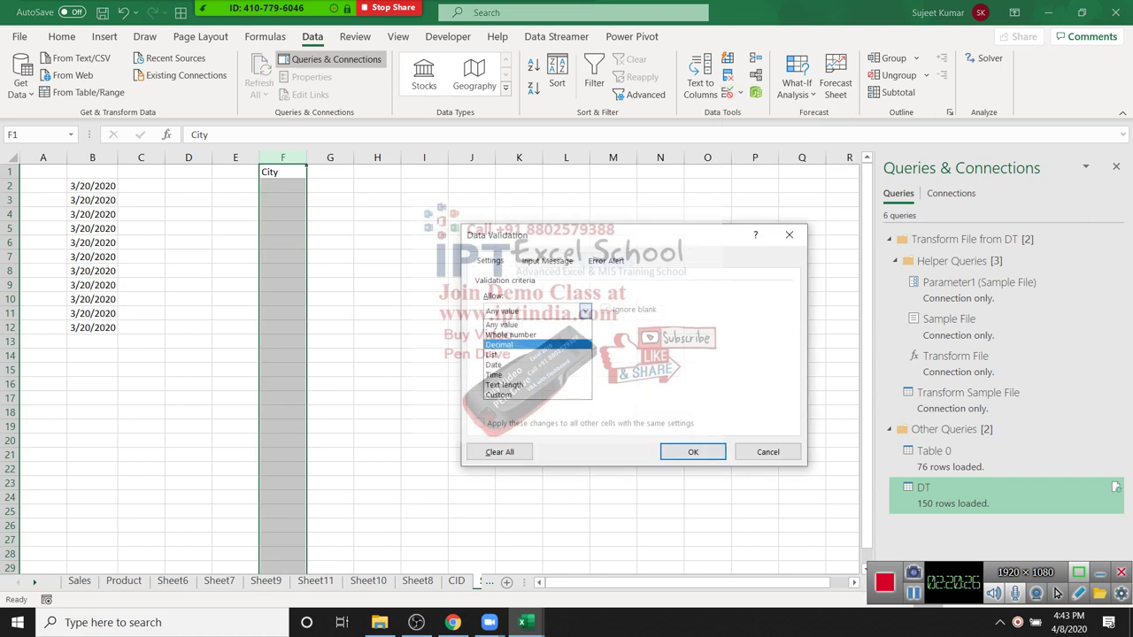
key(Return)
key(alt+s)
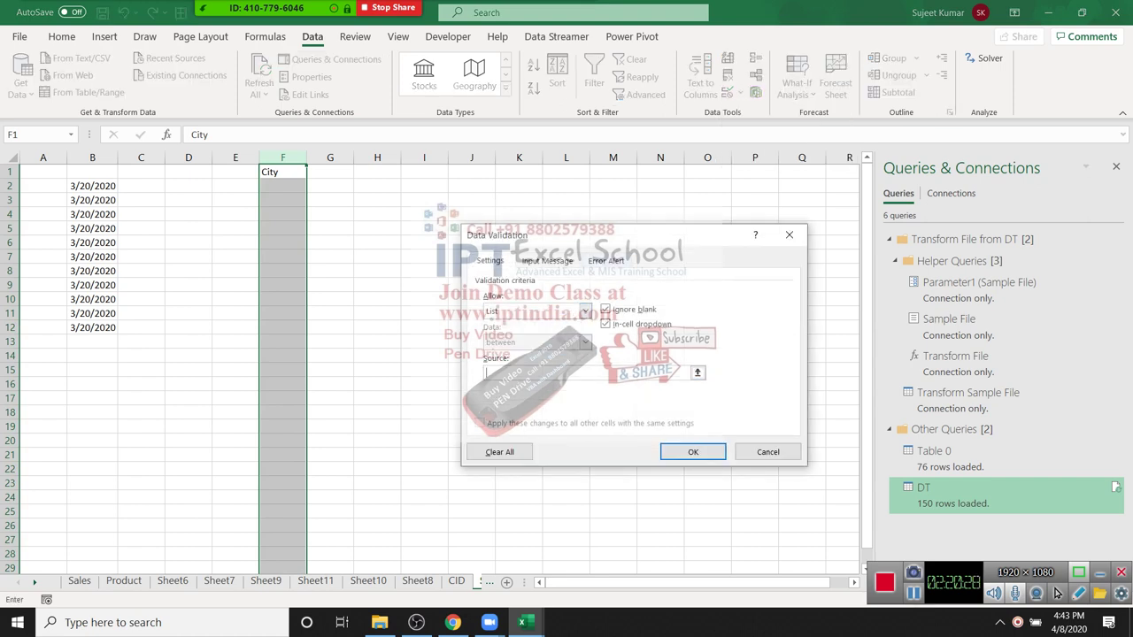
text(Delhi,Pune,Patna,Noida)
key(Return)
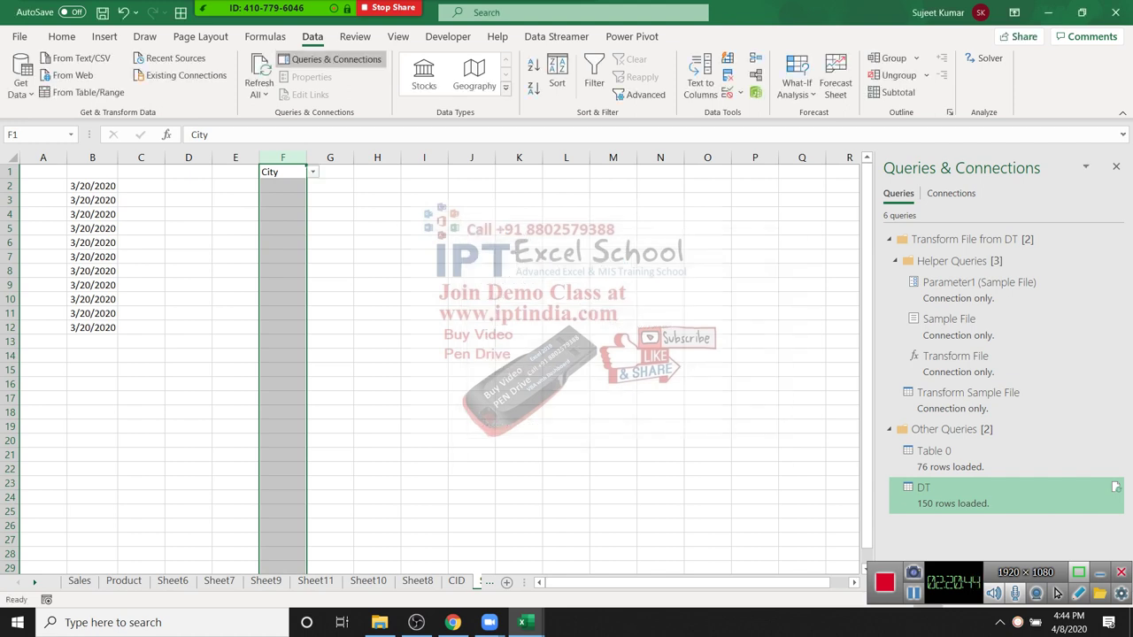
Step: Pick Delhi in F2 and Patna in F3 from the city dropdown
key(Up)
key(Down)
key(alt+Down)
key(Down)
key(Return)
key(Down)
key(alt+Down)
key(Down)
key(Down)
key(Down)
key(Return)
Step: Type Puja in I2 and flash-fill the remaining names down column I
key(Down)
key(Down)
key(Down)
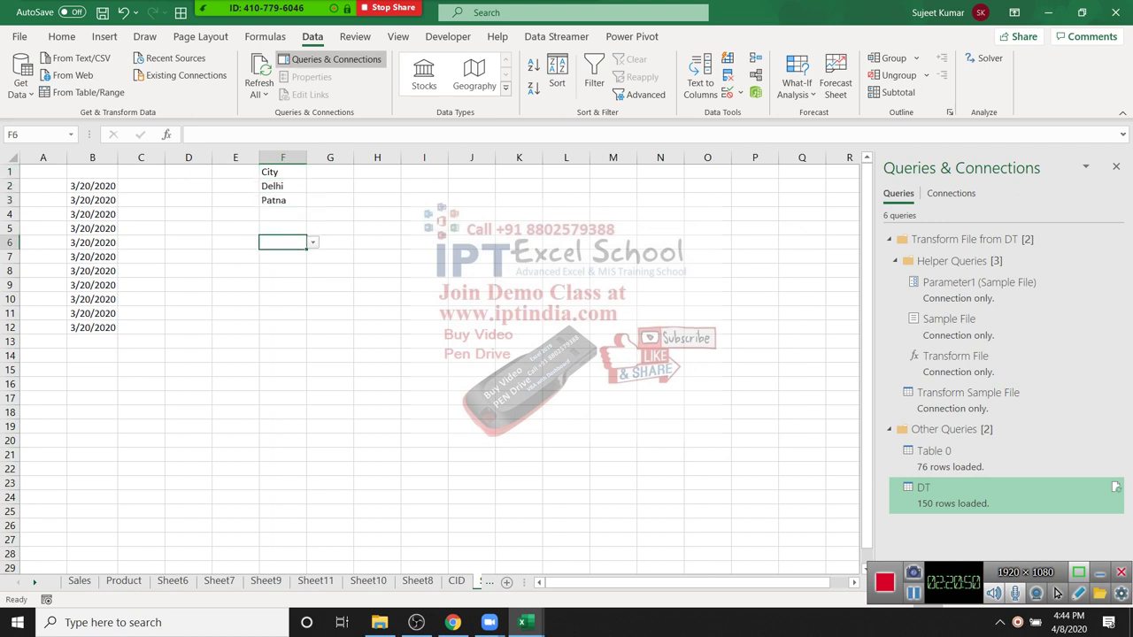
key(Up)
key(Up)
key(Up)
key(Right)
key(Right)
key(Right)
key(Up)
key(BackSpace)
text(Puja)
key(Return)
key(Up)
key(ctrl+e)
scroll(1055, 593, down, 6)
scroll(1055, 593, down, 1)
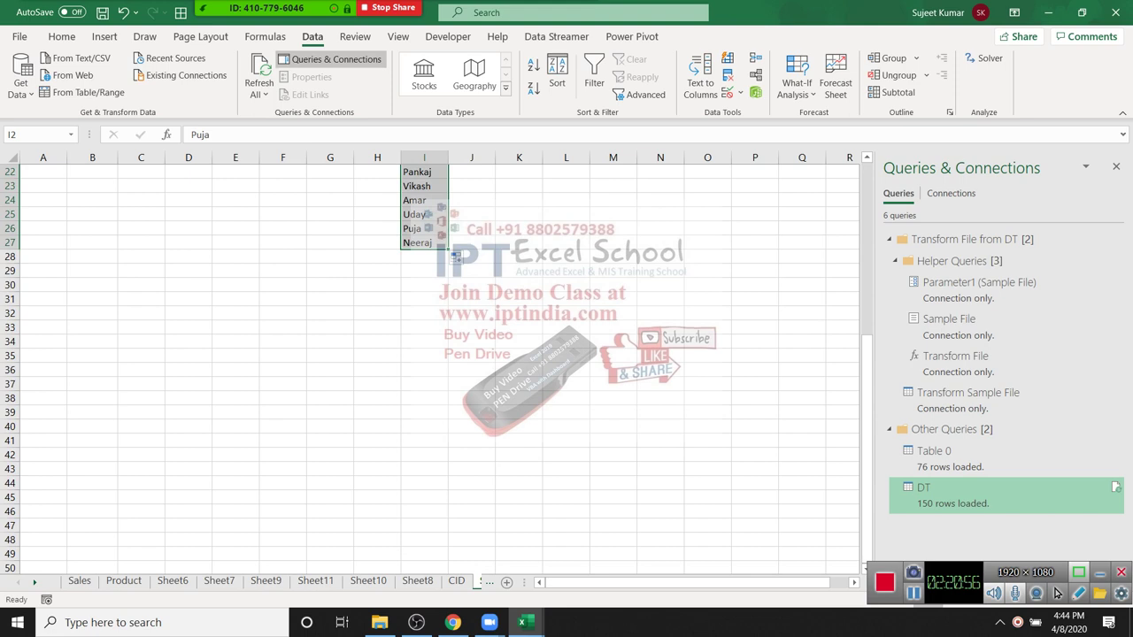
Step: Extend the repeating names further down column I and remove the duplicates
drag(448, 249, 448, 496)
scroll(448, 495, up, 7)
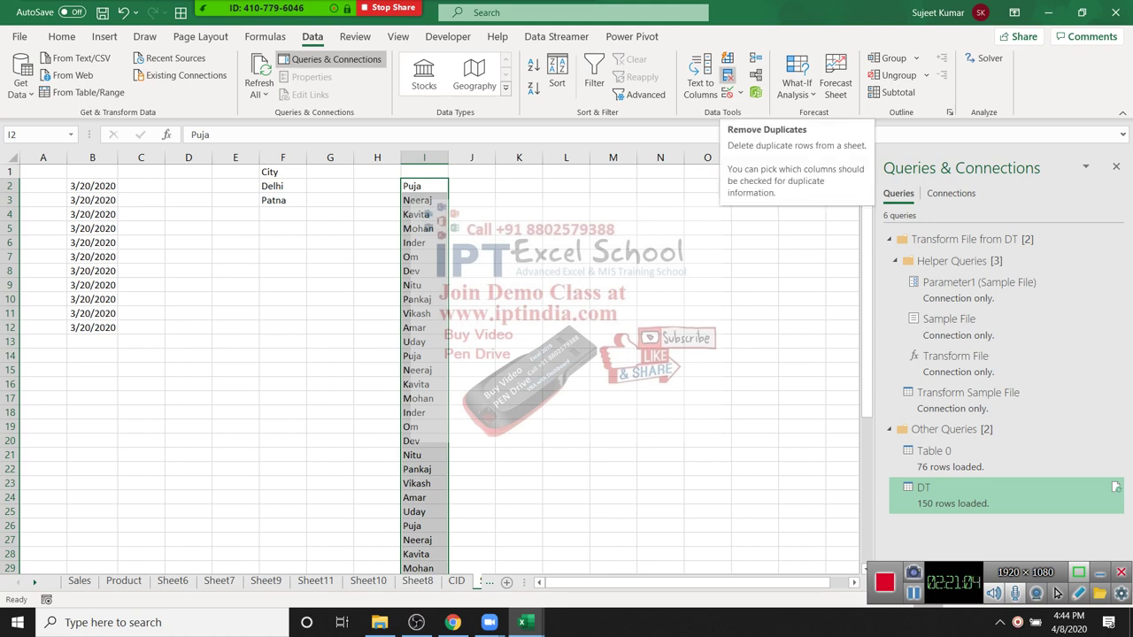
click(728, 75)
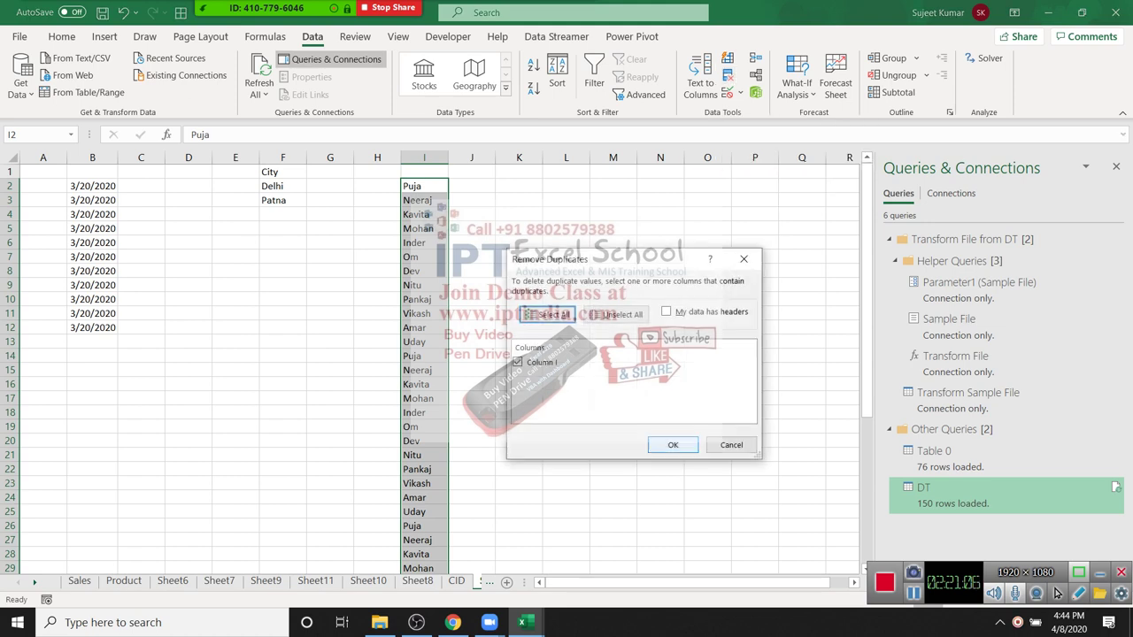
key(Return)
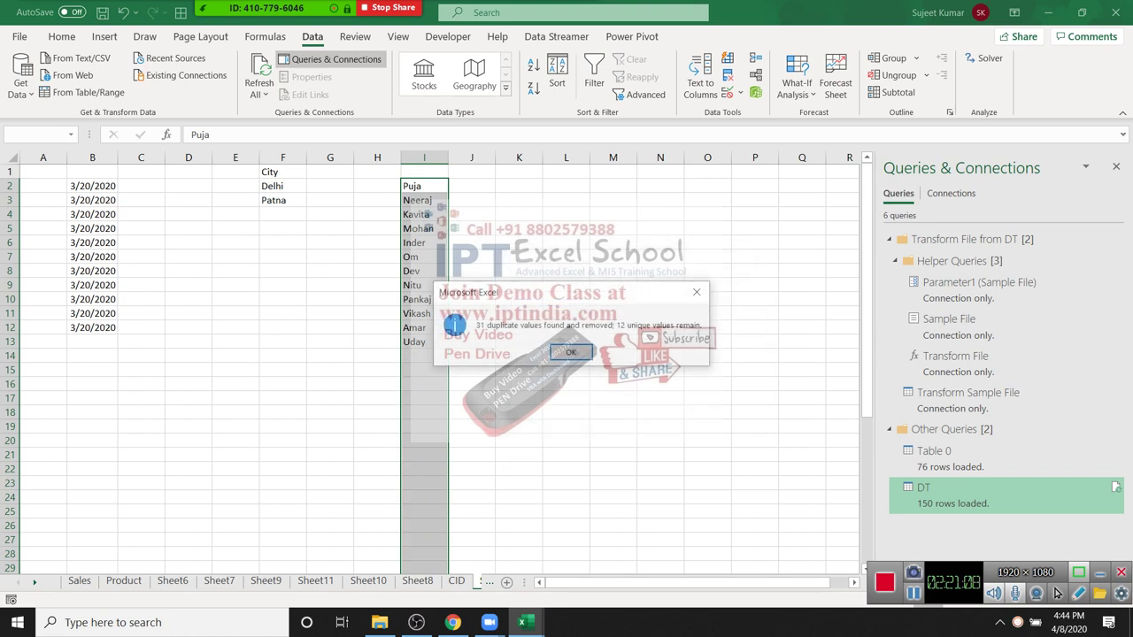
key(Return)
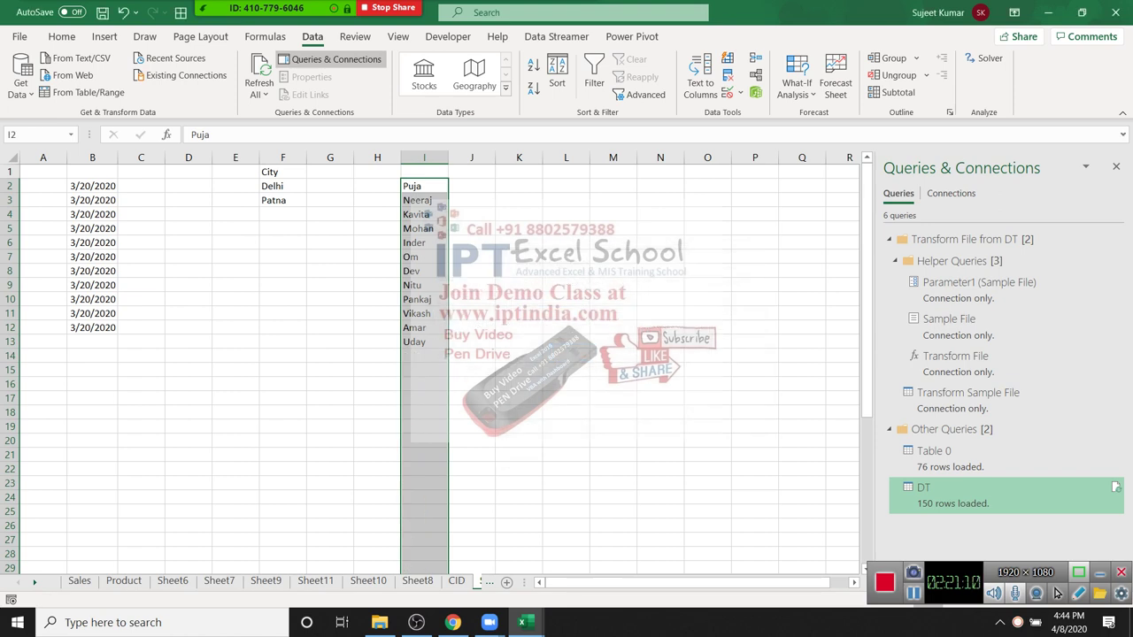
Step: Select the twelve unique names in I2:I13, Uday up to Puja, then deselect
key(Down)
key(Down)
key(Down)
key(Down)
key(Down)
key(Down)
key(Down)
key(Down)
key(Down)
key(Down)
key(Down)
key(shift+Up)
key(shift+Up)
key(shift+Up)
key(shift+Up)
key(shift+Up)
key(shift+Up)
key(shift+Up)
key(shift+Up)
key(shift+Up)
key(shift+Up)
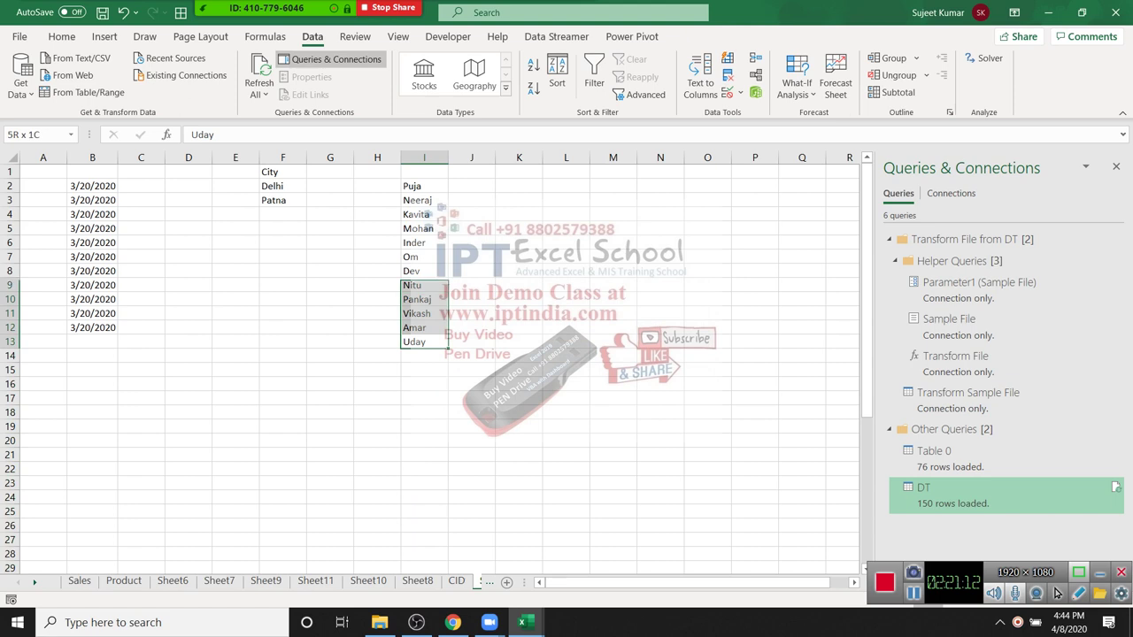
key(shift+Up)
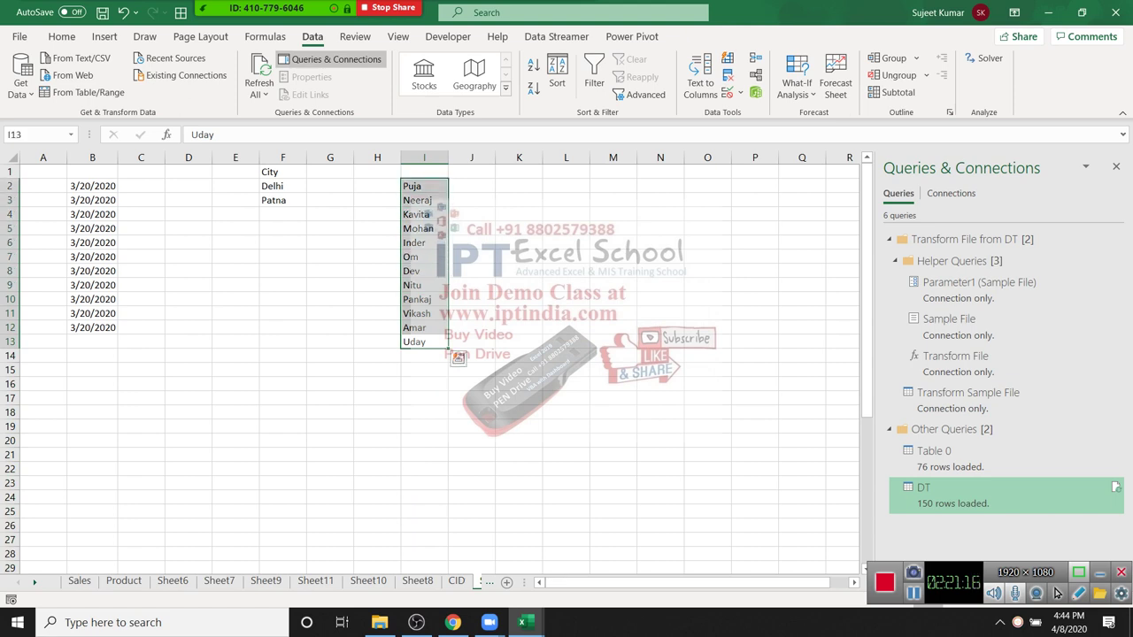
click(518, 214)
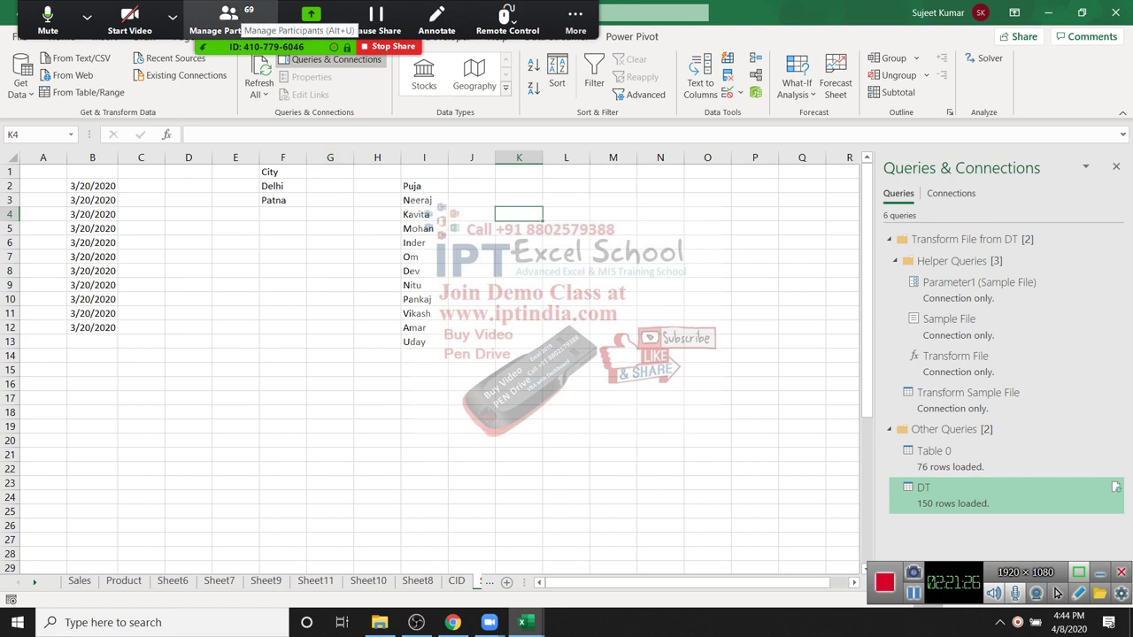
Step: Check the meeting's participant list, then open Excel's File start page from cell D5
click(230, 22)
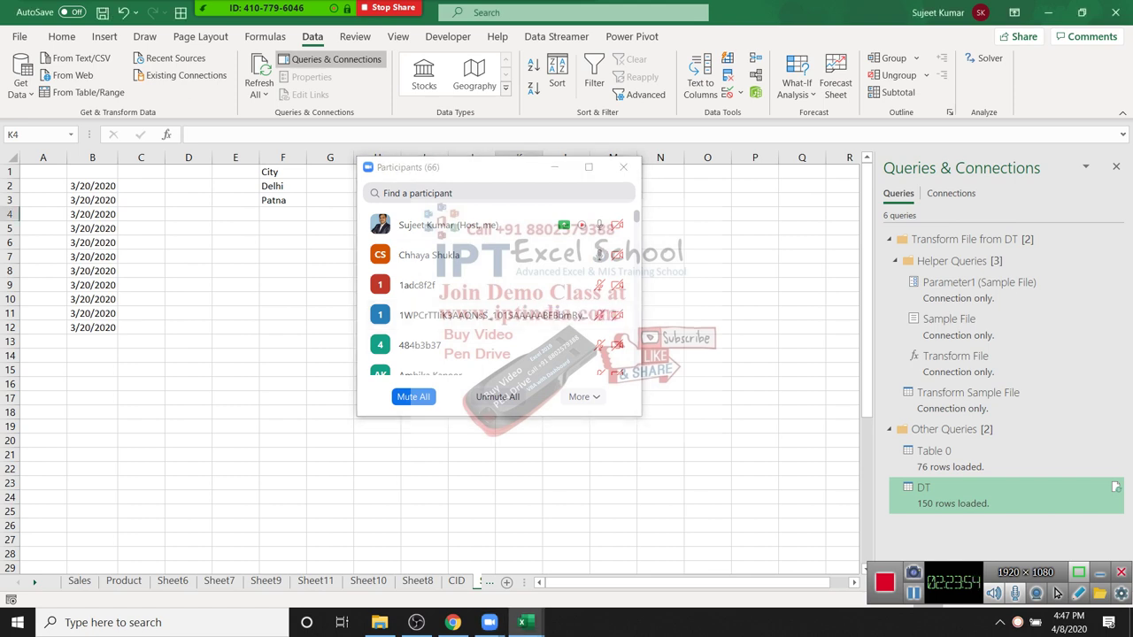
click(188, 228)
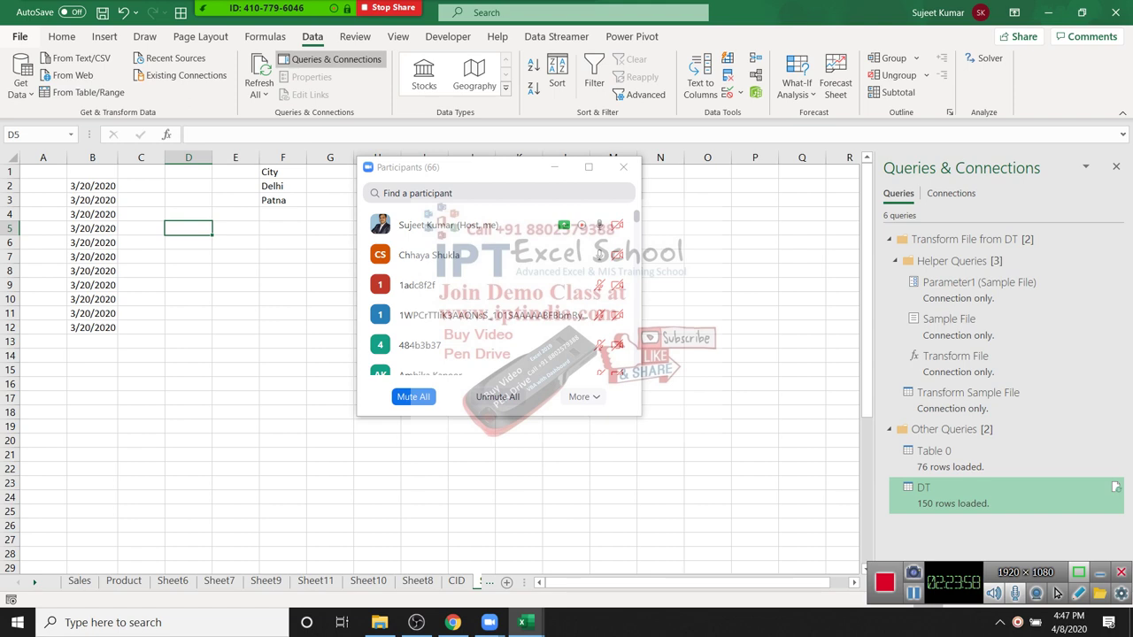
key(alt+f)
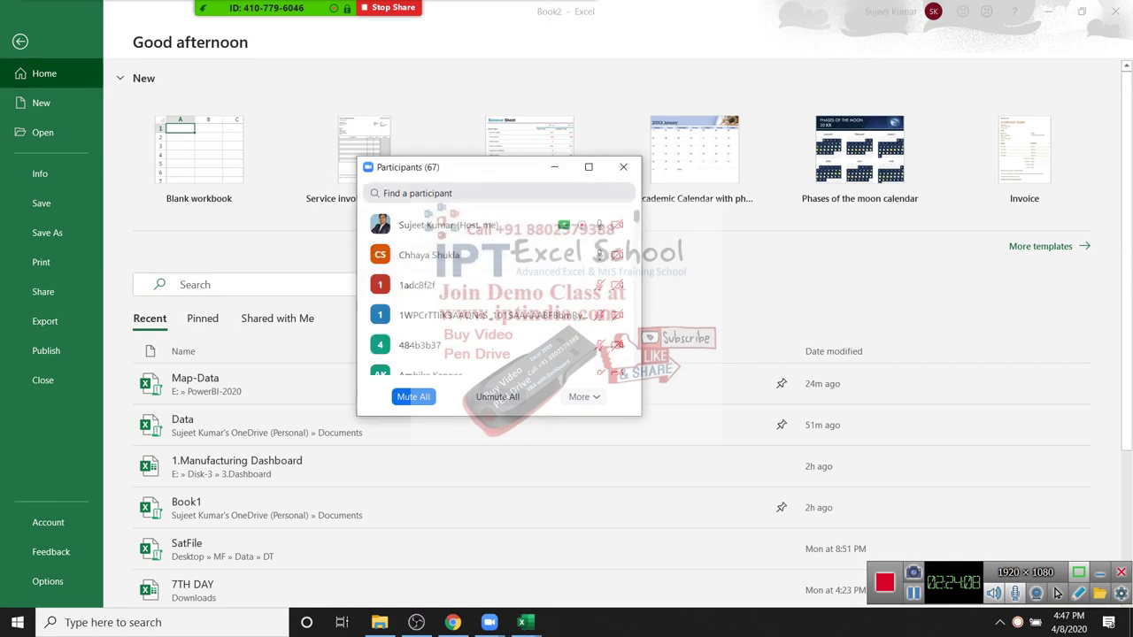
click(623, 167)
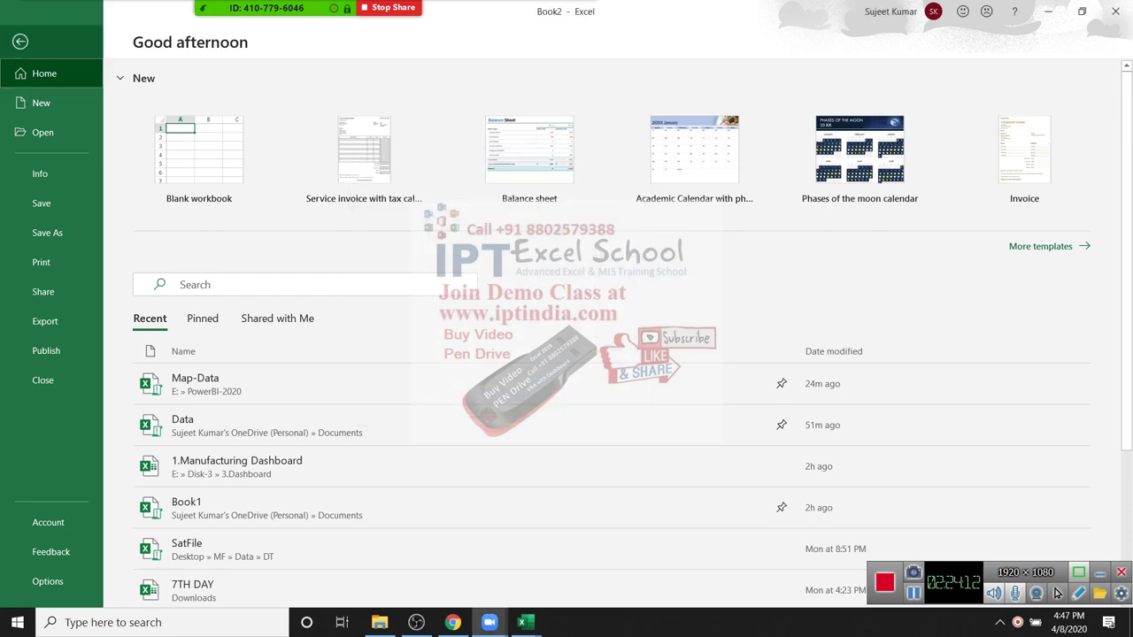
key(Escape)
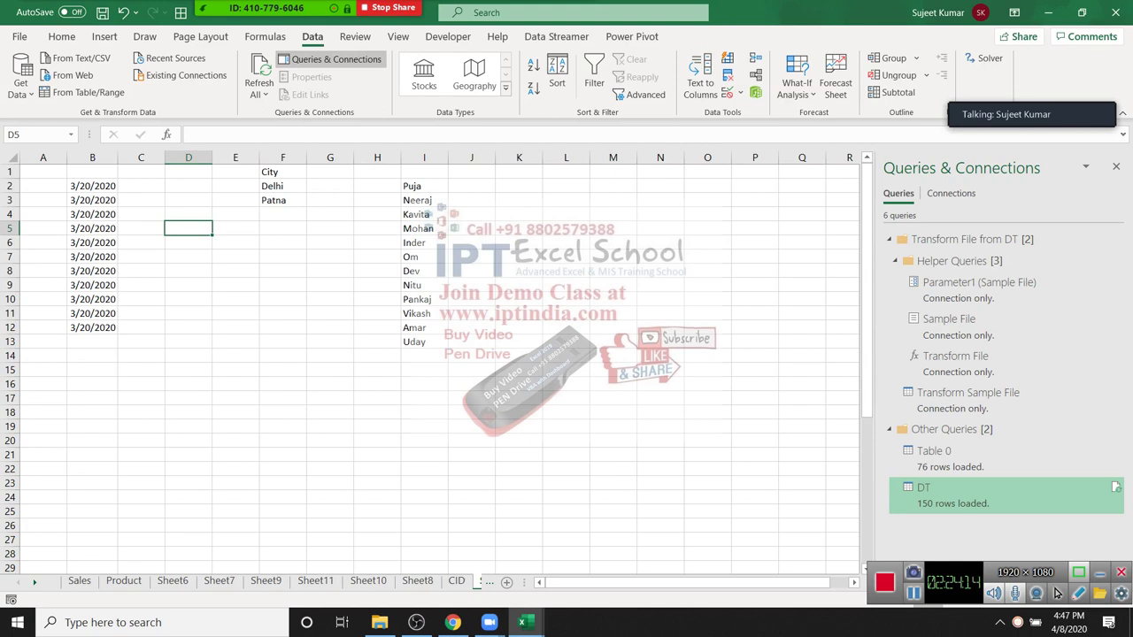
key(alt+r)
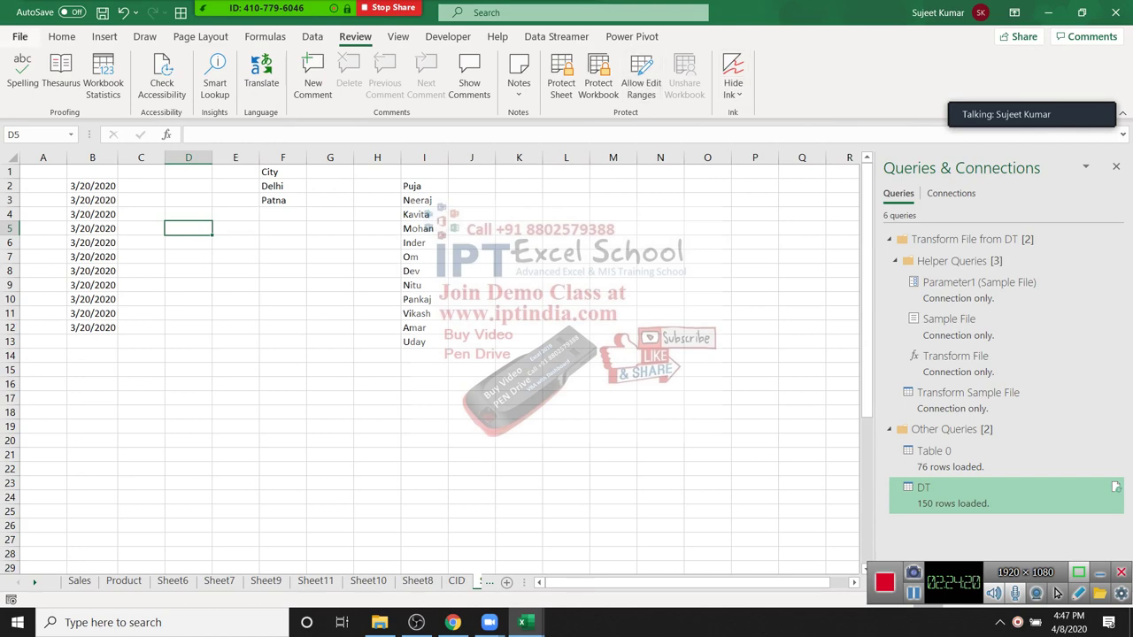
key(ctrl+n)
key(alt+f)
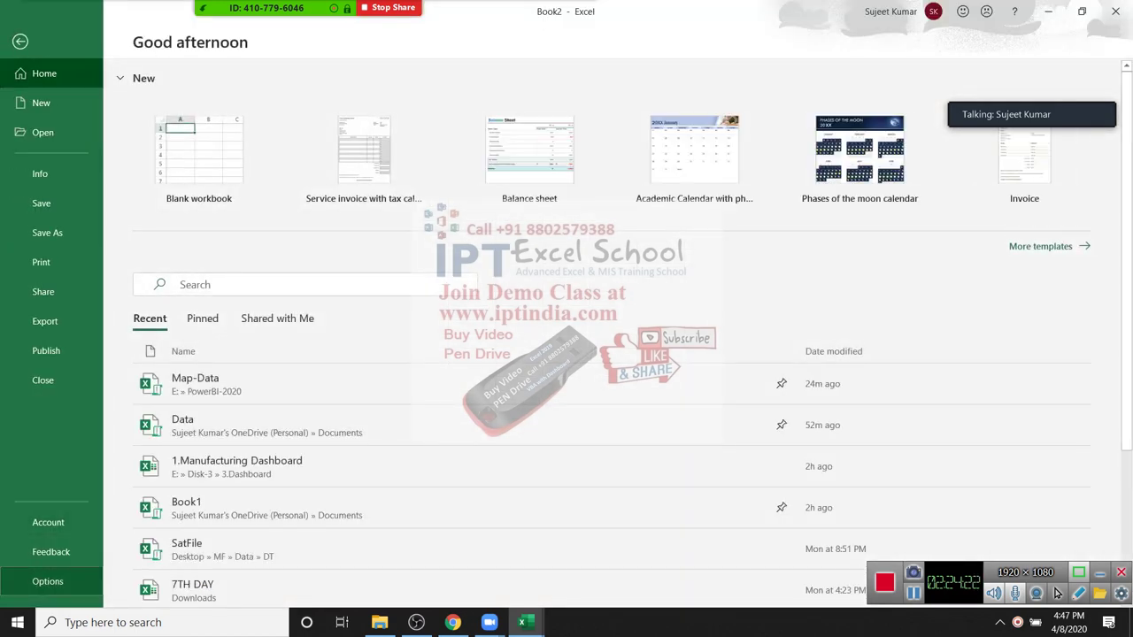
key(ctrl+w)
key(alt+t)
key(o)
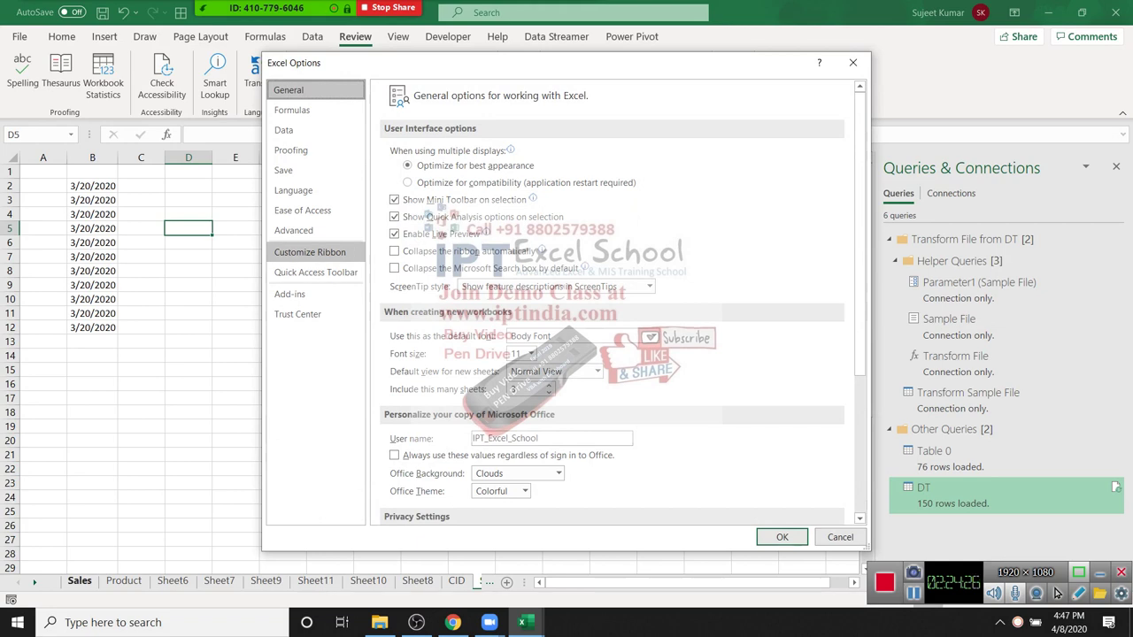
Step: In Customize Ribbon, set the command source to All Commands and locate Share Workbook (Legacy)
click(309, 252)
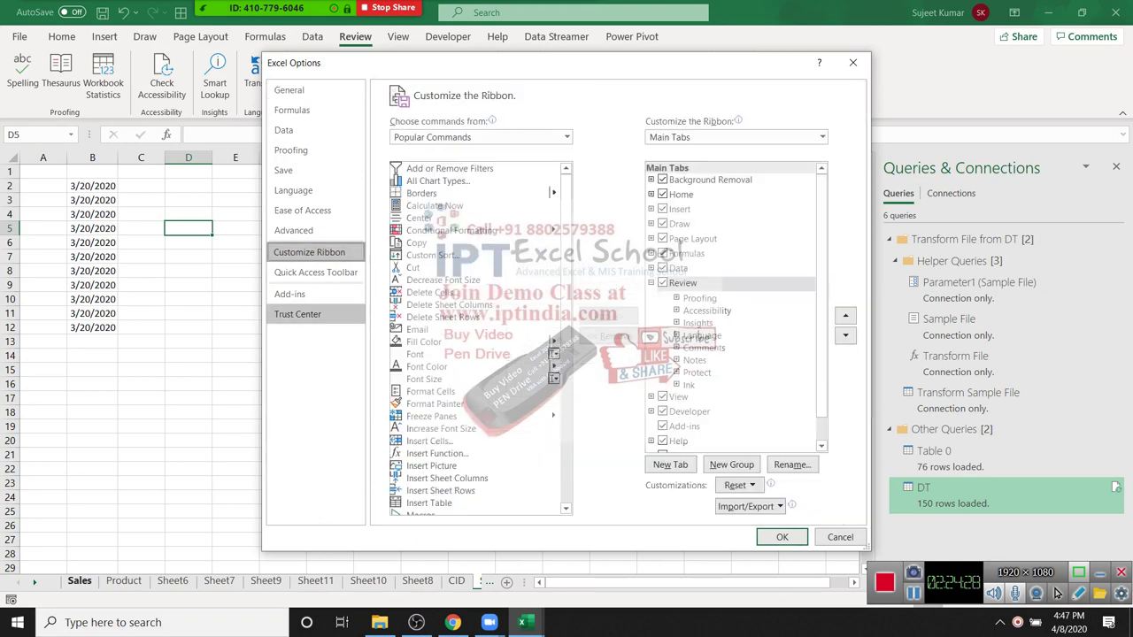
click(566, 137)
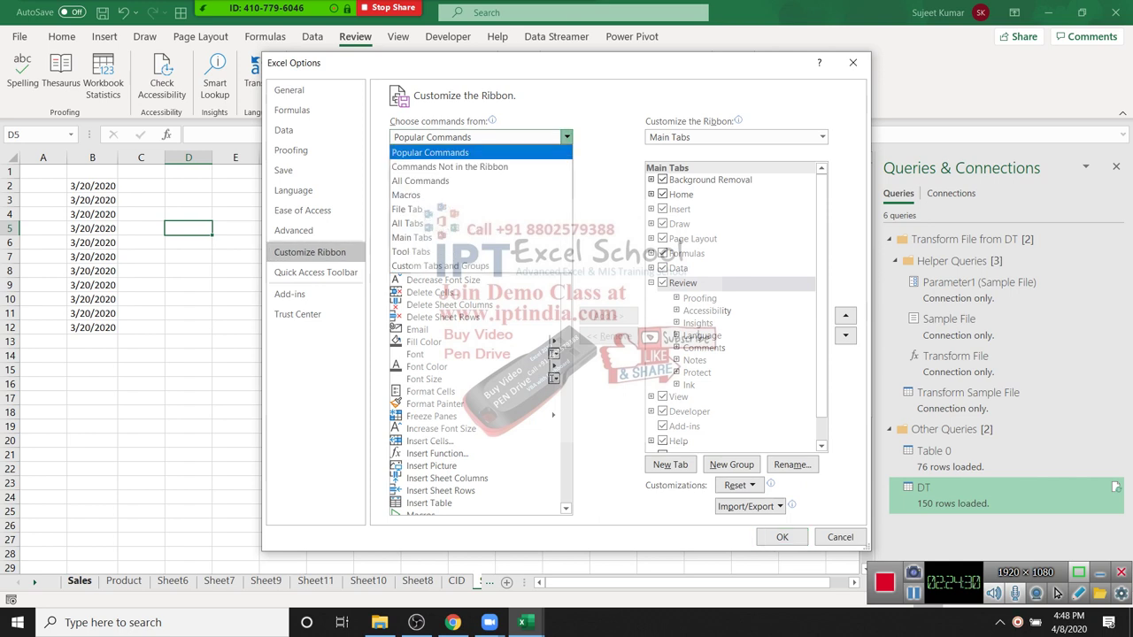
key(Down)
key(Escape)
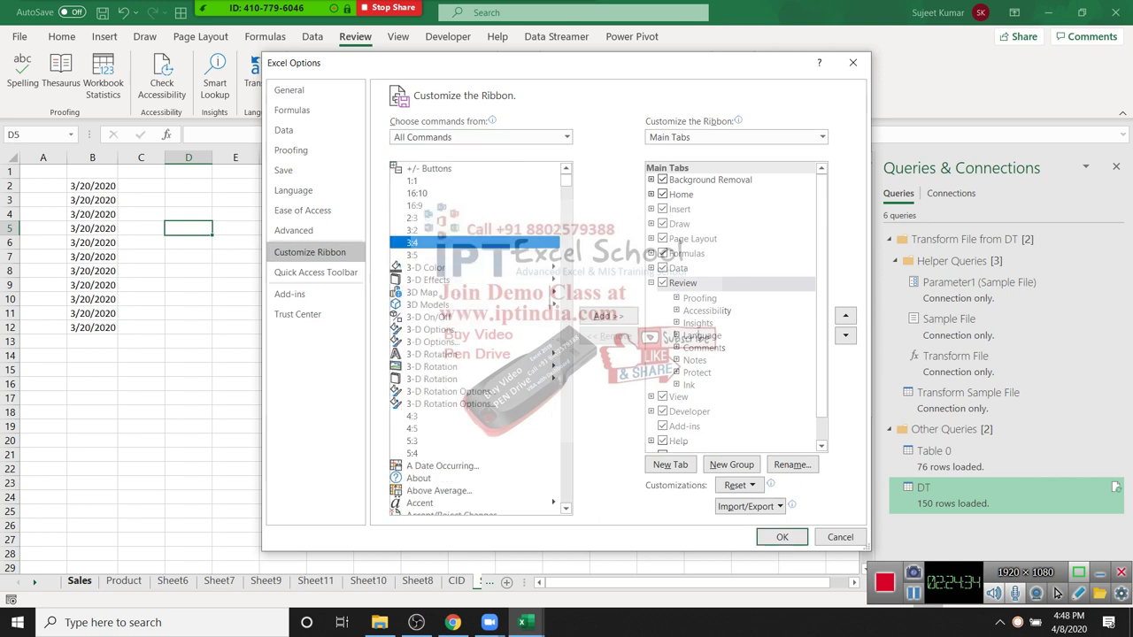
key(s)
key(Down)
key(Down)
key(Down)
key(Down)
key(Down)
key(Down)
key(Down)
key(Down)
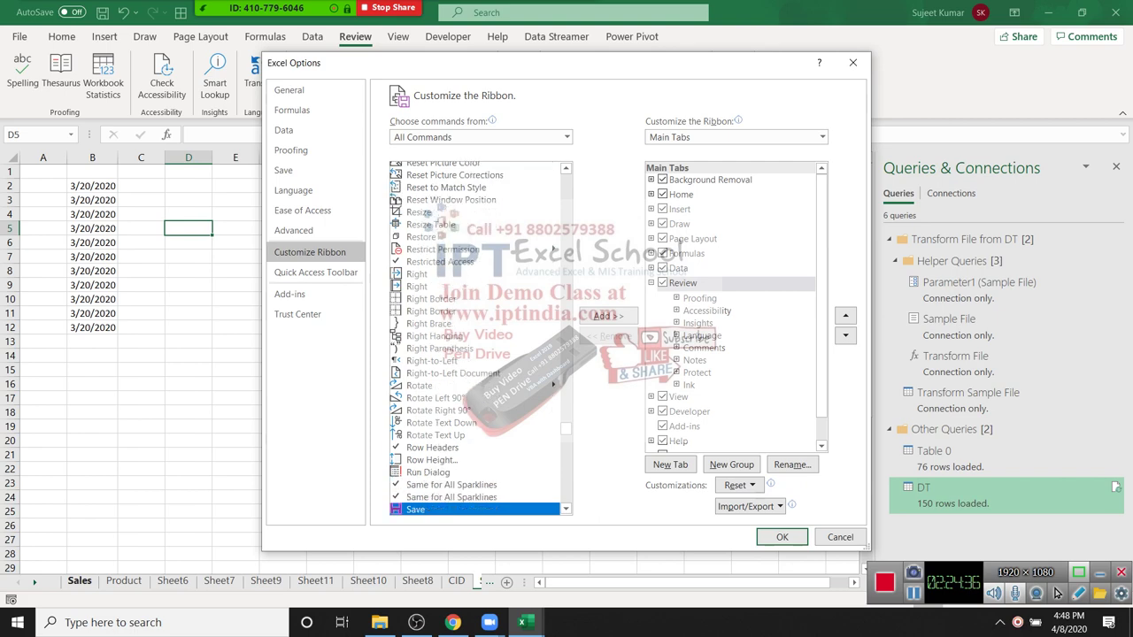
key(h)
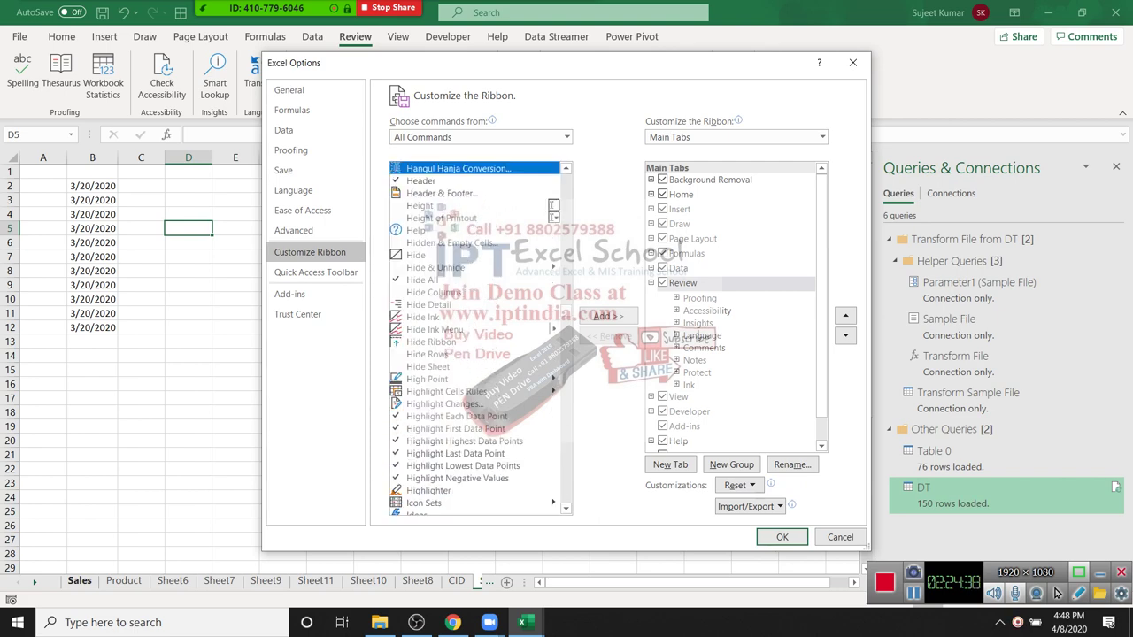
key(s)
key(Down)
key(Down)
key(Down)
key(Down)
key(Down)
key(Down)
key(Down)
key(Down)
key(Down)
key(Down)
key(Down)
key(Down)
key(Down)
key(Down)
key(Down)
key(Down)
key(Down)
key(Down)
key(Down)
key(Down)
key(Down)
key(Down)
key(Down)
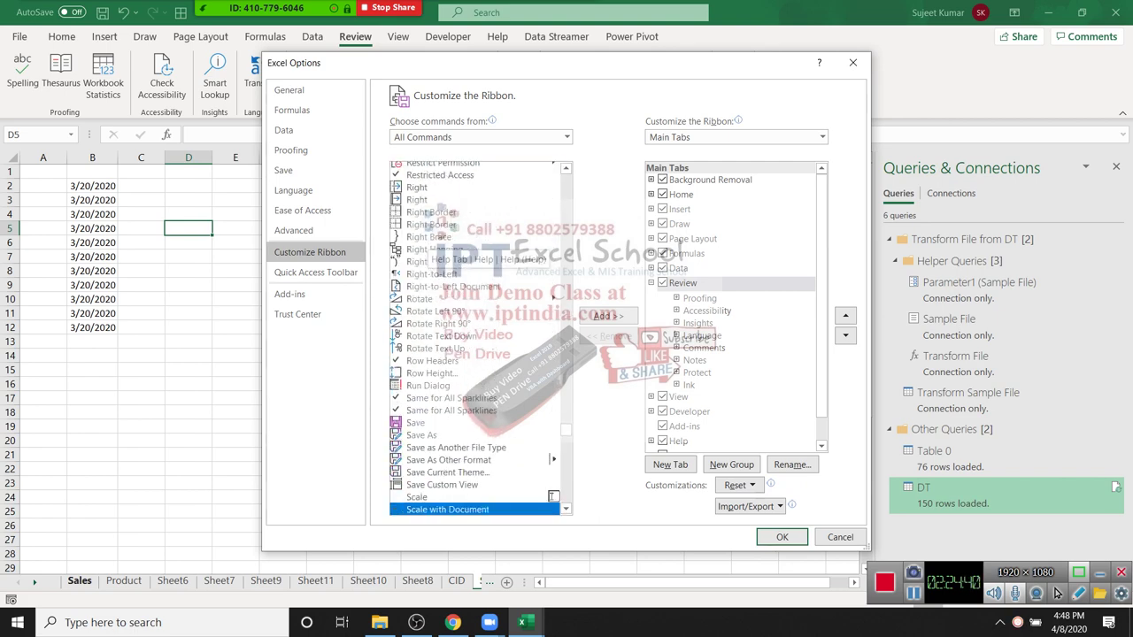
key(Down)
key(Down)
key(Down)
key(Down)
key(Down)
key(Down)
key(Down)
key(Down)
key(Down)
key(Down)
key(Down)
key(Down)
key(Down)
key(Down)
key(Down)
key(Down)
key(Down)
key(Down)
key(Down)
key(Down)
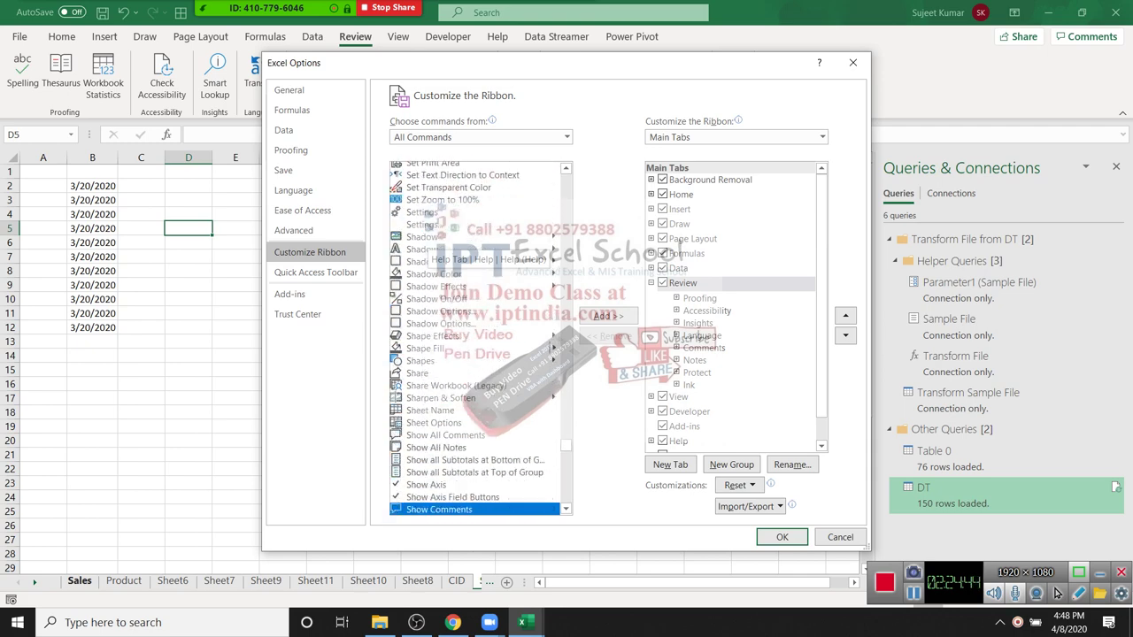
key(Down)
key(Down)
key(Down)
key(Down)
key(Down)
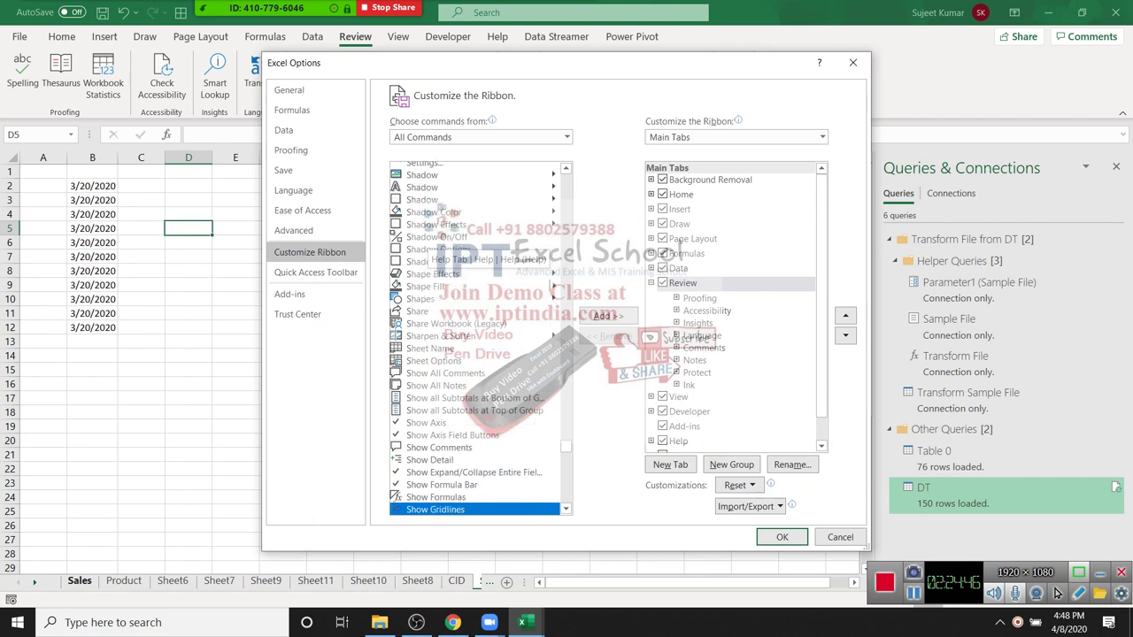
key(Up)
key(Up)
key(Up)
key(Up)
key(Up)
key(Up)
key(Up)
key(Up)
key(Up)
key(Up)
key(Up)
key(Up)
key(Up)
key(Up)
key(Up)
key(Up)
key(Up)
key(Up)
key(Up)
key(Up)
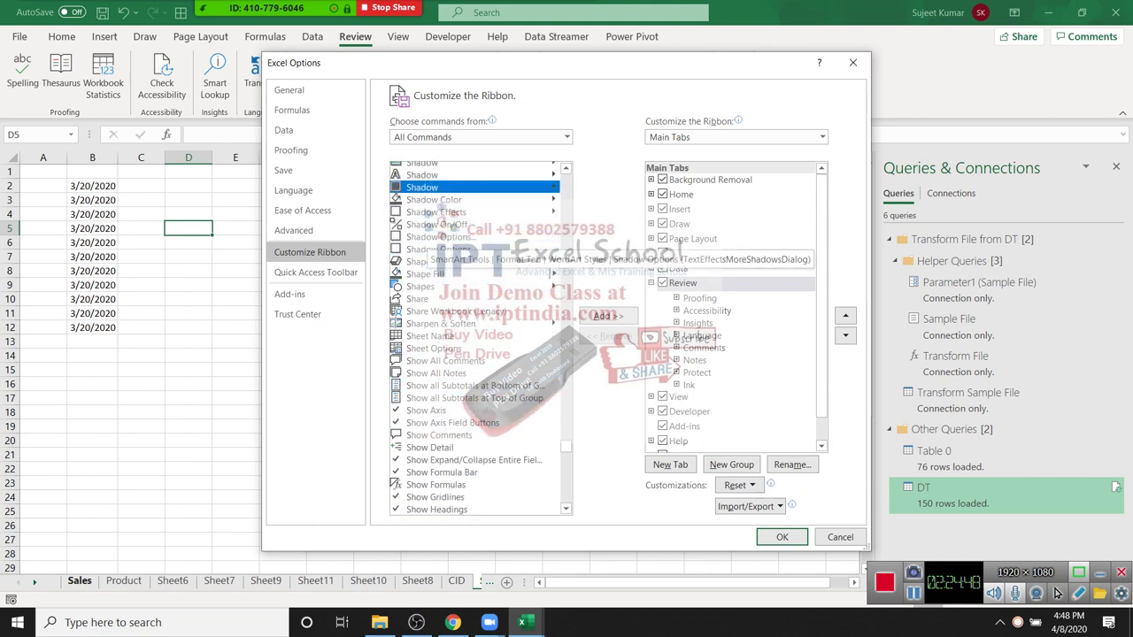
key(Up)
key(Up)
key(Up)
key(Up)
key(Up)
key(Up)
key(Up)
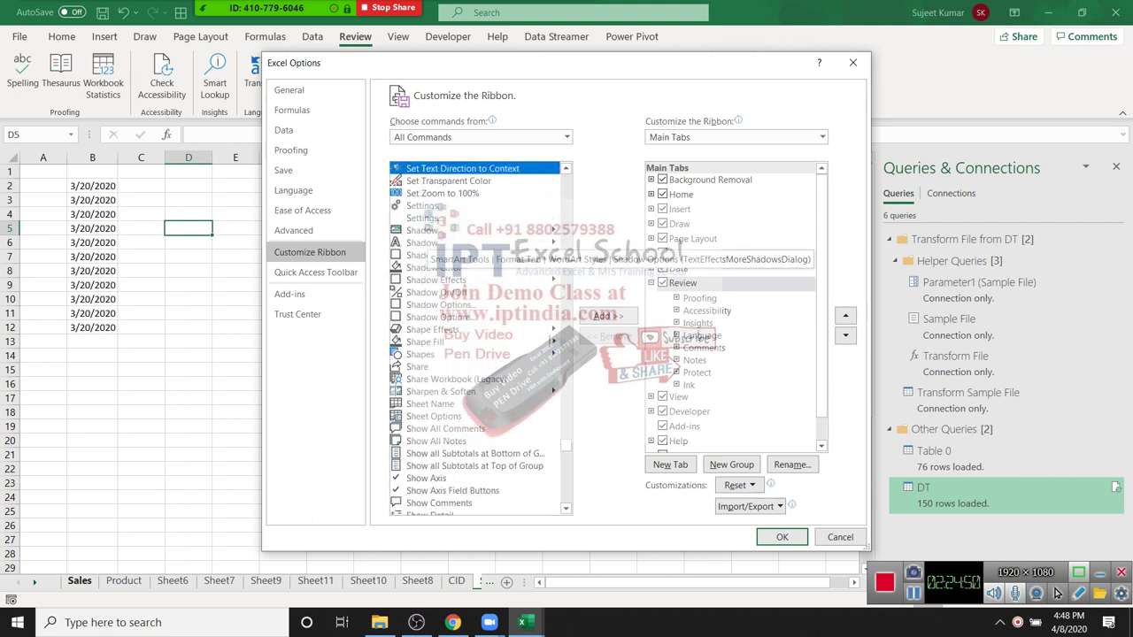
key(Up)
key(Up)
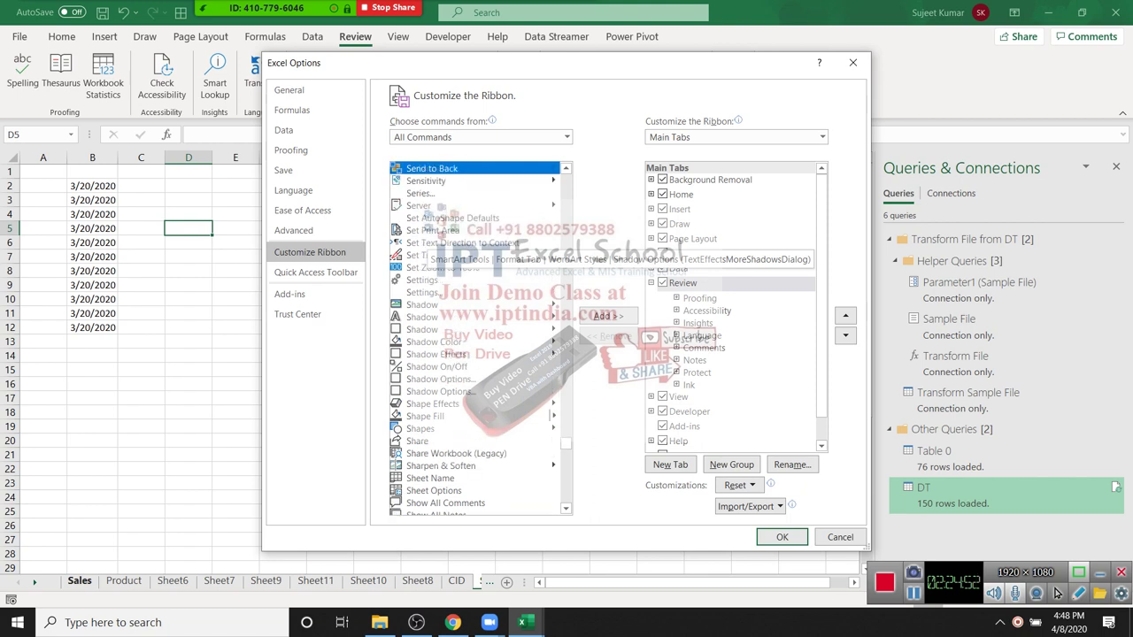
key(Down)
key(Down)
key(Down)
key(Down)
key(Down)
key(Down)
key(Down)
key(Down)
key(Down)
key(Down)
key(Down)
key(Down)
key(Down)
key(Down)
key(Up)
key(Up)
key(Down)
key(Down)
key(Down)
key(Down)
key(Down)
key(Down)
key(Down)
key(Down)
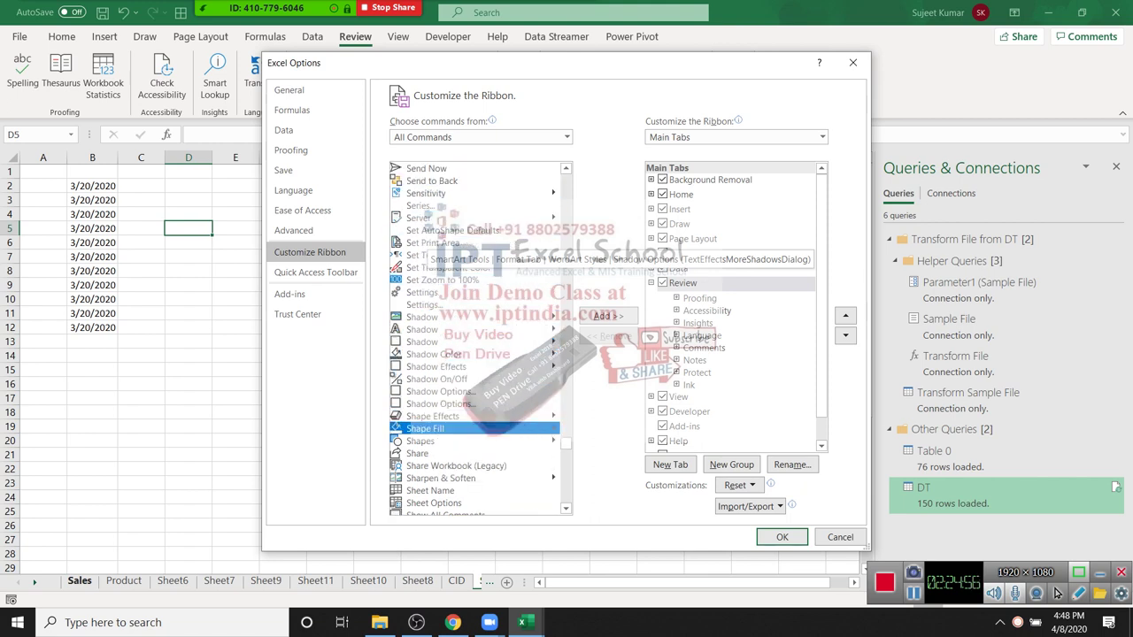
key(Down)
key(Down)
key(Down)
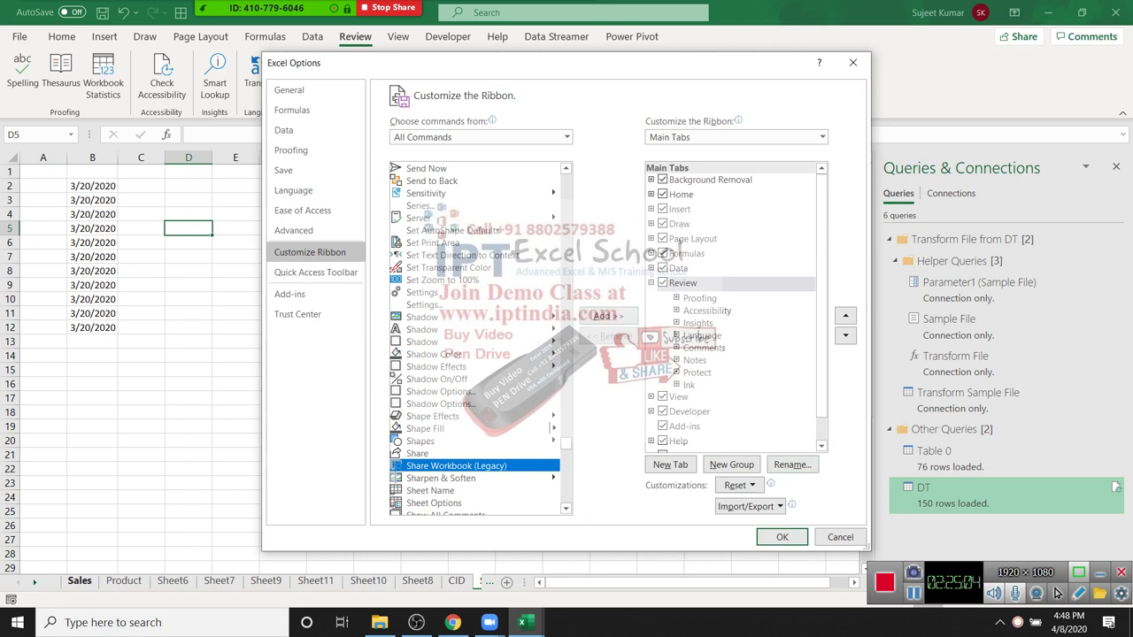
Step: Create a New Group under Review, add Share Workbook (Legacy) to it, and confirm
key(Tab)
key(Return)
key(Return)
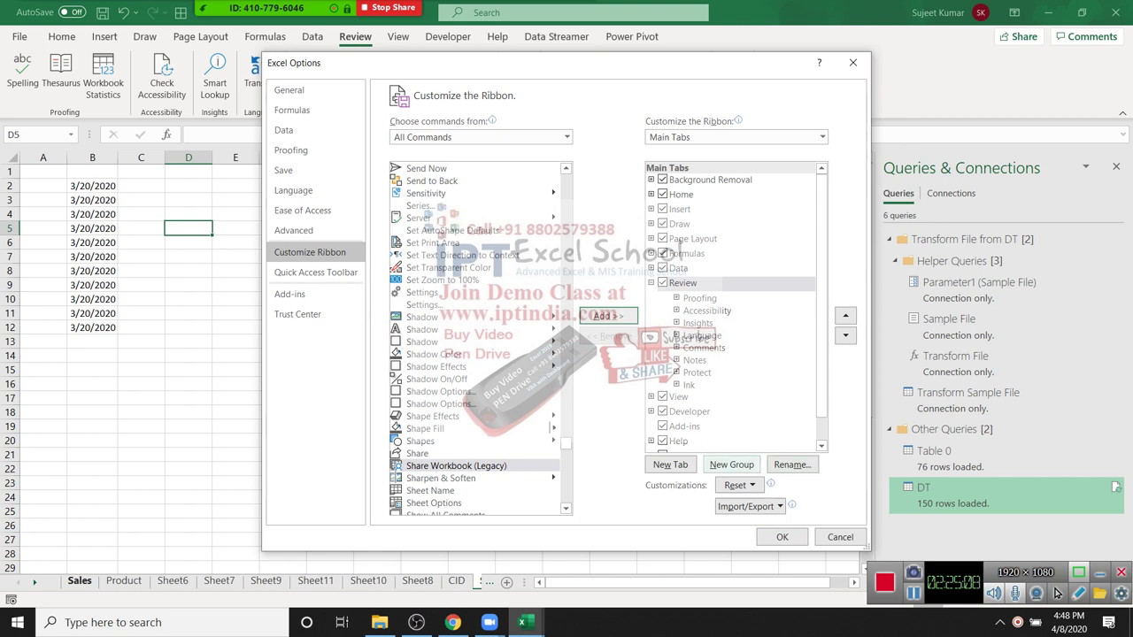
key(Tab)
key(Tab)
key(Tab)
key(Return)
key(shift+Tab)
key(shift+Tab)
key(shift+Tab)
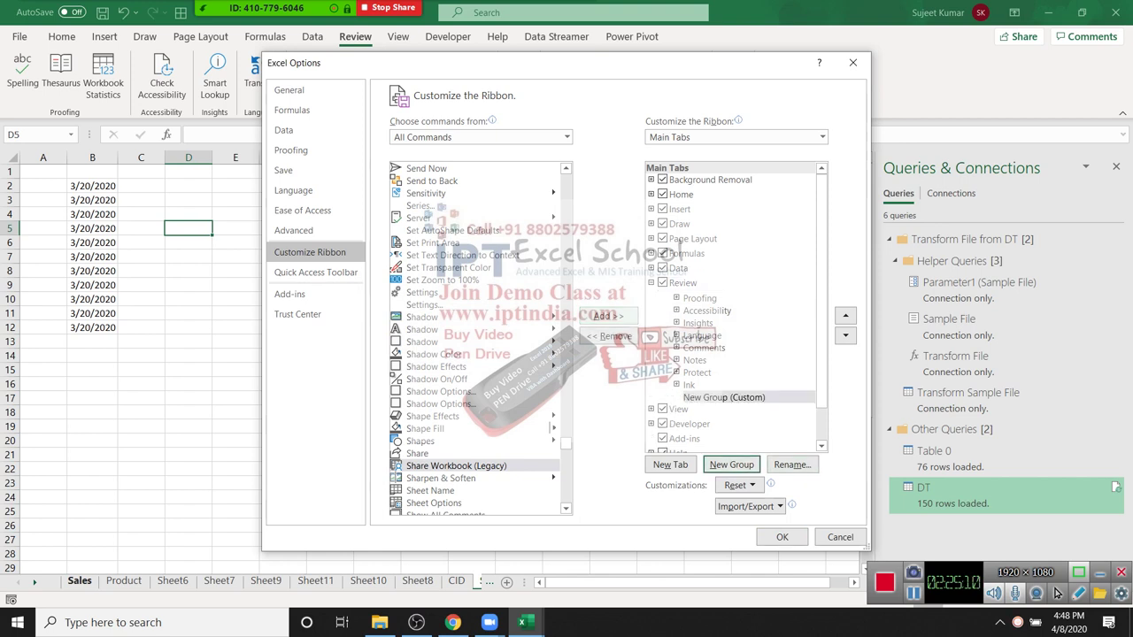
key(Return)
key(Return)
click(355, 36)
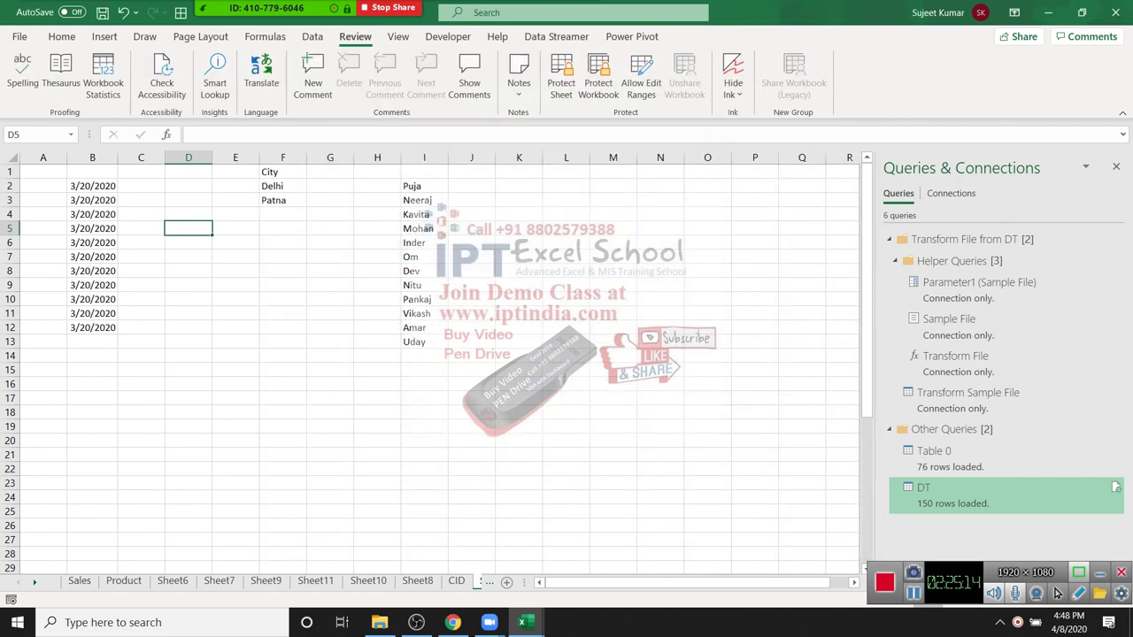
Step: Switch to the Map-Data workbook and try Share Workbook (Legacy), dismissing the cannot-share warning
click(612, 299)
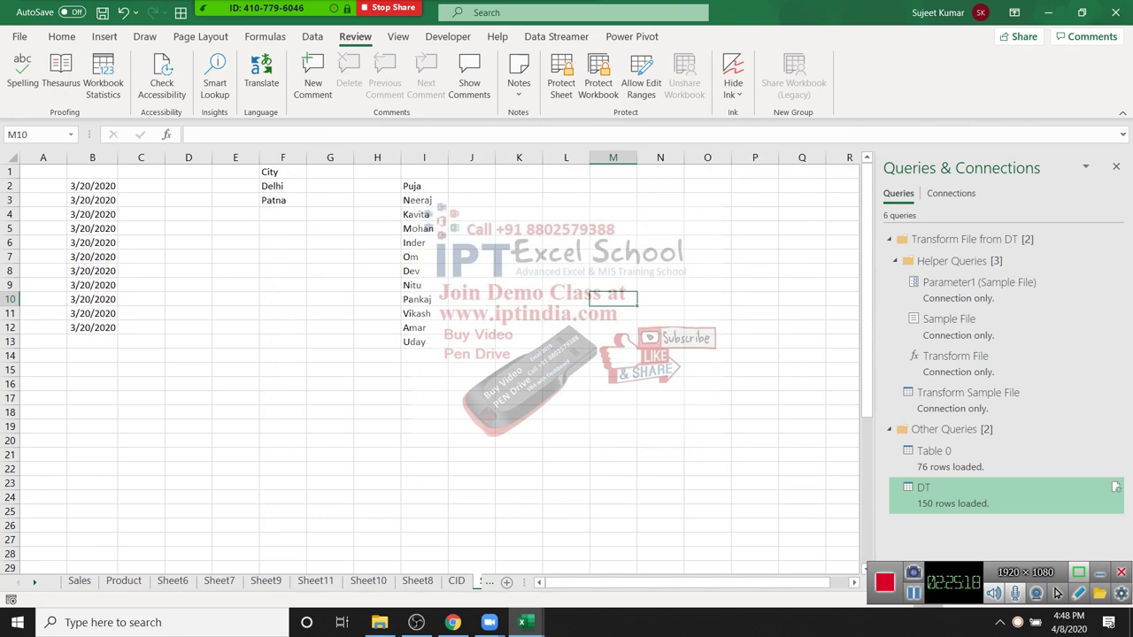
click(522, 623)
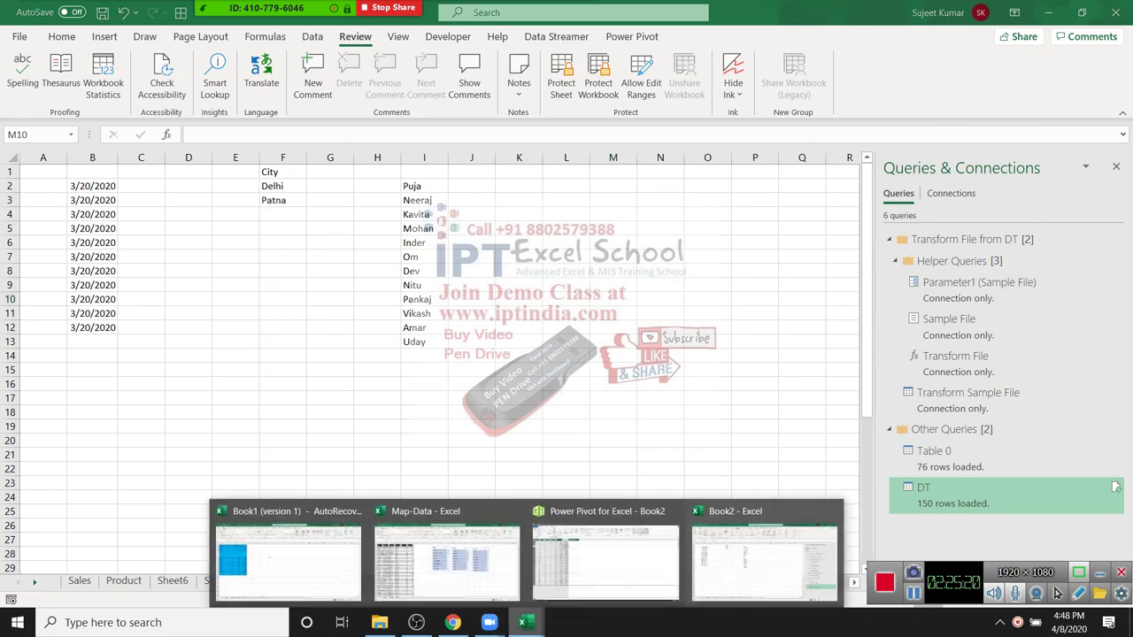
click(447, 558)
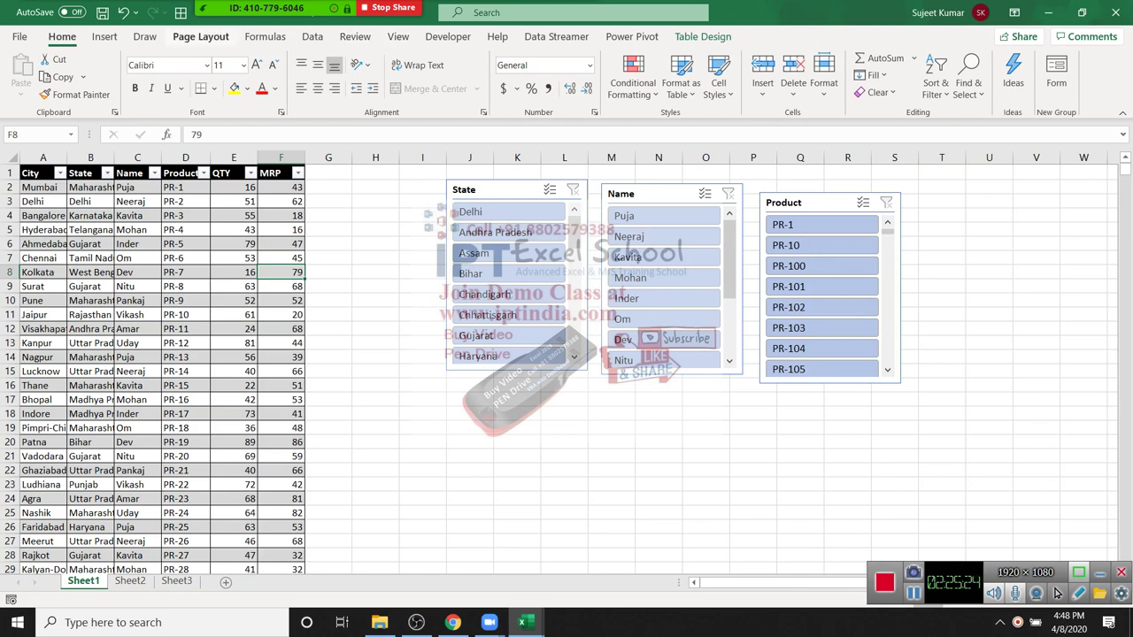
click(355, 36)
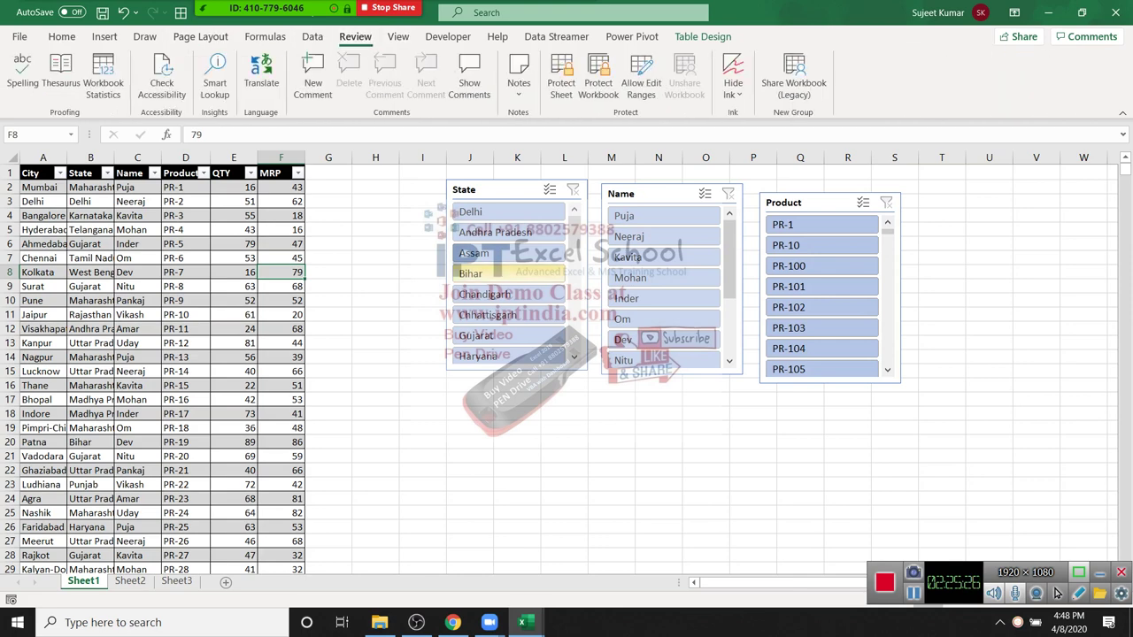
click(610, 498)
click(794, 78)
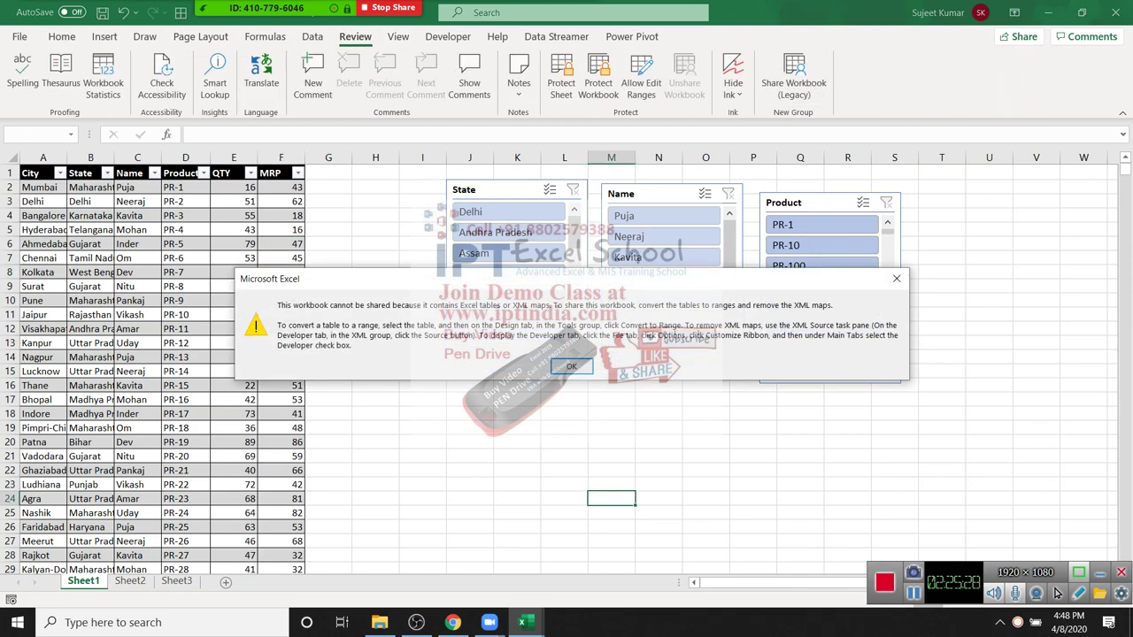
key(Return)
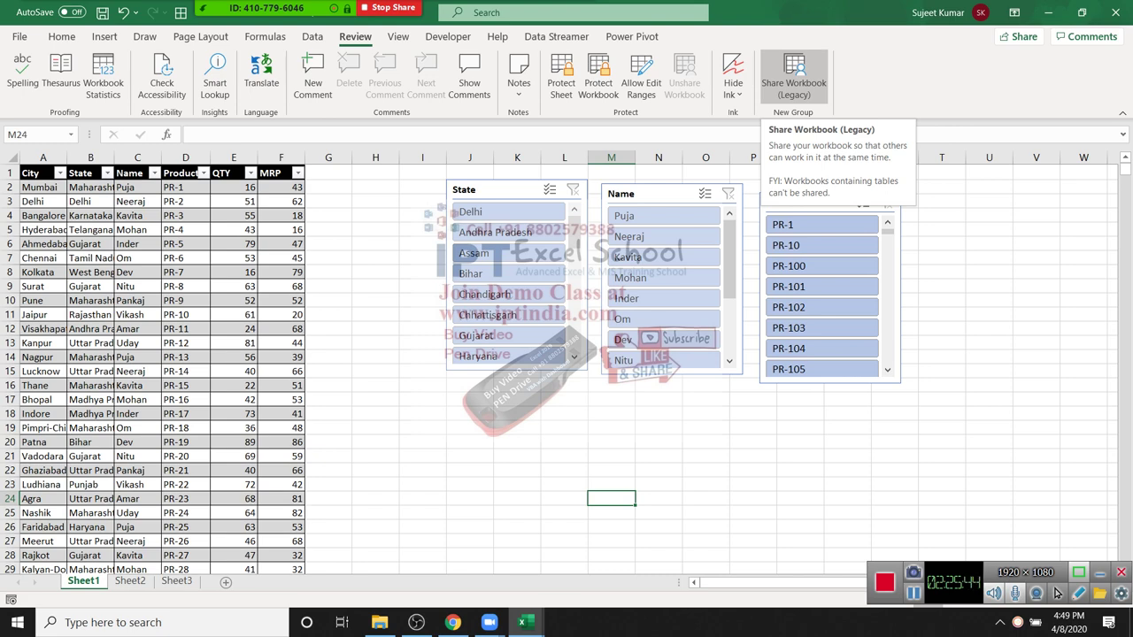
Step: Move on to the empty Sheet2
click(706, 470)
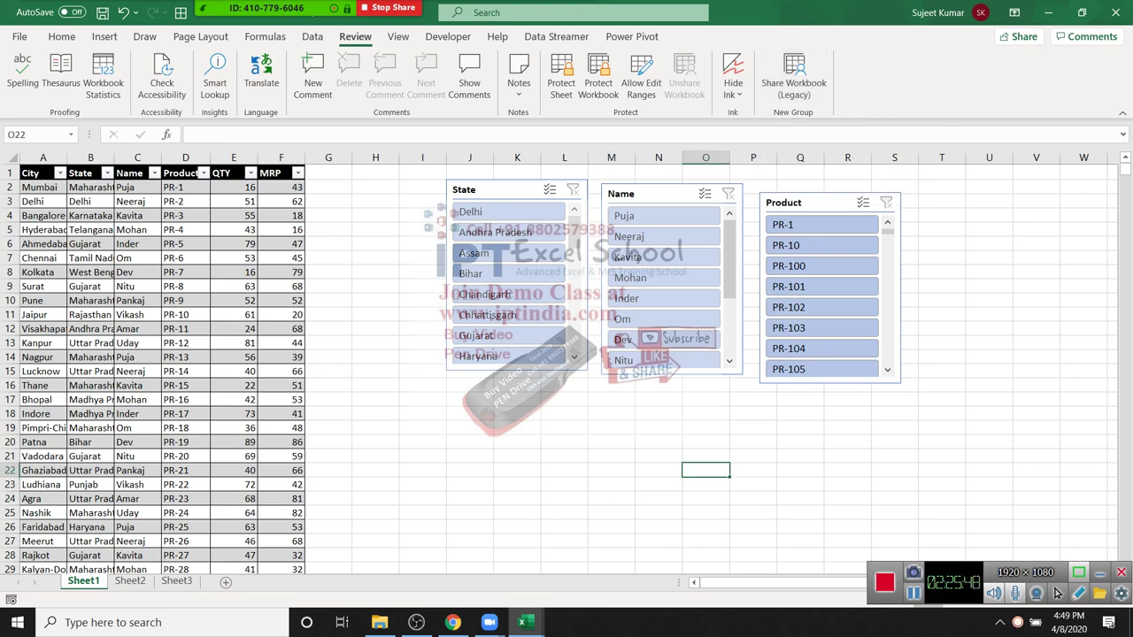
click(1035, 271)
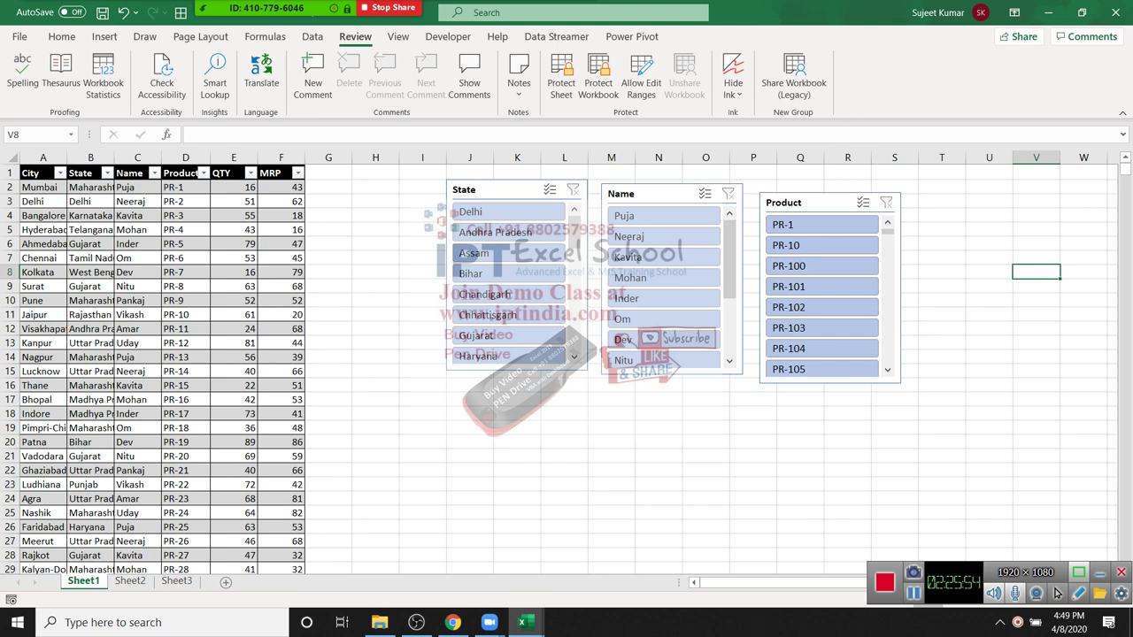
key(ctrl+Page_Down)
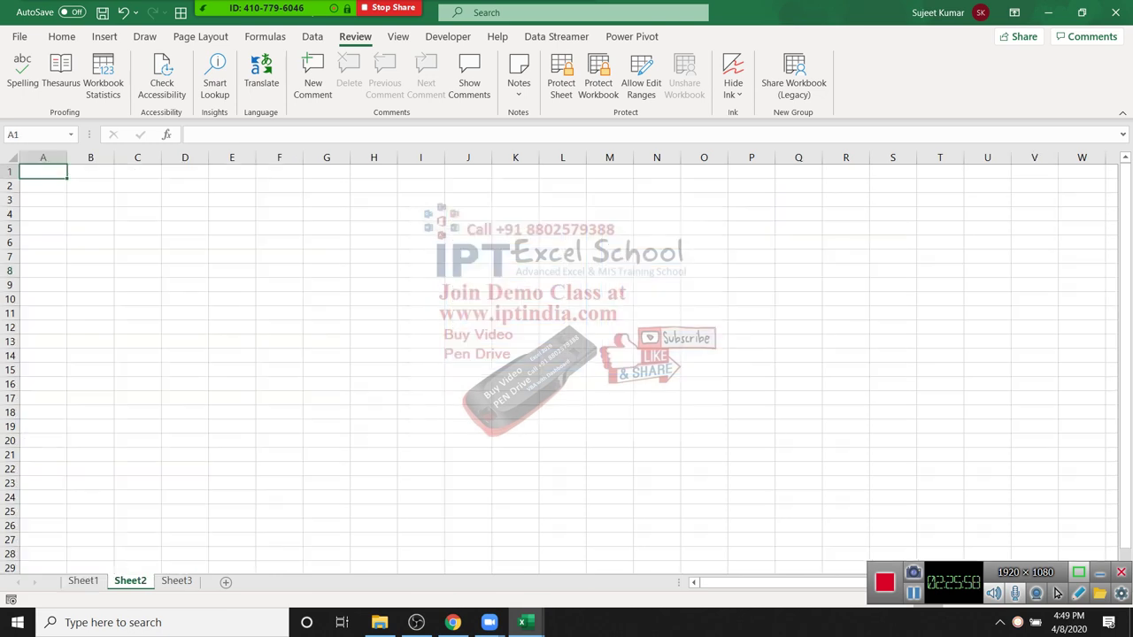
Step: Enter 25 in A1, then replace it with 65
text(25)
key(Return)
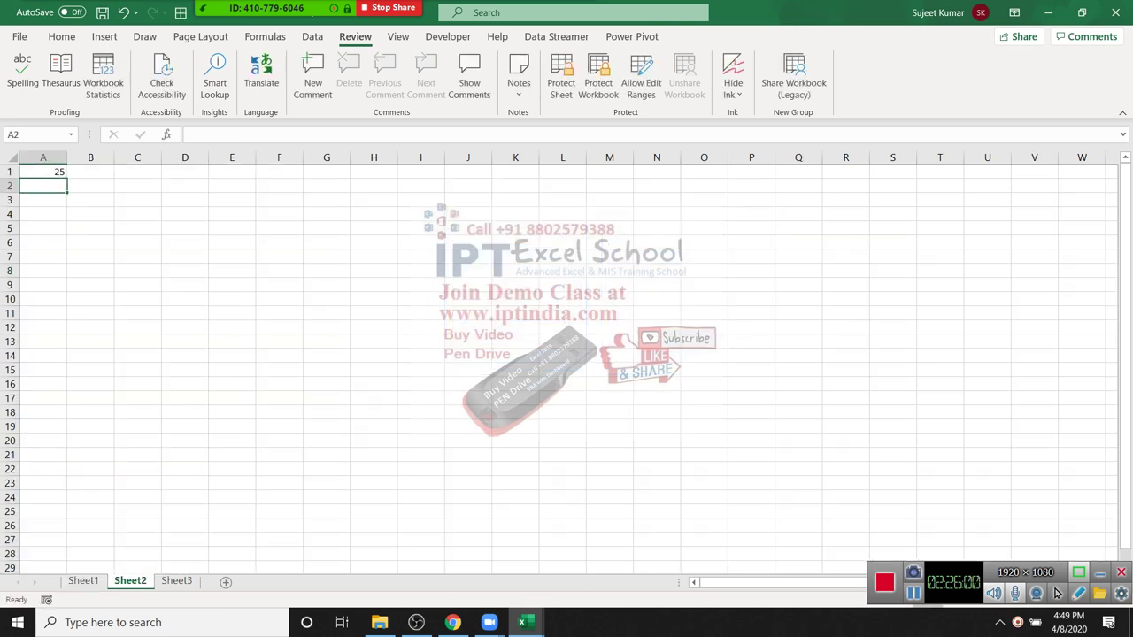
key(ctrl+End)
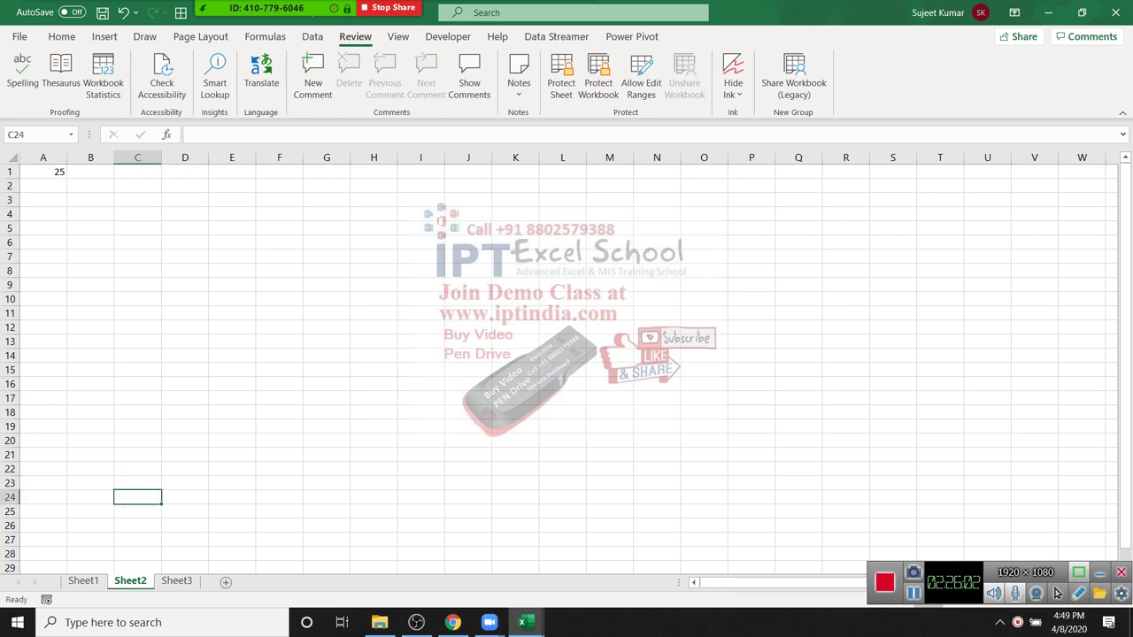
key(ctrl+Home)
text(65)
key(Return)
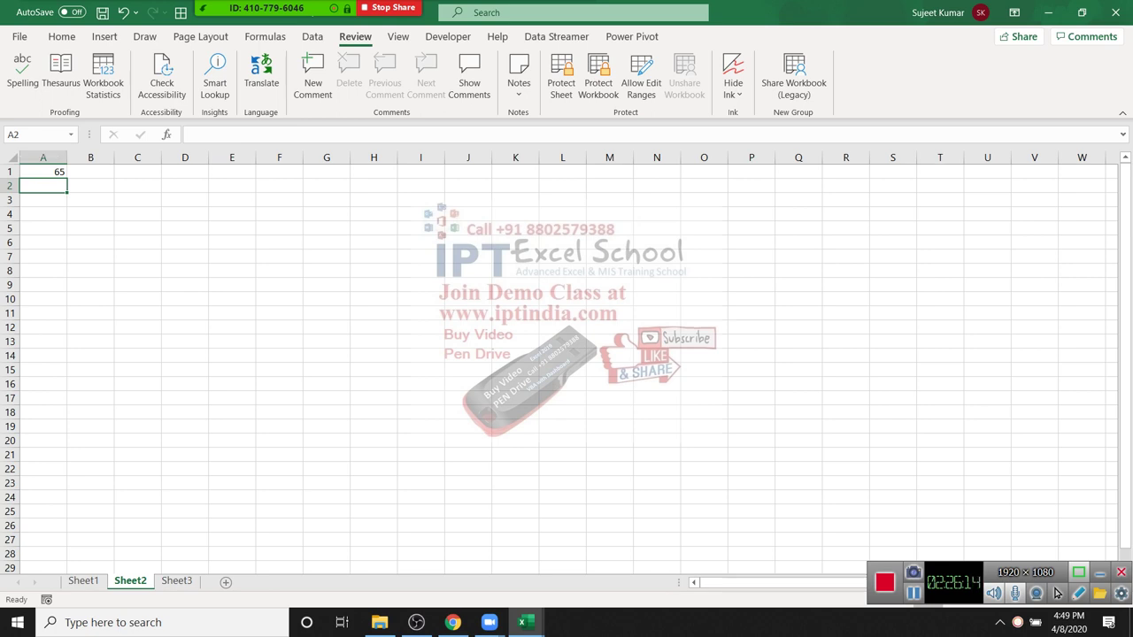
Step: Move to C4, open the meeting participants list with Alt+U, and select column D
key(Right)
key(Right)
key(Down)
key(Down)
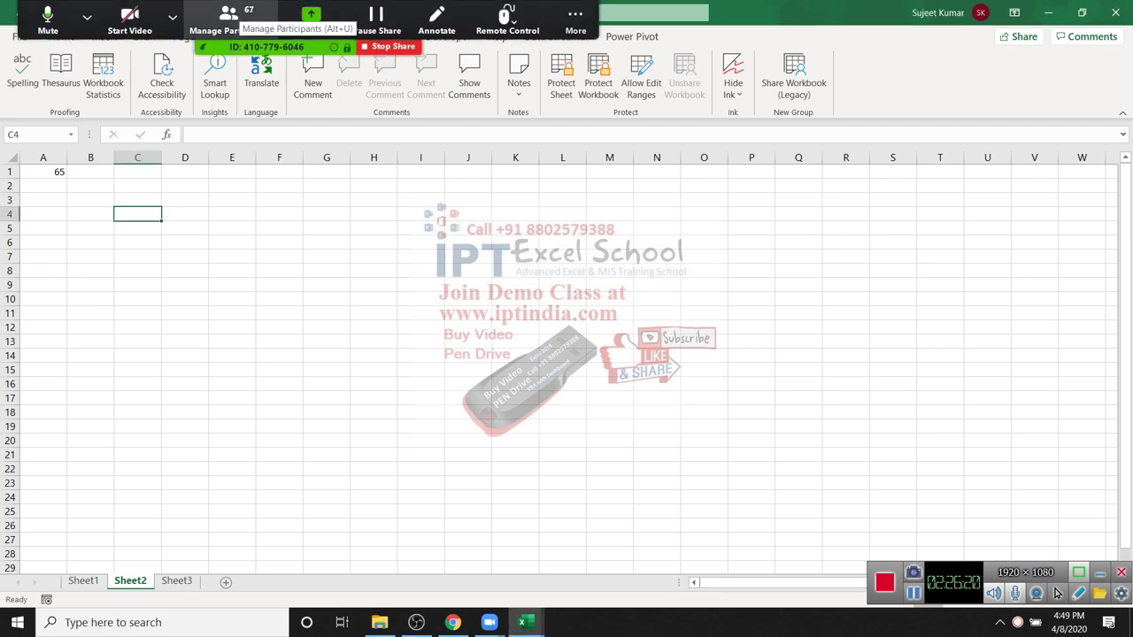
key(alt+u)
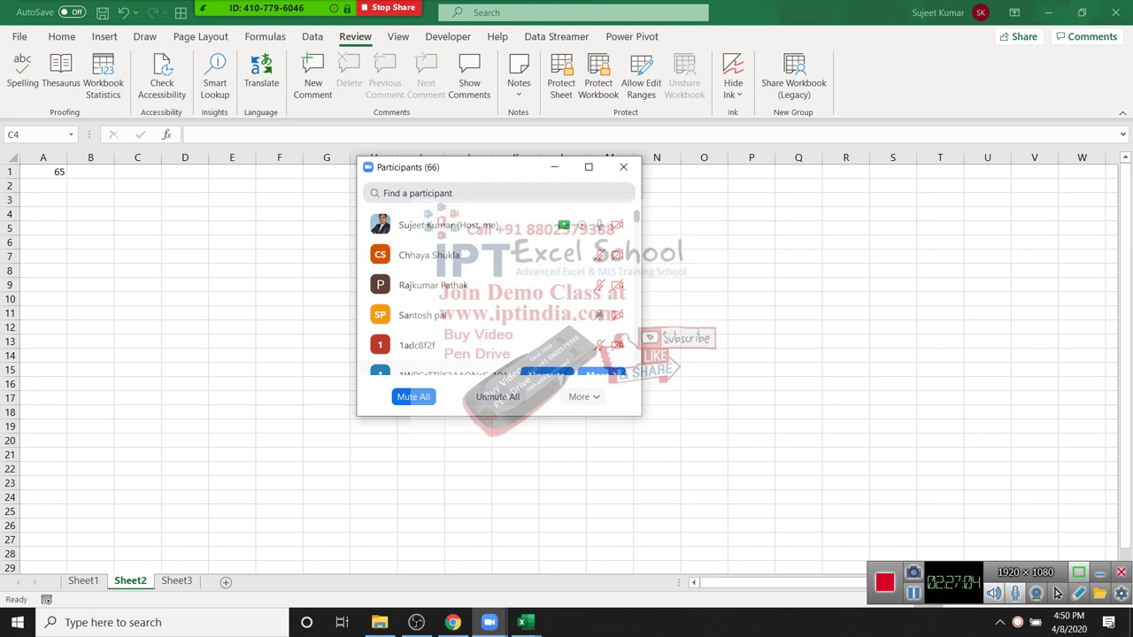
click(185, 156)
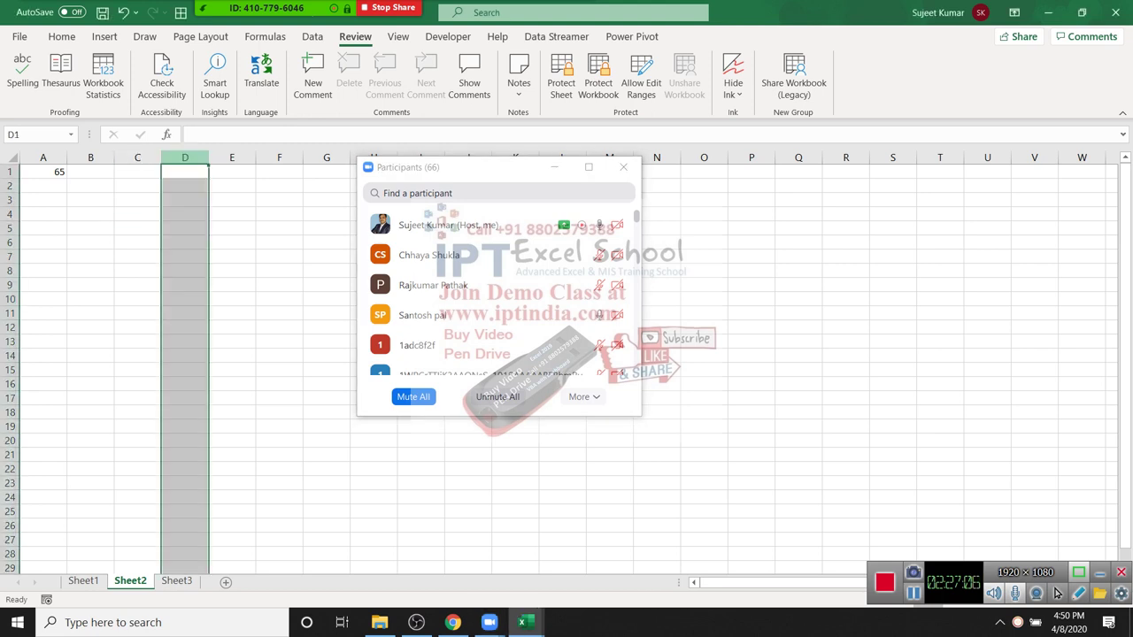
Step: Add a conditional formatting rule highlighting cells equal to Puja
click(61, 37)
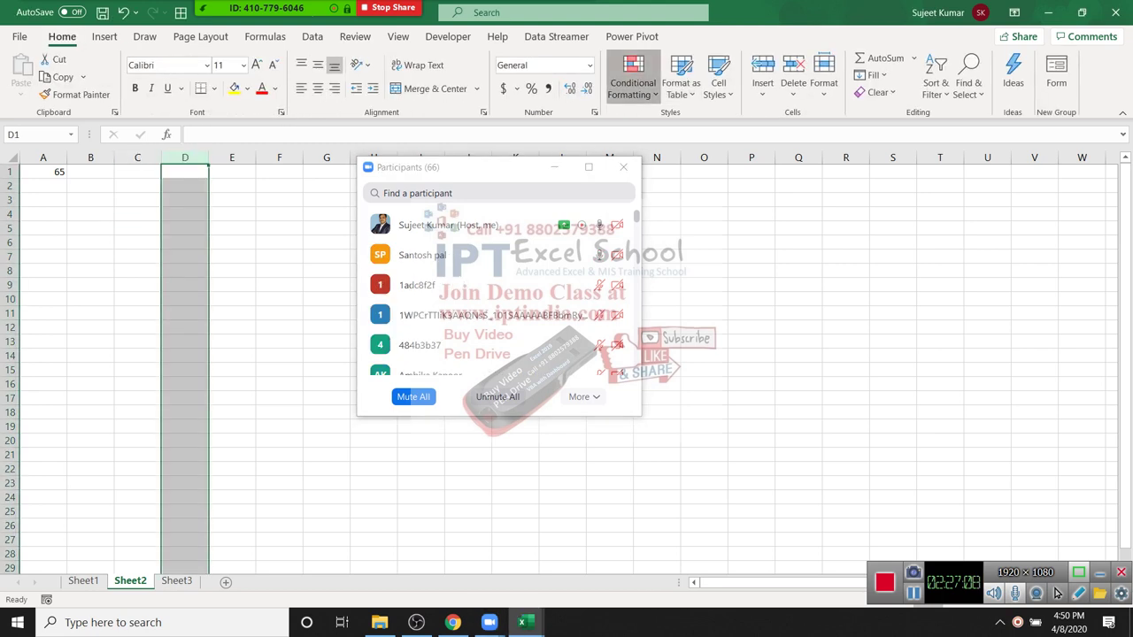
click(633, 80)
mouse_move(682, 124)
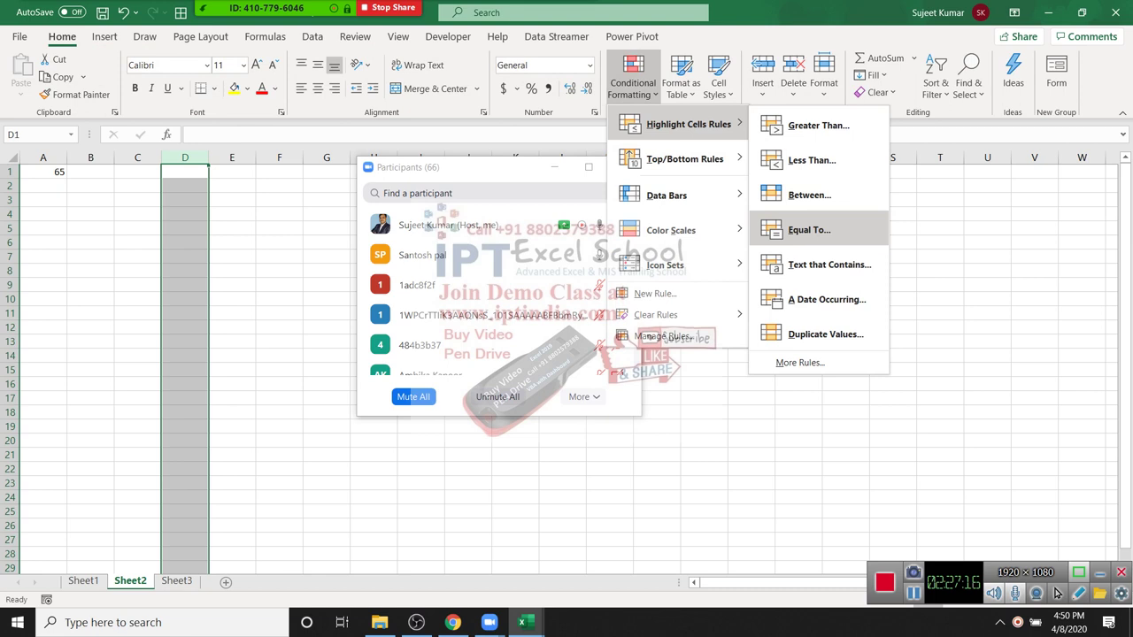
key(Return)
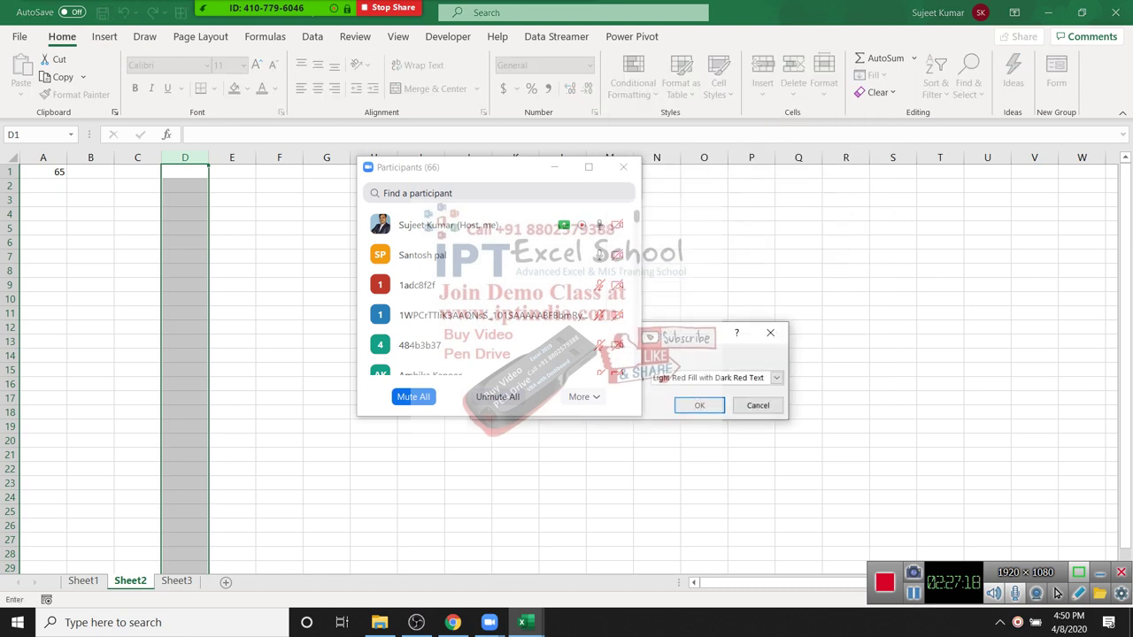
text(Puja)
key(Return)
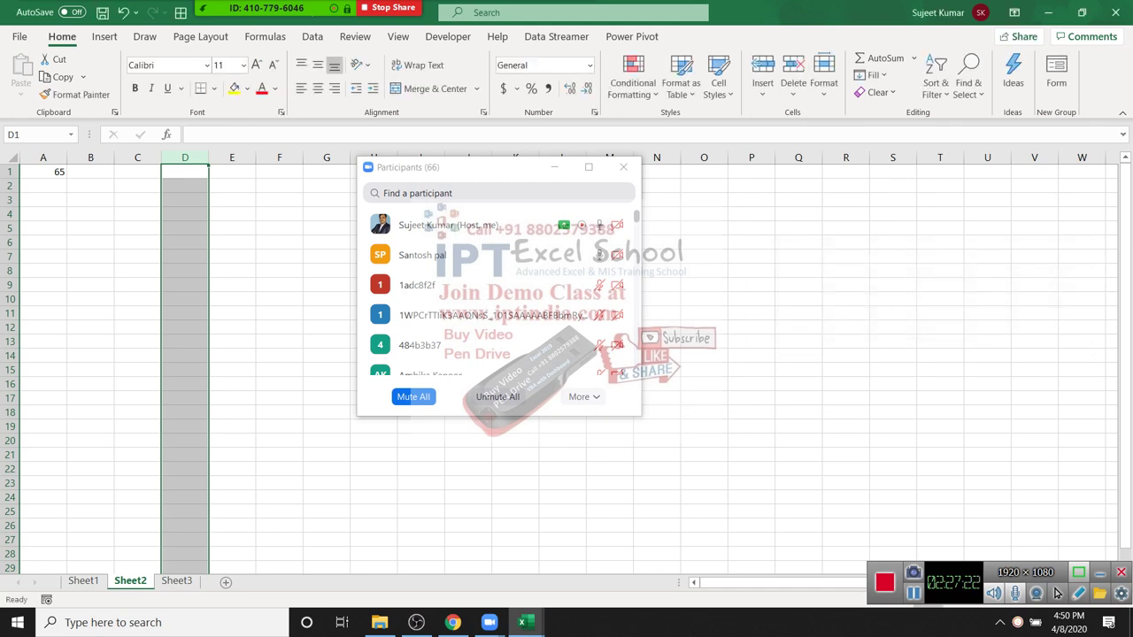
key(Down)
key(Down)
key(Down)
key(Down)
key(Down)
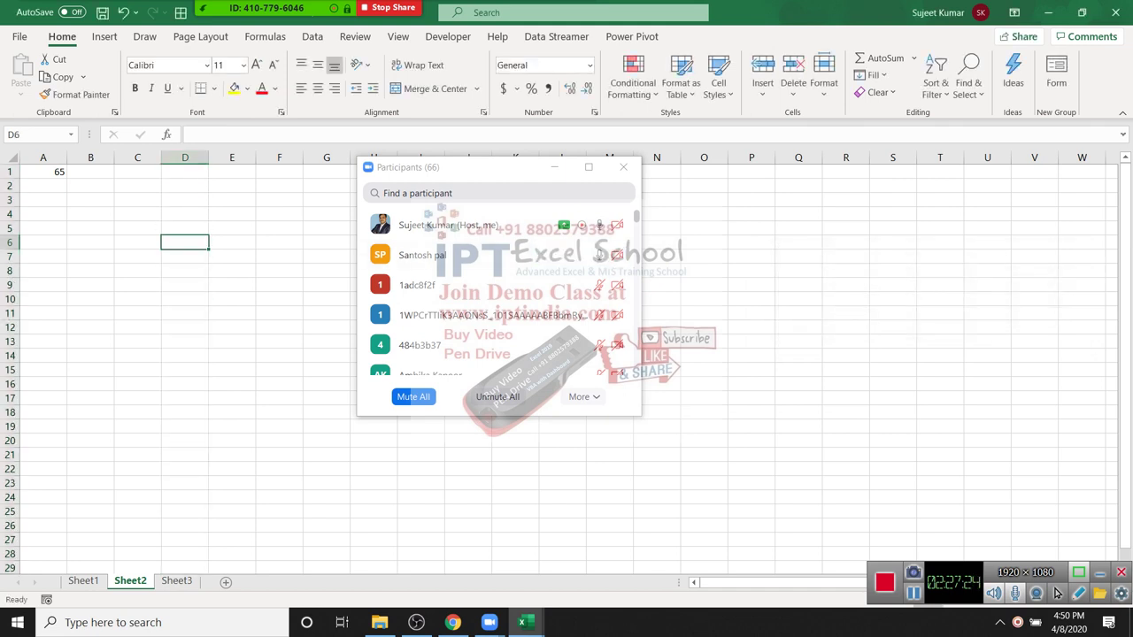
text(Puja)
key(Return)
key(Down)
key(Down)
key(Down)
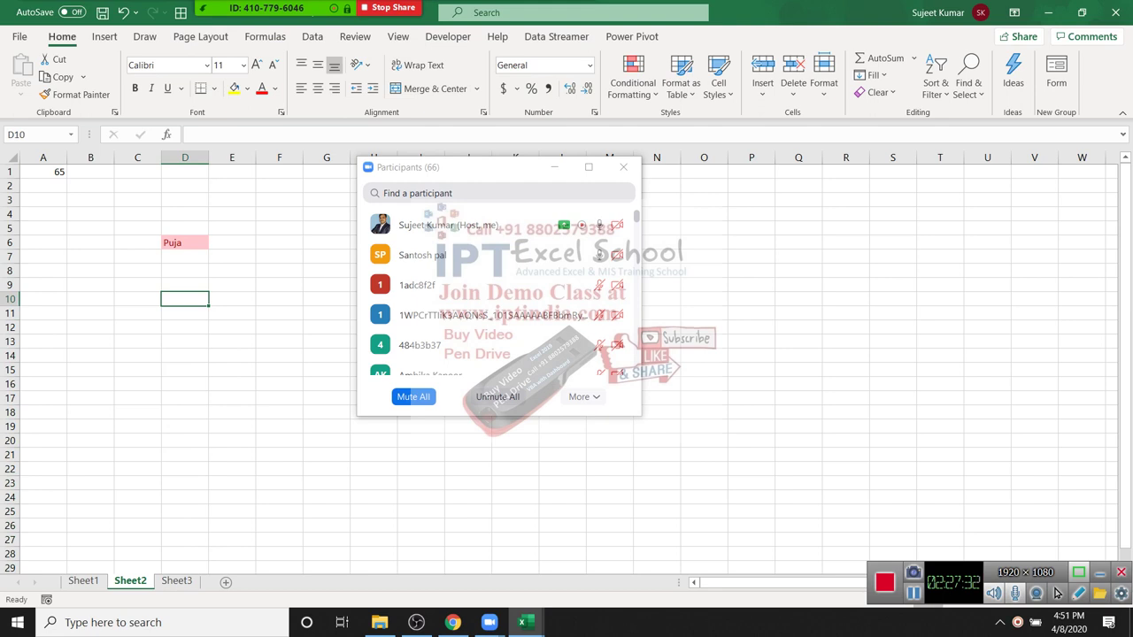
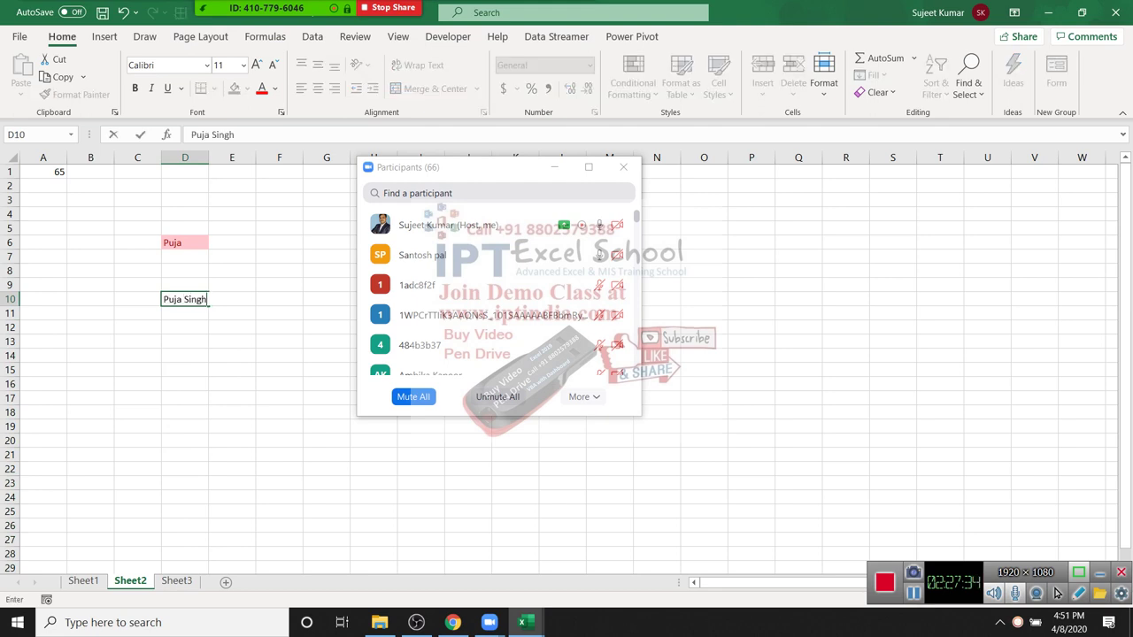
key(Return)
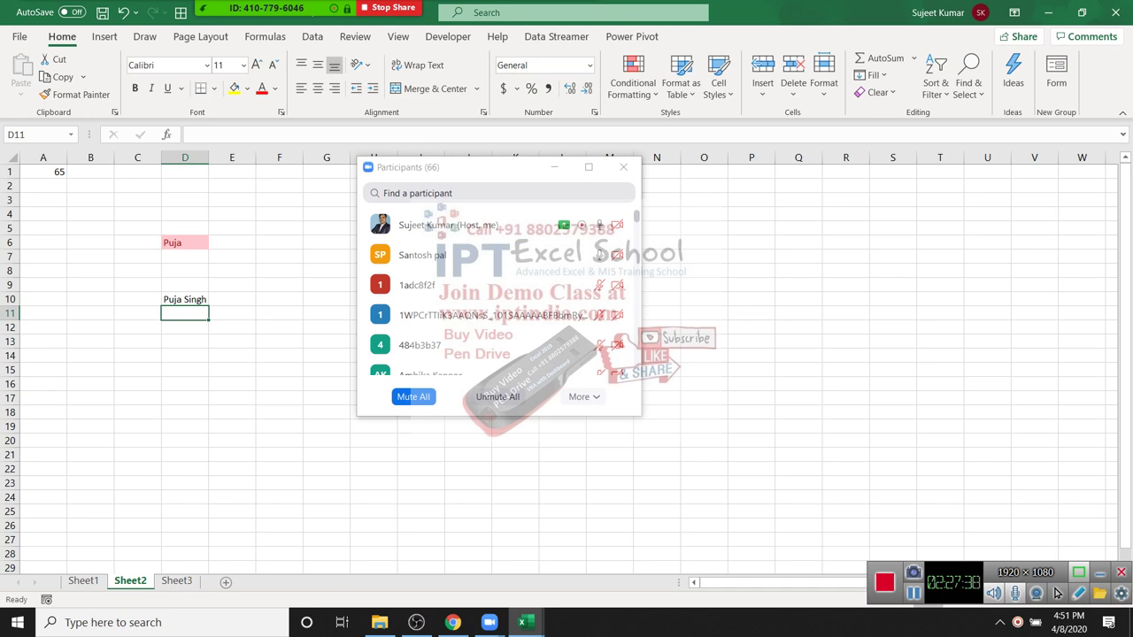
Step: Apply a Text that Contains 'Puja' rule to column D with Light Red Fill and Dark Red Text
click(185, 158)
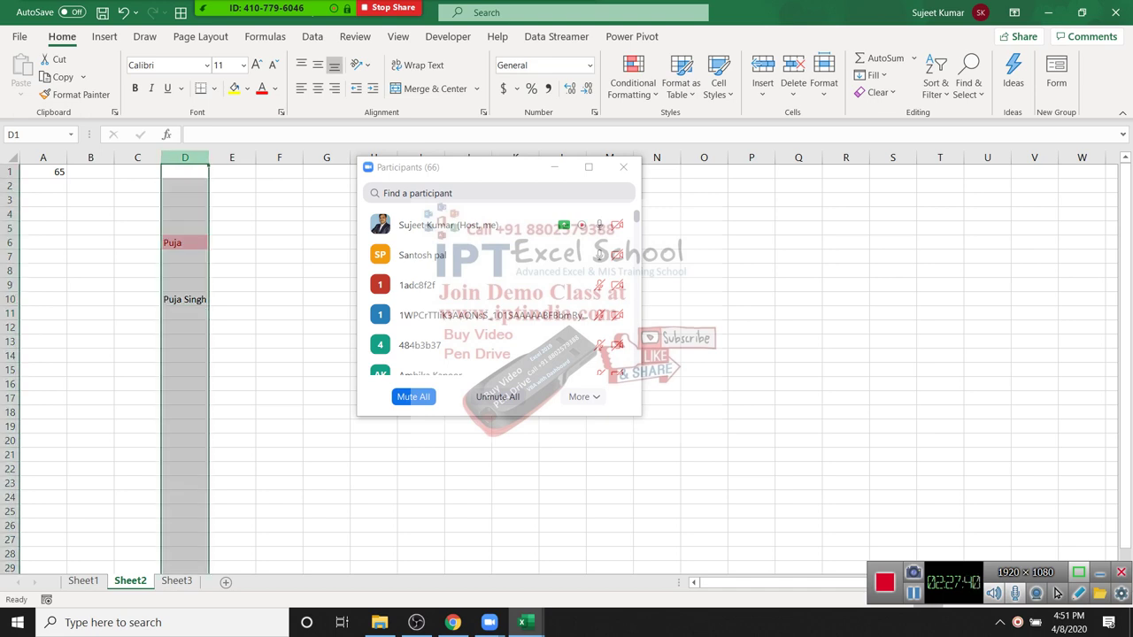
click(632, 82)
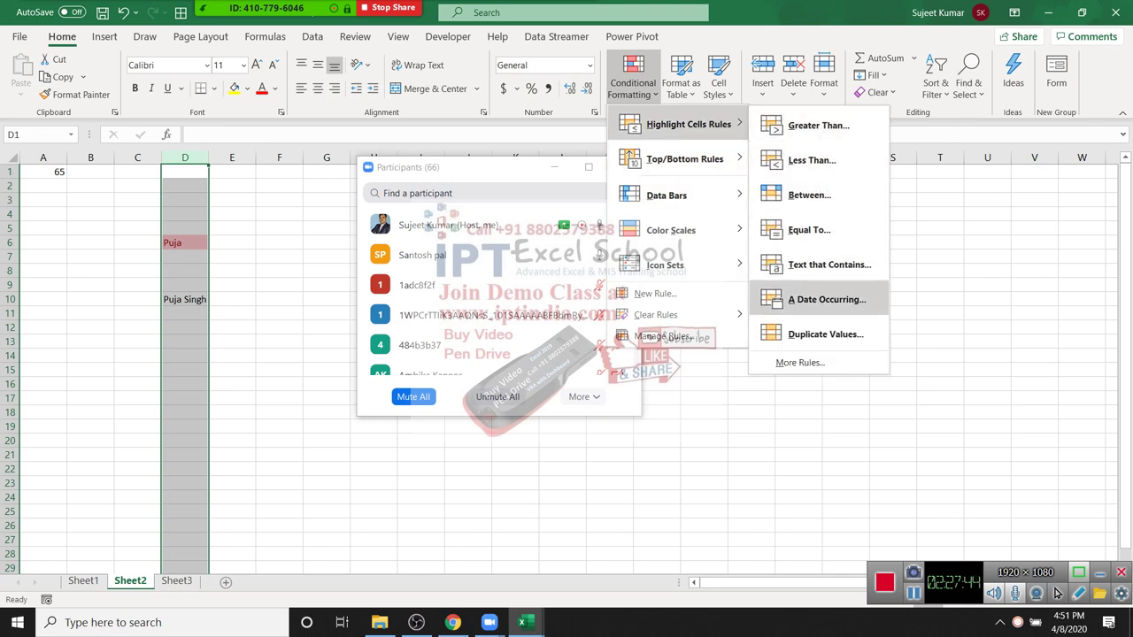
click(829, 264)
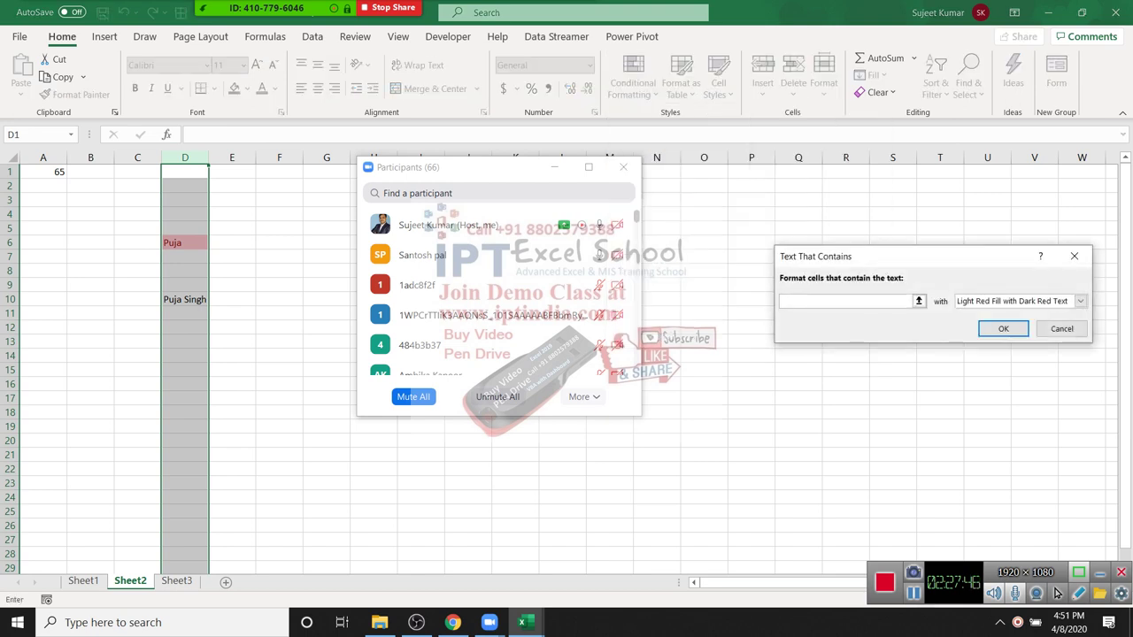
key(Escape)
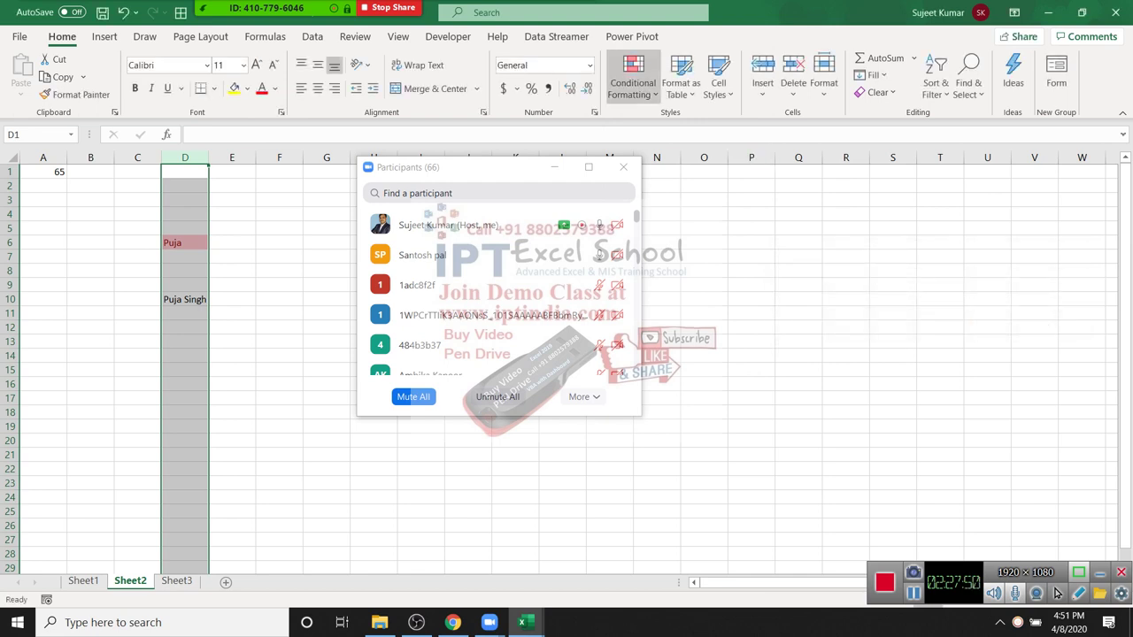
click(633, 80)
mouse_move(688, 124)
click(830, 264)
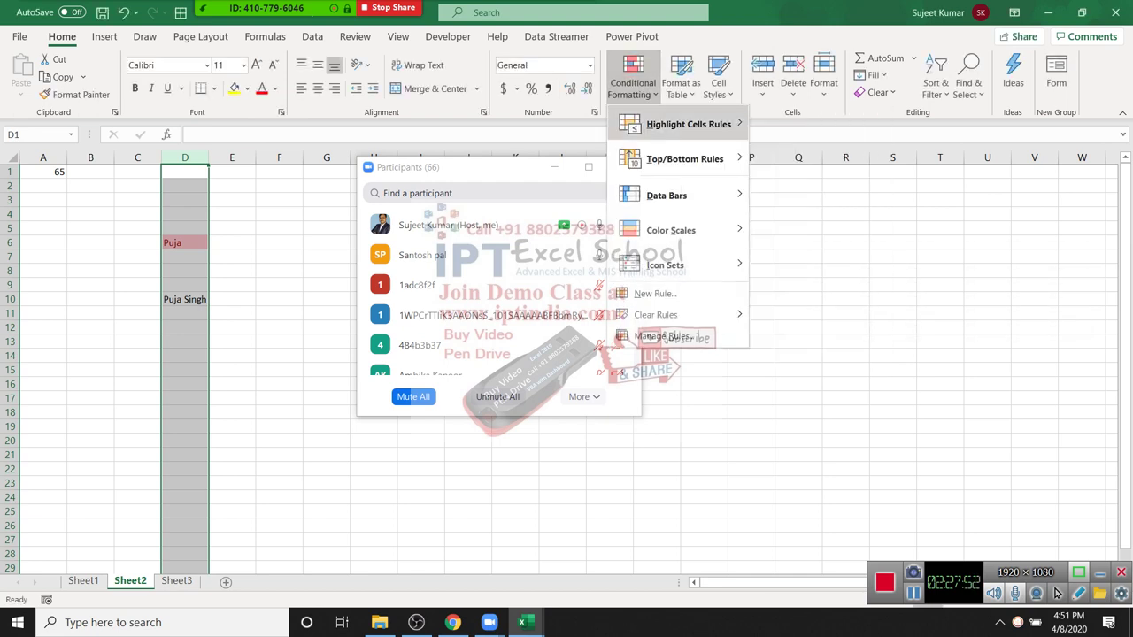
text(Puja)
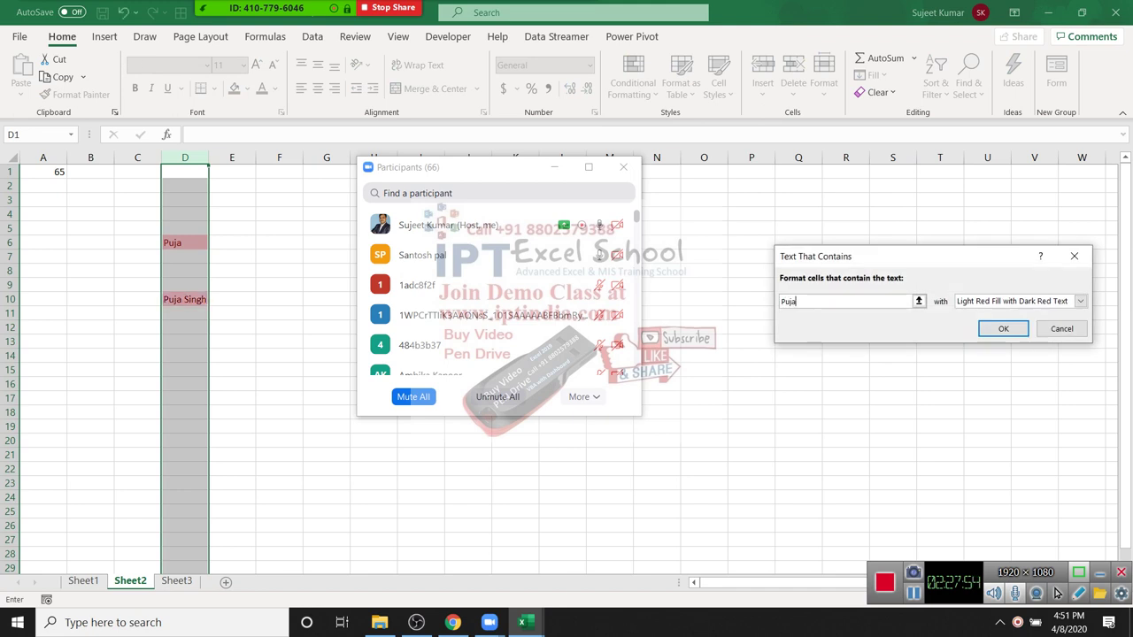
key(Return)
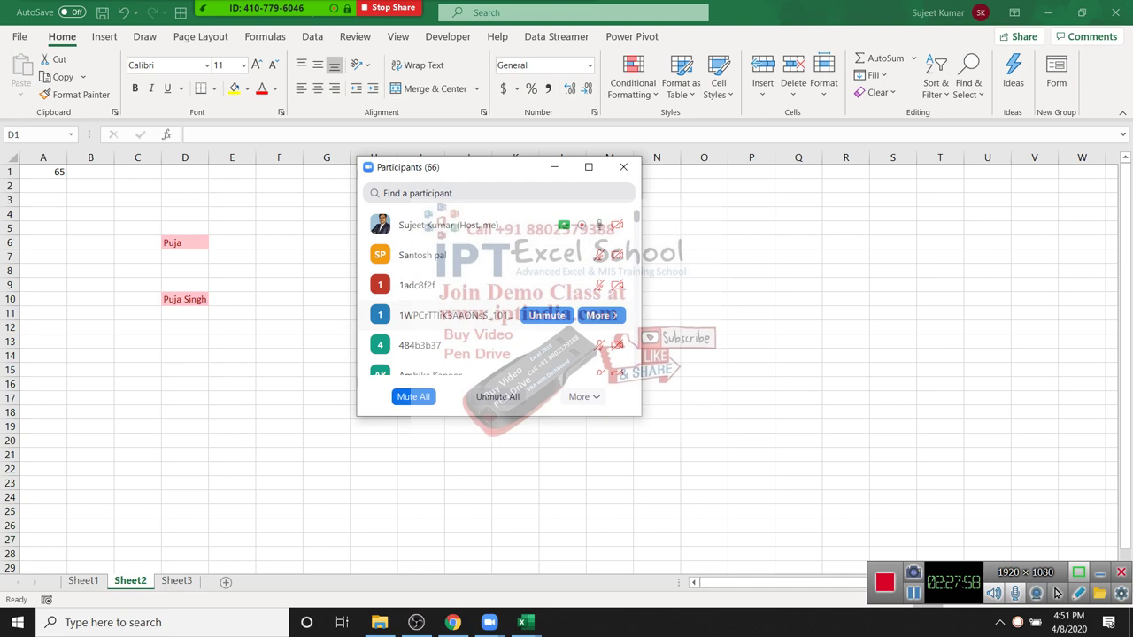
Step: Scroll through column D to check the highlighted Puja cells, then clear the selection
scroll(531, 315, down, 3)
scroll(531, 315, down, 10)
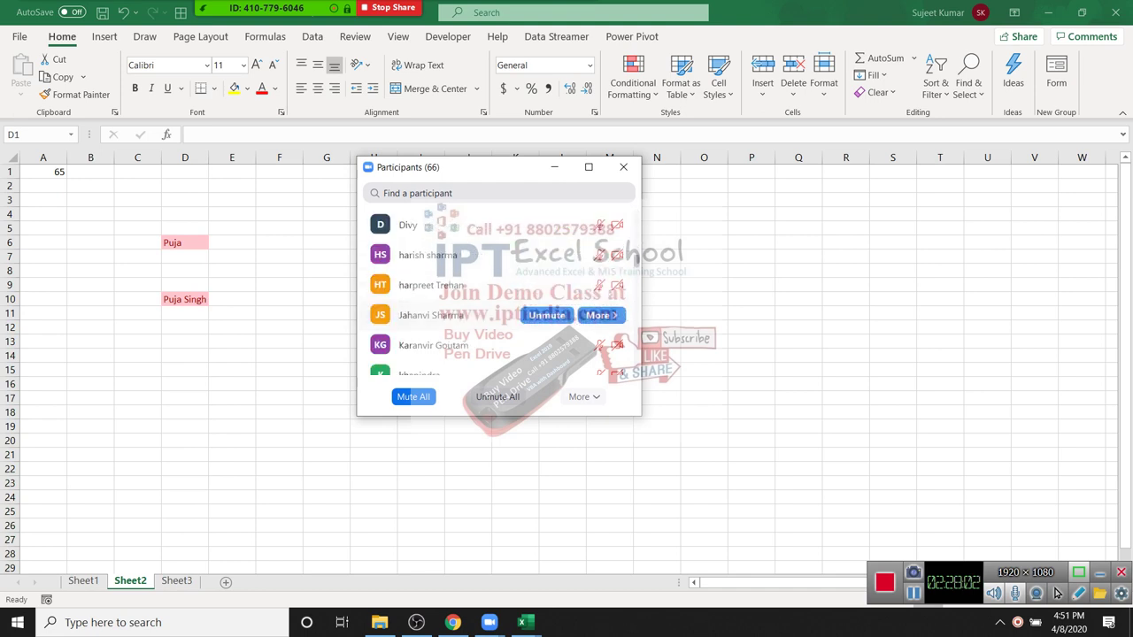
scroll(531, 315, down, 3)
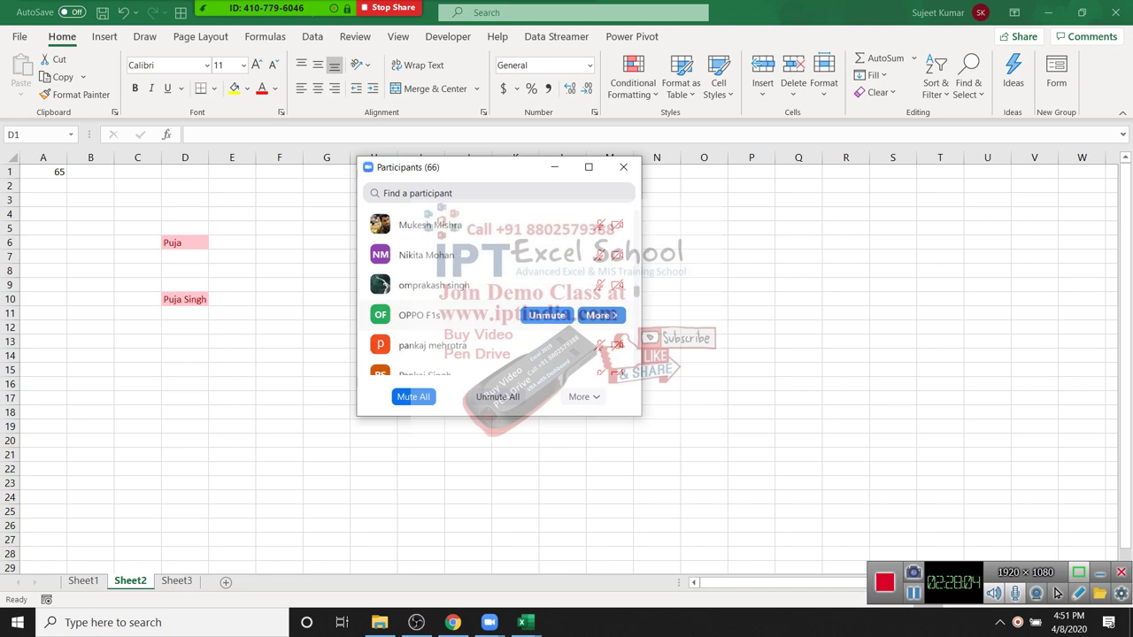
scroll(531, 315, up, 6)
scroll(177, 399, down, 1)
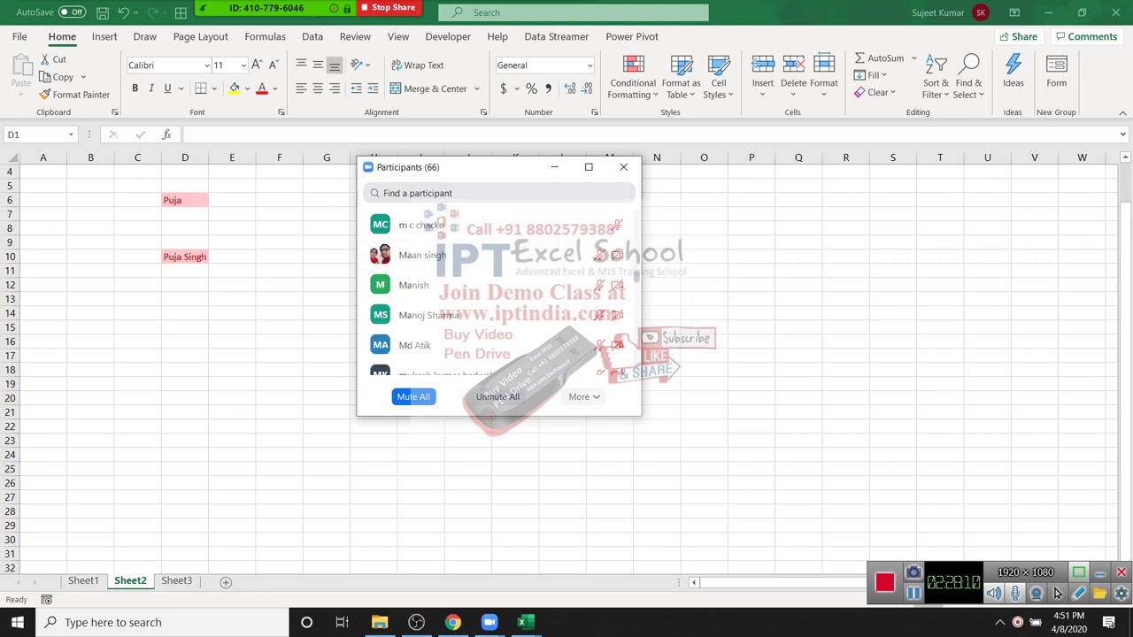
click(184, 156)
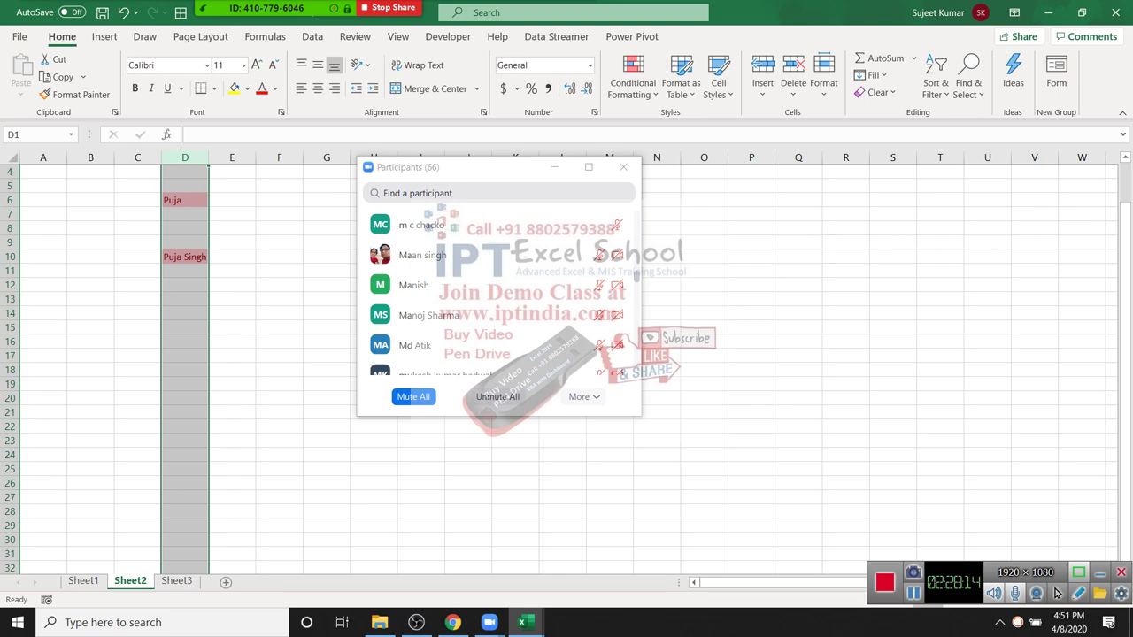
click(232, 271)
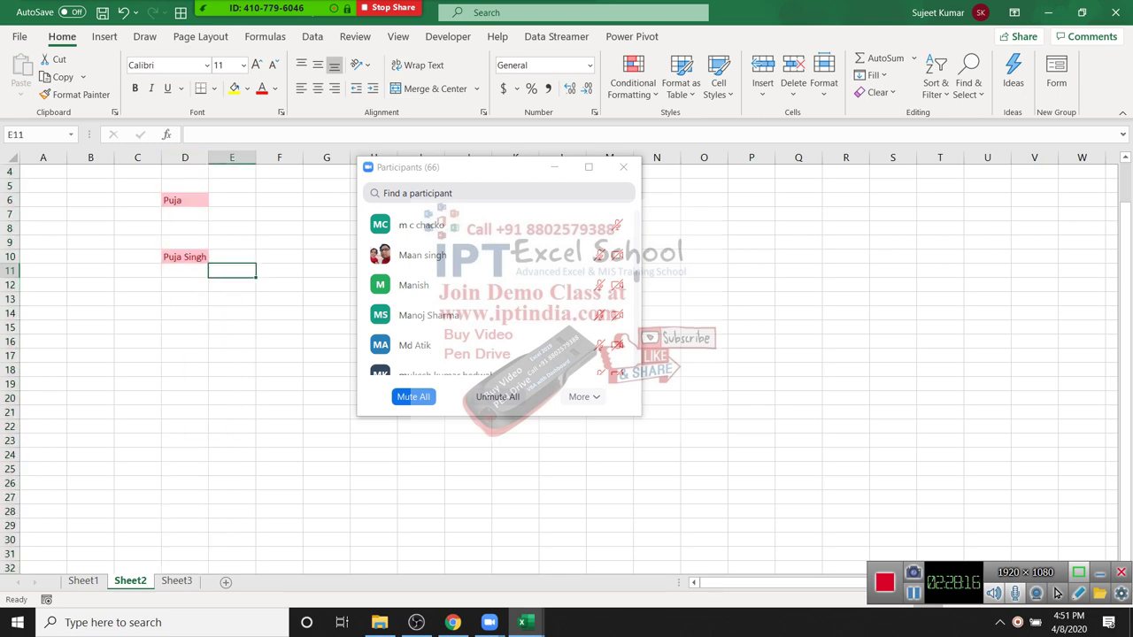
Step: Switch to the Map-Data workbook's Sheet1
mouse_move(522, 622)
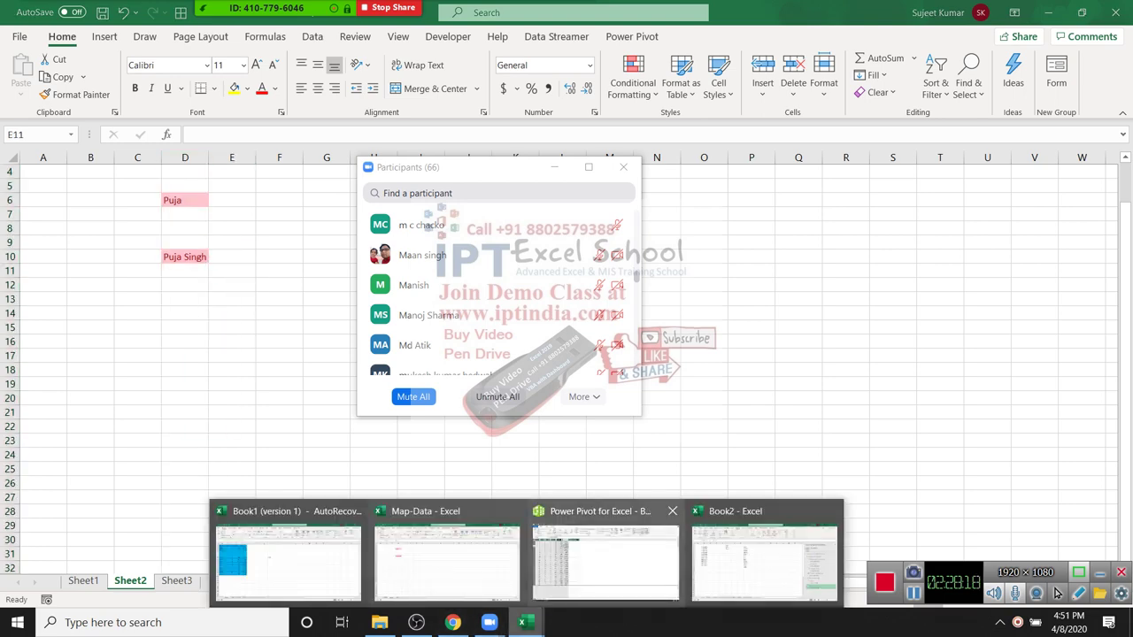
click(606, 558)
mouse_move(447, 558)
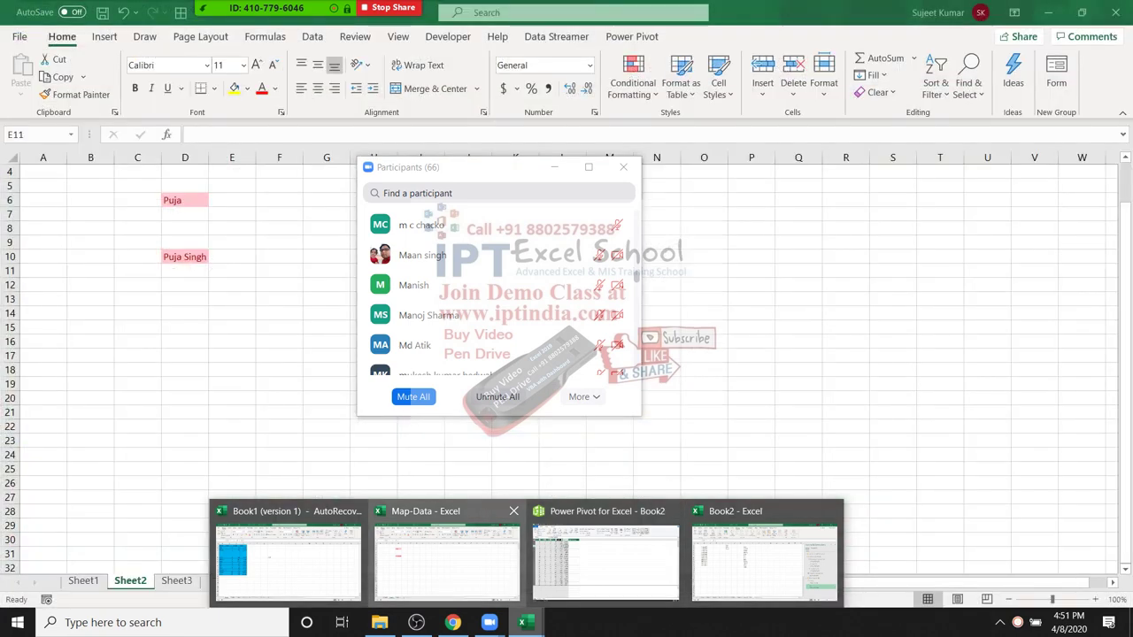
click(447, 557)
mouse_move(1056, 593)
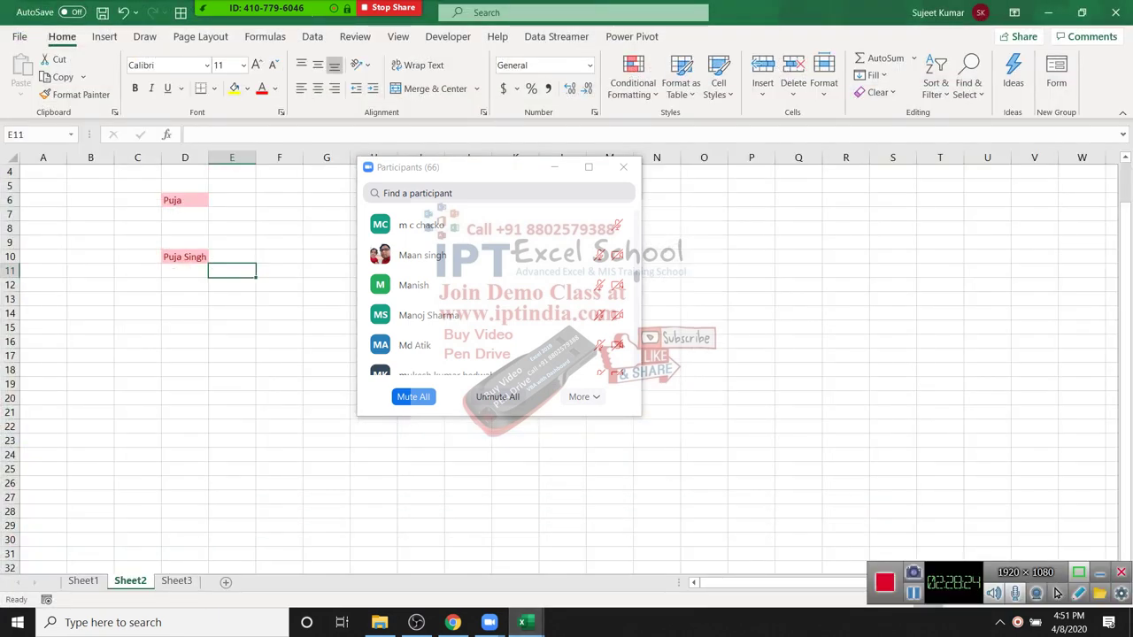
key(ctrl+Page_Up)
Step: Go to A1 and extend a selection across the header row and down the table
key(ctrl+Left)
key(Left)
key(Left)
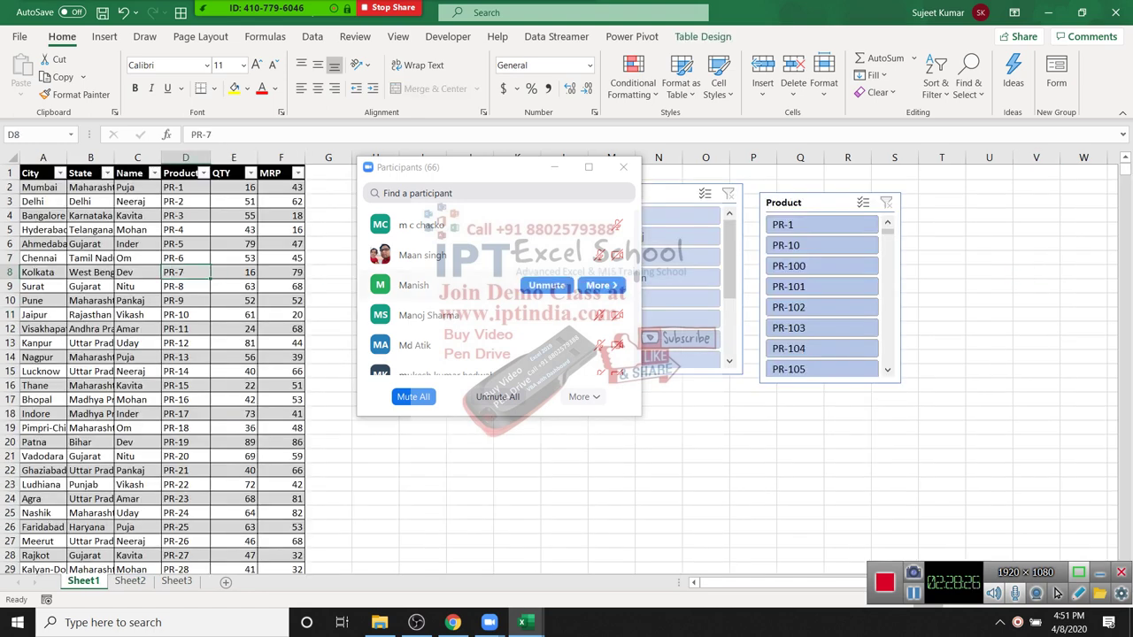
key(ctrl+Home)
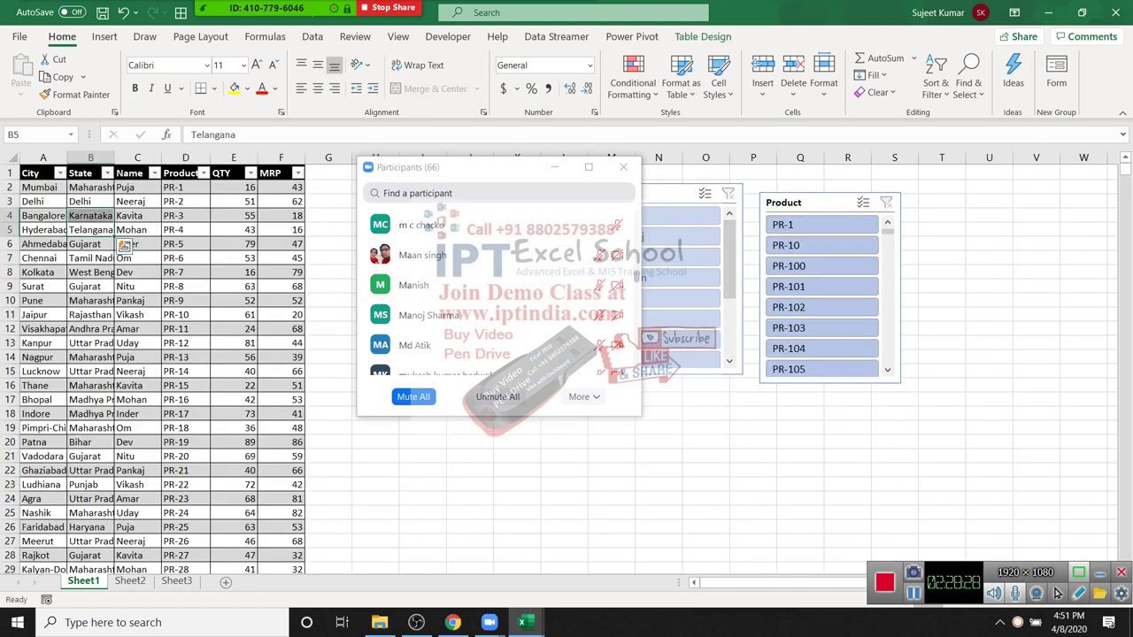
key(shift+Right)
key(shift+Right)
key(shift+Right)
key(shift+Down)
key(shift+Right)
key(shift+Down)
key(shift+Down)
key(shift+Down)
key(shift+Down)
key(shift+Down)
key(shift+Down)
key(shift+Down)
key(shift+Down)
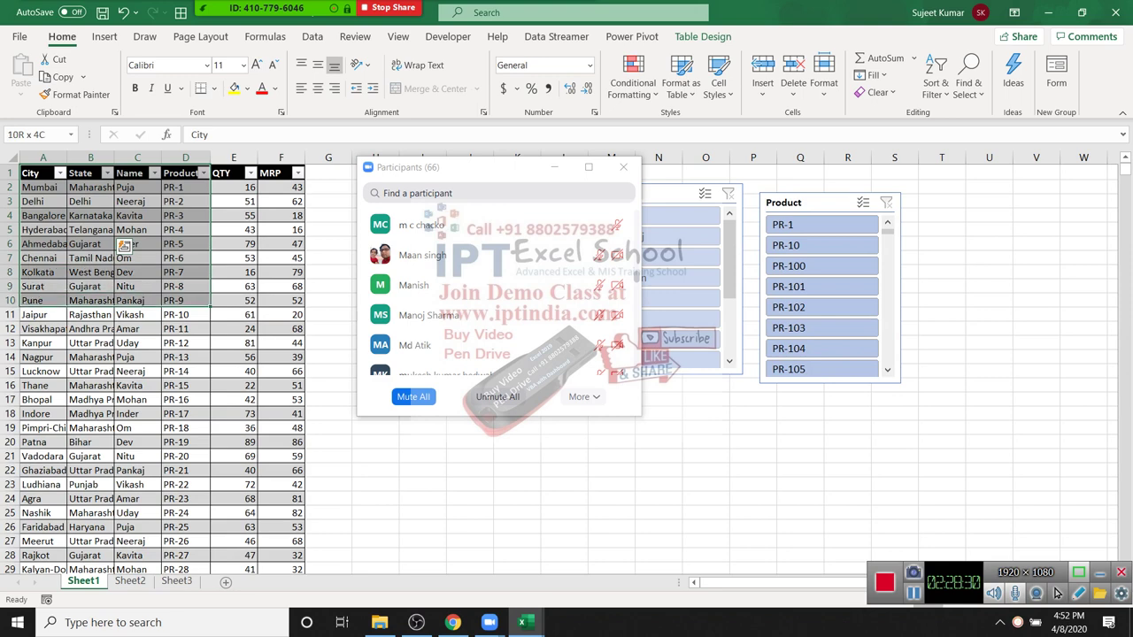
Step: Select the Name through QTY cells for Puja and Nagpur rows, then return to A1 and deselect
click(137, 215)
key(Up)
key(Up)
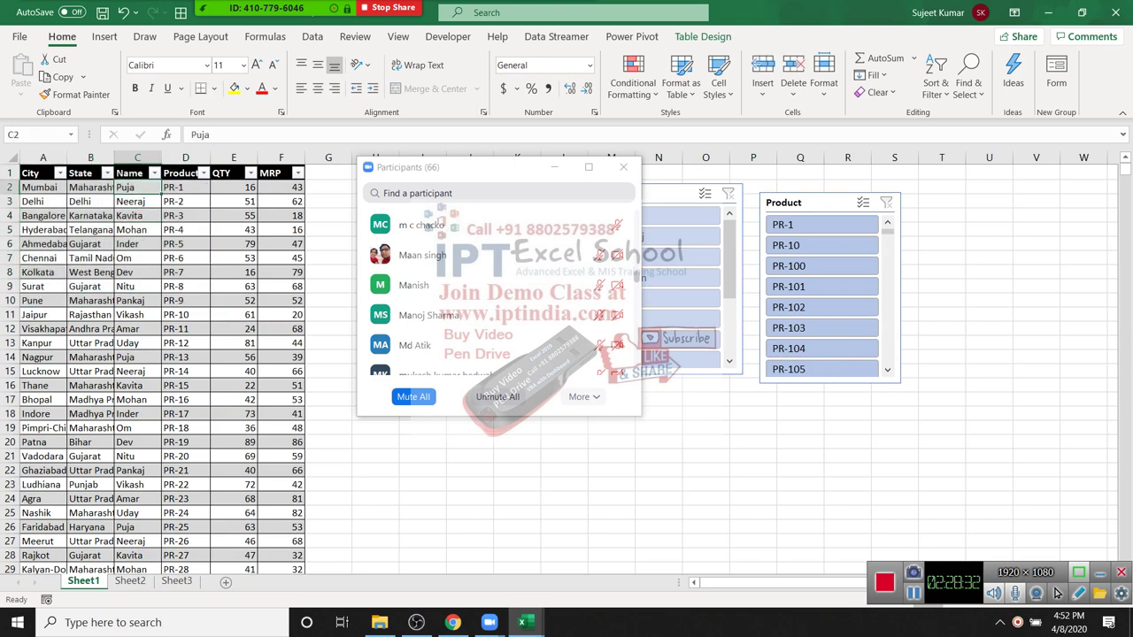
key(shift+Down)
key(shift+Down)
key(shift+Down)
key(shift+Down)
key(shift+Down)
key(shift+Down)
key(shift+Down)
key(shift+Down)
key(shift+Down)
key(shift+Down)
key(shift+Down)
key(shift+Down)
key(shift+Down)
key(shift+Down)
key(shift+Down)
key(shift+Left)
key(shift+Right)
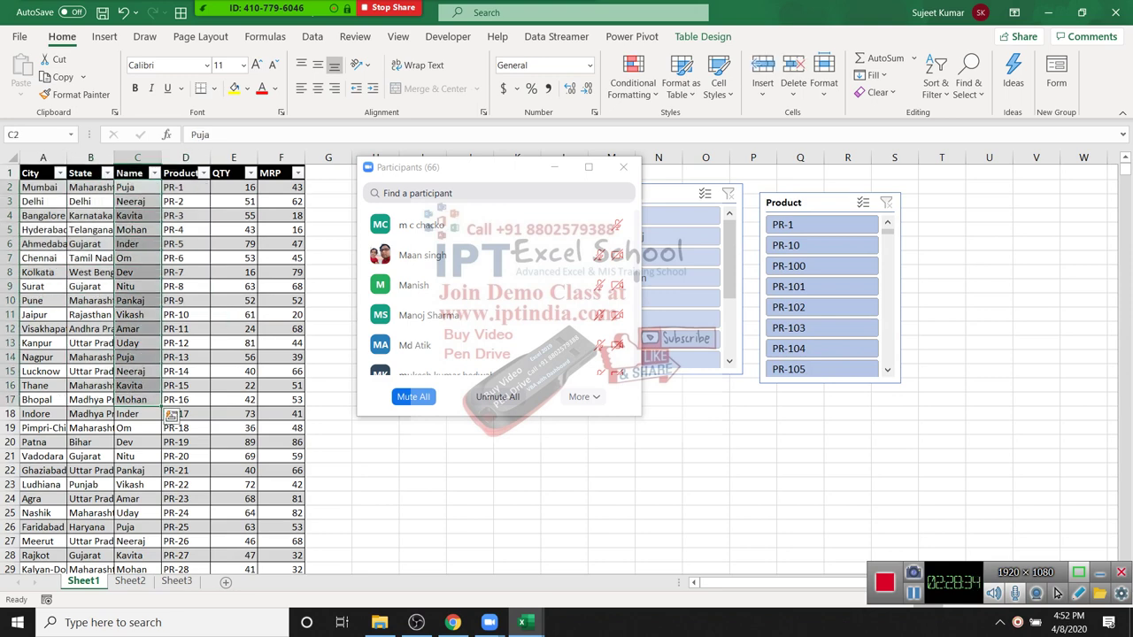
key(shift+Up)
key(shift+Up)
key(shift+Up)
key(shift+Up)
key(shift+Up)
key(shift+Up)
key(shift+Up)
key(shift+Up)
key(shift+Up)
key(shift+Up)
key(shift+Up)
key(shift+Up)
key(shift+Up)
key(shift+Up)
key(shift+Up)
key(shift+Right)
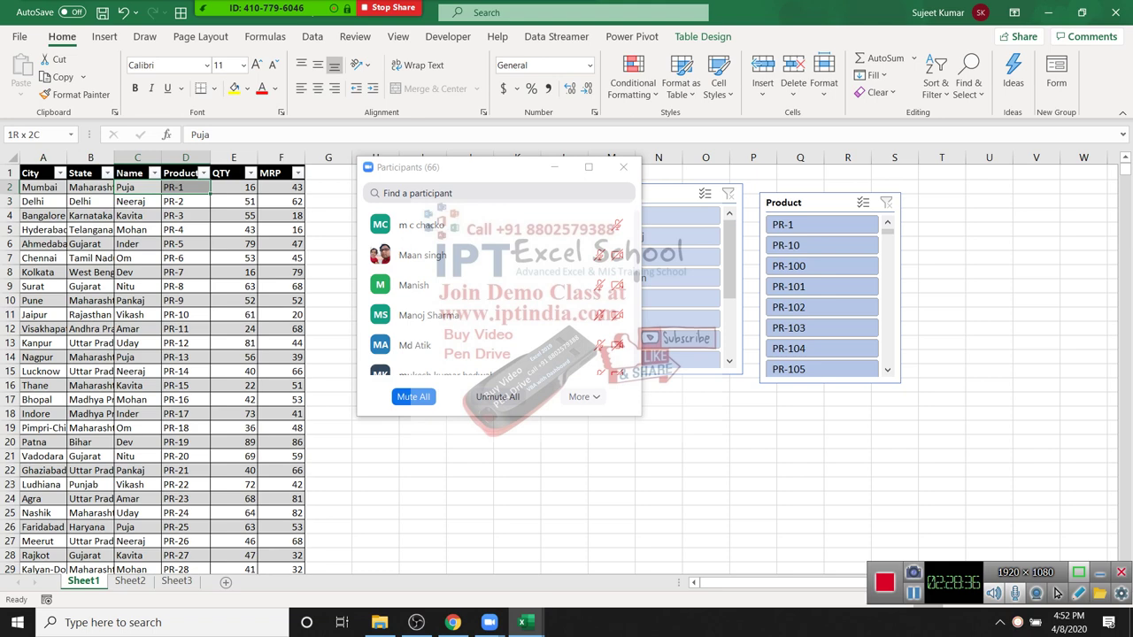
key(shift+Right)
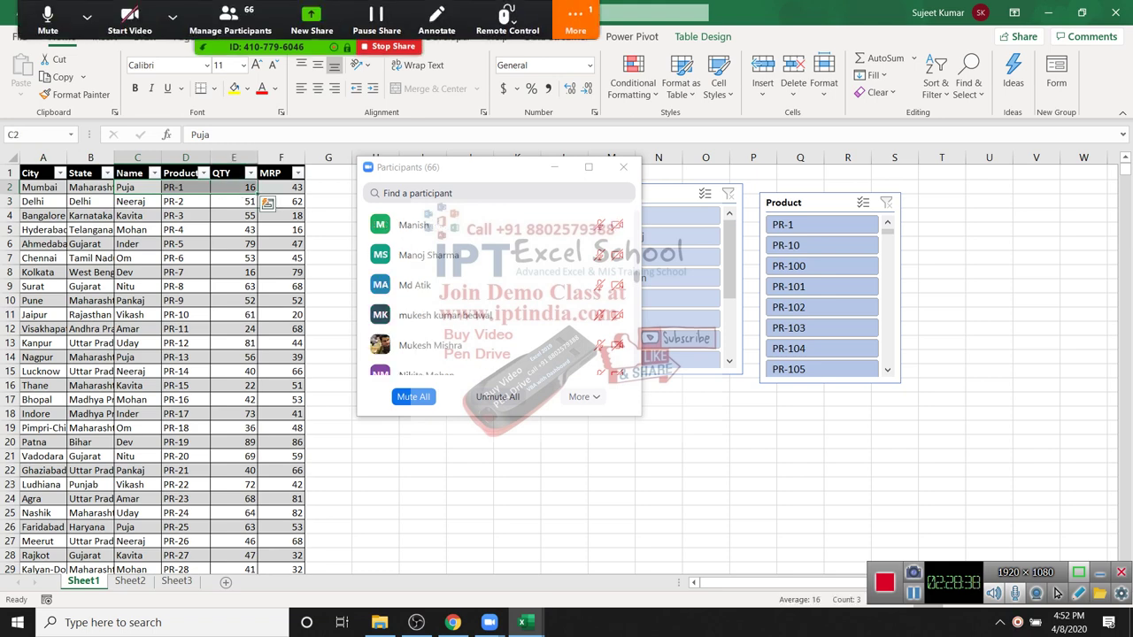
key(Down)
key(Down)
key(Down)
key(Down)
key(Down)
key(Down)
key(Down)
key(Down)
key(Down)
key(Down)
key(Down)
key(Down)
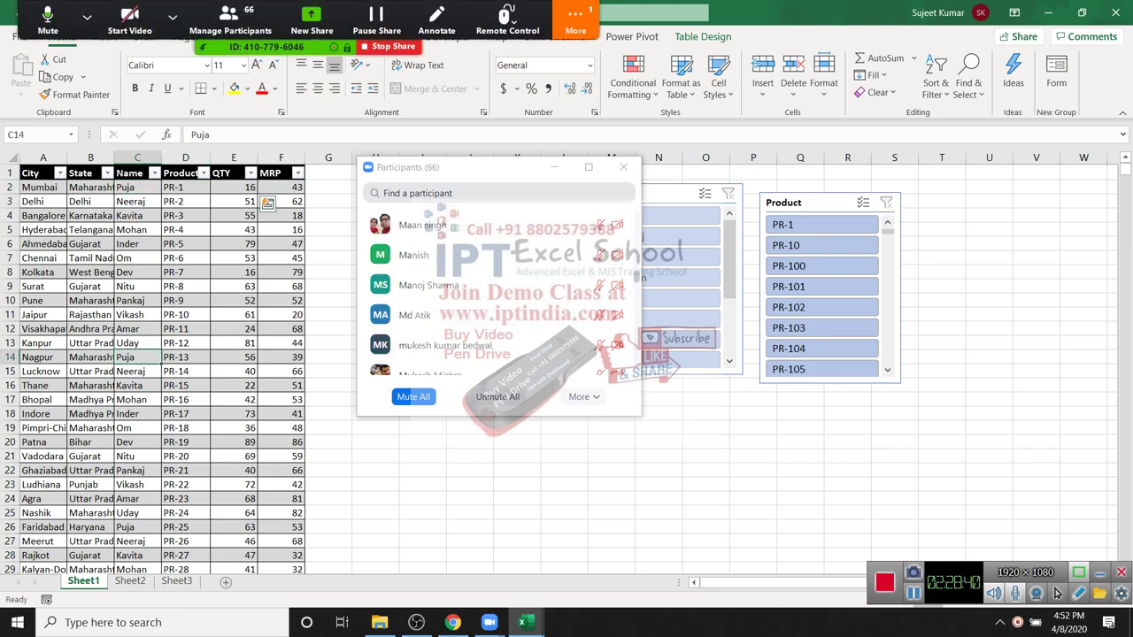
key(shift+Right)
key(shift+Right)
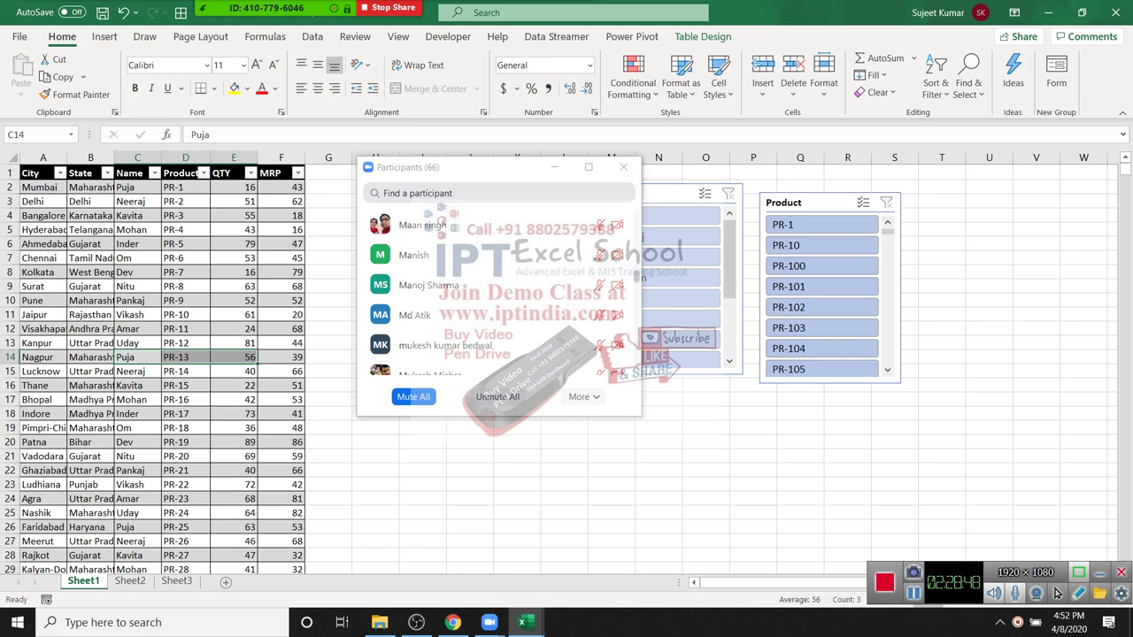
key(ctrl+Home)
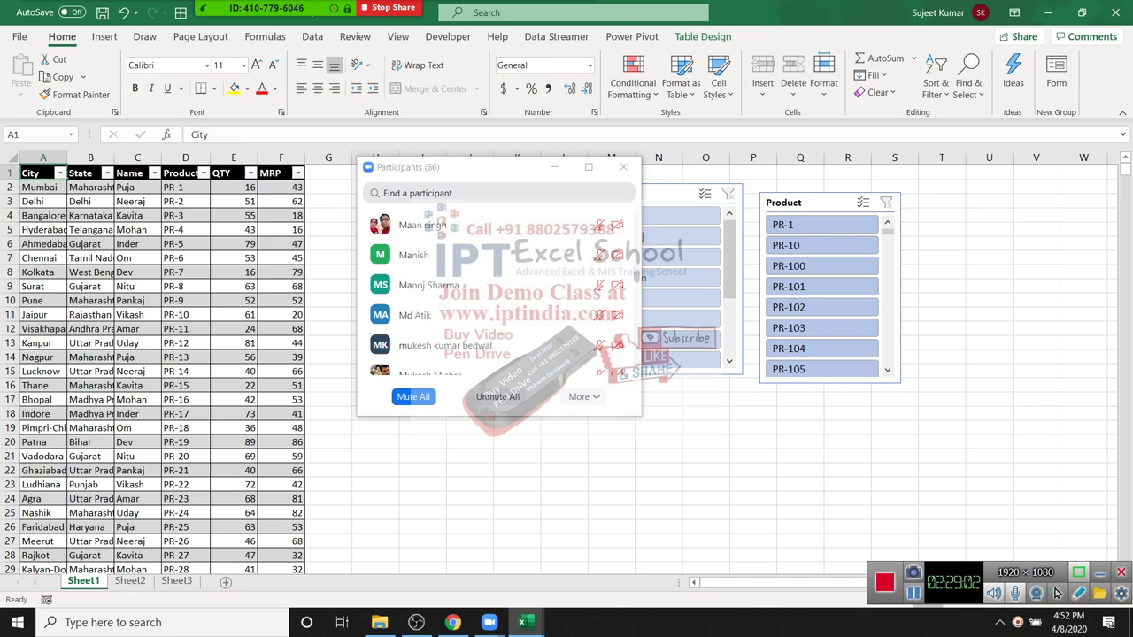
click(422, 499)
Step: Minimize Excel, close the participants panel, and load YouTube in a new Chrome tab
key(super+d)
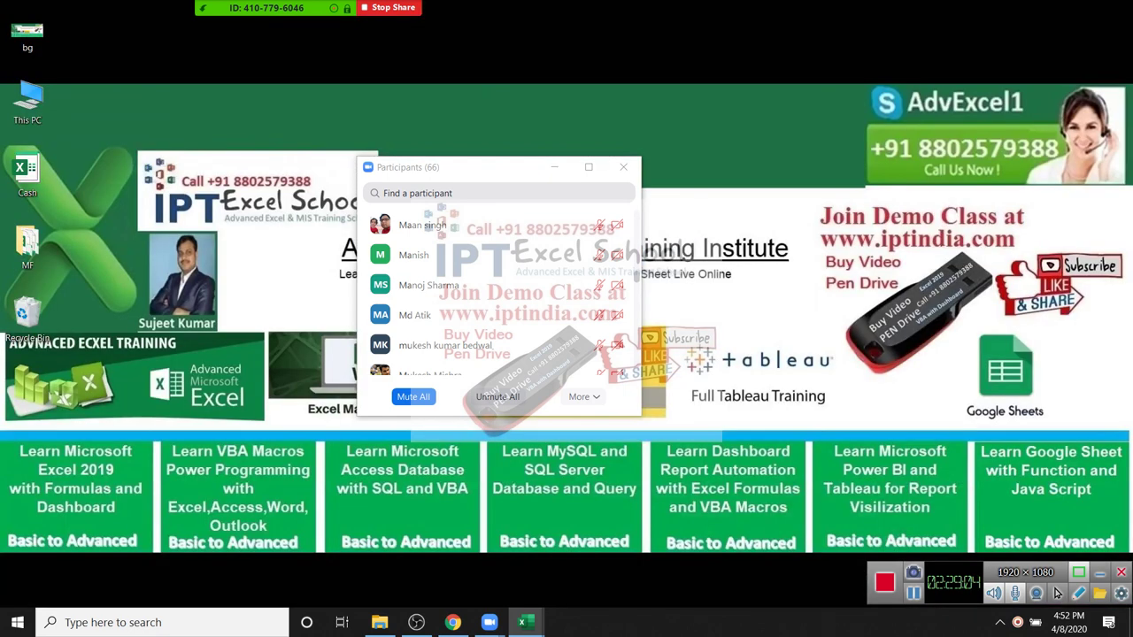
click(623, 166)
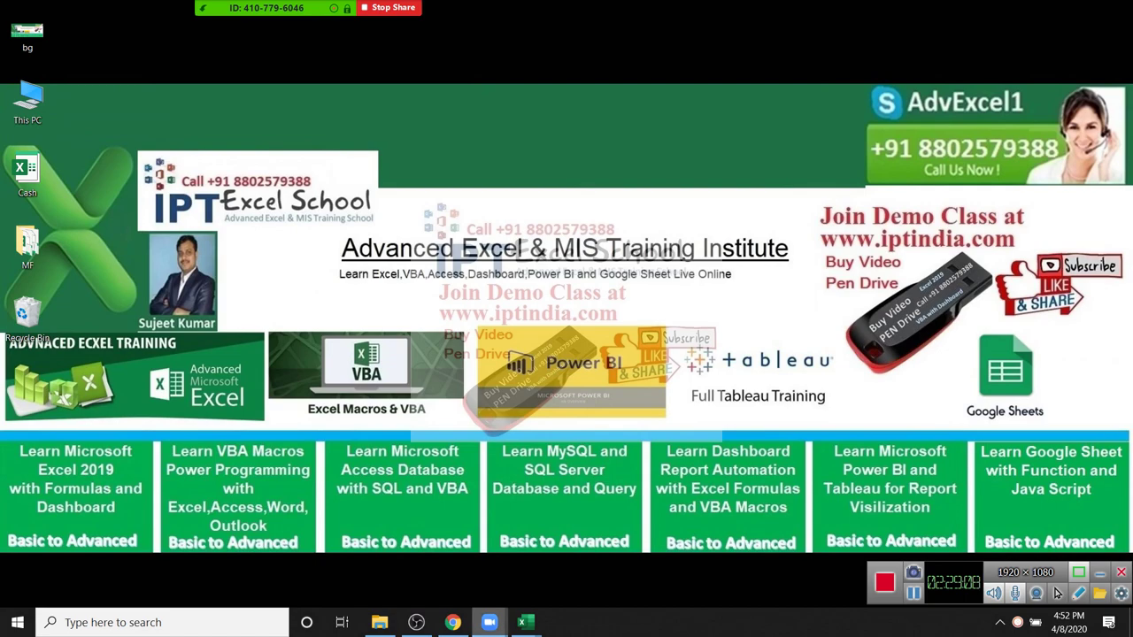
click(453, 622)
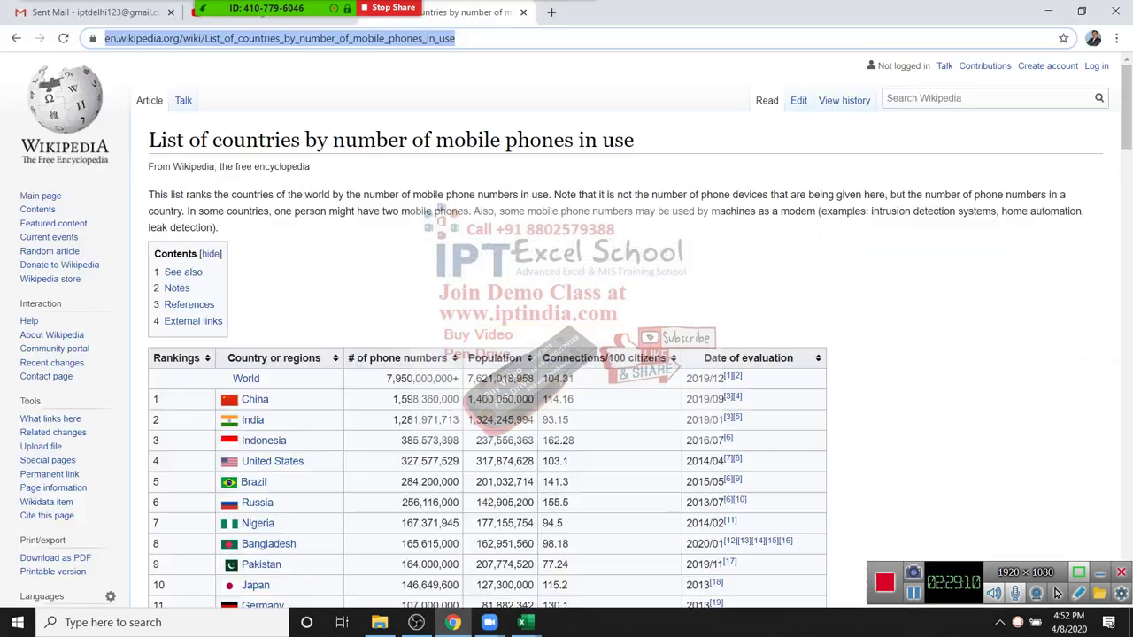
key(ctrl+t)
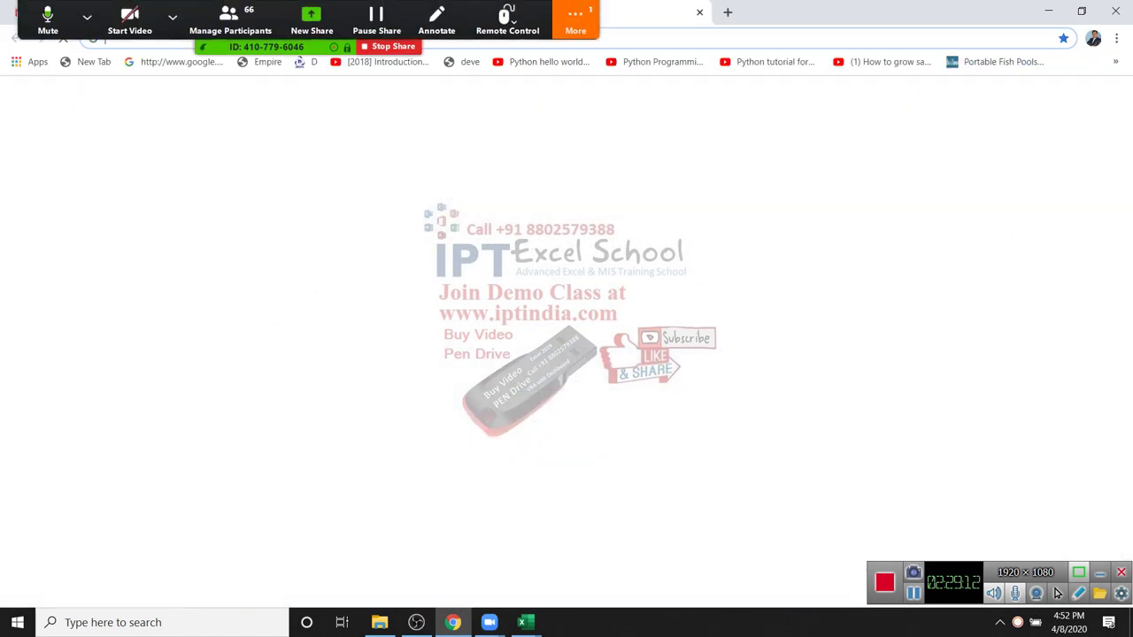
text(youtube.com)
key(Return)
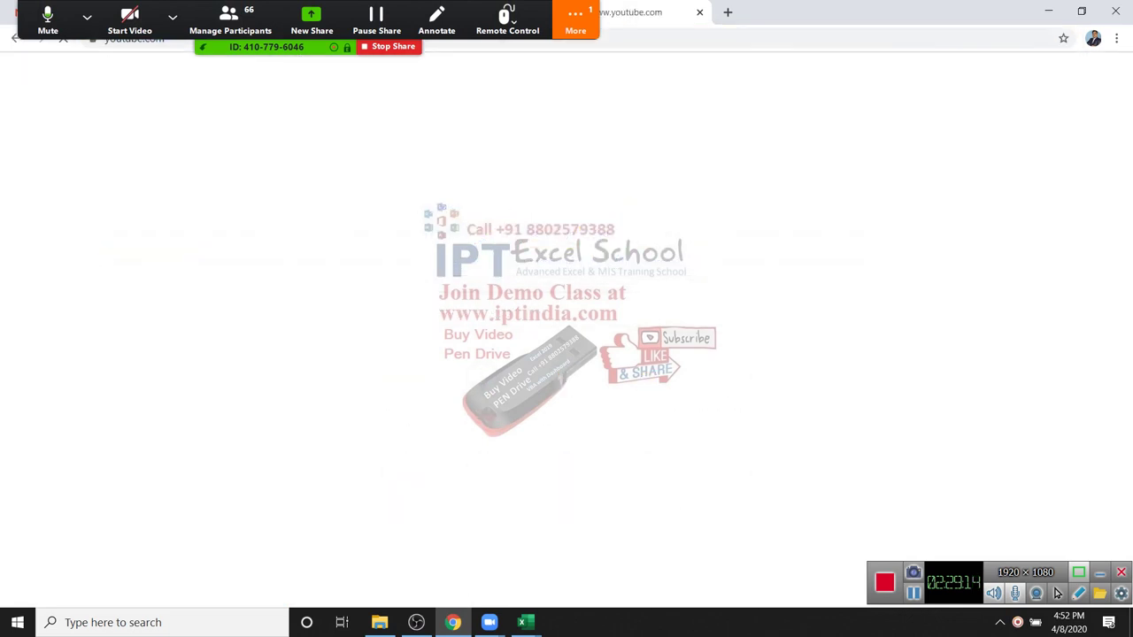
key(Escape)
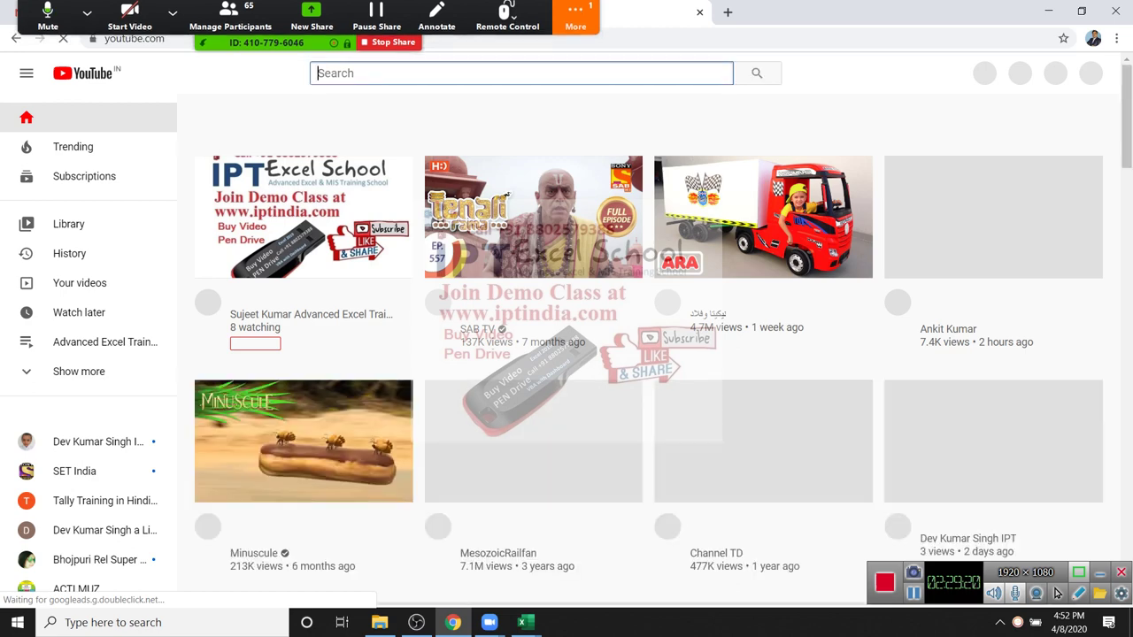
Step: Search YouTube for iptindia, scroll the results, then close the tab and show the desktop
text(IPT)
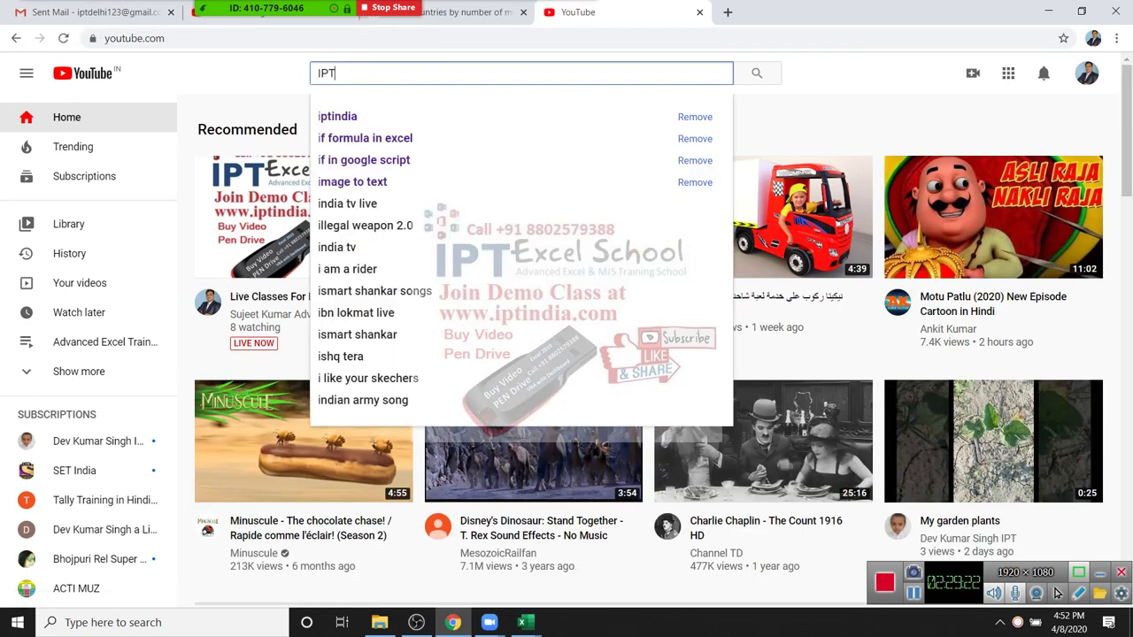
text(INDIA)
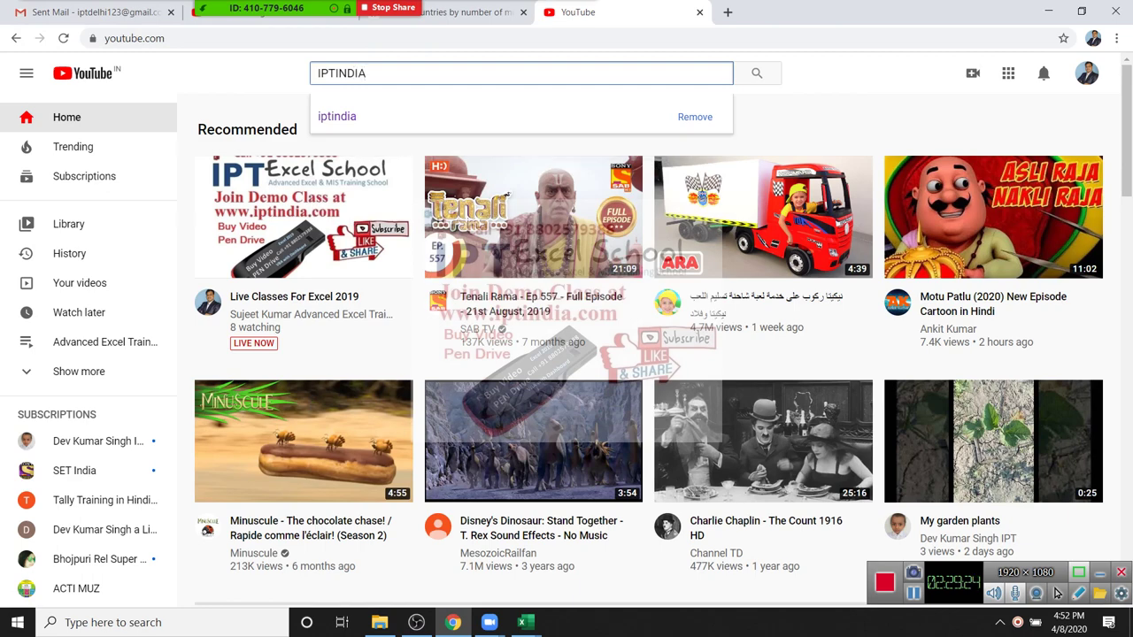
key(Down)
key(Return)
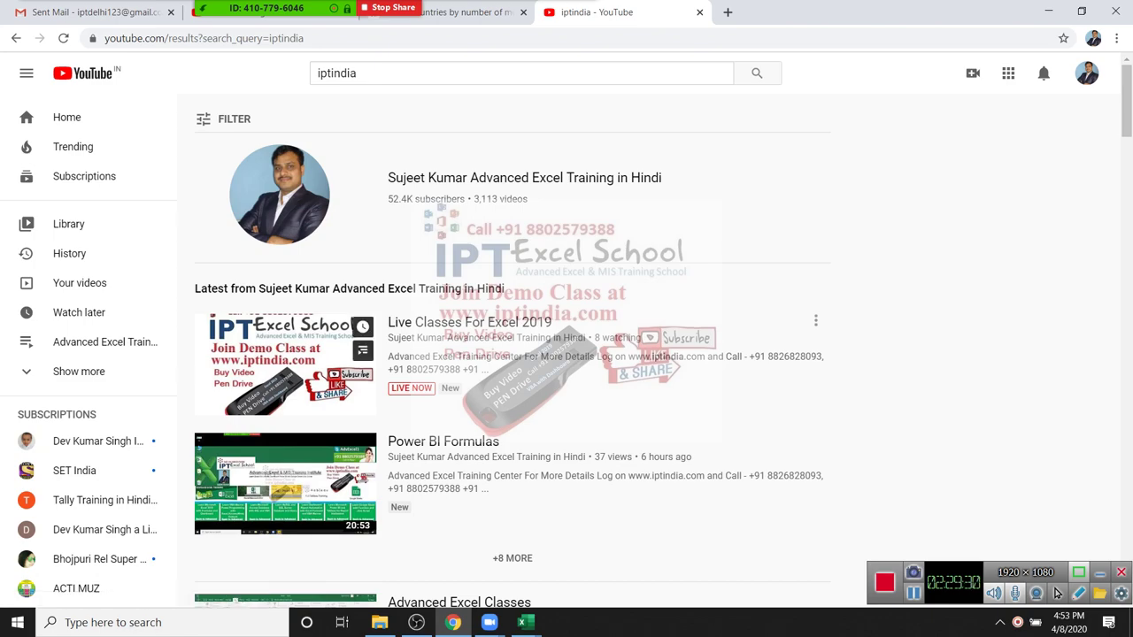
scroll(283, 354, down, 6)
scroll(283, 354, up, 4)
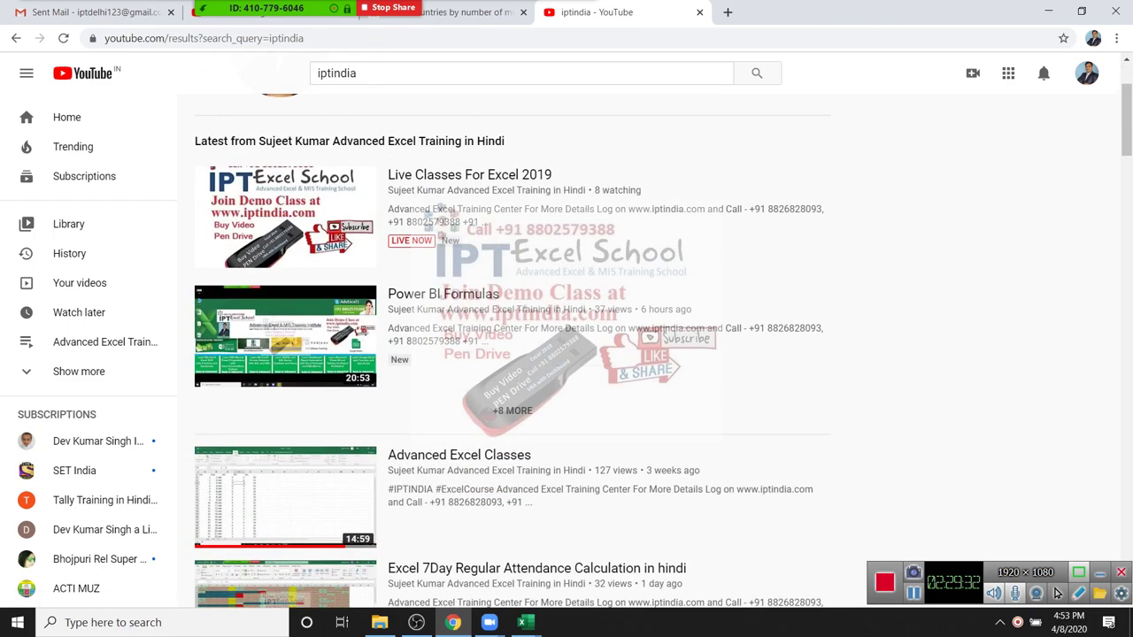
scroll(512, 354, up, 2)
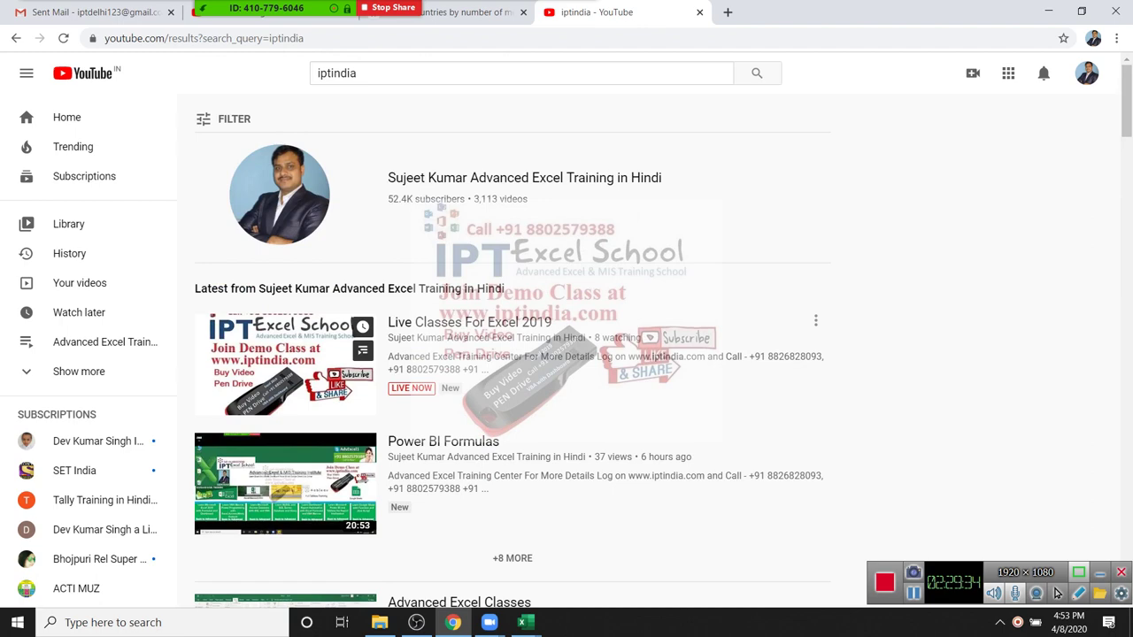
scroll(511, 354, down, 3)
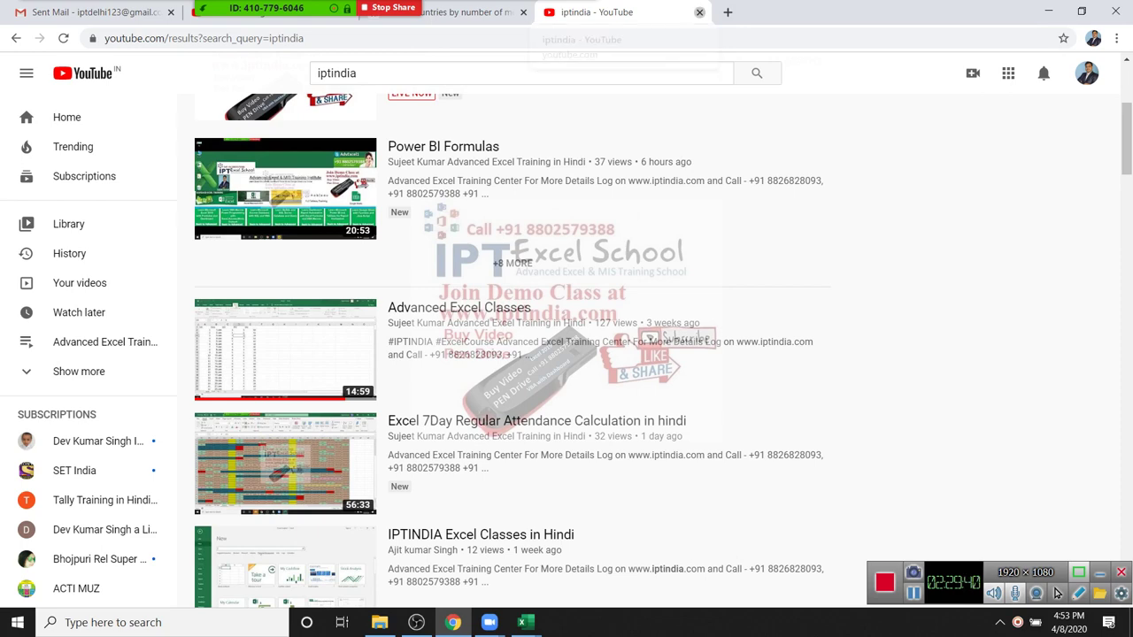
click(699, 11)
key(super+d)
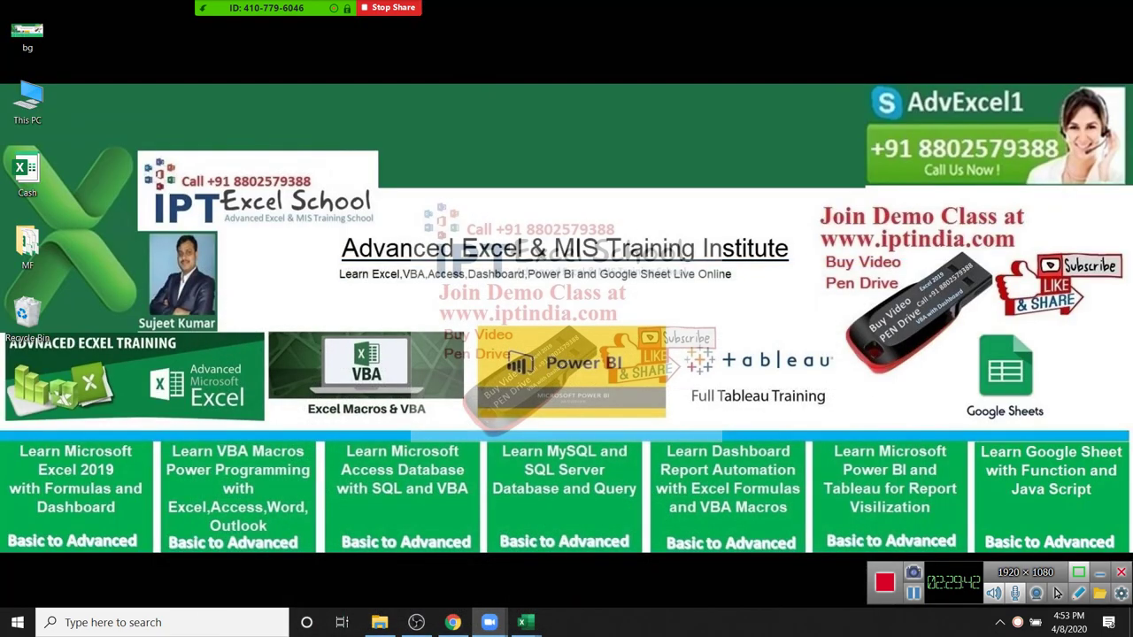
Step: Draw a selection box around the wallpaper's phone number, then bring Chrome back
drag(840, 127, 1069, 163)
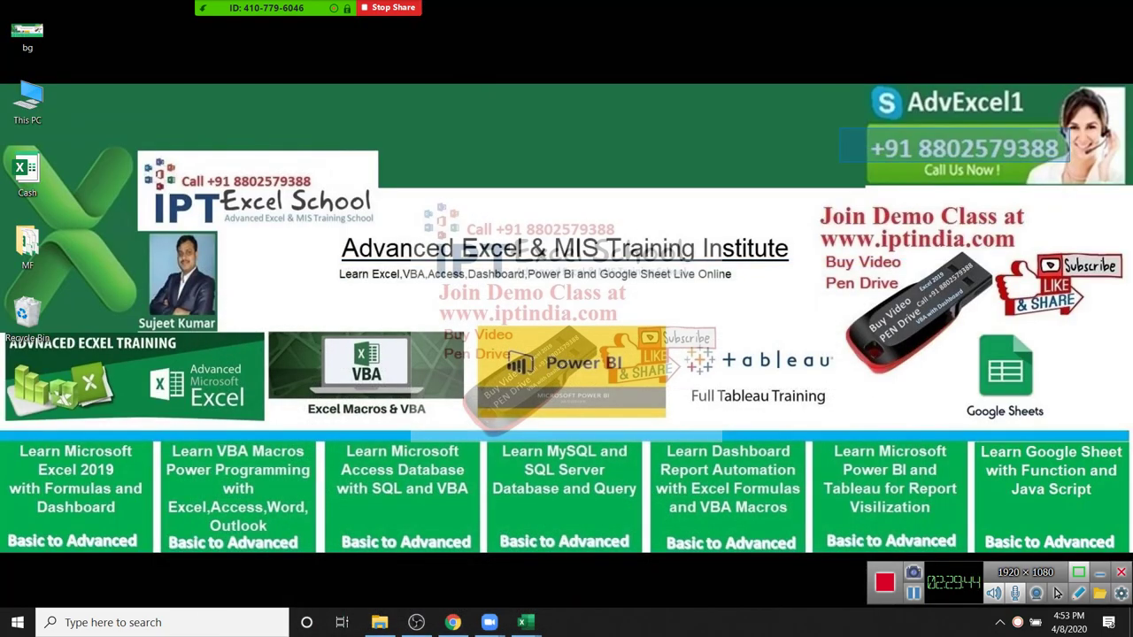
drag(1069, 162, 1058, 162)
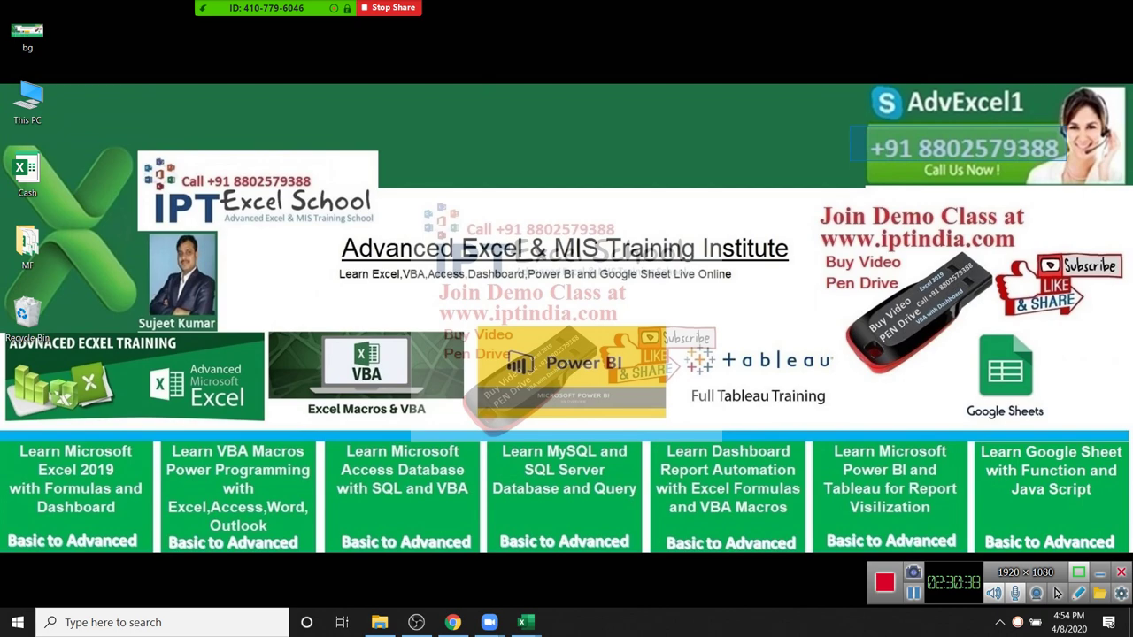
click(452, 622)
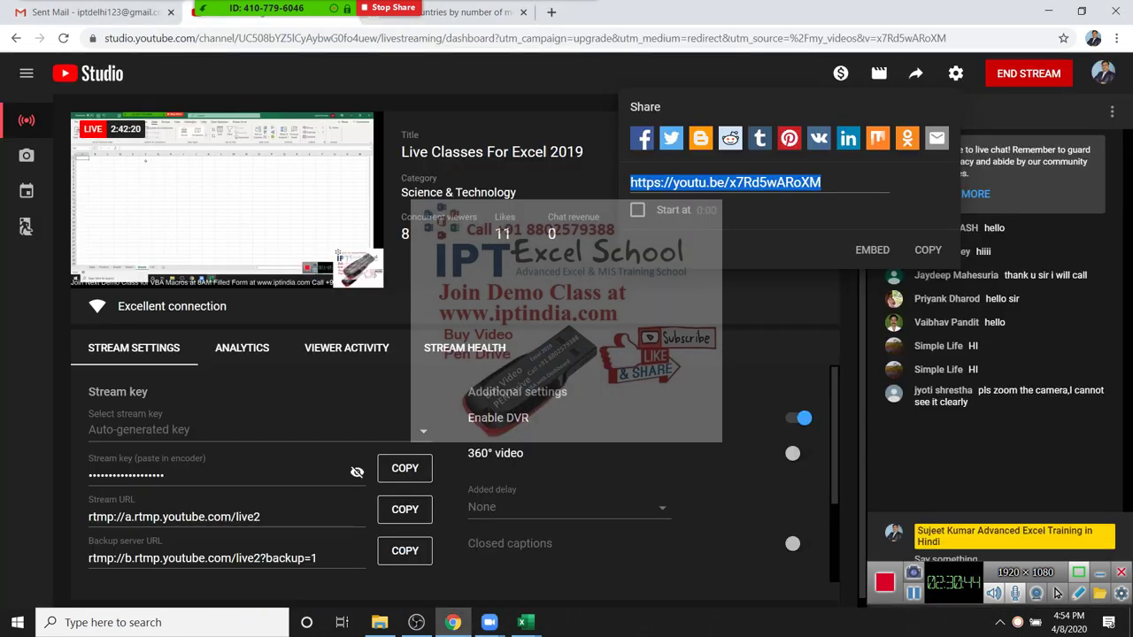
Step: Switch to the YouTube Studio live dashboard, then return to the desktop and open the participants list
key(ctrl+shift+Tab)
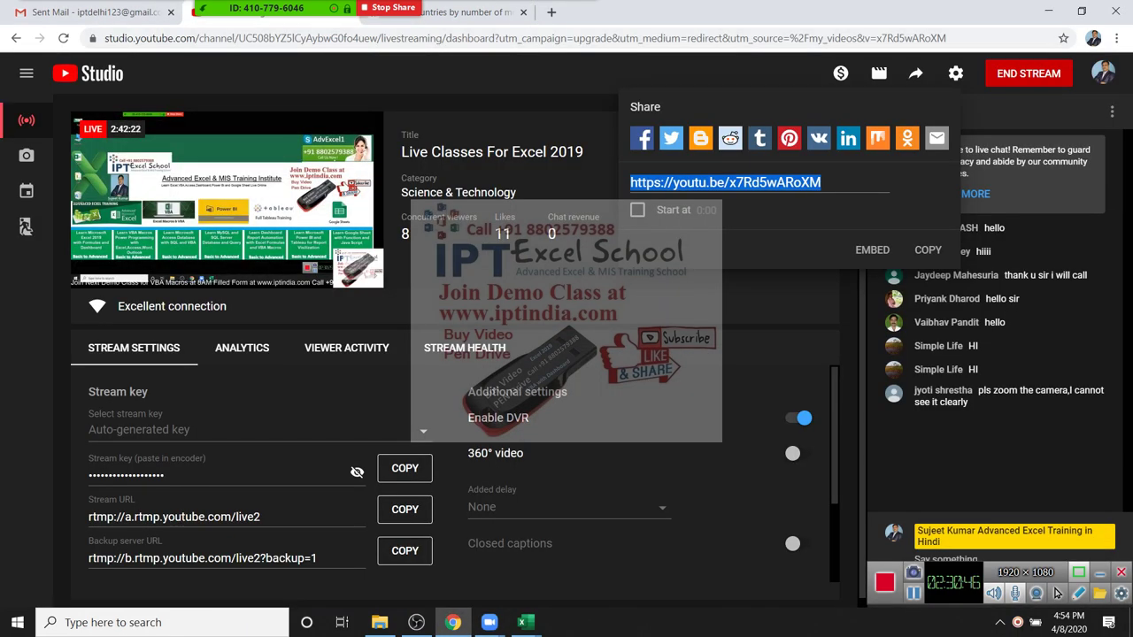
key(super+d)
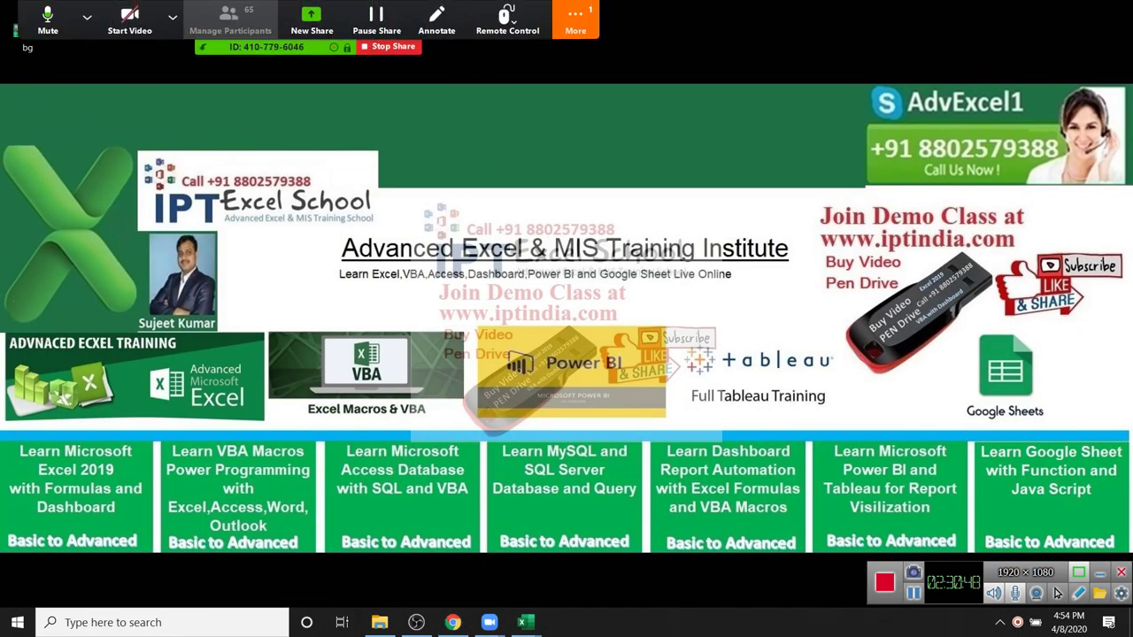
key(alt+u)
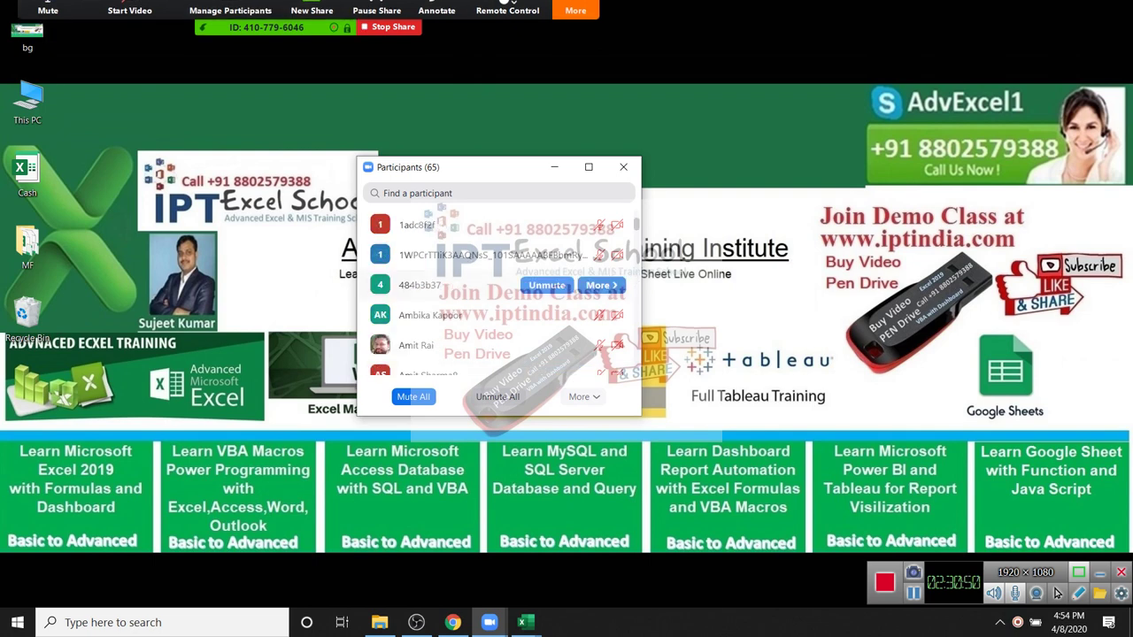
scroll(531, 315, up, 1)
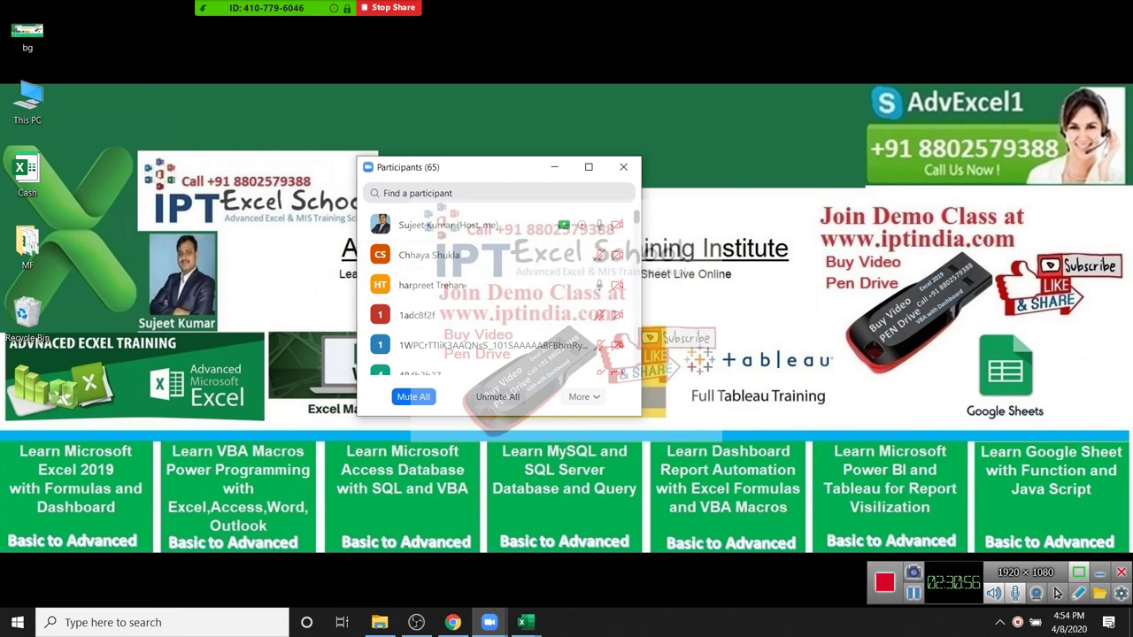
mouse_move(522, 622)
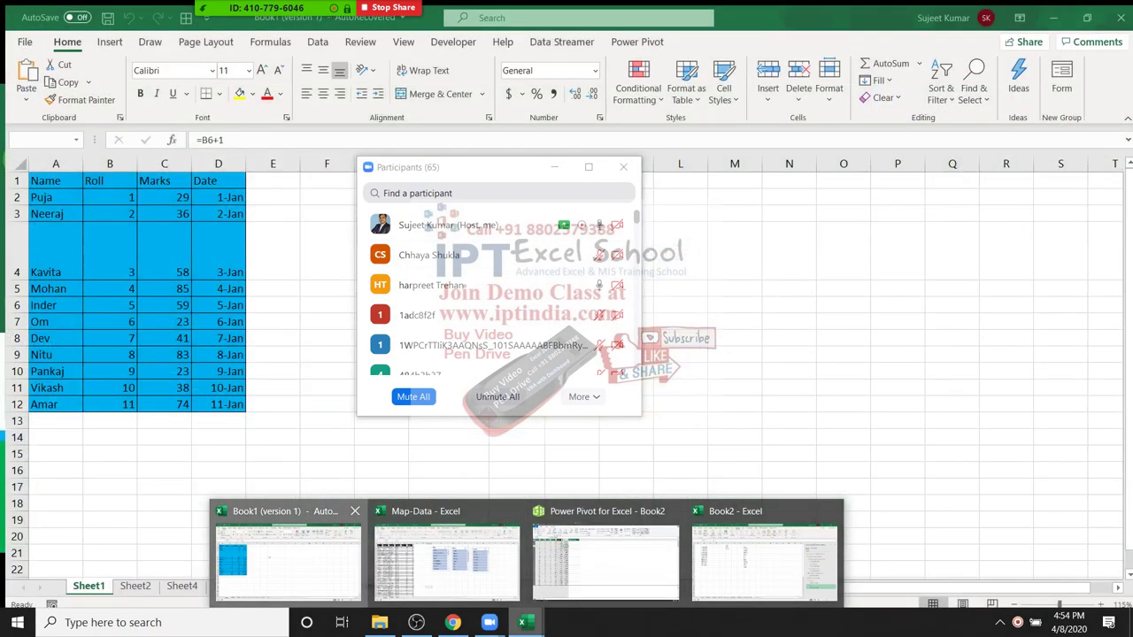
Step: Bring the Book1 workbook forward and step through its sheets to Sheet6's attendance table
click(287, 560)
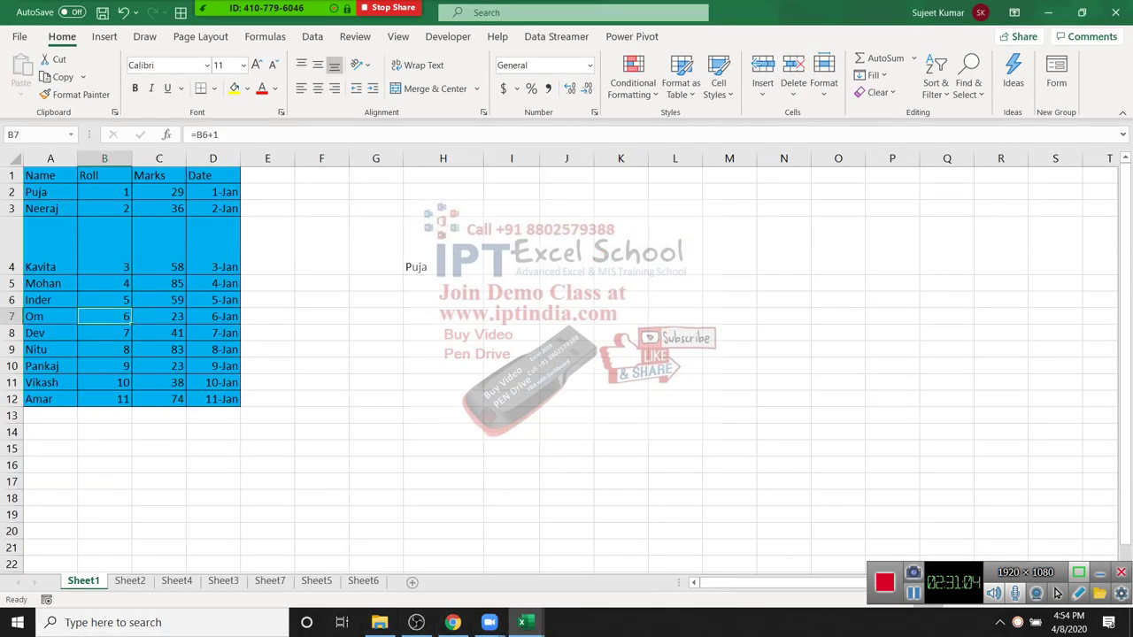
key(ctrl+Page_Down)
key(ctrl+Page_Down)
key(ctrl+Page_Down)
key(ctrl+Page_Down)
key(ctrl+Page_Down)
key(ctrl+shift+Page_Down)
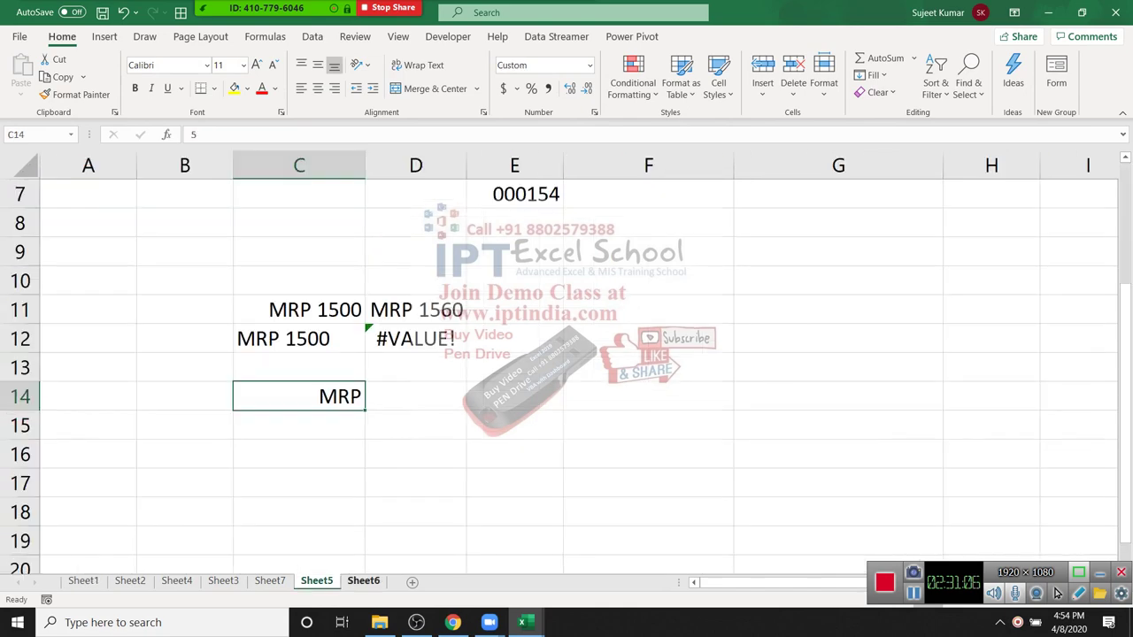
key(ctrl+Page_Down)
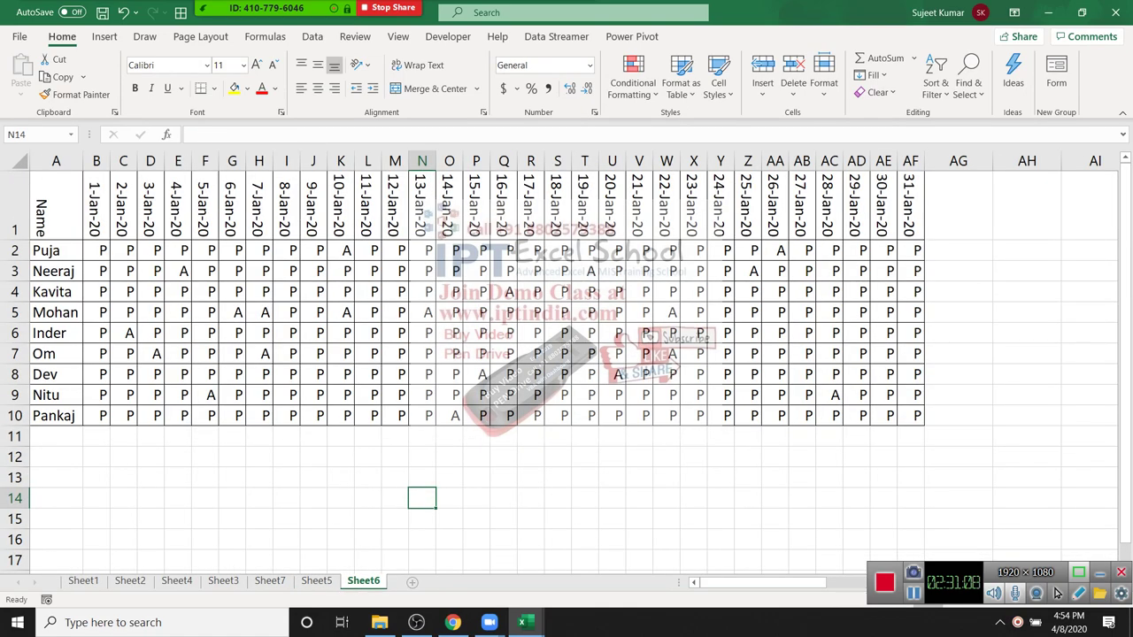
Step: Insert a new sheet, type the heading City in F1, and select F2:F16
key(shift+F11)
key(Right)
key(Right)
key(Right)
key(Right)
key(Right)
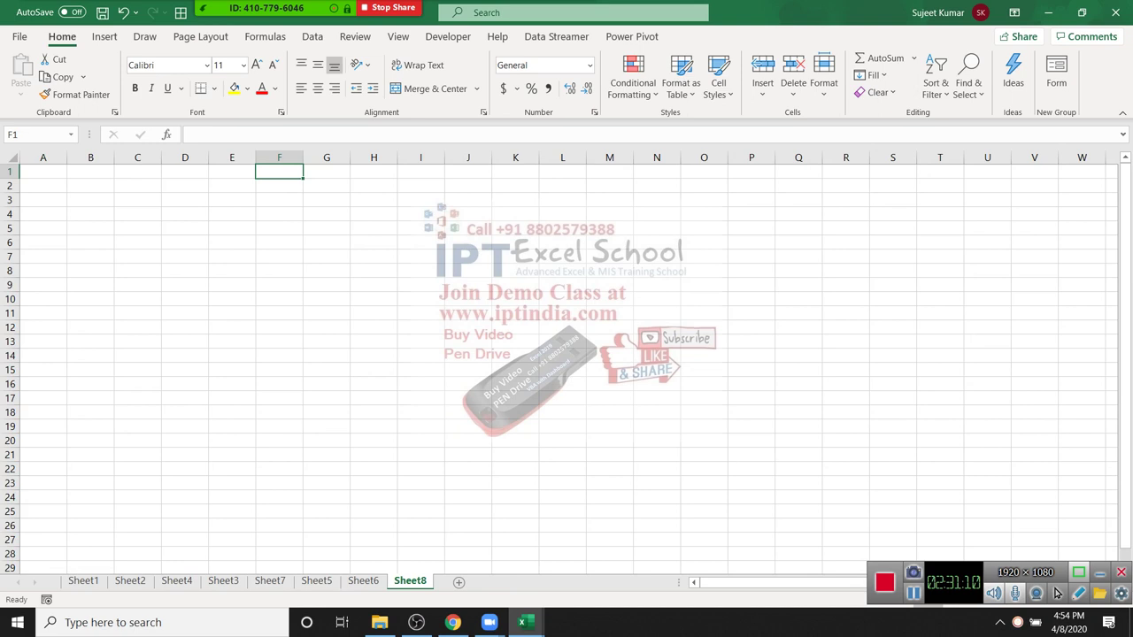
text(City)
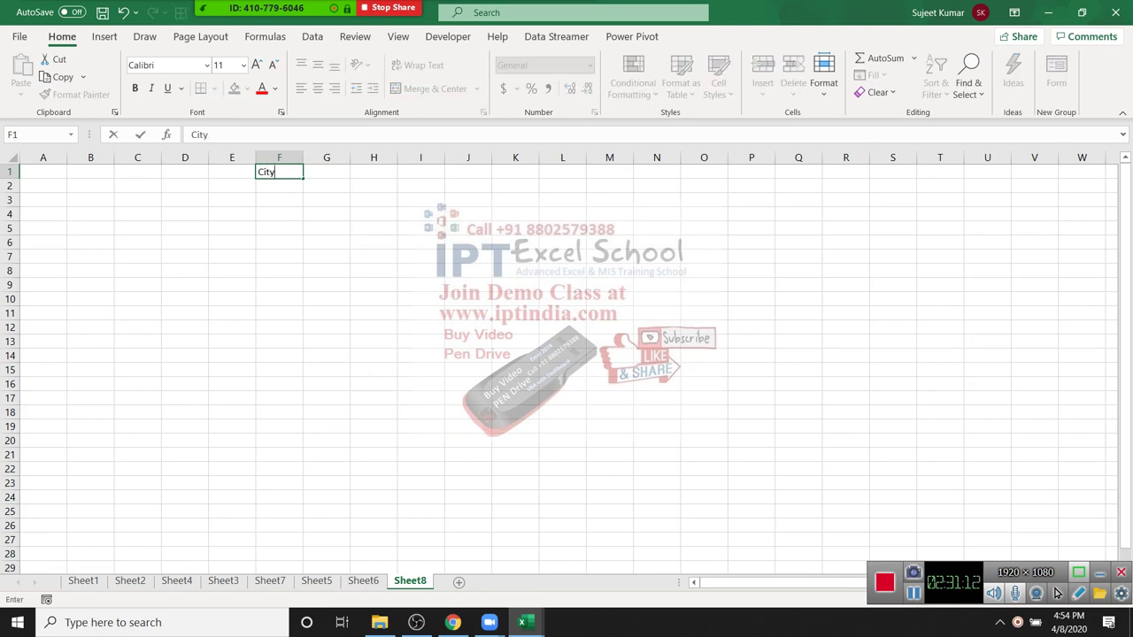
key(Return)
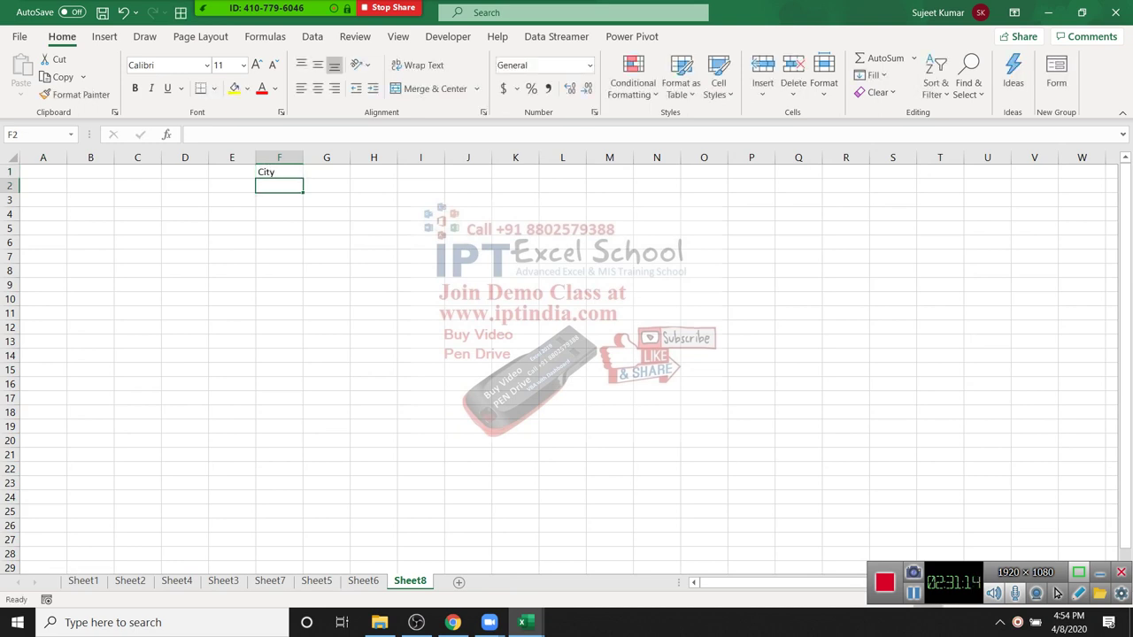
drag(279, 185, 279, 383)
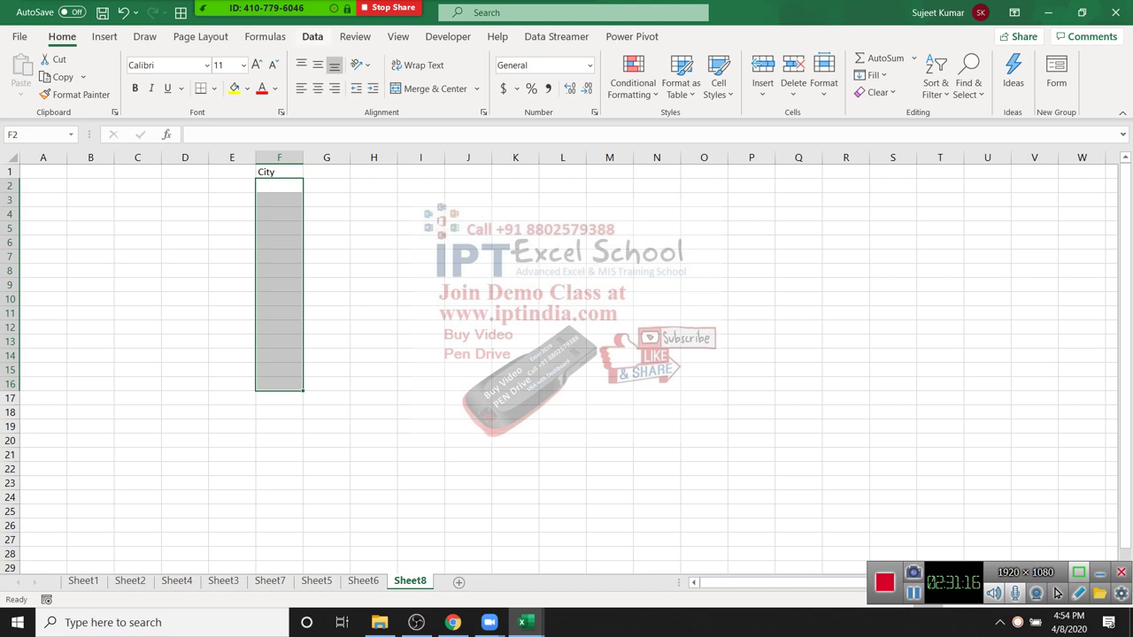
Step: Set Data Validation on F2:F16 to allow a List with source Pune,Noida,Kanpur
click(312, 37)
click(740, 92)
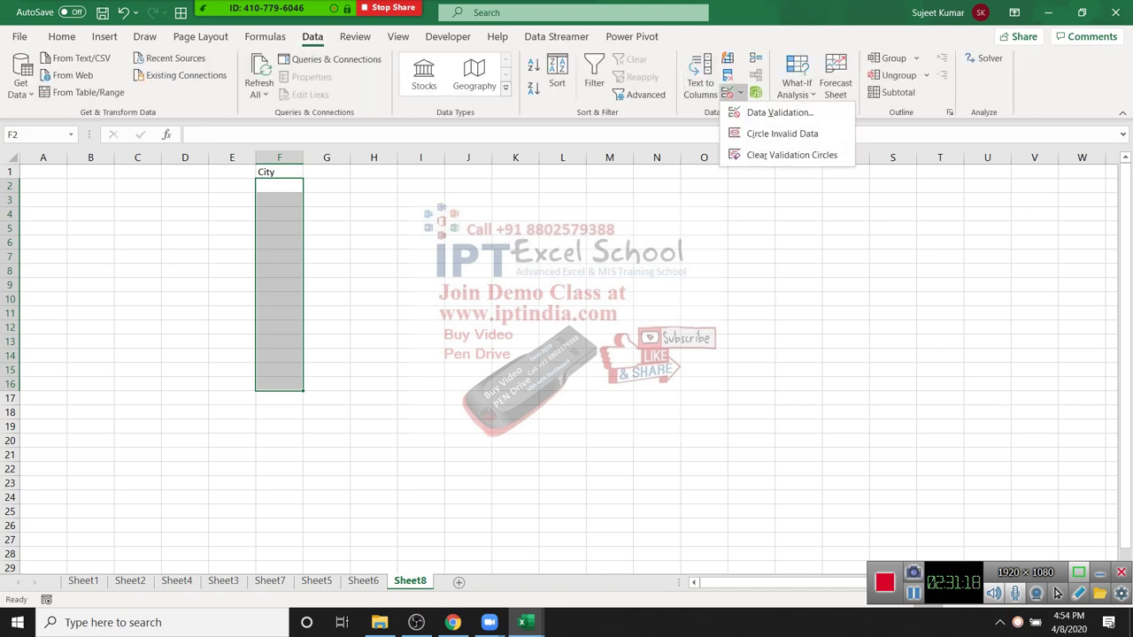
click(779, 112)
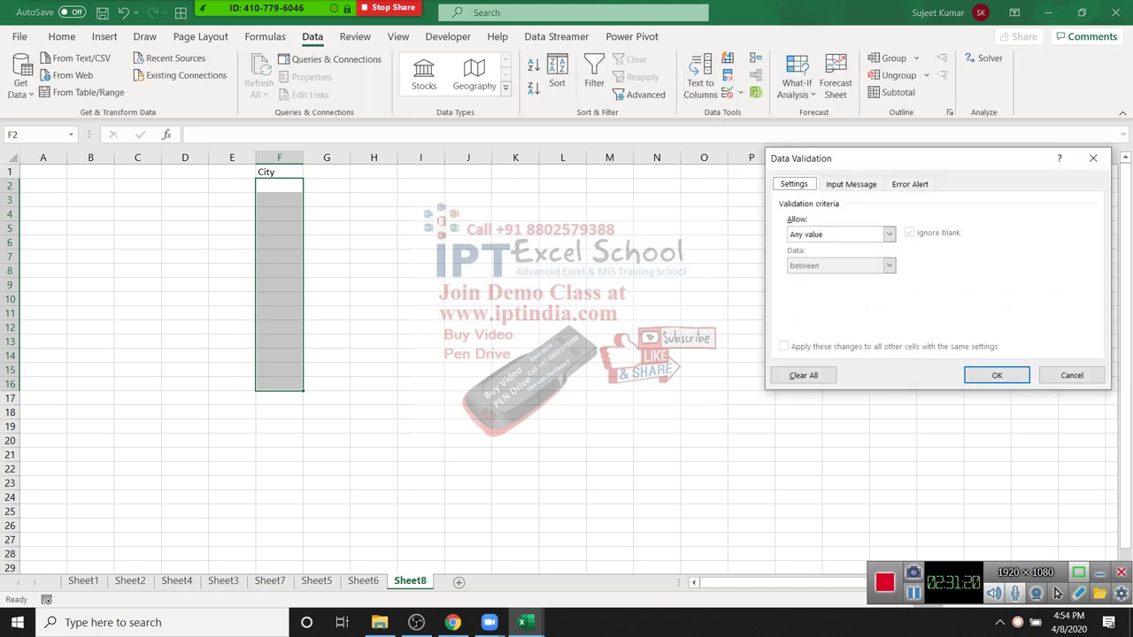
click(888, 233)
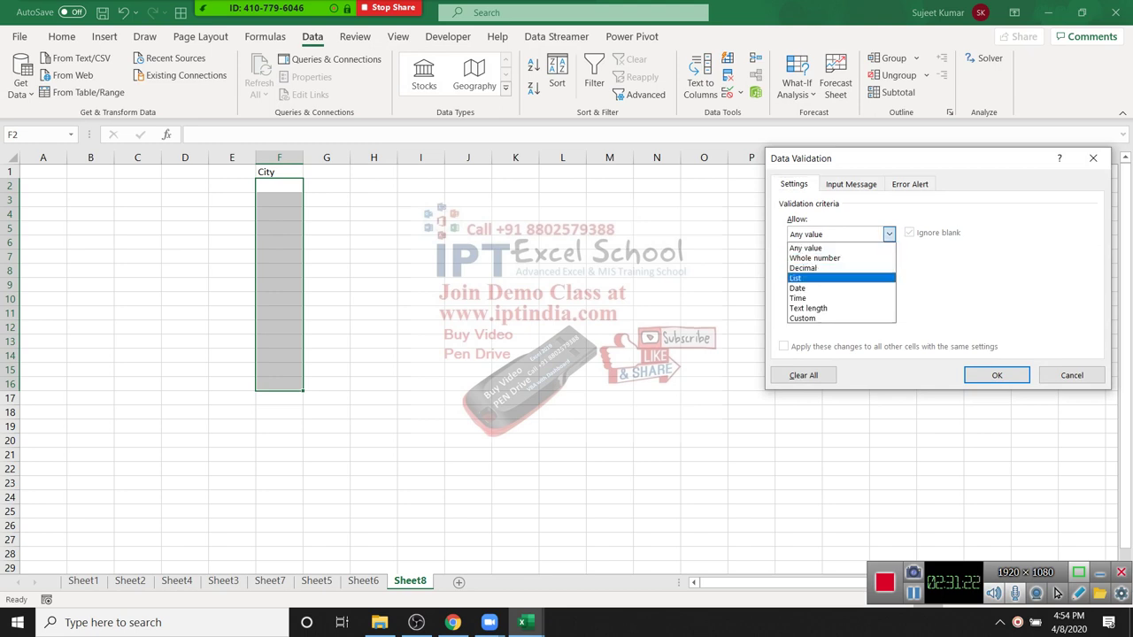
click(795, 278)
drag(840, 158, 744, 167)
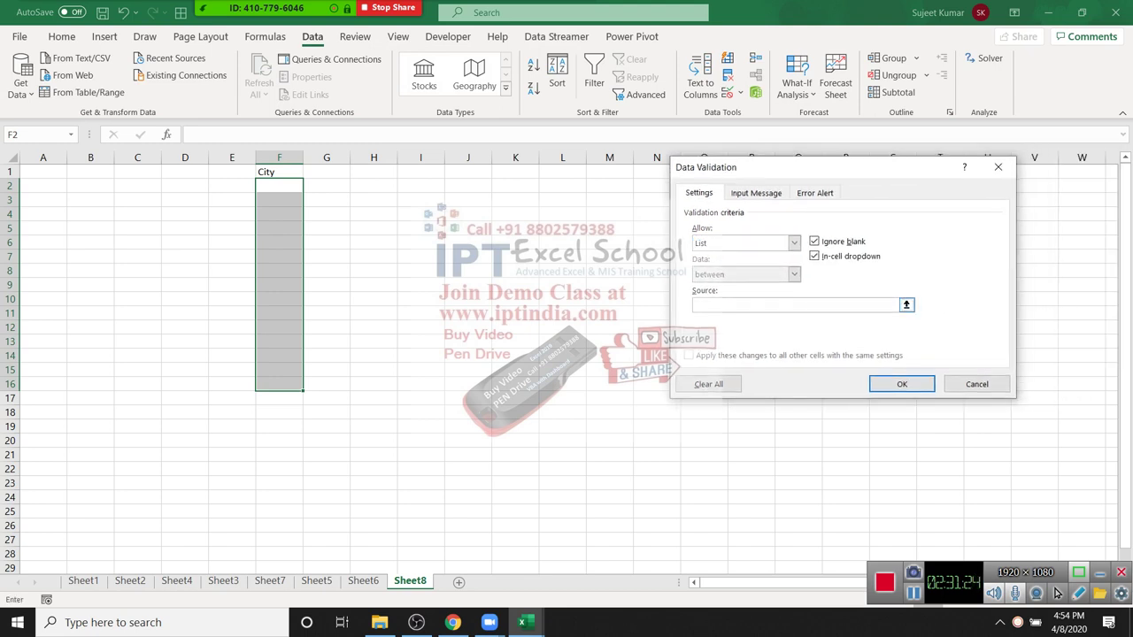
click(752, 304)
text(Puja)
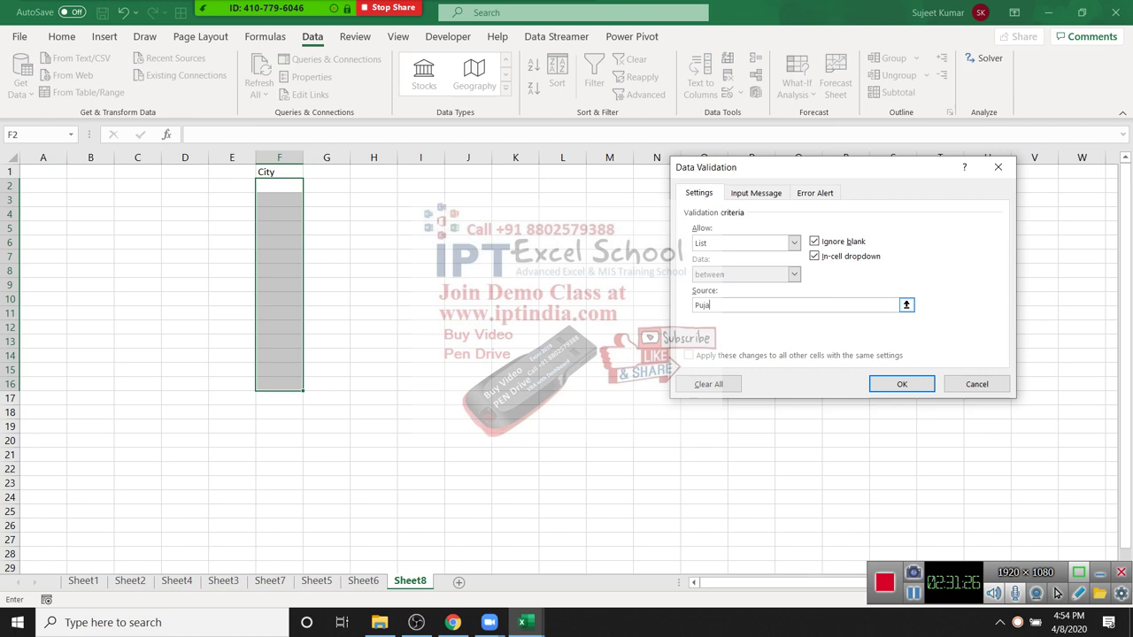
key(BackSpace)
text(ne,Noida,Kanpur)
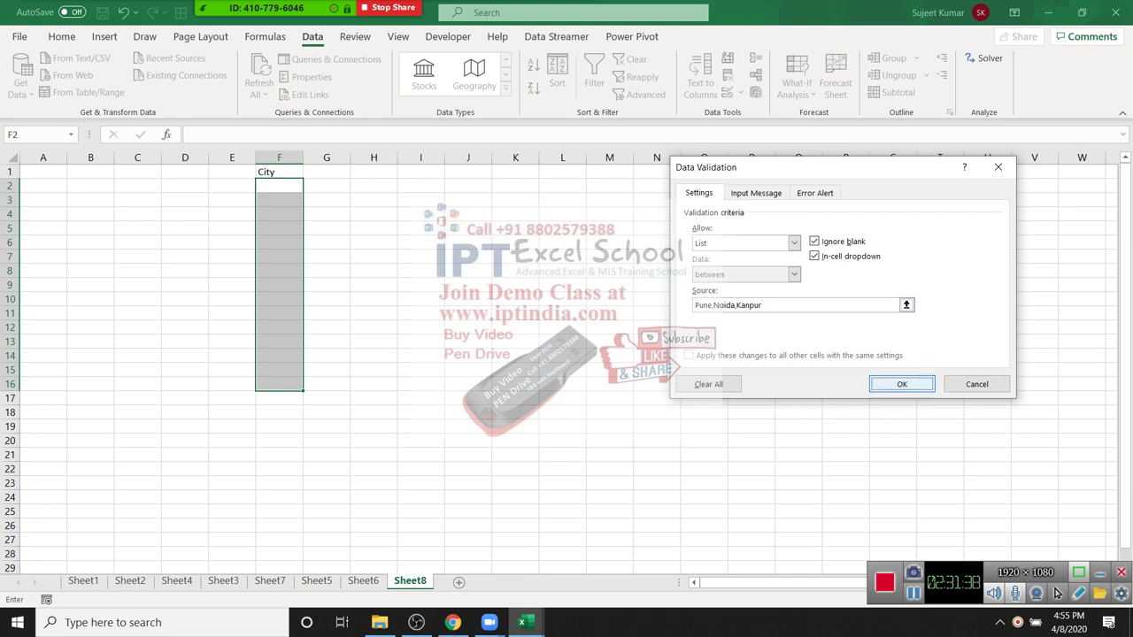
key(Return)
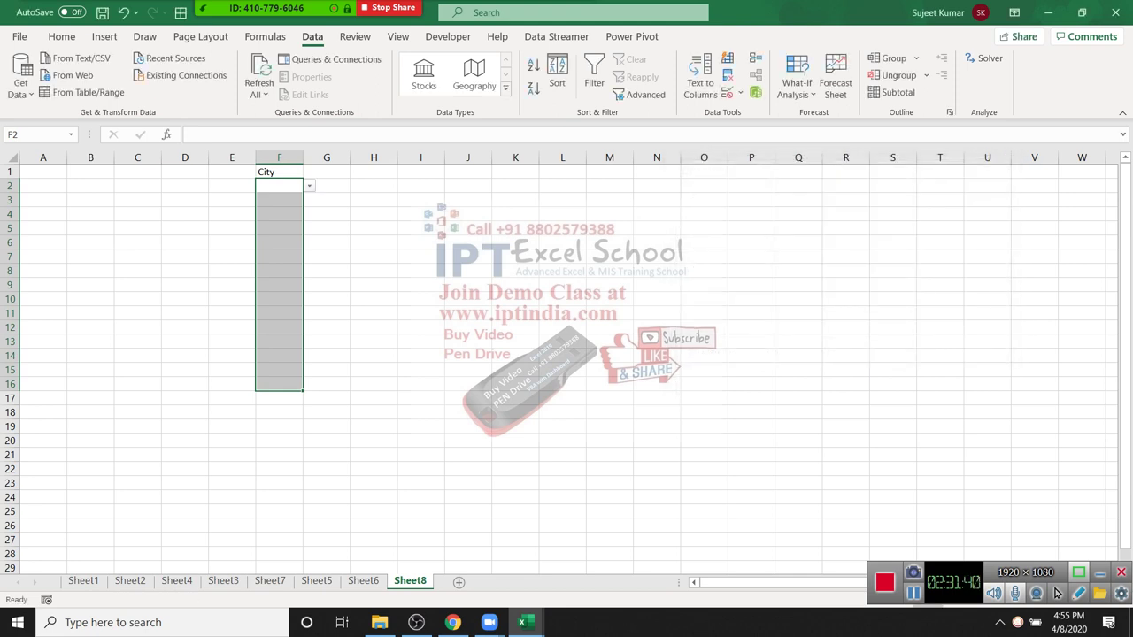
Step: Pick Pune for F2 from the city dropdown and fill it down into F3
key(Up)
key(Down)
key(alt+Down)
key(Return)
key(Down)
key(alt+Down)
key(Escape)
key(ctrl+d)
key(Down)
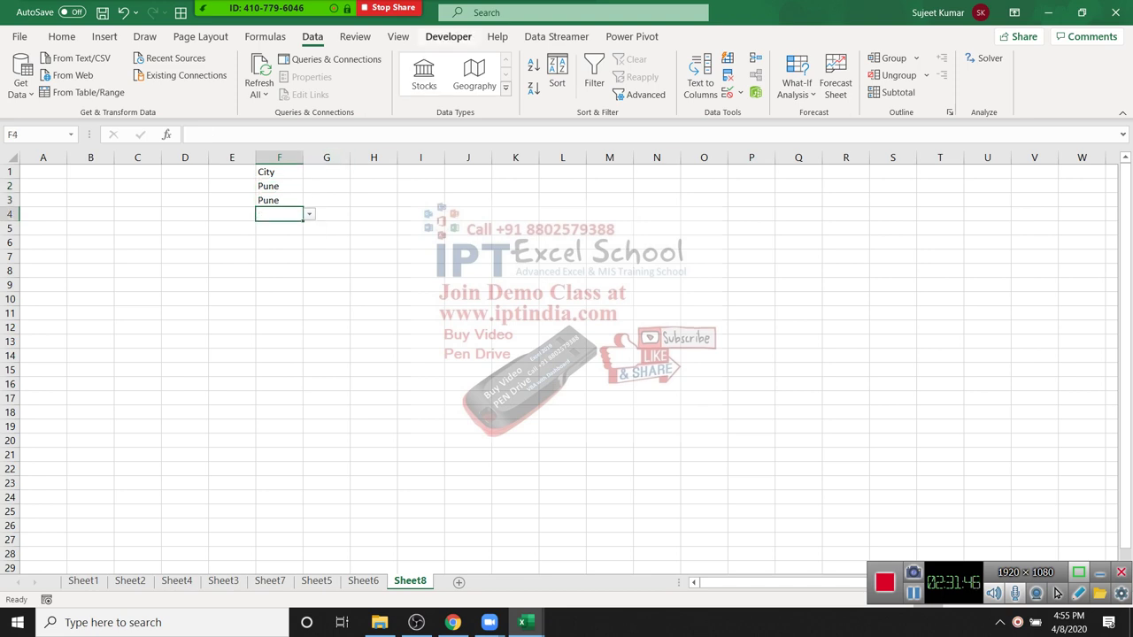
Step: Insert a Form Controls combo box over I2:J3, then delete it
key(alt+l)
key(i)
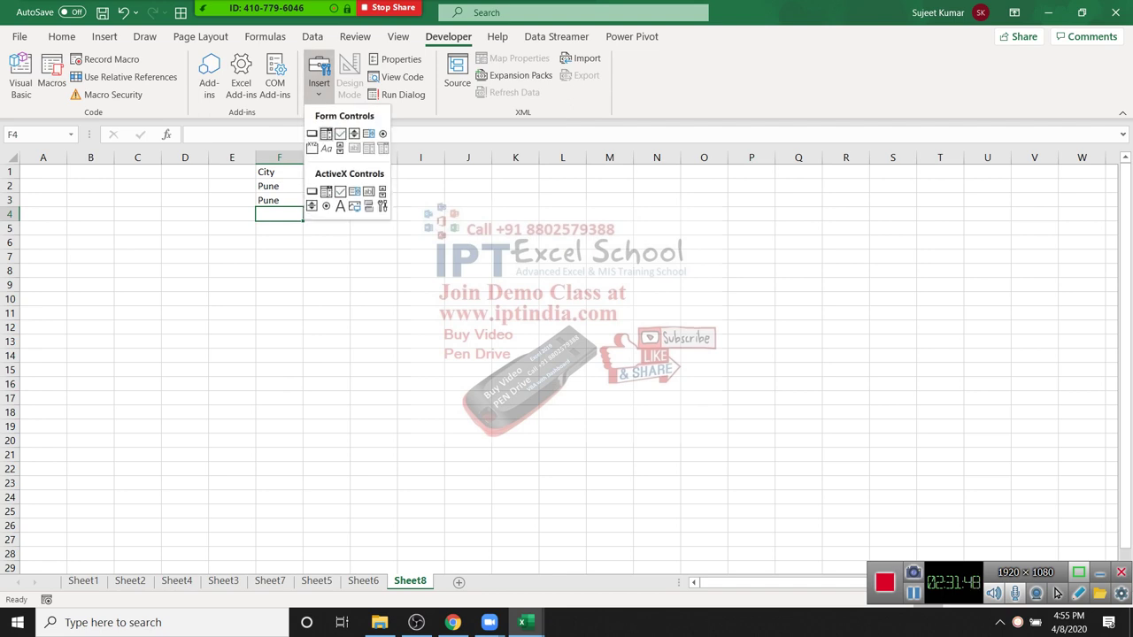
key(Right)
key(Return)
mouse_move(419, 179)
mouse_down()
mouse_move(495, 209)
mouse_move(524, 200)
mouse_up()
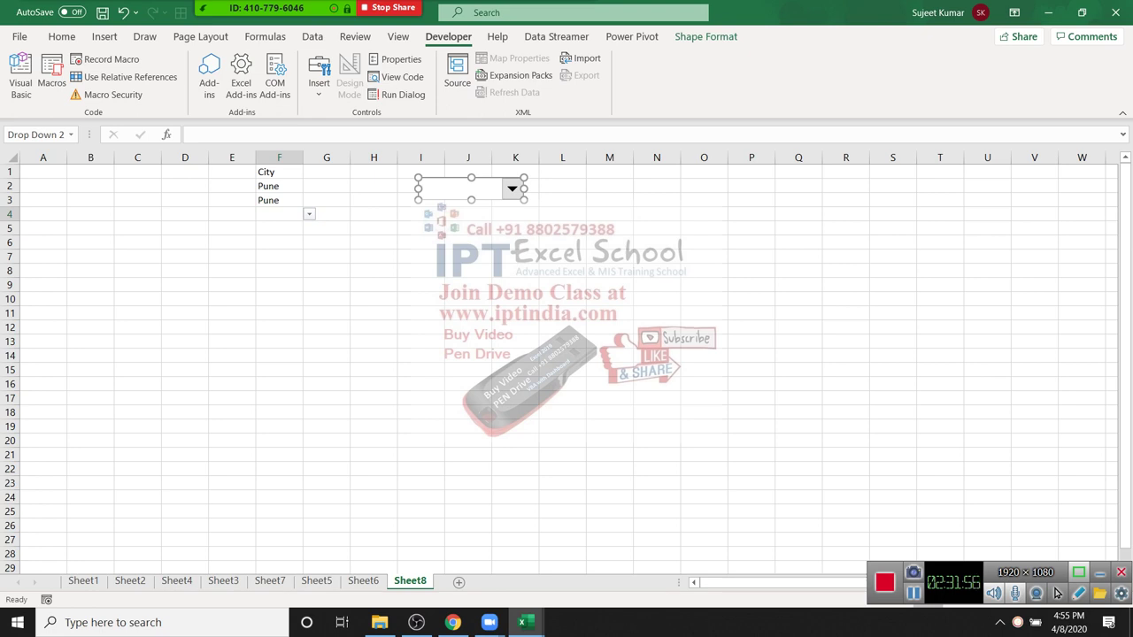
key(Delete)
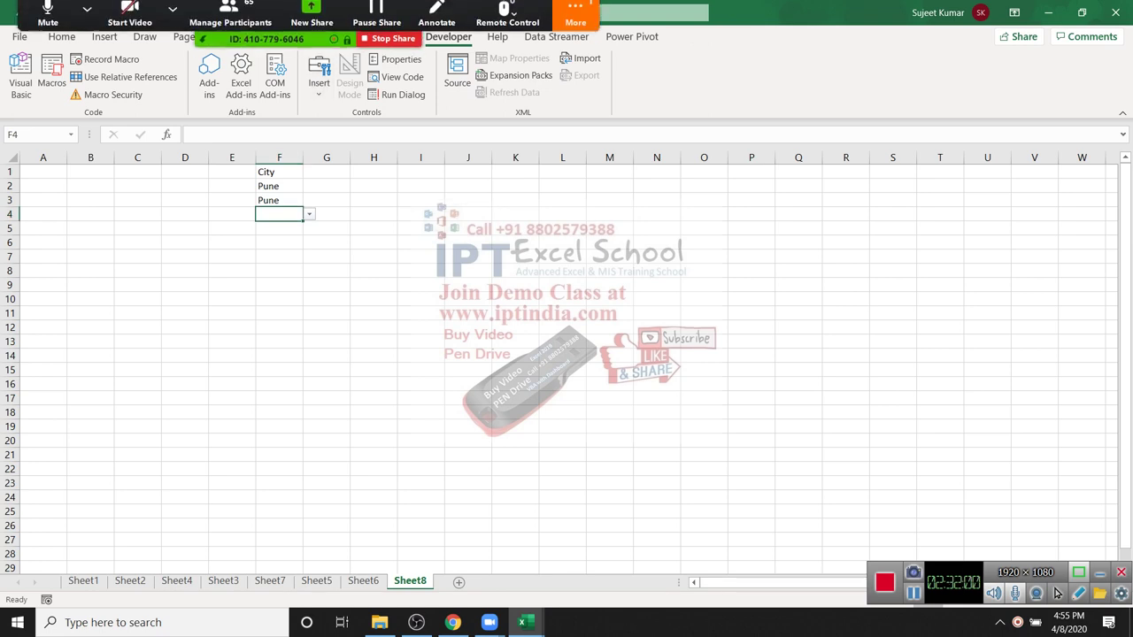
Step: Choose Noida from the city list for F4, F3 and F5
key(Down)
key(Down)
key(Return)
key(Up)
key(alt+Down)
key(Down)
key(Return)
key(Down)
key(Down)
key(alt+Down)
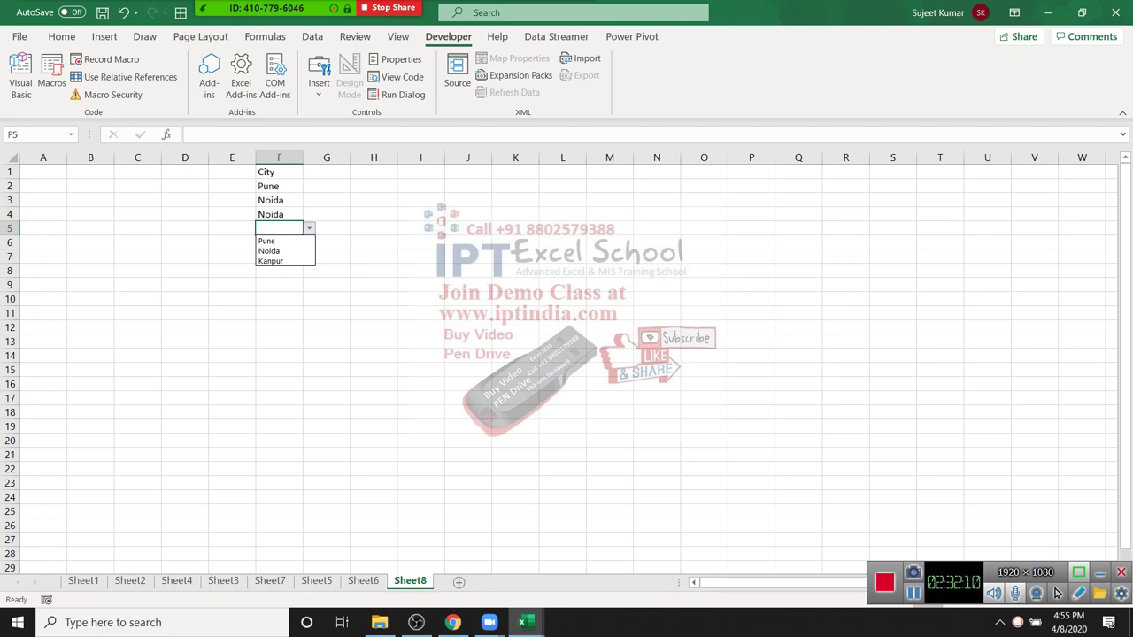
key(Down)
key(Down)
key(Return)
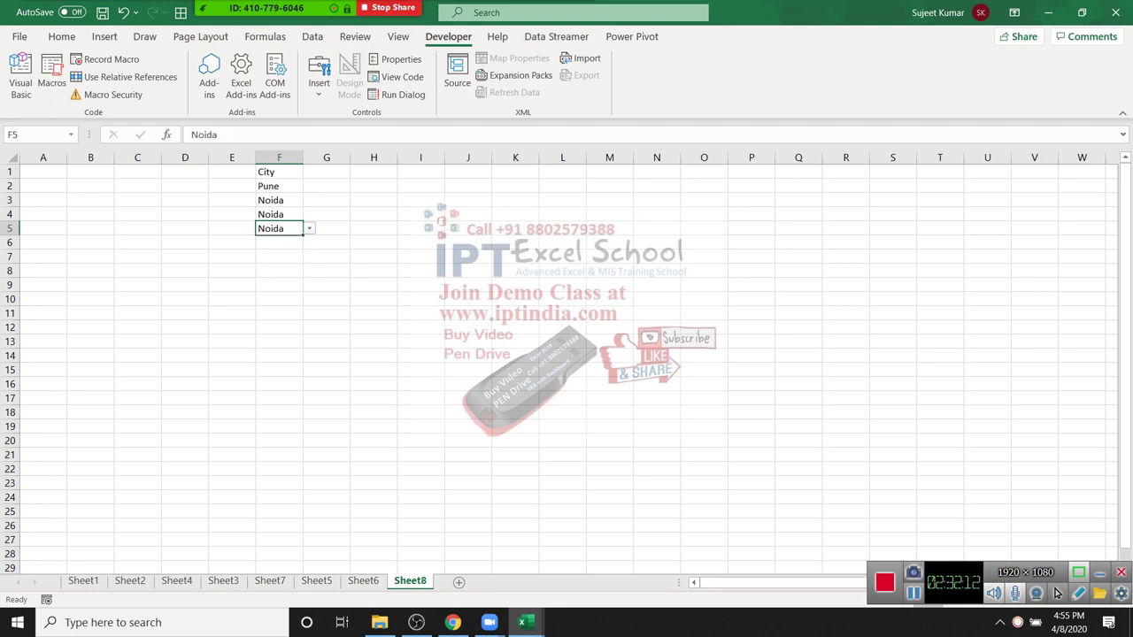
Step: Reopen the F2 and F3 city lists to check them, keeping Pune and Noida
key(Up)
key(Up)
key(Up)
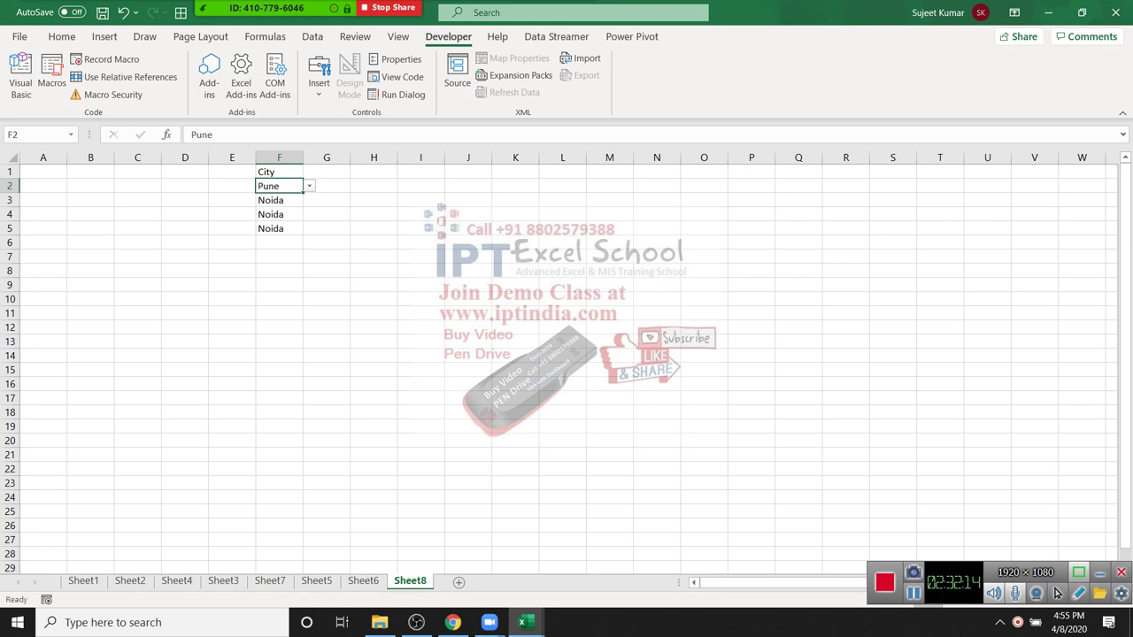
key(alt+Down)
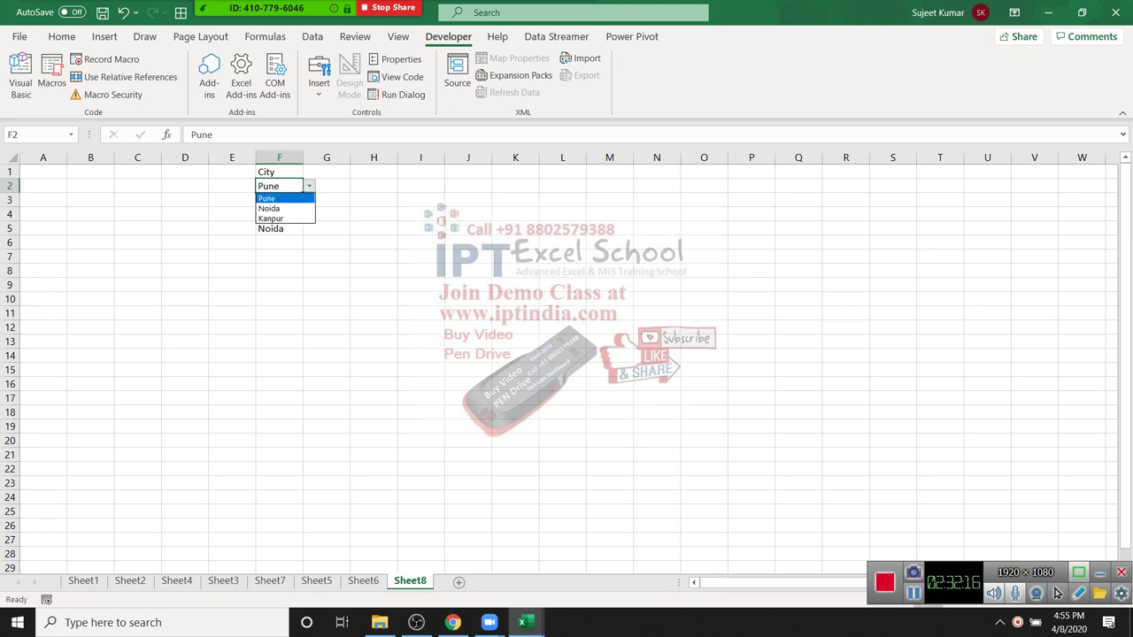
key(Escape)
click(326, 298)
key(Left)
key(Up)
key(Up)
key(Up)
key(Up)
key(Up)
key(Up)
key(Up)
key(alt+Down)
key(Down)
key(Escape)
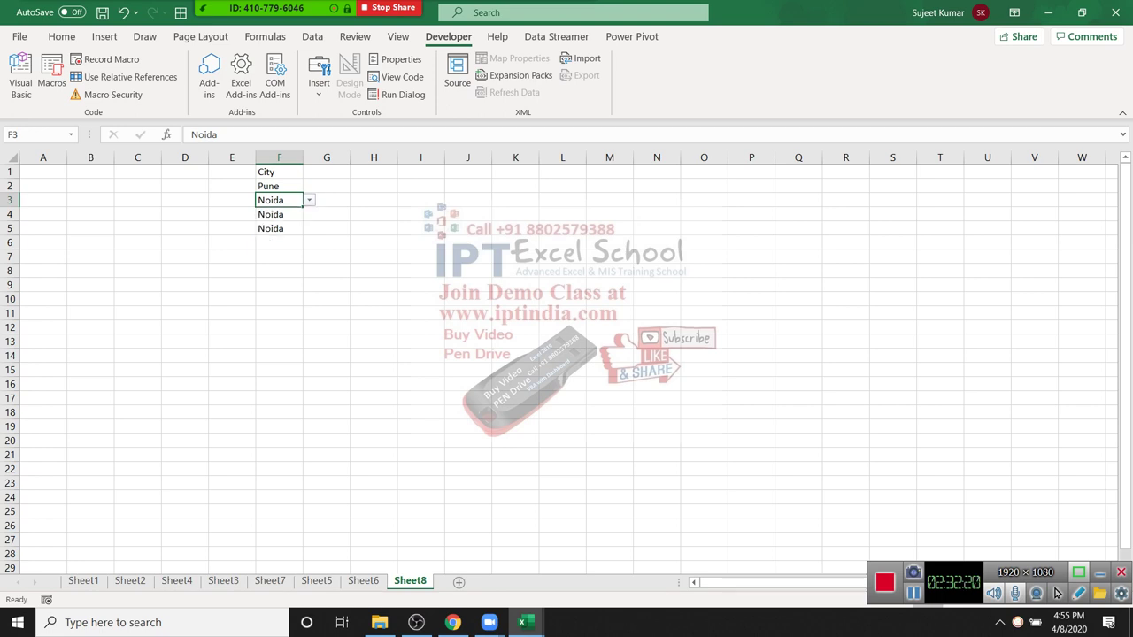
key(alt+Down)
key(Down)
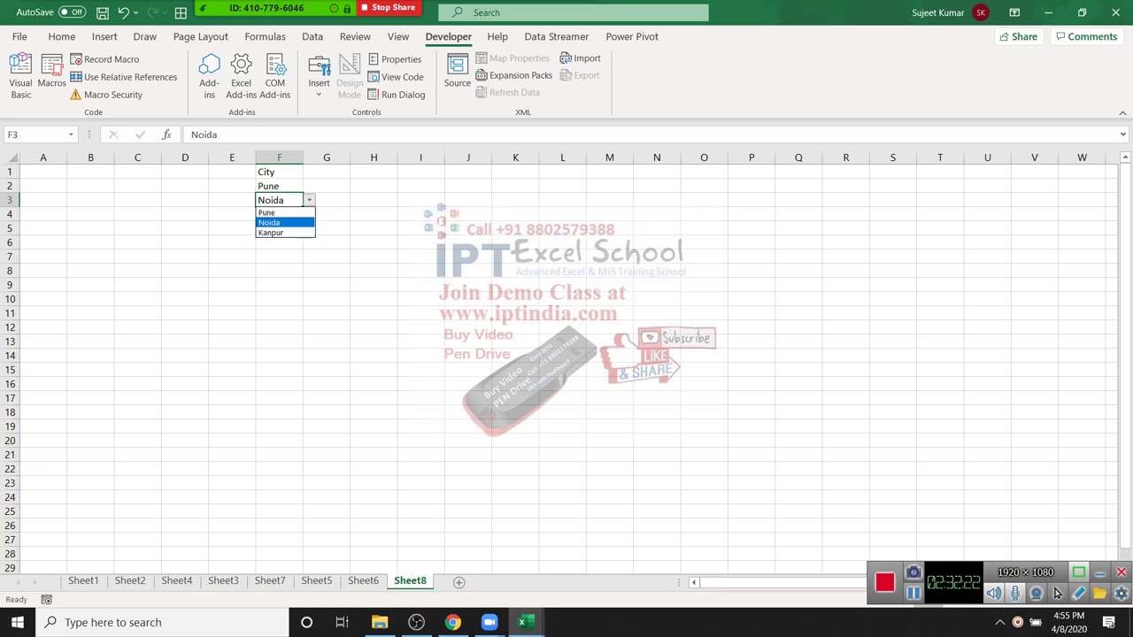
key(Escape)
Step: Open the empty F9 cell's city list without choosing, then open the meeting participant list
key(Down)
key(Down)
key(Down)
key(Down)
key(Down)
key(Down)
key(alt+Down)
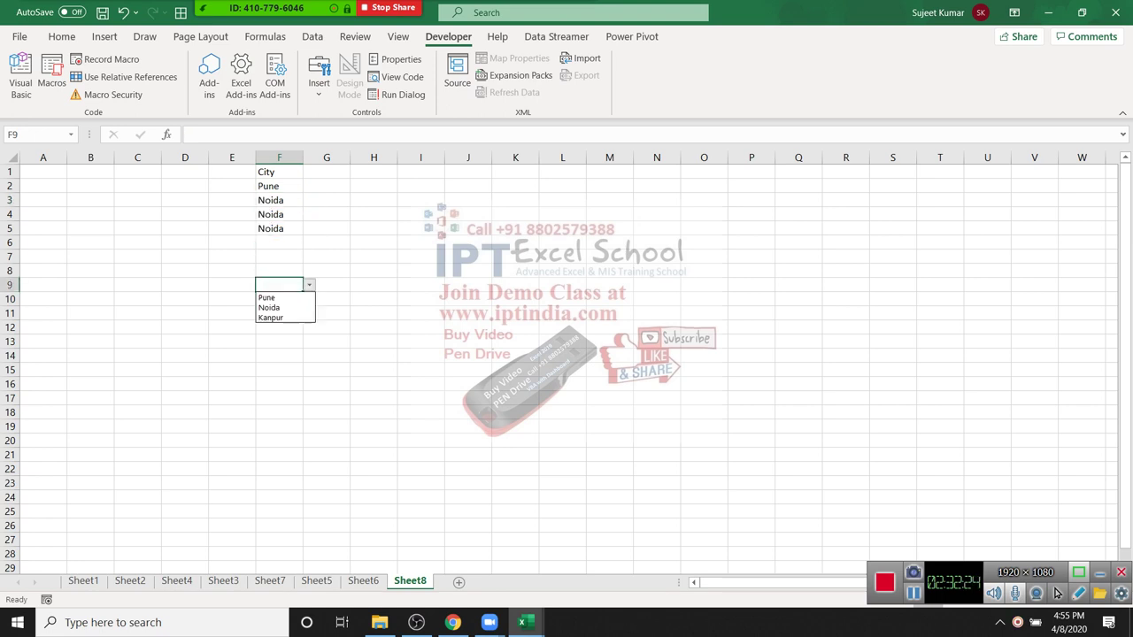
key(Escape)
mouse_move(266, 9)
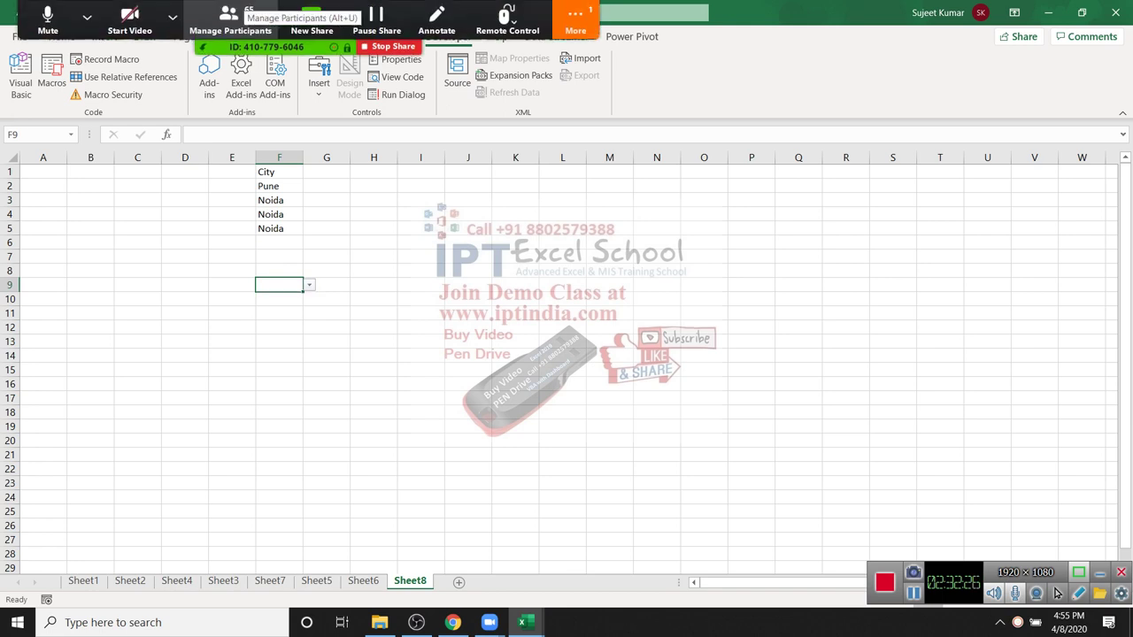
click(228, 18)
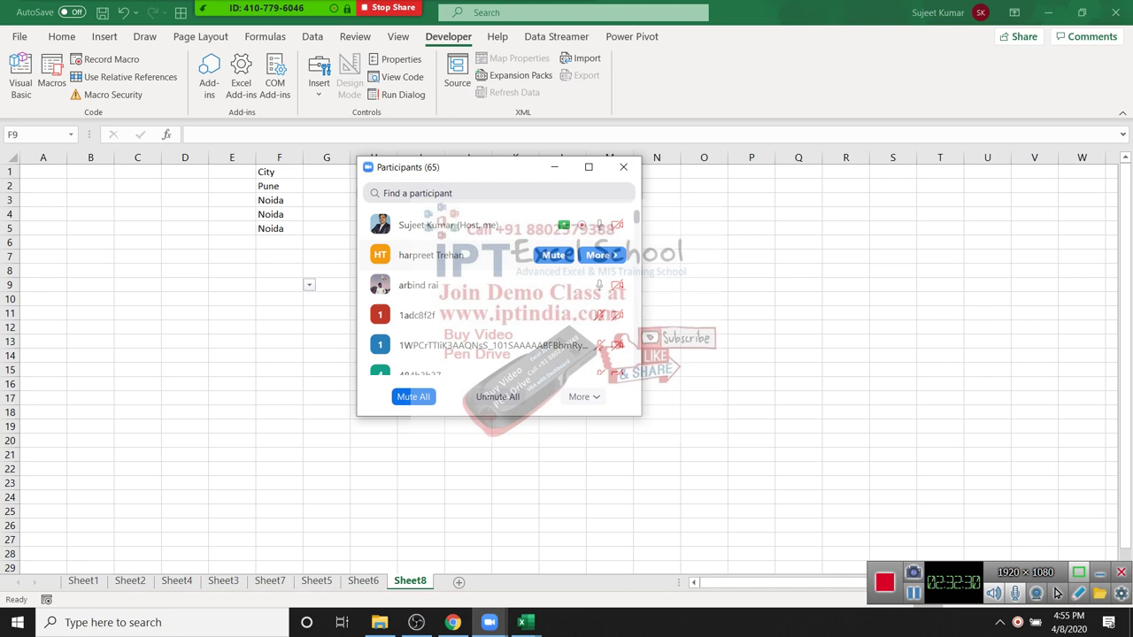
Step: Mute an attendee in Zoom's participant list, then return to the YouTube Studio live dashboard
click(553, 255)
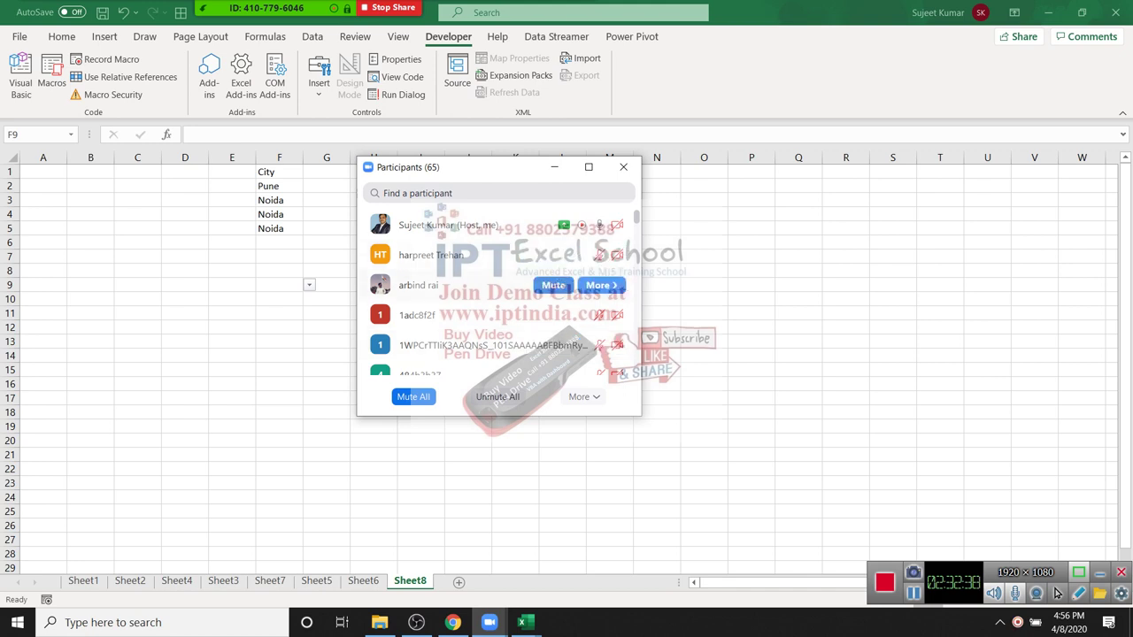
scroll(498, 301, down, 3)
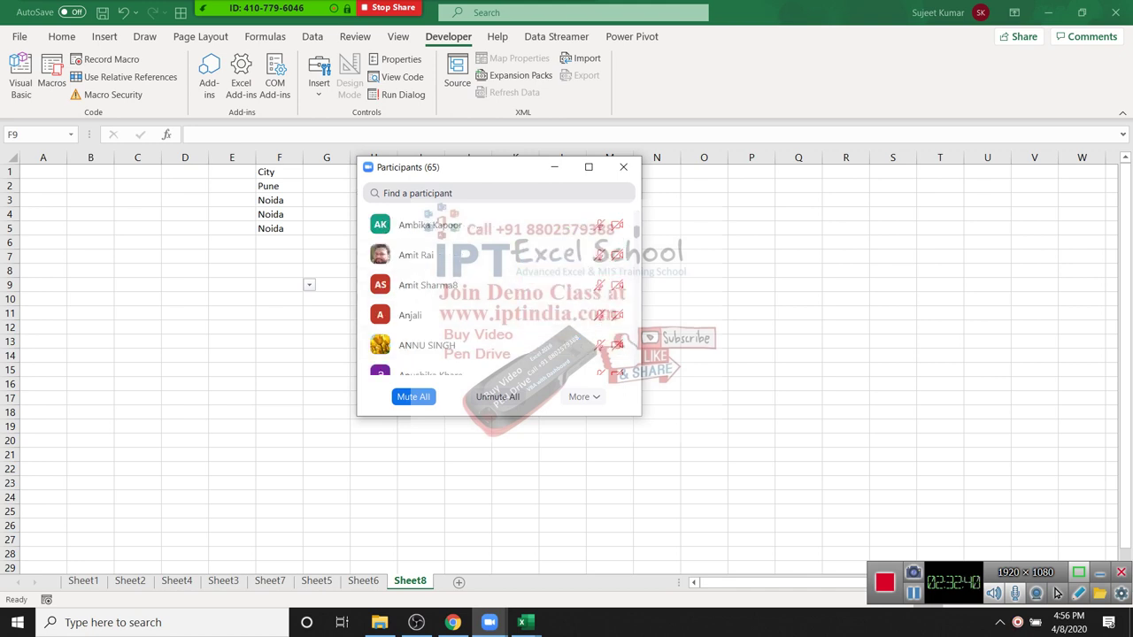
scroll(177, 354, down, 3)
scroll(177, 354, down, 3)
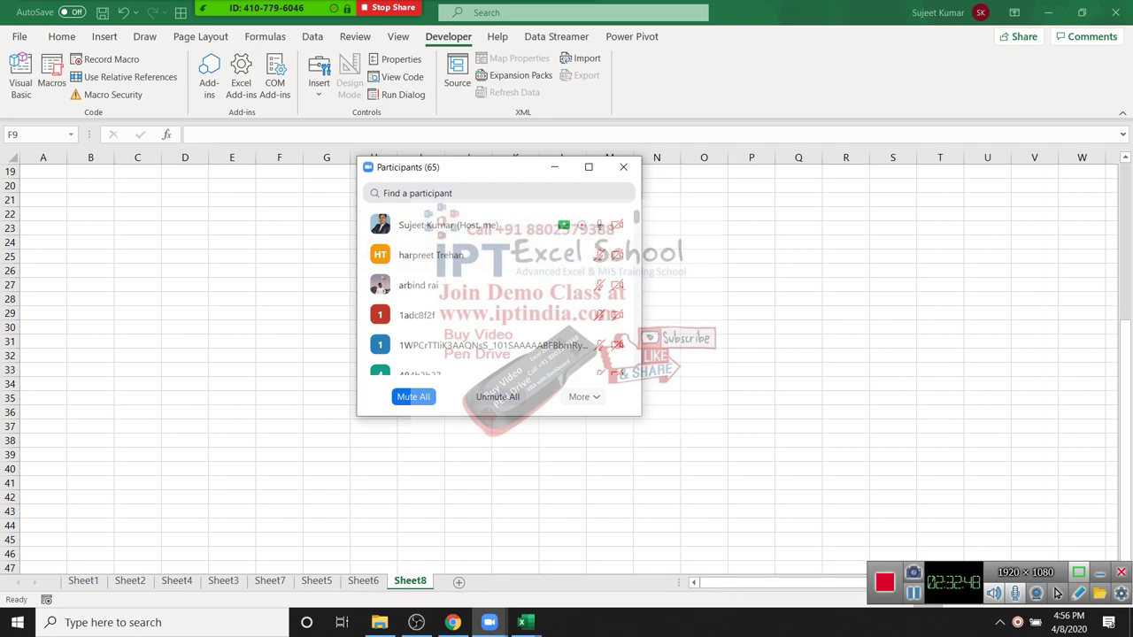
key(alt+Tab)
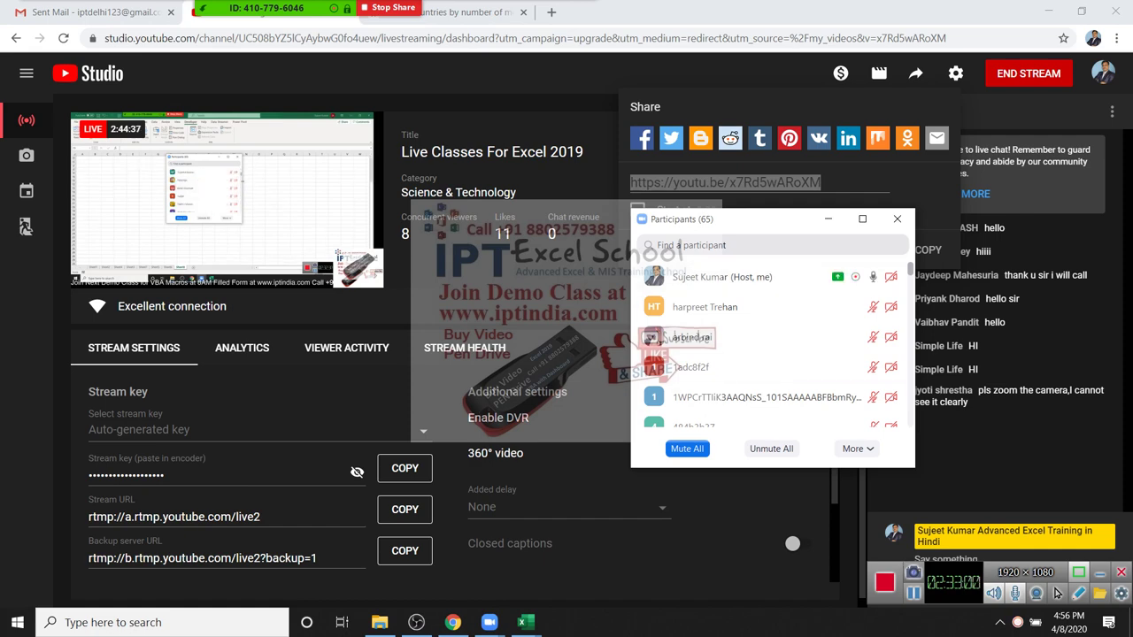
Step: Switch Chrome to the Wikipedia mobile-phones article tab, then minimize it to reveal the desktop
key(ctrl+Tab)
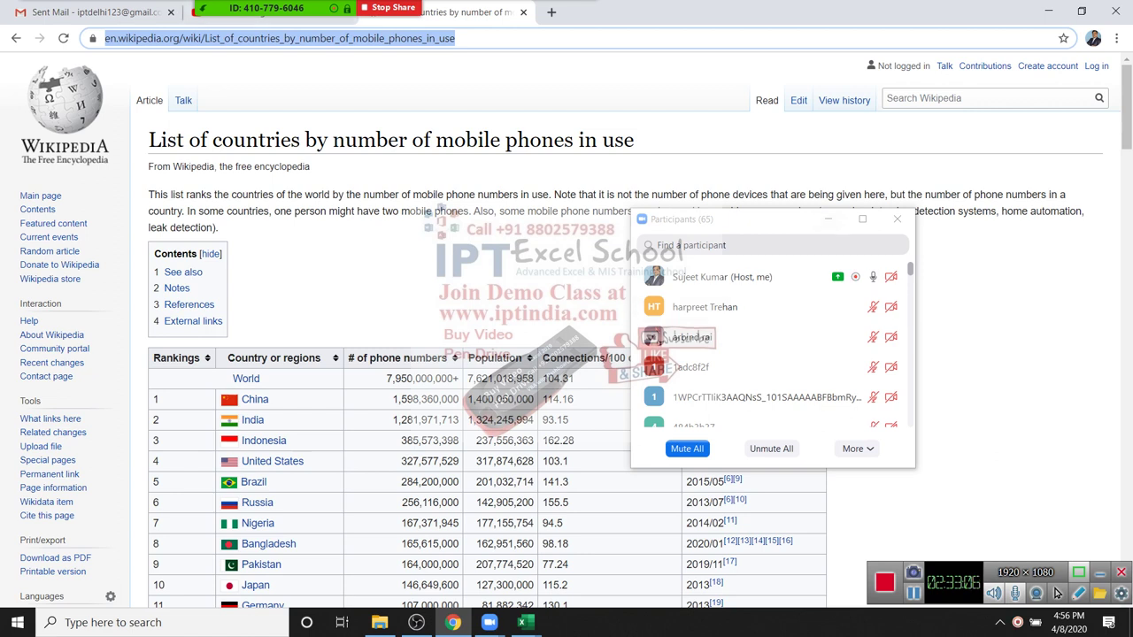
key(super+d)
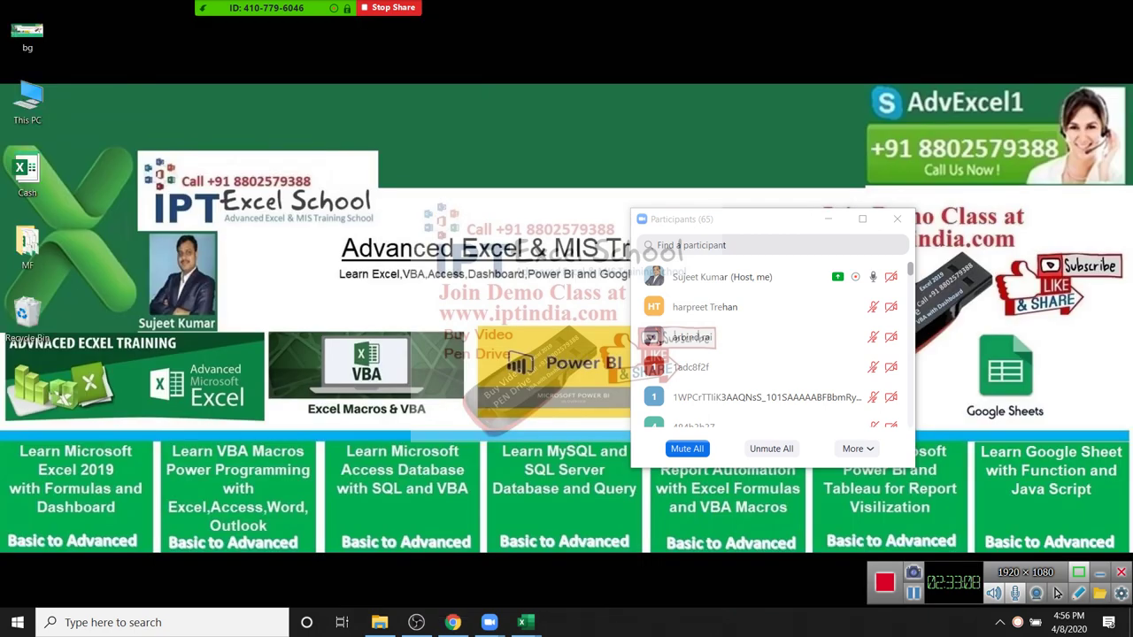
Step: Reopen Zoom's participant list and admit the waiting attendee into the meeting
click(896, 218)
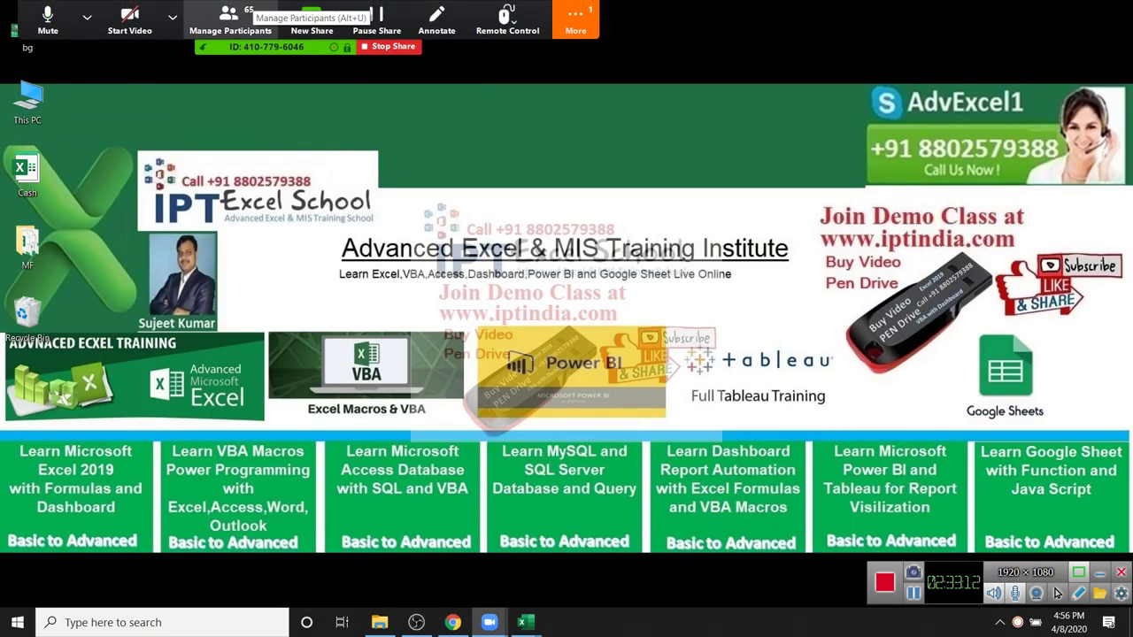
click(229, 20)
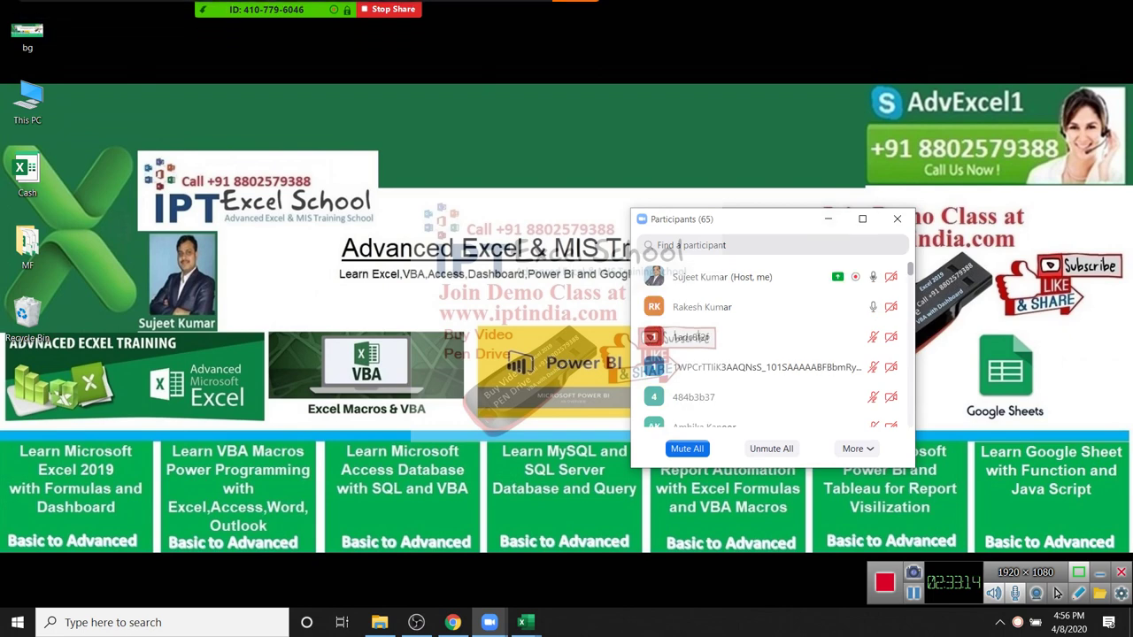
scroll(770, 350, down, 5)
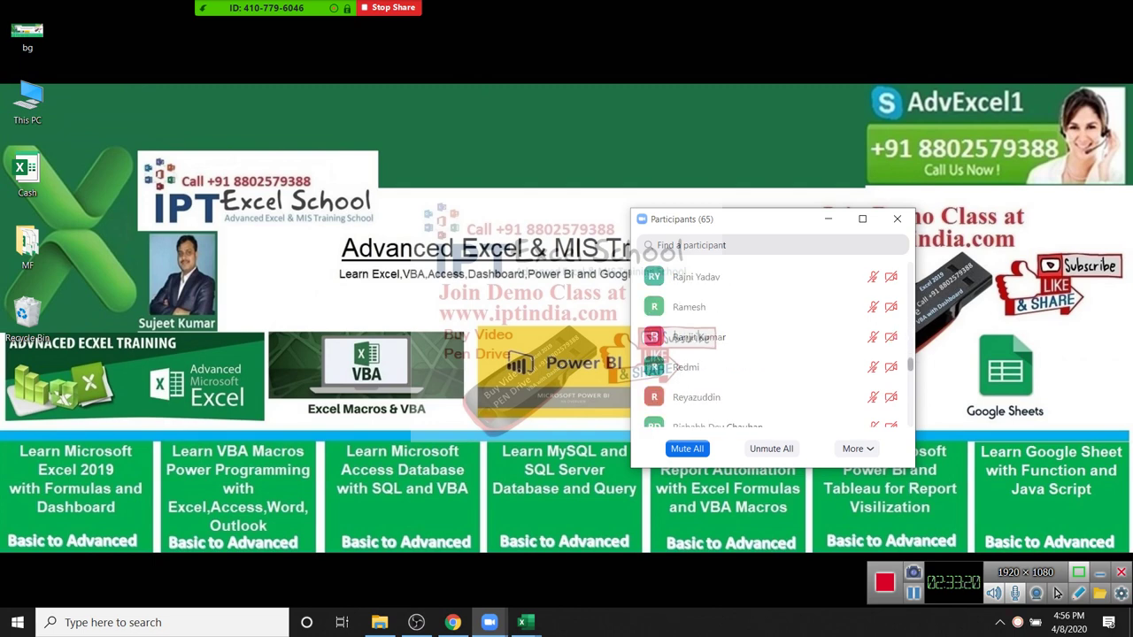
scroll(770, 345, down, 10)
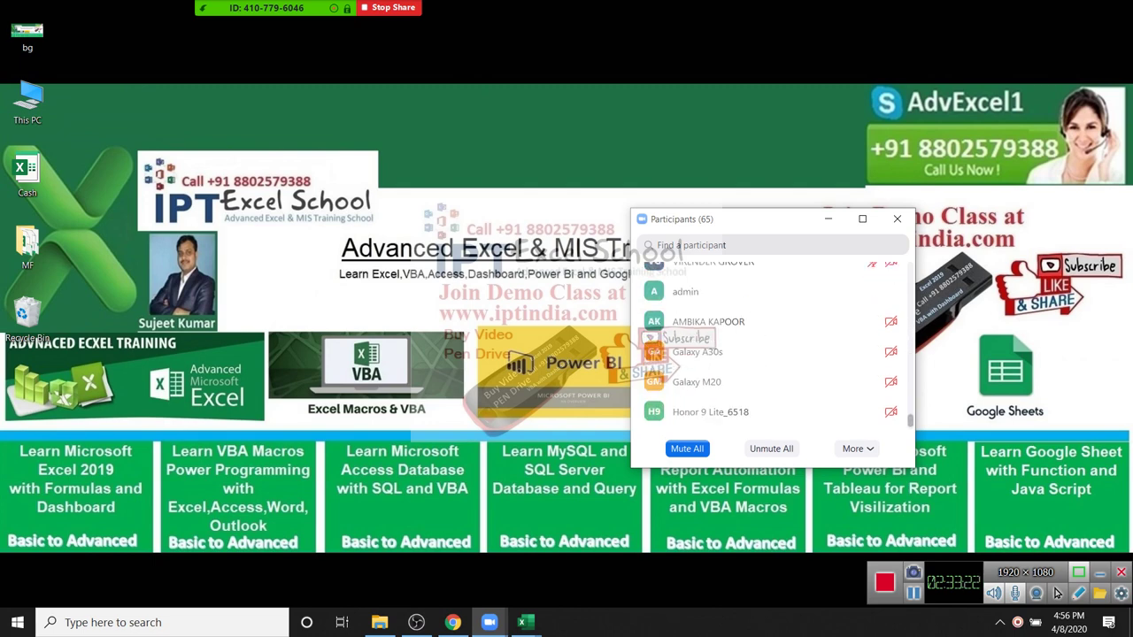
scroll(770, 345, up, 3)
click(172, 16)
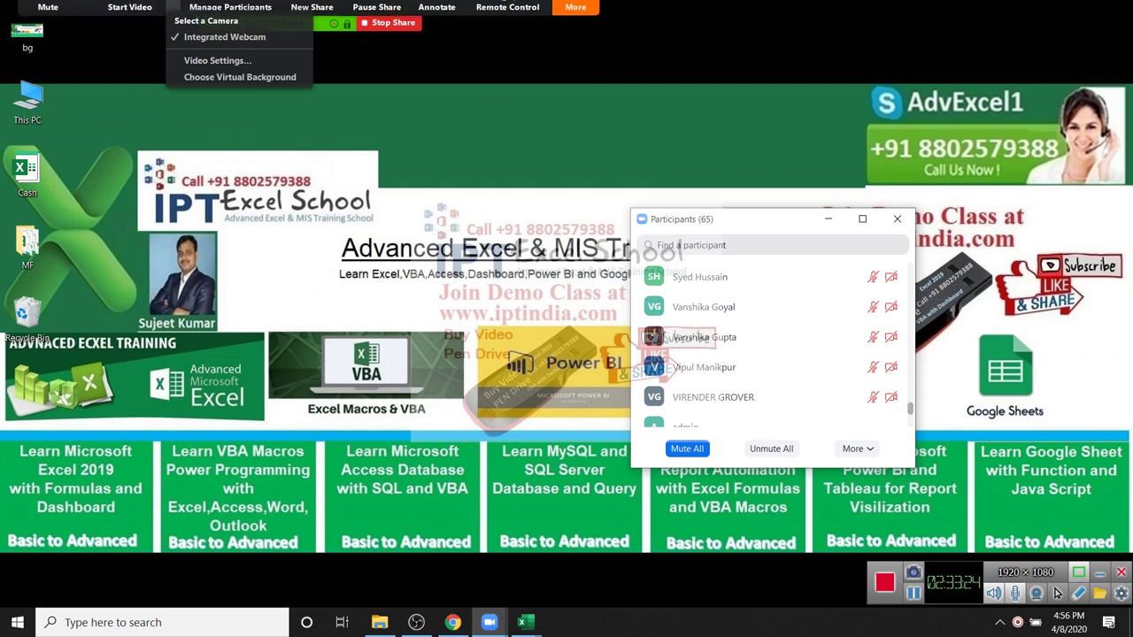
click(172, 17)
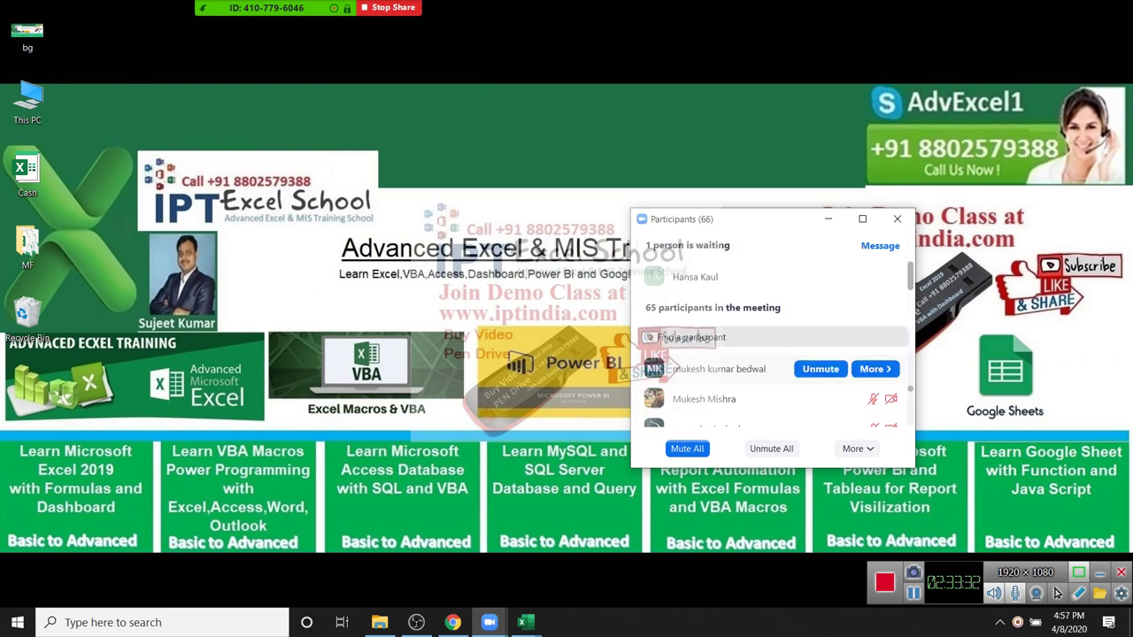
mouse_move(753, 277)
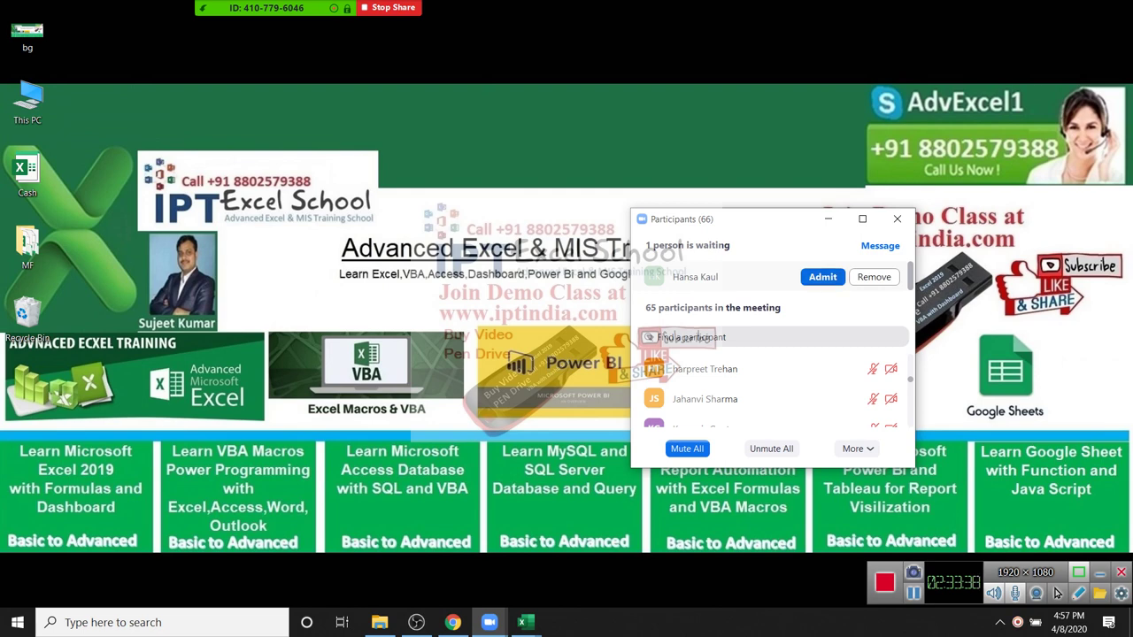
click(822, 277)
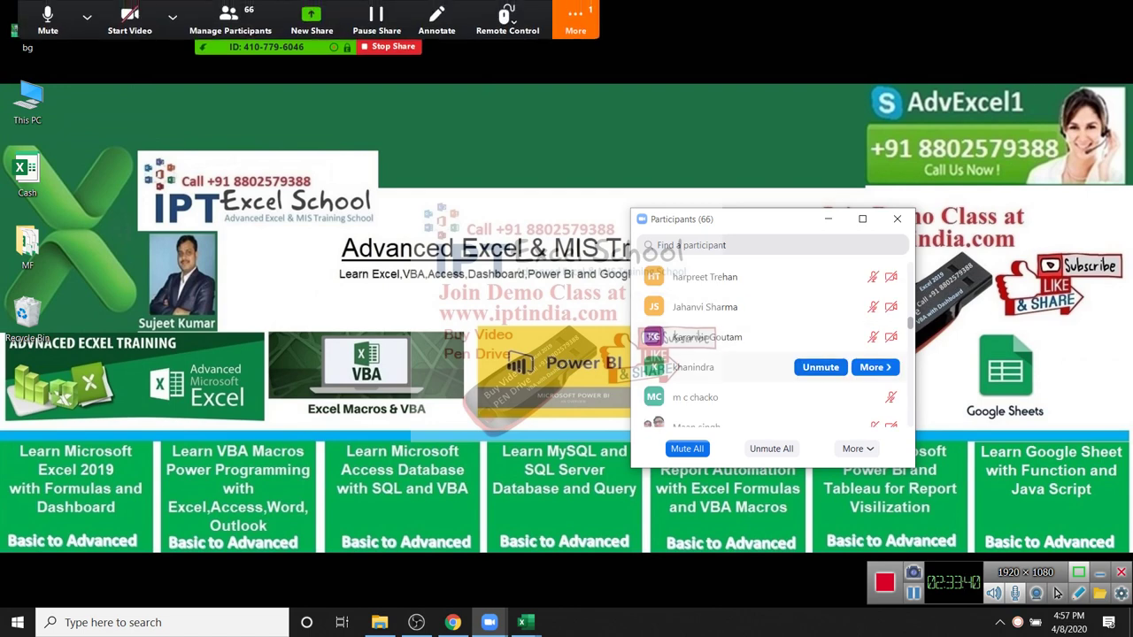
Step: Close the participant list and choose End Meeting from the More options menu
click(575, 18)
key(Escape)
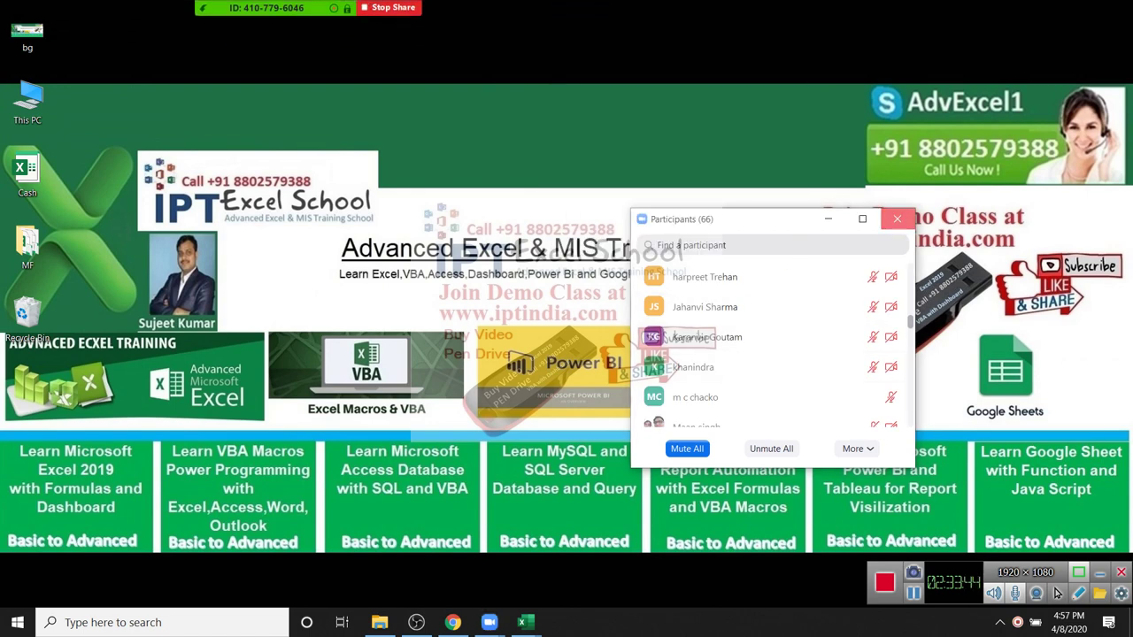
click(896, 218)
click(575, 18)
click(575, 17)
click(576, 17)
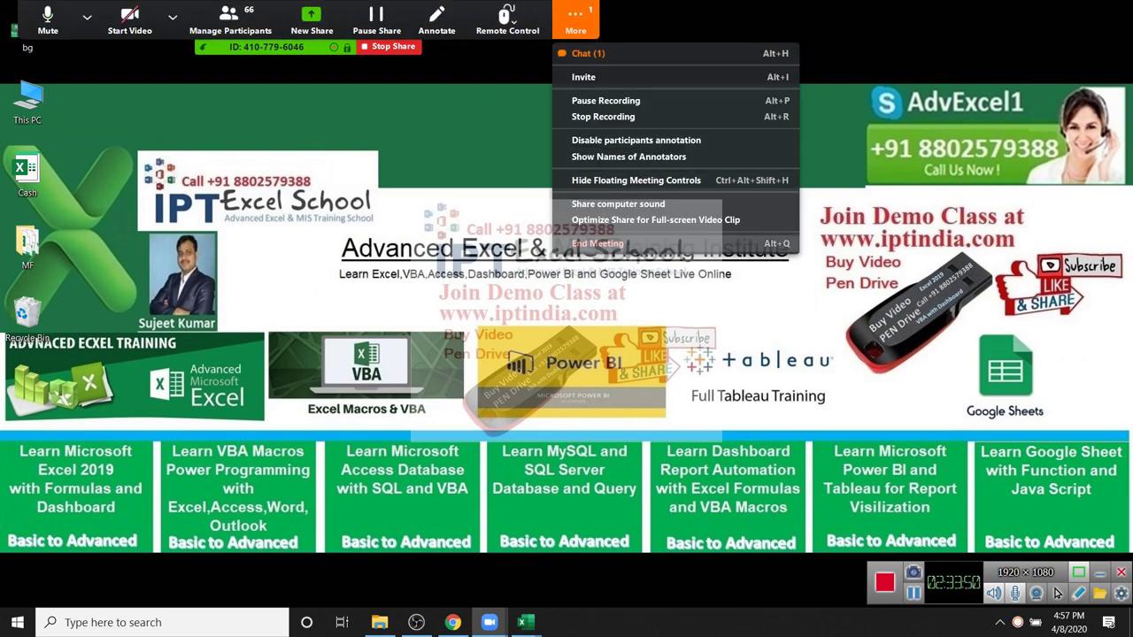
click(598, 243)
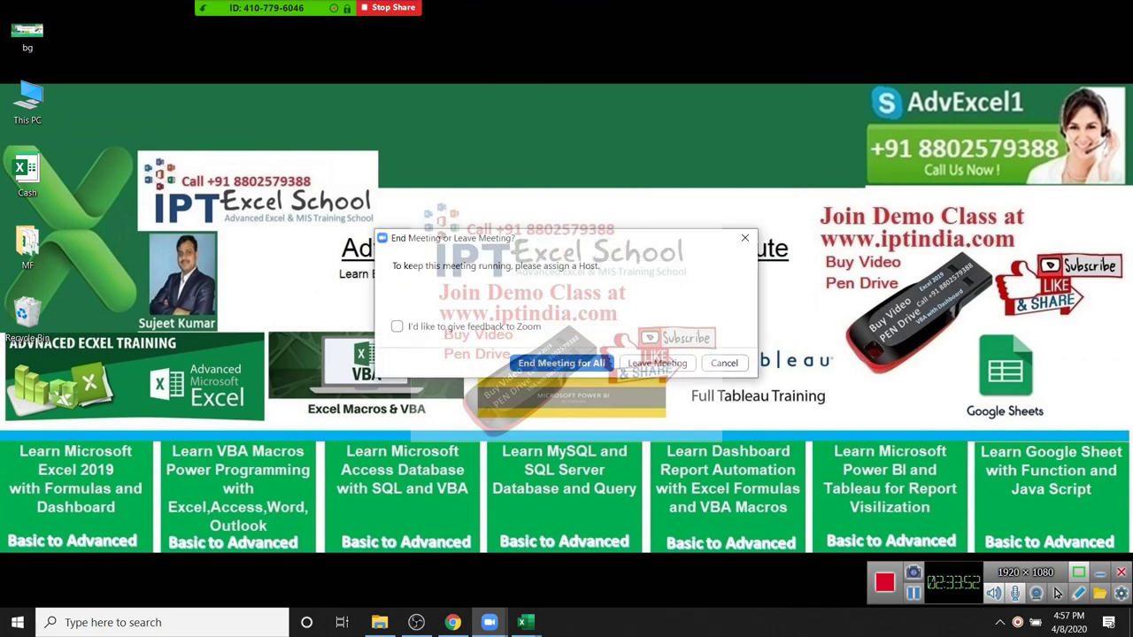